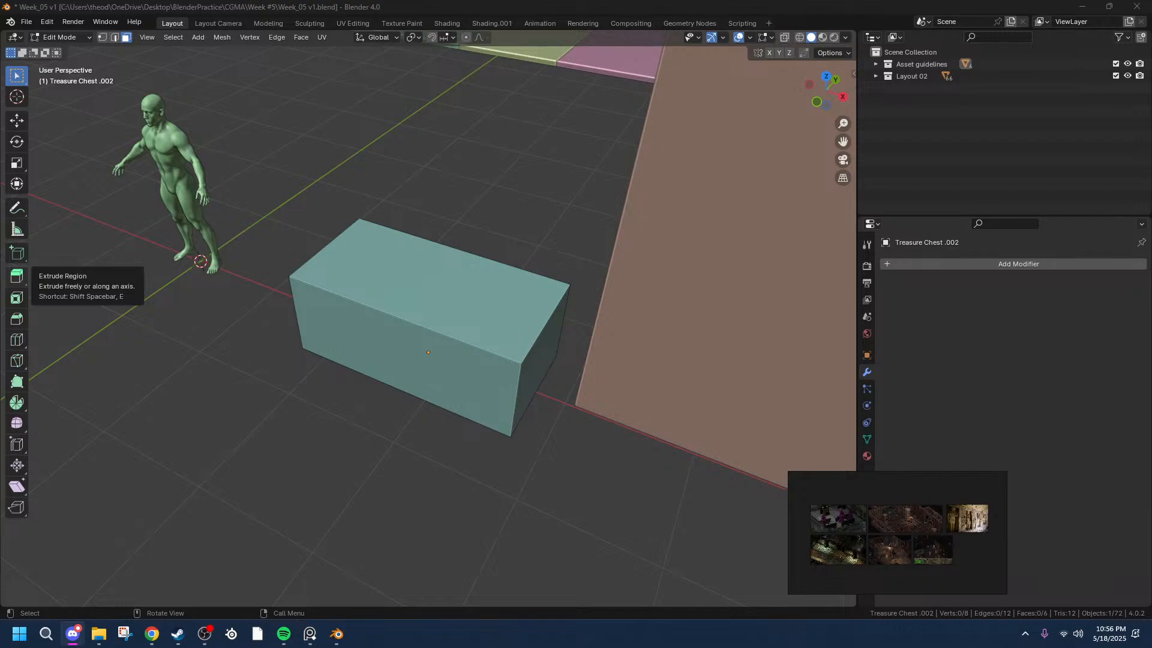
- Close the duplicate Week 5+6 reference board, park the remaining one over the empty properties area, and widen the 3D viewport
{"action": "scroll", "coordinate": [414, 430], "scroll_direction": "down", "scroll_amount": 1}
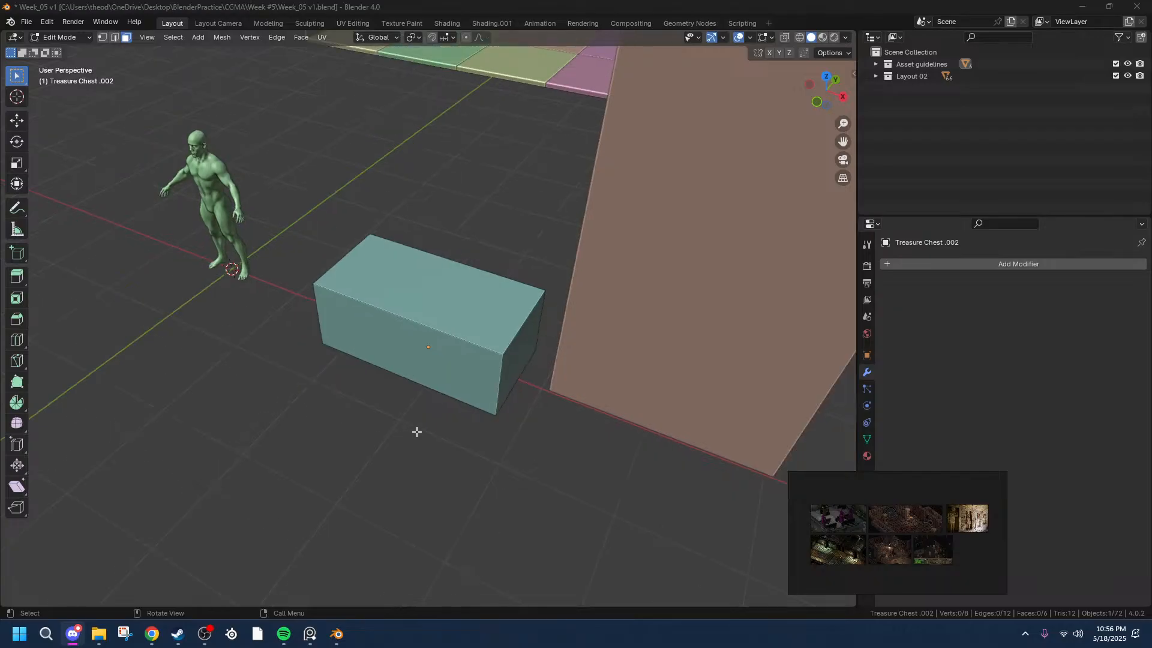
{"action": "left_click", "coordinate": [152, 634]}
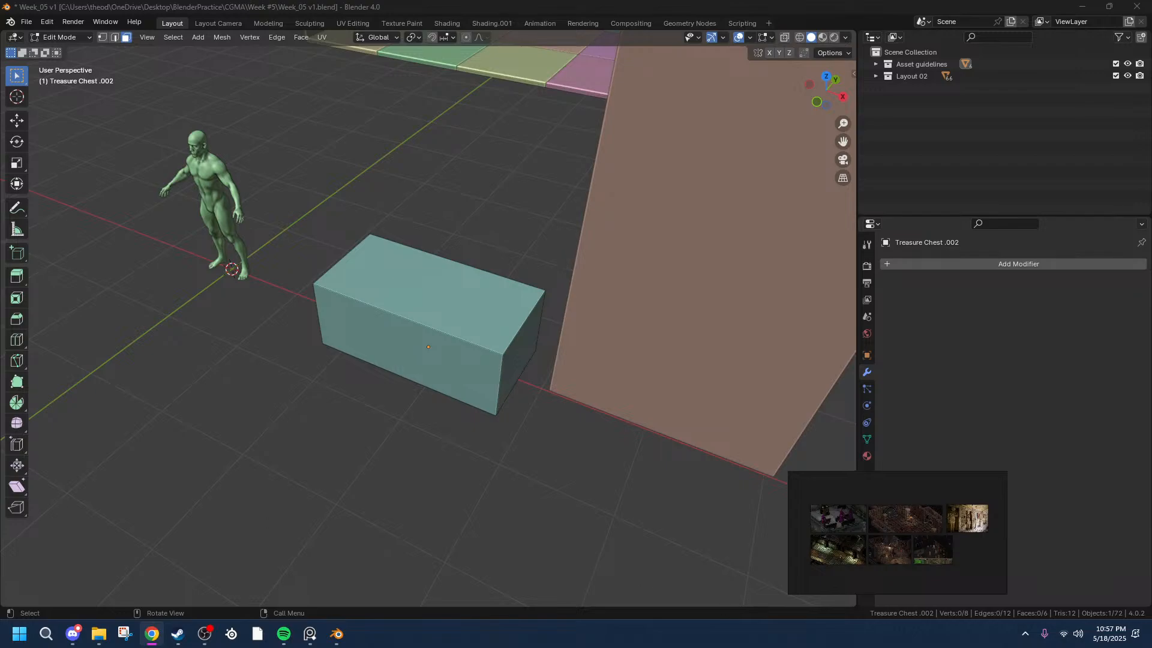
{"action": "left_click_drag", "start_coordinate": [906, 477], "coordinate": [1001, 321]}
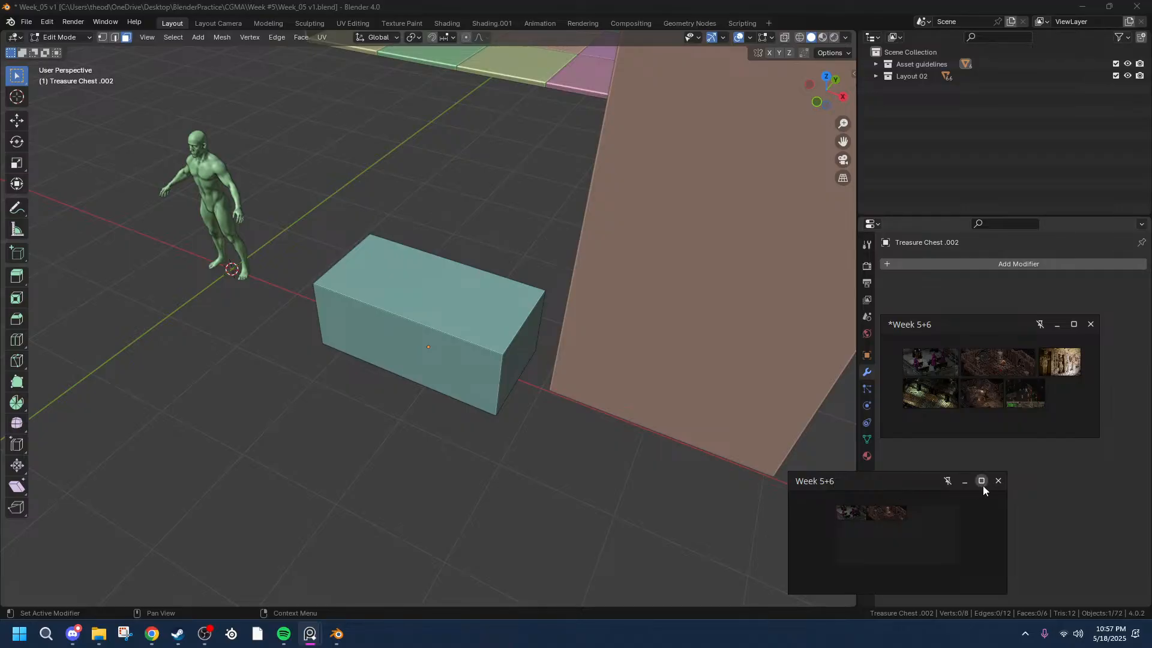
{"action": "left_click", "coordinate": [998, 482]}
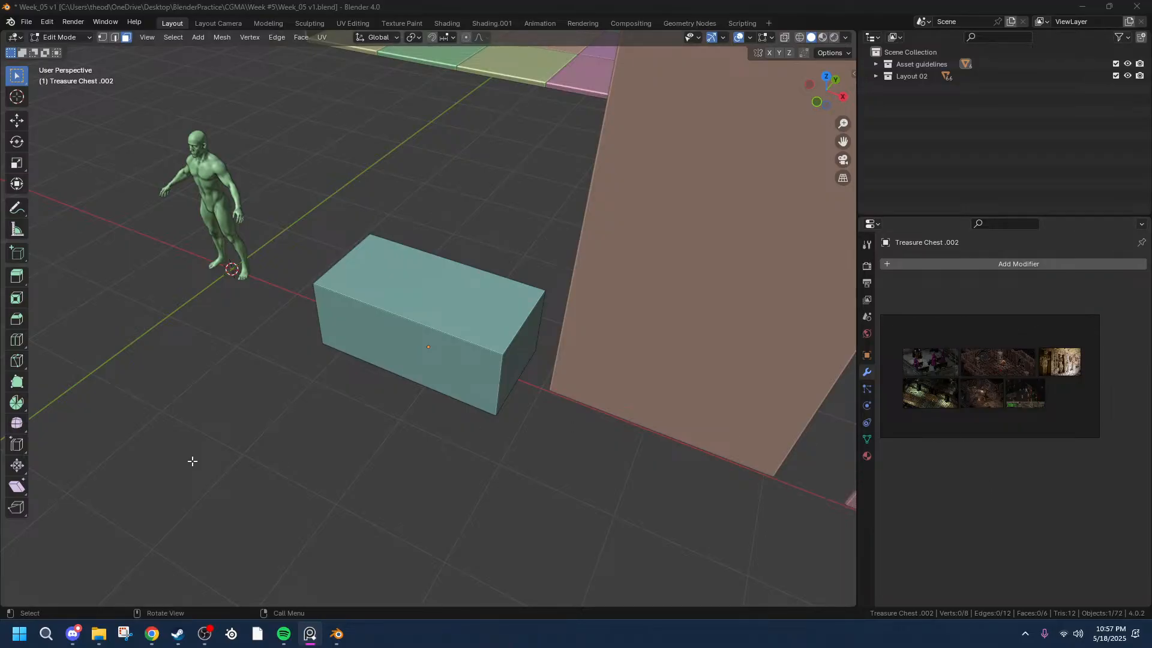
{"action": "left_click_drag", "start_coordinate": [998, 325], "coordinate": [1024, 469]}
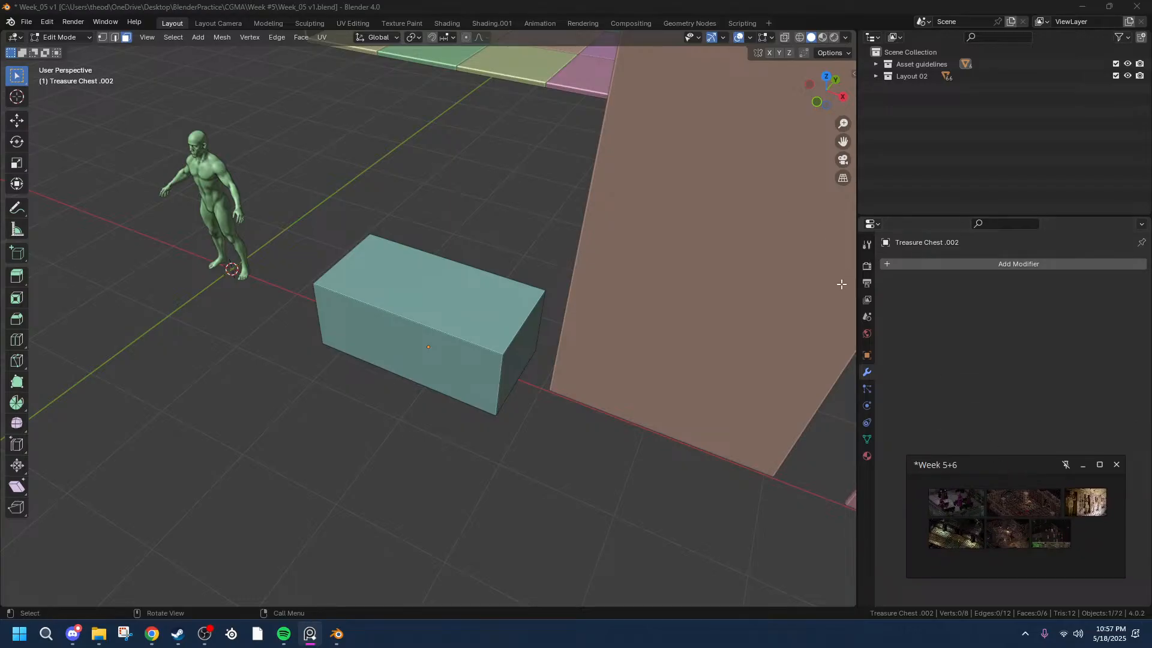
{"action": "left_click_drag", "start_coordinate": [854, 271], "coordinate": [904, 269]}
{"action": "left_click_drag", "start_coordinate": [992, 461], "coordinate": [1010, 481]}
- Return the treasure chest guideline from Edit Mode to Object Mode and bring the whole scene into view
{"action": "middle_click_drag", "start_coordinate": [579, 259], "coordinate": [663, 207]}
{"action": "scroll", "coordinate": [651, 207], "scroll_direction": "down", "scroll_amount": 4}
{"action": "scroll", "coordinate": [249, 178], "scroll_direction": "down", "scroll_amount": 4}
{"action": "middle_click_drag", "start_coordinate": [301, 210], "coordinate": [263, 226]}
{"action": "left_click", "coordinate": [450, 317]}
{"action": "key", "text": "Tab"}
{"action": "middle_click_drag", "start_coordinate": [440, 264], "coordinate": [872, 251]}
{"action": "middle_click_drag", "start_coordinate": [553, 237], "coordinate": [639, 196]}
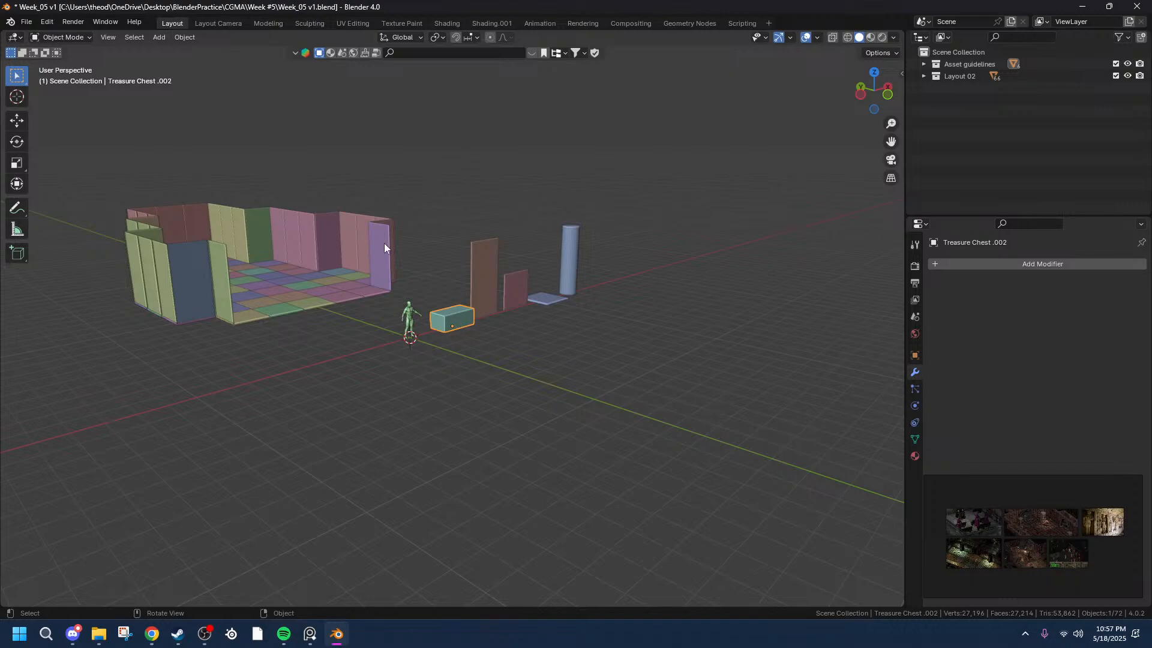
- Examine the room layout of floor tiles, walls and chest from above, from the front and from the sides
{"action": "left_click", "coordinate": [433, 243]}
{"action": "middle_click_drag", "start_coordinate": [427, 233], "coordinate": [267, 264]}
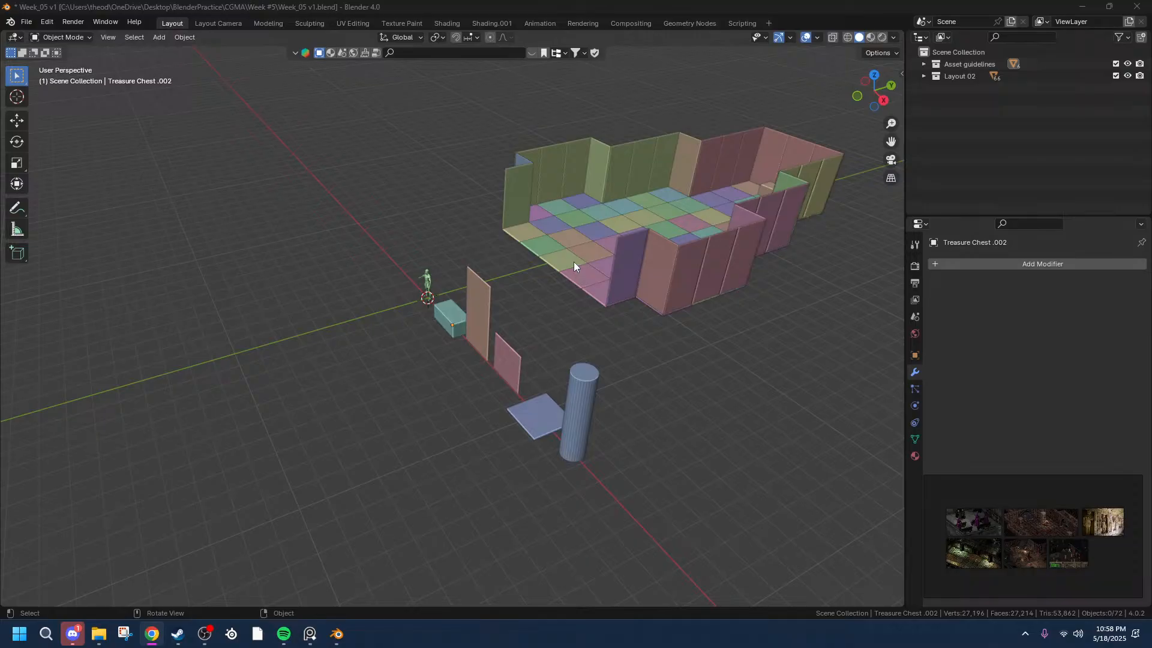
{"action": "middle_click_drag", "start_coordinate": [808, 174], "coordinate": [837, 221]}
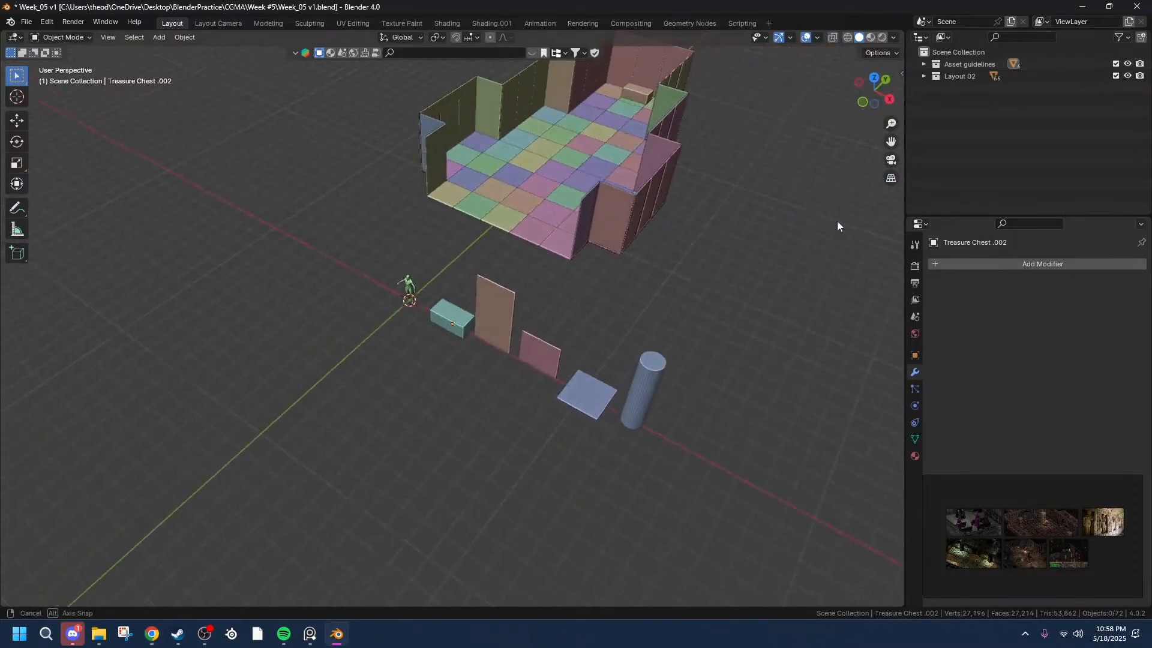
{"action": "middle_click_drag", "start_coordinate": [885, 143], "coordinate": [512, 270]}
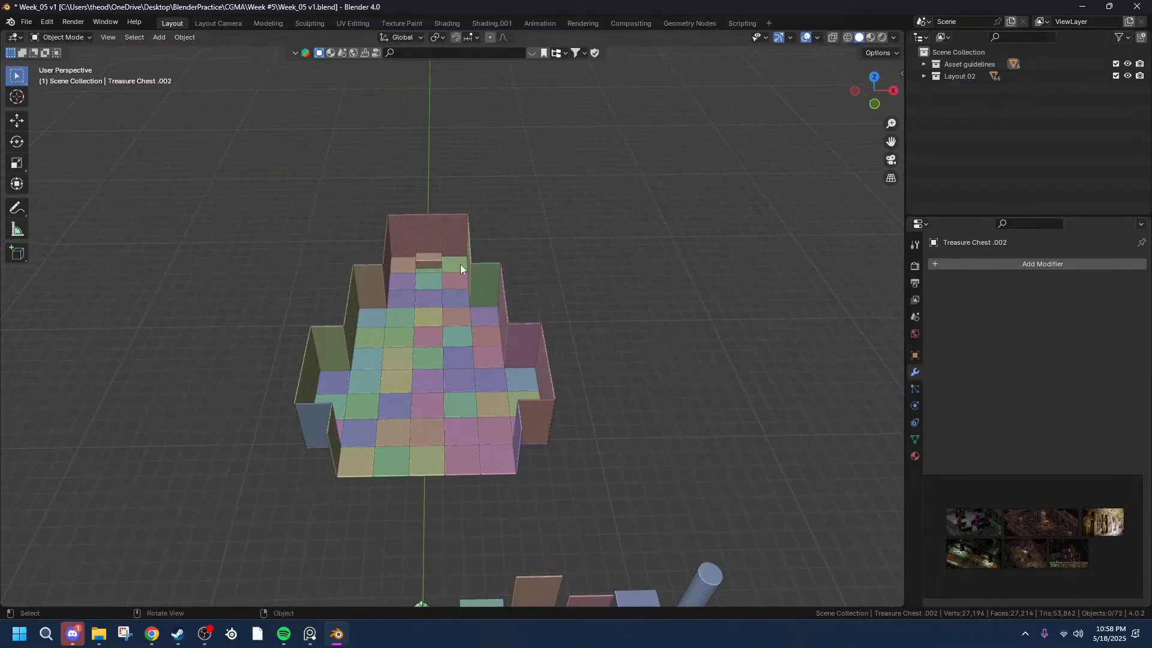
{"action": "left_click", "coordinate": [410, 300]}
{"action": "middle_click_drag", "start_coordinate": [358, 313], "coordinate": [519, 342]}
{"action": "scroll", "coordinate": [574, 400], "scroll_direction": "down", "scroll_amount": 2}
{"action": "scroll", "coordinate": [574, 401], "scroll_direction": "up", "scroll_amount": 2}
{"action": "scroll", "coordinate": [389, 415], "scroll_direction": "down", "scroll_amount": 1}
{"action": "scroll", "coordinate": [395, 455], "scroll_direction": "up", "scroll_amount": 2}
{"action": "middle_click_drag", "start_coordinate": [404, 463], "coordinate": [415, 418]}
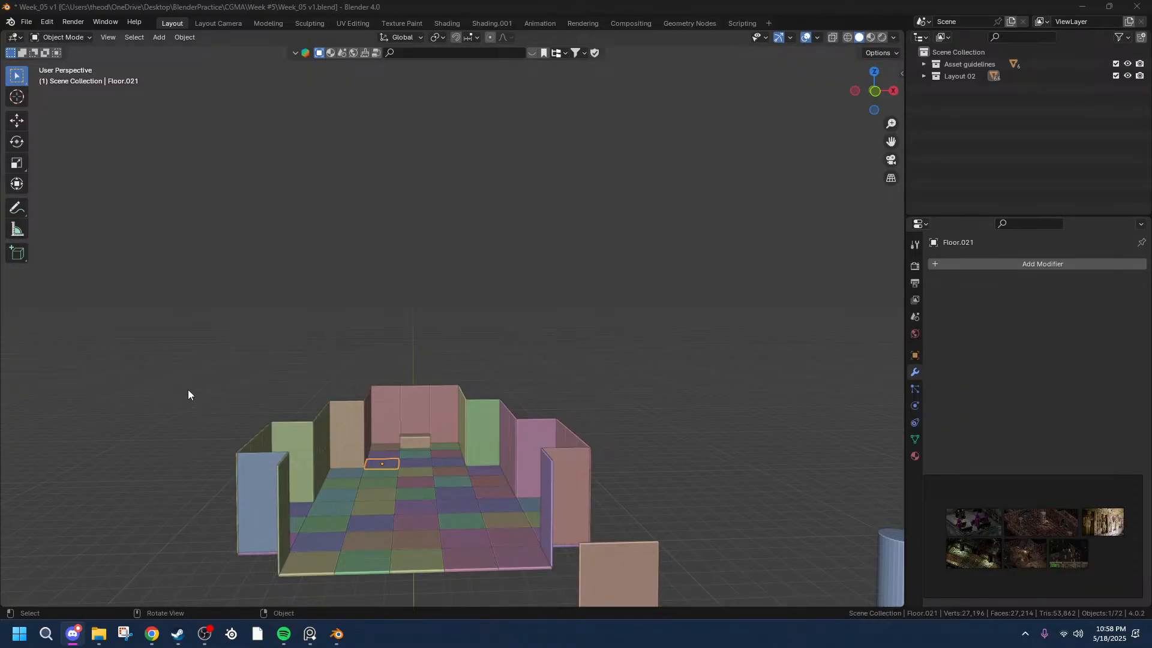
{"action": "mouse_move", "coordinate": [436, 412]}
{"action": "middle_mouse_down"}
{"action": "mouse_move", "coordinate": [382, 442]}
{"action": "mouse_move", "coordinate": [321, 449]}
{"action": "mouse_move", "coordinate": [437, 490]}
{"action": "mouse_move", "coordinate": [452, 445]}
{"action": "mouse_move", "coordinate": [437, 397]}
{"action": "mouse_move", "coordinate": [433, 416]}
{"action": "middle_mouse_up"}
- Frame the standalone treasure chest guideline, and select the standalone floor tile beside the pillar
{"action": "left_click", "coordinate": [476, 458]}
{"action": "key", "text": "grave"}
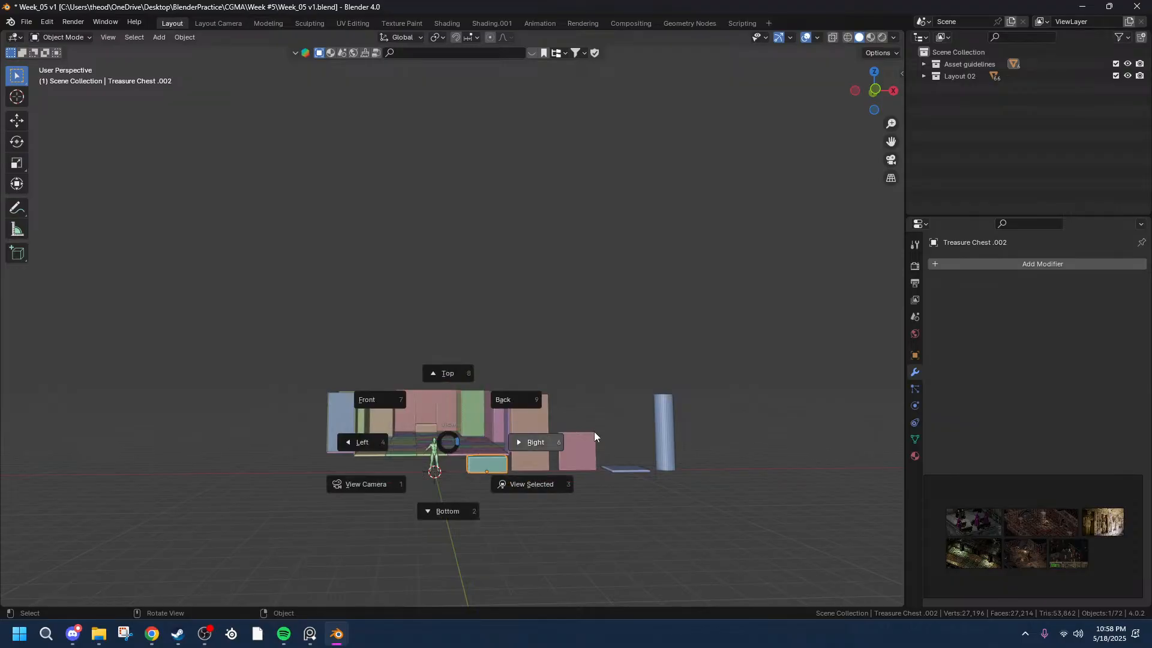
{"action": "left_click", "coordinate": [525, 498]}
{"action": "middle_click_drag", "start_coordinate": [536, 491], "coordinate": [494, 270]}
{"action": "scroll", "coordinate": [495, 269], "scroll_direction": "down", "scroll_amount": 4}
{"action": "left_click_drag", "start_coordinate": [890, 142], "coordinate": [222, 99]}
{"action": "left_click", "coordinate": [492, 279]}
{"action": "scroll", "coordinate": [306, 124], "scroll_direction": "down", "scroll_amount": 4}
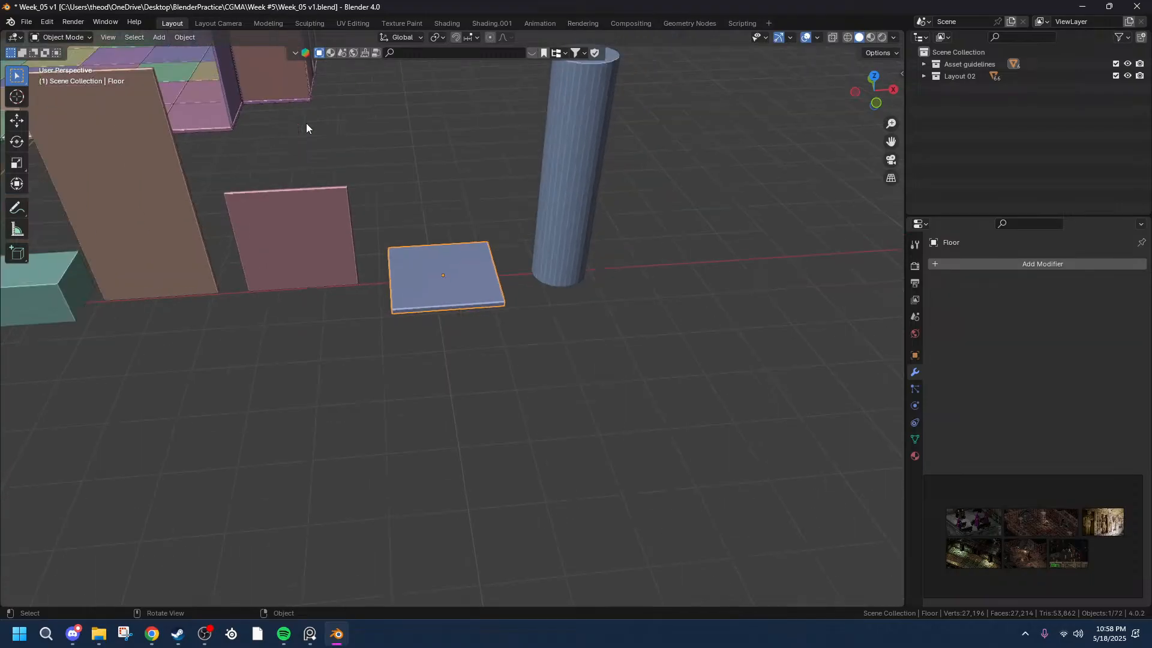
{"action": "scroll", "coordinate": [467, 281], "scroll_direction": "up", "scroll_amount": 6}
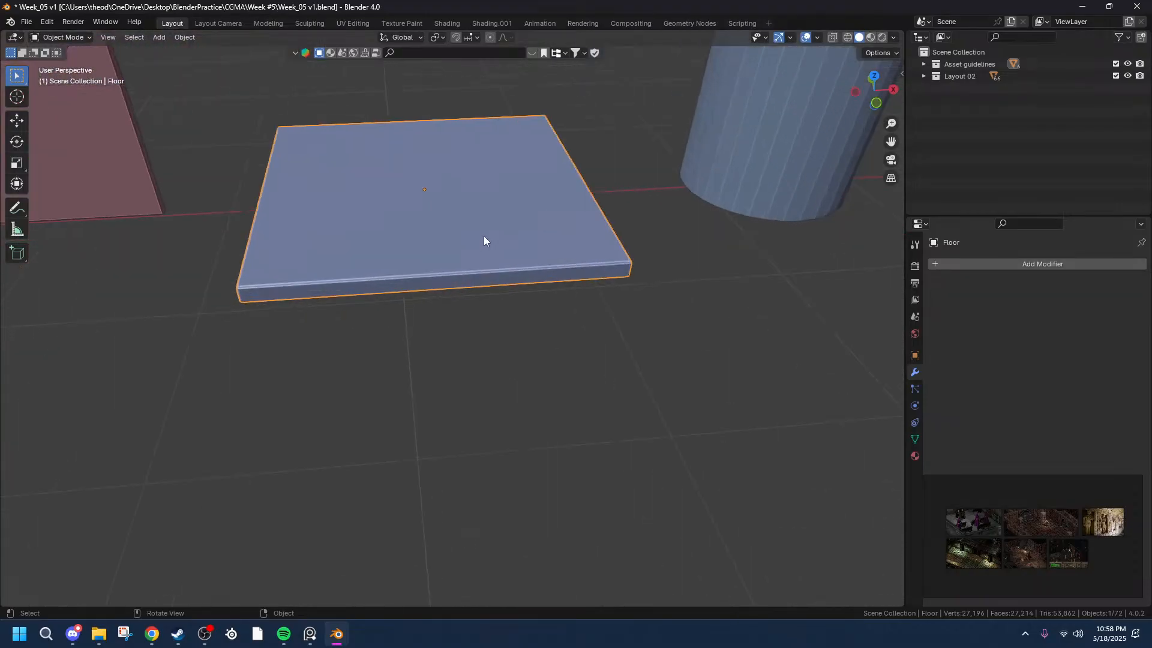
- Display the floor tile's transform values and inspect its thickness and placement among the other asset guidelines
{"action": "left_click", "coordinate": [872, 79]}
{"action": "left_click", "coordinate": [873, 71]}
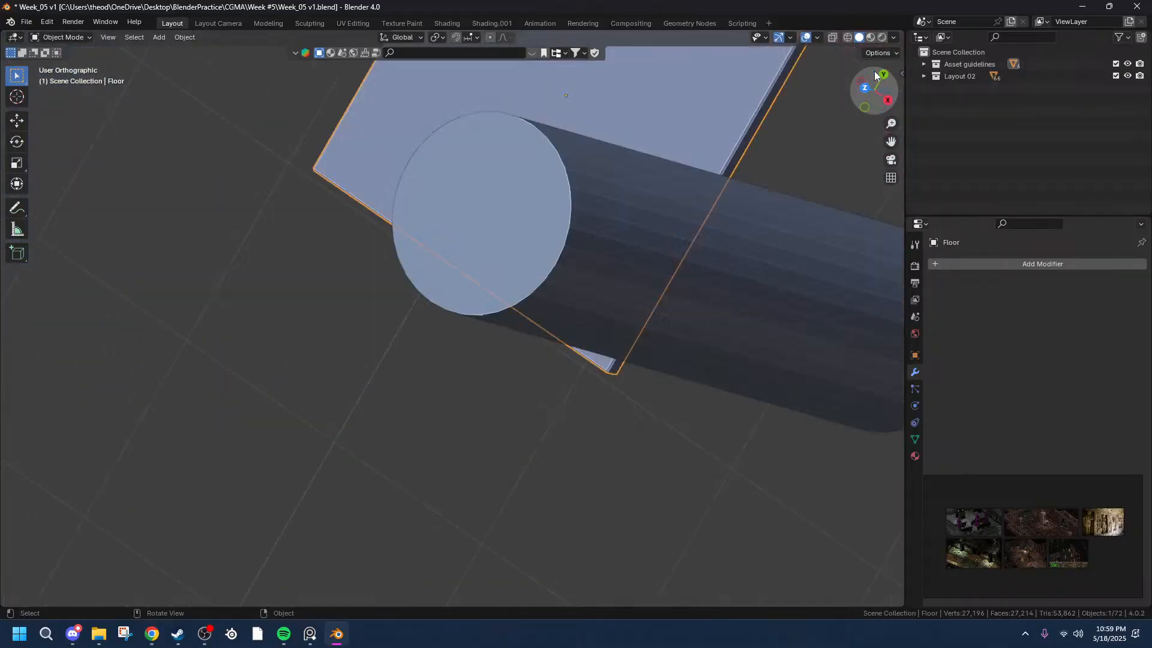
{"action": "middle_click_drag", "start_coordinate": [561, 192], "coordinate": [575, 129]}
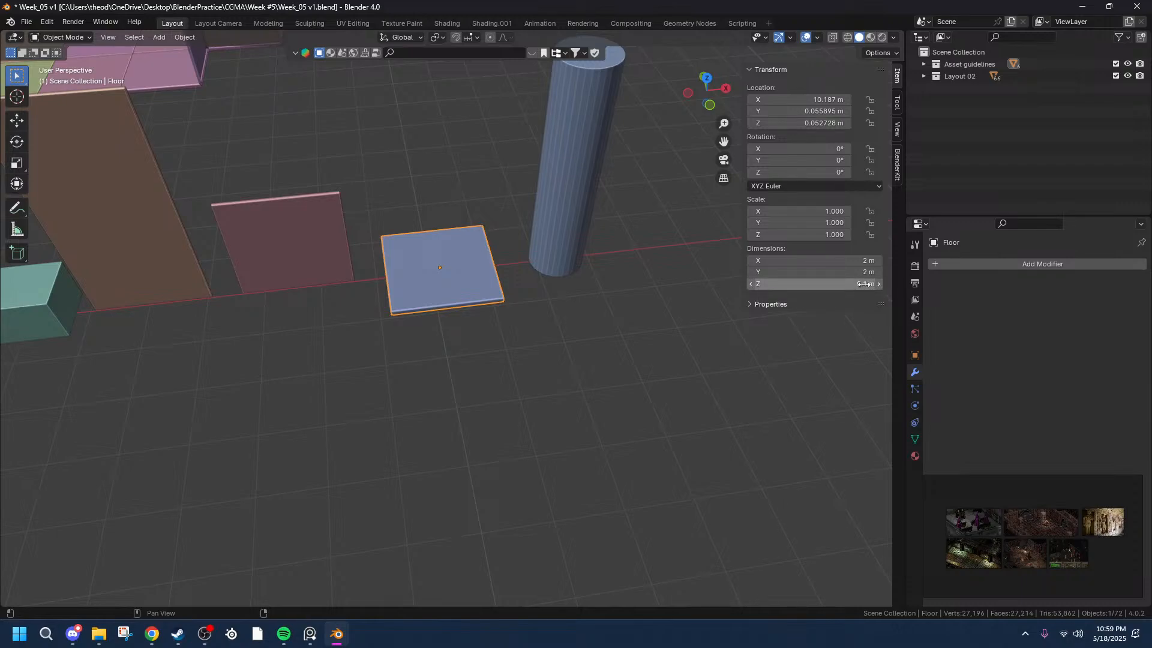
{"action": "middle_click_drag", "start_coordinate": [454, 282], "coordinate": [416, 301]}
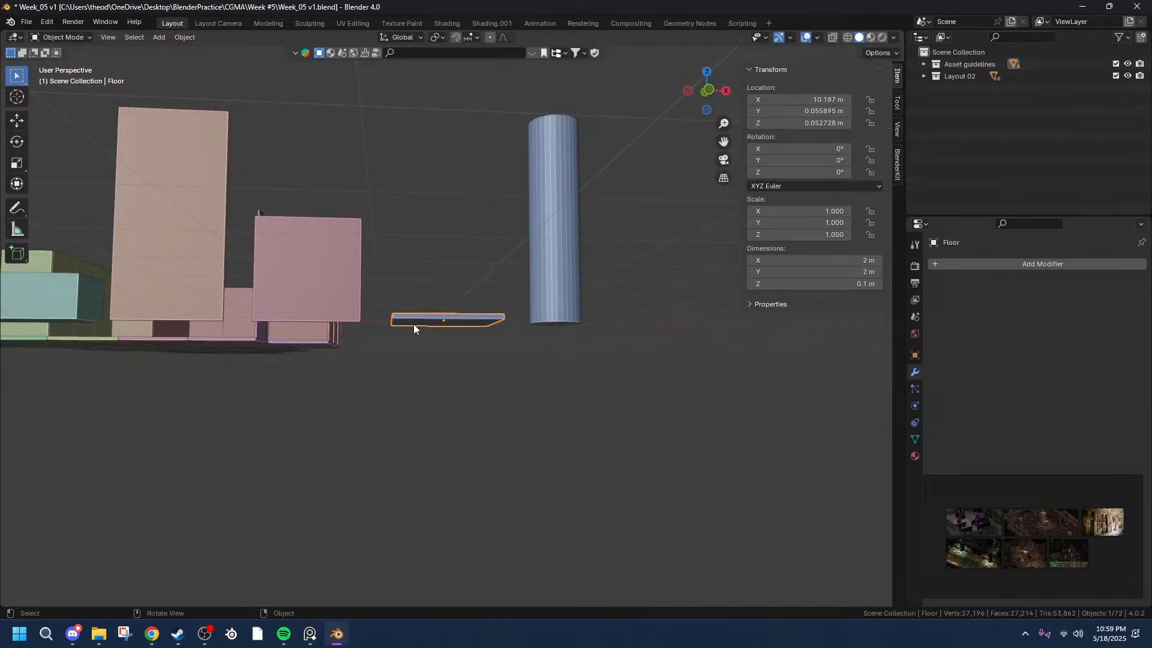
{"action": "middle_click_drag", "start_coordinate": [443, 295], "coordinate": [444, 314]}
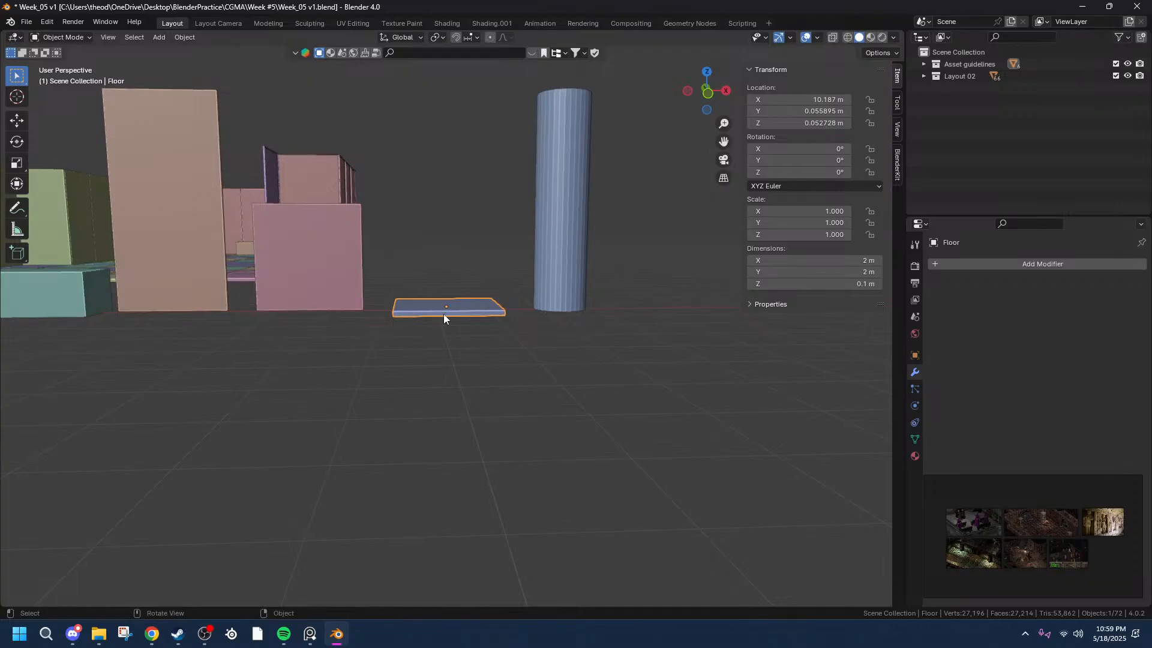
{"action": "middle_click_drag", "start_coordinate": [255, 268], "coordinate": [200, 252]}
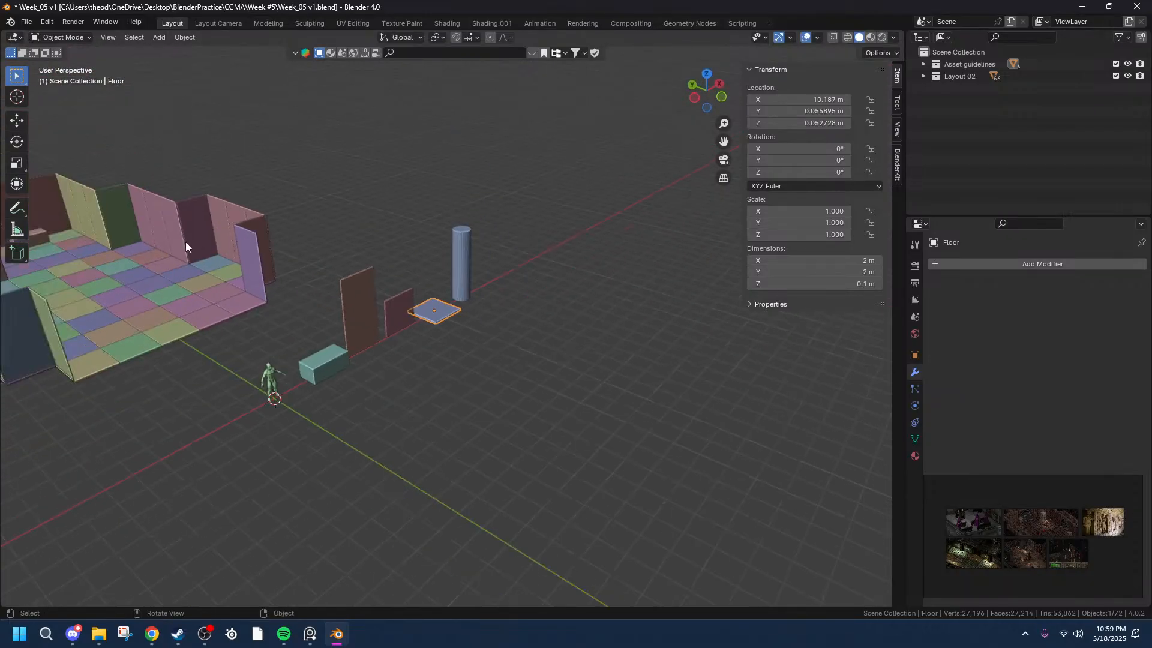
{"action": "scroll", "coordinate": [139, 268], "scroll_direction": "down", "scroll_amount": 2}
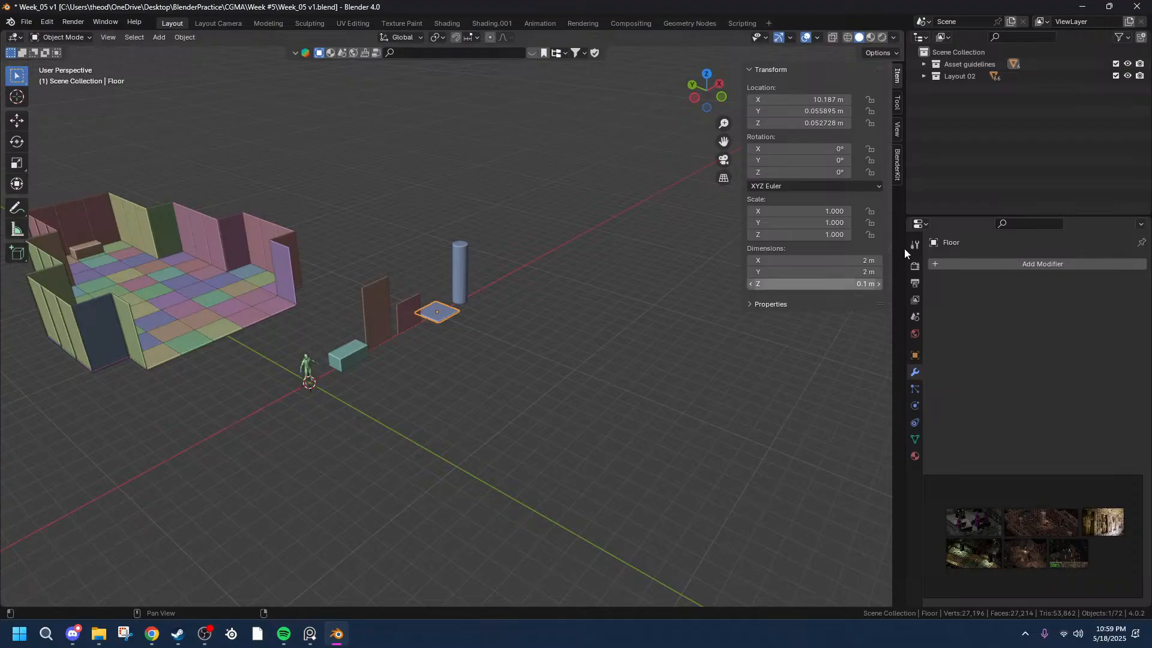
- Check the dimensions of the chest inside the room, and reselect the standalone floor tile for a close inspection
{"action": "left_click", "coordinate": [89, 252]}
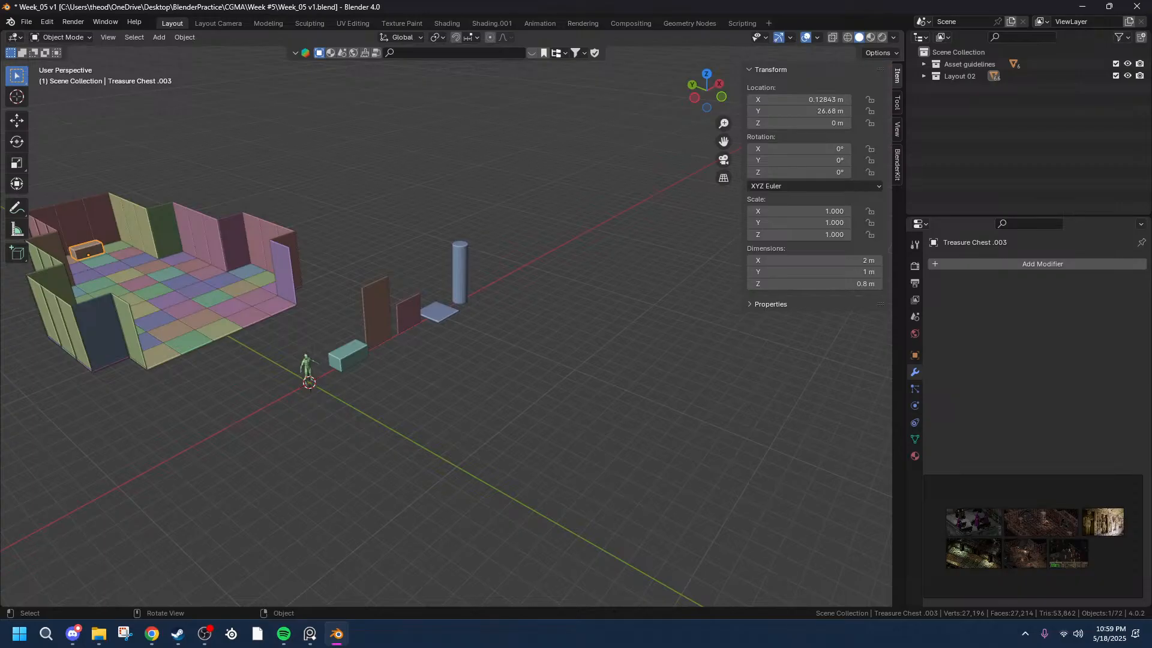
{"action": "middle_click_drag", "start_coordinate": [312, 320], "coordinate": [380, 316]}
{"action": "scroll", "coordinate": [479, 322], "scroll_direction": "up", "scroll_amount": 4}
{"action": "middle_click_drag", "start_coordinate": [478, 322], "coordinate": [469, 365]}
{"action": "left_click", "coordinate": [491, 268]}
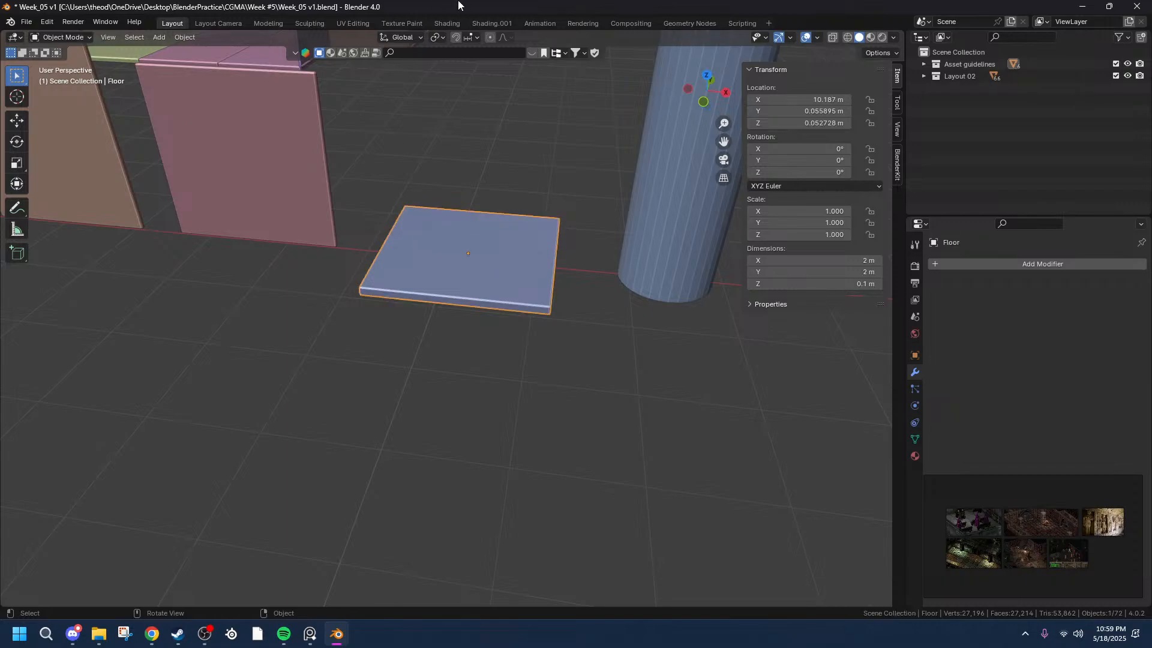
{"action": "scroll", "coordinate": [484, 238], "scroll_direction": "up", "scroll_amount": 3}
{"action": "middle_click_drag", "start_coordinate": [489, 233], "coordinate": [548, 251]}
{"action": "middle_click_drag", "start_coordinate": [662, 268], "coordinate": [682, 271]}
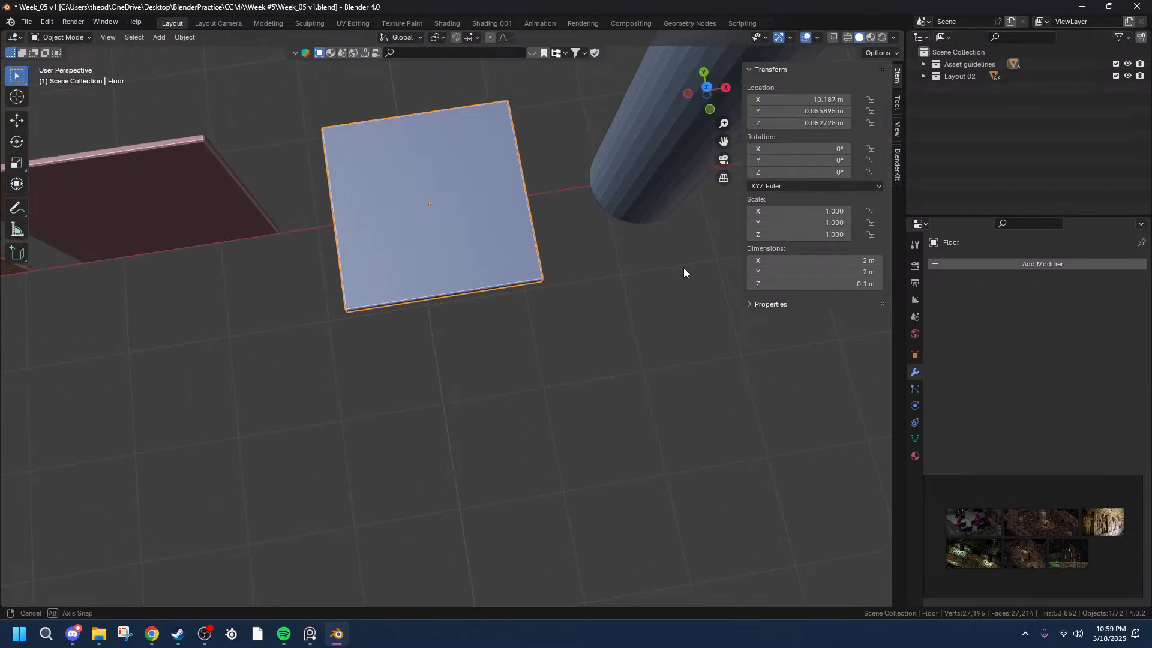
- Maximize the Week 5+6 reference board and study the dungeon floor, wall and Egyptian relief images
{"action": "left_click_drag", "start_coordinate": [1034, 499], "coordinate": [673, 231]}
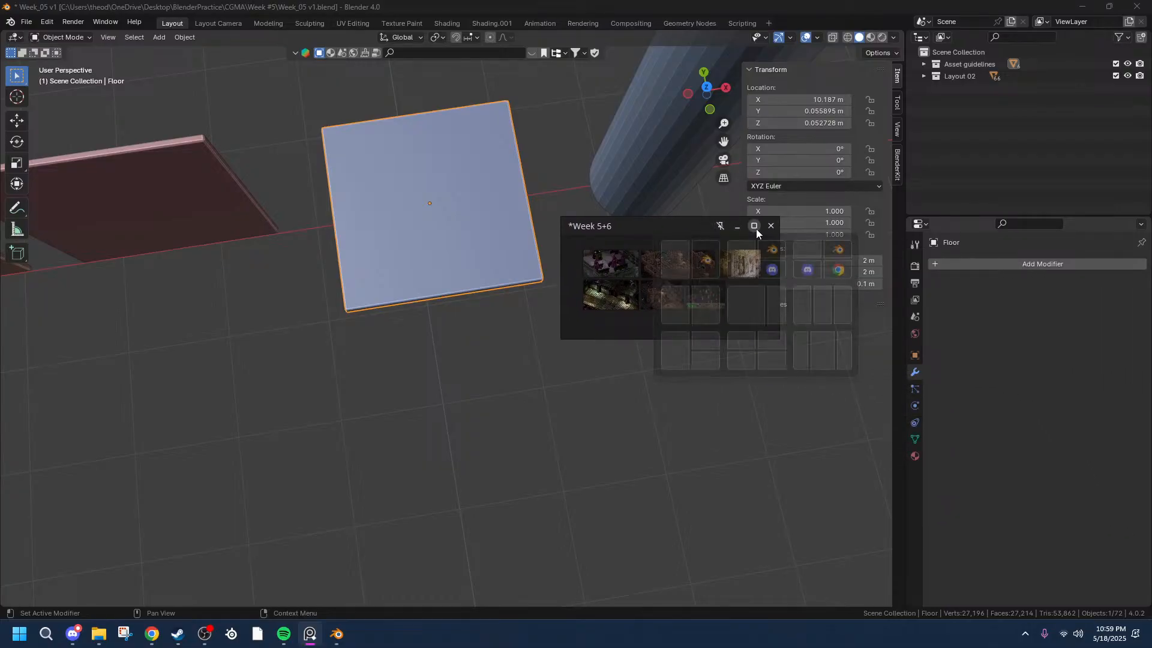
{"action": "left_click", "coordinate": [755, 227]}
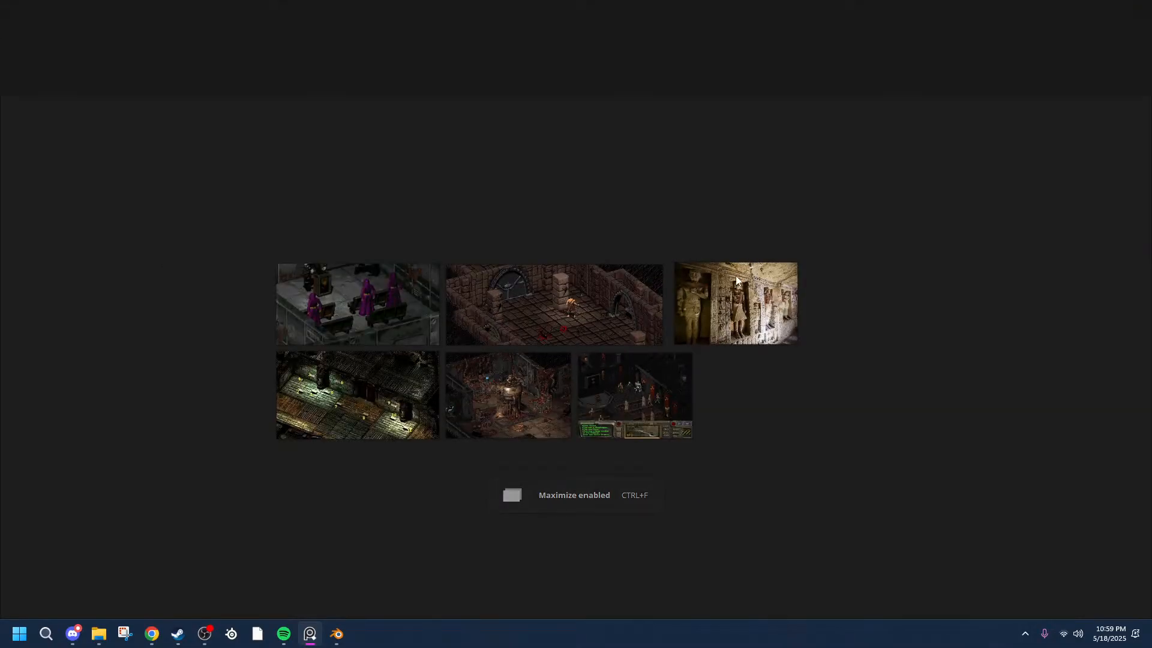
{"action": "middle_click_drag", "start_coordinate": [708, 399], "coordinate": [808, 288]}
{"action": "scroll", "coordinate": [313, 166], "scroll_direction": "up", "scroll_amount": 3}
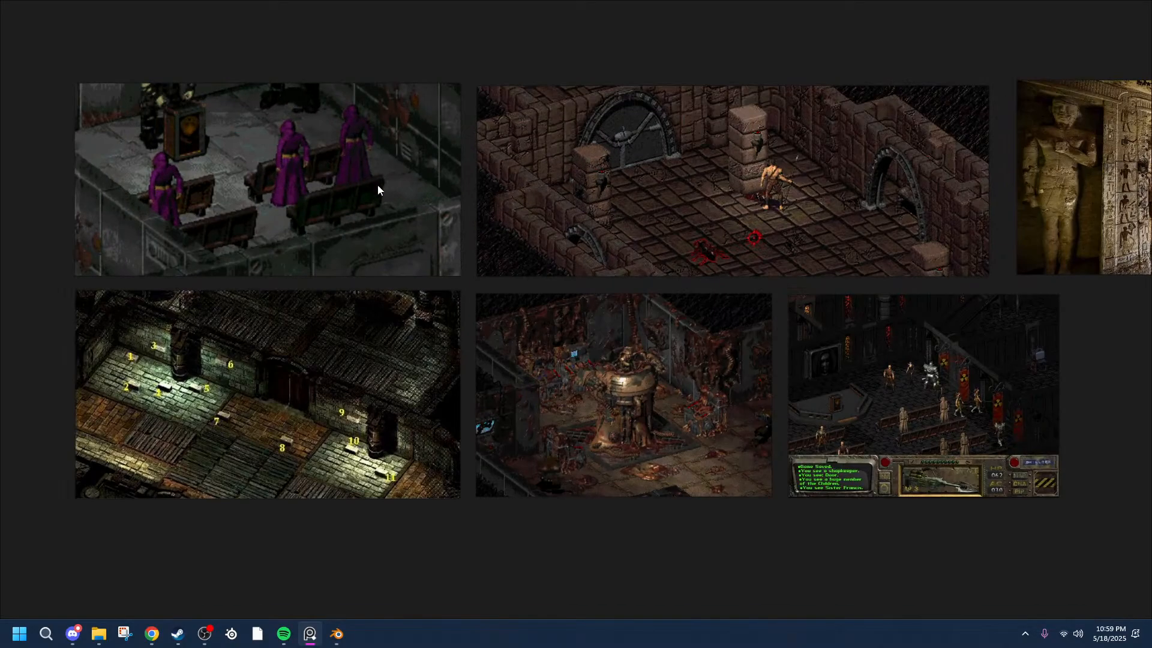
{"action": "scroll", "coordinate": [384, 189], "scroll_direction": "down", "scroll_amount": 1}
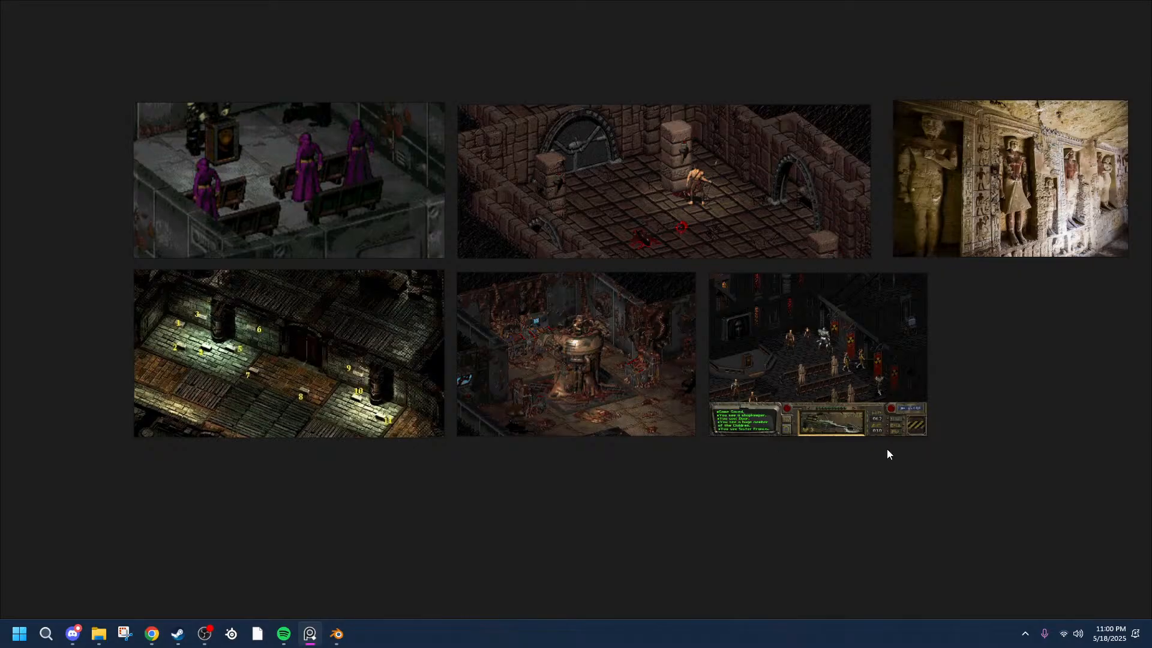
{"action": "left_click", "coordinate": [294, 359]}
{"action": "left_click", "coordinate": [1007, 159]}
{"action": "middle_click_drag", "start_coordinate": [1048, 275], "coordinate": [1139, 270]}
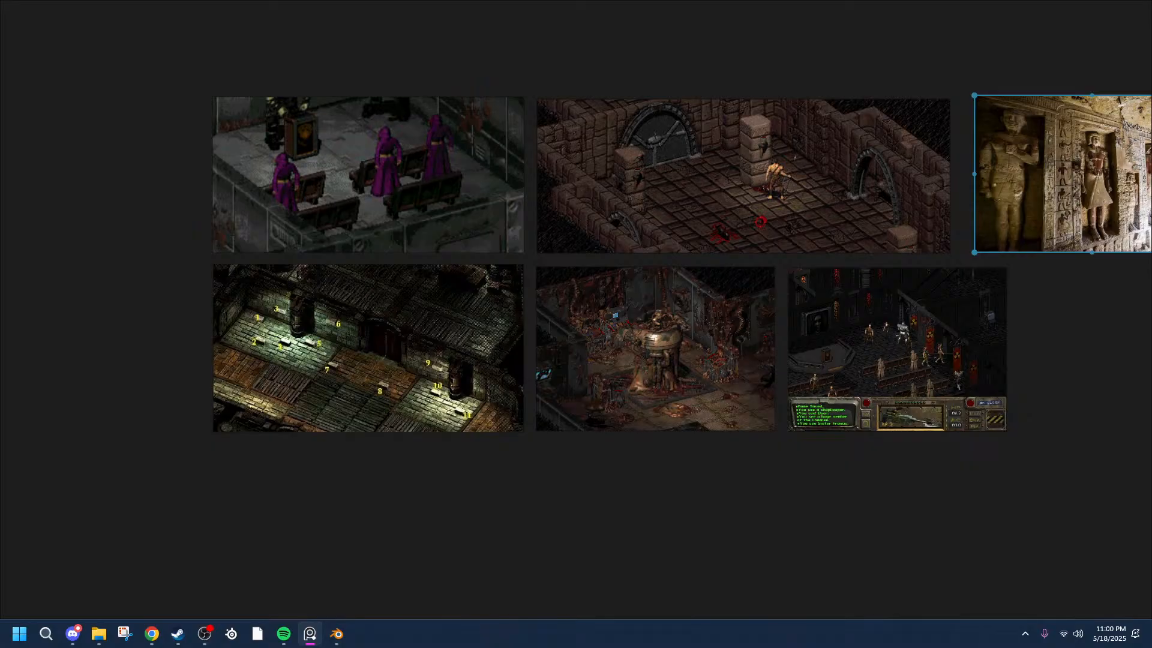
{"action": "key", "text": "alt+Tab"}
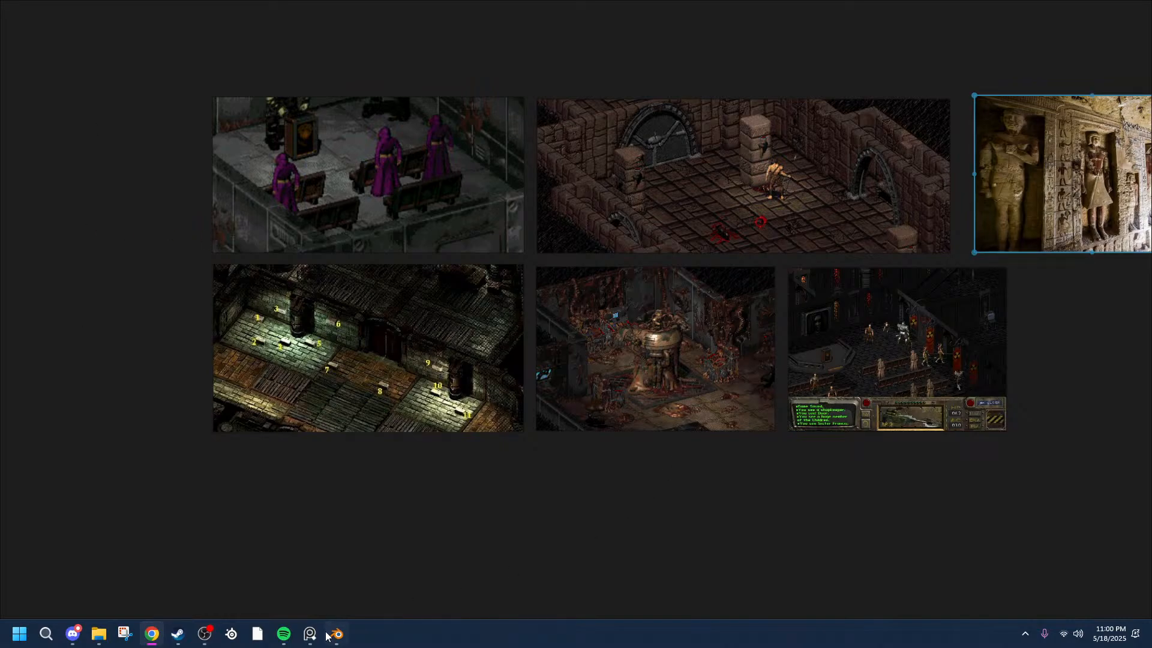
{"action": "key", "text": "alt+Tab"}
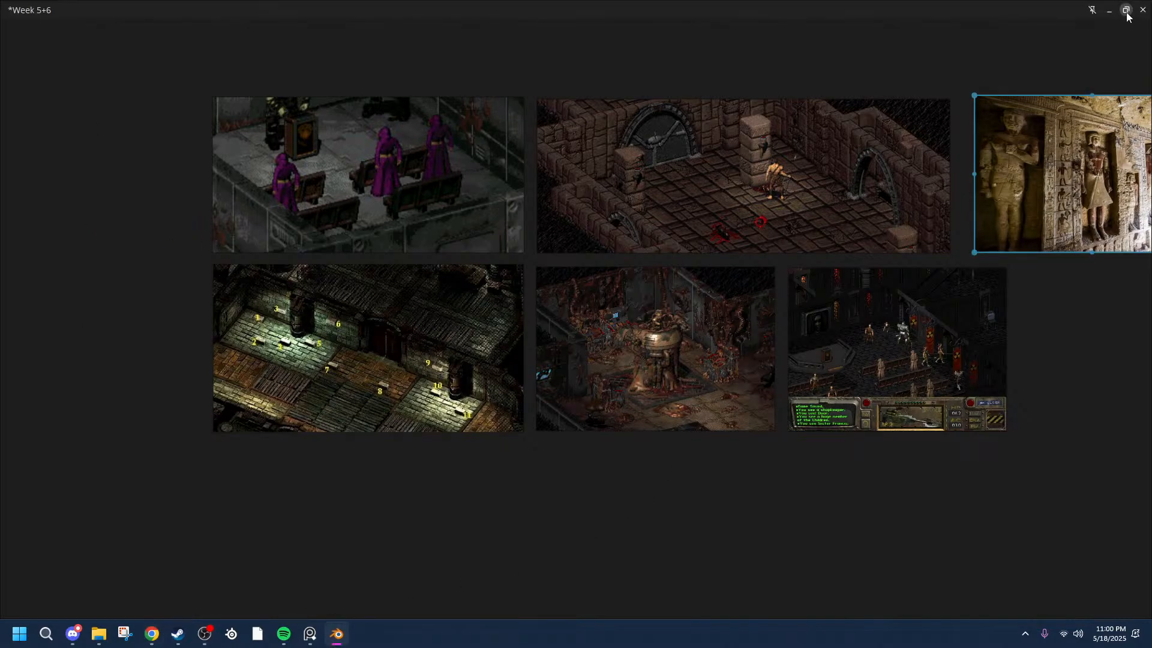
- Restore the reference board to a small window, fit all its images inside, and park it over the empty properties area
{"action": "left_click", "coordinate": [1126, 10]}
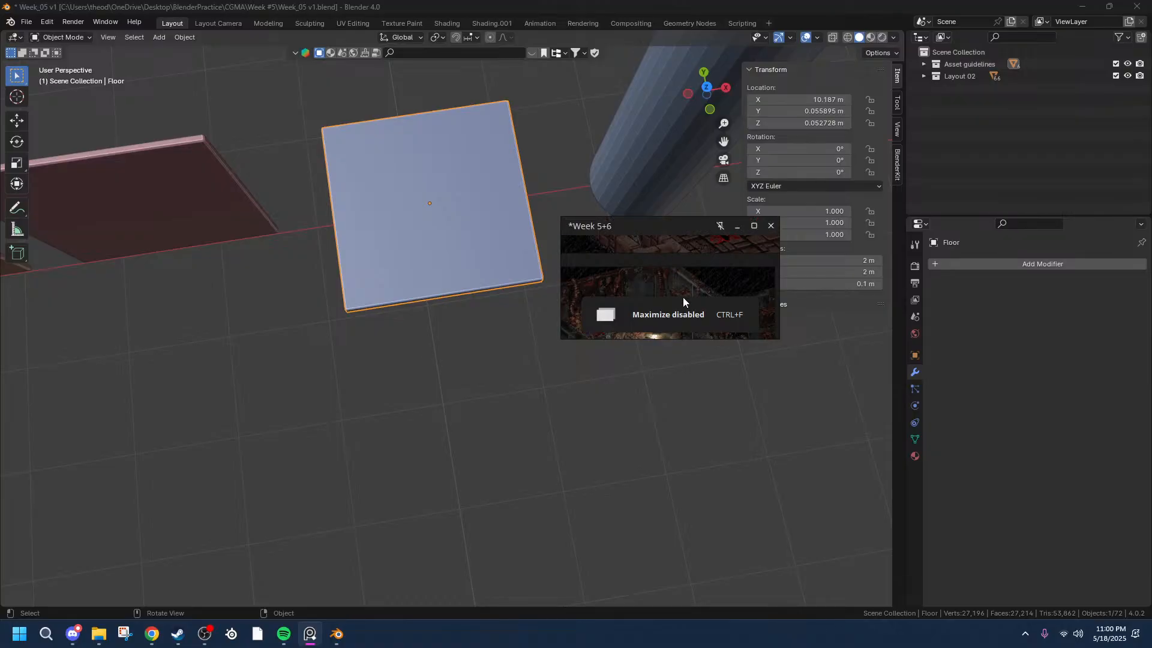
{"action": "scroll", "coordinate": [688, 283], "scroll_direction": "down", "scroll_amount": 5}
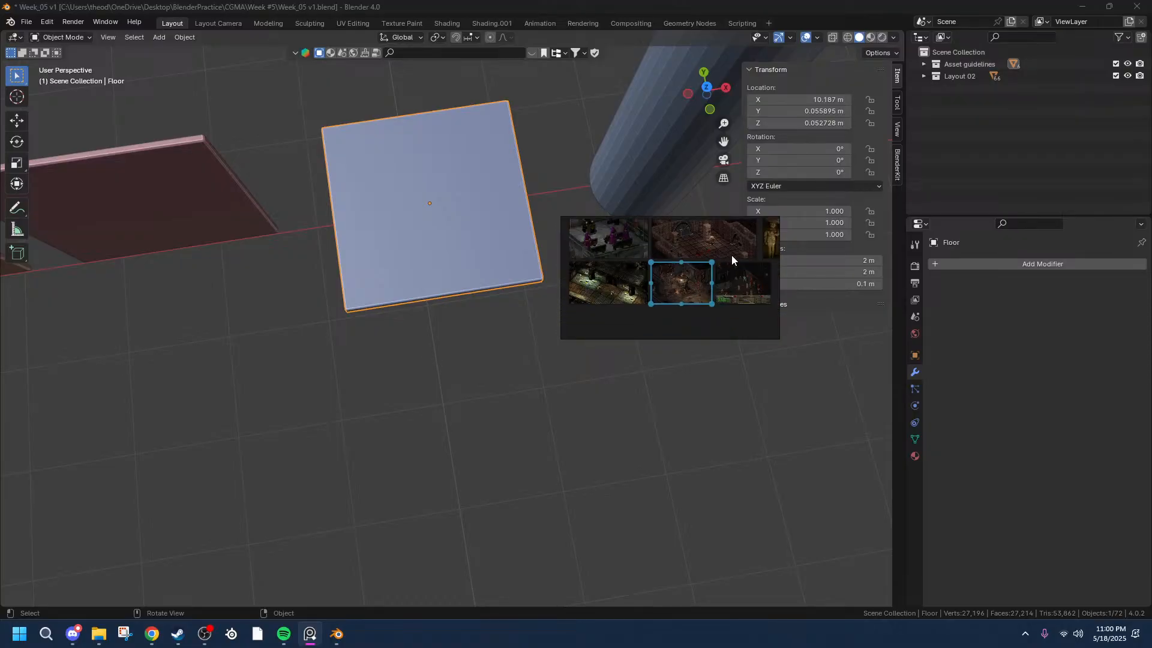
{"action": "scroll", "coordinate": [702, 281], "scroll_direction": "down", "scroll_amount": 3}
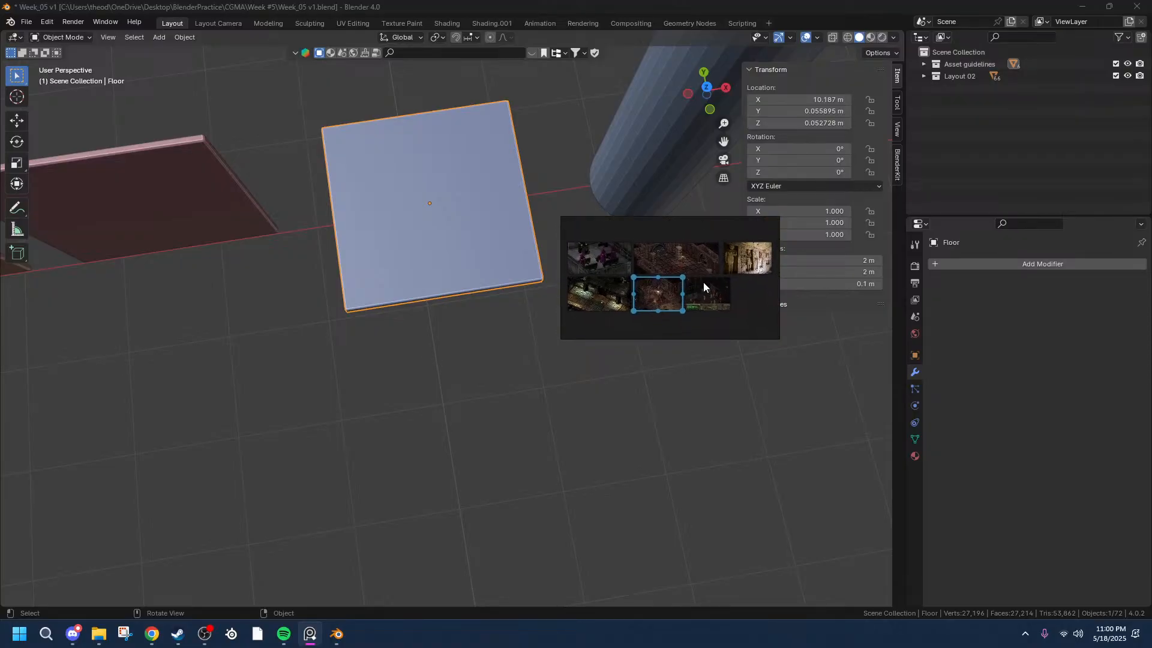
{"action": "left_click_drag", "start_coordinate": [679, 227], "coordinate": [1045, 481]}
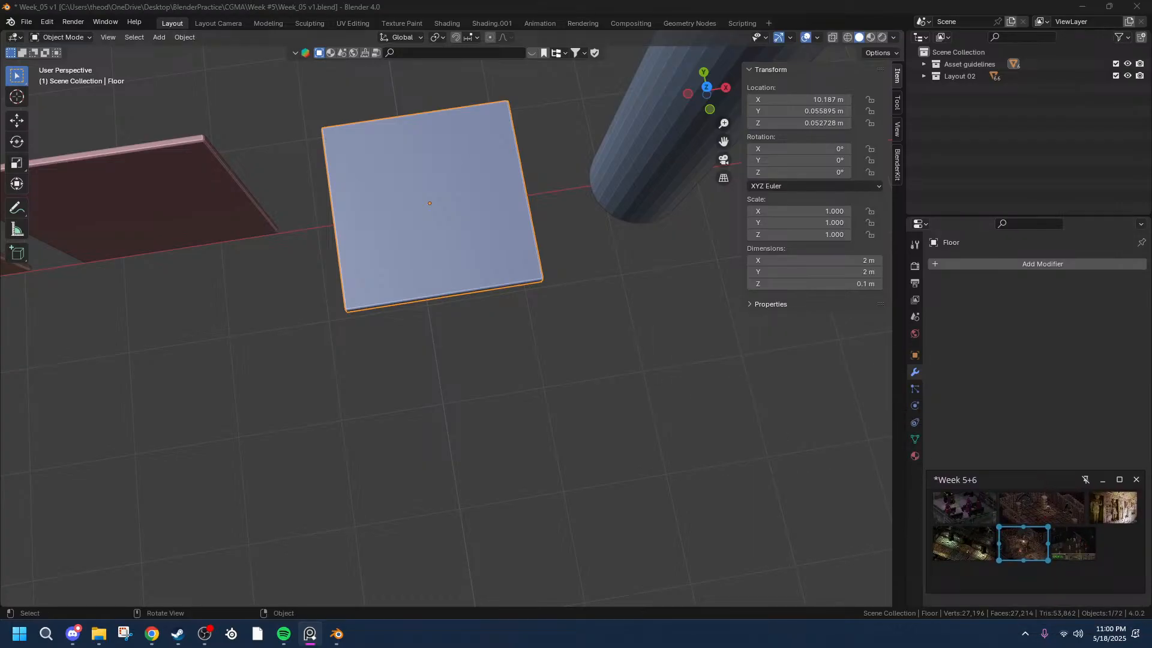
- Align the view straight down on the floor tile, enter Edit Mode, and select its entire mesh
{"action": "middle_click_drag", "start_coordinate": [432, 210], "coordinate": [456, 252]}
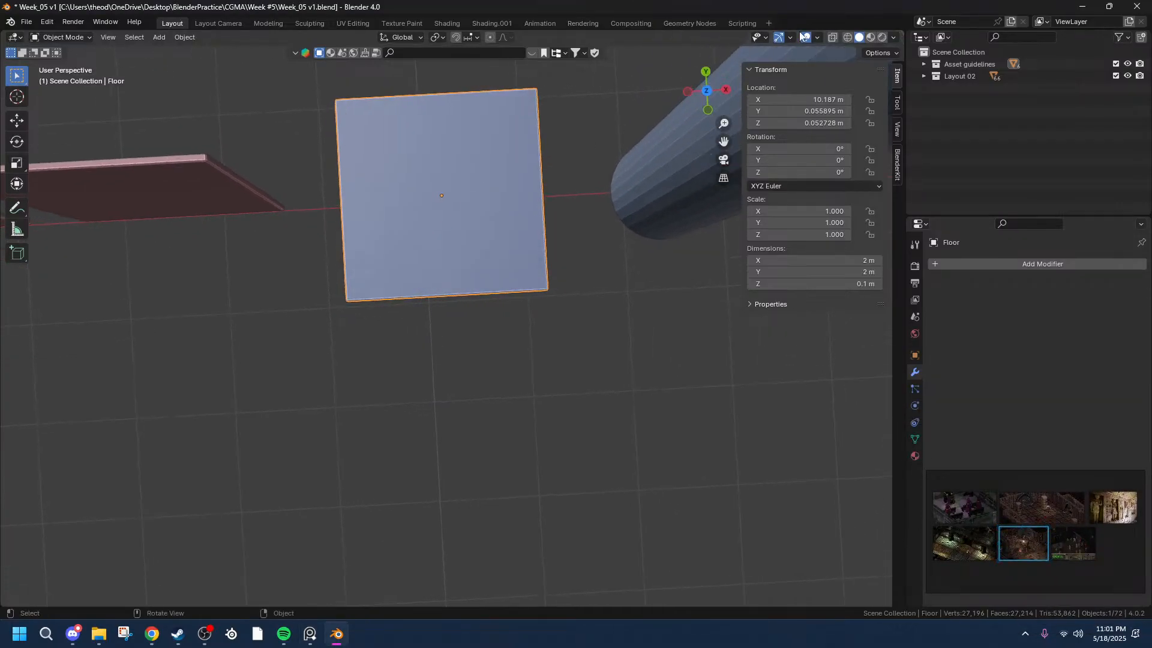
{"action": "left_click", "coordinate": [708, 97]}
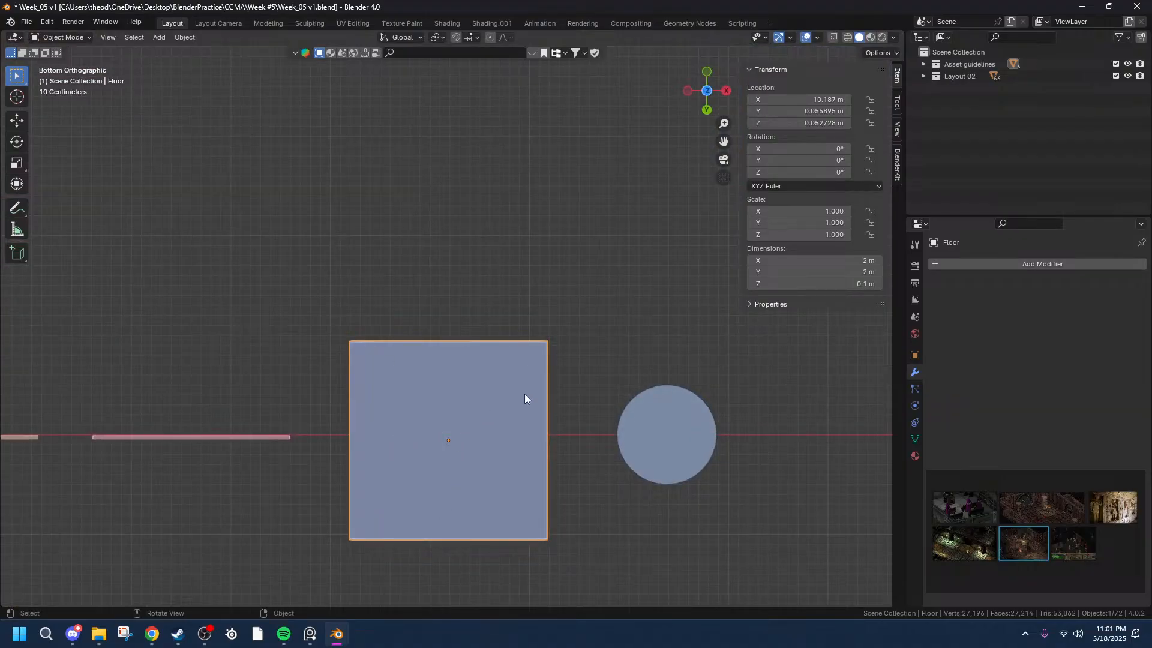
{"action": "left_click", "coordinate": [707, 91]}
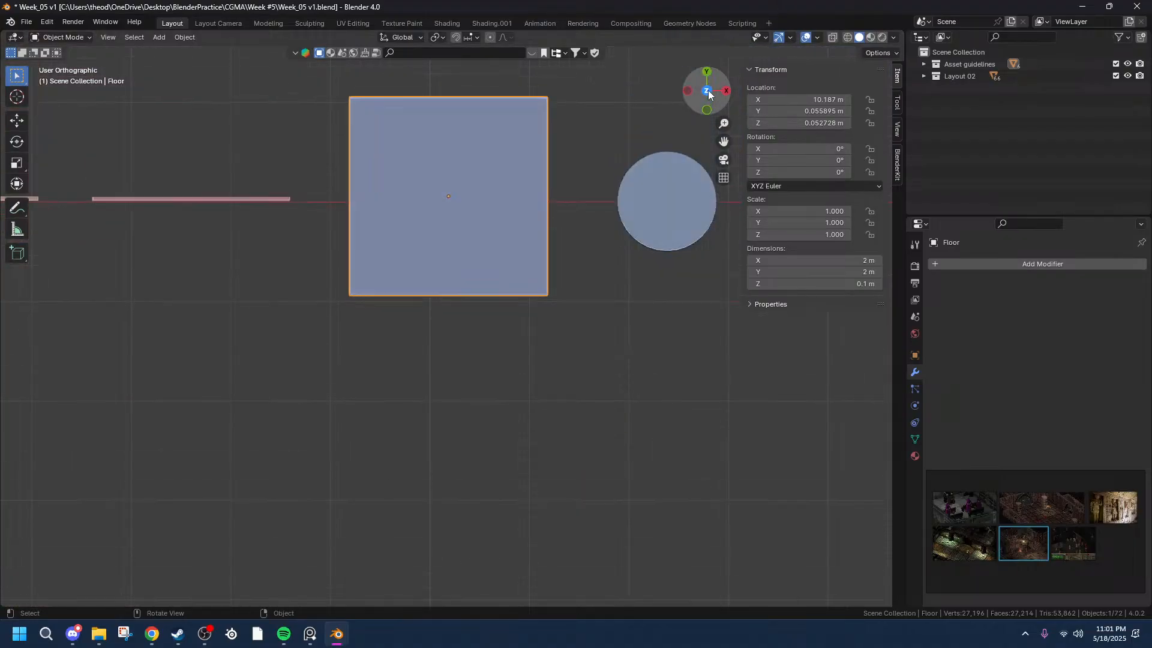
{"action": "scroll", "coordinate": [542, 239], "scroll_direction": "down", "scroll_amount": 3}
{"action": "middle_click_drag", "start_coordinate": [542, 239], "coordinate": [541, 263]}
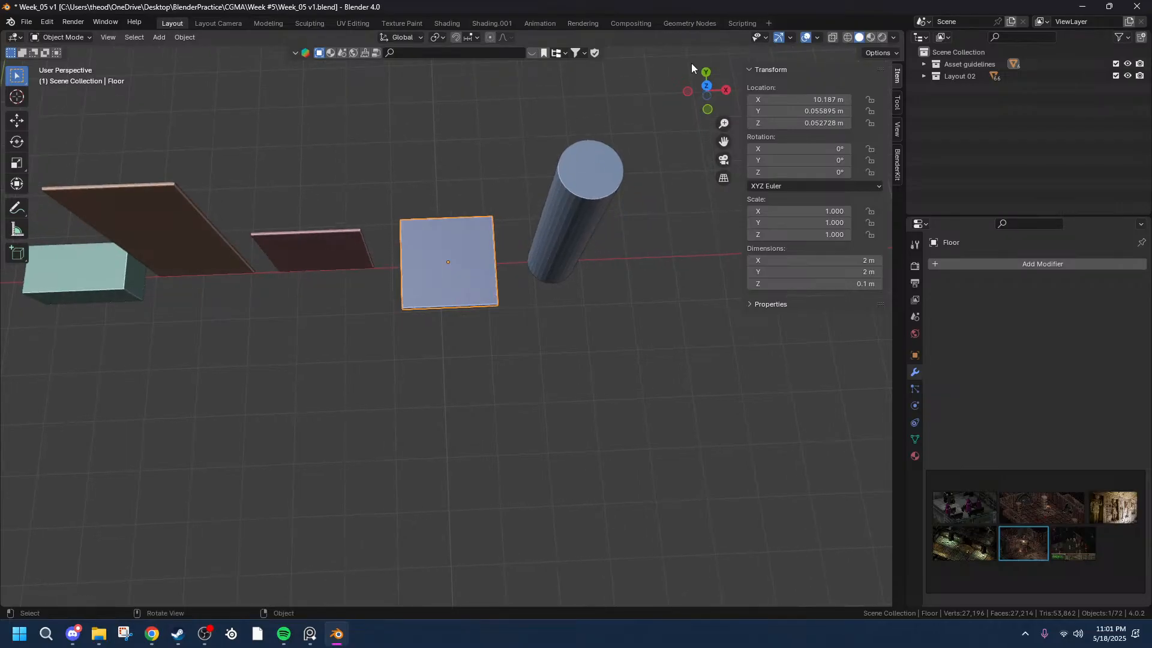
{"action": "left_click", "coordinate": [707, 87]}
{"action": "scroll", "coordinate": [433, 249], "scroll_direction": "up", "scroll_amount": 4}
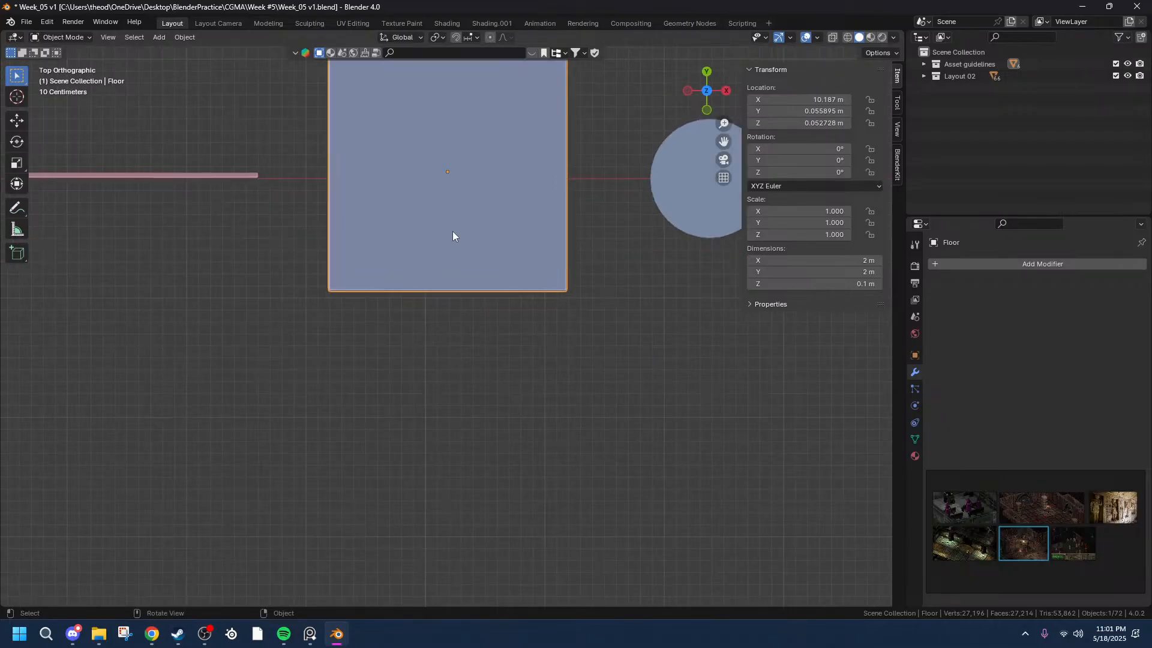
{"action": "key", "text": "Tab"}
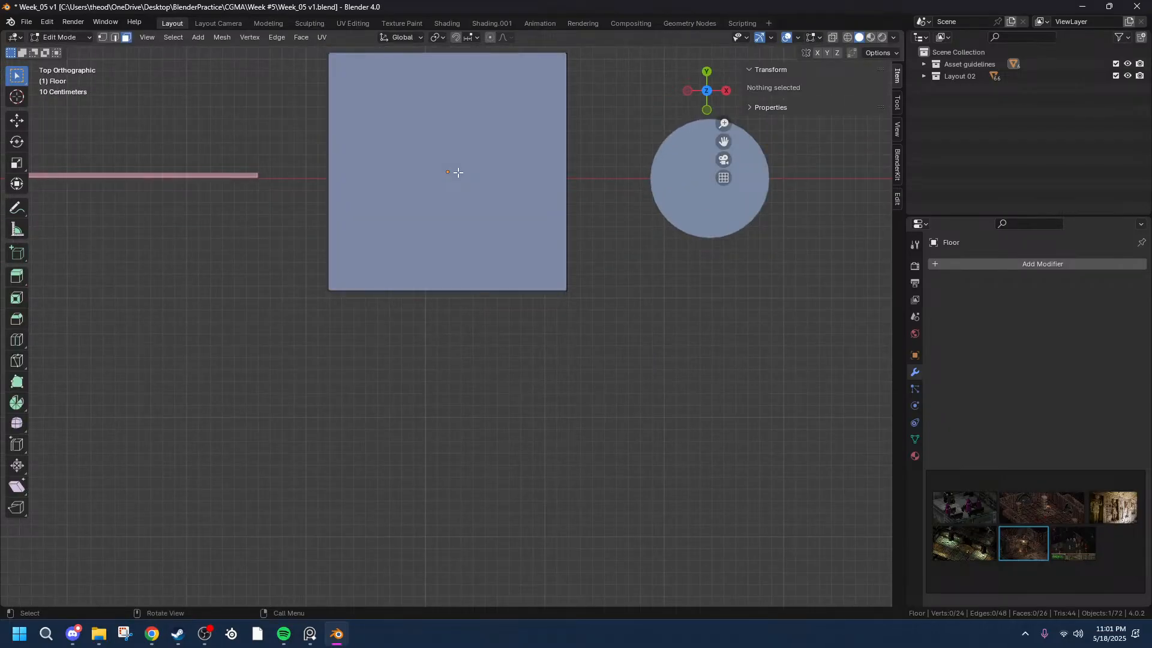
{"action": "left_click", "coordinate": [458, 173]}
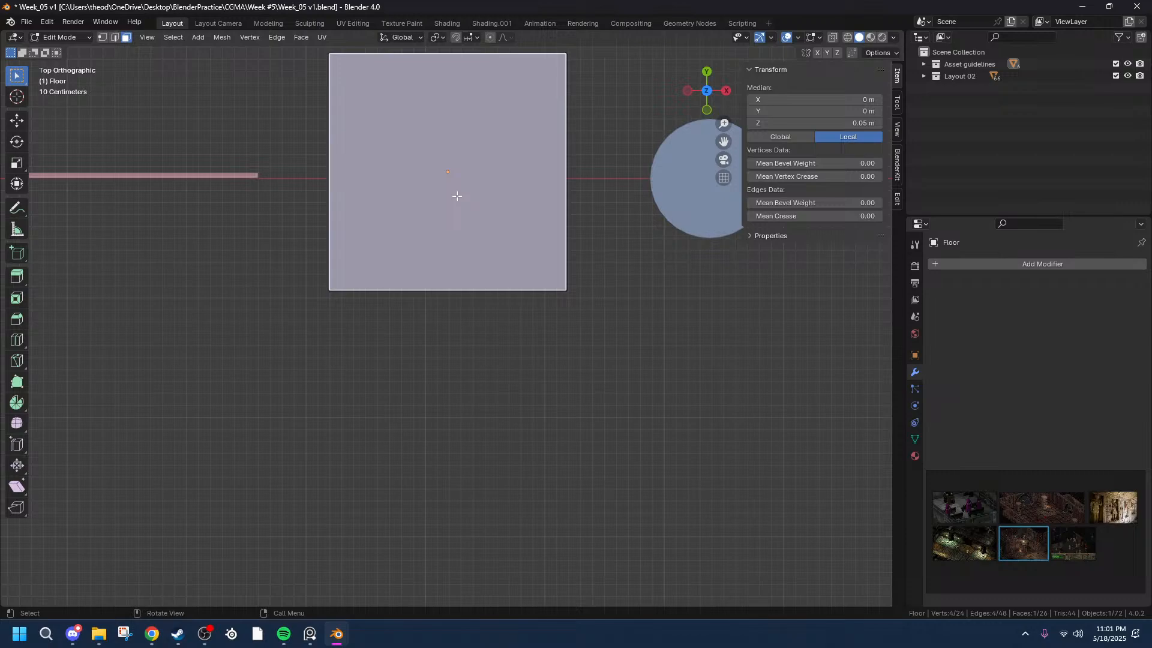
{"action": "key", "text": "a"}
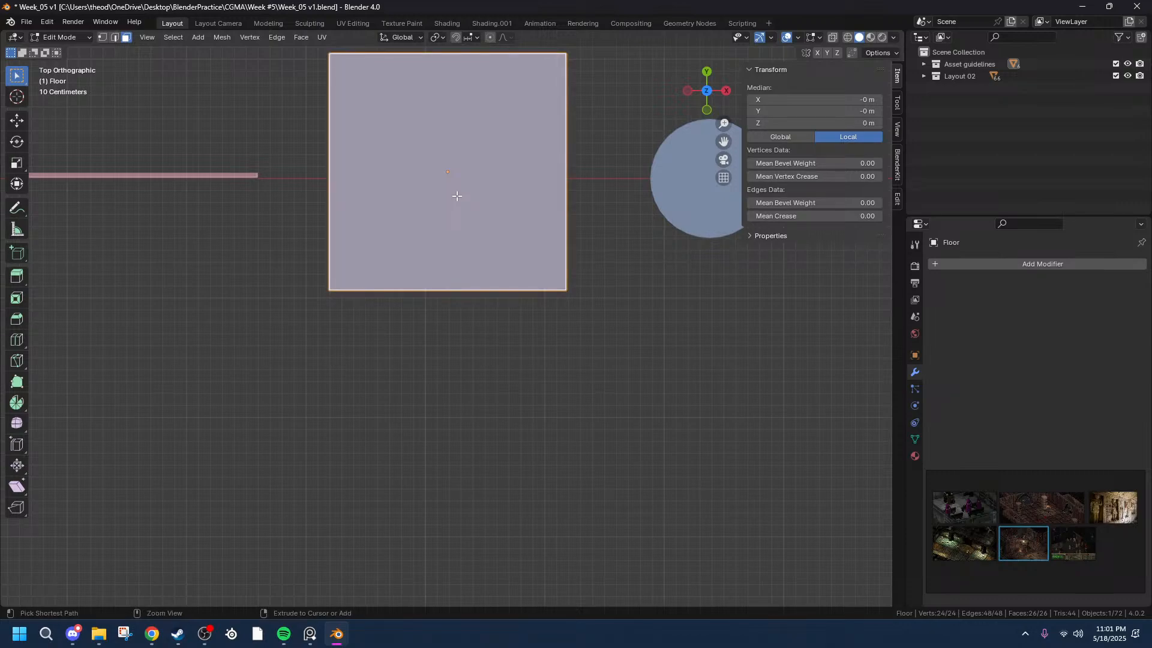
- Hide the transform sidebar and duplicate the whole floor tile mesh in place, with the view aligned from above
{"action": "middle_click_drag", "start_coordinate": [640, 262], "coordinate": [647, 195]}
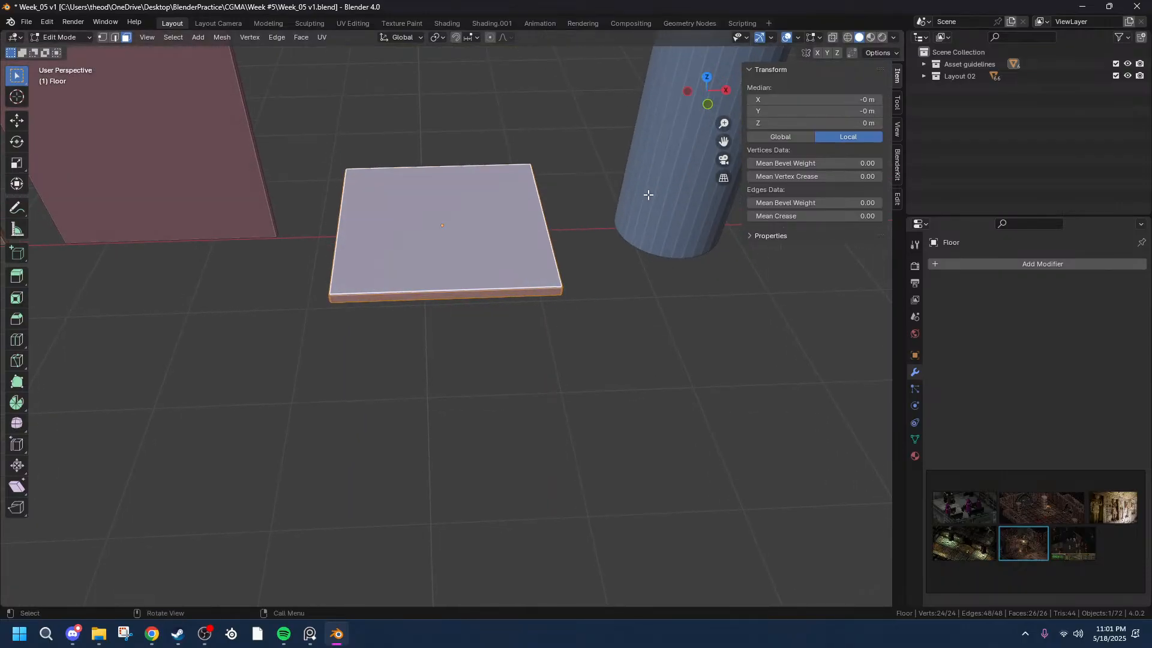
{"action": "key", "text": "alt+a"}
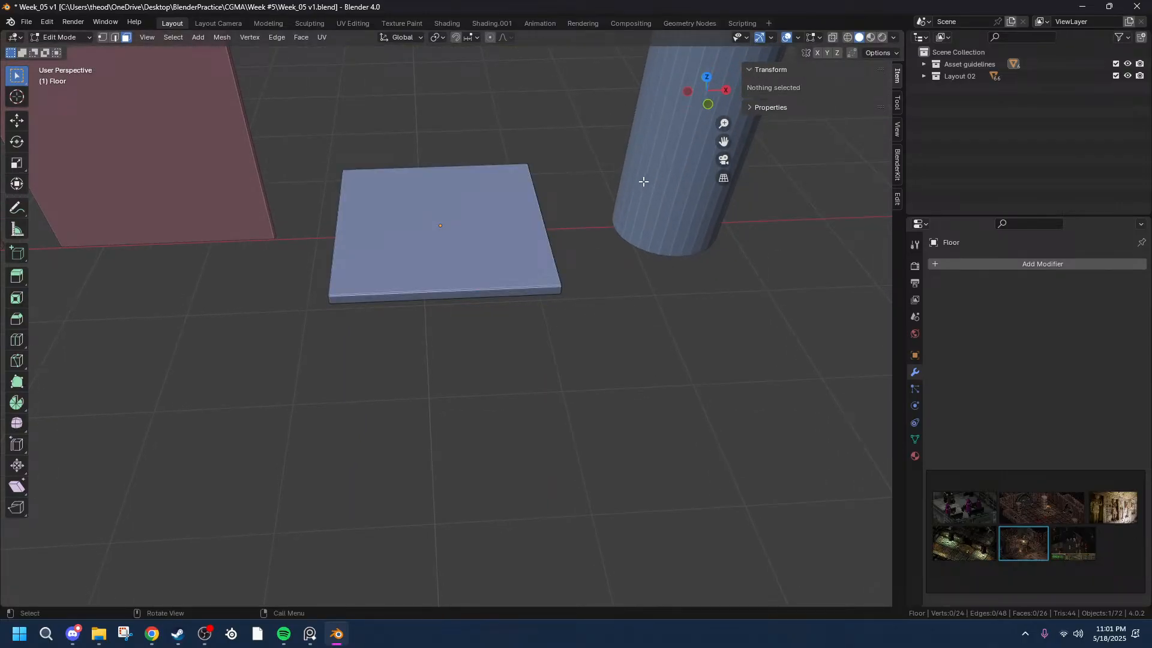
{"action": "key", "text": "n"}
{"action": "left_click", "coordinate": [413, 236]}
{"action": "middle_click_drag", "start_coordinate": [455, 245], "coordinate": [459, 219]}
{"action": "key", "text": "ctrl+z"}
{"action": "key", "text": "ctrl+z"}
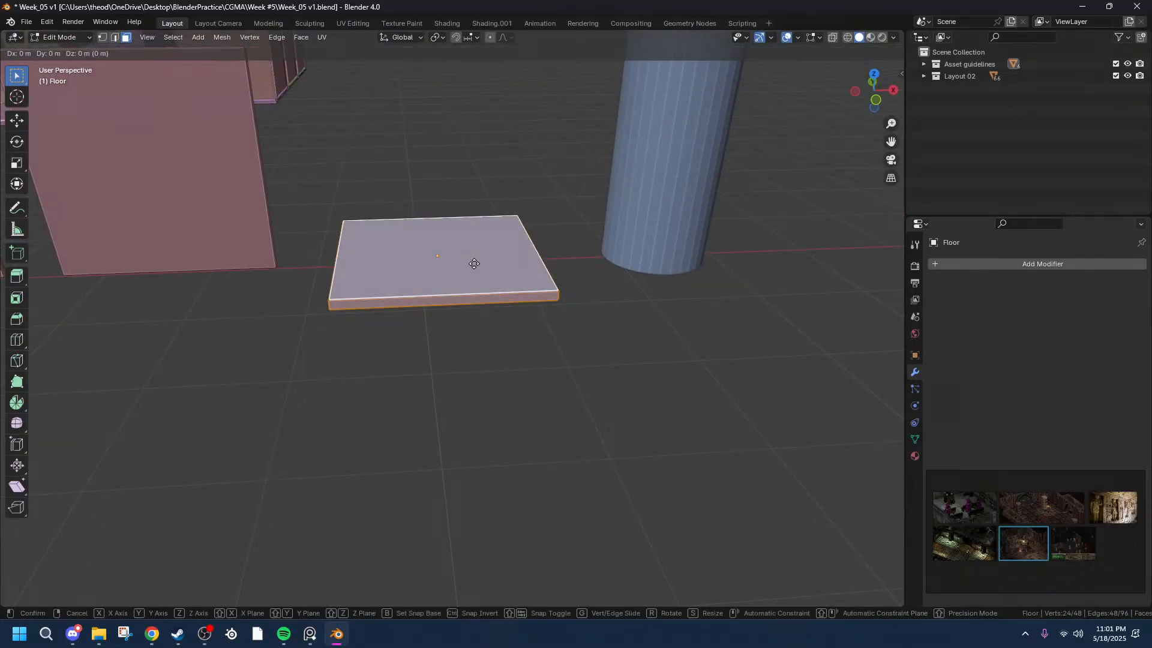
{"action": "key", "text": "shift+d"}
{"action": "middle_click_drag", "start_coordinate": [483, 257], "coordinate": [507, 352]}
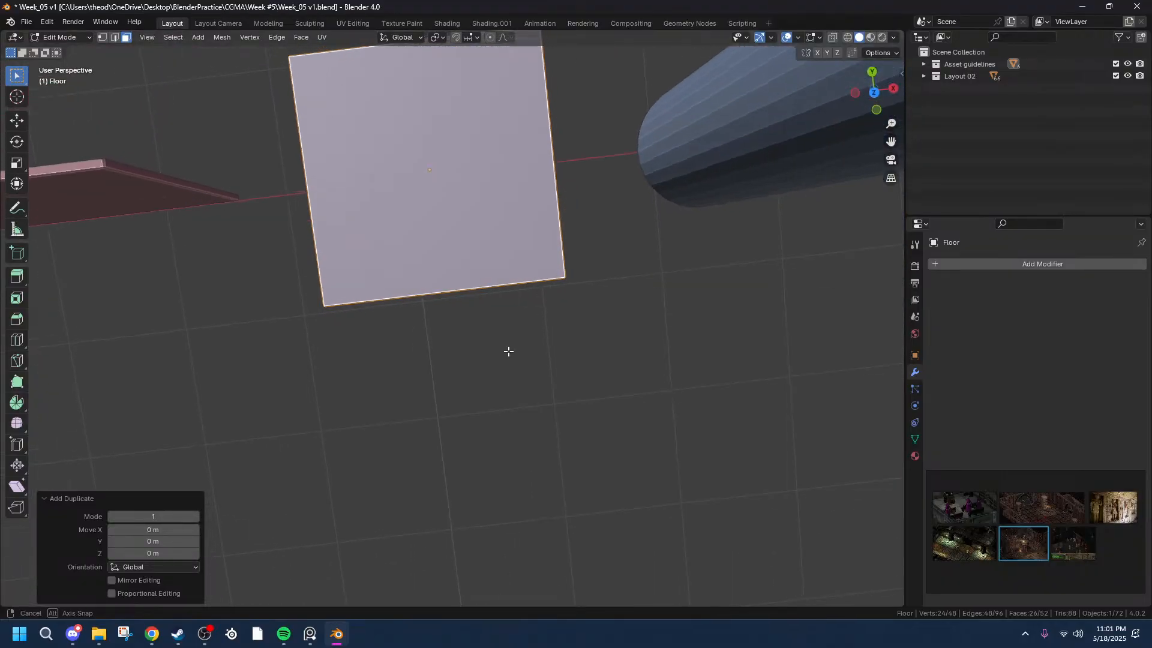
{"action": "left_click", "coordinate": [874, 90]}
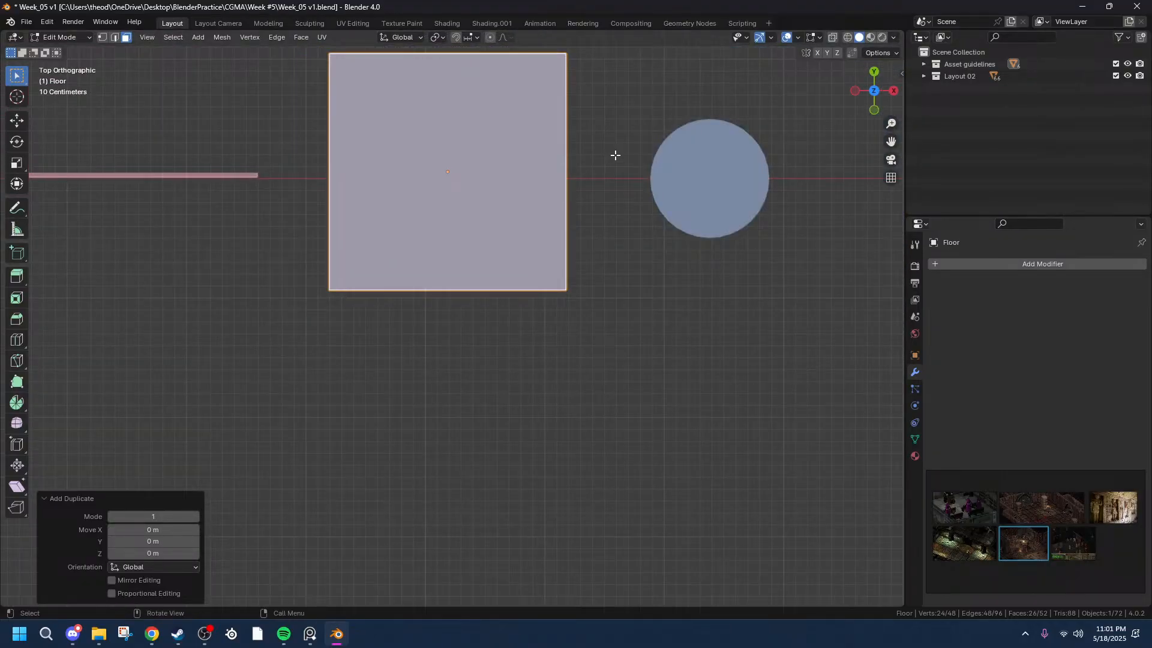
- Scale the duplicated slab down to about 0.117 on X and Y, keeping its Z thickness locked
{"action": "key", "text": "s"}
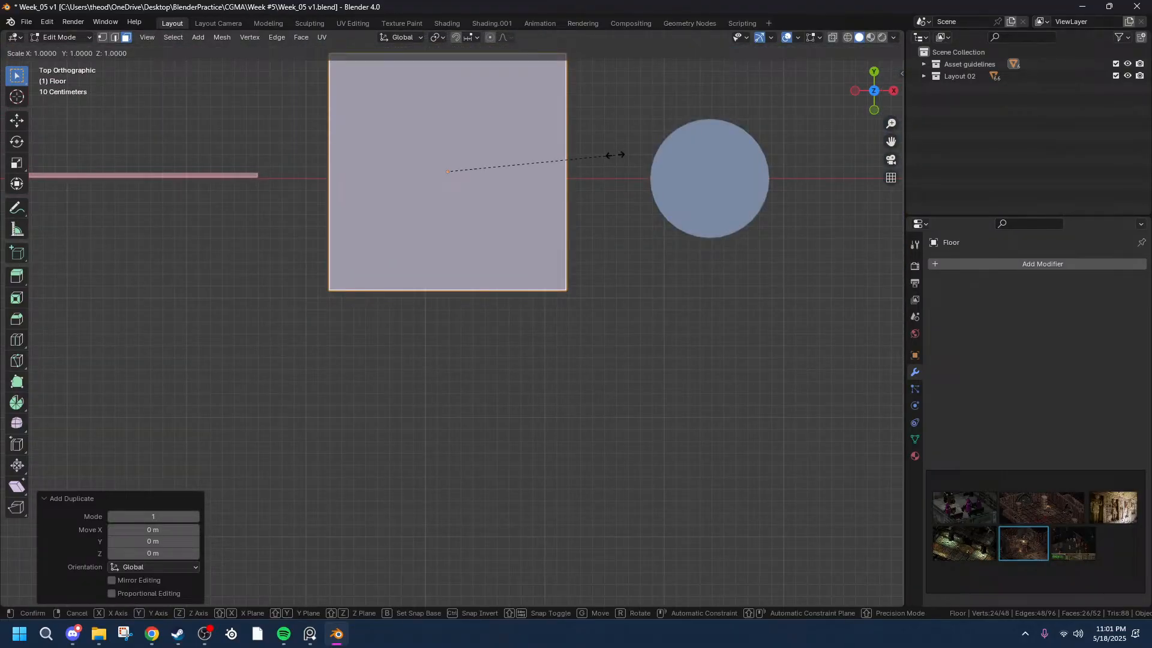
{"action": "key", "text": "shift+z"}
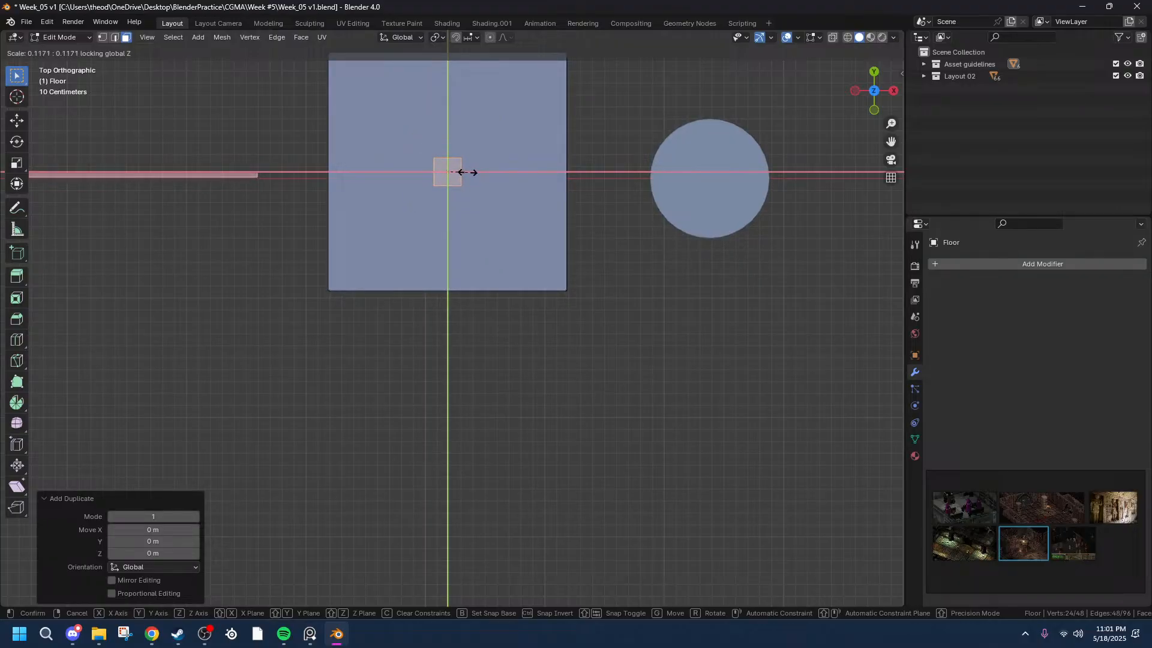
{"action": "left_click", "coordinate": [461, 172]}
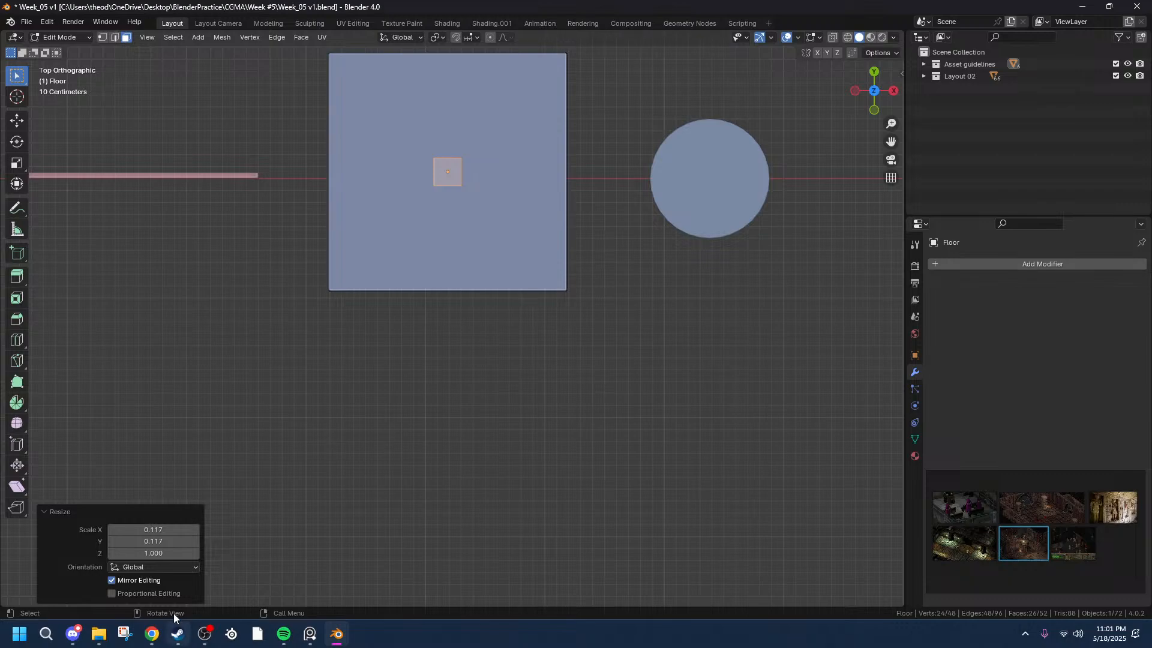
- Set the duplicated slab's X and Y scale to 0.2
{"action": "left_click", "coordinate": [164, 532]}
{"action": "left_click_drag", "start_coordinate": [162, 531], "coordinate": [121, 533]}
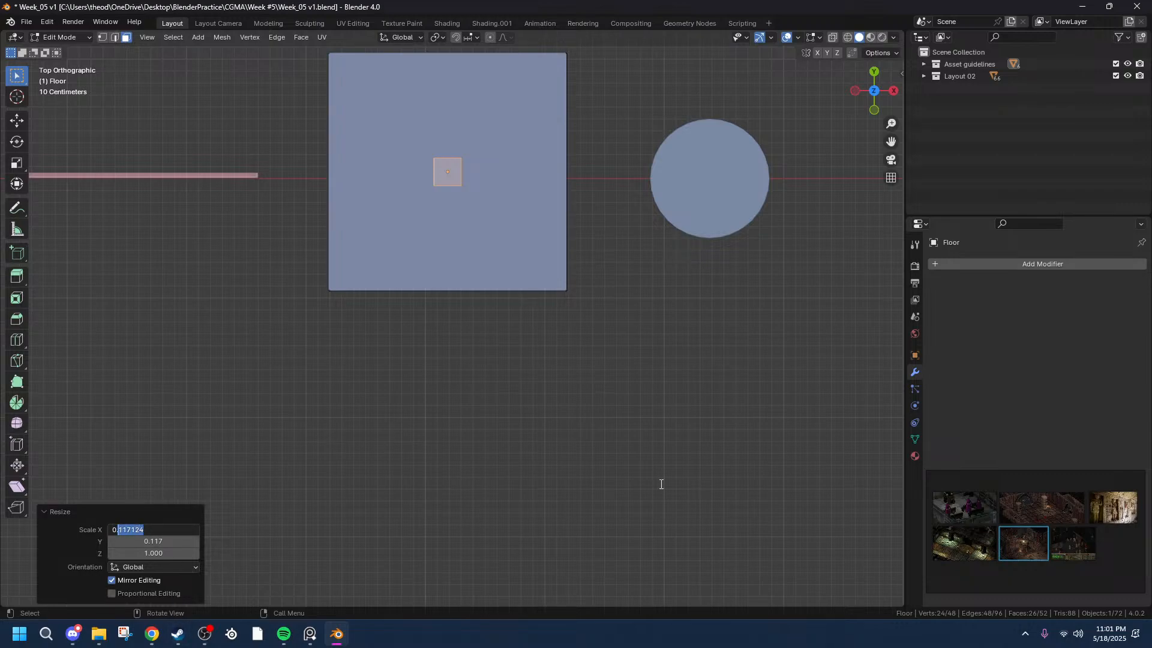
{"action": "type", "text": "2"}
{"action": "key", "text": "Tab"}
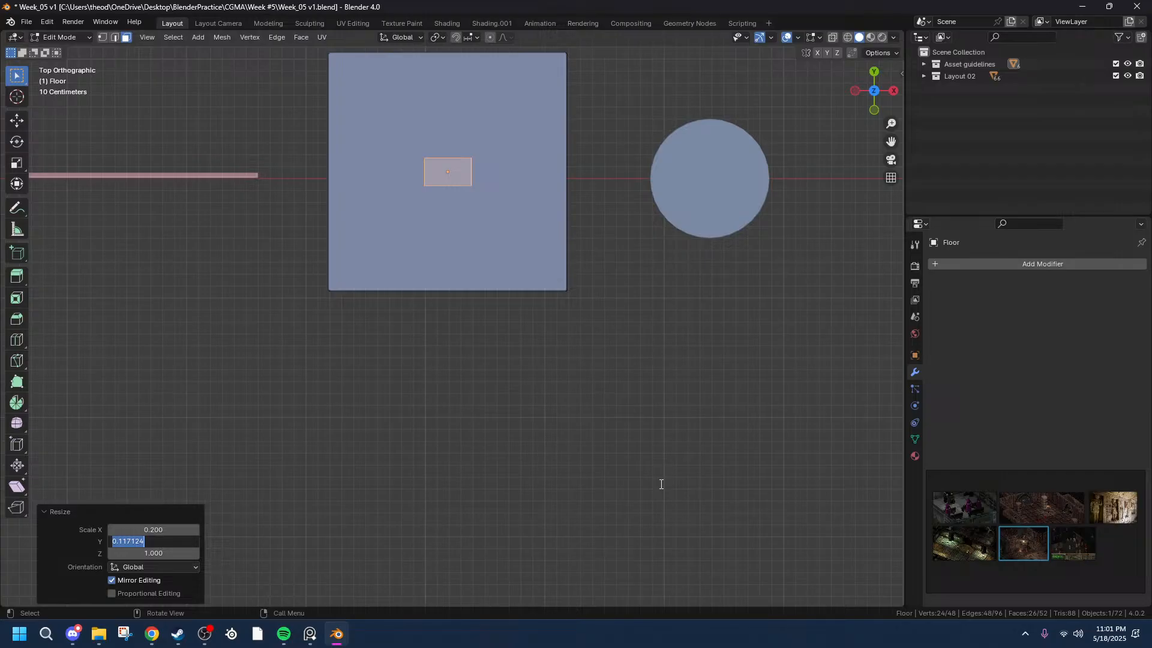
{"action": "type", "text": ".2"}
{"action": "key", "text": "Return"}
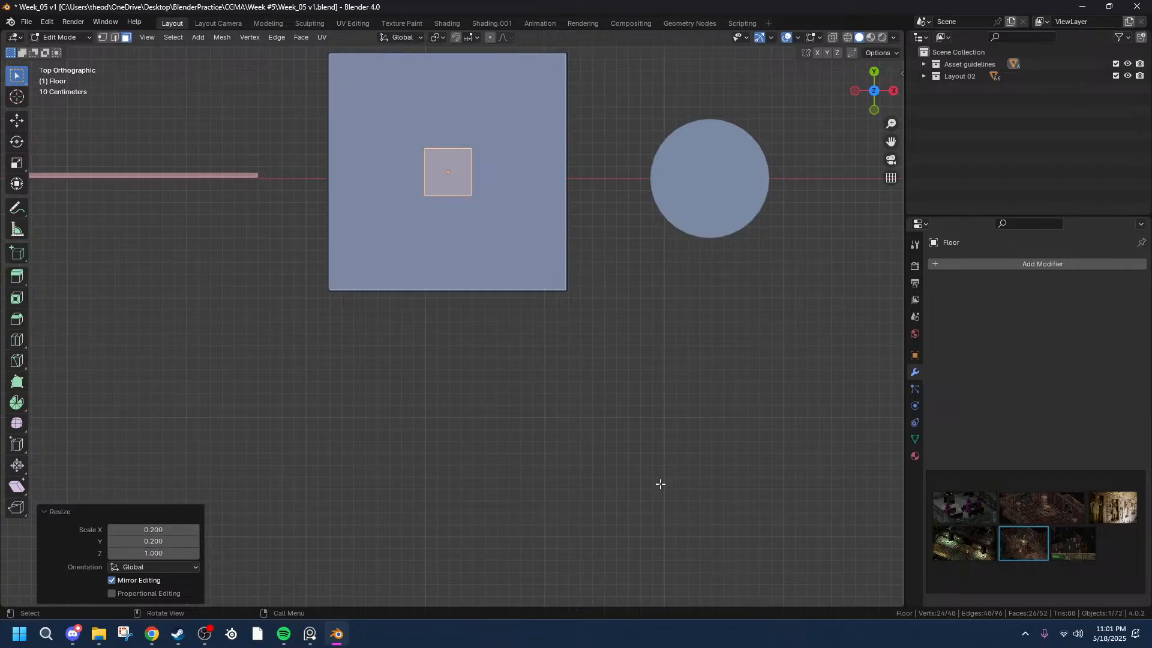
- Set the duplicated slab's scale to 0.1 on both X and Y
{"action": "left_click", "coordinate": [129, 531]}
{"action": "type", "text": ".1"}
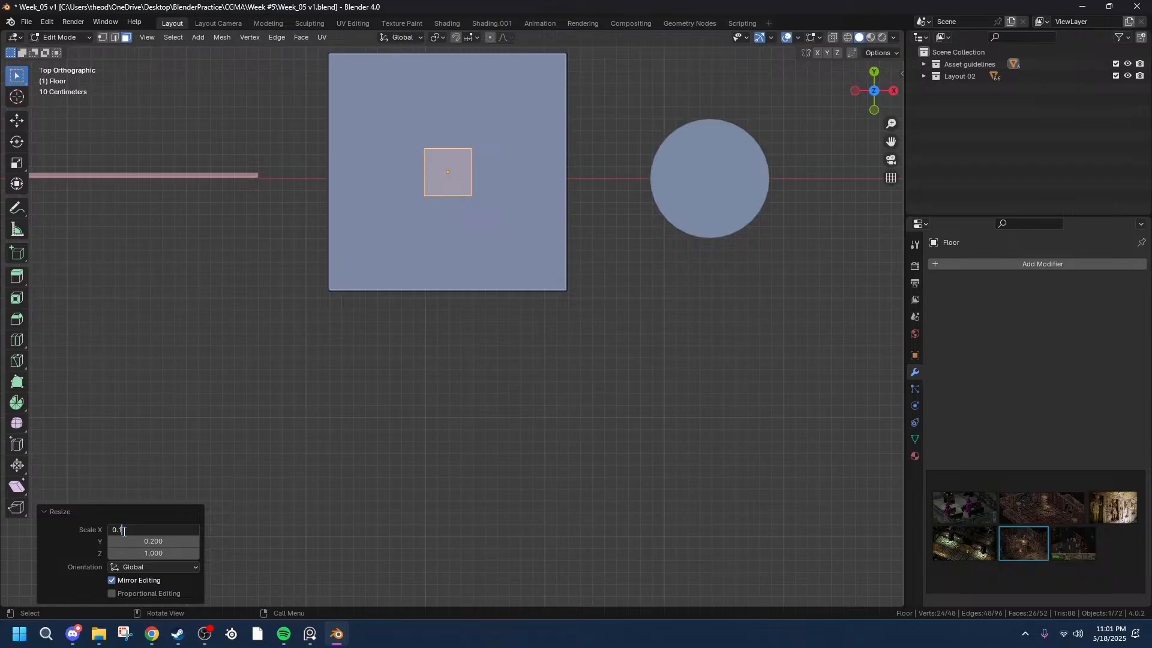
{"action": "key", "text": "Tab"}
{"action": "type", "text": ".1"}
{"action": "key", "text": "Return"}
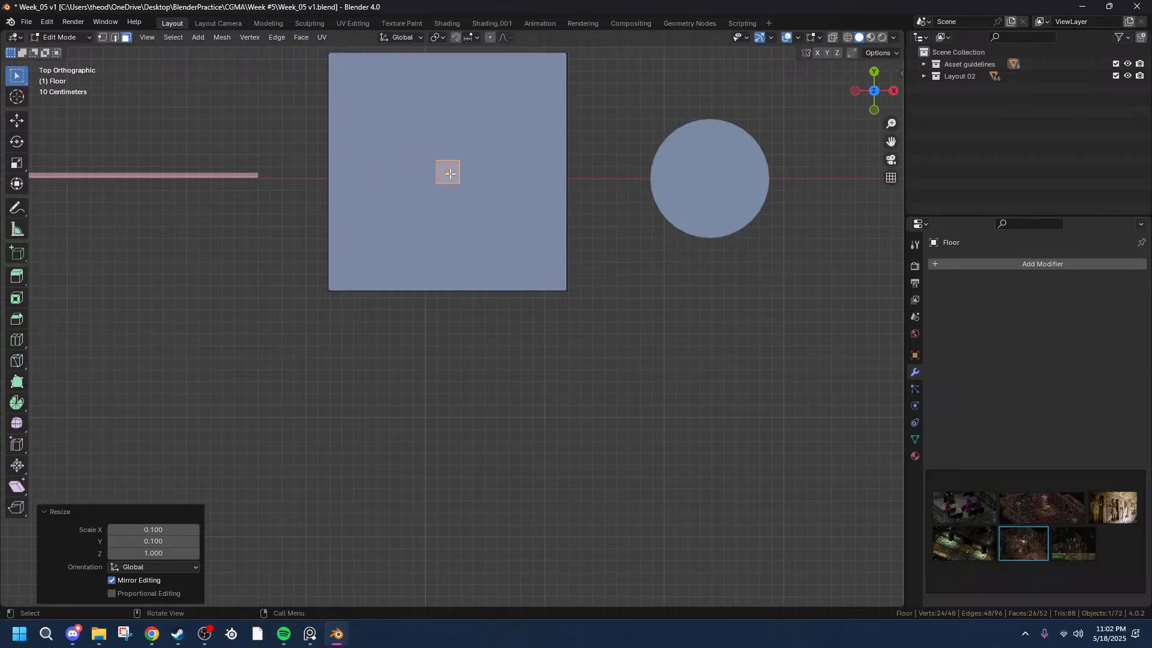
{"action": "key", "text": "g"}
{"action": "key", "text": "z"}
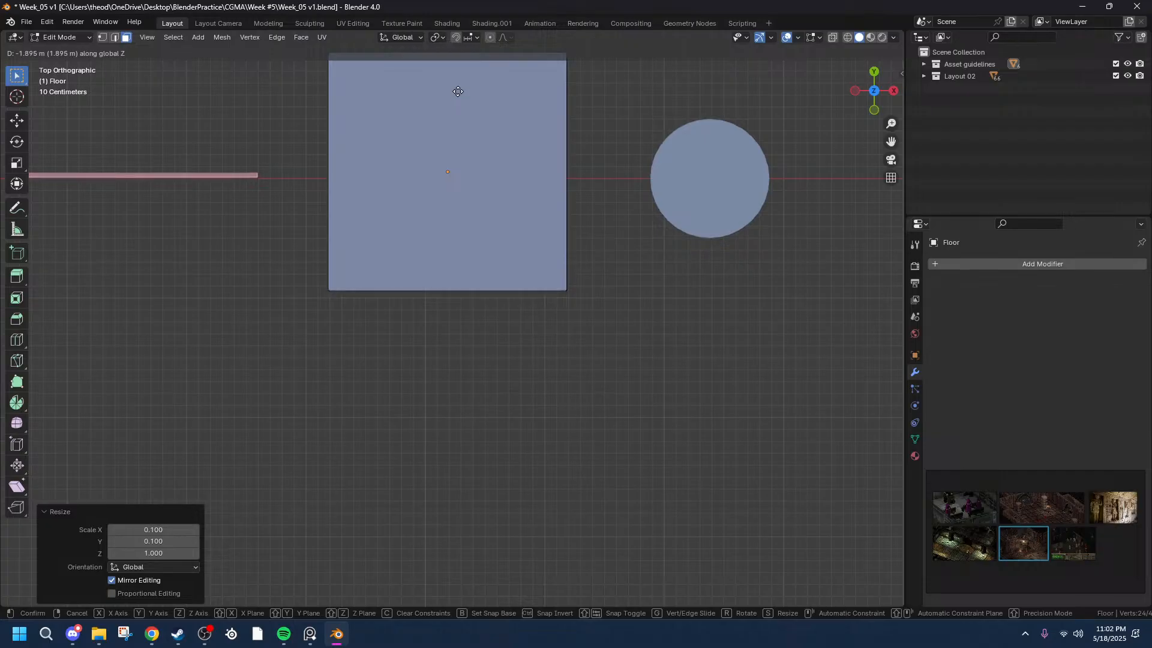
{"action": "right_click", "coordinate": [457, 93]}
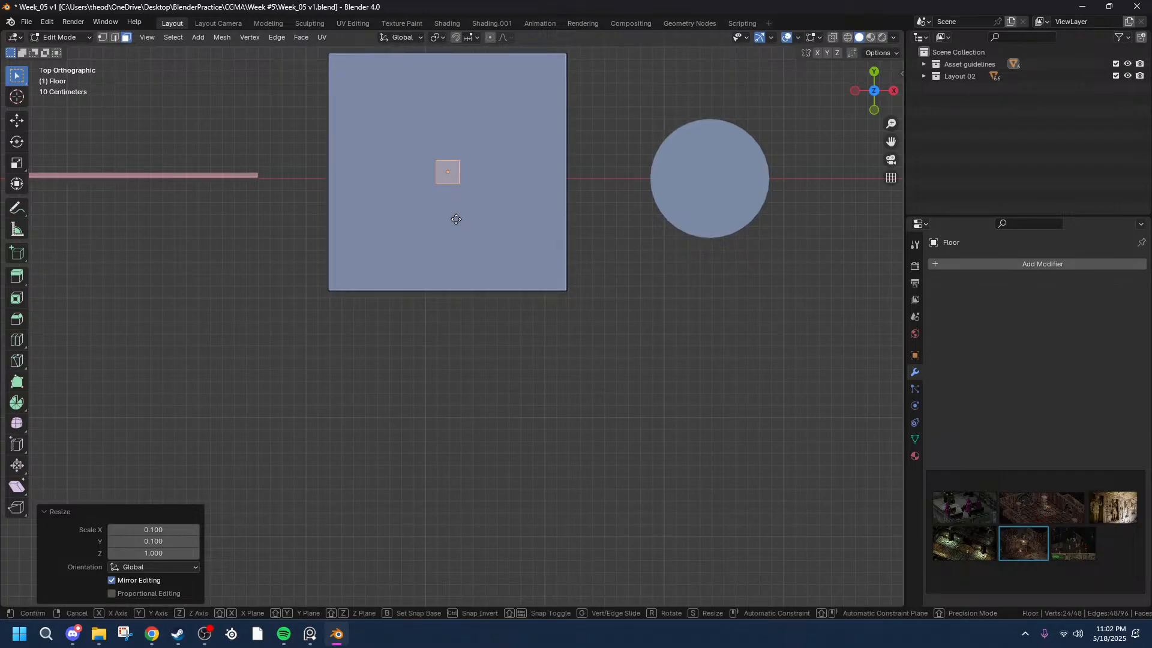
{"action": "key", "text": "x"}
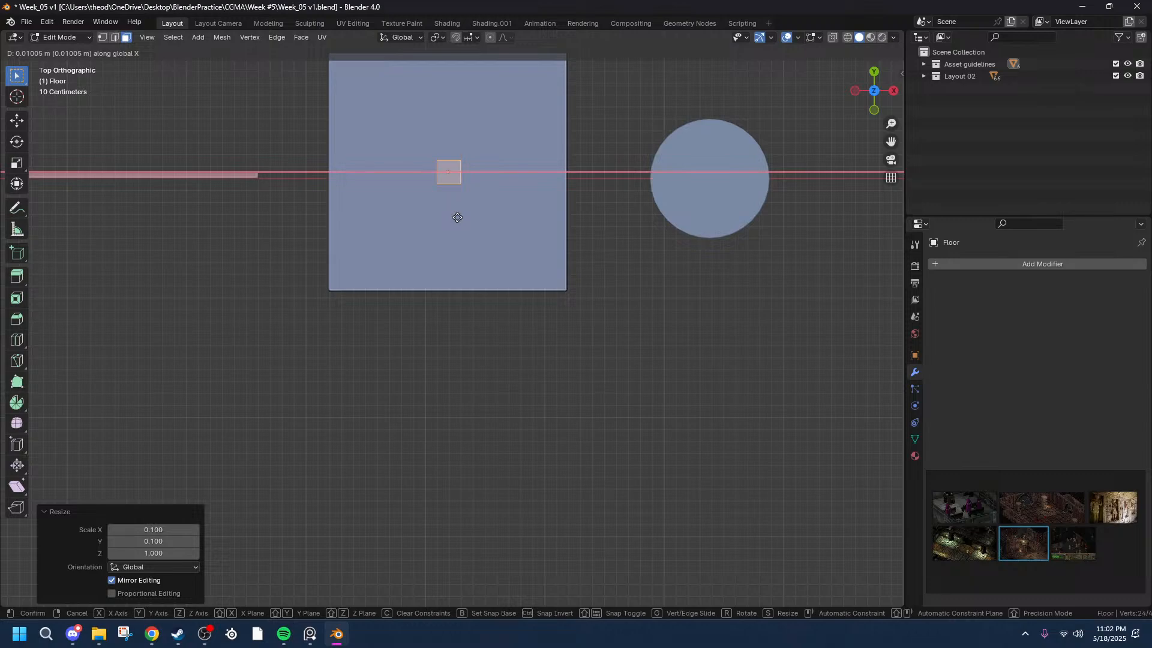
{"action": "key", "text": "g"}
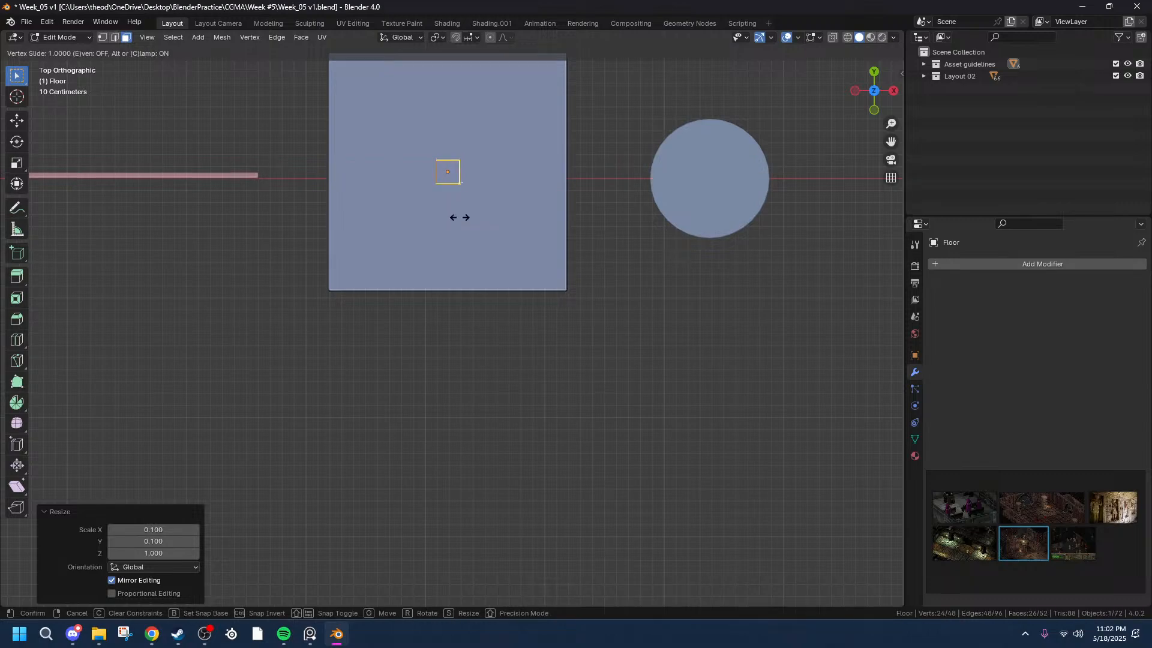
{"action": "right_click", "coordinate": [498, 194]}
{"action": "left_click", "coordinate": [531, 233]}
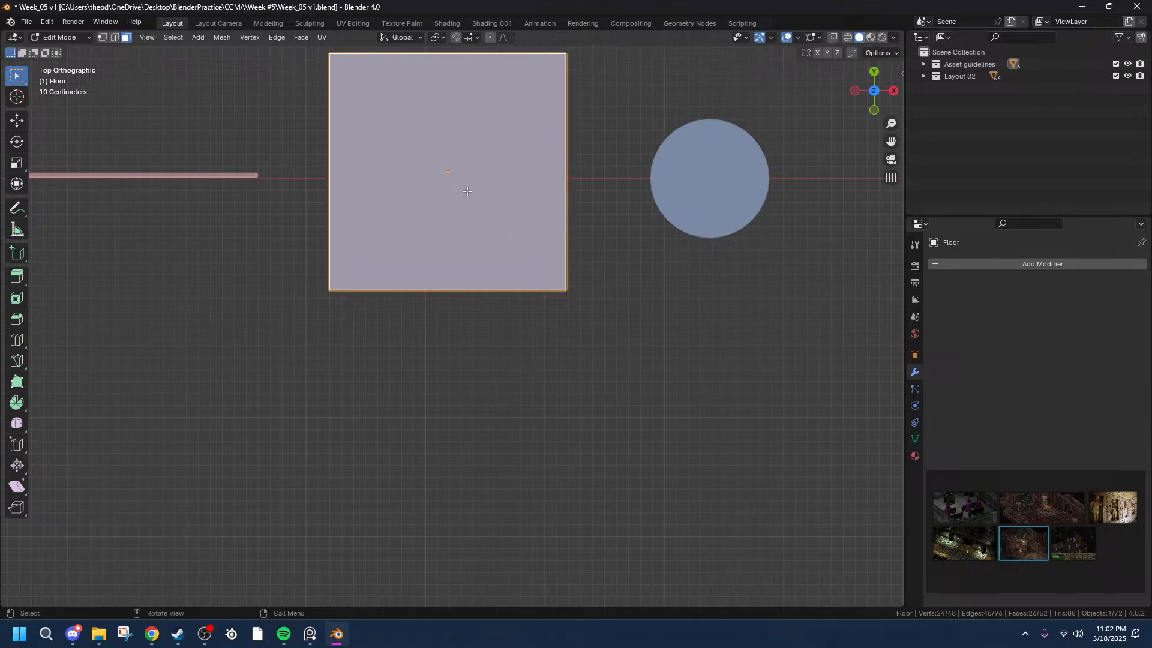
{"action": "key", "text": "ctrl+z"}
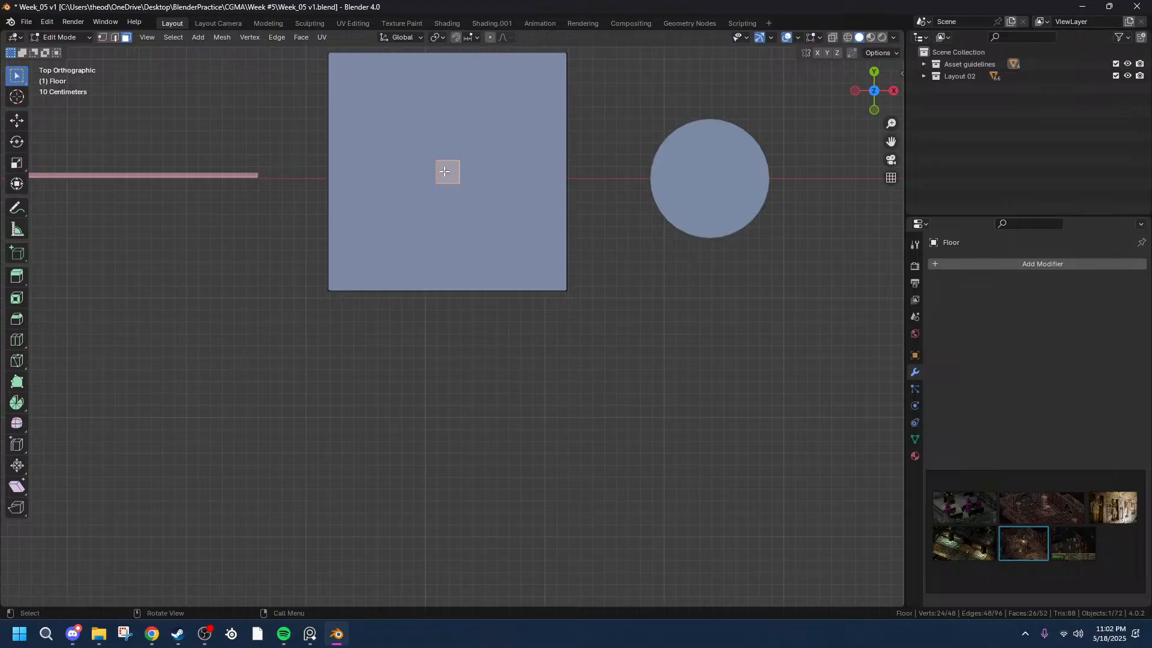
{"action": "key", "text": "ctrl+z"}
{"action": "key", "text": "ctrl+z"}
- Move the small slab horizontally into the floor tile's upper-left corner, about -0.89 m in X and 0.89 m in Y, with Z locked
{"action": "key", "text": "g"}
{"action": "key", "text": "shift+z"}
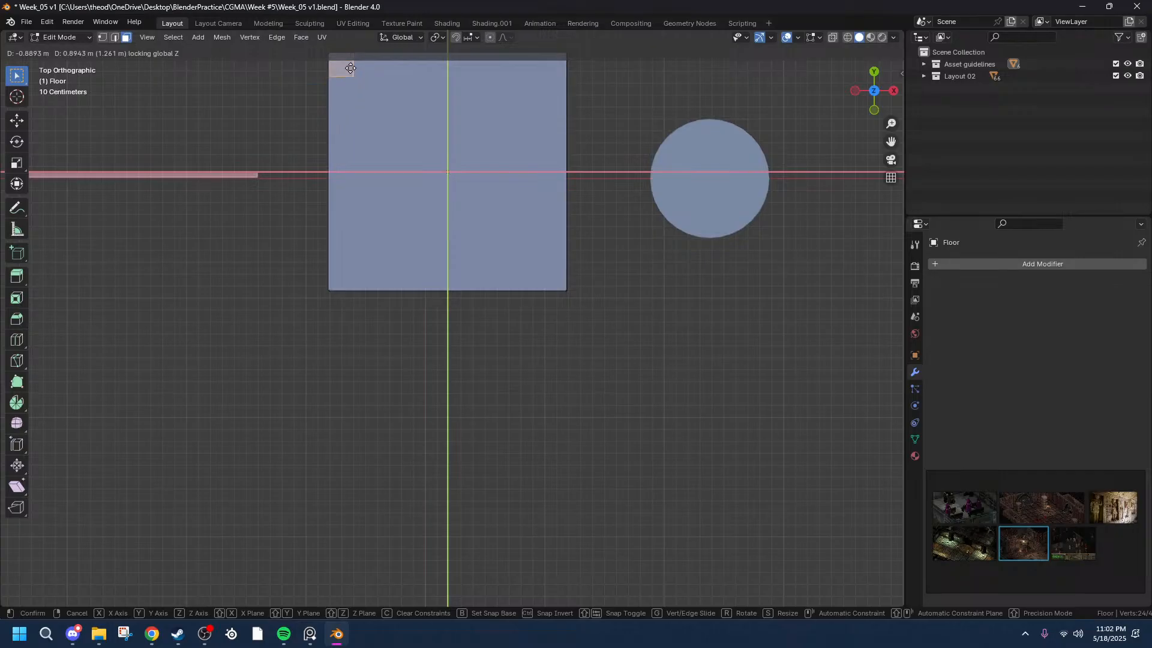
{"action": "left_click", "coordinate": [350, 68]}
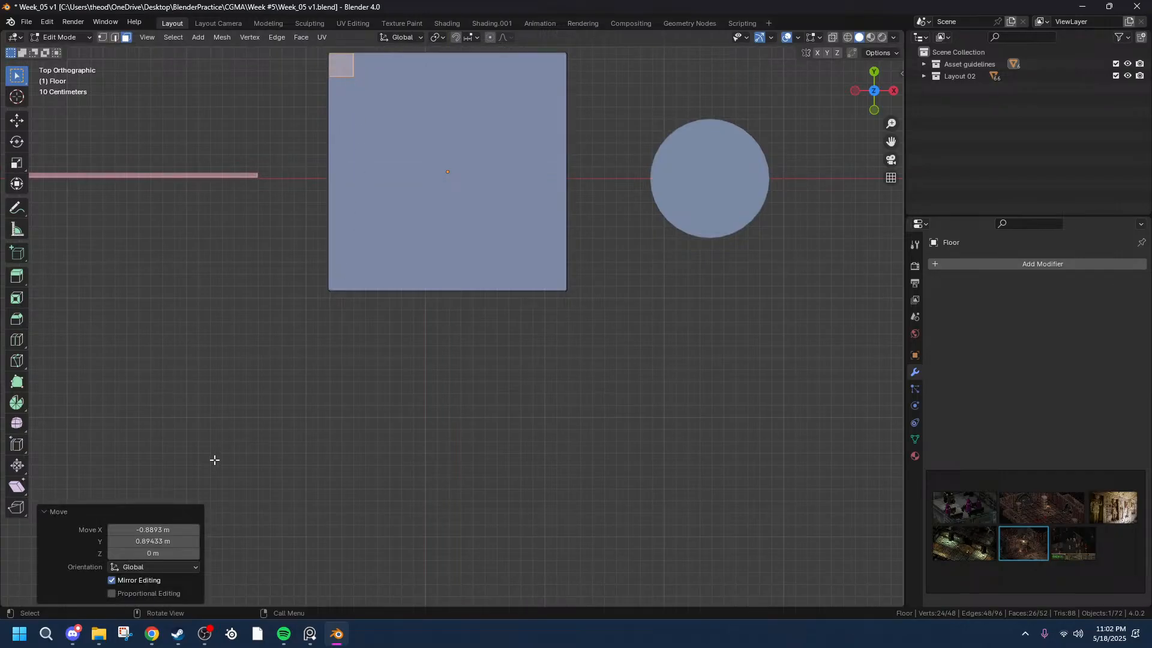
- Set the small slab's move offset to exactly -0.9 m in X and 0.9 m in Y, aligning it with the tile's corner
{"action": "scroll", "coordinate": [317, 141], "scroll_direction": "up", "scroll_amount": 4}
{"action": "middle_click_drag", "start_coordinate": [893, 149], "coordinate": [987, 565], "text": "shift"}
{"action": "scroll", "coordinate": [297, 155], "scroll_direction": "up", "scroll_amount": 5}
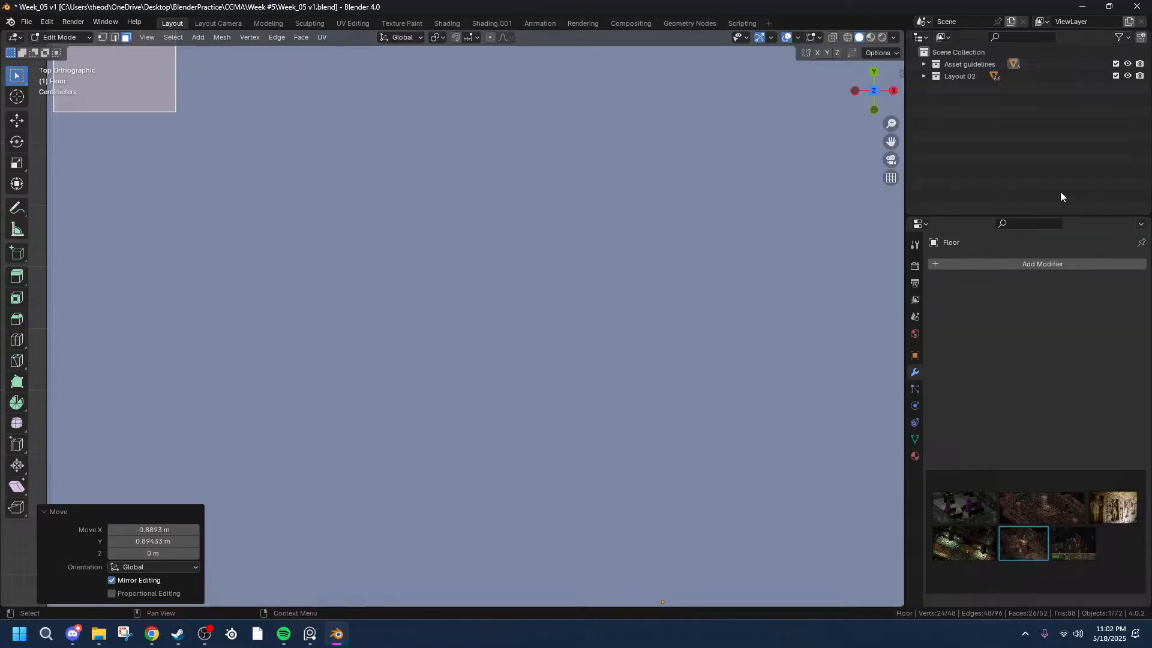
{"action": "left_click_drag", "start_coordinate": [890, 142], "coordinate": [378, 154]}
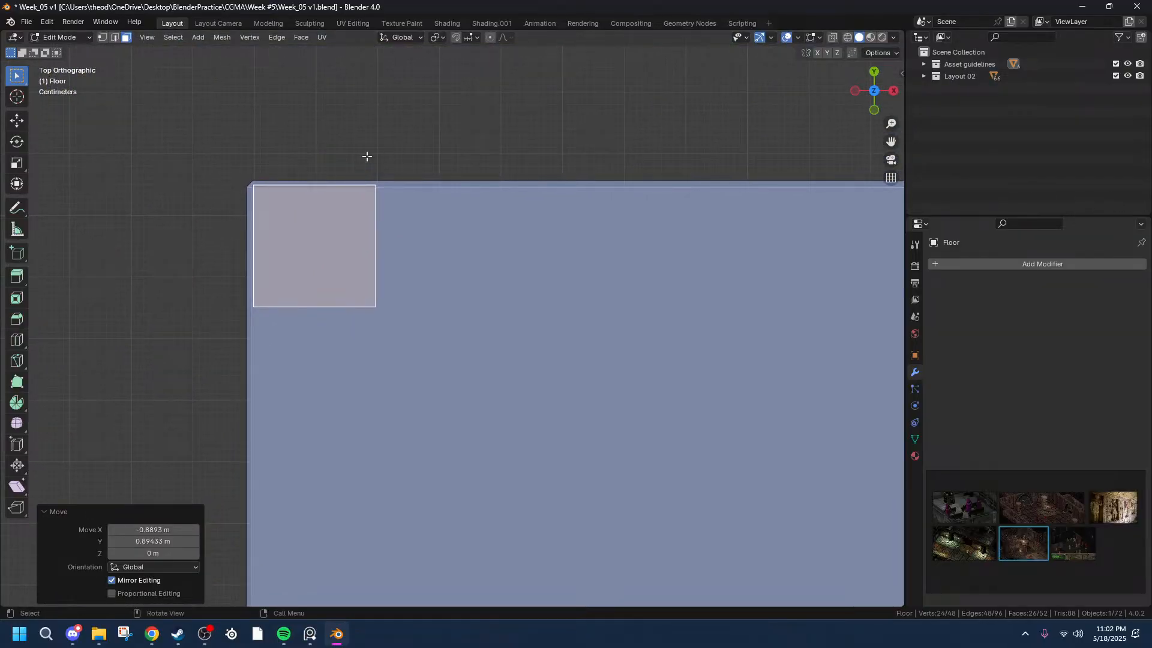
{"action": "left_click_drag", "start_coordinate": [153, 530], "coordinate": [148, 530]}
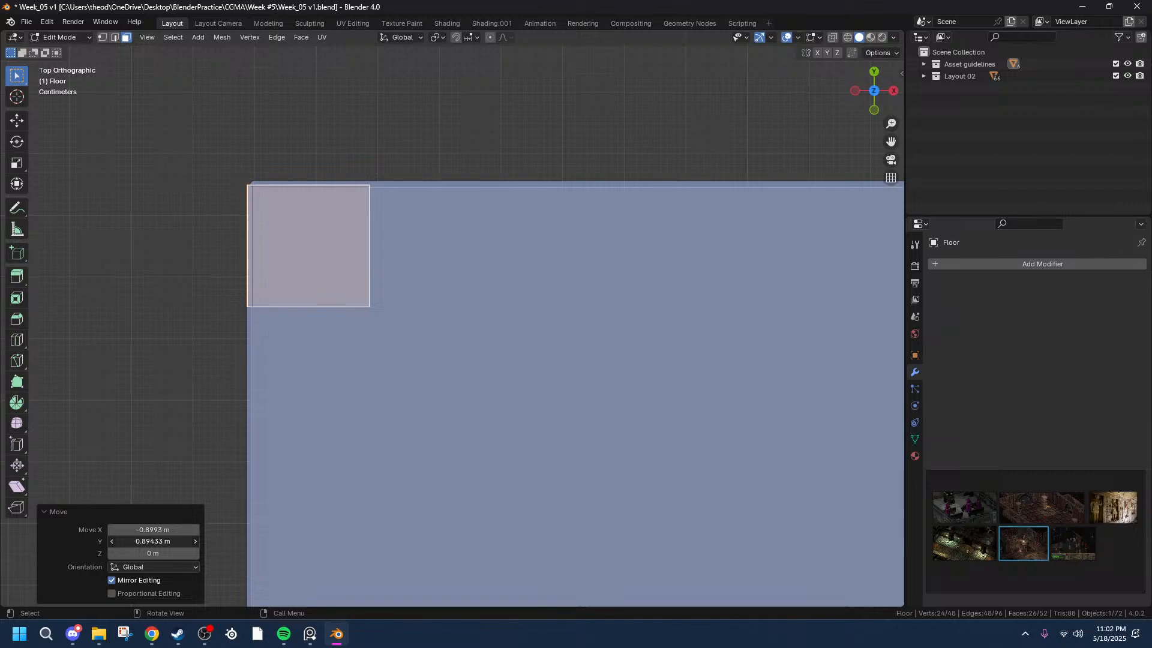
{"action": "left_click", "coordinate": [162, 541]}
{"action": "key", "text": "End"}
{"action": "key", "text": "Return"}
{"action": "left_click", "coordinate": [152, 529]}
{"action": "left_click", "coordinate": [146, 530]}
{"action": "left_click_drag", "start_coordinate": [146, 530], "coordinate": [124, 533]}
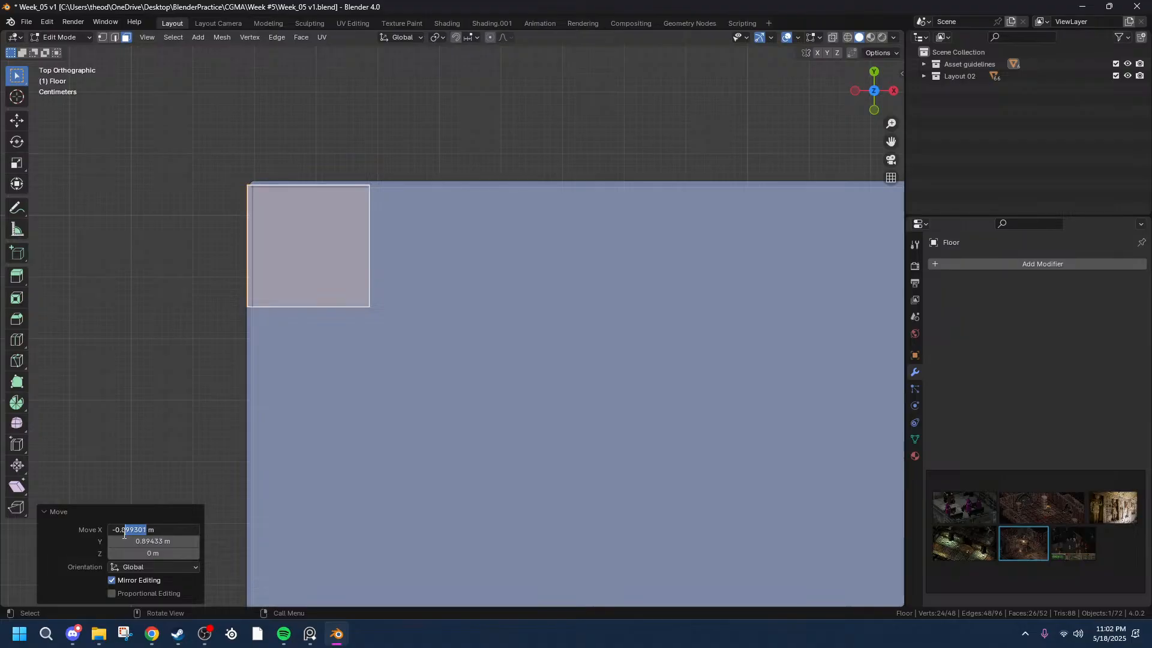
{"action": "type", "text": "9"}
{"action": "key", "text": "Tab"}
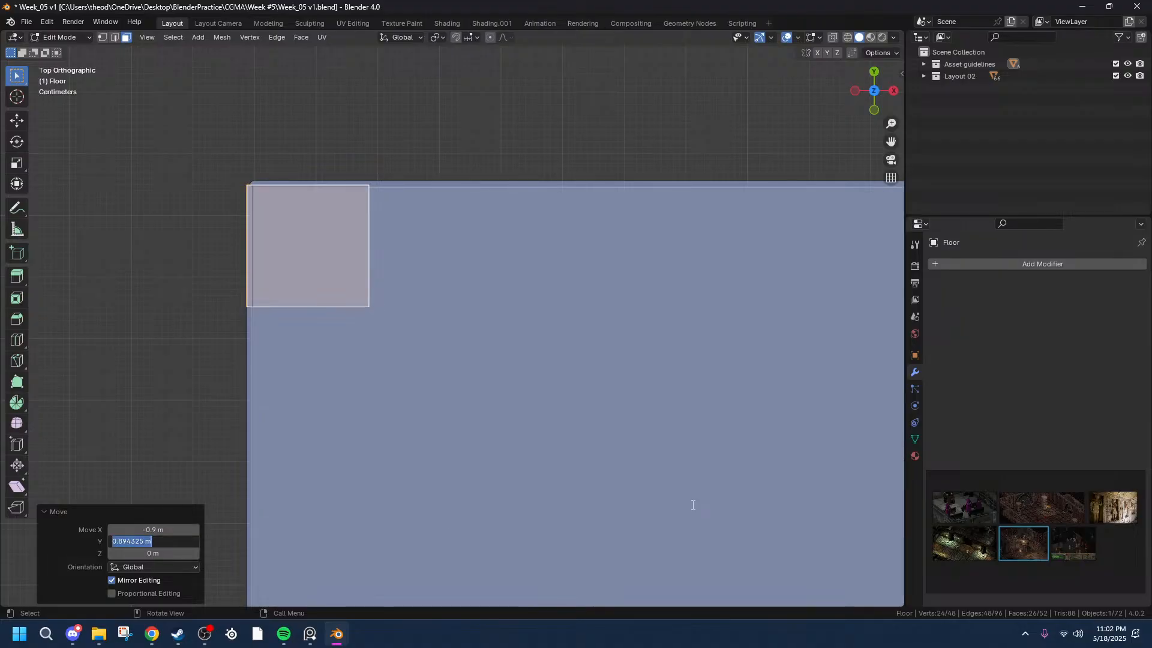
{"action": "key", "text": "BackSpace"}
{"action": "key", "text": "Return"}
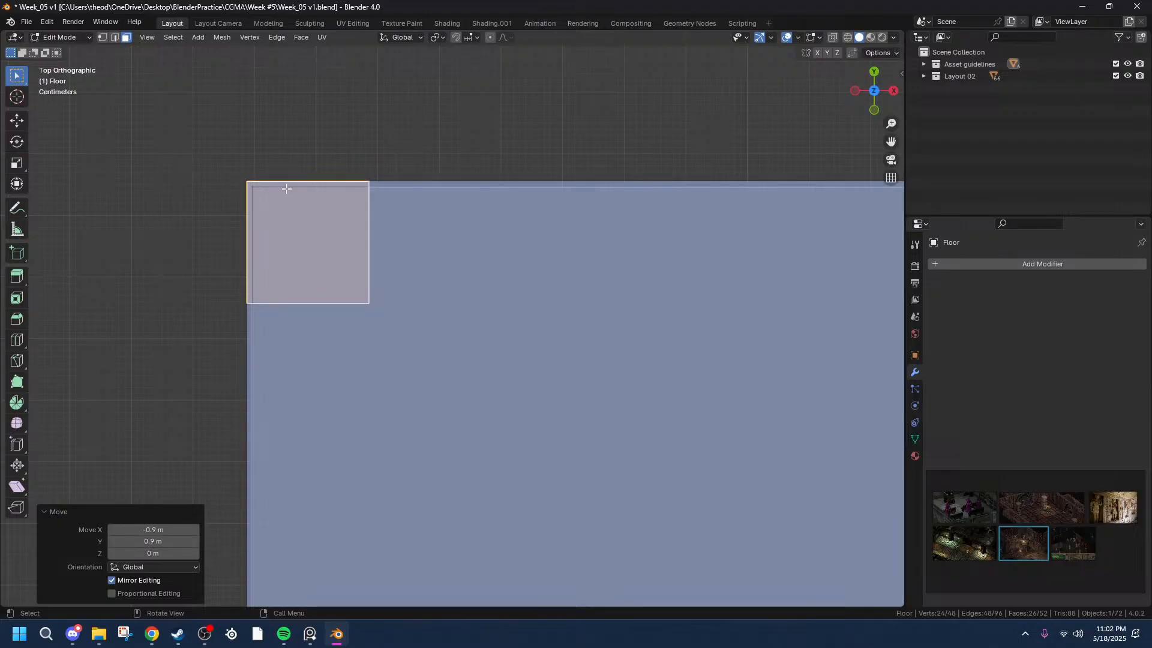
- Try an X move offset of -1 m for the small corner slab, then restore it to -0.9 m
{"action": "scroll", "coordinate": [229, 193], "scroll_direction": "up", "scroll_amount": 4}
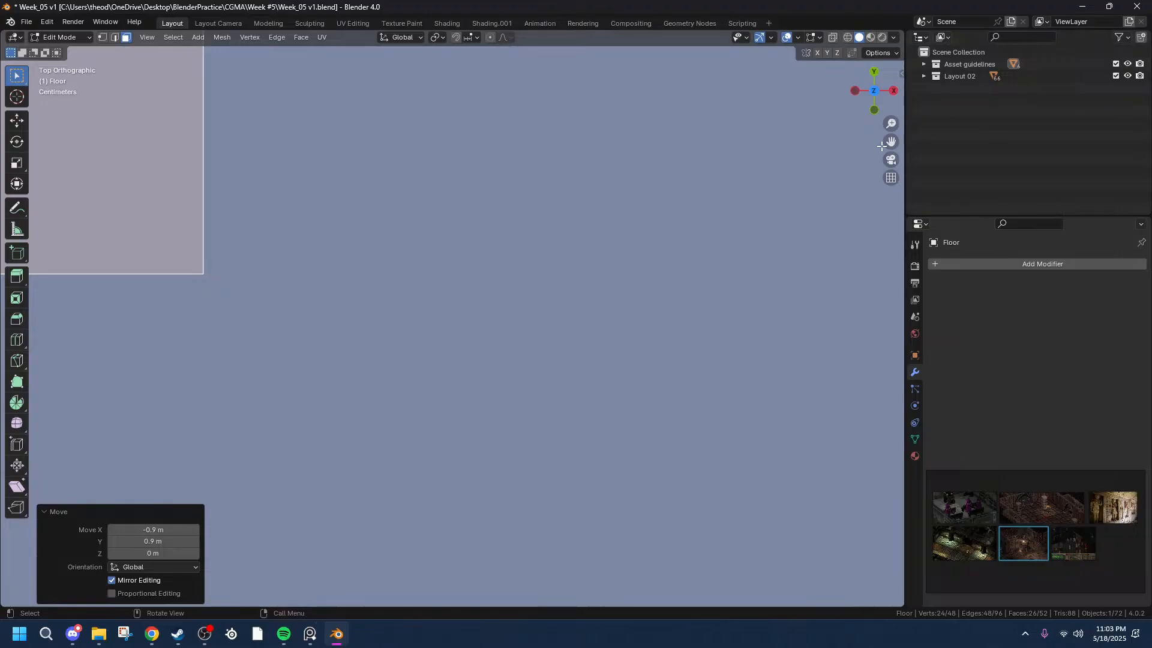
{"action": "scroll", "coordinate": [324, 196], "scroll_direction": "down", "scroll_amount": 3}
{"action": "scroll", "coordinate": [324, 195], "scroll_direction": "up", "scroll_amount": 4}
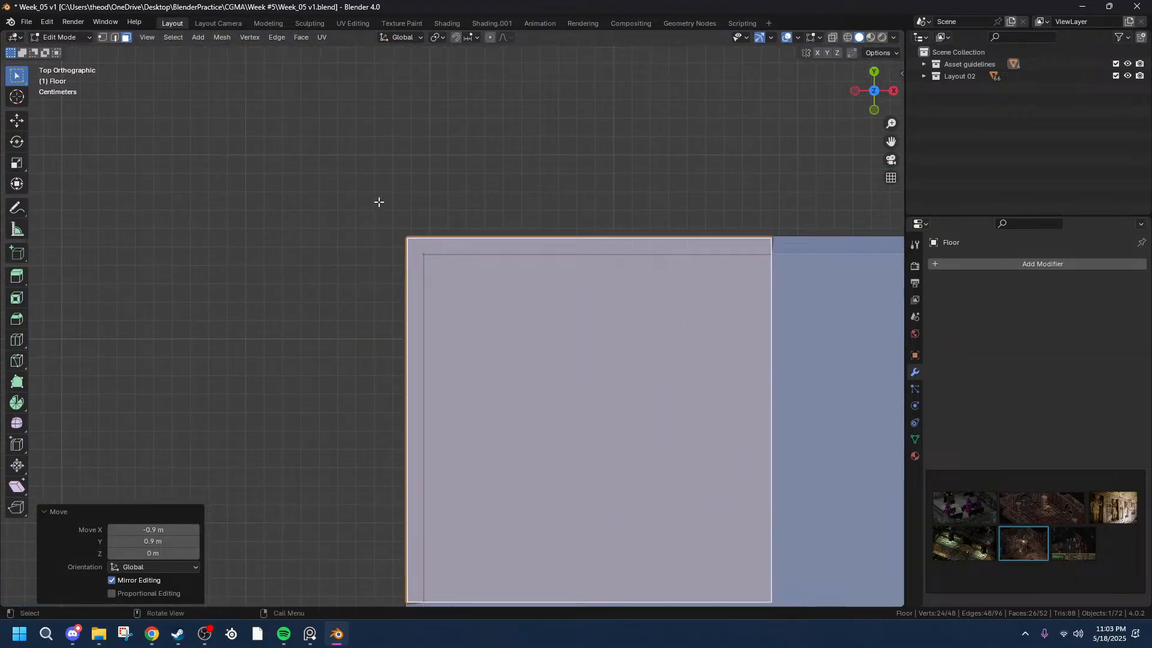
{"action": "scroll", "coordinate": [466, 211], "scroll_direction": "up", "scroll_amount": 1}
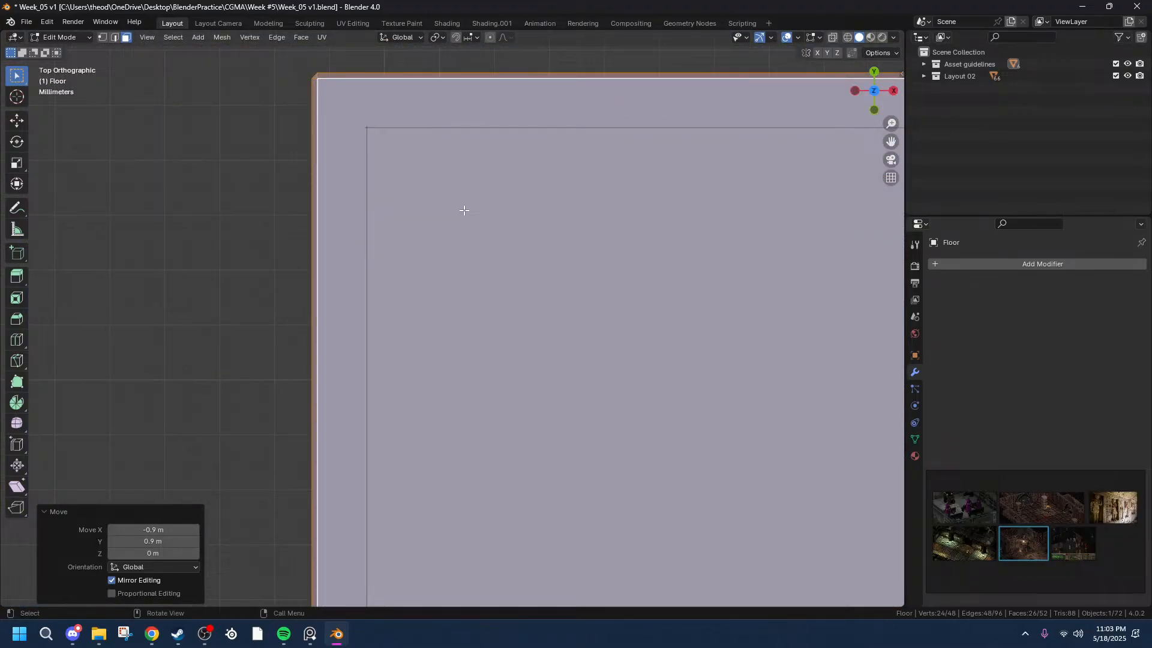
{"action": "left_click", "coordinate": [123, 530]}
{"action": "double_click", "coordinate": [123, 530]}
{"action": "type", "text": "1"}
{"action": "left_click", "coordinate": [127, 537]}
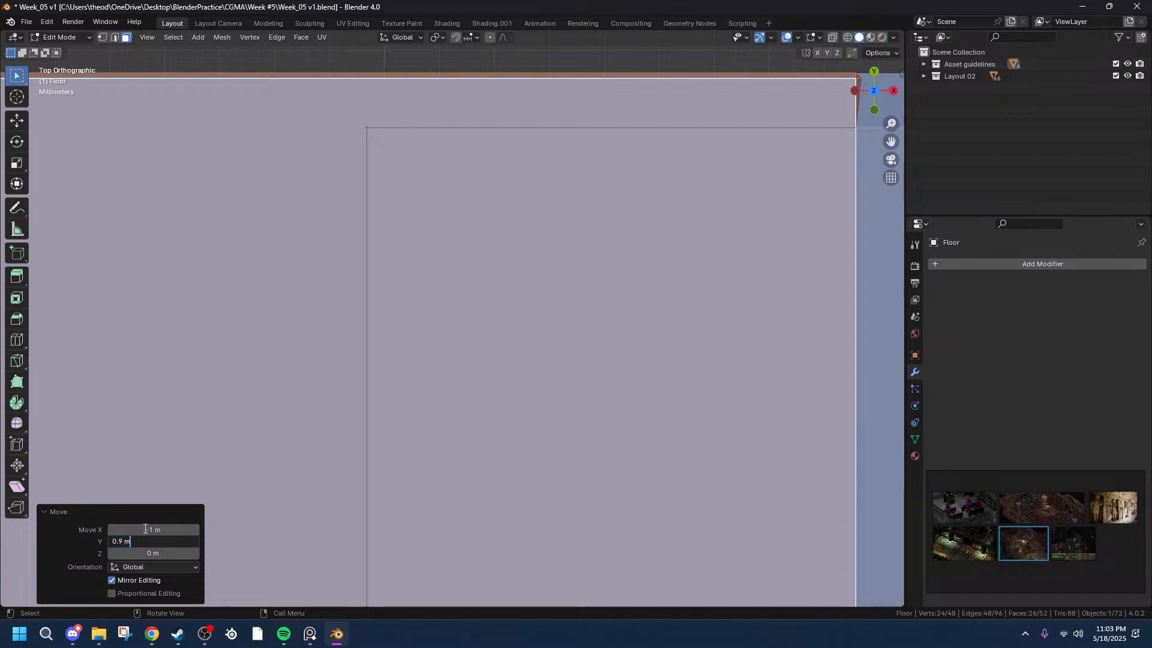
{"action": "left_click", "coordinate": [152, 529]}
{"action": "left_click", "coordinate": [122, 531]}
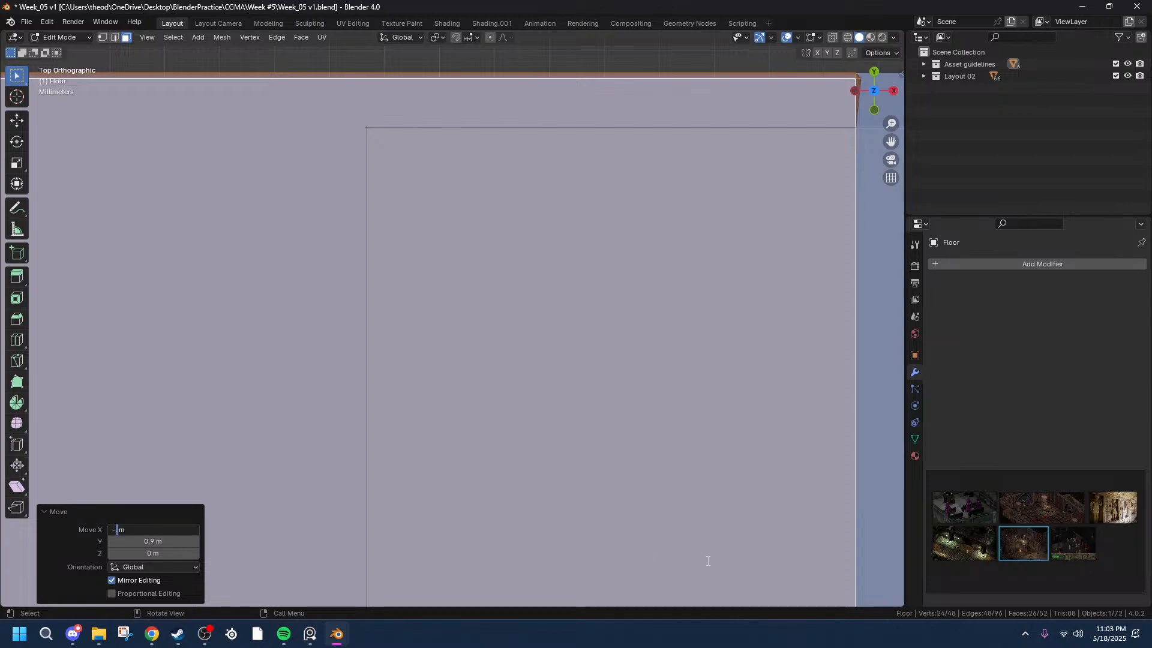
{"action": "key", "text": "Return"}
{"action": "scroll", "coordinate": [568, 450], "scroll_direction": "down", "scroll_amount": 5}
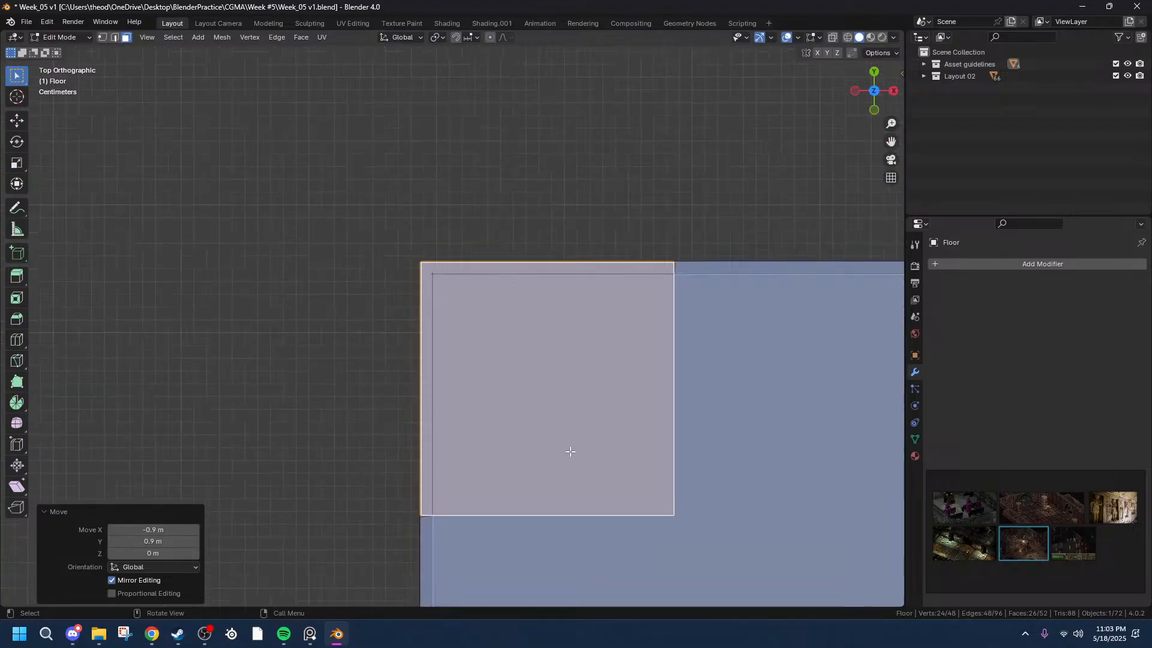
{"action": "middle_click_drag", "start_coordinate": [491, 484], "coordinate": [377, 348], "text": "shift"}
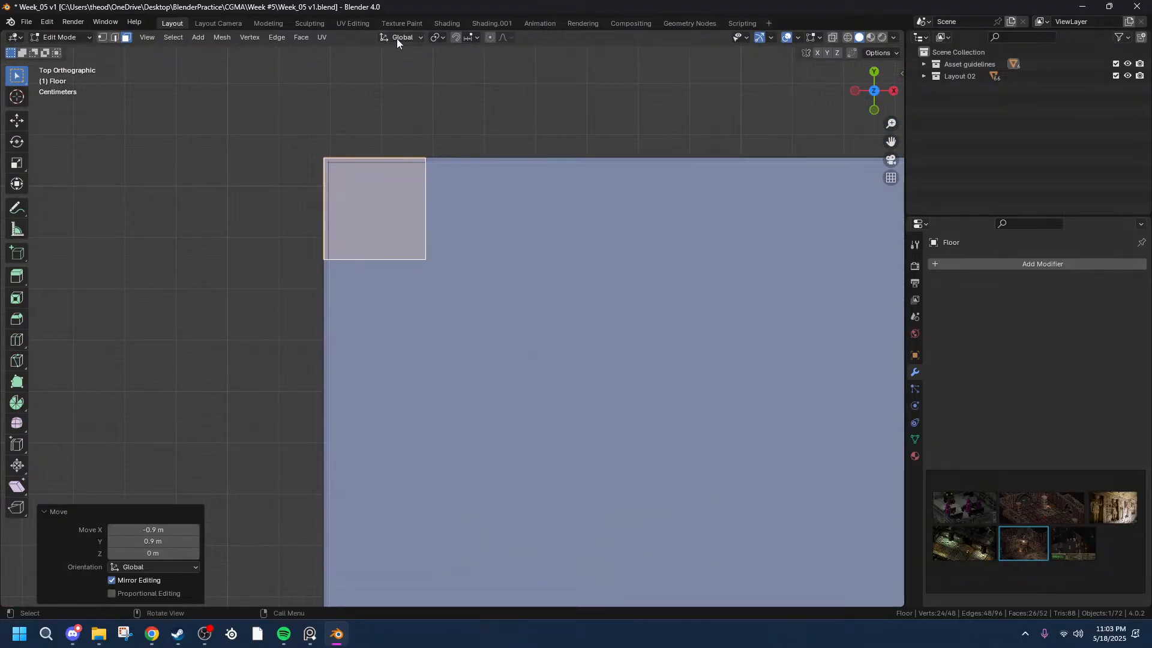
{"action": "key", "text": "ctrl+b"}
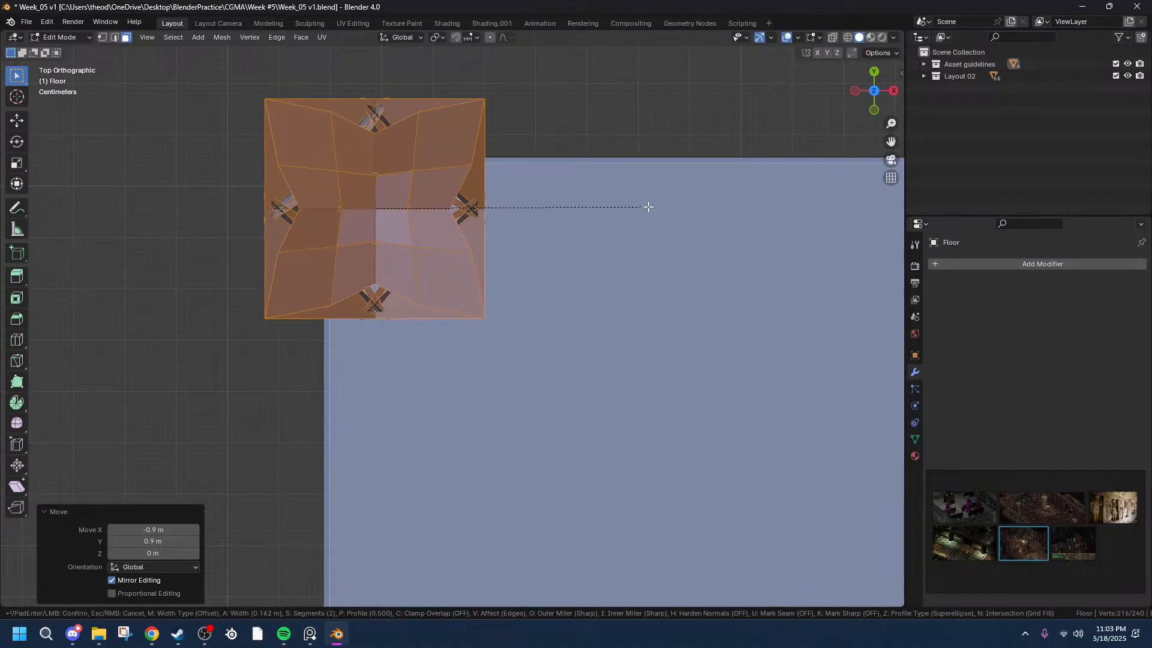
{"action": "left_click", "coordinate": [506, 212]}
- Examine the narrow bevel faces along the small slab's upper edges and corner from the side
{"action": "middle_click_drag", "start_coordinate": [227, 358], "coordinate": [484, 272]}
{"action": "scroll", "coordinate": [483, 271], "scroll_direction": "up", "scroll_amount": 5}
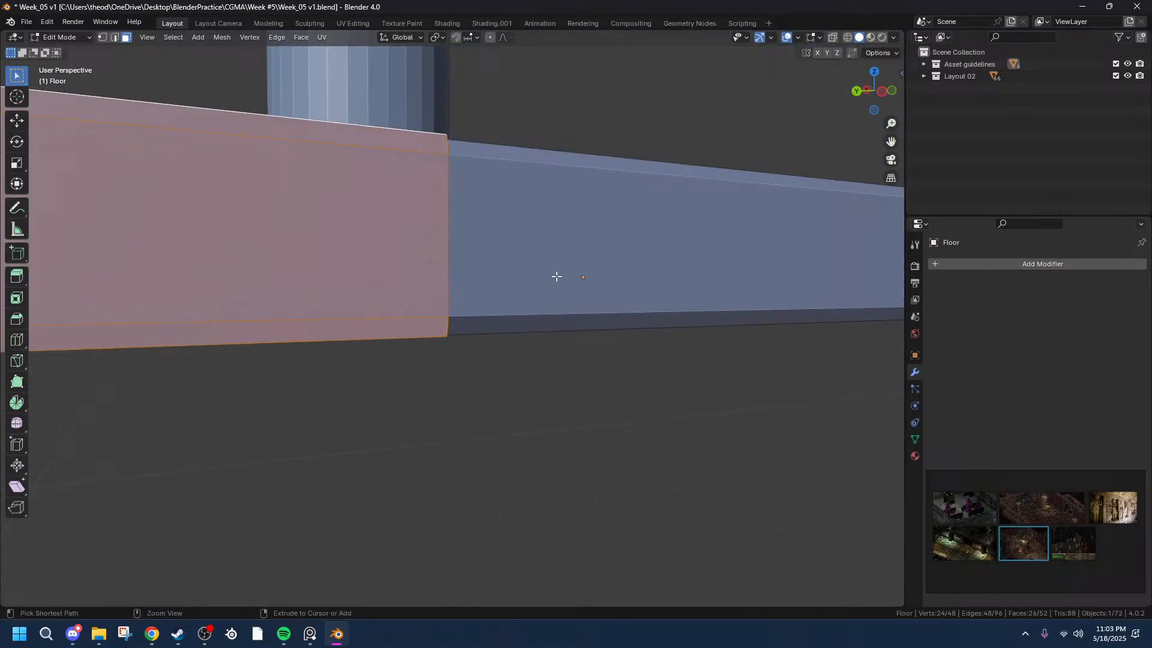
{"action": "middle_click_drag", "start_coordinate": [576, 332], "coordinate": [575, 363]}
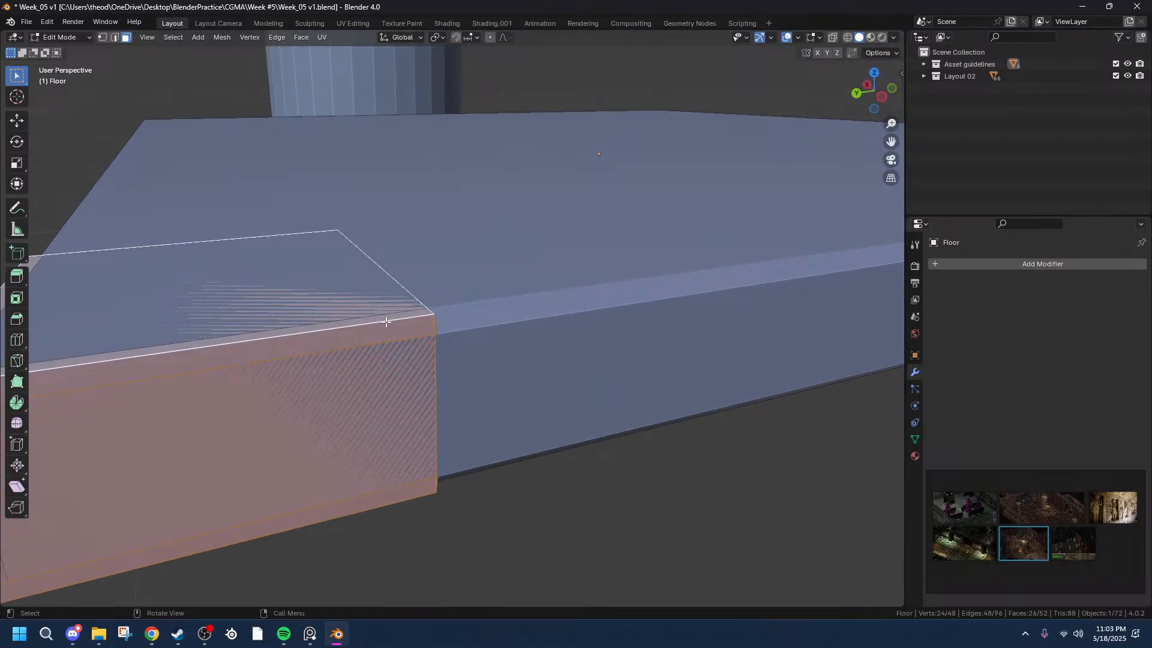
{"action": "left_click", "coordinate": [386, 322], "text": "alt"}
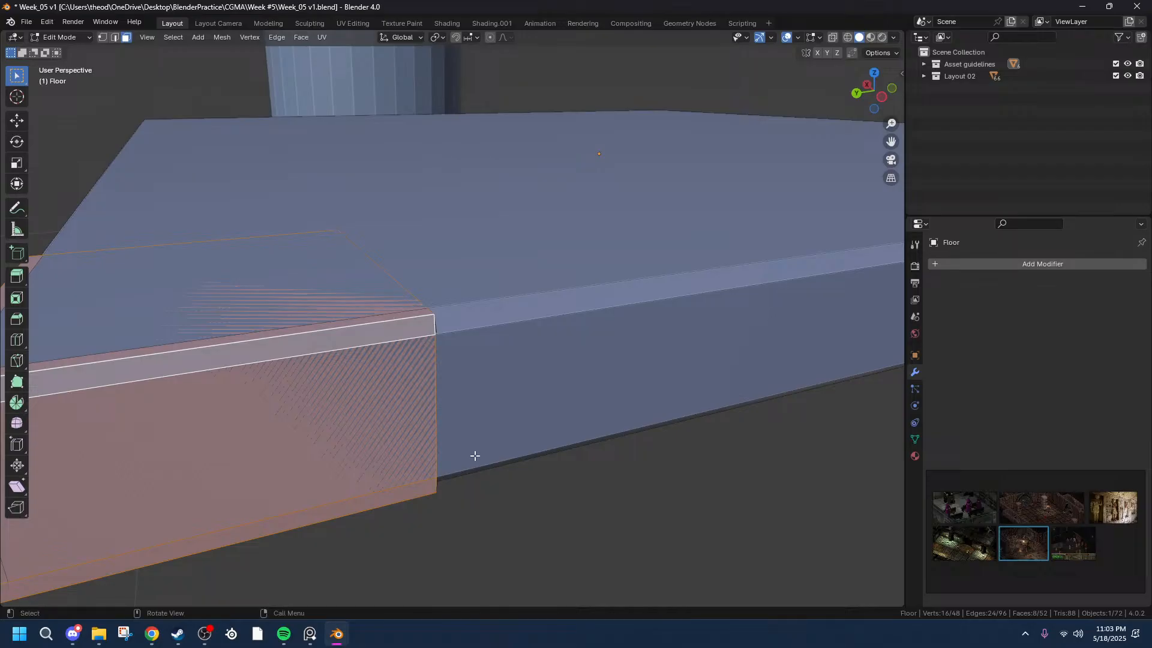
{"action": "left_click", "coordinate": [548, 514]}
{"action": "middle_click_drag", "start_coordinate": [547, 522], "coordinate": [604, 510]}
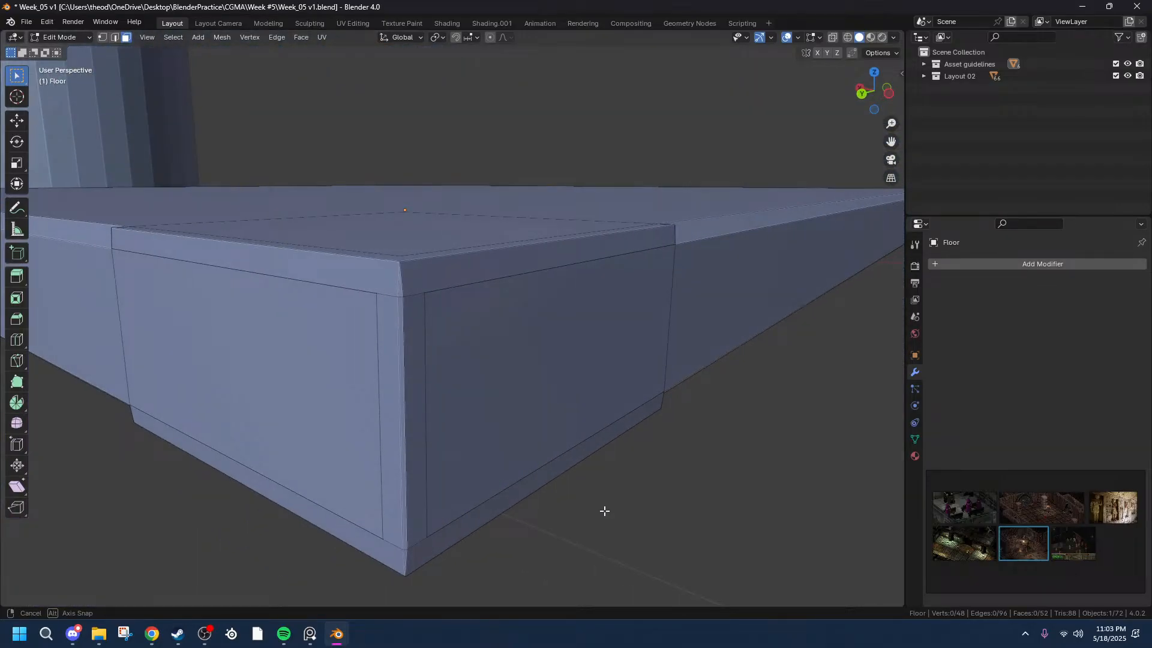
{"action": "left_click", "coordinate": [212, 250]}
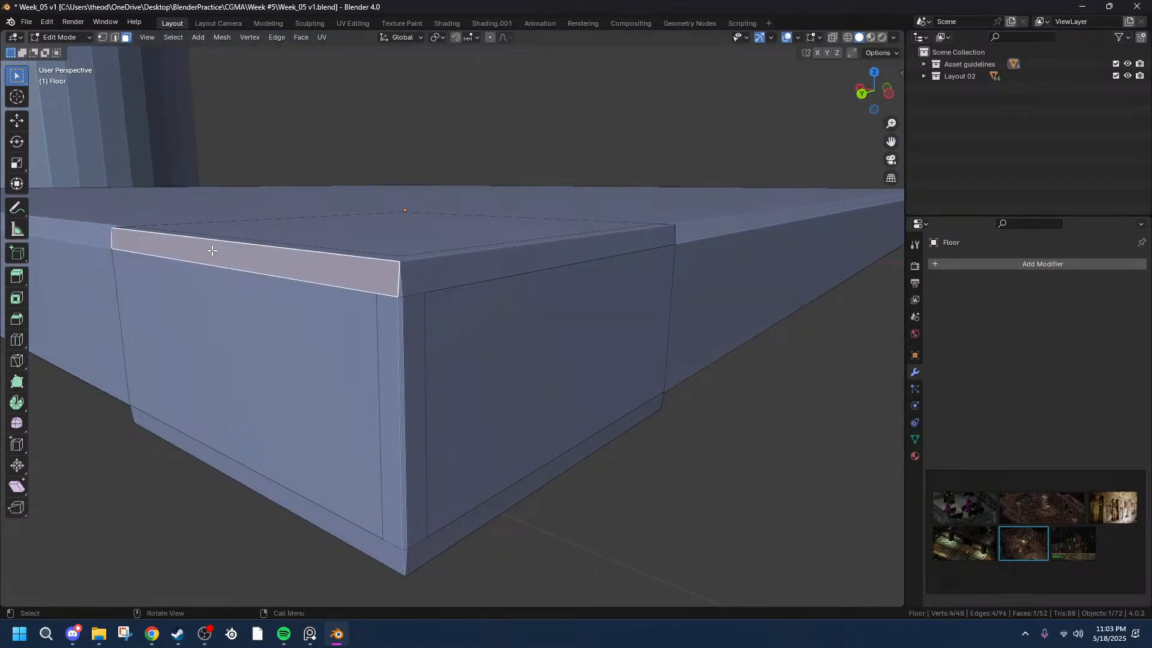
{"action": "left_click", "coordinate": [533, 273]}
{"action": "left_click", "coordinate": [515, 260]}
{"action": "middle_click_drag", "start_coordinate": [682, 289], "coordinate": [619, 282]}
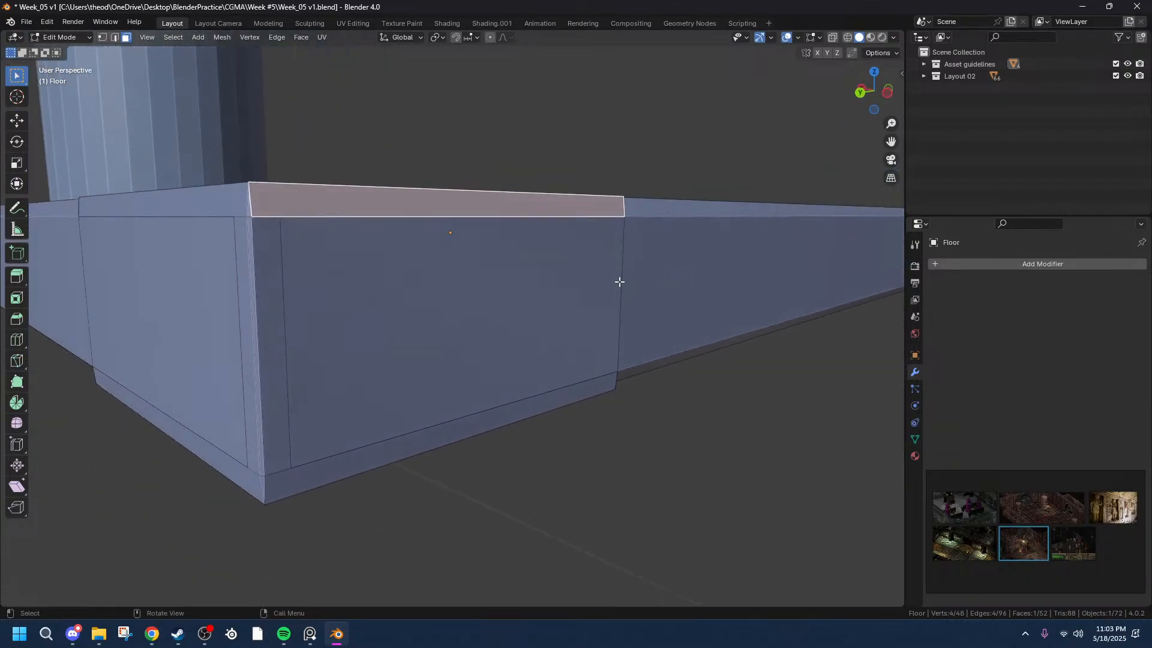
{"action": "left_click", "coordinate": [117, 223]}
{"action": "left_click", "coordinate": [125, 214]}
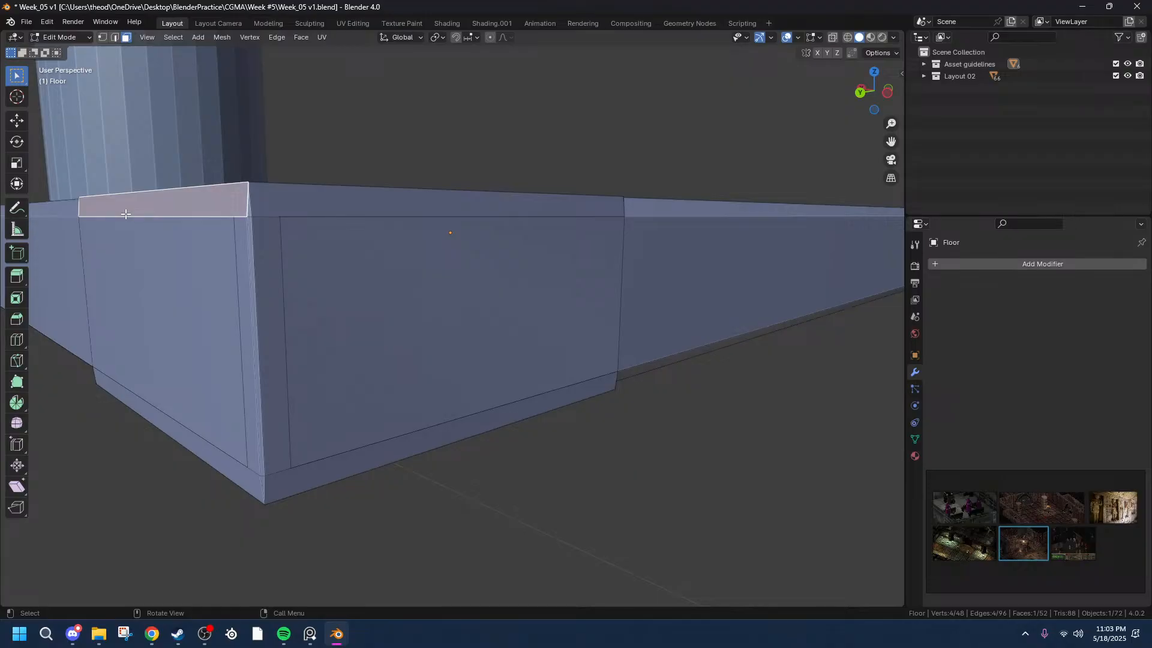
- Dissolve the small slab's upper and lower horizontal edge loops to remove its stretched bevel
{"action": "key", "text": "2"}
{"action": "left_click", "coordinate": [126, 215]}
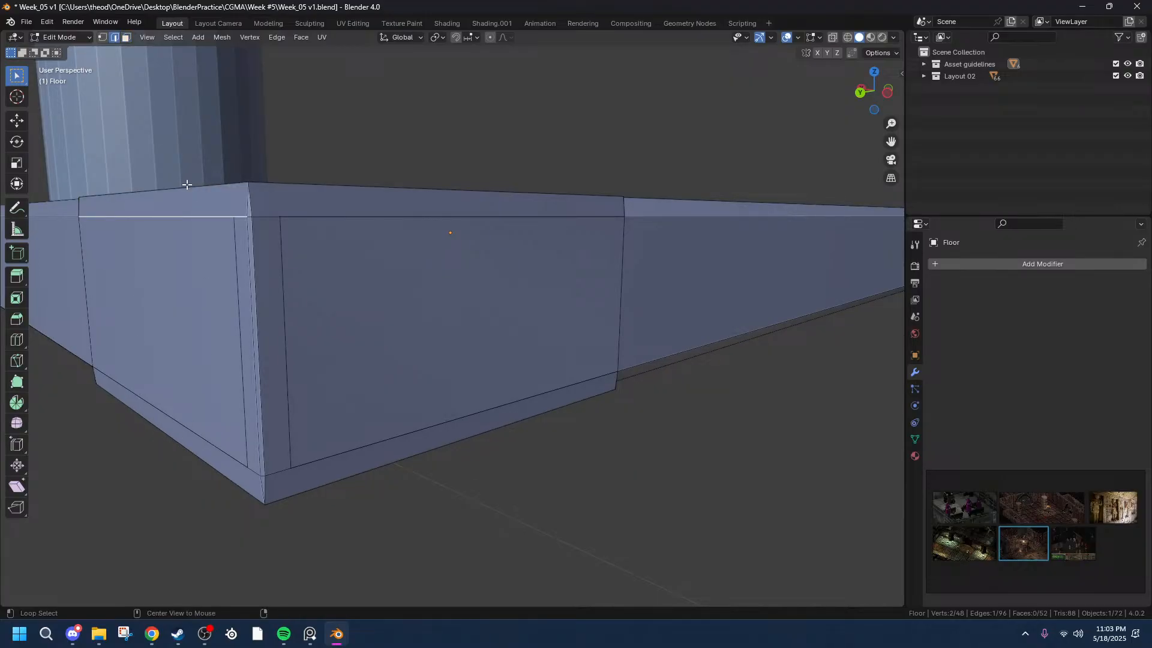
{"action": "left_click", "coordinate": [176, 217], "text": "alt"}
{"action": "left_click", "coordinate": [180, 424], "text": "alt+shift"}
{"action": "mouse_move", "coordinate": [694, 440]}
{"action": "middle_mouse_down"}
{"action": "mouse_move", "coordinate": [655, 416]}
{"action": "mouse_move", "coordinate": [642, 386]}
{"action": "mouse_move", "coordinate": [748, 366]}
{"action": "mouse_move", "coordinate": [700, 436]}
{"action": "middle_mouse_up"}
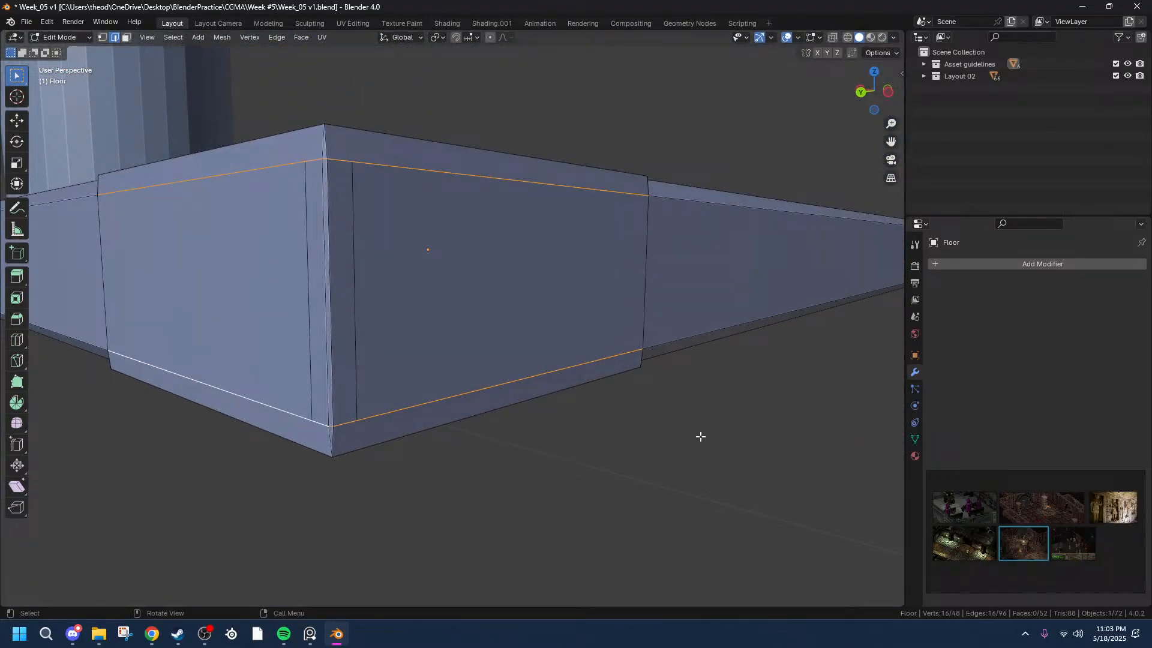
{"action": "key", "text": "x"}
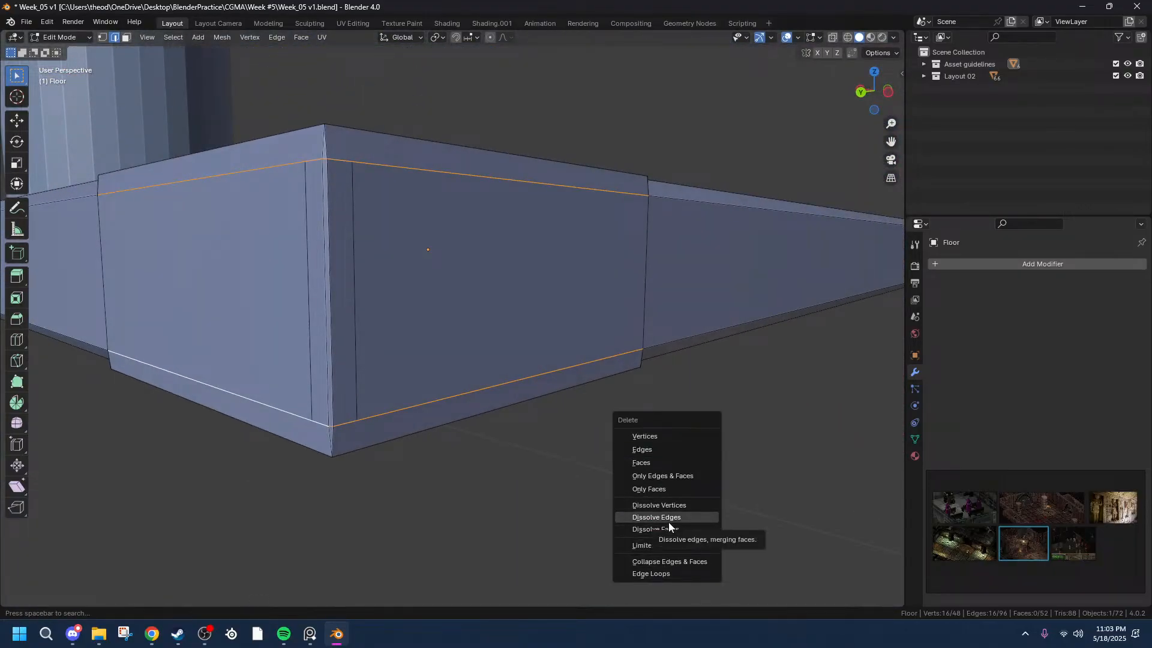
{"action": "left_click", "coordinate": [668, 518]}
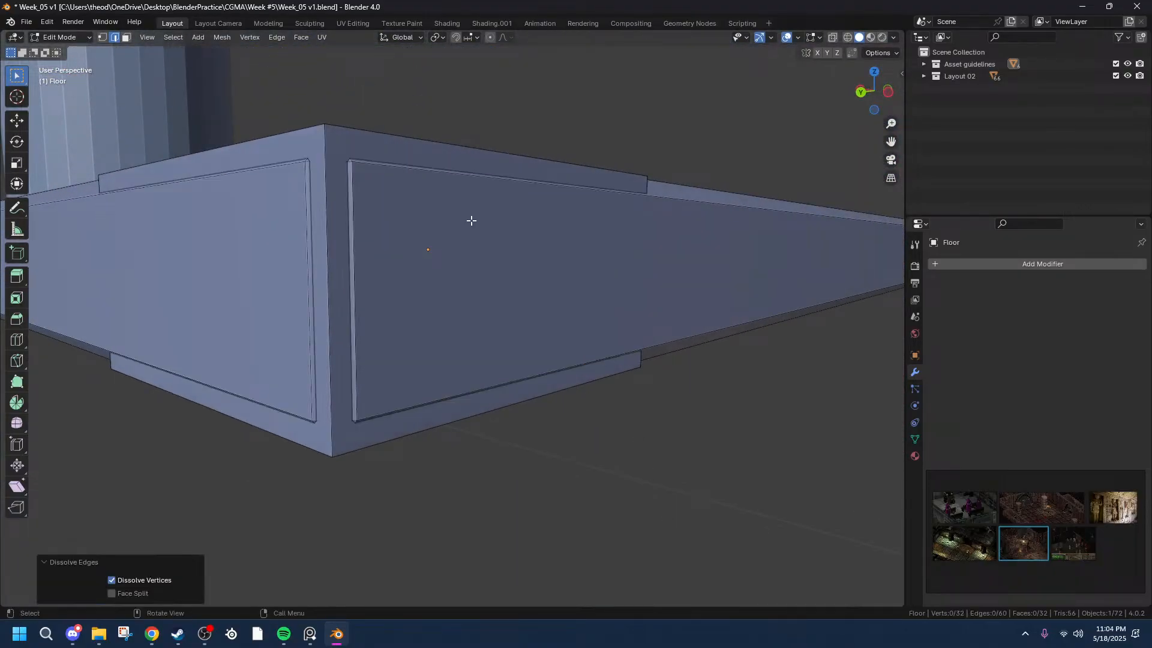
{"action": "middle_click_drag", "start_coordinate": [471, 221], "coordinate": [402, 301]}
{"action": "key", "text": "a"}
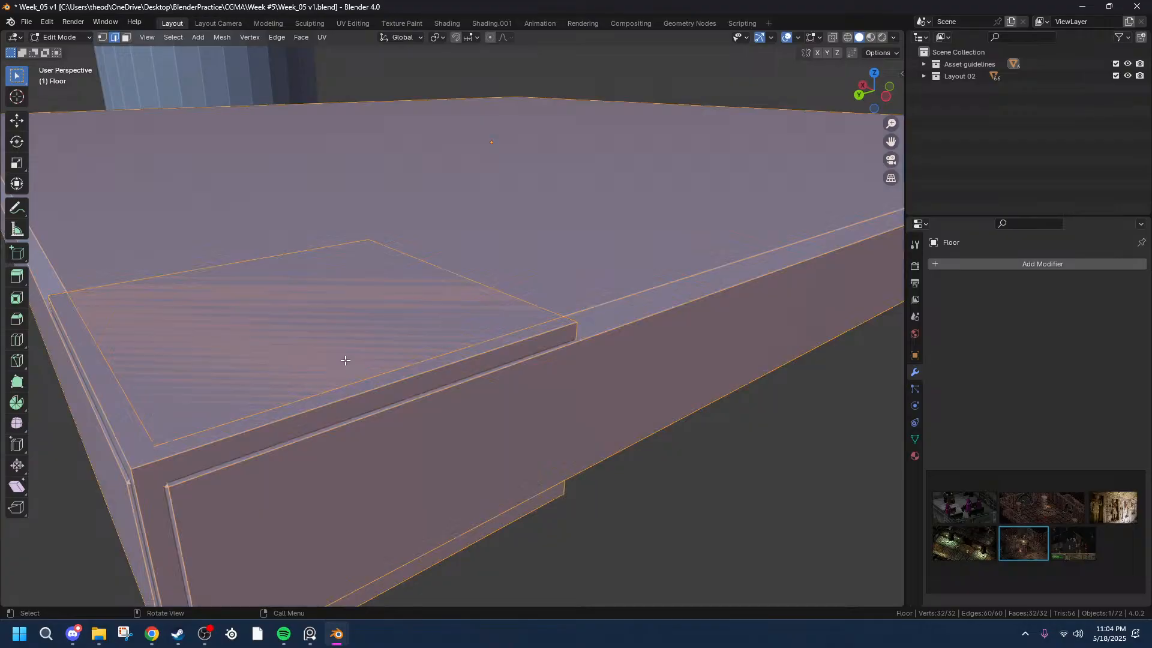
{"action": "key", "text": "alt+a"}
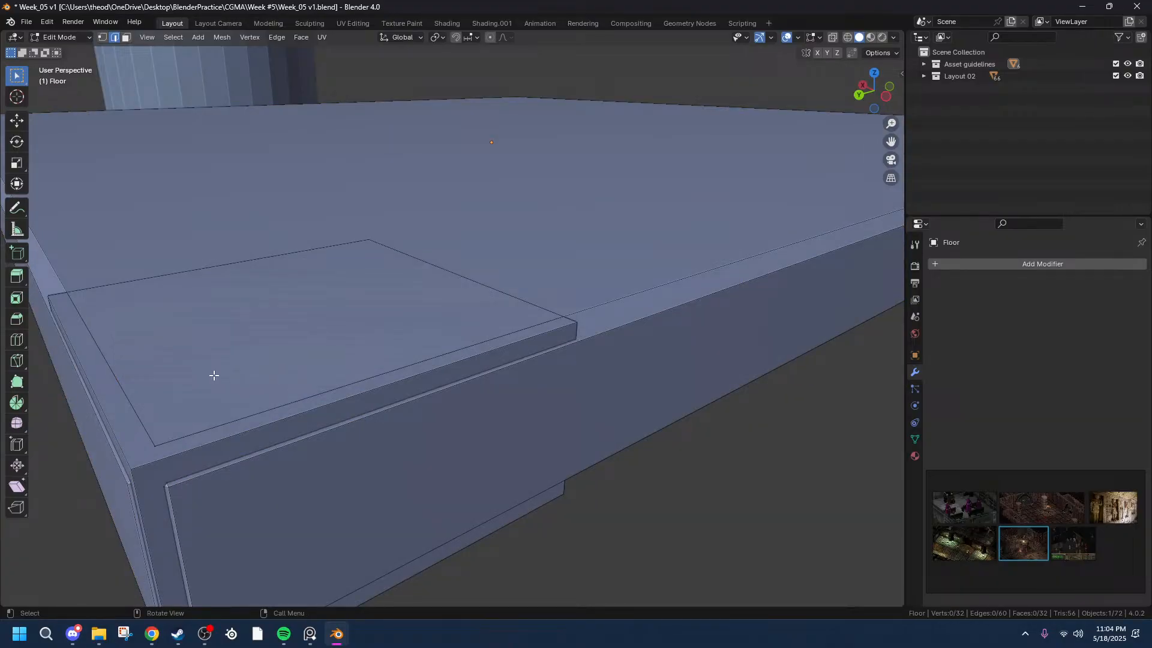
{"action": "left_click", "coordinate": [253, 355]}
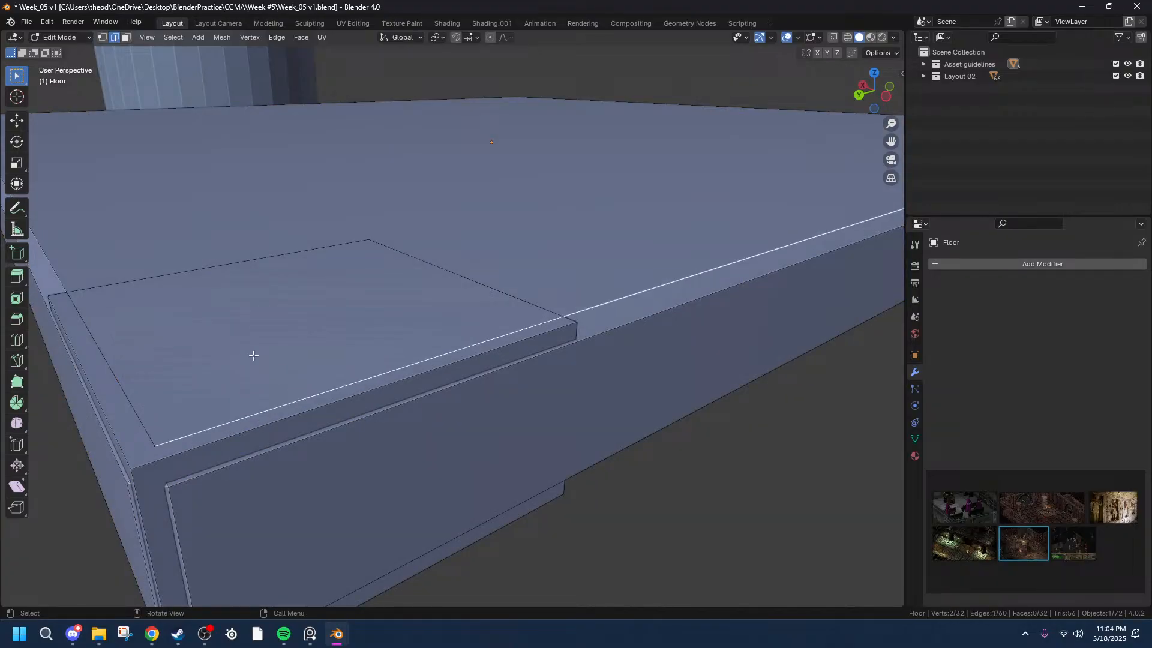
{"action": "left_click", "coordinate": [296, 231]}
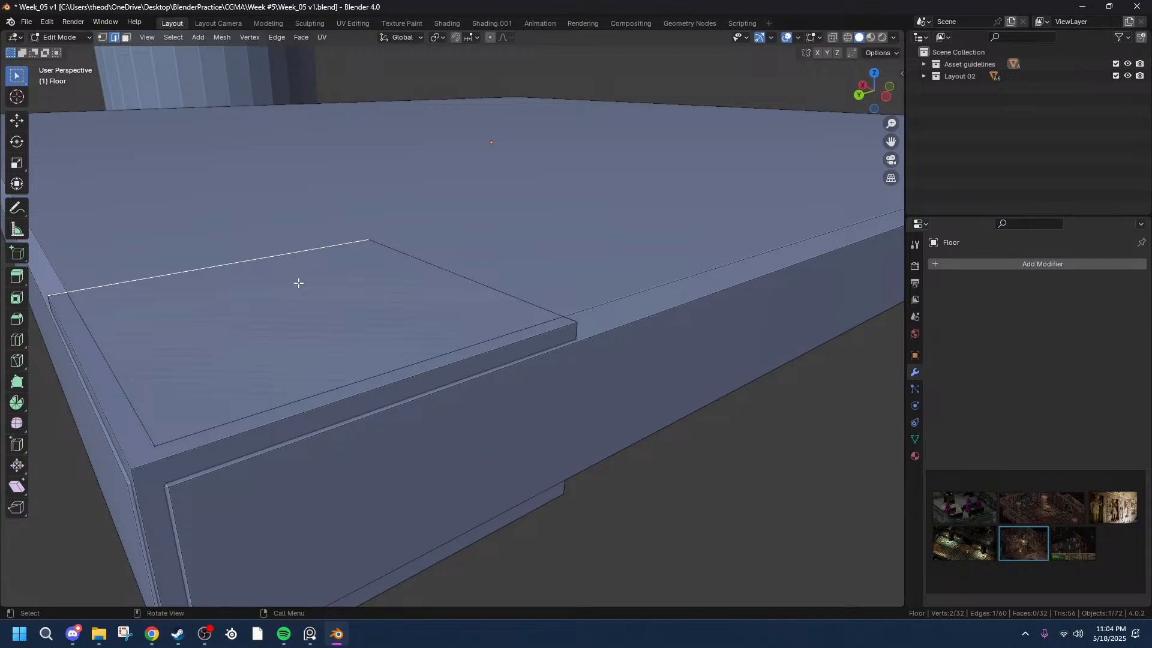
{"action": "key", "text": "p"}
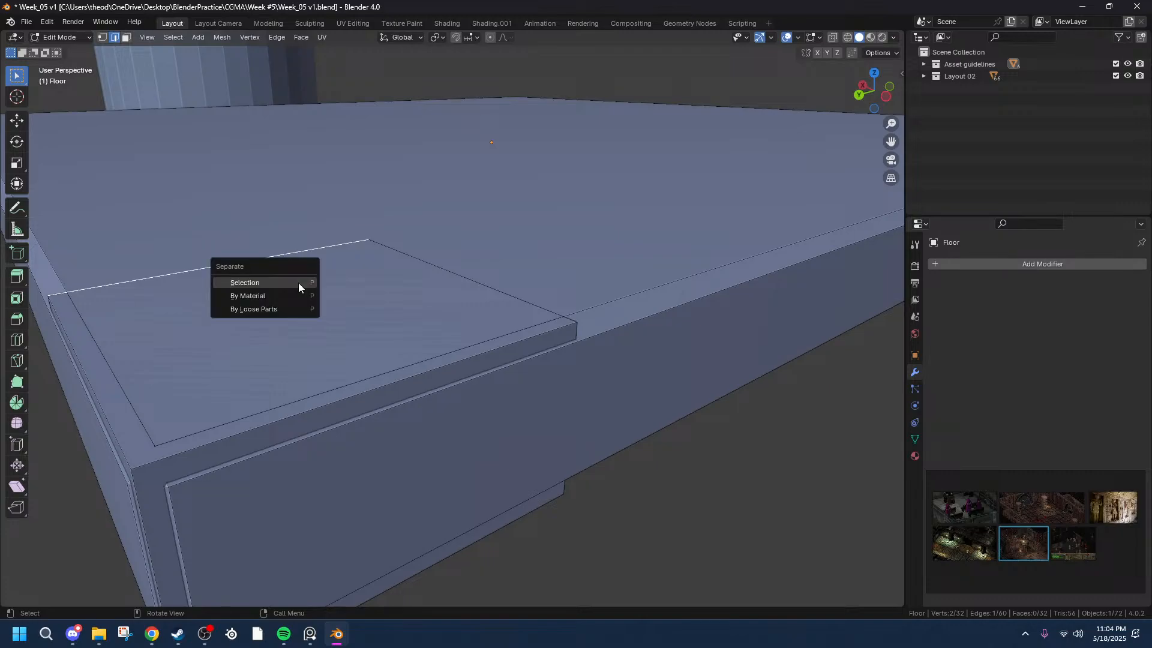
{"action": "right_click", "coordinate": [294, 160]}
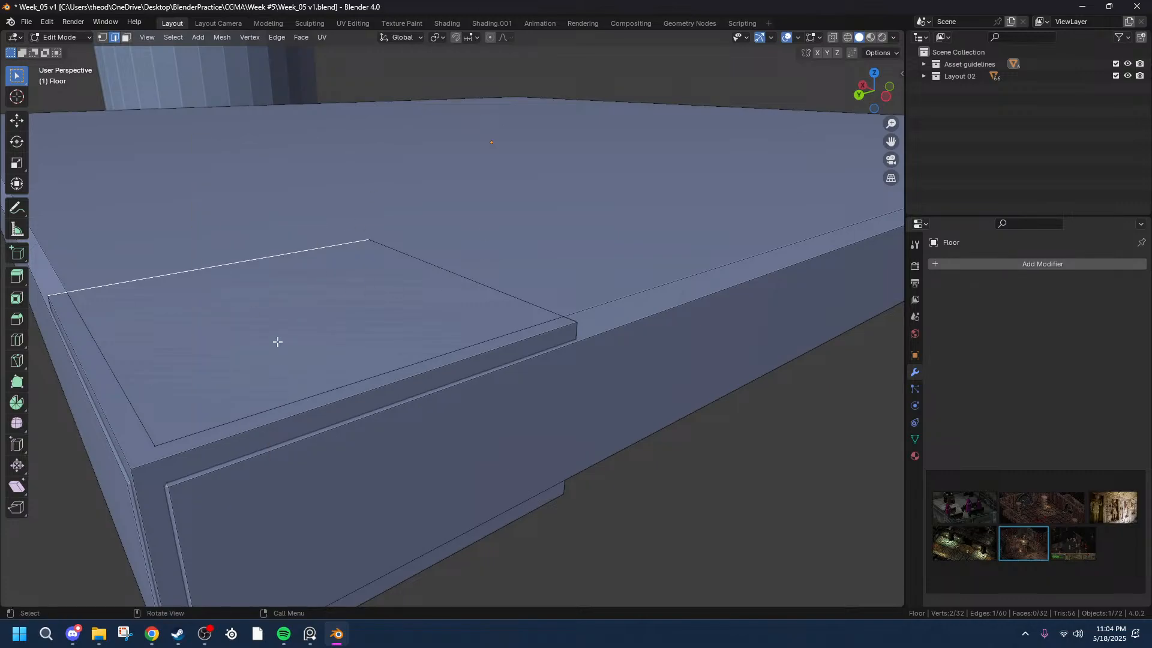
{"action": "key", "text": "alt+a"}
{"action": "right_click", "coordinate": [230, 333]}
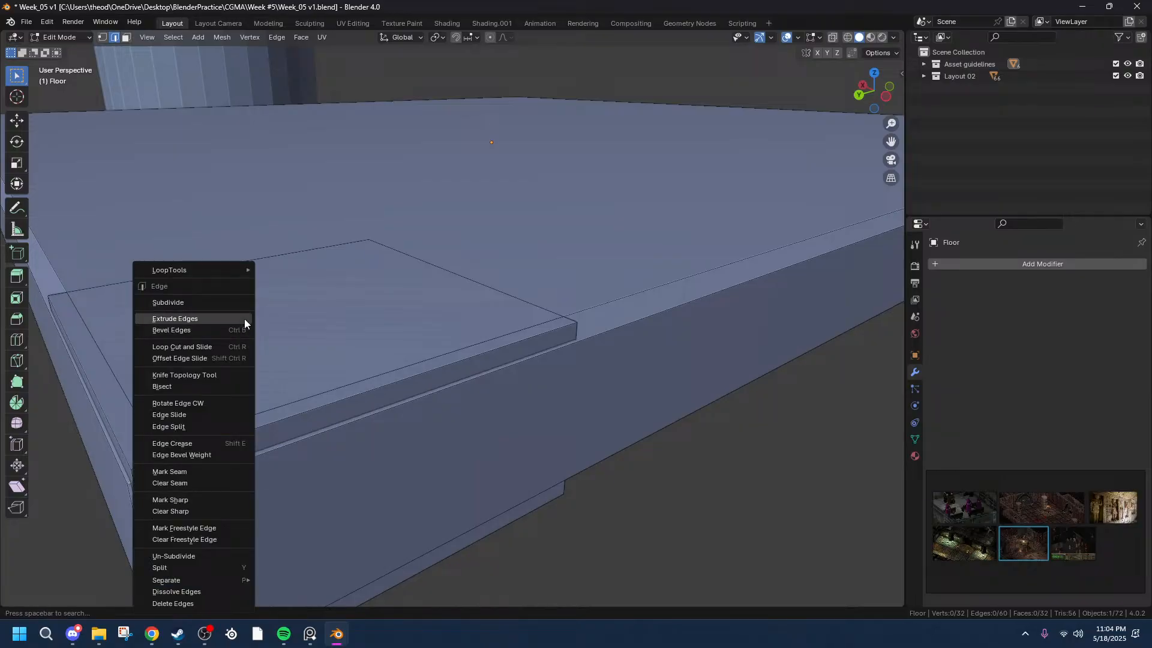
{"action": "left_click", "coordinate": [243, 318]}
- Select all geometry linked to the small slab and bevel its edges about 0.0086 m with 2 segments
{"action": "left_click", "coordinate": [243, 292]}
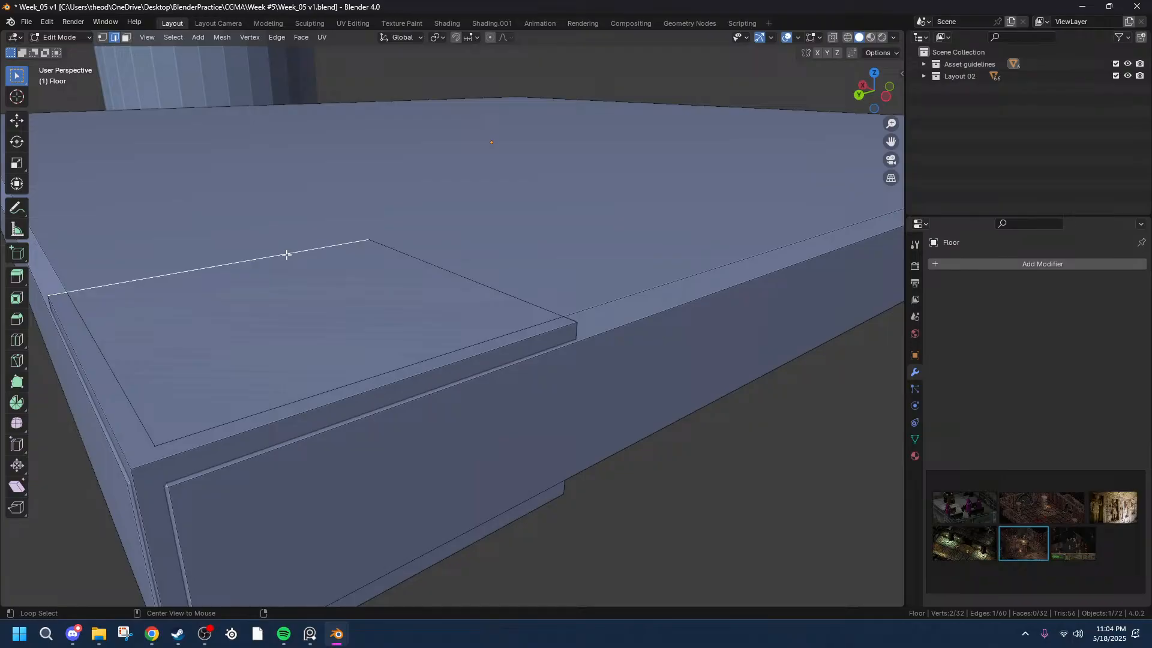
{"action": "key", "text": "ctrl+l"}
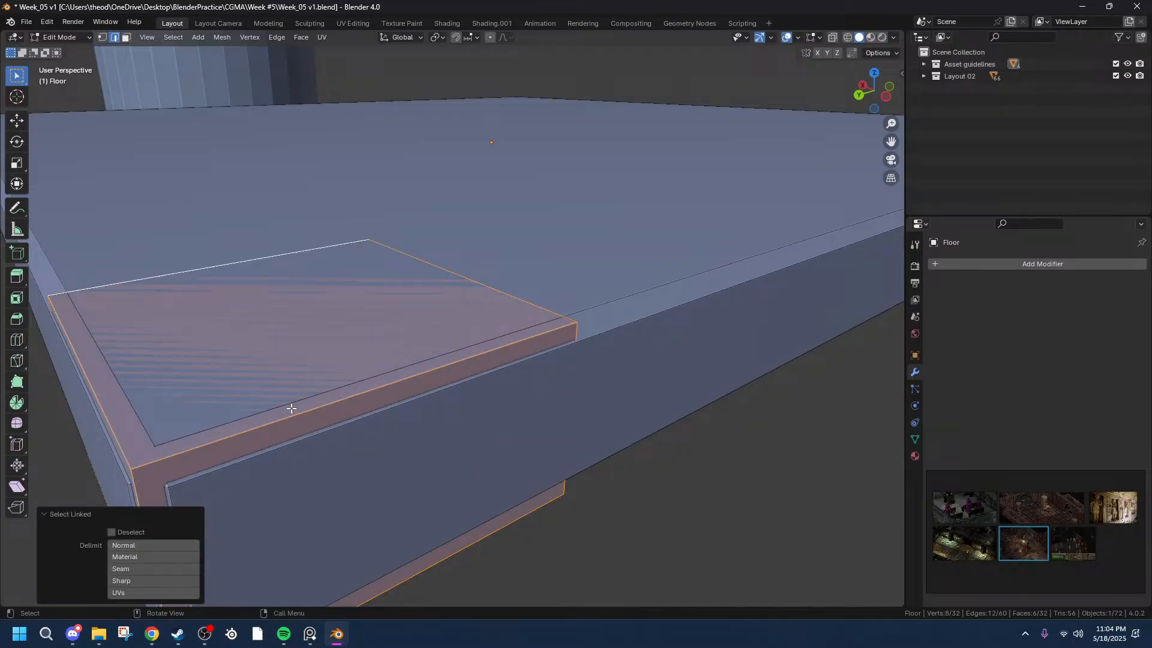
{"action": "key", "text": "ctrl+b"}
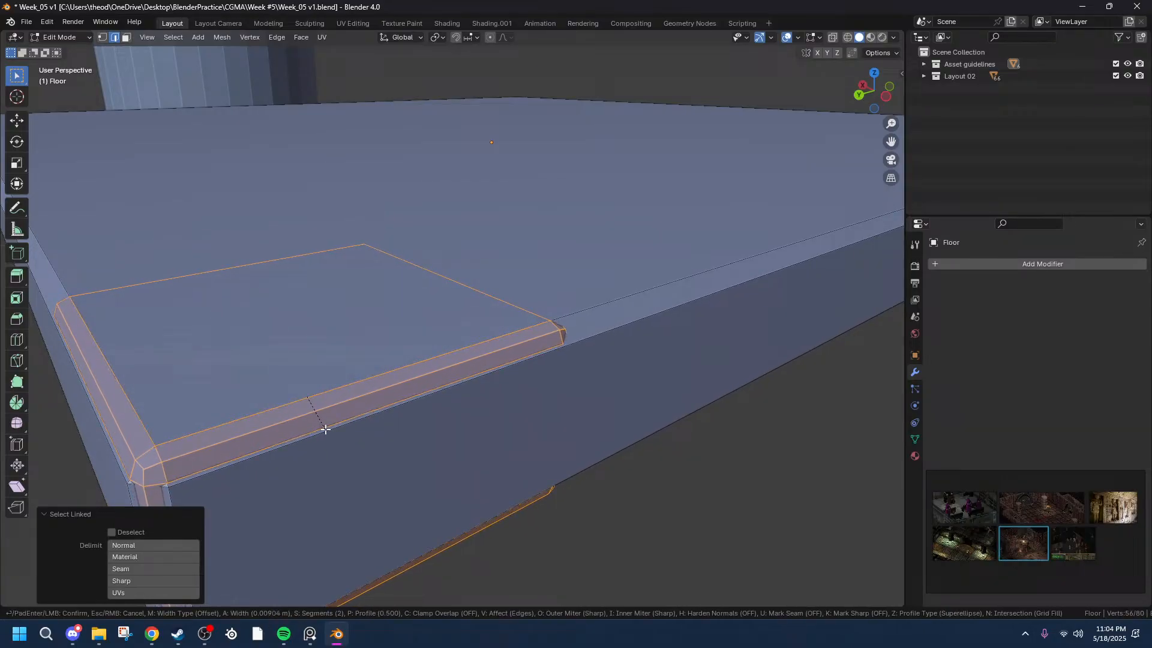
{"action": "left_click", "coordinate": [323, 430]}
- Add a Subdivision Surface modifier with one viewport level to the floor object and inspect the rounding of the small slab
{"action": "middle_click_drag", "start_coordinate": [497, 387], "coordinate": [418, 372]}
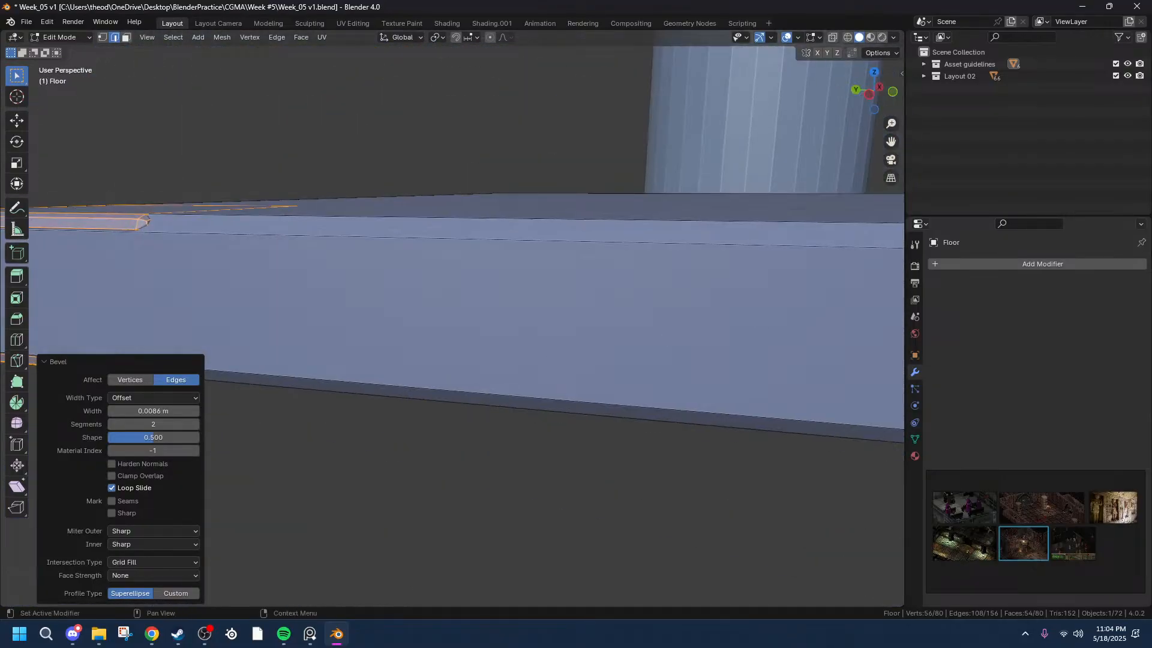
{"action": "left_click", "coordinate": [953, 265]}
{"action": "mouse_move", "coordinate": [905, 290]}
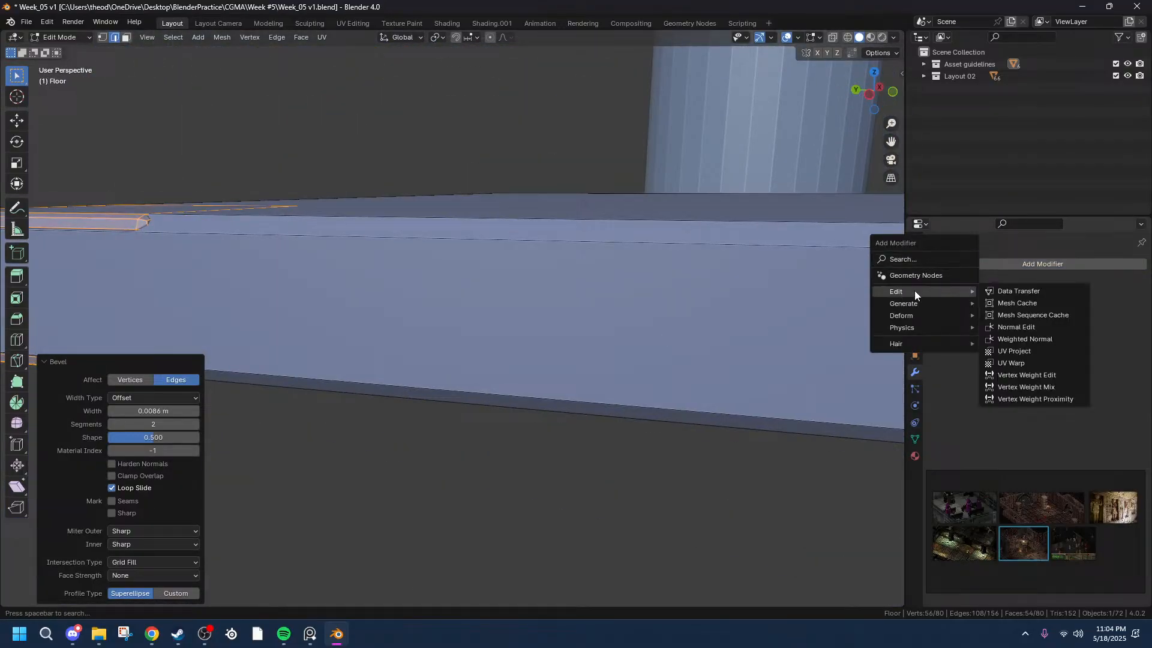
{"action": "mouse_move", "coordinate": [936, 303]}
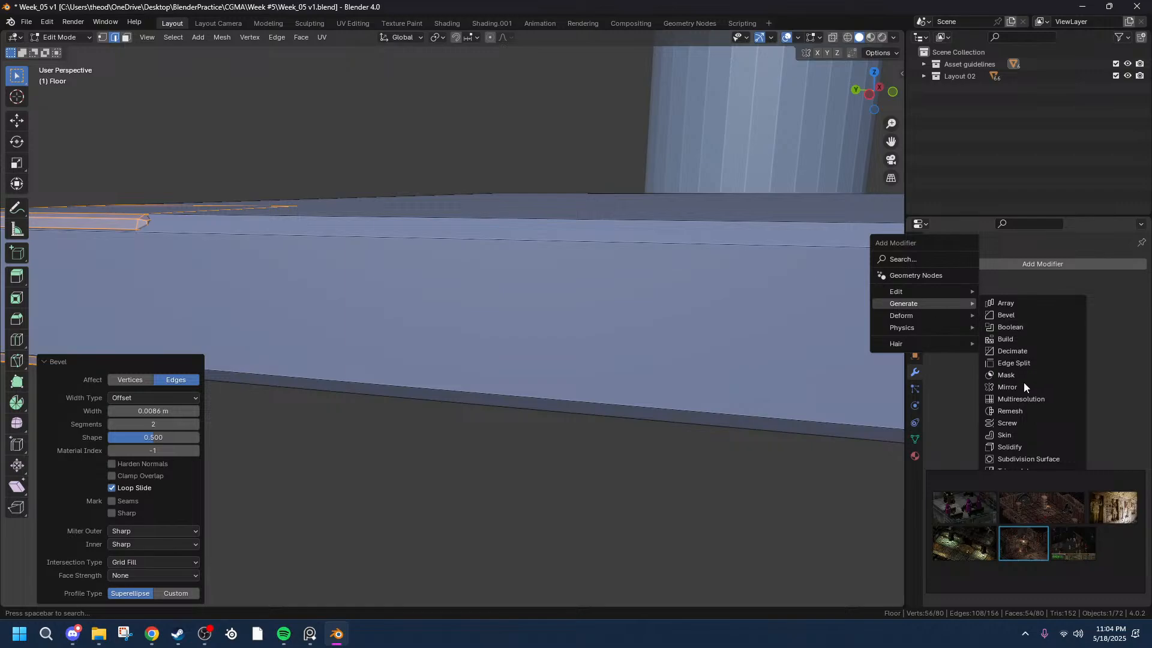
{"action": "left_click", "coordinate": [1020, 458]}
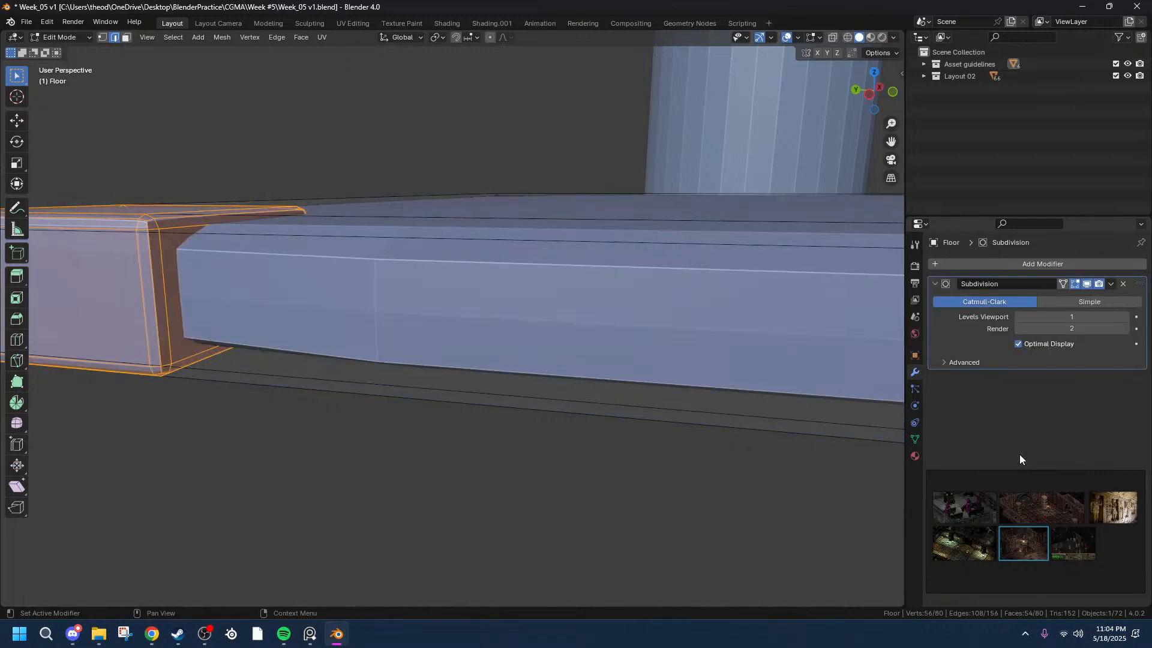
{"action": "middle_click_drag", "start_coordinate": [156, 245], "coordinate": [311, 249]}
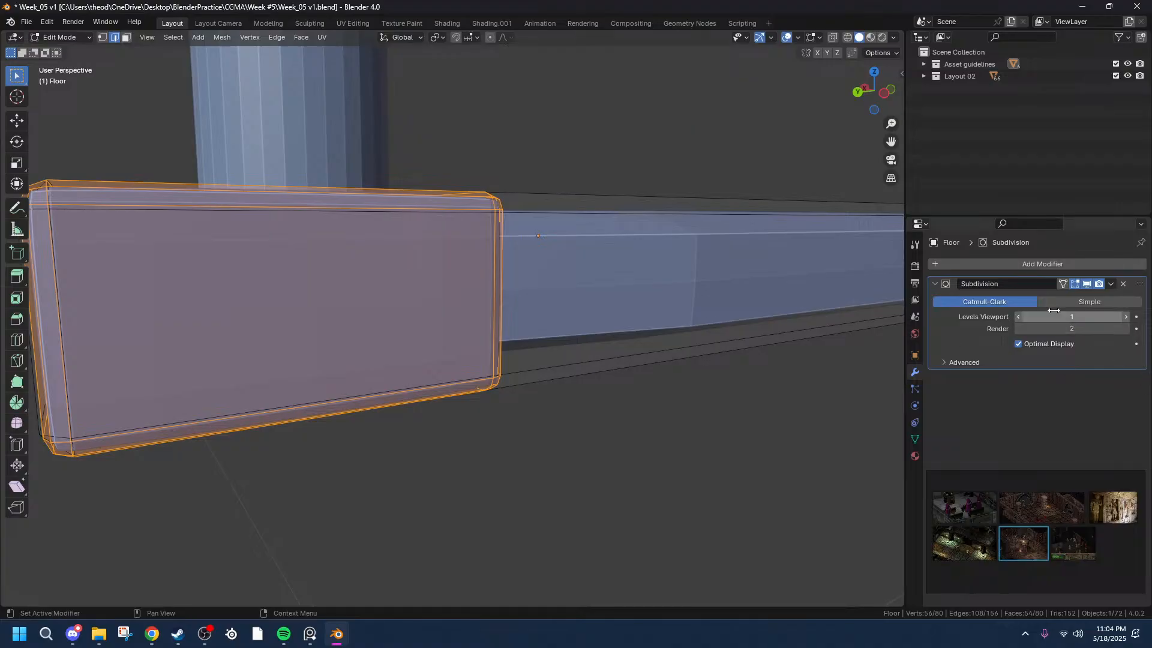
{"action": "mouse_move", "coordinate": [1058, 315]}
{"action": "left_mouse_down"}
{"action": "mouse_move", "coordinate": [1074, 315]}
{"action": "mouse_move", "coordinate": [1063, 315]}
{"action": "left_mouse_up"}
{"action": "middle_click_drag", "start_coordinate": [624, 277], "coordinate": [508, 333]}
{"action": "scroll", "coordinate": [508, 332], "scroll_direction": "down", "scroll_amount": 6}
{"action": "scroll", "coordinate": [416, 311], "scroll_direction": "up", "scroll_amount": 3}
{"action": "middle_click_drag", "start_coordinate": [419, 324], "coordinate": [511, 301]}
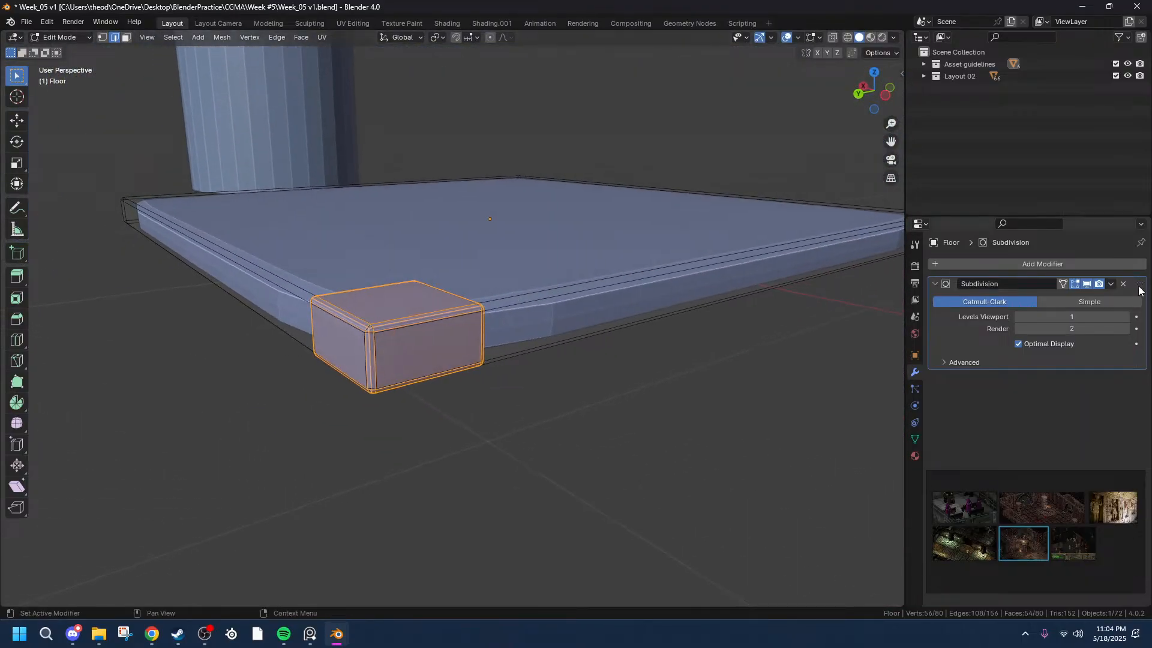
- Remove the Subdivision Surface modifier from the floor object
{"action": "left_click_drag", "start_coordinate": [1088, 324], "coordinate": [1077, 324]}
{"action": "left_click", "coordinate": [1122, 284]}
{"action": "scroll", "coordinate": [560, 275], "scroll_direction": "up", "scroll_amount": 4}
{"action": "middle_click_drag", "start_coordinate": [560, 275], "coordinate": [612, 324]}
{"action": "left_click", "coordinate": [1047, 265]}
{"action": "mouse_move", "coordinate": [958, 259]}
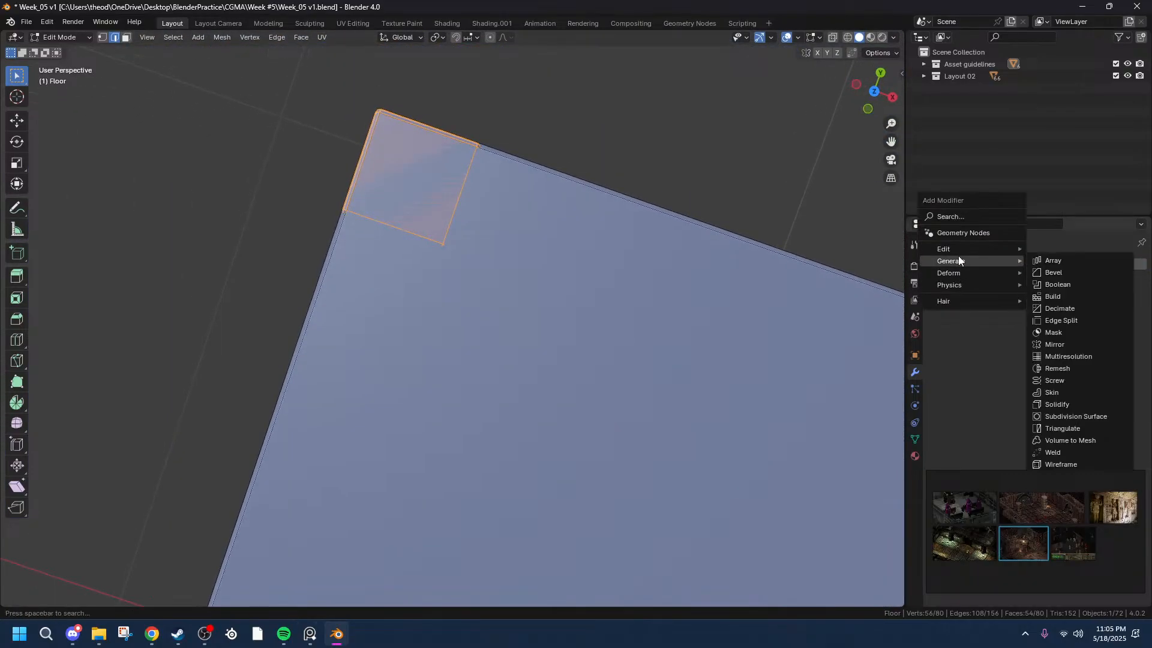
{"action": "left_click", "coordinate": [1055, 261]}
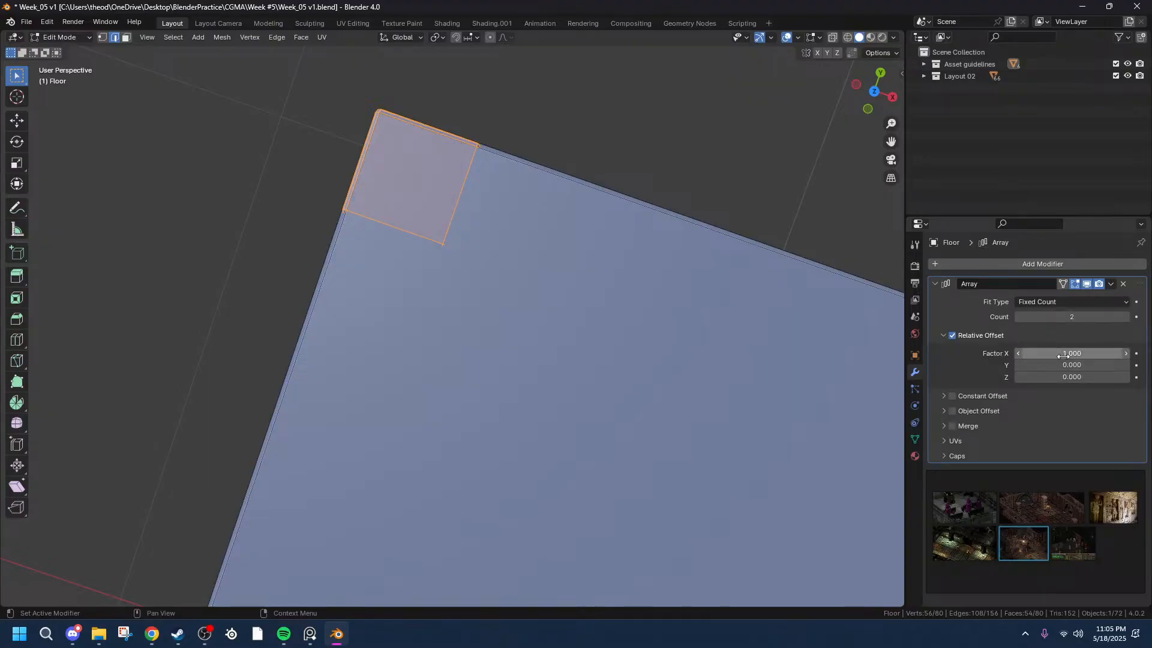
{"action": "middle_click_drag", "start_coordinate": [650, 424], "coordinate": [70, 324]}
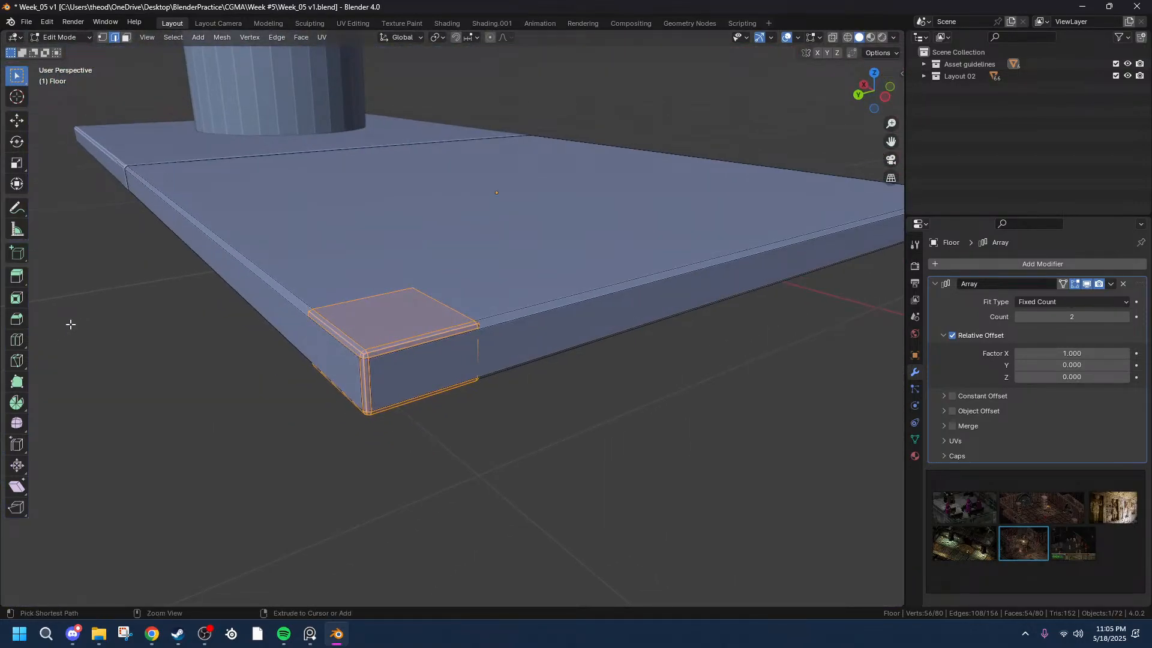
{"action": "left_click", "coordinate": [1124, 284]}
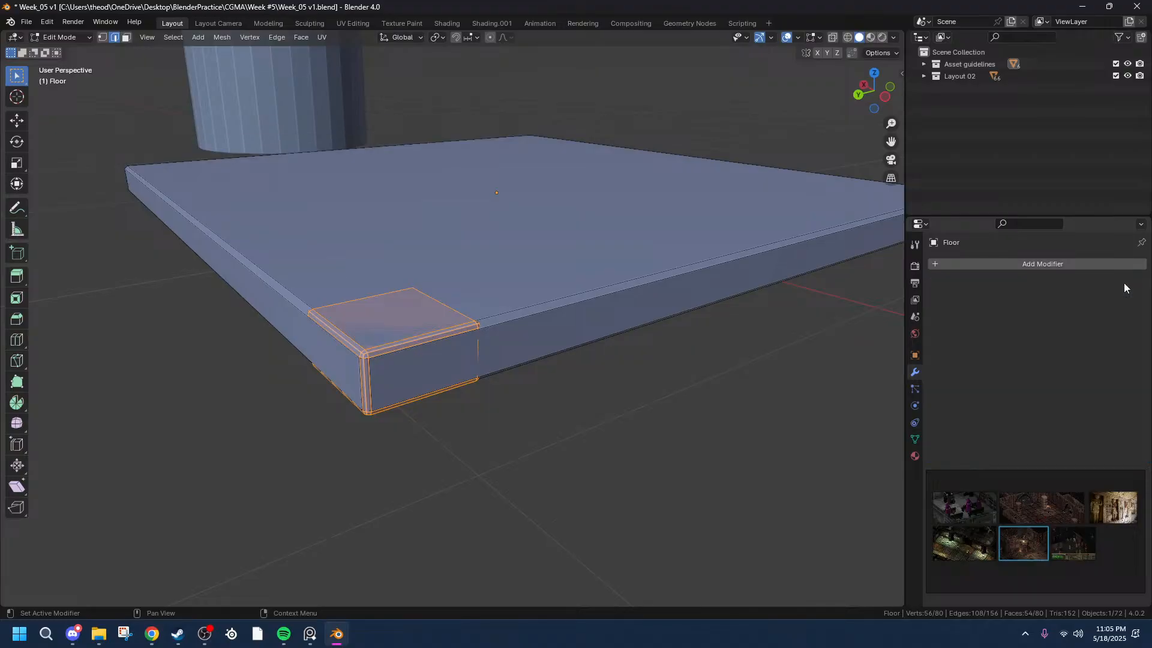
- Separate the selected small slab into its own object and open that new object for mesh editing
{"action": "key", "text": "p"}
{"action": "left_click", "coordinate": [398, 365]}
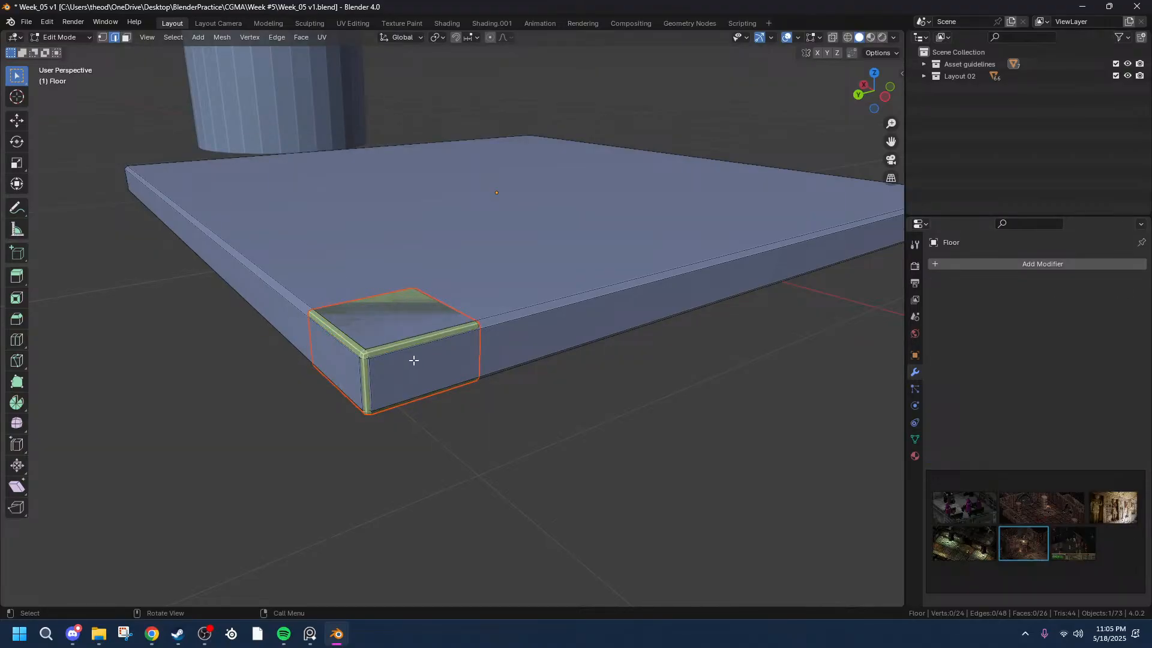
{"action": "middle_click_drag", "start_coordinate": [442, 367], "coordinate": [408, 392]}
{"action": "left_click", "coordinate": [1003, 265]}
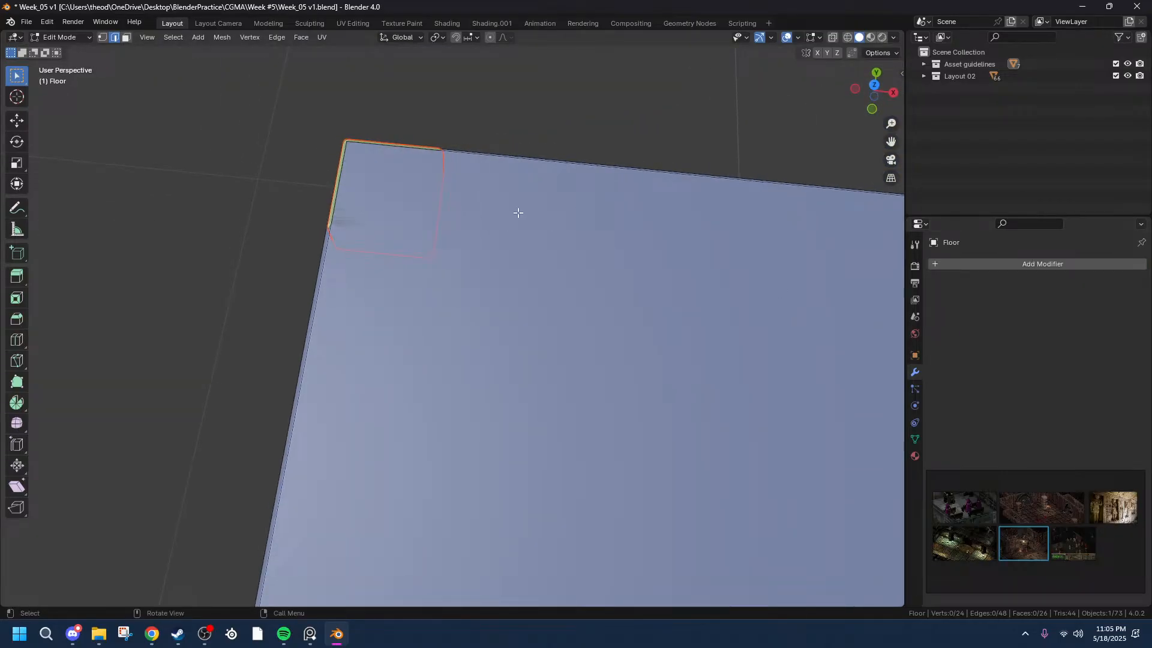
{"action": "key", "text": "Tab"}
{"action": "key", "text": "Tab"}
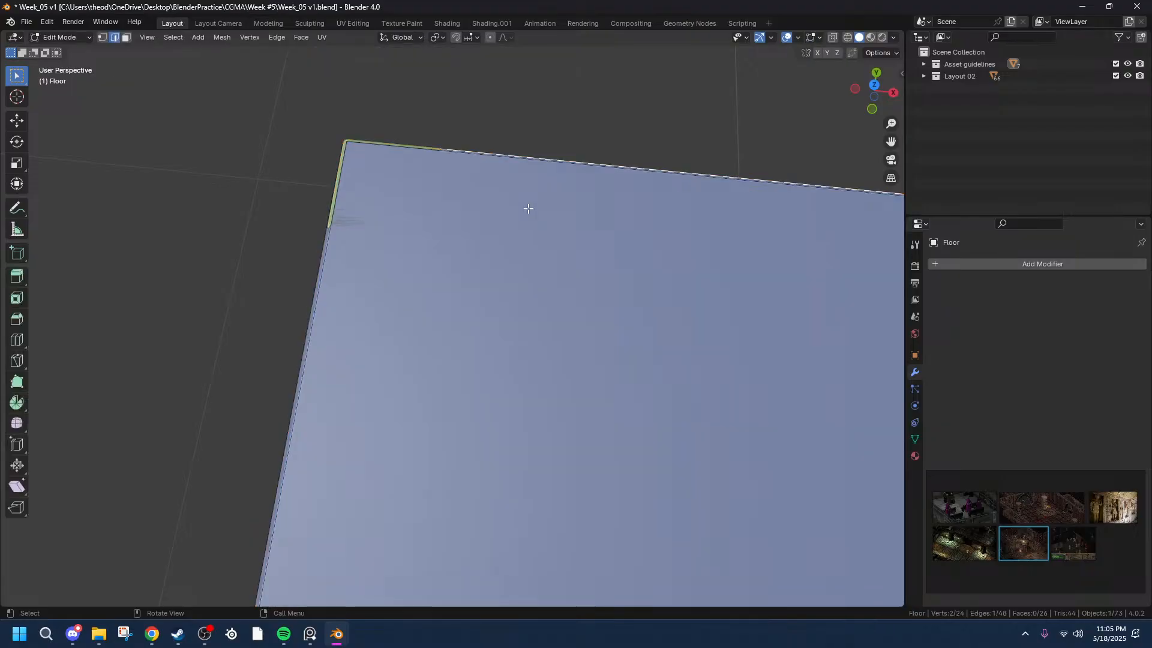
{"action": "key", "text": "Tab"}
{"action": "left_click", "coordinate": [339, 170]}
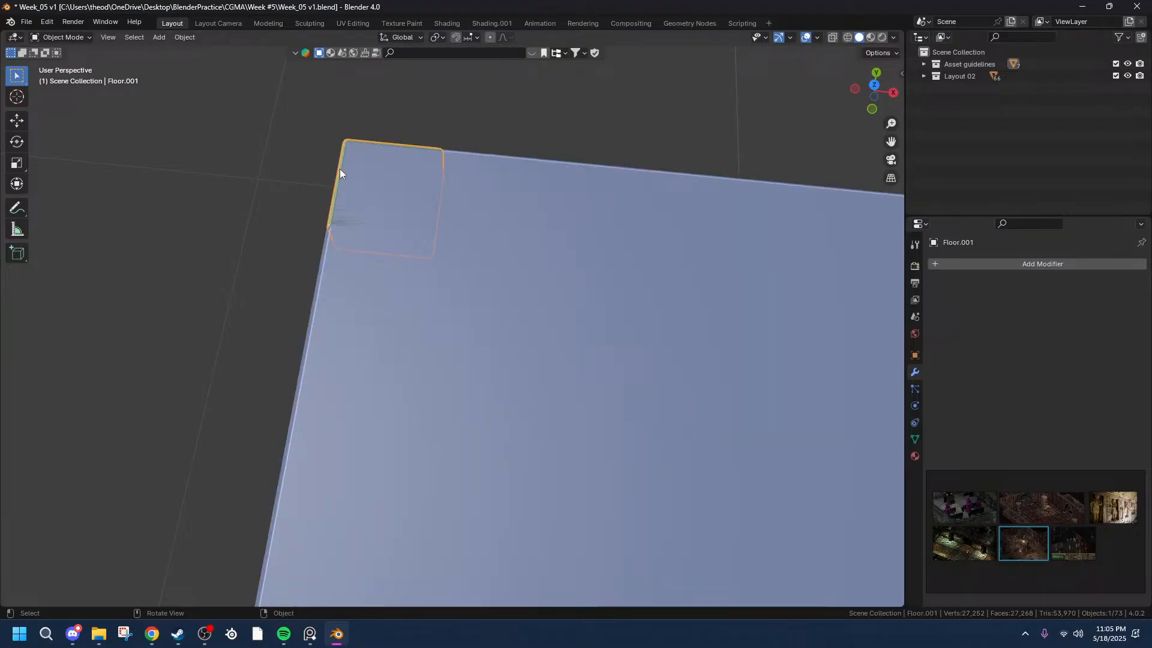
{"action": "key", "text": "Tab"}
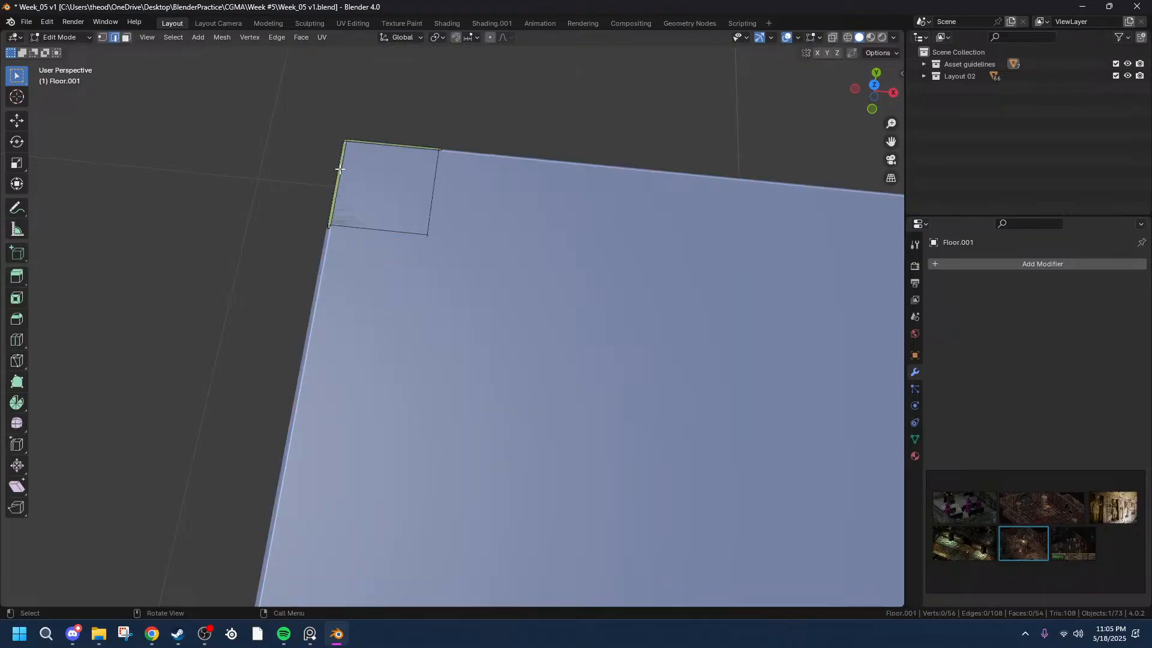
- Move the separated slab object out of the Asset guidelines collection, directly into the Scene Collection
{"action": "left_click", "coordinate": [924, 75]}
{"action": "scroll", "coordinate": [949, 97], "scroll_direction": "down", "scroll_amount": 10}
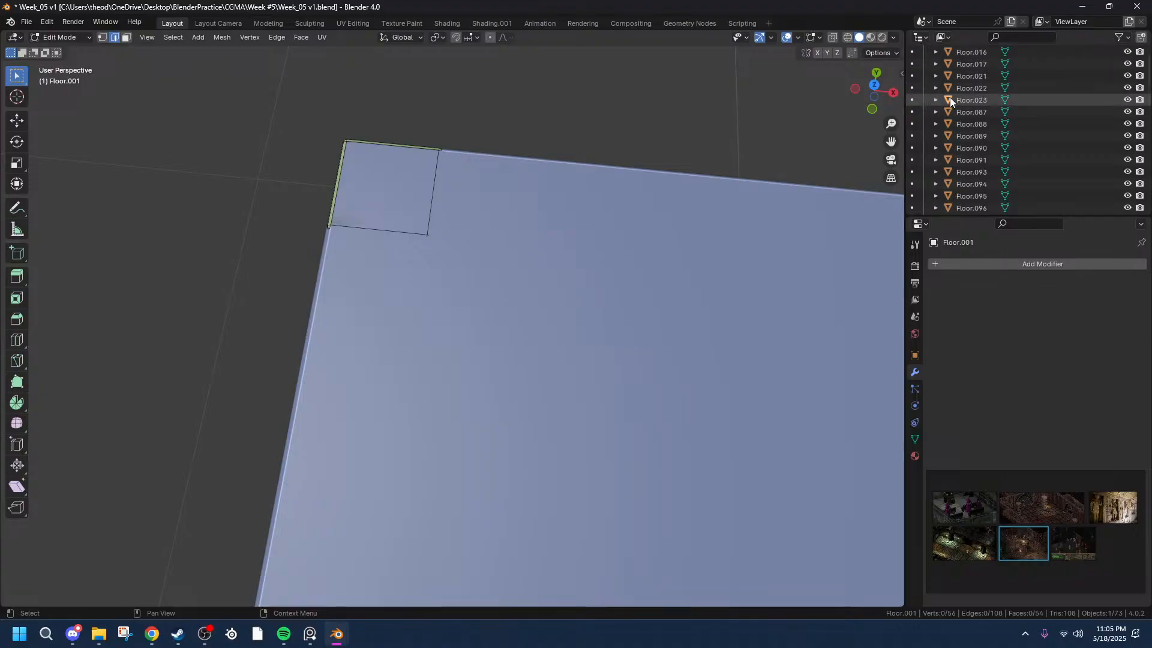
{"action": "scroll", "coordinate": [952, 99], "scroll_direction": "up", "scroll_amount": 15}
{"action": "scroll", "coordinate": [952, 99], "scroll_direction": "down", "scroll_amount": 5}
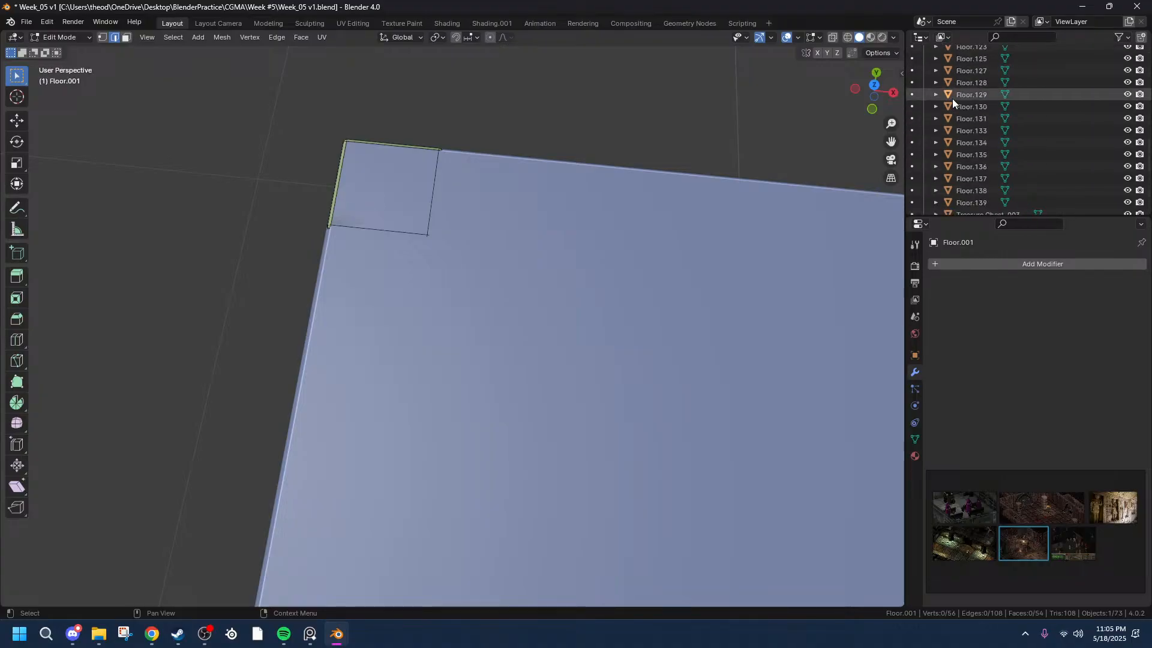
{"action": "scroll", "coordinate": [952, 98], "scroll_direction": "up", "scroll_amount": 15}
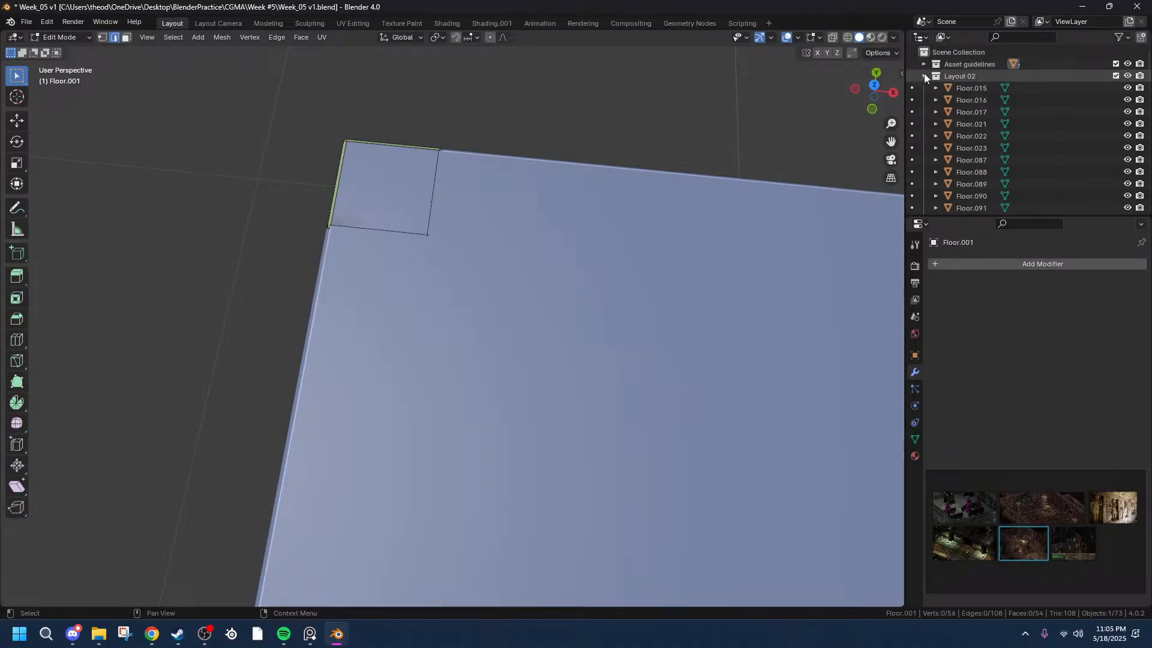
{"action": "left_click", "coordinate": [924, 76]}
{"action": "left_click", "coordinate": [924, 63]}
{"action": "left_click", "coordinate": [954, 89]}
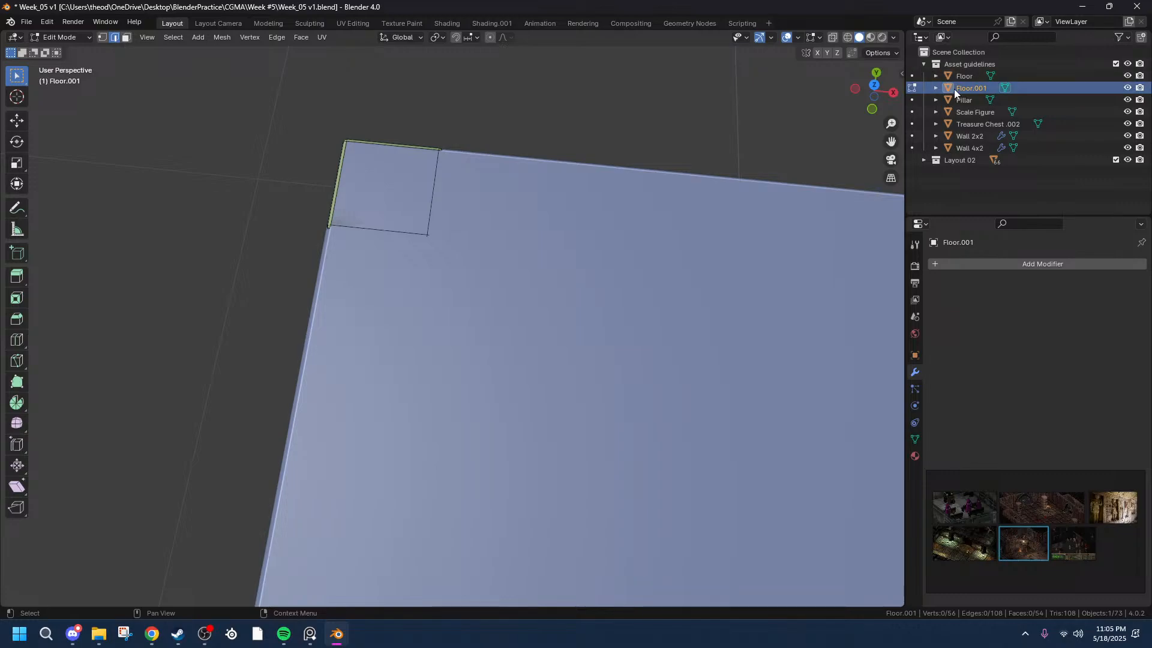
{"action": "left_click_drag", "start_coordinate": [966, 86], "coordinate": [949, 194]}
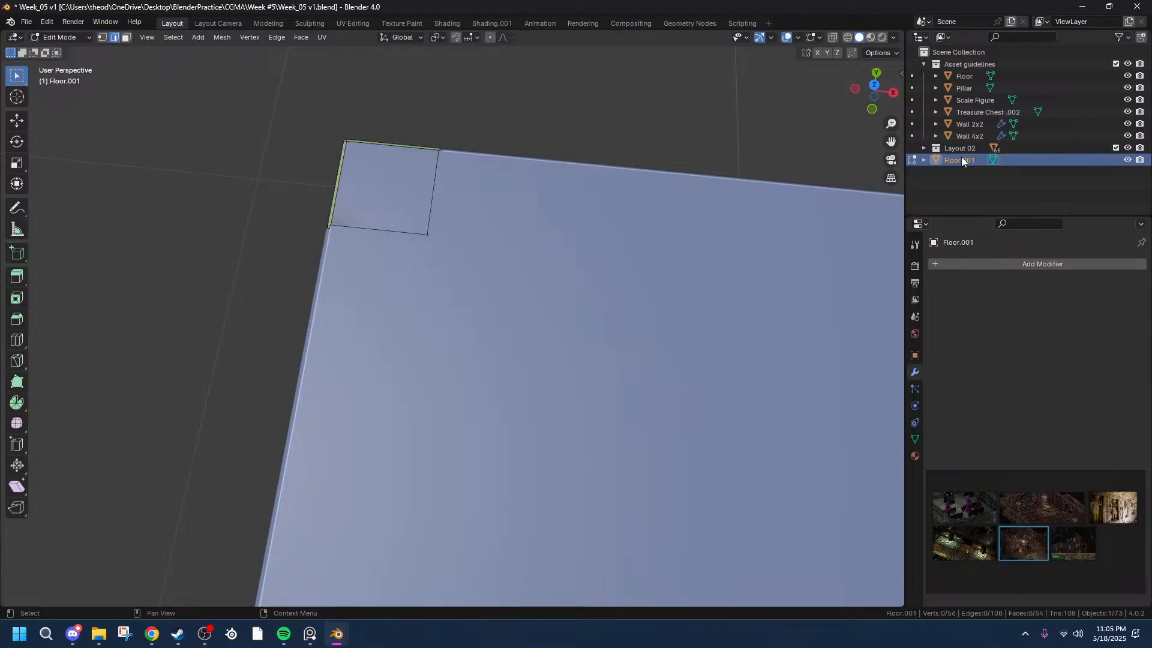
{"action": "left_click", "coordinate": [924, 64]}
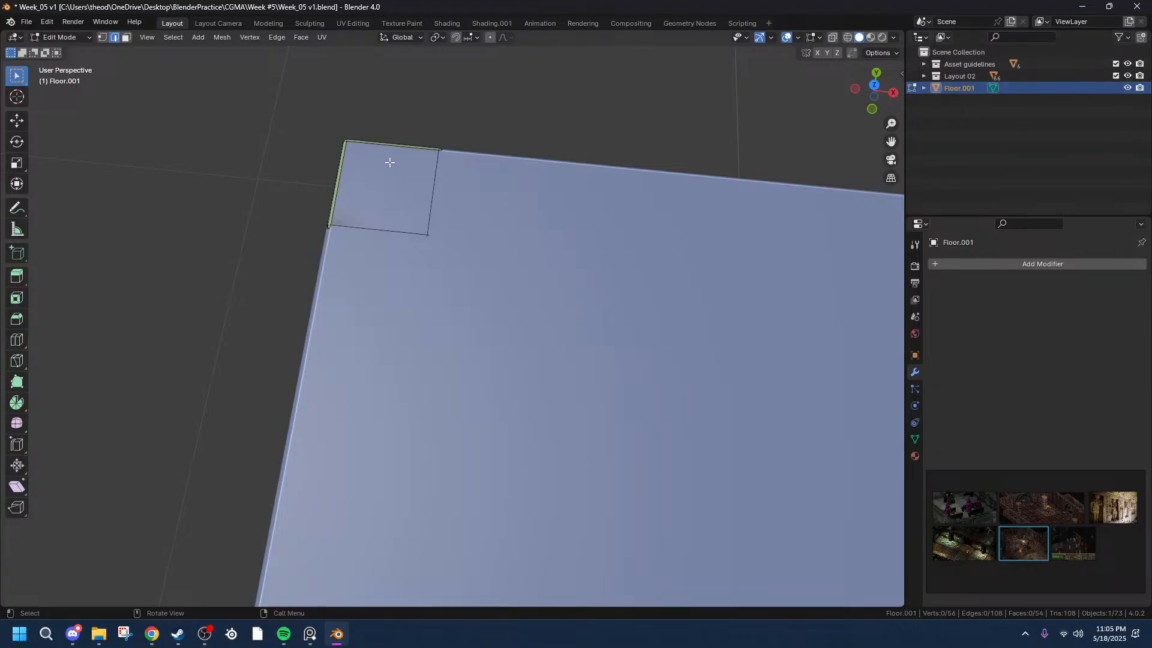
- Add an Array modifier to the separated slab with a fixed count of 10
{"action": "left_click", "coordinate": [978, 264]}
{"action": "mouse_move", "coordinate": [934, 263]}
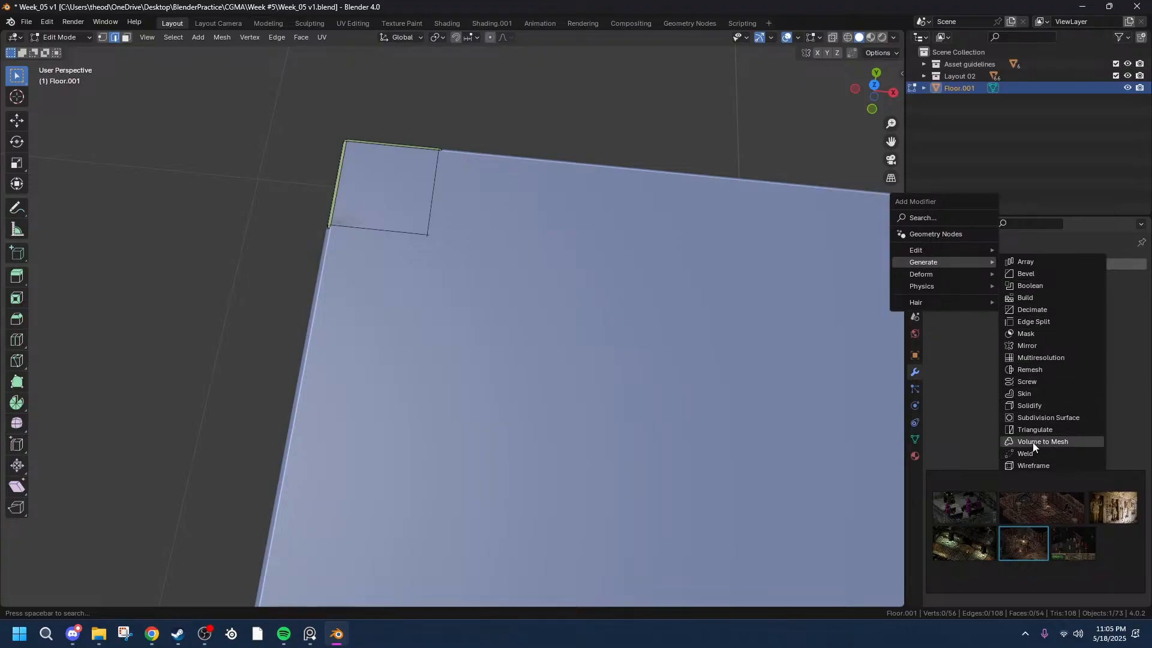
{"action": "left_click", "coordinate": [1025, 263]}
{"action": "scroll", "coordinate": [753, 280], "scroll_direction": "down", "scroll_amount": 5}
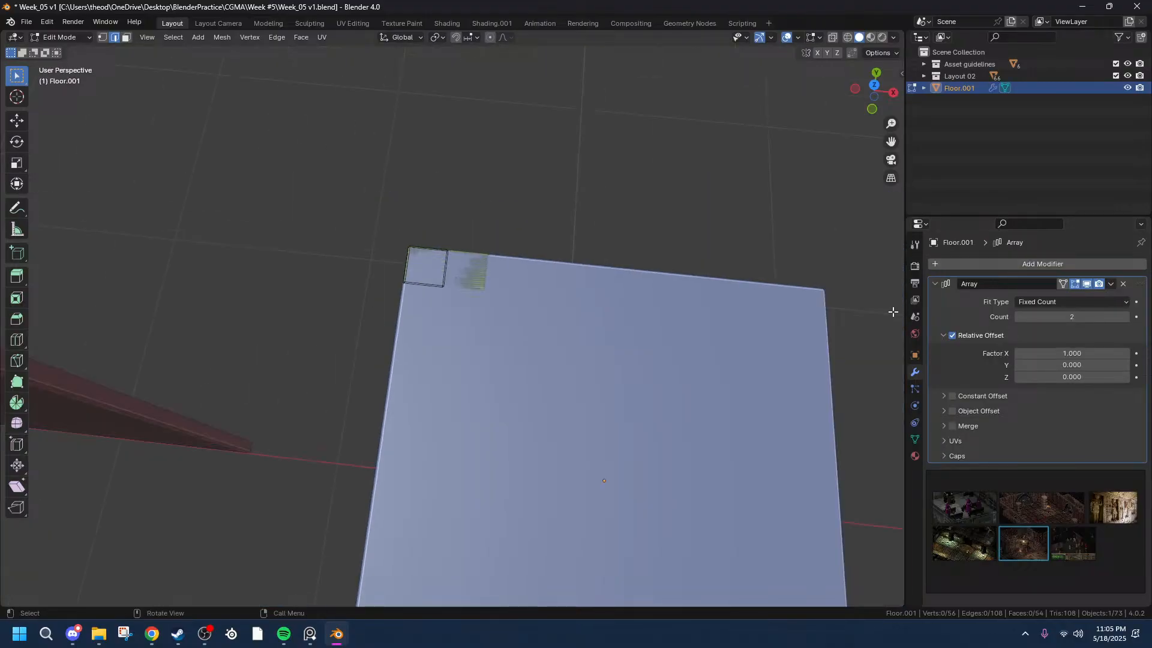
{"action": "left_click_drag", "start_coordinate": [1040, 316], "coordinate": [1074, 316]}
- Set the slab array's X relative offset factor to 1.01 to introduce narrow gaps between the slabs
{"action": "middle_click_drag", "start_coordinate": [723, 414], "coordinate": [559, 408]}
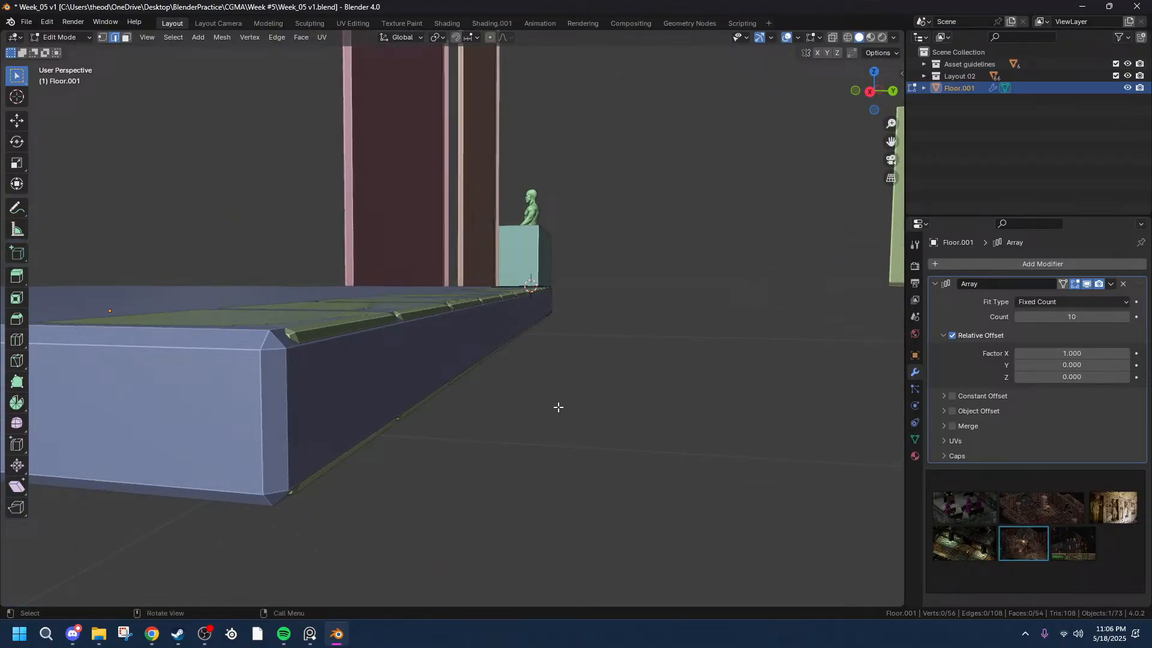
{"action": "left_click", "coordinate": [1058, 352]}
{"action": "type", "text": "1.0"}
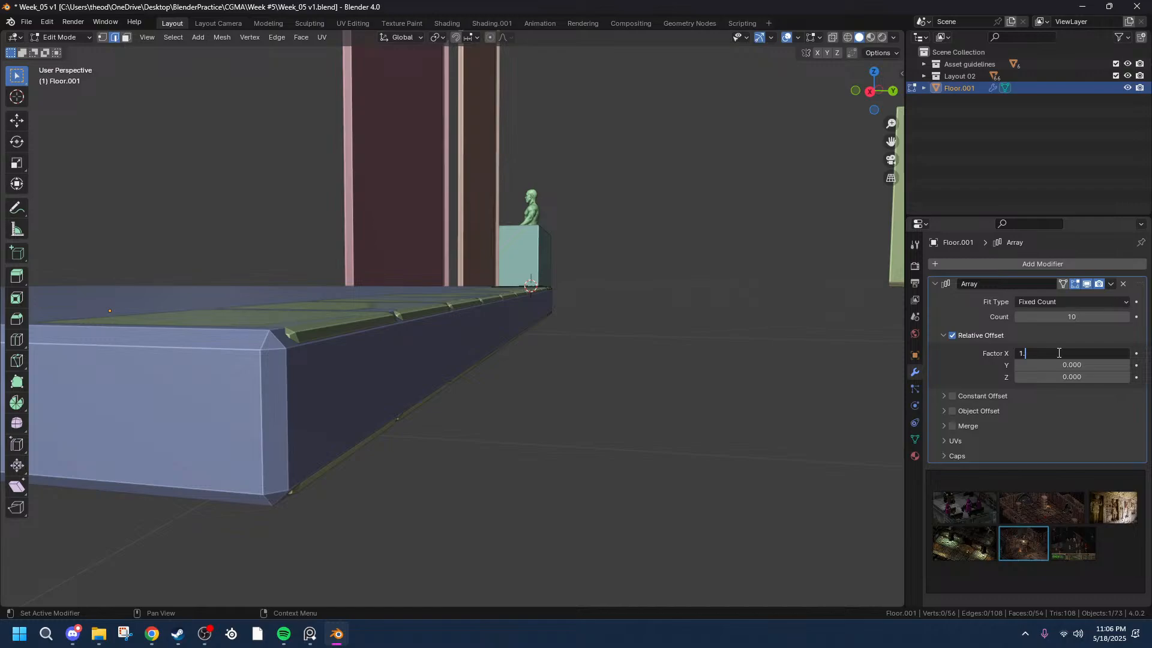
{"action": "key", "text": "Return"}
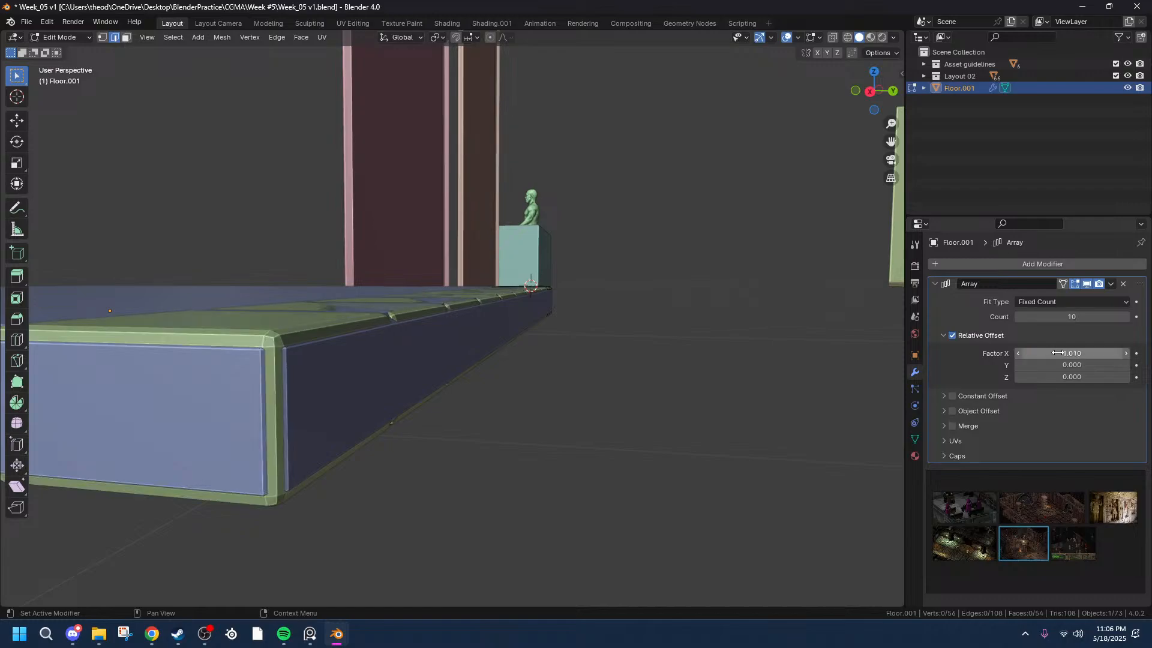
- Check the row's end against the floor edge, try an X offset factor of 1.011, and restore 1.01
{"action": "middle_click_drag", "start_coordinate": [403, 382], "coordinate": [295, 332]}
{"action": "scroll", "coordinate": [476, 311], "scroll_direction": "up", "scroll_amount": 6}
{"action": "middle_click_drag", "start_coordinate": [53, 334], "coordinate": [341, 339]}
{"action": "scroll", "coordinate": [256, 326], "scroll_direction": "down", "scroll_amount": 5}
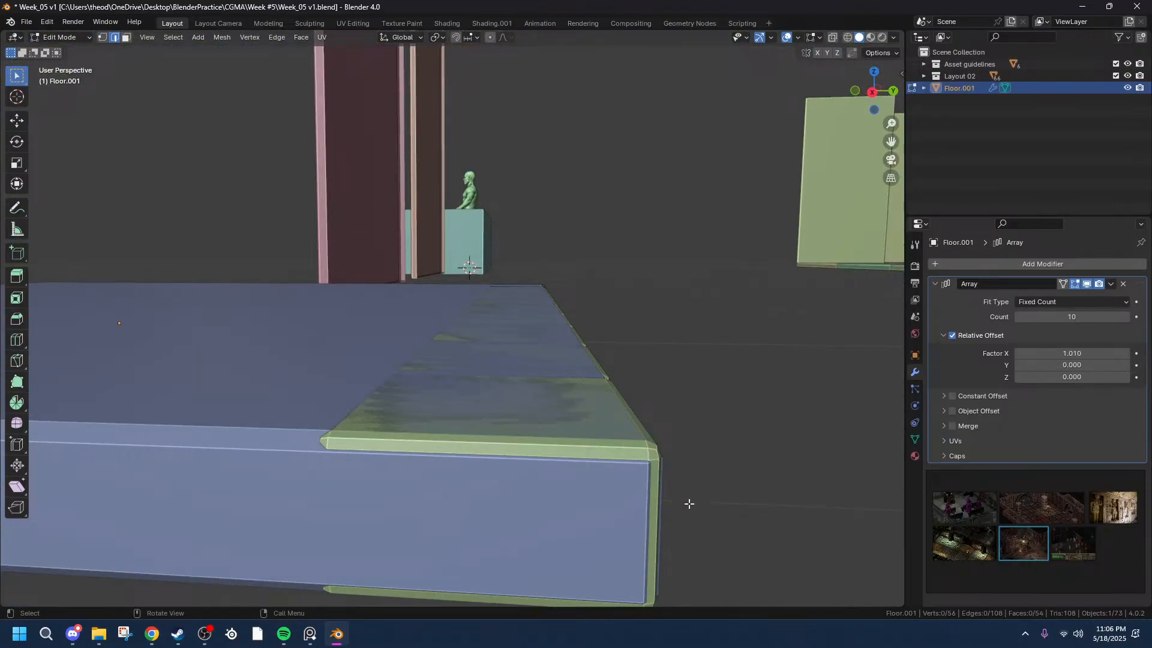
{"action": "left_click", "coordinate": [1091, 355]}
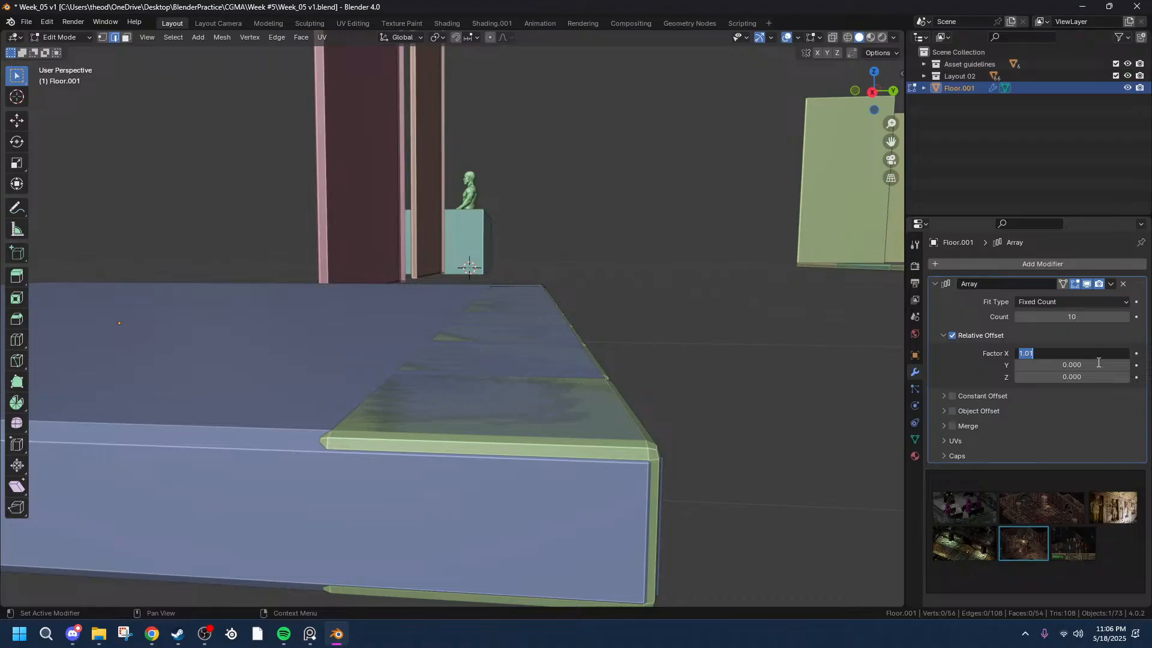
{"action": "key", "text": "Right"}
{"action": "key", "text": "Return"}
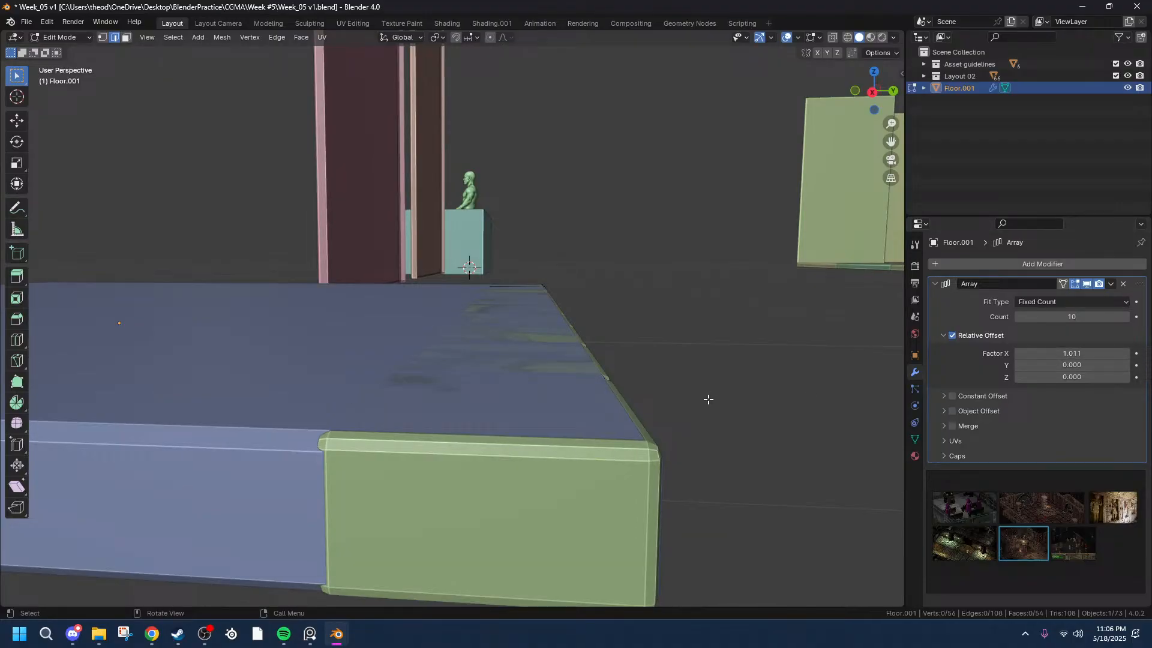
{"action": "double_click", "coordinate": [1070, 354]}
{"action": "key", "text": "BackSpace"}
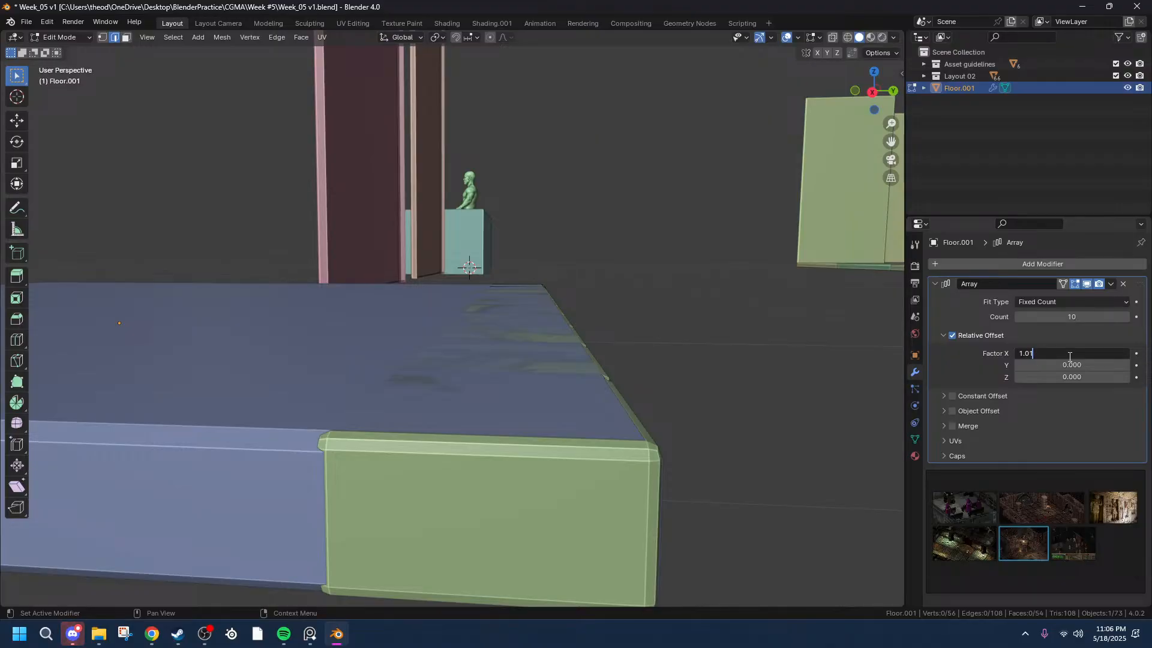
{"action": "key", "text": "Return"}
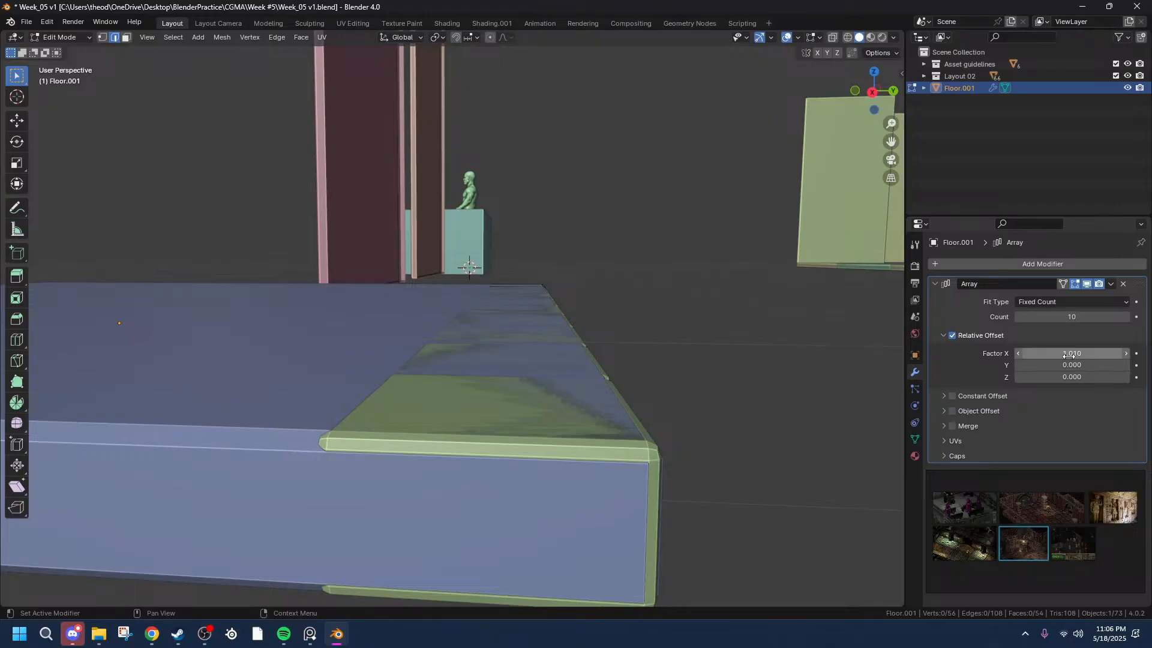
- Fine-tune the array's X relative offset factor against the floor edge, trying 1.0105 and settling on 1.0106
{"action": "middle_click_drag", "start_coordinate": [707, 308], "coordinate": [762, 309]}
{"action": "left_click", "coordinate": [1097, 351]}
{"action": "type", "text": "1.0105"}
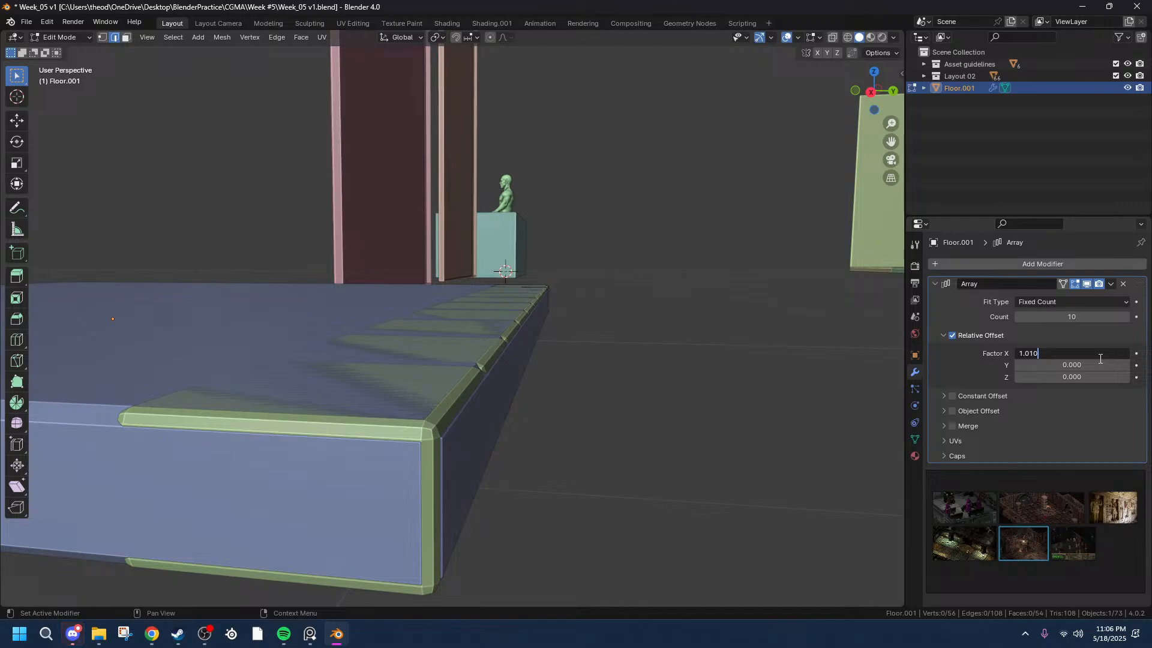
{"action": "key", "text": "Return"}
{"action": "left_click", "coordinate": [1090, 357]}
{"action": "type", "text": "1.01075"}
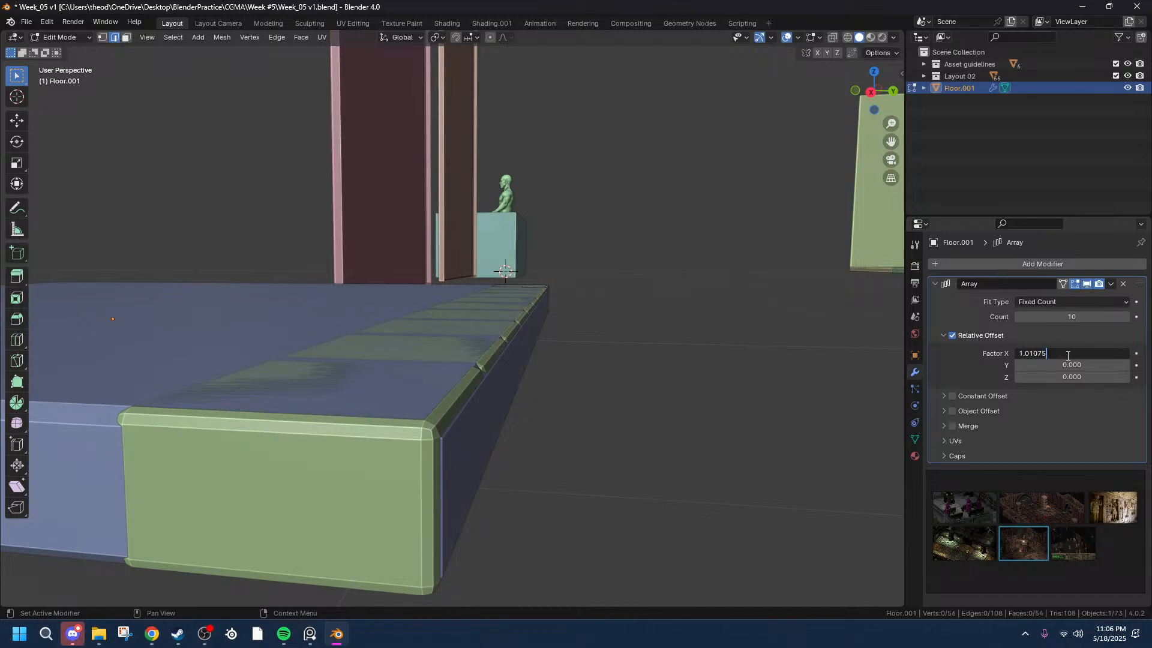
{"action": "left_click_drag", "start_coordinate": [1045, 358], "coordinate": [1040, 359]}
{"action": "key", "text": "Return"}
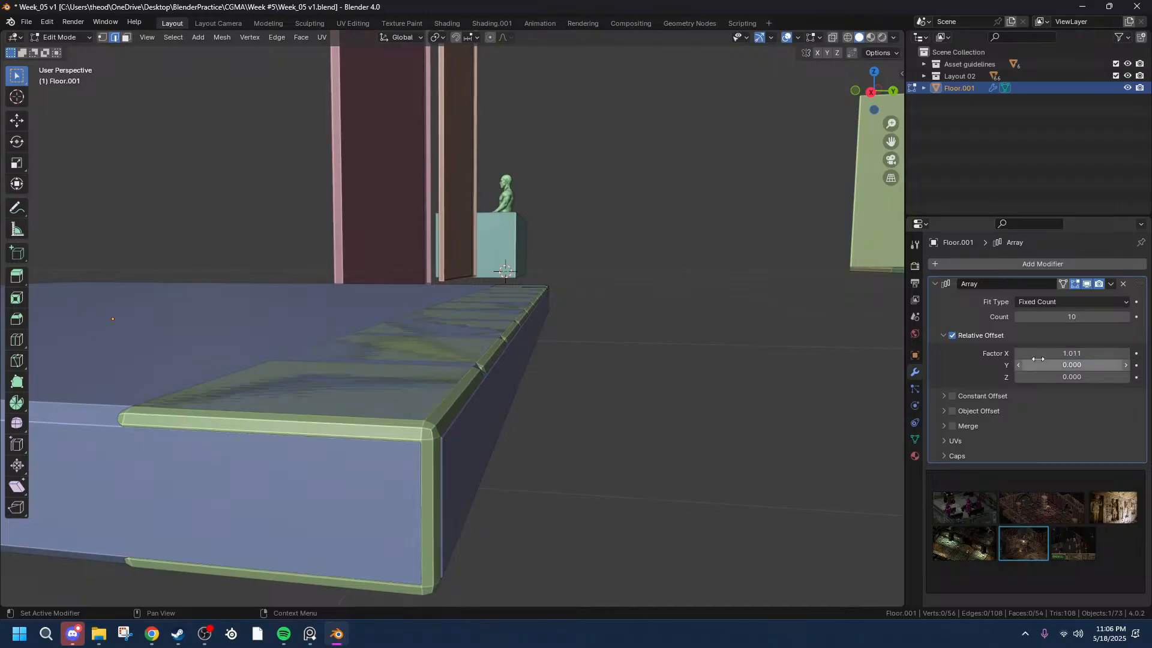
- Duplicate the slab's Array modifier and move the reference image window clear of the copy's offset settings
{"action": "scroll", "coordinate": [492, 463], "scroll_direction": "down", "scroll_amount": 3}
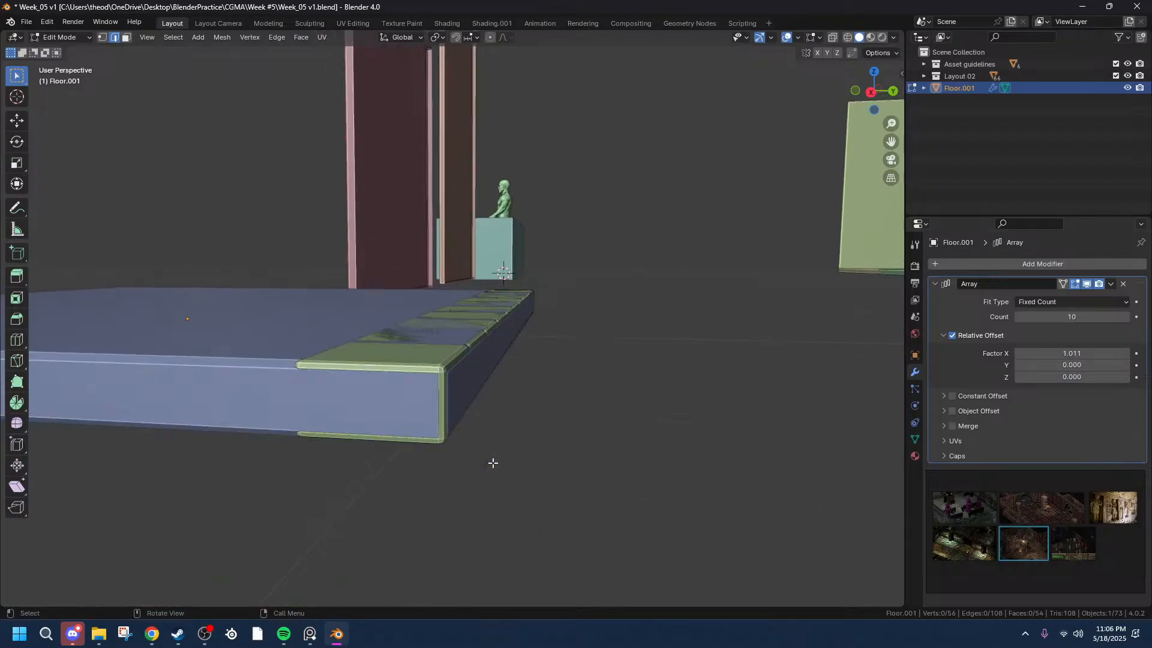
{"action": "middle_click_drag", "start_coordinate": [522, 453], "coordinate": [760, 466]}
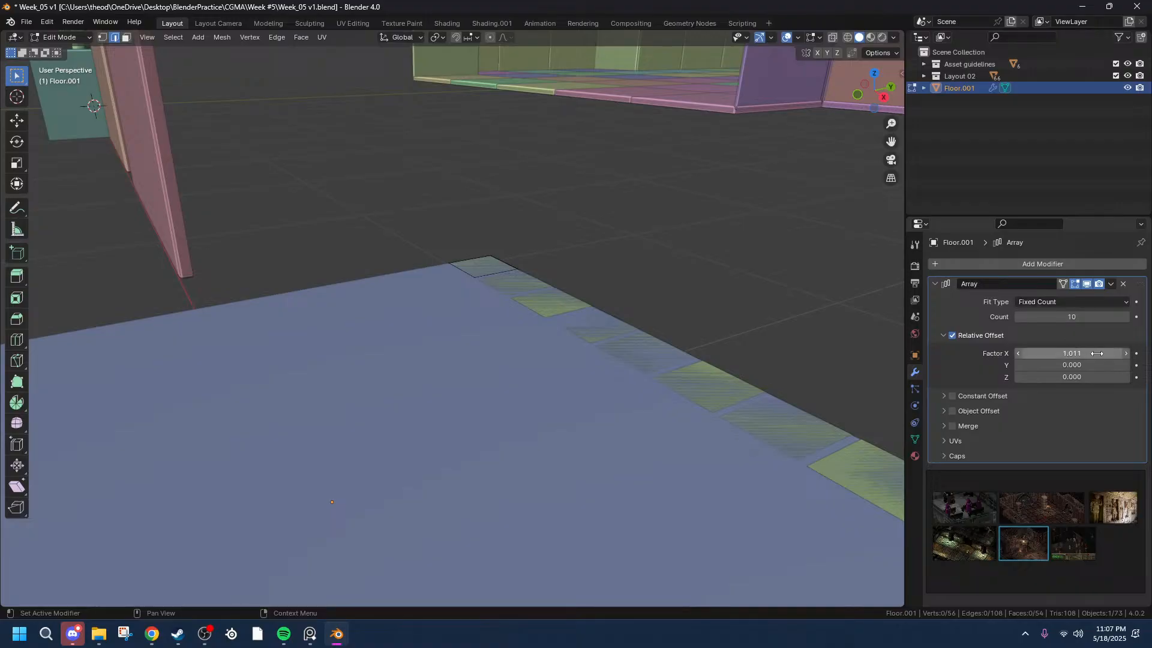
{"action": "left_click", "coordinate": [1111, 284]}
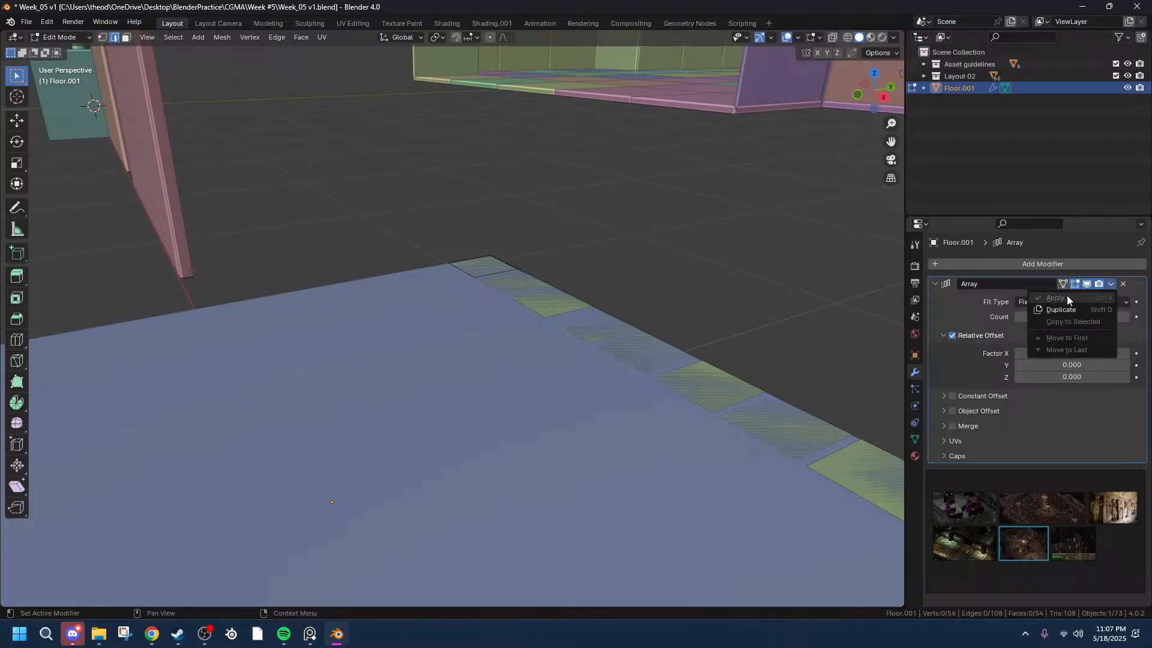
{"action": "left_click", "coordinate": [1111, 284]}
{"action": "left_click", "coordinate": [1078, 306]}
{"action": "scroll", "coordinate": [1068, 360], "scroll_direction": "down", "scroll_amount": 2}
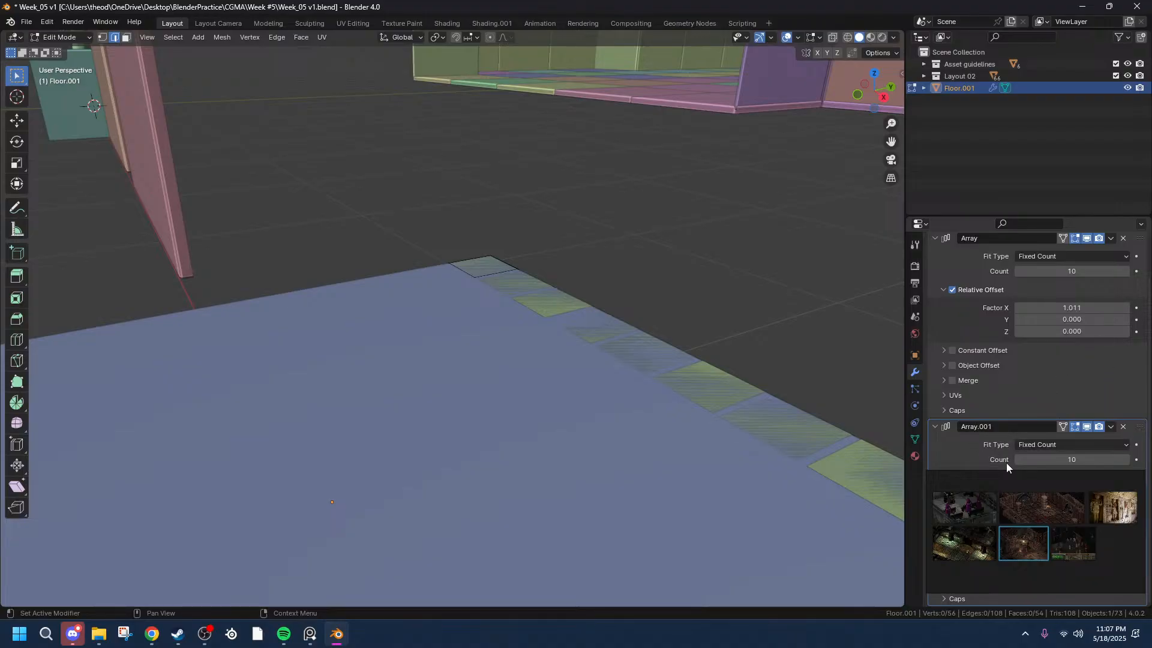
{"action": "left_click_drag", "start_coordinate": [1014, 468], "coordinate": [1003, 193]}
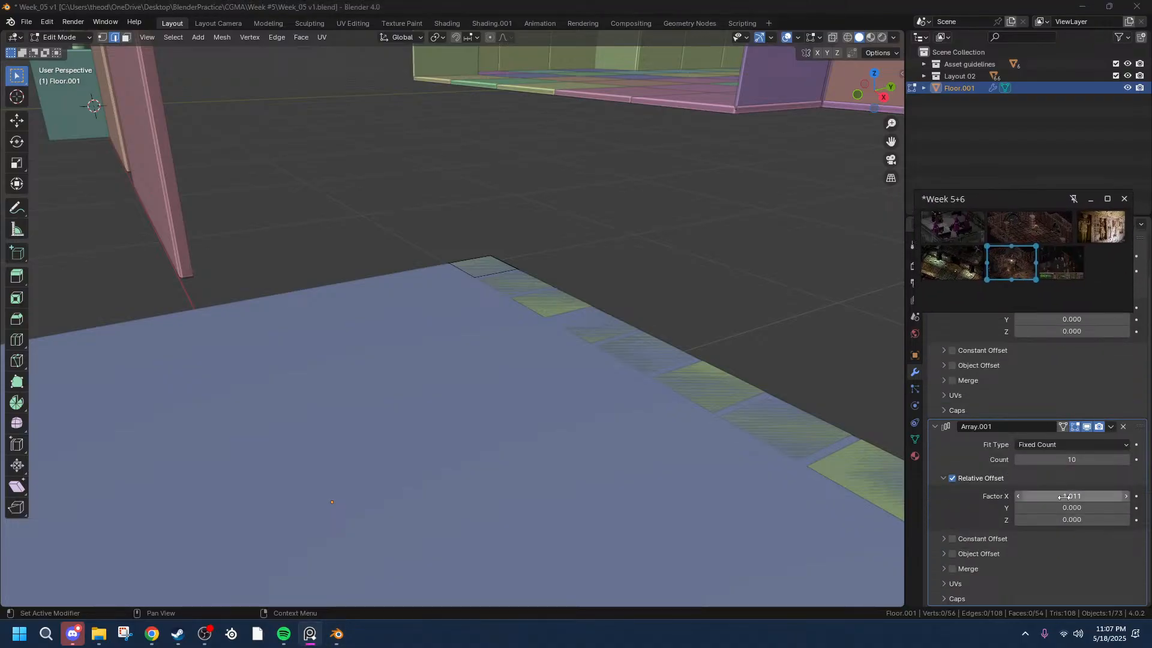
- Redirect the duplicated array along Y by setting its relative offset factors to X 0 and Y 1.0106
{"action": "left_click", "coordinate": [1031, 496]}
{"action": "key", "text": "ctrl+c"}
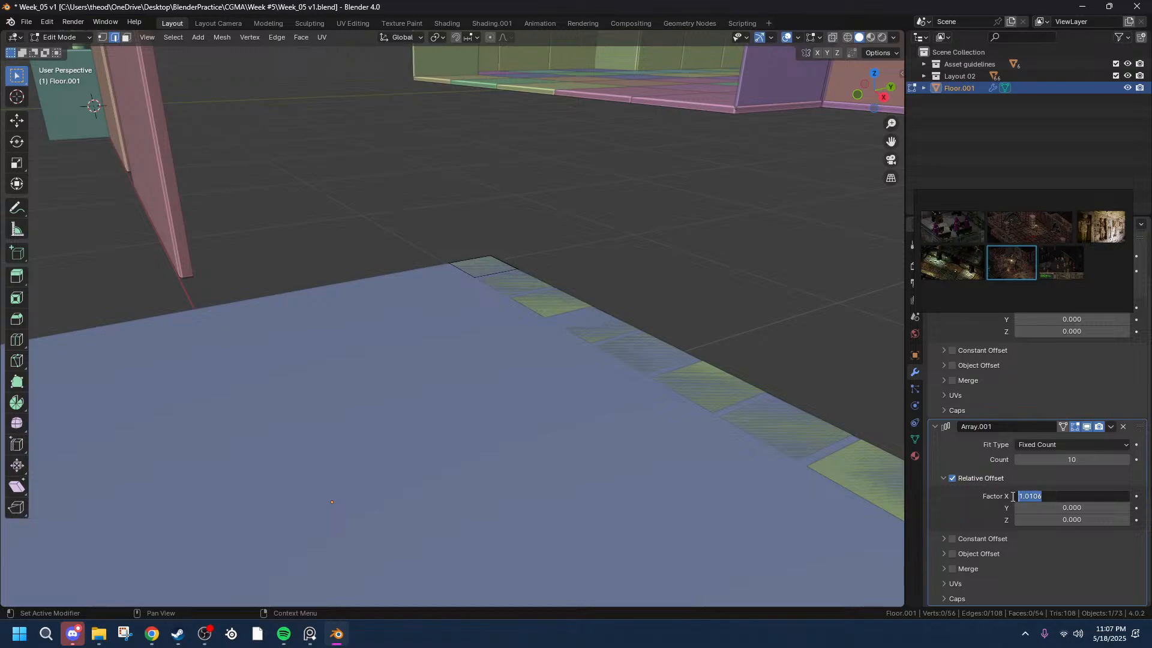
{"action": "type", "text": "1"}
{"action": "key", "text": "Tab"}
{"action": "key", "text": "ctrl+v"}
{"action": "key", "text": "Return"}
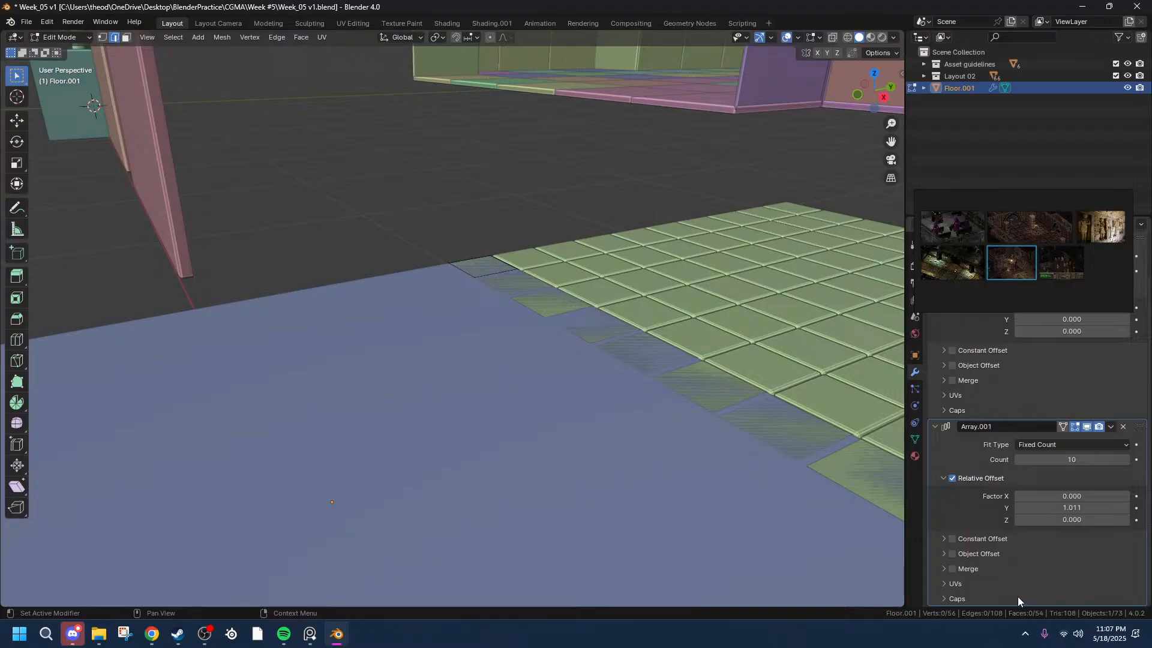
- Reverse the second array's direction by setting its Y relative offset factor to -1.0106, laying the slabs over the floor block
{"action": "key", "text": "Return"}
{"action": "left_click", "coordinate": [1020, 507]}
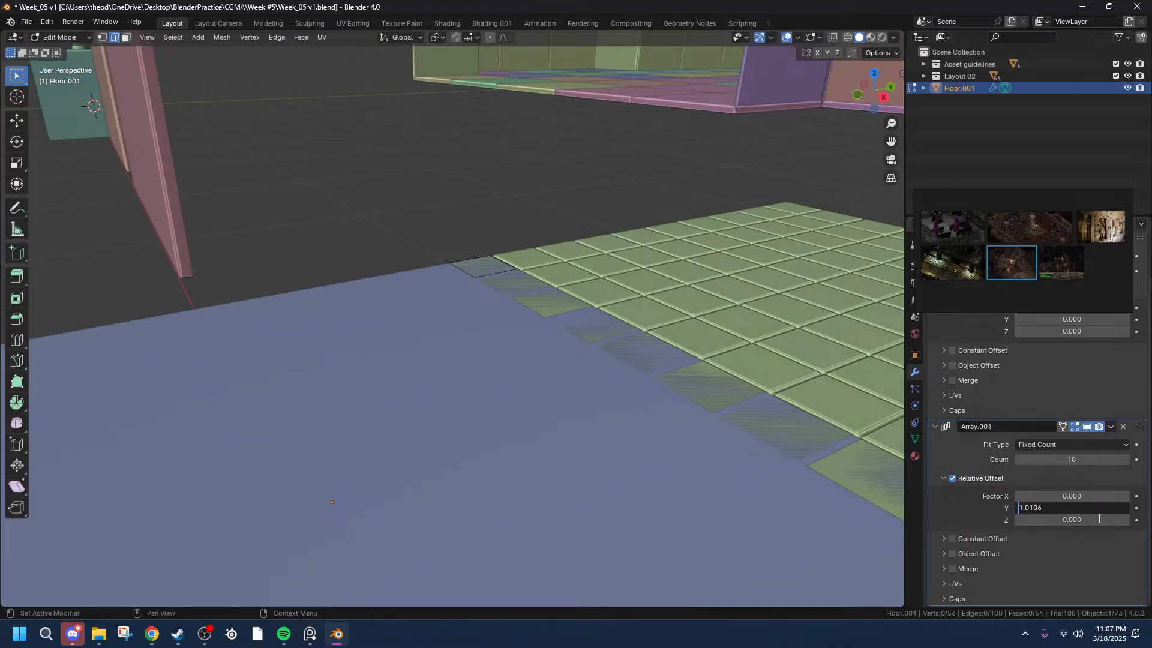
{"action": "type", "text": "-"}
{"action": "key", "text": "Return"}
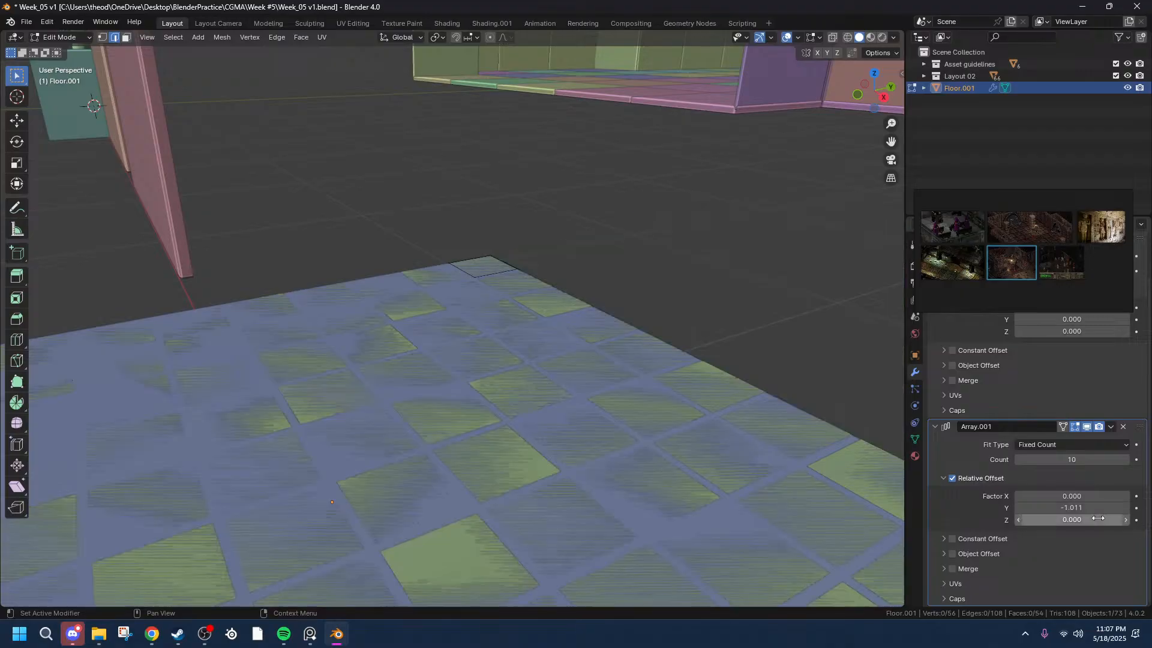
{"action": "middle_click_drag", "start_coordinate": [545, 369], "coordinate": [582, 426]}
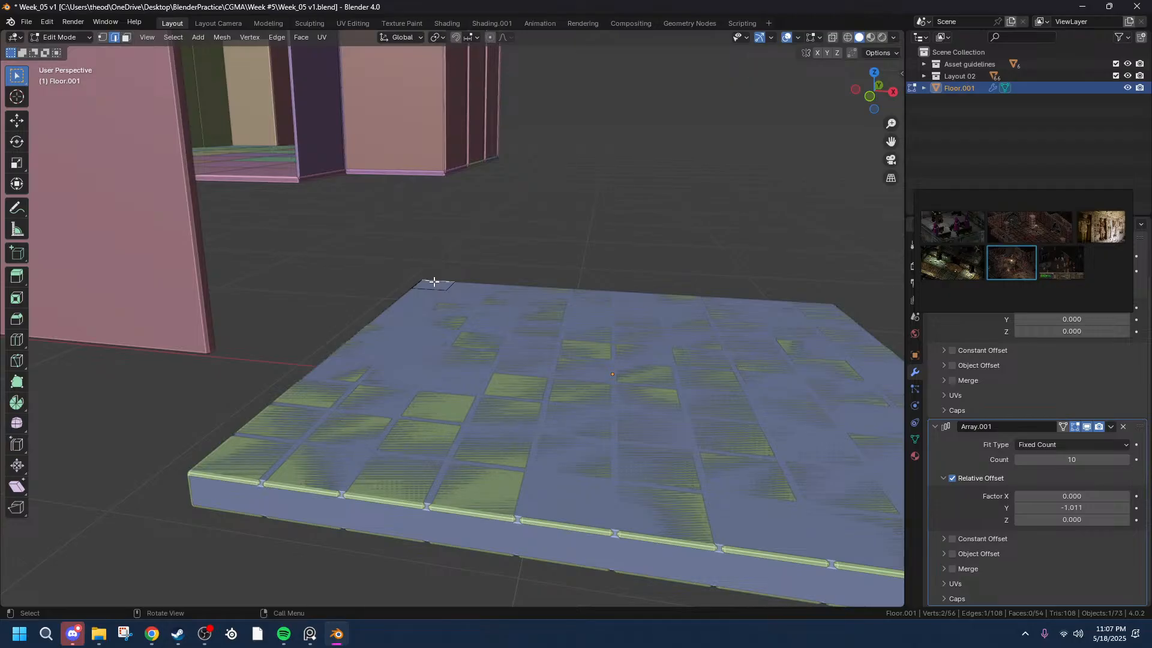
- Examine the corner slab's mesh and how the slab grid lines up with the floor block's edges
{"action": "key", "text": "a"}
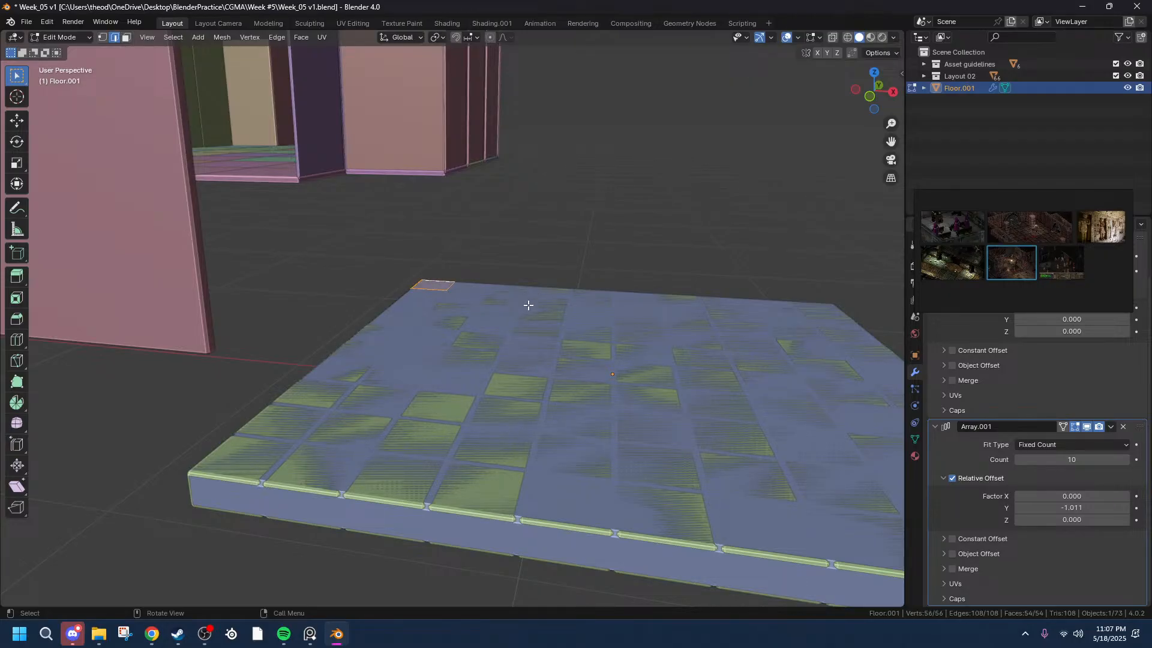
{"action": "key", "text": "shift+a"}
{"action": "left_click", "coordinate": [424, 260]}
{"action": "middle_click_drag", "start_coordinate": [425, 261], "coordinate": [410, 288]}
{"action": "key", "text": "a"}
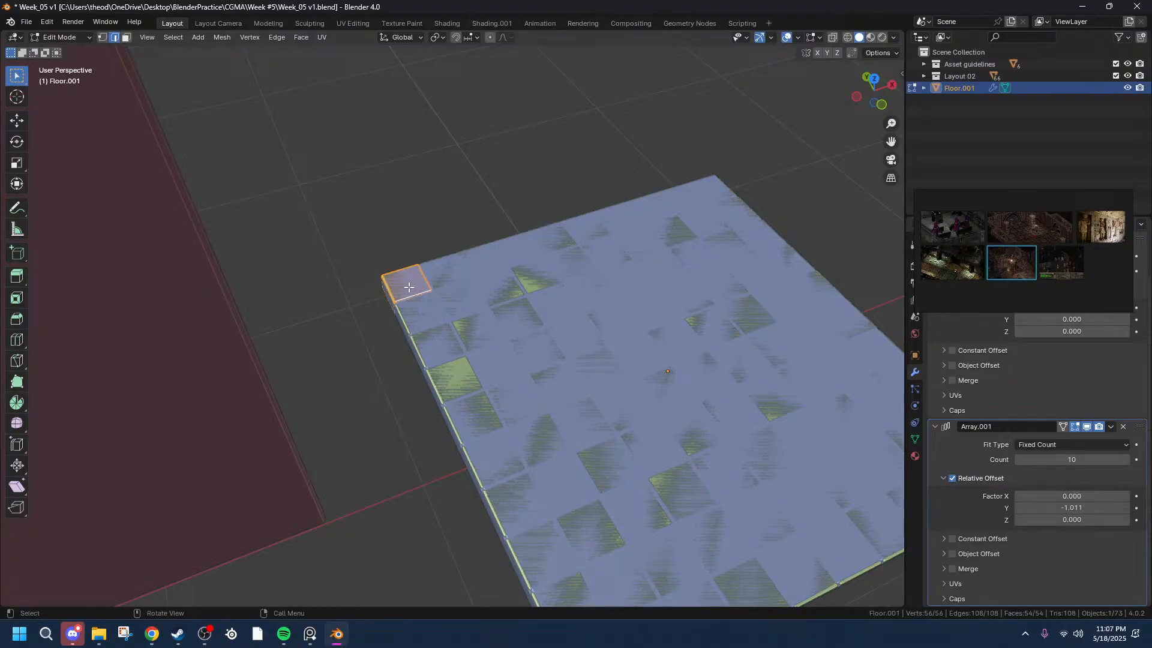
{"action": "key", "text": "Tab"}
{"action": "key", "text": "a"}
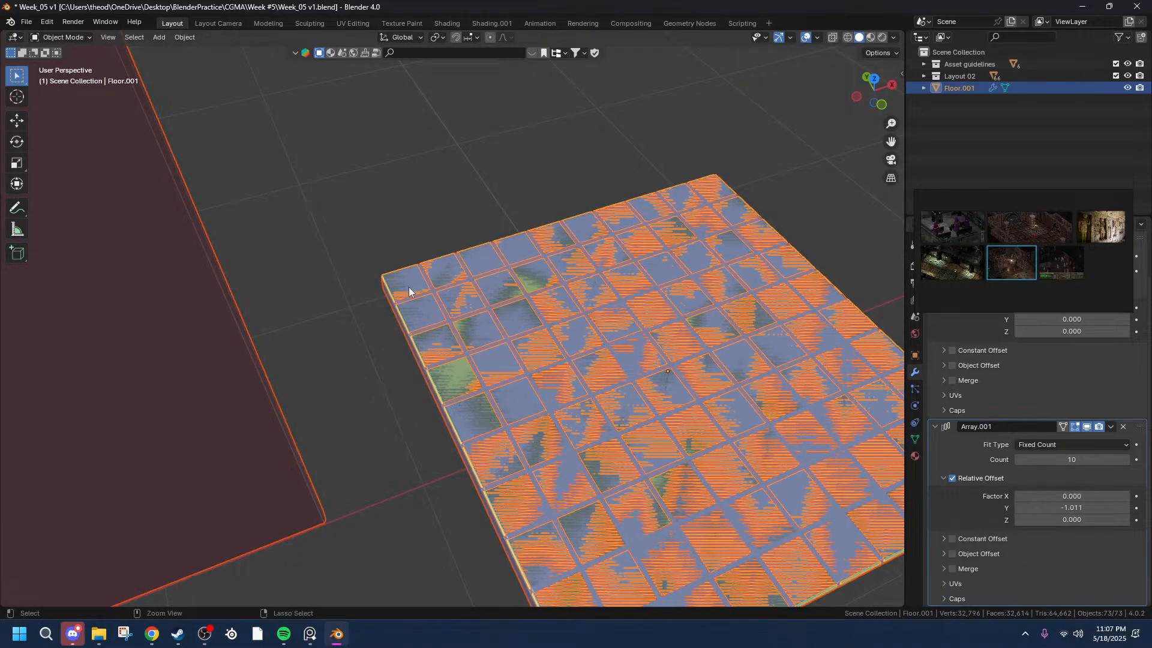
{"action": "left_click", "coordinate": [409, 286]}
{"action": "key", "text": "Tab"}
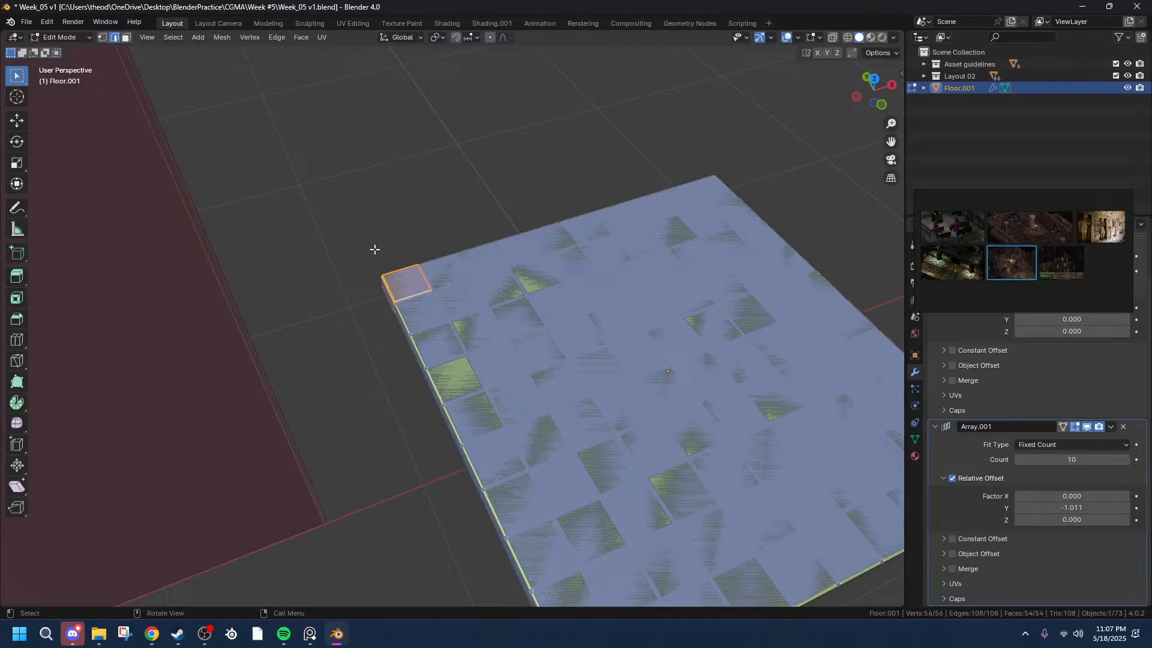
{"action": "scroll", "coordinate": [379, 252], "scroll_direction": "up", "scroll_amount": 6}
{"action": "middle_click_drag", "start_coordinate": [432, 290], "coordinate": [576, 214]}
{"action": "right_click", "coordinate": [484, 274]}
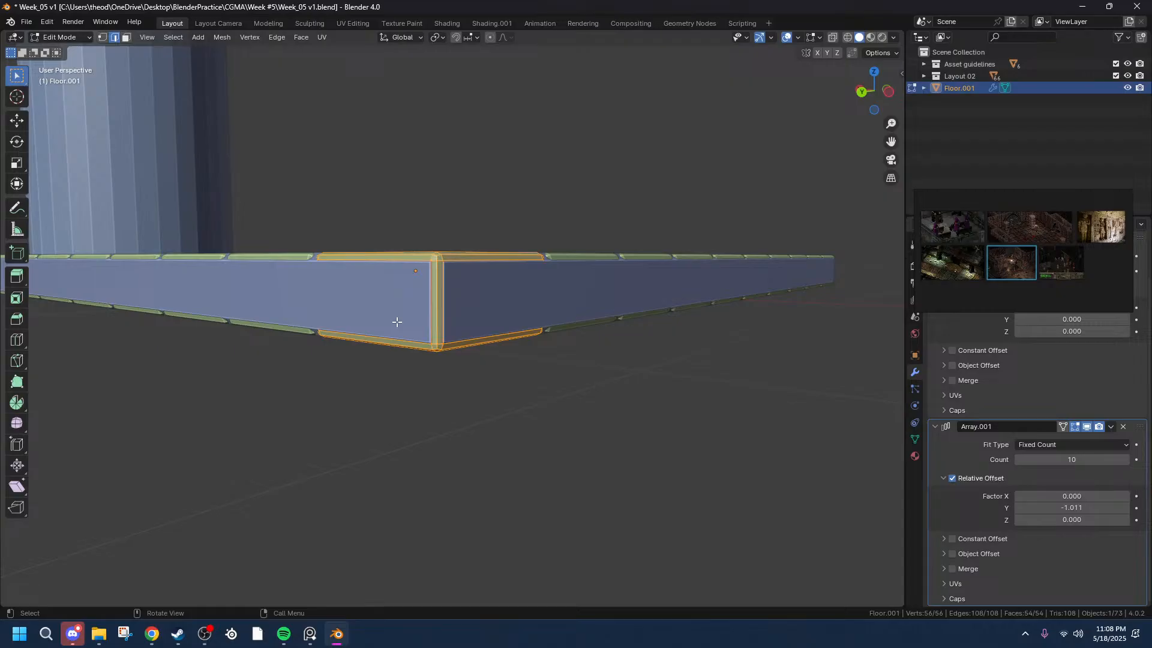
{"action": "key", "text": "shift+a"}
{"action": "key", "text": "Escape"}
{"action": "mouse_move", "coordinate": [480, 289]}
{"action": "middle_mouse_down"}
{"action": "mouse_move", "coordinate": [463, 322]}
{"action": "mouse_move", "coordinate": [477, 277]}
{"action": "middle_mouse_up"}
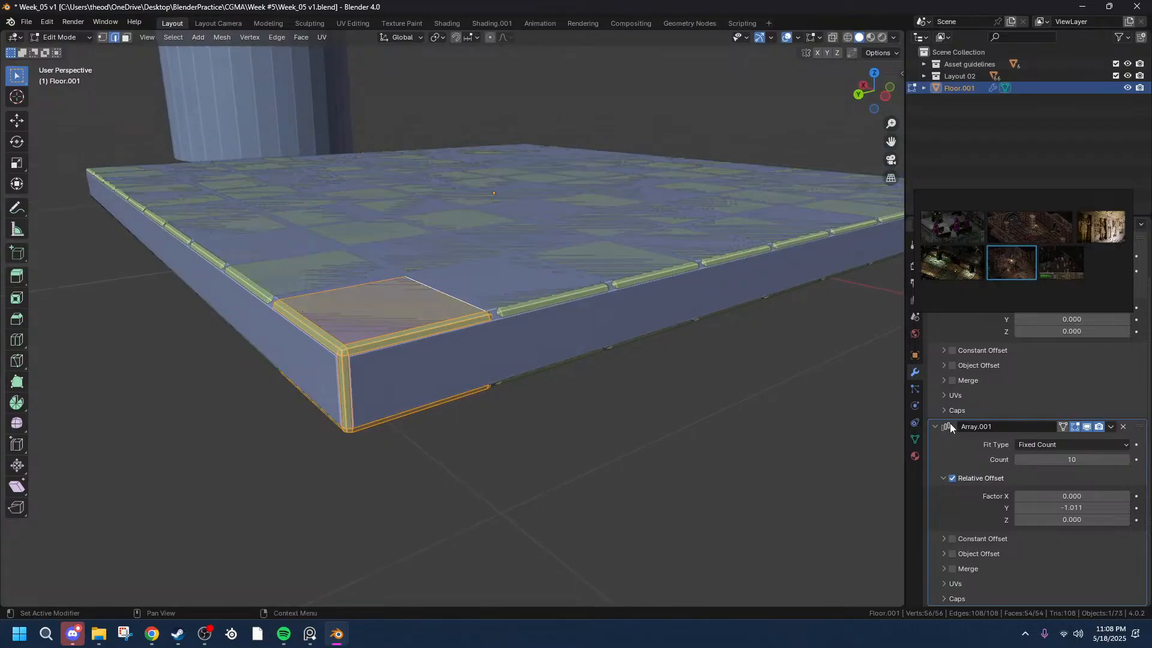
- Move the reference image window clear of the modifier settings, then apply the scale of the slab object in Object Mode
{"action": "left_click_drag", "start_coordinate": [981, 197], "coordinate": [497, 442]}
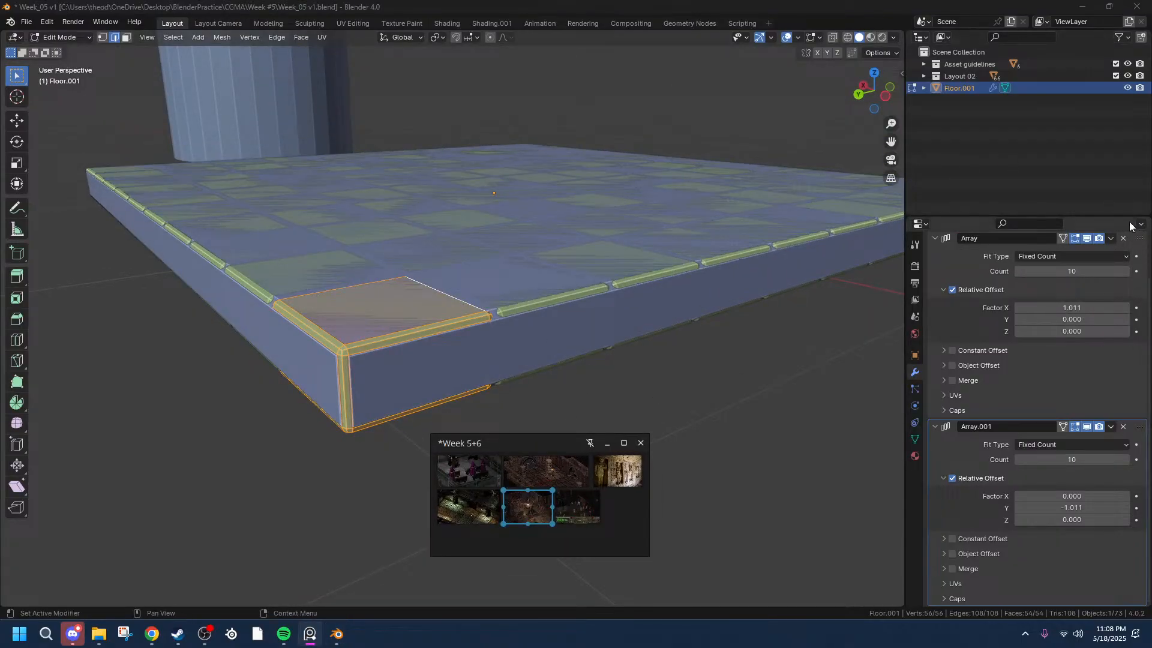
{"action": "left_click", "coordinate": [1109, 239]}
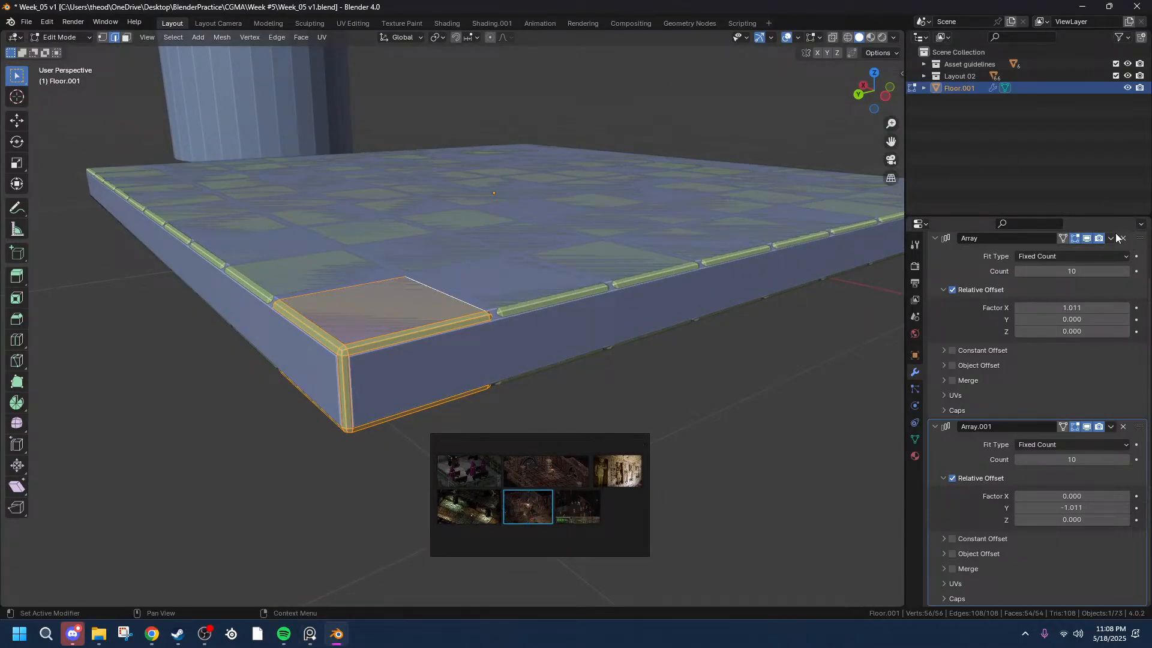
{"action": "key", "text": "Tab"}
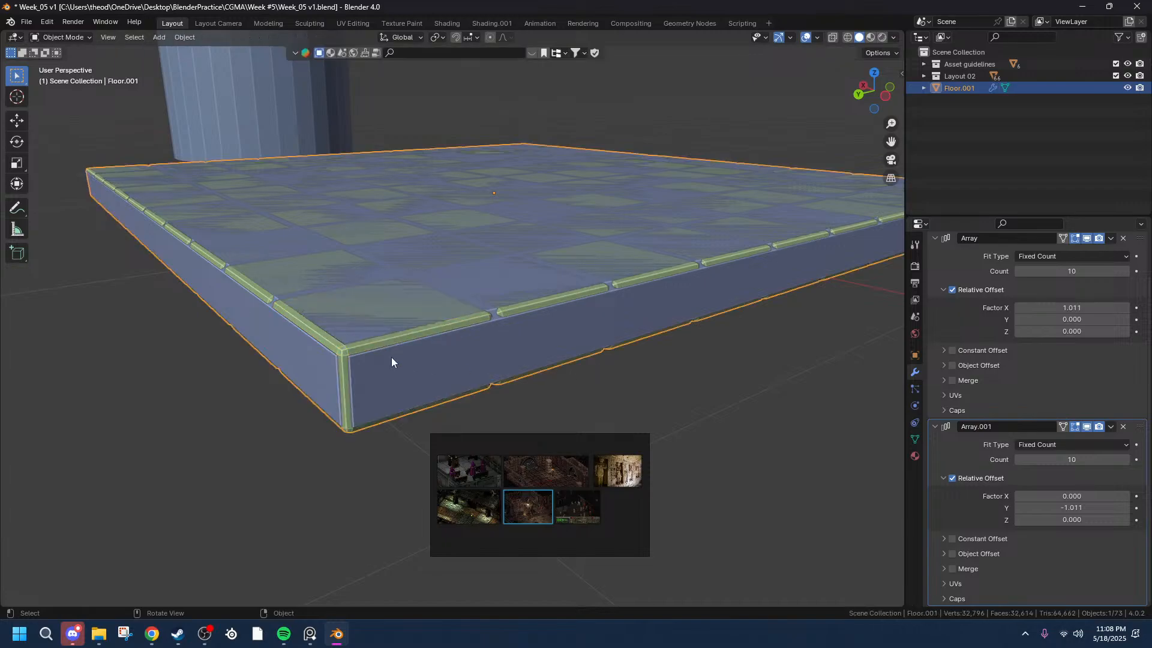
{"action": "key", "text": "ctrl+a"}
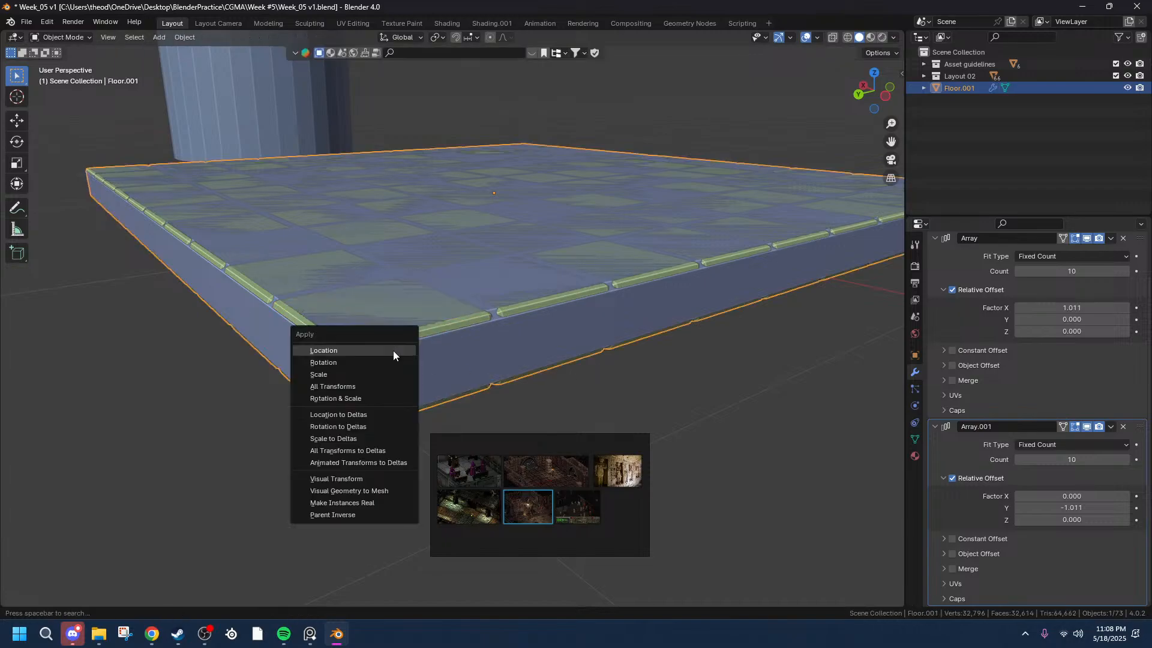
{"action": "left_click", "coordinate": [349, 377]}
{"action": "left_click", "coordinate": [241, 520]}
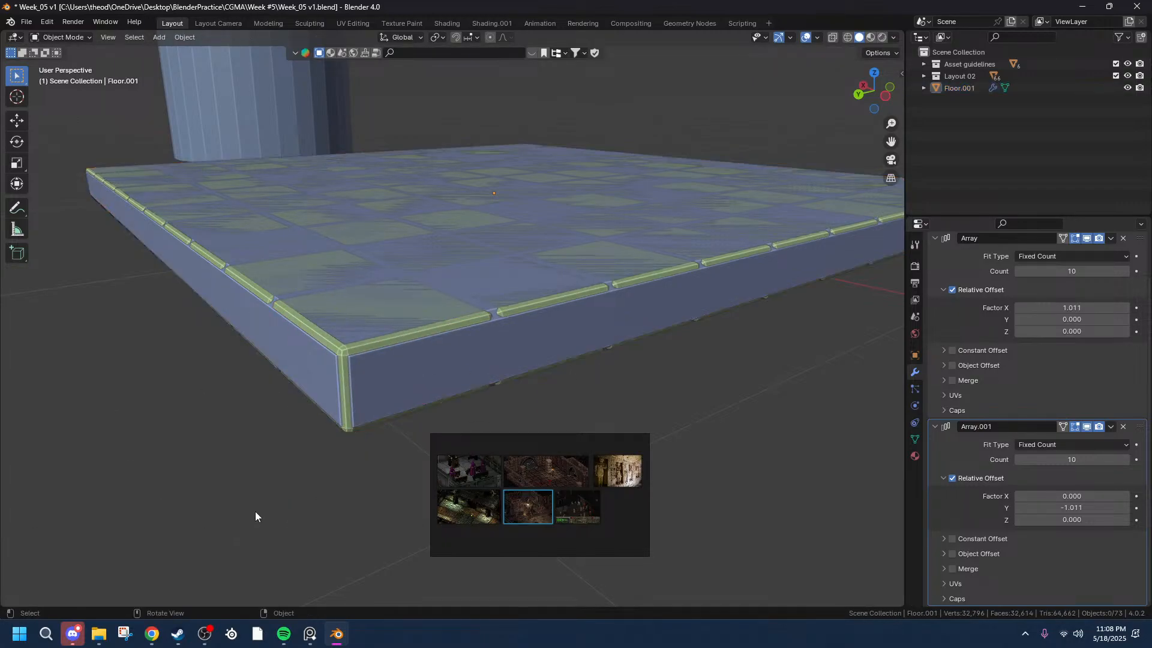
- Try X relative offset factors of 1.0107 and 1.01069 on the first array, comparing the slabs with the floor edge
{"action": "middle_click_drag", "start_coordinate": [633, 261], "coordinate": [776, 268]}
{"action": "double_click", "coordinate": [1074, 309]}
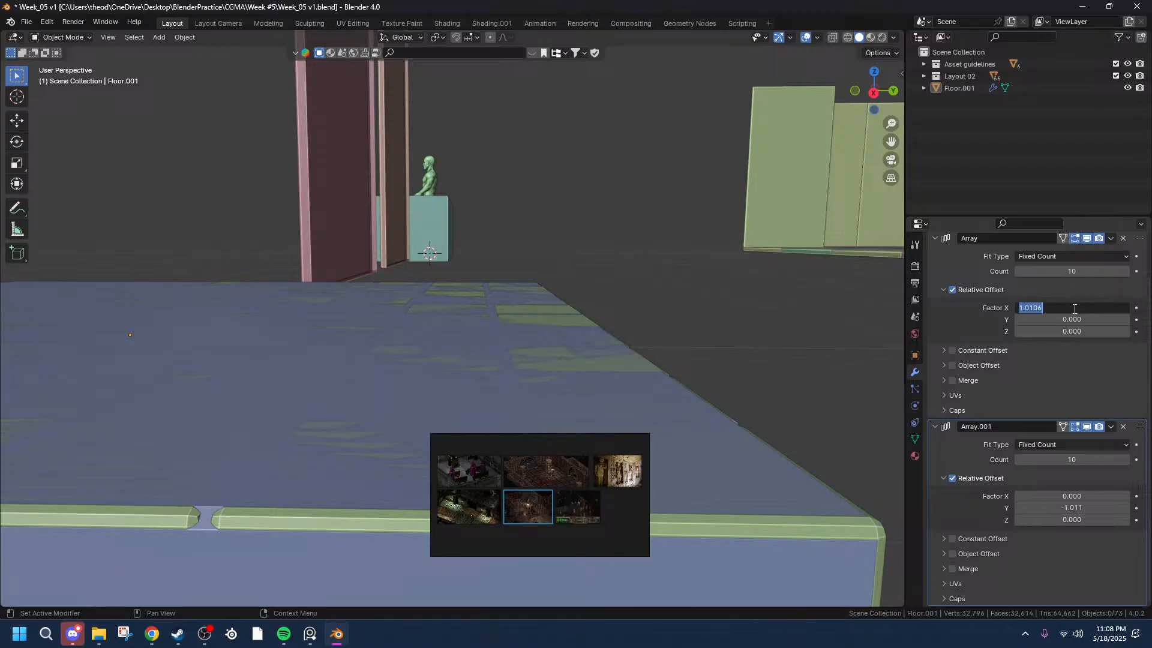
{"action": "left_click", "coordinate": [1058, 308]}
{"action": "key", "text": "Return"}
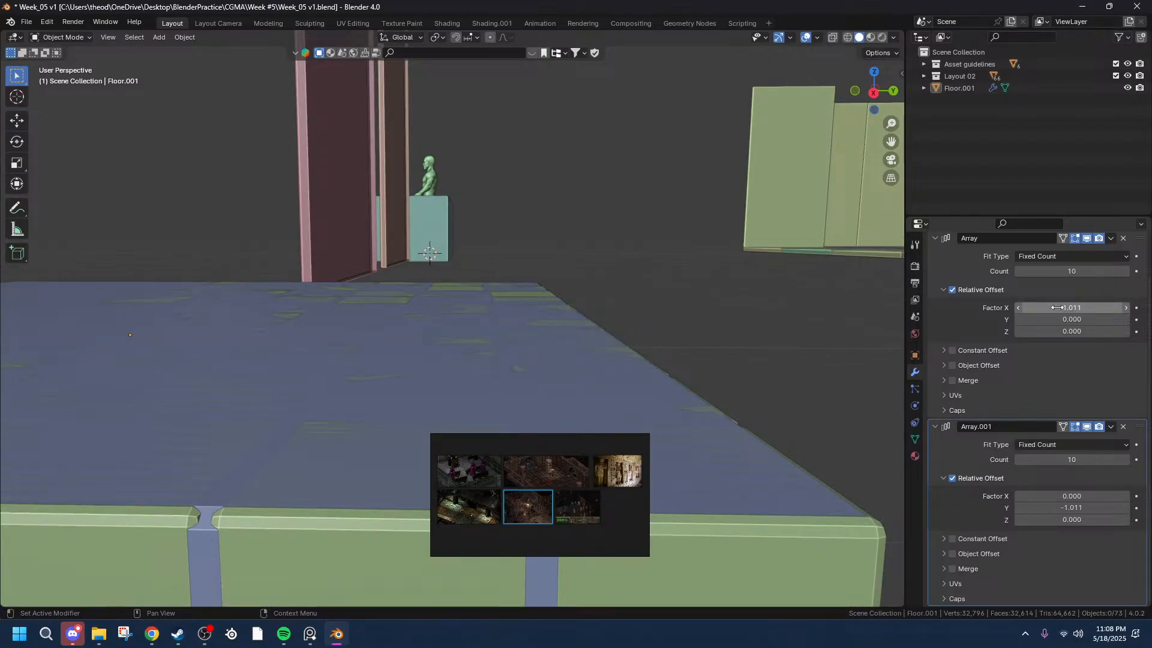
{"action": "left_click", "coordinate": [1057, 307]}
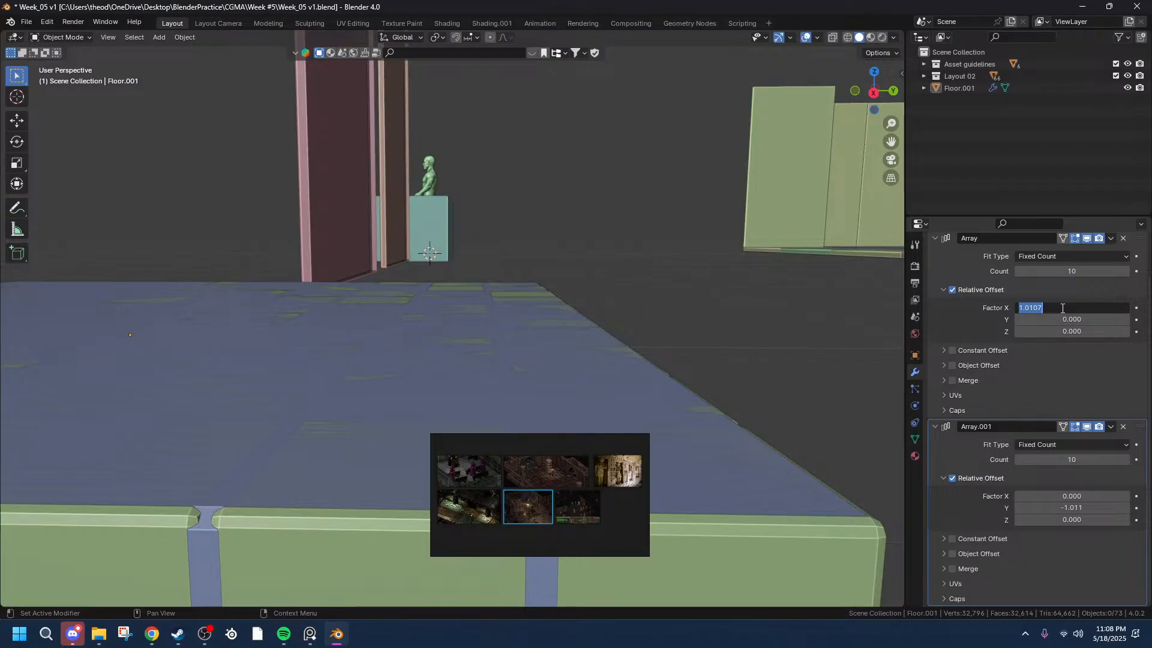
{"action": "key", "text": "End"}
{"action": "key", "text": "BackSpace"}
{"action": "key", "text": "Return"}
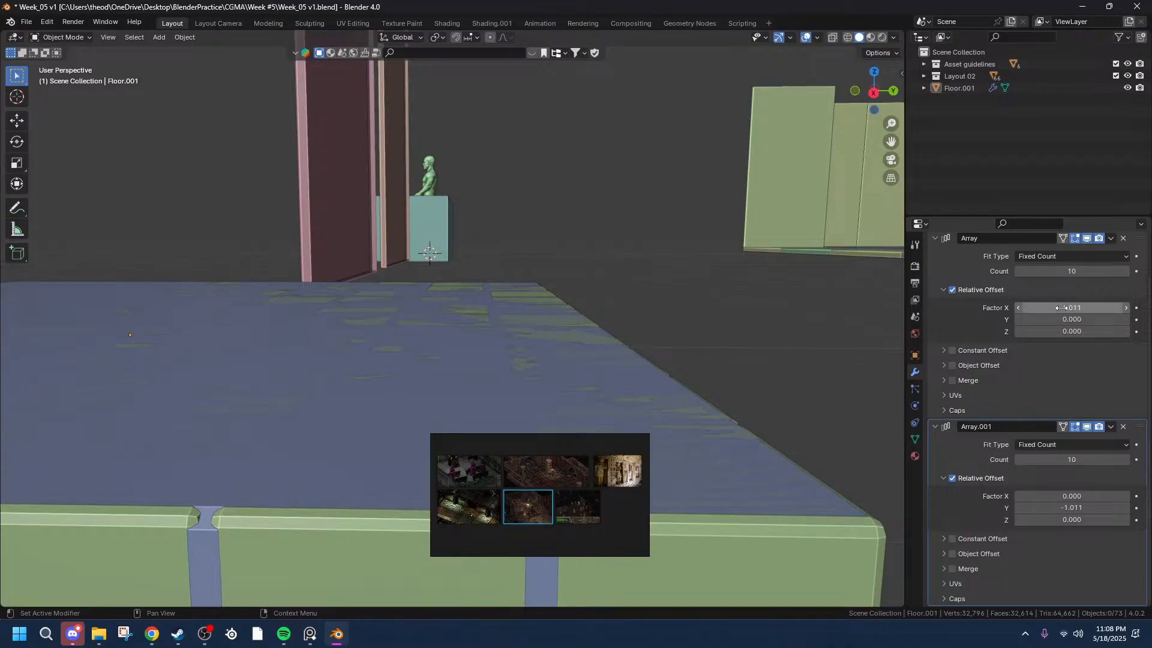
- Fine-tune the first array's X relative offset factor down to 1.01067
{"action": "left_click", "coordinate": [1062, 307]}
{"action": "key", "text": "End"}
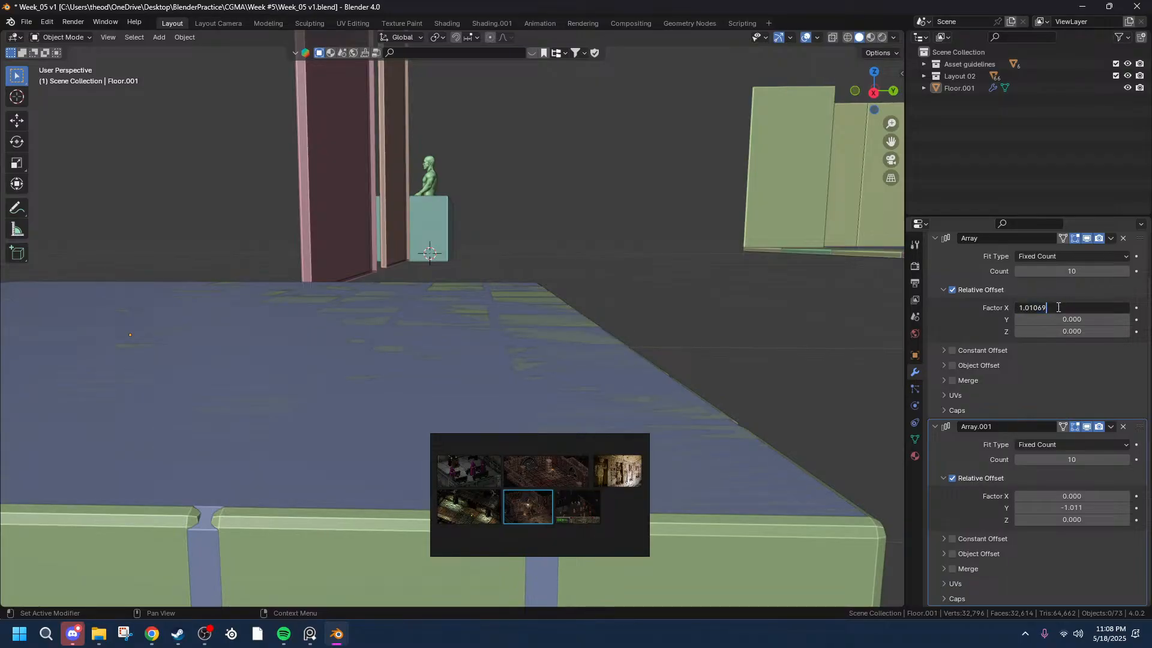
{"action": "key", "text": "Return"}
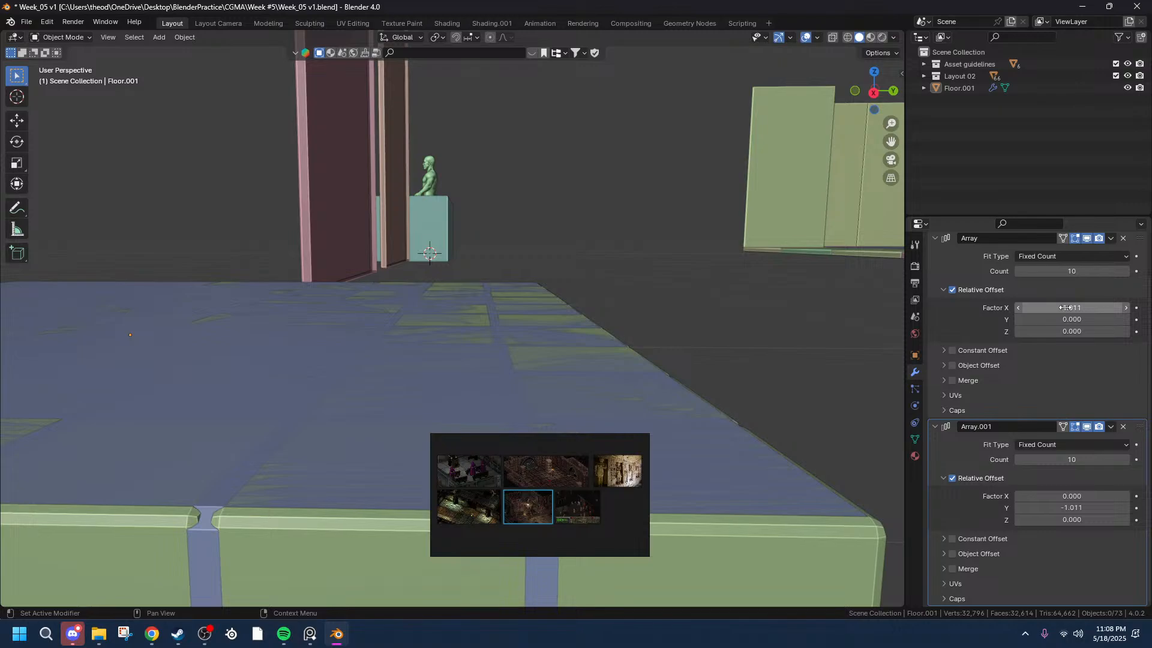
{"action": "left_click", "coordinate": [1064, 307]}
{"action": "key", "text": "End"}
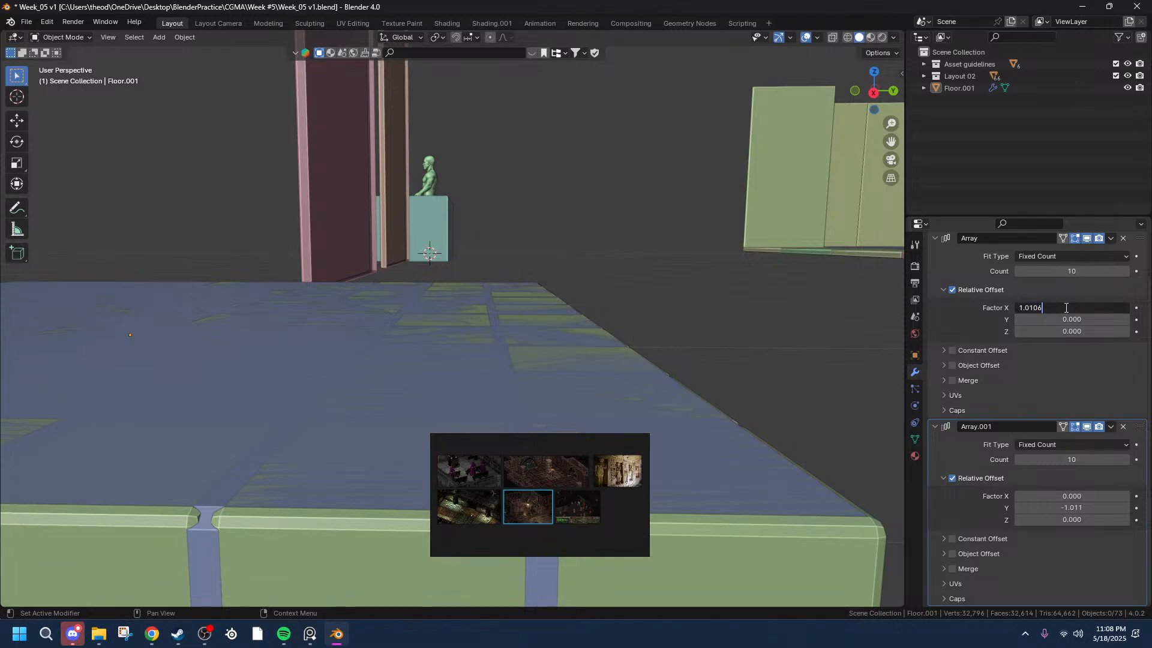
{"action": "key", "text": "Return"}
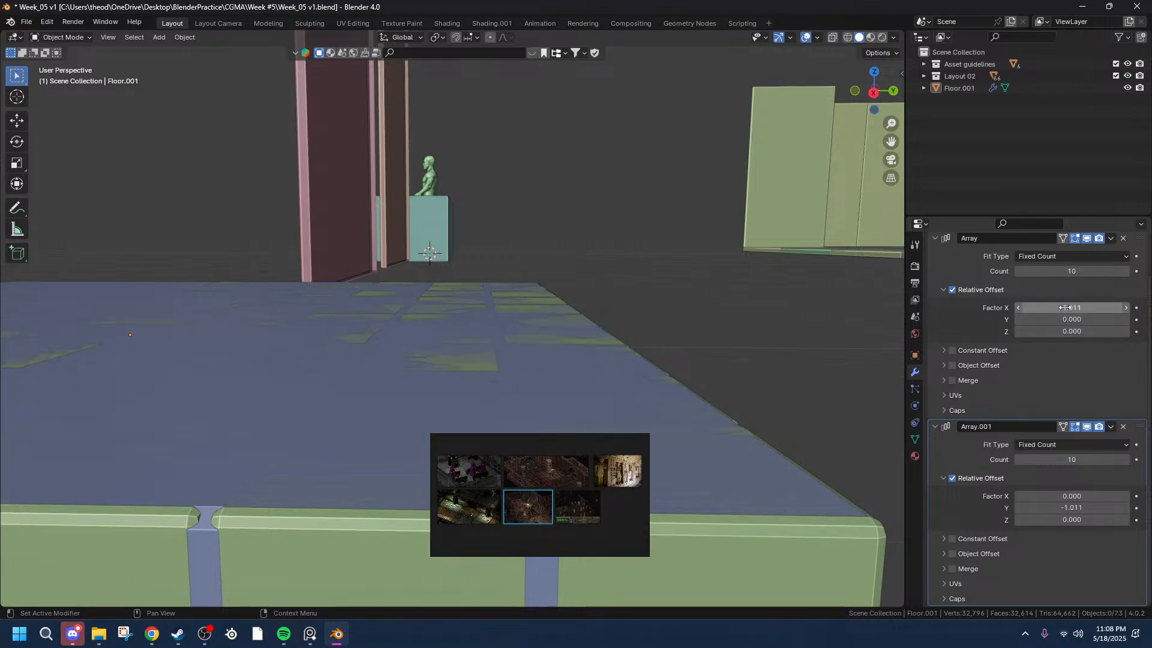
{"action": "left_click", "coordinate": [1065, 307]}
{"action": "type", "text": "0"}
{"action": "key", "text": "Return"}
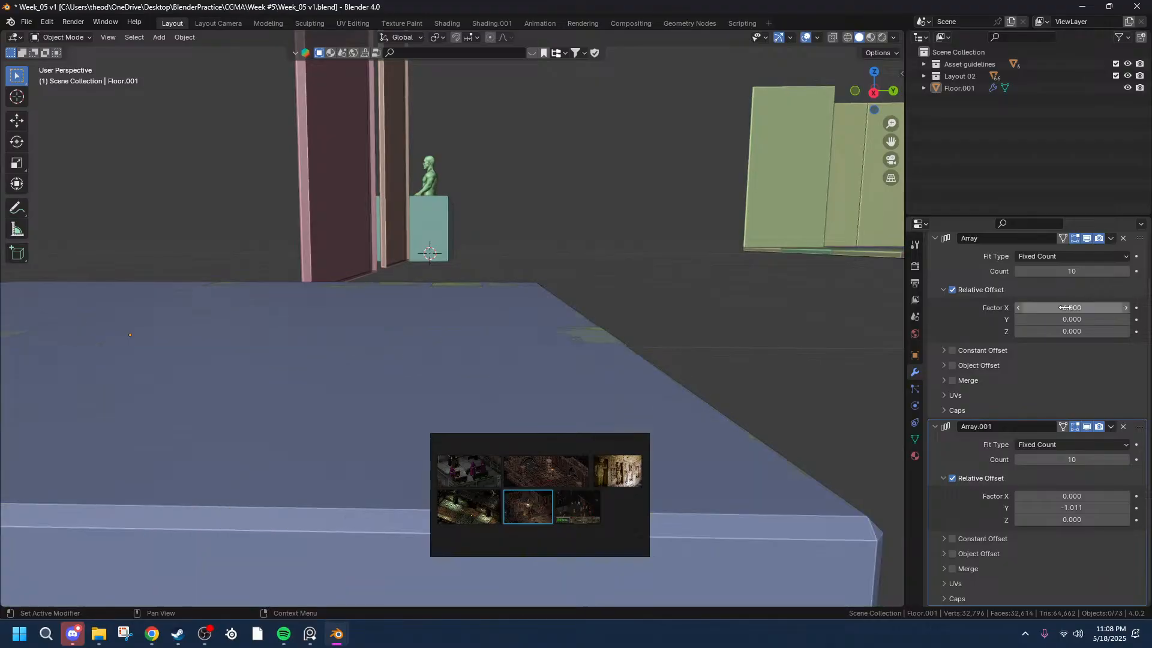
{"action": "key", "text": "ctrl+z"}
- Refine the last decimals of the first array's X relative offset factor and check the slabs against the floor edge
{"action": "left_click", "coordinate": [1086, 307]}
{"action": "left_click", "coordinate": [1085, 307]}
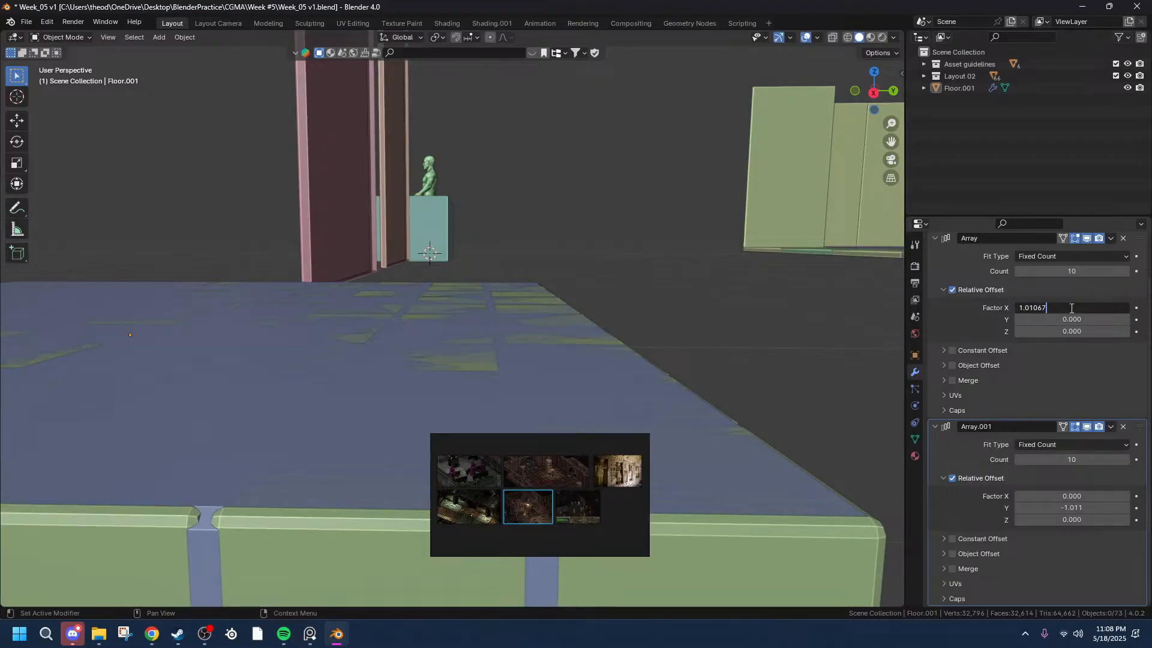
{"action": "key", "text": "Return"}
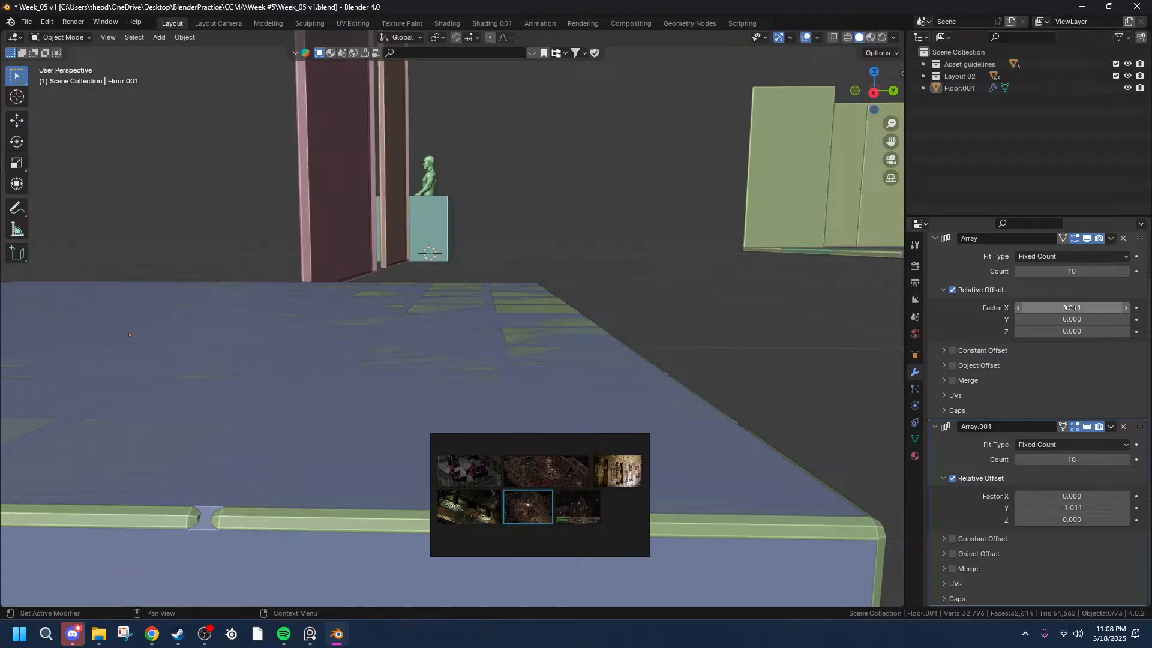
{"action": "middle_click_drag", "start_coordinate": [773, 413], "coordinate": [385, 348]}
{"action": "scroll", "coordinate": [774, 408], "scroll_direction": "down", "scroll_amount": 5}
{"action": "middle_click_drag", "start_coordinate": [368, 351], "coordinate": [578, 359]}
- Select the original floor block and open its mesh in Edit Mode
{"action": "left_click", "coordinate": [551, 369]}
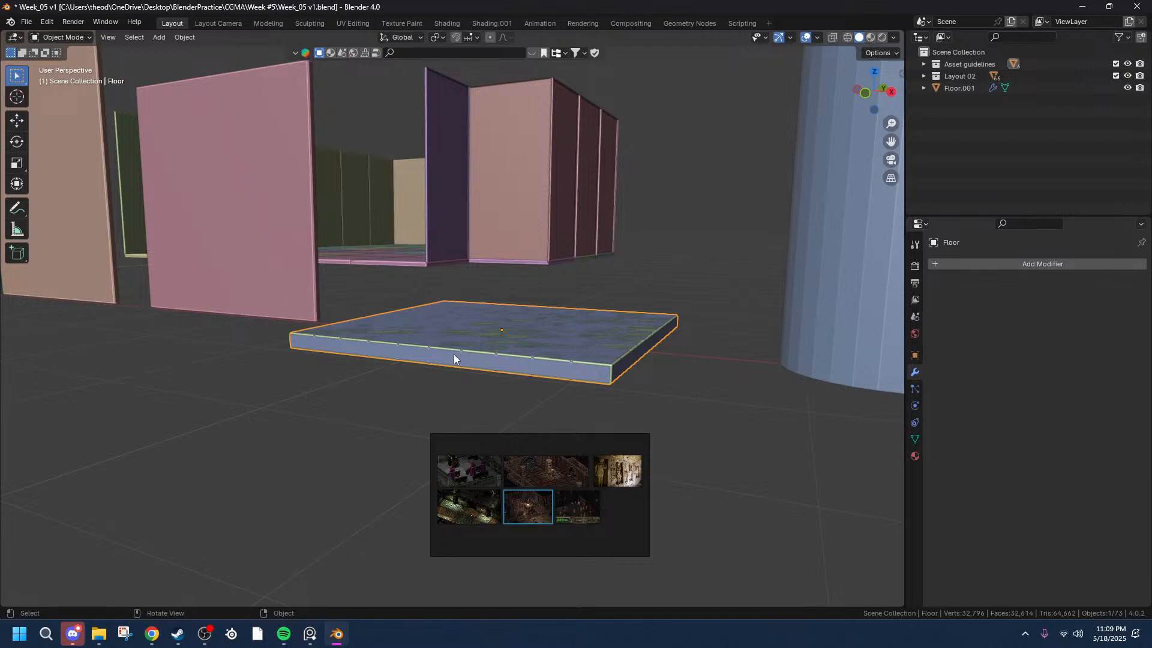
{"action": "scroll", "coordinate": [480, 350], "scroll_direction": "up", "scroll_amount": 3}
{"action": "key", "text": "Tab"}
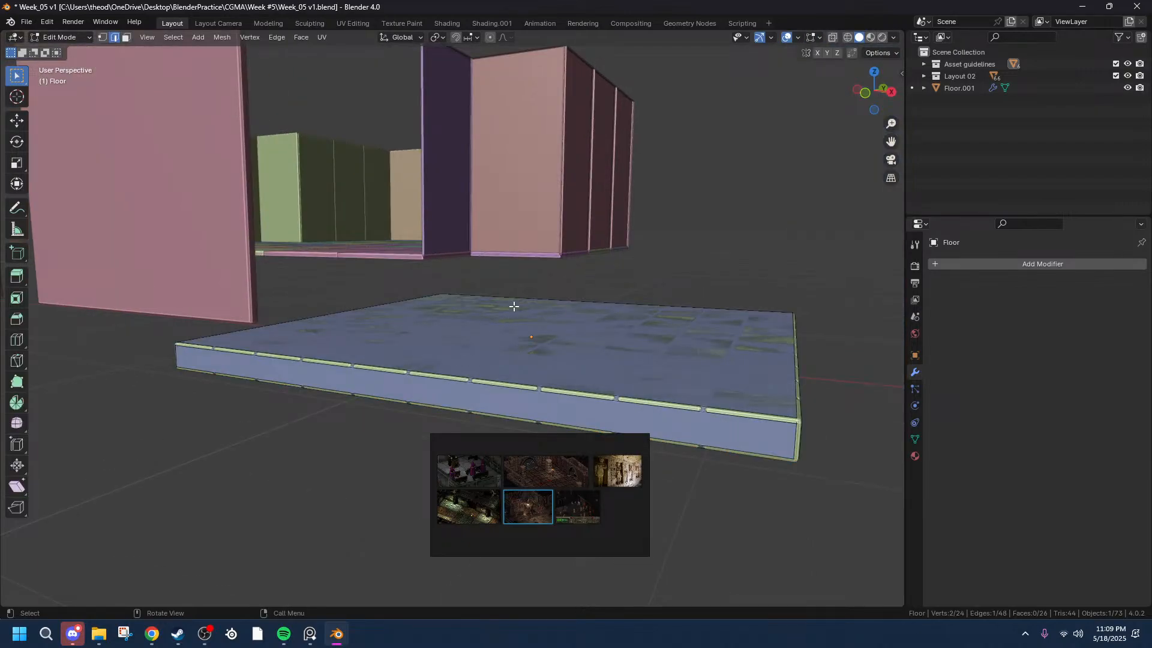
- Try to scale the floor block's selected edge along Z by about 1.429
{"action": "key", "text": "s"}
{"action": "key", "text": "z"}
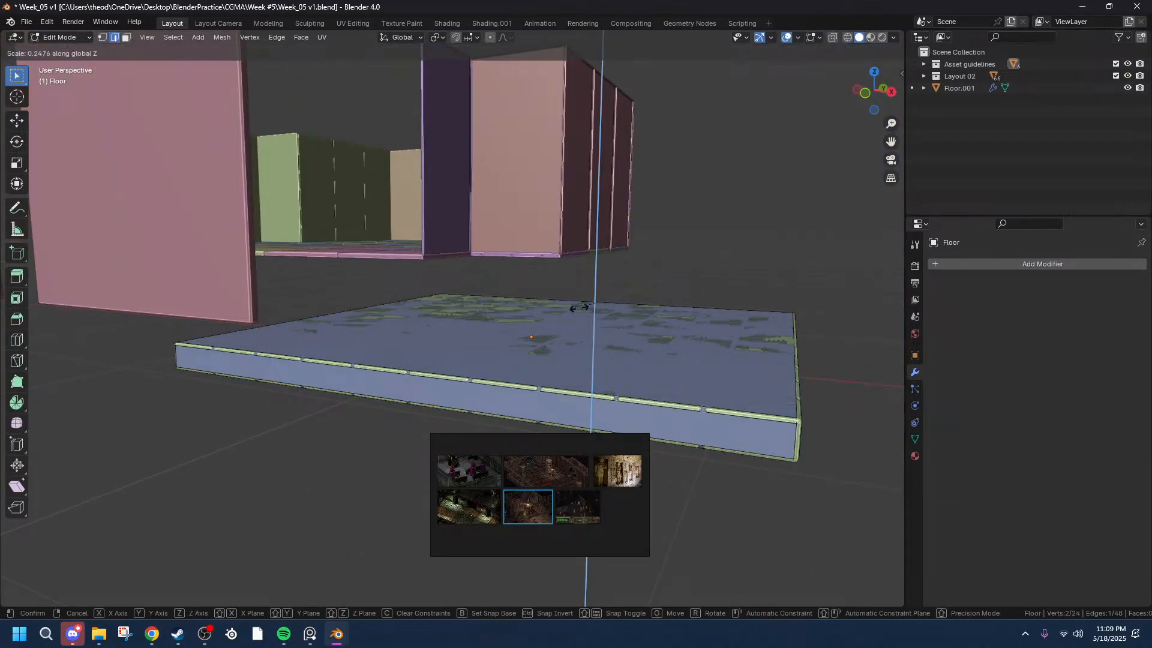
{"action": "left_click", "coordinate": [619, 189]}
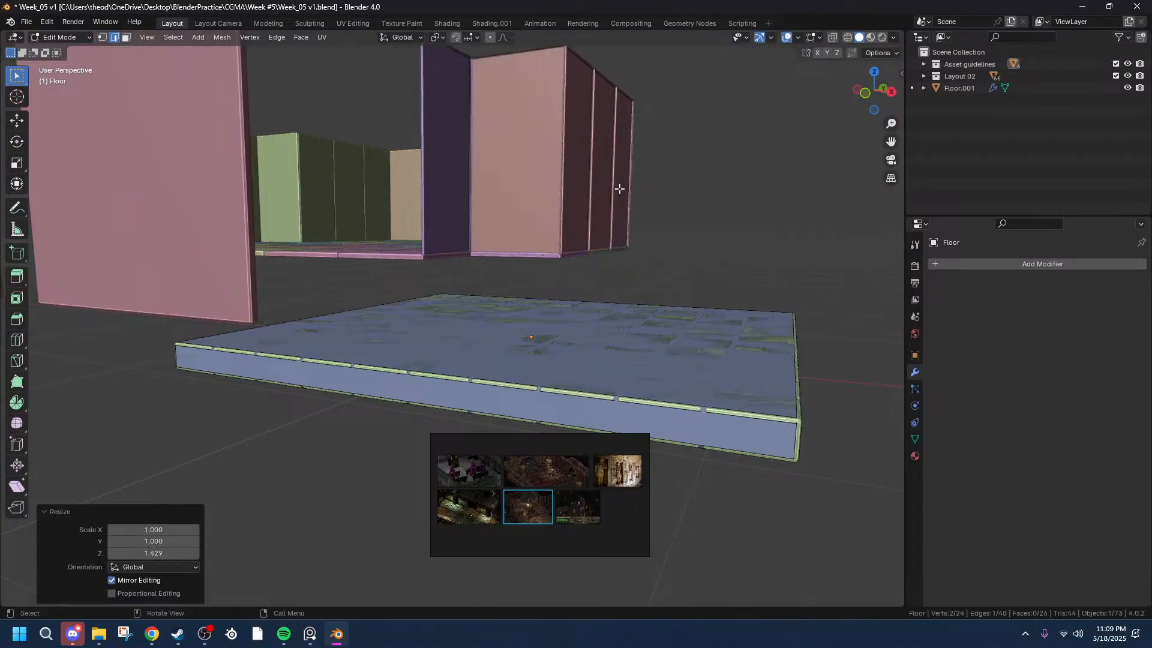
{"action": "left_click", "coordinate": [516, 404]}
- Scale the floor block's entire mesh along Z by about 0.841, sinking it below the slab surfaces
{"action": "key", "text": "a"}
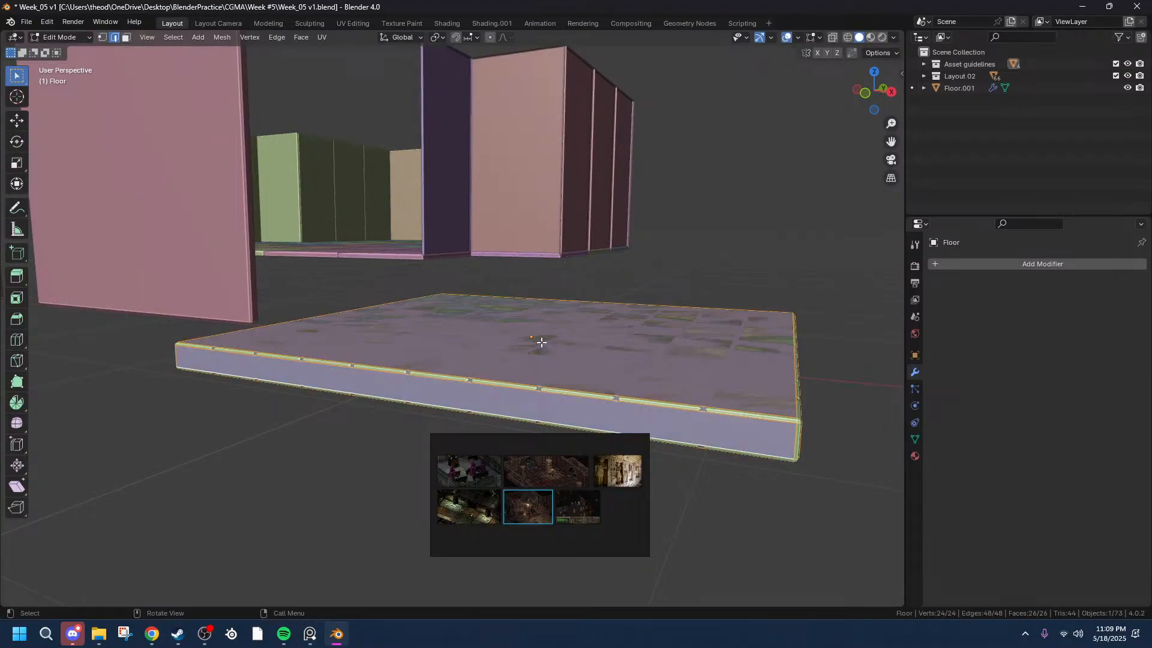
{"action": "key", "text": "s"}
{"action": "key", "text": "z"}
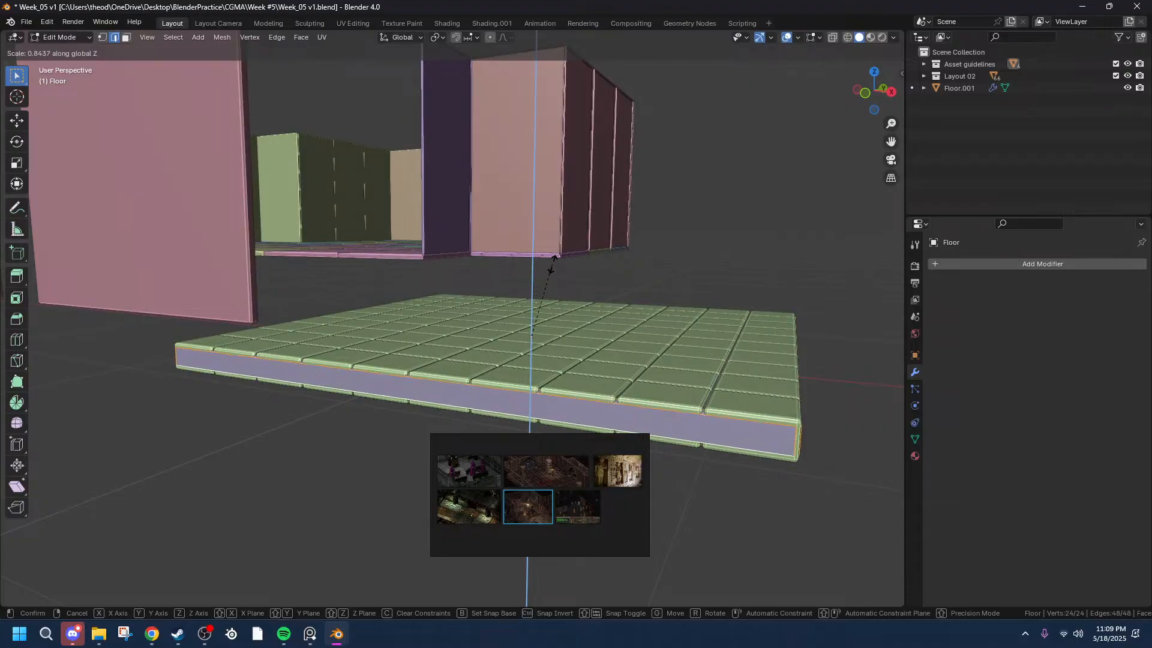
{"action": "left_click", "coordinate": [552, 266]}
- Inspect the slab grid, its gaps and its outer edges over the thinned floor block from several angles
{"action": "middle_click_drag", "start_coordinate": [547, 275], "coordinate": [428, 348]}
{"action": "scroll", "coordinate": [420, 402], "scroll_direction": "up", "scroll_amount": 4}
{"action": "scroll", "coordinate": [480, 359], "scroll_direction": "up", "scroll_amount": 4}
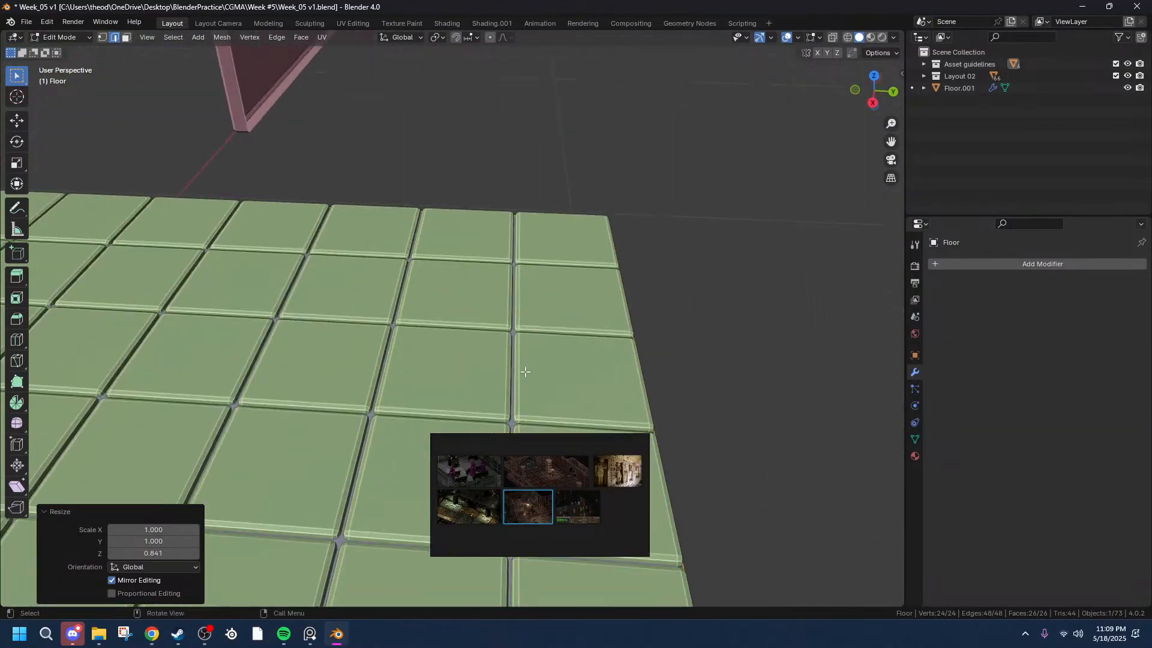
{"action": "middle_click_drag", "start_coordinate": [519, 377], "coordinate": [423, 433]}
{"action": "scroll", "coordinate": [420, 433], "scroll_direction": "down", "scroll_amount": 8}
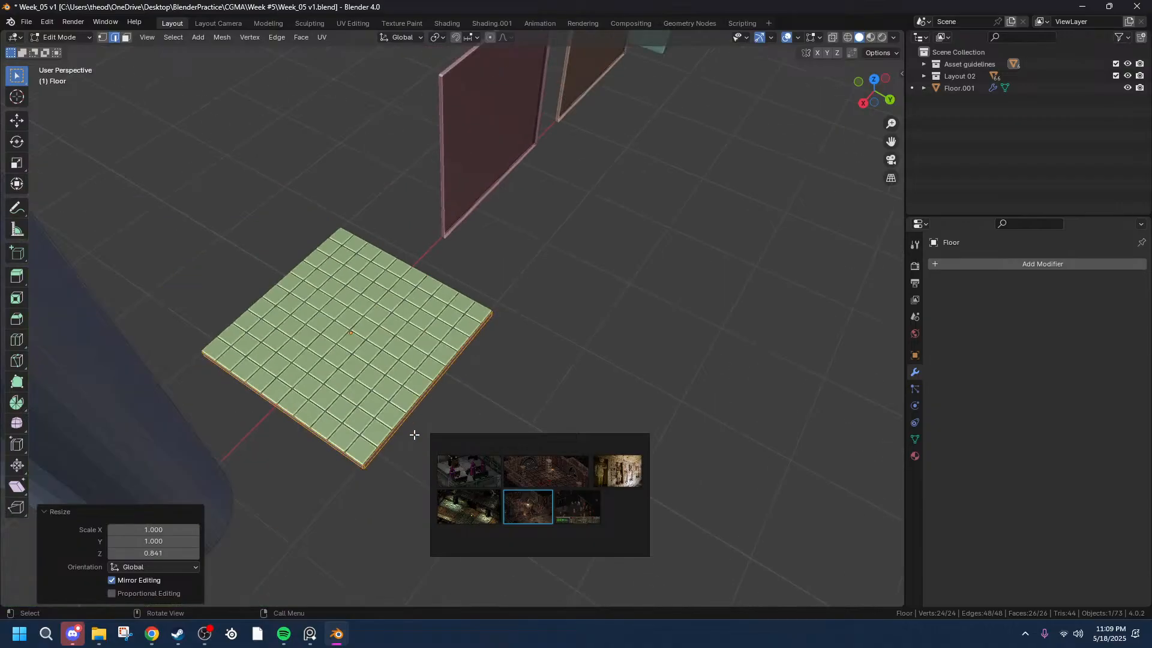
{"action": "left_click", "coordinate": [433, 383]}
{"action": "scroll", "coordinate": [494, 394], "scroll_direction": "up", "scroll_amount": 3}
{"action": "middle_click_drag", "start_coordinate": [493, 394], "coordinate": [685, 349]}
{"action": "scroll", "coordinate": [685, 348], "scroll_direction": "down", "scroll_amount": 3}
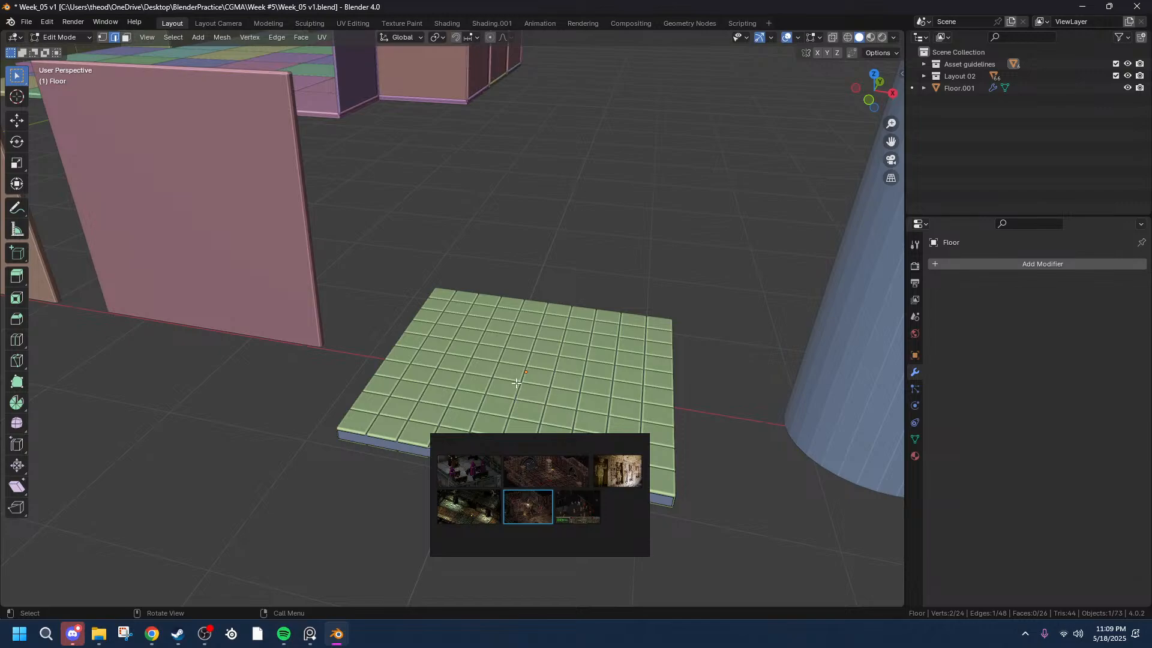
{"action": "scroll", "coordinate": [516, 383], "scroll_direction": "up", "scroll_amount": 4}
{"action": "scroll", "coordinate": [364, 381], "scroll_direction": "up", "scroll_amount": 1}
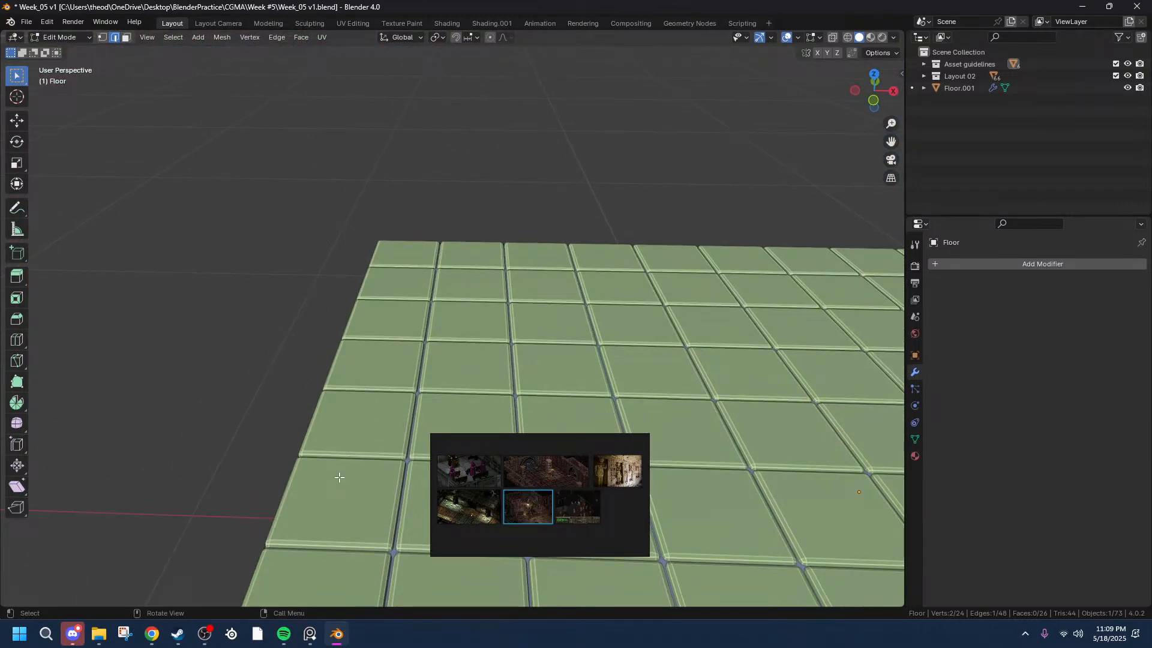
- Leave Edit Mode, compare the slabbed floor with a floor tile in the room layout, and select the slab array
{"action": "scroll", "coordinate": [524, 312], "scroll_direction": "down", "scroll_amount": 5}
{"action": "middle_click_drag", "start_coordinate": [294, 195], "coordinate": [148, 159]}
{"action": "key", "text": "Tab"}
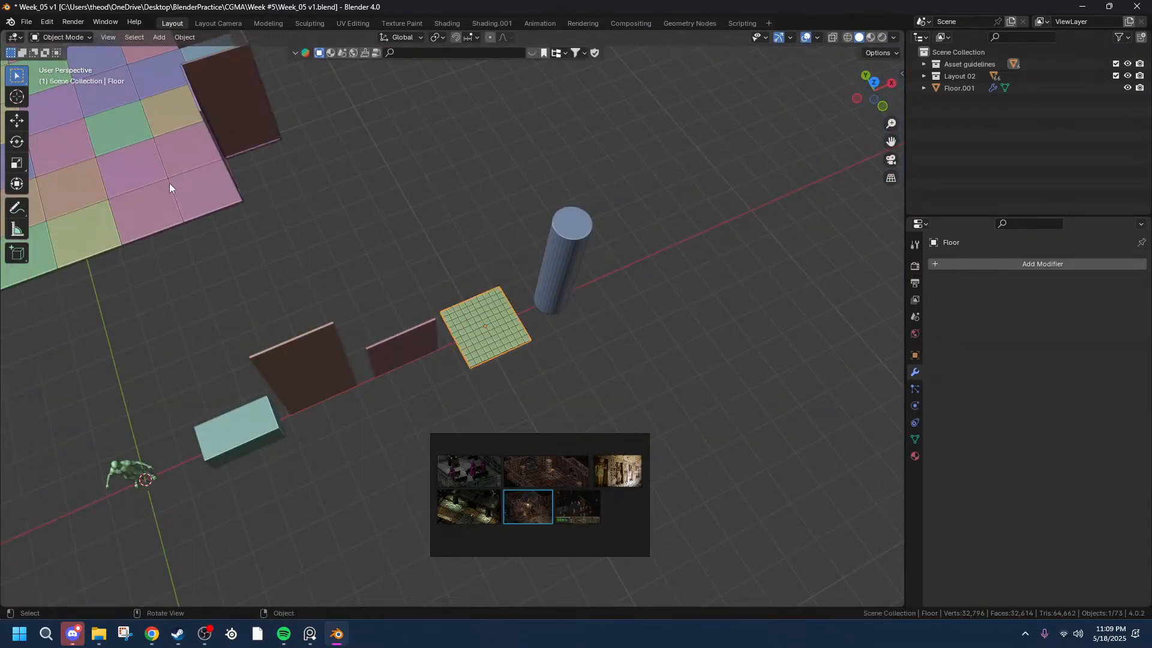
{"action": "left_click", "coordinate": [211, 190]}
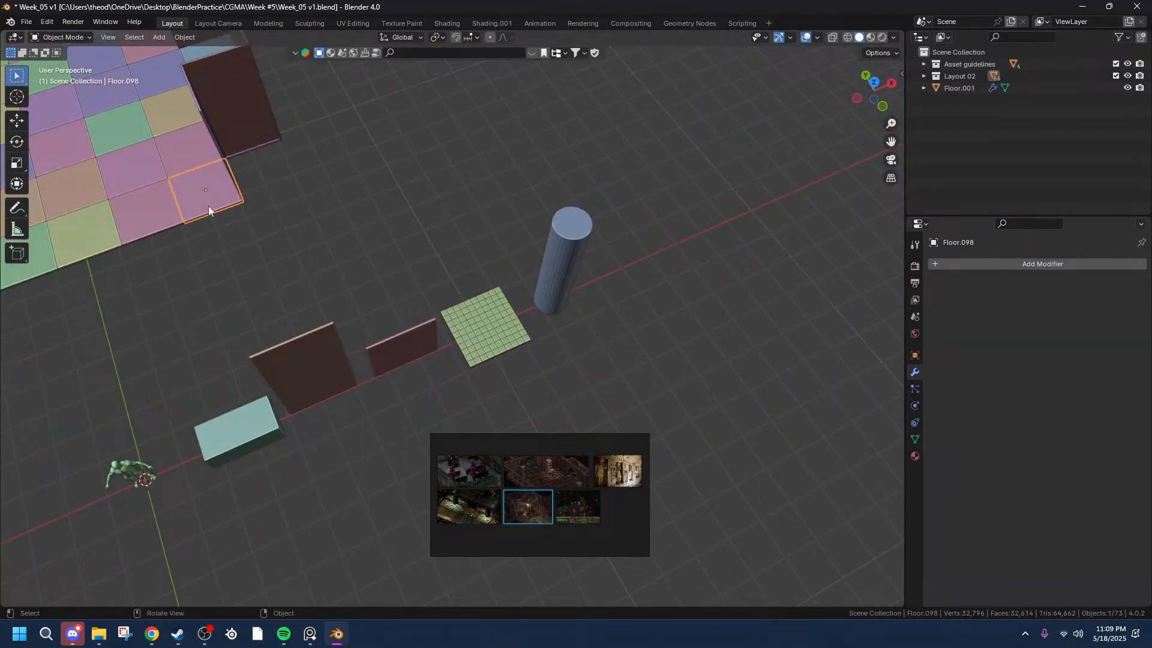
{"action": "left_click", "coordinate": [502, 333]}
{"action": "scroll", "coordinate": [477, 339], "scroll_direction": "up", "scroll_amount": 15}
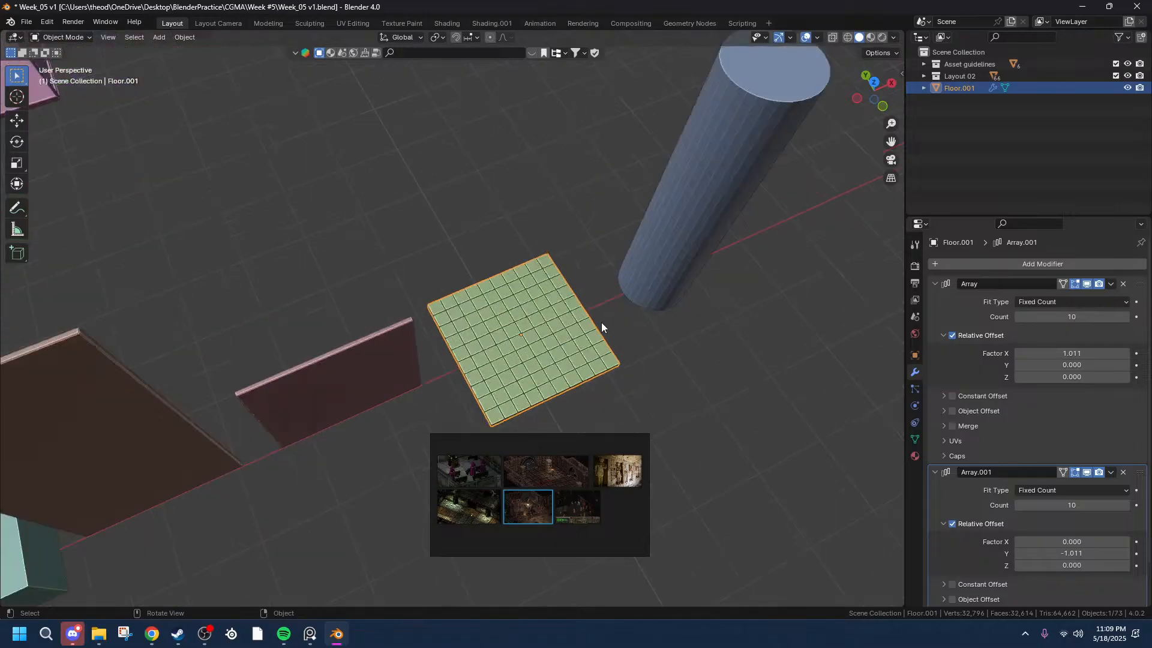
{"action": "scroll", "coordinate": [284, 201], "scroll_direction": "down", "scroll_amount": 10}
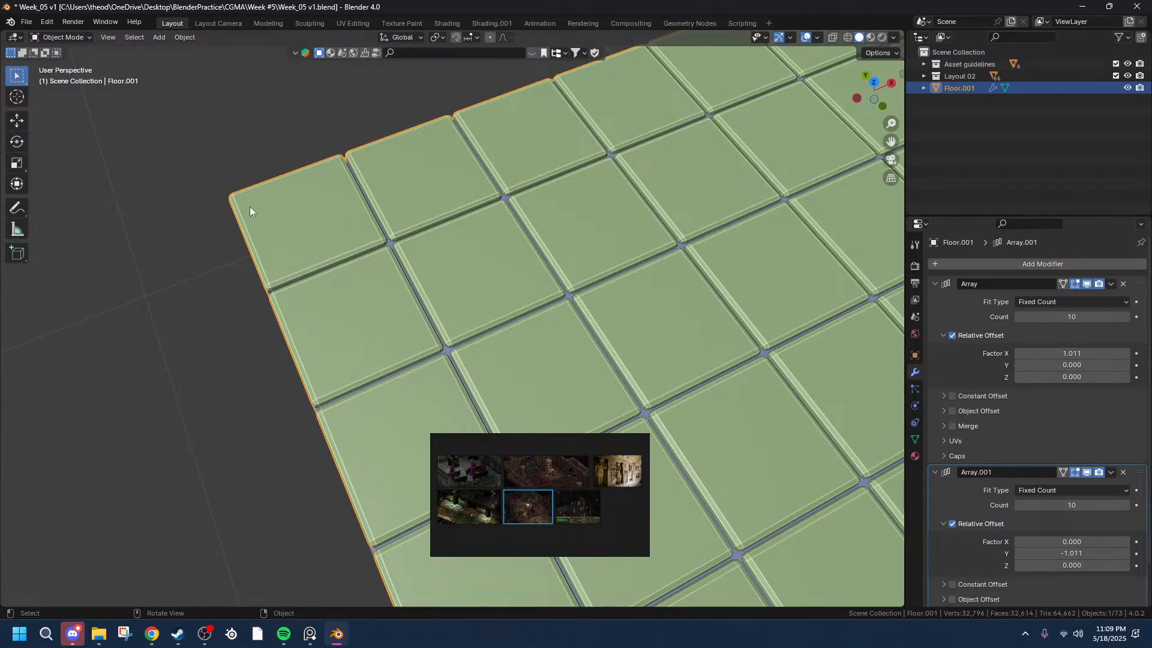
- Inspect the slab grid's corners, gaps and outer edges from above and from the side
{"action": "middle_click_drag", "start_coordinate": [873, 366], "coordinate": [725, 368]}
{"action": "scroll", "coordinate": [727, 369], "scroll_direction": "down", "scroll_amount": 4}
{"action": "middle_click_drag", "start_coordinate": [642, 422], "coordinate": [690, 457]}
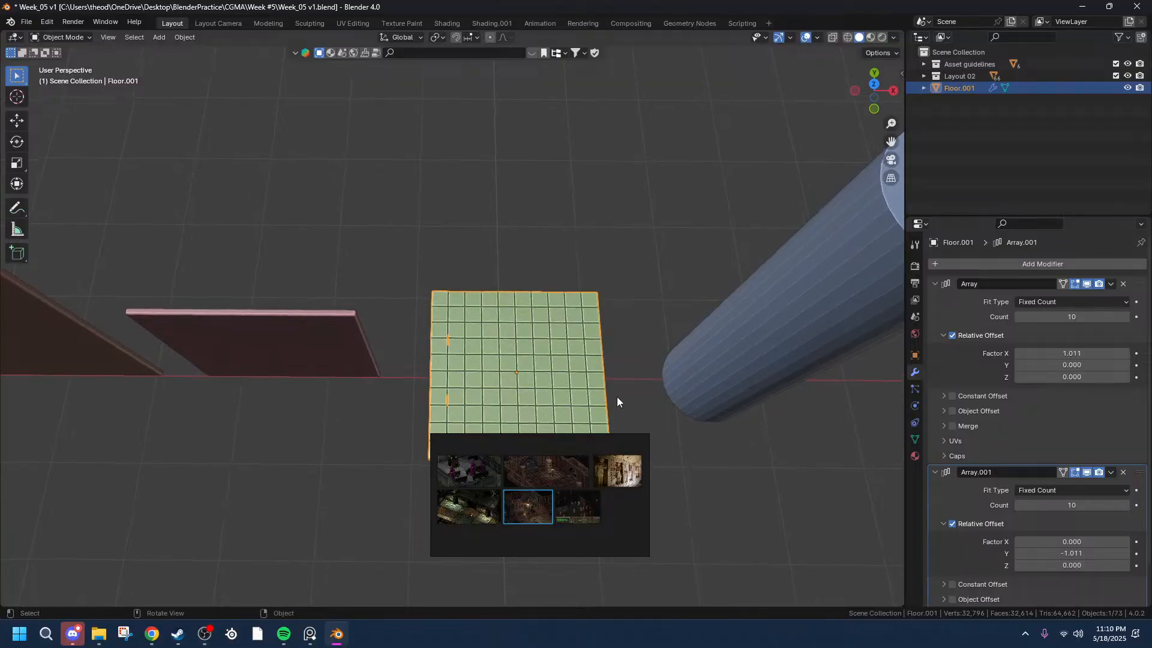
{"action": "scroll", "coordinate": [567, 350], "scroll_direction": "down", "scroll_amount": 3}
{"action": "scroll", "coordinate": [588, 401], "scroll_direction": "up", "scroll_amount": 5}
{"action": "middle_click_drag", "start_coordinate": [581, 420], "coordinate": [569, 314]}
{"action": "left_click", "coordinate": [596, 297]}
{"action": "middle_click_drag", "start_coordinate": [648, 305], "coordinate": [659, 323]}
{"action": "left_click", "coordinate": [659, 323]}
{"action": "left_click", "coordinate": [639, 344]}
- Select the original floor block and bring its top back up level with the slab surfaces
{"action": "left_click", "coordinate": [476, 401]}
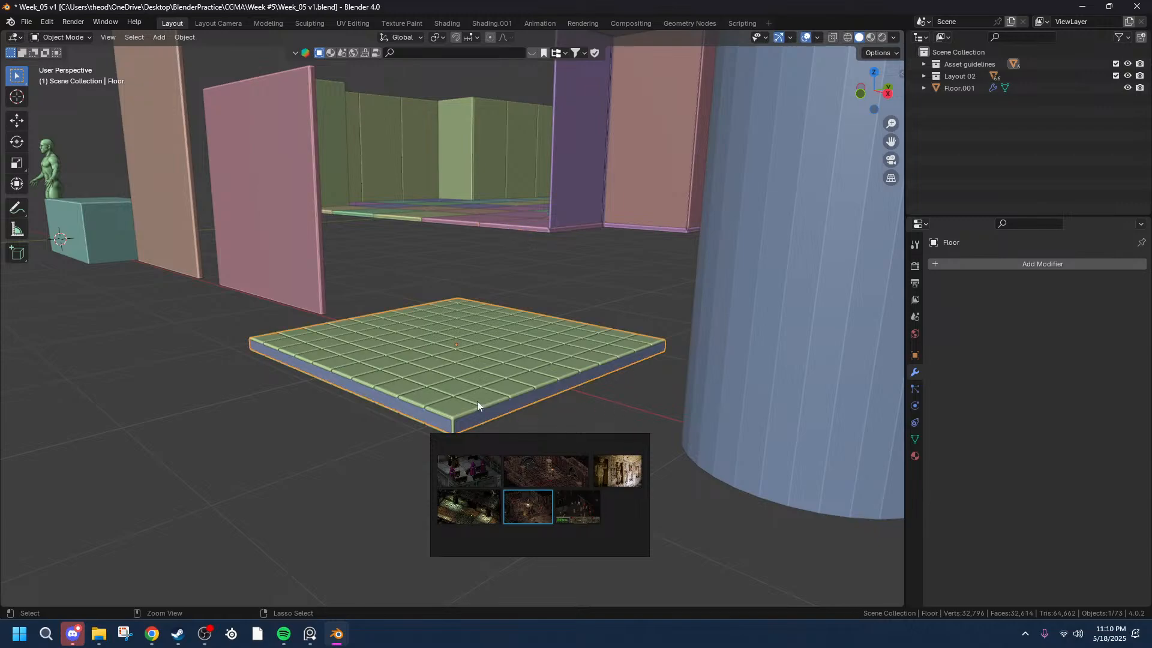
{"action": "key", "text": "Tab"}
{"action": "left_click", "coordinate": [627, 286]}
{"action": "middle_click_drag", "start_coordinate": [753, 272], "coordinate": [656, 323]}
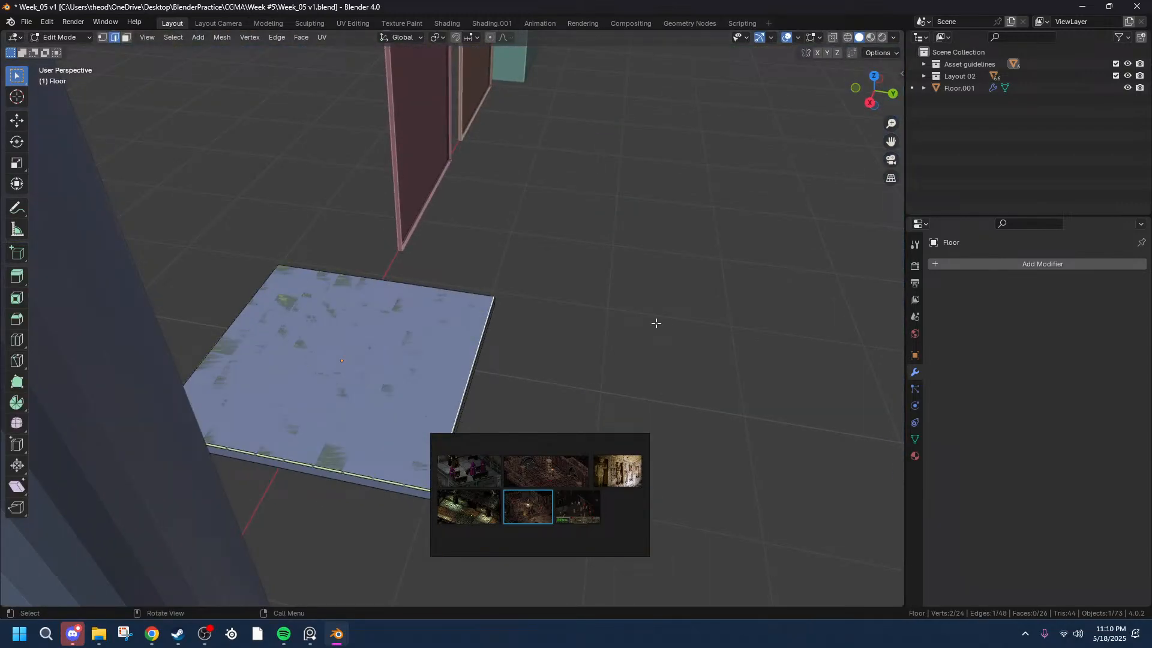
- Try to duplicate the slab array along Y in the top view, and undo the copy
{"action": "key", "text": "Tab"}
{"action": "left_click", "coordinate": [280, 357]}
{"action": "middle_click_drag", "start_coordinate": [489, 404], "coordinate": [651, 423]}
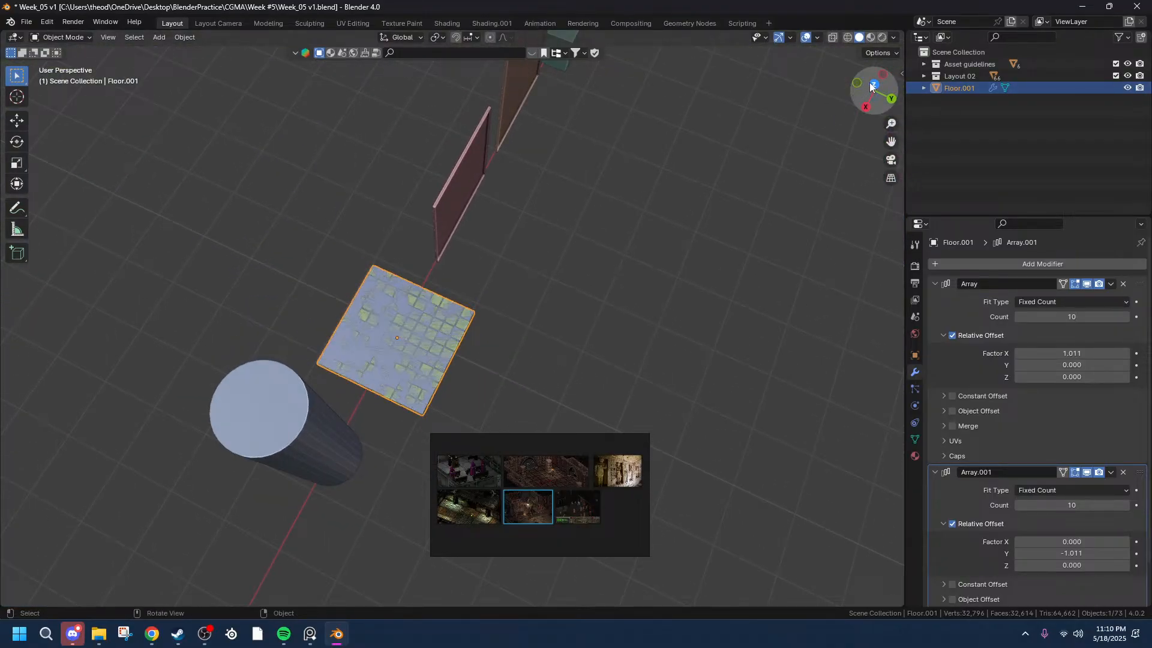
{"action": "left_click", "coordinate": [869, 82]}
{"action": "key", "text": "shift+d"}
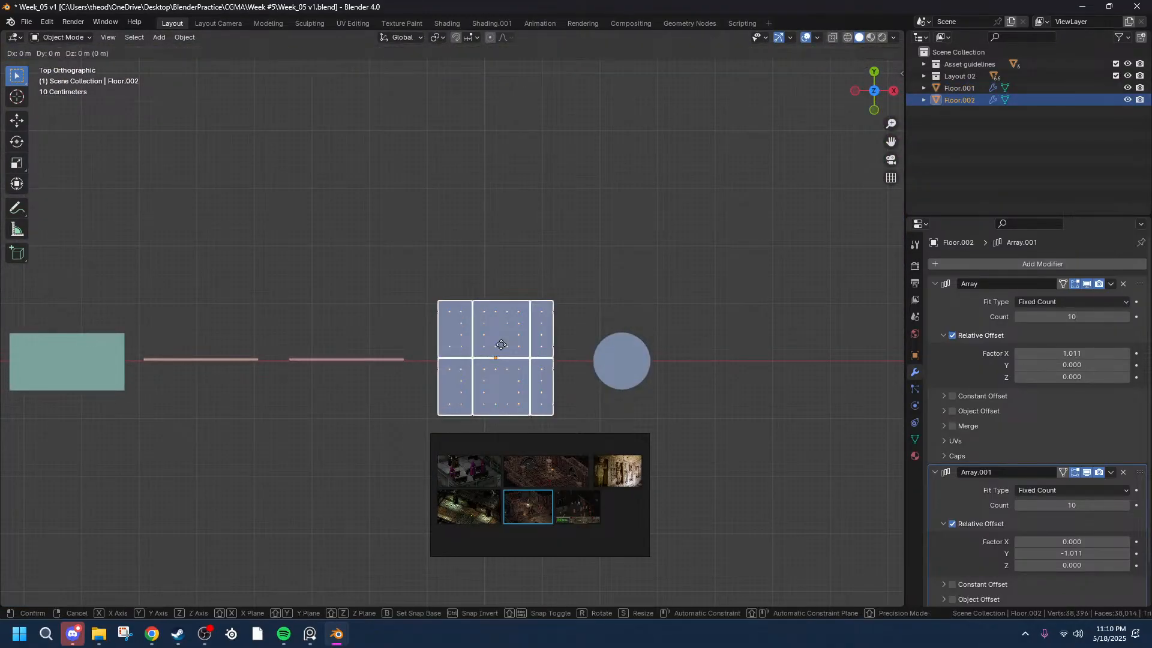
{"action": "key", "text": "y"}
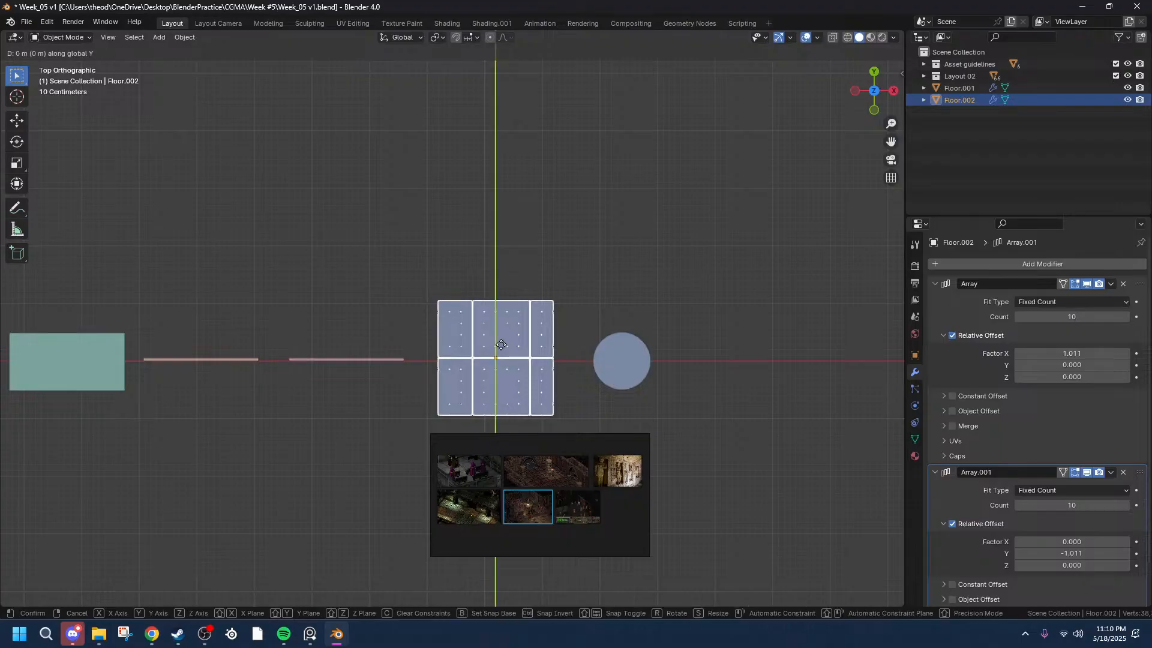
{"action": "right_click", "coordinate": [513, 204]}
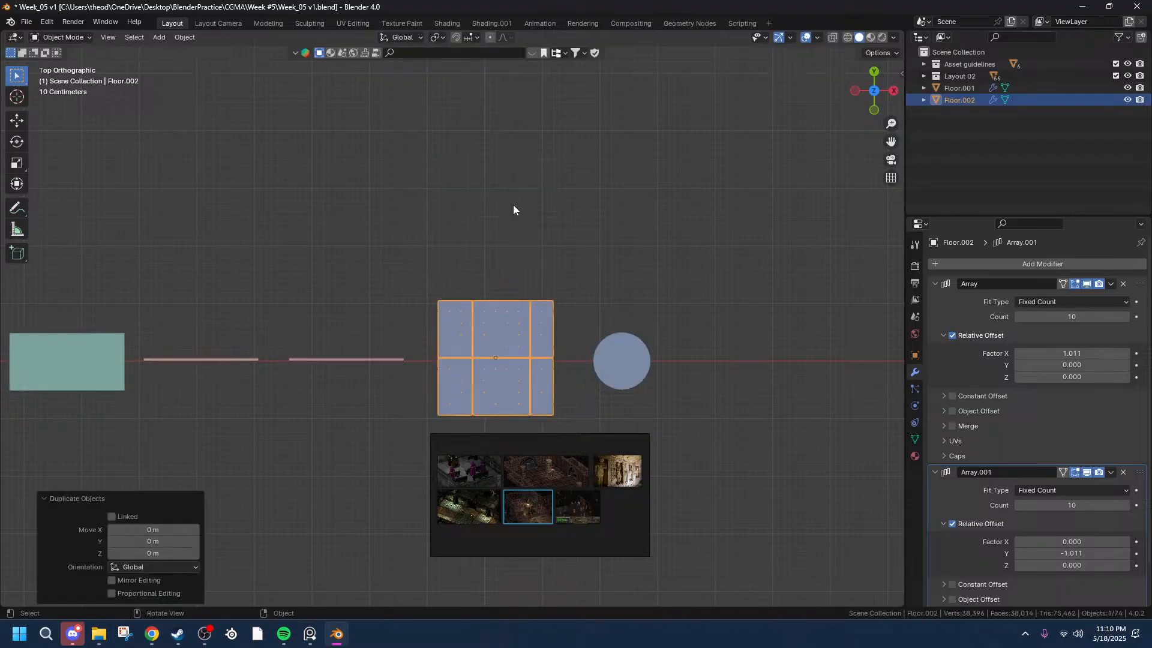
{"action": "key", "text": "ctrl+z"}
{"action": "middle_click_drag", "start_coordinate": [632, 412], "coordinate": [487, 430]}
{"action": "scroll", "coordinate": [636, 255], "scroll_direction": "up", "scroll_amount": 5}
{"action": "scroll", "coordinate": [650, 269], "scroll_direction": "down", "scroll_amount": 5}
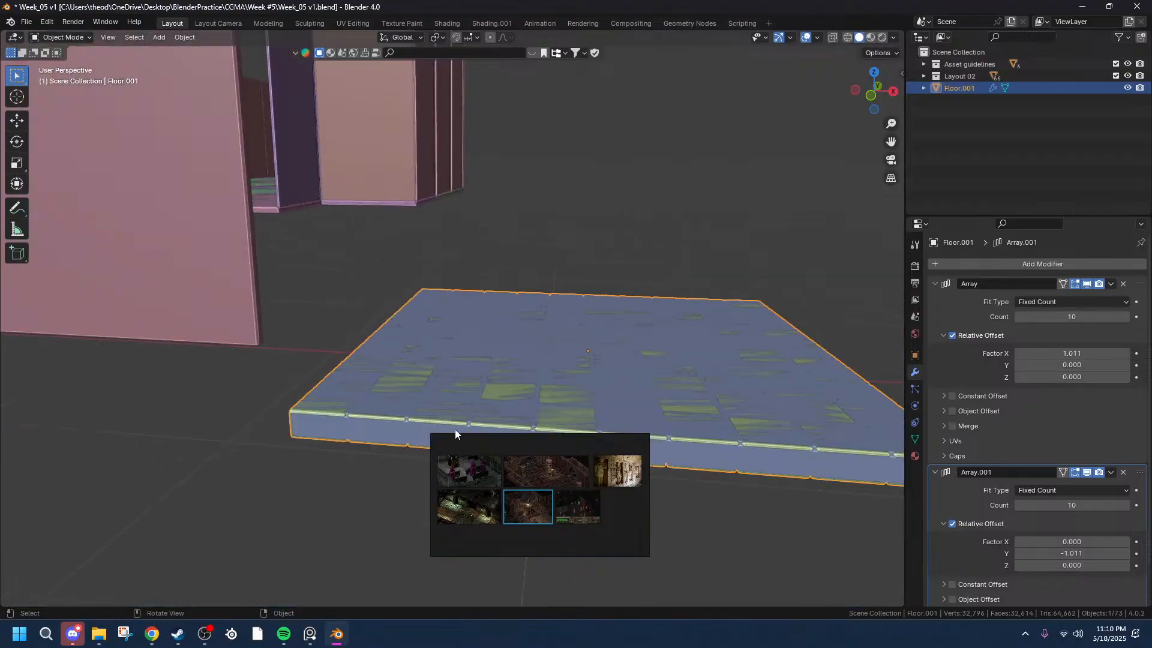
{"action": "key", "text": "Tab"}
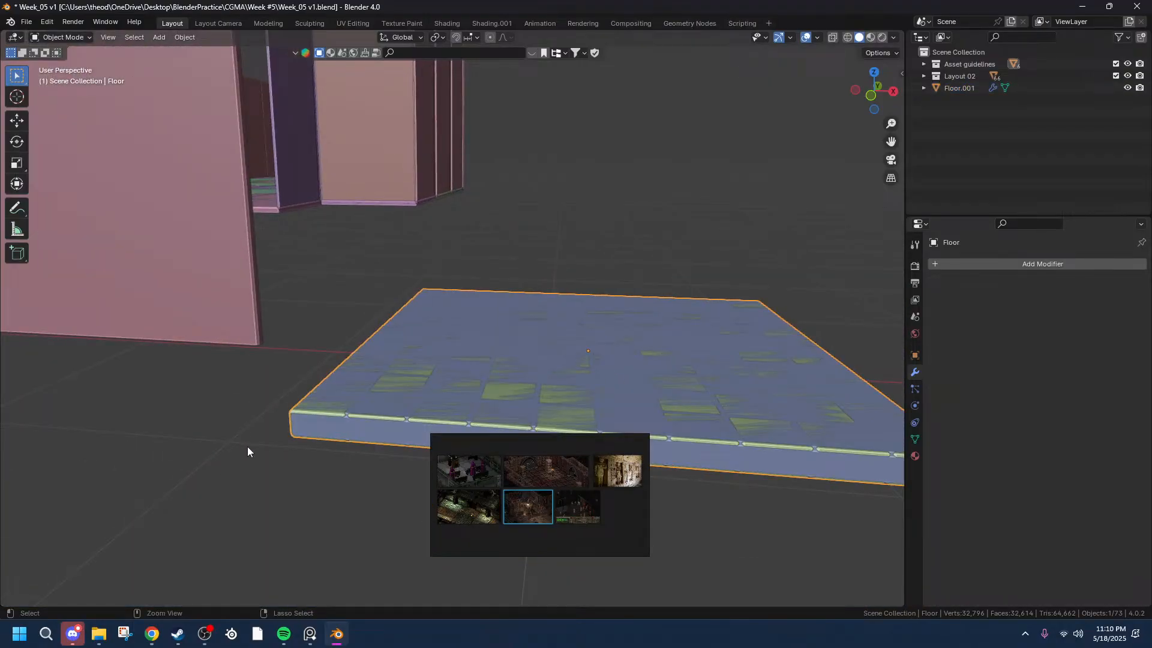
{"action": "key", "text": "a"}
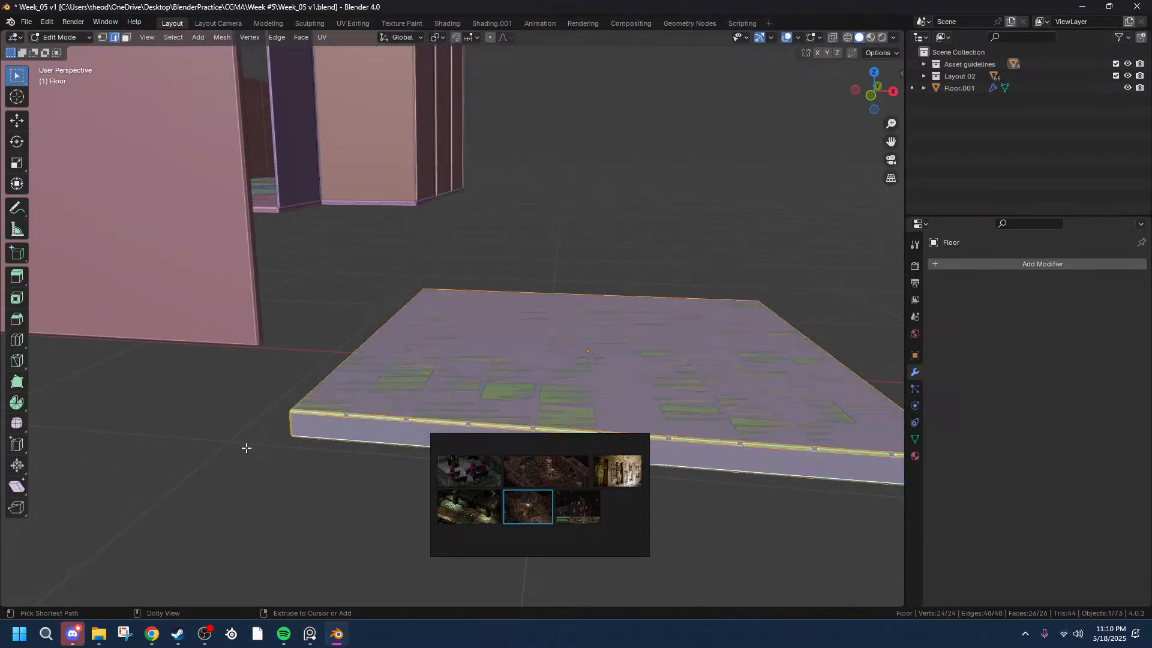
{"action": "key", "text": "Tab"}
- Duplicate the original floor block in the top view, placing the copy about 2.03 m along Y
{"action": "left_click", "coordinate": [242, 451]}
{"action": "left_click", "coordinate": [294, 422]}
{"action": "key", "text": "g"}
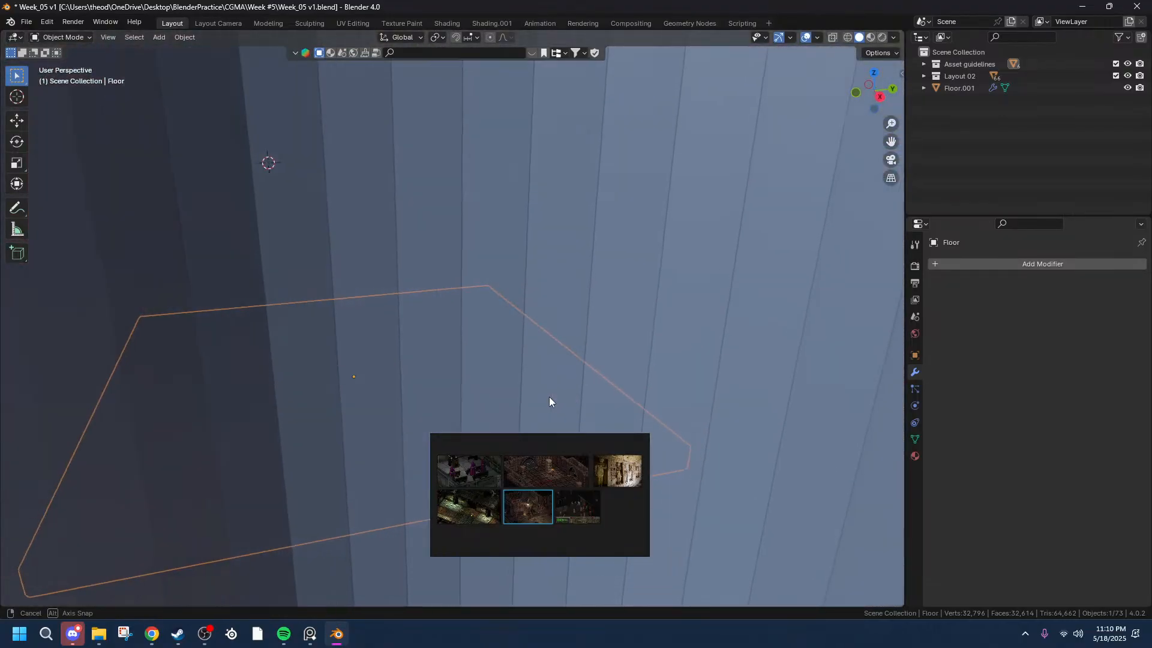
{"action": "right_click", "coordinate": [549, 397]}
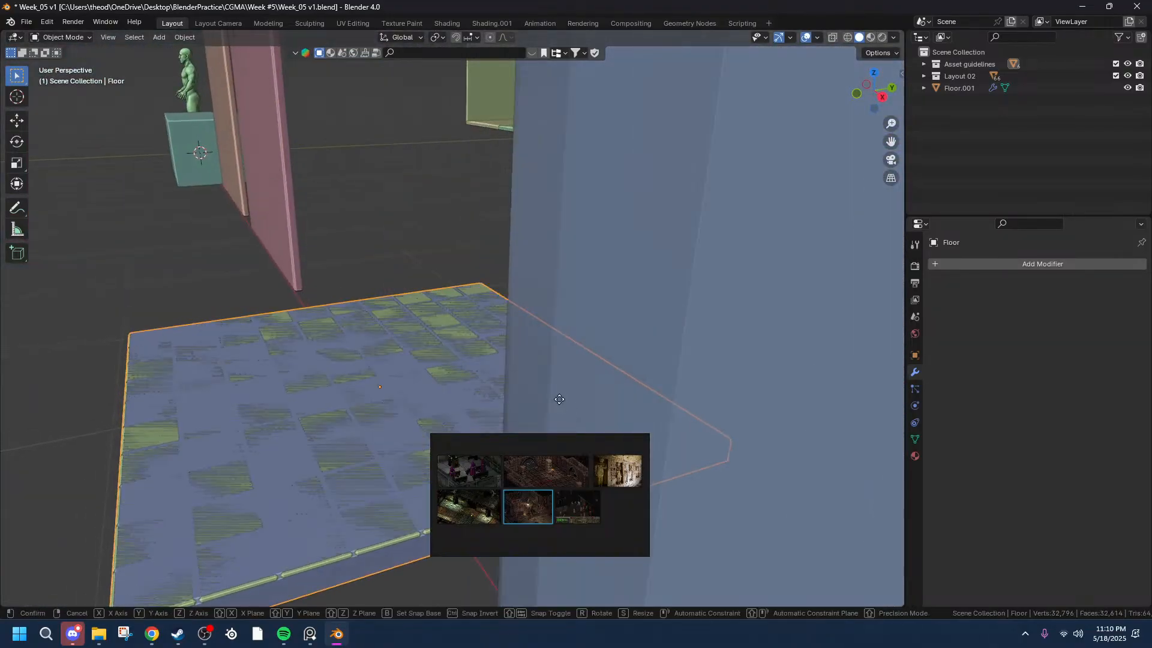
{"action": "middle_click_drag", "start_coordinate": [636, 329], "coordinate": [338, 470]}
{"action": "left_click", "coordinate": [874, 85]}
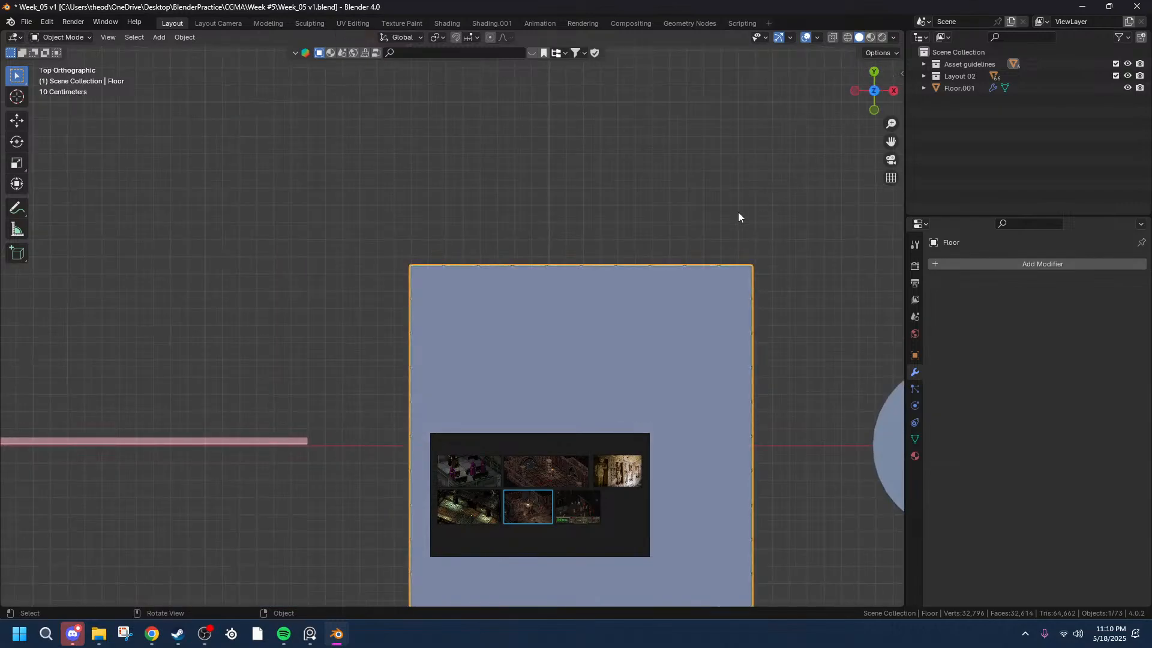
{"action": "key", "text": "shift+d"}
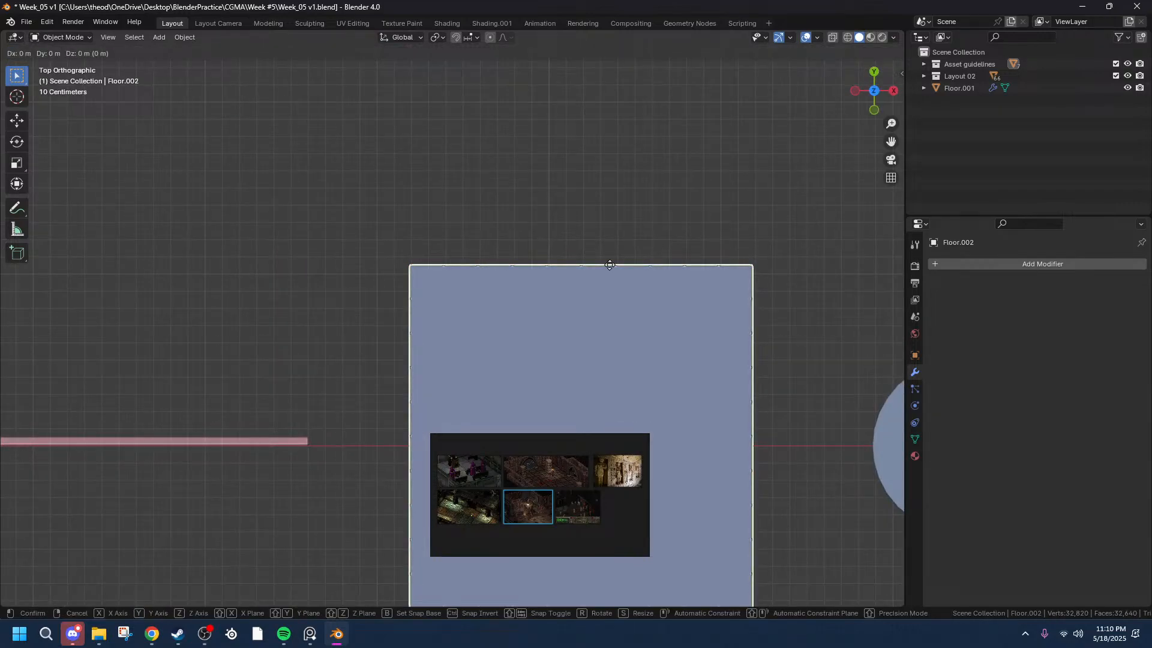
{"action": "key", "text": "y"}
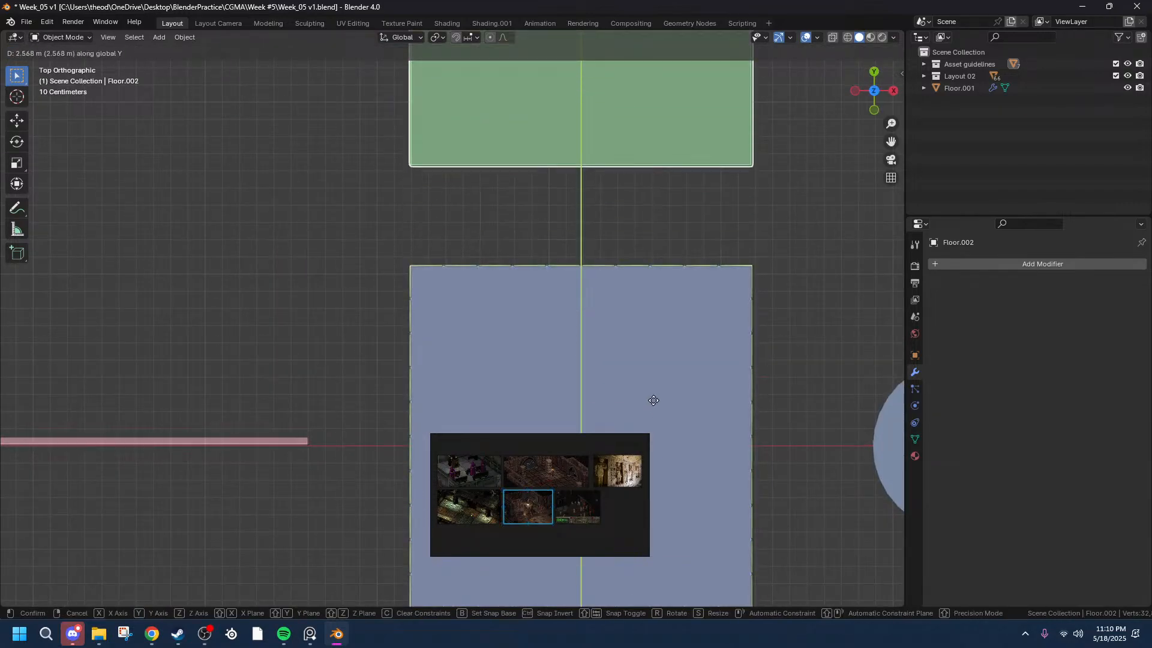
{"action": "left_click", "coordinate": [728, 491]}
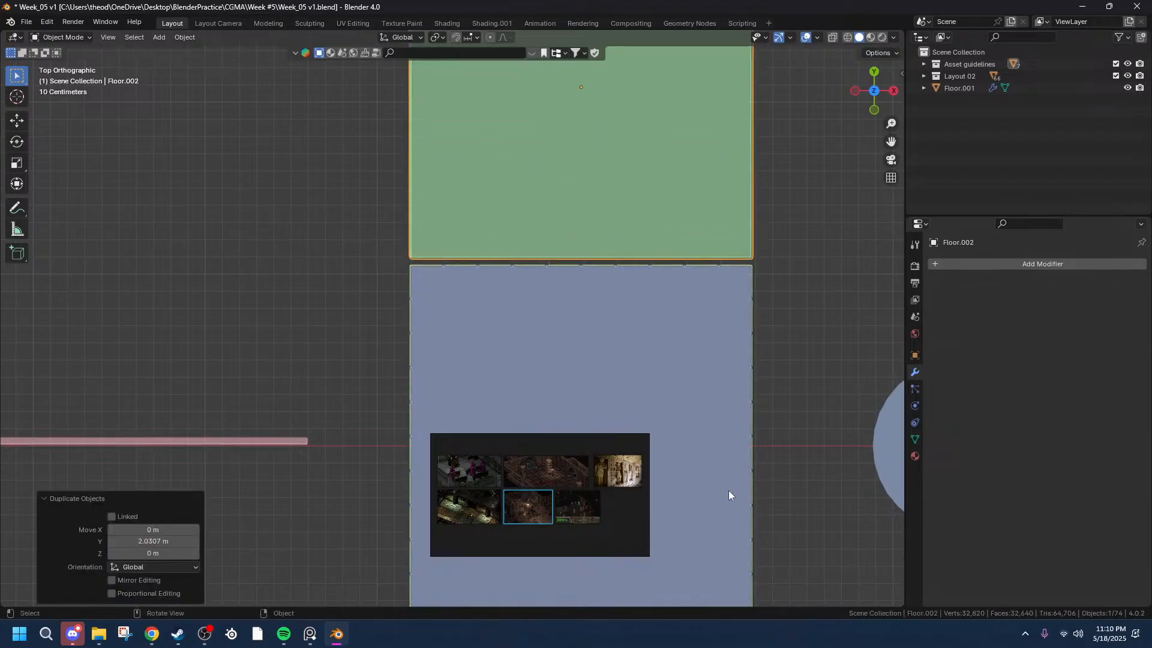
- Move Floor.002 out of the Asset guidelines collection to the top level of the scene
{"action": "middle_click_drag", "start_coordinate": [802, 460], "coordinate": [102, 309]}
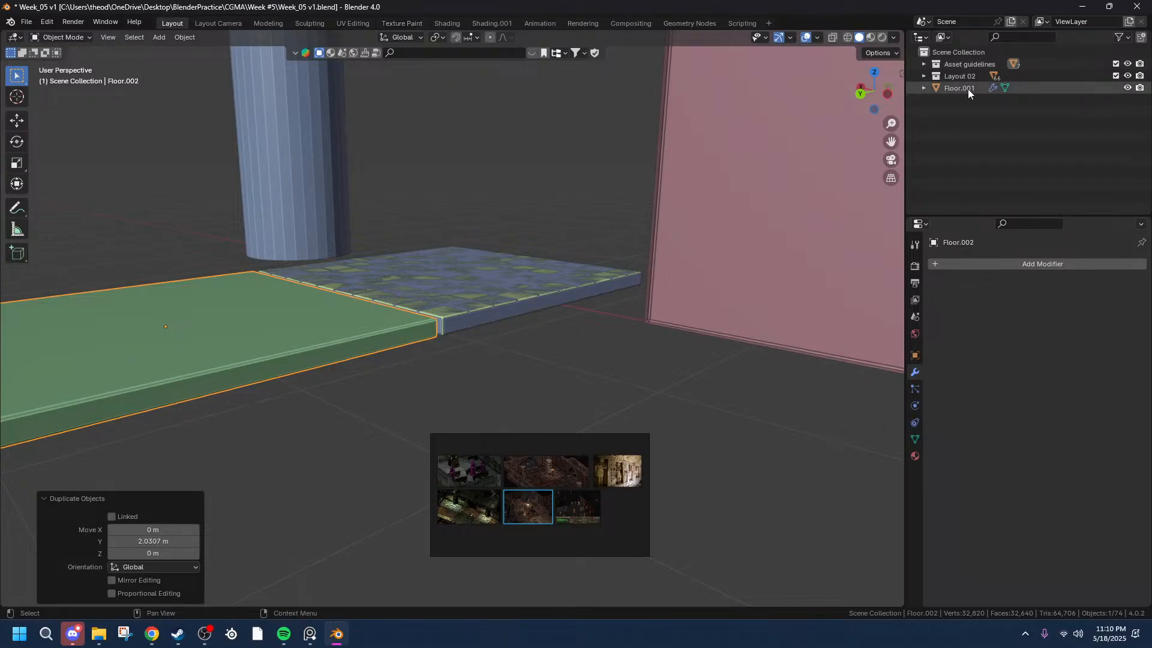
{"action": "left_click", "coordinate": [958, 88]}
{"action": "left_click", "coordinate": [924, 64]}
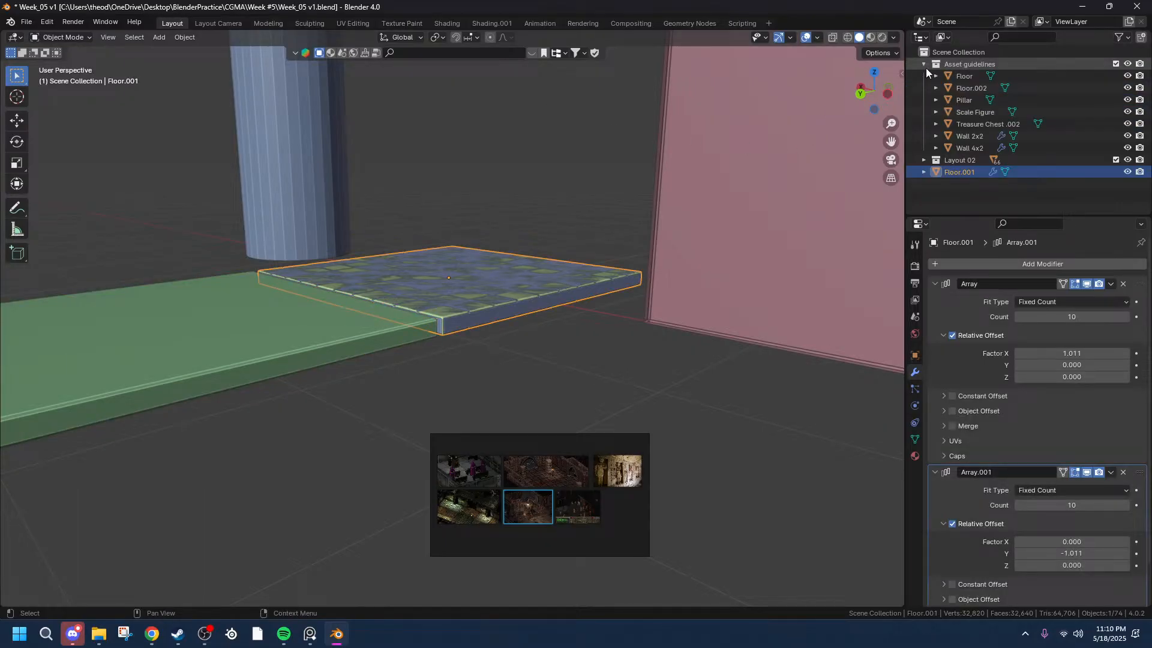
{"action": "left_click", "coordinate": [975, 87]}
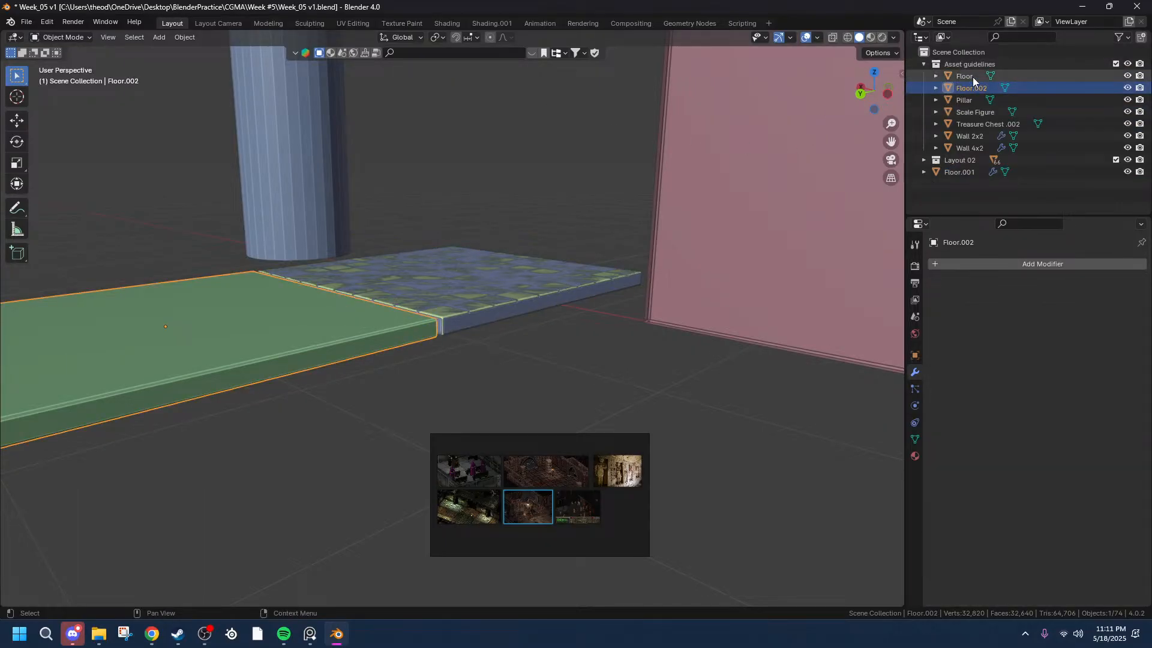
{"action": "left_click_drag", "start_coordinate": [973, 85], "coordinate": [944, 201]}
- Rename the slab array object Floor.001 as Tiles
{"action": "middle_click_drag", "start_coordinate": [461, 390], "coordinate": [495, 310]}
{"action": "double_click", "coordinate": [963, 159]}
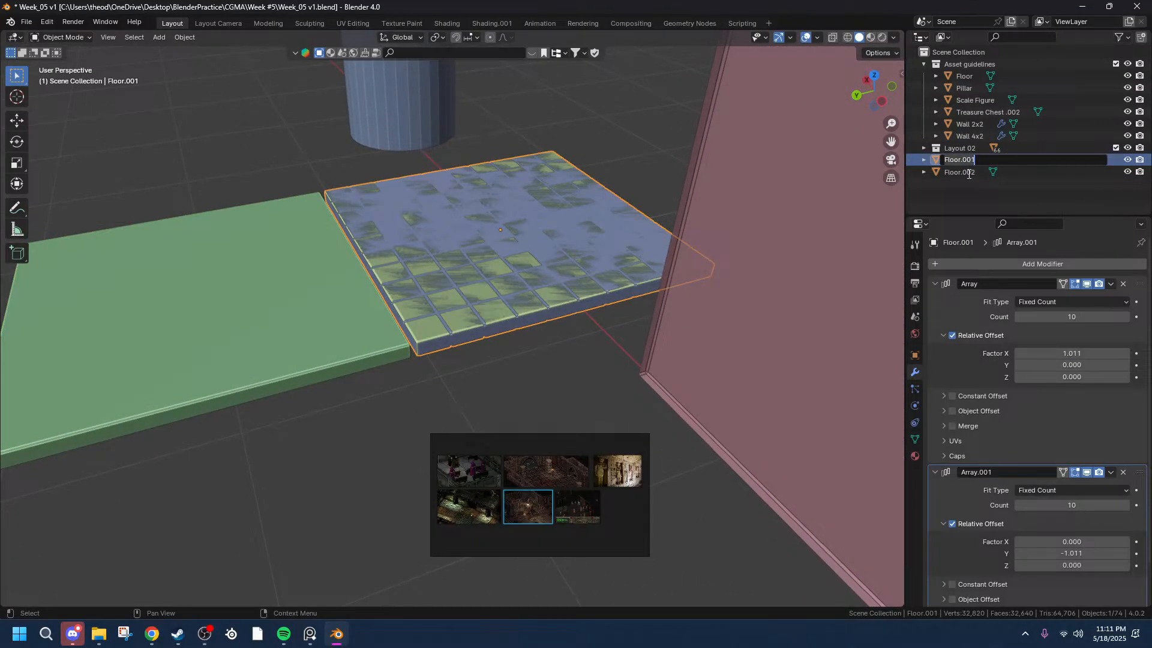
{"action": "type", "text": "tILE"}
{"action": "type", "text": "iles"}
{"action": "key", "text": "Return"}
- Select the duplicated floor block, and enlarge the dungeon floor picture on the reference board to study its paving
{"action": "left_click", "coordinate": [285, 326]}
{"action": "middle_click_drag", "start_coordinate": [286, 326], "coordinate": [397, 384]}
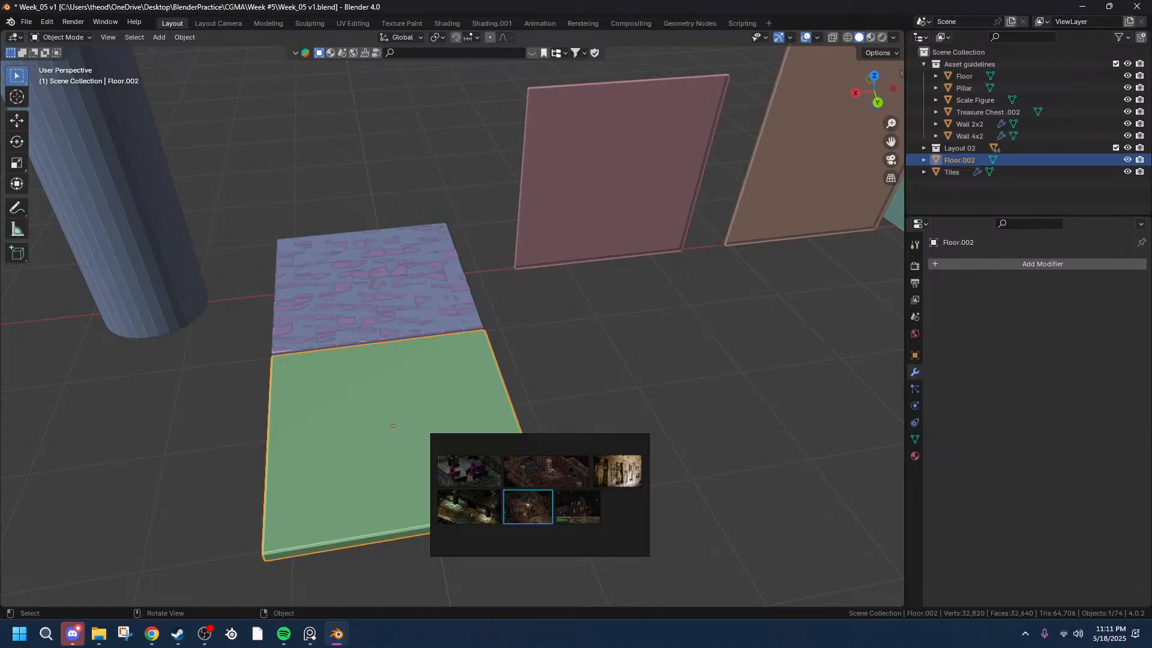
{"action": "double_click", "coordinate": [520, 478]}
{"action": "scroll", "coordinate": [537, 514], "scroll_direction": "up", "scroll_amount": 2}
{"action": "scroll", "coordinate": [538, 514], "scroll_direction": "up", "scroll_amount": 3}
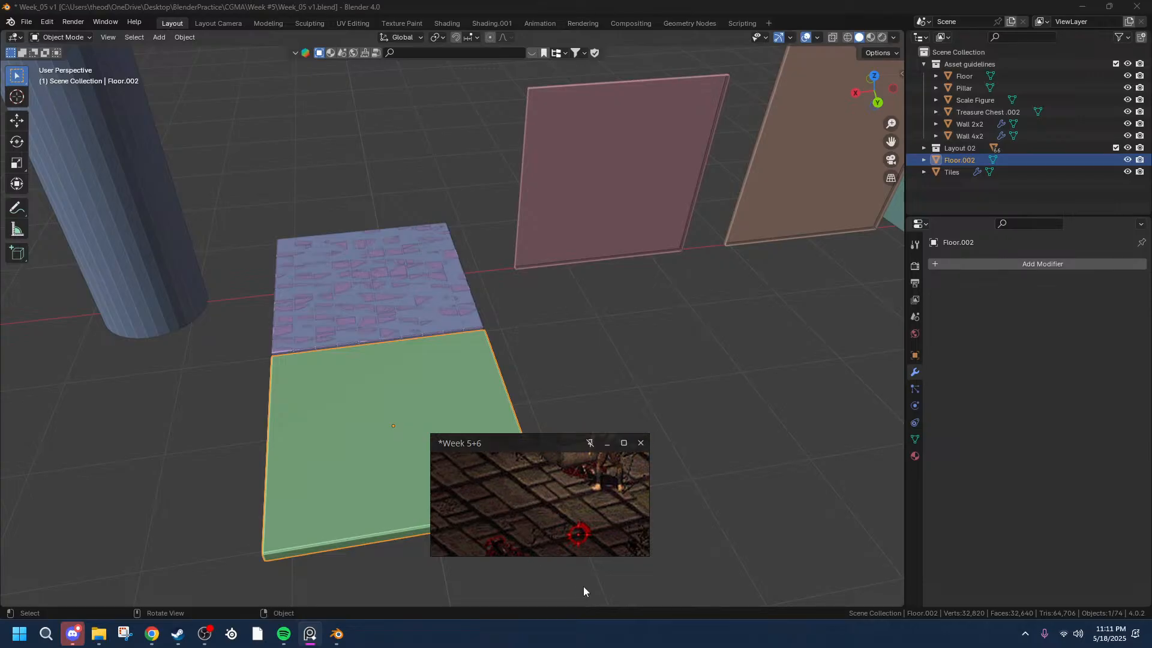
- Return to the floor model and select the Tiles object over the original block
{"action": "middle_click_drag", "start_coordinate": [401, 332], "coordinate": [497, 294]}
{"action": "left_click", "coordinate": [314, 355]}
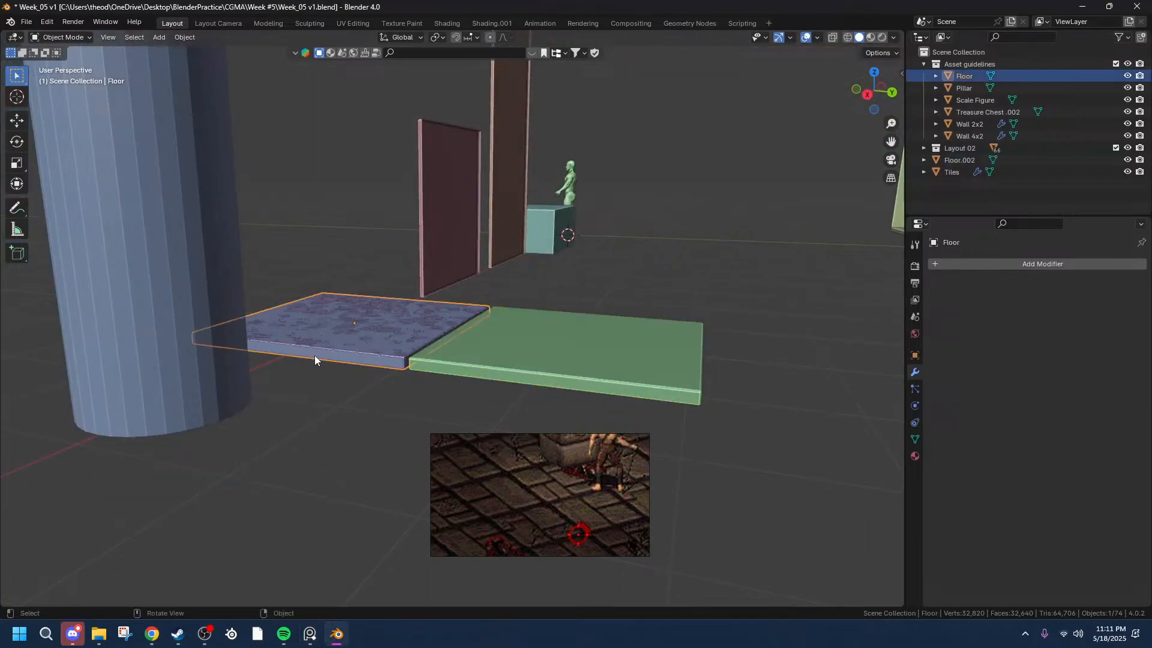
{"action": "scroll", "coordinate": [264, 342], "scroll_direction": "up", "scroll_amount": 6}
{"action": "middle_click_drag", "start_coordinate": [276, 345], "coordinate": [433, 398]}
{"action": "left_click", "coordinate": [353, 373]}
{"action": "key", "text": "Tab"}
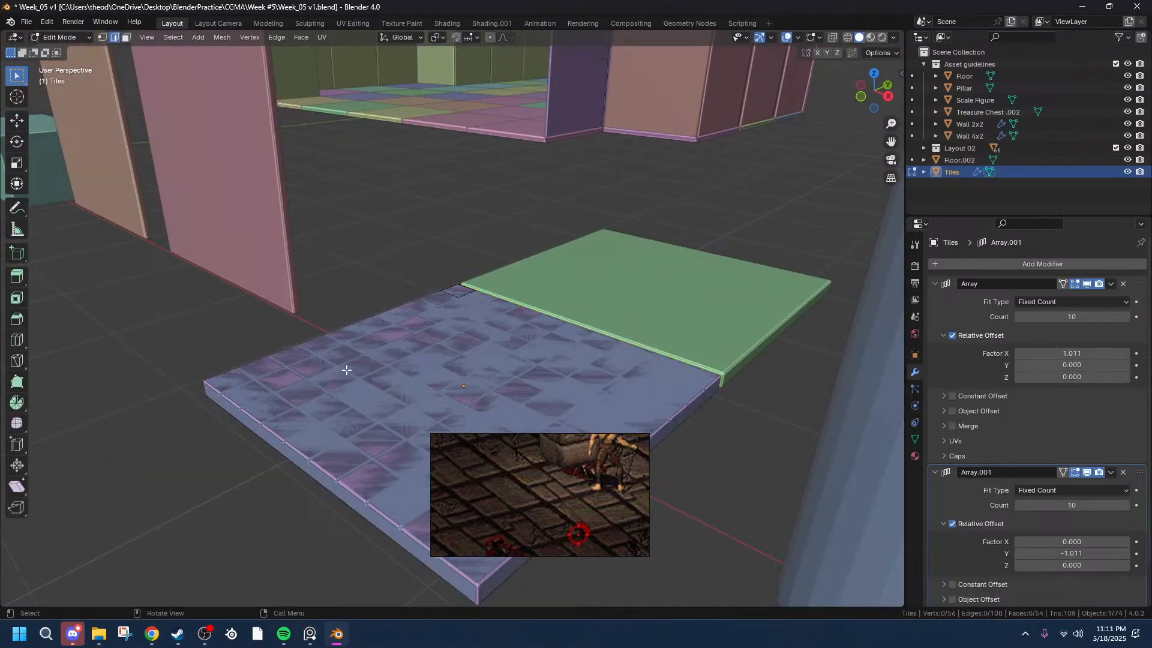
{"action": "left_click", "coordinate": [1110, 284]}
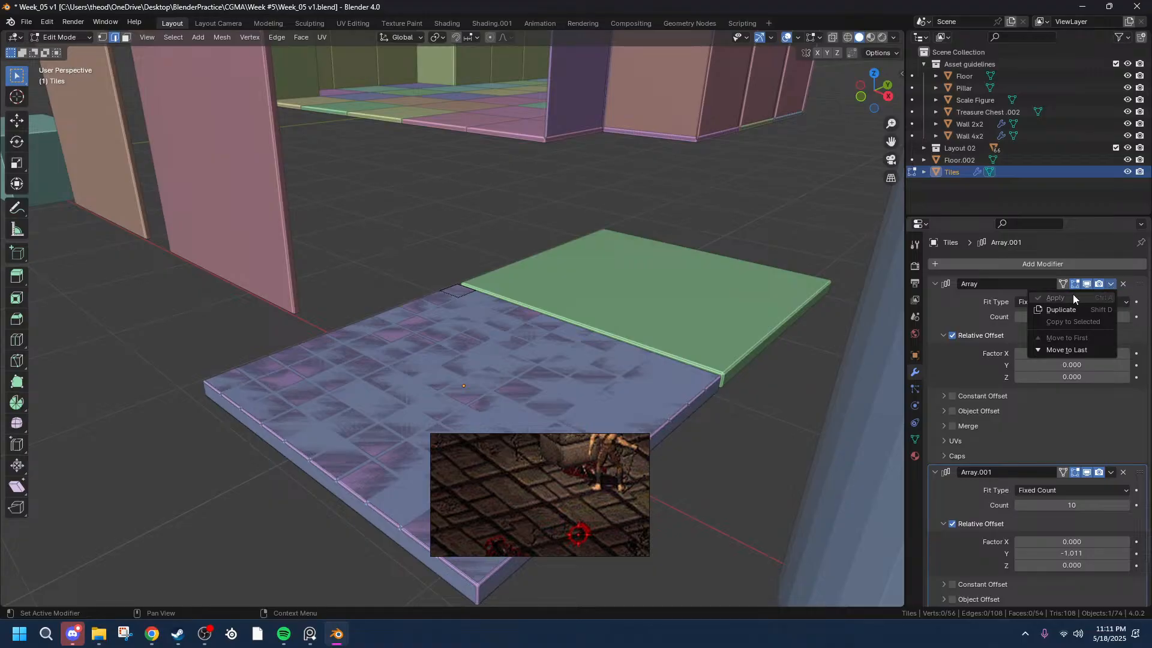
{"action": "left_click", "coordinate": [1111, 285]}
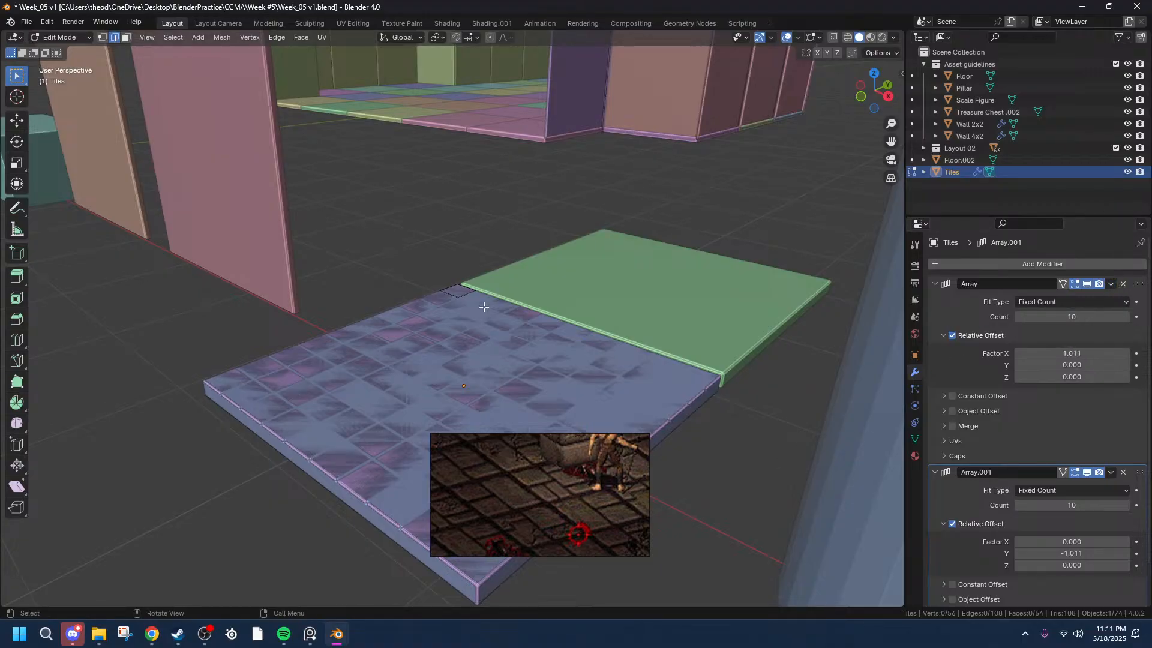
{"action": "key", "text": "Tab"}
- Apply both Array modifiers on the Tiles object
{"action": "left_click", "coordinate": [1111, 285]}
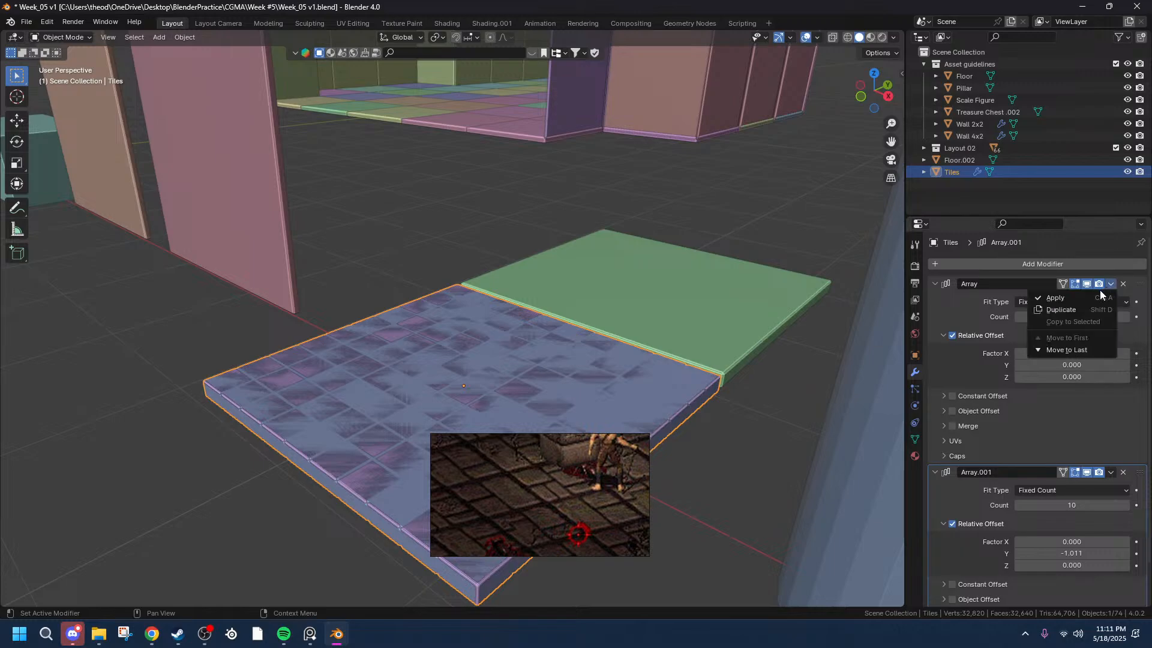
{"action": "left_click", "coordinate": [1092, 300]}
{"action": "left_click", "coordinate": [1111, 284]}
{"action": "left_click", "coordinate": [1081, 294]}
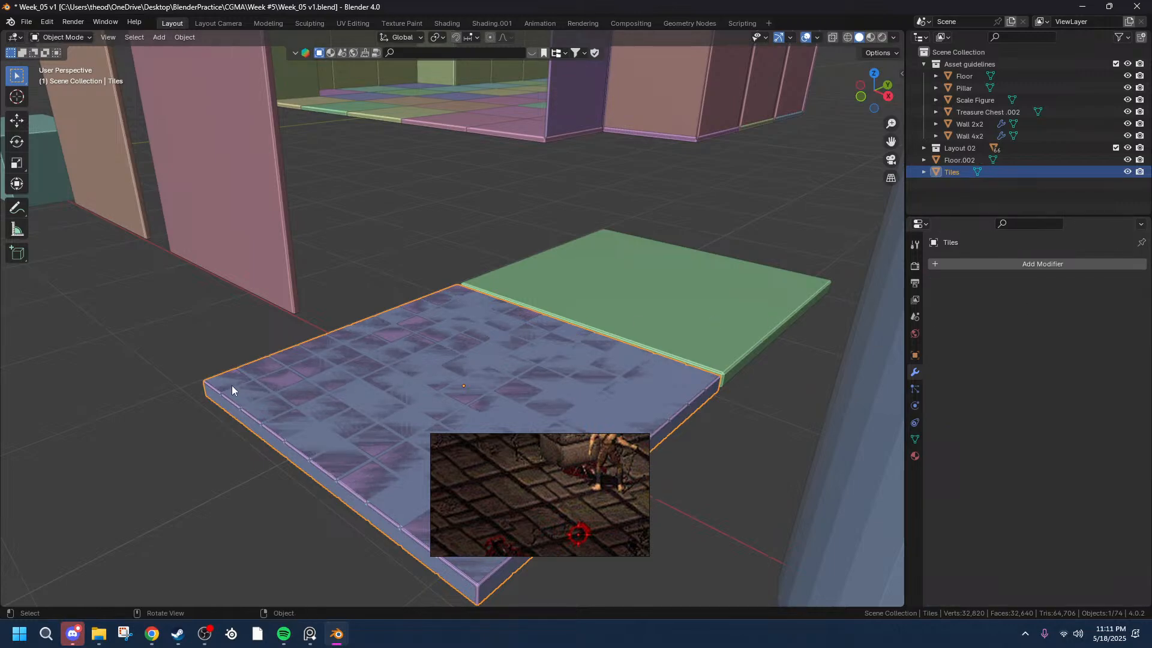
- Try the Randomize transform on the entire Tiles mesh
{"action": "key", "text": "Tab"}
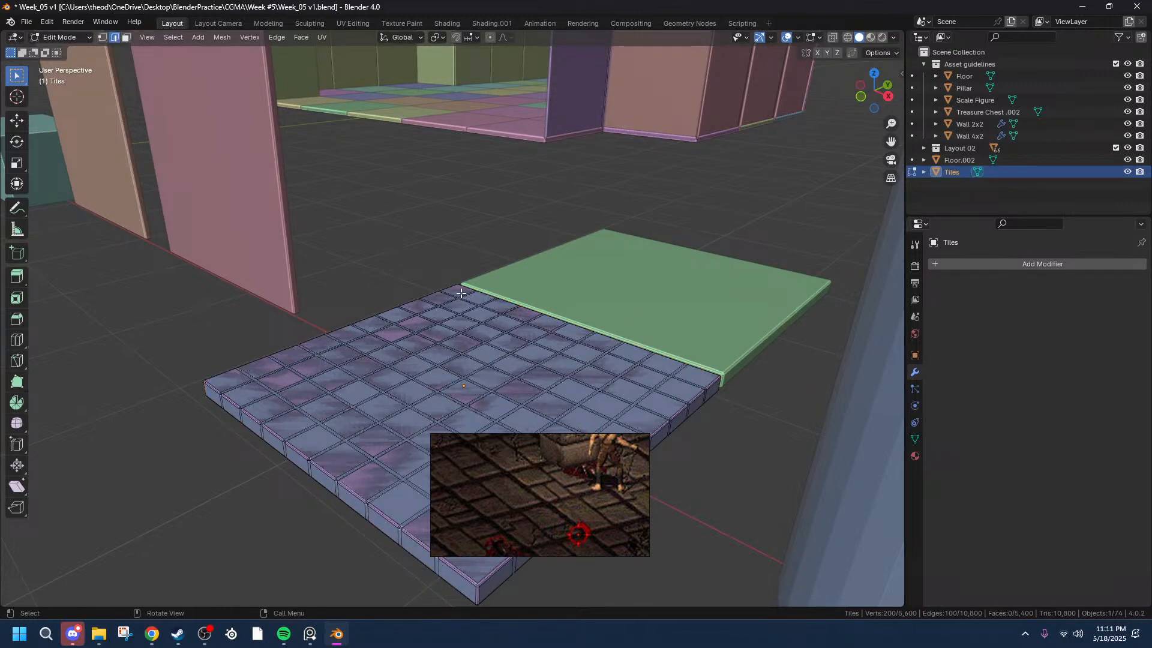
{"action": "middle_click_drag", "start_coordinate": [459, 291], "coordinate": [538, 312]}
{"action": "key", "text": "a"}
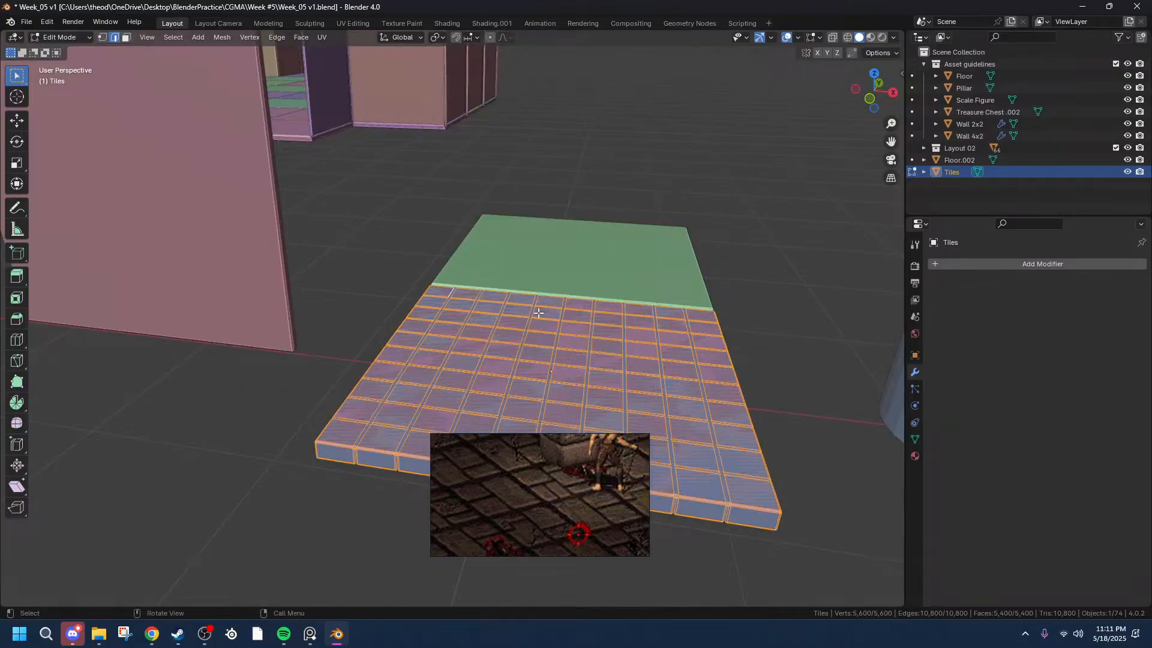
{"action": "left_click", "coordinate": [163, 37]}
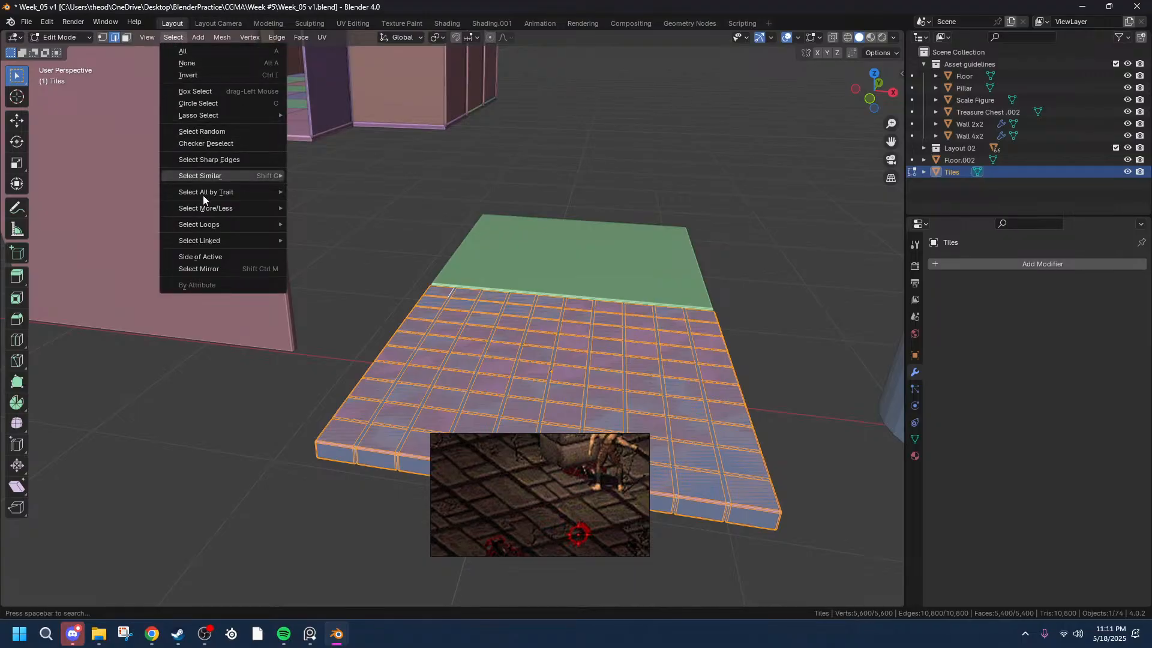
{"action": "left_click", "coordinate": [196, 36]}
{"action": "left_click", "coordinate": [197, 36]}
{"action": "mouse_move", "coordinate": [234, 36]}
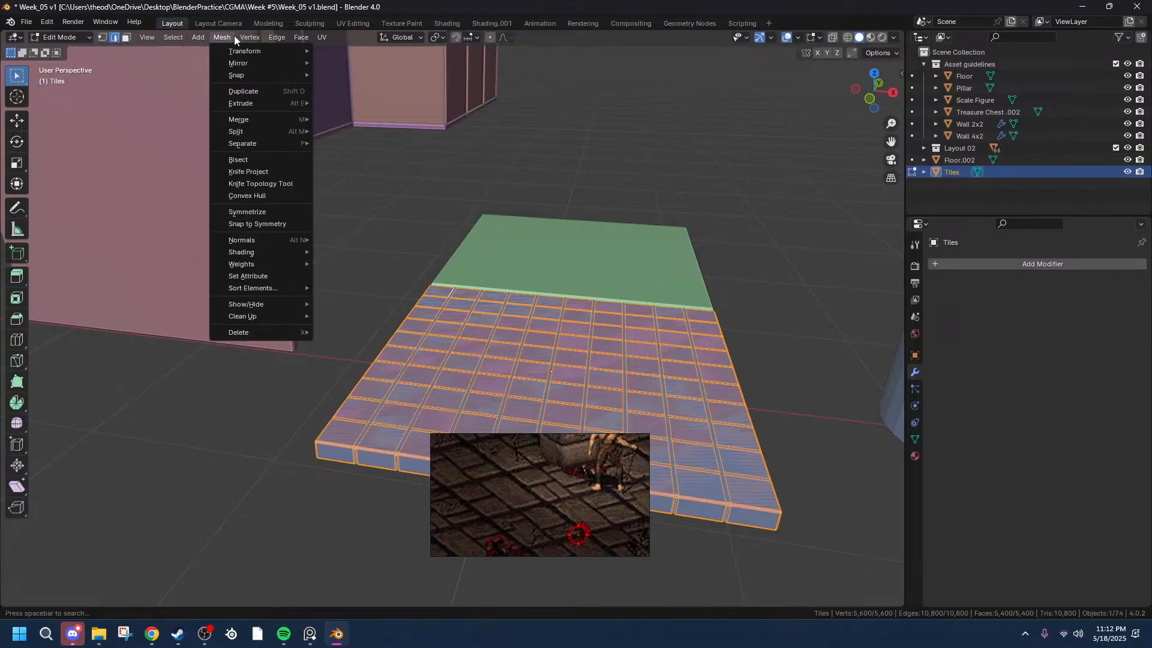
{"action": "left_click", "coordinate": [222, 36]}
{"action": "left_click", "coordinate": [223, 36]}
{"action": "left_click", "coordinate": [217, 35]}
{"action": "left_click", "coordinate": [217, 35]}
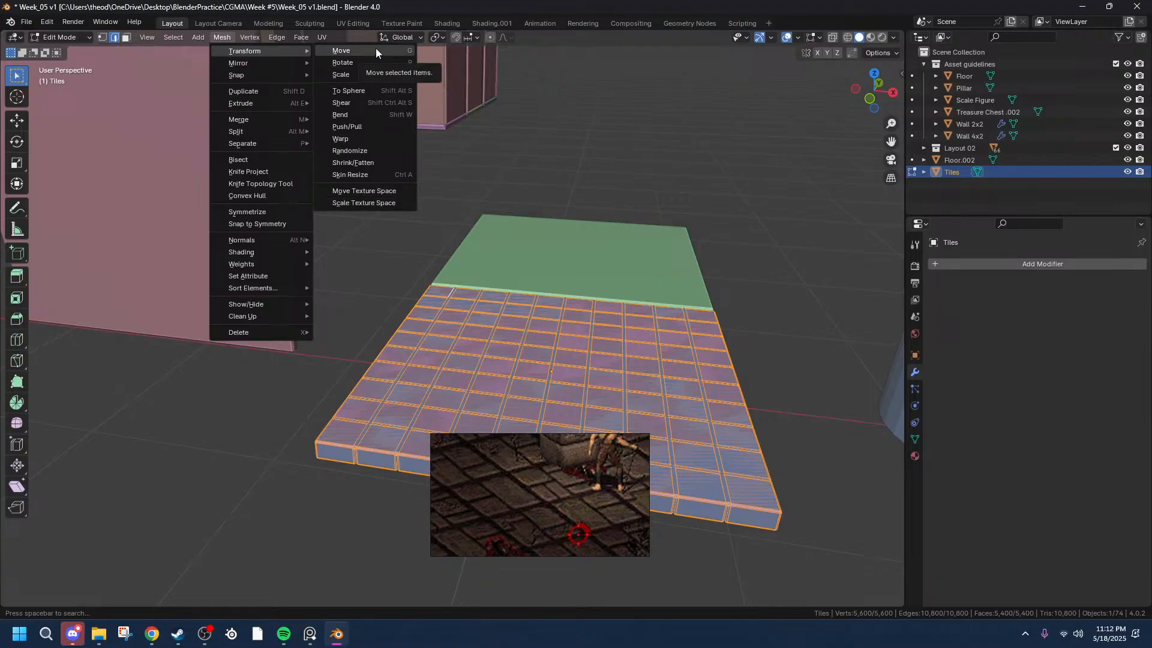
{"action": "left_click", "coordinate": [370, 151]}
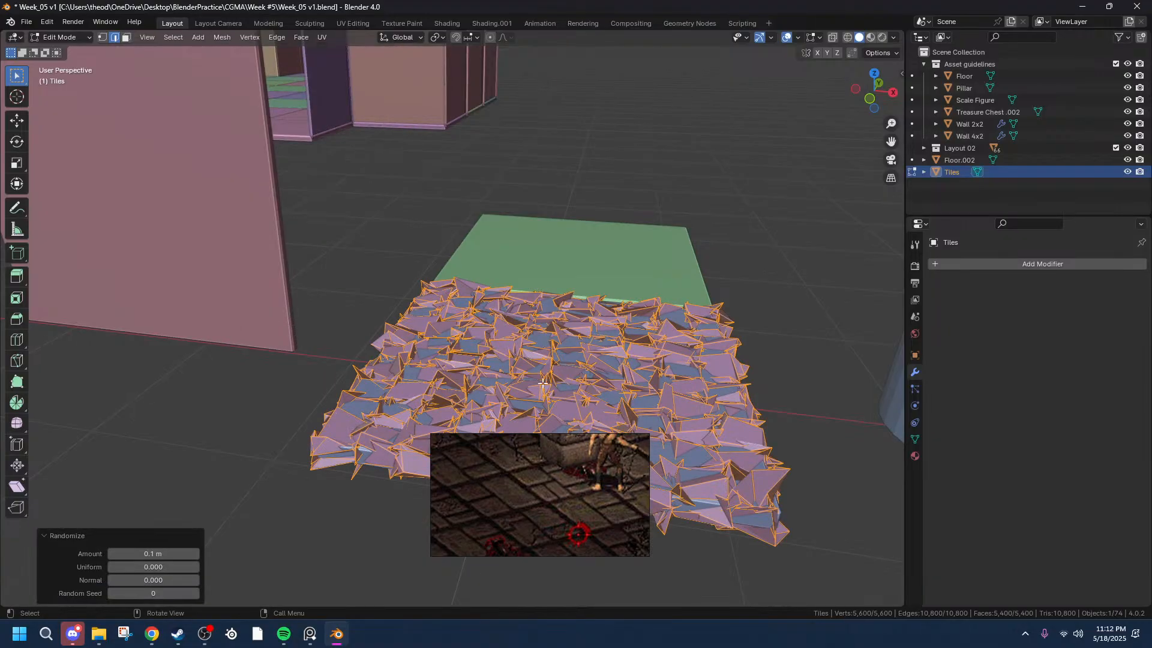
{"action": "mouse_move", "coordinate": [727, 403]}
{"action": "middle_mouse_down"}
{"action": "mouse_move", "coordinate": [725, 336]}
{"action": "mouse_move", "coordinate": [716, 385]}
{"action": "middle_mouse_up"}
{"action": "scroll", "coordinate": [717, 385], "scroll_direction": "up", "scroll_amount": 3}
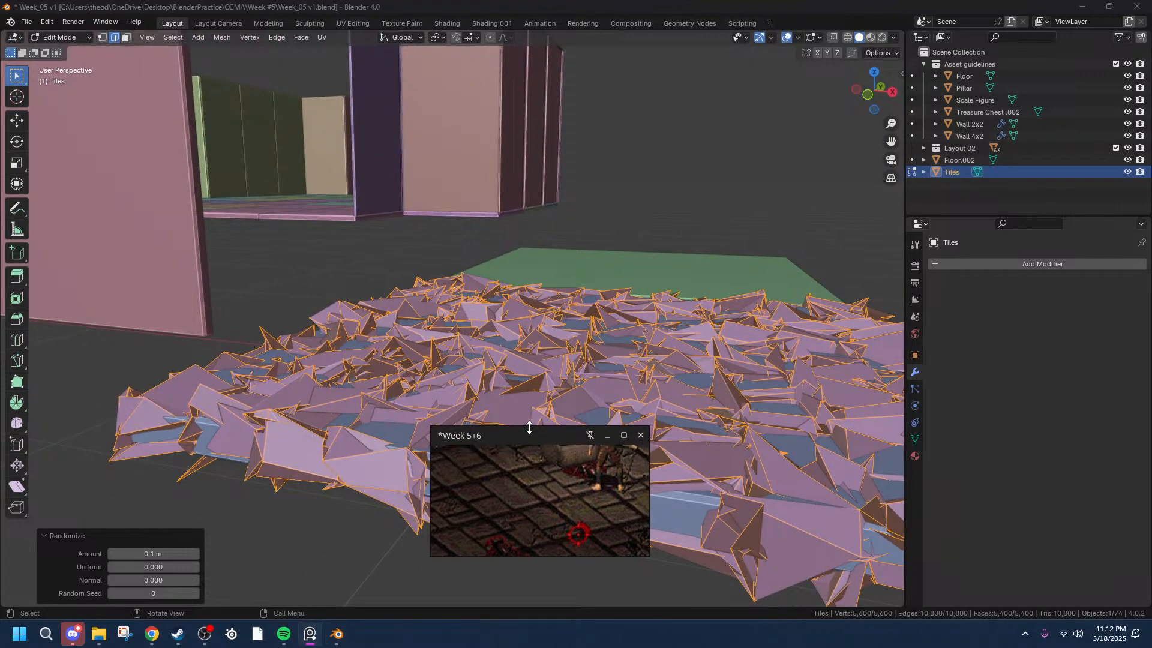
- Move the reference picture clear of the tiles, and try Randomize with amount 0.02 m, normal 0.058 and random seed 1
{"action": "left_click_drag", "start_coordinate": [528, 437], "coordinate": [387, 75]}
{"action": "mouse_move", "coordinate": [160, 553]}
{"action": "left_mouse_down"}
{"action": "mouse_move", "coordinate": [141, 552]}
{"action": "mouse_move", "coordinate": [166, 566]}
{"action": "left_mouse_up"}
{"action": "left_click_drag", "start_coordinate": [153, 566], "coordinate": [150, 592]}
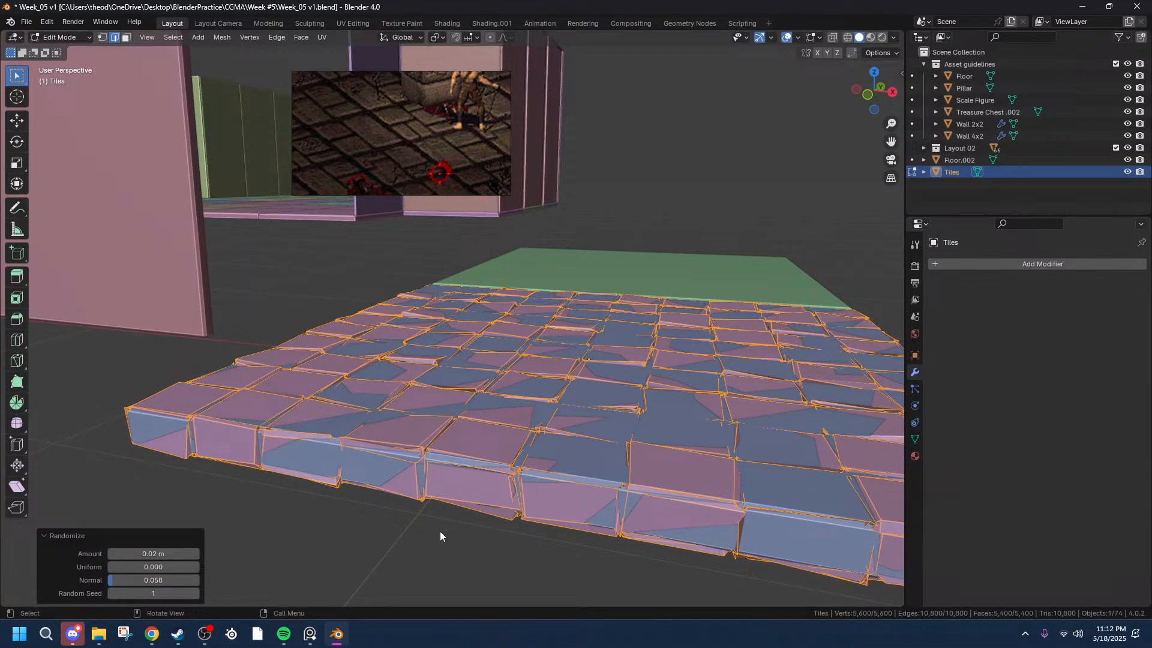
{"action": "left_click", "coordinate": [398, 553]}
{"action": "middle_click_drag", "start_coordinate": [398, 553], "coordinate": [484, 412]}
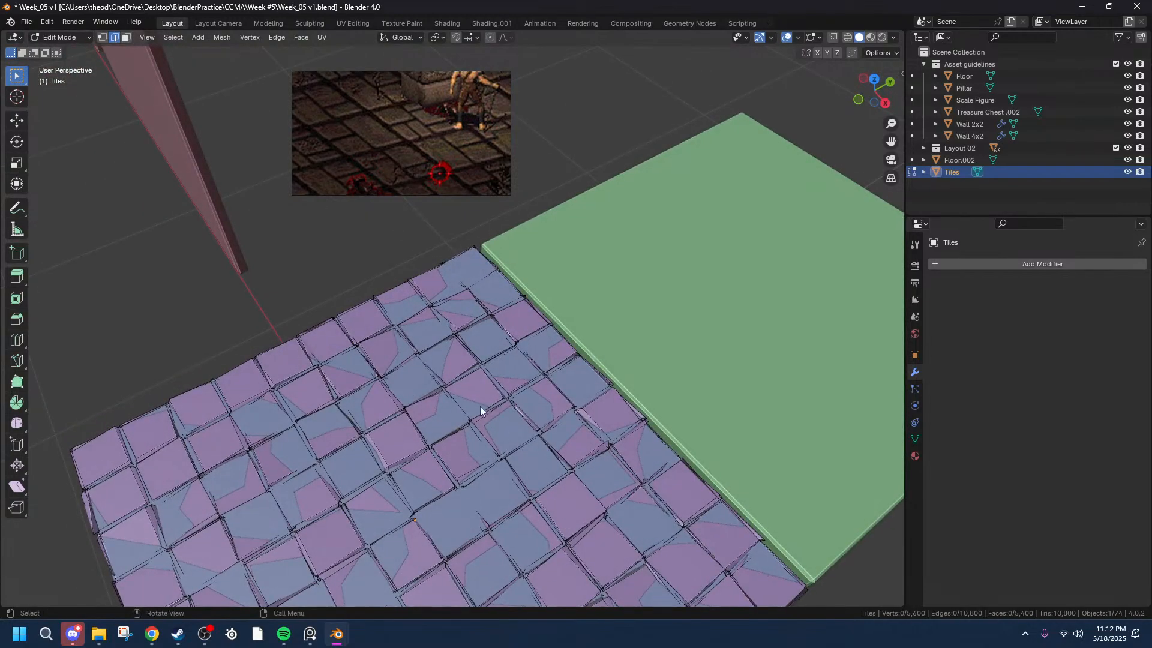
- Move the Tiles object off the floor block by about -0.62 m in X, 1.05 m in Y and 0.63 m in Z to inspect the slabs
{"action": "key", "text": "Tab"}
{"action": "scroll", "coordinate": [468, 339], "scroll_direction": "down", "scroll_amount": 3}
{"action": "middle_click_drag", "start_coordinate": [468, 340], "coordinate": [501, 446]}
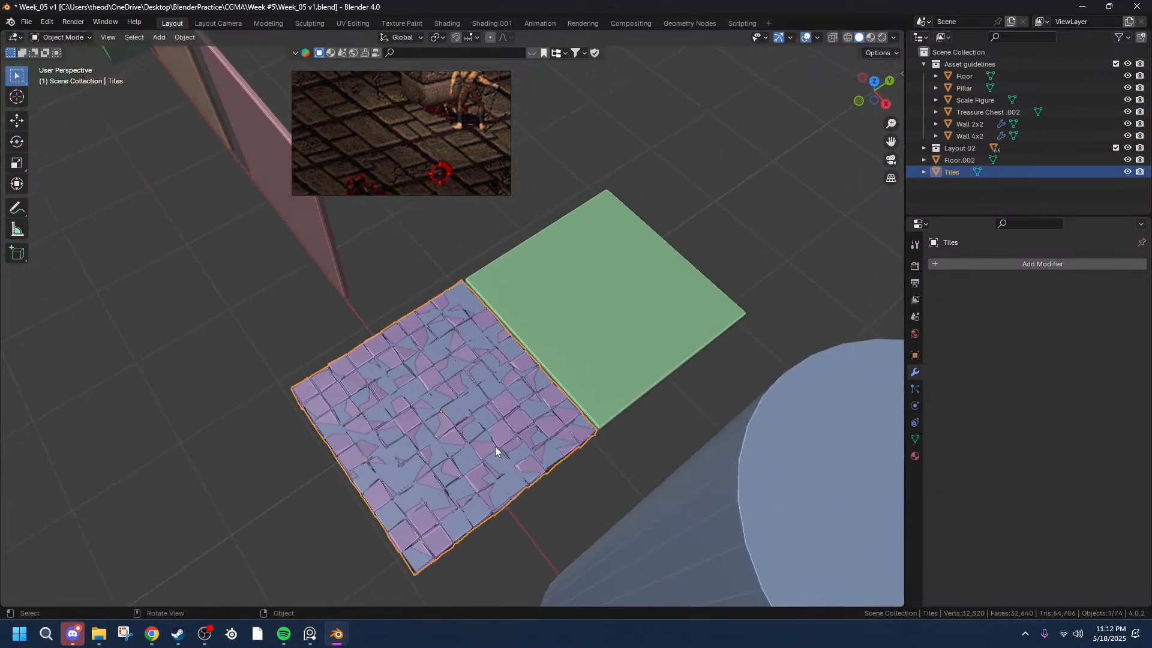
{"action": "scroll", "coordinate": [451, 447], "scroll_direction": "up", "scroll_amount": 3}
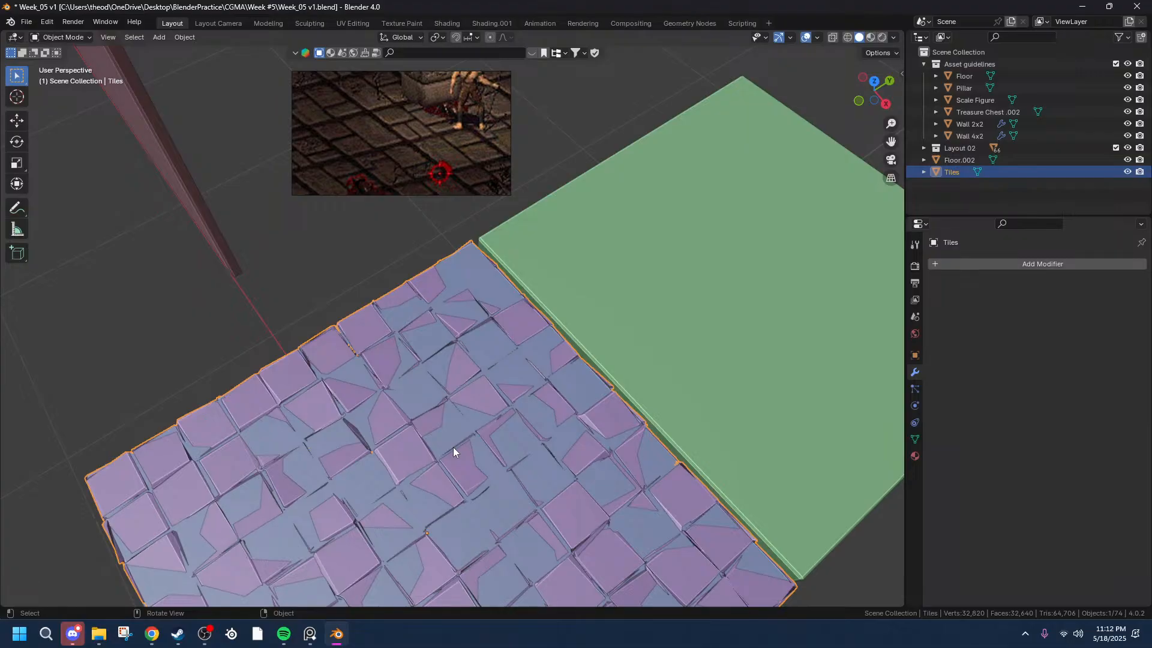
{"action": "key", "text": "g"}
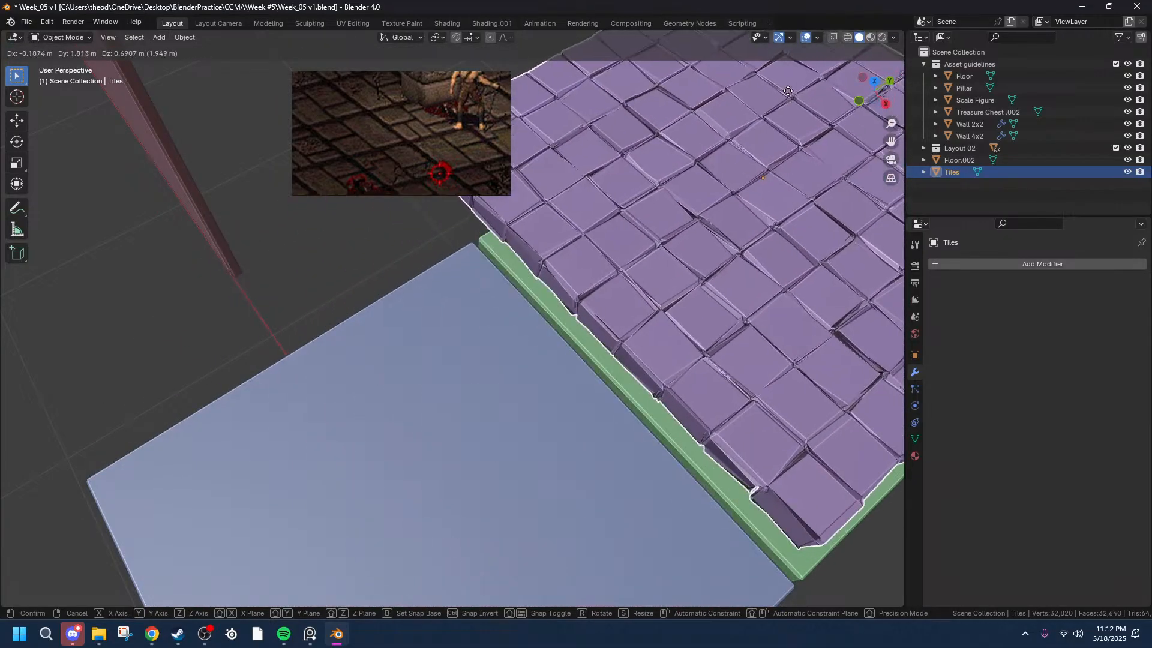
{"action": "left_click", "coordinate": [348, 392]}
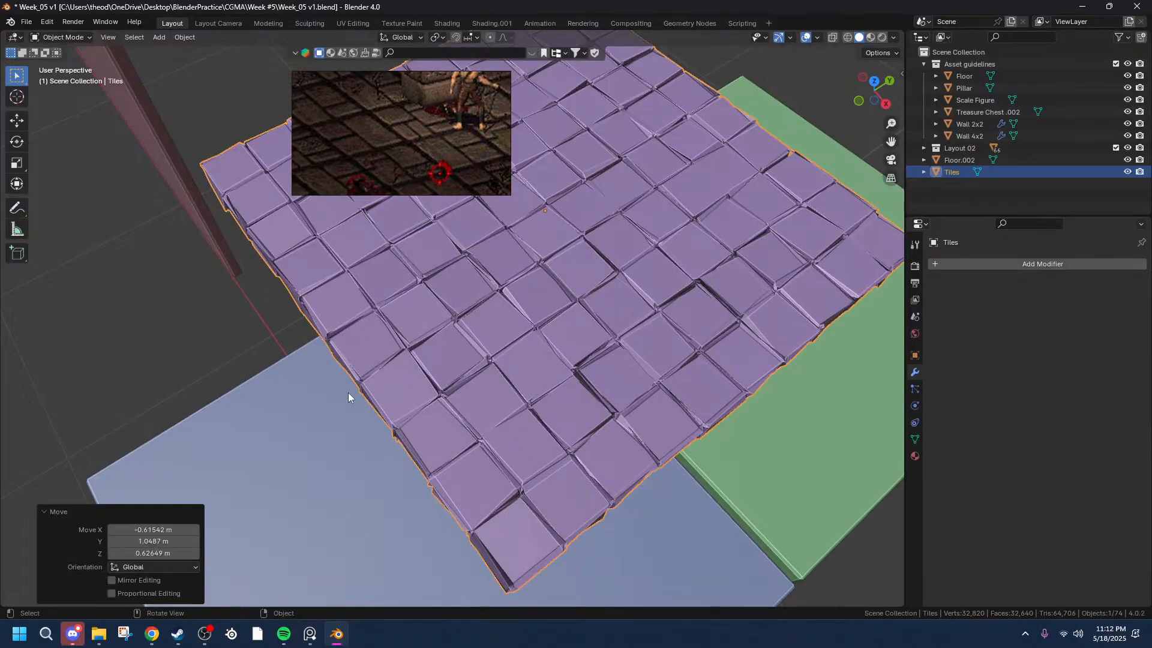
{"action": "scroll", "coordinate": [629, 408], "scroll_direction": "up", "scroll_amount": 8}
{"action": "scroll", "coordinate": [626, 407], "scroll_direction": "down", "scroll_amount": 6}
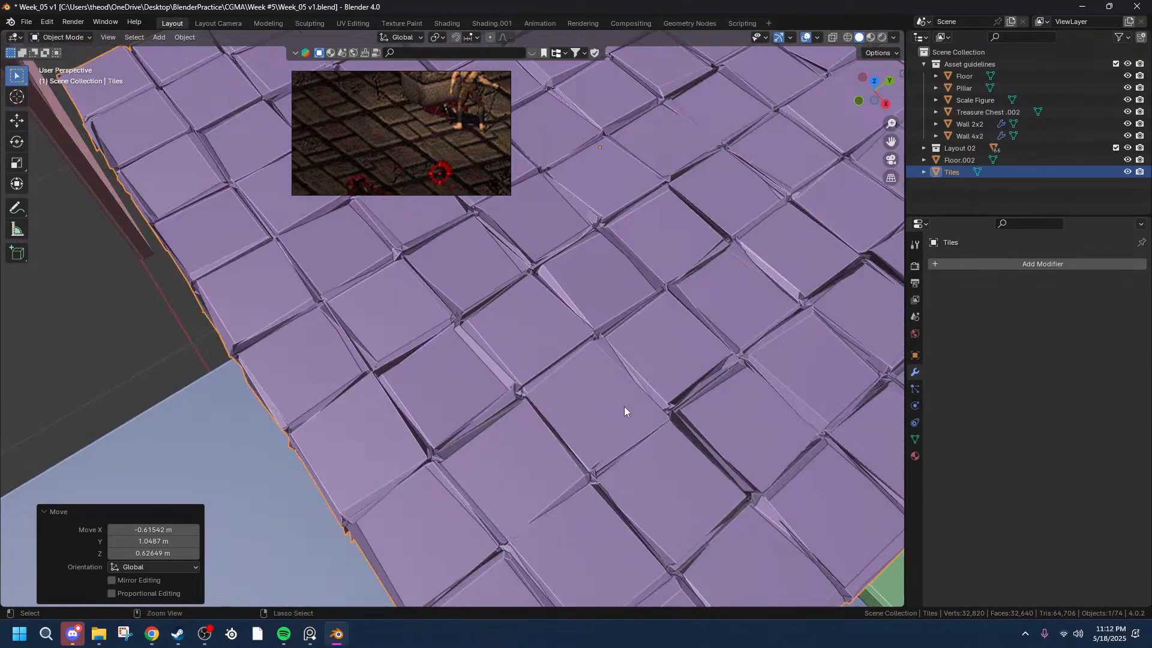
- Undo the Tiles edits back through the applying of both Array modifiers, restoring the live 10 by 10 array
{"action": "key", "text": "Tab"}
{"action": "scroll", "coordinate": [604, 422], "scroll_direction": "up", "scroll_amount": 3}
{"action": "key", "text": "a"}
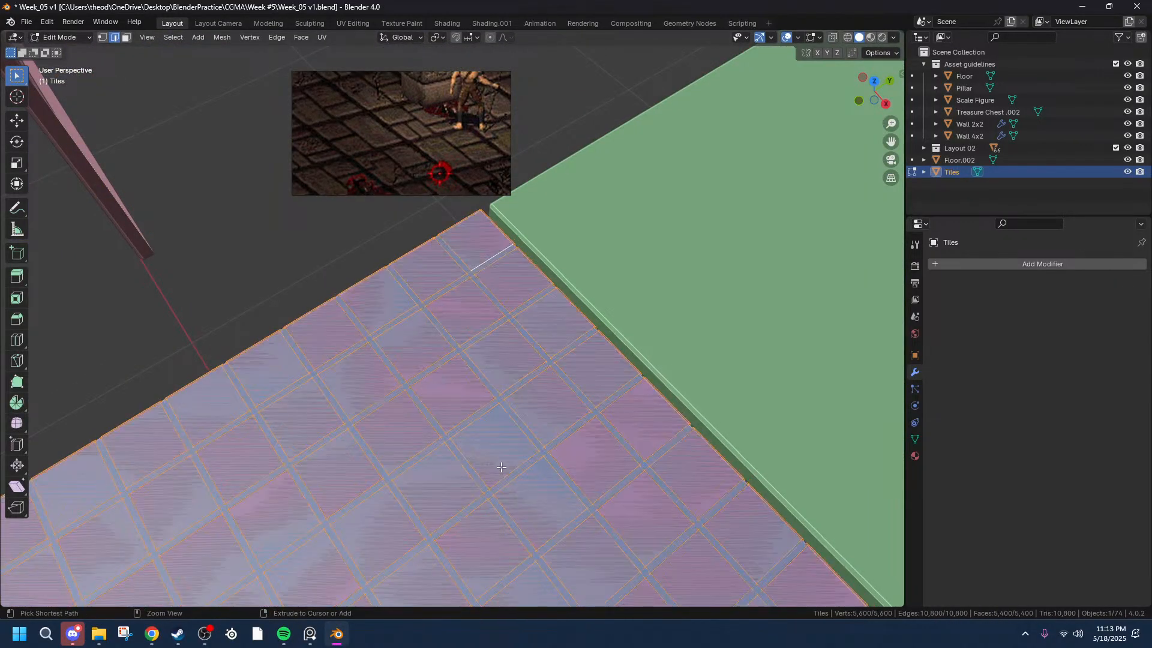
{"action": "middle_click_drag", "start_coordinate": [498, 480], "coordinate": [604, 400]}
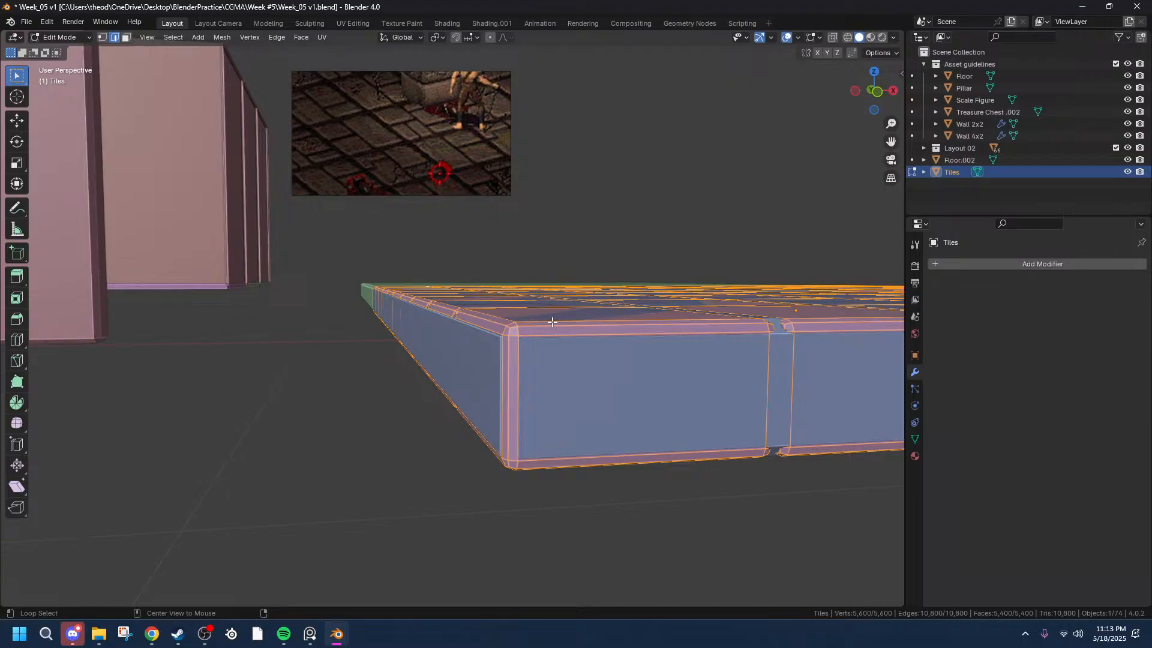
{"action": "key", "text": "ctrl+z"}
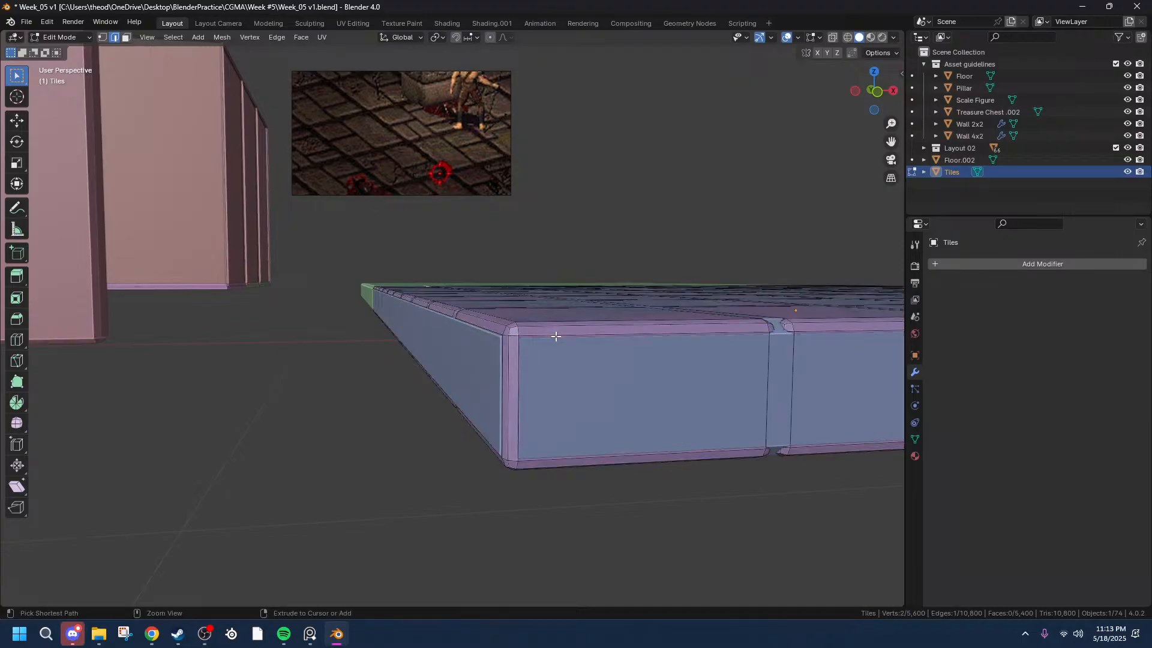
{"action": "key", "text": "ctrl+z"}
{"action": "middle_click_drag", "start_coordinate": [450, 283], "coordinate": [635, 304]}
{"action": "scroll", "coordinate": [477, 312], "scroll_direction": "up", "scroll_amount": 4}
{"action": "scroll", "coordinate": [476, 310], "scroll_direction": "up", "scroll_amount": 2}
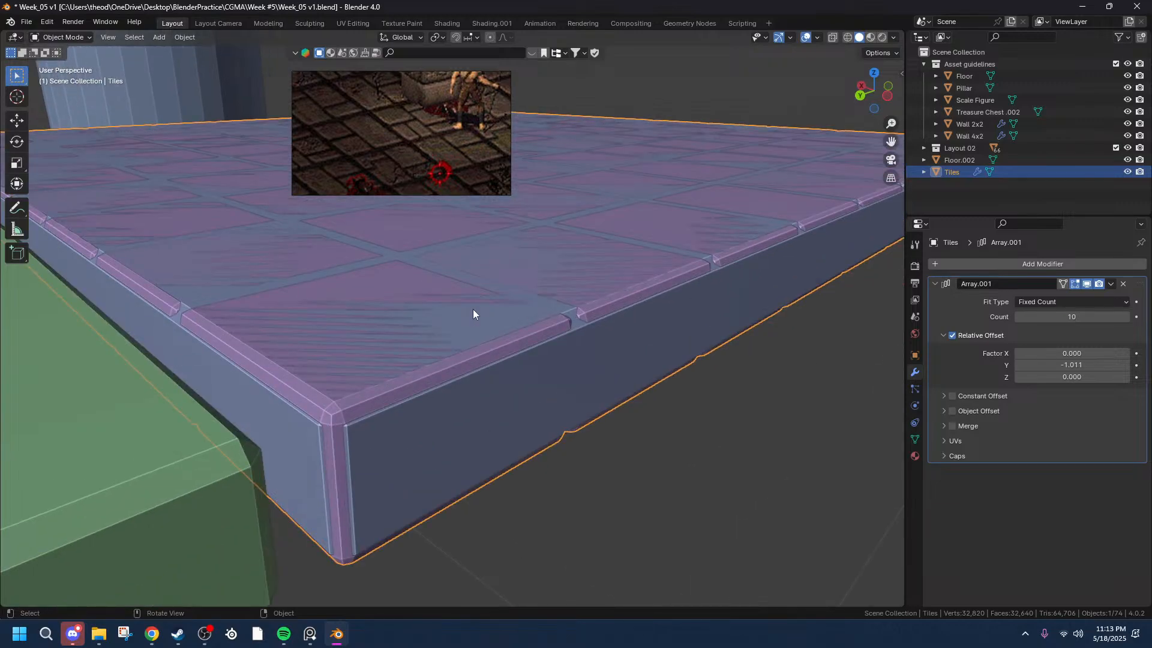
{"action": "key", "text": "ctrl+z"}
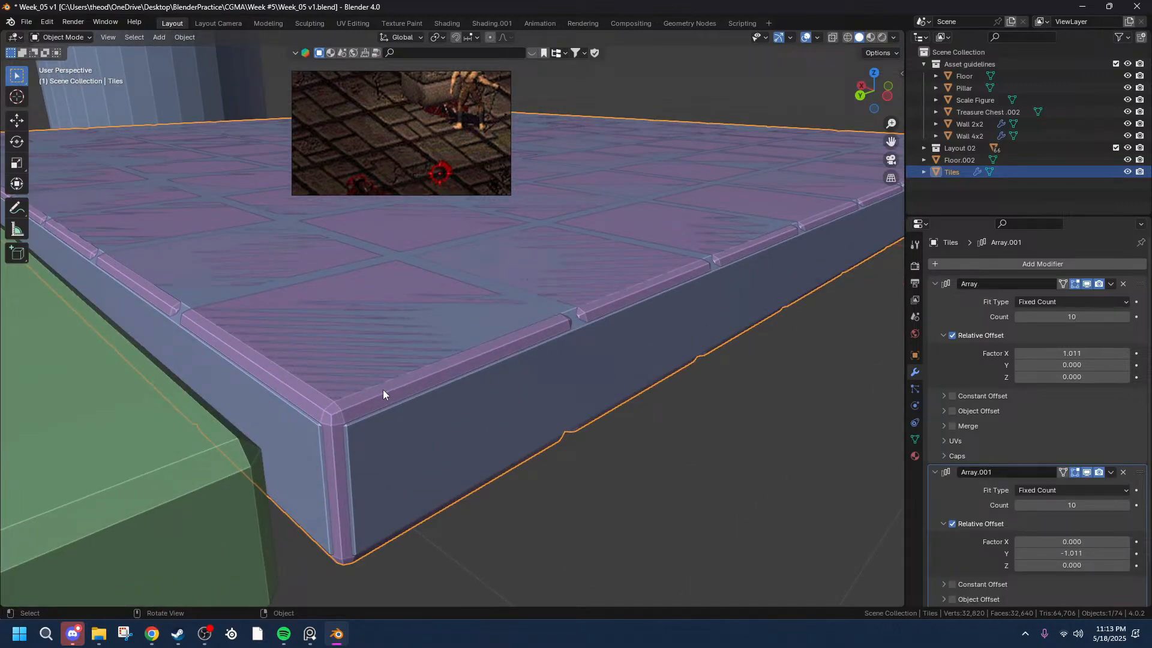
- Select the bevel edge loops running around the upper rim of the array's source slab
{"action": "key", "text": "Tab"}
{"action": "left_click", "coordinate": [388, 392], "text": "alt"}
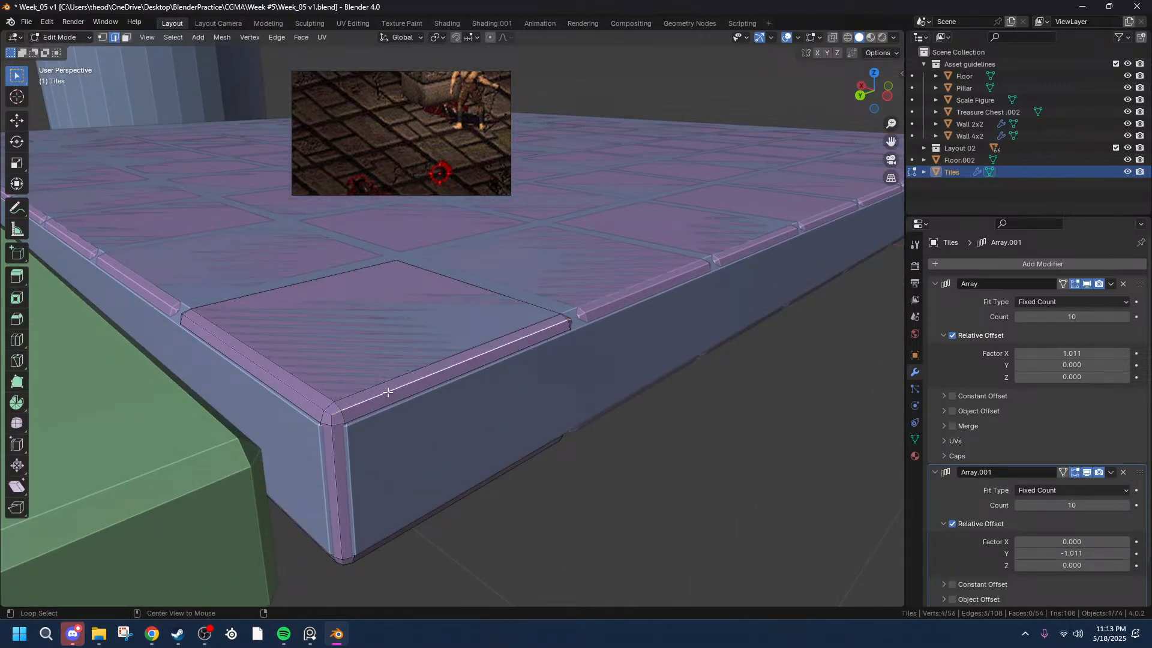
{"action": "mouse_move", "coordinate": [378, 394]}
{"action": "middle_mouse_down"}
{"action": "mouse_move", "coordinate": [404, 380]}
{"action": "mouse_move", "coordinate": [396, 386]}
{"action": "middle_mouse_up"}
{"action": "left_click", "coordinate": [332, 290], "text": "alt+shift"}
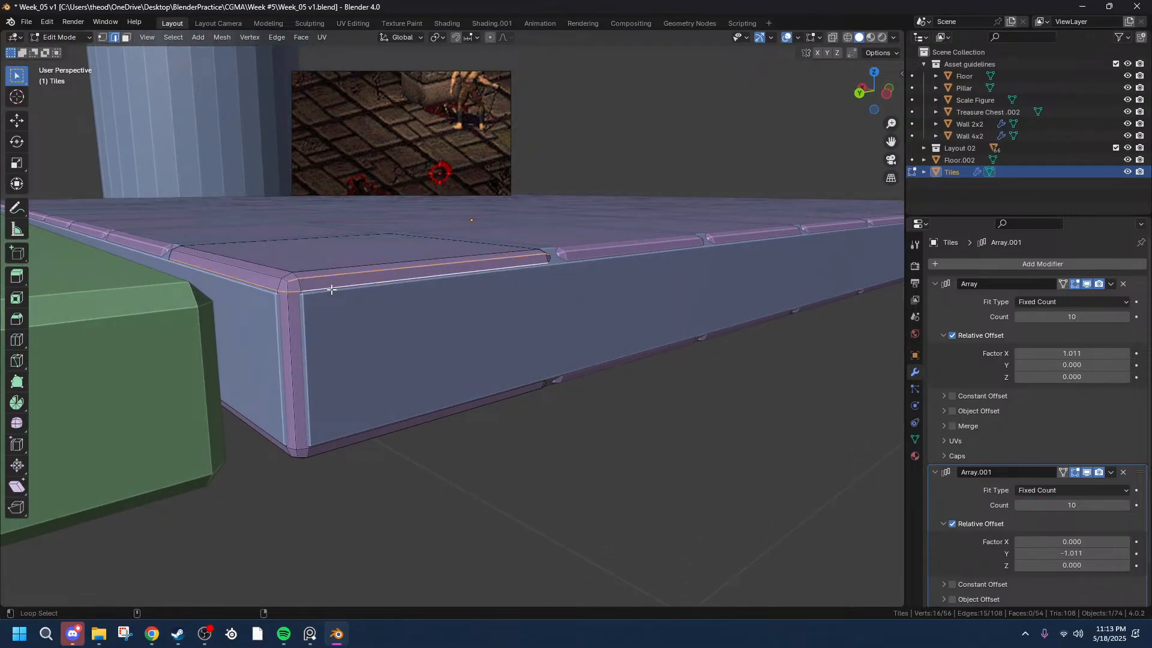
{"action": "left_click", "coordinate": [268, 274], "text": "alt+shift"}
{"action": "middle_click_drag", "start_coordinate": [344, 283], "coordinate": [809, 446]}
{"action": "scroll", "coordinate": [672, 348], "scroll_direction": "up", "scroll_amount": 2}
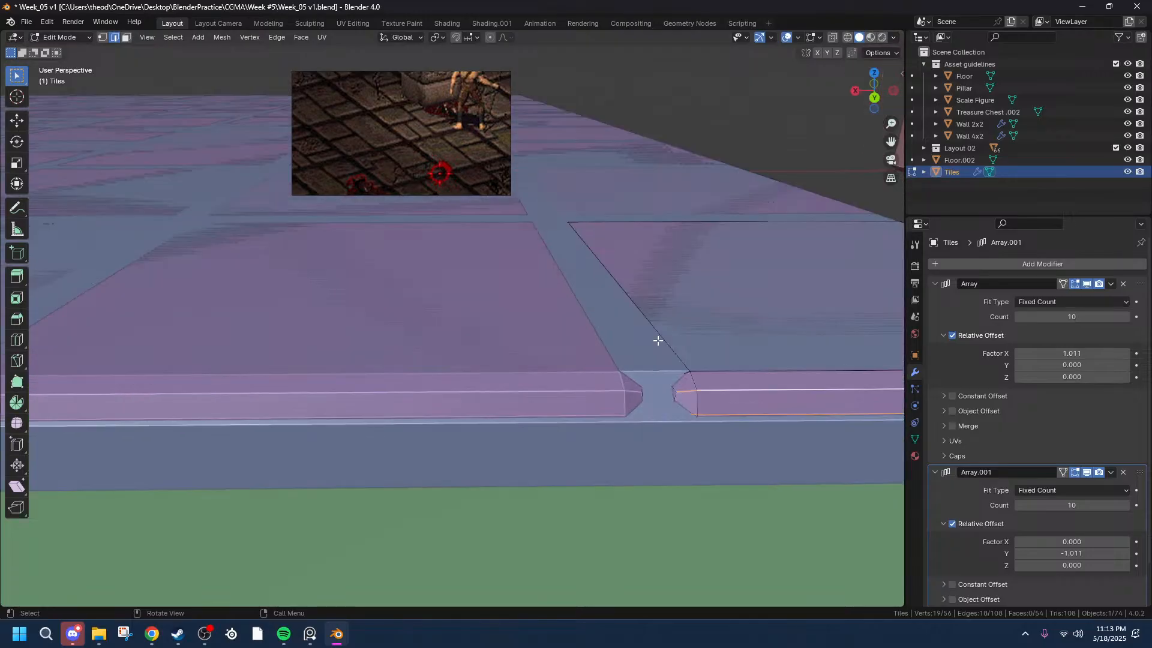
{"action": "left_click", "coordinate": [819, 343], "text": "alt+shift"}
{"action": "middle_click_drag", "start_coordinate": [818, 343], "coordinate": [676, 342]}
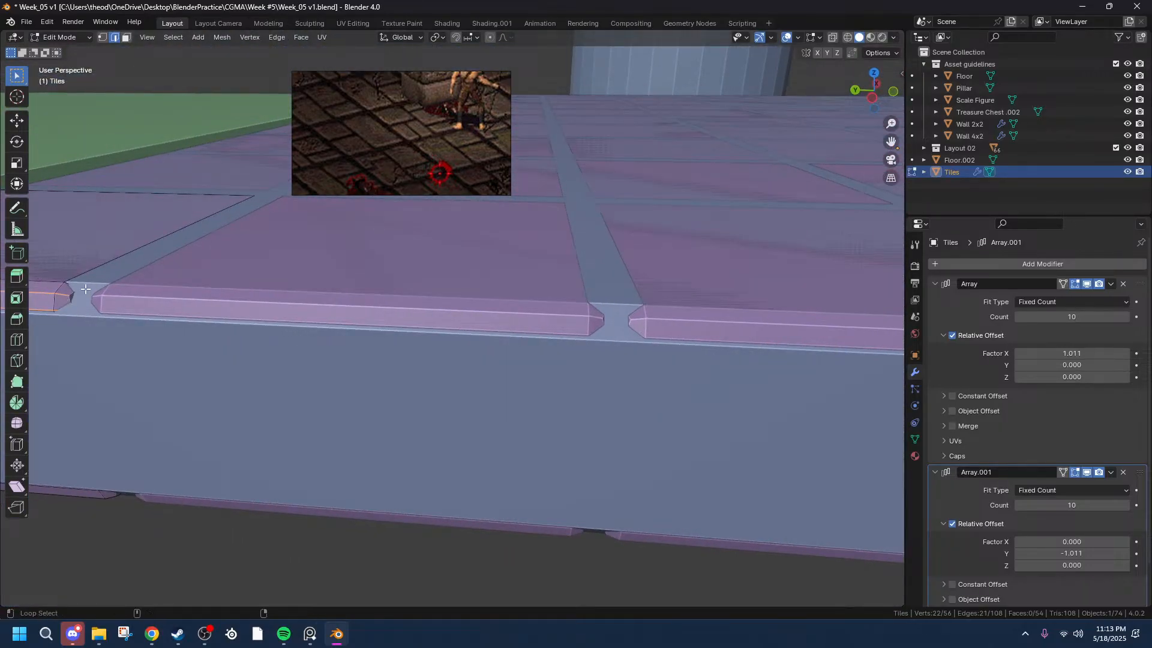
{"action": "middle_click_drag", "start_coordinate": [73, 292], "coordinate": [203, 317]}
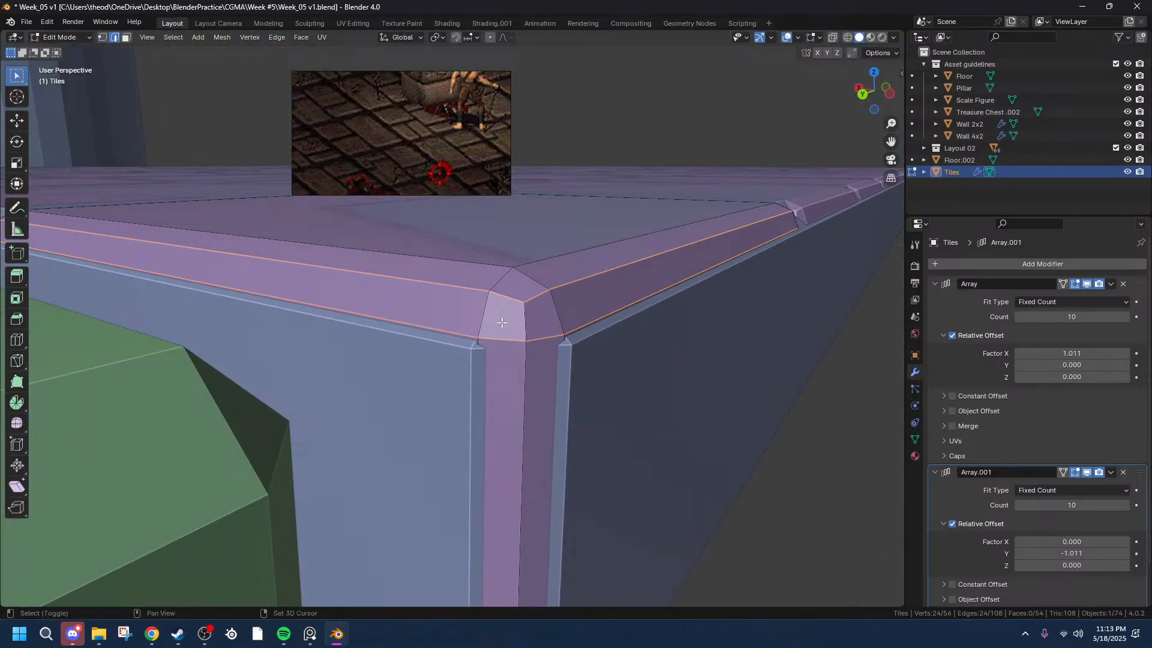
- Try adding the corner and vertical bevel edges of the source slab to the loop selection
{"action": "left_click", "coordinate": [485, 315], "text": "alt+shift"}
{"action": "left_click", "coordinate": [487, 294], "text": "alt+shift"}
{"action": "left_click", "coordinate": [490, 291], "text": "alt+shift"}
{"action": "key", "text": "ctrl+z"}
{"action": "left_click", "coordinate": [484, 318], "text": "alt+shift"}
{"action": "key", "text": "ctrl+z"}
{"action": "left_click", "coordinate": [527, 389], "text": "alt+shift"}
{"action": "scroll", "coordinate": [527, 390], "scroll_direction": "down", "scroll_amount": 4}
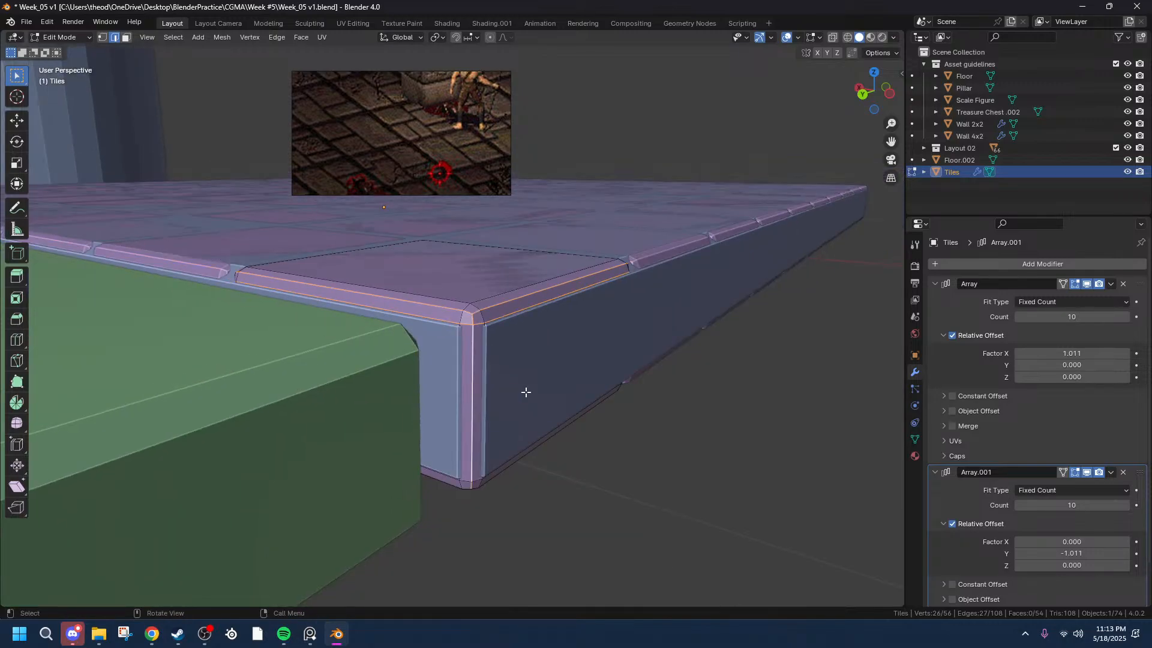
{"action": "scroll", "coordinate": [526, 391], "scroll_direction": "up", "scroll_amount": 5}
{"action": "scroll", "coordinate": [522, 391], "scroll_direction": "down", "scroll_amount": 3}
{"action": "left_click", "coordinate": [488, 393], "text": "alt+shift"}
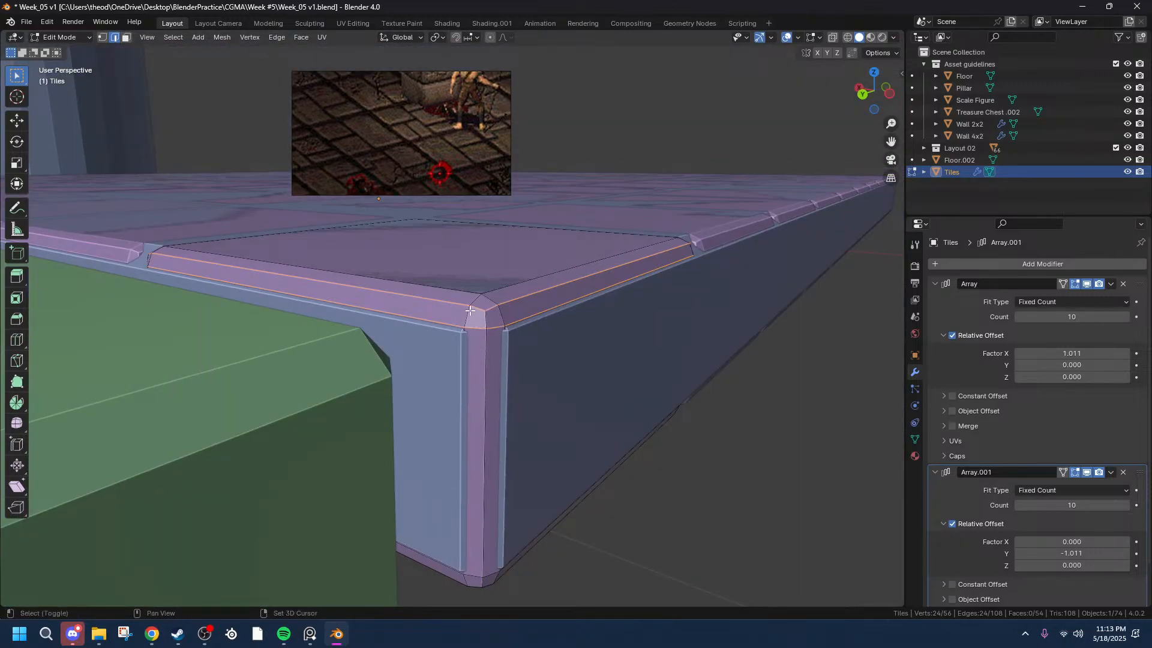
- Adjust the selection to the bevel loops bordering the source slab's faces, and dissolve those edges to reduce it to a plain box
{"action": "left_click", "coordinate": [501, 314], "text": "alt+shift"}
{"action": "left_click", "coordinate": [504, 318], "text": "alt+shift"}
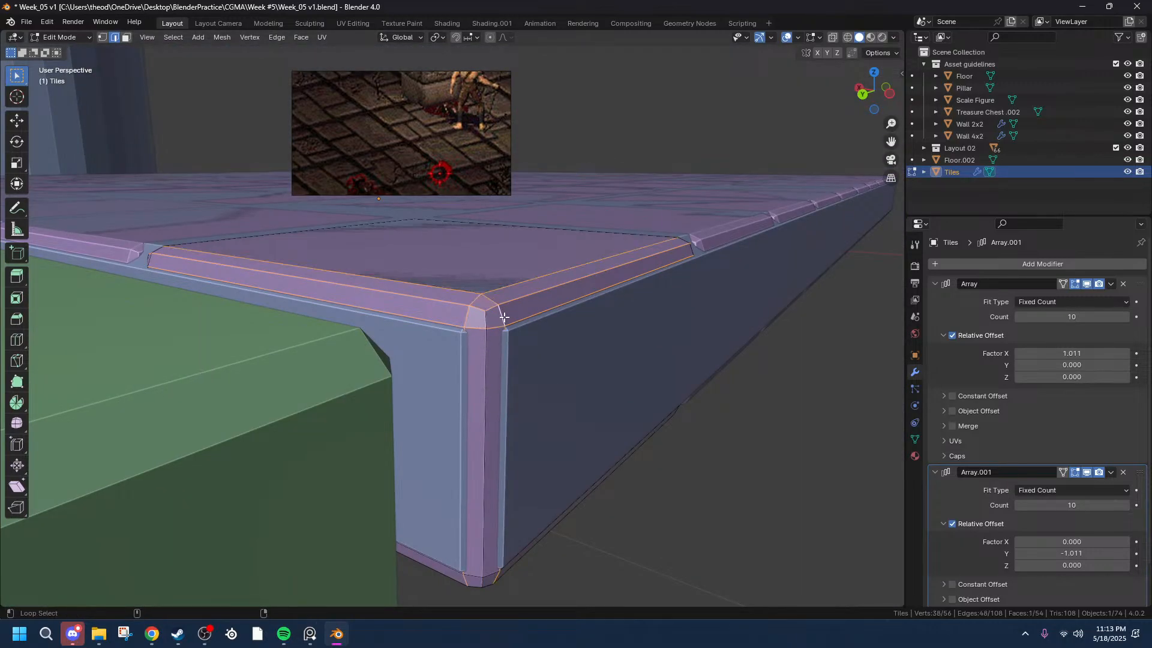
{"action": "left_click", "coordinate": [456, 303], "text": "alt+shift"}
{"action": "left_click", "coordinate": [522, 298], "text": "alt+shift"}
{"action": "middle_click_drag", "start_coordinate": [522, 299], "coordinate": [552, 336]}
{"action": "middle_click_drag", "start_coordinate": [766, 398], "coordinate": [627, 391]}
{"action": "left_click", "coordinate": [239, 339], "text": "alt+shift"}
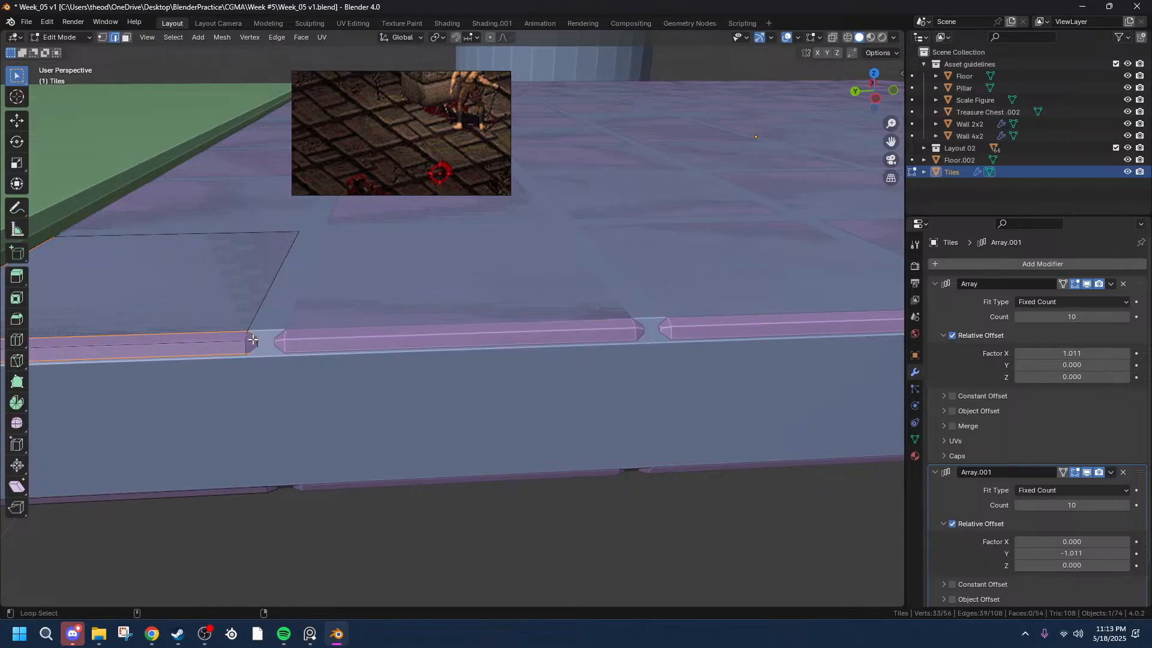
{"action": "middle_click_drag", "start_coordinate": [261, 339], "coordinate": [303, 324]}
{"action": "left_click", "coordinate": [375, 241], "text": "alt+shift"}
{"action": "middle_click_drag", "start_coordinate": [380, 247], "coordinate": [402, 365]}
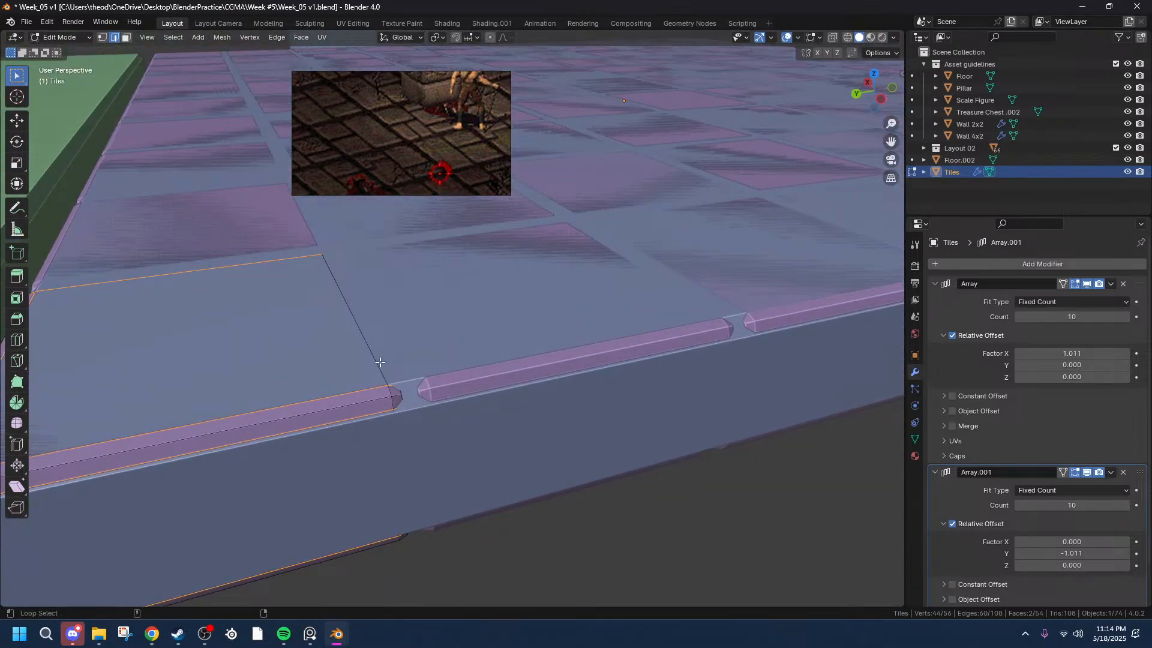
{"action": "left_click", "coordinate": [377, 362], "text": "alt+shift"}
{"action": "middle_click_drag", "start_coordinate": [428, 408], "coordinate": [466, 371]}
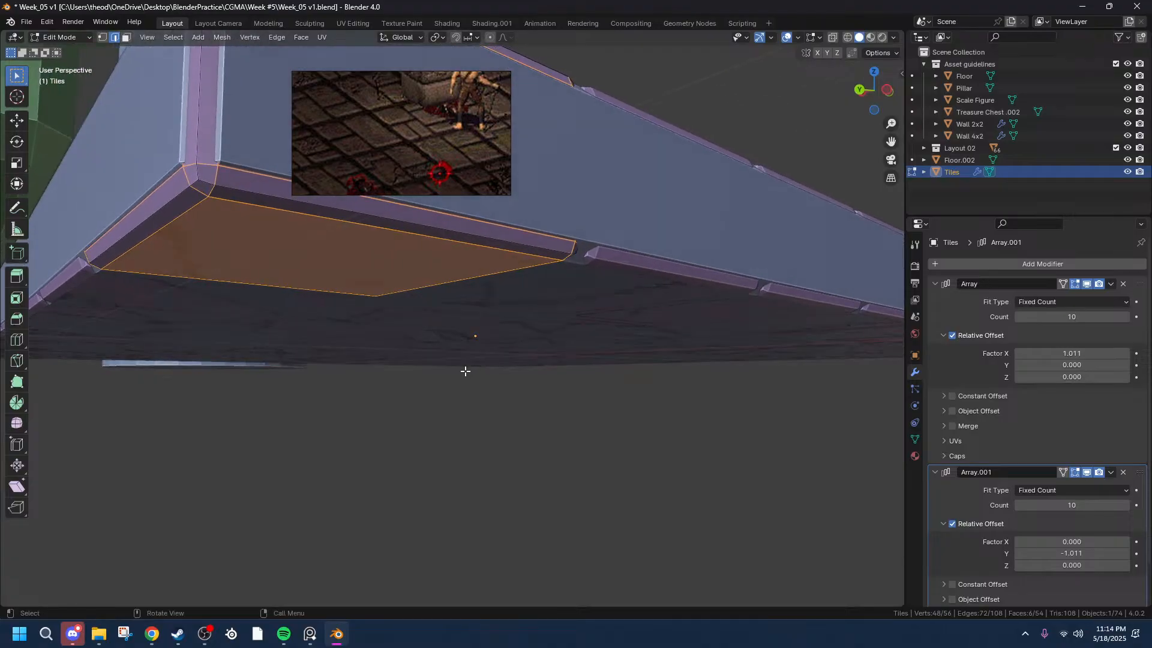
{"action": "key", "text": "x"}
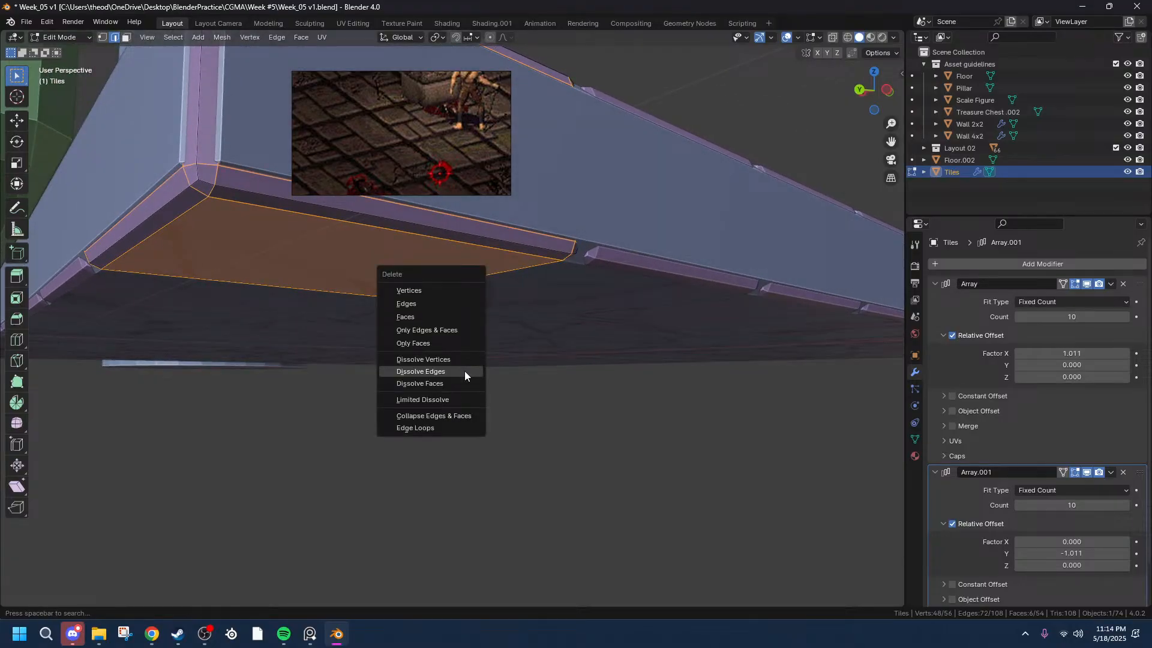
{"action": "left_click", "coordinate": [465, 372]}
- Scale the whole source slab along Z by about 1.075 so it stands slightly proud of the floor block
{"action": "middle_click_drag", "start_coordinate": [463, 373], "coordinate": [364, 322]}
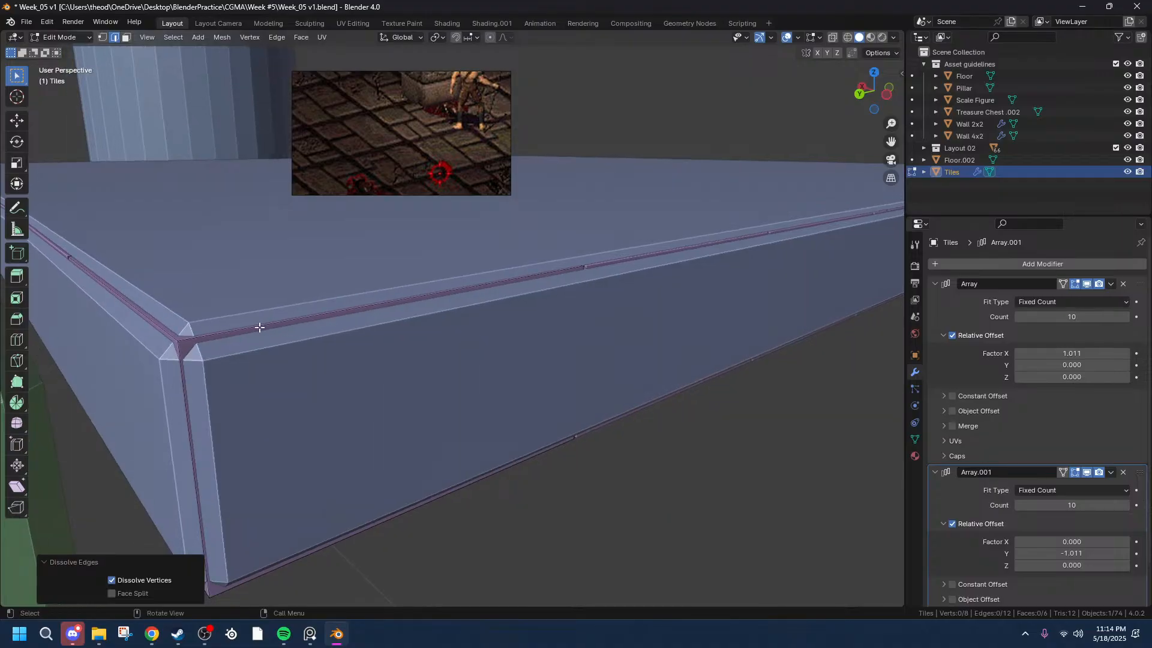
{"action": "left_click", "coordinate": [188, 339]}
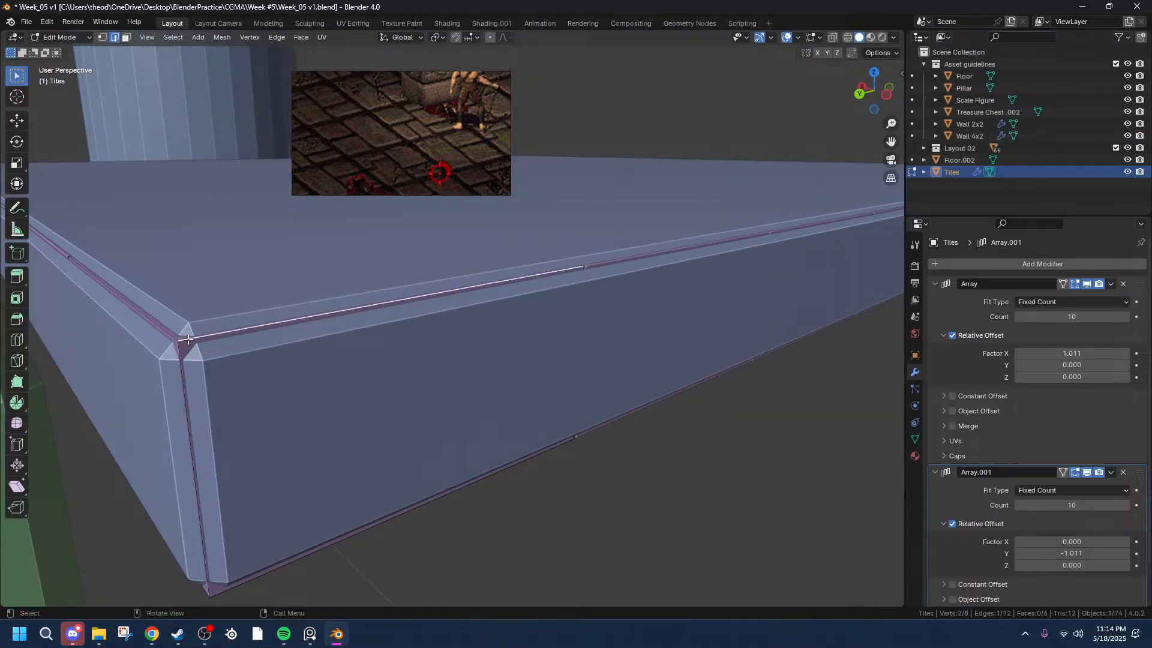
{"action": "key", "text": "a"}
{"action": "key", "text": "s"}
{"action": "key", "text": "z"}
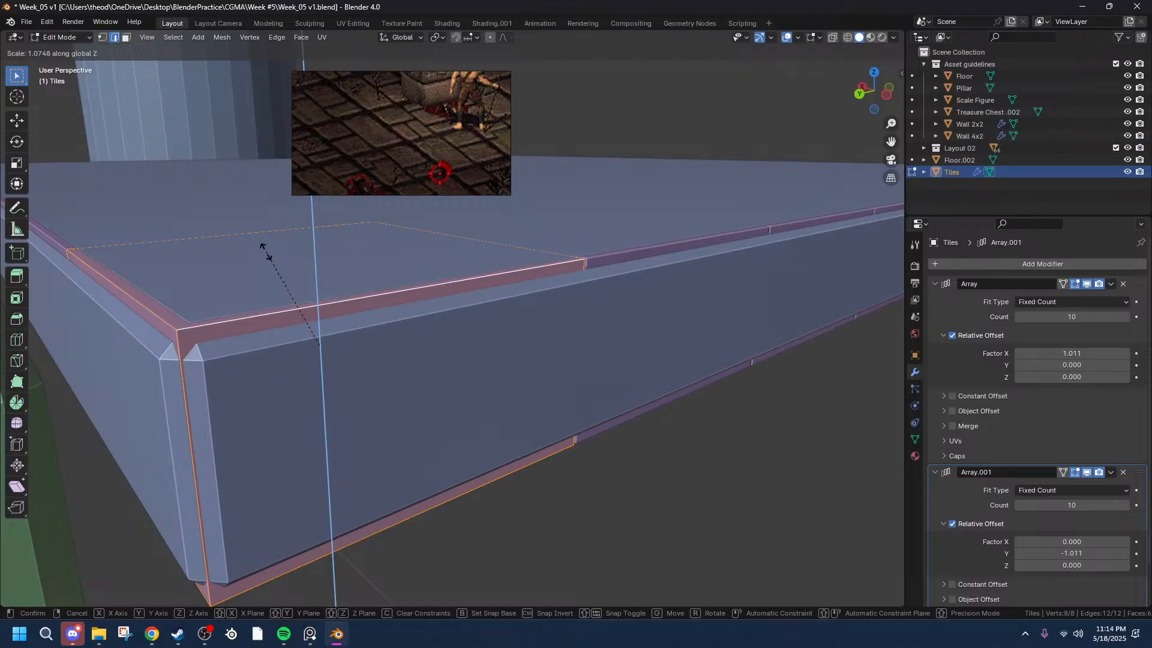
{"action": "left_click", "coordinate": [266, 251]}
{"action": "middle_click_drag", "start_coordinate": [401, 487], "coordinate": [630, 337]}
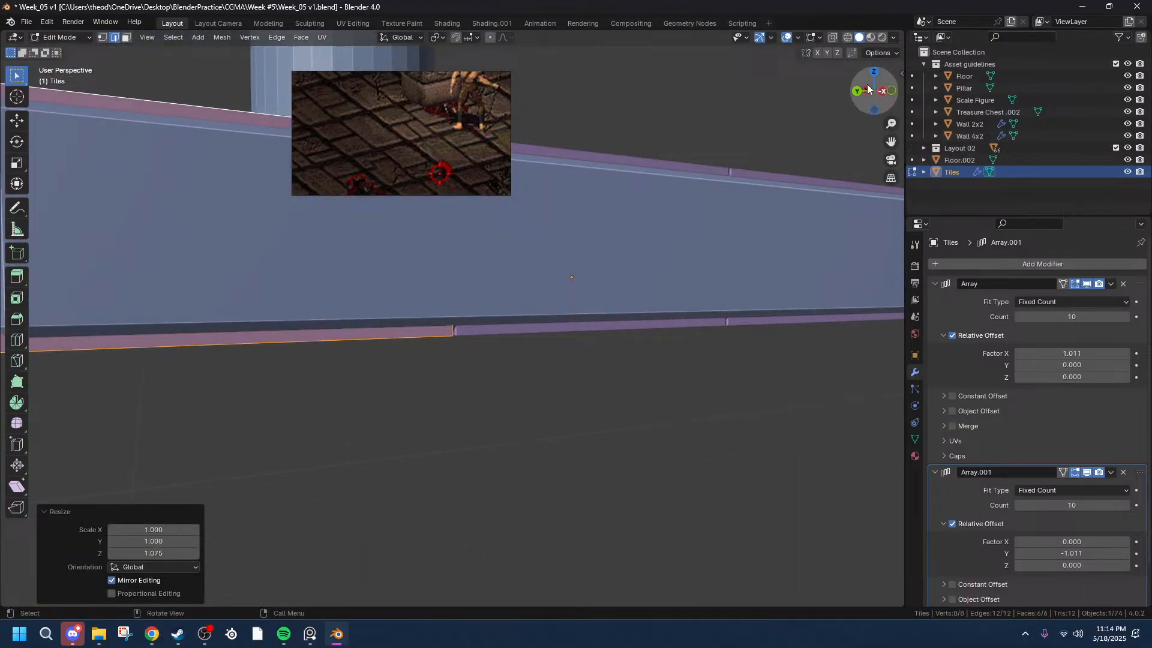
- Set the Tiles array's X and Y dimensions to 2 m each in Object Mode
{"action": "key", "text": "n"}
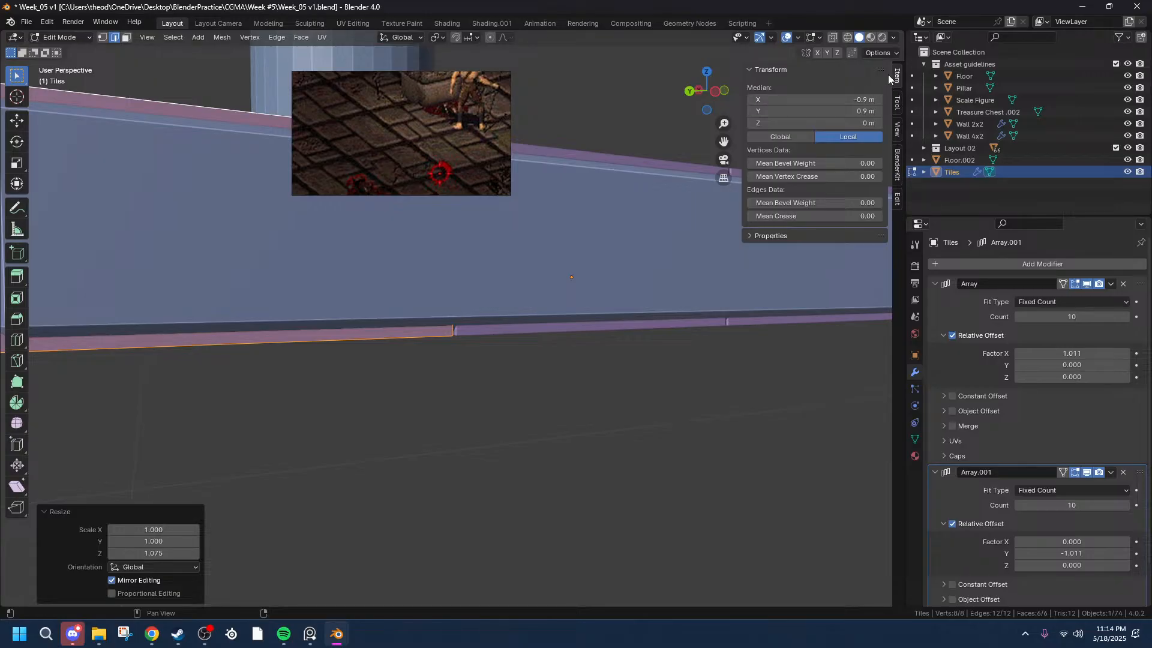
{"action": "key", "text": "Tab"}
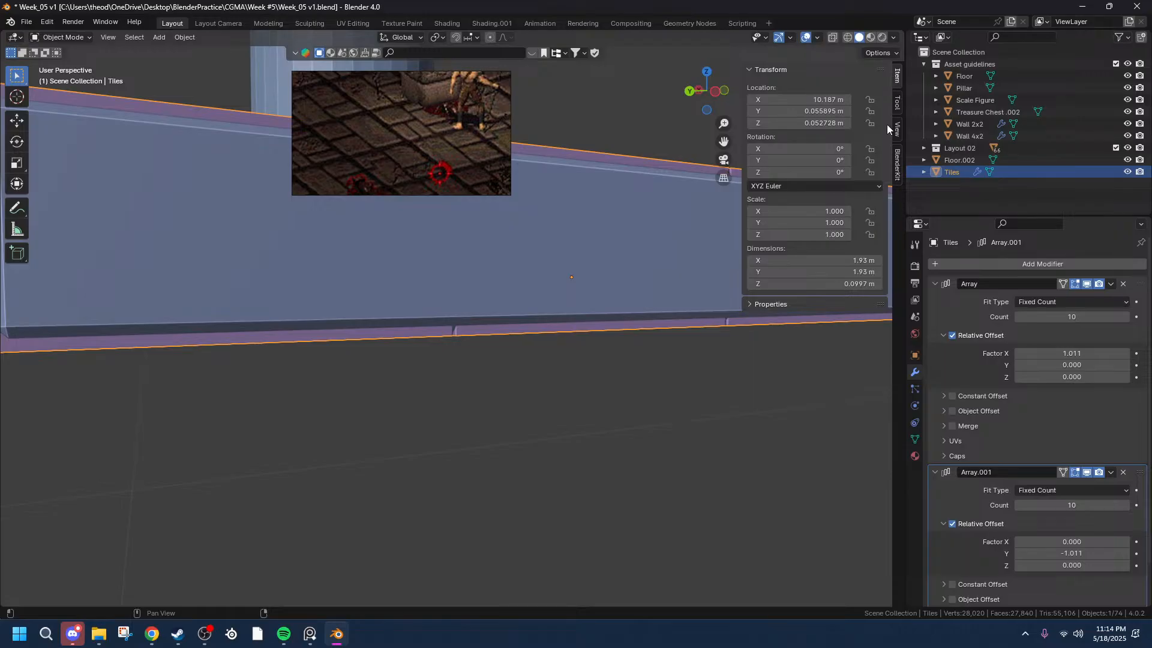
{"action": "scroll", "coordinate": [594, 318], "scroll_direction": "down", "scroll_amount": 3}
{"action": "middle_click_drag", "start_coordinate": [595, 318], "coordinate": [501, 338]}
{"action": "left_click", "coordinate": [779, 262]}
{"action": "type", "text": "2"}
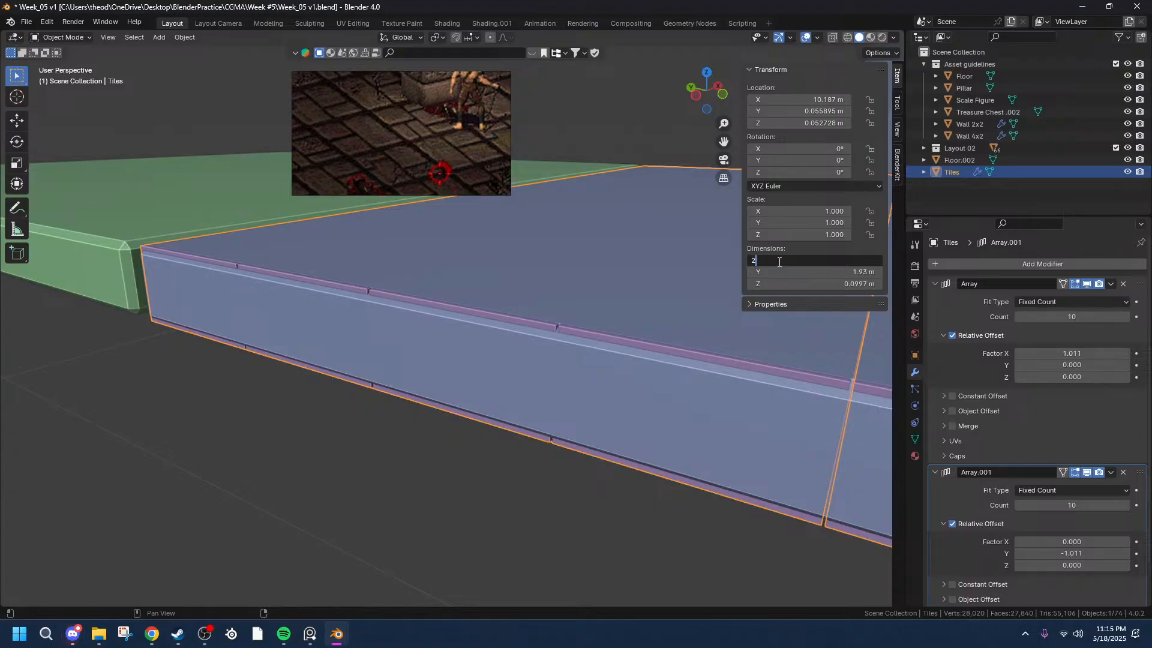
{"action": "key", "text": "Tab"}
{"action": "type", "text": "2 "}
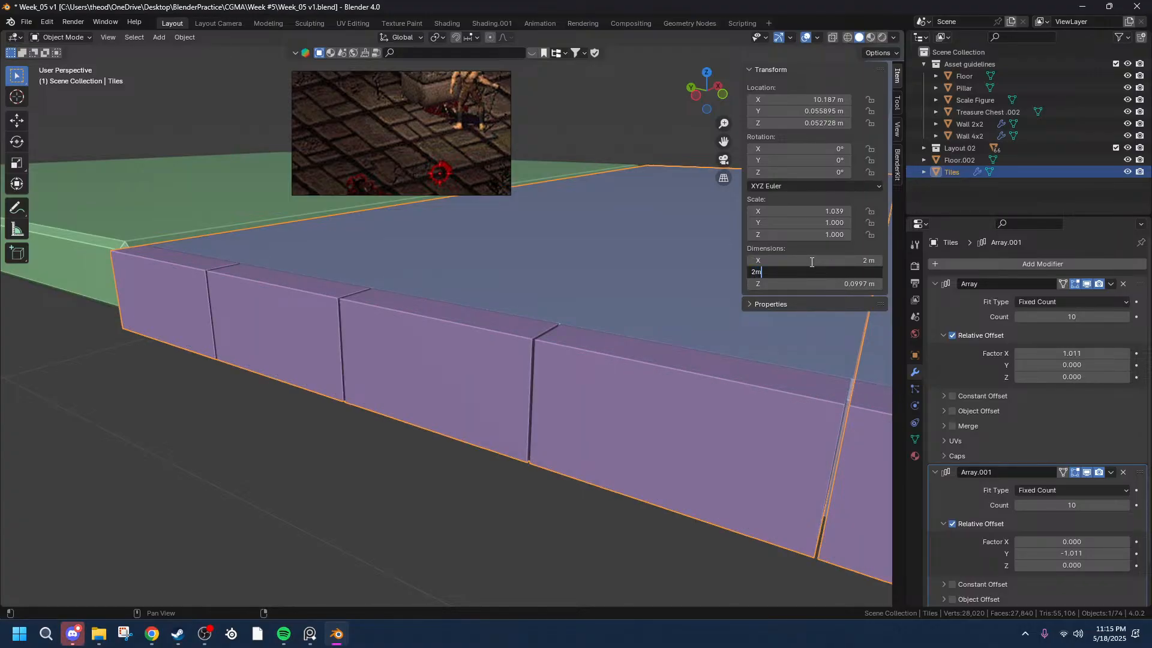
{"action": "type", "text": "m"}
{"action": "key", "text": "Return"}
{"action": "middle_click_drag", "start_coordinate": [676, 282], "coordinate": [566, 453]}
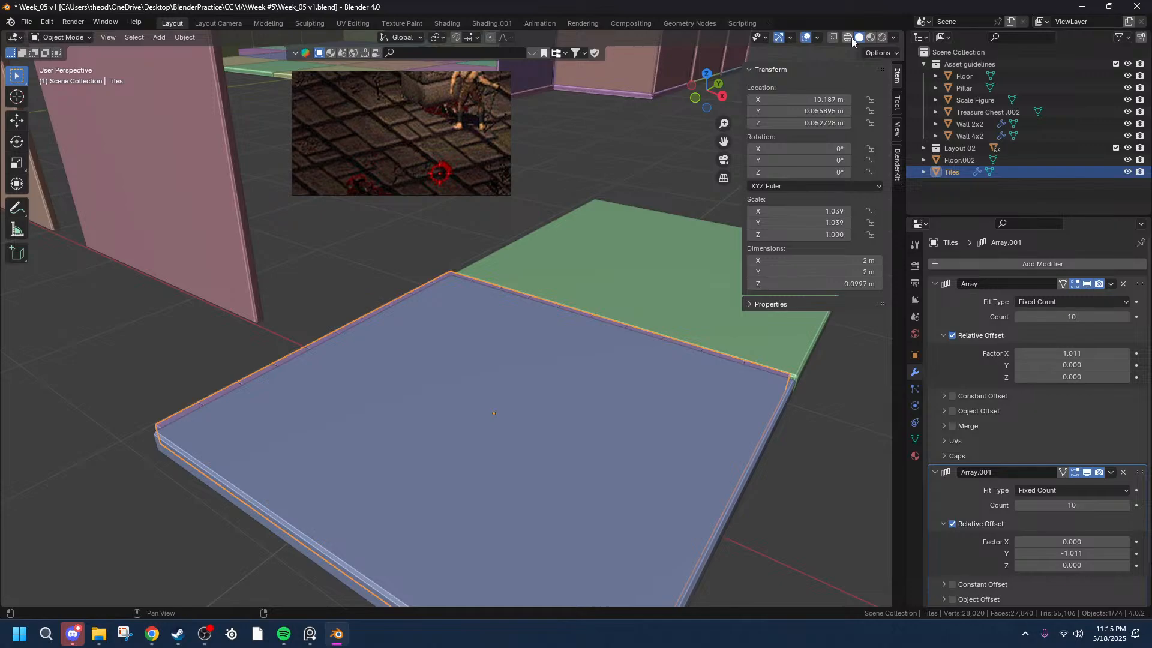
- In top view, move the Tiles array about 0.034 m along X so its side edge lines up with the floor block
{"action": "left_click", "coordinate": [707, 74]}
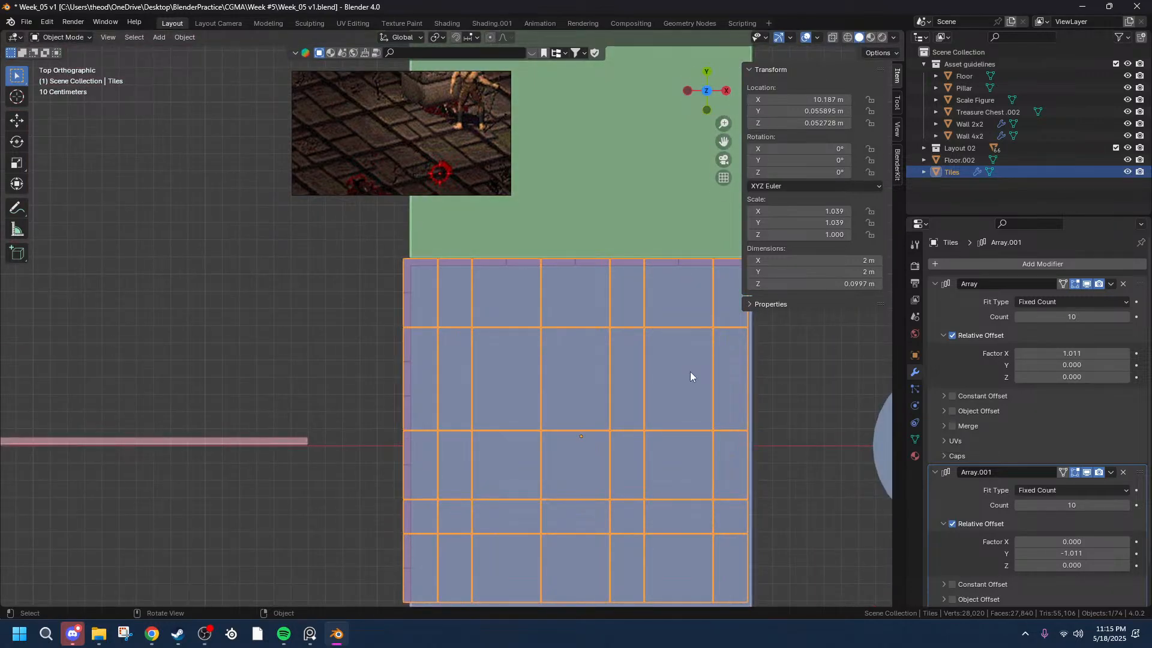
{"action": "key", "text": "g"}
{"action": "key", "text": "x"}
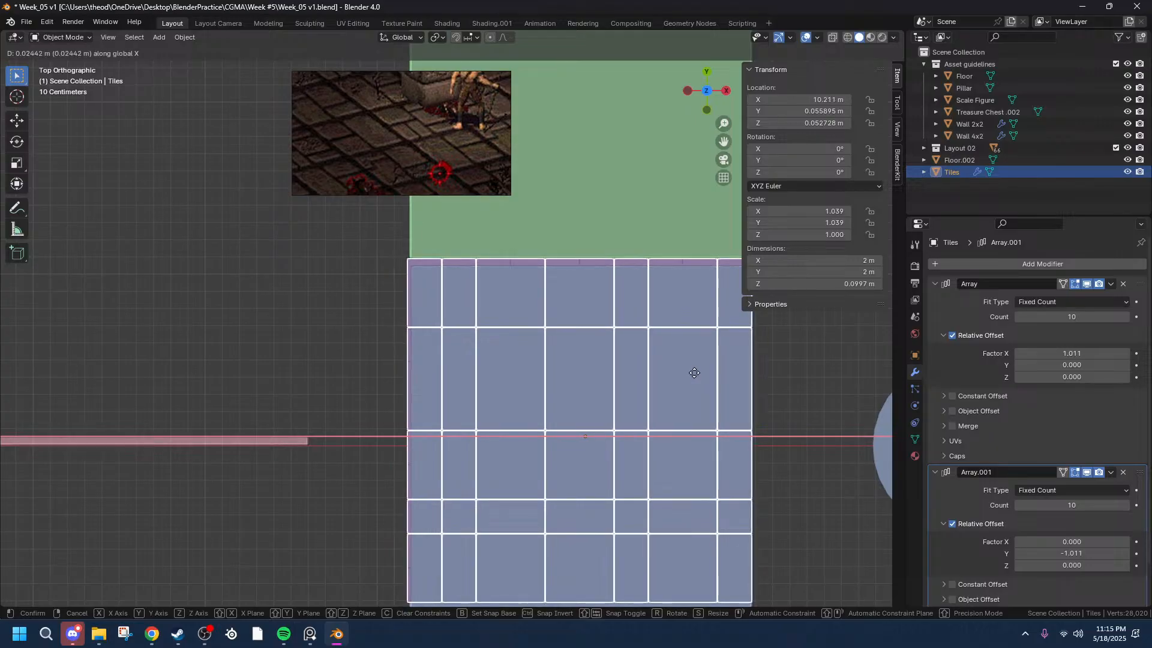
{"action": "left_click", "coordinate": [697, 373]}
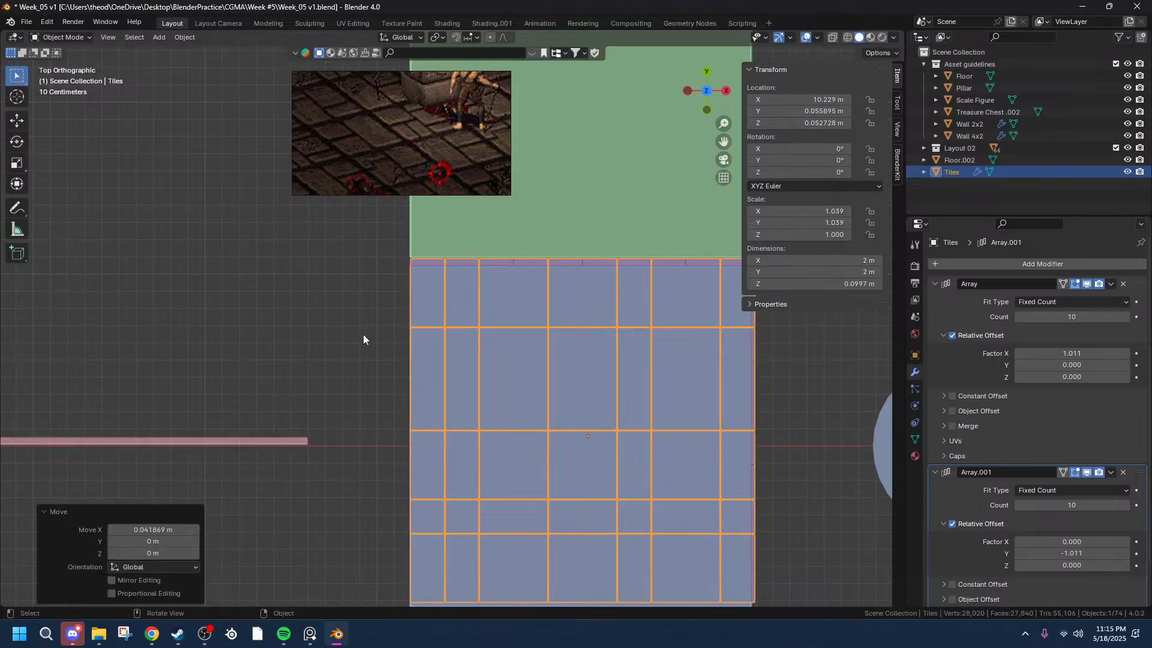
{"action": "scroll", "coordinate": [362, 334], "scroll_direction": "up", "scroll_amount": 5}
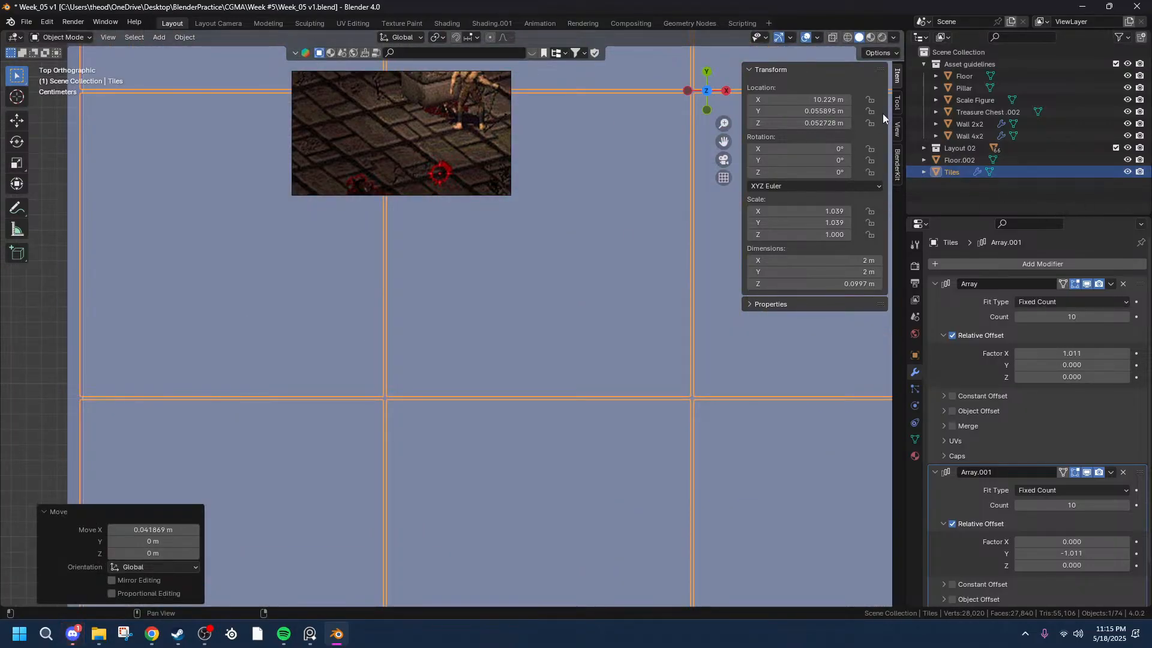
{"action": "left_click_drag", "start_coordinate": [723, 142], "coordinate": [1002, 214]}
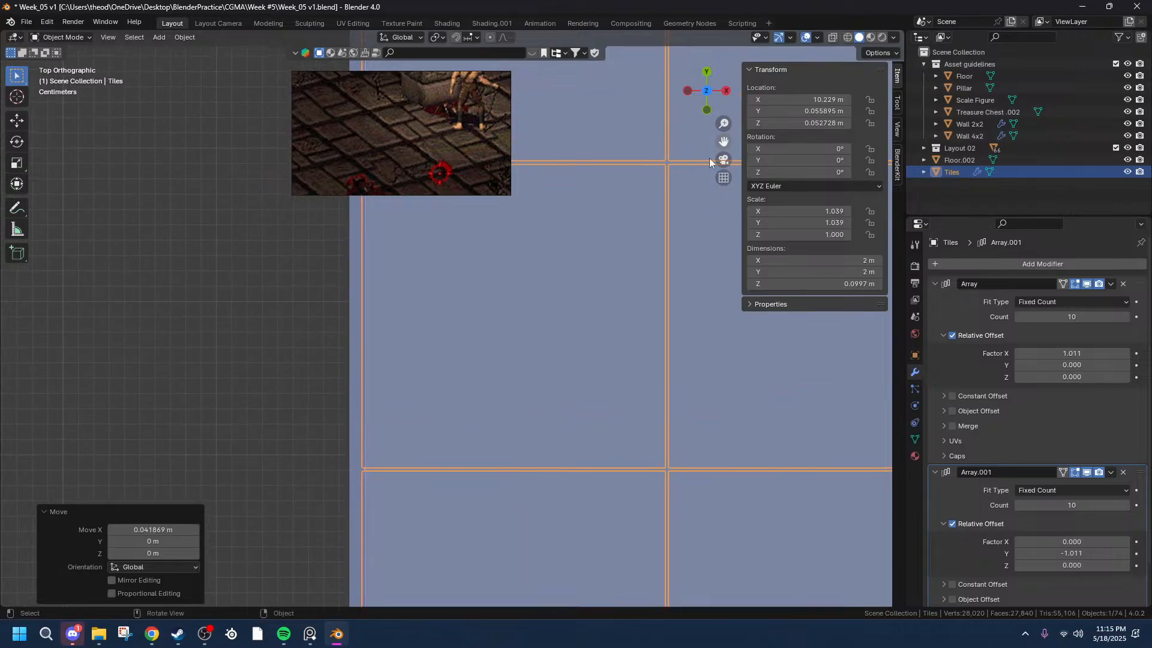
{"action": "key", "text": "g"}
{"action": "key", "text": "x"}
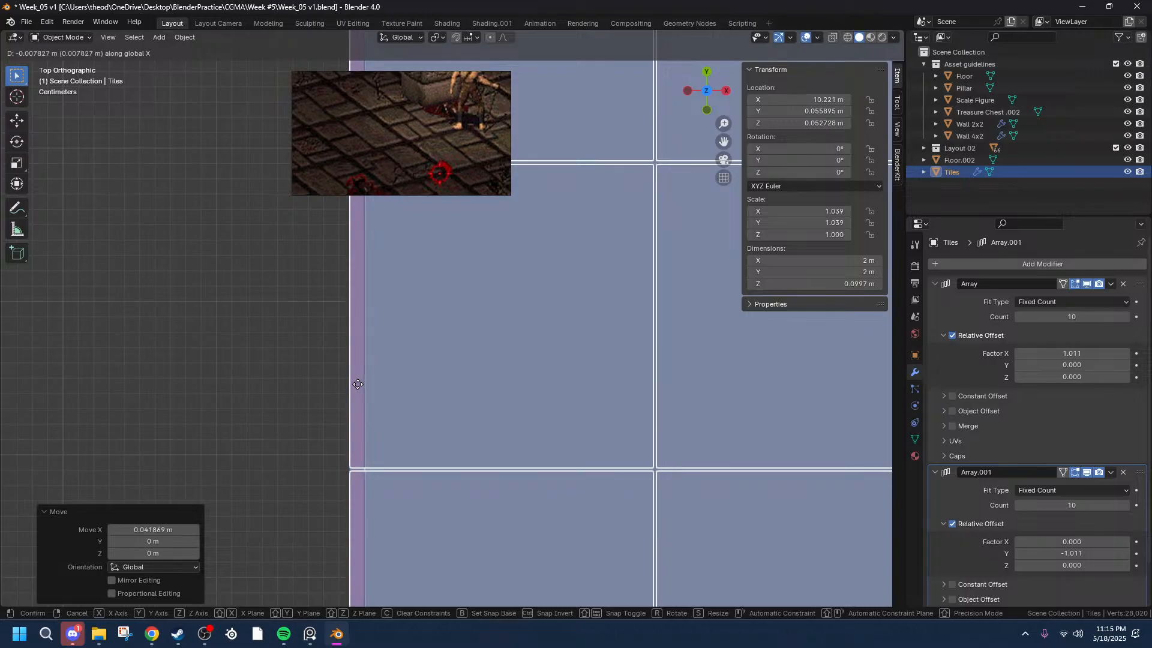
{"action": "left_click", "coordinate": [357, 384]}
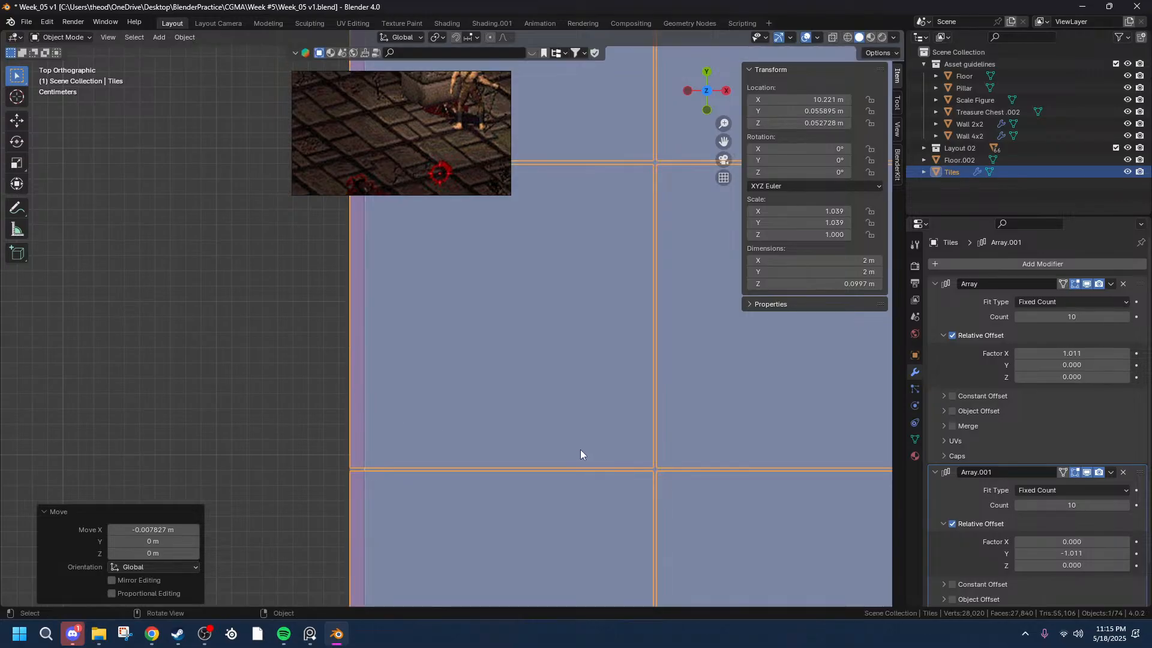
{"action": "scroll", "coordinate": [580, 449], "scroll_direction": "down", "scroll_amount": 8}
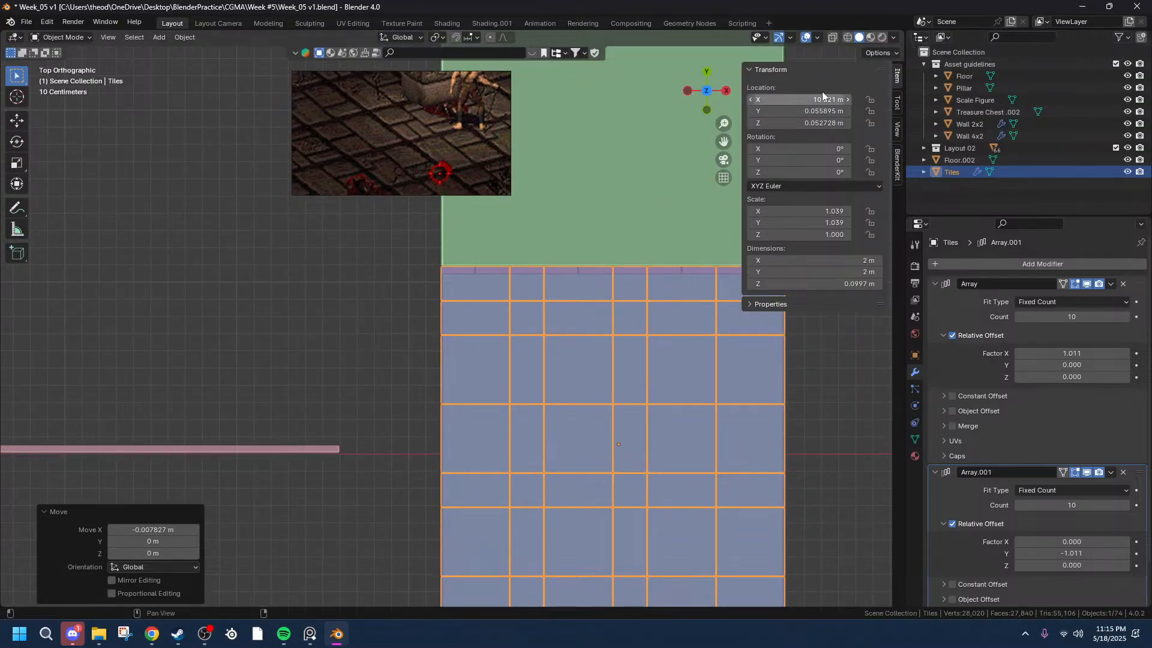
- Move the Tiles array about -0.034 m along Y to align its front edge with the floor block
{"action": "left_click_drag", "start_coordinate": [724, 141], "coordinate": [717, 165]}
{"action": "scroll", "coordinate": [541, 343], "scroll_direction": "up", "scroll_amount": 4}
{"action": "scroll", "coordinate": [328, 168], "scroll_direction": "up", "scroll_amount": 5}
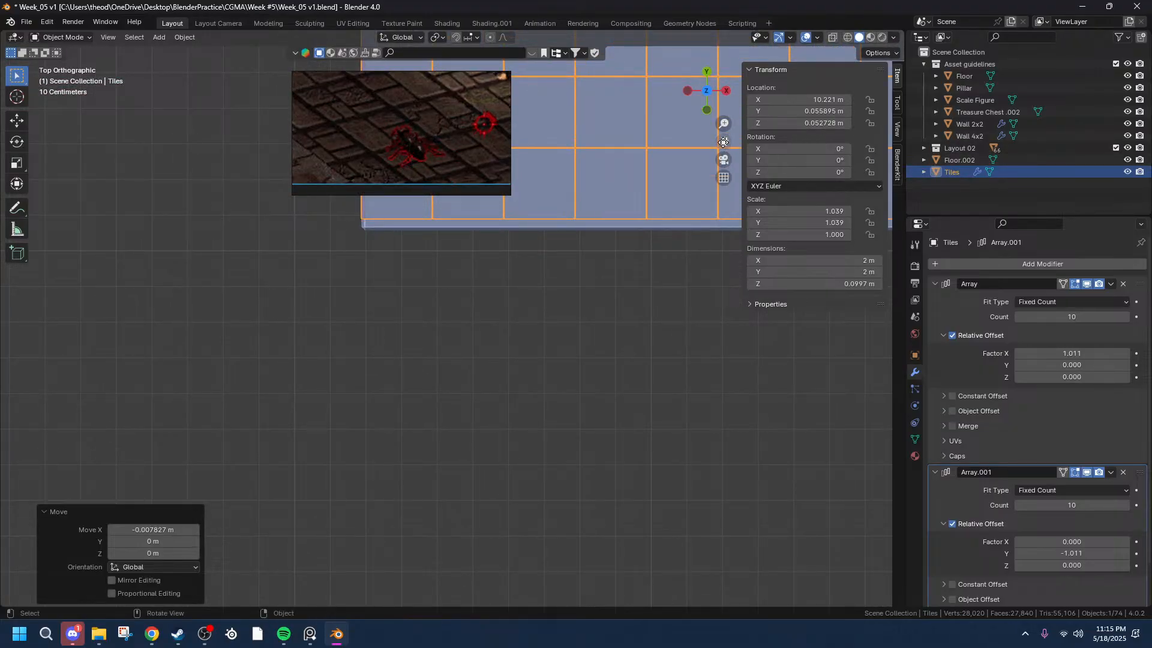
{"action": "scroll", "coordinate": [550, 254], "scroll_direction": "up", "scroll_amount": 4}
{"action": "scroll", "coordinate": [608, 236], "scroll_direction": "up", "scroll_amount": 5}
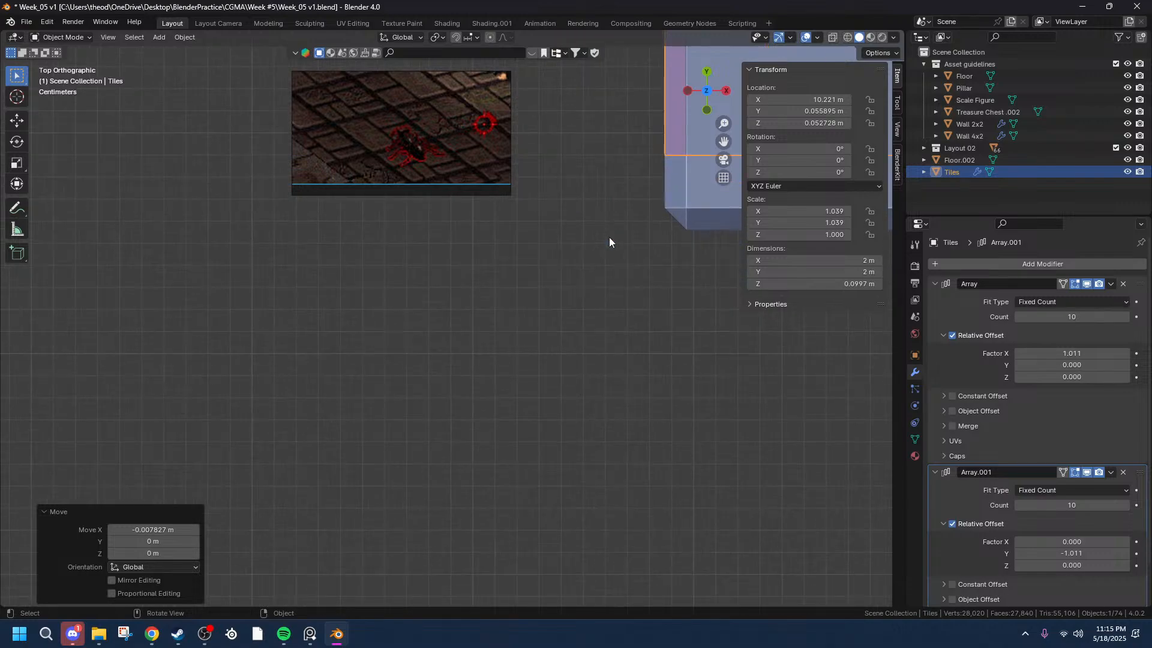
{"action": "left_click_drag", "start_coordinate": [719, 142], "coordinate": [317, 232]}
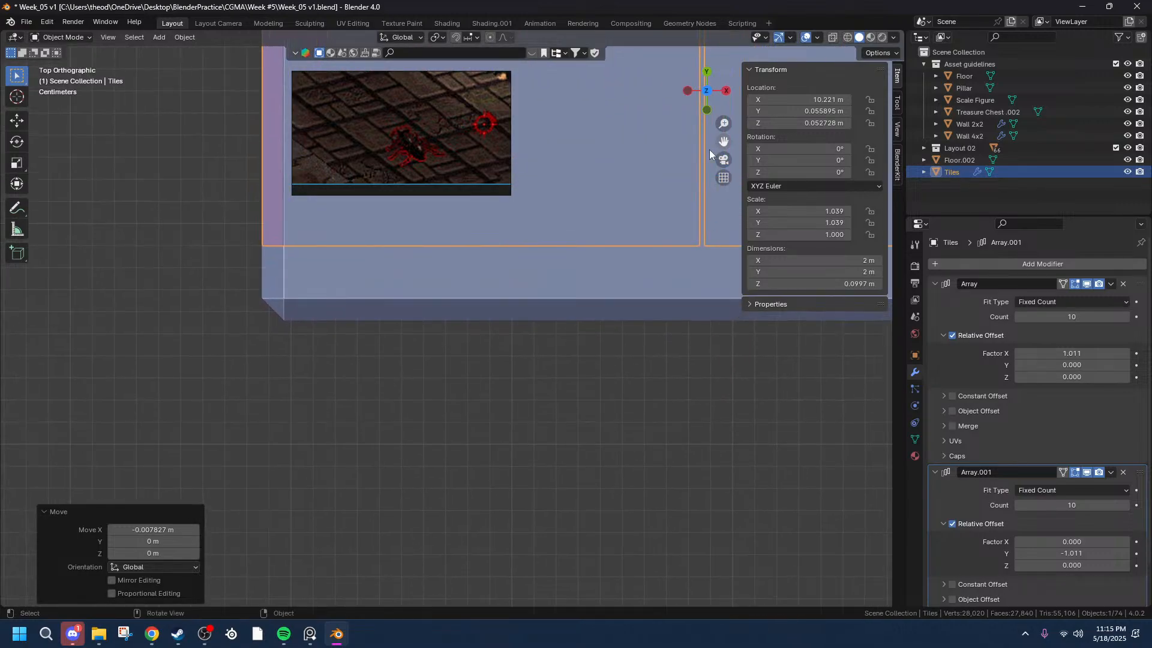
{"action": "key", "text": "g"}
{"action": "key", "text": "y"}
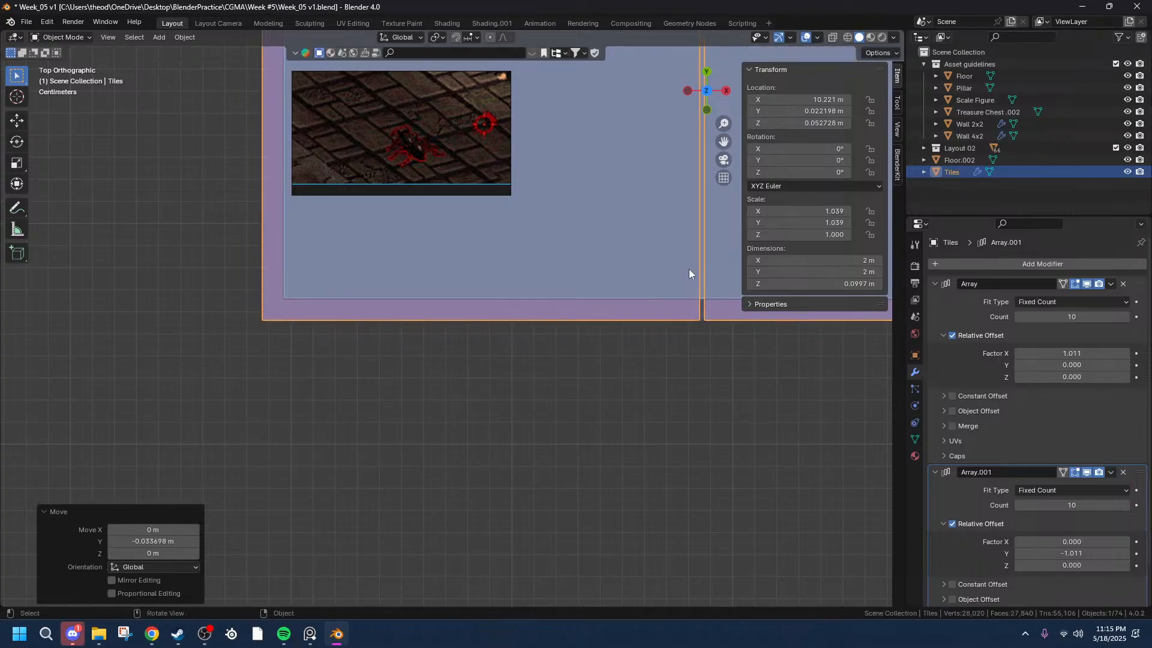
{"action": "left_click", "coordinate": [686, 271]}
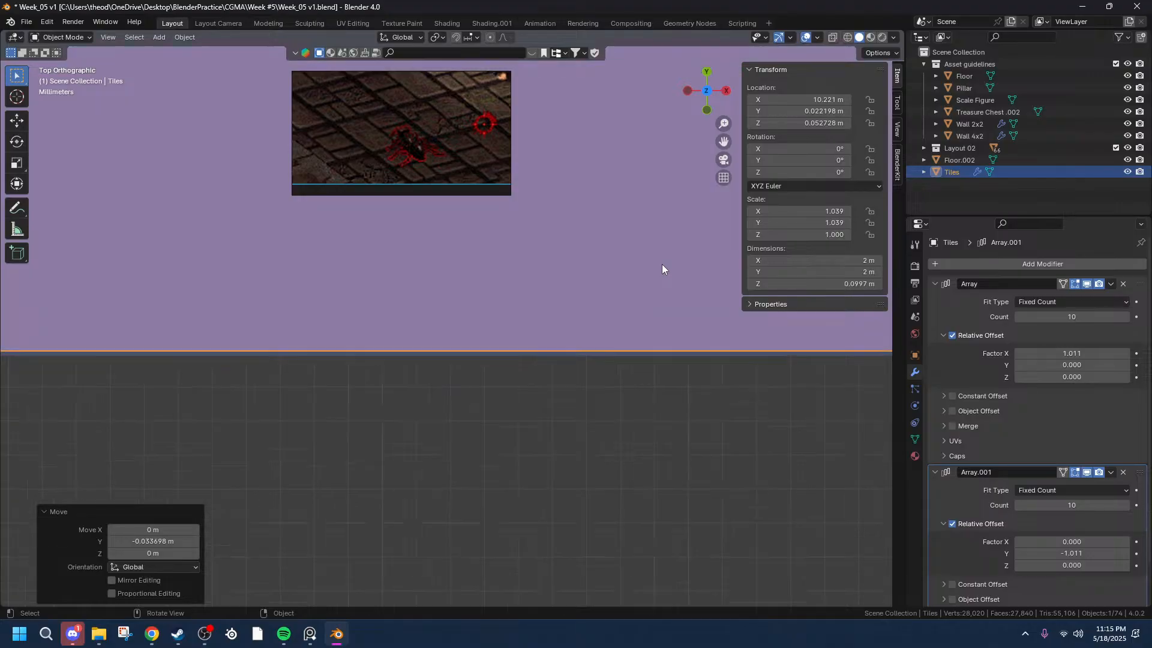
- Nudge the Tiles array a further -0.00014 m or so along Y and inspect its corner alignment in perspective
{"action": "key", "text": "g"}
{"action": "key", "text": "y"}
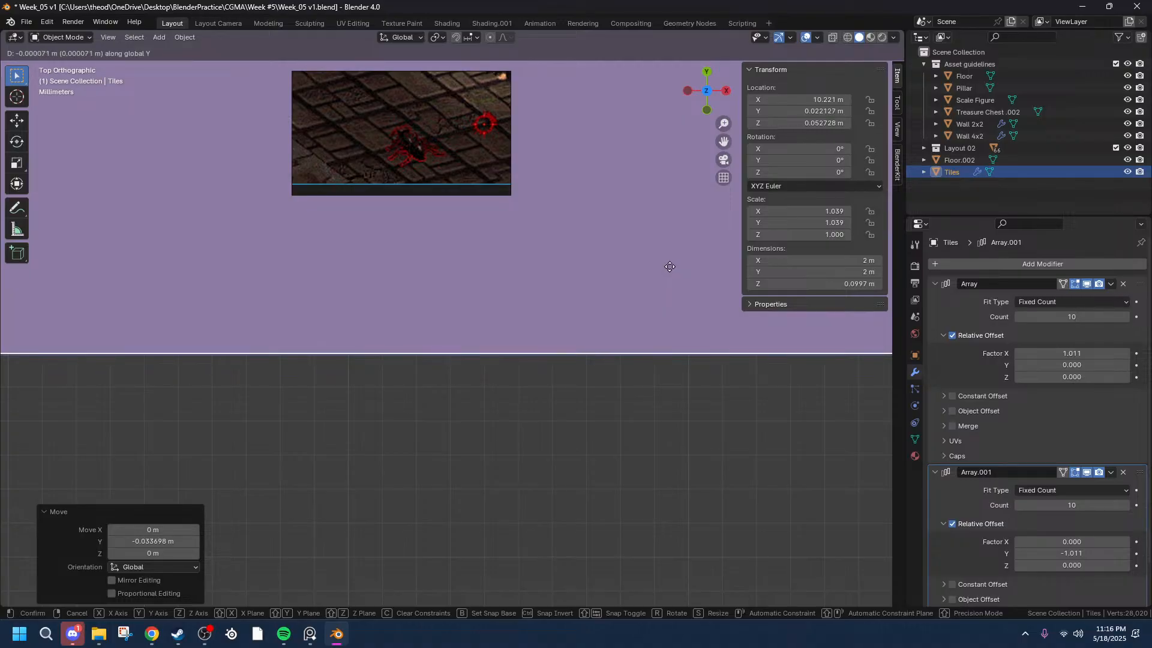
{"action": "left_click", "coordinate": [667, 267]}
{"action": "middle_click_drag", "start_coordinate": [665, 269], "coordinate": [700, 221]}
{"action": "scroll", "coordinate": [699, 218], "scroll_direction": "down", "scroll_amount": 6}
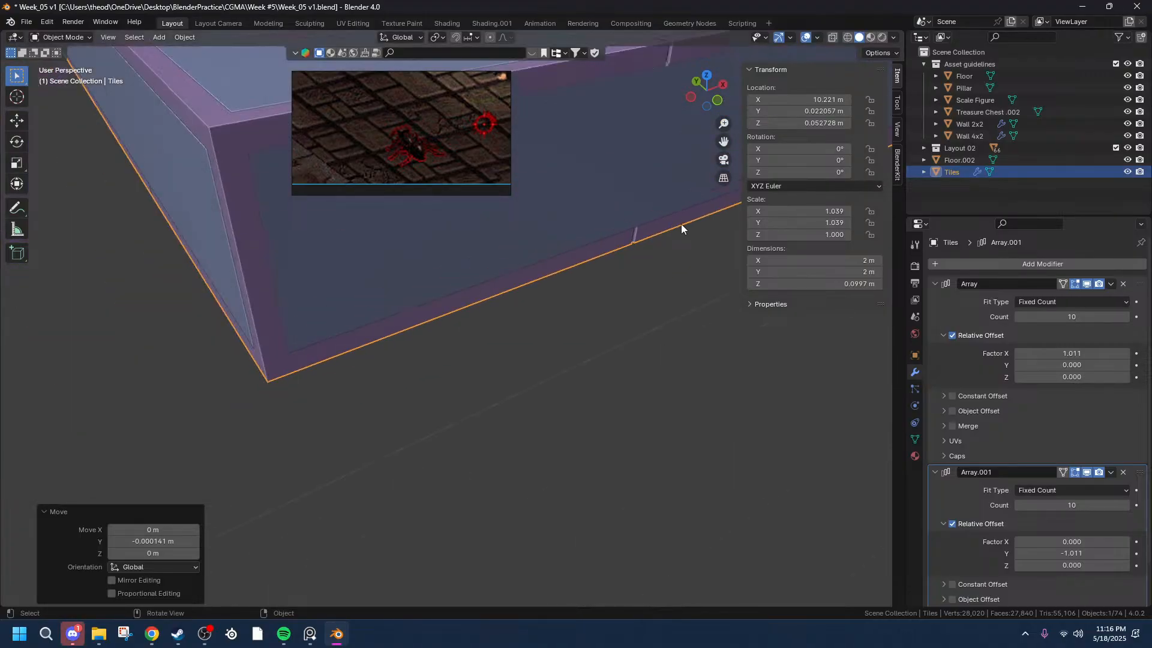
{"action": "scroll", "coordinate": [681, 226], "scroll_direction": "down", "scroll_amount": 1}
{"action": "middle_click_drag", "start_coordinate": [682, 225], "coordinate": [617, 260]}
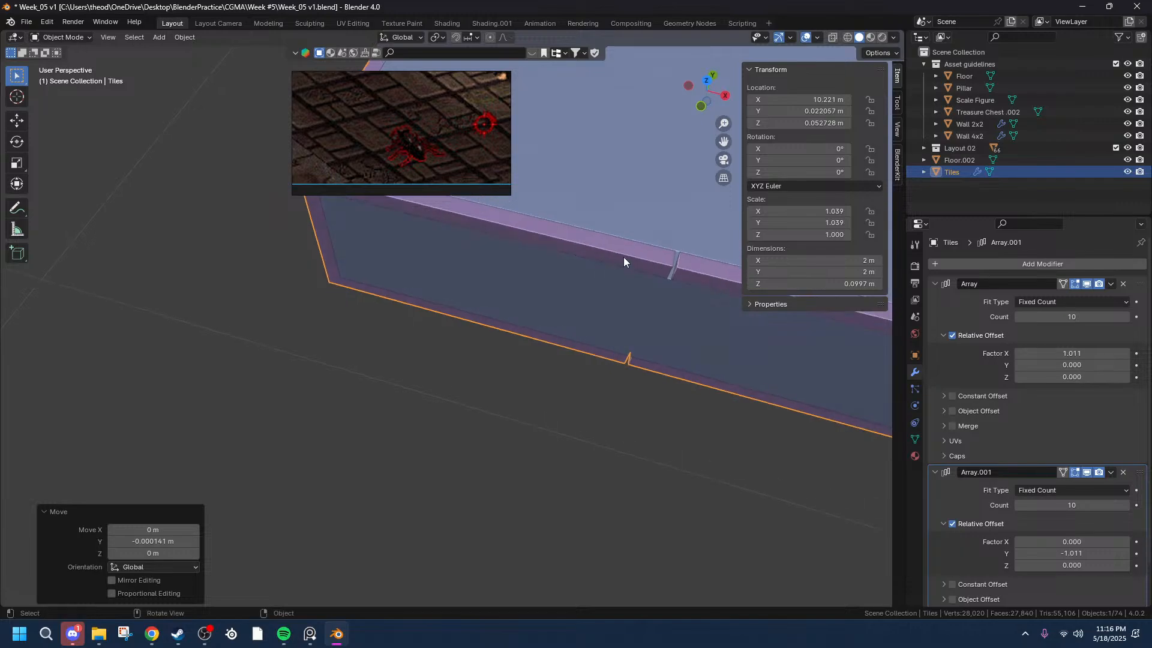
{"action": "middle_click_drag", "start_coordinate": [722, 233], "coordinate": [693, 224]}
{"action": "scroll", "coordinate": [677, 234], "scroll_direction": "down", "scroll_amount": 2}
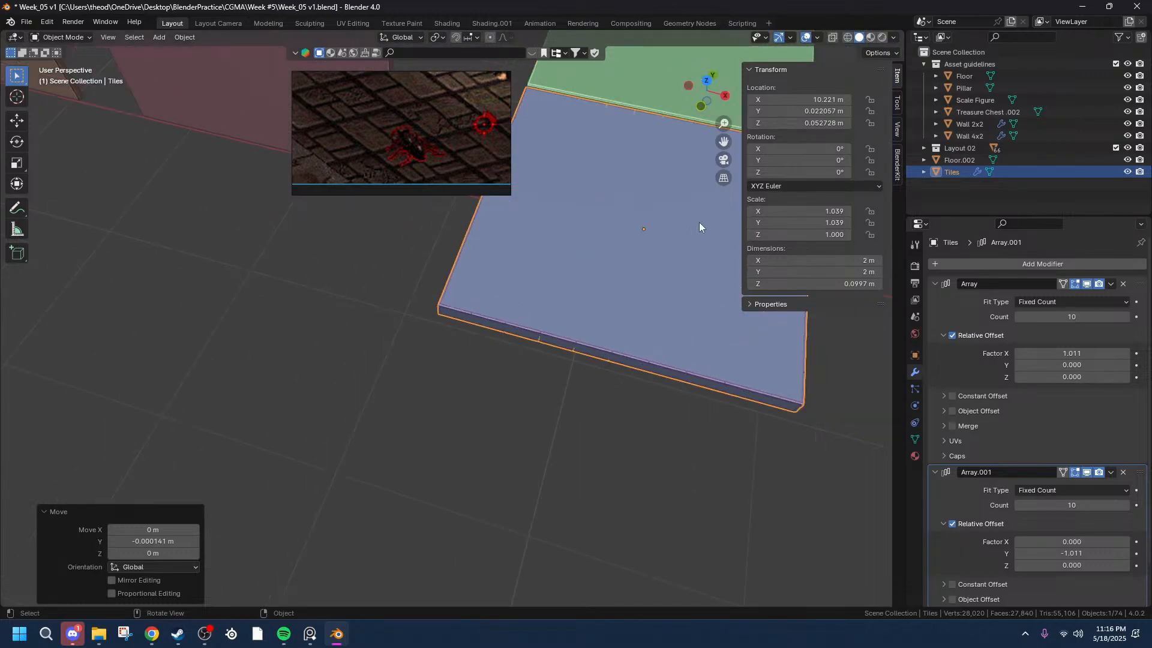
{"action": "left_click", "coordinate": [451, 297]}
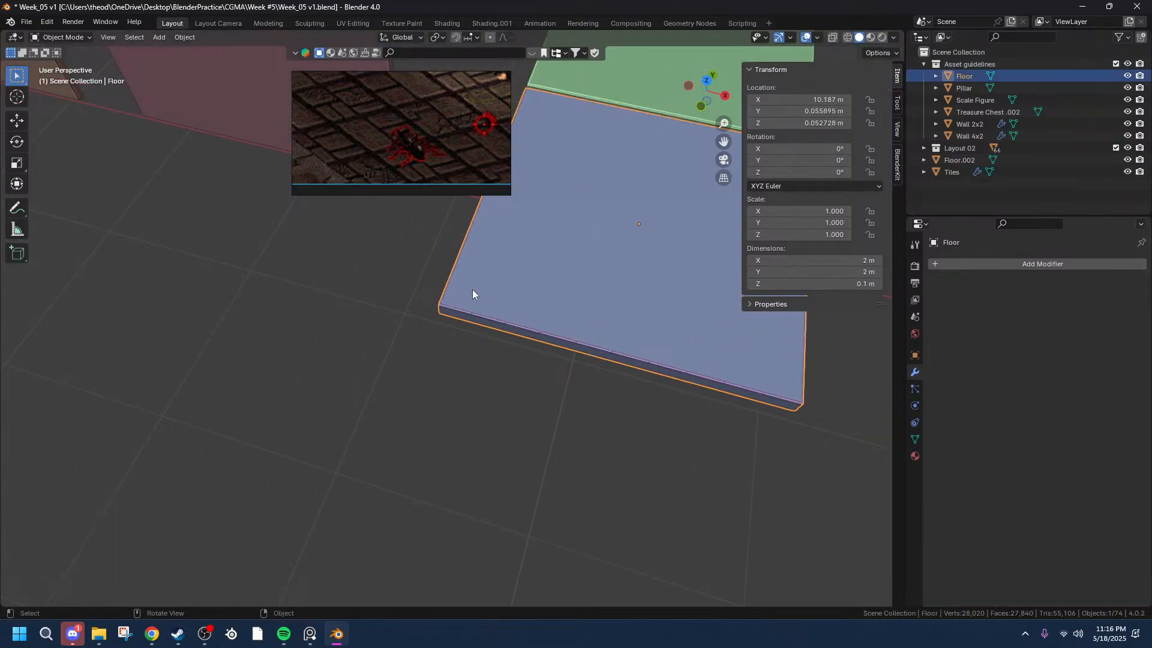
{"action": "scroll", "coordinate": [571, 272], "scroll_direction": "up", "scroll_amount": 3}
{"action": "scroll", "coordinate": [563, 279], "scroll_direction": "up", "scroll_amount": 1}
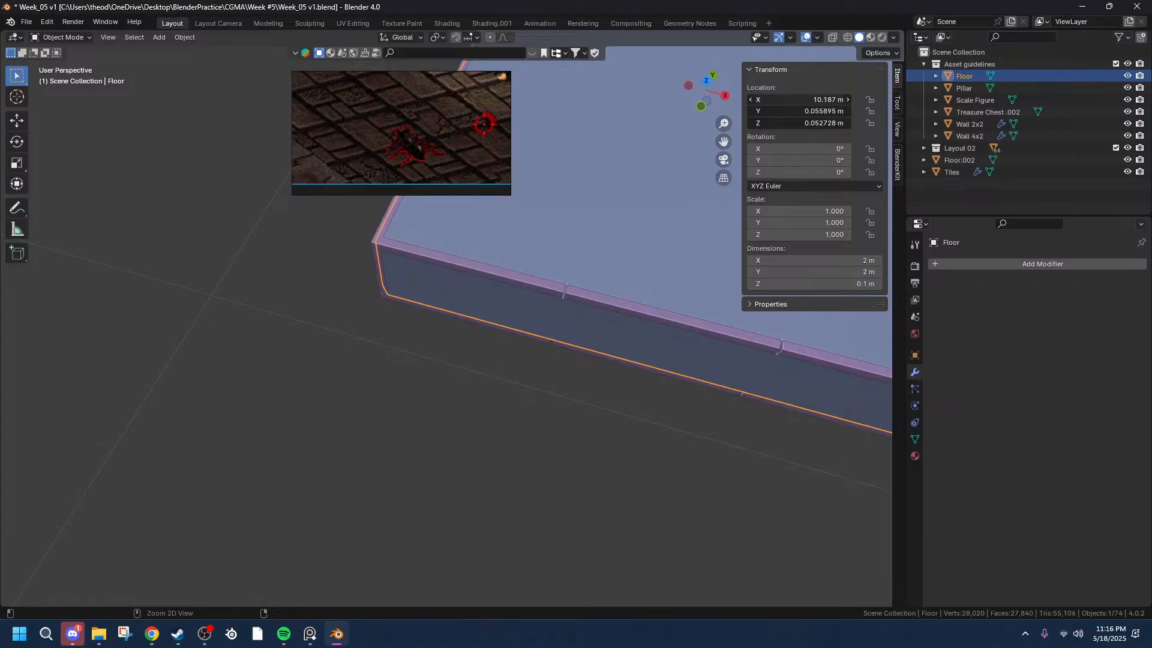
{"action": "left_click_drag", "start_coordinate": [810, 99], "coordinate": [809, 123]}
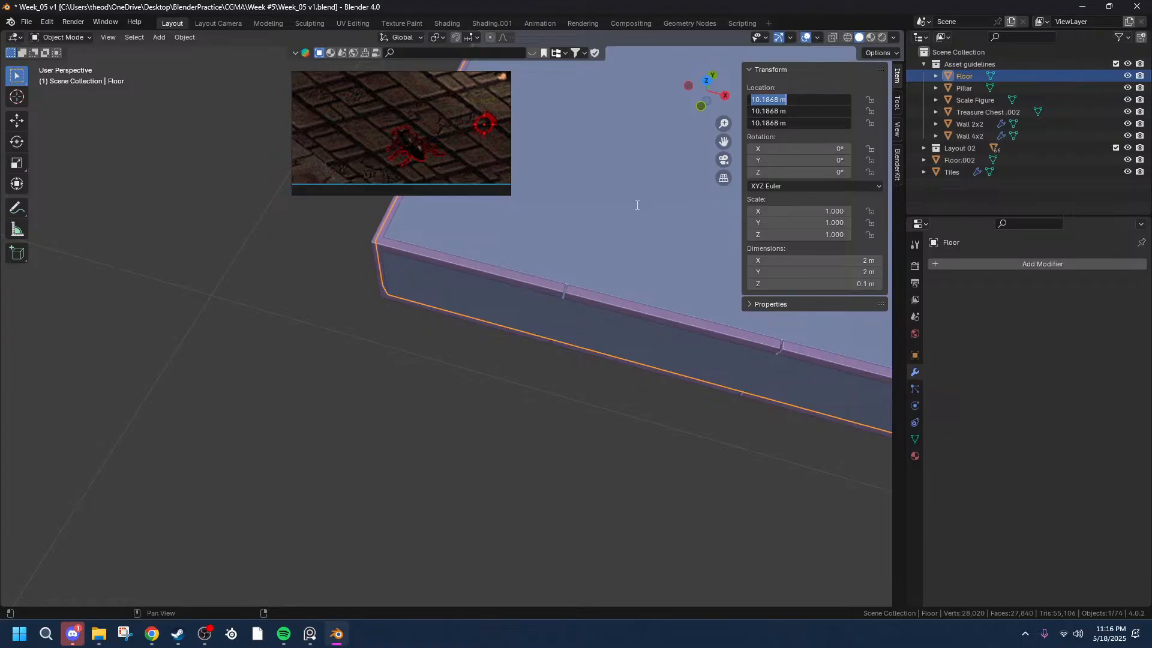
{"action": "key", "text": "Return"}
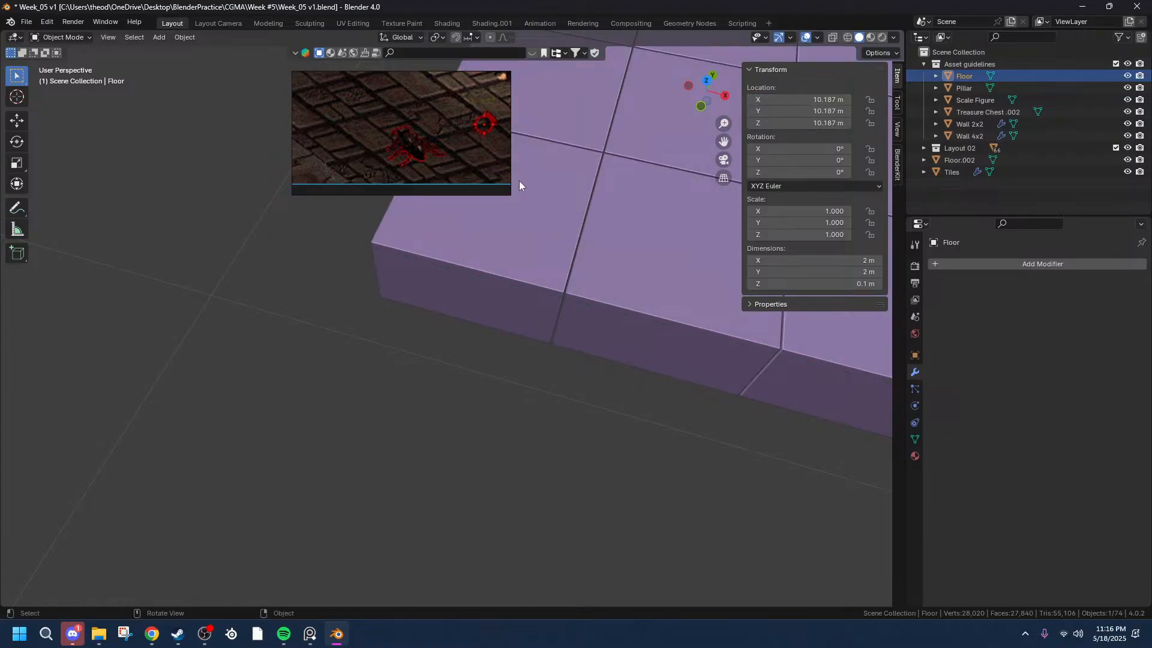
{"action": "middle_click_drag", "start_coordinate": [519, 181], "coordinate": [576, 187]}
{"action": "key", "text": "ctrl+z"}
{"action": "scroll", "coordinate": [600, 199], "scroll_direction": "up", "scroll_amount": 5}
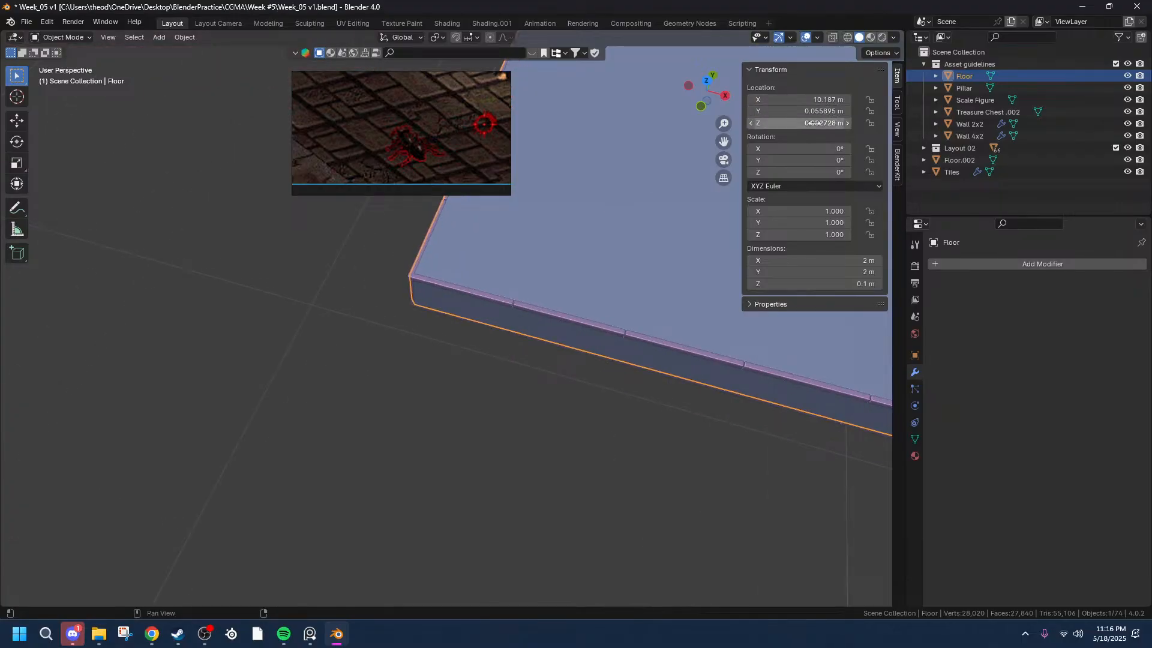
- Set the Tiles array's X location to 10.187 m, the same as the Floor block
{"action": "left_click", "coordinate": [411, 275]}
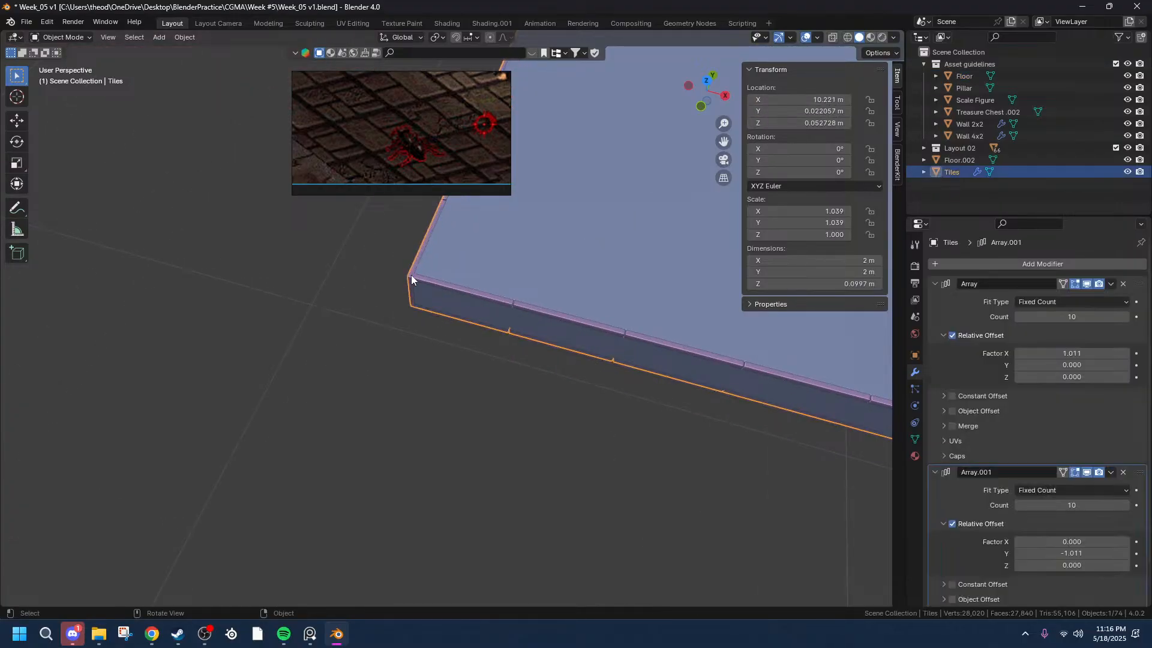
{"action": "left_click", "coordinate": [834, 100]}
{"action": "type", "text": "10187"}
{"action": "key", "text": "Left"}
{"action": "key", "text": "Left"}
{"action": "key", "text": "Left"}
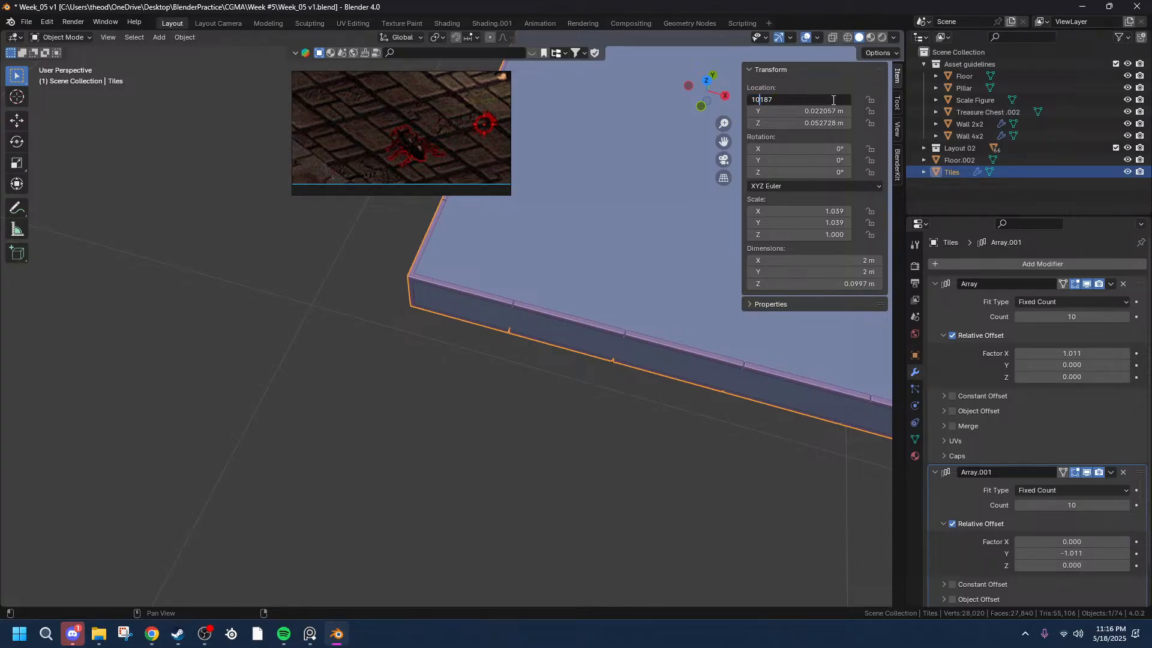
{"action": "type", "text": "."}
{"action": "key", "text": "Return"}
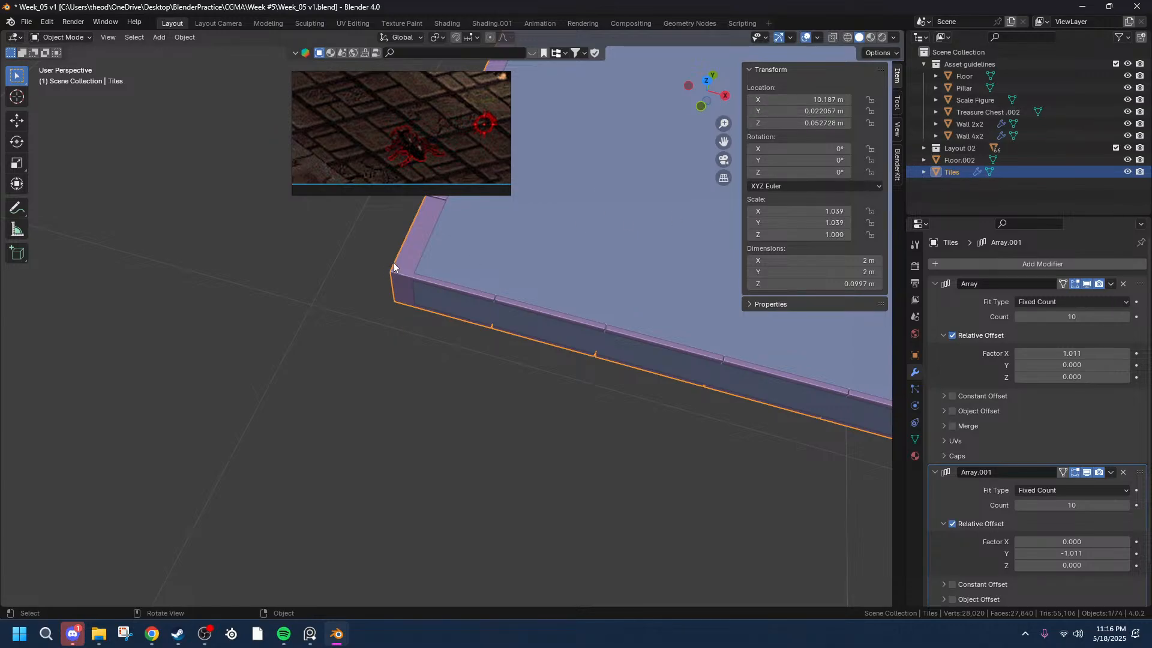
- Copy the Floor block's Y location of 0.055895 m to the Tiles array
{"action": "left_click", "coordinate": [817, 112]}
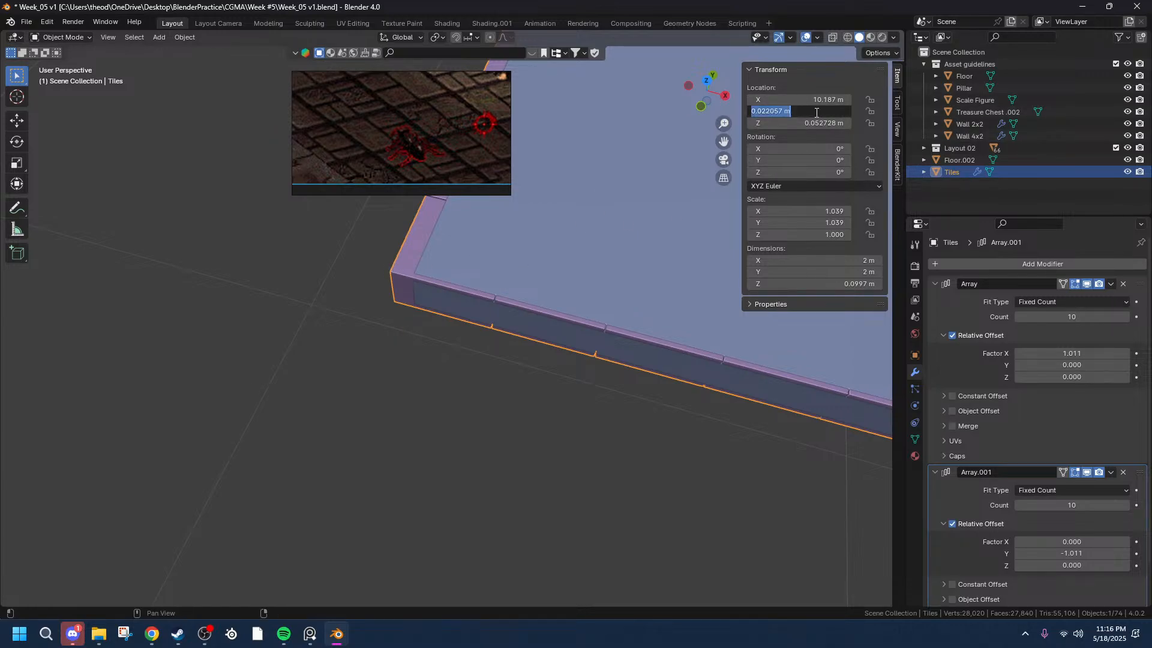
{"action": "left_click", "coordinate": [498, 258]}
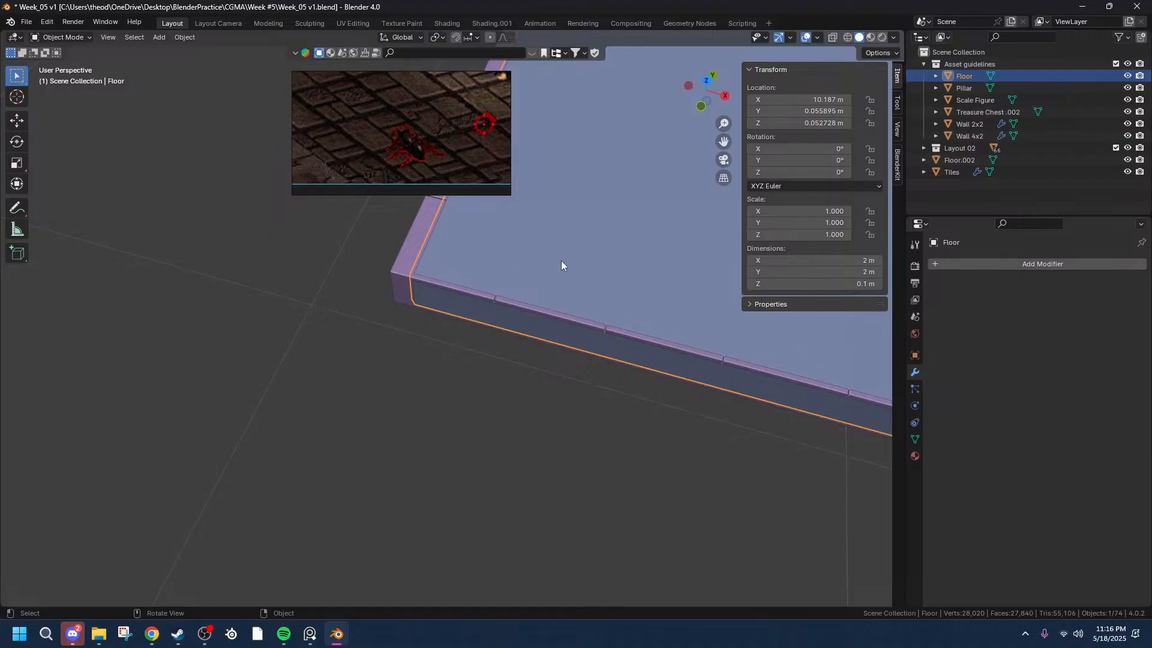
{"action": "left_click", "coordinate": [809, 112]}
{"action": "key", "text": "ctrl+c"}
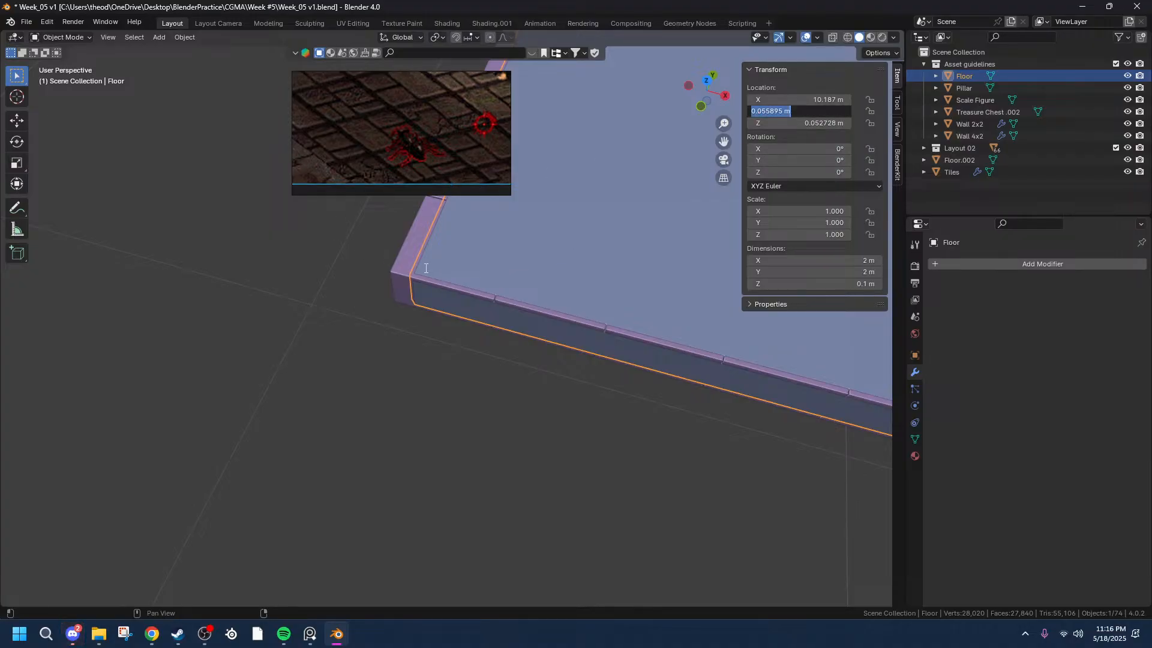
{"action": "left_click", "coordinate": [422, 264]}
{"action": "left_click", "coordinate": [399, 257]}
{"action": "double_click", "coordinate": [796, 111]}
{"action": "key", "text": "ctrl+v"}
{"action": "key", "text": "Return"}
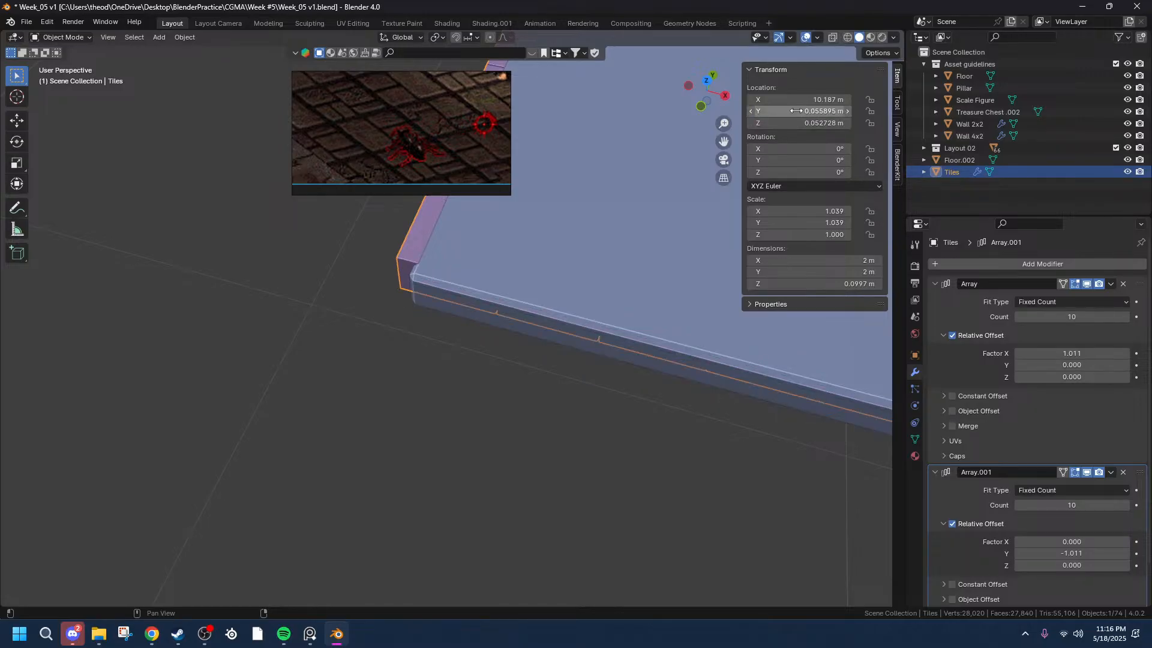
{"action": "scroll", "coordinate": [524, 106], "scroll_direction": "down", "scroll_amount": 8}
{"action": "scroll", "coordinate": [642, 296], "scroll_direction": "up", "scroll_amount": 8}
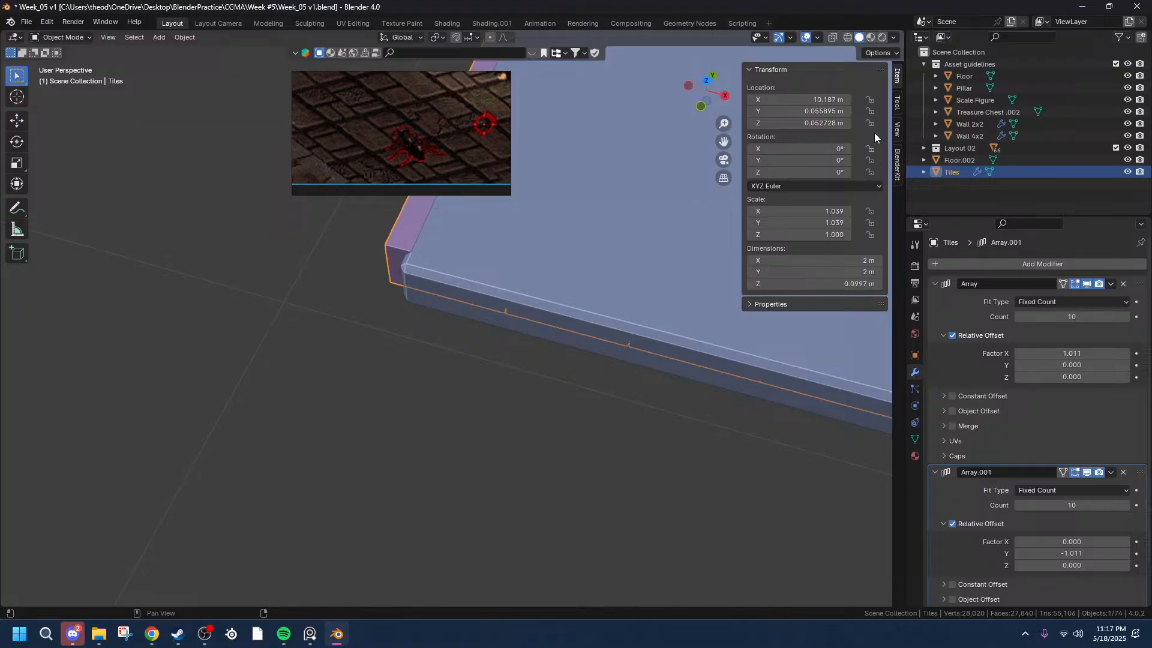
- Compare the alignment of the Tiles array with the Floor block along its edges and corners, checking each object's location
{"action": "left_click_drag", "start_coordinate": [723, 141], "coordinate": [448, 61]}
{"action": "left_click", "coordinate": [617, 393]}
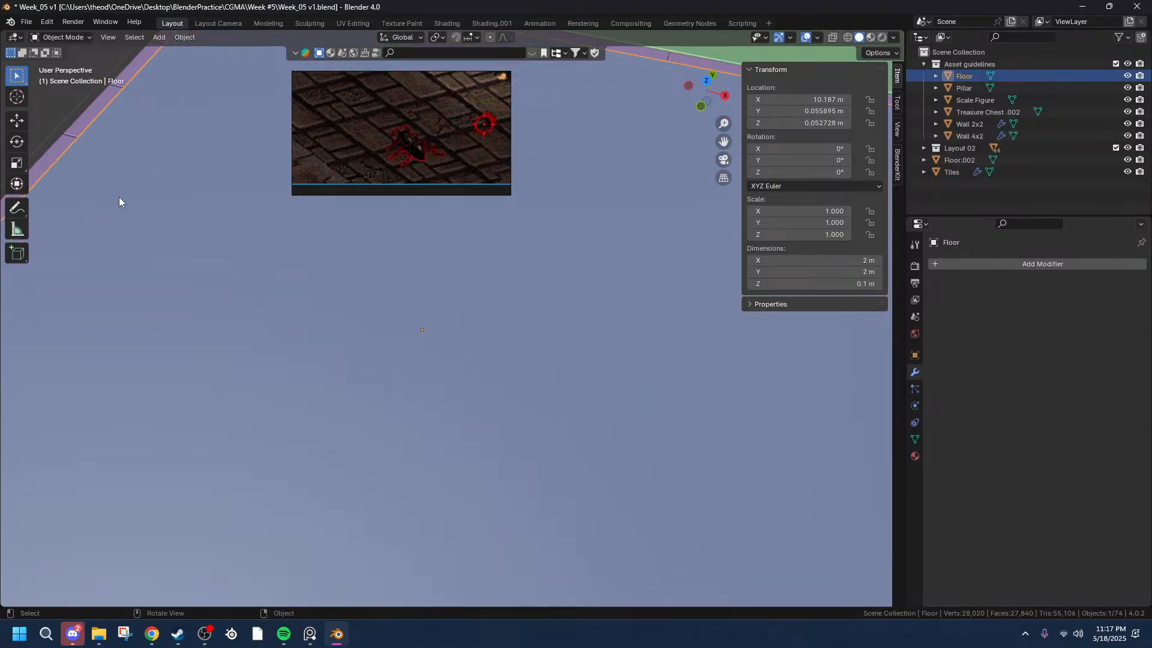
{"action": "left_click", "coordinate": [93, 103]}
{"action": "key", "text": "KP_Decimal"}
{"action": "scroll", "coordinate": [425, 275], "scroll_direction": "up", "scroll_amount": 2}
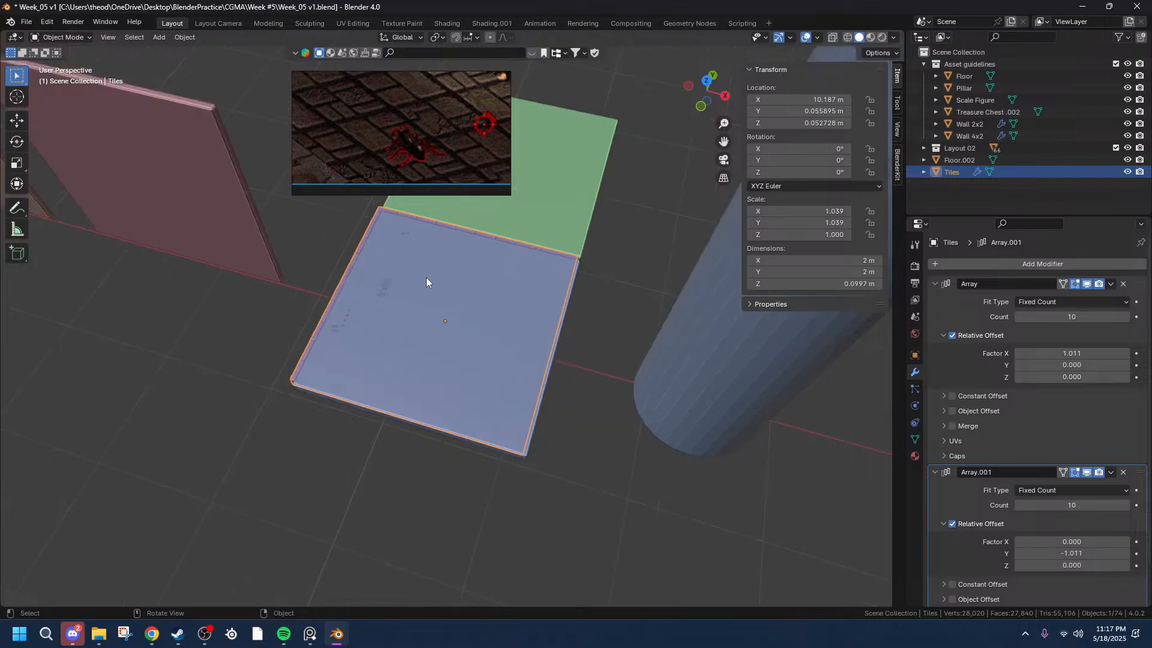
{"action": "left_click", "coordinate": [357, 321]}
{"action": "left_click", "coordinate": [238, 308]}
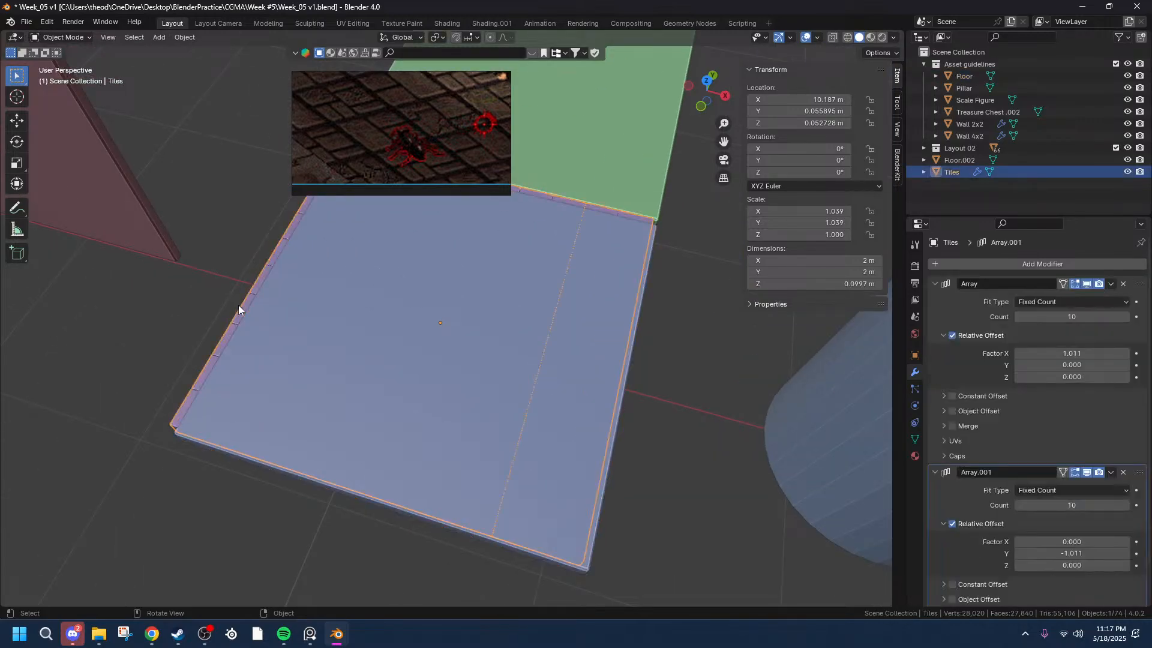
{"action": "middle_click_drag", "start_coordinate": [487, 310], "coordinate": [523, 314]}
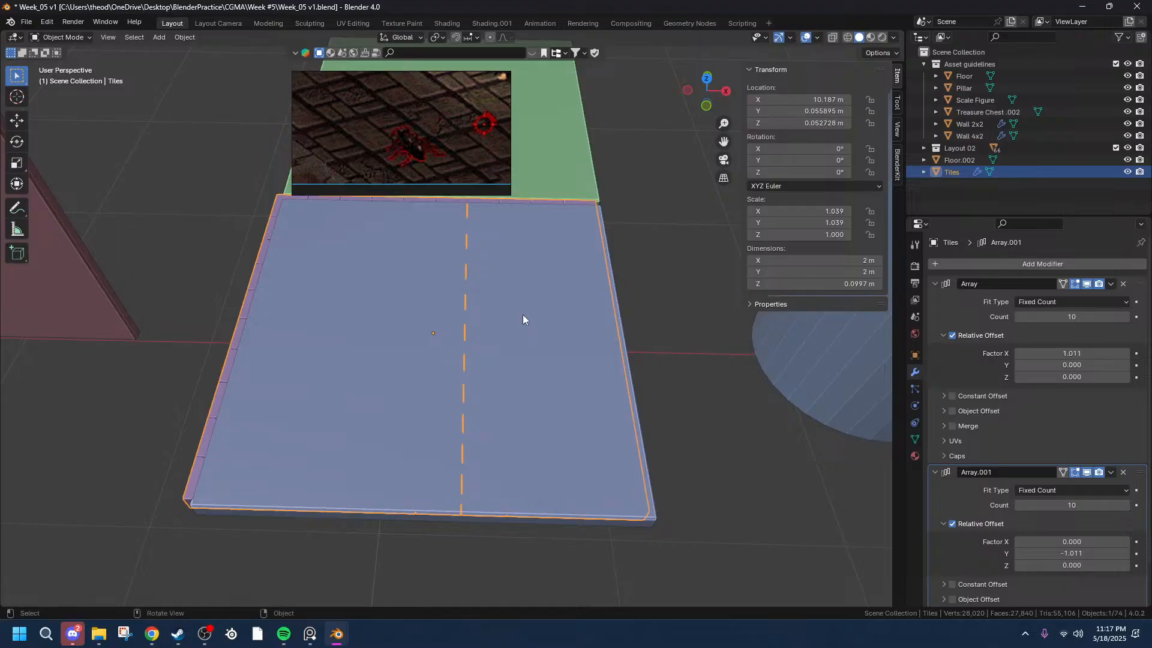
{"action": "key", "text": "Tab"}
{"action": "key", "text": "Tab"}
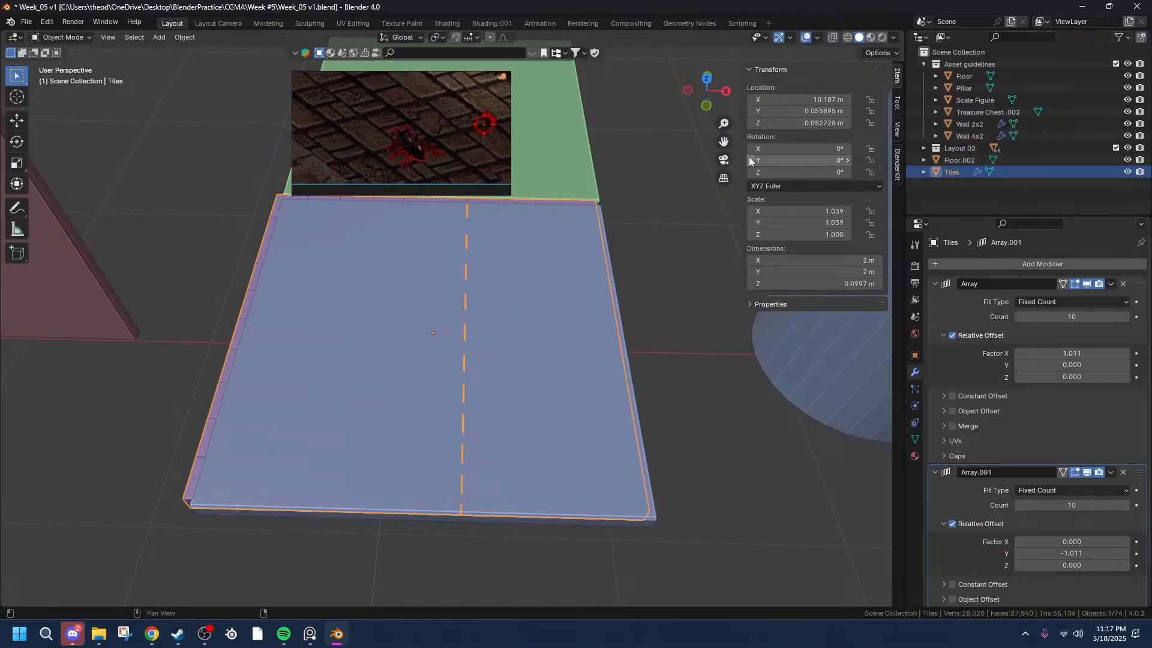
- Undo the X and Y location changes made to the Tiles array and check its fit around the floor block
{"action": "key", "text": "ctrl+z"}
{"action": "key", "text": "ctrl+z"}
{"action": "key", "text": "ctrl+z"}
{"action": "key", "text": "ctrl+z"}
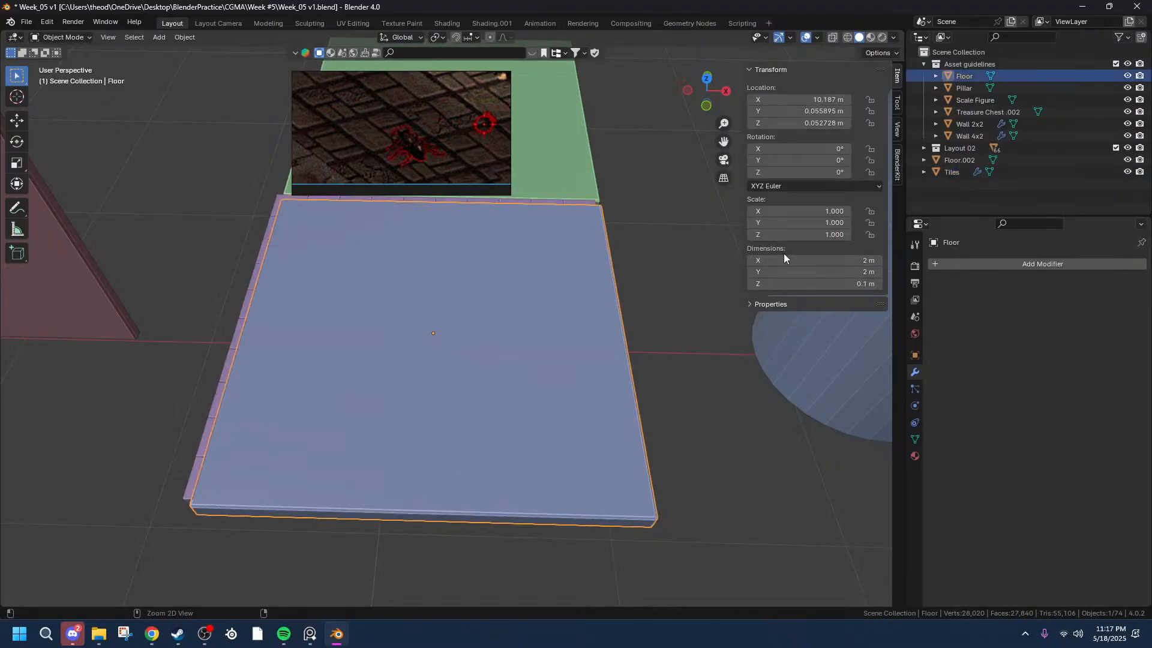
{"action": "key", "text": "ctrl+z"}
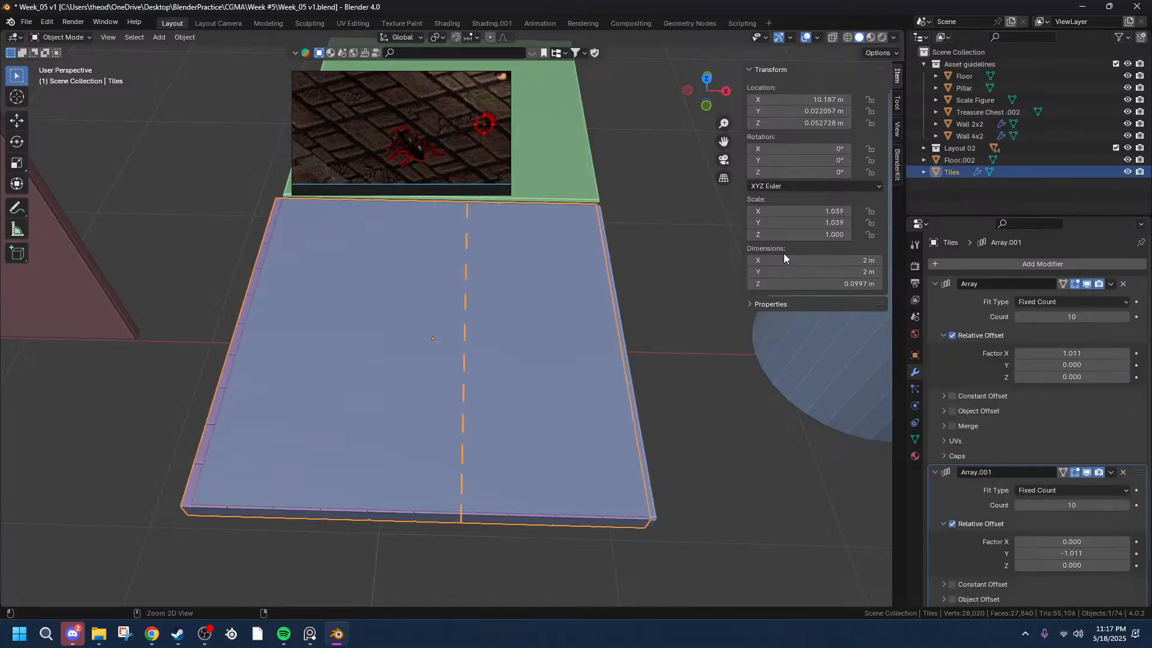
{"action": "key", "text": "ctrl+z"}
{"action": "middle_click_drag", "start_coordinate": [282, 465], "coordinate": [399, 383]}
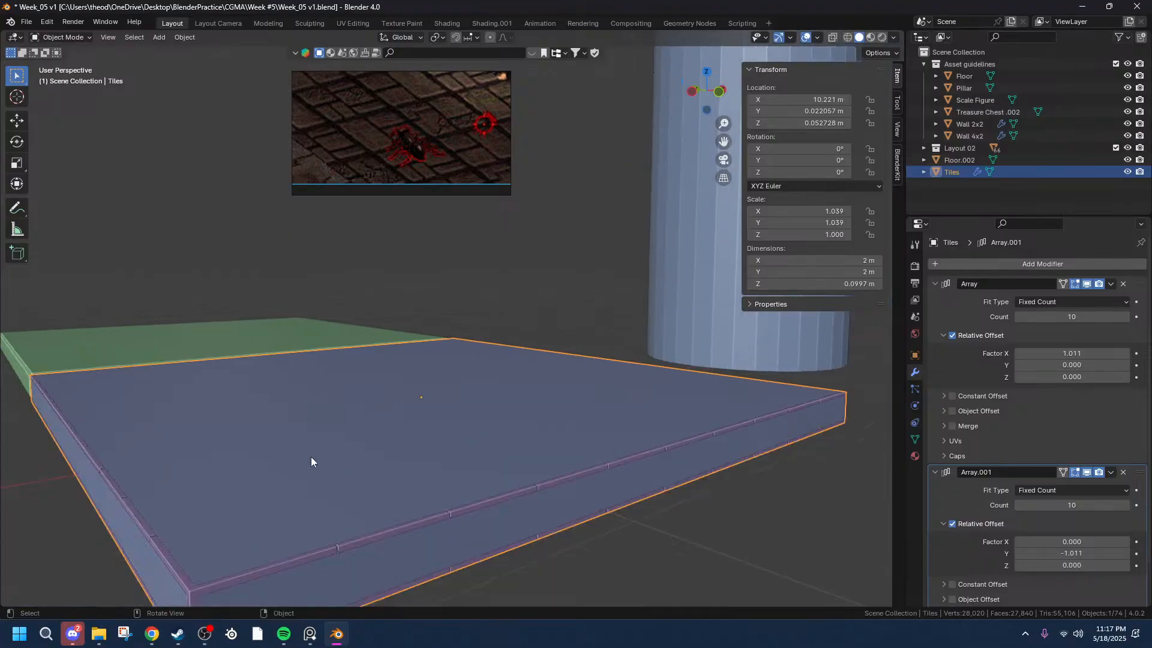
{"action": "key", "text": "Tab"}
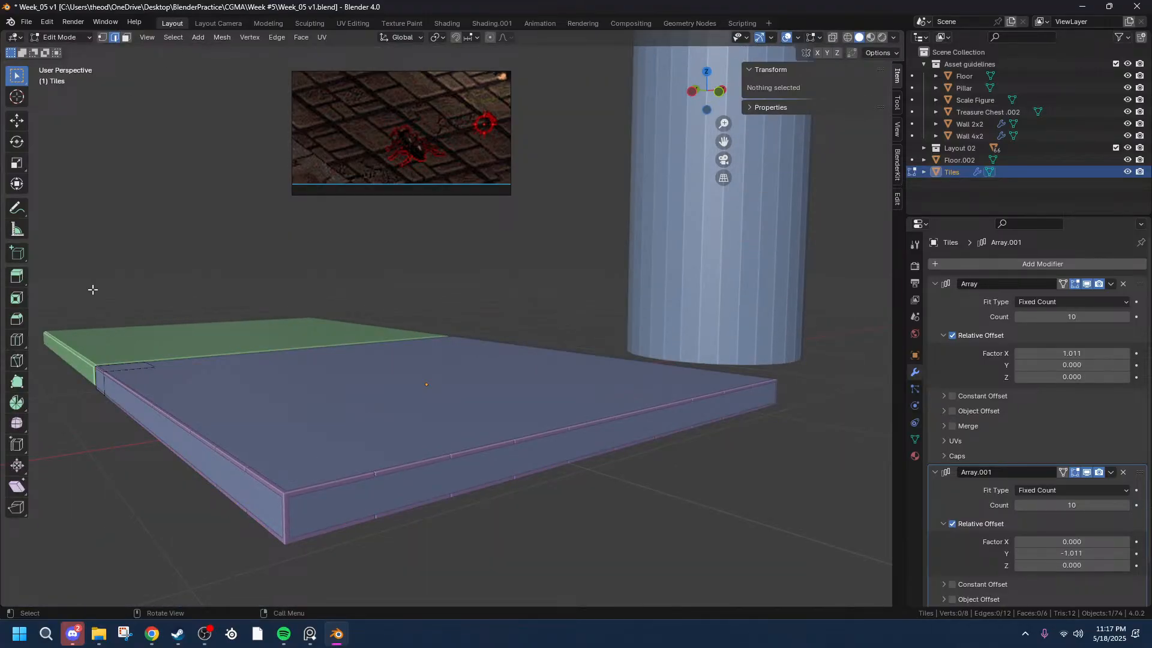
{"action": "left_click", "coordinate": [109, 370]}
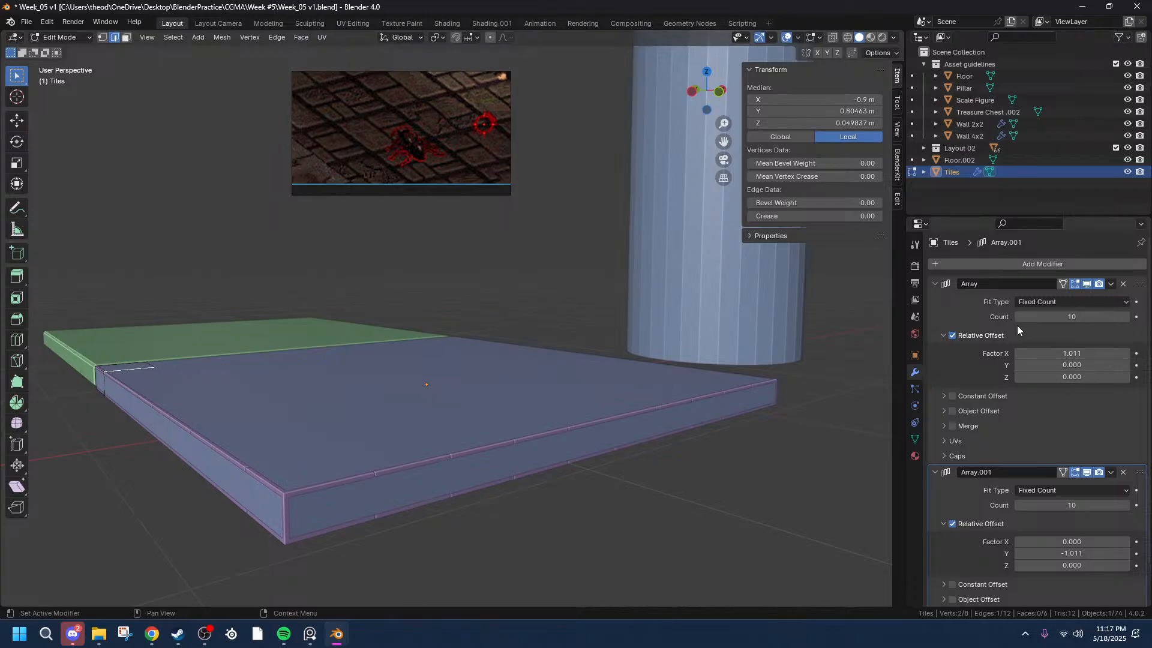
{"action": "left_click", "coordinate": [1110, 285]}
{"action": "key", "text": "Tab"}
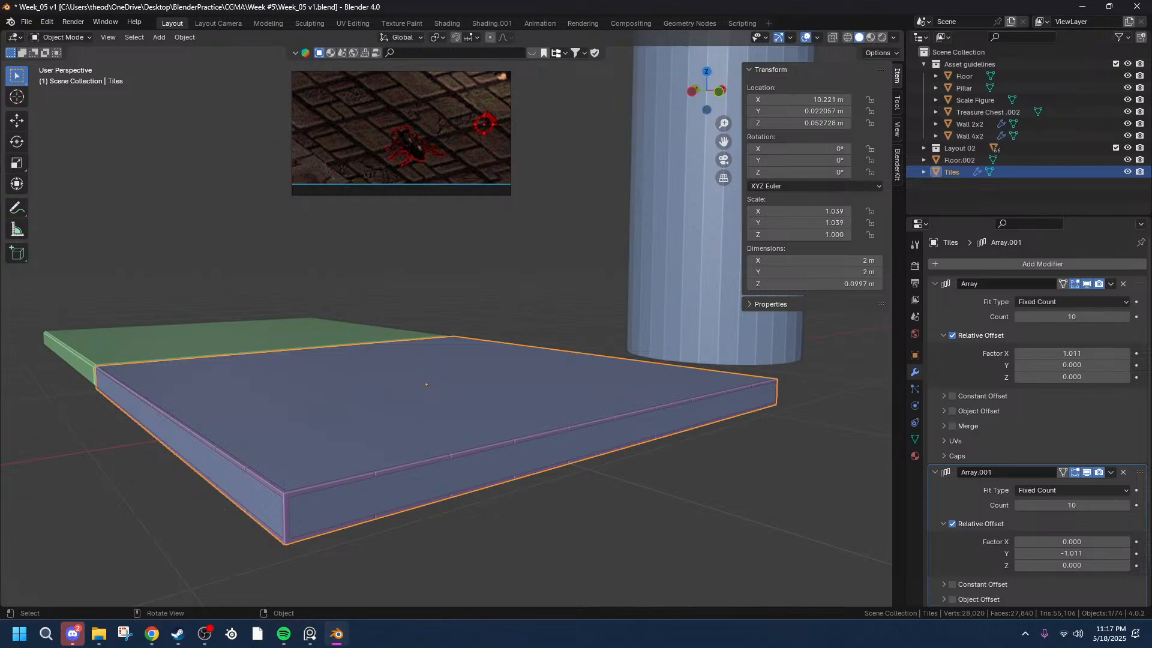
- Apply both Array modifiers on the Tiles object in Object Mode
{"action": "left_click", "coordinate": [1111, 285]}
{"action": "left_click", "coordinate": [1063, 299]}
{"action": "left_click", "coordinate": [1110, 285]}
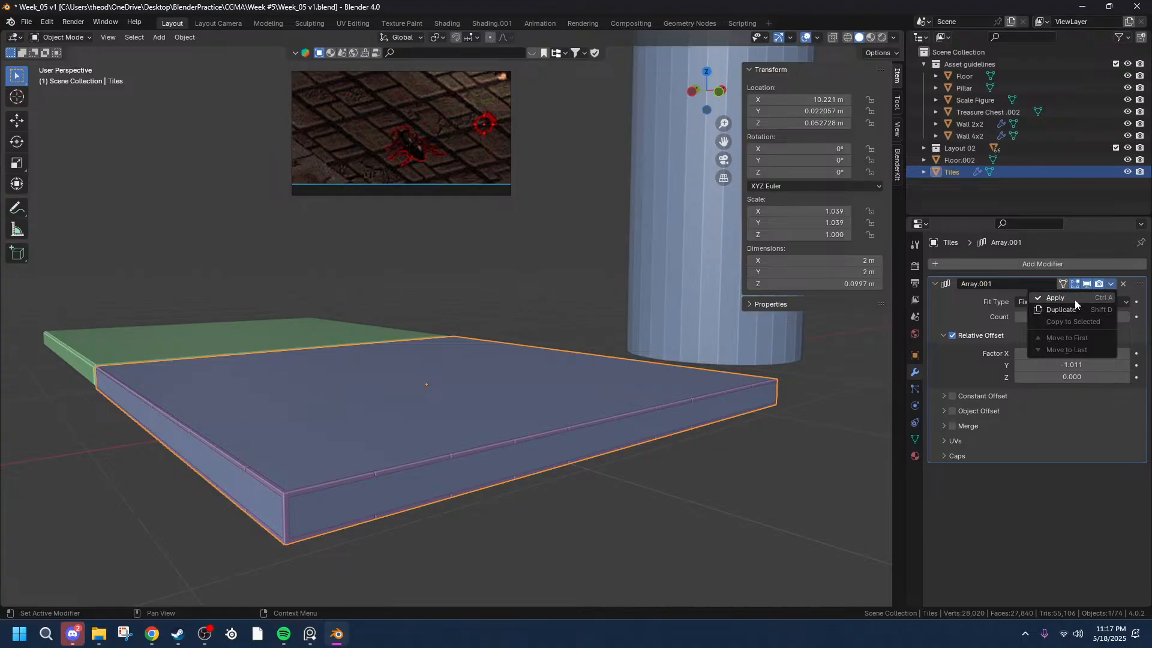
{"action": "left_click", "coordinate": [1075, 300]}
- Select the whole Tiles mesh in Edit Mode and move the Week 5+6 reference image window clear of the viewport menus
{"action": "key", "text": "Tab"}
{"action": "key", "text": "a"}
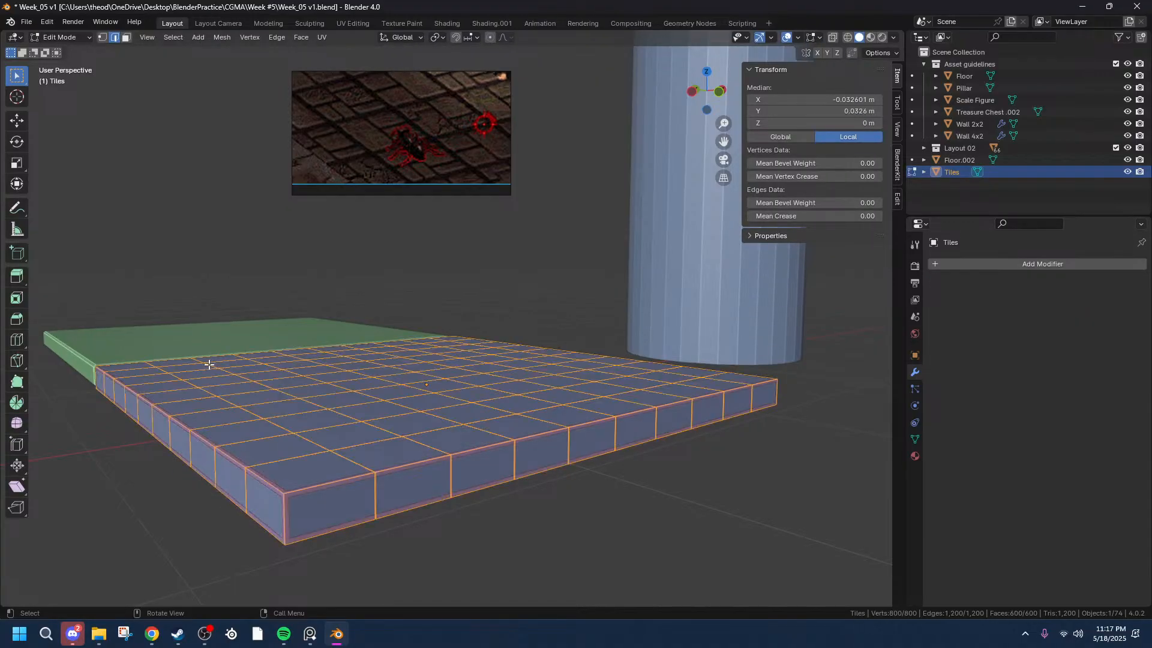
{"action": "left_click", "coordinate": [172, 38]}
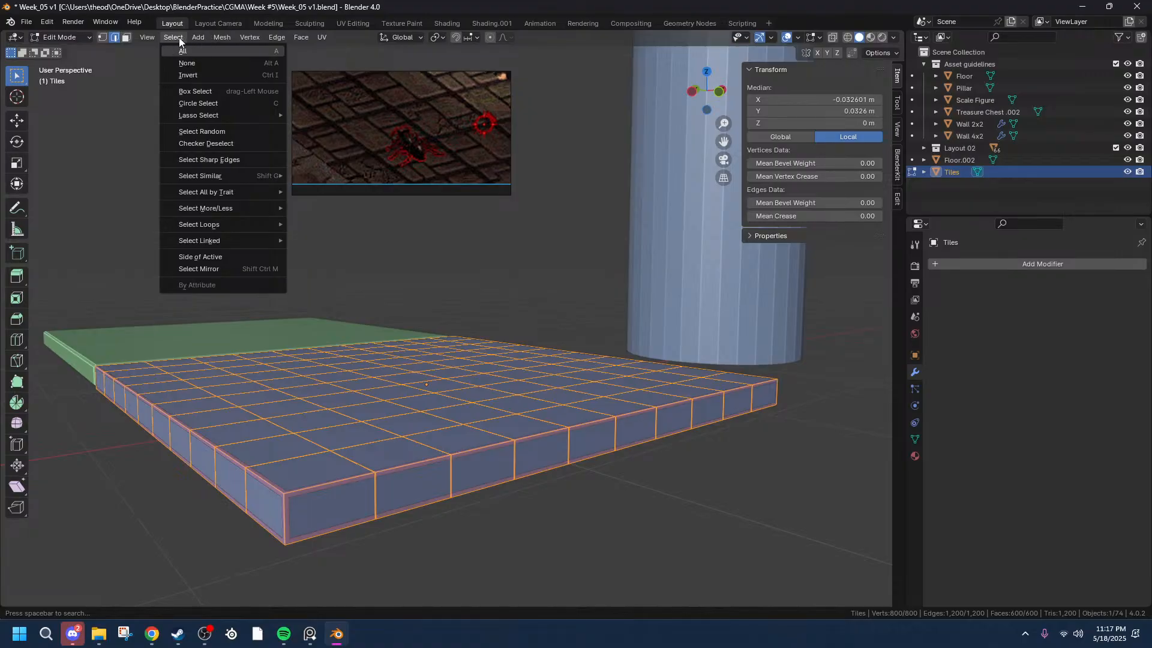
{"action": "left_click", "coordinate": [214, 37]}
{"action": "mouse_move", "coordinate": [252, 51]}
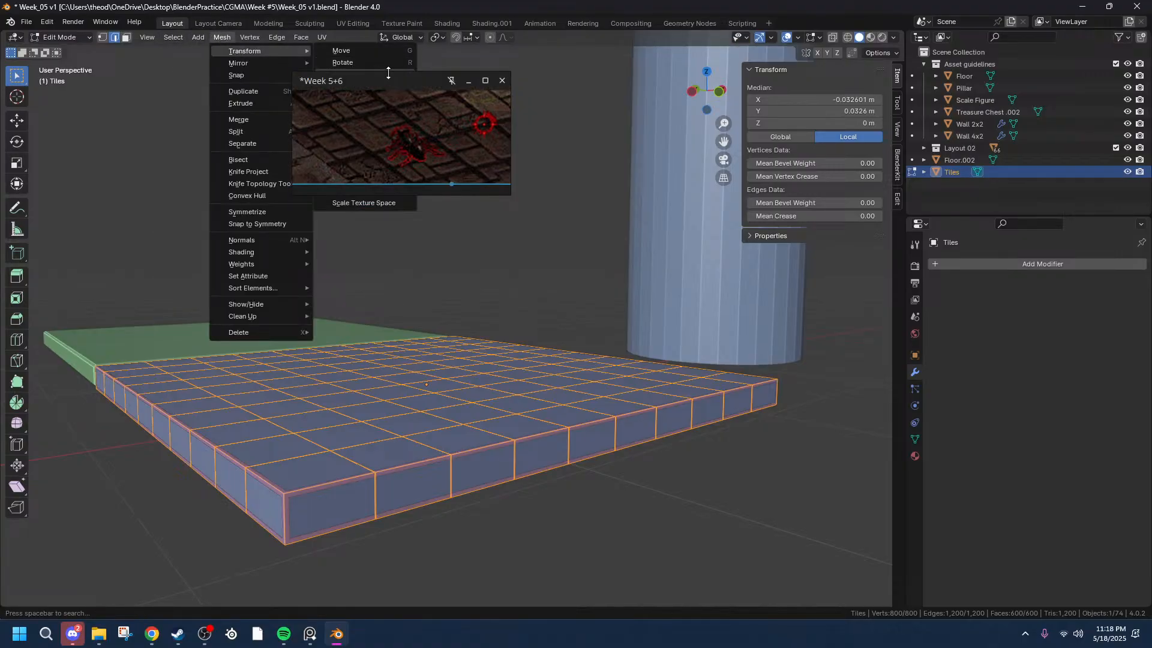
{"action": "left_click_drag", "start_coordinate": [399, 84], "coordinate": [1076, 311]}
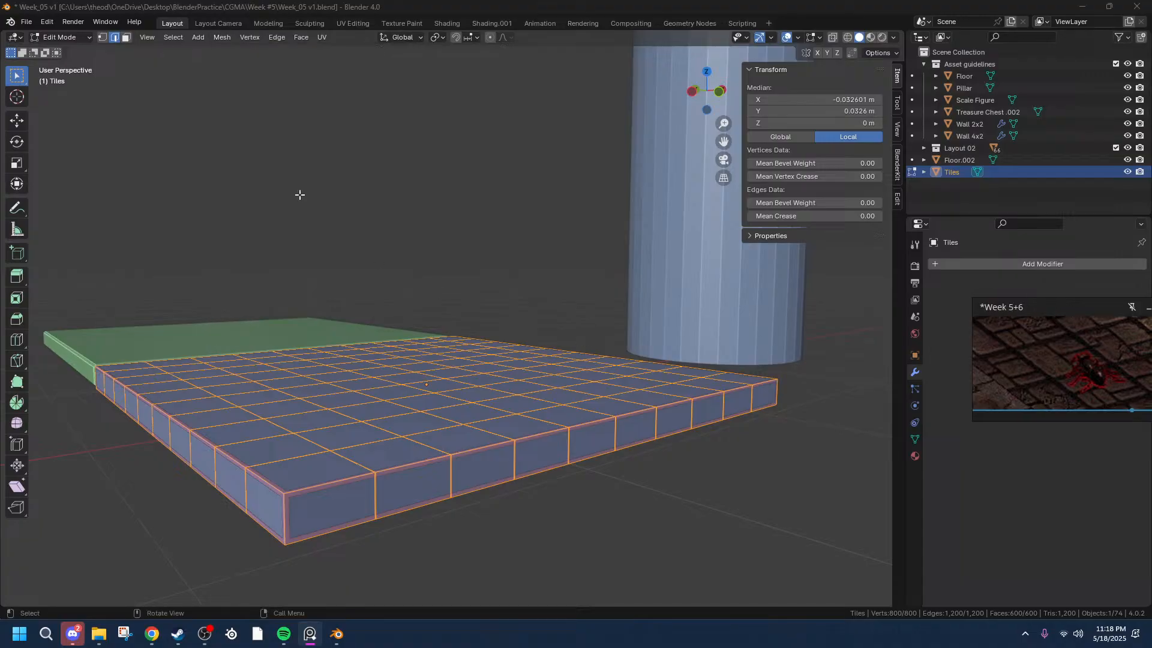
- Try randomizing the whole Tiles mesh with Amount -0.01 m and Normal 0.338, and undo the randomization
{"action": "left_click", "coordinate": [217, 37]}
{"action": "left_click", "coordinate": [222, 37]}
{"action": "left_click", "coordinate": [222, 37]}
{"action": "mouse_move", "coordinate": [251, 51]}
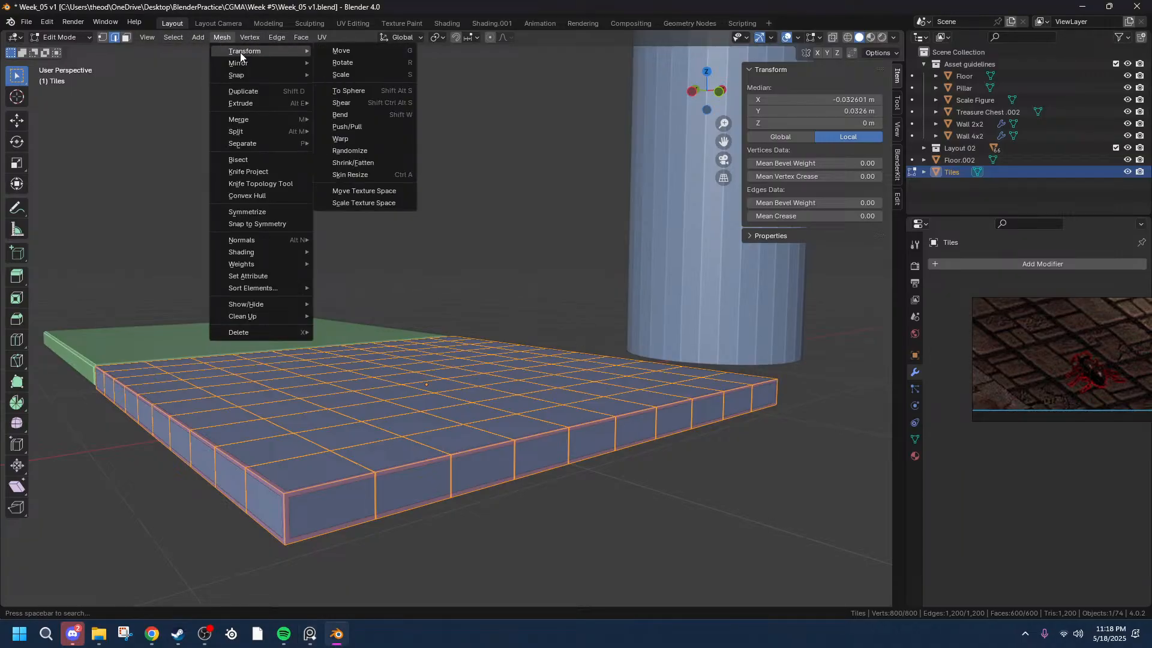
{"action": "left_click", "coordinate": [357, 153]}
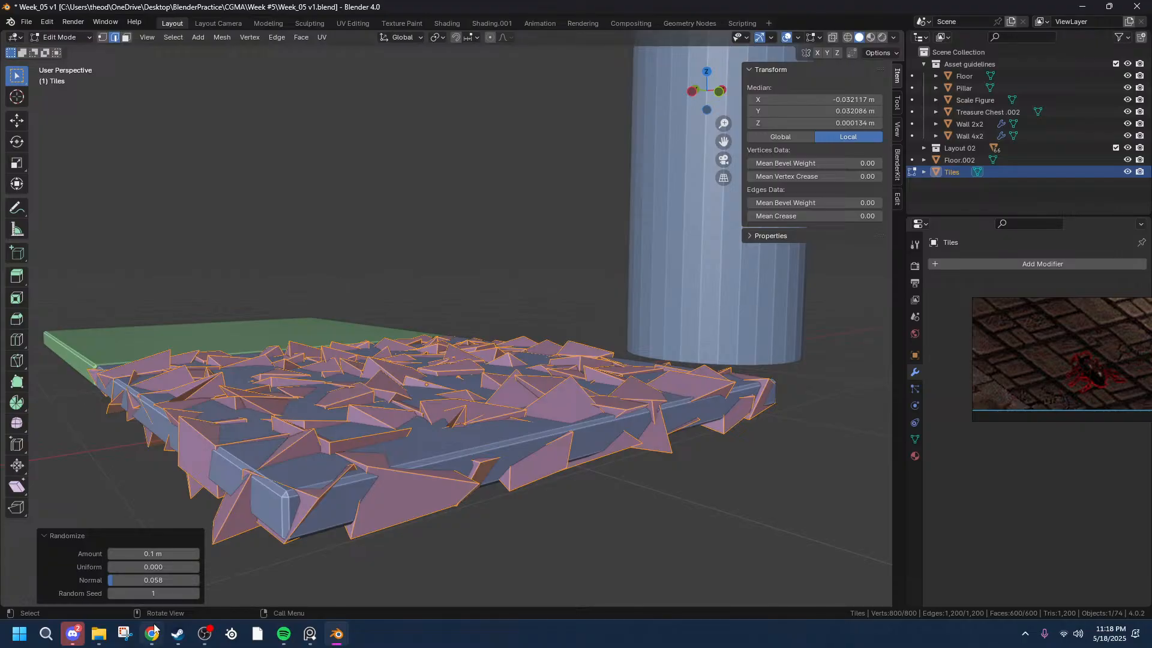
{"action": "left_click_drag", "start_coordinate": [156, 581], "coordinate": [136, 554]}
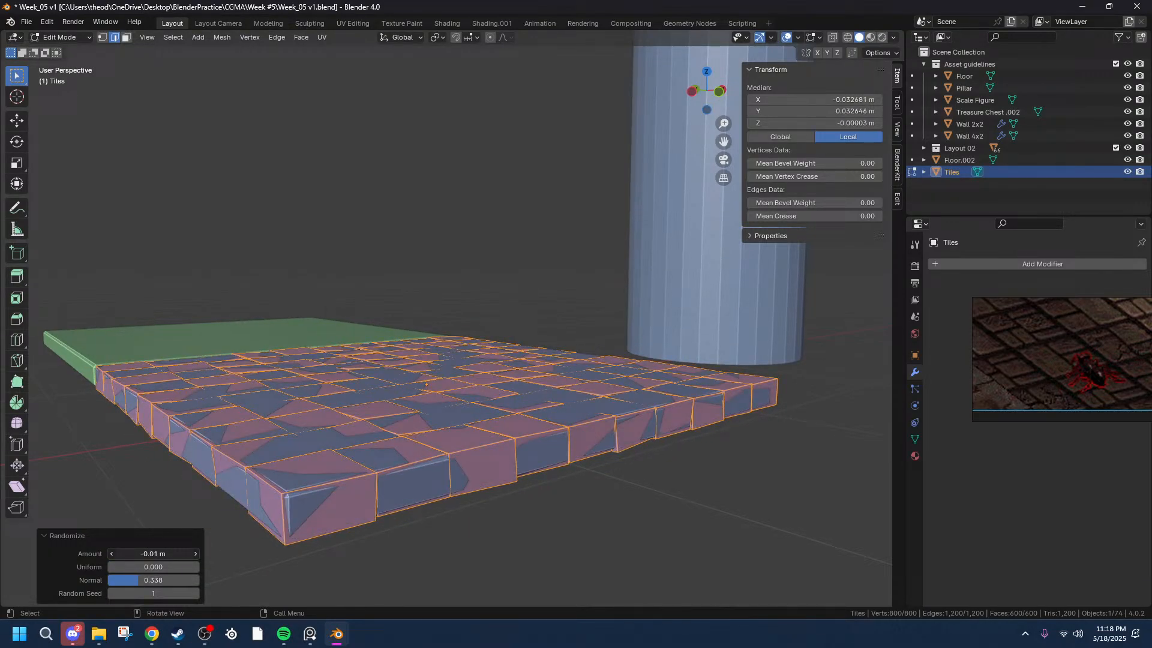
{"action": "middle_click_drag", "start_coordinate": [659, 368], "coordinate": [601, 358]}
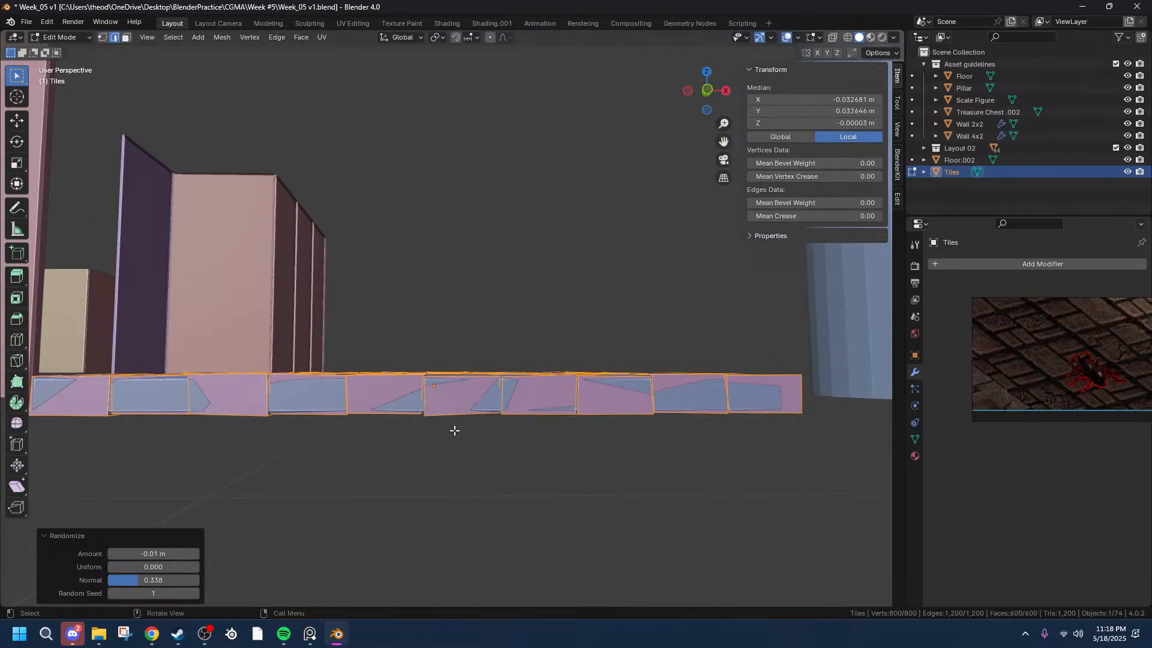
{"action": "scroll", "coordinate": [456, 429], "scroll_direction": "up", "scroll_amount": 4}
{"action": "scroll", "coordinate": [538, 420], "scroll_direction": "up", "scroll_amount": 3}
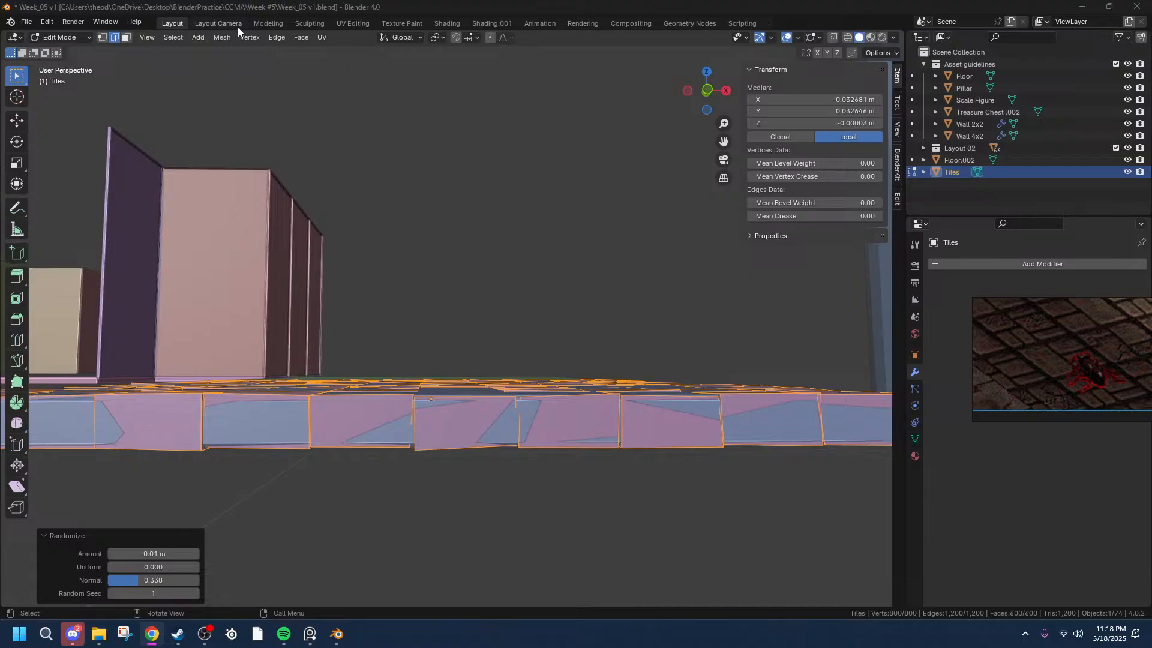
{"action": "key", "text": "Tab"}
{"action": "middle_click_drag", "start_coordinate": [601, 314], "coordinate": [625, 345]}
{"action": "key", "text": "Tab"}
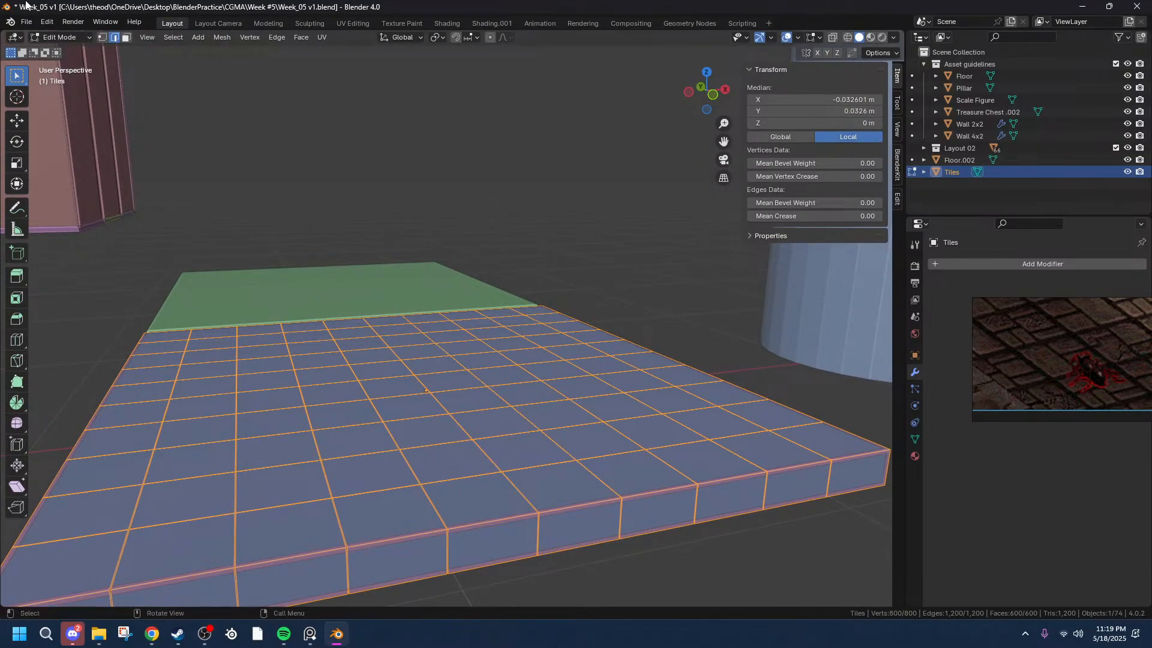
- Try Randomize Transform on the Tiles object in Object Mode, adjusting its random X rotation
{"action": "key", "text": "Tab"}
{"action": "left_click", "coordinate": [179, 38]}
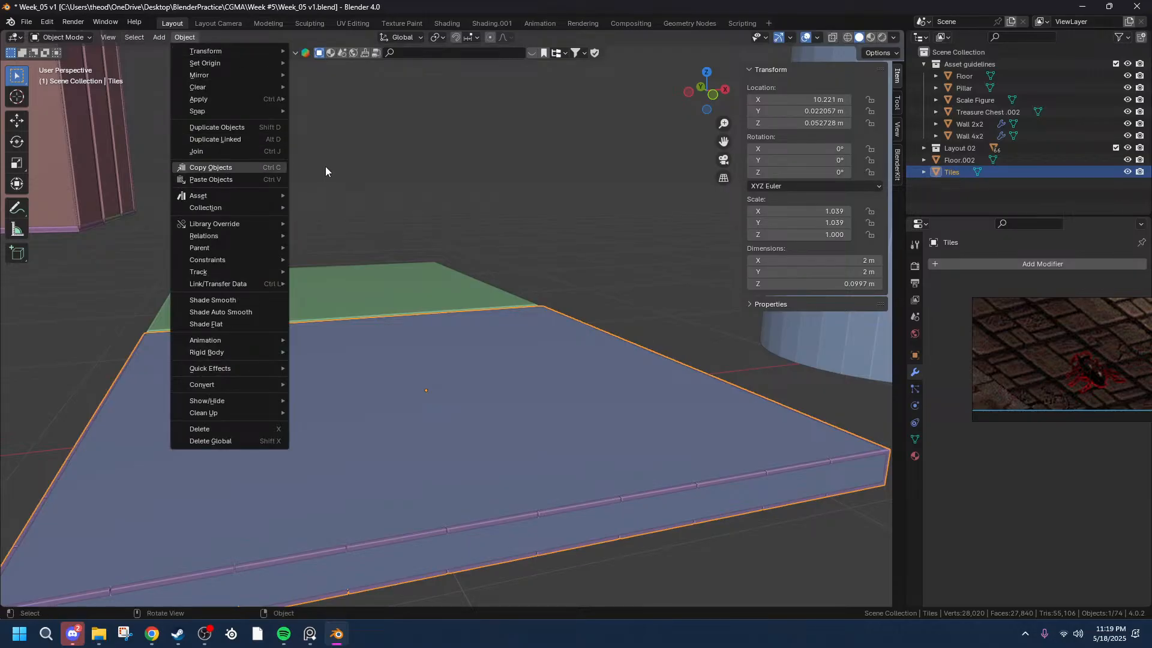
{"action": "left_click", "coordinate": [191, 37]}
{"action": "mouse_move", "coordinate": [255, 52]}
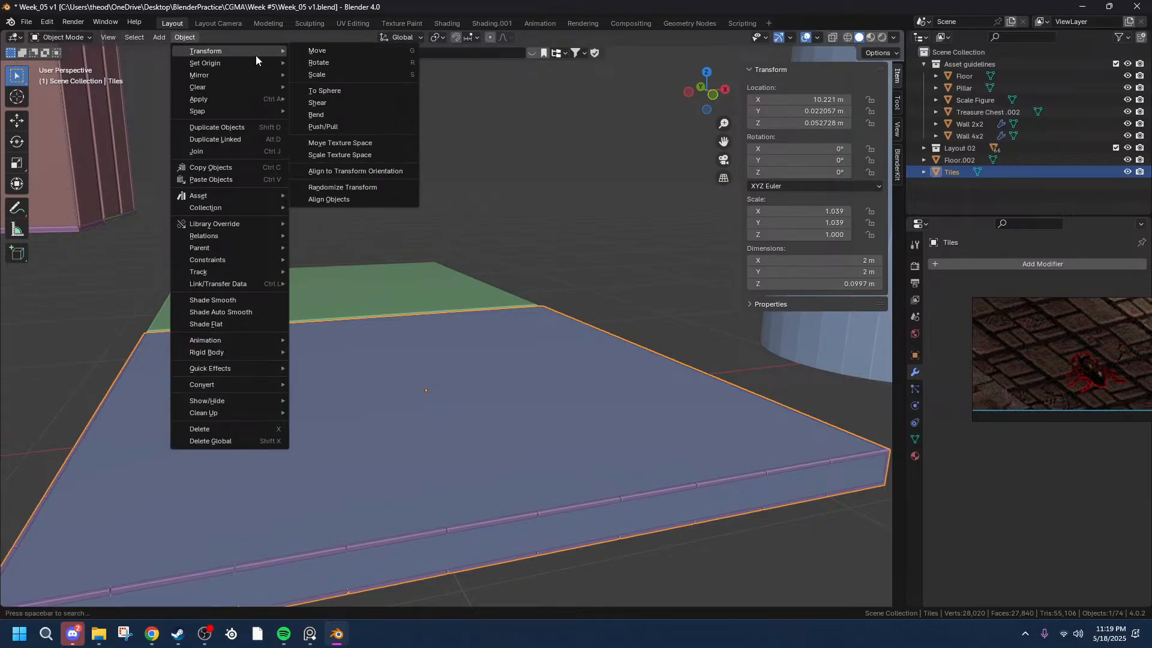
{"action": "left_click", "coordinate": [362, 188]}
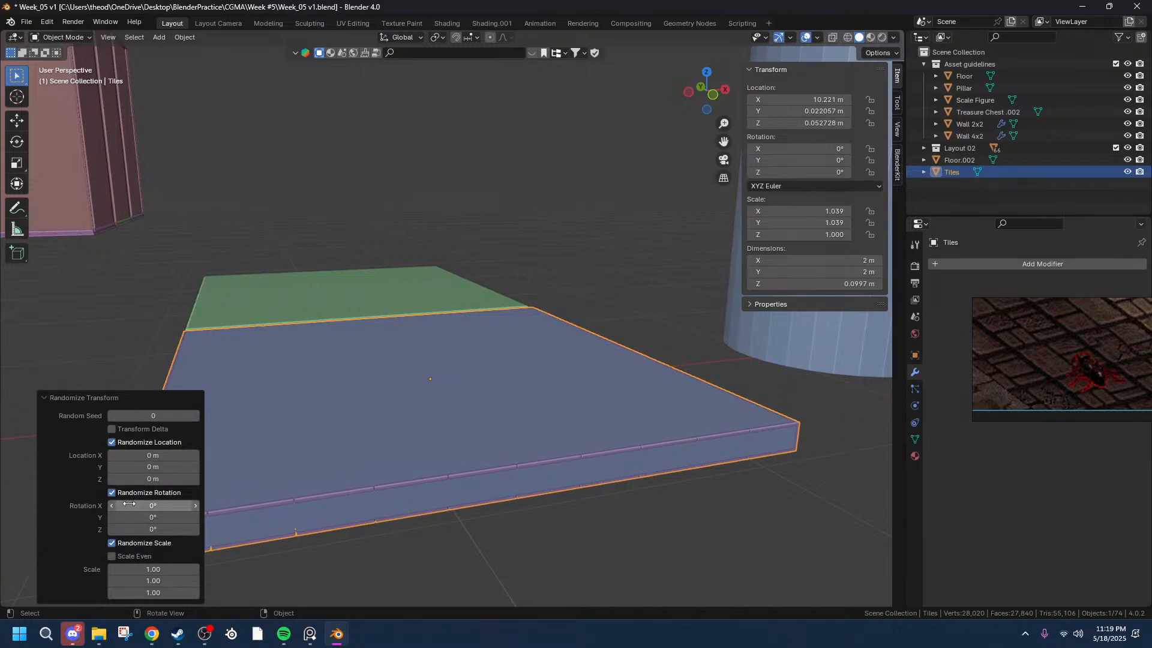
{"action": "mouse_move", "coordinate": [153, 505]}
{"action": "left_mouse_down"}
{"action": "mouse_move", "coordinate": [123, 505]}
{"action": "mouse_move", "coordinate": [153, 505]}
{"action": "left_mouse_up"}
- Randomize the whole Tiles mesh in Edit Mode with Amount 0.01 m and Normal 0.416
{"action": "key", "text": "Tab"}
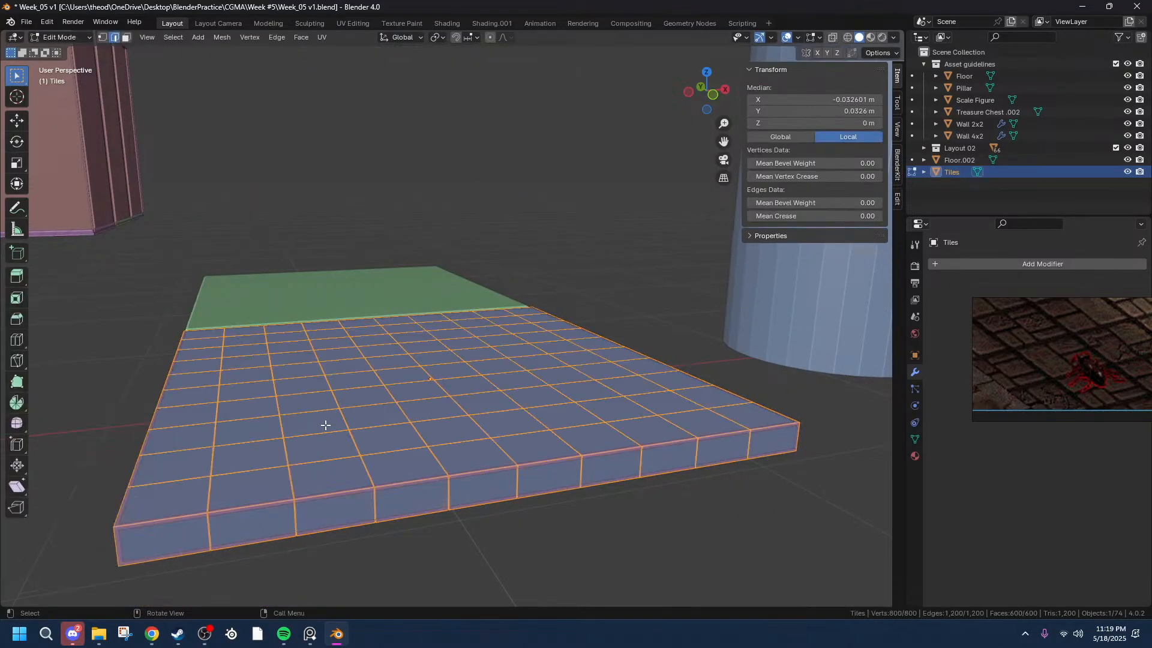
{"action": "left_click", "coordinate": [747, 235]}
{"action": "right_click", "coordinate": [373, 446]}
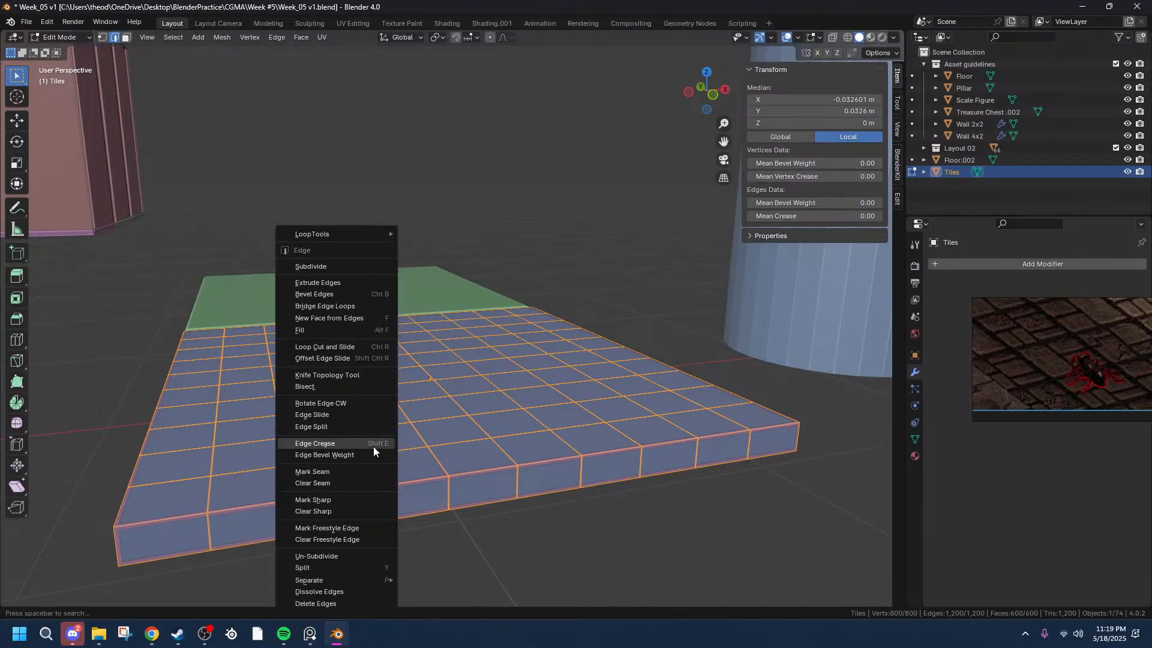
{"action": "left_click", "coordinate": [226, 38]}
{"action": "mouse_move", "coordinate": [262, 53]}
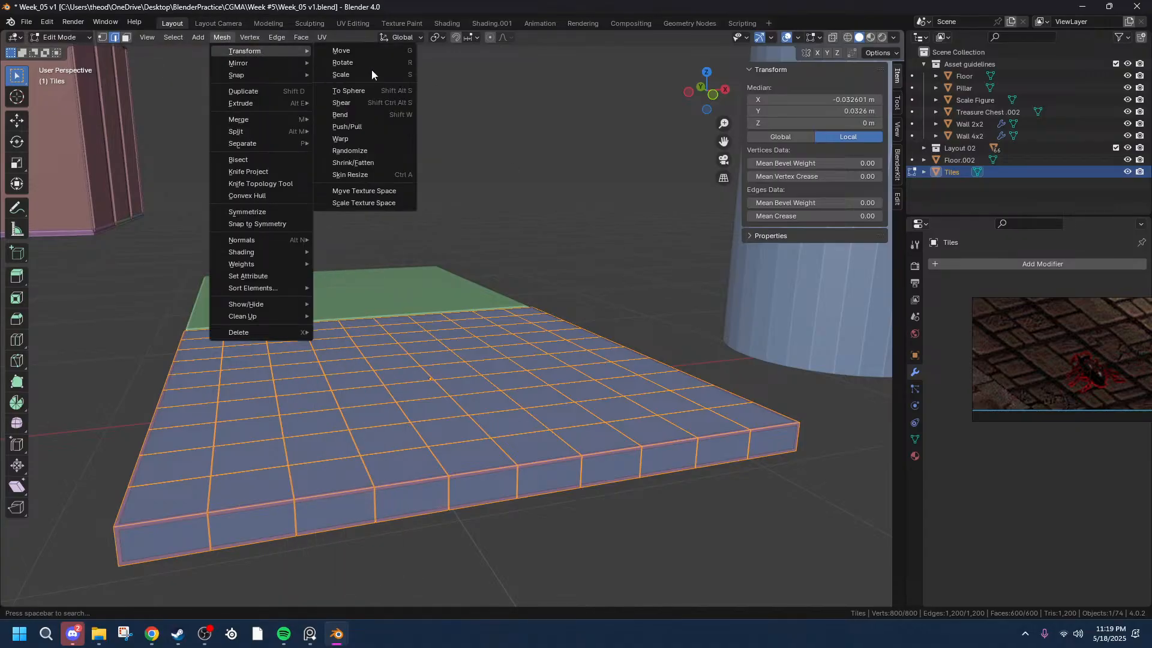
{"action": "left_click", "coordinate": [376, 150]}
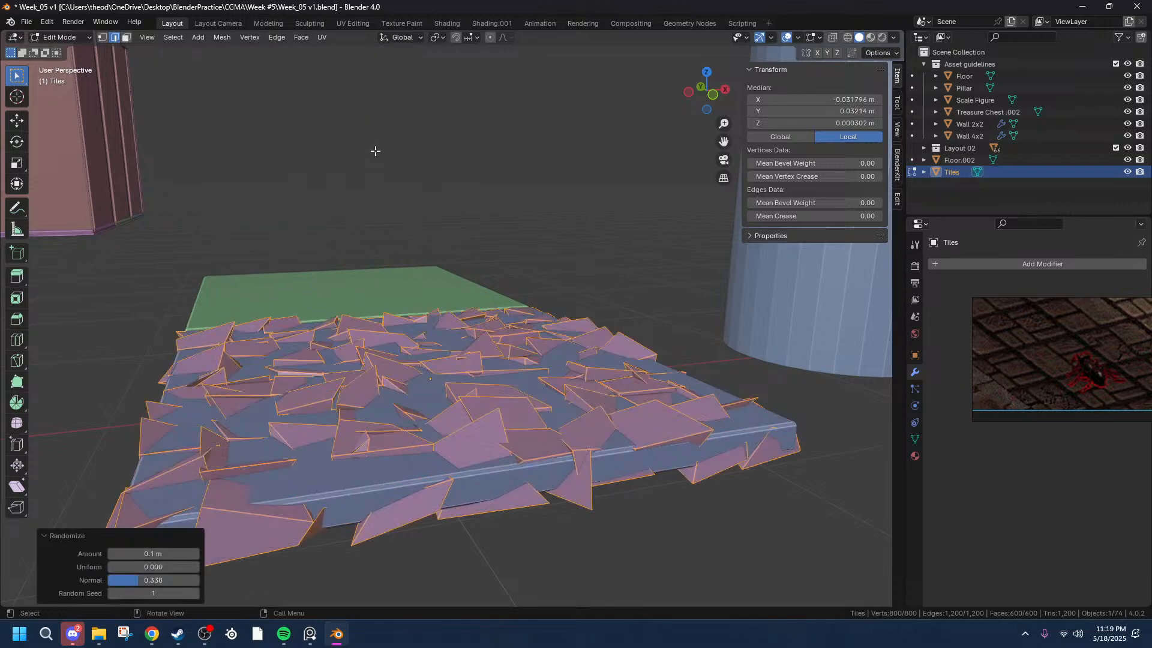
{"action": "left_click_drag", "start_coordinate": [153, 553], "coordinate": [140, 553]}
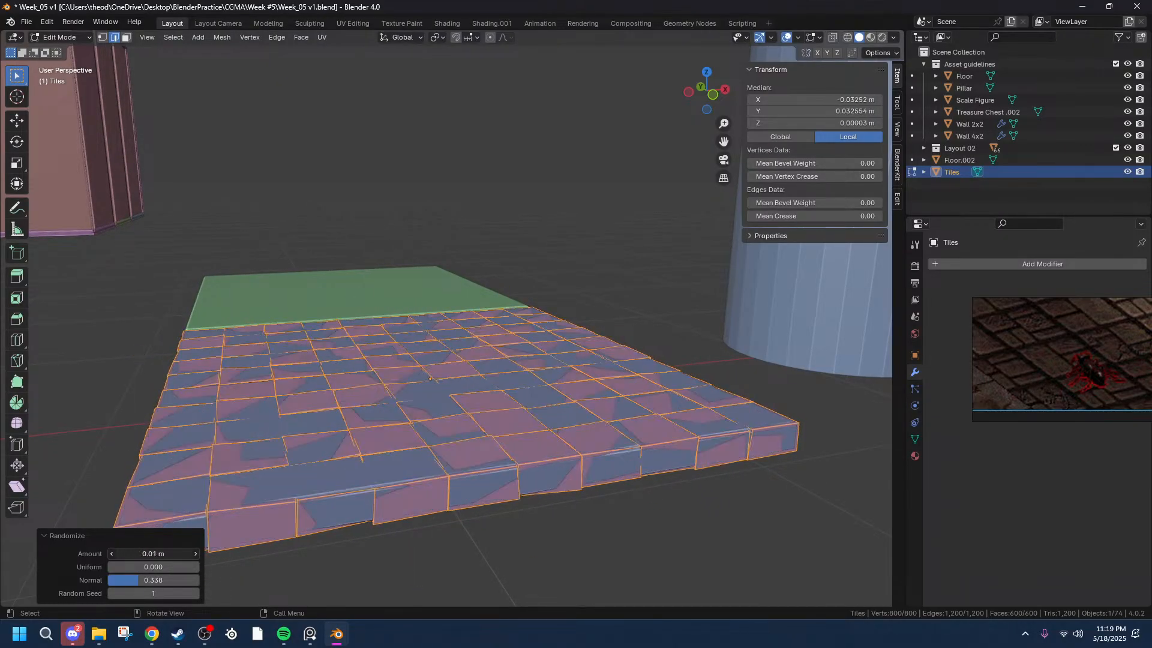
{"action": "left_click_drag", "start_coordinate": [139, 580], "coordinate": [108, 566]}
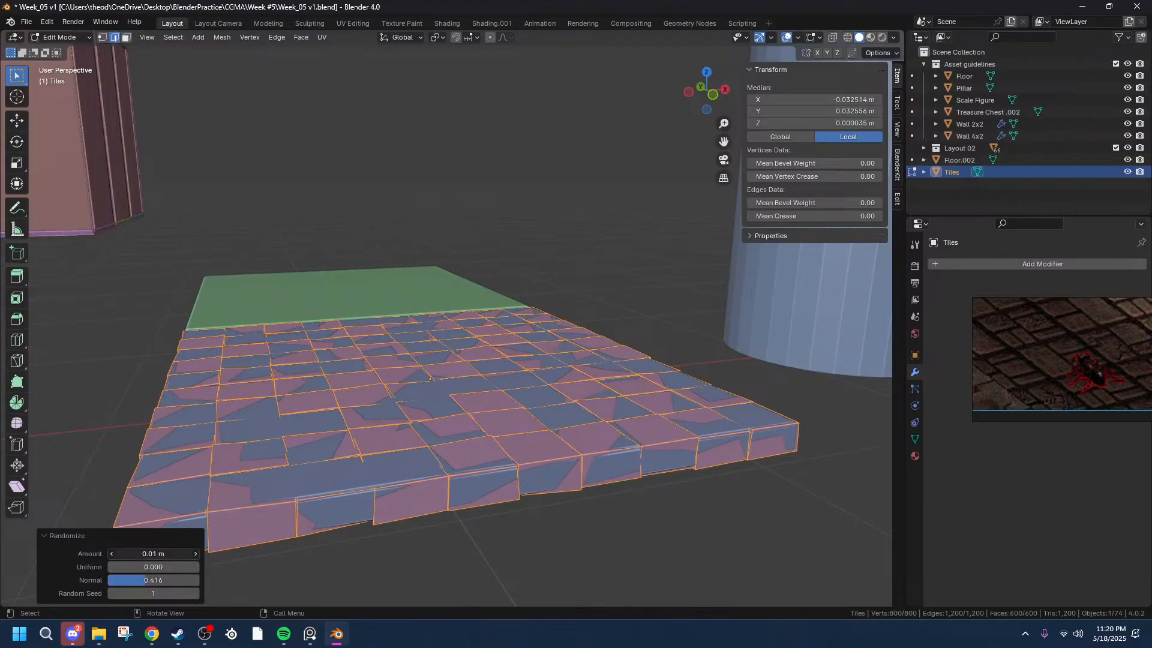
- Set the random seed of the tile randomization to 18, keeping the Amount at 0.01 m
{"action": "key", "text": "minus"}
{"action": "key", "text": "minus"}
{"action": "left_click_drag", "start_coordinate": [153, 554], "coordinate": [153, 554]}
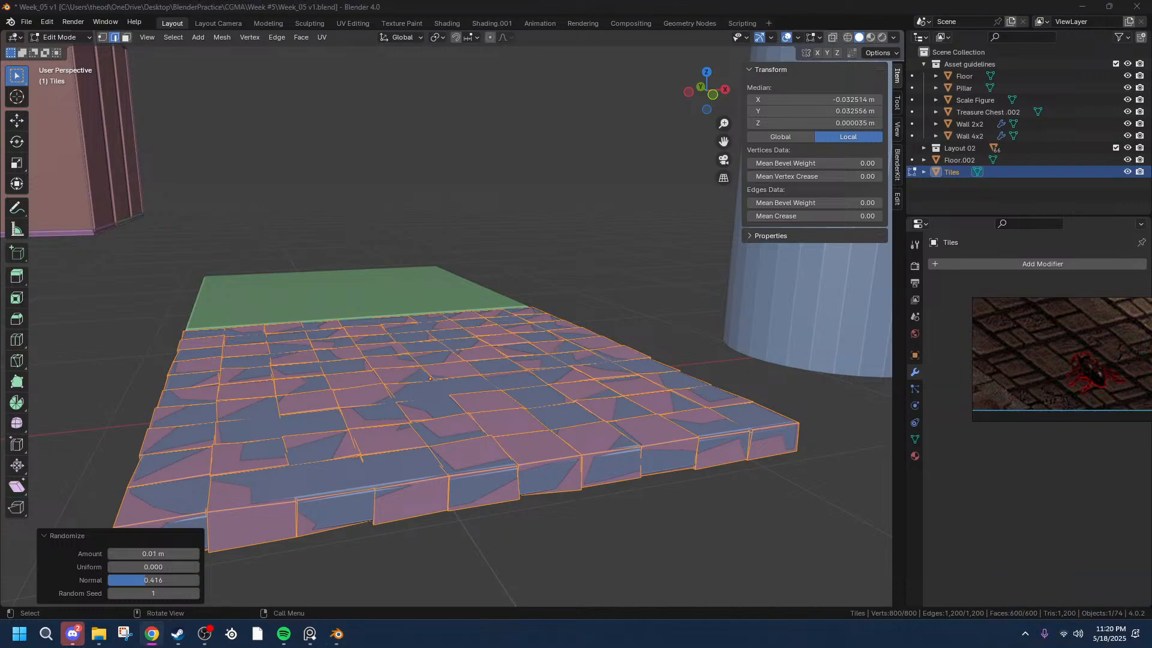
{"action": "left_click", "coordinate": [134, 594]}
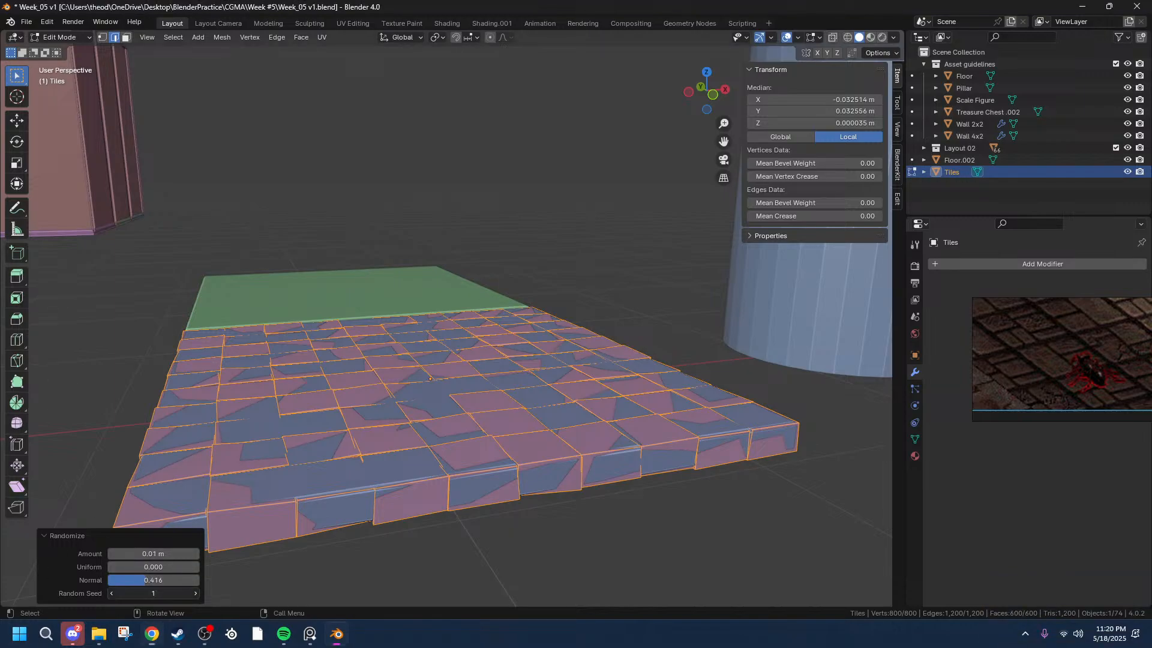
{"action": "left_click_drag", "start_coordinate": [134, 593], "coordinate": [190, 594]}
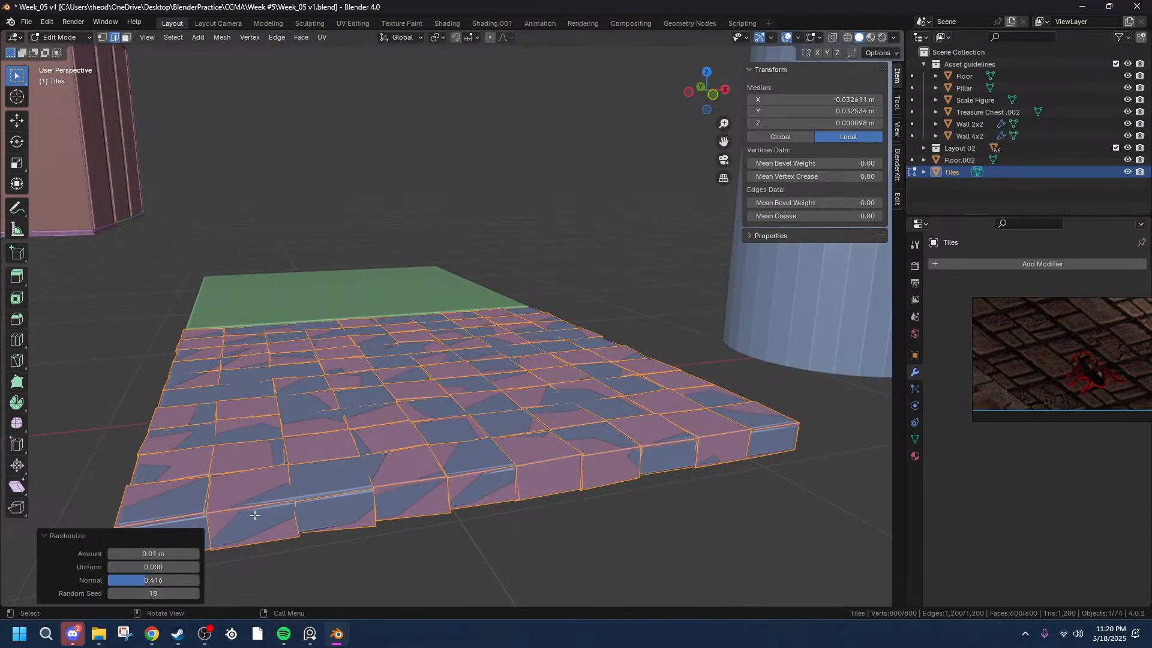
- Bevel all edges of the Tiles mesh with 2 segments and a width of about 0.0097 m
{"action": "key", "text": "ctrl+b"}
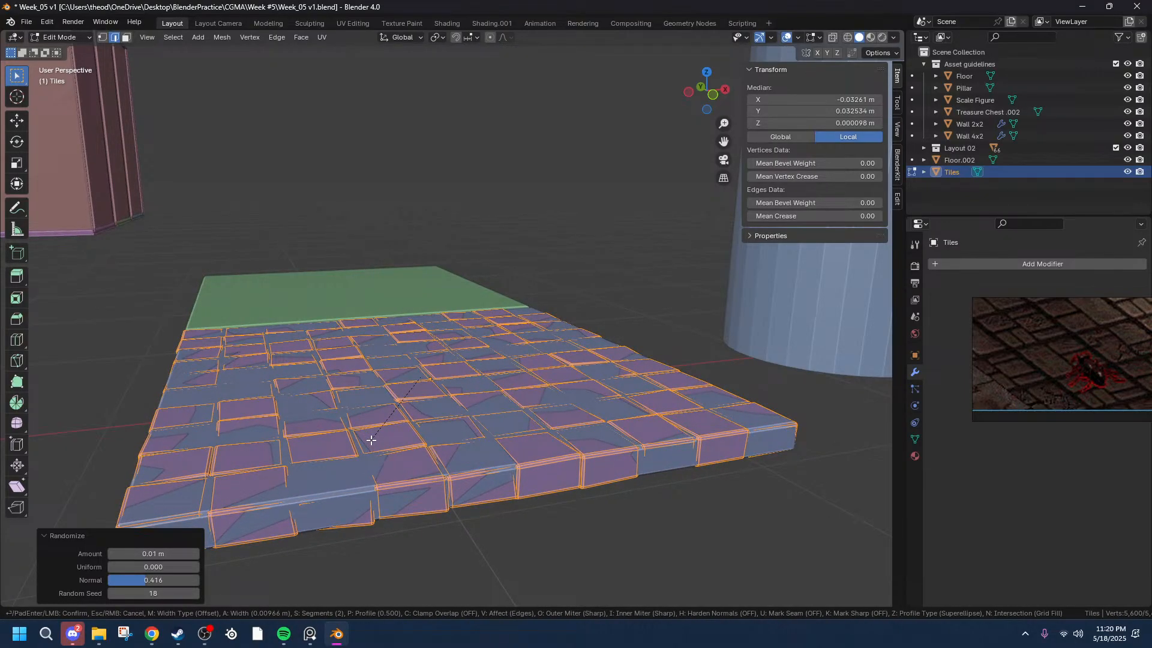
{"action": "left_click", "coordinate": [371, 441]}
{"action": "scroll", "coordinate": [448, 576], "scroll_direction": "up", "scroll_amount": 4}
{"action": "middle_click_drag", "start_coordinate": [469, 571], "coordinate": [488, 534]}
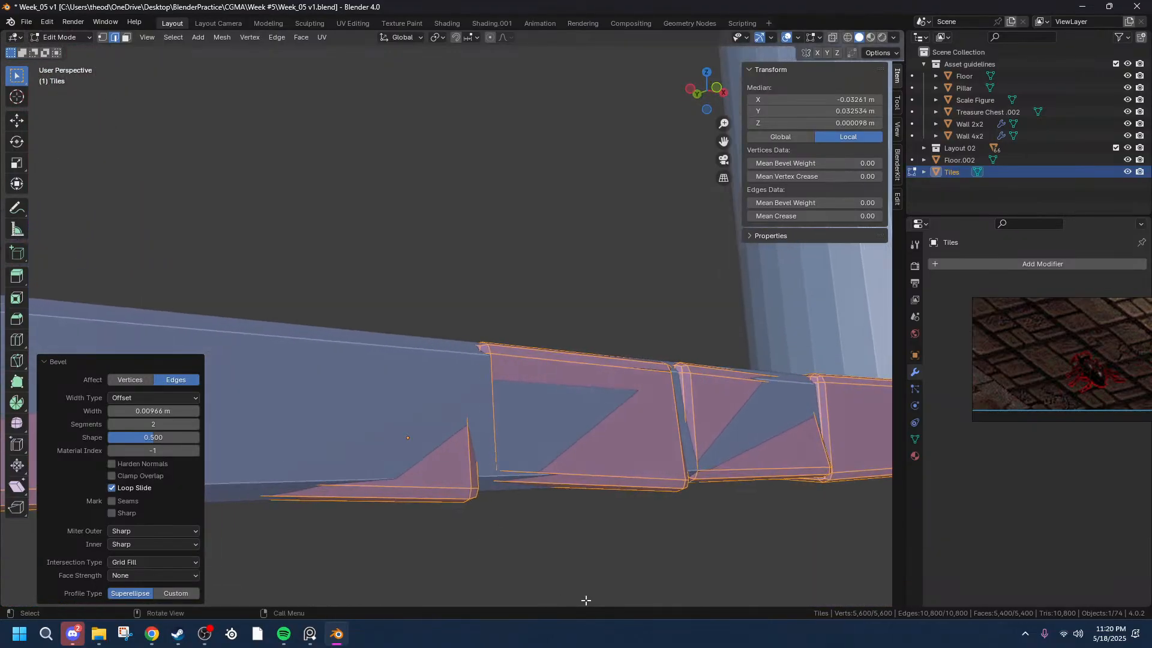
{"action": "left_click", "coordinate": [631, 593]}
{"action": "left_click", "coordinate": [617, 472]}
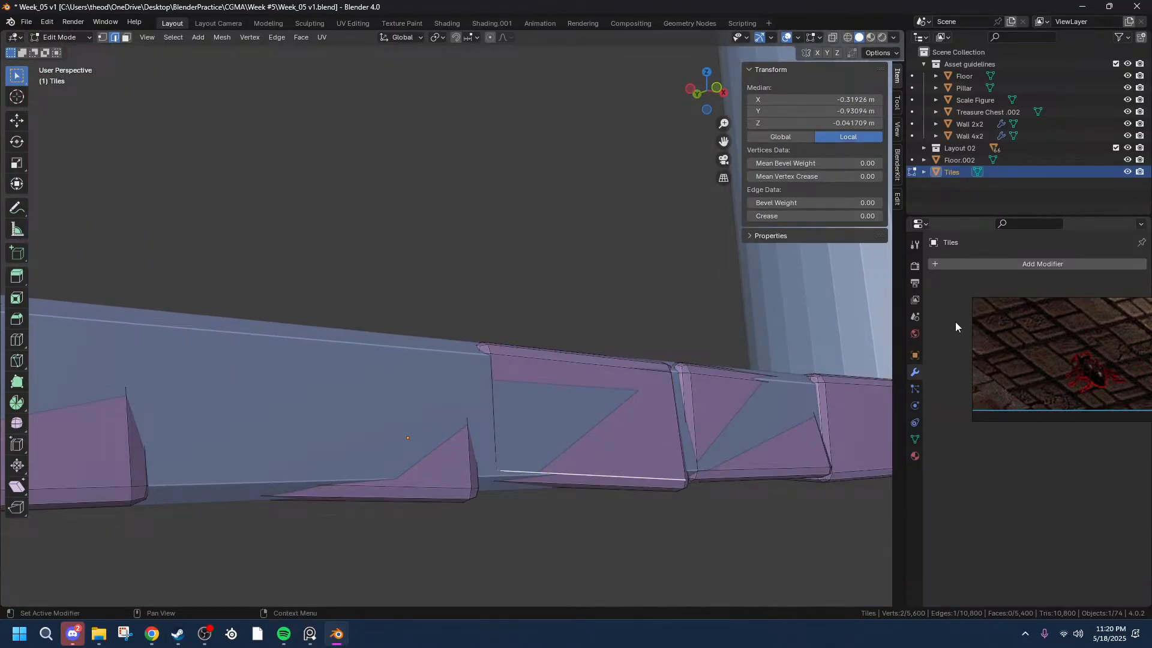
- Move the reference image clear of the modifier settings and add a Subdivision Surface modifier to the Tiles object
{"action": "left_click", "coordinate": [982, 262]}
{"action": "mouse_move", "coordinate": [942, 251]}
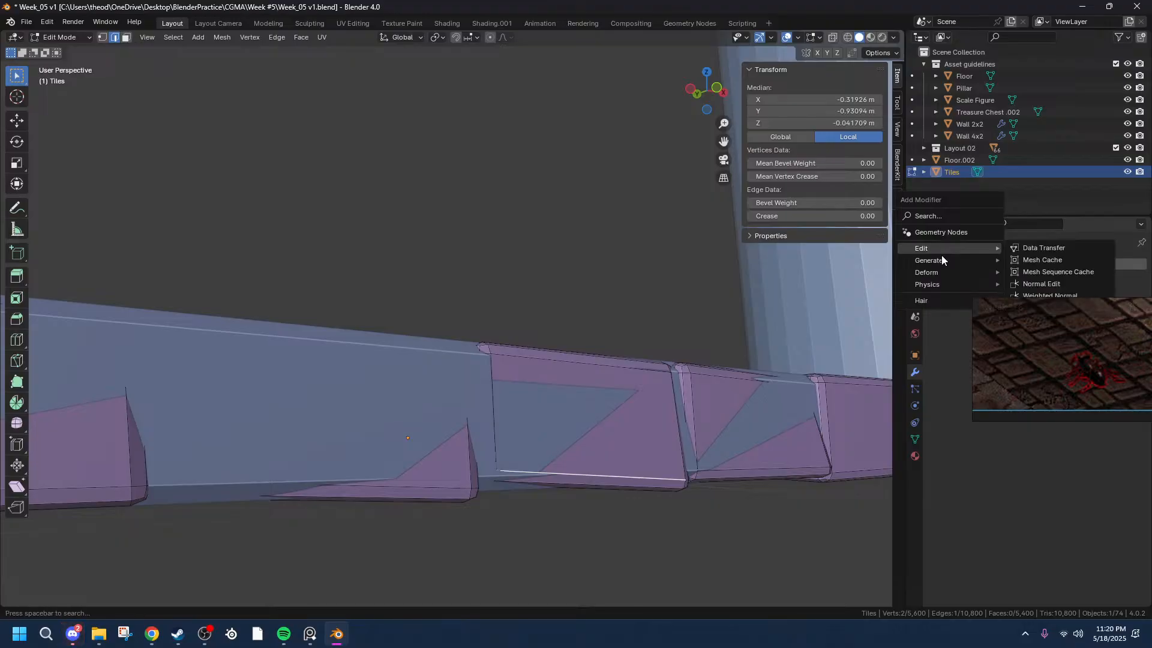
{"action": "left_click_drag", "start_coordinate": [1029, 309], "coordinate": [1004, 50]}
{"action": "left_click", "coordinate": [955, 262]}
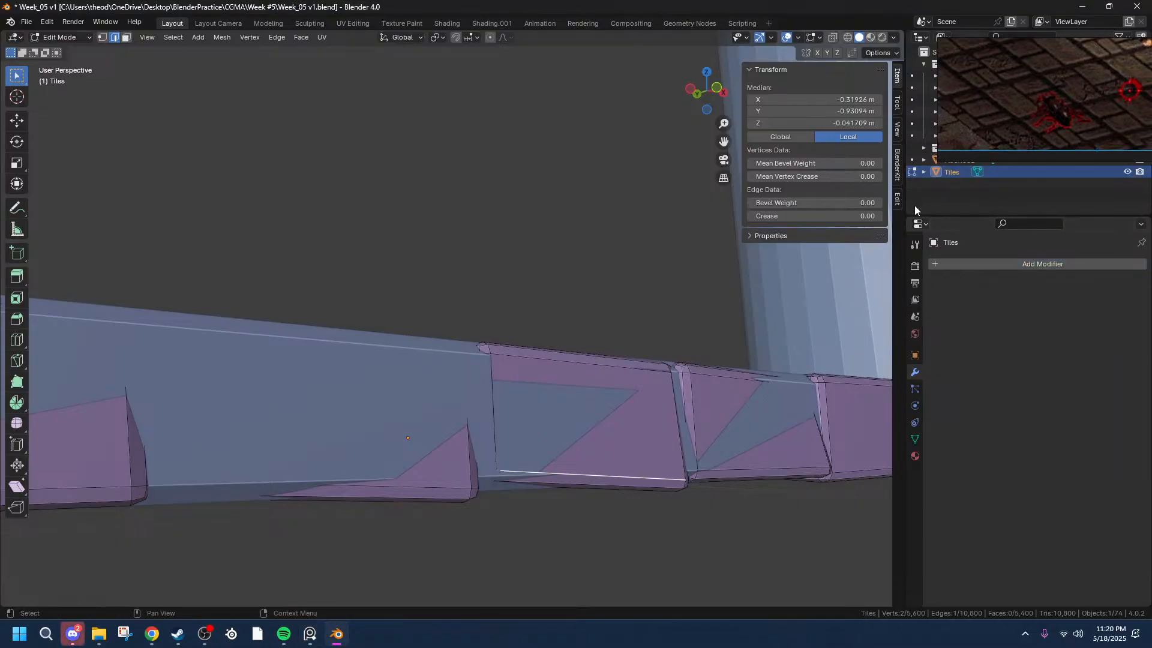
{"action": "left_click", "coordinate": [937, 264]}
{"action": "mouse_move", "coordinate": [907, 264]}
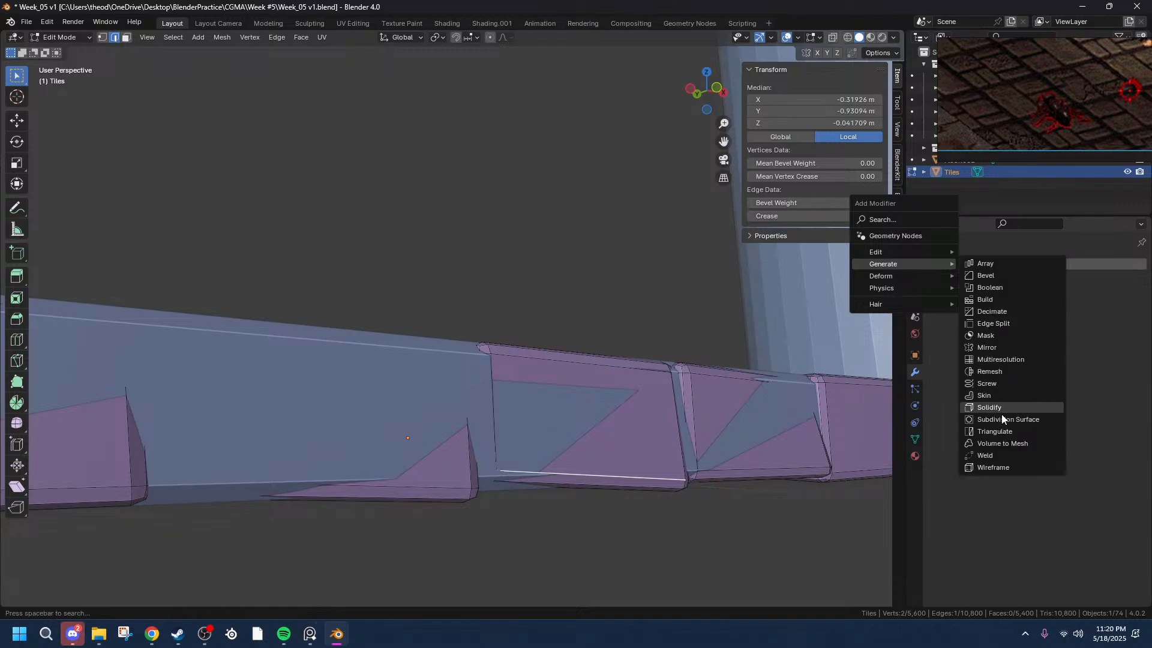
{"action": "left_click", "coordinate": [999, 422]}
{"action": "middle_click_drag", "start_coordinate": [355, 445], "coordinate": [398, 451]}
{"action": "scroll", "coordinate": [399, 451], "scroll_direction": "down", "scroll_amount": 5}
{"action": "middle_click_drag", "start_coordinate": [494, 405], "coordinate": [464, 428]}
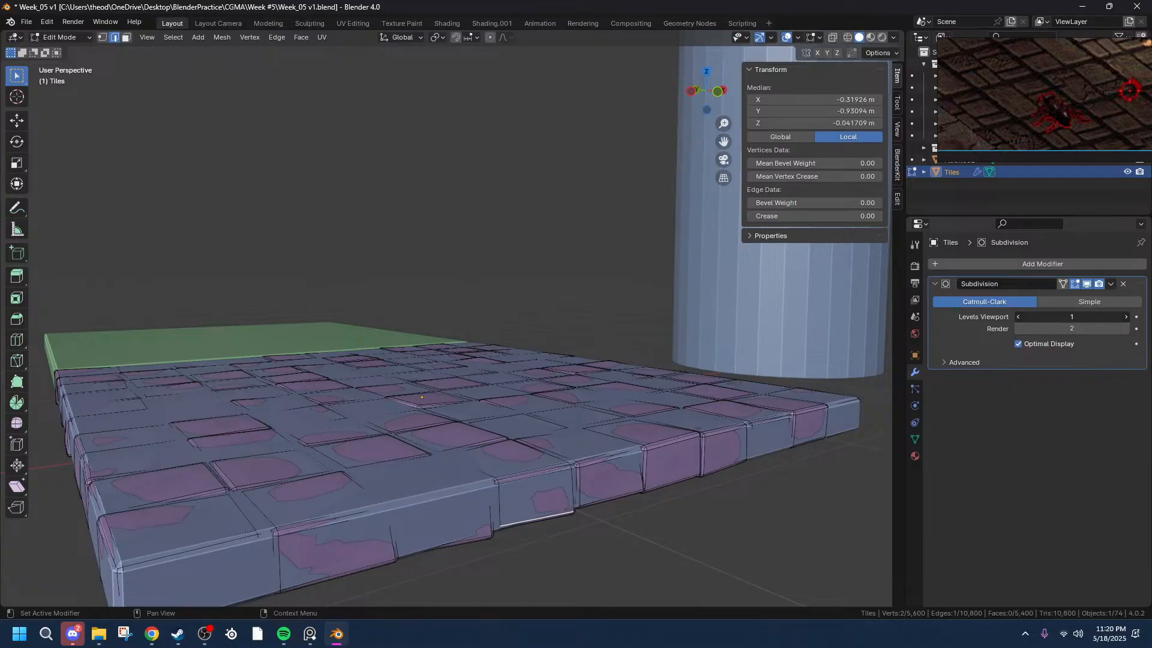
- Set both the viewport and render levels of the Tiles' Subdivision modifier to 1
{"action": "left_click", "coordinate": [1125, 317]}
{"action": "left_click", "coordinate": [1018, 317]}
{"action": "left_click", "coordinate": [1018, 329]}
{"action": "middle_click_drag", "start_coordinate": [586, 504], "coordinate": [548, 560]}
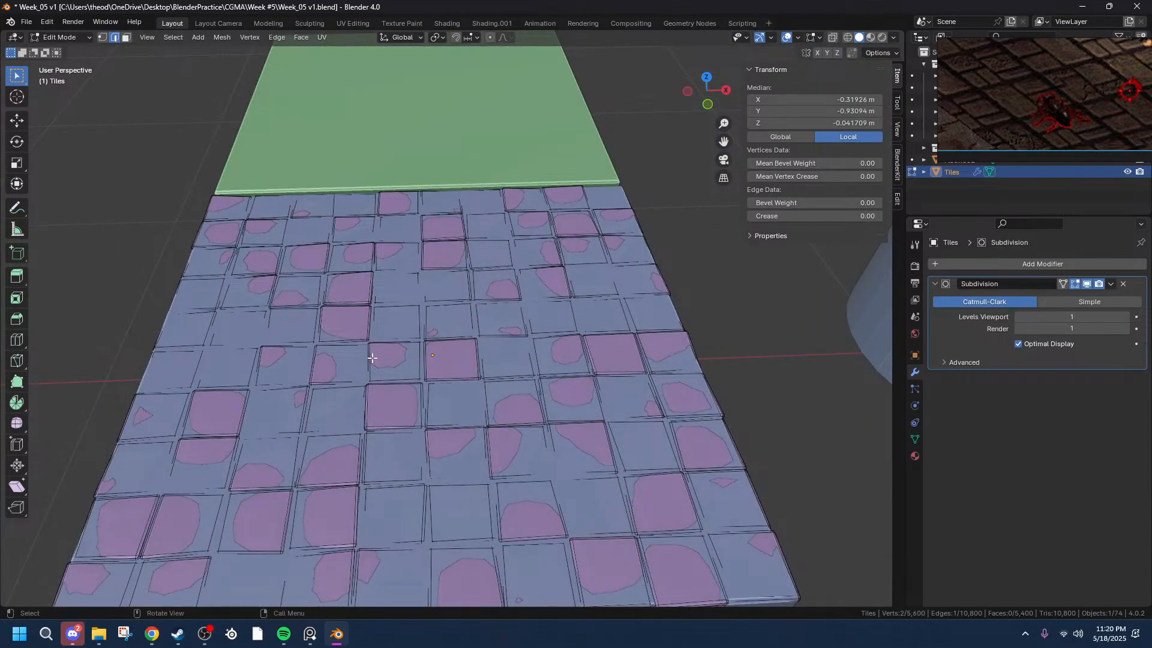
{"action": "middle_click_drag", "start_coordinate": [432, 391], "coordinate": [510, 330]}
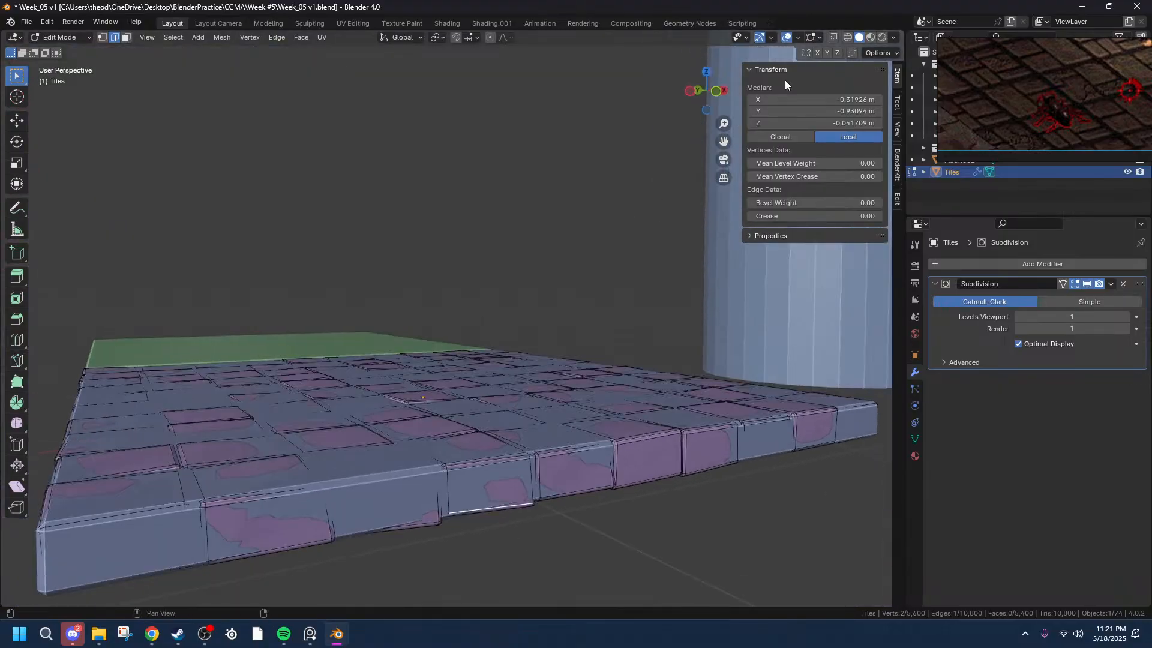
- Inspect the tiles with X-ray and the Face Orientation overlay, and switch both off again
{"action": "left_click", "coordinate": [832, 38]}
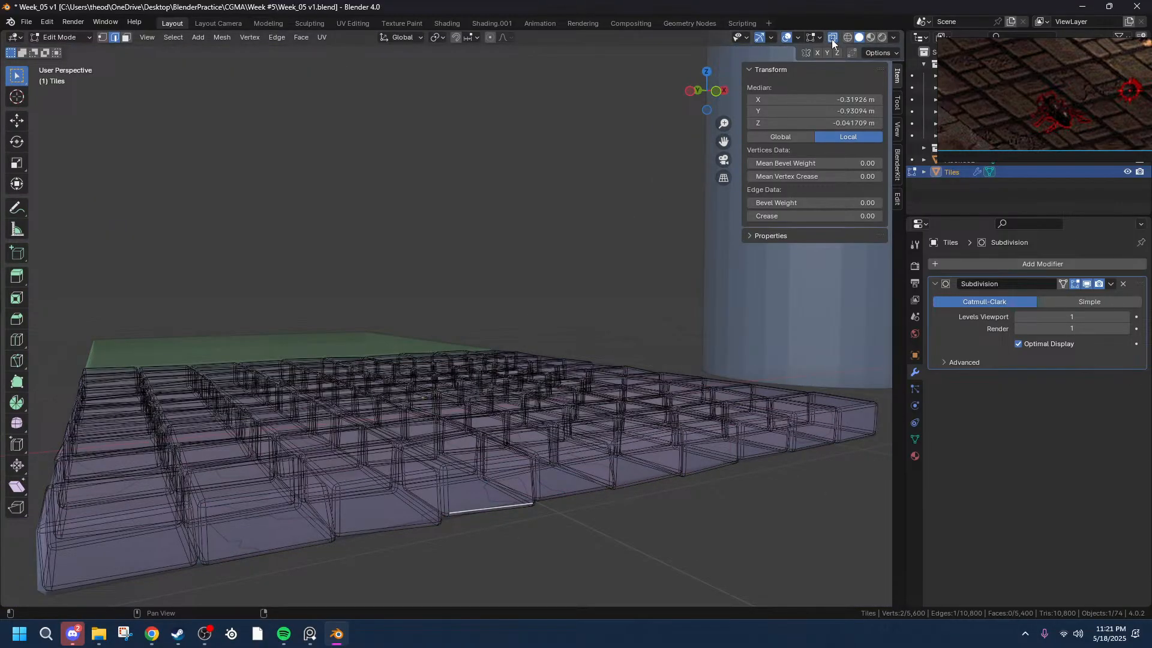
{"action": "left_click", "coordinate": [833, 40]}
{"action": "left_click", "coordinate": [820, 39]}
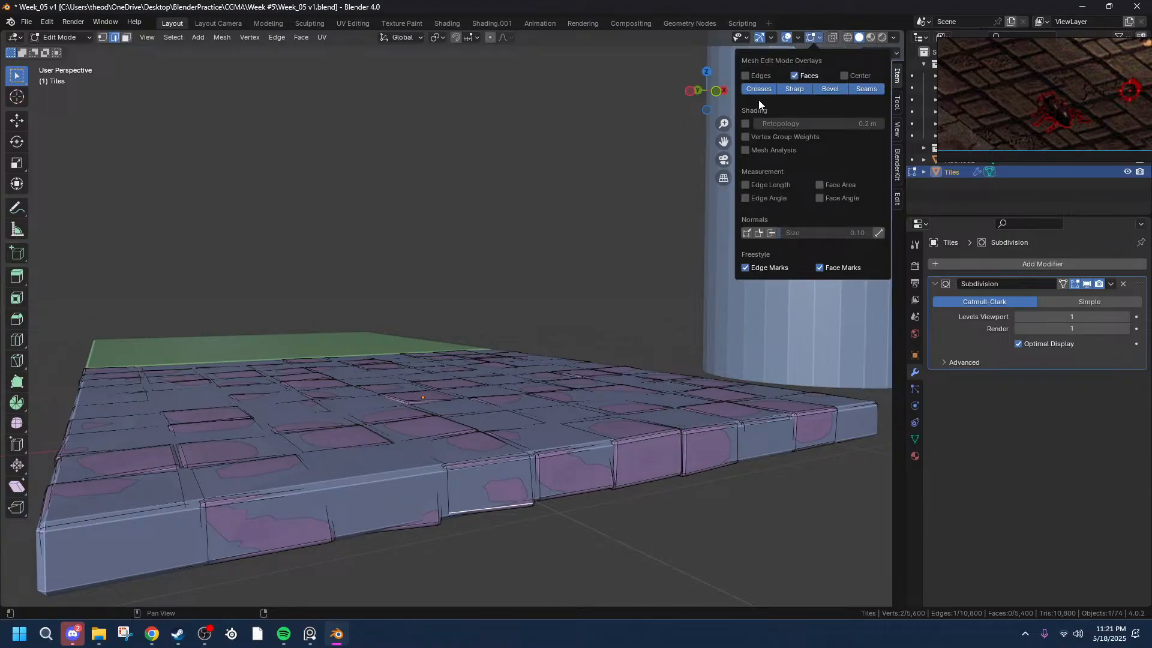
{"action": "left_click", "coordinate": [819, 37]}
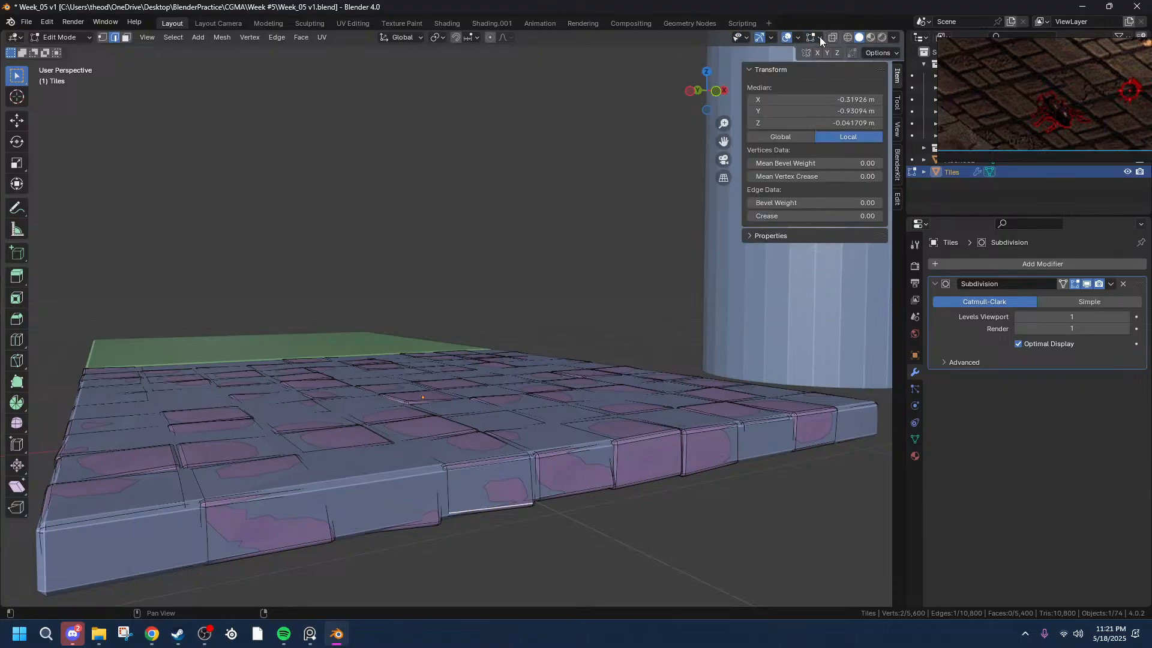
{"action": "left_click", "coordinate": [797, 38]}
{"action": "left_click", "coordinate": [732, 282]}
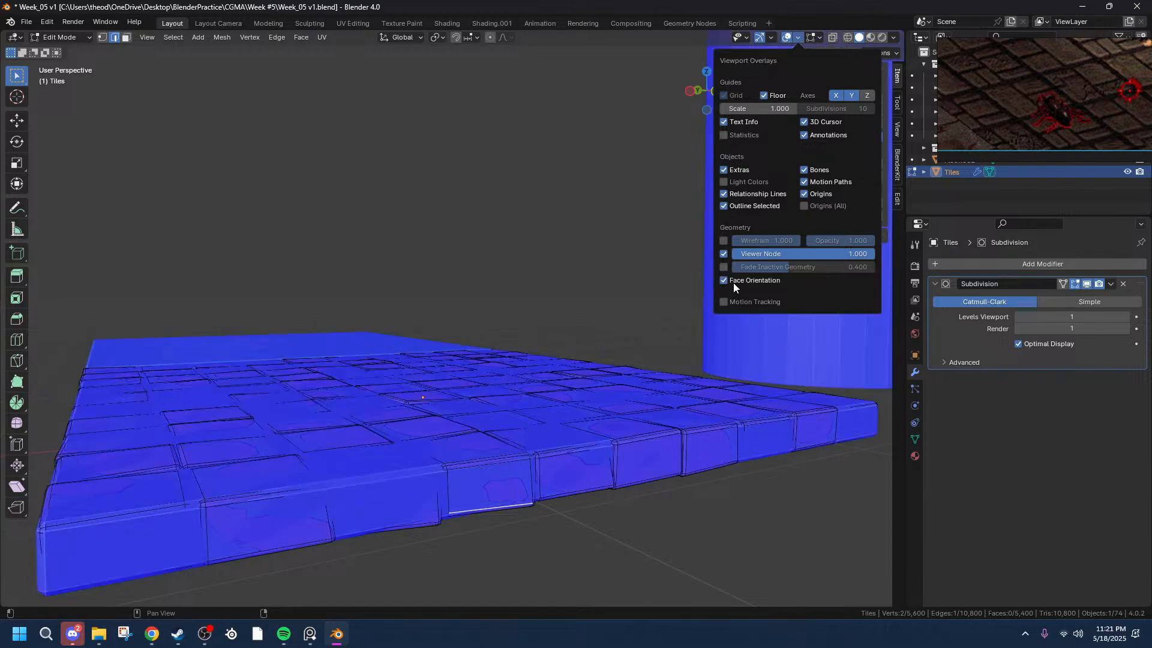
{"action": "middle_click_drag", "start_coordinate": [573, 416], "coordinate": [348, 474]}
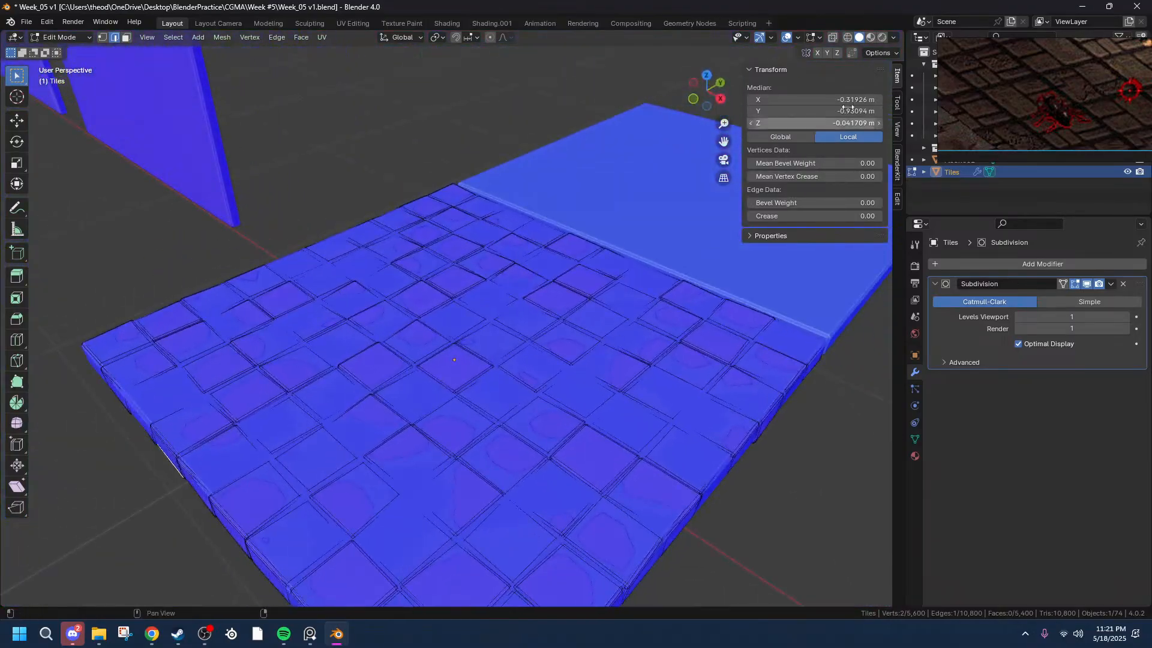
{"action": "left_click", "coordinate": [792, 38]}
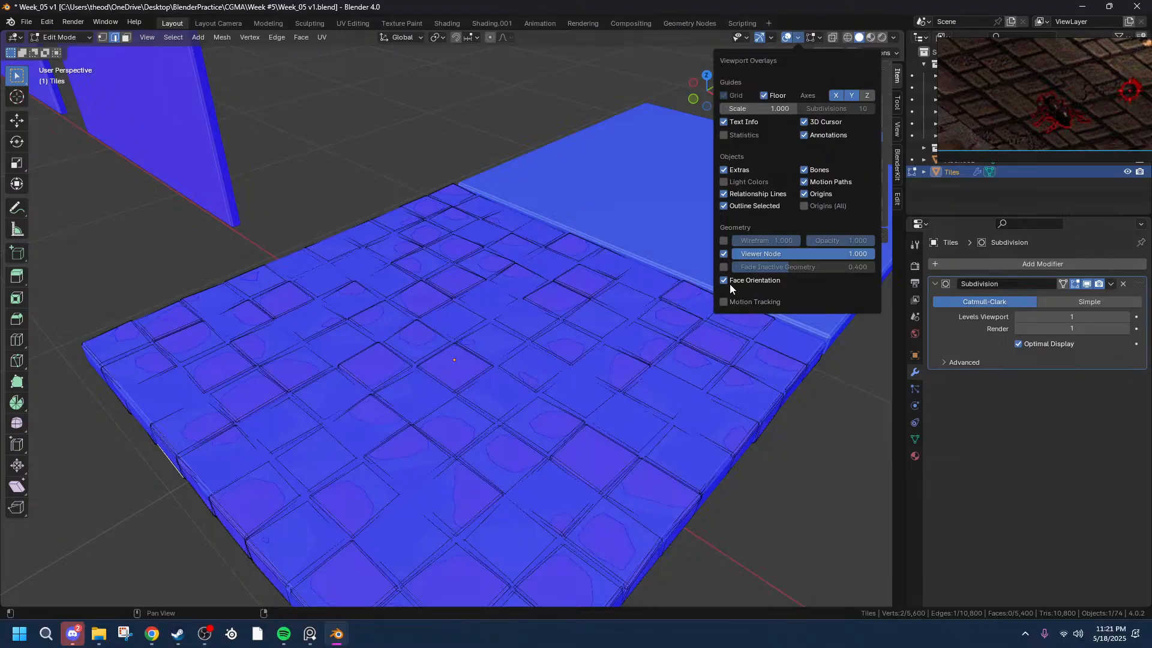
{"action": "left_click", "coordinate": [724, 280]}
{"action": "middle_click_drag", "start_coordinate": [432, 299], "coordinate": [484, 292]}
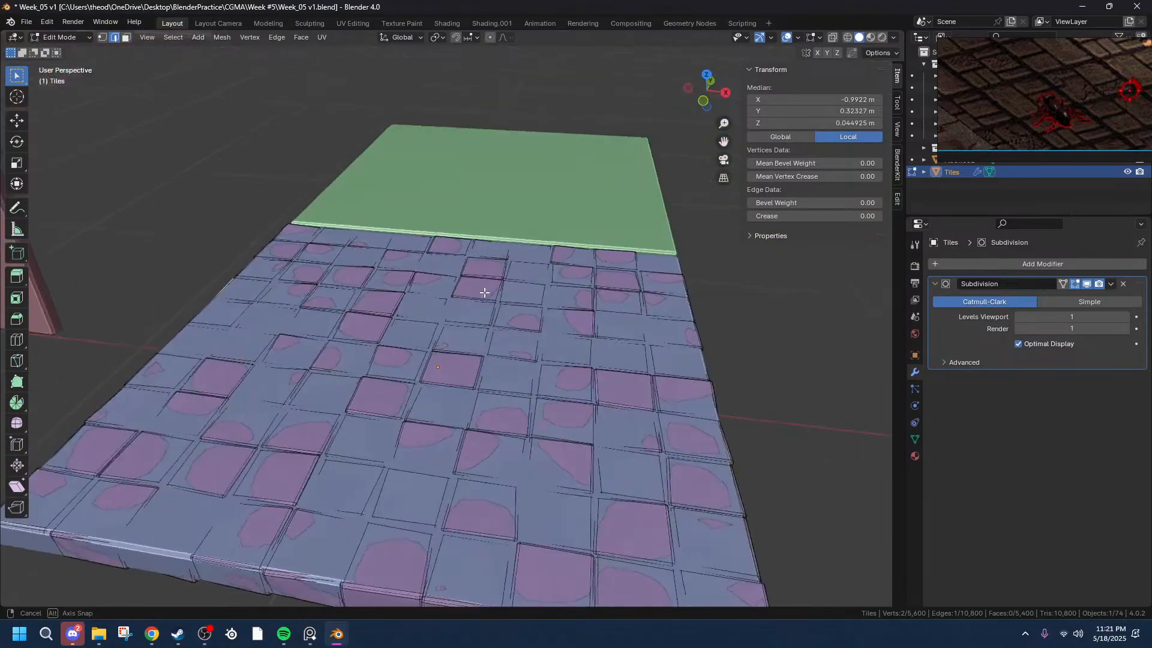
- Return to Object Mode and select the green Floor.002 slab beside the tiles
{"action": "key", "text": "Tab"}
{"action": "left_click", "coordinate": [602, 346]}
{"action": "left_click", "coordinate": [627, 161]}
{"action": "middle_click_drag", "start_coordinate": [627, 161], "coordinate": [379, 181]}
{"action": "scroll", "coordinate": [380, 184], "scroll_direction": "down", "scroll_amount": 5}
{"action": "middle_click_drag", "start_coordinate": [463, 508], "coordinate": [514, 516]}
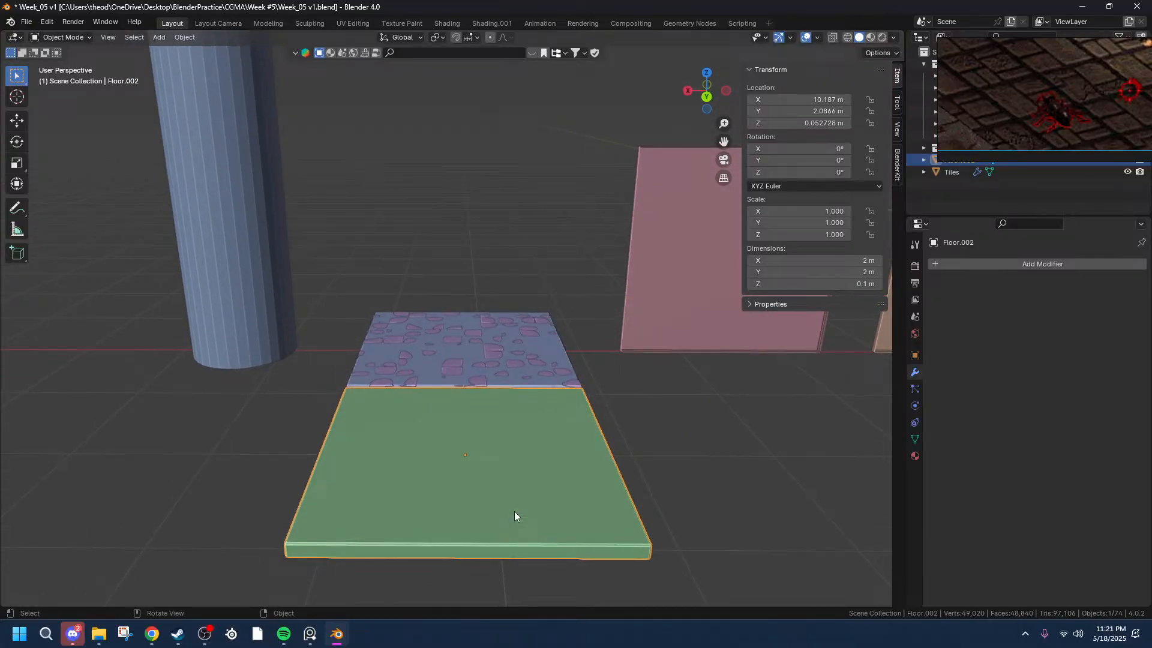
{"action": "left_click", "coordinate": [72, 635]}
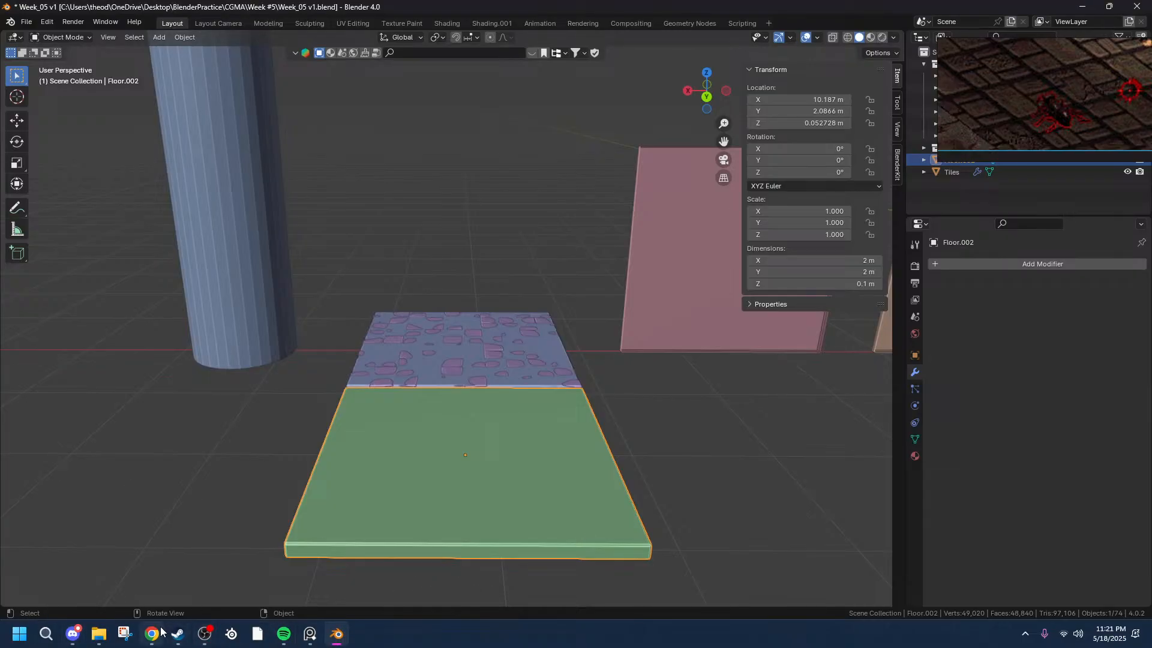
{"action": "left_click", "coordinate": [204, 631]}
{"action": "left_click", "coordinate": [152, 633]}
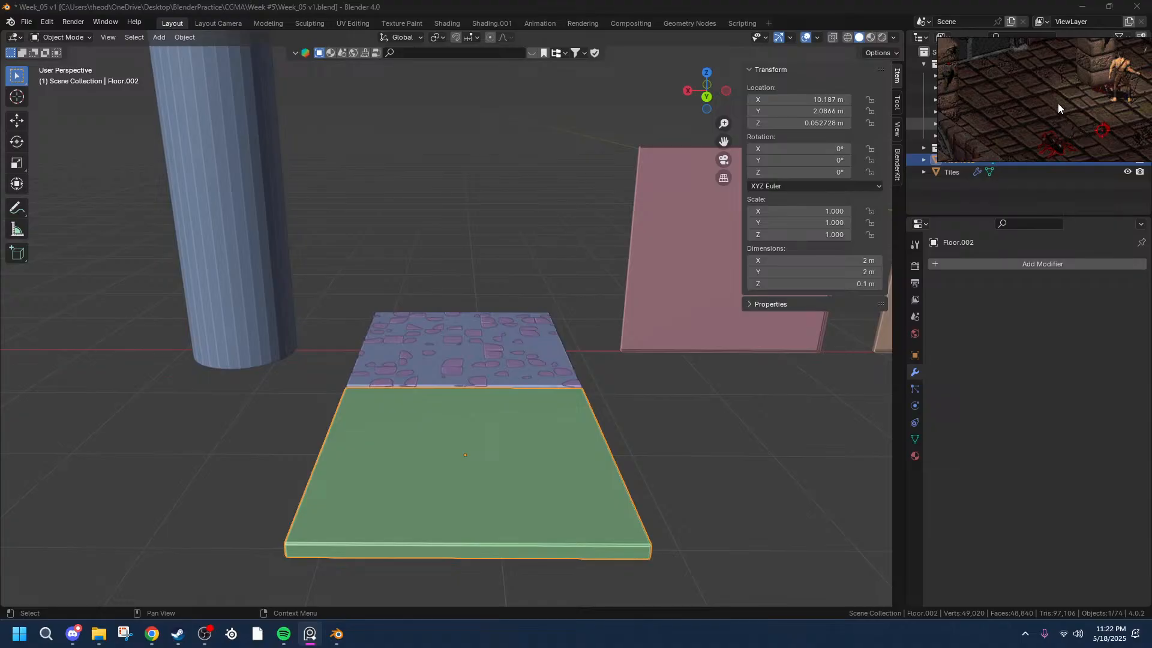
{"action": "mouse_move", "coordinate": [1057, 104]}
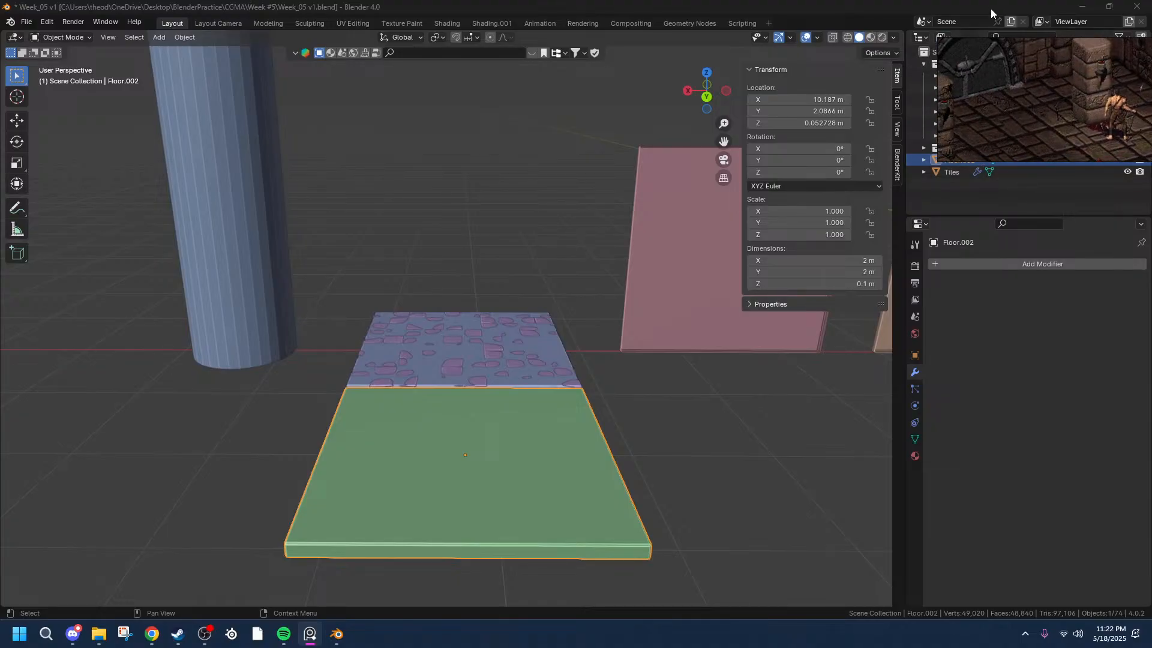
- Duplicate the green Floor.002 slab in place
{"action": "middle_click_drag", "start_coordinate": [460, 401], "coordinate": [504, 557]}
{"action": "scroll", "coordinate": [497, 489], "scroll_direction": "down", "scroll_amount": 4}
{"action": "middle_click_drag", "start_coordinate": [498, 489], "coordinate": [556, 425]}
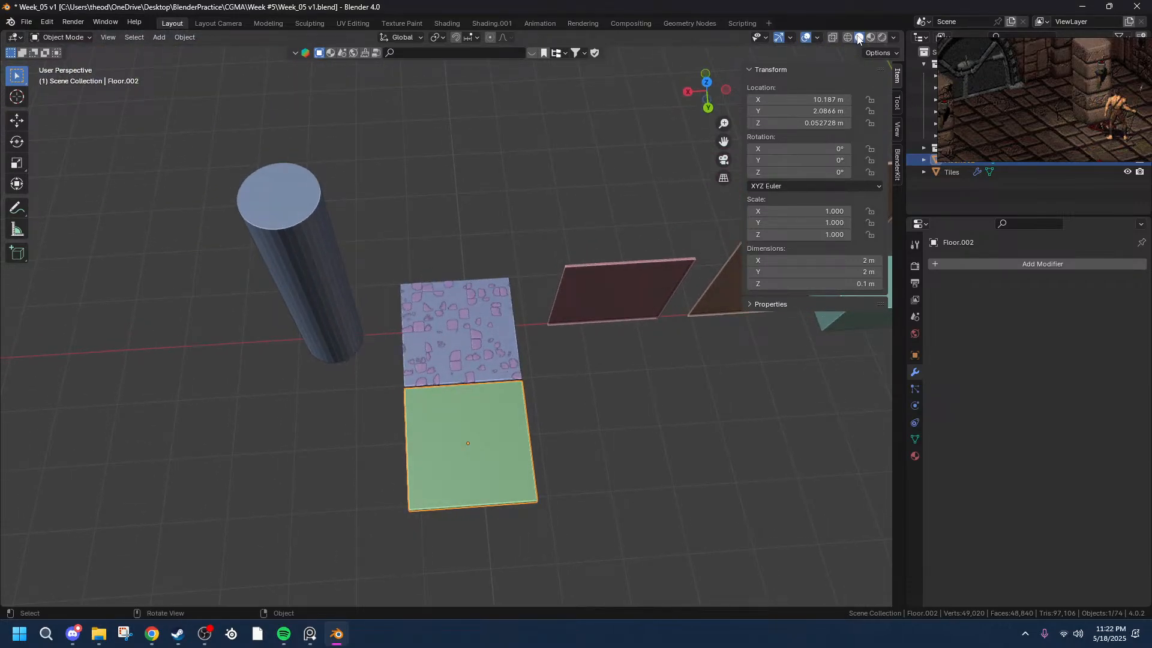
{"action": "left_click", "coordinate": [706, 81]}
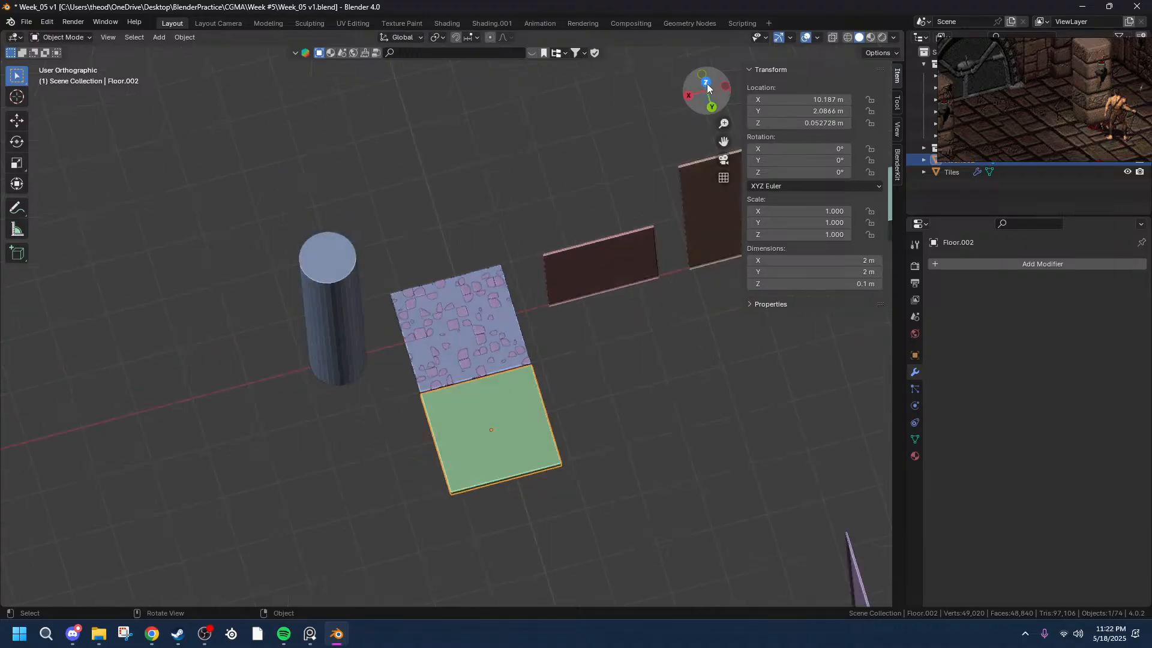
{"action": "scroll", "coordinate": [451, 129], "scroll_direction": "up", "scroll_amount": 6}
{"action": "scroll", "coordinate": [451, 128], "scroll_direction": "up", "scroll_amount": 3}
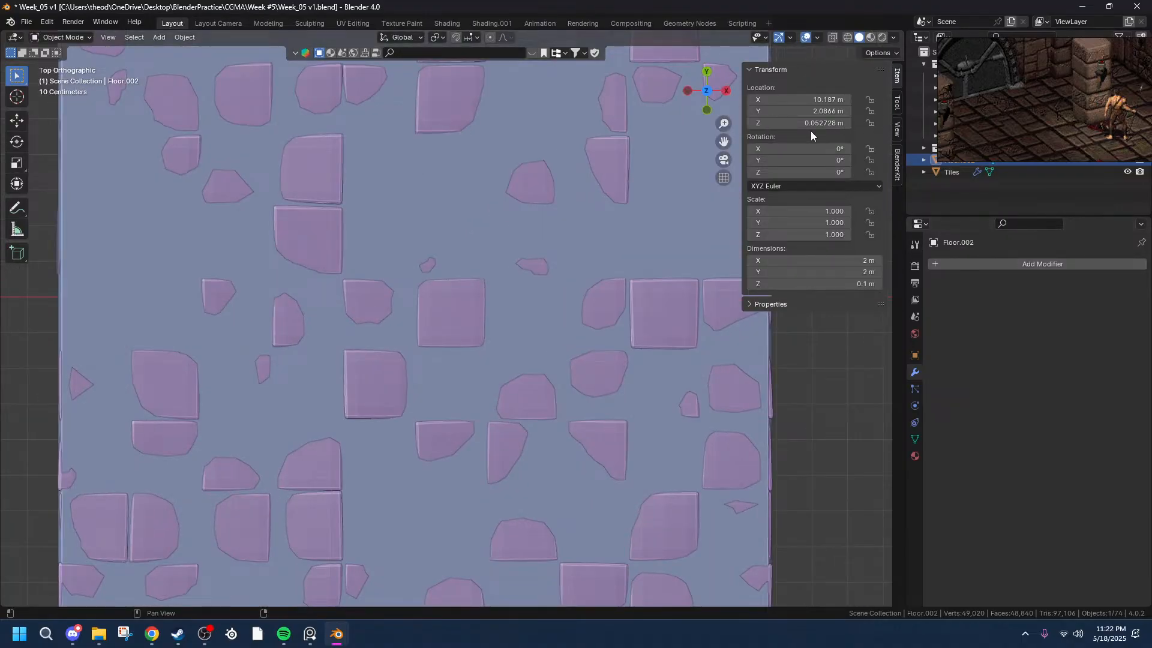
{"action": "left_click_drag", "start_coordinate": [723, 139], "coordinate": [592, 516]}
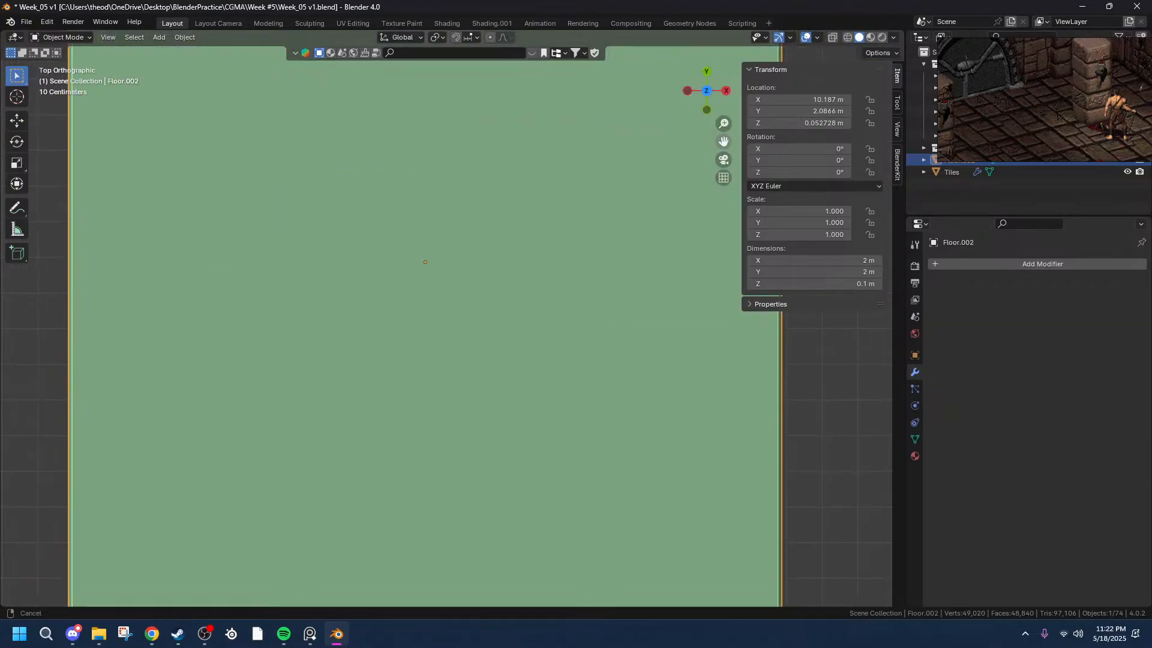
{"action": "scroll", "coordinate": [525, 303], "scroll_direction": "down", "scroll_amount": 4}
{"action": "key", "text": "grave"}
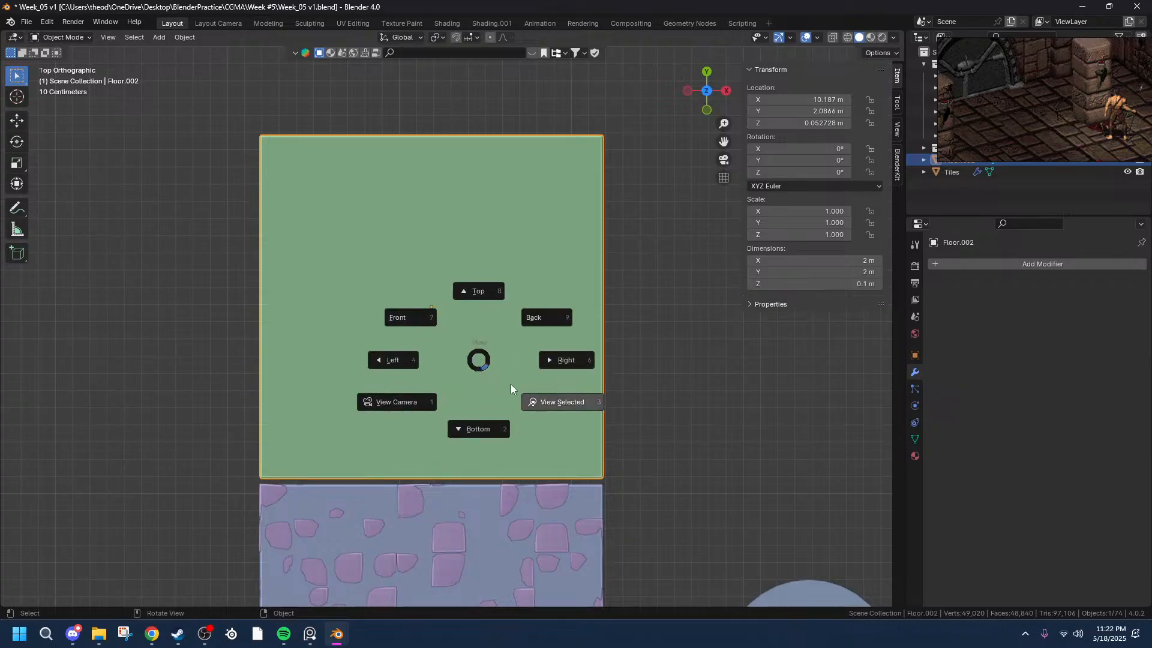
{"action": "left_click", "coordinate": [569, 401]}
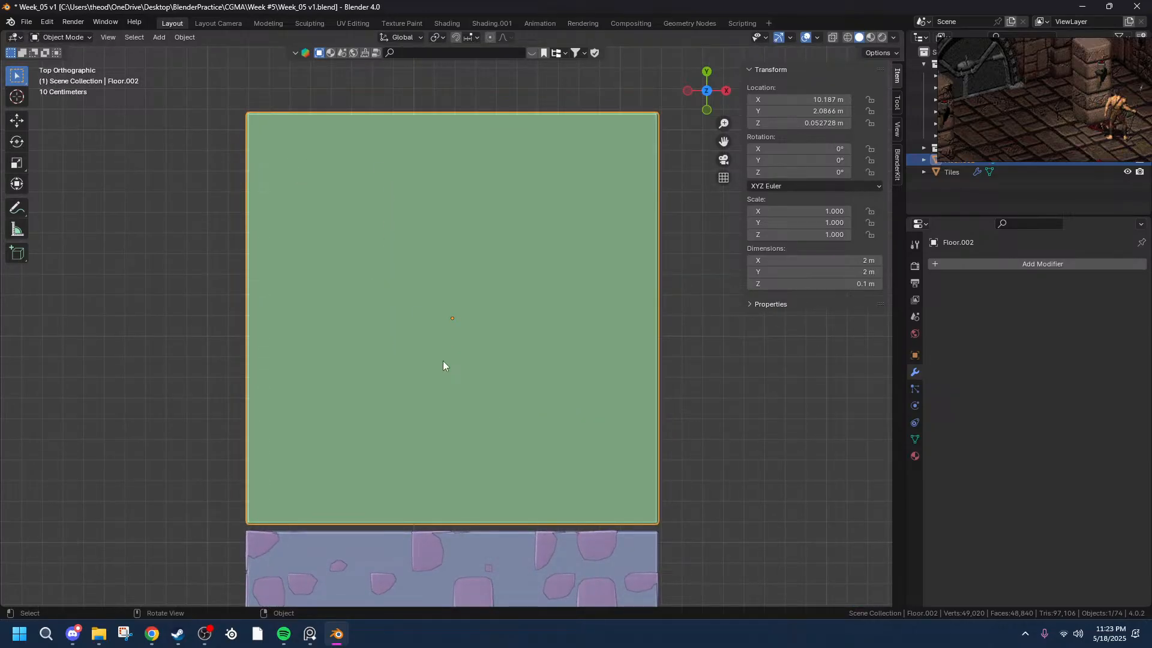
{"action": "key", "text": "shift+d"}
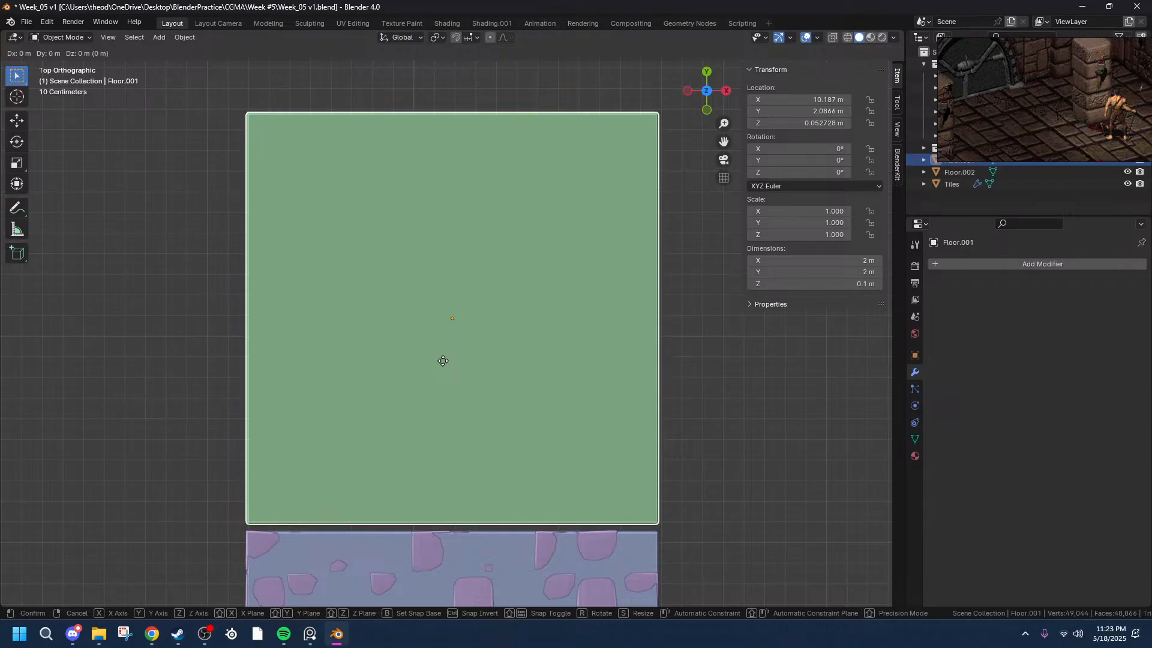
{"action": "right_click", "coordinate": [443, 362]}
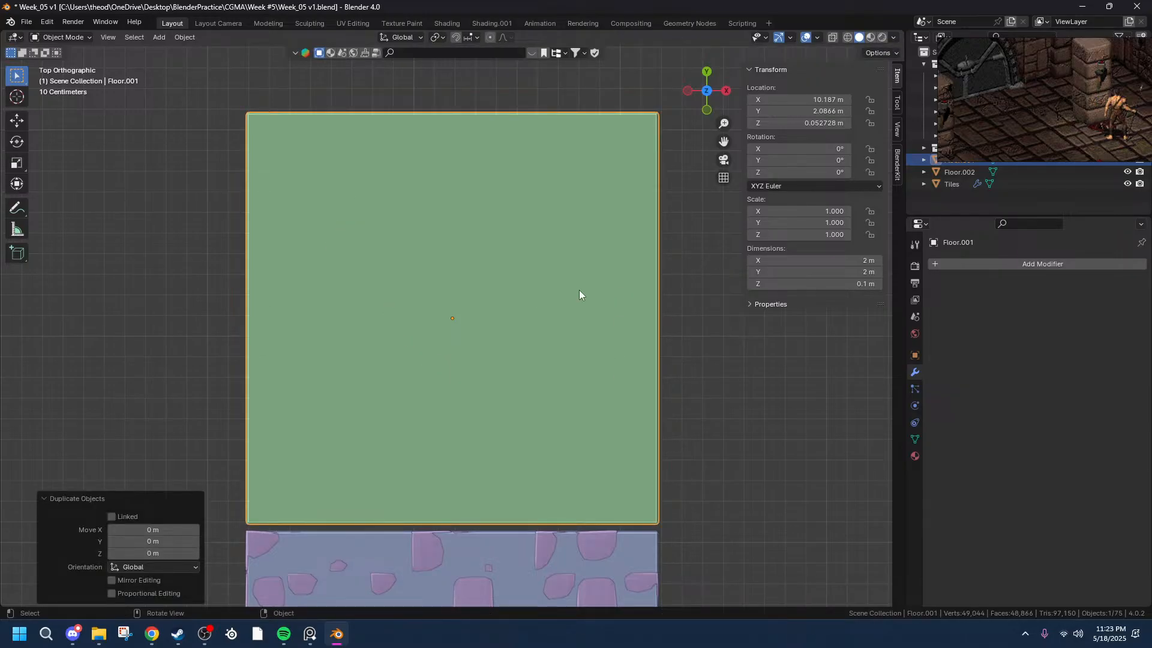
- Scale the duplicated slab along the X axis by a factor of about 0.52
{"action": "key", "text": "s"}
{"action": "key", "text": "shift+z"}
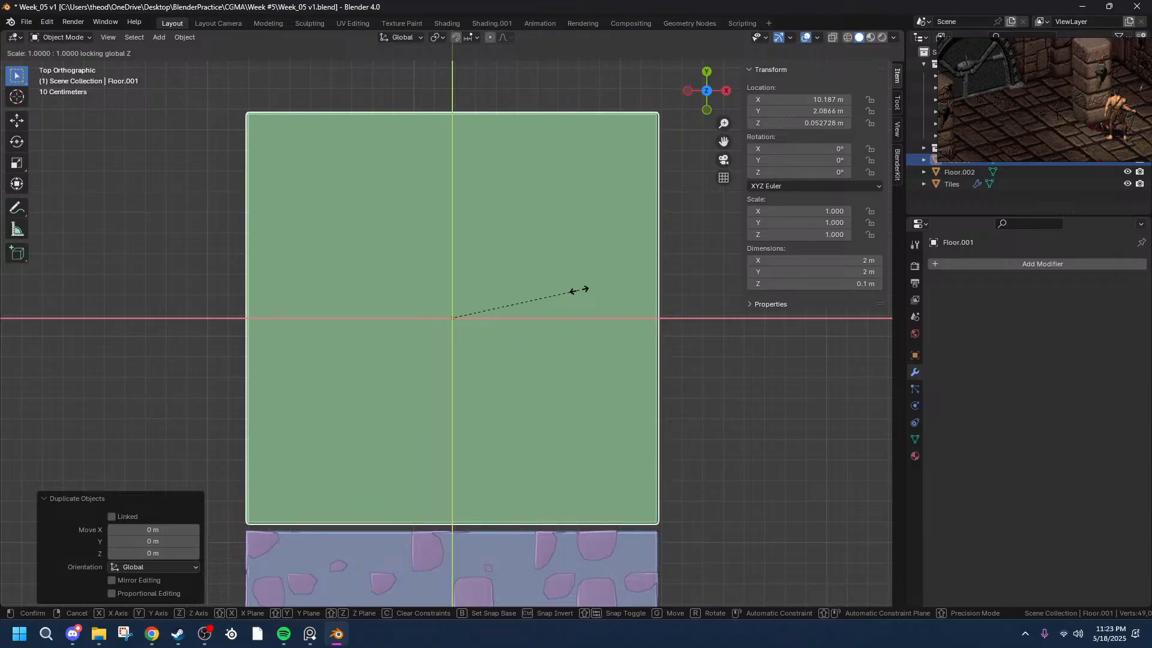
{"action": "key", "text": "x"}
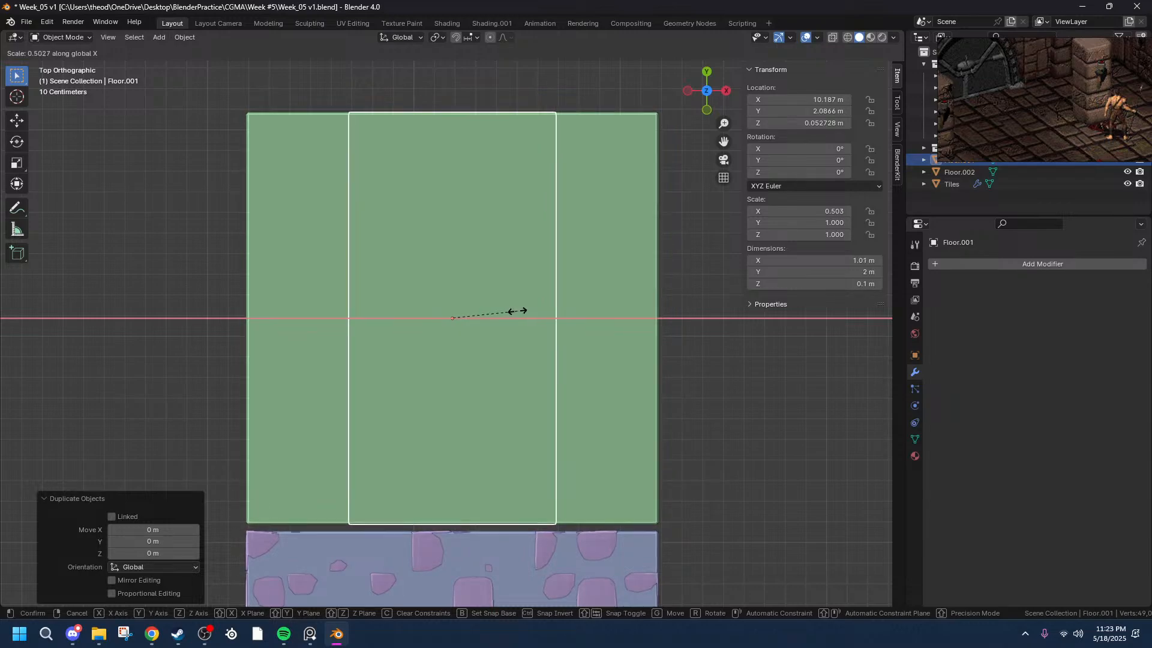
{"action": "left_click", "coordinate": [513, 311]}
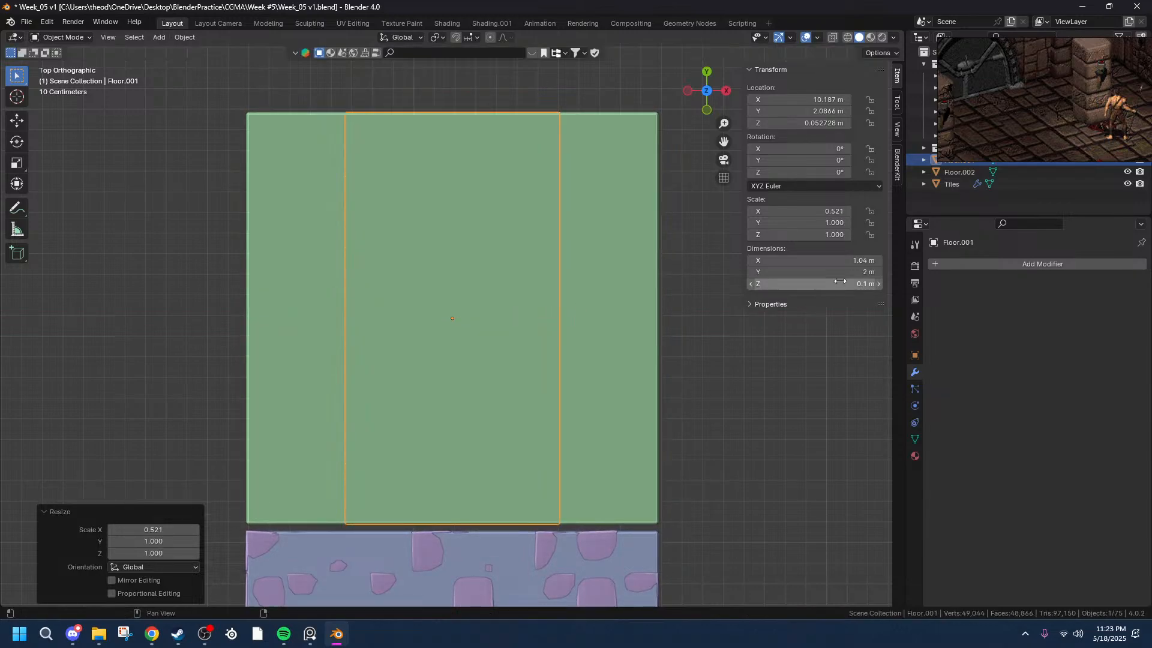
- Set the X dimension of the duplicated slab to 0.5 m
{"action": "left_click", "coordinate": [821, 260]}
{"action": "left_click", "coordinate": [821, 256]}
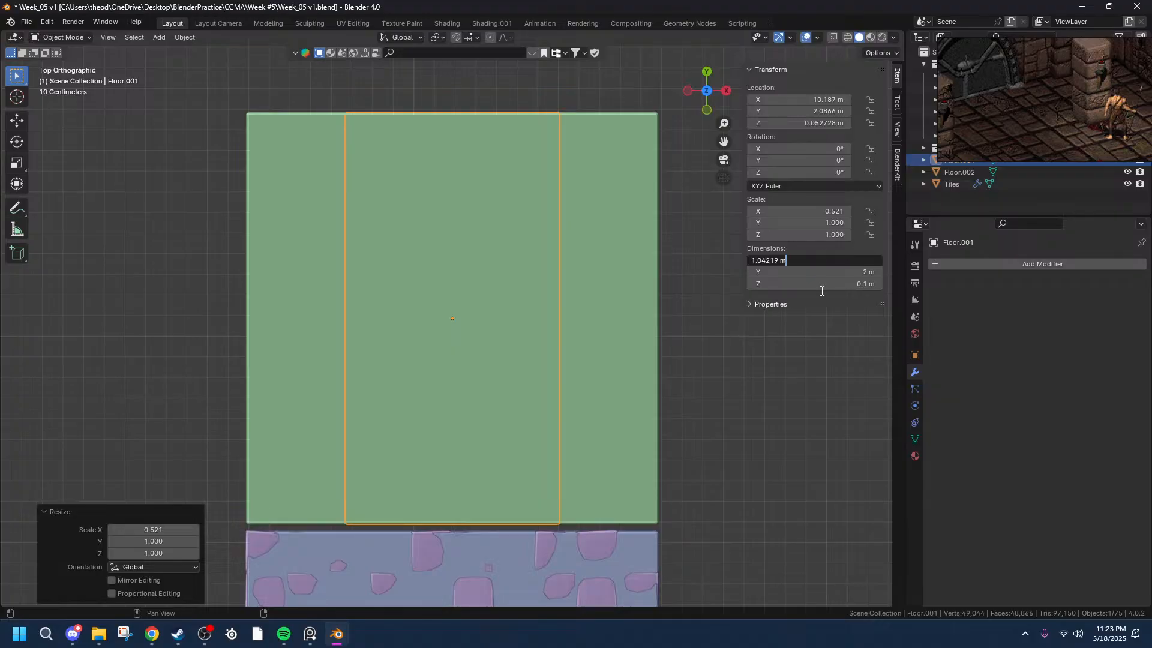
{"action": "key", "text": "BackSpace"}
{"action": "key", "text": "BackSpace"}
{"action": "key", "text": "BackSpace"}
{"action": "key", "text": "BackSpace"}
{"action": "key", "text": "BackSpace"}
{"action": "key", "text": "BackSpace"}
{"action": "key", "text": "Return"}
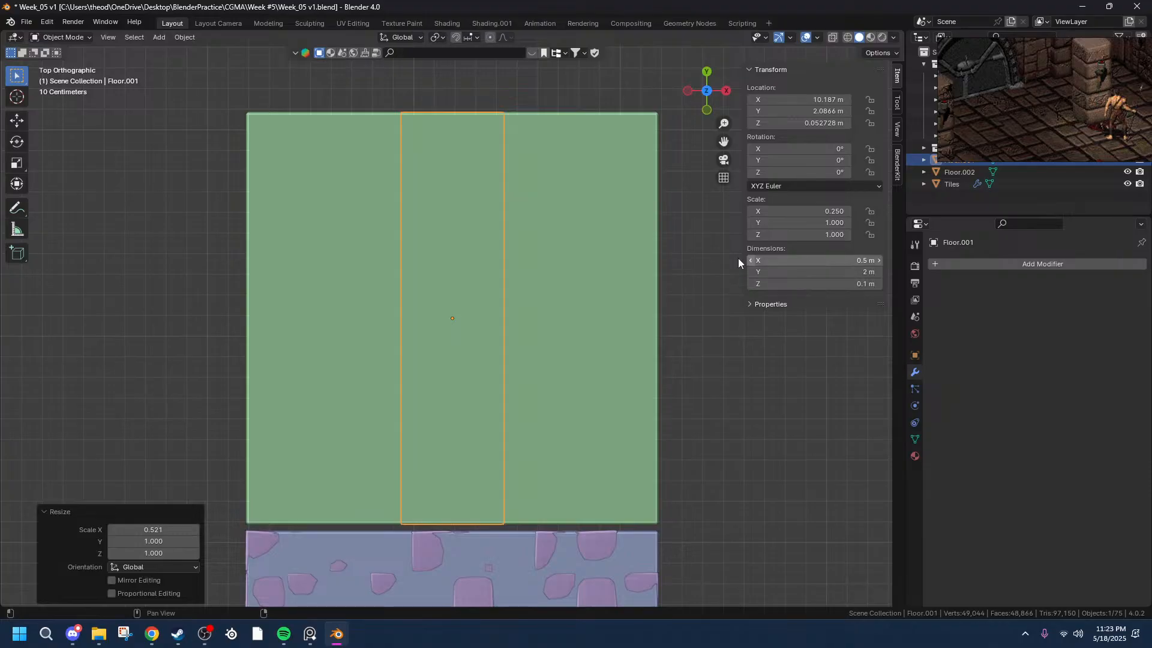
- Set the Y dimension of the duplicated slab to 1 m
{"action": "left_click", "coordinate": [822, 270]}
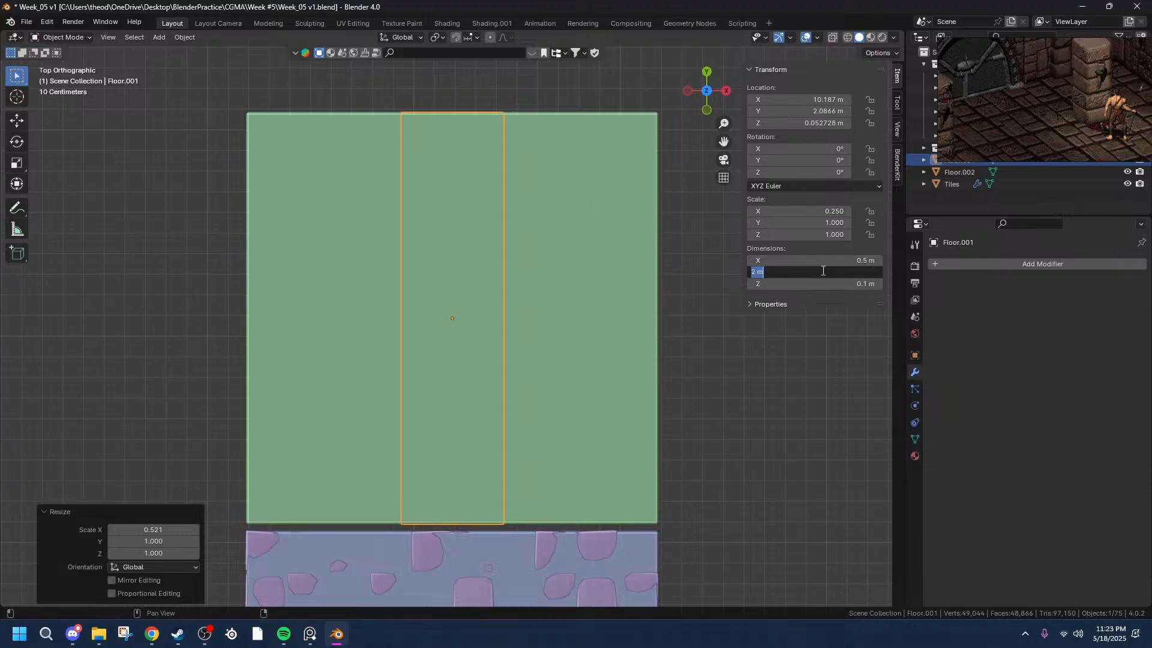
{"action": "left_click", "coordinate": [757, 271]}
{"action": "key", "text": "BackSpace"}
{"action": "type", "text": "1"}
{"action": "key", "text": "Return"}
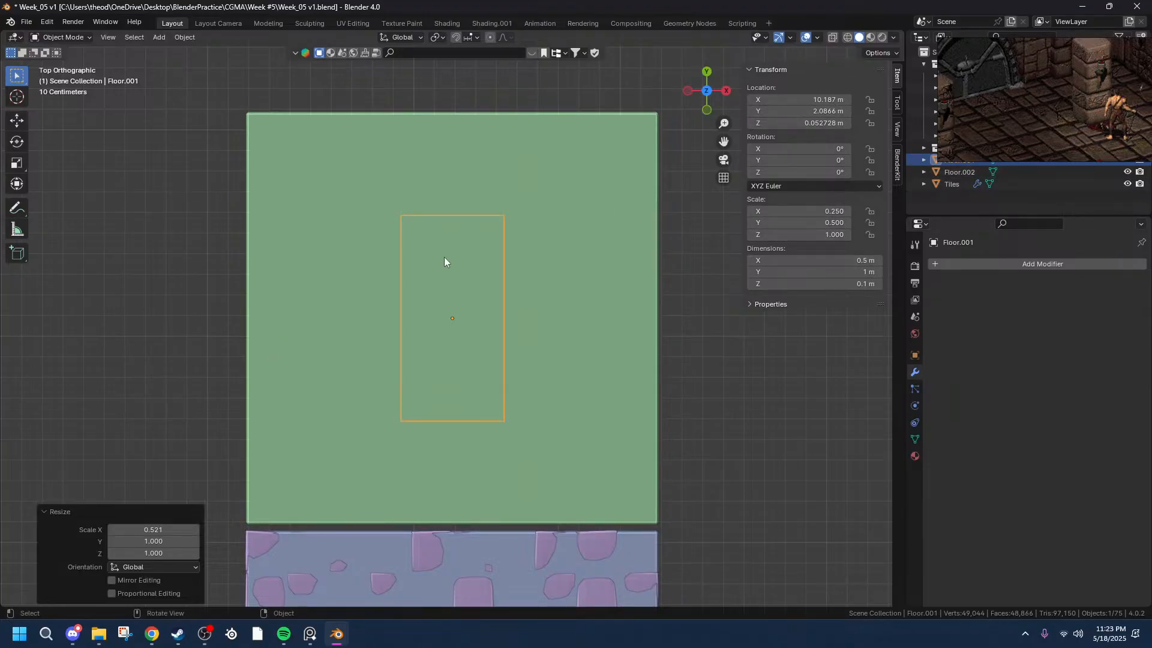
- Move the 0.5 m by 1 m slab along X to 9.4368 m, against the green floor tile's left edge
{"action": "key", "text": "ctrl+z"}
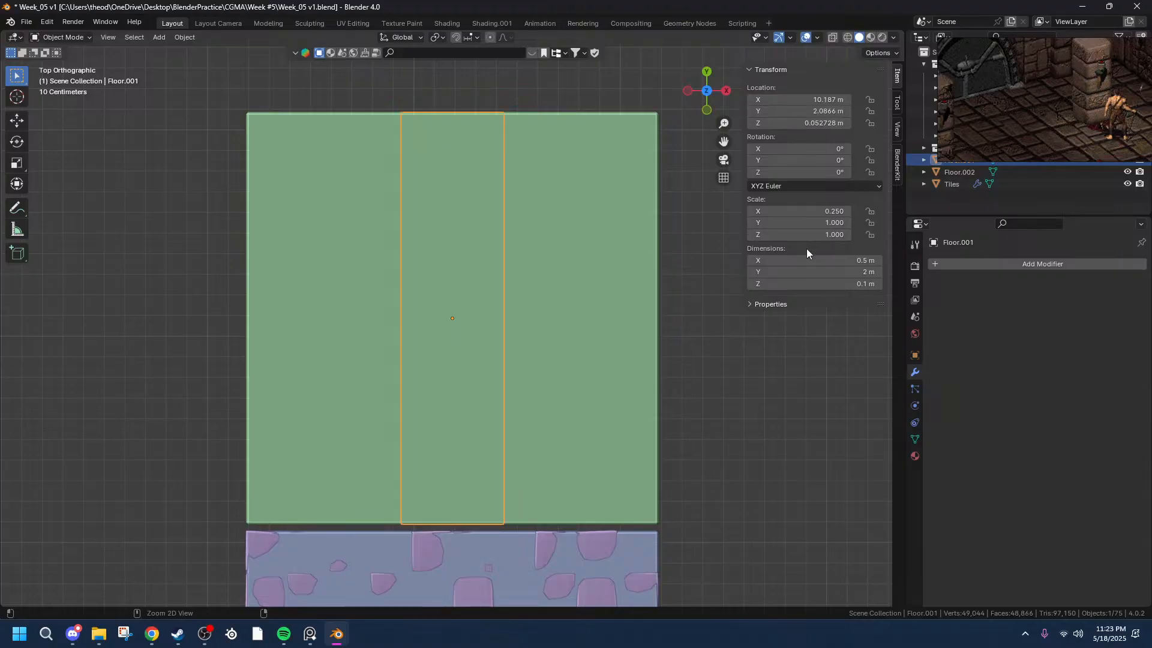
{"action": "key", "text": "ctrl+shift+z"}
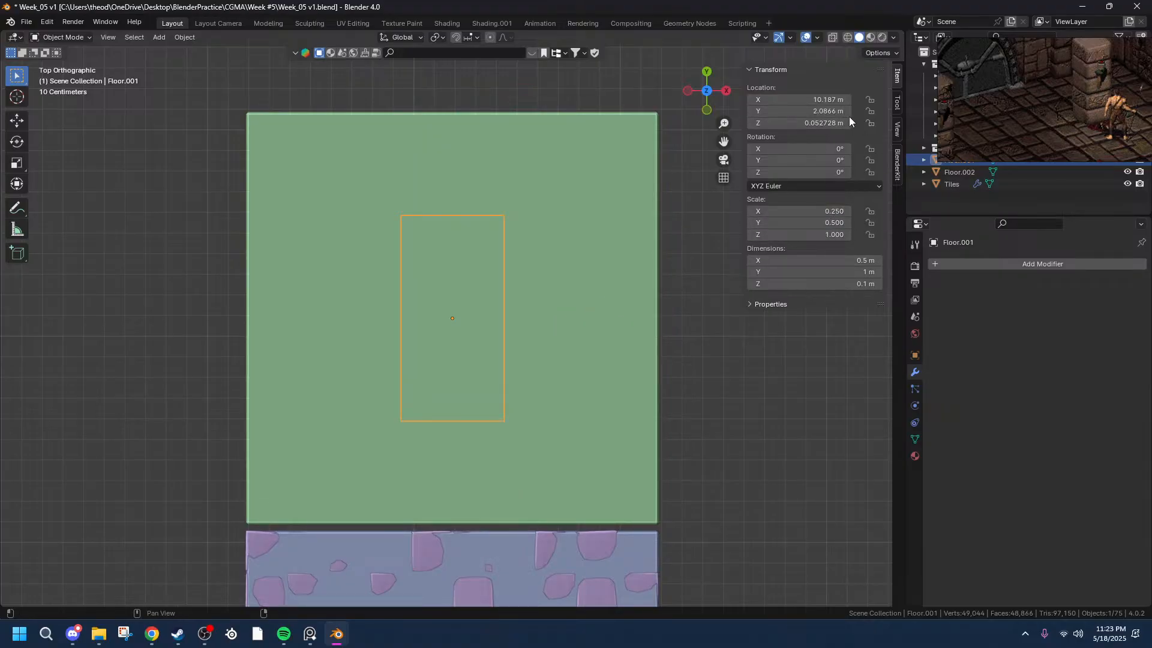
{"action": "left_click_drag", "start_coordinate": [816, 100], "coordinate": [766, 100]}
{"action": "scroll", "coordinate": [288, 257], "scroll_direction": "up", "scroll_amount": 6}
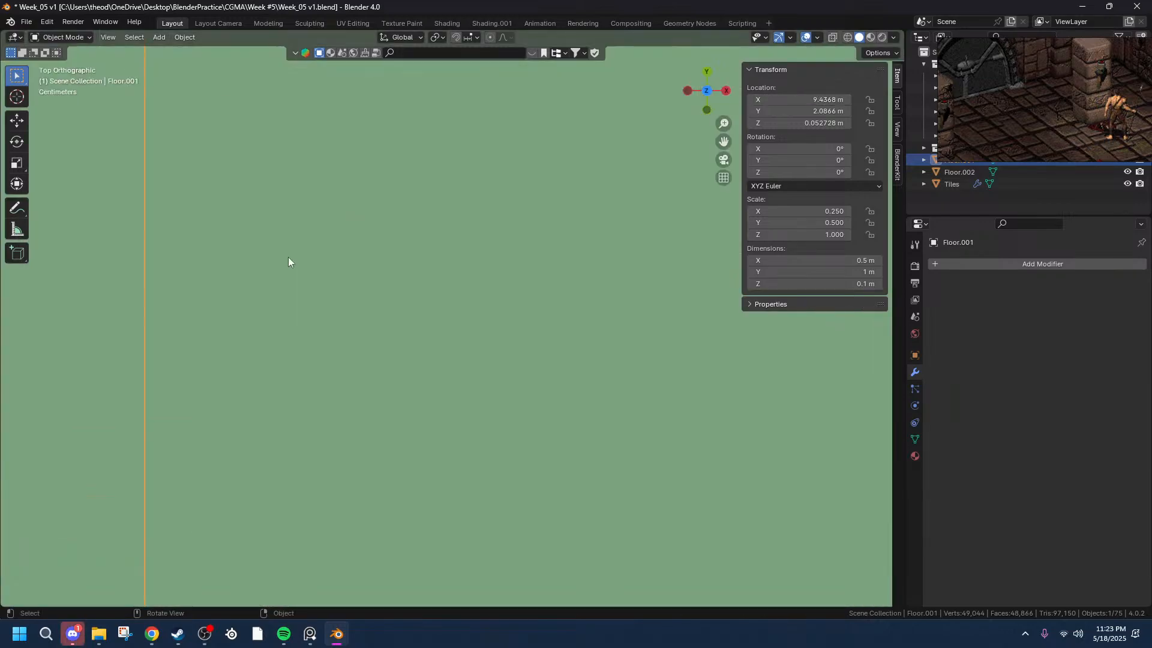
{"action": "scroll", "coordinate": [722, 139], "scroll_direction": "down", "scroll_amount": 3}
{"action": "left_click_drag", "start_coordinate": [722, 140], "coordinate": [427, 173]}
{"action": "scroll", "coordinate": [390, 169], "scroll_direction": "up", "scroll_amount": 5}
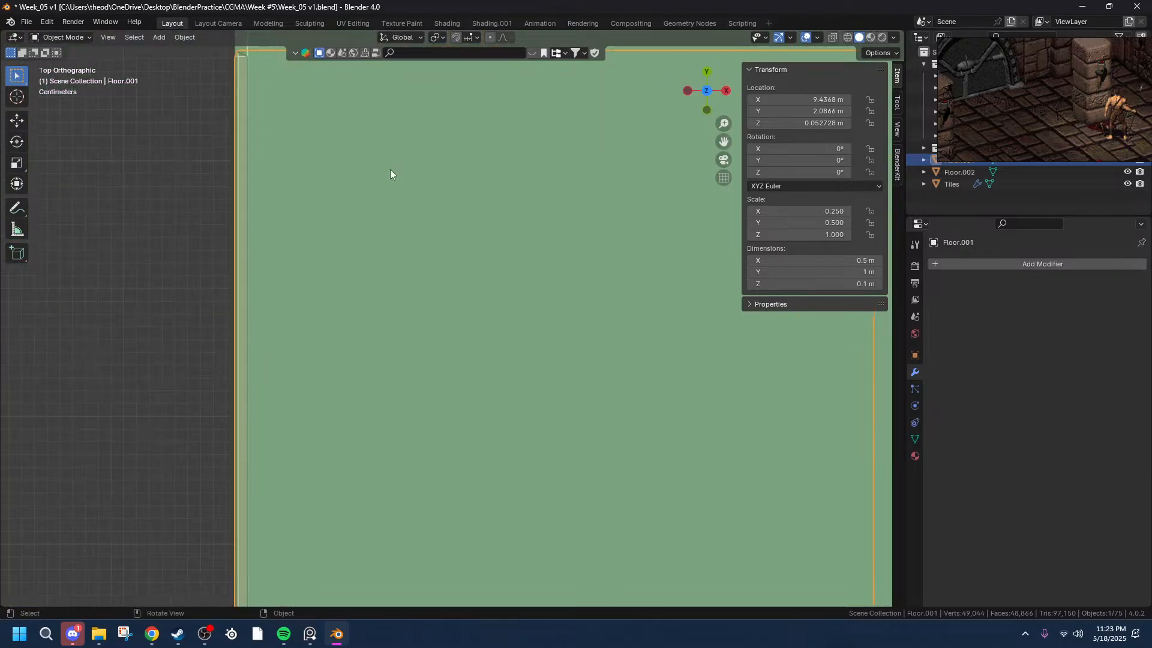
{"action": "scroll", "coordinate": [247, 177], "scroll_direction": "down", "scroll_amount": 2}
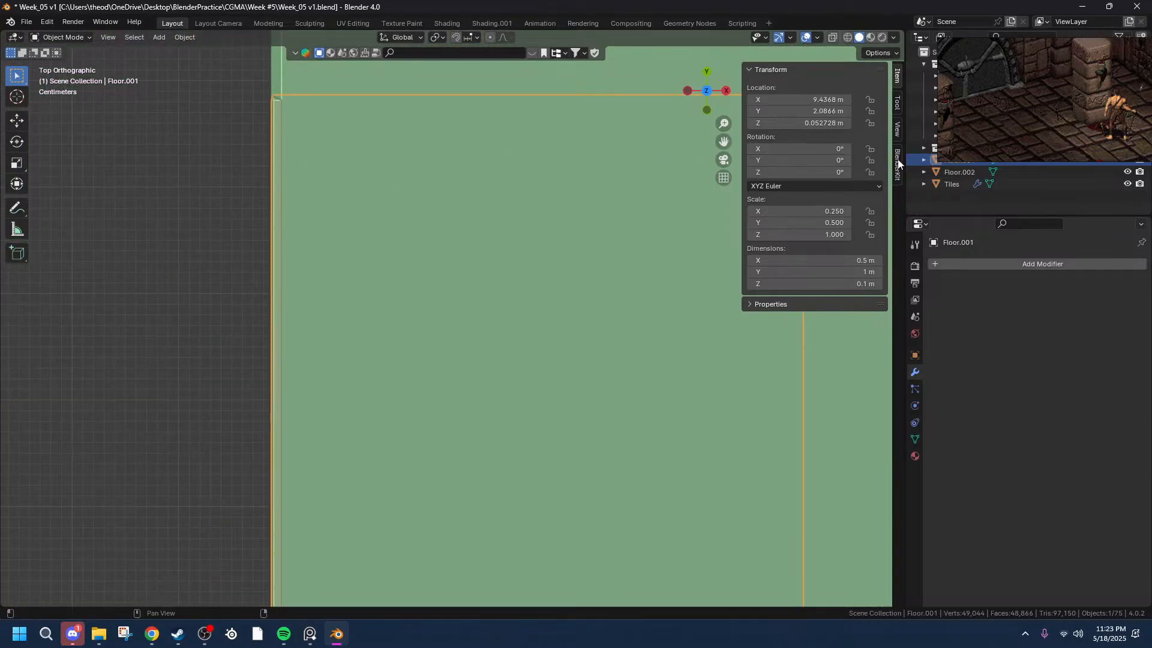
{"action": "scroll", "coordinate": [641, 147], "scroll_direction": "down", "scroll_amount": 3}
{"action": "left_click_drag", "start_coordinate": [721, 138], "coordinate": [655, 315]}
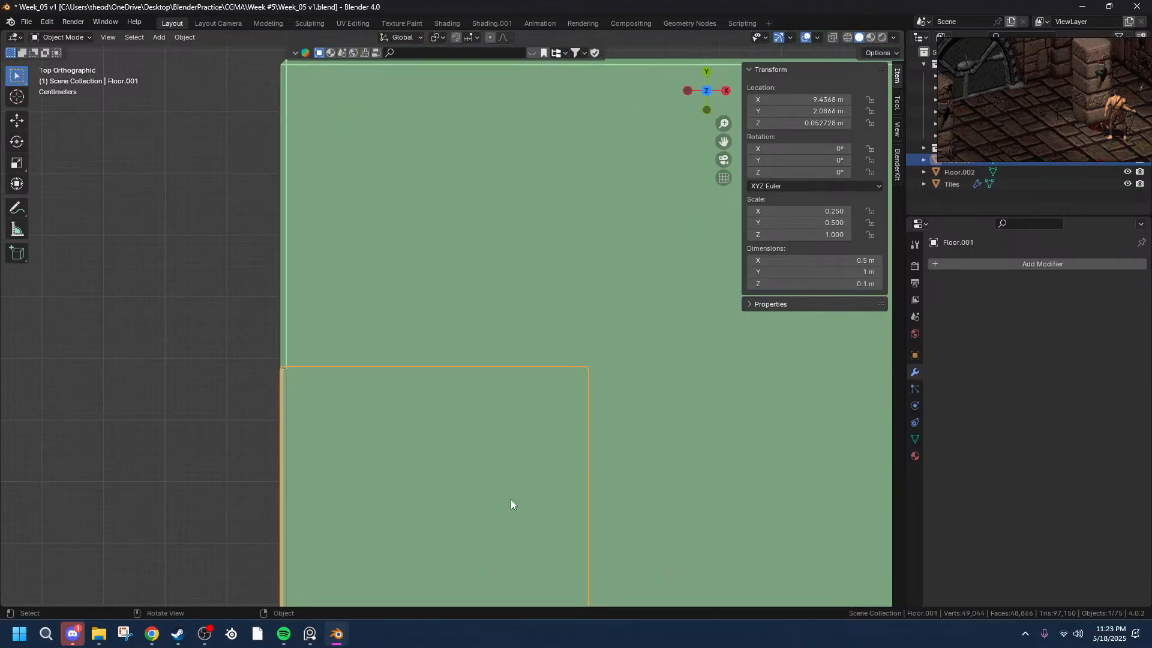
- Move the small slab along Y to 2.5864 m, flush with the green floor tile's far edge
{"action": "key", "text": "g"}
{"action": "key", "text": "y"}
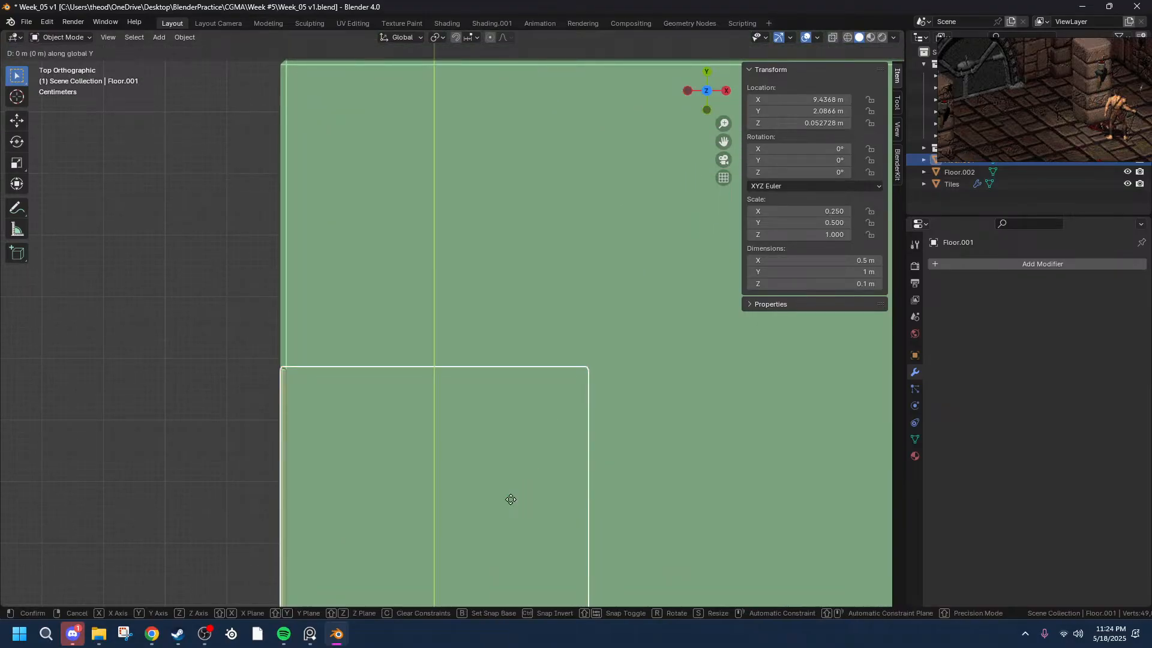
{"action": "left_click", "coordinate": [486, 191]}
{"action": "scroll", "coordinate": [492, 178], "scroll_direction": "up", "scroll_amount": 6}
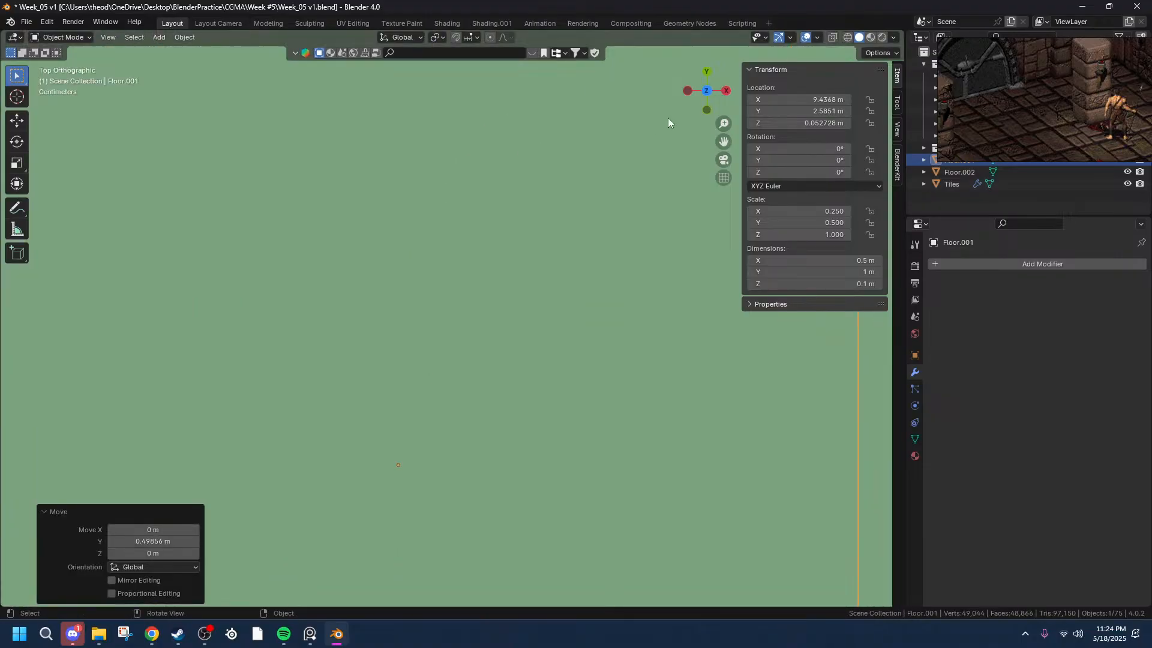
{"action": "middle_click_drag", "start_coordinate": [701, 124], "coordinate": [1018, 647], "text": "shift"}
{"action": "left_click_drag", "start_coordinate": [723, 141], "coordinate": [730, 336]}
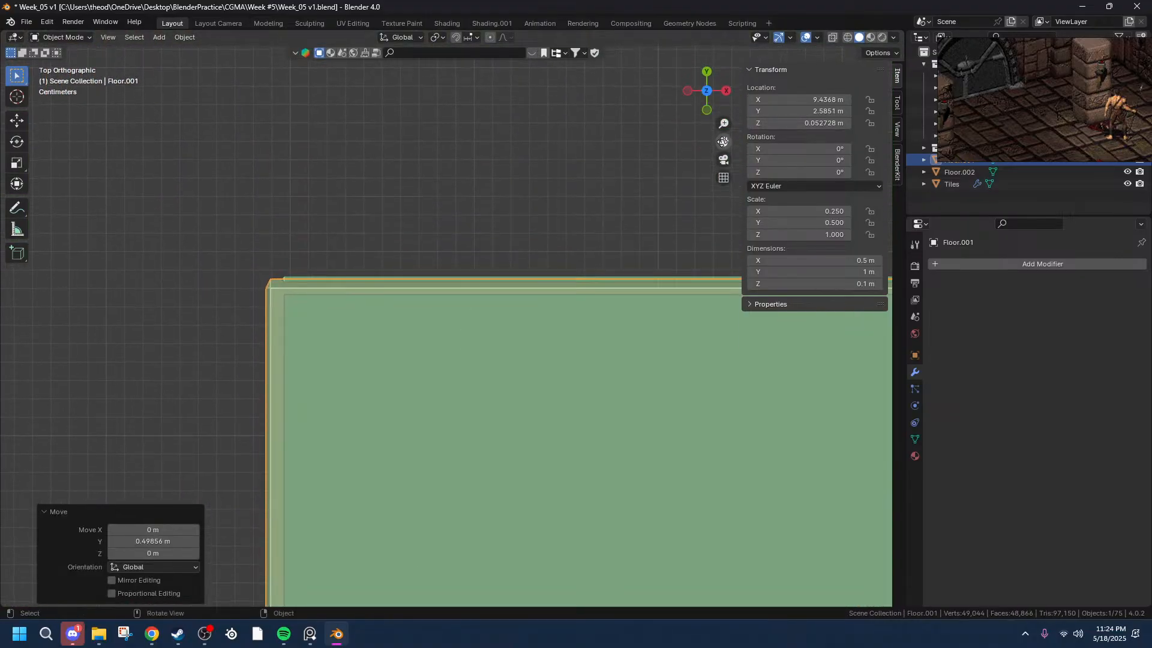
{"action": "scroll", "coordinate": [318, 261], "scroll_direction": "up", "scroll_amount": 5}
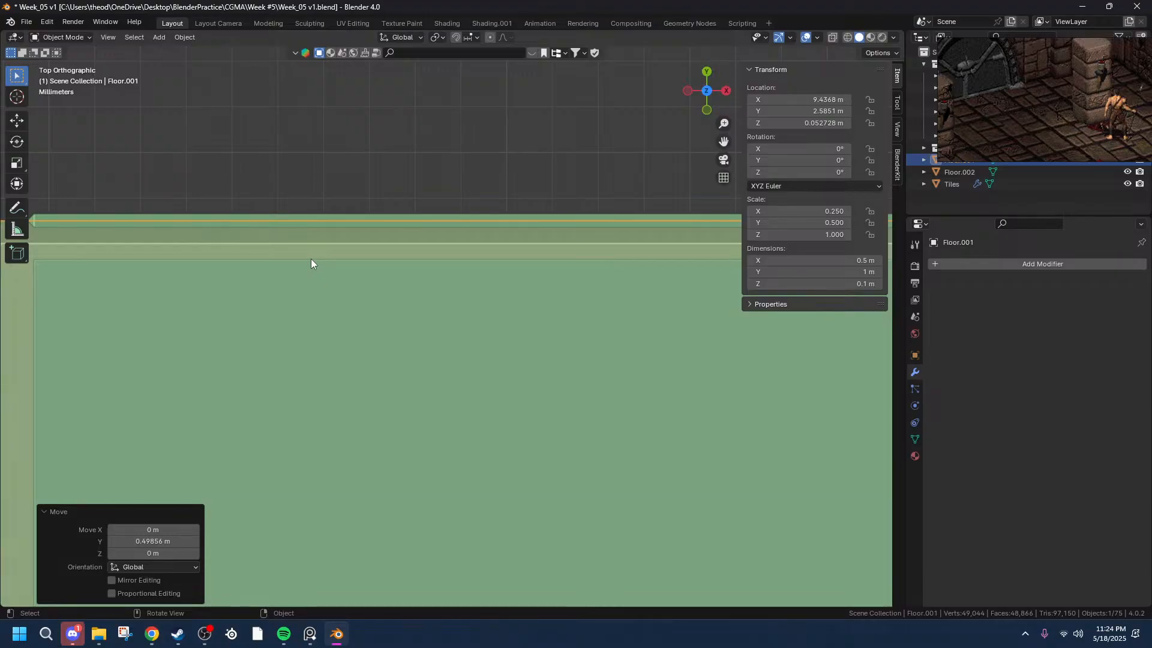
{"action": "key", "text": "g"}
{"action": "key", "text": "y"}
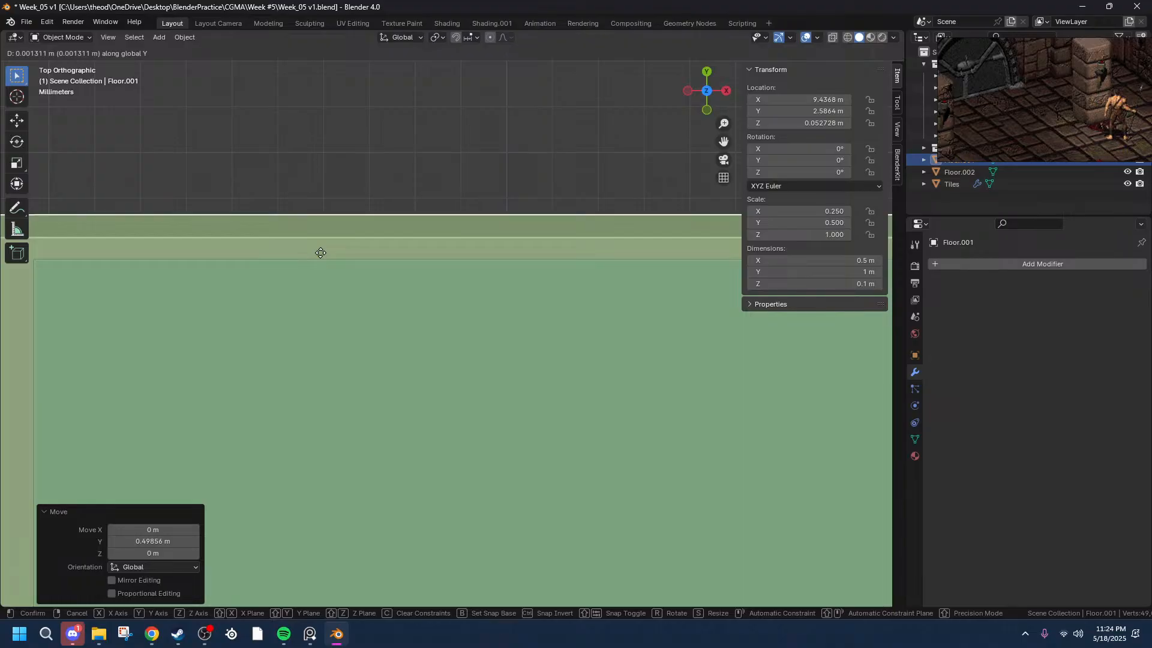
{"action": "left_click", "coordinate": [320, 253]}
- Try to nudge the small slab along X to align its bevelled corner with the green floor tile's corner
{"action": "scroll", "coordinate": [297, 280], "scroll_direction": "up", "scroll_amount": 3}
{"action": "left_click_drag", "start_coordinate": [724, 143], "coordinate": [1011, 178]}
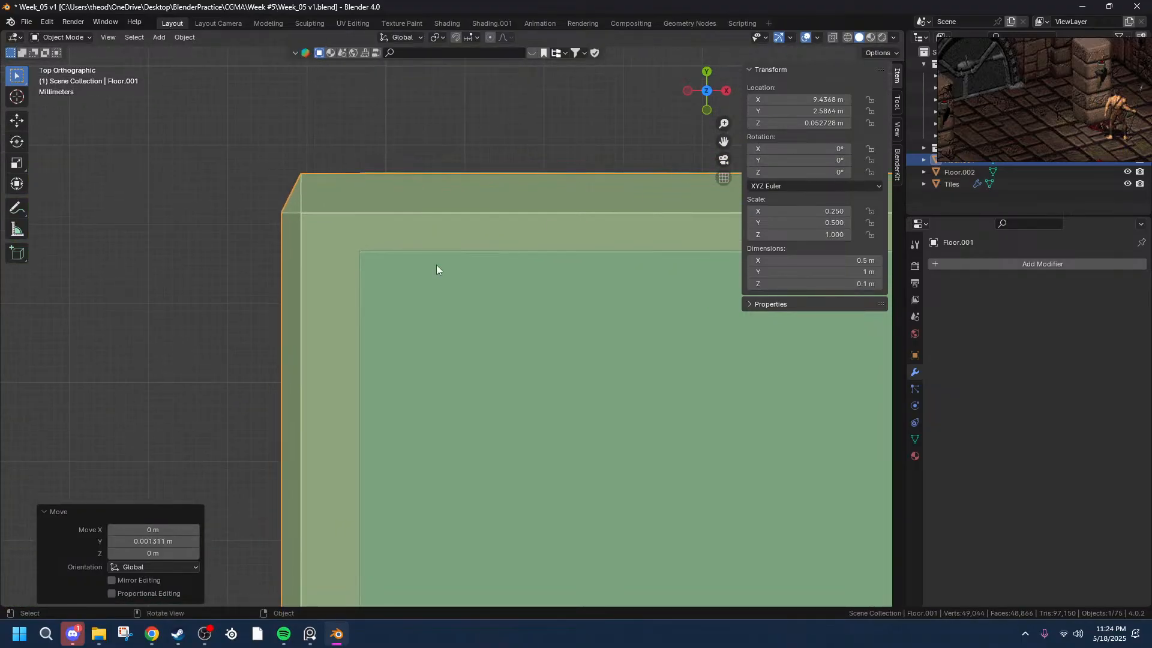
{"action": "key", "text": "g"}
{"action": "key", "text": "x"}
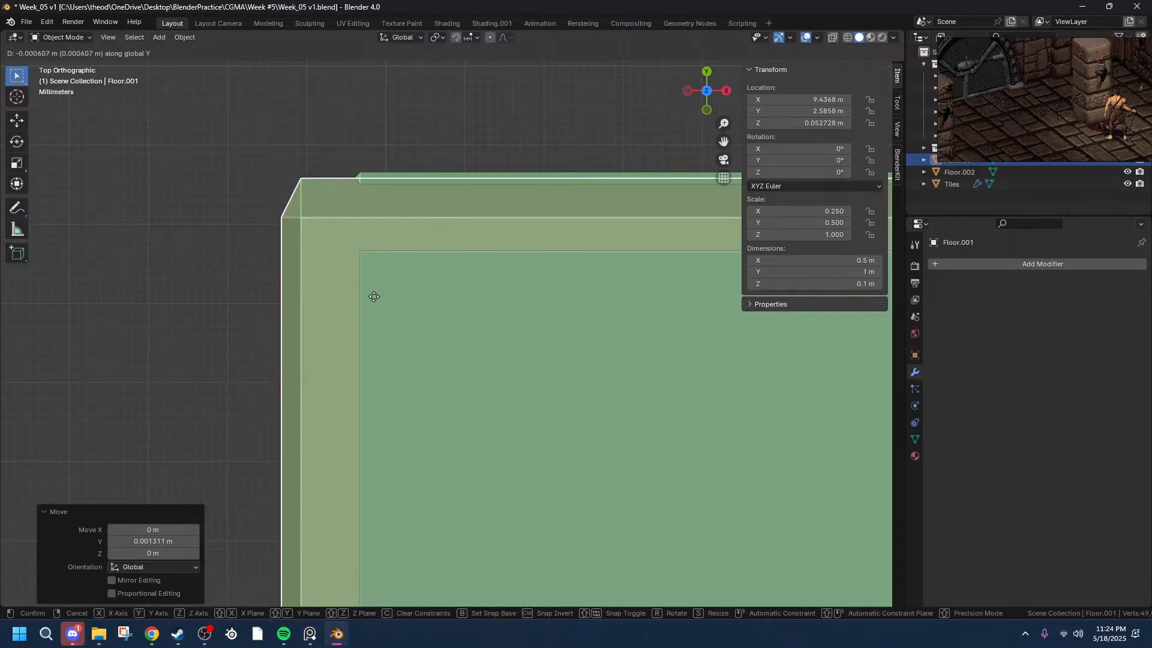
{"action": "right_click", "coordinate": [373, 296]}
{"action": "key", "text": "g"}
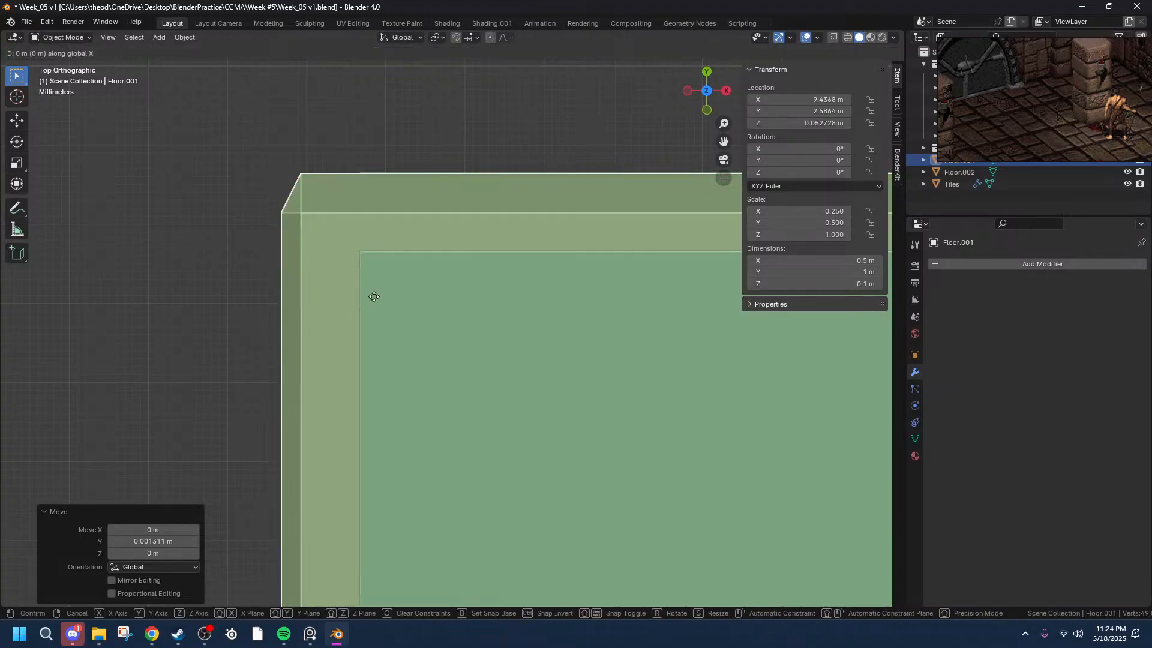
{"action": "key", "text": "x"}
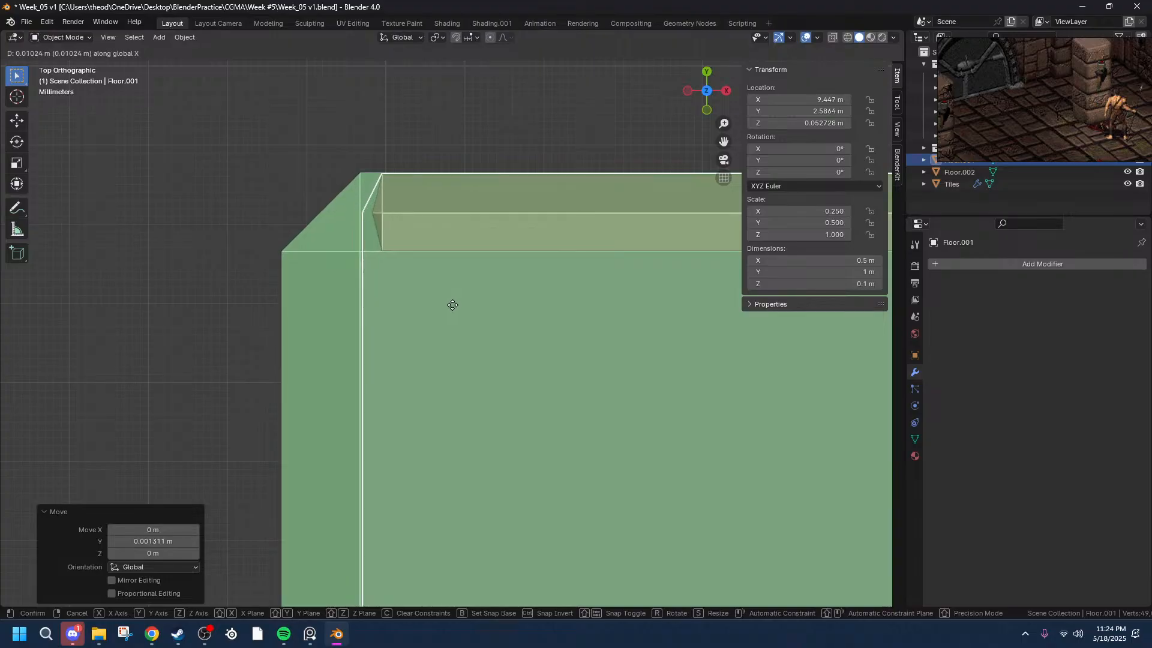
{"action": "left_click", "coordinate": [370, 295]}
- Undo the small slab's moves, its resizing and the duplication of the green floor tile
{"action": "key", "text": "ctrl+z"}
{"action": "key", "text": "ctrl+z"}
{"action": "key", "text": "ctrl+z"}
{"action": "key", "text": "ctrl+z"}
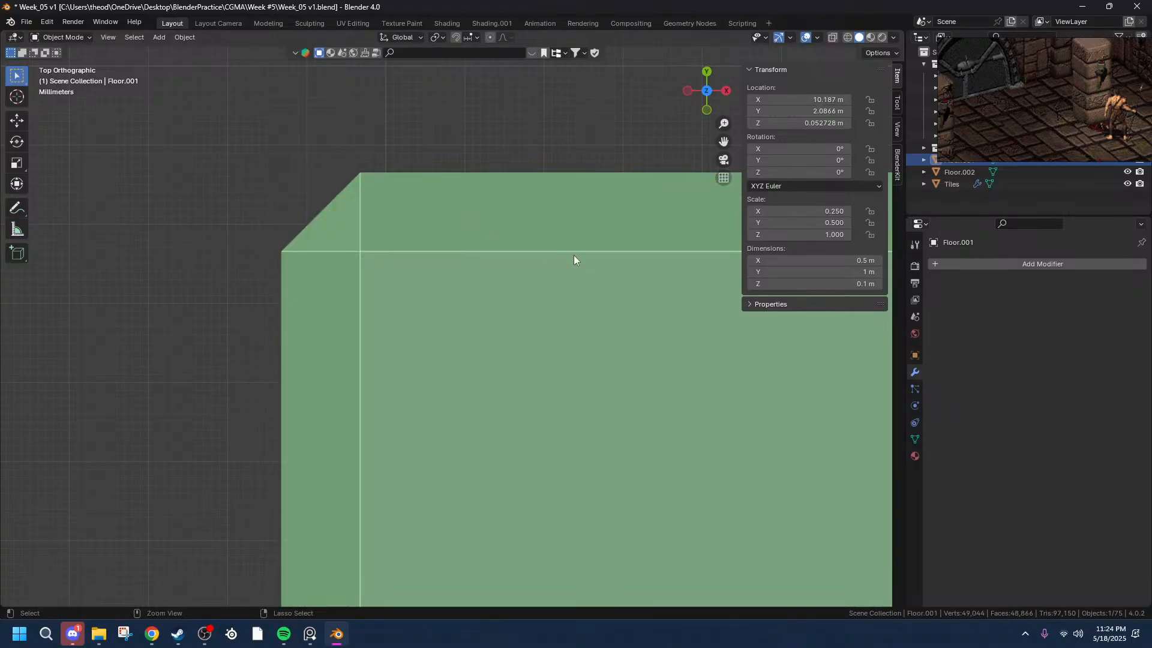
{"action": "scroll", "coordinate": [576, 257], "scroll_direction": "down", "scroll_amount": 8}
{"action": "scroll", "coordinate": [610, 423], "scroll_direction": "up", "scroll_amount": 3}
{"action": "key", "text": "ctrl+z"}
{"action": "key", "text": "ctrl+z"}
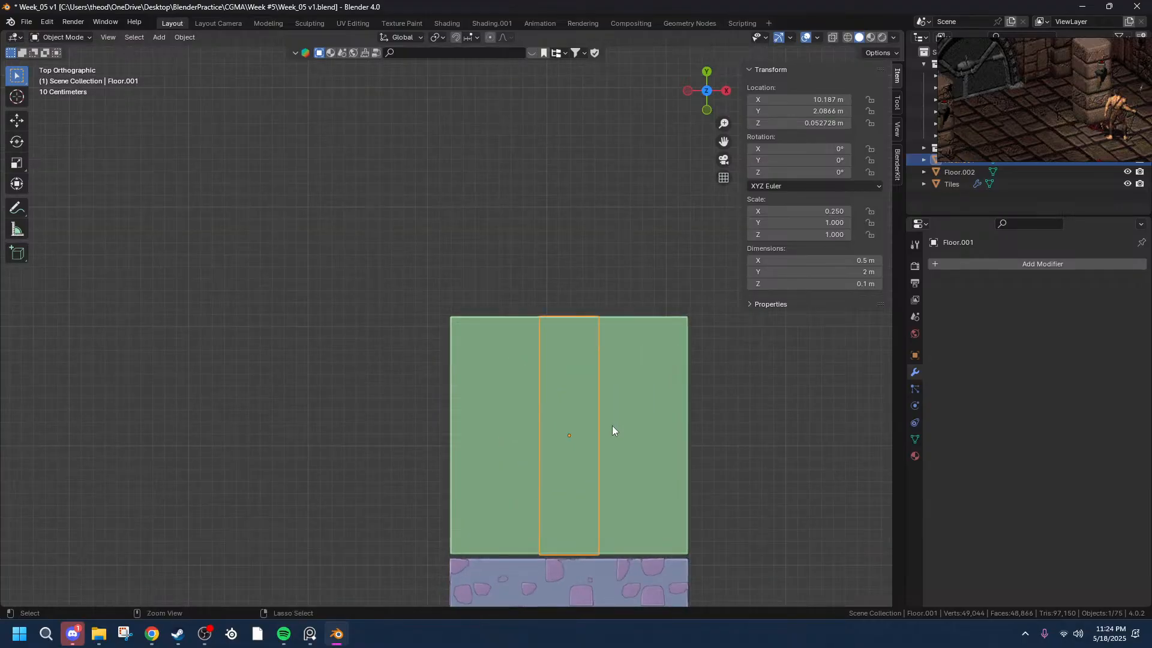
{"action": "middle_click_drag", "start_coordinate": [573, 439], "coordinate": [530, 338]}
{"action": "key", "text": "ctrl+z"}
{"action": "scroll", "coordinate": [319, 434], "scroll_direction": "up", "scroll_amount": 4}
{"action": "mouse_move", "coordinate": [354, 455]}
{"action": "middle_mouse_down", "text": "ctrl"}
{"action": "mouse_move", "coordinate": [353, 487]}
{"action": "mouse_move", "coordinate": [503, 514]}
{"action": "middle_mouse_up", "text": "ctrl"}
{"action": "left_click", "coordinate": [502, 514]}
{"action": "scroll", "coordinate": [753, 467], "scroll_direction": "down", "scroll_amount": 5}
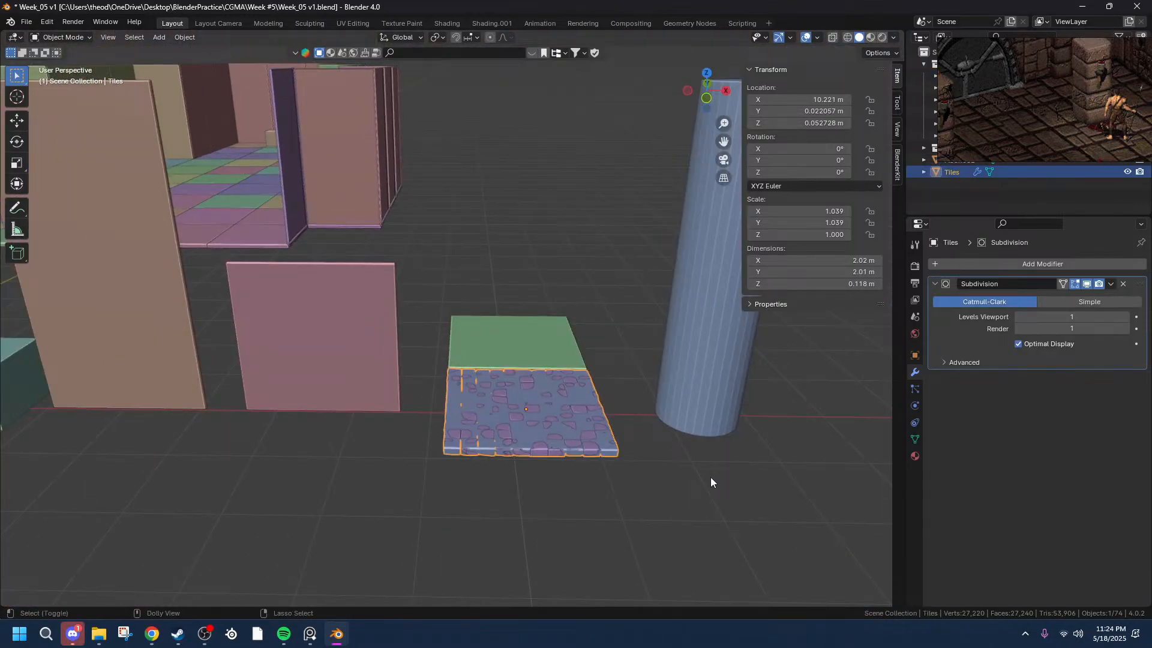
{"action": "key", "text": "ctrl+z"}
- Try adding a cube mesh from the top view, and delete it again
{"action": "scroll", "coordinate": [628, 318], "scroll_direction": "up", "scroll_amount": 8}
{"action": "middle_click_drag", "start_coordinate": [651, 391], "coordinate": [560, 467]}
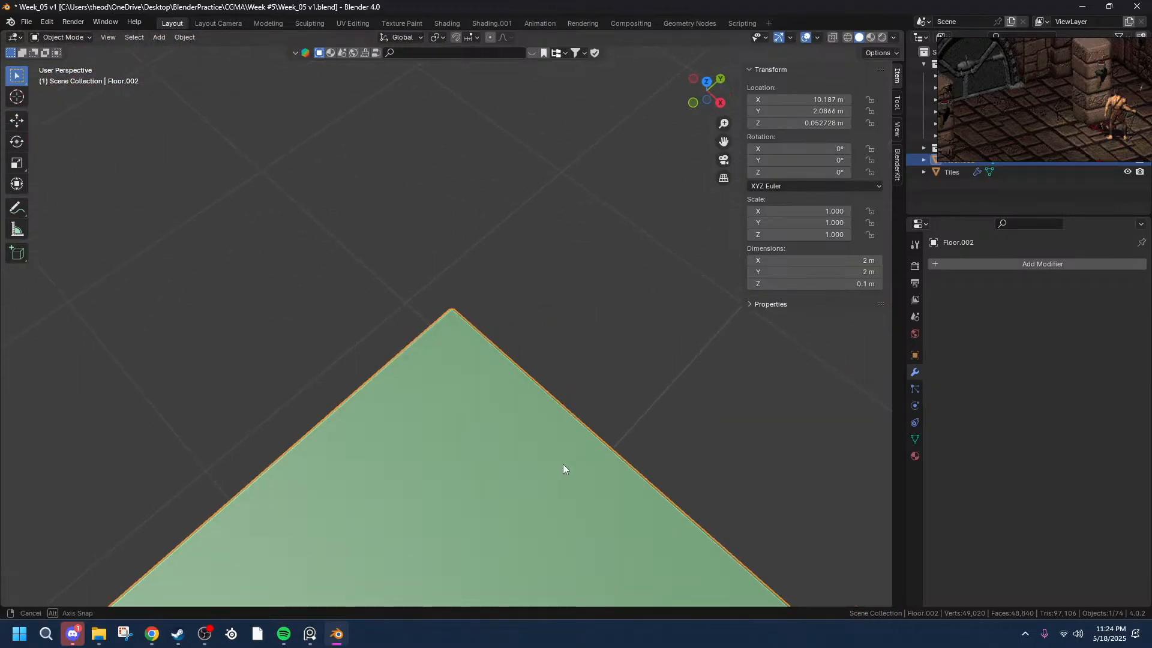
{"action": "left_click", "coordinate": [708, 82]}
{"action": "scroll", "coordinate": [657, 354], "scroll_direction": "down", "scroll_amount": 6}
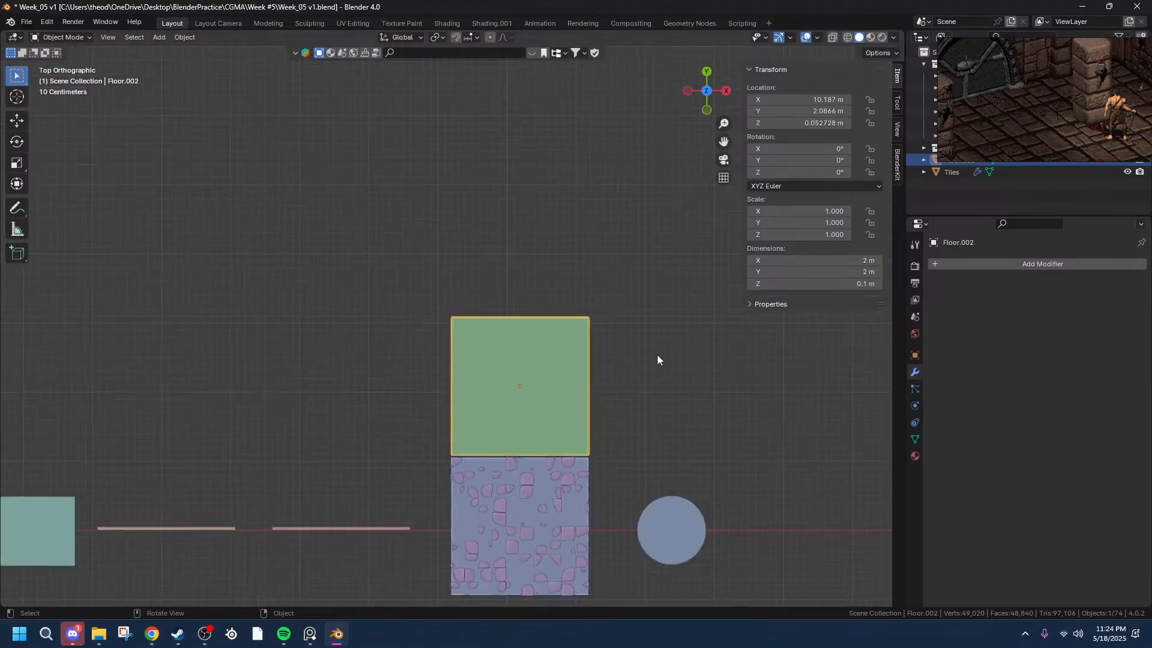
{"action": "scroll", "coordinate": [515, 388], "scroll_direction": "up", "scroll_amount": 6}
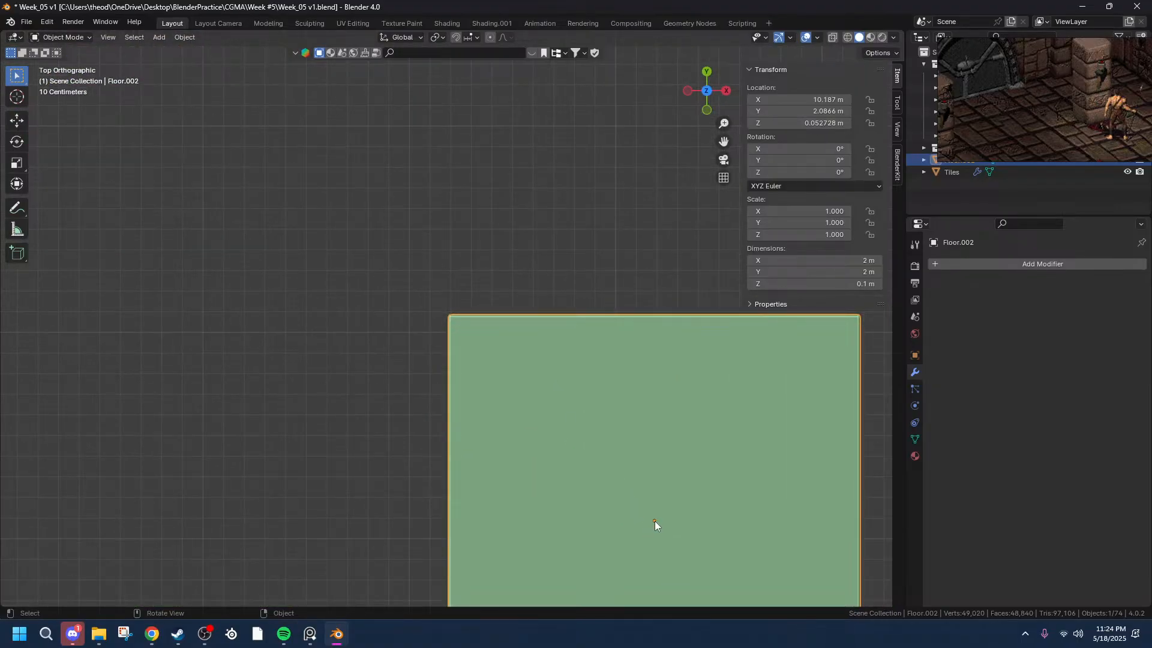
{"action": "key", "text": "shift+a"}
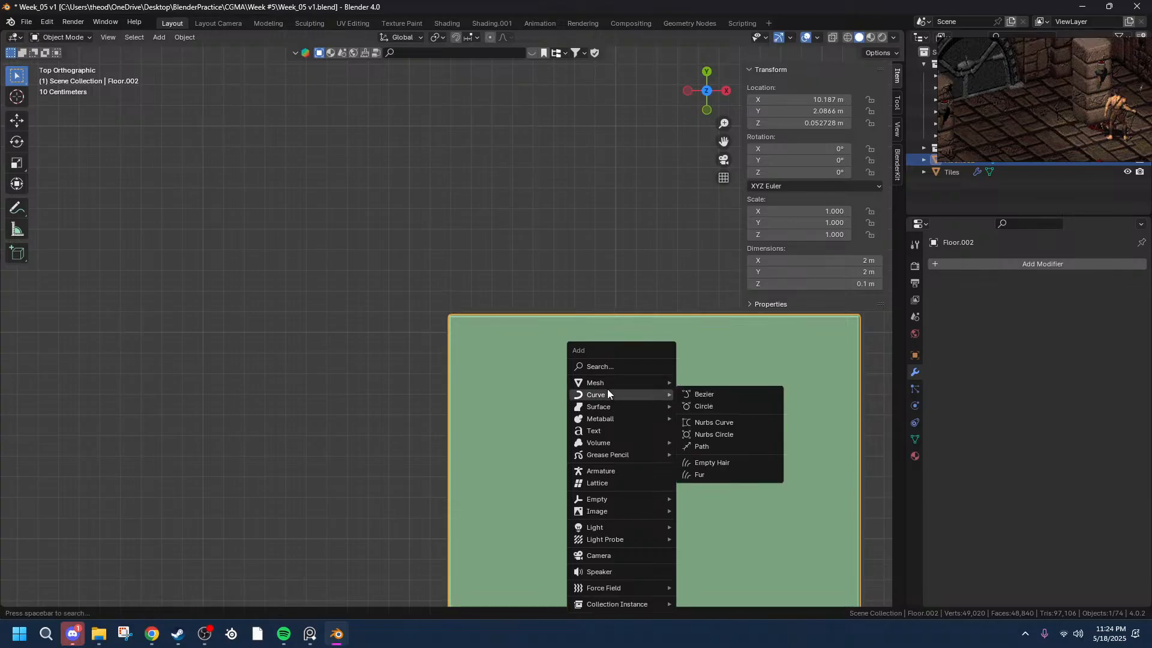
{"action": "mouse_move", "coordinate": [610, 387]}
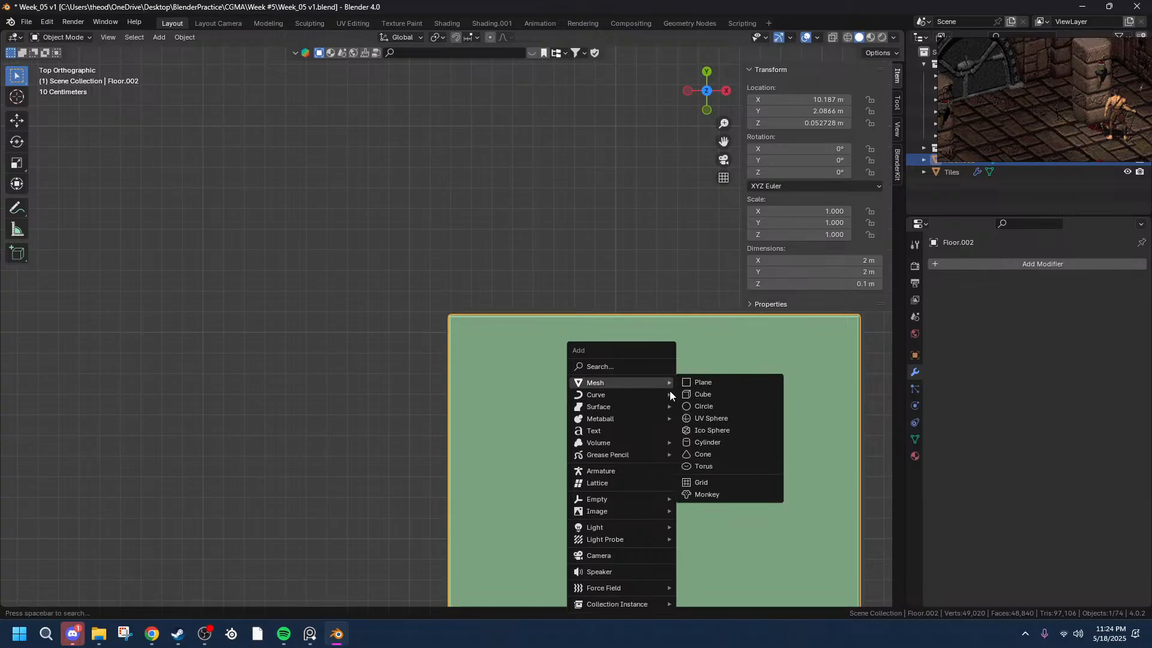
{"action": "left_click", "coordinate": [708, 398]}
{"action": "scroll", "coordinate": [447, 349], "scroll_direction": "down", "scroll_amount": 10}
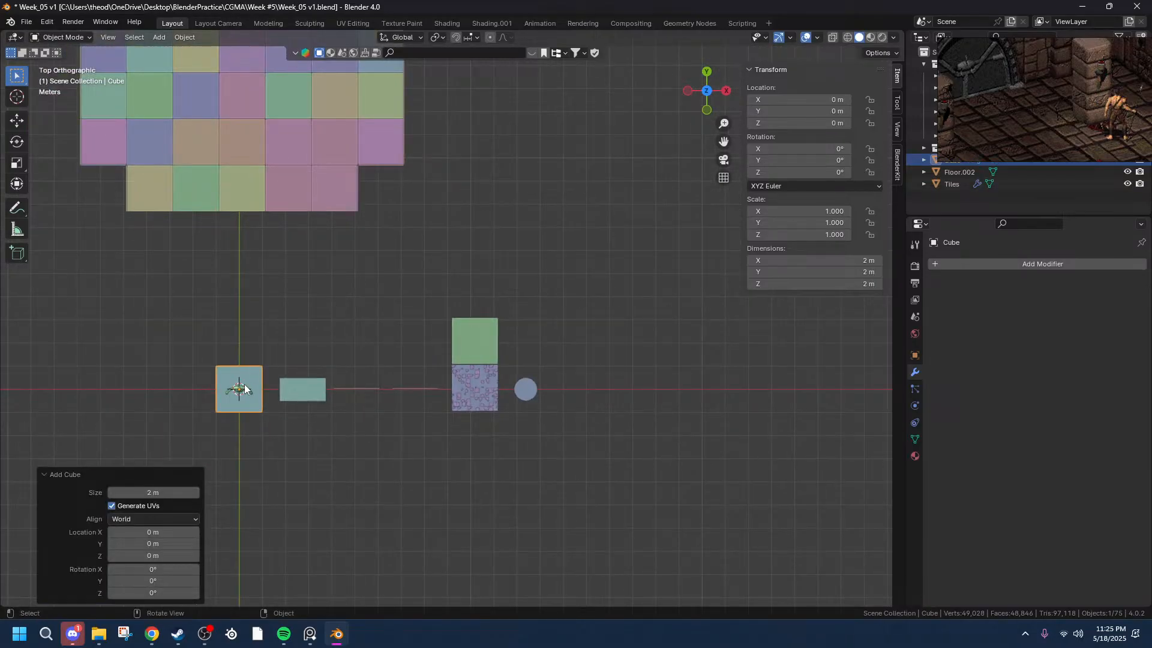
{"action": "key", "text": "Delete"}
- Place the 3D cursor at the centre of the green floor tile's top surface and add a cube mesh there
{"action": "scroll", "coordinate": [595, 362], "scroll_direction": "up", "scroll_amount": 10}
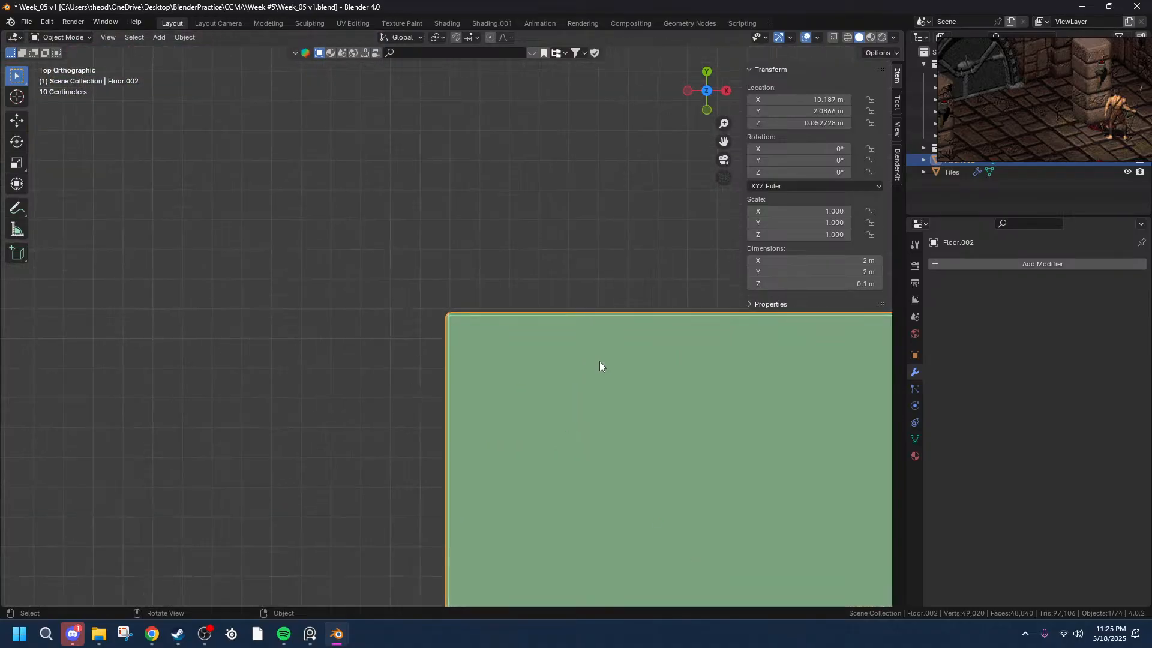
{"action": "left_click_drag", "start_coordinate": [724, 142], "coordinate": [543, 0]}
{"action": "left_click_drag", "start_coordinate": [515, 574], "coordinate": [365, 548]}
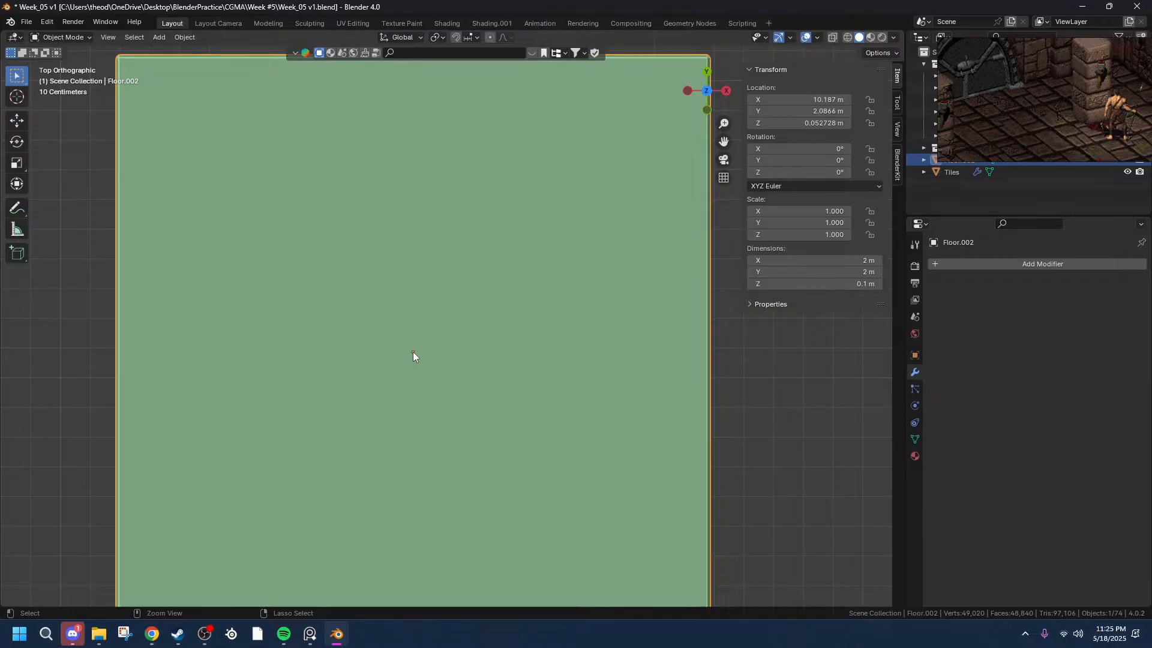
{"action": "key", "text": "x"}
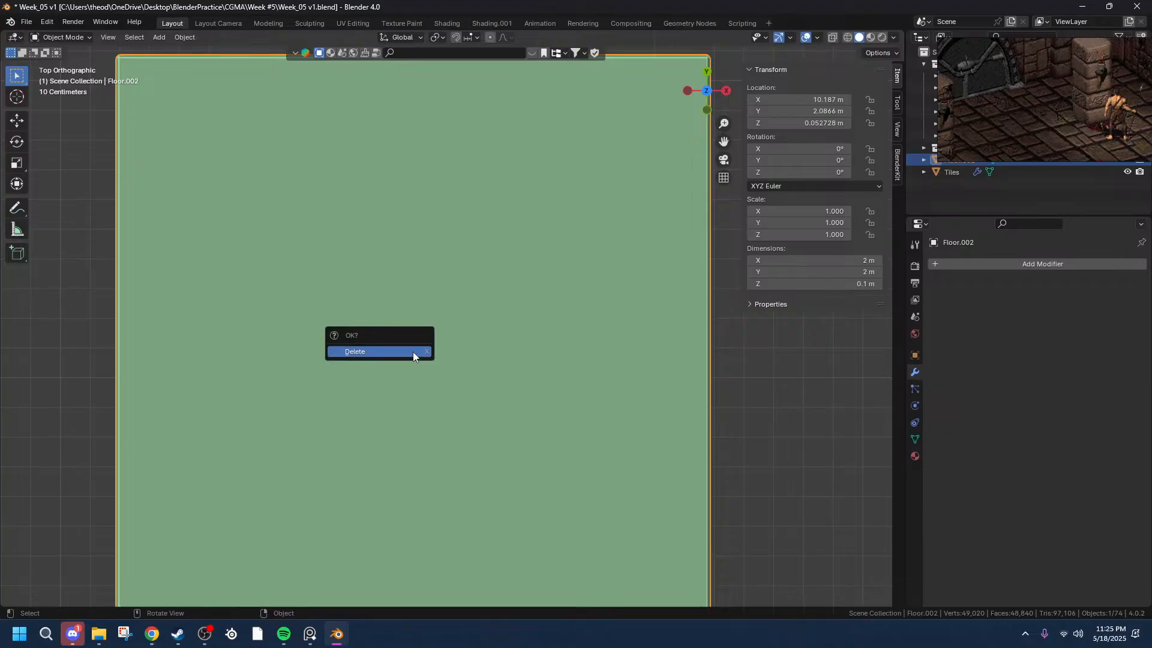
{"action": "key", "text": "shift"}
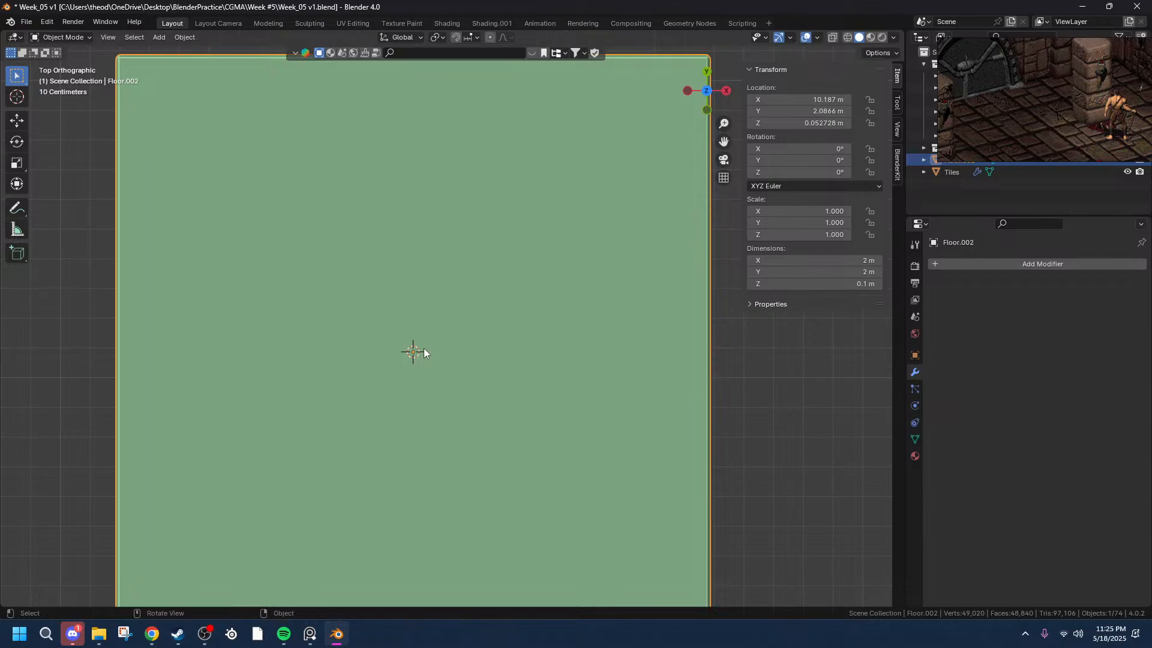
{"action": "key", "text": "shift+a"}
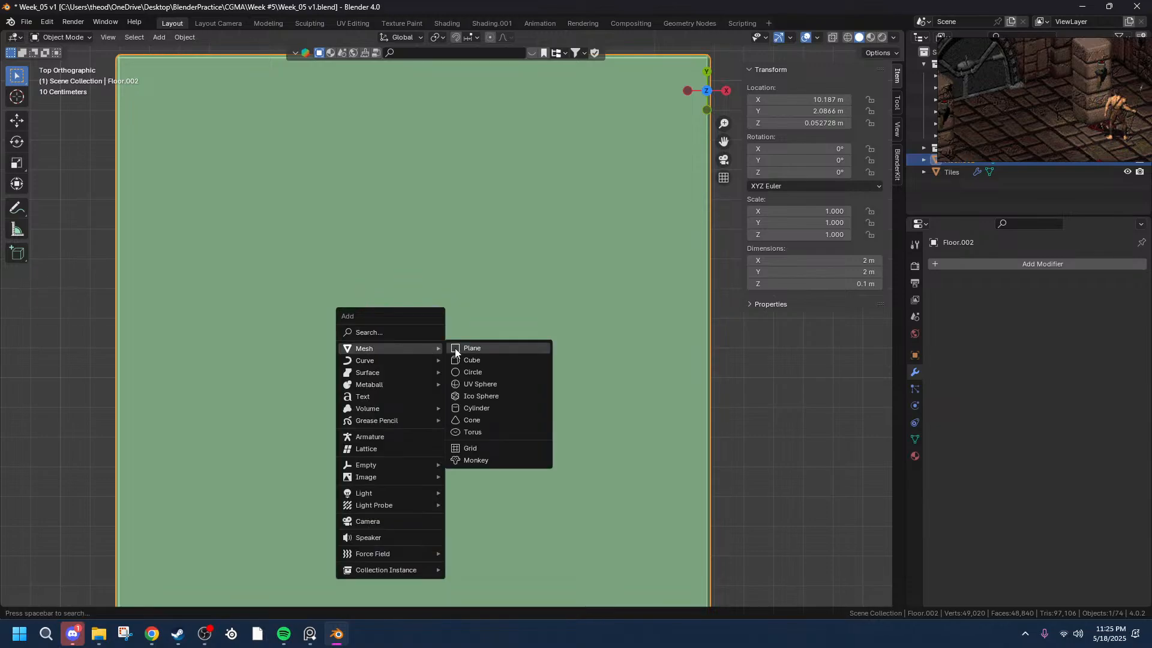
{"action": "left_click", "coordinate": [488, 359]}
{"action": "key", "text": "s"}
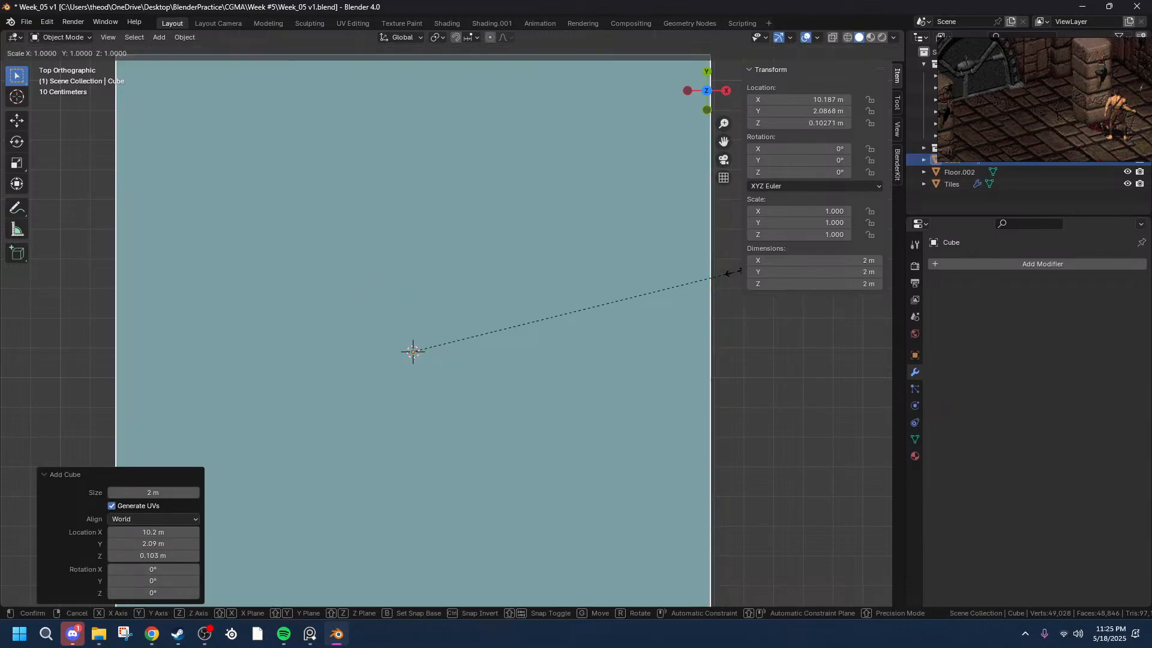
{"action": "key", "text": "x"}
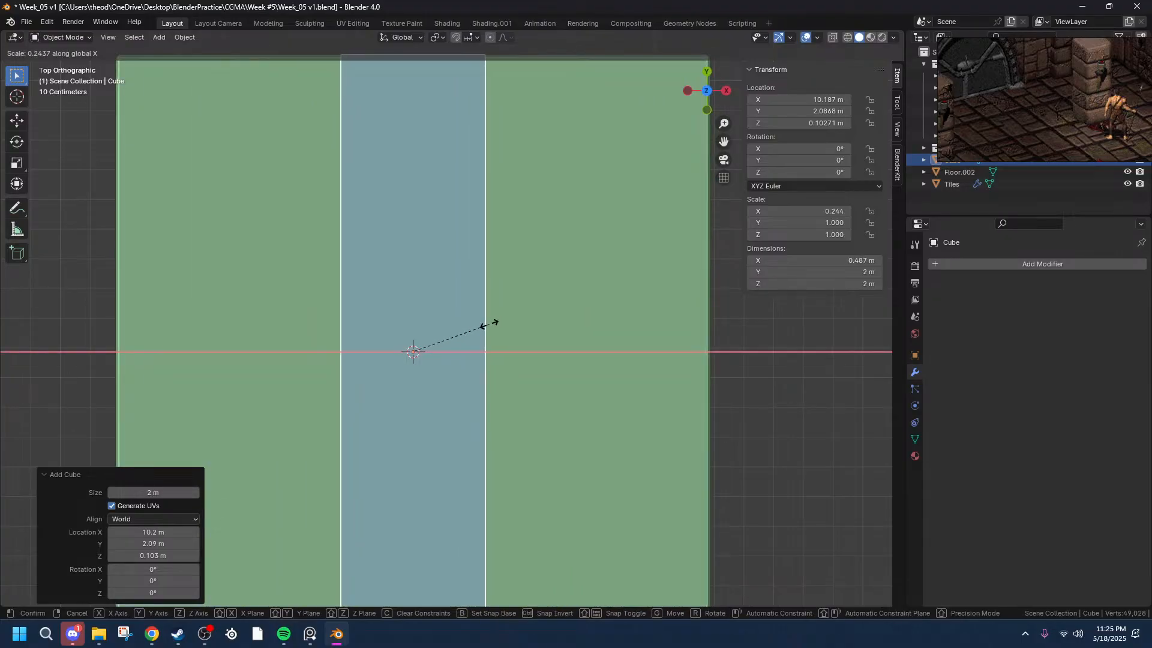
{"action": "right_click", "coordinate": [499, 330]}
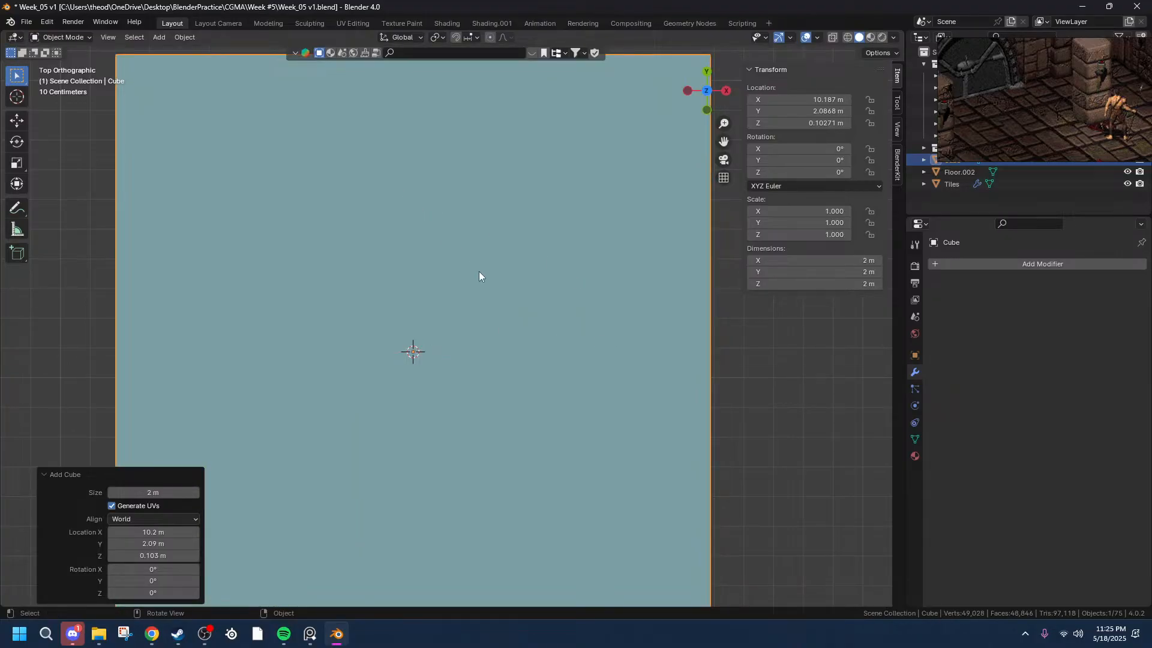
- Try to flatten the new cube along the Z axis into a thin slab, and undo the scaling
{"action": "key", "text": "s"}
{"action": "key", "text": "z"}
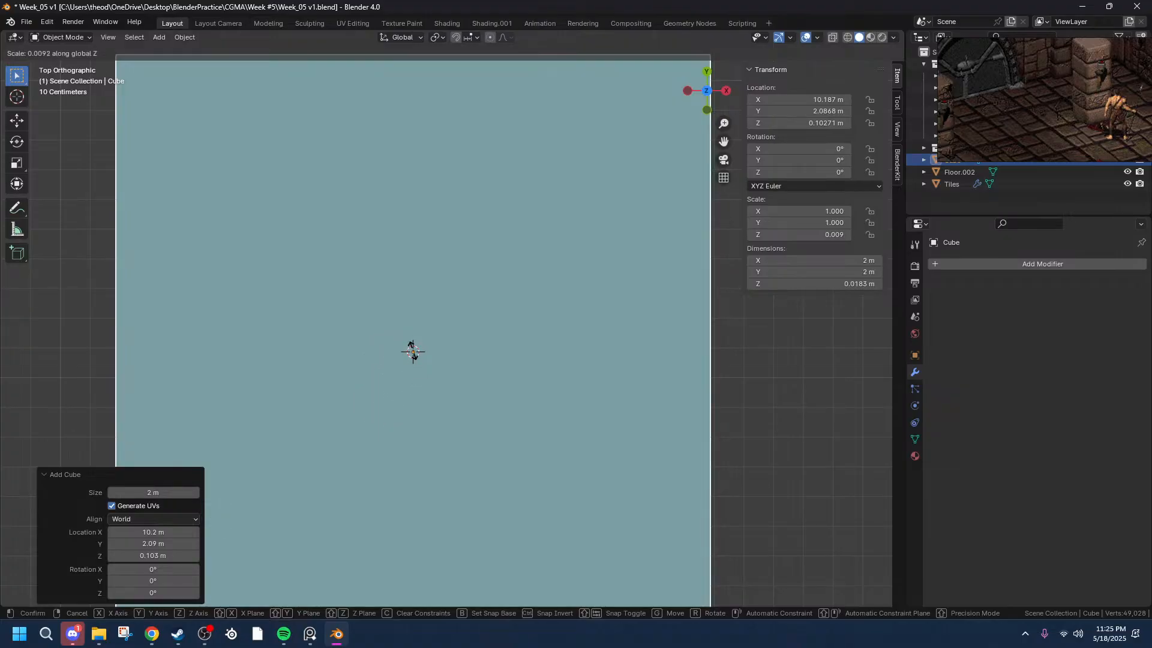
{"action": "left_click", "coordinate": [416, 358]}
{"action": "middle_click_drag", "start_coordinate": [484, 426], "coordinate": [629, 322]}
{"action": "key", "text": "ctrl+z"}
{"action": "scroll", "coordinate": [544, 315], "scroll_direction": "down", "scroll_amount": 5}
{"action": "scroll", "coordinate": [610, 372], "scroll_direction": "up", "scroll_amount": 5}
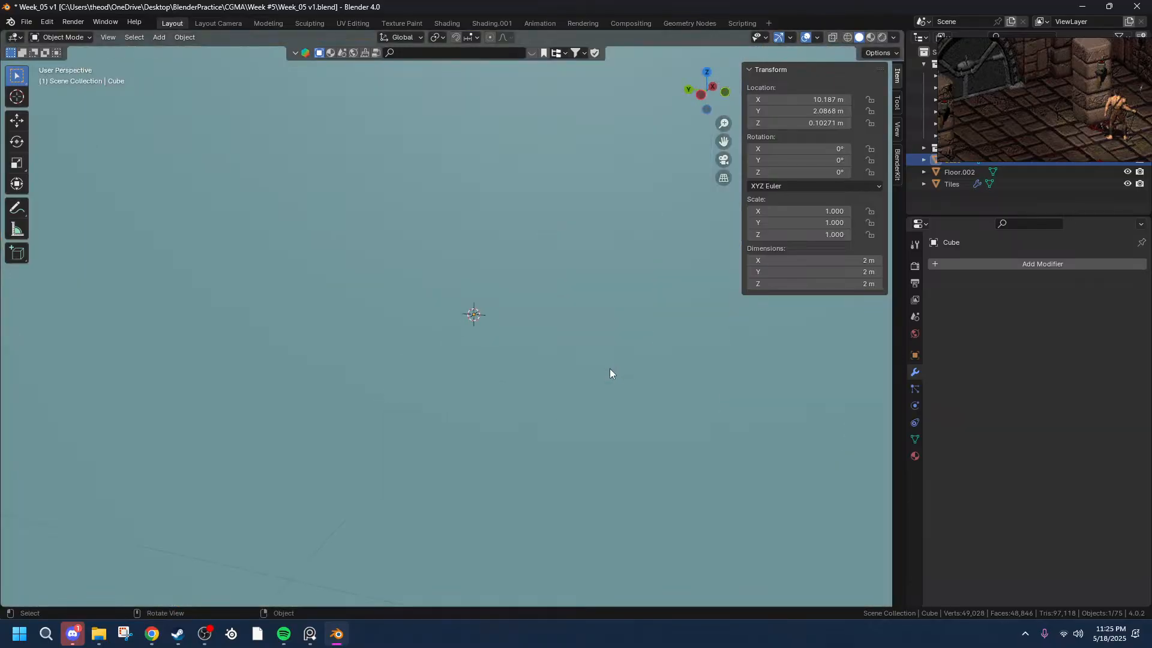
{"action": "scroll", "coordinate": [610, 371], "scroll_direction": "down", "scroll_amount": 4}
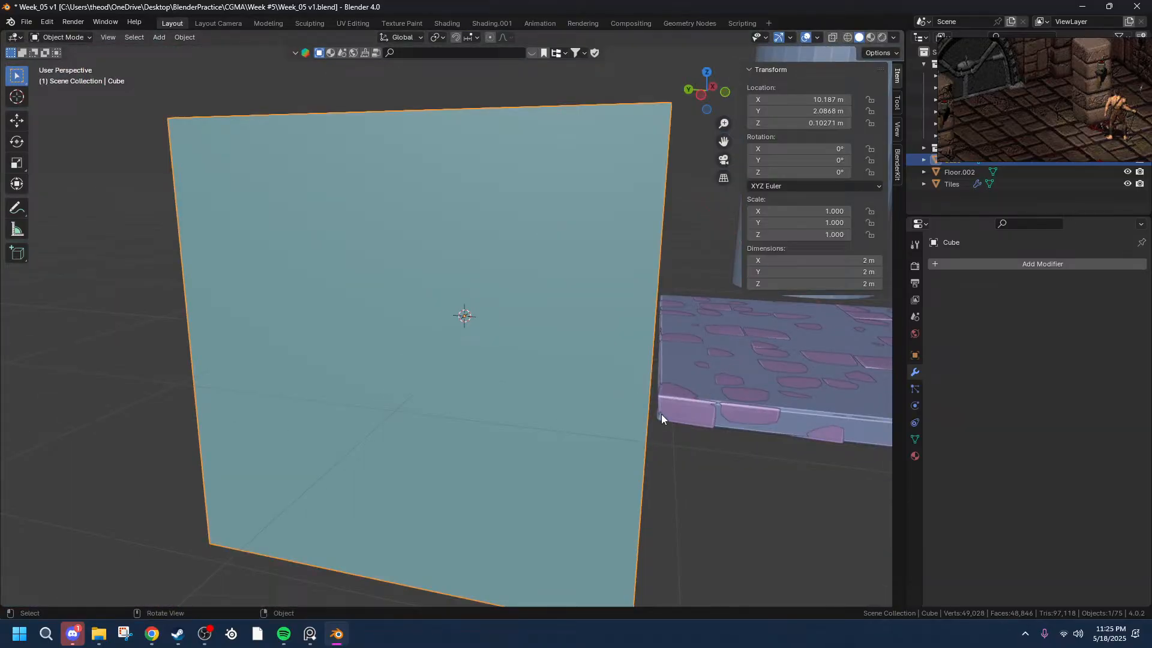
- Set the new cube's Z dimension to 0.1 m to flatten it into a slab
{"action": "left_click", "coordinate": [661, 414]}
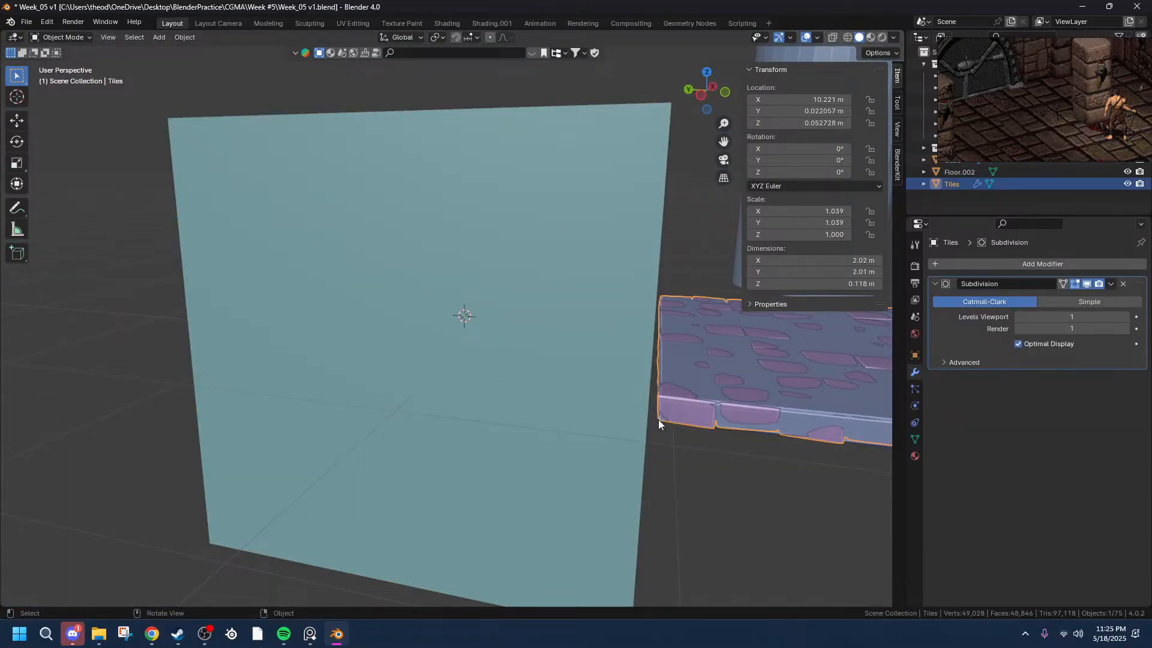
{"action": "left_click", "coordinate": [658, 420]}
{"action": "left_click", "coordinate": [438, 333]}
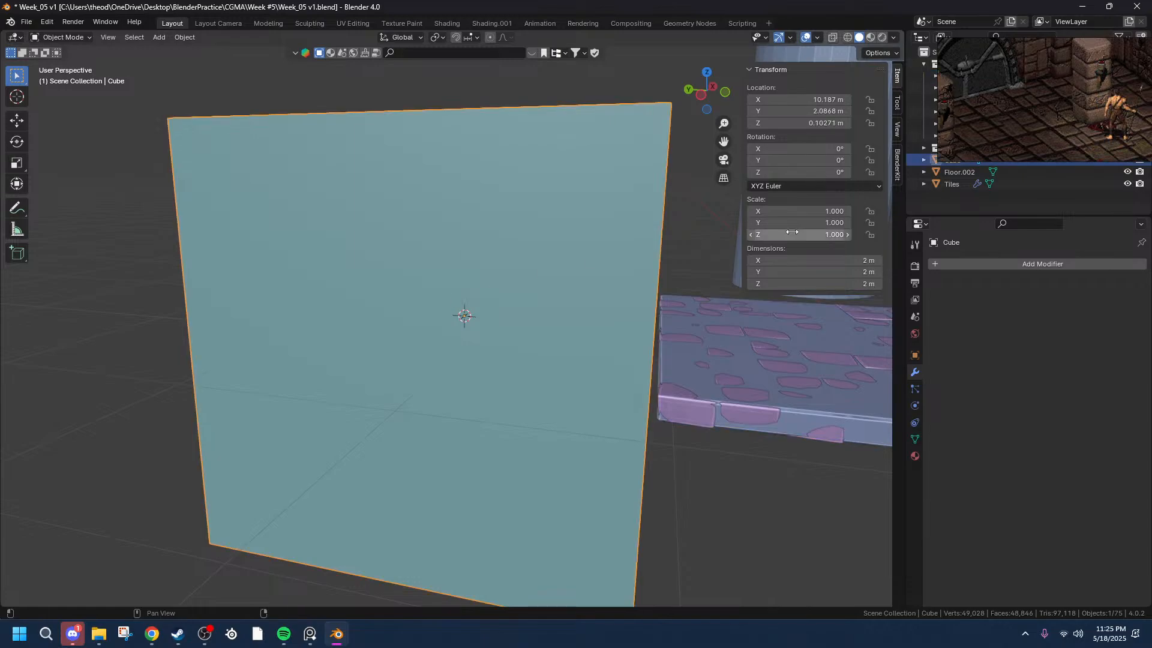
{"action": "left_click", "coordinate": [835, 285]}
{"action": "type", "text": ".1"}
{"action": "key", "text": "Return"}
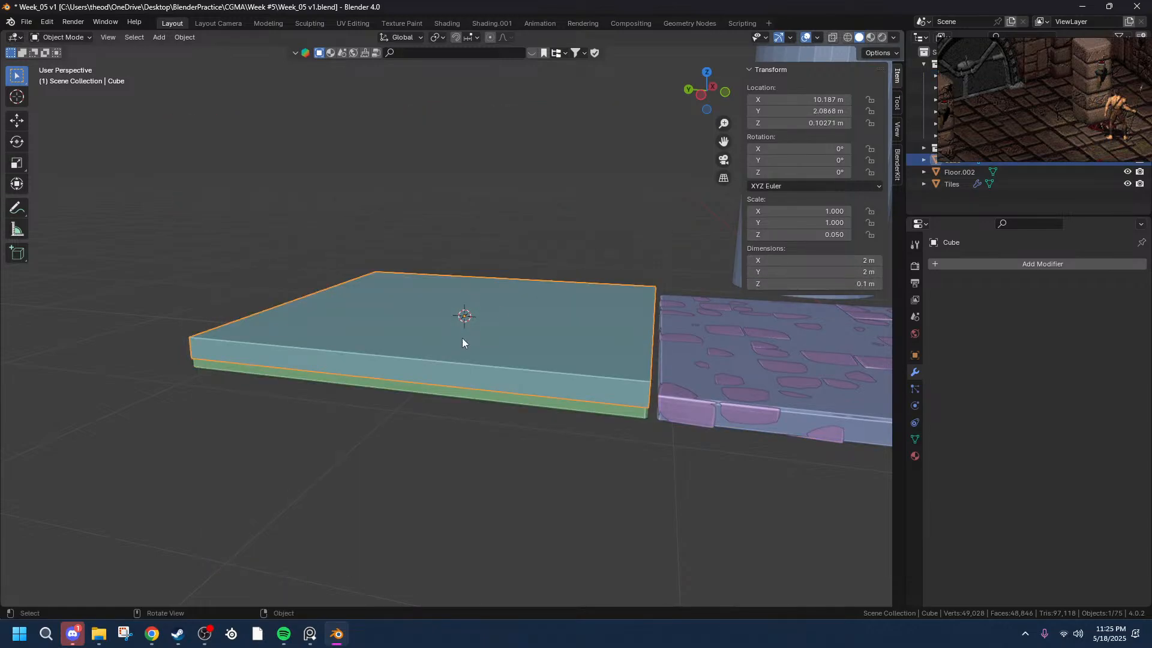
- Copy the green floor tile's Z location, 0.052728 m, to the new slab so both sit at the same height
{"action": "scroll", "coordinate": [477, 347], "scroll_direction": "up", "scroll_amount": 5}
{"action": "middle_click_drag", "start_coordinate": [610, 346], "coordinate": [615, 352]}
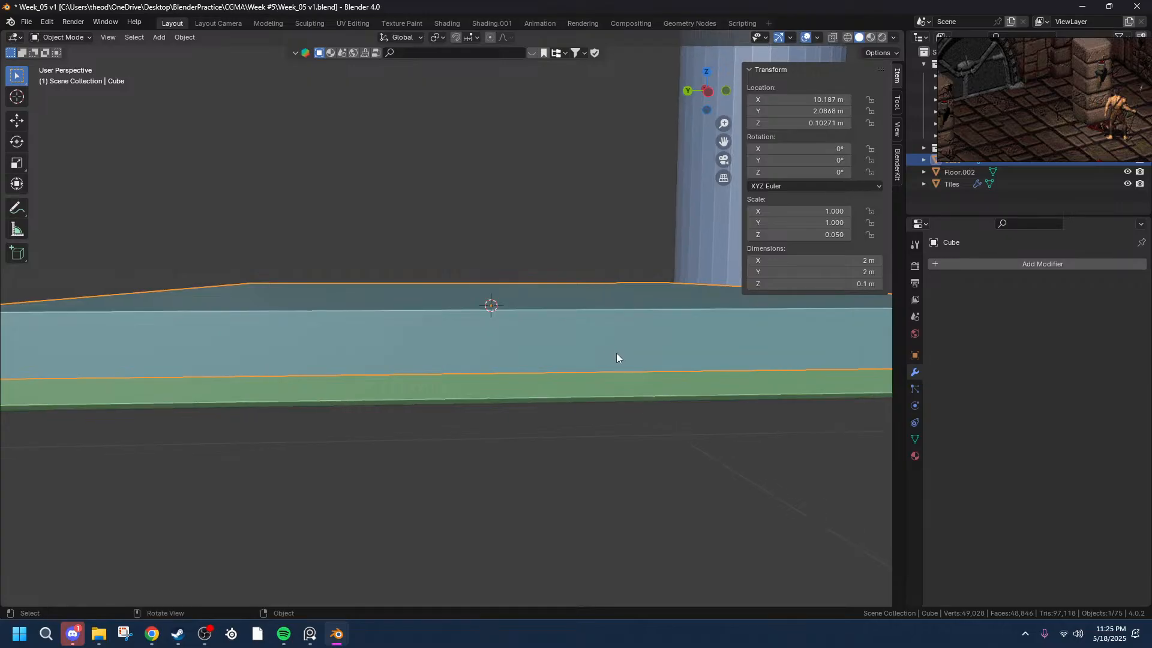
{"action": "left_click", "coordinate": [597, 378]}
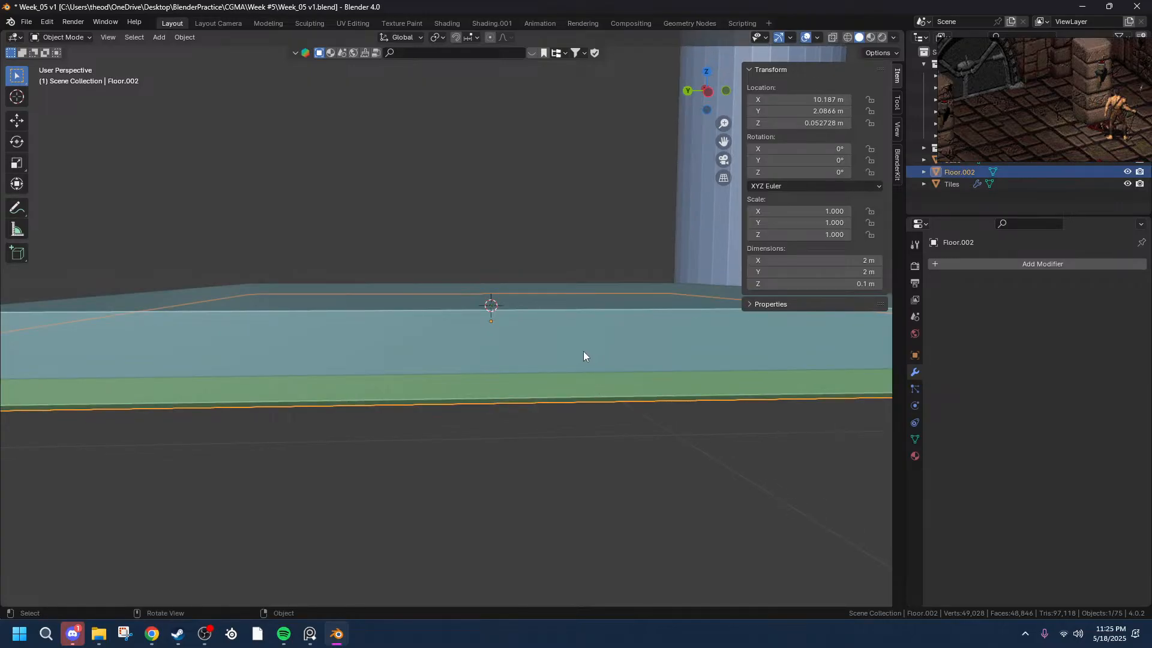
{"action": "double_click", "coordinate": [811, 126]}
{"action": "key", "text": "ctrl+c"}
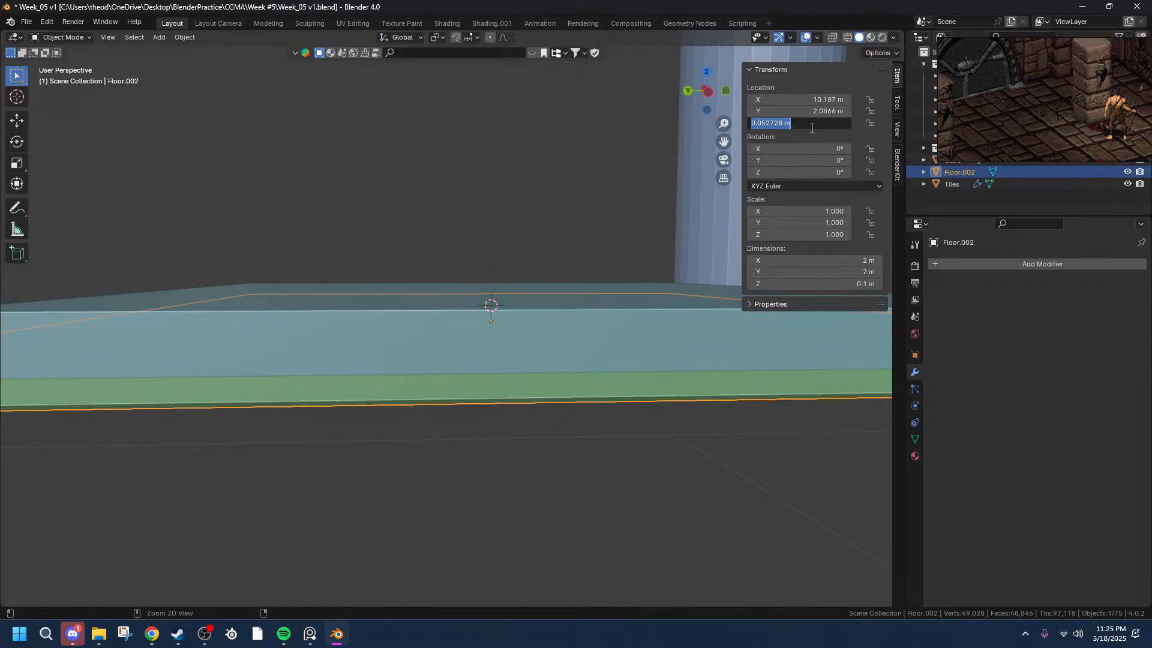
{"action": "left_click", "coordinate": [465, 347]}
{"action": "left_click", "coordinate": [459, 326]}
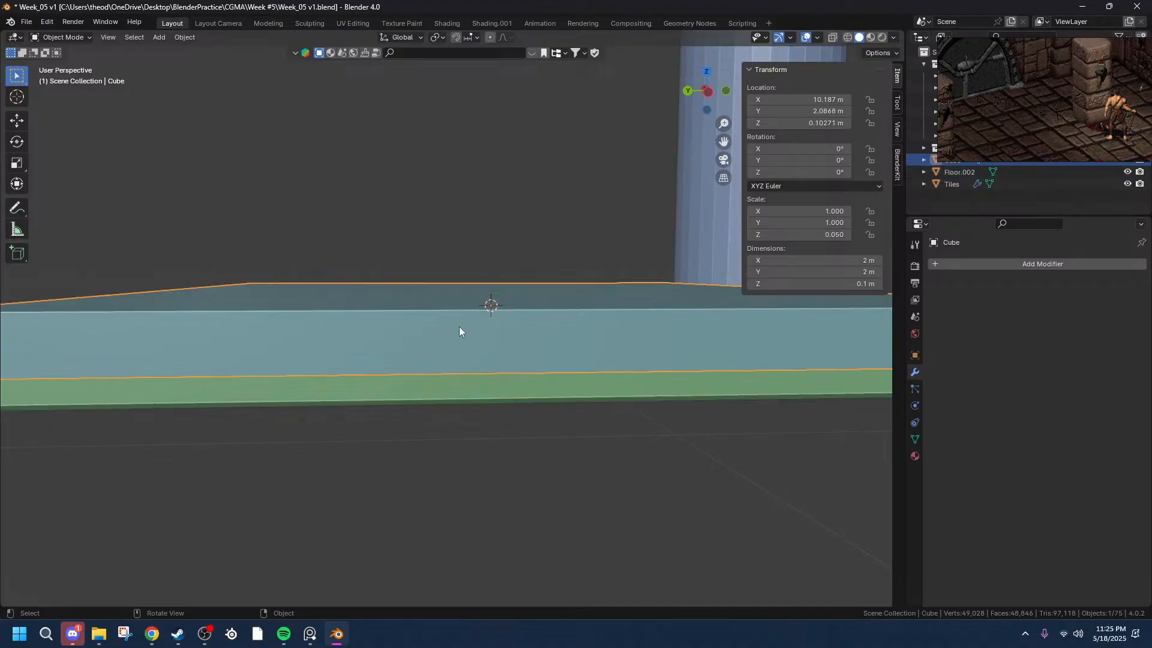
{"action": "double_click", "coordinate": [811, 122]}
{"action": "key", "text": "ctrl+v"}
{"action": "key", "text": "Return"}
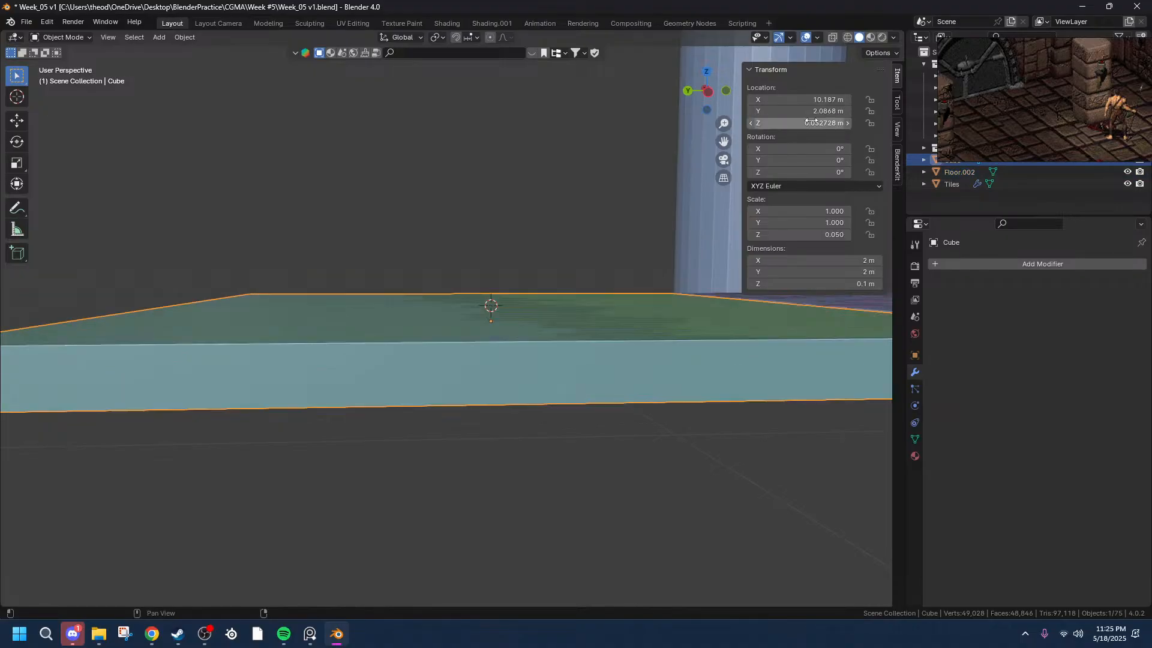
- Open the new slab's X dimension for editing
{"action": "middle_click_drag", "start_coordinate": [372, 360], "coordinate": [443, 412]}
{"action": "double_click", "coordinate": [830, 261]}
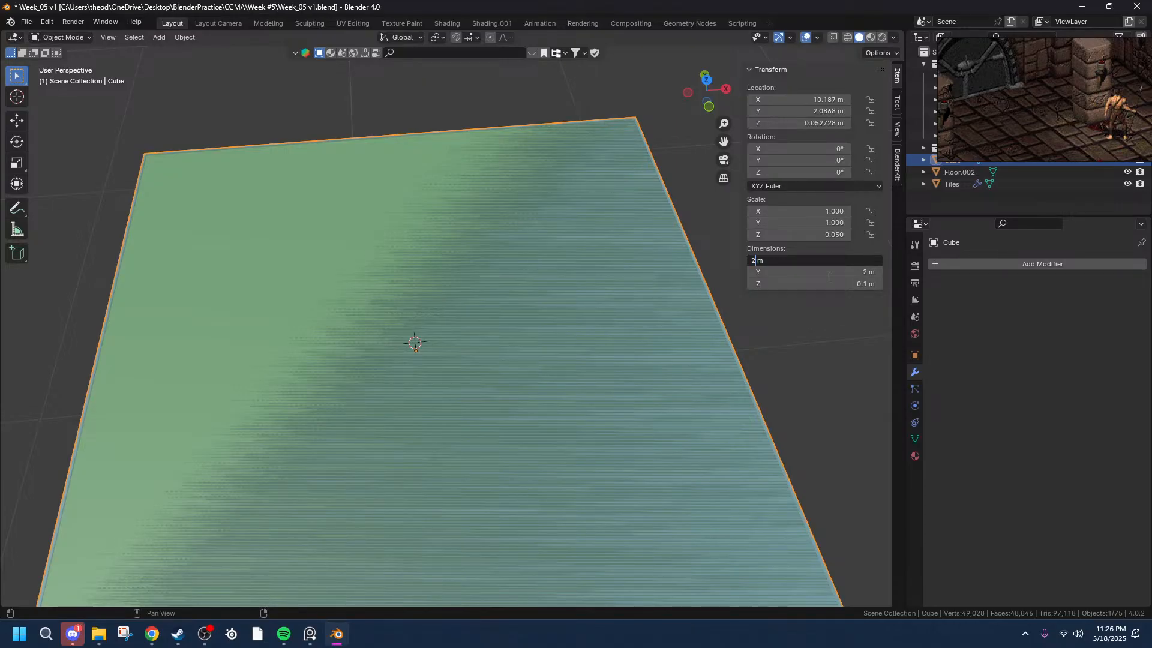
- Set the thin cube's dimensions to 0.5 m in X and 1 m in Y
{"action": "key", "text": "BackSpace"}
{"action": "type", "text": ".5"}
{"action": "key", "text": "Tab"}
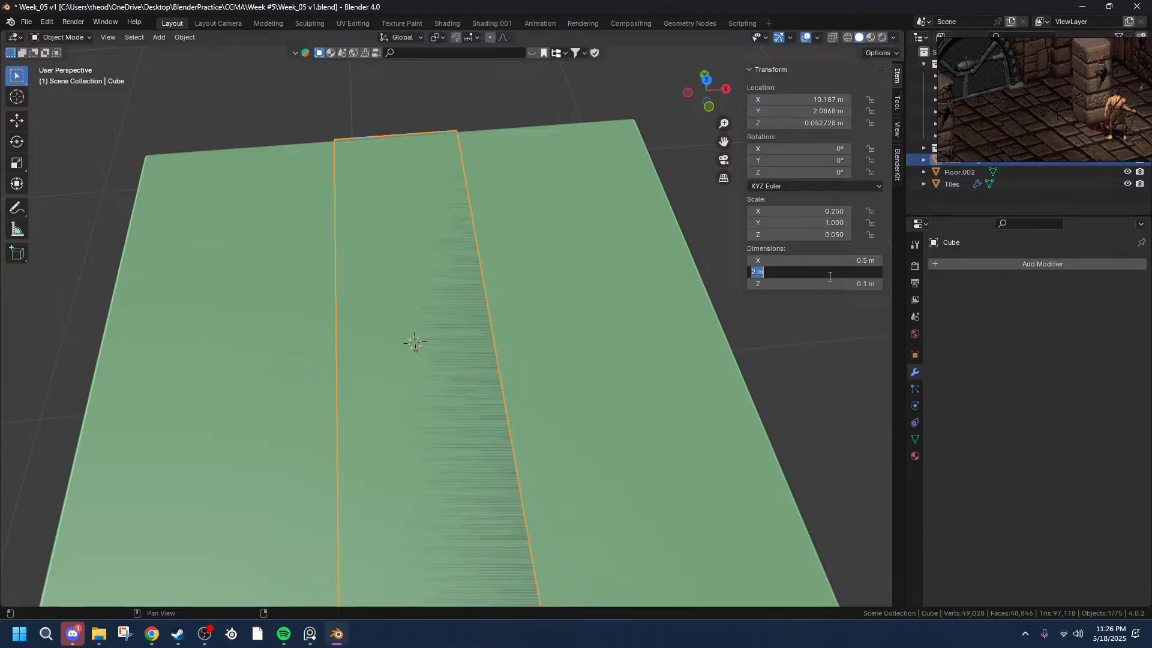
{"action": "type", "text": "1"}
{"action": "key", "text": "Return"}
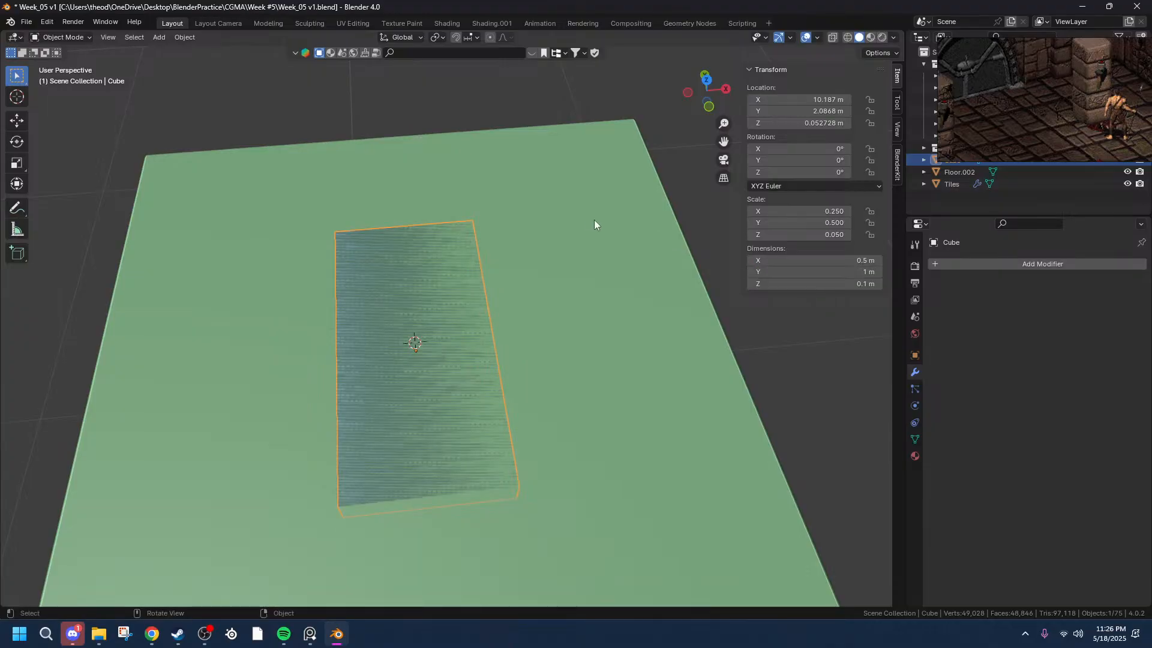
- From the top view, move the slab about -0.75 m along X to the green floor block's side edge
{"action": "middle_click_drag", "start_coordinate": [483, 244], "coordinate": [348, 371]}
{"action": "left_click", "coordinate": [706, 91]}
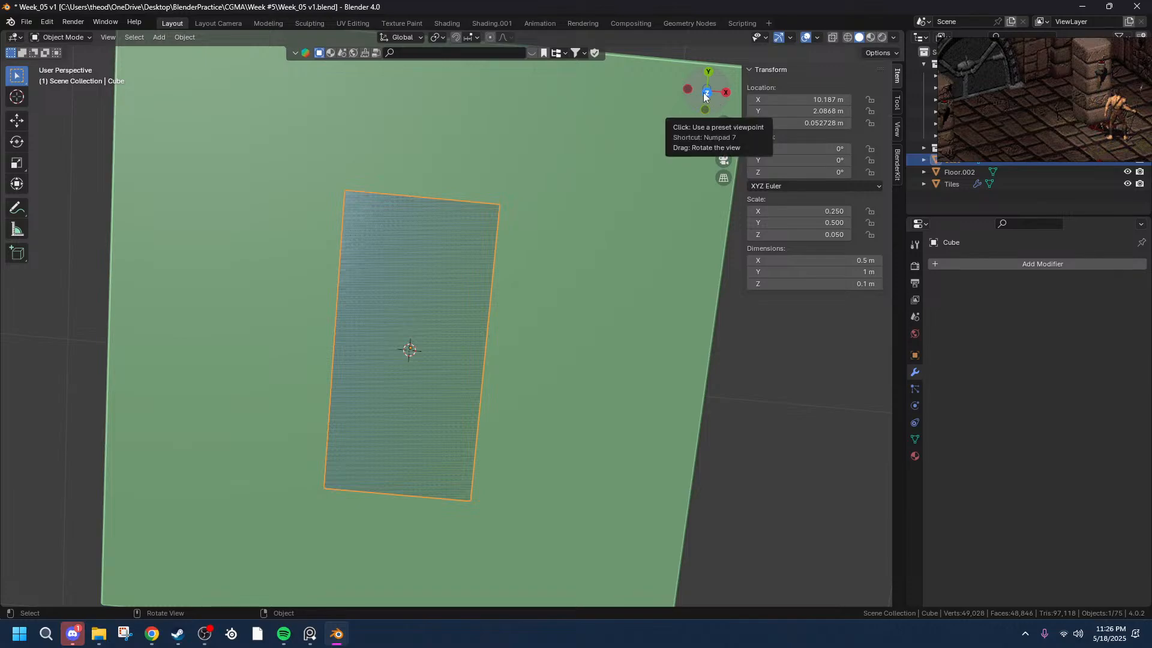
{"action": "key", "text": "g"}
{"action": "key", "text": "x"}
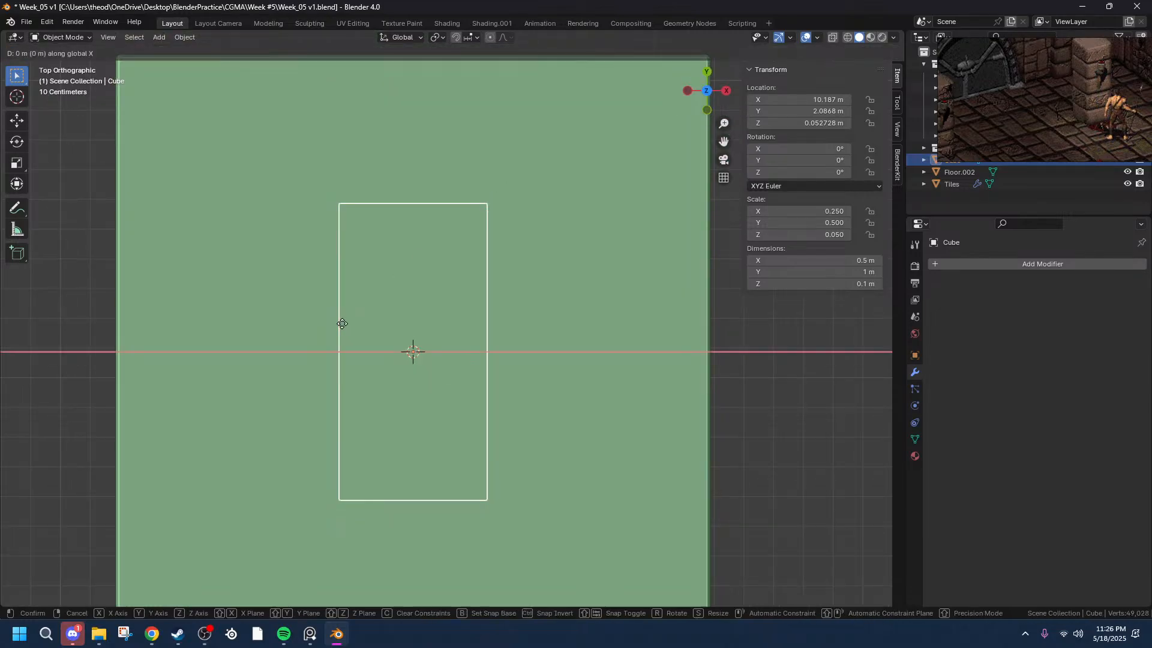
{"action": "left_click", "coordinate": [120, 324]}
- Nudge the slab along X by about 0.001 m and a further 0.0001 m to align its side with the floor block's edge
{"action": "scroll", "coordinate": [119, 324], "scroll_direction": "up", "scroll_amount": 6}
{"action": "left_click_drag", "start_coordinate": [724, 139], "coordinate": [379, 262]}
{"action": "middle_click_drag", "start_coordinate": [379, 262], "coordinate": [459, 345]}
{"action": "scroll", "coordinate": [463, 341], "scroll_direction": "up", "scroll_amount": 3}
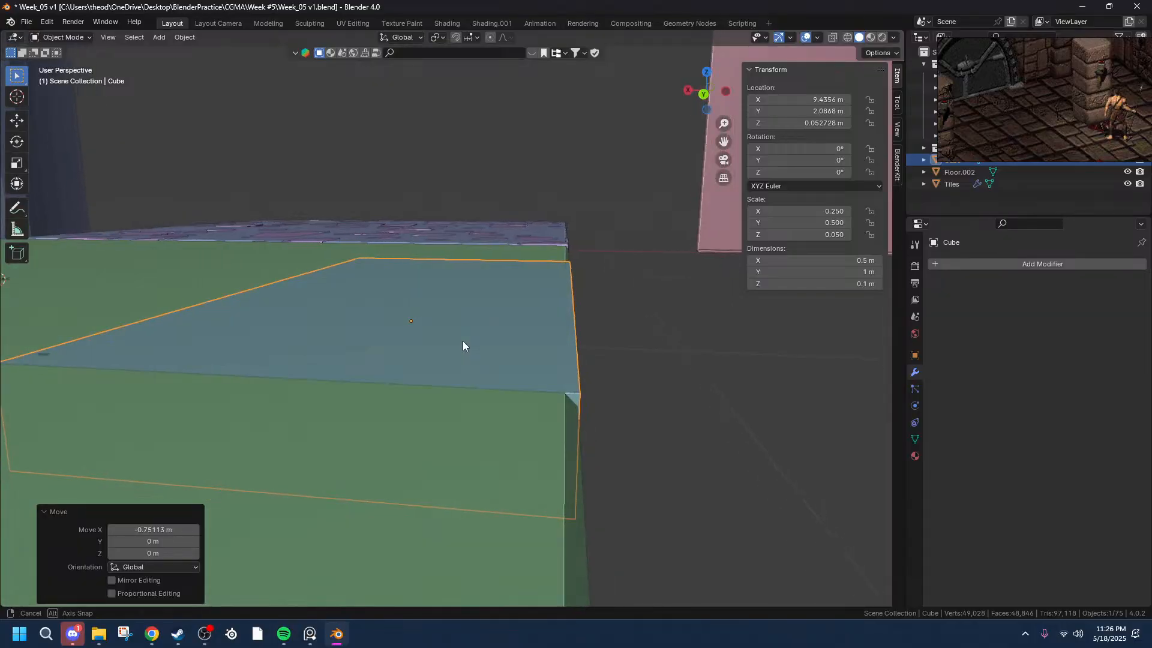
{"action": "key", "text": "g"}
{"action": "key", "text": "x"}
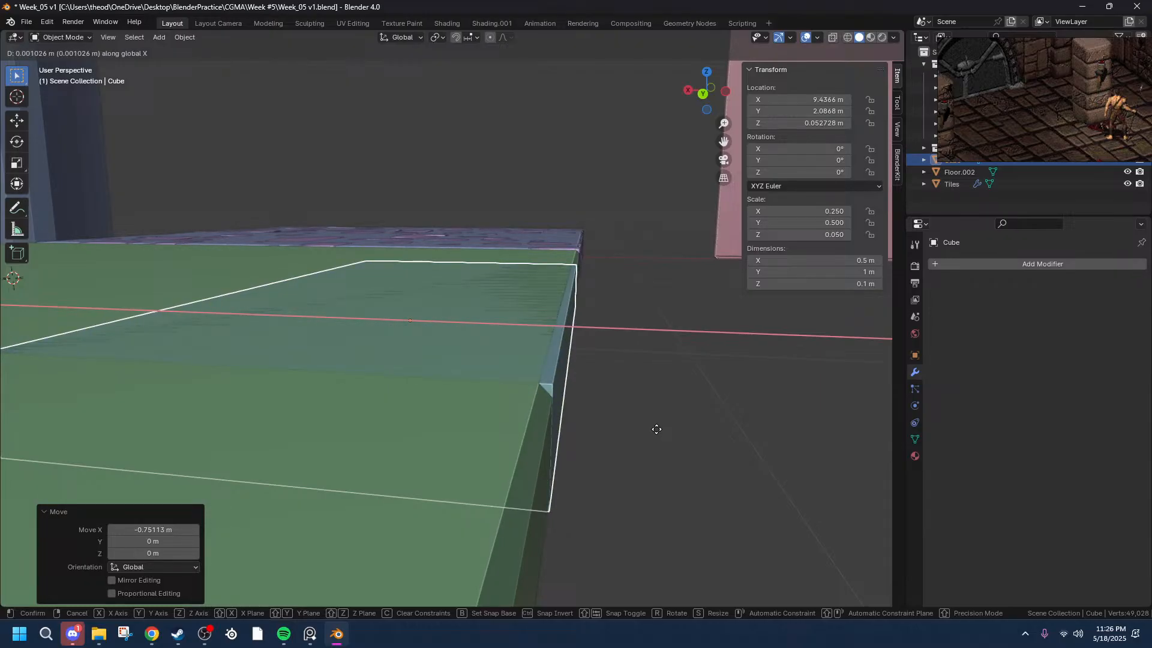
{"action": "left_click", "coordinate": [656, 430]}
{"action": "middle_click_drag", "start_coordinate": [655, 431], "coordinate": [331, 376]}
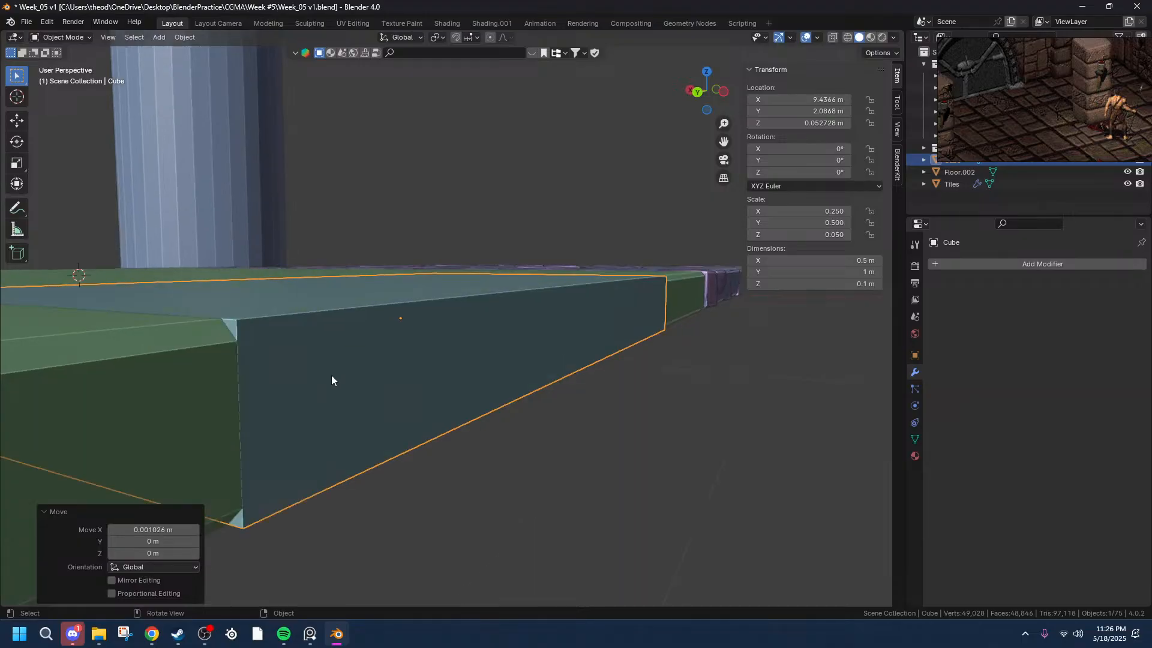
{"action": "scroll", "coordinate": [332, 376], "scroll_direction": "up", "scroll_amount": 2}
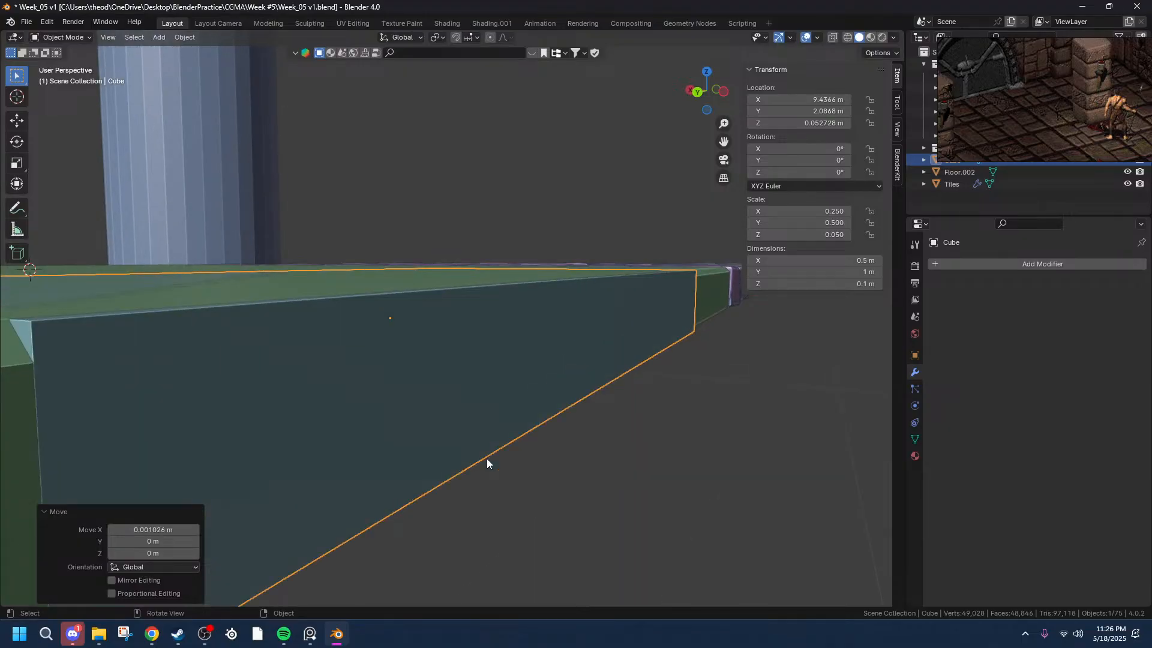
{"action": "key", "text": "g"}
{"action": "key", "text": "x"}
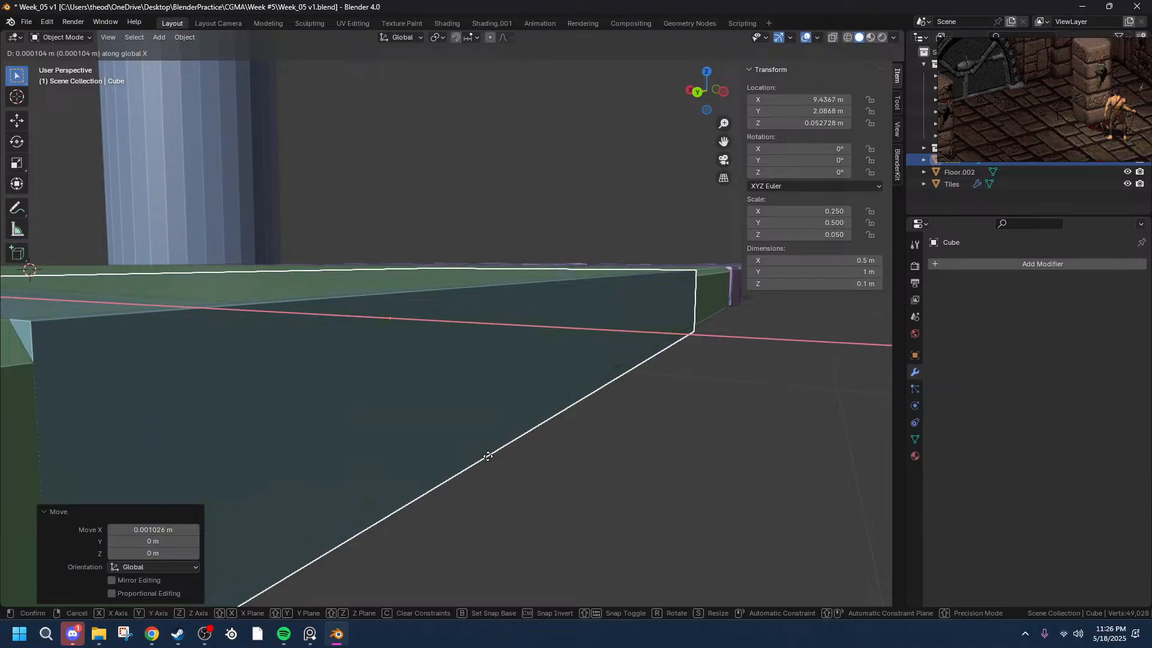
{"action": "left_click", "coordinate": [487, 456]}
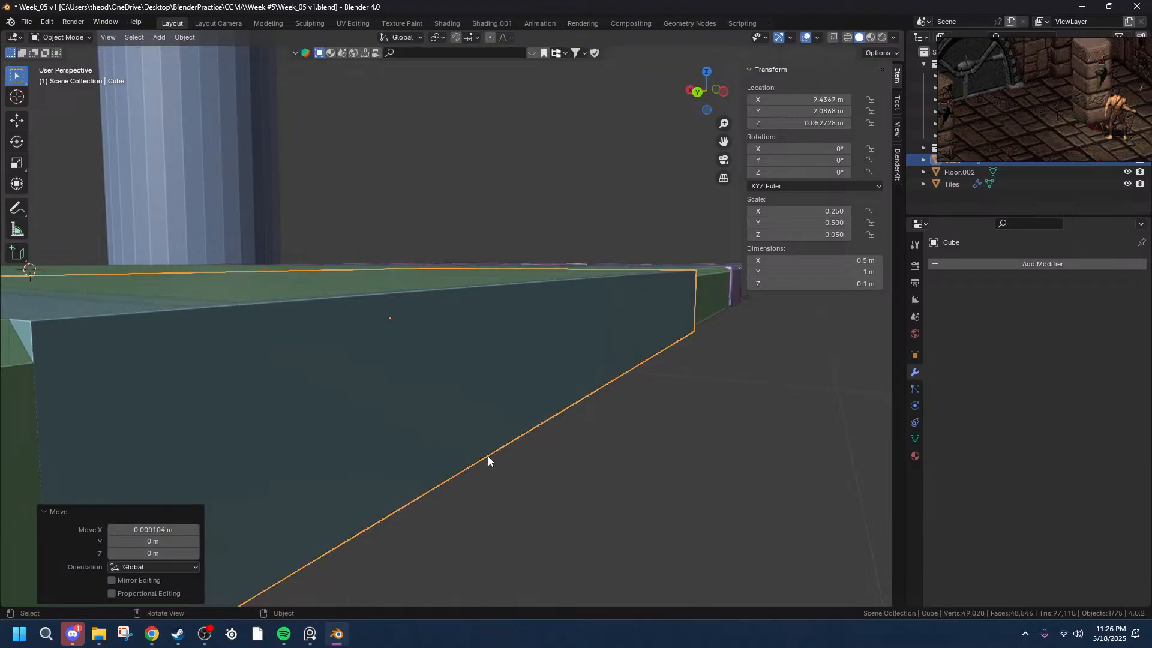
- Move the slab about 0.5 m along Y so its end lines up with the floor block's corner
{"action": "scroll", "coordinate": [487, 453], "scroll_direction": "down", "scroll_amount": 4}
{"action": "scroll", "coordinate": [459, 365], "scroll_direction": "up", "scroll_amount": 2}
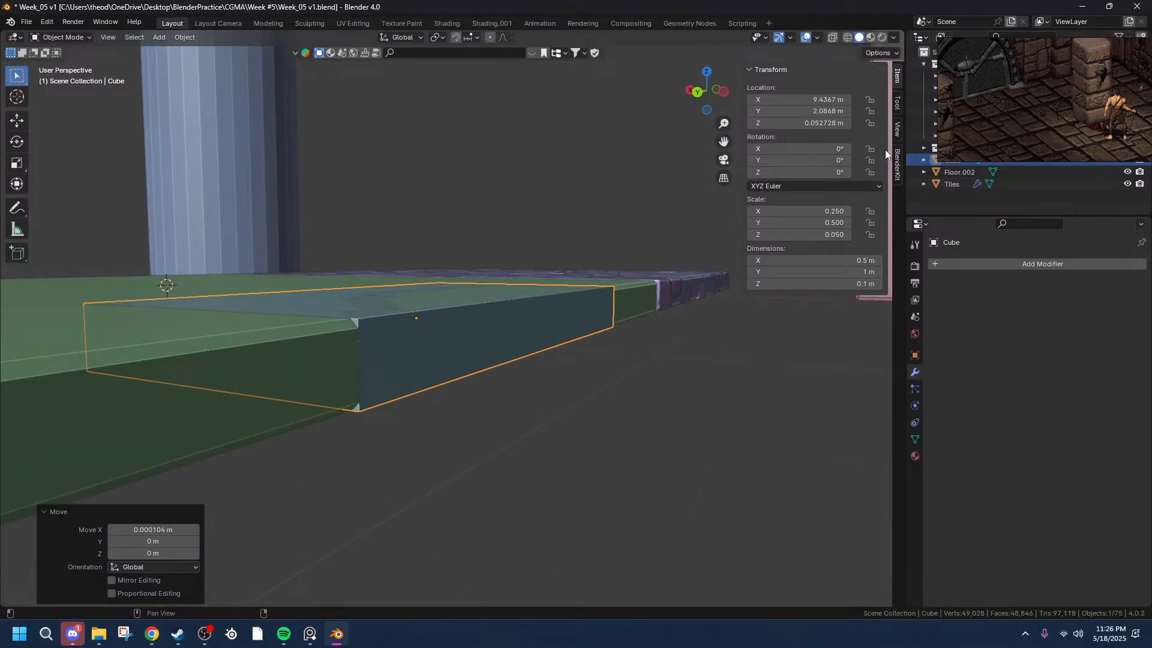
{"action": "left_click_drag", "start_coordinate": [723, 141], "coordinate": [637, 261]}
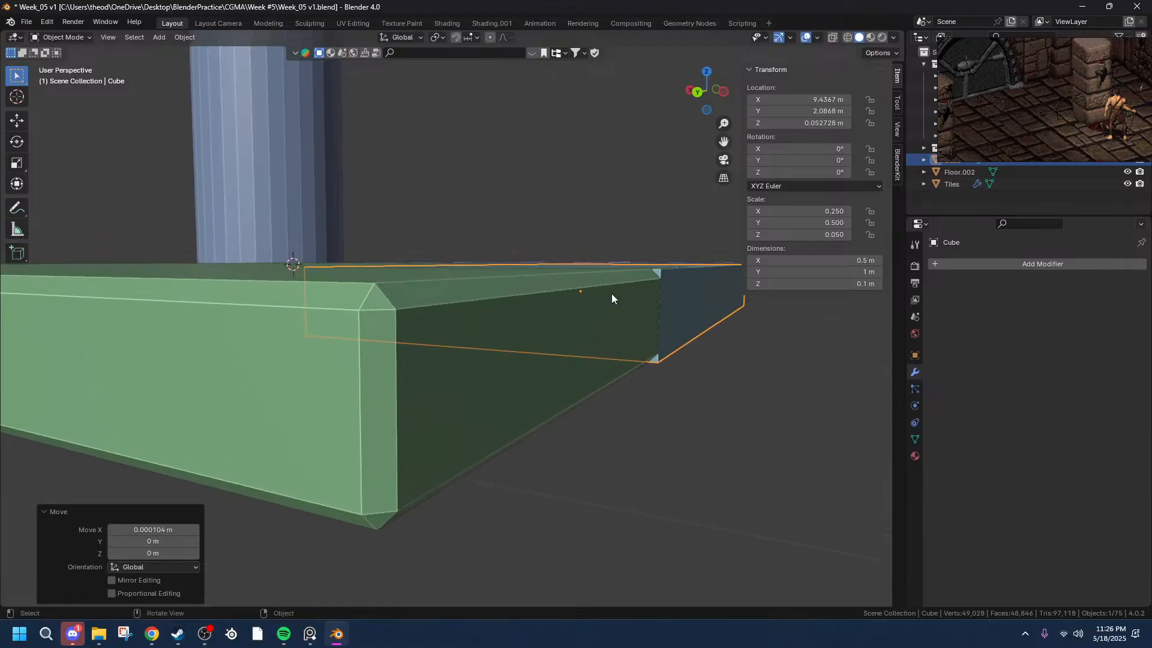
{"action": "key", "text": "g"}
{"action": "key", "text": "y"}
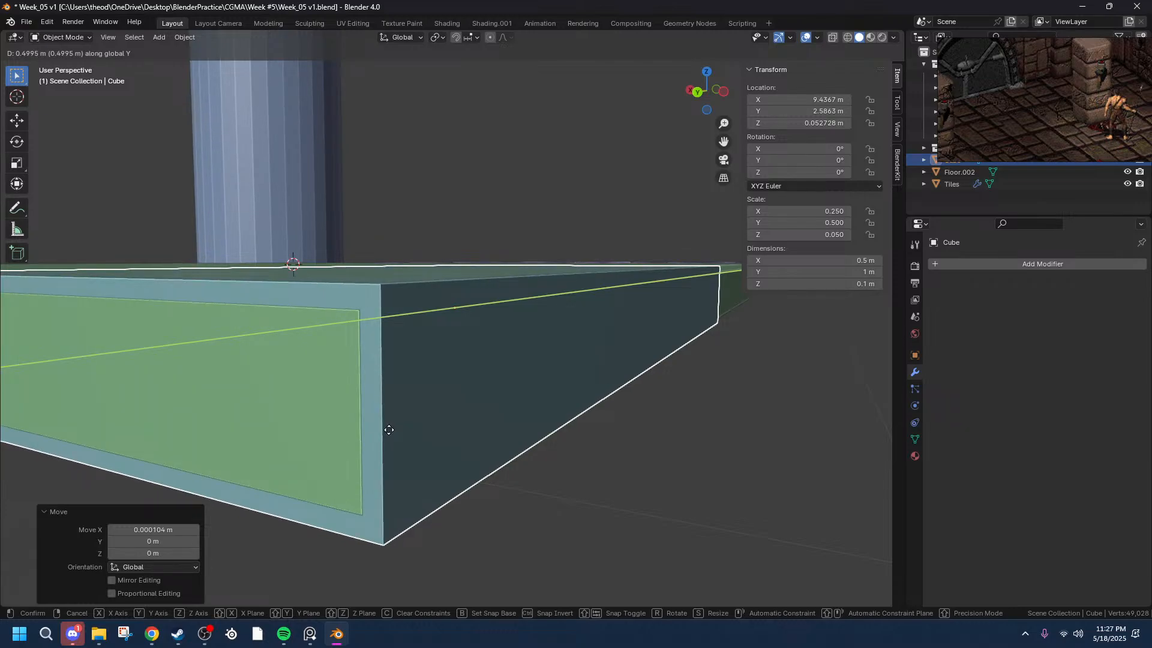
{"action": "left_click", "coordinate": [389, 430]}
- Duplicate the corner slab and offset the copy exactly 0.5 m along X, beside the original
{"action": "middle_click_drag", "start_coordinate": [390, 430], "coordinate": [654, 329]}
{"action": "scroll", "coordinate": [674, 321], "scroll_direction": "up", "scroll_amount": 5}
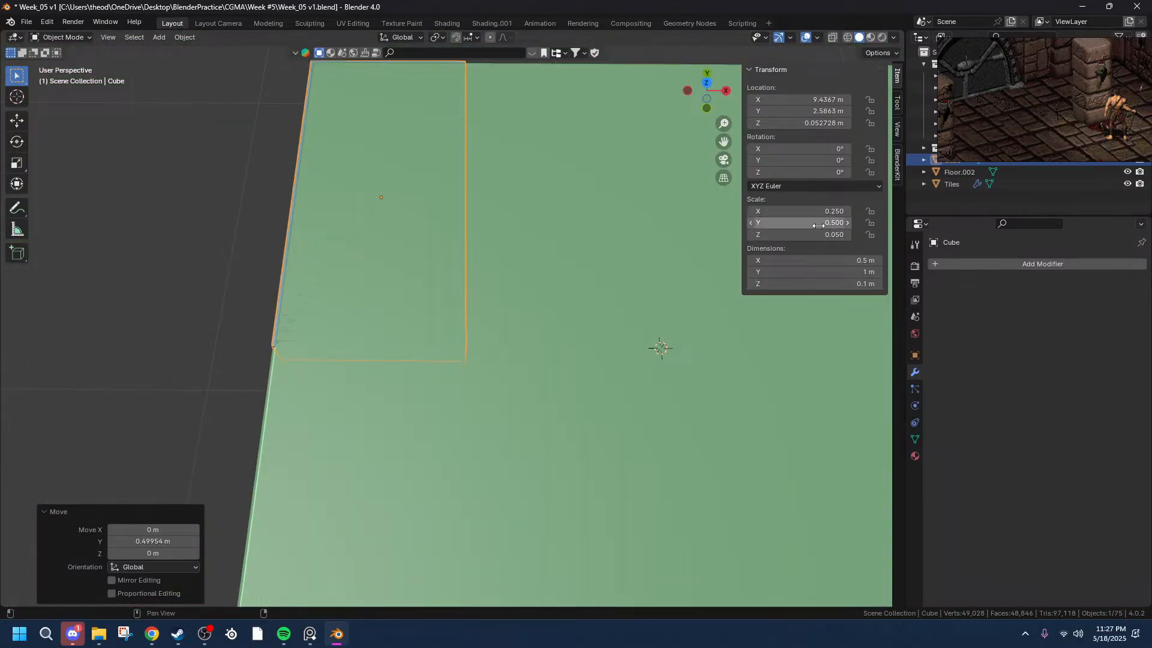
{"action": "left_click_drag", "start_coordinate": [725, 141], "coordinate": [623, 267]}
{"action": "left_click", "coordinate": [364, 225]}
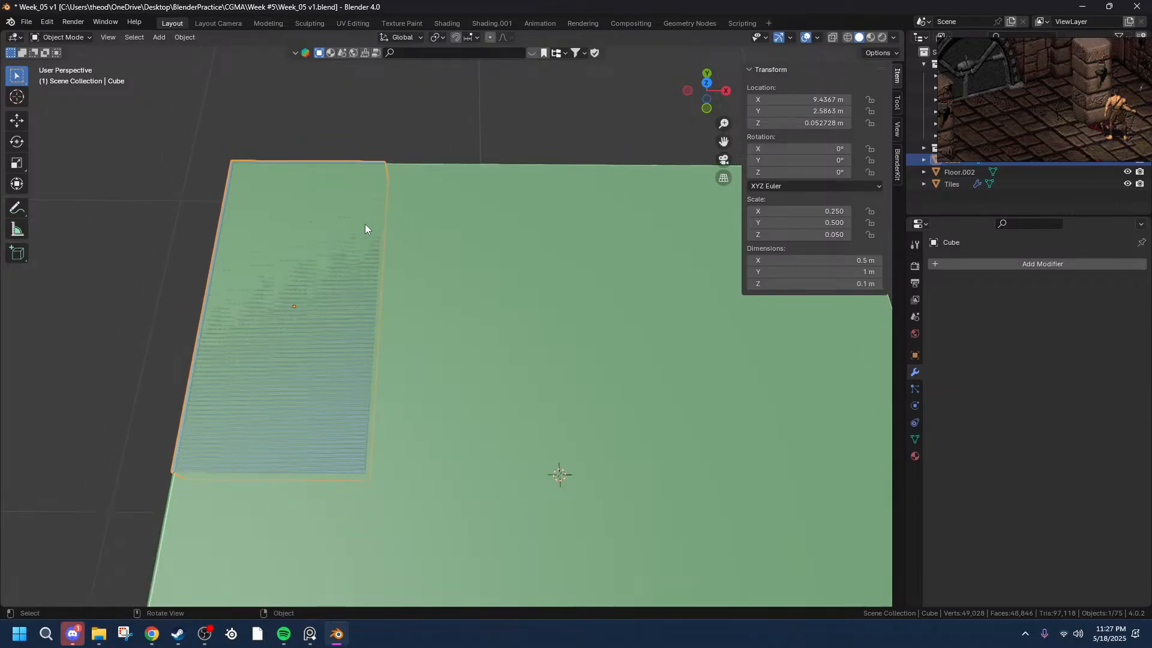
{"action": "key", "text": "shift"}
{"action": "key", "text": "shift+d"}
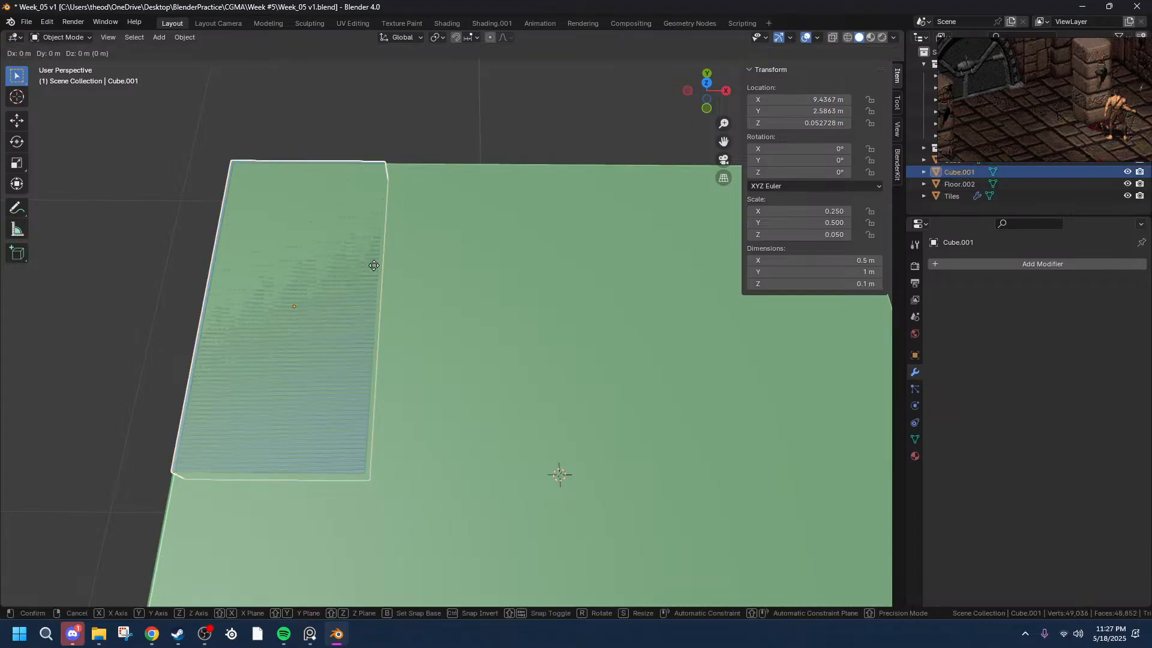
{"action": "key", "text": "x"}
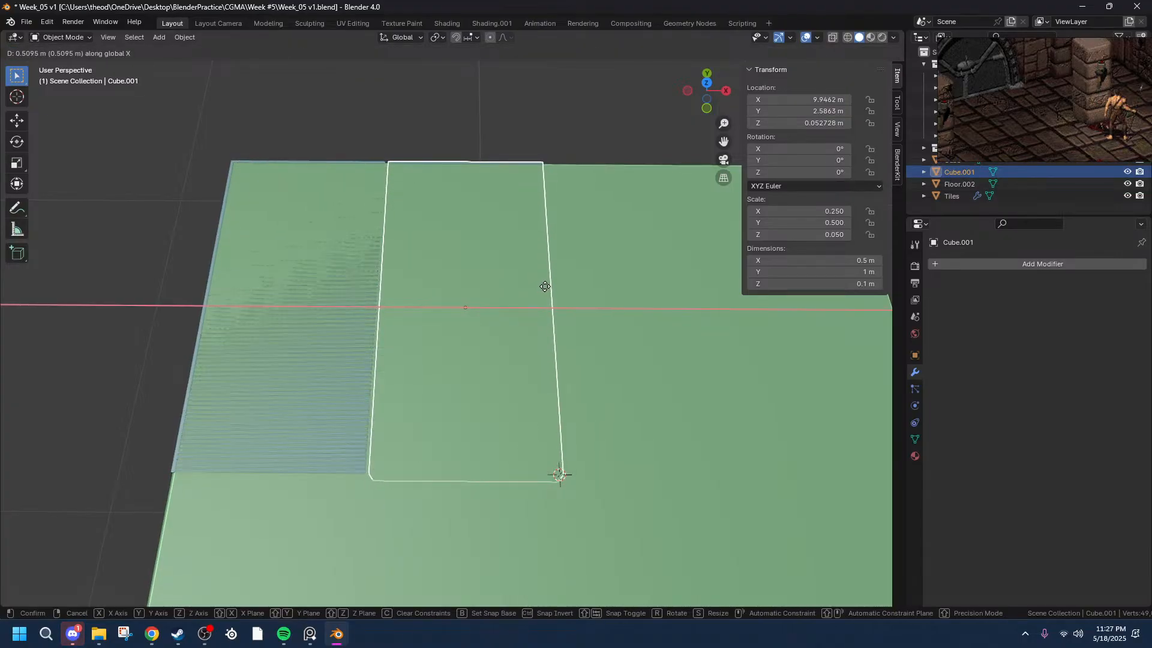
{"action": "left_click", "coordinate": [542, 286]}
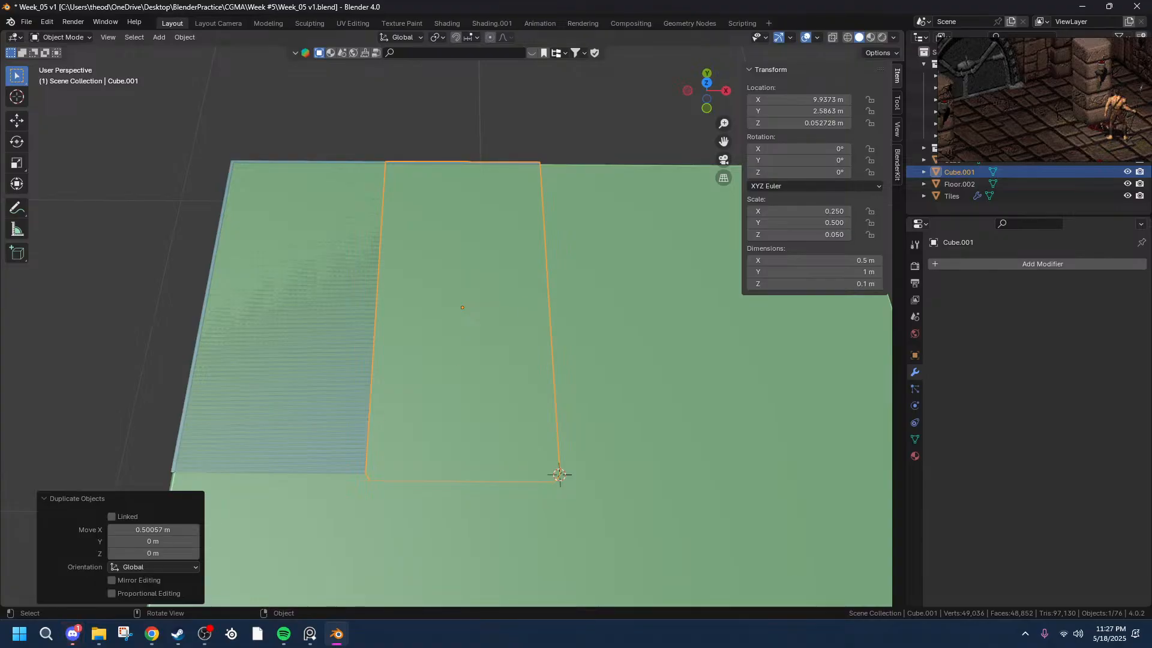
{"action": "left_click", "coordinate": [141, 529]}
{"action": "left_click_drag", "start_coordinate": [141, 529], "coordinate": [124, 529]}
{"action": "key", "text": "BackSpace"}
{"action": "key", "text": "Return"}
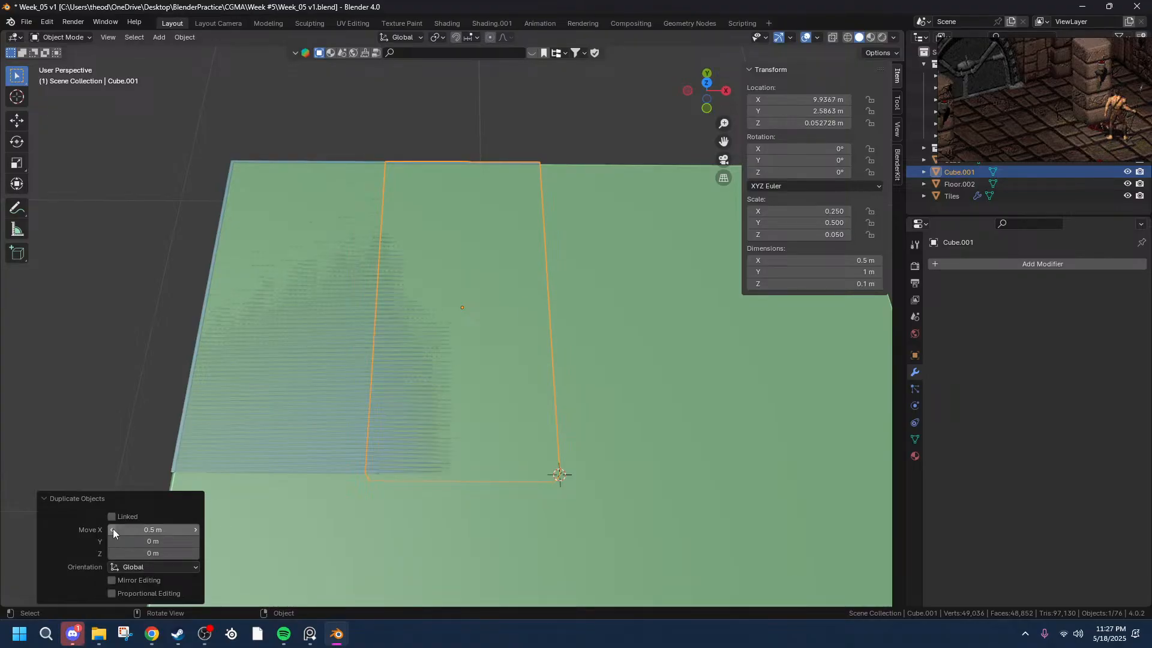
- Enter Edit Mode on the copied slab, select its short -Y end face and switch to the top view
{"action": "scroll", "coordinate": [620, 294], "scroll_direction": "up", "scroll_amount": 3}
{"action": "scroll", "coordinate": [618, 294], "scroll_direction": "down", "scroll_amount": 4}
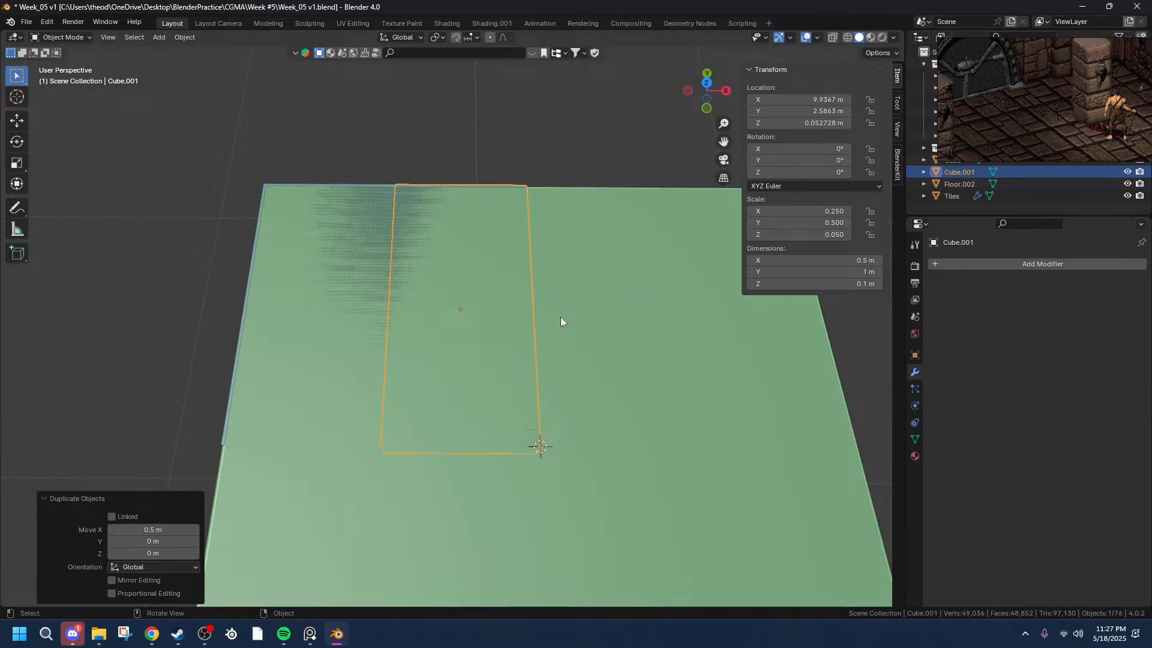
{"action": "middle_click_drag", "start_coordinate": [566, 455], "coordinate": [560, 373]}
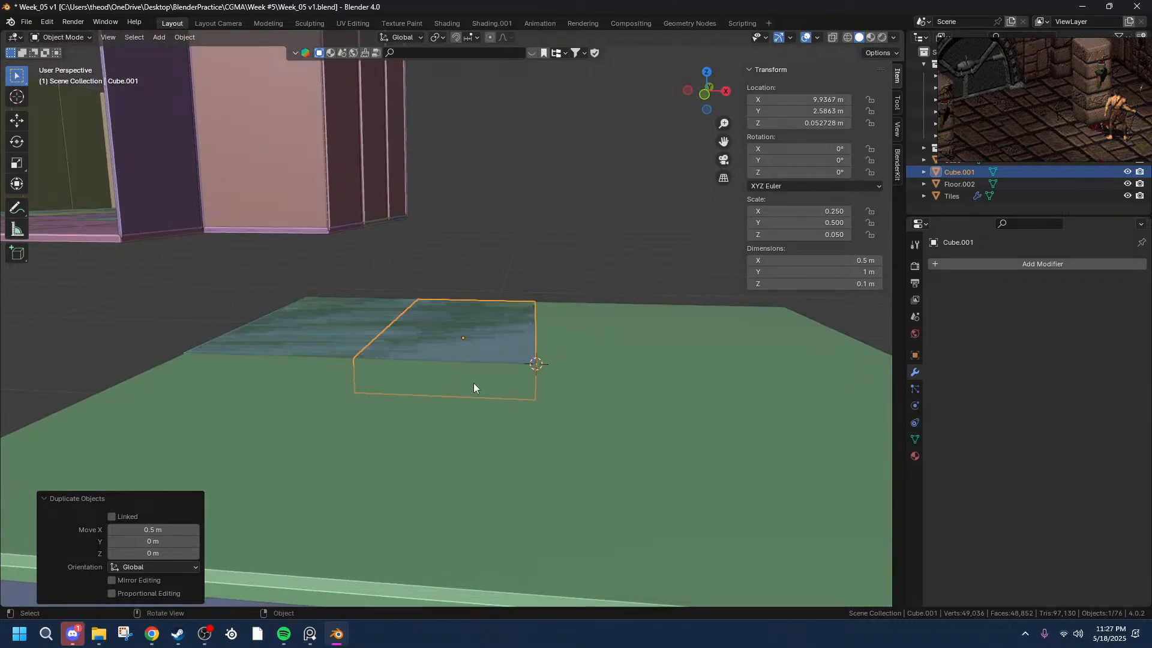
{"action": "scroll", "coordinate": [513, 420], "scroll_direction": "up", "scroll_amount": 4}
{"action": "key", "text": "Tab"}
{"action": "middle_click_drag", "start_coordinate": [406, 524], "coordinate": [472, 491]}
{"action": "key", "text": "alt+a"}
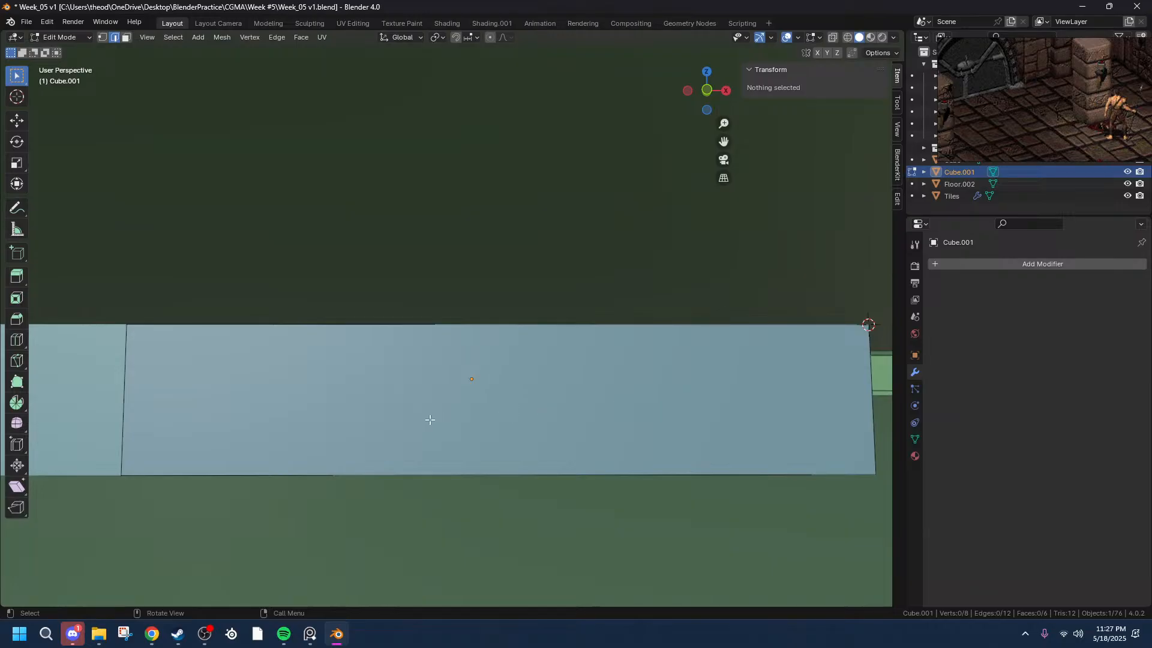
{"action": "key", "text": "3"}
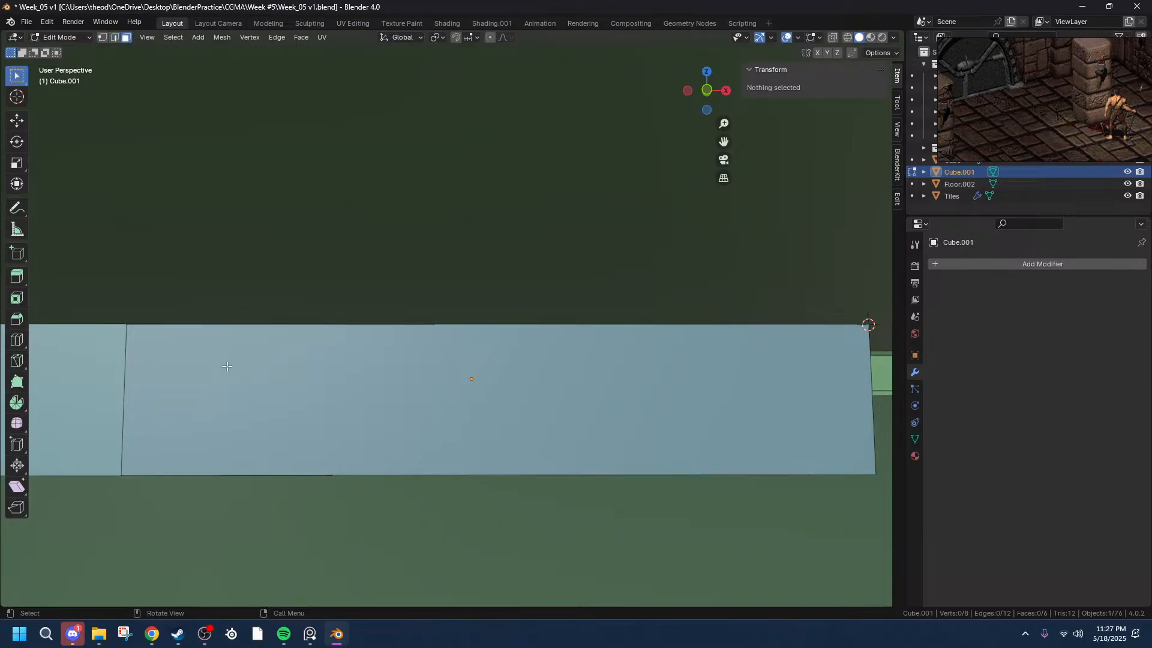
{"action": "left_click", "coordinate": [226, 366]}
{"action": "middle_click_drag", "start_coordinate": [559, 379], "coordinate": [424, 487]}
{"action": "scroll", "coordinate": [464, 433], "scroll_direction": "down", "scroll_amount": 5}
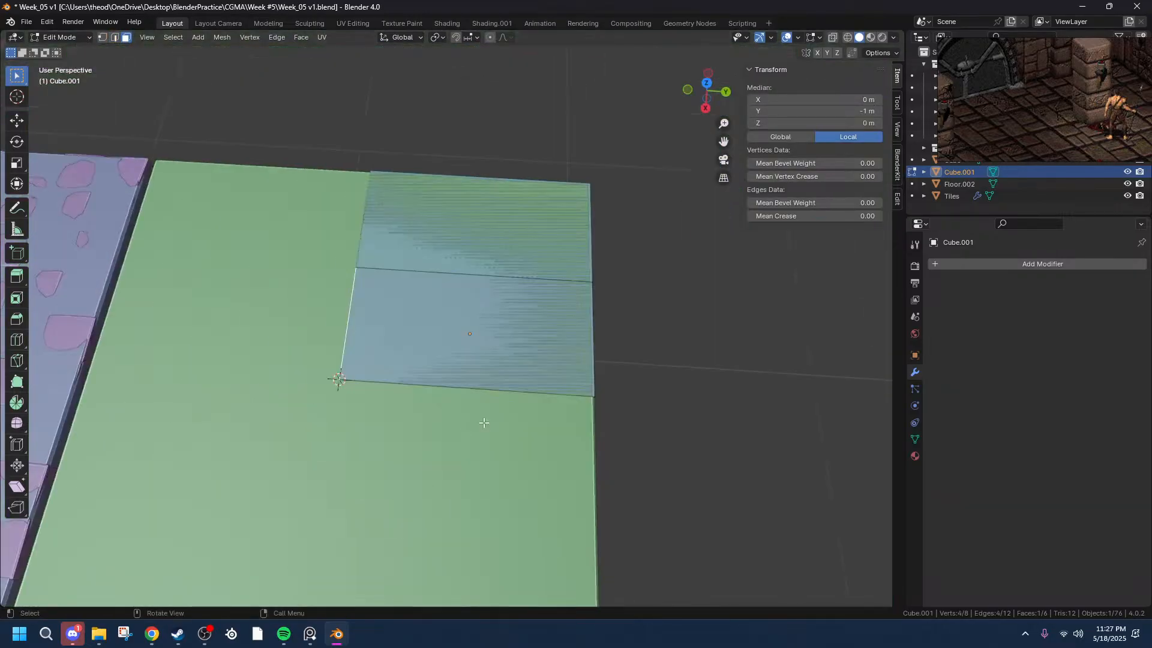
{"action": "left_click", "coordinate": [705, 83]}
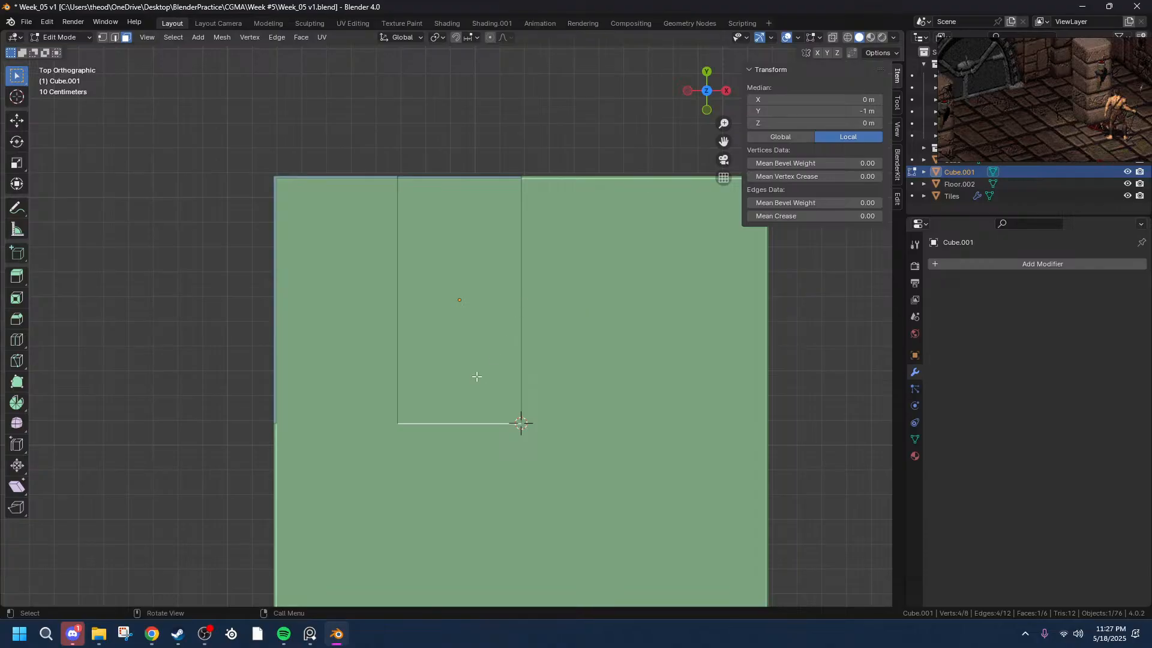
{"action": "key", "text": "g"}
{"action": "key", "text": "z"}
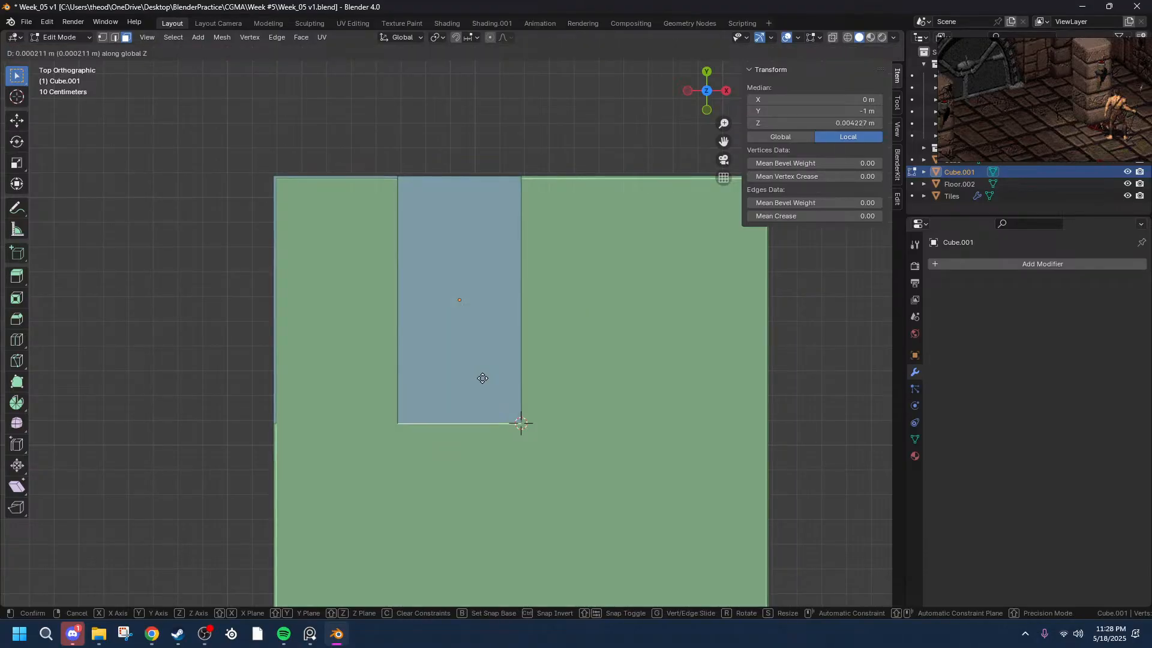
{"action": "right_click", "coordinate": [482, 378]}
- Move the selected end face exactly 0.5 m along Y to shorten the copy into a square tile, and return to Object Mode
{"action": "key", "text": "g"}
{"action": "key", "text": "x"}
{"action": "key", "text": "y"}
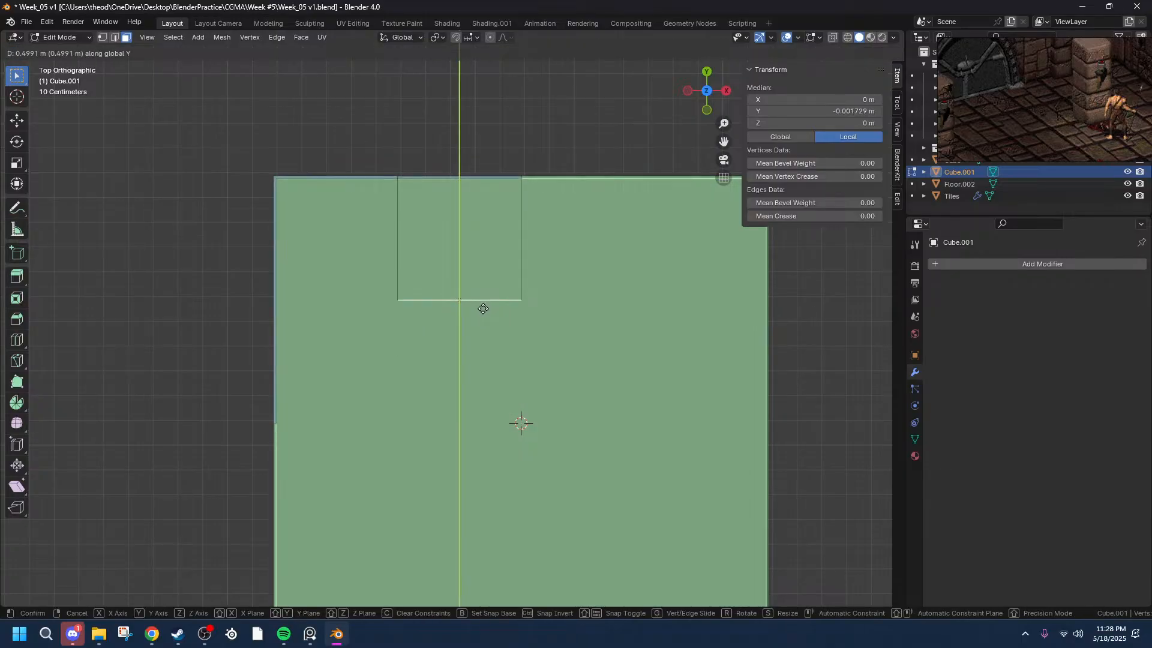
{"action": "left_click", "coordinate": [483, 309]}
{"action": "double_click", "coordinate": [150, 541]}
{"action": "type", "text": "0.5"}
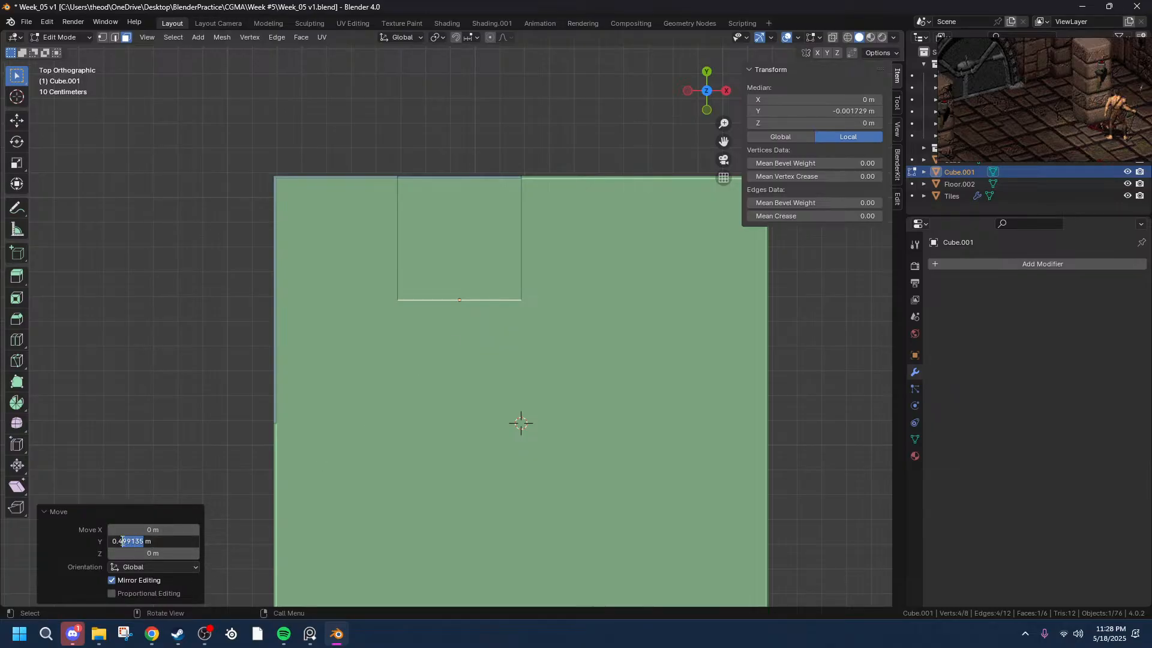
{"action": "key", "text": "Return"}
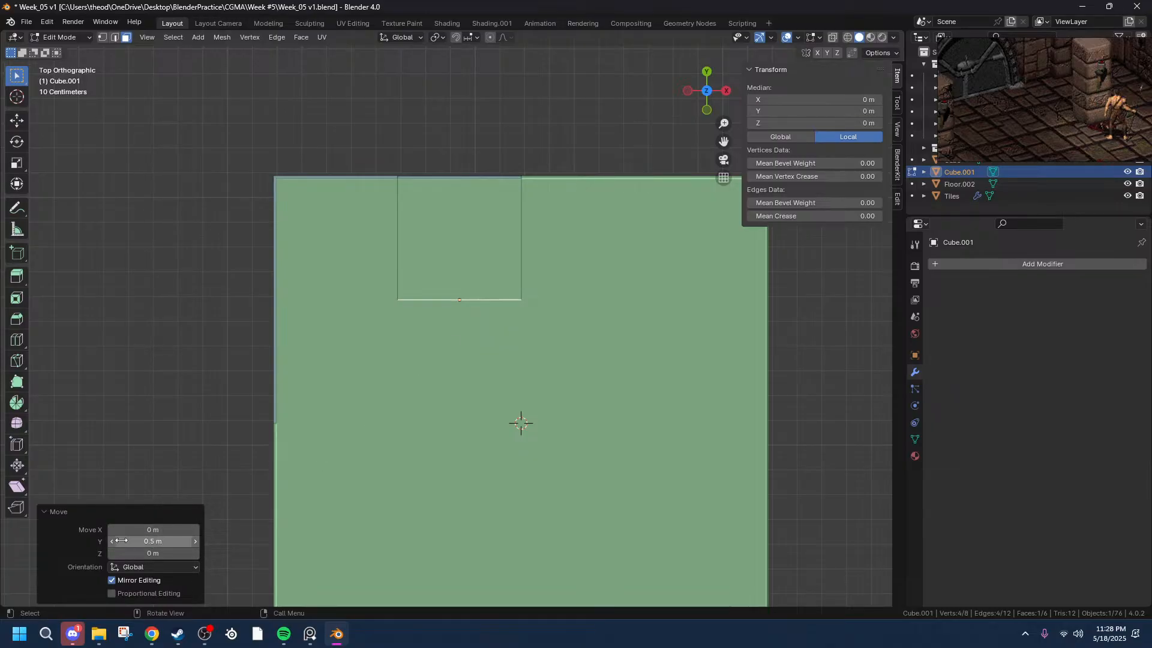
{"action": "scroll", "coordinate": [475, 291], "scroll_direction": "up", "scroll_amount": 5}
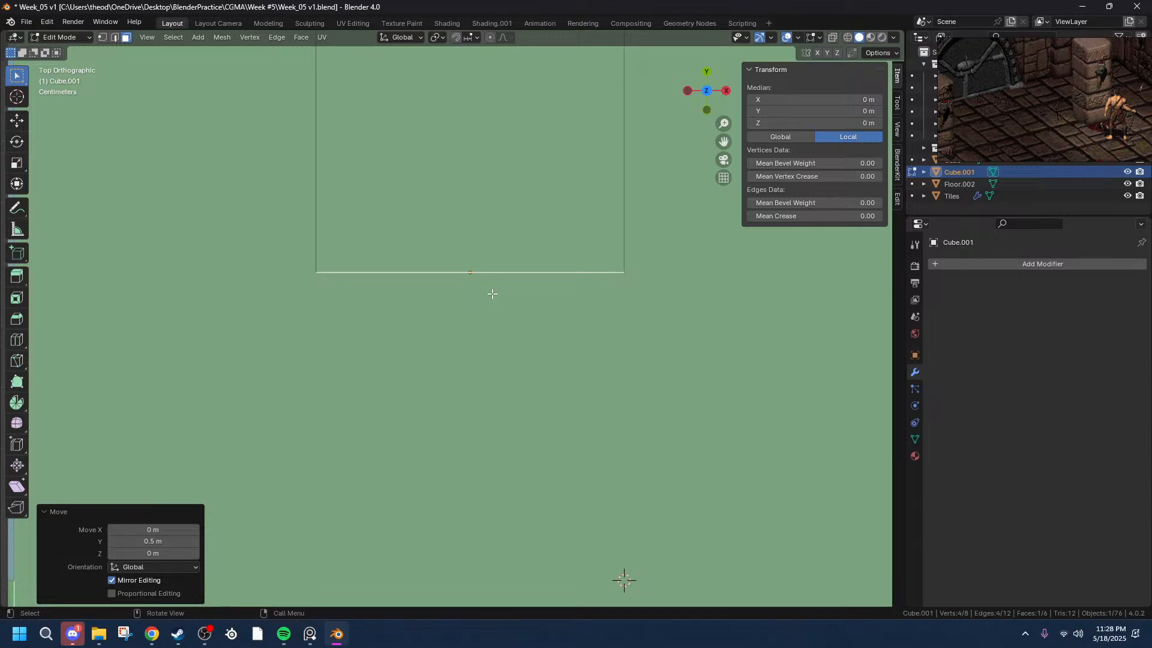
{"action": "left_click", "coordinate": [546, 369]}
{"action": "scroll", "coordinate": [446, 160], "scroll_direction": "down", "scroll_amount": 3}
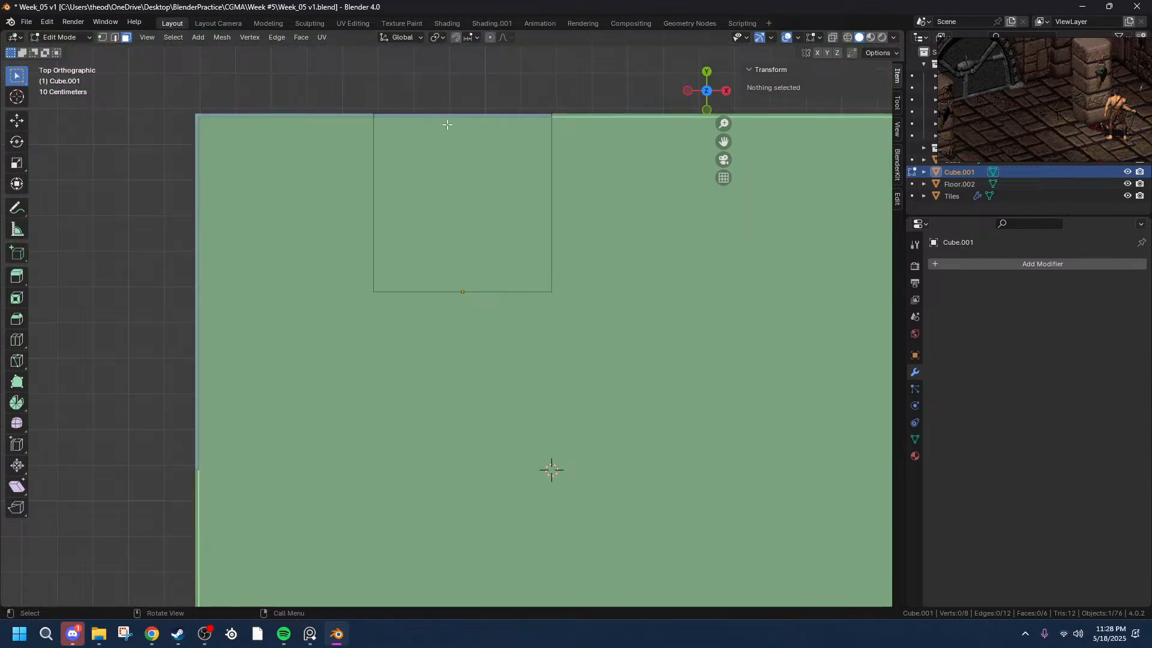
{"action": "key", "text": "Tab"}
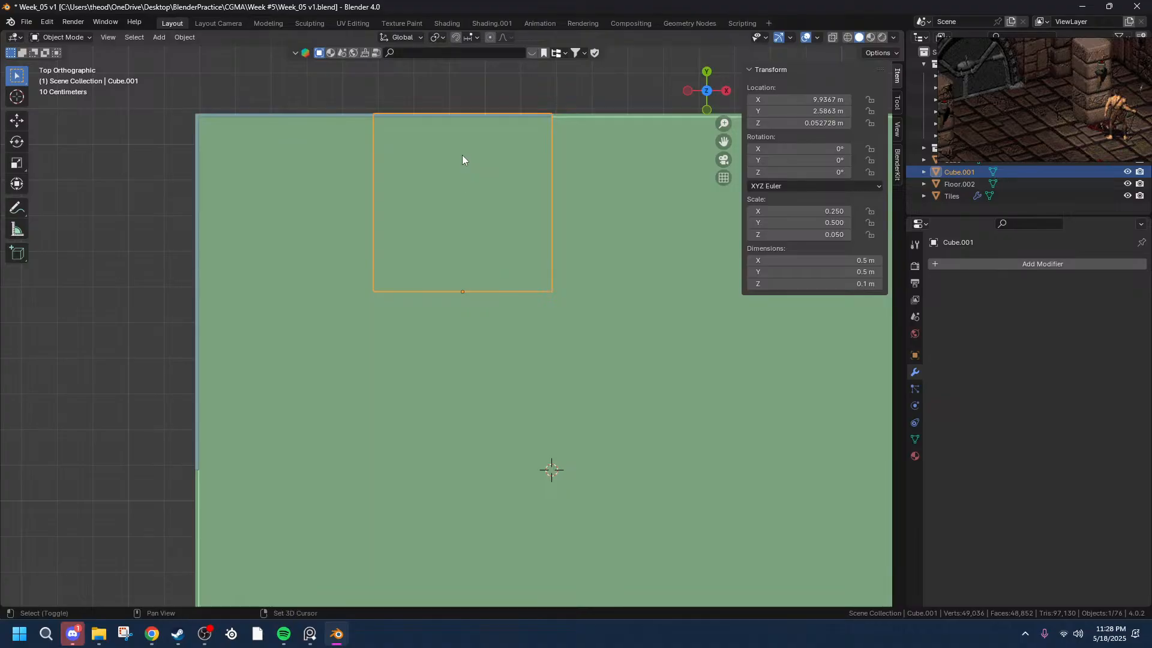
- Duplicate the square tile and offset the copy exactly -0.5 m along Y
{"action": "key", "text": "shift+d"}
{"action": "key", "text": "y"}
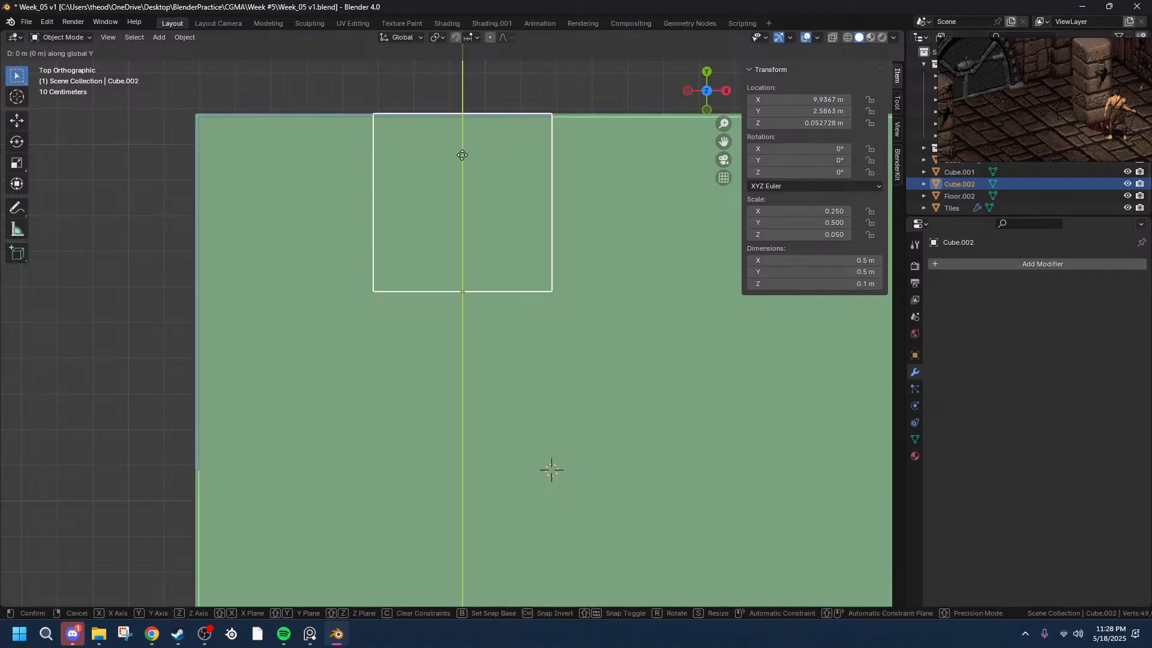
{"action": "left_click", "coordinate": [460, 381]}
{"action": "double_click", "coordinate": [144, 542]}
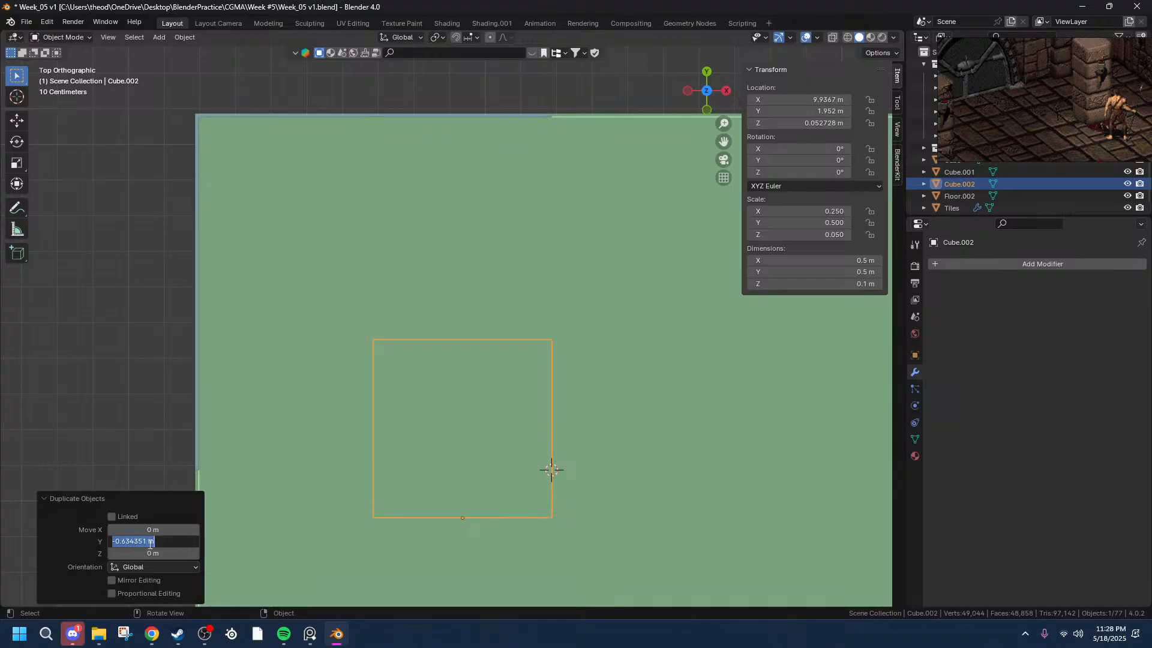
{"action": "left_click_drag", "start_coordinate": [147, 541], "coordinate": [122, 540]}
{"action": "type", "text": "5"}
{"action": "key", "text": "Return"}
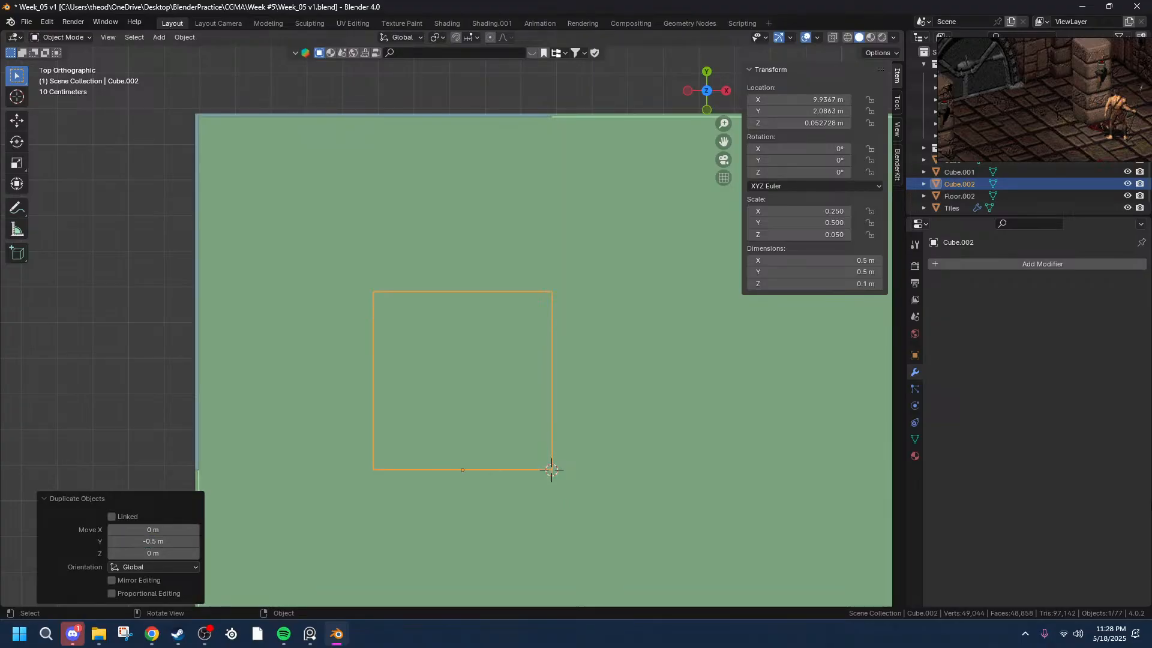
- Clear the selection and switch the viewport to wireframe shading so the tile outlines show through the floor block
{"action": "left_click", "coordinate": [610, 85]}
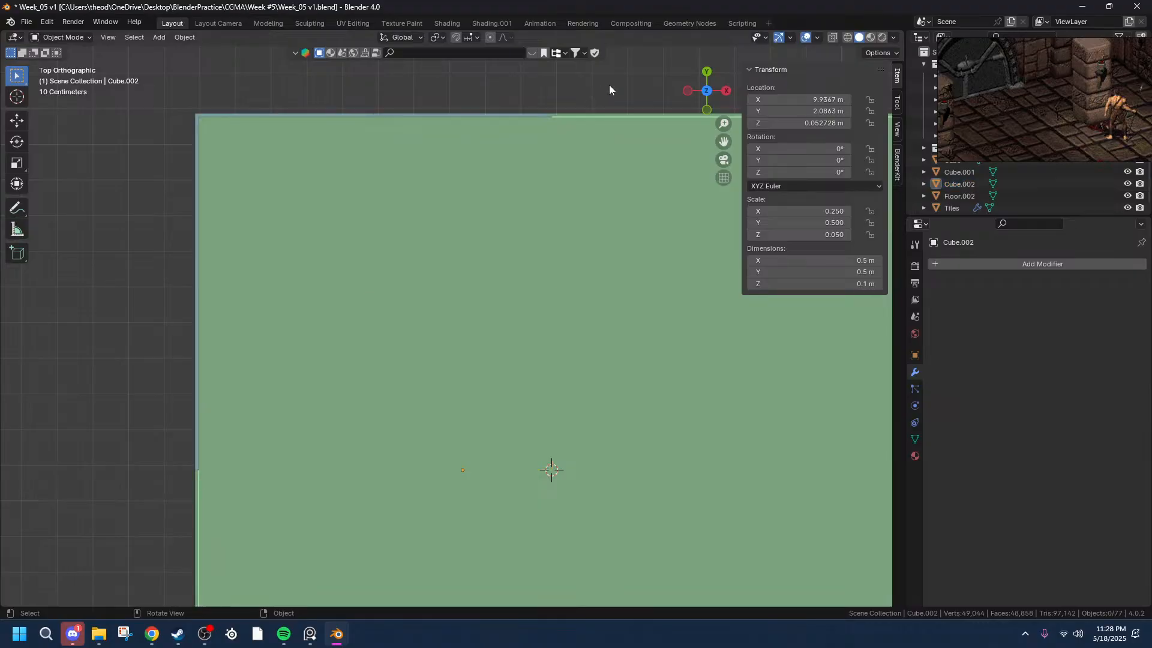
{"action": "left_click", "coordinate": [847, 37]}
{"action": "scroll", "coordinate": [496, 296], "scroll_direction": "up", "scroll_amount": 4}
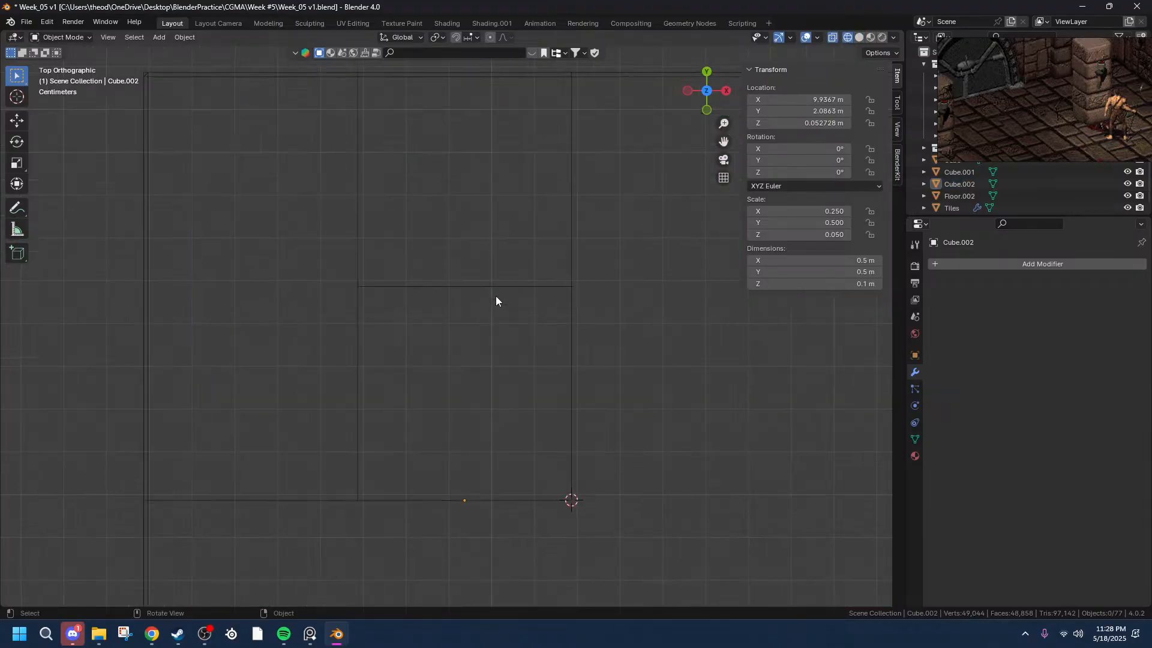
{"action": "scroll", "coordinate": [495, 296], "scroll_direction": "down", "scroll_amount": 6}
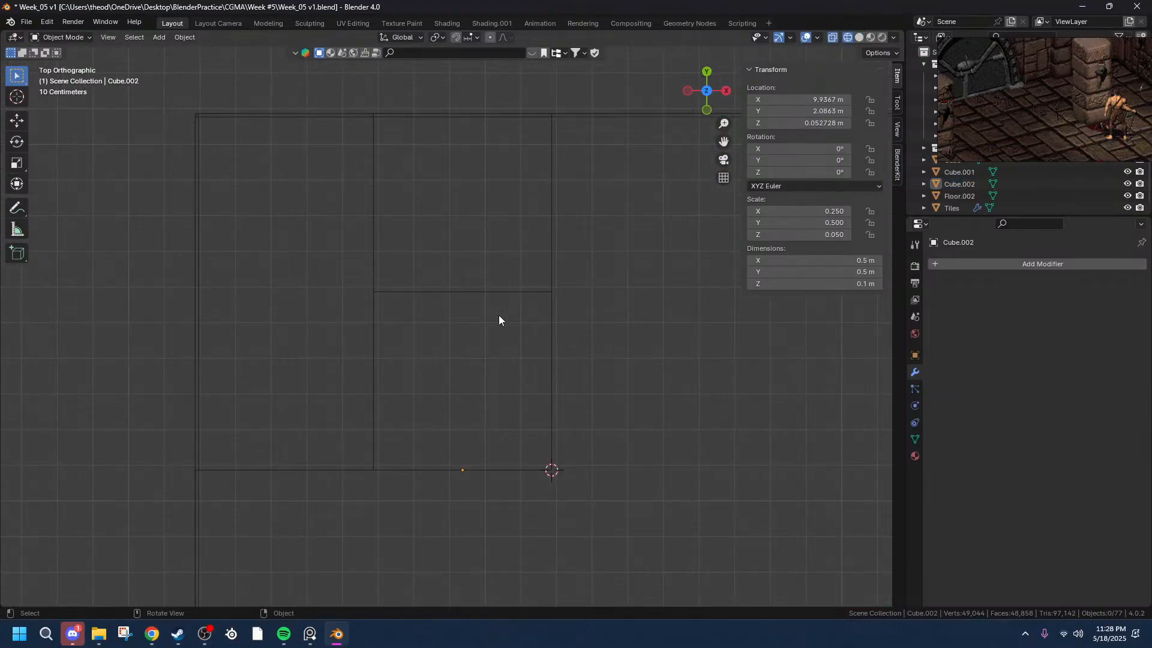
{"action": "middle_click_drag", "start_coordinate": [577, 358], "coordinate": [579, 312]}
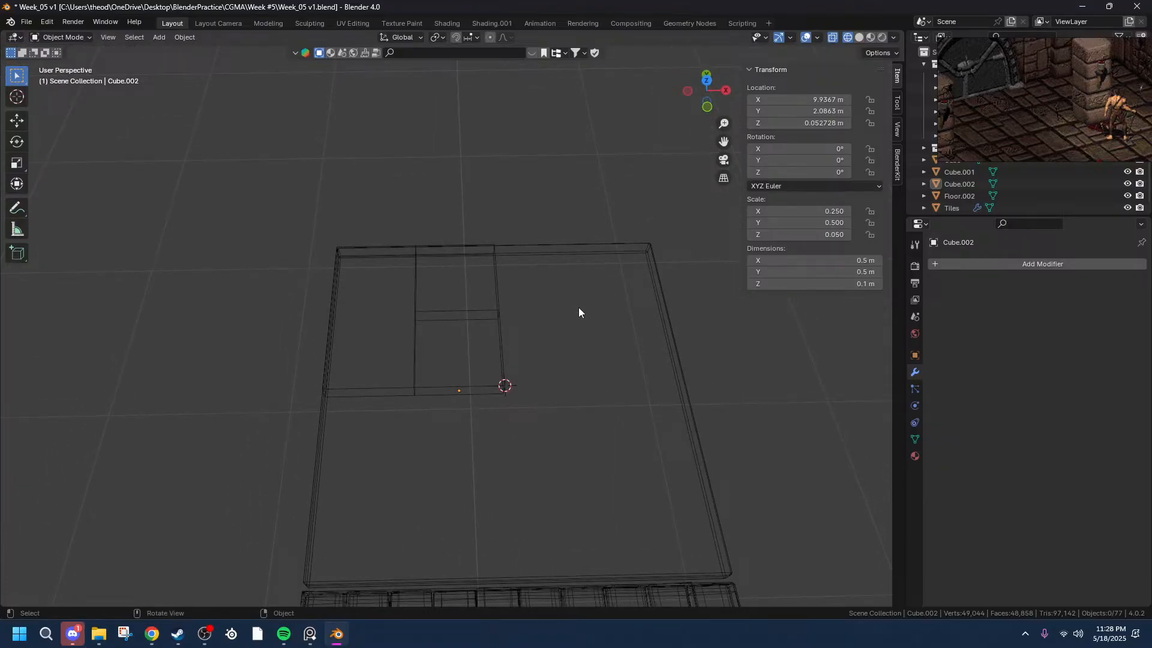
{"action": "left_click", "coordinate": [82, 628]}
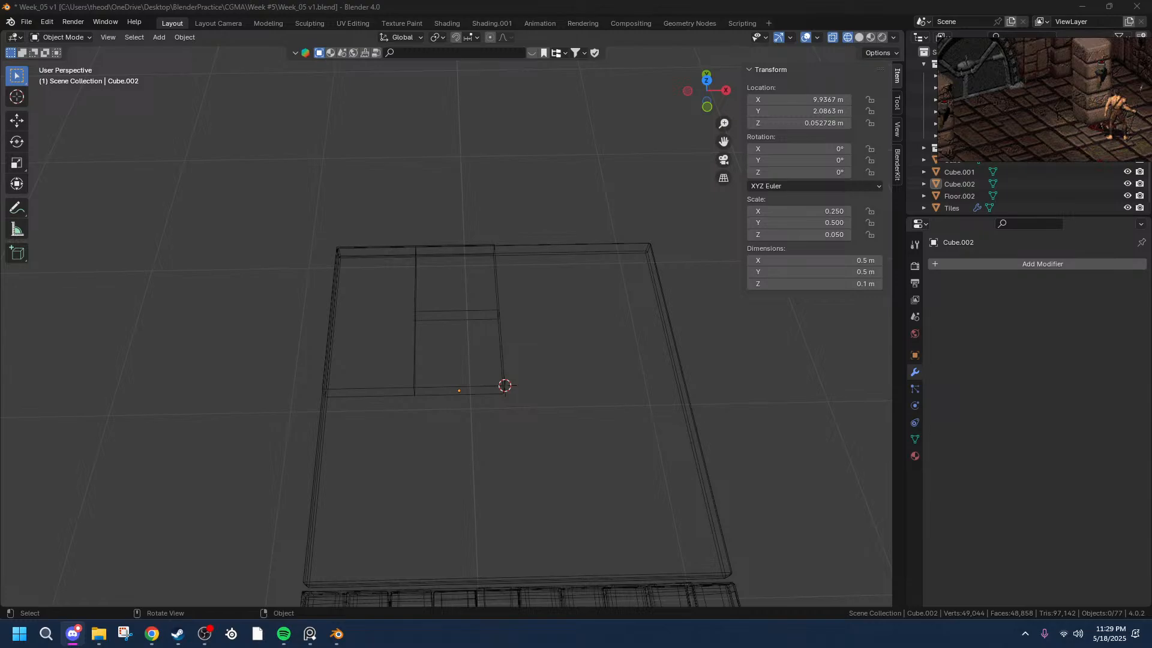
{"action": "scroll", "coordinate": [647, 337], "scroll_direction": "up", "scroll_amount": 2}
{"action": "scroll", "coordinate": [637, 362], "scroll_direction": "down", "scroll_amount": 2}
{"action": "scroll", "coordinate": [635, 372], "scroll_direction": "up", "scroll_amount": 2}
{"action": "mouse_move", "coordinate": [634, 379]}
{"action": "middle_mouse_down"}
{"action": "mouse_move", "coordinate": [619, 416]}
{"action": "mouse_move", "coordinate": [637, 424]}
{"action": "mouse_move", "coordinate": [643, 384]}
{"action": "middle_mouse_up"}
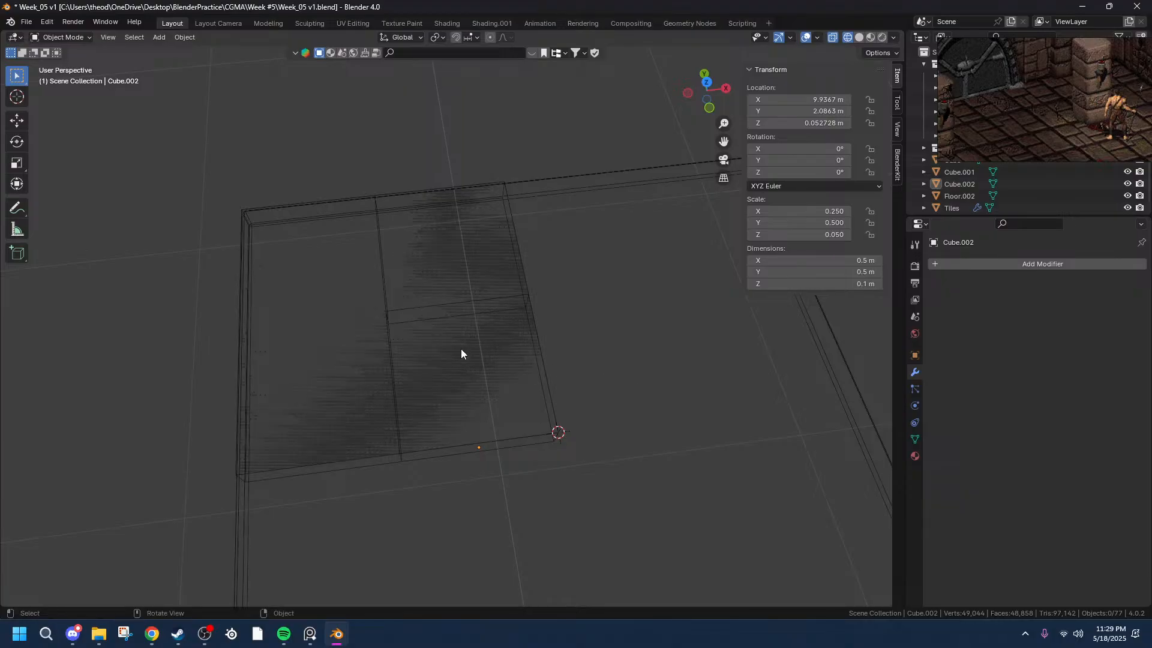
{"action": "scroll", "coordinate": [480, 339], "scroll_direction": "down", "scroll_amount": 4}
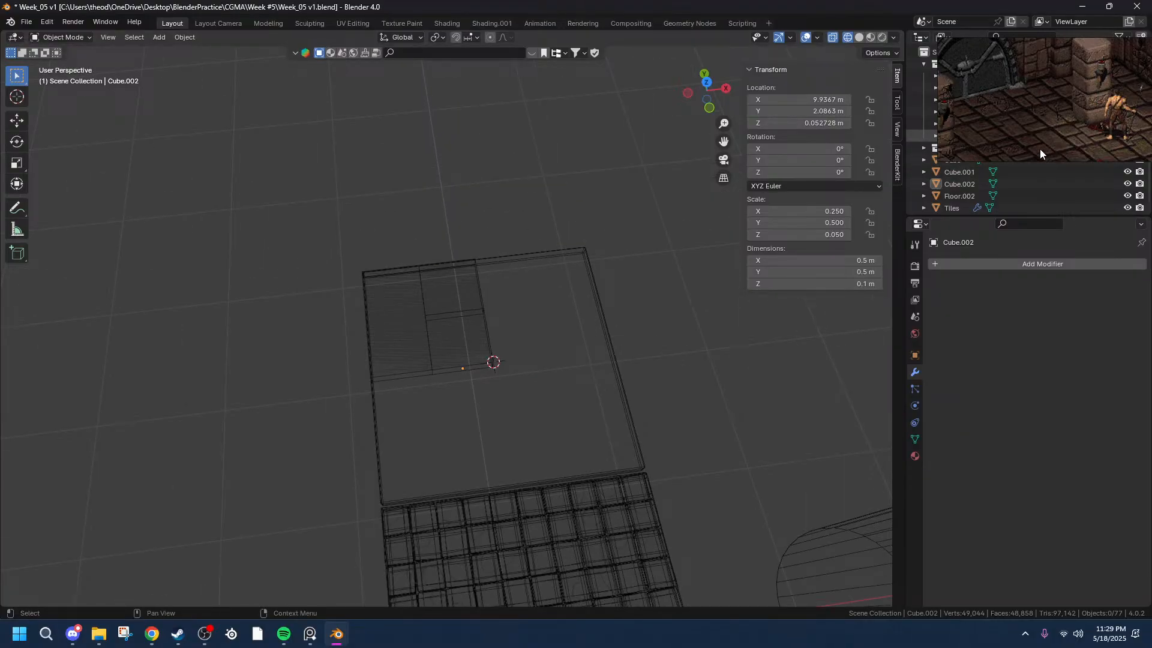
{"action": "scroll", "coordinate": [581, 309], "scroll_direction": "up", "scroll_amount": 5}
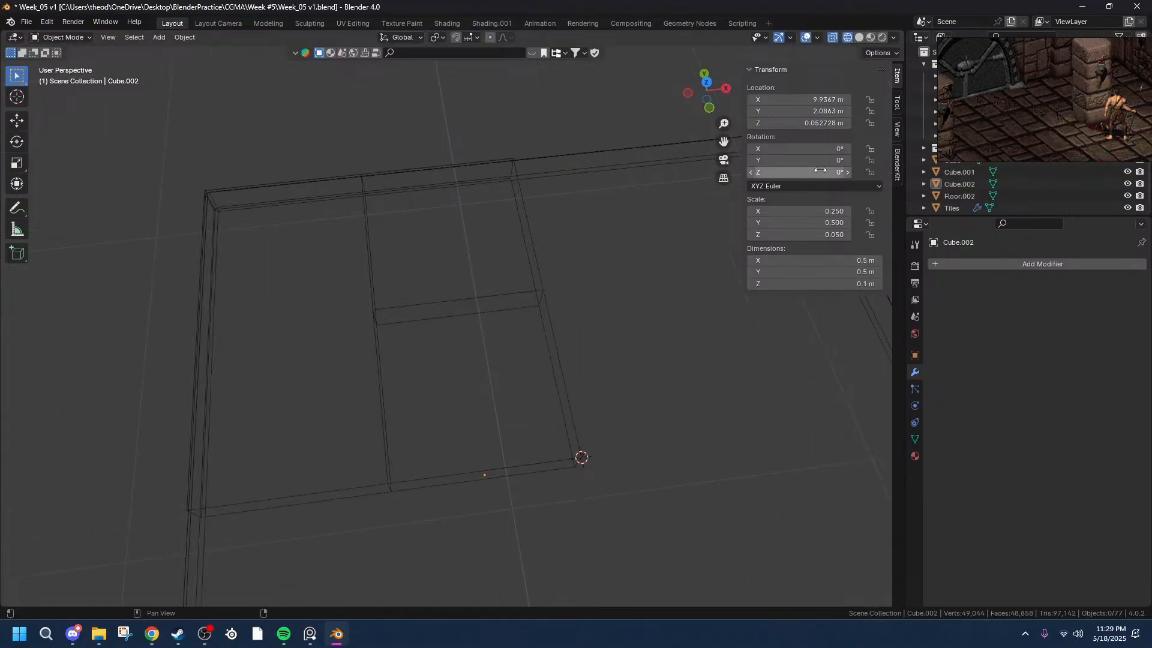
{"action": "middle_click_drag", "start_coordinate": [600, 360], "coordinate": [334, 360], "text": "shift"}
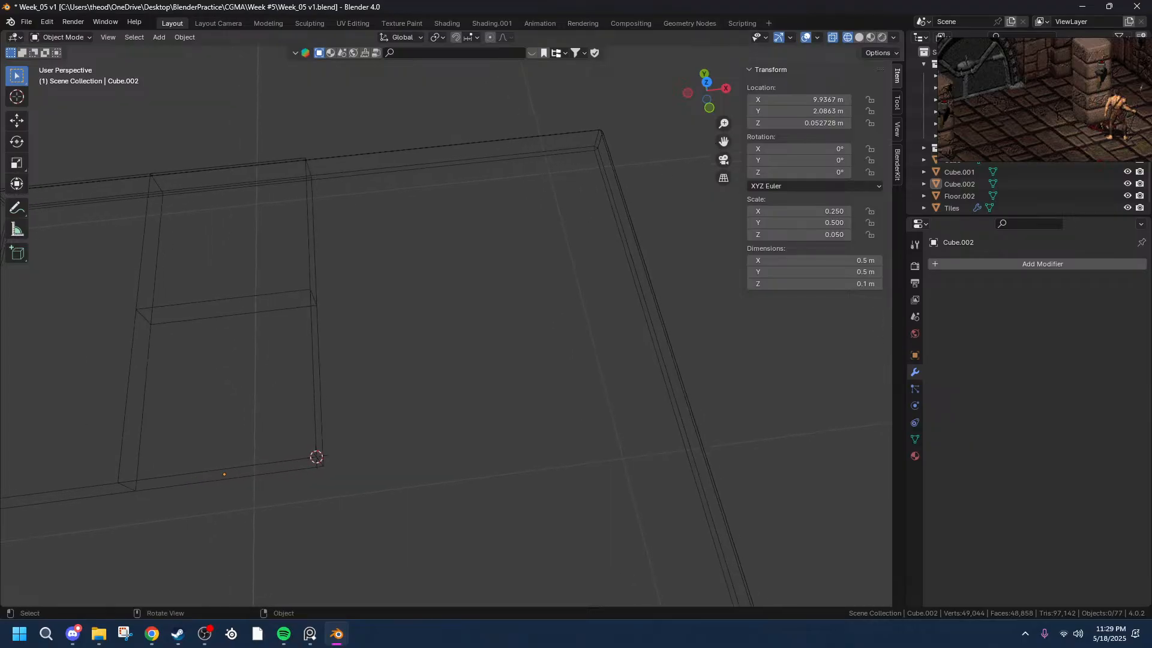
{"action": "key", "text": "alt+Tab"}
{"action": "key", "text": "alt+Tab"}
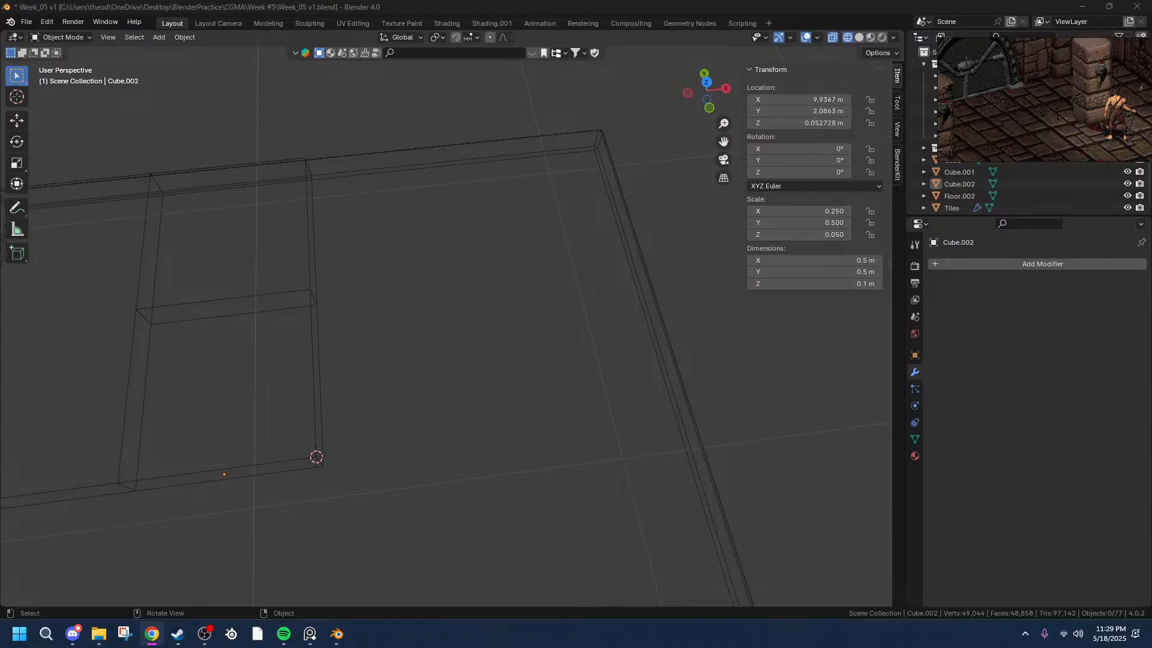
- Duplicate the rectangular corner slab and offset the copy exactly 1 m along X, beside the two square tiles
{"action": "middle_click_drag", "start_coordinate": [285, 488], "coordinate": [316, 368]}
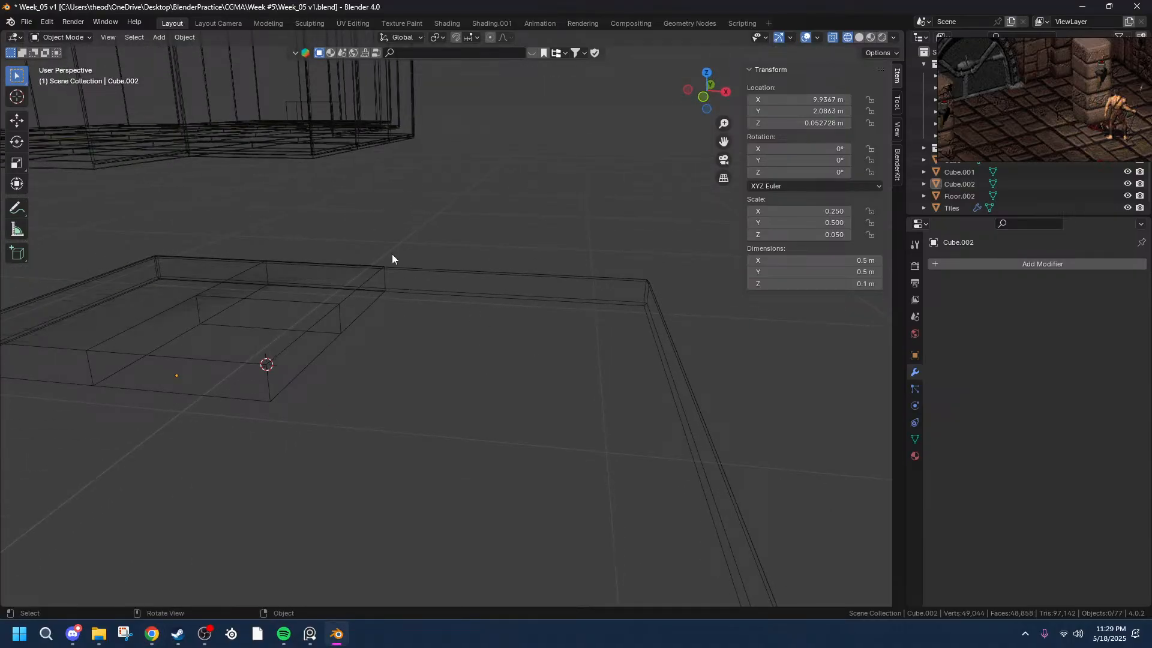
{"action": "middle_click_drag", "start_coordinate": [403, 300], "coordinate": [432, 408]}
{"action": "left_click", "coordinate": [316, 246]}
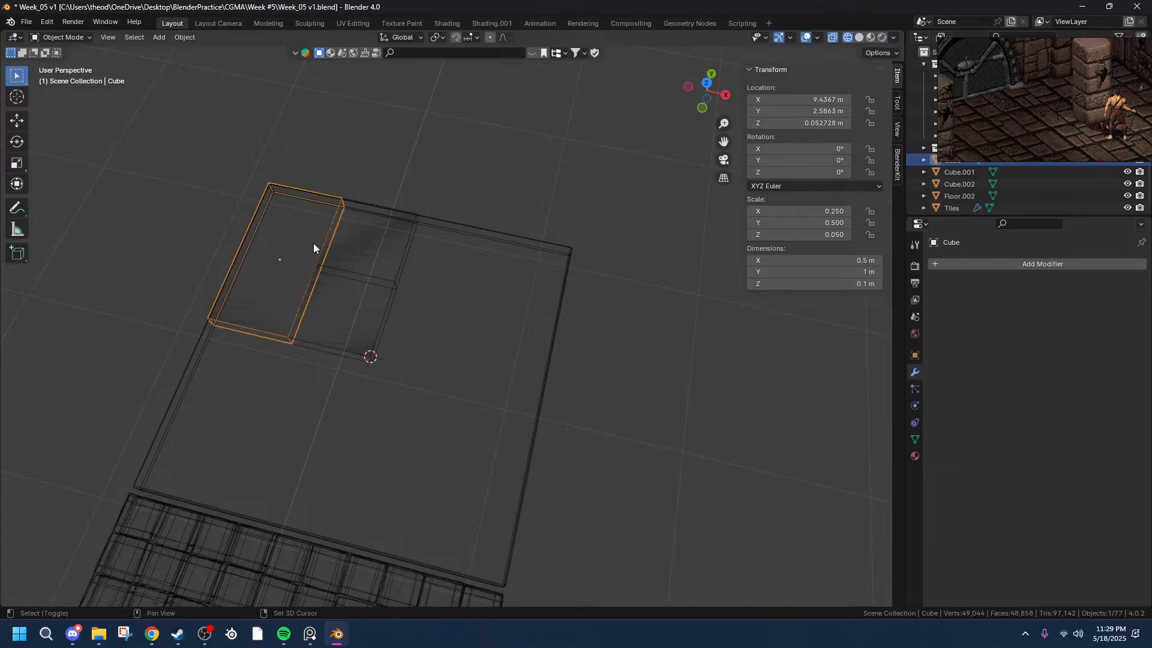
{"action": "key", "text": "shift+d"}
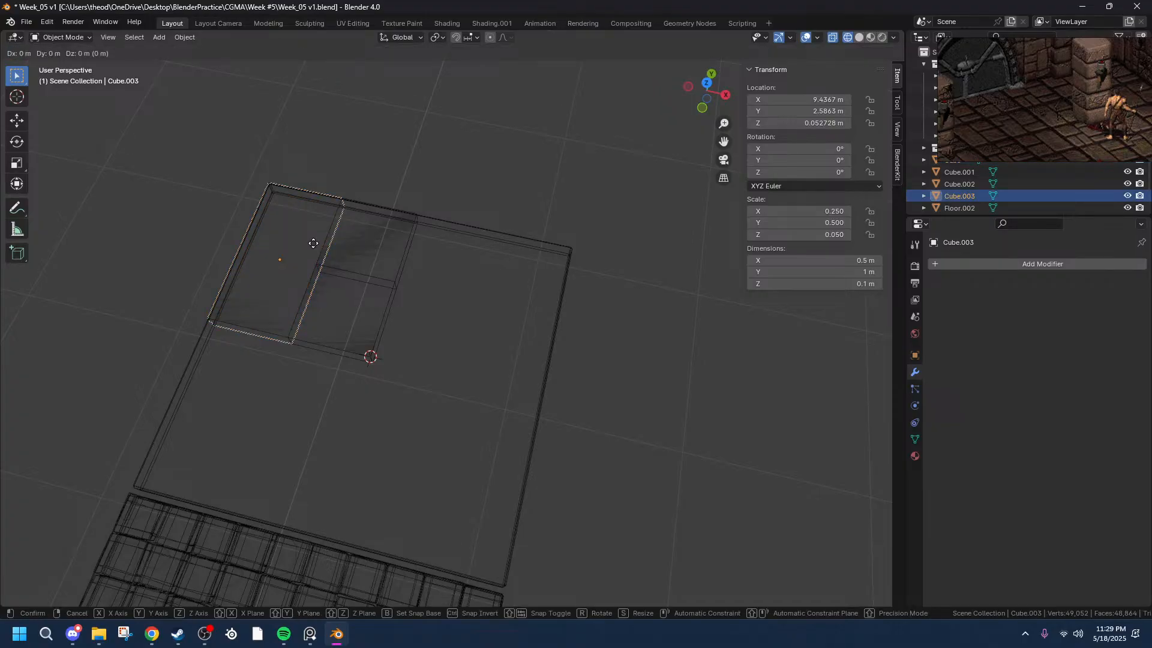
{"action": "key", "text": "x"}
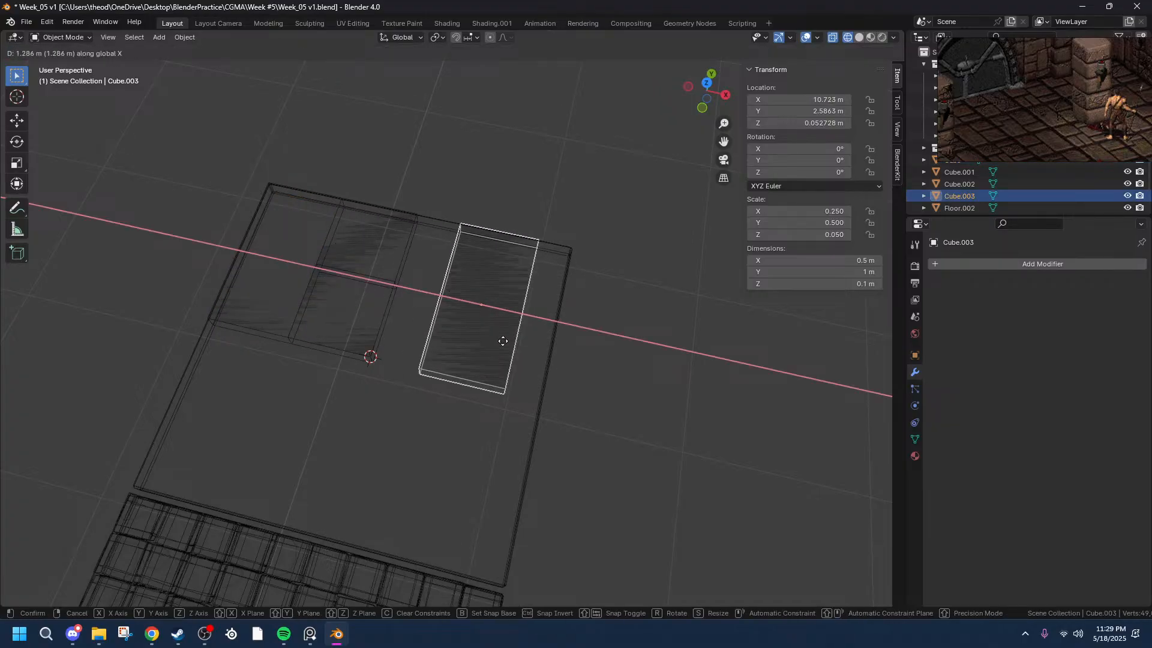
{"action": "left_click", "coordinate": [455, 337]}
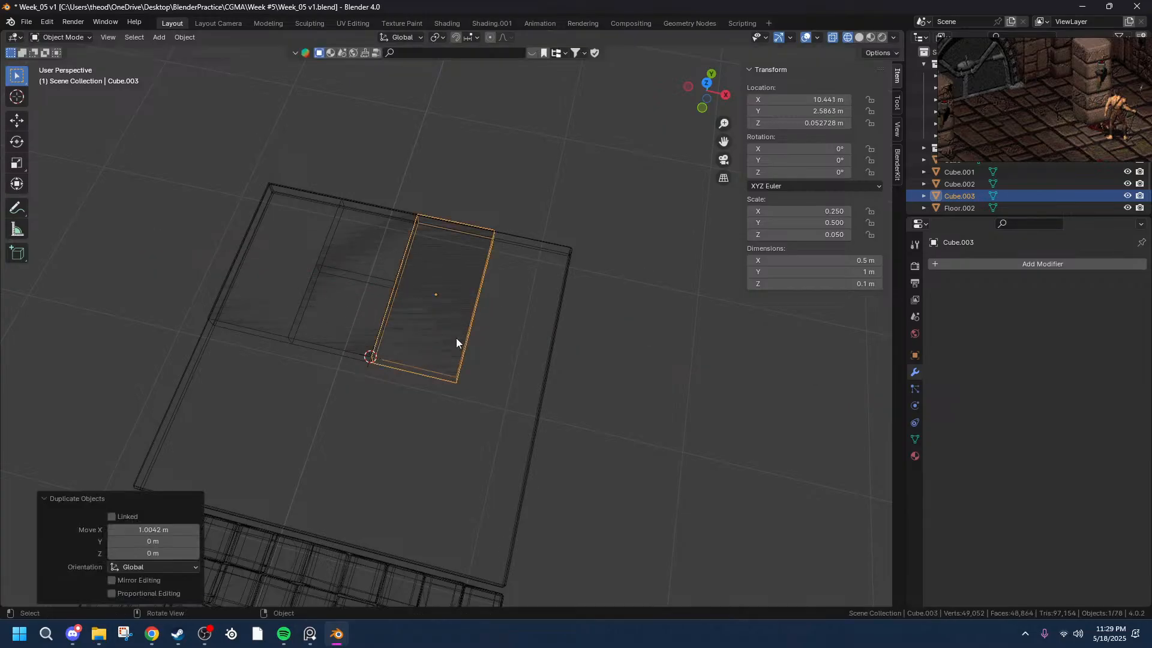
{"action": "left_click", "coordinate": [157, 529]}
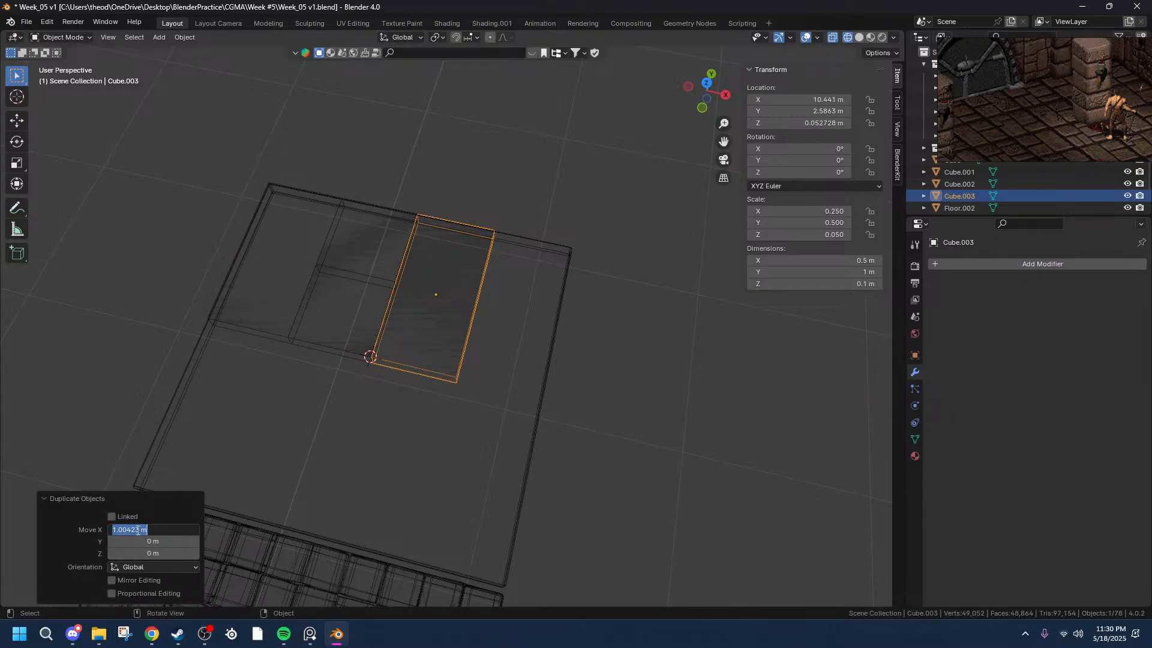
{"action": "left_click_drag", "start_coordinate": [142, 530], "coordinate": [123, 531]}
{"action": "key", "text": "BackSpace"}
{"action": "key", "text": "BackSpace"}
{"action": "key", "text": "Return"}
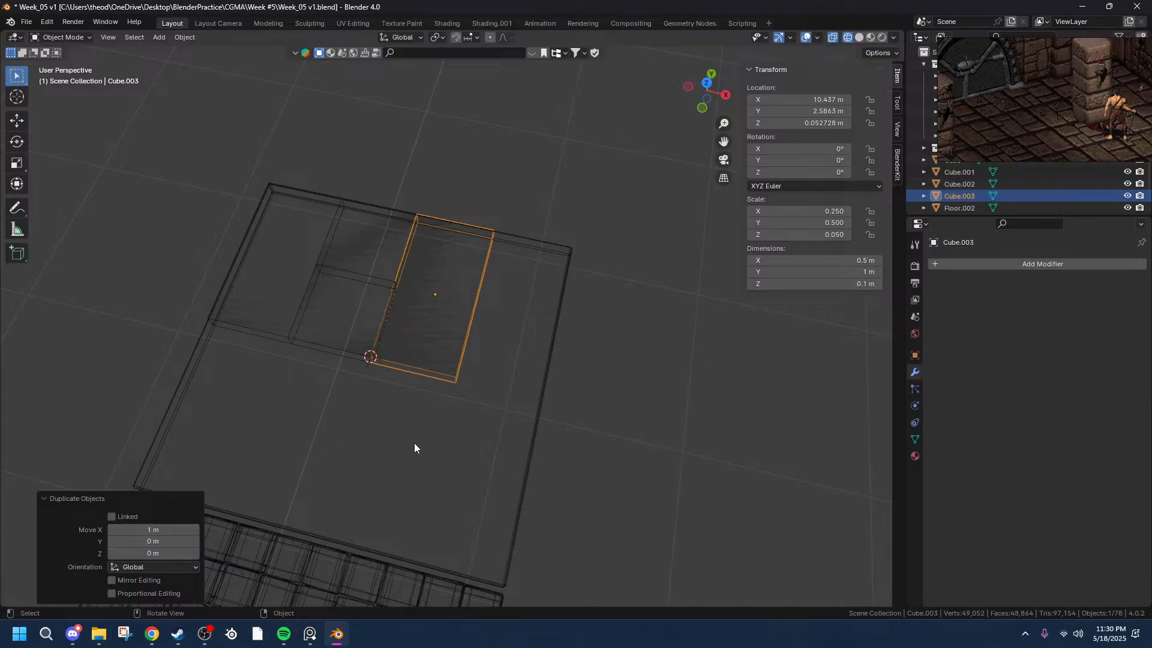
- Enter Edit Mode on the new slab copy and select its long +X side face and short -Y end face
{"action": "scroll", "coordinate": [528, 414], "scroll_direction": "up", "scroll_amount": 5}
{"action": "middle_click_drag", "start_coordinate": [527, 414], "coordinate": [463, 370]}
{"action": "key", "text": "Tab"}
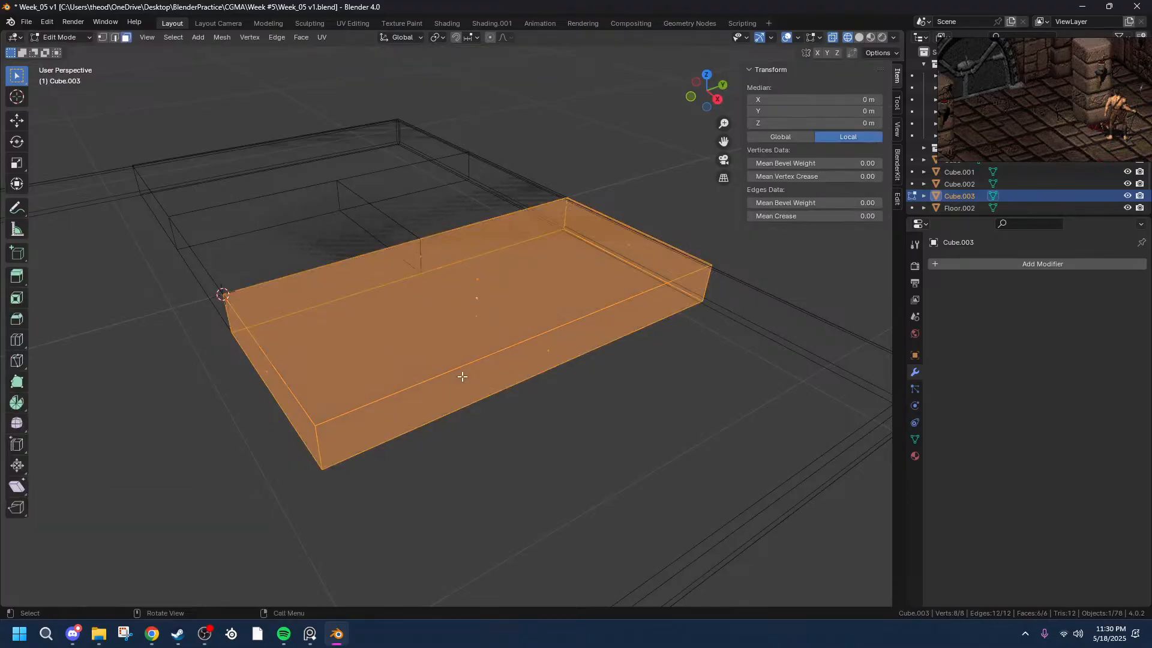
{"action": "key", "text": "alt+a"}
{"action": "left_click", "coordinate": [546, 360]}
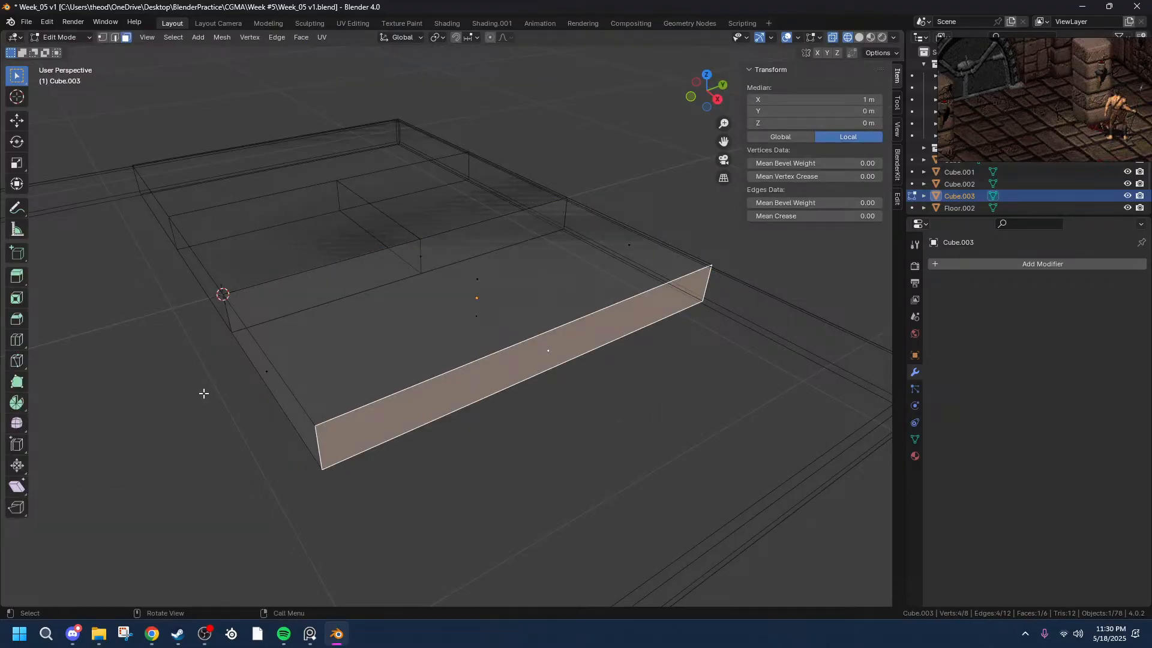
{"action": "left_click", "coordinate": [265, 373], "text": "shift"}
{"action": "scroll", "coordinate": [468, 465], "scroll_direction": "down", "scroll_amount": 5}
{"action": "middle_click_drag", "start_coordinate": [468, 465], "coordinate": [582, 452]}
{"action": "key", "text": "s"}
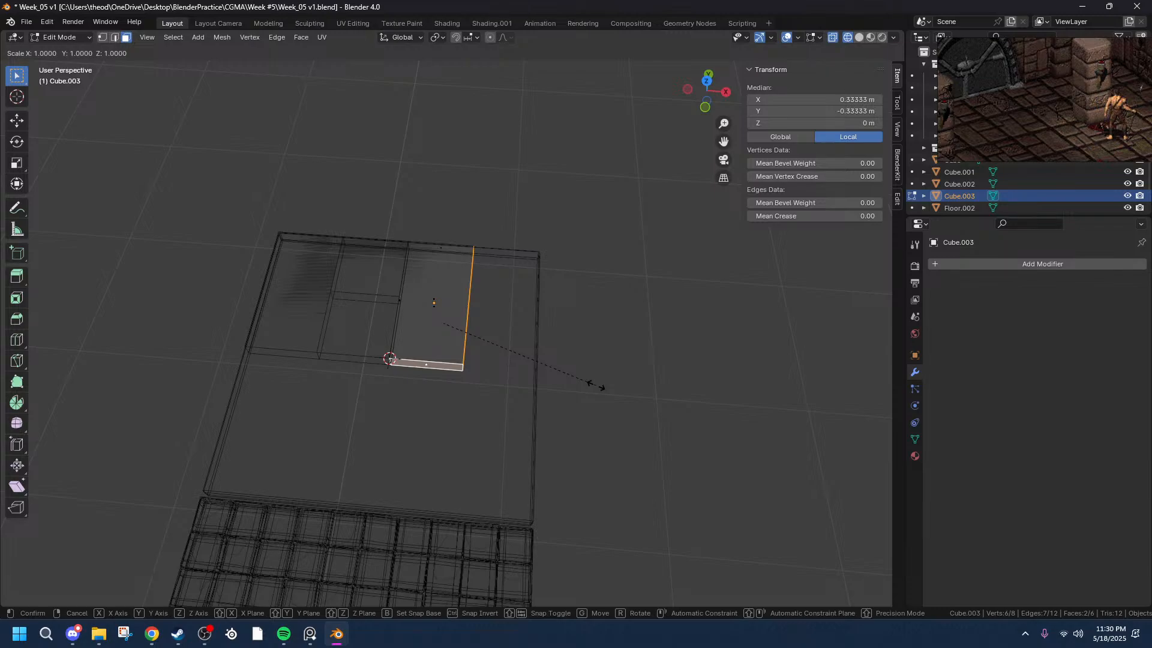
{"action": "key", "text": "x"}
{"action": "left_click", "coordinate": [720, 411]}
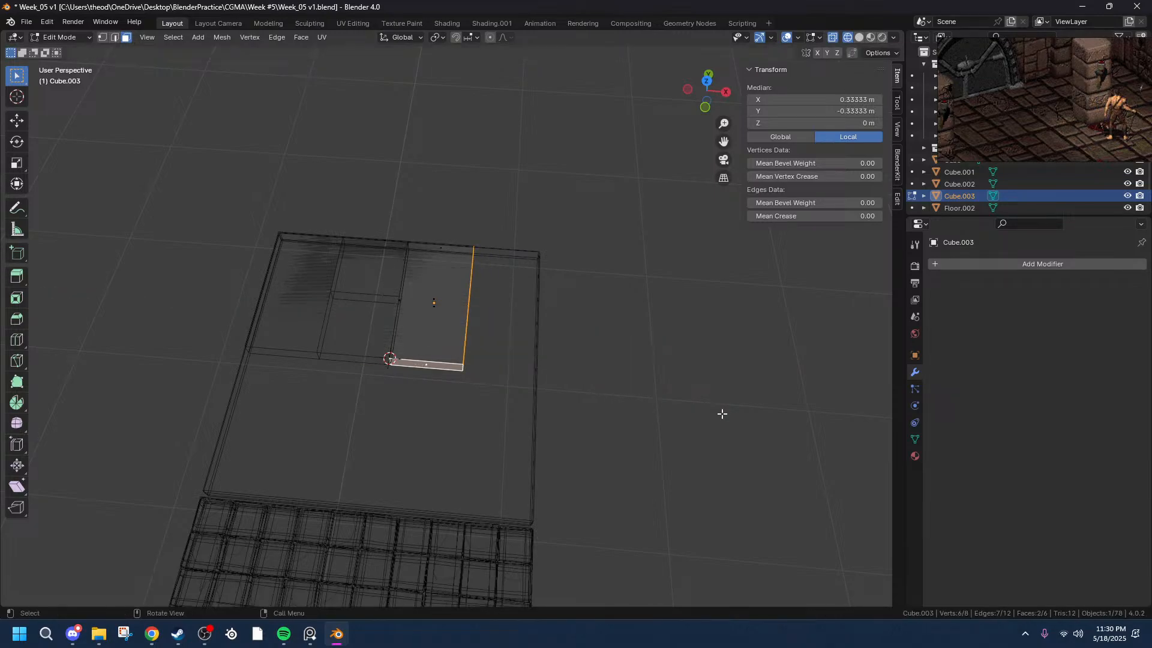
{"action": "scroll", "coordinate": [538, 322], "scroll_direction": "up", "scroll_amount": 4}
{"action": "middle_click_drag", "start_coordinate": [538, 322], "coordinate": [512, 503]}
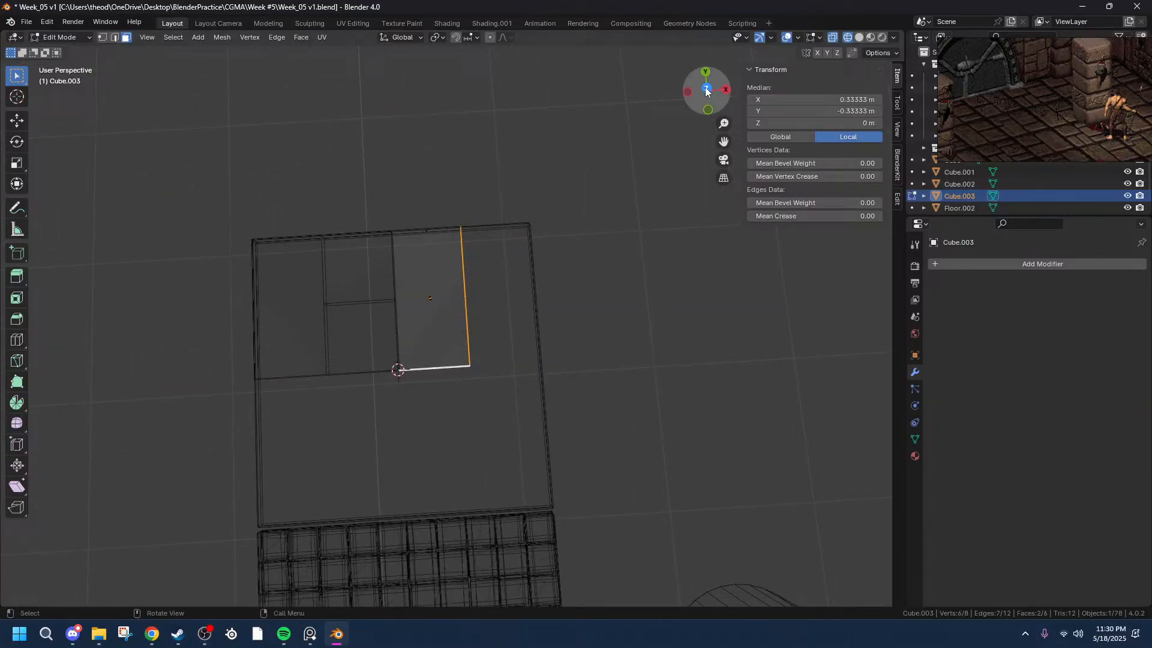
{"action": "left_click", "coordinate": [706, 90]}
{"action": "key", "text": "g"}
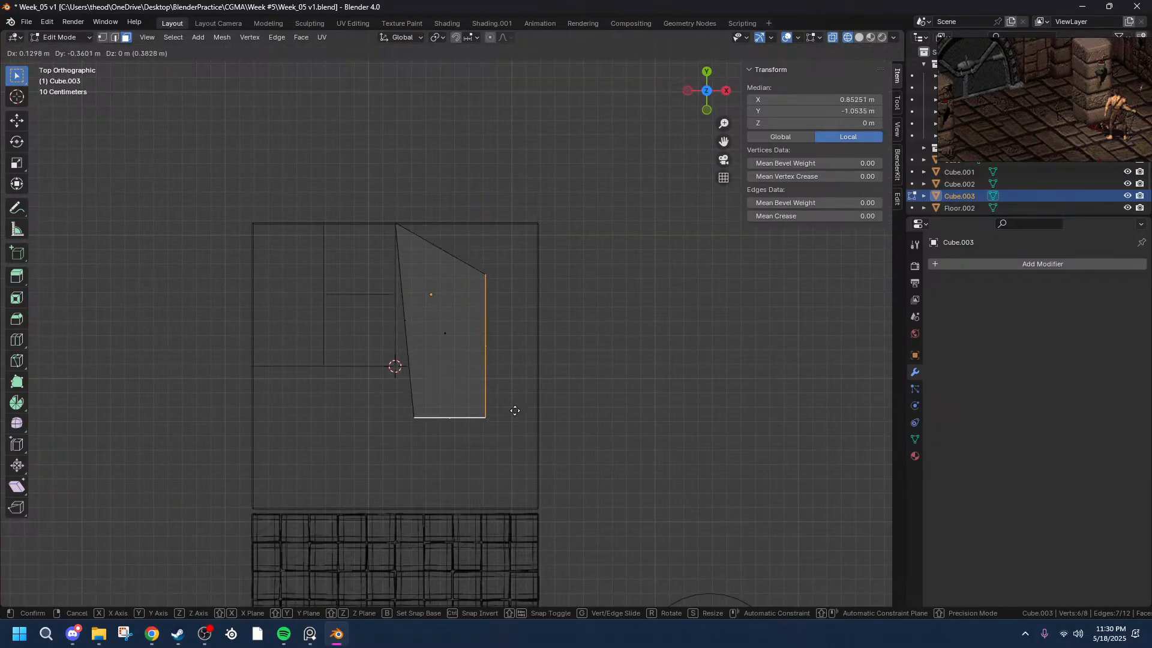
{"action": "right_click", "coordinate": [522, 365]}
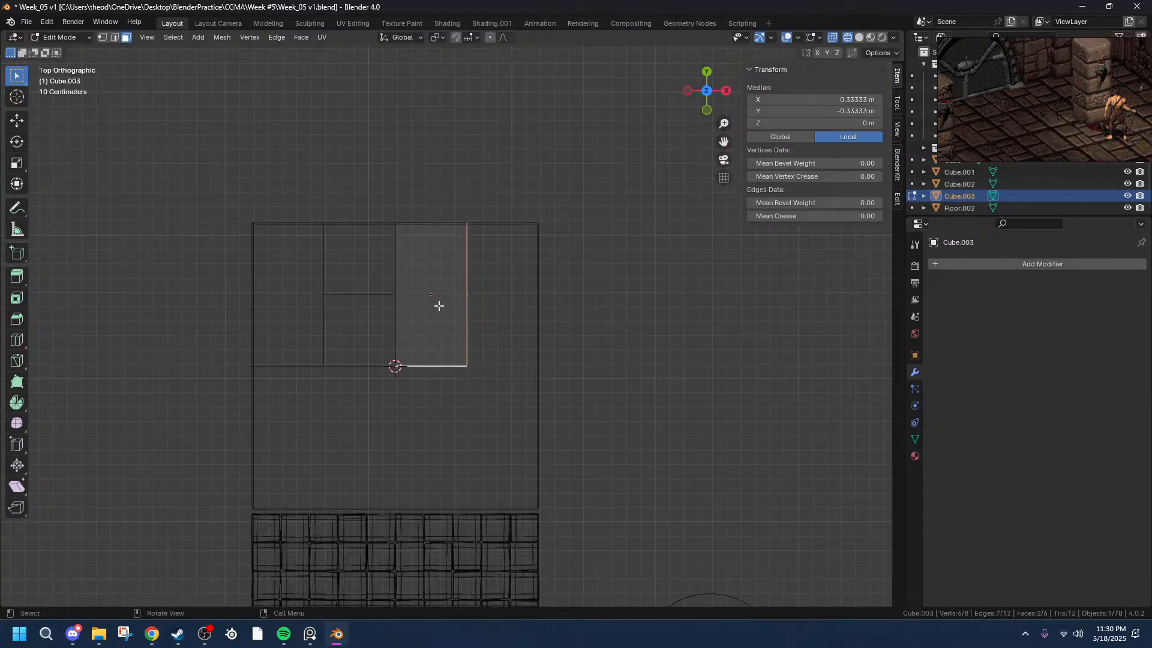
- Select only the slab's -Y end face and, in top view, move it about 1 m in the -Y direction
{"action": "middle_click_drag", "start_coordinate": [533, 337], "coordinate": [524, 249]}
{"action": "left_click", "coordinate": [469, 358]}
{"action": "key", "text": "KP_7"}
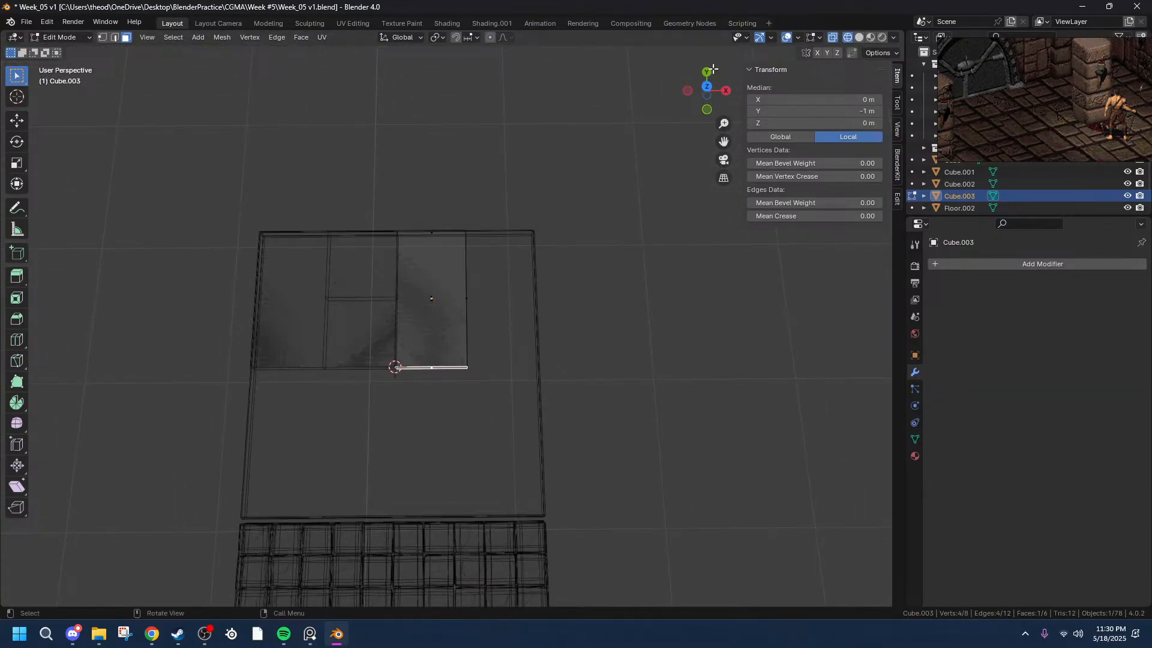
{"action": "key", "text": "g"}
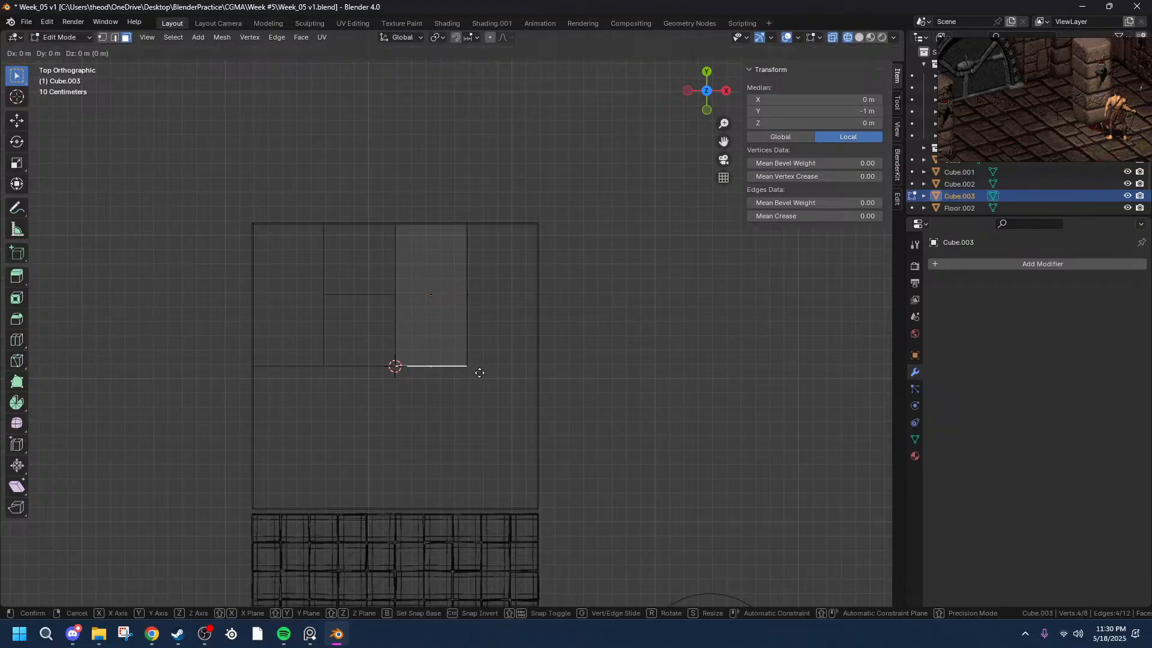
{"action": "key", "text": "x"}
{"action": "key", "text": "y"}
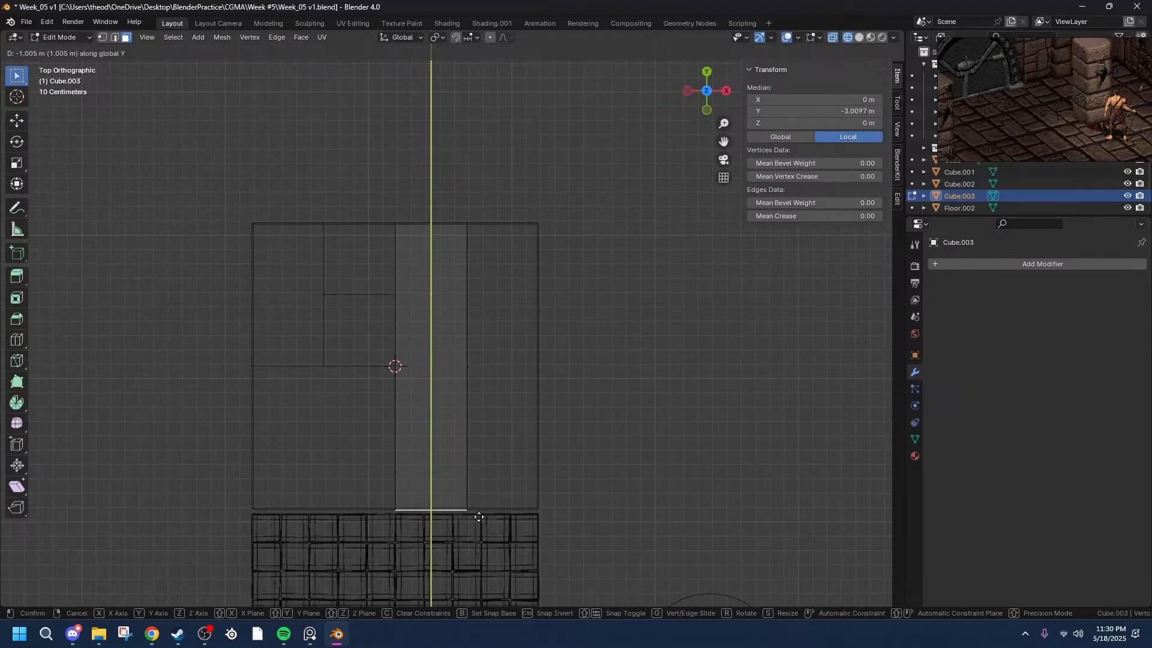
{"action": "left_click", "coordinate": [478, 517]}
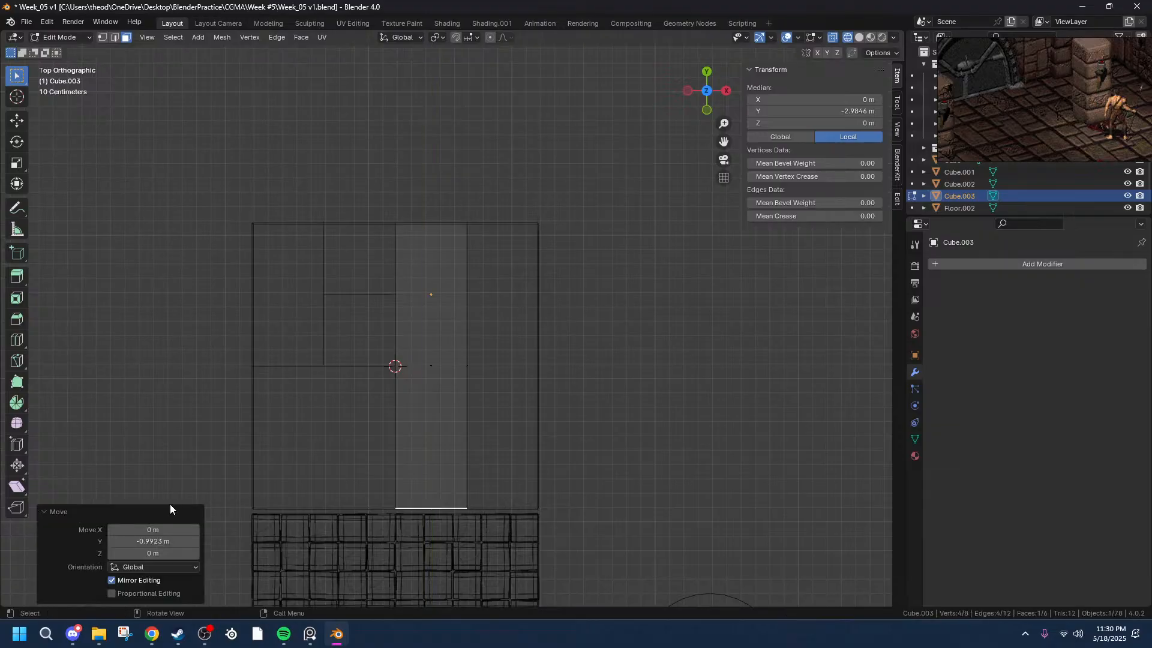
- Set the end face's move distance to exactly -1 m along Y
{"action": "left_click", "coordinate": [155, 537]}
{"action": "left_click", "coordinate": [146, 542]}
{"action": "key", "text": "BackSpace"}
{"action": "key", "text": "BackSpace"}
{"action": "key", "text": "BackSpace"}
{"action": "key", "text": "BackSpace"}
{"action": "key", "text": "BackSpace"}
{"action": "key", "text": "BackSpace"}
{"action": "key", "text": "BackSpace"}
{"action": "key", "text": "BackSpace"}
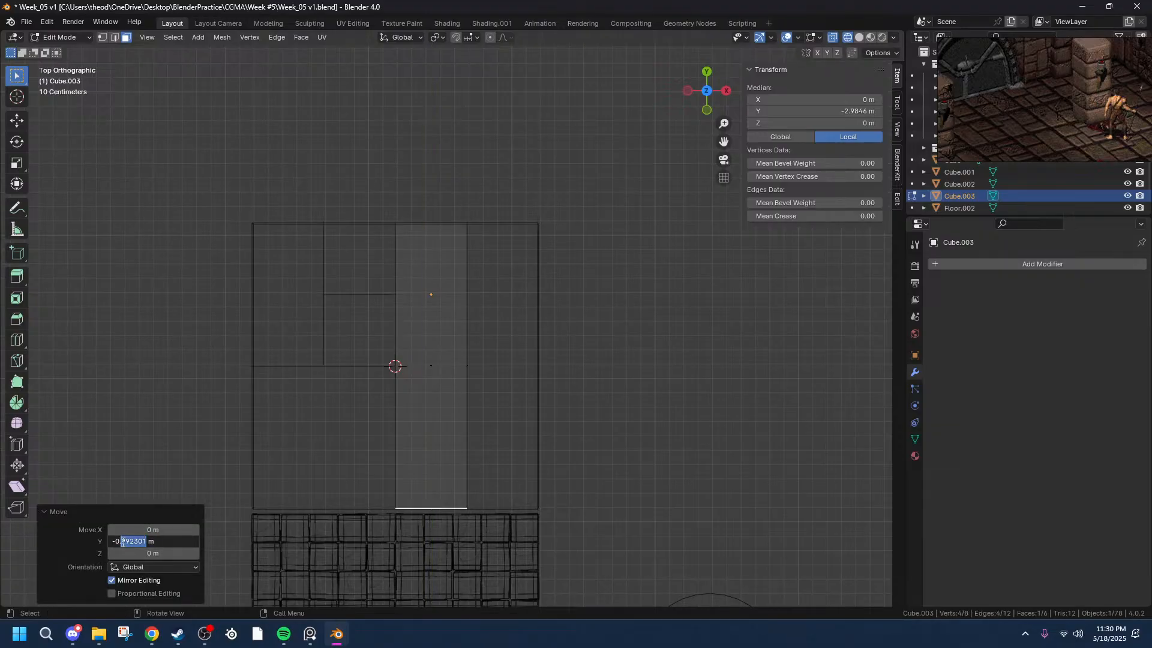
{"action": "type", "text": "1"}
{"action": "key", "text": "Tab"}
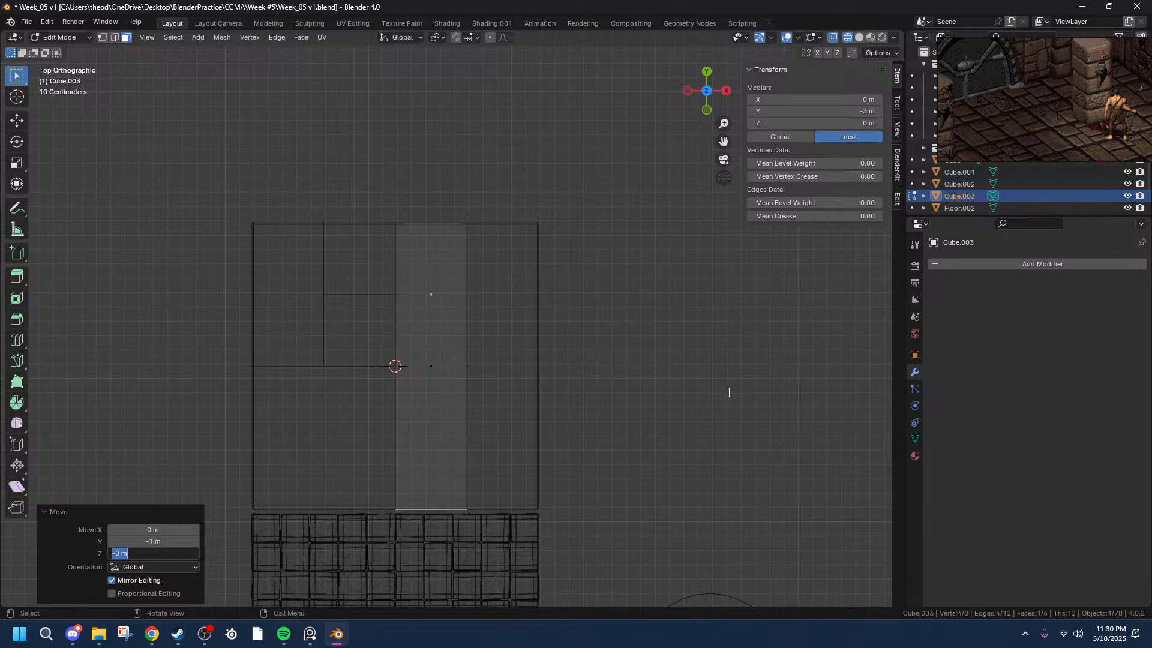
{"action": "key", "text": "Return"}
- Select the slab's long +X side face and, in top view, move it exactly 0.5 m along X
{"action": "middle_click_drag", "start_coordinate": [244, 470], "coordinate": [608, 460]}
{"action": "left_click", "coordinate": [430, 336]}
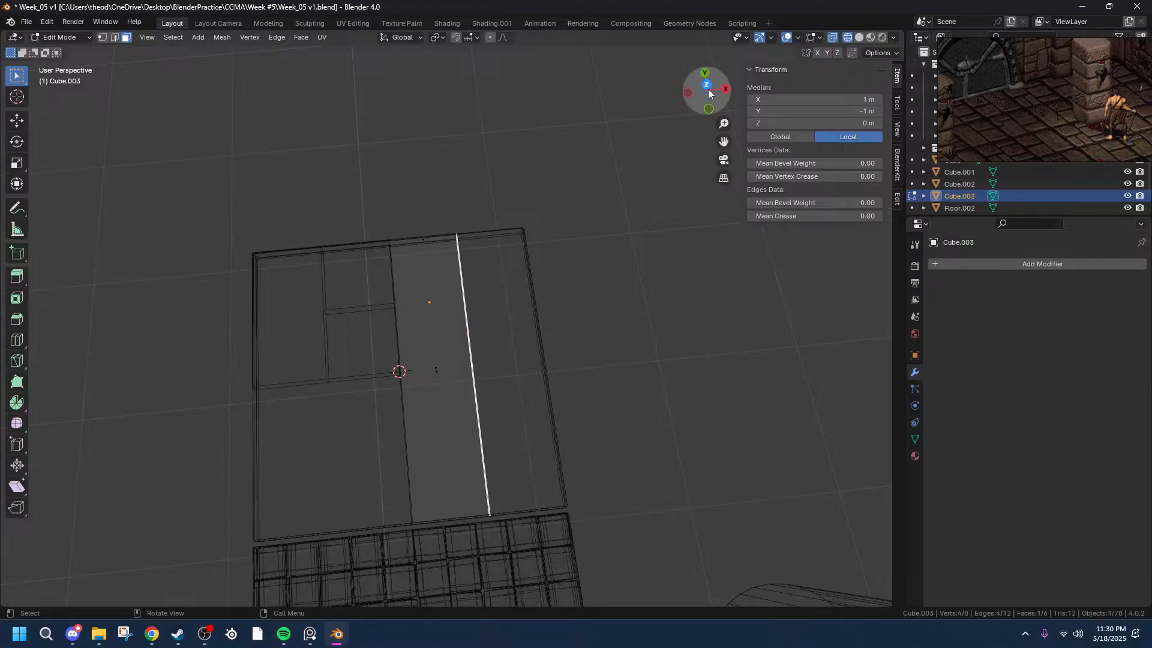
{"action": "left_click", "coordinate": [707, 87]}
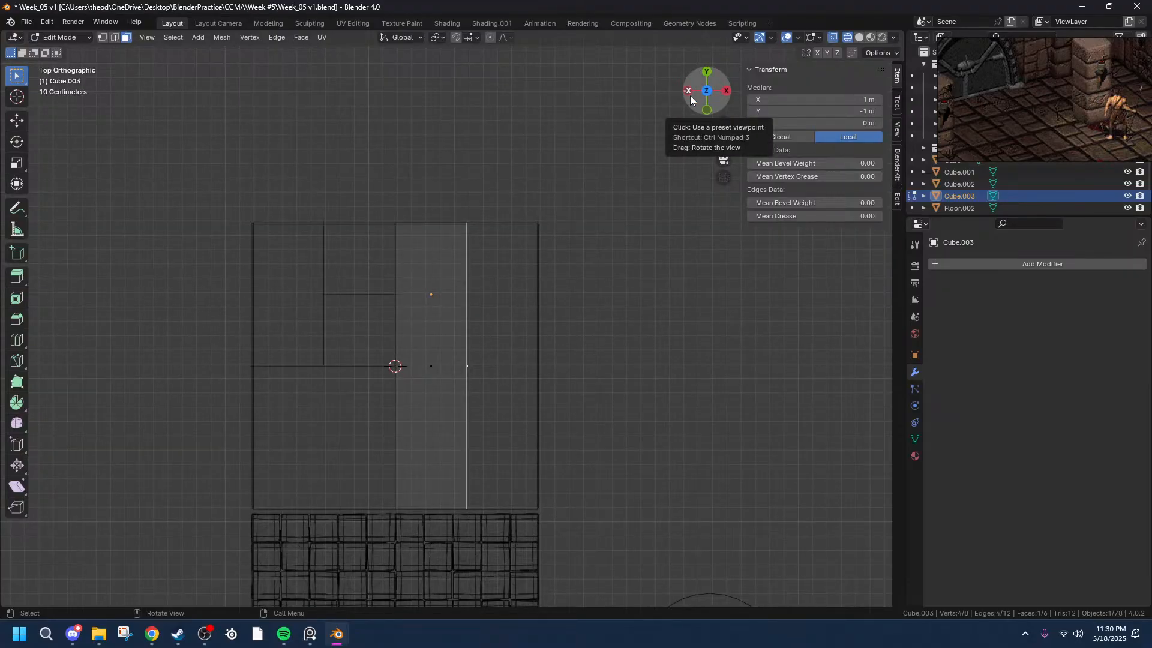
{"action": "key", "text": "g"}
{"action": "key", "text": "x"}
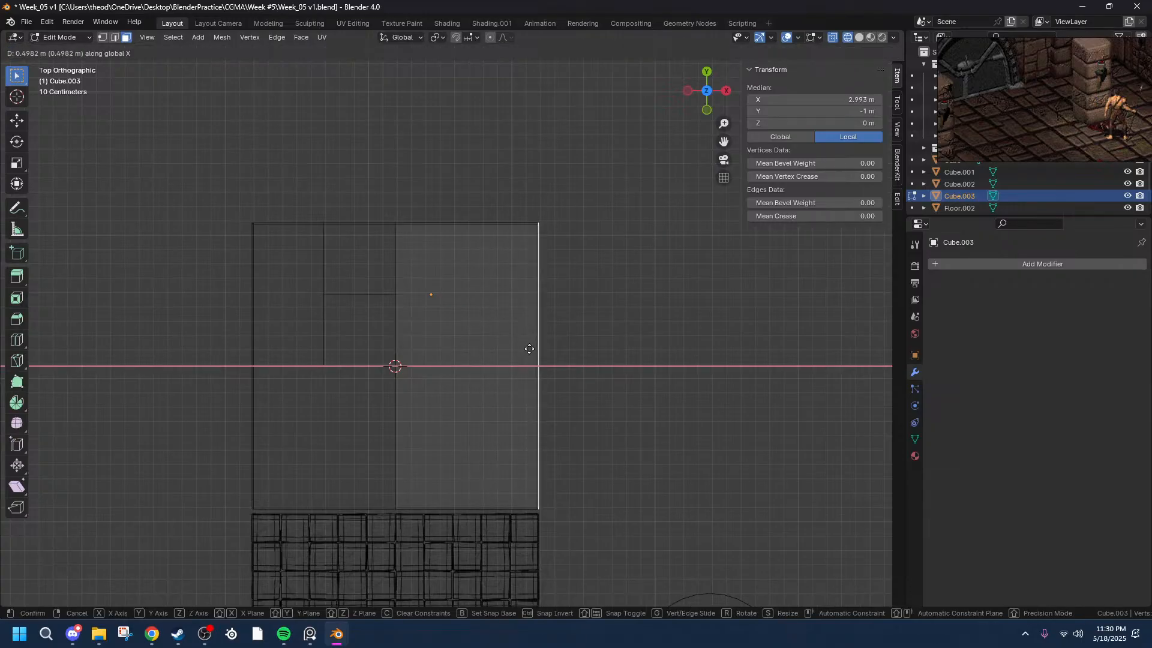
{"action": "left_click", "coordinate": [529, 350]}
{"action": "left_click", "coordinate": [147, 529]}
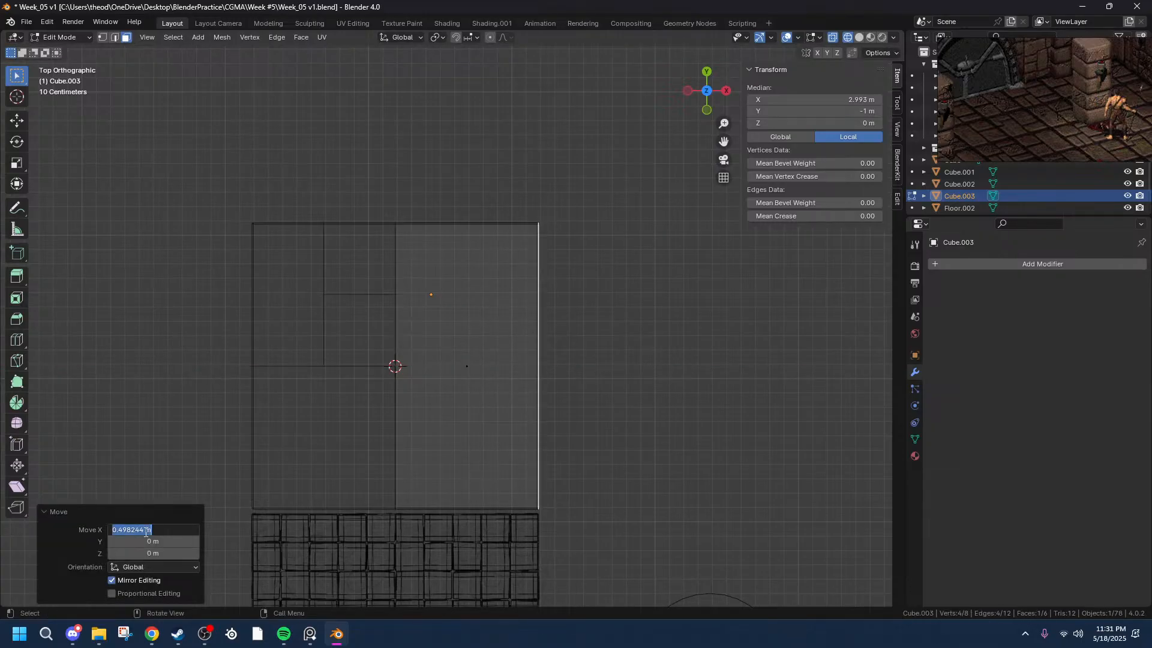
{"action": "left_click_drag", "start_coordinate": [145, 532], "coordinate": [118, 530]}
{"action": "type", "text": "5m"}
{"action": "key", "text": "Tab"}
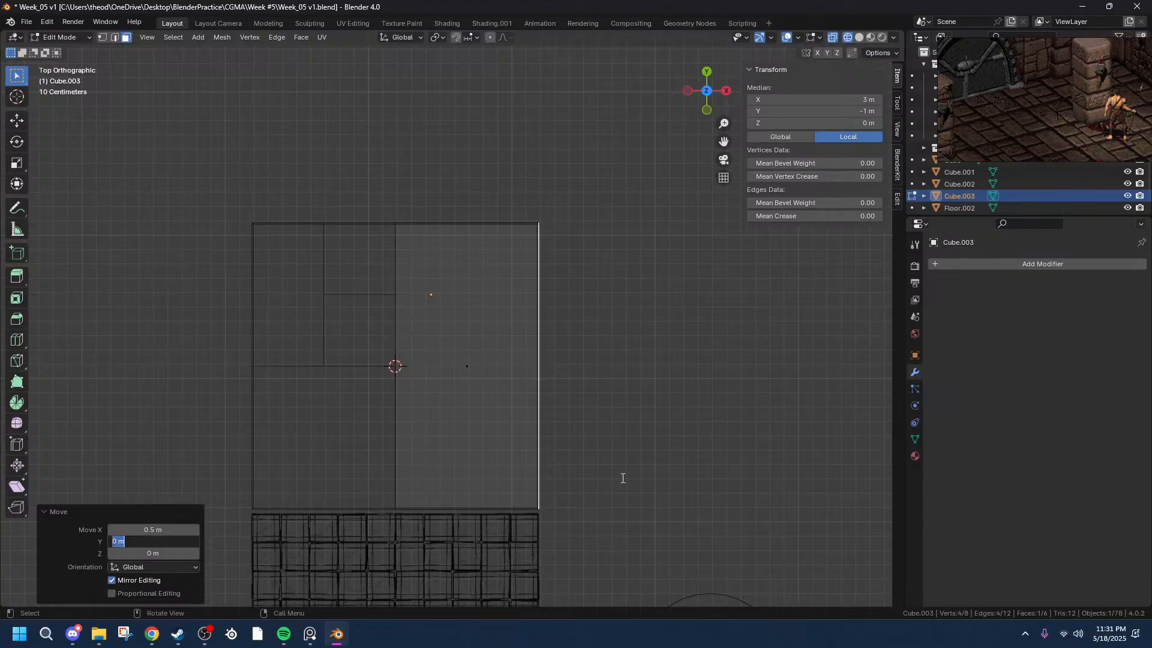
- Deselect the slab's long side face and return the slab to Object Mode
{"action": "key", "text": "Return"}
{"action": "left_click", "coordinate": [721, 468]}
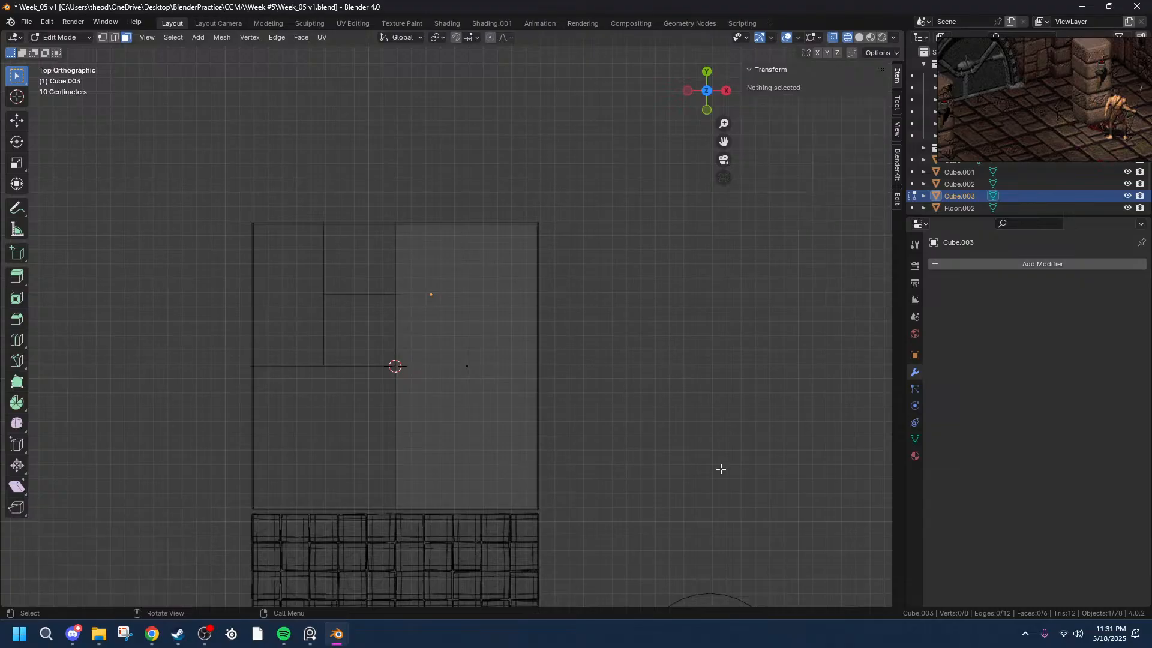
{"action": "scroll", "coordinate": [510, 441], "scroll_direction": "up", "scroll_amount": 6}
{"action": "middle_click_drag", "start_coordinate": [491, 483], "coordinate": [544, 426]}
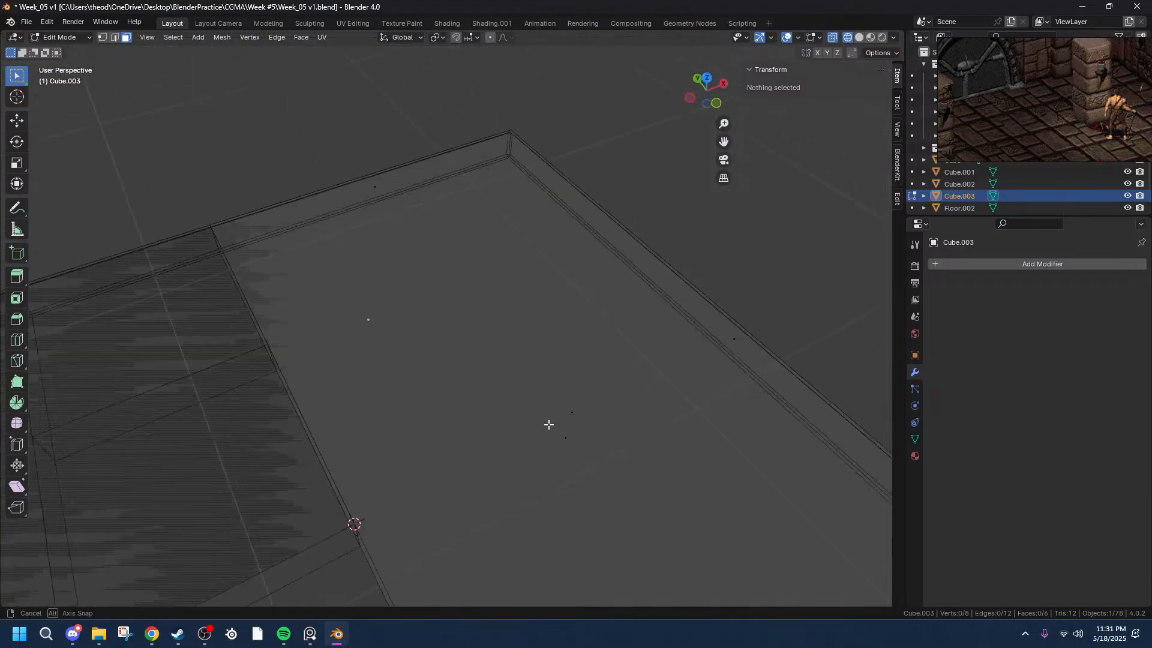
{"action": "scroll", "coordinate": [545, 427], "scroll_direction": "down", "scroll_amount": 5}
{"action": "middle_click_drag", "start_coordinate": [620, 453], "coordinate": [109, 450]}
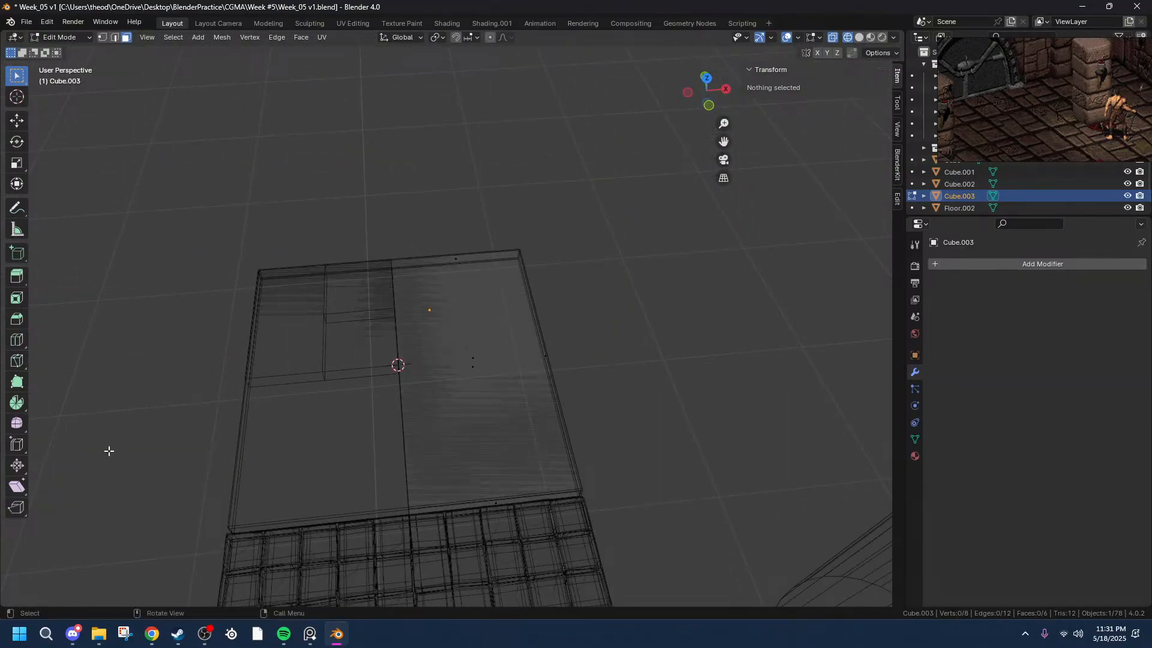
{"action": "middle_click_drag", "start_coordinate": [280, 414], "coordinate": [431, 411]}
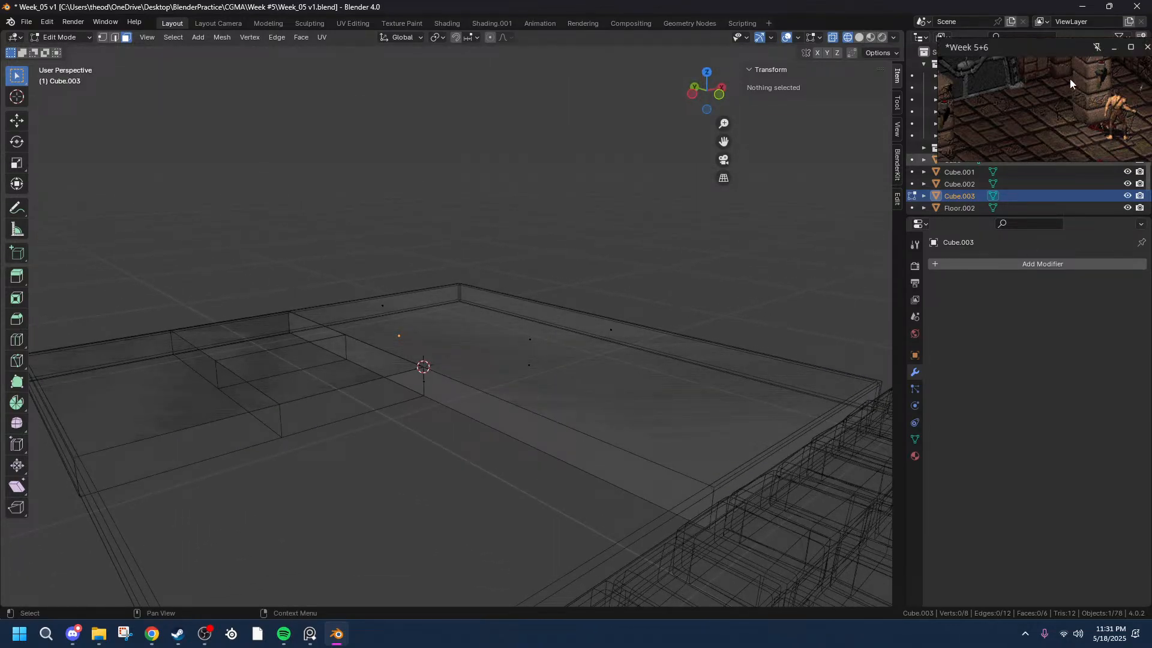
{"action": "middle_click_drag", "start_coordinate": [570, 275], "coordinate": [476, 371]}
{"action": "key", "text": "Tab"}
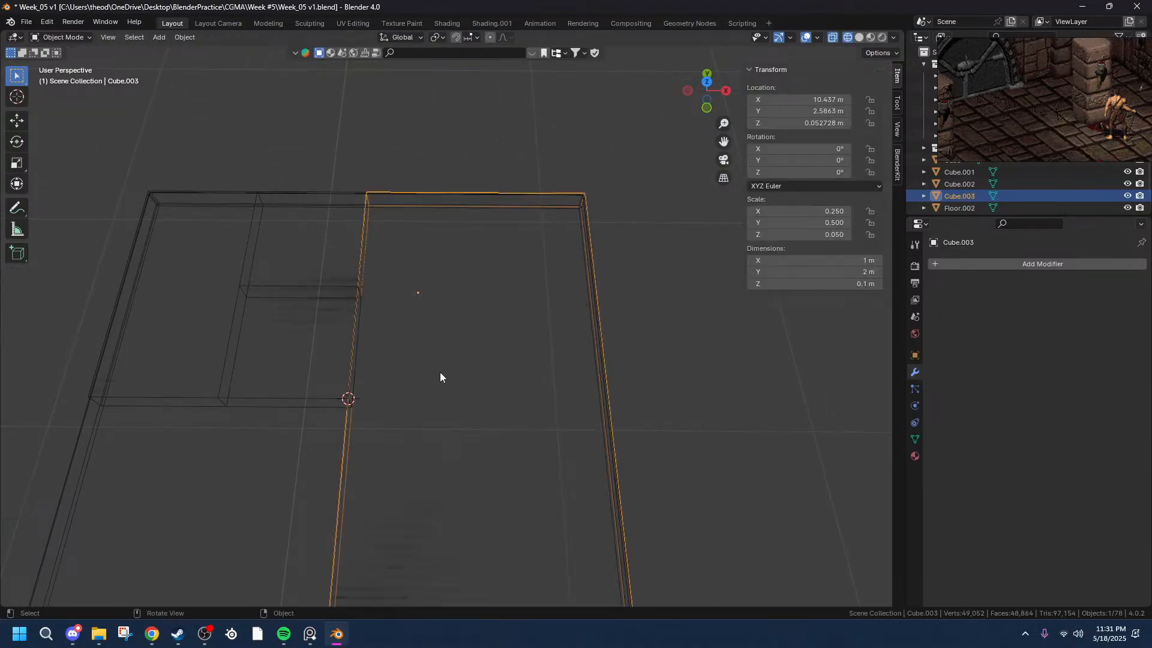
- Select the 0.5 m square tile and duplicate it about 1 m in the -Y direction
{"action": "left_click", "coordinate": [302, 344]}
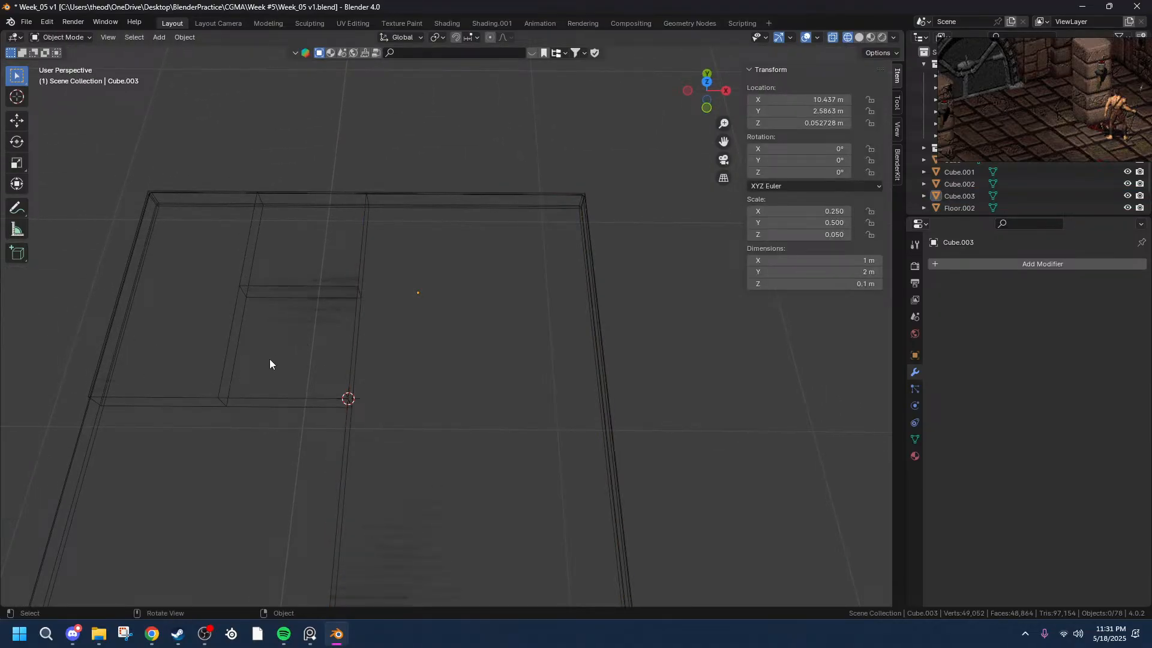
{"action": "left_click", "coordinate": [243, 282]}
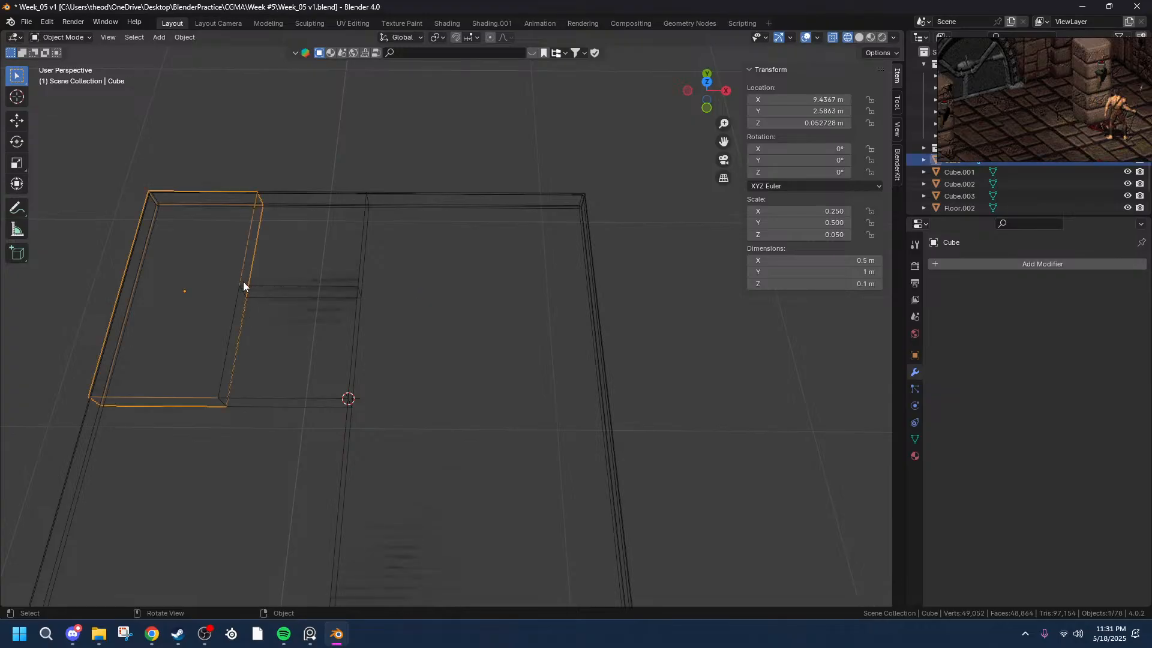
{"action": "left_click", "coordinate": [243, 283]}
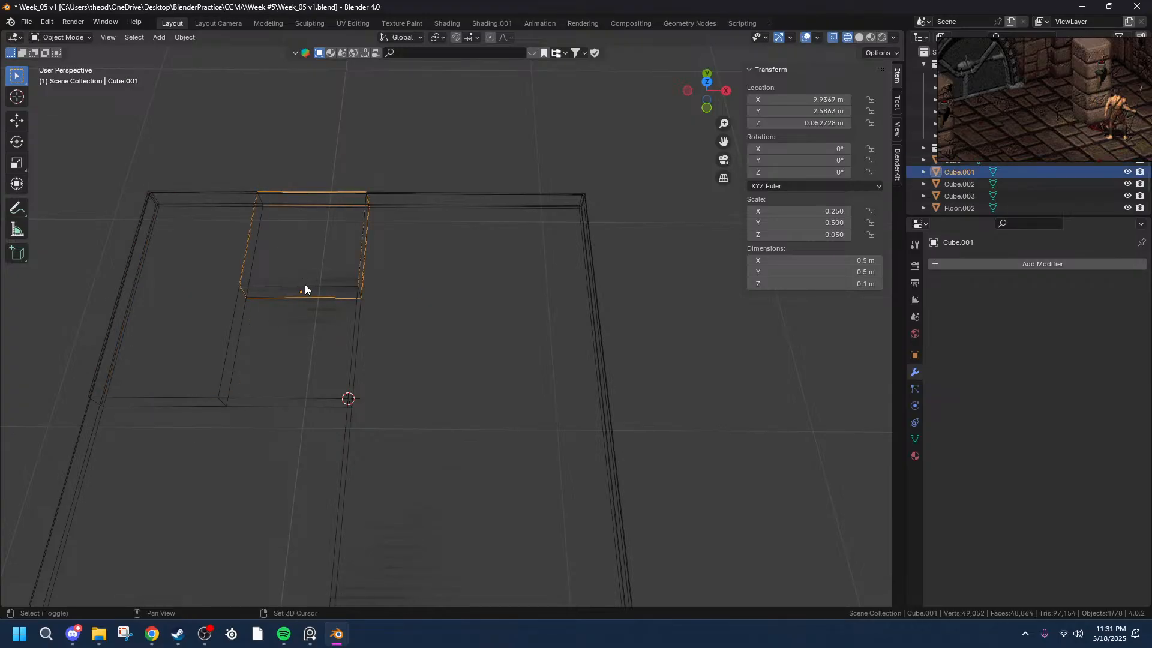
{"action": "key", "text": "shift+d"}
{"action": "key", "text": "x"}
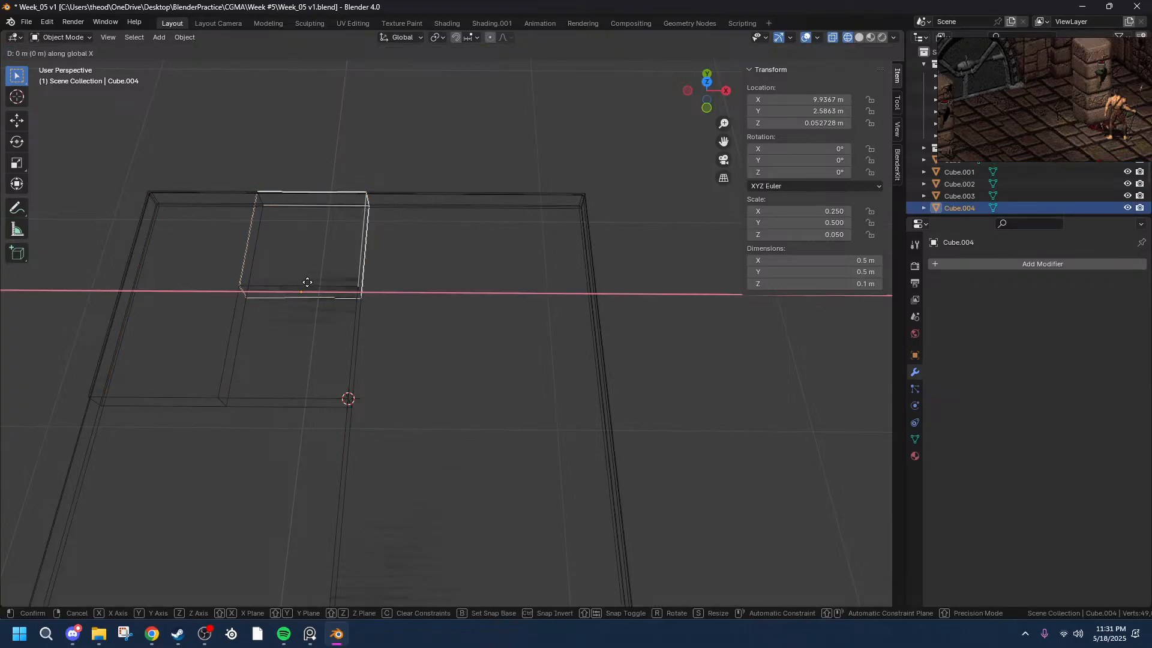
{"action": "key", "text": "y"}
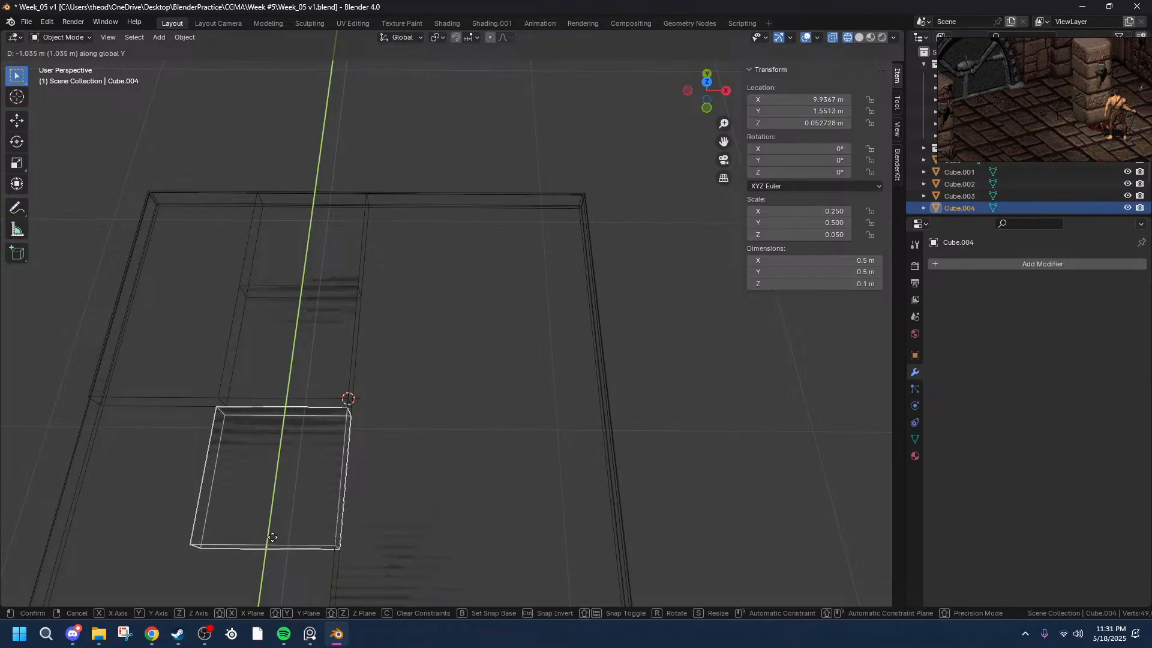
{"action": "left_click", "coordinate": [275, 524]}
- Set the duplicated square tile's move distance to exactly -1 m along Y
{"action": "left_click", "coordinate": [143, 540]}
{"action": "key", "text": "Home"}
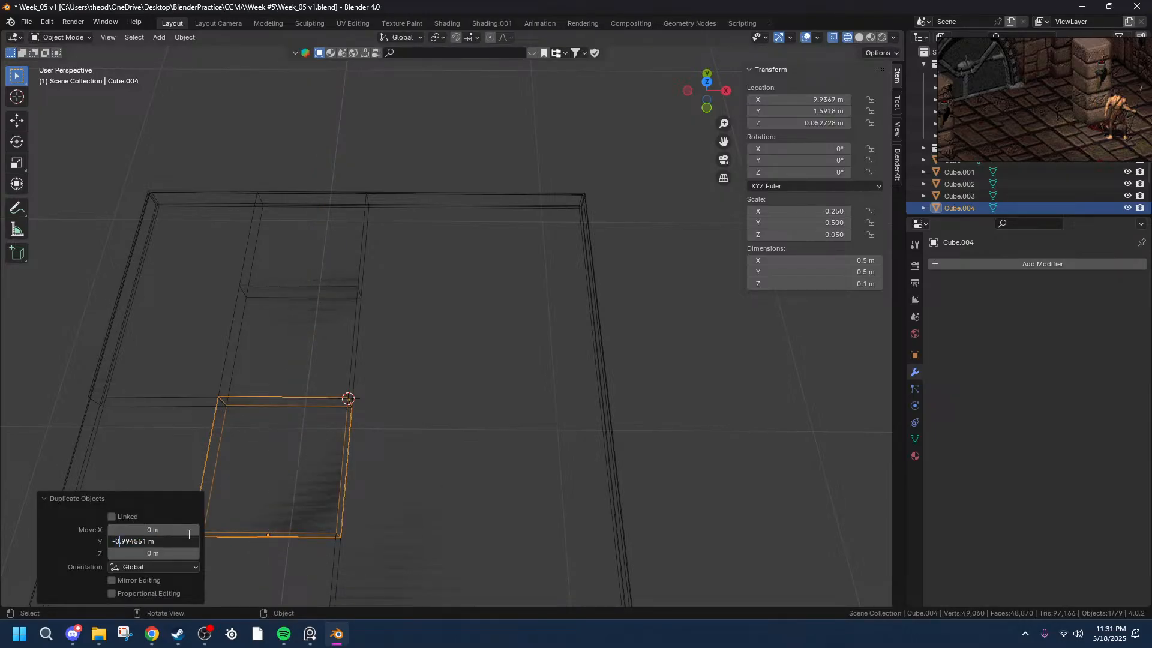
{"action": "key", "text": "BackSpace"}
{"action": "key", "text": "BackSpace"}
{"action": "key", "text": "BackSpace"}
{"action": "key", "text": "BackSpace"}
{"action": "key", "text": "BackSpace"}
{"action": "key", "text": "BackSpace"}
{"action": "key", "text": "BackSpace"}
{"action": "key", "text": "BackSpace"}
{"action": "type", "text": "1"}
{"action": "key", "text": "Return"}
- Set the duplicated square tile's X offset to -0.5 m so it sits against the floor block's -X edge
{"action": "left_click", "coordinate": [156, 527]}
{"action": "left_click", "coordinate": [125, 532]}
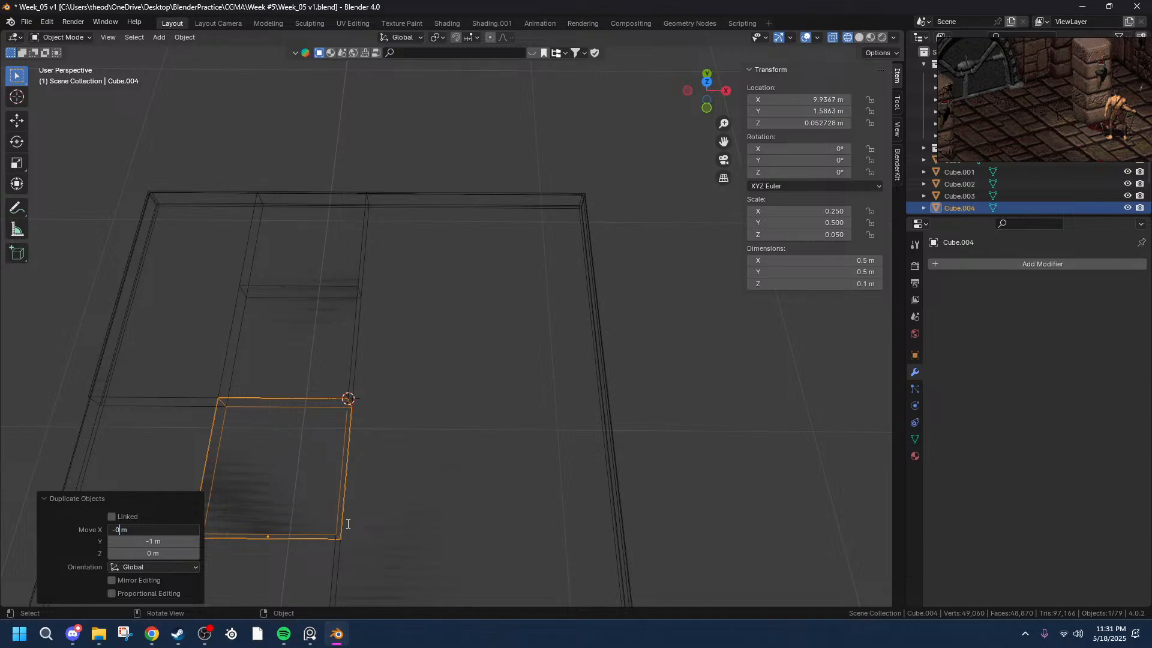
{"action": "key", "text": "BackSpace"}
{"action": "key", "text": "BackSpace"}
{"action": "type", "text": "0.5"}
{"action": "key", "text": "Return"}
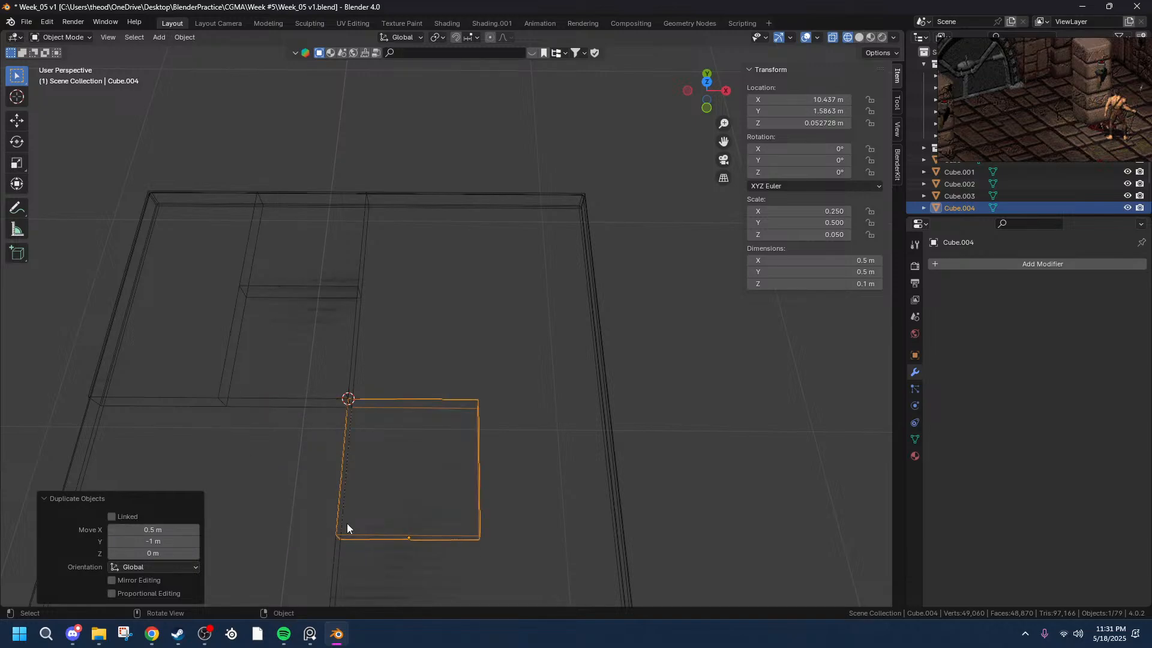
{"action": "left_click", "coordinate": [127, 529]}
{"action": "left_click", "coordinate": [112, 531]}
{"action": "type", "text": "-"}
{"action": "key", "text": "Return"}
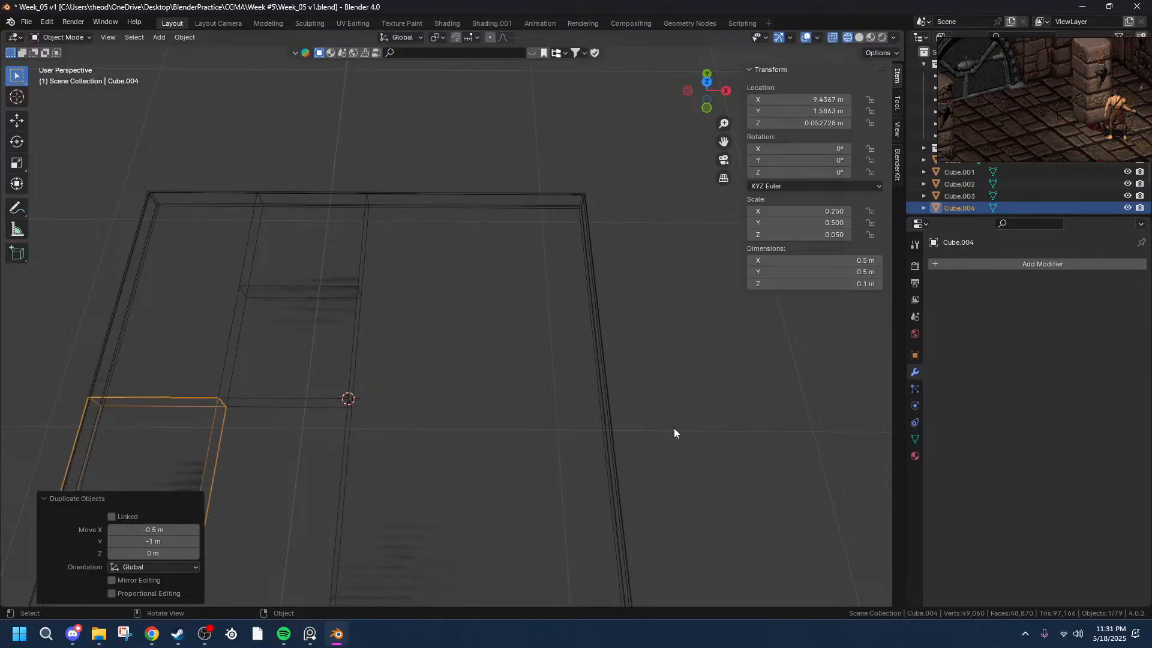
- Duplicate the new square tile again and offset the copy exactly -0.5 m along Y
{"action": "scroll", "coordinate": [639, 417], "scroll_direction": "down", "scroll_amount": 4}
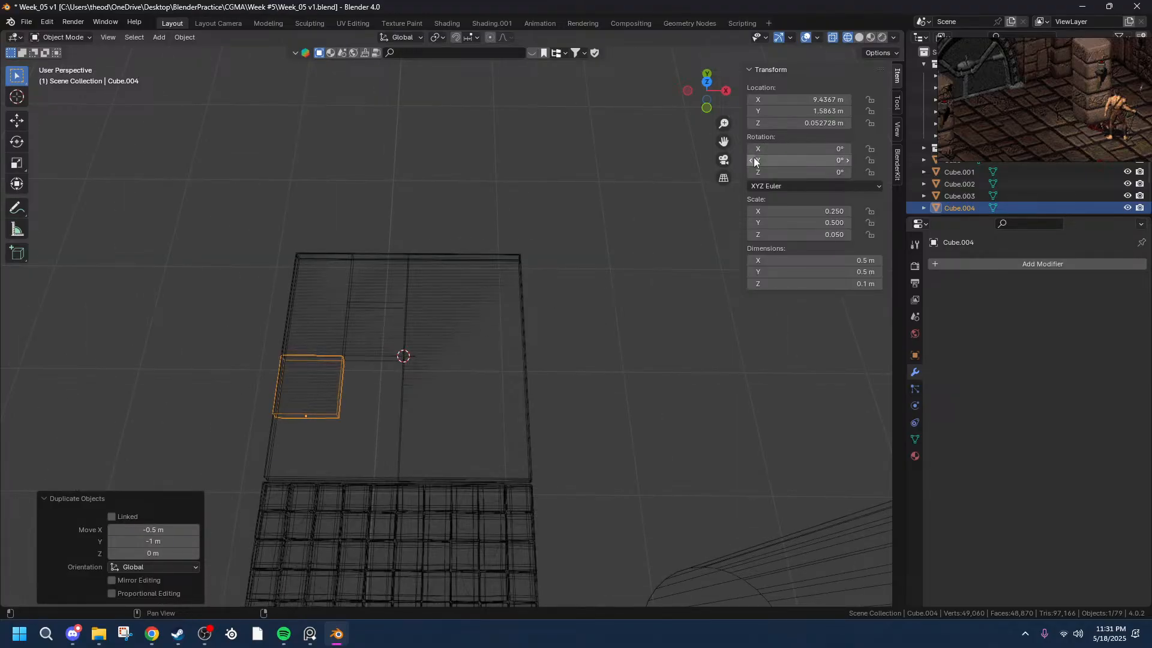
{"action": "left_click_drag", "start_coordinate": [720, 140], "coordinate": [703, 153]}
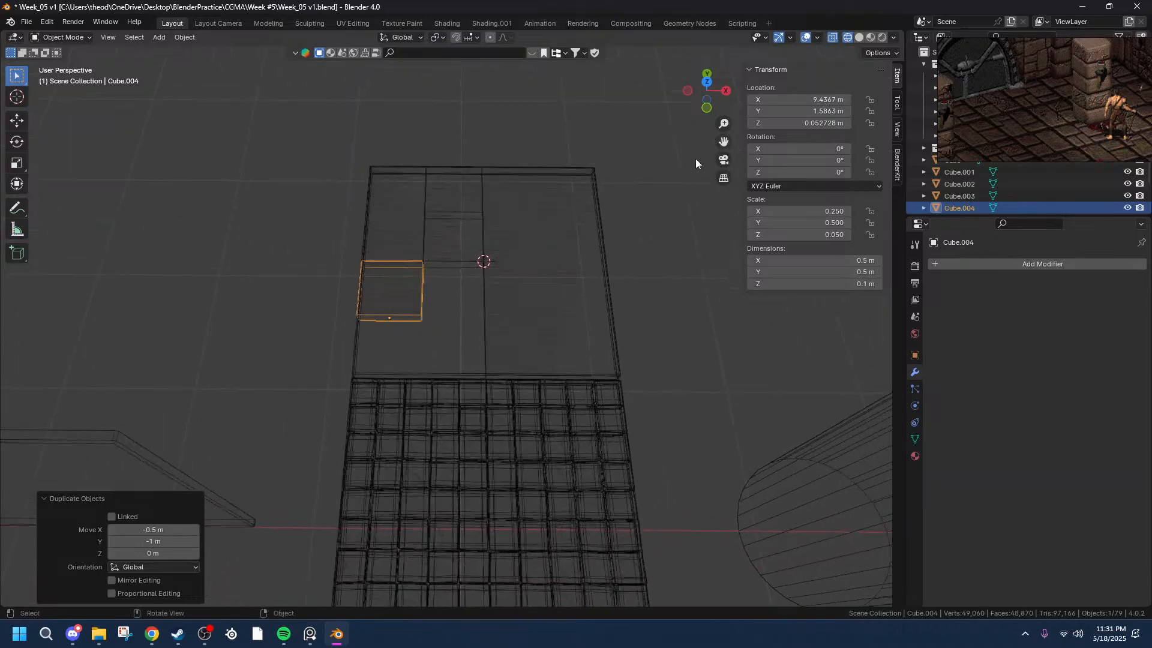
{"action": "scroll", "coordinate": [471, 323], "scroll_direction": "up", "scroll_amount": 5}
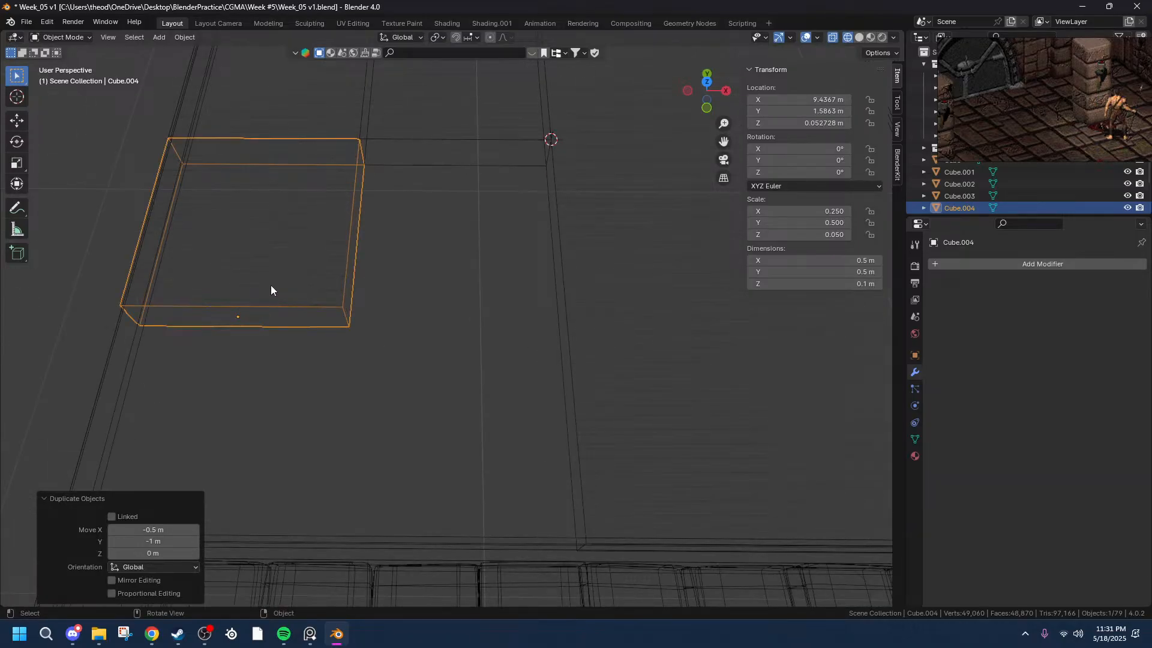
{"action": "key", "text": "shift+d"}
{"action": "key", "text": "x"}
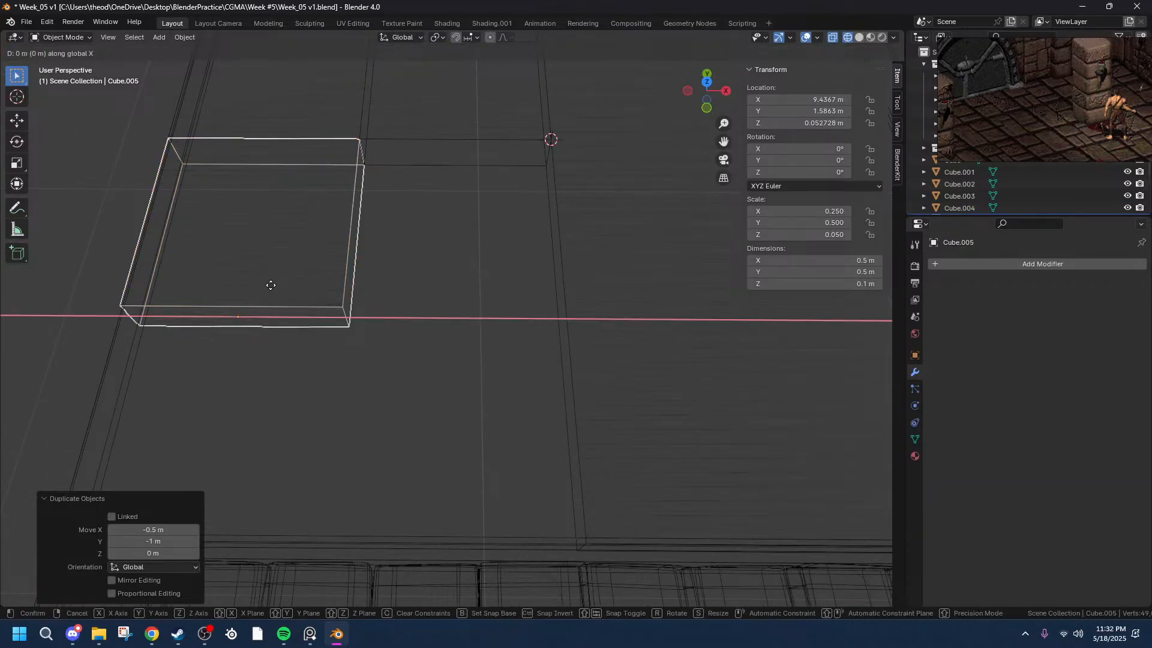
{"action": "key", "text": "y"}
{"action": "left_click", "coordinate": [245, 526]}
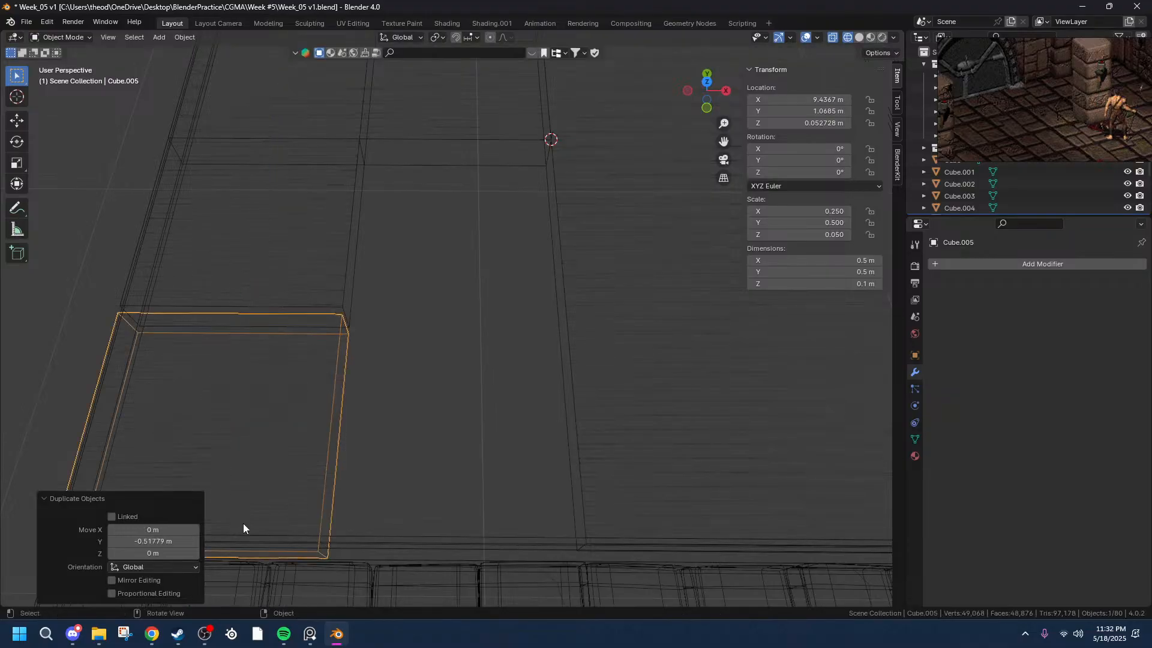
{"action": "left_click", "coordinate": [153, 541]}
{"action": "left_click_drag", "start_coordinate": [147, 541], "coordinate": [126, 541]}
{"action": "key", "text": "BackSpace"}
{"action": "key", "text": "Return"}
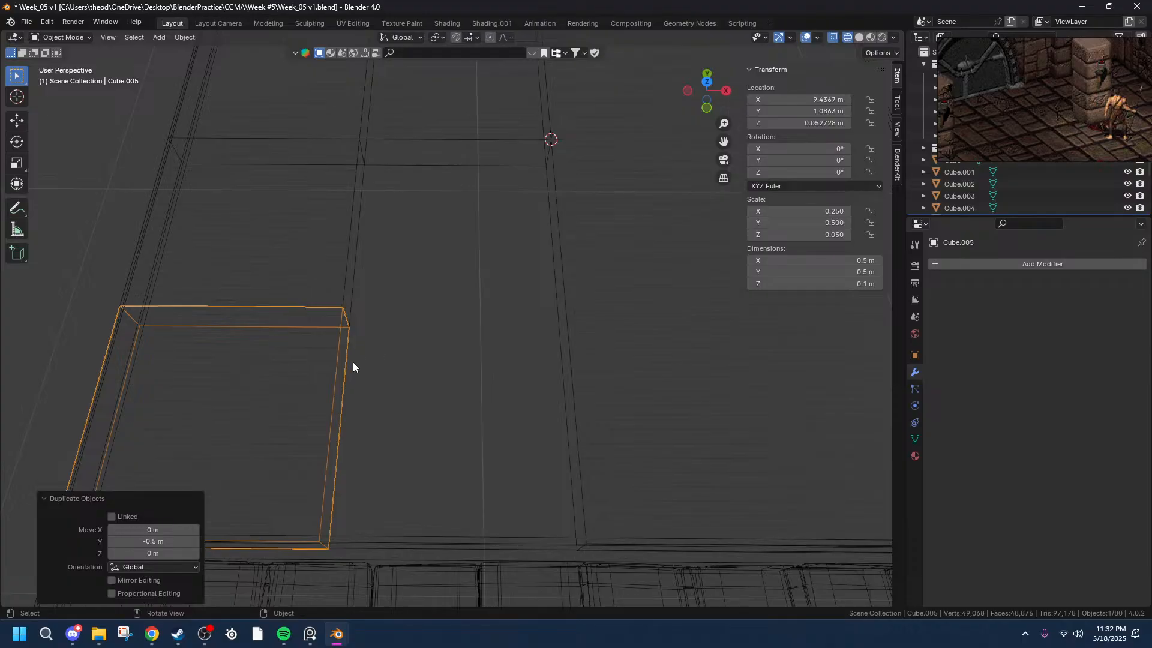
- In Edit Mode, select the newest tile's +X side face and move it exactly -0.25 m along X
{"action": "middle_click_drag", "start_coordinate": [453, 386], "coordinate": [232, 190]}
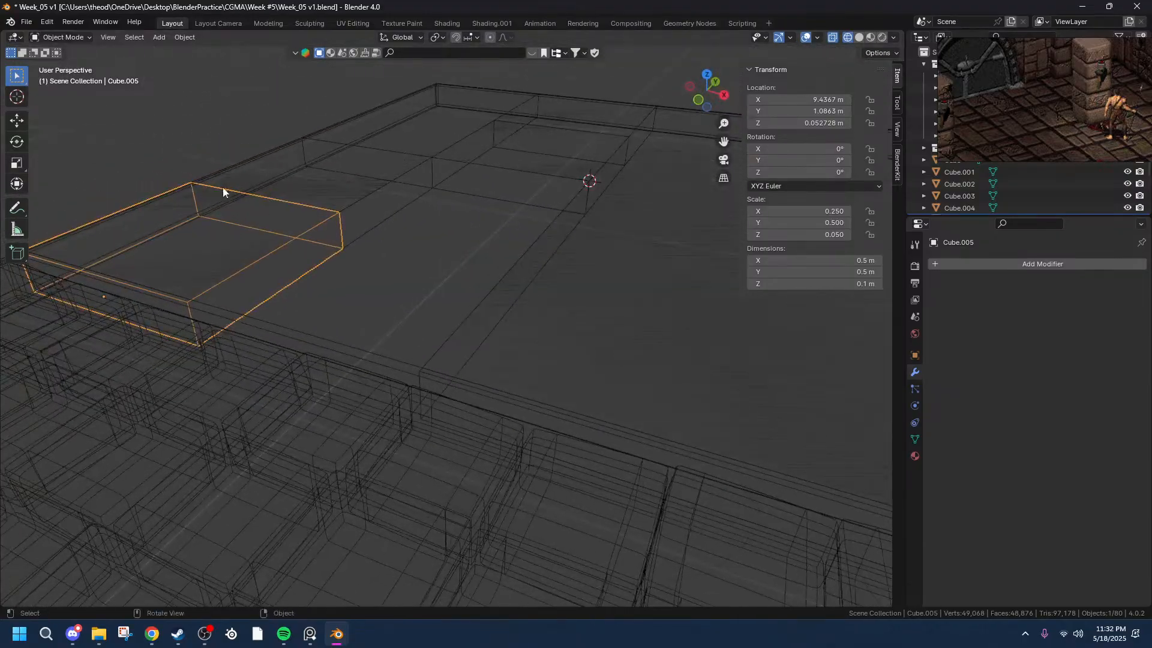
{"action": "key", "text": "Tab"}
{"action": "left_click", "coordinate": [298, 250]}
{"action": "middle_click_drag", "start_coordinate": [301, 251], "coordinate": [370, 288]}
{"action": "key", "text": "g"}
{"action": "key", "text": "x"}
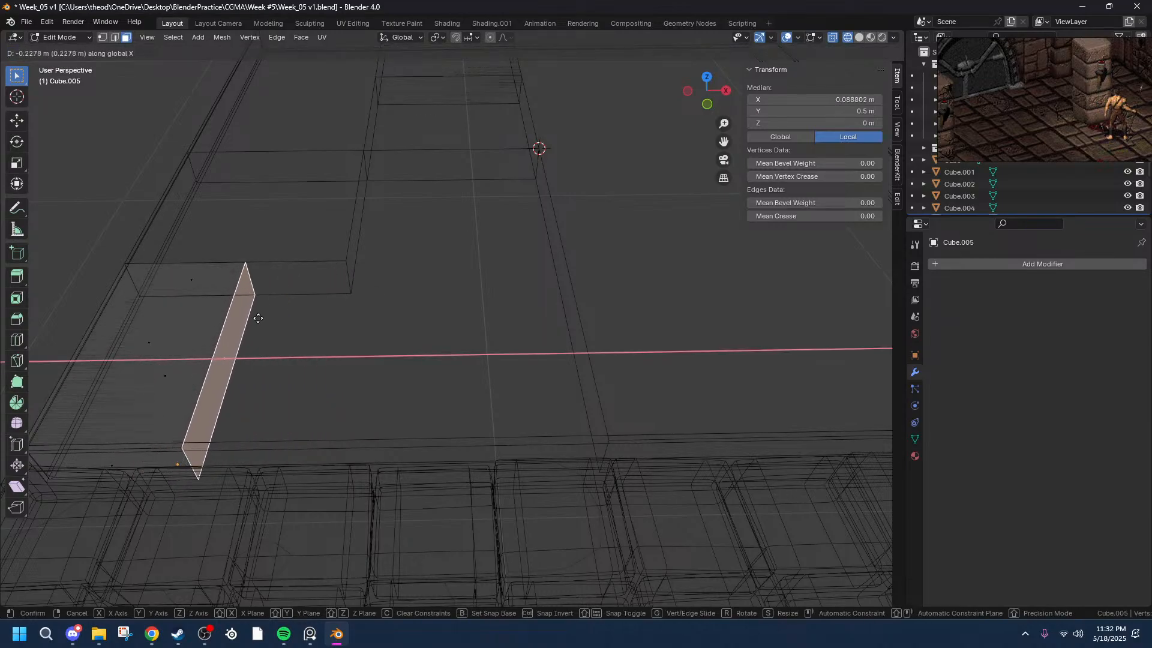
{"action": "left_click", "coordinate": [258, 318]}
{"action": "double_click", "coordinate": [136, 529]}
{"action": "left_click_drag", "start_coordinate": [147, 529], "coordinate": [126, 529]}
{"action": "type", "text": "5"}
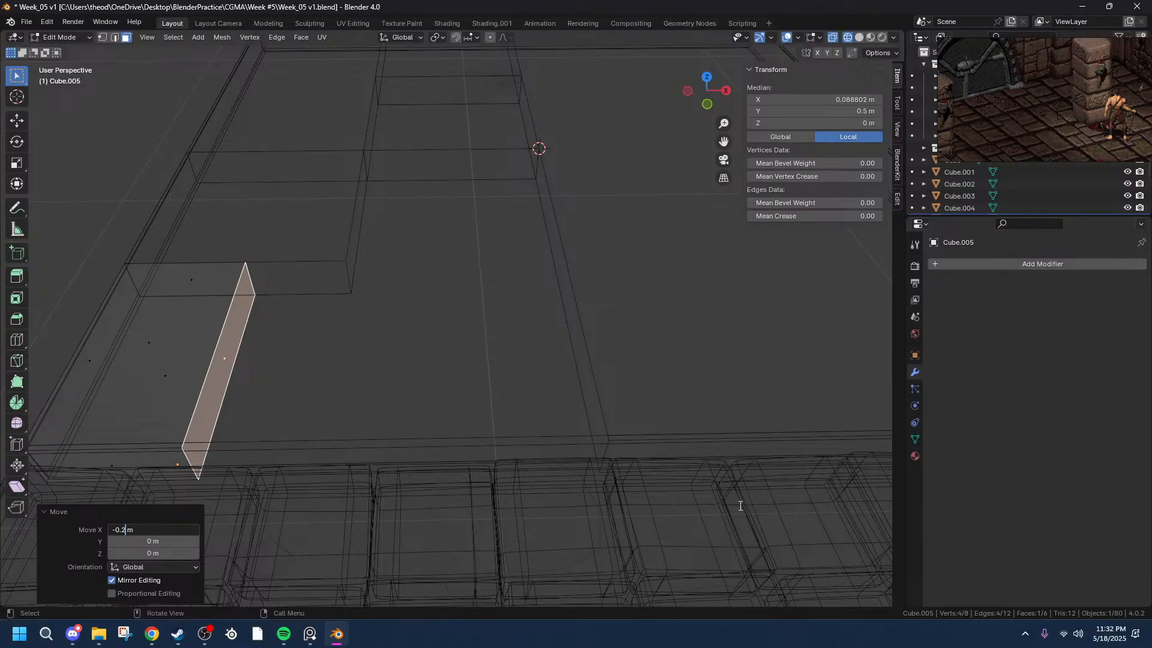
{"action": "key", "text": "Return"}
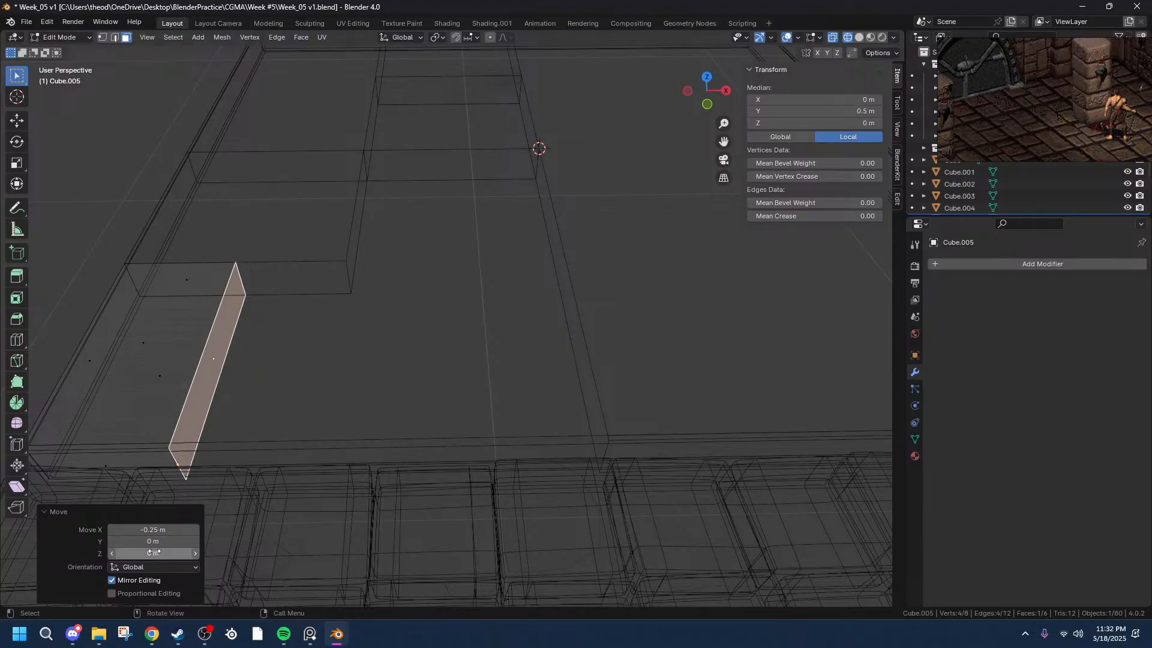
- Select the same tile's -Y end face and move it exactly 0.25 m along Y
{"action": "left_click", "coordinate": [123, 459]}
{"action": "key", "text": "g"}
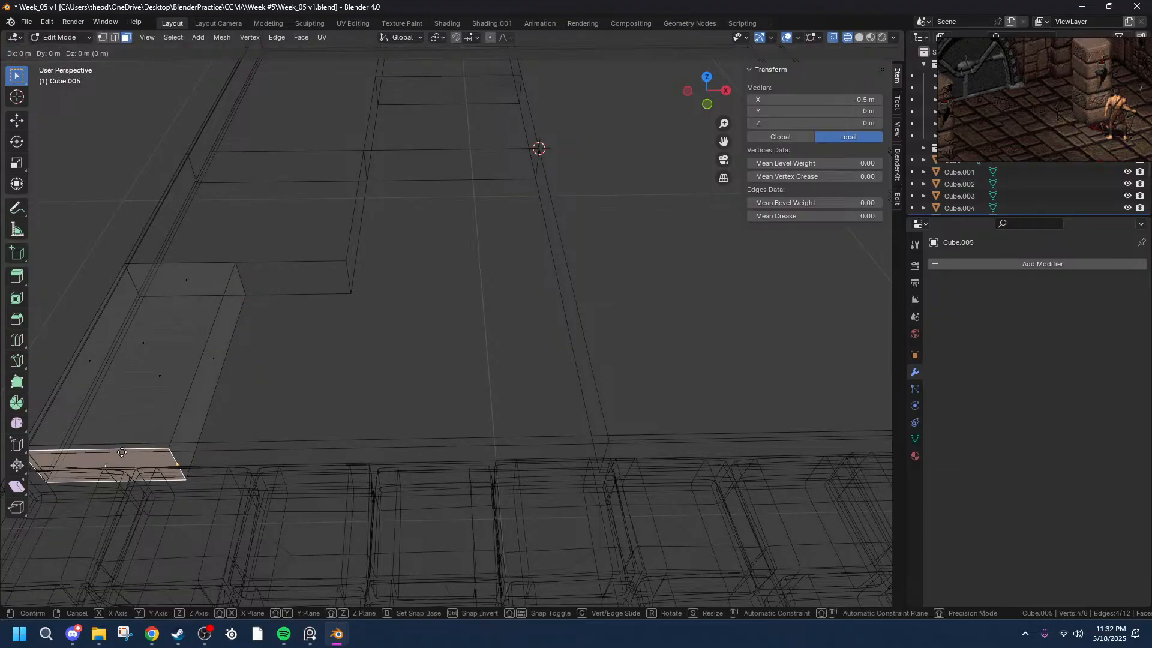
{"action": "key", "text": "y"}
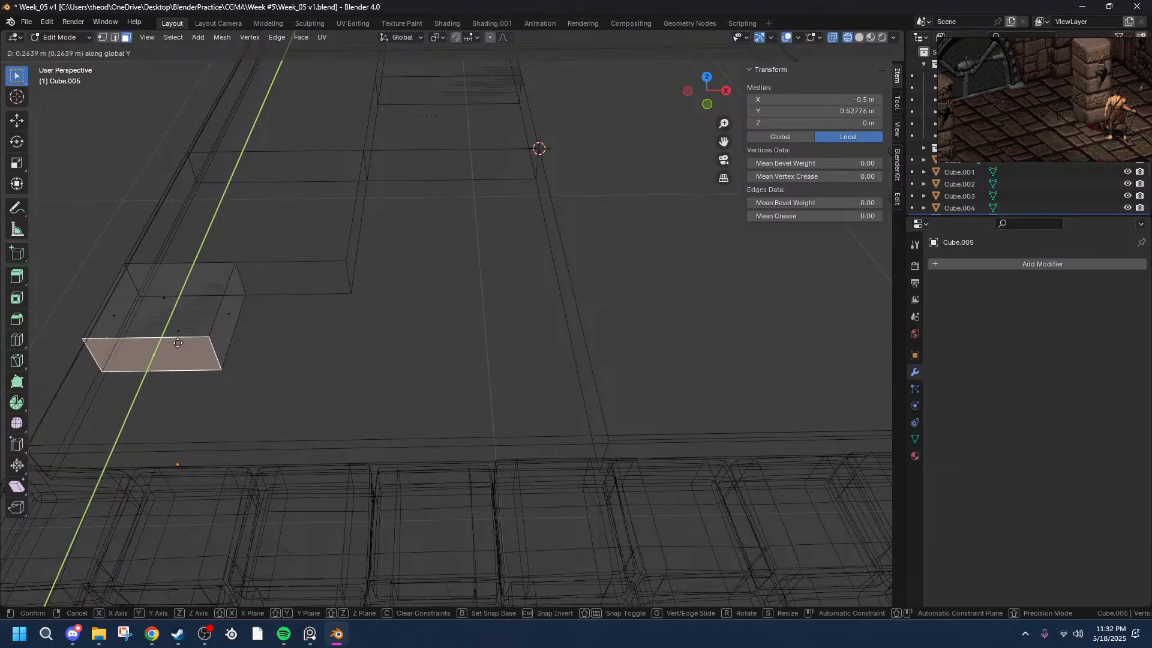
{"action": "left_click", "coordinate": [174, 341]}
{"action": "left_click", "coordinate": [154, 542]}
{"action": "left_click_drag", "start_coordinate": [144, 542], "coordinate": [124, 542]}
{"action": "type", "text": "5"}
{"action": "key", "text": "Return"}
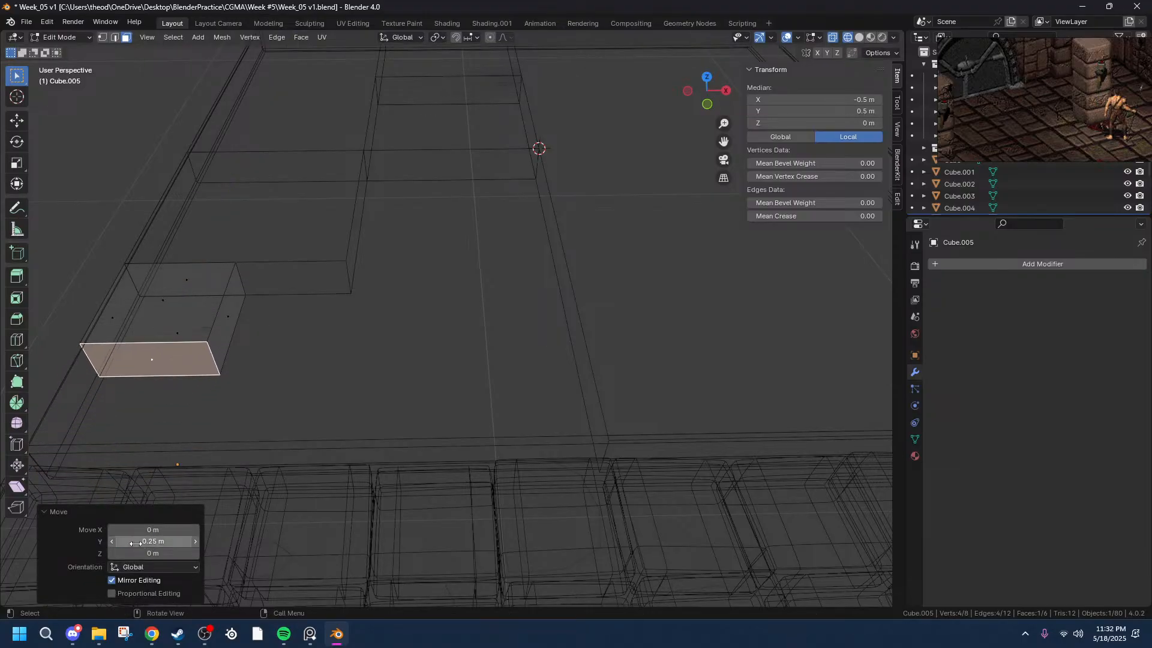
- Back in Object Mode, add an Array modifier repeating the small tile twice along X and apply it
{"action": "middle_click_drag", "start_coordinate": [255, 243], "coordinate": [310, 361]}
{"action": "left_click", "coordinate": [1016, 264]}
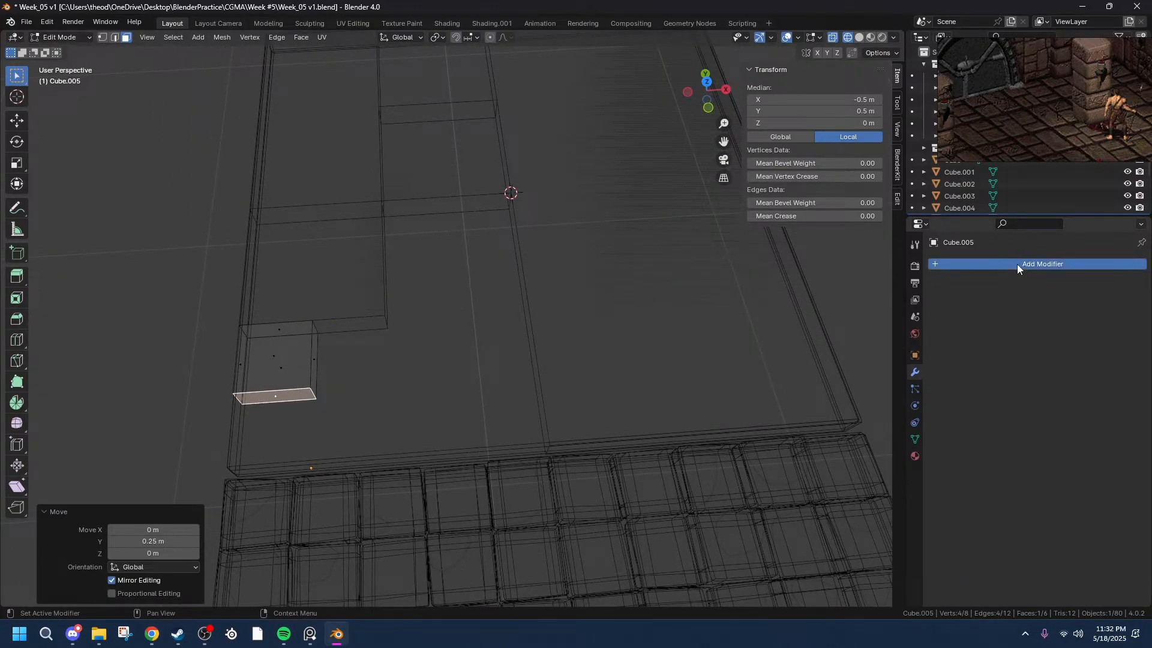
{"action": "mouse_move", "coordinate": [970, 261]}
{"action": "key", "text": "Tab"}
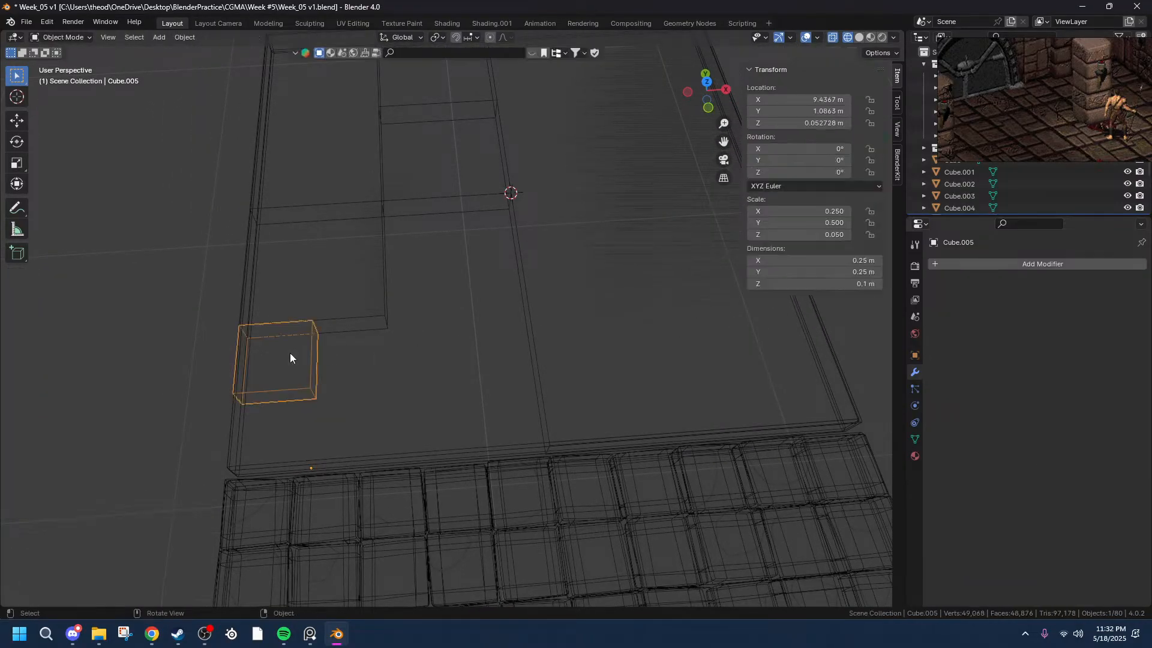
{"action": "left_click", "coordinate": [1014, 264]}
{"action": "mouse_move", "coordinate": [950, 265]}
{"action": "left_click", "coordinate": [1034, 265]}
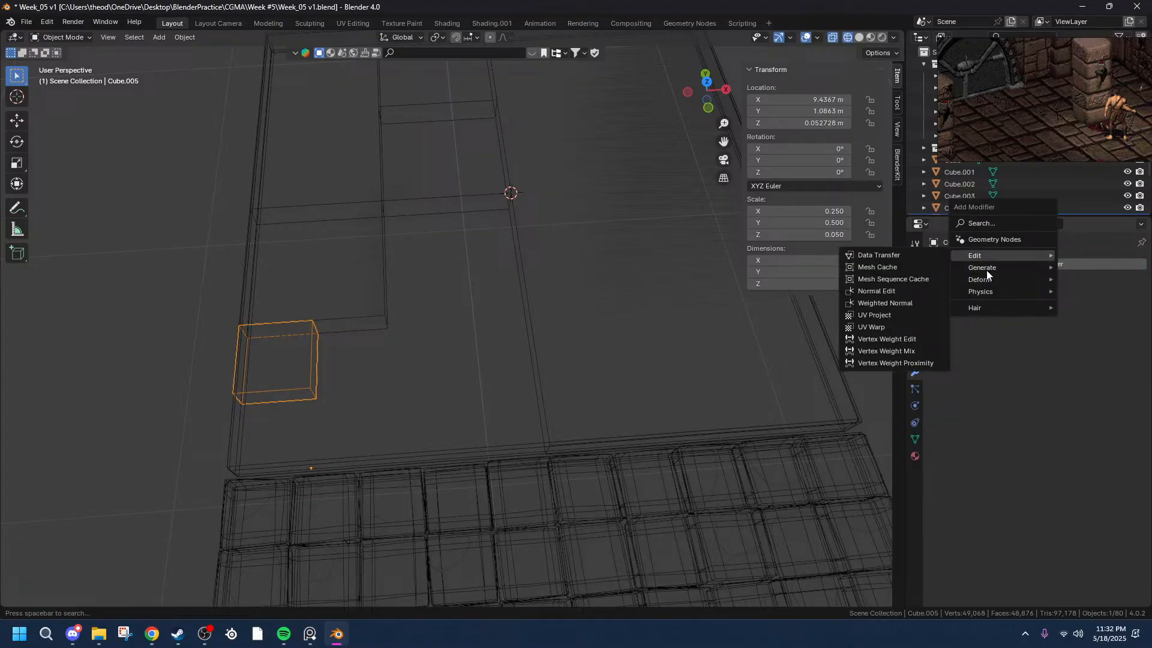
{"action": "mouse_move", "coordinate": [1003, 267]}
{"action": "left_click", "coordinate": [911, 267]}
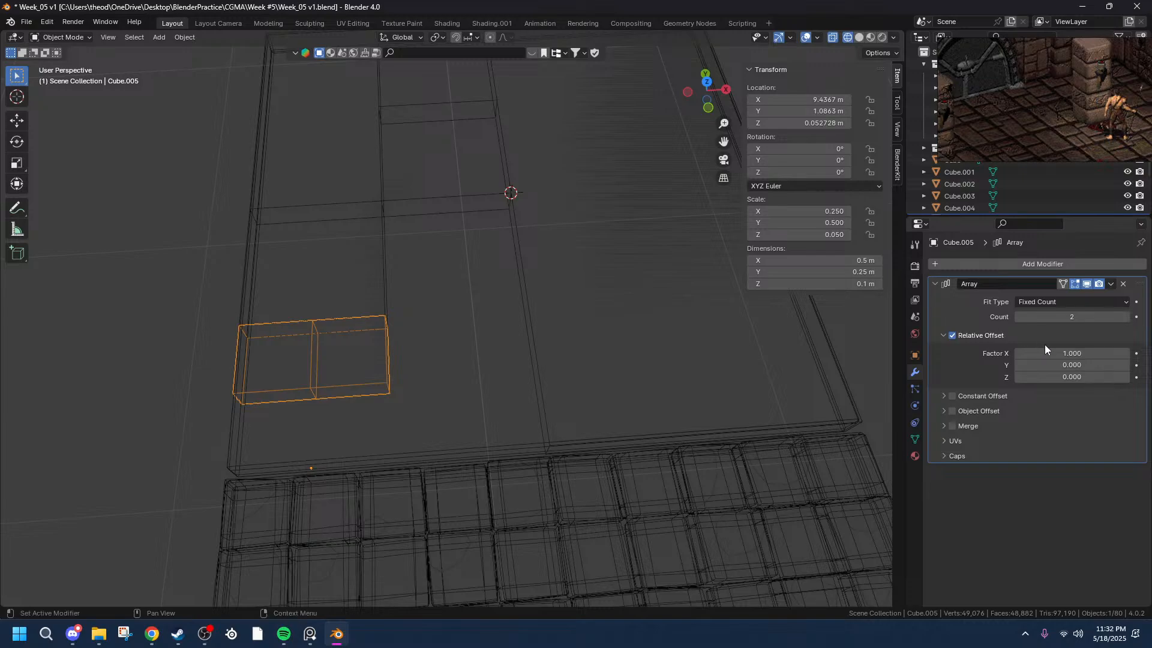
{"action": "left_click", "coordinate": [1111, 284]}
{"action": "left_click", "coordinate": [1093, 297]}
- Add a second Array modifier to the small tile pair with relative offset factors X 0 and Y 1
{"action": "left_click", "coordinate": [1039, 265]}
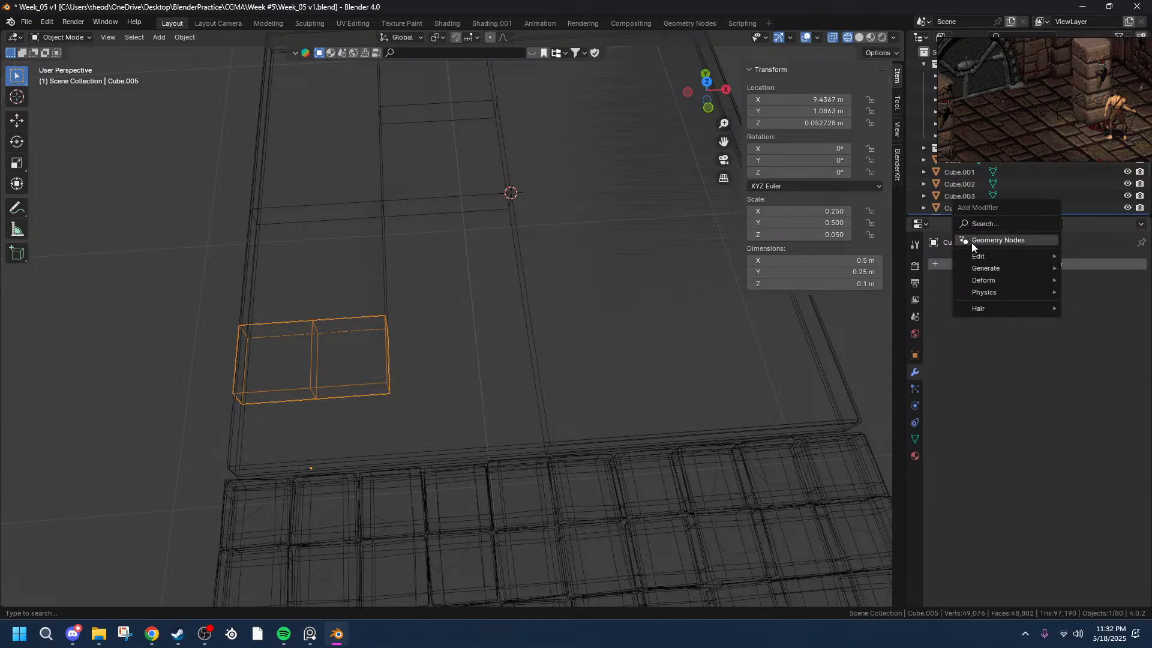
{"action": "mouse_move", "coordinate": [994, 270]}
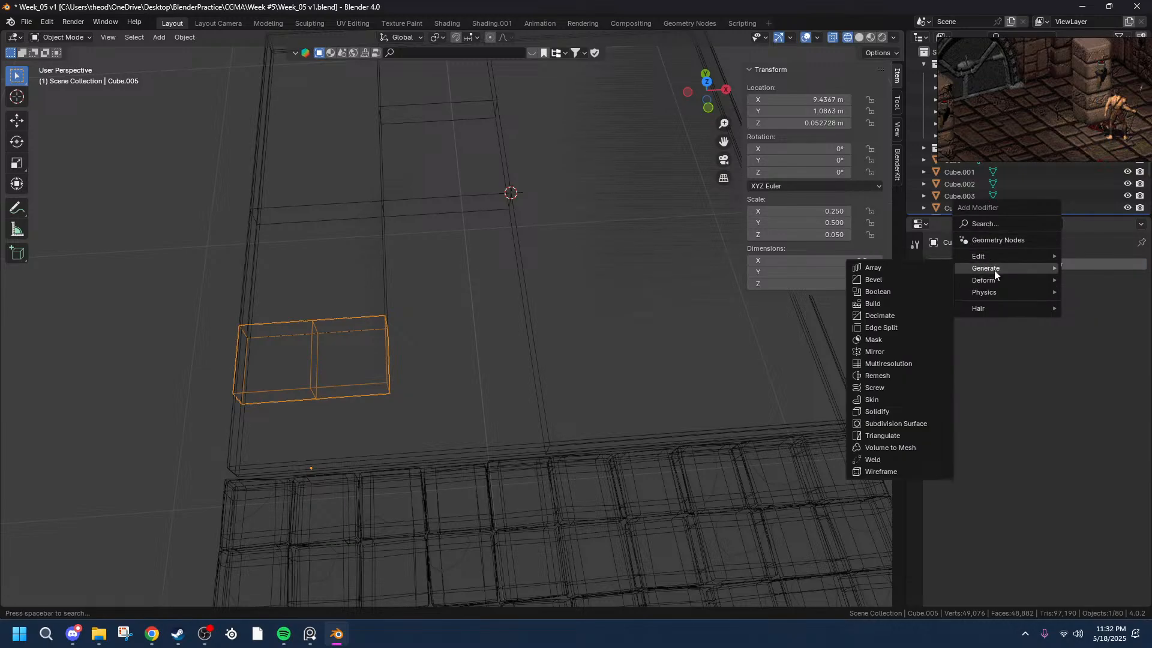
{"action": "left_click", "coordinate": [898, 268]}
{"action": "left_click", "coordinate": [1065, 352]}
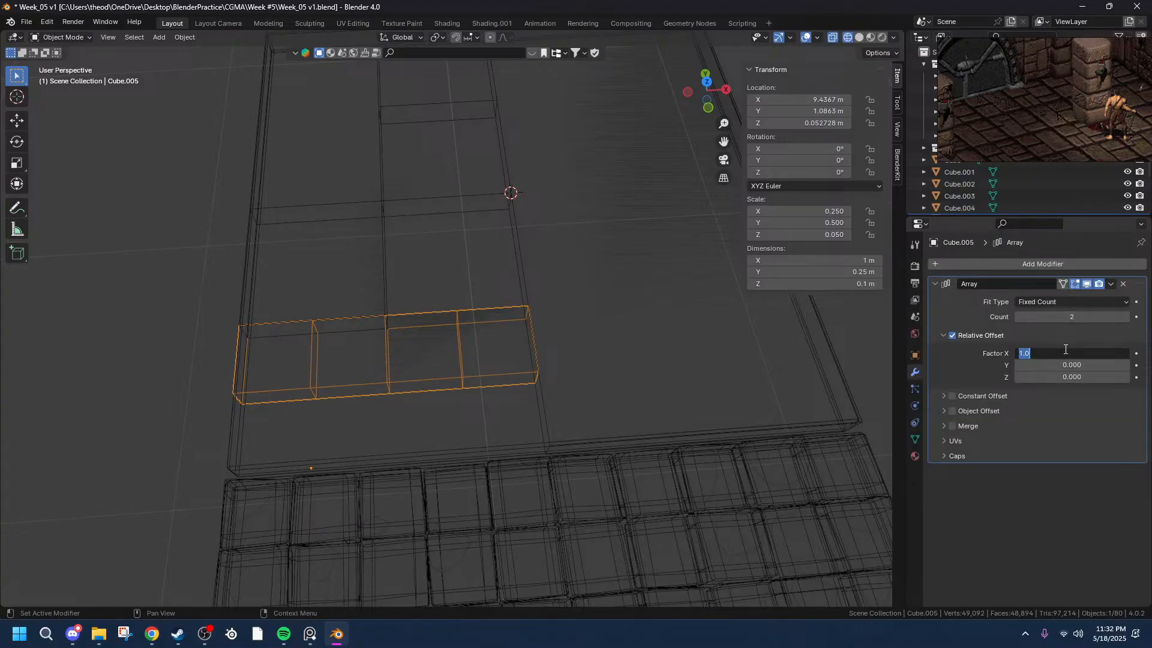
{"action": "type", "text": "0"}
{"action": "key", "text": "Tab"}
{"action": "type", "text": "1"}
{"action": "key", "text": "Return"}
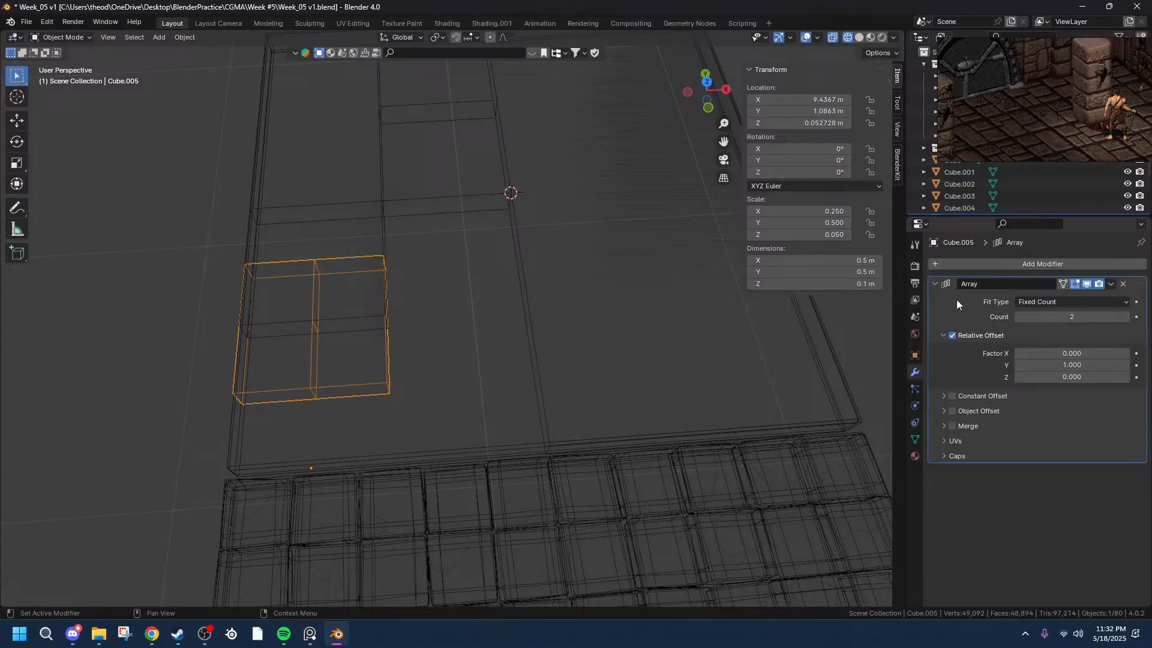
- Set the small tile pair's Array relative offset Y factor to -1, then deselect everything
{"action": "left_click", "coordinate": [1021, 366]}
{"action": "left_click", "coordinate": [1021, 367]}
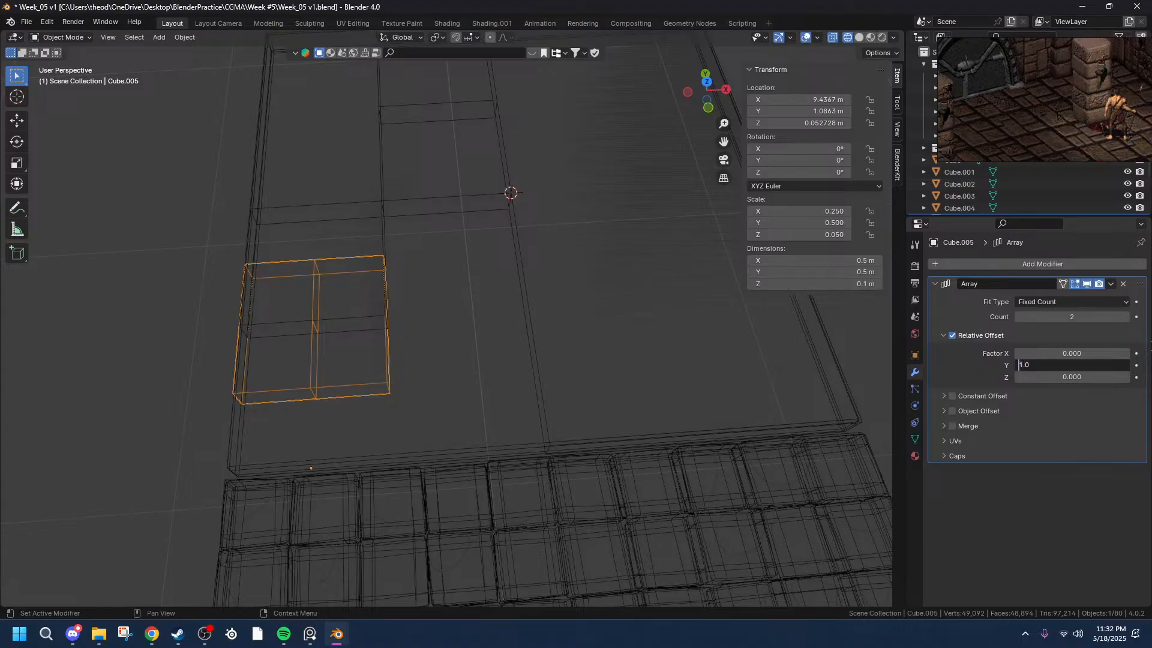
{"action": "type", "text": "-"}
{"action": "key", "text": "Return"}
{"action": "middle_click_drag", "start_coordinate": [460, 407], "coordinate": [504, 411]}
{"action": "left_click", "coordinate": [48, 415]}
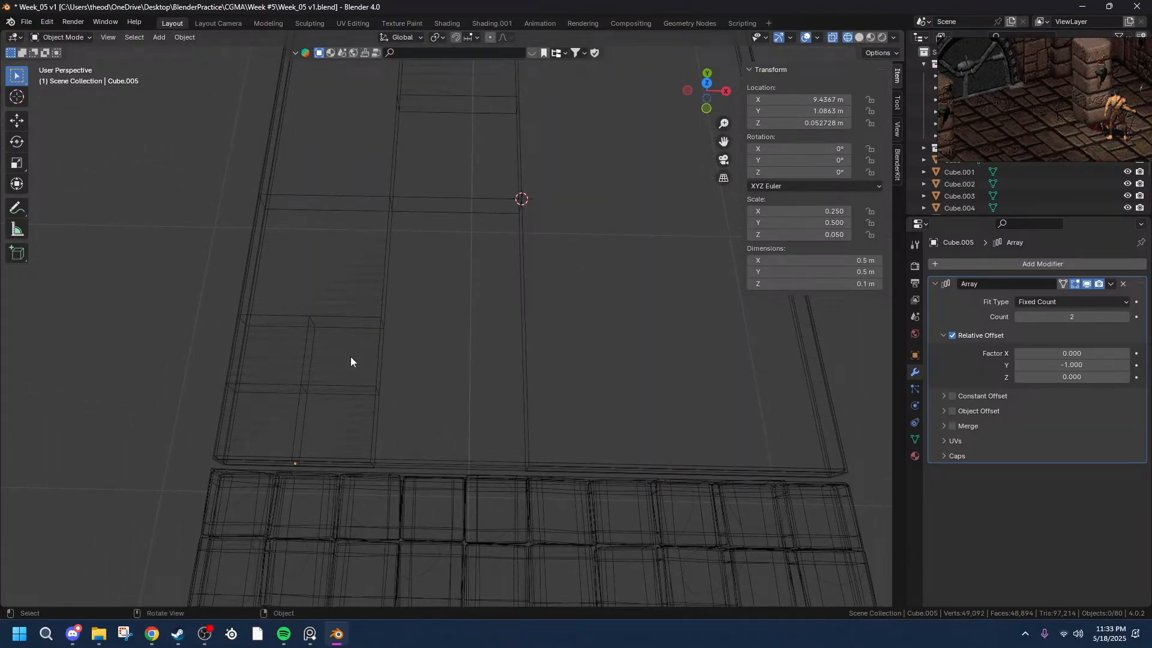
- Select the 0.5 m by 1 m tile beside the floor block's edge and duplicate it 0.5 m along X
{"action": "left_click", "coordinate": [383, 322]}
{"action": "left_click", "coordinate": [367, 110]}
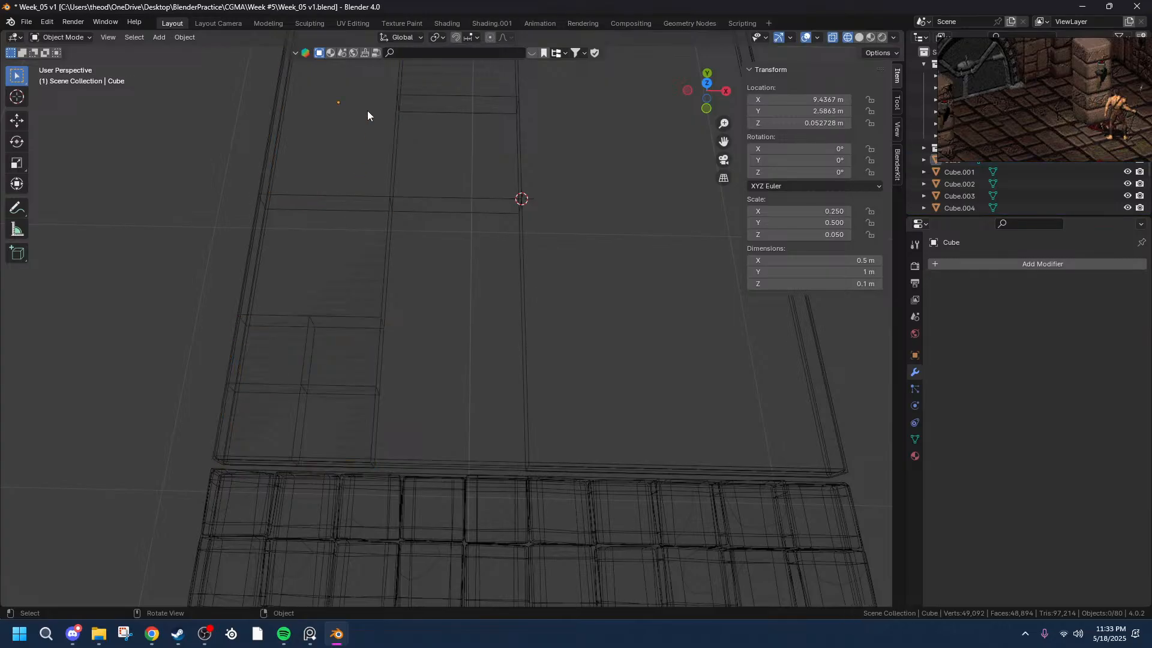
{"action": "left_click", "coordinate": [275, 191]}
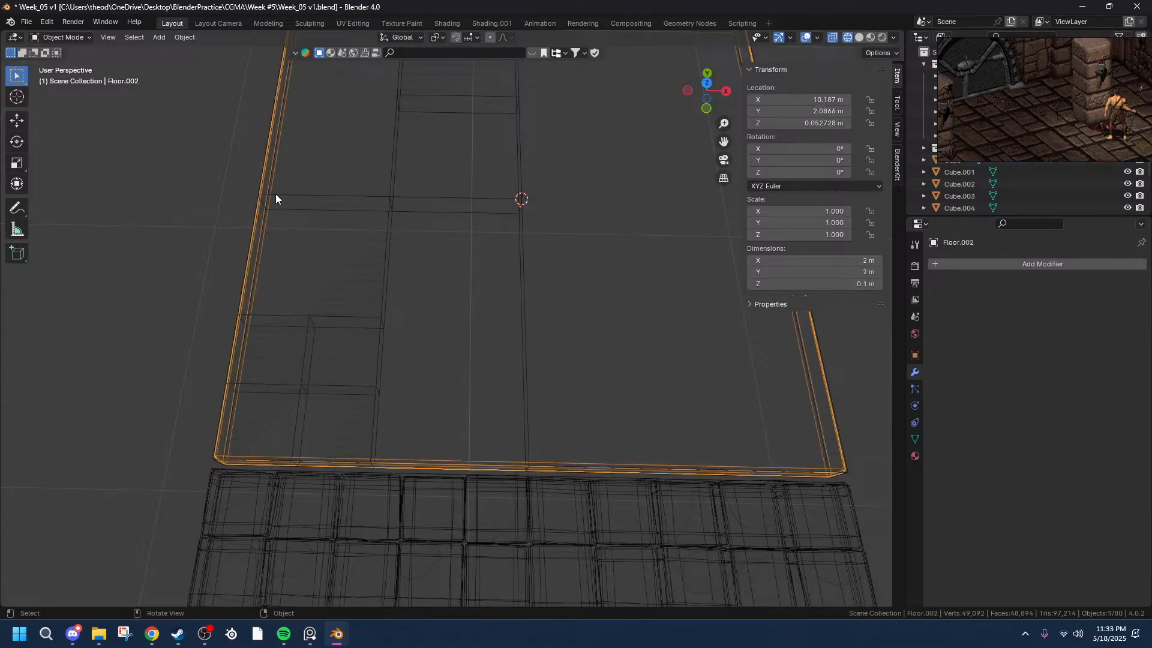
{"action": "left_click", "coordinate": [289, 199]}
{"action": "left_click", "coordinate": [337, 160]}
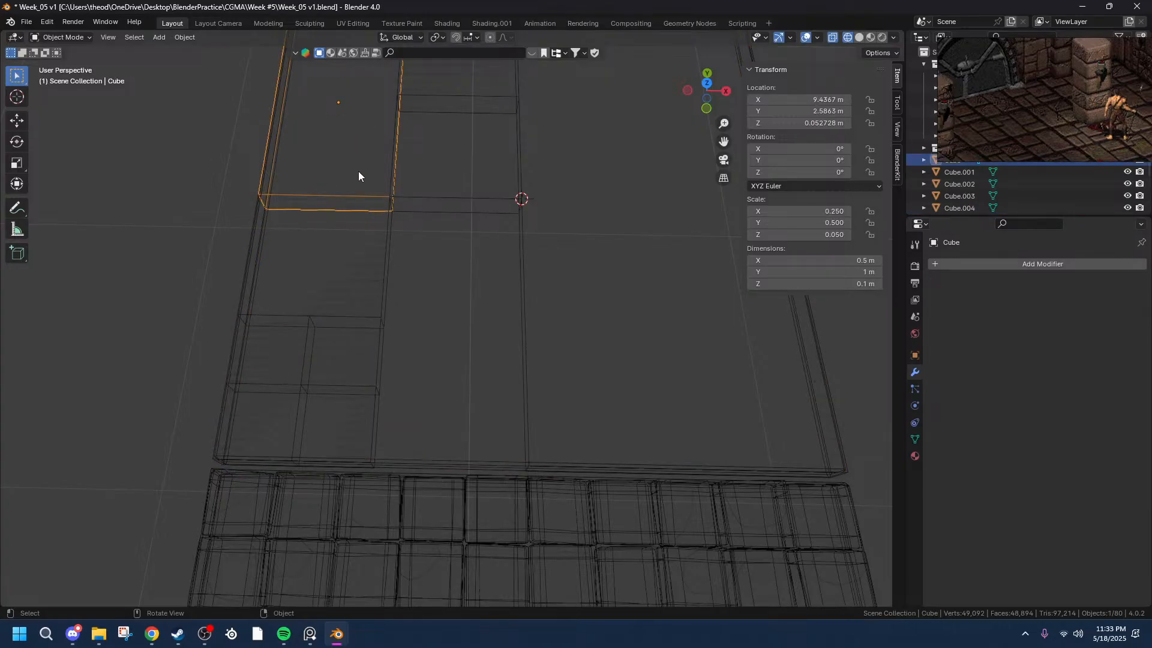
{"action": "key", "text": "shift+d"}
{"action": "key", "text": "x"}
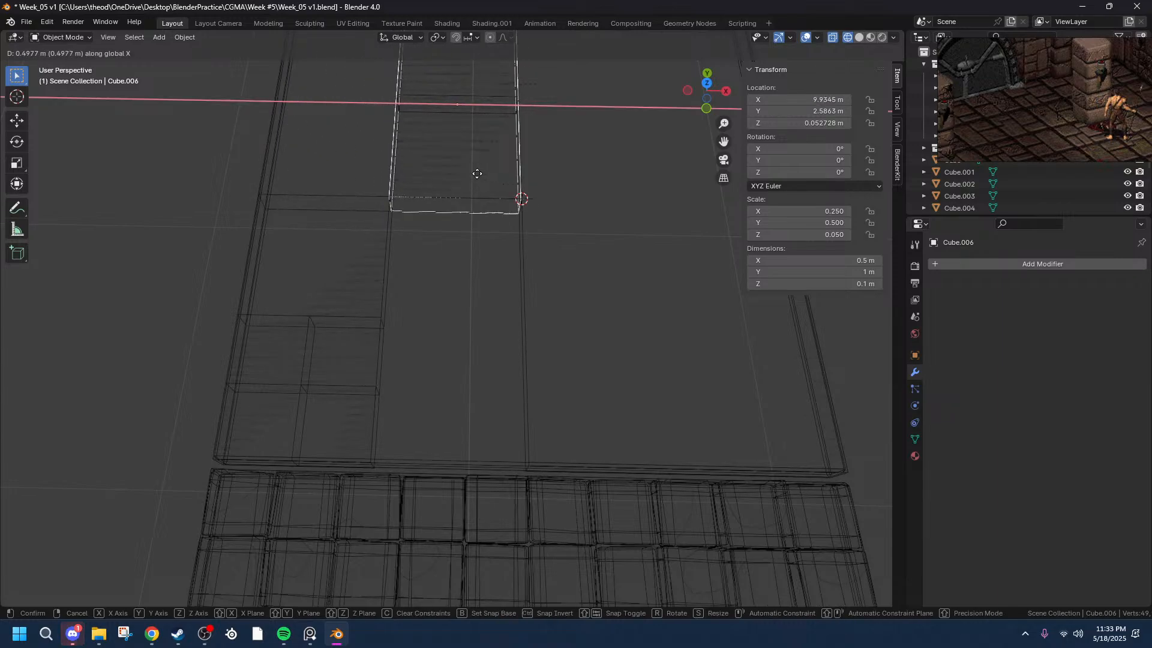
{"action": "left_click", "coordinate": [477, 174]}
{"action": "left_click", "coordinate": [123, 532]}
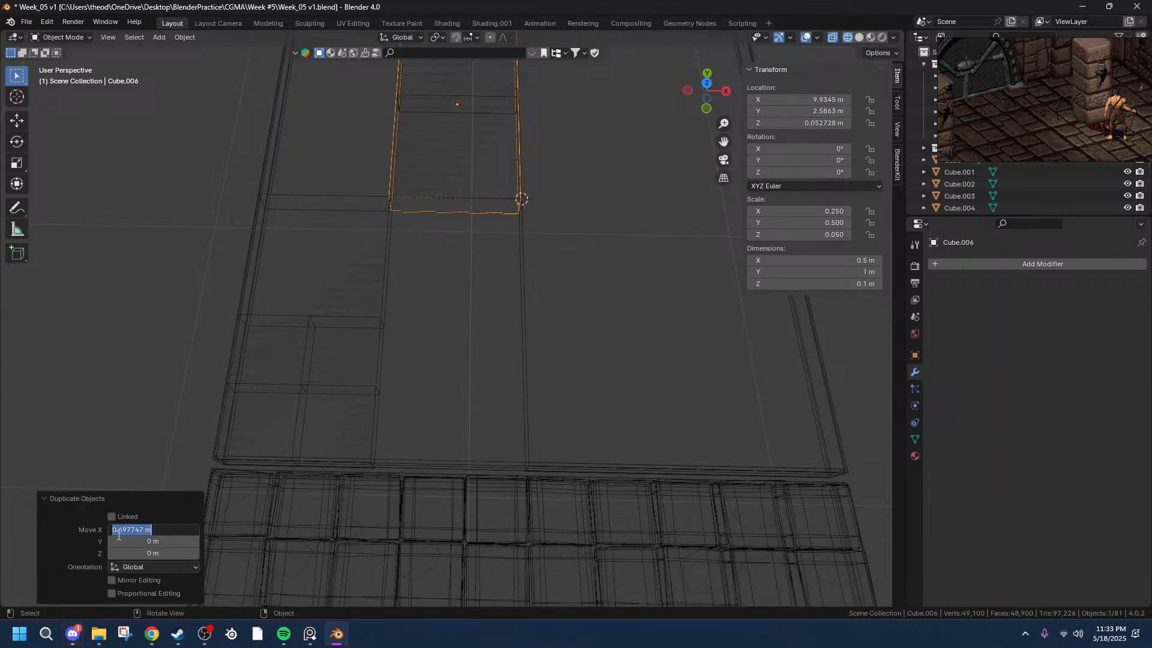
{"action": "left_click_drag", "start_coordinate": [145, 529], "coordinate": [120, 529]}
{"action": "type", "text": "5m"}
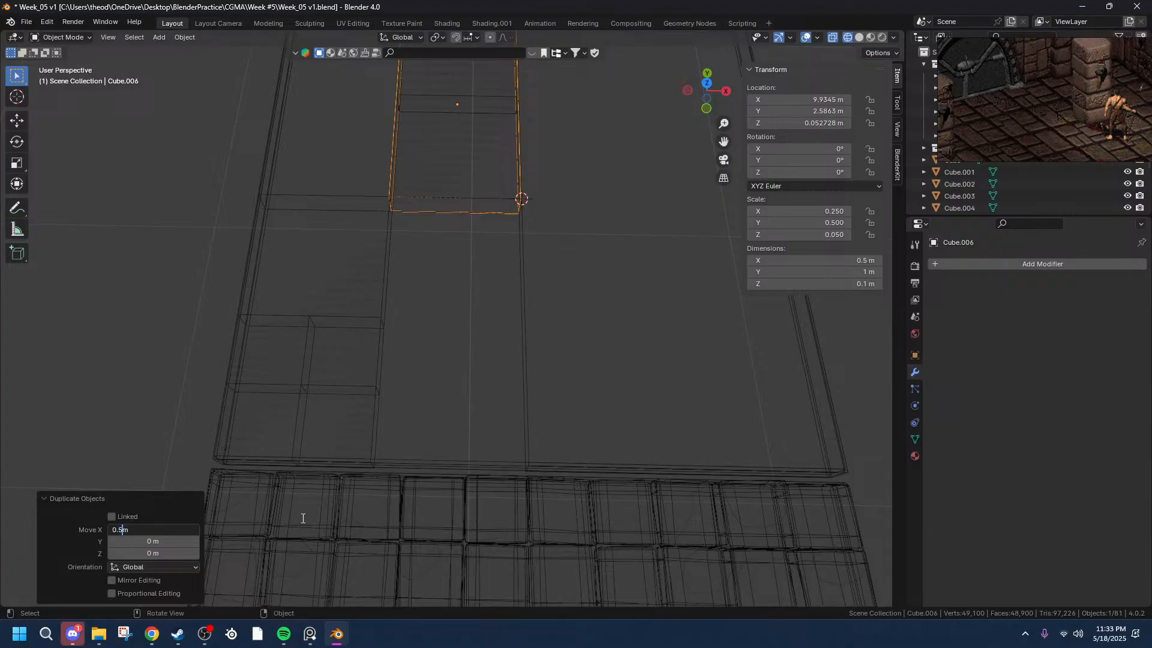
- Set the duplicated tile's Y move to -1 m so it sits beside the small tiles, then deselect it
{"action": "key", "text": "Tab"}
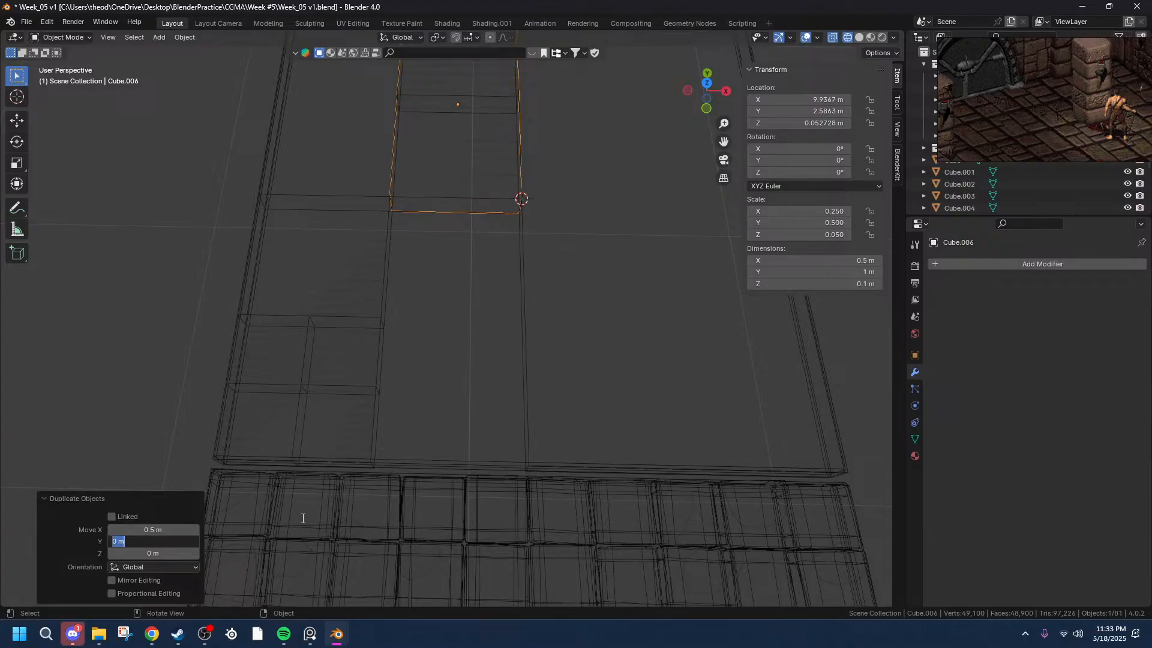
{"action": "type", "text": "1"}
{"action": "key", "text": "Return"}
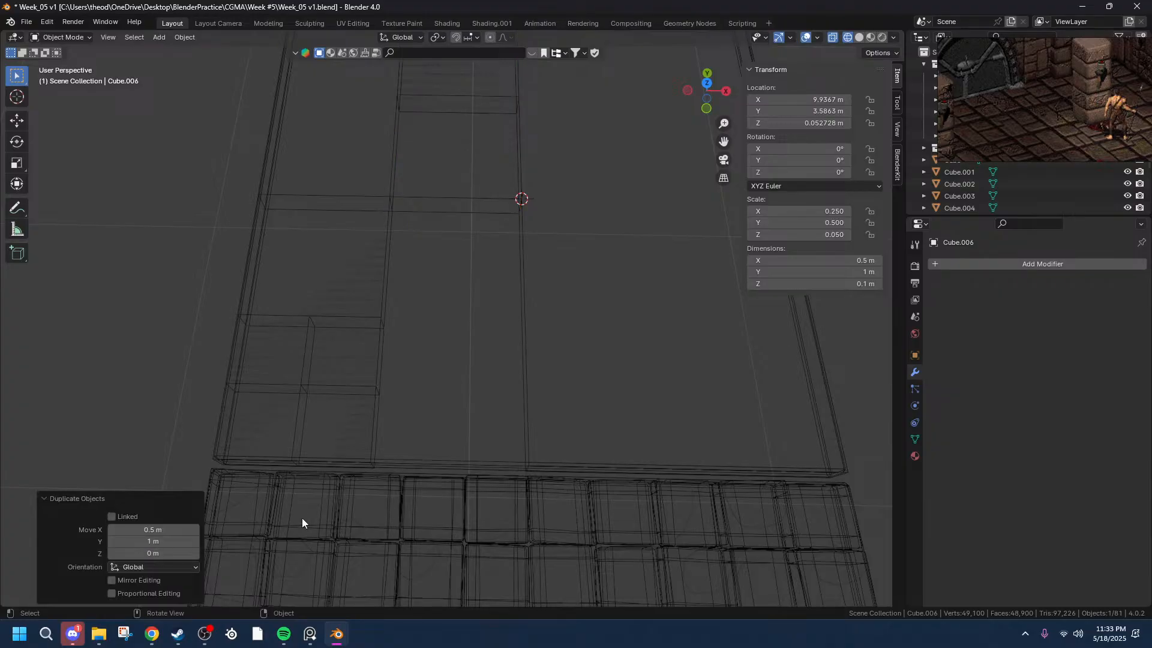
{"action": "left_click", "coordinate": [118, 542]}
{"action": "key", "text": "Home"}
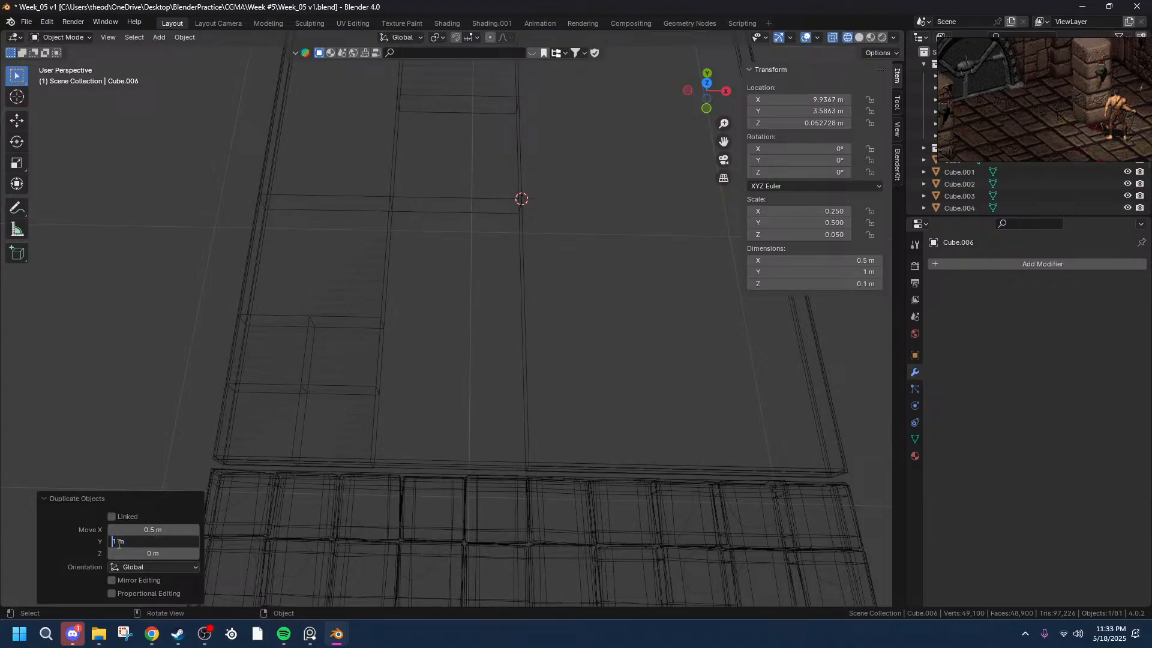
{"action": "key", "text": "Return"}
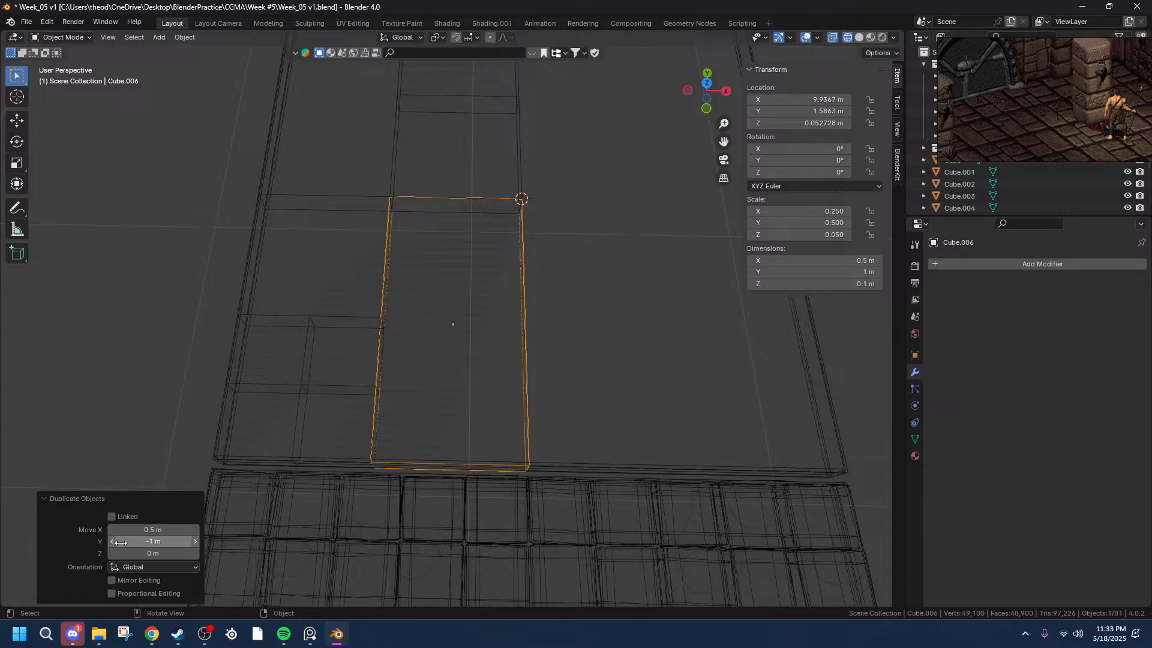
{"action": "left_click", "coordinate": [602, 209]}
- Select the large tile, the new duplicate and the small tile group, and apply the small tiles' Array modifier
{"action": "middle_click_drag", "start_coordinate": [602, 209], "coordinate": [343, 387]}
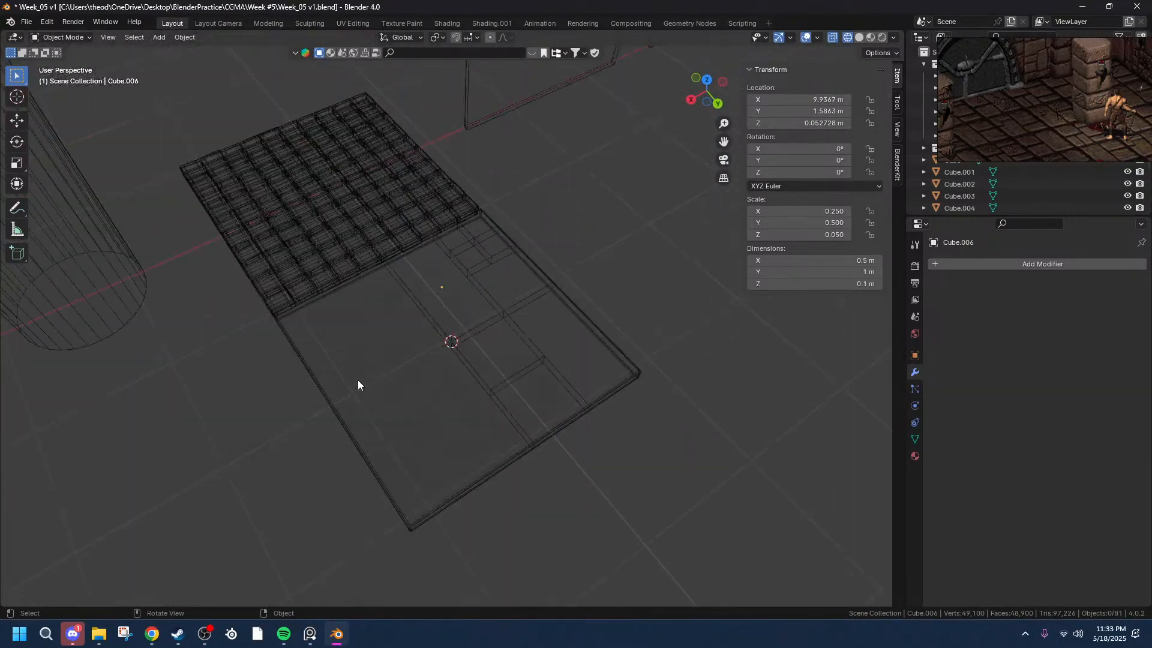
{"action": "scroll", "coordinate": [444, 313], "scroll_direction": "up", "scroll_amount": 5}
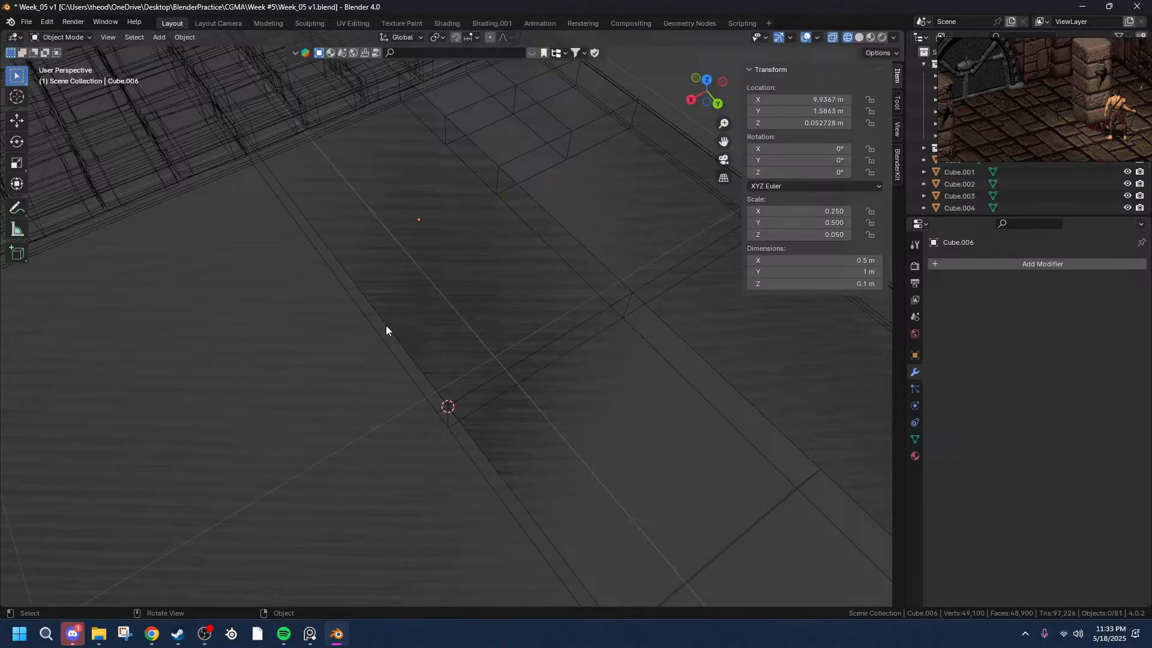
{"action": "left_click", "coordinate": [387, 324]}
{"action": "left_click", "coordinate": [449, 125], "text": "shift"}
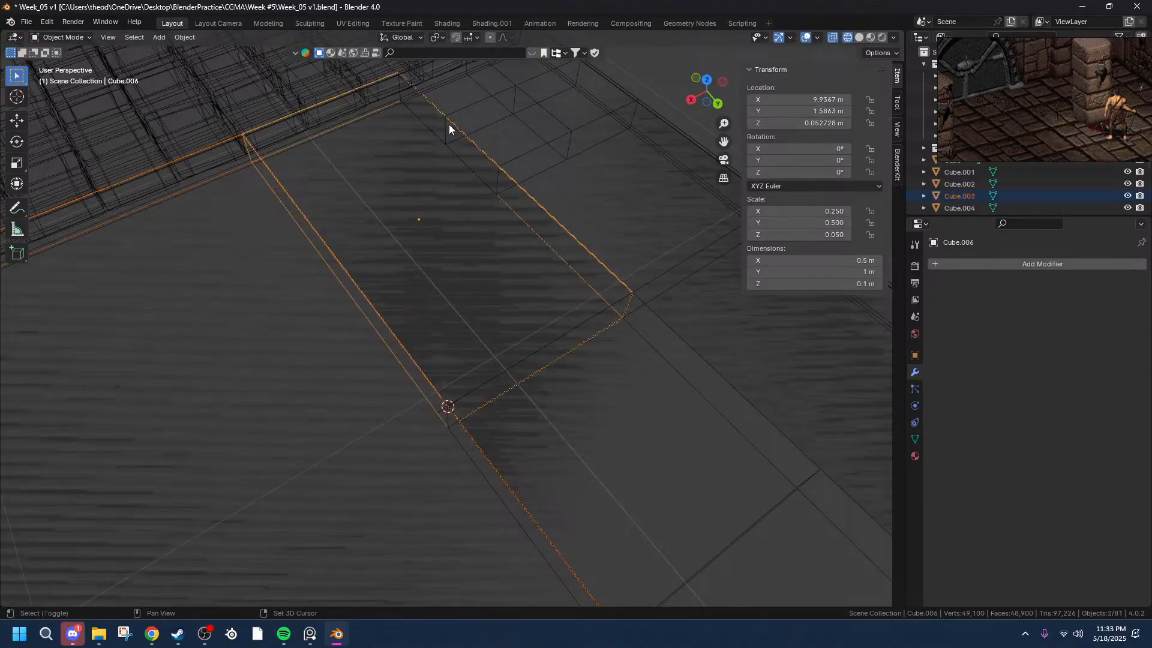
{"action": "left_click", "coordinate": [505, 101], "text": "shift"}
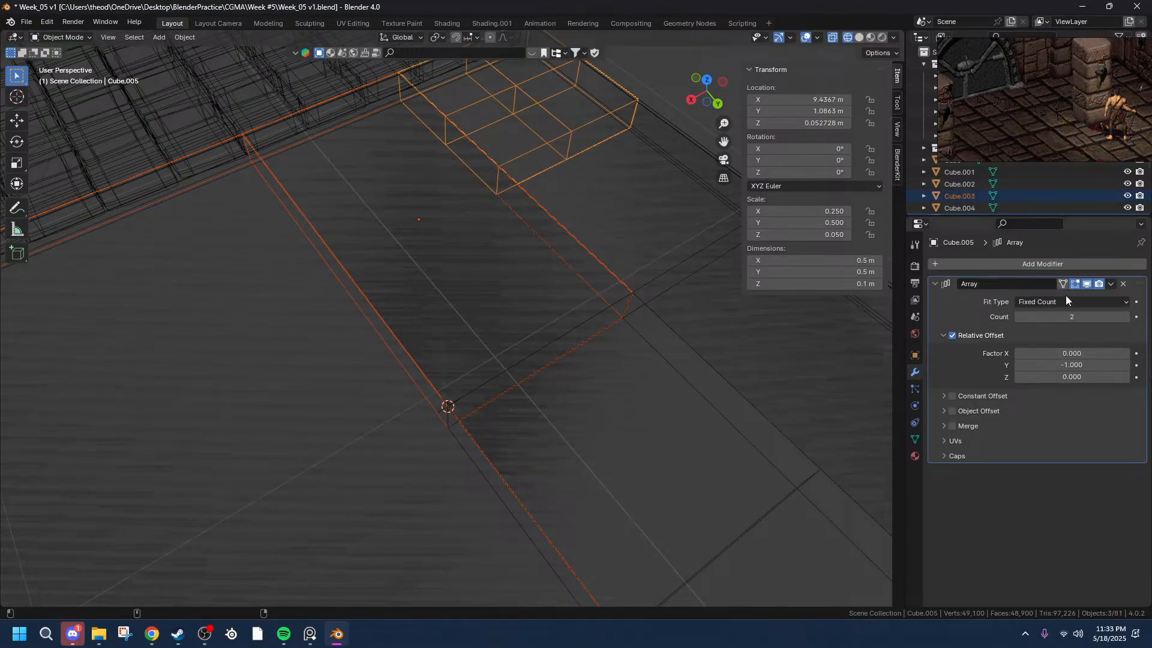
{"action": "left_click", "coordinate": [1111, 285]}
{"action": "left_click", "coordinate": [1087, 294]}
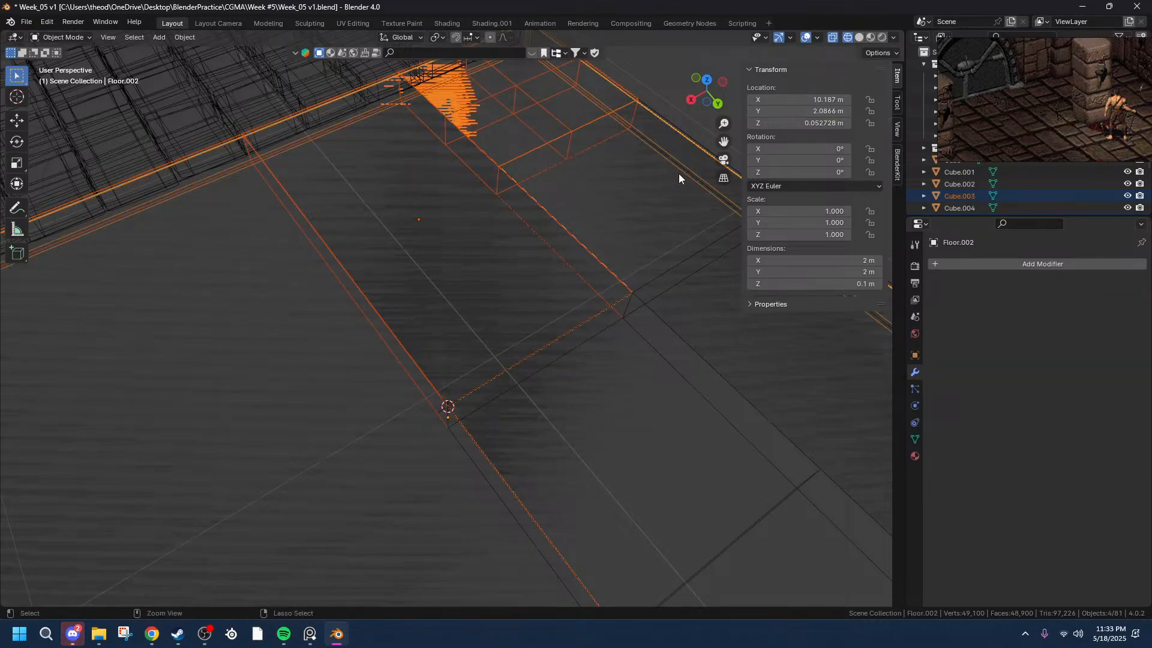
- Add the remaining rectangular and square tiles to the selection, leaving out the floor block underneath
{"action": "middle_click_drag", "start_coordinate": [675, 170], "coordinate": [470, 234]}
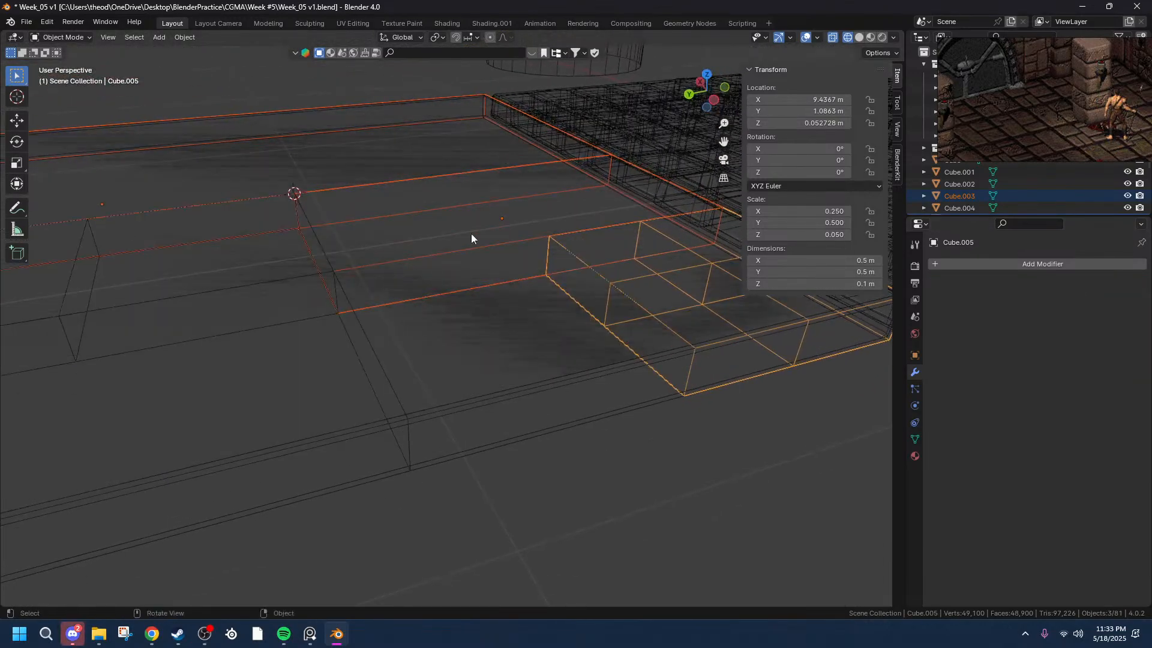
{"action": "left_click", "coordinate": [395, 386], "text": "shift"}
{"action": "left_click", "coordinate": [288, 287], "text": "shift"}
{"action": "mouse_move", "coordinate": [271, 280]}
{"action": "middle_mouse_down"}
{"action": "mouse_move", "coordinate": [240, 275]}
{"action": "mouse_move", "coordinate": [260, 265]}
{"action": "mouse_move", "coordinate": [252, 272]}
{"action": "middle_mouse_up"}
{"action": "left_click", "coordinate": [190, 329], "text": "shift"}
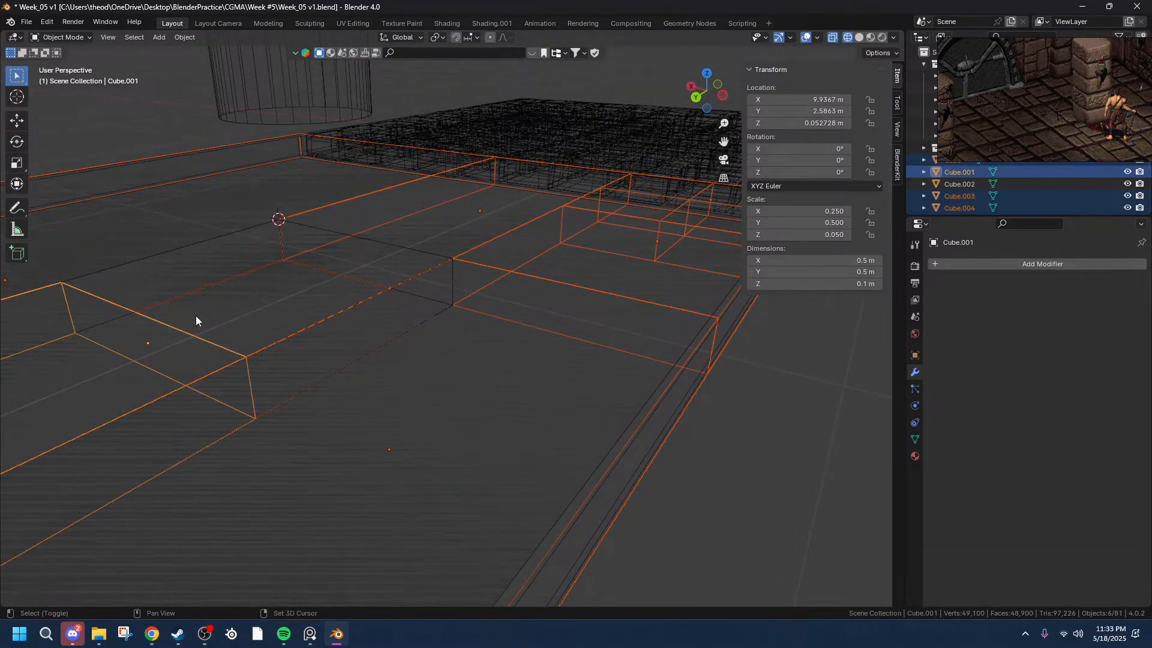
{"action": "left_click", "coordinate": [361, 239], "text": "shift"}
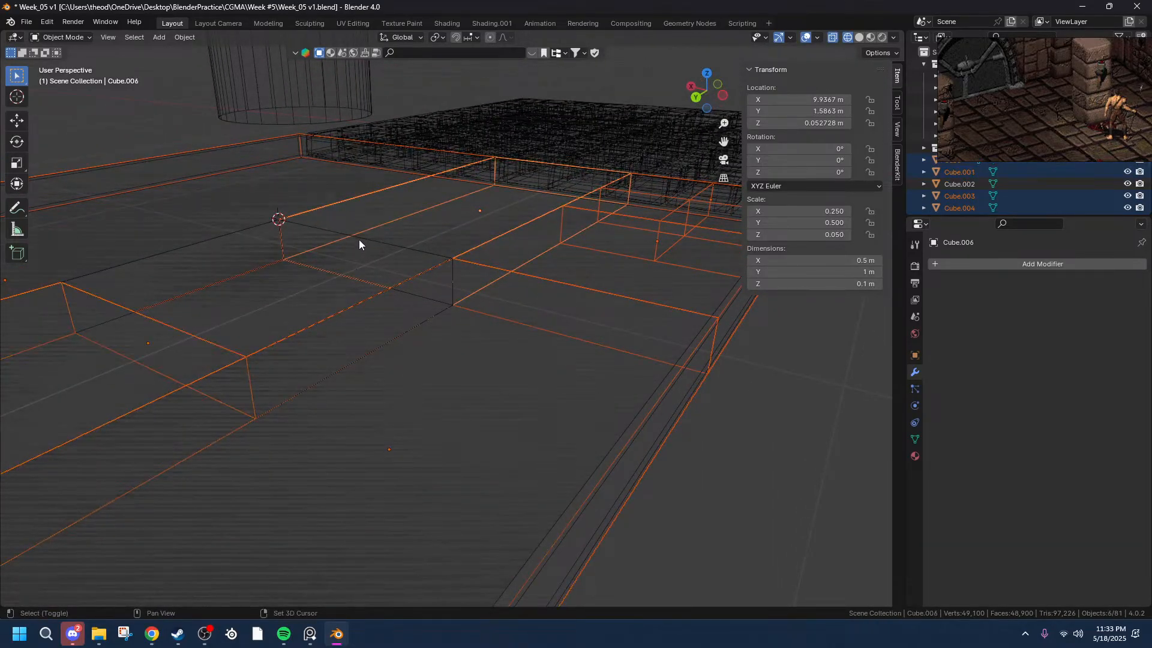
{"action": "left_click", "coordinate": [313, 228], "text": "shift"}
{"action": "middle_click_drag", "start_coordinate": [514, 233], "coordinate": [385, 240]}
{"action": "key", "text": "b"}
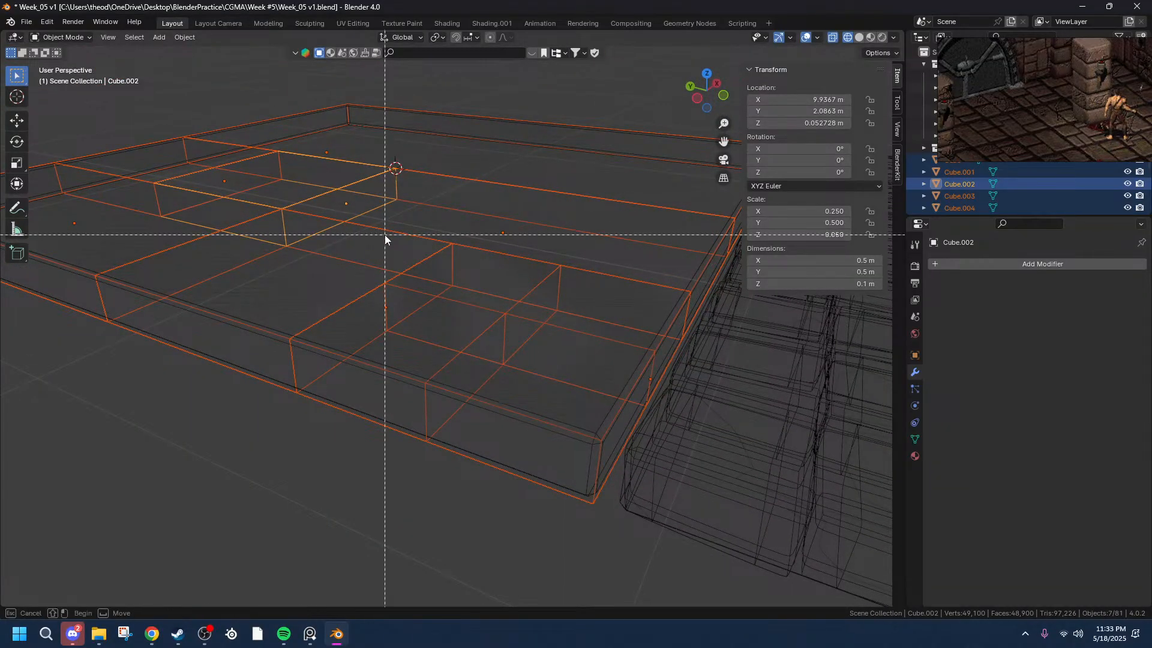
{"action": "right_click", "coordinate": [283, 248]}
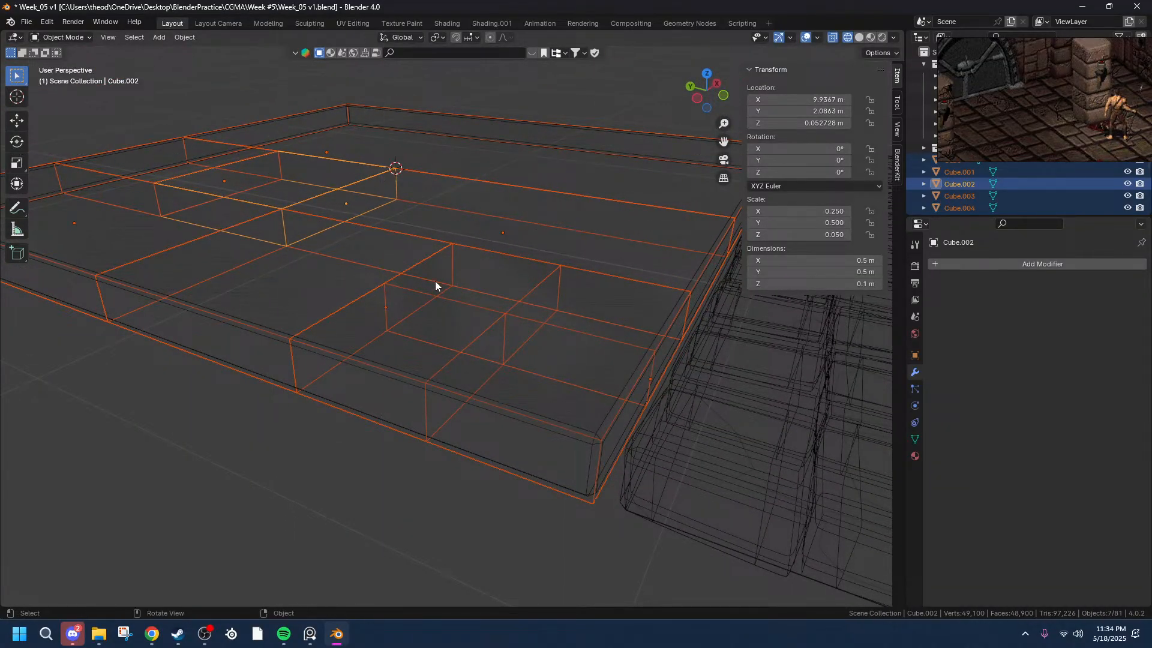
- In Edit Mode, try beveling all edges of the selected tiles with 2 segments and a width of about 0.049 m
{"action": "key", "text": "Tab"}
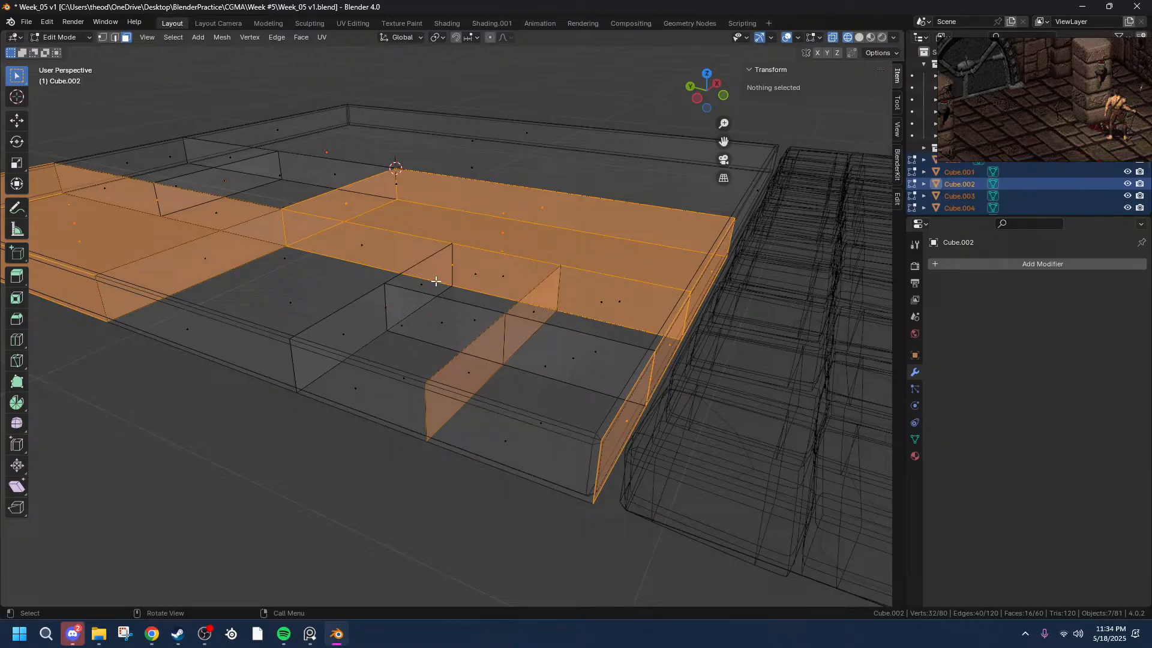
{"action": "key", "text": "ctrl+b"}
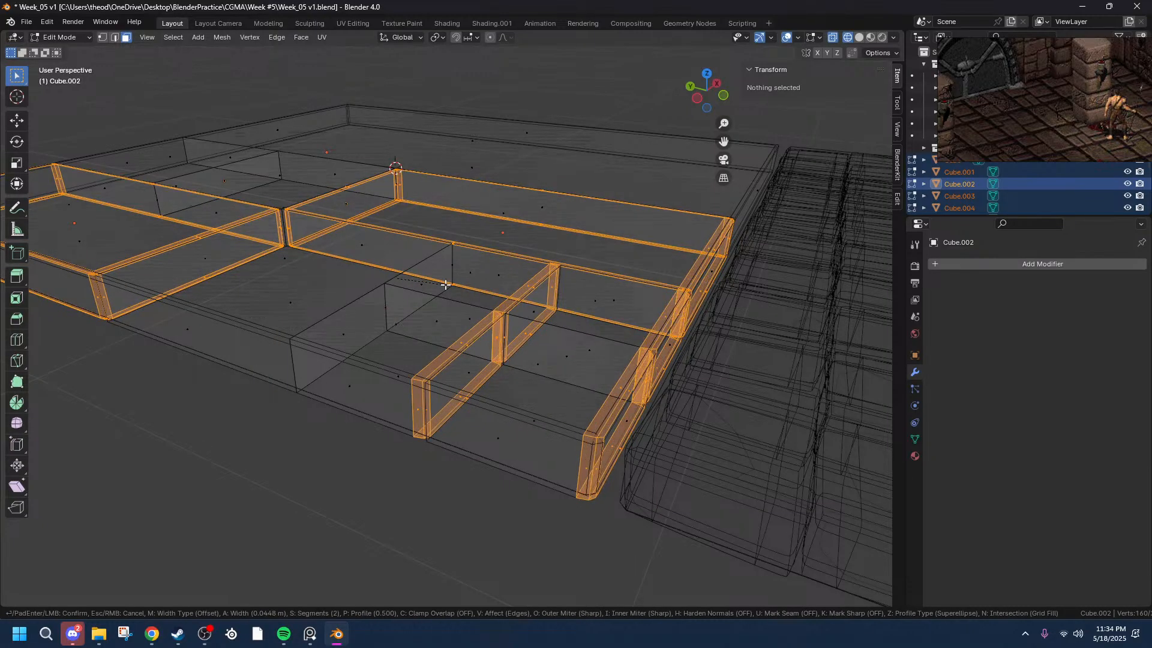
{"action": "right_click", "coordinate": [511, 317]}
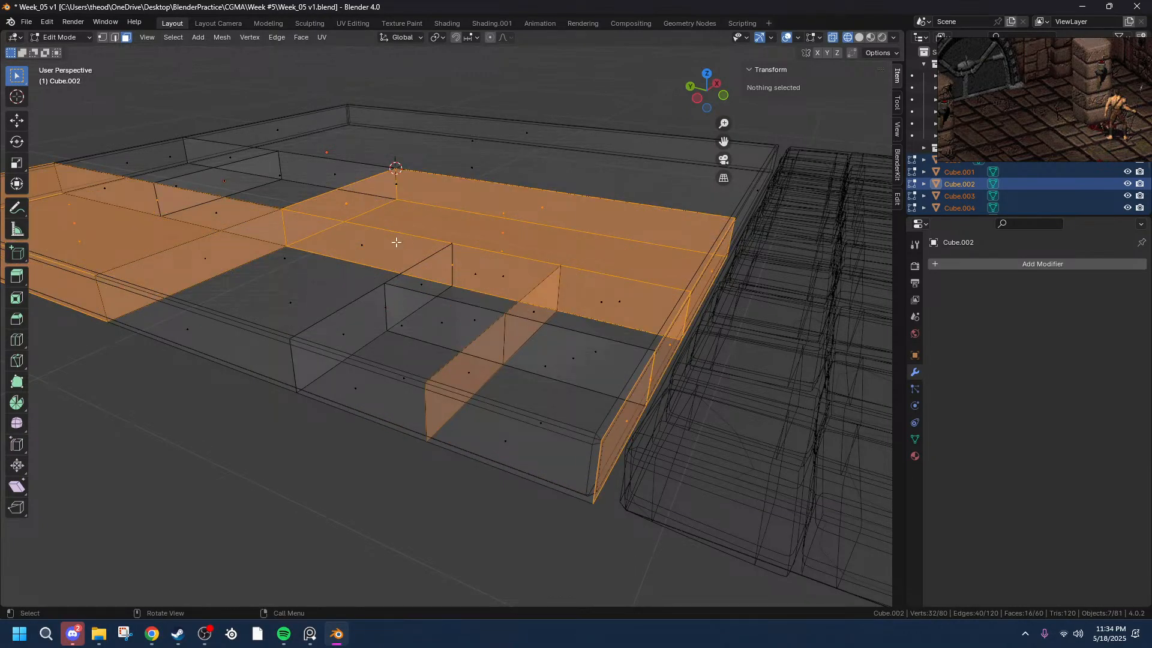
{"action": "key", "text": "a"}
{"action": "key", "text": "ctrl+b"}
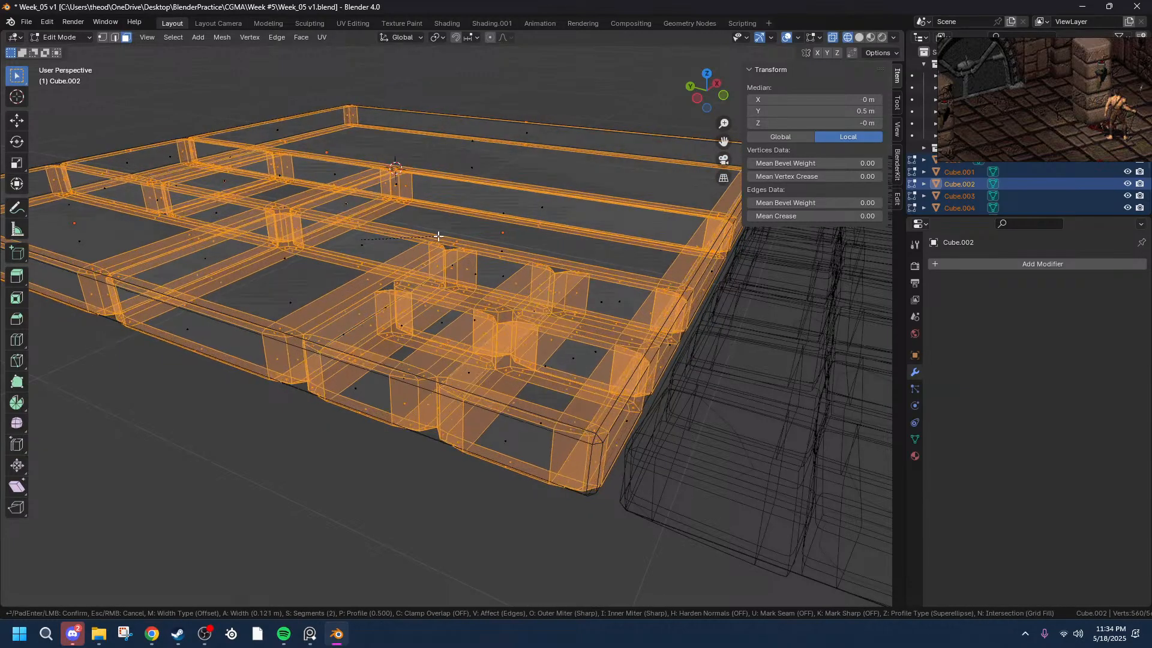
{"action": "left_click", "coordinate": [429, 236]}
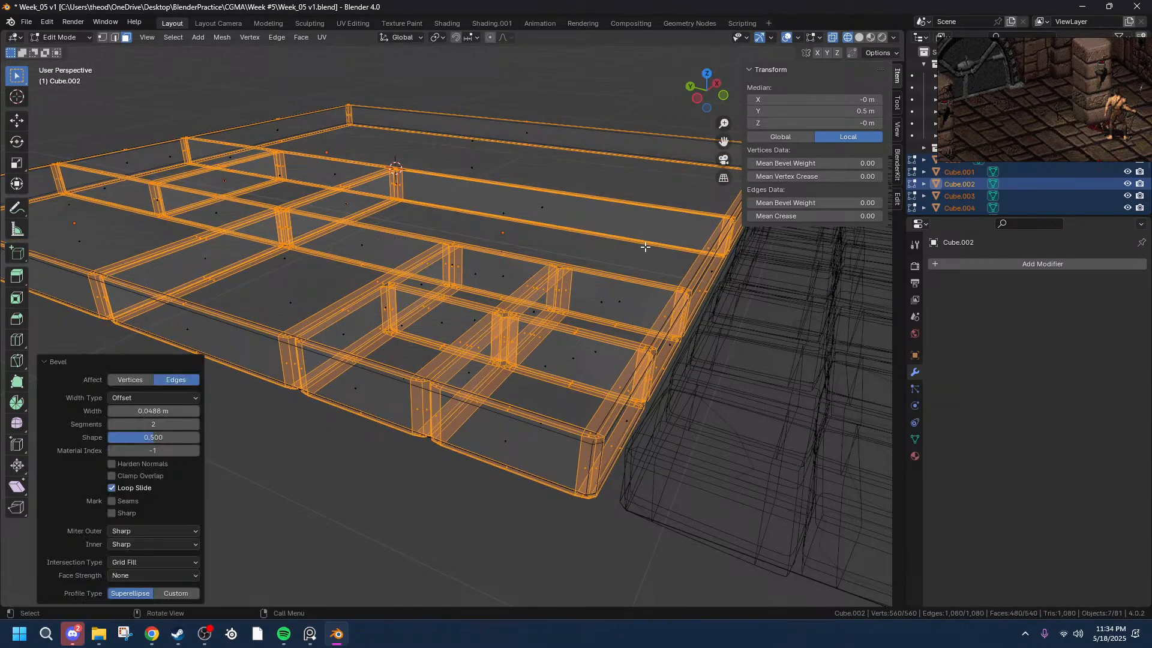
- Undo the tile bevel and return to Object Mode
{"action": "scroll", "coordinate": [429, 236], "scroll_direction": "up", "scroll_amount": 5}
{"action": "scroll", "coordinate": [429, 236], "scroll_direction": "down", "scroll_amount": 5}
{"action": "scroll", "coordinate": [540, 276], "scroll_direction": "up", "scroll_amount": 5}
{"action": "middle_click_drag", "start_coordinate": [539, 276], "coordinate": [592, 267]}
{"action": "key", "text": "ctrl+z"}
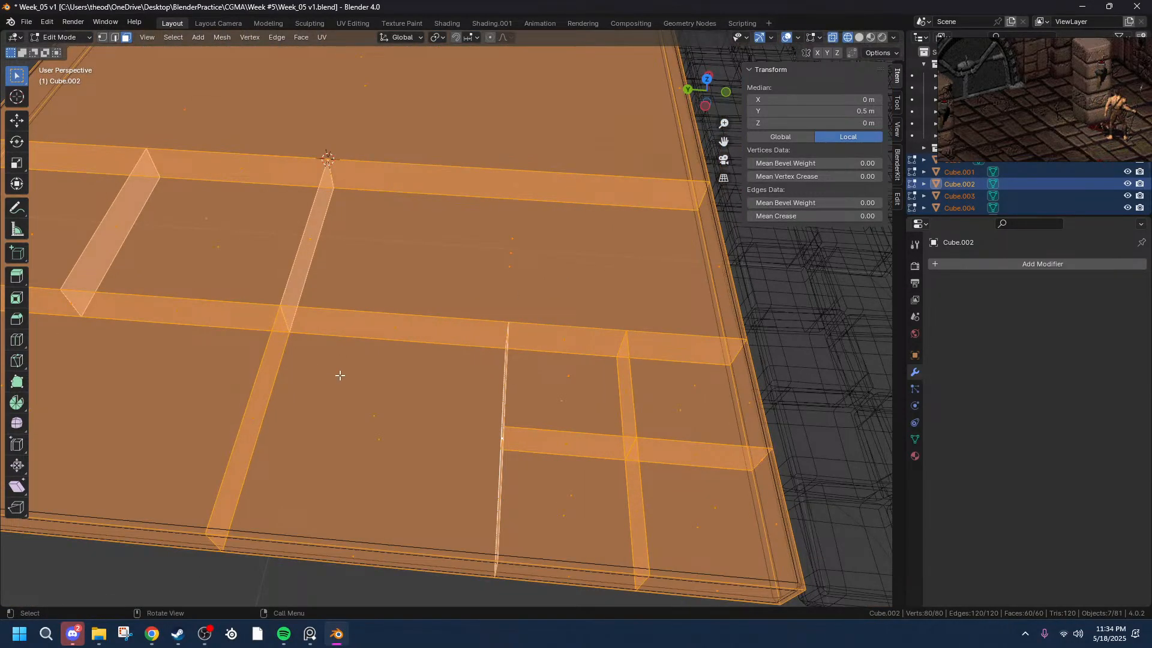
{"action": "scroll", "coordinate": [360, 381], "scroll_direction": "down", "scroll_amount": 8}
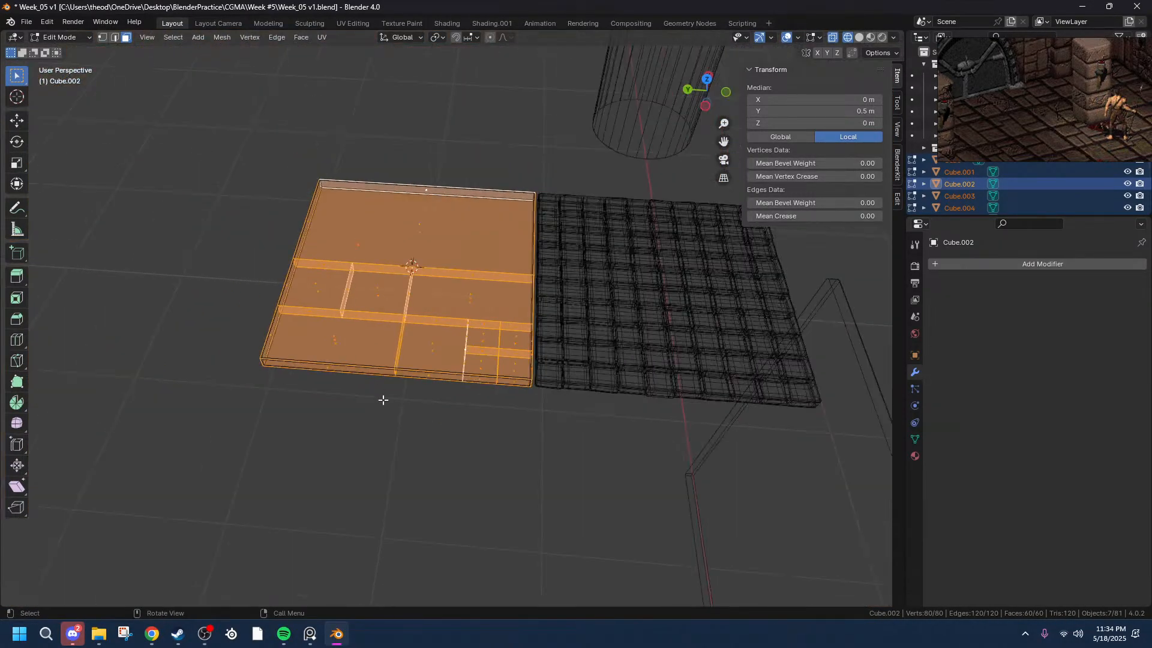
{"action": "key", "text": "Tab"}
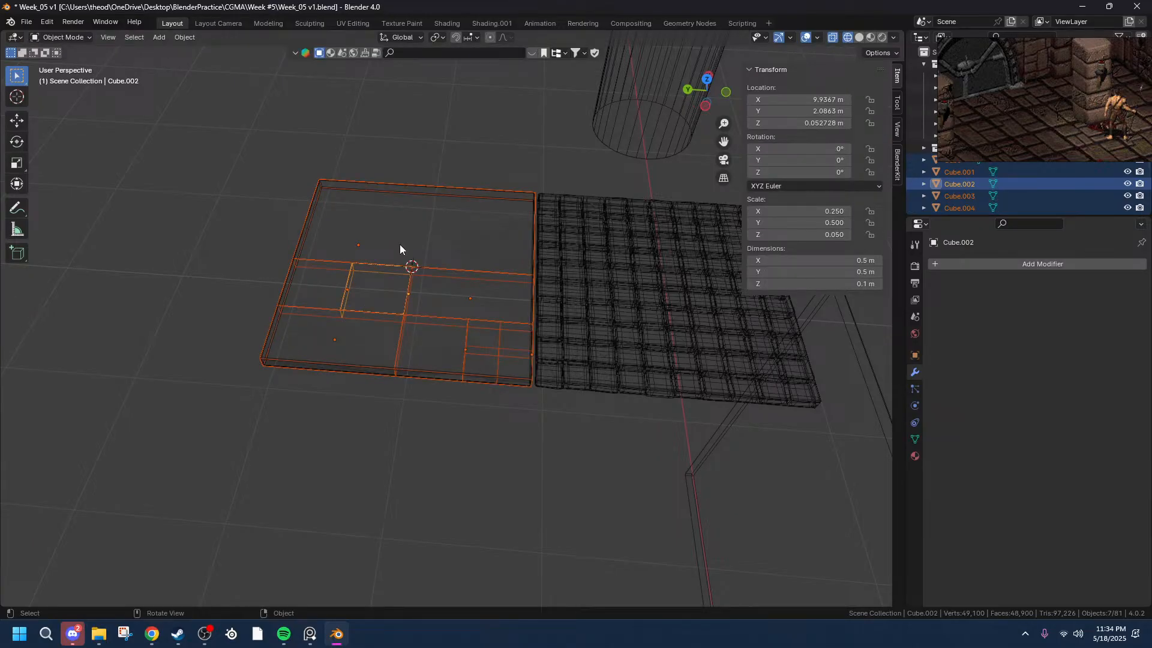
- Switch the viewport to solid shading and join all selected tiles into one object
{"action": "middle_click_drag", "start_coordinate": [379, 390], "coordinate": [306, 326], "text": "ctrl"}
{"action": "left_click", "coordinate": [859, 37]}
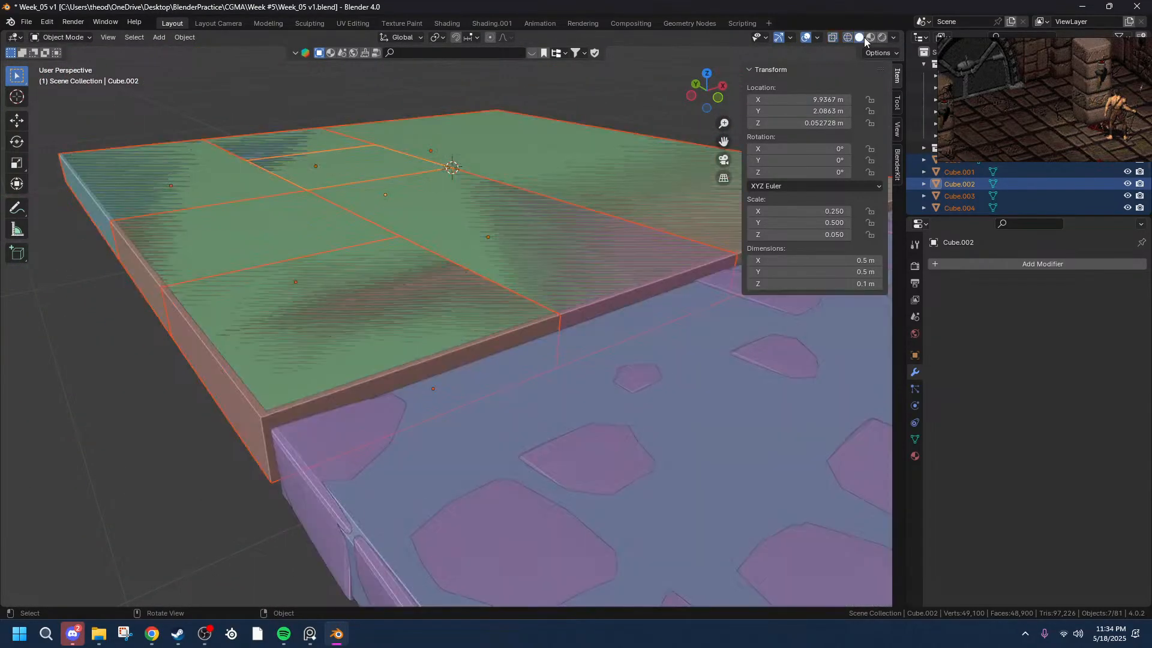
{"action": "mouse_move", "coordinate": [141, 347]}
{"action": "middle_mouse_down"}
{"action": "mouse_move", "coordinate": [160, 359]}
{"action": "mouse_move", "coordinate": [137, 385]}
{"action": "mouse_move", "coordinate": [137, 362]}
{"action": "middle_mouse_up"}
{"action": "key", "text": "Tab"}
{"action": "key", "text": "Tab"}
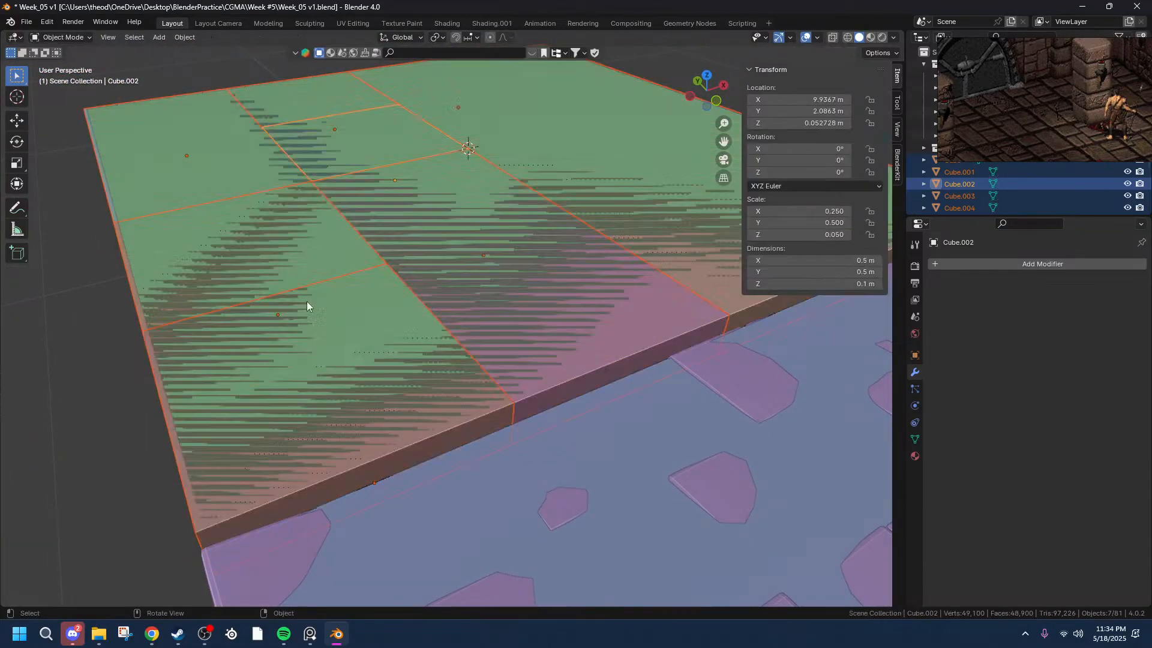
{"action": "right_click", "coordinate": [306, 302]}
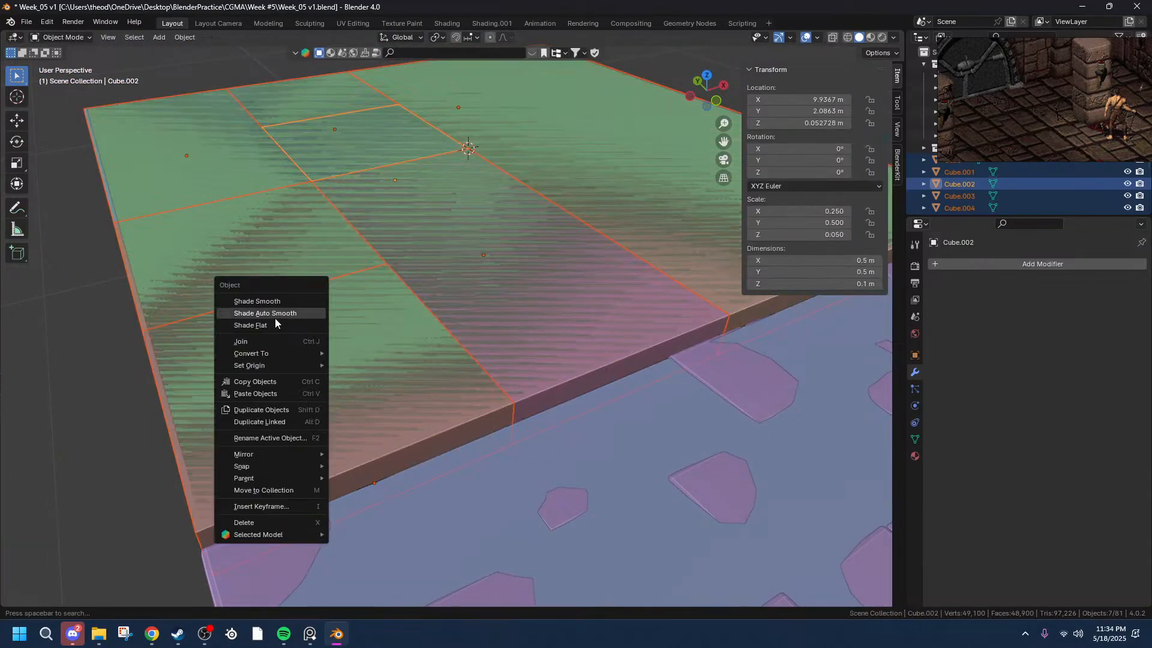
{"action": "left_click", "coordinate": [246, 337]}
{"action": "mouse_move", "coordinate": [214, 354]}
{"action": "middle_mouse_down"}
{"action": "mouse_move", "coordinate": [200, 356]}
{"action": "mouse_move", "coordinate": [242, 341]}
{"action": "mouse_move", "coordinate": [231, 367]}
{"action": "middle_mouse_up"}
{"action": "key", "text": "Tab"}
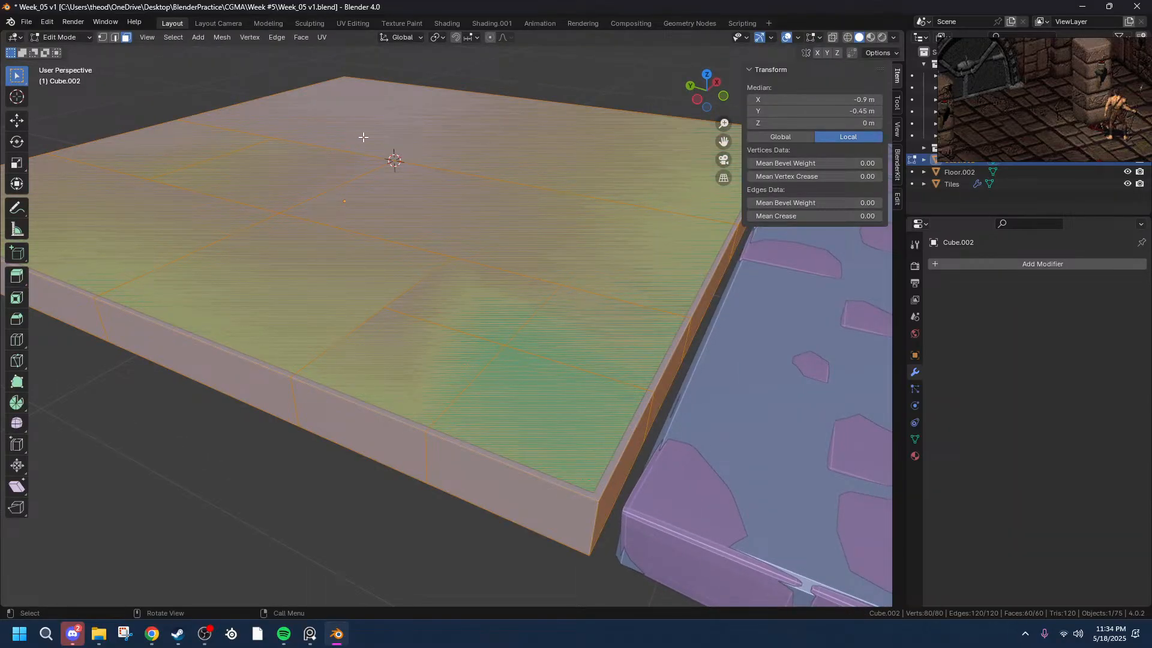
{"action": "key", "text": "ctrl+b"}
{"action": "right_click", "coordinate": [382, 133]}
{"action": "key", "text": "Tab"}
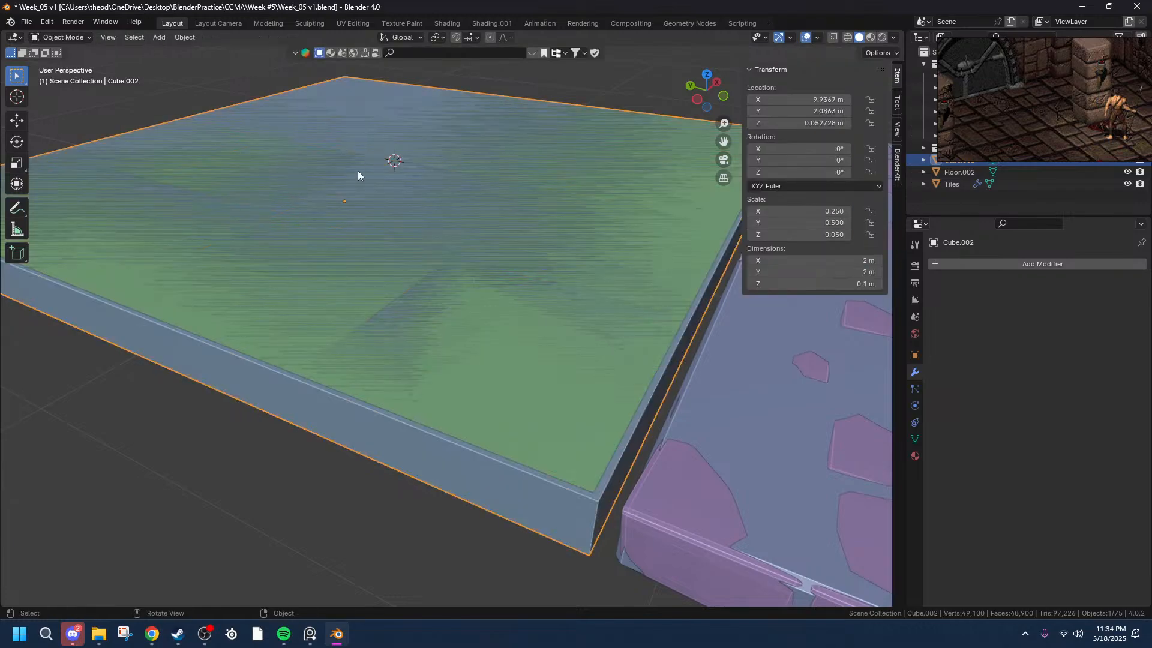
- Apply the scale of the joined tiles object
{"action": "right_click", "coordinate": [242, 388]}
{"action": "key", "text": "ctrl+a"}
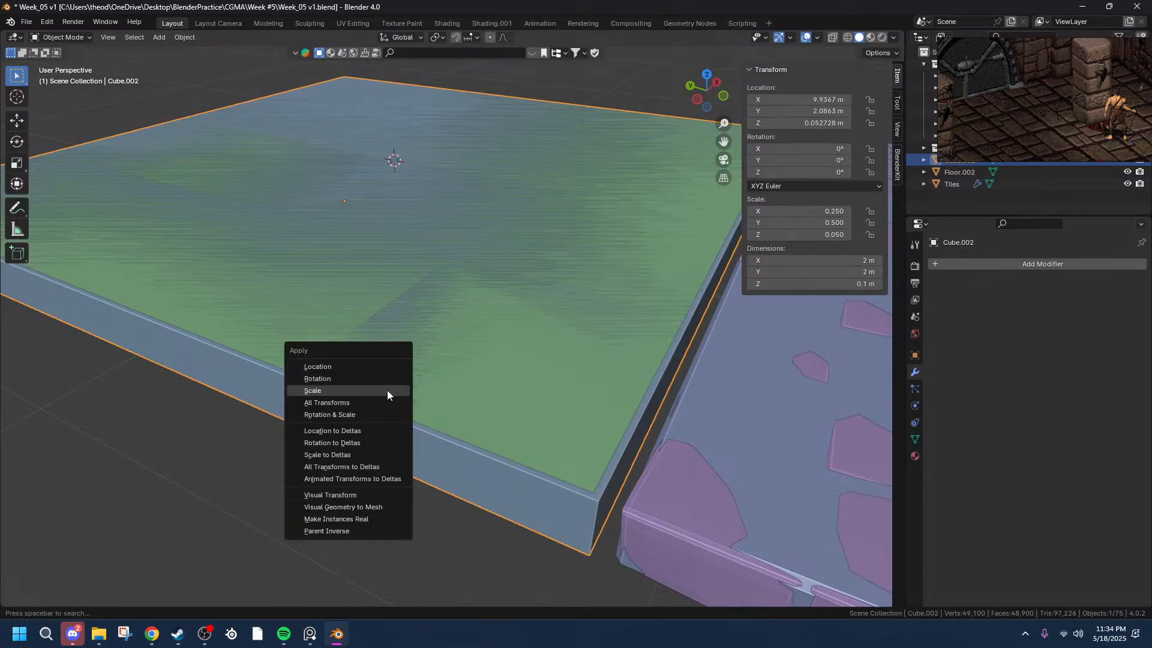
{"action": "left_click", "coordinate": [387, 391]}
{"action": "left_click", "coordinate": [268, 426]}
{"action": "left_click", "coordinate": [297, 395]}
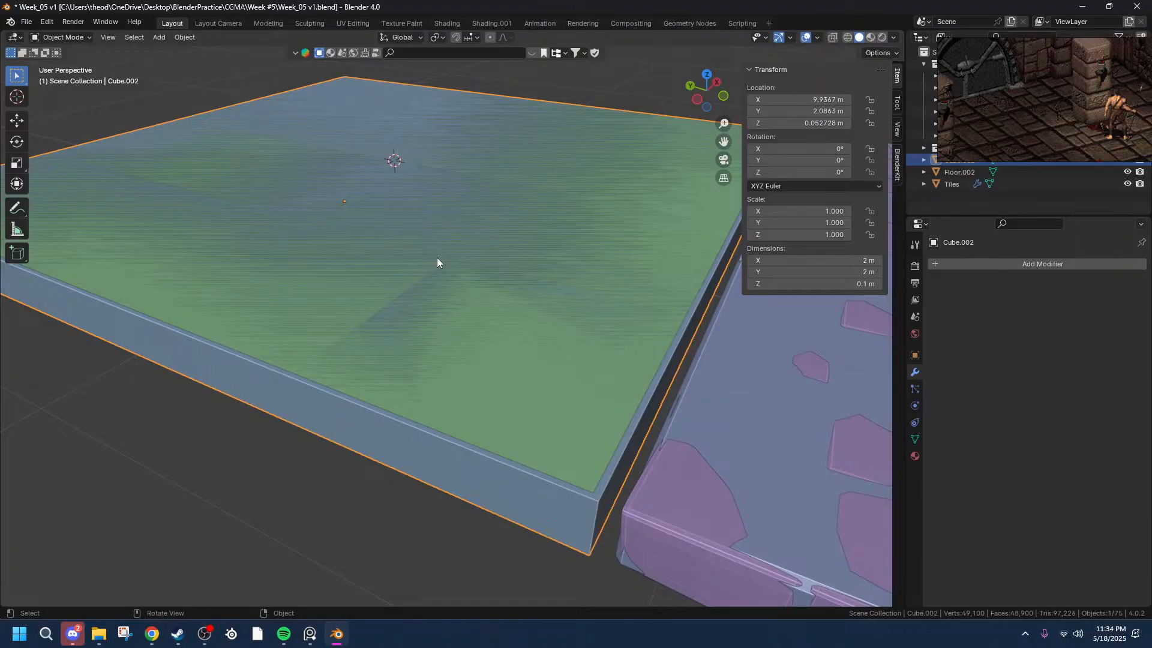
- In Edit Mode, try beveling all edges of the joined tiles with 2 segments and a width of about 0.022 m
{"action": "key", "text": "Tab"}
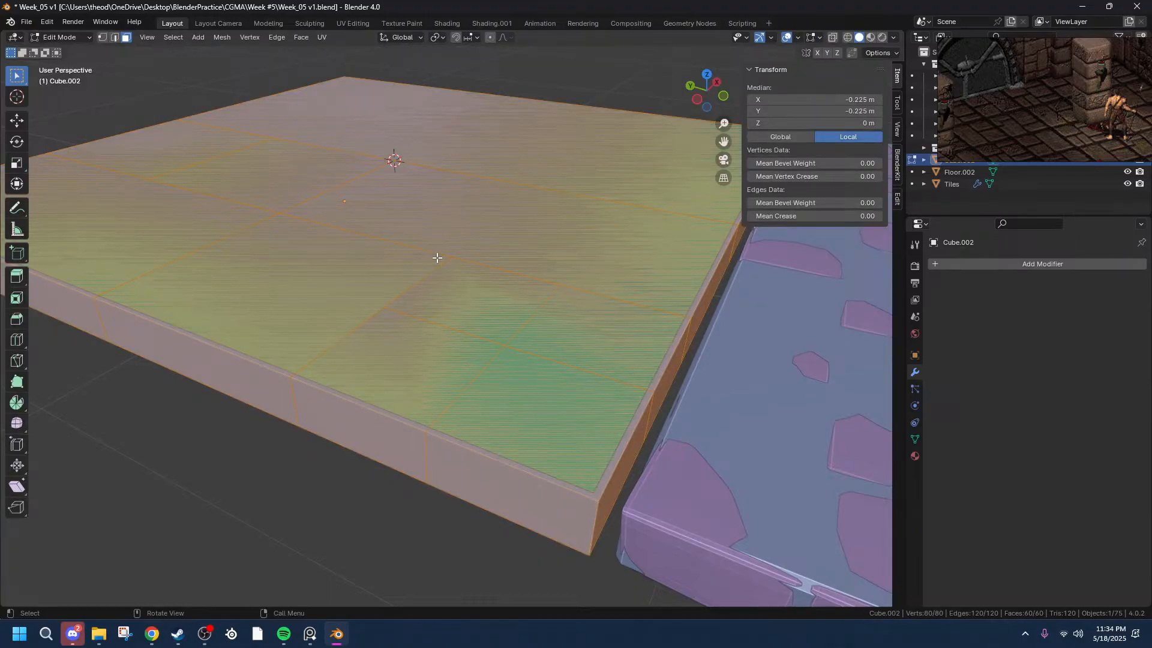
{"action": "key", "text": "ctrl"}
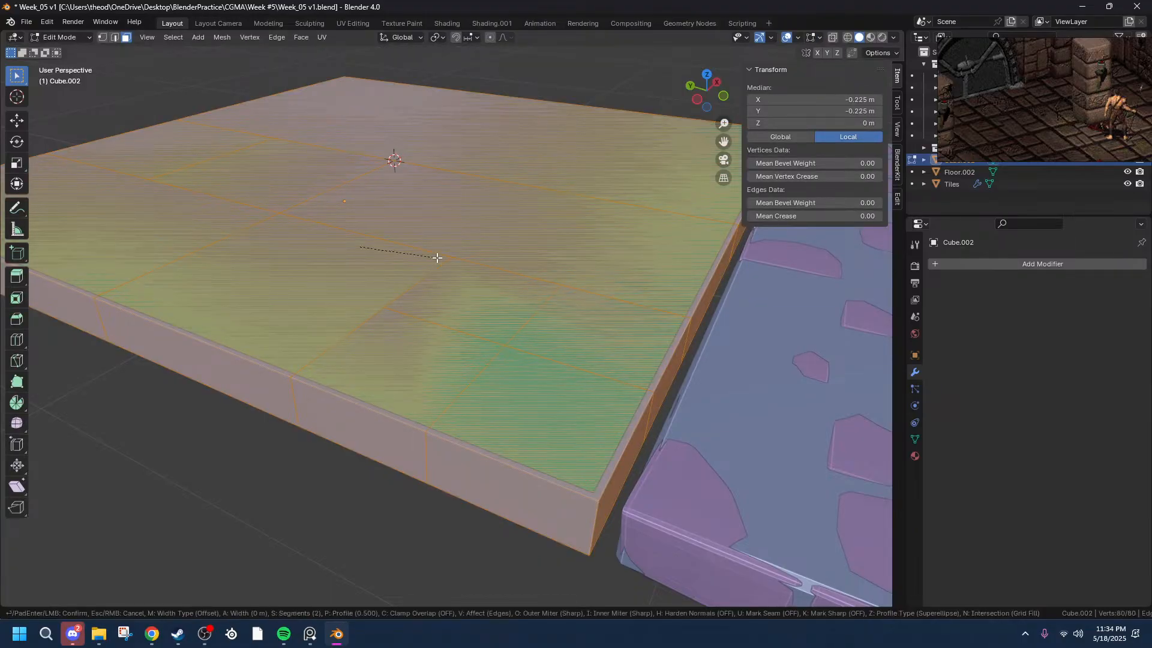
{"action": "key", "text": "ctrl+b"}
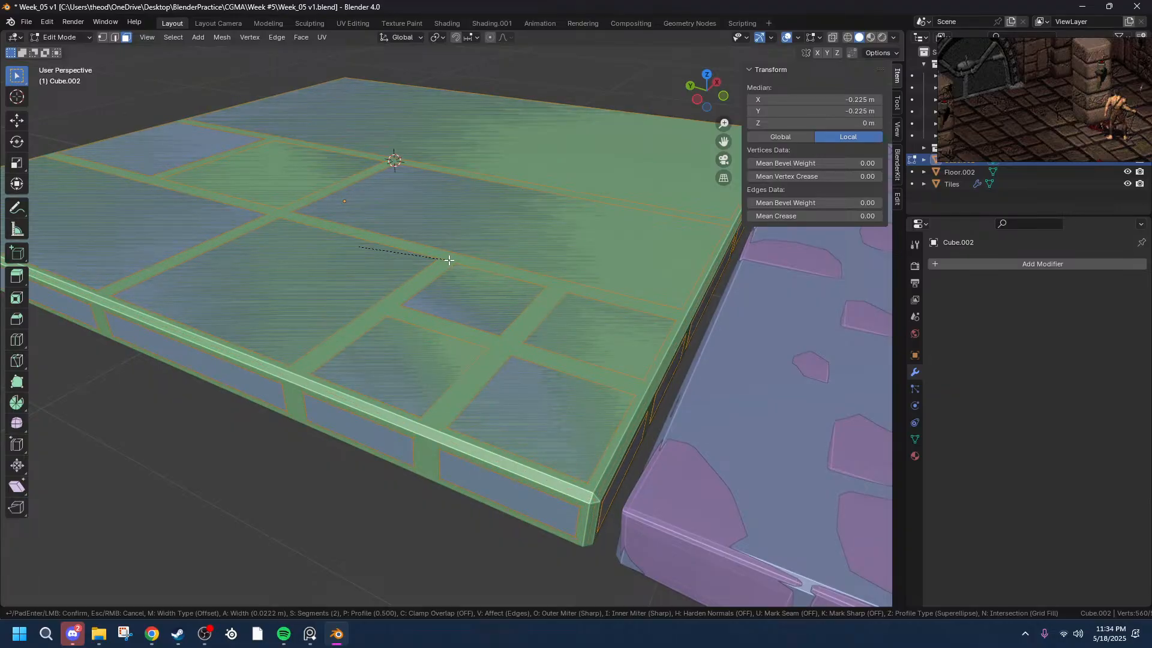
{"action": "left_click", "coordinate": [449, 259]}
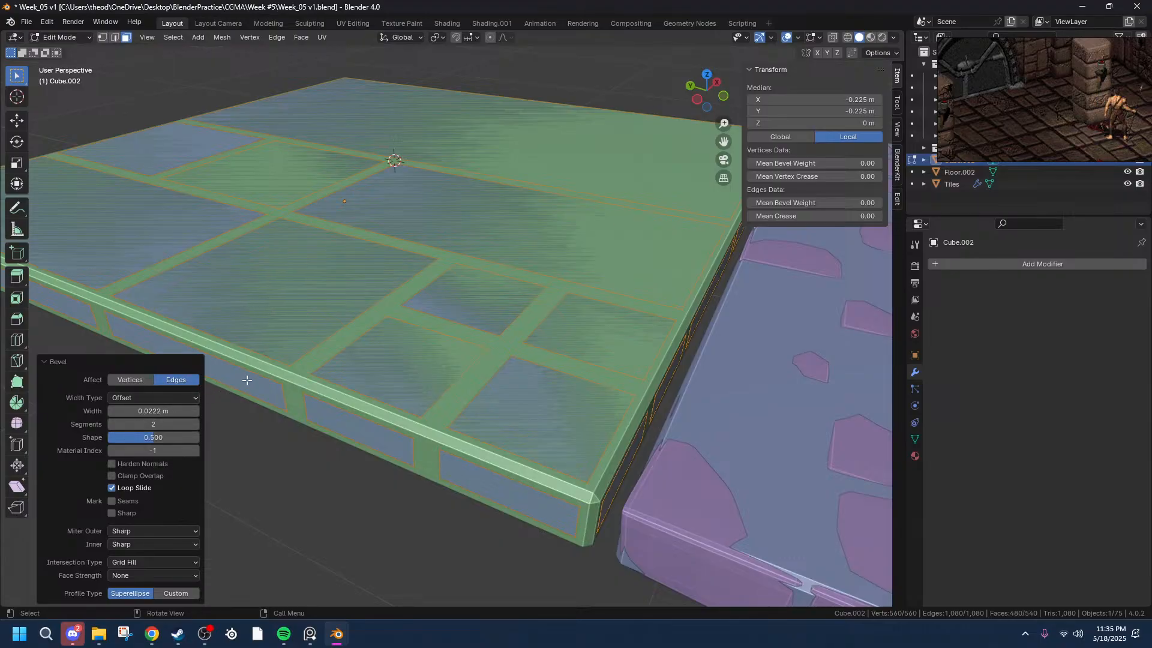
- Undo the bevel on the joined tiles and return to Object Mode
{"action": "key", "text": "ctrl+z"}
{"action": "key", "text": "alt+a"}
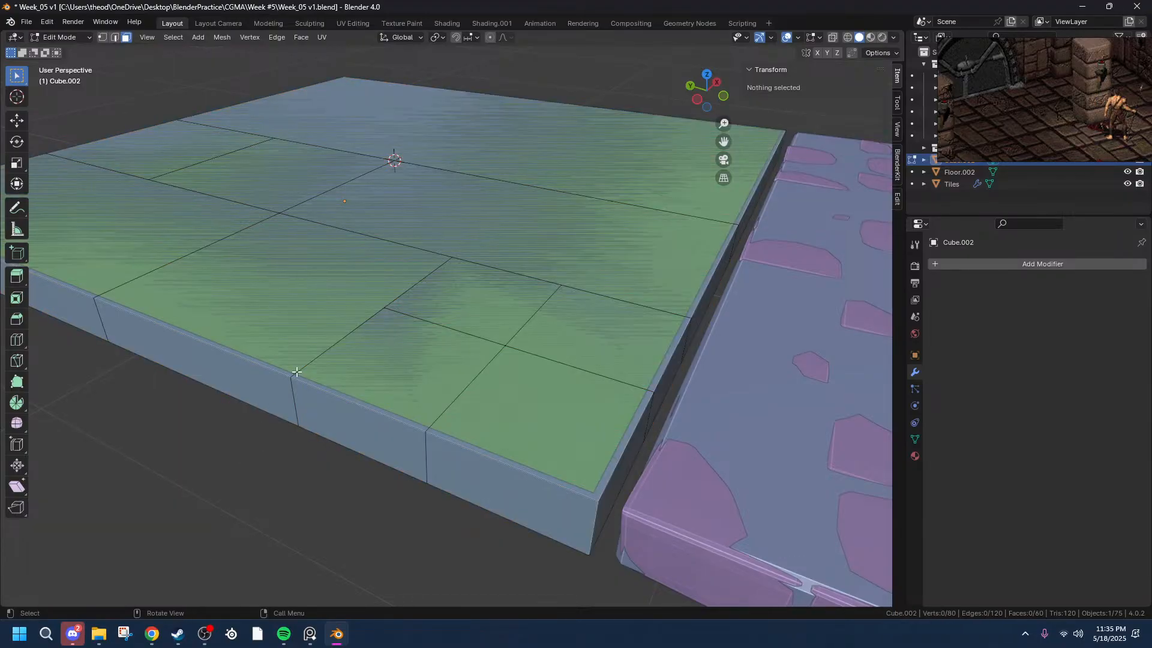
{"action": "left_click", "coordinate": [283, 346]}
{"action": "key", "text": "Tab"}
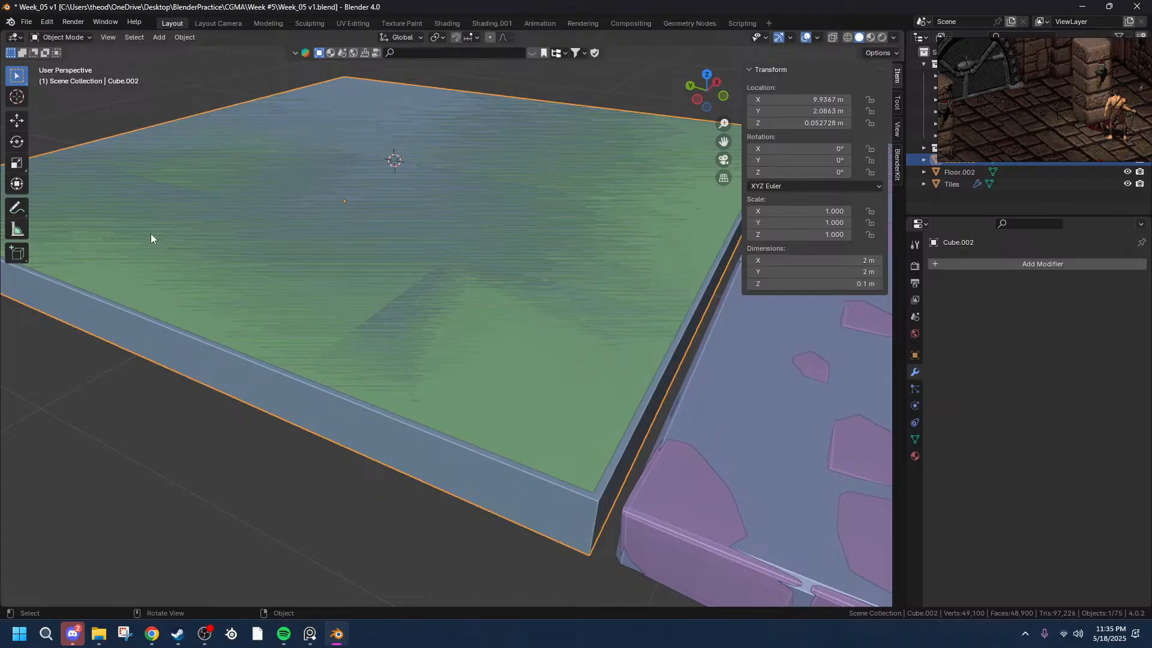
- Select the overlapping floor block Floor.002 and hide it so only the joined tiles are displayed
{"action": "middle_click_drag", "start_coordinate": [110, 308], "coordinate": [376, 280]}
{"action": "left_click", "coordinate": [333, 160]}
{"action": "middle_click_drag", "start_coordinate": [329, 161], "coordinate": [401, 275]}
{"action": "key", "text": "h"}
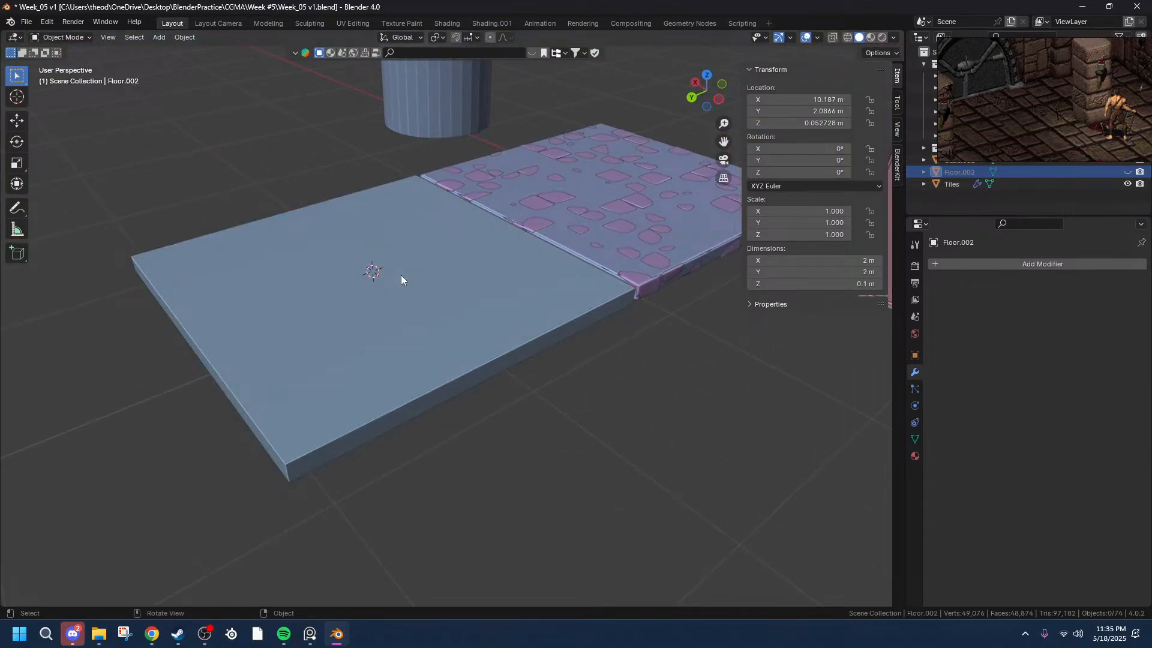
{"action": "key", "text": "alt+h"}
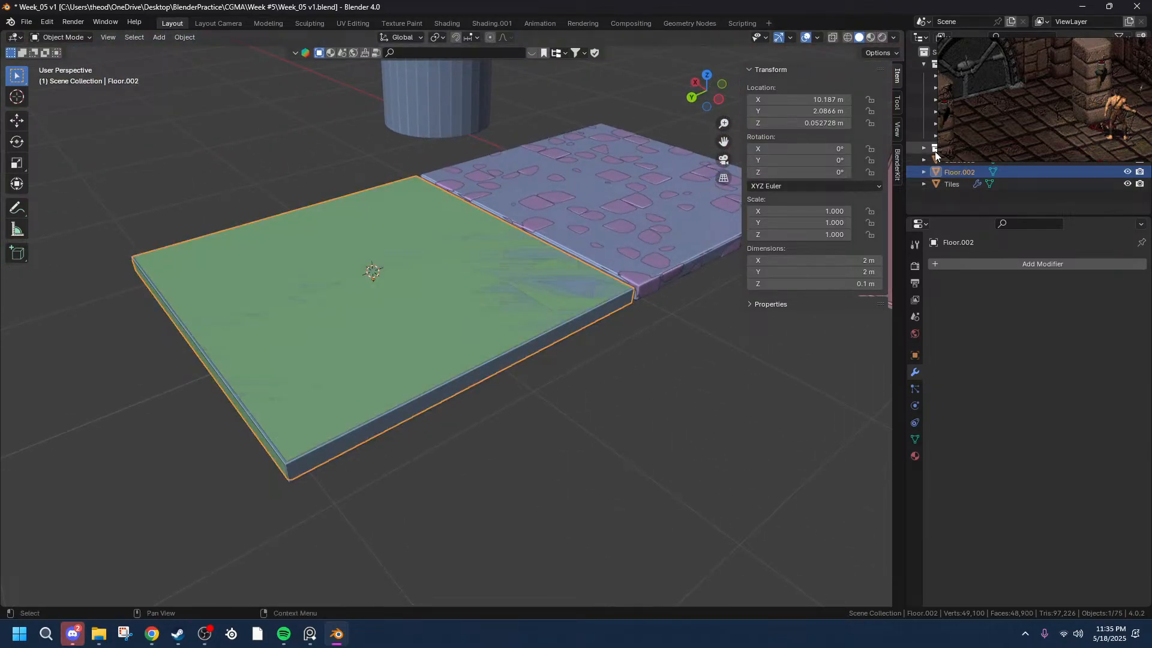
{"action": "left_click", "coordinate": [1127, 172]}
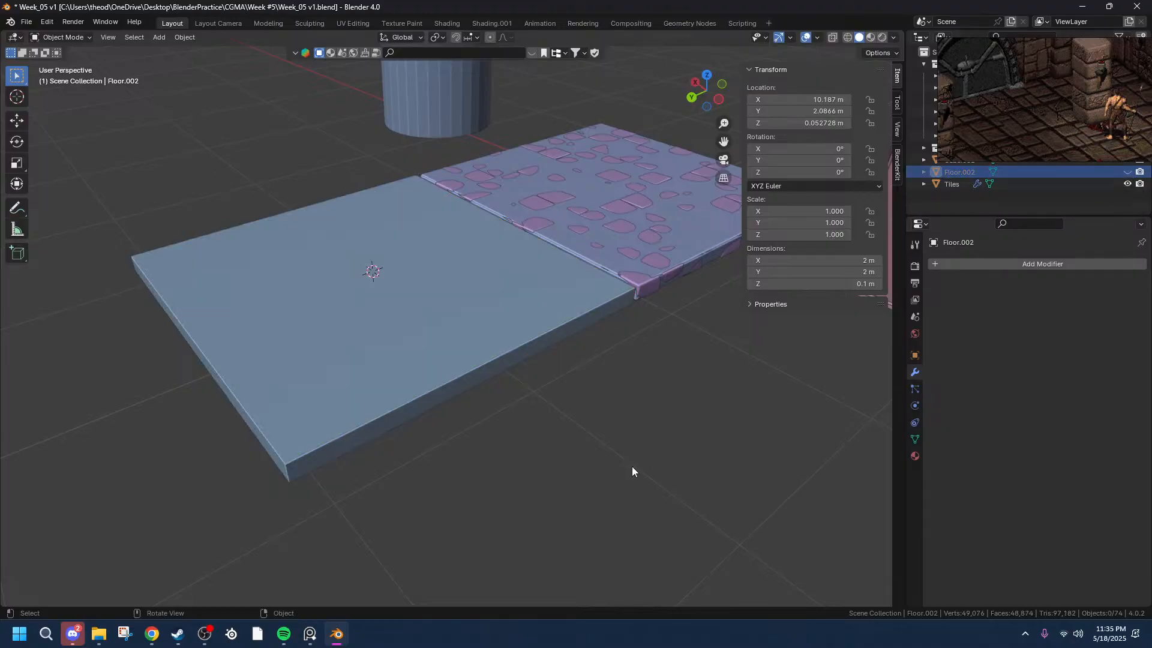
- Select the joined tiles and try beveling all their edges in Edit Mode with 2 segments and a width of about 0.017 m
{"action": "left_click", "coordinate": [487, 314]}
{"action": "key", "text": "Tab"}
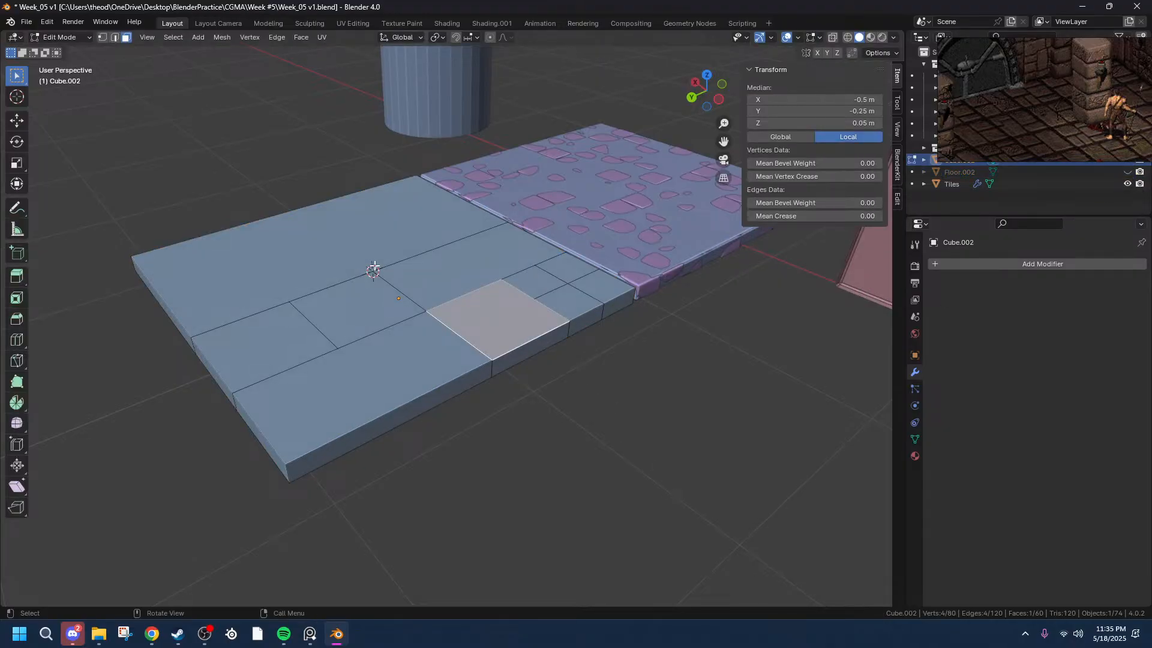
{"action": "key", "text": "a"}
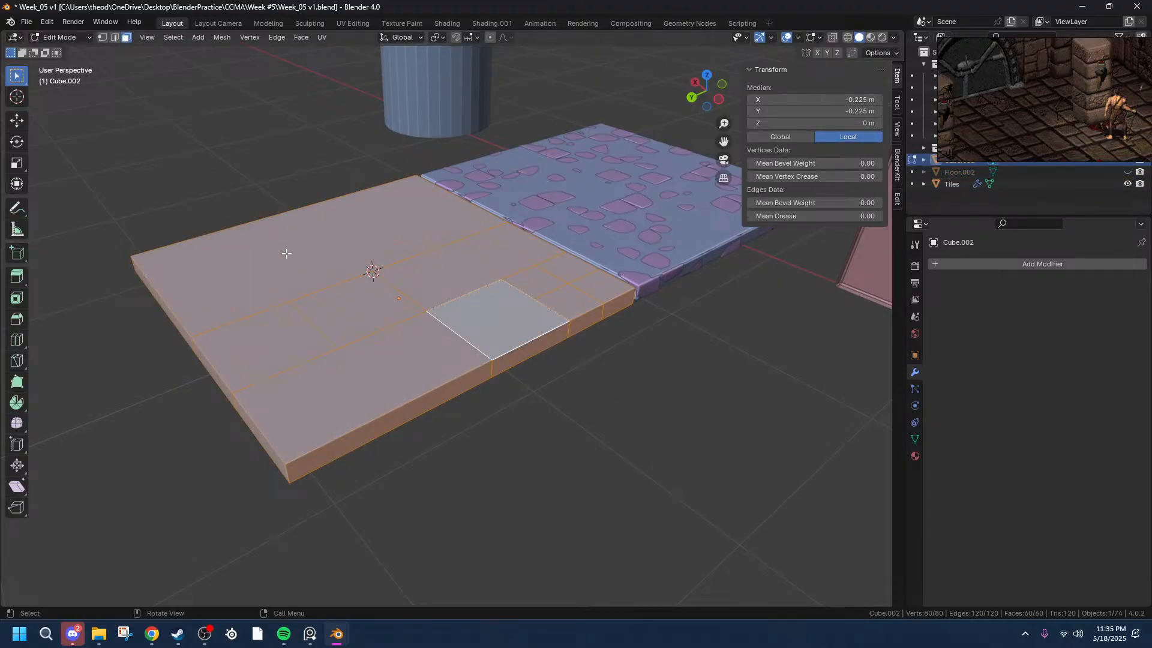
{"action": "scroll", "coordinate": [286, 253], "scroll_direction": "up", "scroll_amount": 2}
{"action": "key", "text": "ctrl+b"}
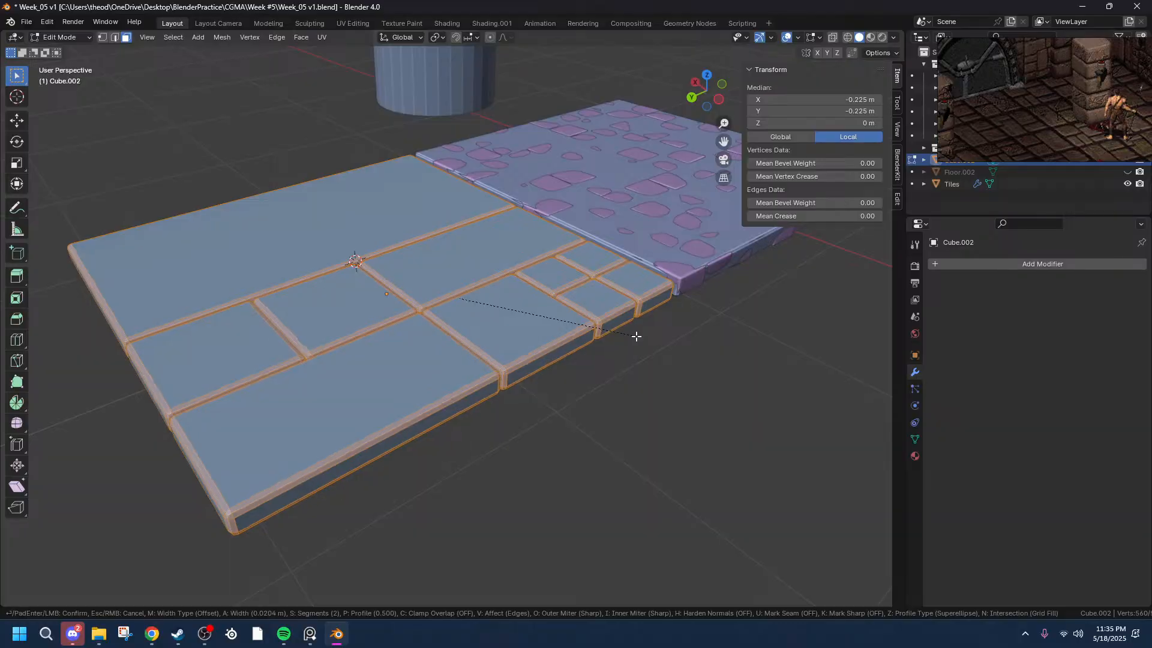
{"action": "left_click", "coordinate": [634, 329]}
{"action": "middle_click_drag", "start_coordinate": [634, 329], "coordinate": [394, 367]}
{"action": "scroll", "coordinate": [393, 368], "scroll_direction": "down", "scroll_amount": 2}
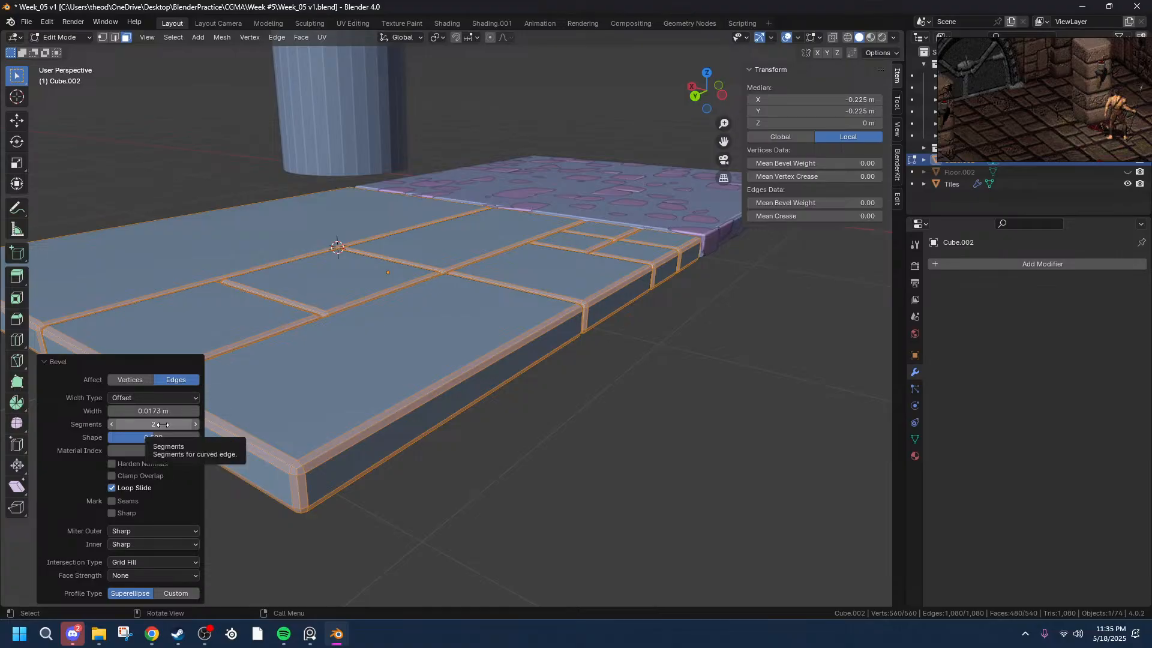
- Deselect the tile geometry and undo the 0.017 m bevel
{"action": "left_click", "coordinate": [462, 498]}
{"action": "left_click", "coordinate": [314, 397]}
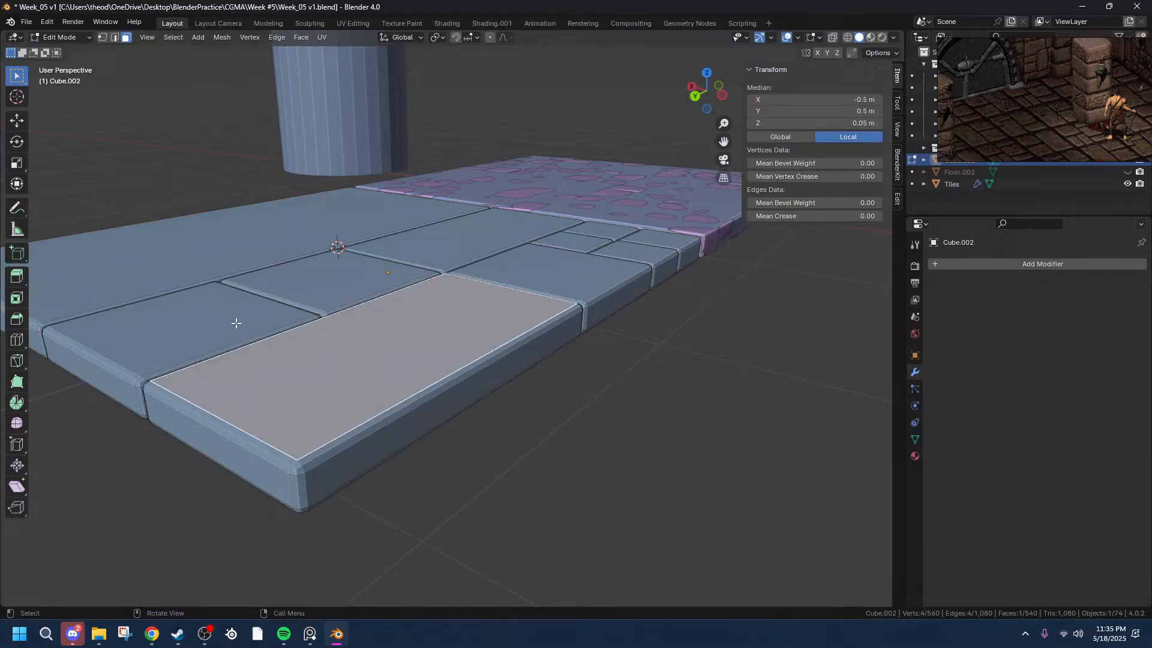
{"action": "key", "text": "alt+a"}
{"action": "key", "text": "a"}
{"action": "key", "text": "alt+a"}
{"action": "key", "text": "ctrl+z"}
{"action": "key", "text": "ctrl+z"}
{"action": "left_click", "coordinate": [159, 170]}
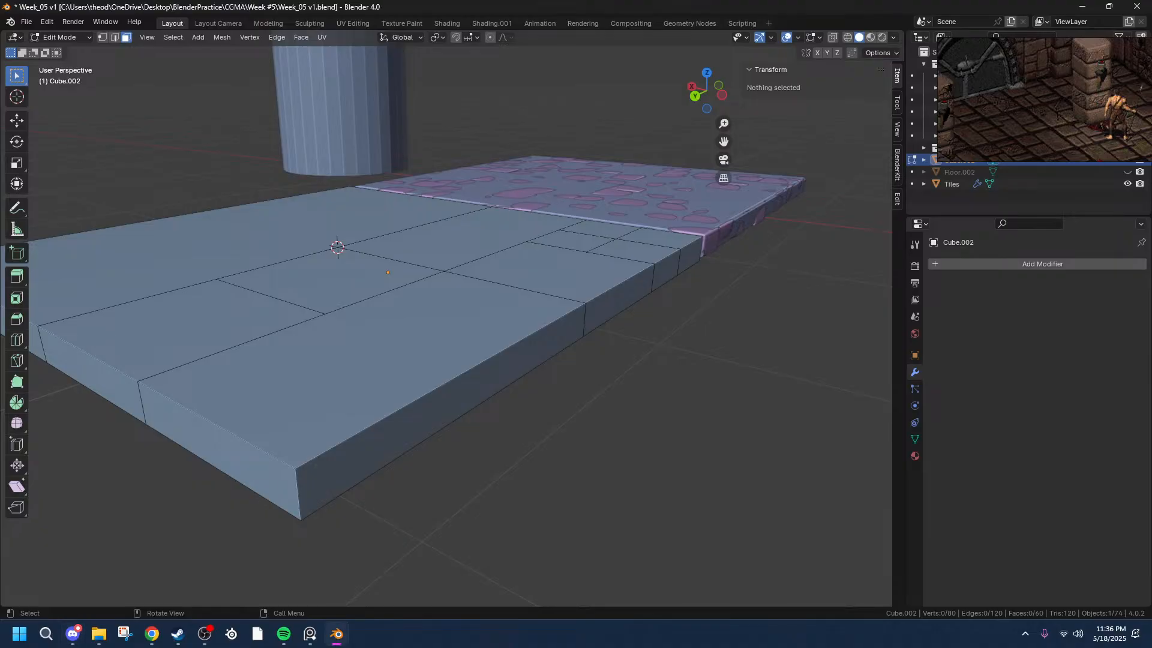
{"action": "left_click", "coordinate": [441, 342]}
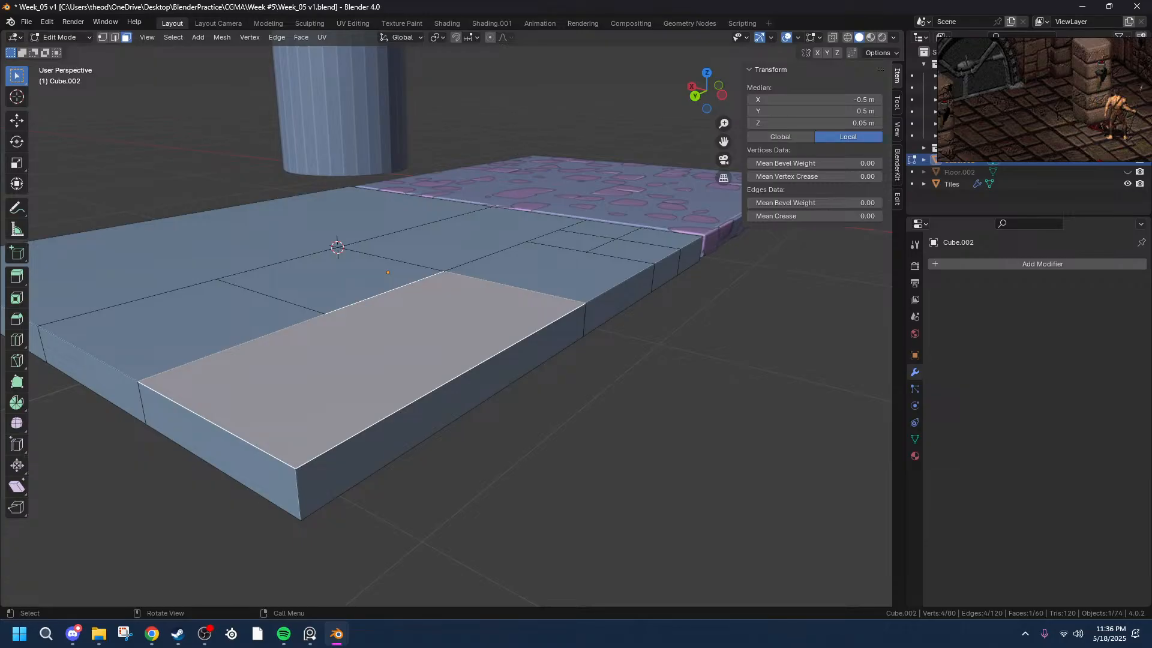
{"action": "key", "text": "alt+Tab"}
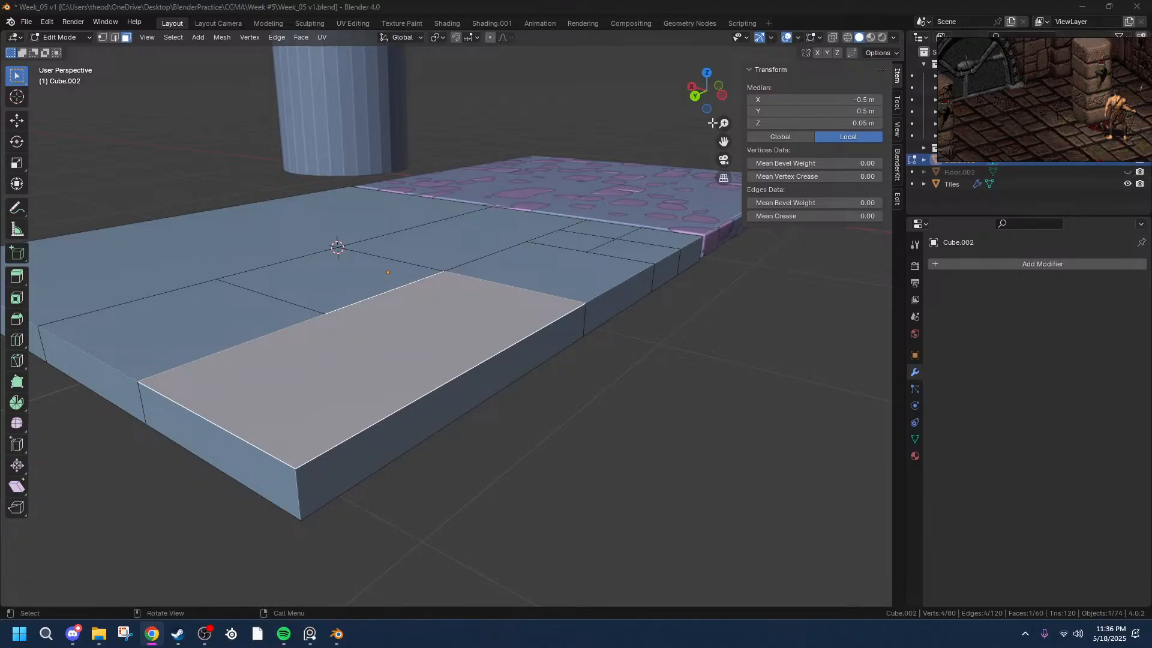
{"action": "left_click", "coordinate": [235, 160]}
- Bevel all edges of the joined tiles with 1 segment and a width of about 0.0094 m, and clear the selection
{"action": "key", "text": "a"}
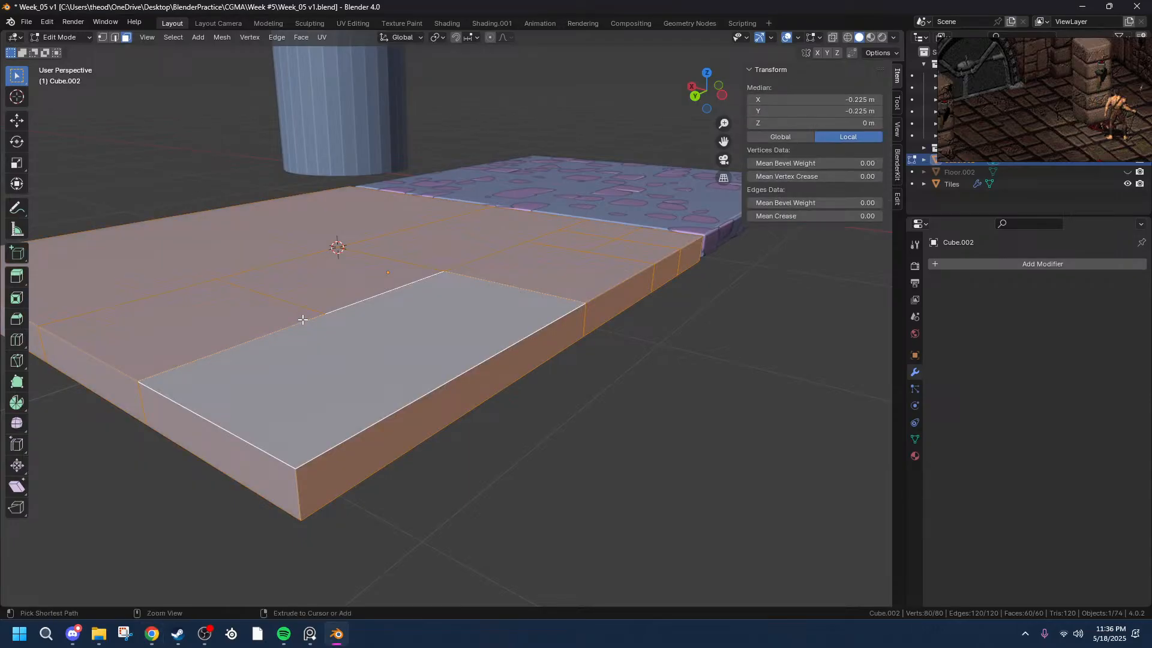
{"action": "key", "text": "ctrl+b"}
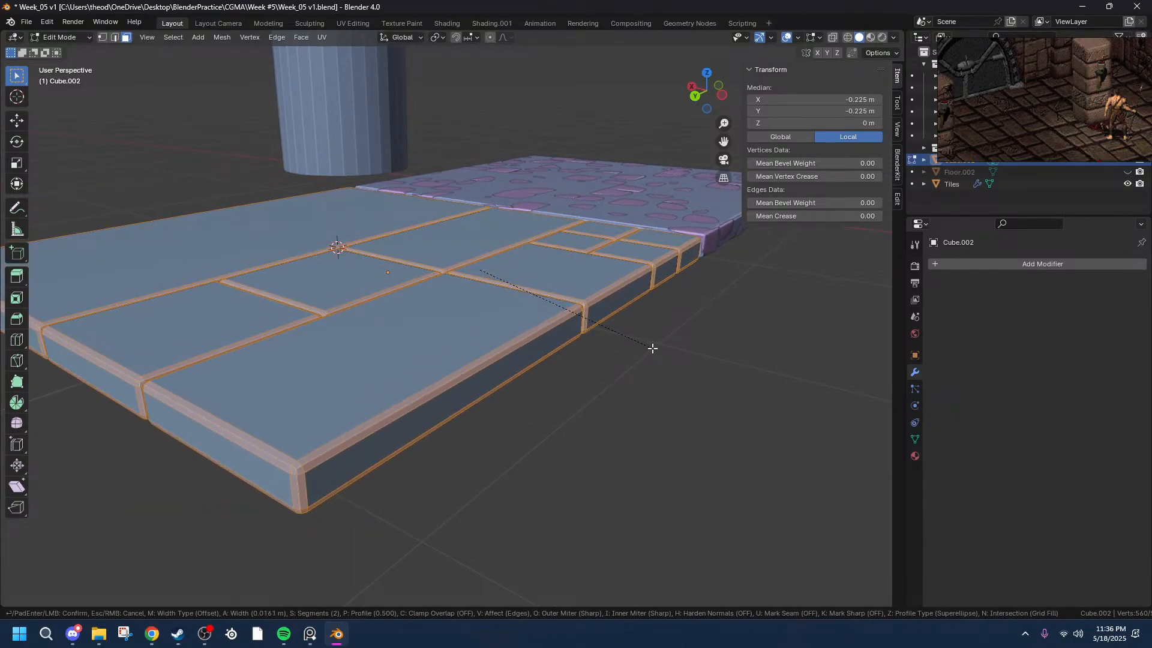
{"action": "left_click", "coordinate": [651, 347]}
{"action": "scroll", "coordinate": [476, 412], "scroll_direction": "up", "scroll_amount": 2}
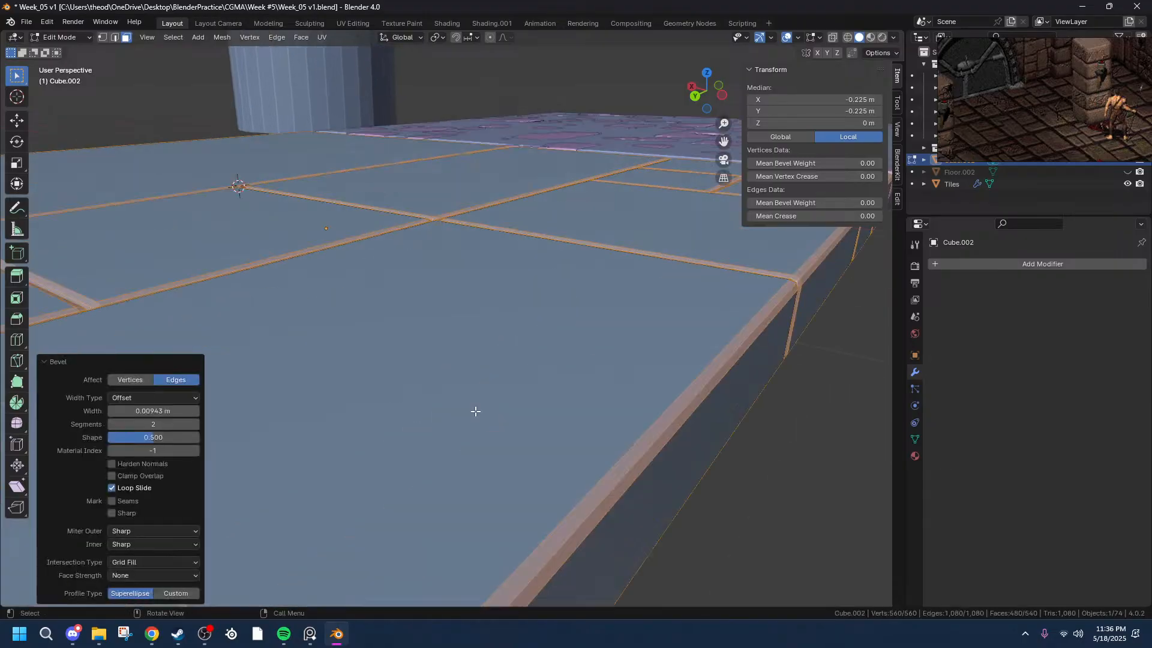
{"action": "left_click_drag", "start_coordinate": [142, 424], "coordinate": [128, 423]}
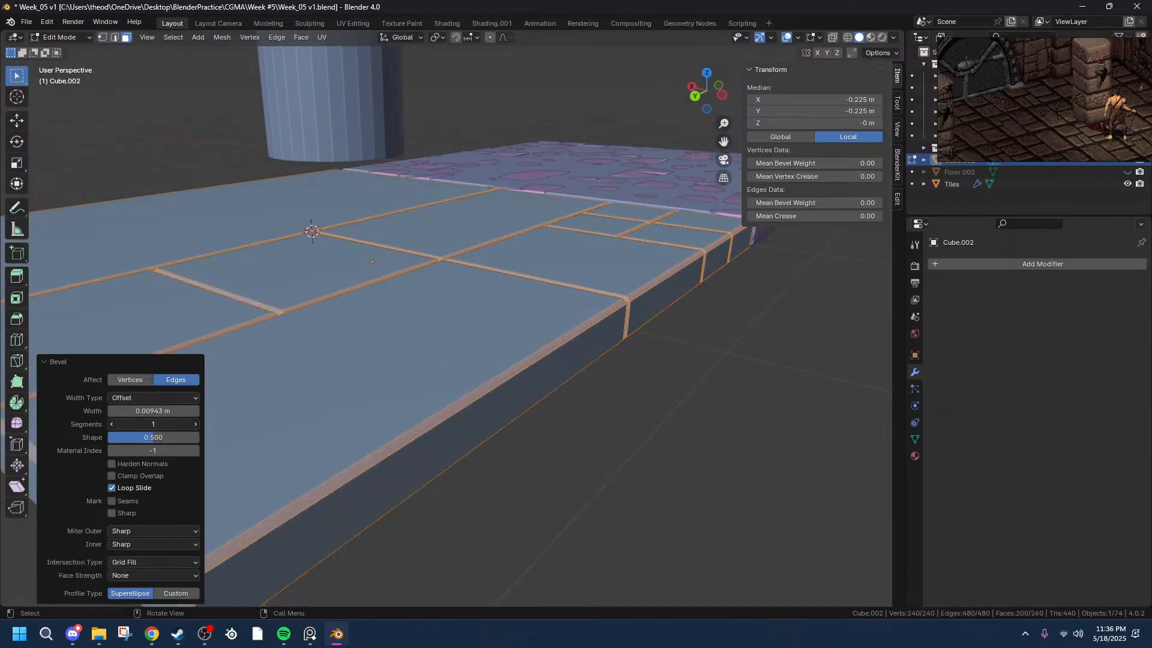
{"action": "middle_click_drag", "start_coordinate": [570, 460], "coordinate": [521, 456]}
{"action": "key", "text": "alt+a"}
- In Object Mode, duplicate the base block of the stone-patterned floor and move it about 4.03 m along Y, beyond the beveled tiles
{"action": "middle_click_drag", "start_coordinate": [443, 391], "coordinate": [317, 310]}
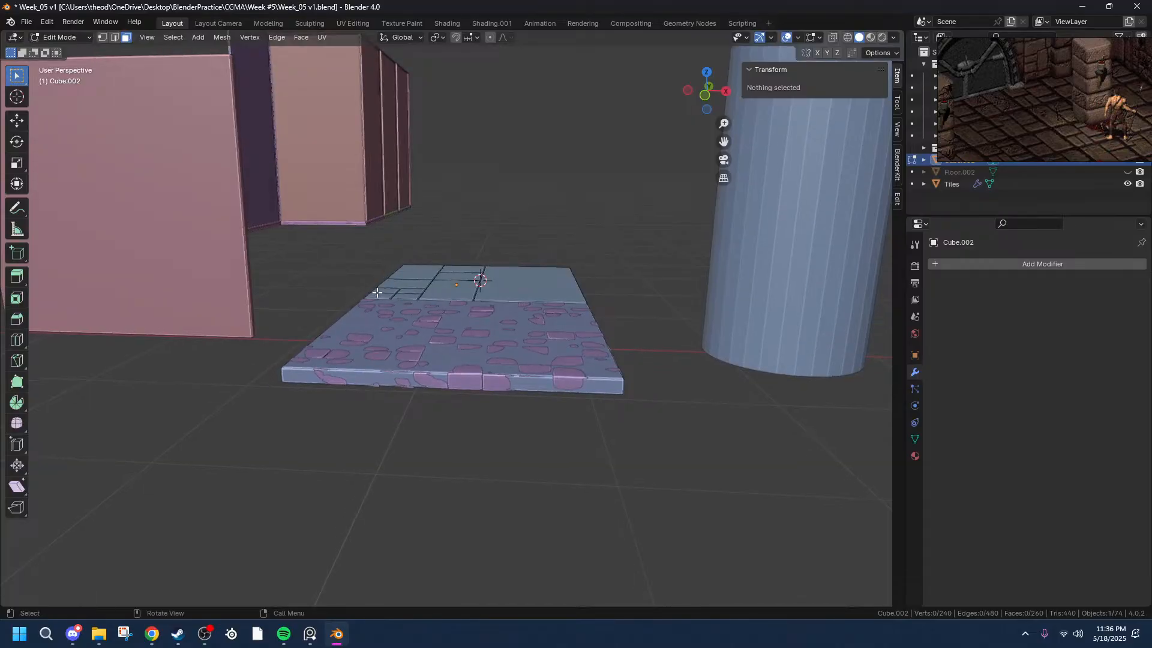
{"action": "scroll", "coordinate": [396, 329], "scroll_direction": "up", "scroll_amount": 5}
{"action": "scroll", "coordinate": [537, 303], "scroll_direction": "down", "scroll_amount": 3}
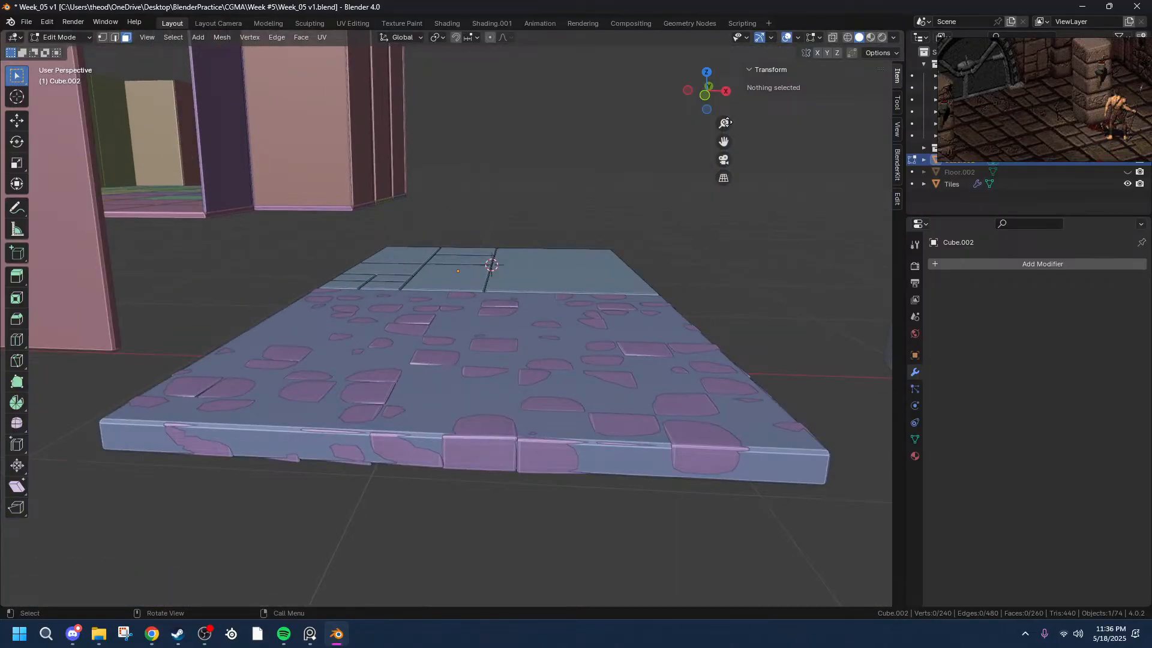
{"action": "left_click_drag", "start_coordinate": [723, 141], "coordinate": [714, 162]}
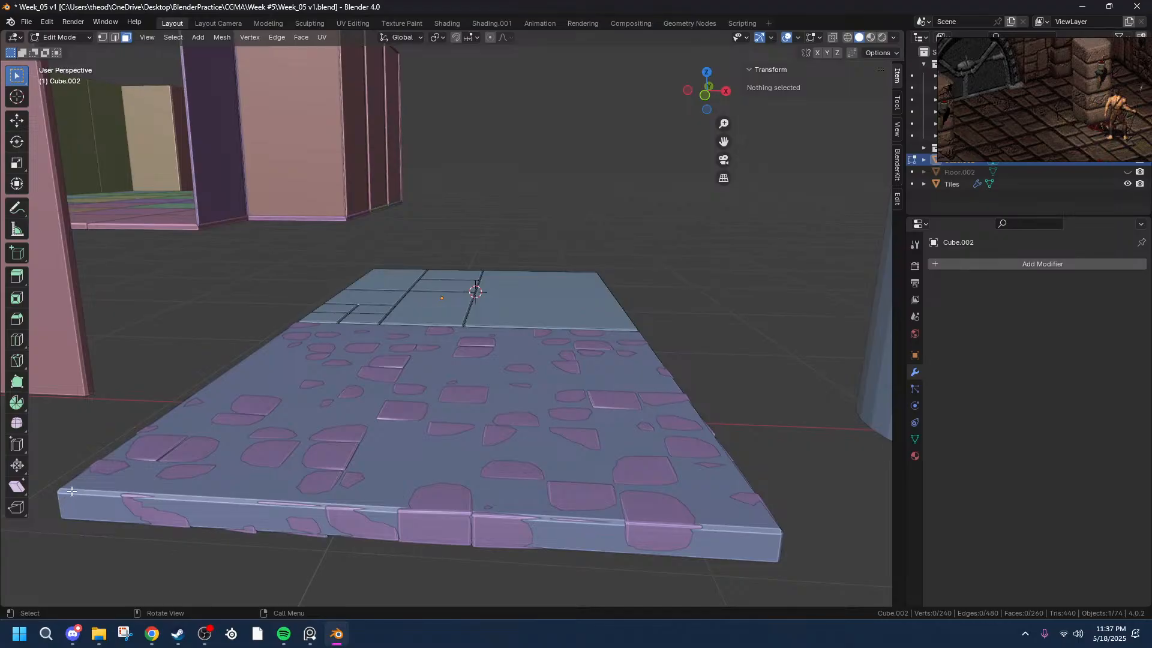
{"action": "key", "text": "Tab"}
{"action": "left_click", "coordinate": [78, 508]}
{"action": "middle_click_drag", "start_coordinate": [78, 508], "coordinate": [528, 360]}
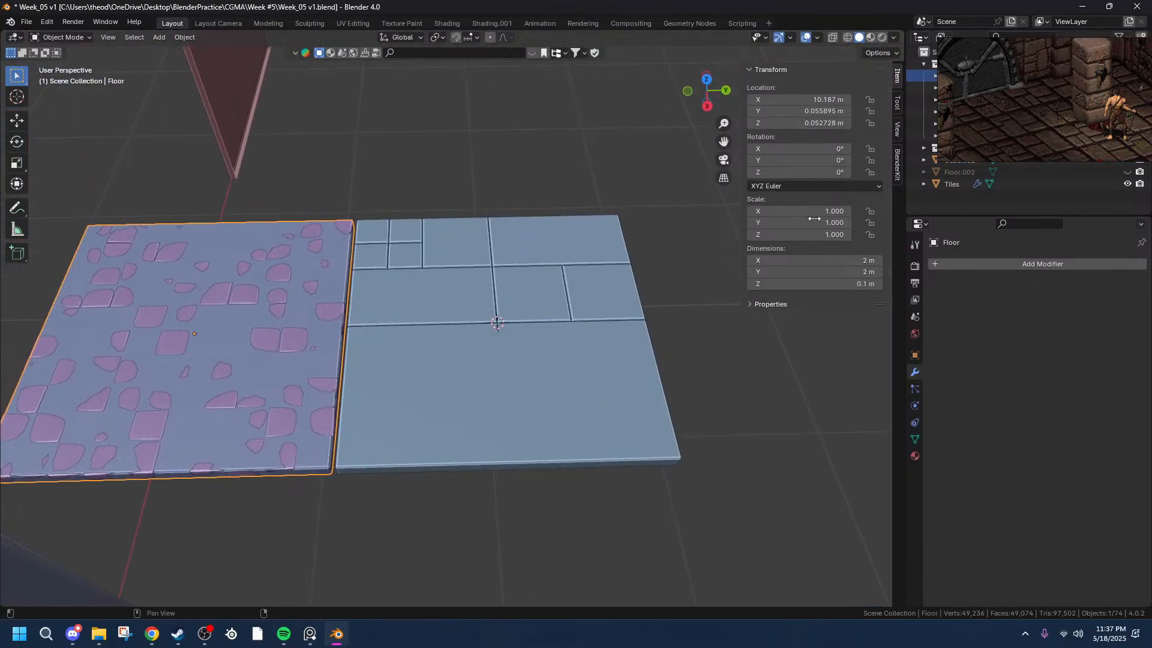
{"action": "left_click", "coordinate": [706, 84]}
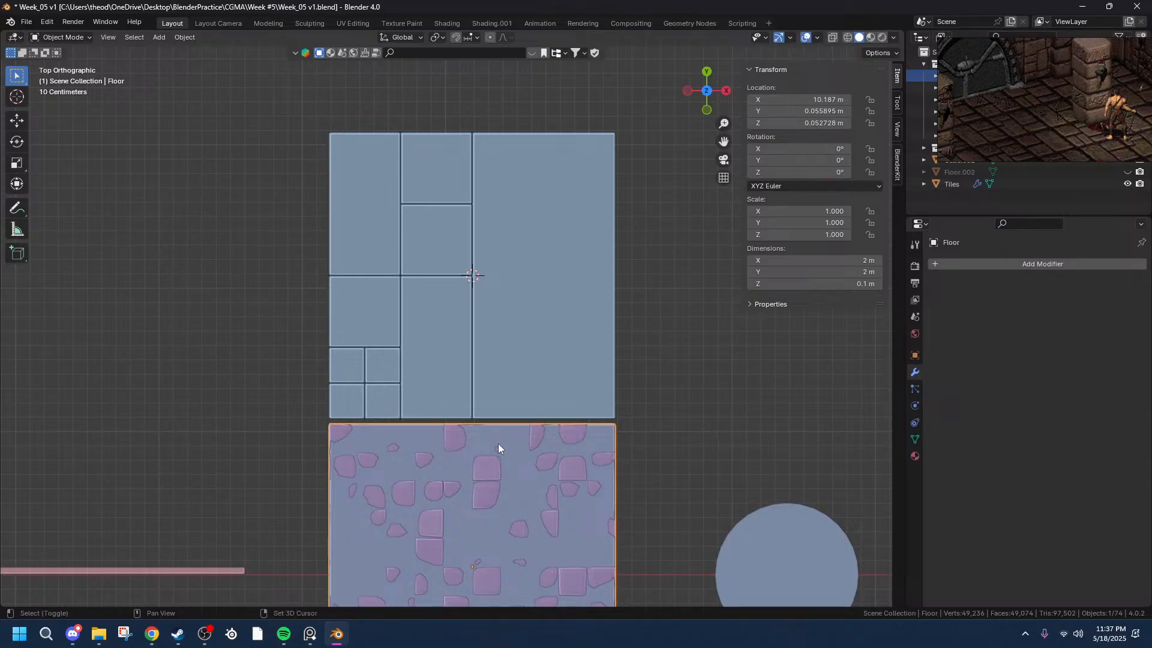
{"action": "key", "text": "shift+d"}
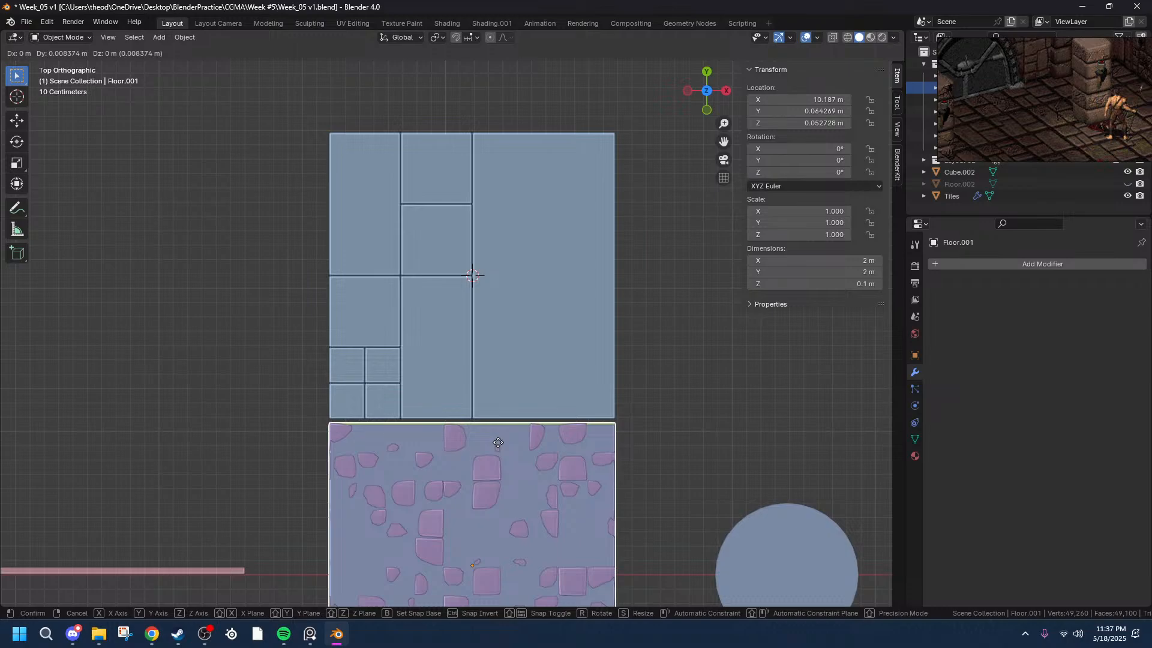
{"action": "key", "text": "y"}
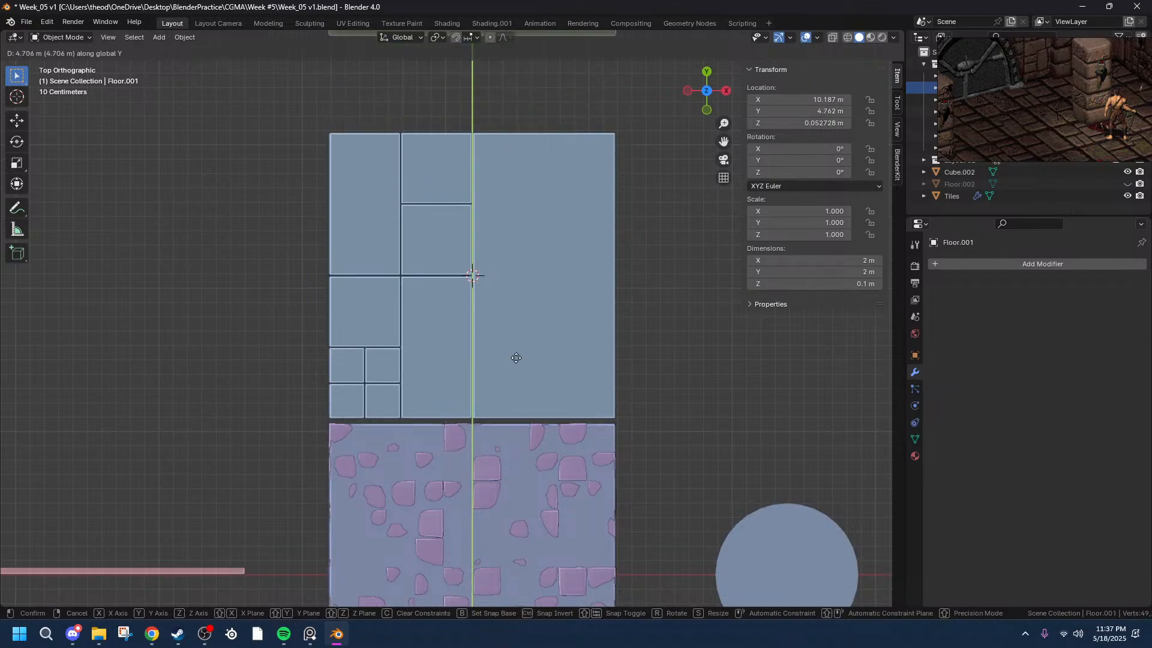
{"action": "left_click", "coordinate": [510, 441]}
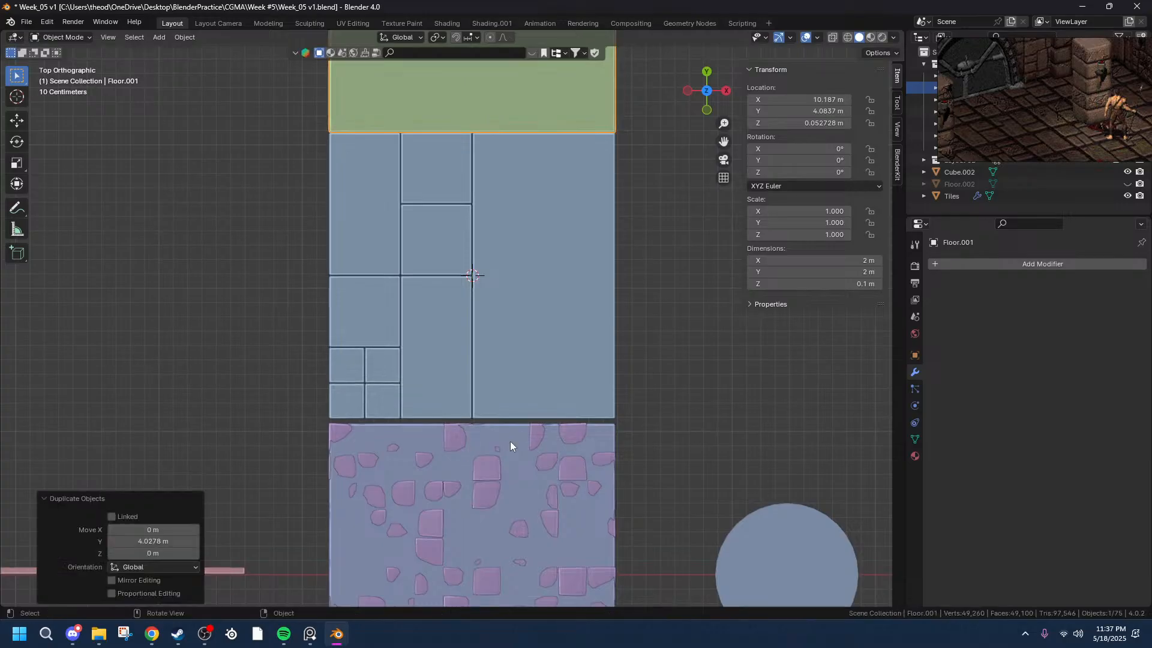
- Set the duplicated floor block's Y location to 4.1 m
{"action": "left_click", "coordinate": [826, 112]}
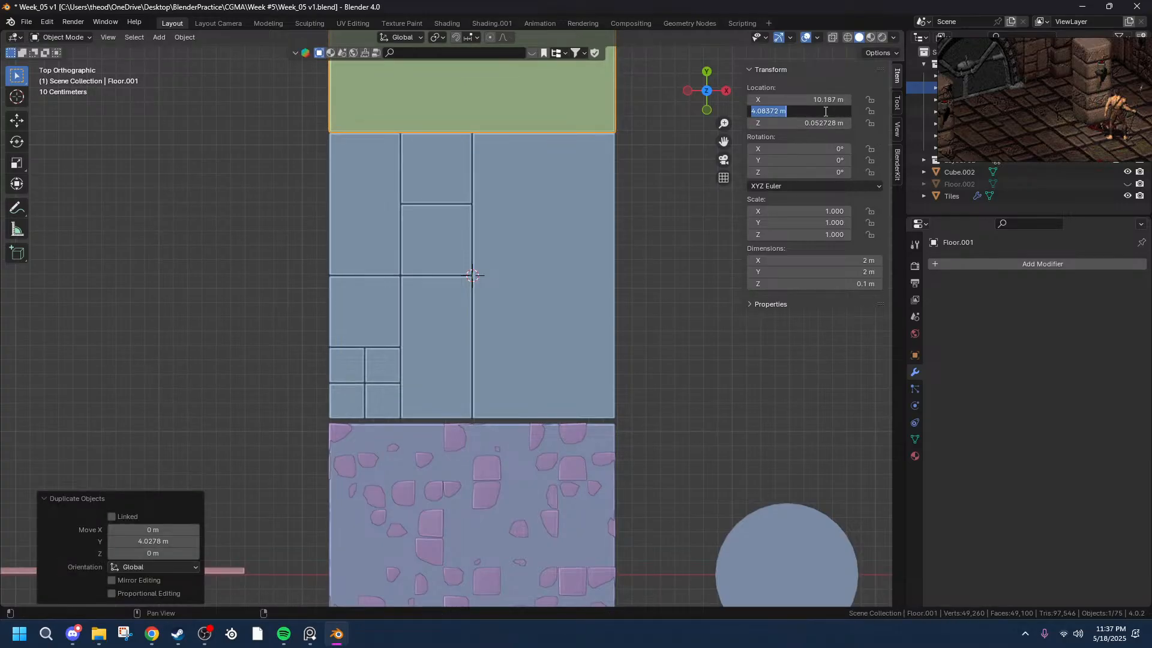
{"action": "left_click", "coordinate": [793, 112]}
{"action": "left_click_drag", "start_coordinate": [781, 112], "coordinate": [760, 114]}
{"action": "type", "text": "1"}
{"action": "key", "text": "Return"}
{"action": "scroll", "coordinate": [433, 188], "scroll_direction": "up", "scroll_amount": 4}
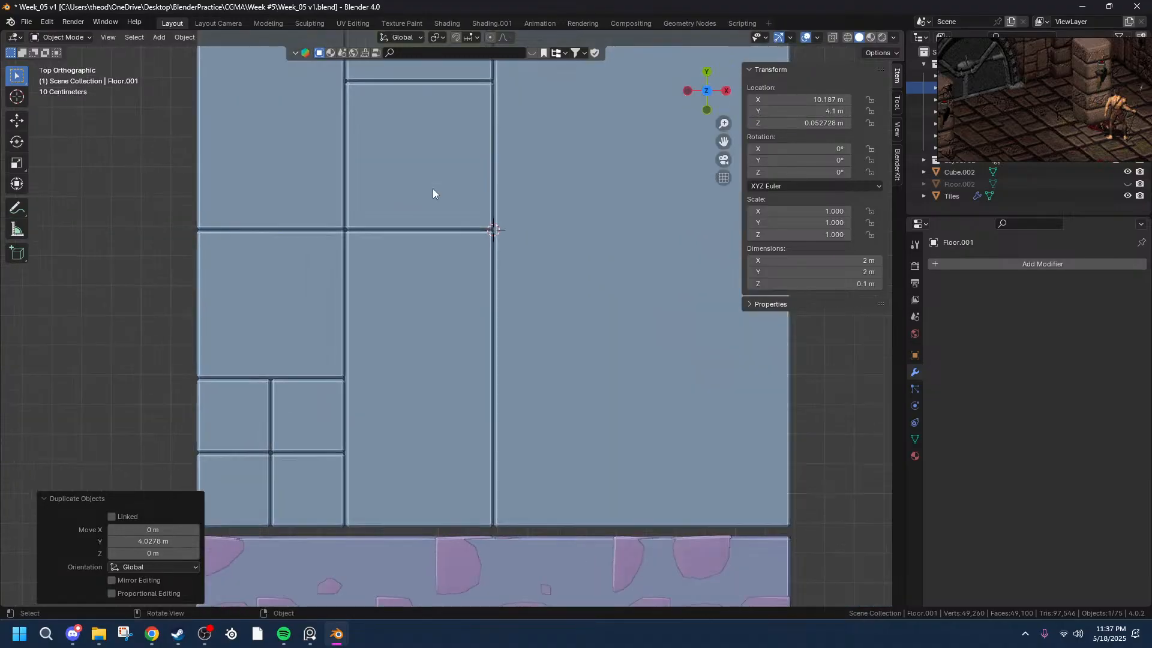
- Enter Edit Mode on the duplicated floor block and select all of its faces
{"action": "middle_click_drag", "start_coordinate": [567, 171], "coordinate": [445, 520]}
{"action": "middle_click_drag", "start_coordinate": [681, 528], "coordinate": [728, 459]}
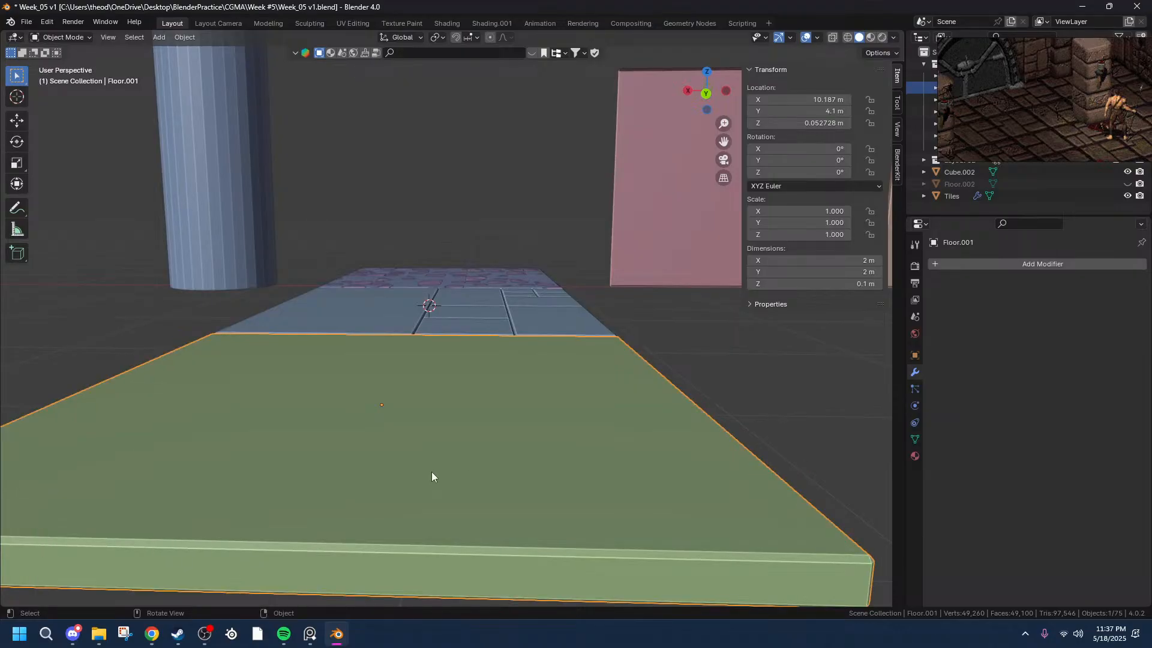
{"action": "key", "text": "Tab"}
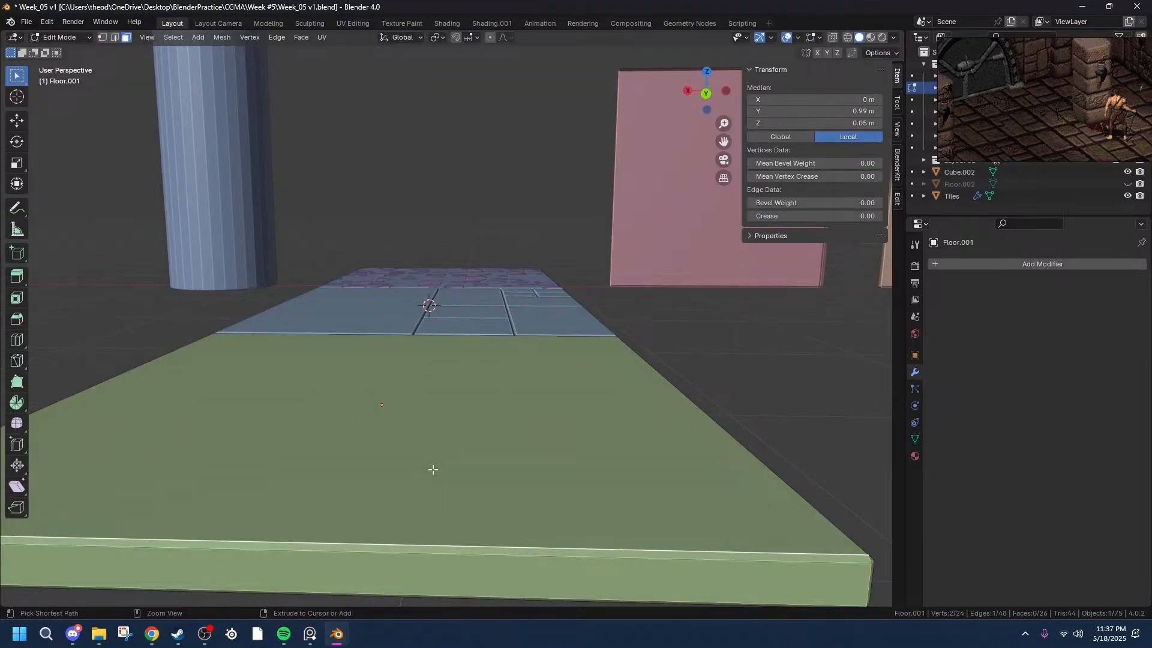
{"action": "right_click", "coordinate": [407, 448]}
{"action": "key", "text": "a"}
- Try to subdivide all faces of the floor block, including the beveled strips, and undo the subdivision
{"action": "right_click", "coordinate": [444, 444]}
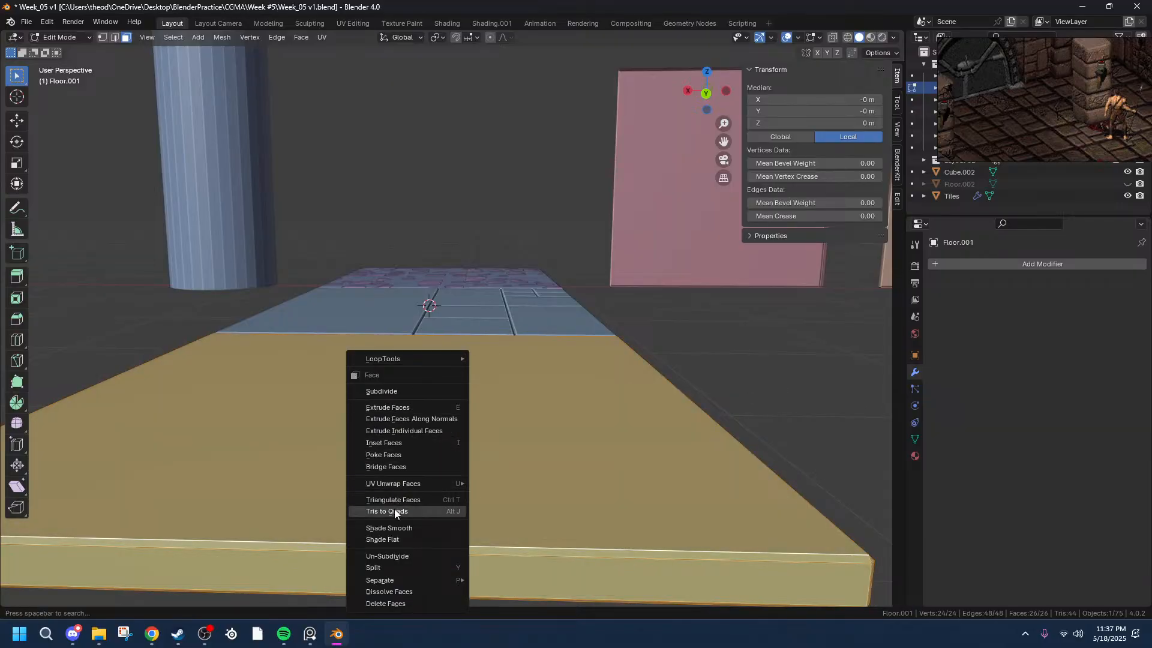
{"action": "left_click", "coordinate": [406, 406]}
{"action": "left_click", "coordinate": [405, 397]}
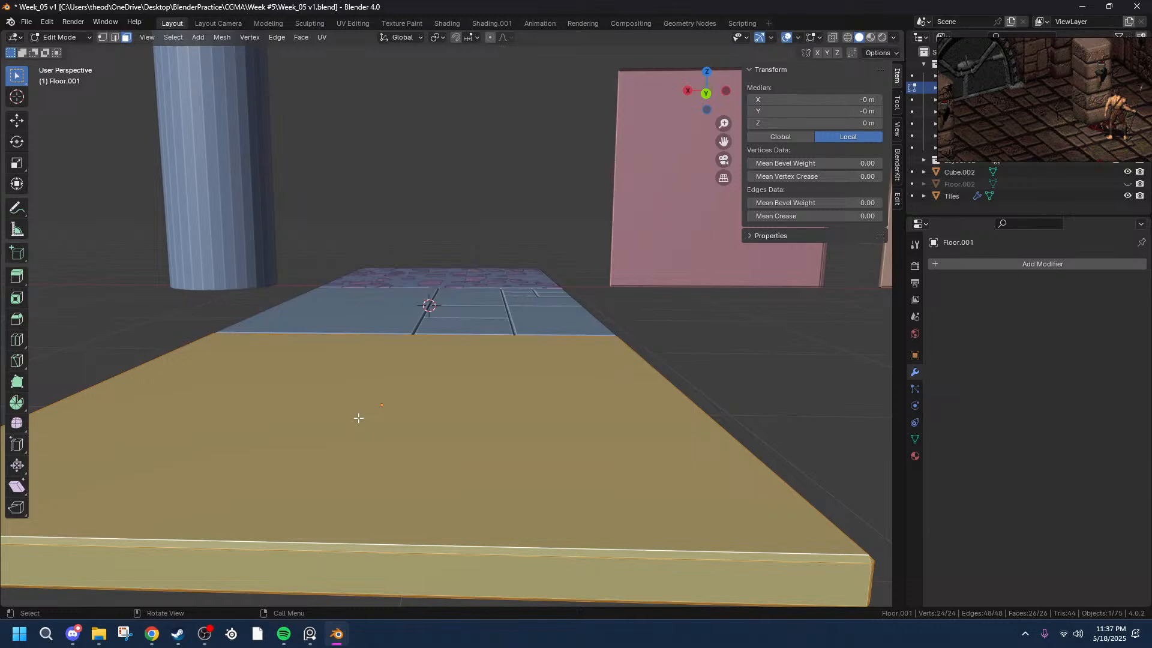
{"action": "key", "text": "Tab"}
{"action": "key", "text": "Tab"}
{"action": "right_click", "coordinate": [358, 417]}
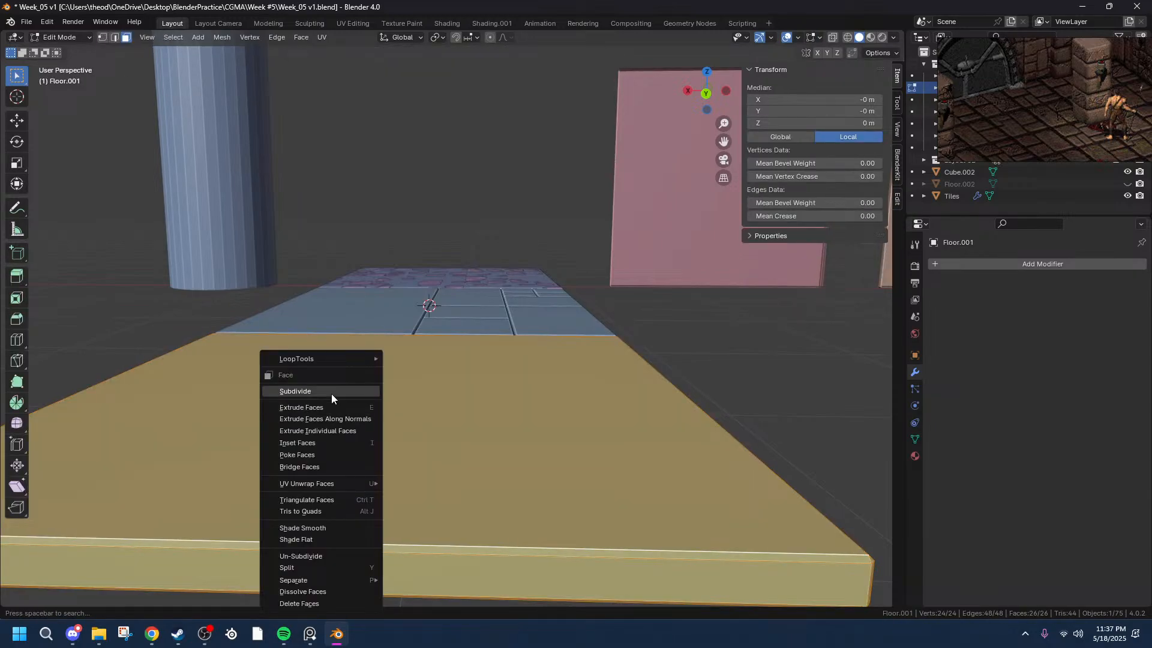
{"action": "left_click", "coordinate": [331, 394]}
{"action": "left_click_drag", "start_coordinate": [149, 506], "coordinate": [301, 155]}
{"action": "middle_click_drag", "start_coordinate": [591, 473], "coordinate": [473, 426]}
{"action": "key", "text": "ctrl+z"}
- Select only the six large faces of the floor block, leaving out the narrow beveled strips
{"action": "mouse_move", "coordinate": [501, 470]}
{"action": "middle_mouse_down"}
{"action": "mouse_move", "coordinate": [503, 432]}
{"action": "mouse_move", "coordinate": [495, 483]}
{"action": "middle_mouse_up"}
{"action": "scroll", "coordinate": [703, 493], "scroll_direction": "down", "scroll_amount": 4}
{"action": "left_click", "coordinate": [360, 398]}
{"action": "middle_click_drag", "start_coordinate": [359, 398], "coordinate": [494, 192]}
{"action": "left_click", "coordinate": [453, 116], "text": "shift"}
{"action": "middle_click_drag", "start_coordinate": [452, 116], "coordinate": [429, 321]}
{"action": "left_click", "coordinate": [176, 372], "text": "shift"}
{"action": "middle_click_drag", "start_coordinate": [179, 369], "coordinate": [454, 259]}
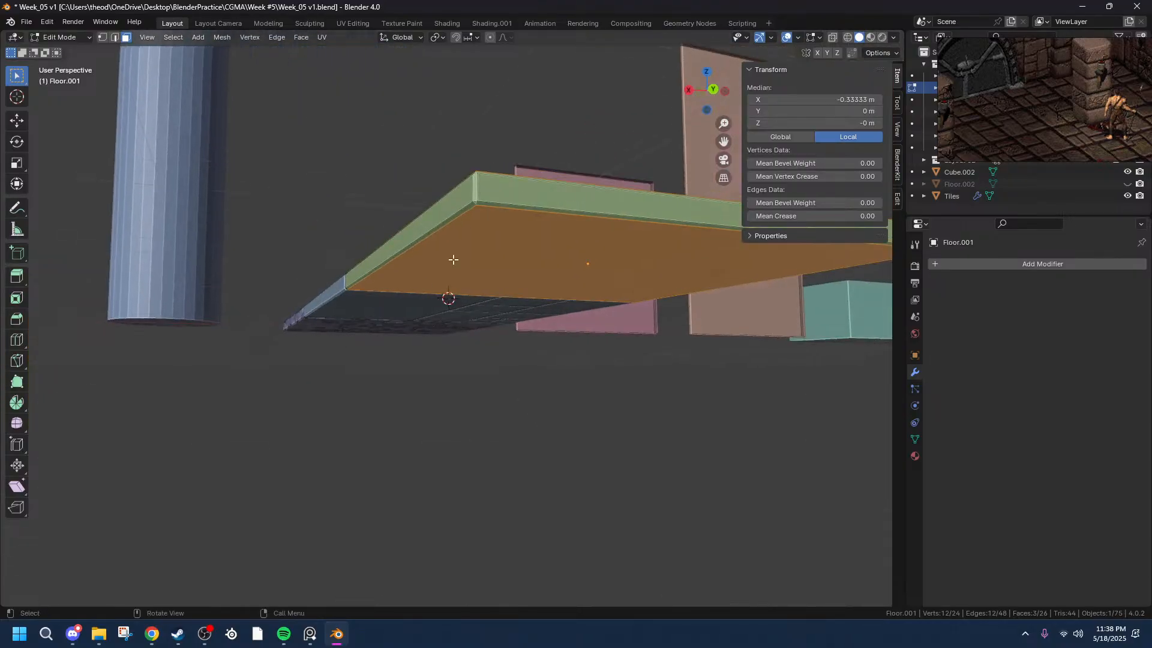
{"action": "left_click", "coordinate": [495, 187], "text": "shift"}
{"action": "left_click", "coordinate": [428, 220], "text": "shift"}
{"action": "middle_click_drag", "start_coordinate": [428, 219], "coordinate": [642, 424]}
{"action": "scroll", "coordinate": [641, 146], "scroll_direction": "up", "scroll_amount": 4}
{"action": "left_click_drag", "start_coordinate": [724, 142], "coordinate": [285, 288]}
{"action": "scroll", "coordinate": [284, 288], "scroll_direction": "up", "scroll_amount": 2}
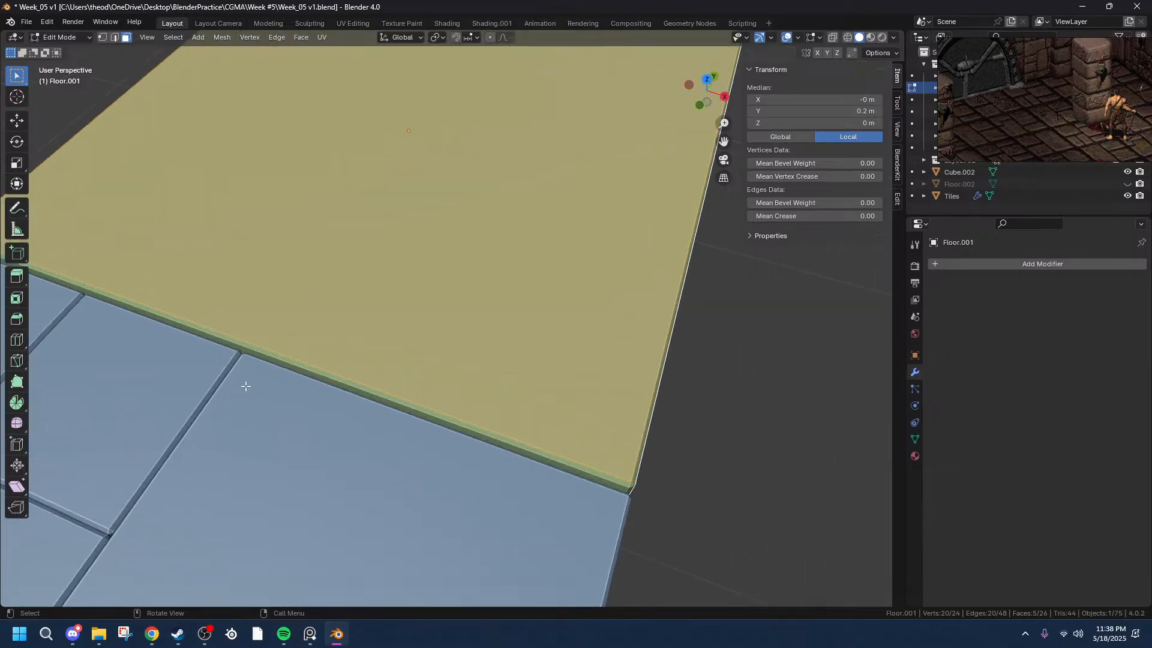
{"action": "left_click", "coordinate": [274, 362], "text": "shift"}
- Subdivide the six large faces of the floor block with 10 cuts
{"action": "middle_click_drag", "start_coordinate": [570, 326], "coordinate": [543, 430]}
{"action": "right_click", "coordinate": [582, 462]}
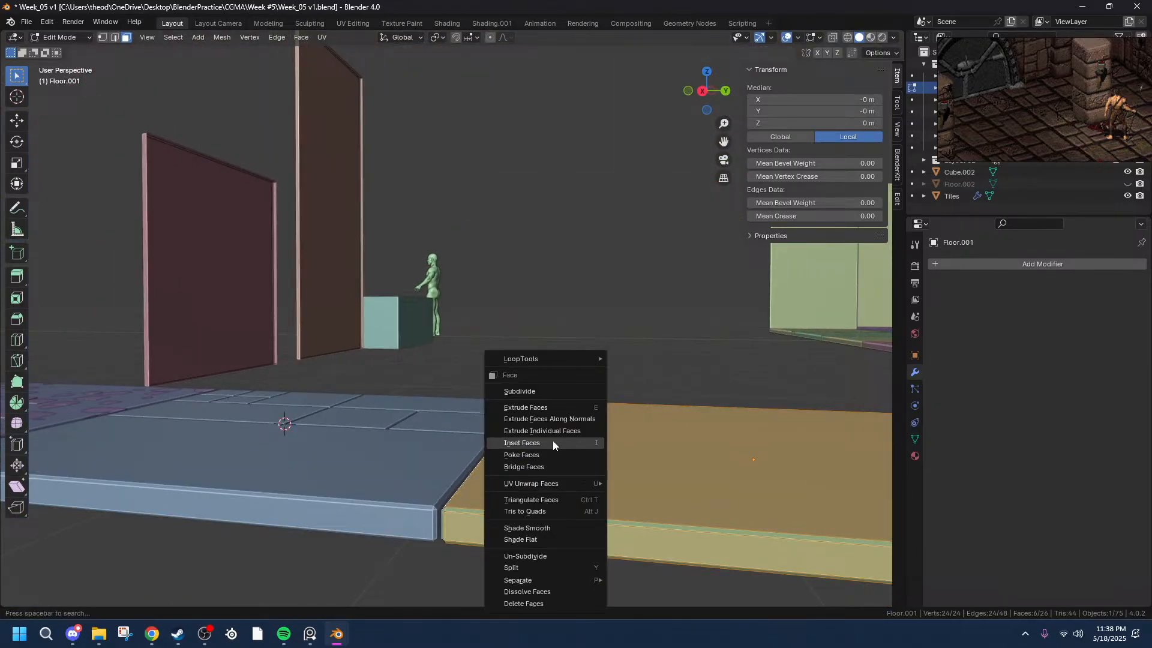
{"action": "left_click", "coordinate": [532, 384]}
{"action": "left_click_drag", "start_coordinate": [153, 511], "coordinate": [198, 511]}
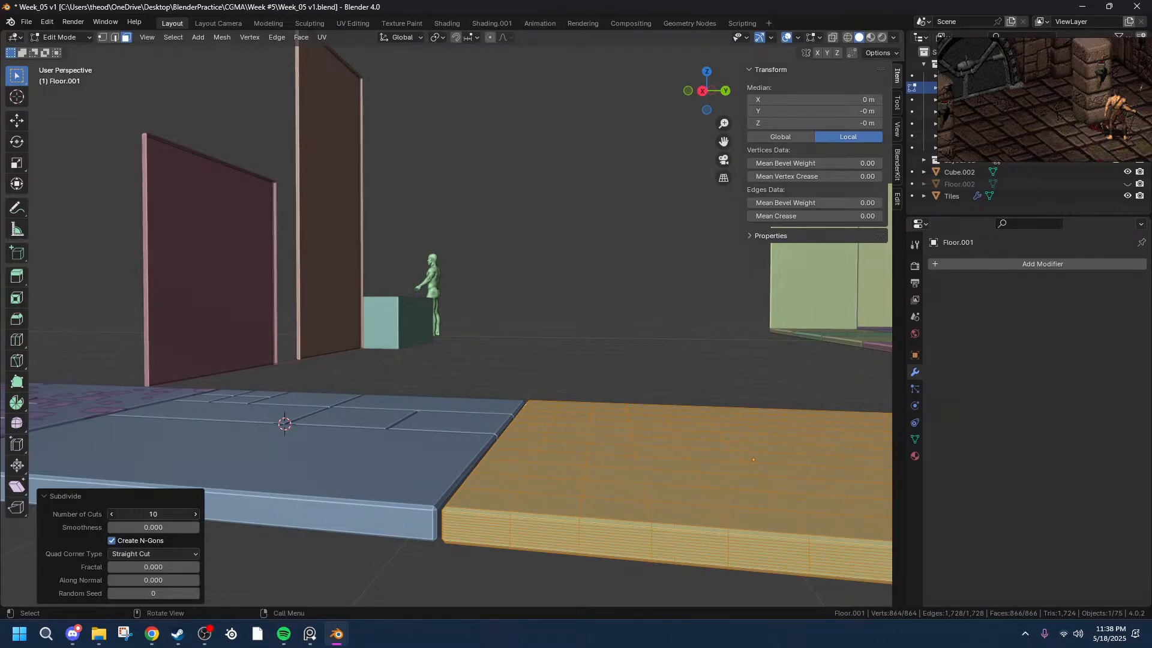
- Examine the density of the subdivided grid on the floor block's top and side faces up close
{"action": "scroll", "coordinate": [684, 488], "scroll_direction": "up", "scroll_amount": 2}
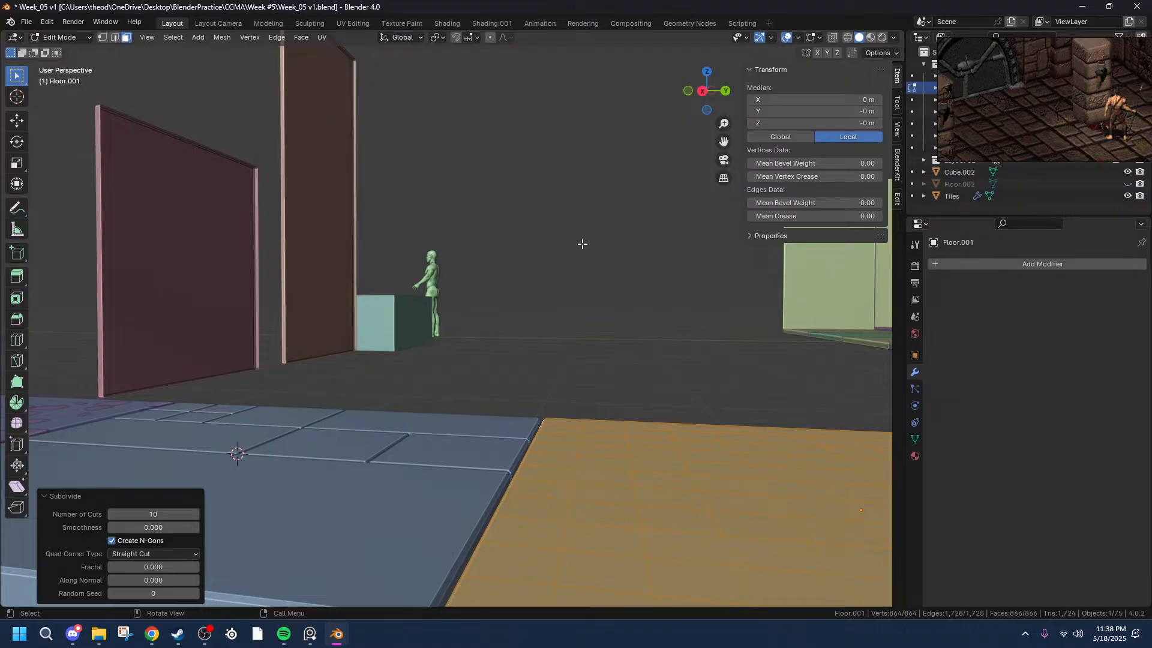
{"action": "left_click", "coordinate": [591, 399]}
{"action": "key", "text": "a"}
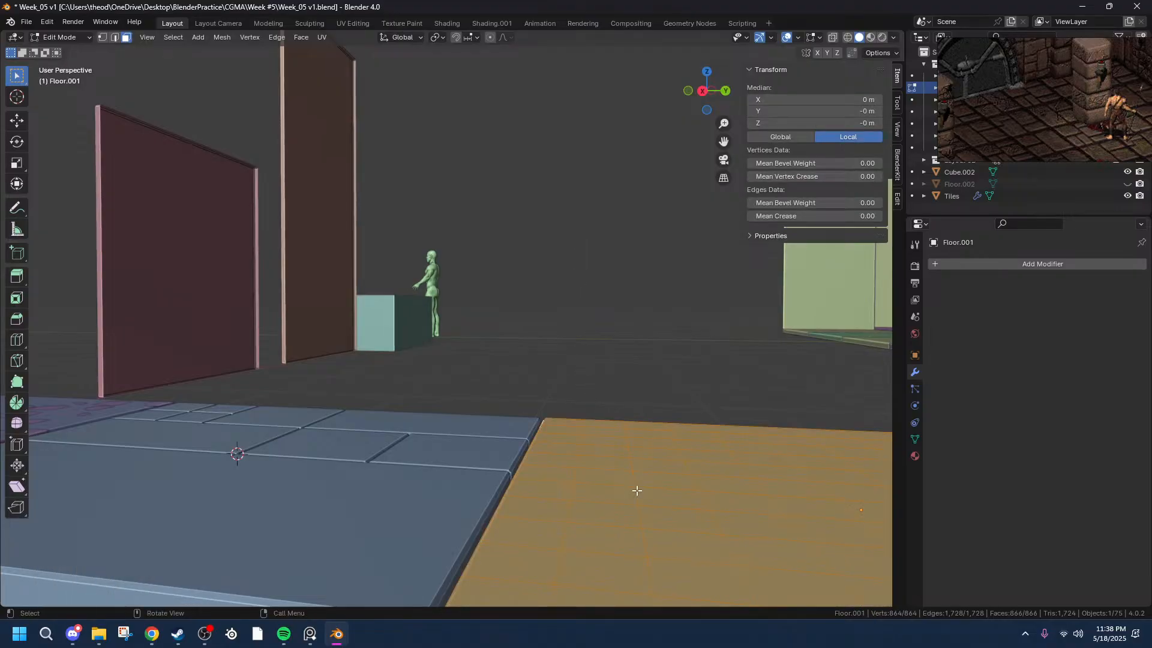
{"action": "scroll", "coordinate": [640, 485], "scroll_direction": "down", "scroll_amount": 3}
{"action": "scroll", "coordinate": [739, 459], "scroll_direction": "up", "scroll_amount": 4}
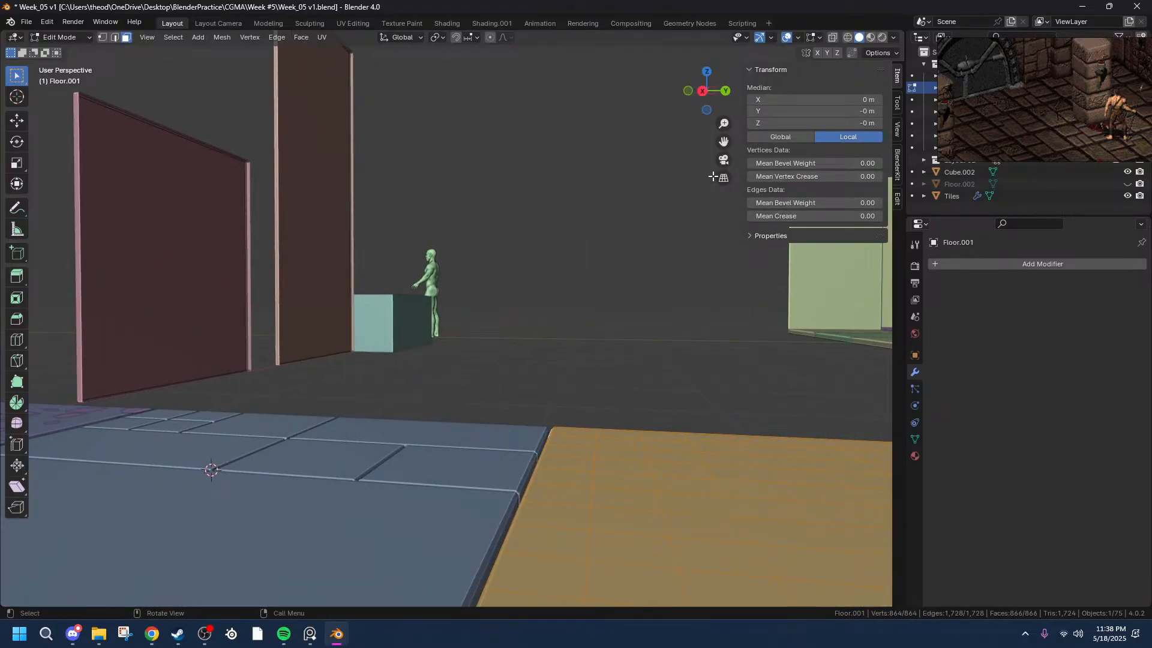
{"action": "left_click_drag", "start_coordinate": [723, 141], "coordinate": [557, 21]}
{"action": "scroll", "coordinate": [531, 471], "scroll_direction": "up", "scroll_amount": 2}
{"action": "scroll", "coordinate": [530, 470], "scroll_direction": "down", "scroll_amount": 1}
{"action": "scroll", "coordinate": [401, 495], "scroll_direction": "up", "scroll_amount": 2}
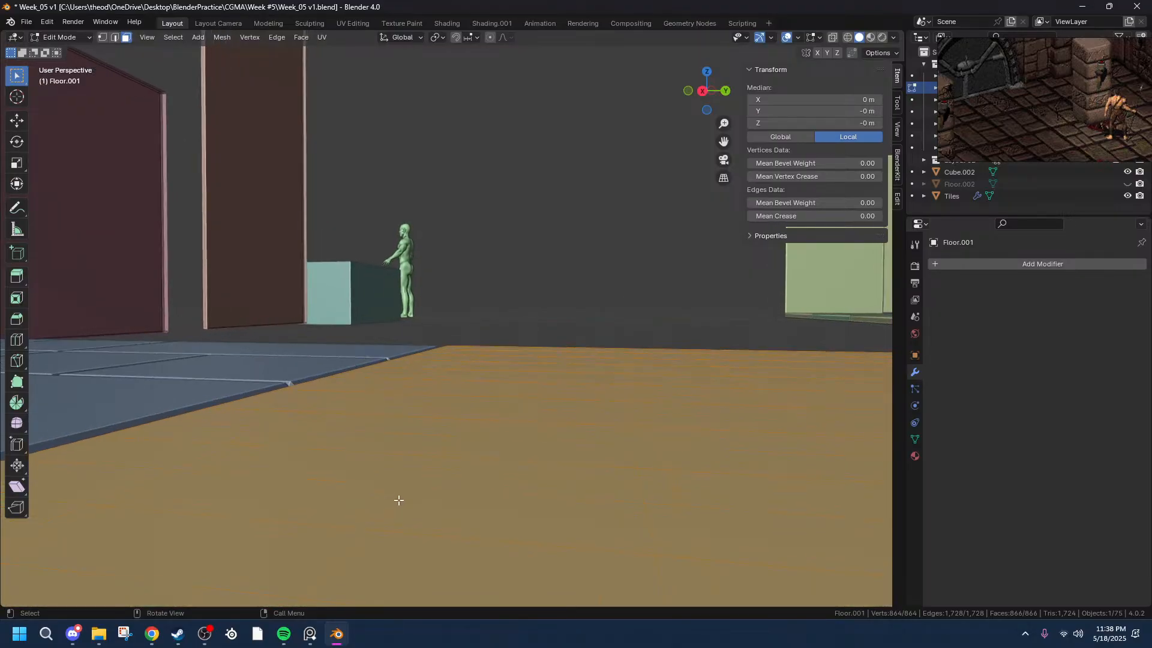
{"action": "left_click_drag", "start_coordinate": [724, 142], "coordinate": [721, 63]}
{"action": "scroll", "coordinate": [356, 459], "scroll_direction": "up", "scroll_amount": 1}
{"action": "scroll", "coordinate": [346, 478], "scroll_direction": "down", "scroll_amount": 1}
{"action": "left_click", "coordinate": [348, 474]}
{"action": "key", "text": "ctrl+z"}
{"action": "left_click_drag", "start_coordinate": [706, 90], "coordinate": [644, 381]}
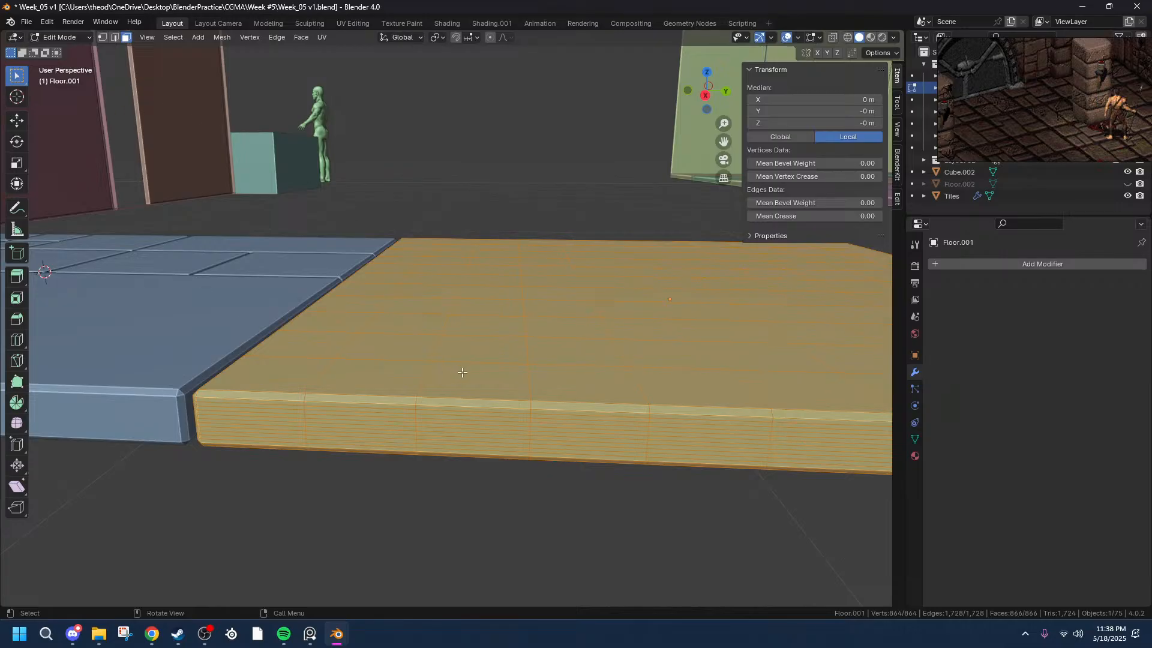
- Try subdividing the floor block's grid further with different numbers of cuts, and undo both subdivisions
{"action": "right_click", "coordinate": [420, 367]}
{"action": "left_click", "coordinate": [416, 368]}
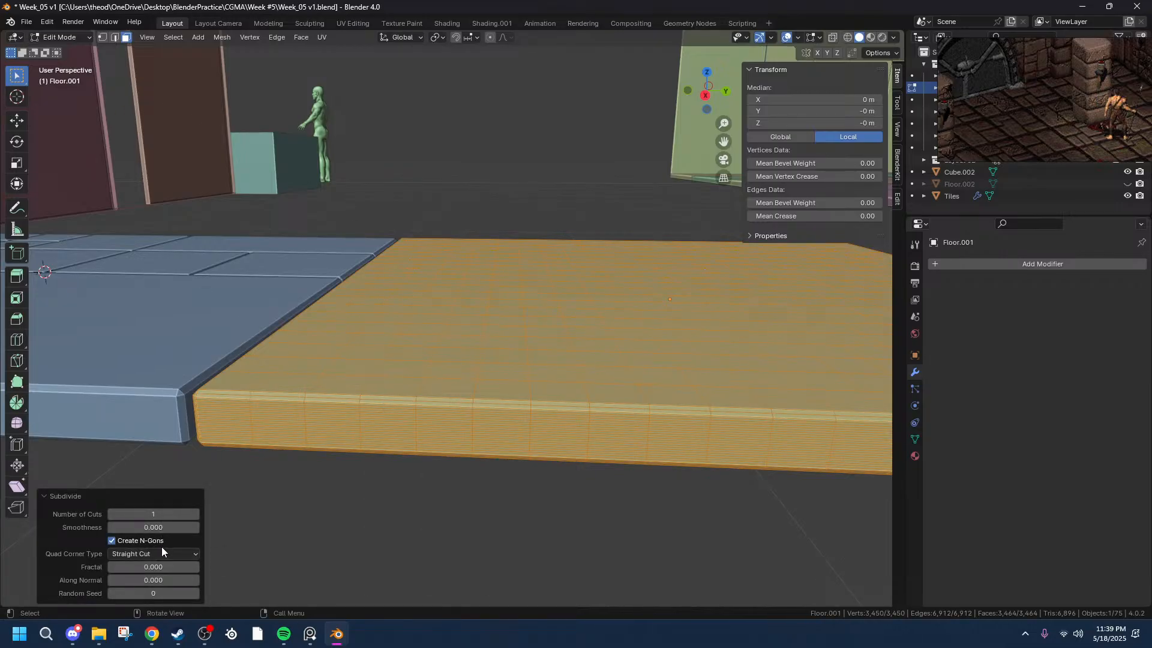
{"action": "left_click_drag", "start_coordinate": [157, 514], "coordinate": [224, 514]}
{"action": "left_click_drag", "start_coordinate": [153, 514], "coordinate": [123, 514]}
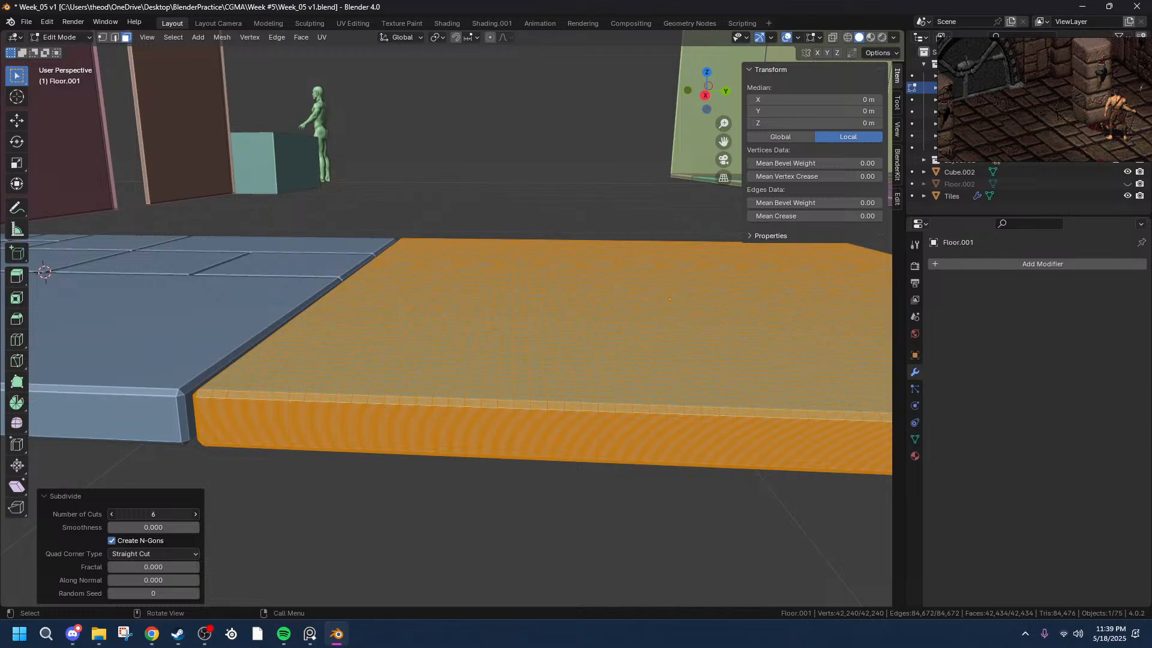
{"action": "left_click_drag", "start_coordinate": [123, 514], "coordinate": [114, 514]}
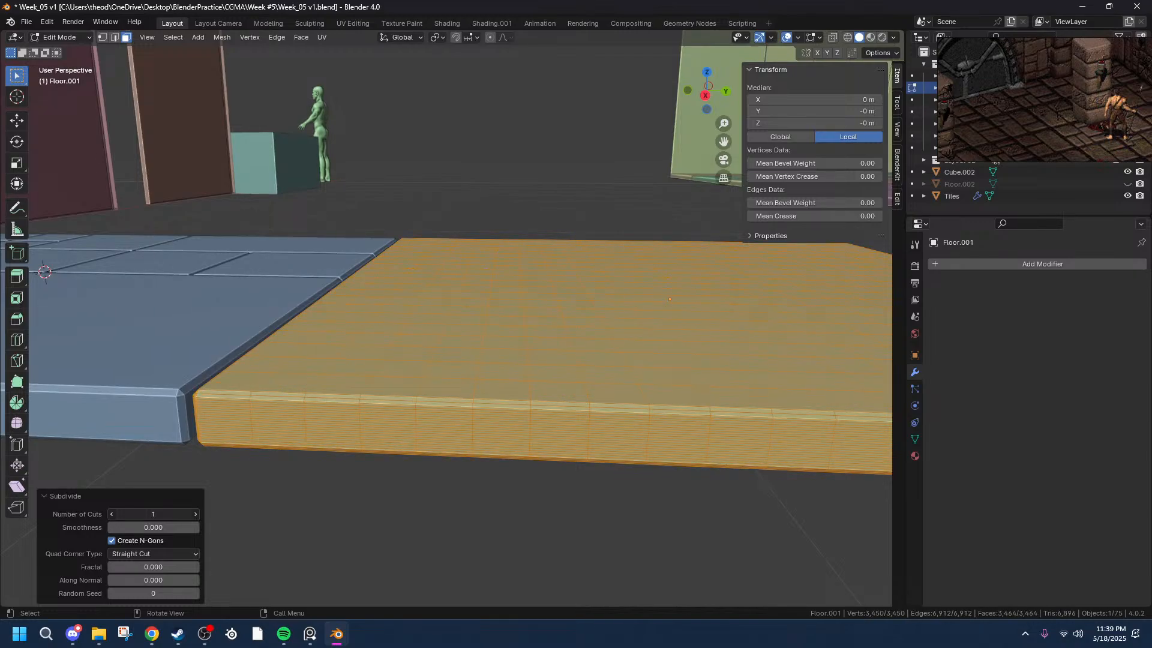
{"action": "key", "text": "ctrl+z"}
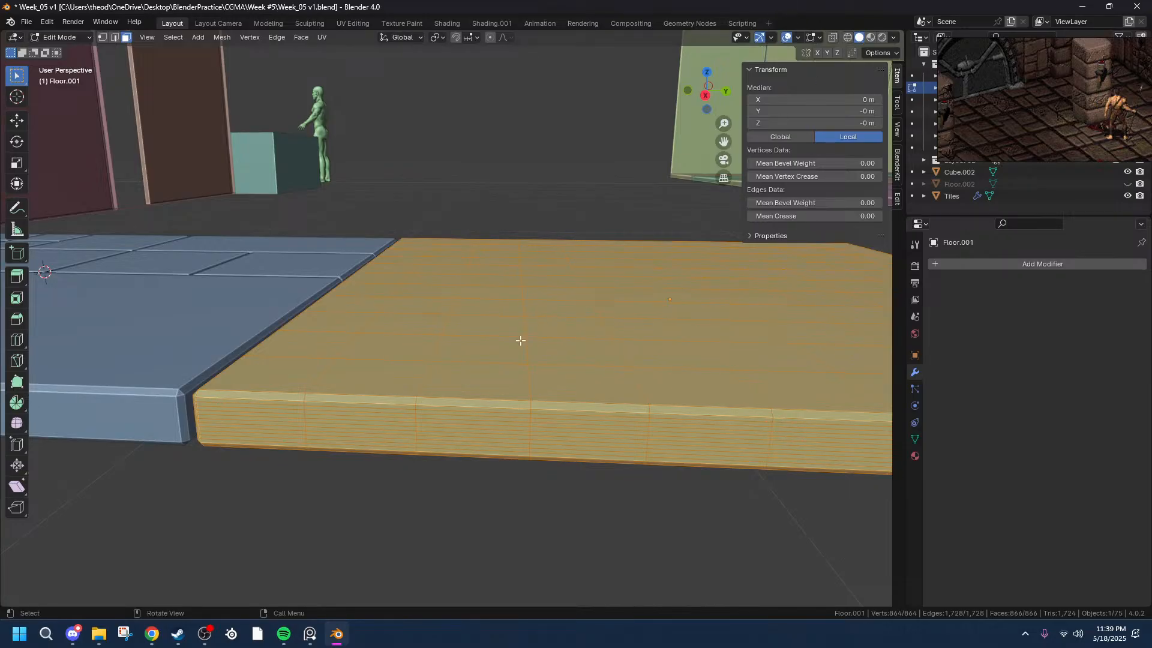
{"action": "key", "text": "ctrl+z"}
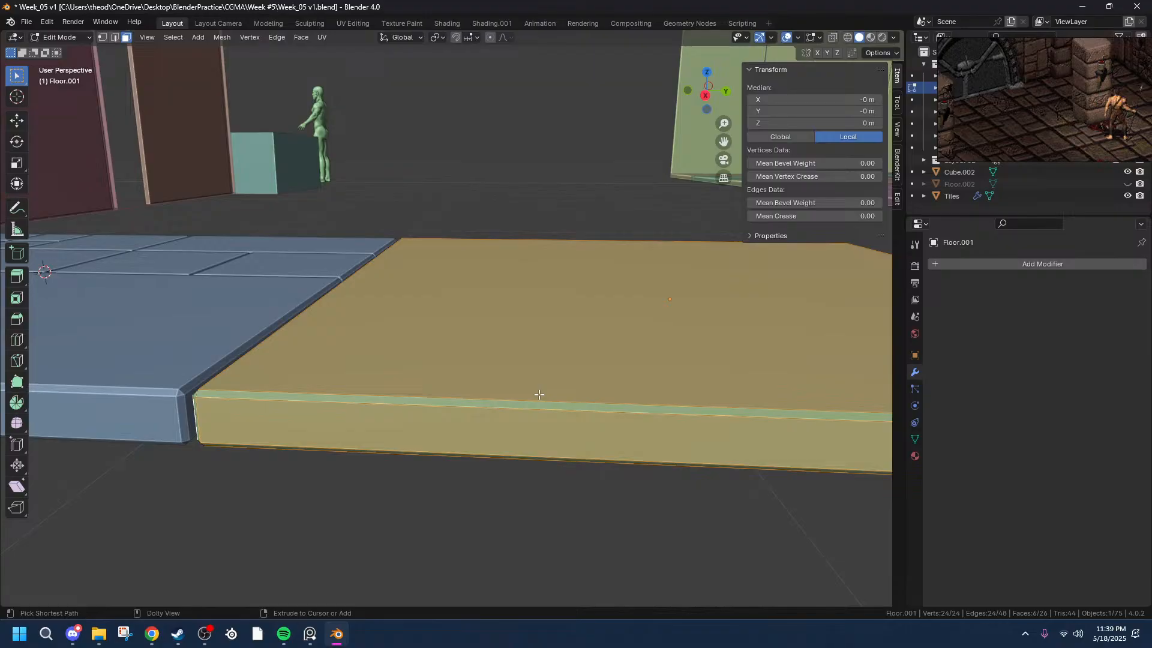
- Subdivide the block's six large faces again with 10 cuts, try a smoothness of 0.980, and reset it to 0
{"action": "middle_click_drag", "start_coordinate": [462, 377], "coordinate": [545, 397]}
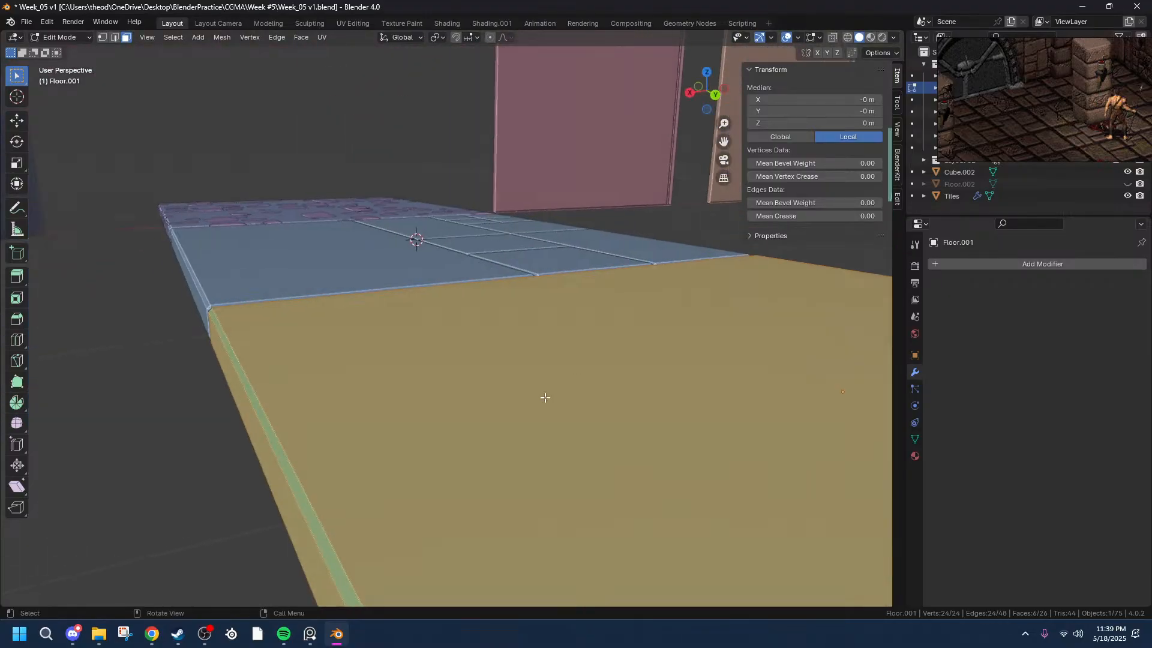
{"action": "right_click", "coordinate": [447, 468]}
{"action": "left_click", "coordinate": [394, 394]}
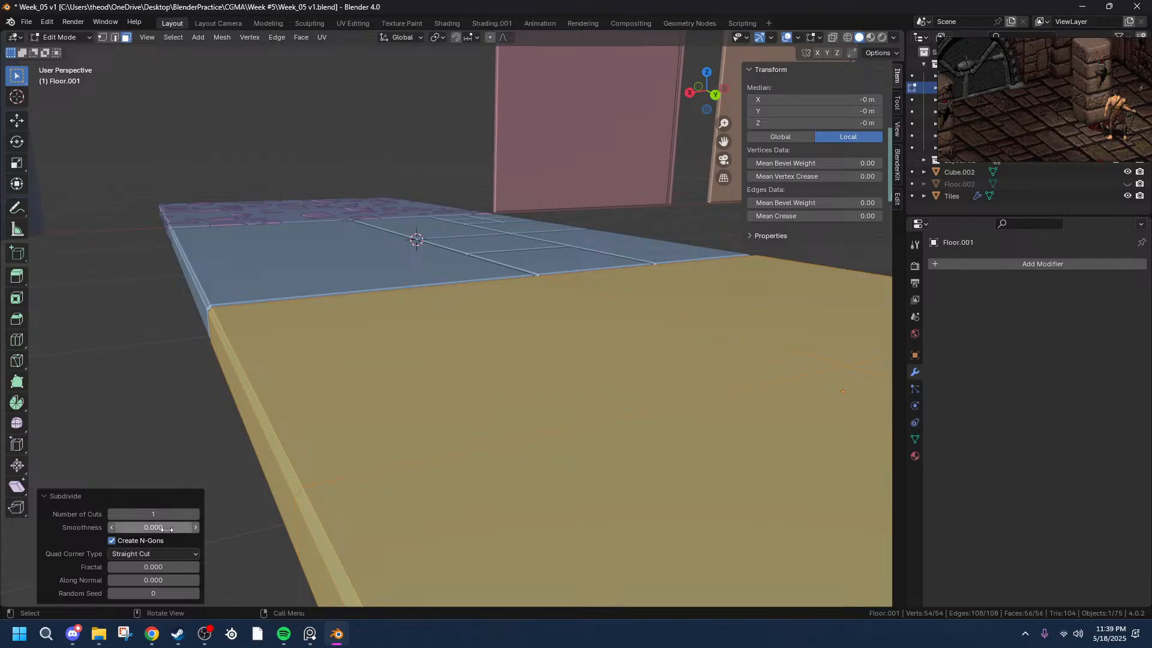
{"action": "left_click_drag", "start_coordinate": [153, 514], "coordinate": [207, 527]}
{"action": "scroll", "coordinate": [751, 348], "scroll_direction": "down", "scroll_amount": 5}
{"action": "middle_click_drag", "start_coordinate": [780, 360], "coordinate": [419, 420]}
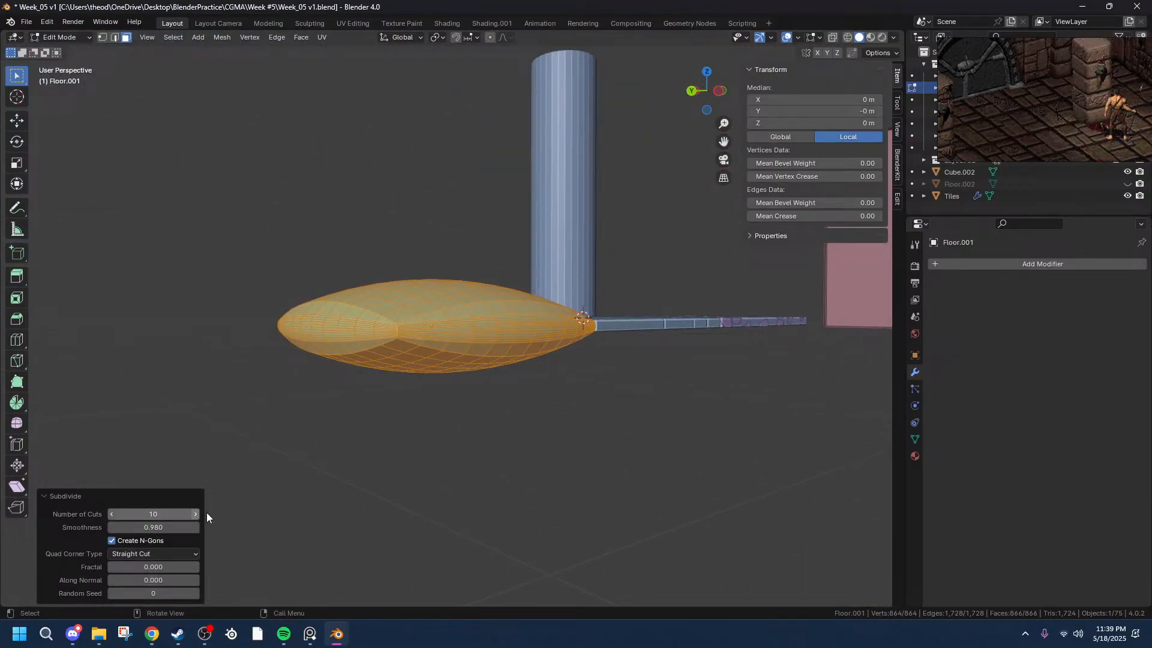
{"action": "double_click", "coordinate": [153, 527]}
{"action": "type", "text": "0"}
{"action": "key", "text": "Return"}
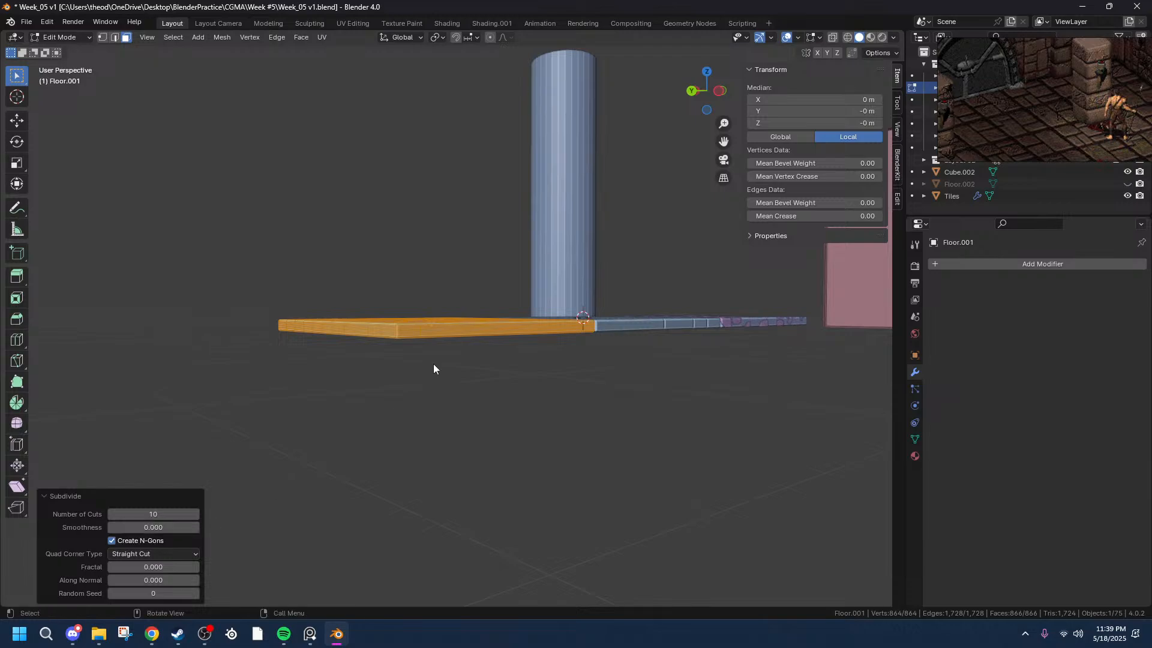
- Try the Inner Vert quad corner type for the subdivision and set it back to Straight Cut
{"action": "scroll", "coordinate": [434, 363], "scroll_direction": "up", "scroll_amount": 6}
{"action": "scroll", "coordinate": [250, 475], "scroll_direction": "down", "scroll_amount": 4}
{"action": "left_click", "coordinate": [160, 553]}
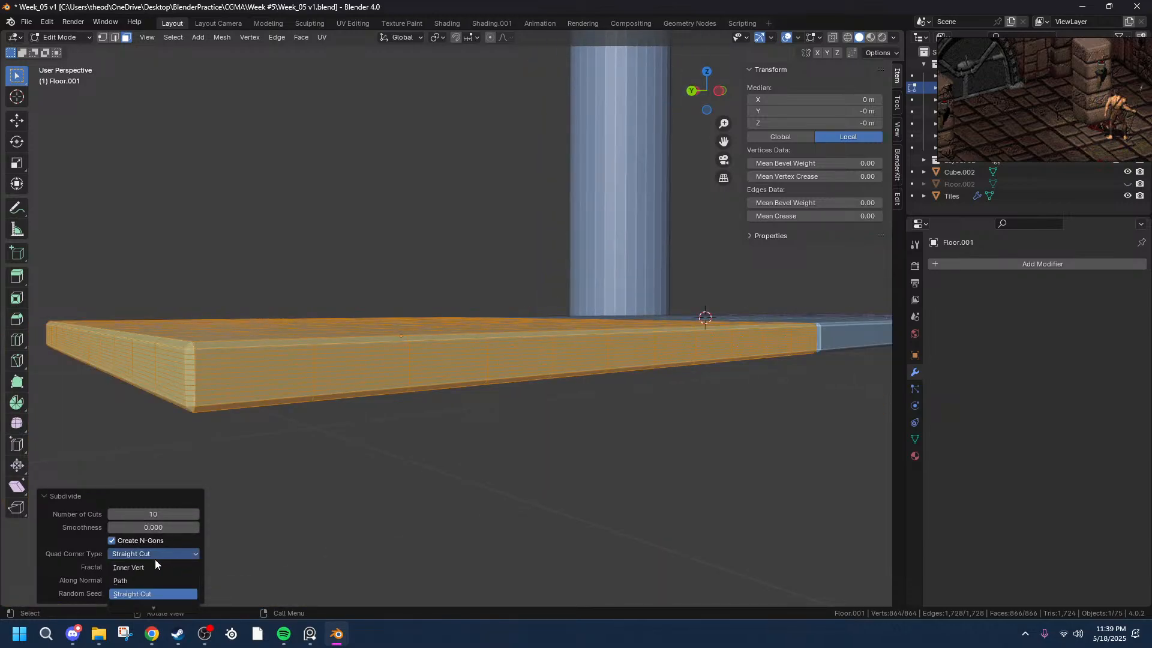
{"action": "left_click", "coordinate": [142, 568]}
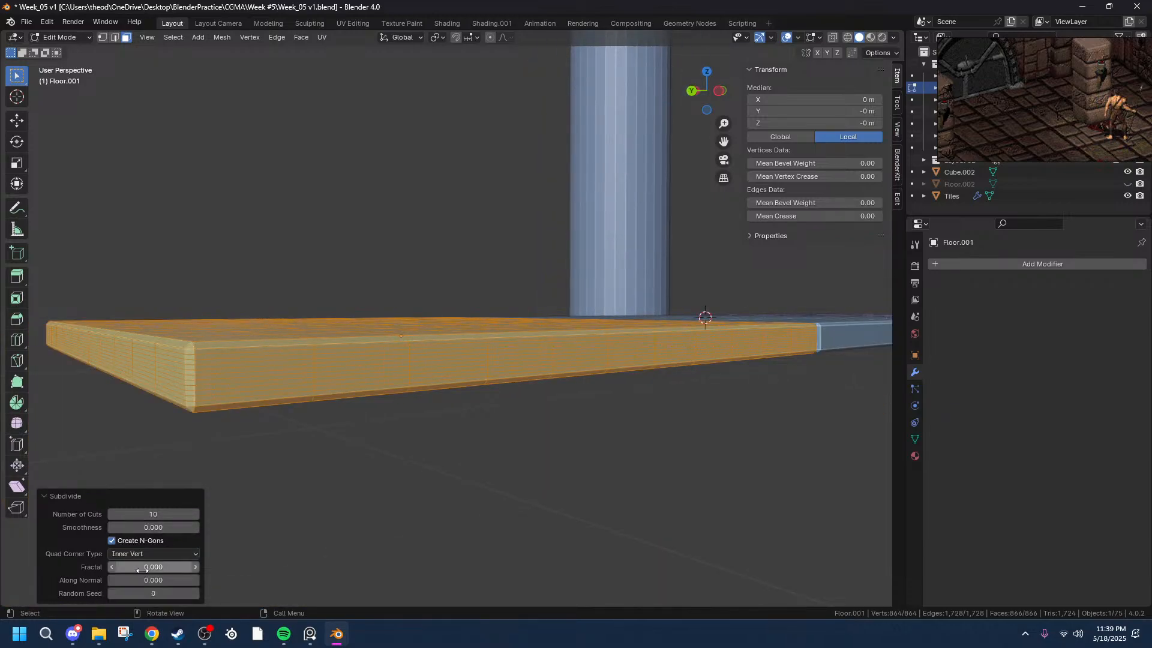
{"action": "left_click", "coordinate": [153, 554]}
{"action": "left_click", "coordinate": [134, 593]}
{"action": "scroll", "coordinate": [246, 510], "scroll_direction": "up", "scroll_amount": 5}
{"action": "middle_click_drag", "start_coordinate": [246, 510], "coordinate": [110, 614]}
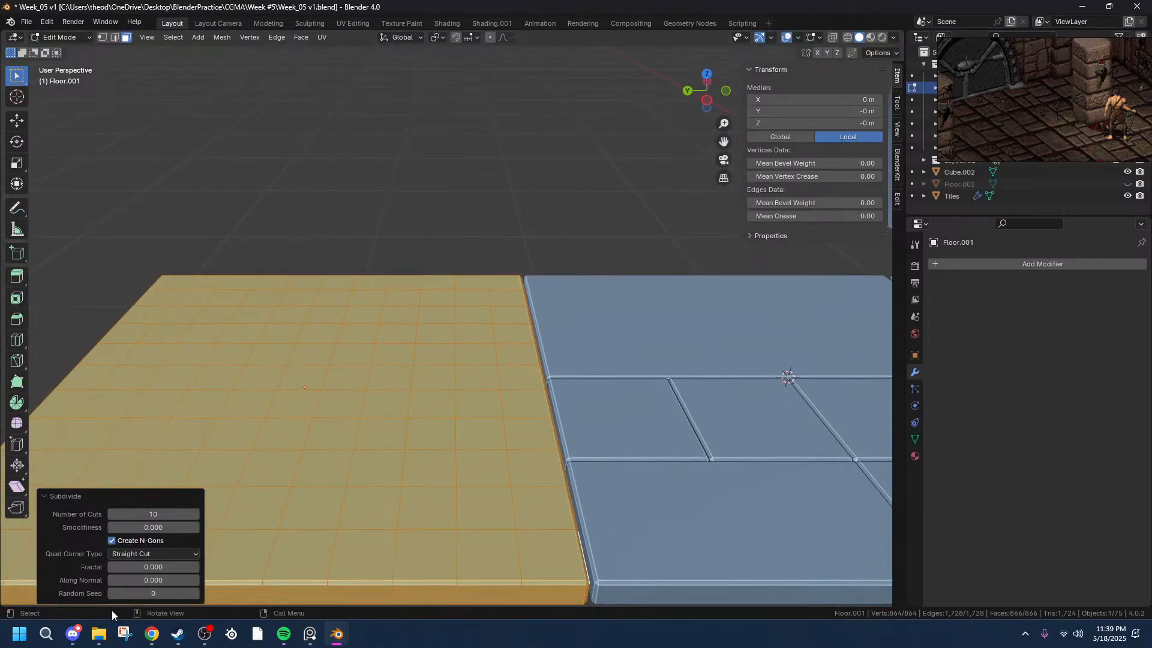
- Try a fractal of 0.130 with random seed 8 on the subdivision, and undo the whole subdivision
{"action": "mouse_move", "coordinate": [141, 567]}
{"action": "left_mouse_down"}
{"action": "mouse_move", "coordinate": [198, 567]}
{"action": "mouse_move", "coordinate": [157, 567]}
{"action": "left_mouse_up"}
{"action": "middle_click_drag", "start_coordinate": [331, 467], "coordinate": [755, 462]}
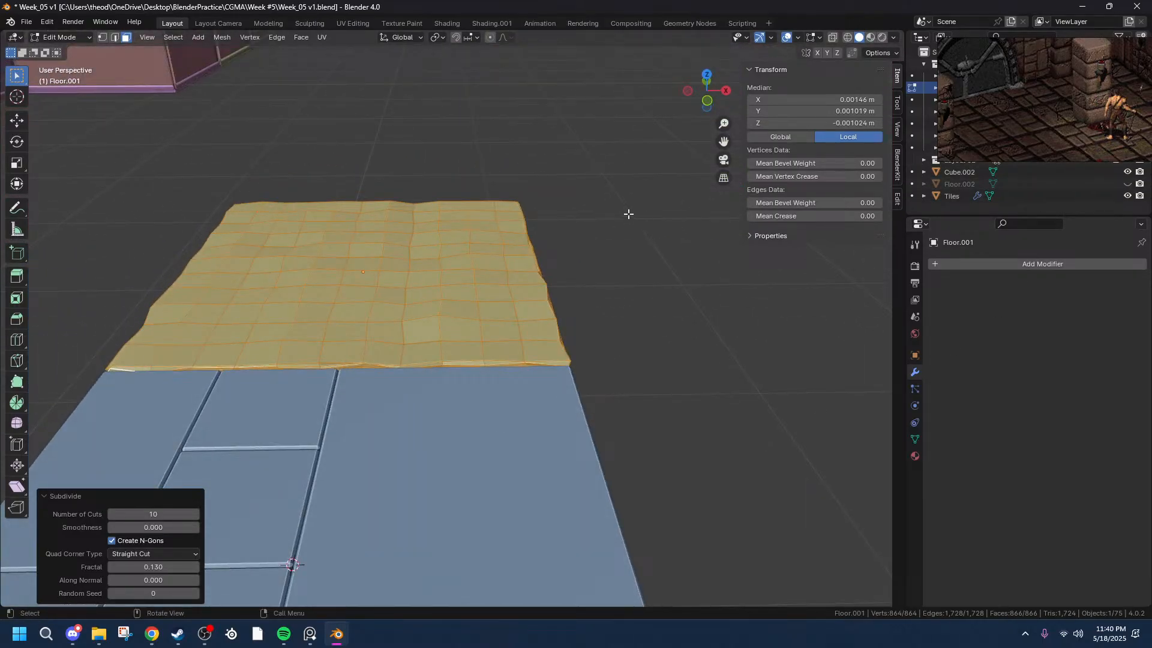
{"action": "left_click_drag", "start_coordinate": [153, 593], "coordinate": [175, 593]}
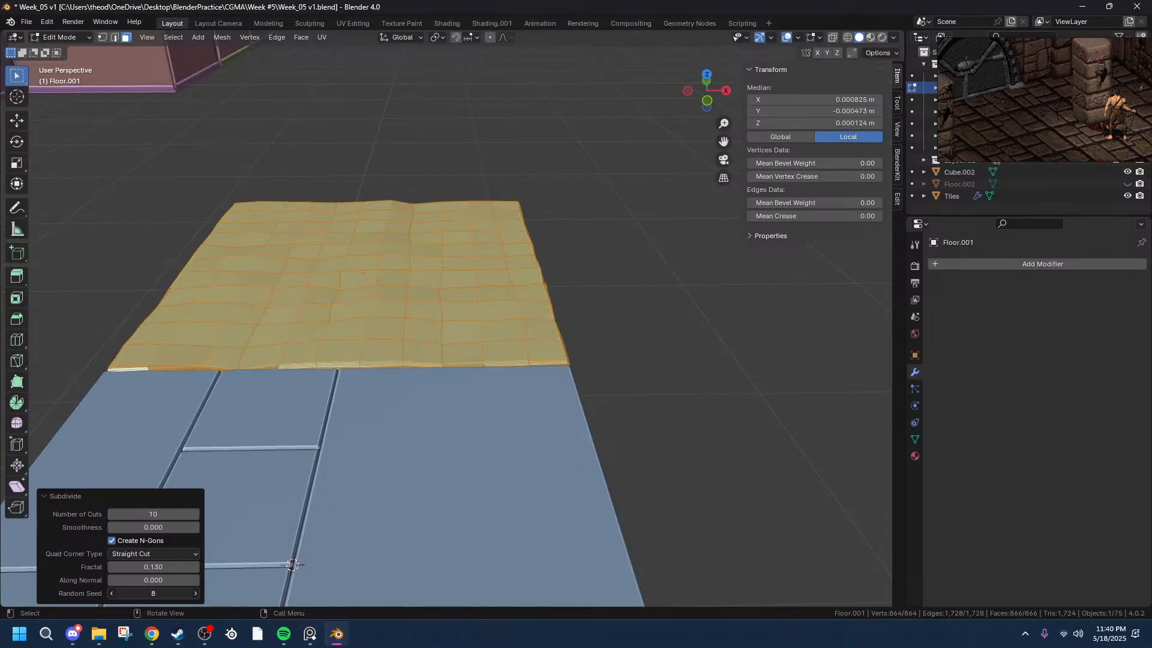
{"action": "key", "text": "ctrl+z"}
{"action": "key", "text": "ctrl+shift+z"}
{"action": "key", "text": "ctrl+z"}
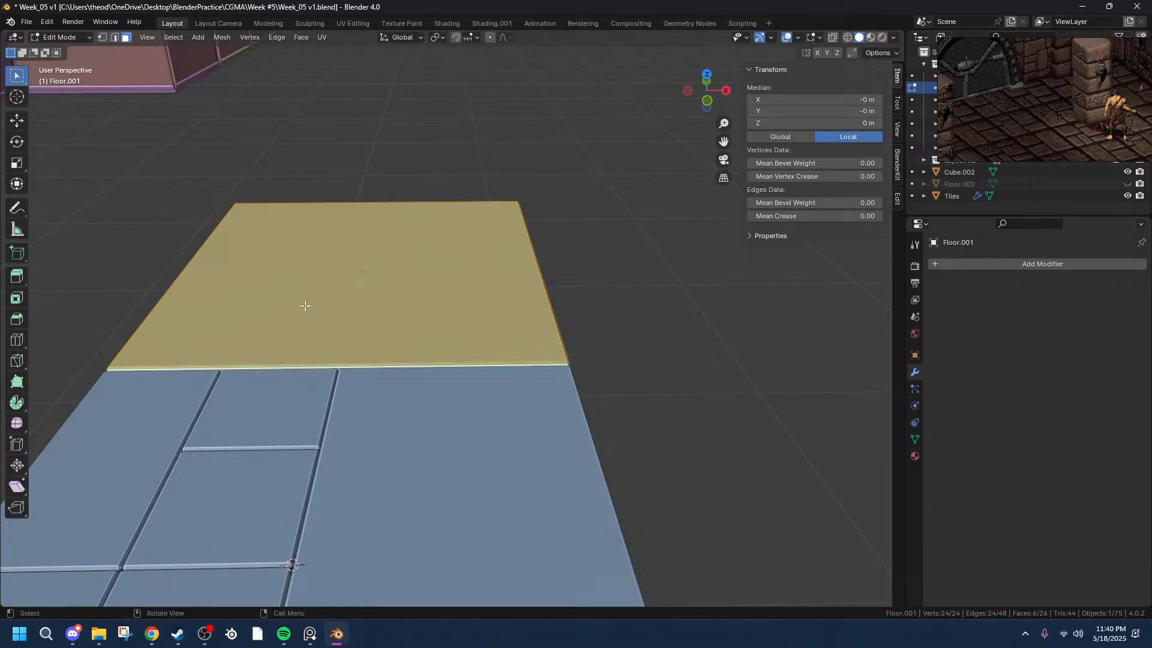
- Subdivide only the floor block's top face with 10 cuts and a fractal of 0
{"action": "left_click", "coordinate": [351, 282]}
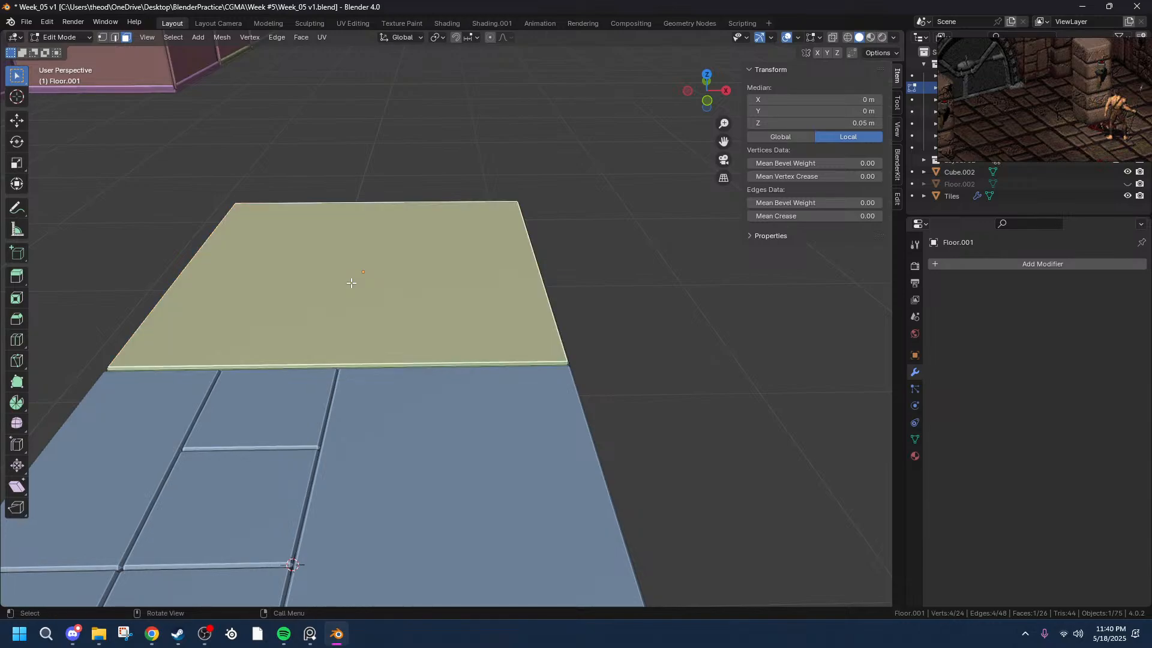
{"action": "middle_click_drag", "start_coordinate": [395, 260], "coordinate": [300, 315]}
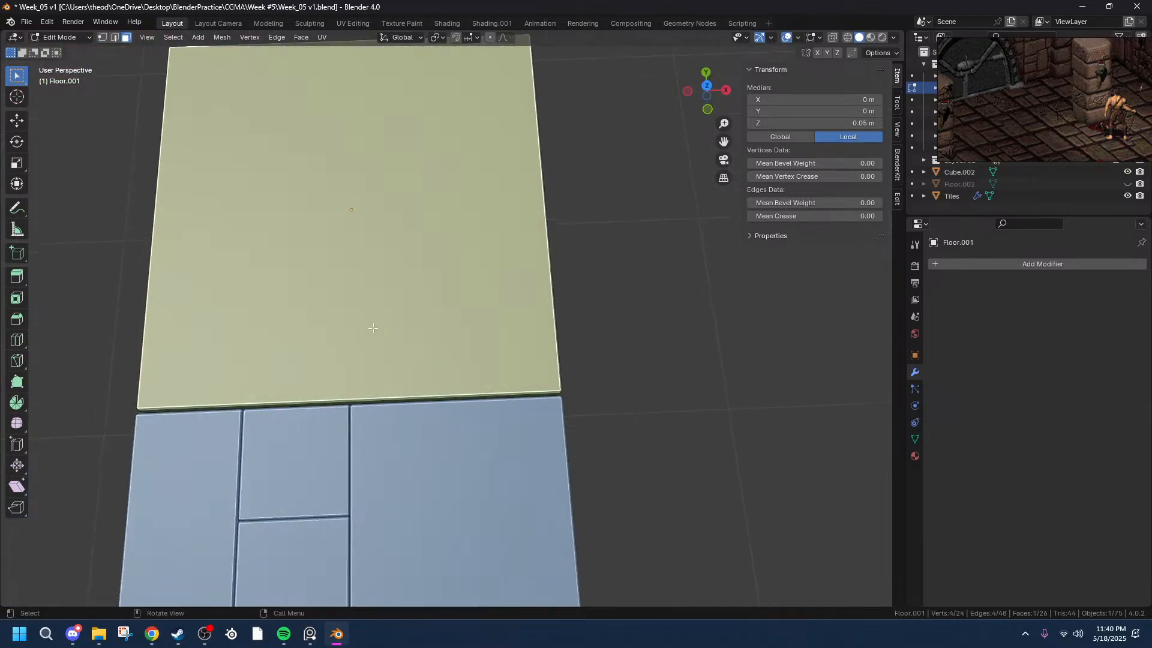
{"action": "right_click", "coordinate": [300, 314]}
{"action": "left_click", "coordinate": [317, 315]}
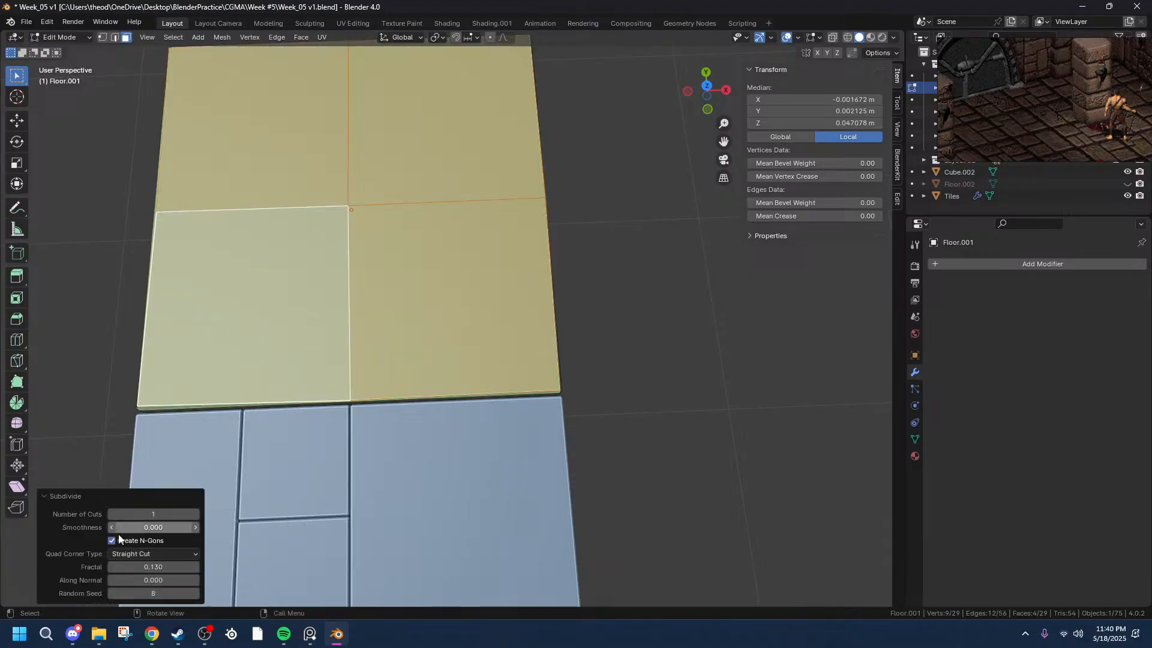
{"action": "left_click_drag", "start_coordinate": [131, 514], "coordinate": [174, 513]}
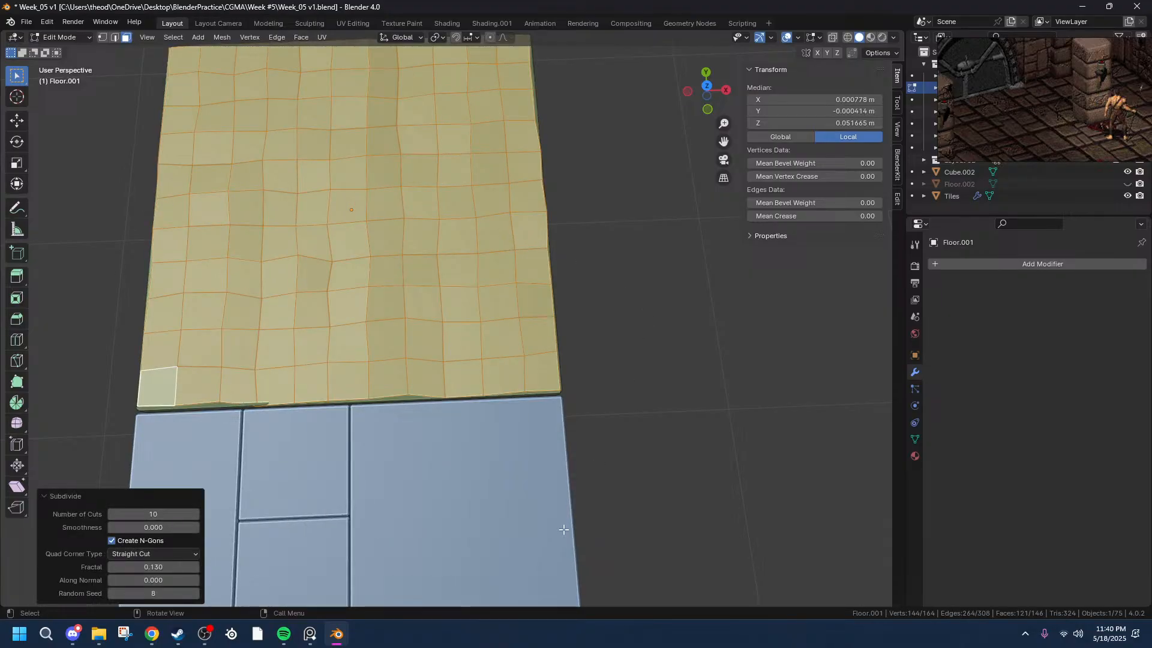
{"action": "left_click", "coordinate": [166, 567]}
{"action": "key", "text": "Return"}
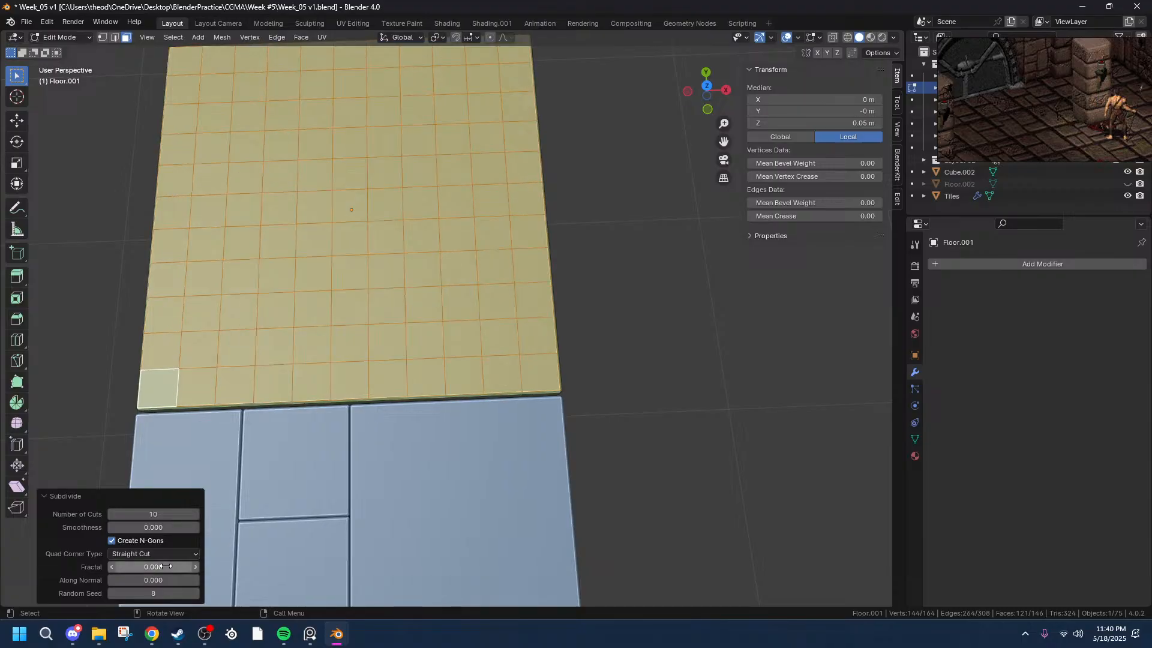
{"action": "key", "text": "BackSpace"}
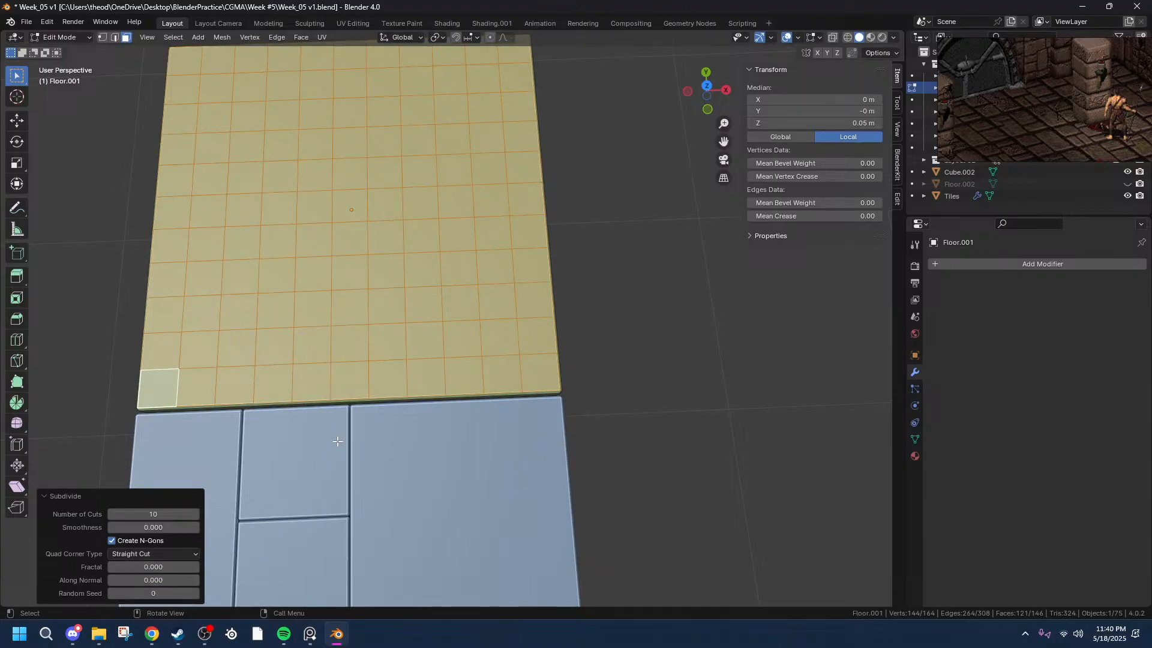
- Subdivide the floor block's gridded top face once more with 1 cut
{"action": "right_click", "coordinate": [209, 296]}
{"action": "left_click", "coordinate": [209, 296]}
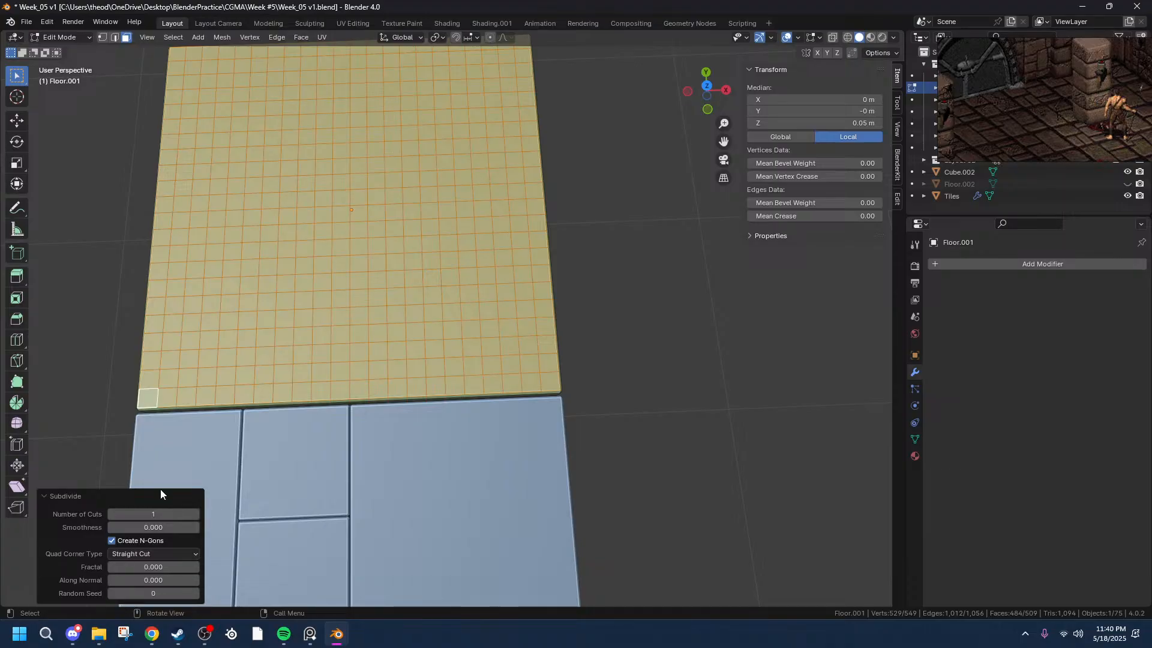
{"action": "left_click", "coordinate": [194, 514]}
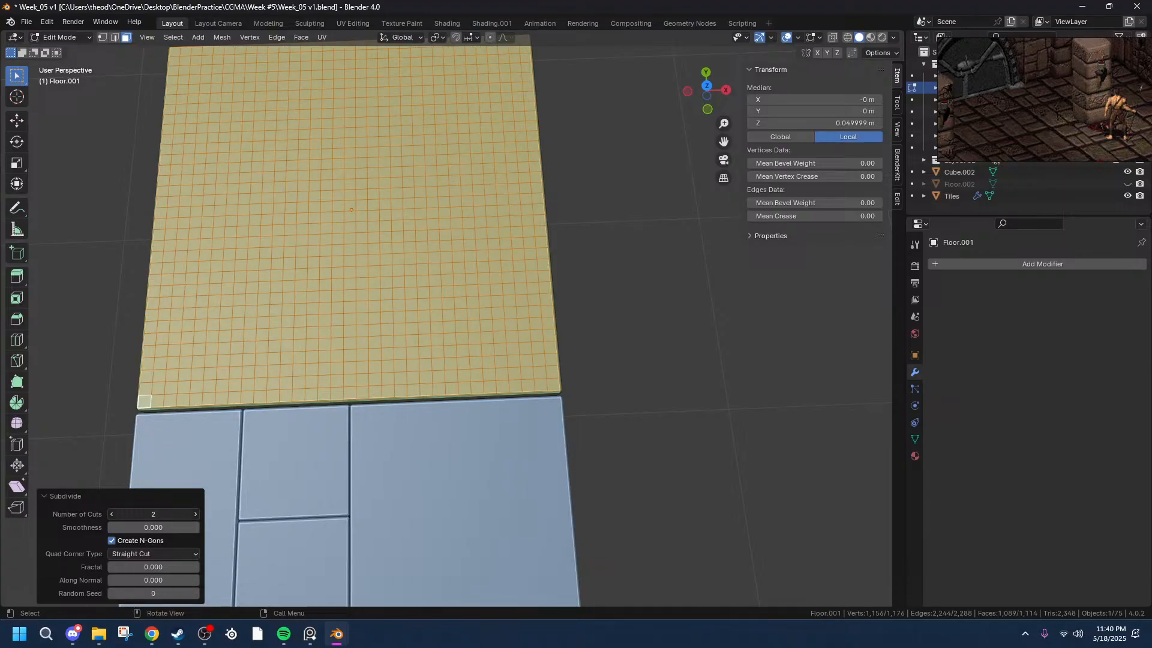
{"action": "left_click", "coordinate": [112, 514]}
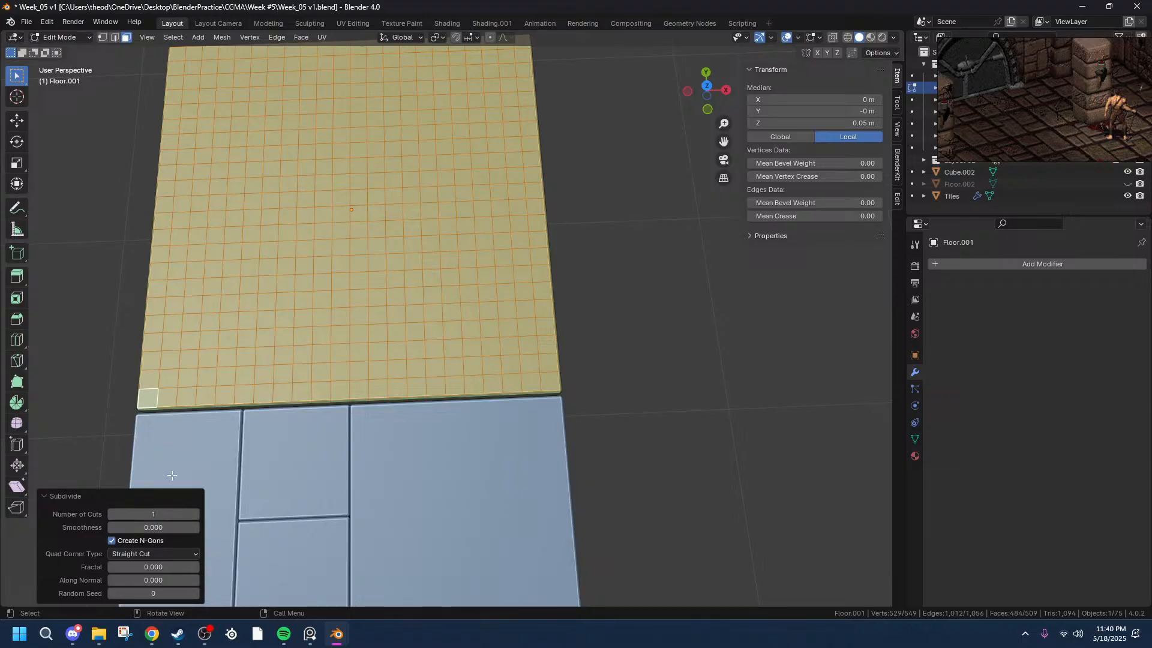
- Roughen the subdivided top face with a fractal of 0.820 and random seed 2, and leave mesh editing
{"action": "mouse_move", "coordinate": [153, 567]}
{"action": "left_mouse_down"}
{"action": "mouse_move", "coordinate": [187, 566]}
{"action": "mouse_move", "coordinate": [173, 567]}
{"action": "left_mouse_up"}
{"action": "middle_click_drag", "start_coordinate": [558, 312], "coordinate": [561, 335]}
{"action": "scroll", "coordinate": [556, 307], "scroll_direction": "up", "scroll_amount": 1}
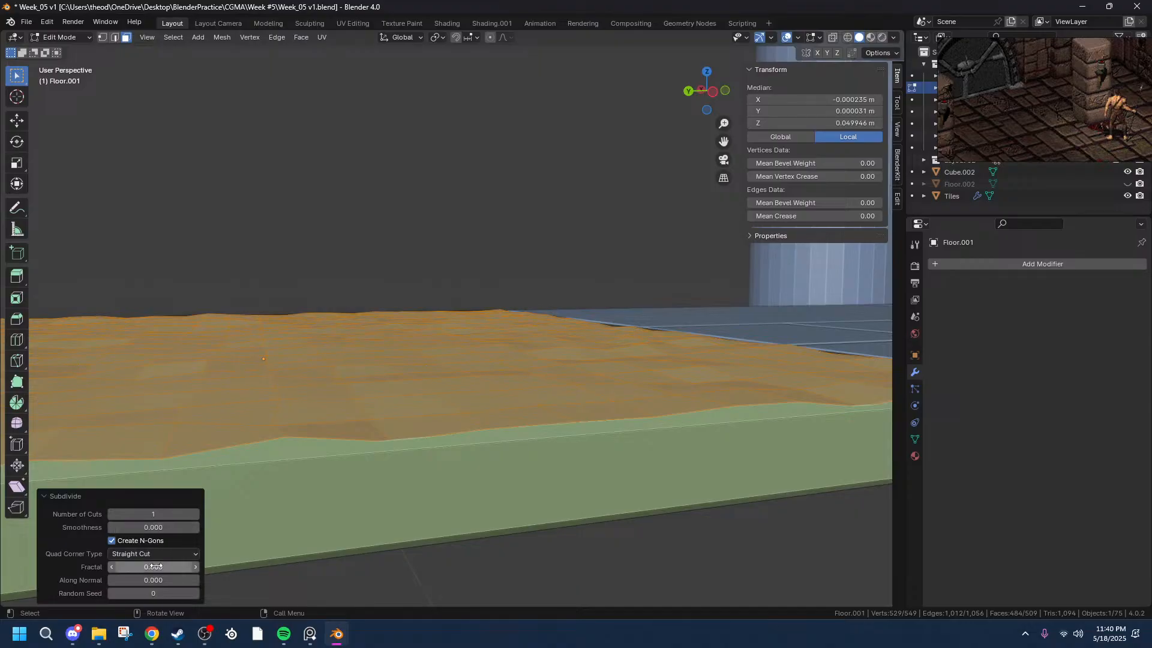
{"action": "left_click_drag", "start_coordinate": [153, 567], "coordinate": [207, 567]}
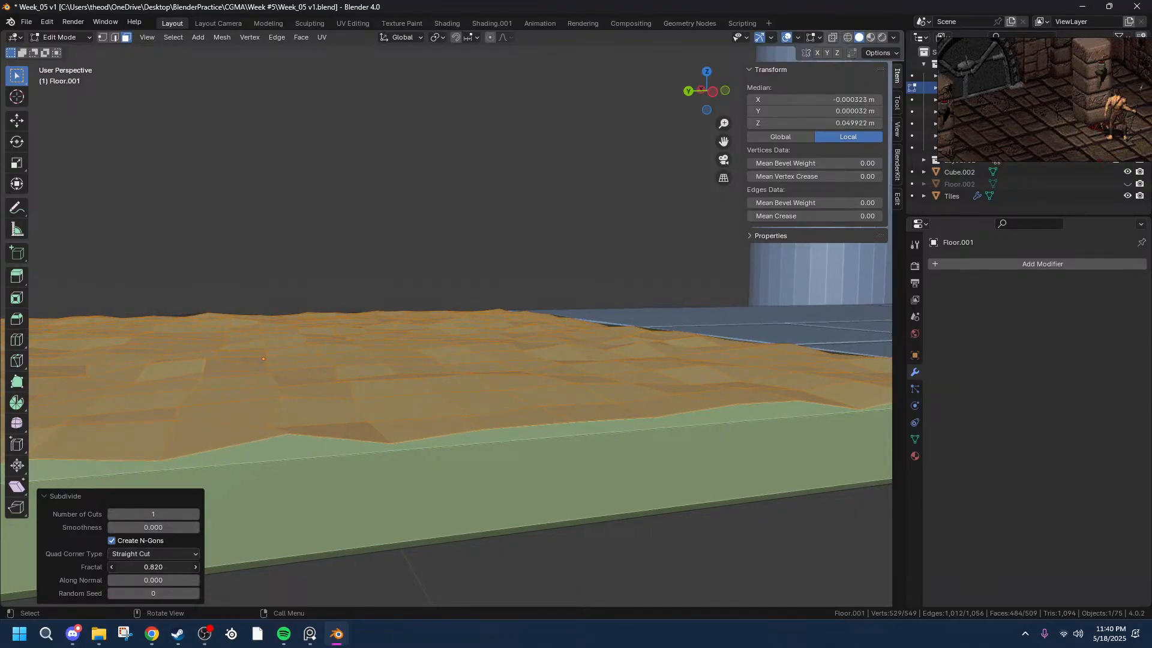
{"action": "left_click_drag", "start_coordinate": [152, 592], "coordinate": [166, 592]}
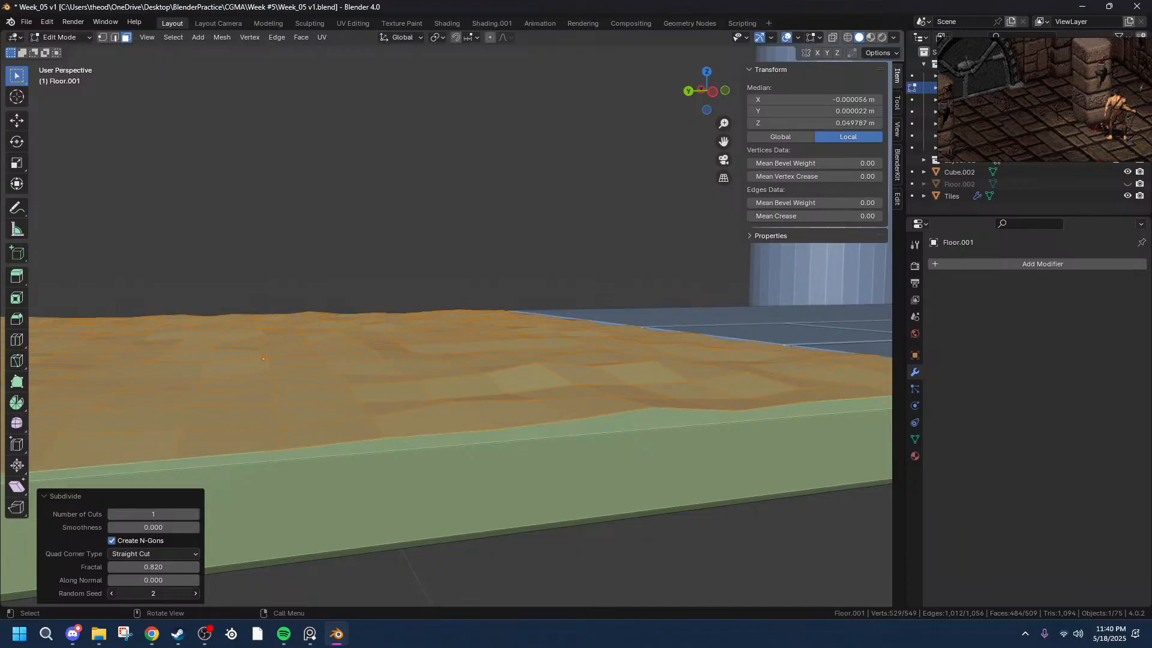
{"action": "scroll", "coordinate": [432, 339], "scroll_direction": "down", "scroll_amount": 6}
{"action": "middle_click_drag", "start_coordinate": [403, 339], "coordinate": [136, 393]}
{"action": "left_click", "coordinate": [372, 461]}
{"action": "scroll", "coordinate": [527, 403], "scroll_direction": "up", "scroll_amount": 7}
{"action": "middle_click_drag", "start_coordinate": [252, 433], "coordinate": [270, 384]}
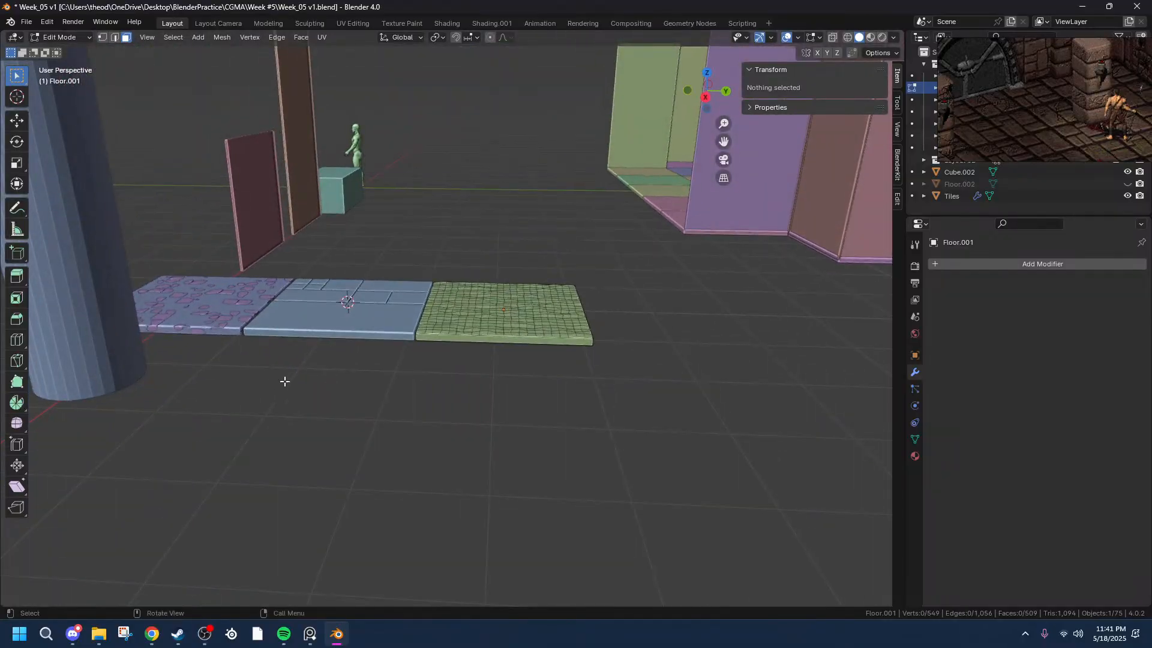
{"action": "key", "text": "Tab"}
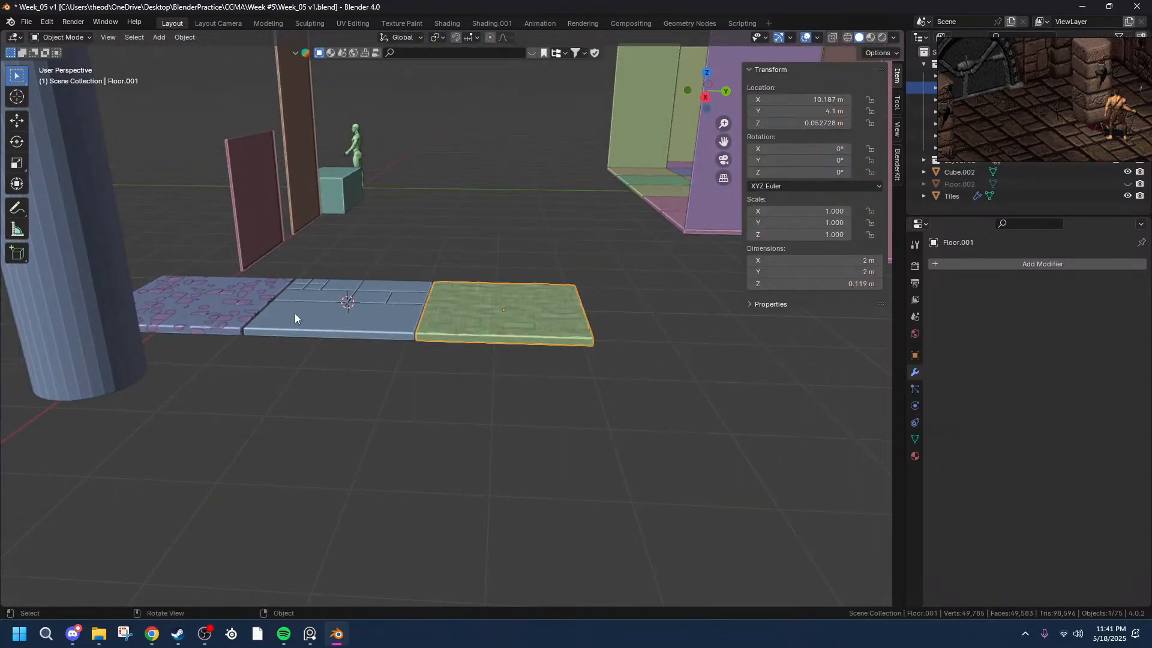
- Select the base block of the stone-patterned floor and examine its beveled edges and top surface in Edit Mode
{"action": "left_click", "coordinate": [202, 337]}
{"action": "mouse_move", "coordinate": [198, 333]}
{"action": "middle_mouse_down"}
{"action": "mouse_move", "coordinate": [237, 378]}
{"action": "mouse_move", "coordinate": [318, 305]}
{"action": "mouse_move", "coordinate": [213, 326]}
{"action": "mouse_move", "coordinate": [207, 343]}
{"action": "middle_mouse_up"}
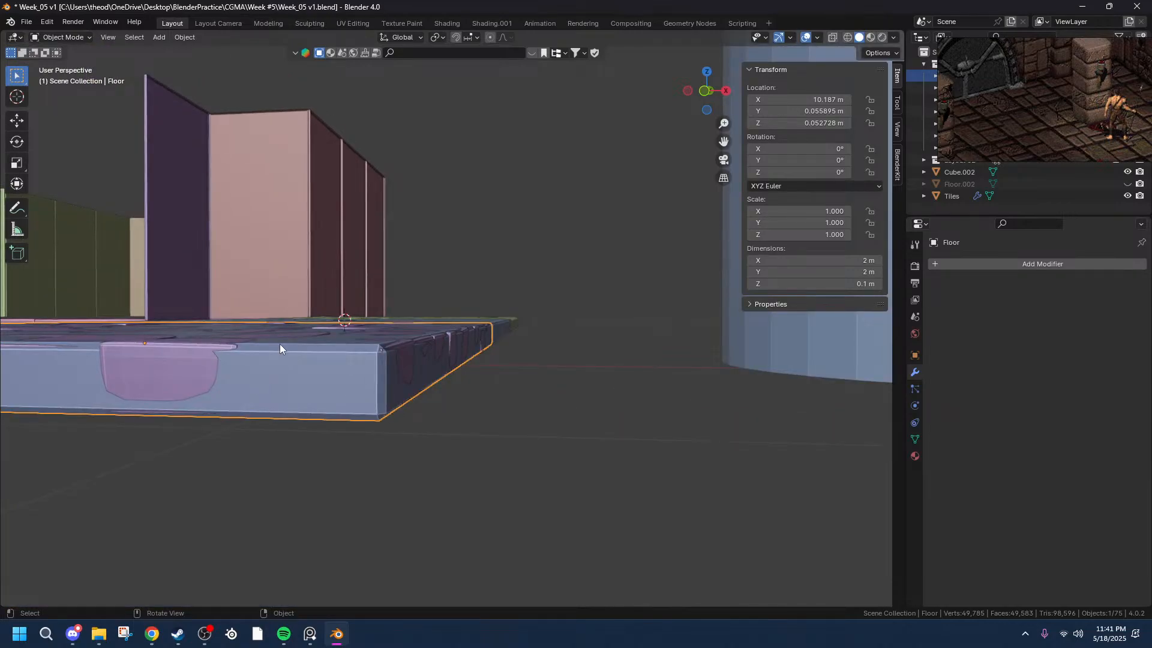
{"action": "key", "text": "Tab"}
{"action": "middle_click_drag", "start_coordinate": [398, 375], "coordinate": [330, 514]}
{"action": "key", "text": "Tab"}
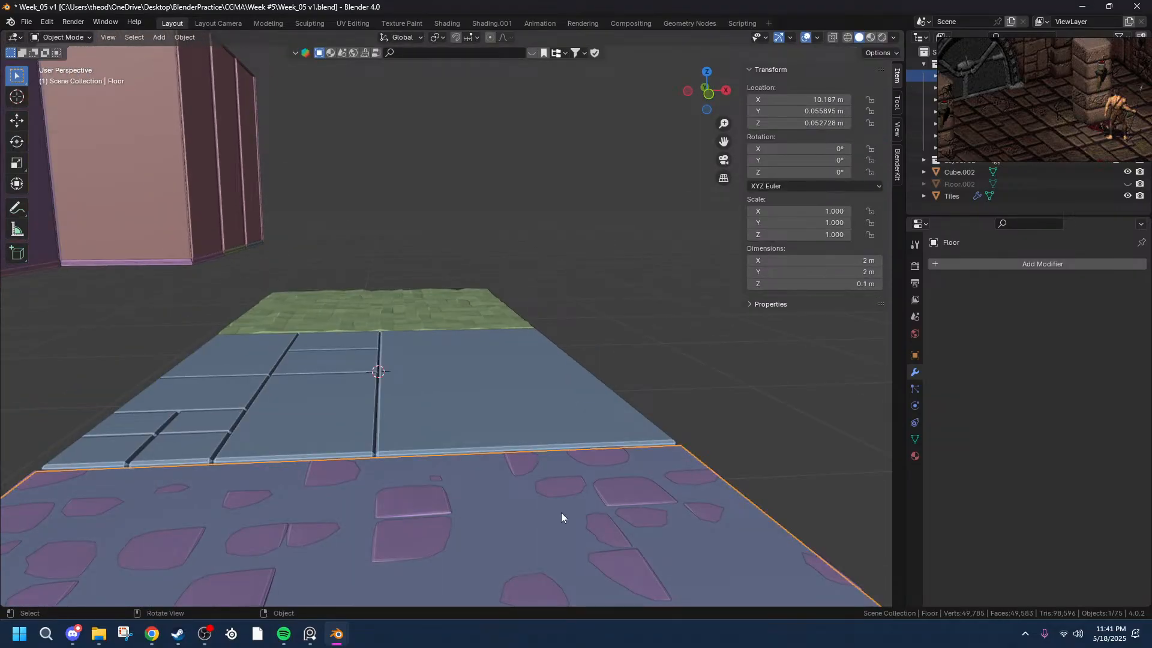
{"action": "key", "text": "Tab"}
{"action": "middle_click_drag", "start_coordinate": [729, 547], "coordinate": [663, 532]}
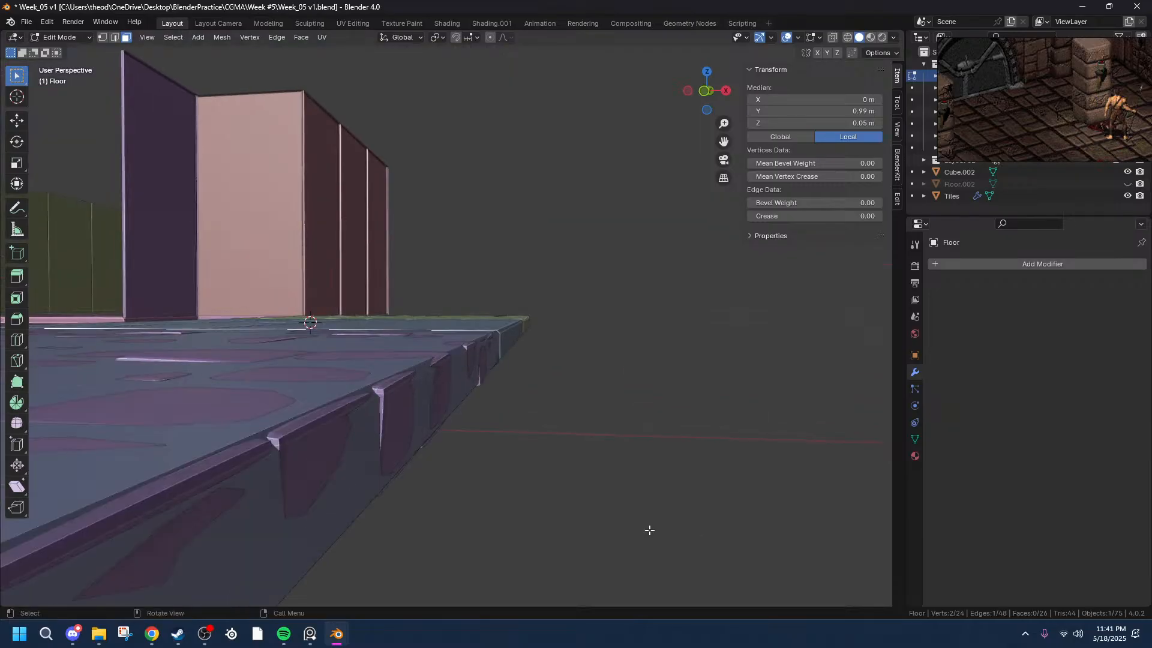
{"action": "key", "text": "s"}
{"action": "right_click", "coordinate": [848, 532]}
{"action": "middle_click_drag", "start_coordinate": [849, 532], "coordinate": [522, 412]}
{"action": "scroll", "coordinate": [487, 423], "scroll_direction": "up", "scroll_amount": 3}
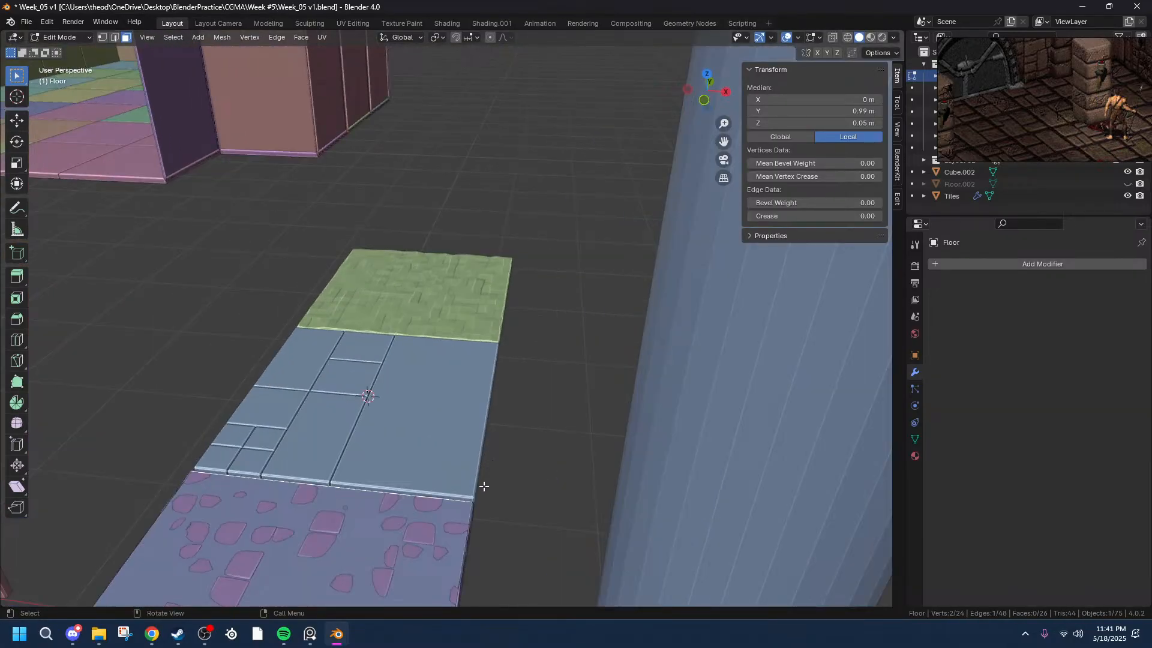
{"action": "scroll", "coordinate": [485, 481], "scroll_direction": "down", "scroll_amount": 3}
{"action": "key", "text": "Tab"}
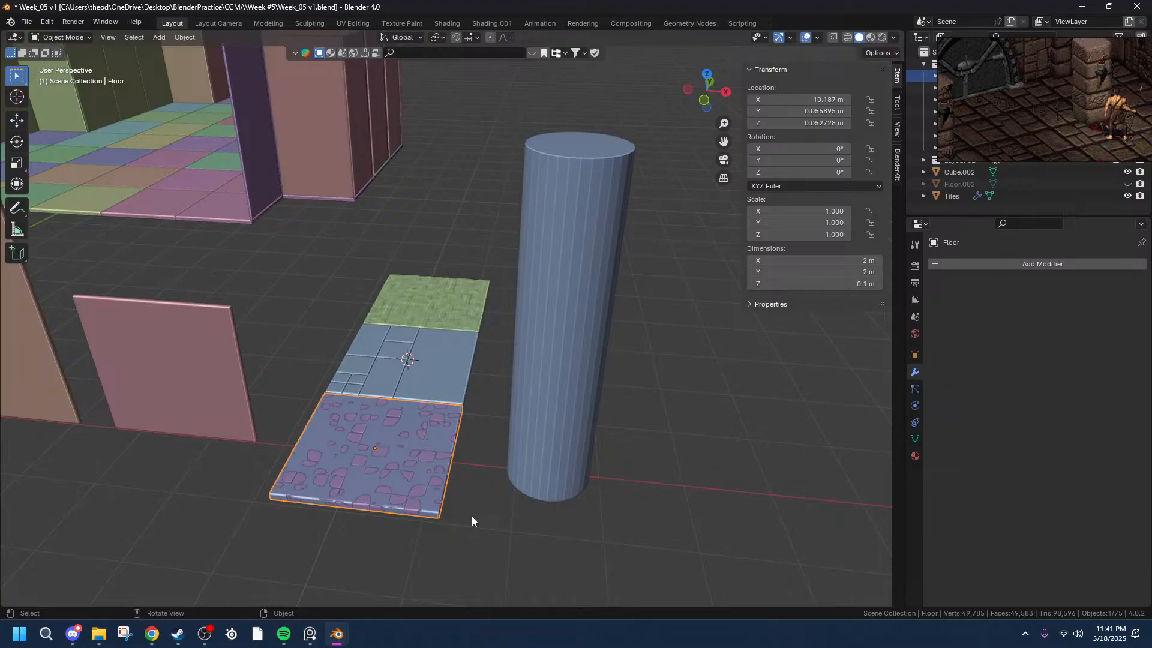
- Duplicate the stone-patterned floor's base block about 2.02 m along X and move the copy to about 2.16 m in Y
{"action": "key", "text": "shift+d"}
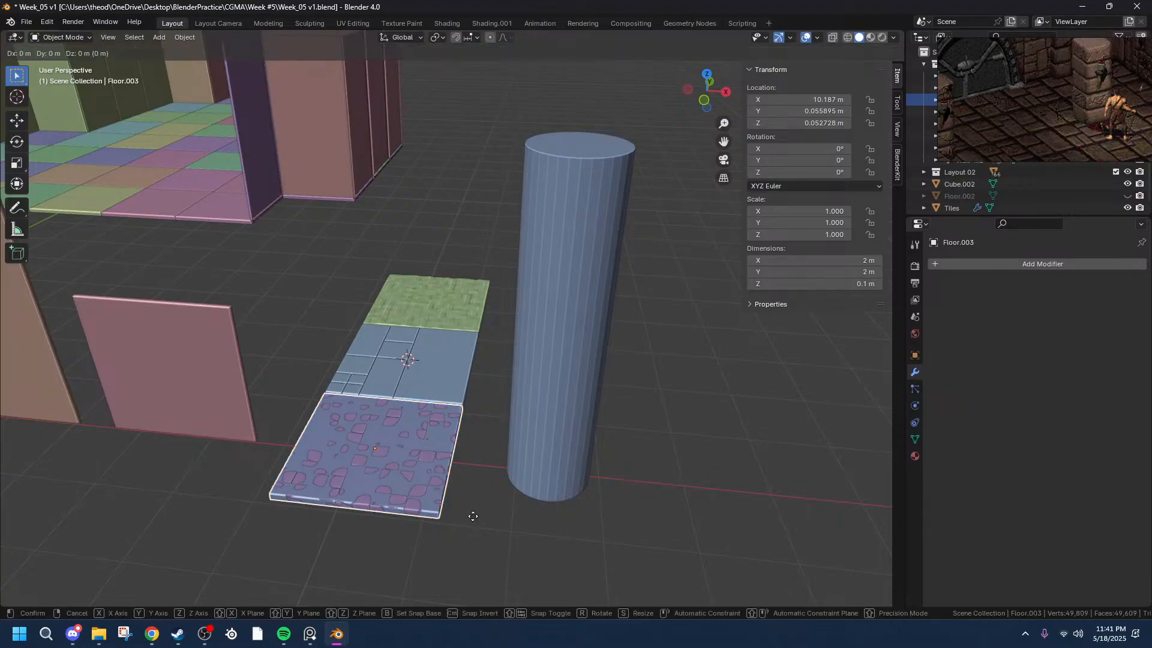
{"action": "key", "text": "x"}
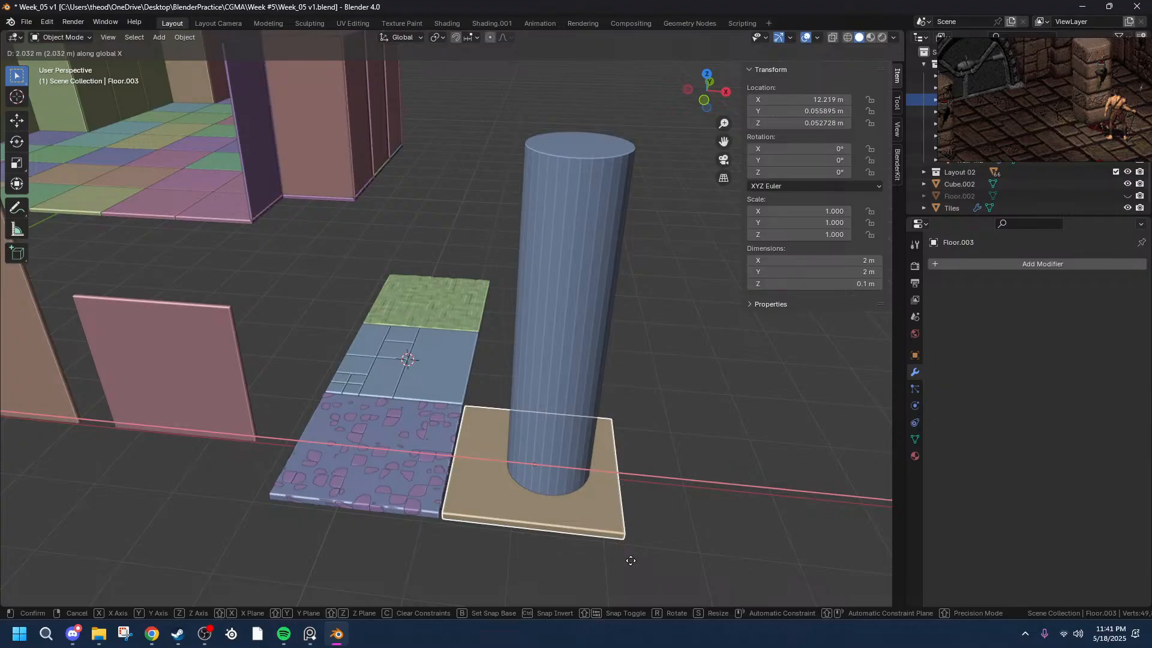
{"action": "left_click", "coordinate": [627, 562]}
{"action": "middle_click_drag", "start_coordinate": [625, 564], "coordinate": [630, 527]}
{"action": "left_click_drag", "start_coordinate": [800, 111], "coordinate": [846, 111]}
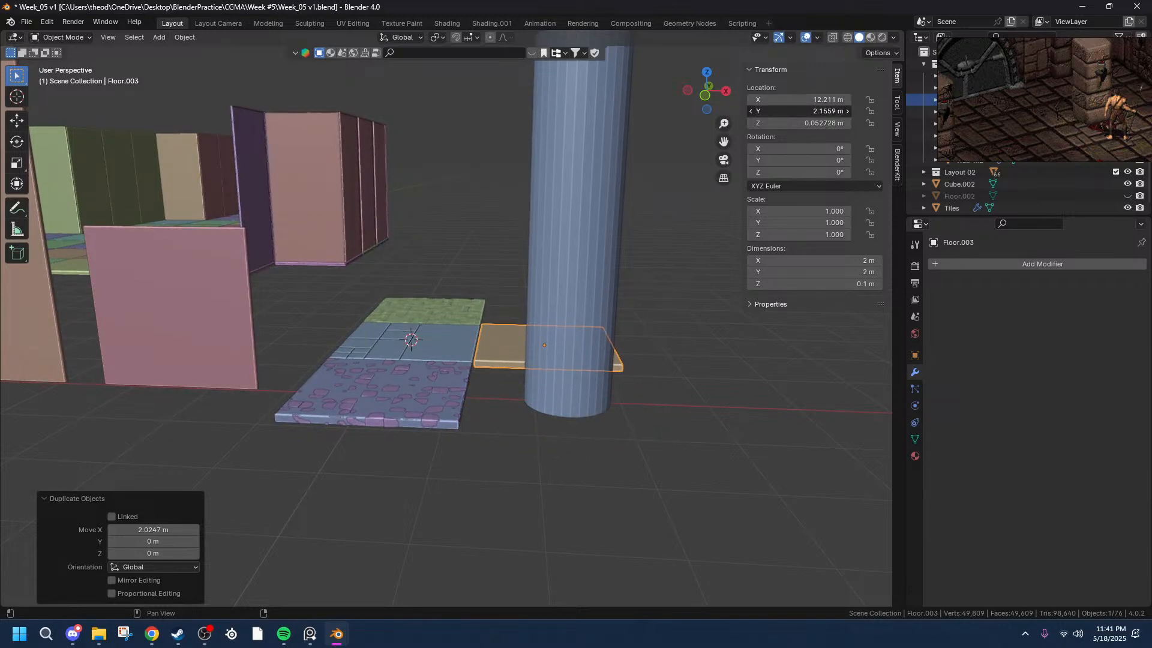
- Try removing the decimals from the duplicated block's Y location
{"action": "scroll", "coordinate": [557, 337], "scroll_direction": "up", "scroll_amount": 6}
{"action": "middle_click_drag", "start_coordinate": [816, 354], "coordinate": [728, 448]}
{"action": "scroll", "coordinate": [728, 448], "scroll_direction": "down", "scroll_amount": 3}
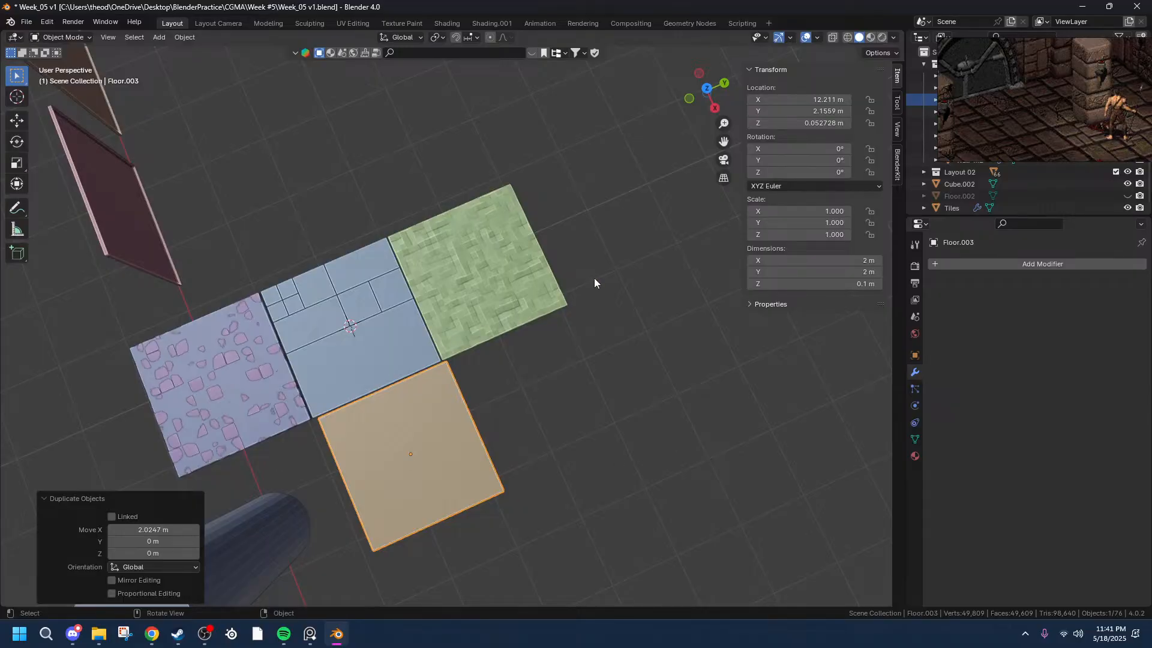
{"action": "left_click", "coordinate": [772, 111]}
{"action": "left_click_drag", "start_coordinate": [776, 111], "coordinate": [755, 112]}
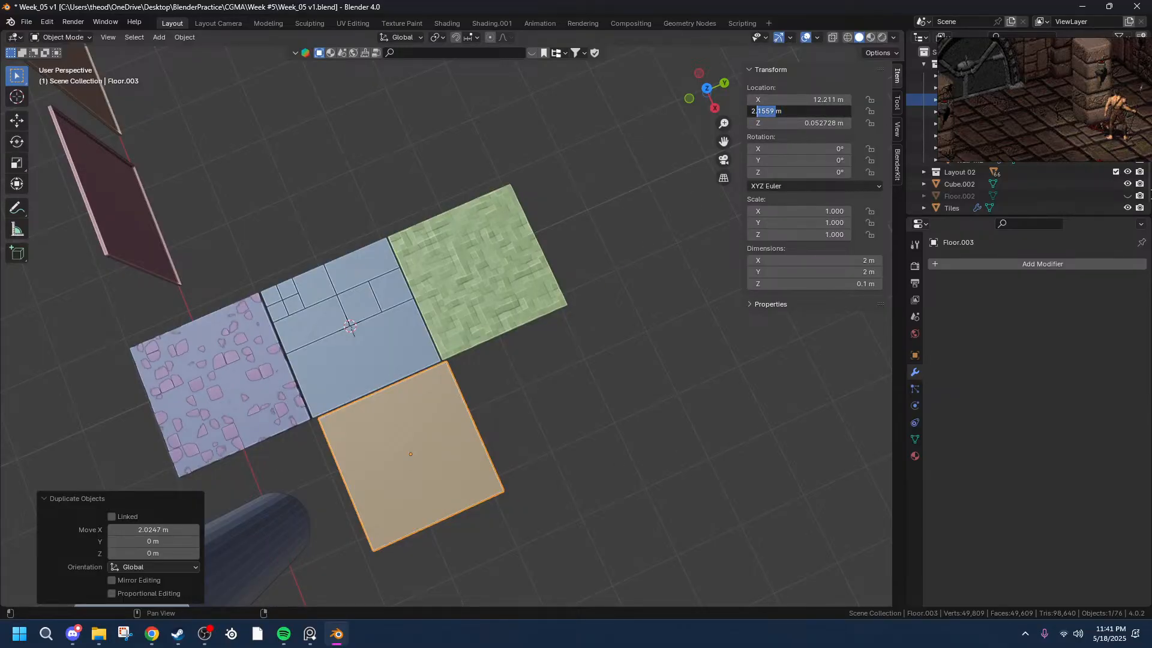
{"action": "key", "text": "BackSpace"}
{"action": "key", "text": "Return"}
- Copy the tile-pattern block's Y location of 2.08633 m to the duplicated plain block
{"action": "left_click", "coordinate": [363, 343]}
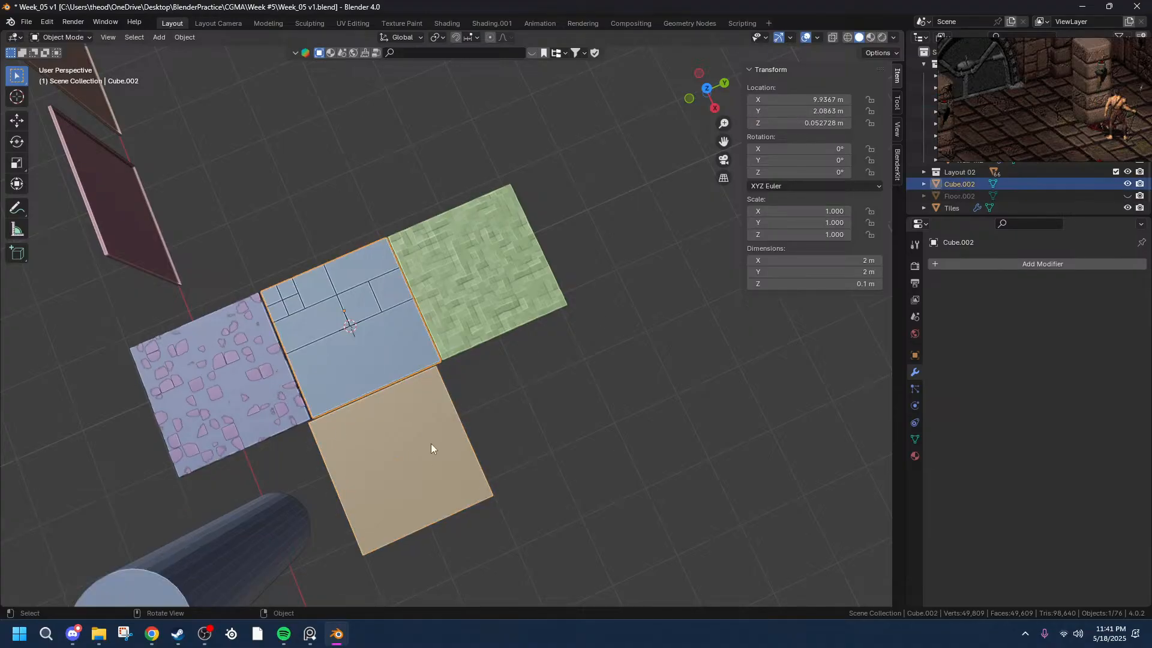
{"action": "left_click", "coordinate": [817, 112]}
{"action": "key", "text": "ctrl+c"}
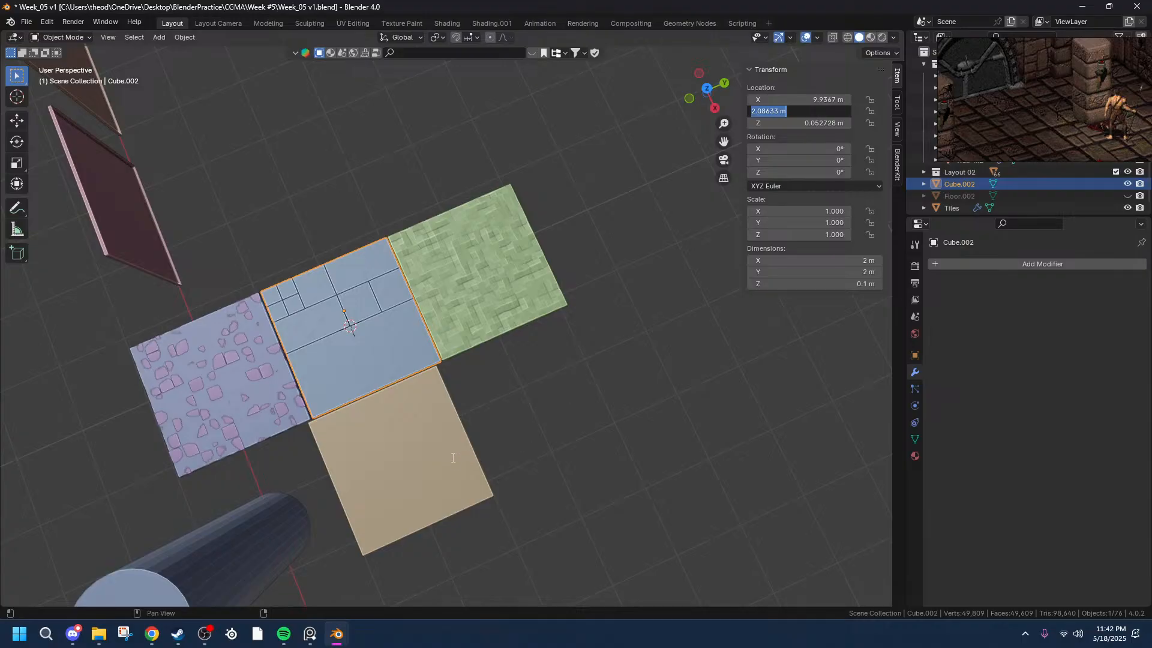
{"action": "key", "text": "Escape"}
{"action": "left_click", "coordinate": [440, 467]}
{"action": "left_click", "coordinate": [811, 112]}
{"action": "key", "text": "ctrl+v"}
{"action": "key", "text": "Return"}
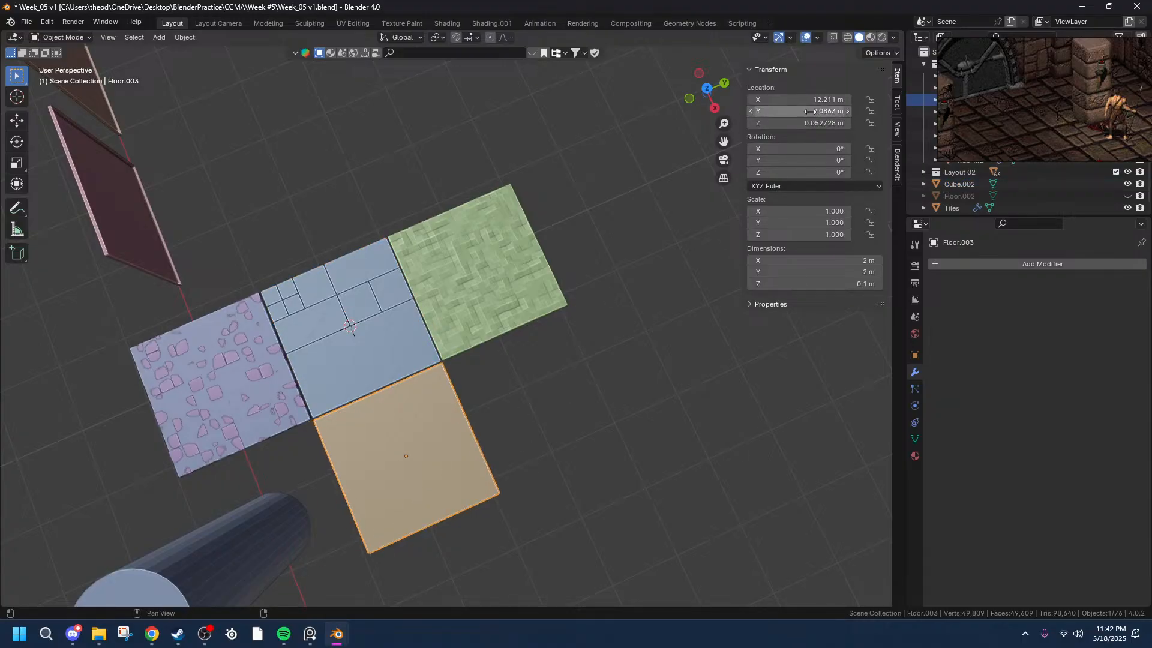
- Place the 3D cursor at the center of the new plain block, working in the top orthographic view
{"action": "middle_click_drag", "start_coordinate": [602, 366], "coordinate": [732, 575]}
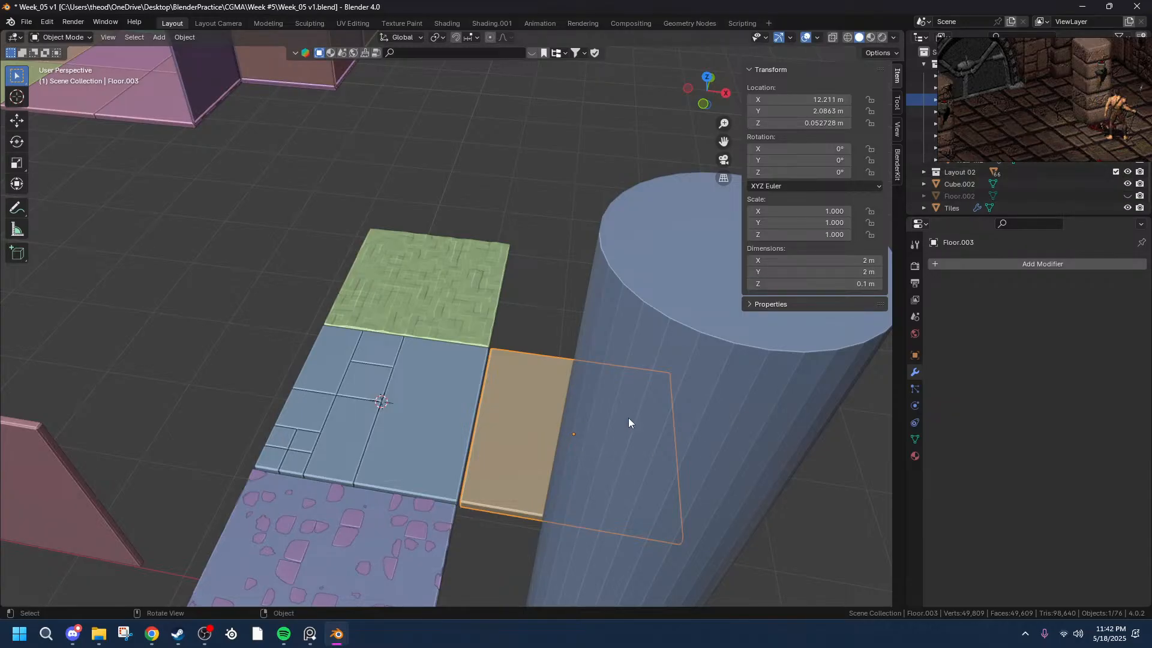
{"action": "scroll", "coordinate": [695, 469], "scroll_direction": "up", "scroll_amount": 4}
{"action": "middle_click_drag", "start_coordinate": [750, 428], "coordinate": [680, 461]}
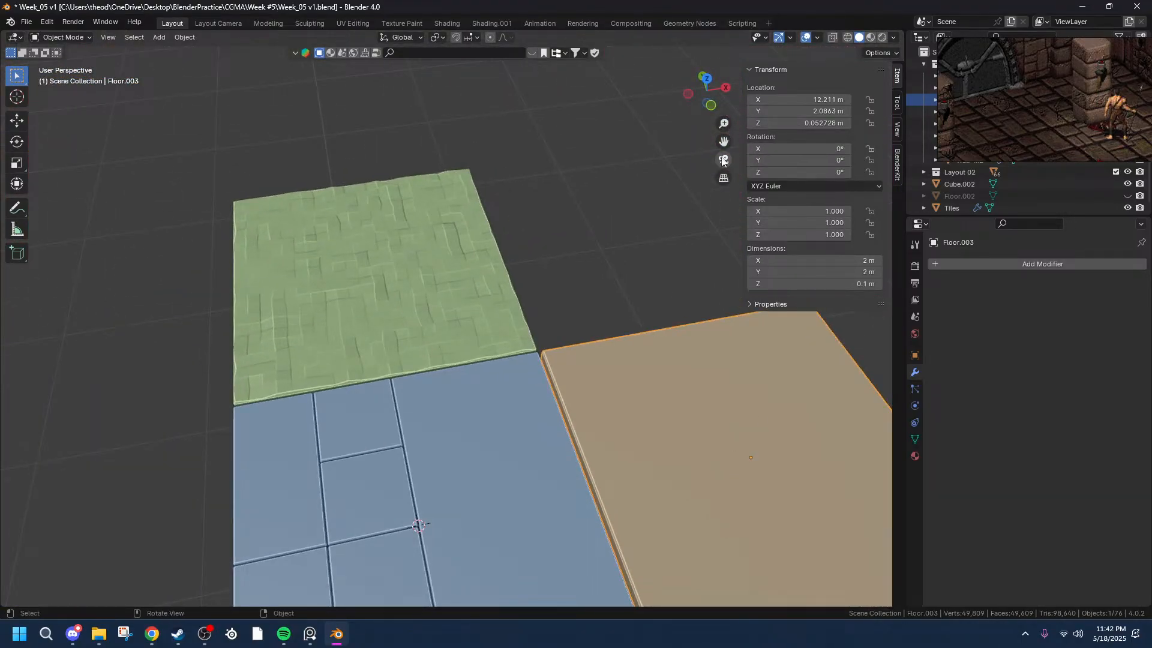
{"action": "key", "text": "KP_Decimal"}
{"action": "middle_click_drag", "start_coordinate": [622, 454], "coordinate": [544, 538]}
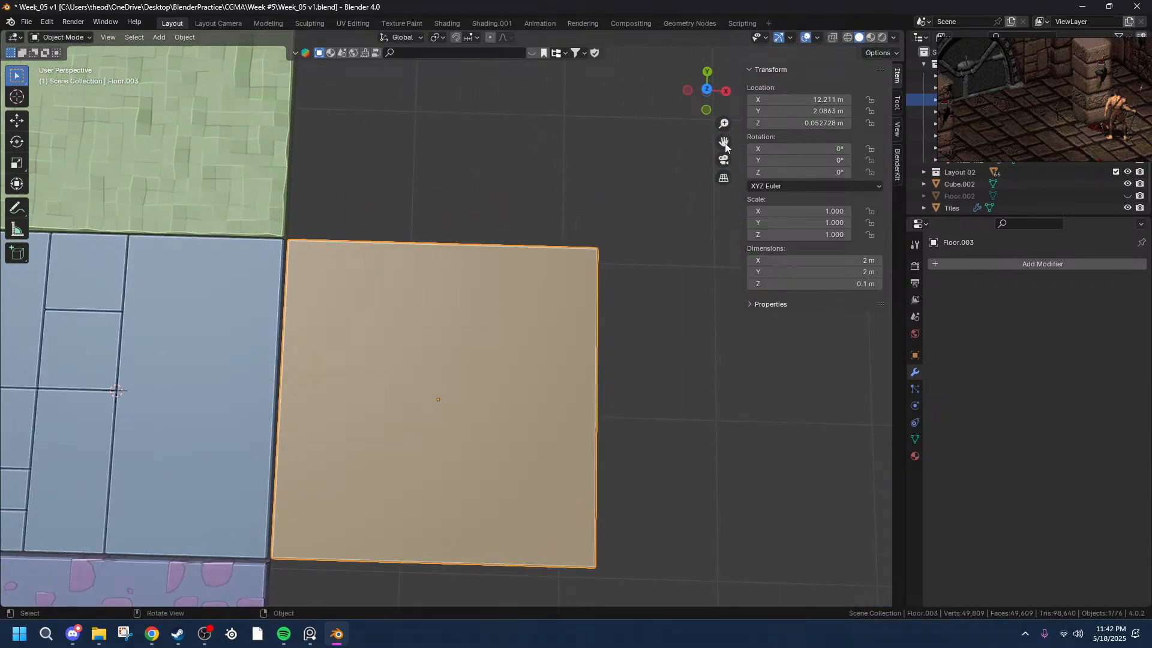
{"action": "left_click", "coordinate": [708, 91]}
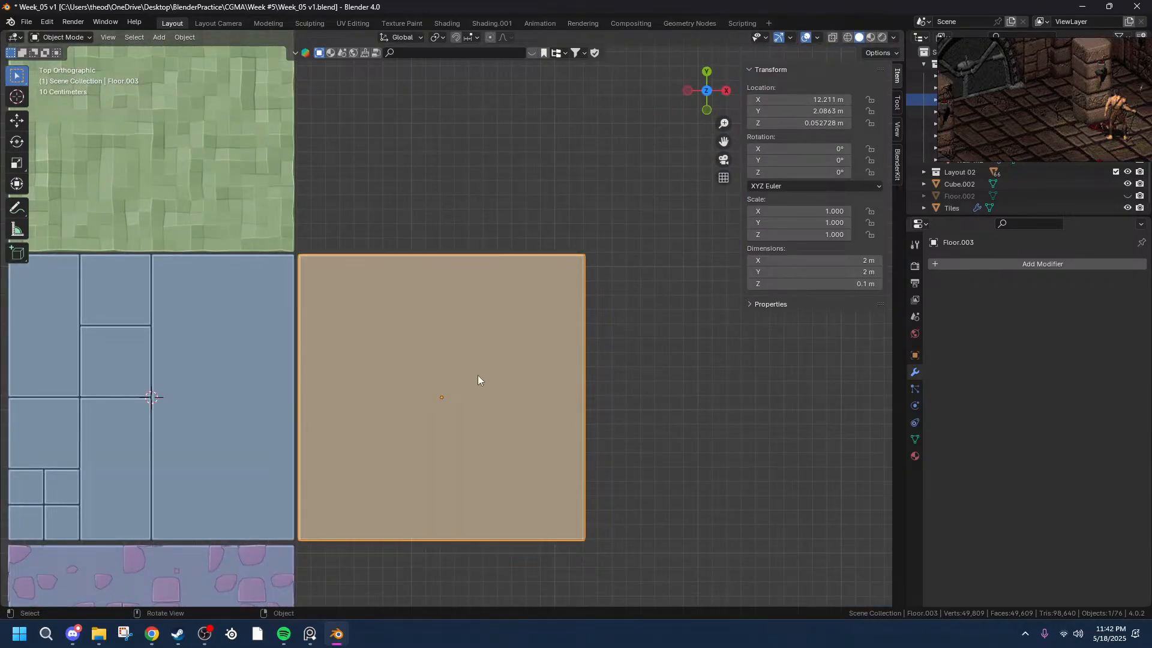
{"action": "scroll", "coordinate": [481, 434], "scroll_direction": "up", "scroll_amount": 5}
{"action": "scroll", "coordinate": [474, 444], "scroll_direction": "down", "scroll_amount": 4}
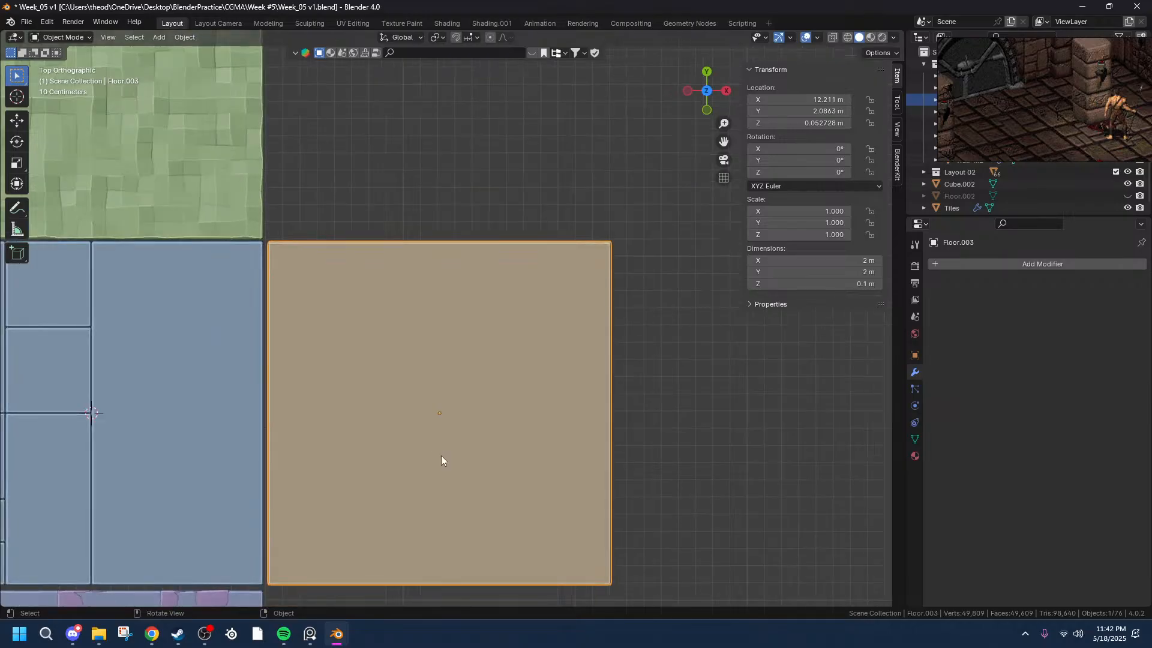
{"action": "right_click", "coordinate": [439, 412], "text": "shift"}
{"action": "right_click_drag", "start_coordinate": [439, 412], "coordinate": [441, 414], "text": "shift"}
{"action": "middle_click_drag", "start_coordinate": [533, 403], "coordinate": [711, 369]}
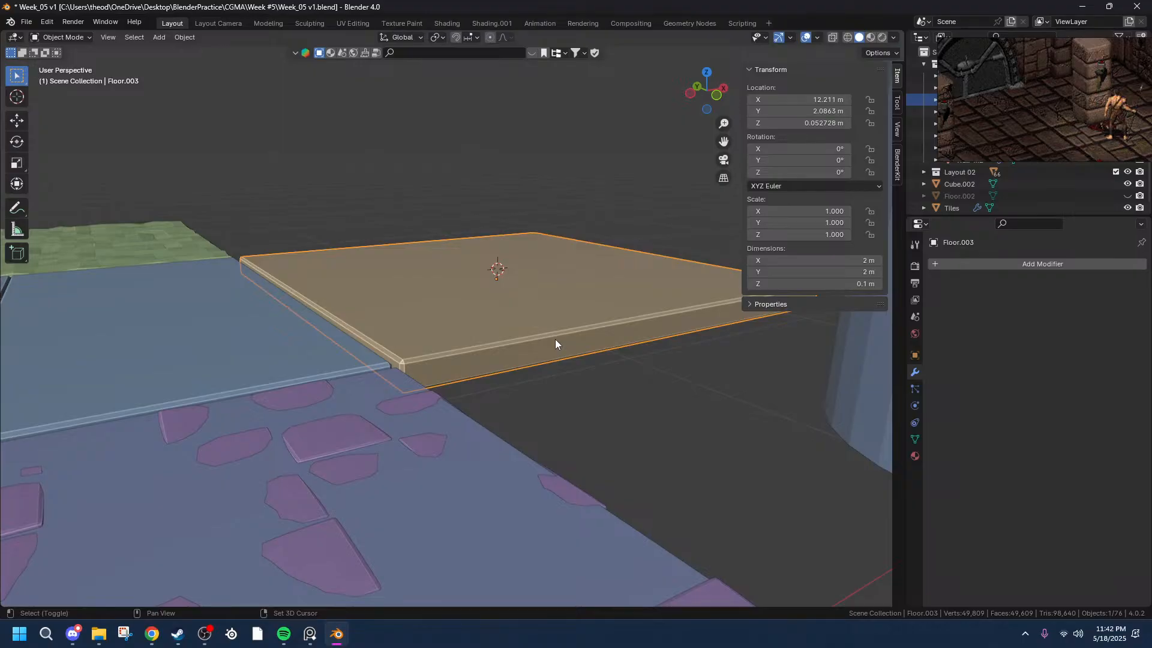
- Duplicate the plain floor block in place without moving the copy
{"action": "key", "text": "shift+a"}
{"action": "key", "text": "shift+d"}
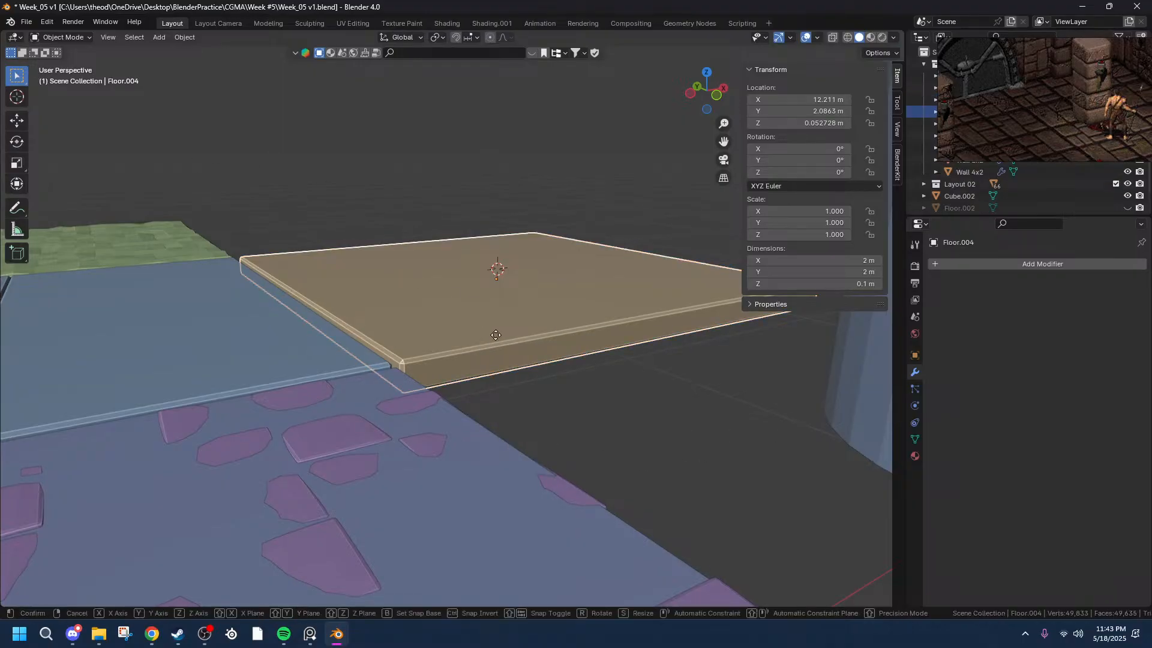
{"action": "left_click", "coordinate": [495, 335]}
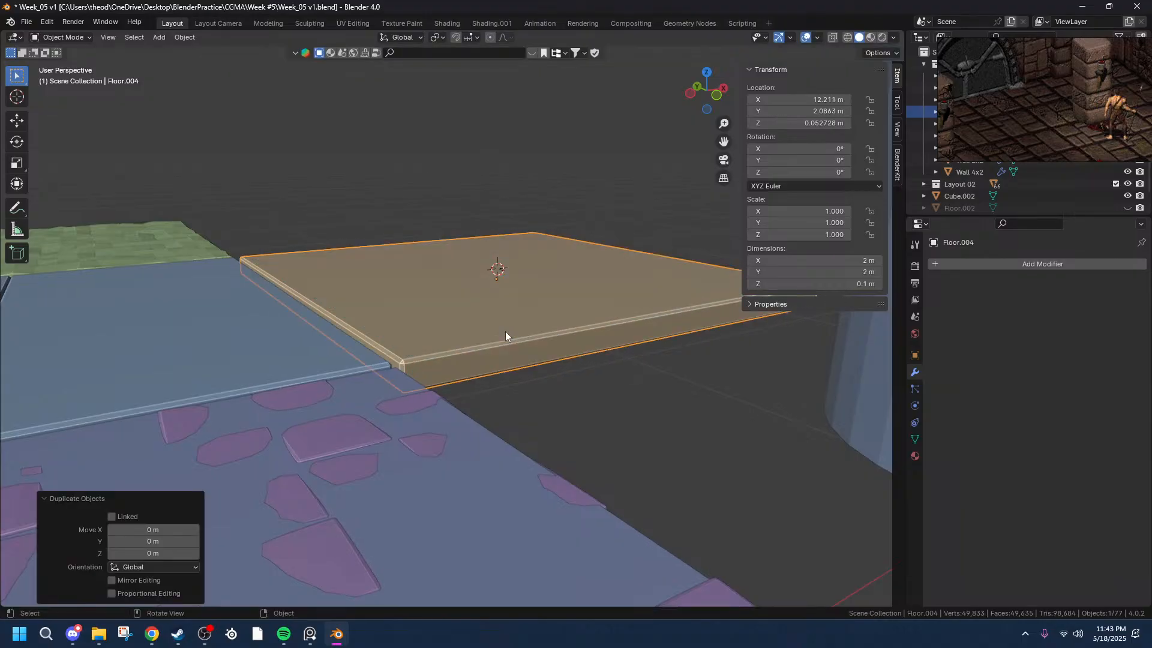
- Scale the duplicated floor block into a brick with factors 0.5 on X and 0.25 on Y
{"action": "scroll", "coordinate": [548, 318], "scroll_direction": "up", "scroll_amount": 3}
{"action": "scroll", "coordinate": [547, 319], "scroll_direction": "down", "scroll_amount": 3}
{"action": "scroll", "coordinate": [548, 319], "scroll_direction": "up", "scroll_amount": 2}
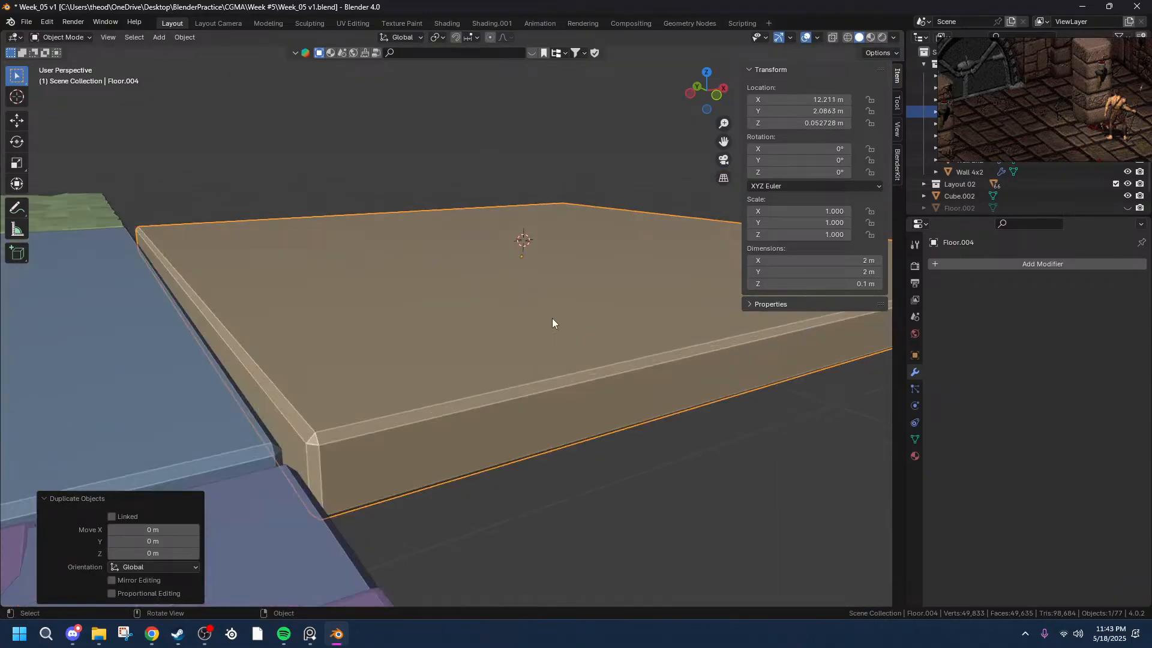
{"action": "middle_click_drag", "start_coordinate": [549, 340], "coordinate": [515, 414]}
{"action": "key", "text": "s"}
{"action": "key", "text": "x"}
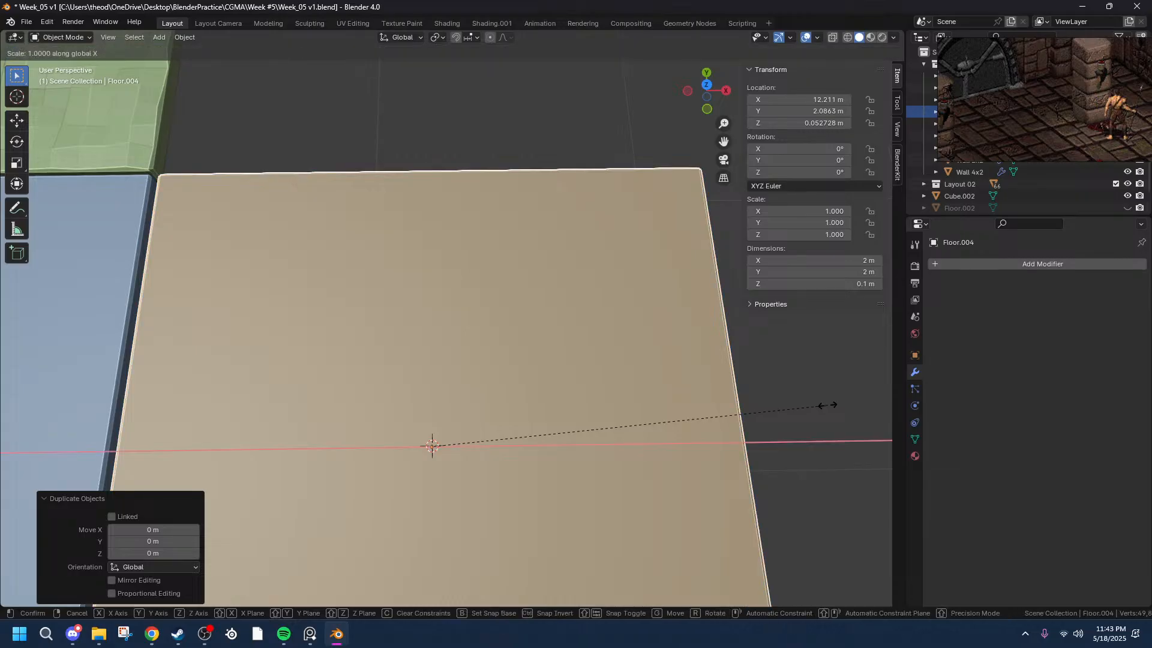
{"action": "left_click", "coordinate": [565, 423]}
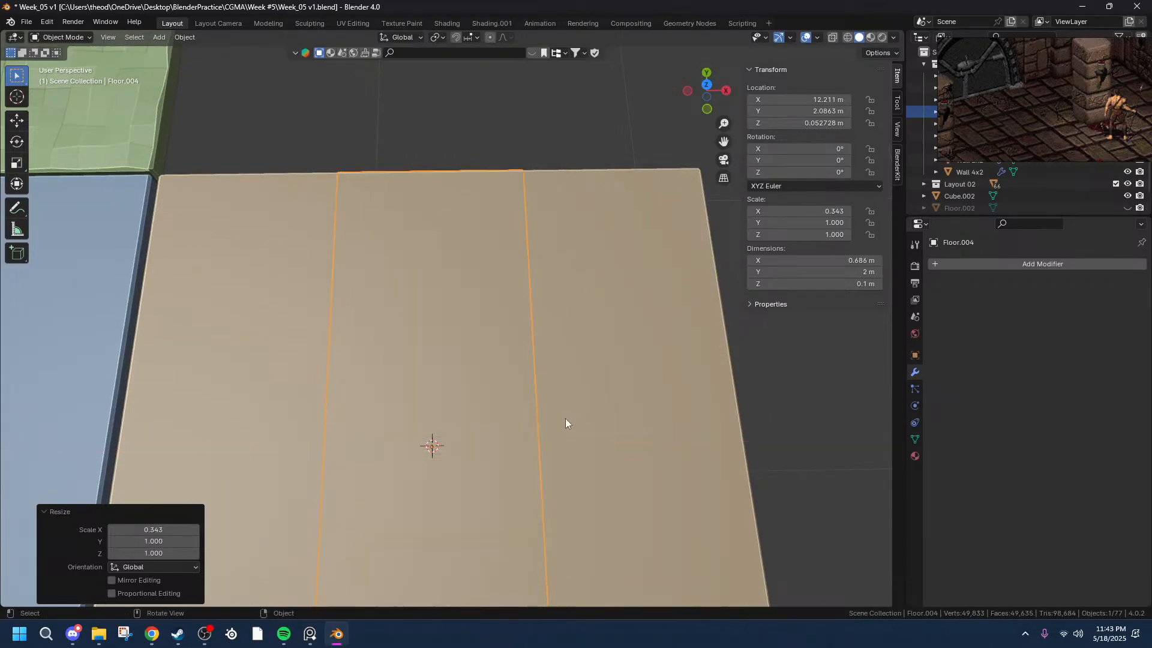
{"action": "left_click", "coordinate": [150, 528]}
{"action": "left_click_drag", "start_coordinate": [144, 530], "coordinate": [122, 531]}
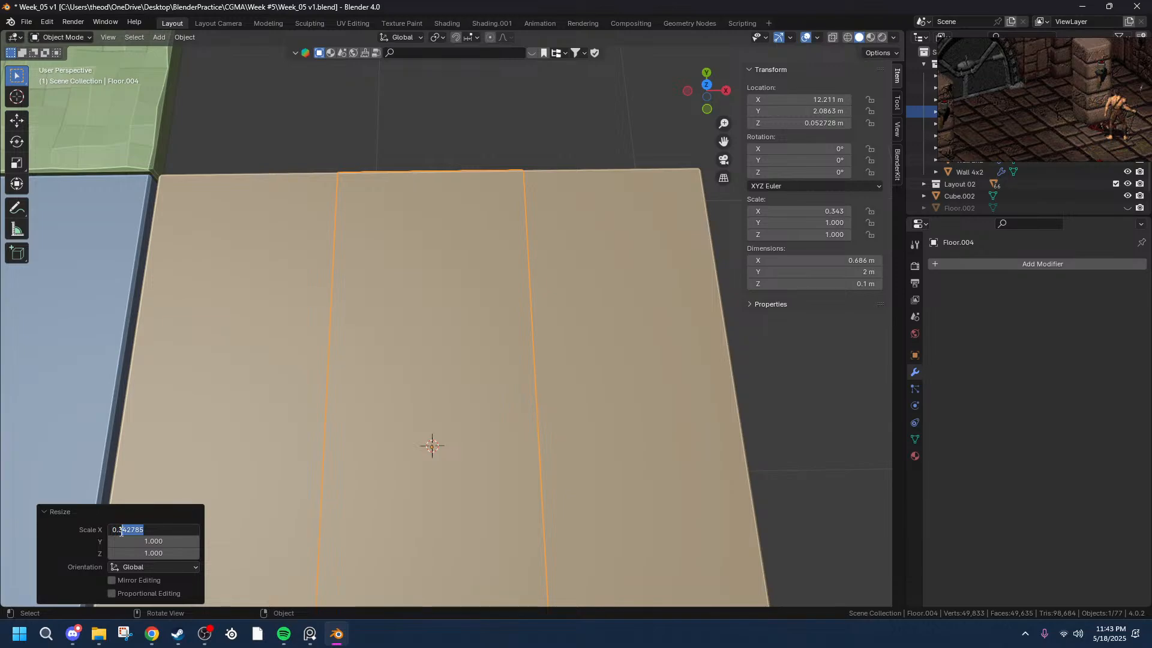
{"action": "type", "text": "5"}
{"action": "key", "text": "Tab"}
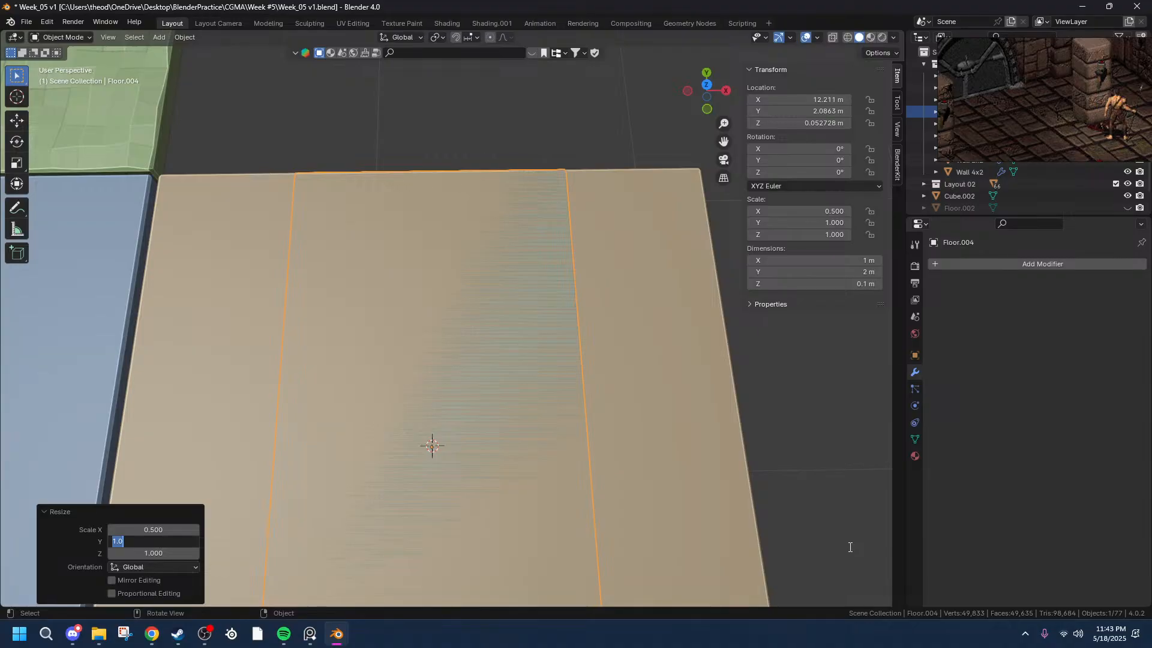
{"action": "type", "text": ".25"}
{"action": "key", "text": "Tab"}
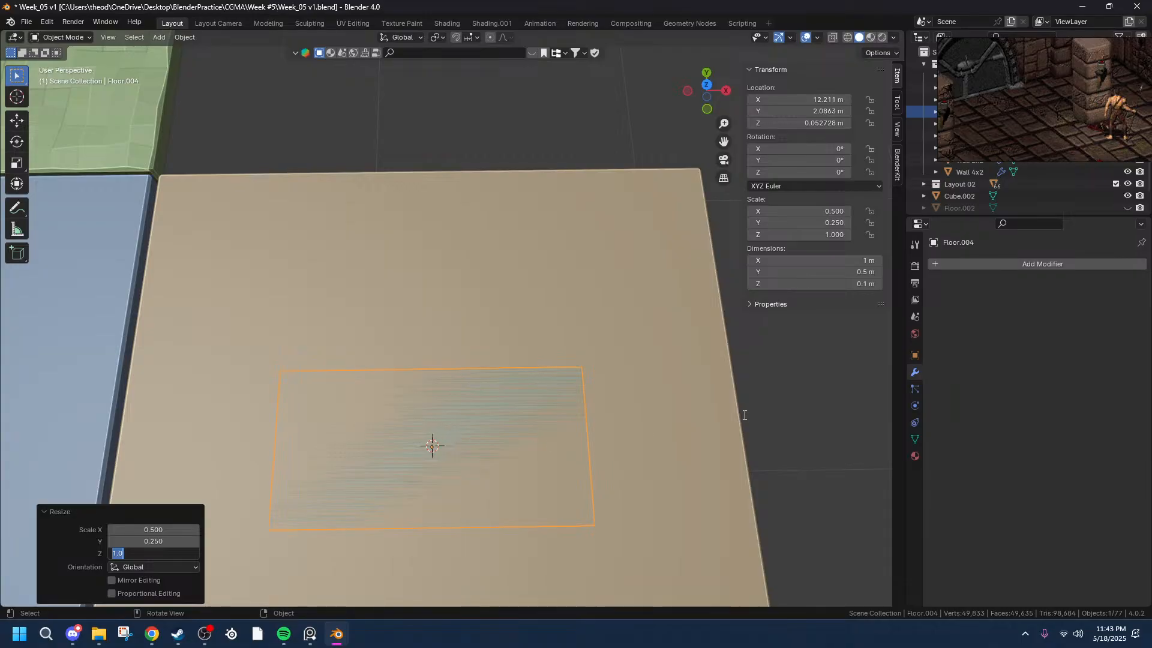
{"action": "key", "text": "Return"}
- Copy the brick's Z location, raise the brick about 0.146 m above the plain block, and enter Edit Mode on it
{"action": "middle_click_drag", "start_coordinate": [519, 455], "coordinate": [512, 311]}
{"action": "scroll", "coordinate": [562, 290], "scroll_direction": "up", "scroll_amount": 5}
{"action": "scroll", "coordinate": [511, 286], "scroll_direction": "down", "scroll_amount": 5}
{"action": "left_click", "coordinate": [780, 124]}
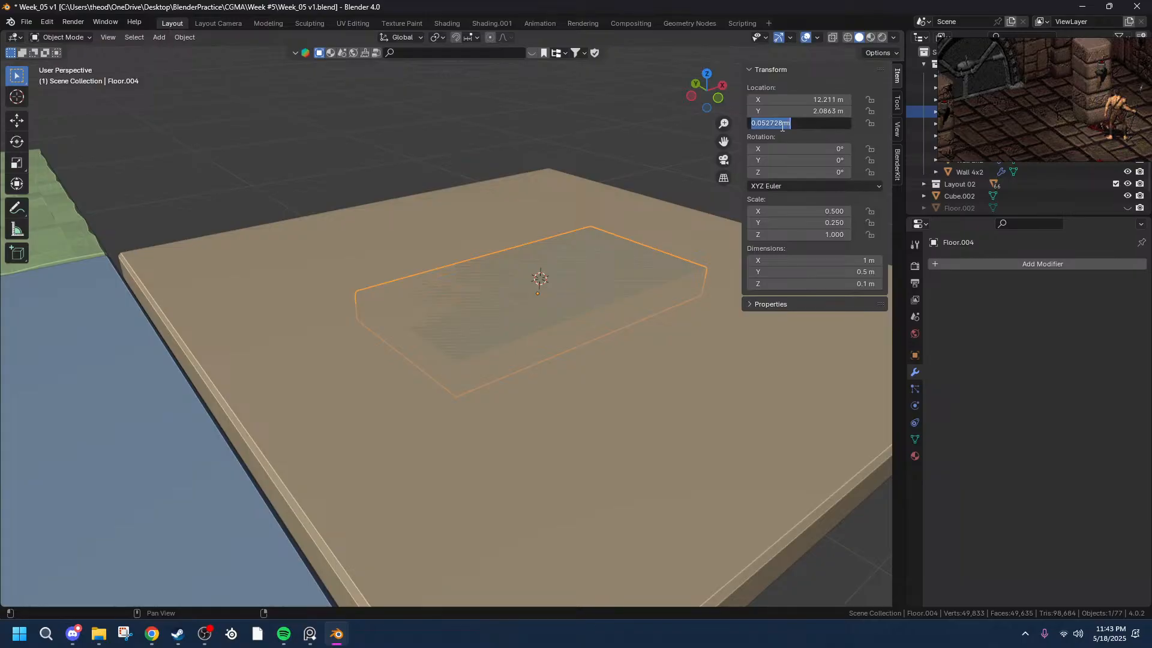
{"action": "key", "text": "Escape"}
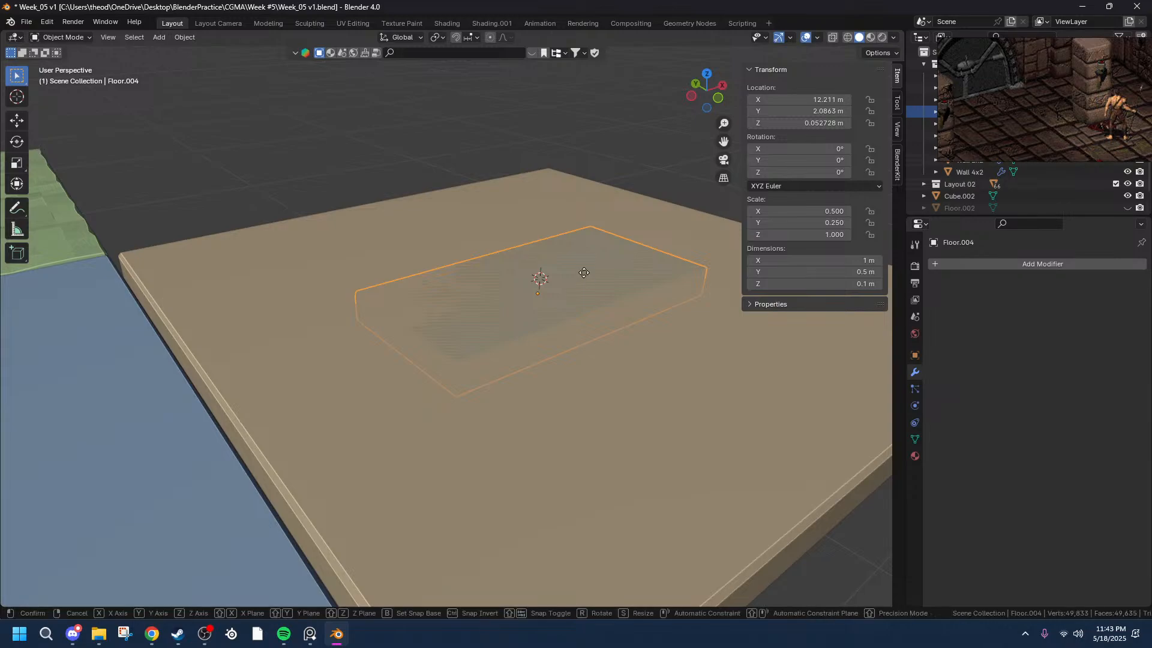
{"action": "key", "text": "g"}
{"action": "key", "text": "z"}
{"action": "left_click", "coordinate": [468, 266]}
{"action": "scroll", "coordinate": [468, 265], "scroll_direction": "up", "scroll_amount": 4}
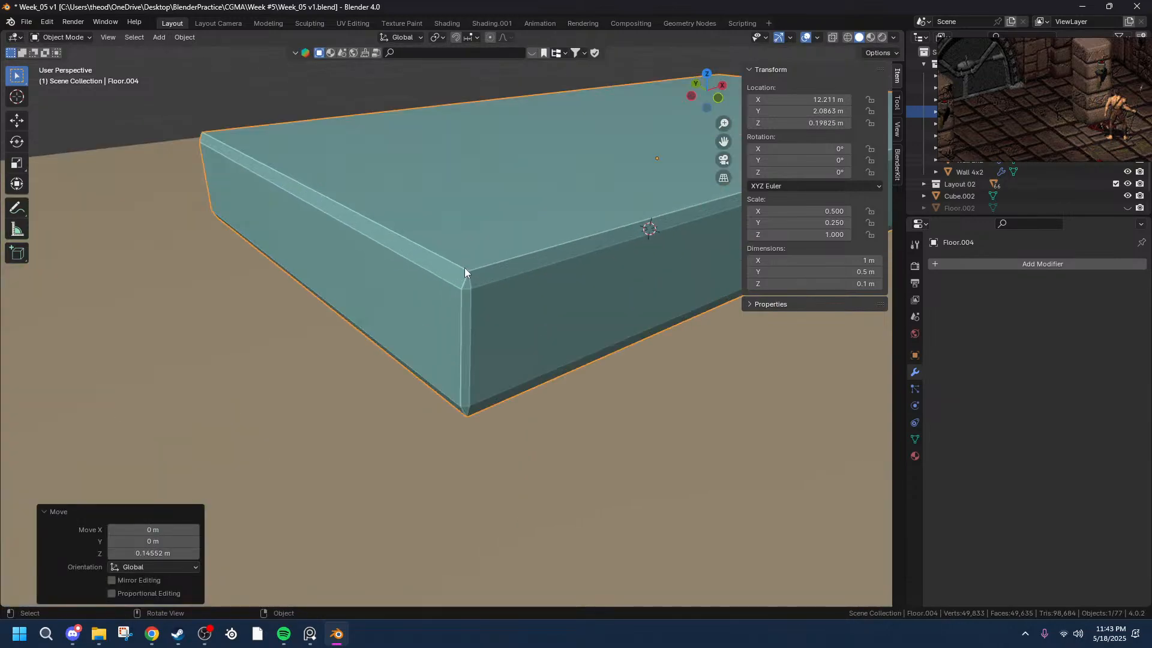
{"action": "key", "text": "Tab"}
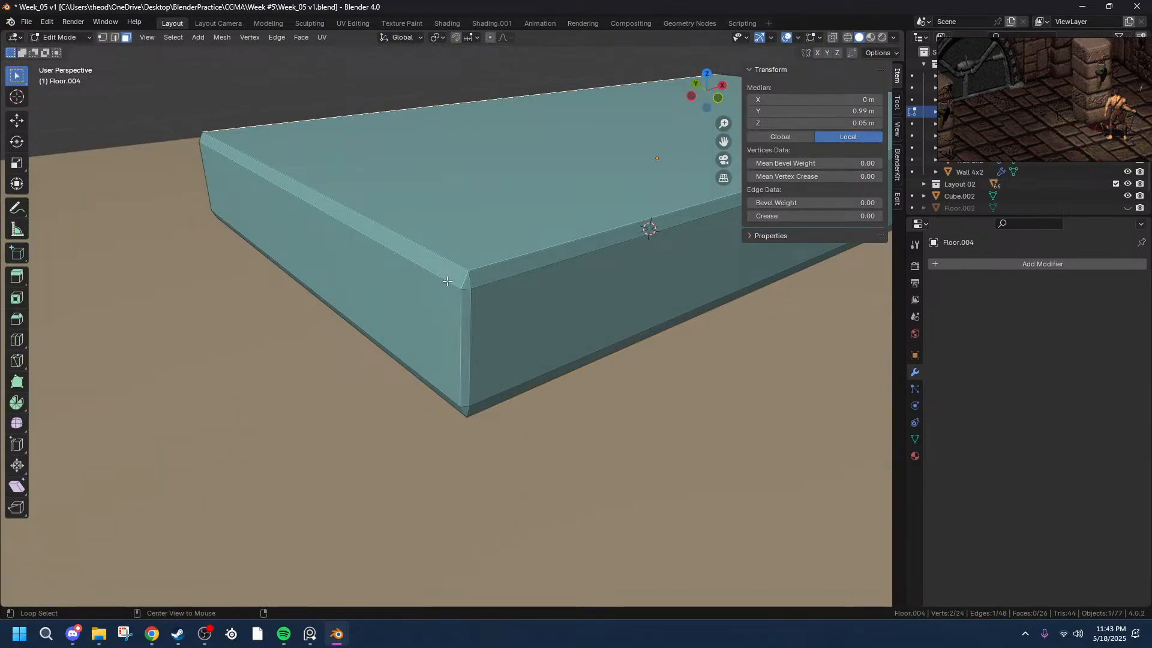
- Try selecting the brick's upper and lower side edge loops together with the vertical corner bevel loops
{"action": "left_click", "coordinate": [473, 282], "text": "alt"}
{"action": "left_click", "coordinate": [494, 279]}
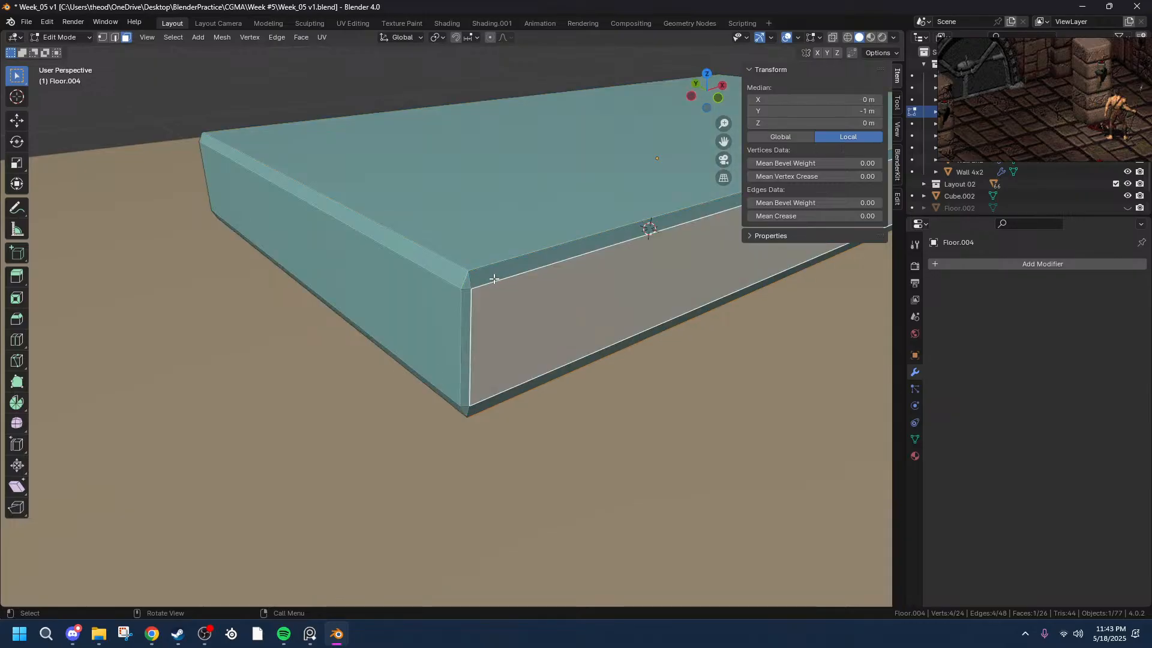
{"action": "key", "text": "2"}
{"action": "left_click", "coordinate": [494, 280], "text": "alt"}
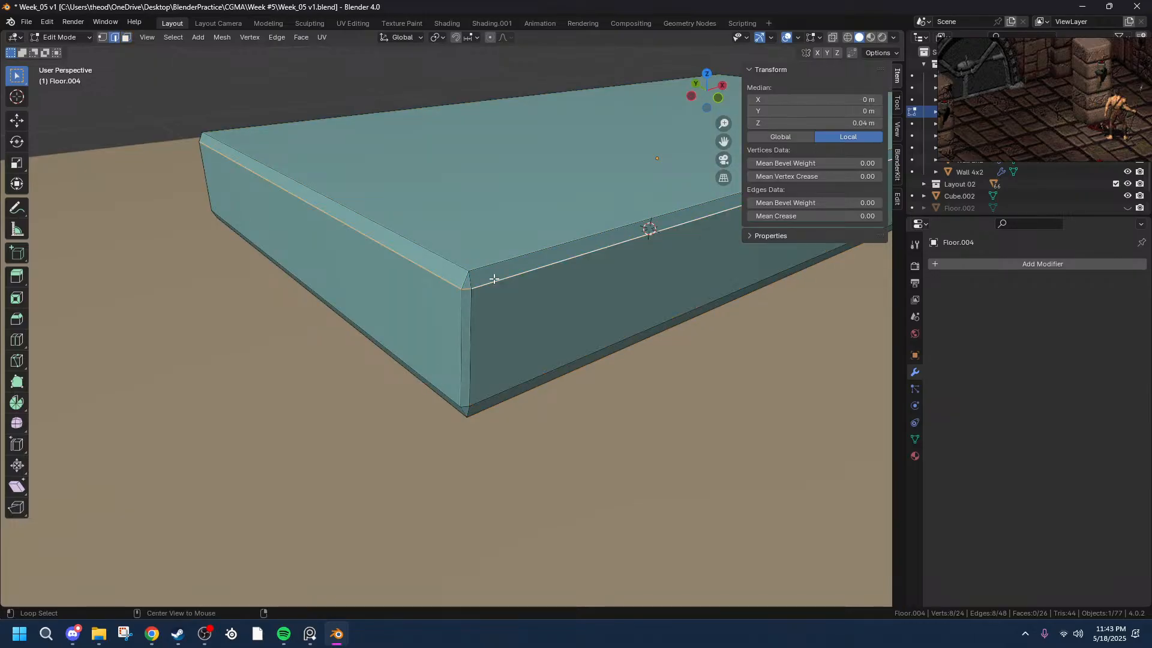
{"action": "left_click", "coordinate": [481, 389], "text": "alt+shift"}
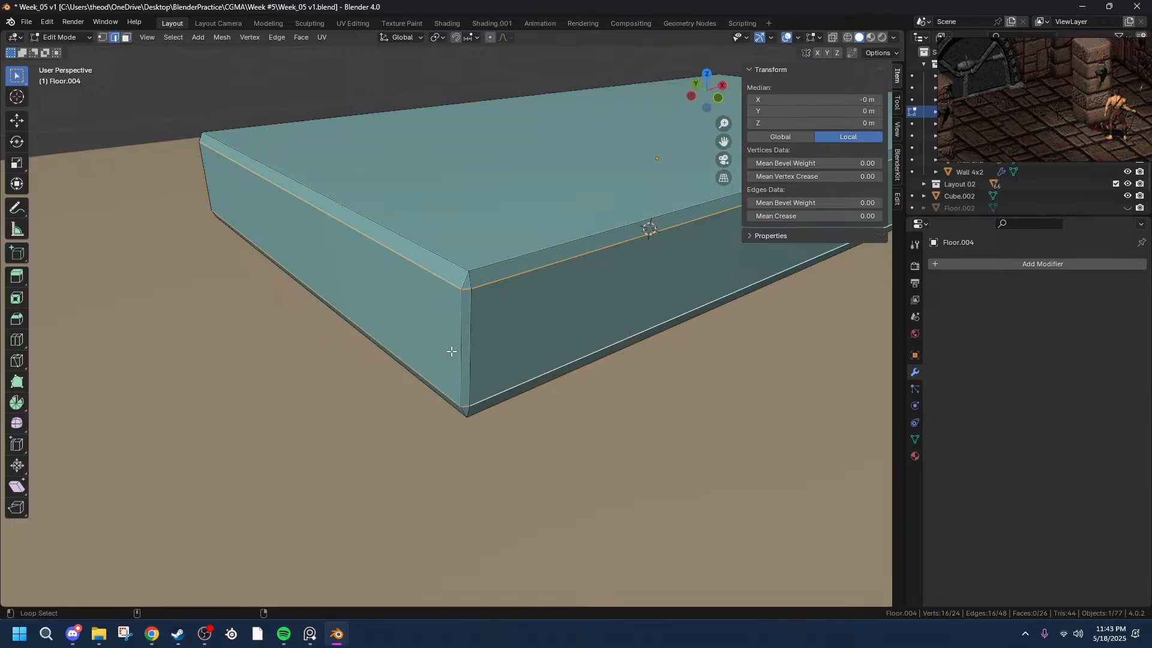
{"action": "left_click", "coordinate": [468, 342], "text": "alt+shift"}
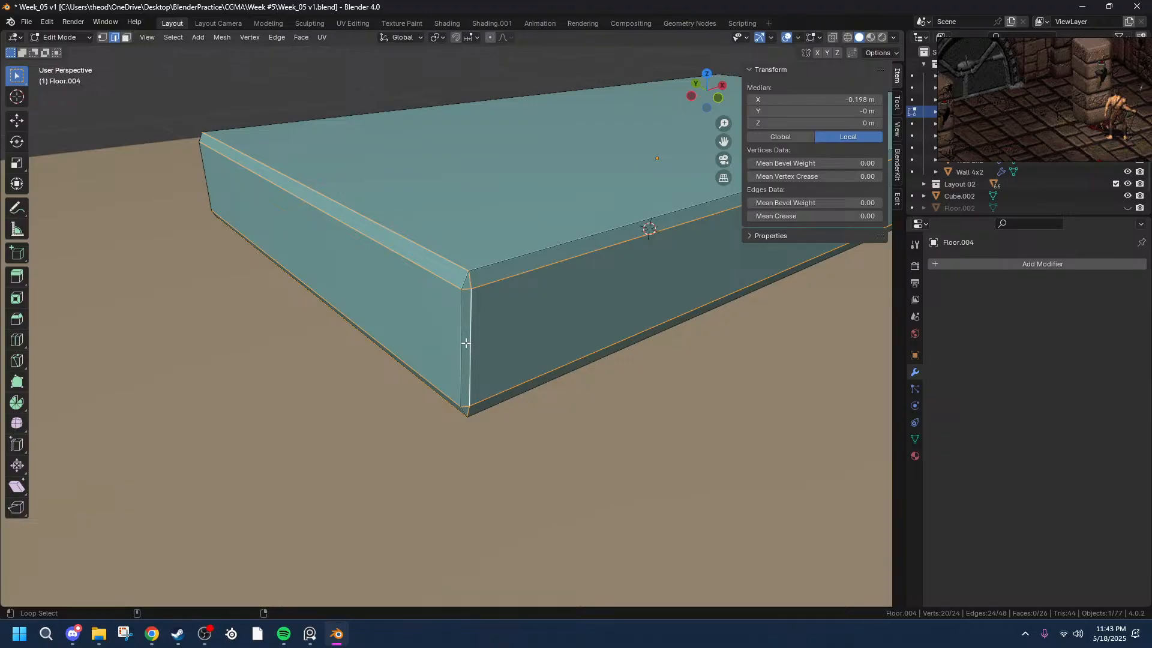
{"action": "left_click", "coordinate": [461, 342], "text": "alt+shift"}
{"action": "mouse_move", "coordinate": [477, 290]}
{"action": "middle_mouse_down"}
{"action": "mouse_move", "coordinate": [542, 283]}
{"action": "mouse_move", "coordinate": [447, 285]}
{"action": "mouse_move", "coordinate": [467, 285]}
{"action": "middle_mouse_up"}
{"action": "key", "text": "ctrl+z"}
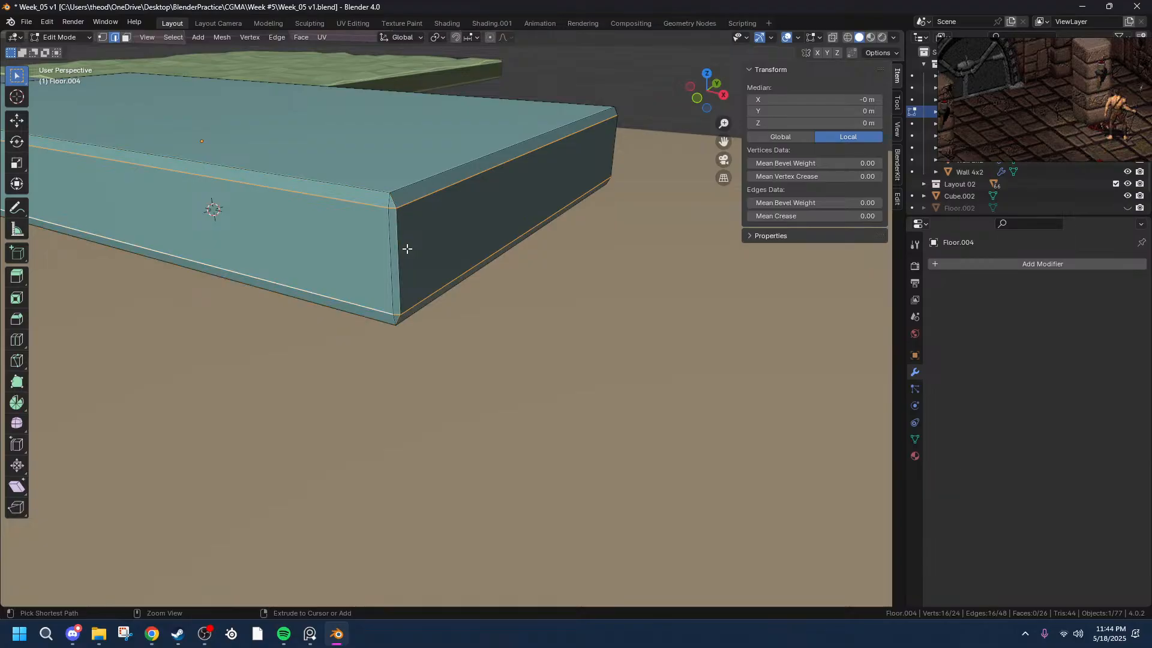
- Try dissolving the edge loops that border the bevels at the brick's vertical corners
{"action": "key", "text": "3"}
{"action": "left_click", "coordinate": [400, 235], "text": "alt"}
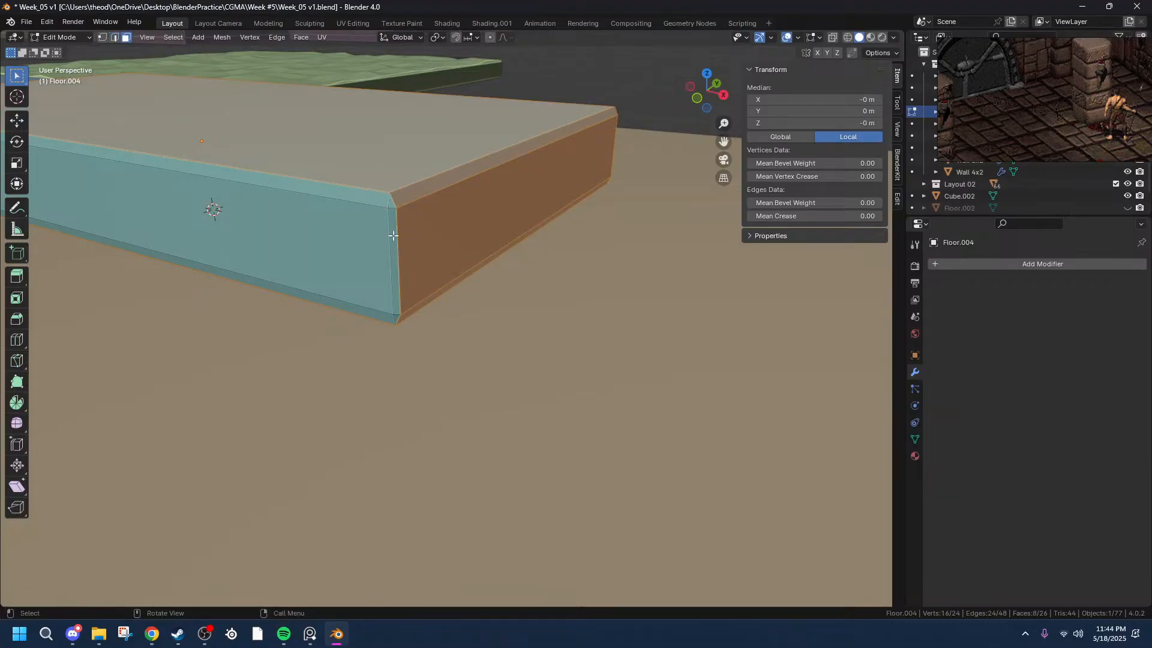
{"action": "key", "text": "2"}
{"action": "left_click", "coordinate": [389, 235], "text": "alt"}
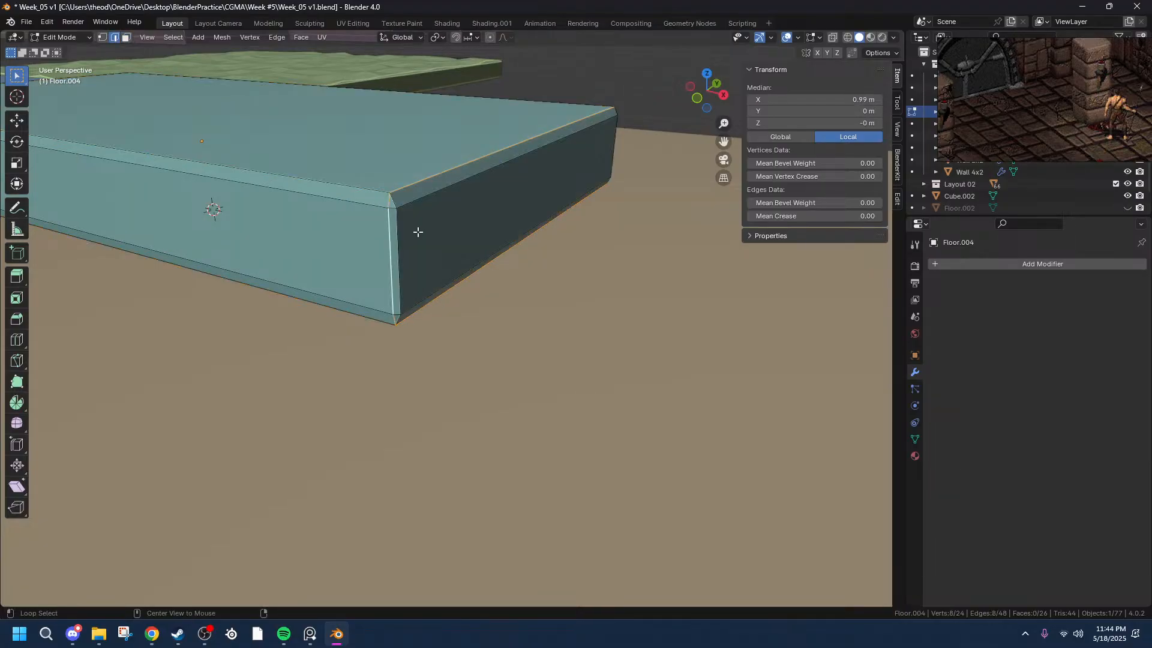
{"action": "left_click", "coordinate": [397, 236], "text": "alt+shift"}
{"action": "middle_click_drag", "start_coordinate": [532, 244], "coordinate": [384, 247]}
{"action": "left_click", "coordinate": [157, 117], "text": "alt+shift"}
{"action": "middle_click_drag", "start_coordinate": [468, 121], "coordinate": [282, 129]}
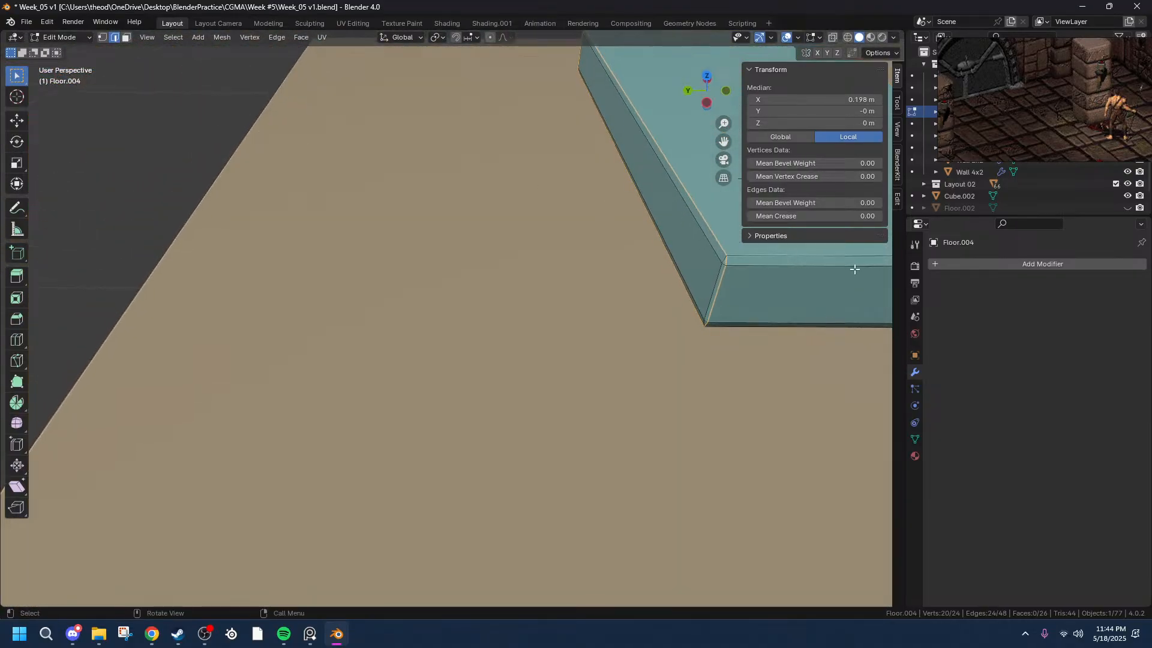
{"action": "left_click", "coordinate": [713, 287], "text": "alt+shift"}
{"action": "scroll", "coordinate": [713, 287], "scroll_direction": "down", "scroll_amount": 5}
{"action": "middle_click_drag", "start_coordinate": [691, 275], "coordinate": [697, 283]}
{"action": "key", "text": "x"}
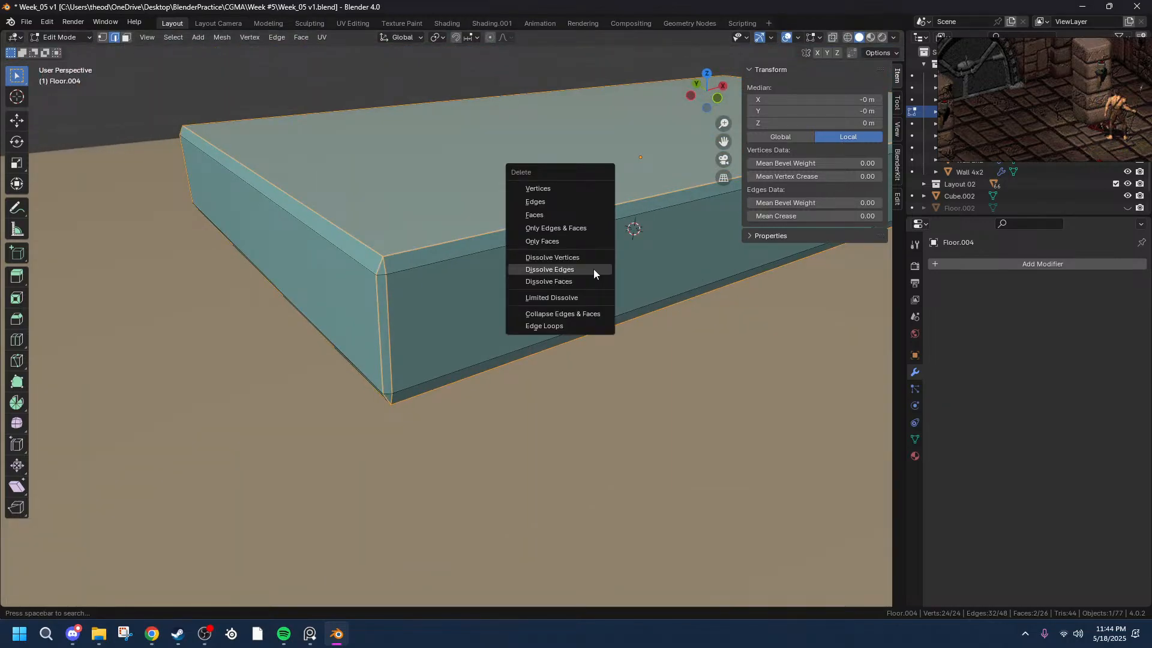
{"action": "left_click", "coordinate": [549, 269]}
{"action": "scroll", "coordinate": [591, 266], "scroll_direction": "down", "scroll_amount": 3}
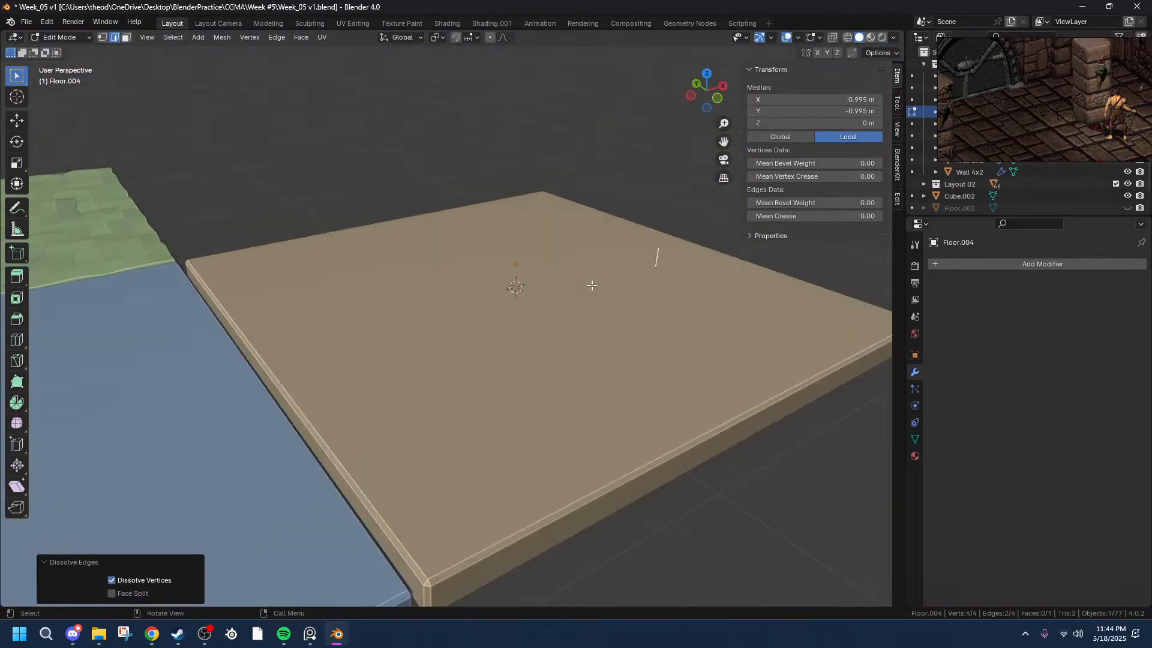
{"action": "key", "text": "ctrl+z"}
- Try the edge dissolve again on the same selected bevel loops of the brick
{"action": "middle_click_drag", "start_coordinate": [696, 280], "coordinate": [591, 282]}
{"action": "scroll", "coordinate": [472, 289], "scroll_direction": "up", "scroll_amount": 4}
{"action": "middle_click_drag", "start_coordinate": [475, 294], "coordinate": [499, 296]}
{"action": "key", "text": "x"}
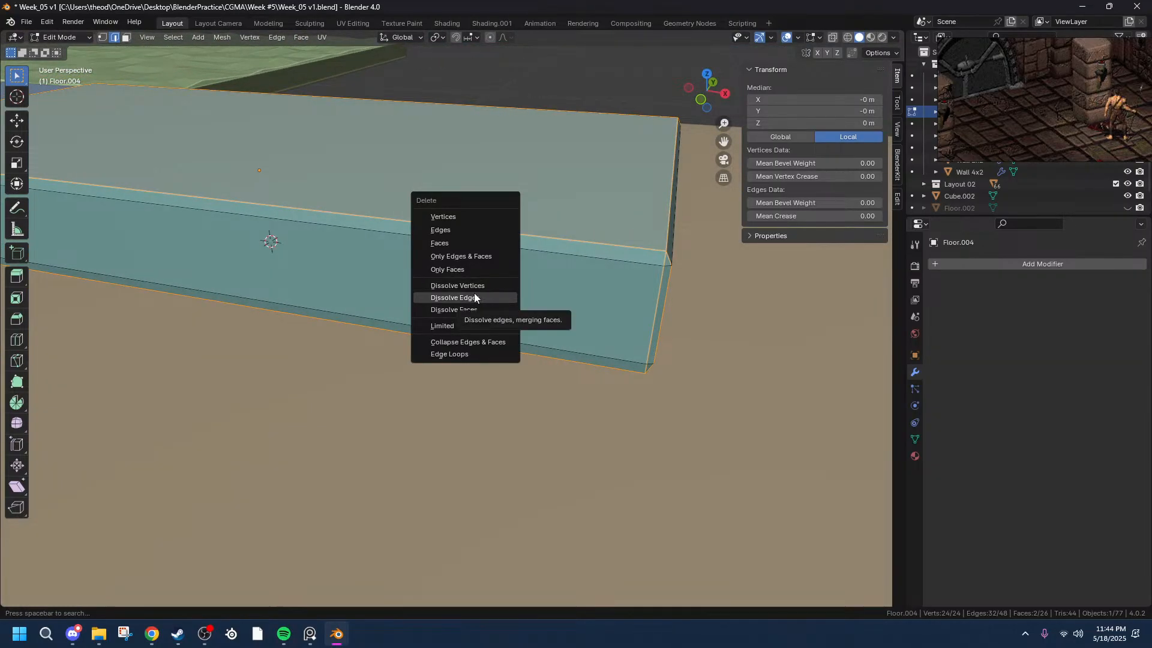
{"action": "left_click", "coordinate": [474, 296]}
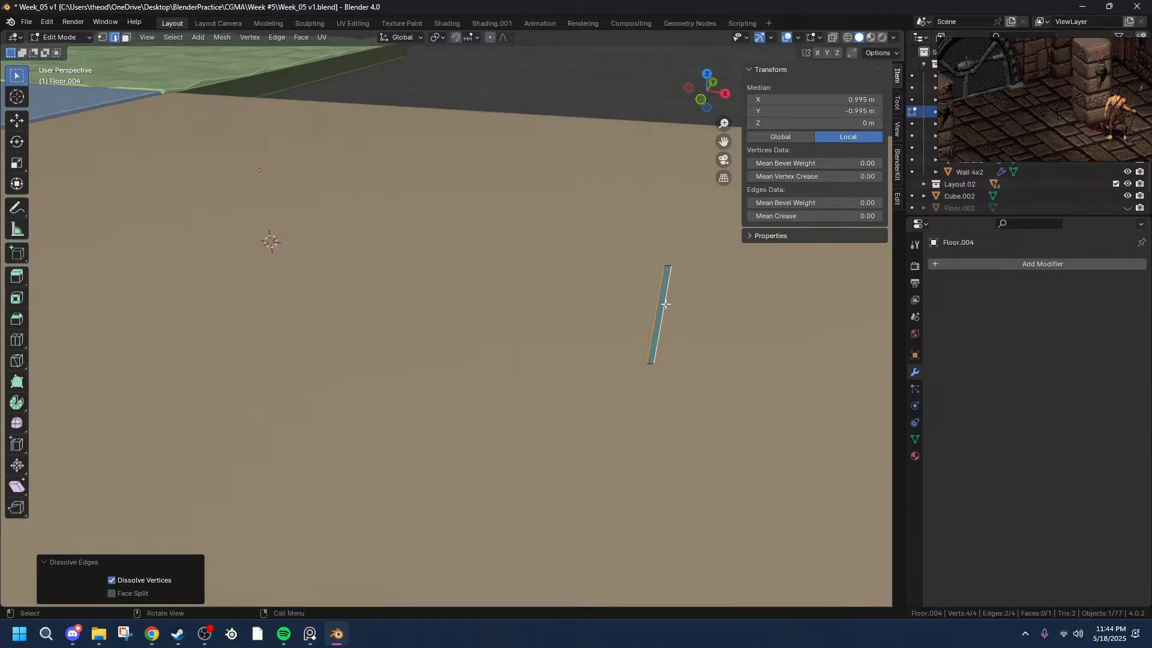
{"action": "mouse_move", "coordinate": [665, 304]}
{"action": "middle_mouse_down"}
{"action": "mouse_move", "coordinate": [686, 316]}
{"action": "mouse_move", "coordinate": [743, 293]}
{"action": "mouse_move", "coordinate": [660, 325]}
{"action": "mouse_move", "coordinate": [668, 309]}
{"action": "middle_mouse_up"}
{"action": "scroll", "coordinate": [742, 295], "scroll_direction": "down", "scroll_amount": 4}
{"action": "key", "text": "ctrl+z"}
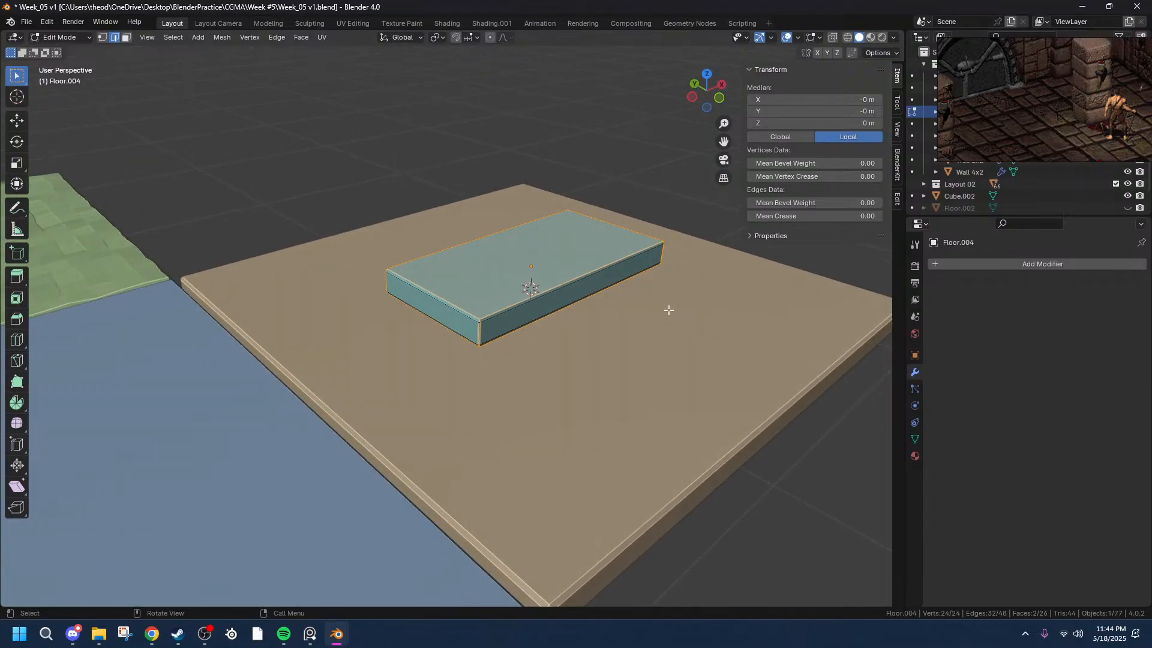
- Clear the earlier loop selection and try dissolving a different combination of the brick's bevel edge loops
{"action": "scroll", "coordinate": [663, 308], "scroll_direction": "up", "scroll_amount": 5}
{"action": "scroll", "coordinate": [664, 312], "scroll_direction": "down", "scroll_amount": 2}
{"action": "key", "text": "ctrl+z"}
{"action": "key", "text": "ctrl+z"}
{"action": "key", "text": "ctrl+z"}
{"action": "left_click", "coordinate": [561, 316], "text": "shift"}
{"action": "left_click", "coordinate": [505, 317], "text": "alt+shift"}
{"action": "left_click", "coordinate": [517, 311], "text": "alt+shift"}
{"action": "left_click", "coordinate": [517, 308], "text": "alt+shift"}
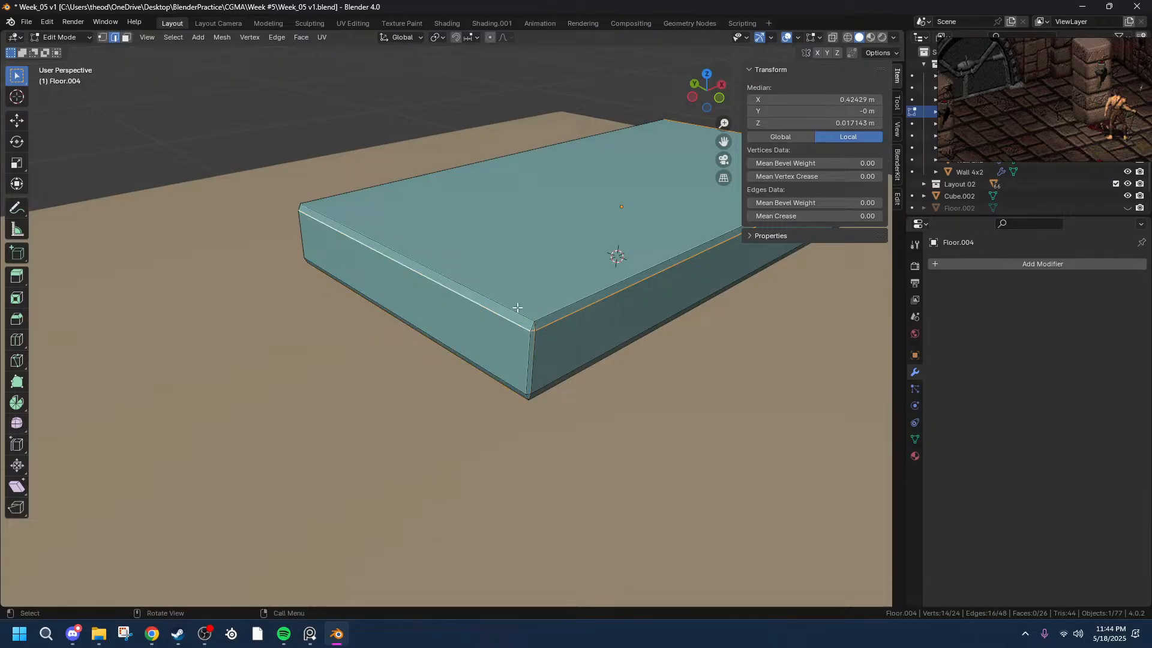
{"action": "middle_click_drag", "start_coordinate": [631, 344], "coordinate": [591, 328]}
{"action": "left_click", "coordinate": [373, 257], "text": "alt+shift"}
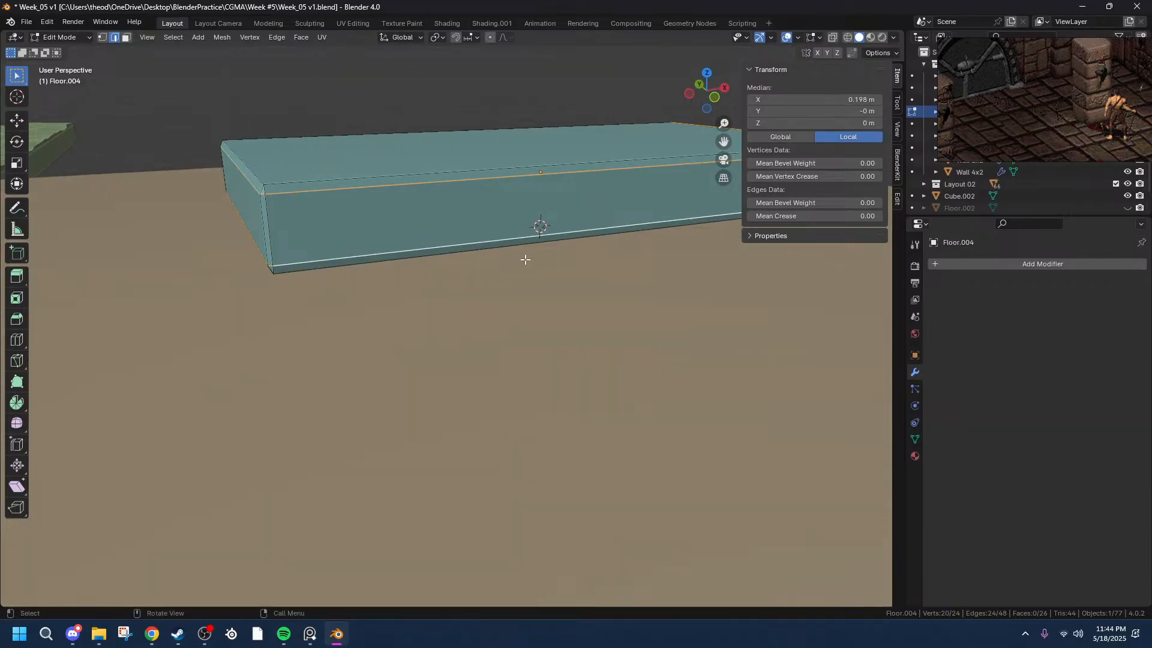
{"action": "key", "text": "x"}
{"action": "left_click", "coordinate": [371, 221]}
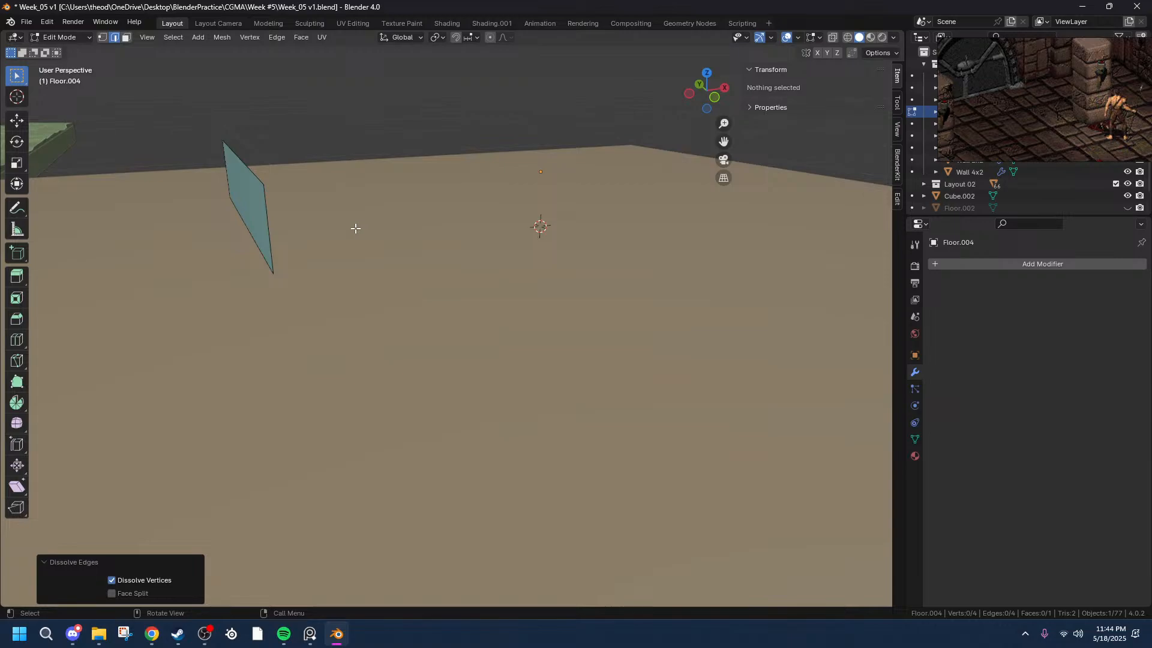
{"action": "key", "text": "ctrl+z"}
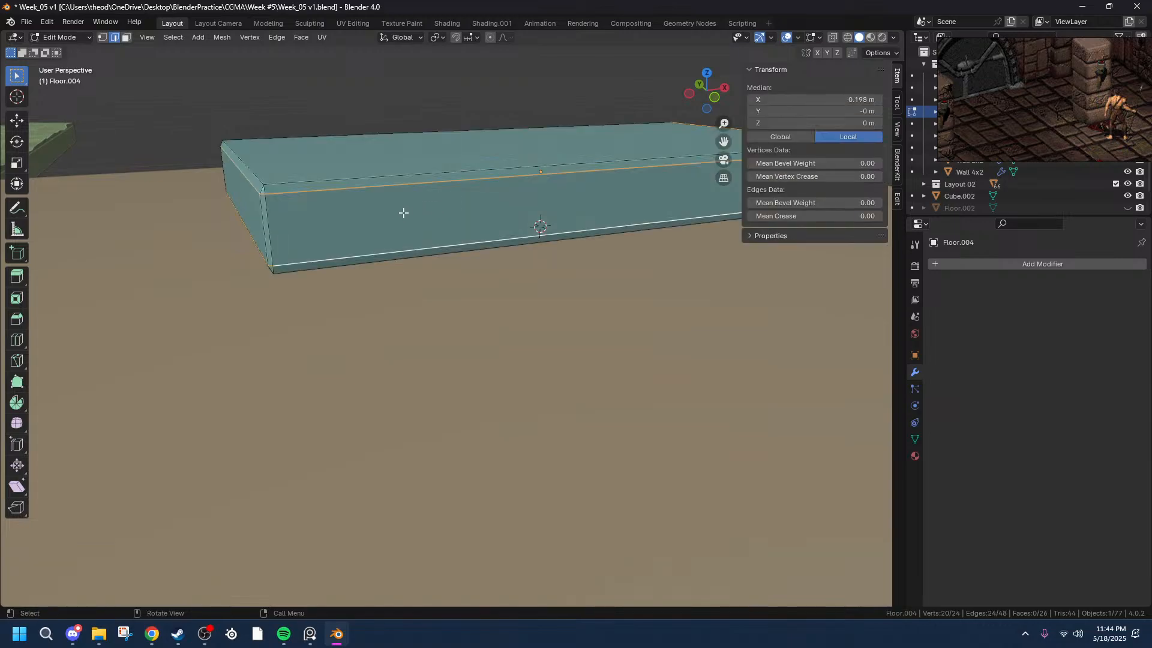
- Undo the latest bevel edge loop selections on the brick
{"action": "key", "text": "x"}
{"action": "middle_click_drag", "start_coordinate": [648, 237], "coordinate": [558, 236]}
{"action": "key", "text": "ctrl+z"}
{"action": "key", "text": "ctrl+z"}
{"action": "key", "text": "ctrl+z"}
{"action": "key", "text": "ctrl+z"}
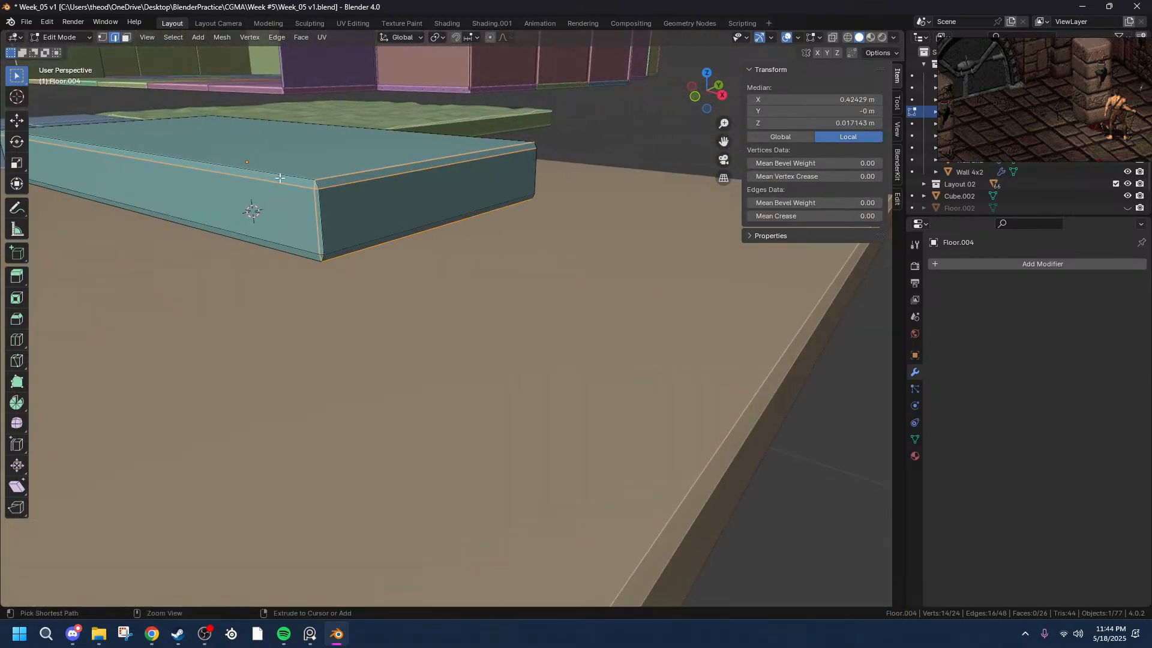
- Dissolve the upper and lower edge loops running around the brick's sides to remove its bevels
{"action": "left_click", "coordinate": [264, 179], "text": "alt"}
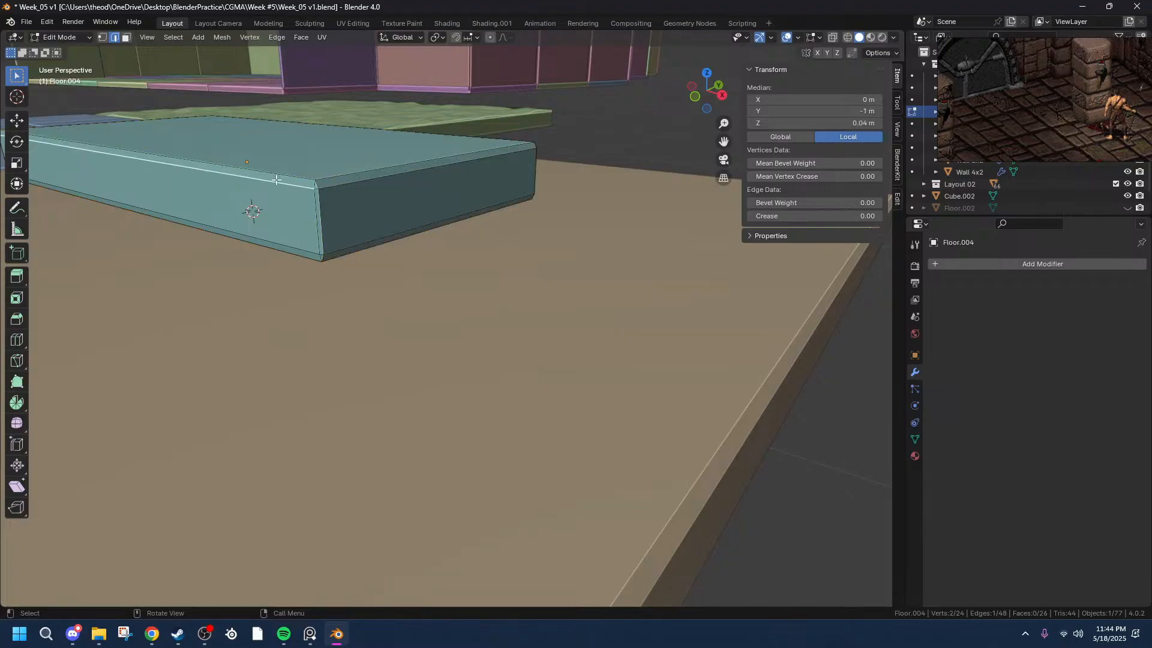
{"action": "left_click", "coordinate": [283, 238], "text": "alt+shift"}
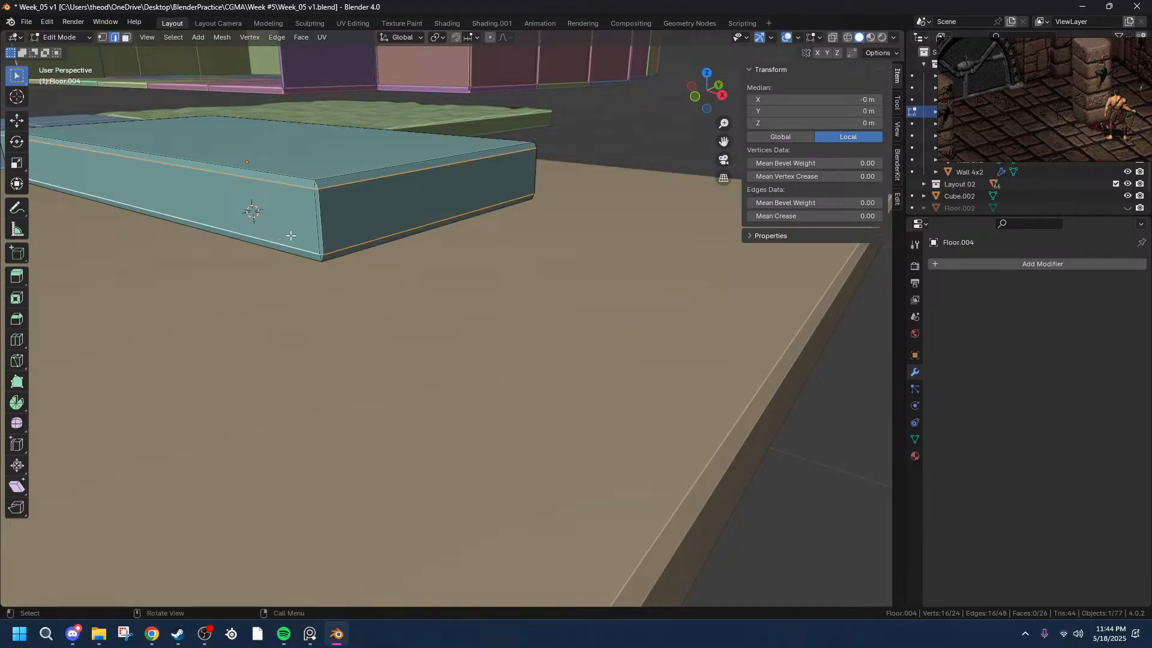
{"action": "middle_click_drag", "start_coordinate": [293, 220], "coordinate": [423, 216]}
{"action": "key", "text": "x"}
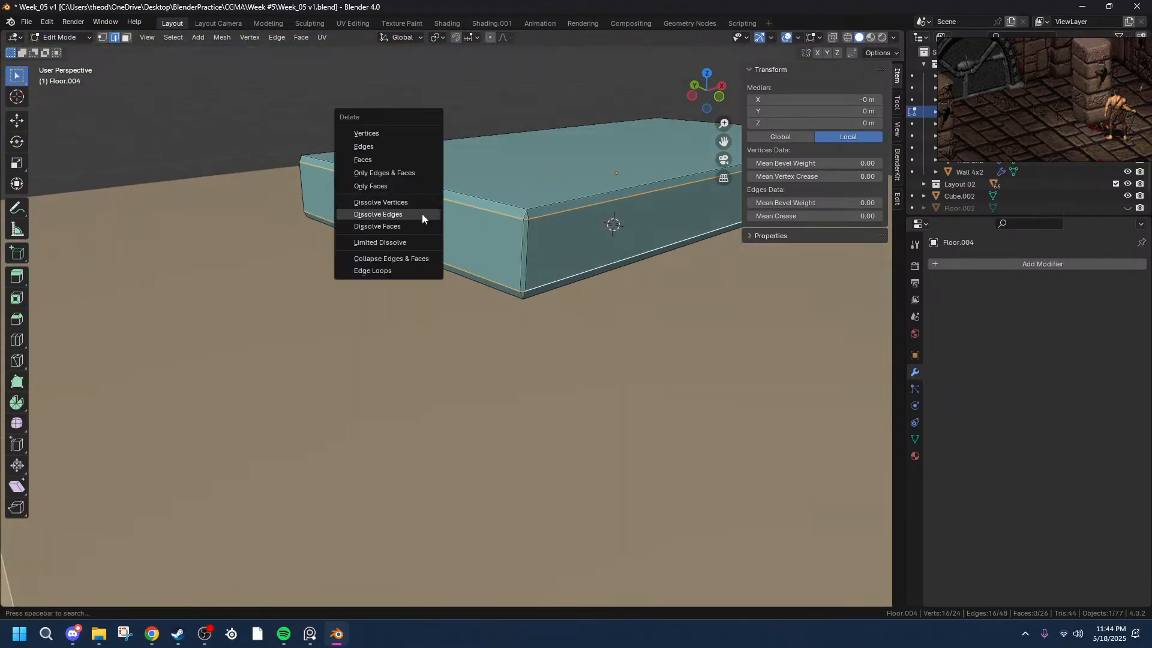
{"action": "left_click", "coordinate": [420, 214]}
{"action": "middle_click_drag", "start_coordinate": [560, 232], "coordinate": [518, 238]}
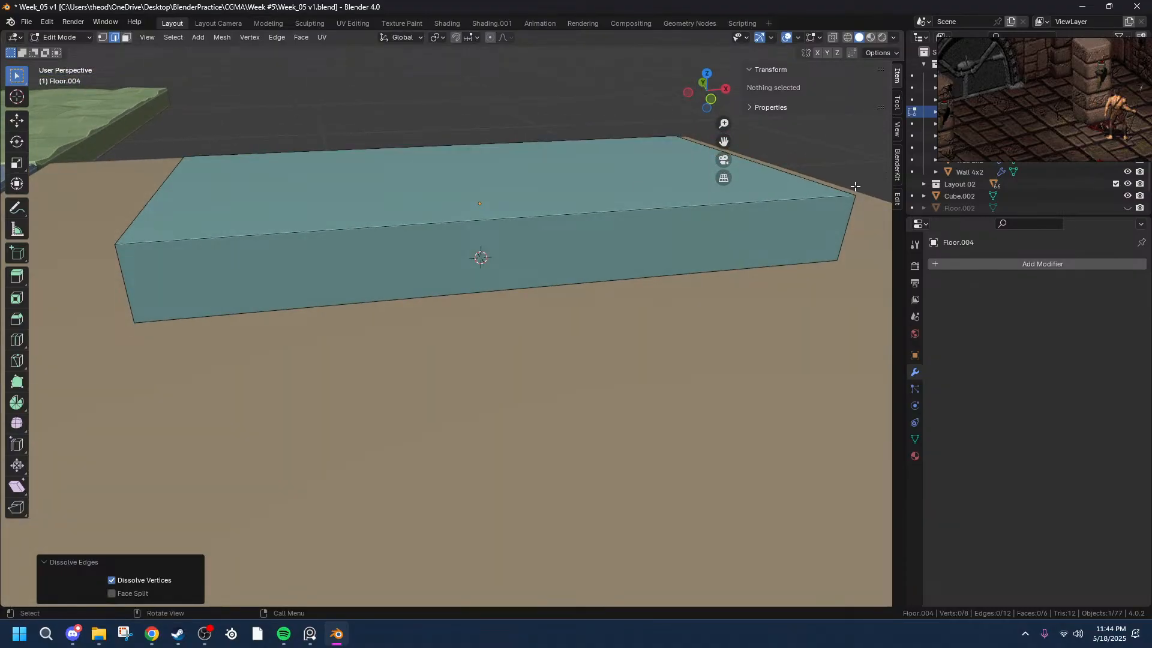
- Return to Object Mode and set the brick's Z location back to 0.052728 m
{"action": "key", "text": "Tab"}
{"action": "left_click", "coordinate": [816, 123]}
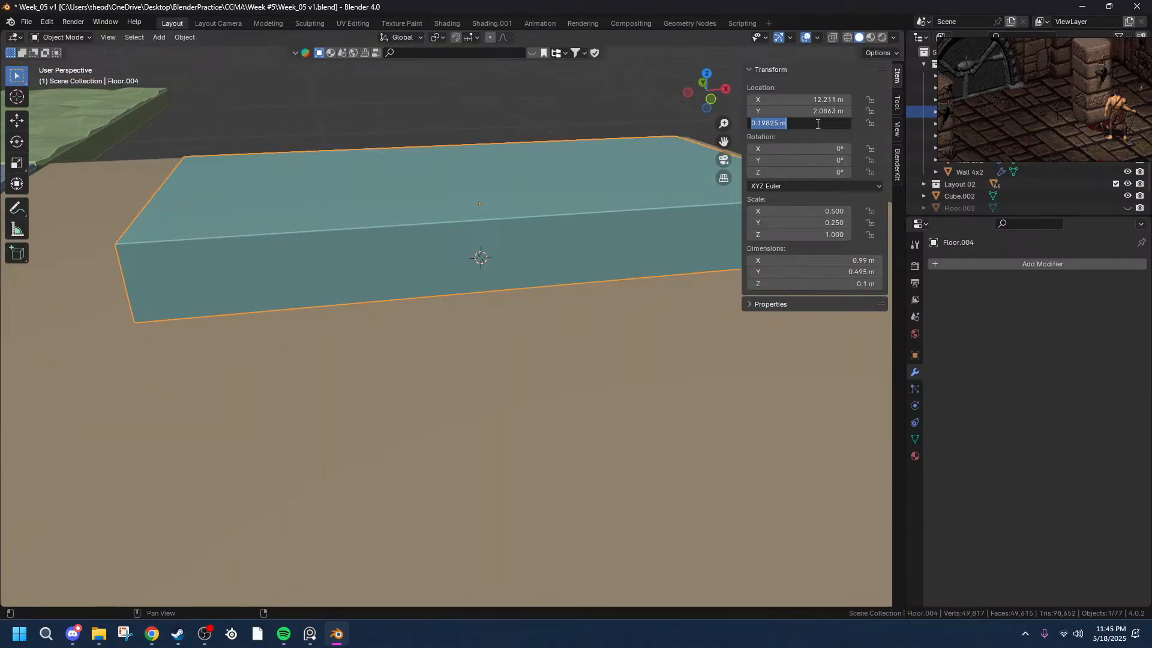
{"action": "type", "text": "0.053728 m"}
{"action": "key", "text": "Return"}
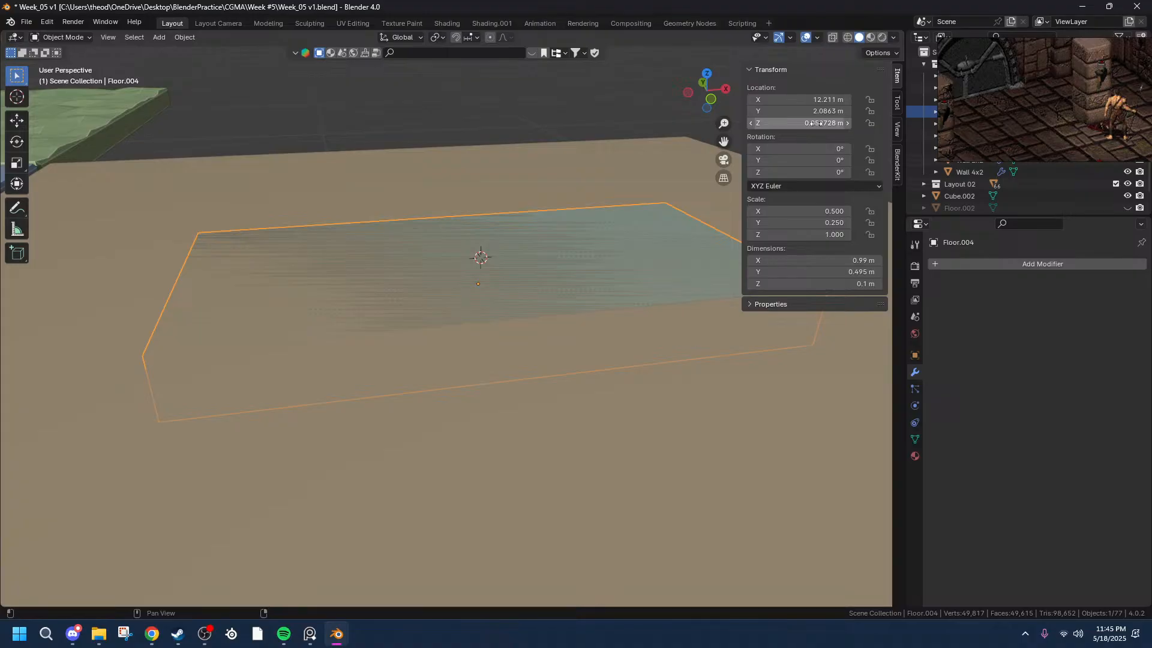
{"action": "scroll", "coordinate": [469, 322], "scroll_direction": "down", "scroll_amount": 8}
{"action": "middle_click_drag", "start_coordinate": [496, 279], "coordinate": [496, 350]}
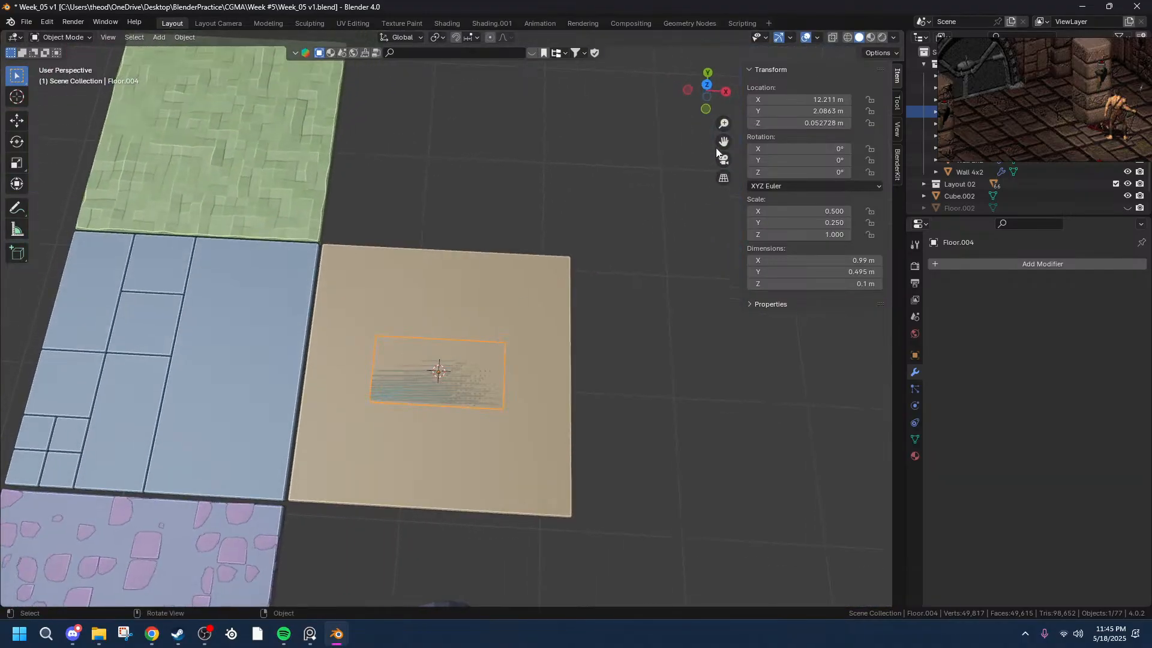
{"action": "left_click", "coordinate": [707, 90]}
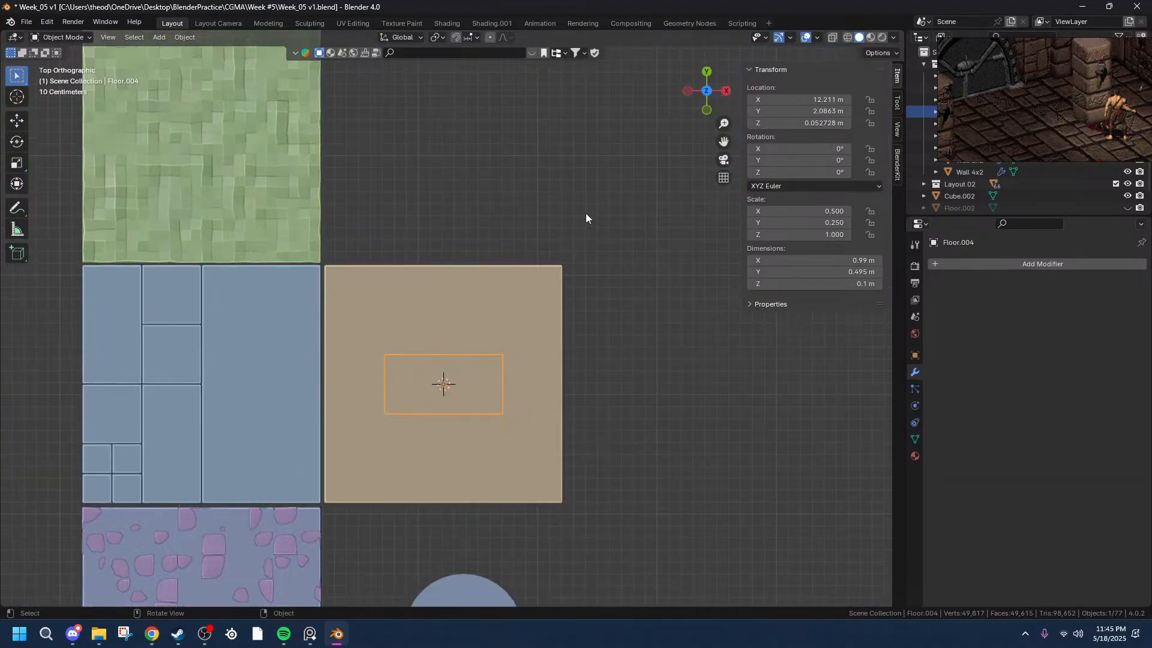
{"action": "key", "text": "g"}
{"action": "key", "text": "z"}
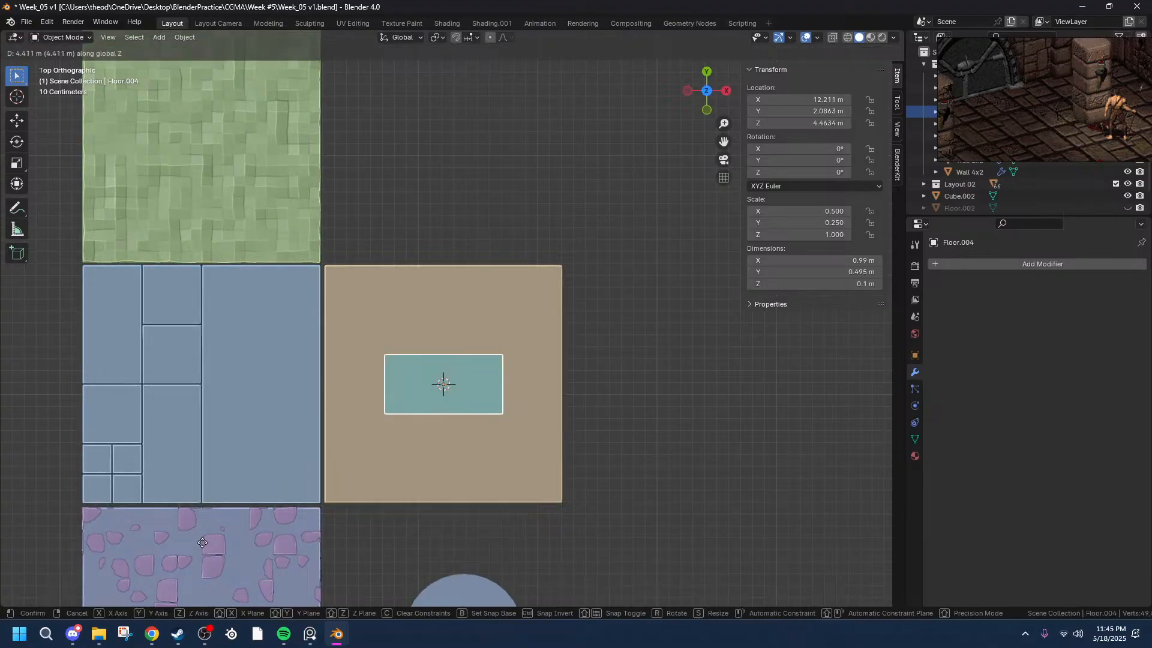
{"action": "left_click", "coordinate": [442, 397]}
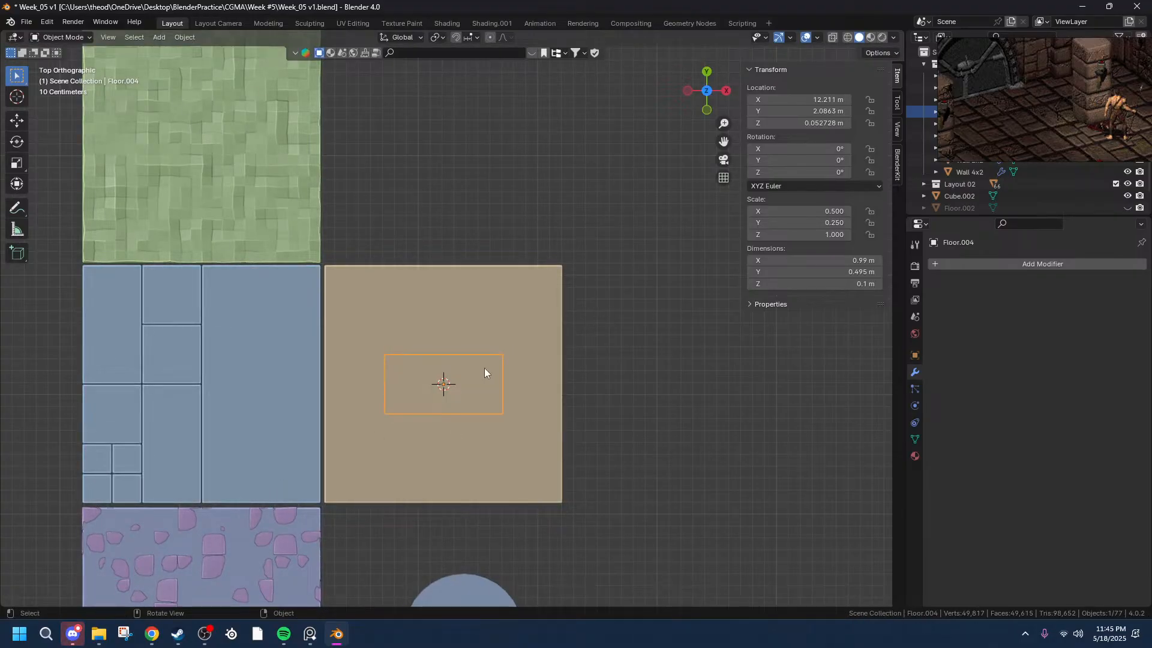
- Move the brick along X to about 11.706 m, lining it up with the plain block's left edge in top view
{"action": "key", "text": "g"}
{"action": "key", "text": "x"}
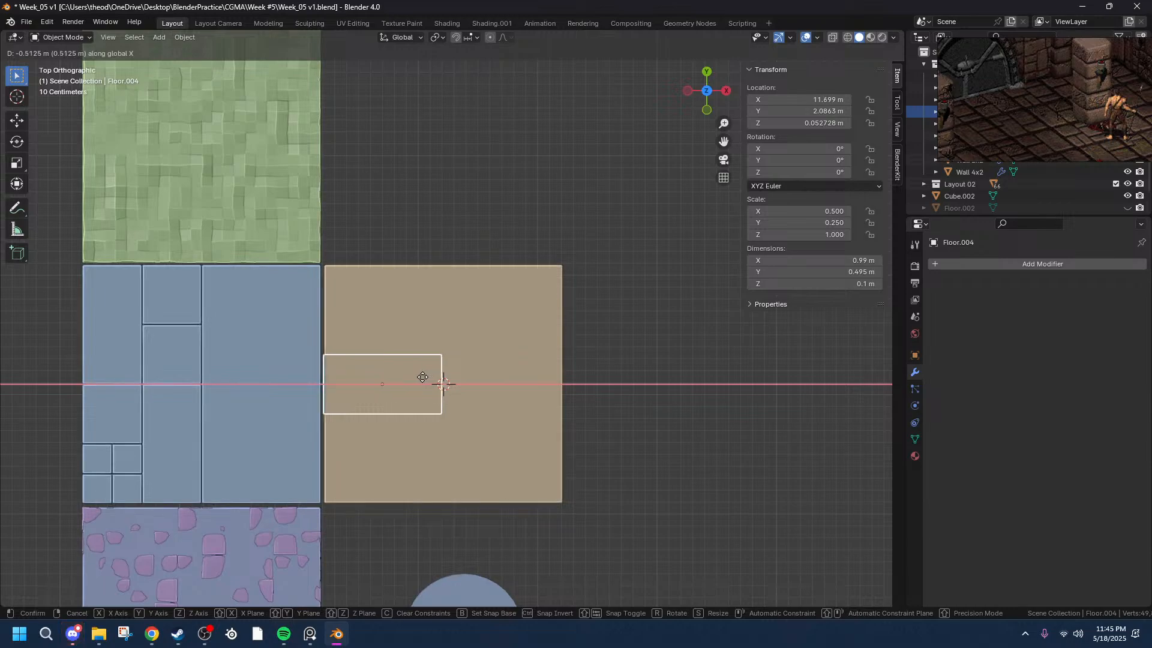
{"action": "left_click", "coordinate": [423, 378]}
{"action": "scroll", "coordinate": [340, 395], "scroll_direction": "up", "scroll_amount": 6}
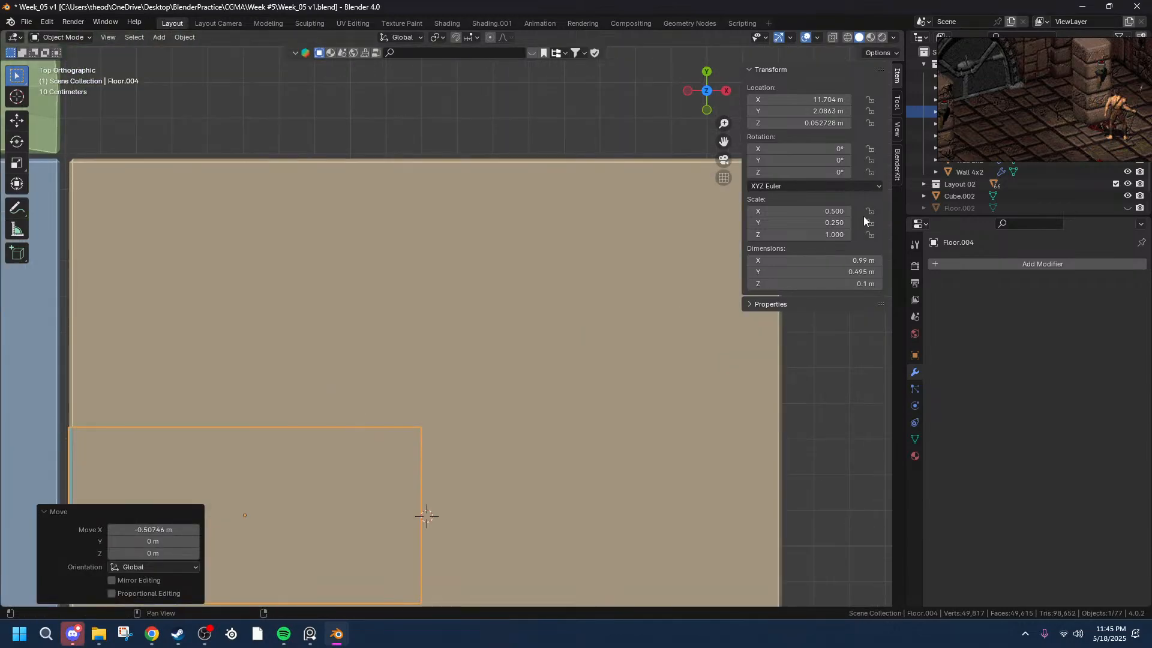
{"action": "mouse_move", "coordinate": [724, 142]}
{"action": "left_mouse_down"}
{"action": "mouse_move", "coordinate": [1005, 0]}
{"action": "mouse_move", "coordinate": [738, 131]}
{"action": "left_mouse_up"}
{"action": "scroll", "coordinate": [258, 258], "scroll_direction": "up", "scroll_amount": 6}
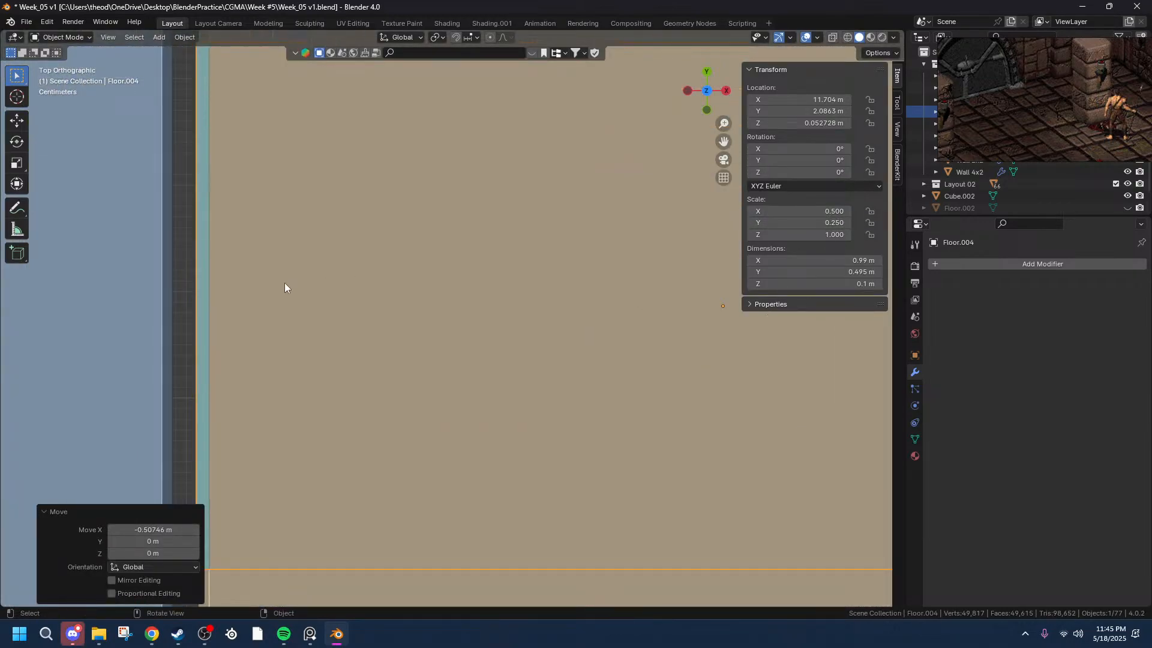
{"action": "key", "text": "g"}
{"action": "key", "text": "x"}
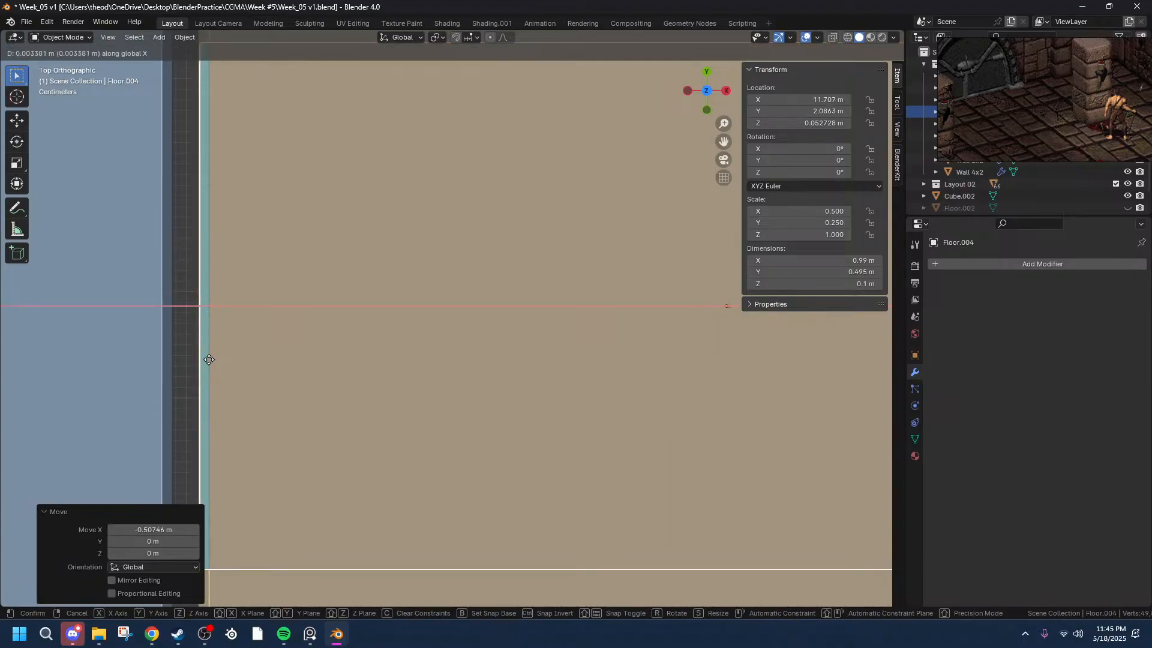
{"action": "left_click", "coordinate": [208, 359]}
- Move the brick along Y, about 0.394 m and a further 0.359 m, to the plain block's far edge
{"action": "scroll", "coordinate": [300, 336], "scroll_direction": "down", "scroll_amount": 1}
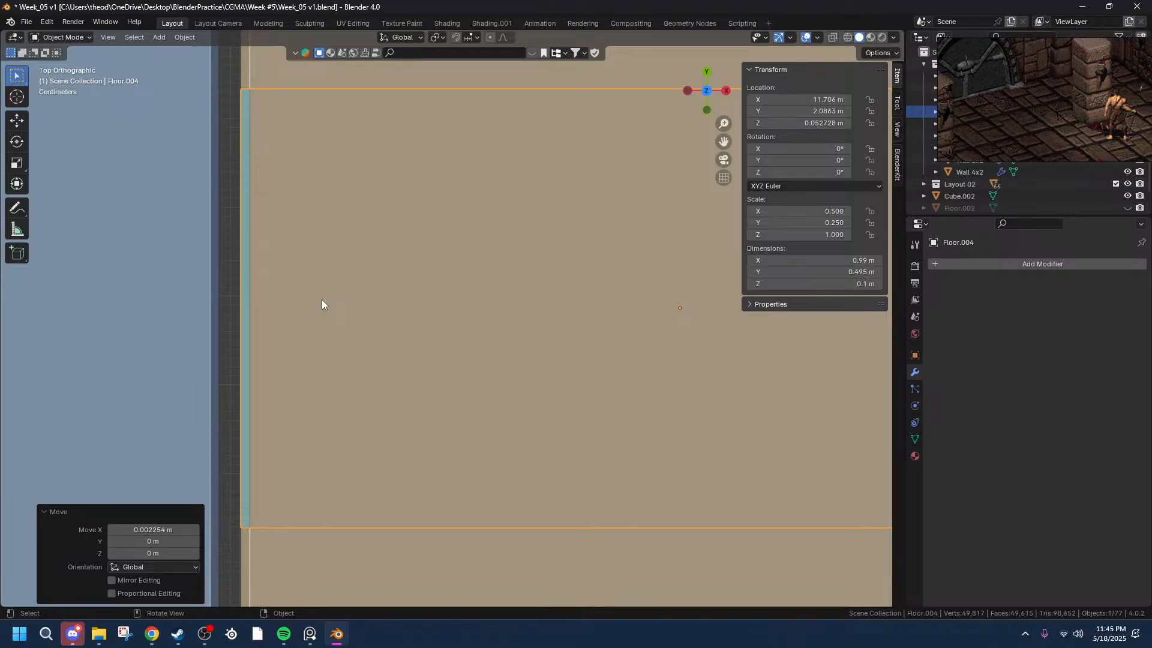
{"action": "key", "text": "g"}
{"action": "key", "text": "y"}
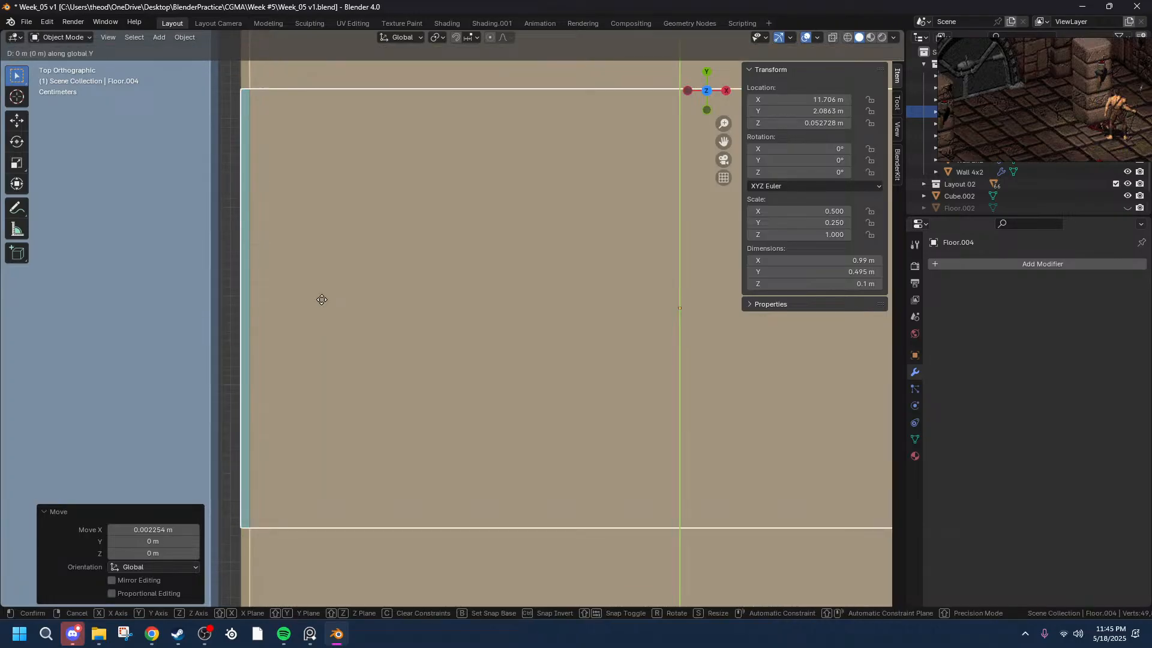
{"action": "left_click", "coordinate": [351, 523]}
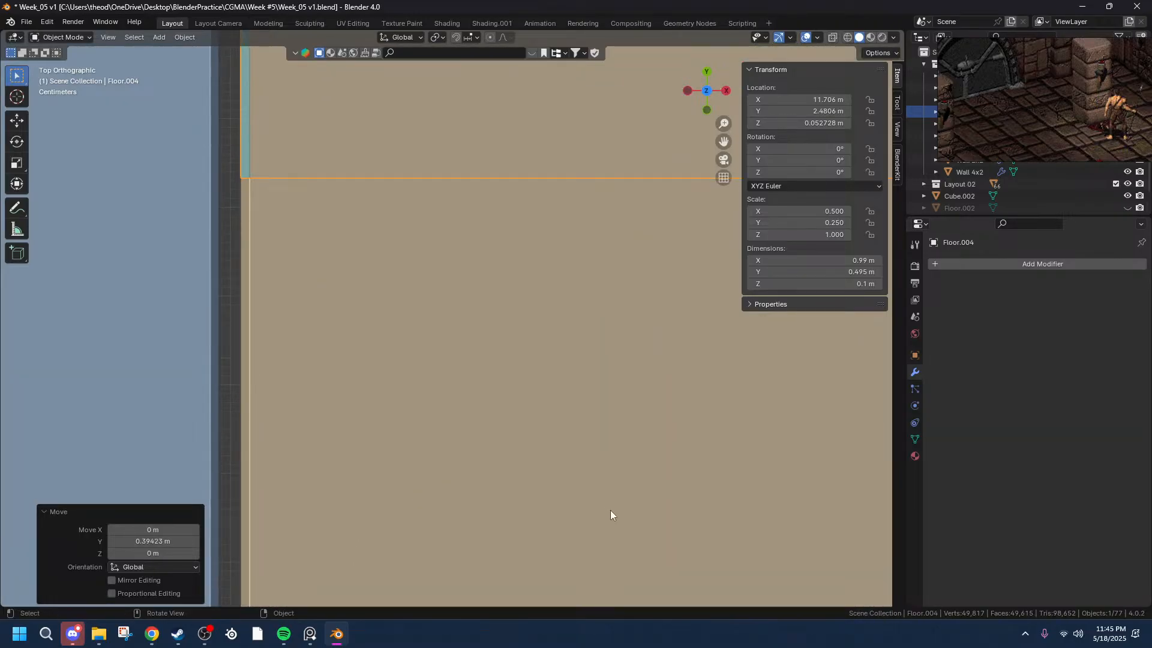
{"action": "left_click_drag", "start_coordinate": [722, 140], "coordinate": [712, 332]}
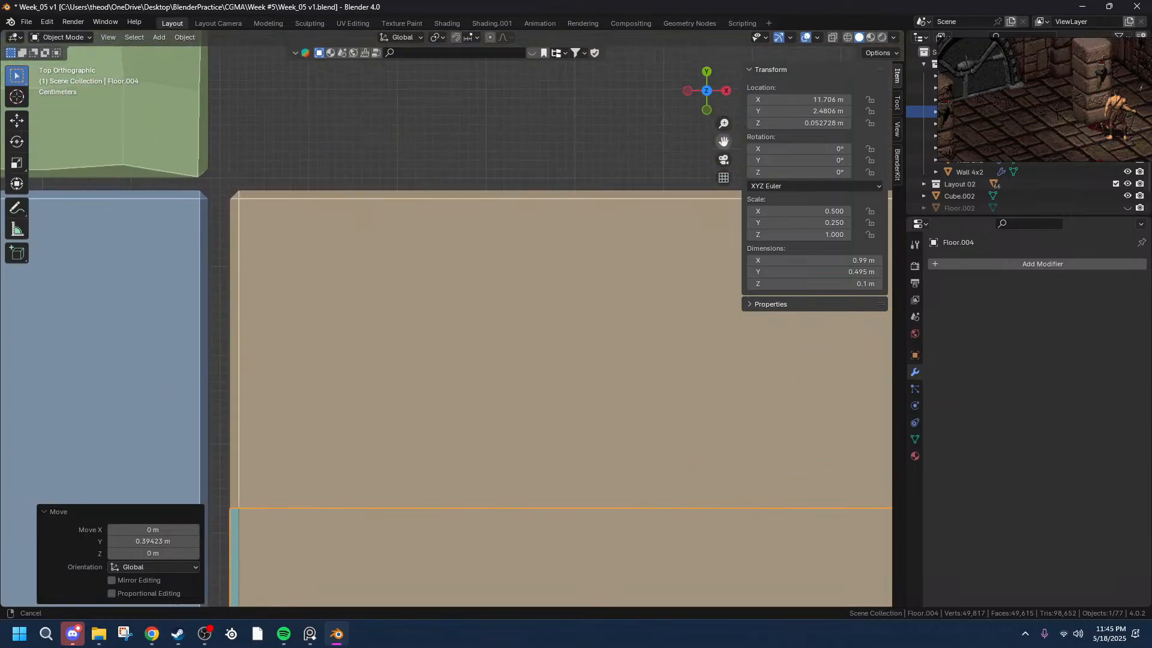
{"action": "key", "text": "g"}
{"action": "key", "text": "y"}
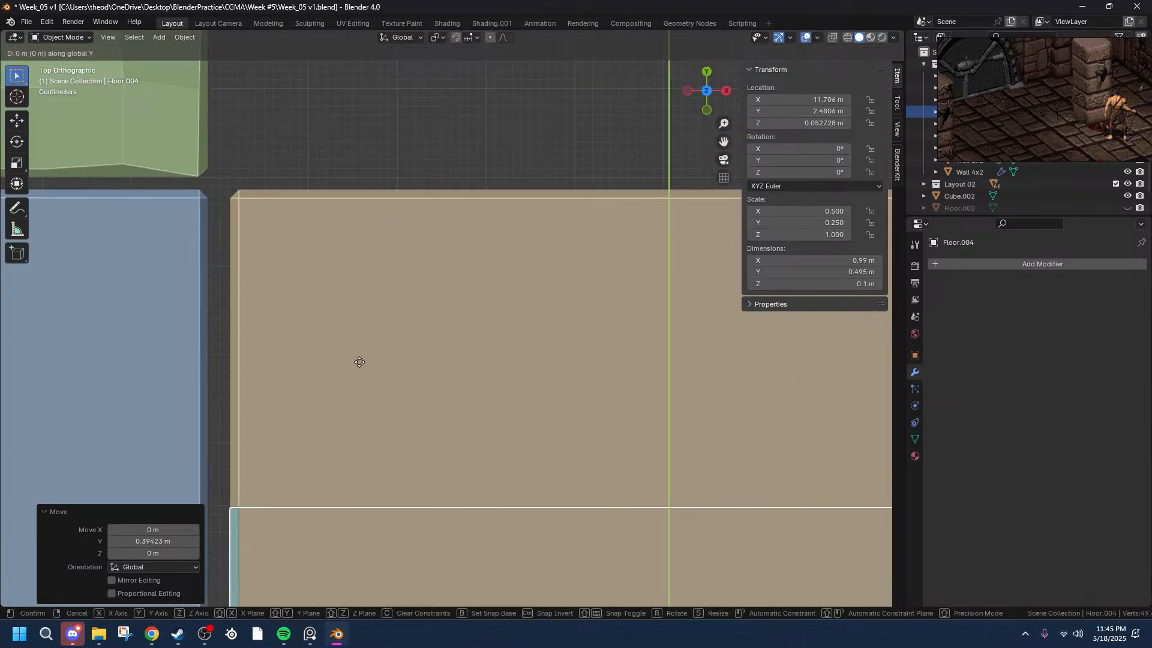
{"action": "left_click", "coordinate": [390, 50]}
- Fine-tune the brick's position along Y to about 2.8388 m against the block's far edge
{"action": "middle_click_drag", "start_coordinate": [449, 213], "coordinate": [271, 143]}
{"action": "scroll", "coordinate": [271, 143], "scroll_direction": "down", "scroll_amount": 3}
{"action": "scroll", "coordinate": [360, 252], "scroll_direction": "down", "scroll_amount": 3}
{"action": "middle_click_drag", "start_coordinate": [498, 266], "coordinate": [527, 203]}
{"action": "key", "text": "g"}
{"action": "key", "text": "y"}
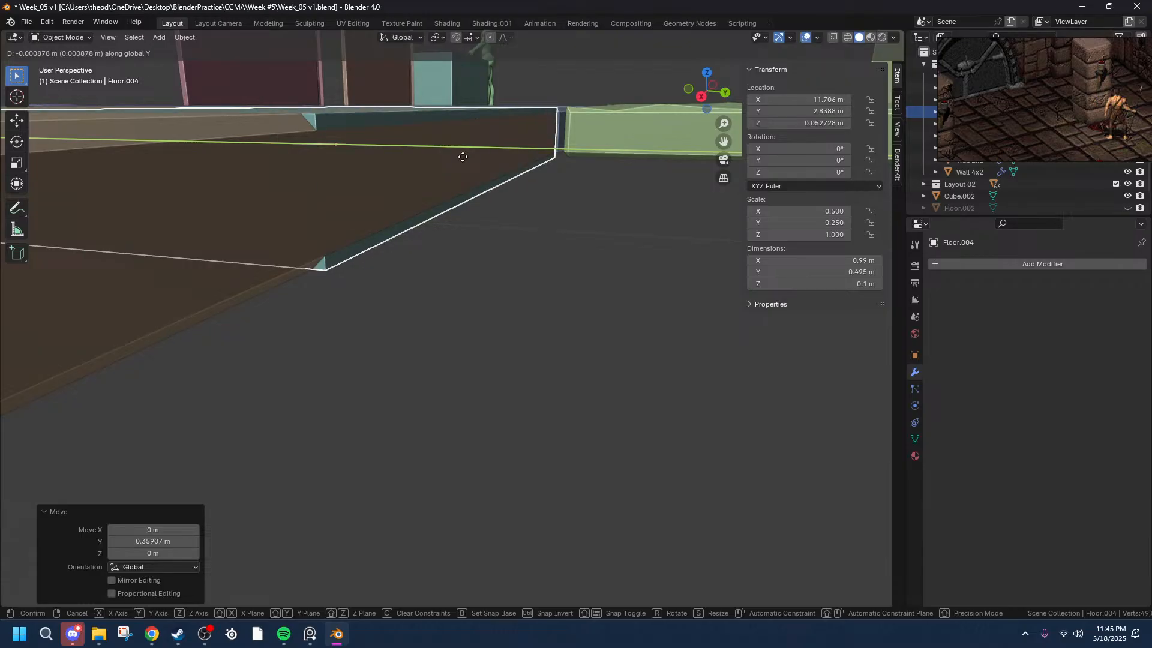
{"action": "left_click", "coordinate": [463, 156]}
- Nudge the brick about 0.0003 m along X so its corner lines up with the block's corner
{"action": "middle_click_drag", "start_coordinate": [463, 156], "coordinate": [420, 186]}
{"action": "middle_click_drag", "start_coordinate": [419, 230], "coordinate": [456, 220]}
{"action": "scroll", "coordinate": [459, 221], "scroll_direction": "up", "scroll_amount": 4}
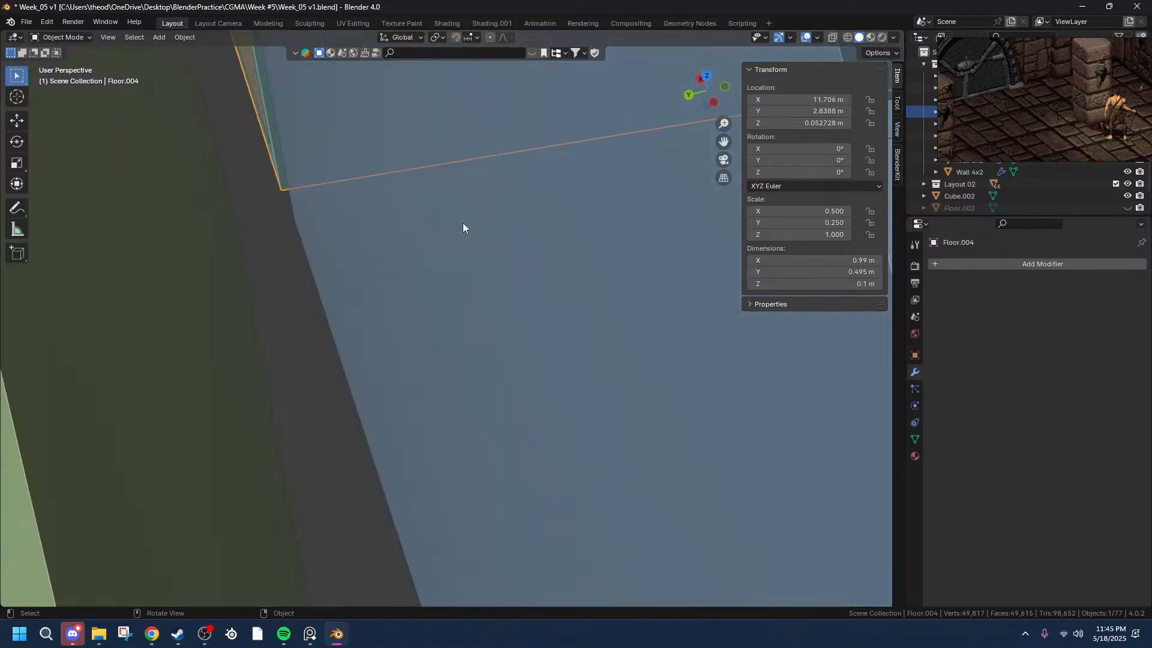
{"action": "scroll", "coordinate": [465, 201], "scroll_direction": "down", "scroll_amount": 4}
{"action": "middle_click_drag", "start_coordinate": [468, 180], "coordinate": [454, 164]}
{"action": "key", "text": "g"}
{"action": "key", "text": "x"}
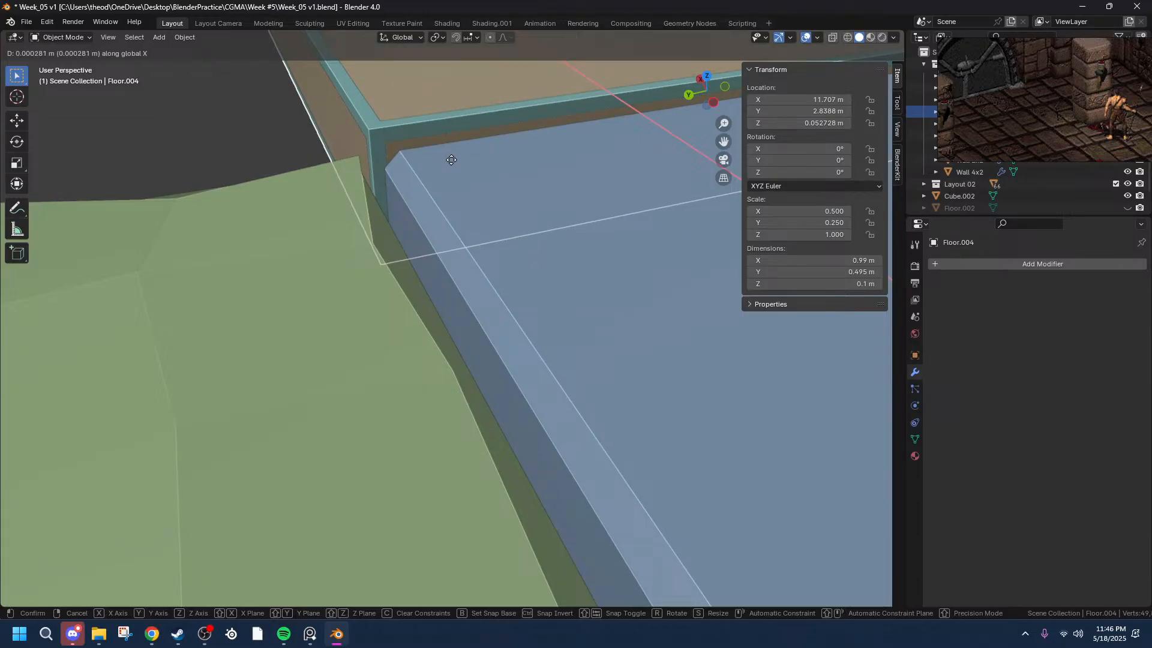
{"action": "left_click", "coordinate": [451, 160]}
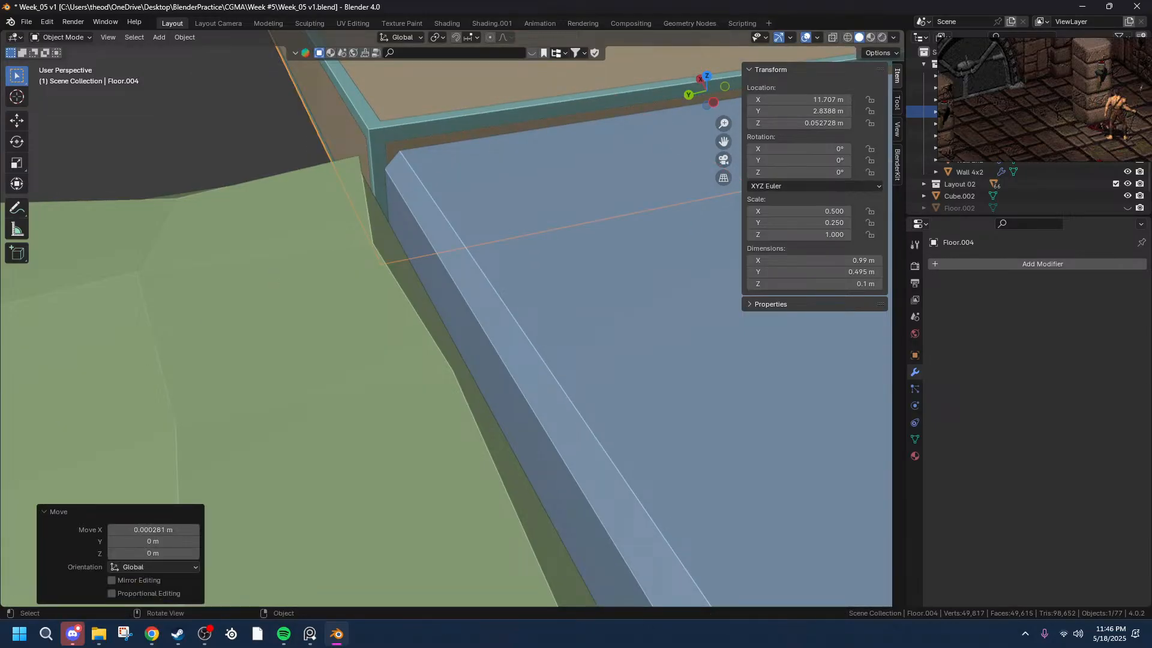
{"action": "left_click", "coordinate": [72, 637]}
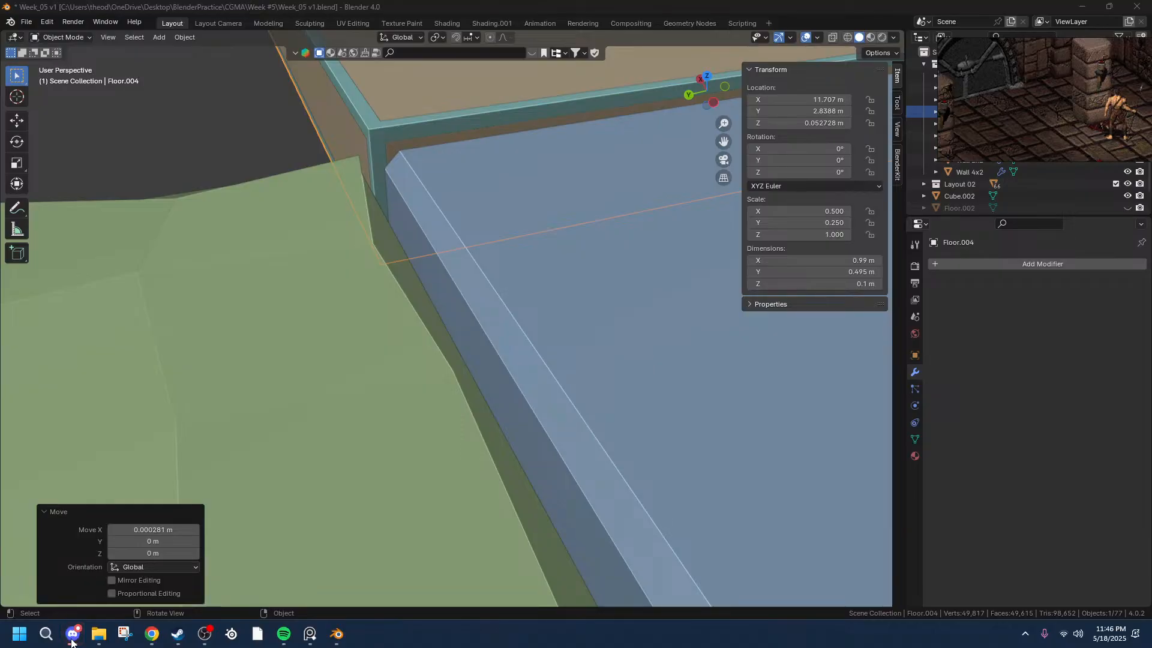
{"action": "left_click", "coordinate": [72, 641]}
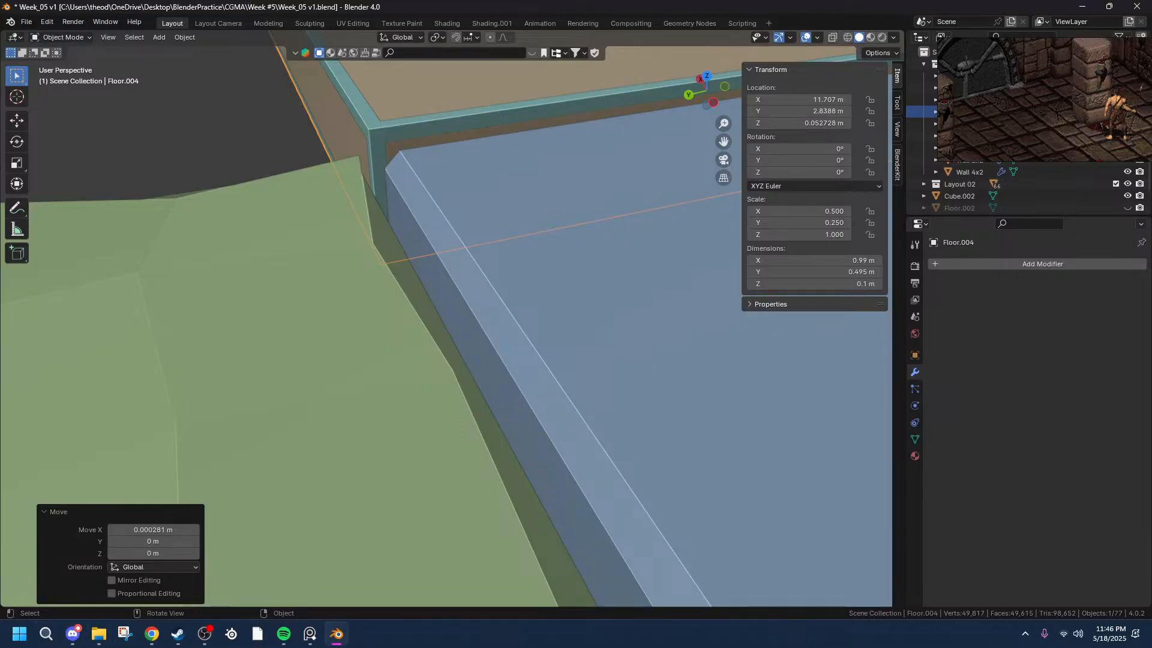
{"action": "key", "text": "alt+Tab"}
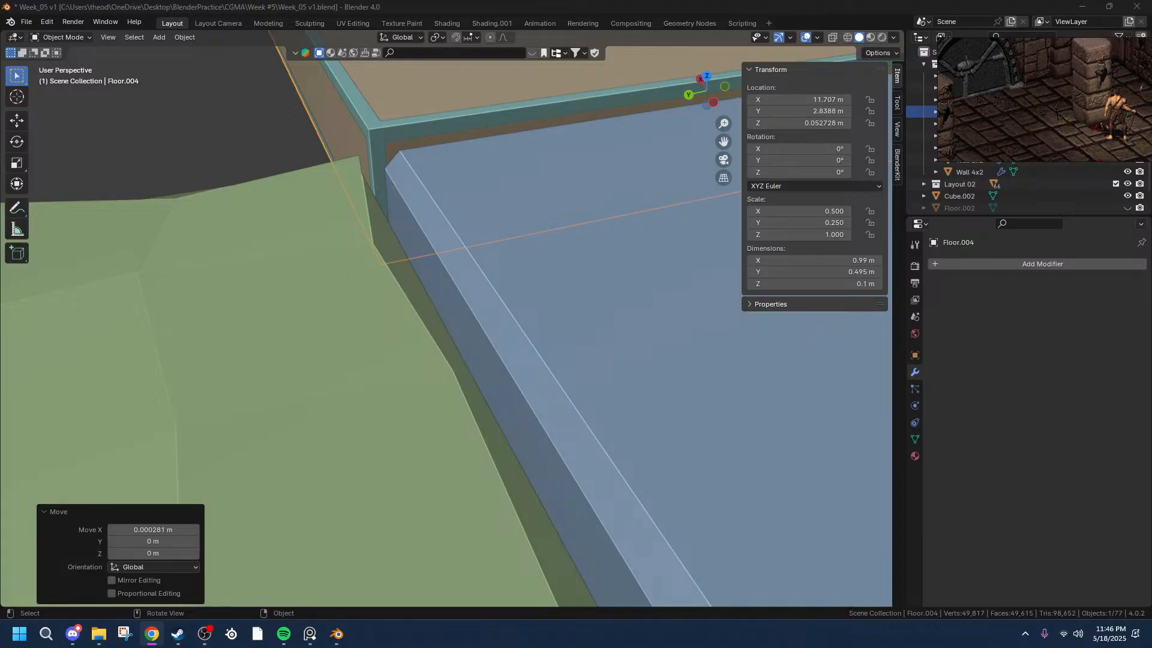
- Check how the brick sits in the plain block's corner next to the neighbouring tiles, leaving the brick selected
{"action": "middle_click_drag", "start_coordinate": [401, 239], "coordinate": [789, 184]}
{"action": "middle_click_drag", "start_coordinate": [600, 176], "coordinate": [585, 369]}
{"action": "scroll", "coordinate": [667, 326], "scroll_direction": "down", "scroll_amount": 4}
{"action": "left_click", "coordinate": [628, 280]}
{"action": "scroll", "coordinate": [455, 290], "scroll_direction": "up", "scroll_amount": 3}
{"action": "left_click", "coordinate": [429, 275]}
{"action": "left_click", "coordinate": [584, 369]}
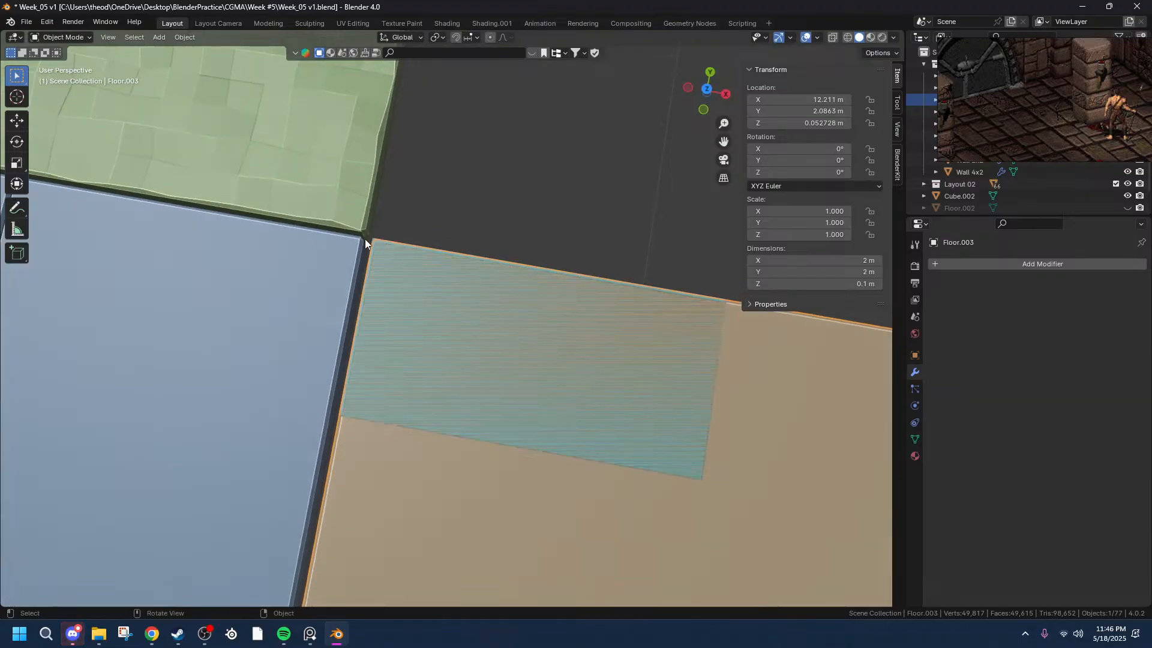
{"action": "scroll", "coordinate": [582, 373], "scroll_direction": "down", "scroll_amount": 5}
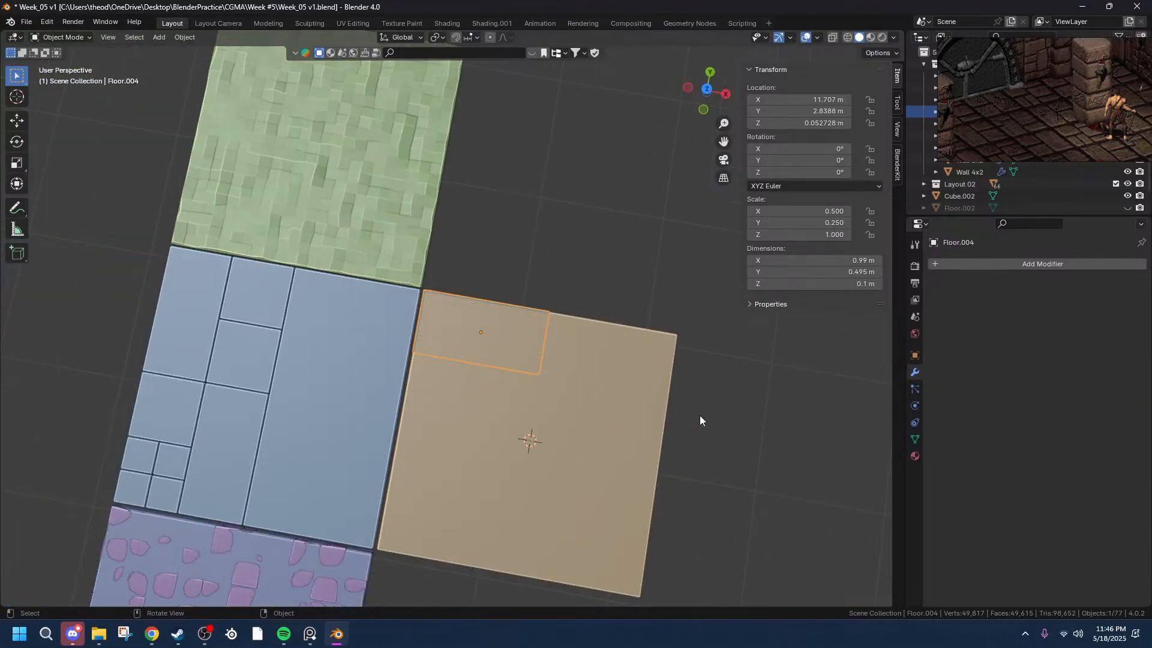
{"action": "key", "text": "shift+d"}
{"action": "right_click", "coordinate": [481, 338]}
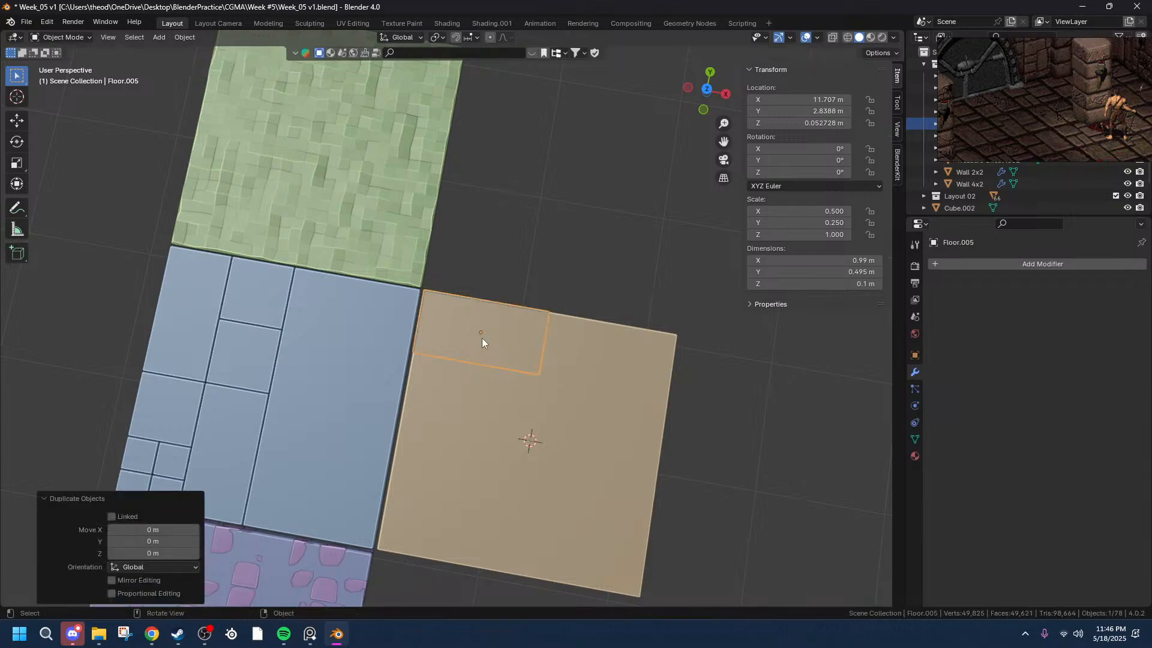
{"action": "key", "text": "ctrl+z"}
{"action": "key", "text": "ctrl+z"}
{"action": "key", "text": "ctrl+shift+z"}
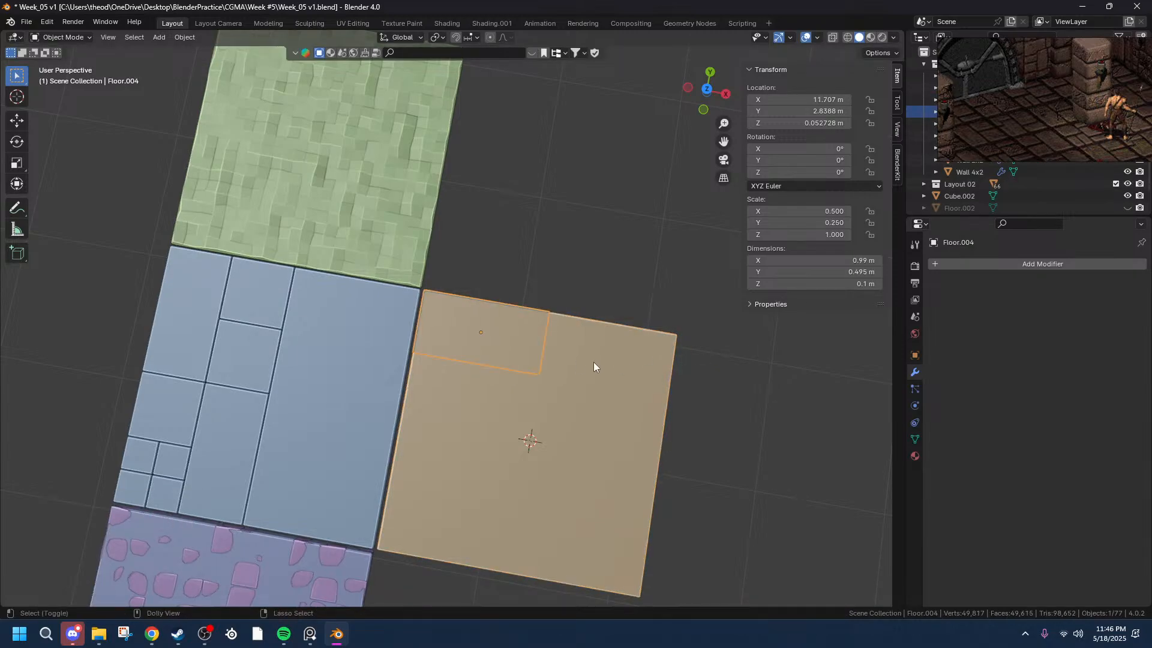
- Add an Array modifier to the brick with its relative Y offset factor set to -1
{"action": "left_click", "coordinate": [952, 270]}
{"action": "mouse_move", "coordinate": [954, 269]}
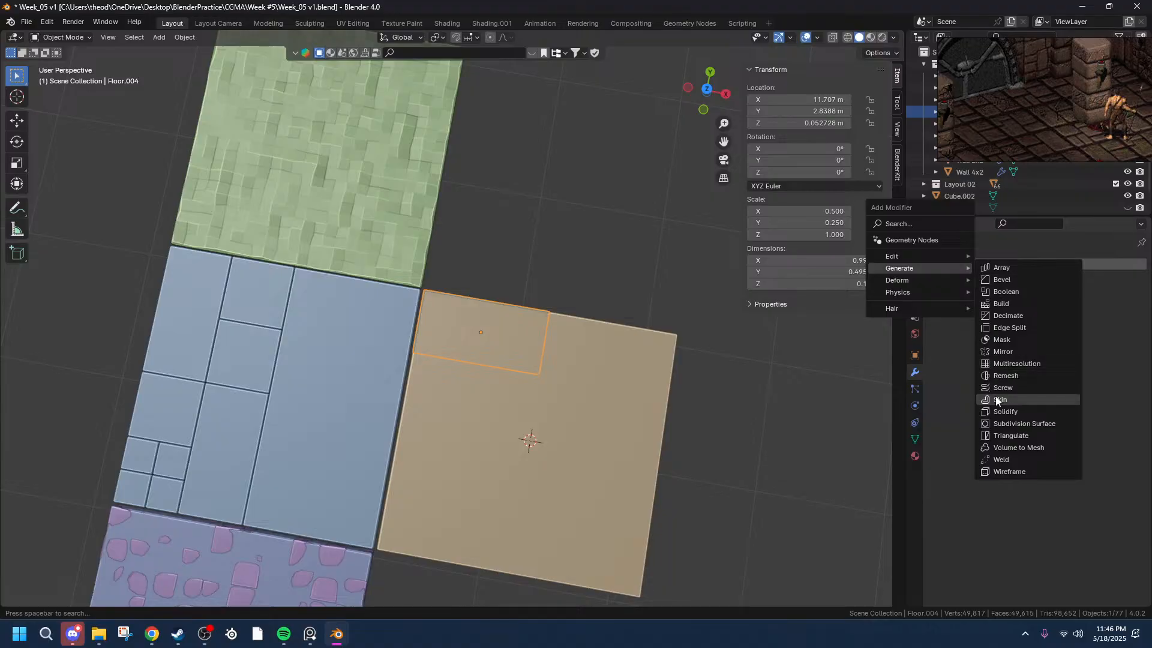
{"action": "left_click", "coordinate": [1001, 267]}
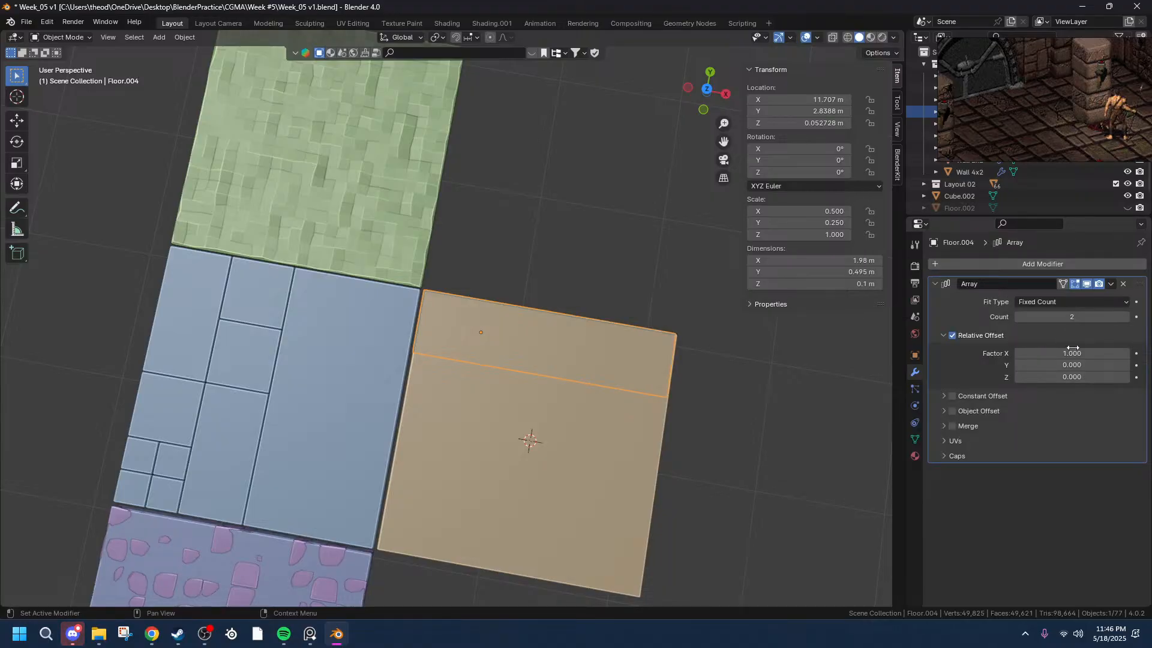
{"action": "left_click", "coordinate": [1059, 366]}
{"action": "left_click", "coordinate": [1024, 367]}
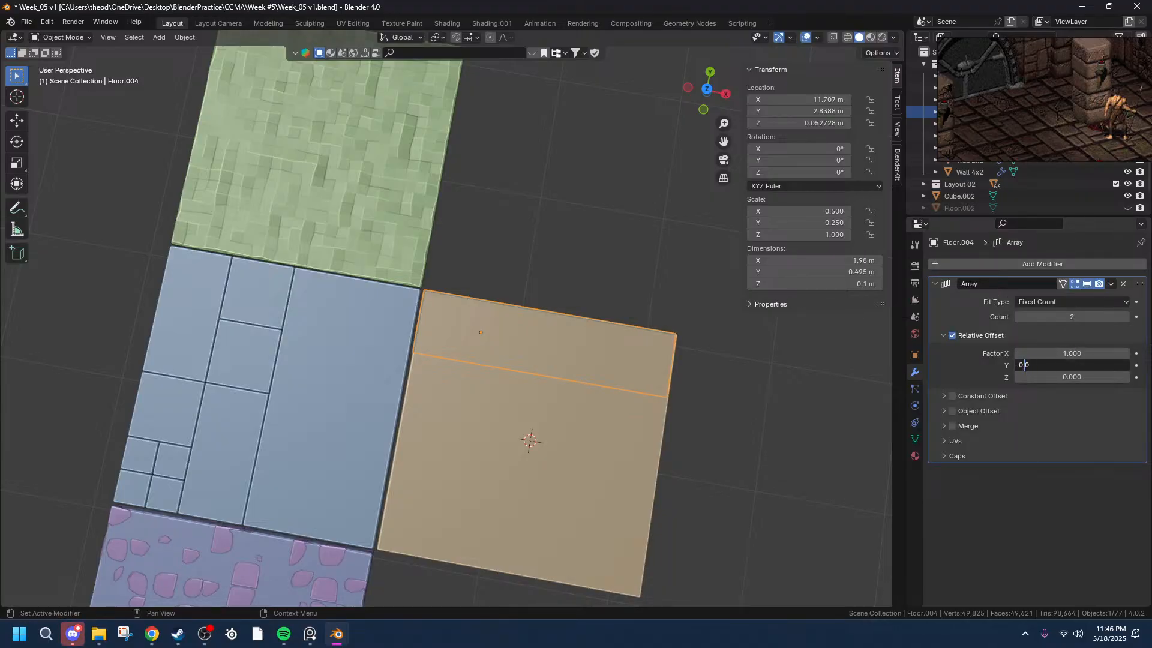
{"action": "type", "text": "-1"}
{"action": "key", "text": "Return"}
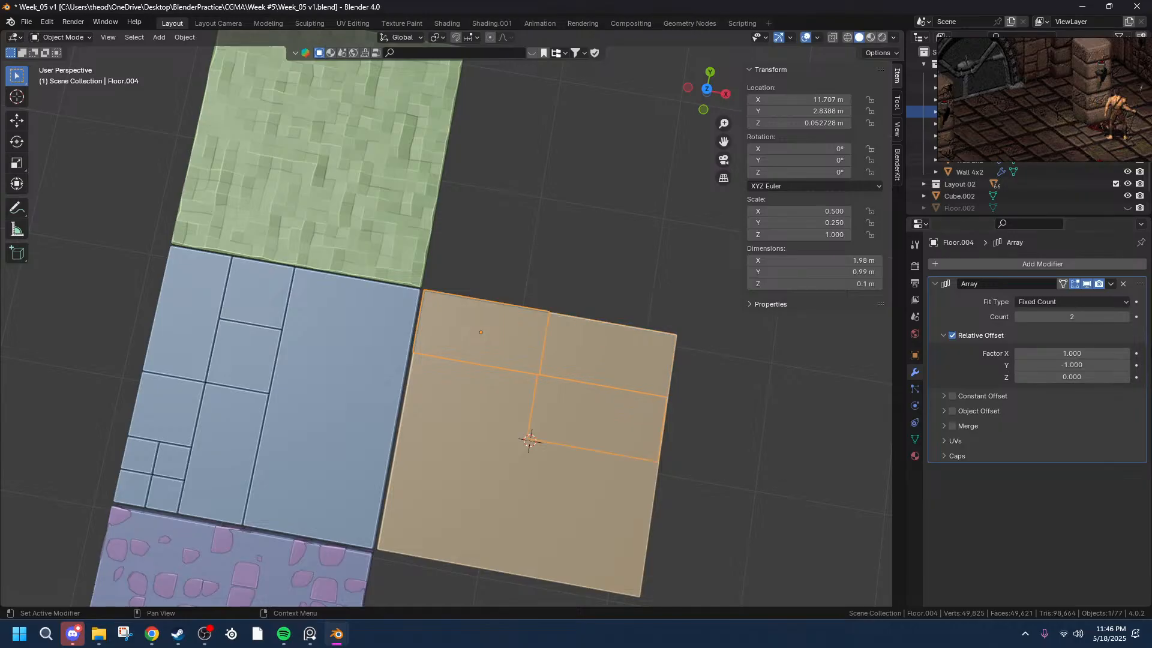
- Apply the Array modifier on the brick
{"action": "scroll", "coordinate": [518, 419], "scroll_direction": "up", "scroll_amount": 5}
{"action": "middle_click_drag", "start_coordinate": [715, 444], "coordinate": [664, 412]}
{"action": "scroll", "coordinate": [664, 412], "scroll_direction": "down", "scroll_amount": 5}
{"action": "middle_click_drag", "start_coordinate": [627, 494], "coordinate": [719, 574]}
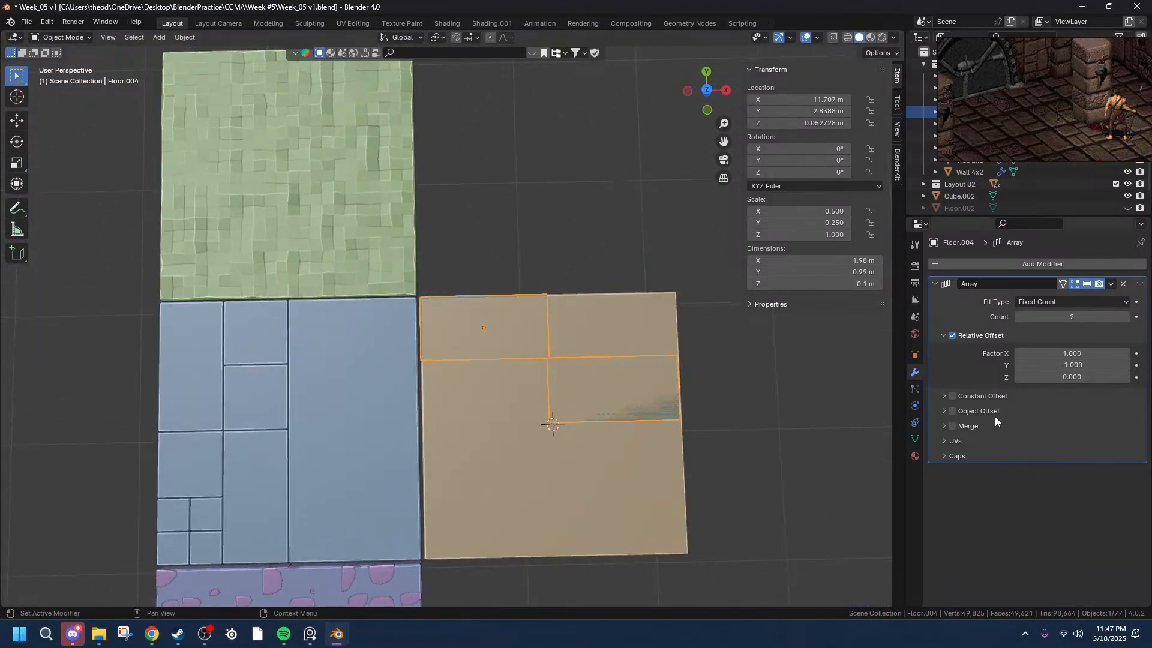
{"action": "left_click", "coordinate": [1110, 285]}
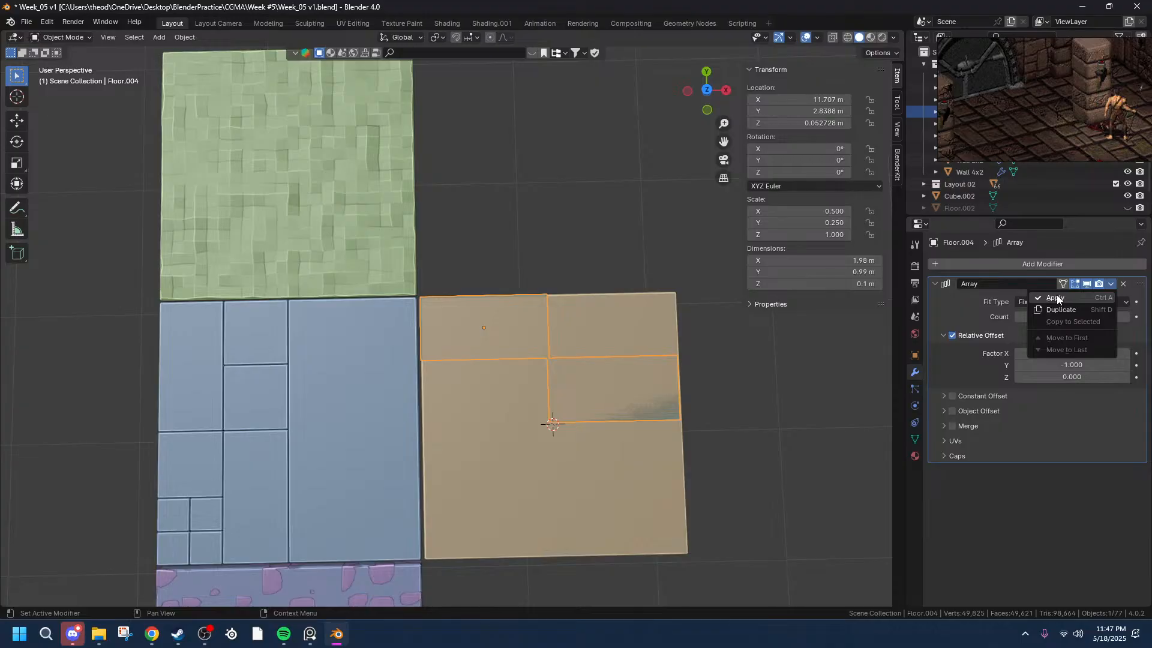
{"action": "left_click", "coordinate": [1046, 300]}
{"action": "scroll", "coordinate": [619, 417], "scroll_direction": "up", "scroll_amount": 5}
{"action": "scroll", "coordinate": [618, 418], "scroll_direction": "down", "scroll_amount": 4}
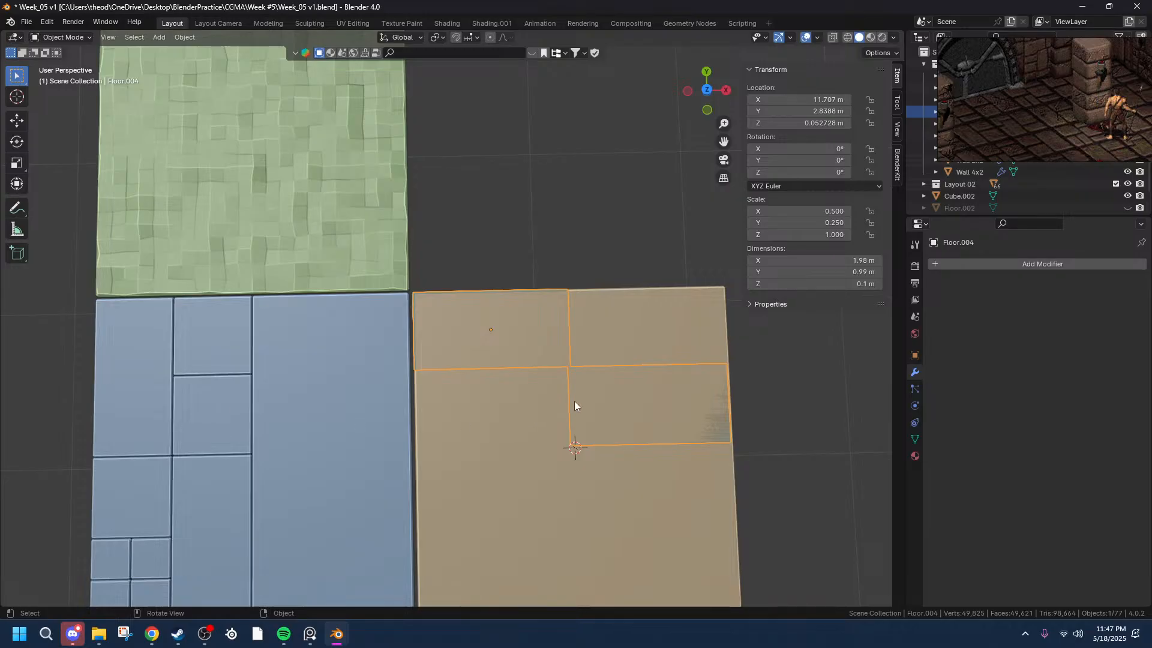
- Try selecting the arrayed bricks separately, and undo the array on the brick
{"action": "middle_click_drag", "start_coordinate": [577, 394], "coordinate": [577, 365]}
{"action": "left_click", "coordinate": [510, 343]}
{"action": "left_click", "coordinate": [534, 309]}
{"action": "left_click", "coordinate": [534, 322]}
{"action": "left_click", "coordinate": [538, 339]}
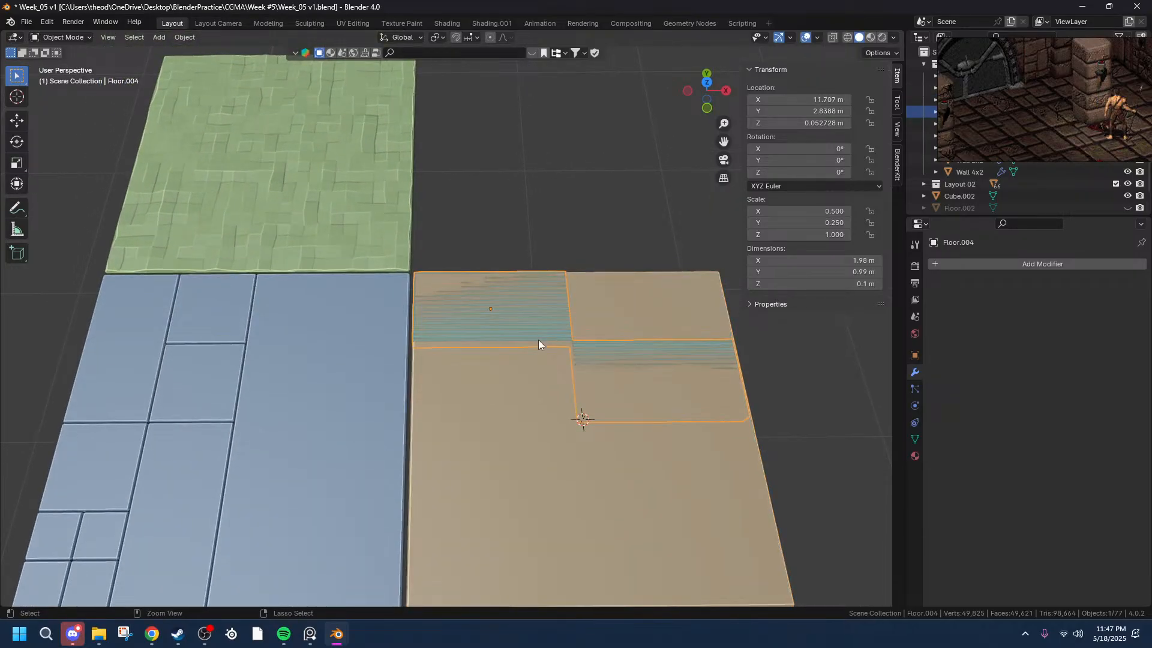
{"action": "key", "text": "ctrl+z"}
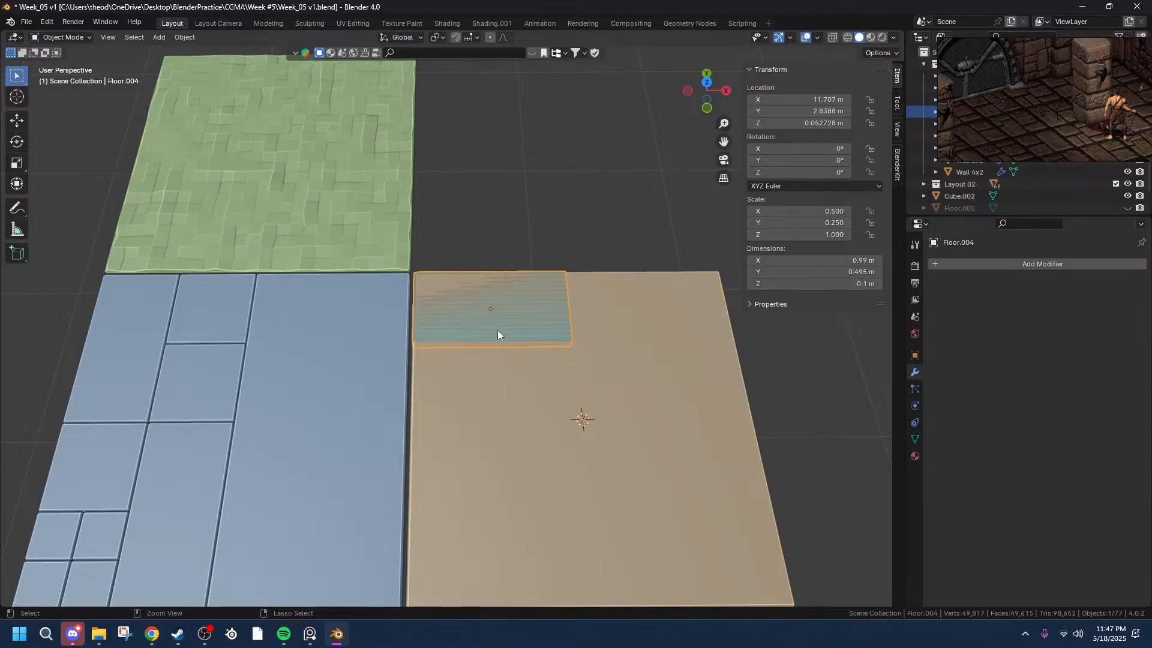
{"action": "key", "text": "shift+a"}
{"action": "key", "text": "Escape"}
- Duplicate the corner brick and place the copy -0.5 m along Y
{"action": "key", "text": "shift+d"}
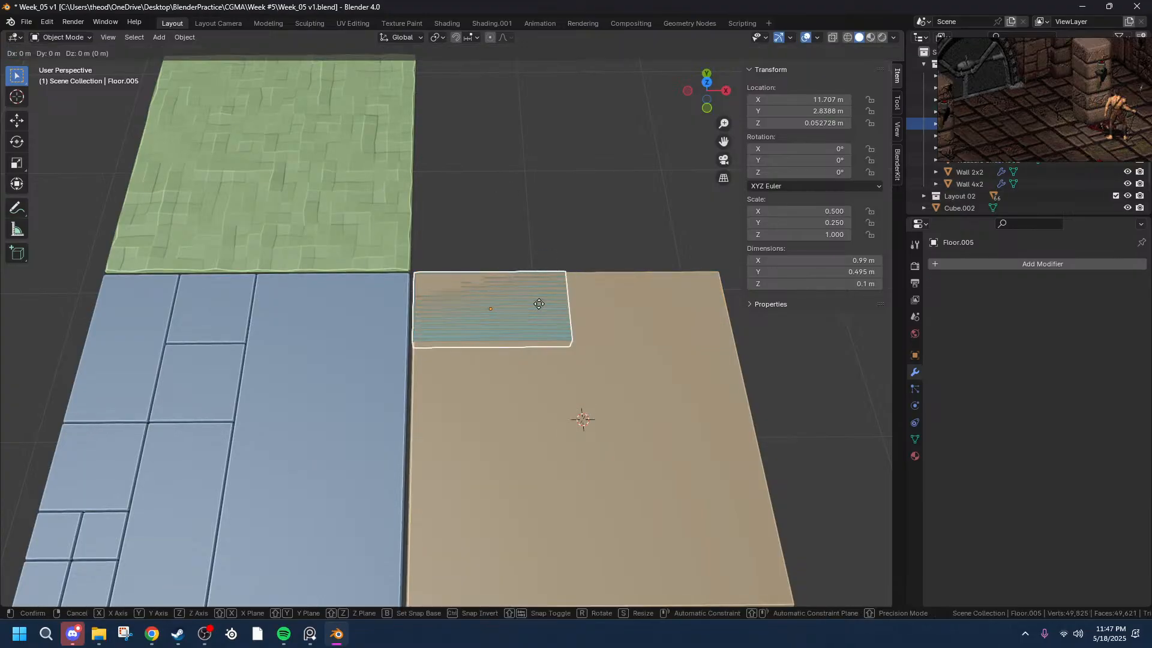
{"action": "key", "text": "x"}
{"action": "key", "text": "y"}
{"action": "left_click", "coordinate": [519, 390]}
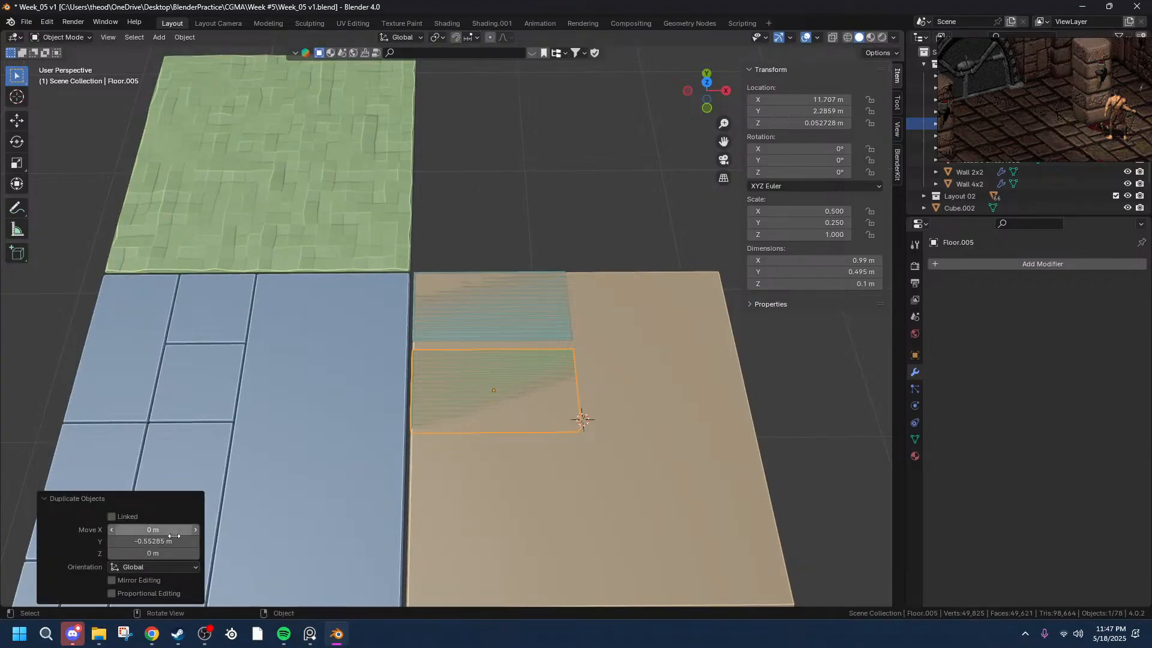
{"action": "double_click", "coordinate": [144, 541]}
{"action": "left_click_drag", "start_coordinate": [143, 541], "coordinate": [121, 543]}
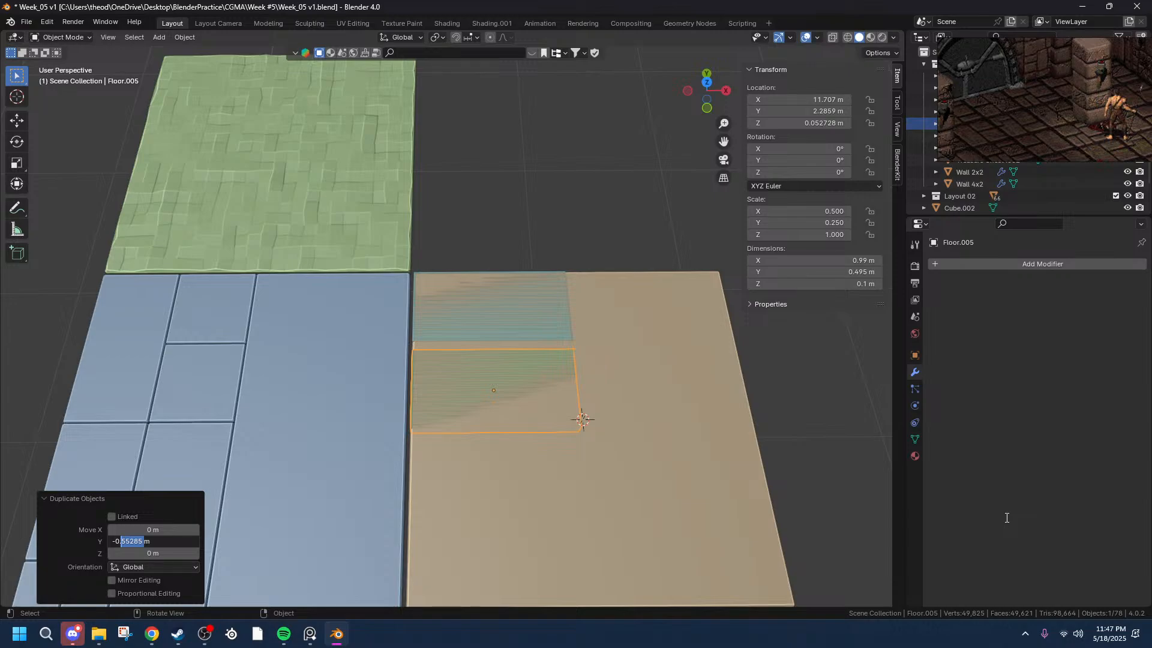
{"action": "type", "text": "5"}
{"action": "key", "text": "Return"}
{"action": "scroll", "coordinate": [630, 398], "scroll_direction": "up", "scroll_amount": 3}
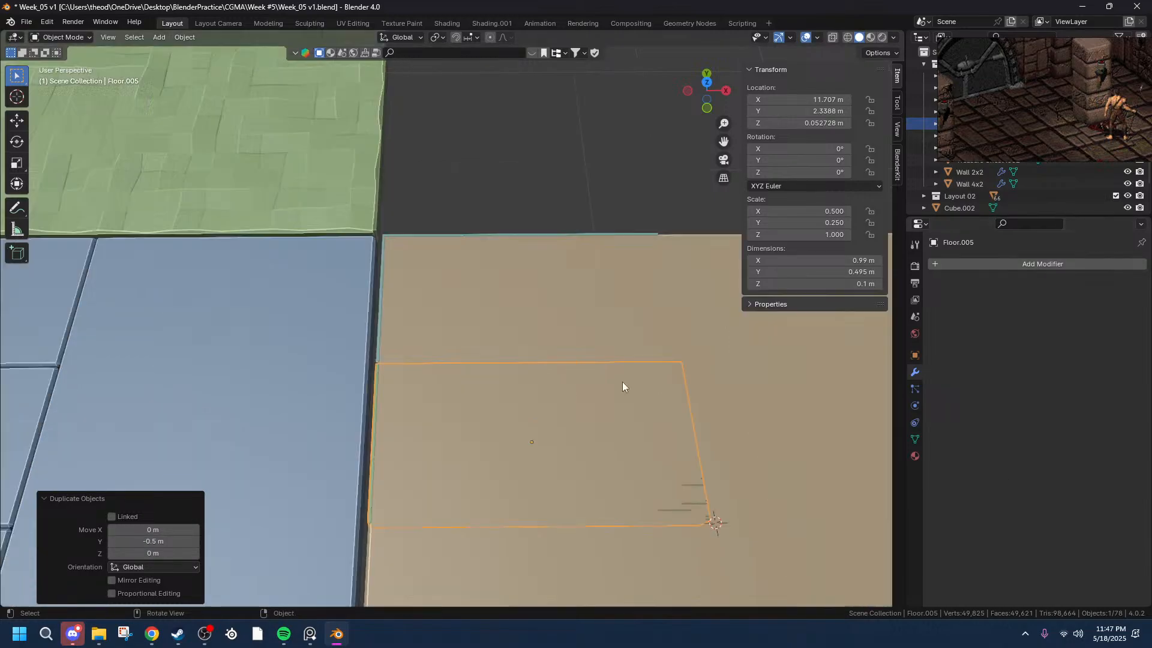
{"action": "scroll", "coordinate": [630, 398], "scroll_direction": "down", "scroll_amount": 3}
- Switch to wireframe display and move the duplicated brick's +X end face inward about 0.3 m along X in Edit Mode
{"action": "middle_click_drag", "start_coordinate": [671, 411], "coordinate": [865, 18]}
{"action": "left_click", "coordinate": [847, 38]}
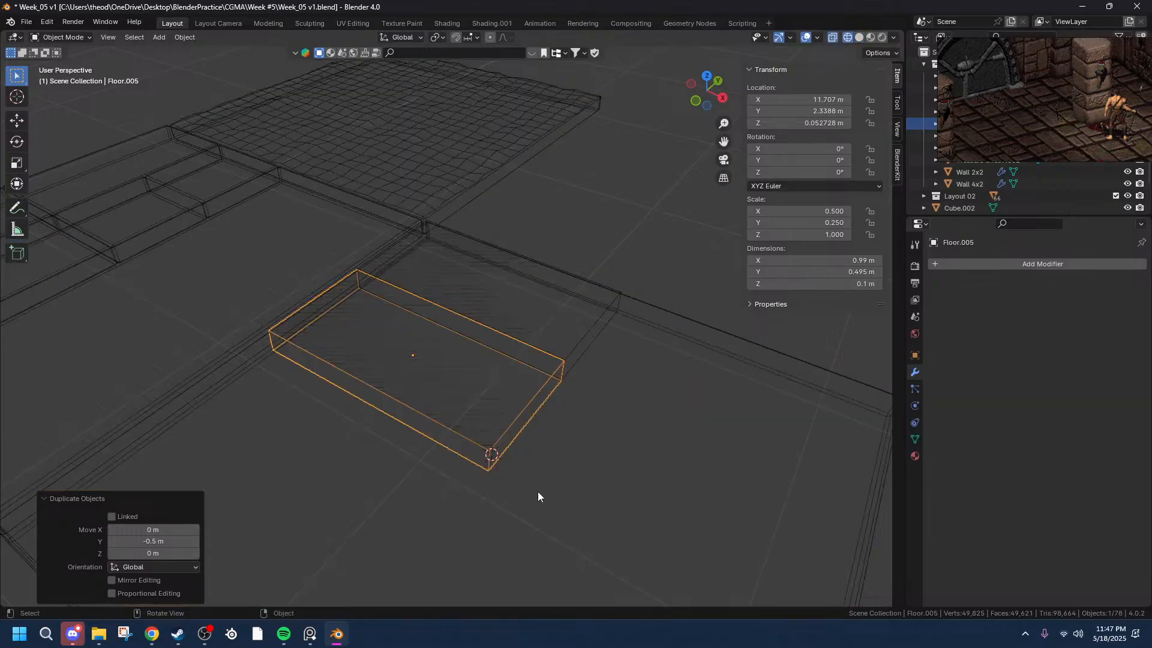
{"action": "key", "text": "Tab"}
{"action": "left_click", "coordinate": [535, 405]}
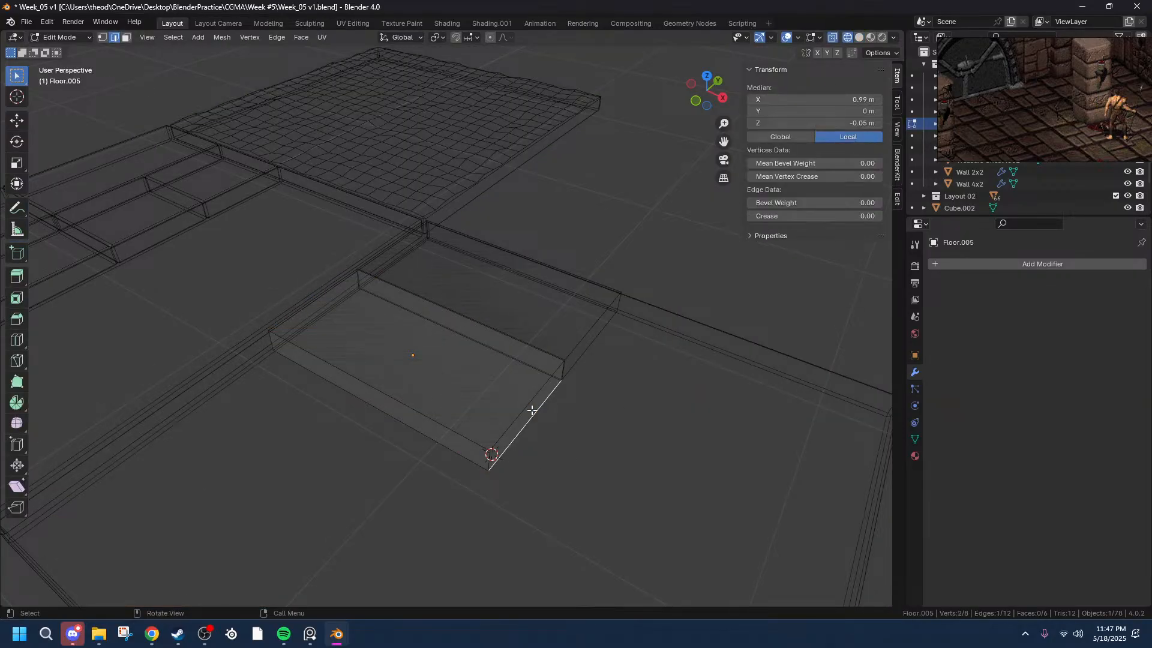
{"action": "key", "text": "3"}
{"action": "left_click", "coordinate": [534, 404]}
{"action": "middle_click_drag", "start_coordinate": [534, 404], "coordinate": [624, 481]}
{"action": "key", "text": "g"}
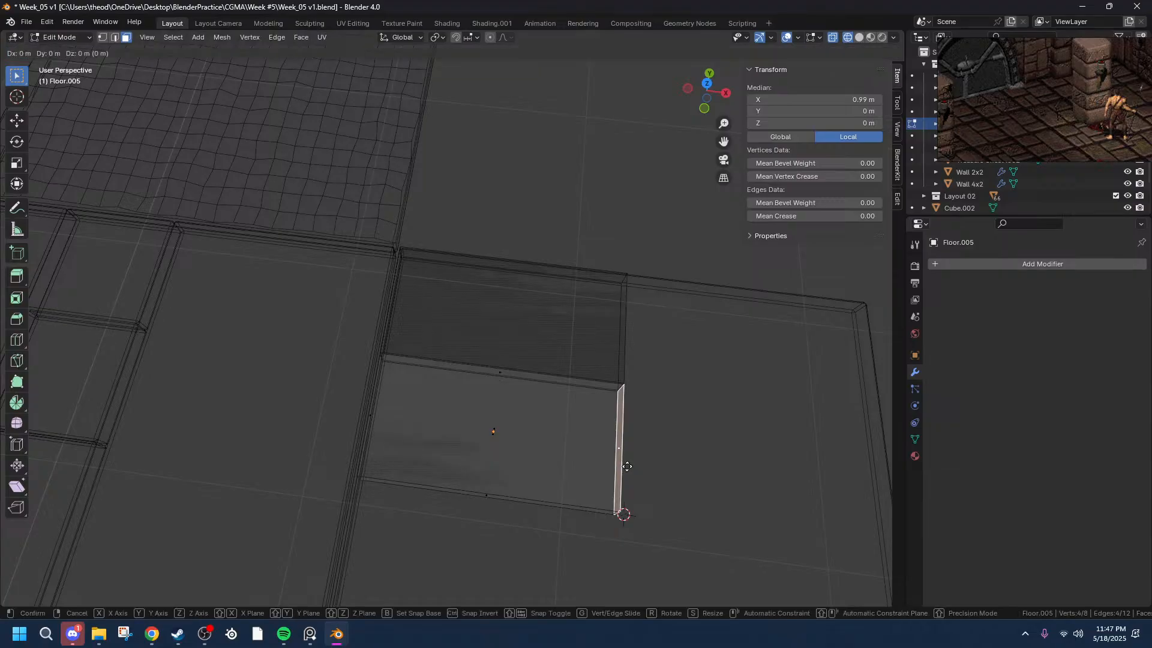
{"action": "key", "text": "x"}
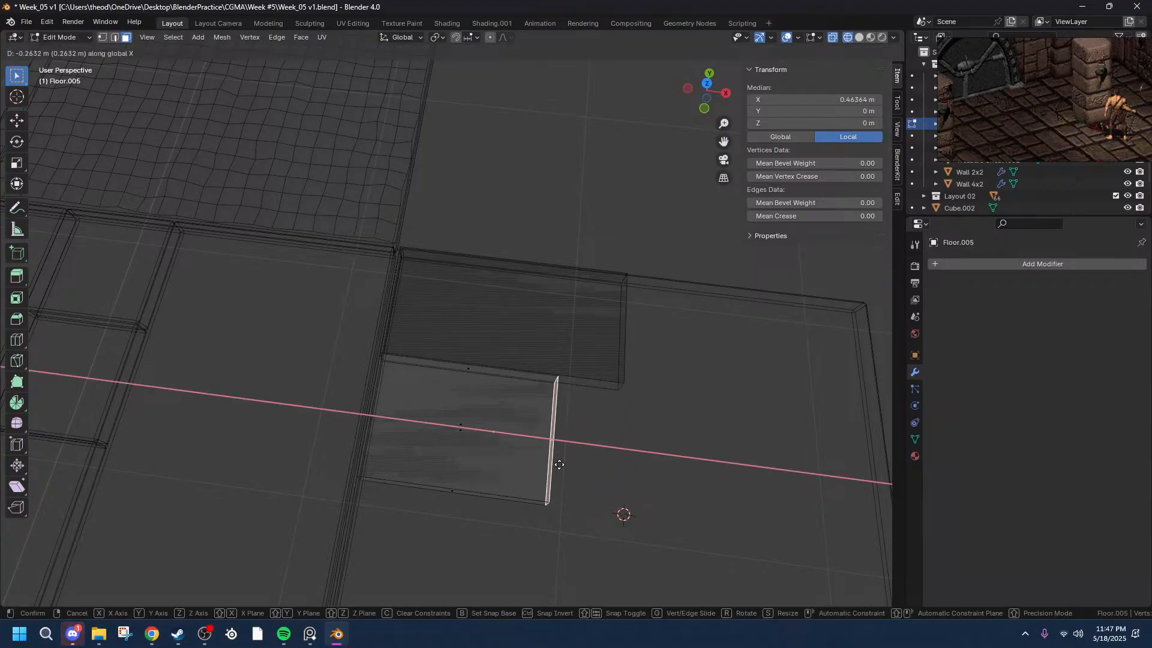
{"action": "left_click", "coordinate": [550, 462]}
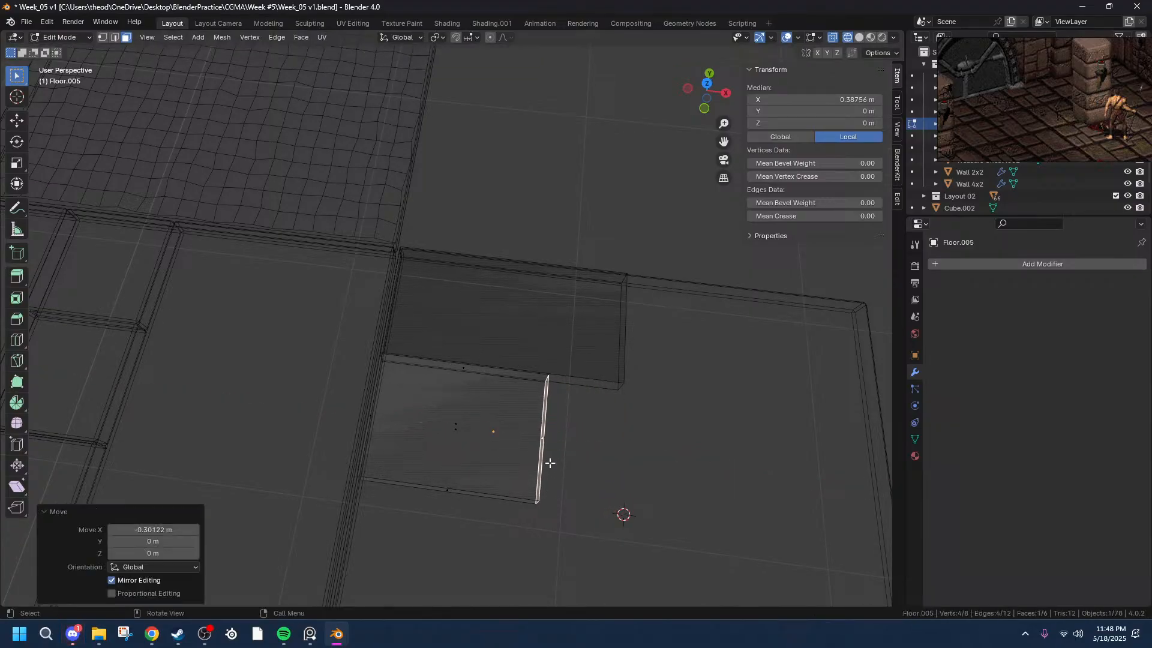
- Set the end face's X move to exactly -0.3 m and return to Object Mode
{"action": "left_click", "coordinate": [144, 530]}
{"action": "left_click_drag", "start_coordinate": [142, 530], "coordinate": [130, 528]}
{"action": "key", "text": "BackSpace"}
{"action": "key", "text": "Return"}
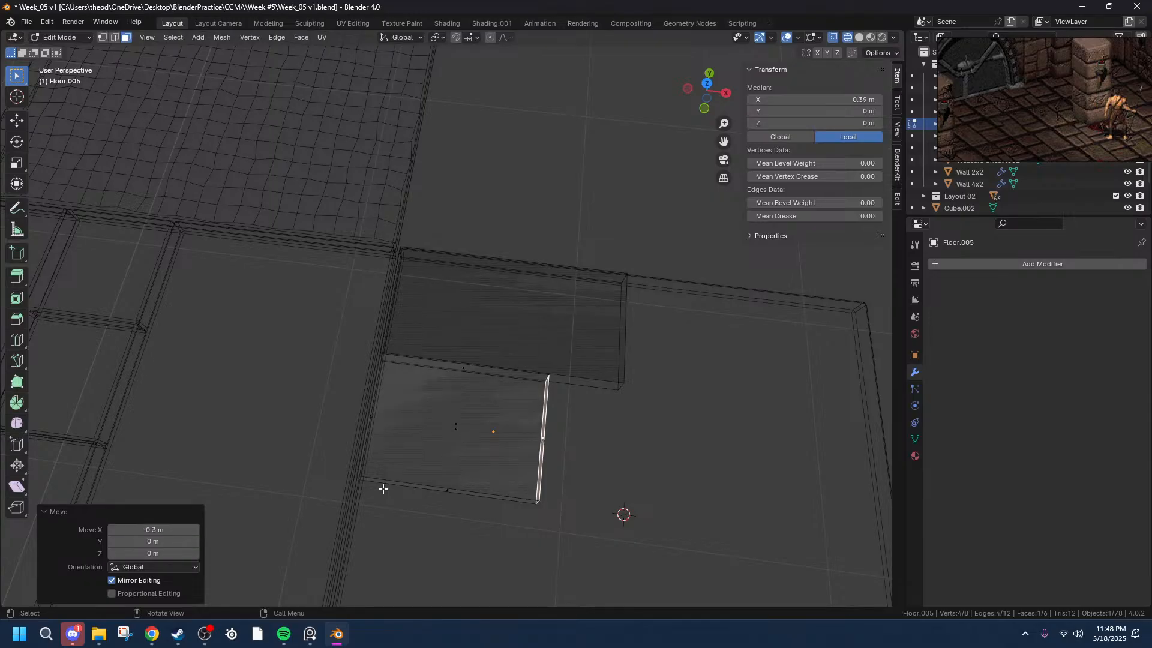
{"action": "left_click", "coordinate": [564, 437]}
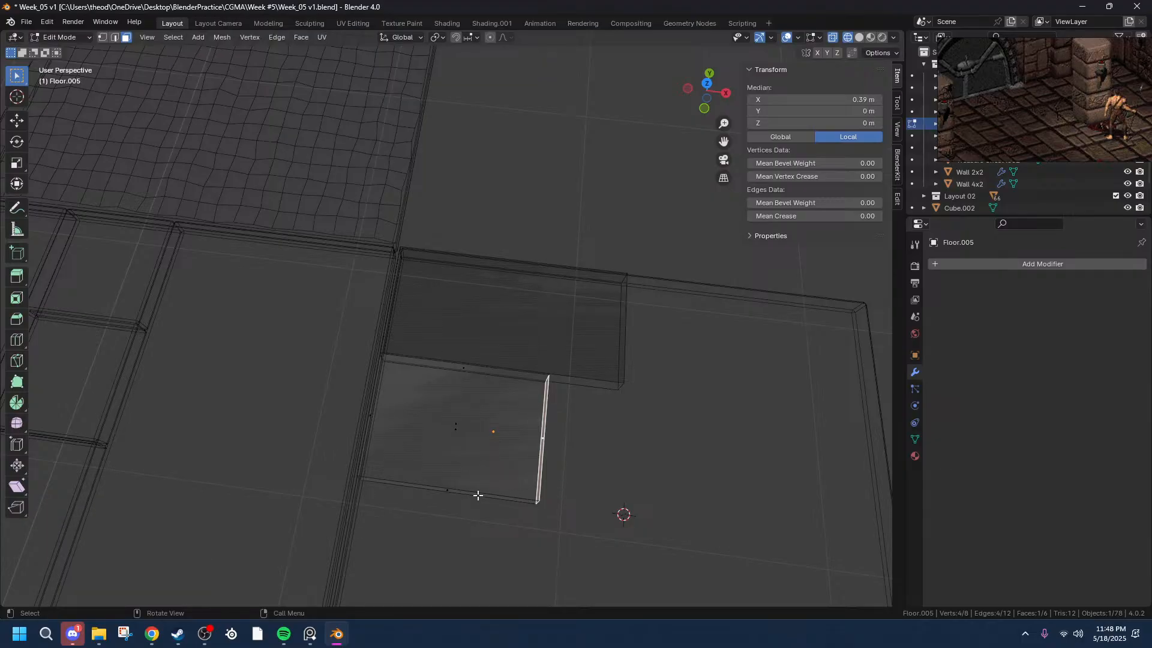
{"action": "scroll", "coordinate": [539, 416], "scroll_direction": "down", "scroll_amount": 5}
{"action": "scroll", "coordinate": [539, 458], "scroll_direction": "up", "scroll_amount": 6}
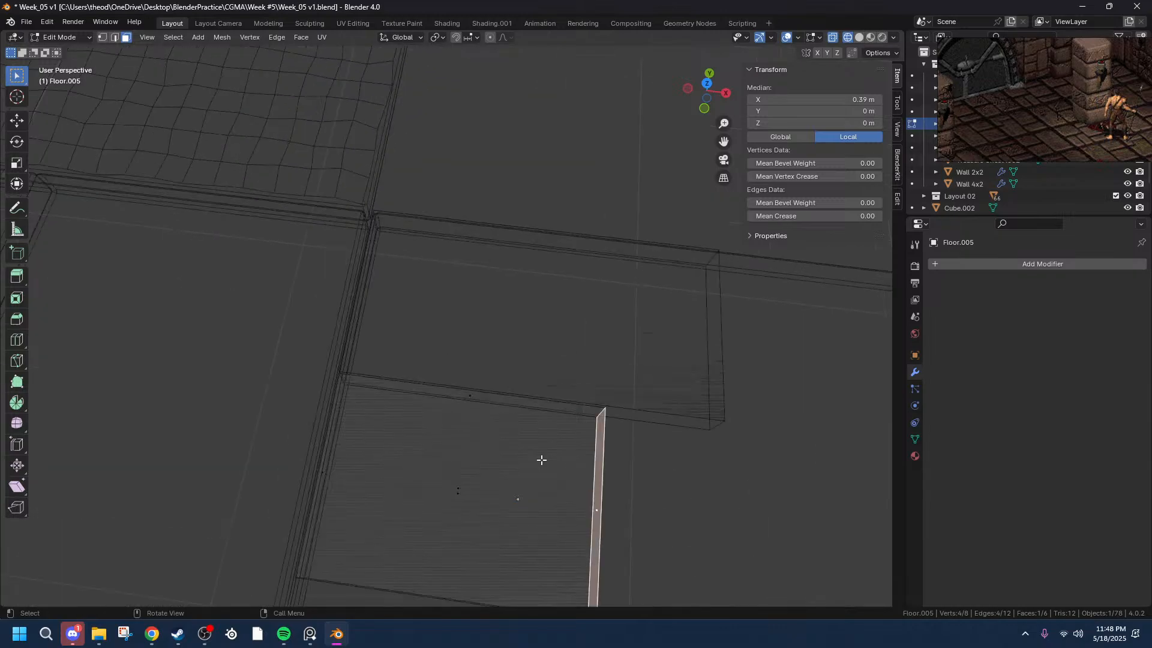
{"action": "middle_click_drag", "start_coordinate": [766, 492], "coordinate": [733, 474]}
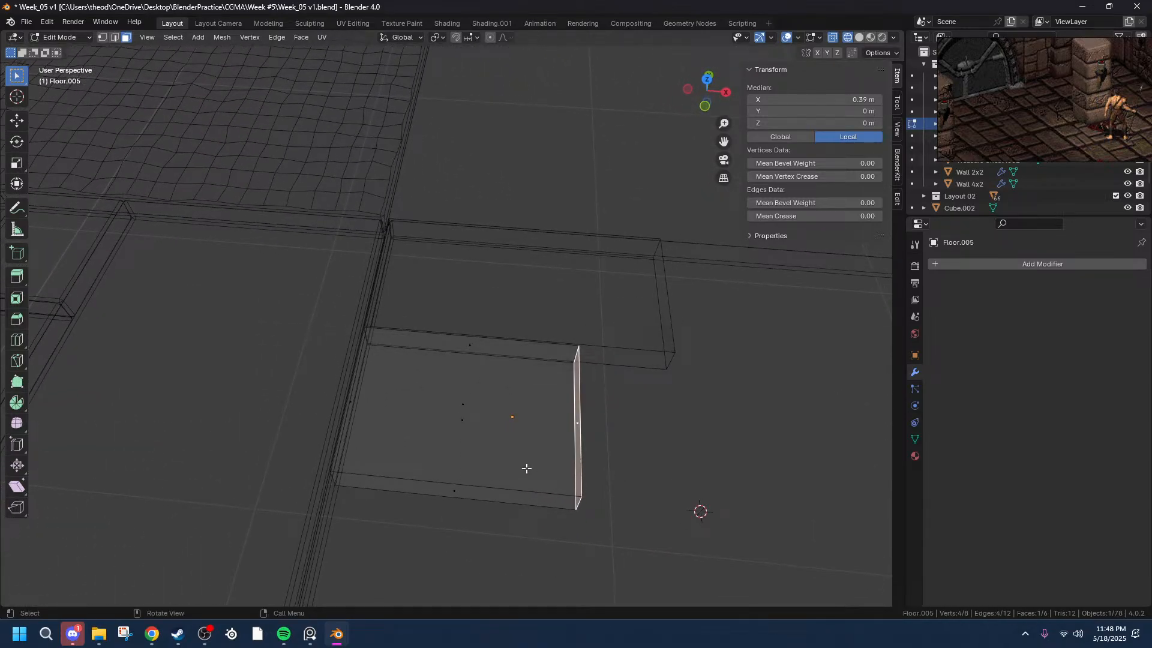
{"action": "key", "text": "Tab"}
- Try duplicating the shortened brick about 0.73 m along X, and undo the duplicate
{"action": "left_click", "coordinate": [543, 446]}
{"action": "left_click", "coordinate": [575, 435]}
{"action": "key", "text": "shift+a"}
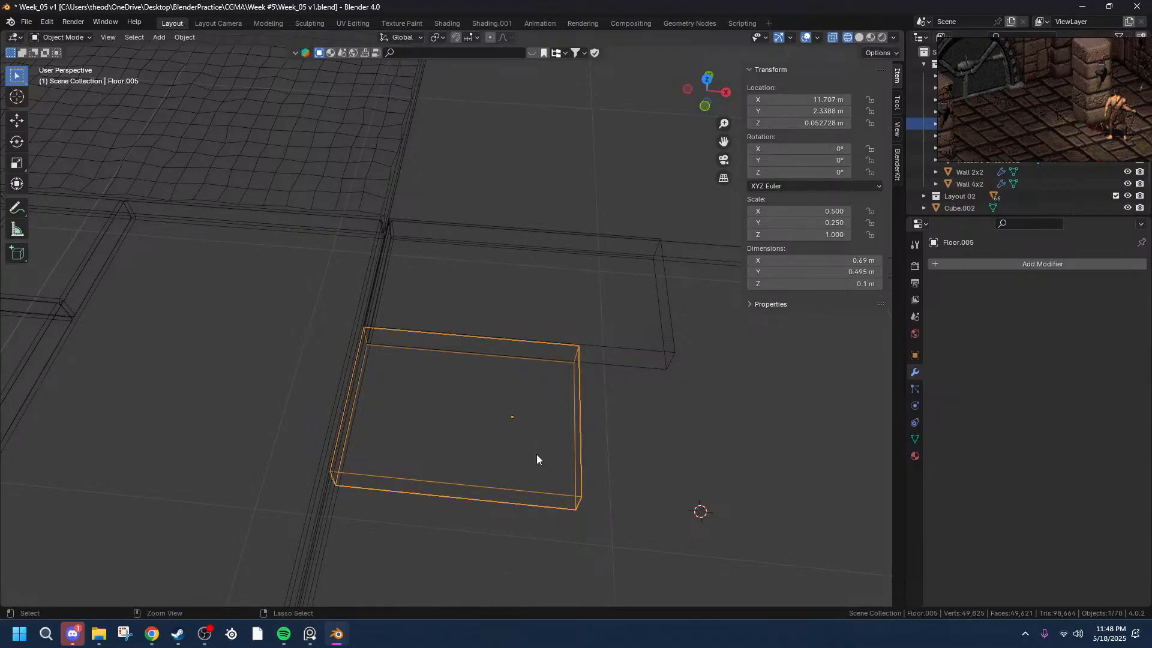
{"action": "key", "text": "shift+d"}
{"action": "key", "text": "x"}
{"action": "left_click", "coordinate": [758, 499]}
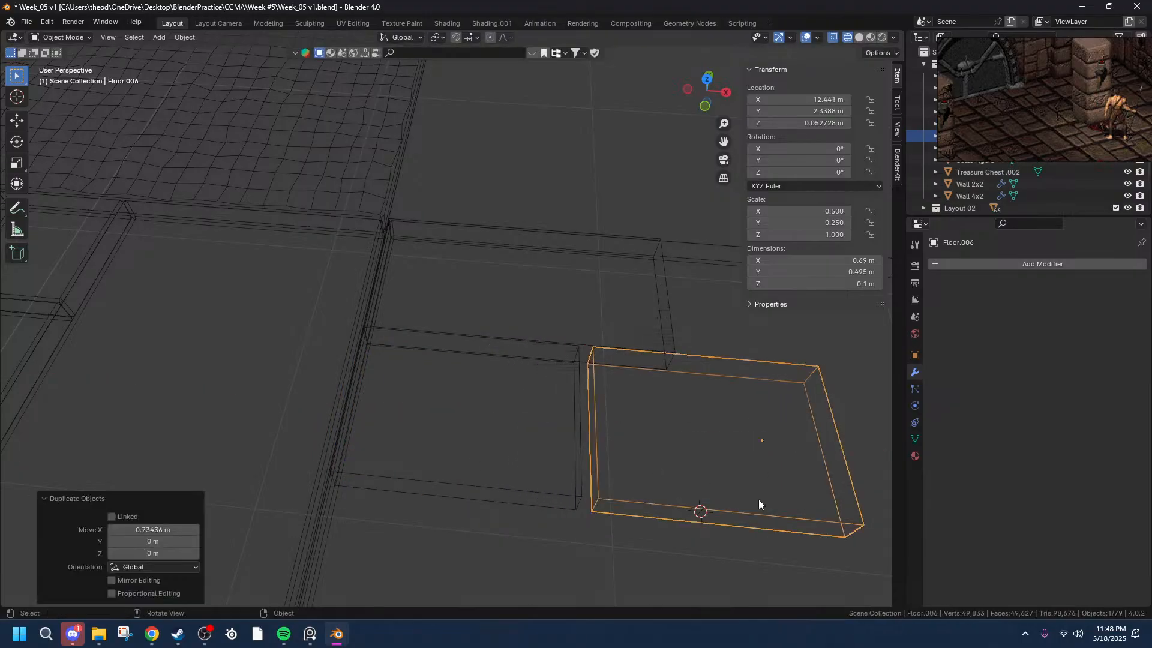
{"action": "left_click", "coordinate": [171, 530]}
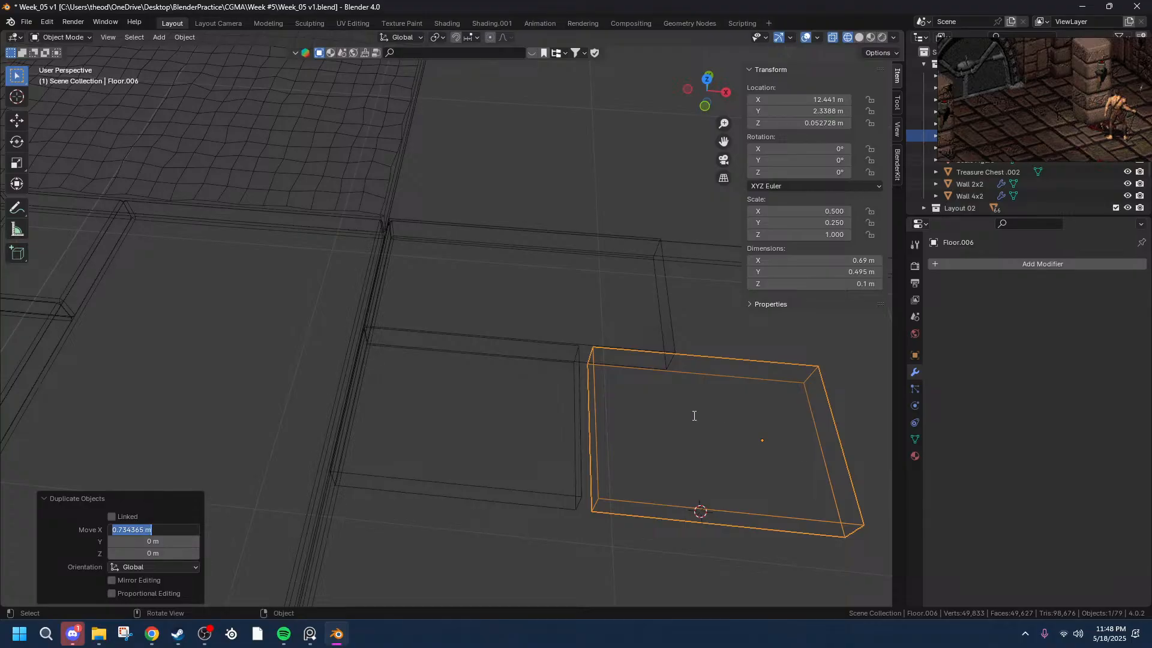
{"action": "key", "text": "Escape"}
{"action": "key", "text": "ctrl+z"}
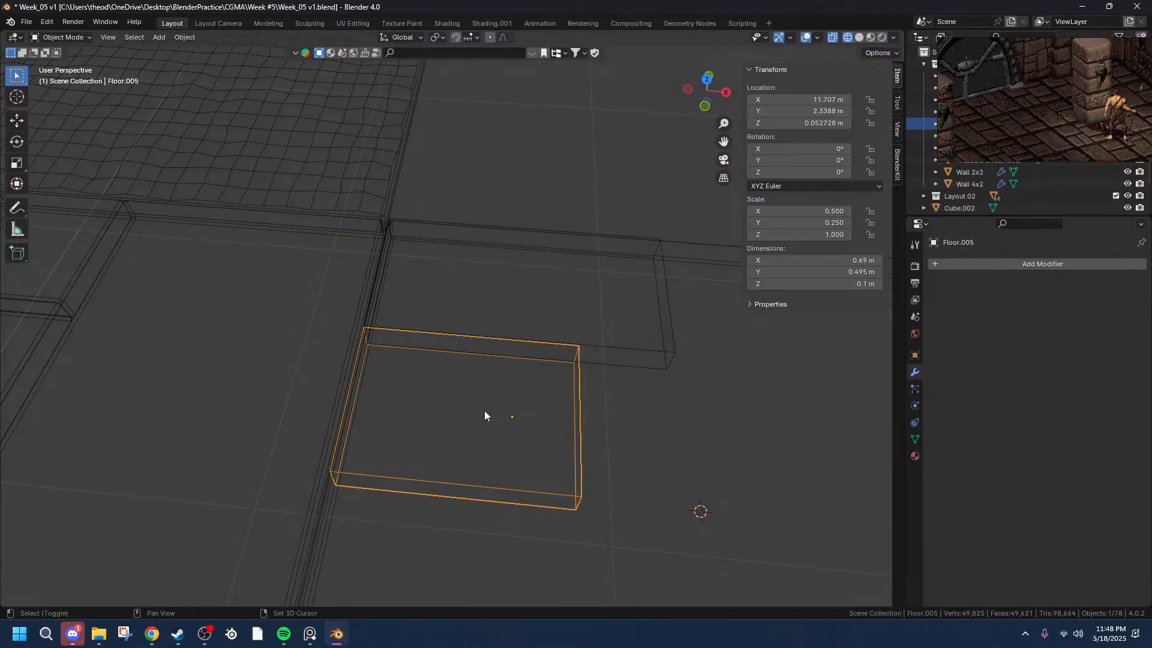
- Duplicate the shortened brick and offset the copy 0.3 m along X
{"action": "key", "text": "shift+d"}
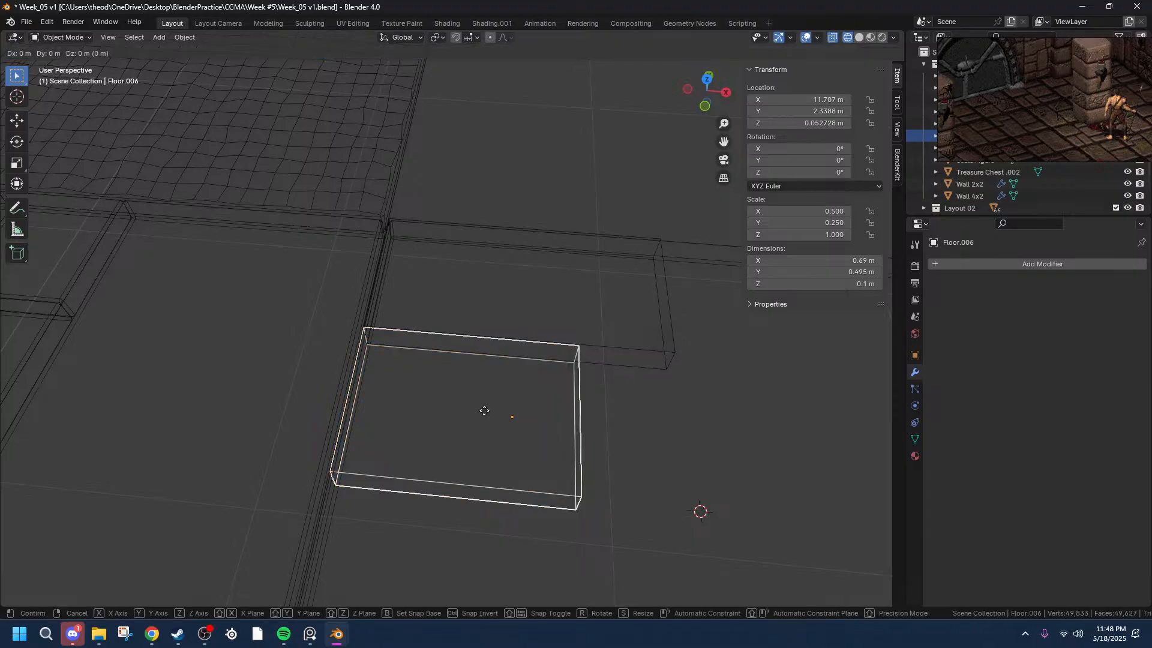
{"action": "key", "text": "x"}
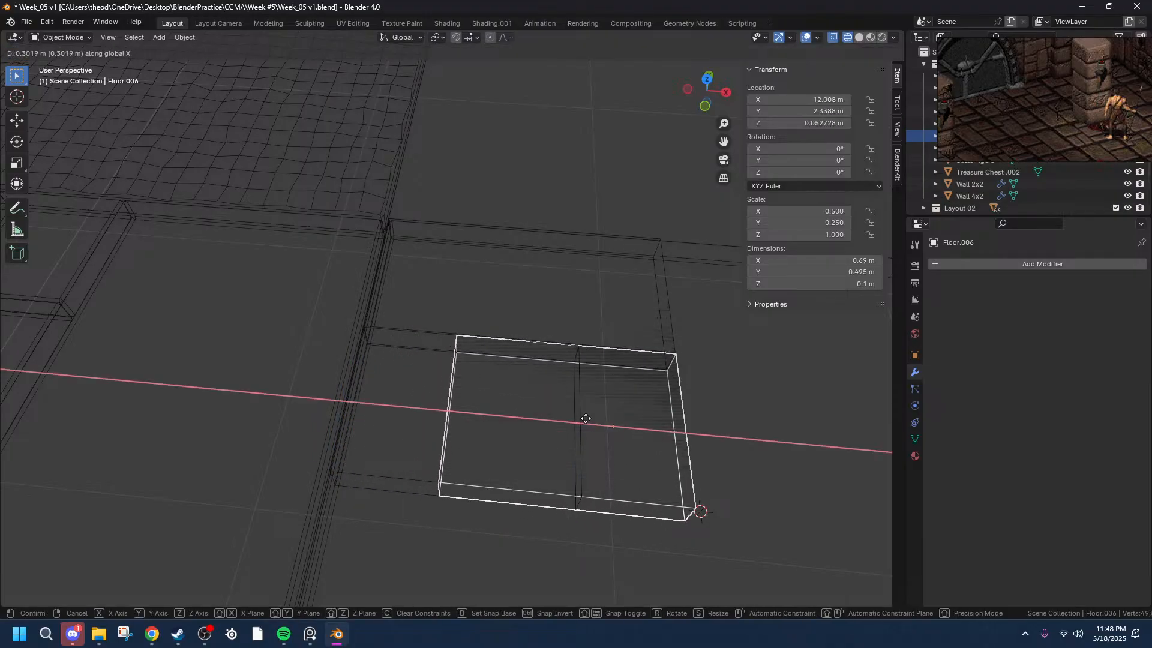
{"action": "left_click", "coordinate": [585, 419]}
{"action": "left_click", "coordinate": [165, 529]}
{"action": "left_click_drag", "start_coordinate": [144, 529], "coordinate": [127, 529]}
{"action": "key", "text": "BackSpace"}
{"action": "key", "text": "Return"}
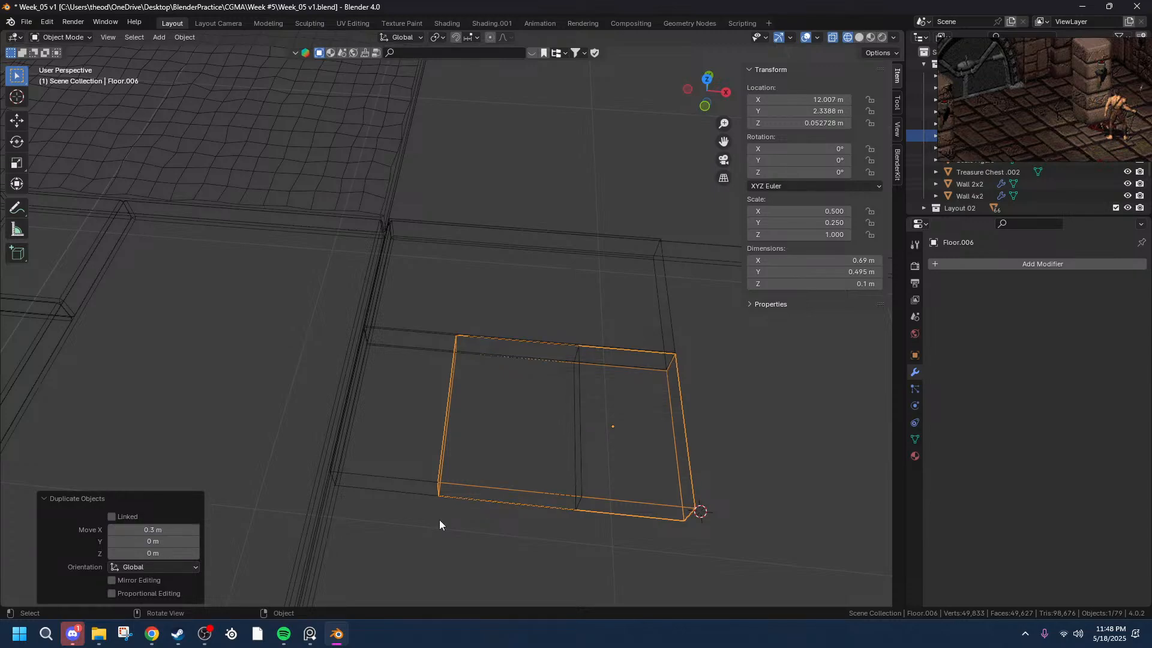
- Narrow the new copy by moving its -X end face 0.4 m along X in Edit Mode
{"action": "middle_click_drag", "start_coordinate": [463, 433], "coordinate": [624, 396]}
{"action": "key", "text": "Tab"}
{"action": "left_click", "coordinate": [588, 358]}
{"action": "key", "text": "g"}
{"action": "key", "text": "x"}
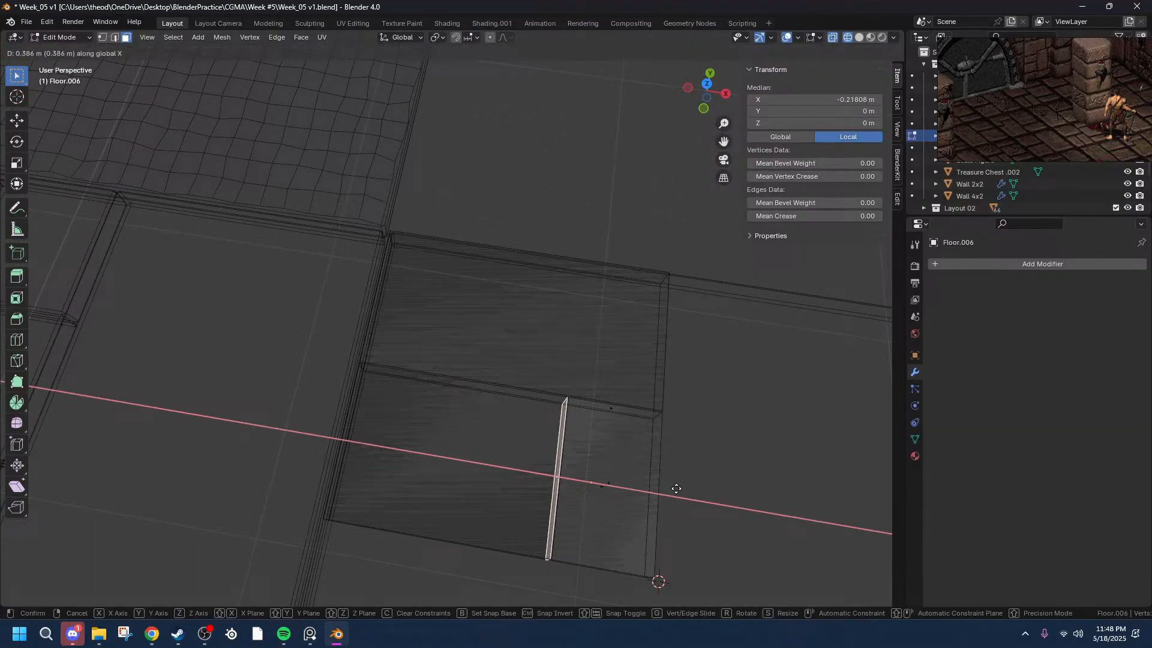
{"action": "left_click", "coordinate": [678, 488]}
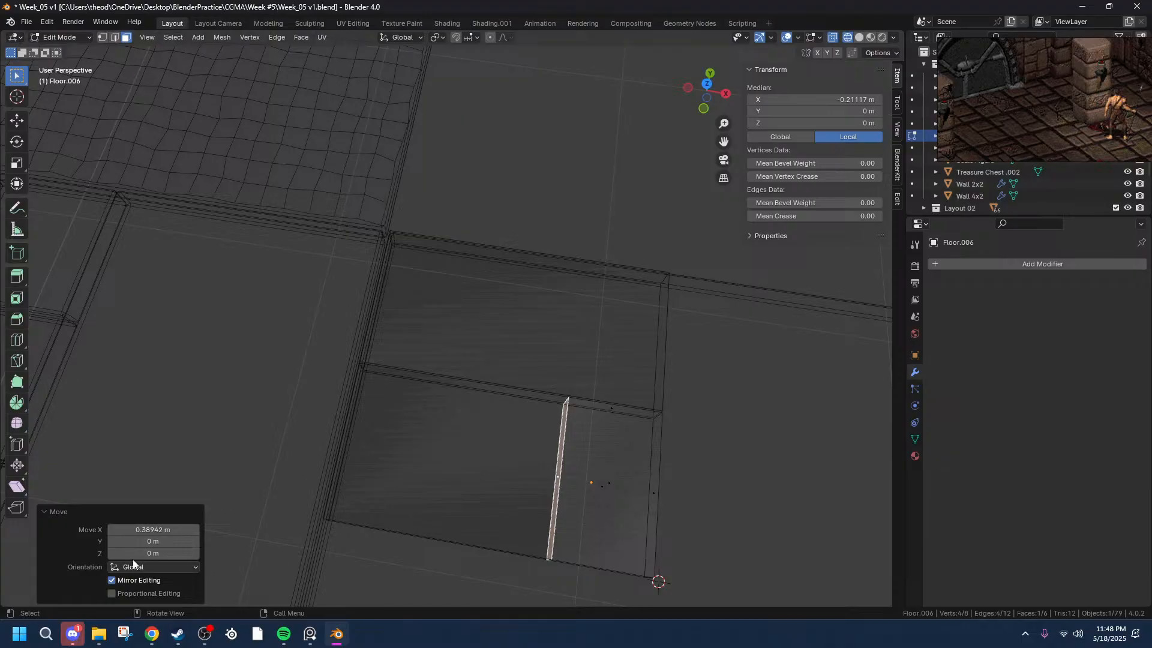
{"action": "left_click", "coordinate": [136, 530]}
{"action": "left_click_drag", "start_coordinate": [144, 530], "coordinate": [119, 533]}
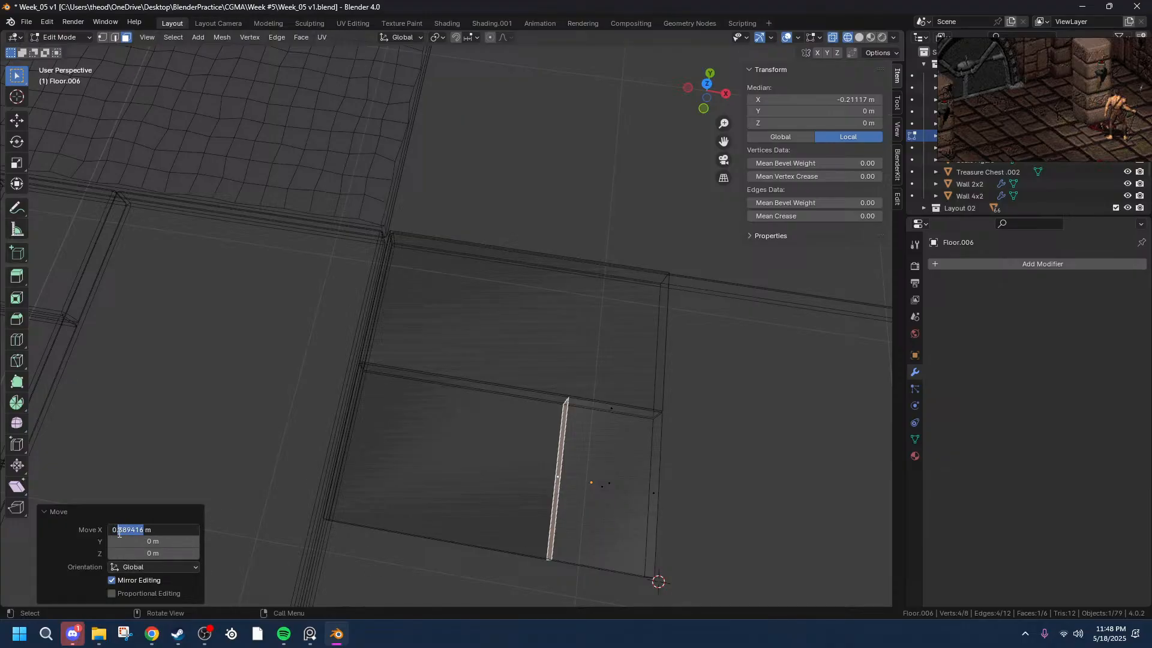
{"action": "type", "text": "40"}
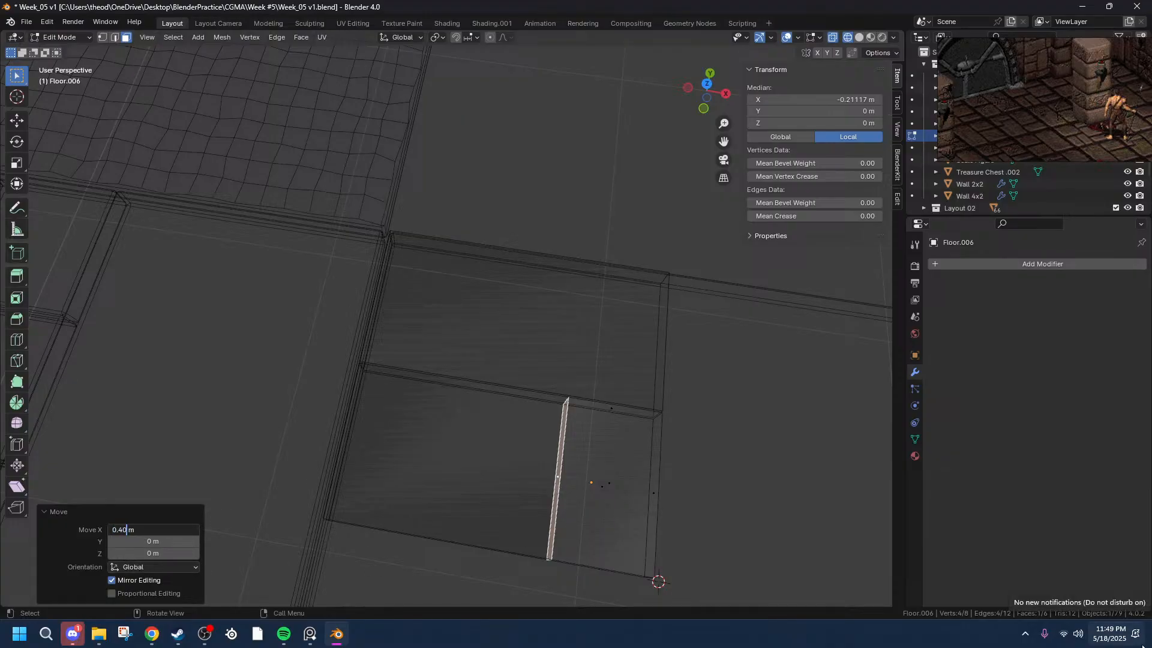
{"action": "key", "text": "Return"}
- From the top view, move the narrow brick's inner end face back toward its neighbour by about 0.01 m along X
{"action": "mouse_move", "coordinate": [683, 547]}
{"action": "middle_mouse_down"}
{"action": "mouse_move", "coordinate": [683, 506]}
{"action": "mouse_move", "coordinate": [683, 564]}
{"action": "mouse_move", "coordinate": [707, 546]}
{"action": "middle_mouse_up"}
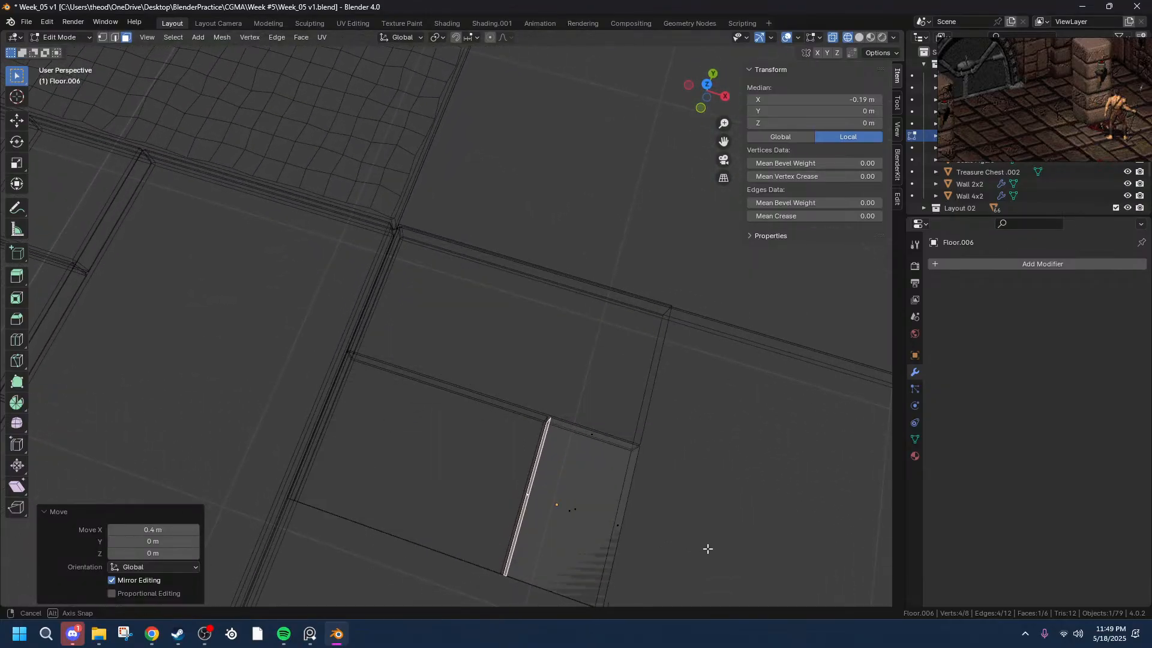
{"action": "left_click", "coordinate": [707, 88]}
{"action": "scroll", "coordinate": [714, 430], "scroll_direction": "up", "scroll_amount": 5}
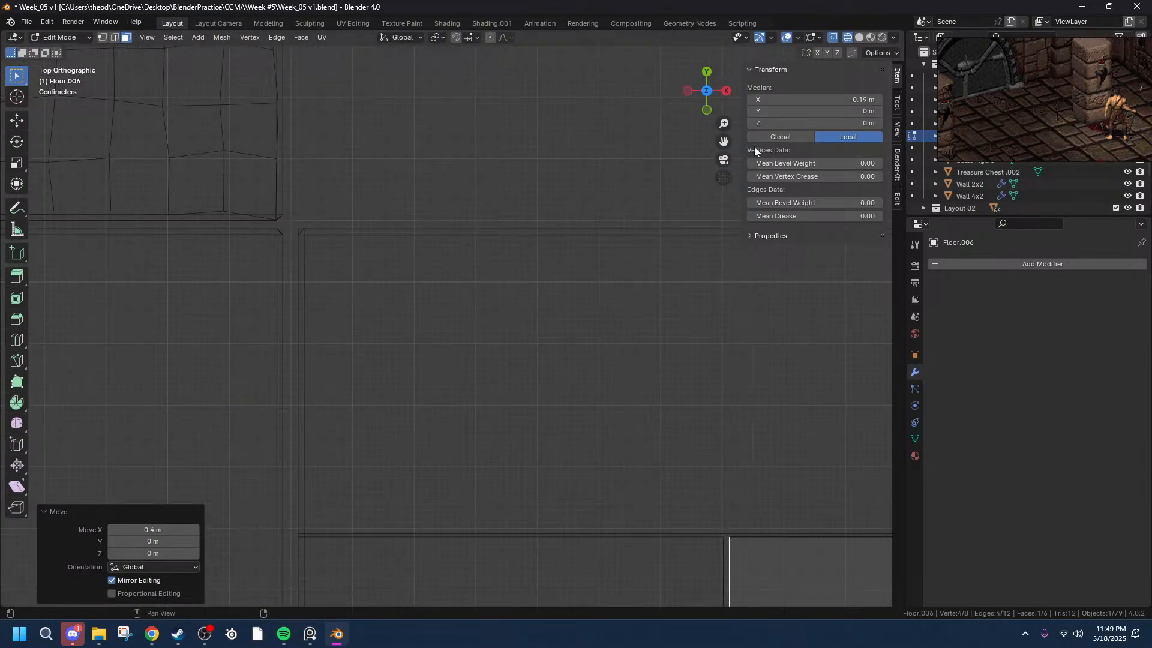
{"action": "left_click_drag", "start_coordinate": [723, 141], "coordinate": [466, 225]}
{"action": "scroll", "coordinate": [557, 316], "scroll_direction": "up", "scroll_amount": 5}
{"action": "scroll", "coordinate": [557, 316], "scroll_direction": "down", "scroll_amount": 1}
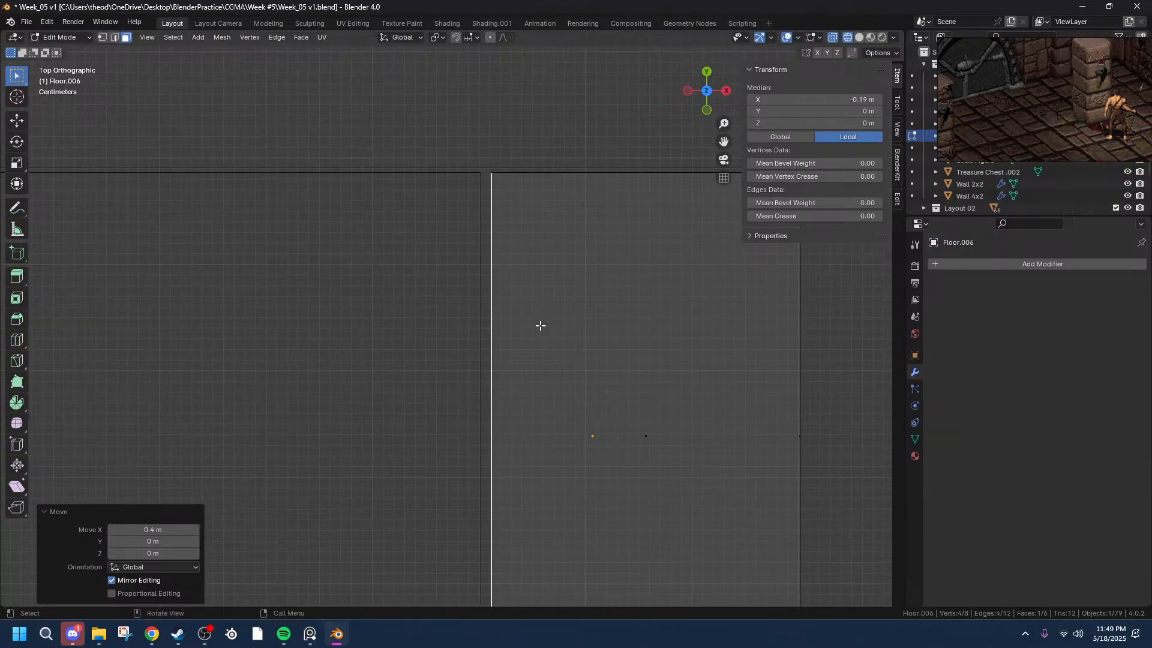
{"action": "key", "text": "g"}
{"action": "key", "text": "x"}
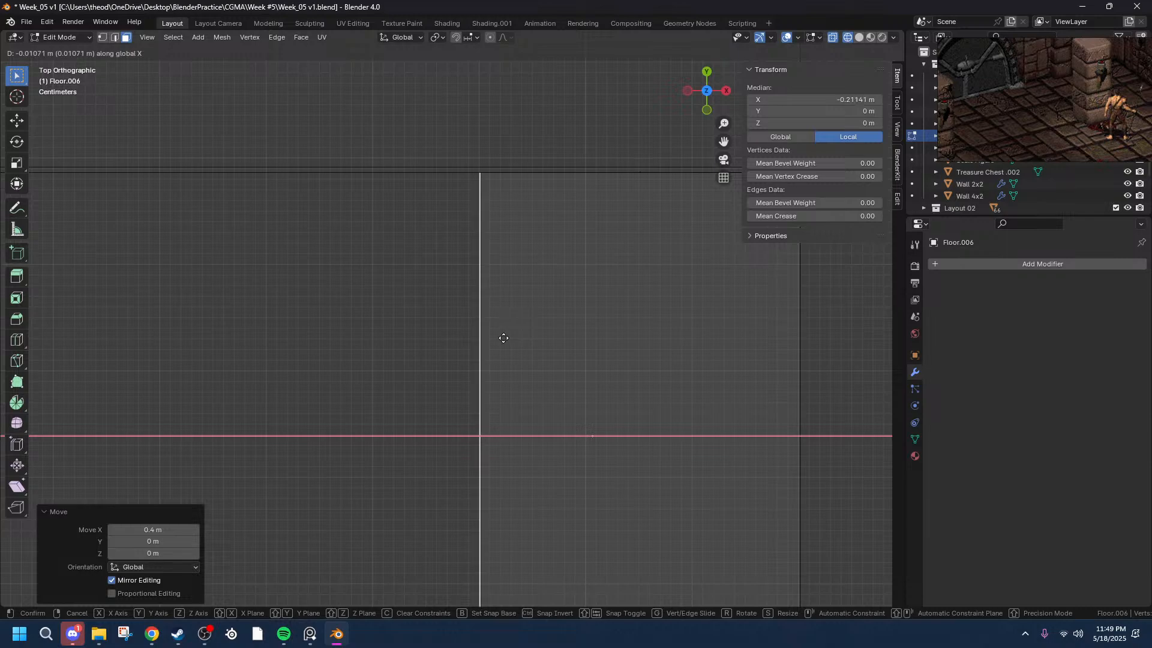
{"action": "left_click", "coordinate": [504, 337]}
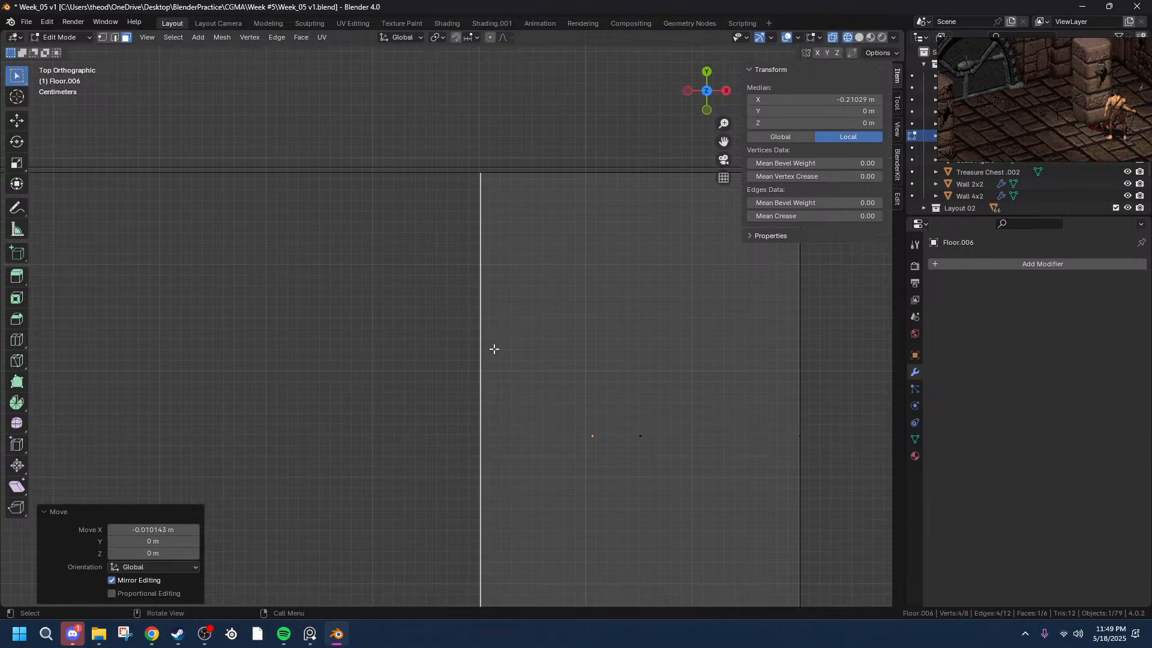
- Set the inner face's X move to exactly -0.01 m, check the joint, and clear the face selection
{"action": "left_click", "coordinate": [151, 530]}
{"action": "left_click_drag", "start_coordinate": [147, 529], "coordinate": [127, 529]}
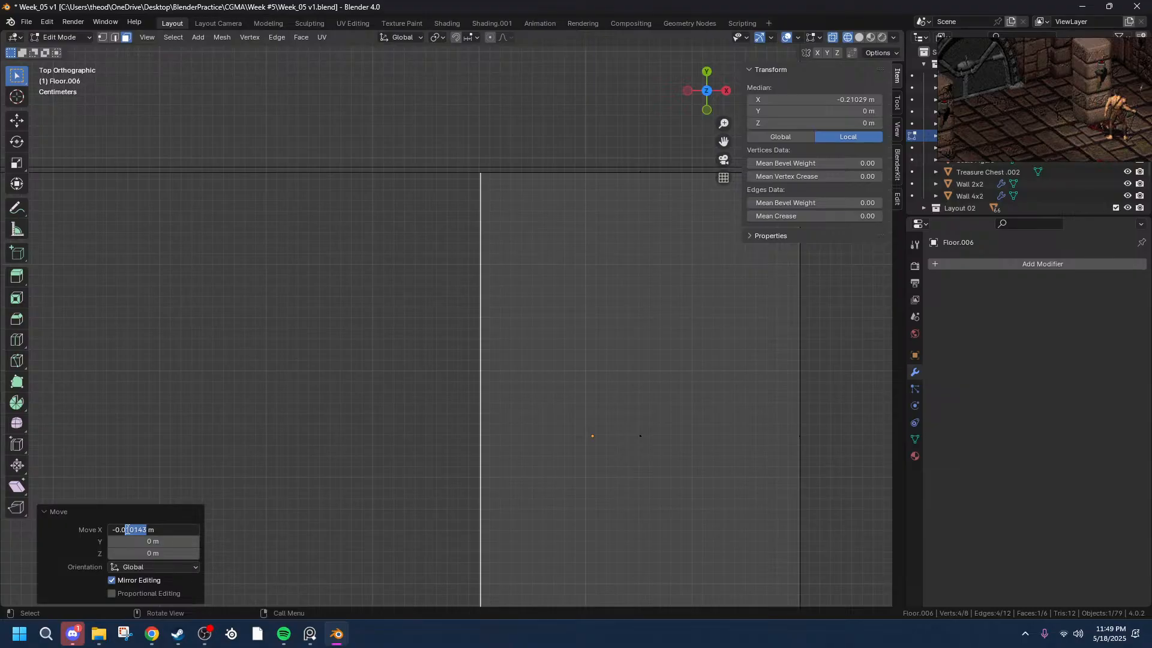
{"action": "type", "text": "2"}
{"action": "key", "text": "BackSpace"}
{"action": "type", "text": "1"}
{"action": "key", "text": "Return"}
{"action": "scroll", "coordinate": [548, 291], "scroll_direction": "up", "scroll_amount": 5}
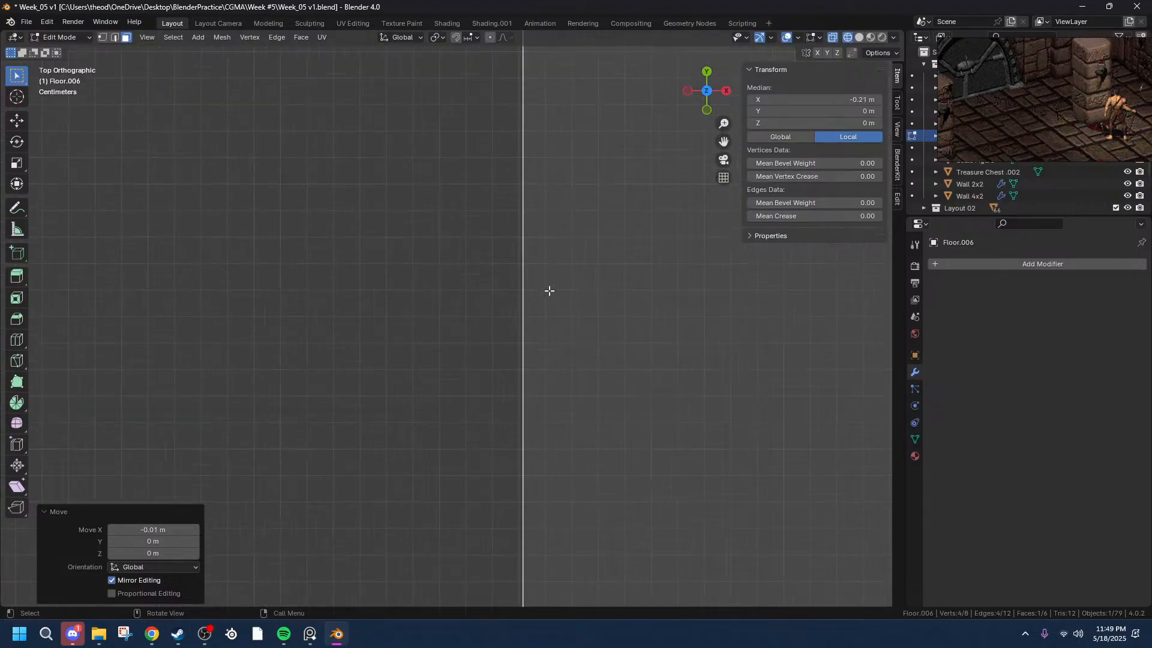
{"action": "scroll", "coordinate": [549, 291], "scroll_direction": "down", "scroll_amount": 6}
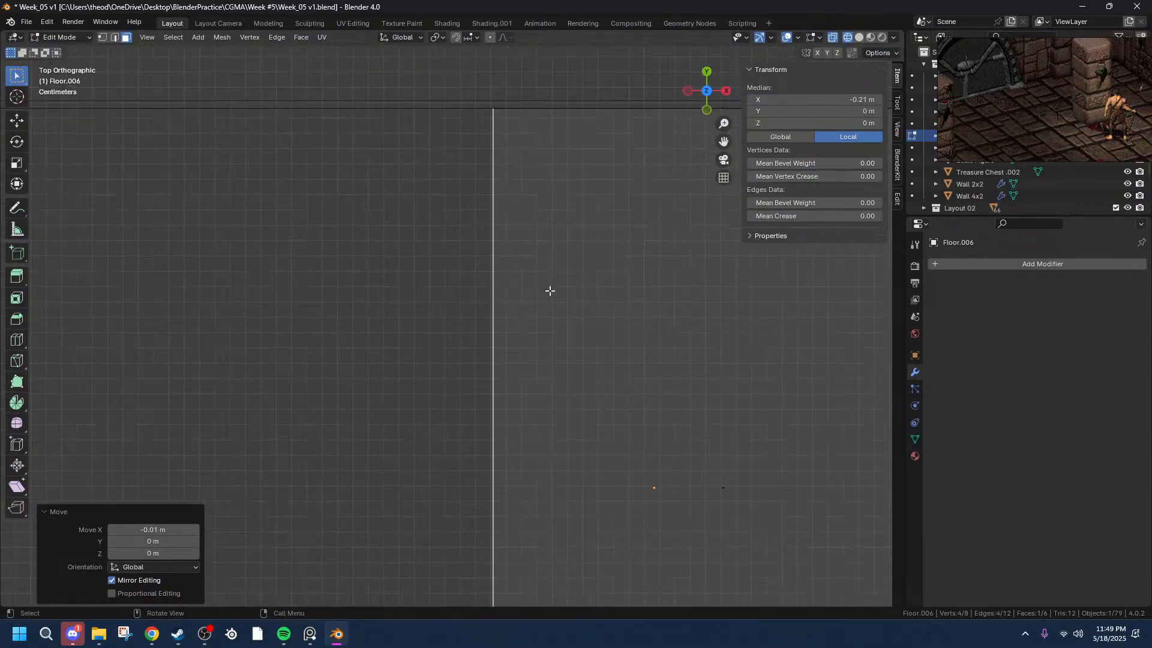
{"action": "left_click", "coordinate": [551, 294]}
- Return to Object Mode and select both bricks of the second row from the top view
{"action": "middle_click_drag", "start_coordinate": [697, 311], "coordinate": [730, 362]}
{"action": "scroll", "coordinate": [730, 363], "scroll_direction": "down", "scroll_amount": 5}
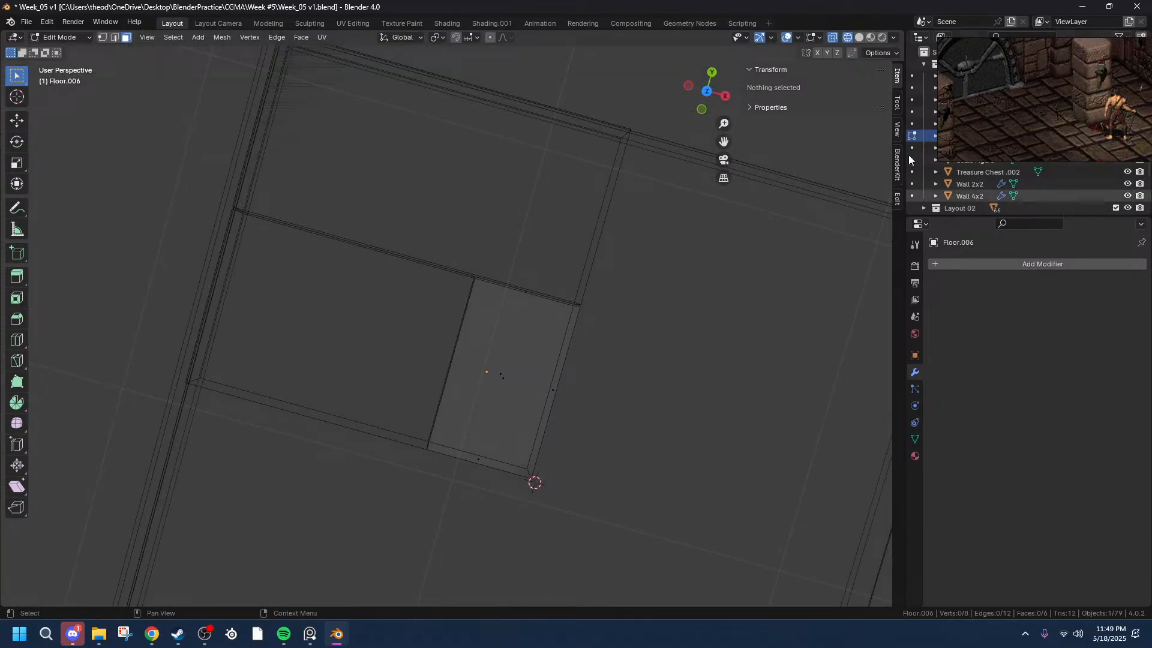
{"action": "left_click", "coordinate": [707, 91]}
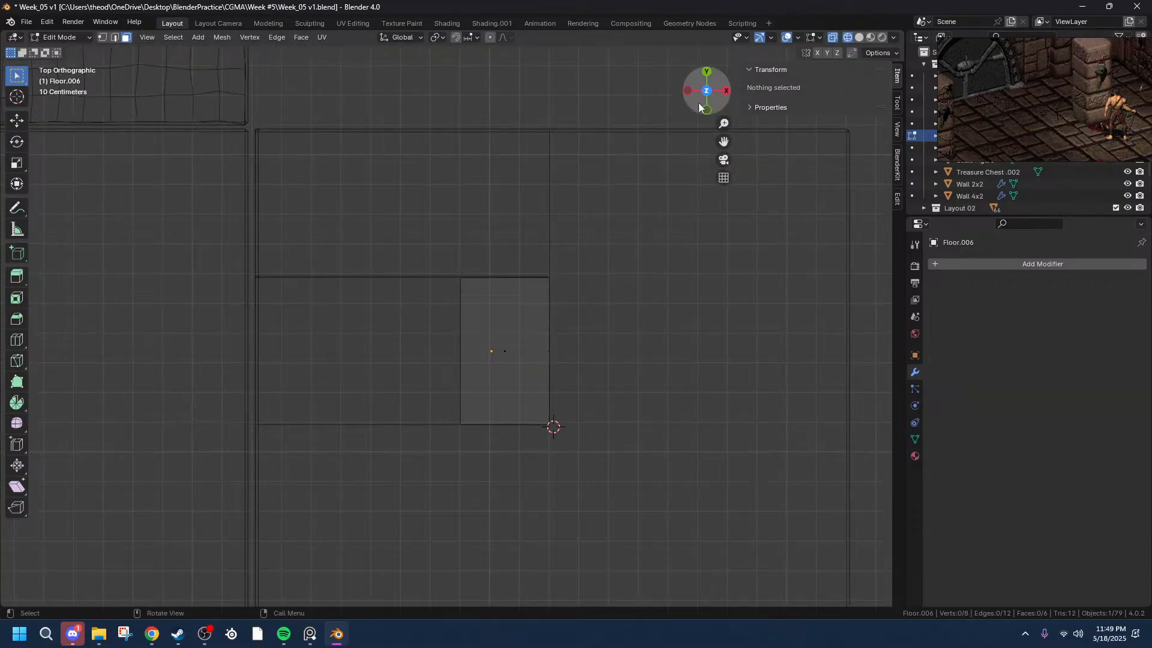
{"action": "key", "text": "Tab"}
{"action": "left_click_drag", "start_coordinate": [714, 351], "coordinate": [237, 363]}
{"action": "left_click_drag", "start_coordinate": [604, 358], "coordinate": [389, 362]}
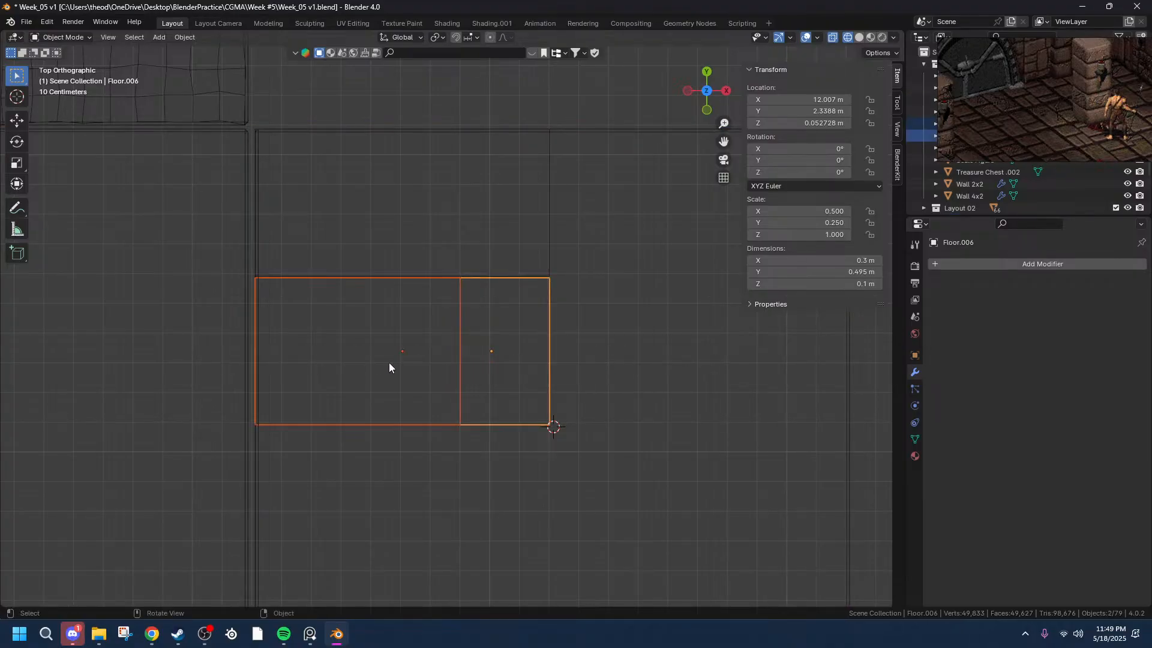
- Move both second-row bricks exactly 0.004 m along Y toward the first-row brick
{"action": "scroll", "coordinate": [459, 329], "scroll_direction": "up", "scroll_amount": 4}
{"action": "scroll", "coordinate": [459, 328], "scroll_direction": "up", "scroll_amount": 4}
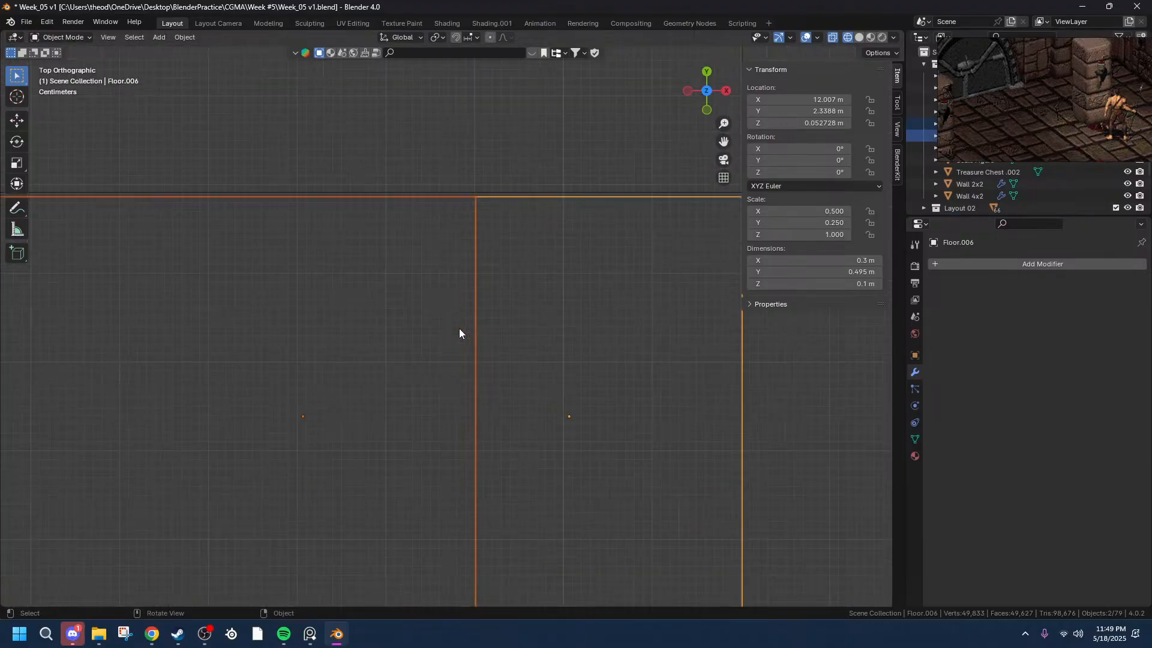
{"action": "key", "text": "g"}
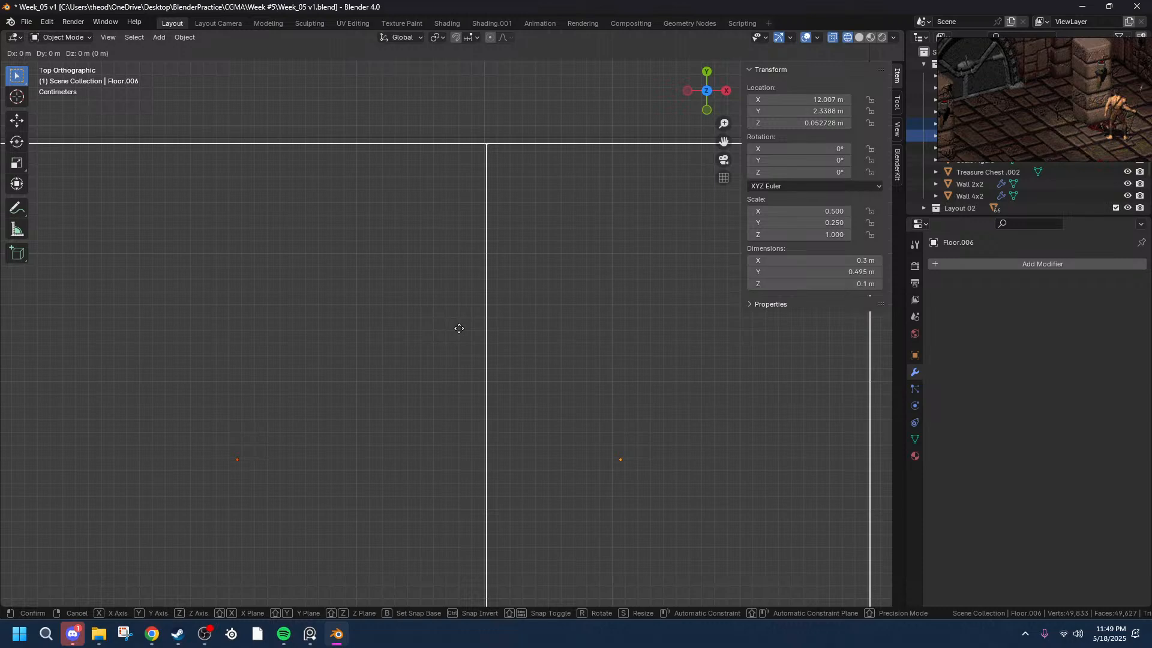
{"action": "key", "text": "x"}
{"action": "key", "text": "y"}
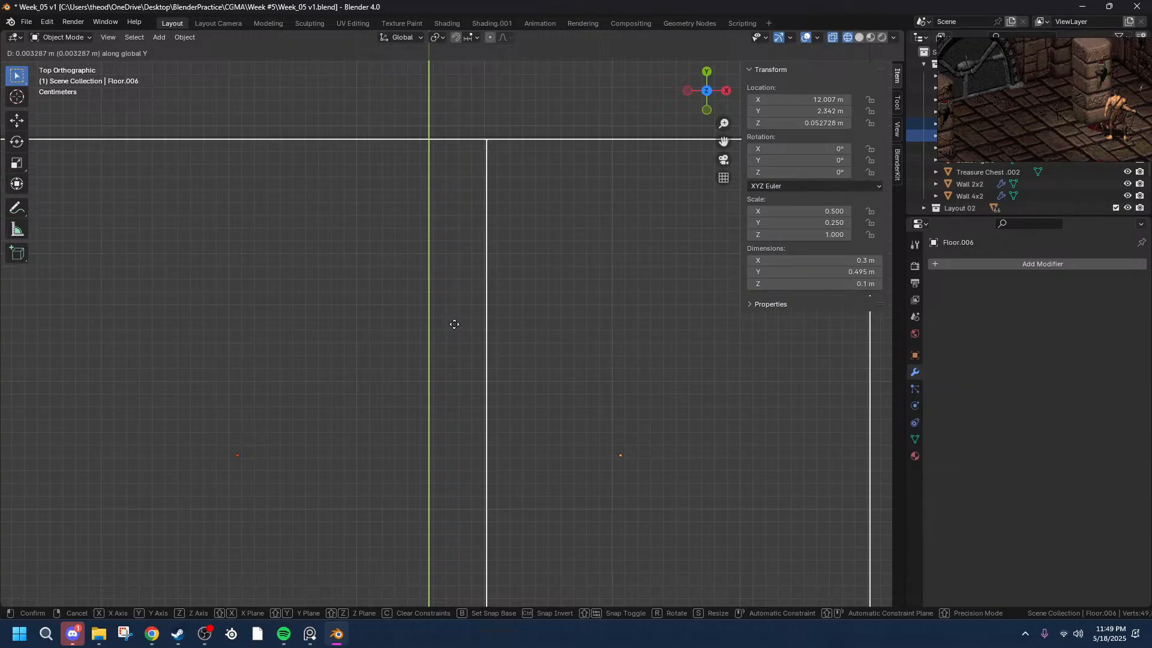
{"action": "left_click", "coordinate": [455, 323]}
{"action": "double_click", "coordinate": [145, 541]}
{"action": "left_click_drag", "start_coordinate": [145, 541], "coordinate": [127, 541]}
{"action": "type", "text": "4"}
{"action": "key", "text": "Return"}
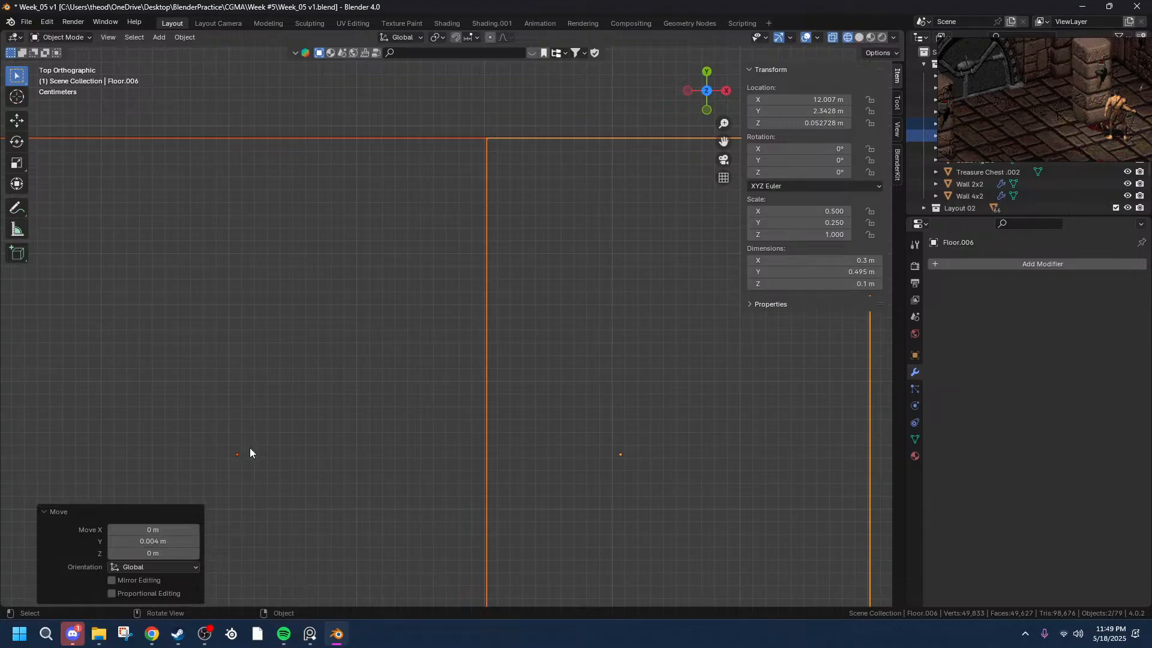
{"action": "scroll", "coordinate": [377, 266], "scroll_direction": "up", "scroll_amount": 1}
{"action": "scroll", "coordinate": [513, 86], "scroll_direction": "up", "scroll_amount": 4}
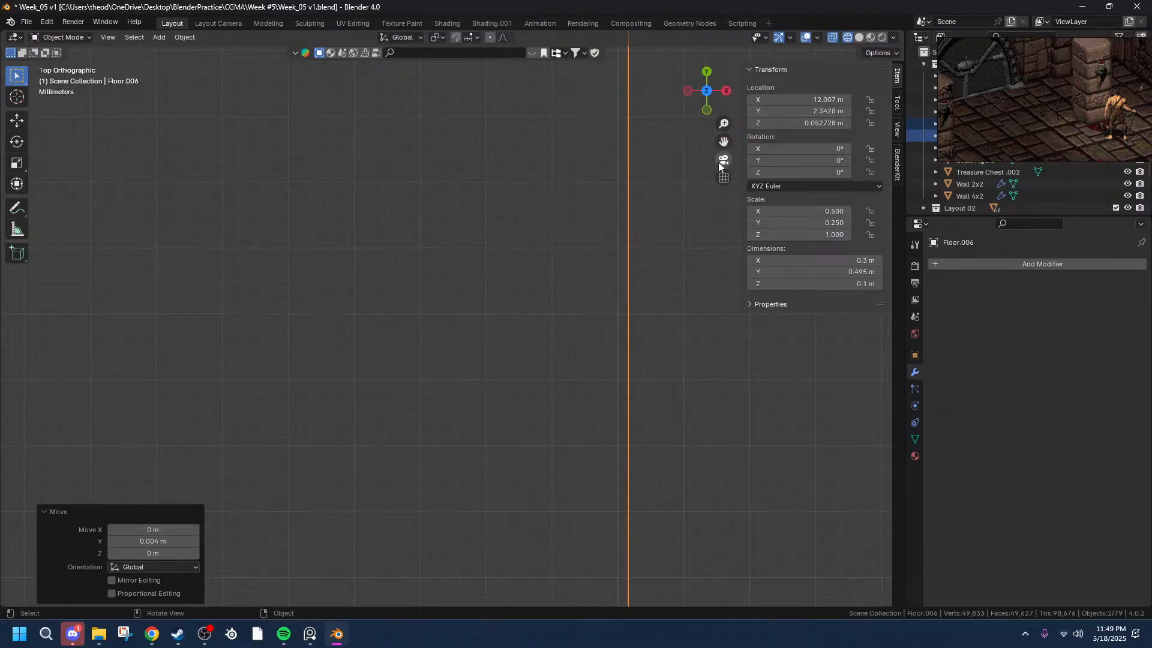
{"action": "left_click_drag", "start_coordinate": [724, 141], "coordinate": [578, 119]}
{"action": "scroll", "coordinate": [486, 203], "scroll_direction": "up", "scroll_amount": 7}
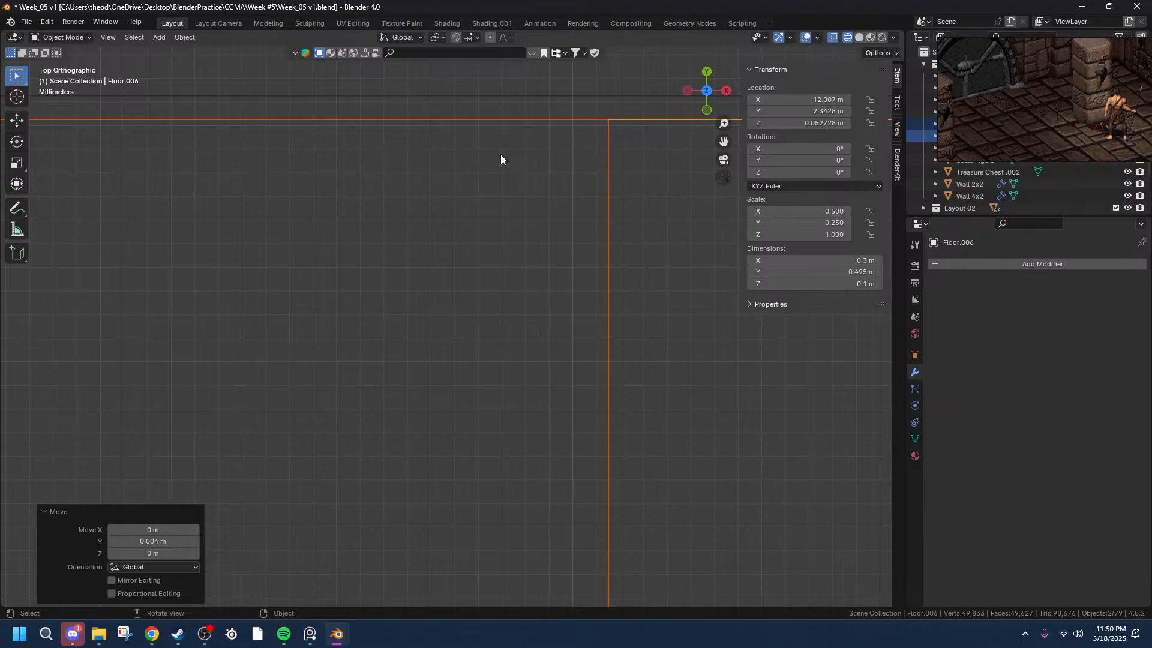
{"action": "key", "text": "g"}
{"action": "key", "text": "x"}
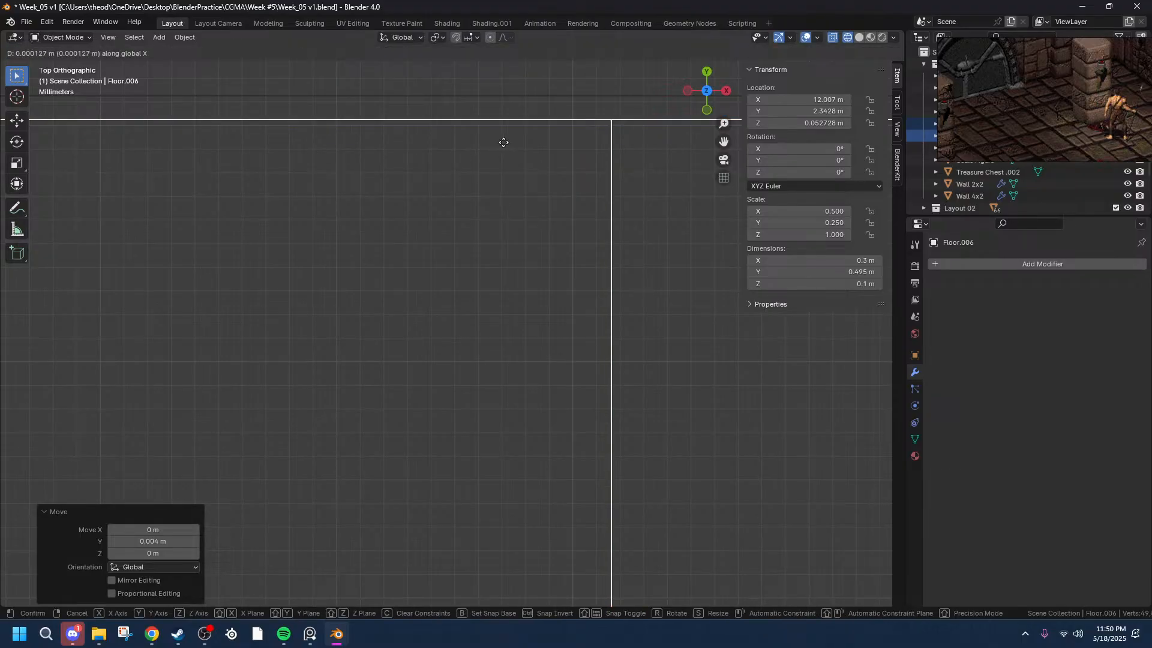
{"action": "key", "text": "Escape"}
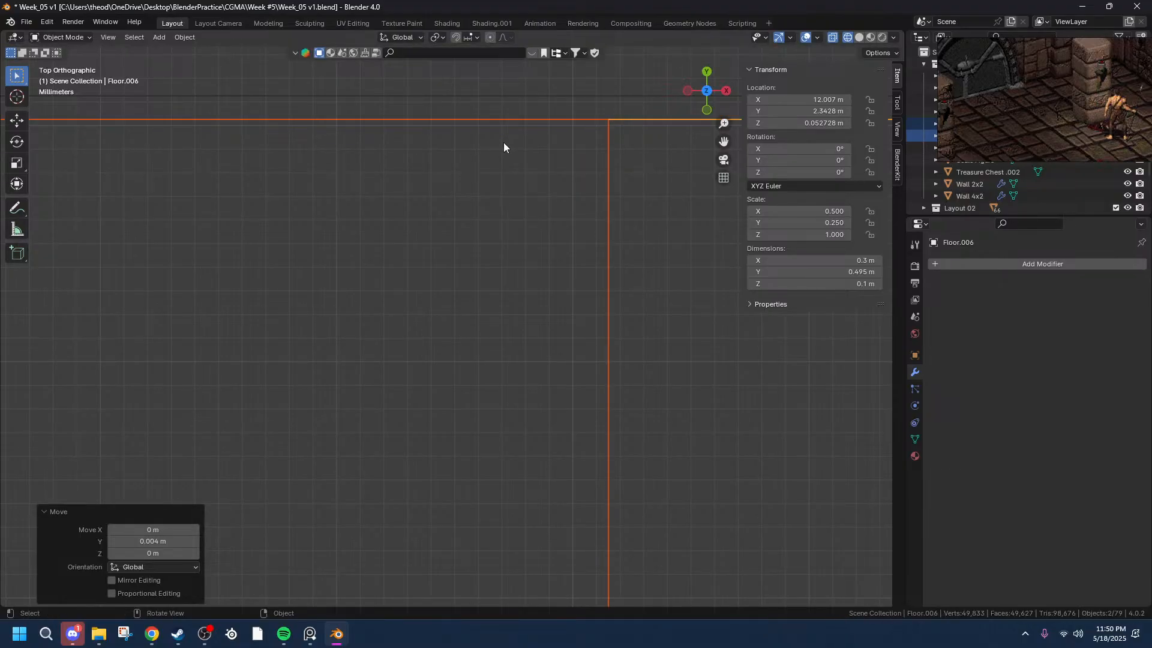
- Move the two second-row bricks another 0.001 m along Y to meet the first-row brick, and clear the selection
{"action": "key", "text": "g"}
{"action": "key", "text": "y"}
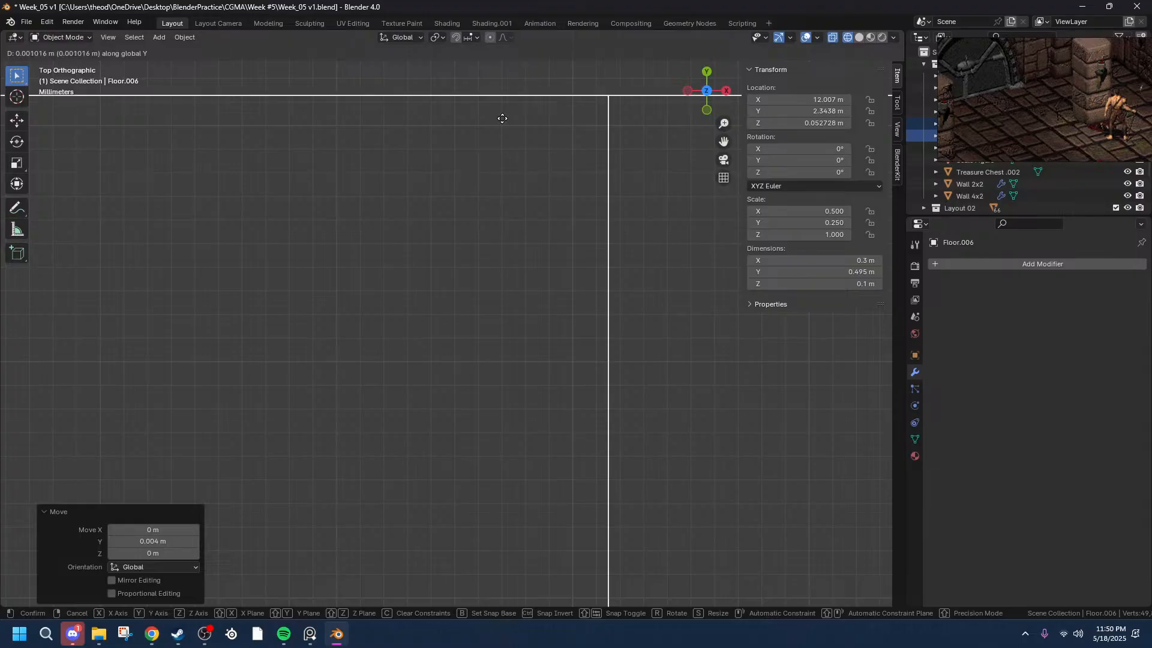
{"action": "left_click", "coordinate": [503, 123]}
{"action": "left_click", "coordinate": [153, 541]}
{"action": "left_click", "coordinate": [142, 541]}
{"action": "left_click_drag", "start_coordinate": [142, 541], "coordinate": [133, 541]}
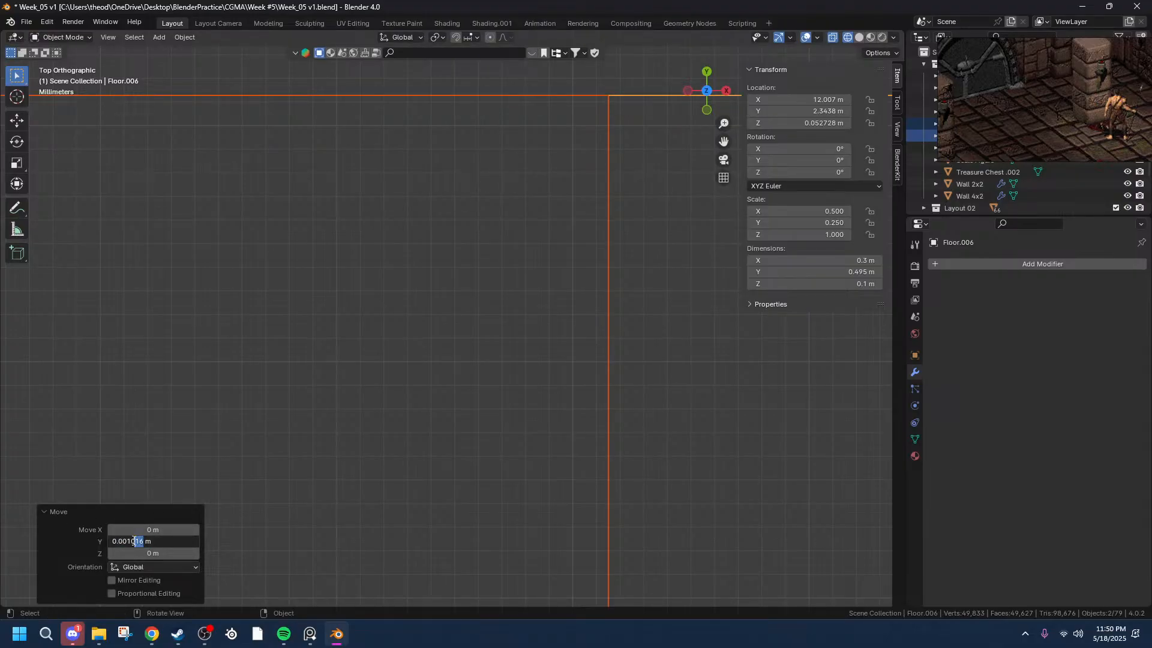
{"action": "key", "text": "BackSpace"}
{"action": "key", "text": "Return"}
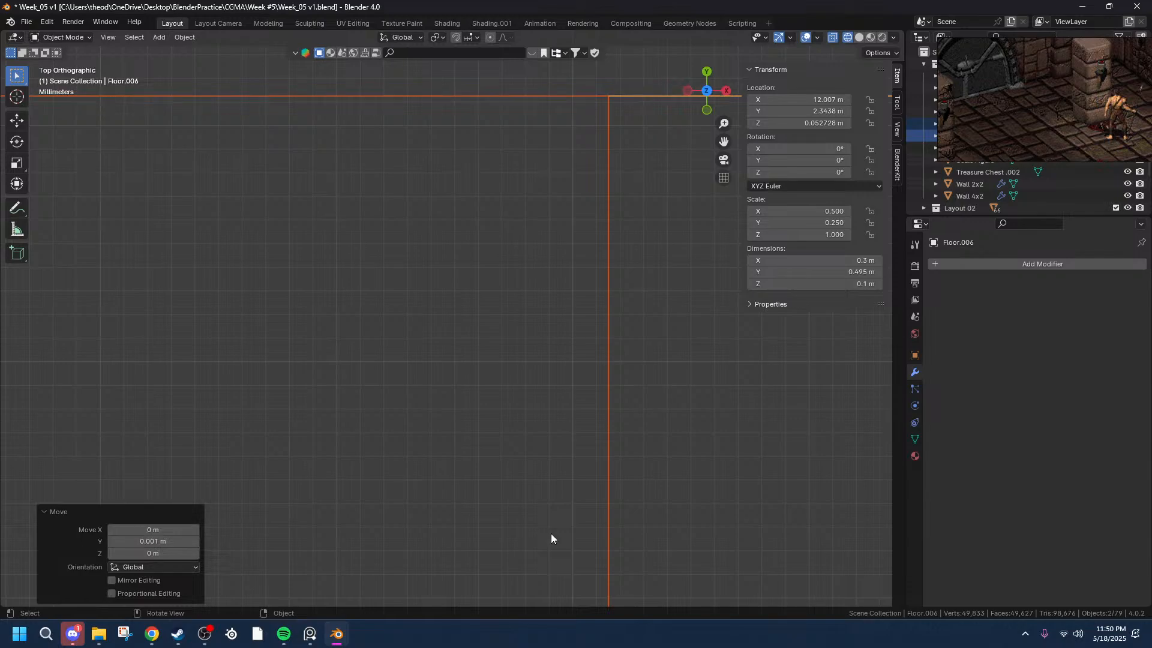
{"action": "left_click", "coordinate": [493, 218]}
- Examine the joints and overall brick layout on the plain block from the top and in perspective
{"action": "scroll", "coordinate": [527, 270], "scroll_direction": "down", "scroll_amount": 3}
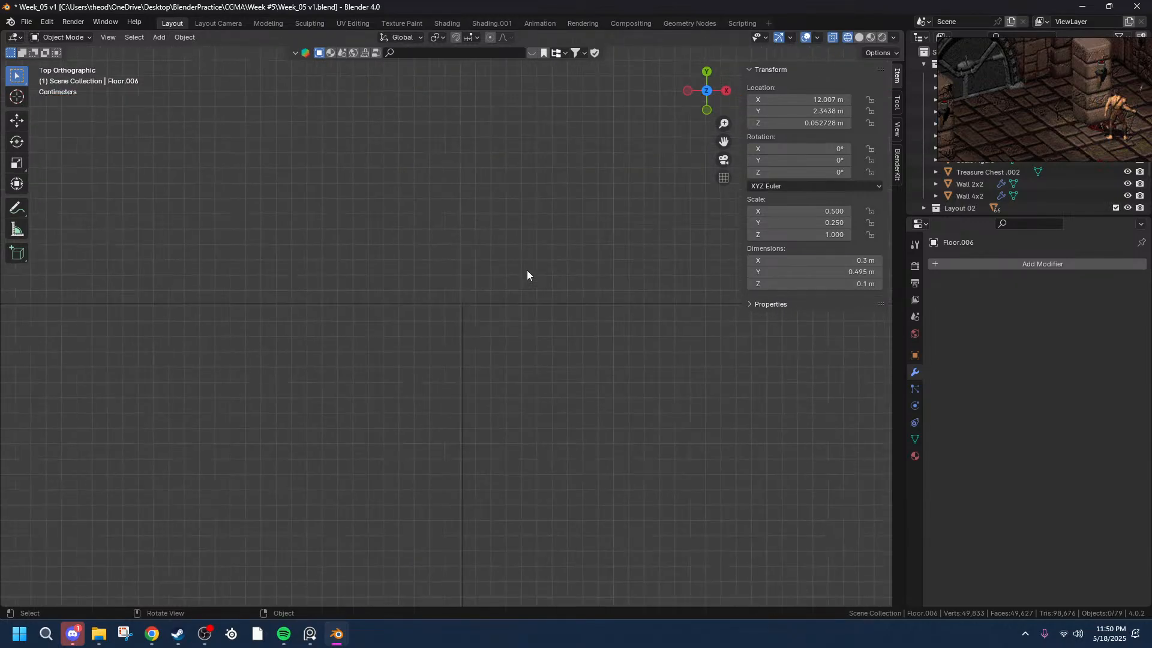
{"action": "scroll", "coordinate": [567, 307], "scroll_direction": "down", "scroll_amount": 5}
{"action": "scroll", "coordinate": [640, 392], "scroll_direction": "up", "scroll_amount": 4}
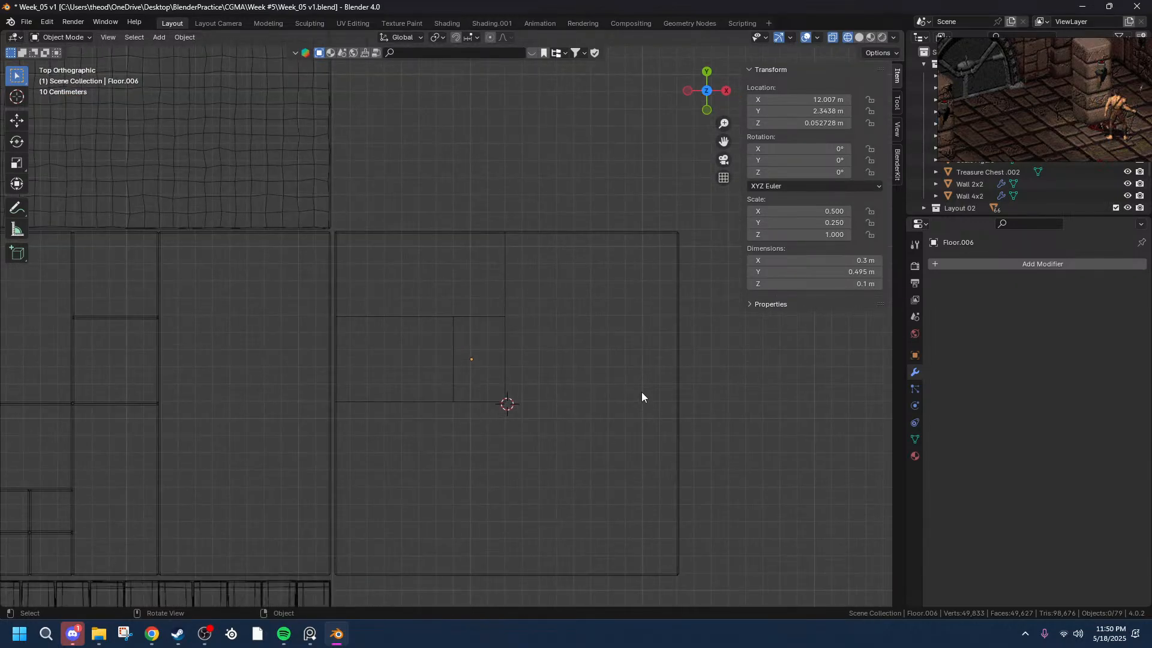
{"action": "middle_click_drag", "start_coordinate": [805, 489], "coordinate": [754, 402]}
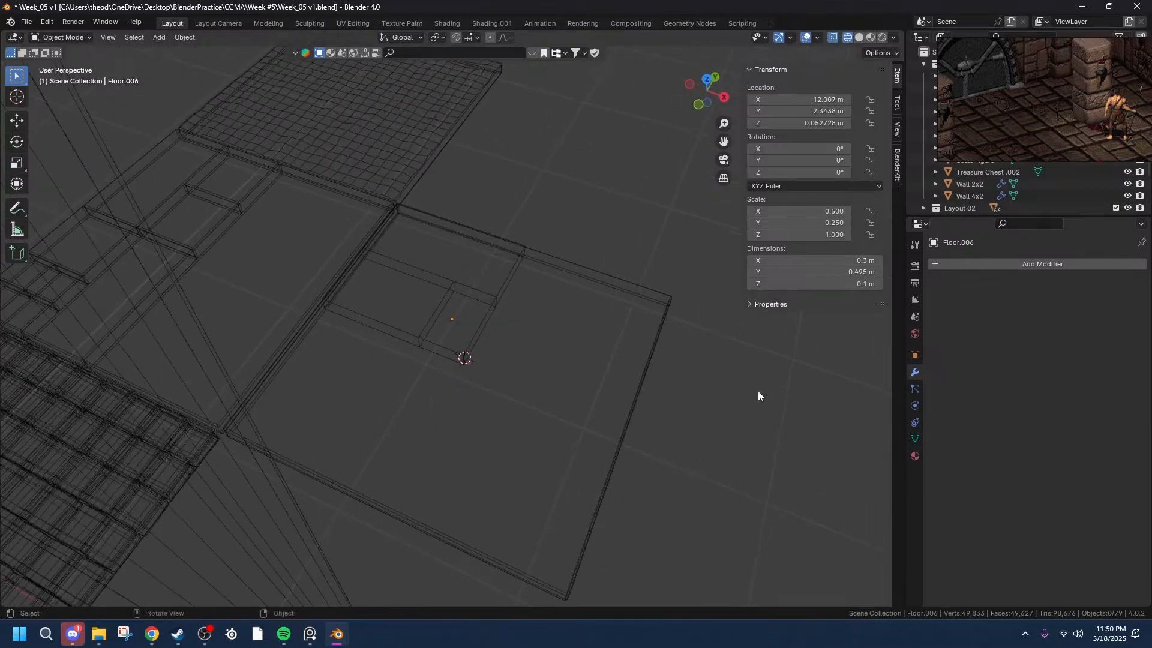
{"action": "left_click", "coordinate": [704, 78]}
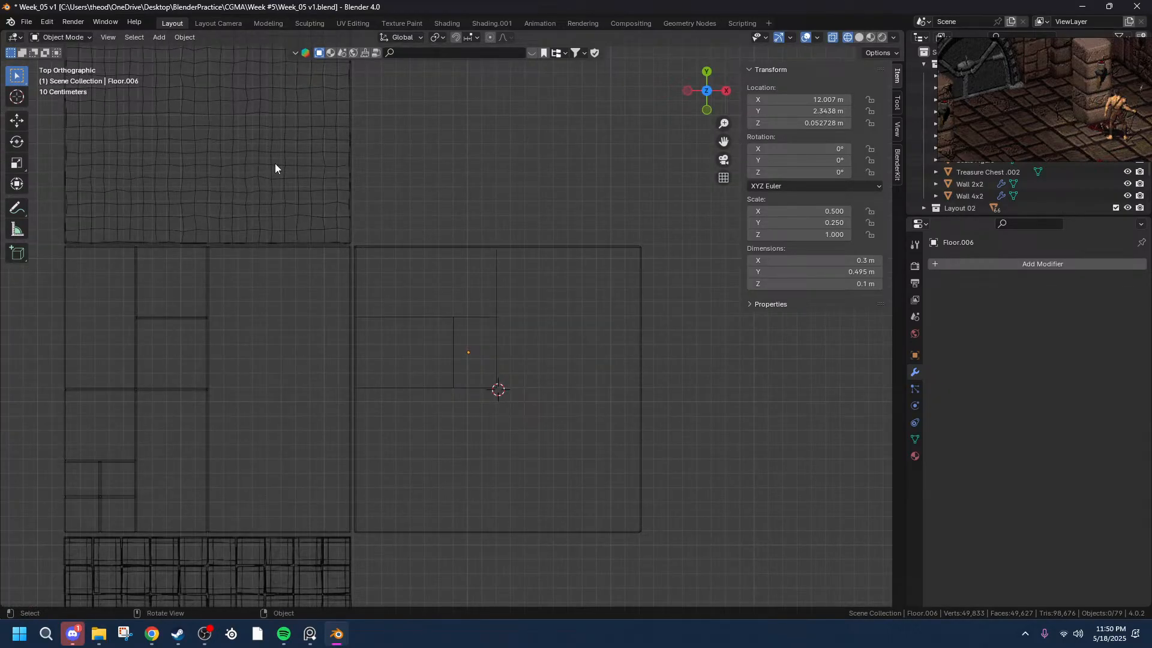
{"action": "left_click", "coordinate": [311, 163]}
{"action": "left_click", "coordinate": [631, 225]}
{"action": "scroll", "coordinate": [642, 502], "scroll_direction": "up", "scroll_amount": 4}
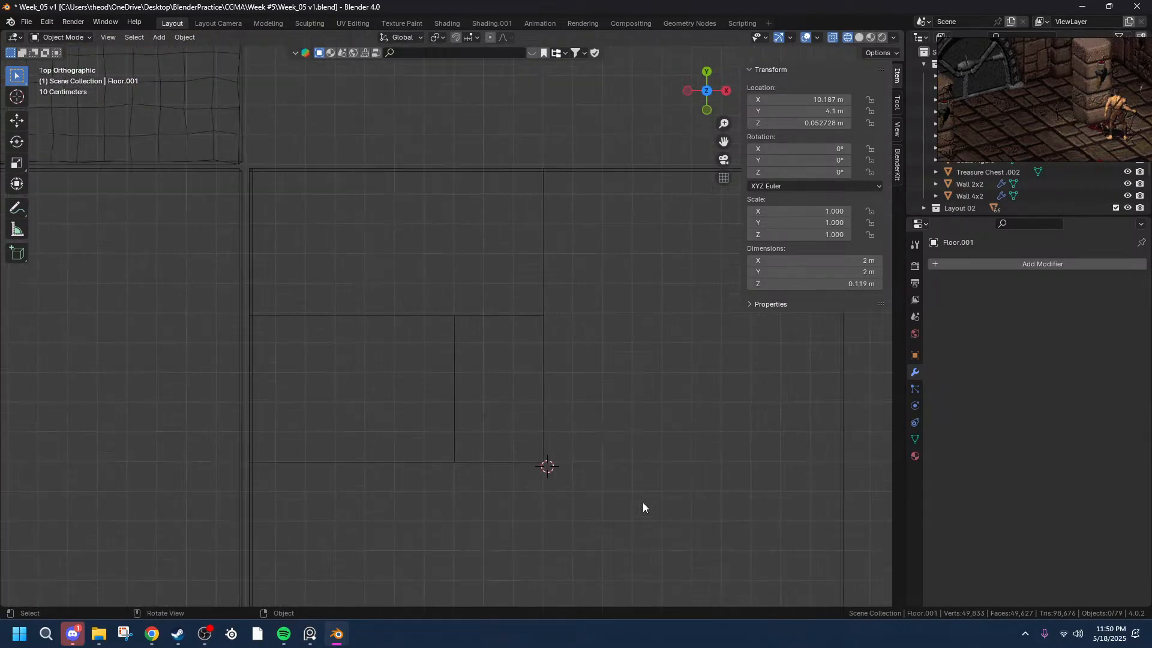
{"action": "scroll", "coordinate": [643, 480], "scroll_direction": "down", "scroll_amount": 2}
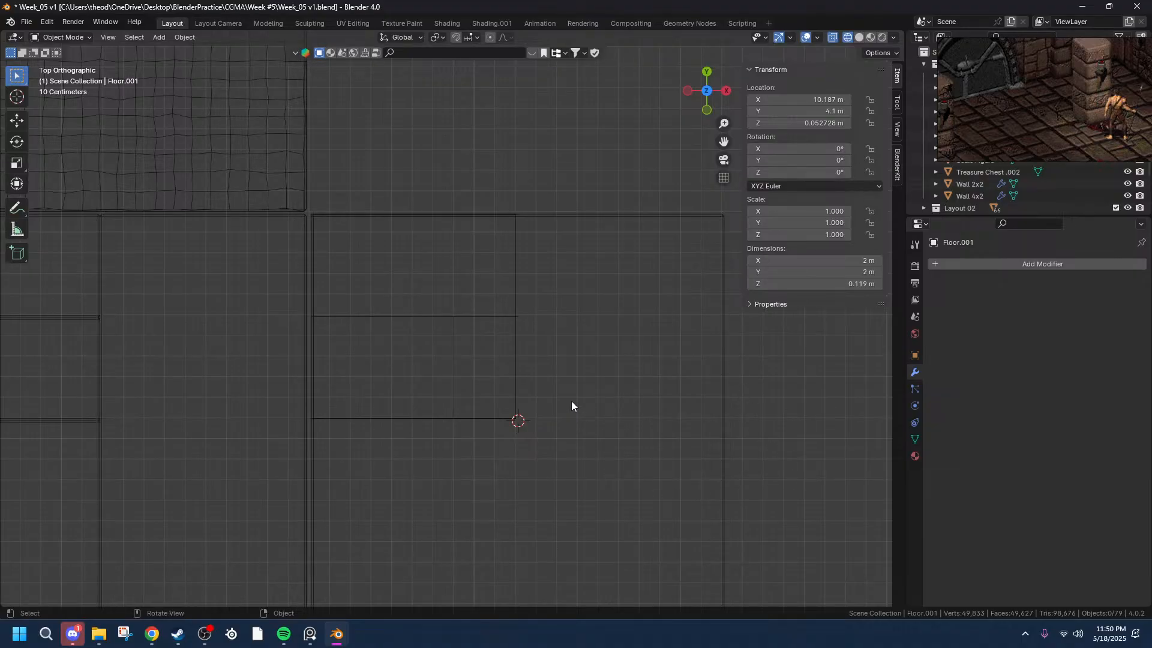
{"action": "key", "text": "Tab"}
{"action": "key", "text": "Tab"}
- Select the wide first-row brick and add an Array modifier to it
{"action": "left_click", "coordinate": [520, 313]}
{"action": "left_click", "coordinate": [503, 365]}
{"action": "left_click", "coordinate": [511, 276]}
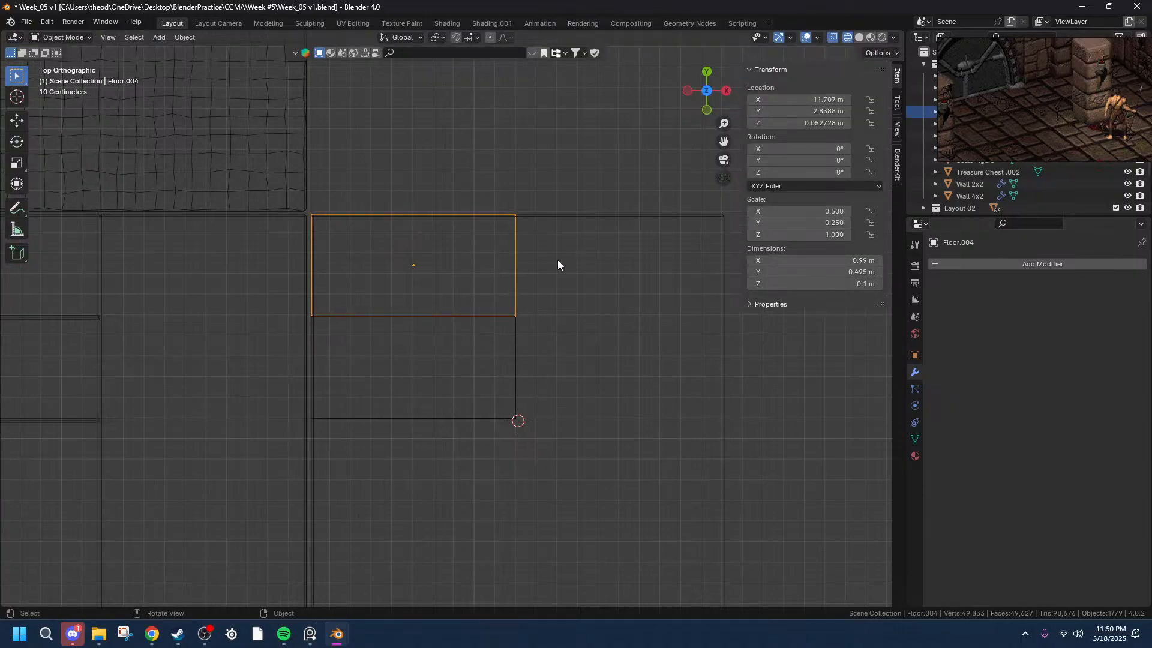
{"action": "left_click", "coordinate": [945, 265]}
{"action": "mouse_move", "coordinate": [910, 260]}
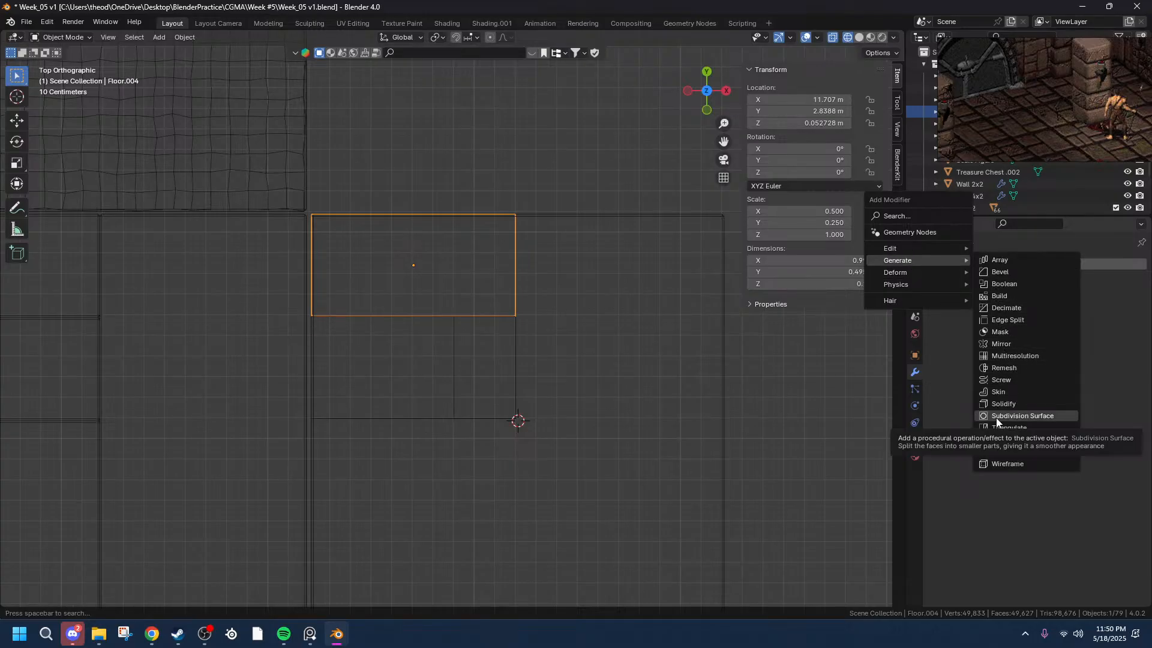
{"action": "left_click", "coordinate": [1008, 259]}
- Set the array's relative offset Y factor to -2 so the copy sits diagonally in the third row
{"action": "left_click", "coordinate": [1059, 366]}
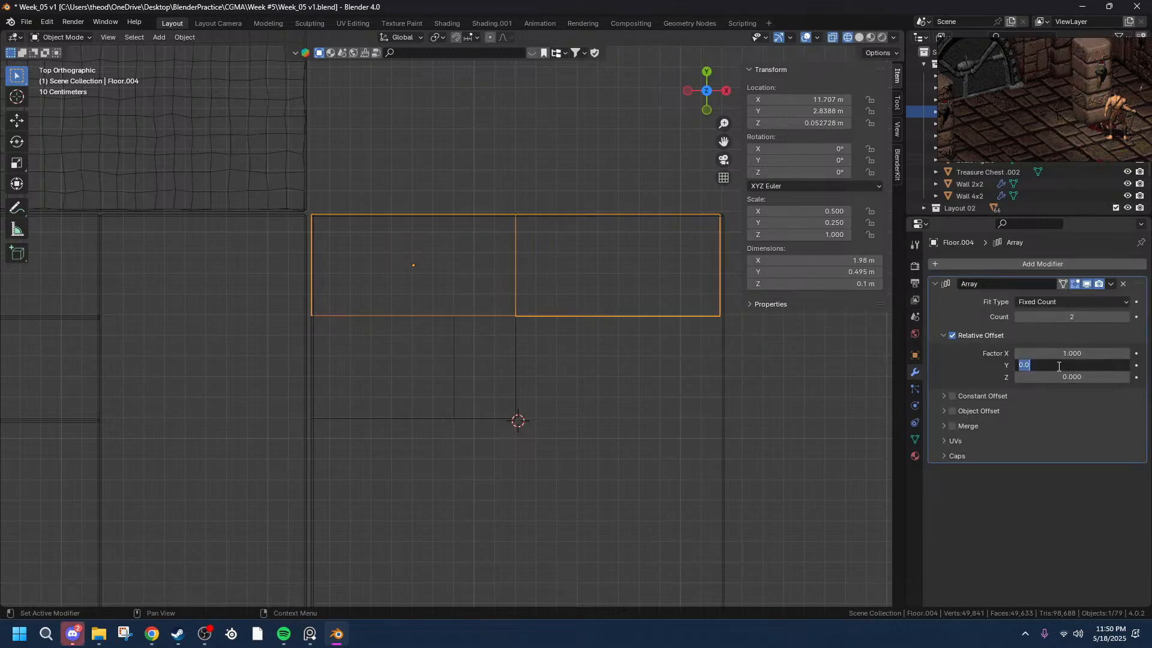
{"action": "type", "text": "0.5"}
{"action": "left_click", "coordinate": [1024, 365]}
{"action": "key", "text": "Delete"}
{"action": "type", "text": "-2."}
{"action": "key", "text": "Return"}
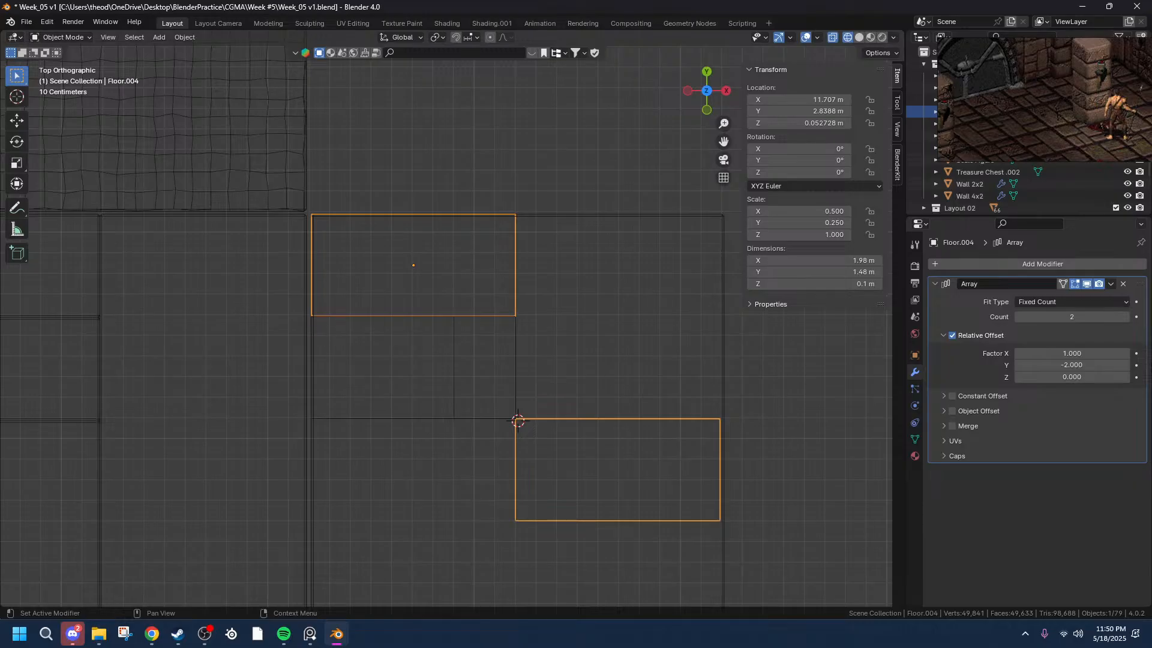
- Examine the arrayed brick's position on the plain block from several perspective angles
{"action": "scroll", "coordinate": [774, 450], "scroll_direction": "down", "scroll_amount": 2}
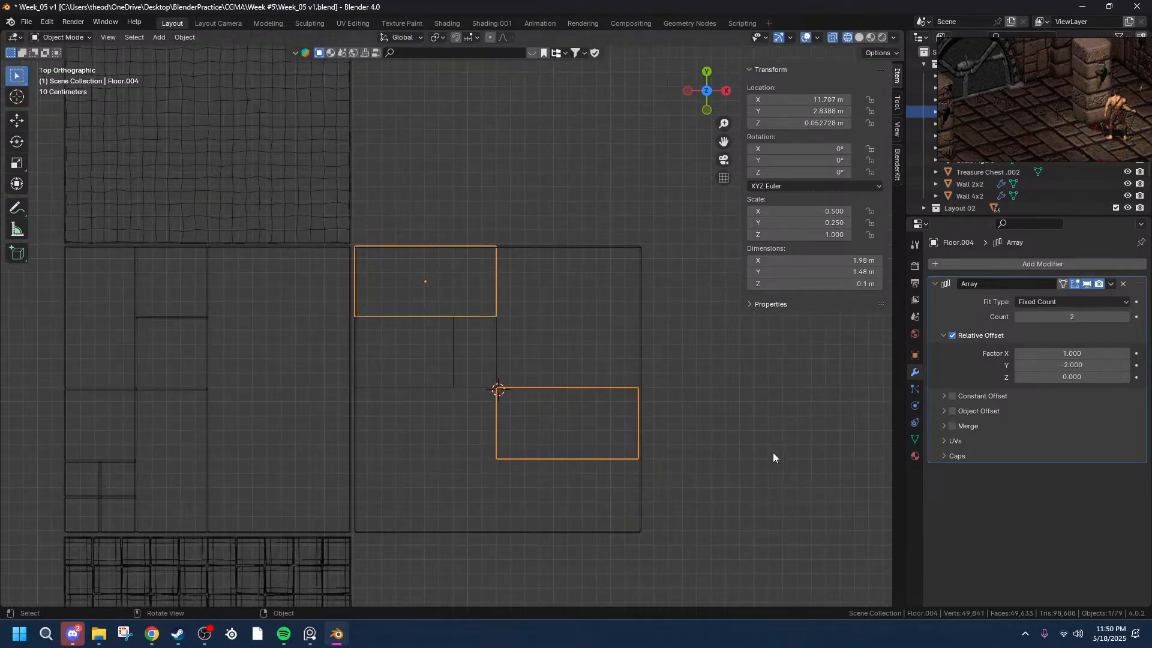
{"action": "middle_click_drag", "start_coordinate": [773, 453], "coordinate": [733, 426]}
{"action": "left_click", "coordinate": [733, 426]}
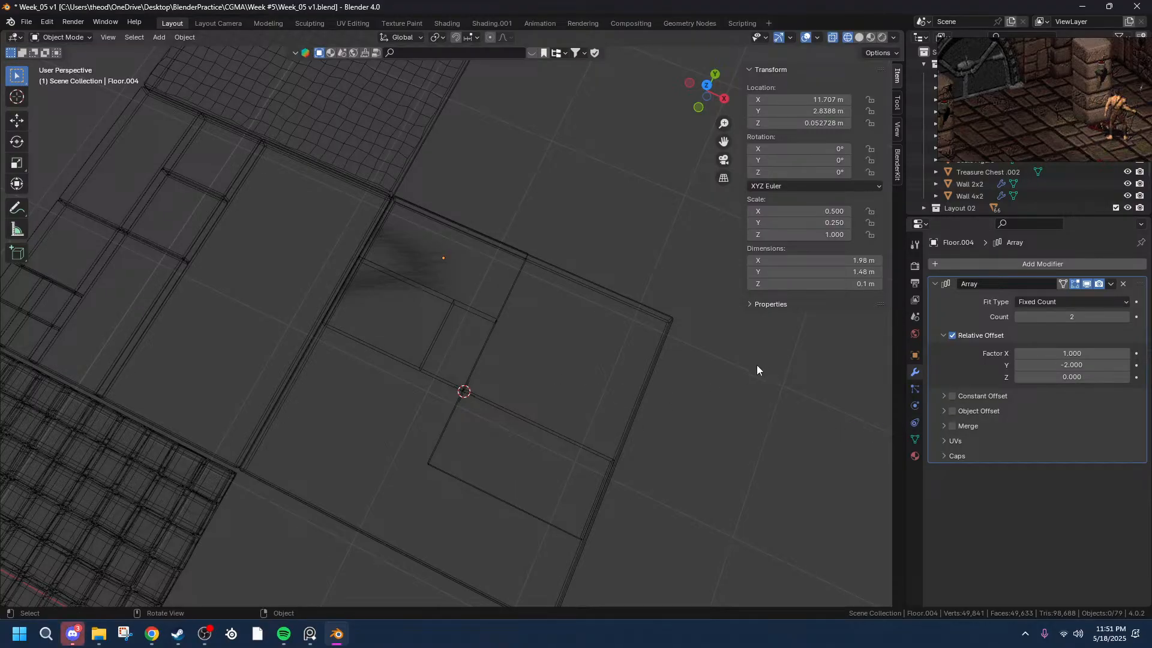
{"action": "middle_click_drag", "start_coordinate": [629, 398], "coordinate": [651, 399]}
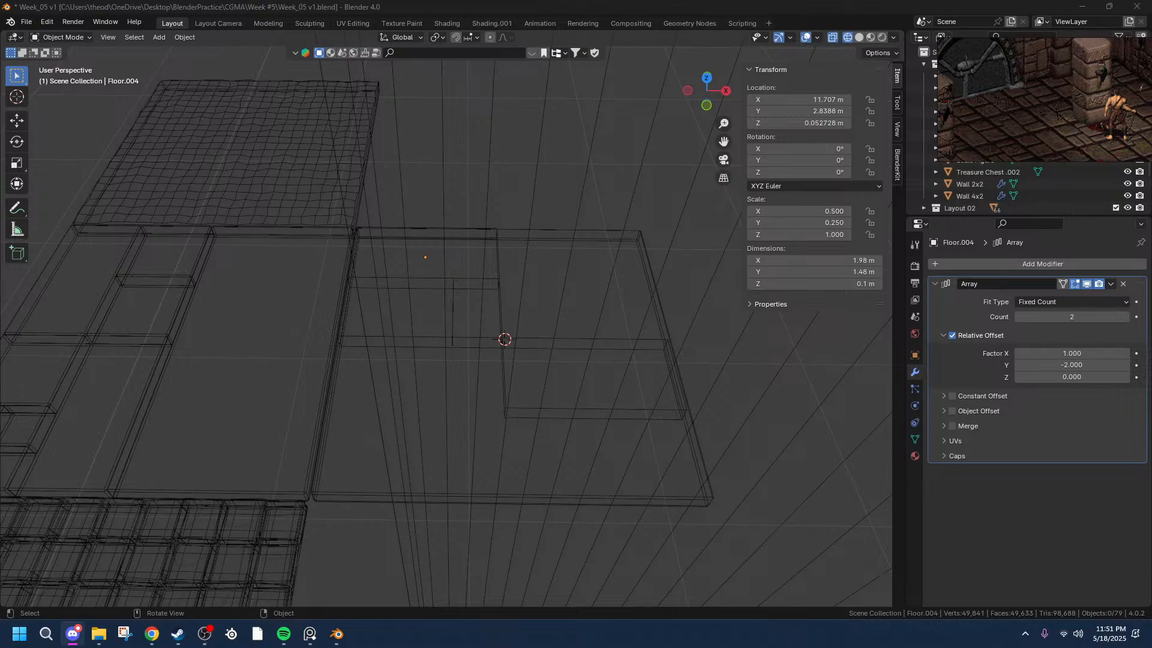
{"action": "key", "text": "alt+Tab"}
{"action": "key", "text": "alt+Tab"}
{"action": "middle_click_drag", "start_coordinate": [434, 367], "coordinate": [566, 390]}
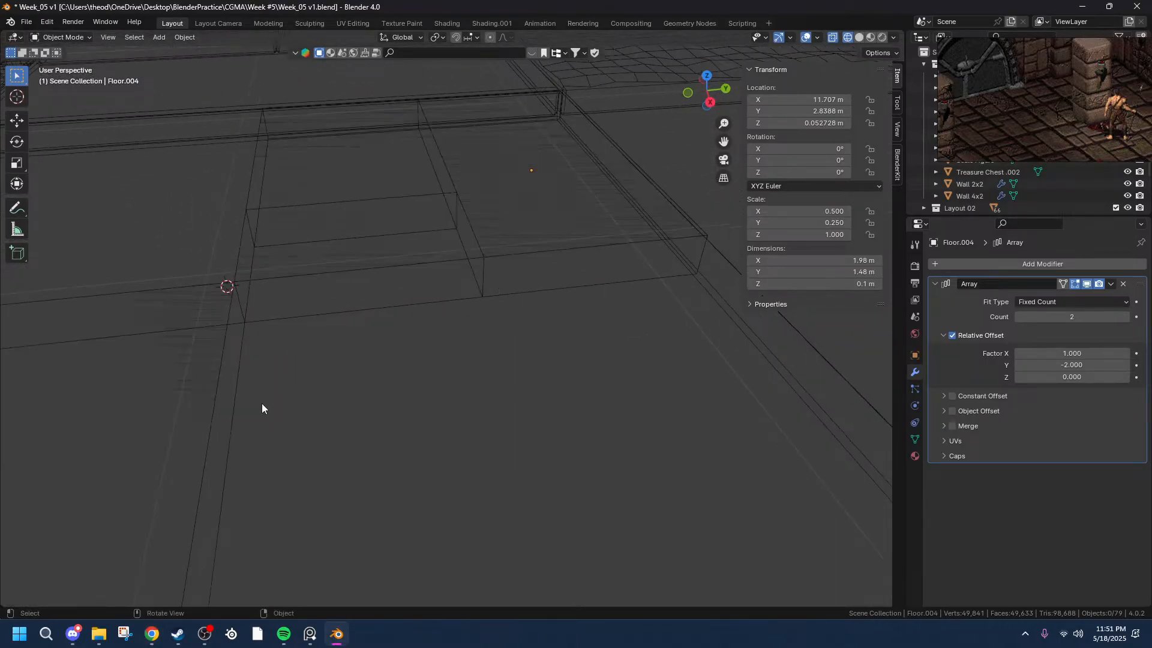
{"action": "scroll", "coordinate": [165, 408], "scroll_direction": "down", "scroll_amount": 5}
{"action": "middle_click_drag", "start_coordinate": [526, 431], "coordinate": [468, 410]}
{"action": "scroll", "coordinate": [108, 414], "scroll_direction": "up", "scroll_amount": 4}
{"action": "middle_click_drag", "start_coordinate": [85, 418], "coordinate": [226, 394]}
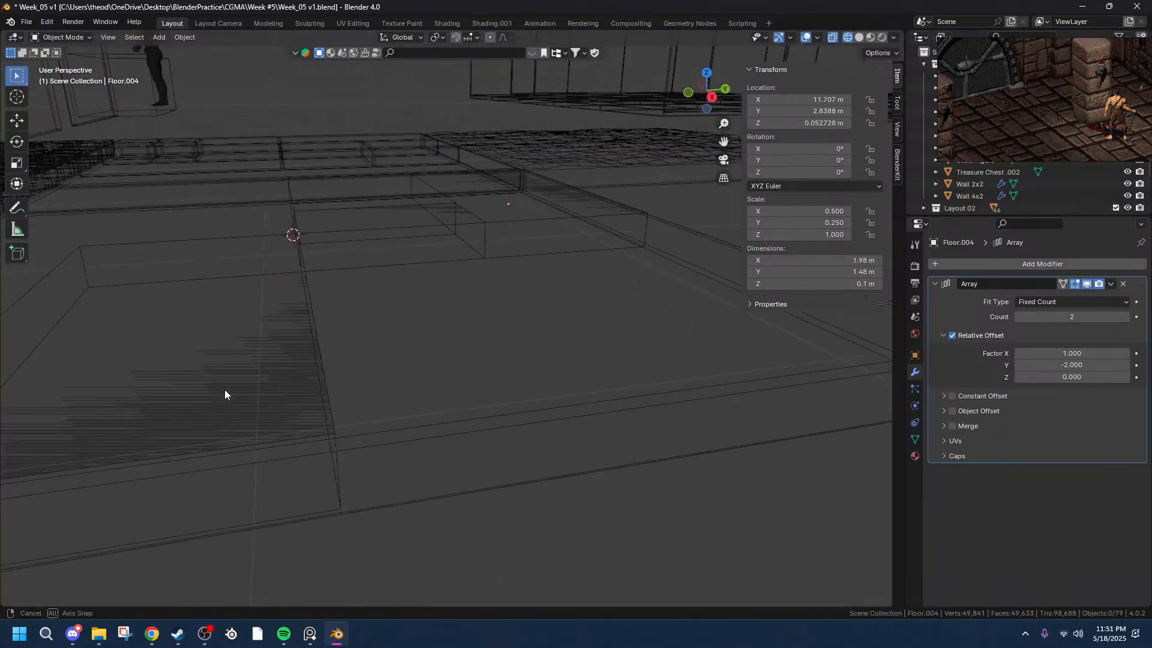
{"action": "middle_click_drag", "start_coordinate": [352, 318], "coordinate": [354, 351]}
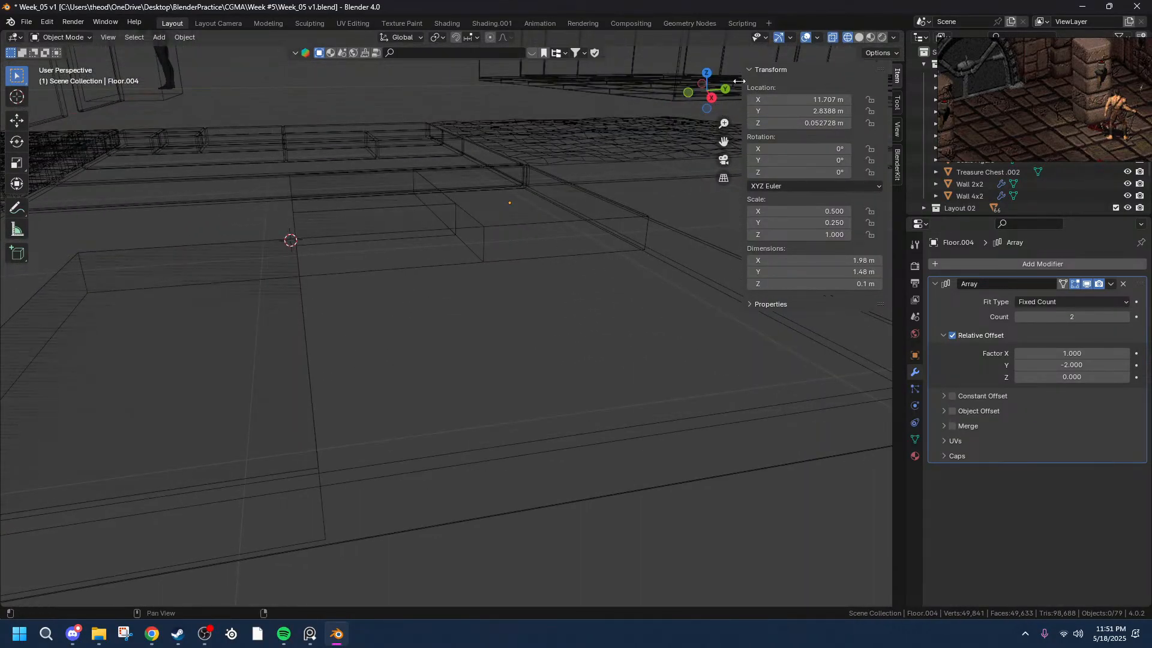
{"action": "left_click", "coordinate": [711, 100]}
{"action": "middle_click_drag", "start_coordinate": [541, 198], "coordinate": [552, 264]}
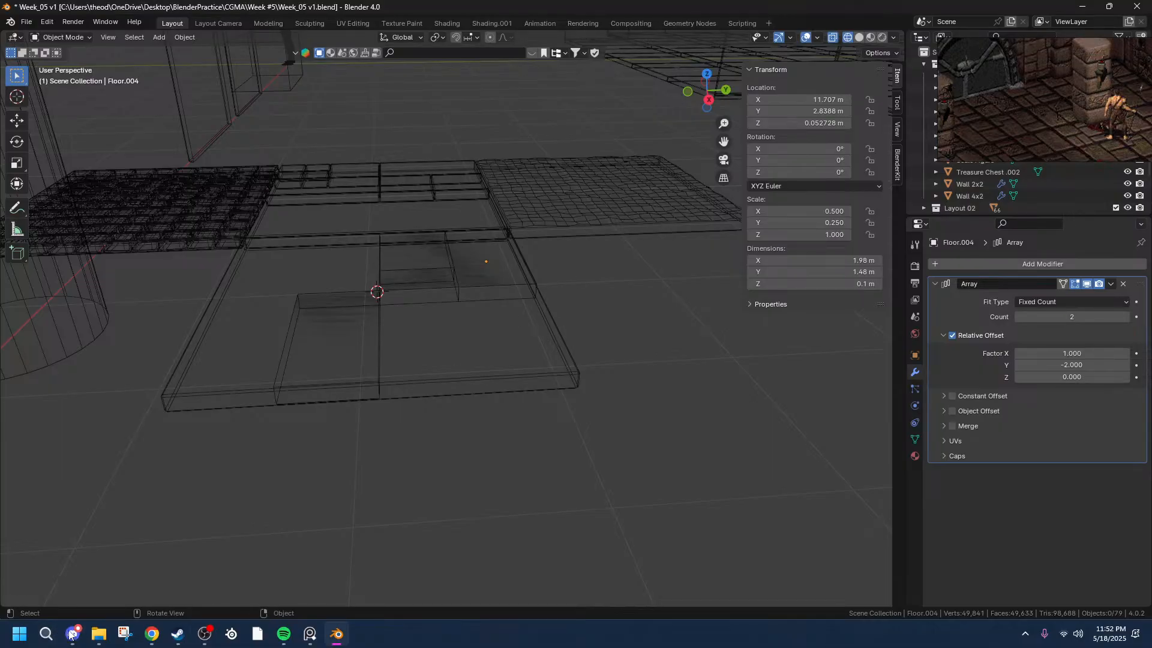
{"action": "scroll", "coordinate": [284, 300], "scroll_direction": "up", "scroll_amount": 4}
{"action": "middle_click_drag", "start_coordinate": [345, 328], "coordinate": [259, 338]}
- Select the arrayed brick and apply its Array modifier
{"action": "left_click", "coordinate": [218, 331]}
{"action": "key", "text": "KP_Decimal"}
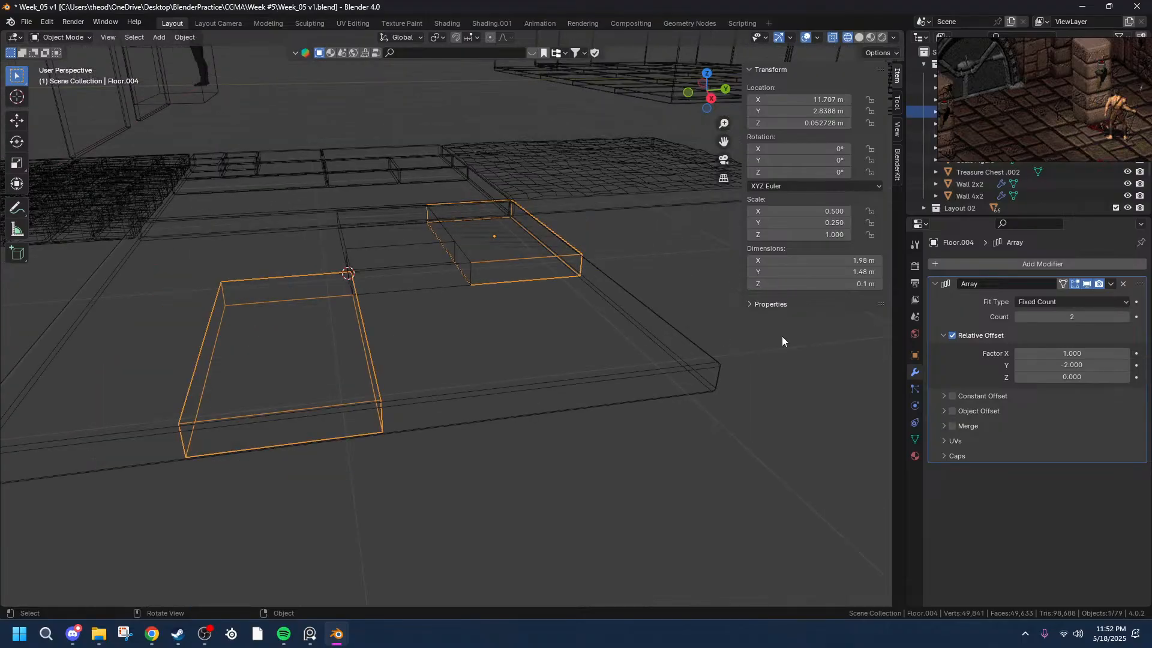
{"action": "left_click", "coordinate": [1111, 284]}
{"action": "left_click", "coordinate": [1086, 296]}
- In Edit Mode, lengthen the third-row brick by moving its -X end face -1 m along X from the top view
{"action": "middle_click_drag", "start_coordinate": [570, 333], "coordinate": [612, 326]}
{"action": "key", "text": "Tab"}
{"action": "left_click", "coordinate": [594, 329]}
{"action": "left_click_drag", "start_coordinate": [708, 105], "coordinate": [709, 83]}
{"action": "left_click", "coordinate": [707, 81]}
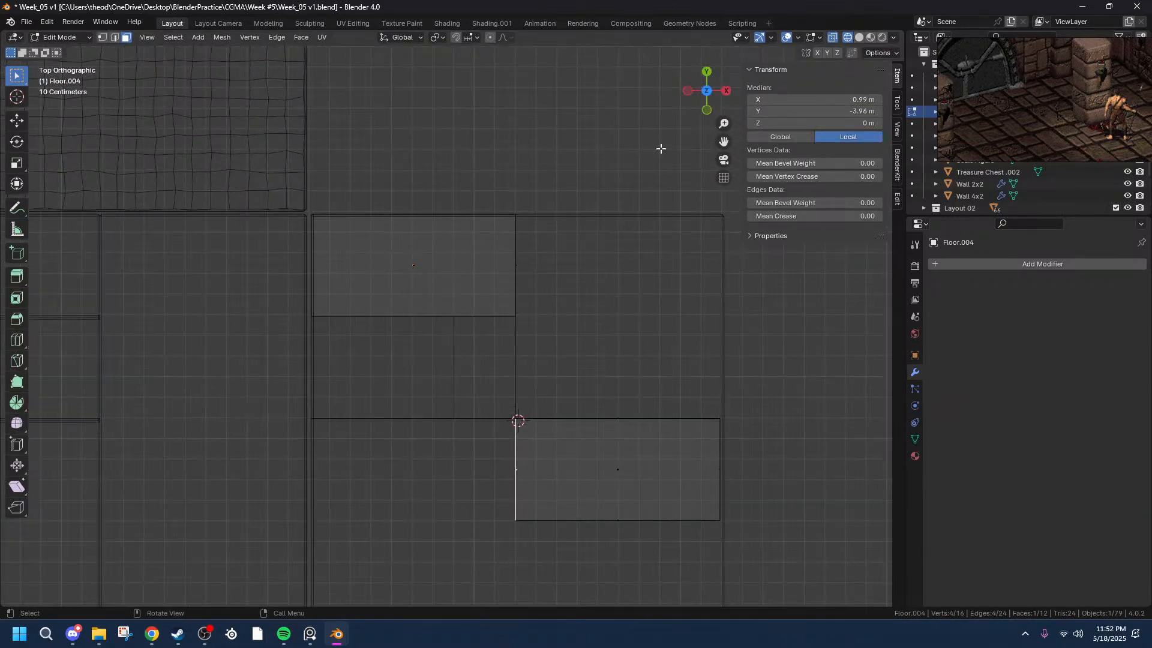
{"action": "key", "text": "g"}
{"action": "key", "text": "x"}
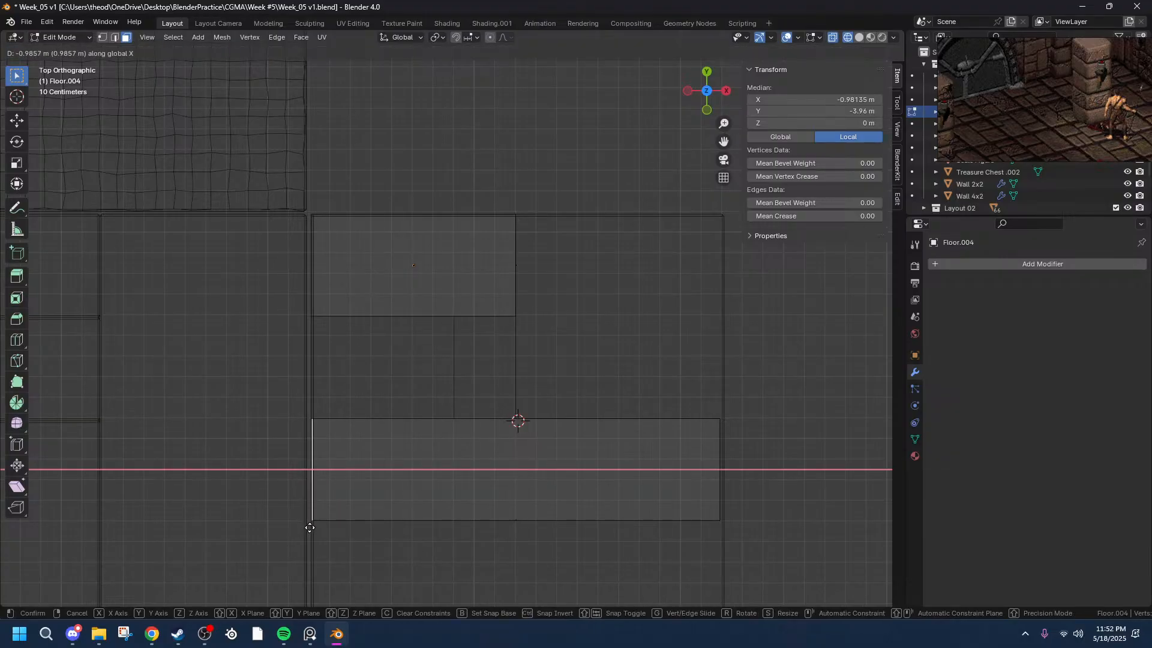
{"action": "left_click", "coordinate": [309, 527]}
{"action": "left_click", "coordinate": [144, 529]}
{"action": "left_click_drag", "start_coordinate": [147, 529], "coordinate": [117, 530]}
{"action": "type", "text": "1"}
{"action": "key", "text": "Return"}
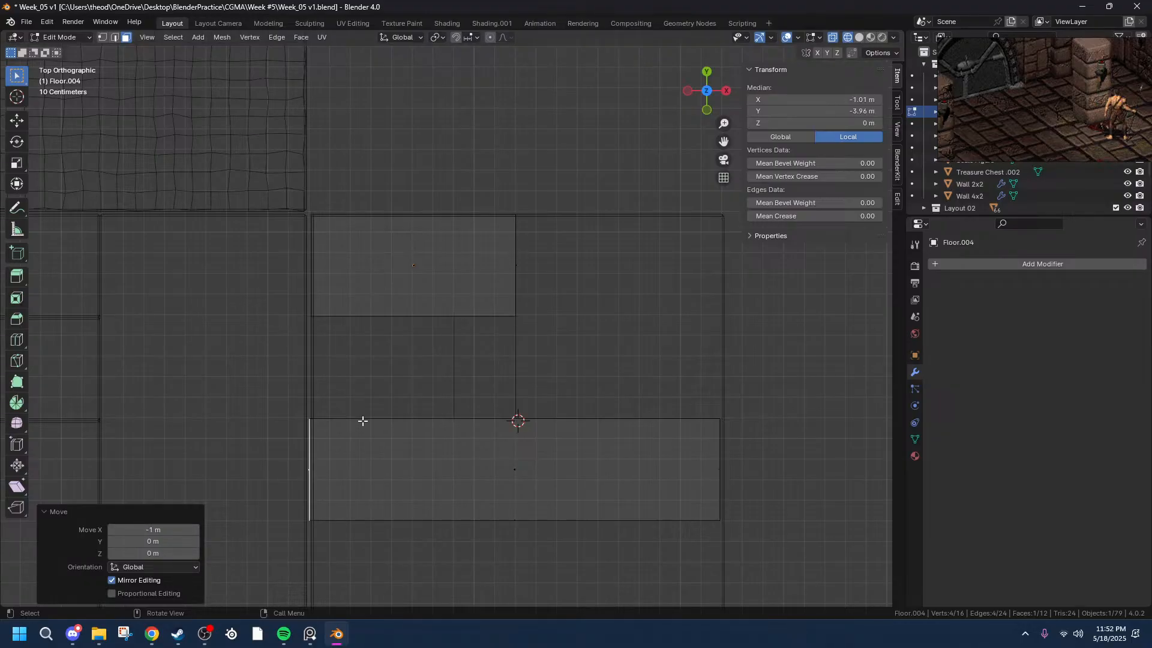
- Correct the end face's X move to -0.99 m and check its alignment with the plain block's edge
{"action": "scroll", "coordinate": [402, 380], "scroll_direction": "up", "scroll_amount": 5}
{"action": "middle_click_drag", "start_coordinate": [724, 142], "coordinate": [304, 259], "text": "shift"}
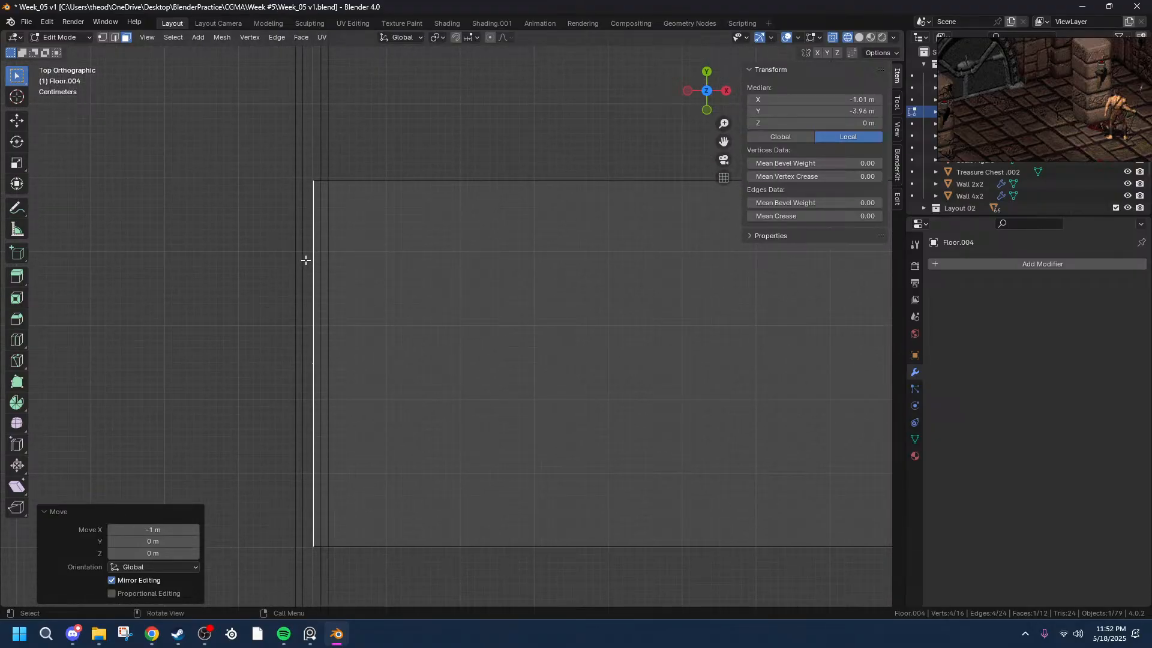
{"action": "scroll", "coordinate": [304, 259], "scroll_direction": "up", "scroll_amount": 3}
{"action": "scroll", "coordinate": [300, 267], "scroll_direction": "down", "scroll_amount": 2}
{"action": "scroll", "coordinate": [298, 275], "scroll_direction": "down", "scroll_amount": 1}
{"action": "mouse_move", "coordinate": [152, 529]}
{"action": "left_mouse_down"}
{"action": "mouse_move", "coordinate": [174, 530]}
{"action": "mouse_move", "coordinate": [133, 530]}
{"action": "mouse_move", "coordinate": [155, 530]}
{"action": "left_mouse_up"}
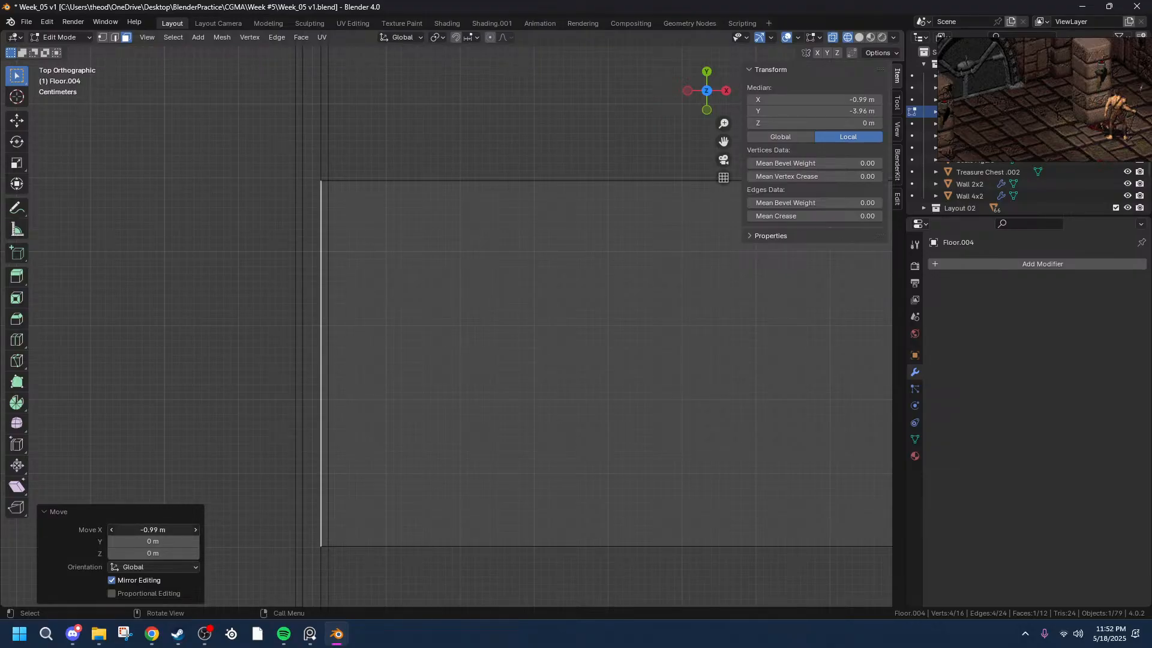
{"action": "scroll", "coordinate": [303, 239], "scroll_direction": "up", "scroll_amount": 10}
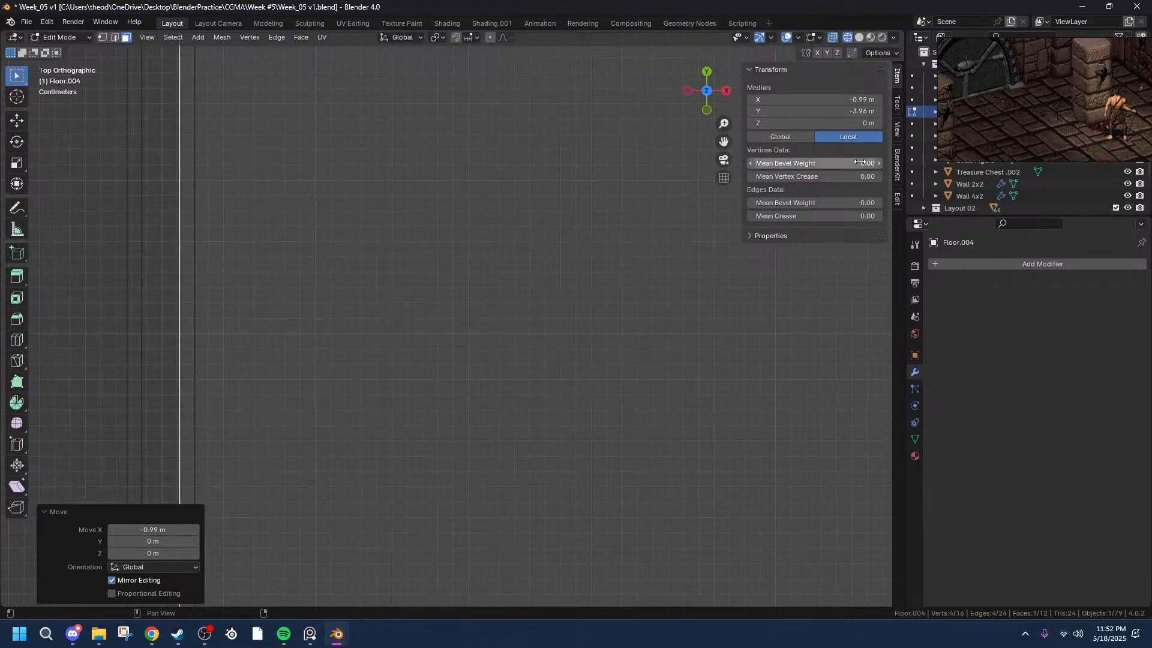
- Examine how the top-row brick and the lengthened third-row brick line up with the plain block's edges, leaving no faces selected
{"action": "middle_click_drag", "start_coordinate": [81, 94], "coordinate": [303, 149], "text": "shift"}
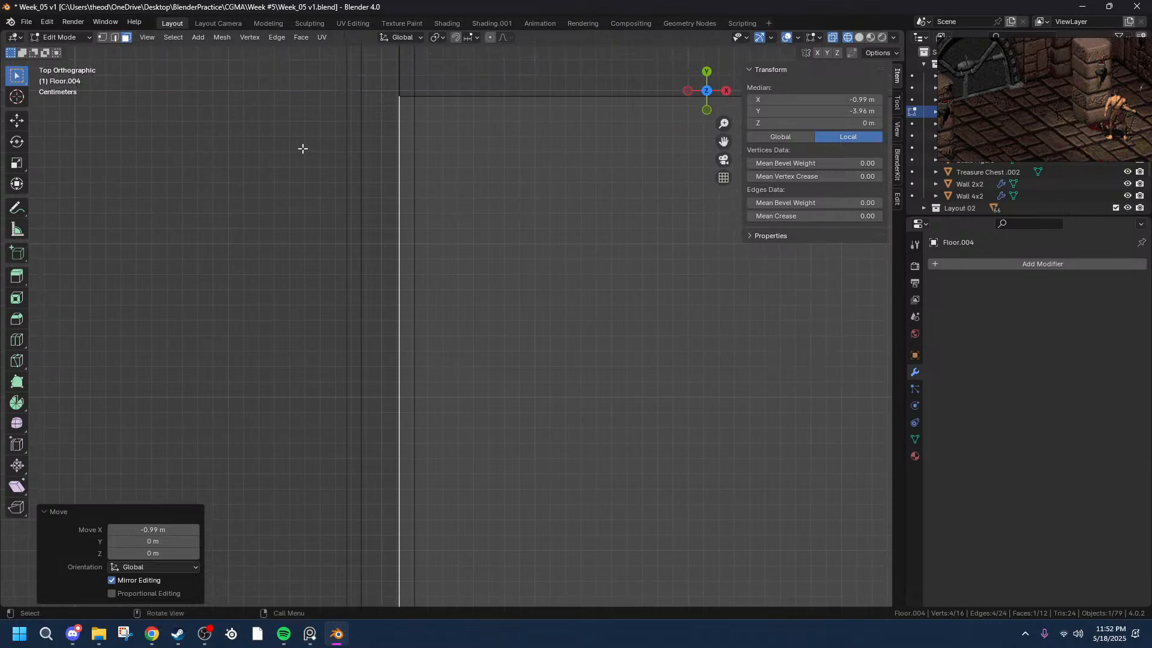
{"action": "left_click", "coordinate": [312, 218]}
{"action": "scroll", "coordinate": [321, 223], "scroll_direction": "up", "scroll_amount": 2}
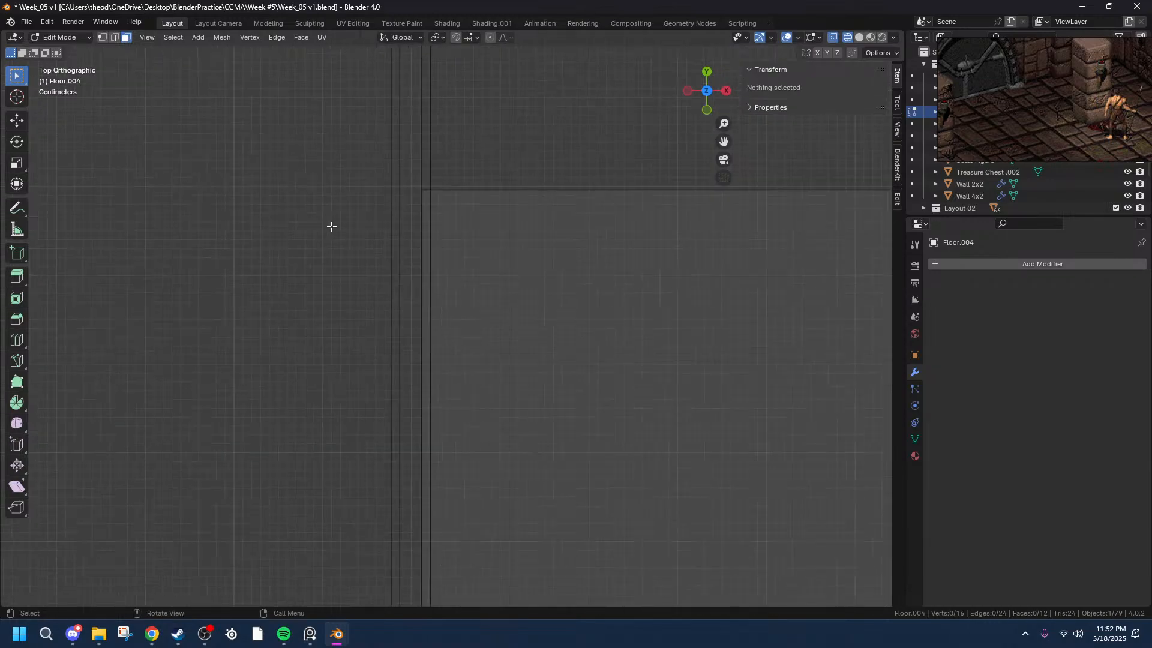
{"action": "scroll", "coordinate": [326, 226], "scroll_direction": "down", "scroll_amount": 3}
{"action": "scroll", "coordinate": [810, 269], "scroll_direction": "down", "scroll_amount": 3}
{"action": "left_click_drag", "start_coordinate": [724, 142], "coordinate": [485, 160]}
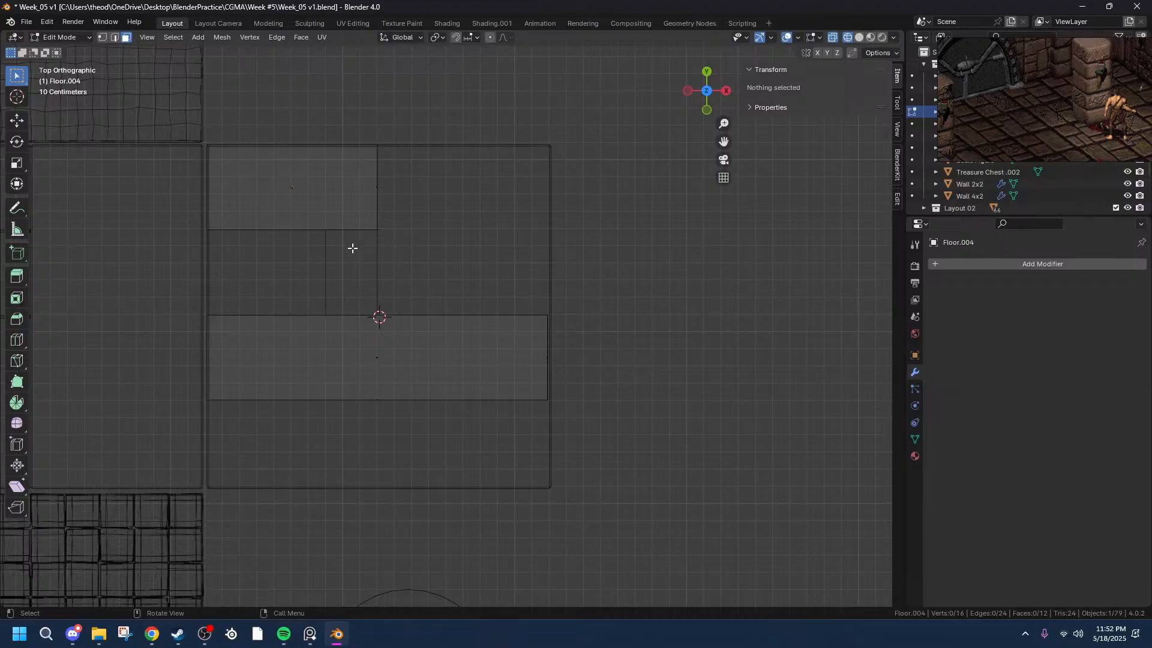
{"action": "left_click", "coordinate": [365, 202]}
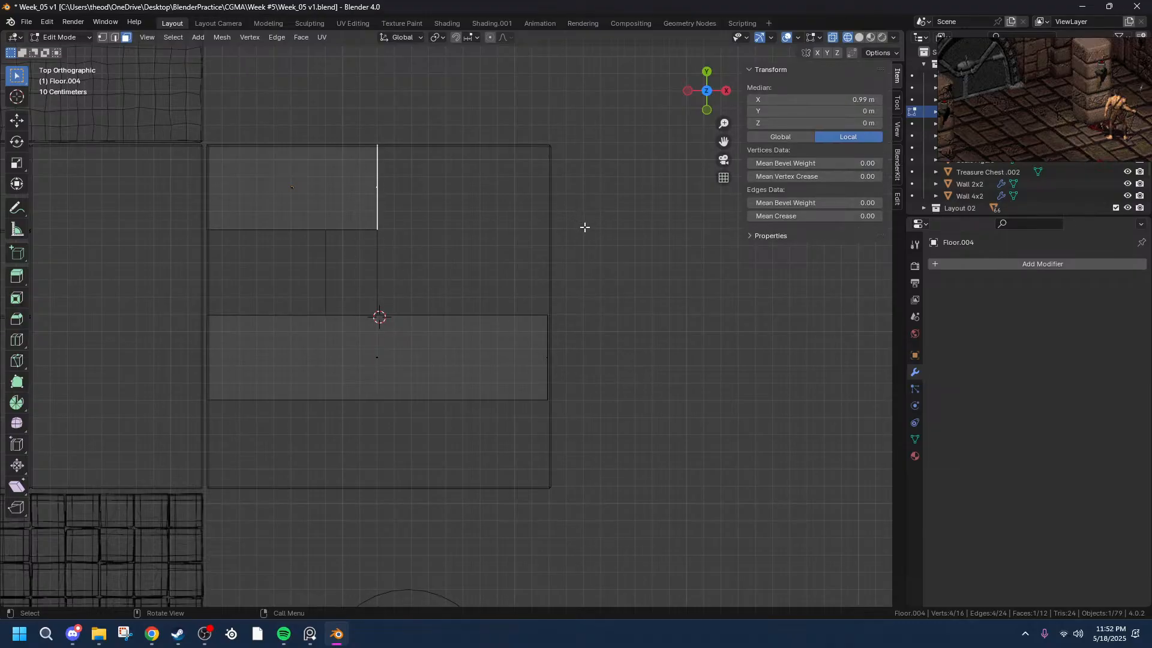
{"action": "scroll", "coordinate": [636, 196], "scroll_direction": "up", "scroll_amount": 4}
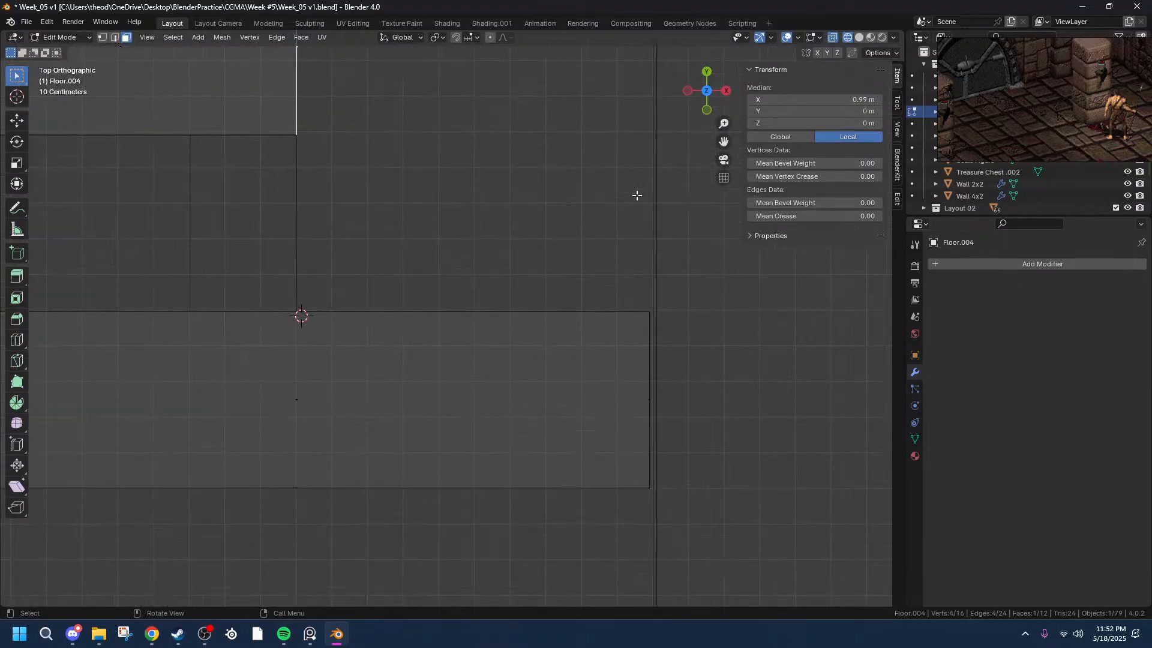
{"action": "scroll", "coordinate": [378, 96], "scroll_direction": "down", "scroll_amount": 3}
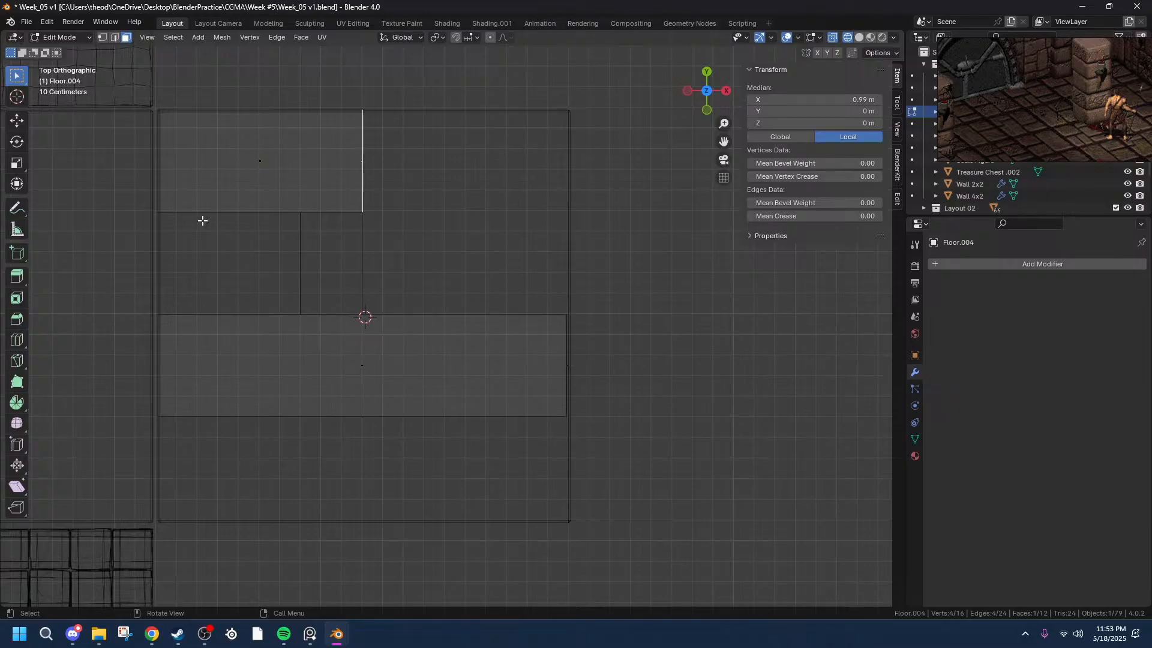
{"action": "key", "text": "alt+a"}
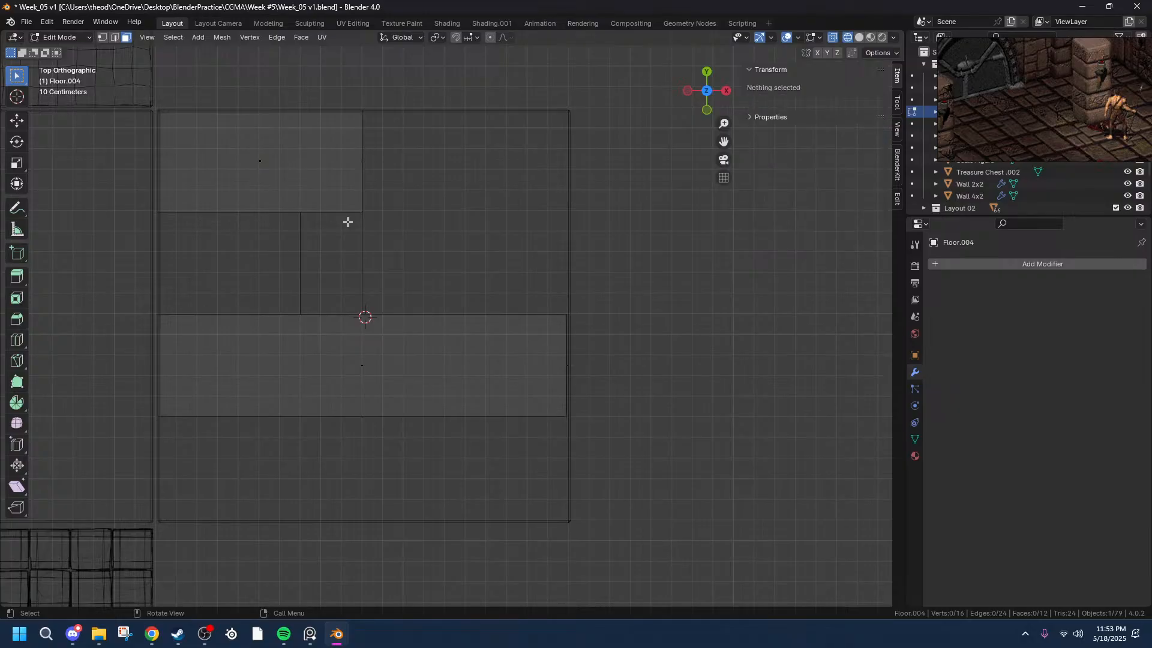
{"action": "key", "text": "Tab"}
{"action": "key", "text": "alt+a"}
{"action": "left_click", "coordinate": [361, 241]}
{"action": "key", "text": "ctrl+z"}
{"action": "key", "text": "ctrl+z"}
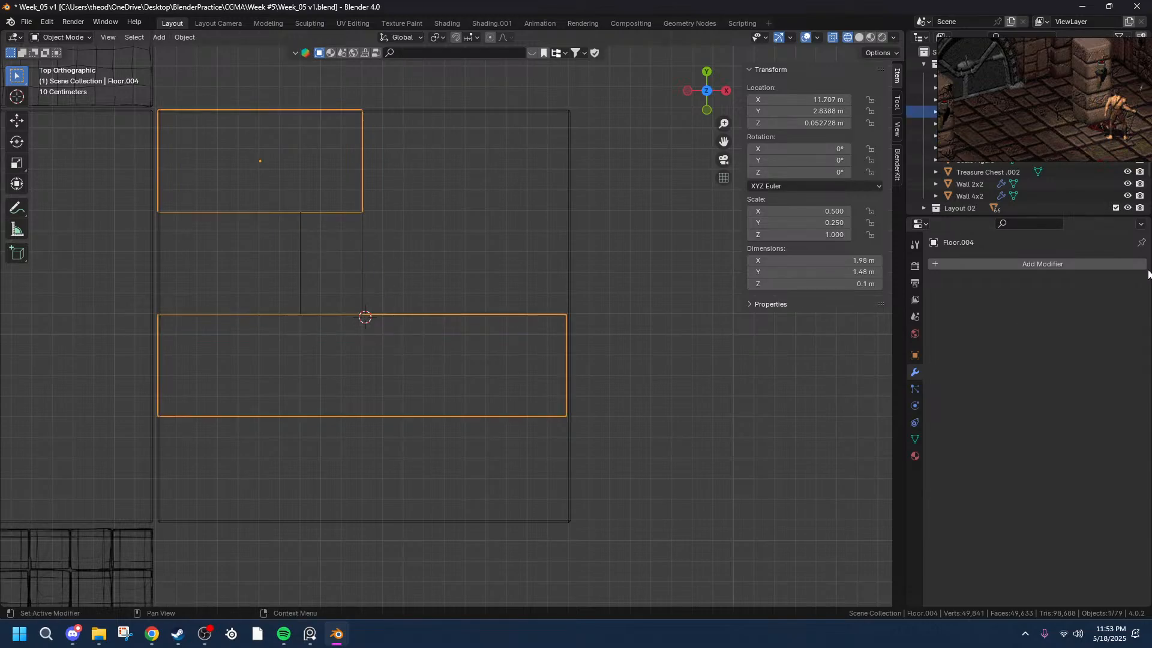
{"action": "key", "text": "alt+a"}
{"action": "key", "text": "ctrl+z"}
{"action": "key", "text": "Tab"}
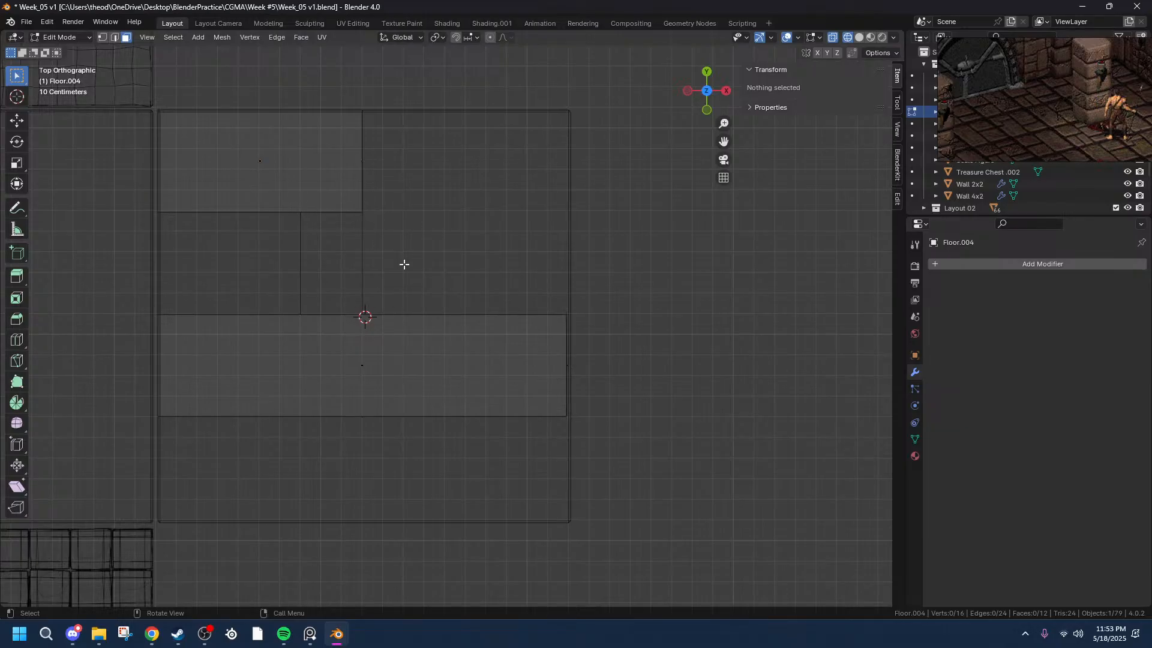
- In Object Mode, duplicate the narrow second-row brick and offset the copy 0.3 m along X
{"action": "key", "text": "Tab"}
{"action": "left_click", "coordinate": [358, 255]}
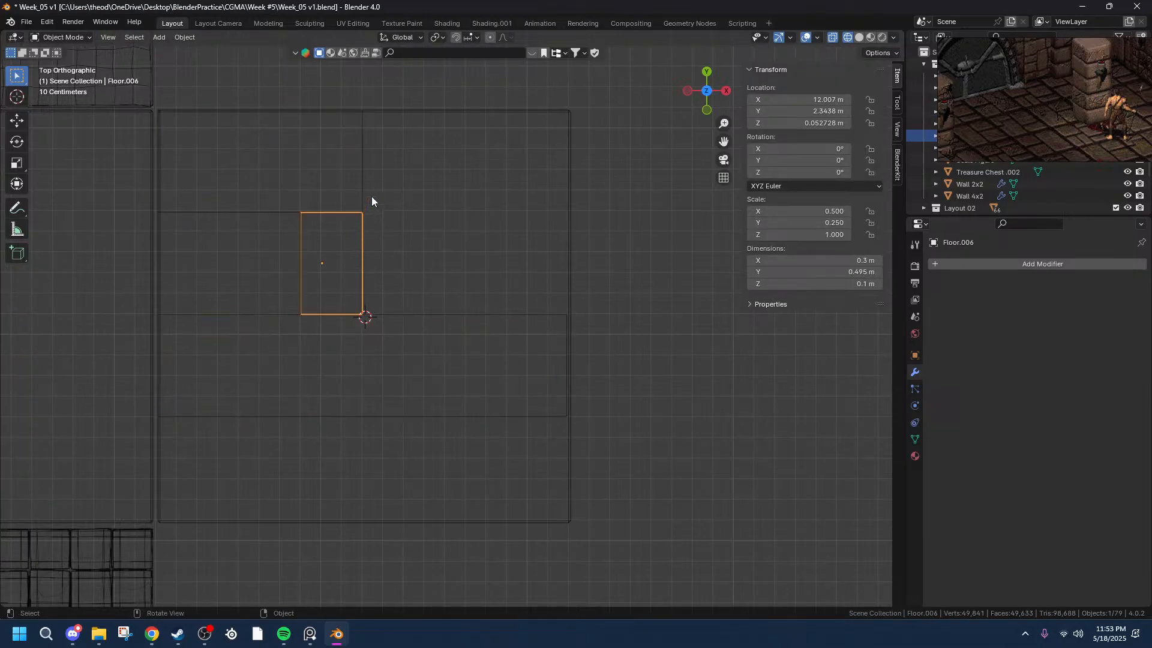
{"action": "key", "text": "KP_Decimal"}
{"action": "scroll", "coordinate": [382, 242], "scroll_direction": "down", "scroll_amount": 4}
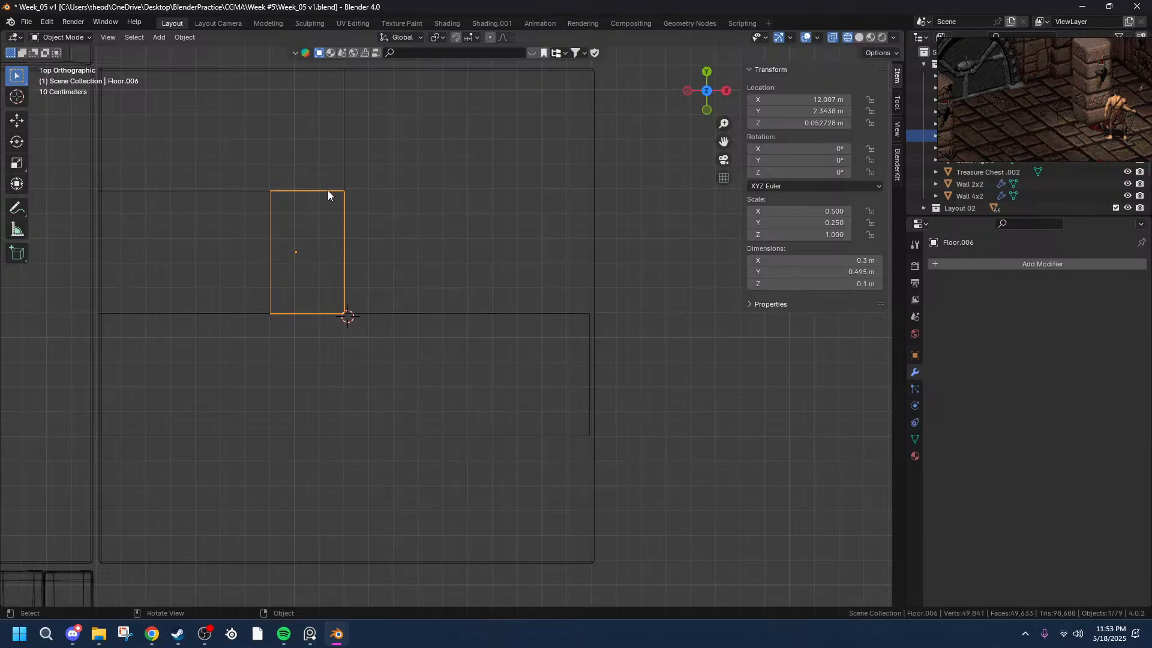
{"action": "key", "text": "shift"}
{"action": "key", "text": "shift+d"}
{"action": "key", "text": "x"}
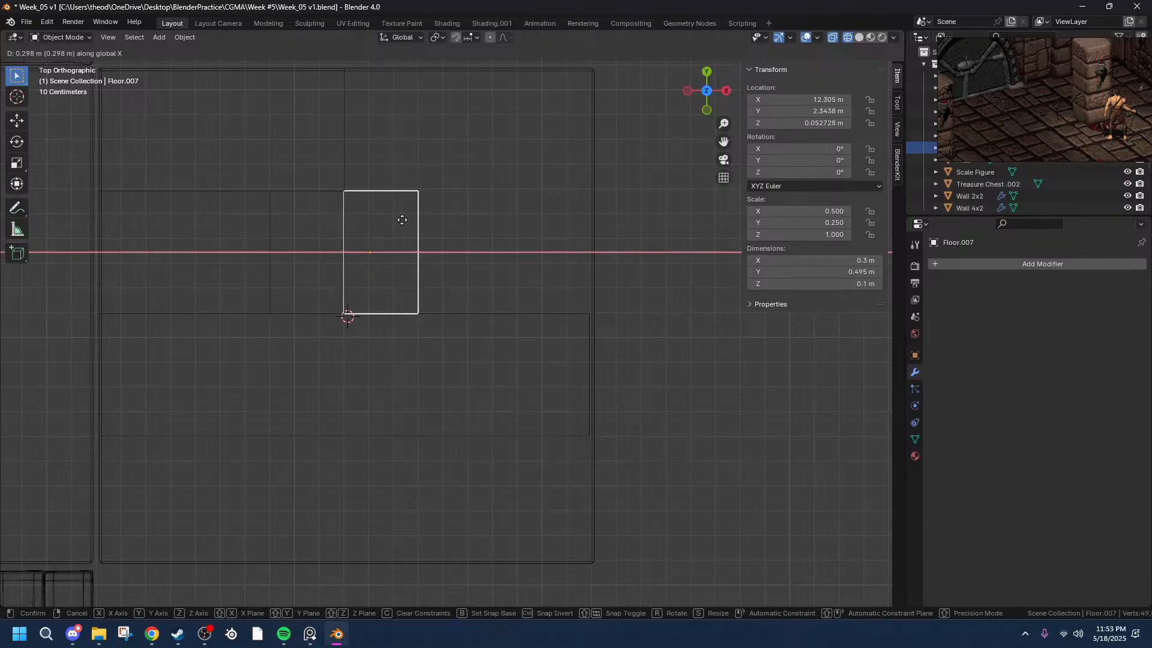
{"action": "left_click", "coordinate": [401, 219]}
{"action": "left_click", "coordinate": [143, 530]}
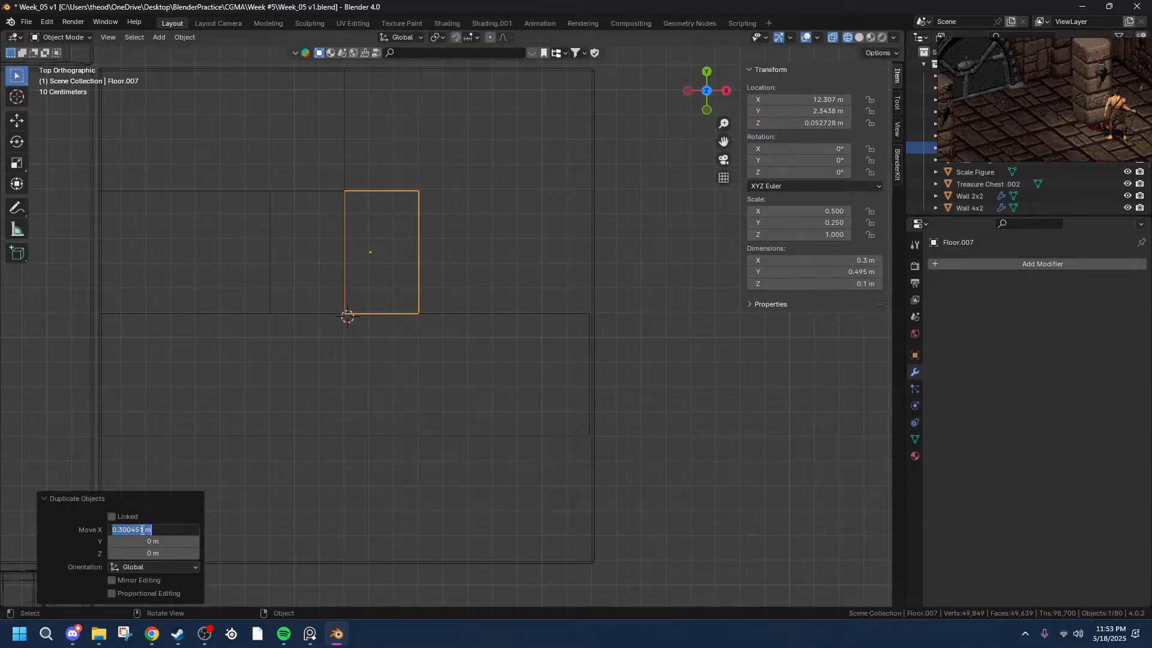
{"action": "left_click_drag", "start_coordinate": [144, 530], "coordinate": [122, 528]}
{"action": "key", "text": "BackSpace"}
{"action": "key", "text": "Return"}
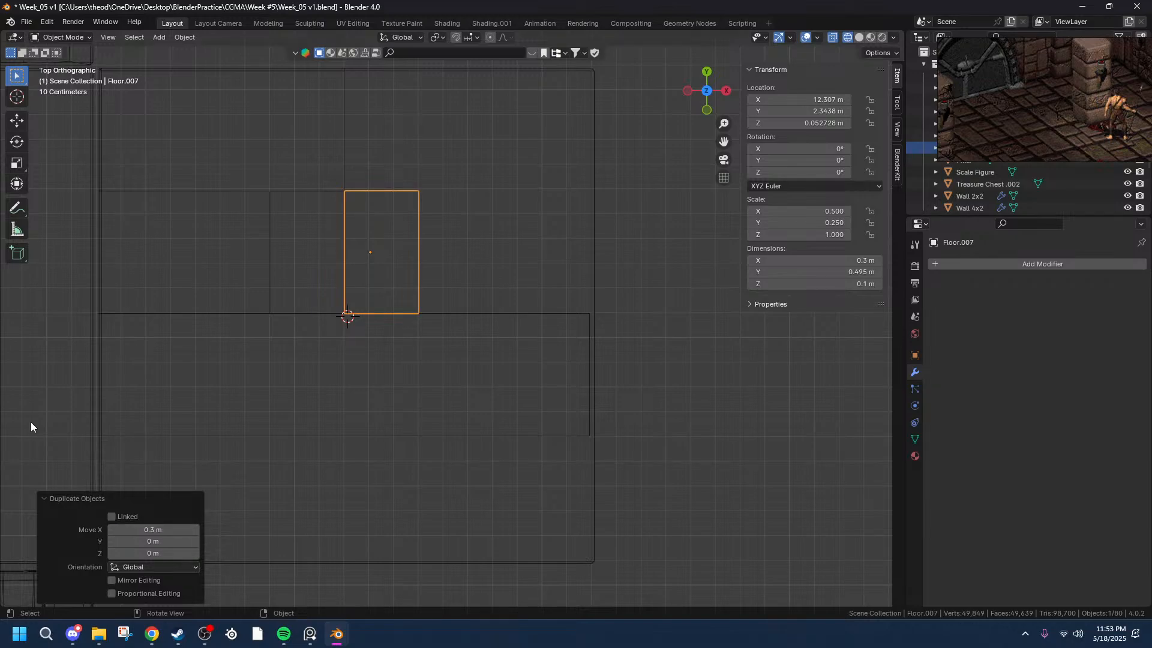
- In Edit Mode, select the end face of the Floor.007 tile and move it 0.5 m along Y
{"action": "middle_click_drag", "start_coordinate": [390, 190], "coordinate": [459, 291]}
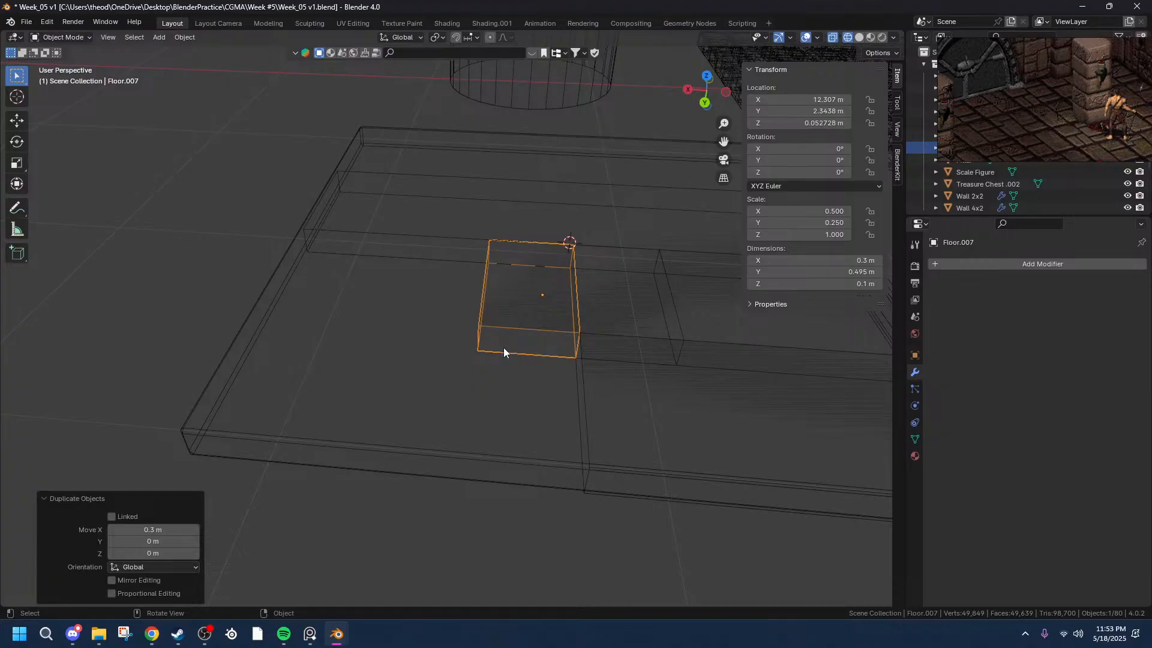
{"action": "key", "text": "Tab"}
{"action": "left_click", "coordinate": [550, 348]}
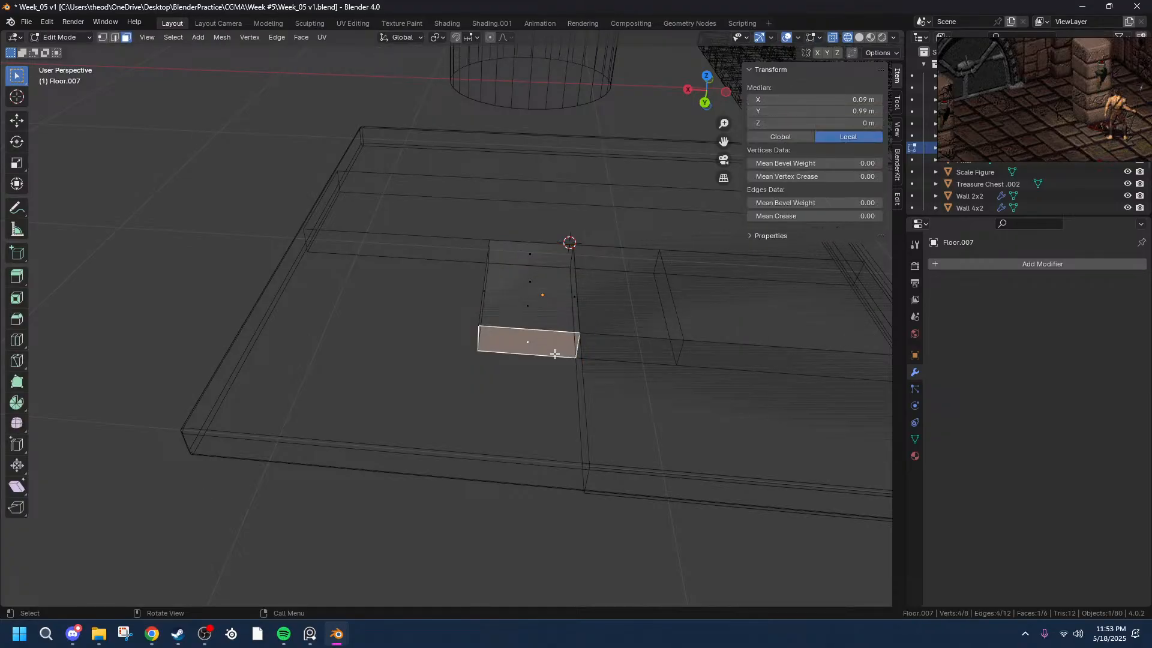
{"action": "middle_click_drag", "start_coordinate": [557, 404], "coordinate": [358, 386]}
{"action": "key", "text": "g"}
{"action": "key", "text": "x"}
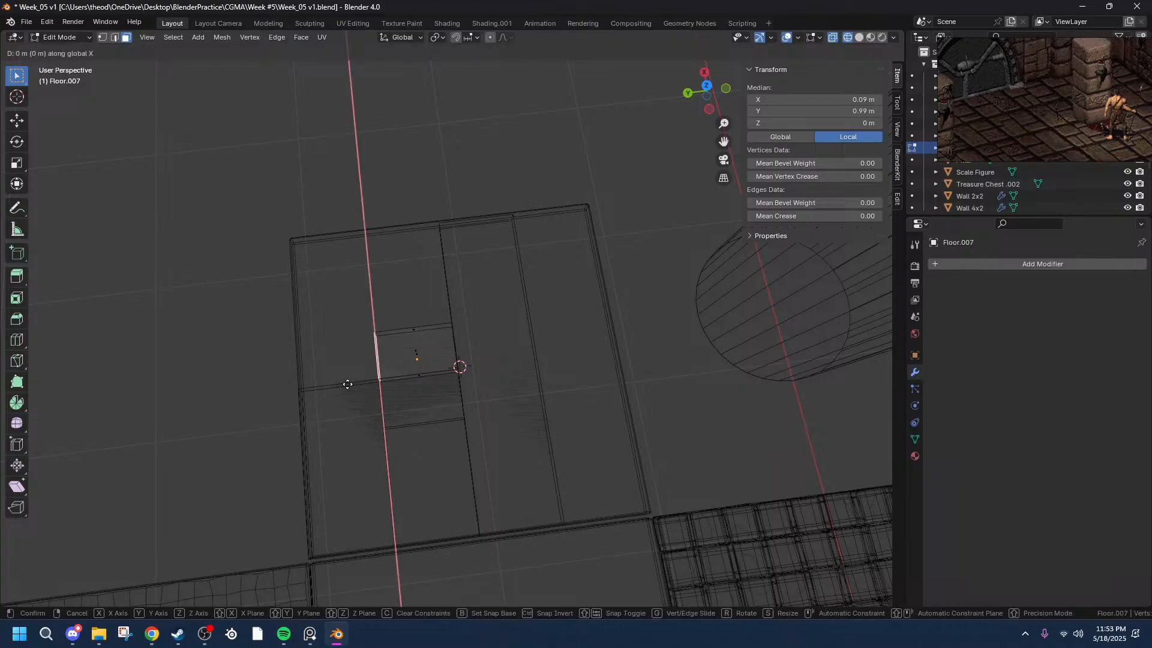
{"action": "key", "text": "y"}
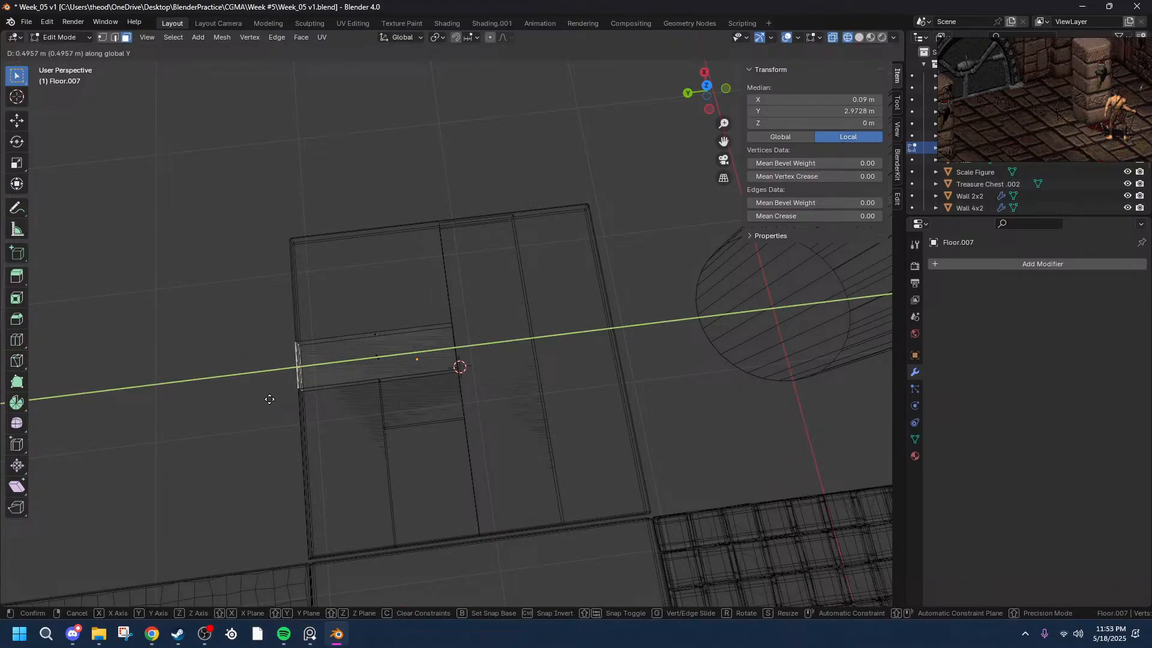
{"action": "left_click", "coordinate": [270, 399]}
{"action": "left_click", "coordinate": [128, 541]}
{"action": "left_click_drag", "start_coordinate": [145, 542], "coordinate": [121, 542]}
{"action": "type", "text": "5"}
{"action": "key", "text": "Return"}
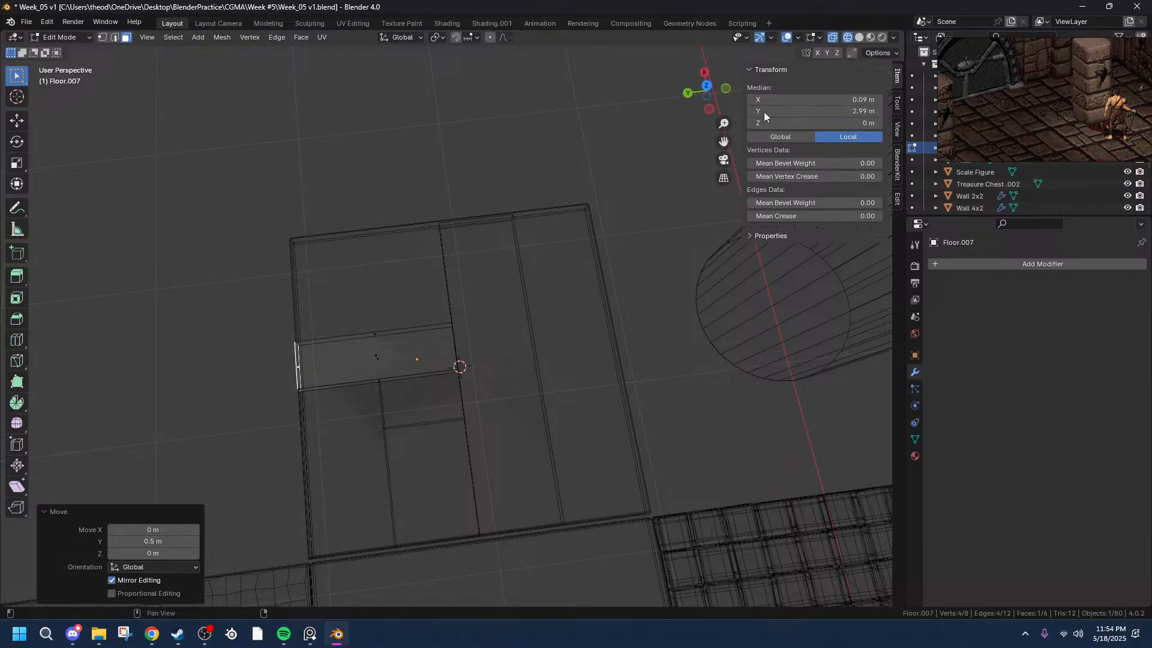
- From the top view, reduce the end face's Y move to 0.49 m near the base floor's outer edge
{"action": "left_click", "coordinate": [706, 86]}
{"action": "scroll", "coordinate": [525, 125], "scroll_direction": "up", "scroll_amount": 6}
{"action": "scroll", "coordinate": [525, 124], "scroll_direction": "up", "scroll_amount": 4}
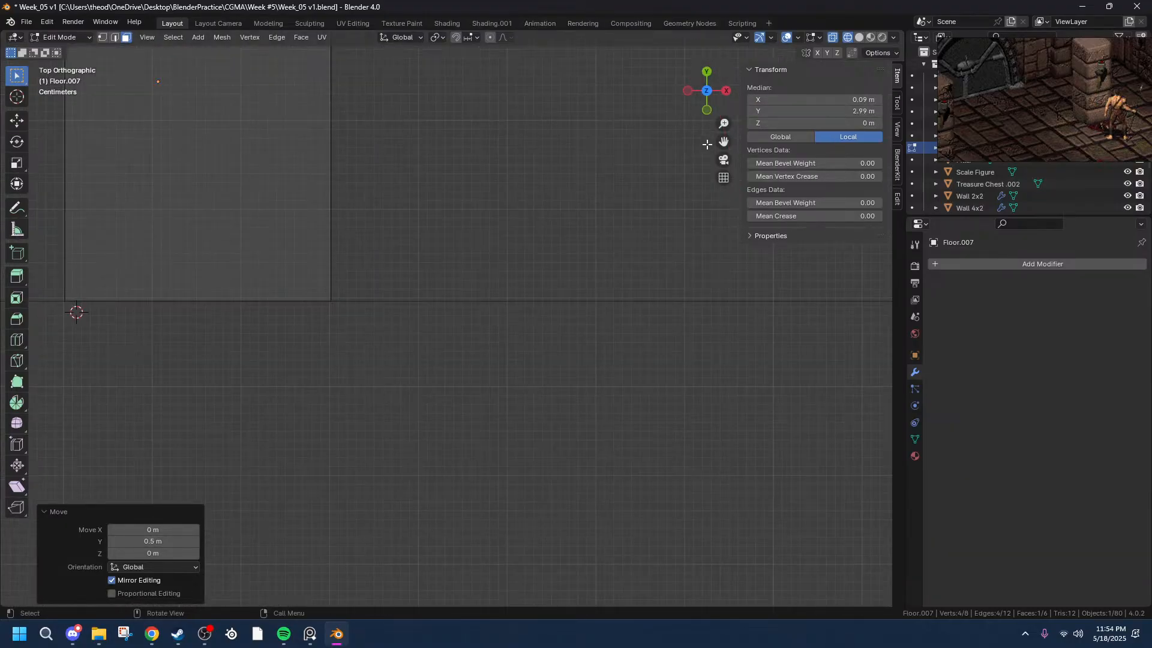
{"action": "left_click_drag", "start_coordinate": [723, 142], "coordinate": [1011, 645]}
{"action": "scroll", "coordinate": [564, 187], "scroll_direction": "up", "scroll_amount": 5}
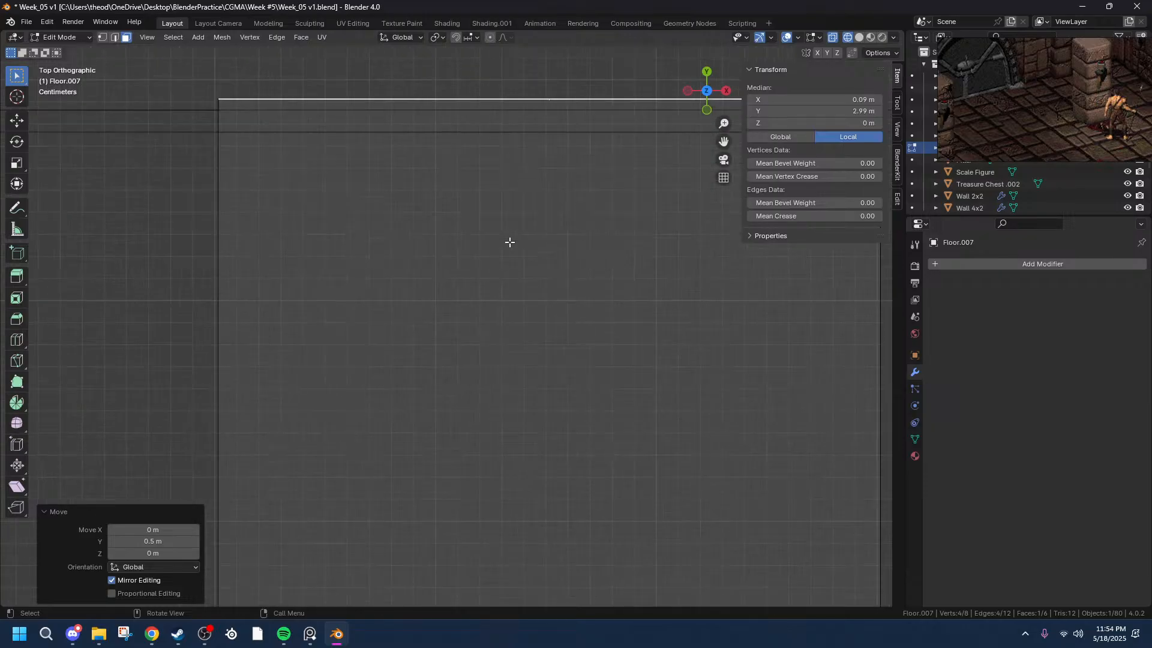
{"action": "left_click", "coordinate": [150, 542]}
{"action": "left_click", "coordinate": [122, 541]}
{"action": "type", "text": "49"}
{"action": "key", "text": "Return"}
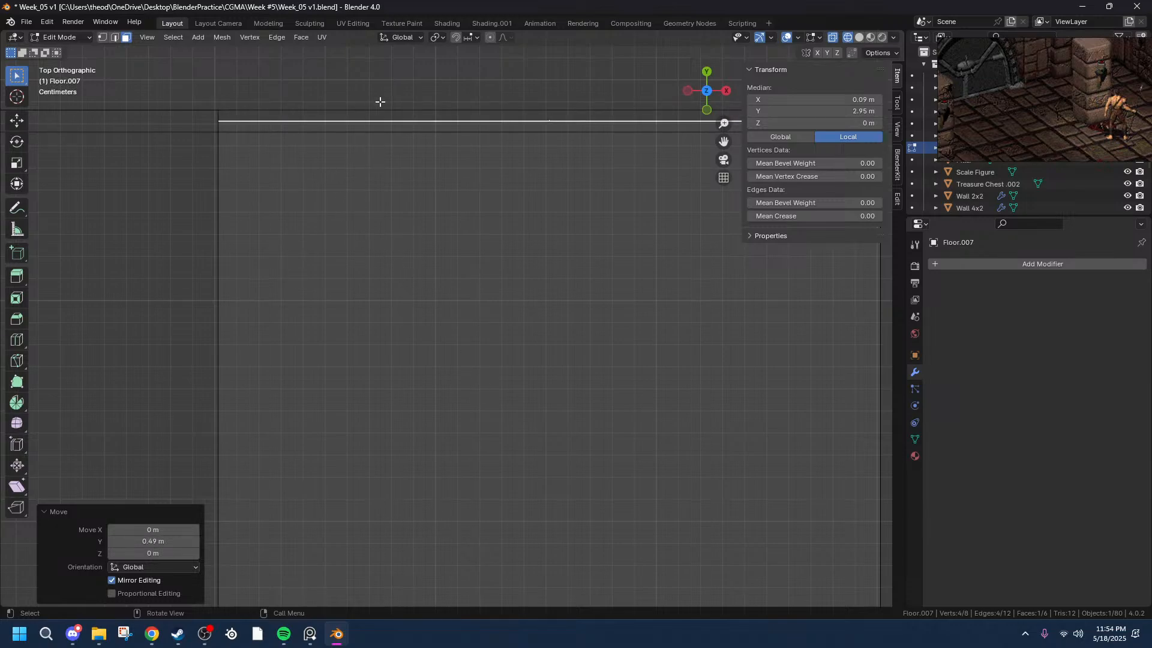
- Nudge the tile's end face about 0.005 m along Y toward the base floor's outer edge
{"action": "key", "text": "g"}
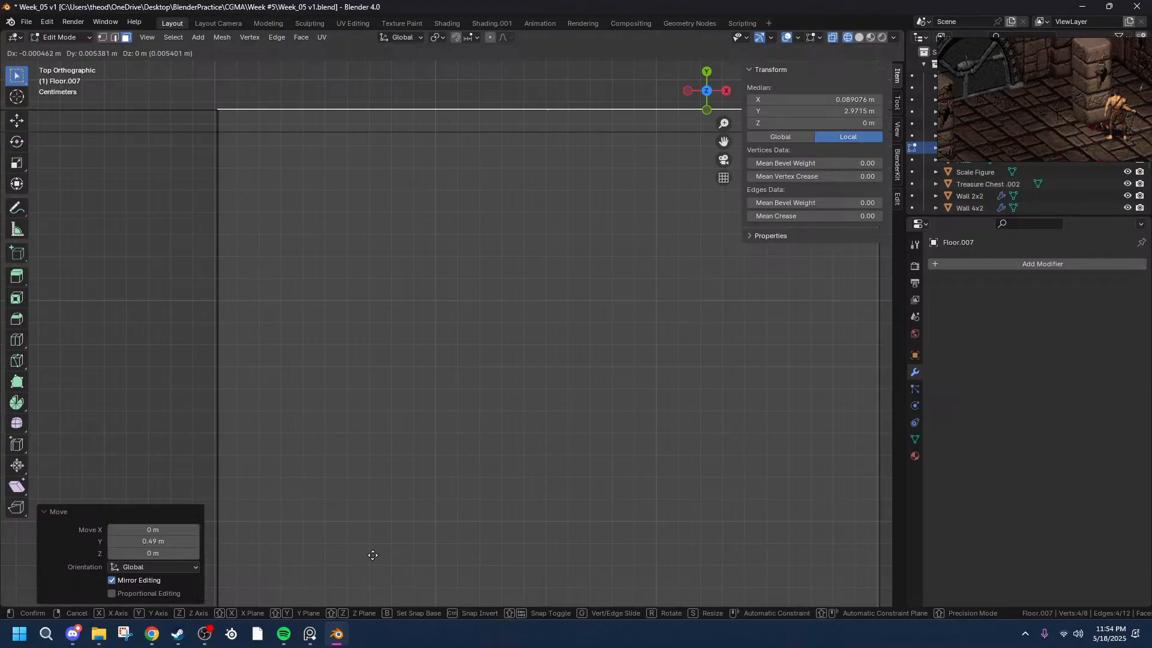
{"action": "key", "text": "y"}
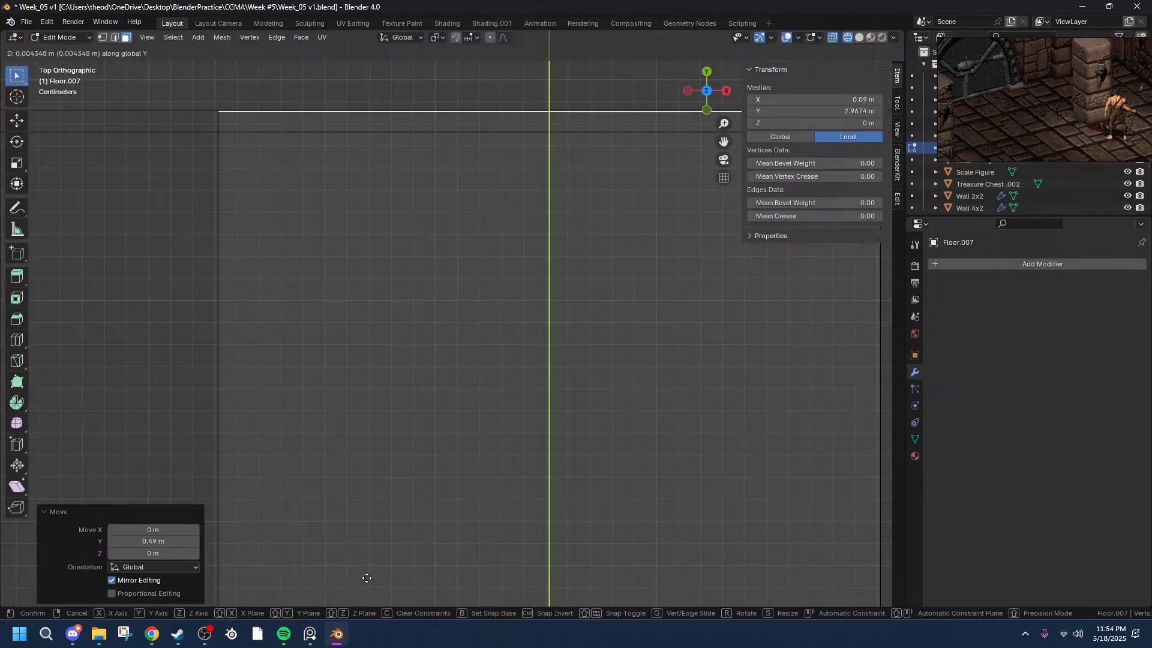
{"action": "left_click", "coordinate": [367, 568]}
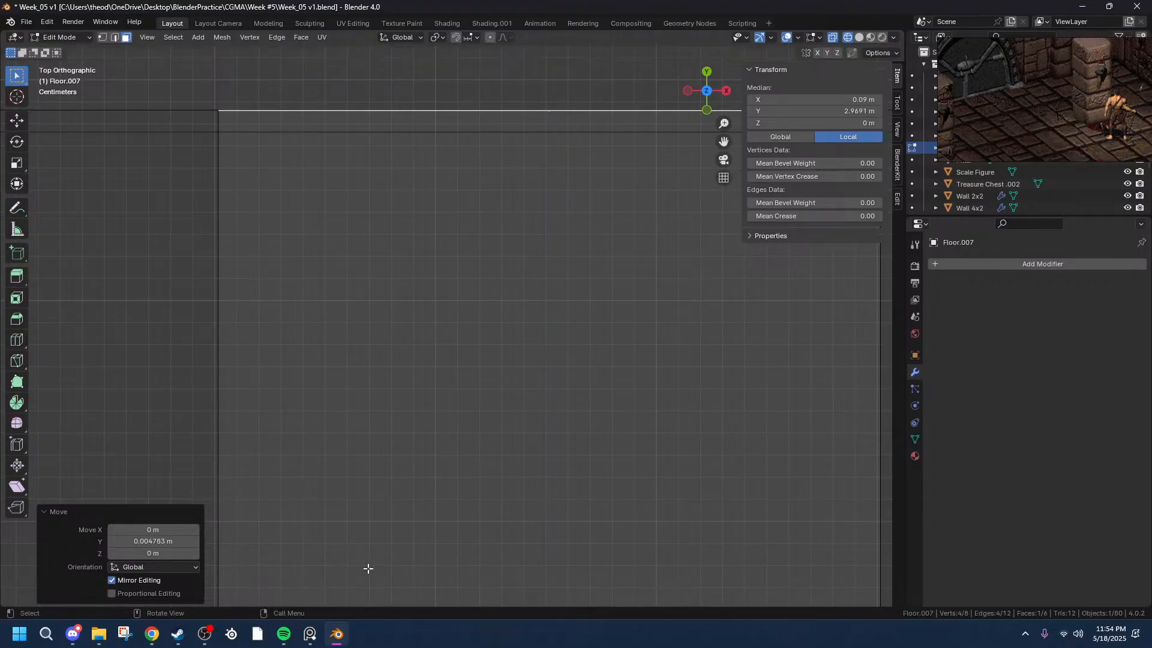
- Fine-align the end face with the base floor's outer edge by moving it about 0.0003 m along Y, and clear the selection
{"action": "scroll", "coordinate": [234, 211], "scroll_direction": "up", "scroll_amount": 10}
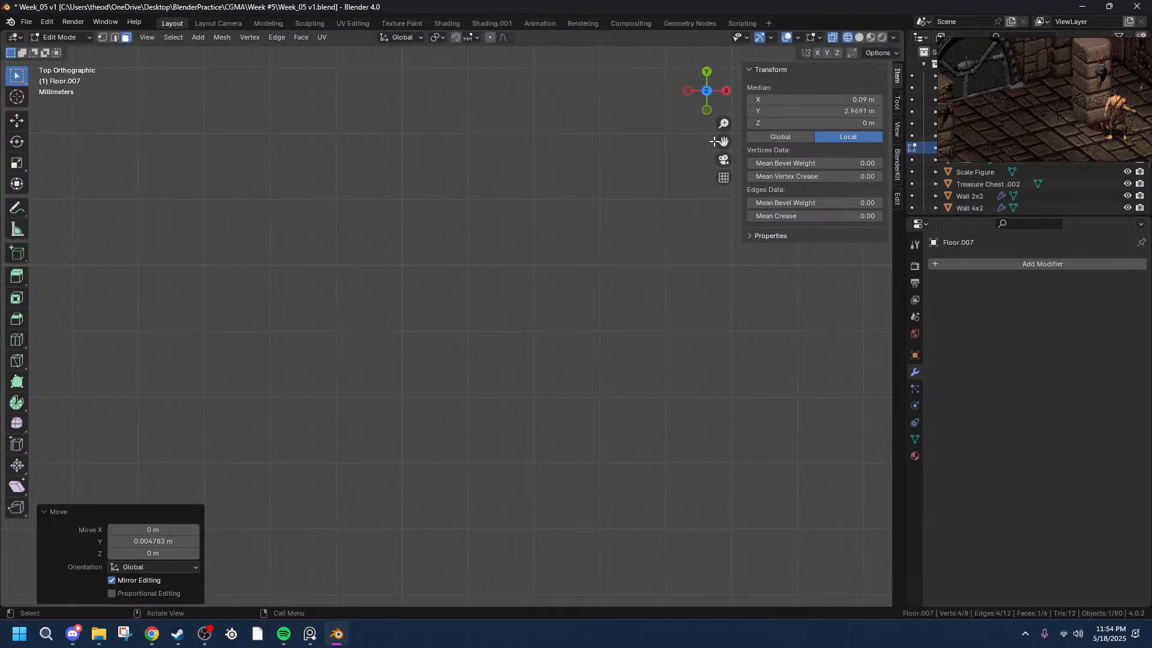
{"action": "left_click_drag", "start_coordinate": [723, 141], "coordinate": [714, 433]}
{"action": "scroll", "coordinate": [405, 321], "scroll_direction": "up", "scroll_amount": 7}
{"action": "scroll", "coordinate": [403, 321], "scroll_direction": "up", "scroll_amount": 5}
{"action": "key", "text": "g"}
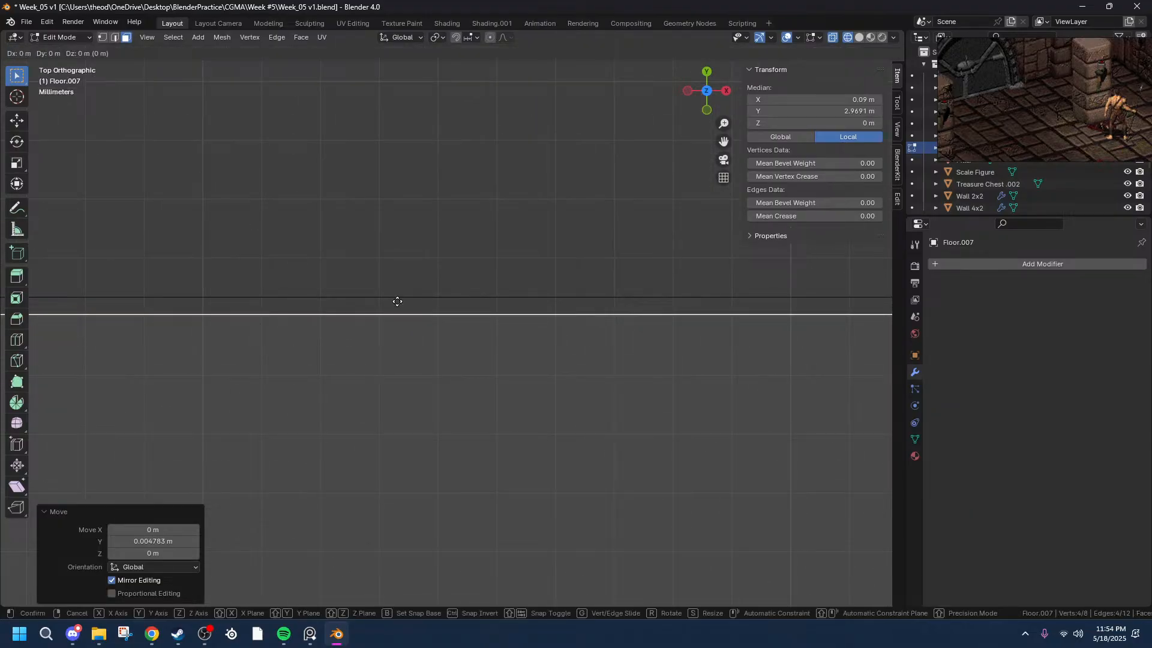
{"action": "key", "text": "y"}
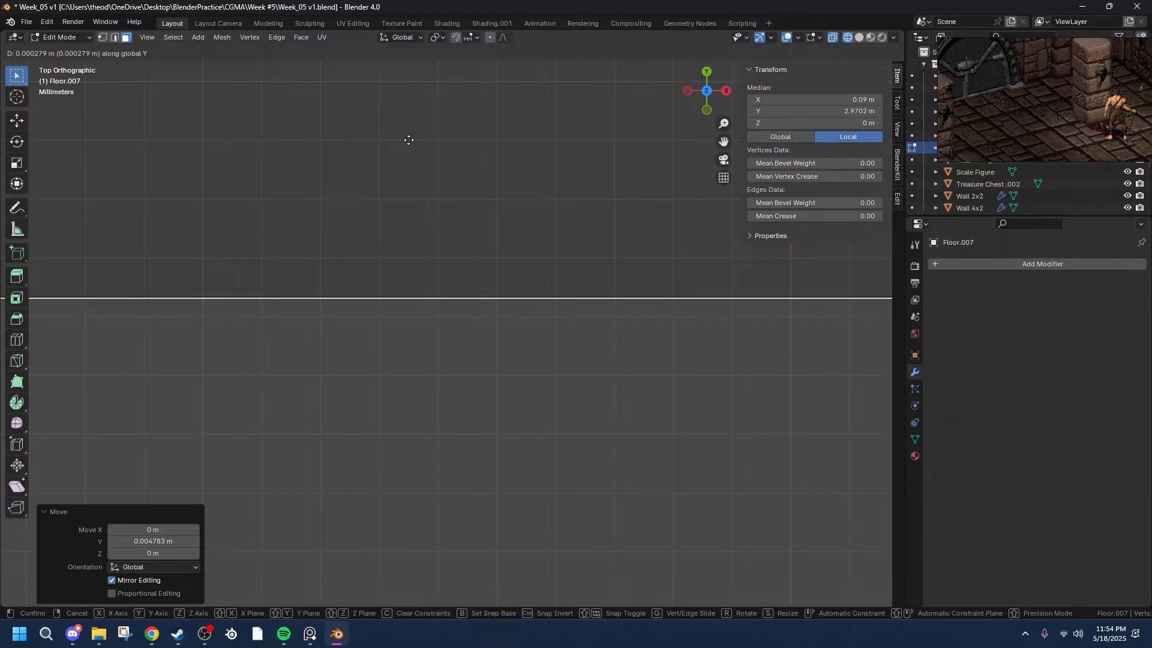
{"action": "left_click", "coordinate": [412, 130]}
{"action": "scroll", "coordinate": [414, 200], "scroll_direction": "down", "scroll_amount": 5}
{"action": "scroll", "coordinate": [744, 408], "scroll_direction": "down", "scroll_amount": 6}
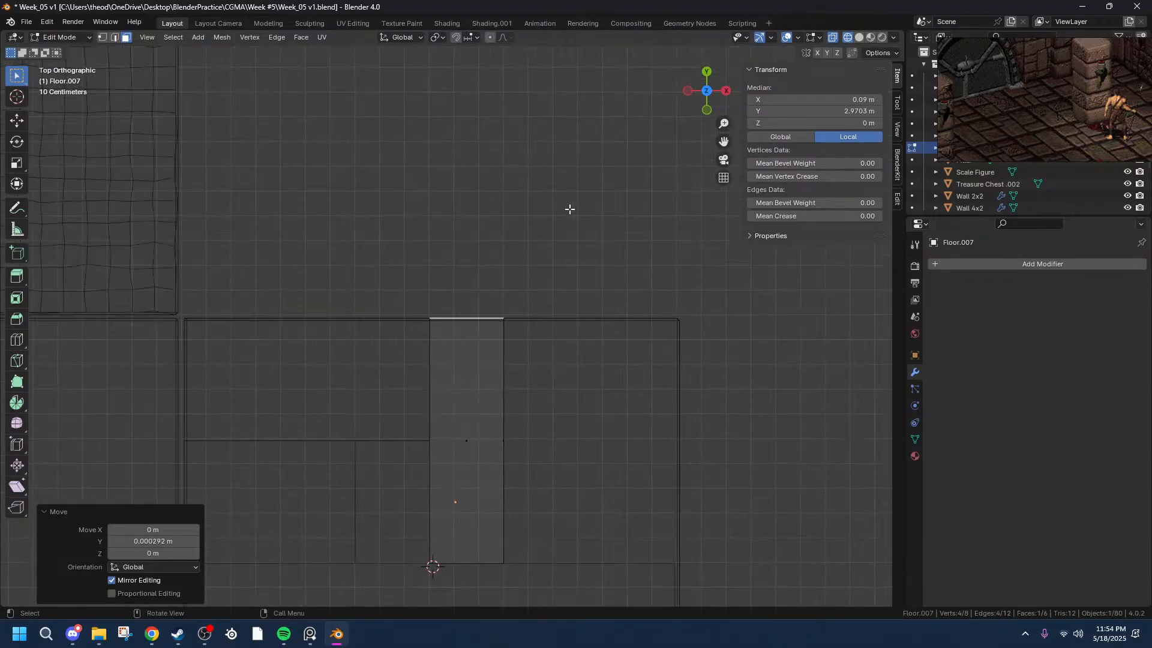
{"action": "left_click", "coordinate": [802, 401]}
- Examine the lengthened tile and the empty floor area beside it in perspective and top views
{"action": "middle_click_drag", "start_coordinate": [802, 401], "coordinate": [740, 386]}
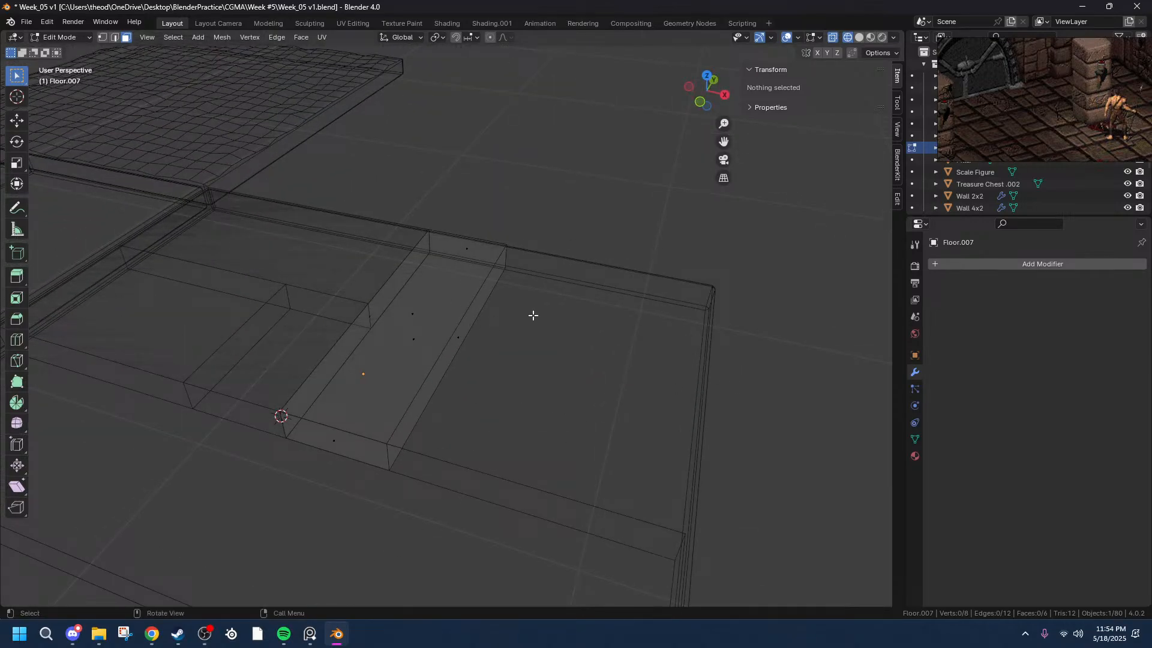
{"action": "middle_click_drag", "start_coordinate": [791, 406], "coordinate": [802, 434]}
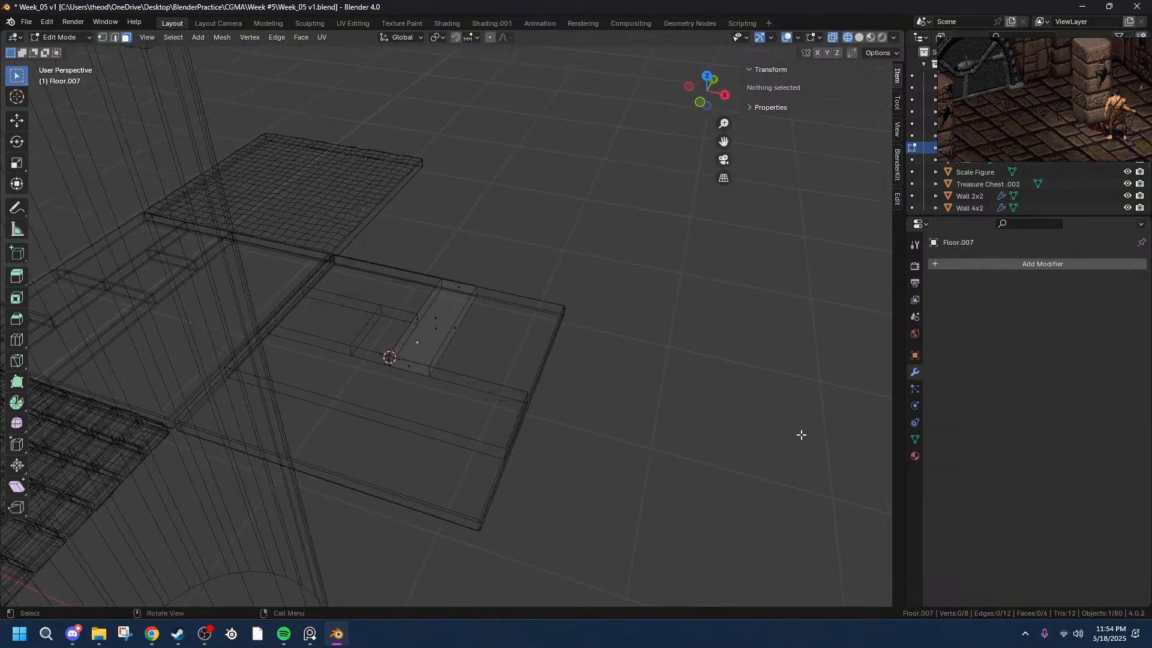
{"action": "left_click", "coordinate": [706, 73]}
{"action": "scroll", "coordinate": [469, 450], "scroll_direction": "up", "scroll_amount": 5}
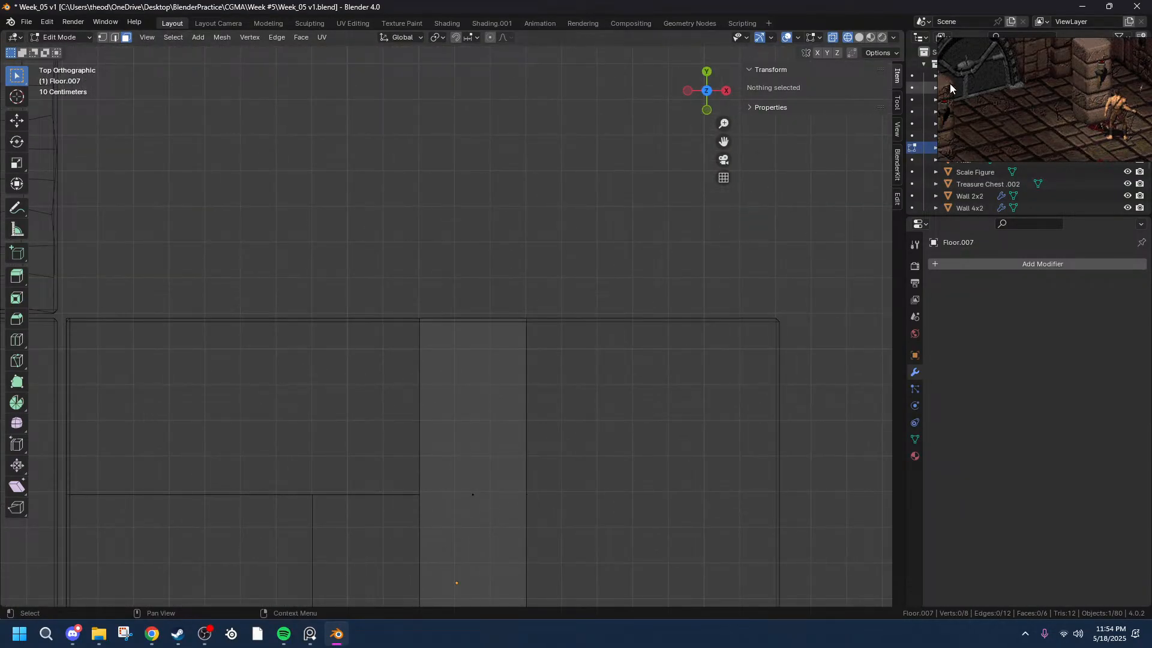
{"action": "left_click_drag", "start_coordinate": [725, 140], "coordinate": [651, 197]}
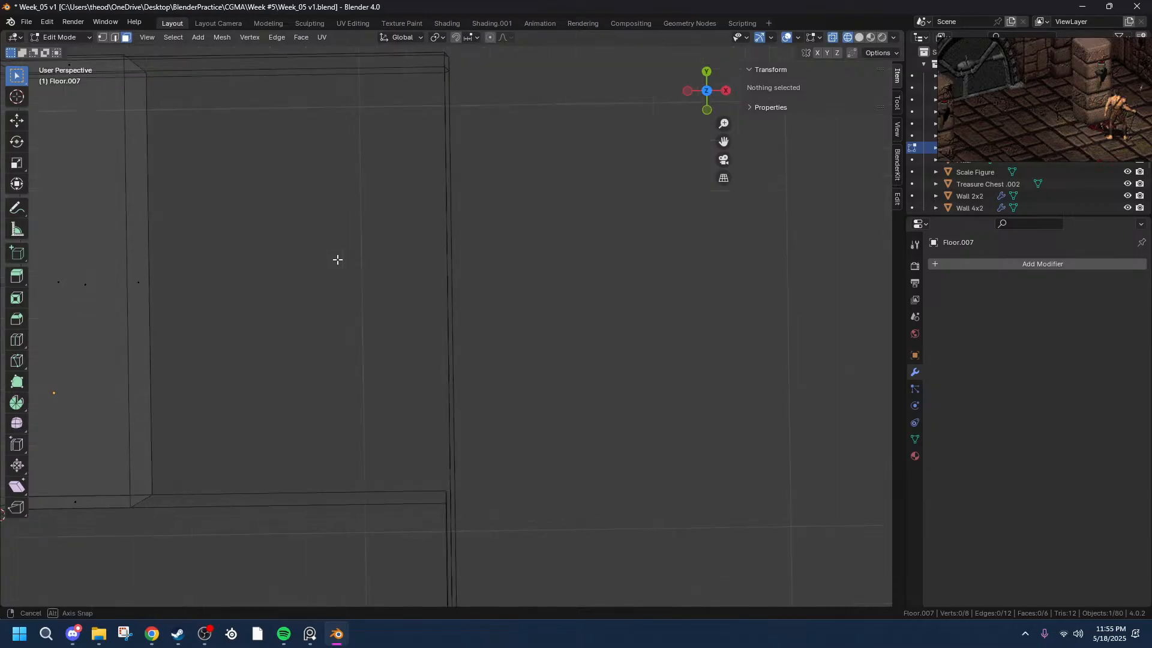
{"action": "left_click", "coordinate": [706, 91]}
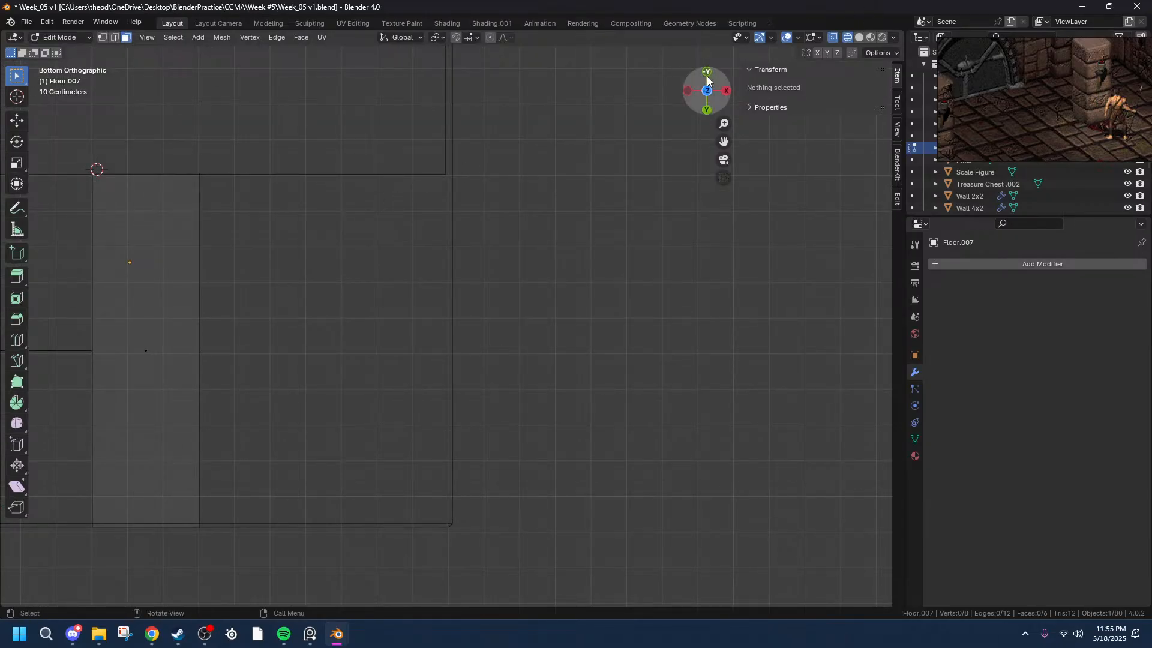
{"action": "left_click", "coordinate": [707, 95]}
{"action": "middle_click_drag", "start_coordinate": [617, 132], "coordinate": [669, 120]}
{"action": "left_click", "coordinate": [707, 90]}
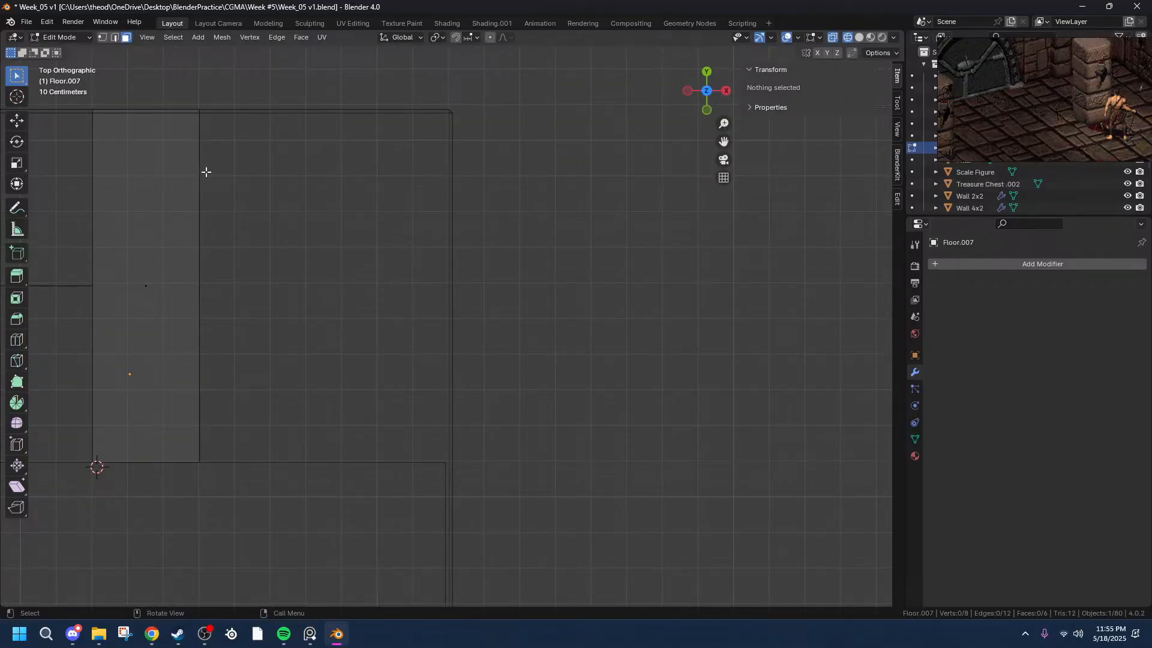
{"action": "scroll", "coordinate": [136, 227], "scroll_direction": "down", "scroll_amount": 4}
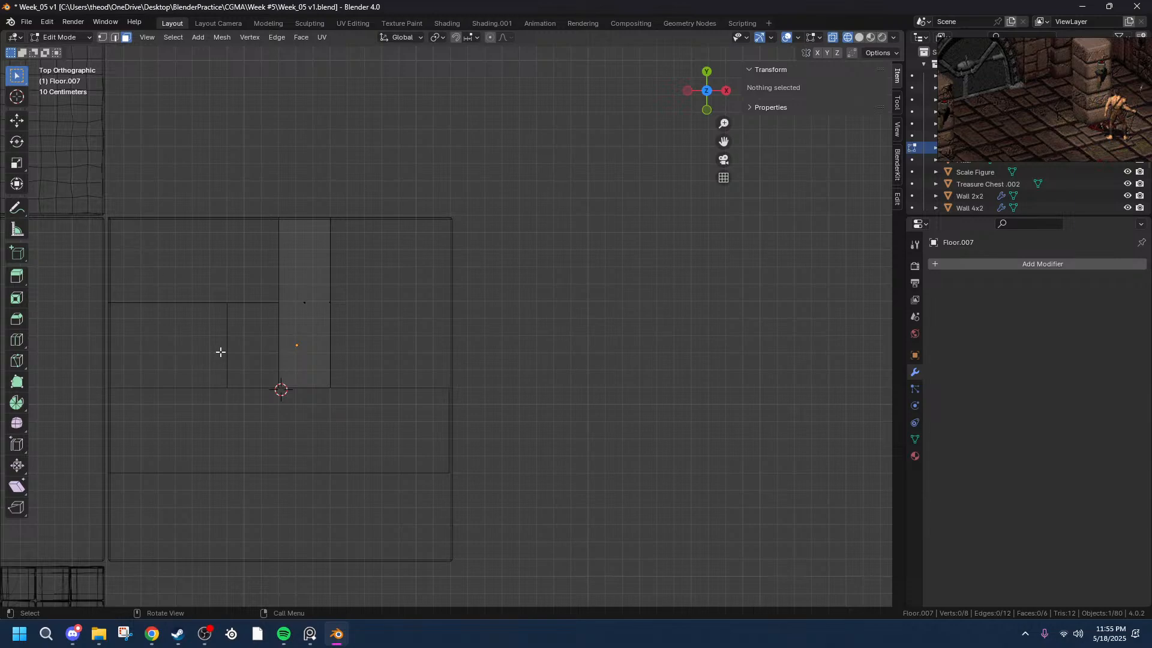
{"action": "scroll", "coordinate": [345, 226], "scroll_direction": "up", "scroll_amount": 4}
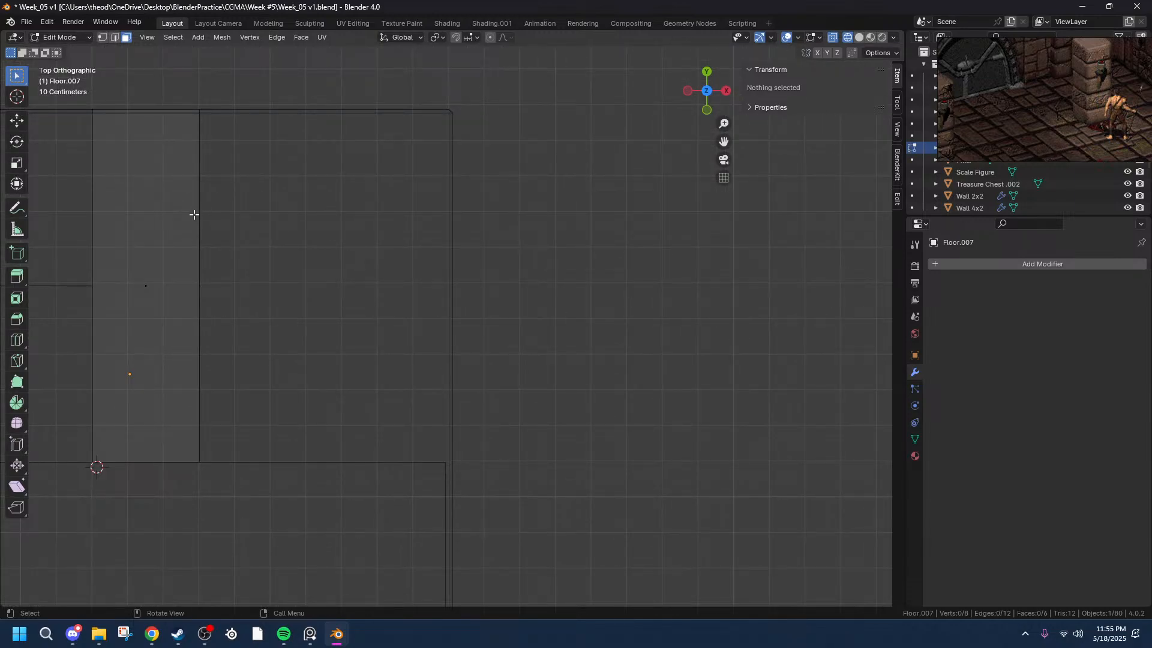
- Return to Object Mode, duplicate the lengthened tile and offset the copy 0.7 m along X
{"action": "key", "text": "Tab"}
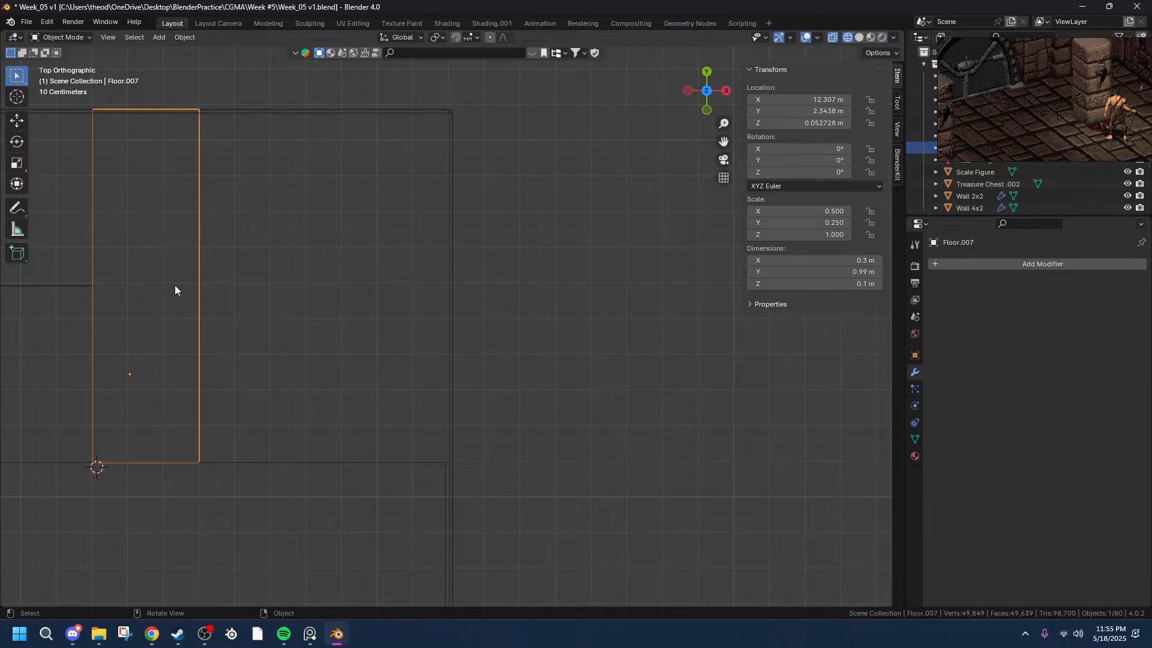
{"action": "key", "text": "shift+d"}
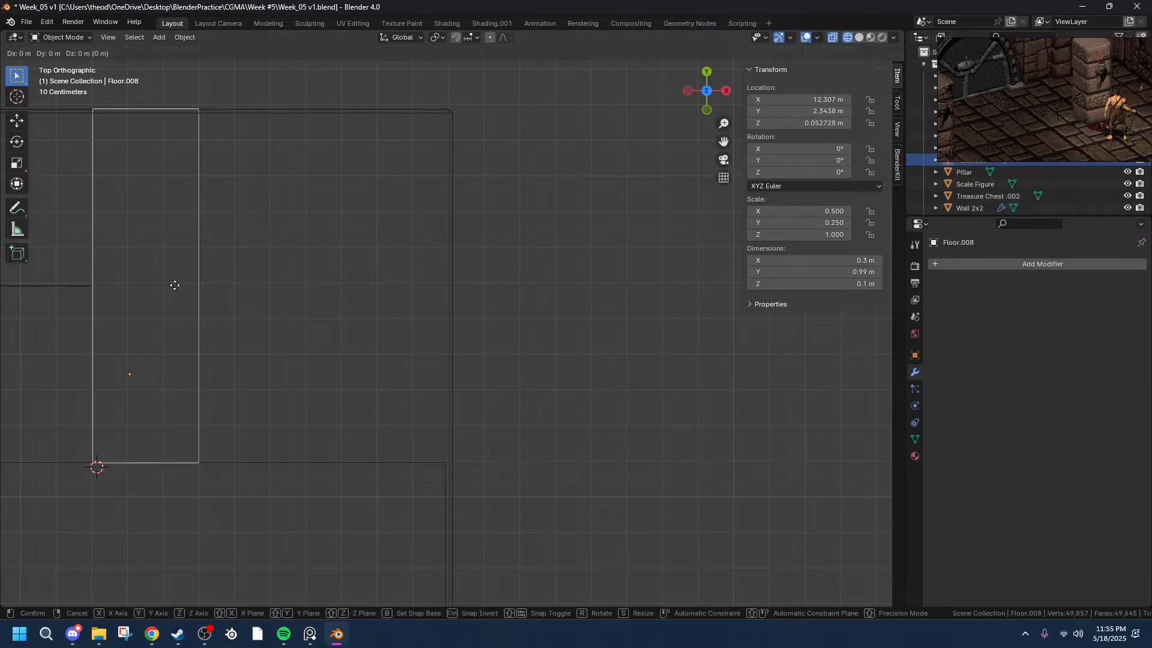
{"action": "key", "text": "x"}
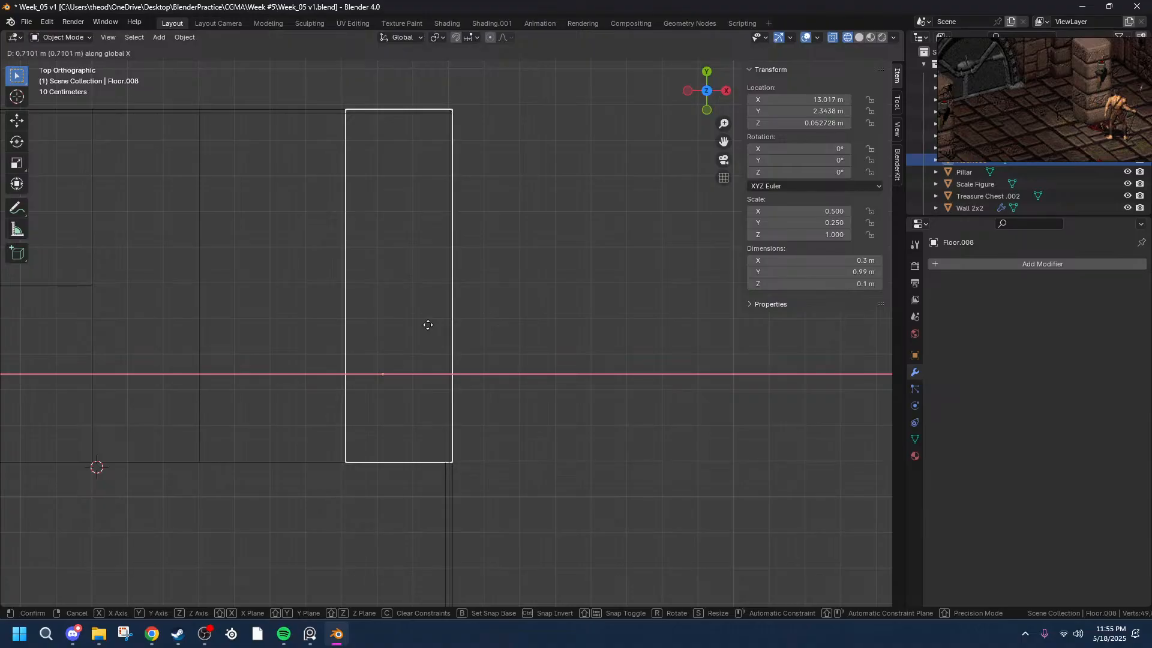
{"action": "left_click", "coordinate": [428, 328]}
{"action": "left_click", "coordinate": [151, 529]}
{"action": "left_click_drag", "start_coordinate": [143, 529], "coordinate": [123, 527]}
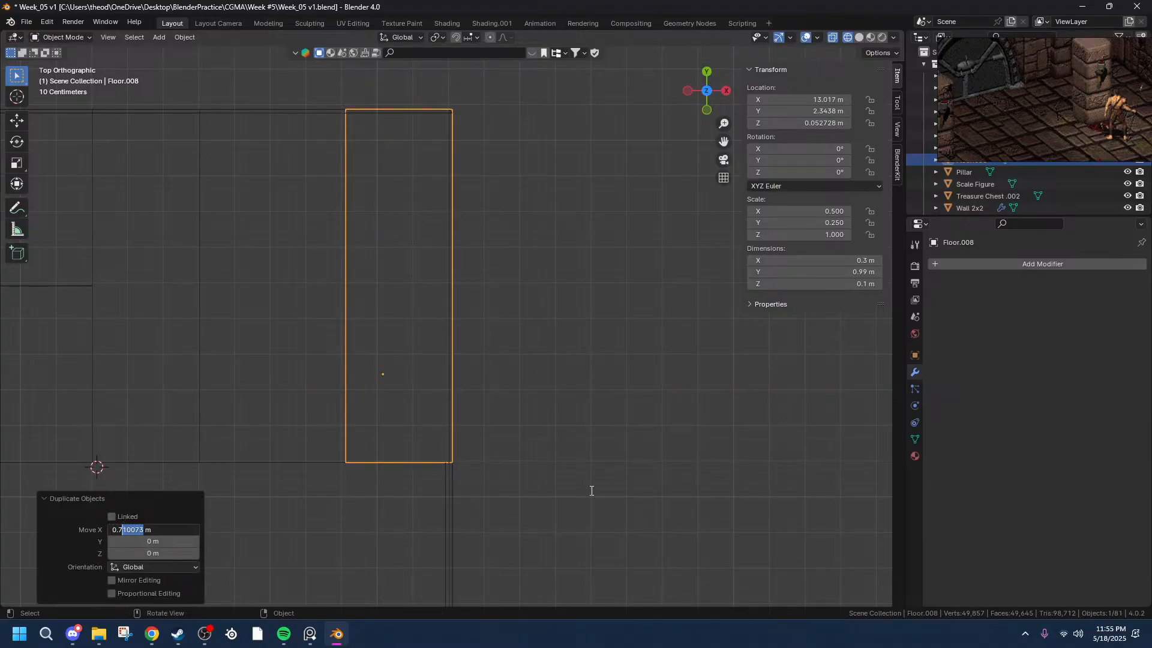
{"action": "type", "text": "0"}
{"action": "key", "text": "Return"}
- Set the duplicated tile's X offset to 0.71 m so its side meets the base floor's outer edge
{"action": "scroll", "coordinate": [532, 232], "scroll_direction": "up", "scroll_amount": 5}
{"action": "scroll", "coordinate": [415, 178], "scroll_direction": "up", "scroll_amount": 3}
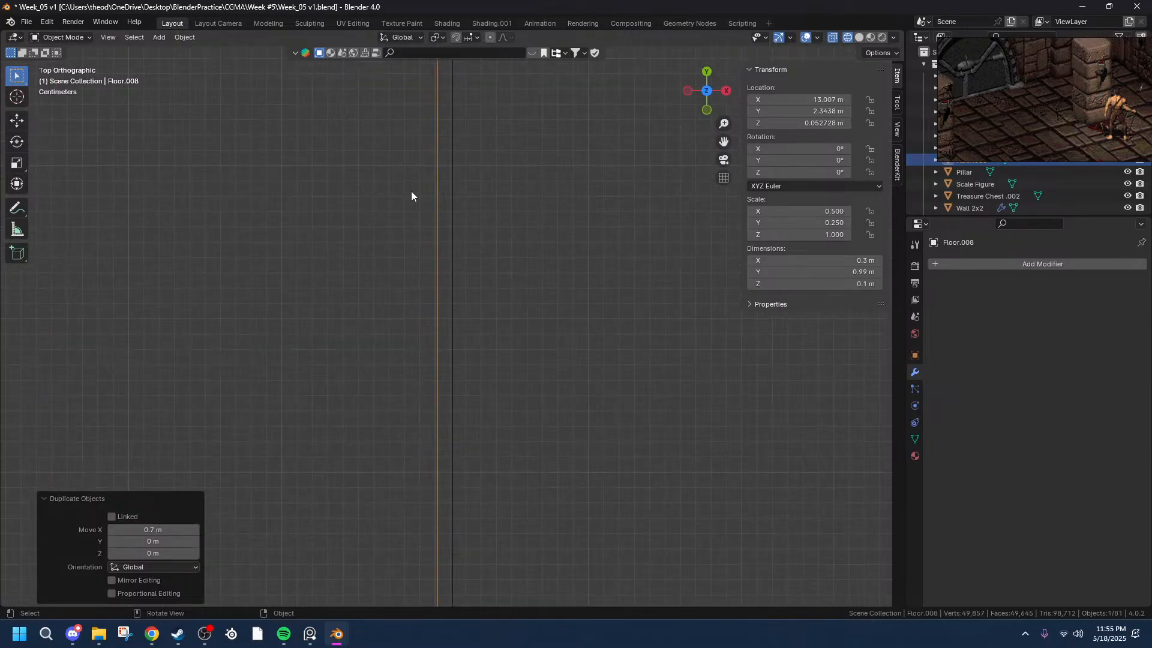
{"action": "left_click_drag", "start_coordinate": [163, 530], "coordinate": [166, 530]}
{"action": "scroll", "coordinate": [314, 476], "scroll_direction": "down", "scroll_amount": 7}
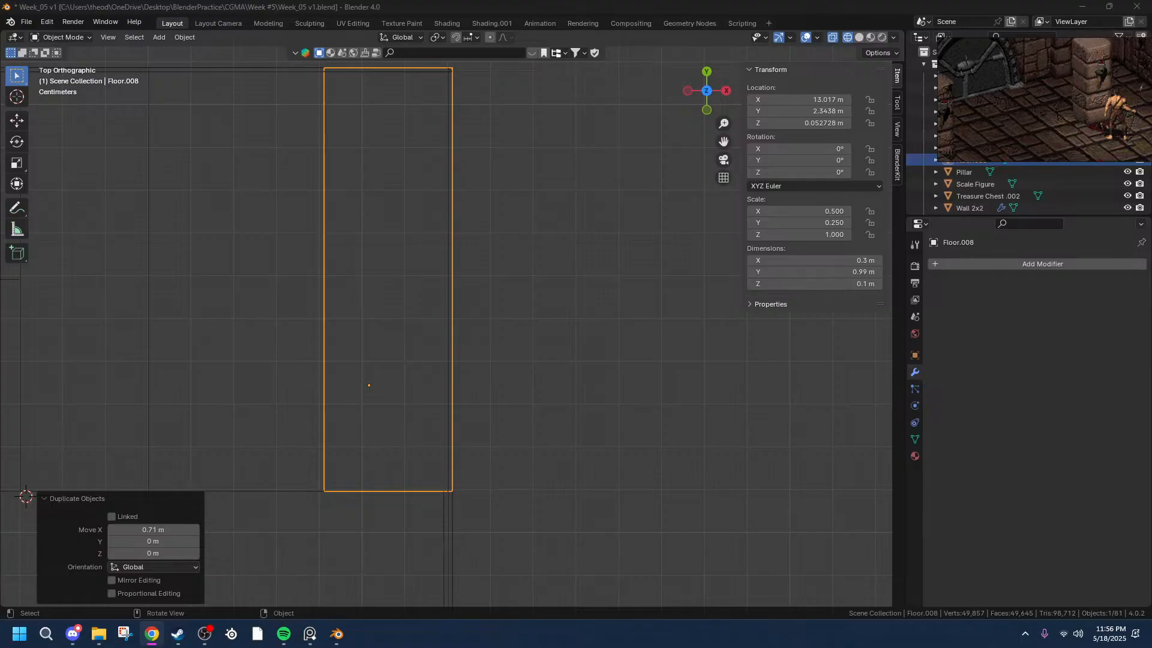
- Switch the viewport from wireframe to solid shading
{"action": "scroll", "coordinate": [479, 293], "scroll_direction": "down", "scroll_amount": 5}
{"action": "middle_click_drag", "start_coordinate": [523, 282], "coordinate": [724, 69]}
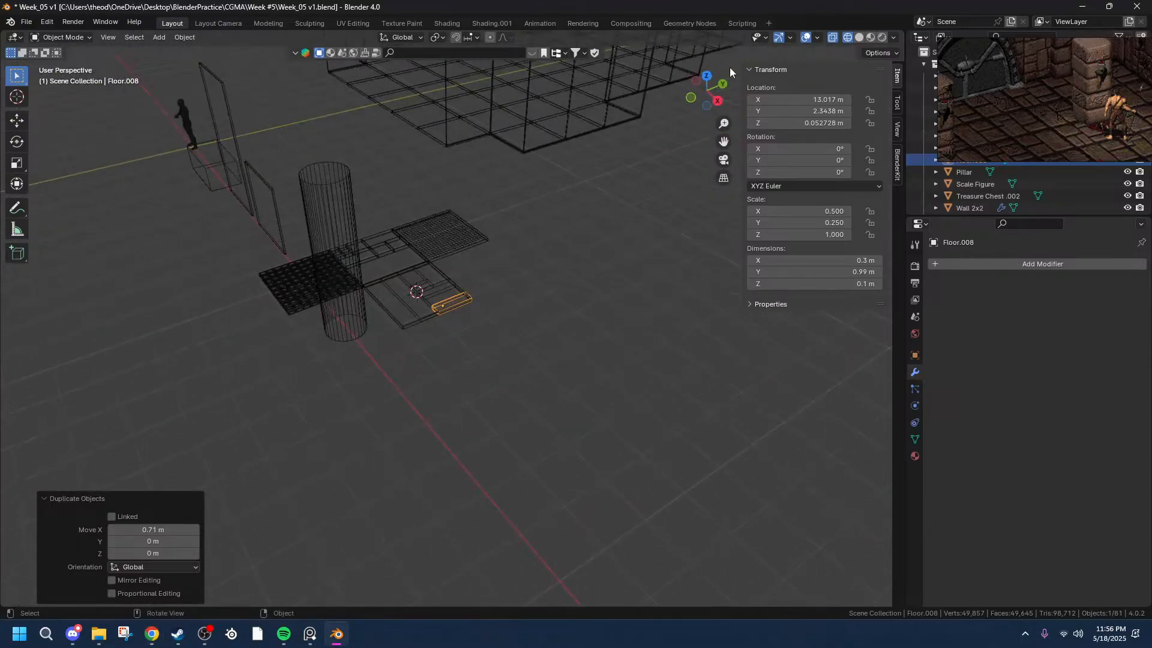
{"action": "left_click", "coordinate": [858, 38]}
- Examine the room blockout and the modular pieces from several angles, and select the treasure chest inside the room
{"action": "mouse_move", "coordinate": [573, 135]}
{"action": "middle_mouse_down"}
{"action": "mouse_move", "coordinate": [606, 218]}
{"action": "mouse_move", "coordinate": [719, 126]}
{"action": "middle_mouse_up"}
{"action": "scroll", "coordinate": [630, 300], "scroll_direction": "down", "scroll_amount": 5}
{"action": "middle_click_drag", "start_coordinate": [630, 300], "coordinate": [450, 434]}
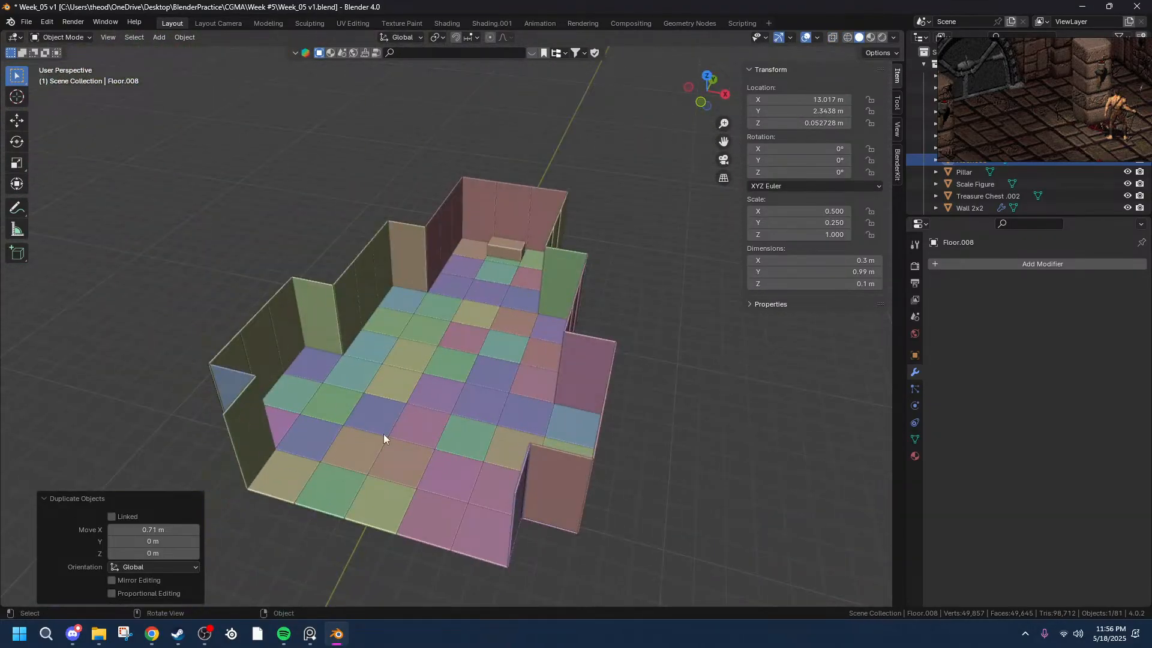
{"action": "middle_click_drag", "start_coordinate": [265, 452], "coordinate": [552, 466]}
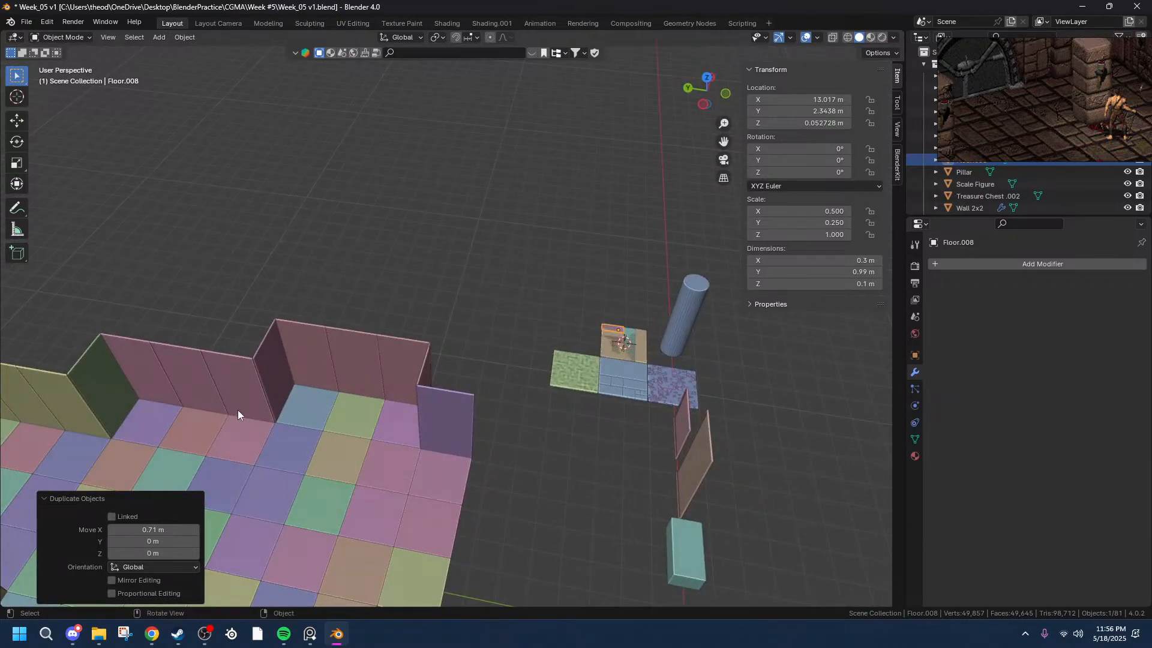
{"action": "scroll", "coordinate": [387, 307], "scroll_direction": "down", "scroll_amount": 4}
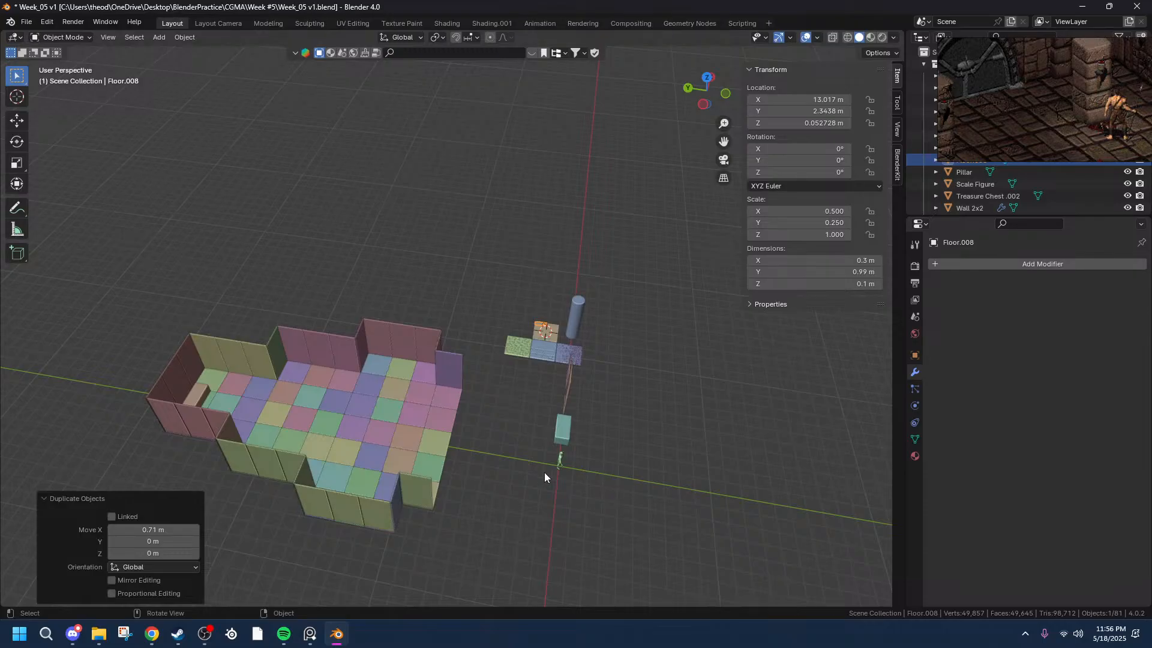
{"action": "middle_click_drag", "start_coordinate": [357, 465], "coordinate": [322, 348]}
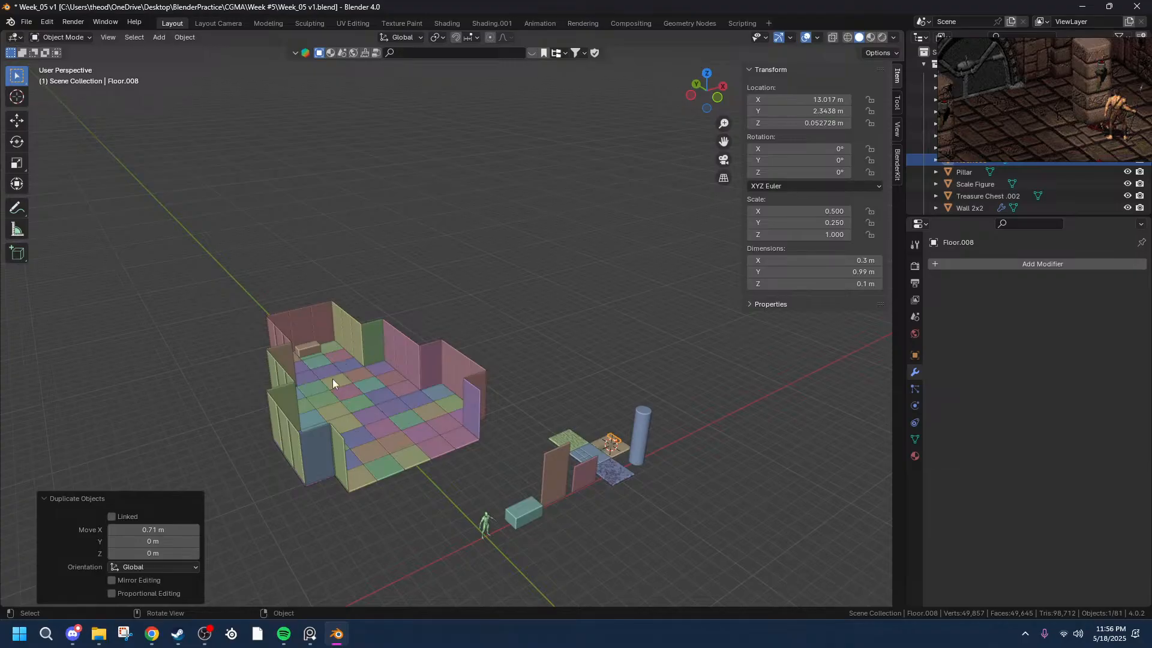
{"action": "left_click", "coordinate": [304, 349]}
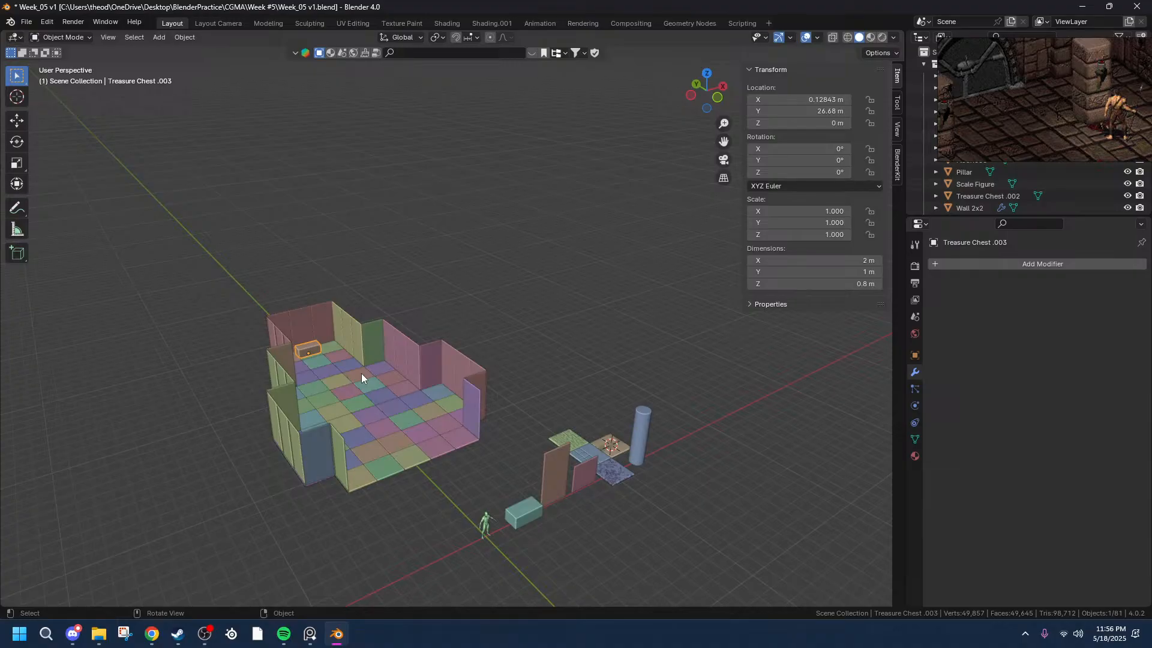
- Examine the room blockout and the modular pieces from the side and from above
{"action": "middle_click_drag", "start_coordinate": [666, 454], "coordinate": [458, 440]}
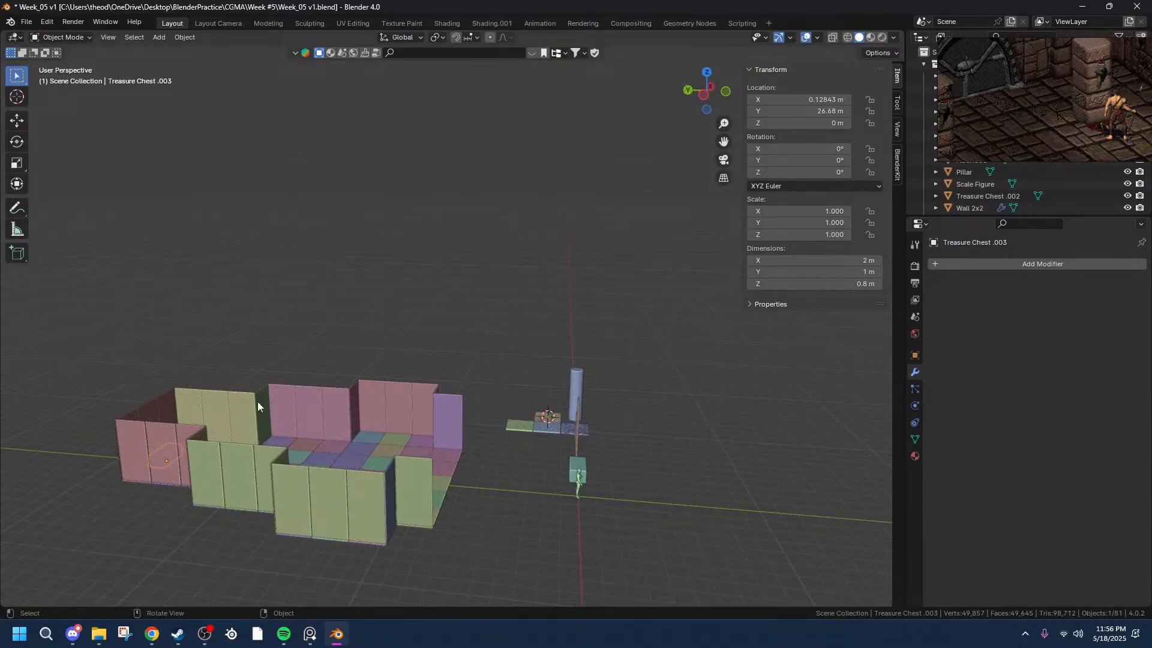
{"action": "middle_click_drag", "start_coordinate": [336, 463], "coordinate": [412, 505]}
{"action": "scroll", "coordinate": [412, 505], "scroll_direction": "down", "scroll_amount": 5}
{"action": "middle_click_drag", "start_coordinate": [576, 576], "coordinate": [495, 82]}
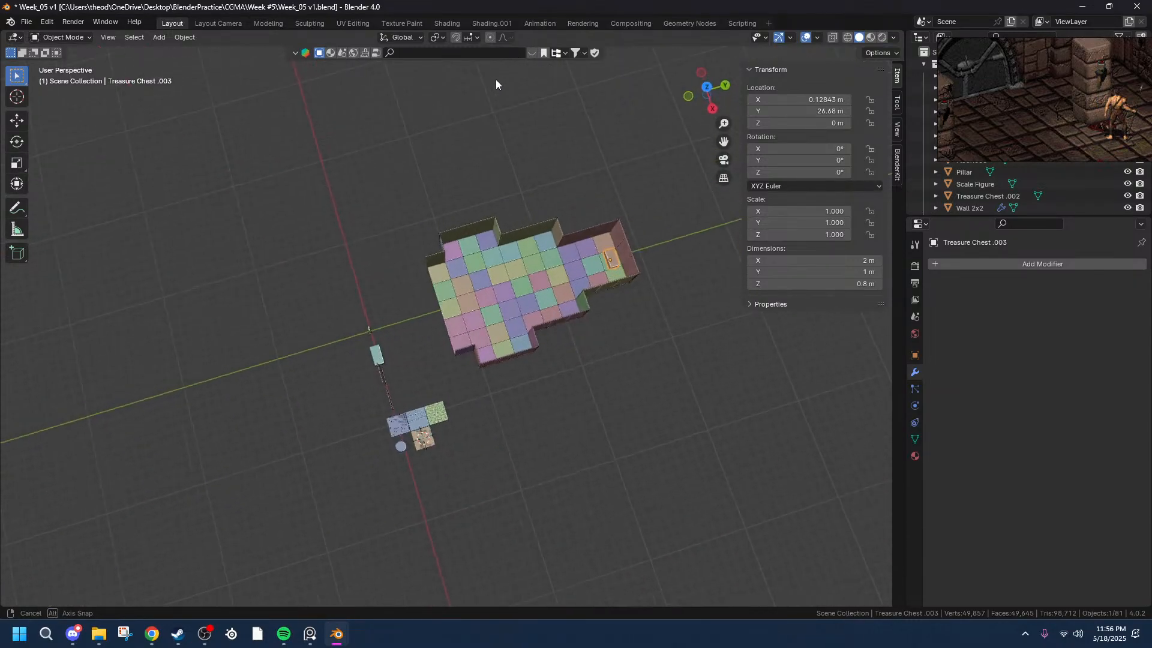
{"action": "scroll", "coordinate": [437, 480], "scroll_direction": "up", "scroll_amount": 4}
{"action": "middle_click_drag", "start_coordinate": [438, 480], "coordinate": [498, 474]}
{"action": "scroll", "coordinate": [492, 479], "scroll_direction": "down", "scroll_amount": 4}
{"action": "scroll", "coordinate": [493, 484], "scroll_direction": "up", "scroll_amount": 4}
{"action": "scroll", "coordinate": [456, 489], "scroll_direction": "down", "scroll_amount": 4}
- Restore the selection to the narrow tile at the base floor's outer edge and frame the view on it
{"action": "left_click", "coordinate": [454, 489]}
{"action": "key", "text": "Tab"}
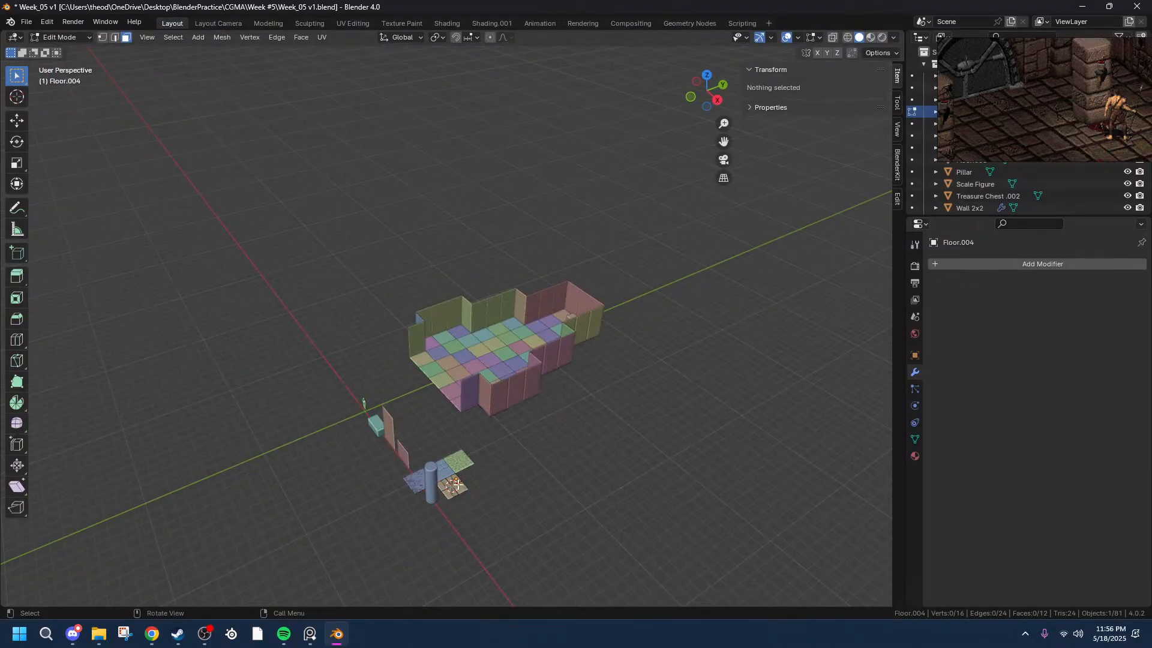
{"action": "key", "text": "ctrl+z"}
{"action": "key", "text": "ctrl+z"}
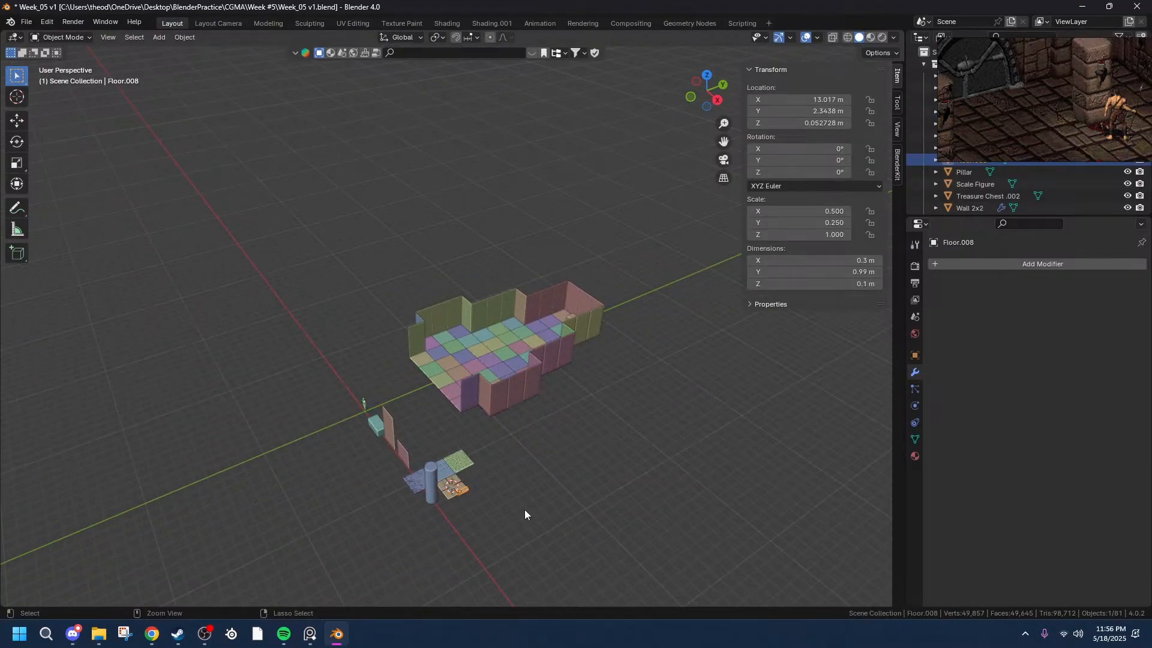
{"action": "key", "text": "grave"}
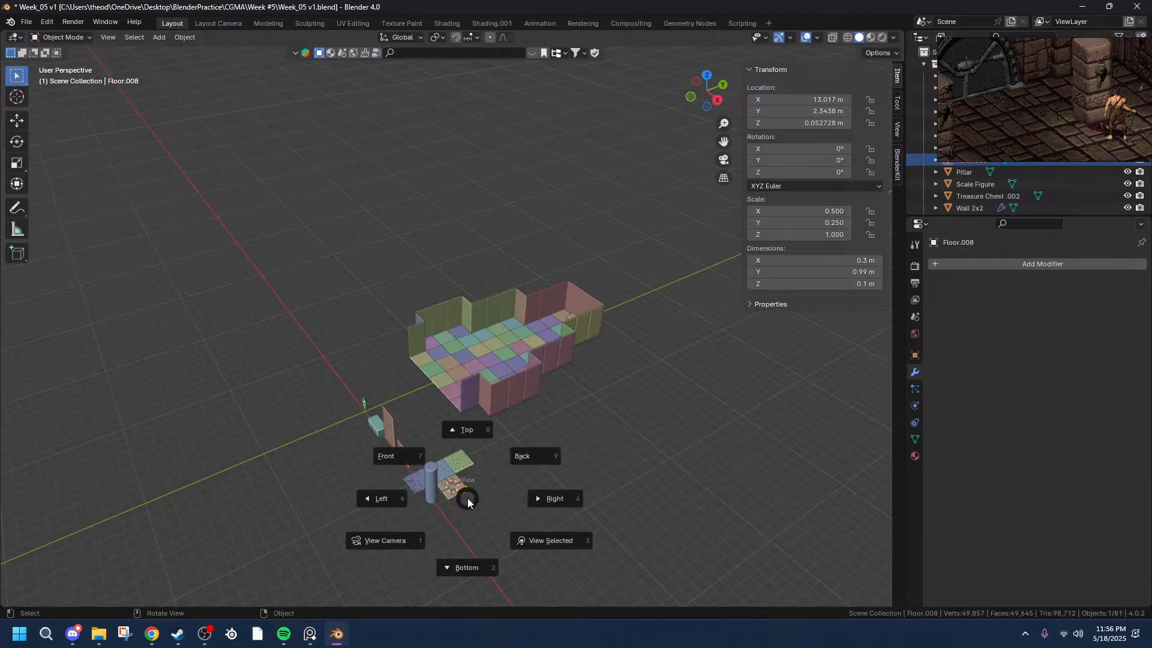
{"action": "left_click", "coordinate": [551, 541]}
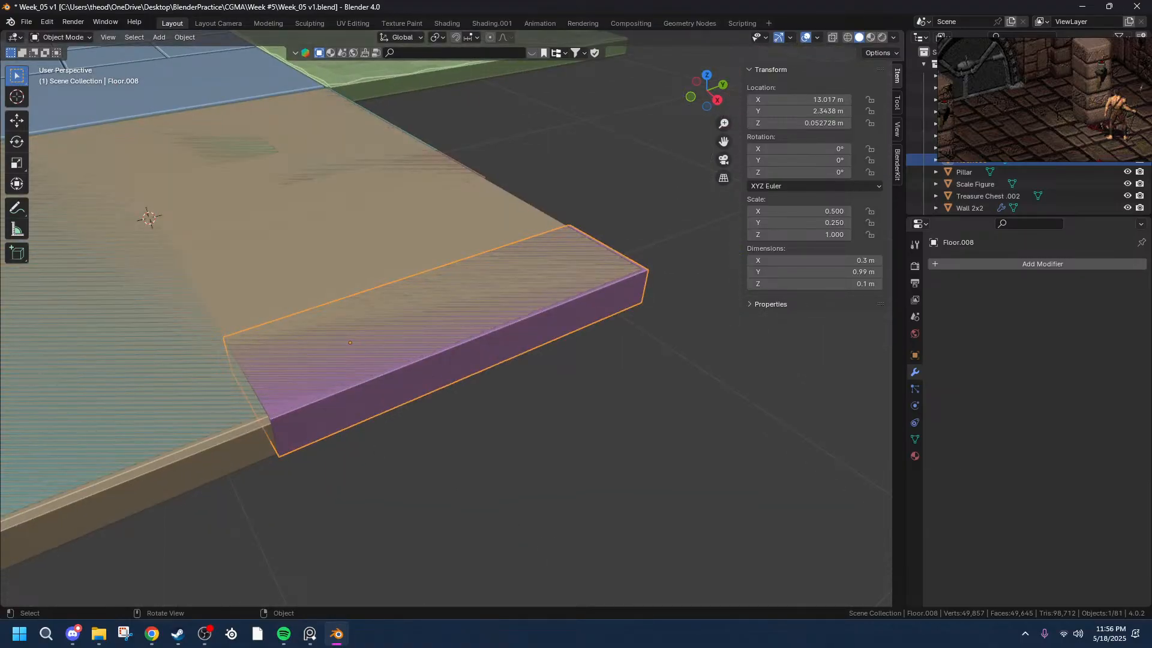
- Switch the viewport to wireframe shading and view the outer tile from the top in orthographic projection
{"action": "middle_click_drag", "start_coordinate": [420, 330], "coordinate": [540, 372]}
{"action": "left_click", "coordinate": [846, 37]}
{"action": "middle_click_drag", "start_coordinate": [292, 268], "coordinate": [385, 266]}
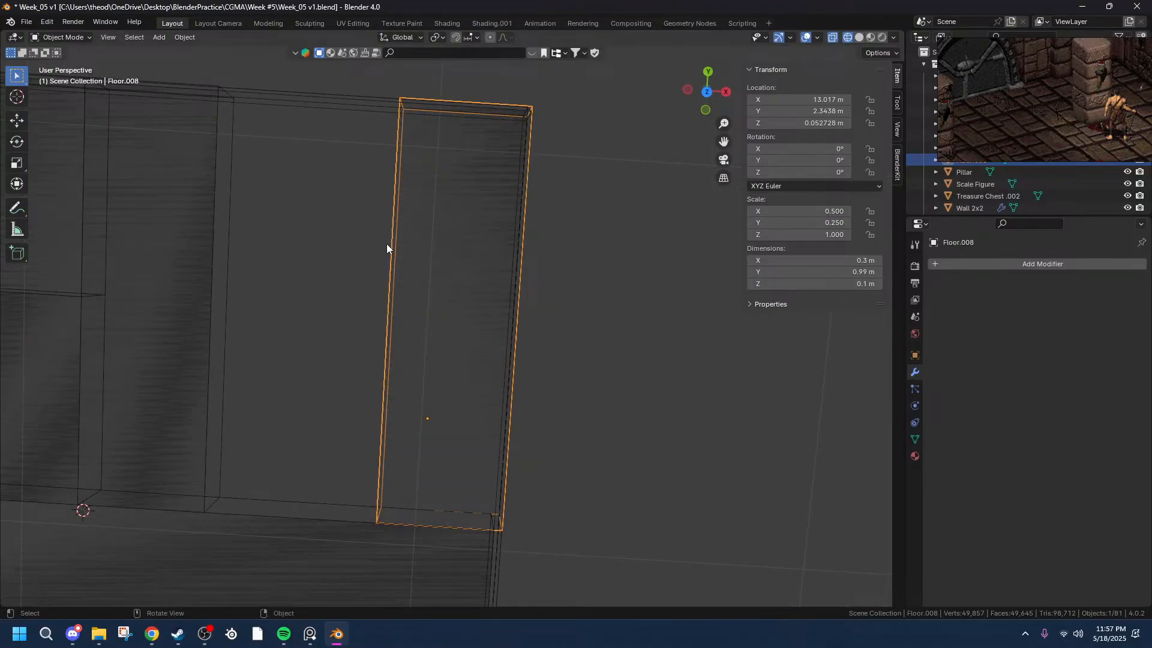
{"action": "scroll", "coordinate": [393, 246], "scroll_direction": "down", "scroll_amount": 3}
{"action": "scroll", "coordinate": [432, 288], "scroll_direction": "up", "scroll_amount": 6}
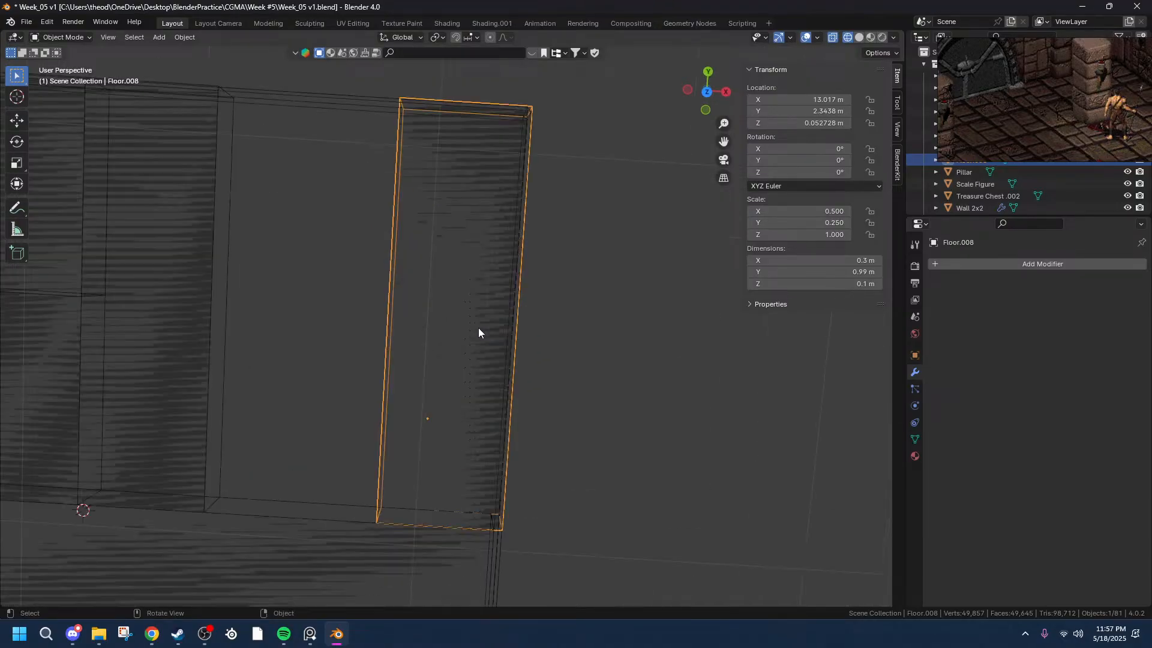
{"action": "left_click", "coordinate": [708, 93]}
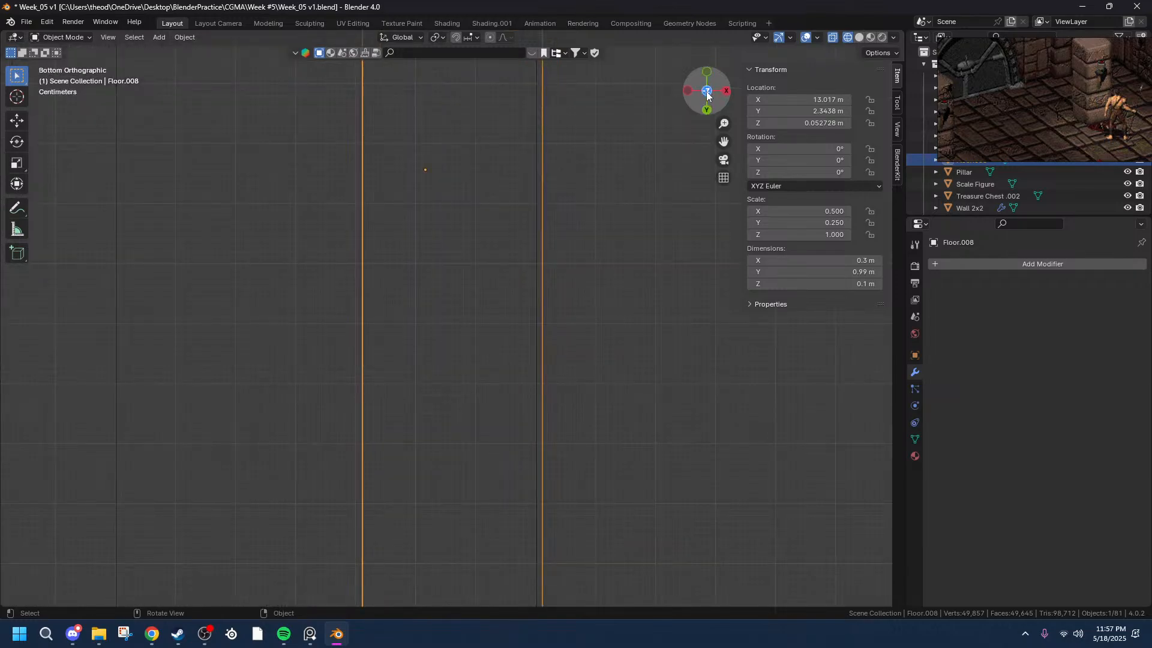
{"action": "left_click", "coordinate": [708, 93]}
{"action": "scroll", "coordinate": [527, 243], "scroll_direction": "down", "scroll_amount": 4}
{"action": "scroll", "coordinate": [452, 278], "scroll_direction": "up", "scroll_amount": 2}
{"action": "key", "text": "shift+d"}
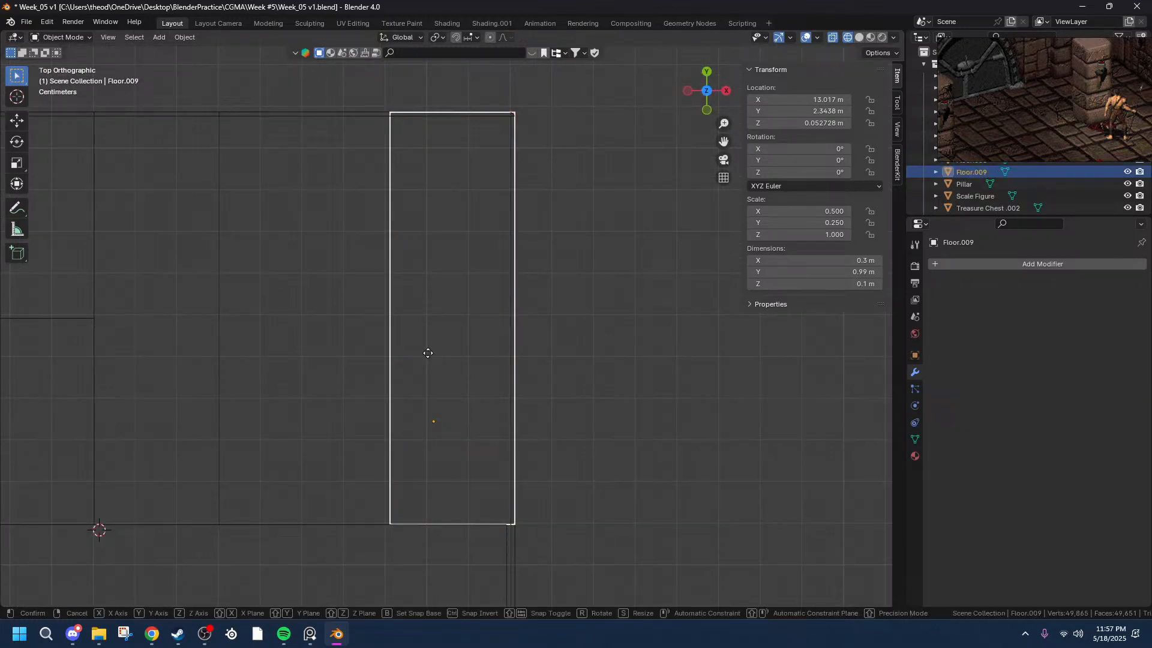
{"action": "key", "text": "x"}
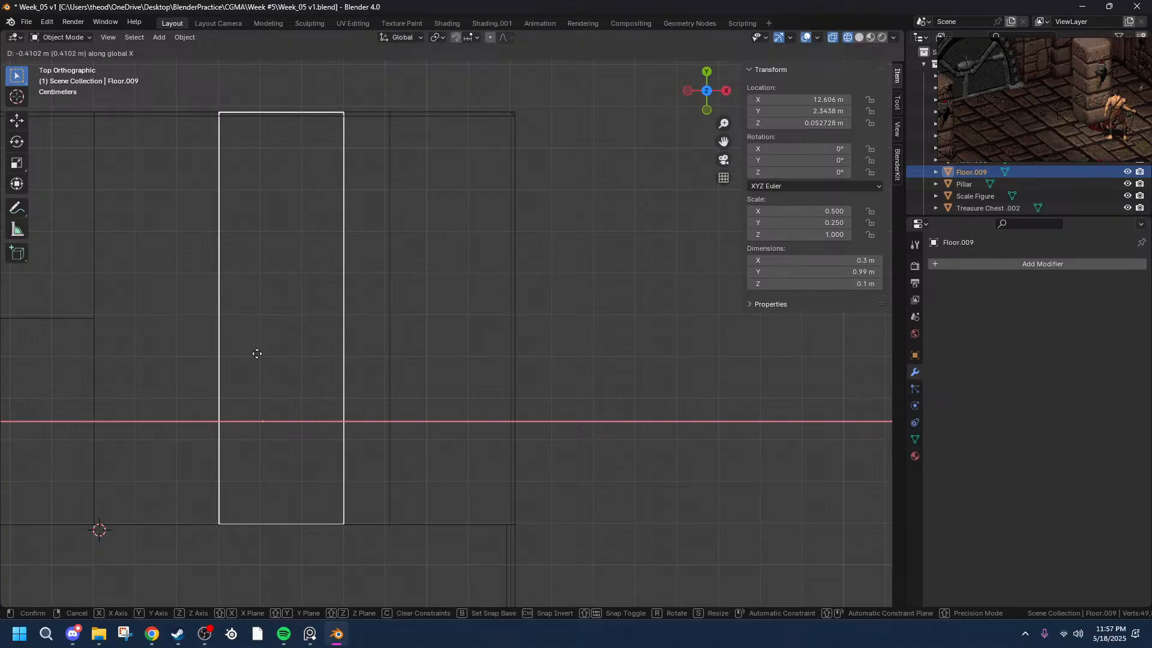
{"action": "left_click", "coordinate": [257, 354]}
{"action": "left_click", "coordinate": [140, 530]}
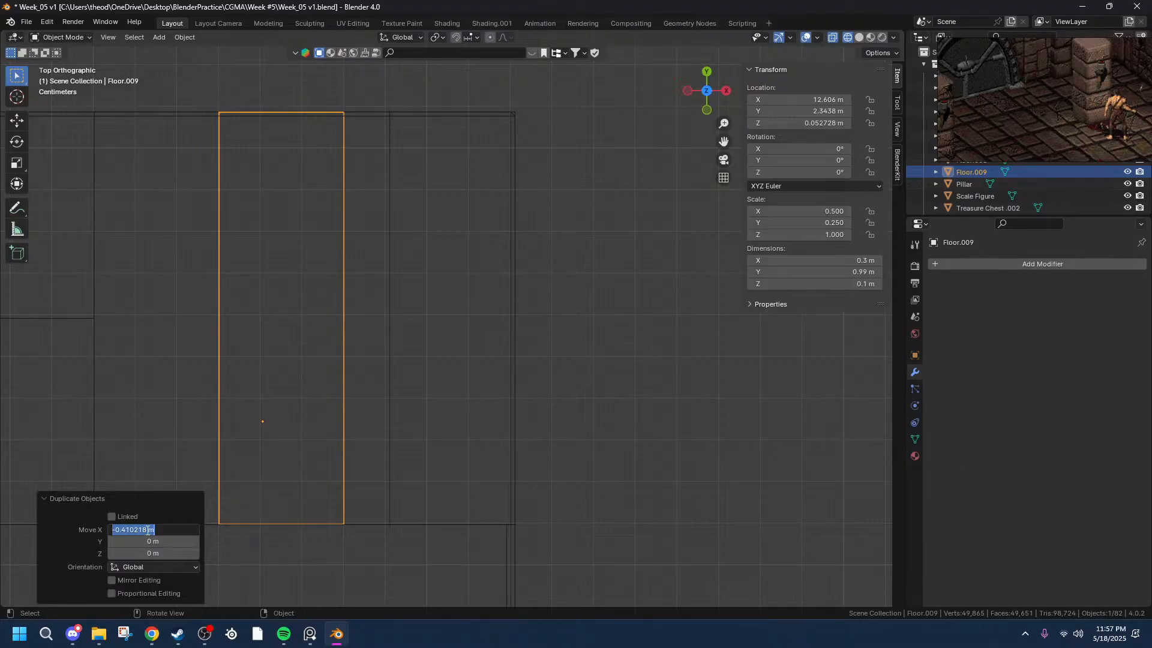
{"action": "left_click", "coordinate": [150, 529]}
{"action": "left_click", "coordinate": [171, 514]}
{"action": "mouse_move", "coordinate": [170, 530]}
{"action": "left_mouse_down"}
{"action": "mouse_move", "coordinate": [148, 529]}
{"action": "mouse_move", "coordinate": [170, 530]}
{"action": "left_mouse_up"}
{"action": "left_click_drag", "start_coordinate": [723, 141], "coordinate": [570, 276]}
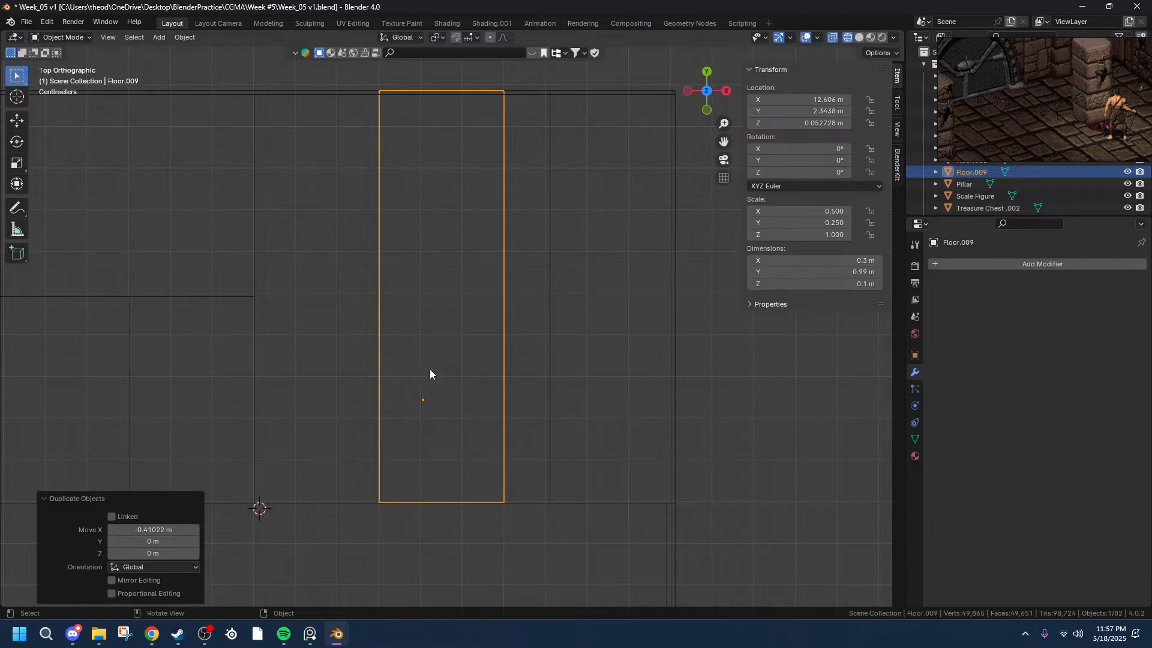
{"action": "key", "text": "ctrl+z"}
{"action": "key", "text": "ctrl+z"}
{"action": "key", "text": "ctrl+shift+z"}
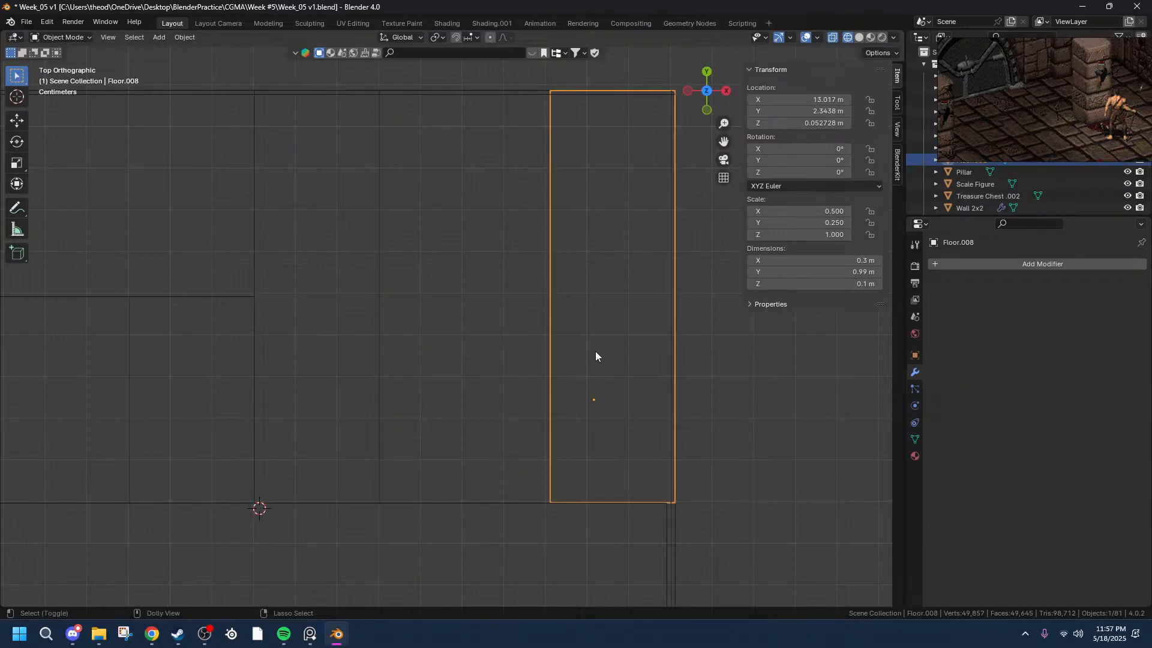
- Duplicate the inner long tile and offset the copy 0.3 m along X so it sits beside the original
{"action": "left_click", "coordinate": [463, 290]}
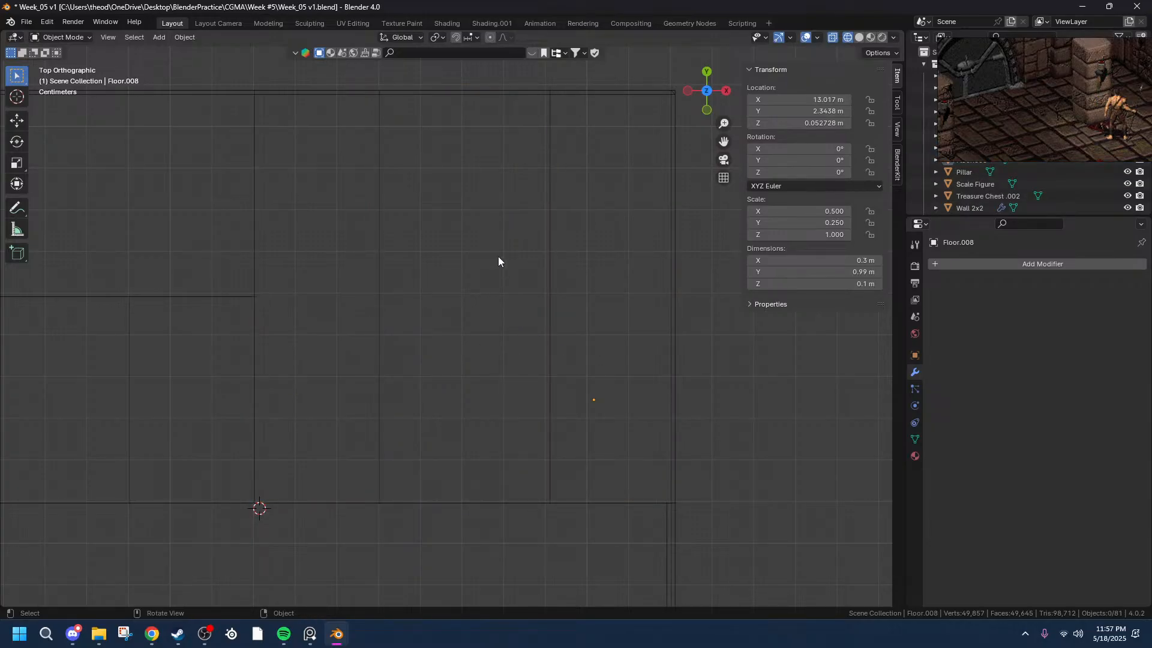
{"action": "left_click", "coordinate": [376, 151]}
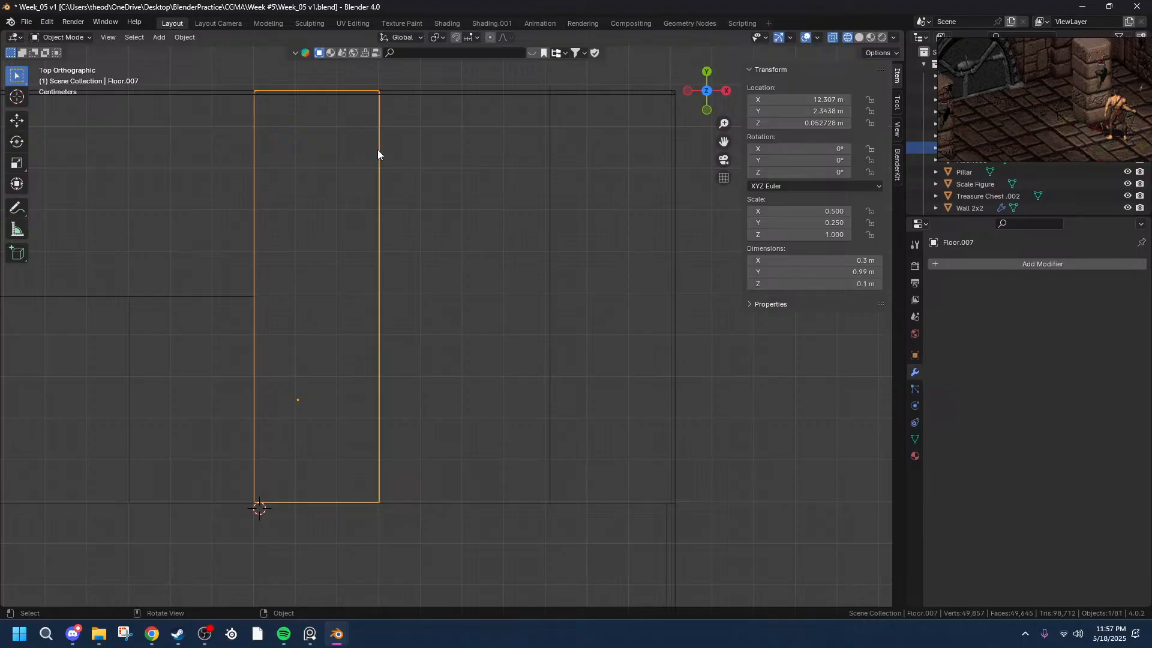
{"action": "key", "text": "shift+d"}
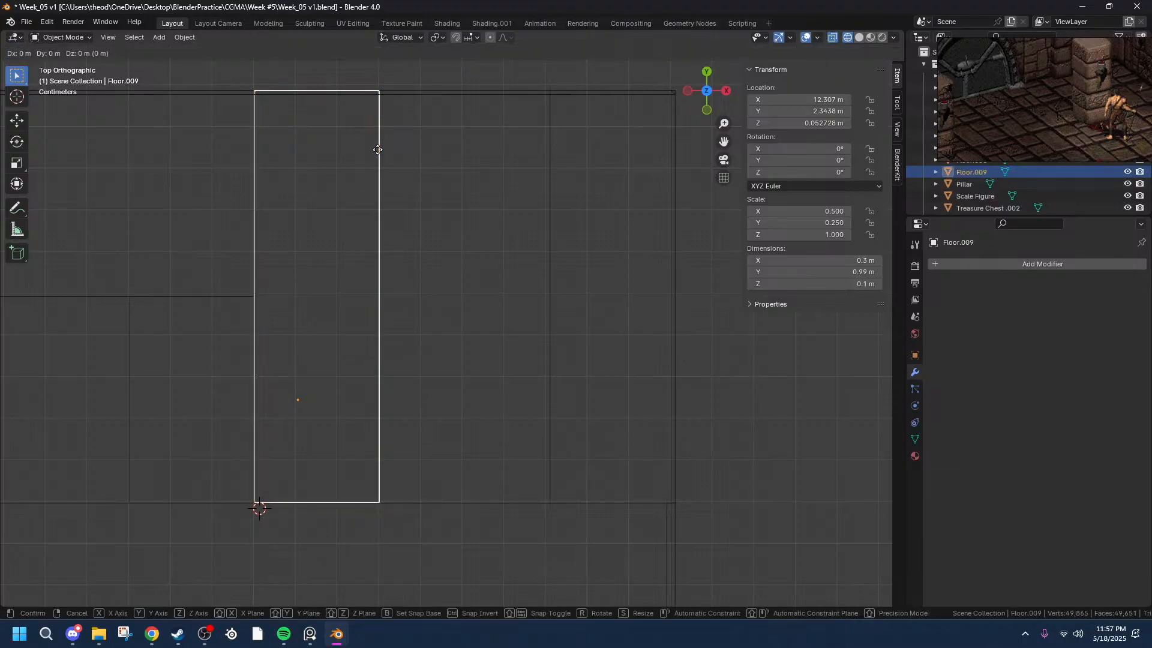
{"action": "key", "text": "x"}
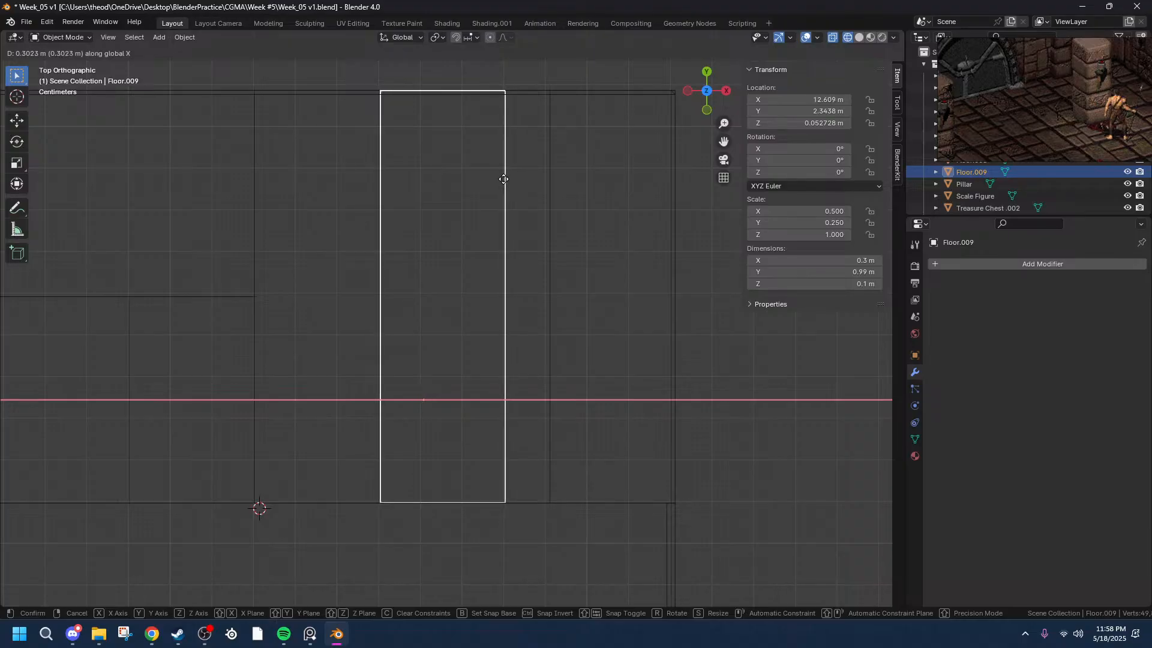
{"action": "left_click", "coordinate": [502, 178]}
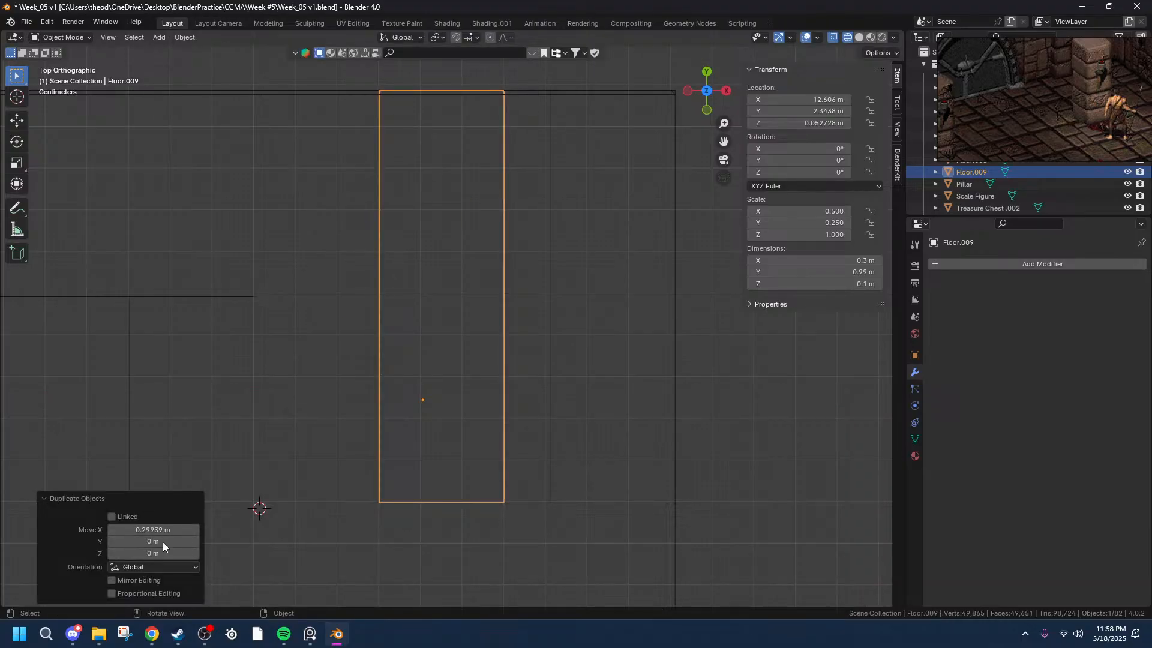
{"action": "left_click", "coordinate": [159, 529]}
{"action": "left_click_drag", "start_coordinate": [146, 529], "coordinate": [118, 527]}
{"action": "type", "text": "3"}
{"action": "key", "text": "Return"}
{"action": "scroll", "coordinate": [462, 95], "scroll_direction": "up", "scroll_amount": 4}
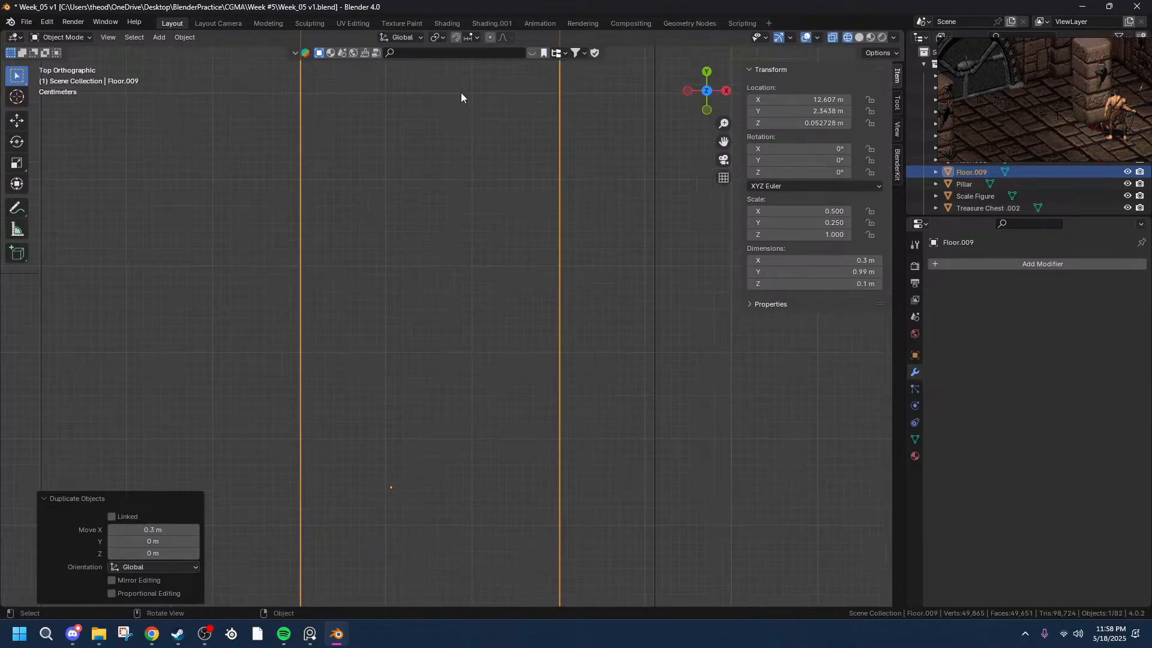
{"action": "scroll", "coordinate": [520, 204], "scroll_direction": "up", "scroll_amount": 8}
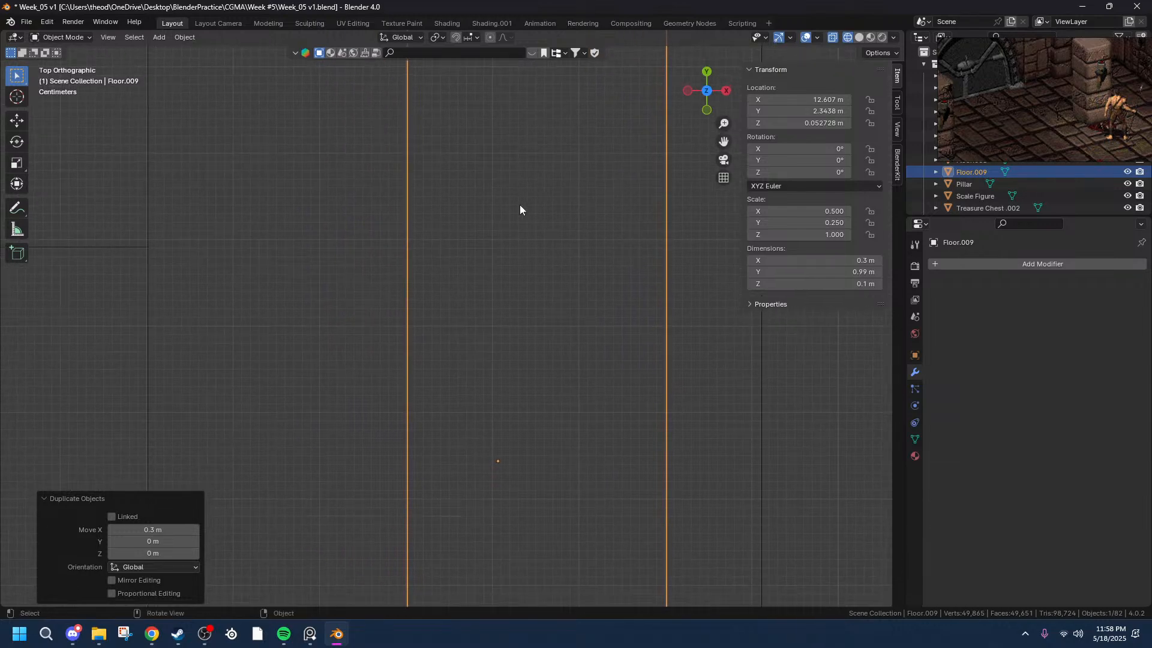
{"action": "scroll", "coordinate": [513, 219], "scroll_direction": "down", "scroll_amount": 6}
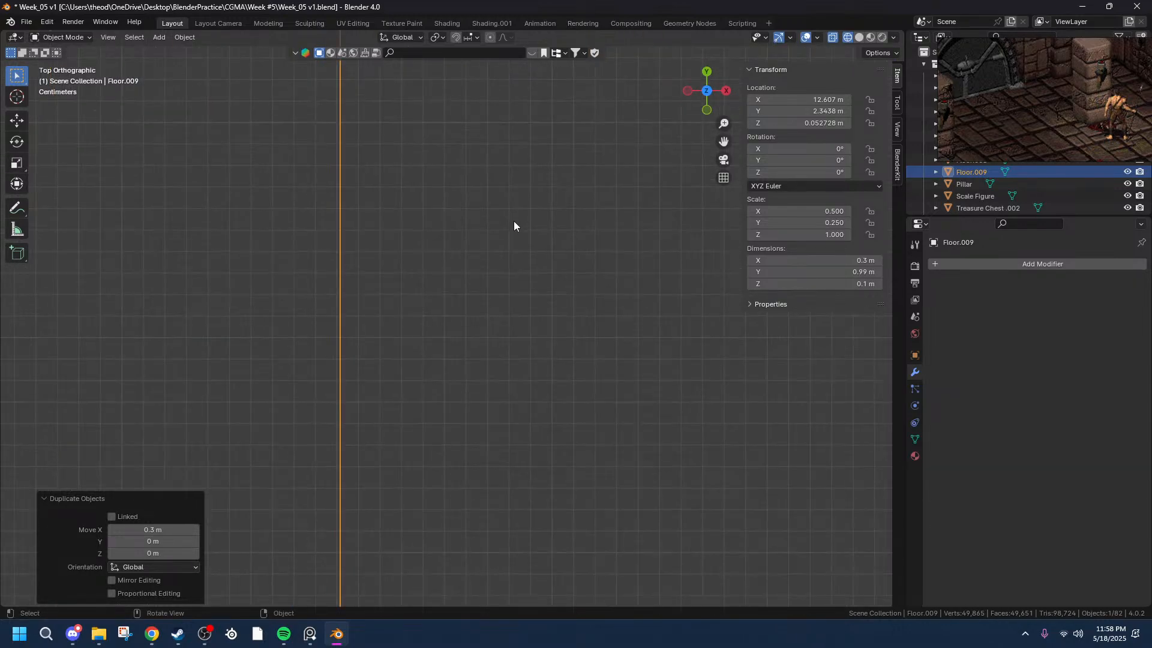
{"action": "middle_click_drag", "start_coordinate": [593, 379], "coordinate": [697, 137]}
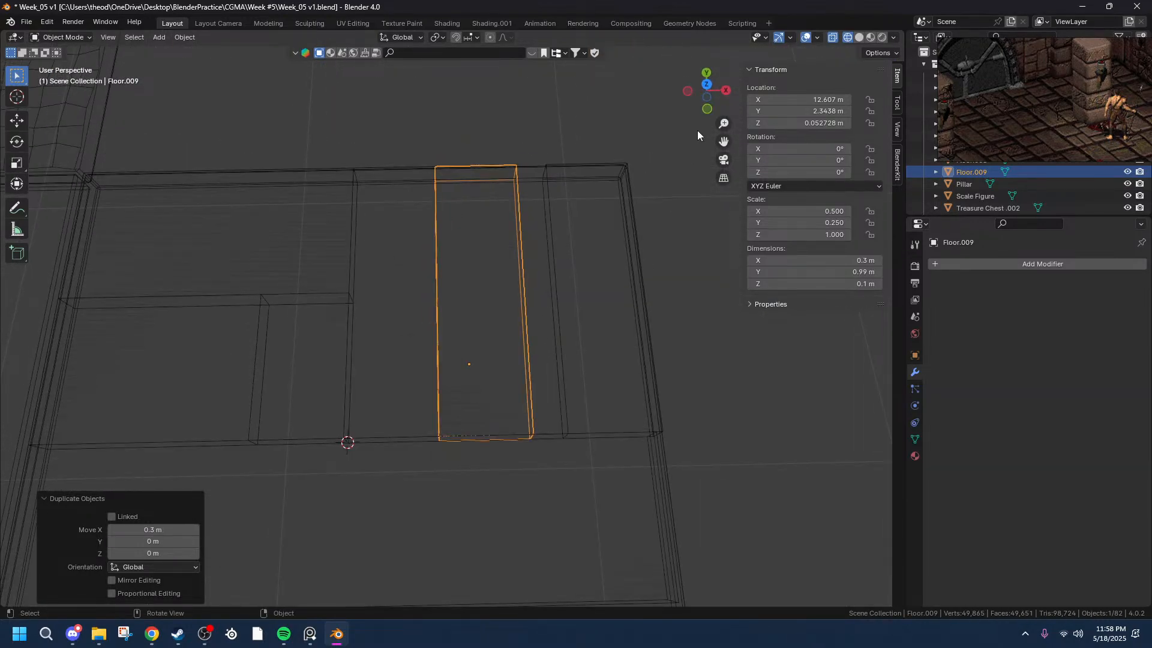
{"action": "left_click", "coordinate": [705, 87]}
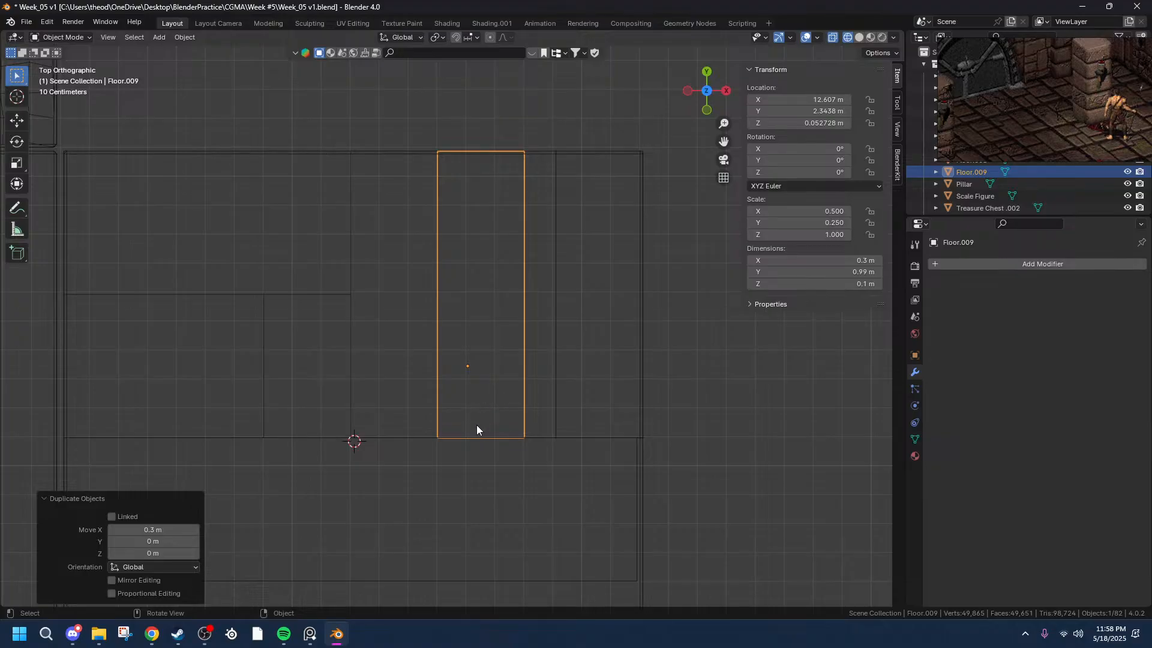
- Shorten the duplicated tile in Edit Mode by moving its near end face 0.8 m along Y
{"action": "middle_click_drag", "start_coordinate": [563, 496], "coordinate": [546, 406]}
{"action": "key", "text": "Tab"}
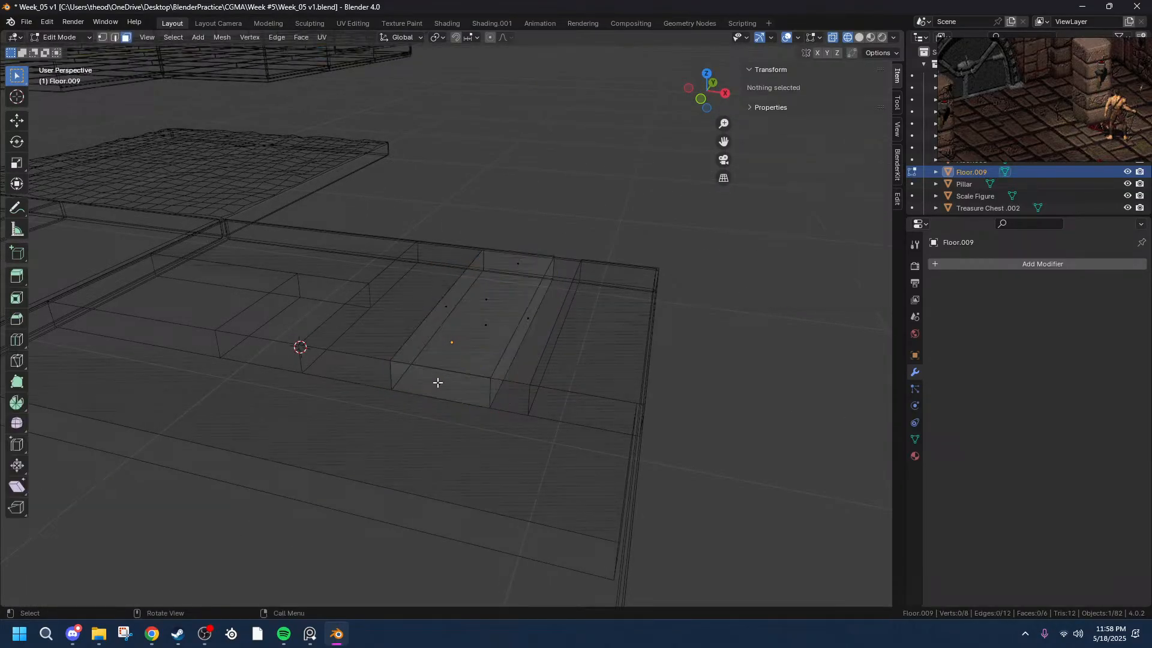
{"action": "left_click", "coordinate": [438, 384]}
{"action": "middle_click_drag", "start_coordinate": [504, 372], "coordinate": [688, 425]}
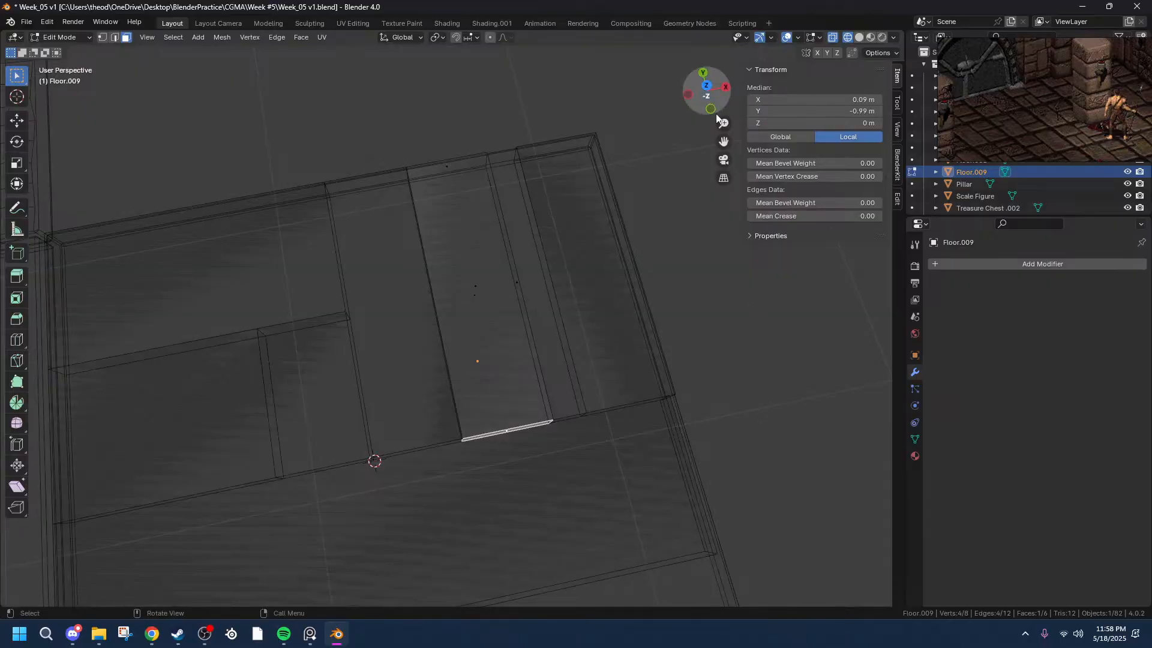
{"action": "left_click", "coordinate": [708, 86]}
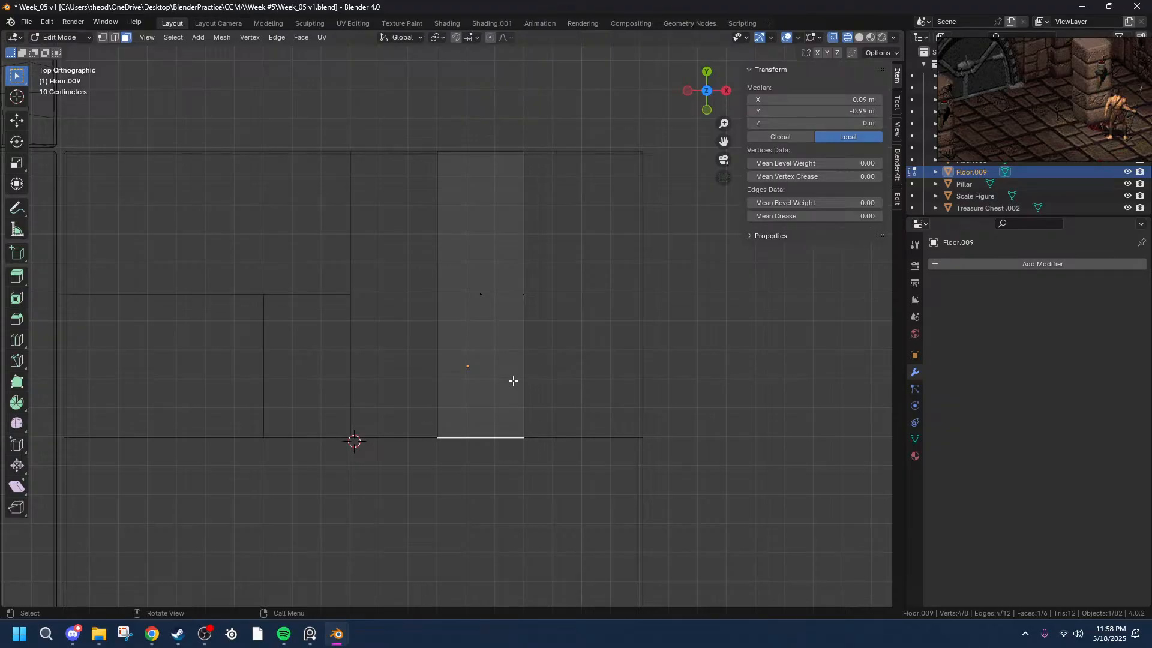
{"action": "key", "text": "g"}
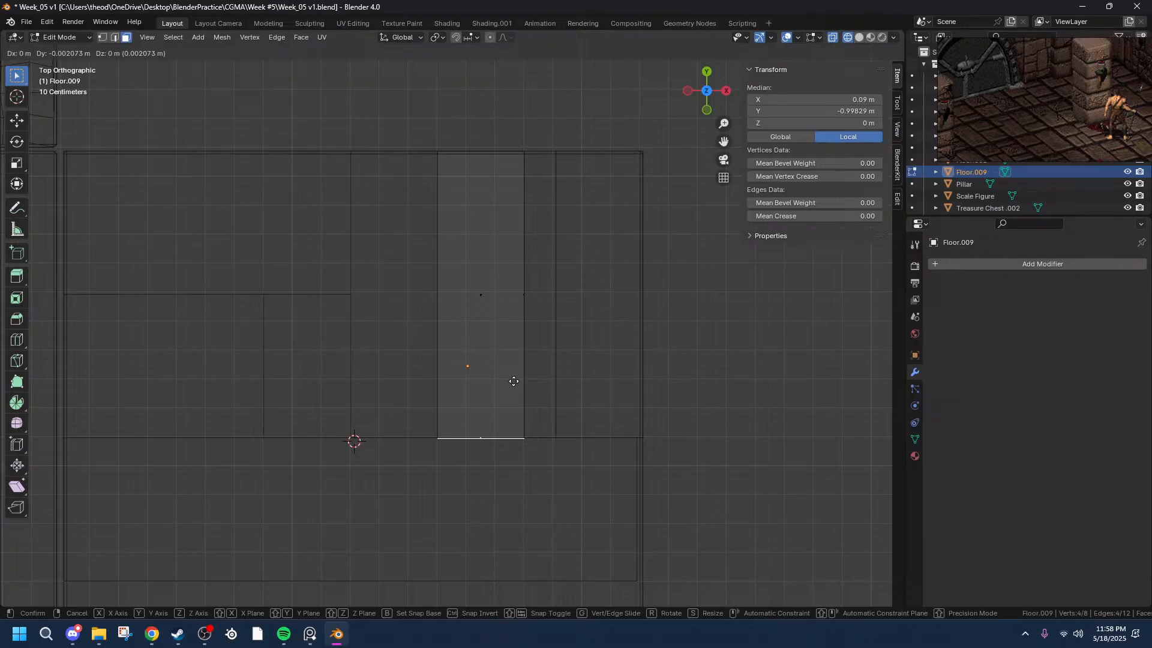
{"action": "key", "text": "x"}
{"action": "key", "text": "y"}
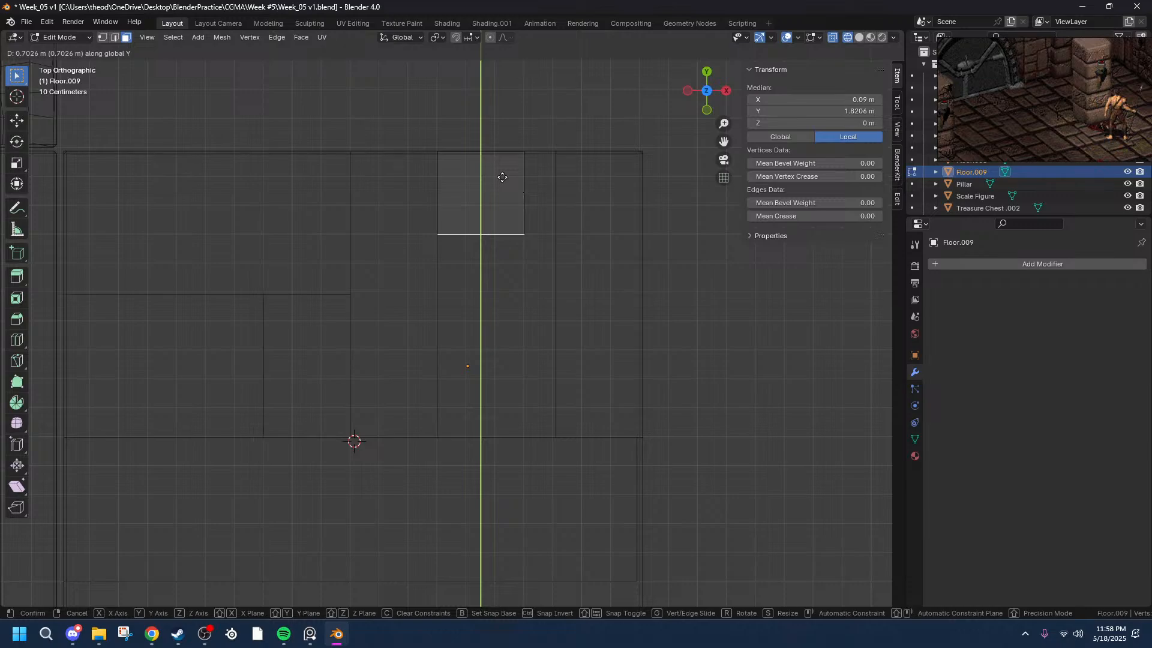
{"action": "left_click", "coordinate": [503, 177]}
{"action": "left_click", "coordinate": [146, 544]}
{"action": "left_click", "coordinate": [146, 543]}
{"action": "left_click_drag", "start_coordinate": [145, 541], "coordinate": [118, 541]}
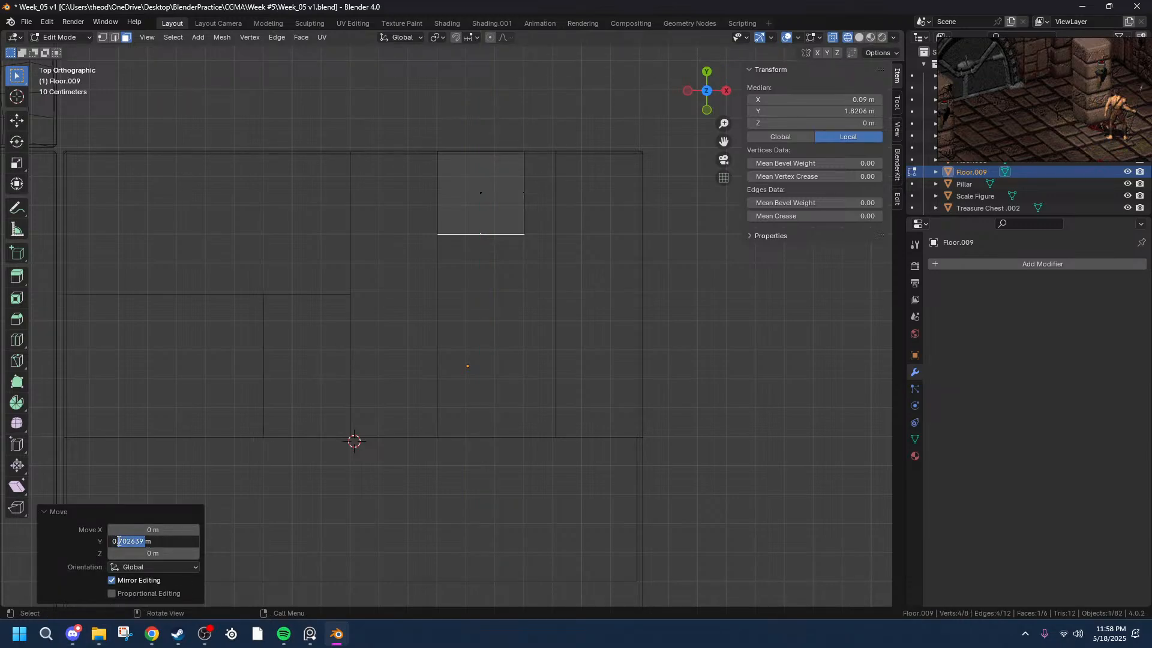
{"action": "type", "text": "80m"}
{"action": "key", "text": "Return"}
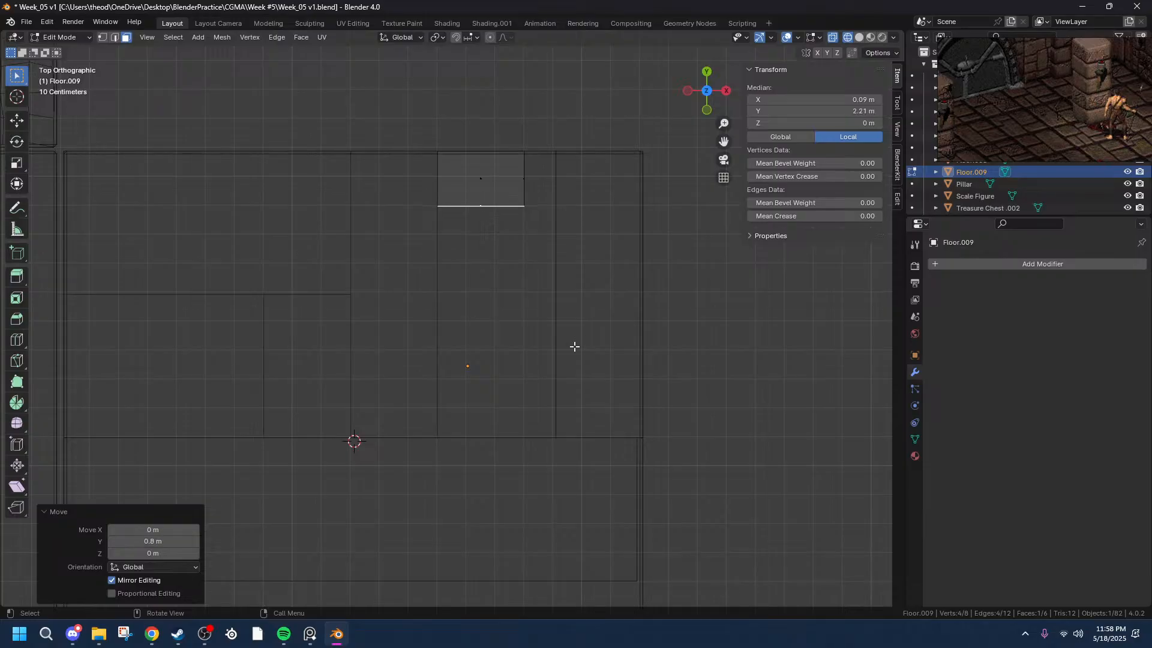
- Narrow the shortened tile by moving its outer side face -0.1 m along X, and return to Object Mode
{"action": "left_click", "coordinate": [526, 182]}
{"action": "key", "text": "g"}
{"action": "key", "text": "x"}
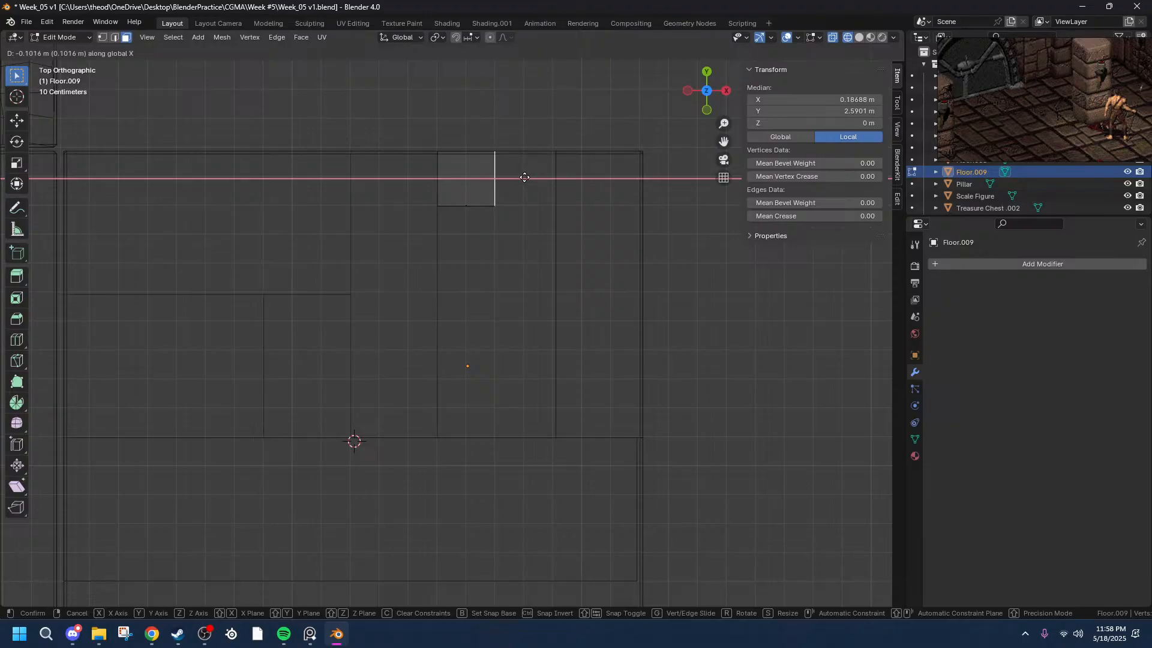
{"action": "left_click", "coordinate": [524, 178]}
{"action": "left_click", "coordinate": [157, 528]}
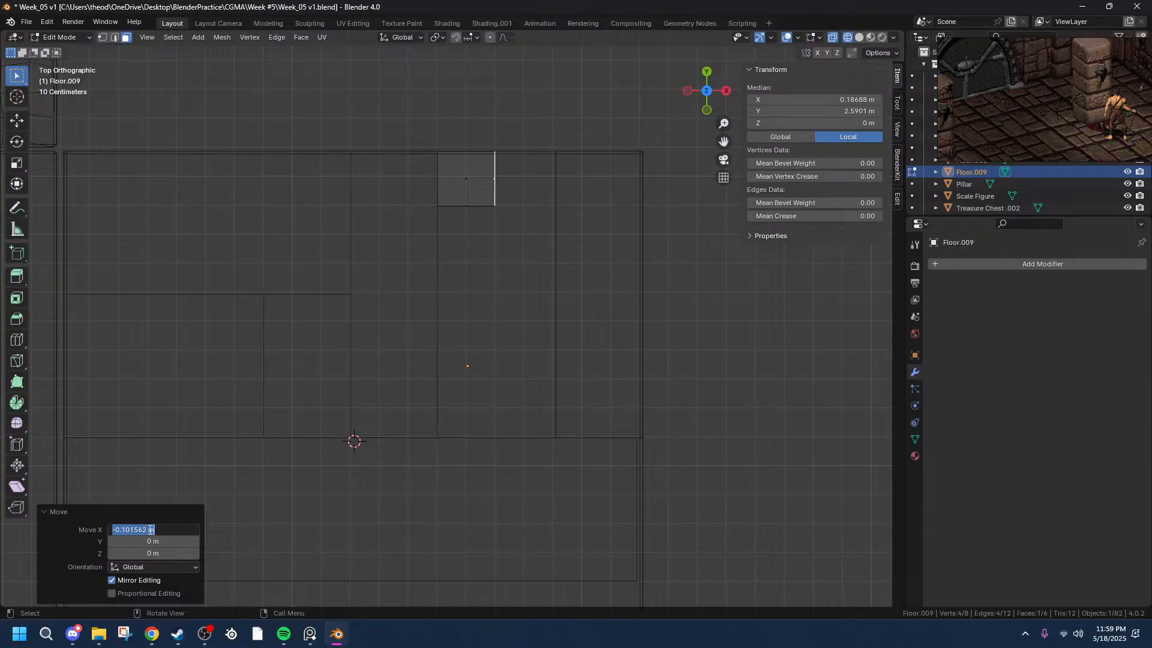
{"action": "left_click_drag", "start_coordinate": [149, 529], "coordinate": [122, 529]}
{"action": "type", "text": "1"}
{"action": "key", "text": "Return"}
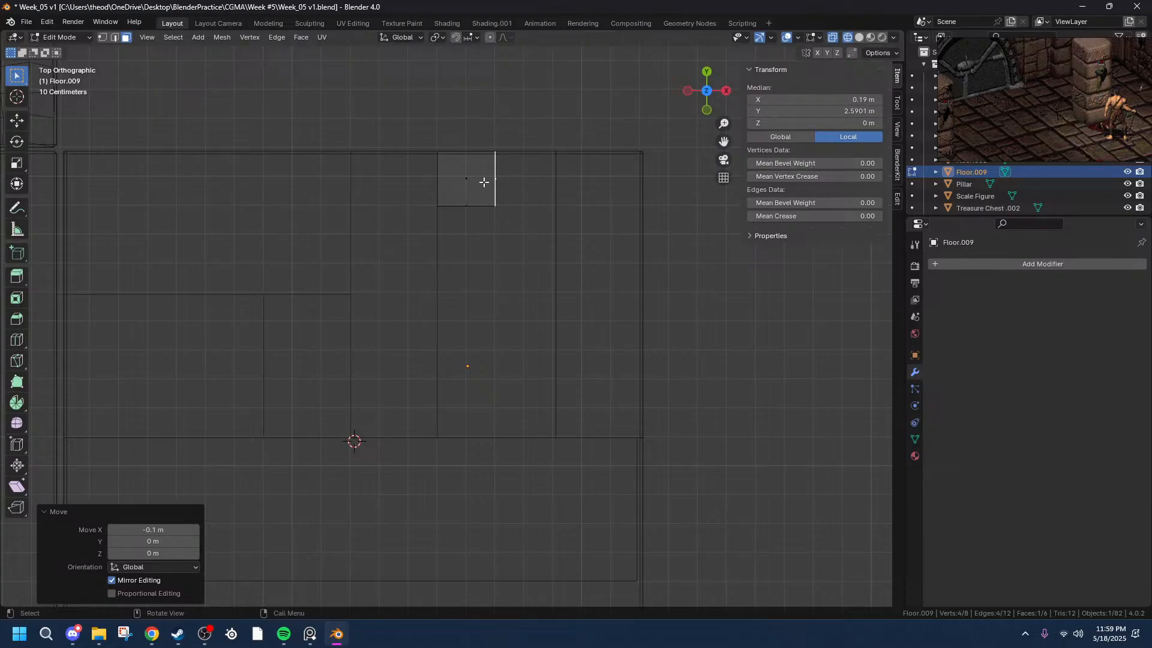
{"action": "key", "text": "Tab"}
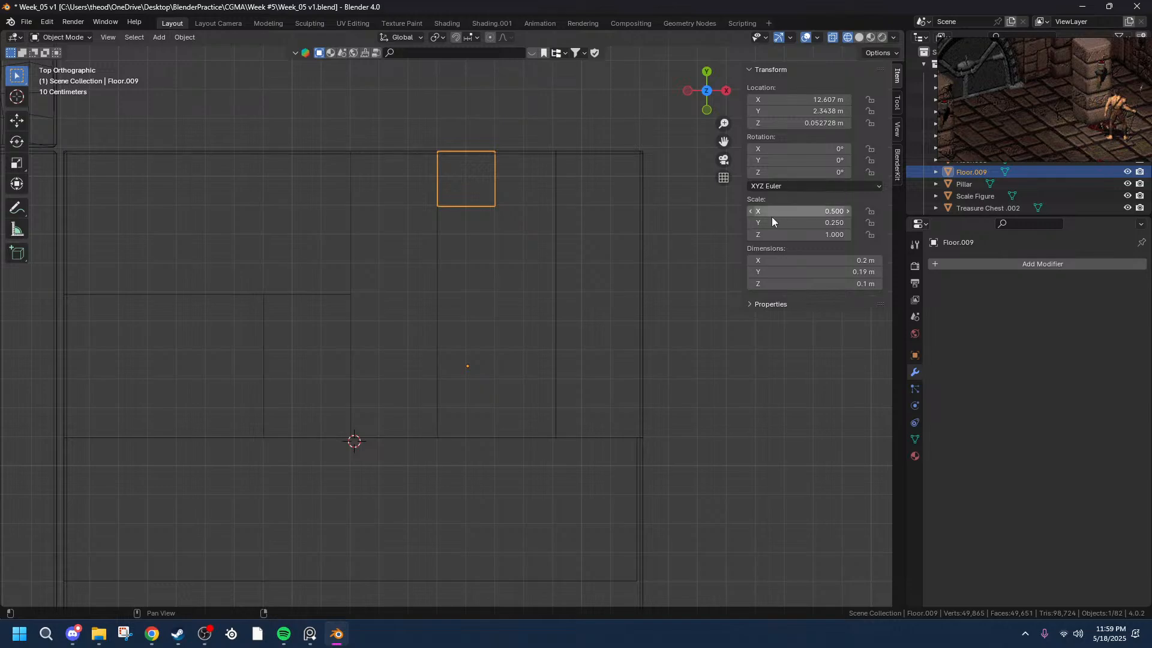
- Try an X scale of 0.25 on the small tile, and undo it
{"action": "left_click", "coordinate": [834, 211]}
{"action": "type", "text": "0.5"}
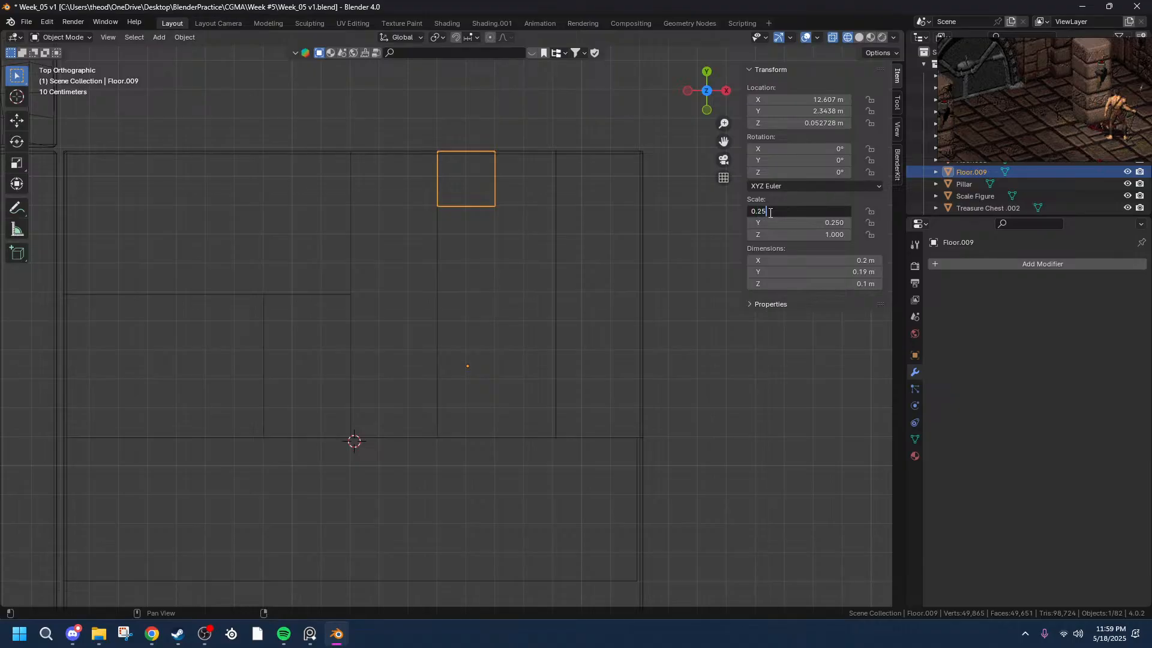
{"action": "key", "text": "Return"}
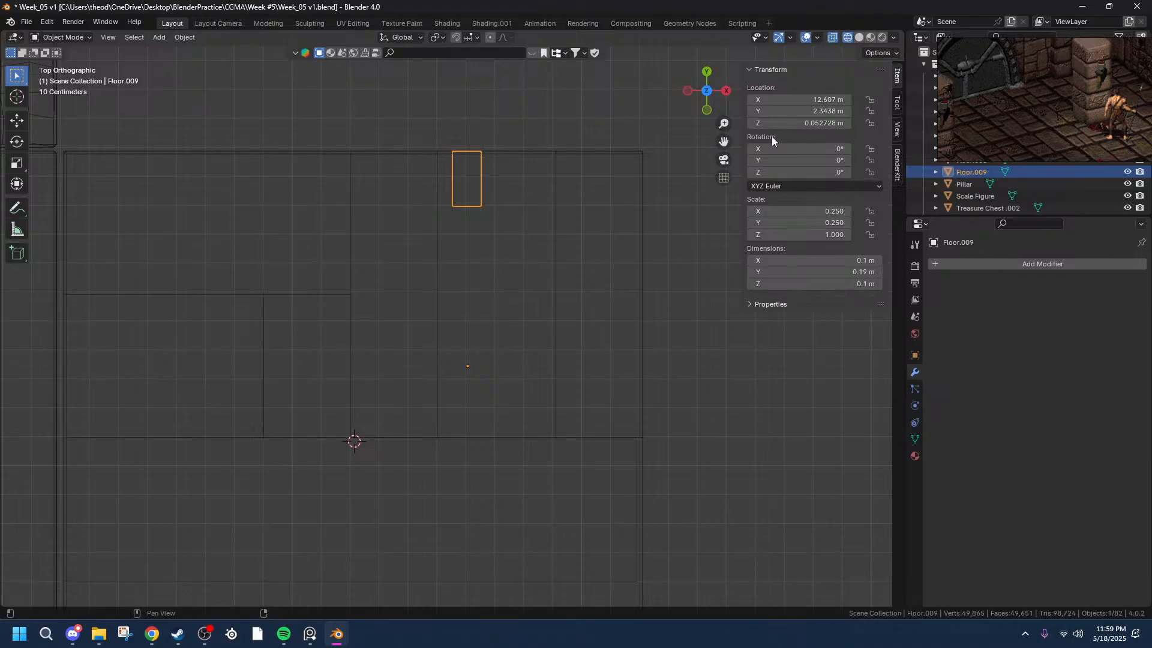
{"action": "key", "text": "ctrl+z"}
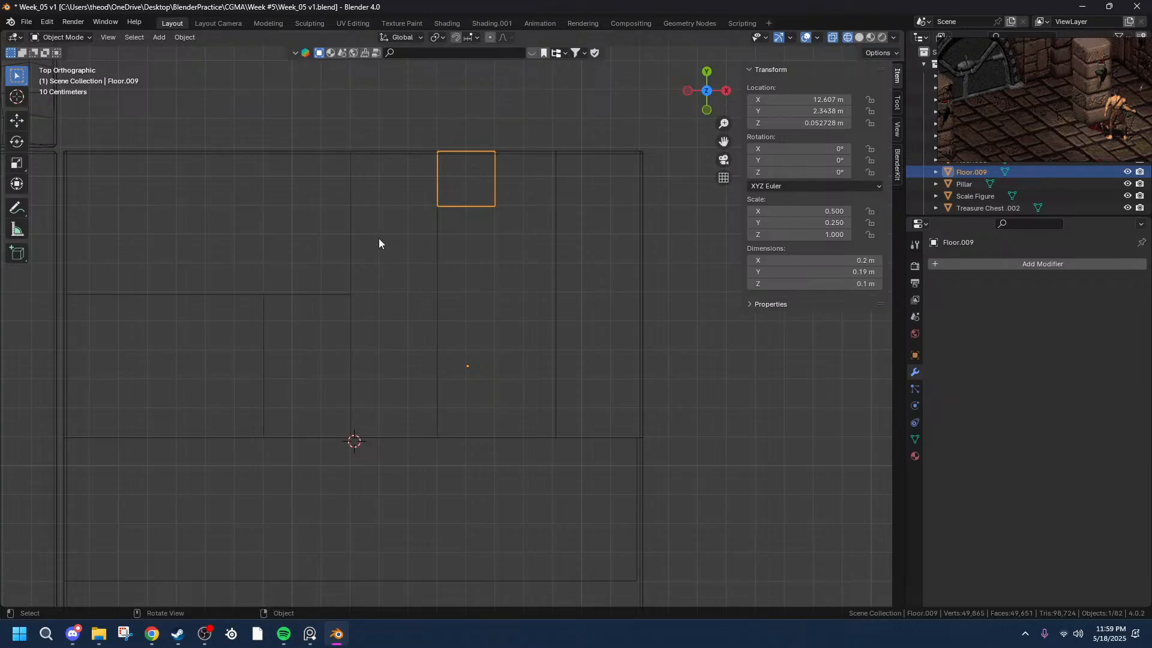
- Add an Array modifier to the small tile, keeping the top orthographic view
{"action": "middle_click_drag", "start_coordinate": [521, 234], "coordinate": [588, 156]}
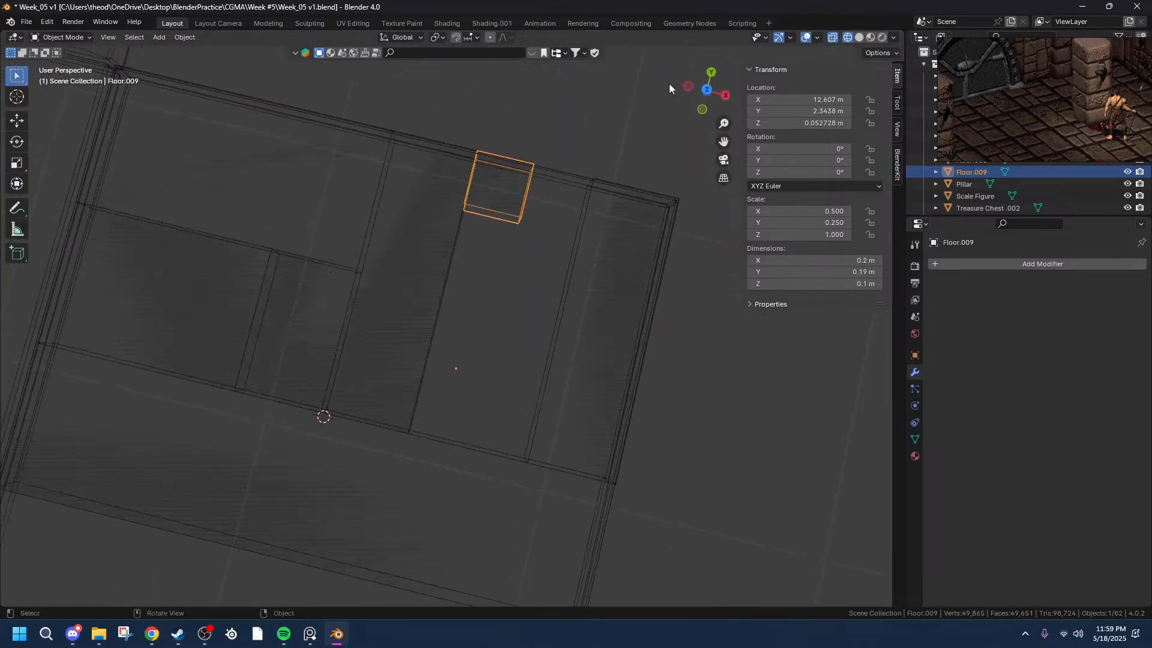
{"action": "left_click", "coordinate": [706, 91]}
{"action": "left_click", "coordinate": [707, 91]}
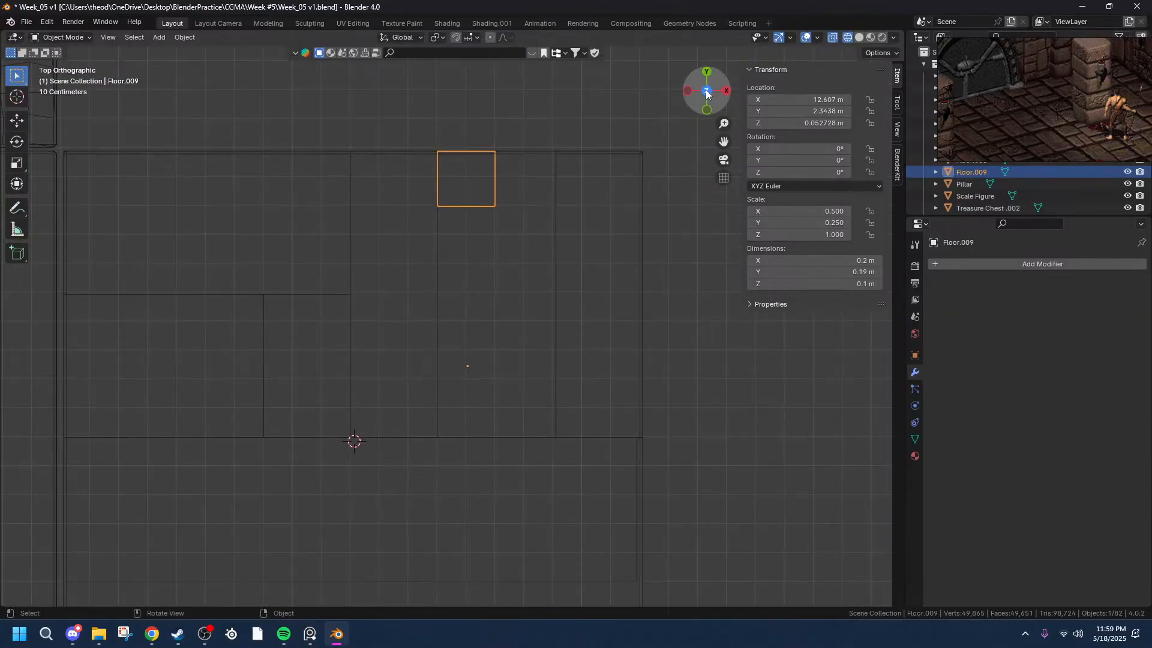
{"action": "scroll", "coordinate": [557, 182], "scroll_direction": "up", "scroll_amount": 3}
{"action": "scroll", "coordinate": [555, 183], "scroll_direction": "up", "scroll_amount": 1}
{"action": "scroll", "coordinate": [556, 184], "scroll_direction": "down", "scroll_amount": 2}
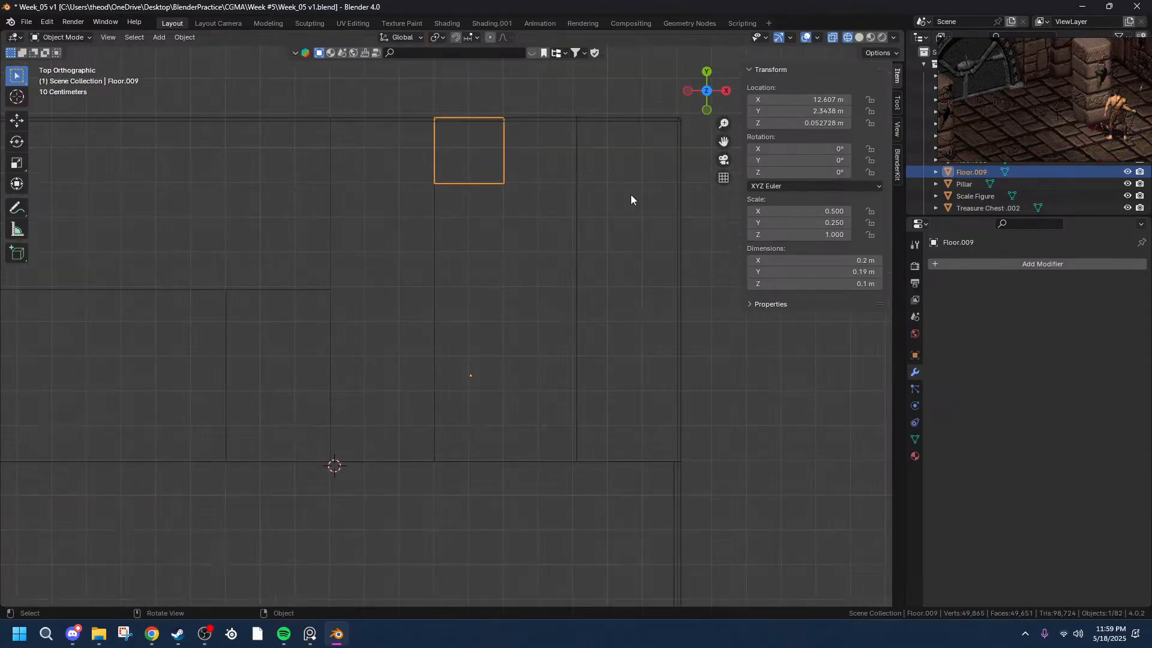
{"action": "left_click", "coordinate": [960, 264]}
{"action": "mouse_move", "coordinate": [961, 265]}
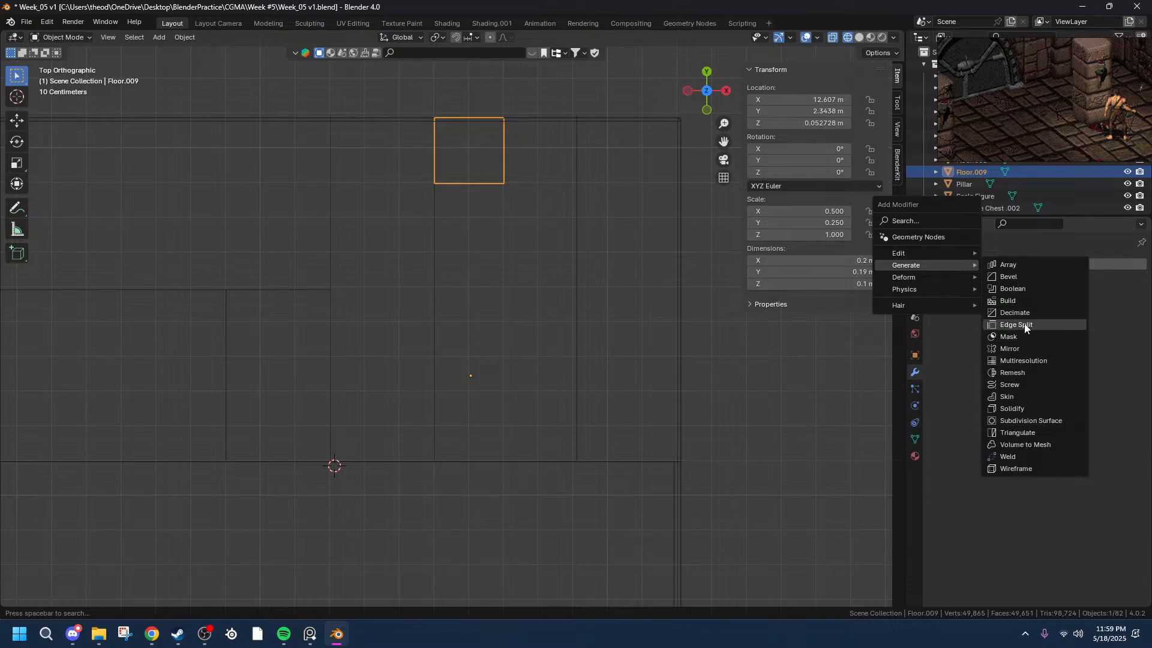
{"action": "left_click", "coordinate": [1012, 265]}
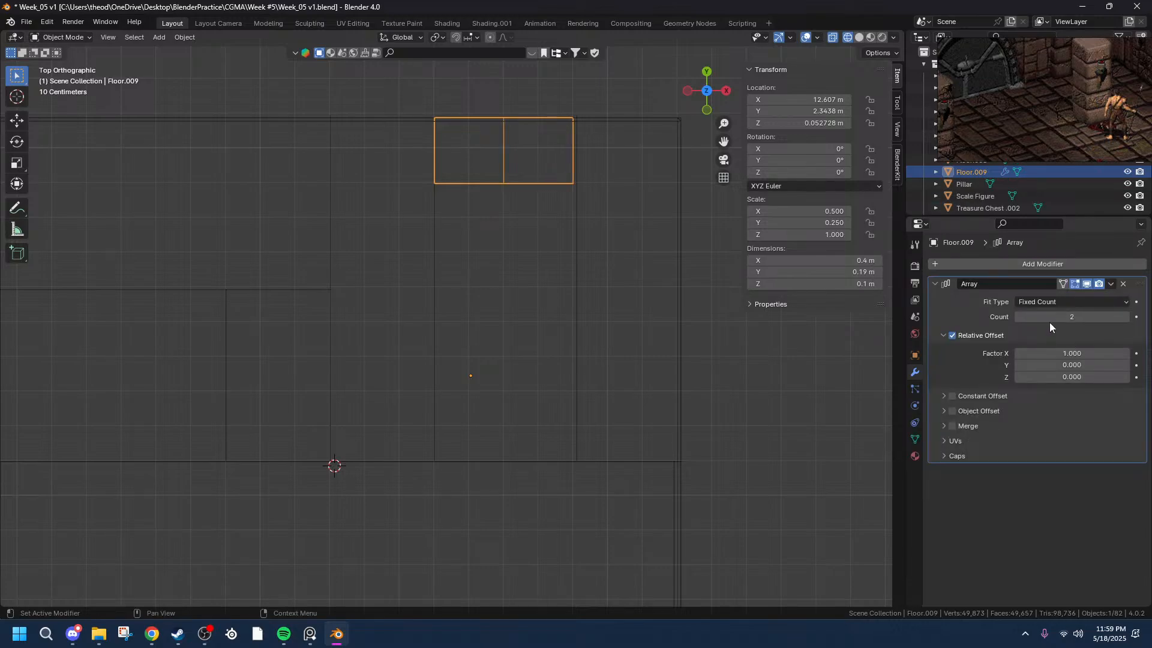
- Set the array's relative offset Y factor to -1 so the second copy sits diagonally from the first
{"action": "left_click", "coordinate": [1020, 365]}
{"action": "left_click", "coordinate": [1019, 364]}
{"action": "type", "text": "-1"}
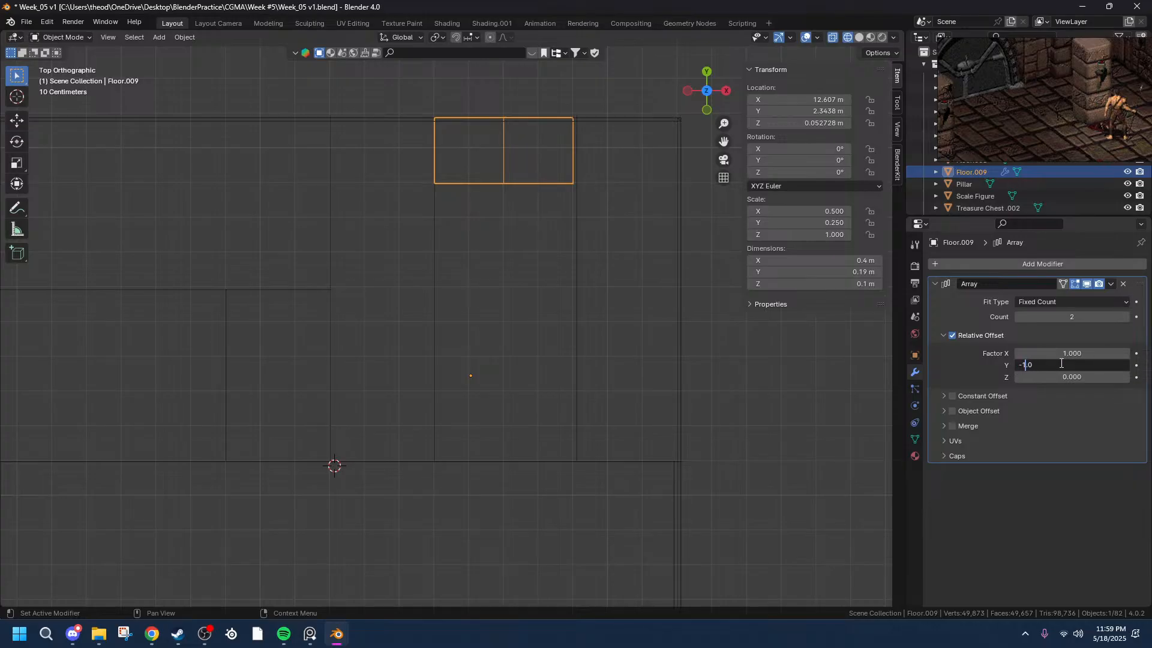
{"action": "key", "text": "Return"}
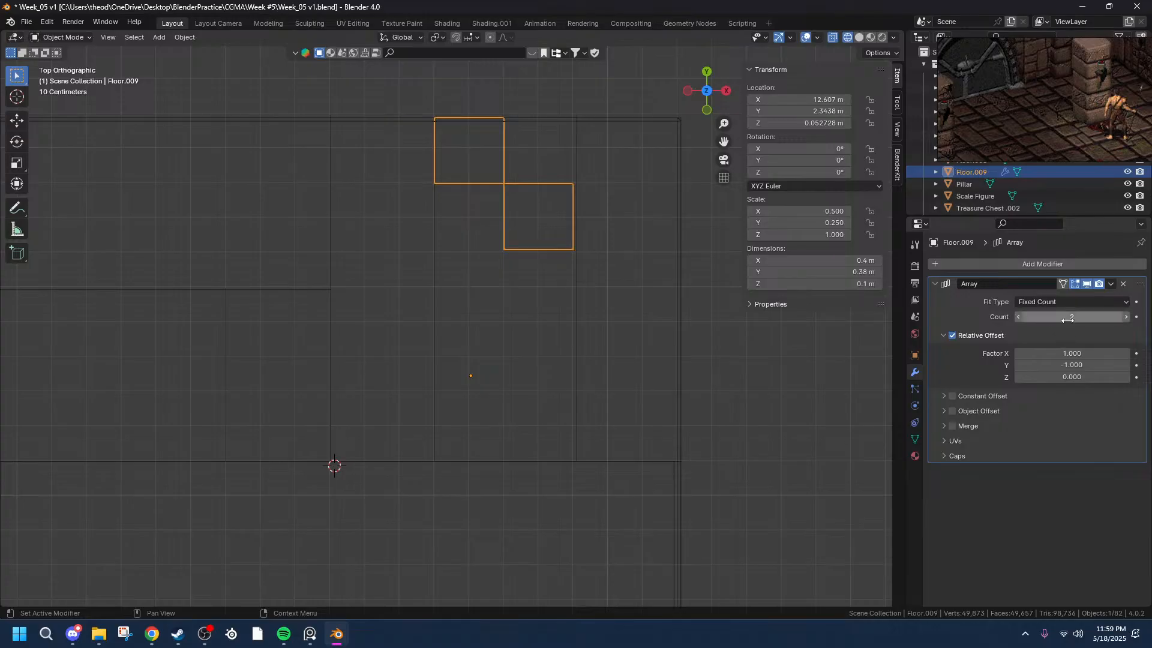
{"action": "mouse_move", "coordinate": [1067, 321]}
{"action": "left_mouse_down"}
{"action": "mouse_move", "coordinate": [1107, 321]}
{"action": "mouse_move", "coordinate": [1067, 321]}
{"action": "left_mouse_up"}
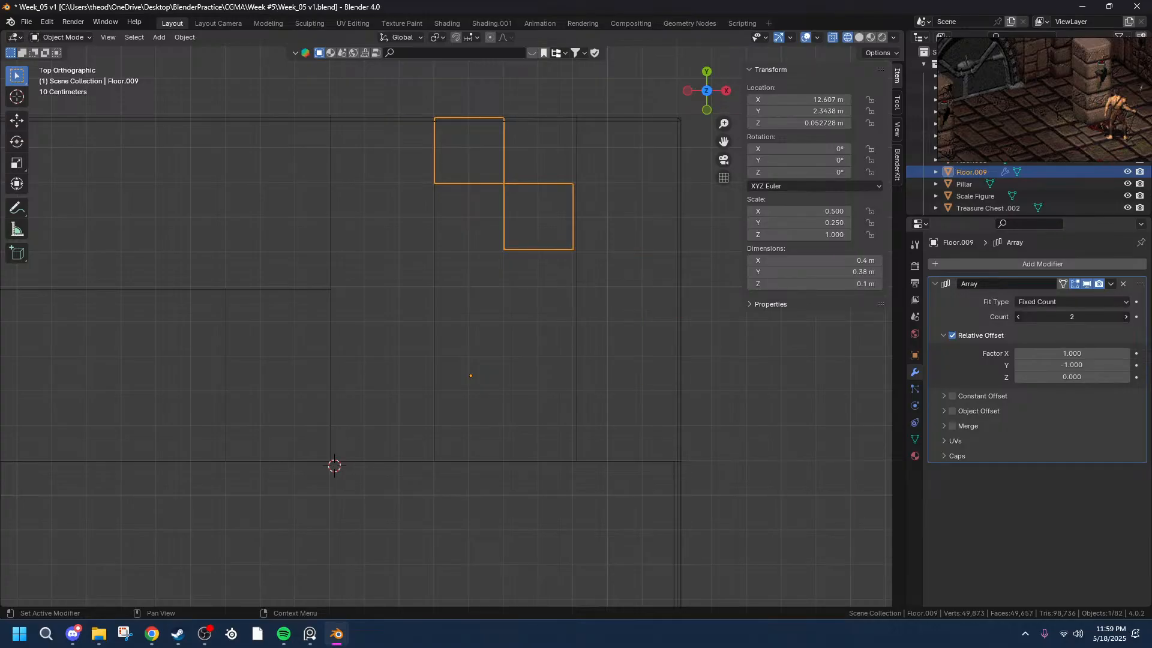
- Try an X scale of 0.6 on the arrayed tile against the neighbouring tile's edge, and undo it
{"action": "scroll", "coordinate": [635, 256], "scroll_direction": "up", "scroll_amount": 2}
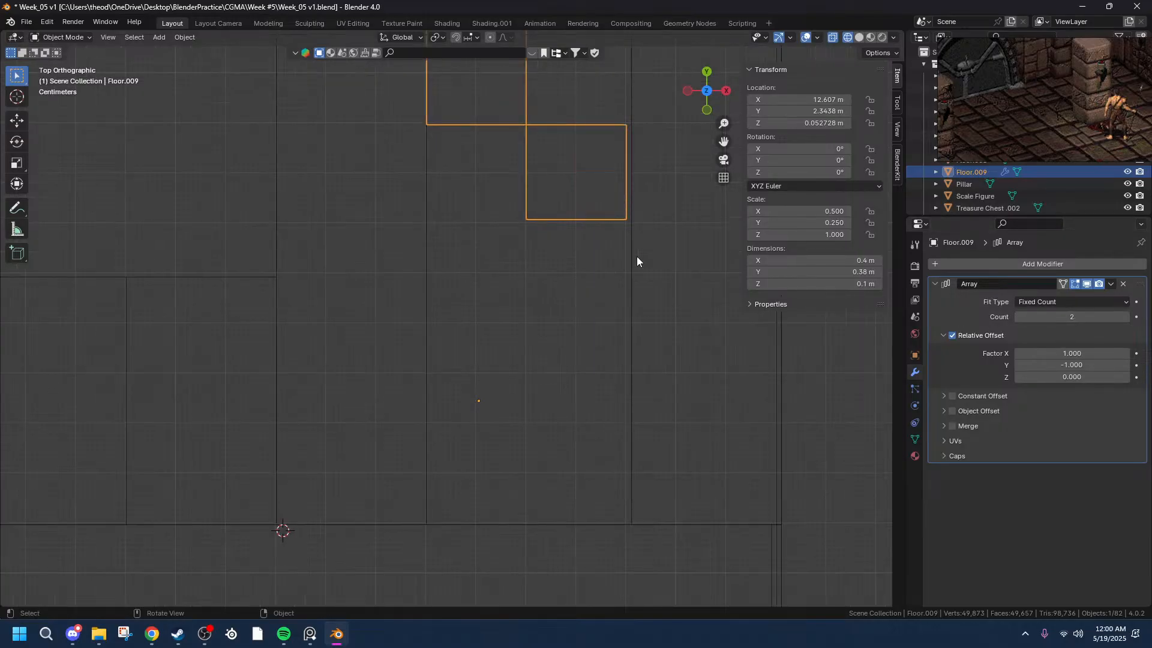
{"action": "scroll", "coordinate": [636, 252], "scroll_direction": "up", "scroll_amount": 2}
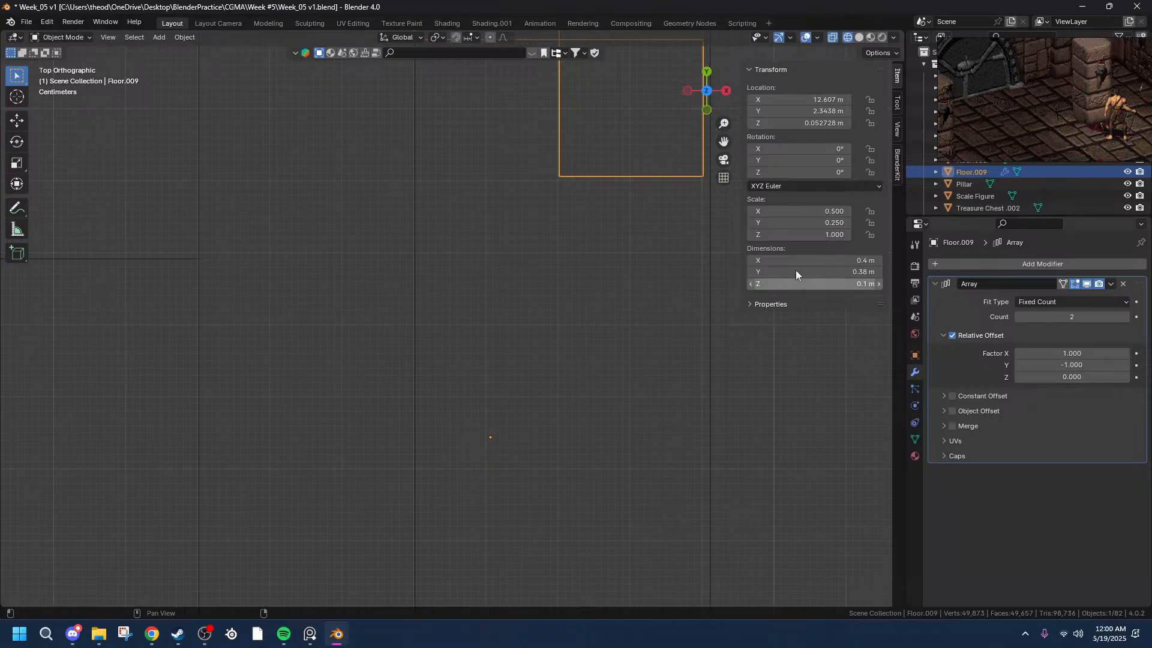
{"action": "left_click_drag", "start_coordinate": [723, 142], "coordinate": [437, 200]}
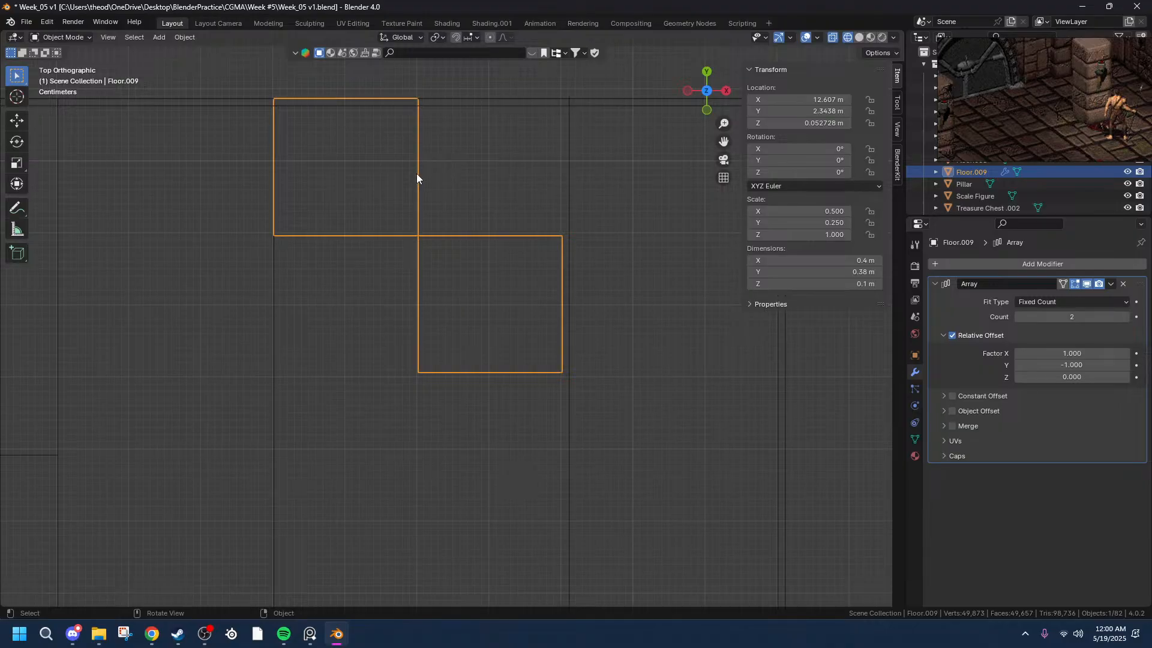
{"action": "left_click", "coordinate": [820, 211]}
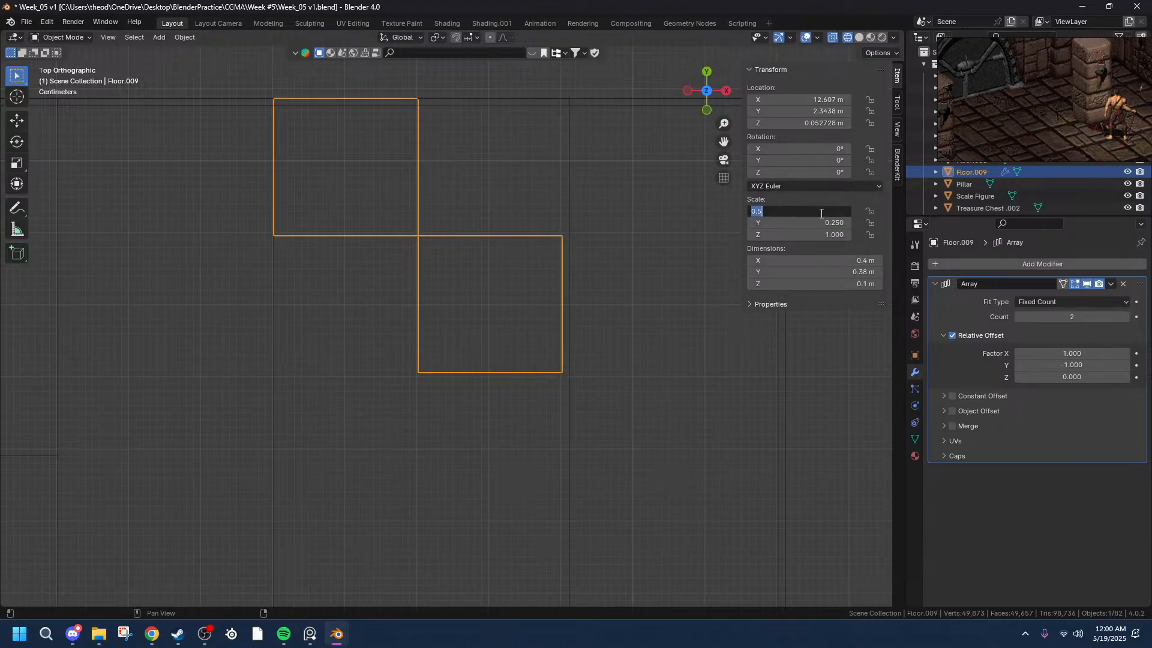
{"action": "left_click", "coordinate": [768, 211]}
{"action": "type", "text": "6"}
{"action": "key", "text": "Return"}
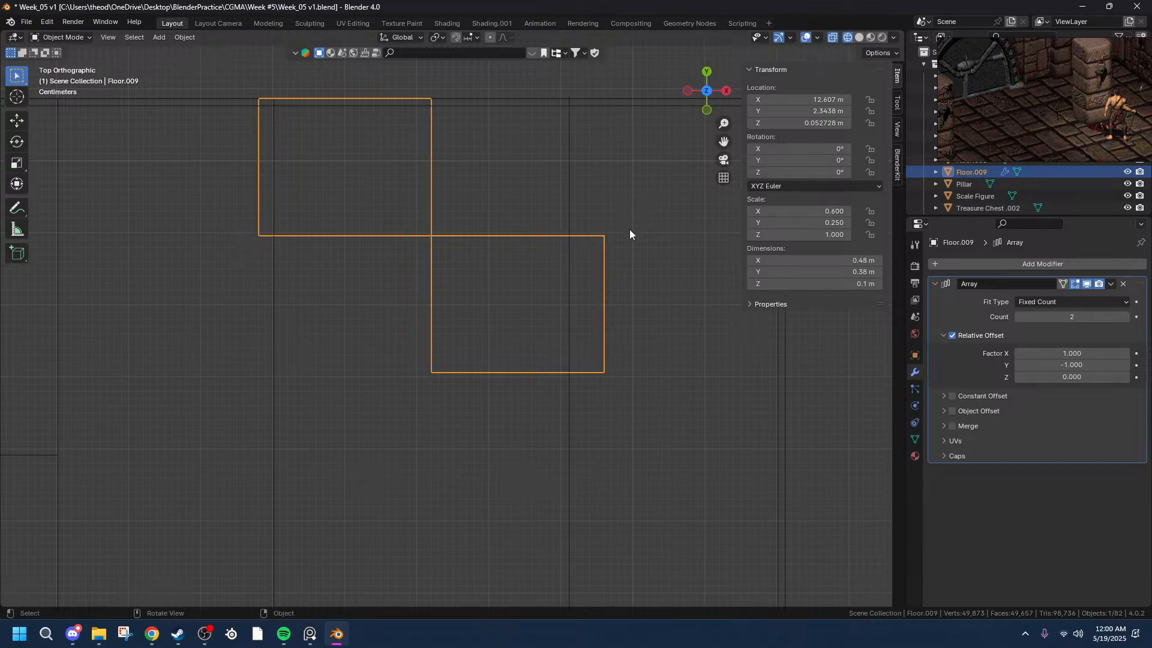
{"action": "key", "text": "ctrl+z"}
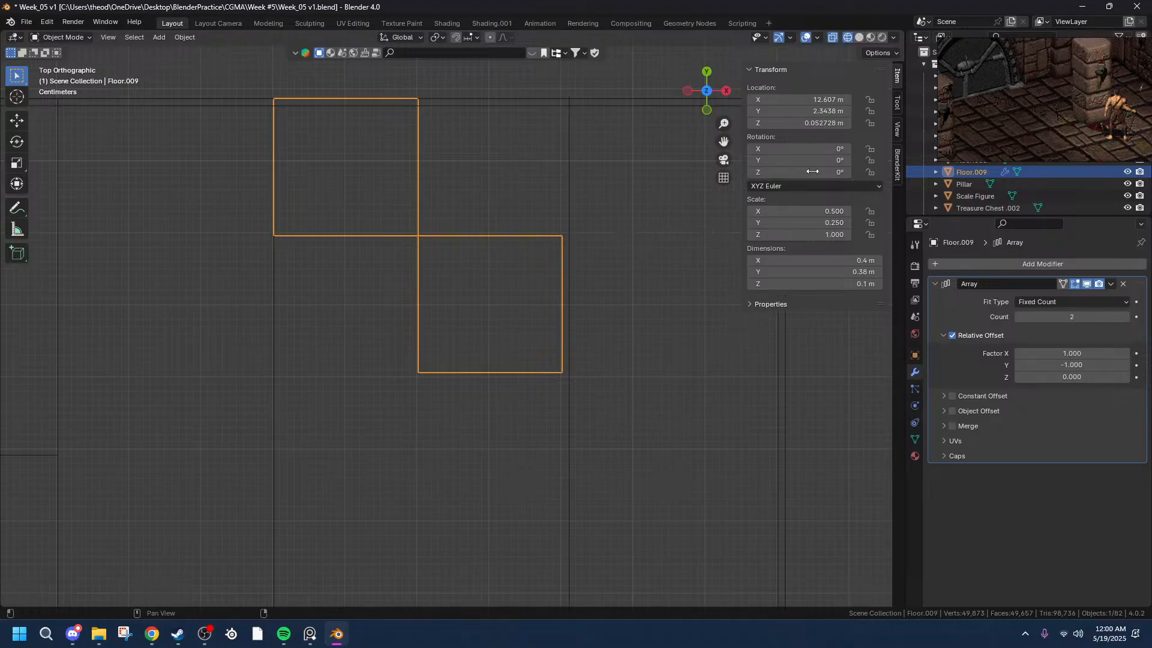
- Try X scales of 0.55 and 0.525 on the arrayed tile to fill the gap's width
{"action": "left_click", "coordinate": [830, 211]}
{"action": "type", "text": "0.5"}
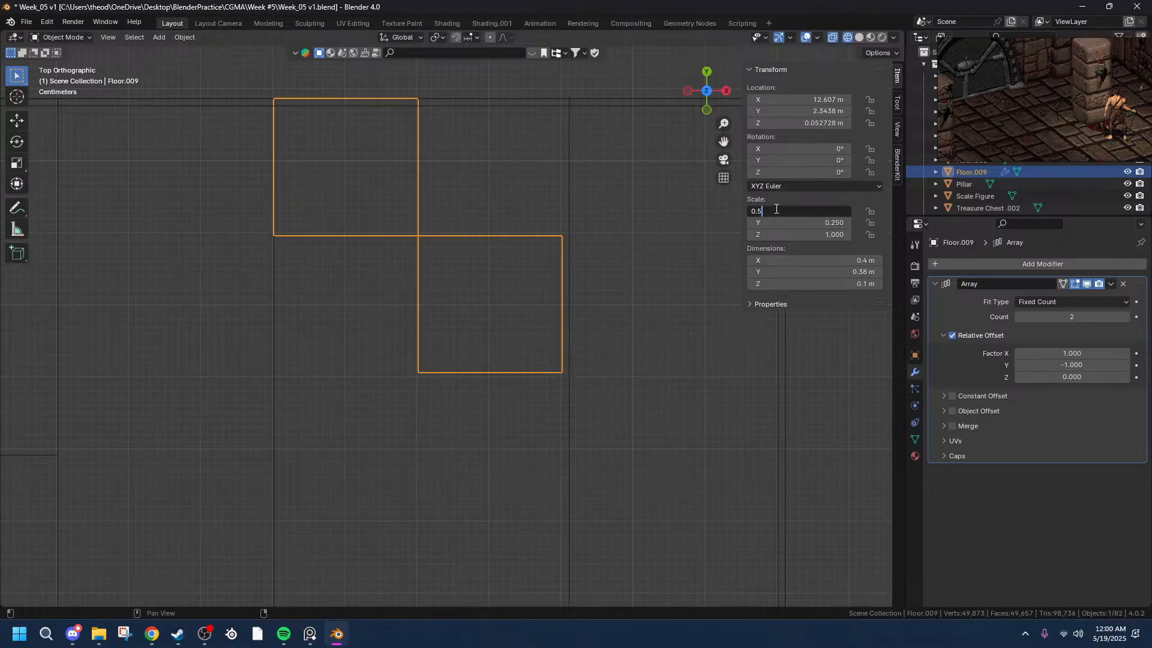
{"action": "type", "text": "5"}
{"action": "key", "text": "Return"}
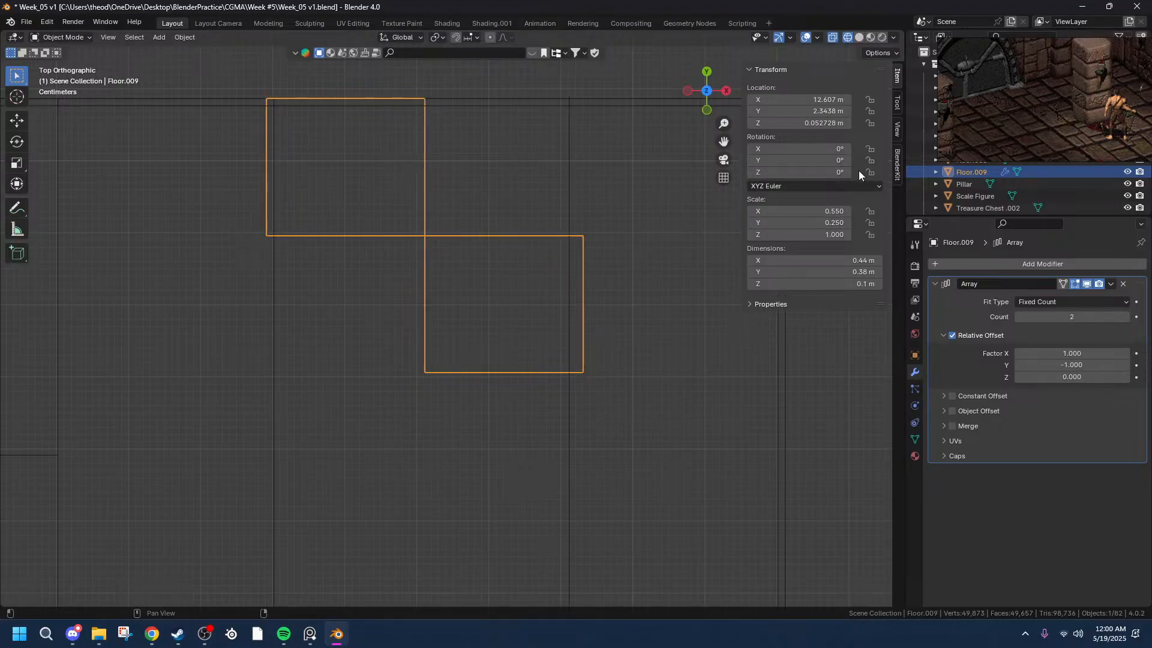
{"action": "left_click", "coordinate": [815, 210]}
{"action": "type", "text": "0.5"}
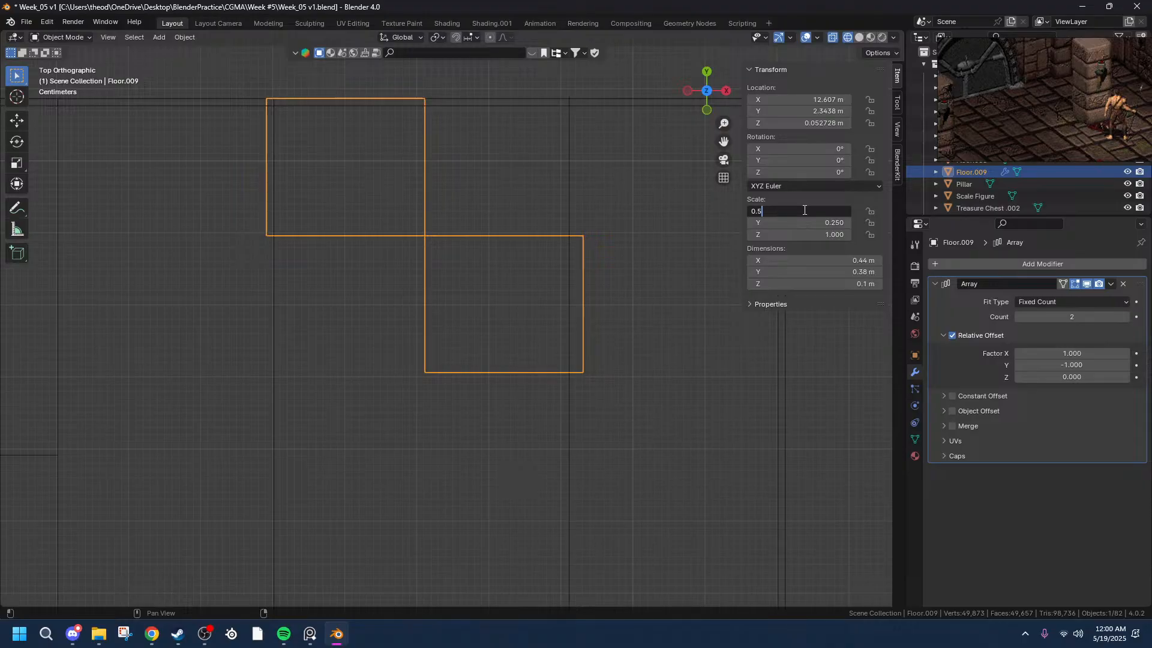
{"action": "type", "text": "25"}
{"action": "key", "text": "Return"}
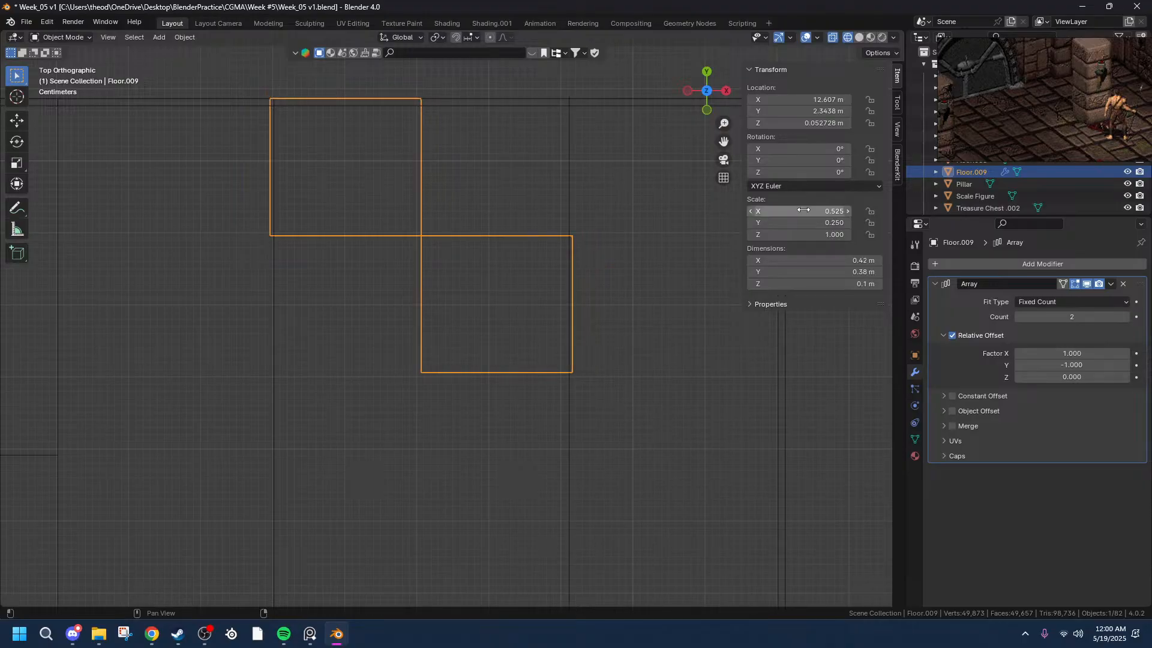
- Set the arrayed tile's X scale back to 0.5
{"action": "scroll", "coordinate": [385, 179], "scroll_direction": "up", "scroll_amount": 2}
{"action": "scroll", "coordinate": [387, 181], "scroll_direction": "up", "scroll_amount": 2}
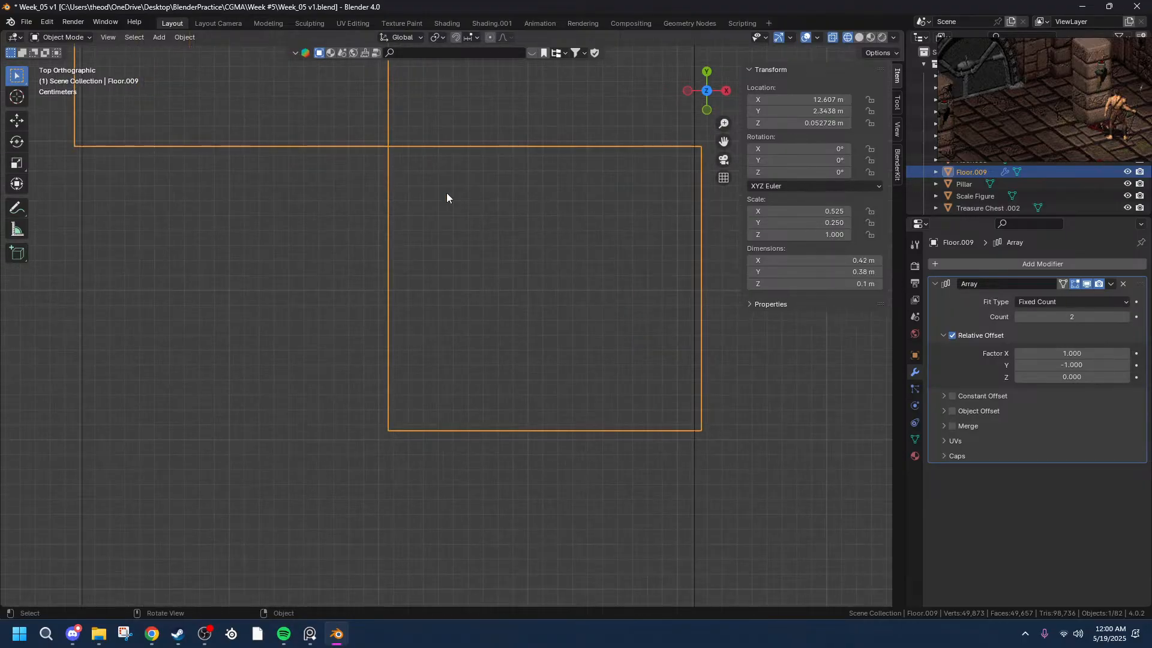
{"action": "left_click", "coordinate": [797, 211]}
{"action": "left_click_drag", "start_coordinate": [770, 211], "coordinate": [762, 214]}
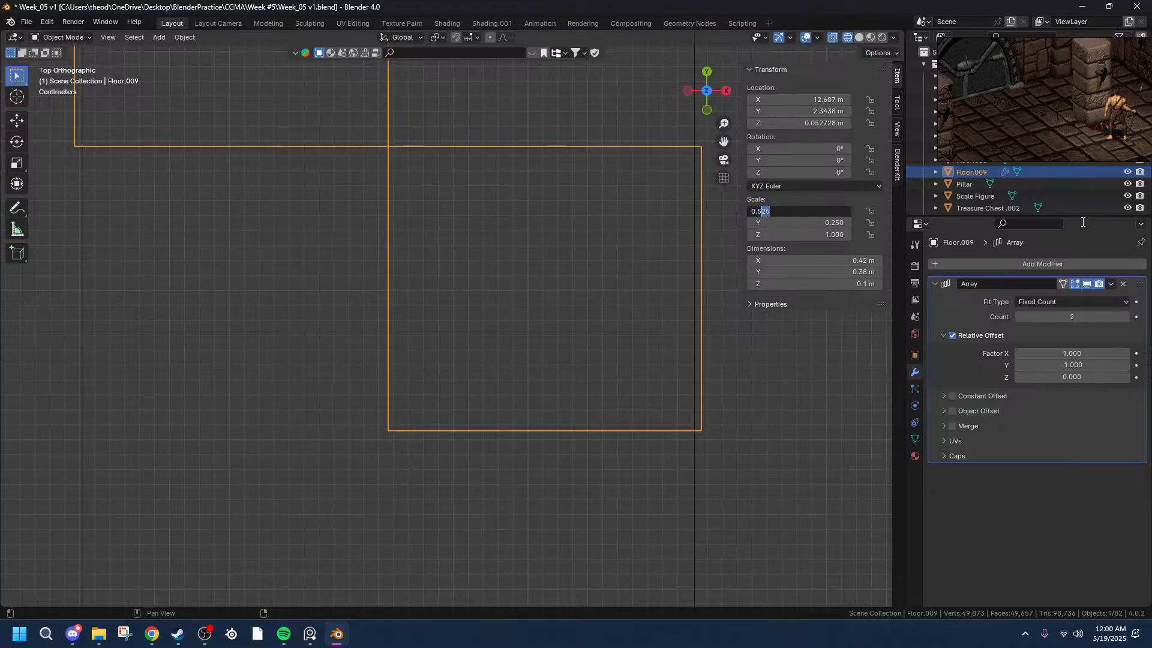
{"action": "key", "text": "BackSpace"}
{"action": "key", "text": "Return"}
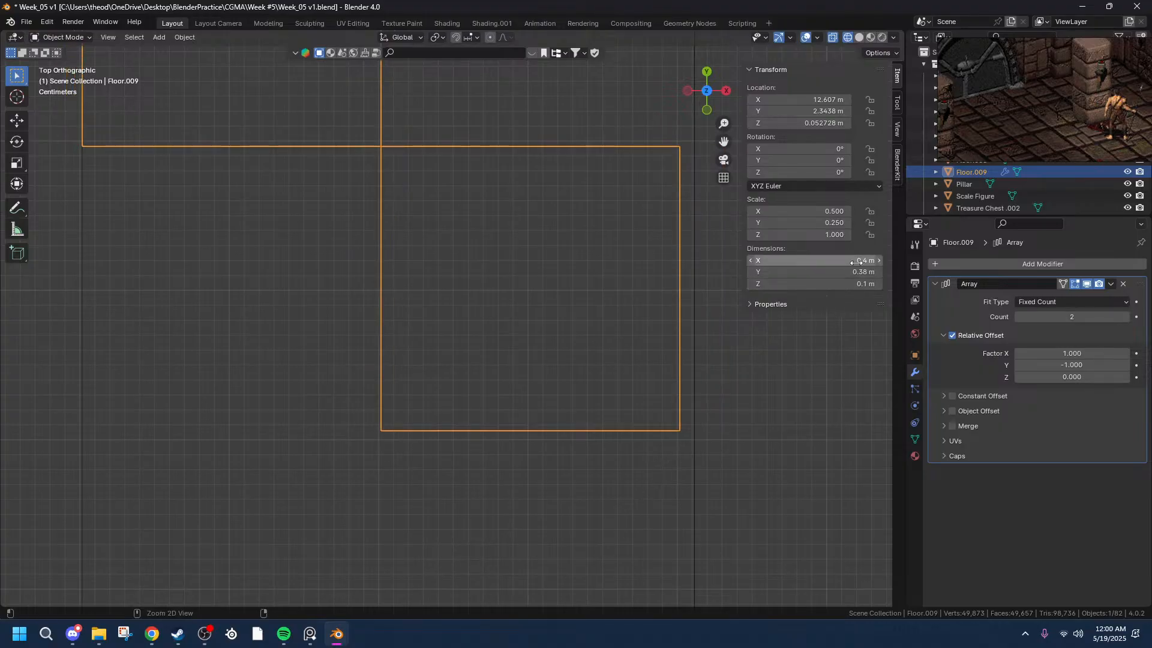
- Set the arrayed tile's overall Y dimension to 0.4 m so that it matches the X dimension
{"action": "left_click", "coordinate": [814, 270]}
{"action": "left_click", "coordinate": [778, 272]}
{"action": "left_click_drag", "start_coordinate": [783, 272], "coordinate": [761, 272]}
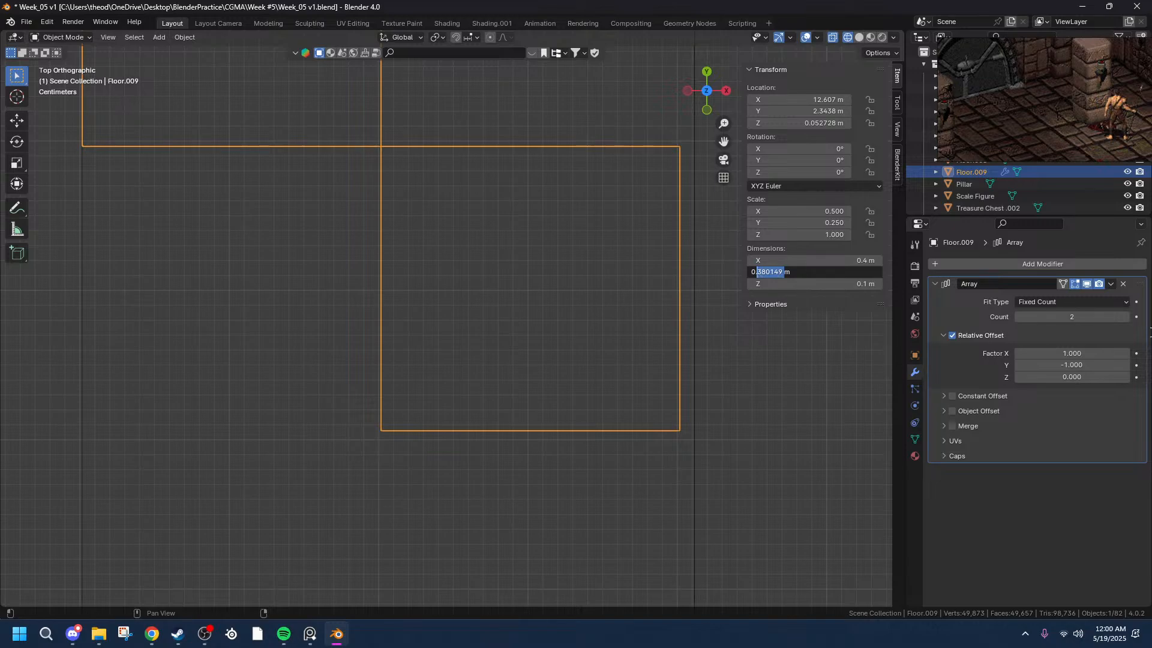
{"action": "type", "text": "4m"}
{"action": "key", "text": "Return"}
{"action": "scroll", "coordinate": [496, 300], "scroll_direction": "down", "scroll_amount": 1}
{"action": "scroll", "coordinate": [495, 298], "scroll_direction": "down", "scroll_amount": 1}
{"action": "scroll", "coordinate": [432, 210], "scroll_direction": "up", "scroll_amount": 5}
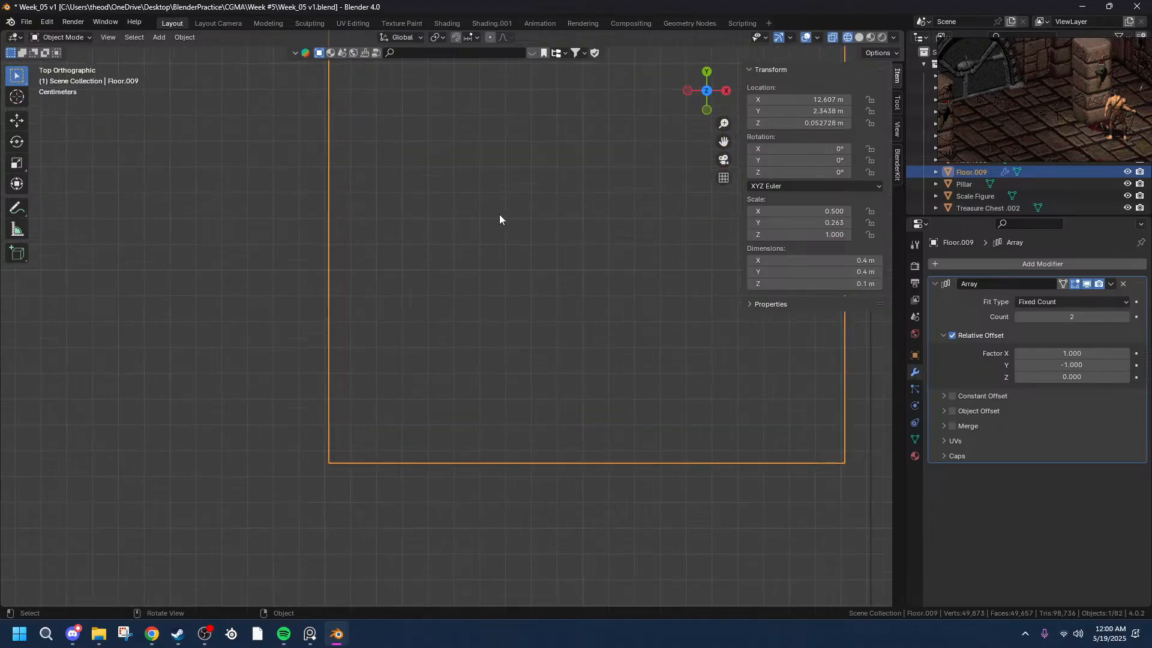
{"action": "scroll", "coordinate": [534, 196], "scroll_direction": "down", "scroll_amount": 5}
{"action": "scroll", "coordinate": [518, 150], "scroll_direction": "down", "scroll_amount": 2}
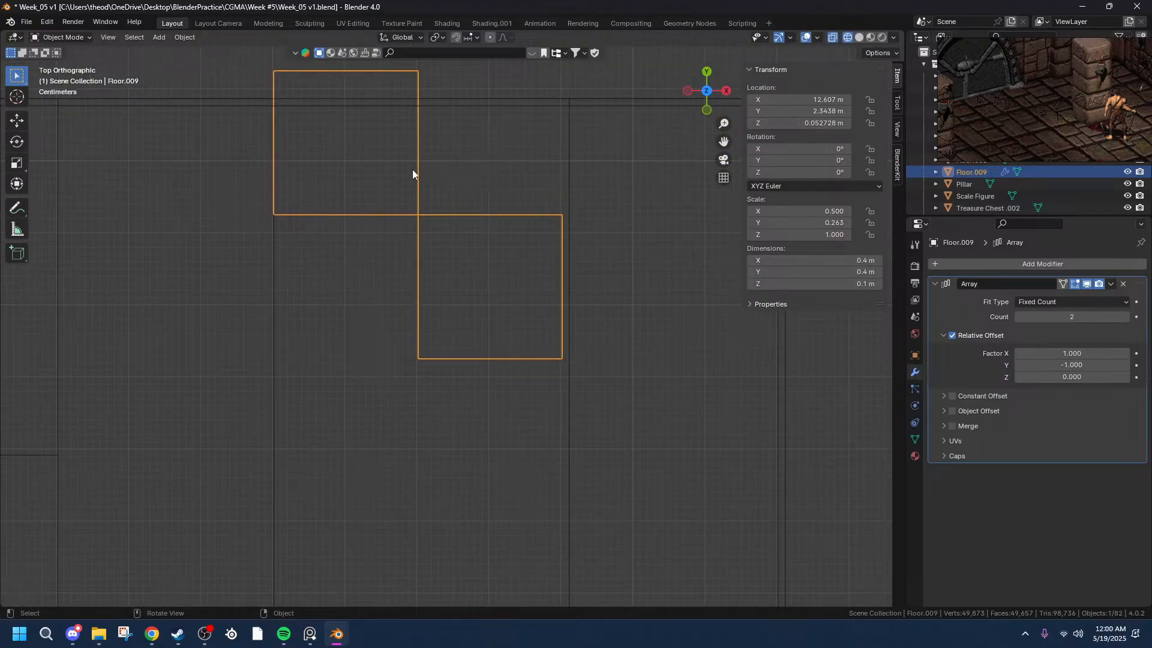
- Move the arrayed tile about -0.039 m along Y to bring its outer edge near the floor's edge
{"action": "key", "text": "g"}
{"action": "key", "text": "x"}
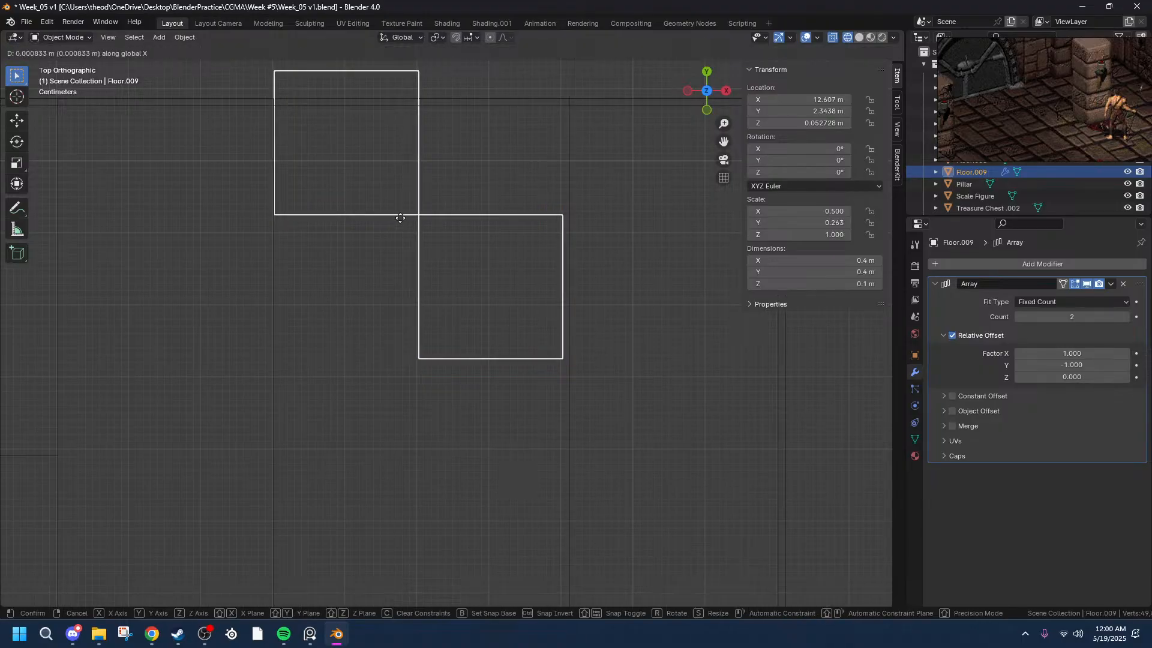
{"action": "key", "text": "y"}
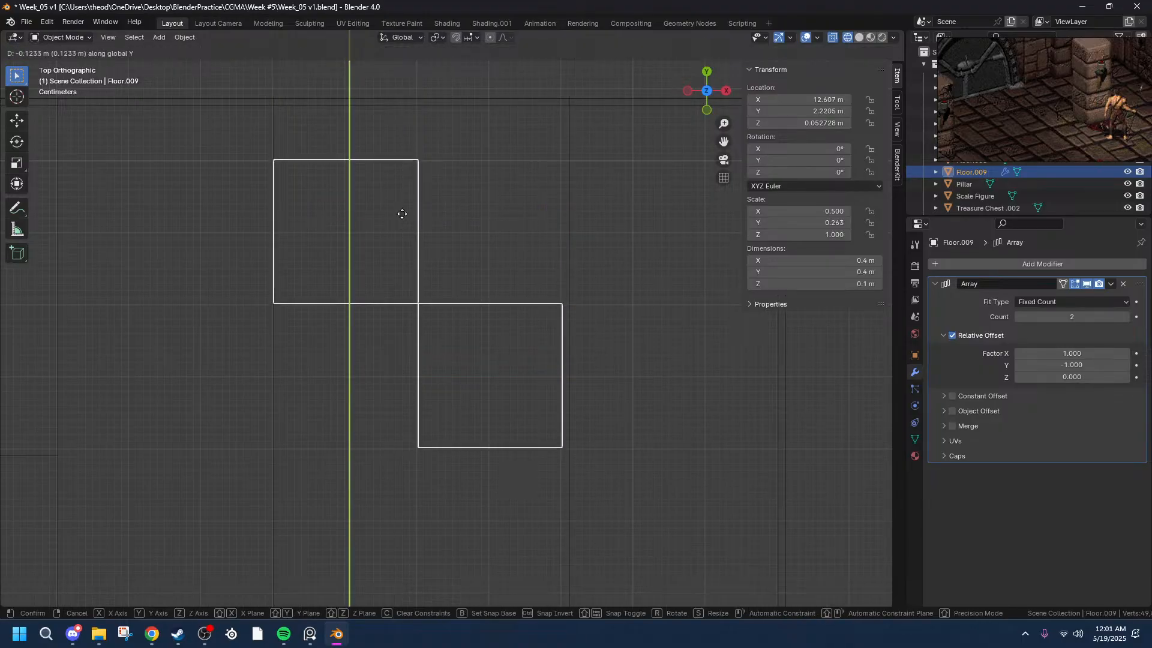
{"action": "left_click", "coordinate": [403, 144]}
- Fine-tune the arrayed tile's position by about 0.0004 m along Y to meet the neighbouring tiles' outer edge line
{"action": "left_click_drag", "start_coordinate": [723, 123], "coordinate": [326, 191]}
{"action": "scroll", "coordinate": [259, 244], "scroll_direction": "up", "scroll_amount": 4}
{"action": "scroll", "coordinate": [259, 243], "scroll_direction": "up", "scroll_amount": 8}
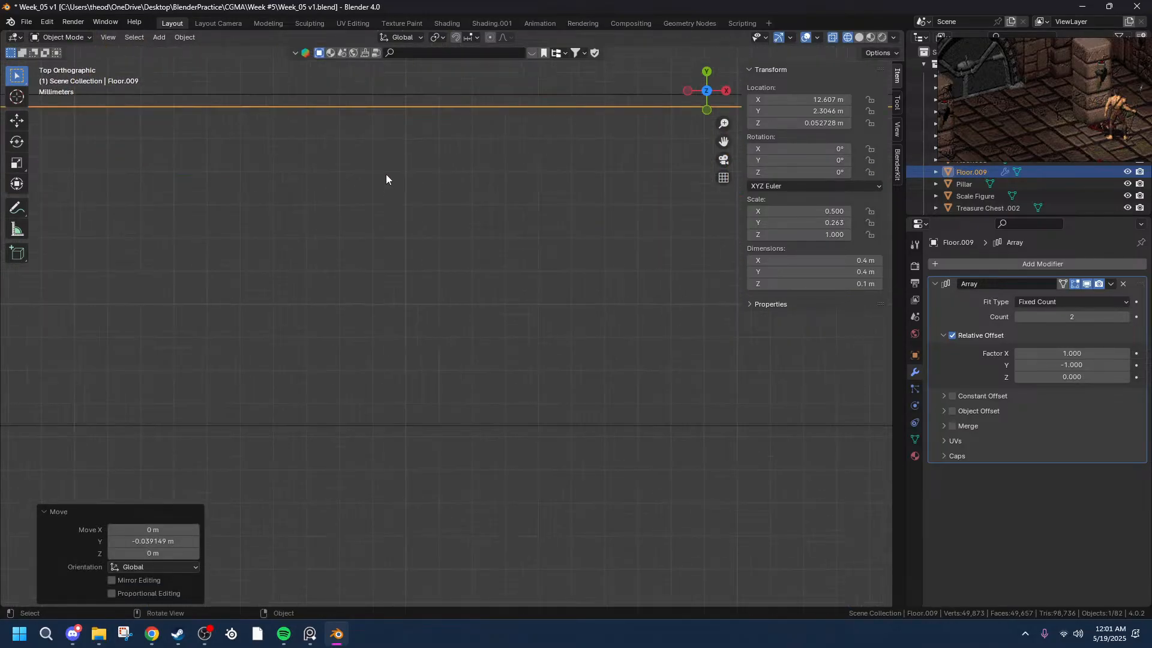
{"action": "key", "text": "g"}
{"action": "key", "text": "y"}
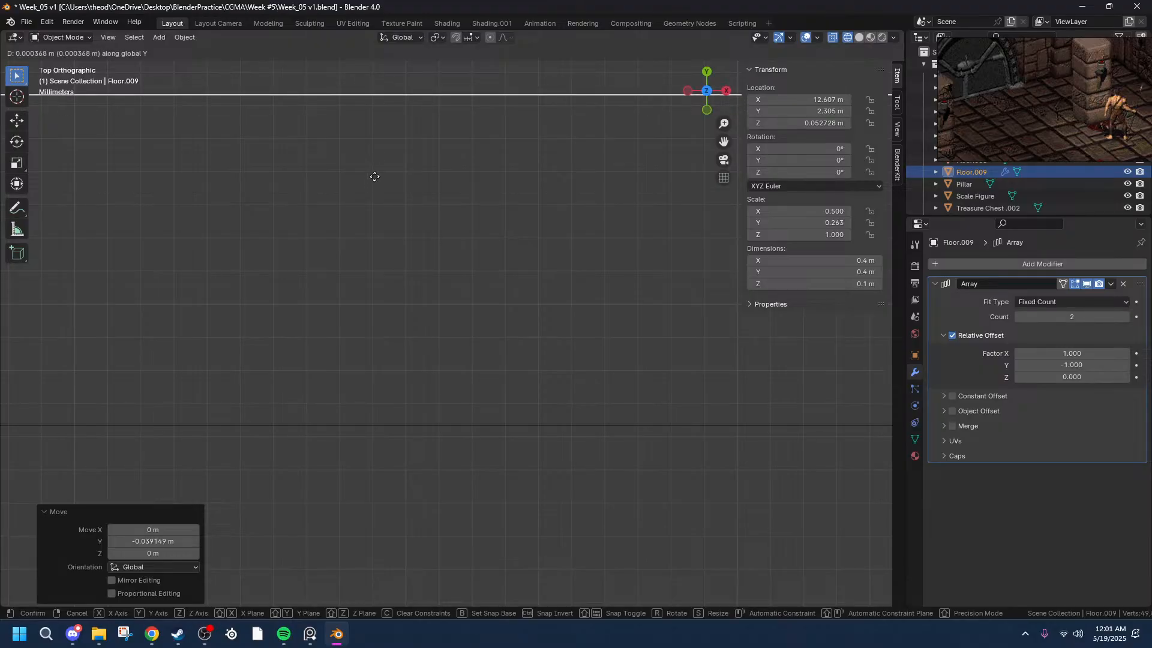
{"action": "left_click", "coordinate": [375, 176]}
- Nudge the arrayed tile 0.000008 m along Y in the left orthographic view to align its edge exactly, and return to the top view
{"action": "middle_click_drag", "start_coordinate": [374, 177], "coordinate": [721, 595]}
{"action": "left_click", "coordinate": [714, 93]}
{"action": "scroll", "coordinate": [243, 217], "scroll_direction": "down", "scroll_amount": 6}
{"action": "scroll", "coordinate": [264, 224], "scroll_direction": "up", "scroll_amount": 8}
{"action": "scroll", "coordinate": [272, 233], "scroll_direction": "up", "scroll_amount": 2}
{"action": "left_click_drag", "start_coordinate": [723, 142], "coordinate": [962, 142]}
{"action": "scroll", "coordinate": [563, 236], "scroll_direction": "up", "scroll_amount": 4}
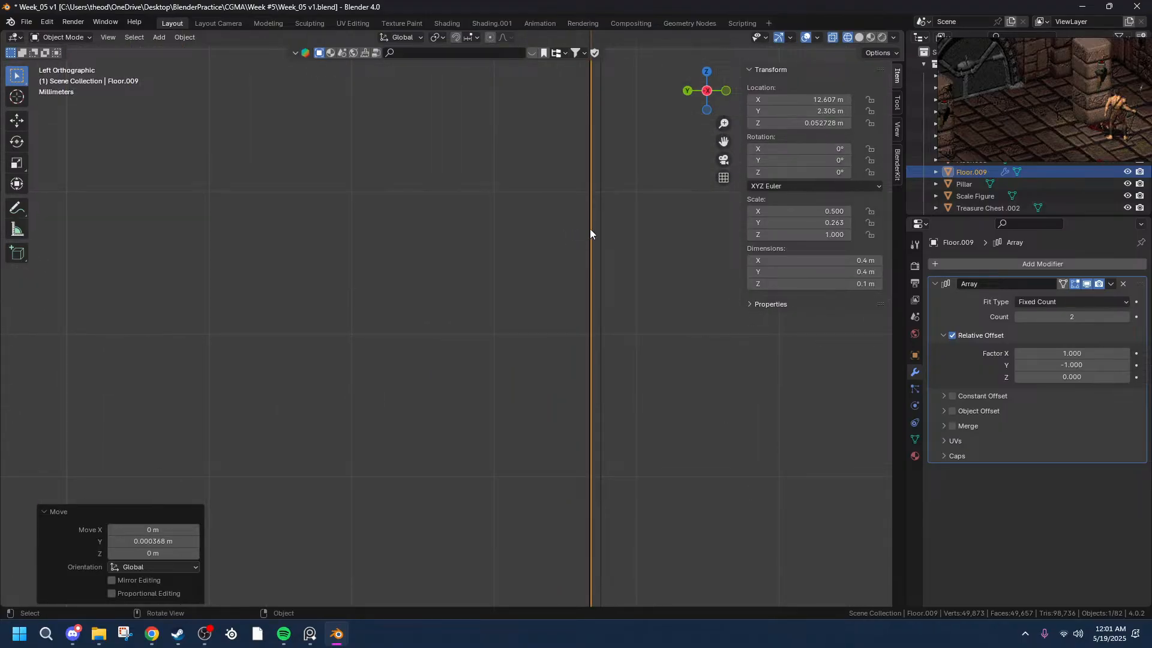
{"action": "key", "text": "g"}
{"action": "key", "text": "x"}
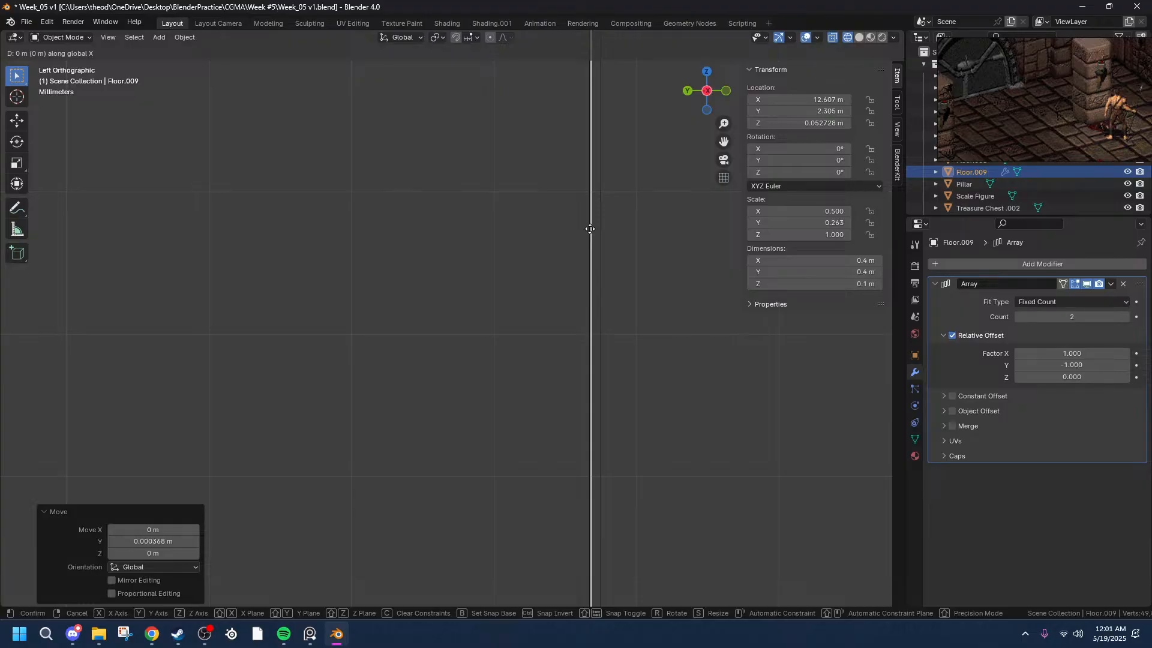
{"action": "key", "text": "y"}
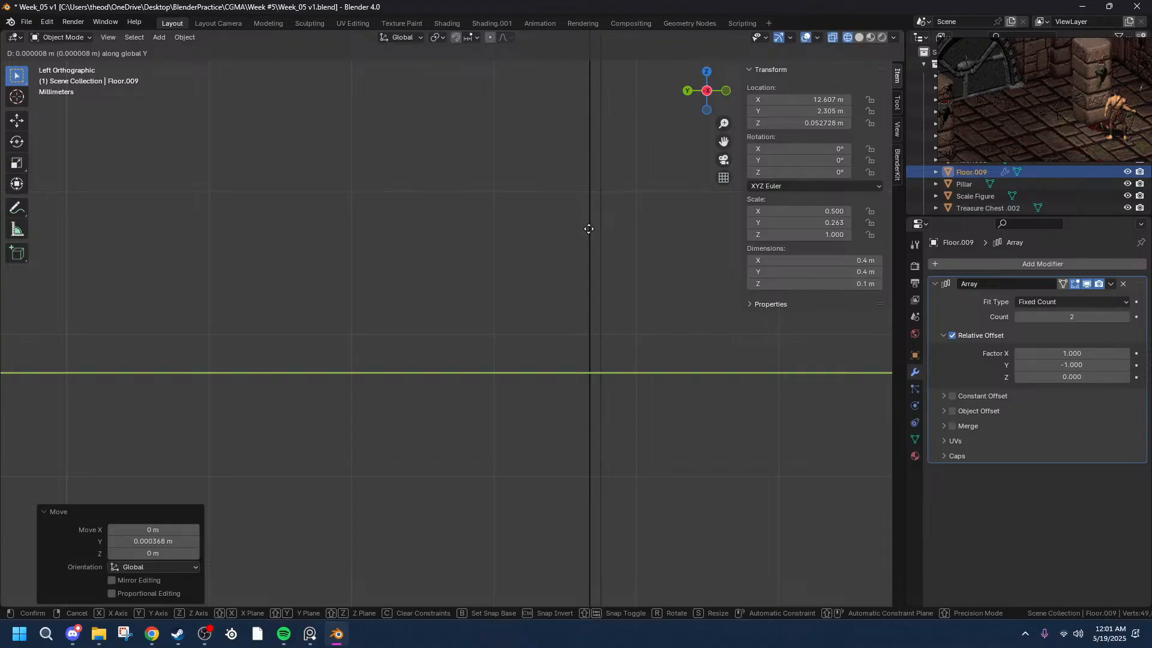
{"action": "left_click", "coordinate": [588, 229]}
{"action": "middle_click_drag", "start_coordinate": [646, 226], "coordinate": [695, 135]}
{"action": "left_click", "coordinate": [708, 87]}
{"action": "scroll", "coordinate": [448, 391], "scroll_direction": "down", "scroll_amount": 1}
{"action": "scroll", "coordinate": [450, 397], "scroll_direction": "up", "scroll_amount": 5}
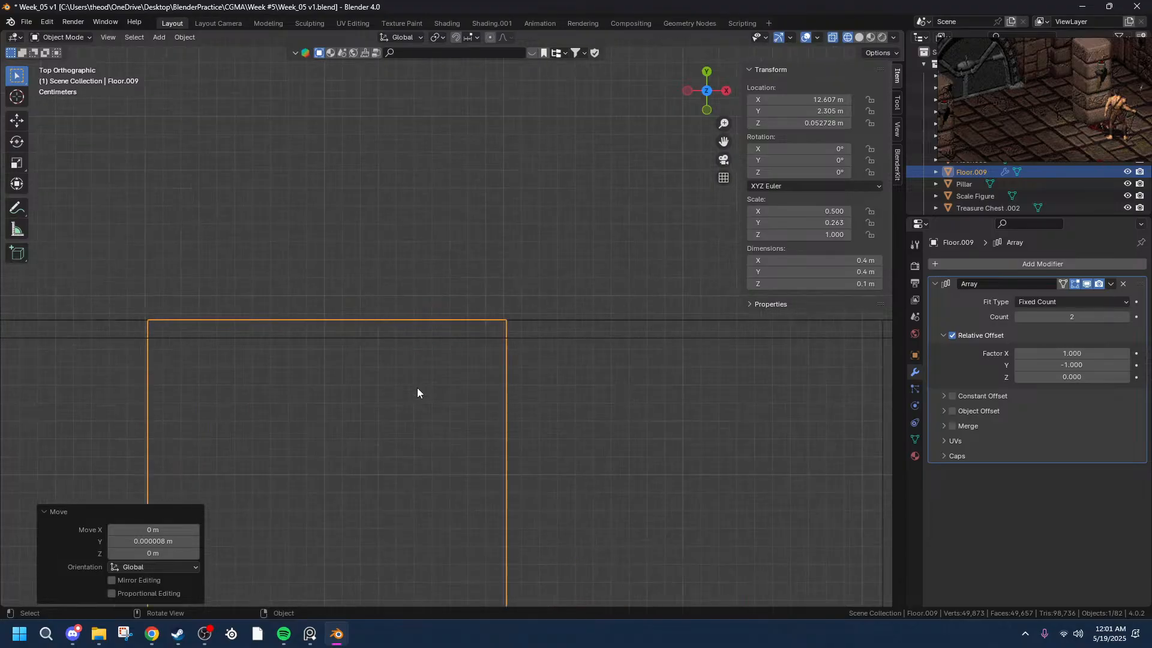
- Move the arrayed tile's +X side face about 0.005 m along X so the array reaches the neighbouring edge line
{"action": "scroll", "coordinate": [743, 324], "scroll_direction": "down", "scroll_amount": 2}
{"action": "left_click_drag", "start_coordinate": [724, 142], "coordinate": [631, 259]}
{"action": "scroll", "coordinate": [631, 260], "scroll_direction": "down", "scroll_amount": 2}
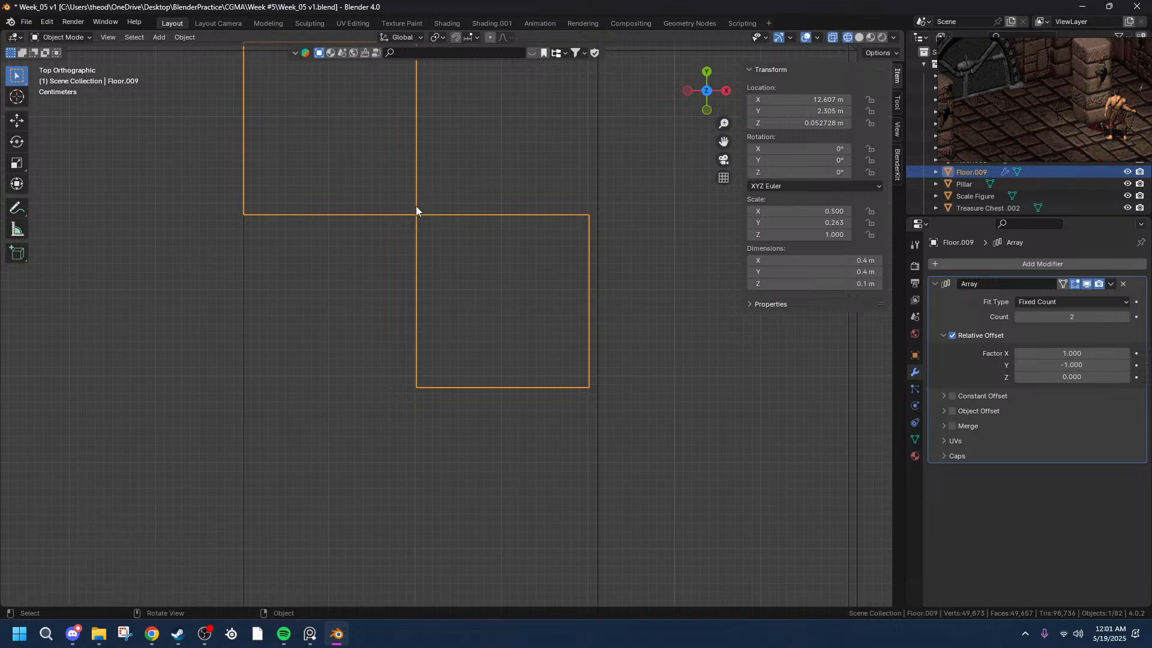
{"action": "key", "text": "Tab"}
{"action": "middle_click_drag", "start_coordinate": [502, 146], "coordinate": [536, 139]}
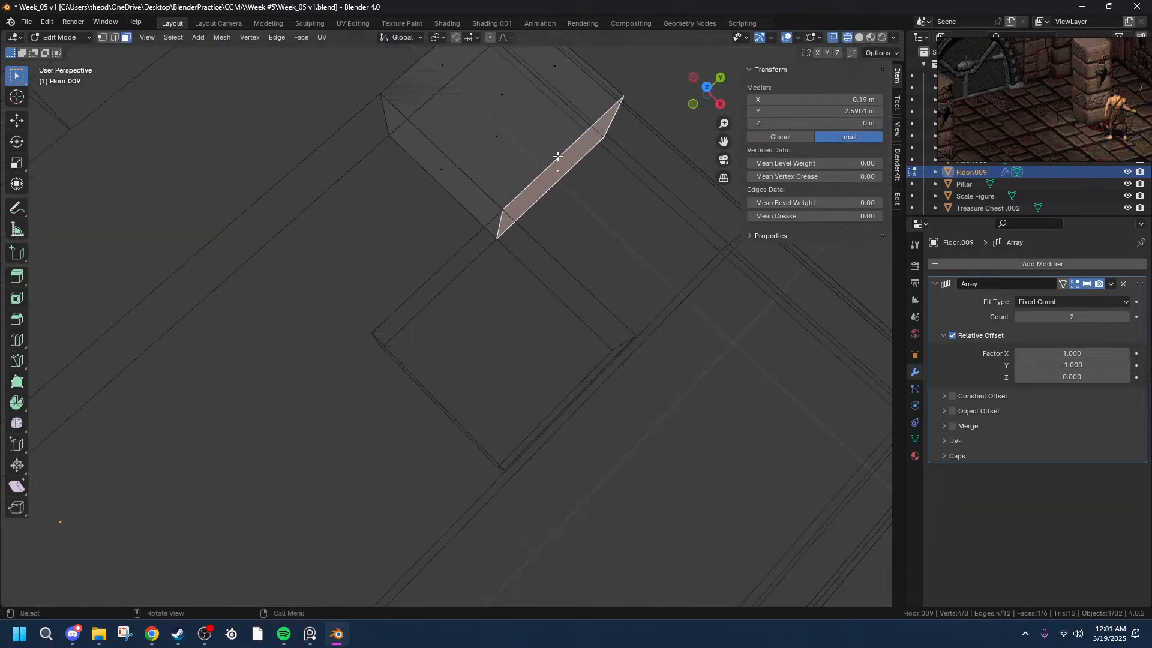
{"action": "left_click", "coordinate": [707, 87]}
{"action": "key", "text": "g"}
{"action": "key", "text": "x"}
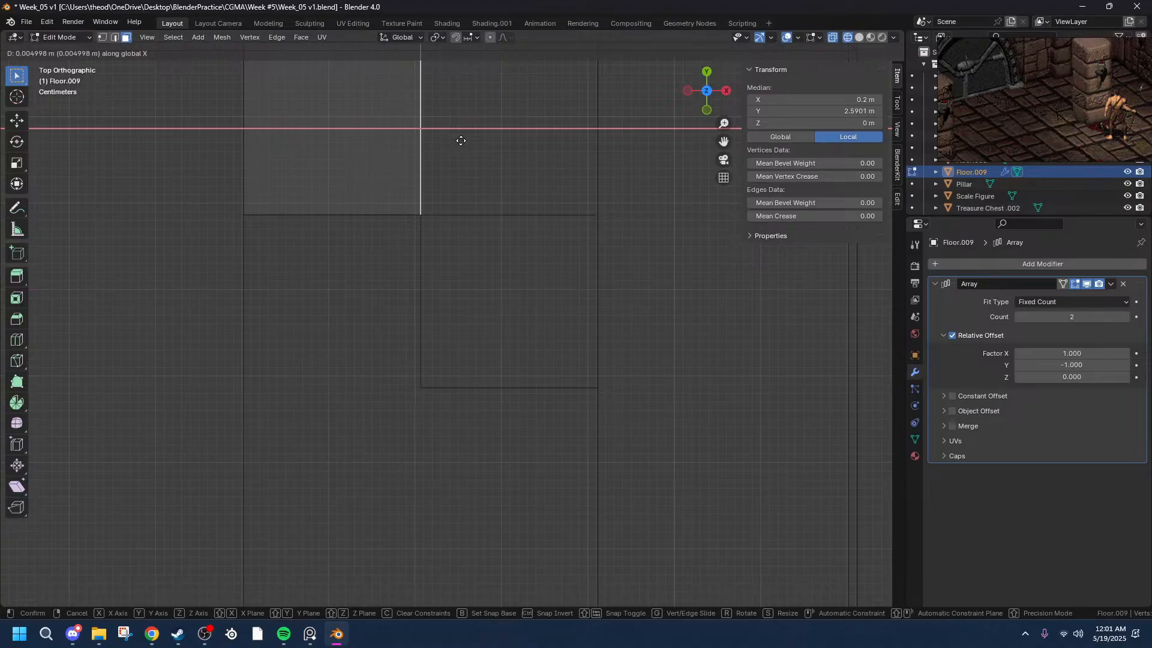
{"action": "left_click", "coordinate": [460, 140]}
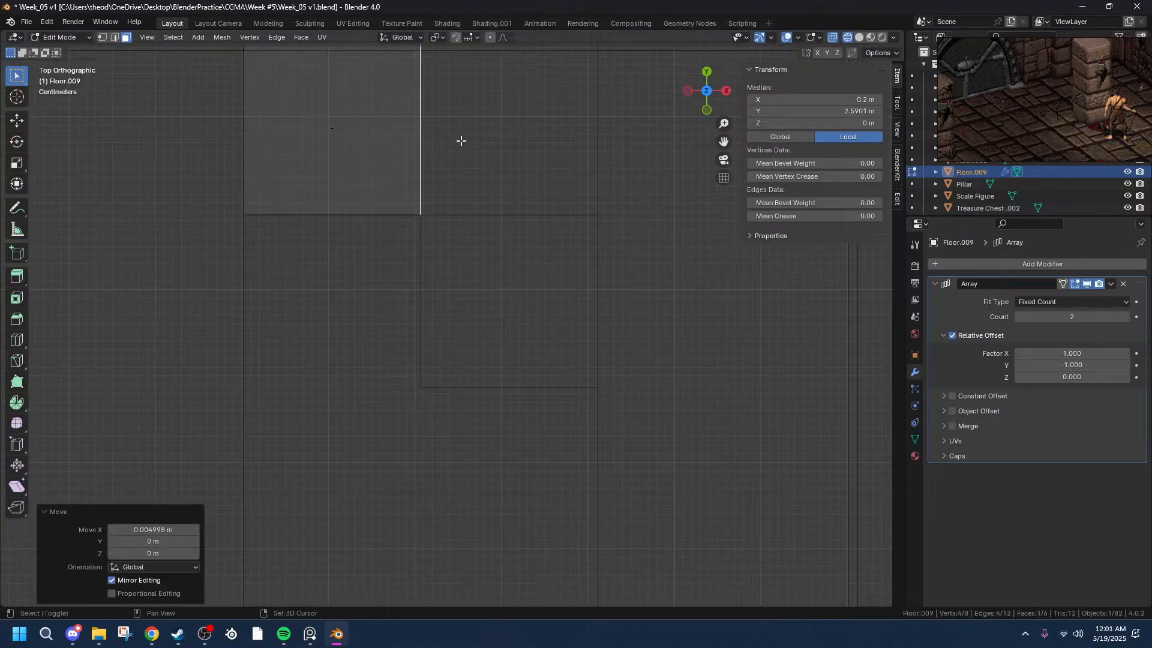
- Set the side face's X move to exactly 0.005 m and check the edge alignment up close
{"action": "left_click", "coordinate": [150, 531]}
{"action": "left_click_drag", "start_coordinate": [144, 530], "coordinate": [128, 530]}
{"action": "type", "text": "5"}
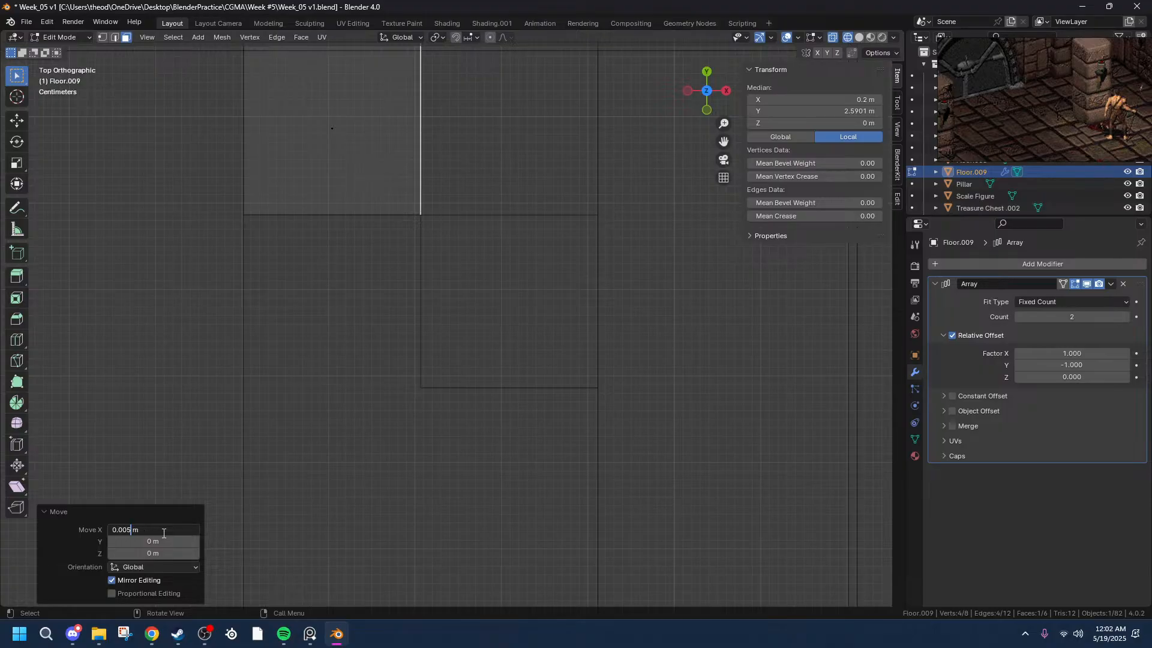
{"action": "key", "text": "Return"}
{"action": "scroll", "coordinate": [660, 340], "scroll_direction": "up", "scroll_amount": 4}
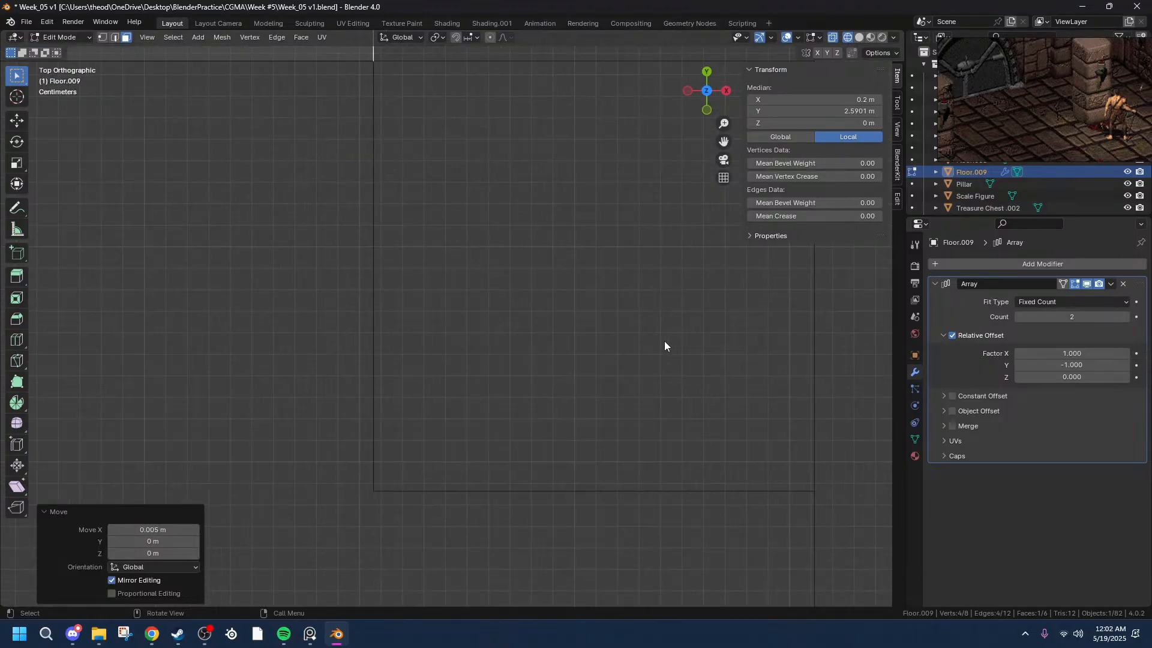
{"action": "scroll", "coordinate": [560, 195], "scroll_direction": "down", "scroll_amount": 4}
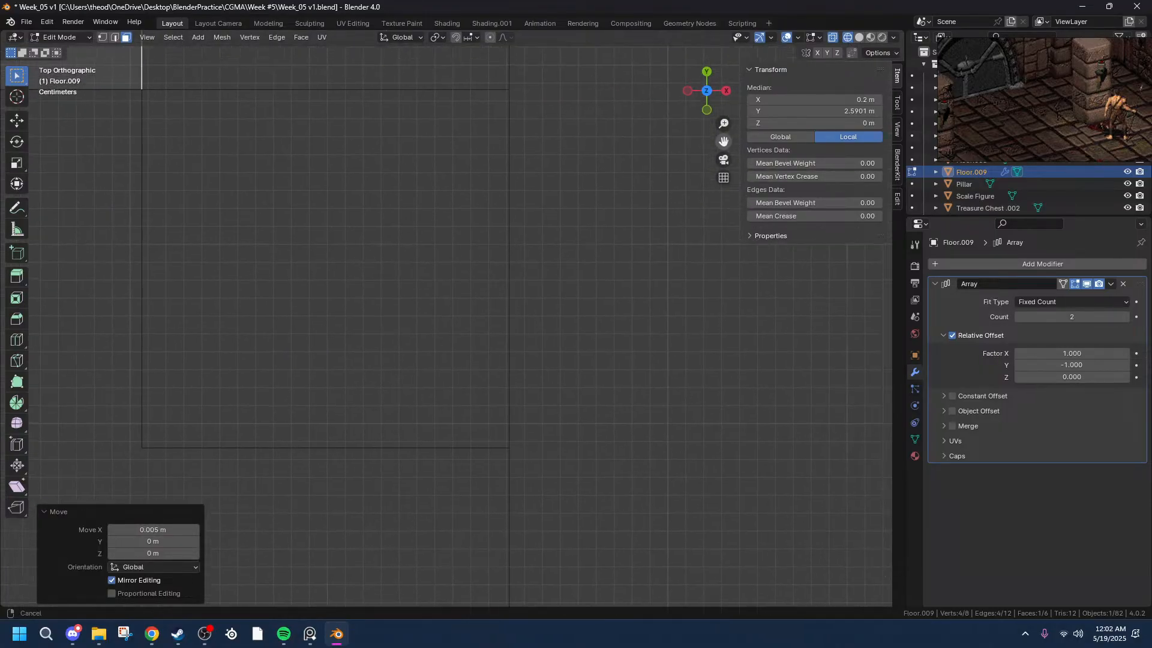
{"action": "scroll", "coordinate": [552, 199], "scroll_direction": "up", "scroll_amount": 12}
{"action": "scroll", "coordinate": [550, 212], "scroll_direction": "down", "scroll_amount": 17}
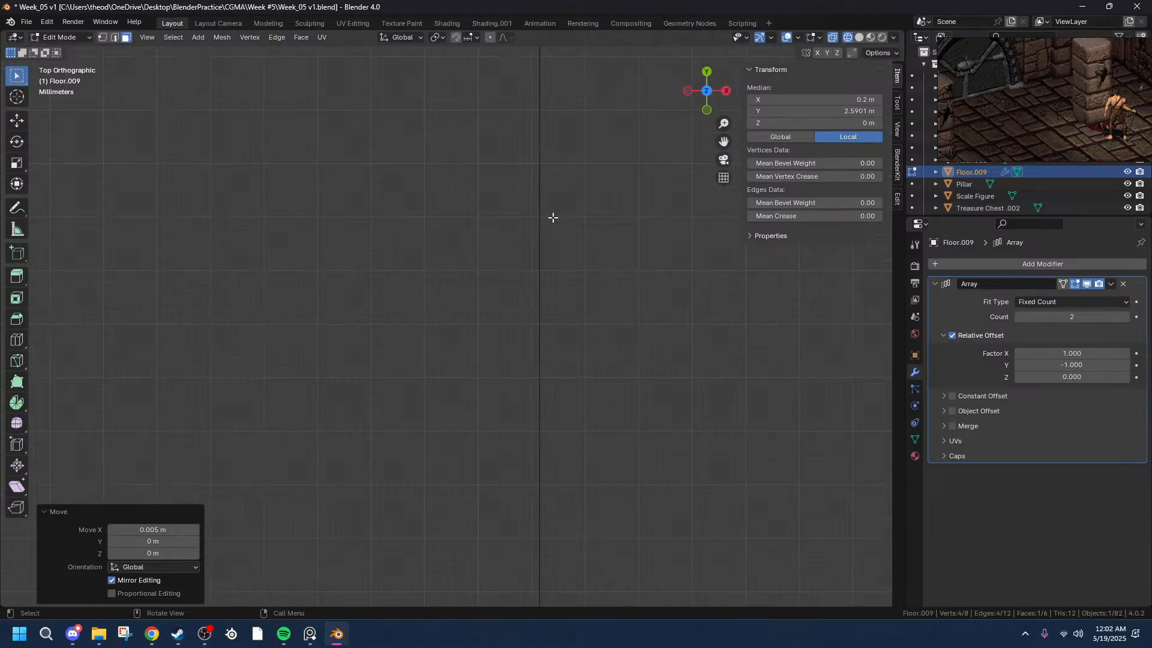
{"action": "left_click_drag", "start_coordinate": [723, 141], "coordinate": [821, 162]}
- Return to Object Mode and apply the Array modifier on the diagonal pair of tiles
{"action": "left_click", "coordinate": [1111, 284]}
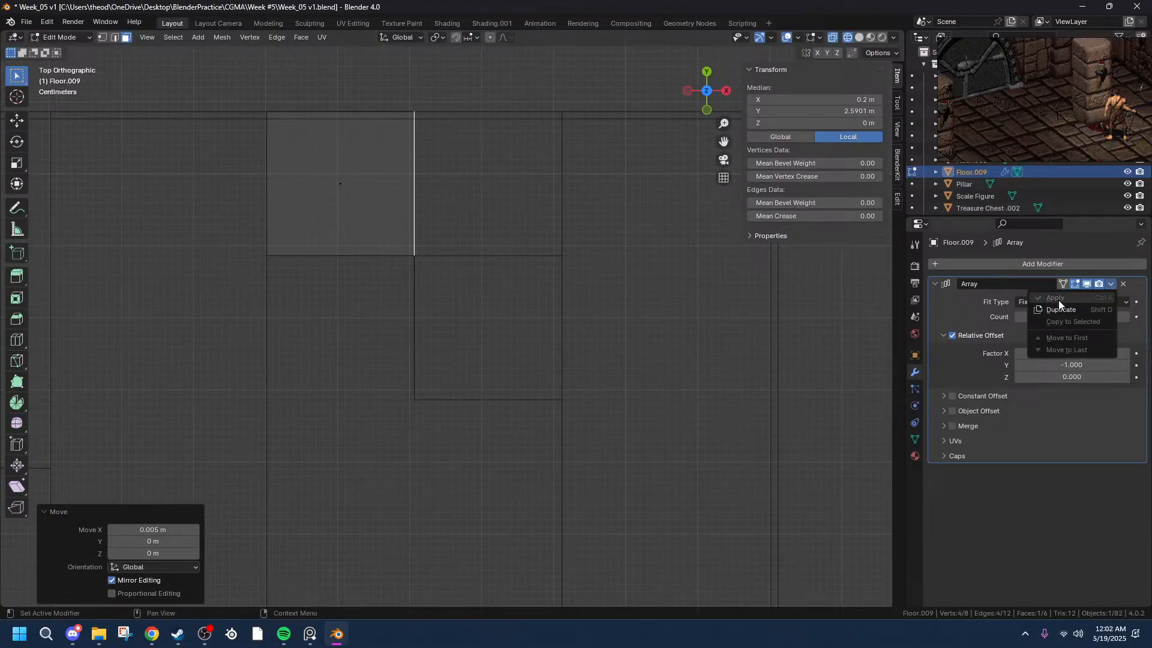
{"action": "key", "text": "Tab"}
{"action": "left_click", "coordinate": [1110, 284]}
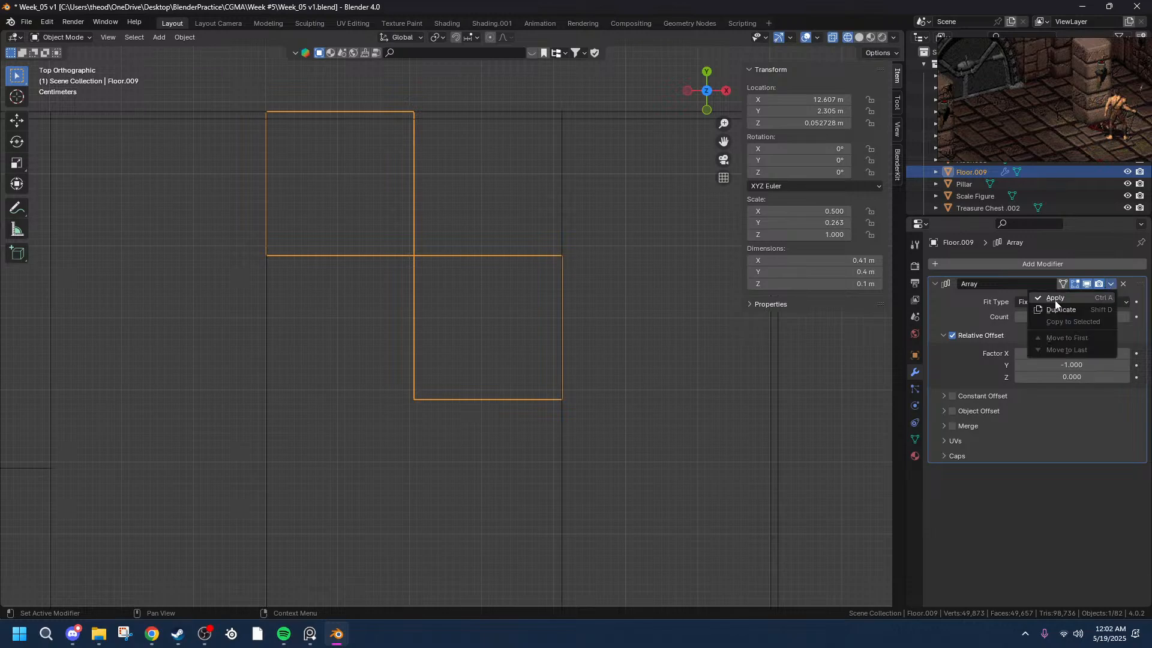
{"action": "left_click", "coordinate": [1055, 300]}
{"action": "scroll", "coordinate": [519, 430], "scroll_direction": "down", "scroll_amount": 4}
{"action": "scroll", "coordinate": [519, 430], "scroll_direction": "up", "scroll_amount": 2}
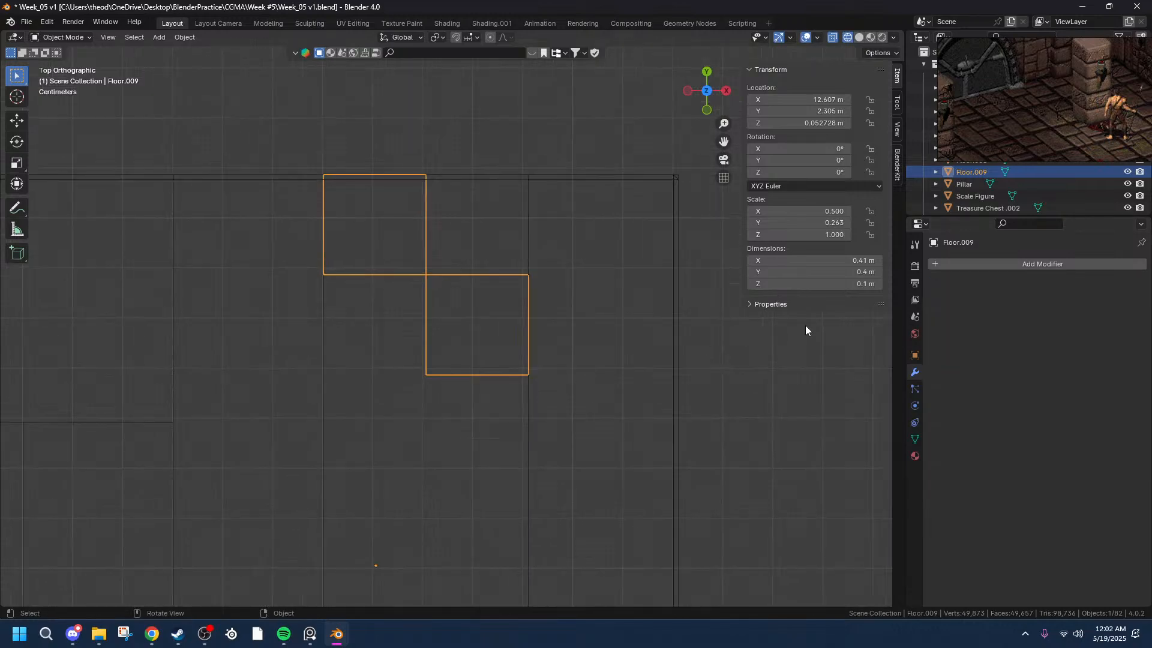
- Add a new Array modifier to the tile pair with relative offset factors X 0 and Y -1
{"action": "left_click", "coordinate": [1031, 264]}
{"action": "mouse_move", "coordinate": [975, 267]}
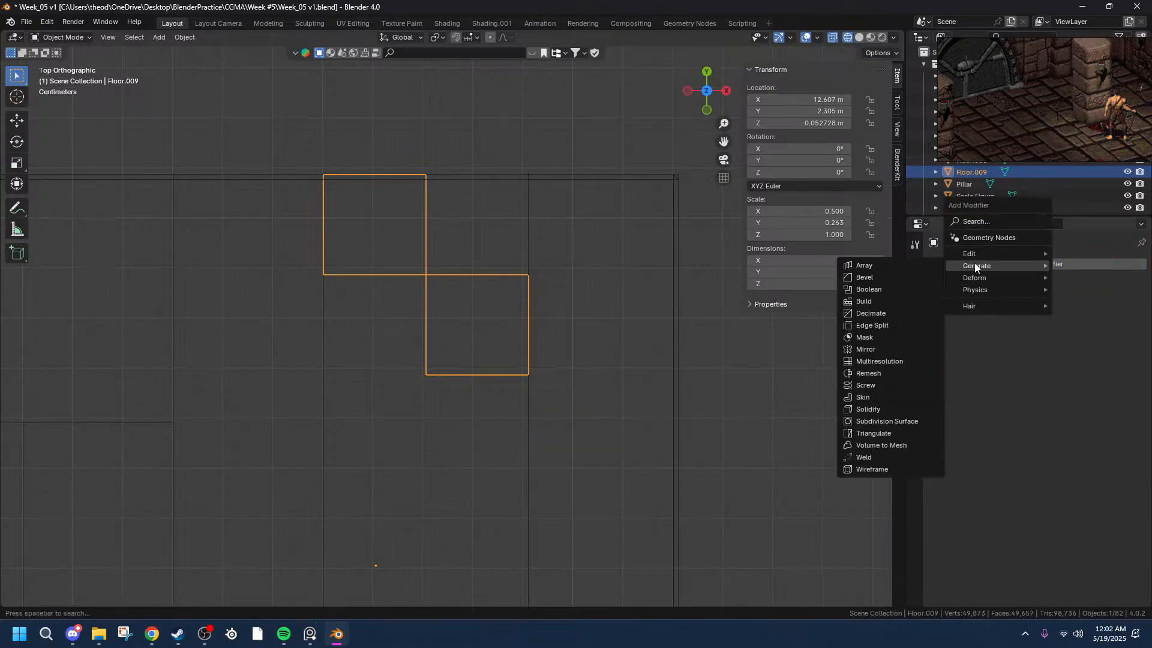
{"action": "left_click", "coordinate": [879, 265]}
{"action": "left_click", "coordinate": [1053, 354]}
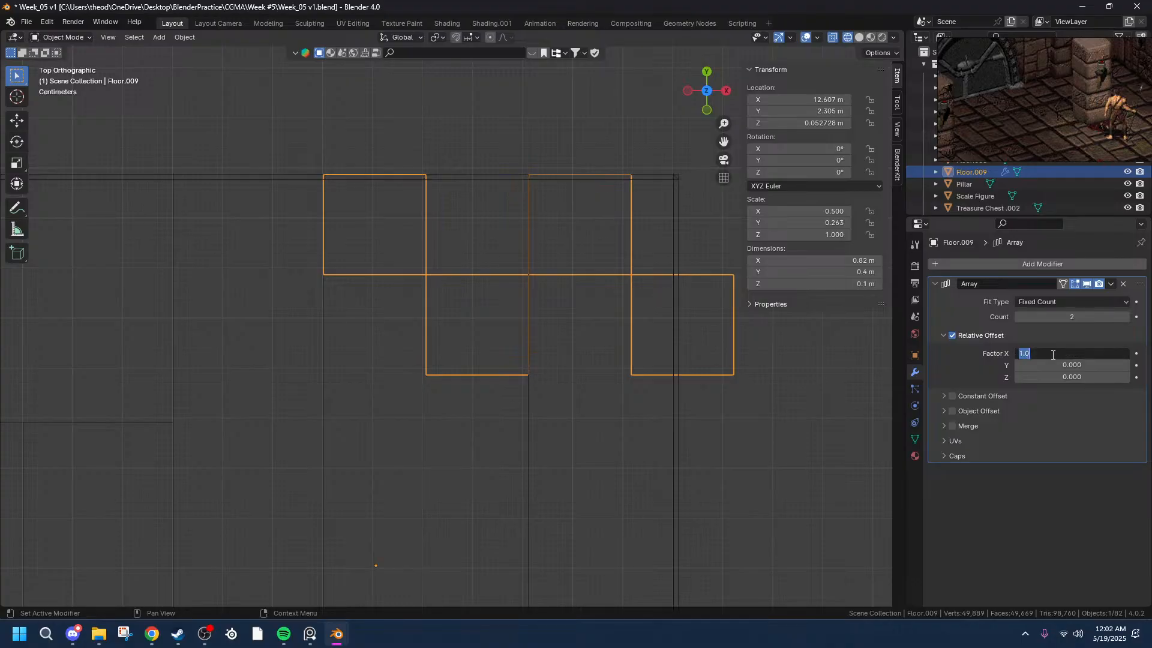
{"action": "type", "text": "0"}
{"action": "key", "text": "Tab"}
{"action": "type", "text": "-1"}
{"action": "key", "text": "Return"}
{"action": "scroll", "coordinate": [692, 382], "scroll_direction": "down", "scroll_amount": 4}
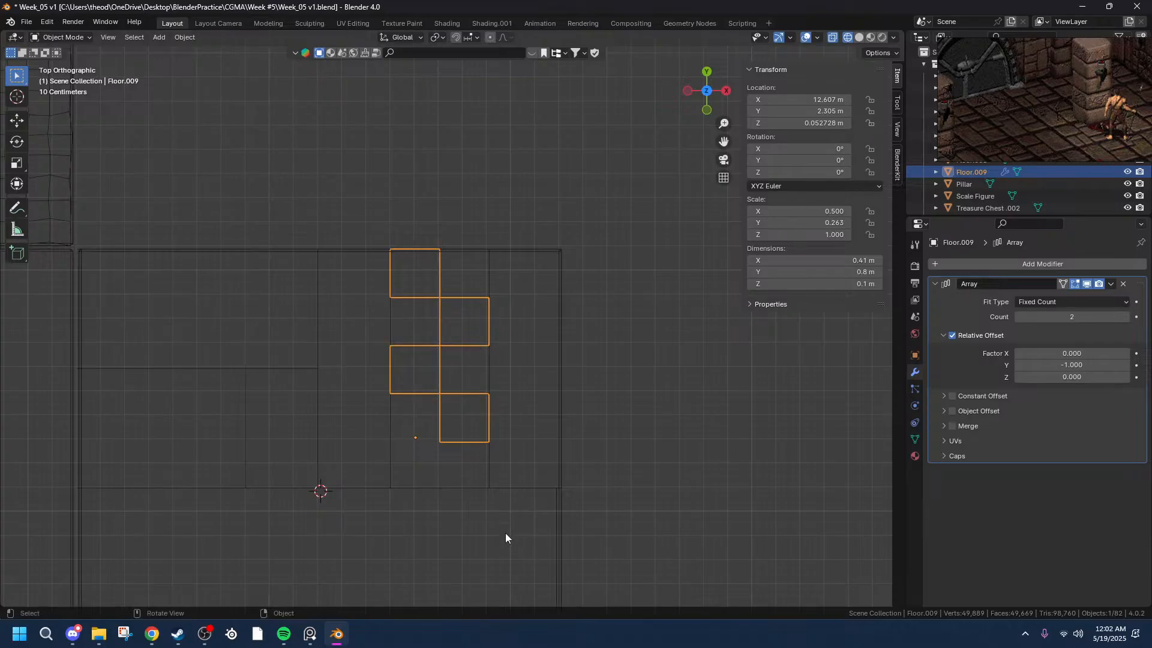
- Check how the repeated tiles fit above the section's lower edge line, and apply the second Array modifier
{"action": "left_click_drag", "start_coordinate": [724, 140], "coordinate": [735, 12]}
{"action": "scroll", "coordinate": [444, 228], "scroll_direction": "up", "scroll_amount": 6}
{"action": "scroll", "coordinate": [523, 217], "scroll_direction": "down", "scroll_amount": 2}
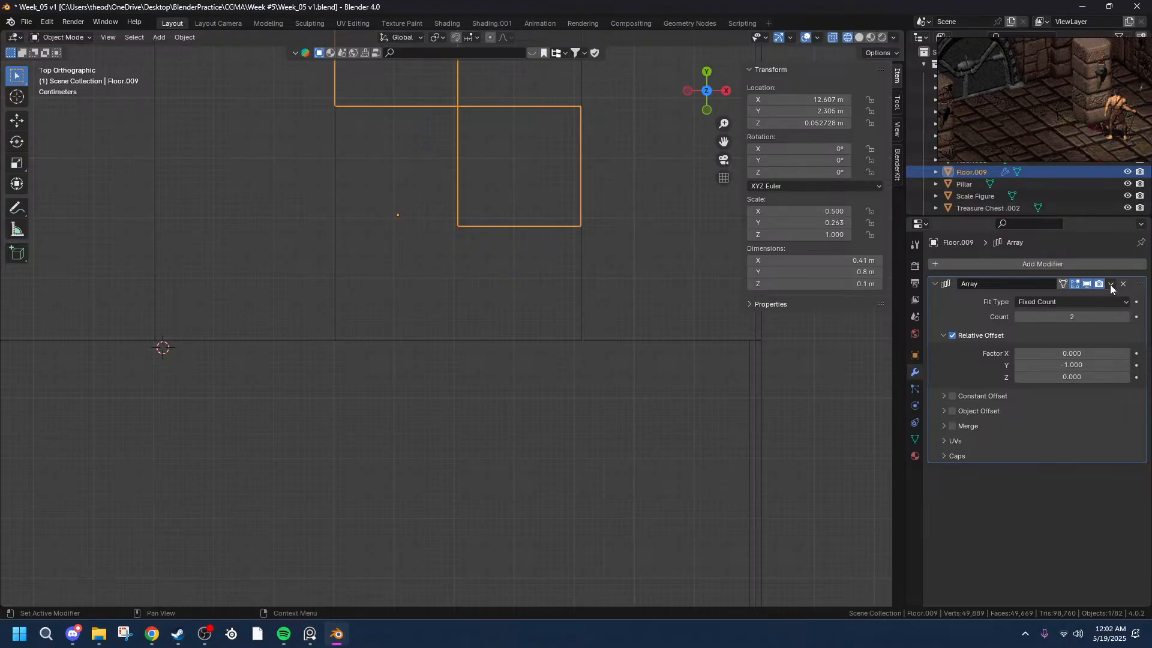
{"action": "scroll", "coordinate": [487, 178], "scroll_direction": "up", "scroll_amount": 4}
{"action": "scroll", "coordinate": [636, 171], "scroll_direction": "down", "scroll_amount": 3}
{"action": "scroll", "coordinate": [636, 171], "scroll_direction": "down", "scroll_amount": 2}
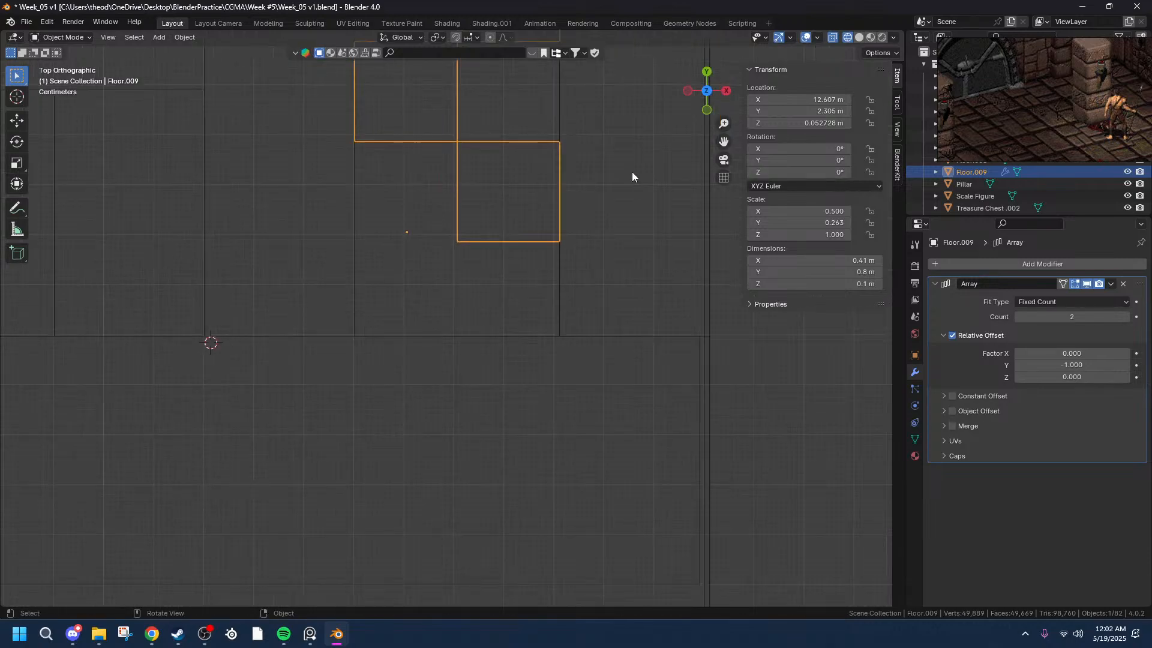
{"action": "left_click", "coordinate": [1111, 284]}
{"action": "left_click", "coordinate": [1073, 298]}
{"action": "scroll", "coordinate": [444, 196], "scroll_direction": "up", "scroll_amount": 3}
{"action": "scroll", "coordinate": [450, 213], "scroll_direction": "down", "scroll_amount": 2}
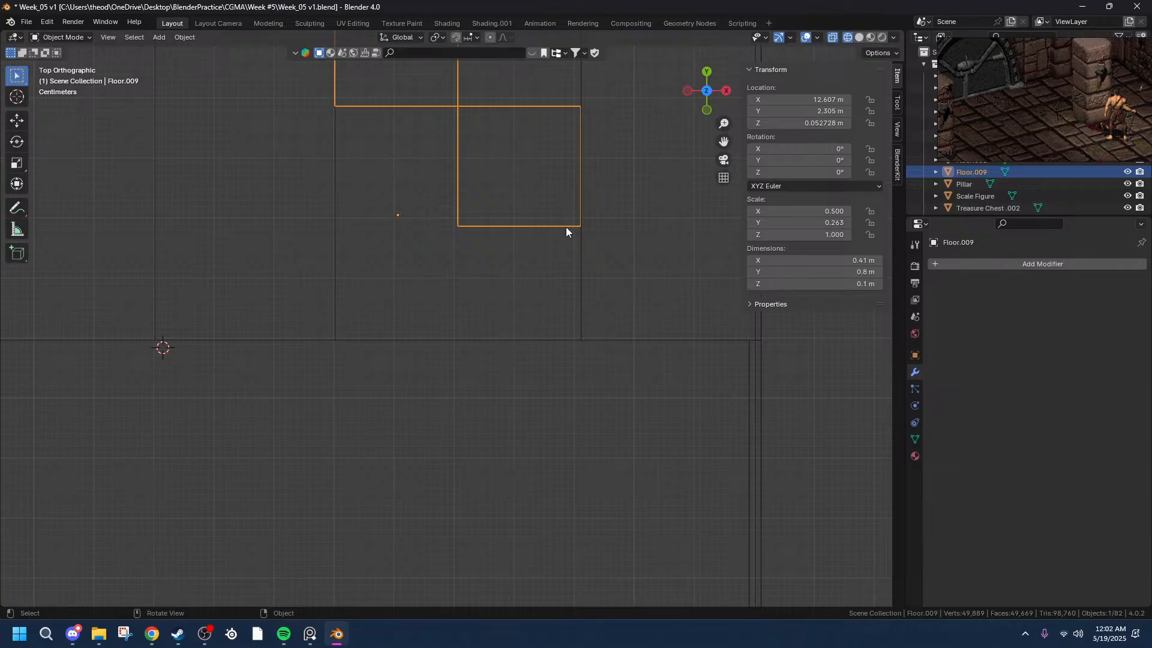
- Duplicate the 0.3 by 0.495 m tile and move the copy about 0.6 m along X into the staggered tile column
{"action": "left_click", "coordinate": [236, 267]}
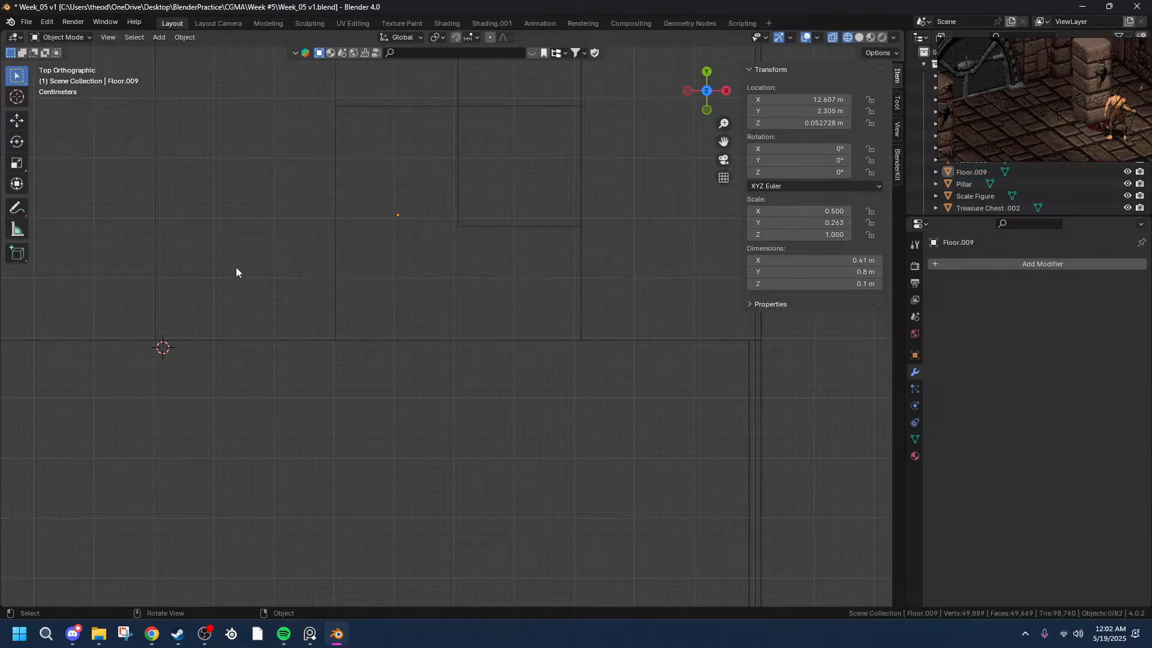
{"action": "scroll", "coordinate": [240, 258], "scroll_direction": "down", "scroll_amount": 5}
{"action": "left_click", "coordinate": [350, 266]}
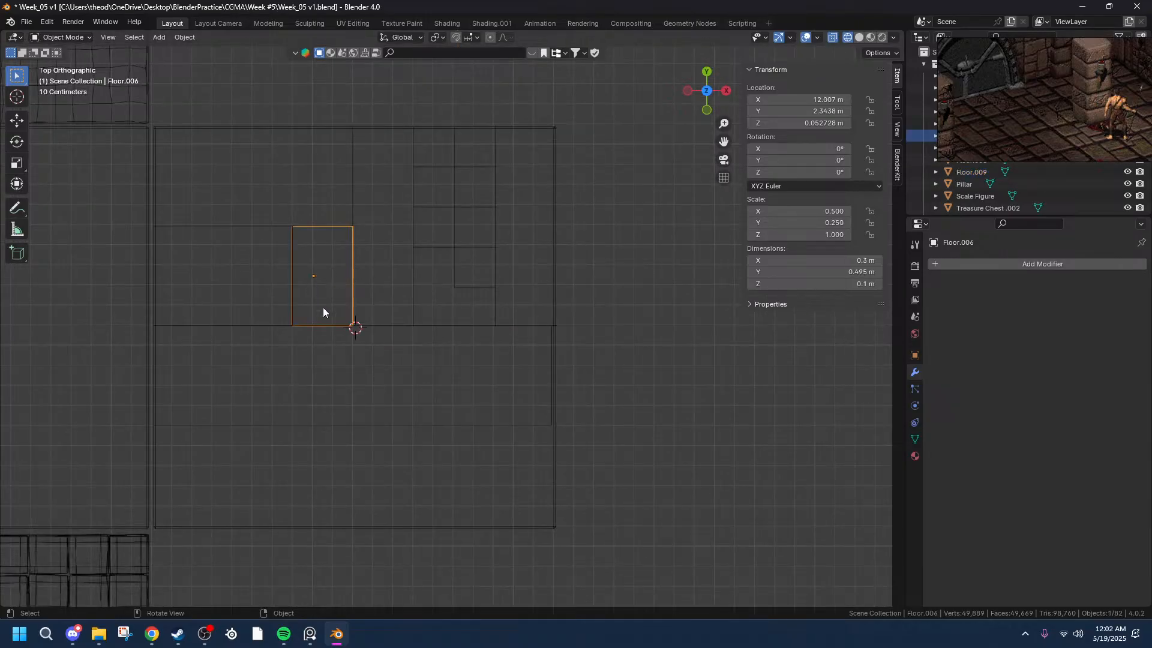
{"action": "scroll", "coordinate": [370, 273], "scroll_direction": "up", "scroll_amount": 4}
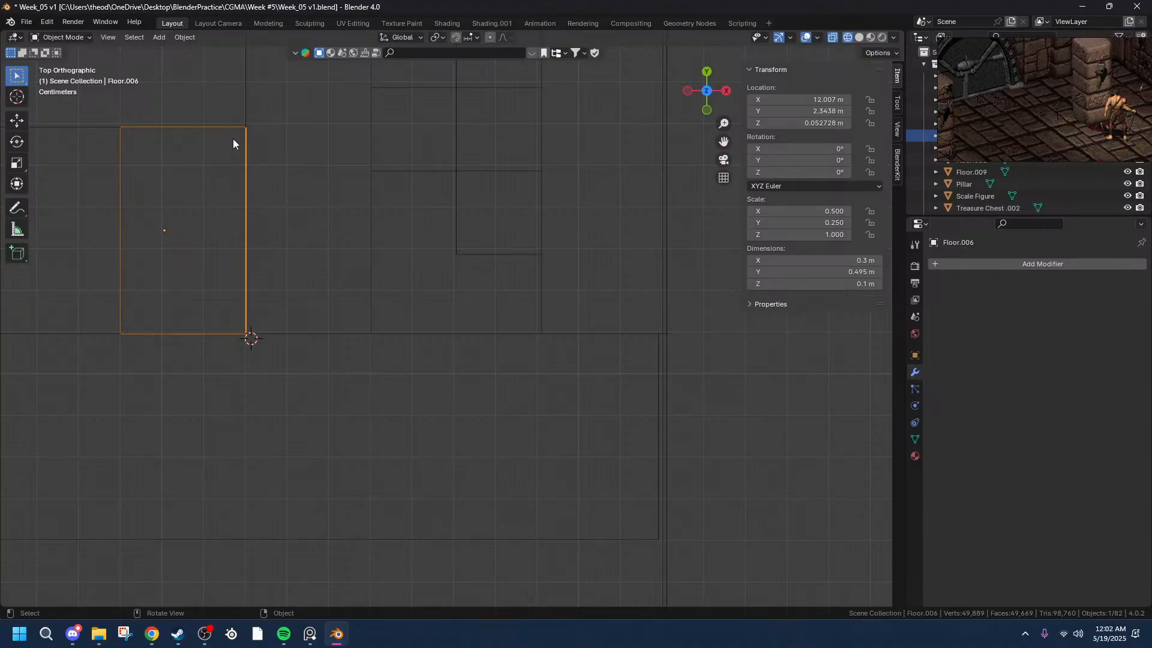
{"action": "scroll", "coordinate": [233, 143], "scroll_direction": "down", "scroll_amount": 5}
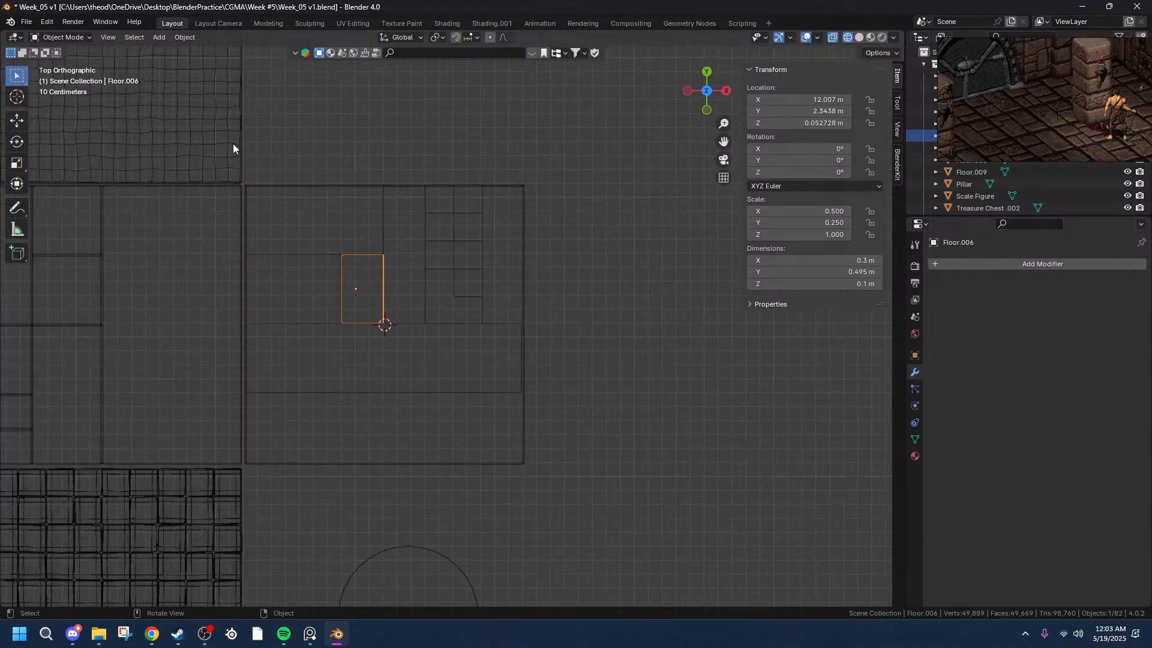
{"action": "scroll", "coordinate": [386, 316], "scroll_direction": "up", "scroll_amount": 6}
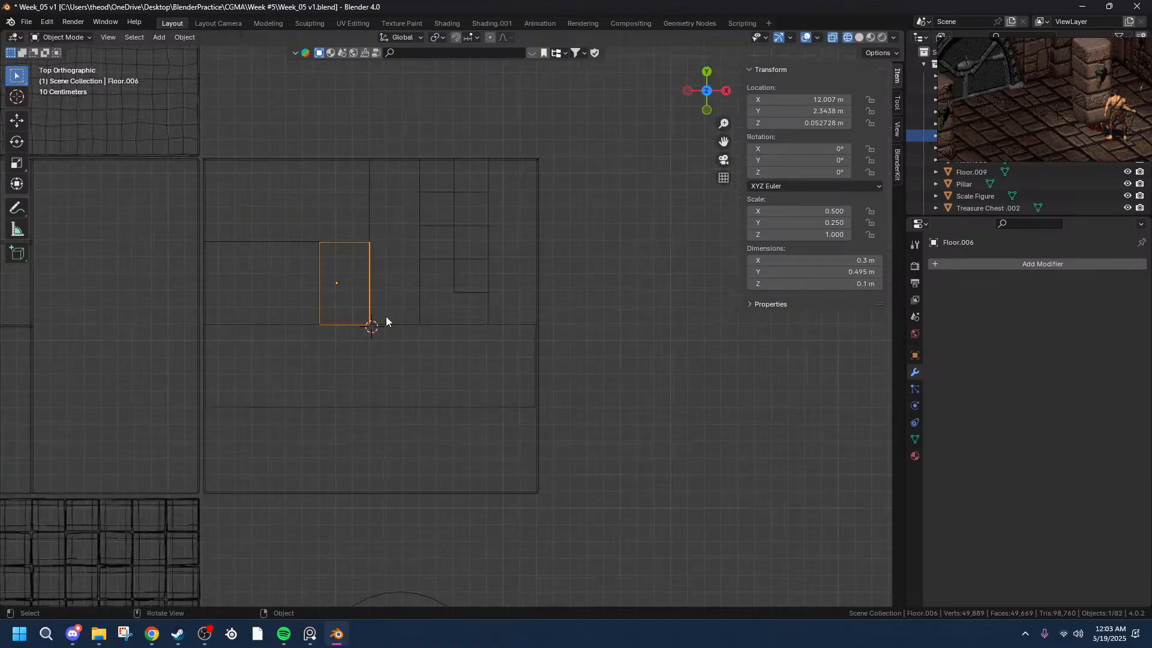
{"action": "scroll", "coordinate": [458, 178], "scroll_direction": "down", "scroll_amount": 1}
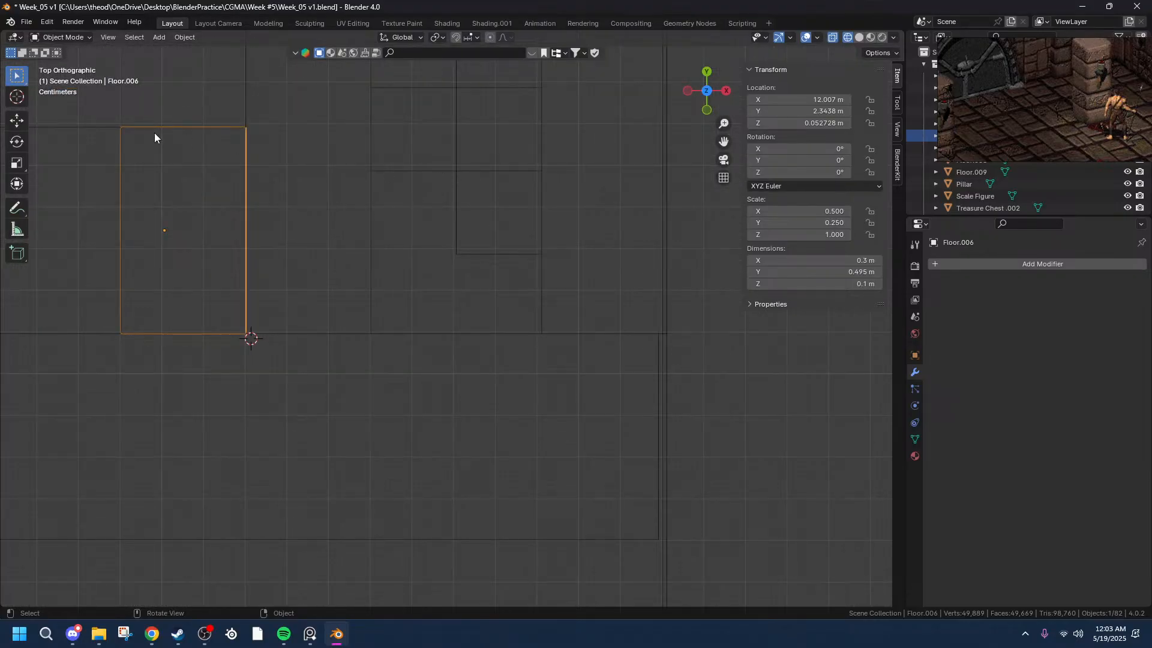
{"action": "key", "text": "shift+d"}
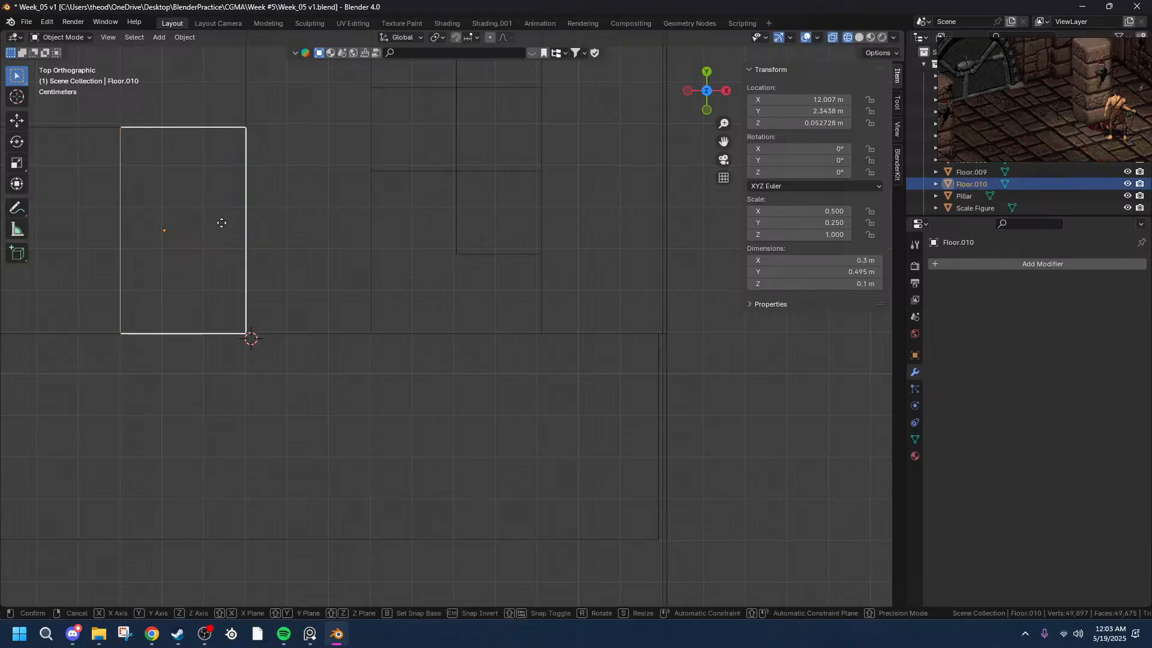
{"action": "key", "text": "x"}
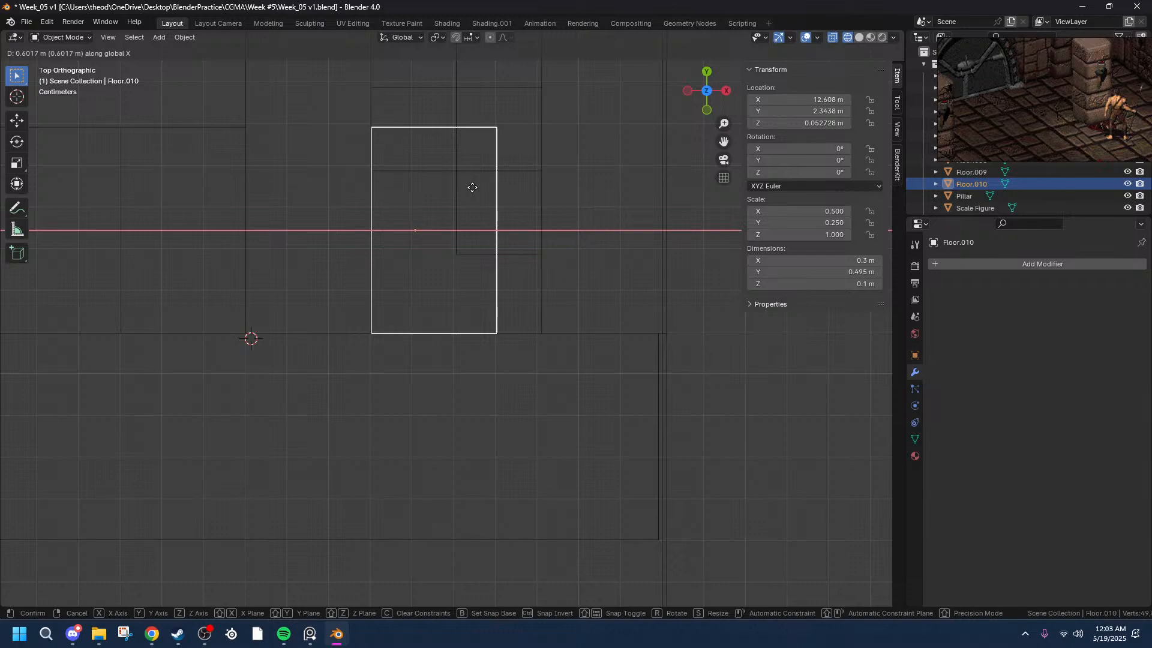
{"action": "left_click", "coordinate": [472, 187]}
- Set the duplicated tile's X move to exactly 0.6 m and check its side edge against the column line
{"action": "left_click", "coordinate": [148, 529]}
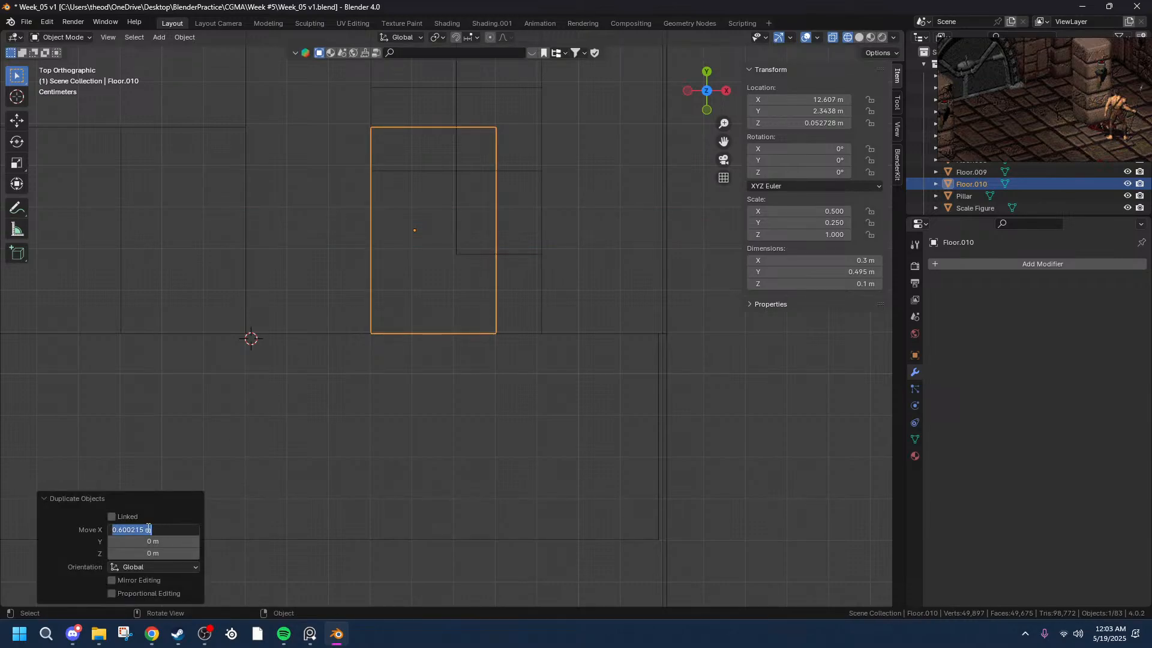
{"action": "left_click_drag", "start_coordinate": [146, 529], "coordinate": [130, 529]}
{"action": "key", "text": "BackSpace"}
{"action": "key", "text": "BackSpace"}
{"action": "key", "text": "BackSpace"}
{"action": "key", "text": "Return"}
{"action": "scroll", "coordinate": [347, 243], "scroll_direction": "up", "scroll_amount": 10}
{"action": "left_click_drag", "start_coordinate": [724, 141], "coordinate": [283, 336]}
{"action": "scroll", "coordinate": [259, 306], "scroll_direction": "up", "scroll_amount": 6}
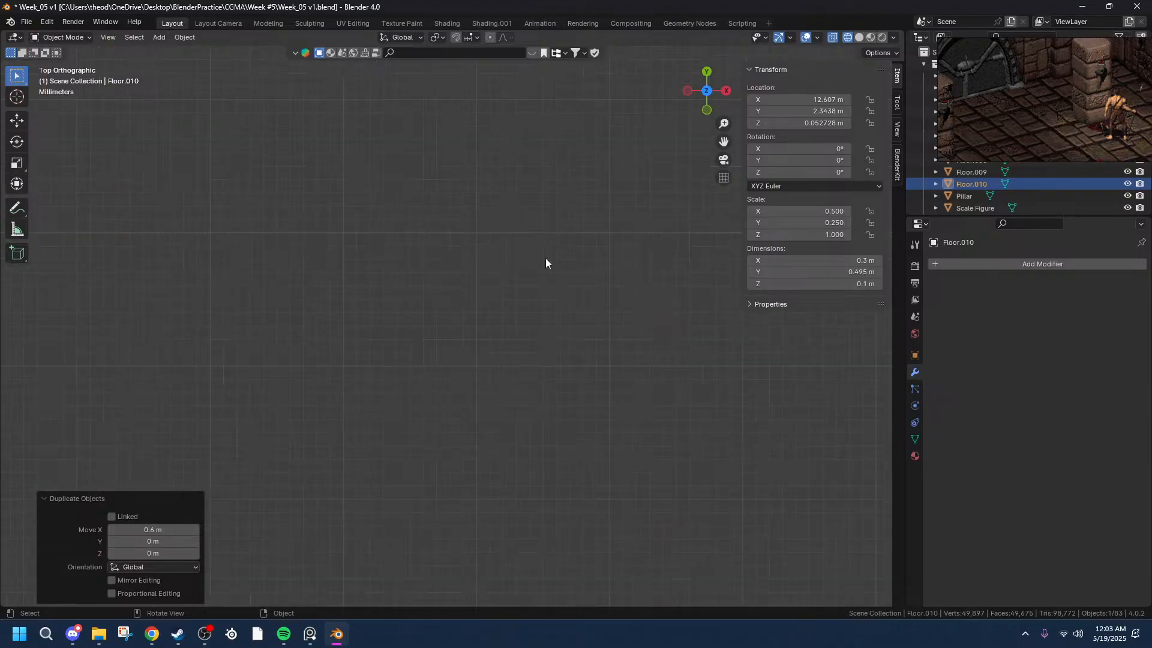
{"action": "scroll", "coordinate": [319, 239], "scroll_direction": "down", "scroll_amount": 10}
{"action": "scroll", "coordinate": [319, 241], "scroll_direction": "down", "scroll_amount": 7}
{"action": "left_click_drag", "start_coordinate": [723, 141], "coordinate": [670, 180]}
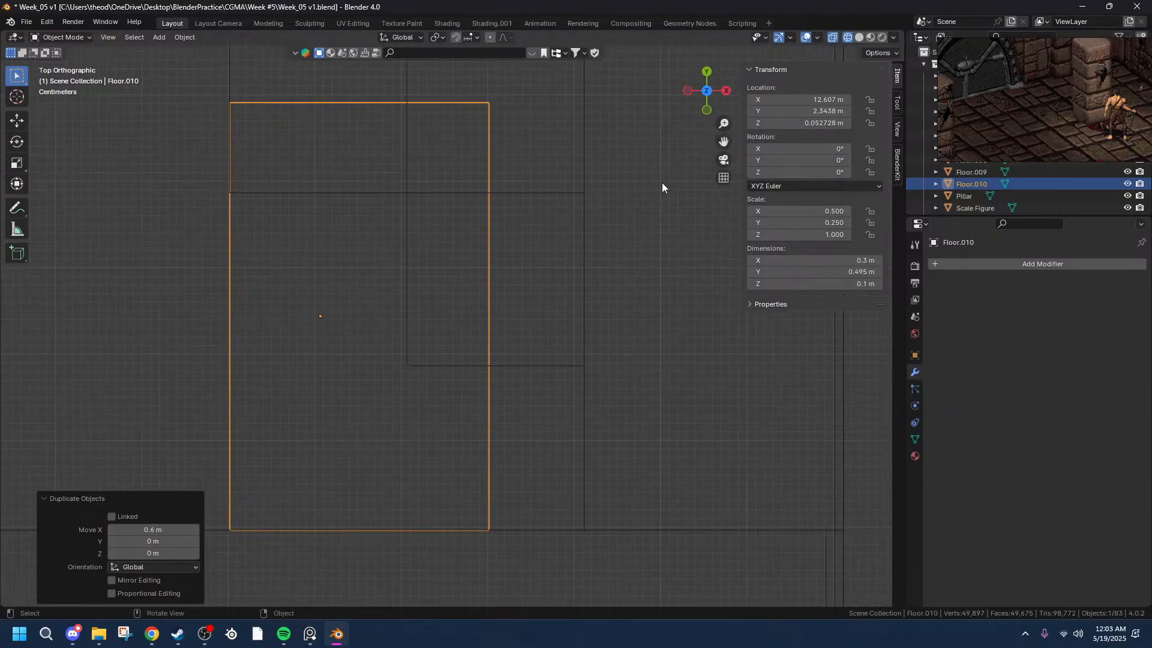
- Shorten the duplicated tile by moving its +Y face about -0.305 m along Y to the lowest staggered tile's bottom edge
{"action": "key", "text": "Tab"}
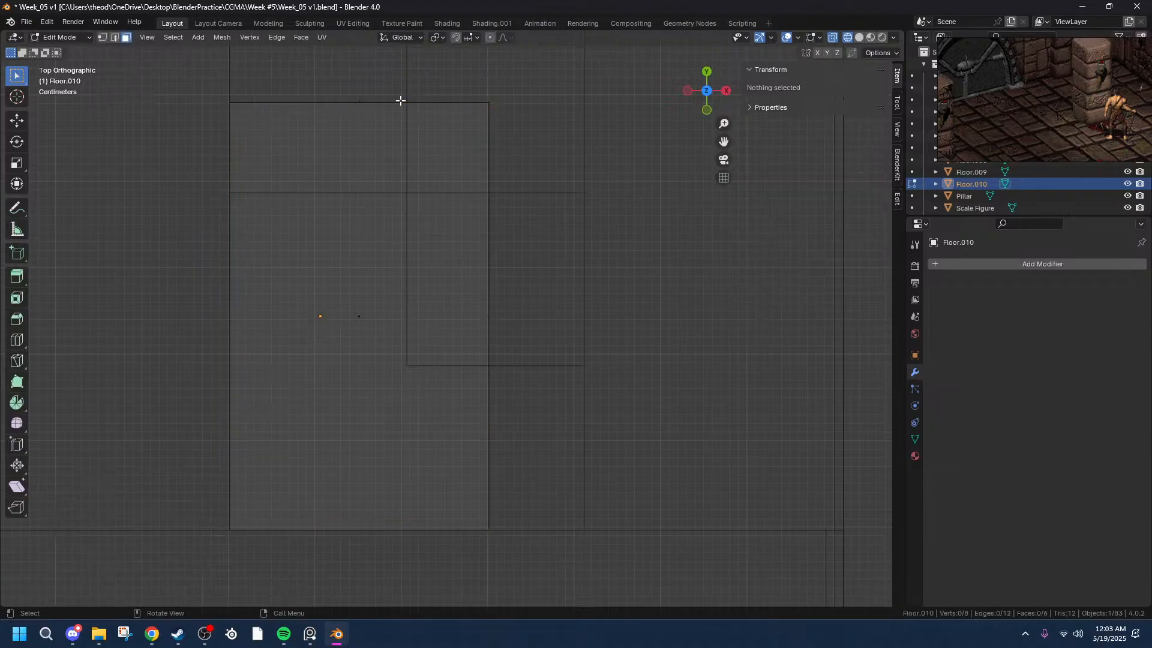
{"action": "left_click", "coordinate": [410, 99]}
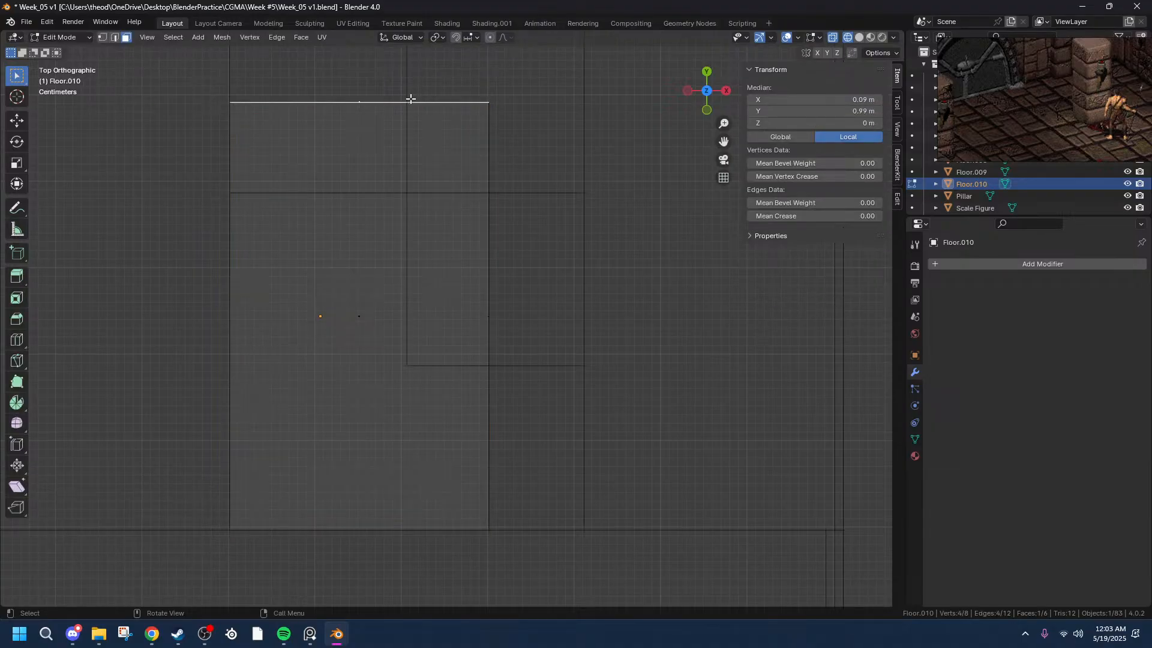
{"action": "key", "text": "g"}
{"action": "key", "text": "x"}
{"action": "key", "text": "y"}
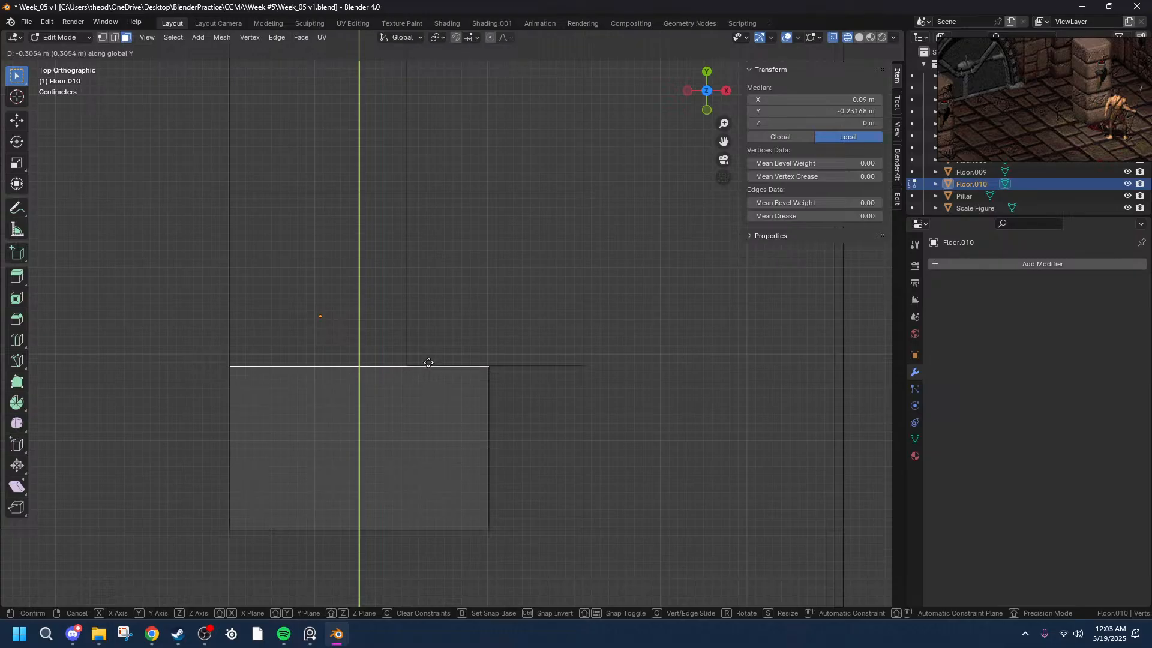
{"action": "left_click", "coordinate": [430, 362]}
- Fine-tune the duplicated tile's +Y face by about -0.000213 m along Y towards the staggered tile's edge
{"action": "scroll", "coordinate": [484, 379], "scroll_direction": "up", "scroll_amount": 5}
{"action": "scroll", "coordinate": [627, 296], "scroll_direction": "down", "scroll_amount": 8, "text": "shift"}
{"action": "scroll", "coordinate": [627, 296], "scroll_direction": "up", "scroll_amount": 3}
{"action": "left_click_drag", "start_coordinate": [723, 141], "coordinate": [724, 355]}
{"action": "scroll", "coordinate": [496, 262], "scroll_direction": "up", "scroll_amount": 2}
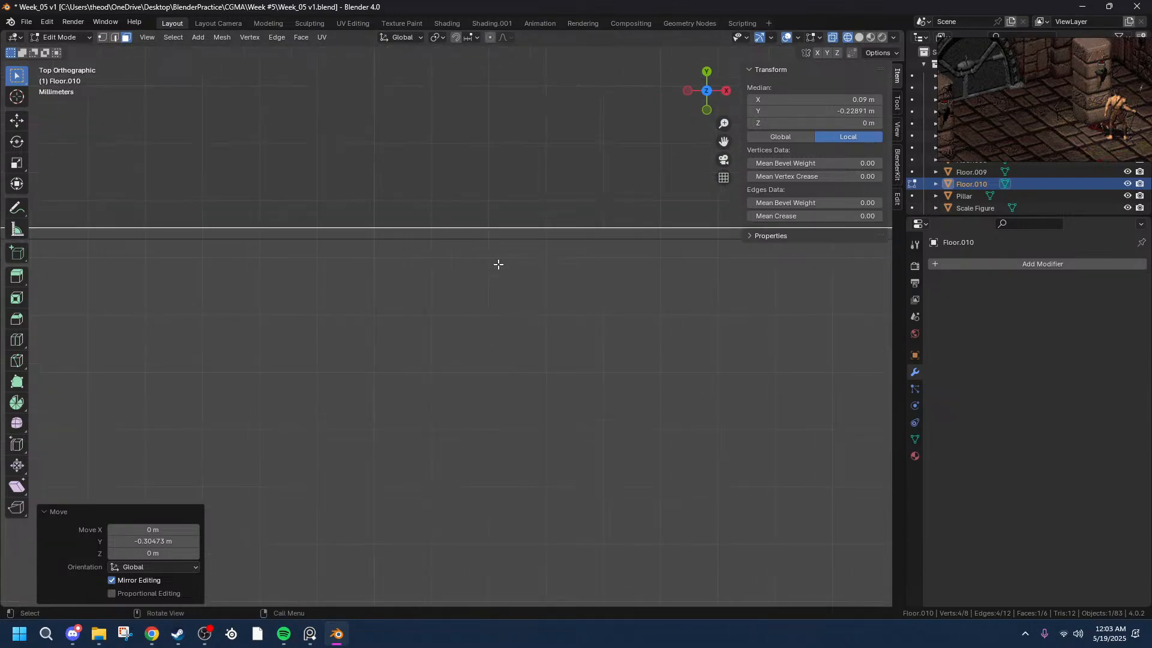
{"action": "key", "text": "g"}
{"action": "key", "text": "x"}
{"action": "key", "text": "y"}
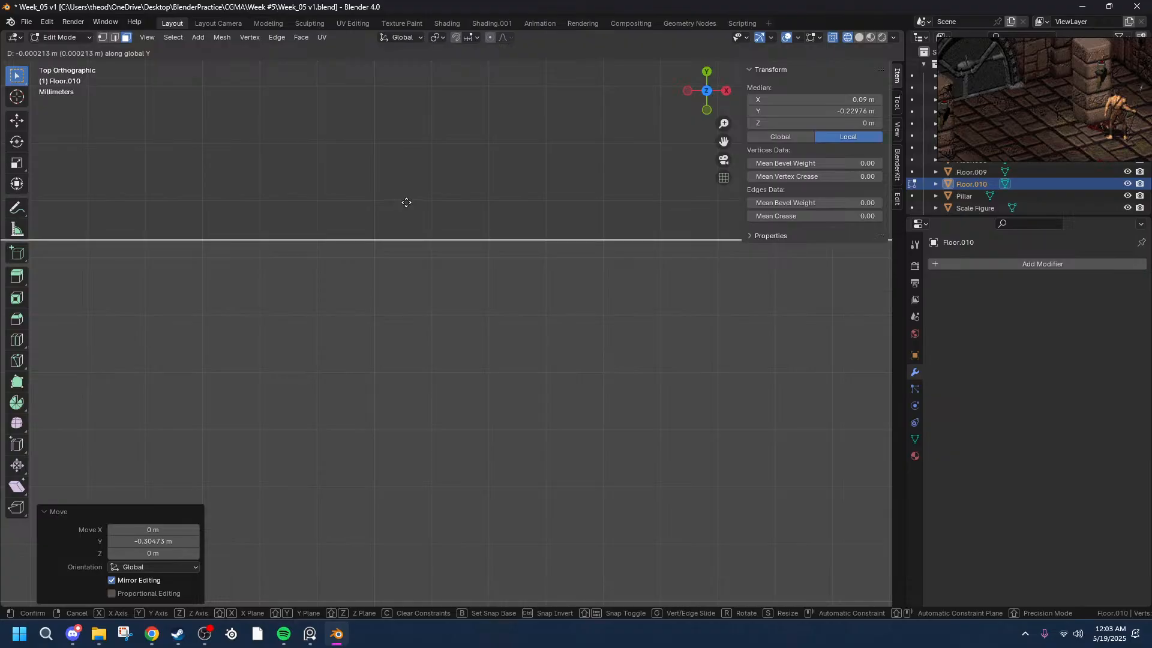
{"action": "left_click", "coordinate": [404, 203]}
- Fine-tune the duplicated tile's +Y face by about 0.000015 m along Y onto the lowest staggered tile's edge
{"action": "scroll", "coordinate": [467, 169], "scroll_direction": "up", "scroll_amount": 3}
{"action": "scroll", "coordinate": [375, 246], "scroll_direction": "down", "scroll_amount": 3}
{"action": "scroll", "coordinate": [374, 246], "scroll_direction": "down", "scroll_amount": 1}
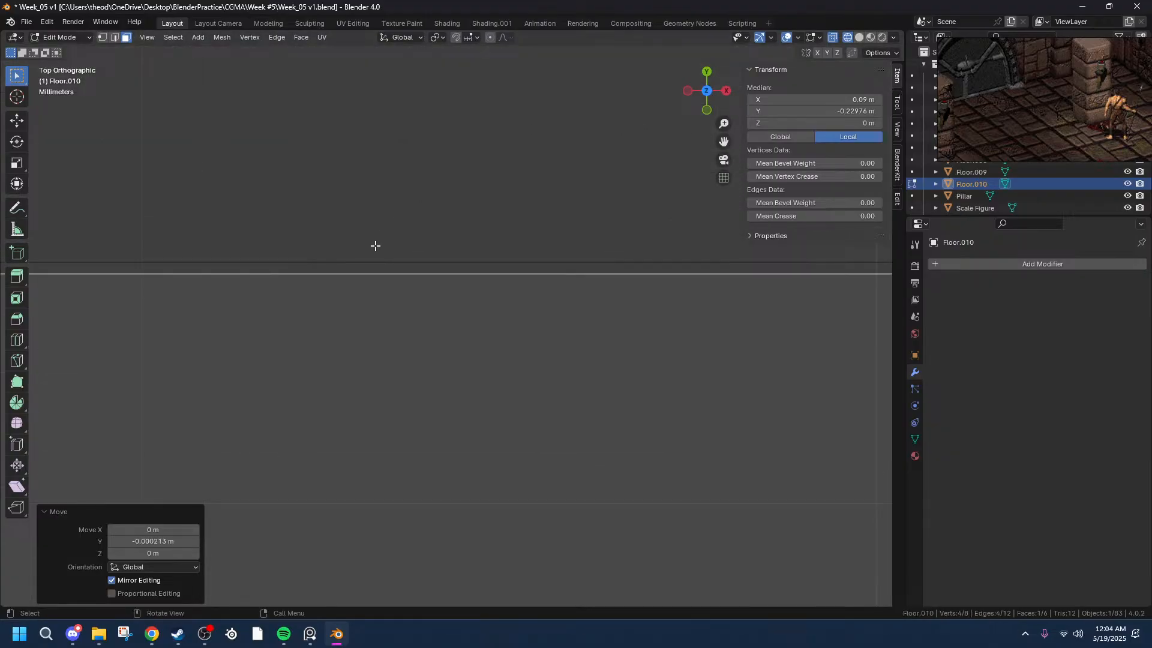
{"action": "key", "text": "g"}
{"action": "key", "text": "y"}
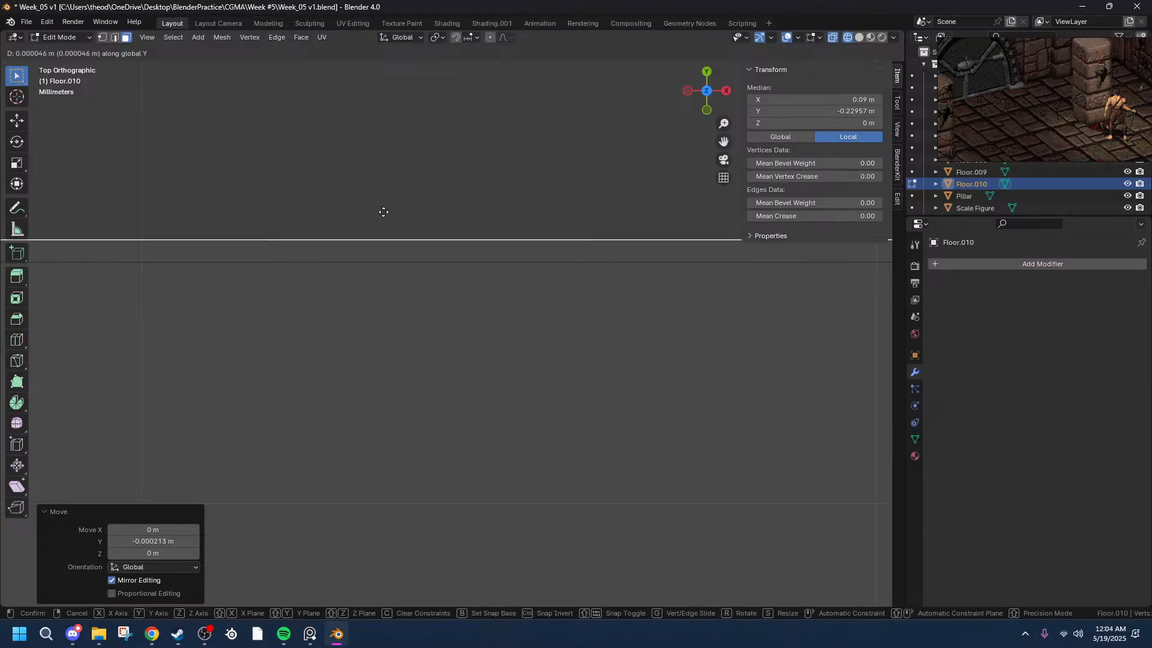
{"action": "left_click", "coordinate": [357, 418]}
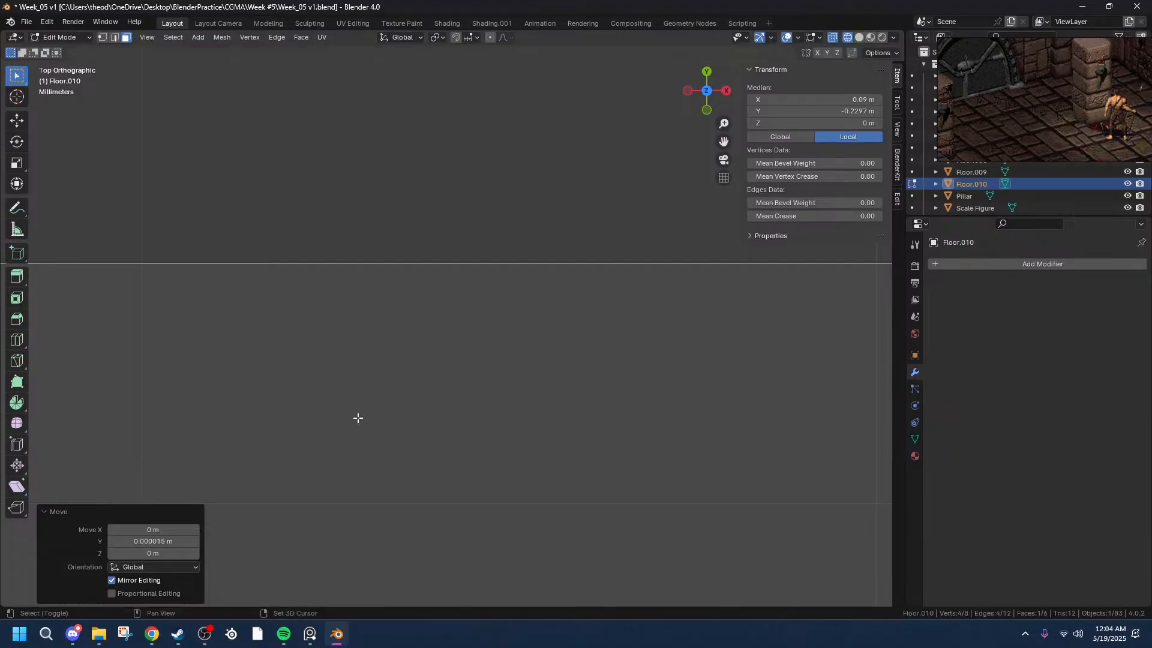
- Widen the duplicated tile by moving its +X face exactly 0.11 m along X to the staggered column's outer edge
{"action": "scroll", "coordinate": [388, 417], "scroll_direction": "down", "scroll_amount": 3}
{"action": "scroll", "coordinate": [417, 408], "scroll_direction": "down", "scroll_amount": 3}
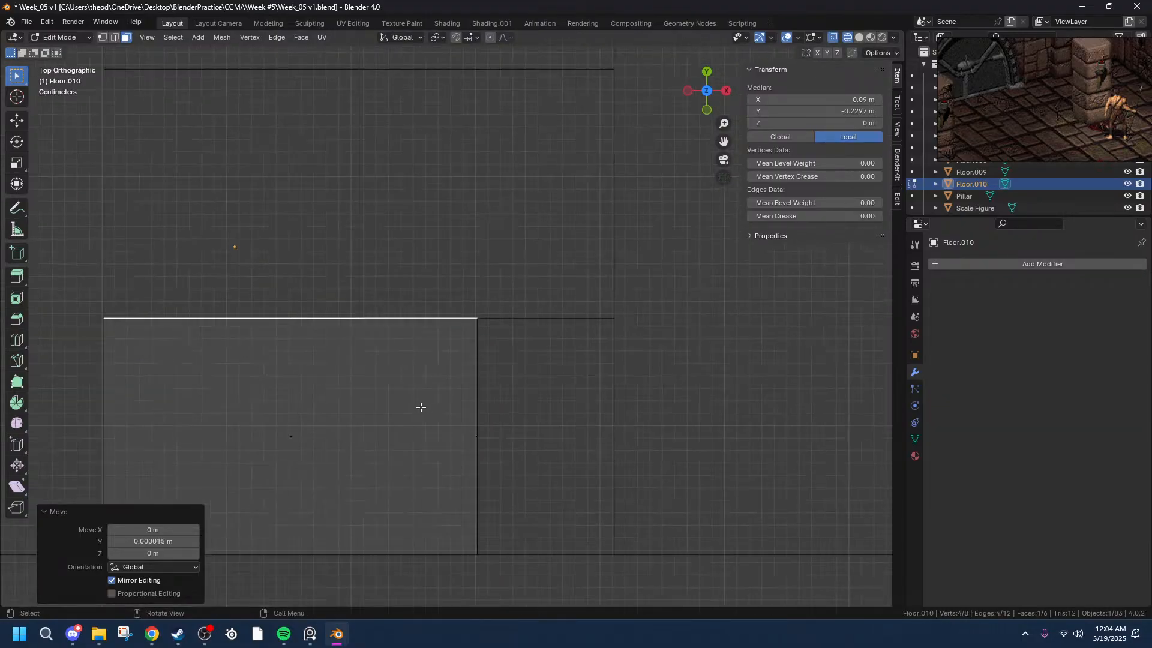
{"action": "scroll", "coordinate": [553, 366], "scroll_direction": "down", "scroll_amount": 4}
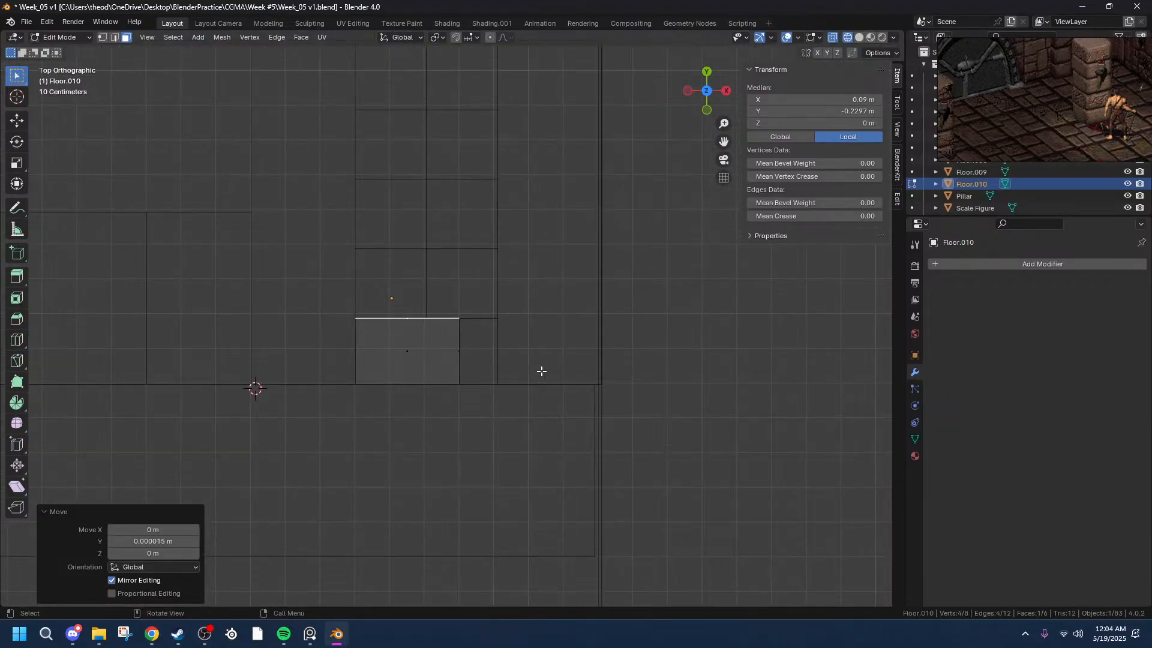
{"action": "scroll", "coordinate": [527, 376], "scroll_direction": "up", "scroll_amount": 3}
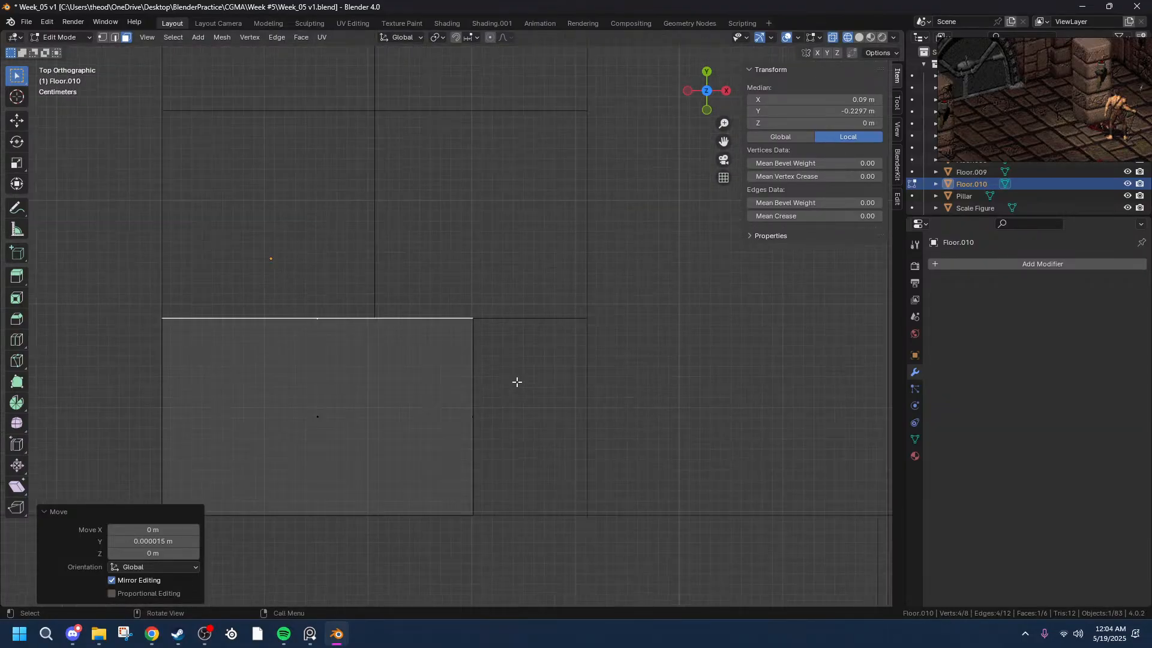
{"action": "left_click", "coordinate": [477, 428]}
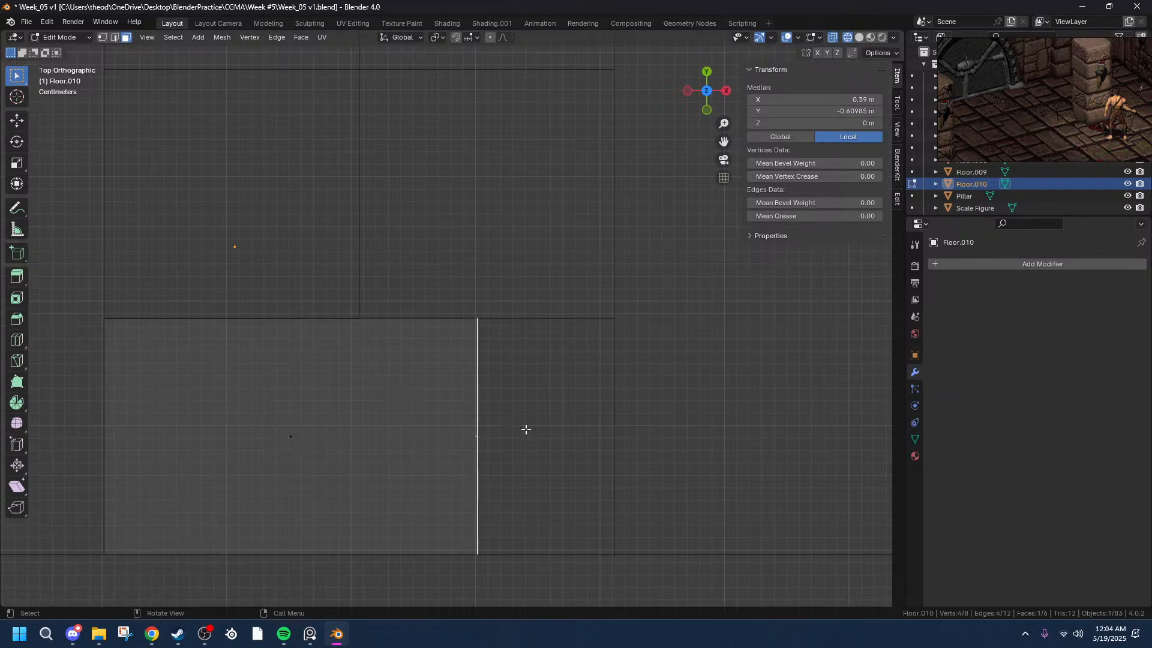
{"action": "key", "text": "g"}
{"action": "key", "text": "x"}
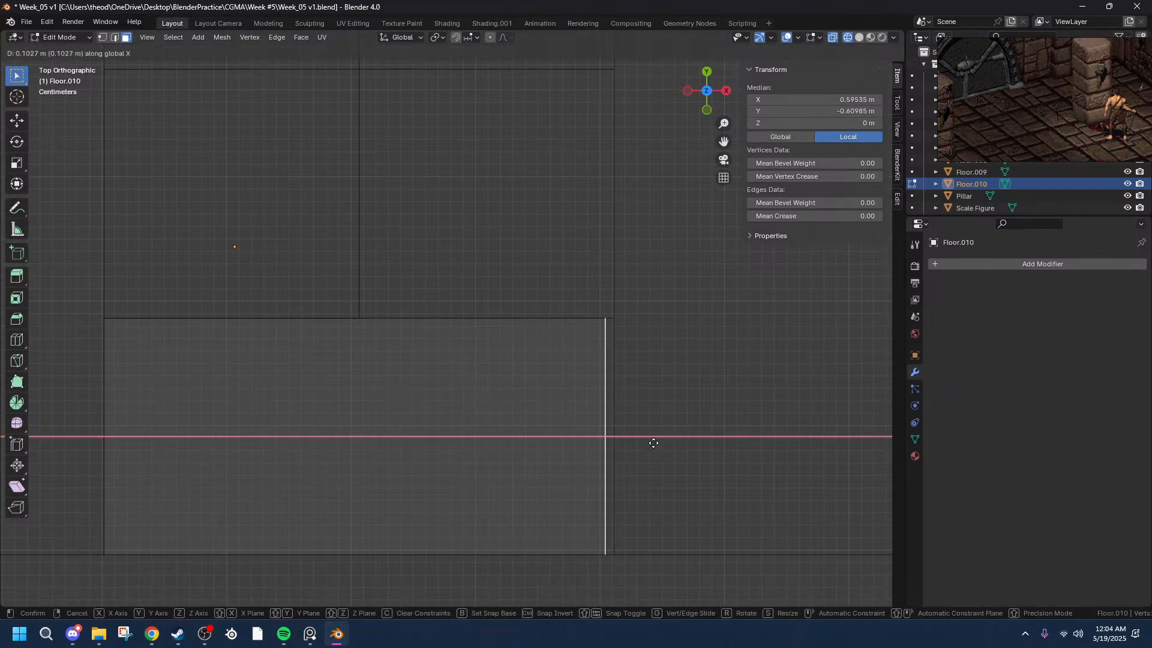
{"action": "left_click", "coordinate": [660, 442]}
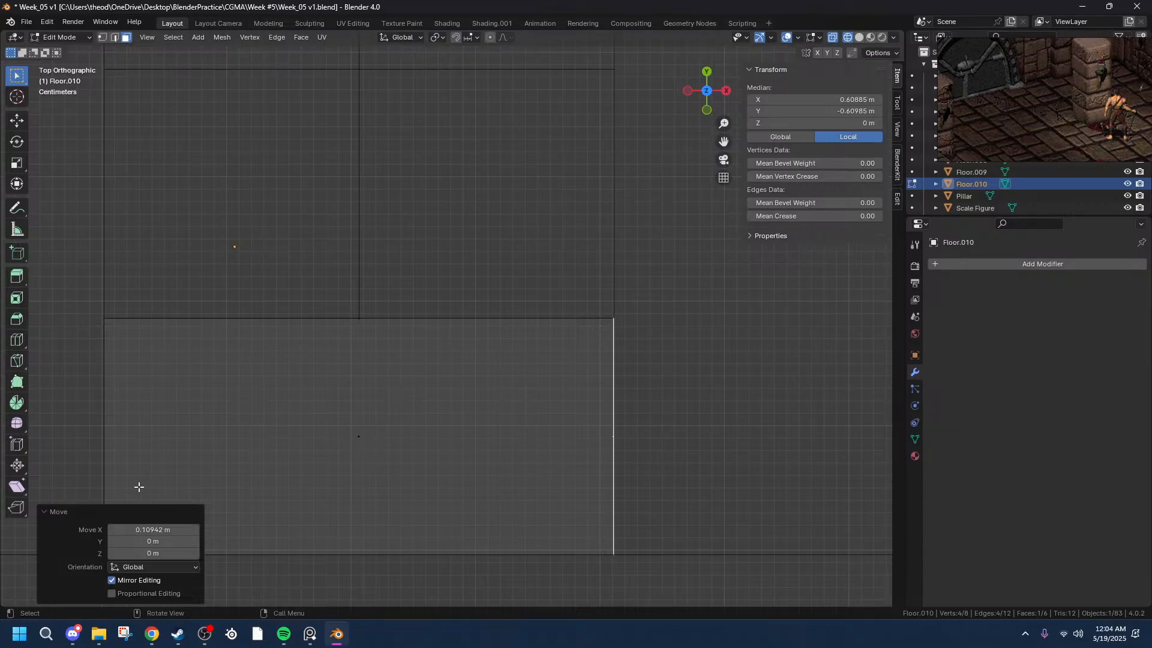
{"action": "left_click", "coordinate": [150, 530]}
{"action": "left_click_drag", "start_coordinate": [149, 530], "coordinate": [127, 530]}
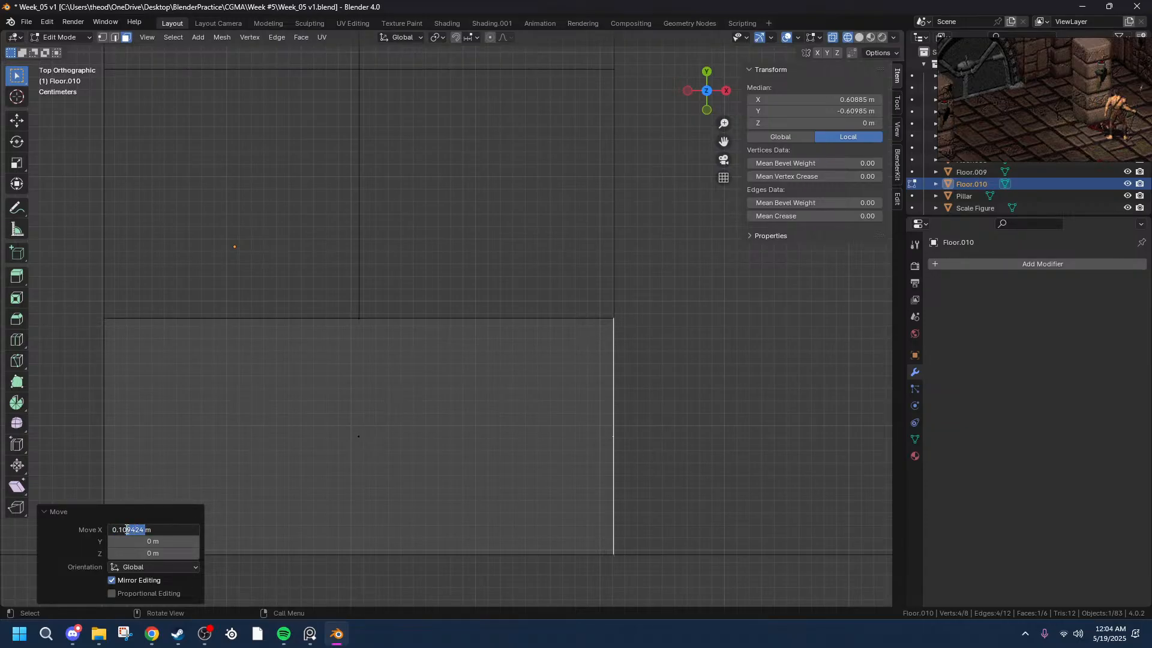
{"action": "key", "text": "BackSpace"}
{"action": "key", "text": "Return"}
- Check the widened tile's edges and corners against the staggered tiles above it, and clear the face selection
{"action": "scroll", "coordinate": [735, 395], "scroll_direction": "up", "scroll_amount": 5}
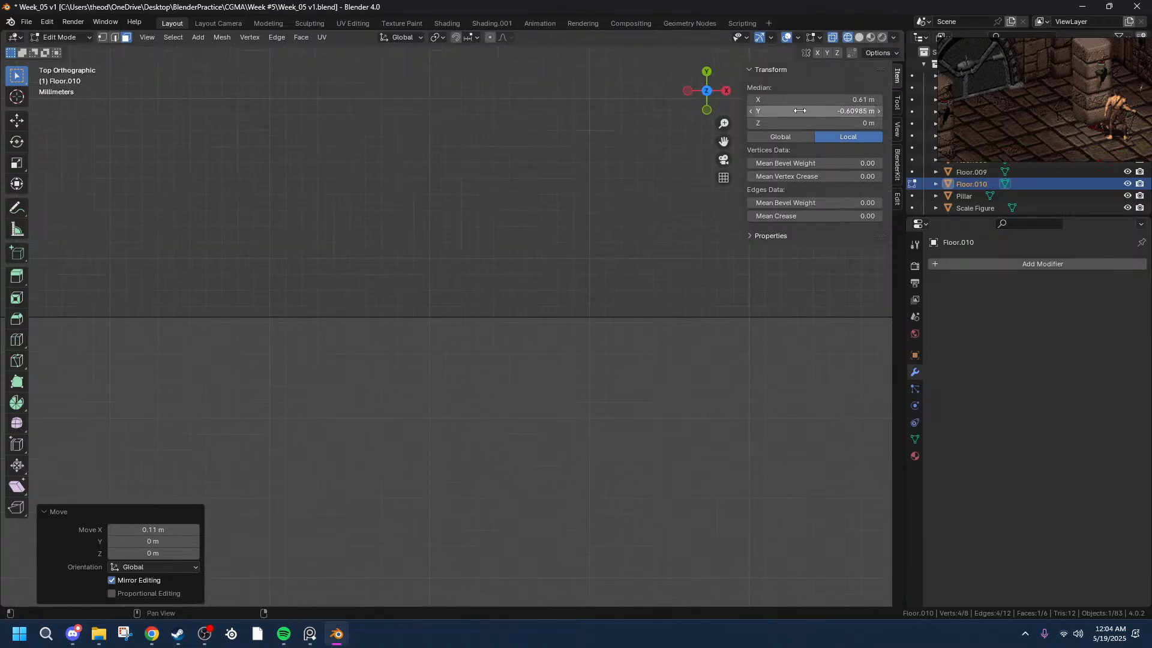
{"action": "left_click_drag", "start_coordinate": [724, 141], "coordinate": [286, 83]}
{"action": "scroll", "coordinate": [658, 308], "scroll_direction": "up", "scroll_amount": 7}
{"action": "scroll", "coordinate": [658, 309], "scroll_direction": "up", "scroll_amount": 3}
{"action": "left_click_drag", "start_coordinate": [723, 142], "coordinate": [76, 141]}
{"action": "scroll", "coordinate": [466, 268], "scroll_direction": "down", "scroll_amount": 20}
{"action": "scroll", "coordinate": [460, 269], "scroll_direction": "down", "scroll_amount": 10}
{"action": "left_click", "coordinate": [684, 304]}
{"action": "scroll", "coordinate": [342, 274], "scroll_direction": "up", "scroll_amount": 7}
{"action": "scroll", "coordinate": [343, 275], "scroll_direction": "up", "scroll_amount": 6}
{"action": "left_click_drag", "start_coordinate": [723, 142], "coordinate": [1150, 424]}
{"action": "scroll", "coordinate": [427, 210], "scroll_direction": "down", "scroll_amount": 2}
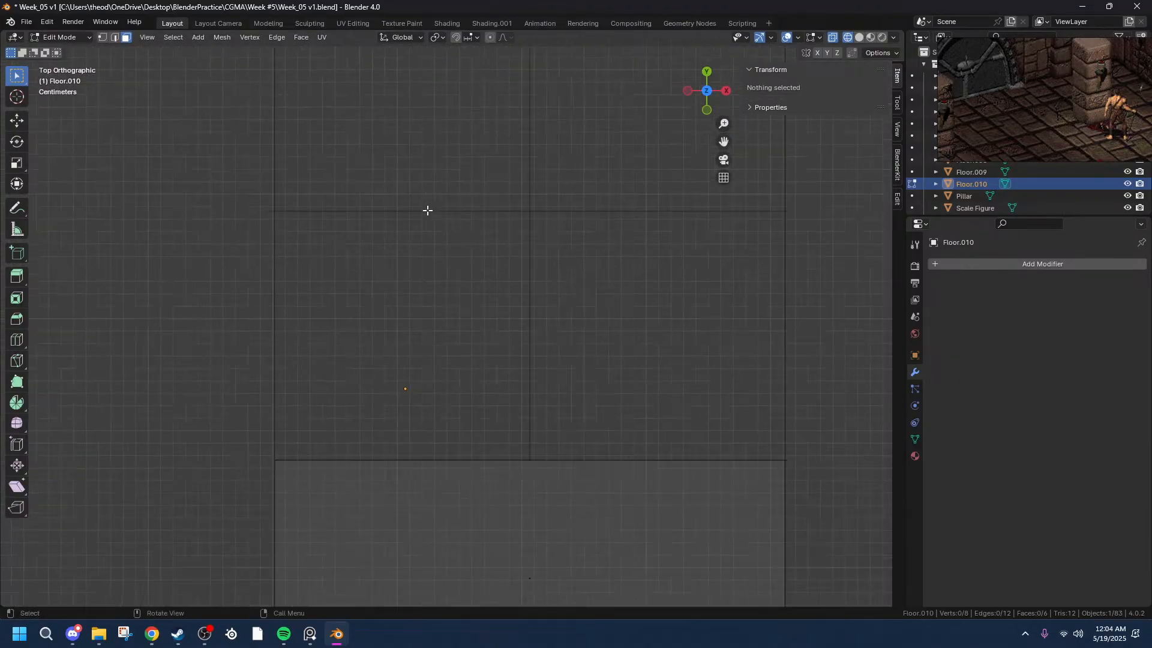
{"action": "scroll", "coordinate": [427, 211], "scroll_direction": "down", "scroll_amount": 3}
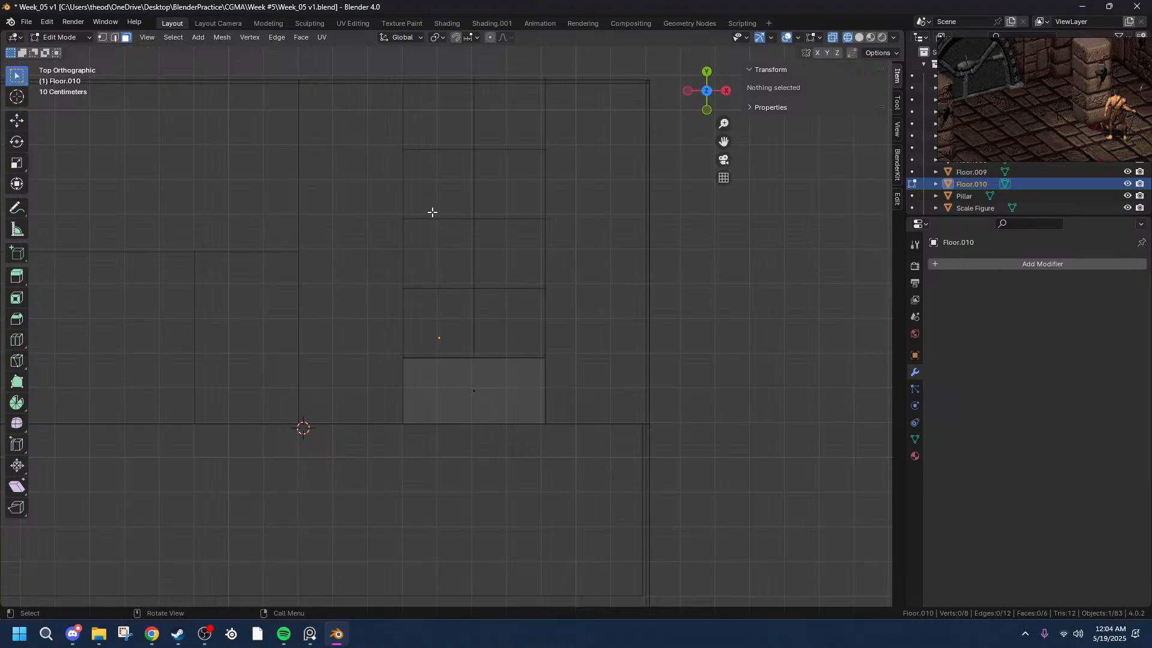
{"action": "scroll", "coordinate": [440, 316], "scroll_direction": "up", "scroll_amount": 5}
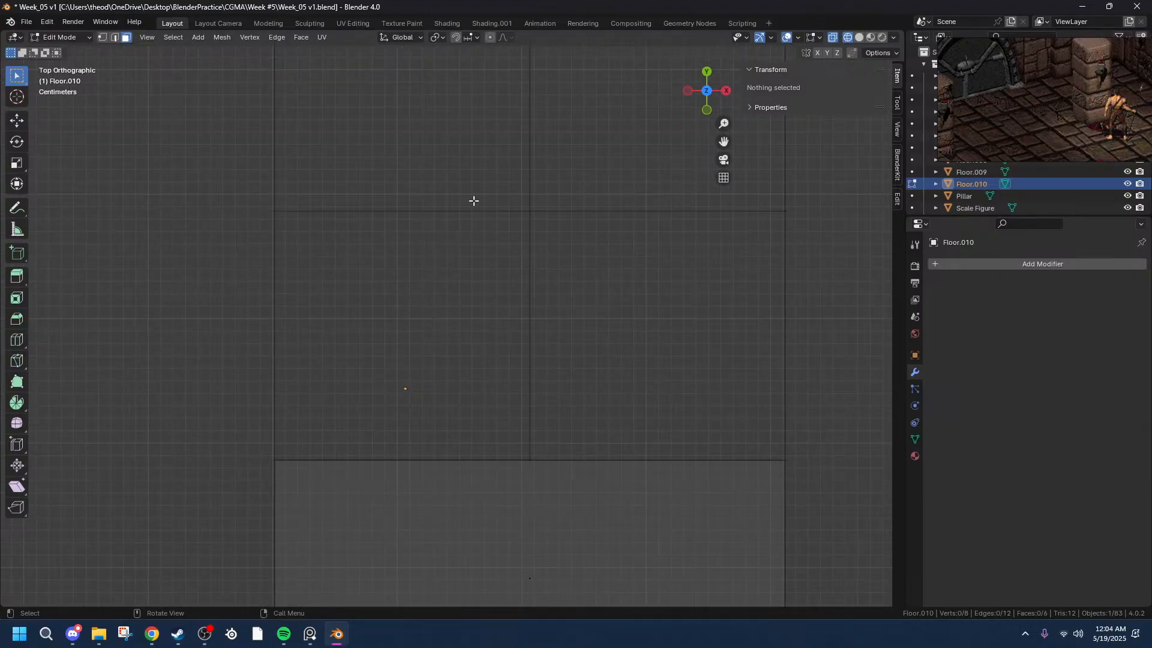
{"action": "scroll", "coordinate": [519, 231], "scroll_direction": "down", "scroll_amount": 5}
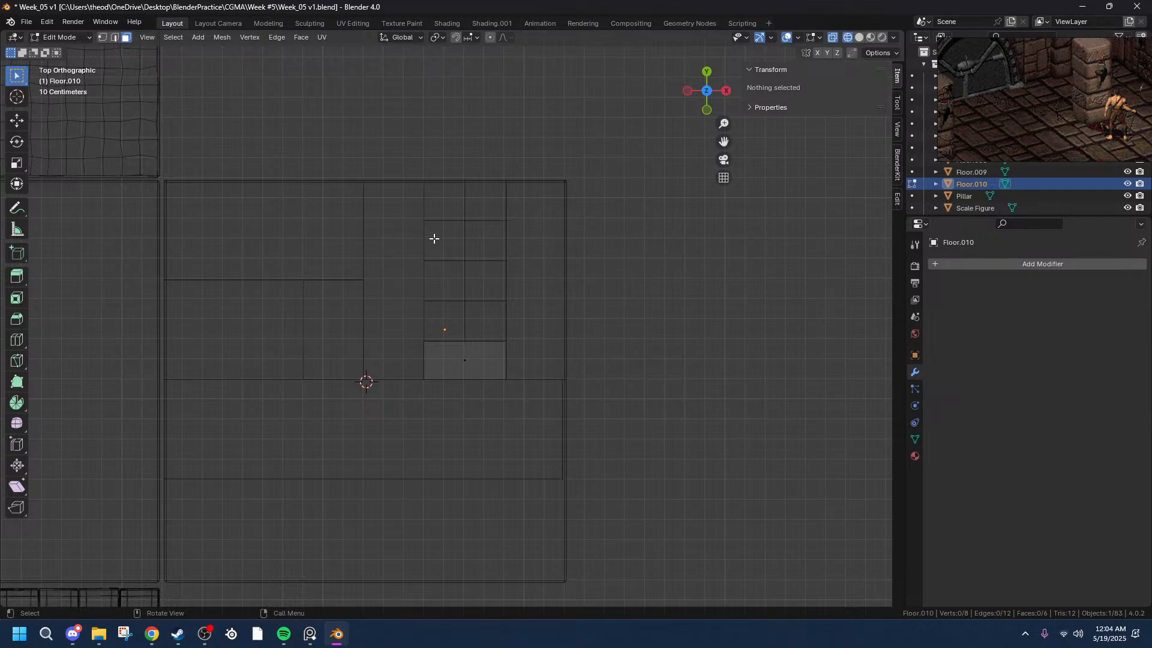
- Leave mesh editing, duplicate the staggered tile group in place and rotate the copy 180° about Z
{"action": "key", "text": "Tab"}
{"action": "scroll", "coordinate": [441, 240], "scroll_direction": "up", "scroll_amount": 3}
{"action": "left_click", "coordinate": [489, 209]}
{"action": "scroll", "coordinate": [499, 201], "scroll_direction": "down", "scroll_amount": 4}
{"action": "scroll", "coordinate": [499, 199], "scroll_direction": "up", "scroll_amount": 2}
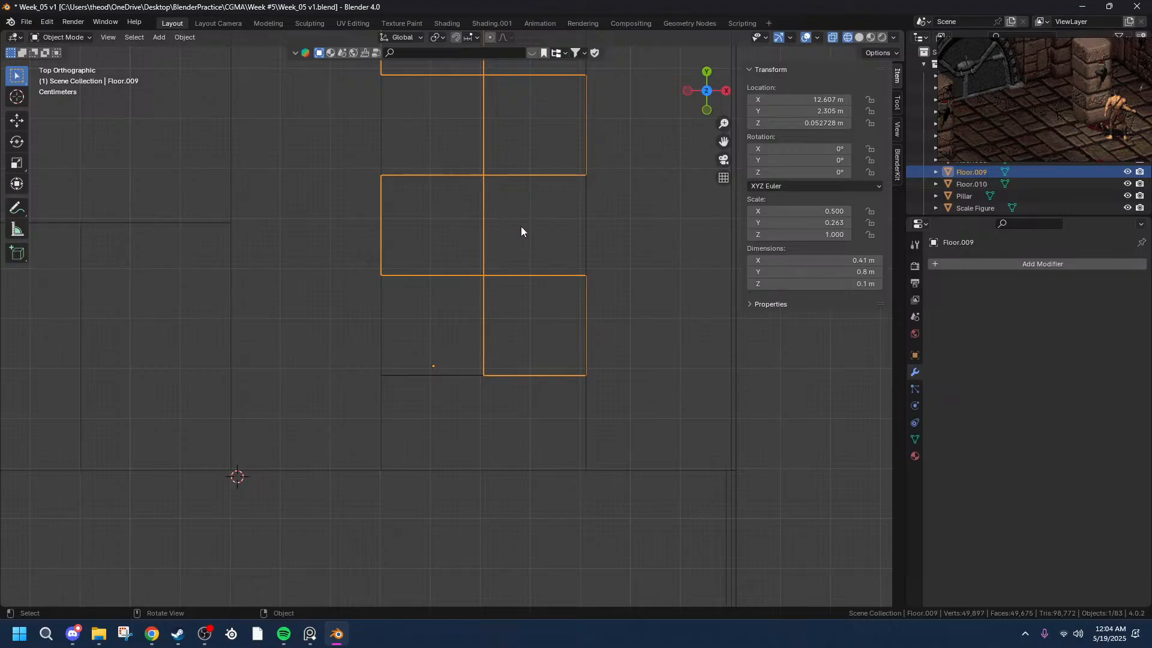
{"action": "key", "text": "shift+d"}
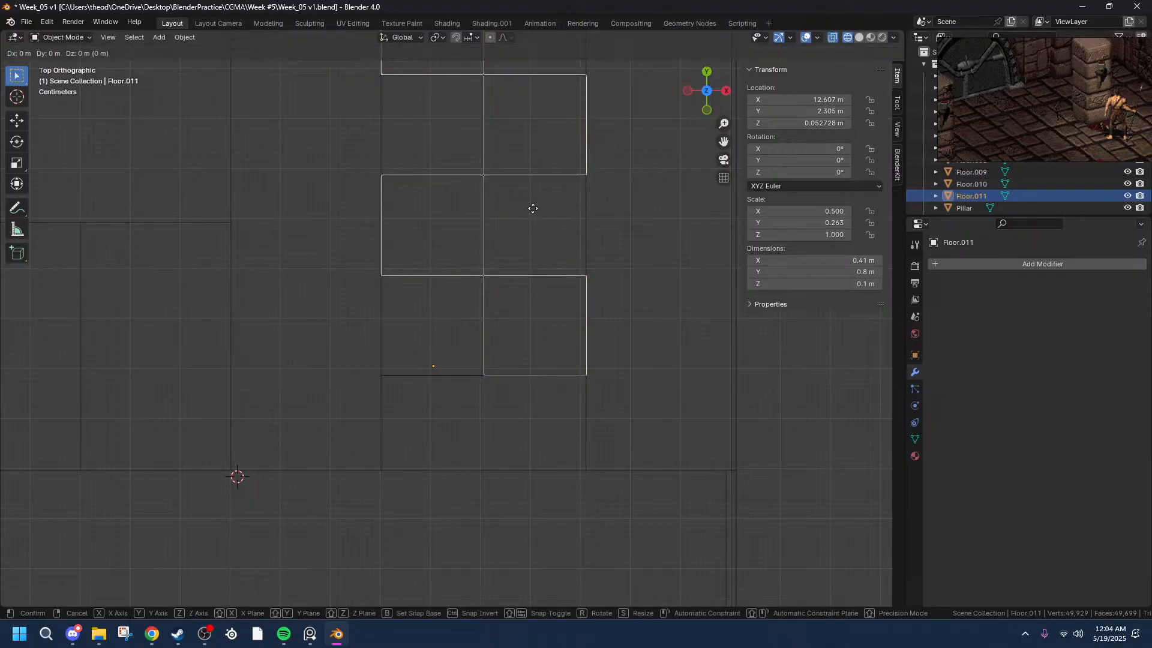
{"action": "right_click", "coordinate": [532, 208]}
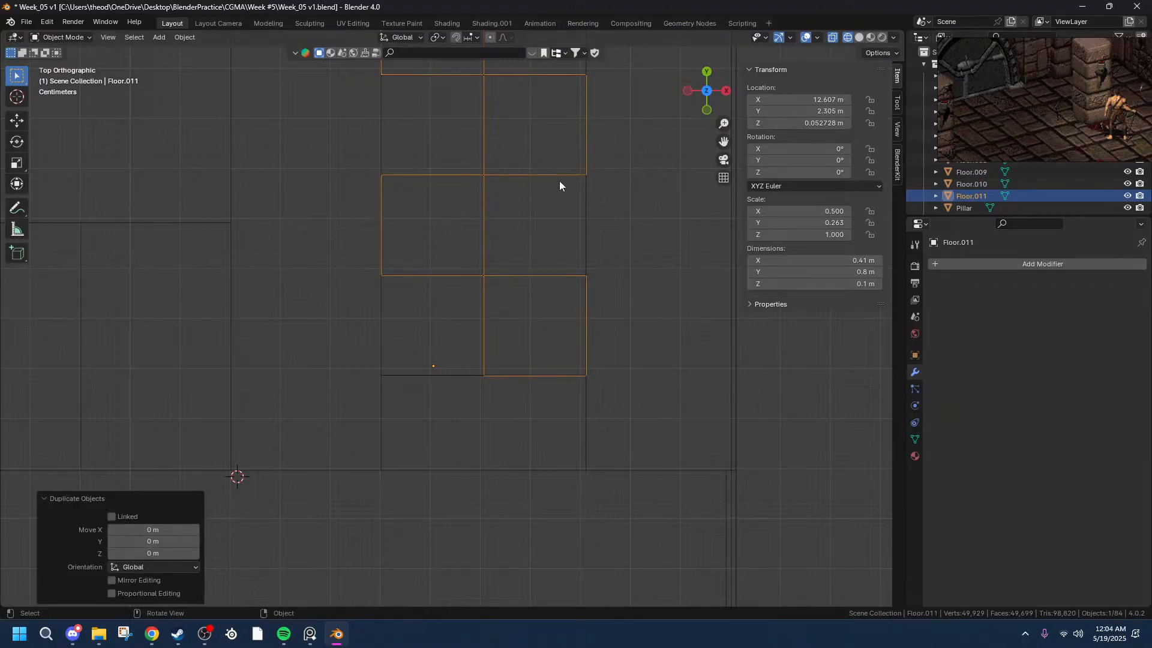
{"action": "key", "text": "r"}
{"action": "key", "text": "z"}
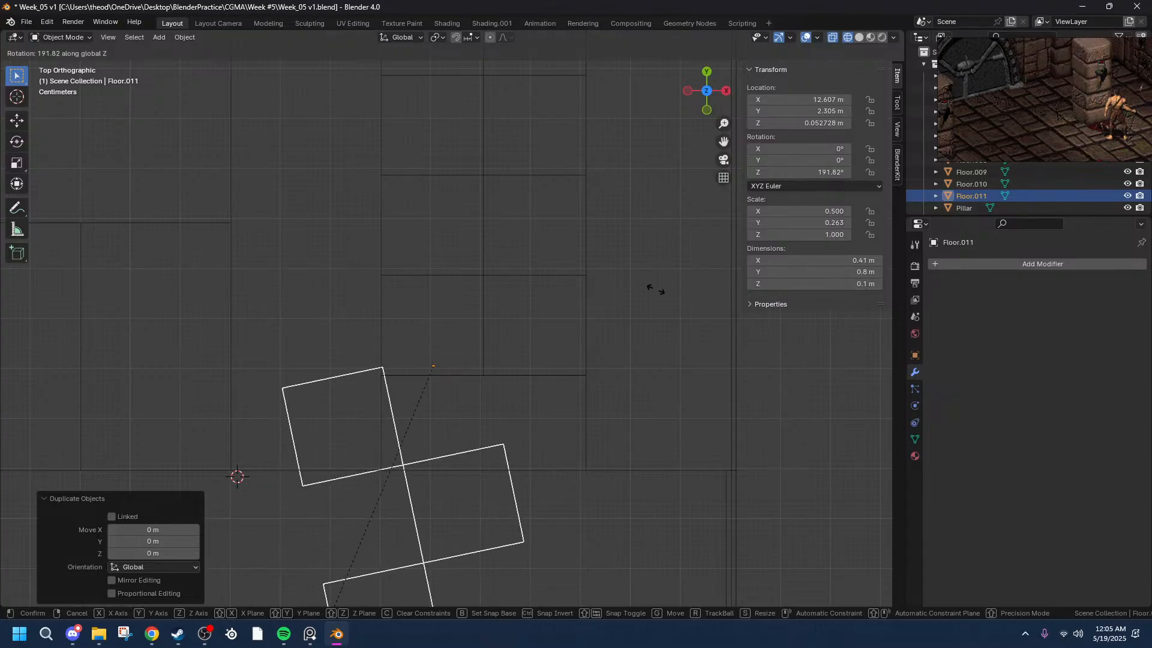
{"action": "left_click", "coordinate": [346, 93]}
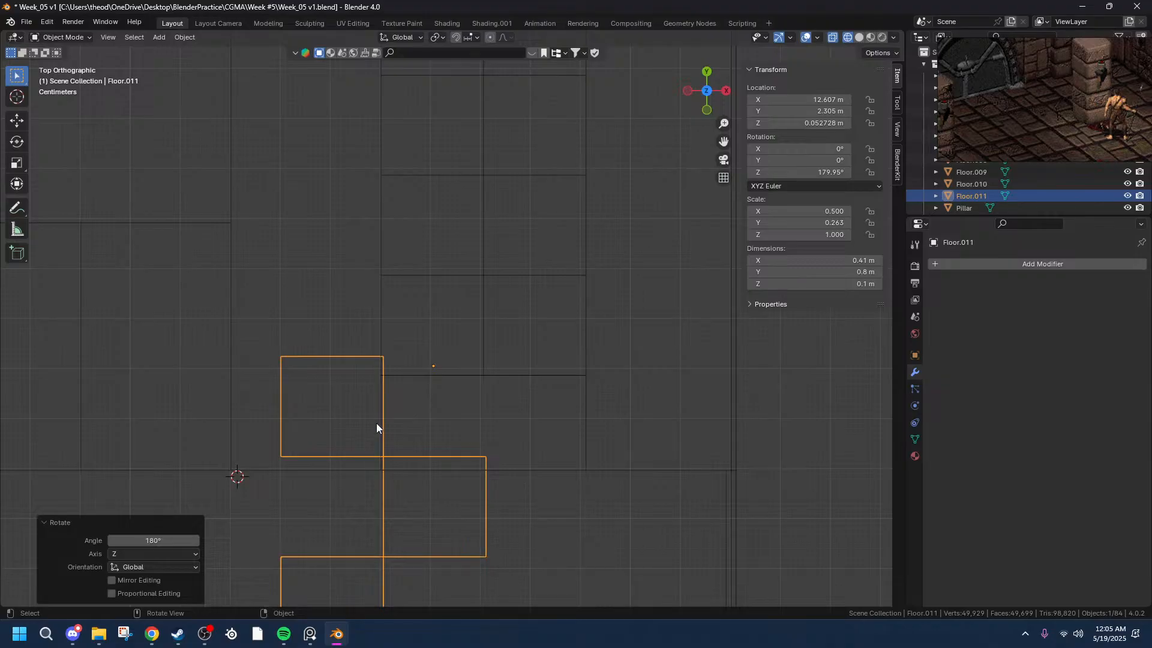
{"action": "key", "text": "g"}
{"action": "key", "text": "z"}
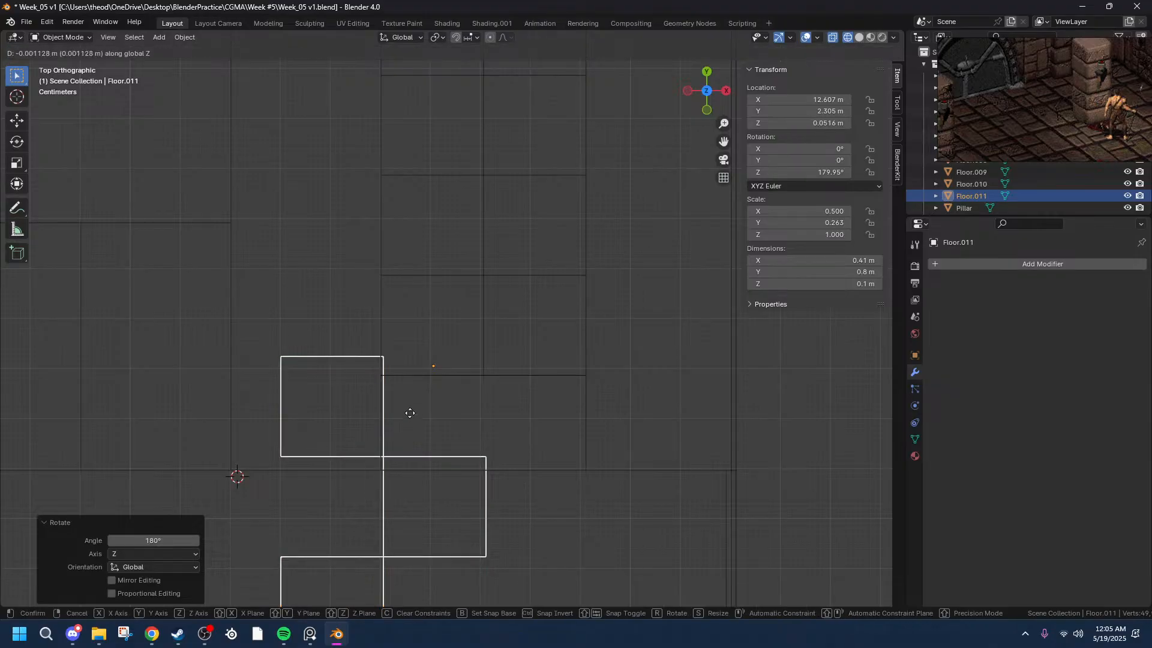
{"action": "right_click", "coordinate": [426, 299]}
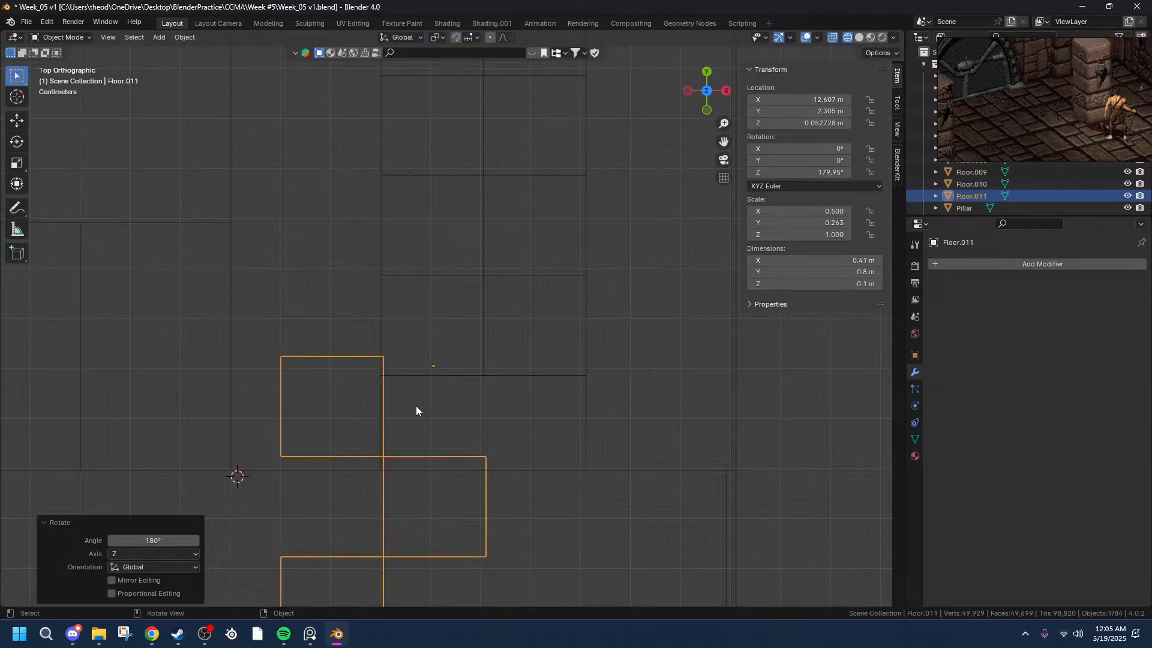
- Move the rotated copy along X over the original tile column and set its X move to exactly 0.2 m
{"action": "key", "text": "g"}
{"action": "key", "text": "x"}
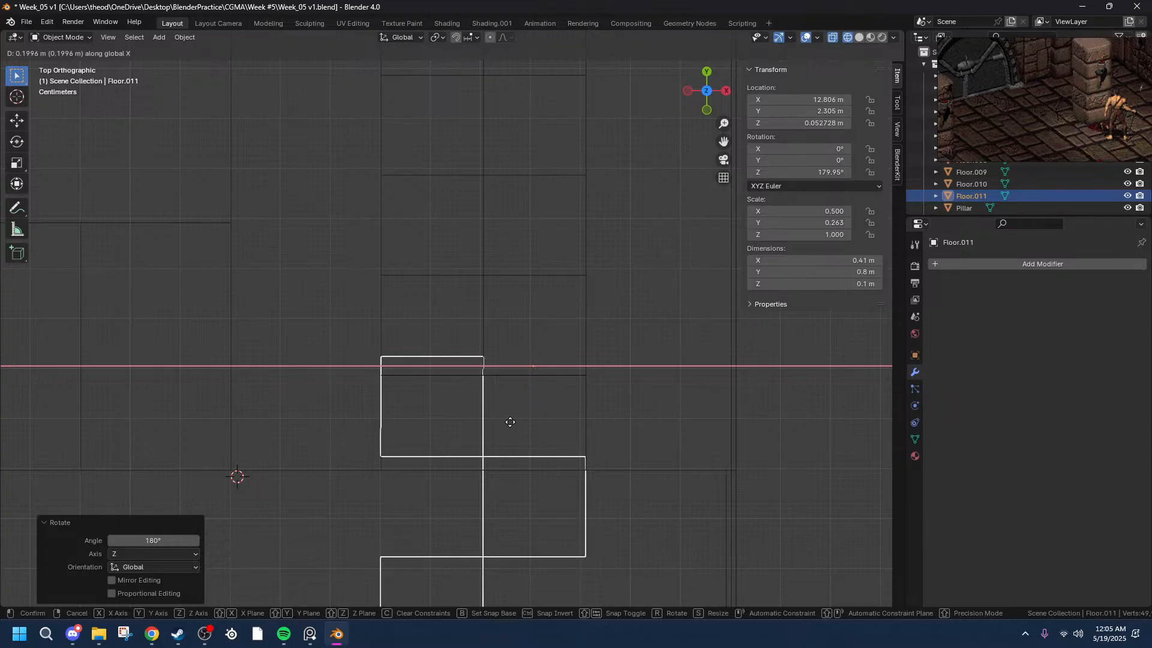
{"action": "left_click", "coordinate": [508, 425]}
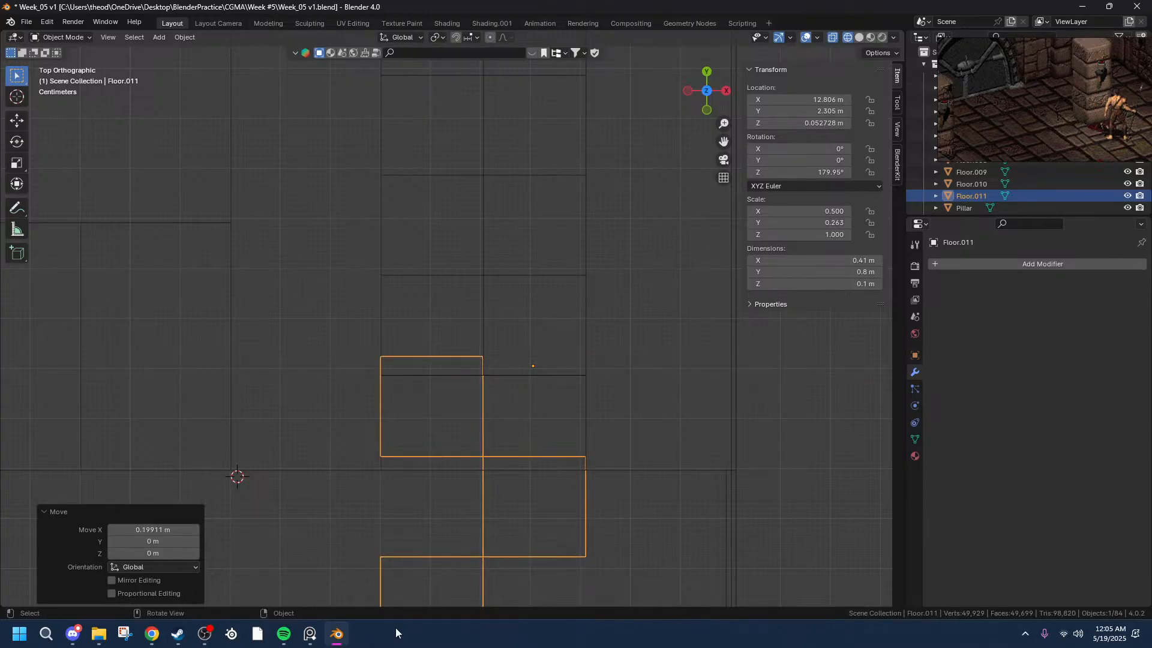
{"action": "left_click", "coordinate": [154, 529]}
{"action": "left_click_drag", "start_coordinate": [146, 530], "coordinate": [119, 529]}
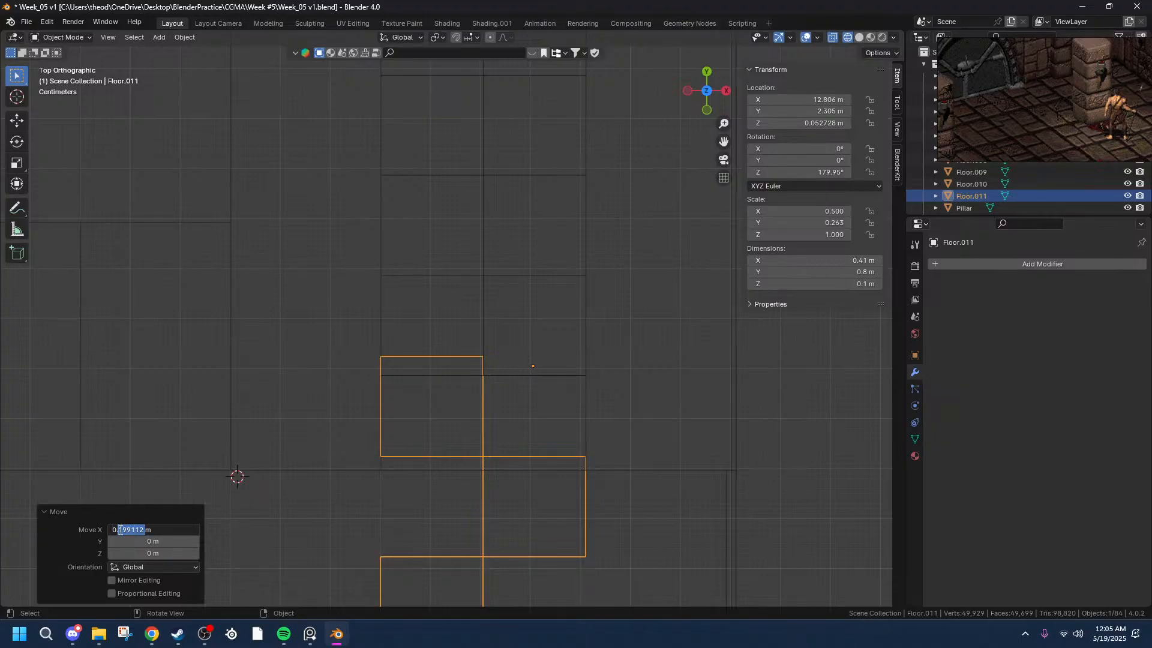
{"action": "type", "text": "2m"}
{"action": "key", "text": "Return"}
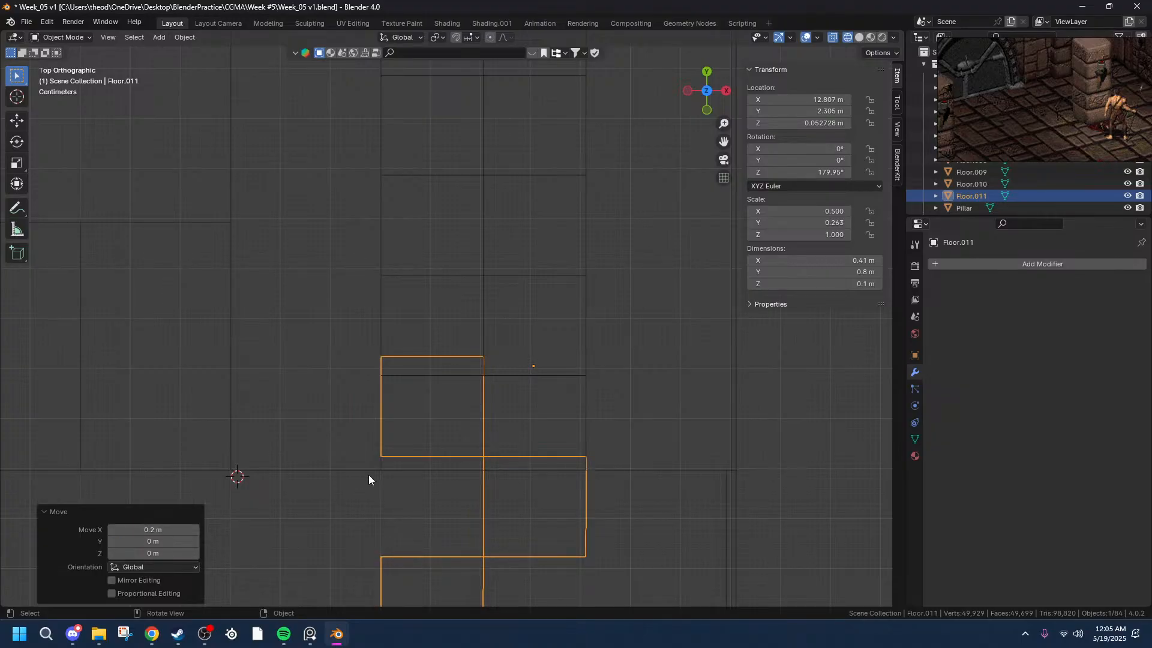
- Try a Y move of 1 m for the rotated copy, and reduce it to 0.9 m
{"action": "left_click", "coordinate": [161, 542]}
{"action": "type", "text": "1"}
{"action": "key", "text": "Return"}
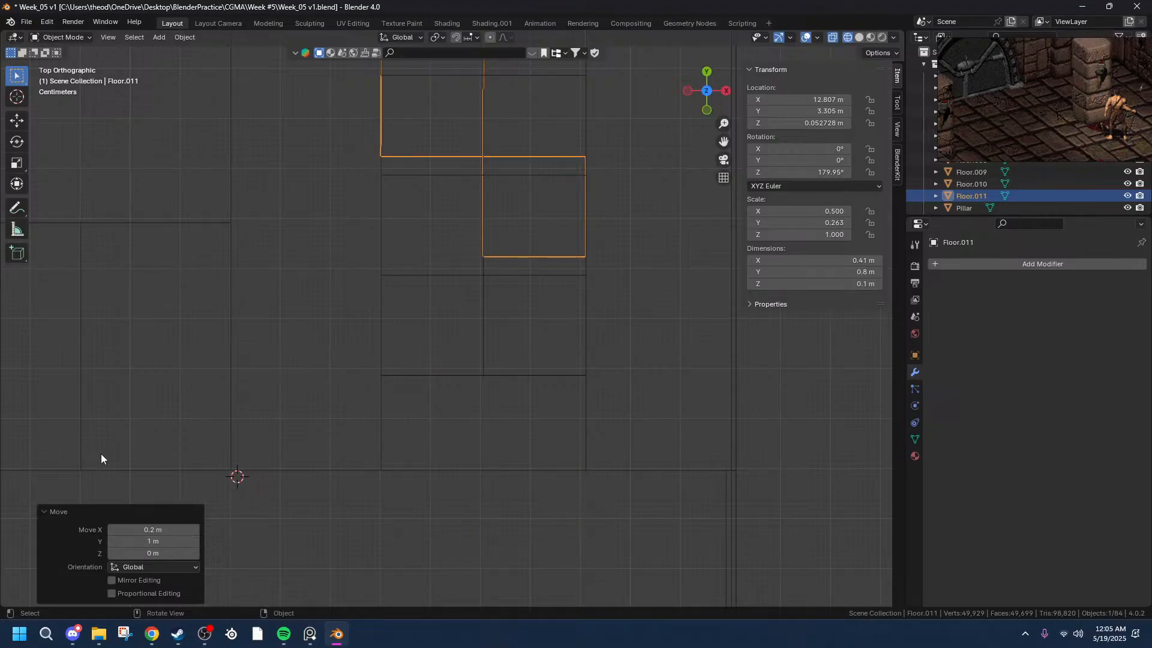
{"action": "left_click", "coordinate": [123, 542]}
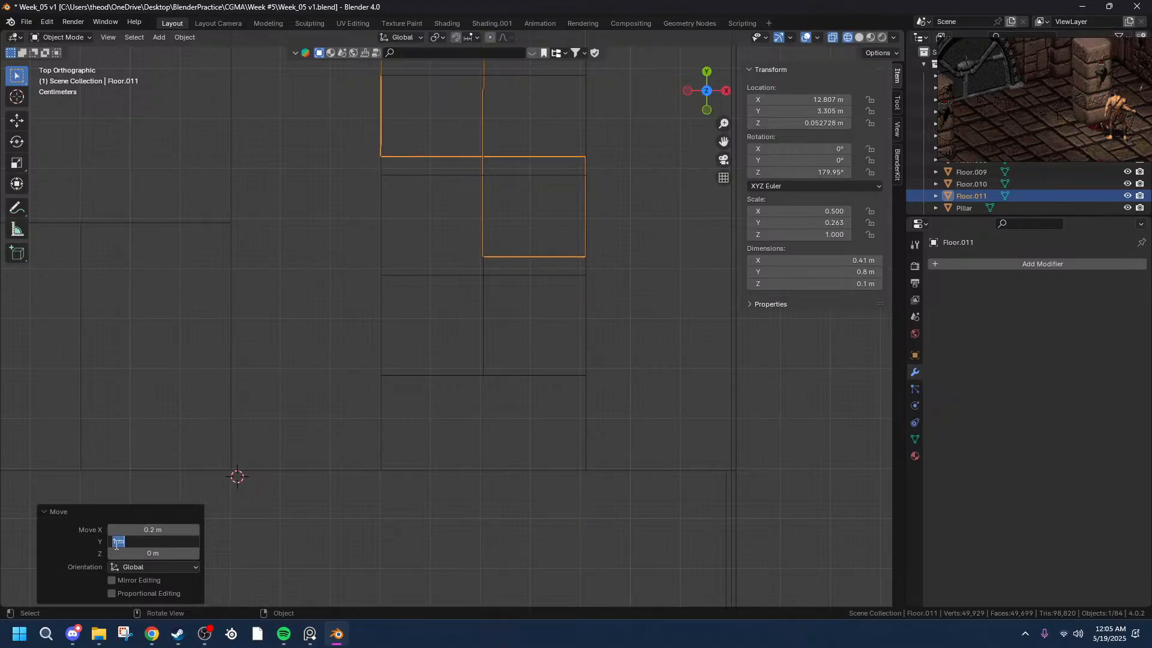
{"action": "key", "text": "BackSpace"}
{"action": "type", "text": ".9"}
{"action": "key", "text": "Return"}
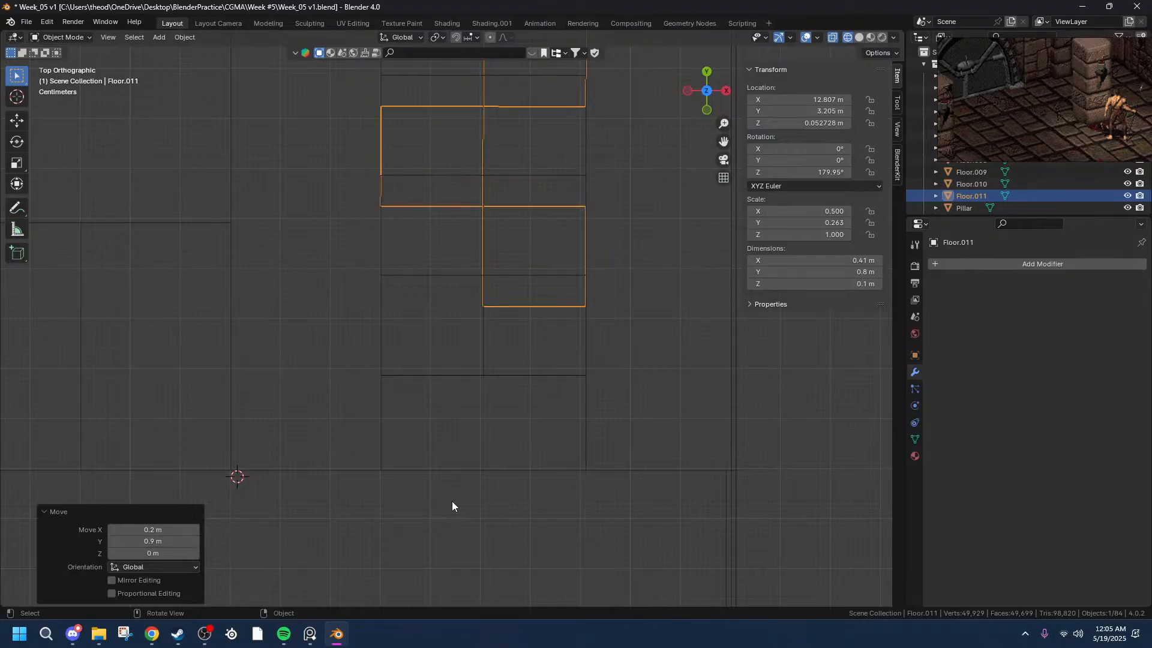
- Refine the rotated copy's Y move to 0.96 m and check its lower edge against the original tile line
{"action": "left_click", "coordinate": [144, 541]}
{"action": "type", "text": ".949"}
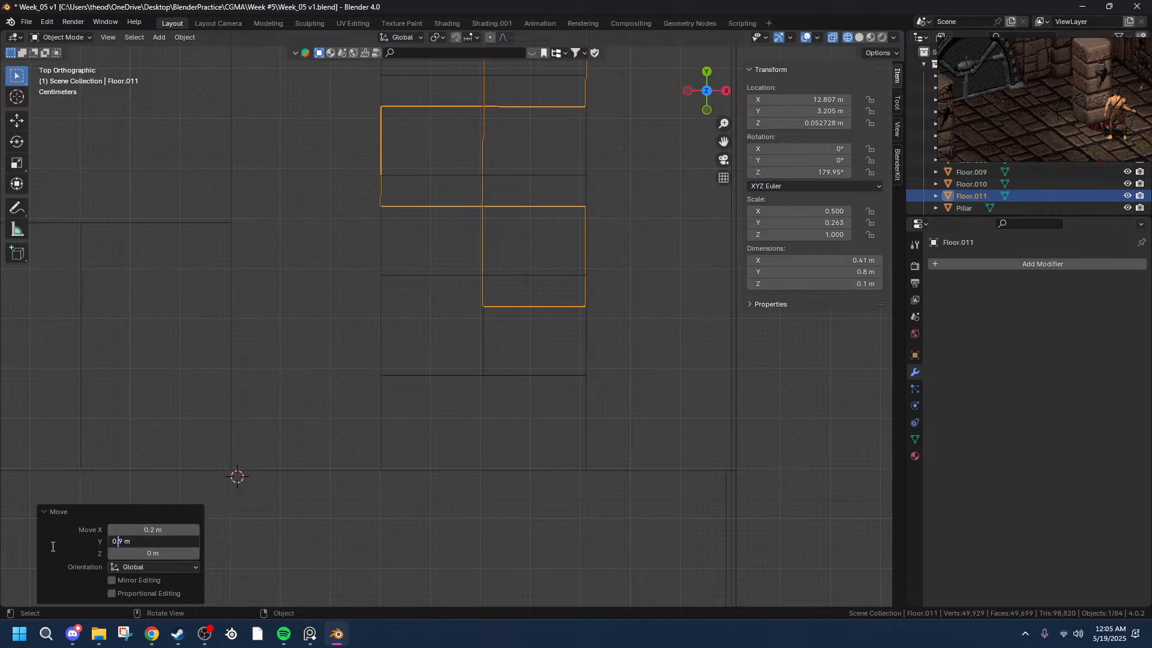
{"action": "key", "text": "Return"}
{"action": "left_click_drag", "start_coordinate": [145, 541], "coordinate": [153, 541]}
{"action": "left_click_drag", "start_coordinate": [153, 541], "coordinate": [153, 541]}
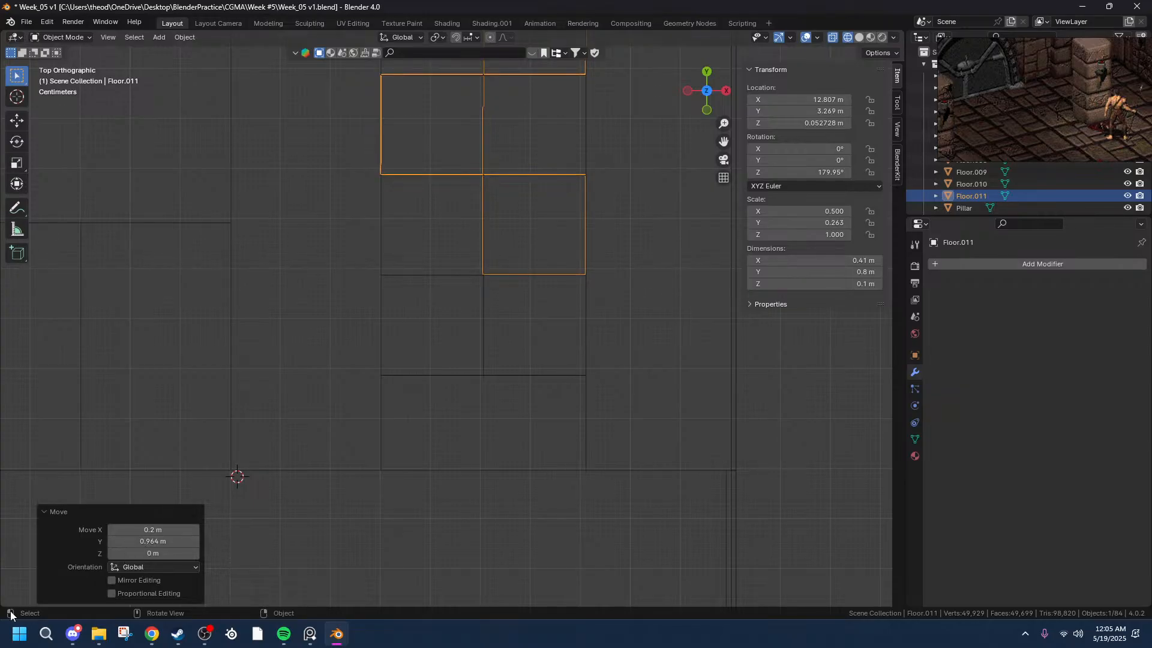
{"action": "left_click", "coordinate": [153, 541]}
{"action": "type", "text": "0.96"}
{"action": "key", "text": "Return"}
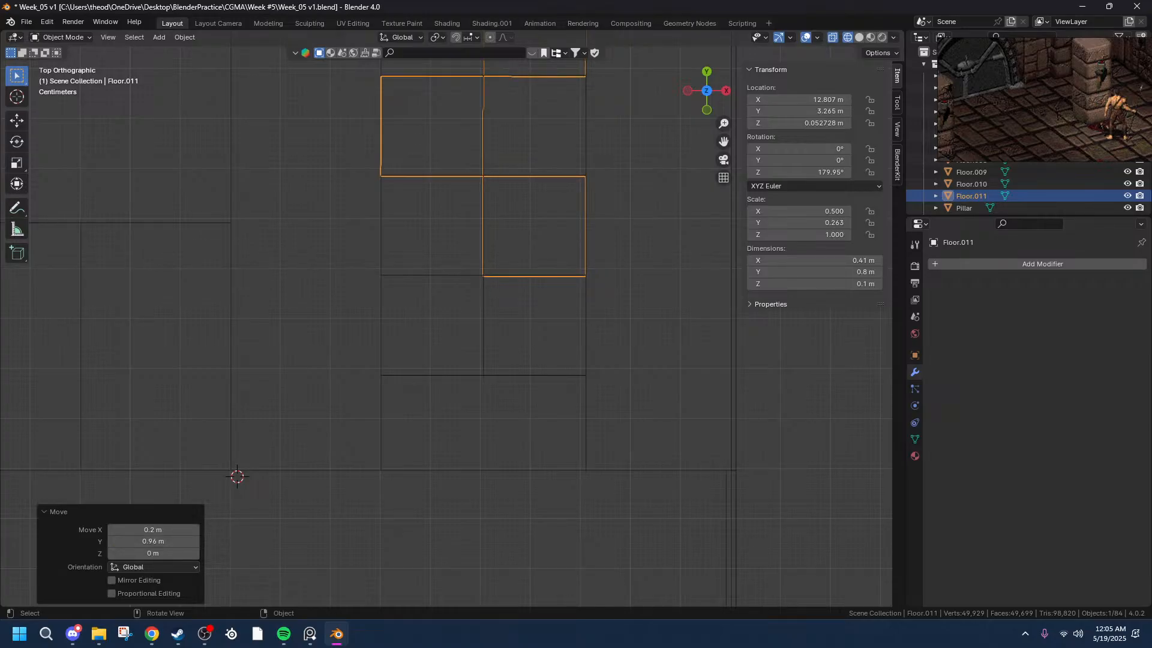
{"action": "scroll", "coordinate": [733, 185], "scroll_direction": "up", "scroll_amount": 5}
{"action": "mouse_move", "coordinate": [724, 126]}
{"action": "left_mouse_down"}
{"action": "mouse_move", "coordinate": [725, 192]}
{"action": "mouse_move", "coordinate": [724, 108]}
{"action": "left_mouse_up"}
{"action": "scroll", "coordinate": [259, 231], "scroll_direction": "down", "scroll_amount": 2}
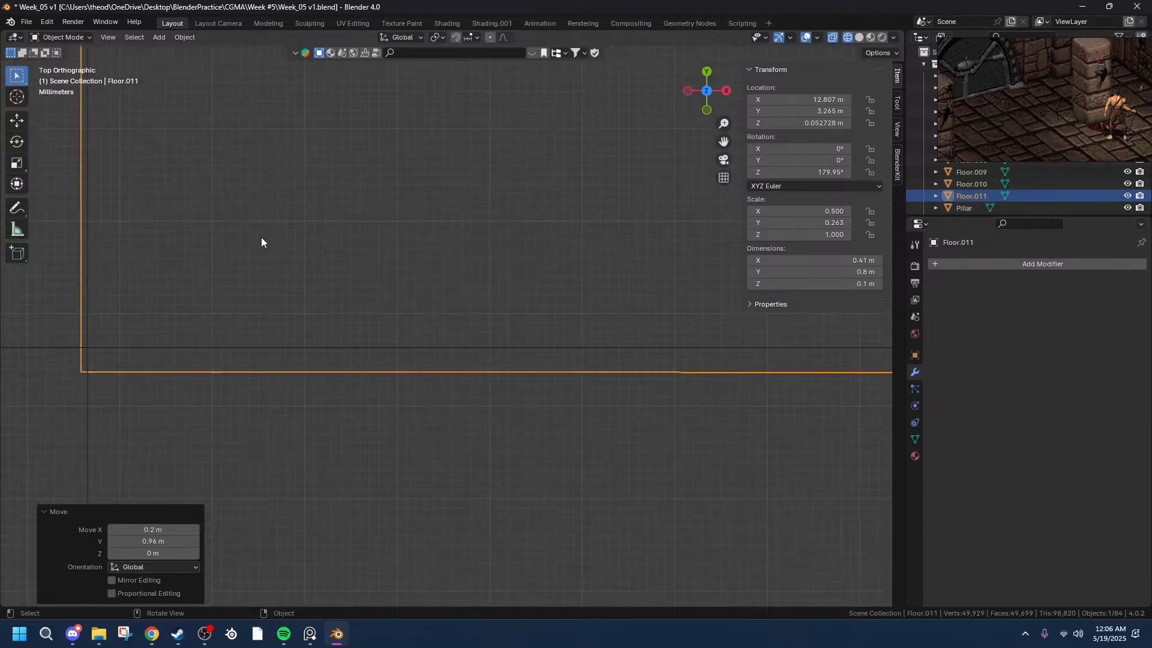
- Undo the copied tile group's X and Y moves and its 180° rotation
{"action": "mouse_move", "coordinate": [153, 529]}
{"action": "left_mouse_down"}
{"action": "mouse_move", "coordinate": [171, 529]}
{"action": "mouse_move", "coordinate": [141, 529]}
{"action": "mouse_move", "coordinate": [157, 529]}
{"action": "left_mouse_up"}
{"action": "key", "text": "ctrl+z"}
{"action": "key", "text": "ctrl+z"}
{"action": "key", "text": "ctrl+z"}
{"action": "key", "text": "ctrl+z"}
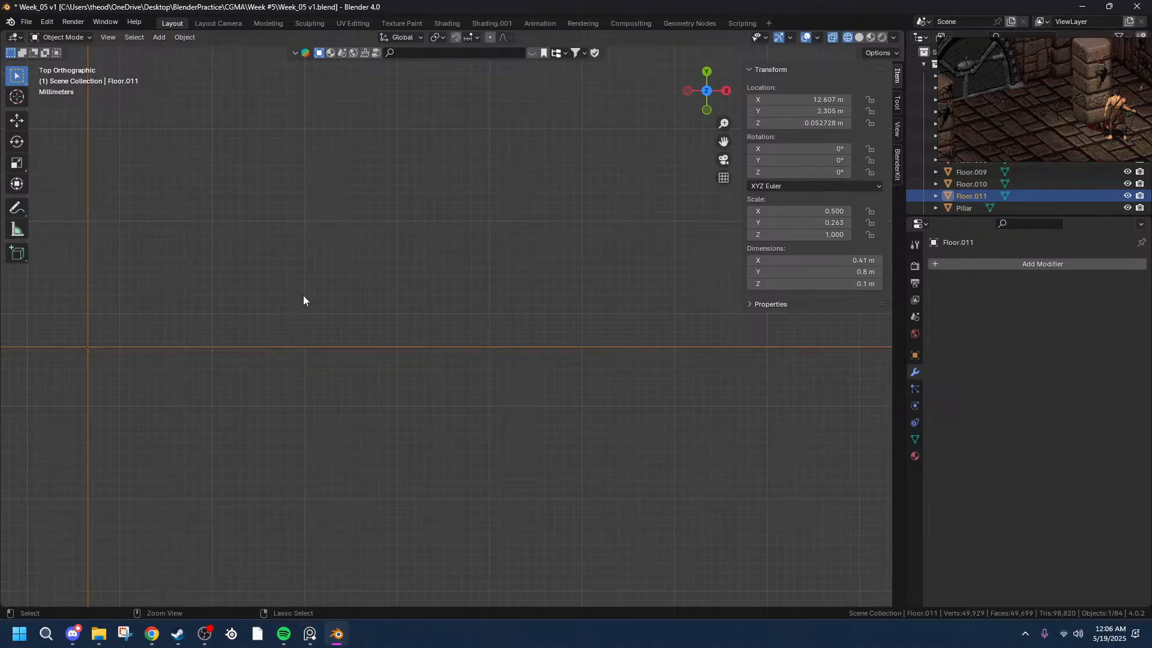
- Undo the duplication of the staggered tile group and deselect everything
{"action": "scroll", "coordinate": [368, 314], "scroll_direction": "down", "scroll_amount": 10}
{"action": "scroll", "coordinate": [398, 284], "scroll_direction": "up", "scroll_amount": 6}
{"action": "key", "text": "ctrl+z"}
{"action": "key", "text": "ctrl+shift+z"}
{"action": "key", "text": "alt+a"}
{"action": "scroll", "coordinate": [398, 340], "scroll_direction": "up", "scroll_amount": 6}
{"action": "scroll", "coordinate": [275, 386], "scroll_direction": "down", "scroll_amount": 1}
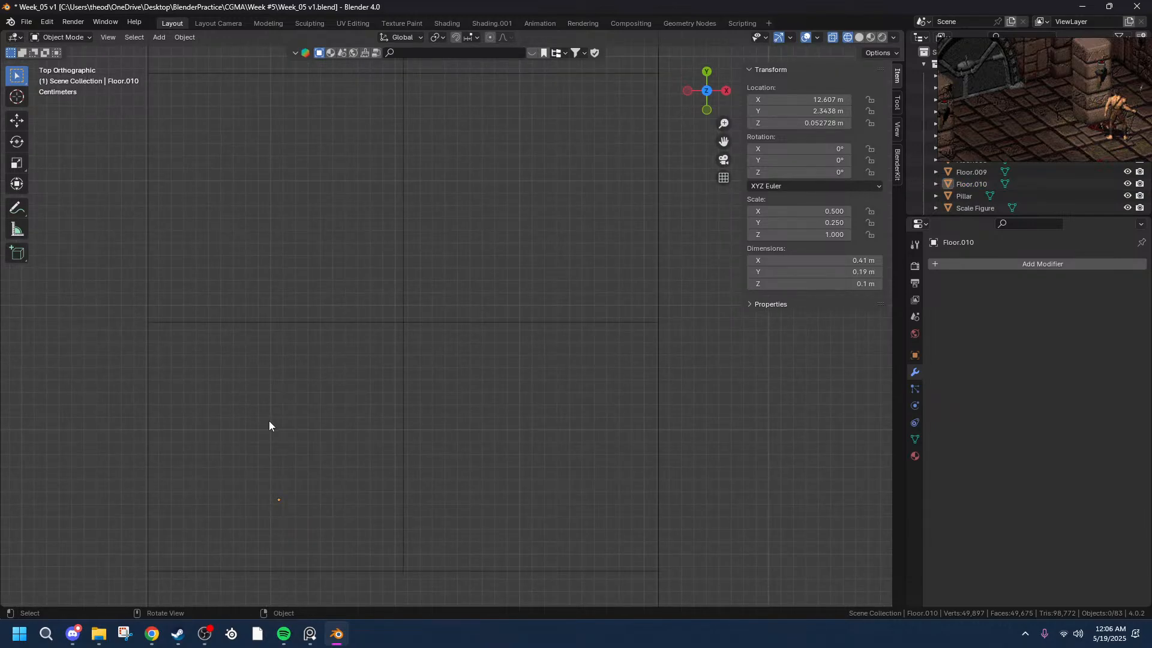
- Select the floor object that combines the upper corner tile and the full-width strip
{"action": "scroll", "coordinate": [178, 325], "scroll_direction": "down", "scroll_amount": 8}
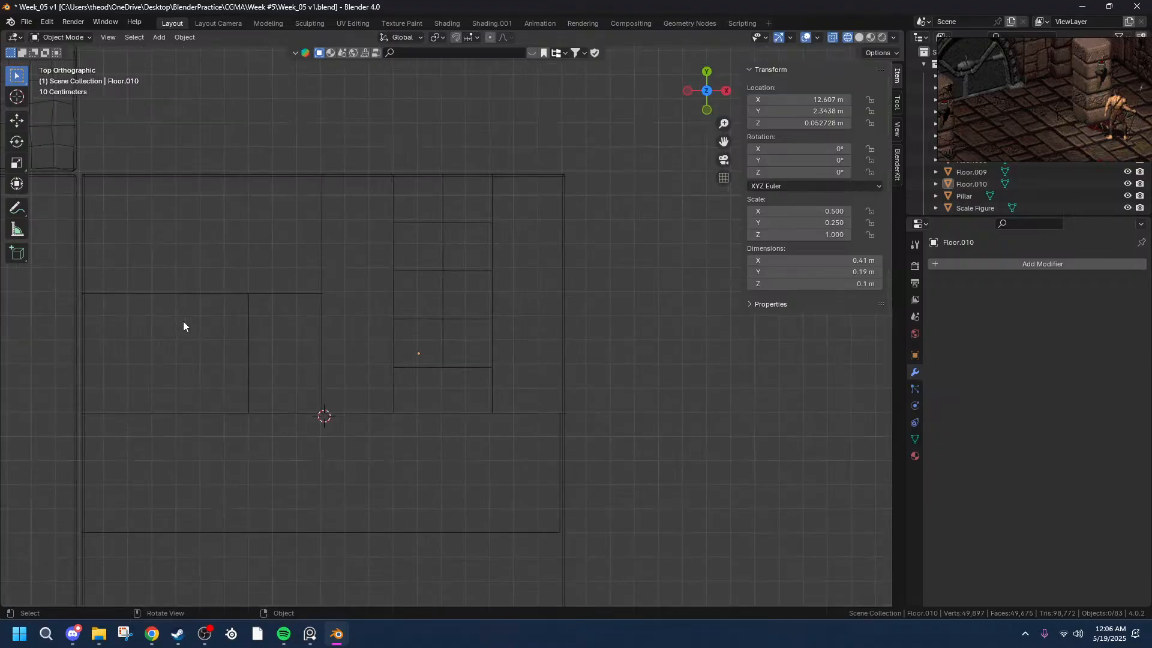
{"action": "key", "text": "Tab"}
{"action": "key", "text": "Tab"}
{"action": "left_click", "coordinate": [331, 290]}
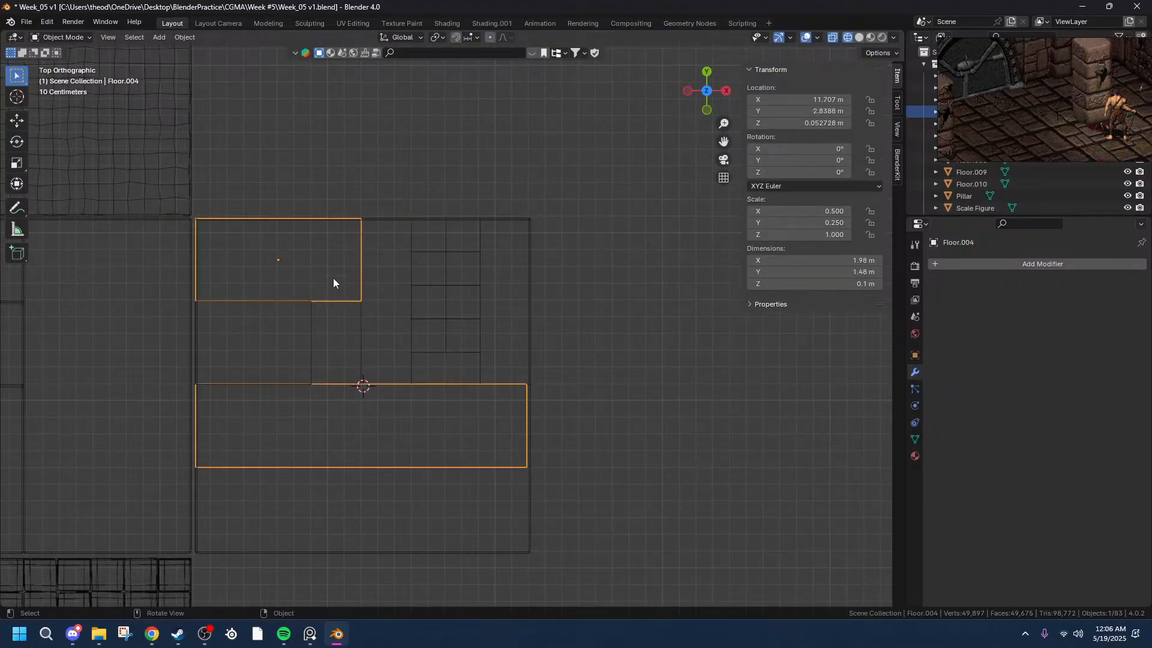
{"action": "scroll", "coordinate": [322, 265], "scroll_direction": "up", "scroll_amount": 5}
{"action": "scroll", "coordinate": [322, 265], "scroll_direction": "down", "scroll_amount": 6}
{"action": "key", "text": "alt+a"}
{"action": "scroll", "coordinate": [445, 482], "scroll_direction": "up", "scroll_amount": 4}
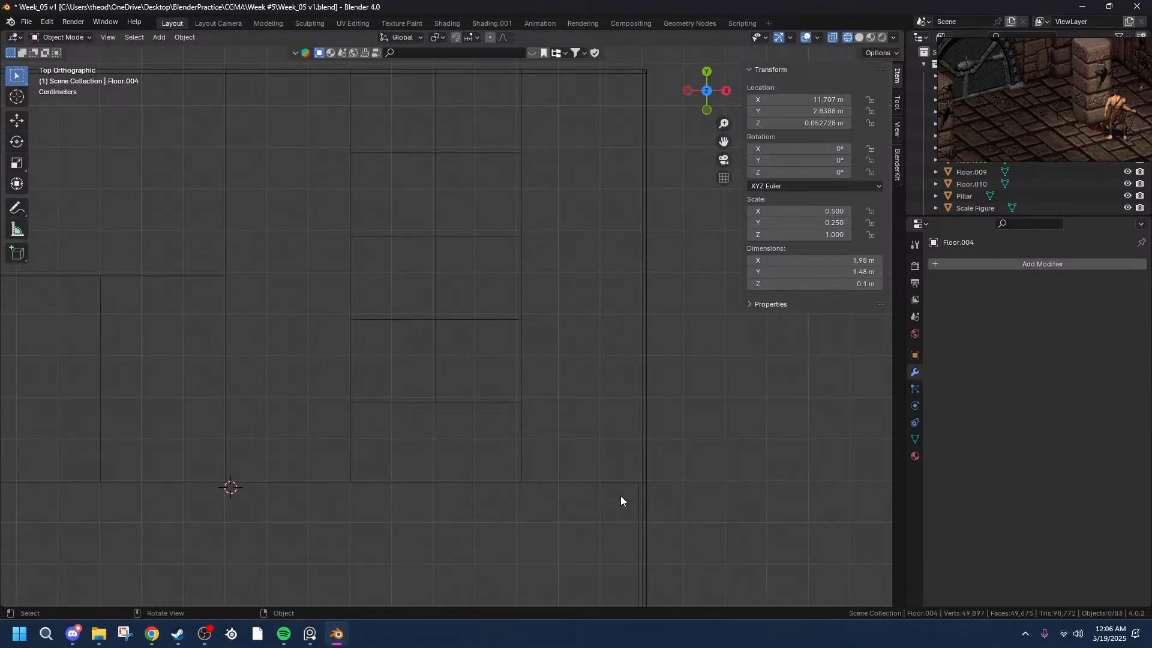
{"action": "left_click", "coordinate": [635, 495]}
{"action": "scroll", "coordinate": [650, 499], "scroll_direction": "down", "scroll_amount": 3}
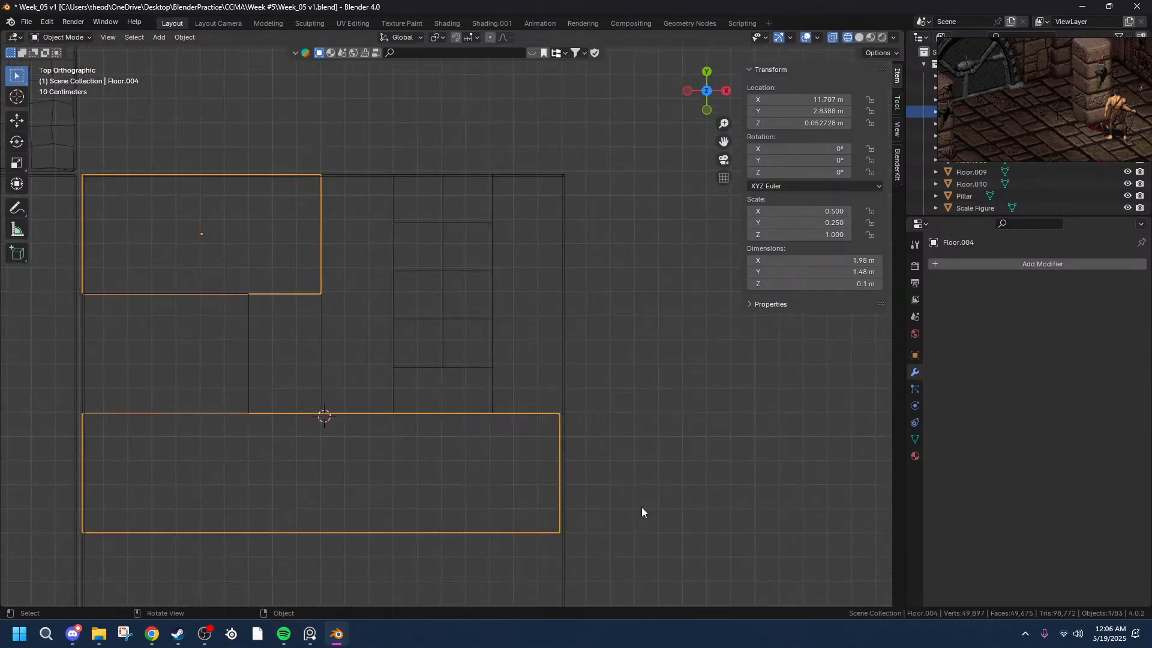
- Move the full-width strip's outer end face about 0.019 m along X to meet the base floor's edge
{"action": "middle_click_drag", "start_coordinate": [660, 514], "coordinate": [560, 502]}
{"action": "key", "text": "Tab"}
{"action": "left_click", "coordinate": [448, 413]}
{"action": "scroll", "coordinate": [560, 501], "scroll_direction": "up", "scroll_amount": 3}
{"action": "left_click", "coordinate": [707, 85]}
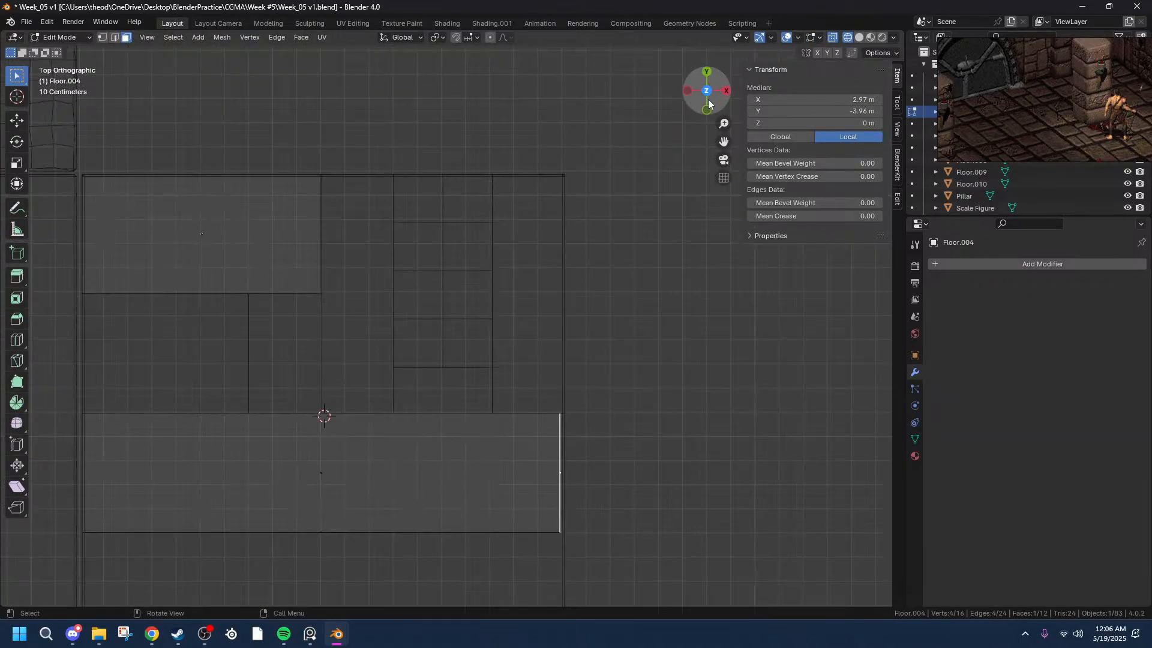
{"action": "scroll", "coordinate": [553, 466], "scroll_direction": "up", "scroll_amount": 4}
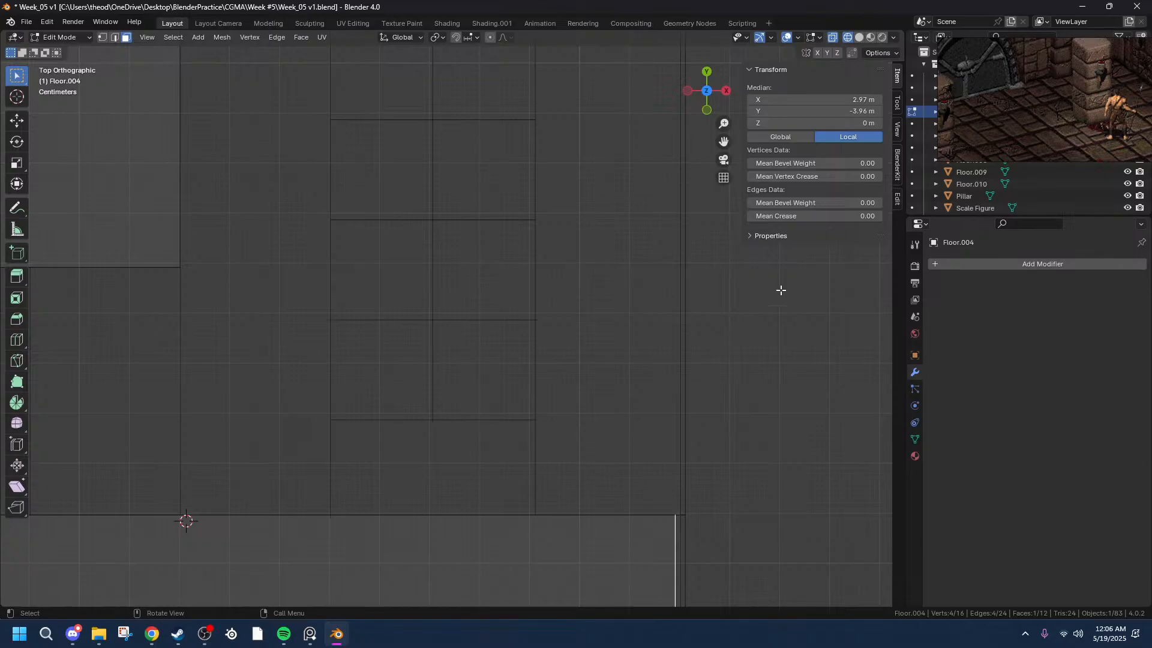
{"action": "left_click_drag", "start_coordinate": [723, 141], "coordinate": [662, 292]}
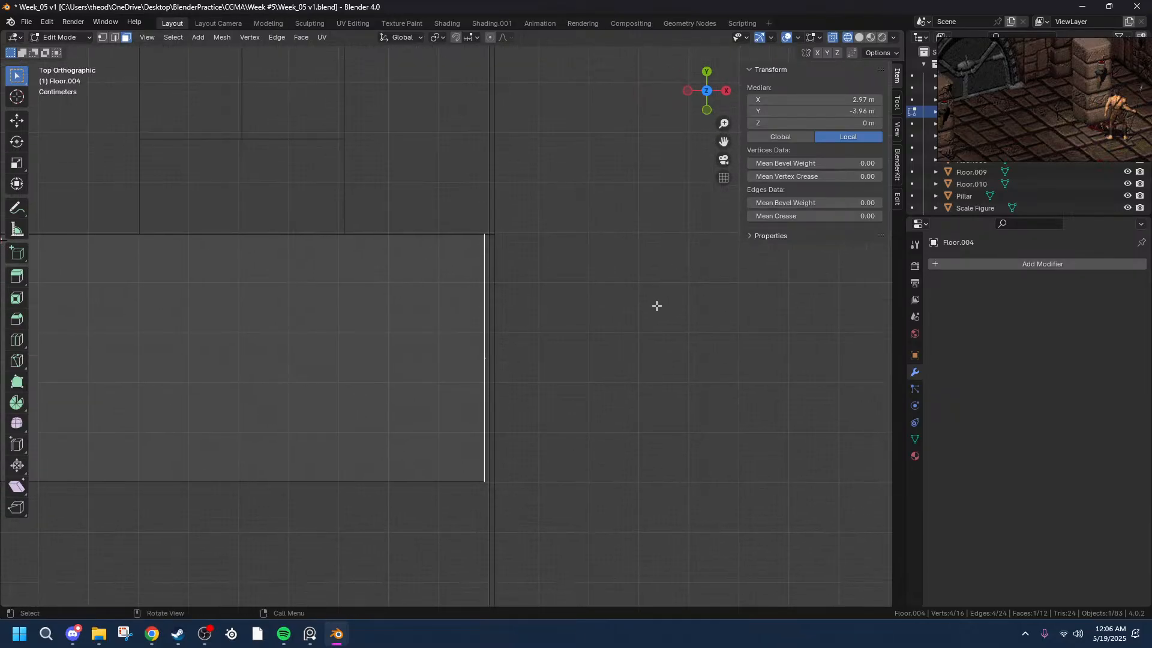
{"action": "key", "text": "g"}
{"action": "key", "text": "x"}
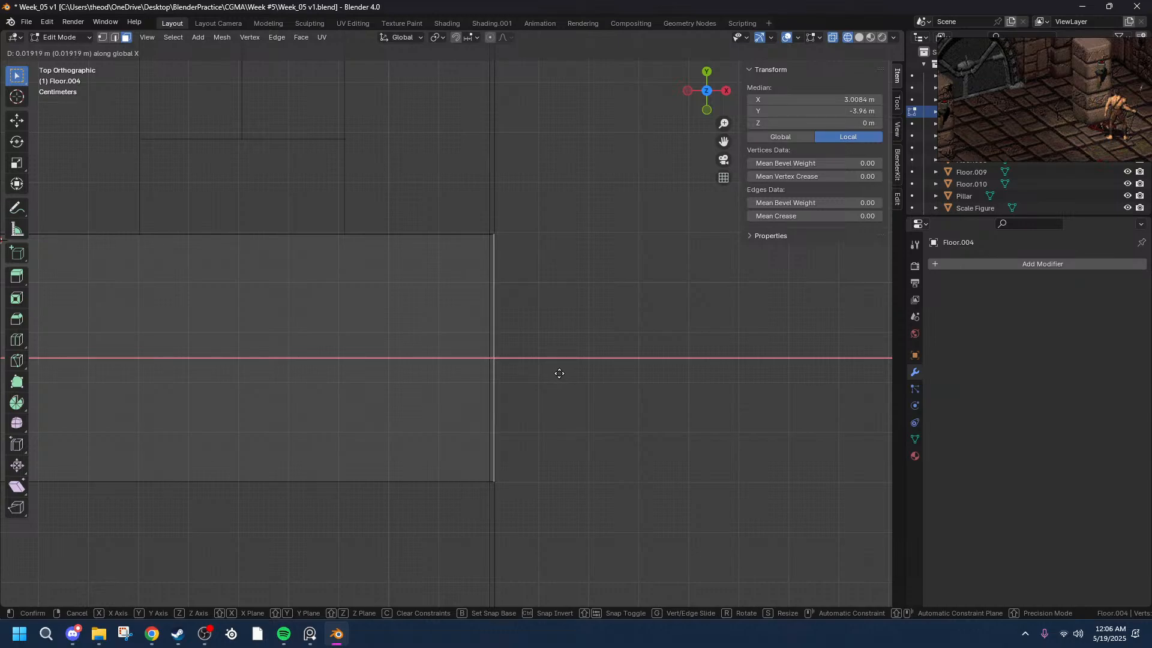
{"action": "left_click", "coordinate": [558, 373]}
- Nudge the strip's end face about 0.0009 m further in X onto the base floor's edge, and finish the mesh edit
{"action": "scroll", "coordinate": [553, 373], "scroll_direction": "up", "scroll_amount": 13}
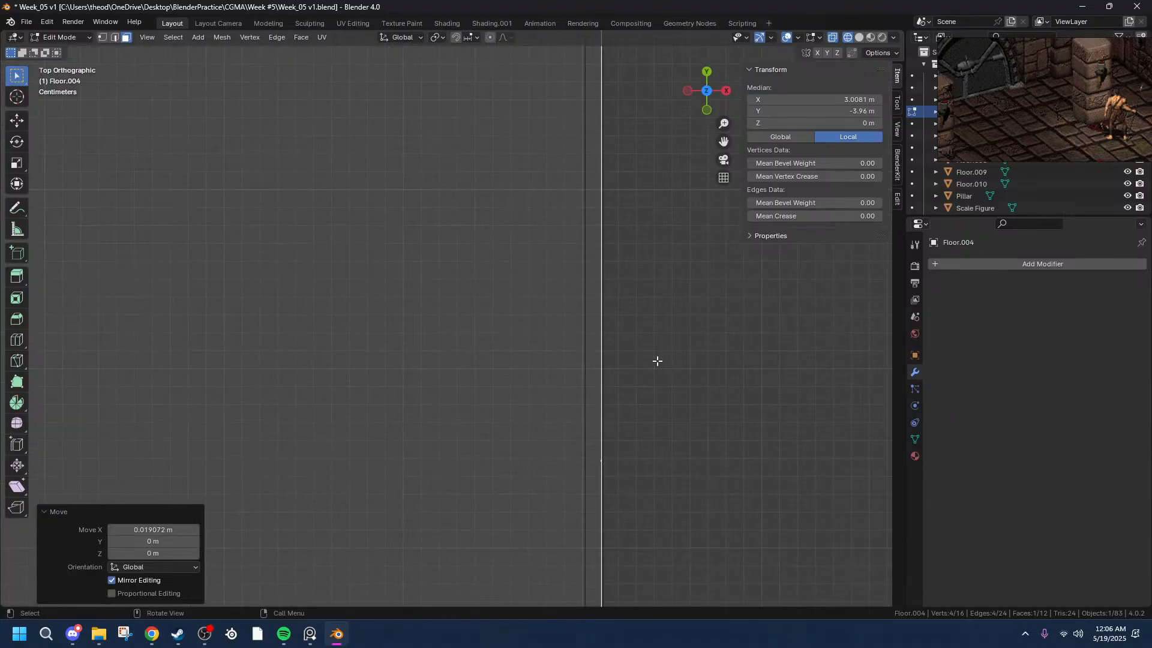
{"action": "left_click_drag", "start_coordinate": [723, 141], "coordinate": [344, 140]}
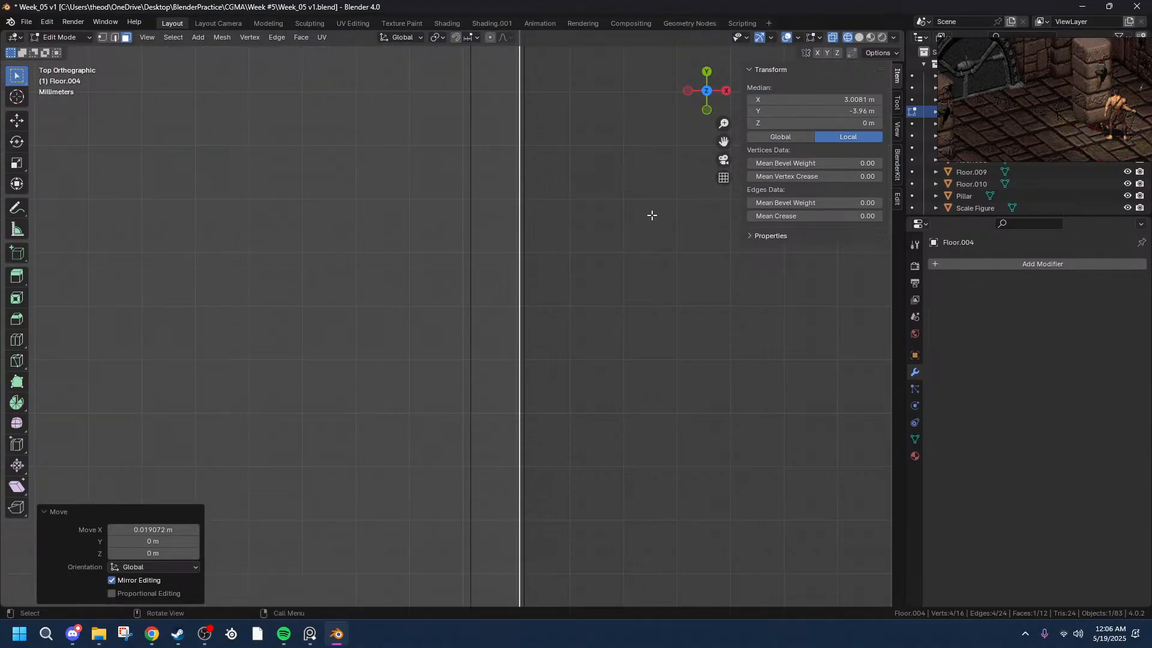
{"action": "scroll", "coordinate": [620, 231], "scroll_direction": "up", "scroll_amount": 3}
{"action": "key", "text": "g"}
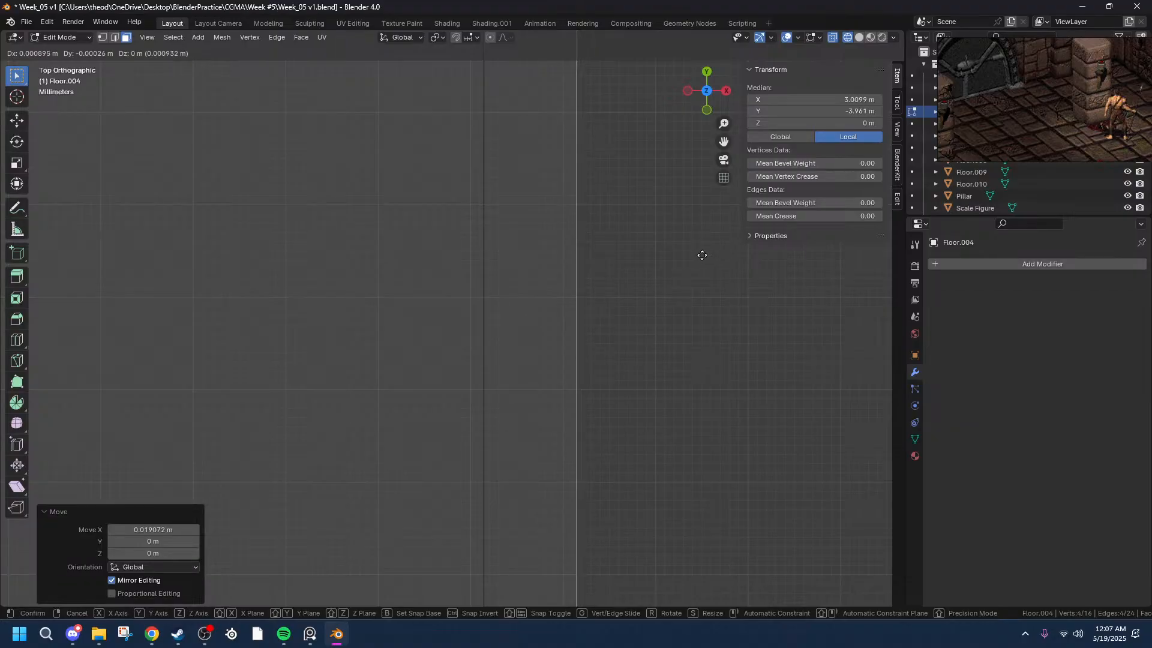
{"action": "left_click", "coordinate": [702, 255]}
{"action": "scroll", "coordinate": [659, 247], "scroll_direction": "down", "scroll_amount": 15}
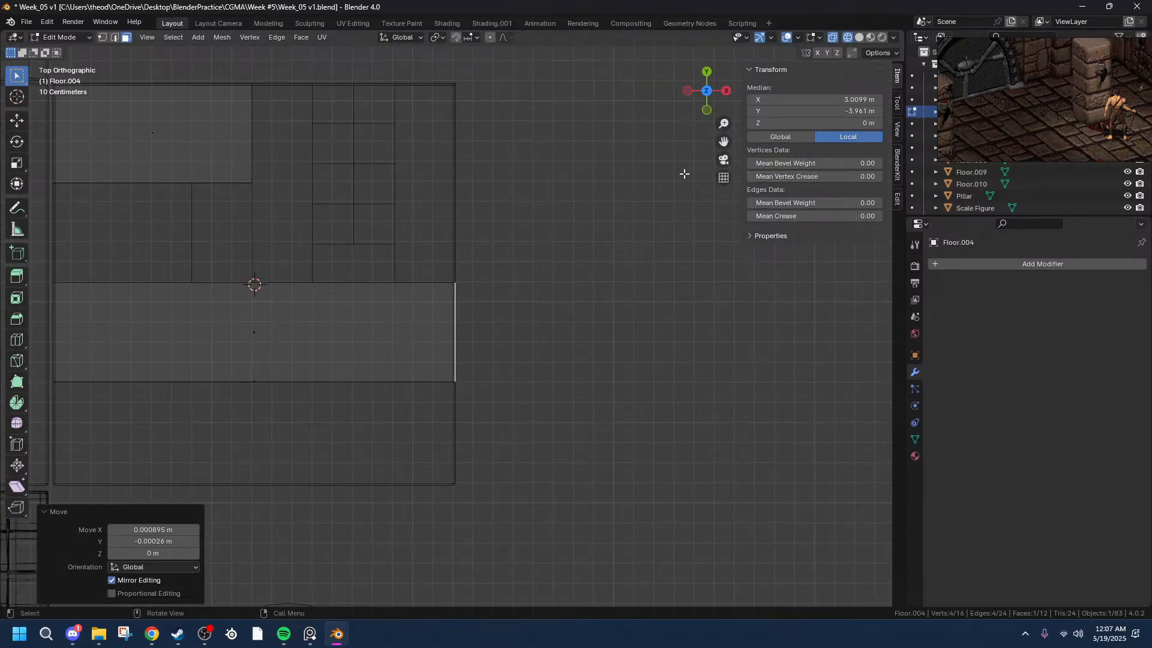
{"action": "left_click_drag", "start_coordinate": [724, 141], "coordinate": [879, 226]}
{"action": "scroll", "coordinate": [437, 318], "scroll_direction": "up", "scroll_amount": 7}
{"action": "scroll", "coordinate": [360, 314], "scroll_direction": "down", "scroll_amount": 5}
{"action": "key", "text": "Tab"}
{"action": "left_click", "coordinate": [277, 306]}
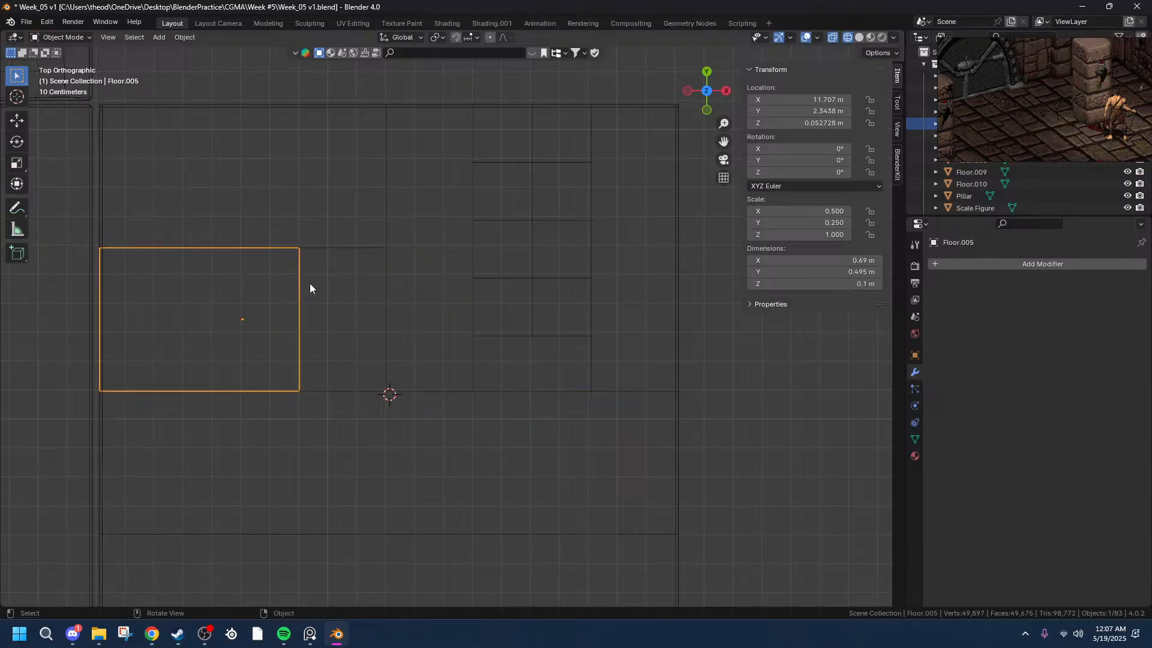
{"action": "left_click", "coordinate": [355, 294]}
{"action": "left_click", "coordinate": [387, 286]}
{"action": "left_click", "coordinate": [288, 252]}
{"action": "left_click", "coordinate": [289, 251]}
{"action": "left_click", "coordinate": [294, 252]}
{"action": "left_click", "coordinate": [296, 256]}
{"action": "left_click", "coordinate": [465, 259]}
- Select the 0.69 m and 0.3 m wide tiles beneath the upper corner tile and view them from above
{"action": "middle_click_drag", "start_coordinate": [551, 131], "coordinate": [485, 172]}
{"action": "scroll", "coordinate": [434, 220], "scroll_direction": "up", "scroll_amount": 2}
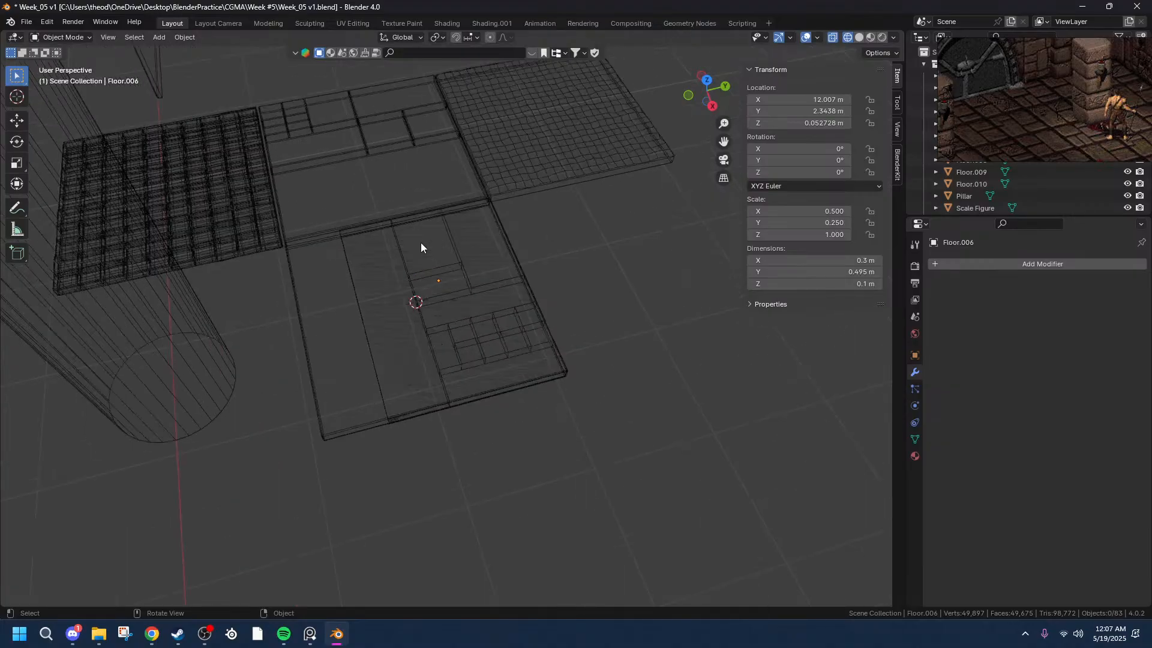
{"action": "middle_click_drag", "start_coordinate": [408, 307], "coordinate": [524, 340]}
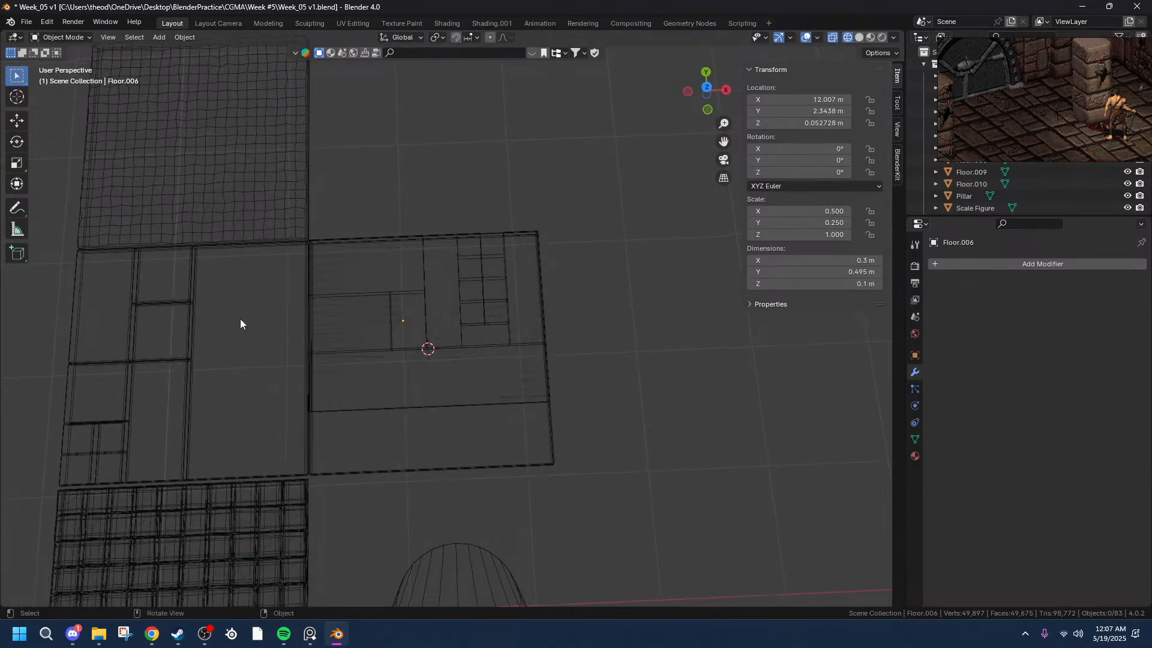
{"action": "left_click", "coordinate": [390, 310]}
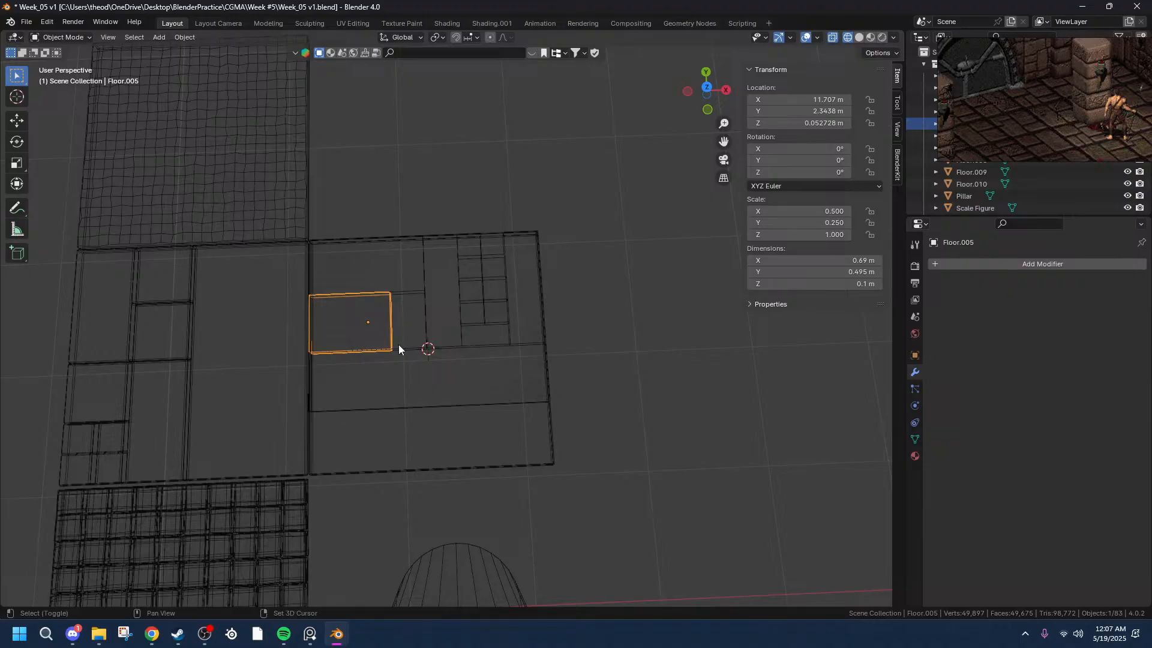
{"action": "left_click", "coordinate": [398, 346], "text": "shift"}
{"action": "left_click", "coordinate": [400, 333]}
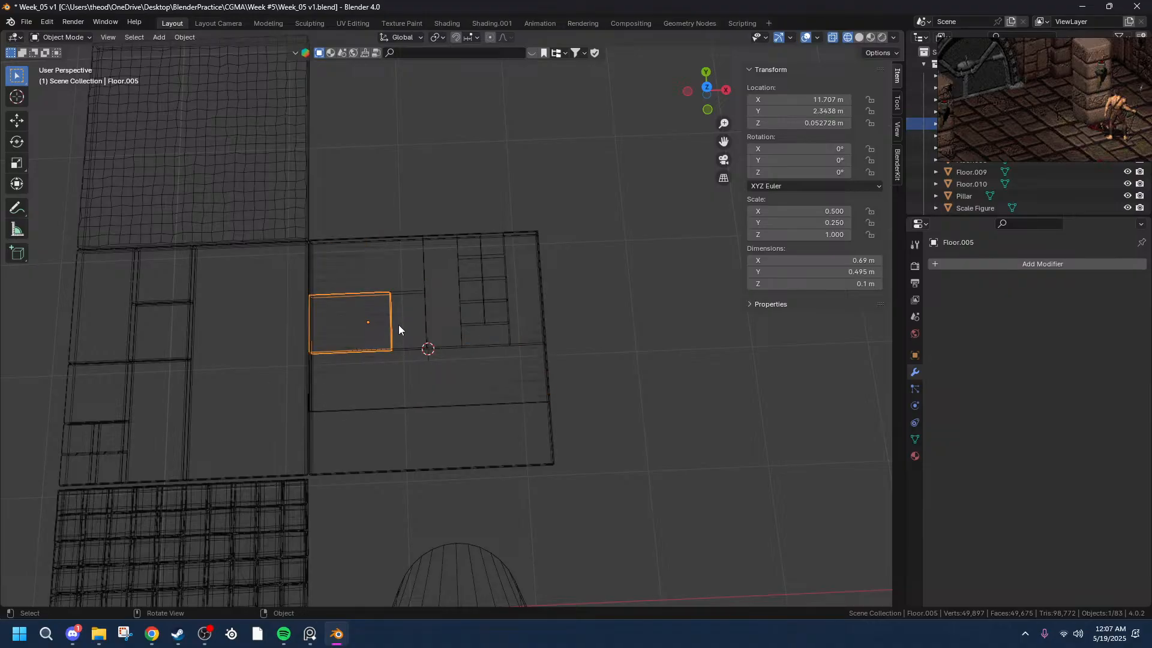
{"action": "left_click", "coordinate": [419, 300], "text": "shift"}
{"action": "left_click", "coordinate": [708, 90]}
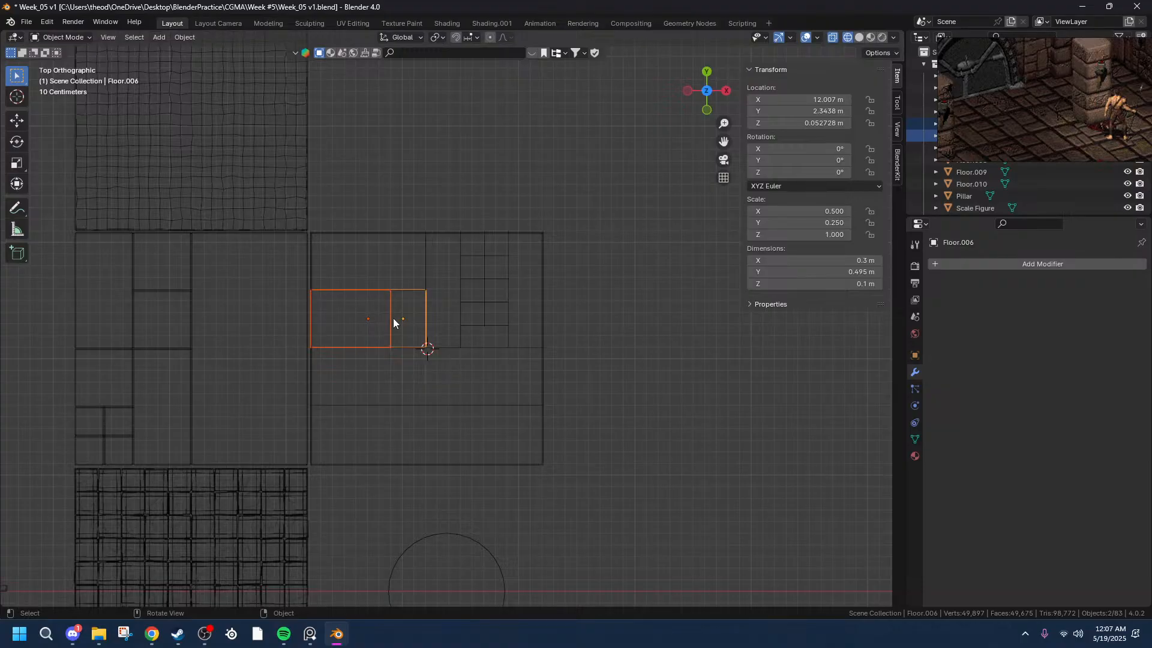
- Move the two selected tiles -1 m along Y into the lower corner of the base floor
{"action": "key", "text": "g"}
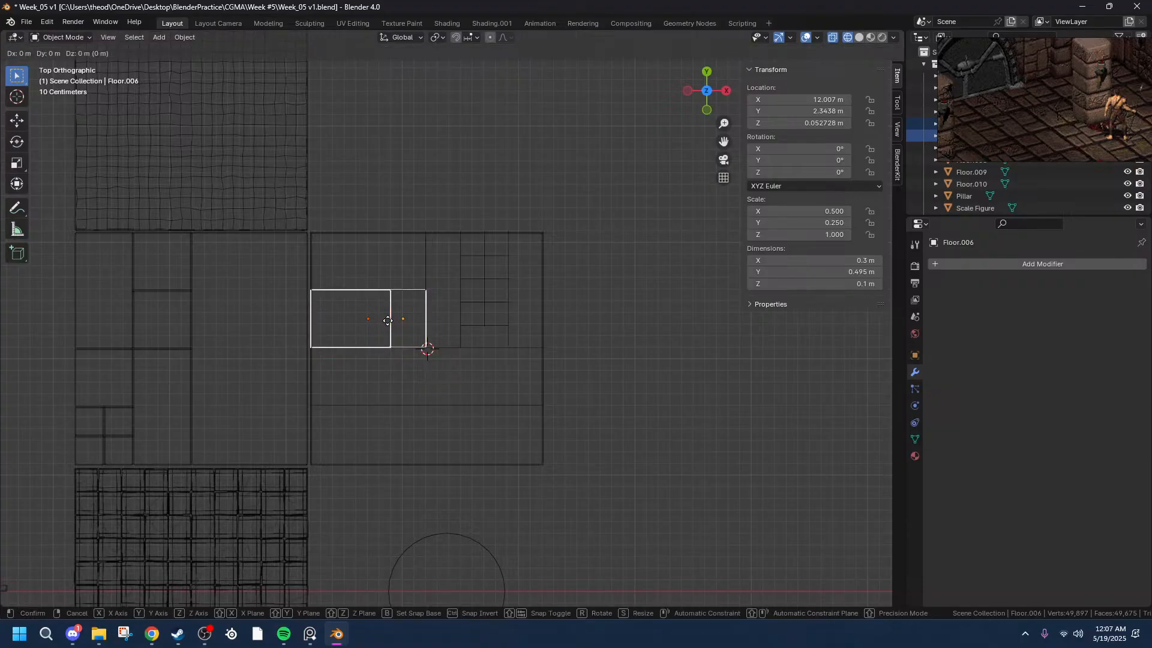
{"action": "key", "text": "y"}
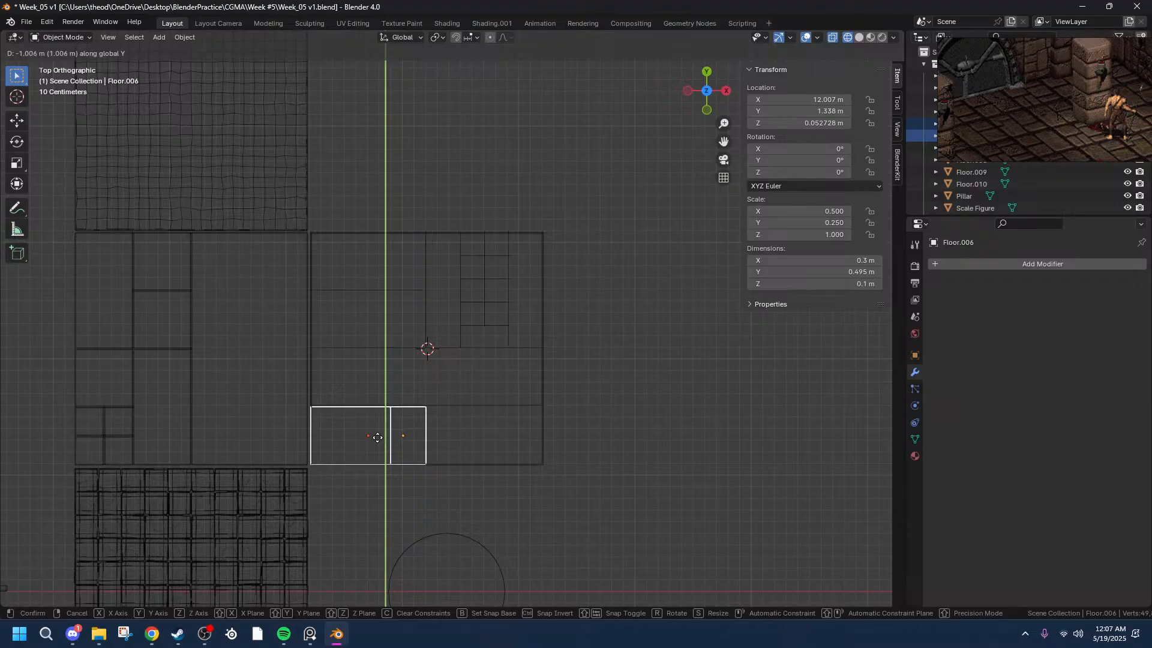
{"action": "left_click", "coordinate": [379, 437]}
{"action": "left_click", "coordinate": [168, 542]}
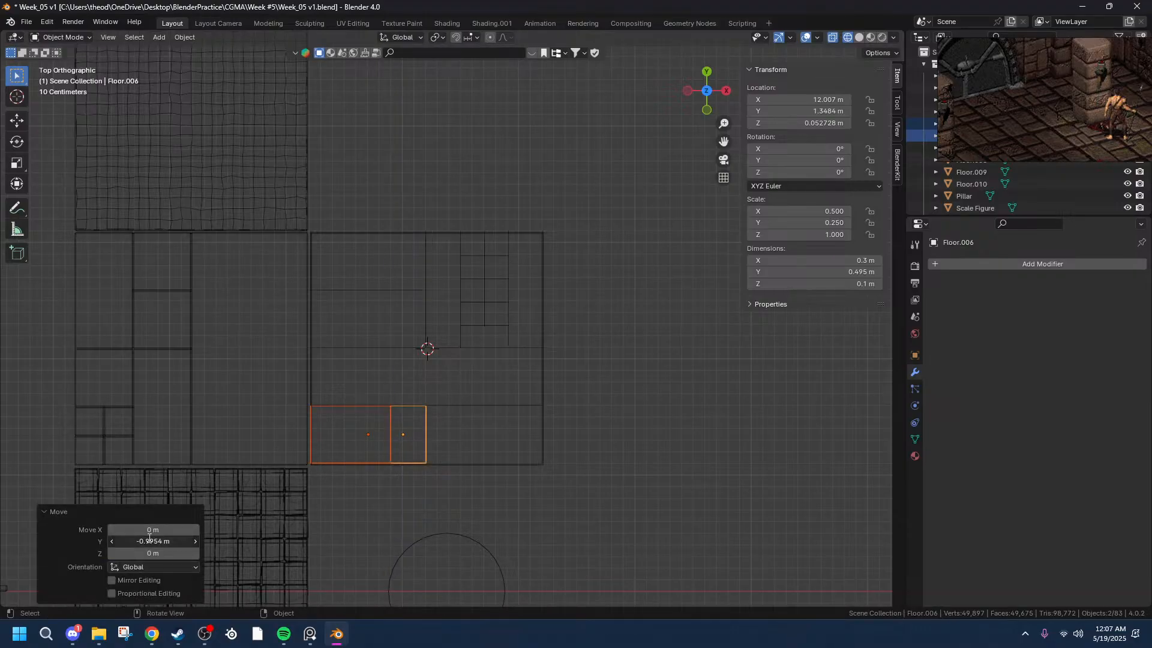
{"action": "left_click_drag", "start_coordinate": [140, 542], "coordinate": [116, 542]}
{"action": "type", "text": "1"}
{"action": "key", "text": "Return"}
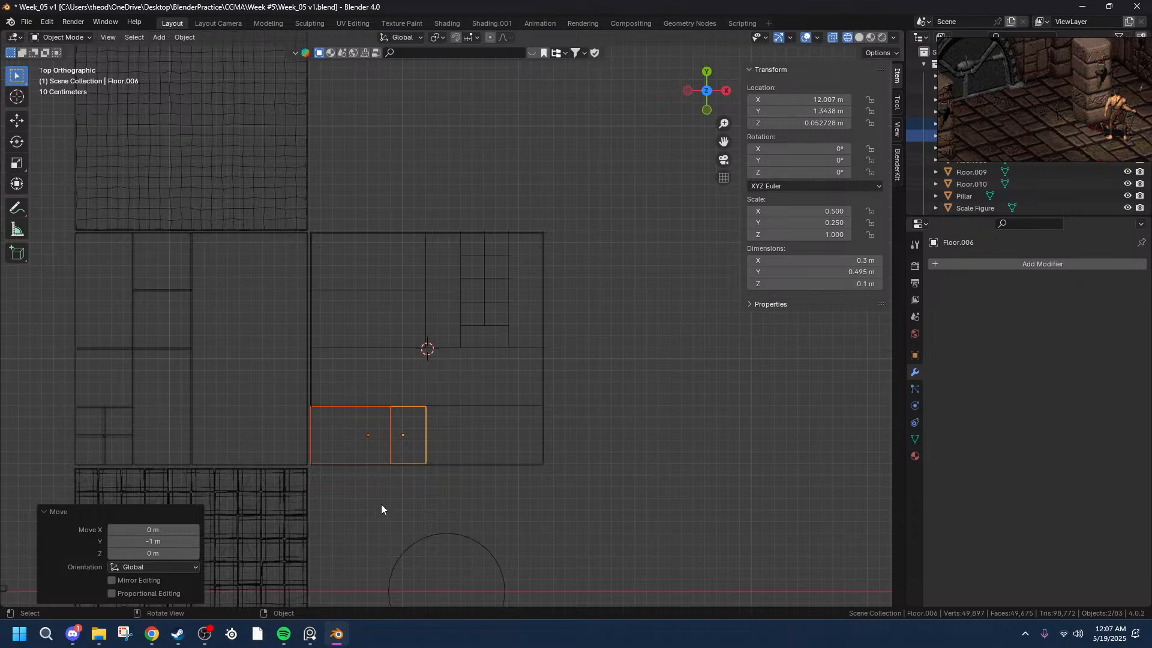
- Try a Y dimension of 0.5 m for the narrow 0.3 m wide tile
{"action": "scroll", "coordinate": [382, 505], "scroll_direction": "up", "scroll_amount": 11}
{"action": "left_click_drag", "start_coordinate": [724, 142], "coordinate": [477, 277]}
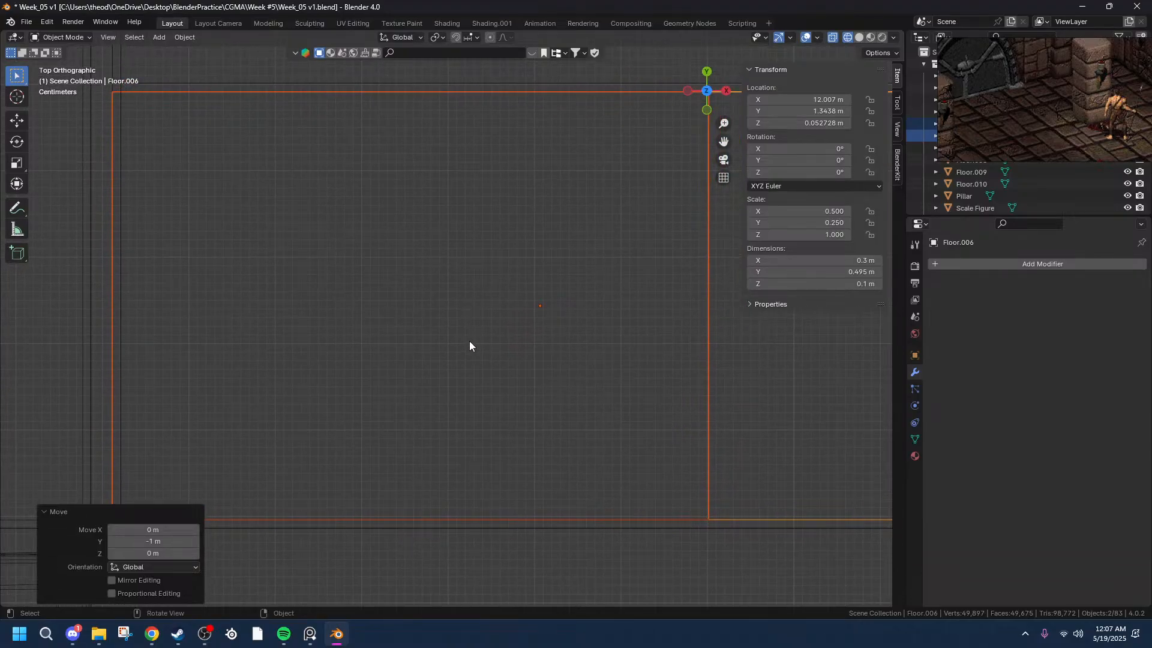
{"action": "left_click", "coordinate": [852, 272]}
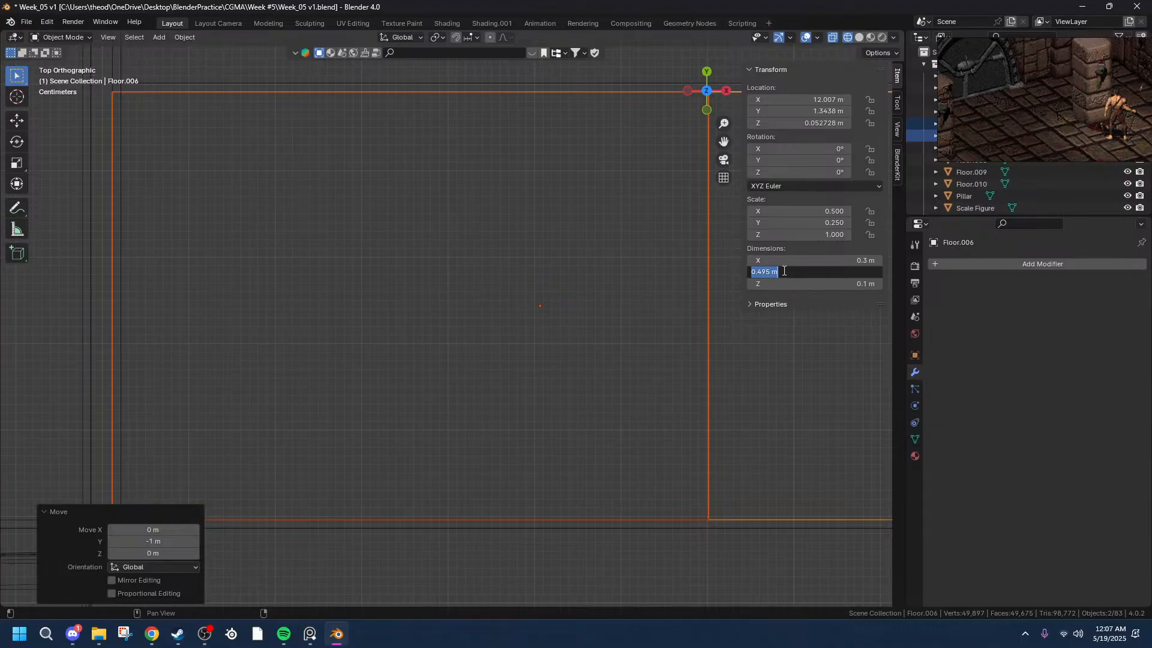
{"action": "type", "text": "5"}
{"action": "key", "text": "BackSpace"}
{"action": "type", "text": ".5"}
{"action": "key", "text": "Return"}
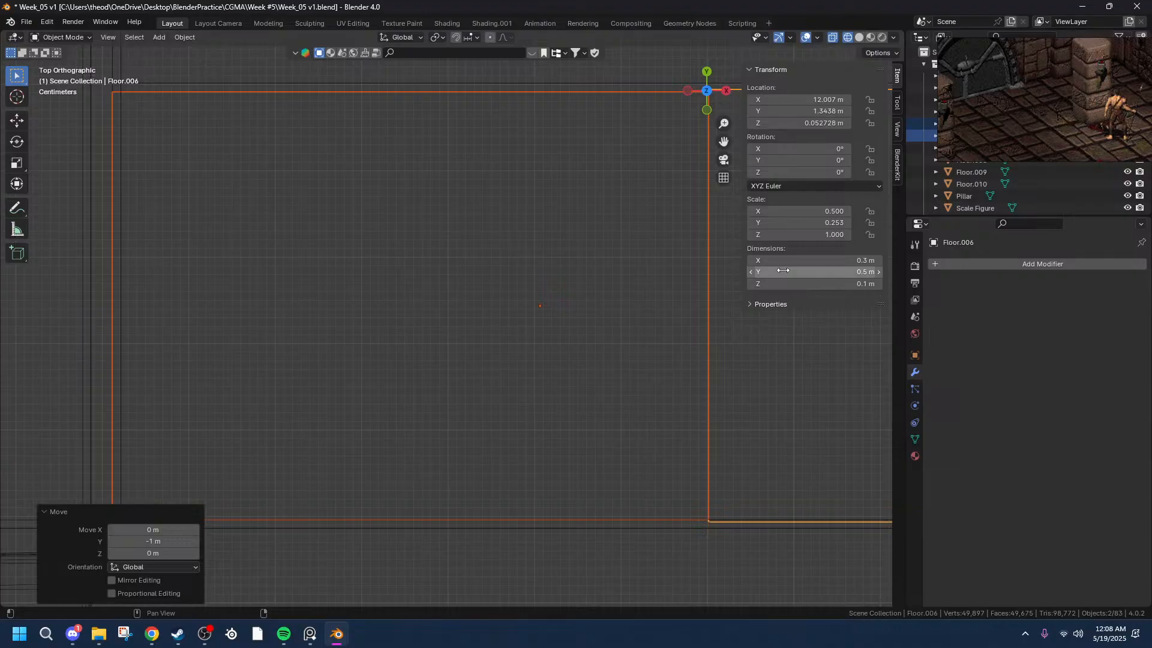
- Try a Y dimension of 0.2 m for the narrow tile, and undo the Y size changes
{"action": "scroll", "coordinate": [542, 240], "scroll_direction": "down", "scroll_amount": 2}
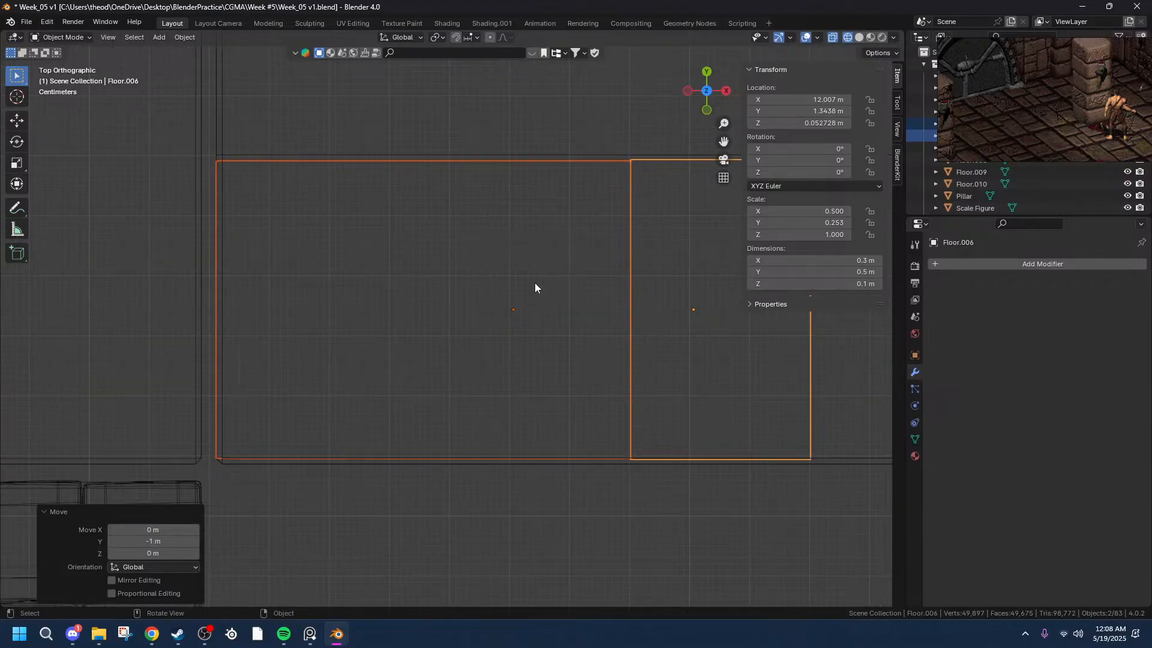
{"action": "left_click", "coordinate": [840, 272]}
{"action": "type", "text": ".2"}
{"action": "key", "text": "Return"}
{"action": "mouse_move", "coordinate": [837, 272]}
{"action": "left_mouse_down", "text": "ctrl"}
{"action": "mouse_move", "coordinate": [879, 272]}
{"action": "mouse_move", "coordinate": [853, 271]}
{"action": "left_mouse_up", "text": "ctrl"}
{"action": "scroll", "coordinate": [588, 272], "scroll_direction": "up", "scroll_amount": 4}
{"action": "scroll", "coordinate": [587, 271], "scroll_direction": "down", "scroll_amount": 3}
{"action": "key", "text": "ctrl+z"}
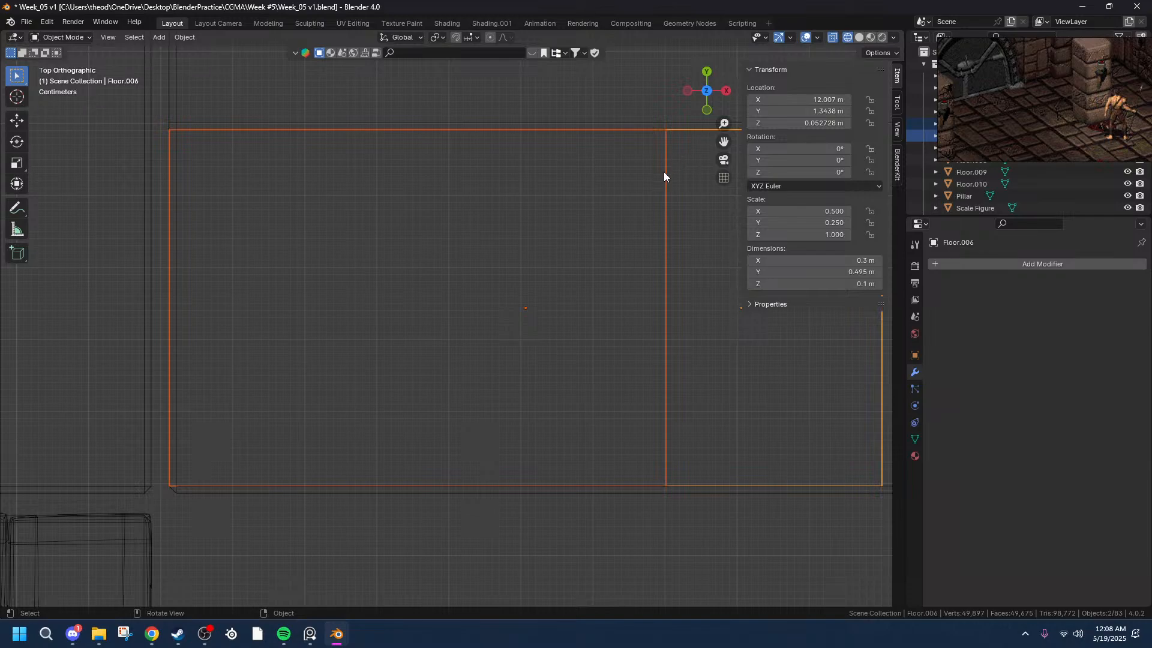
- Edit both moved tiles together and select their side faces next to the full-width strip
{"action": "key", "text": "Tab"}
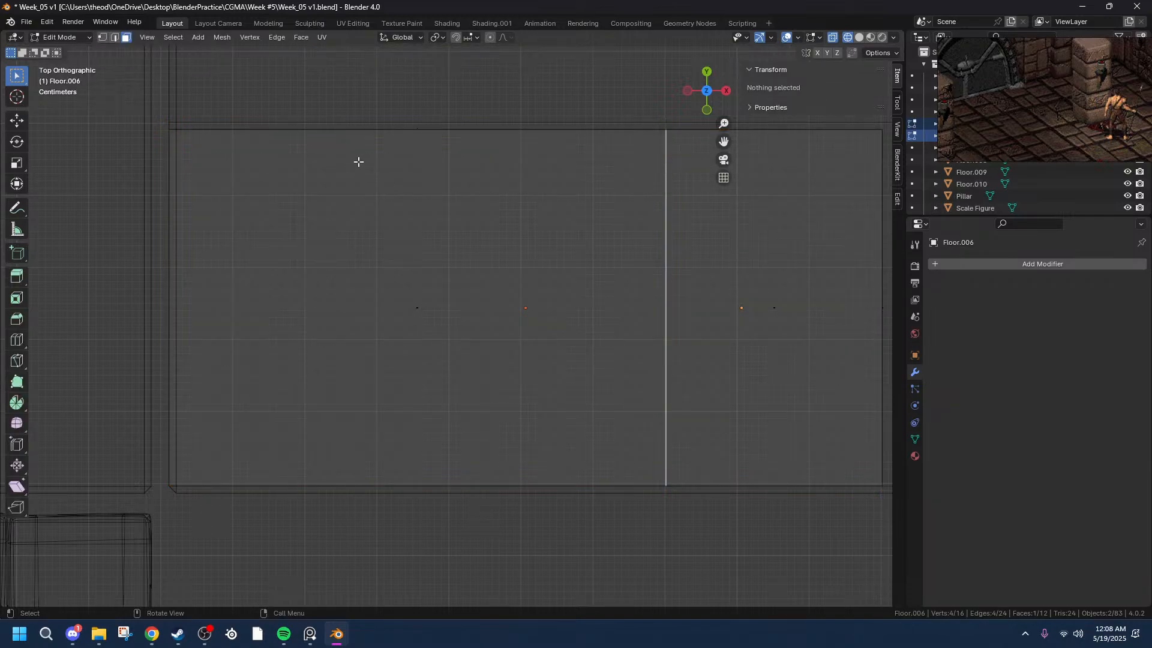
{"action": "middle_click_drag", "start_coordinate": [537, 121], "coordinate": [348, 512]}
{"action": "left_click", "coordinate": [435, 486]}
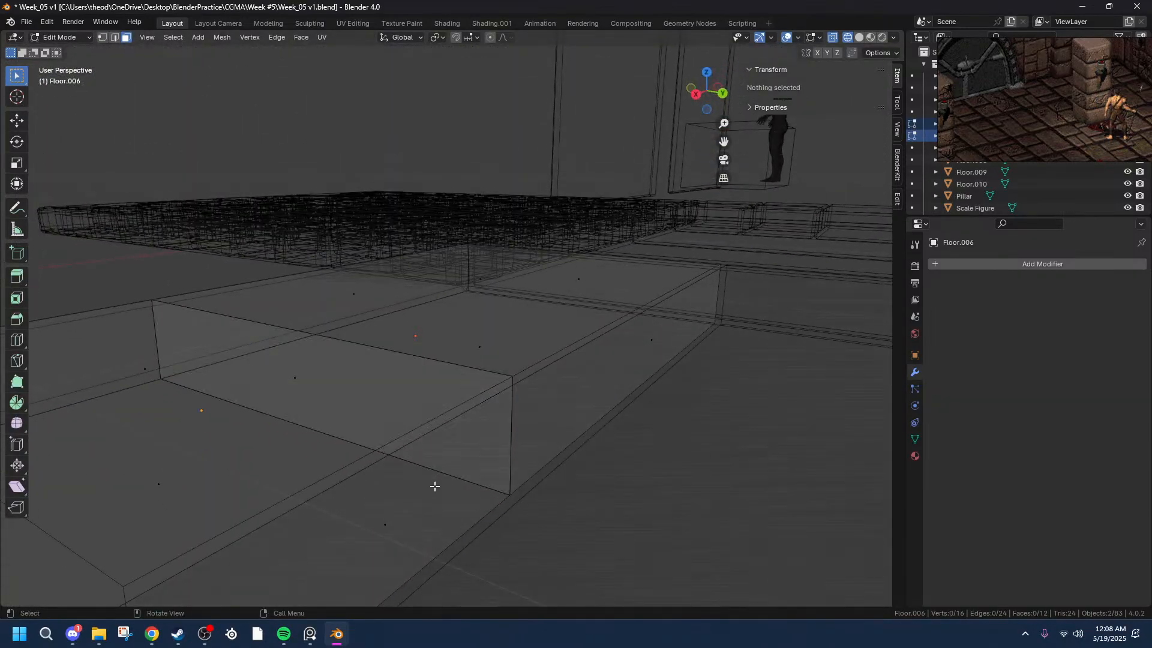
{"action": "left_click", "coordinate": [382, 525]}
{"action": "left_click", "coordinate": [658, 340], "text": "shift"}
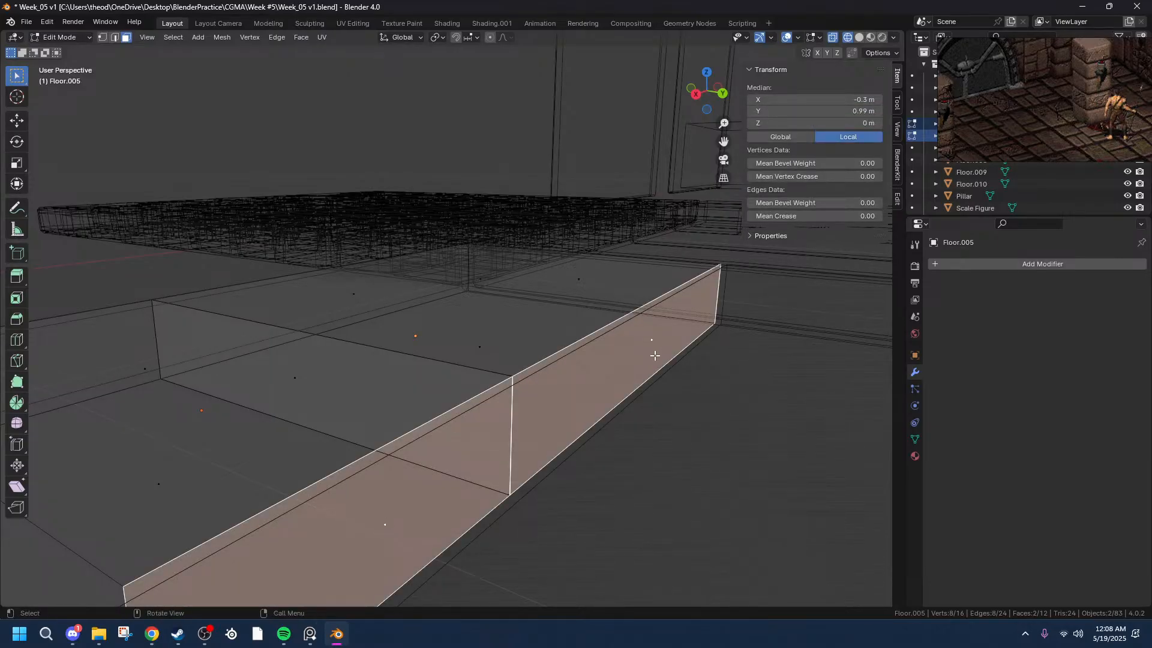
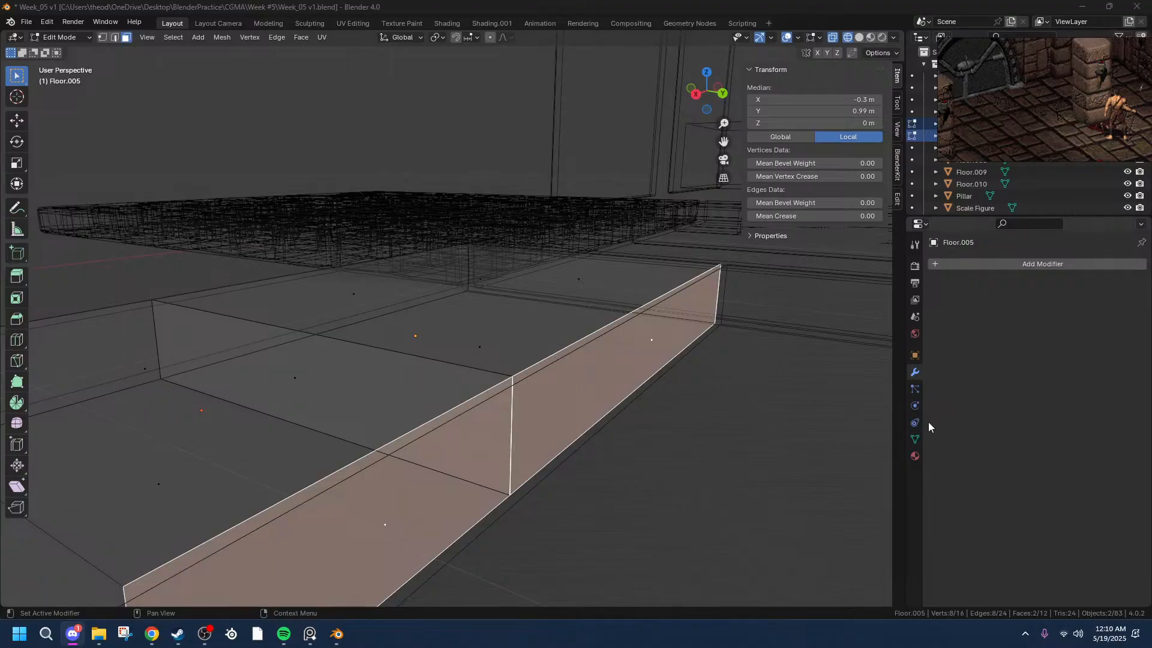
- Add both tiles' opposite side faces, along the base floor's outer edge, to the face selection
{"action": "middle_click_drag", "start_coordinate": [656, 193], "coordinate": [721, 123]}
{"action": "left_click", "coordinate": [708, 86]}
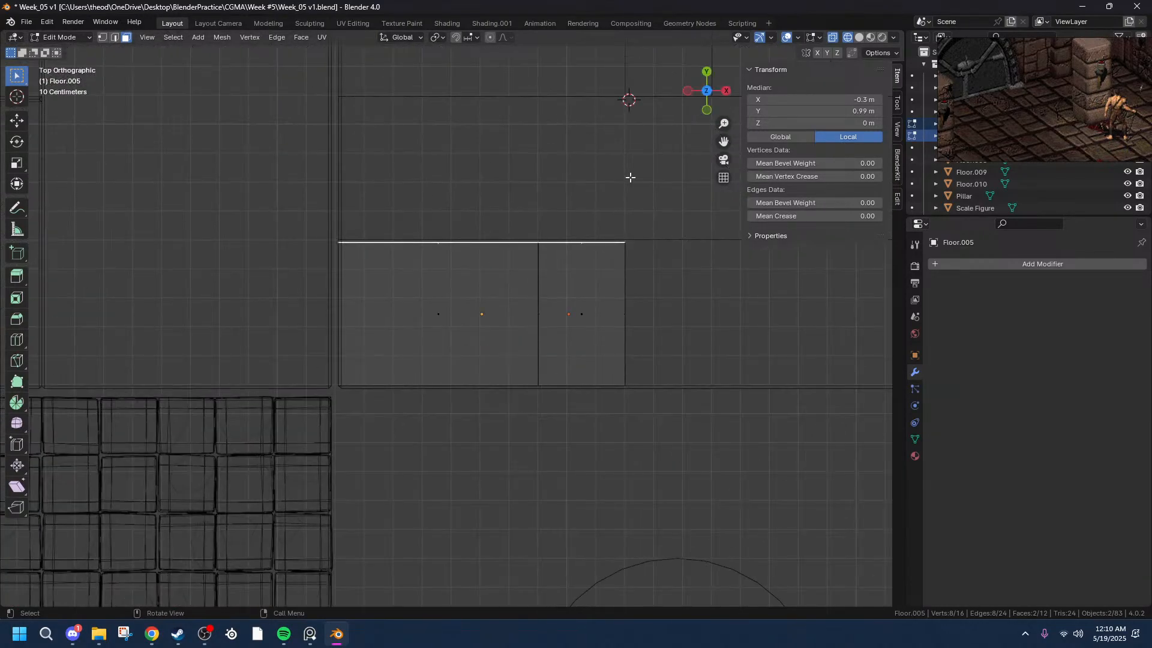
{"action": "scroll", "coordinate": [537, 398], "scroll_direction": "up", "scroll_amount": 5}
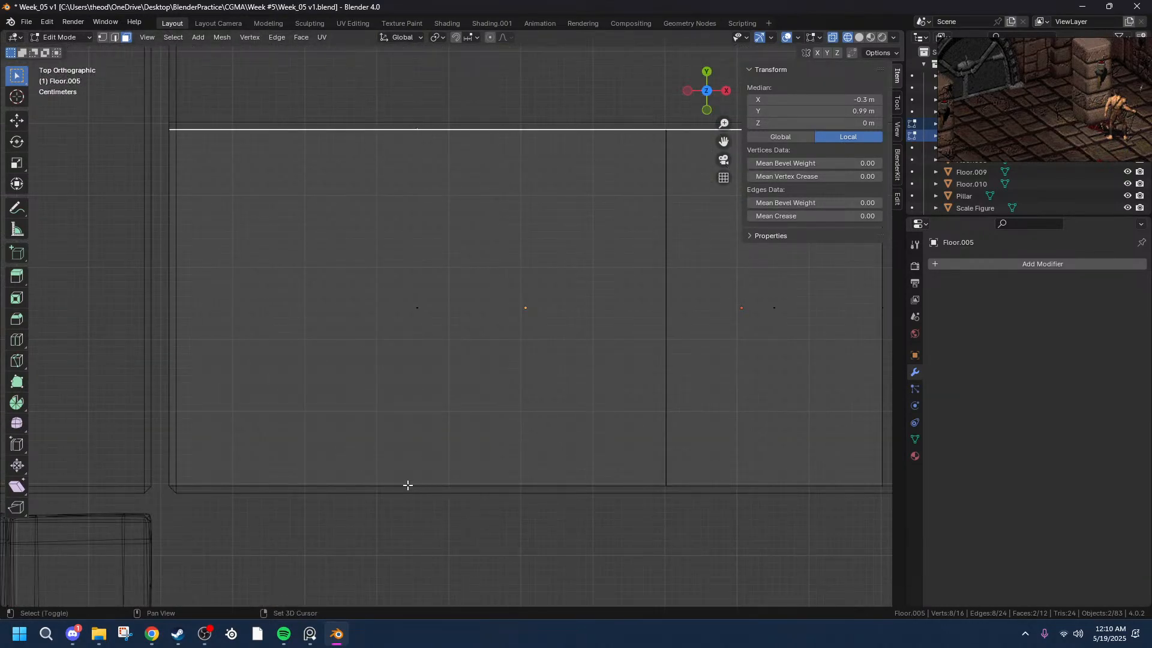
{"action": "middle_click_drag", "start_coordinate": [413, 506], "coordinate": [430, 429]}
{"action": "left_click", "coordinate": [430, 439], "text": "shift"}
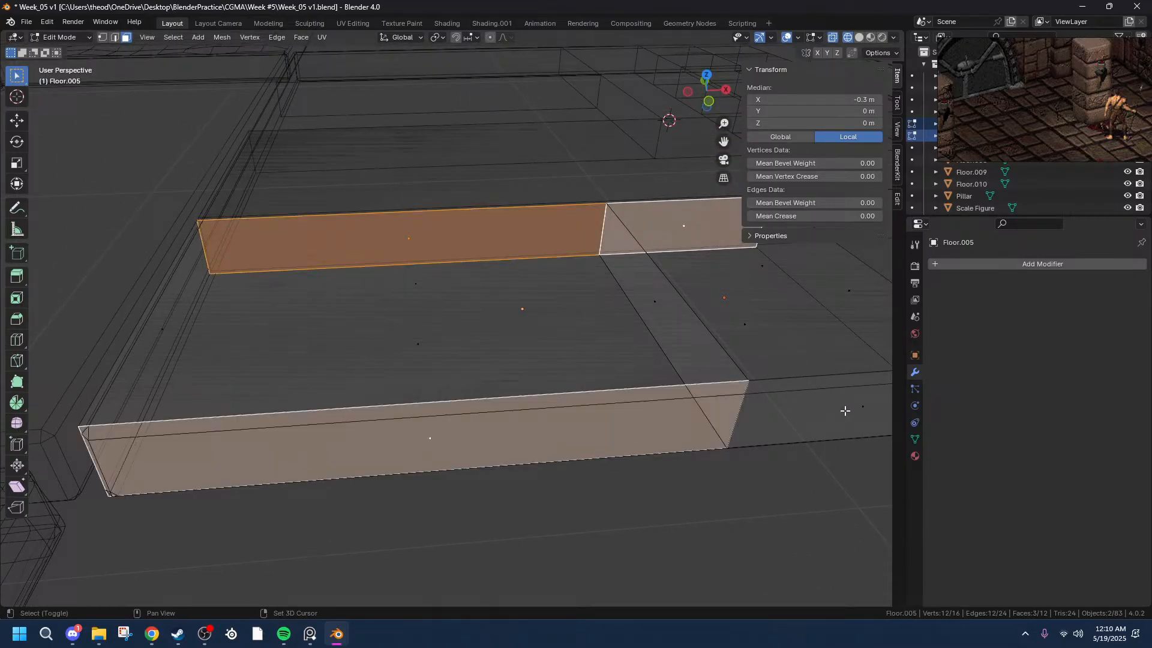
{"action": "left_click", "coordinate": [857, 406], "text": "shift"}
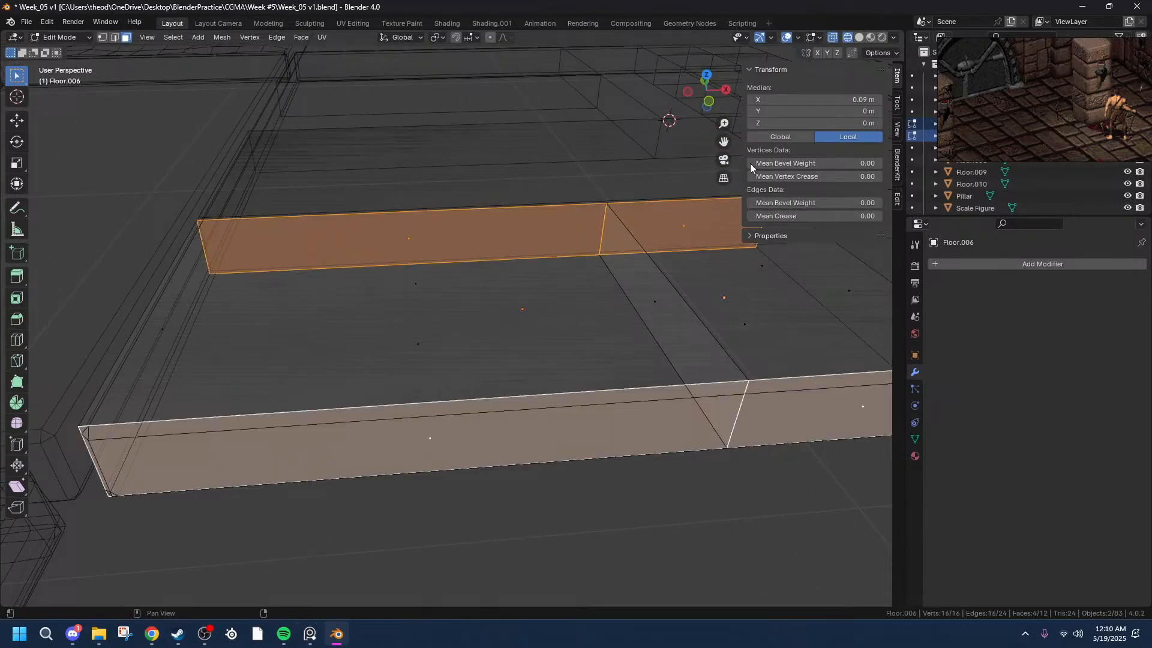
- Scale the selected side faces of both tiles along Y by about 1.04, out to the full-width strip's border
{"action": "left_click", "coordinate": [706, 75]}
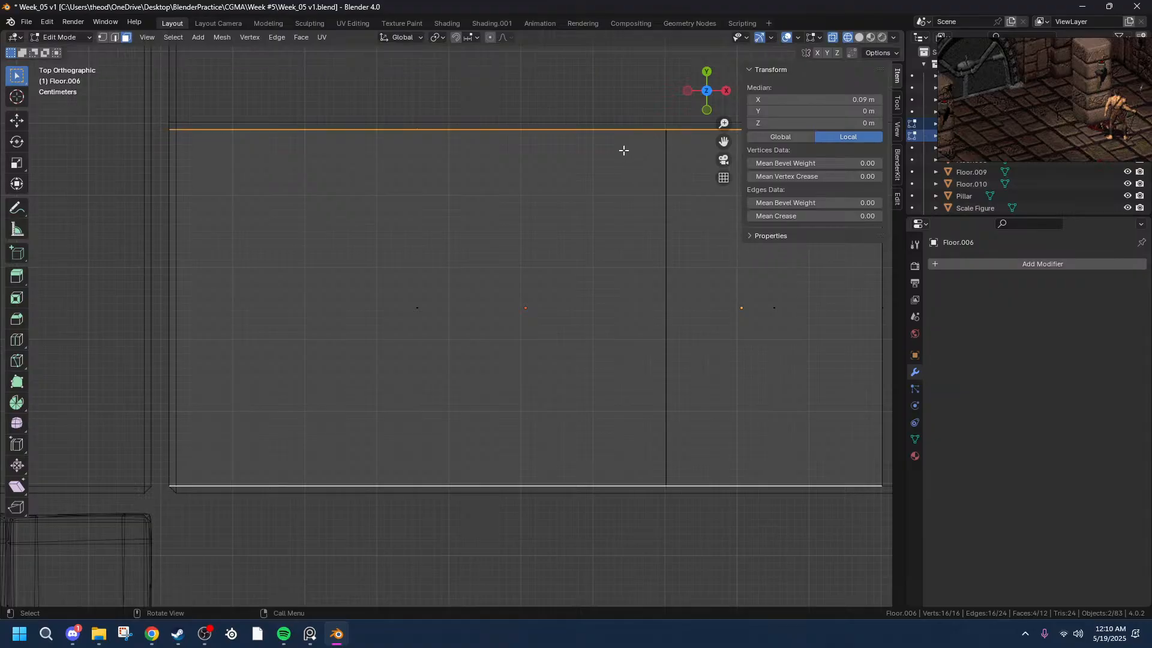
{"action": "key", "text": "s"}
{"action": "key", "text": "y"}
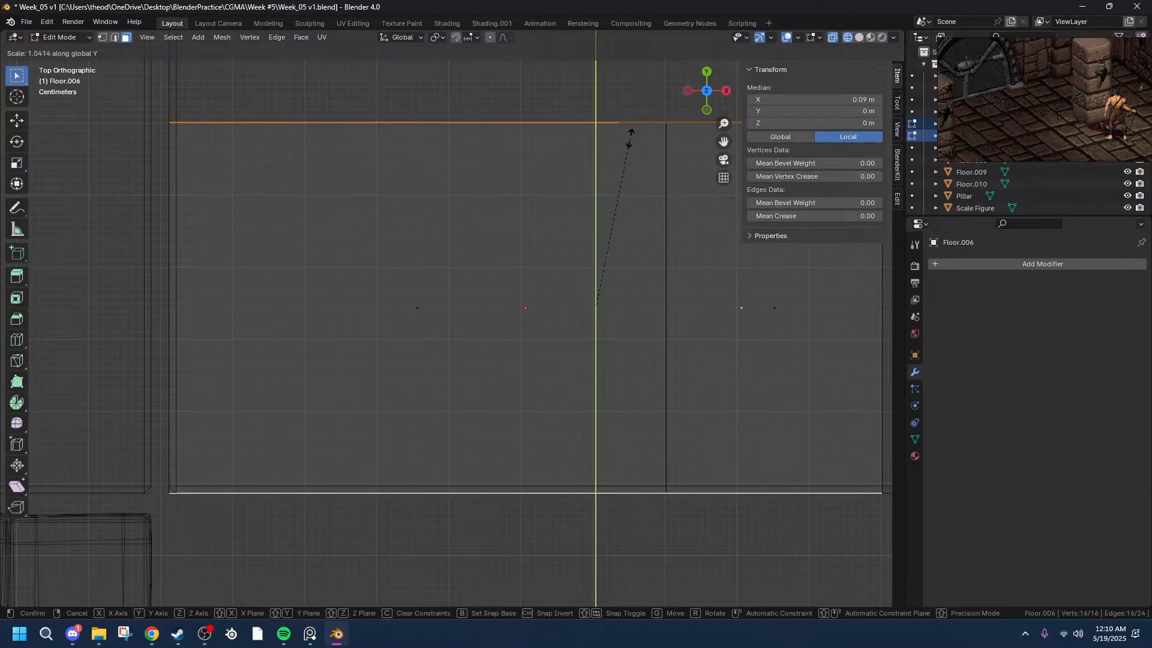
{"action": "left_click", "coordinate": [629, 137]}
- Fine-tune the side faces by scaling them about 0.999 along Y, flush with the adjoining strip's edge
{"action": "scroll", "coordinate": [283, 64], "scroll_direction": "up", "scroll_amount": 5}
{"action": "left_click_drag", "start_coordinate": [723, 144], "coordinate": [678, 418]}
{"action": "scroll", "coordinate": [467, 175], "scroll_direction": "up", "scroll_amount": 7}
{"action": "scroll", "coordinate": [467, 176], "scroll_direction": "up", "scroll_amount": 3}
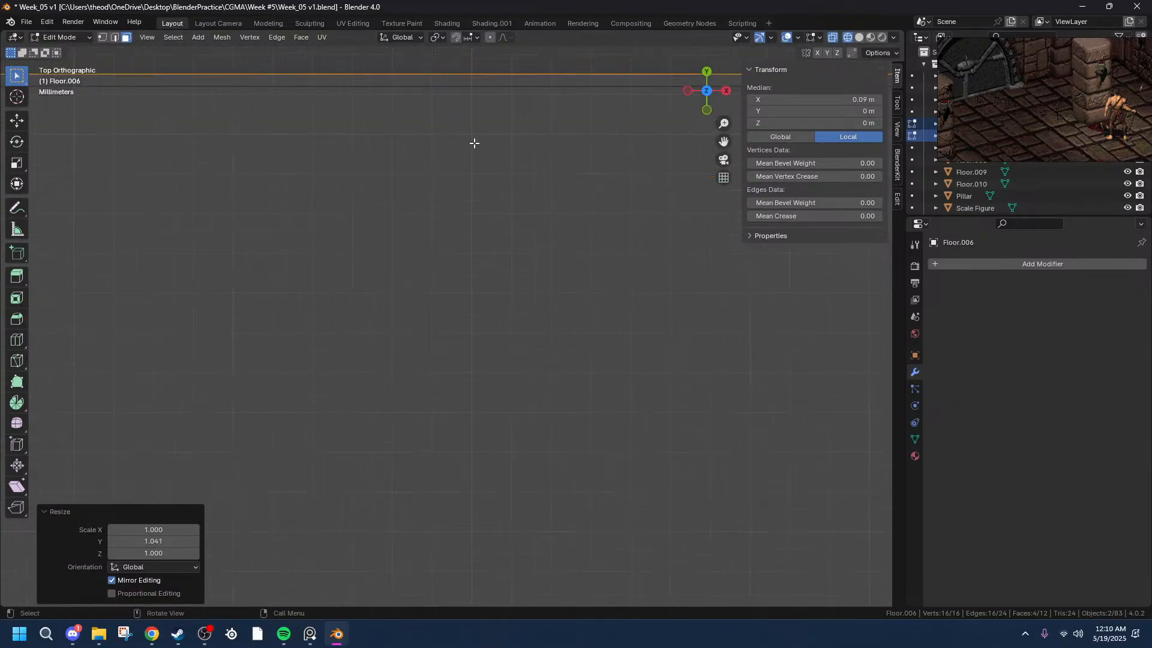
{"action": "key", "text": "s"}
{"action": "key", "text": "y"}
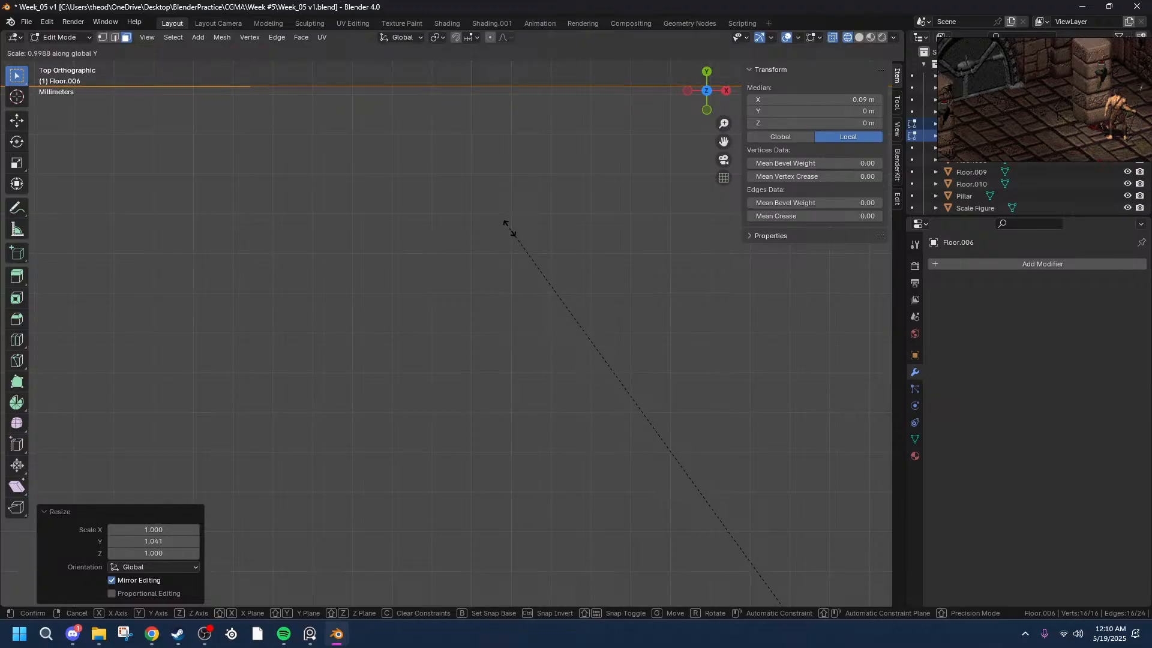
{"action": "left_click", "coordinate": [507, 228]}
- Inspect how both tiles' side faces line up with the adjoining strip and the base floor's outer edge
{"action": "scroll", "coordinate": [509, 227], "scroll_direction": "down", "scroll_amount": 10}
{"action": "scroll", "coordinate": [501, 241], "scroll_direction": "down", "scroll_amount": 3}
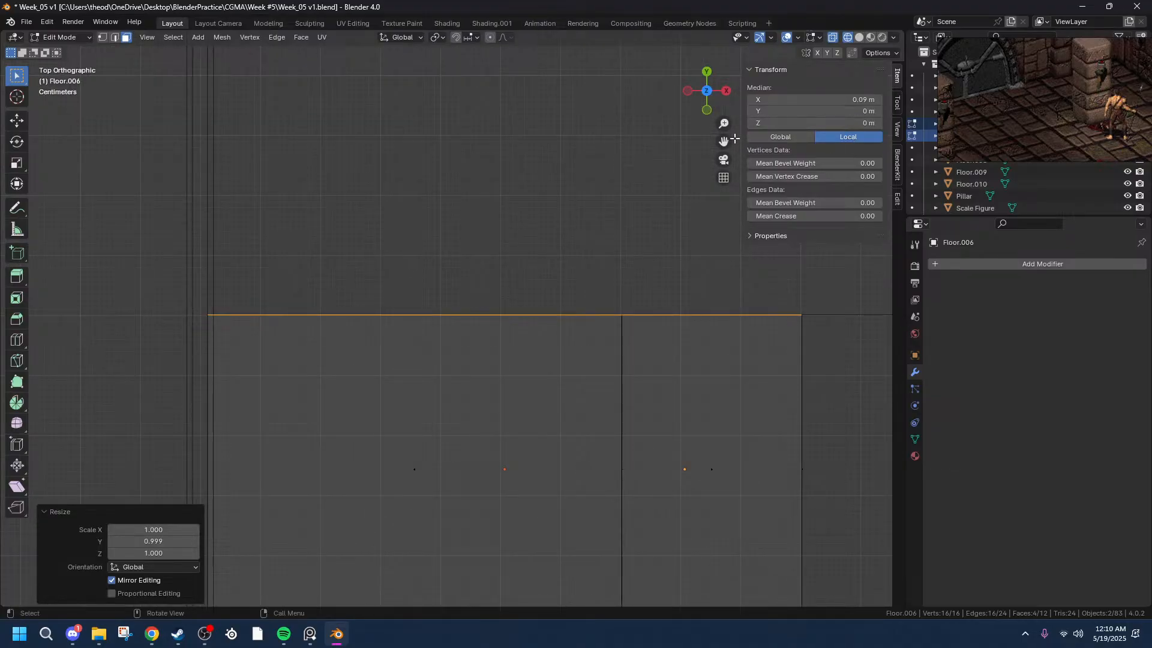
{"action": "left_click_drag", "start_coordinate": [723, 141], "coordinate": [609, 270]}
{"action": "scroll", "coordinate": [609, 270], "scroll_direction": "up", "scroll_amount": 5}
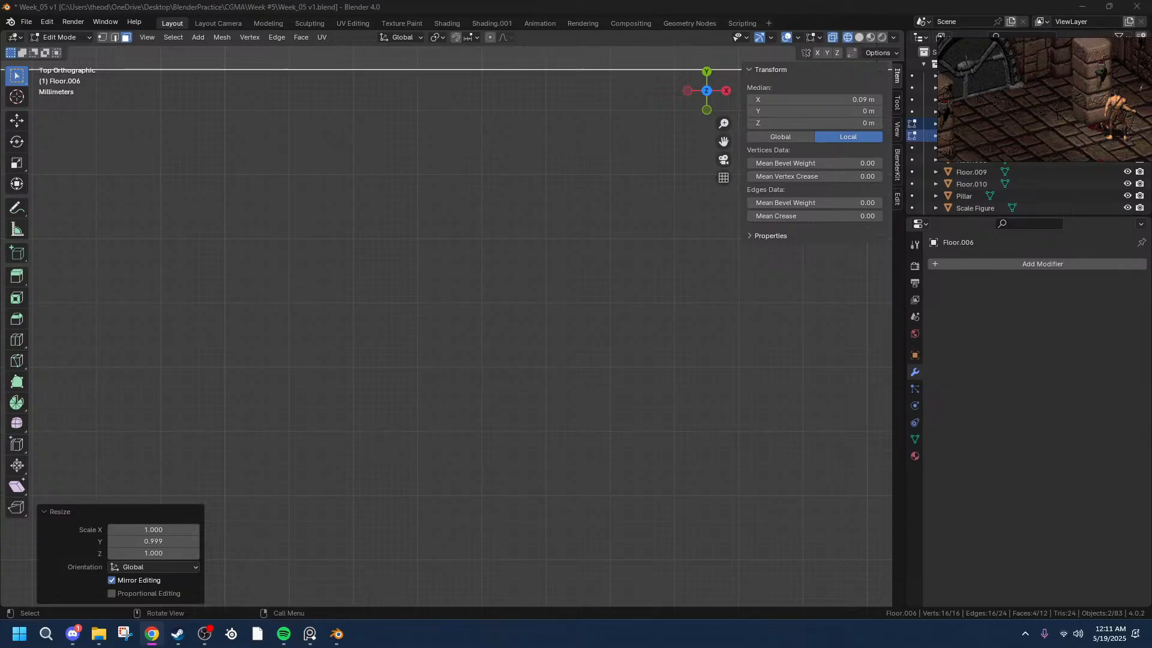
{"action": "scroll", "coordinate": [342, 236], "scroll_direction": "down", "scroll_amount": 10}
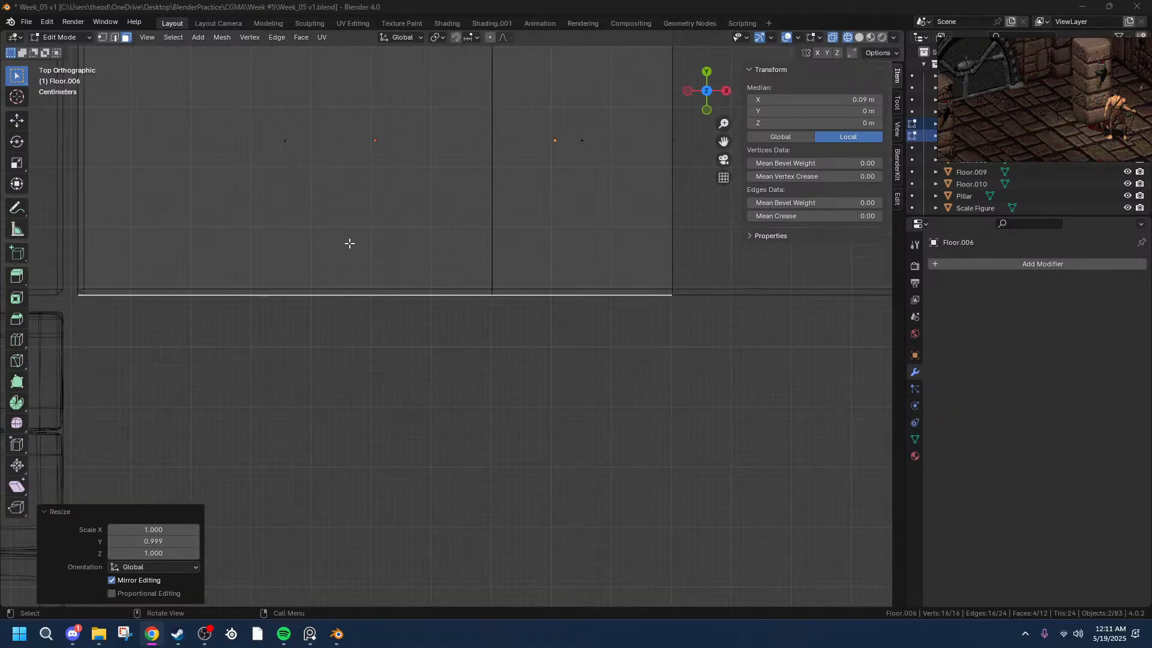
{"action": "scroll", "coordinate": [654, 223], "scroll_direction": "up", "scroll_amount": 3}
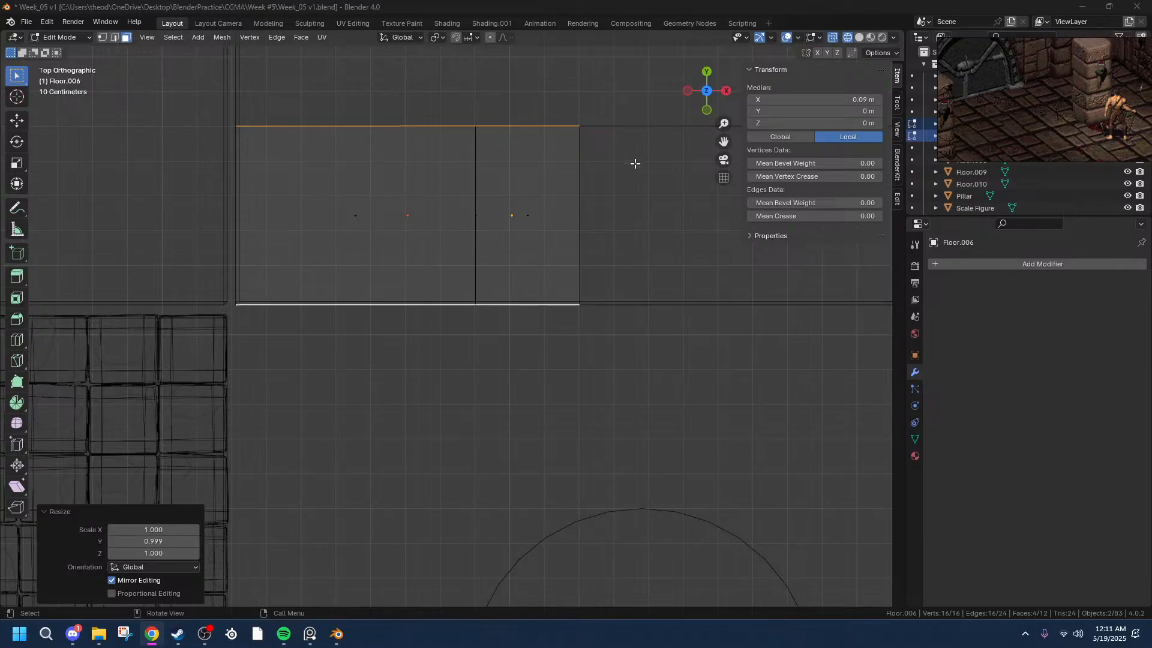
{"action": "scroll", "coordinate": [461, 278], "scroll_direction": "up", "scroll_amount": 5}
{"action": "scroll", "coordinate": [710, 95], "scroll_direction": "down", "scroll_amount": 8}
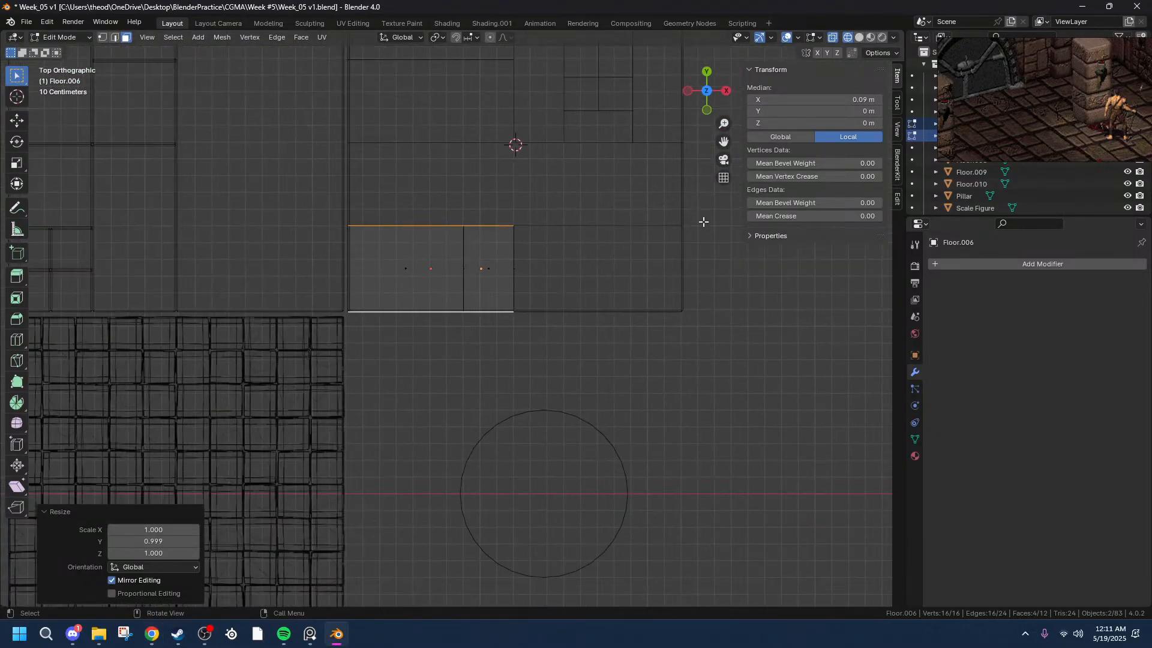
- Try an Array modifier on the narrow tile with relative X offset factors of -2.2 and 0, and remove it
{"action": "left_click", "coordinate": [966, 265]}
{"action": "mouse_move", "coordinate": [899, 264]}
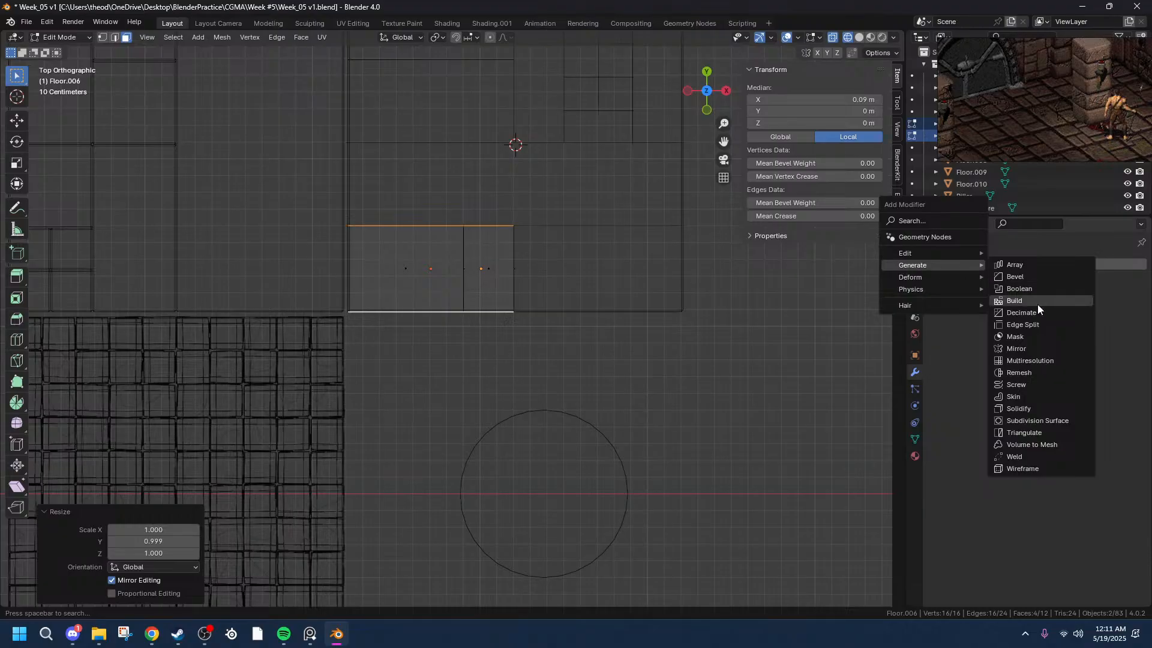
{"action": "left_click", "coordinate": [1023, 265]}
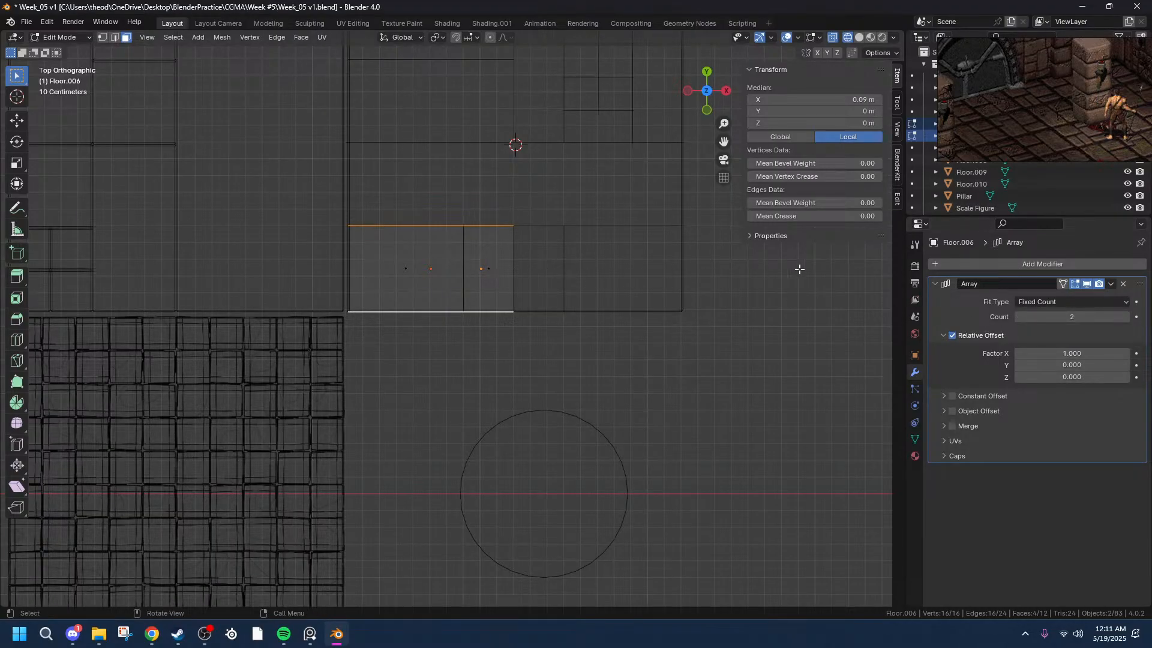
{"action": "scroll", "coordinate": [689, 268], "scroll_direction": "up", "scroll_amount": 6}
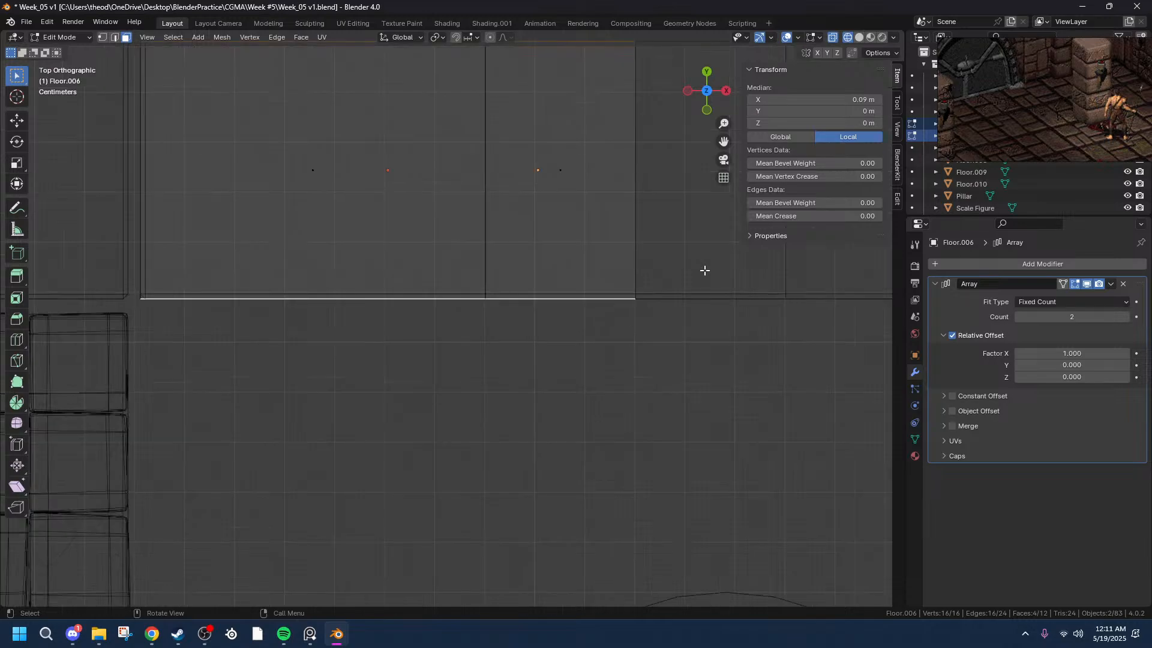
{"action": "scroll", "coordinate": [704, 271], "scroll_direction": "down", "scroll_amount": 3}
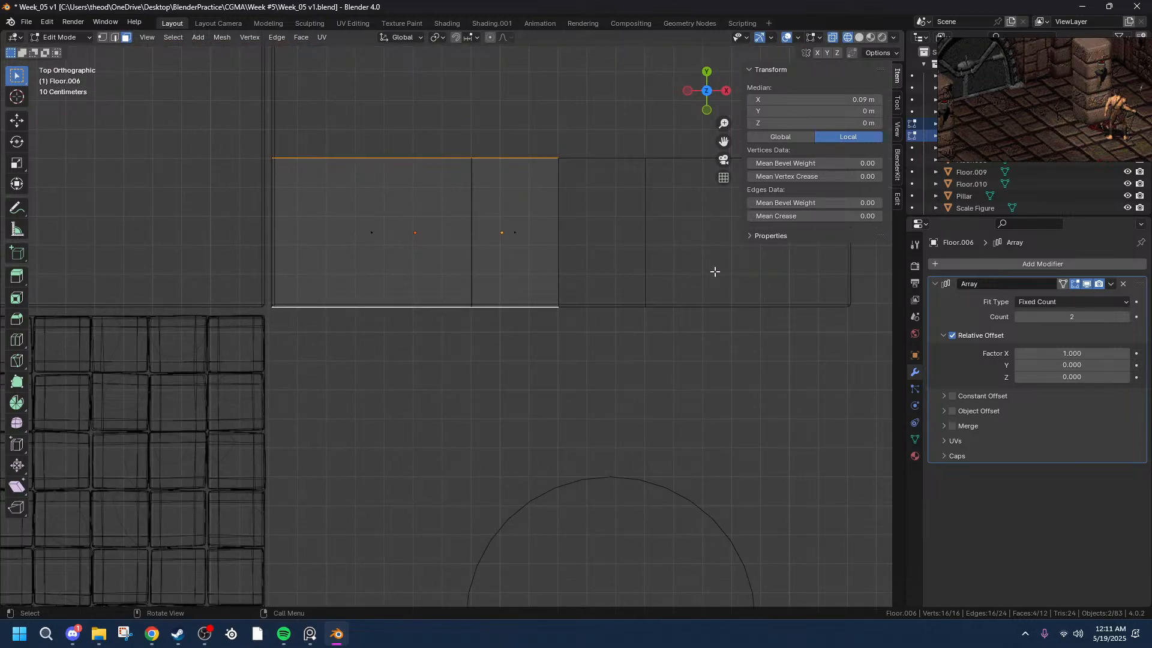
{"action": "scroll", "coordinate": [716, 273], "scroll_direction": "down", "scroll_amount": 1}
{"action": "left_click_drag", "start_coordinate": [1072, 353], "coordinate": [848, 344]}
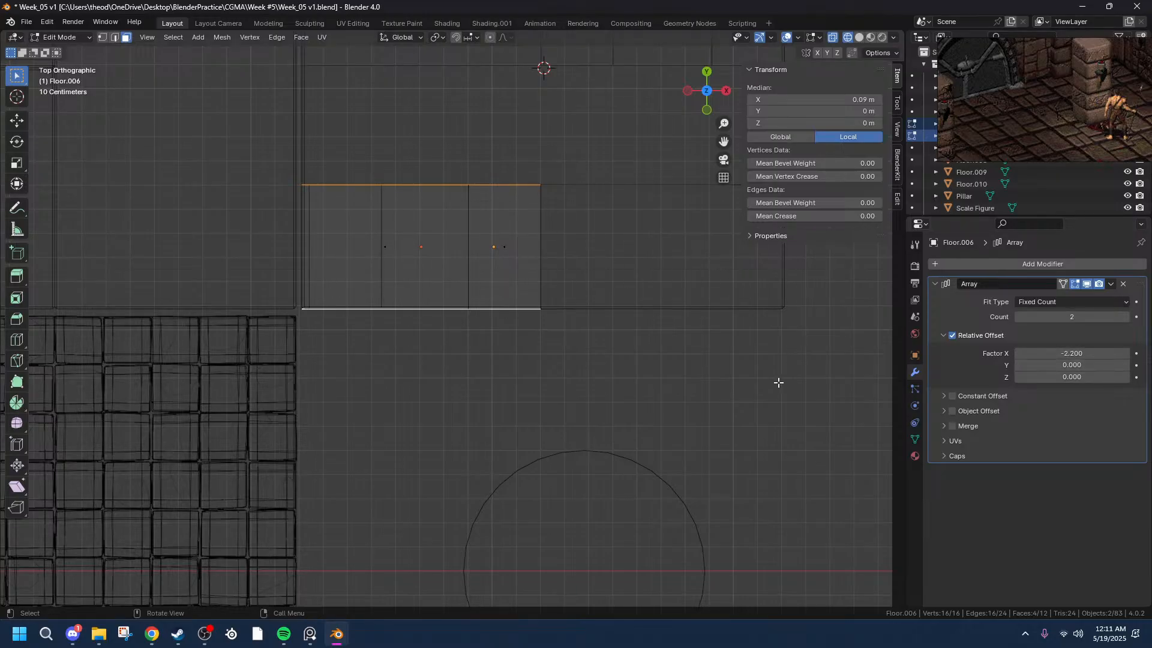
{"action": "left_click", "coordinate": [1086, 354]}
{"action": "type", "text": "0"}
{"action": "key", "text": "Return"}
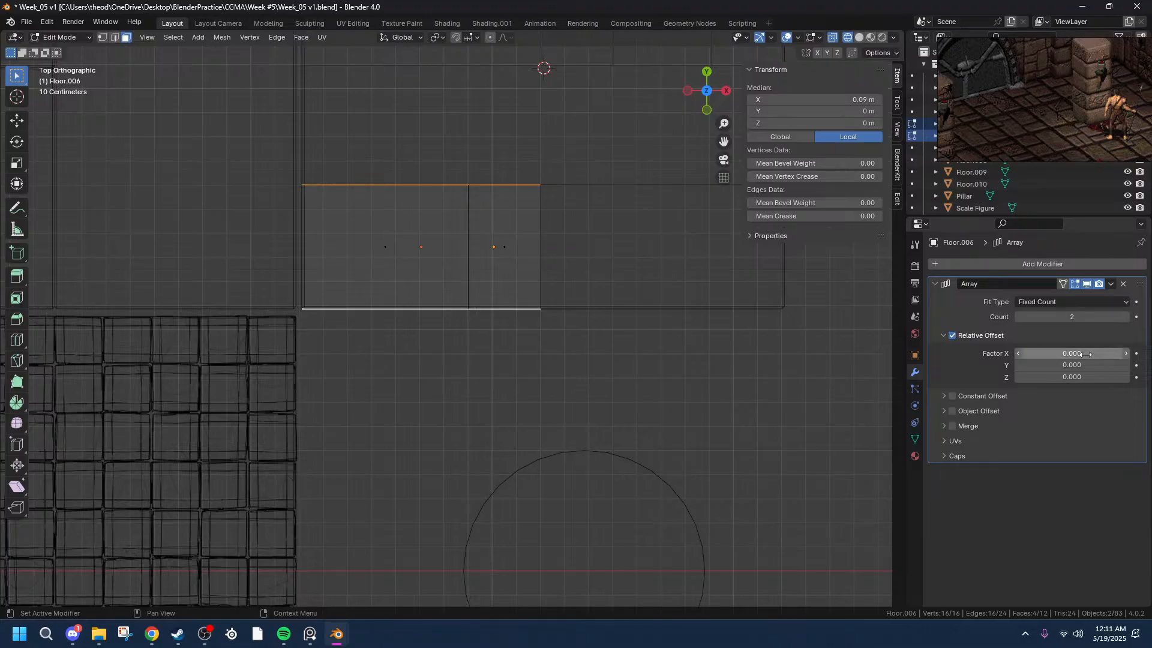
{"action": "left_click", "coordinate": [1119, 284]}
- Leave mesh editing and join the narrow tile into the wide tile as a single object
{"action": "scroll", "coordinate": [467, 195], "scroll_direction": "up", "scroll_amount": 3}
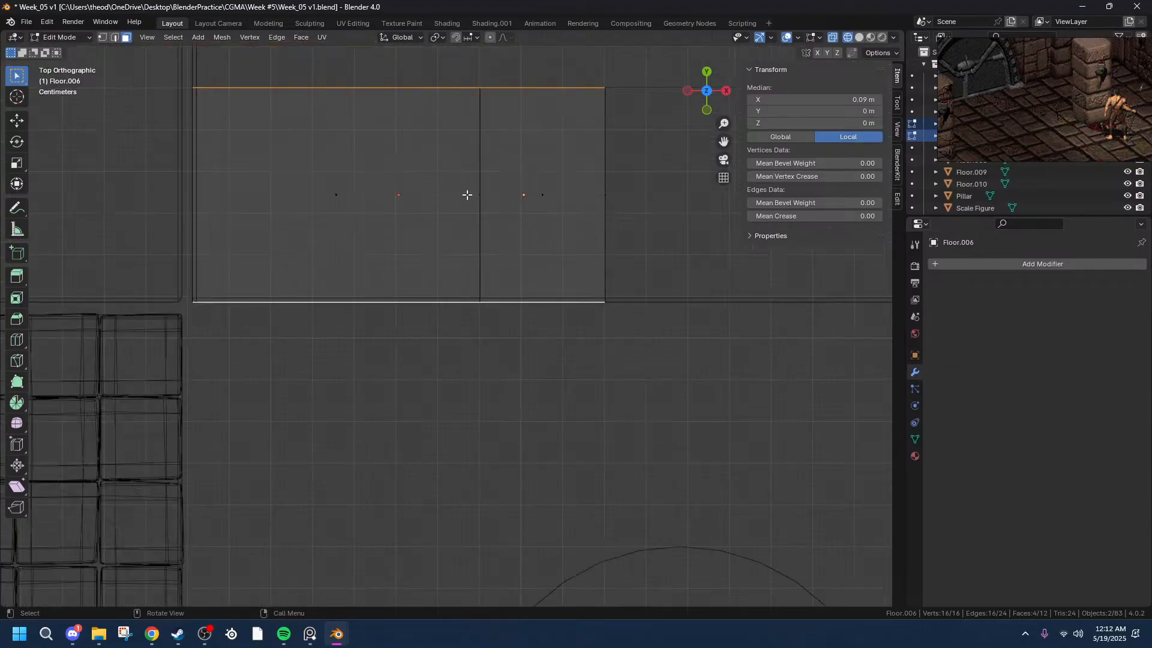
{"action": "scroll", "coordinate": [468, 195], "scroll_direction": "down", "scroll_amount": 1}
{"action": "key", "text": "Tab"}
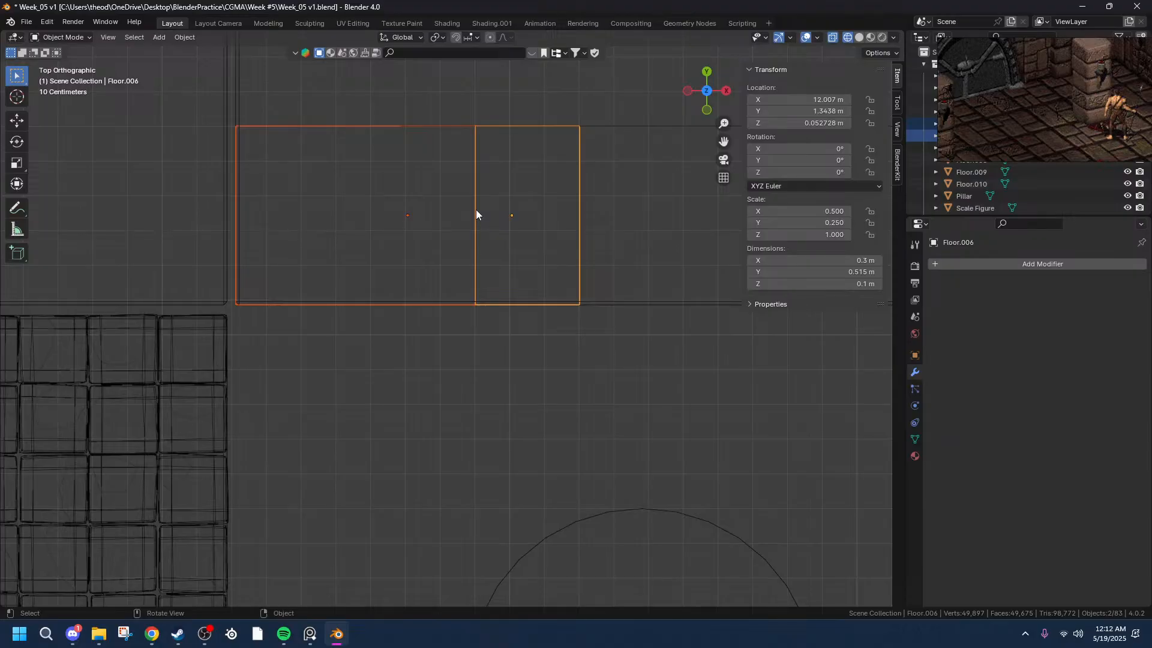
{"action": "left_click", "coordinate": [586, 218]}
{"action": "left_click", "coordinate": [558, 223]}
{"action": "left_click", "coordinate": [472, 225], "text": "shift"}
{"action": "scroll", "coordinate": [451, 114], "scroll_direction": "up", "scroll_amount": 3}
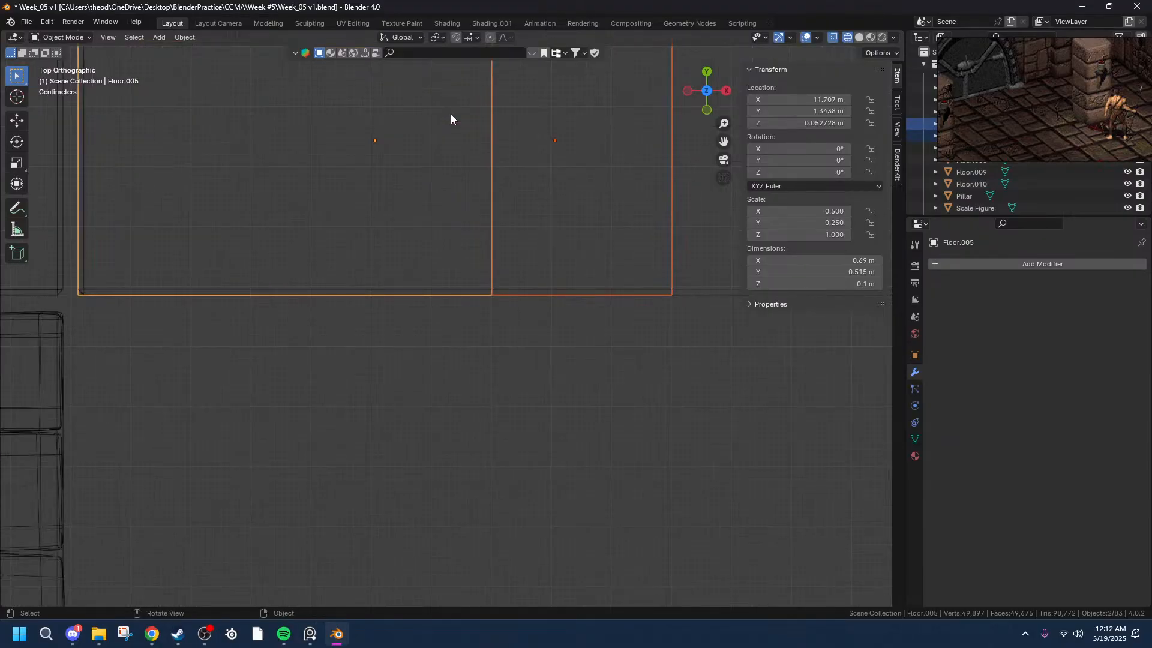
{"action": "left_click_drag", "start_coordinate": [724, 141], "coordinate": [799, 400]}
{"action": "scroll", "coordinate": [558, 89], "scroll_direction": "up", "scroll_amount": 11}
{"action": "left_click_drag", "start_coordinate": [723, 141], "coordinate": [602, 148]}
{"action": "scroll", "coordinate": [469, 201], "scroll_direction": "down", "scroll_amount": 5}
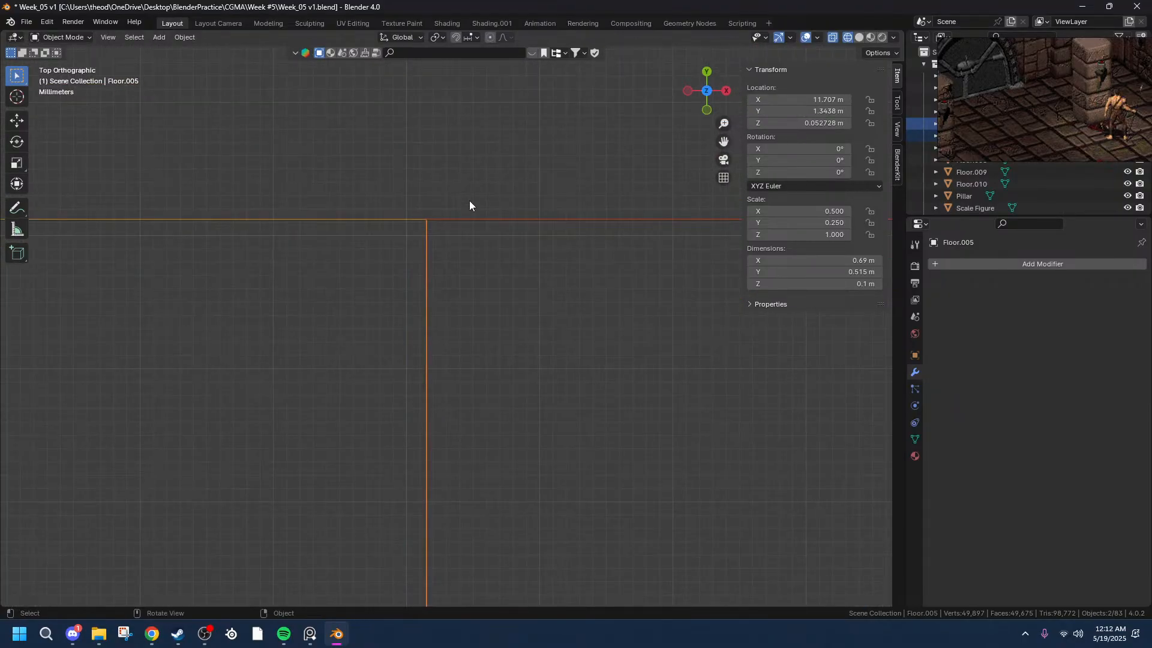
{"action": "scroll", "coordinate": [474, 204], "scroll_direction": "down", "scroll_amount": 4}
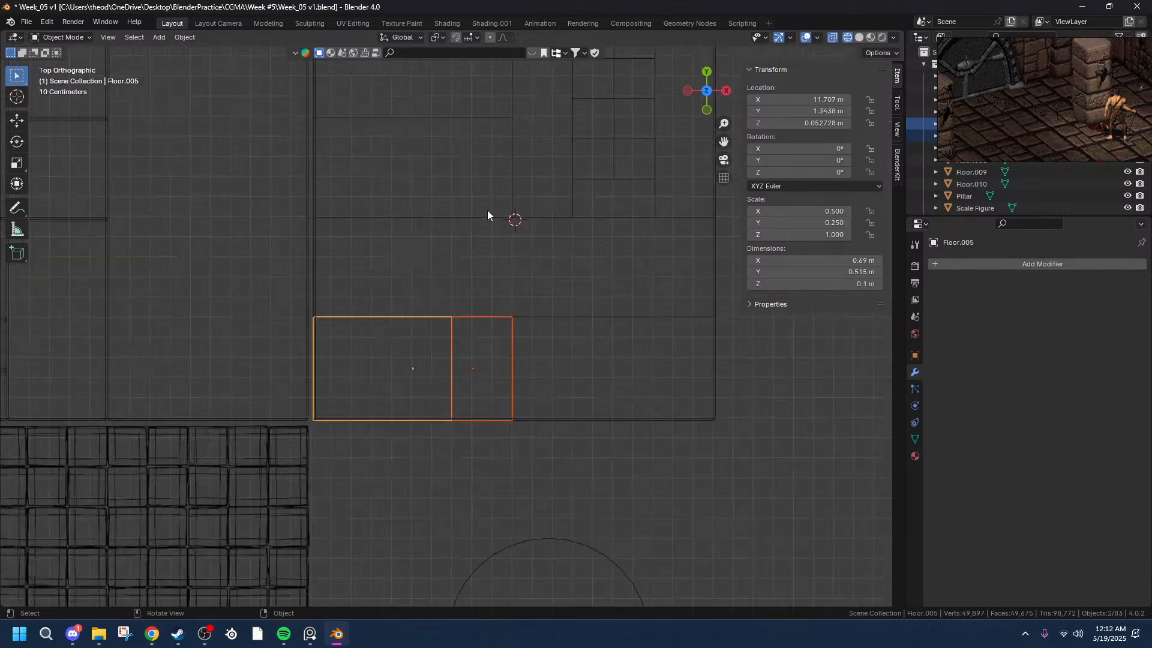
{"action": "left_click_drag", "start_coordinate": [730, 142], "coordinate": [732, 86]}
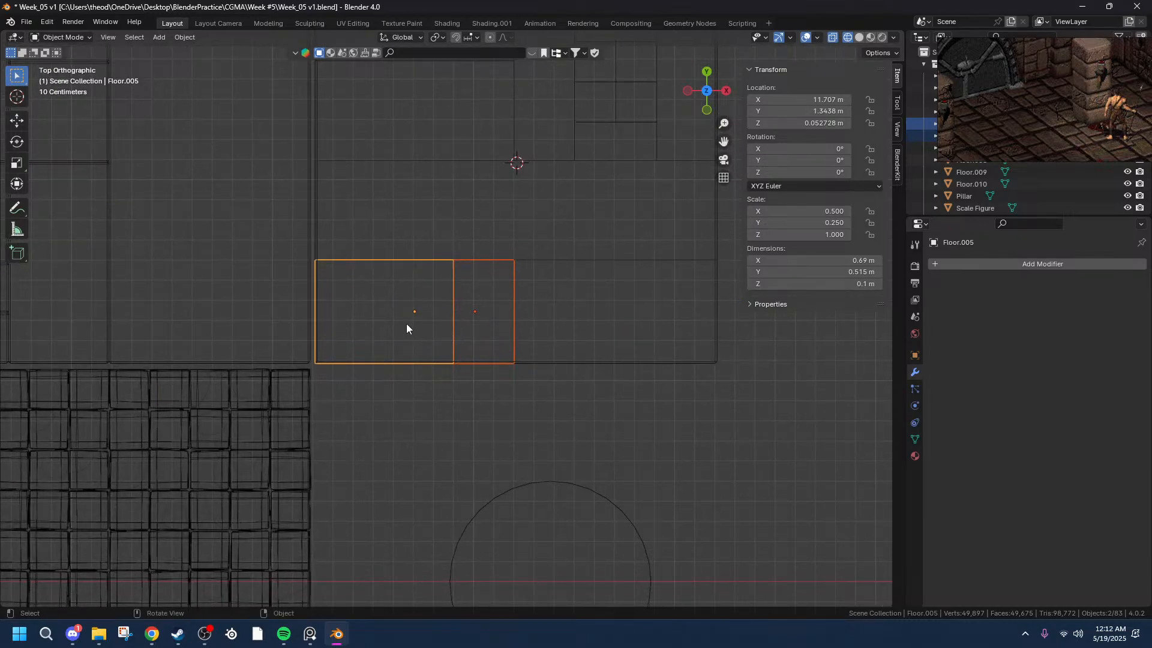
{"action": "right_click", "coordinate": [369, 329]}
{"action": "left_click", "coordinate": [364, 323]}
- Try an Array modifier on the joined tile with a count of 2 and a relative X offset of 1
{"action": "scroll", "coordinate": [678, 330], "scroll_direction": "up", "scroll_amount": 6}
{"action": "scroll", "coordinate": [677, 332], "scroll_direction": "down", "scroll_amount": 2}
{"action": "left_click", "coordinate": [961, 266]}
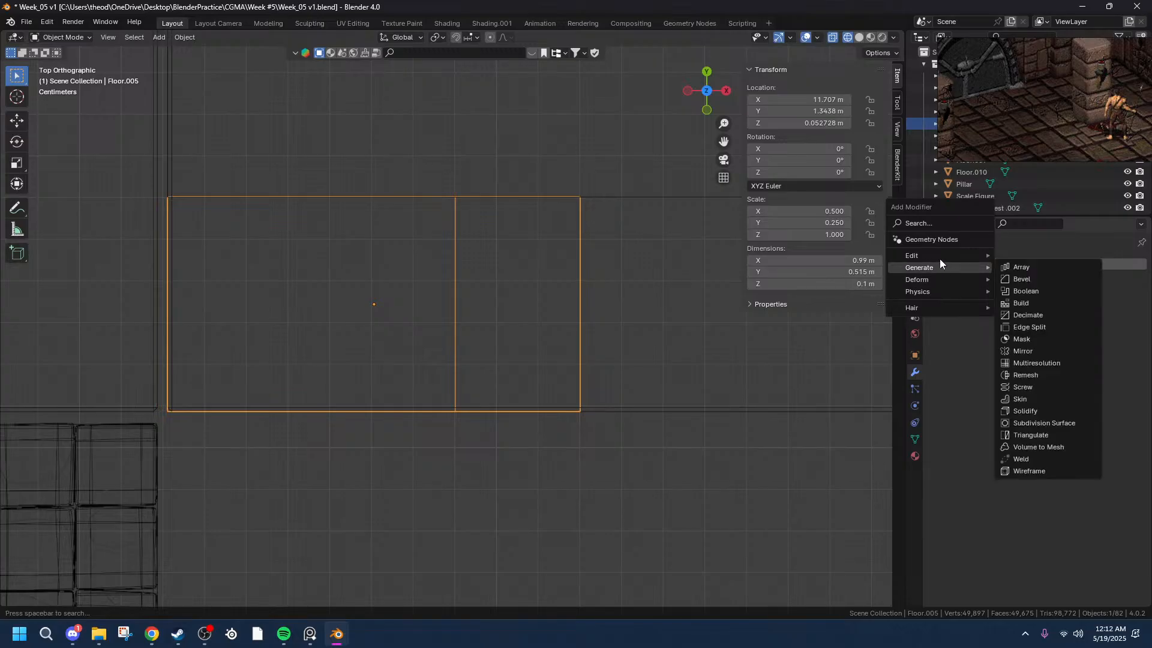
{"action": "mouse_move", "coordinate": [952, 267]}
{"action": "left_click", "coordinate": [1014, 267]}
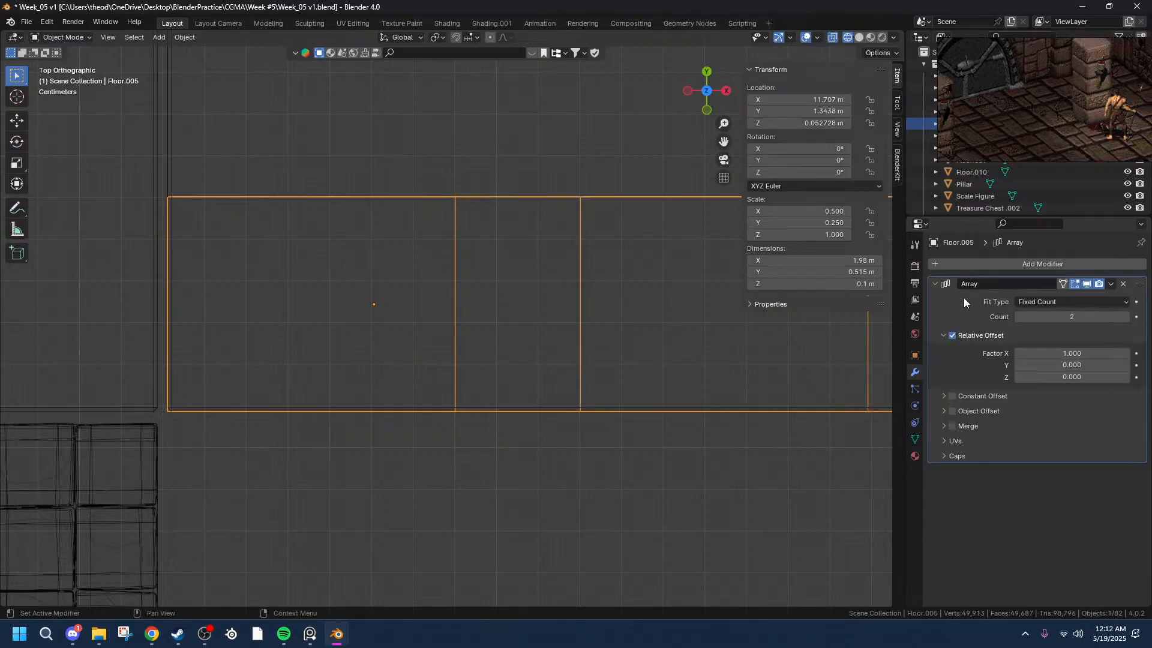
{"action": "scroll", "coordinate": [808, 330], "scroll_direction": "down", "scroll_amount": 4}
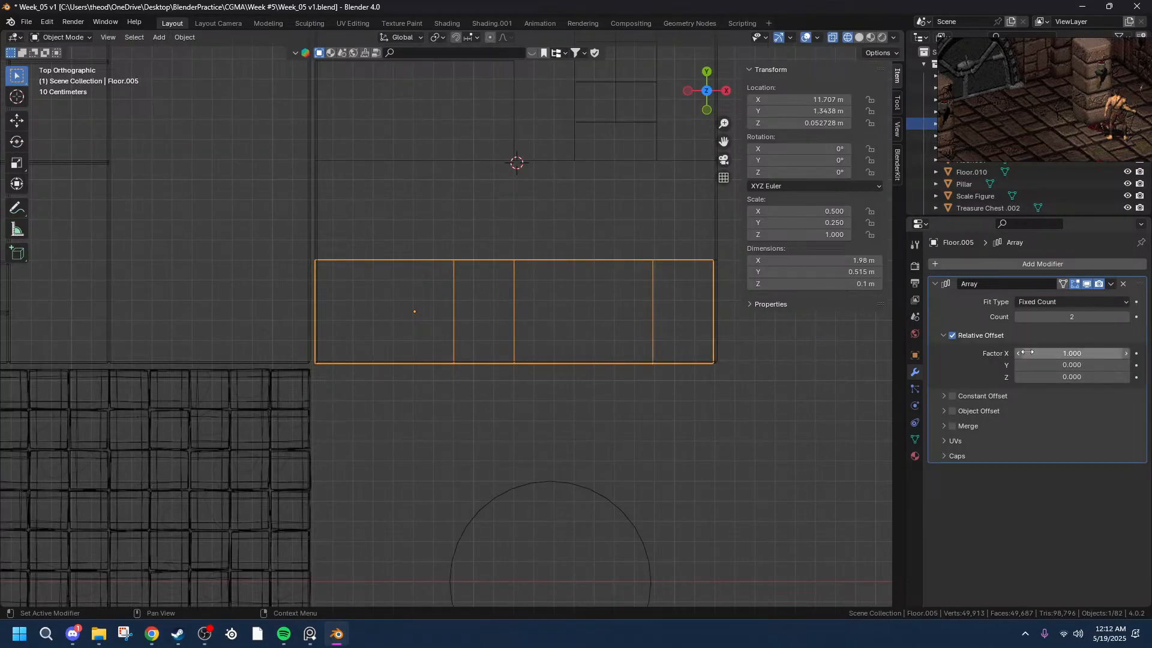
- Try a constant offset of 1 m along X in the joined tile's array, and turn it off
{"action": "left_click", "coordinate": [939, 399]}
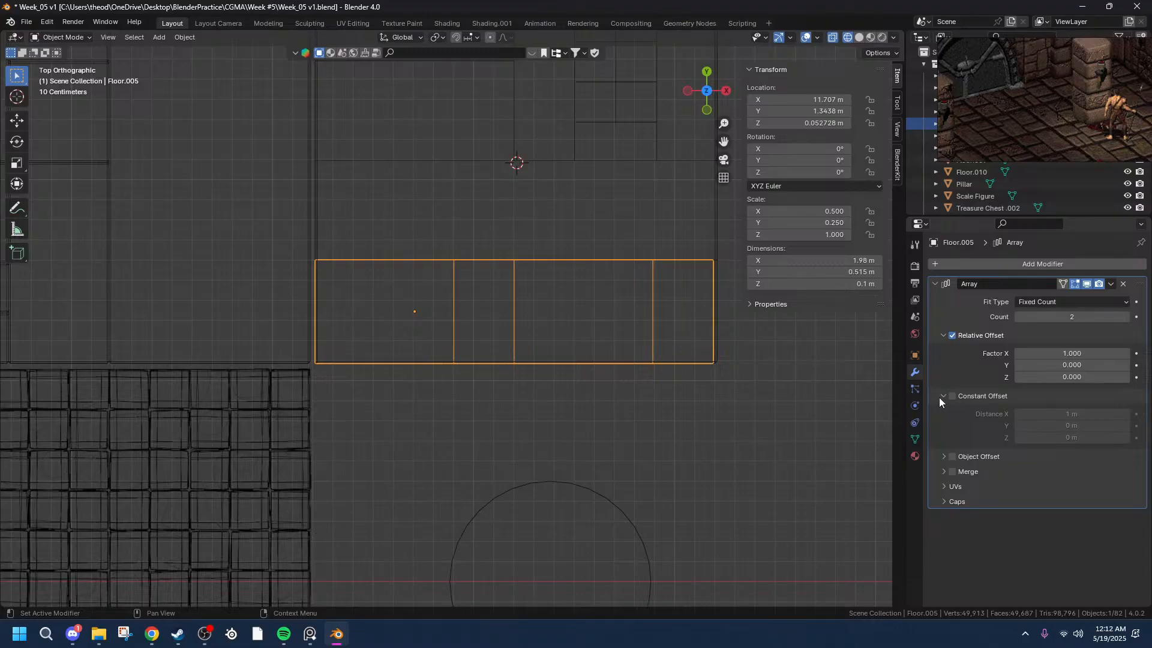
{"action": "left_click", "coordinate": [960, 398]}
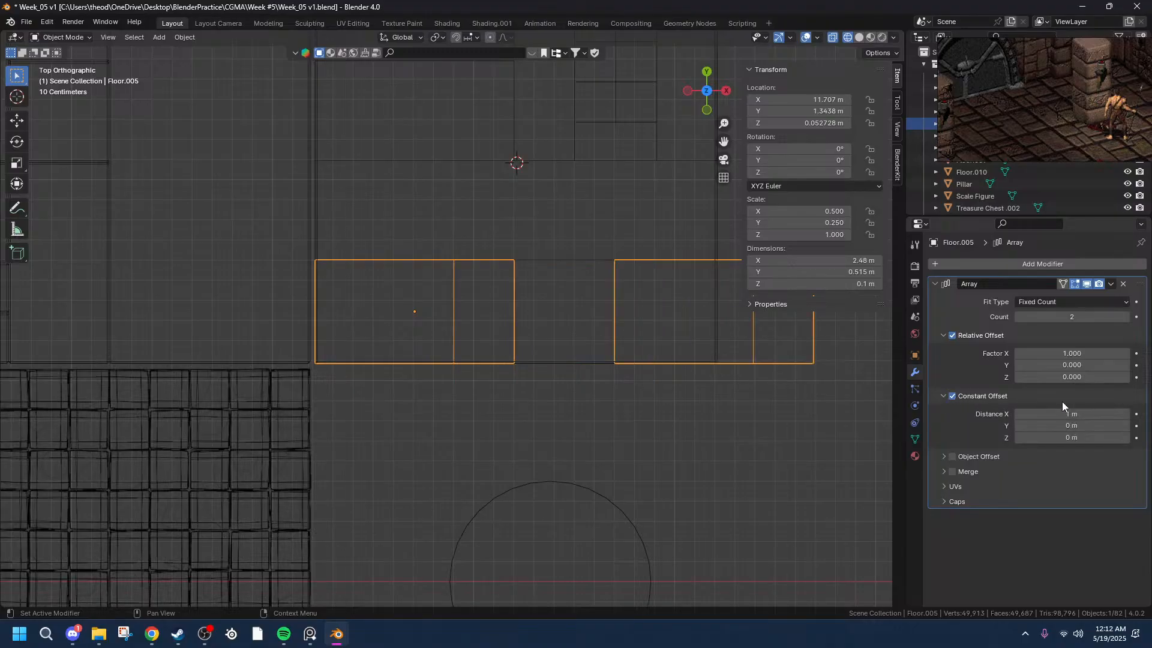
{"action": "mouse_move", "coordinate": [1071, 414]}
{"action": "left_mouse_down"}
{"action": "mouse_move", "coordinate": [1046, 414]}
{"action": "mouse_move", "coordinate": [1075, 413]}
{"action": "left_mouse_up"}
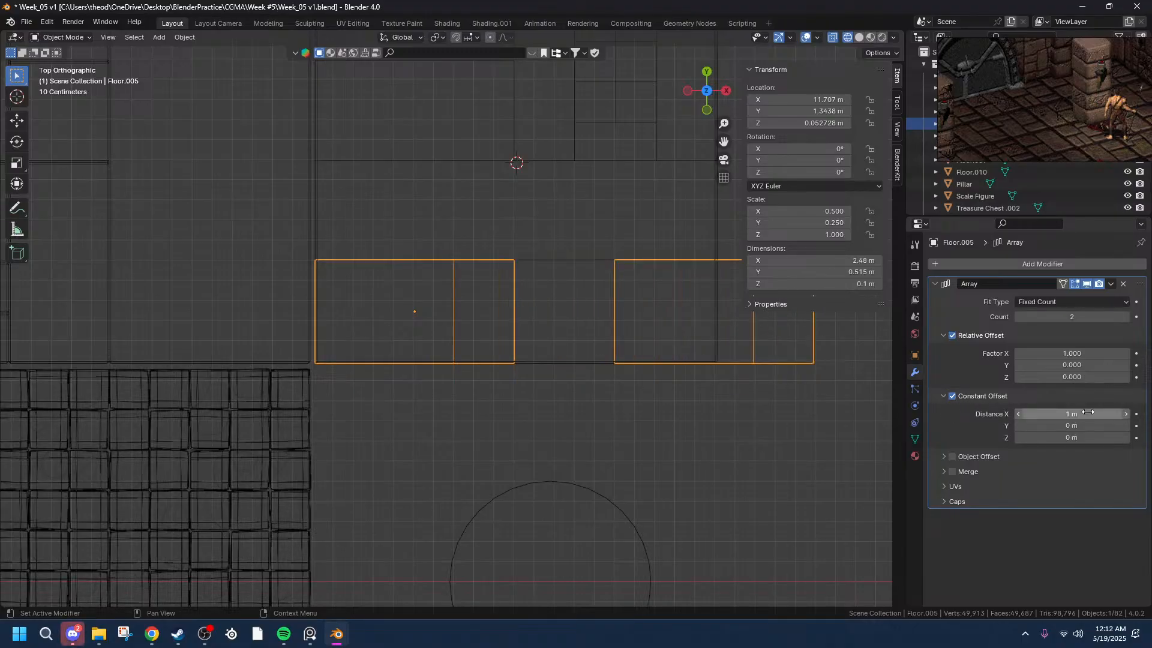
{"action": "left_click", "coordinate": [952, 396]}
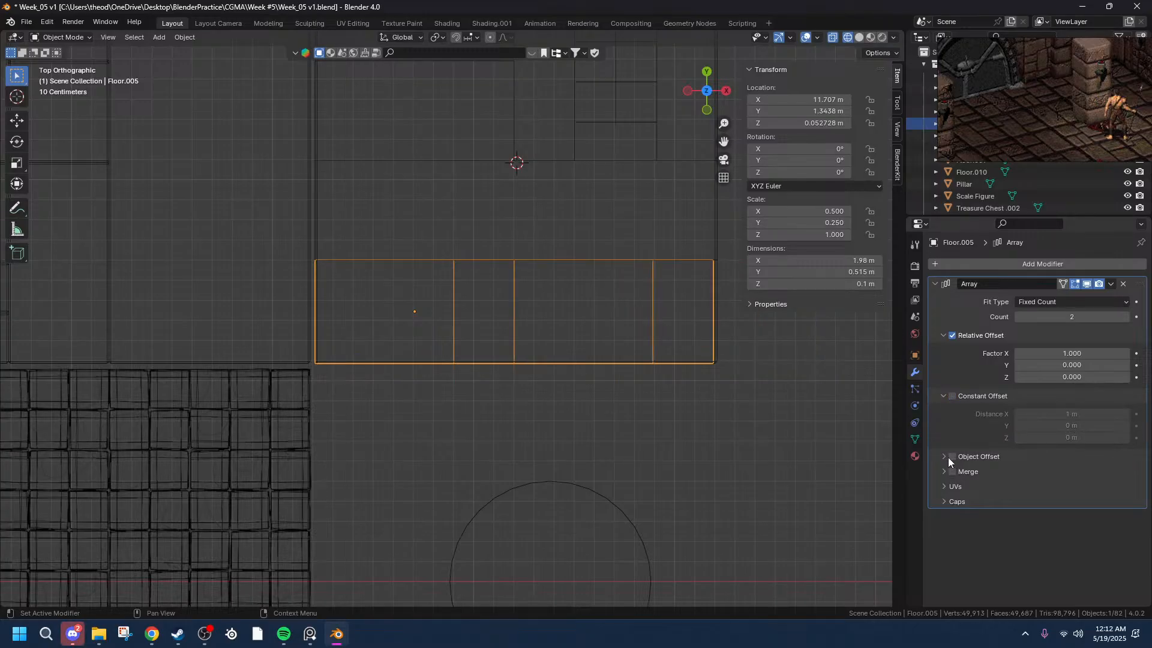
{"action": "left_click", "coordinate": [944, 396]}
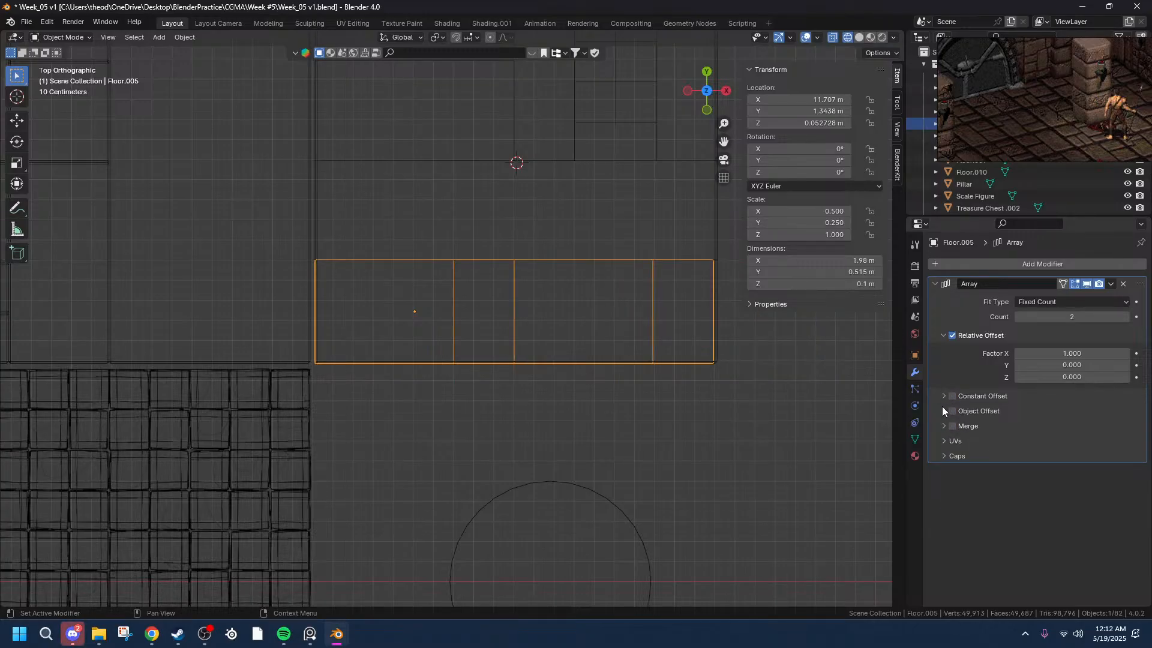
- Look through the array's object offset and merge settings, and remove the Array modifier from the joined tile
{"action": "left_click", "coordinate": [943, 411]}
{"action": "left_click", "coordinate": [942, 410]}
{"action": "left_click", "coordinate": [943, 426]}
{"action": "left_click", "coordinate": [943, 426]}
{"action": "left_click", "coordinate": [1123, 286]}
{"action": "scroll", "coordinate": [615, 328], "scroll_direction": "up", "scroll_amount": 4}
{"action": "scroll", "coordinate": [615, 329], "scroll_direction": "down", "scroll_amount": 4}
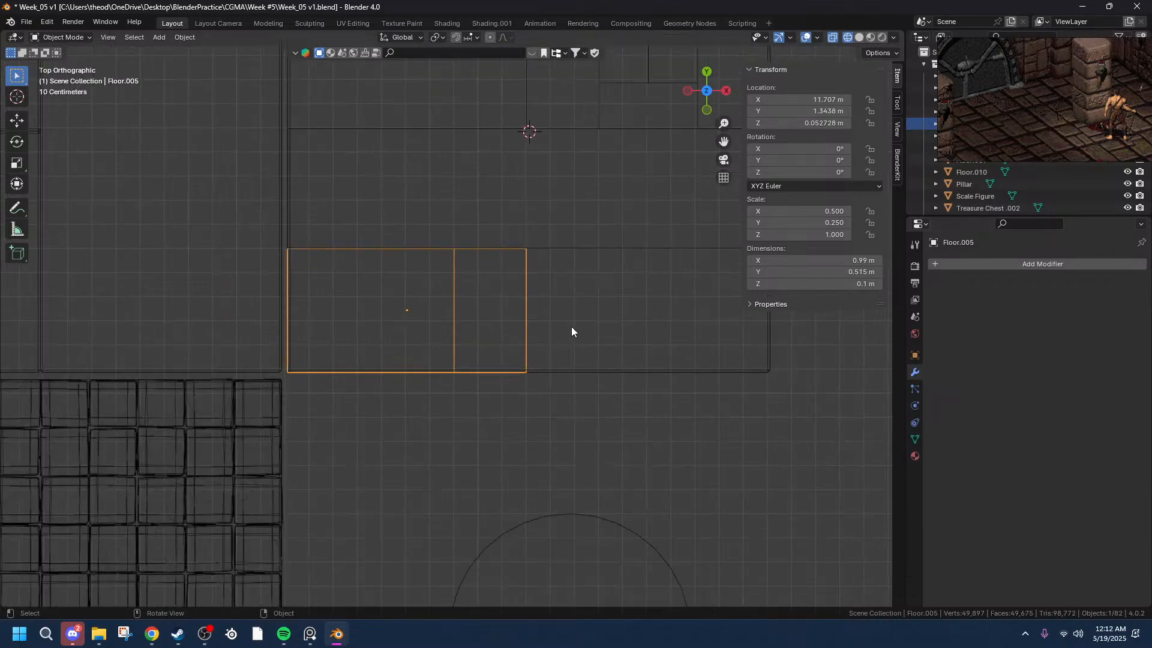
- Select the end face of the joined tile in mesh editing and look through the available face operations
{"action": "scroll", "coordinate": [528, 304], "scroll_direction": "up", "scroll_amount": 5}
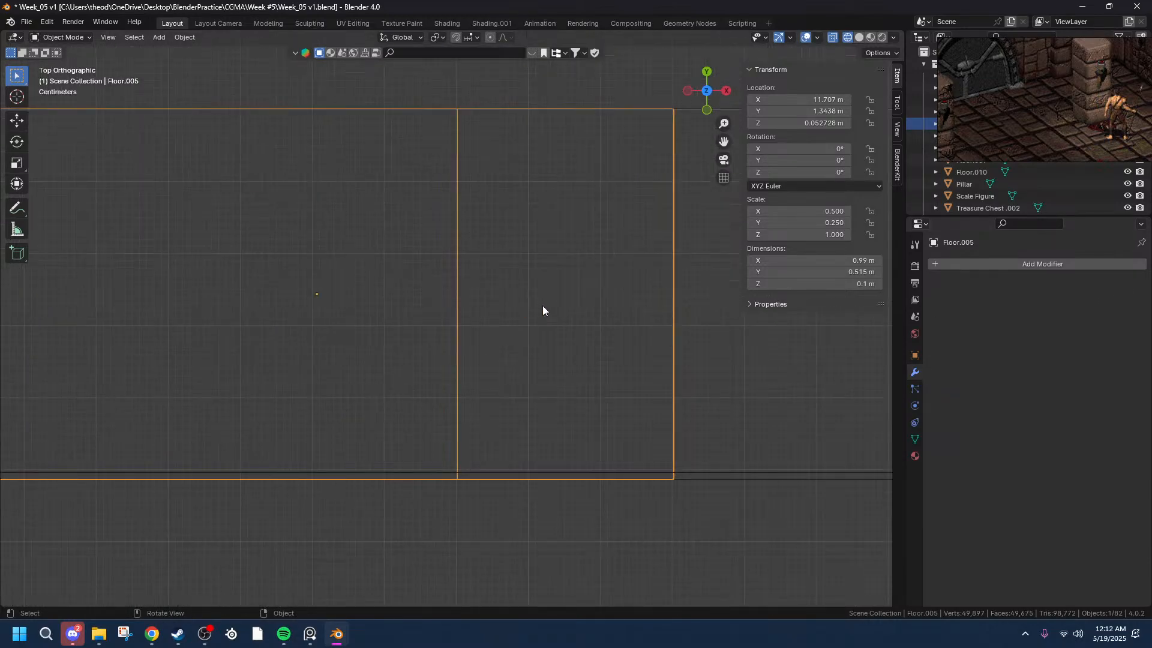
{"action": "scroll", "coordinate": [706, 308], "scroll_direction": "down", "scroll_amount": 4}
{"action": "middle_click_drag", "start_coordinate": [653, 304], "coordinate": [593, 312]}
{"action": "key", "text": "Tab"}
{"action": "left_click", "coordinate": [545, 394]}
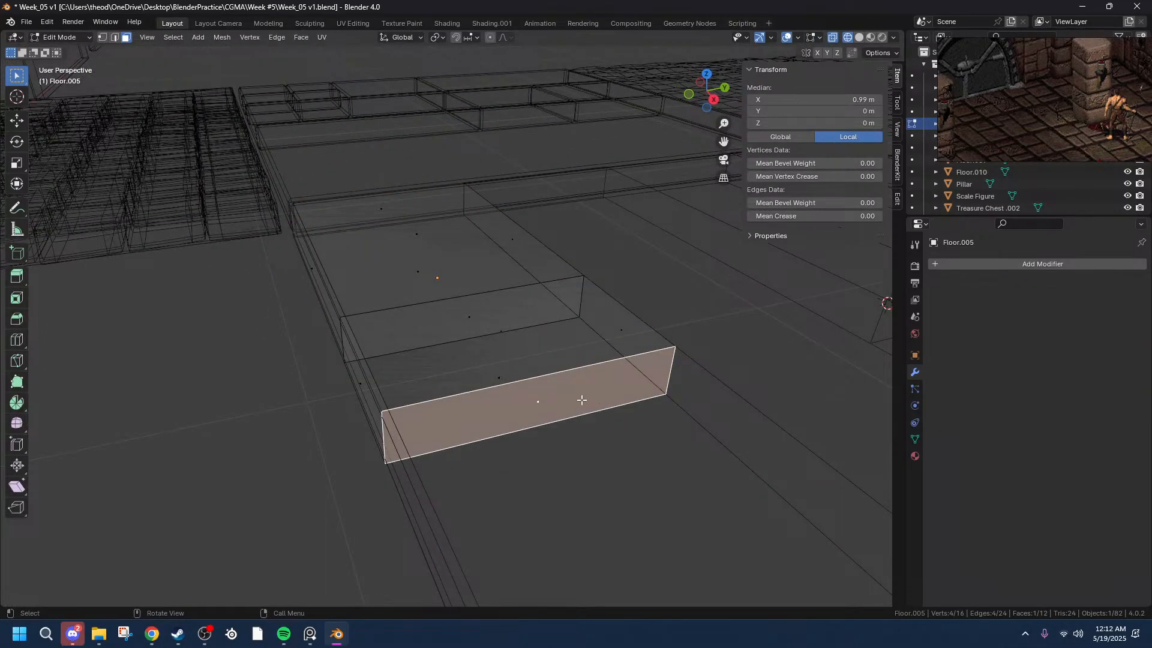
{"action": "right_click", "coordinate": [514, 399]}
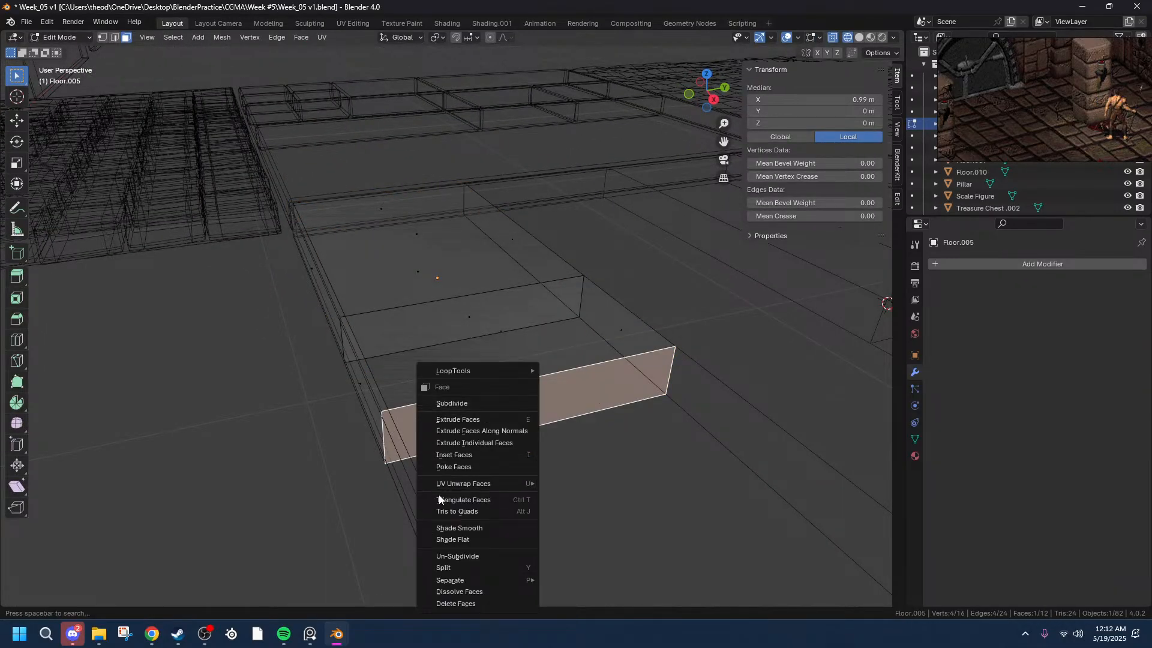
{"action": "mouse_move", "coordinate": [499, 368]}
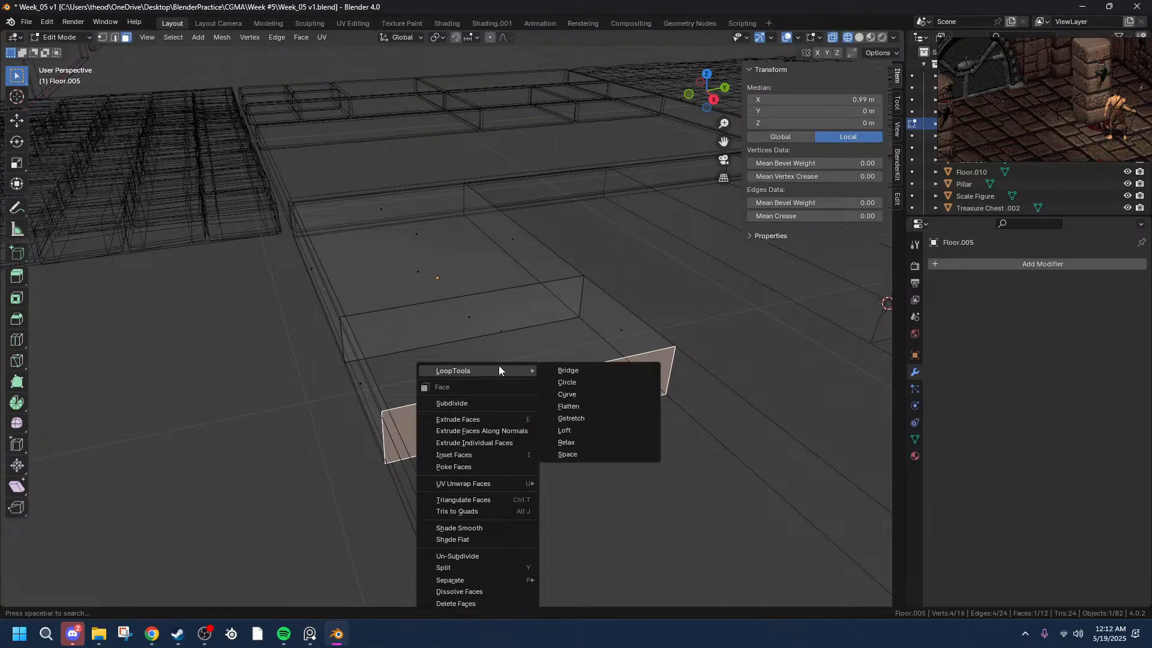
{"action": "mouse_move", "coordinate": [457, 580]}
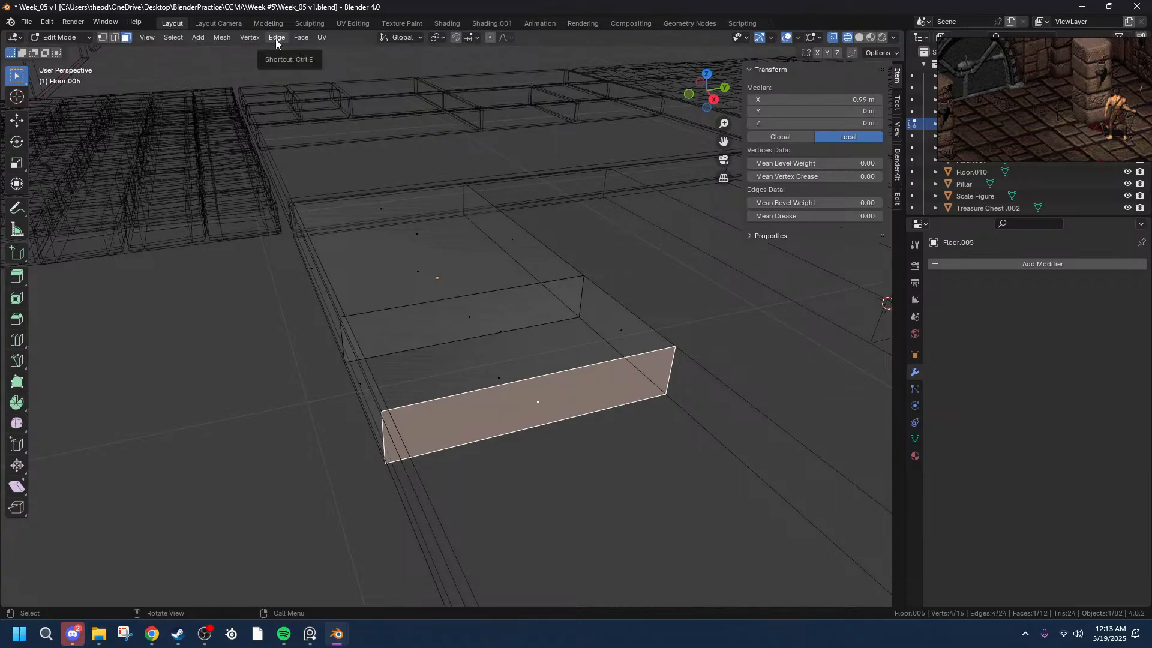
- Try to spin the selected end face around the Z axis in top view, and cancel it
{"action": "scroll", "coordinate": [121, 321], "scroll_direction": "down", "scroll_amount": 4}
{"action": "middle_click_drag", "start_coordinate": [121, 321], "coordinate": [152, 441]}
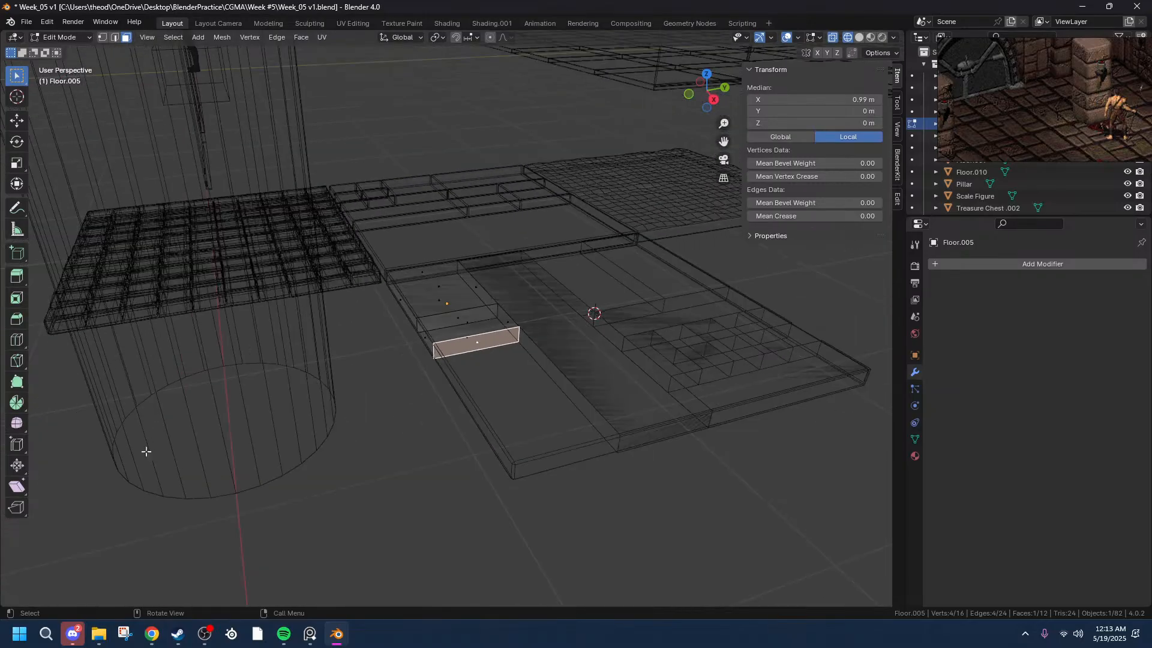
{"action": "left_click", "coordinate": [17, 402]}
{"action": "middle_click_drag", "start_coordinate": [797, 416], "coordinate": [672, 98]}
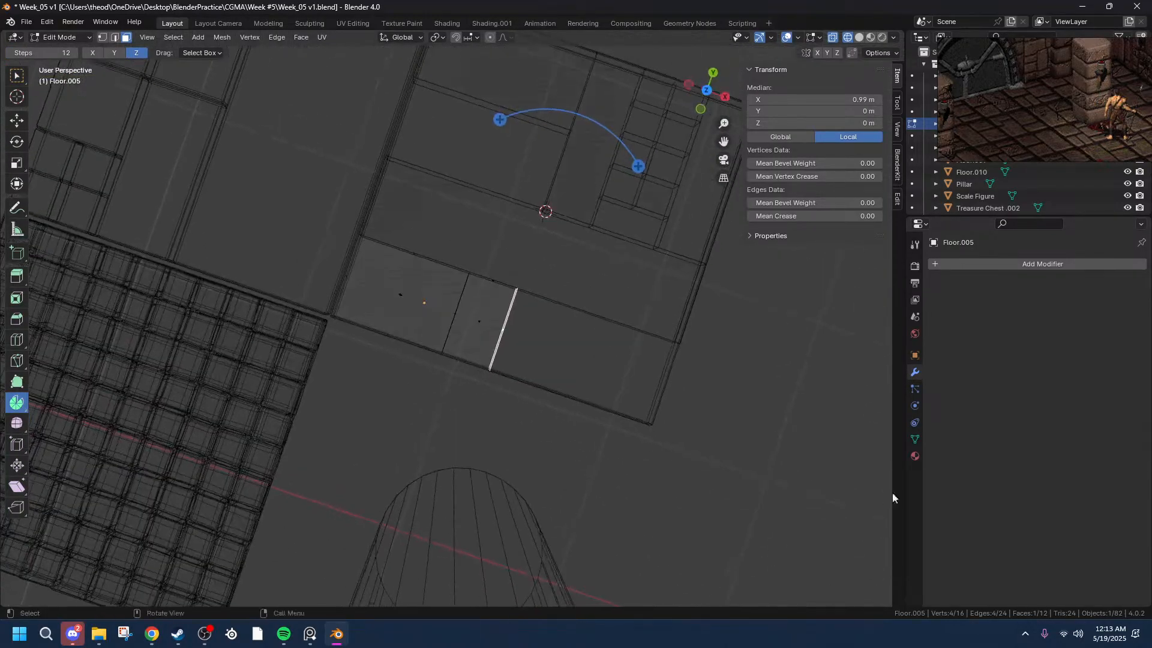
{"action": "left_click", "coordinate": [707, 90]}
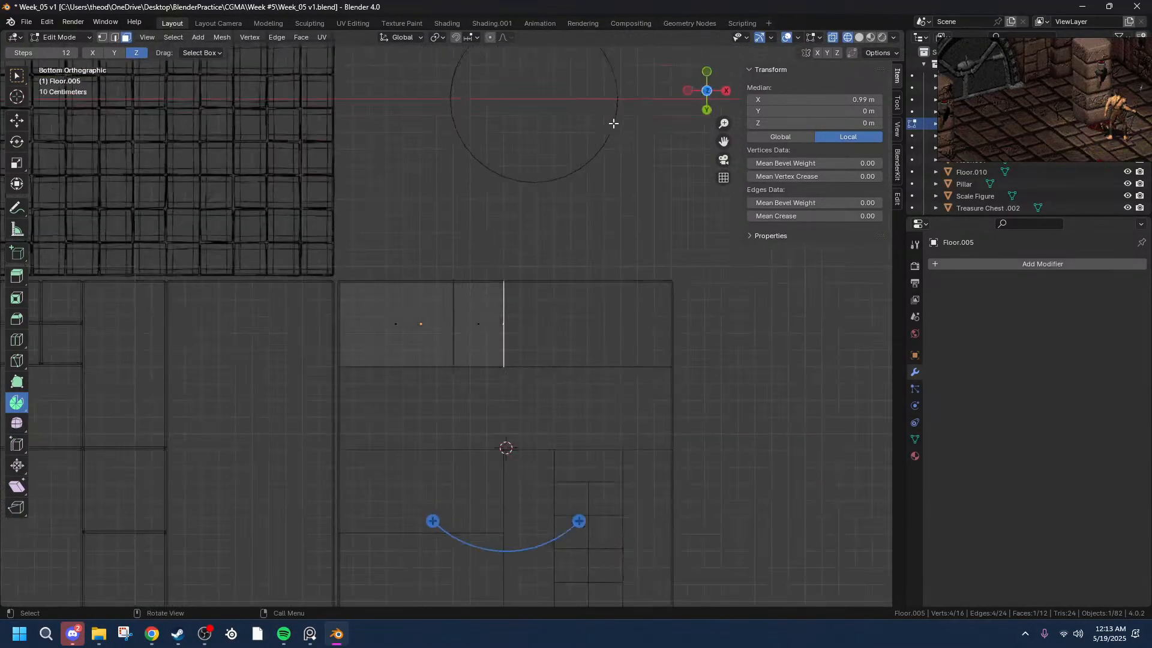
{"action": "left_click", "coordinate": [706, 95]}
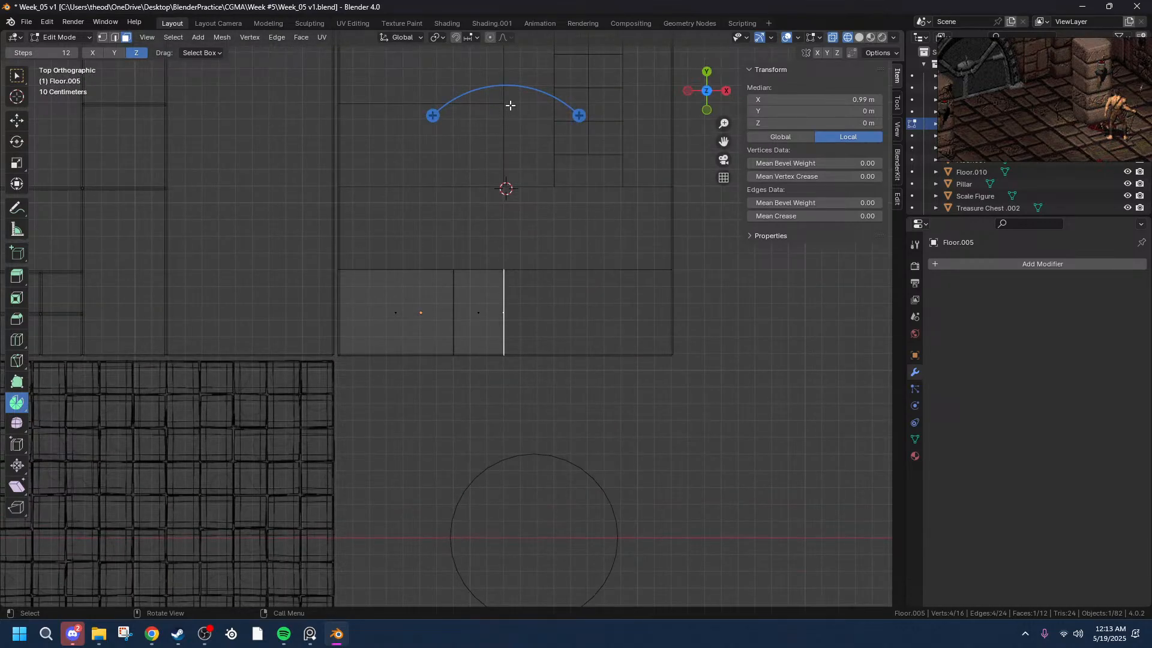
{"action": "left_click_drag", "start_coordinate": [579, 115], "coordinate": [253, 381]}
{"action": "right_click", "coordinate": [253, 382]}
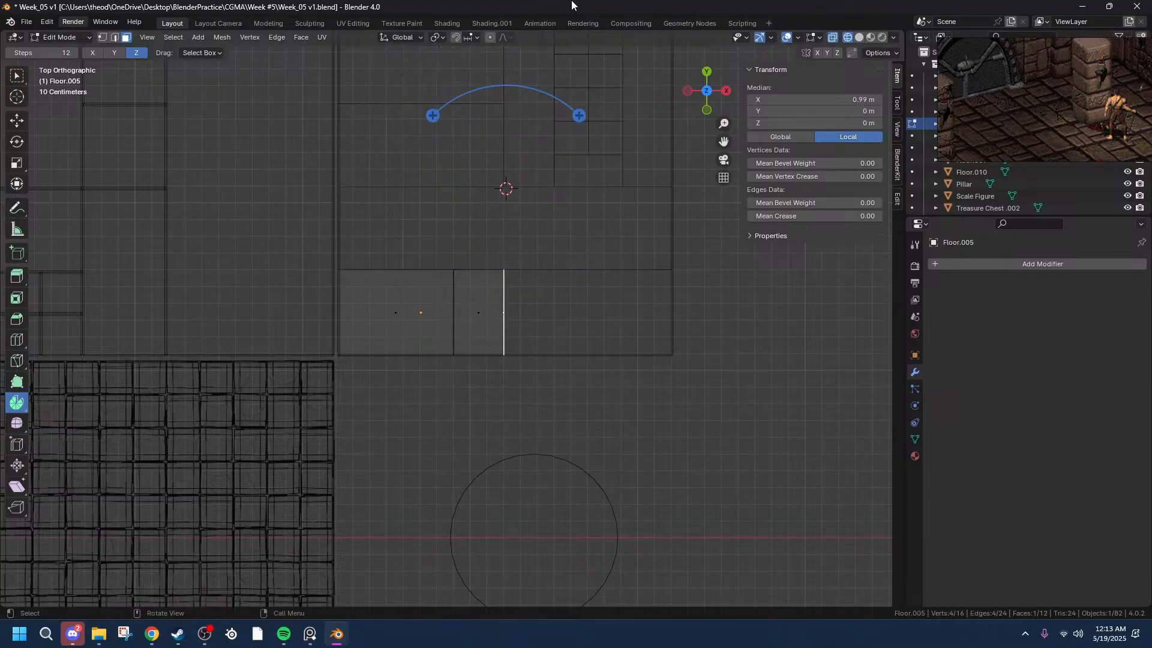
- Try spinning the tile's geometry about the 3D cursor with 12 steps and a 231° angle, and undo the spin
{"action": "left_click", "coordinate": [472, 318]}
{"action": "left_click_drag", "start_coordinate": [578, 114], "coordinate": [279, 177]}
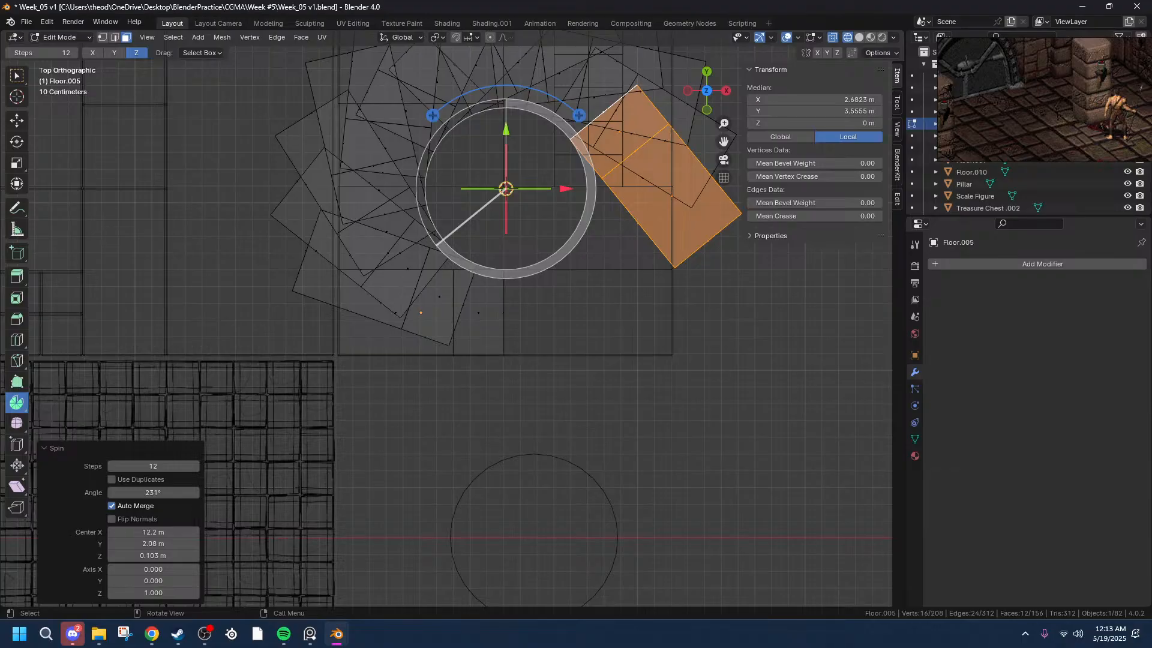
{"action": "left_click_drag", "start_coordinate": [579, 115], "coordinate": [192, 586]}
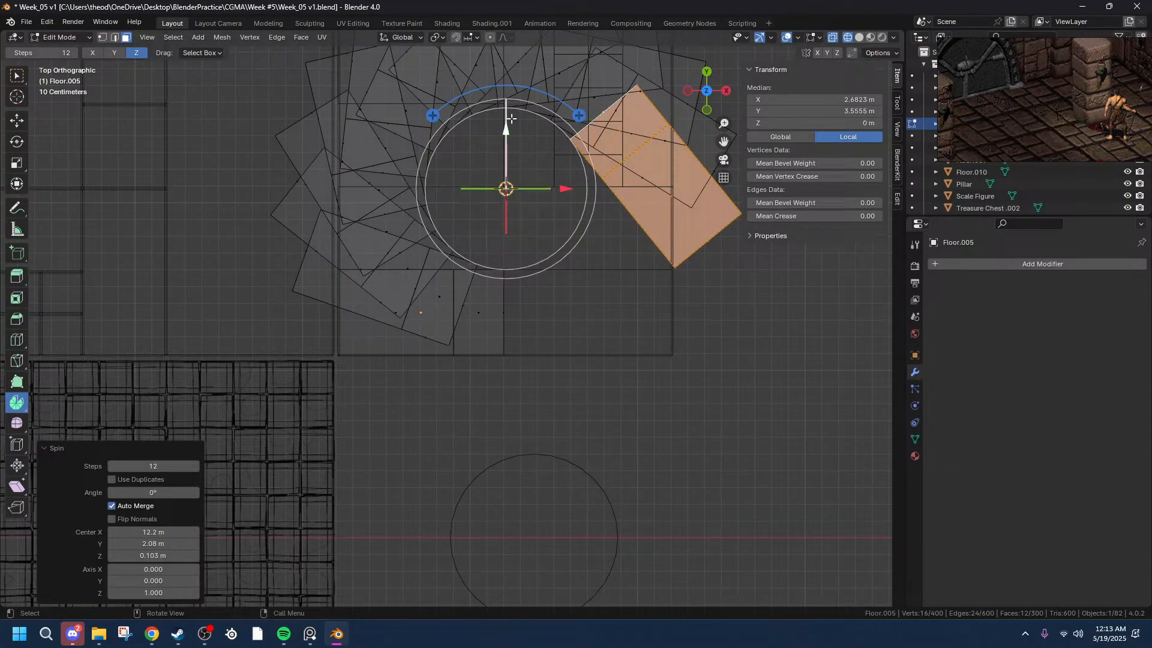
{"action": "left_click_drag", "start_coordinate": [511, 102], "coordinate": [617, 222]}
{"action": "right_click", "coordinate": [617, 221]}
{"action": "key", "text": "ctrl+z"}
{"action": "scroll", "coordinate": [549, 324], "scroll_direction": "up", "scroll_amount": 7}
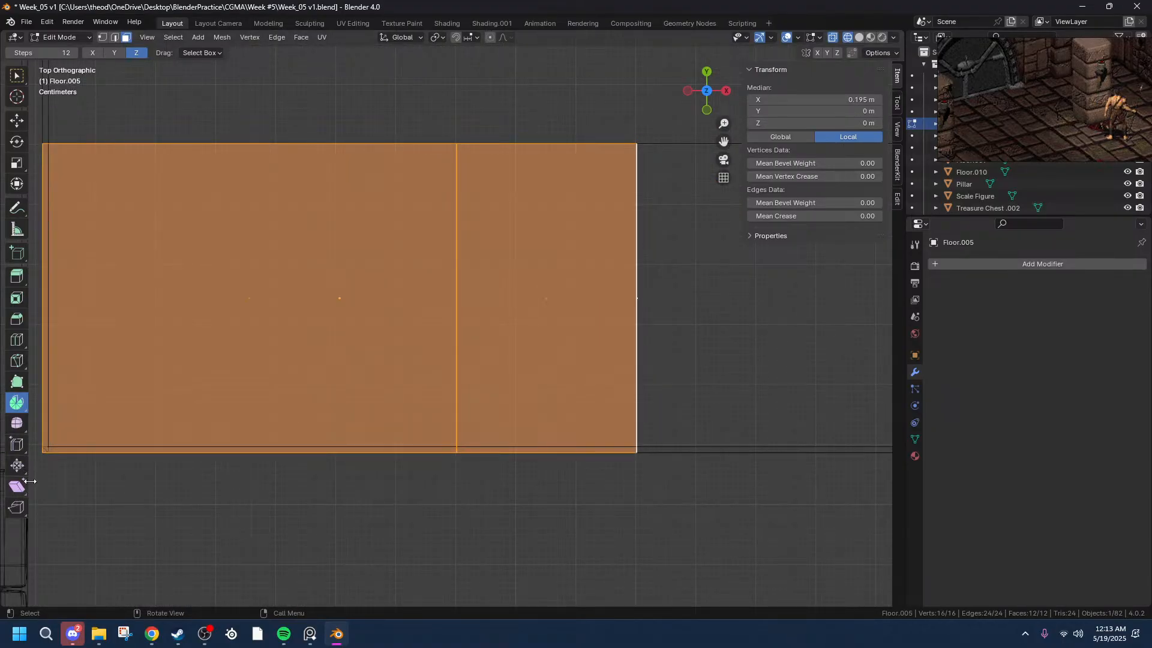
{"action": "scroll", "coordinate": [510, 306], "scroll_direction": "down", "scroll_amount": 3}
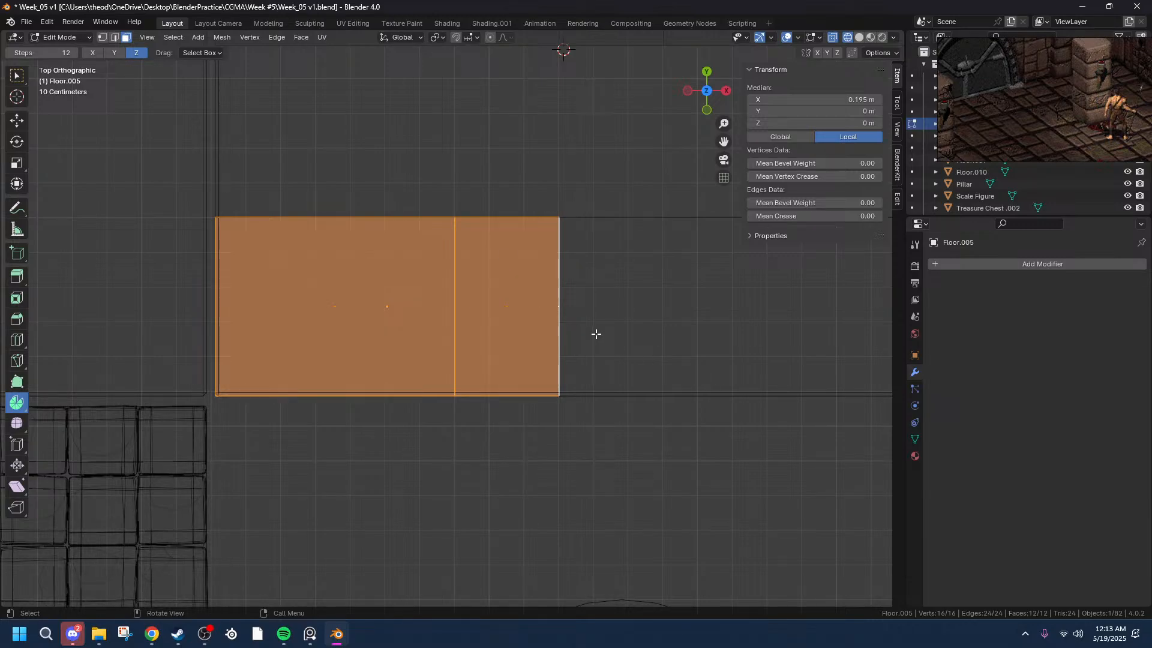
- Leave mesh editing, recheck the array's constant offset, and undo the Array modifier and the join of the wide and narrow tiles
{"action": "key", "text": "alt+a"}
{"action": "key", "text": "Tab"}
{"action": "key", "text": "ctrl+shift+a"}
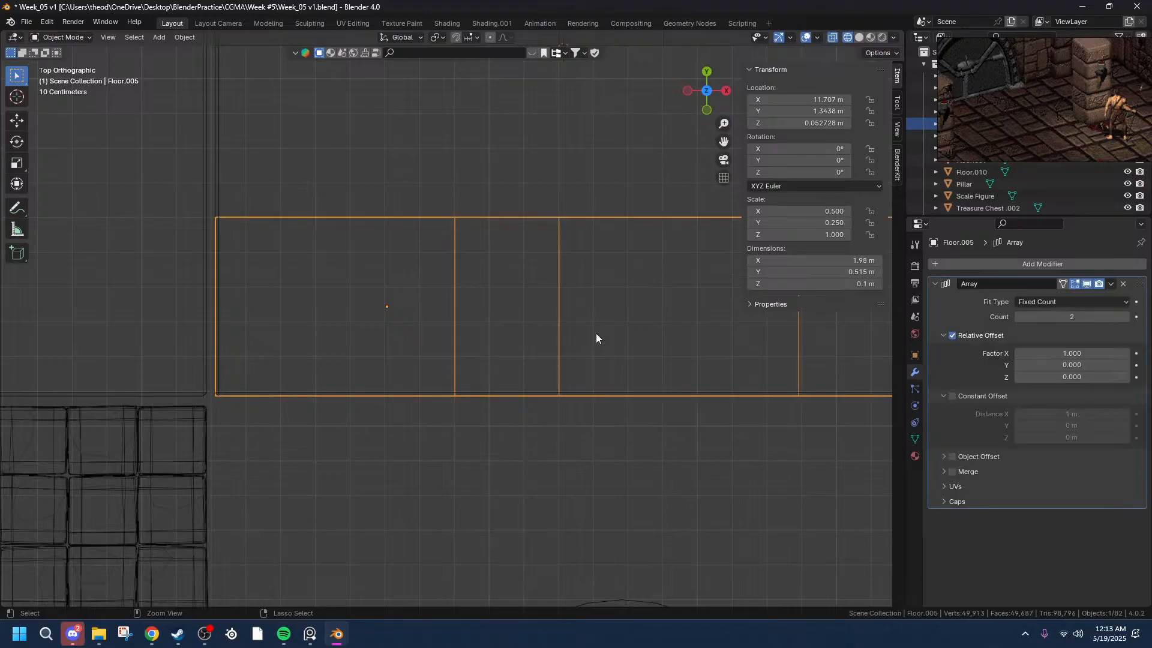
{"action": "left_click", "coordinate": [952, 396]}
{"action": "left_click", "coordinate": [952, 396]}
{"action": "left_click", "coordinate": [944, 396]}
{"action": "key", "text": "ctrl+z"}
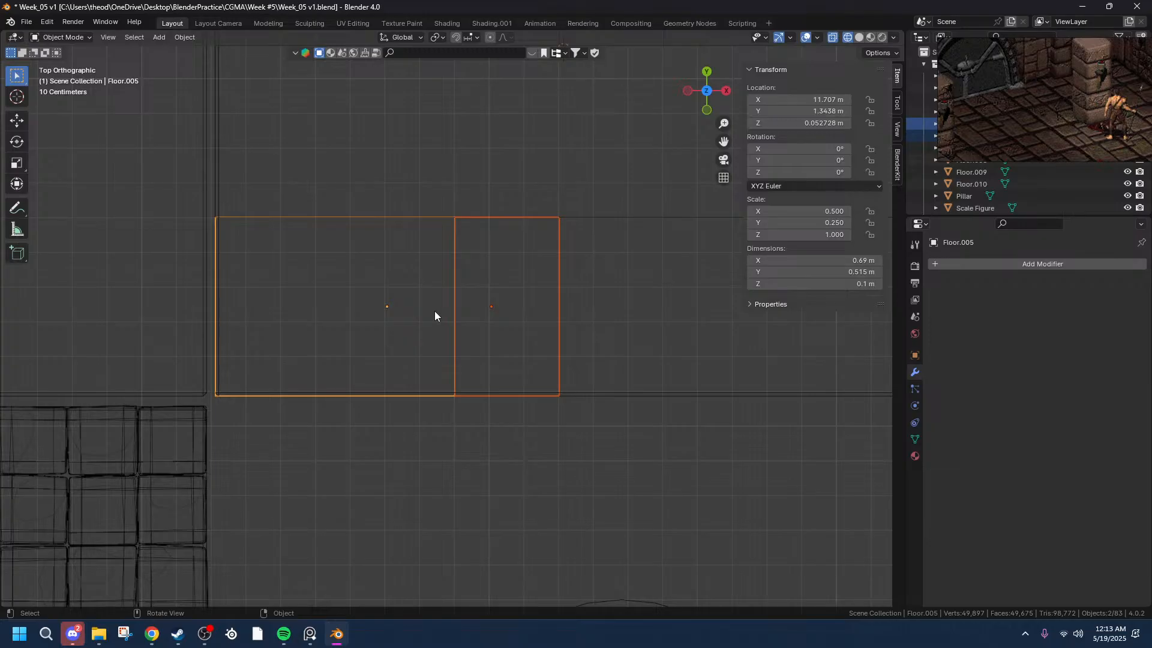
- Duplicate the wide and narrow tiles together and offset the copies 1 m along X
{"action": "key", "text": "shift+d"}
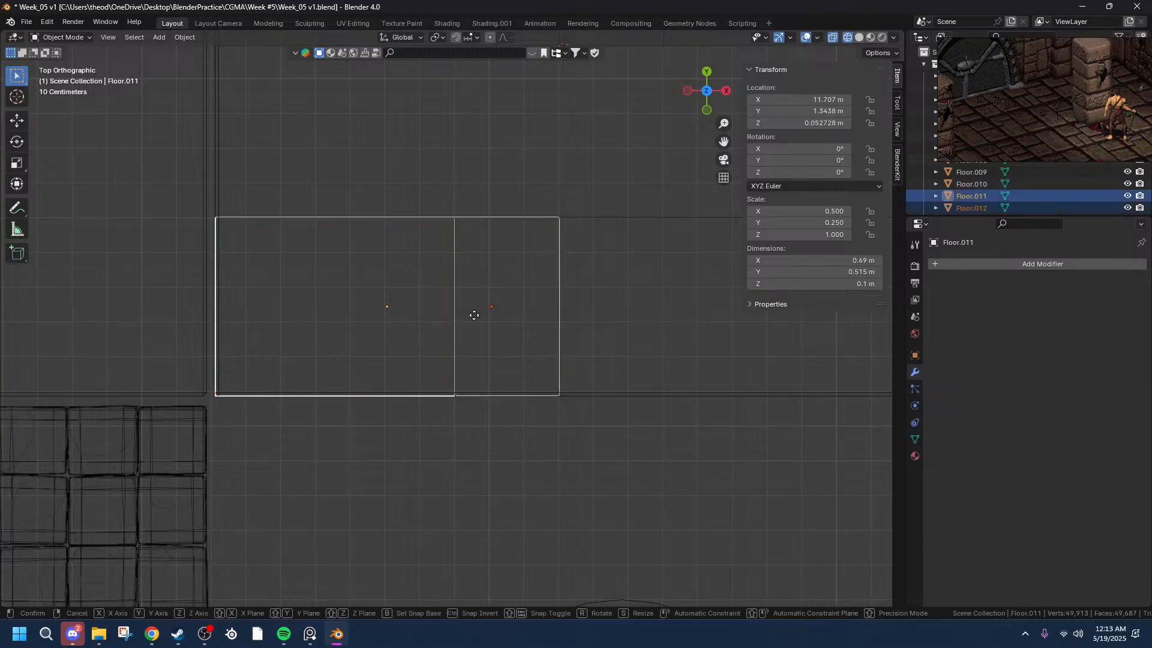
{"action": "key", "text": "x"}
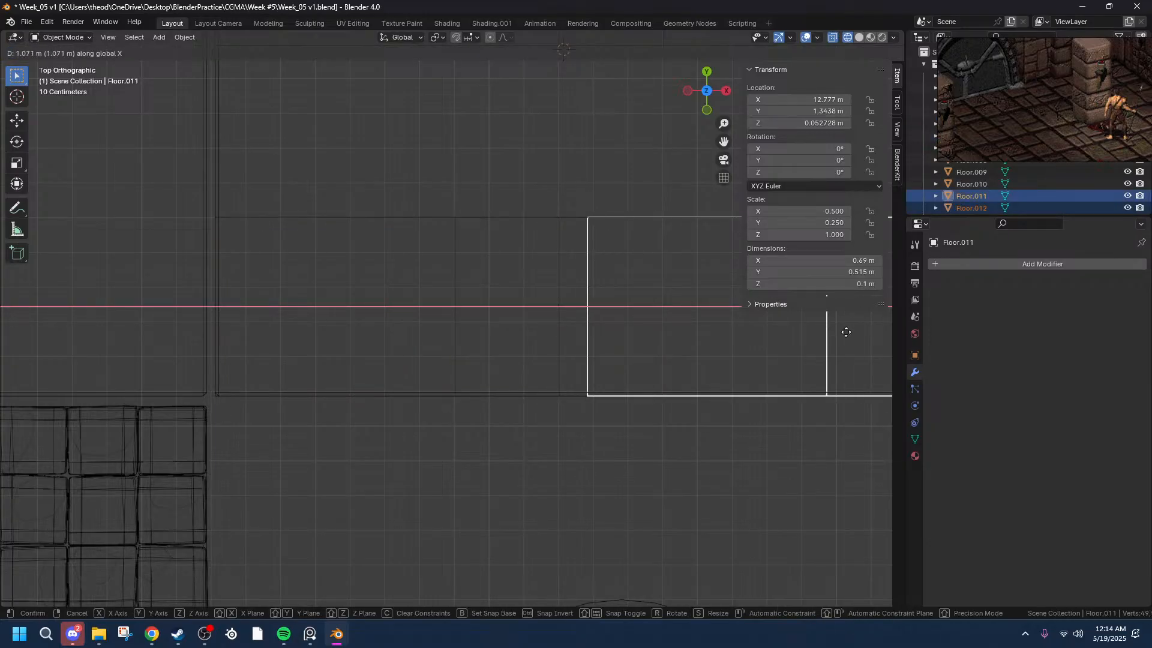
{"action": "left_click", "coordinate": [819, 336]}
{"action": "left_click", "coordinate": [136, 529]}
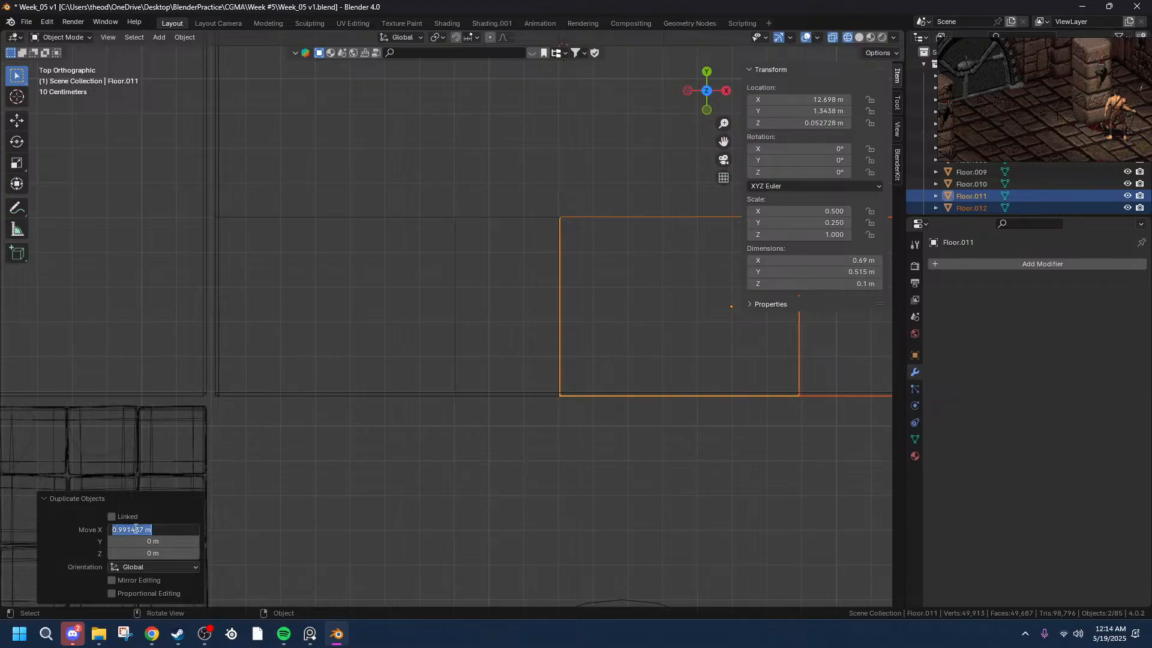
{"action": "type", "text": "1"}
{"action": "key", "text": "Return"}
- Examine how the copied tiles line up with the original pair and the outer edge of the base floor
{"action": "scroll", "coordinate": [686, 267], "scroll_direction": "up", "scroll_amount": 5}
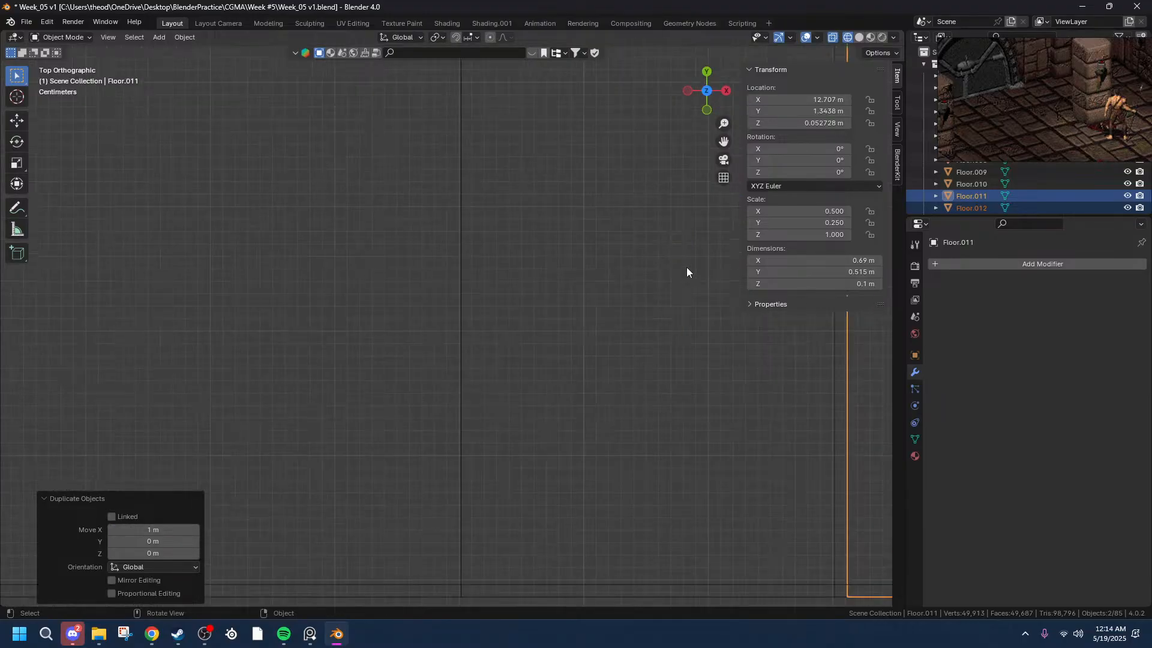
{"action": "left_click_drag", "start_coordinate": [723, 141], "coordinate": [112, 148]}
{"action": "scroll", "coordinate": [708, 294], "scroll_direction": "down", "scroll_amount": 7}
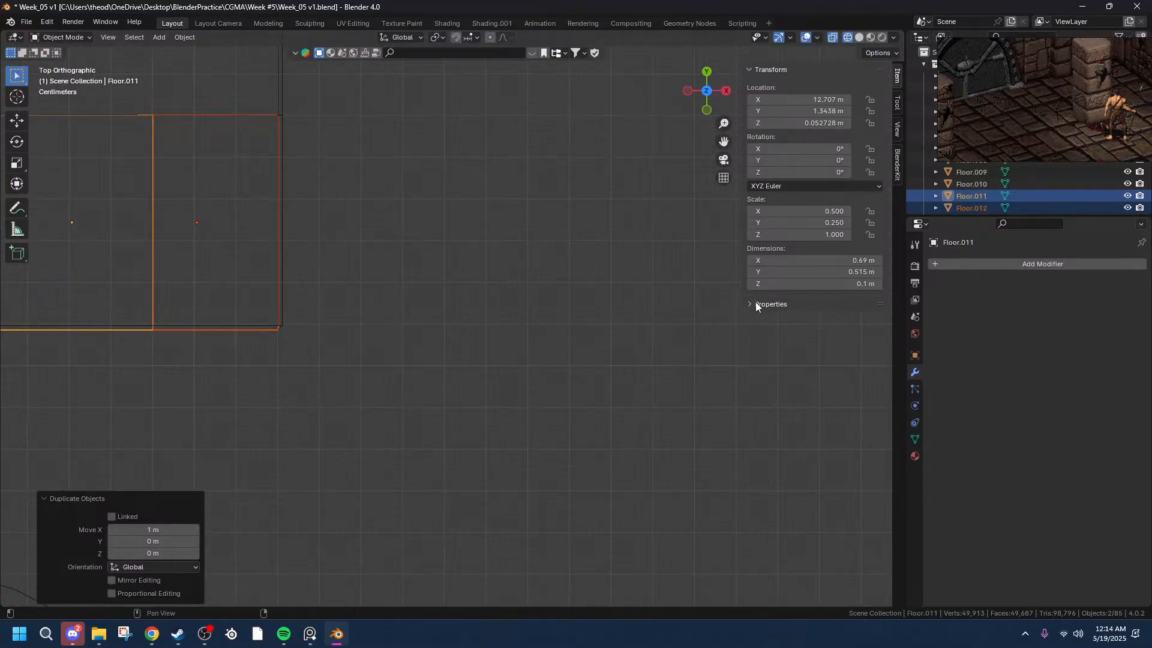
{"action": "scroll", "coordinate": [356, 120], "scroll_direction": "up", "scroll_amount": 4}
{"action": "left_click_drag", "start_coordinate": [722, 142], "coordinate": [517, 165]}
{"action": "scroll", "coordinate": [517, 168], "scroll_direction": "down", "scroll_amount": 3}
{"action": "left_click", "coordinate": [842, 260]}
{"action": "left_click", "coordinate": [620, 276]}
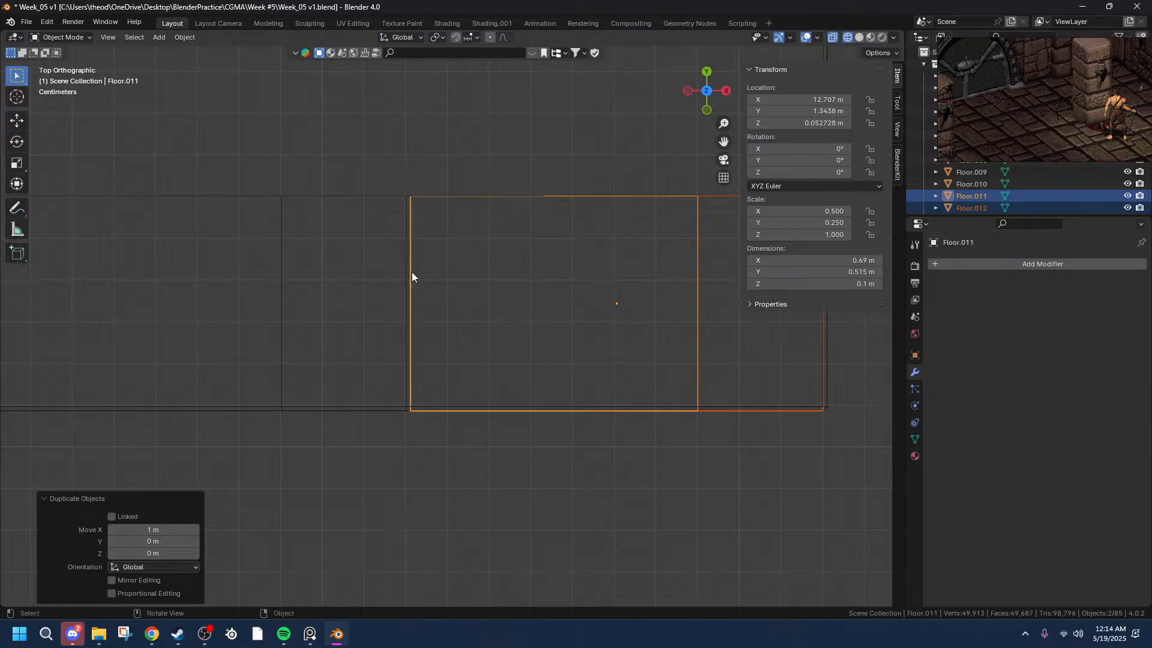
- Set the X dimension of the copied wide tile to 0.7 m
{"action": "left_click", "coordinate": [411, 247]}
{"action": "left_click", "coordinate": [408, 247]}
{"action": "left_click", "coordinate": [408, 246]}
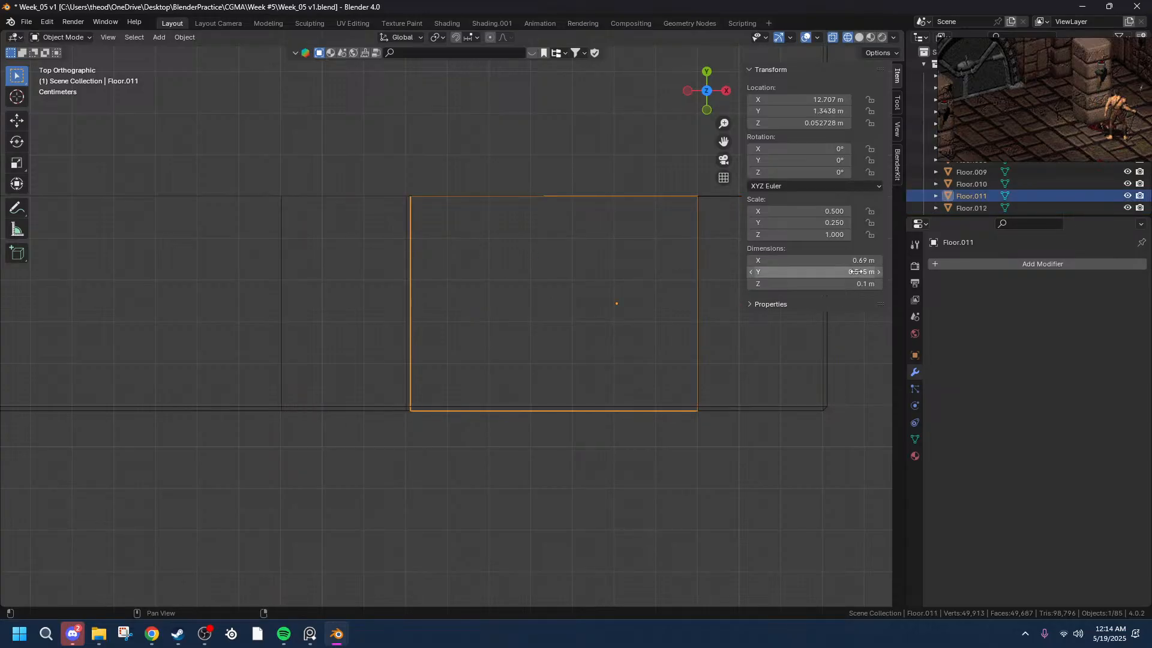
{"action": "left_click", "coordinate": [760, 259]}
{"action": "left_click", "coordinate": [761, 258]}
{"action": "double_click", "coordinate": [760, 259]}
{"action": "type", "text": "7"}
{"action": "key", "text": "Return"}
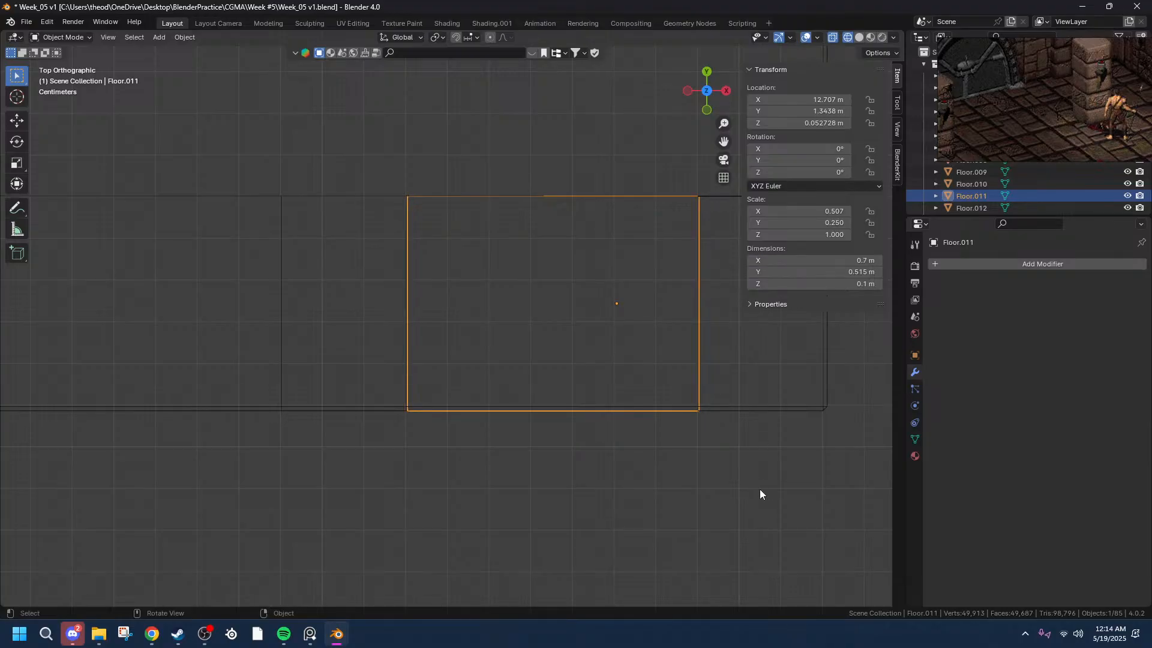
- Undo the copied wide tile's resize and the duplication of both tiles
{"action": "left_click", "coordinate": [472, 333]}
{"action": "key", "text": "ctrl+z"}
{"action": "key", "text": "ctrl+z"}
{"action": "key", "text": "ctrl+z"}
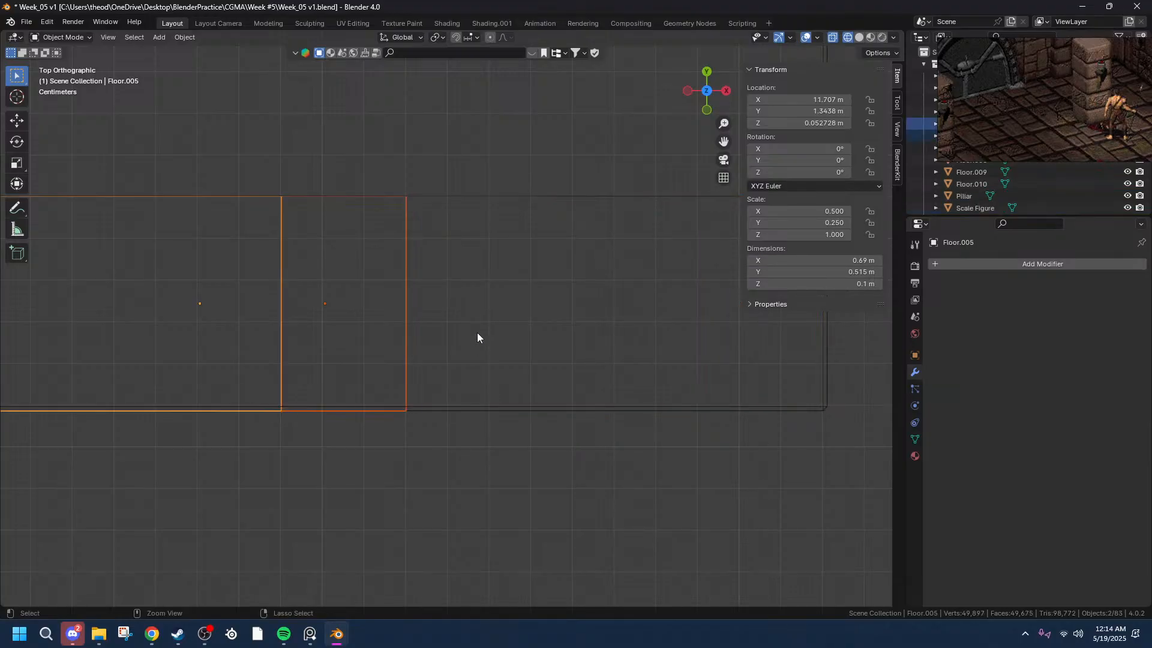
- Try a Y dimension of 0.5 m on the original narrow tile in top view, and undo it
{"action": "left_click", "coordinate": [273, 293]}
{"action": "middle_click_drag", "start_coordinate": [276, 279], "coordinate": [370, 261]}
{"action": "left_click", "coordinate": [406, 264]}
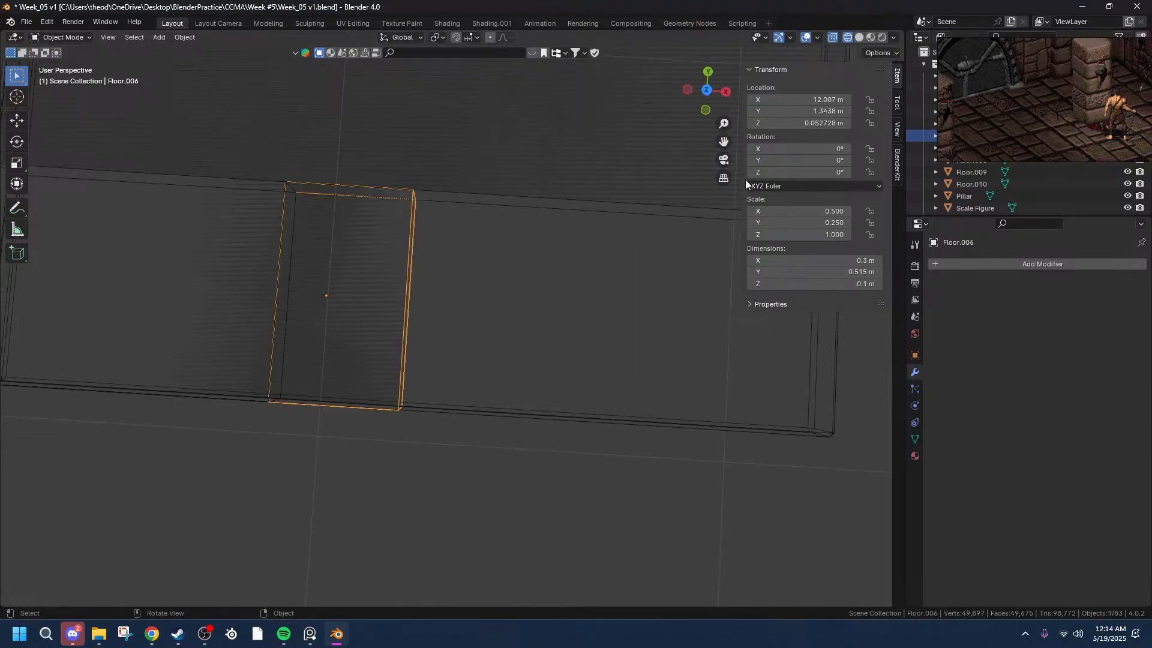
{"action": "left_click", "coordinate": [707, 90]}
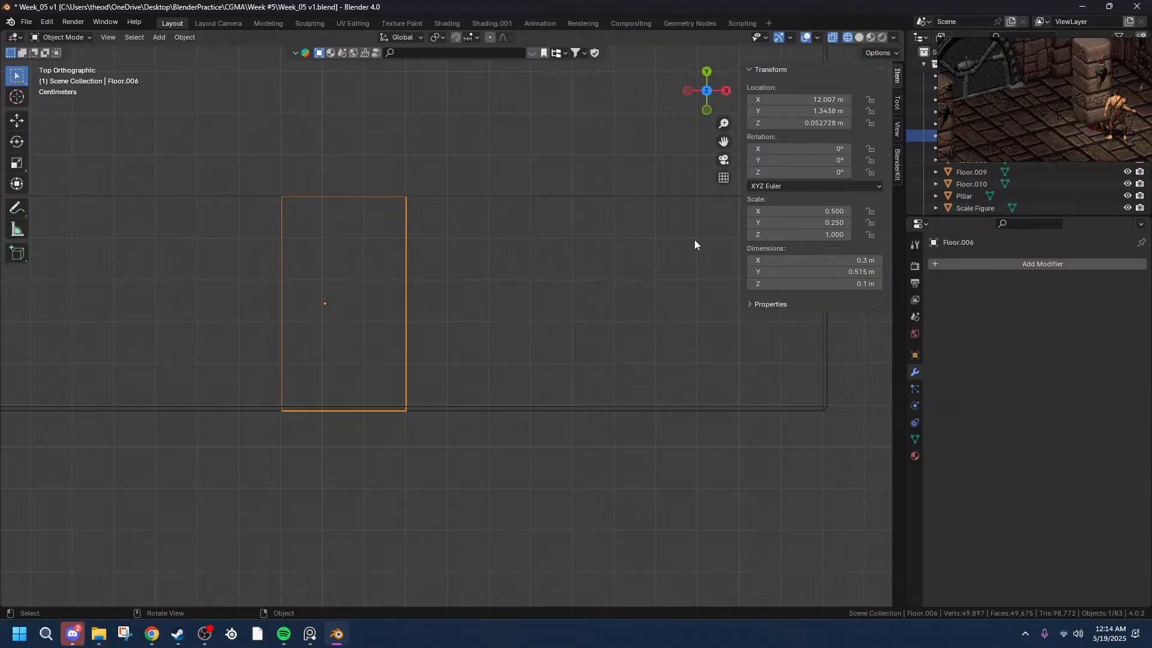
{"action": "left_click", "coordinate": [830, 272]}
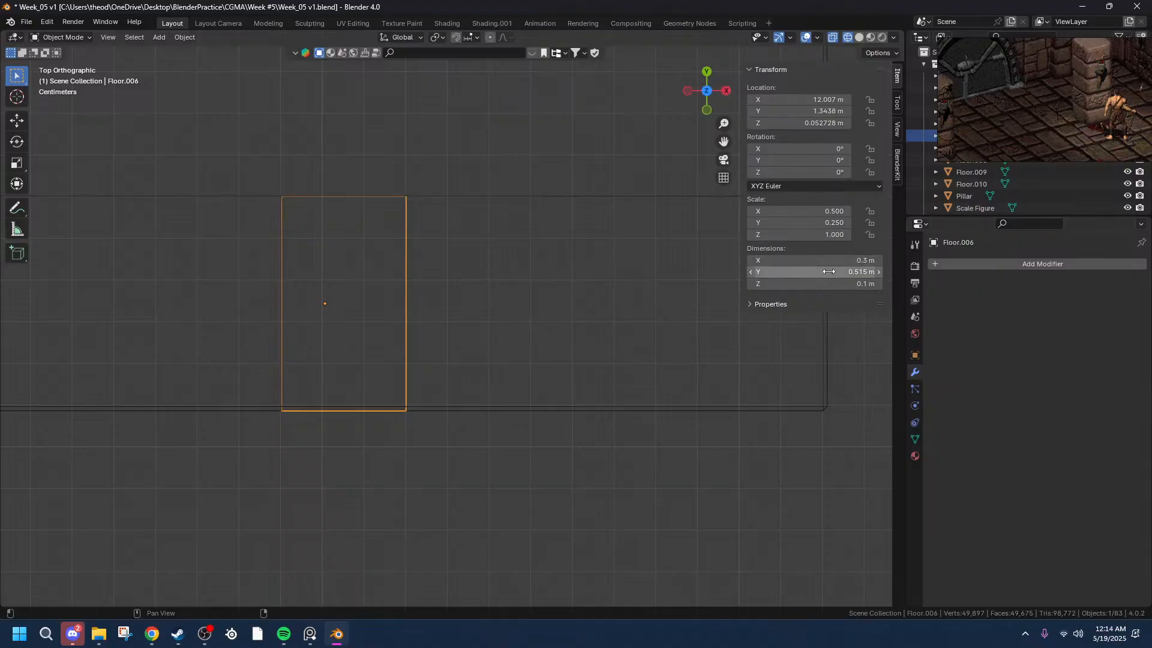
{"action": "left_click", "coordinate": [777, 271]}
{"action": "left_click_drag", "start_coordinate": [781, 271], "coordinate": [759, 271]}
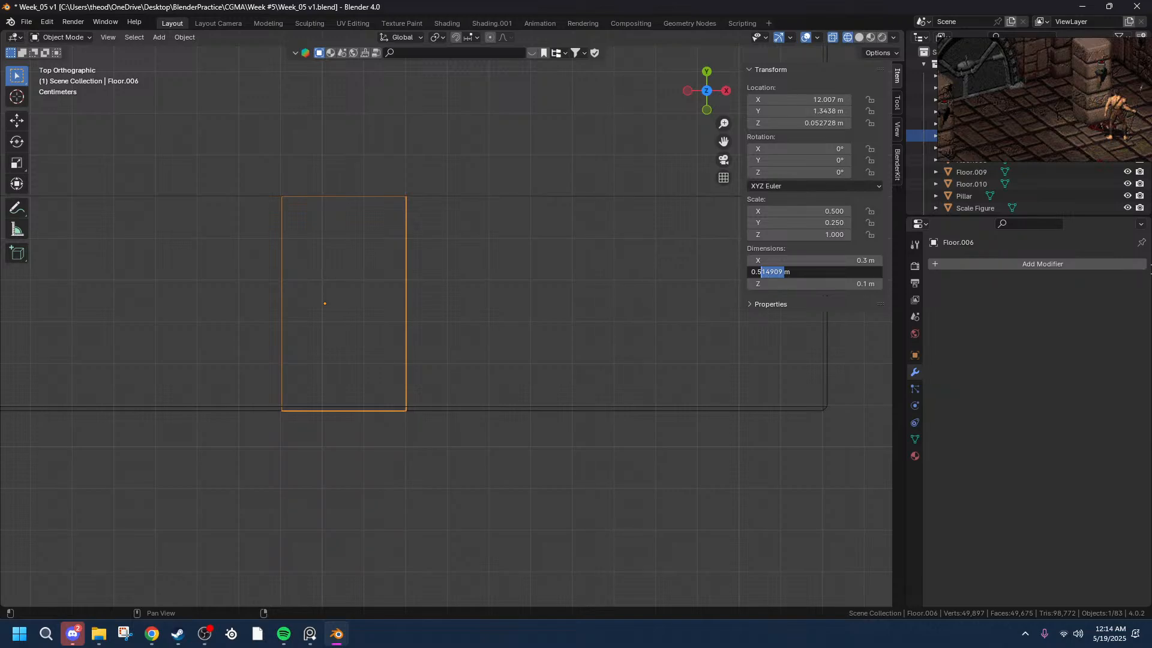
{"action": "key", "text": "BackSpace"}
{"action": "key", "text": "Return"}
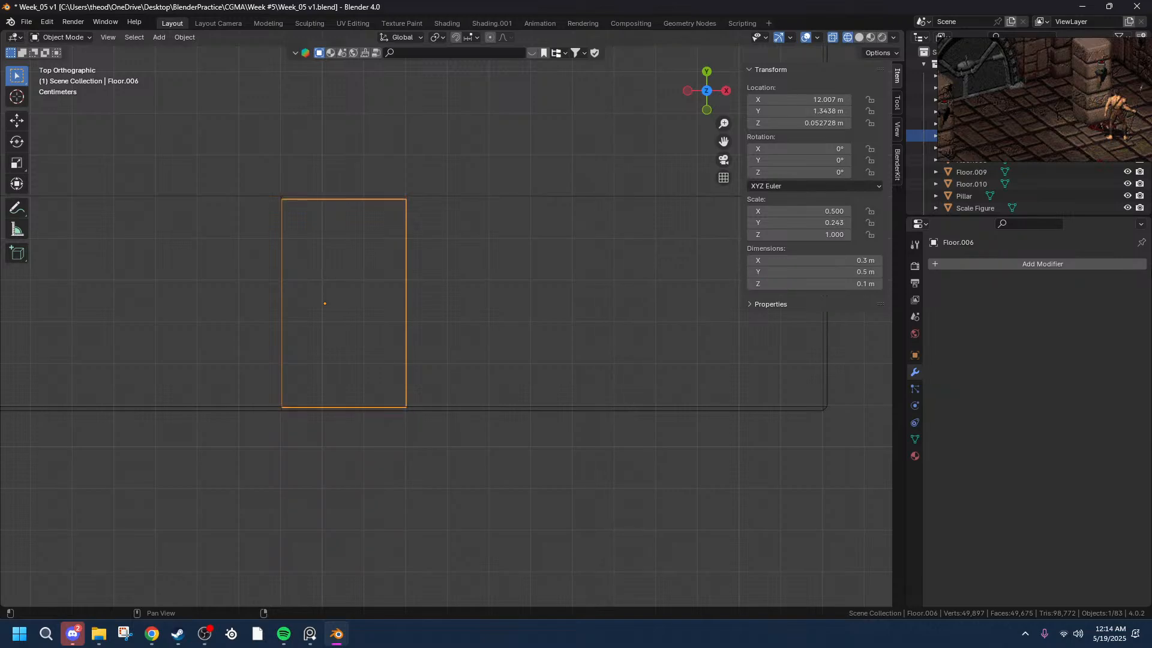
{"action": "key", "text": "ctrl+z"}
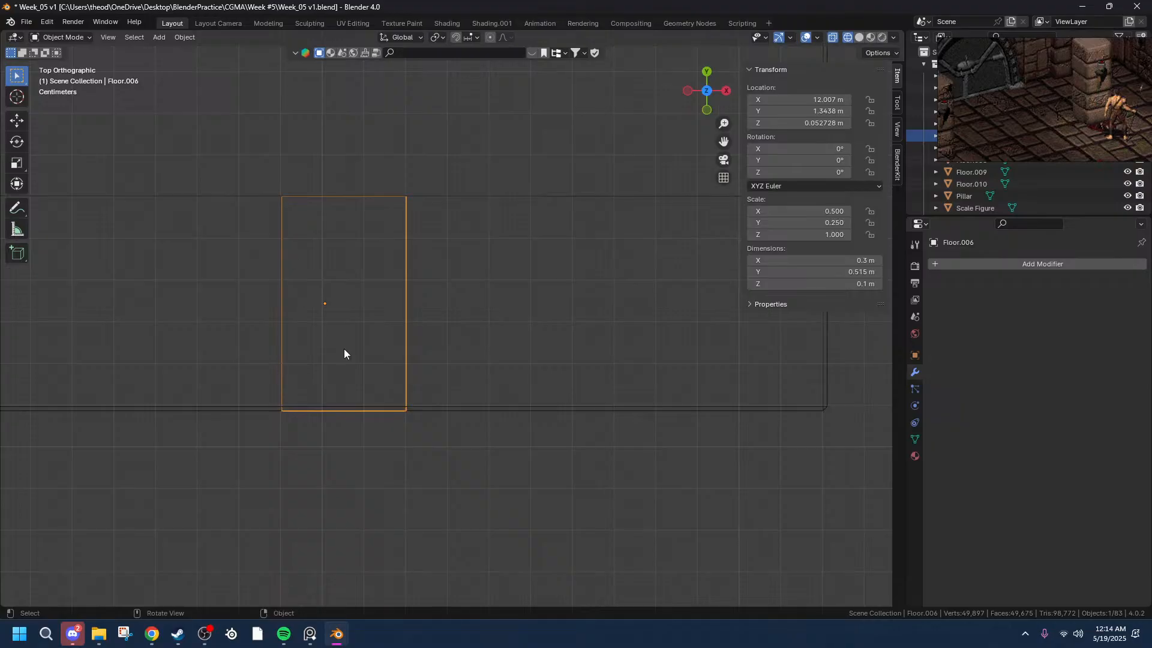
- Examine closely how the narrow tile's edges line up with the base floor and neighbouring tile, and clear the selection
{"action": "scroll", "coordinate": [279, 486], "scroll_direction": "up", "scroll_amount": 6}
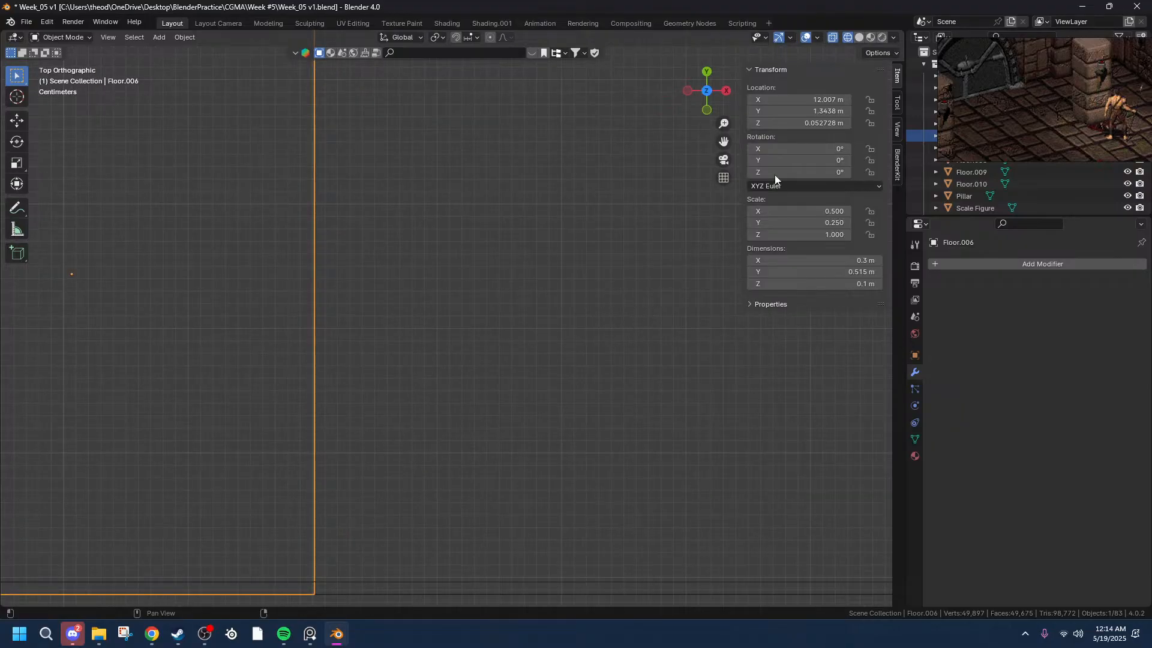
{"action": "left_click_drag", "start_coordinate": [723, 142], "coordinate": [240, 400]}
{"action": "scroll", "coordinate": [385, 190], "scroll_direction": "up", "scroll_amount": 4}
{"action": "left_click_drag", "start_coordinate": [723, 141], "coordinate": [660, 198]}
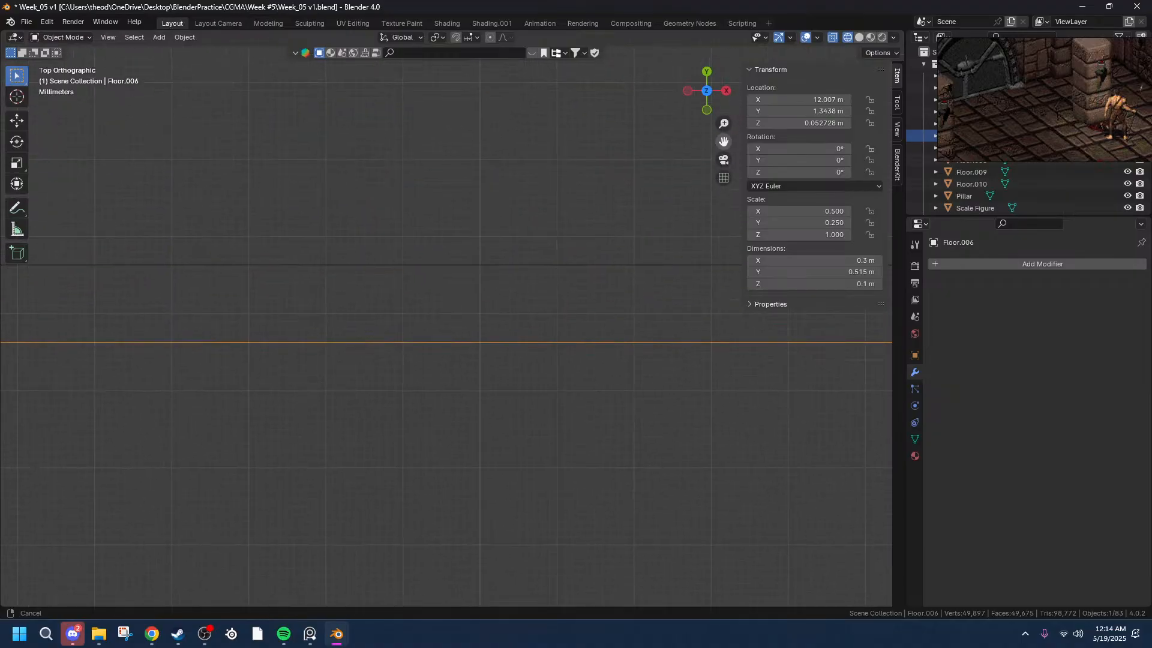
{"action": "scroll", "coordinate": [255, 168], "scroll_direction": "down", "scroll_amount": 3}
{"action": "scroll", "coordinate": [229, 321], "scroll_direction": "up", "scroll_amount": 12}
{"action": "scroll", "coordinate": [373, 516], "scroll_direction": "up", "scroll_amount": 2}
{"action": "left_click_drag", "start_coordinate": [723, 141], "coordinate": [719, 34]}
{"action": "scroll", "coordinate": [447, 306], "scroll_direction": "up", "scroll_amount": 5}
{"action": "left_click_drag", "start_coordinate": [723, 142], "coordinate": [695, 520]}
{"action": "scroll", "coordinate": [445, 236], "scroll_direction": "down", "scroll_amount": 10}
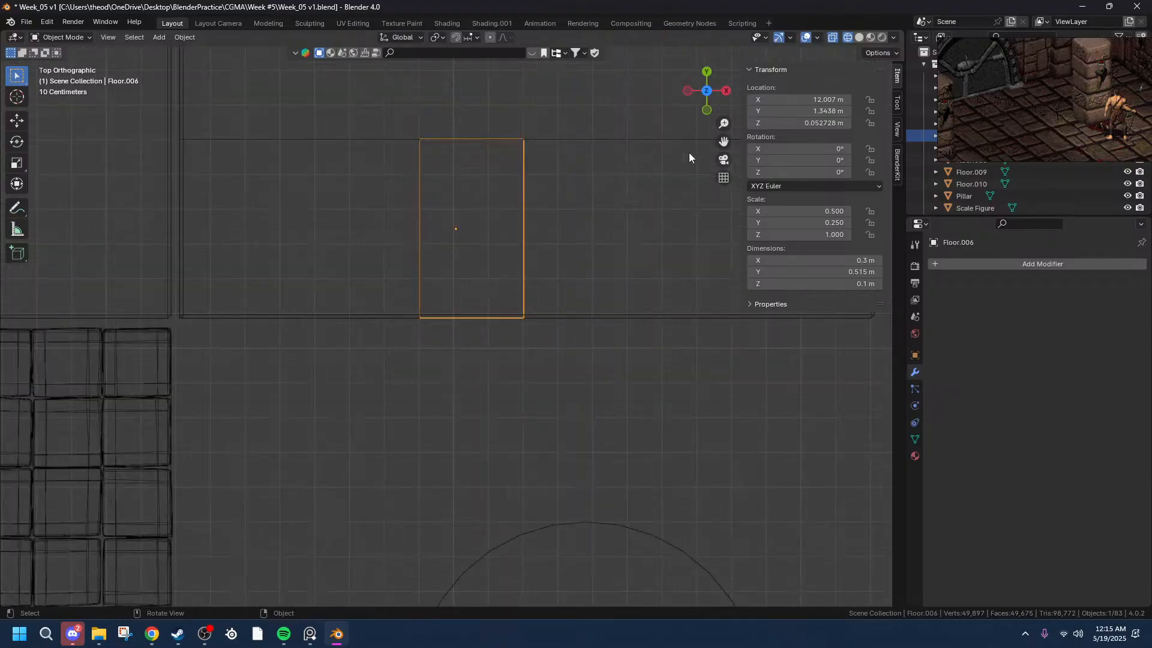
{"action": "left_click_drag", "start_coordinate": [724, 142], "coordinate": [848, 133]}
{"action": "left_click", "coordinate": [404, 265]}
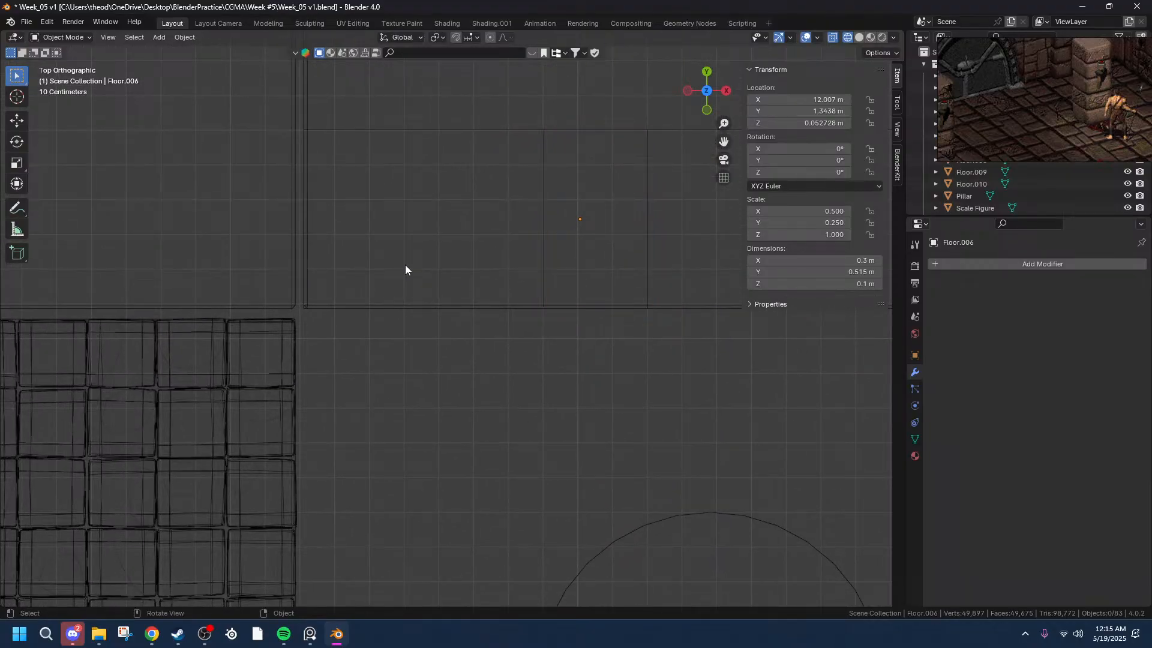
- Set the X dimension of the wide tile at the base floor's corner to 0.7 m
{"action": "left_click", "coordinate": [337, 306]}
{"action": "left_click_drag", "start_coordinate": [842, 260], "coordinate": [858, 261]}
{"action": "left_click", "coordinate": [851, 258]}
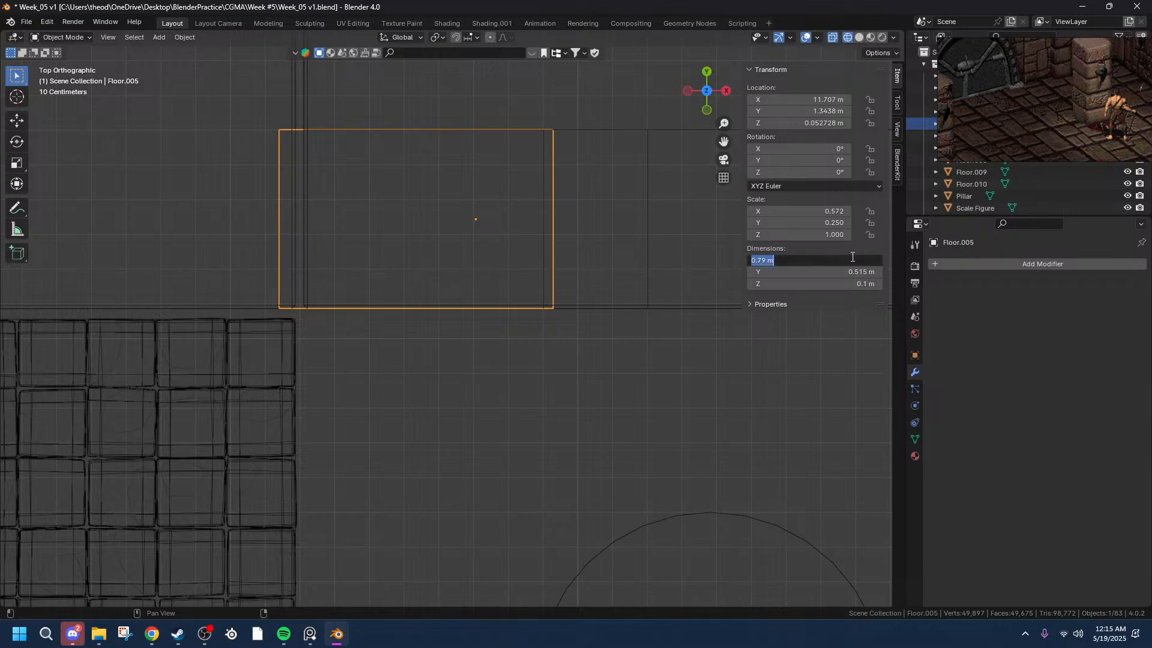
{"action": "left_click", "coordinate": [763, 261]}
{"action": "key", "text": "Delete"}
{"action": "key", "text": "Return"}
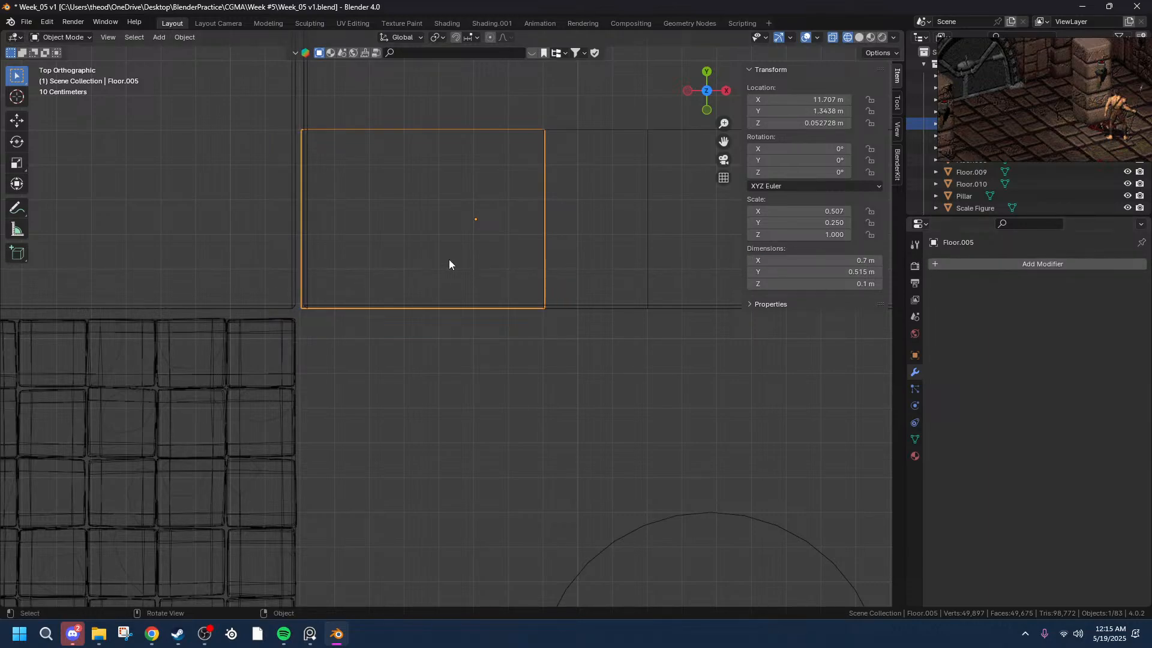
- Move the narrow tile about 0.0028 m along X so its side edge meets the wide tile's edge
{"action": "scroll", "coordinate": [448, 259], "scroll_direction": "up", "scroll_amount": 3}
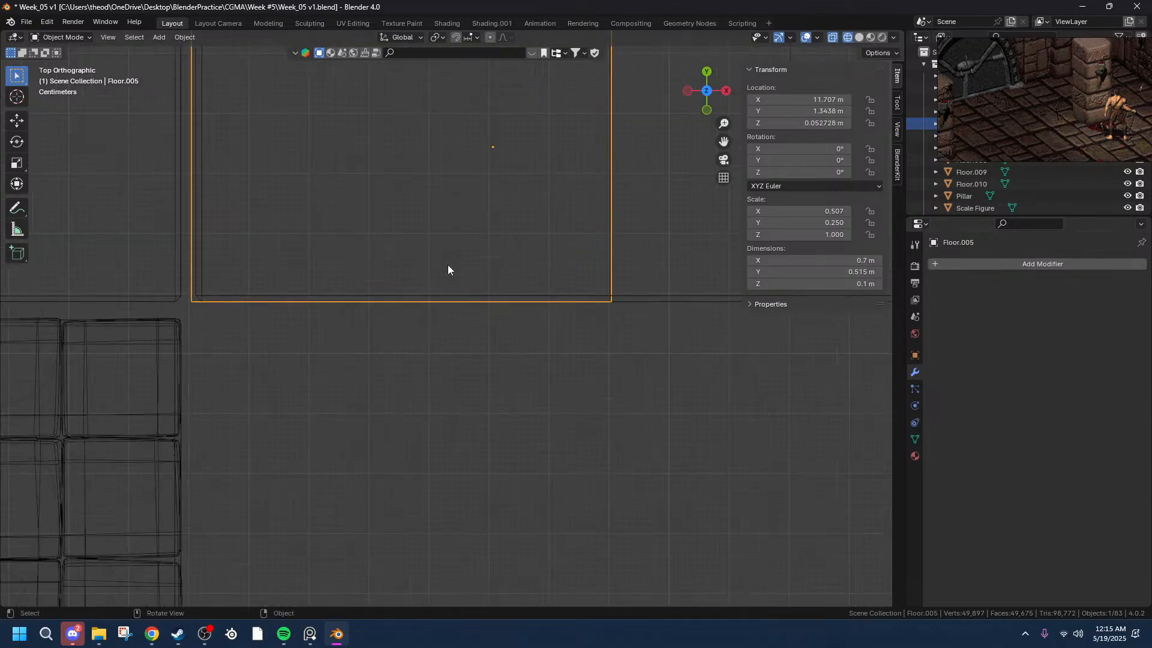
{"action": "left_click", "coordinate": [639, 300]}
{"action": "scroll", "coordinate": [643, 265], "scroll_direction": "up", "scroll_amount": 5}
{"action": "left_click_drag", "start_coordinate": [723, 142], "coordinate": [144, 388]}
{"action": "scroll", "coordinate": [432, 160], "scroll_direction": "up", "scroll_amount": 13}
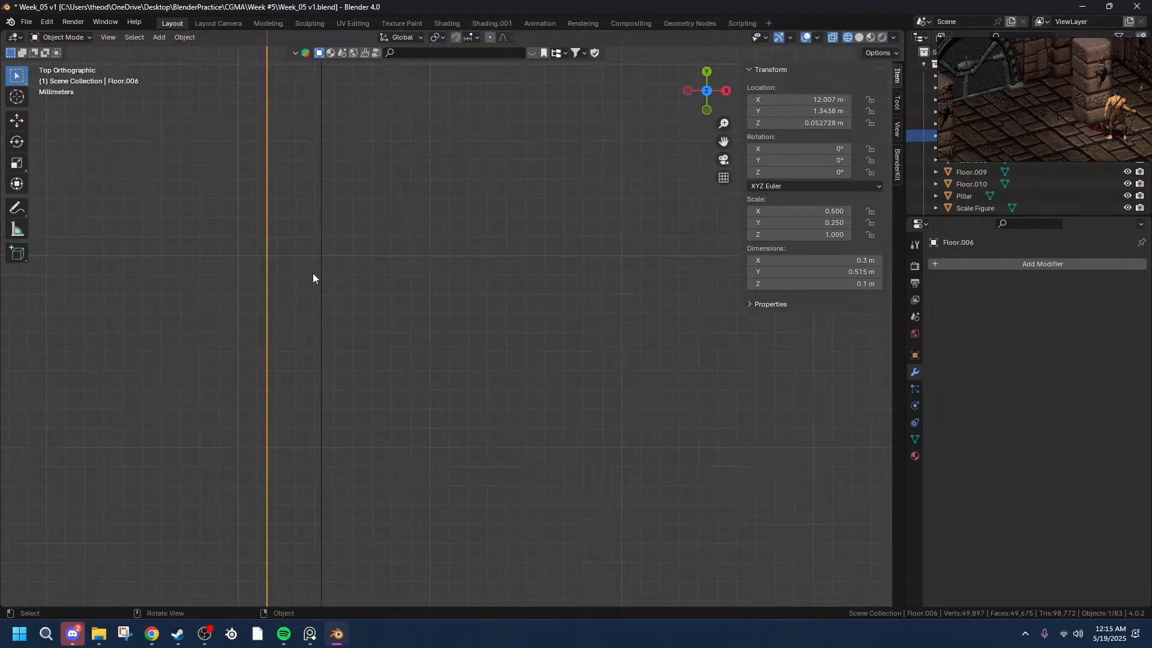
{"action": "key", "text": "g"}
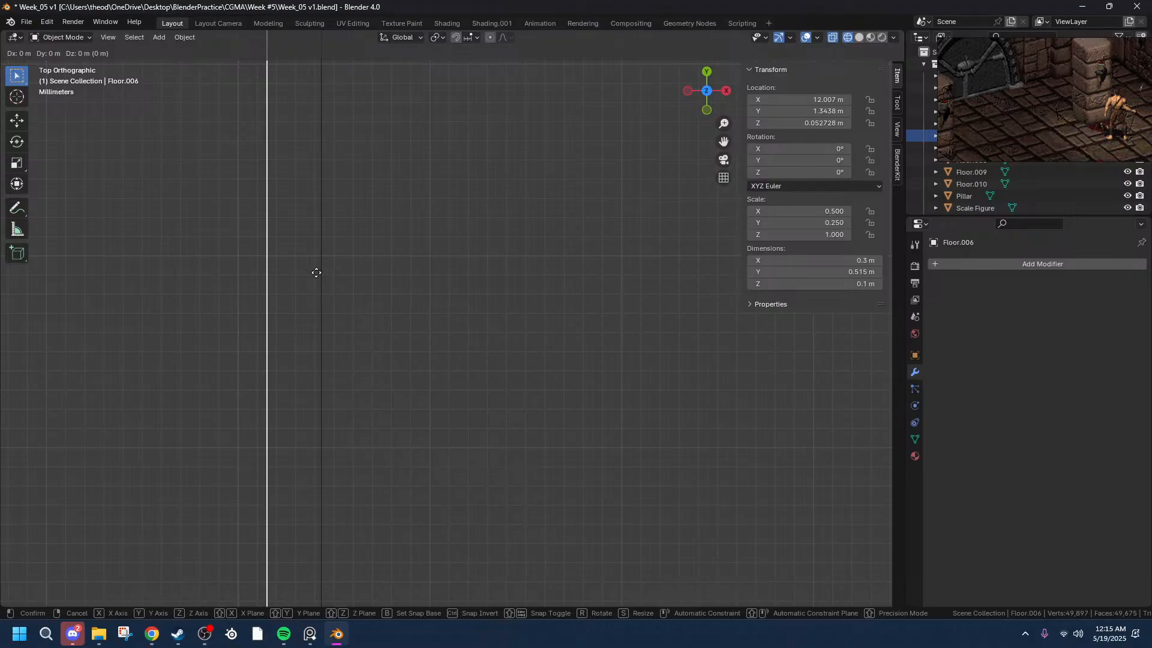
{"action": "key", "text": "x"}
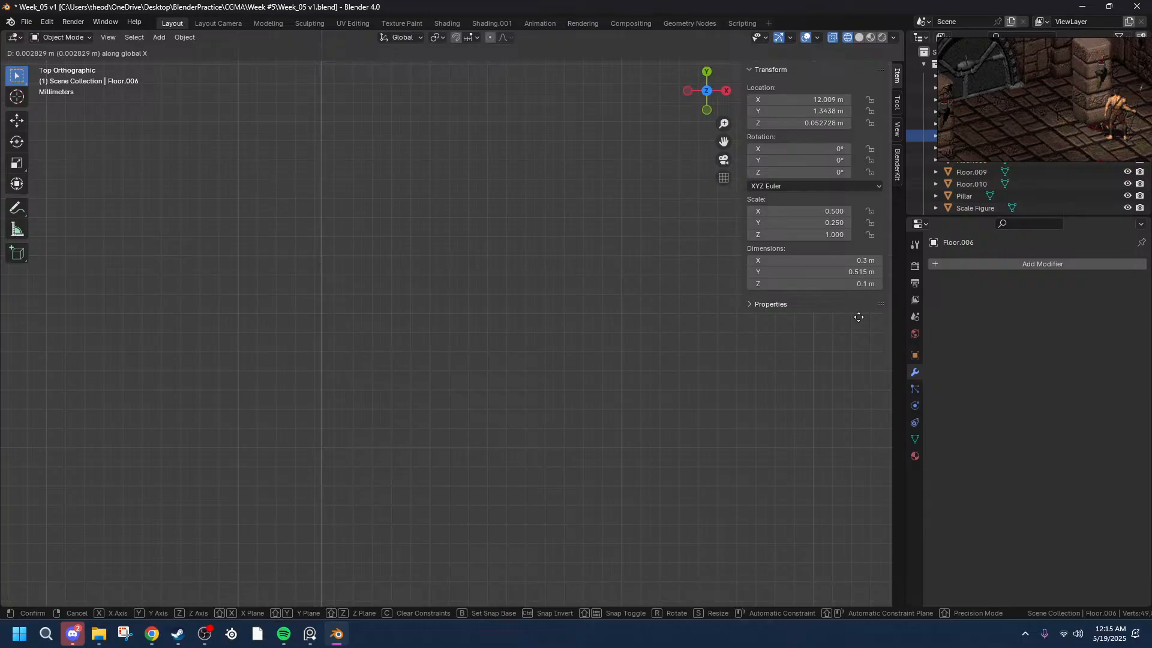
{"action": "left_click", "coordinate": [857, 316]}
- Move the wide and narrow tiles together about 0.00715 m along X to line up with the base floor's outer edge
{"action": "scroll", "coordinate": [729, 292], "scroll_direction": "down", "scroll_amount": 6}
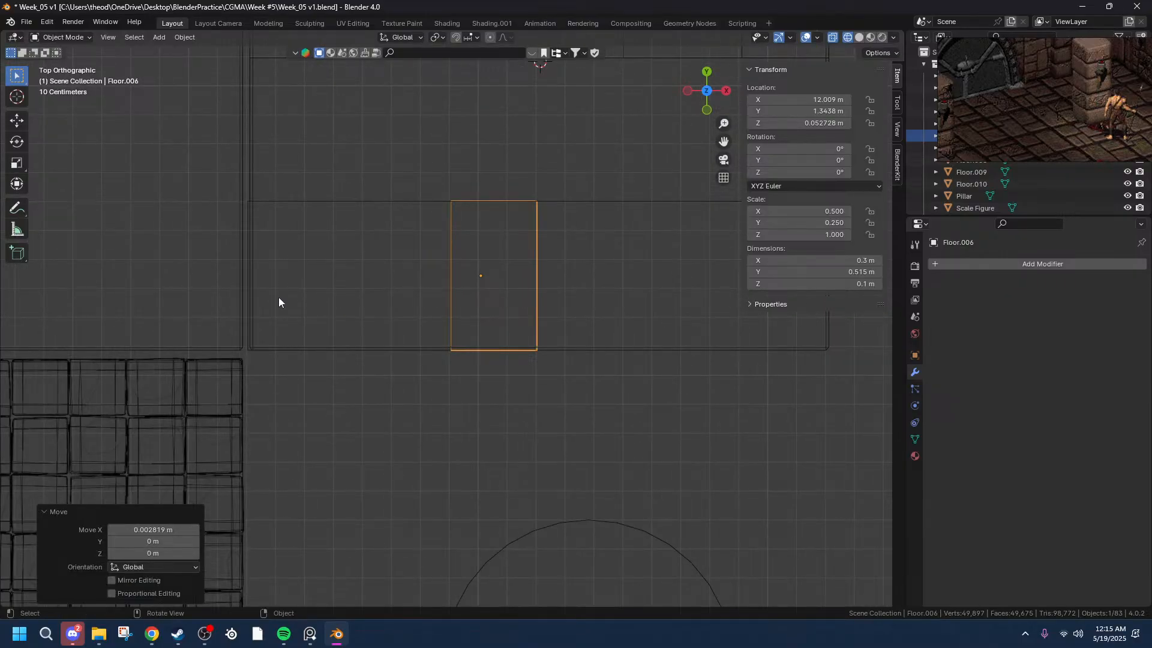
{"action": "scroll", "coordinate": [435, 360], "scroll_direction": "up", "scroll_amount": 11}
{"action": "scroll", "coordinate": [390, 516], "scroll_direction": "down", "scroll_amount": 3}
{"action": "left_click", "coordinate": [397, 454], "text": "shift"}
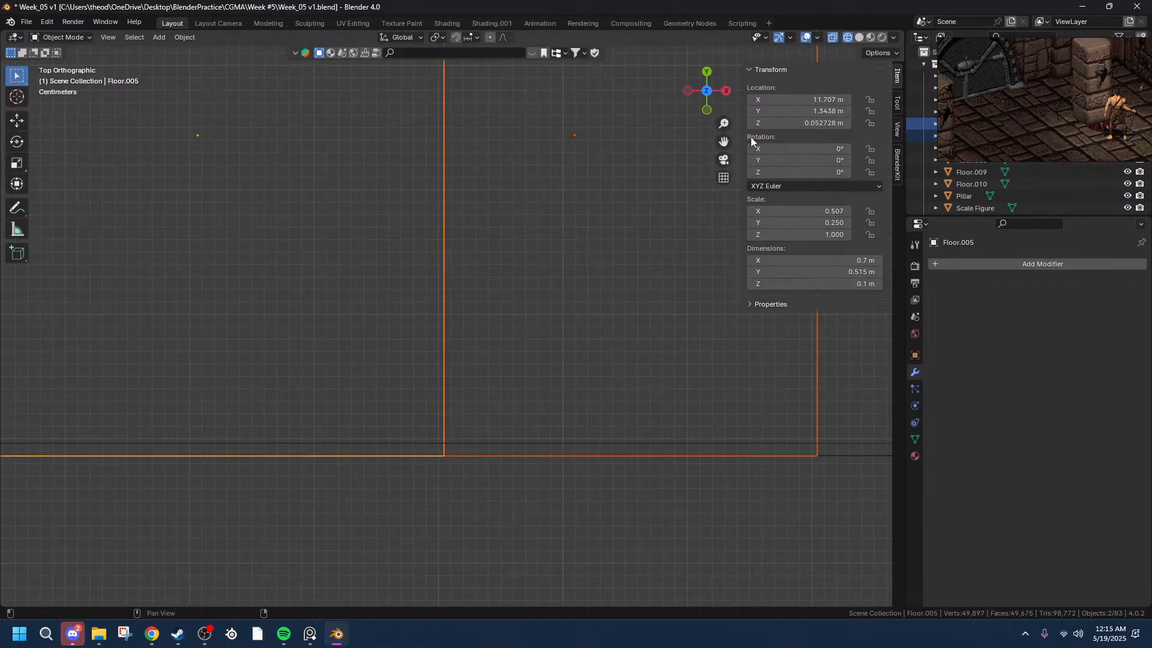
{"action": "left_click_drag", "start_coordinate": [723, 141], "coordinate": [174, 222]}
{"action": "scroll", "coordinate": [243, 215], "scroll_direction": "up", "scroll_amount": 7}
{"action": "scroll", "coordinate": [353, 205], "scroll_direction": "up", "scroll_amount": 11}
{"action": "middle_click_drag", "start_coordinate": [184, 177], "coordinate": [496, 275], "text": "shift"}
{"action": "key", "text": "g"}
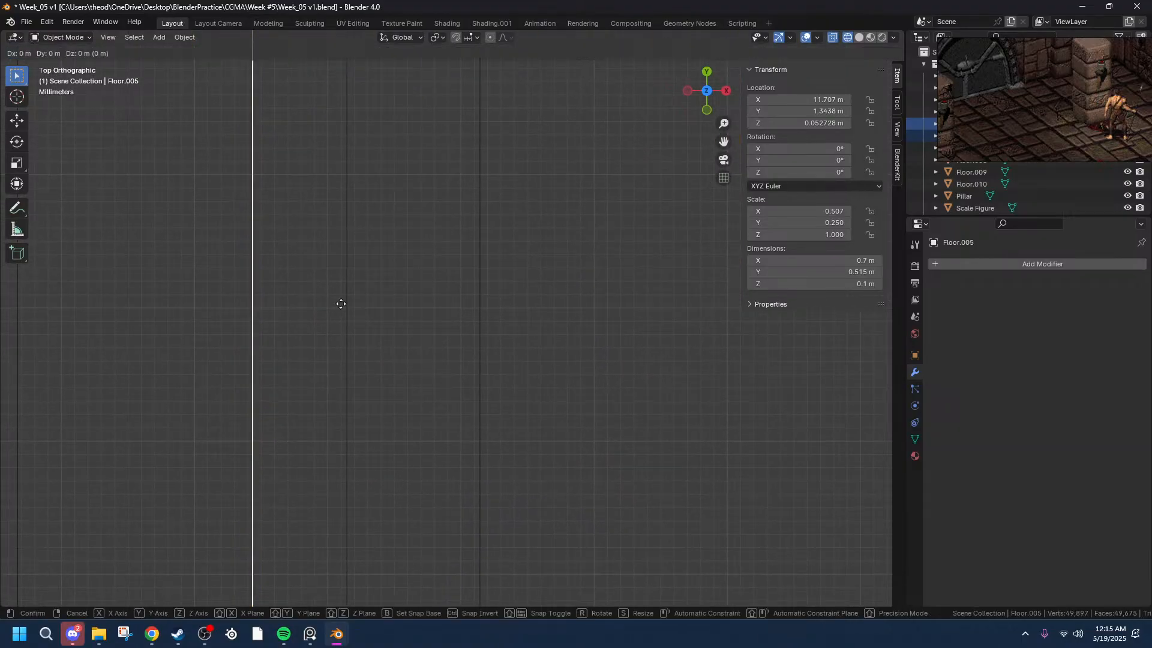
{"action": "key", "text": "x"}
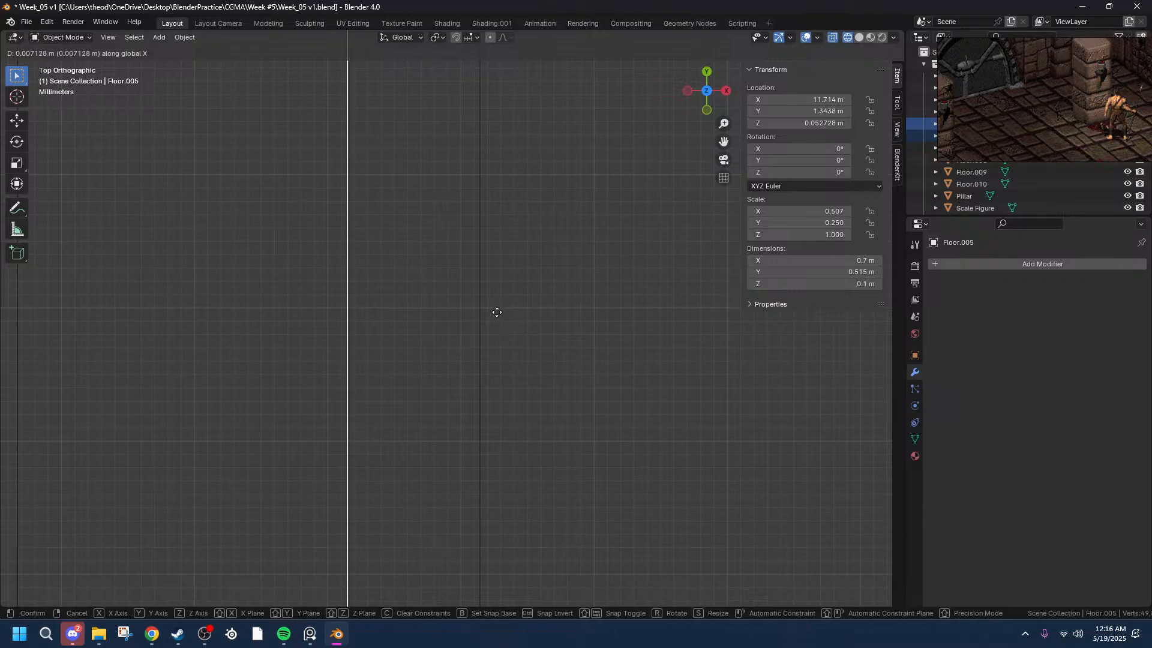
{"action": "left_click", "coordinate": [499, 312]}
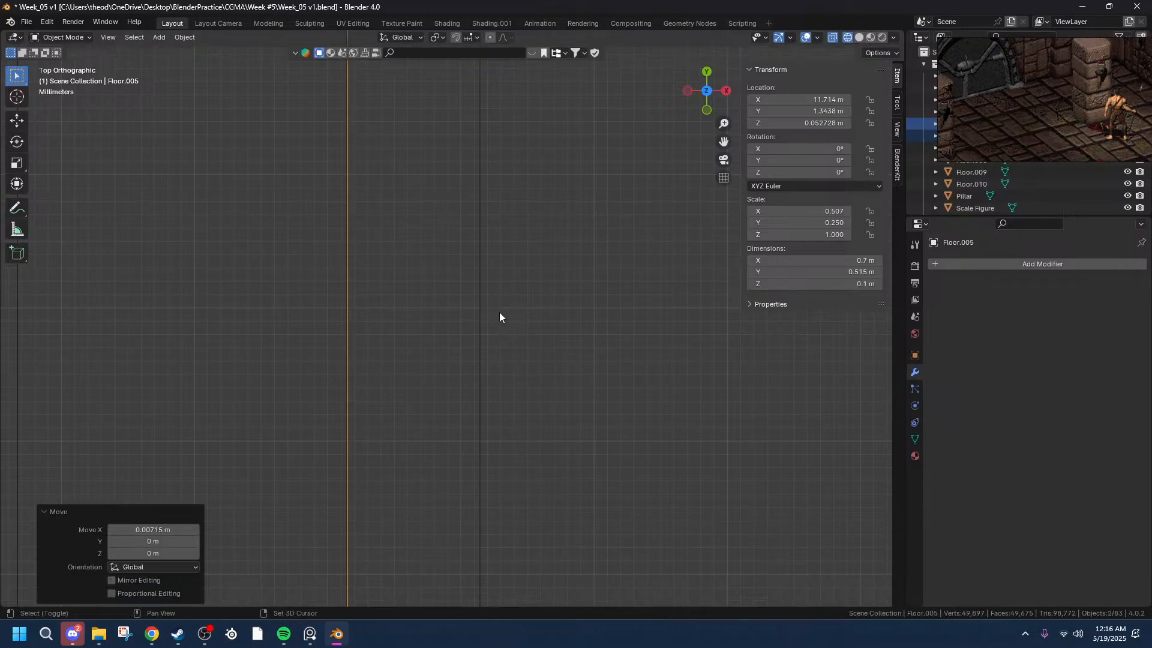
- Try a fine move of both tiles by about -0.00006 m in X towards the floor edge, and undo it
{"action": "scroll", "coordinate": [327, 226], "scroll_direction": "up", "scroll_amount": 2}
{"action": "left_click_drag", "start_coordinate": [724, 142], "coordinate": [441, 222]}
{"action": "scroll", "coordinate": [420, 223], "scroll_direction": "up", "scroll_amount": 2}
{"action": "key", "text": "g"}
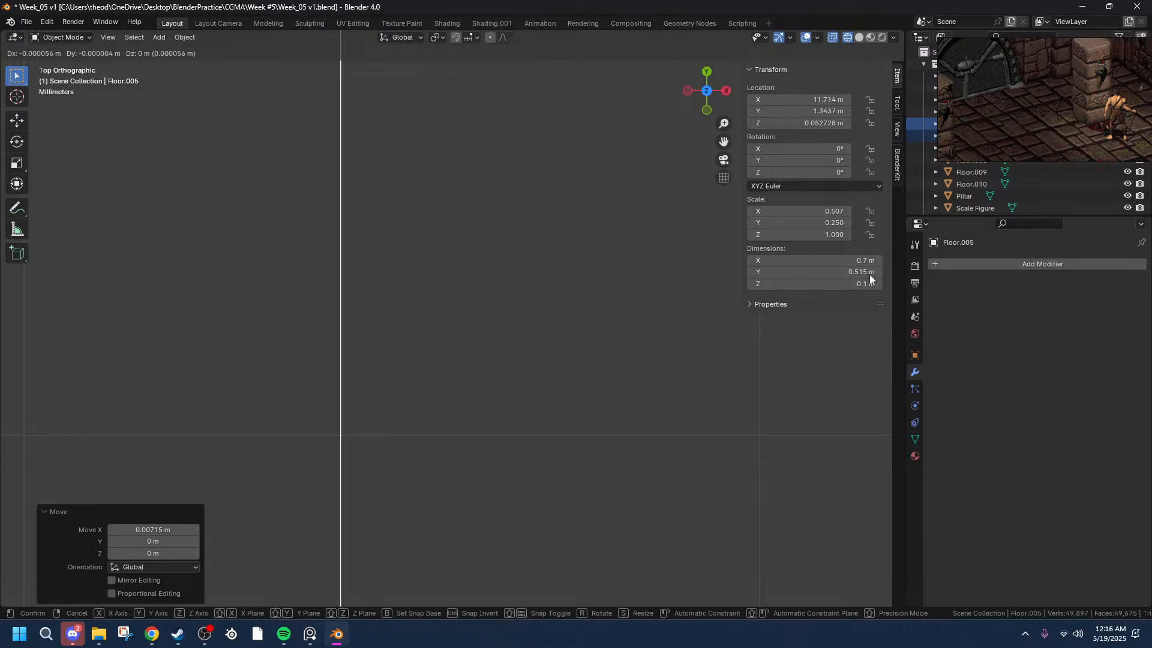
{"action": "left_click", "coordinate": [870, 274]}
{"action": "left_click", "coordinate": [364, 292]}
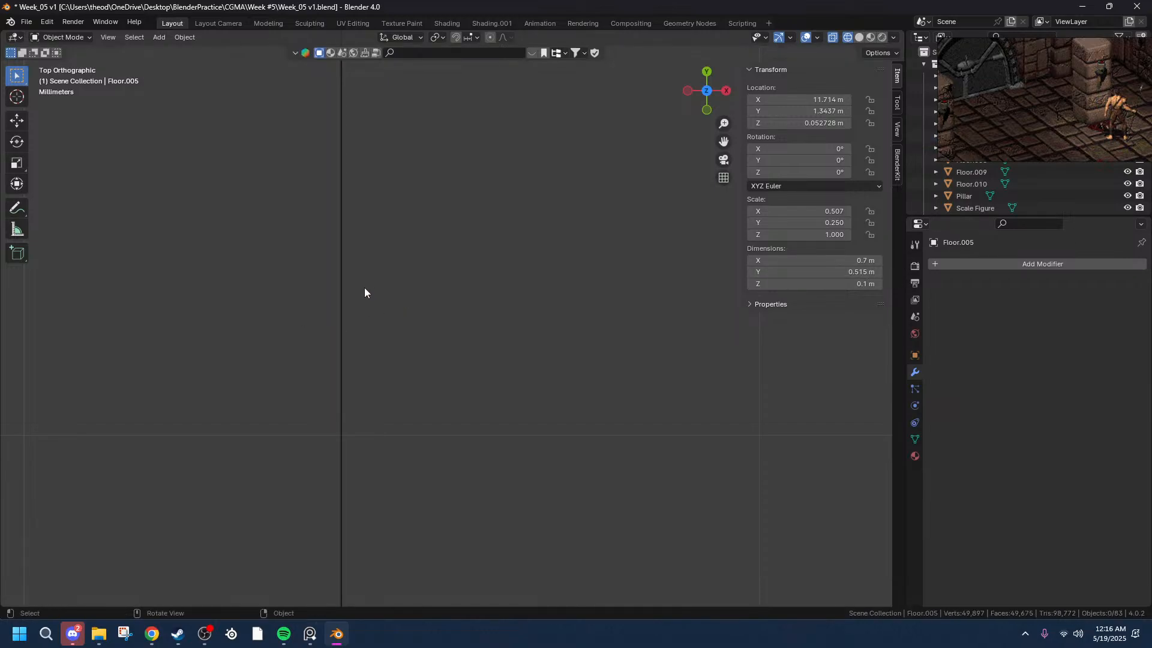
{"action": "left_click", "coordinate": [341, 238], "text": "ctrl"}
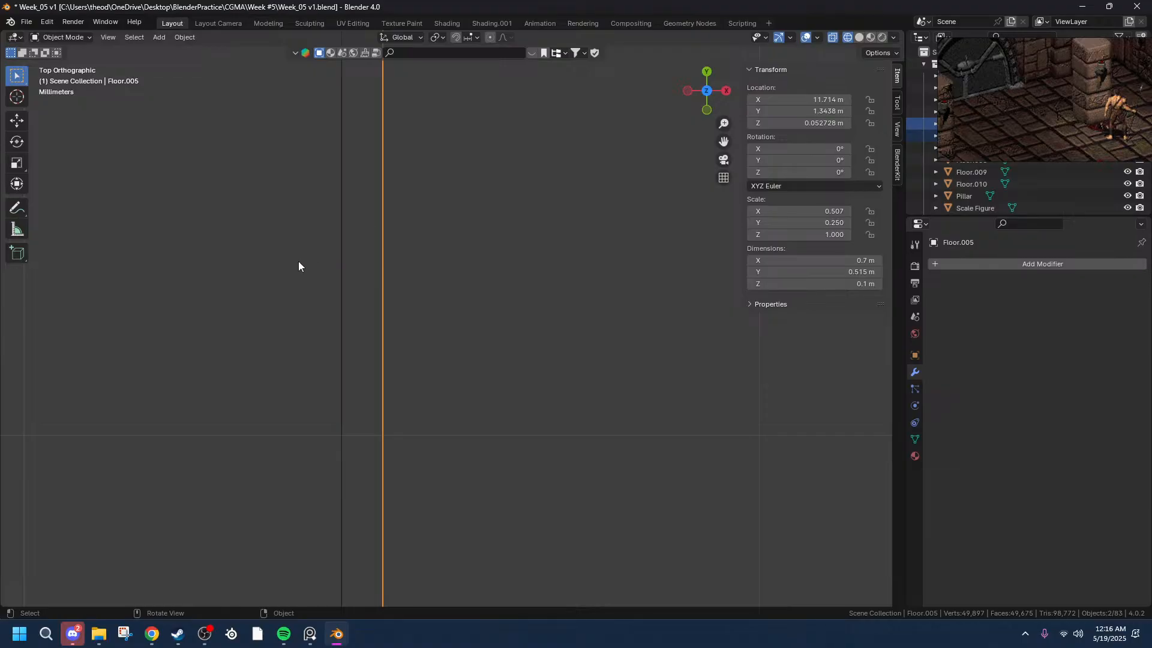
- Nudge both tiles about -0.00006 m in X onto the base floor's outer edge, and clear the selection
{"action": "key", "text": "g"}
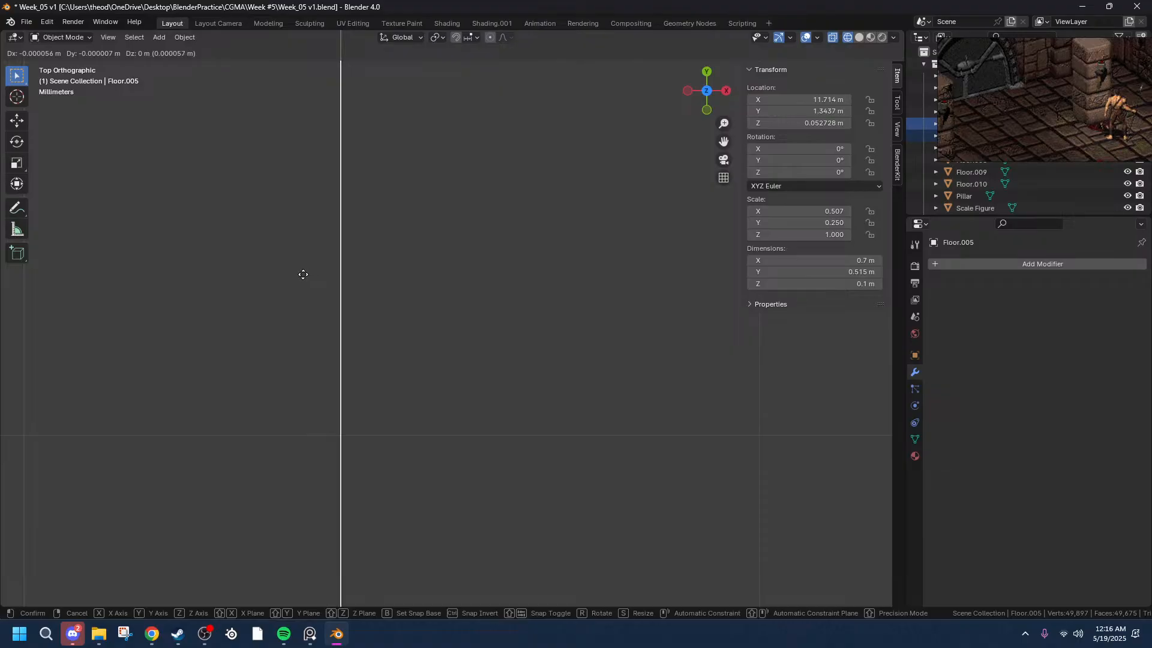
{"action": "left_click", "coordinate": [302, 274]}
{"action": "left_click", "coordinate": [450, 248]}
- Examine closely how the wide tile's outer edge lines up with the base floor and the long tile above it
{"action": "scroll", "coordinate": [387, 144], "scroll_direction": "down", "scroll_amount": 5}
{"action": "scroll", "coordinate": [501, 219], "scroll_direction": "down", "scroll_amount": 4}
{"action": "scroll", "coordinate": [523, 261], "scroll_direction": "up", "scroll_amount": 4}
{"action": "scroll", "coordinate": [523, 261], "scroll_direction": "down", "scroll_amount": 5}
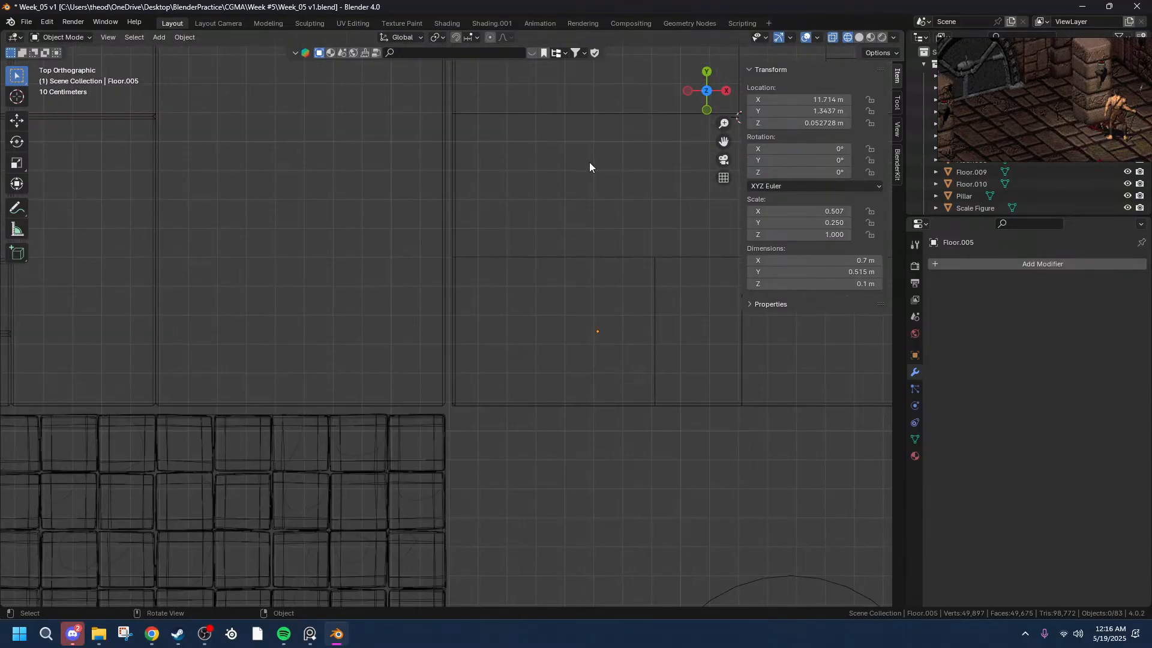
{"action": "left_click_drag", "start_coordinate": [722, 143], "coordinate": [690, 244]}
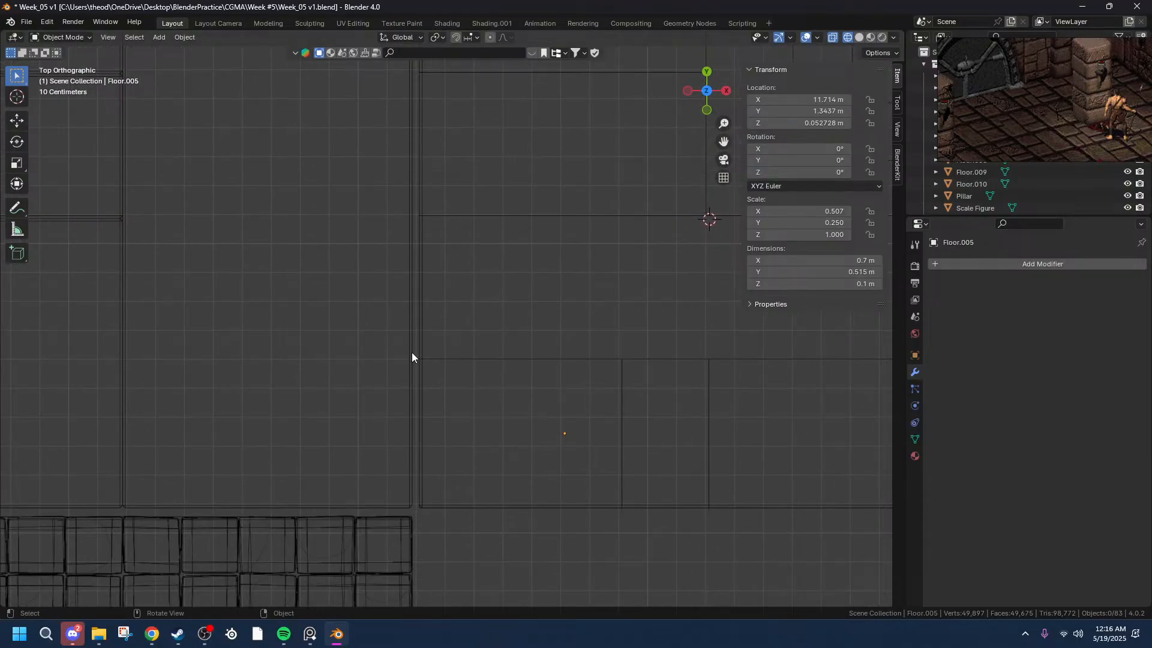
{"action": "scroll", "coordinate": [380, 388], "scroll_direction": "up", "scroll_amount": 5}
{"action": "scroll", "coordinate": [298, 466], "scroll_direction": "up", "scroll_amount": 4}
{"action": "middle_click_drag", "start_coordinate": [739, 129], "coordinate": [369, 372], "text": "shift"}
{"action": "scroll", "coordinate": [331, 251], "scroll_direction": "up", "scroll_amount": 2}
{"action": "left_click_drag", "start_coordinate": [723, 140], "coordinate": [712, 153]}
{"action": "scroll", "coordinate": [512, 342], "scroll_direction": "up", "scroll_amount": 3}
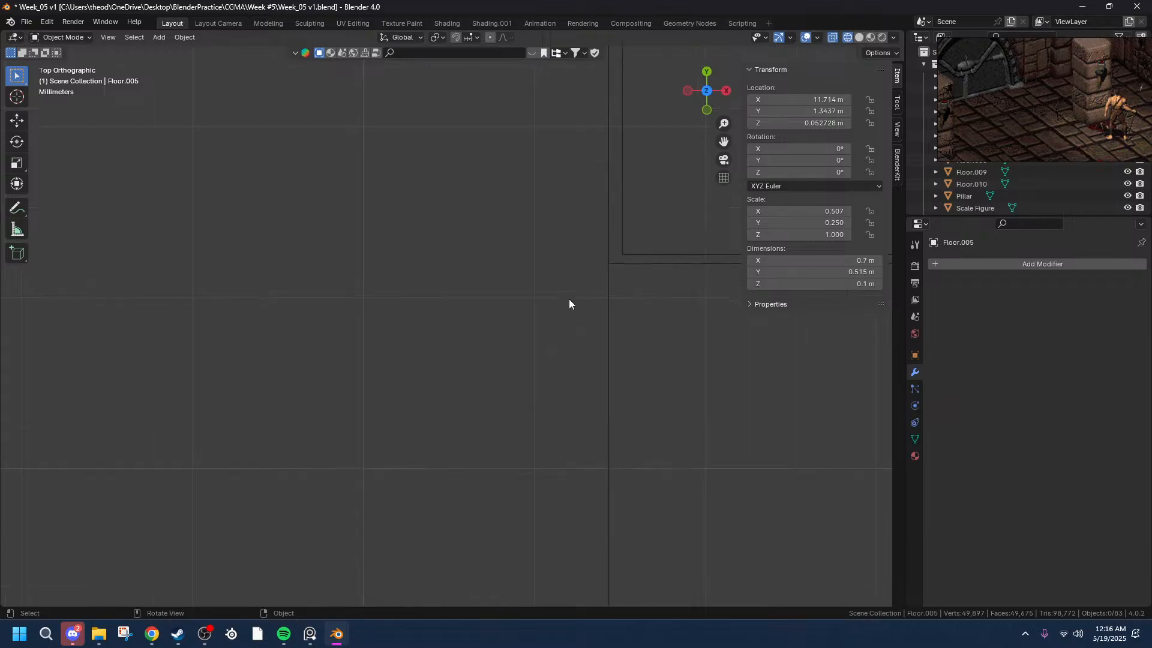
- Select the long 2 m tile above the wide tile and enter Edit Mode on it
{"action": "left_click", "coordinate": [621, 239]}
{"action": "scroll", "coordinate": [646, 215], "scroll_direction": "down", "scroll_amount": 4}
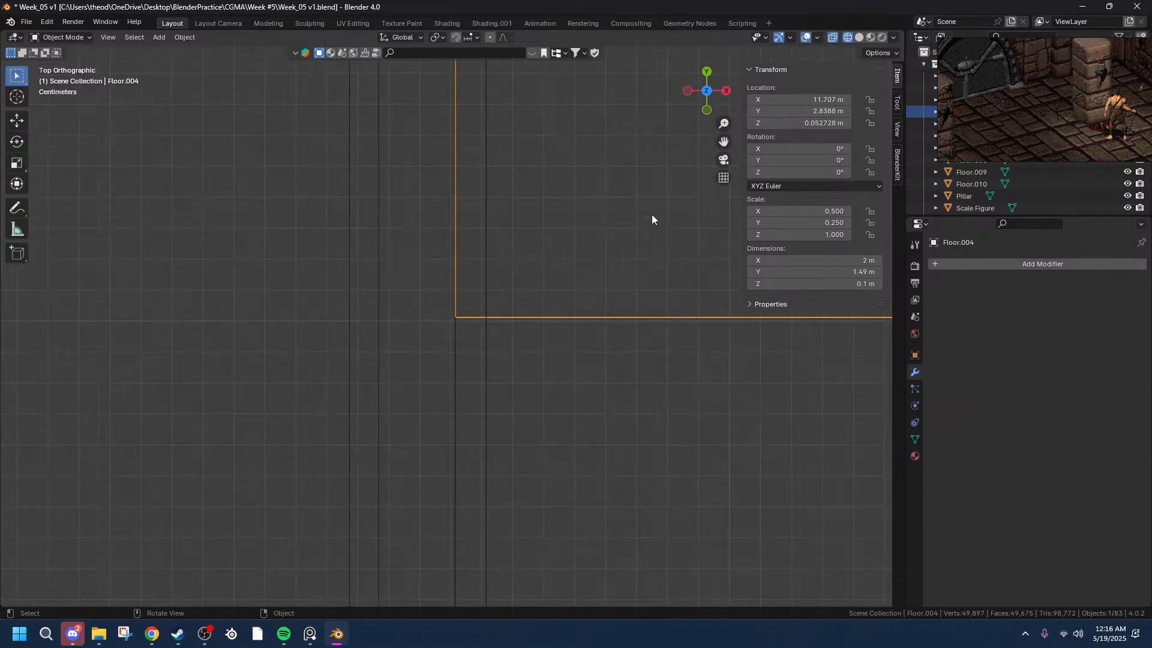
{"action": "scroll", "coordinate": [652, 214], "scroll_direction": "down", "scroll_amount": 3}
{"action": "scroll", "coordinate": [442, 232], "scroll_direction": "up", "scroll_amount": 6}
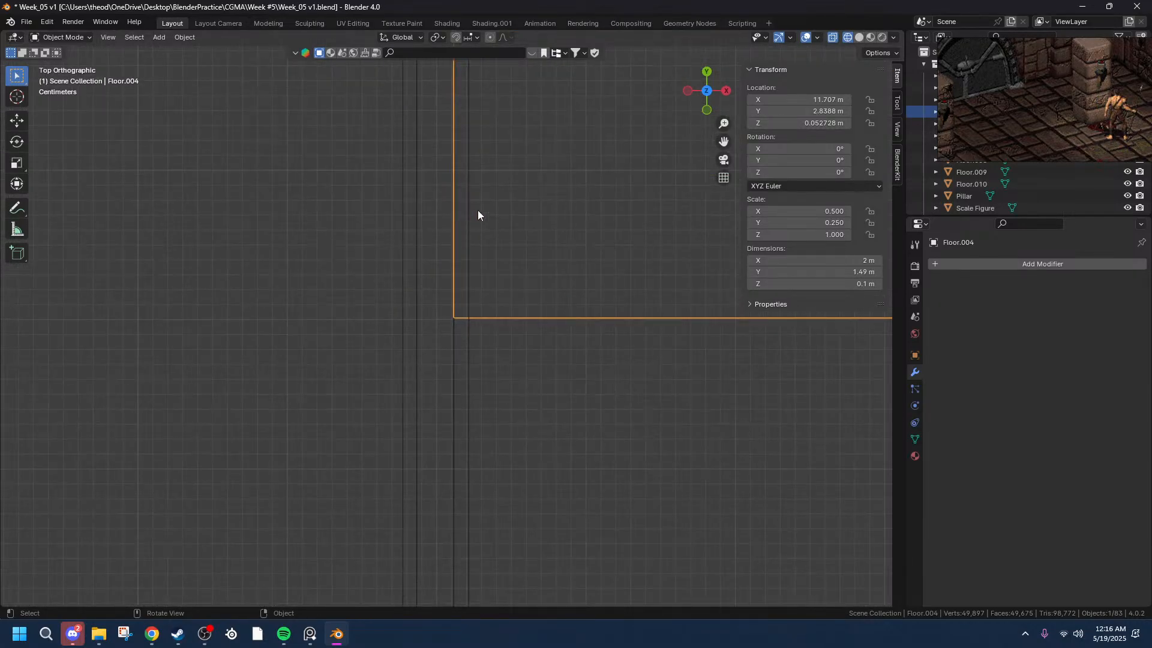
{"action": "scroll", "coordinate": [506, 200], "scroll_direction": "up", "scroll_amount": 15}
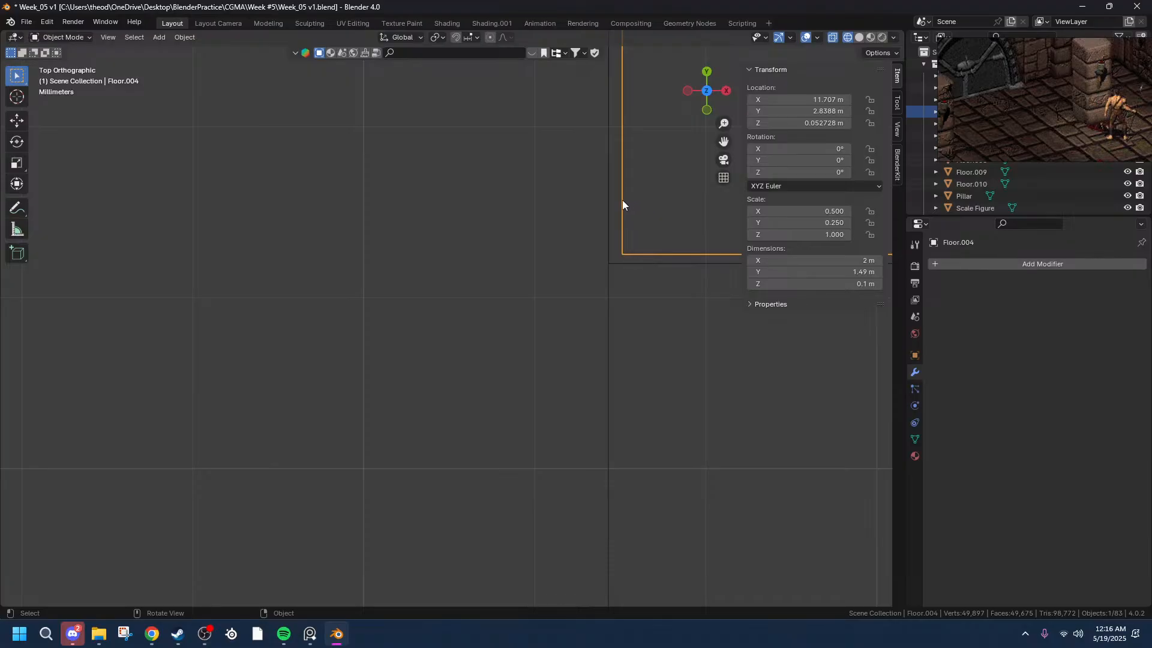
{"action": "key", "text": "Tab"}
- Move the long tile's end face about -0.00008 m along X to meet the base floor's outer edge, and deselect it
{"action": "left_click_drag", "start_coordinate": [724, 141], "coordinate": [359, 590]}
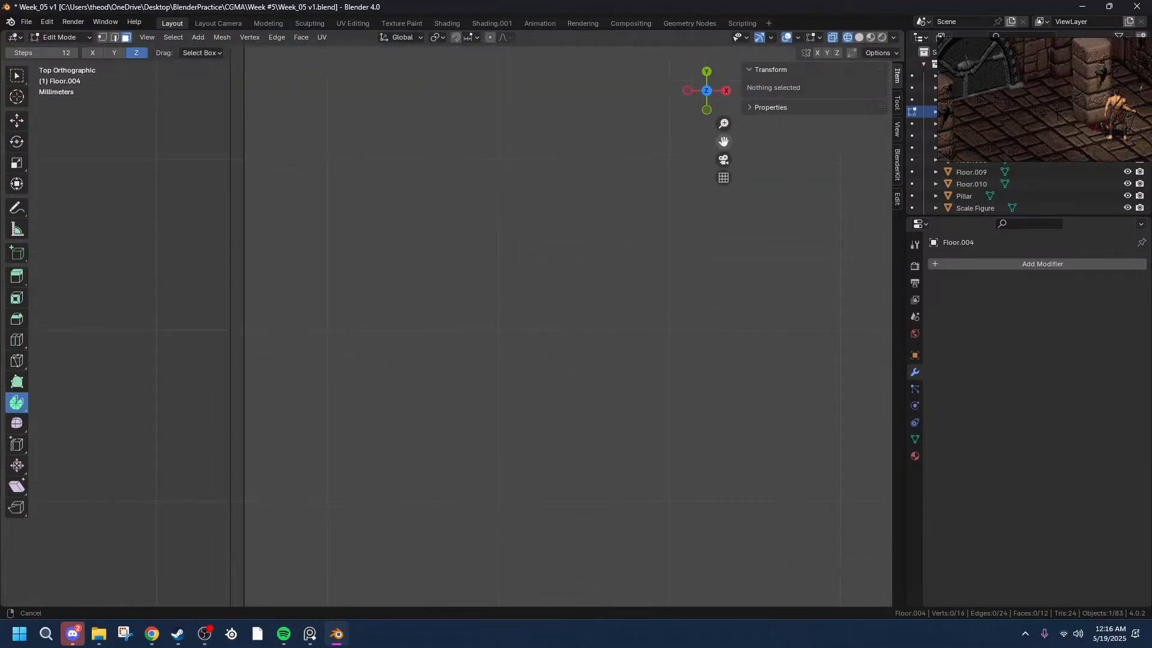
{"action": "scroll", "coordinate": [270, 280], "scroll_direction": "left", "scroll_amount": 5, "text": "ctrl"}
{"action": "scroll", "coordinate": [452, 246], "scroll_direction": "down", "scroll_amount": 5}
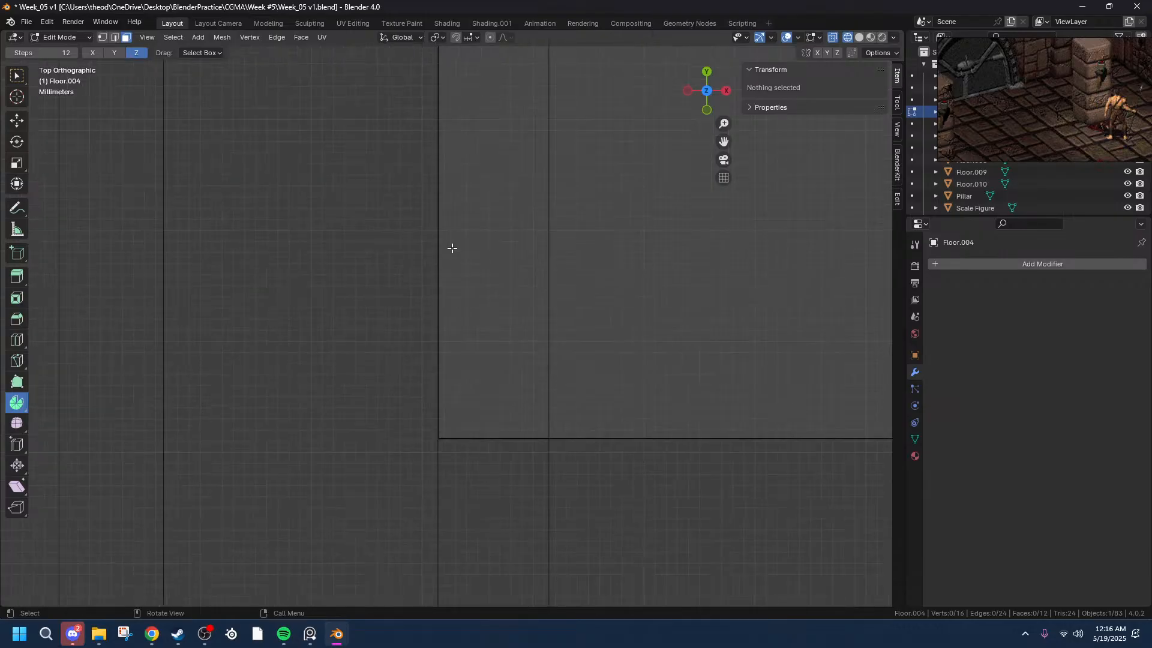
{"action": "scroll", "coordinate": [540, 144], "scroll_direction": "down", "scroll_amount": 3}
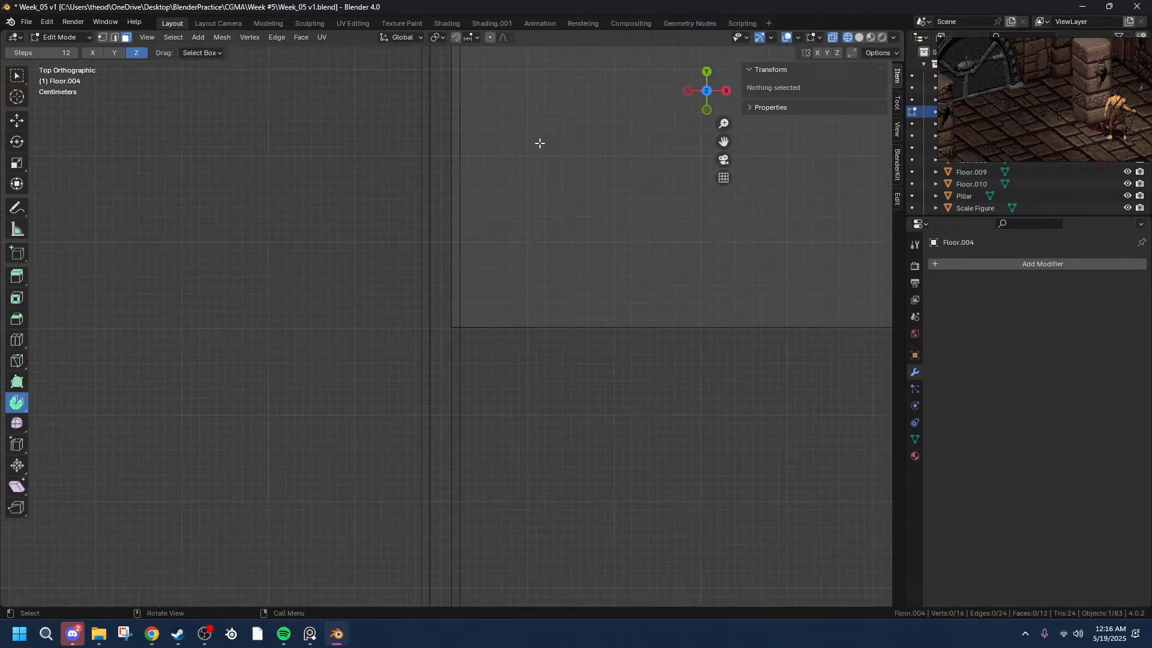
{"action": "scroll", "coordinate": [501, 198], "scroll_direction": "up", "scroll_amount": 3}
{"action": "left_click_drag", "start_coordinate": [724, 142], "coordinate": [708, 6]}
{"action": "left_click", "coordinate": [13, 123]}
{"action": "scroll", "coordinate": [414, 397], "scroll_direction": "up", "scroll_amount": 4}
{"action": "middle_click_drag", "start_coordinate": [253, 367], "coordinate": [514, 332]}
{"action": "left_click", "coordinate": [507, 349]}
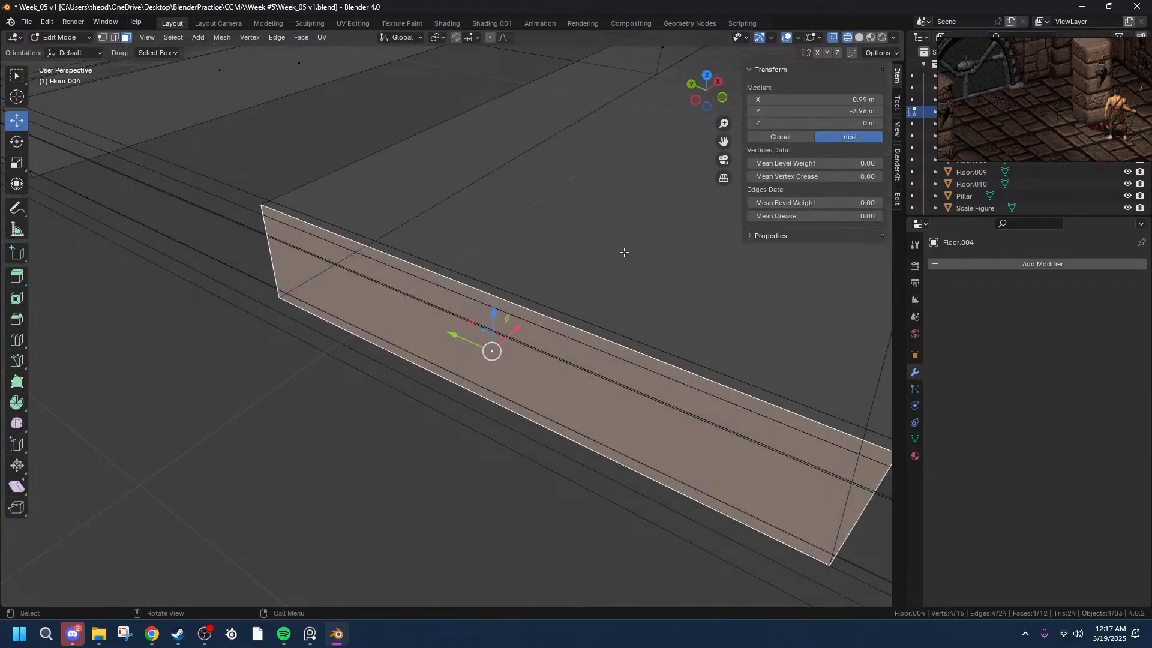
{"action": "left_click", "coordinate": [706, 75]}
{"action": "scroll", "coordinate": [254, 340], "scroll_direction": "up", "scroll_amount": 3}
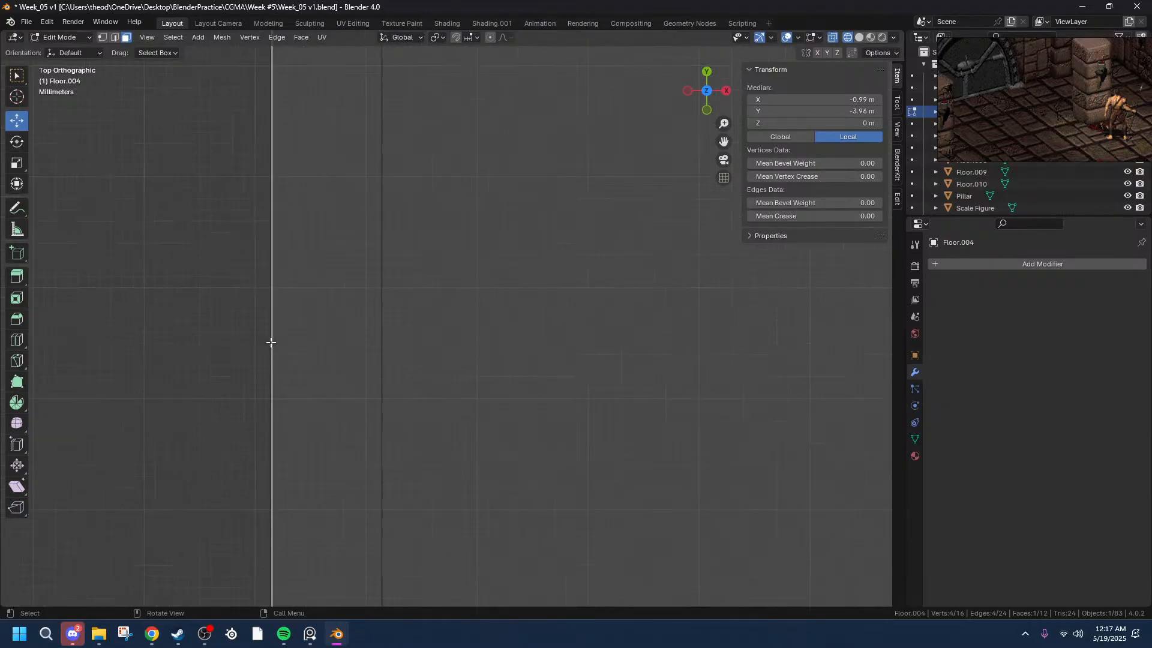
{"action": "left_click_drag", "start_coordinate": [721, 144], "coordinate": [424, 273]}
{"action": "scroll", "coordinate": [424, 273], "scroll_direction": "up", "scroll_amount": 5}
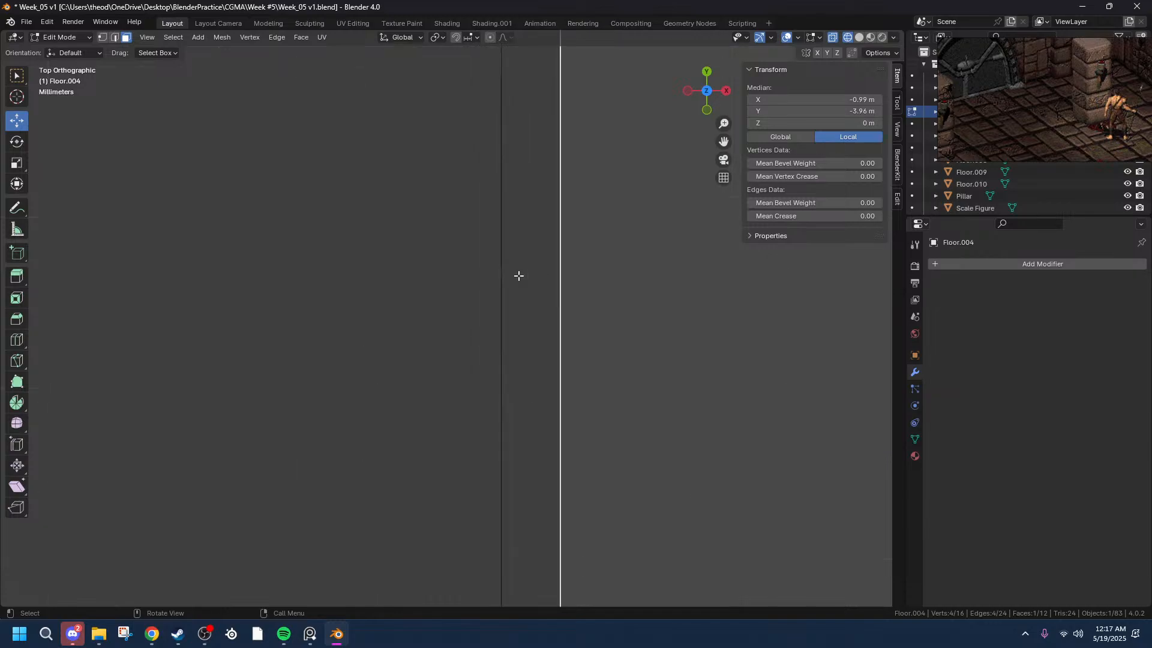
{"action": "key", "text": "g"}
{"action": "key", "text": "x"}
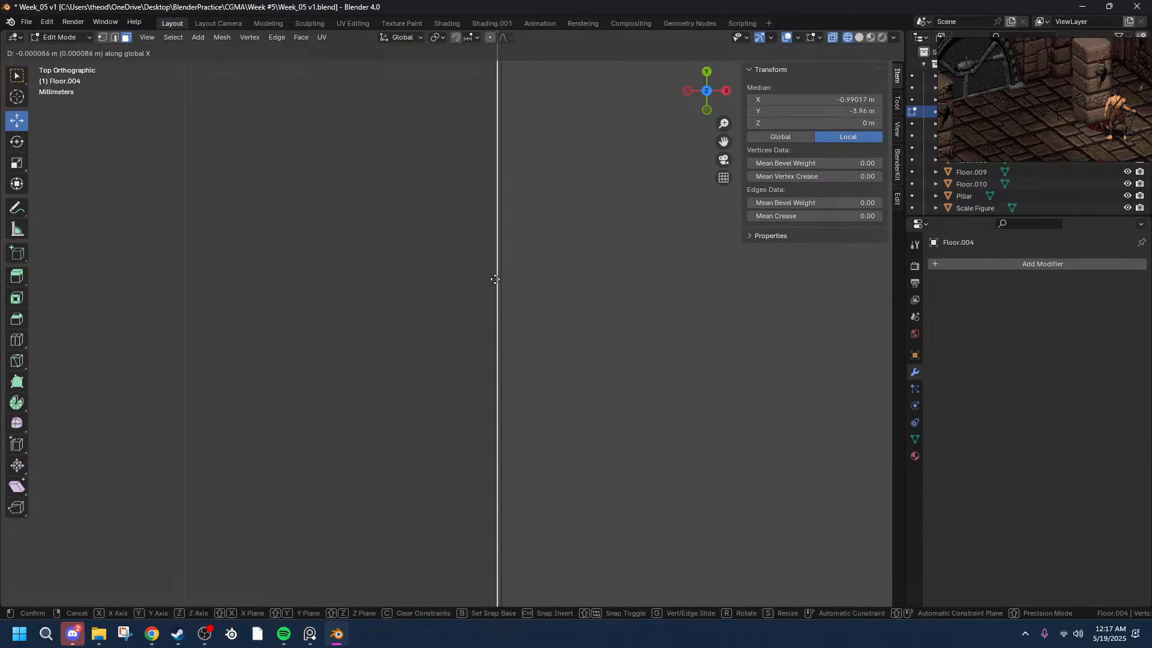
{"action": "left_click", "coordinate": [499, 279]}
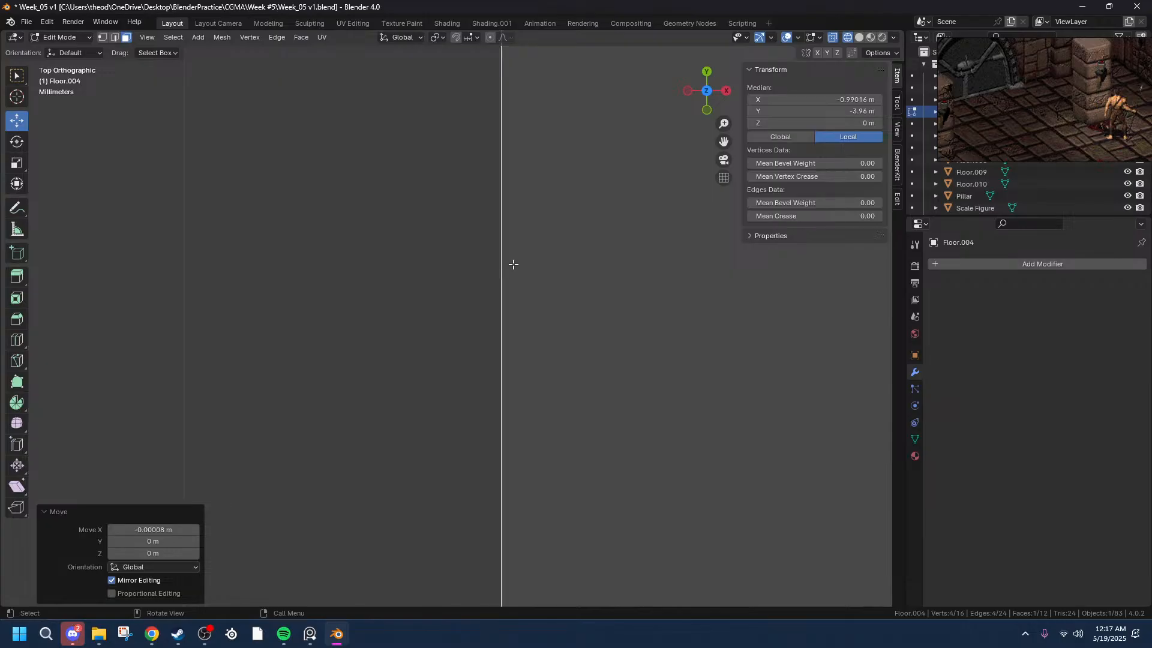
{"action": "left_click", "coordinate": [355, 396]}
- Examine the long tile's corners and the overall tile layout in top view
{"action": "scroll", "coordinate": [501, 357], "scroll_direction": "up", "scroll_amount": 8}
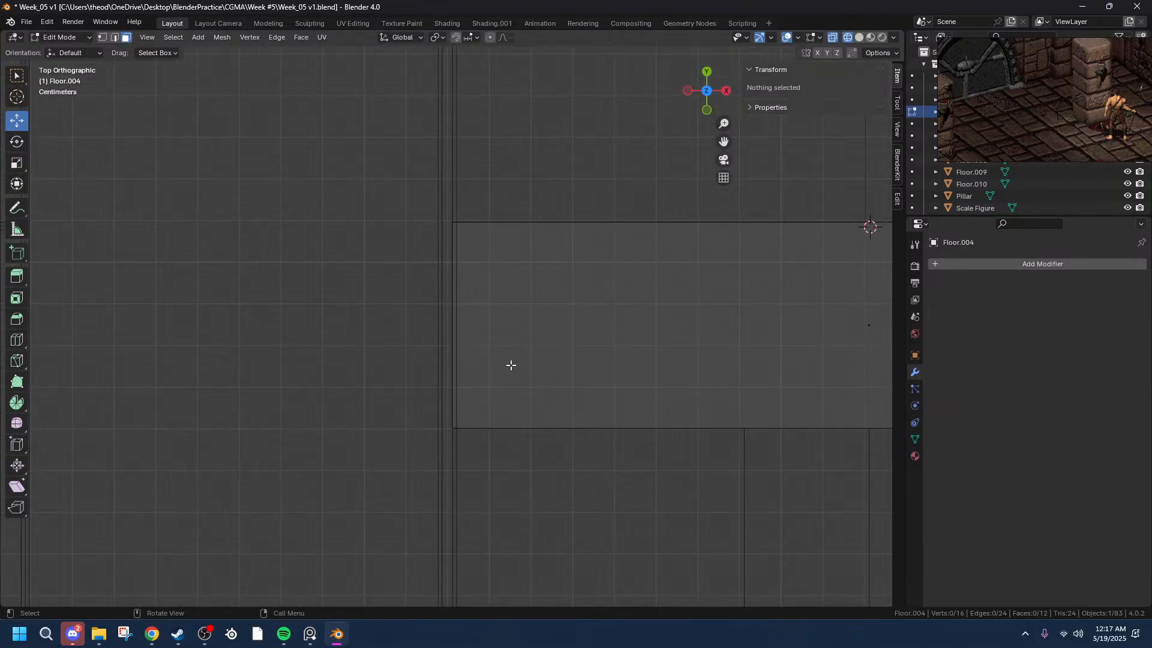
{"action": "left_click_drag", "start_coordinate": [723, 142], "coordinate": [677, 204]}
{"action": "scroll", "coordinate": [412, 359], "scroll_direction": "up", "scroll_amount": 7}
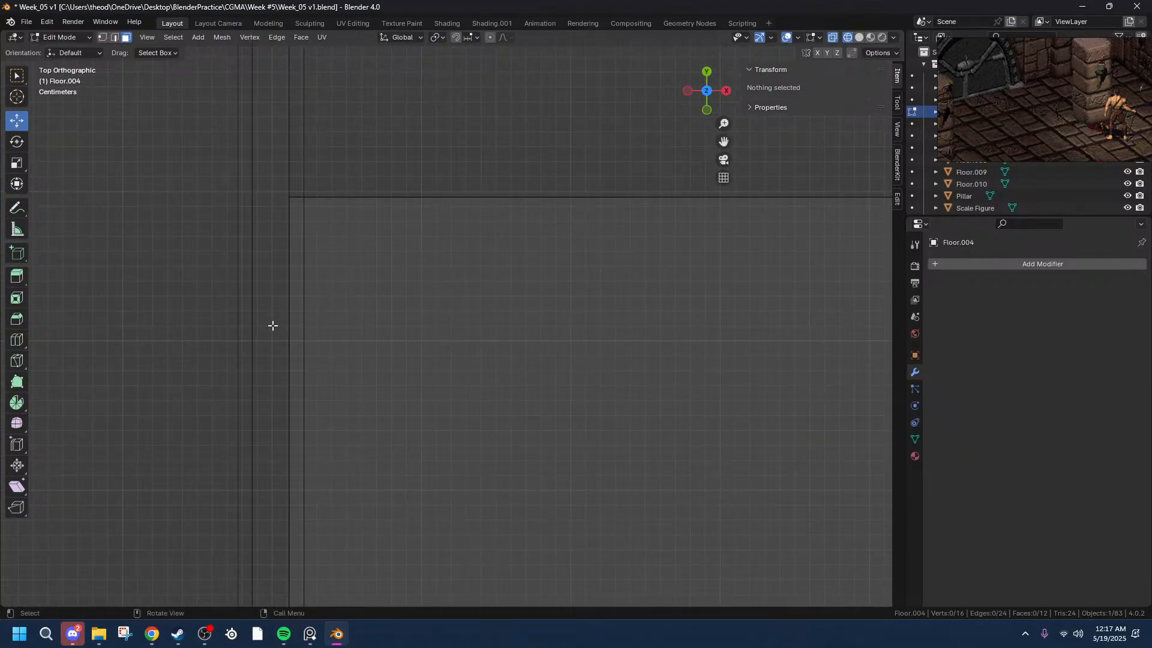
{"action": "left_click", "coordinate": [73, 635]}
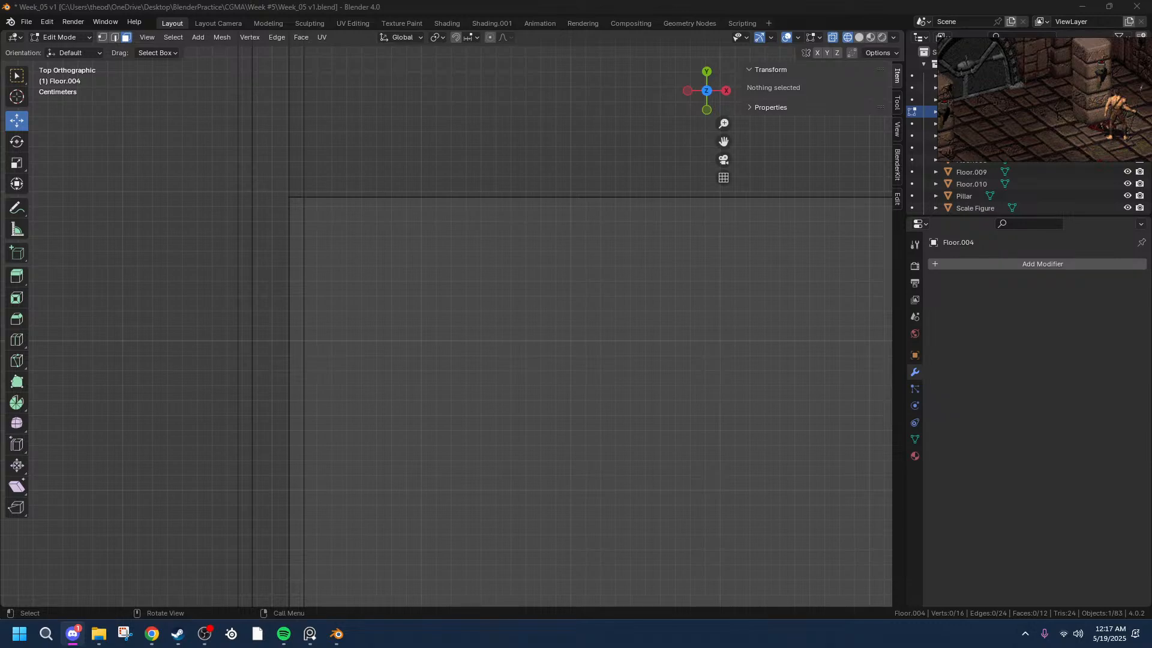
{"action": "left_click", "coordinate": [238, 462]}
{"action": "scroll", "coordinate": [338, 387], "scroll_direction": "down", "scroll_amount": 8}
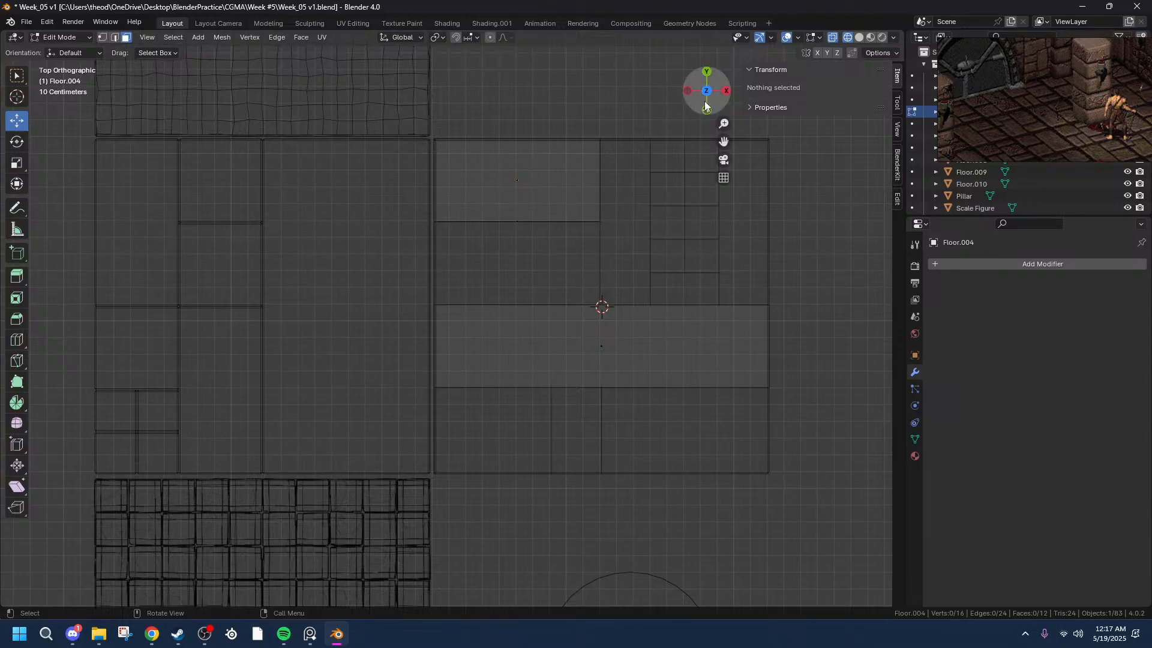
{"action": "left_click_drag", "start_coordinate": [722, 142], "coordinate": [643, 6]}
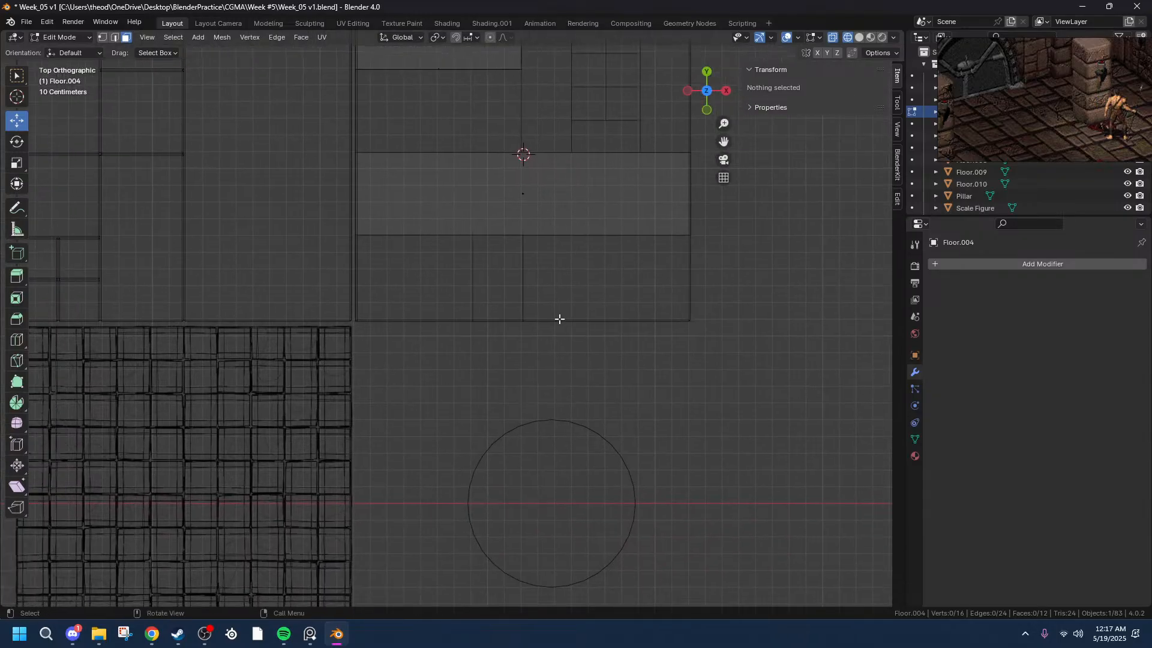
- Return to Object Mode and clear the selection near the wide tile's lower edge
{"action": "key", "text": "Tab"}
{"action": "left_click", "coordinate": [327, 255]}
{"action": "scroll", "coordinate": [332, 247], "scroll_direction": "up", "scroll_amount": 8}
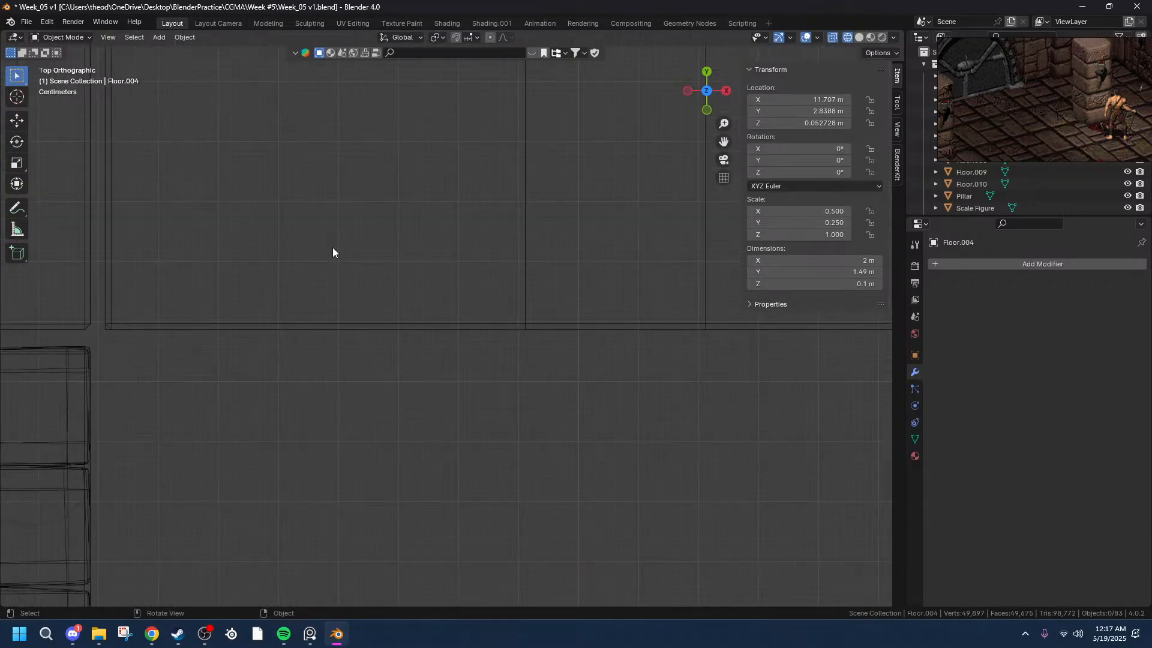
- Select the small tile directly below the long tile and add its upper side face to the selection in Edit Mode
{"action": "left_click_drag", "start_coordinate": [723, 142], "coordinate": [347, 255]}
{"action": "scroll", "coordinate": [332, 250], "scroll_direction": "up", "scroll_amount": 5}
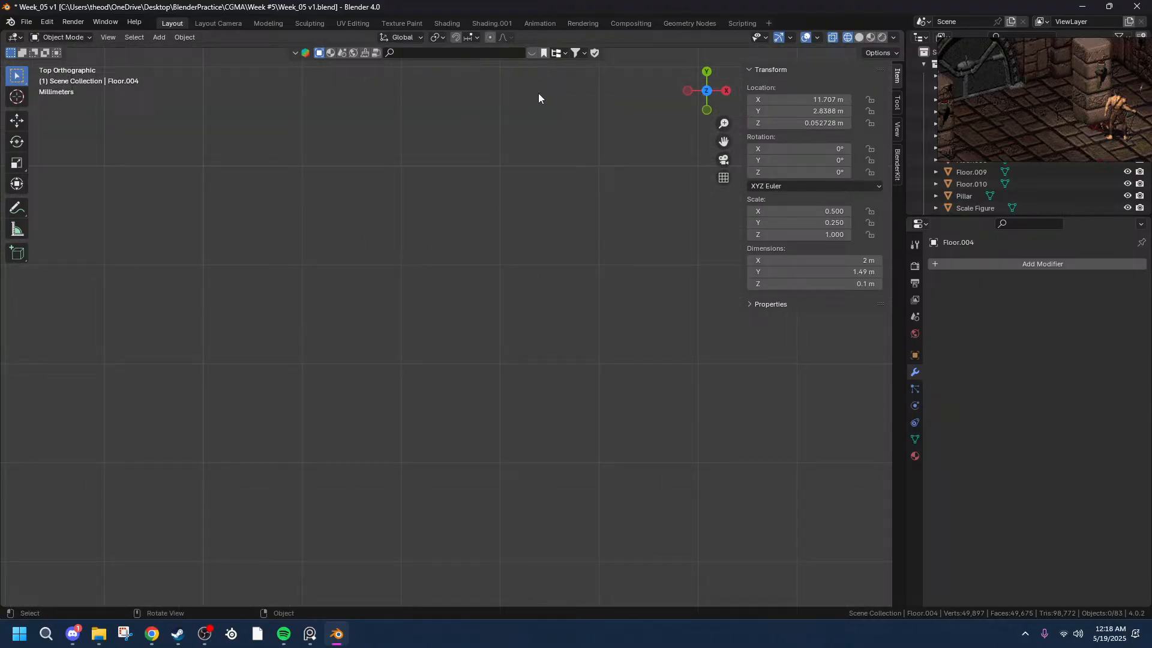
{"action": "left_click_drag", "start_coordinate": [723, 142], "coordinate": [574, 268]}
{"action": "left_click", "coordinate": [571, 259]}
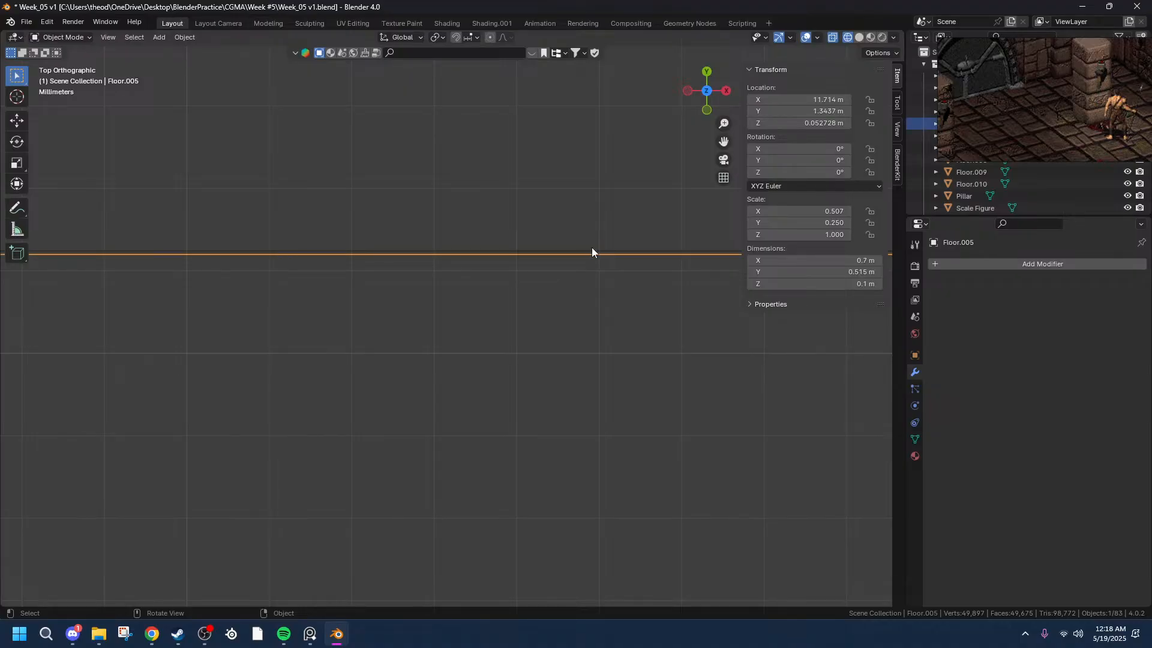
{"action": "middle_click_drag", "start_coordinate": [595, 259], "coordinate": [692, 291]}
{"action": "key", "text": "Tab"}
{"action": "left_click", "coordinate": [773, 320]}
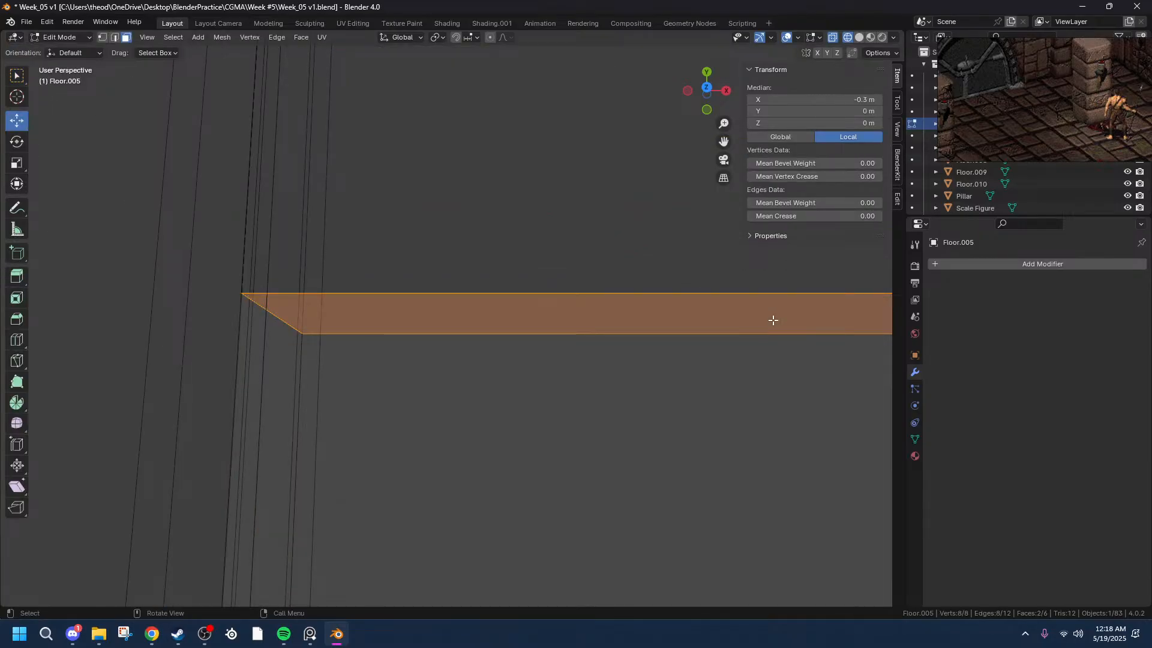
- Examine the small tile's upper edge and corner against the neighbouring tiles in top view, and return to Object Mode
{"action": "left_click", "coordinate": [705, 89]}
{"action": "scroll", "coordinate": [697, 276], "scroll_direction": "up", "scroll_amount": 12}
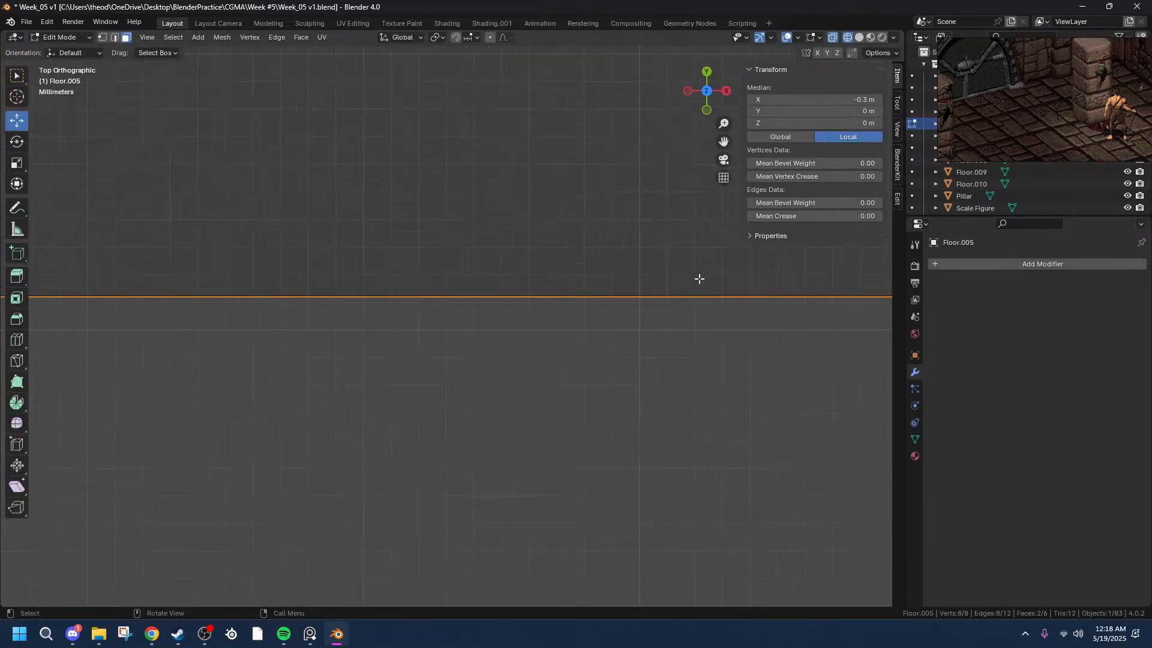
{"action": "scroll", "coordinate": [693, 276], "scroll_direction": "up", "scroll_amount": 4}
{"action": "left_click_drag", "start_coordinate": [724, 142], "coordinate": [739, 356]}
{"action": "scroll", "coordinate": [534, 257], "scroll_direction": "down", "scroll_amount": 4}
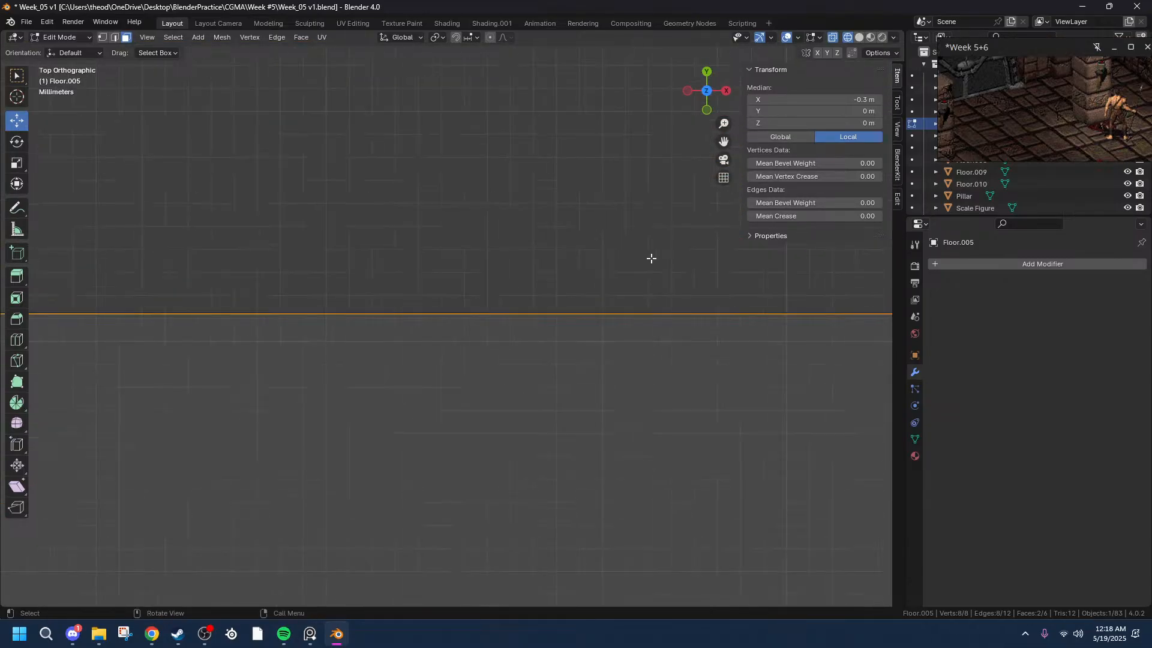
{"action": "scroll", "coordinate": [699, 309], "scroll_direction": "down", "scroll_amount": 4}
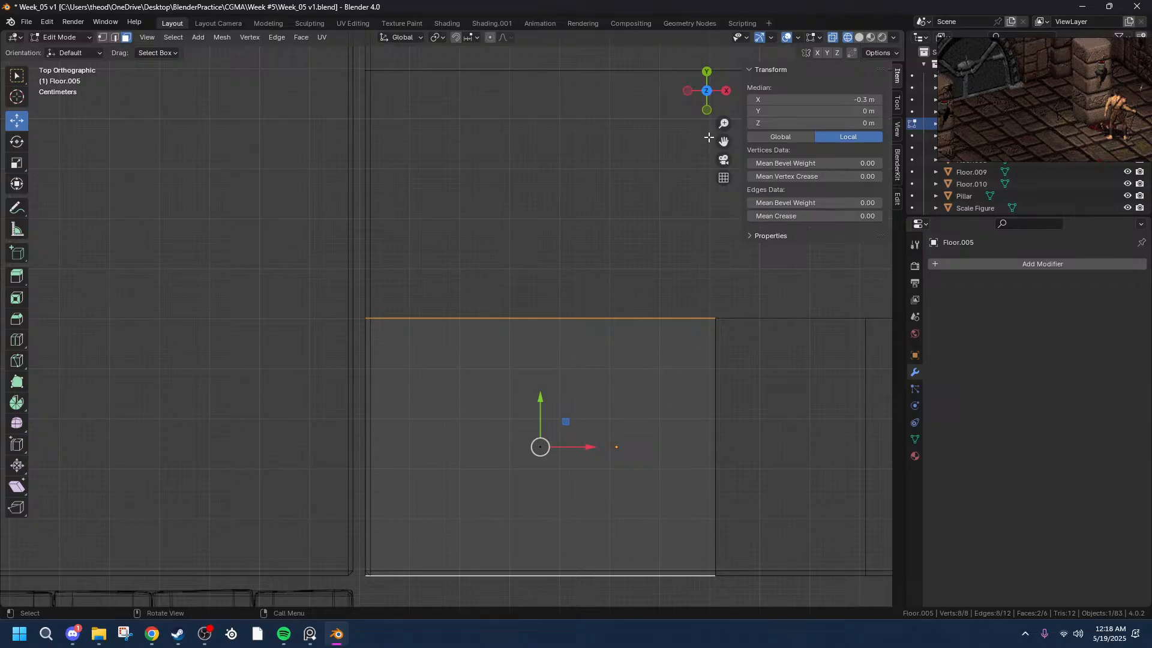
{"action": "left_click_drag", "start_coordinate": [723, 141], "coordinate": [497, 123]}
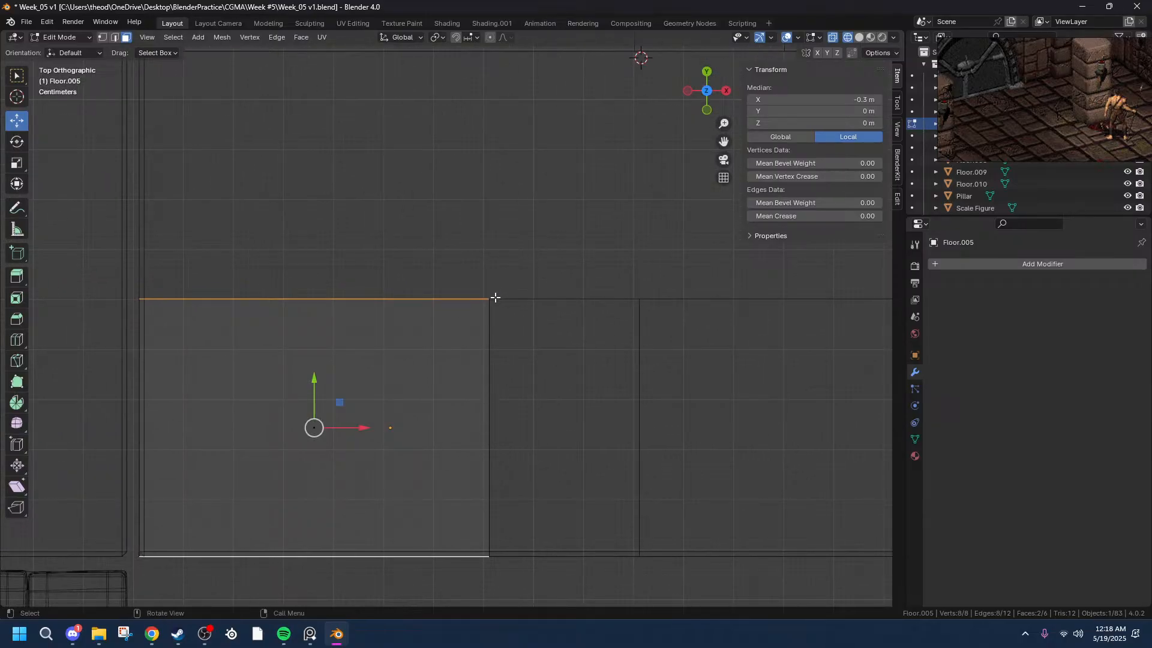
{"action": "scroll", "coordinate": [495, 298], "scroll_direction": "up", "scroll_amount": 6}
{"action": "scroll", "coordinate": [610, 199], "scroll_direction": "up", "scroll_amount": 6}
{"action": "left_click_drag", "start_coordinate": [723, 141], "coordinate": [411, 211]}
{"action": "scroll", "coordinate": [384, 172], "scroll_direction": "up", "scroll_amount": 8}
{"action": "left_click_drag", "start_coordinate": [718, 139], "coordinate": [634, 442]}
{"action": "scroll", "coordinate": [344, 287], "scroll_direction": "up", "scroll_amount": 13}
{"action": "scroll", "coordinate": [318, 213], "scroll_direction": "up", "scroll_amount": 6}
{"action": "left_click_drag", "start_coordinate": [723, 142], "coordinate": [1151, 320]}
{"action": "scroll", "coordinate": [485, 230], "scroll_direction": "down", "scroll_amount": 3}
{"action": "scroll", "coordinate": [485, 234], "scroll_direction": "down", "scroll_amount": 1}
{"action": "scroll", "coordinate": [463, 252], "scroll_direction": "up", "scroll_amount": 5}
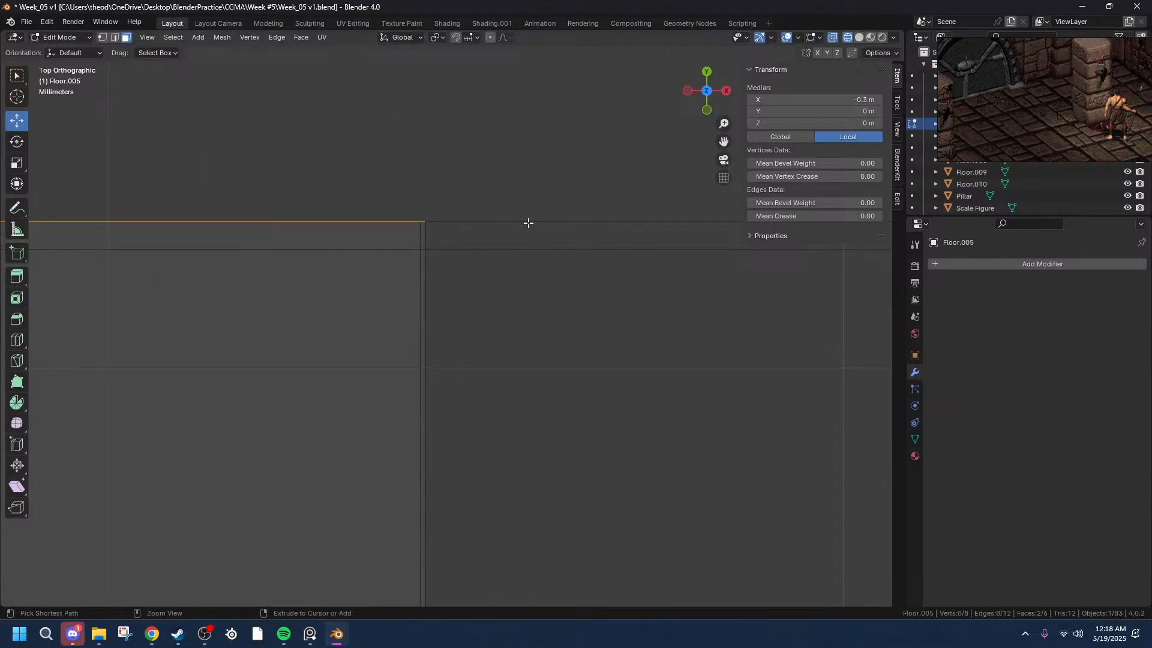
{"action": "key", "text": "Tab"}
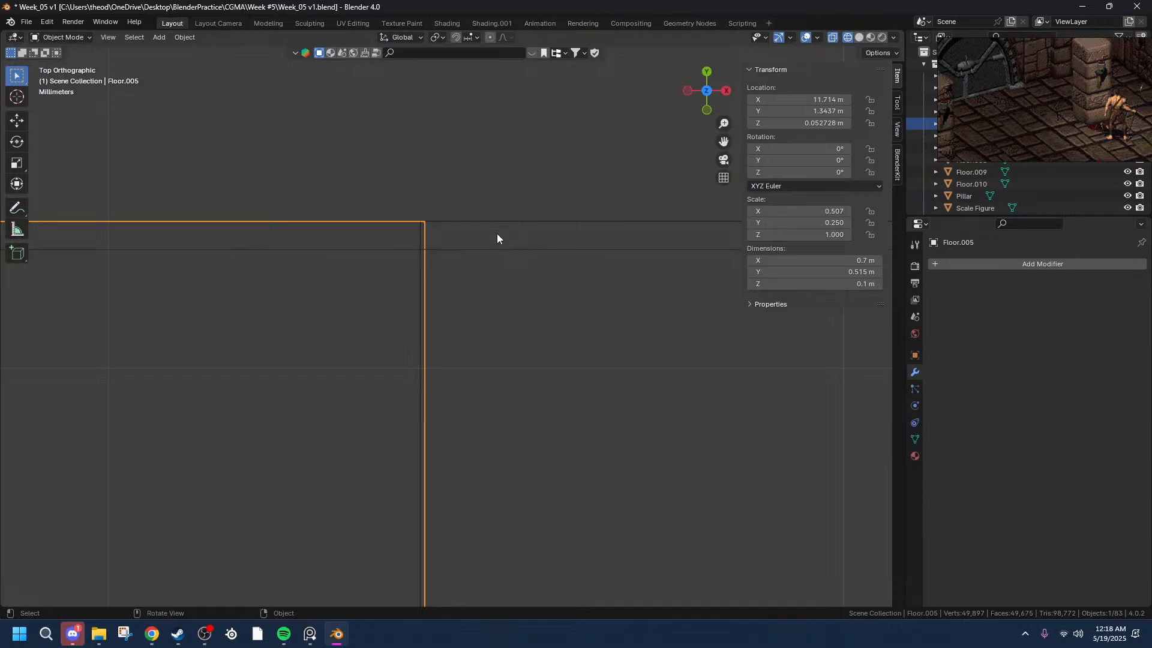
- Undo all the tile edits and duplicates, back to the bare 2 m base floor without any tiles on it
{"action": "scroll", "coordinate": [492, 234], "scroll_direction": "down", "scroll_amount": 6}
{"action": "scroll", "coordinate": [499, 324], "scroll_direction": "down", "scroll_amount": 15}
{"action": "key", "text": "ctrl+z"}
{"action": "key", "text": "ctrl+z"}
{"action": "key", "text": "ctrl+z"}
{"action": "key", "text": "ctrl+z"}
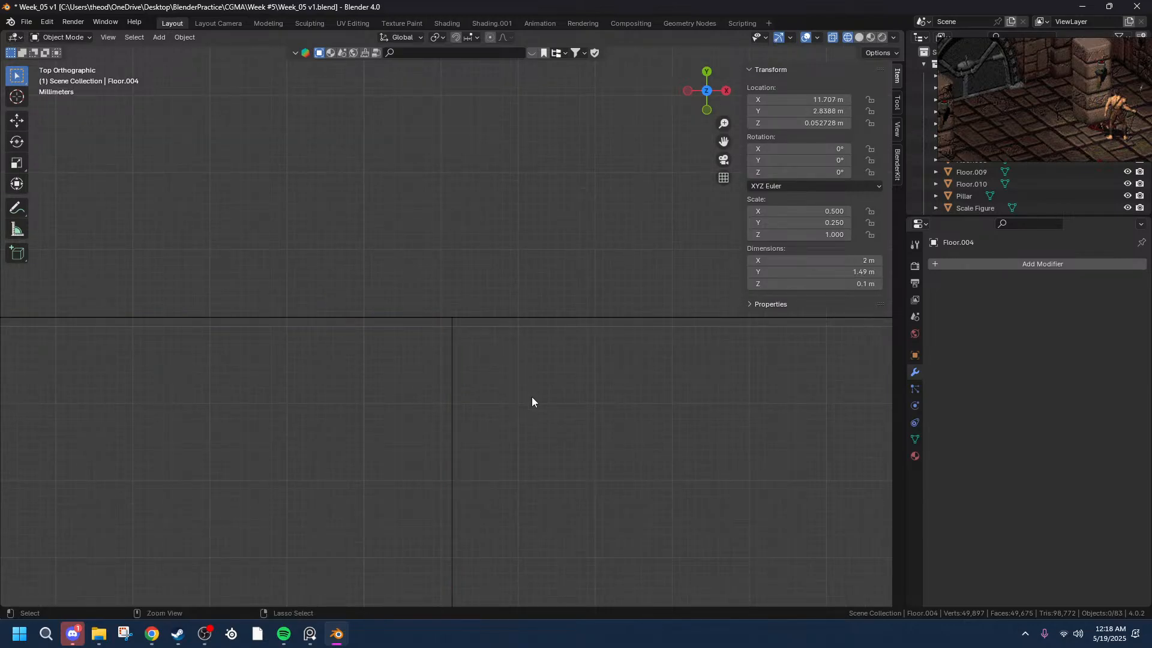
{"action": "scroll", "coordinate": [432, 372], "scroll_direction": "down", "scroll_amount": 12}
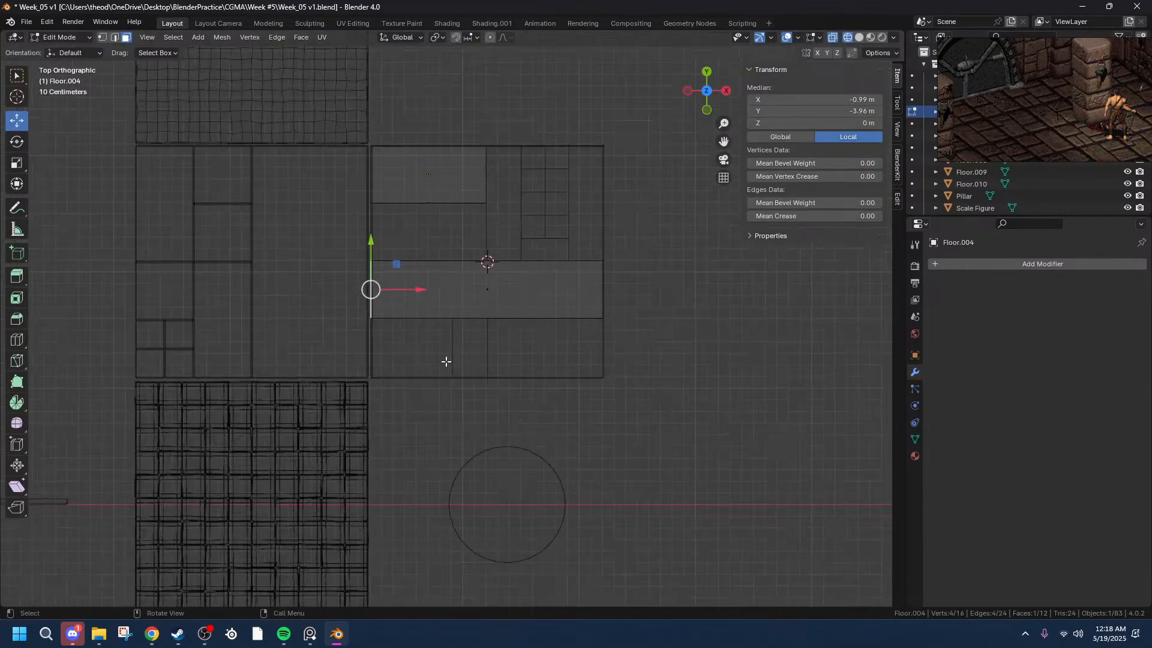
{"action": "scroll", "coordinate": [371, 345], "scroll_direction": "up", "scroll_amount": 5}
{"action": "scroll", "coordinate": [372, 344], "scroll_direction": "down", "scroll_amount": 5}
{"action": "scroll", "coordinate": [440, 327], "scroll_direction": "up", "scroll_amount": 3}
{"action": "middle_click_drag", "start_coordinate": [625, 334], "coordinate": [550, 301]}
{"action": "key", "text": "ctrl+z"}
{"action": "key", "text": "ctrl+z"}
{"action": "key", "text": "ctrl+z"}
{"action": "key", "text": "ctrl+z"}
{"action": "key", "text": "ctrl+z"}
{"action": "key", "text": "ctrl+z"}
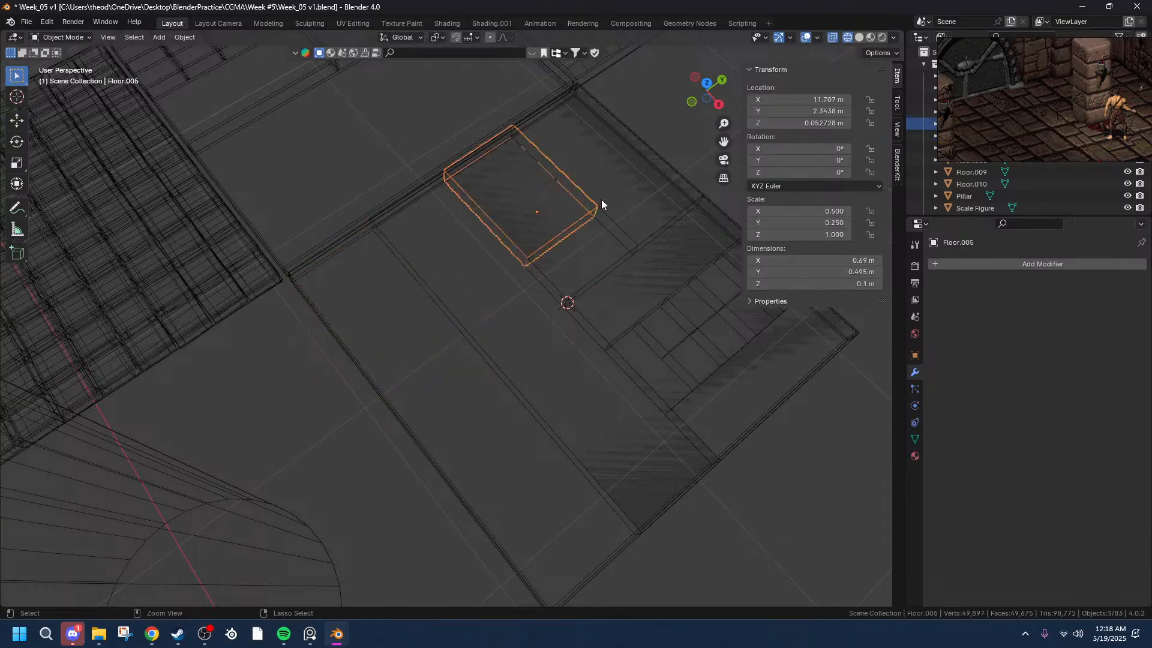
{"action": "key", "text": "ctrl+z"}
{"action": "key", "text": "ctrl+z"}
{"action": "key", "text": "ctrl+z"}
{"action": "key", "text": "ctrl+z"}
{"action": "key", "text": "ctrl+z"}
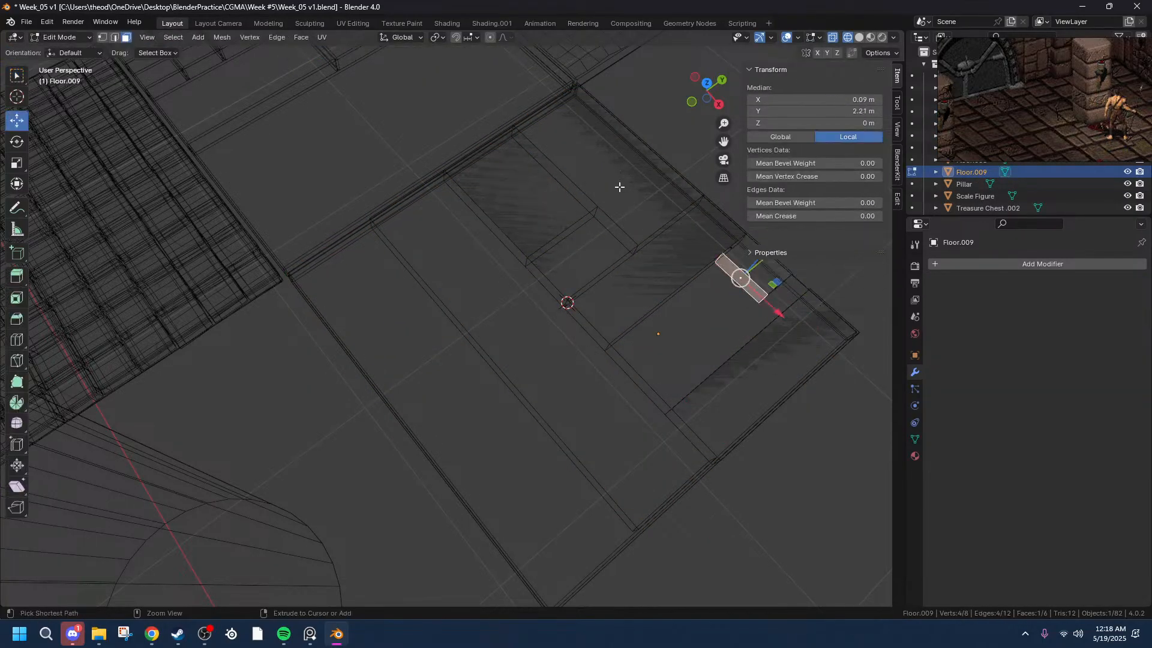
{"action": "key", "text": "ctrl+z"}
{"action": "key", "text": "ctrl+z"}
{"action": "key", "text": "ctrl+z"}
{"action": "key", "text": "ctrl+z"}
{"action": "key", "text": "ctrl+z"}
{"action": "key", "text": "ctrl+z"}
{"action": "key", "text": "ctrl+z"}
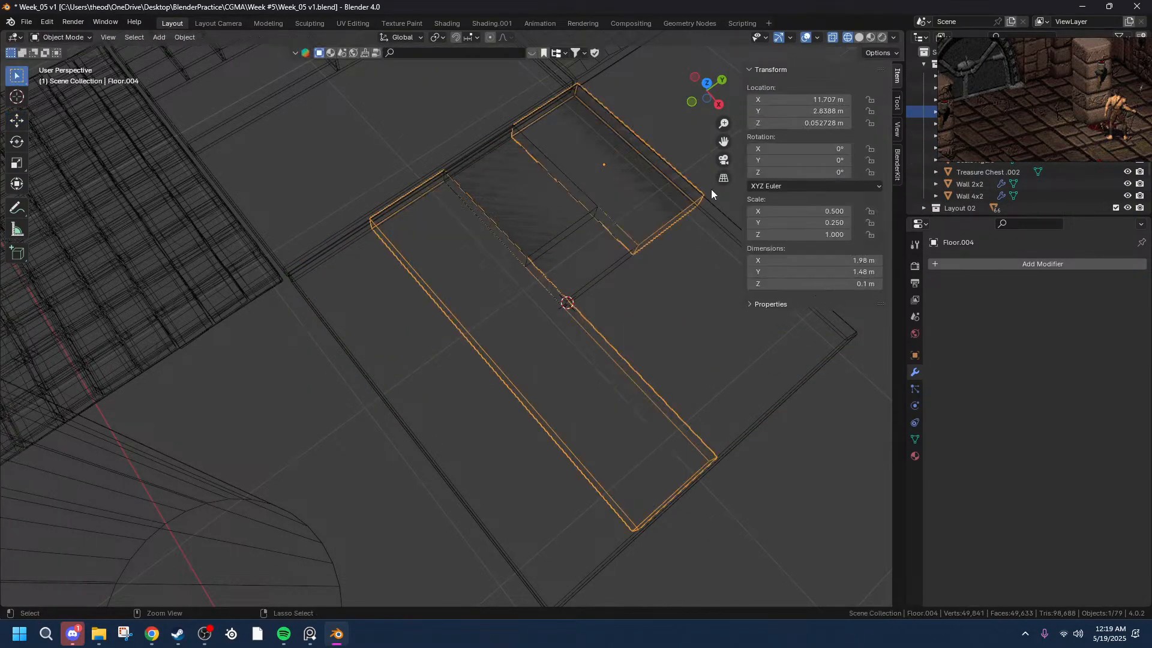
{"action": "key", "text": "ctrl+z"}
{"action": "key", "text": "ctrl+z"}
{"action": "key", "text": "ctrl+z"}
{"action": "key", "text": "ctrl+z"}
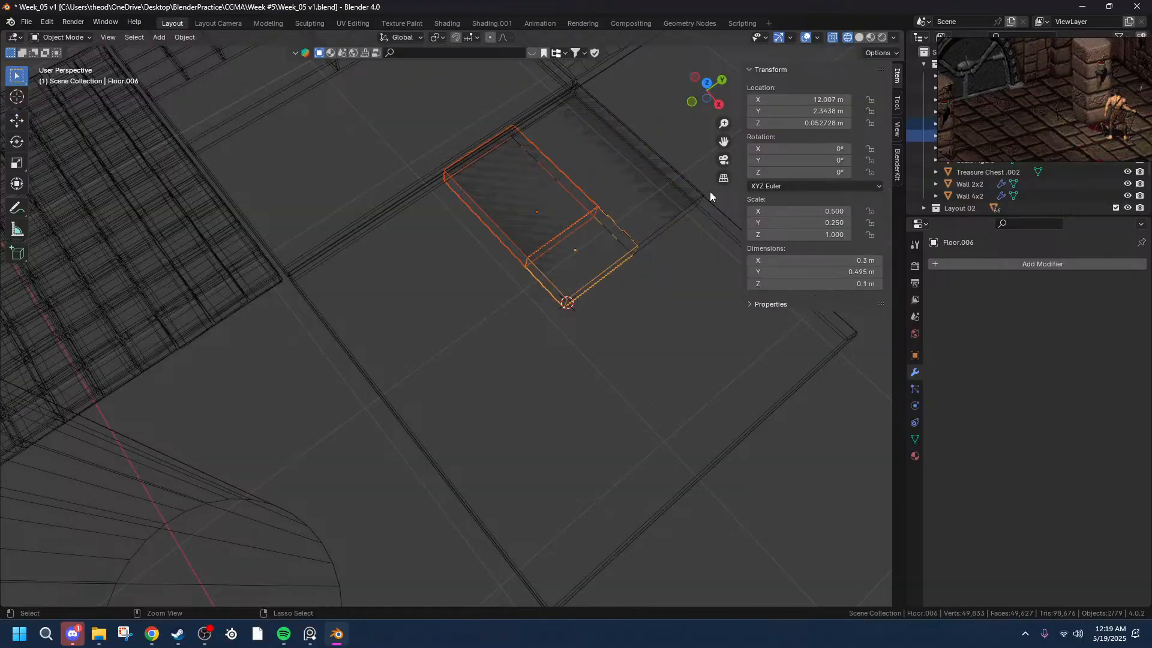
{"action": "key", "text": "ctrl+z"}
{"action": "key", "text": "ctrl+z"}
{"action": "key", "text": "ctrl+z"}
{"action": "key", "text": "ctrl+z"}
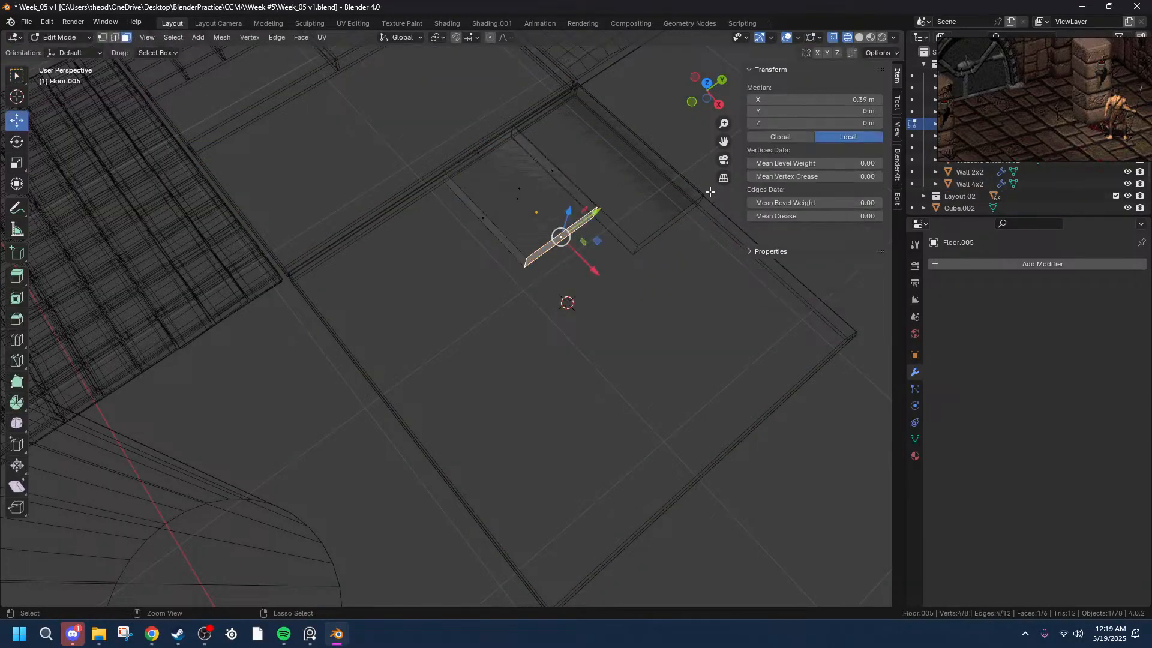
{"action": "key", "text": "ctrl+z"}
{"action": "key", "text": "ctrl+z"}
{"action": "key", "text": "ctrl+z"}
{"action": "key", "text": "ctrl+z"}
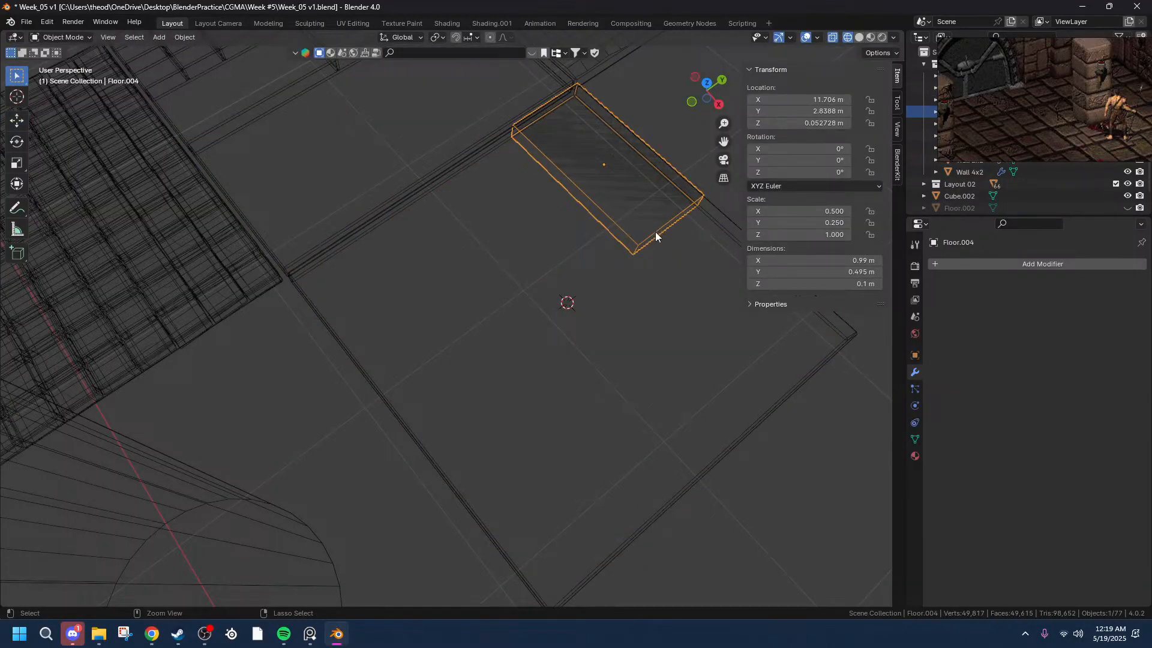
{"action": "key", "text": "ctrl+z"}
{"action": "key", "text": "ctrl+z"}
{"action": "key", "text": "ctrl+z"}
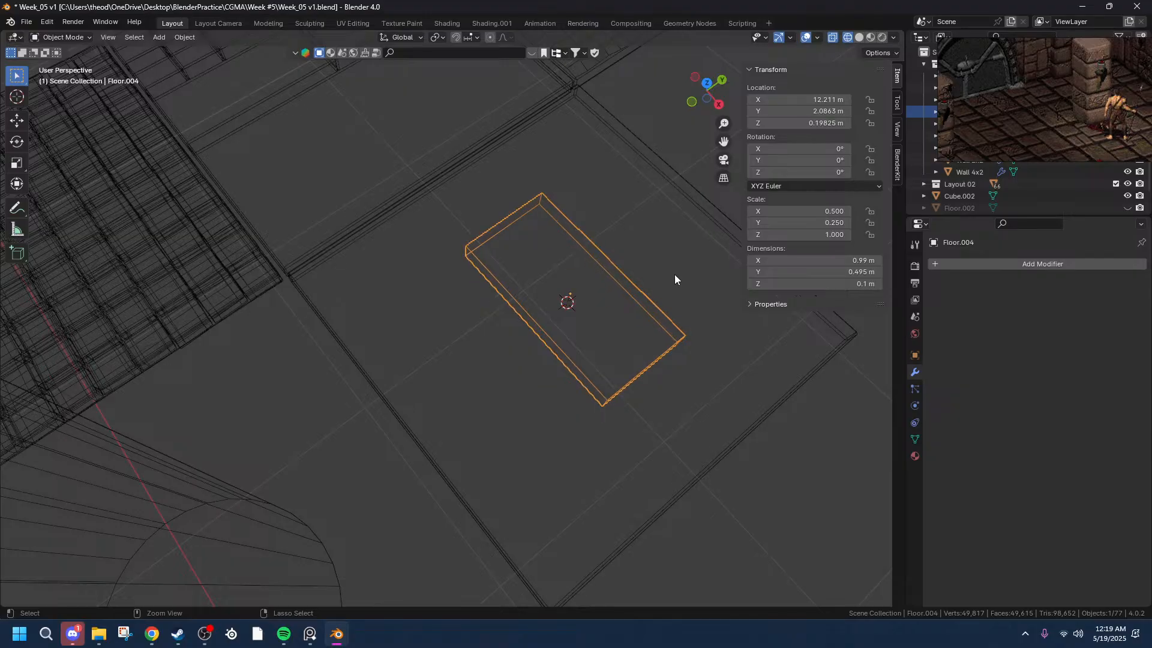
{"action": "key", "text": "ctrl+z"}
{"action": "key", "text": "ctrl+z"}
{"action": "key", "text": "ctrl+z"}
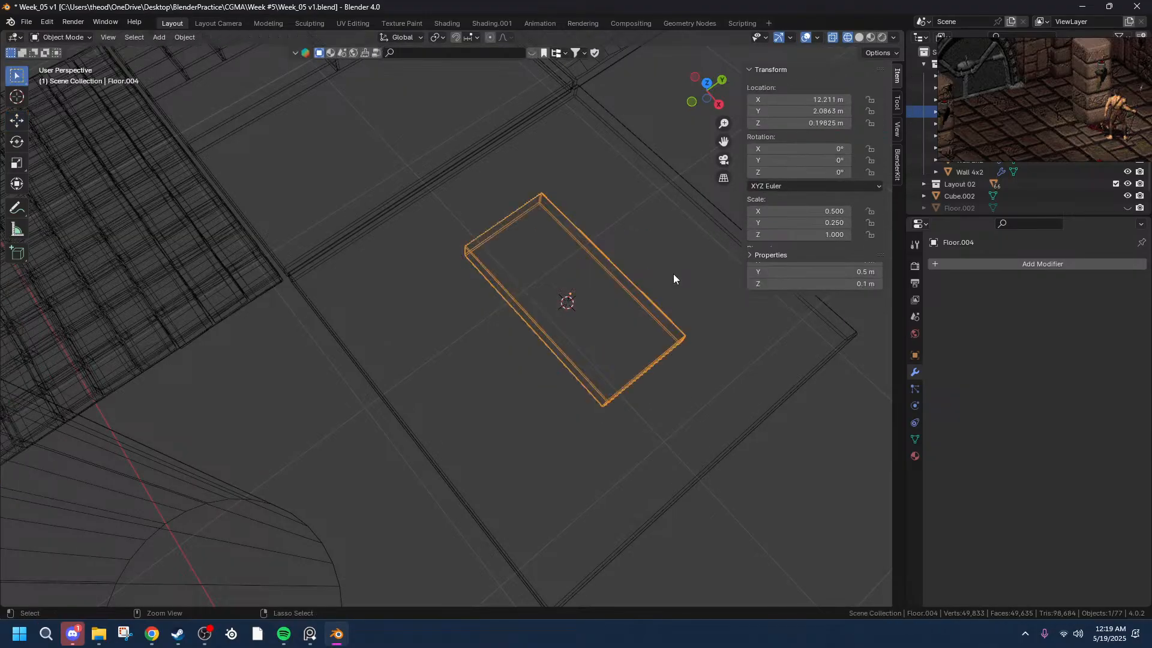
{"action": "middle_click_drag", "start_coordinate": [672, 274], "coordinate": [754, 203]}
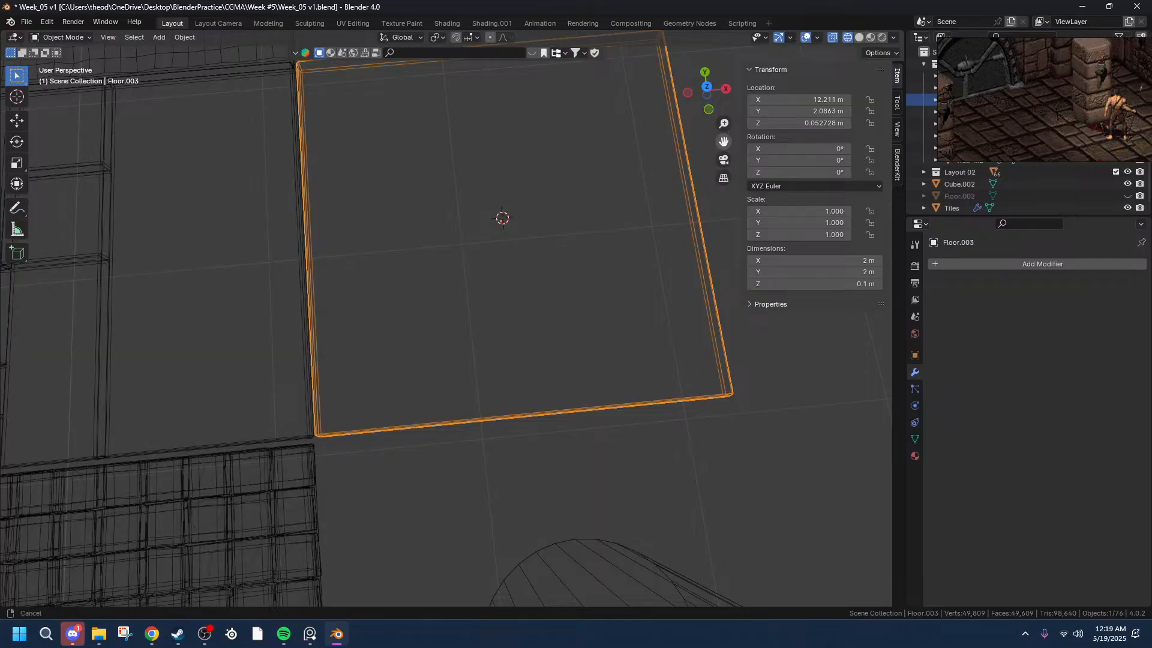
{"action": "left_click", "coordinate": [706, 87]}
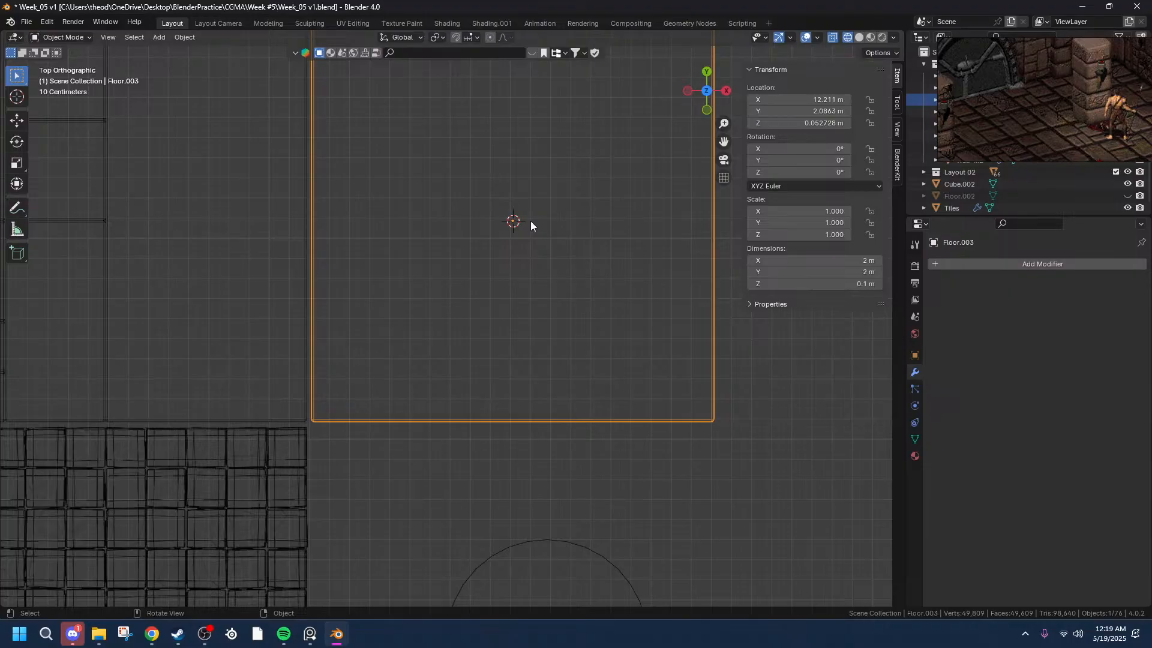
- Add a new 2 m mesh cube at the 3D cursor in the middle of the base floor
{"action": "left_click", "coordinate": [152, 634]}
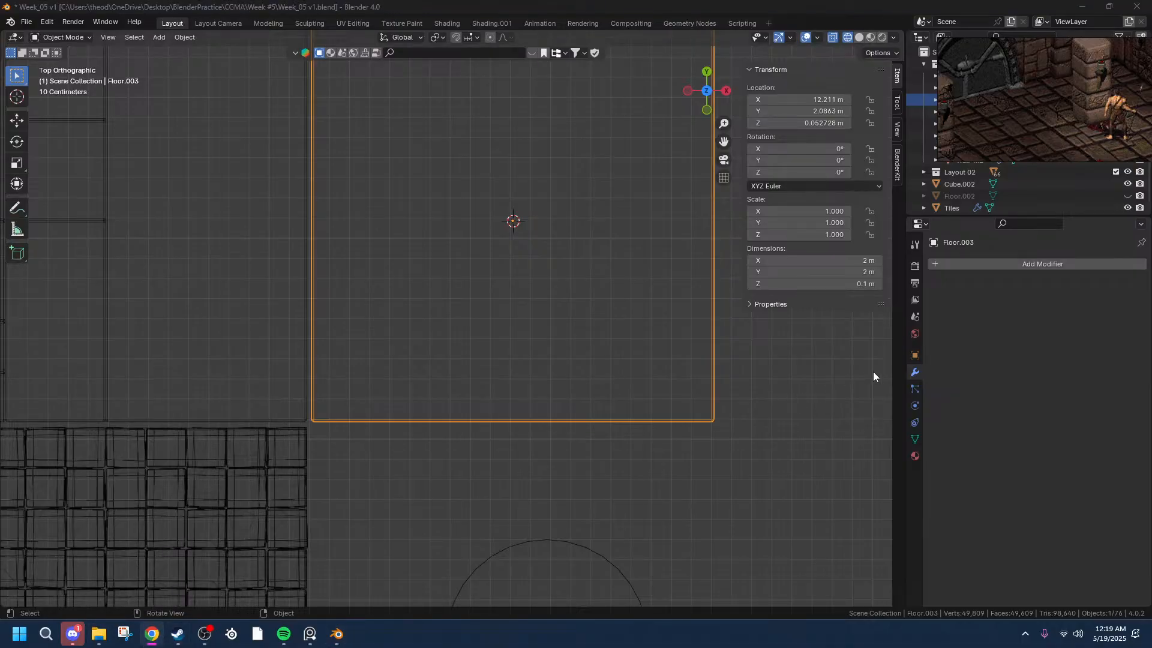
{"action": "left_click", "coordinate": [706, 91]}
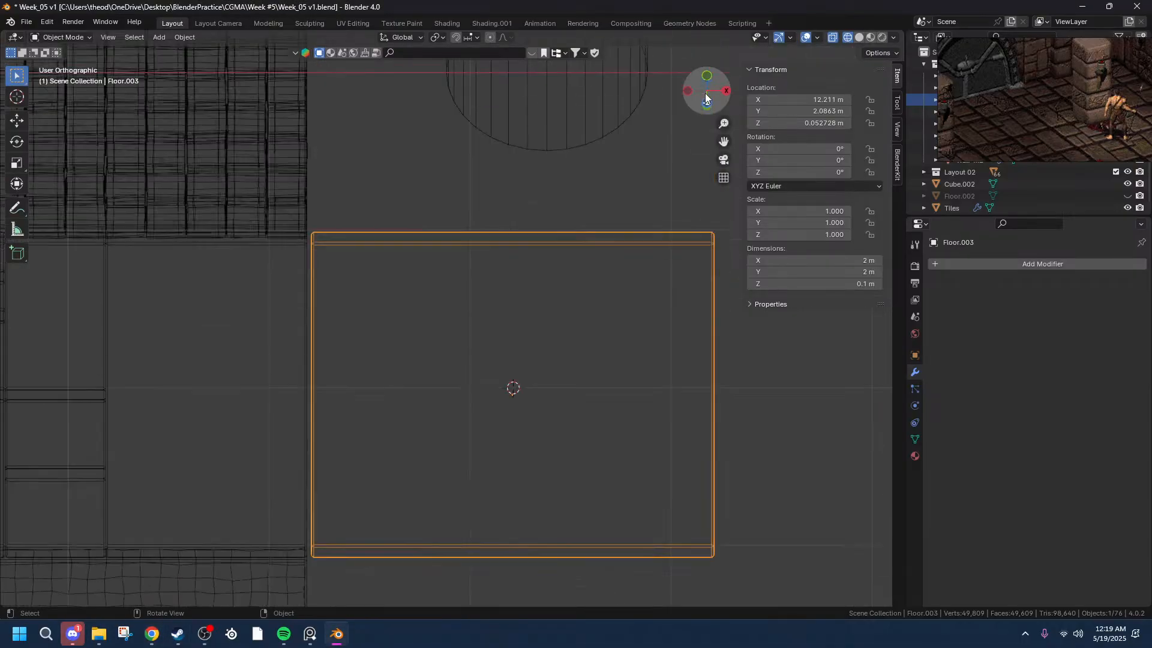
{"action": "key", "text": "KP_7"}
{"action": "scroll", "coordinate": [644, 239], "scroll_direction": "down", "scroll_amount": 10}
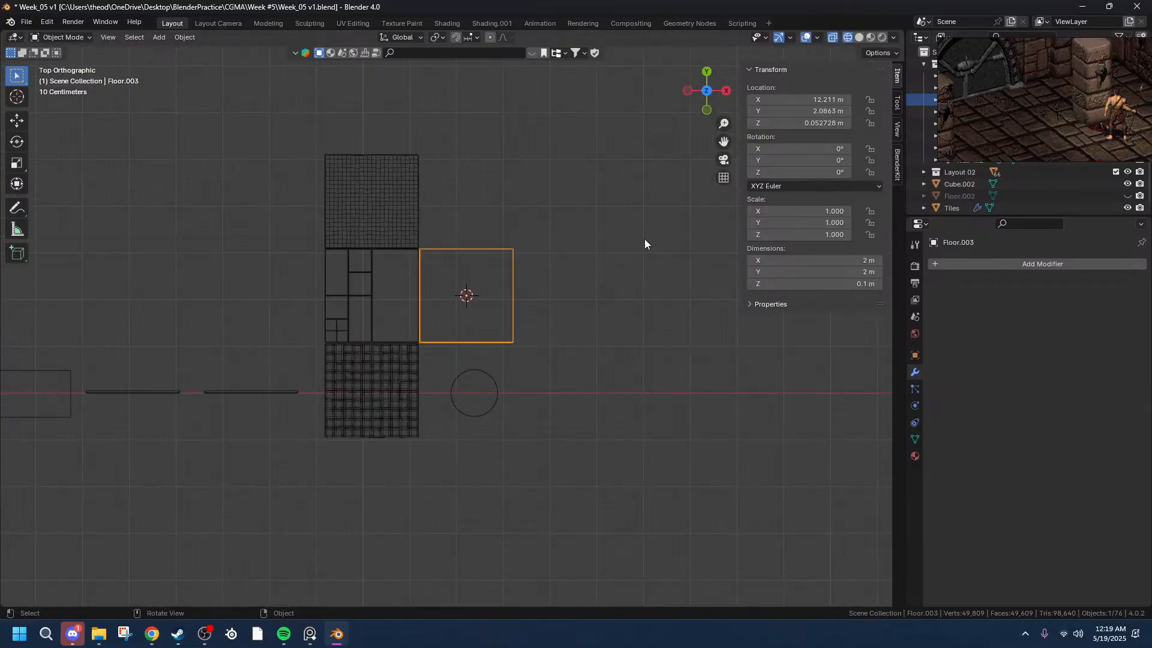
{"action": "middle_click_drag", "start_coordinate": [633, 329], "coordinate": [555, 299]}
{"action": "key", "text": "KP_Decimal"}
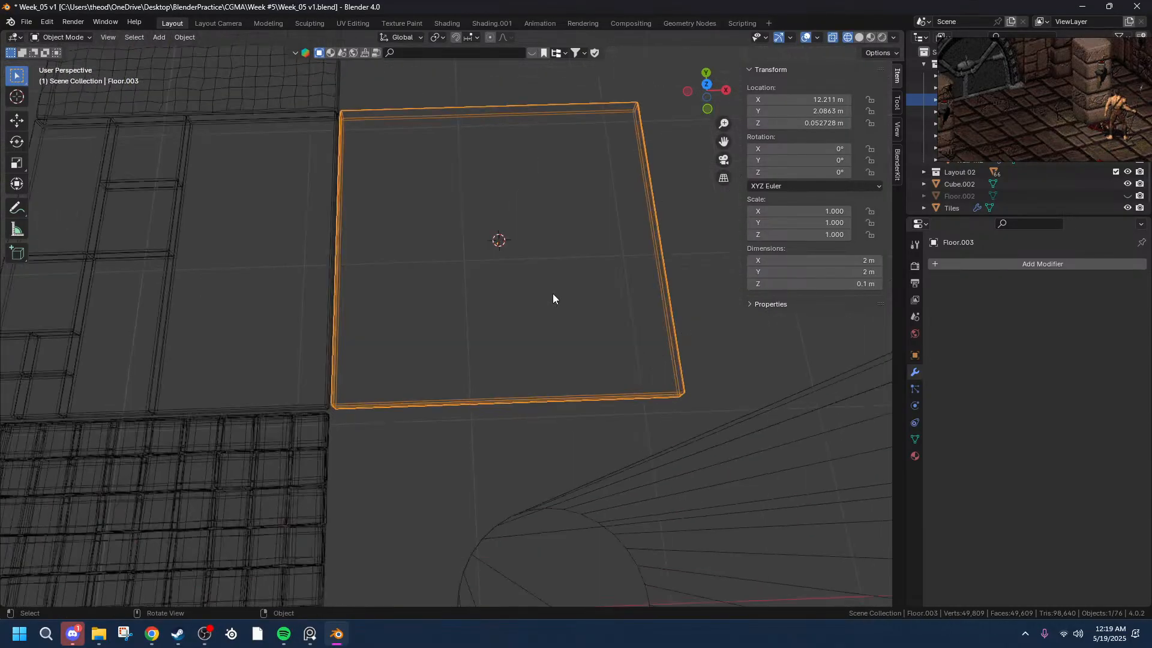
{"action": "left_click", "coordinate": [706, 84]}
{"action": "scroll", "coordinate": [565, 160], "scroll_direction": "up", "scroll_amount": 2}
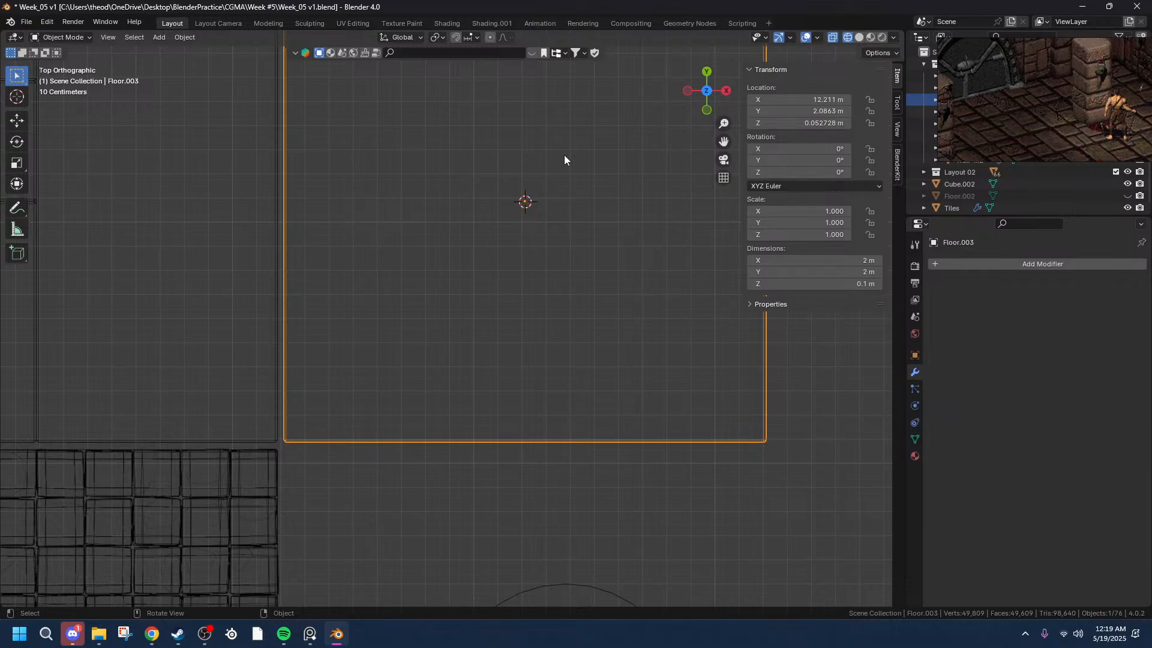
{"action": "scroll", "coordinate": [565, 160], "scroll_direction": "down", "scroll_amount": 3}
{"action": "scroll", "coordinate": [565, 160], "scroll_direction": "up", "scroll_amount": 3}
{"action": "key", "text": "shift+a"}
{"action": "mouse_move", "coordinate": [543, 293]}
{"action": "left_click", "coordinate": [610, 305]}
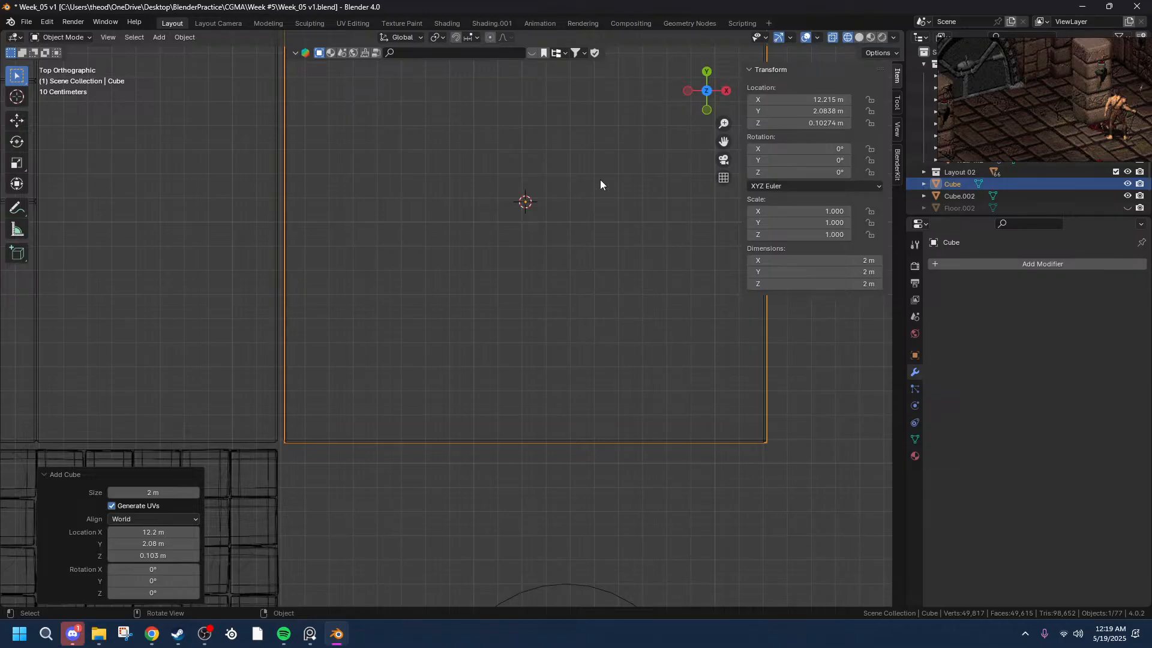
- Scale the new cube by 0.5 on X and Y only, making it 1 m by 1 m in plan
{"action": "scroll", "coordinate": [601, 179], "scroll_direction": "down", "scroll_amount": 2}
{"action": "scroll", "coordinate": [702, 132], "scroll_direction": "up", "scroll_amount": 5}
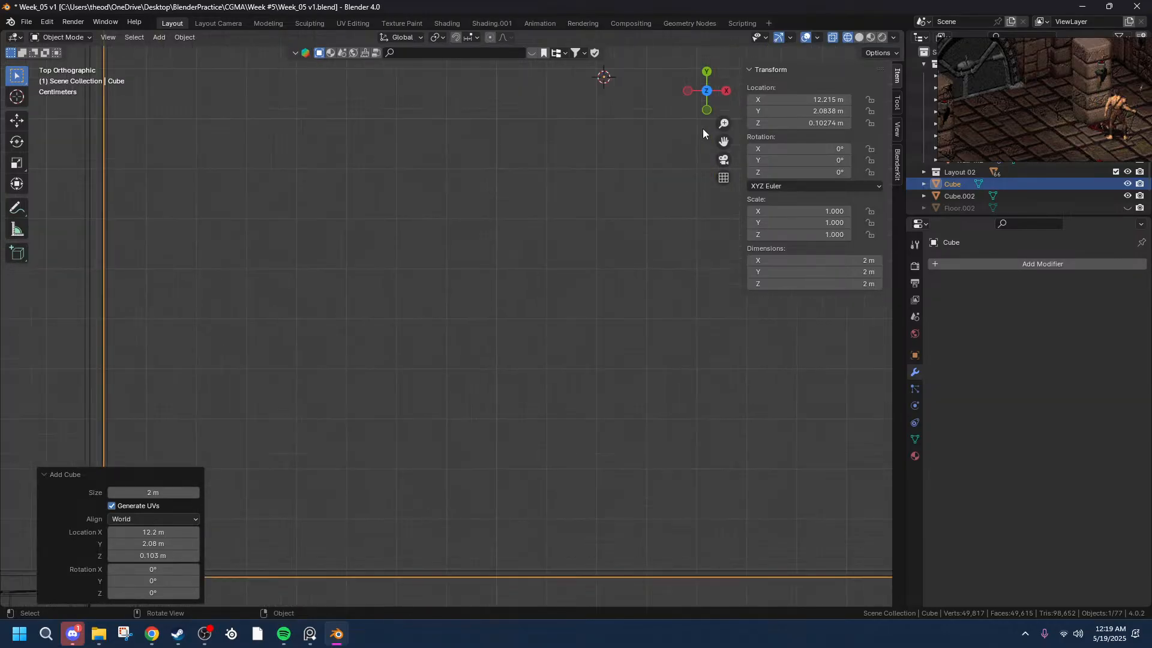
{"action": "left_click_drag", "start_coordinate": [724, 141], "coordinate": [497, 66]}
{"action": "scroll", "coordinate": [589, 324], "scroll_direction": "down", "scroll_amount": 4}
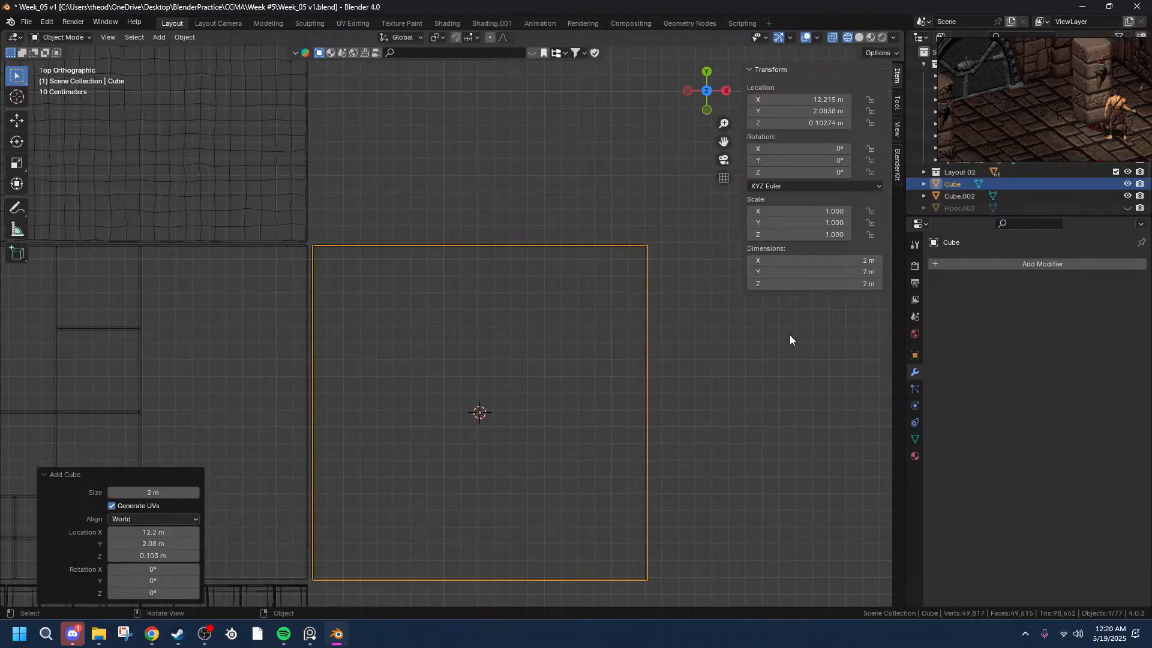
{"action": "key", "text": "s"}
{"action": "key", "text": "shift+z"}
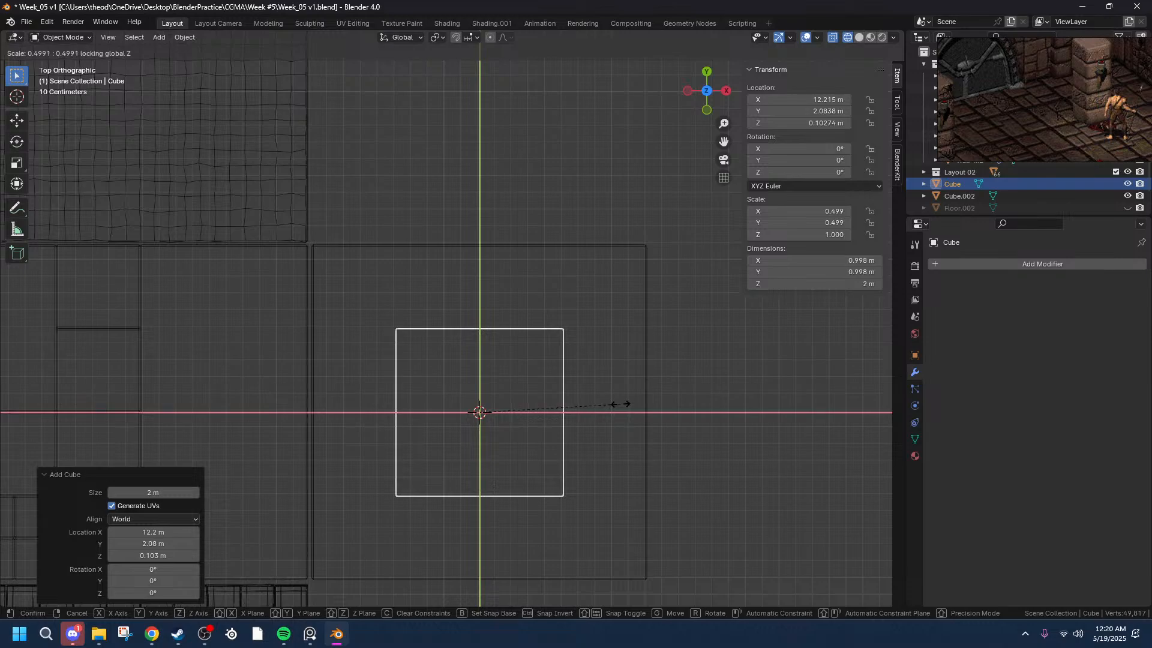
{"action": "left_click", "coordinate": [624, 401]}
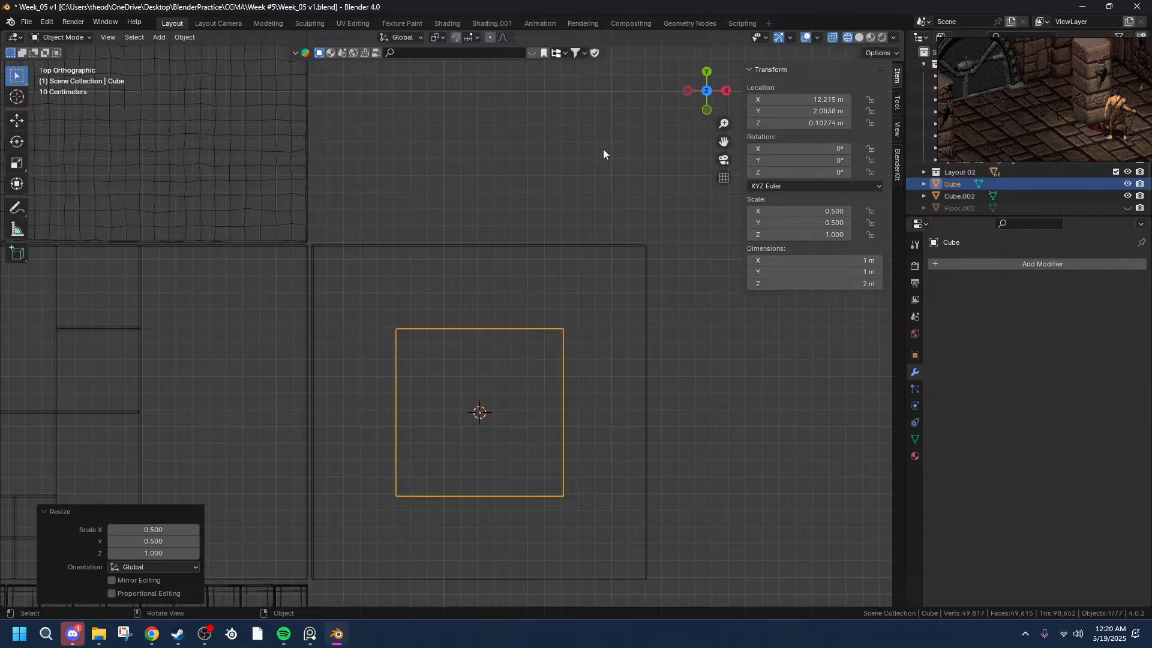
- Scale the cube by 0.05 along Z to make it a 0.1 m thick tile
{"action": "right_click", "coordinate": [874, 420]}
{"action": "key", "text": "s"}
{"action": "key", "text": "z"}
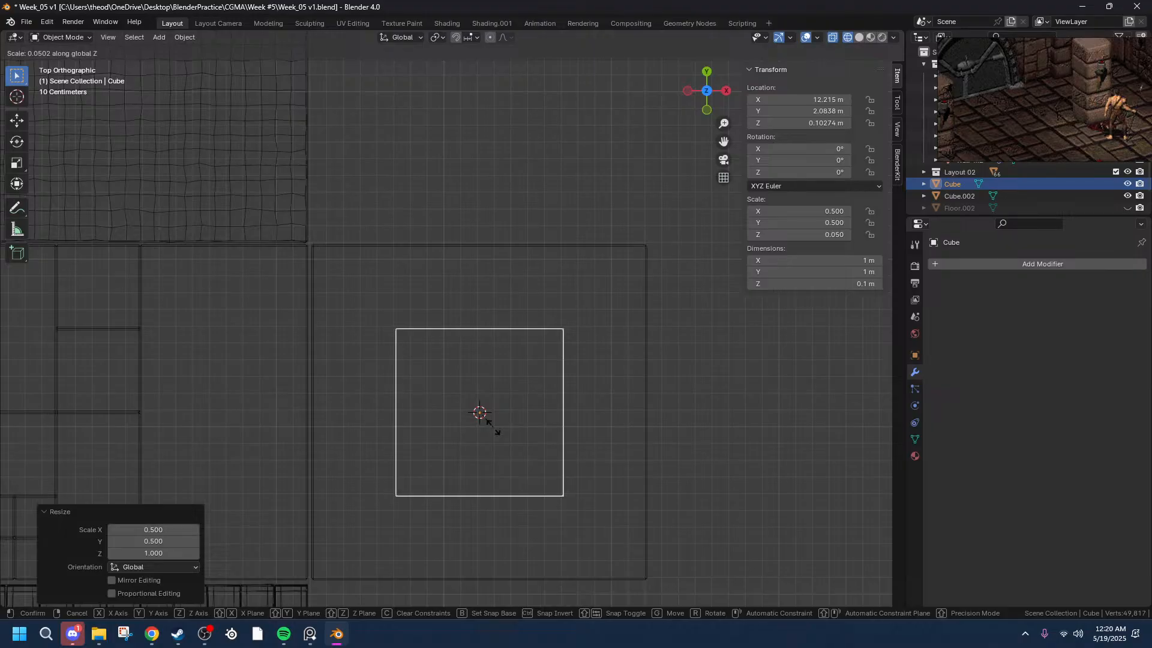
{"action": "left_click", "coordinate": [493, 427]}
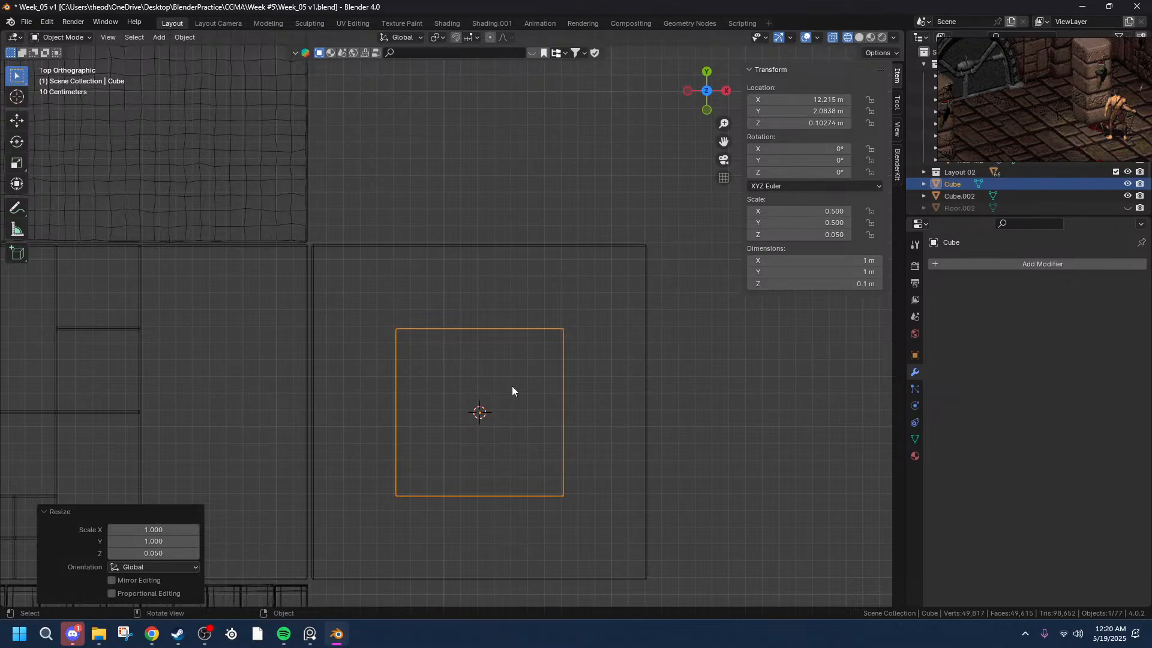
- Copy the base floor's Z location onto the 1 m tile, setting it to 0.052728 m
{"action": "left_click", "coordinate": [419, 251]}
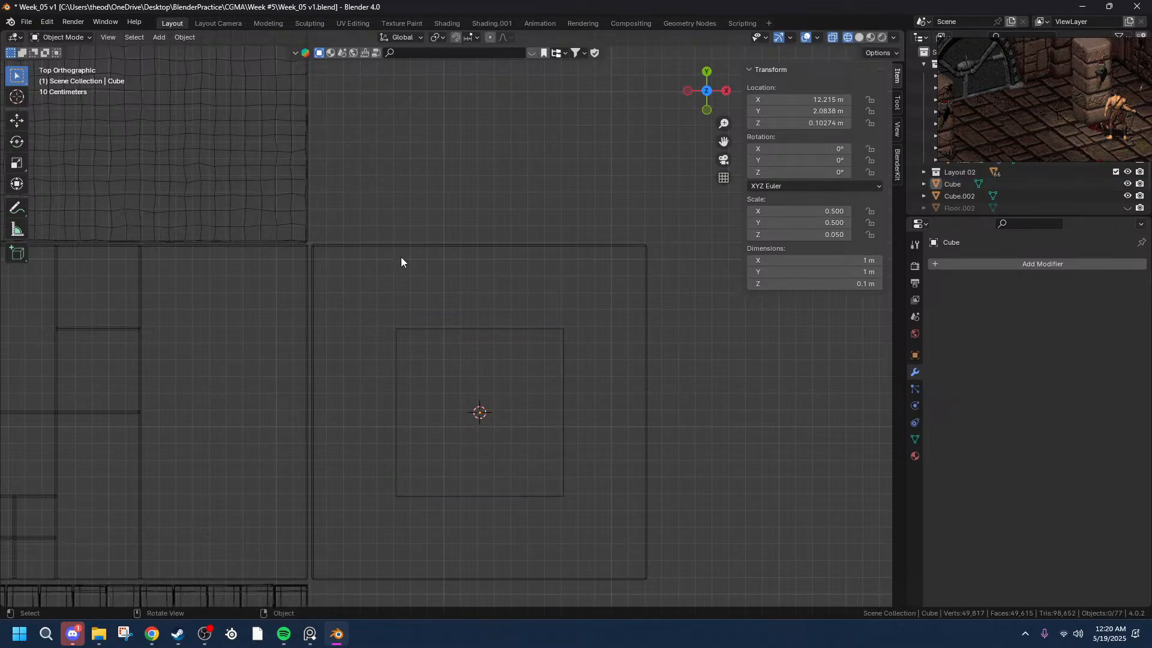
{"action": "left_click", "coordinate": [813, 124]}
{"action": "key", "text": "ctrl+c"}
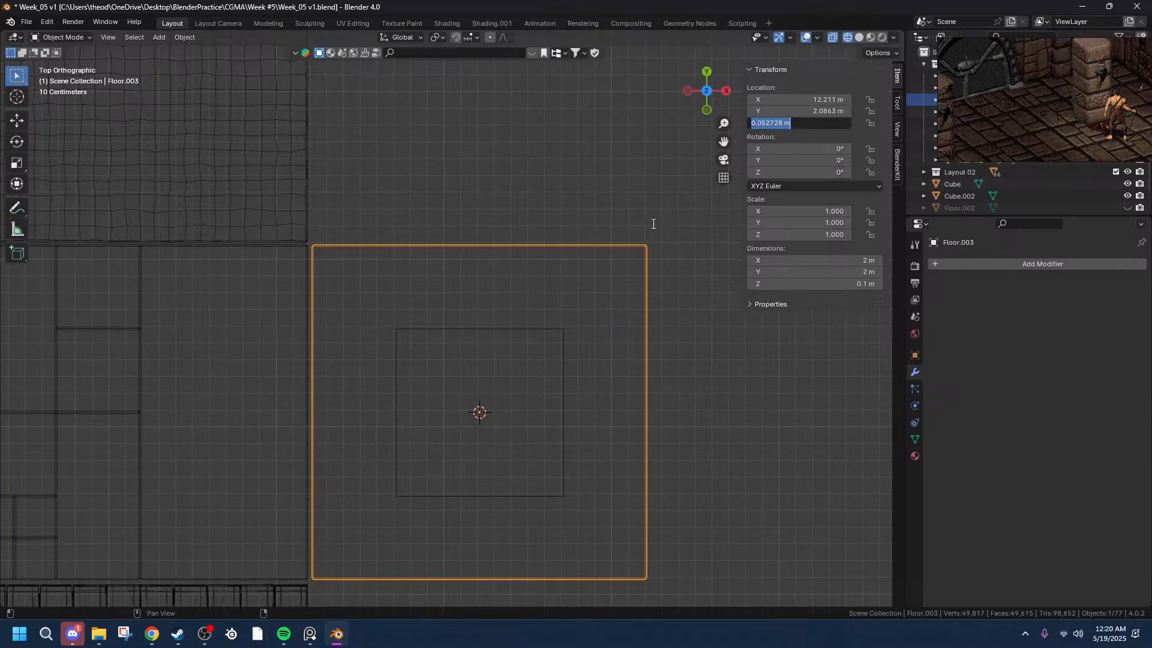
{"action": "left_click", "coordinate": [469, 332]}
{"action": "left_click", "coordinate": [472, 329]}
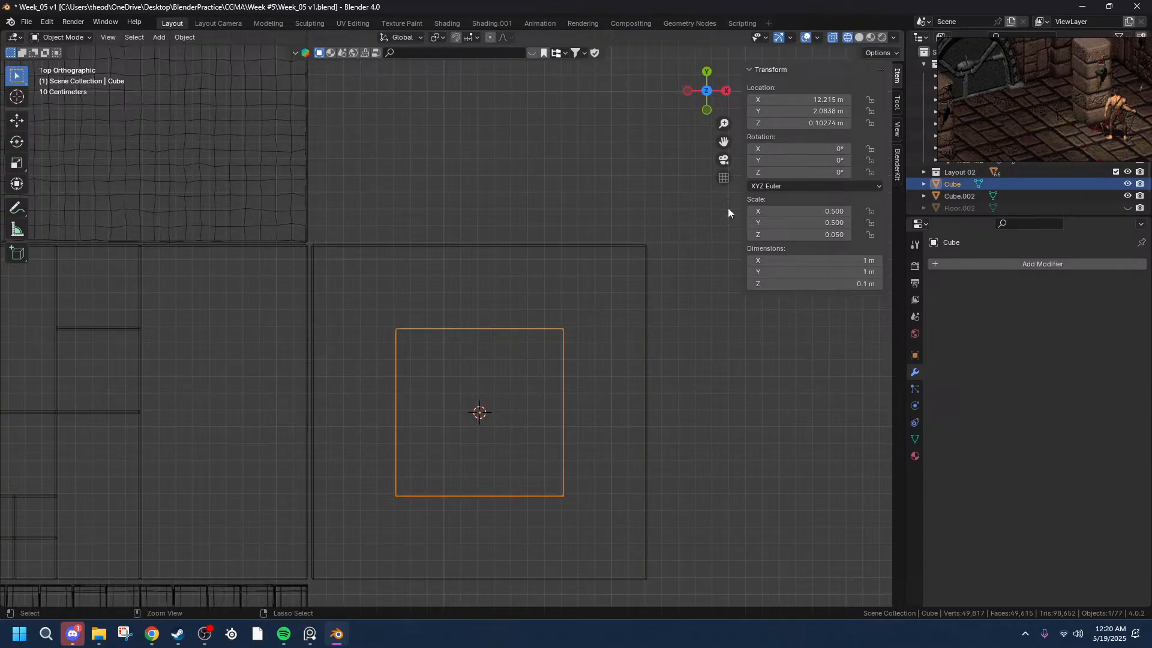
{"action": "key", "text": "ctrl+v"}
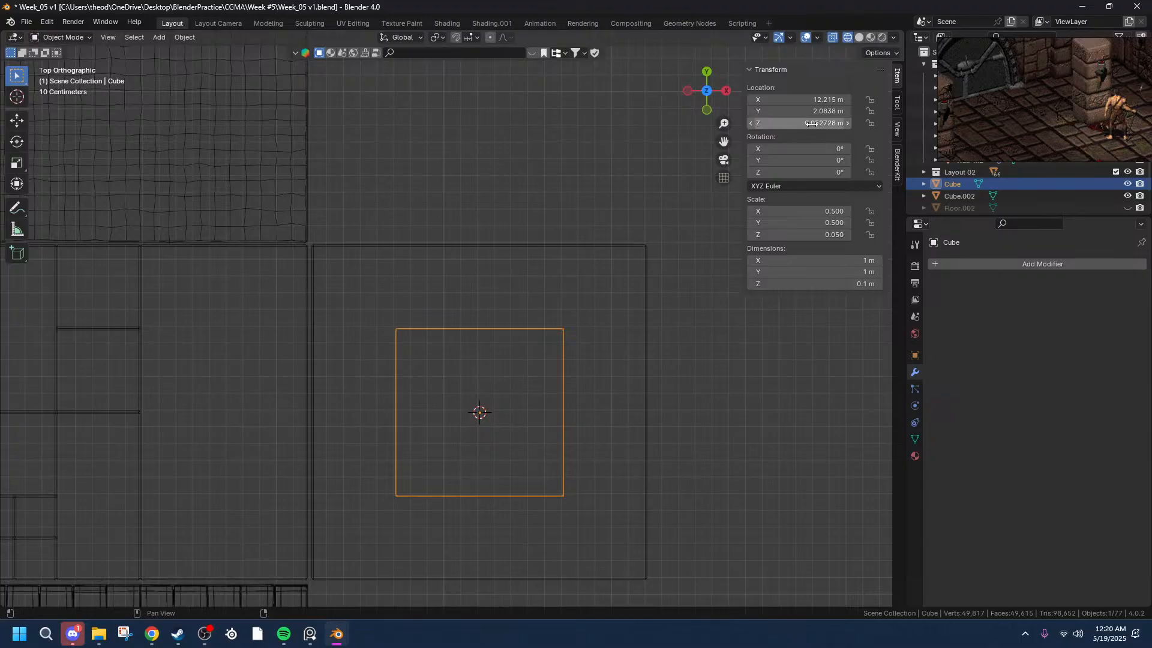
- Compare the base floor's Z location with the tile's, and apply the tile's scale
{"action": "left_click", "coordinate": [517, 251]}
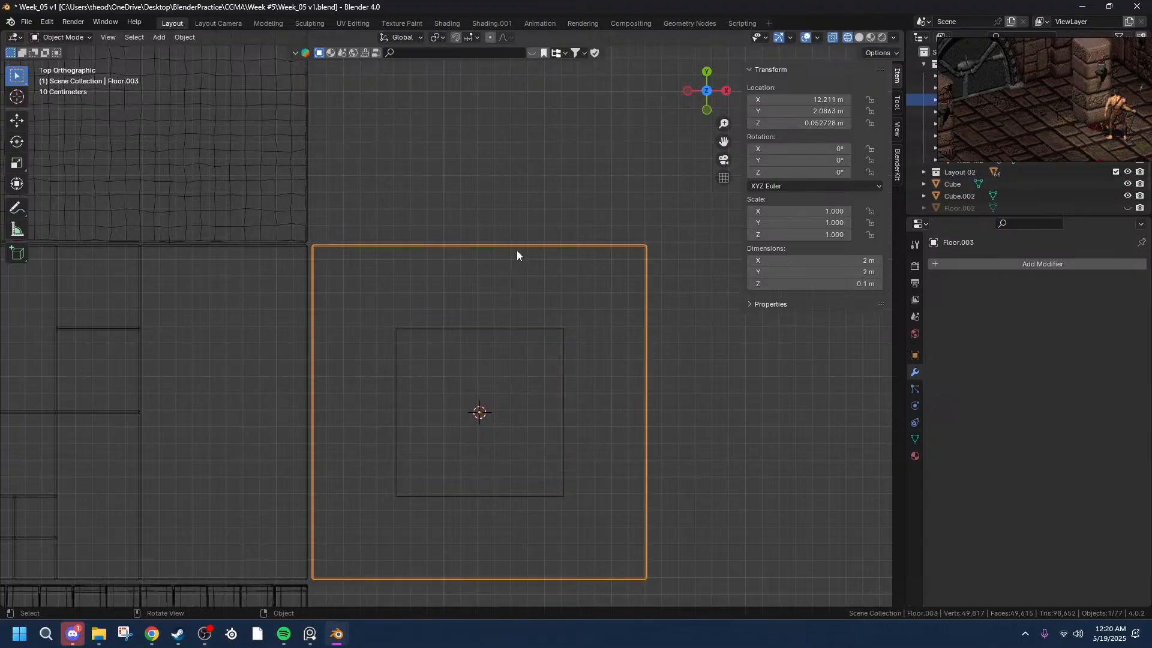
{"action": "left_click", "coordinate": [510, 330]}
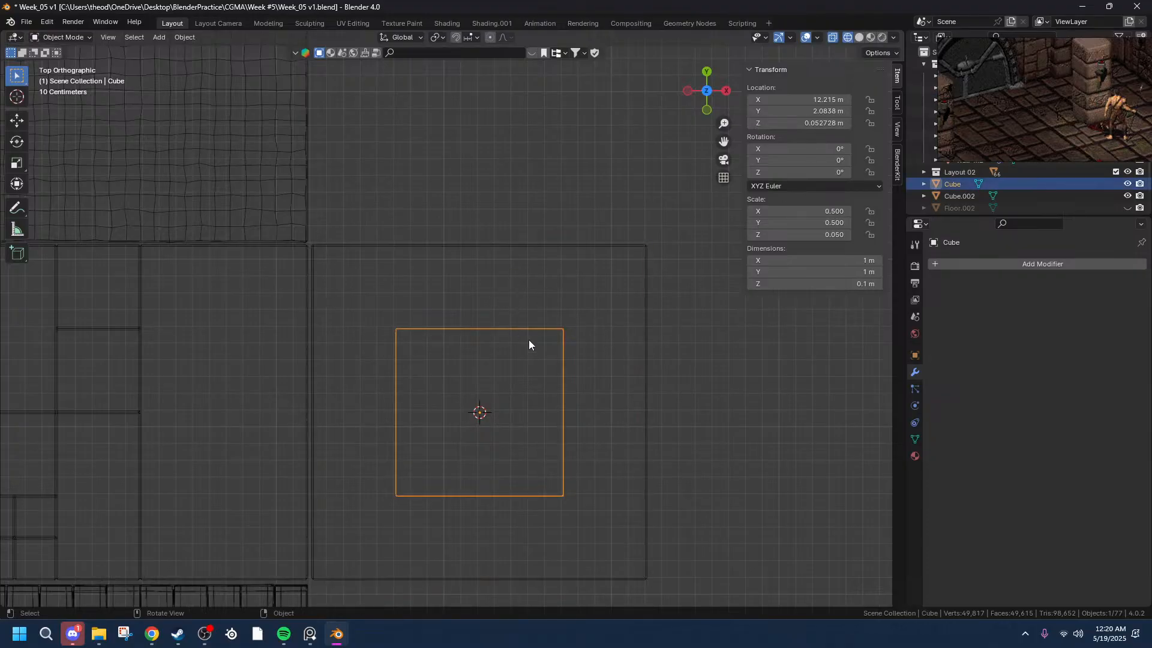
{"action": "key", "text": "ctrl+a"}
{"action": "left_click", "coordinate": [542, 415]}
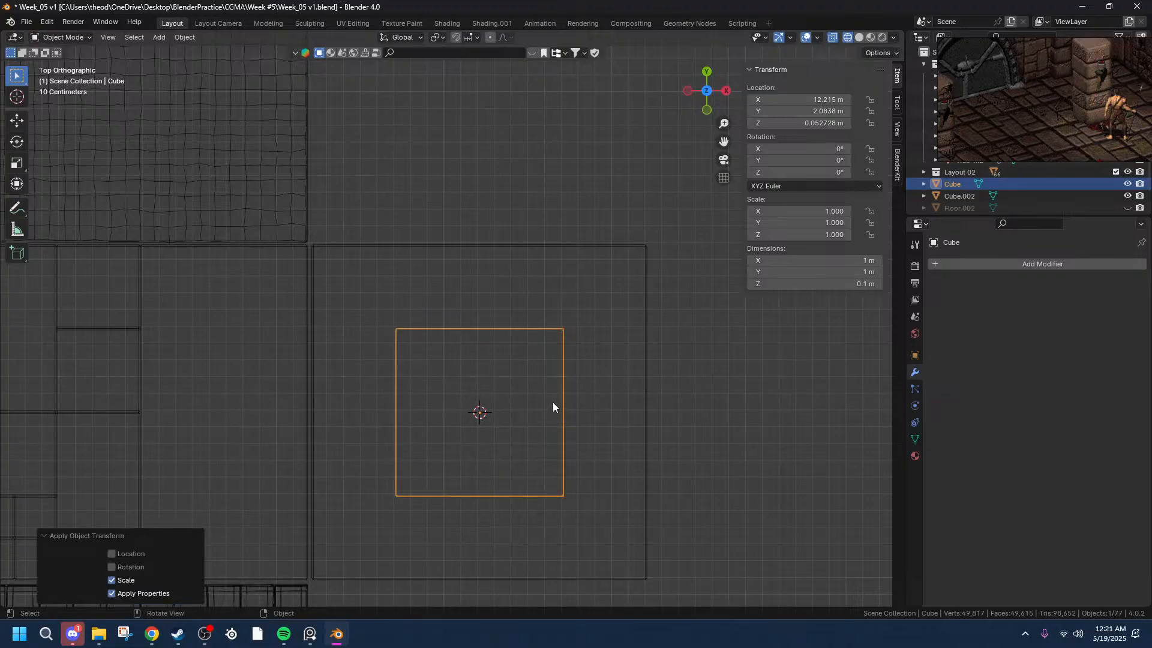
- Move the tile about -0.51 m in X and 0.50 m in Y, with Z locked, into the base floor's upper-left quarter
{"action": "key", "text": "g"}
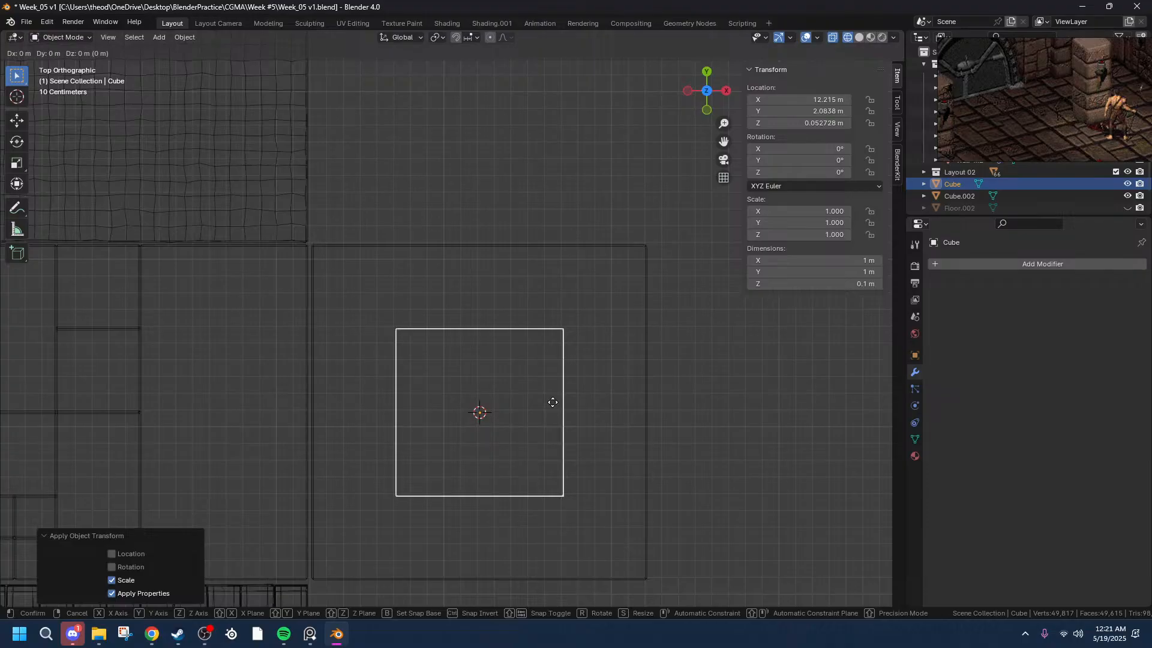
{"action": "key", "text": "shift+z"}
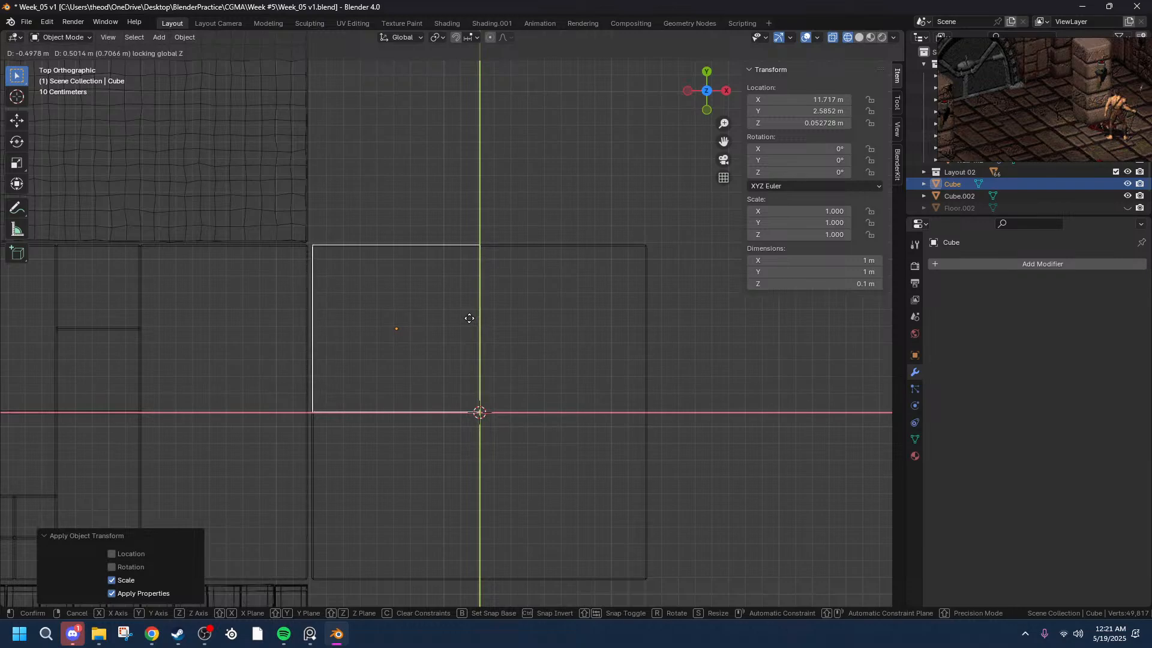
{"action": "left_click", "coordinate": [467, 318]}
- Shift the tile about 0.0055 m along X to line up its left edge with the base floor's left edge
{"action": "scroll", "coordinate": [245, 227], "scroll_direction": "up", "scroll_amount": 11}
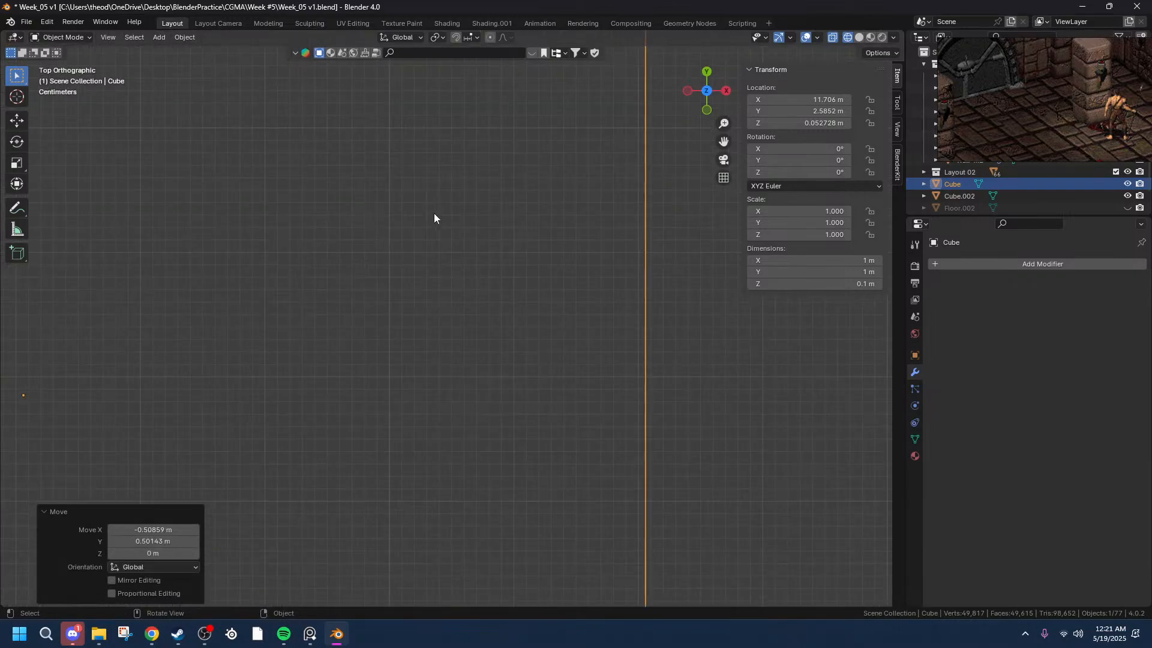
{"action": "left_click_drag", "start_coordinate": [723, 142], "coordinate": [1086, 486]}
{"action": "scroll", "coordinate": [334, 243], "scroll_direction": "up", "scroll_amount": 5}
{"action": "key", "text": "g"}
{"action": "key", "text": "z"}
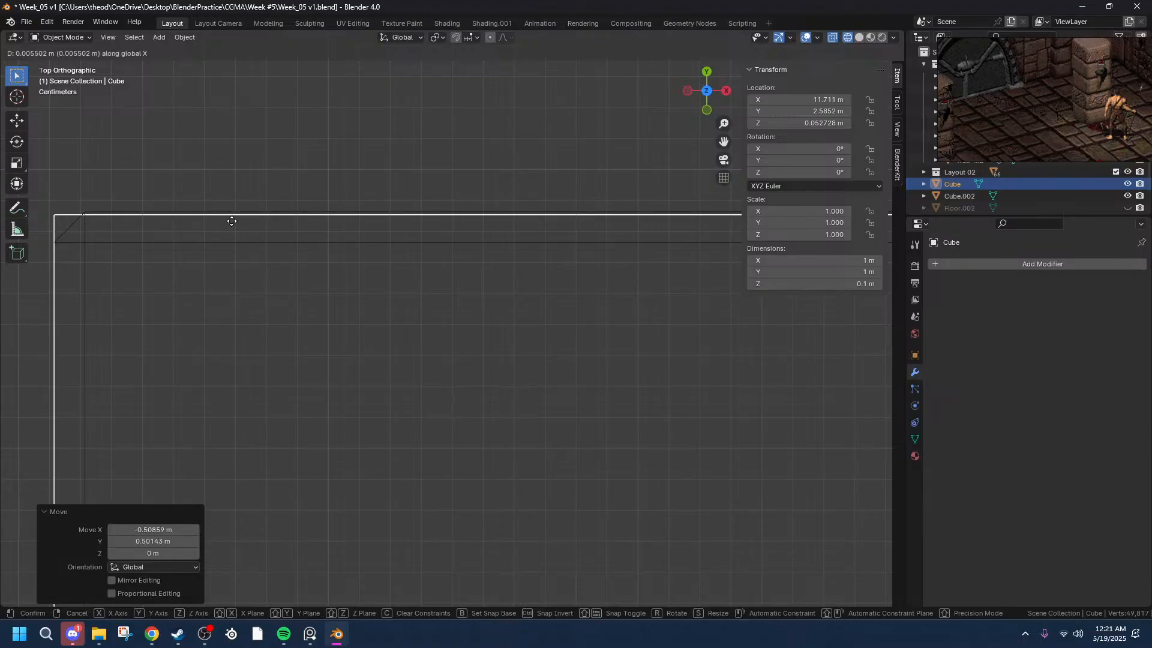
{"action": "left_click", "coordinate": [232, 221]}
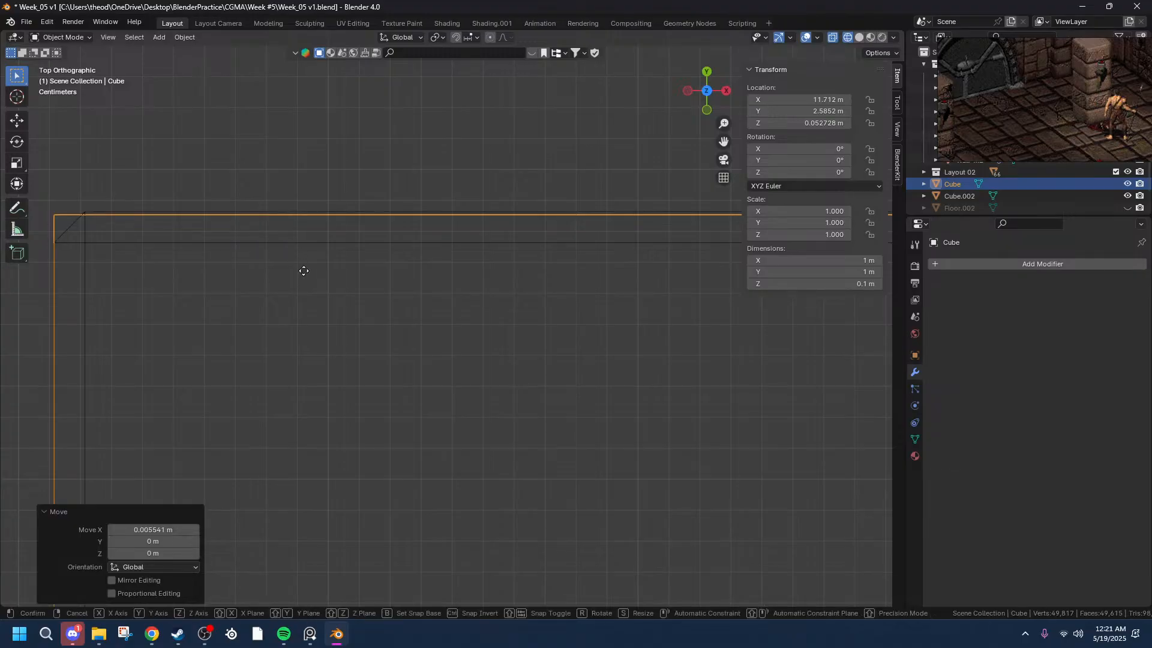
- Shift the tile about 0.0013 m along Y towards the base floor's upper edge
{"action": "key", "text": "g"}
{"action": "key", "text": "y"}
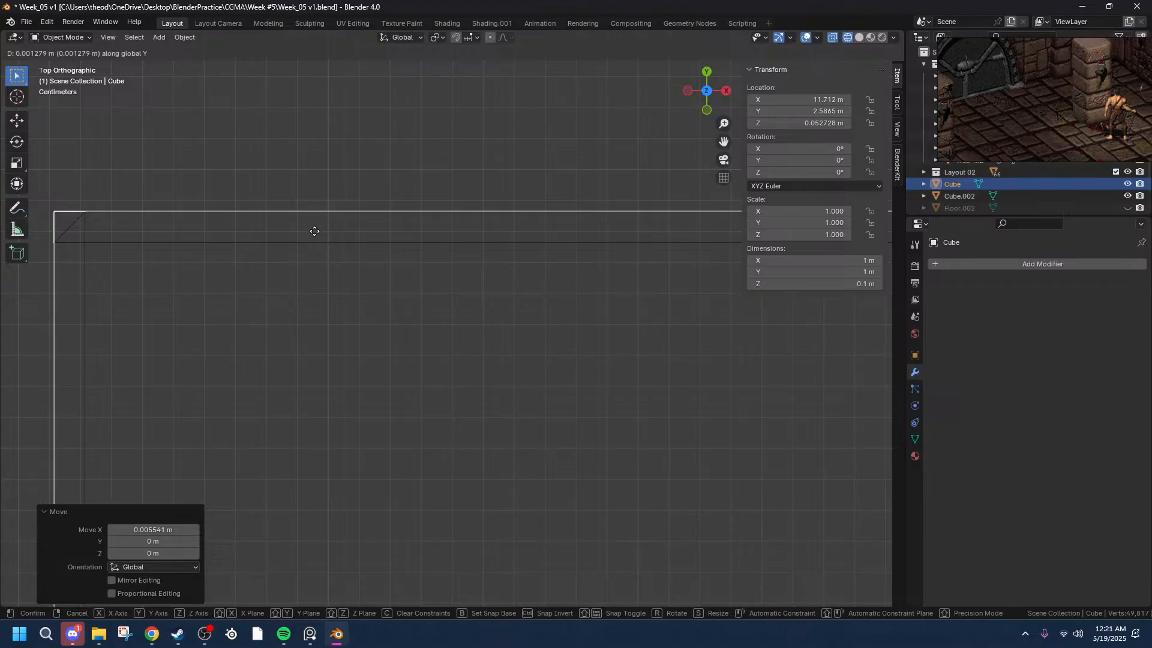
{"action": "left_click", "coordinate": [315, 231]}
- Lower the tile by about 0.0002 m in Y to lay its upper edge on the base floor's upper edge
{"action": "scroll", "coordinate": [94, 179], "scroll_direction": "up", "scroll_amount": 5}
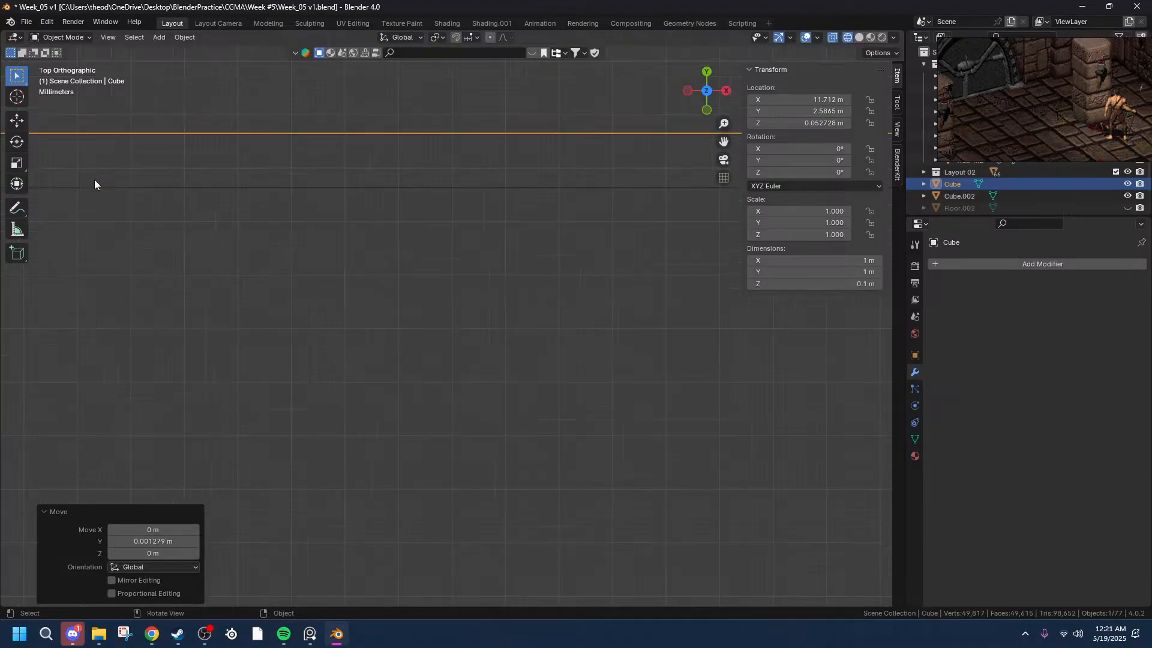
{"action": "left_click_drag", "start_coordinate": [723, 142], "coordinate": [1119, 506]}
{"action": "scroll", "coordinate": [454, 376], "scroll_direction": "up", "scroll_amount": 6}
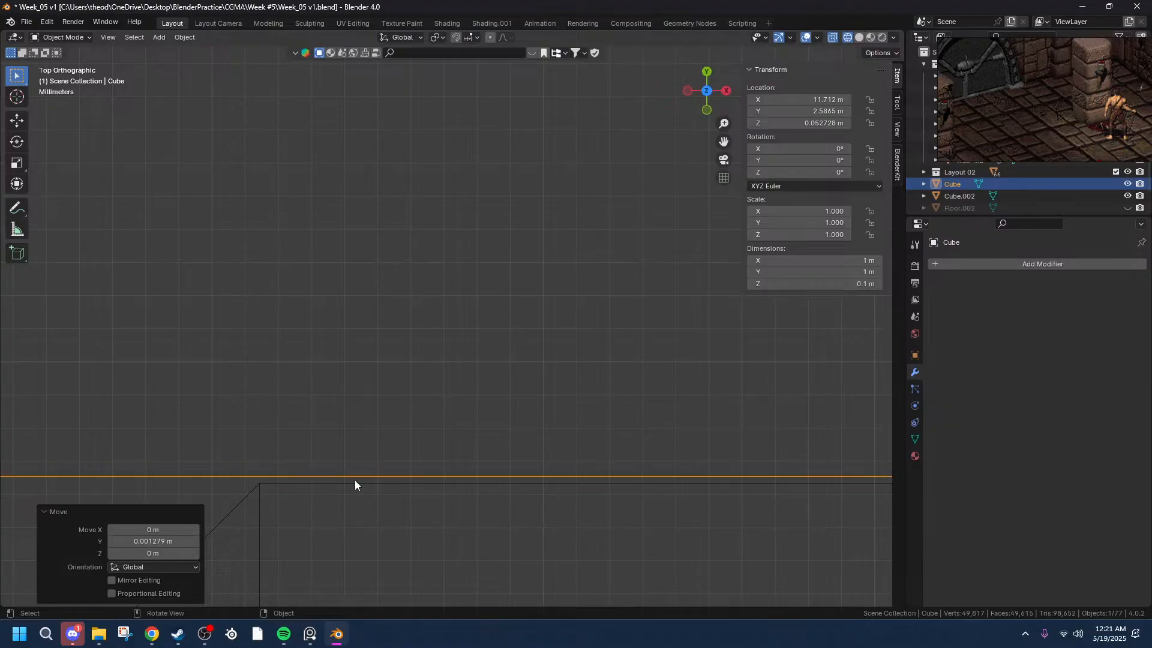
{"action": "key", "text": "g"}
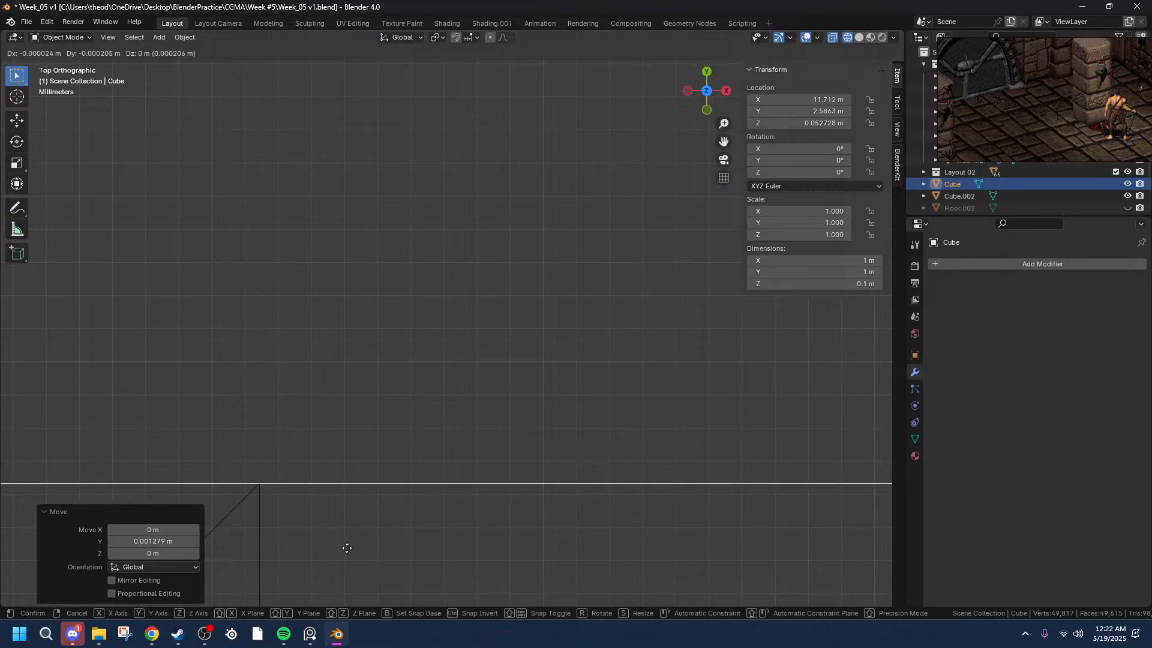
{"action": "left_click", "coordinate": [347, 549]}
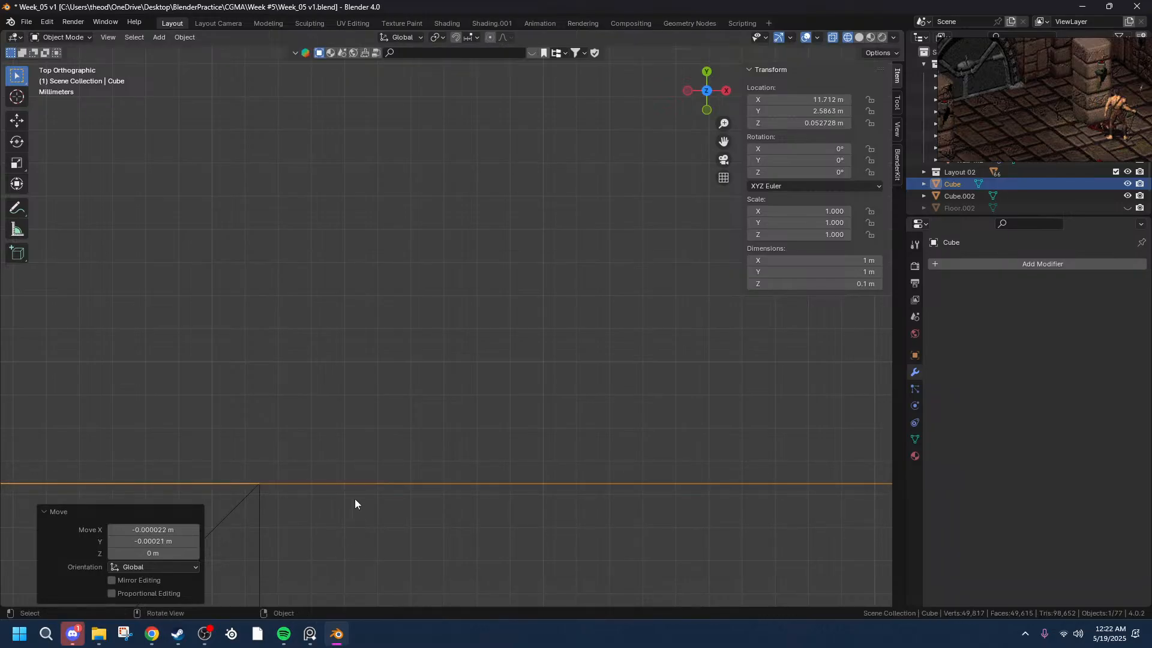
- Fine-tune the tile's left edge against the base floor's by moving it about -0.000003 m along X
{"action": "left_click_drag", "start_coordinate": [722, 142], "coordinate": [297, 299]}
{"action": "scroll", "coordinate": [296, 300], "scroll_direction": "up", "scroll_amount": 5}
{"action": "left_click_drag", "start_coordinate": [722, 138], "coordinate": [1149, 353]}
{"action": "scroll", "coordinate": [378, 315], "scroll_direction": "up", "scroll_amount": 6}
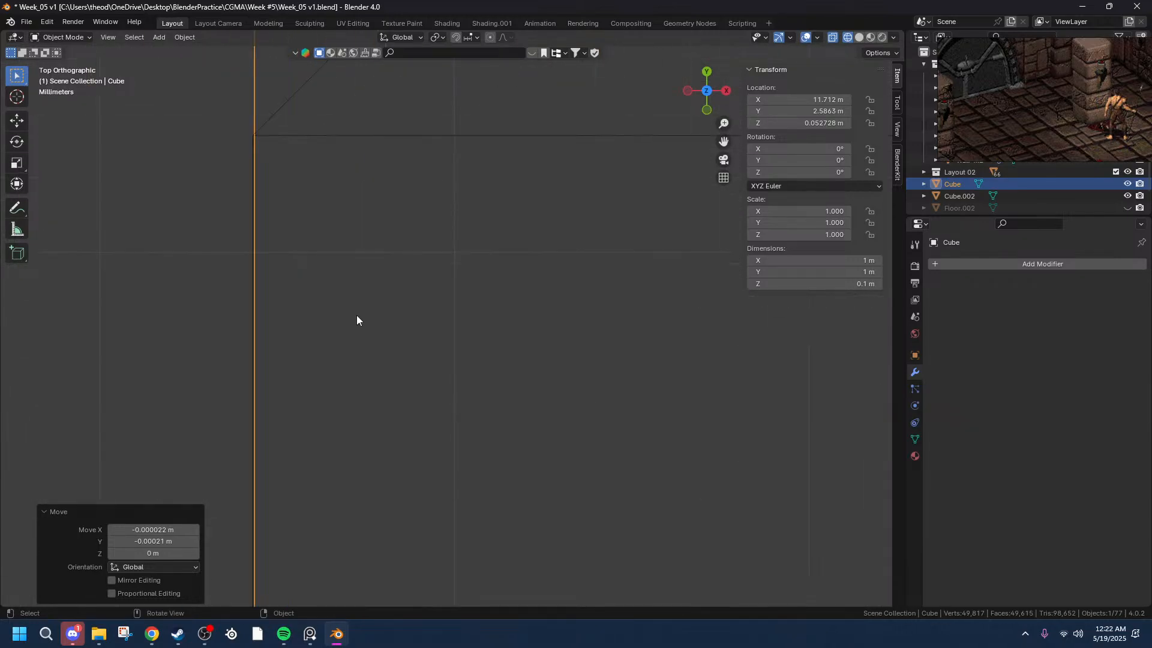
{"action": "scroll", "coordinate": [208, 233], "scroll_direction": "up", "scroll_amount": 2}
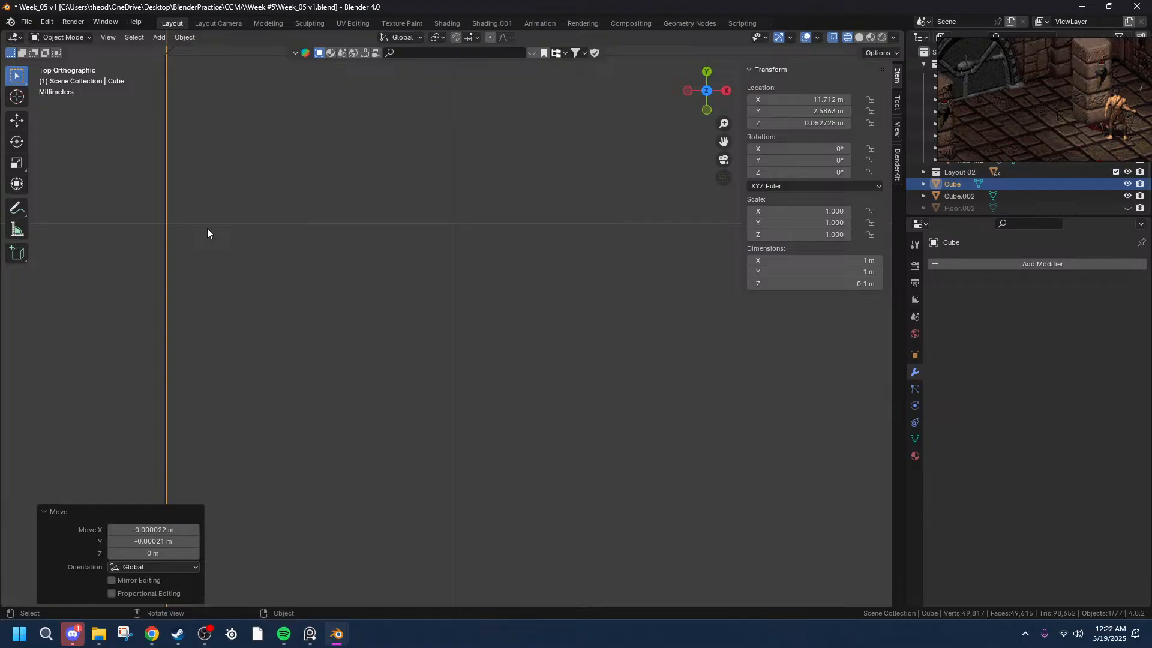
{"action": "key", "text": "g"}
{"action": "key", "text": "x"}
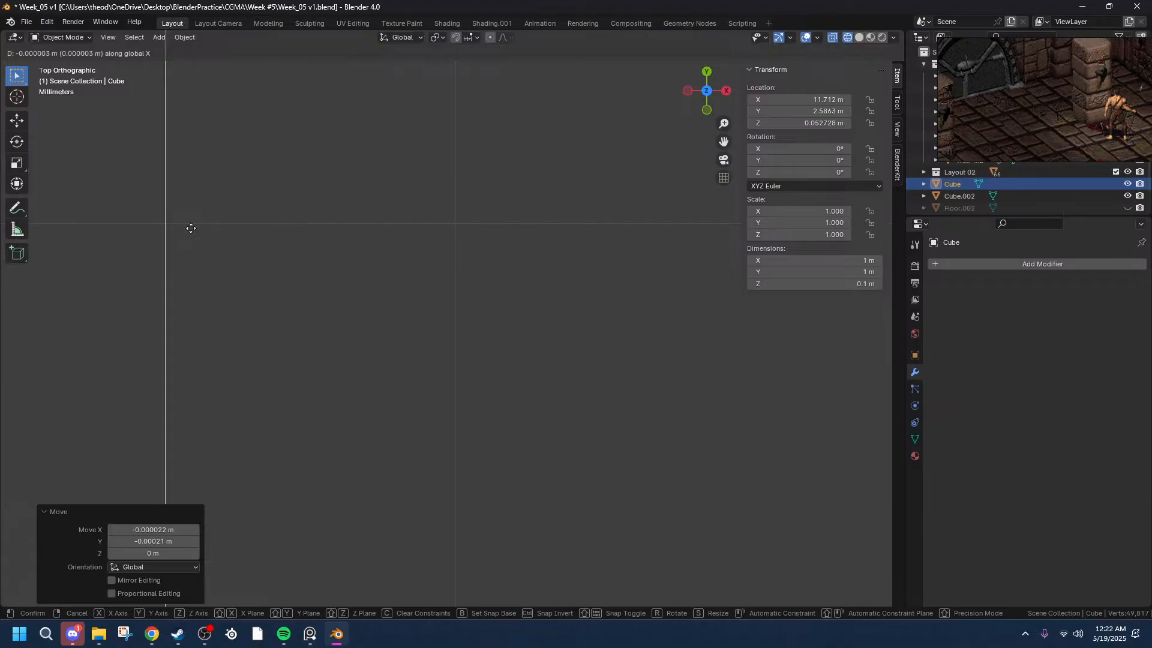
{"action": "left_click", "coordinate": [191, 228]}
- Move the tile a further -0.000001 m or so along X onto the base floor's left edge, and deselect it
{"action": "middle_click_drag", "start_coordinate": [191, 228], "coordinate": [818, 60]}
{"action": "left_click", "coordinate": [706, 94]}
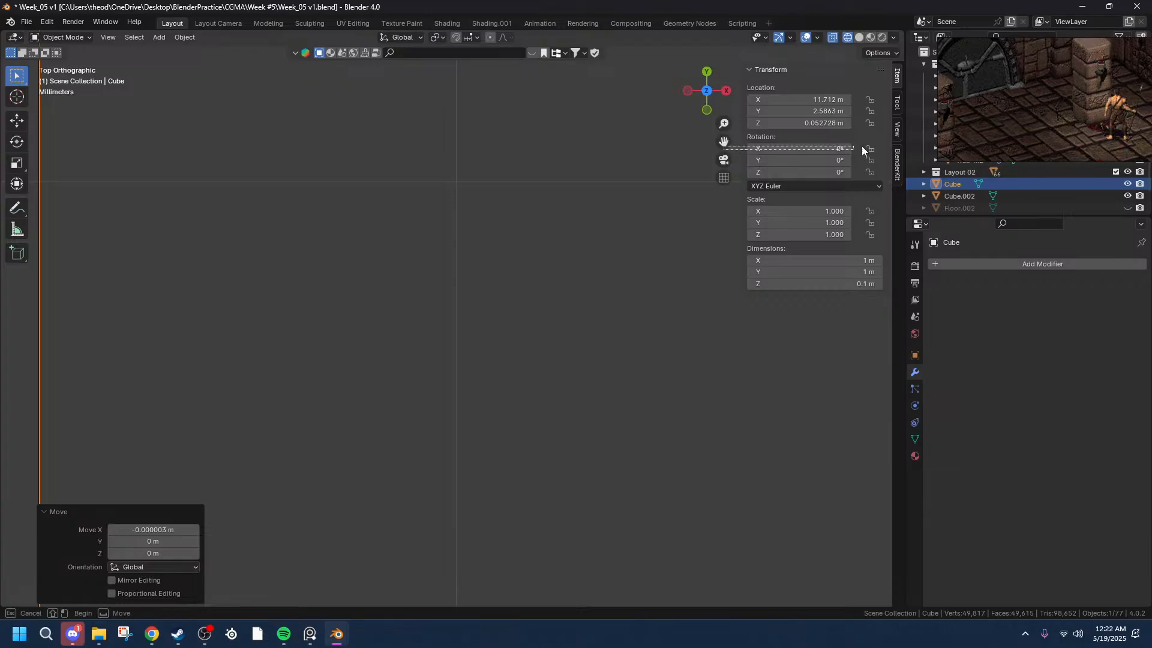
{"action": "left_click_drag", "start_coordinate": [725, 142], "coordinate": [1083, 72]}
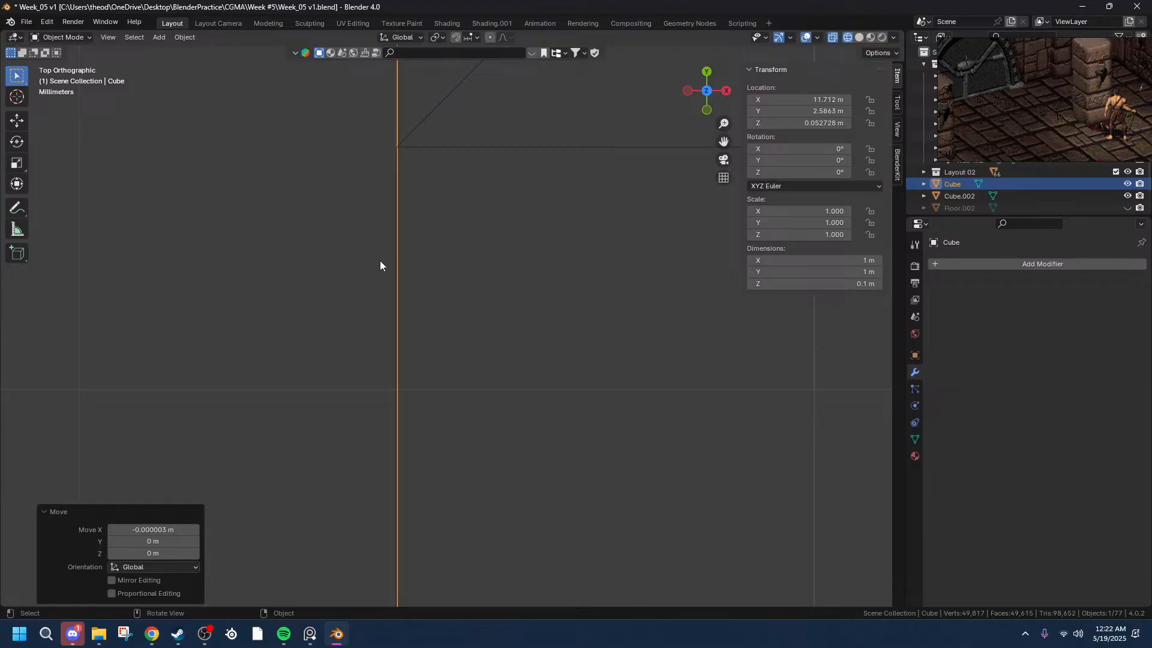
{"action": "scroll", "coordinate": [386, 325], "scroll_direction": "down", "scroll_amount": 2}
{"action": "scroll", "coordinate": [388, 332], "scroll_direction": "up", "scroll_amount": 2}
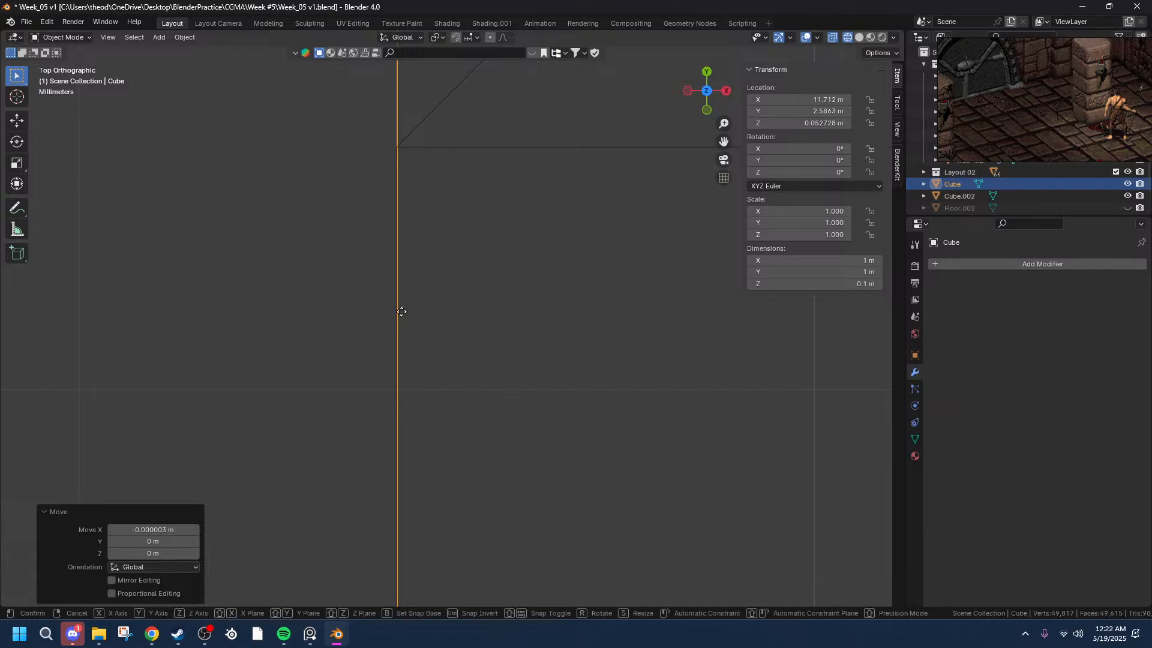
{"action": "key", "text": "g"}
{"action": "key", "text": "x"}
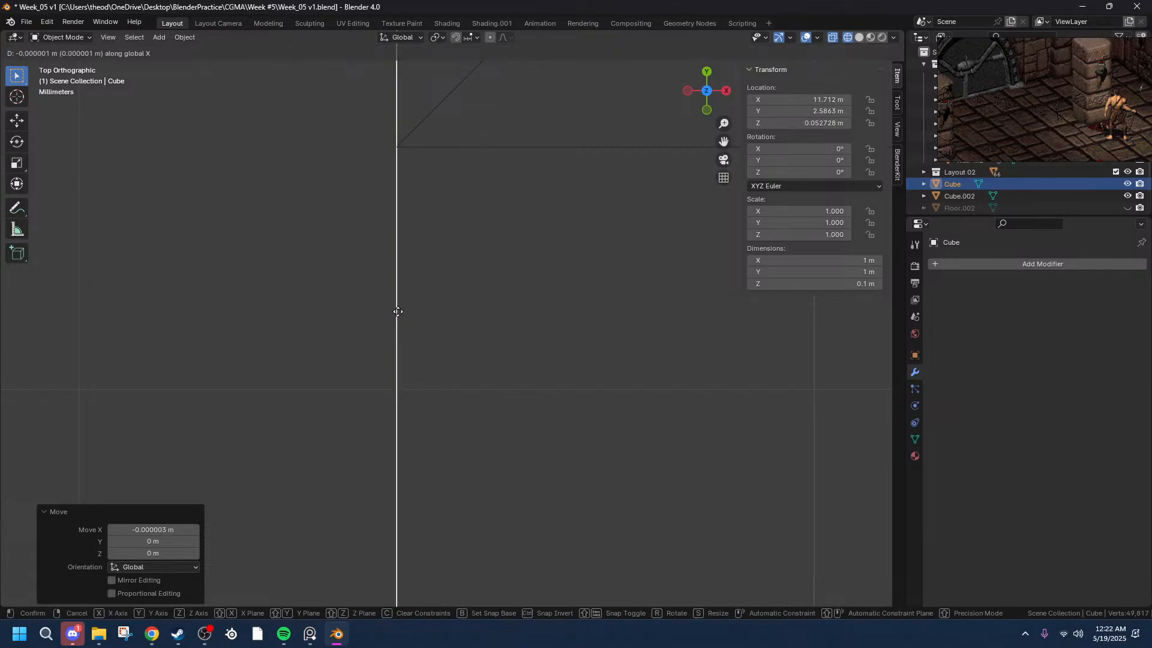
{"action": "left_click", "coordinate": [398, 311]}
{"action": "left_click", "coordinate": [491, 326]}
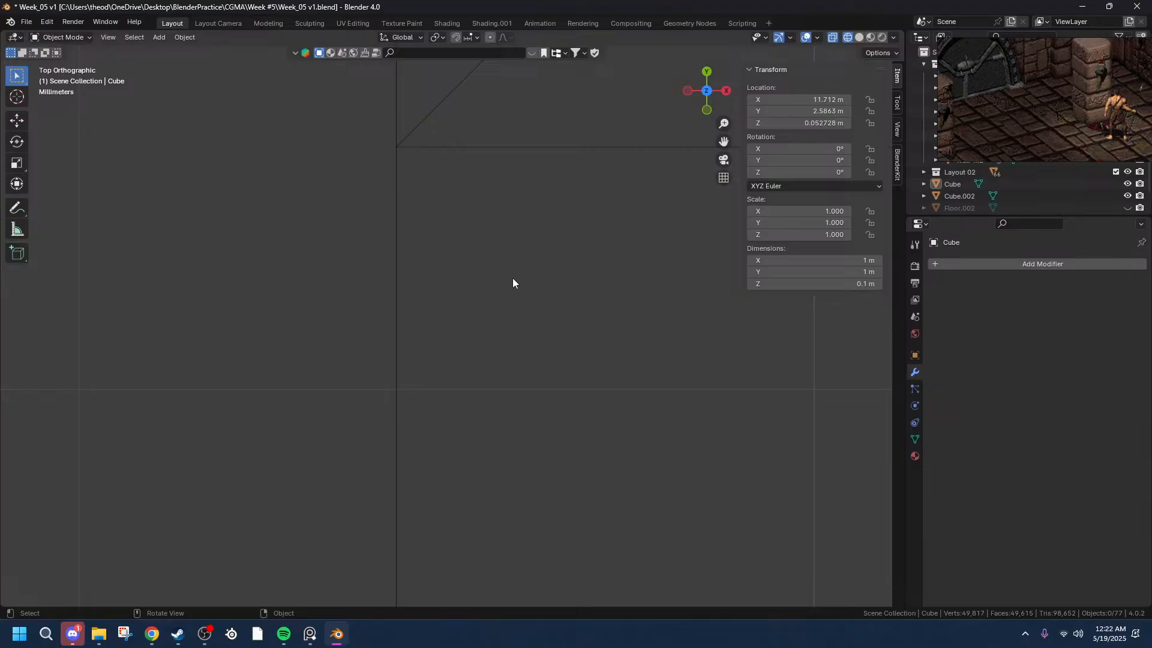
- Raise the tile minutely along Y until its upper edge coincides with the base floor's corner, and deselect it
{"action": "left_click_drag", "start_coordinate": [723, 141], "coordinate": [170, 240]}
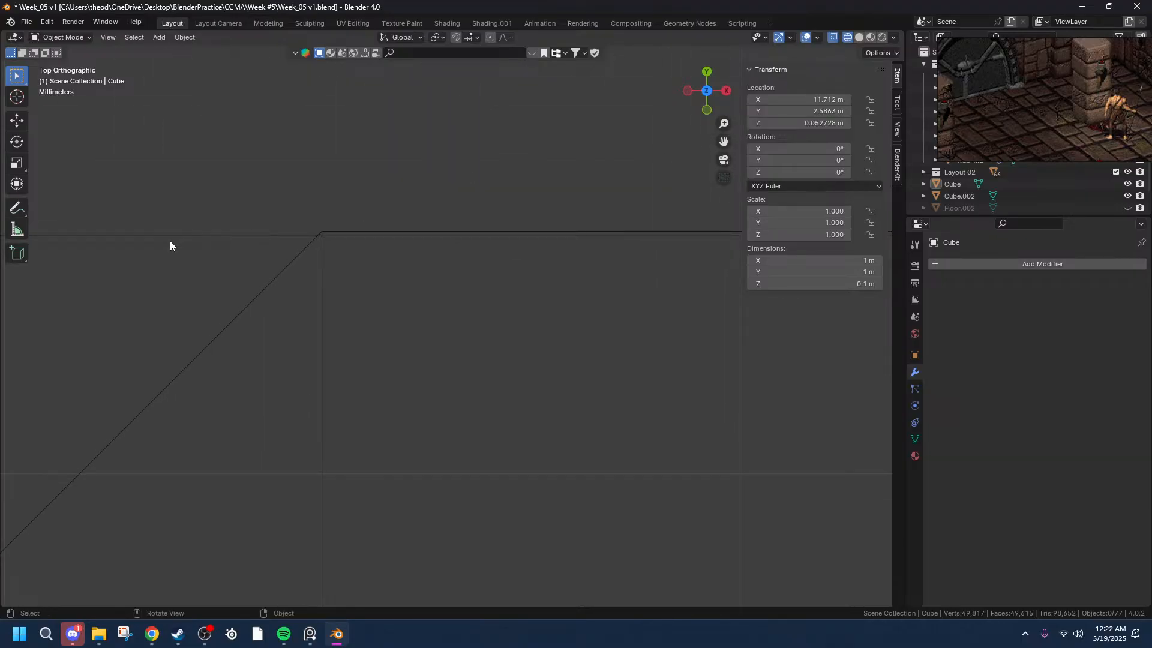
{"action": "left_click", "coordinate": [288, 232]}
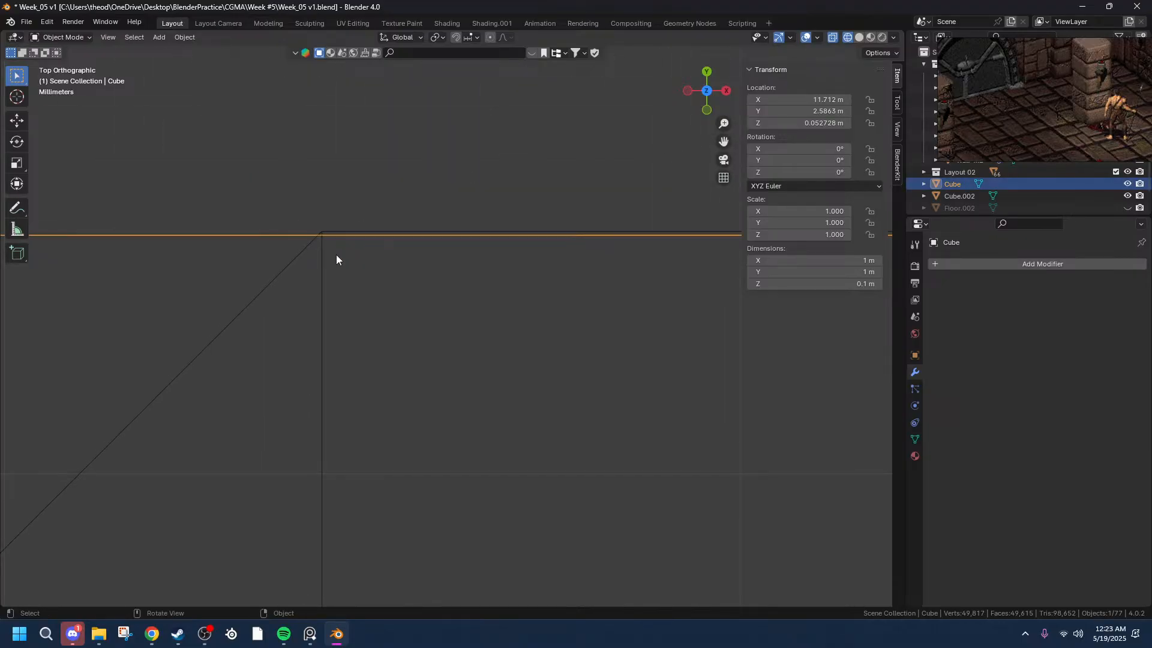
{"action": "key", "text": "g"}
{"action": "key", "text": "y"}
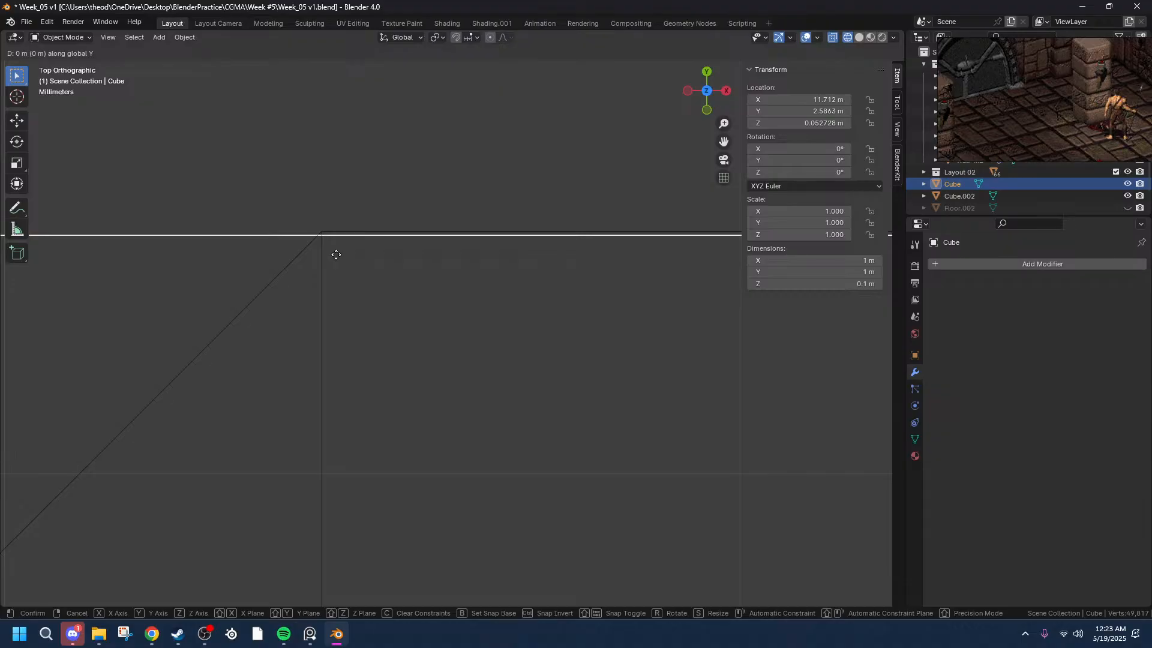
{"action": "left_click", "coordinate": [356, 219]}
{"action": "left_click", "coordinate": [376, 287]}
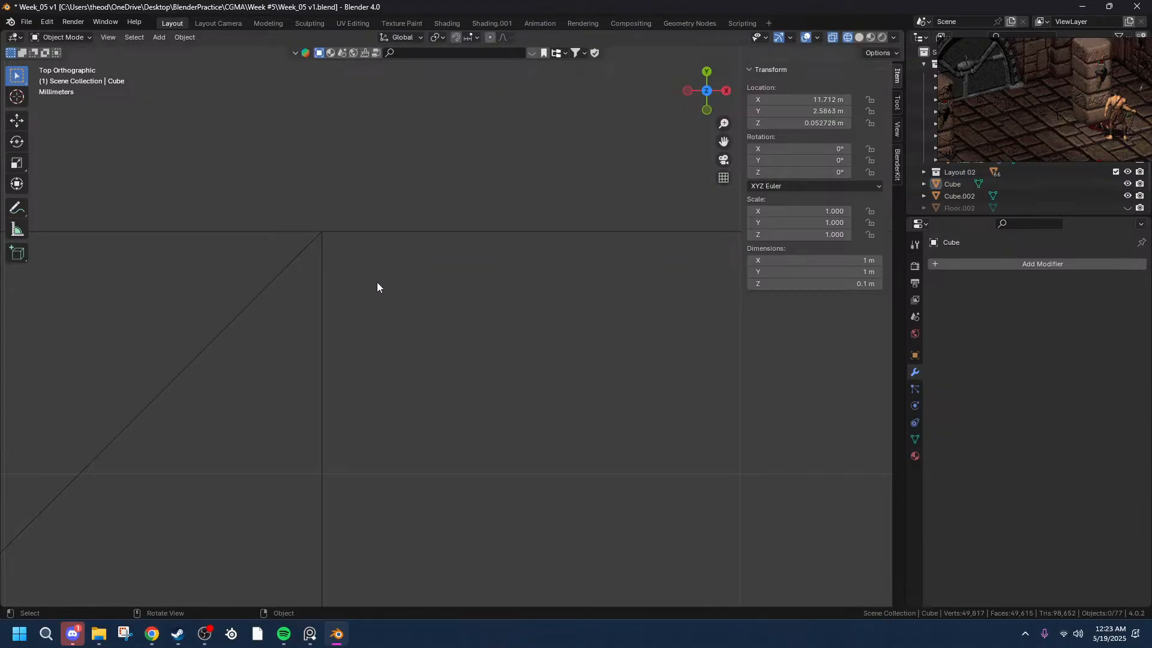
- Duplicate the tile about 1.003 m along X into the base floor's upper-right quarter
{"action": "scroll", "coordinate": [362, 257], "scroll_direction": "down", "scroll_amount": 6}
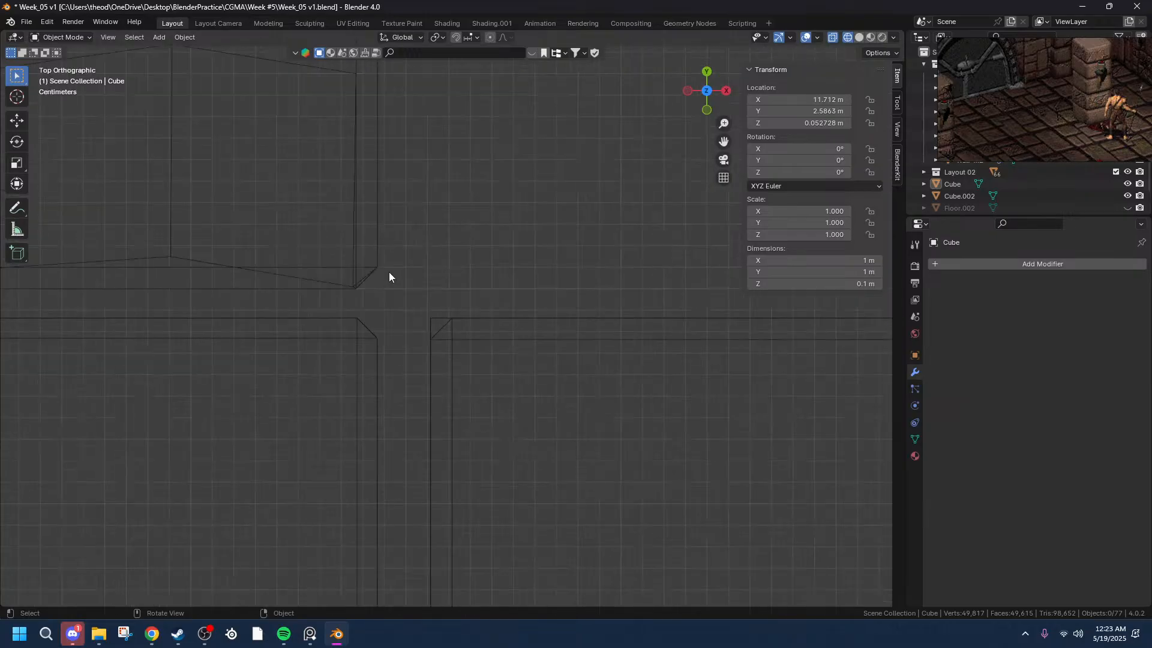
{"action": "scroll", "coordinate": [396, 280], "scroll_direction": "down", "scroll_amount": 3}
{"action": "scroll", "coordinate": [674, 358], "scroll_direction": "up", "scroll_amount": 3}
{"action": "left_click_drag", "start_coordinate": [723, 141], "coordinate": [739, 350]}
{"action": "scroll", "coordinate": [453, 336], "scroll_direction": "down", "scroll_amount": 6}
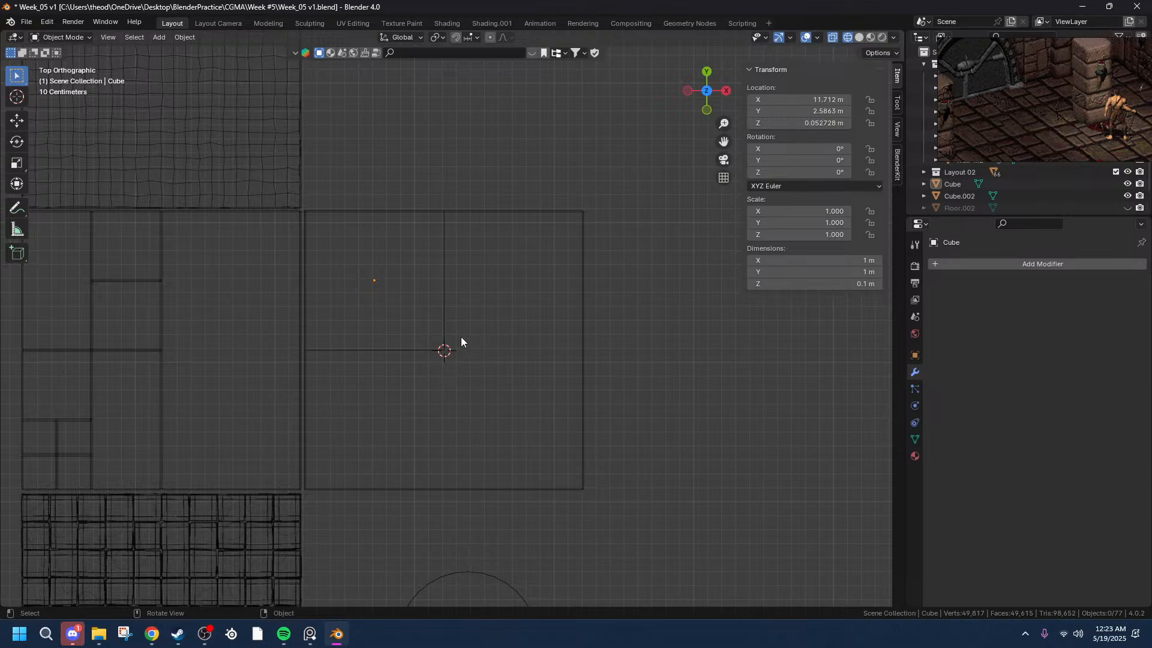
{"action": "left_click", "coordinate": [443, 329]}
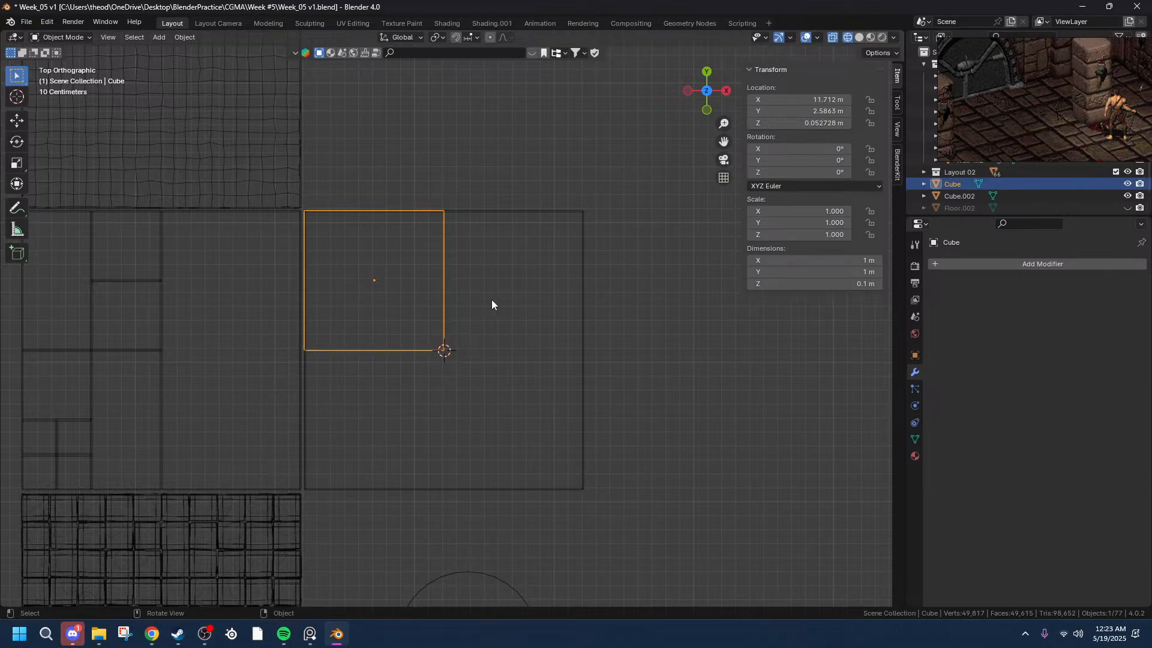
{"action": "scroll", "coordinate": [491, 300], "scroll_direction": "up", "scroll_amount": 6}
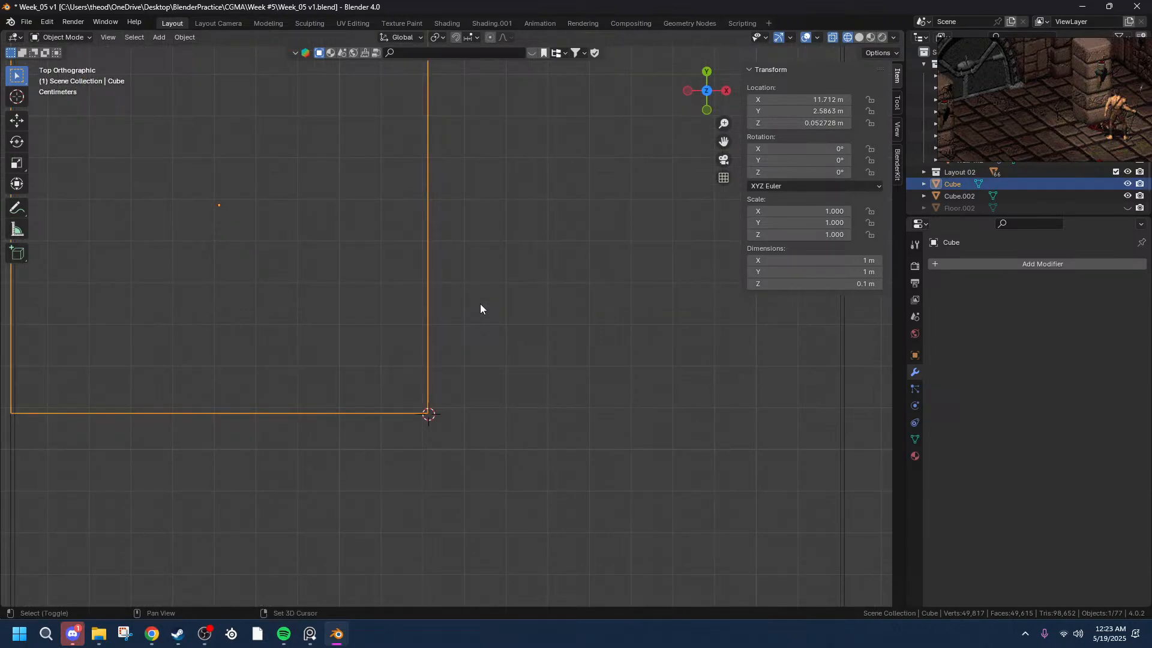
{"action": "key", "text": "shift+d"}
{"action": "key", "text": "x"}
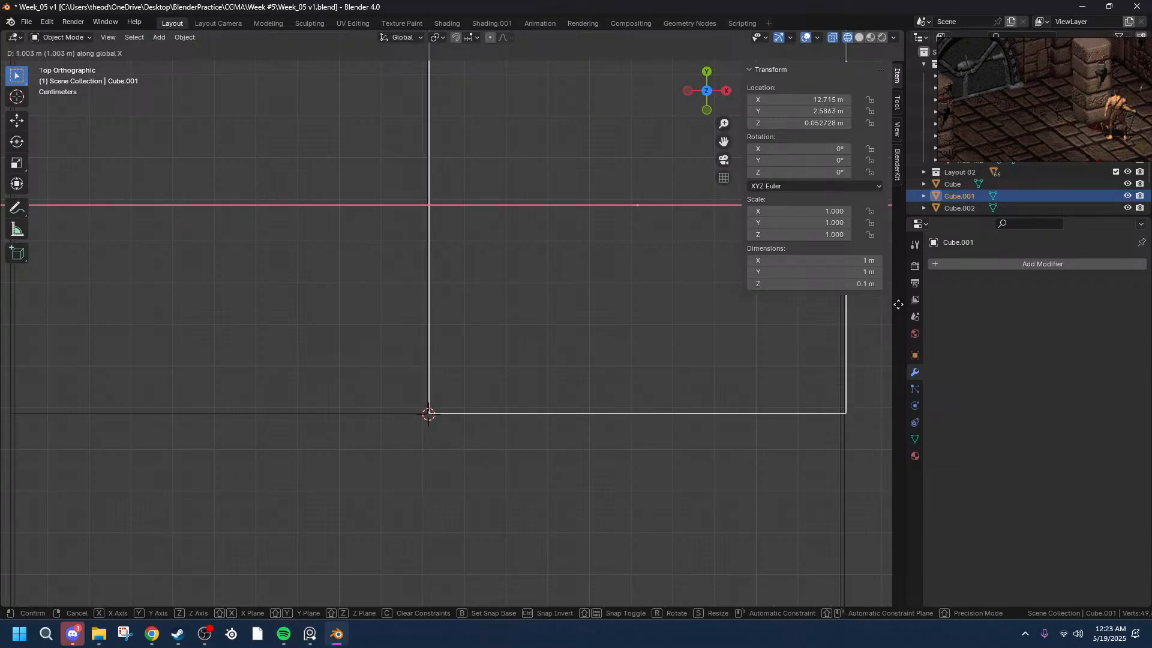
{"action": "left_click", "coordinate": [896, 304]}
- Set the duplicate tile's X offset to exactly 1 m and check its edge against the base floor's
{"action": "left_click", "coordinate": [132, 530]}
{"action": "left_click_drag", "start_coordinate": [139, 532], "coordinate": [129, 533]}
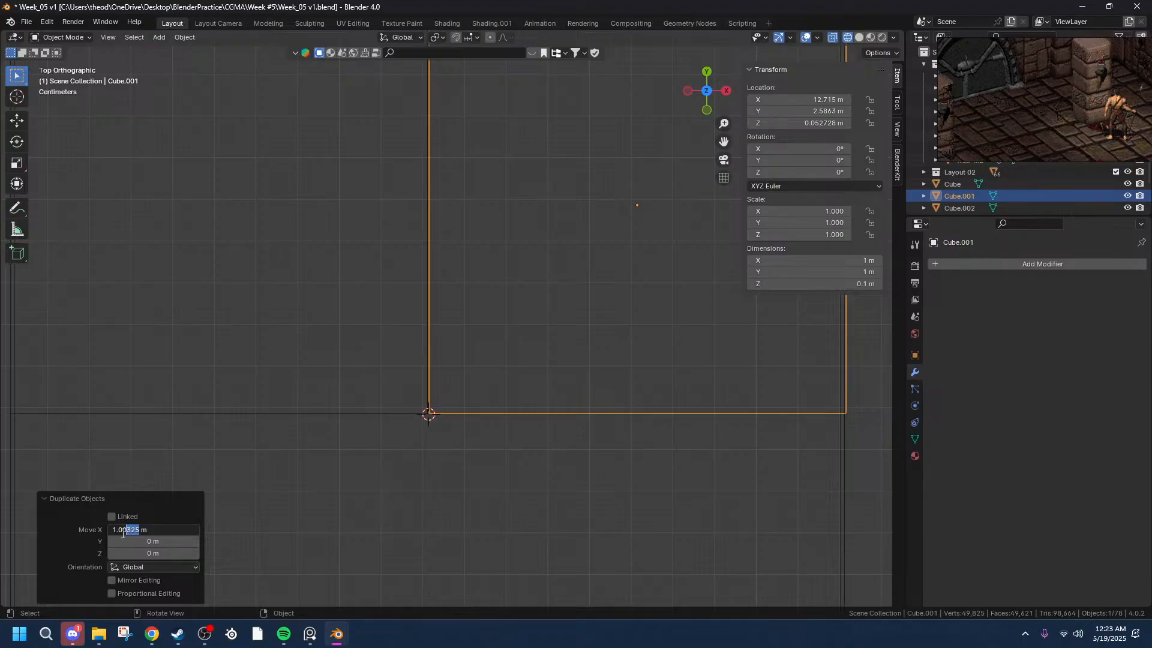
{"action": "key", "text": "BackSpace"}
{"action": "key", "text": "Return"}
{"action": "scroll", "coordinate": [832, 357], "scroll_direction": "up", "scroll_amount": 6}
{"action": "scroll", "coordinate": [714, 142], "scroll_direction": "up", "scroll_amount": 5}
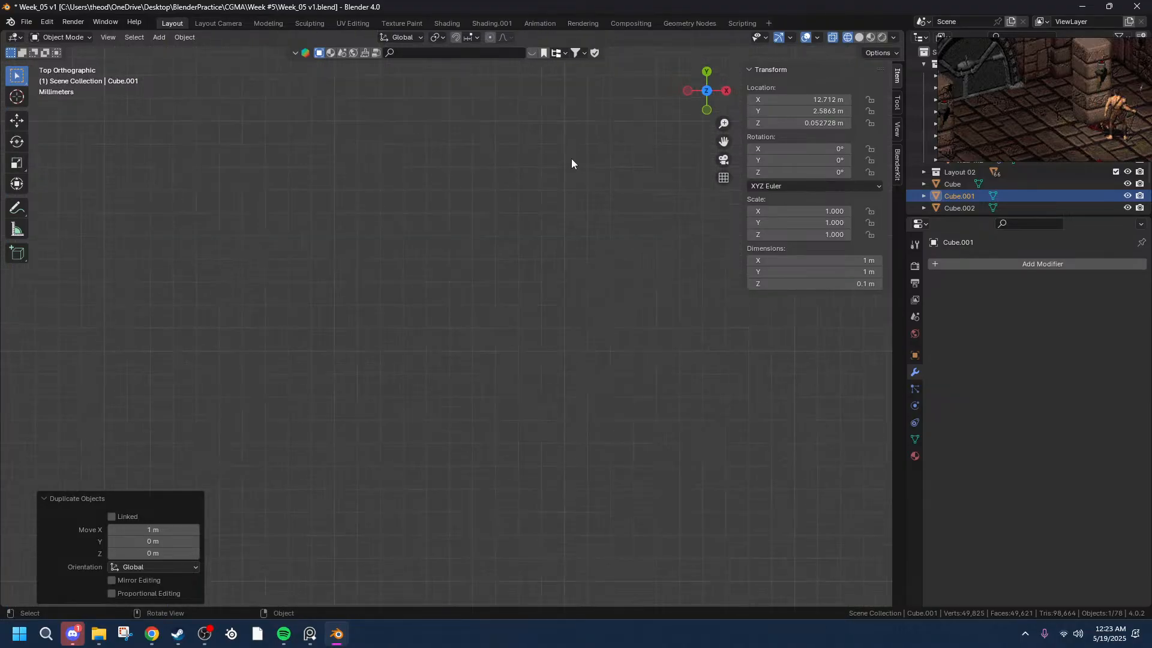
{"action": "left_click_drag", "start_coordinate": [723, 141], "coordinate": [610, 250]}
{"action": "left_click_drag", "start_coordinate": [724, 141], "coordinate": [316, 239]}
{"action": "scroll", "coordinate": [348, 239], "scroll_direction": "down", "scroll_amount": 15}
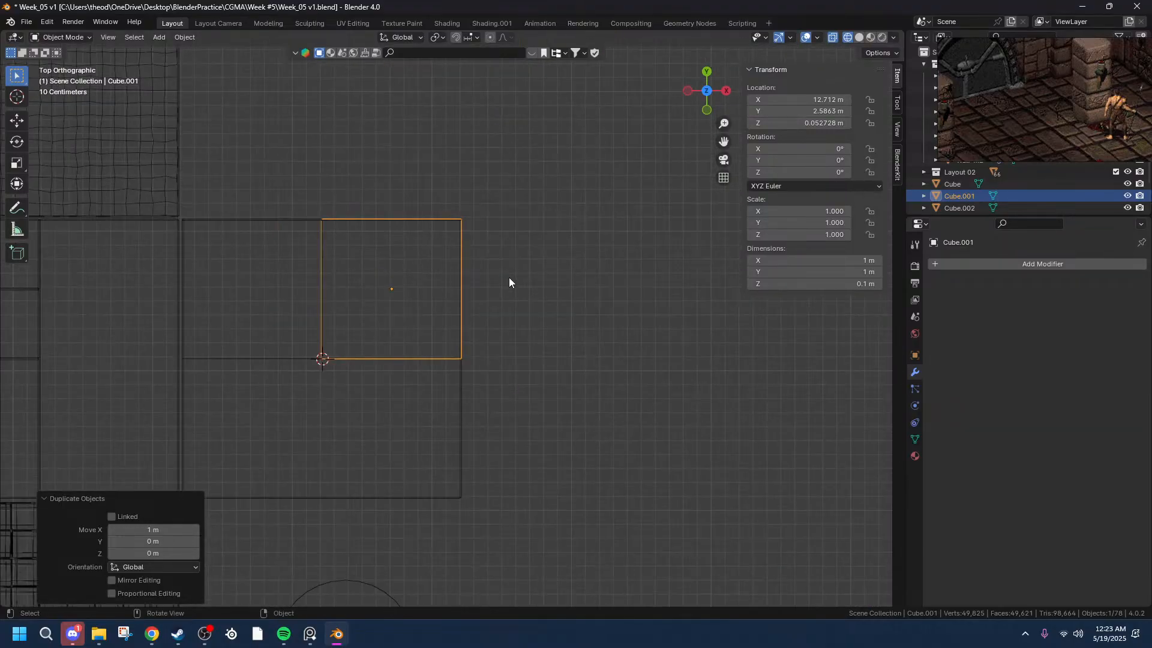
- Delete the duplicate tile, apply all transforms to the original tile in the base floor's upper-left quarter, and deselect it
{"action": "key", "text": "Delete"}
{"action": "left_click", "coordinate": [307, 289]}
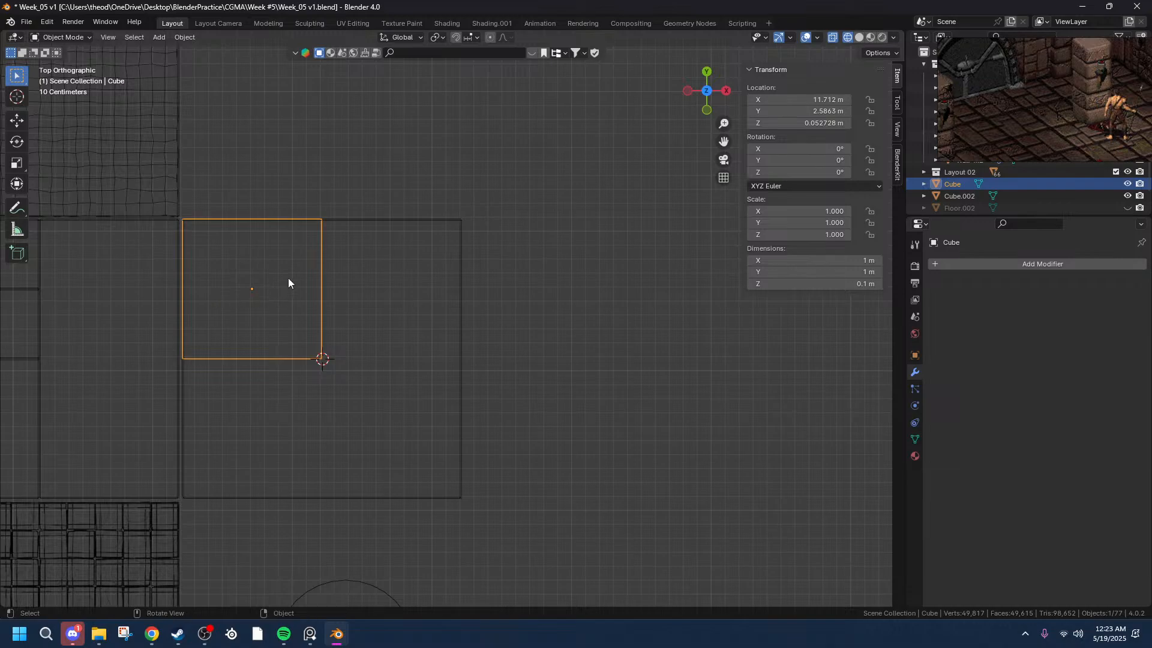
{"action": "right_click", "coordinate": [314, 281]}
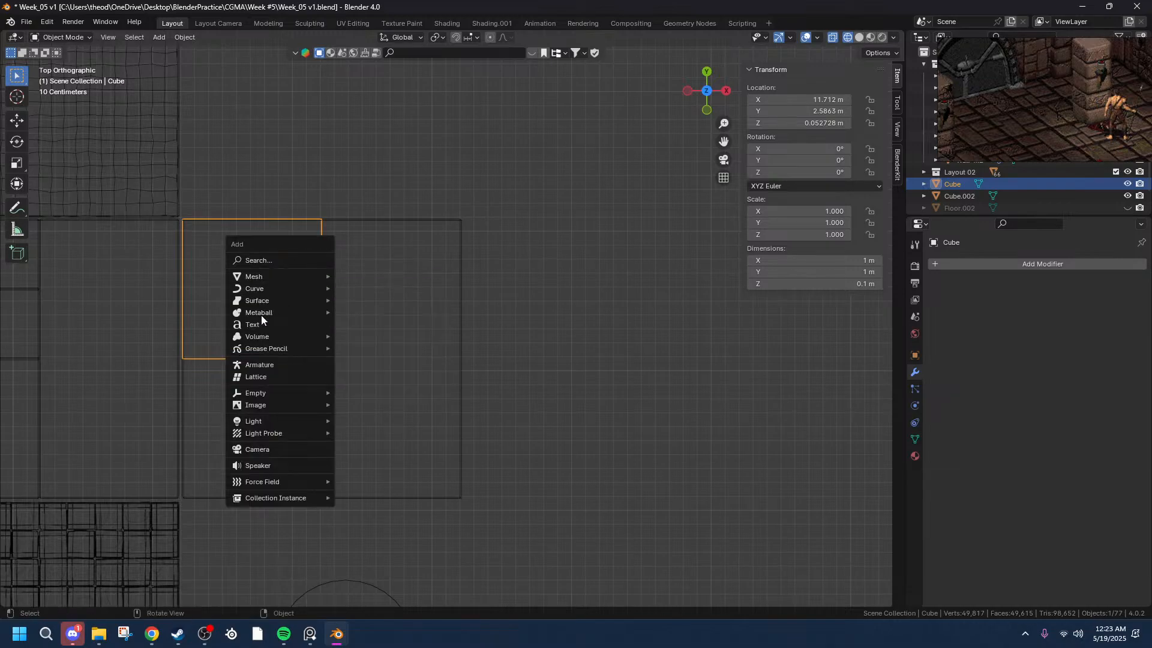
{"action": "key", "text": "ctrl+a"}
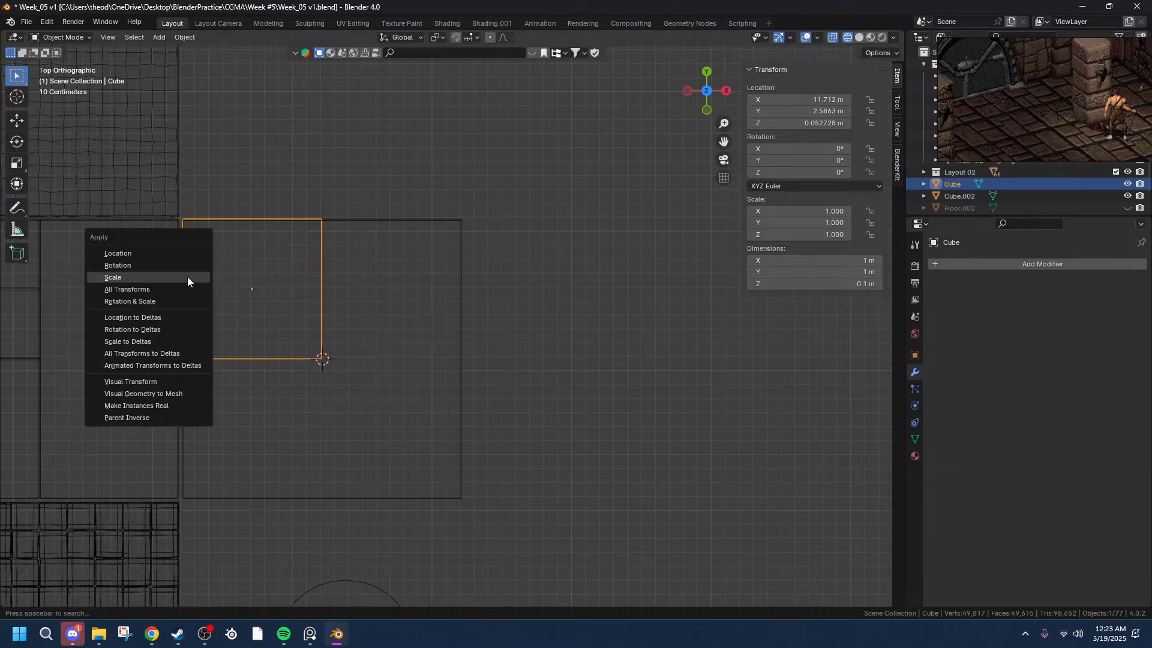
{"action": "left_click", "coordinate": [144, 292]}
{"action": "left_click", "coordinate": [473, 350]}
- Duplicate the upper-left tile exactly 1 m along X into the base floor's upper-right quarter
{"action": "left_click", "coordinate": [324, 290]}
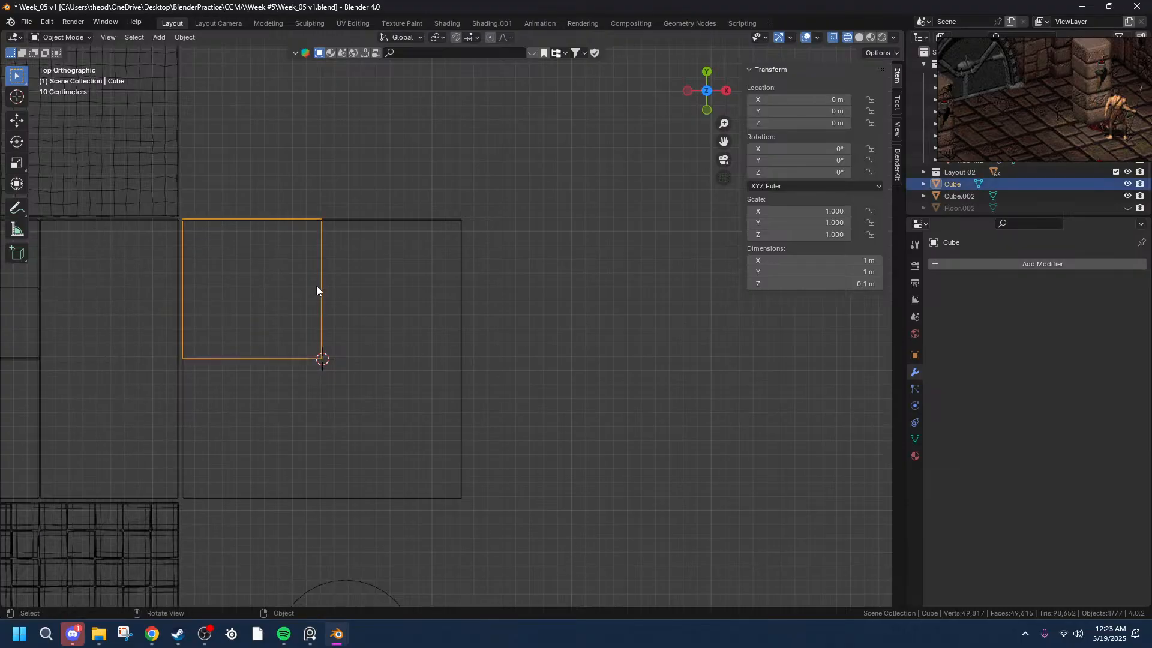
{"action": "scroll", "coordinate": [262, 297], "scroll_direction": "up", "scroll_amount": 3}
{"action": "key", "text": "shift+d"}
{"action": "key", "text": "x"}
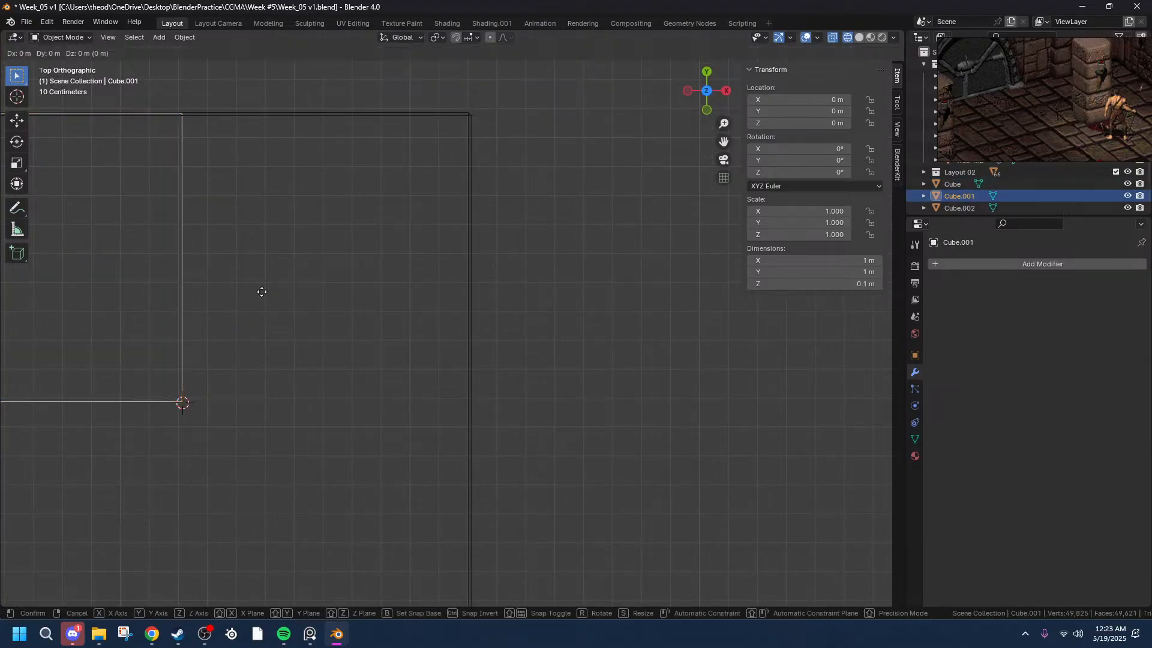
{"action": "left_click", "coordinate": [551, 292]}
{"action": "left_click", "coordinate": [146, 530]}
{"action": "left_click_drag", "start_coordinate": [140, 530], "coordinate": [131, 530]}
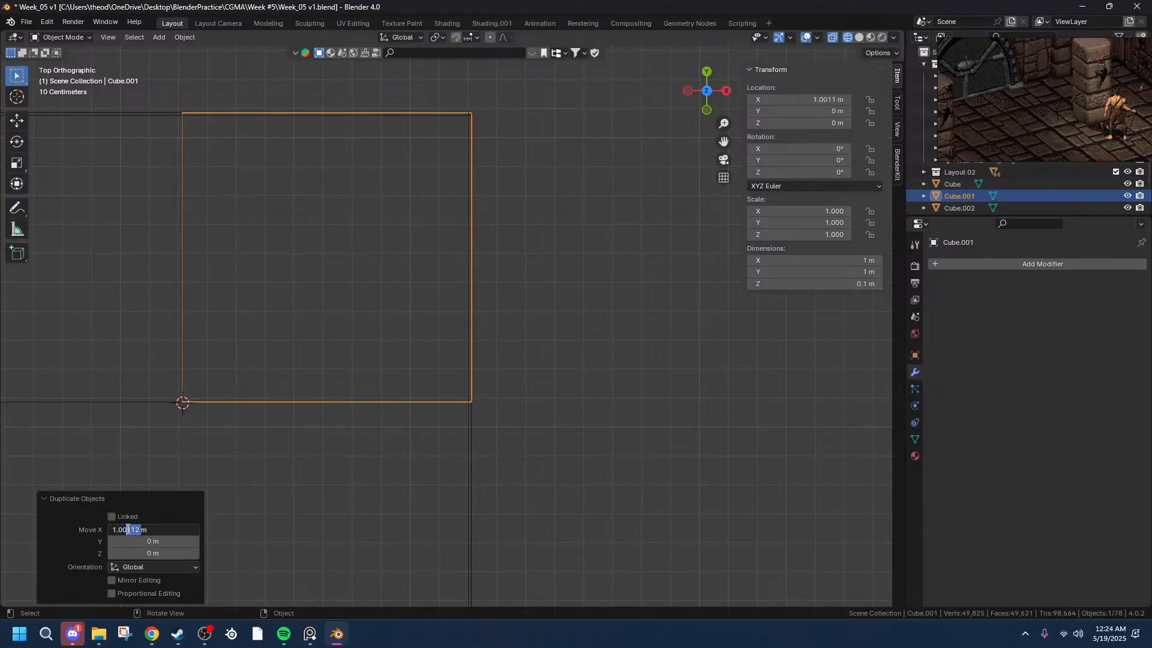
{"action": "key", "text": "BackSpace"}
{"action": "key", "text": "Return"}
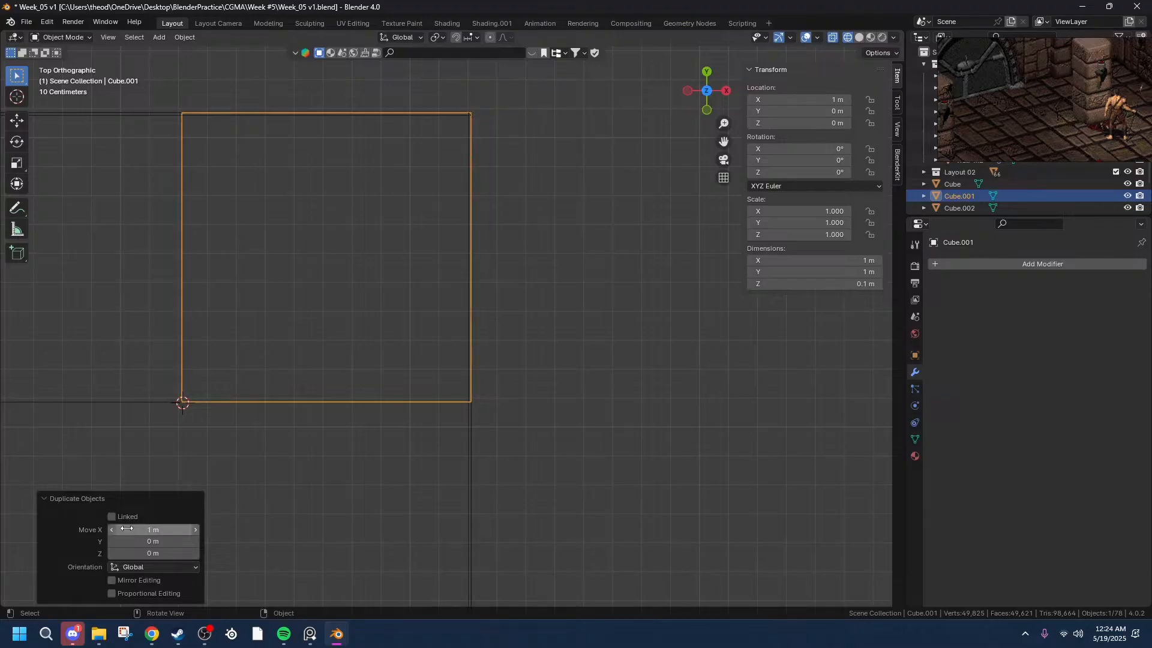
- Examine up close how the duplicate tile's right edge lines up with the base floor's right edge
{"action": "scroll", "coordinate": [588, 303], "scroll_direction": "up", "scroll_amount": 10}
{"action": "scroll", "coordinate": [609, 181], "scroll_direction": "up", "scroll_amount": 4}
{"action": "scroll", "coordinate": [357, 196], "scroll_direction": "right", "scroll_amount": 5}
{"action": "scroll", "coordinate": [357, 197], "scroll_direction": "right", "scroll_amount": 4}
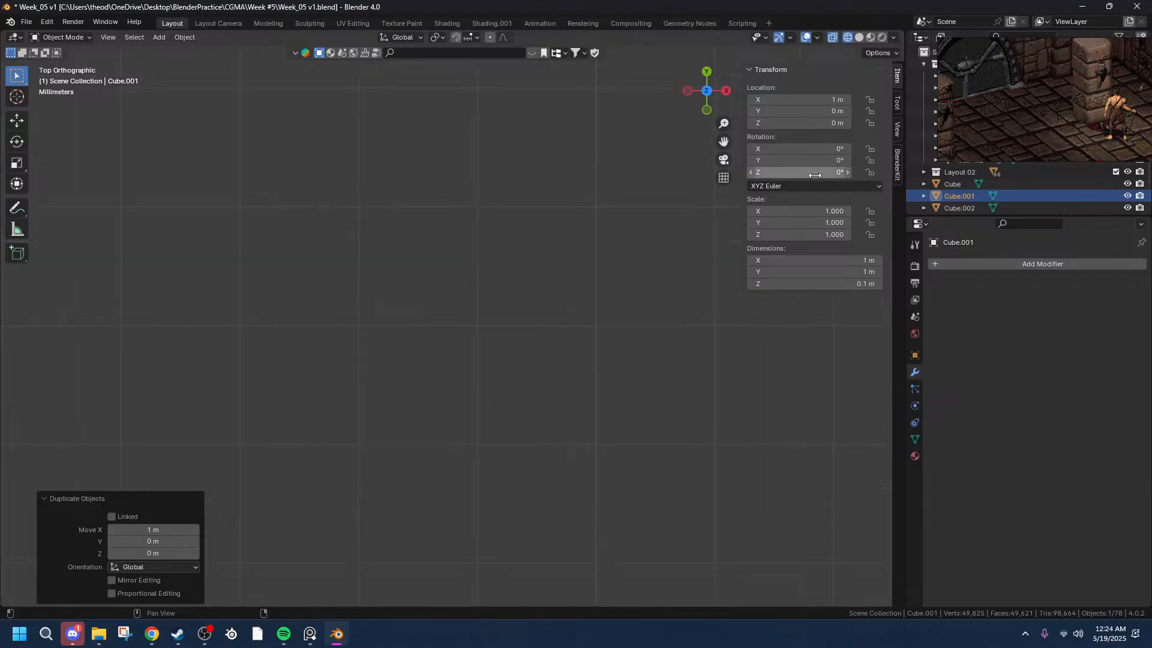
{"action": "left_click_drag", "start_coordinate": [723, 141], "coordinate": [413, 279]}
{"action": "scroll", "coordinate": [481, 270], "scroll_direction": "down", "scroll_amount": 6}
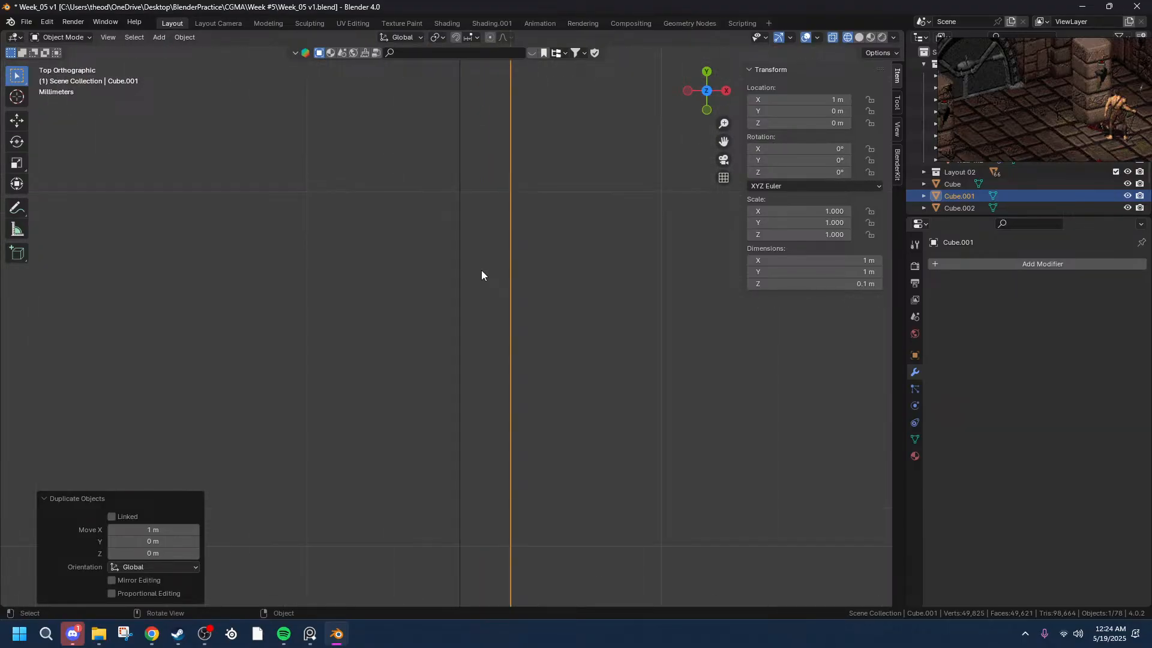
{"action": "scroll", "coordinate": [489, 270], "scroll_direction": "down", "scroll_amount": 10}
{"action": "scroll", "coordinate": [347, 283], "scroll_direction": "up", "scroll_amount": 7}
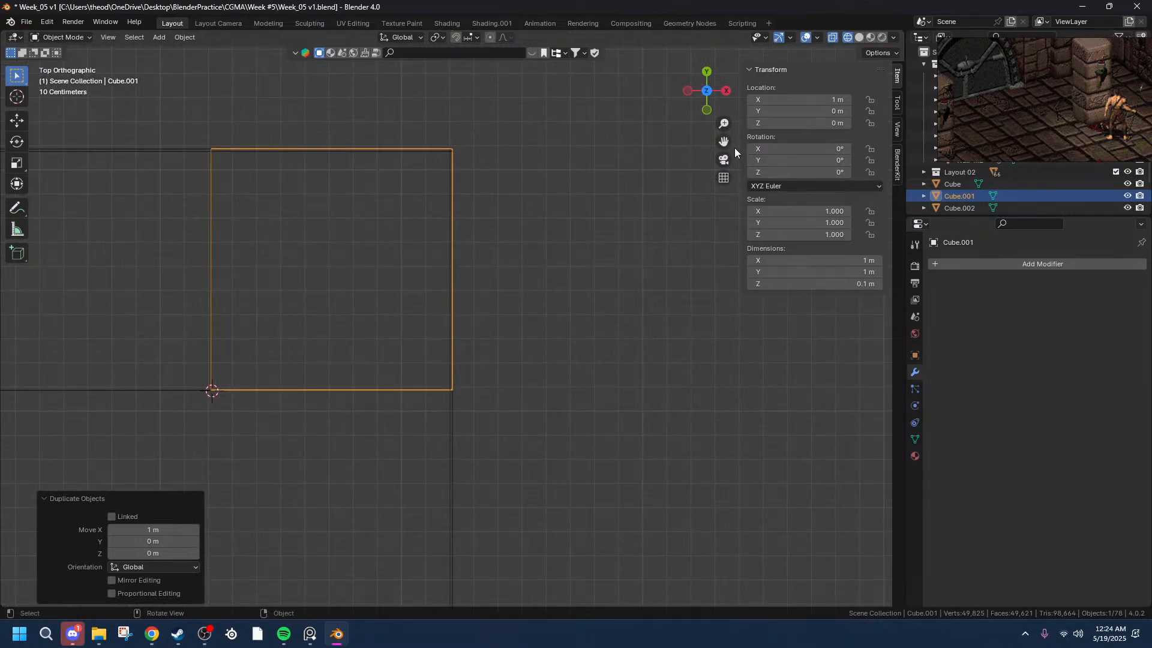
- Try moving the upper-right square tile about 0.00014 m along X to line its edge up with the neighbouring edge
{"action": "key", "text": "Tab"}
{"action": "key", "text": "Tab"}
{"action": "left_click_drag", "start_coordinate": [724, 141], "coordinate": [932, 163]}
{"action": "scroll", "coordinate": [329, 229], "scroll_direction": "up", "scroll_amount": 3}
{"action": "scroll", "coordinate": [62, 257], "scroll_direction": "up", "scroll_amount": 2}
{"action": "left_click_drag", "start_coordinate": [724, 142], "coordinate": [531, 231]}
{"action": "scroll", "coordinate": [534, 232], "scroll_direction": "up", "scroll_amount": 5}
{"action": "left_click_drag", "start_coordinate": [721, 141], "coordinate": [580, 162]}
{"action": "scroll", "coordinate": [453, 195], "scroll_direction": "up", "scroll_amount": 10}
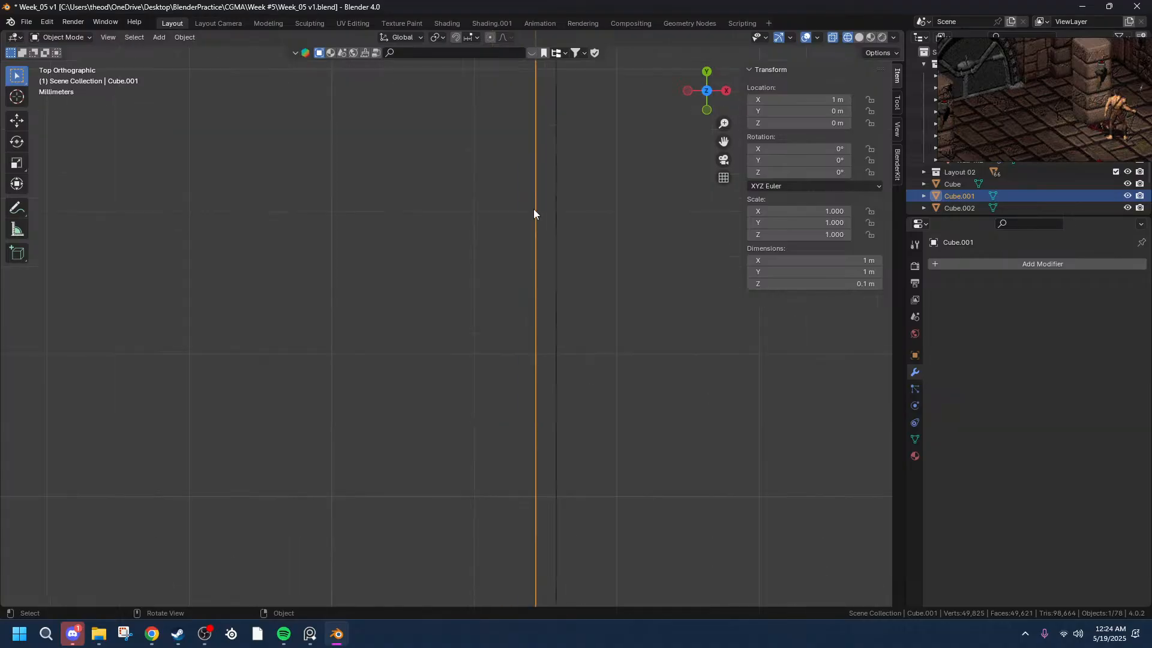
{"action": "key", "text": "g"}
{"action": "key", "text": "x"}
{"action": "left_click", "coordinate": [566, 221]}
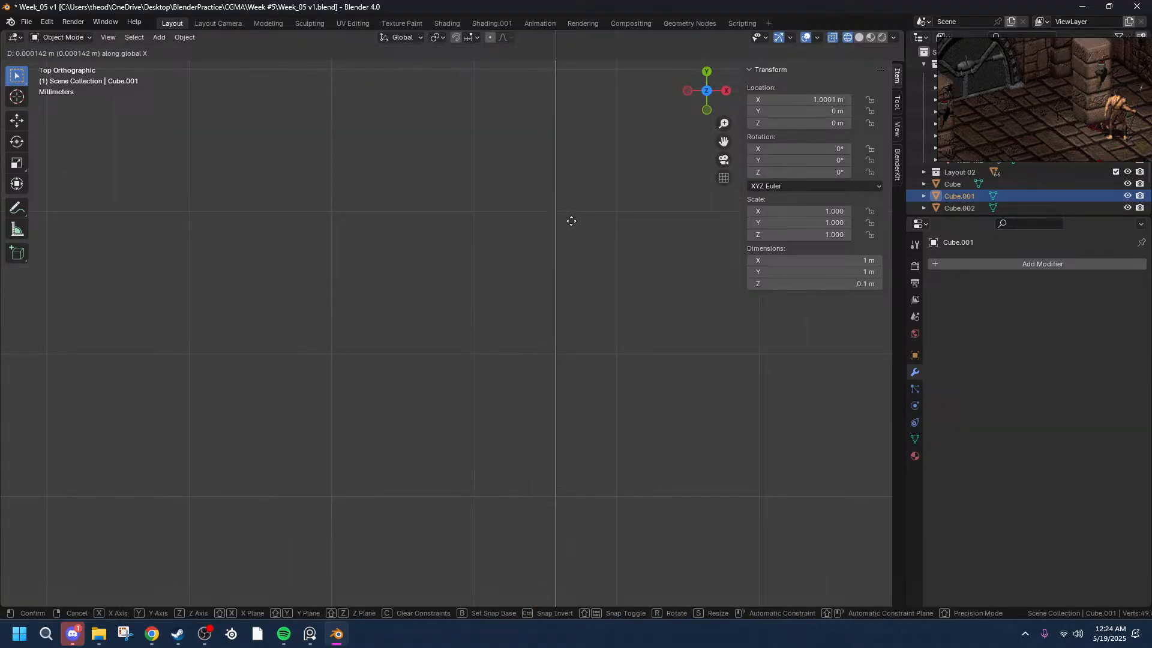
{"action": "left_click", "coordinate": [596, 229]}
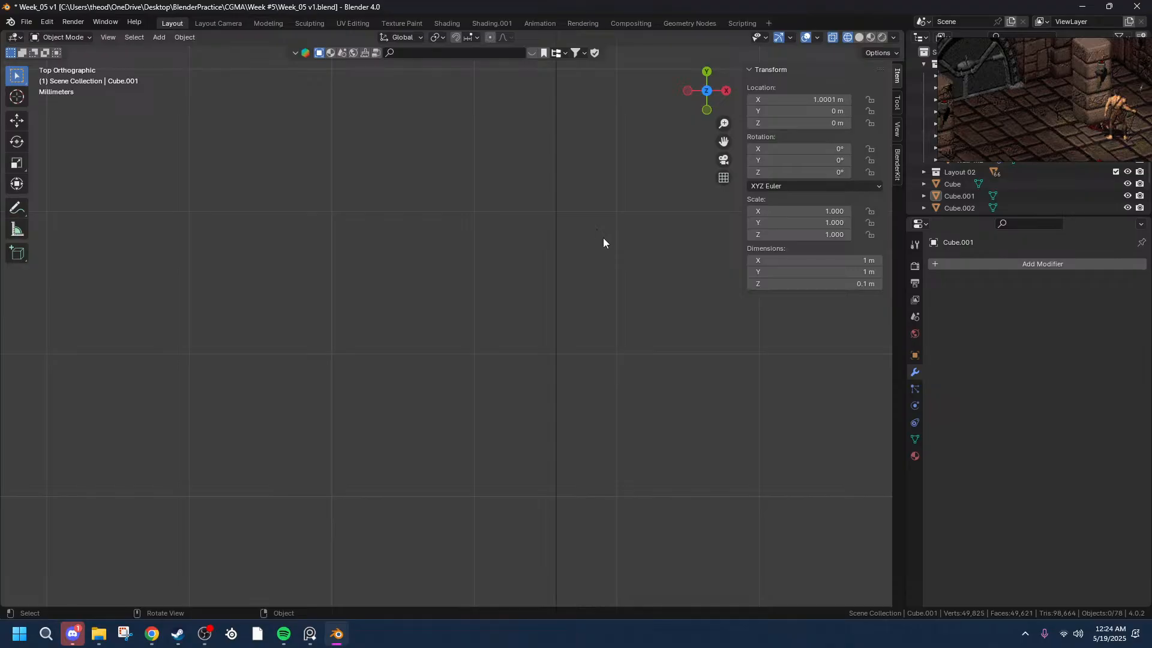
- Try another tiny nudge of the upper-right tile along X and undo the X moves
{"action": "left_click", "coordinate": [562, 255]}
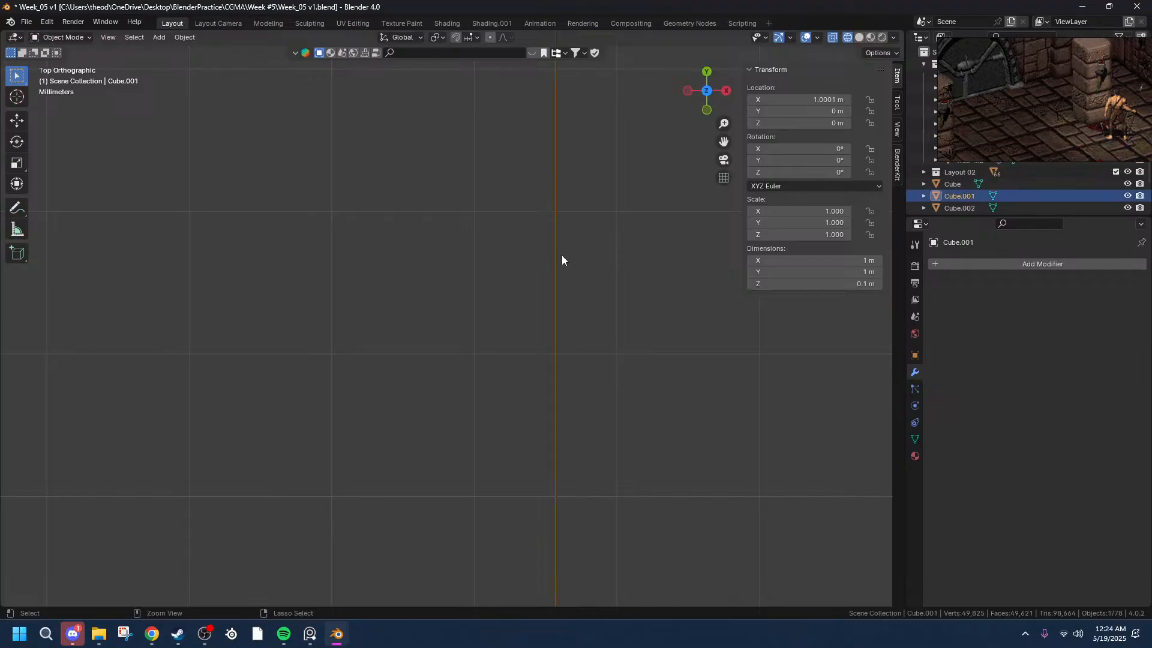
{"action": "key", "text": "g"}
{"action": "key", "text": "x"}
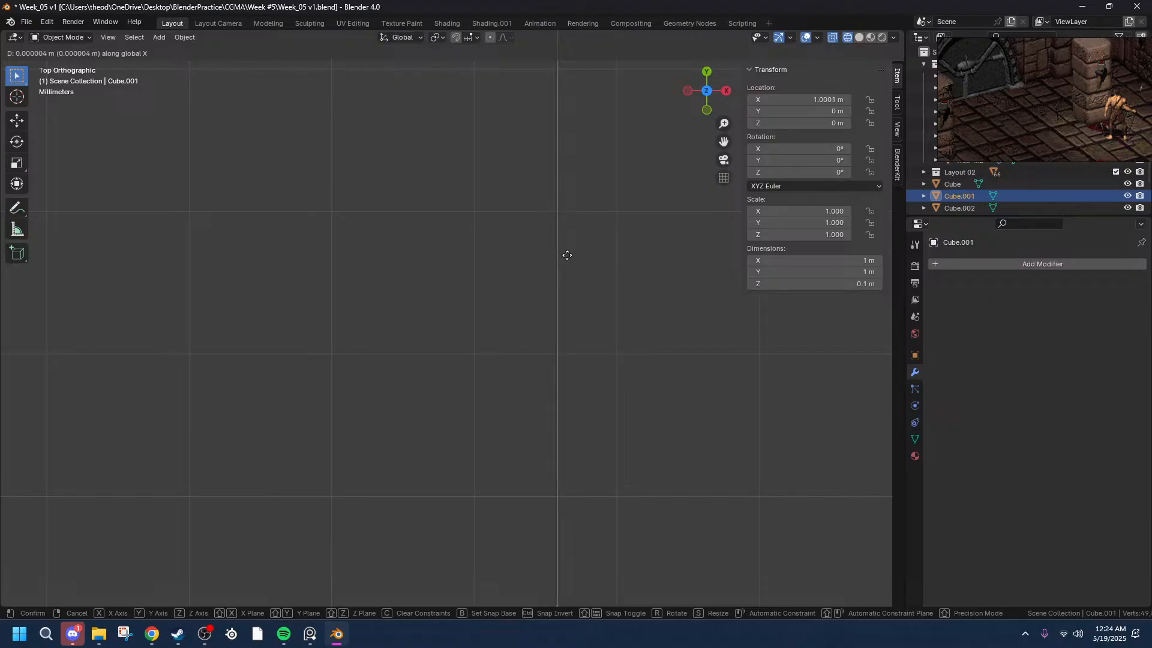
{"action": "left_click", "coordinate": [565, 254]}
{"action": "left_click", "coordinate": [605, 253]}
{"action": "key", "text": "ctrl+z"}
{"action": "key", "text": "ctrl+z"}
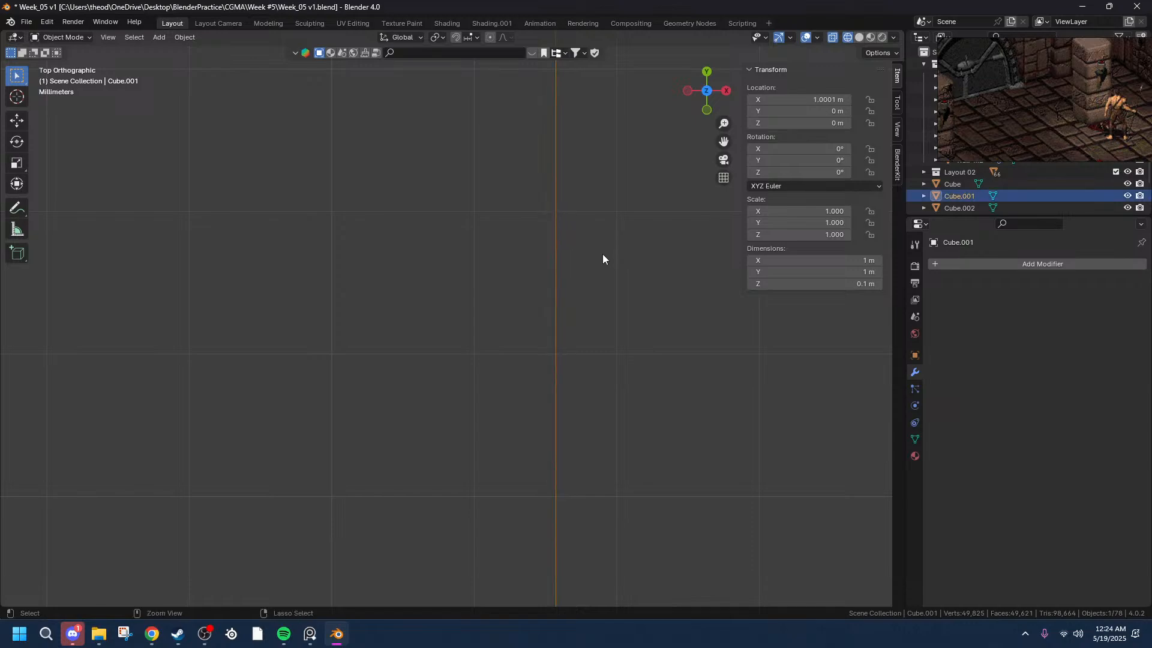
- Examine the upper-right tile's vertical edge up close against the edge of the floor outline beneath it
{"action": "scroll", "coordinate": [603, 252], "scroll_direction": "down", "scroll_amount": 6}
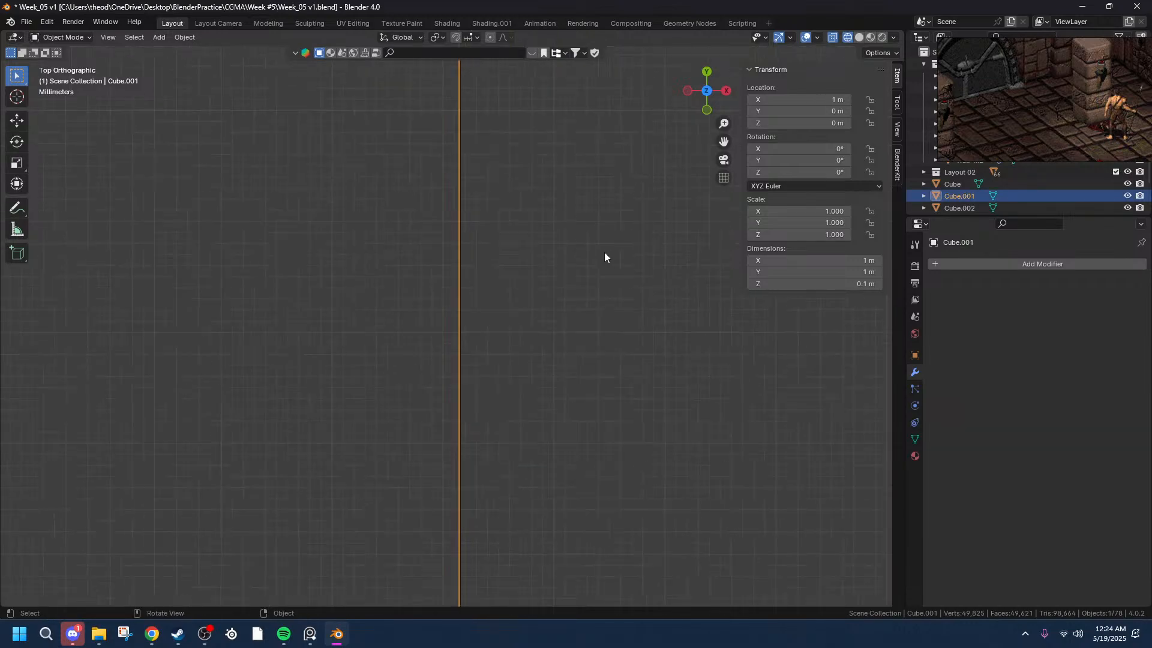
{"action": "left_click_drag", "start_coordinate": [723, 141], "coordinate": [722, 142]}
{"action": "scroll", "coordinate": [221, 340], "scroll_direction": "up", "scroll_amount": 7}
{"action": "scroll", "coordinate": [498, 233], "scroll_direction": "up", "scroll_amount": 12}
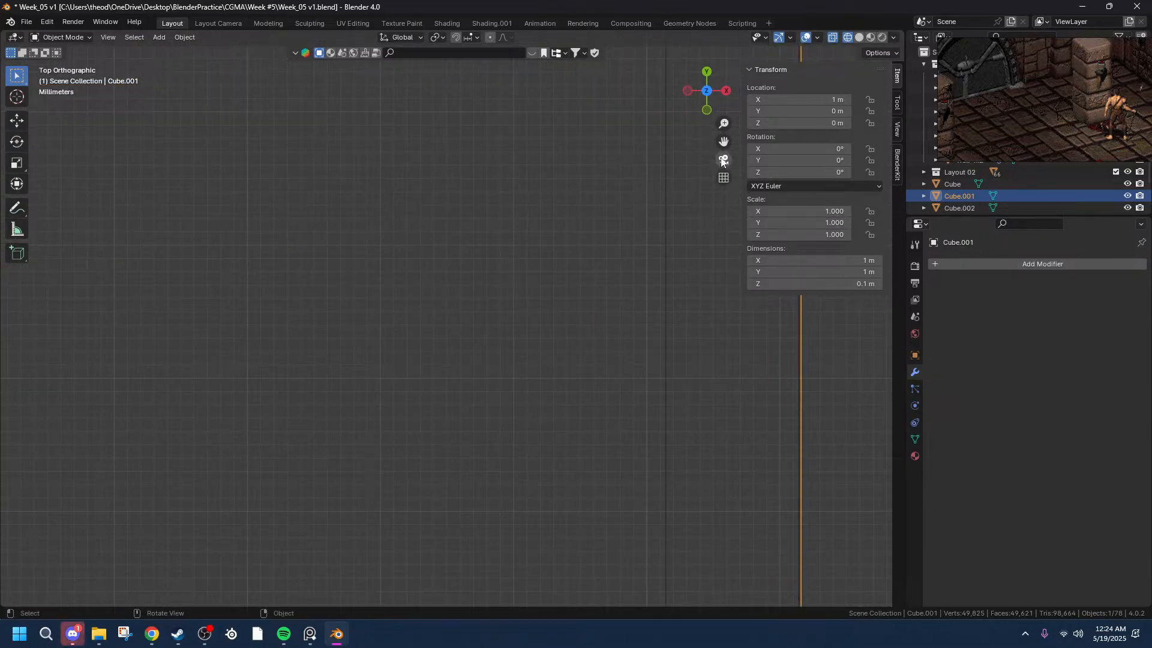
{"action": "mouse_move", "coordinate": [723, 141]}
{"action": "left_mouse_down"}
{"action": "mouse_move", "coordinate": [484, 143]}
{"action": "mouse_move", "coordinate": [711, 142]}
{"action": "left_mouse_up"}
{"action": "scroll", "coordinate": [348, 258], "scroll_direction": "down", "scroll_amount": 12}
{"action": "scroll", "coordinate": [349, 262], "scroll_direction": "down", "scroll_amount": 5}
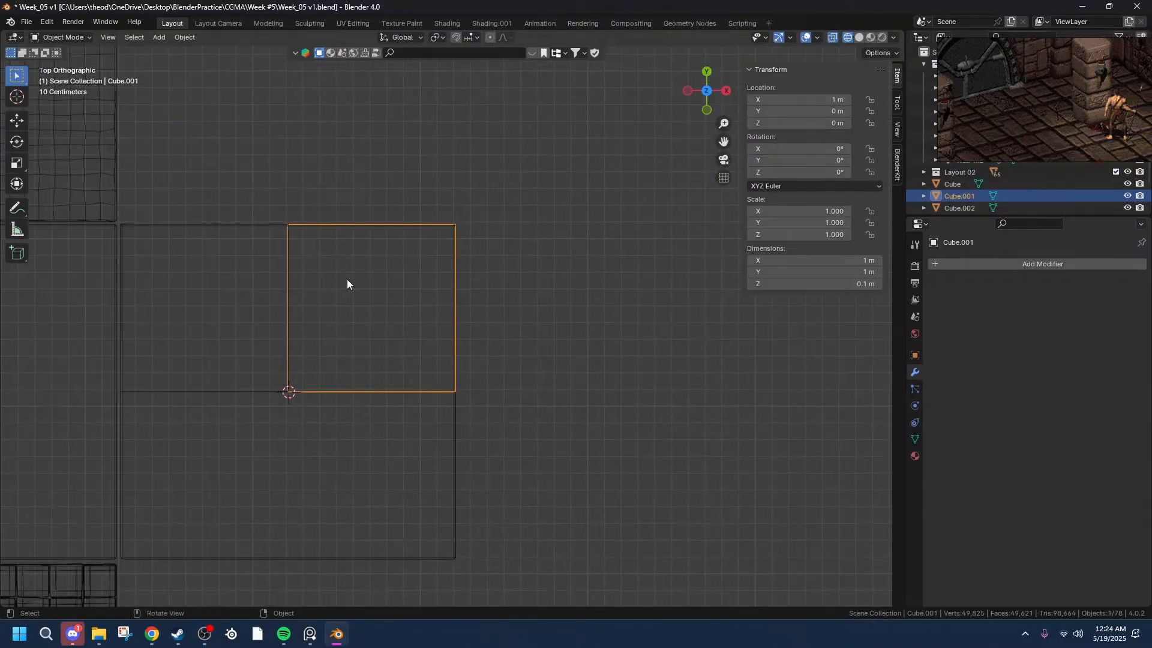
- Compare the two upper square tiles and the 2 m floor piece by selecting them alternately and checking their edges and transforms
{"action": "left_click", "coordinate": [458, 467]}
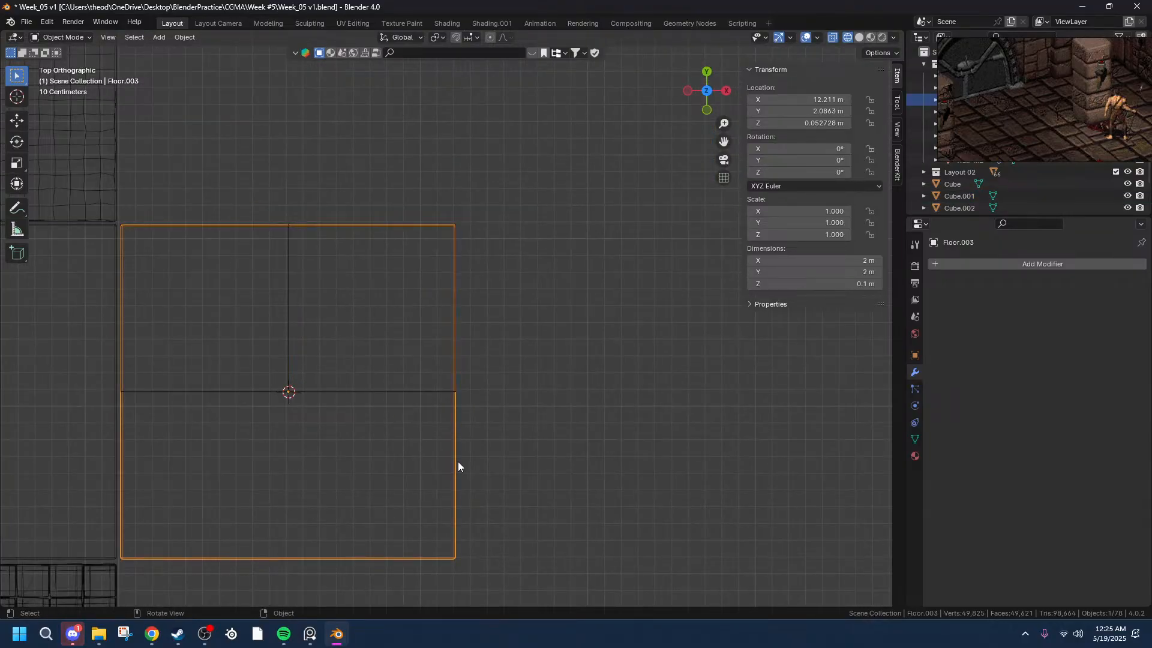
{"action": "left_click", "coordinate": [288, 328]}
{"action": "left_click", "coordinate": [180, 369]}
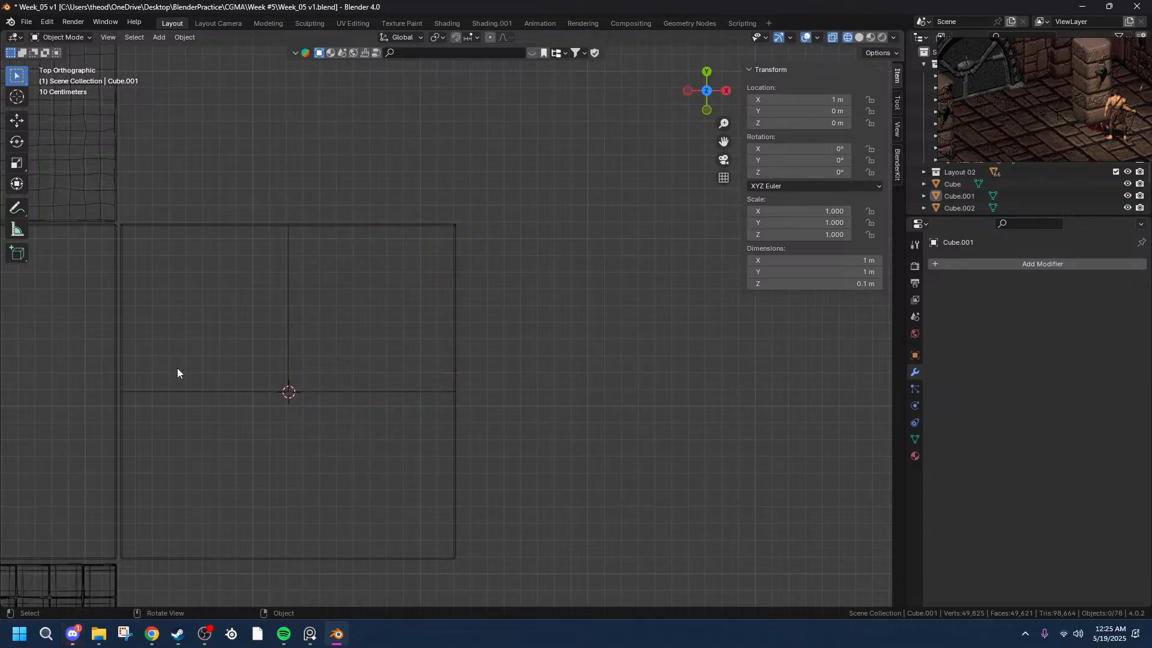
{"action": "left_click", "coordinate": [168, 391]}
{"action": "left_click", "coordinate": [348, 391]}
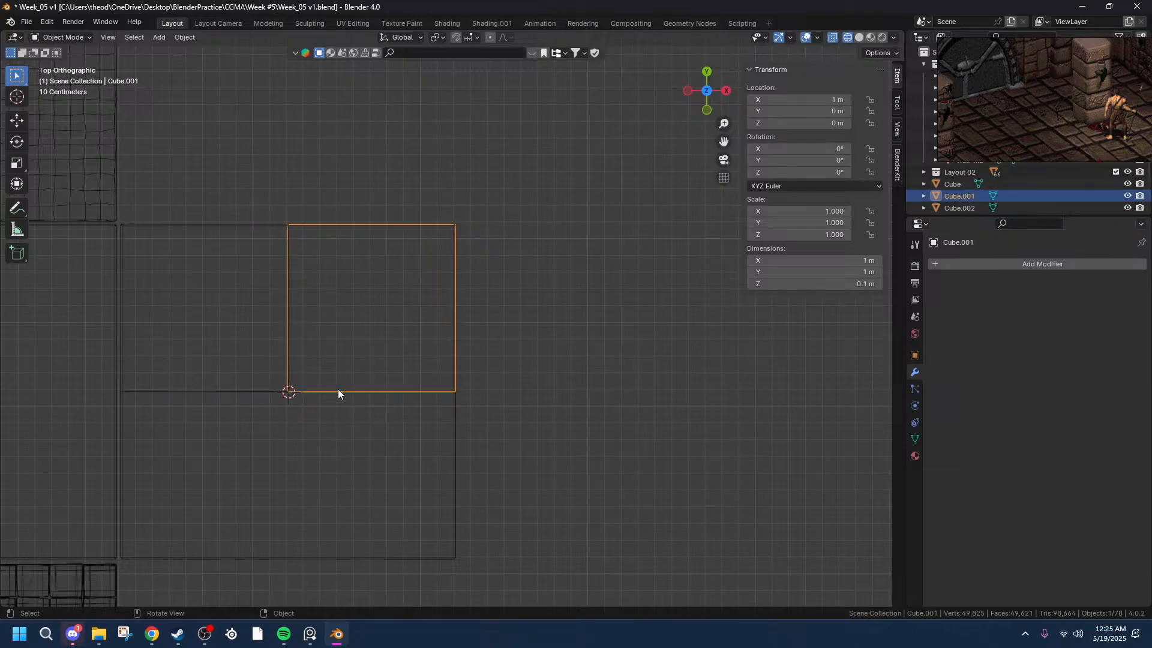
{"action": "left_click", "coordinate": [161, 390]}
{"action": "left_click", "coordinate": [290, 394]}
{"action": "left_click", "coordinate": [196, 392]}
{"action": "left_click", "coordinate": [174, 392]}
{"action": "left_click", "coordinate": [285, 392]}
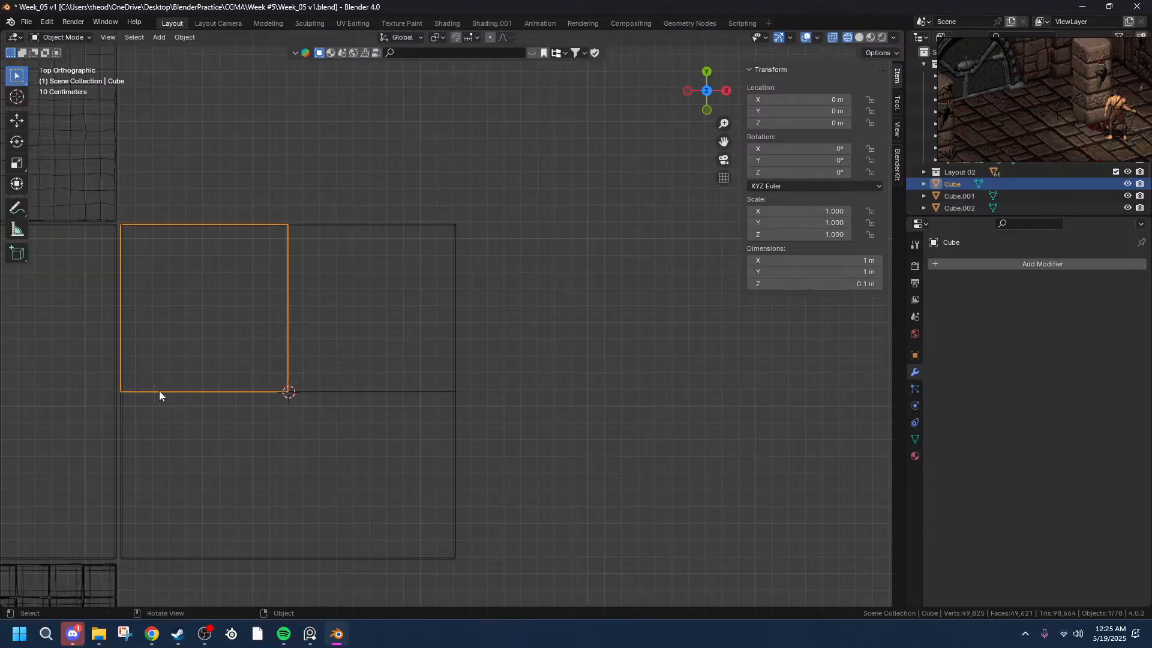
{"action": "left_click", "coordinate": [405, 394]}
{"action": "left_click", "coordinate": [186, 390]}
{"action": "left_click", "coordinate": [312, 392]}
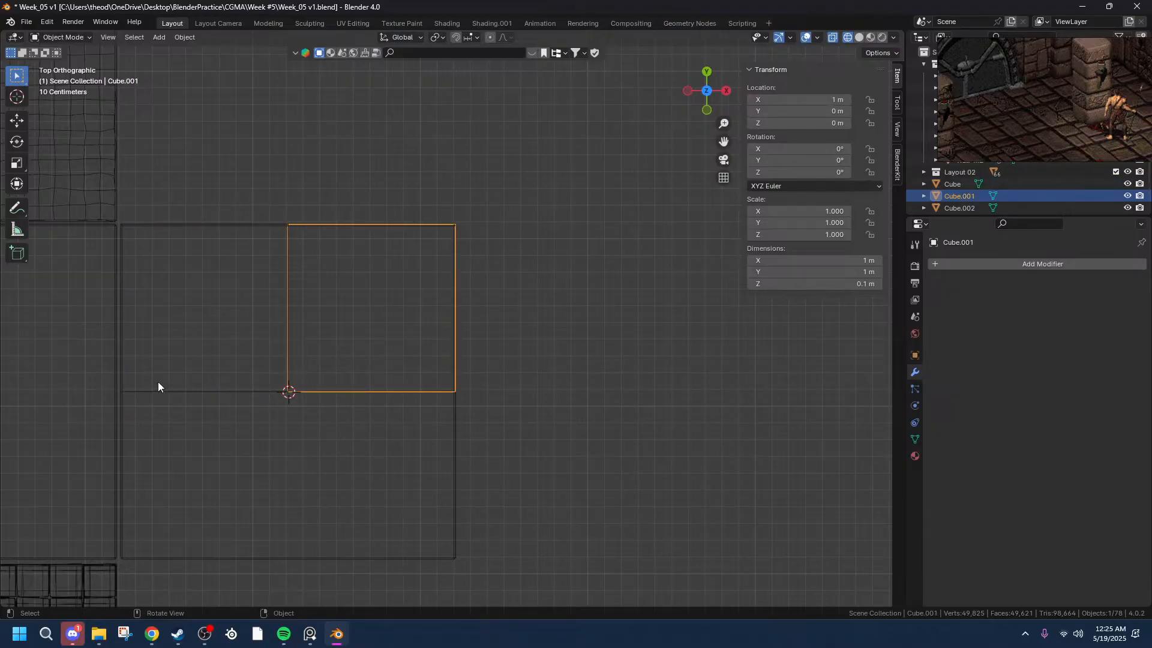
{"action": "left_click", "coordinate": [163, 382]}
{"action": "left_click", "coordinate": [318, 391]}
{"action": "left_click", "coordinate": [120, 389]}
{"action": "left_click", "coordinate": [192, 391]}
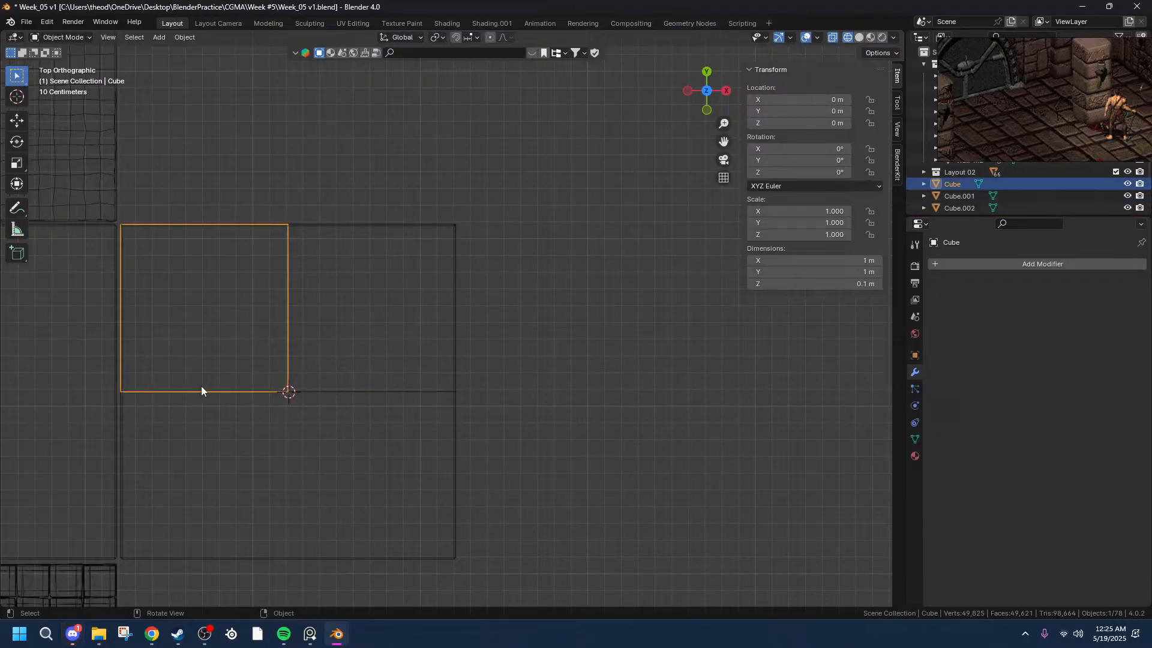
{"action": "left_click", "coordinate": [330, 393]}
{"action": "scroll", "coordinate": [387, 491], "scroll_direction": "up", "scroll_amount": 18}
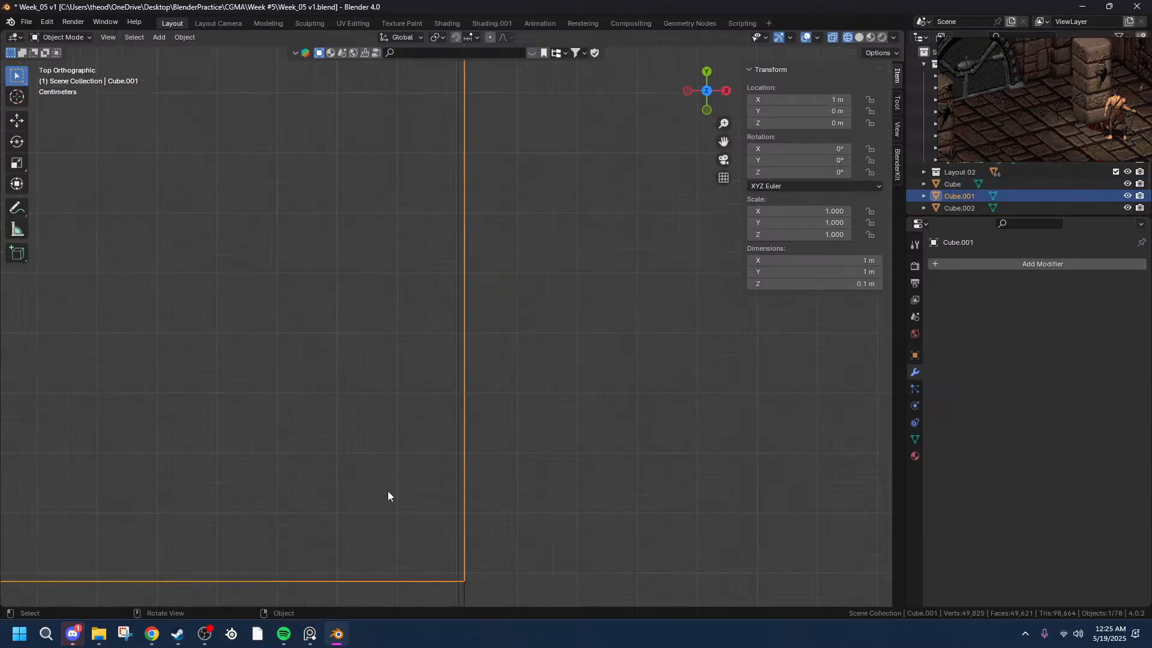
{"action": "left_click", "coordinate": [598, 496]}
{"action": "scroll", "coordinate": [598, 495], "scroll_direction": "down", "scroll_amount": 15}
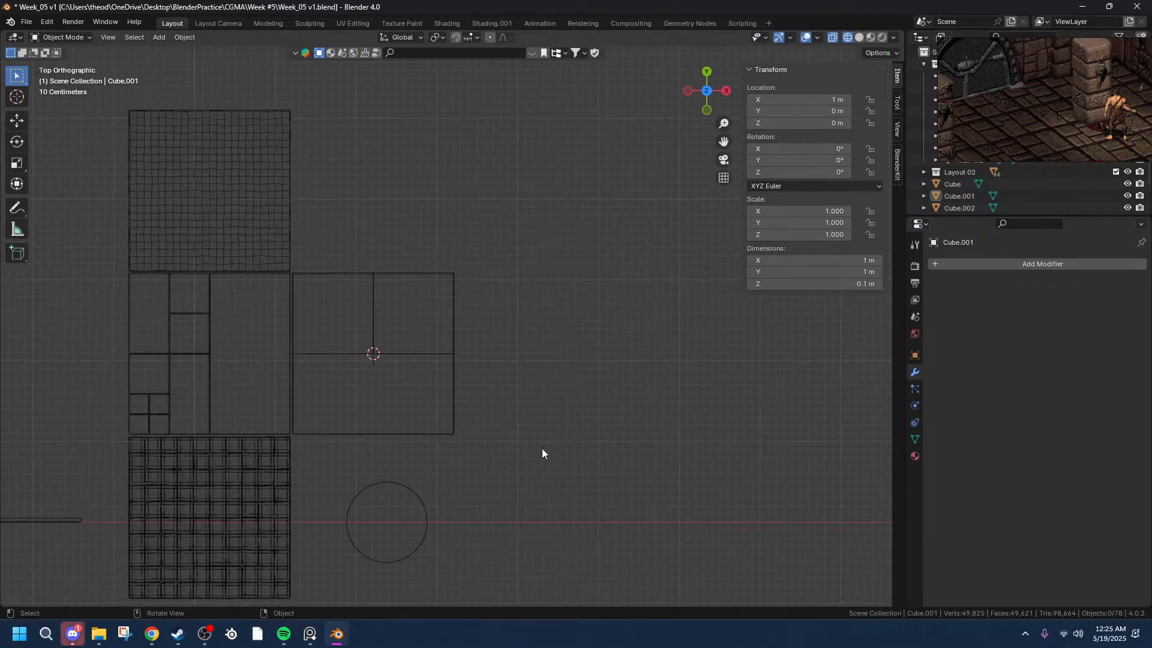
{"action": "left_click_drag", "start_coordinate": [724, 142], "coordinate": [819, 118]}
{"action": "scroll", "coordinate": [492, 351], "scroll_direction": "up", "scroll_amount": 9}
{"action": "scroll", "coordinate": [492, 355], "scroll_direction": "down", "scroll_amount": 5}
- Duplicate the upper-right tile and offset the copy -1 m along Y to fill the lower-right quarter of the floor piece
{"action": "left_click", "coordinate": [593, 357]}
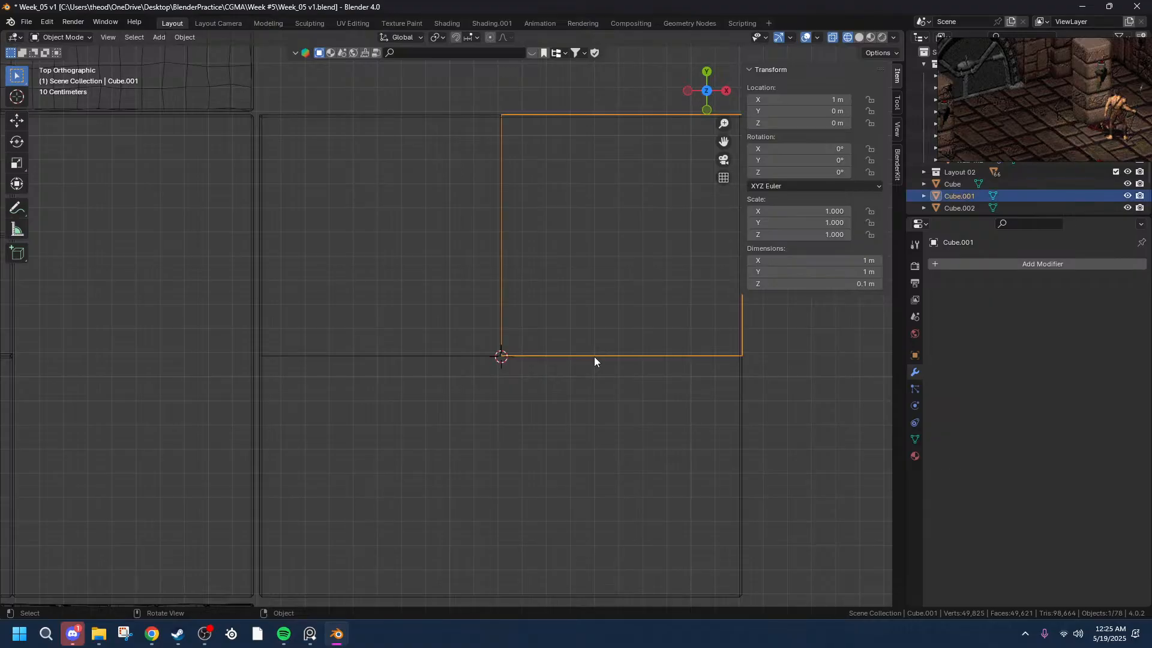
{"action": "scroll", "coordinate": [594, 360], "scroll_direction": "down", "scroll_amount": 6}
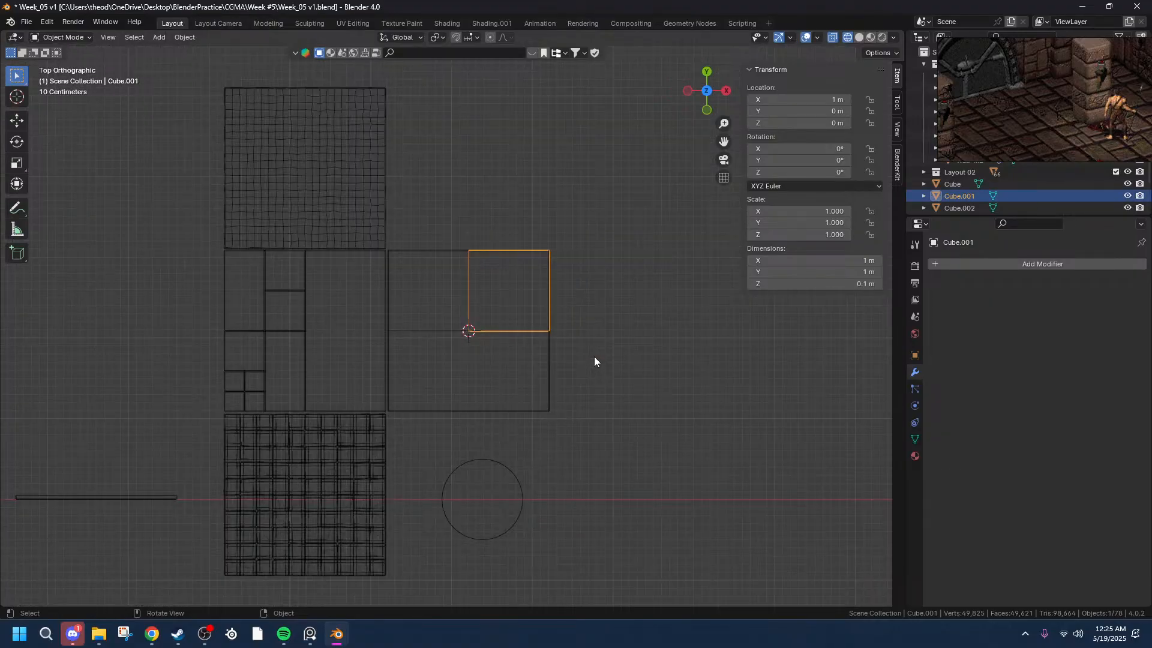
{"action": "scroll", "coordinate": [547, 378], "scroll_direction": "up", "scroll_amount": 4}
{"action": "scroll", "coordinate": [547, 378], "scroll_direction": "up", "scroll_amount": 2}
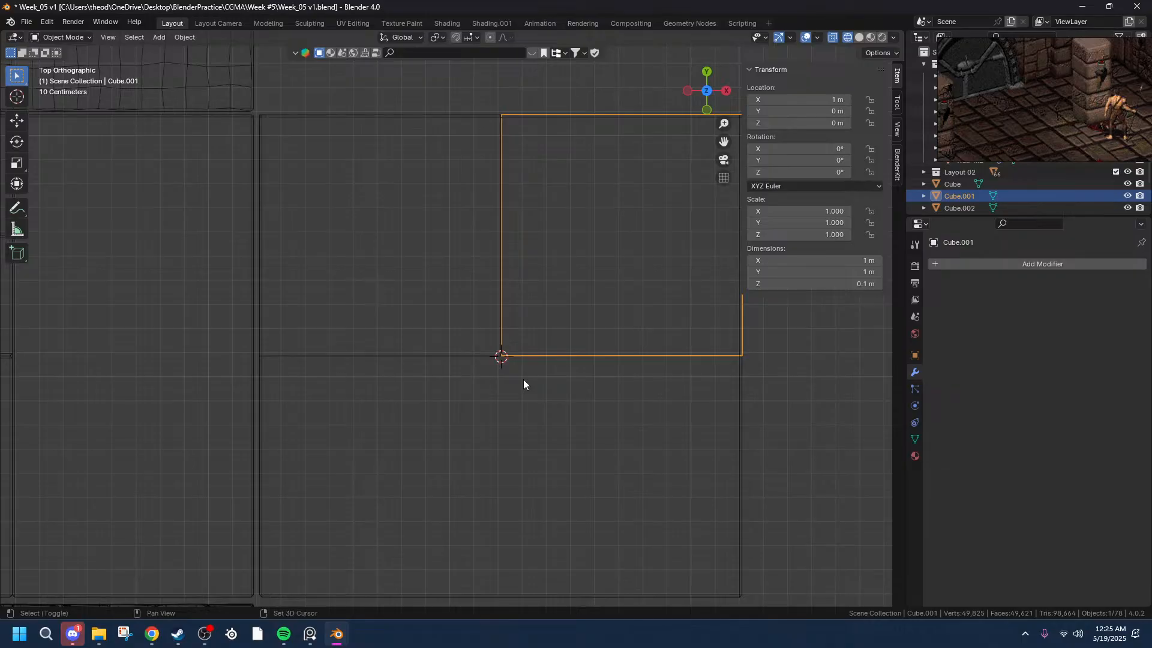
{"action": "key", "text": "shift+d"}
{"action": "key", "text": "x"}
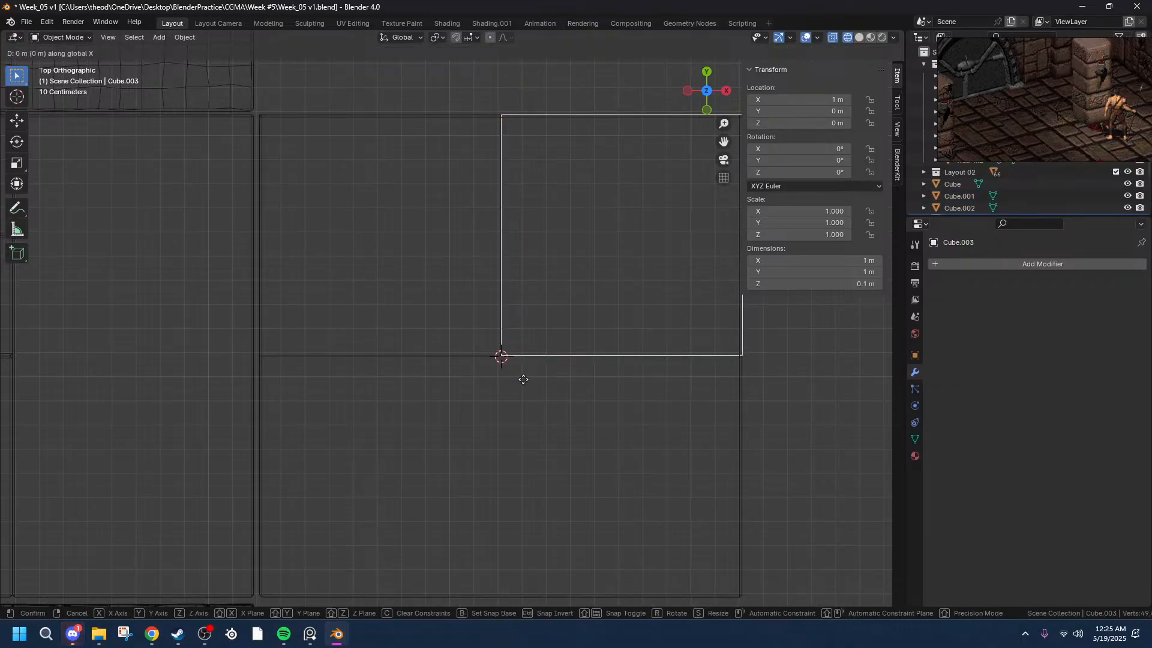
{"action": "key", "text": "y"}
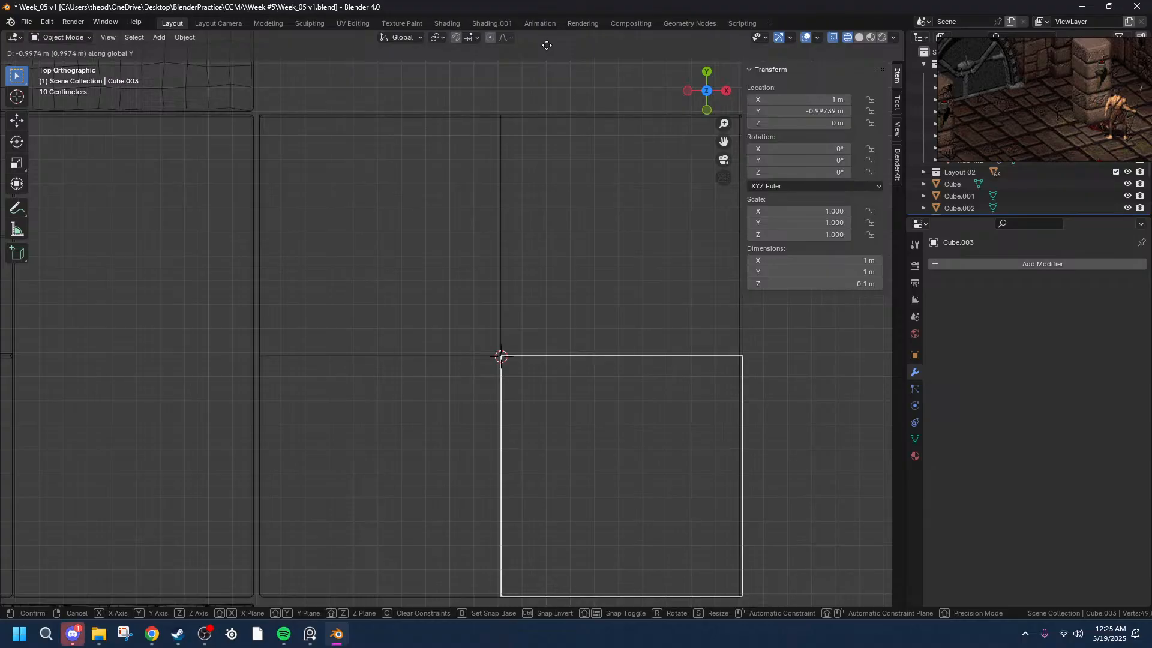
{"action": "left_click", "coordinate": [547, 46]}
{"action": "left_click", "coordinate": [143, 540]}
{"action": "left_click", "coordinate": [143, 541]}
{"action": "left_click_drag", "start_coordinate": [142, 541], "coordinate": [127, 542]}
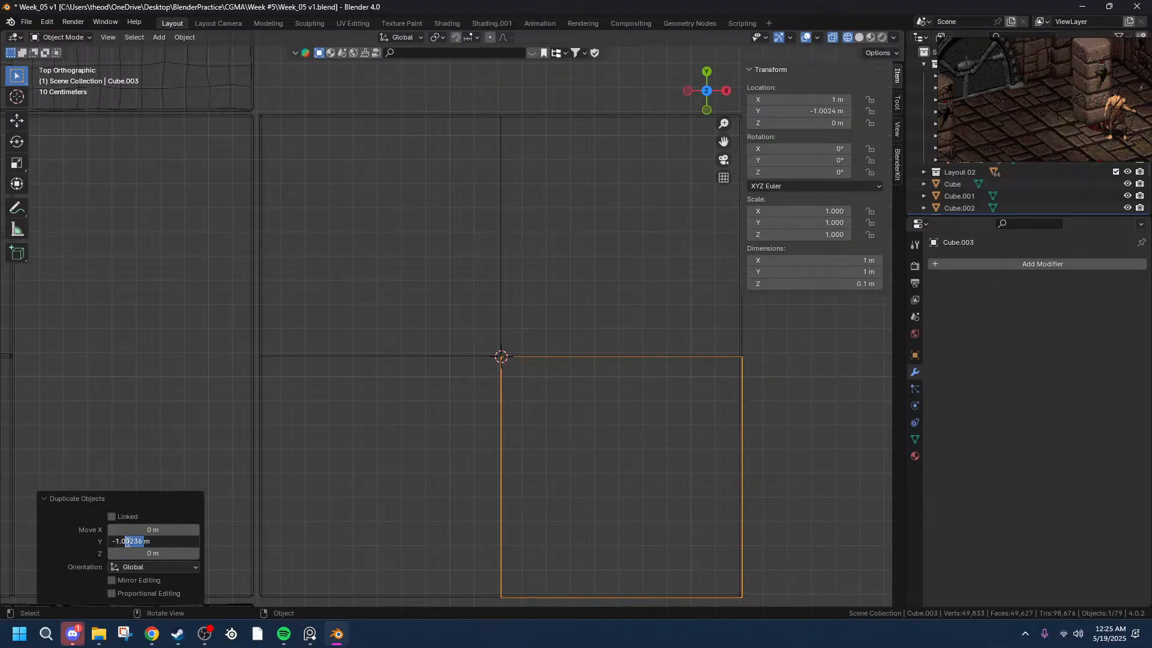
{"action": "key", "text": "BackSpace"}
{"action": "key", "text": "Return"}
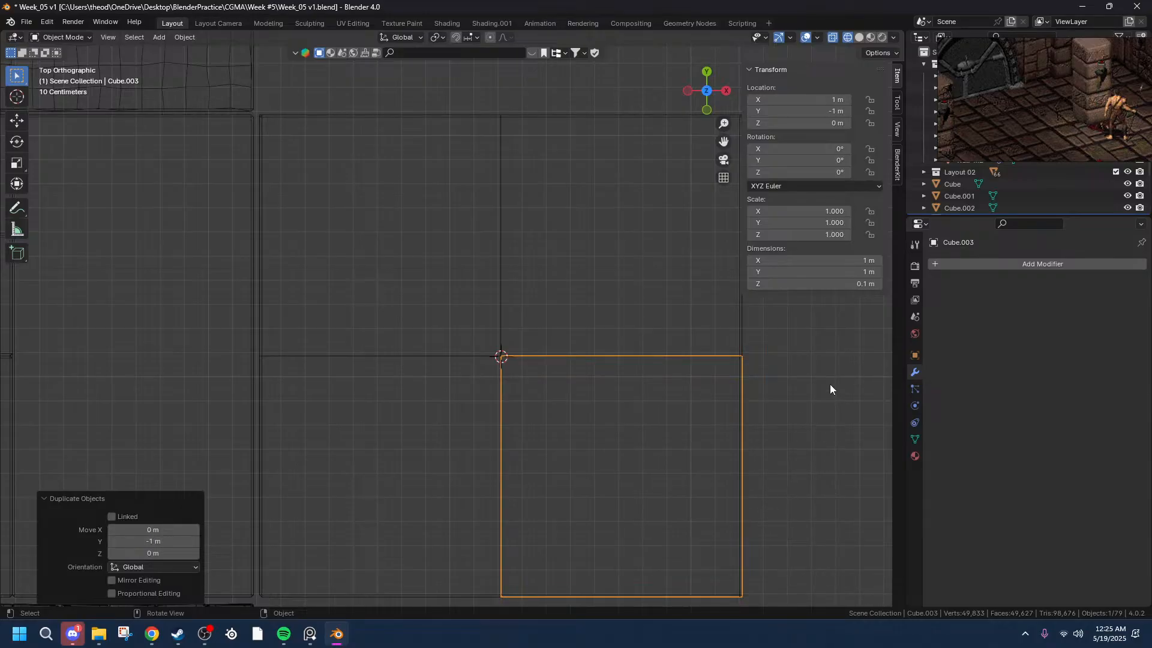
- Set the lower-right tile's dimensions to exactly 1 m in X, 1 m in Y and 0.1 m in Z
{"action": "left_click", "coordinate": [854, 253]}
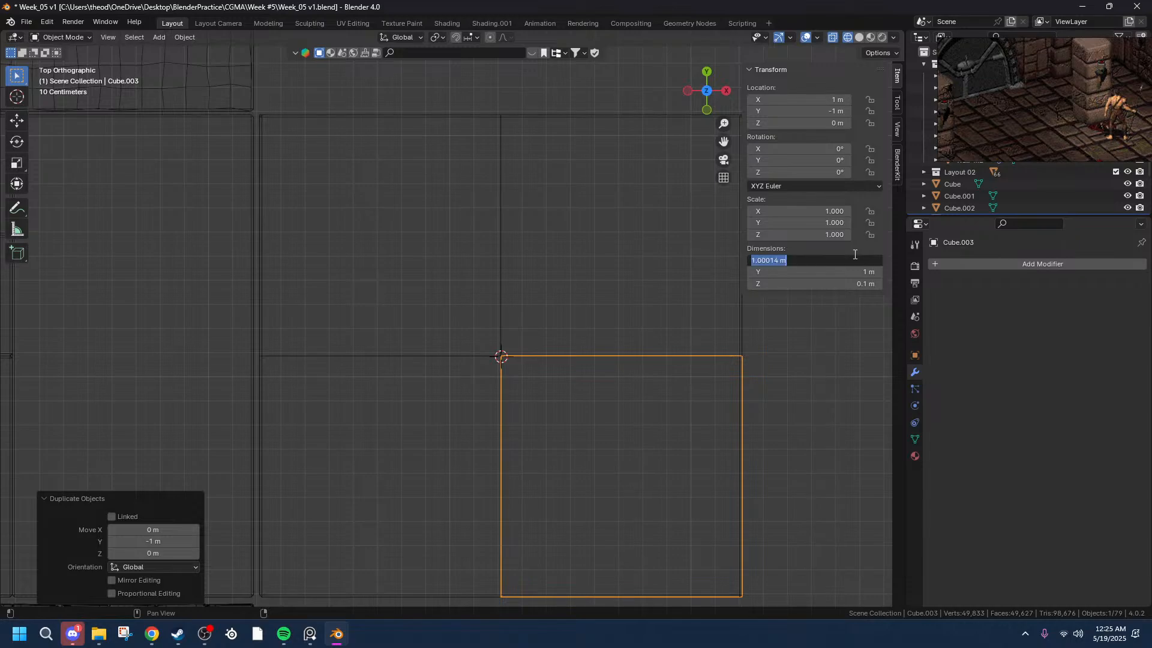
{"action": "left_click", "coordinate": [761, 259]}
{"action": "key", "text": "Tab"}
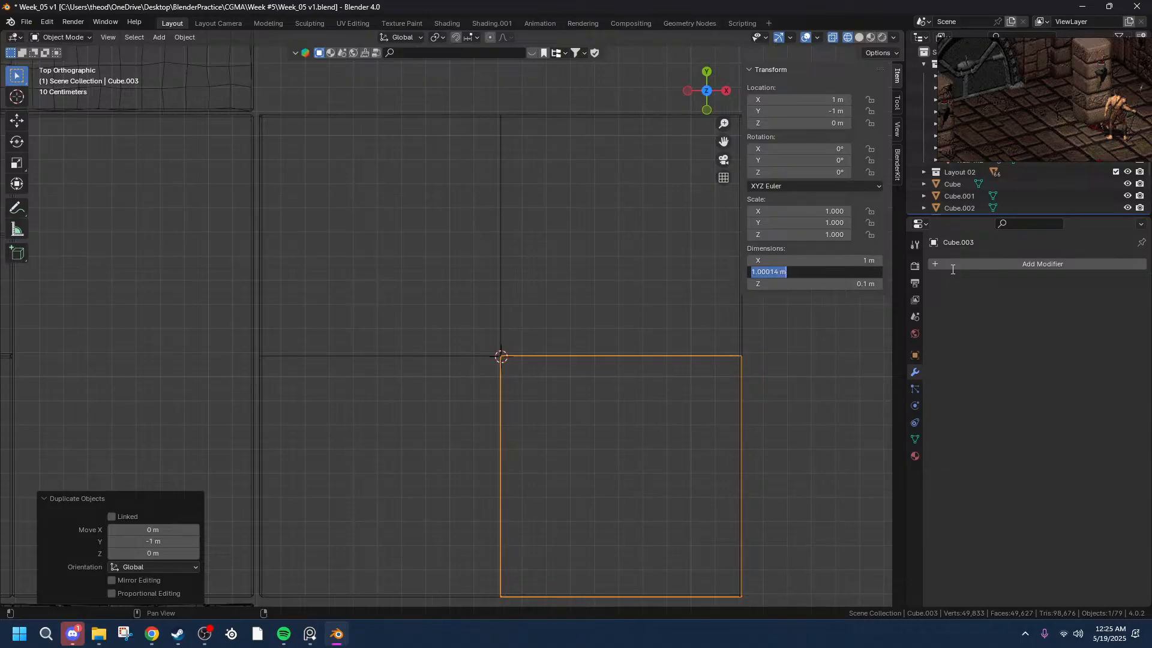
{"action": "key", "text": "Home"}
{"action": "key", "text": "Delete"}
{"action": "key", "text": "BackSpace"}
{"action": "key", "text": "Tab"}
{"action": "left_click", "coordinate": [780, 287]}
{"action": "key", "text": "BackSpace"}
{"action": "key", "text": "BackSpace"}
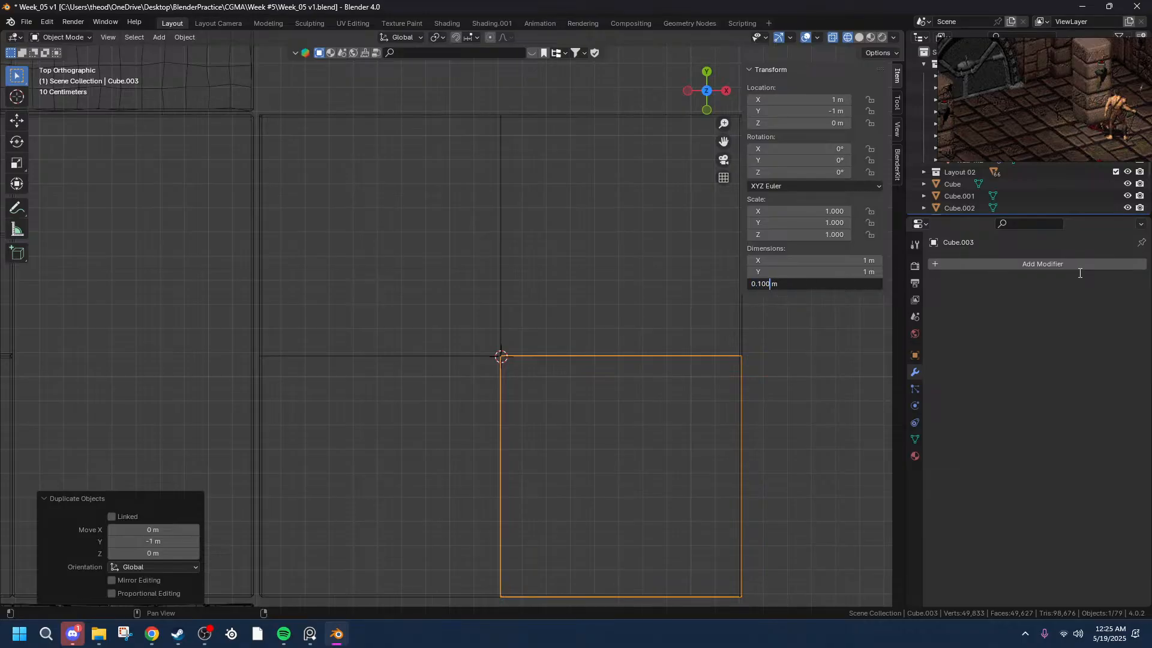
{"action": "key", "text": "Return"}
{"action": "left_click", "coordinate": [765, 262]}
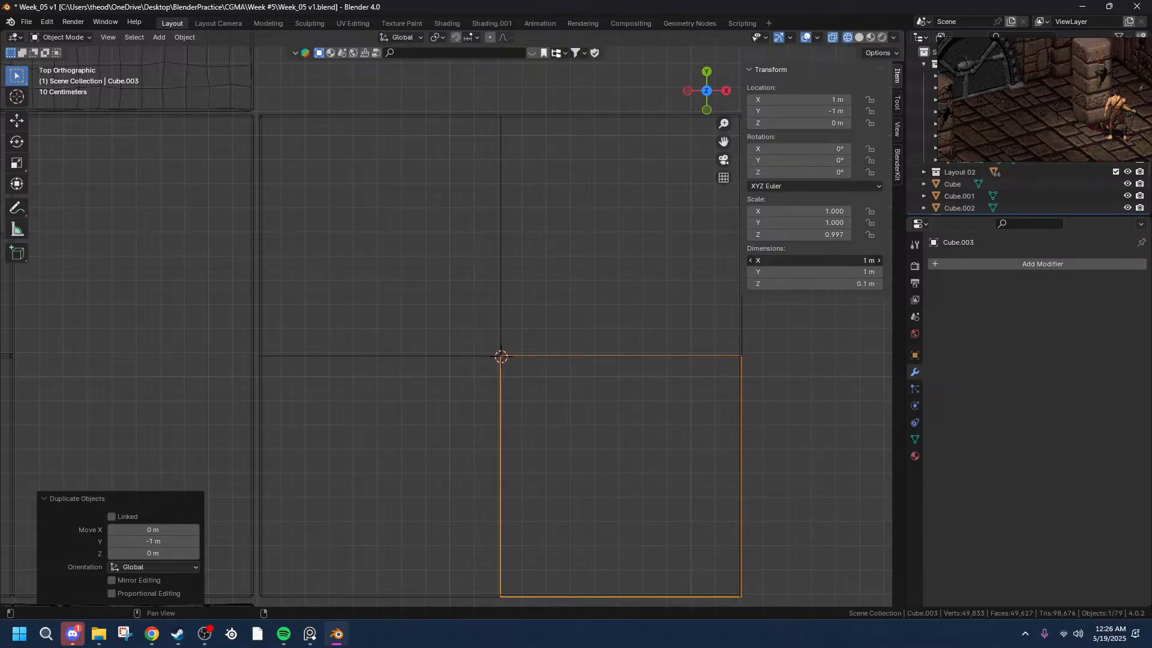
{"action": "key", "text": "Escape"}
{"action": "left_click", "coordinate": [774, 262]}
{"action": "key", "text": "Escape"}
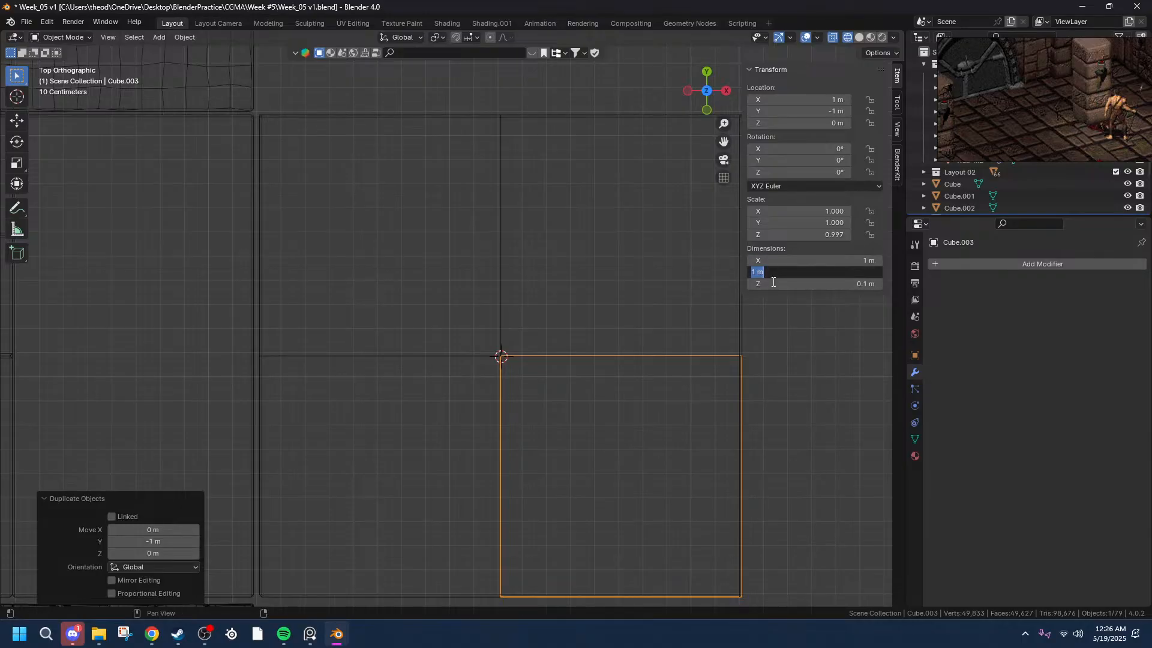
- Set the upper-right tile's Y dimension to 1 m and its Z dimension to 0.1 m
{"action": "left_click", "coordinate": [545, 294]}
{"action": "left_click", "coordinate": [503, 287]}
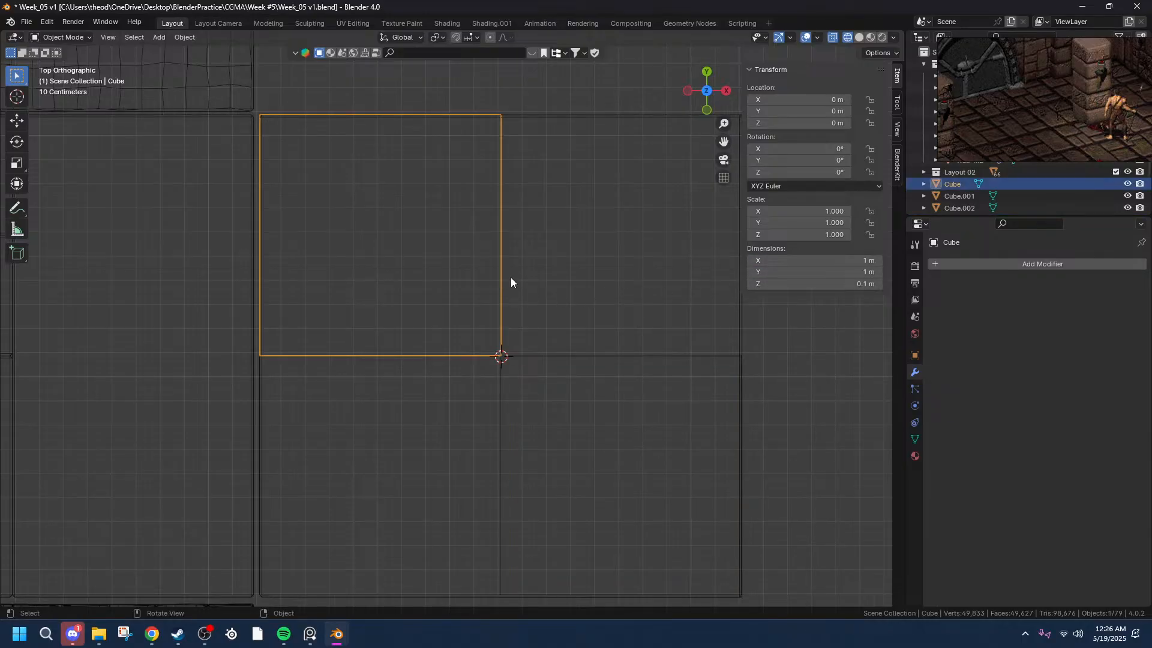
{"action": "left_click", "coordinate": [498, 180]}
{"action": "left_click", "coordinate": [846, 270]}
{"action": "left_click", "coordinate": [773, 271]}
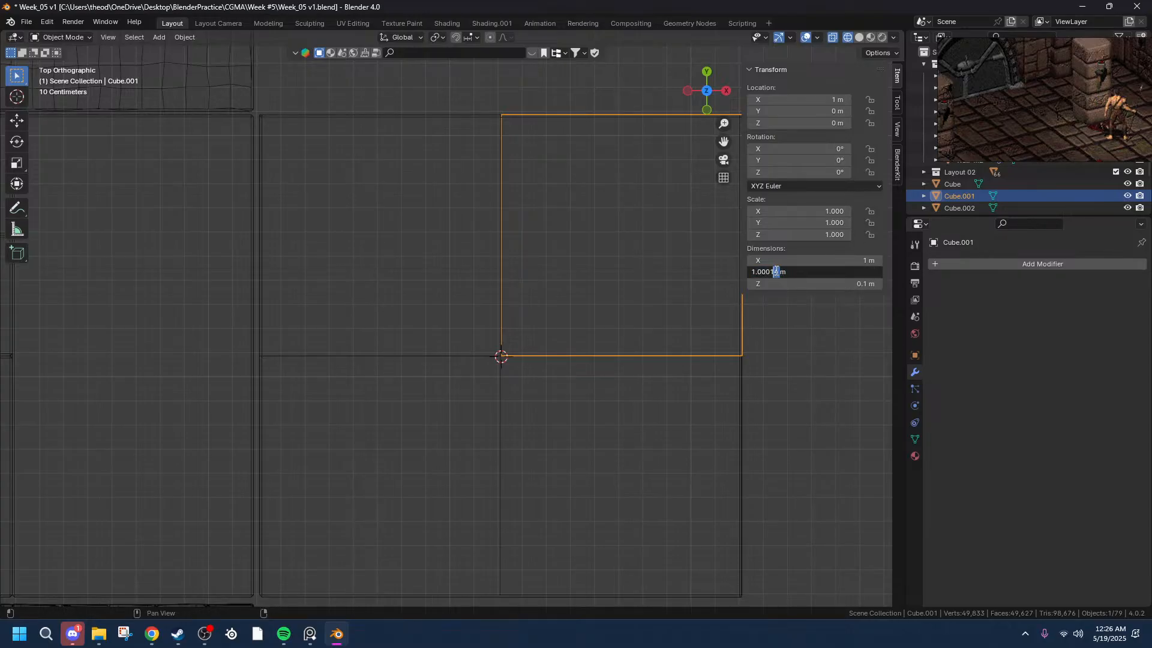
{"action": "key", "text": "BackSpace"}
{"action": "key", "text": "Tab"}
{"action": "key", "text": "BackSpace"}
{"action": "type", "text": ".1"}
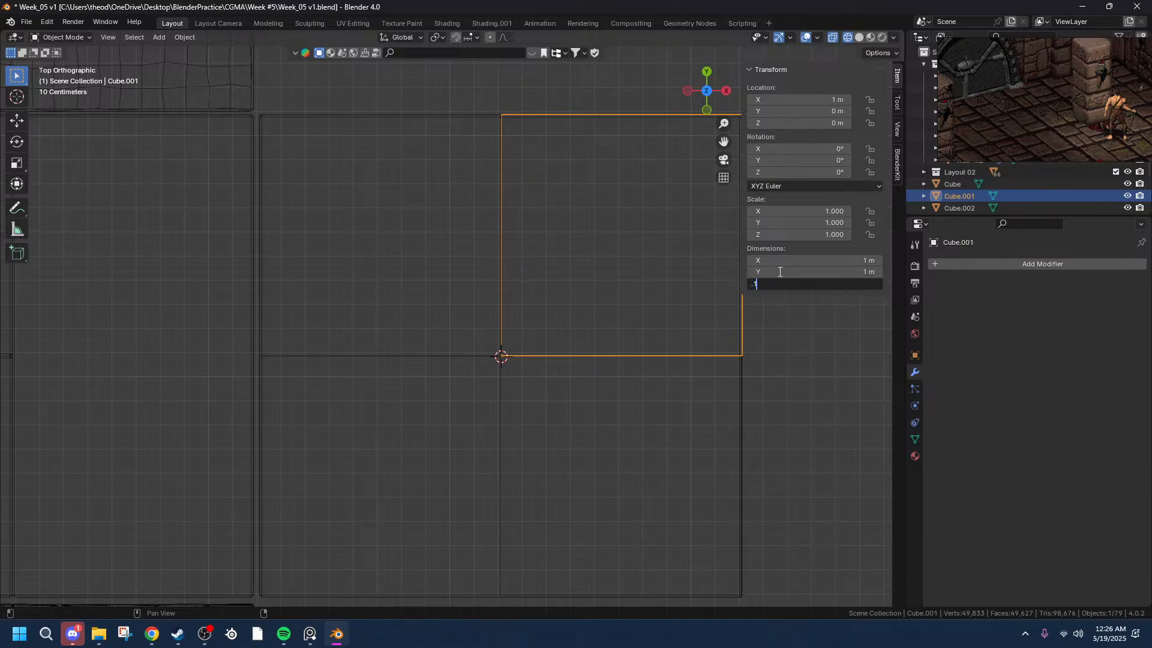
{"action": "key", "text": "Tab"}
- Set the upper-right tile's X dimension to exactly 1 m
{"action": "key", "text": "Tab"}
{"action": "key", "text": "Tab"}
{"action": "key", "text": "Tab"}
{"action": "key", "text": "Tab"}
{"action": "key", "text": "Tab"}
{"action": "key", "text": "Tab"}
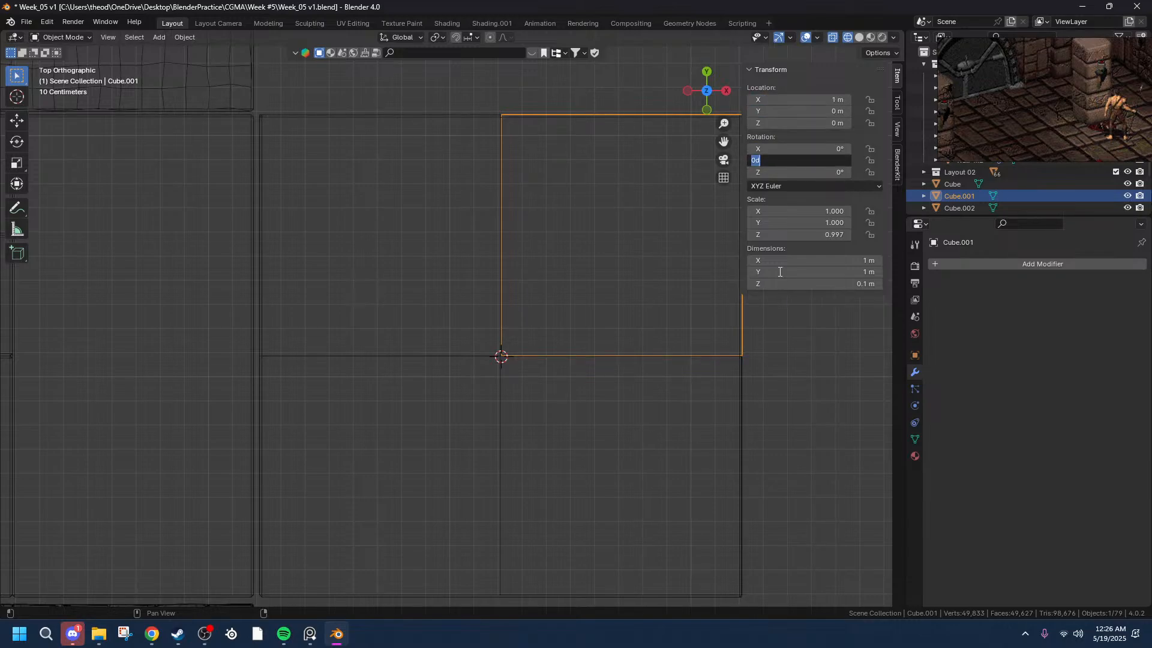
{"action": "key", "text": "Tab"}
{"action": "key", "text": "Tab"}
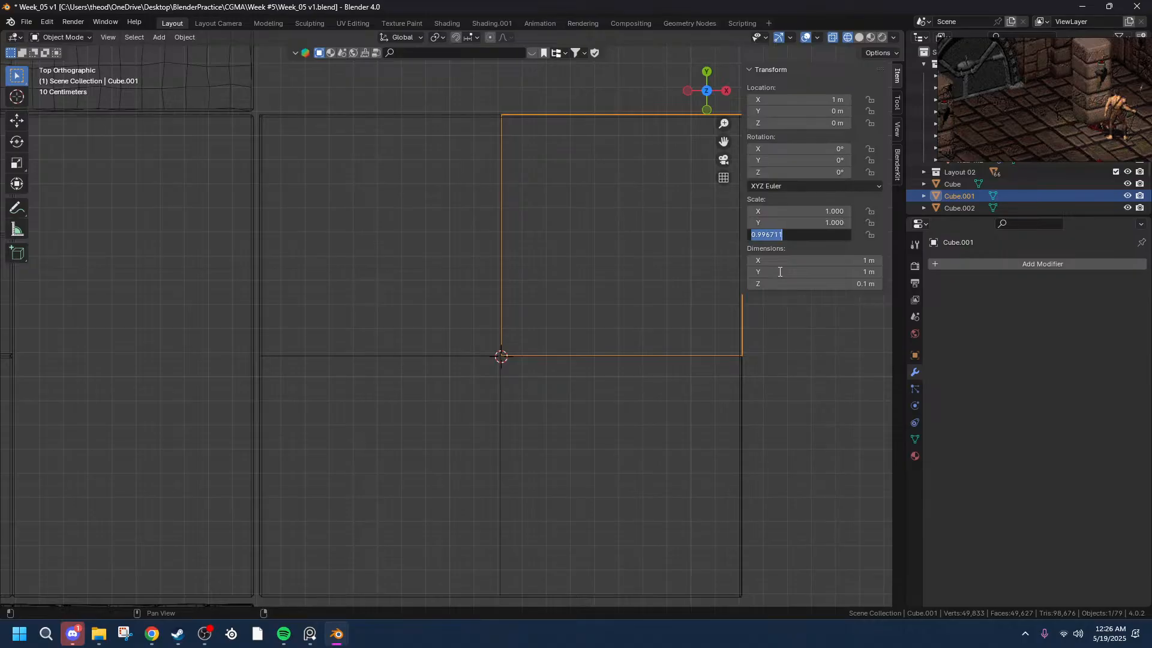
{"action": "key", "text": "Tab"}
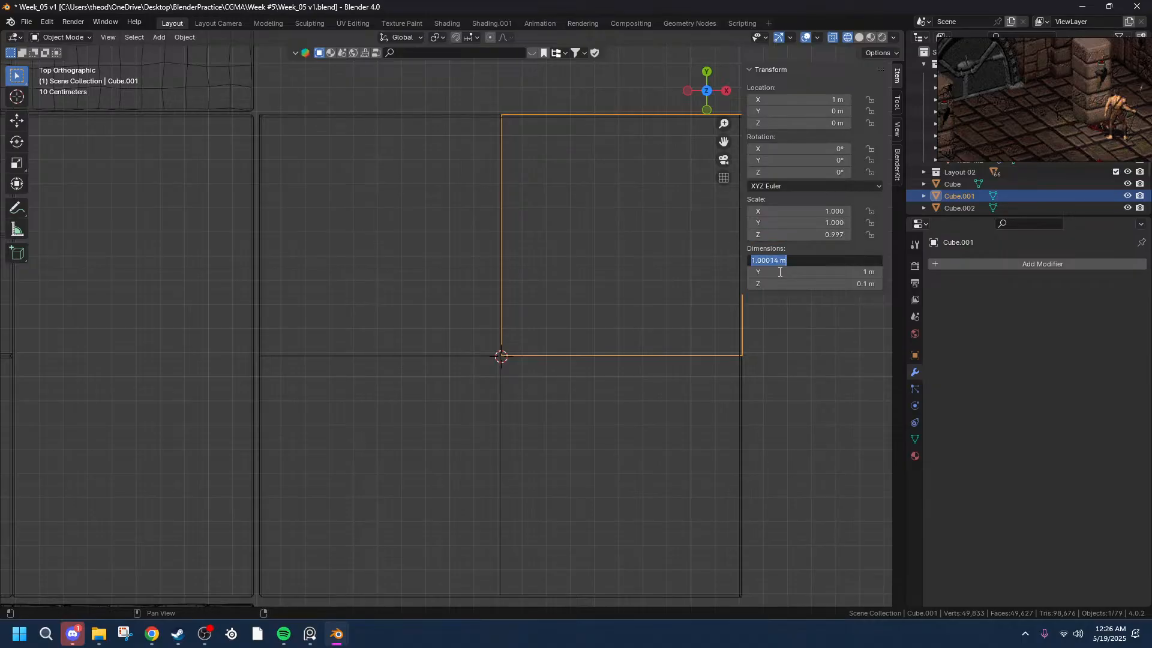
{"action": "key", "text": "Home"}
{"action": "key", "text": "BackSpace"}
{"action": "key", "text": "BackSpace"}
{"action": "key", "text": "BackSpace"}
{"action": "key", "text": "BackSpace"}
{"action": "key", "text": "BackSpace"}
{"action": "key", "text": "BackSpace"}
{"action": "key", "text": "Tab"}
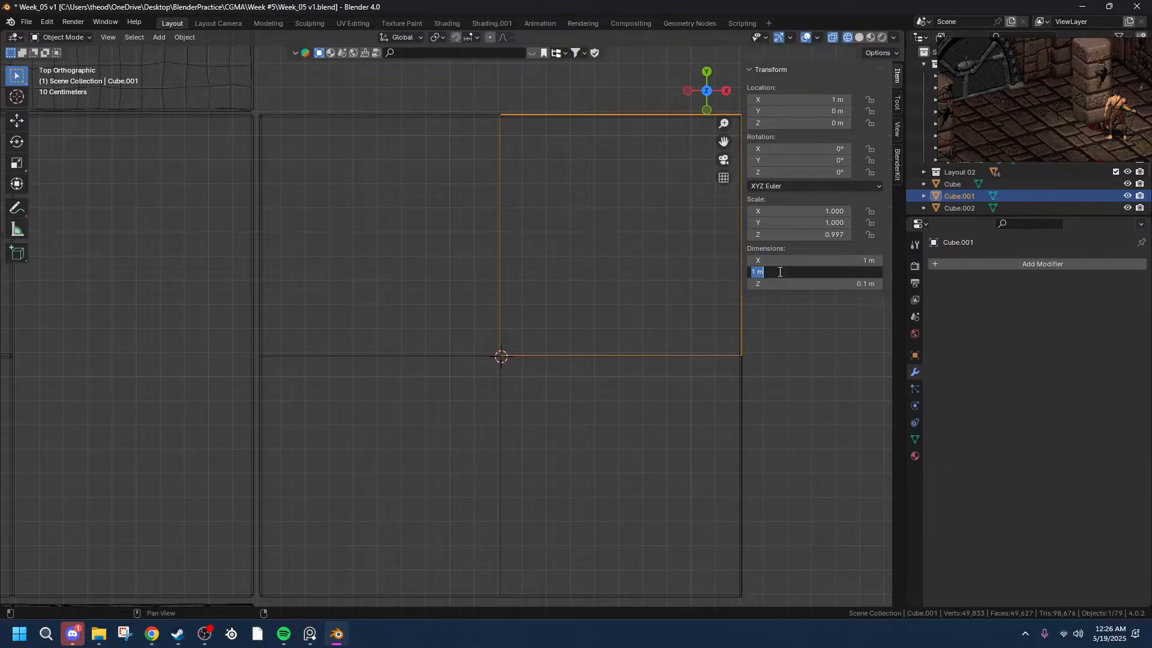
{"action": "key", "text": "Return"}
{"action": "left_click", "coordinate": [807, 255]}
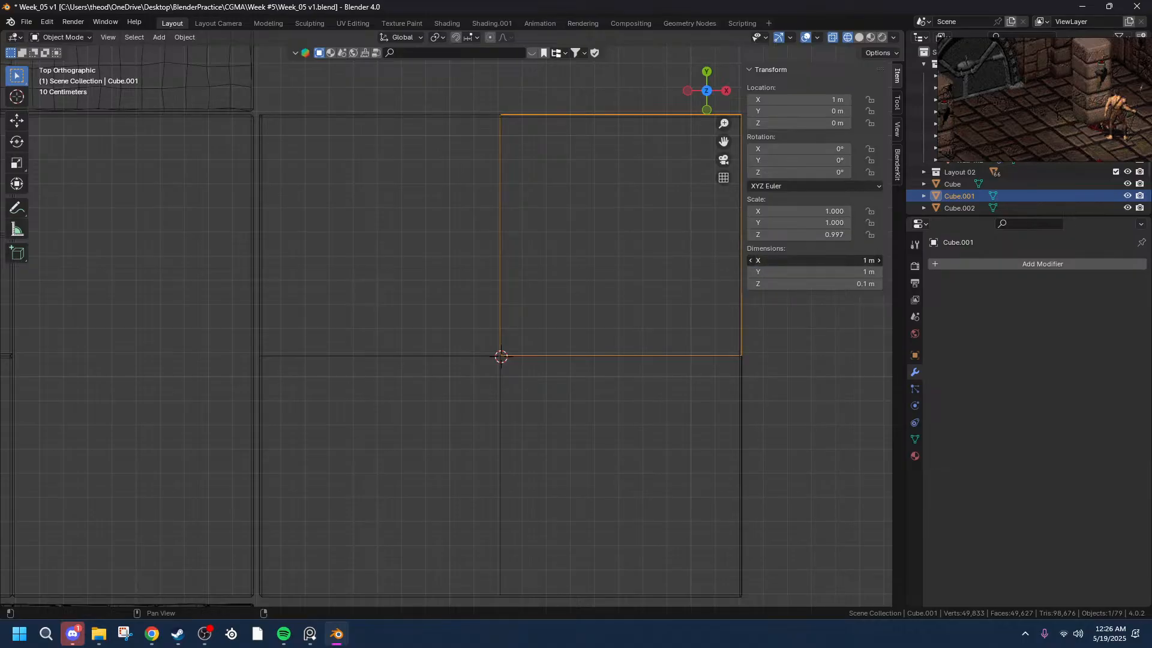
{"action": "left_click", "coordinate": [575, 341]}
- Set the upper-left tile's dimensions to exactly 1 m in X, 1 m in Y and 0.1 m in Z
{"action": "left_click", "coordinate": [390, 356]}
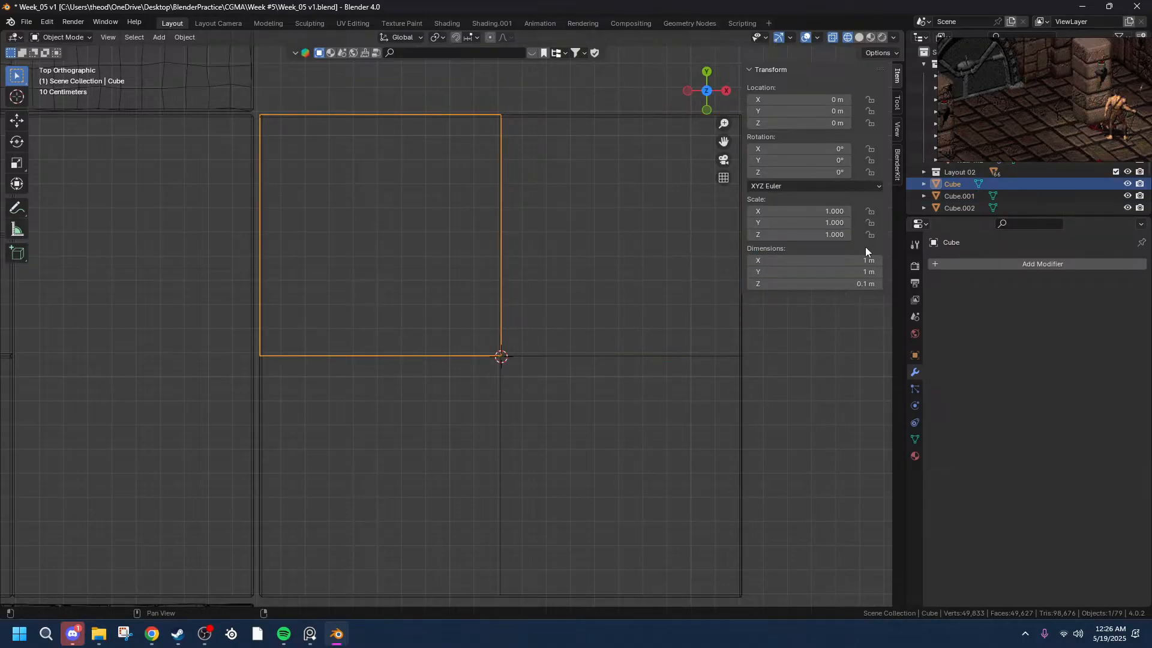
{"action": "left_click", "coordinate": [805, 260]}
{"action": "left_click_drag", "start_coordinate": [780, 260], "coordinate": [772, 260]}
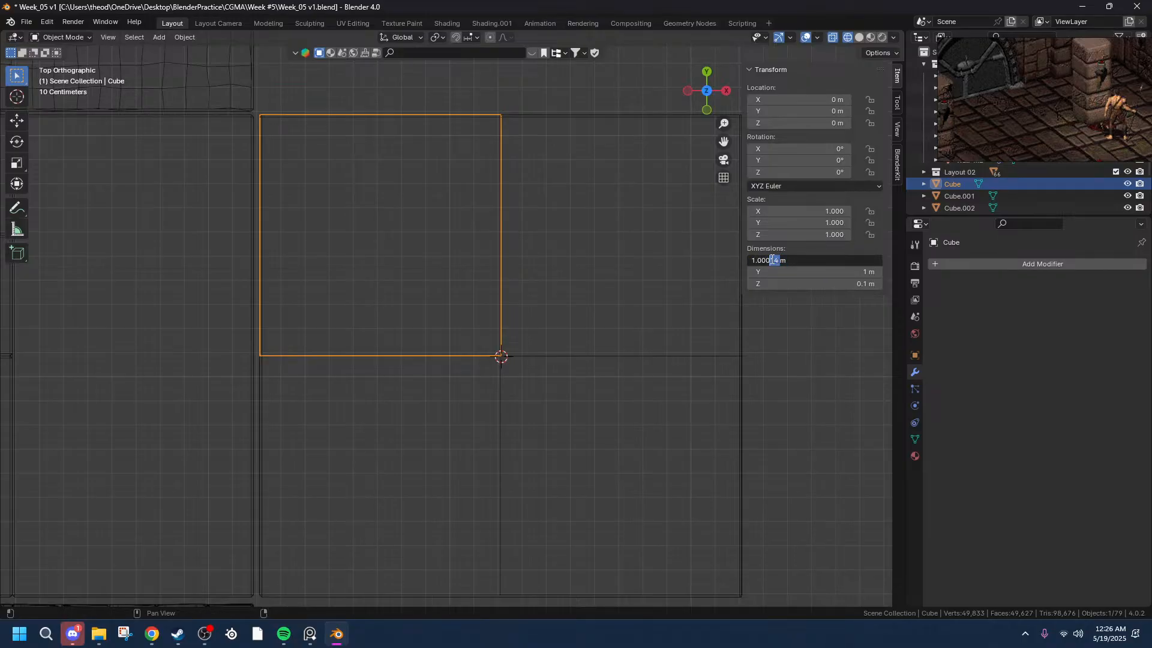
{"action": "key", "text": "BackSpace"}
{"action": "key", "text": "Tab"}
{"action": "key", "text": "End"}
{"action": "key", "text": "Left"}
{"action": "key", "text": "Left"}
{"action": "key", "text": "BackSpace"}
{"action": "key", "text": "BackSpace"}
{"action": "key", "text": "Tab"}
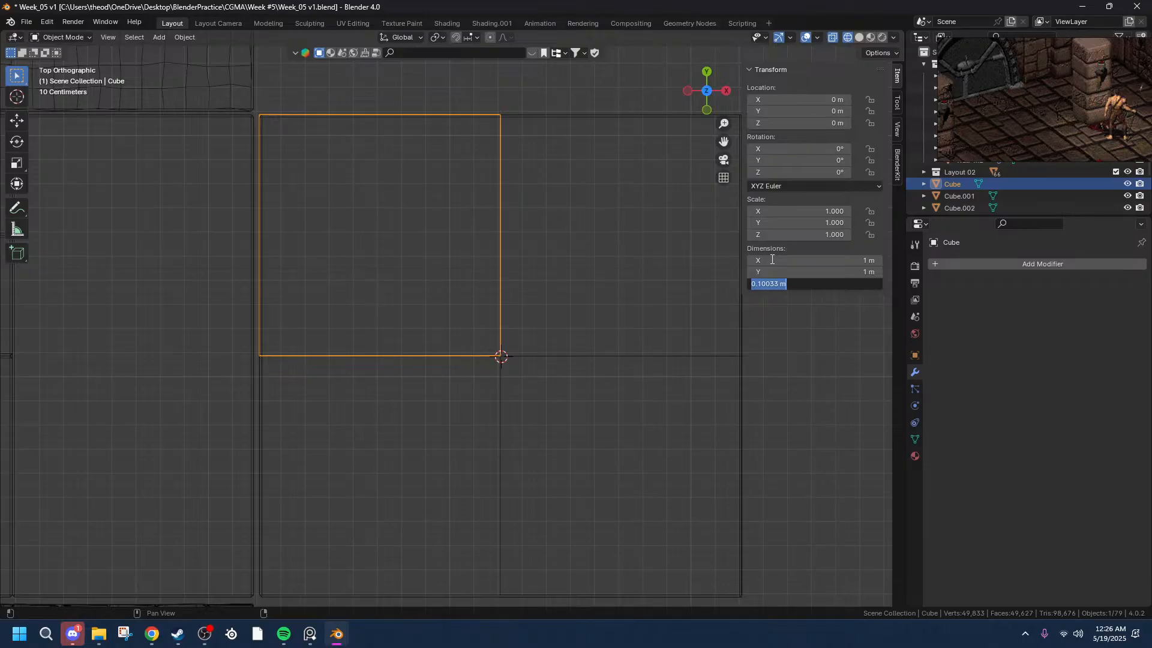
{"action": "key", "text": "Home"}
{"action": "key", "text": "BackSpace"}
{"action": "key", "text": "BackSpace"}
{"action": "key", "text": "Return"}
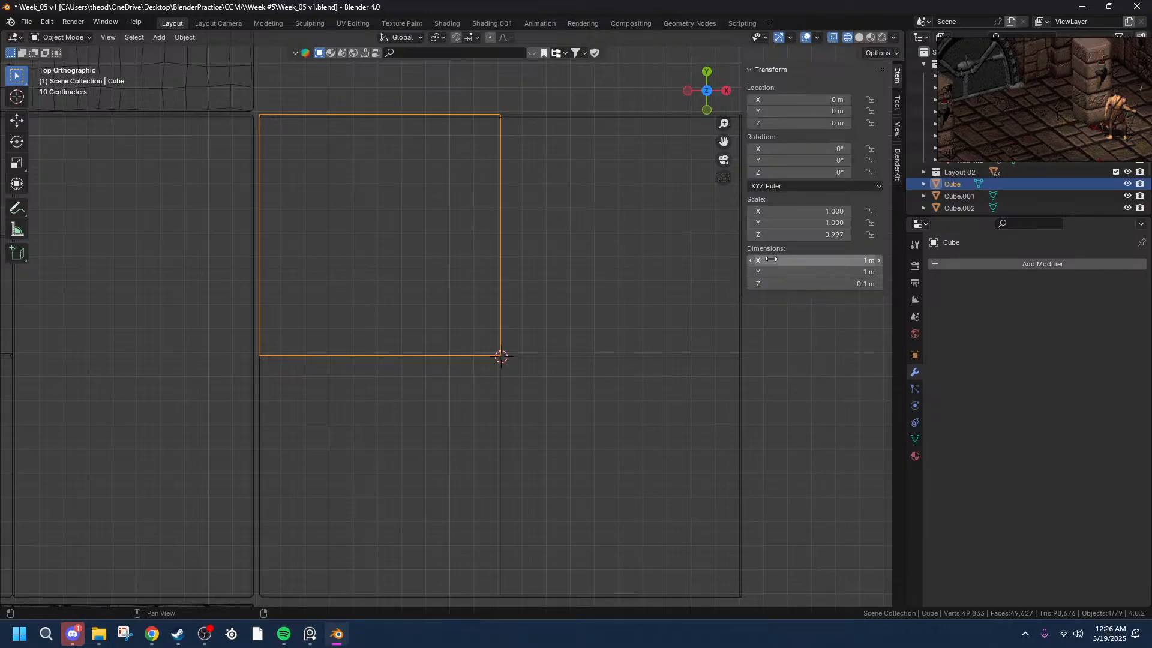
- Move the upper-left tile about 0.0016 m along X to line up its left edge with the 2 m floor piece
{"action": "left_click", "coordinate": [591, 257]}
{"action": "scroll", "coordinate": [306, 239], "scroll_direction": "up", "scroll_amount": 3}
{"action": "left_click_drag", "start_coordinate": [723, 141], "coordinate": [405, 203]}
{"action": "left_click", "coordinate": [406, 204]}
{"action": "scroll", "coordinate": [413, 203], "scroll_direction": "down", "scroll_amount": 5}
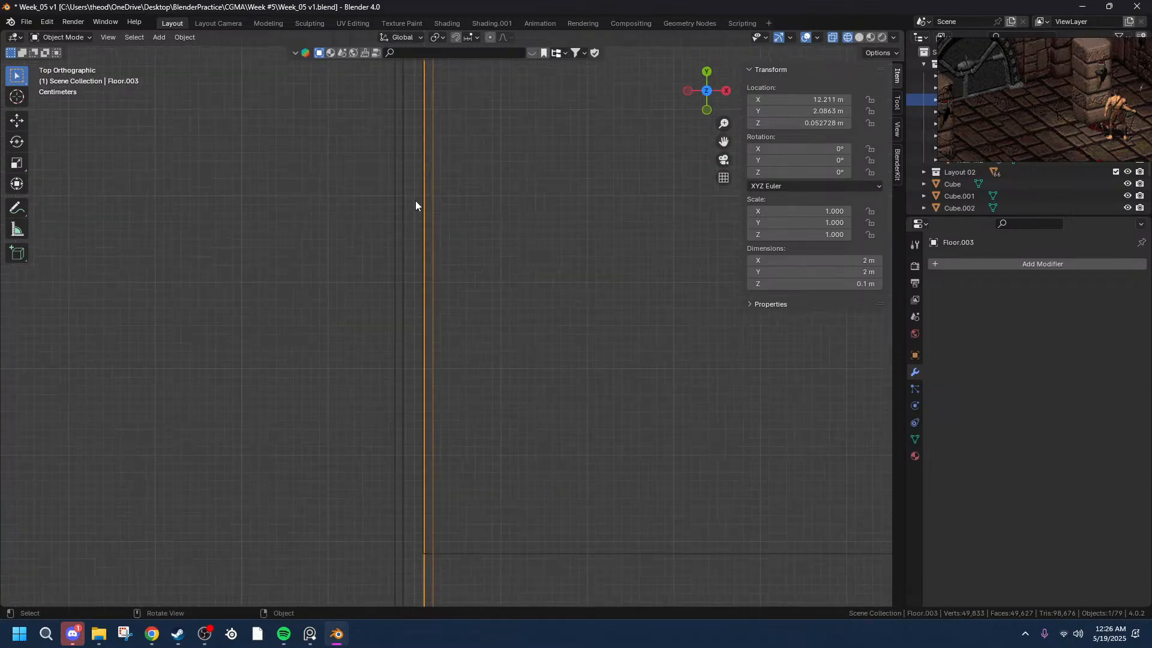
{"action": "scroll", "coordinate": [447, 200], "scroll_direction": "up", "scroll_amount": 5}
{"action": "scroll", "coordinate": [426, 235], "scroll_direction": "up", "scroll_amount": 6}
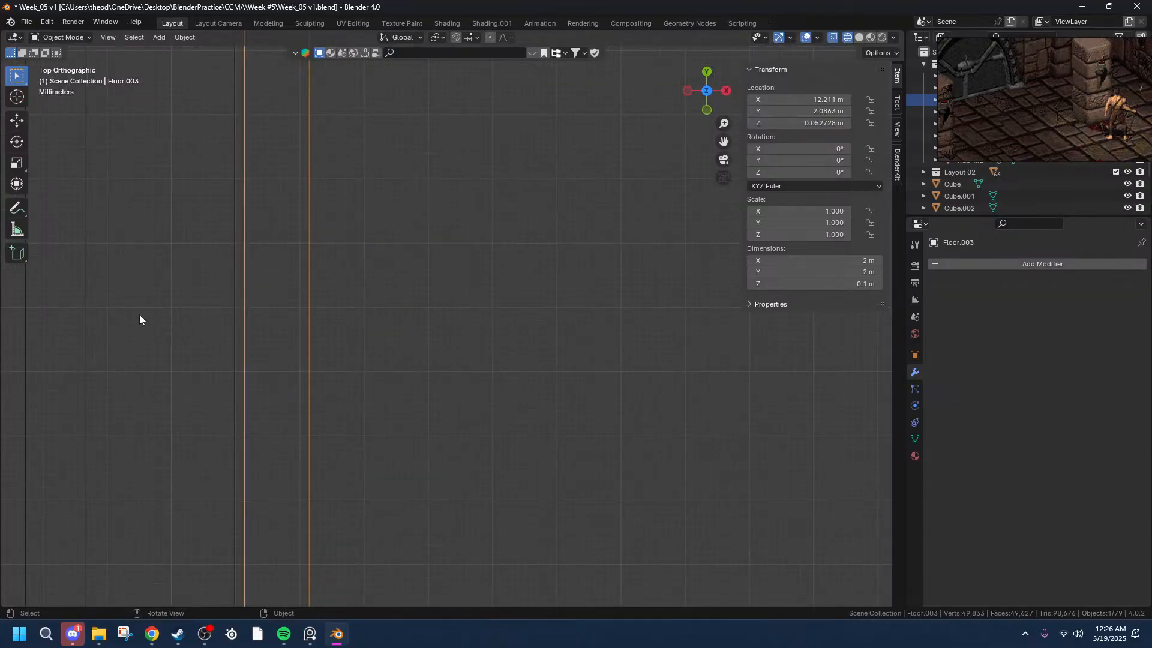
{"action": "left_click", "coordinate": [232, 298]}
{"action": "key", "text": "g"}
{"action": "key", "text": "x"}
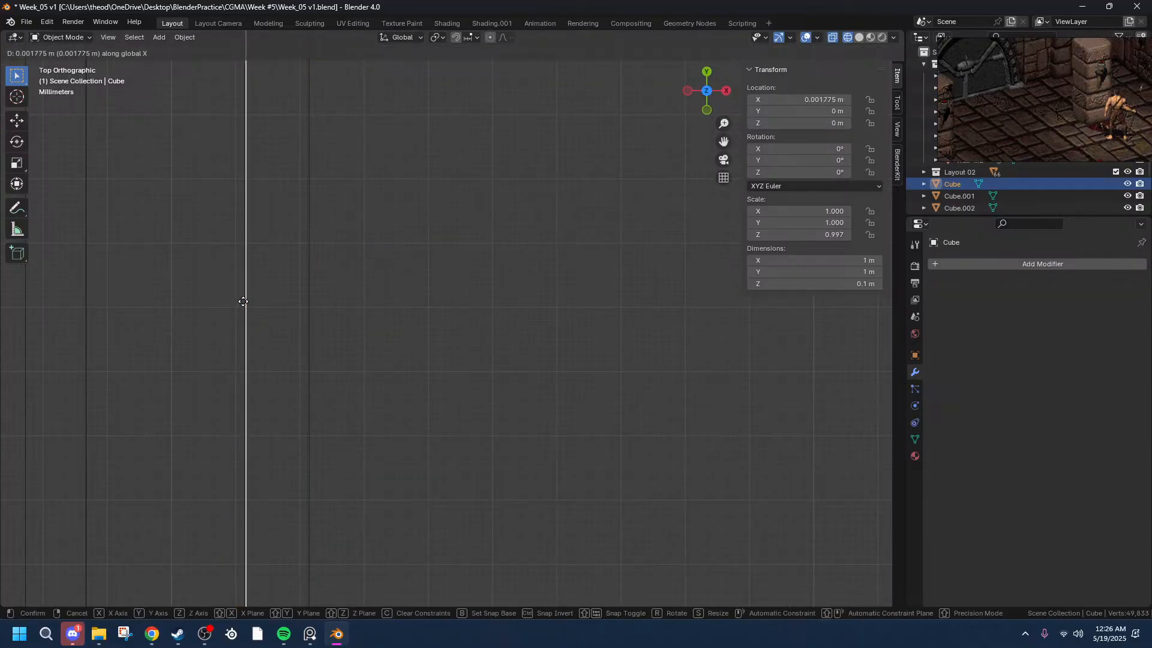
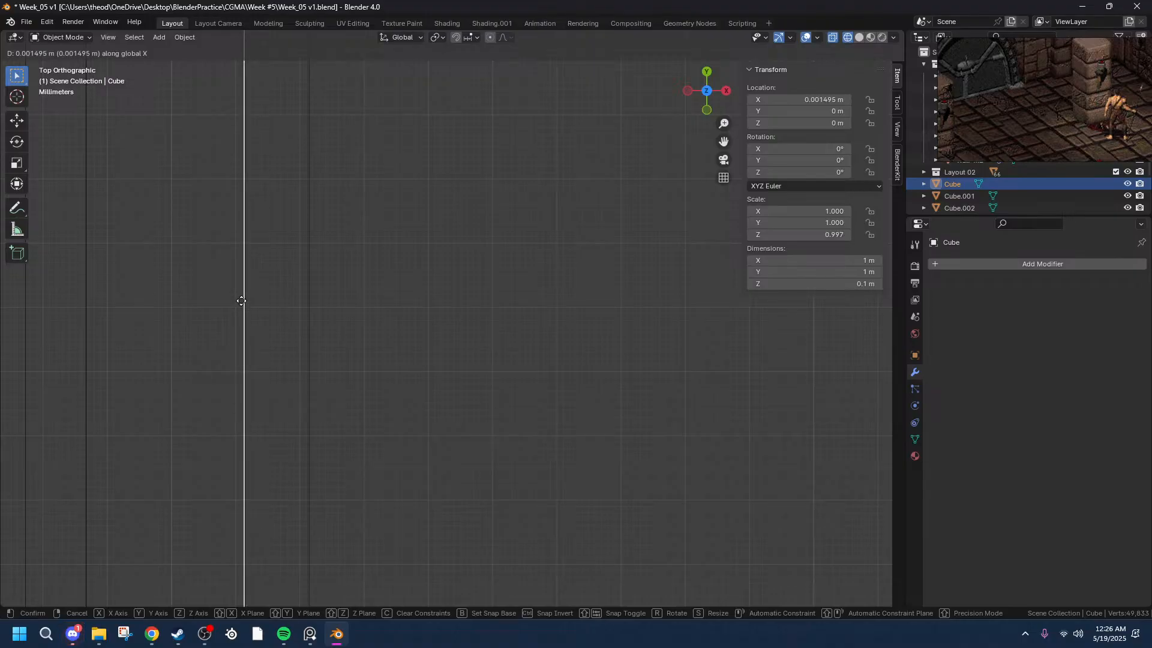
{"action": "left_click", "coordinate": [241, 300]}
- Fine-tune the upper-left tile's left edge against the floor piece with a further shift of about 0.000016 m along X
{"action": "scroll", "coordinate": [219, 239], "scroll_direction": "up", "scroll_amount": 1}
{"action": "scroll", "coordinate": [239, 192], "scroll_direction": "up", "scroll_amount": 5}
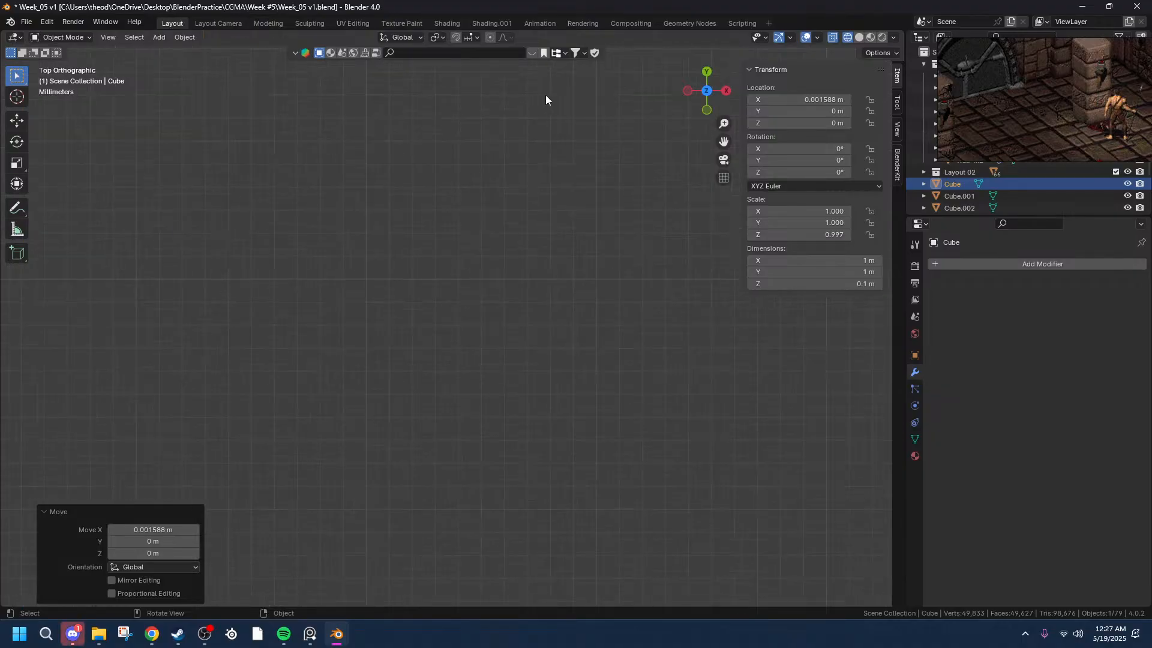
{"action": "left_click_drag", "start_coordinate": [723, 142], "coordinate": [1136, 169]}
{"action": "scroll", "coordinate": [289, 257], "scroll_direction": "up", "scroll_amount": 7}
{"action": "scroll", "coordinate": [132, 286], "scroll_direction": "up", "scroll_amount": 3}
{"action": "left_click_drag", "start_coordinate": [723, 141], "coordinate": [1149, 122]}
{"action": "scroll", "coordinate": [222, 291], "scroll_direction": "up", "scroll_amount": 5}
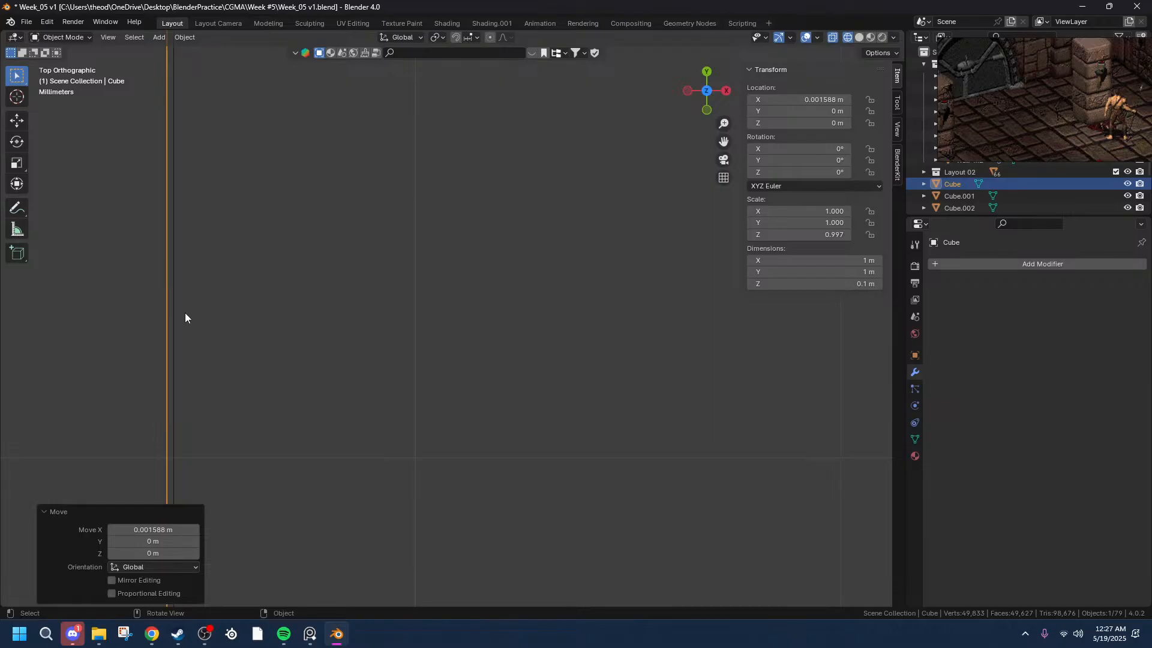
{"action": "key", "text": "g"}
{"action": "key", "text": "x"}
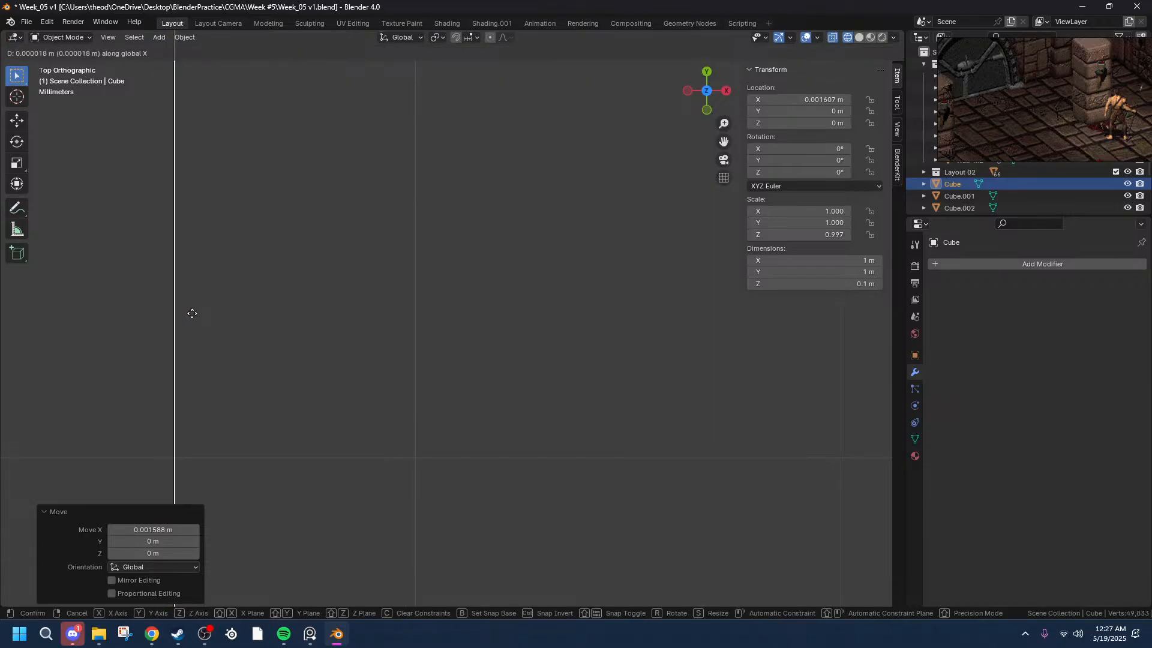
{"action": "left_click", "coordinate": [187, 313]}
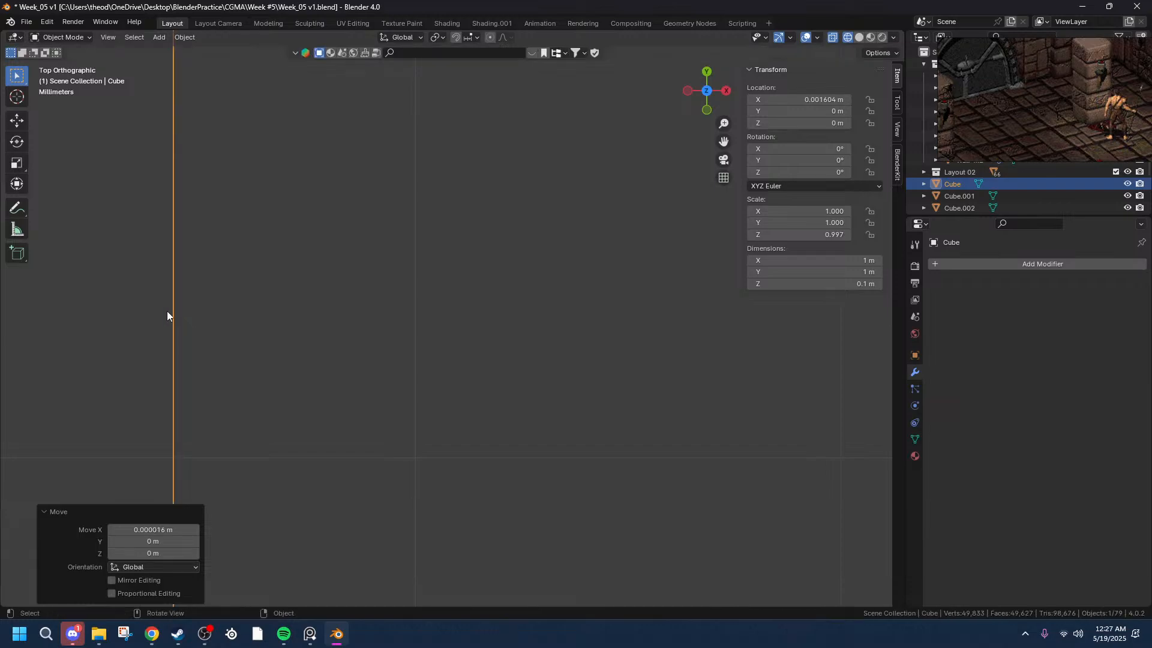
{"action": "left_click", "coordinate": [106, 301]}
{"action": "scroll", "coordinate": [252, 253], "scroll_direction": "down", "scroll_amount": 5}
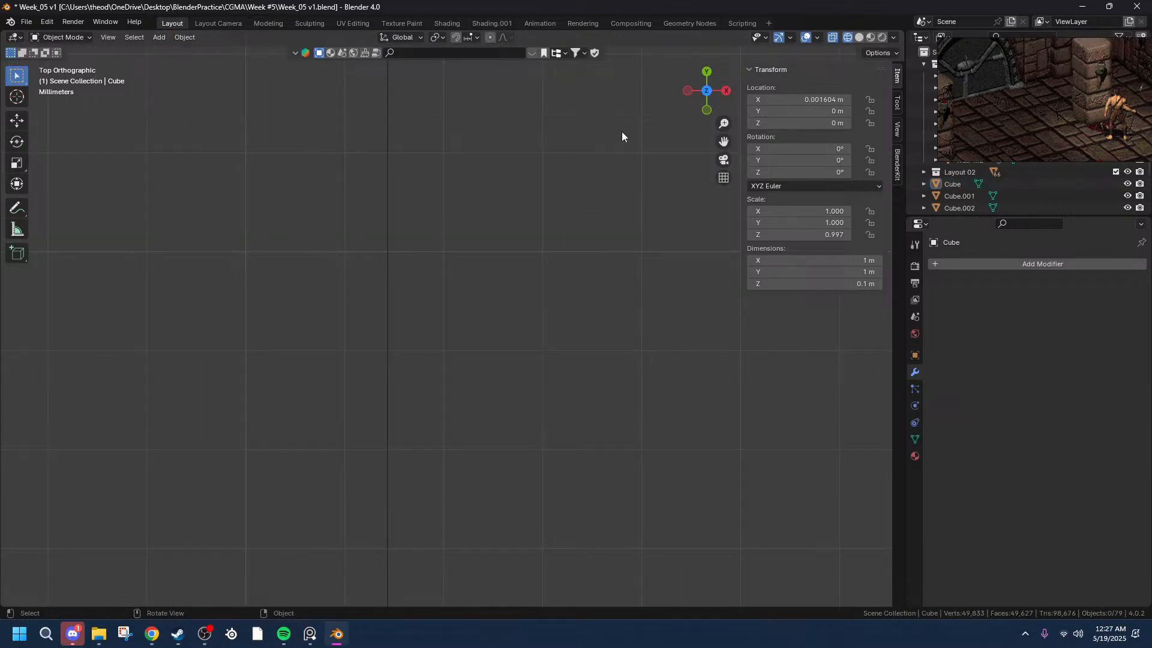
{"action": "scroll", "coordinate": [433, 182], "scroll_direction": "down", "scroll_amount": 3}
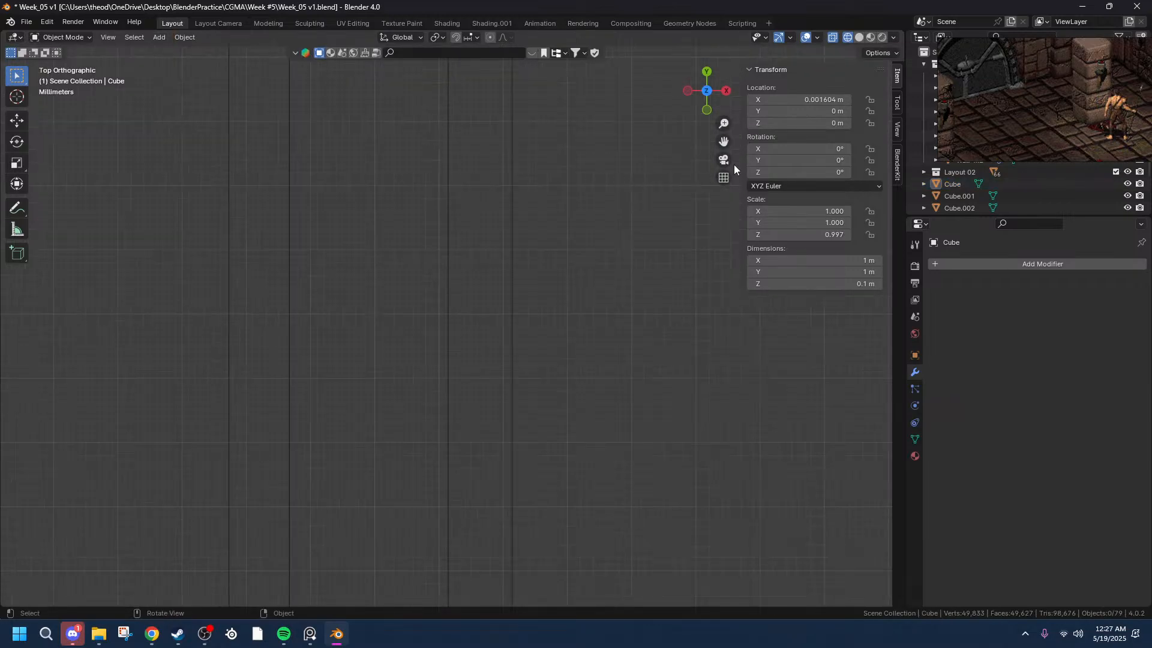
- Move the upper-left tile about 0.00045 m along Y to bring its top edge to the floor piece's top edge
{"action": "left_click_drag", "start_coordinate": [724, 142], "coordinate": [479, 199]}
{"action": "scroll", "coordinate": [480, 199], "scroll_direction": "down", "scroll_amount": 2}
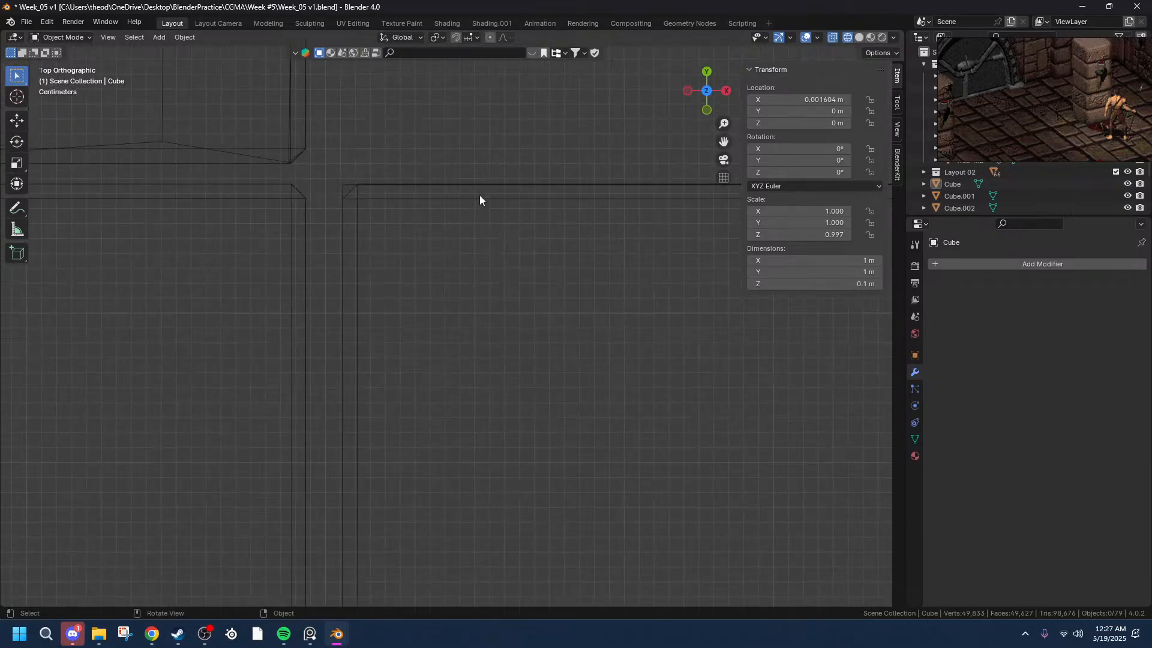
{"action": "left_click", "coordinate": [347, 183]}
{"action": "scroll", "coordinate": [357, 156], "scroll_direction": "up", "scroll_amount": 3}
{"action": "left_click_drag", "start_coordinate": [724, 142], "coordinate": [813, 198]}
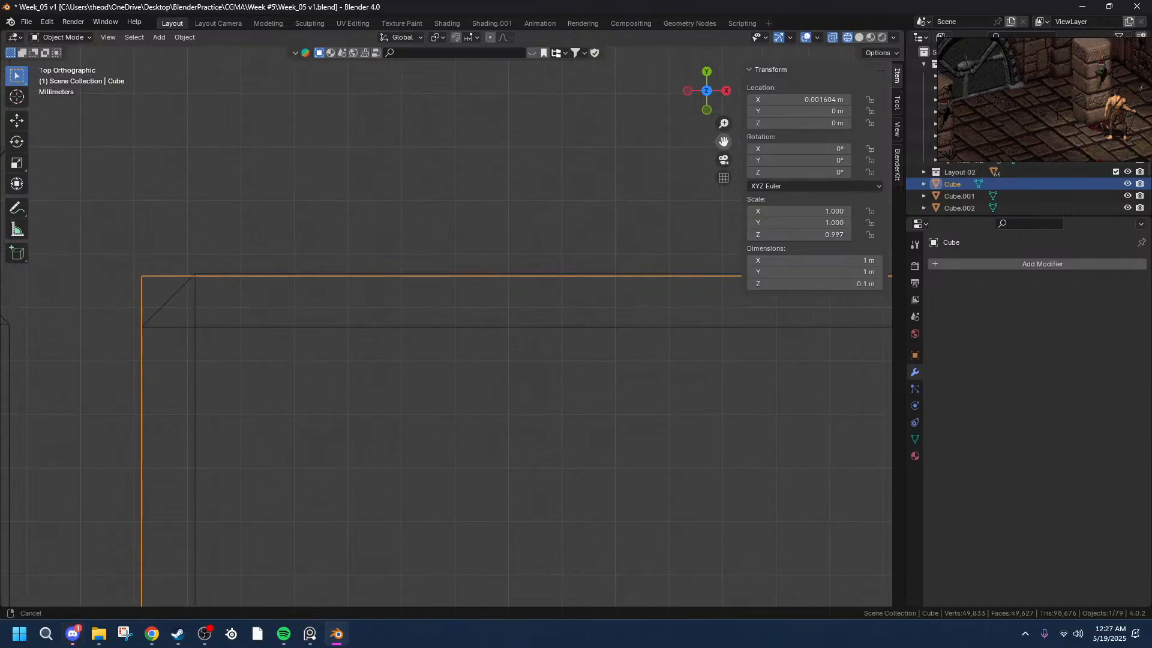
{"action": "key", "text": "g"}
{"action": "key", "text": "z"}
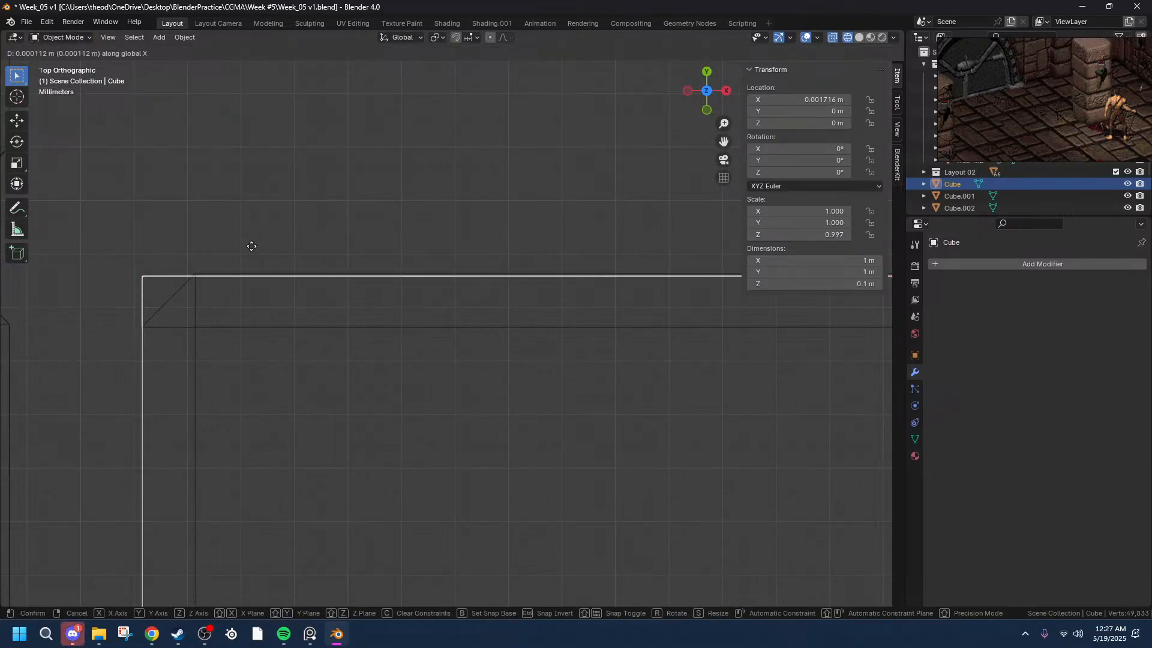
{"action": "key", "text": "y"}
{"action": "left_click", "coordinate": [257, 243]}
- Fine-tune the upper-left tile's top edge against the floor piece with a shift of about -0.00001 m along Y
{"action": "scroll", "coordinate": [254, 247], "scroll_direction": "up", "scroll_amount": 5}
{"action": "scroll", "coordinate": [254, 247], "scroll_direction": "up", "scroll_amount": 5}
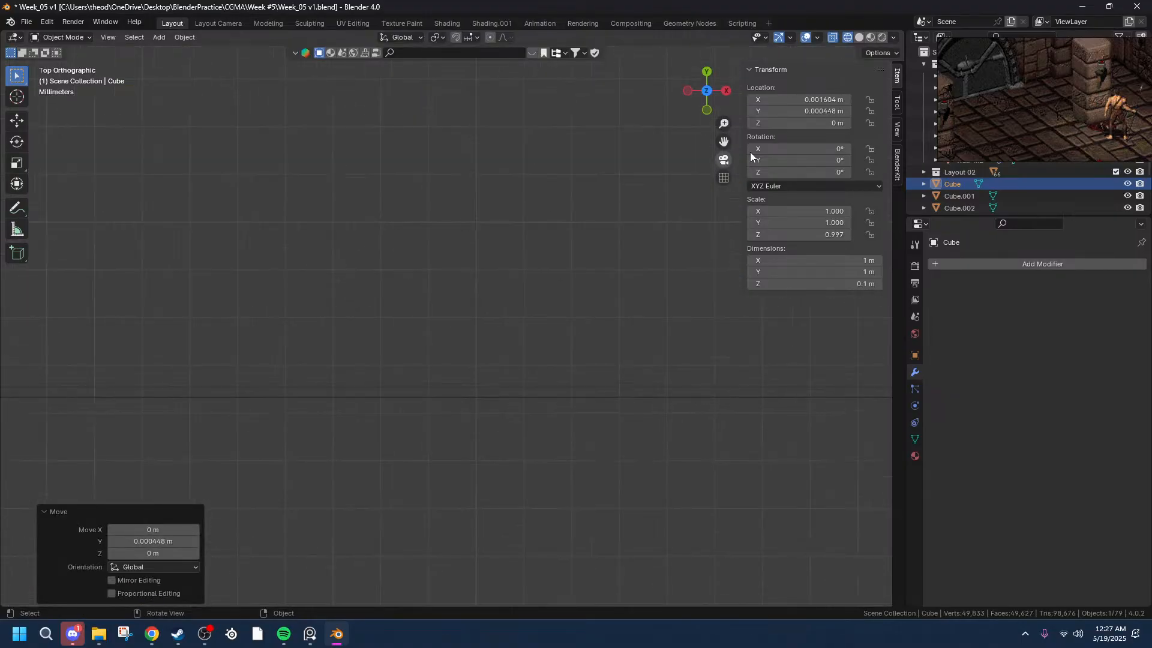
{"action": "left_click_drag", "start_coordinate": [724, 142], "coordinate": [726, 535]}
{"action": "scroll", "coordinate": [538, 437], "scroll_direction": "up", "scroll_amount": 6}
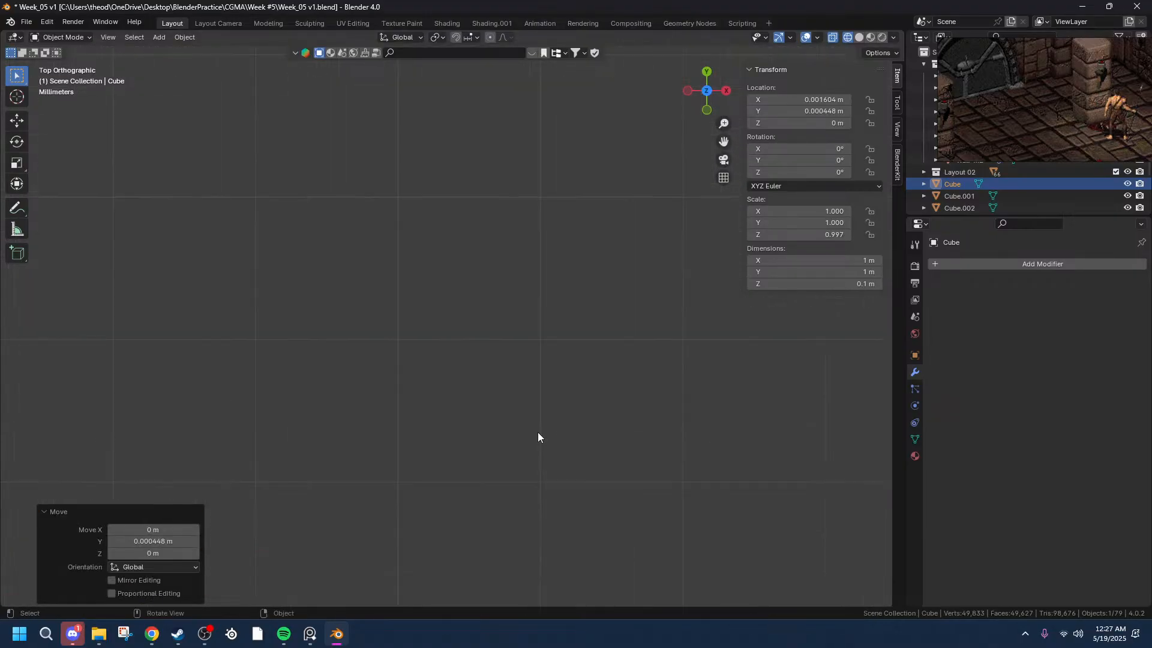
{"action": "left_click_drag", "start_coordinate": [723, 142], "coordinate": [668, 394]}
{"action": "left_click", "coordinate": [670, 400]}
{"action": "scroll", "coordinate": [530, 323], "scroll_direction": "up", "scroll_amount": 2}
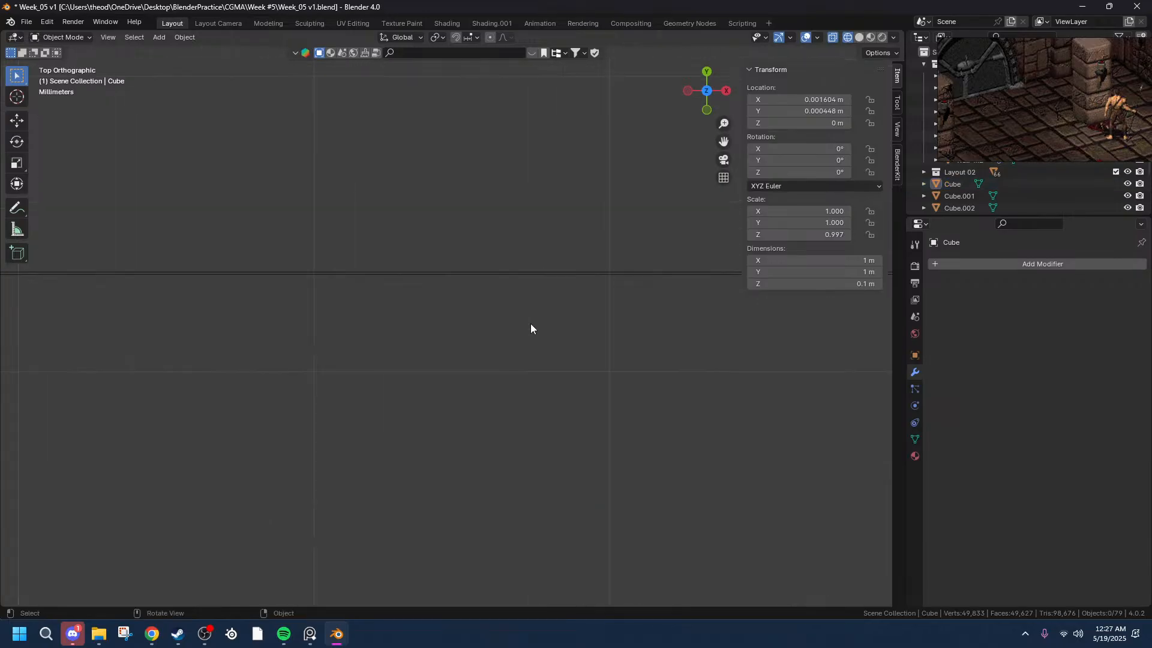
{"action": "left_click", "coordinate": [576, 265]}
{"action": "scroll", "coordinate": [576, 266], "scroll_direction": "down", "scroll_amount": 3}
{"action": "scroll", "coordinate": [576, 266], "scroll_direction": "up", "scroll_amount": 3}
{"action": "scroll", "coordinate": [576, 266], "scroll_direction": "up", "scroll_amount": 4}
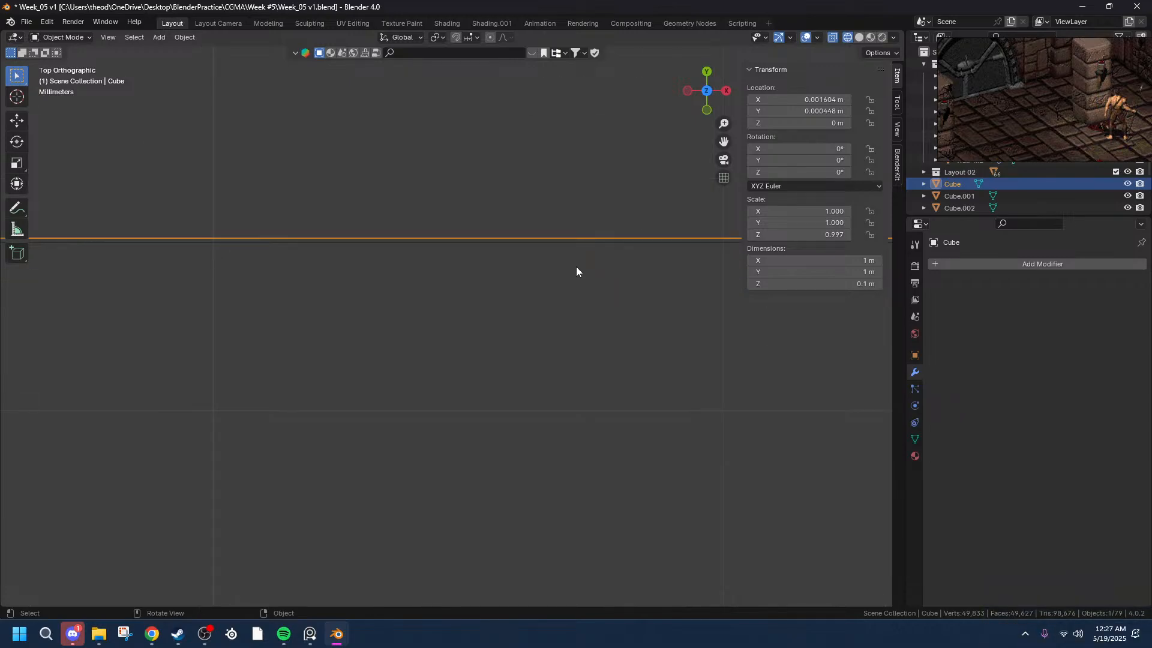
{"action": "key", "text": "g"}
{"action": "key", "text": "x"}
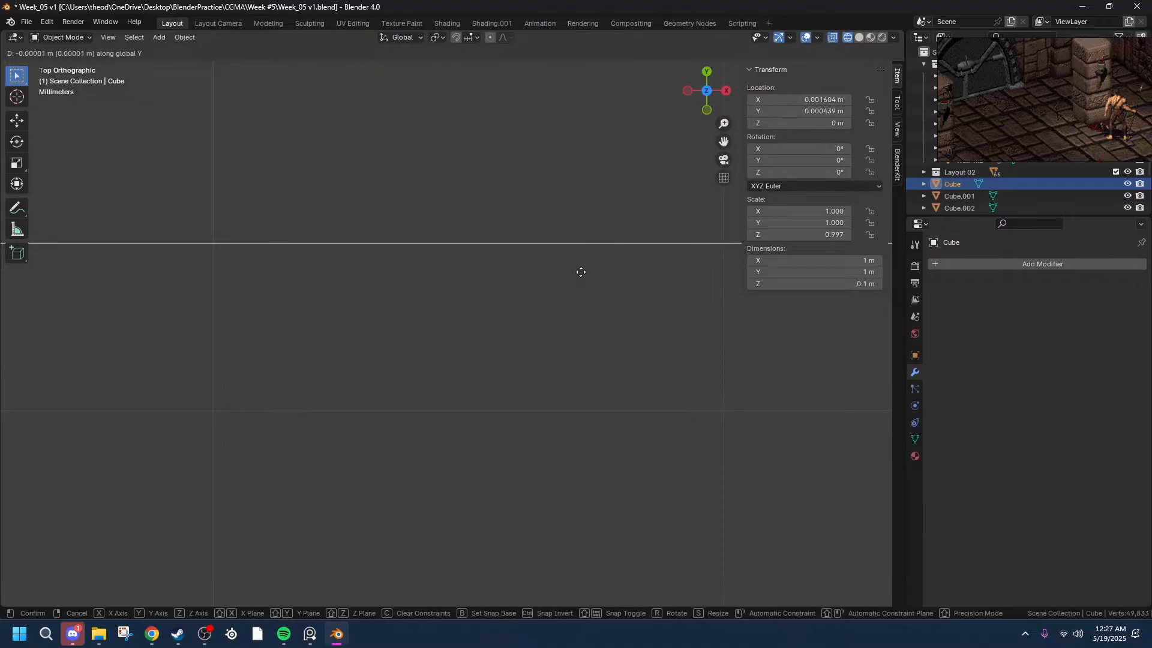
{"action": "left_click", "coordinate": [580, 272]}
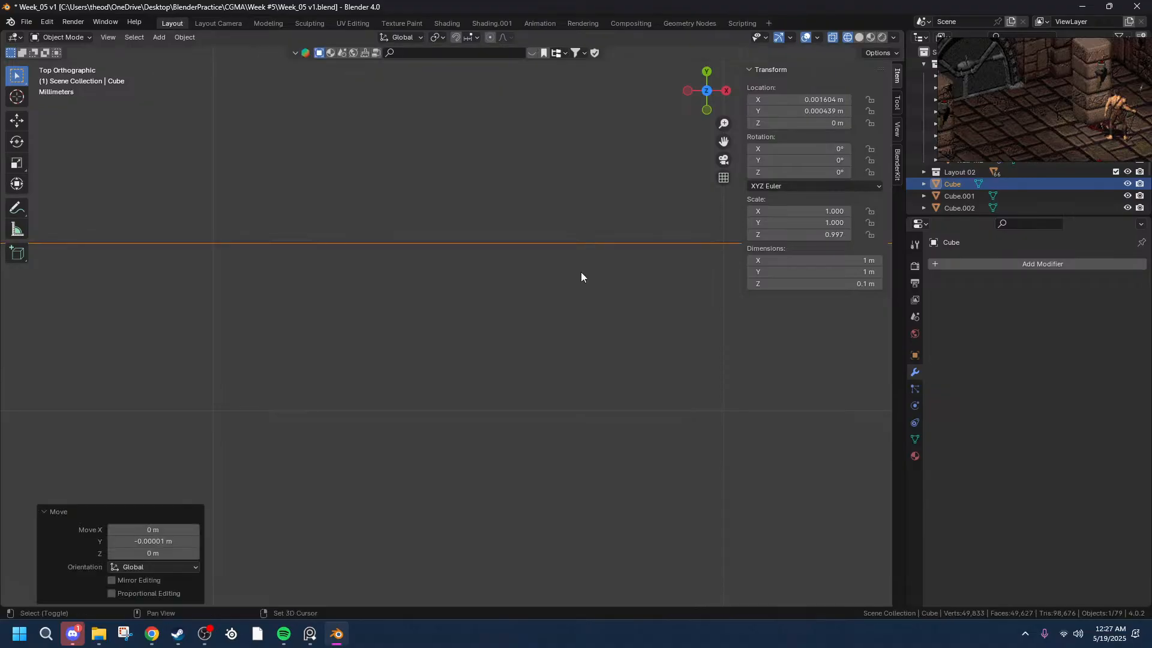
{"action": "left_click", "coordinate": [581, 318]}
{"action": "scroll", "coordinate": [583, 322], "scroll_direction": "down", "scroll_amount": 5}
{"action": "scroll", "coordinate": [587, 350], "scroll_direction": "down", "scroll_amount": 3}
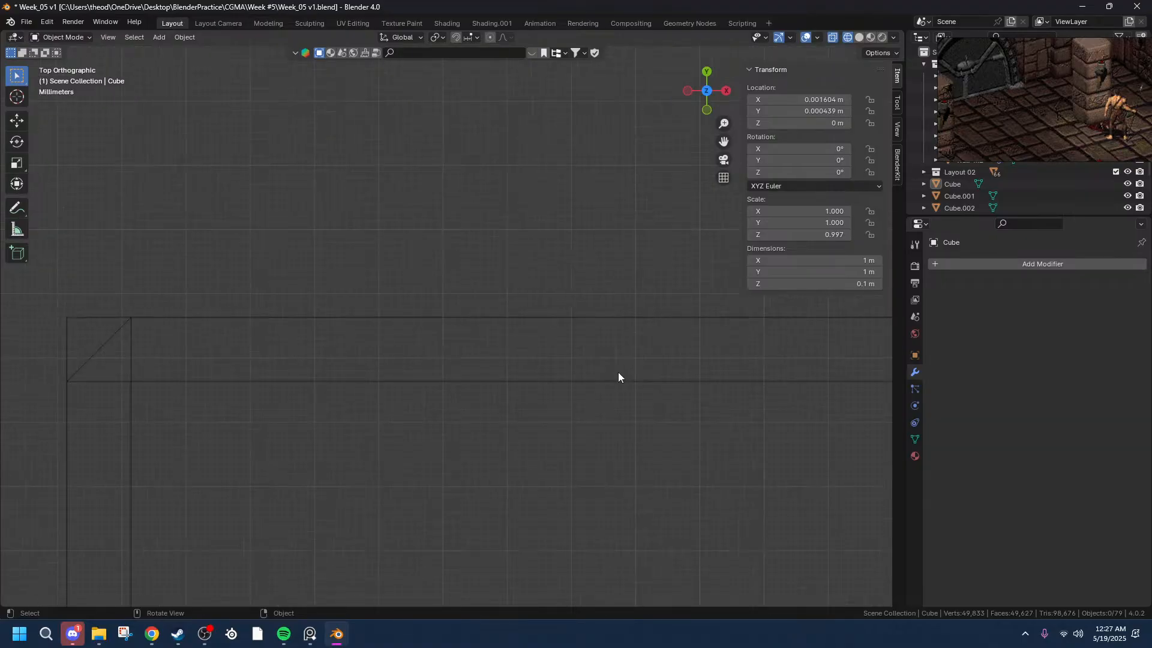
- Move the upper-right tile about 0.000456 m along Y to align its top edge with the floor piece and neighbouring tile
{"action": "left_click_drag", "start_coordinate": [722, 137], "coordinate": [722, 36]}
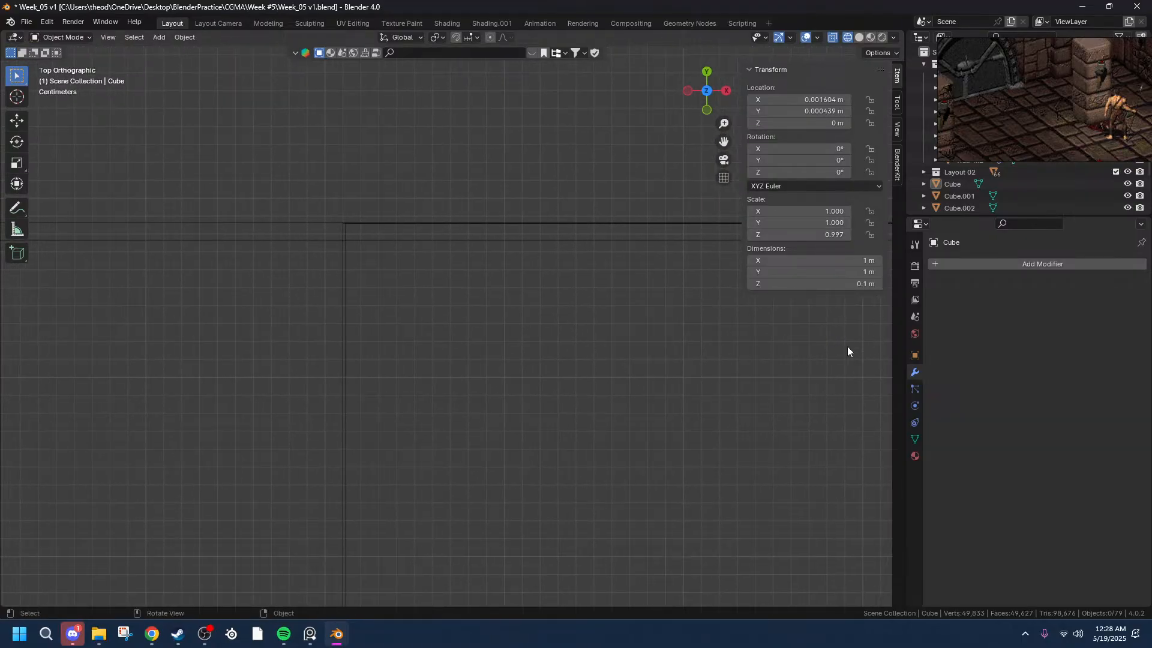
{"action": "left_click", "coordinate": [343, 335]}
{"action": "scroll", "coordinate": [340, 287], "scroll_direction": "up", "scroll_amount": 8}
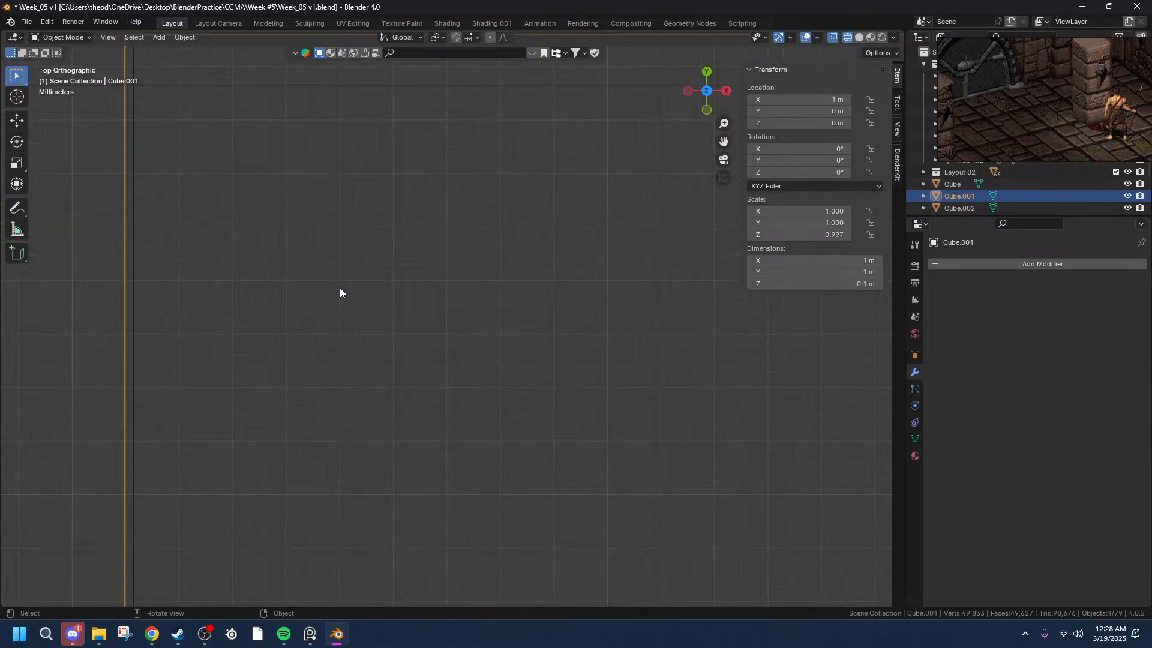
{"action": "left_click_drag", "start_coordinate": [724, 141], "coordinate": [1138, 526]}
{"action": "scroll", "coordinate": [470, 240], "scroll_direction": "up", "scroll_amount": 7}
{"action": "key", "text": "g"}
{"action": "key", "text": "y"}
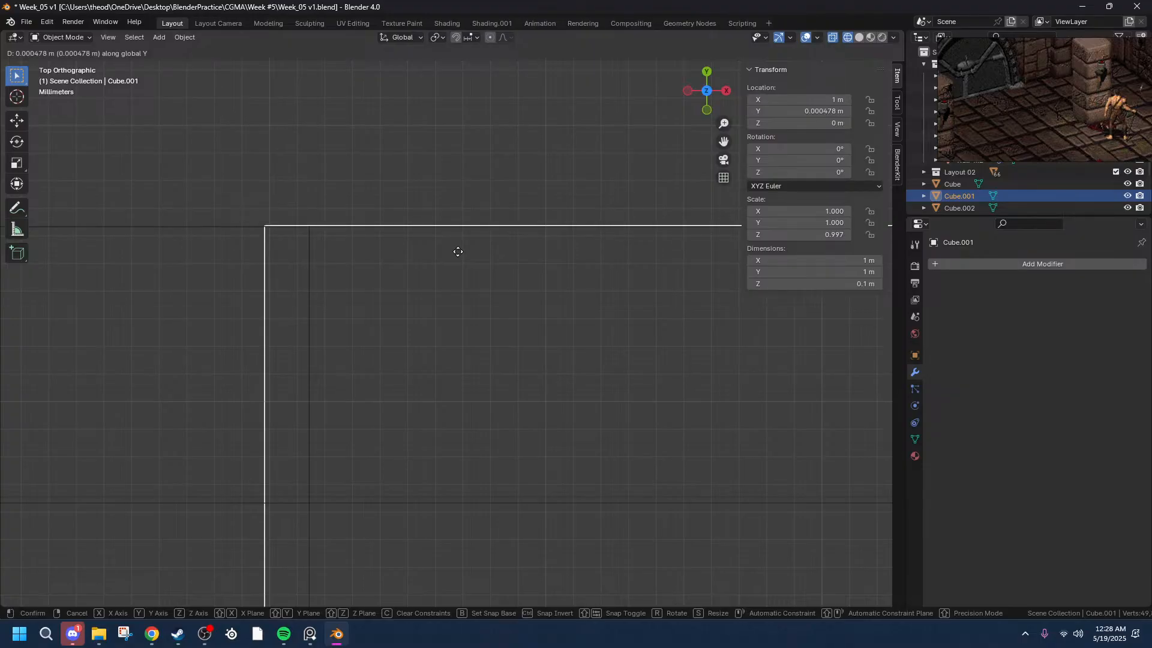
{"action": "key", "text": "x"}
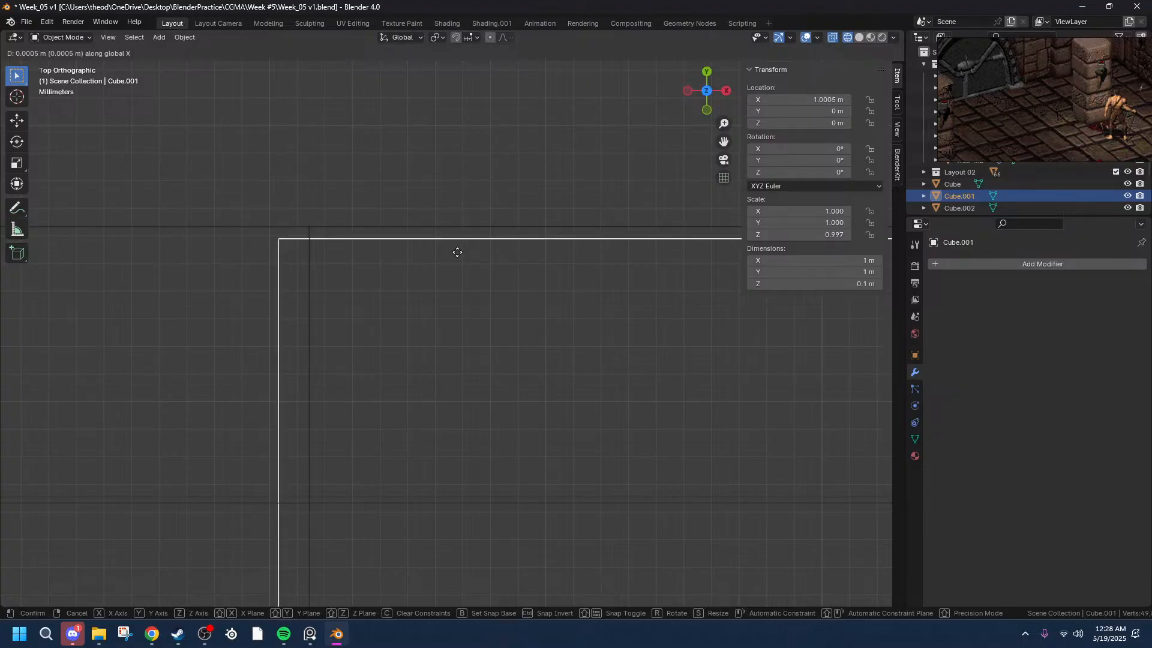
{"action": "key", "text": "y"}
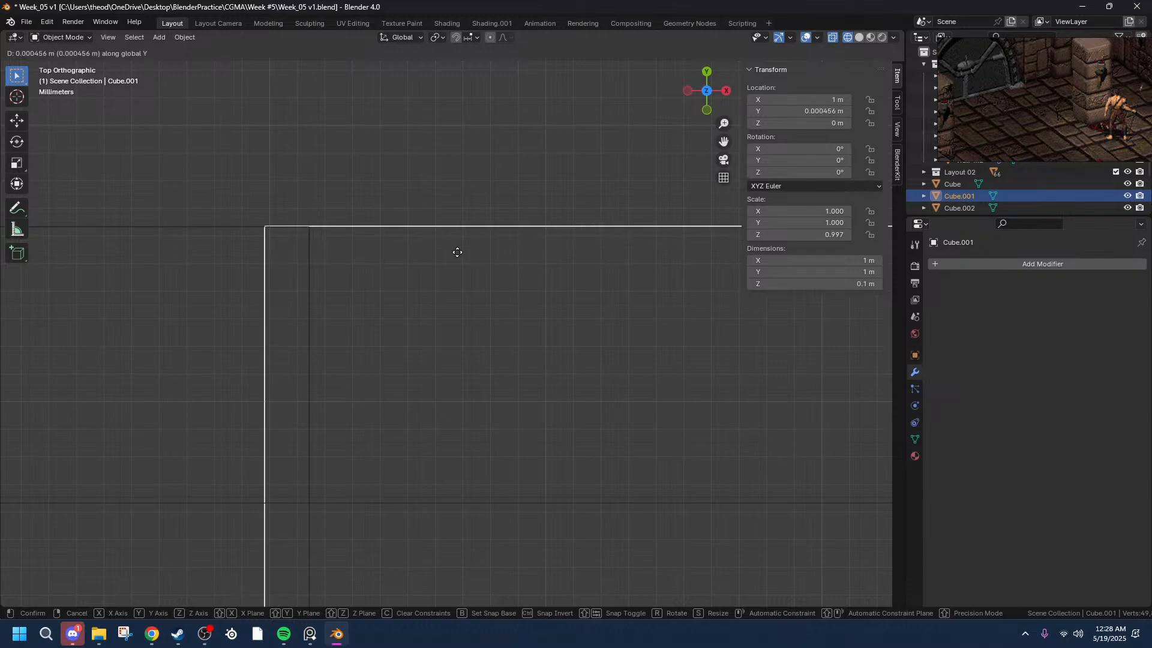
{"action": "left_click", "coordinate": [457, 252]}
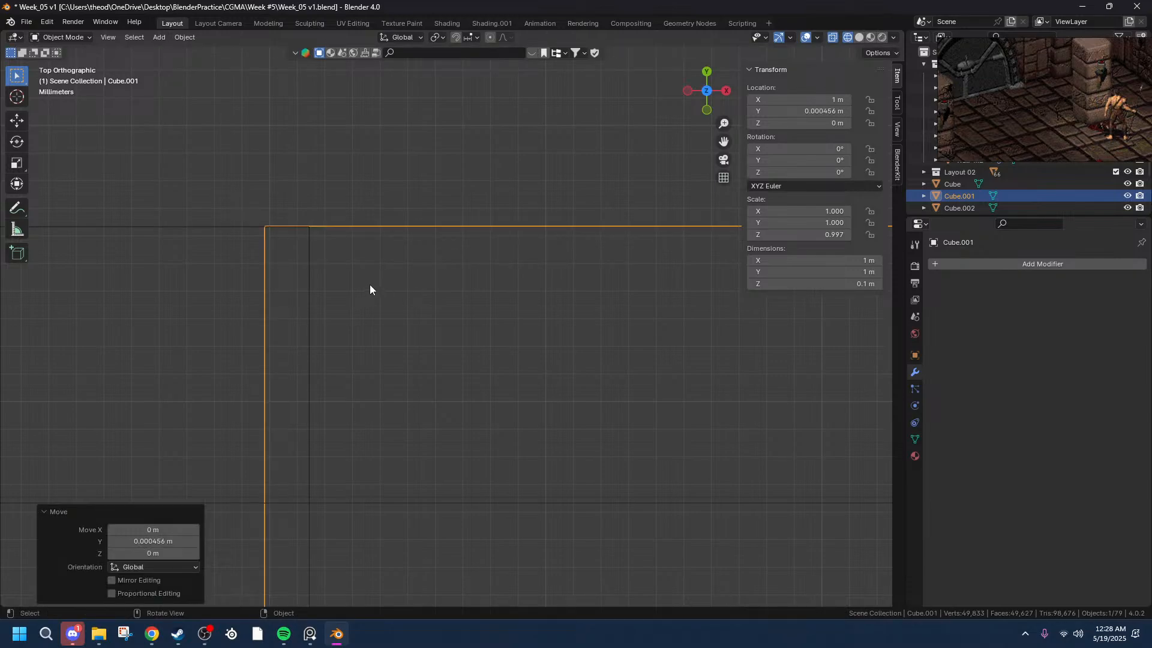
- Move the upper-right tile about 0.0016 m along X to line up its left edge with the neighbouring tile
{"action": "key", "text": "g"}
{"action": "key", "text": "x"}
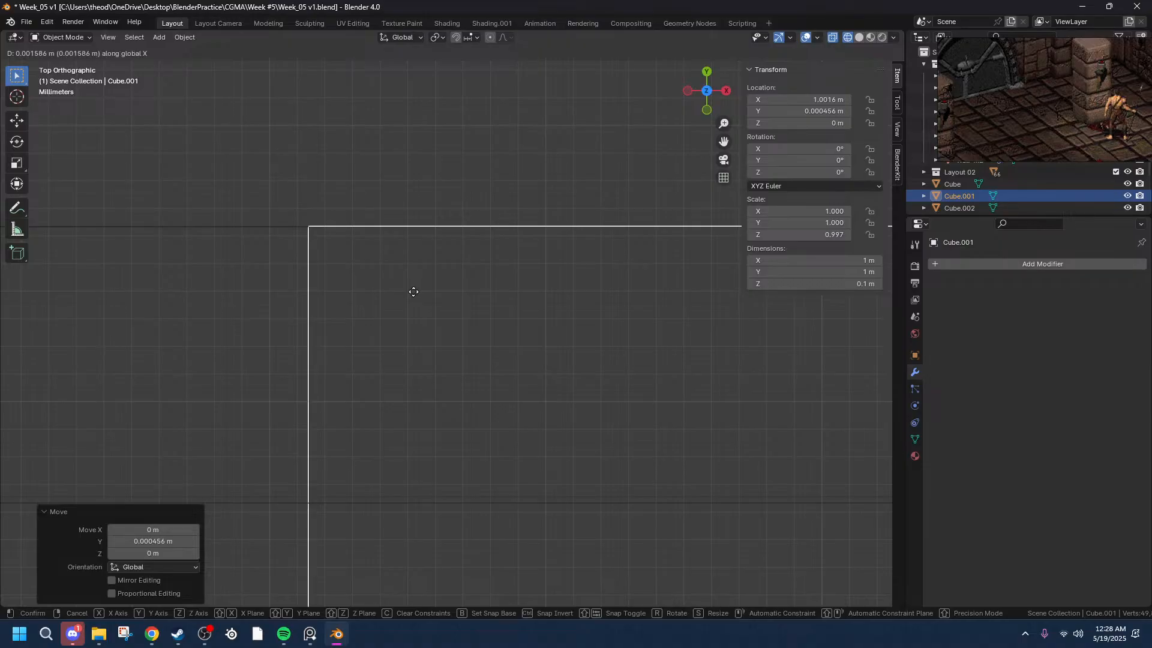
{"action": "left_click", "coordinate": [412, 290]}
{"action": "left_click", "coordinate": [404, 172]}
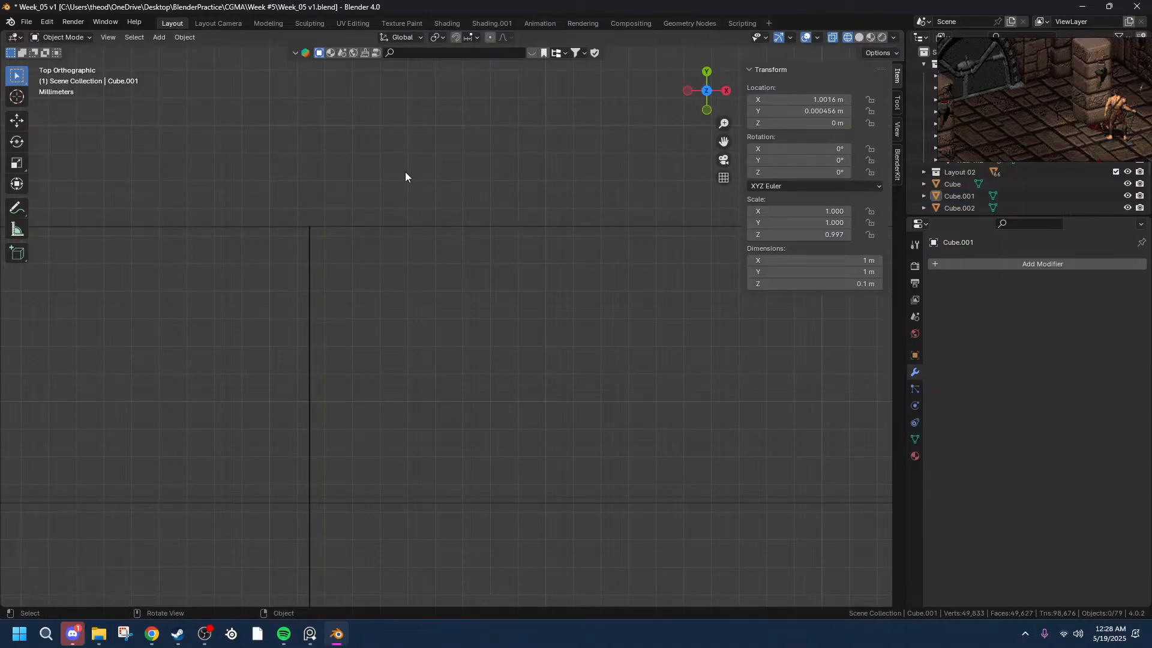
- Fine-tune the upper-right tile's top edge against the neighbouring edge with a shift of about -0.000017 m along Y
{"action": "scroll", "coordinate": [330, 273], "scroll_direction": "up", "scroll_amount": 5}
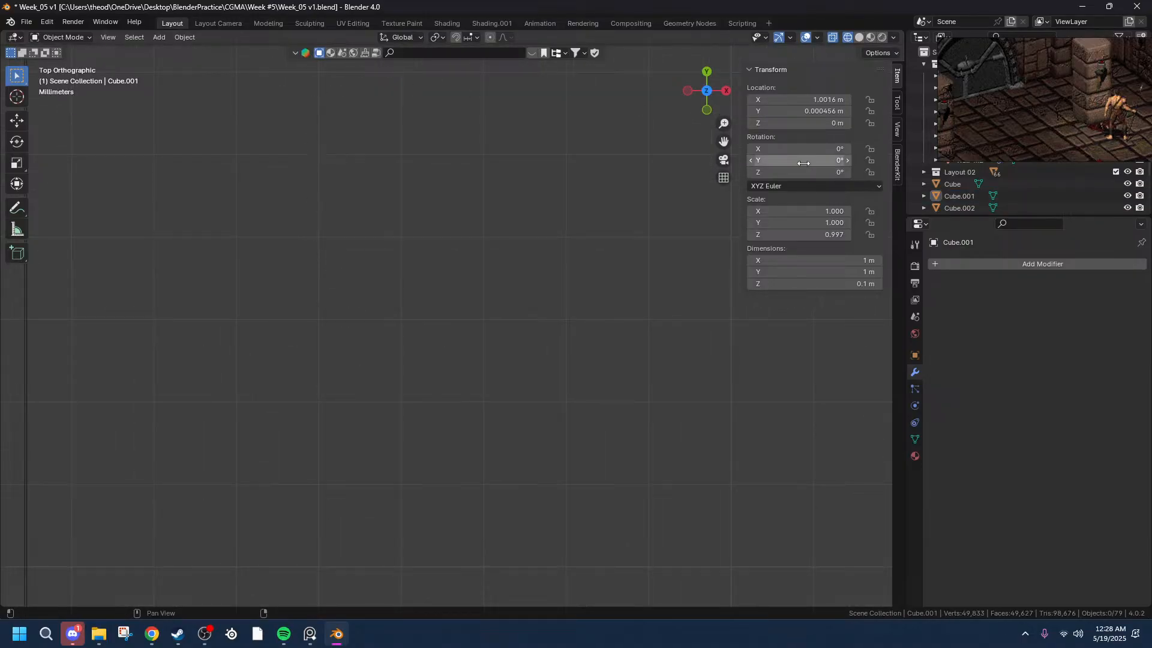
{"action": "left_click_drag", "start_coordinate": [722, 143], "coordinate": [984, 403]}
{"action": "scroll", "coordinate": [279, 261], "scroll_direction": "up", "scroll_amount": 7}
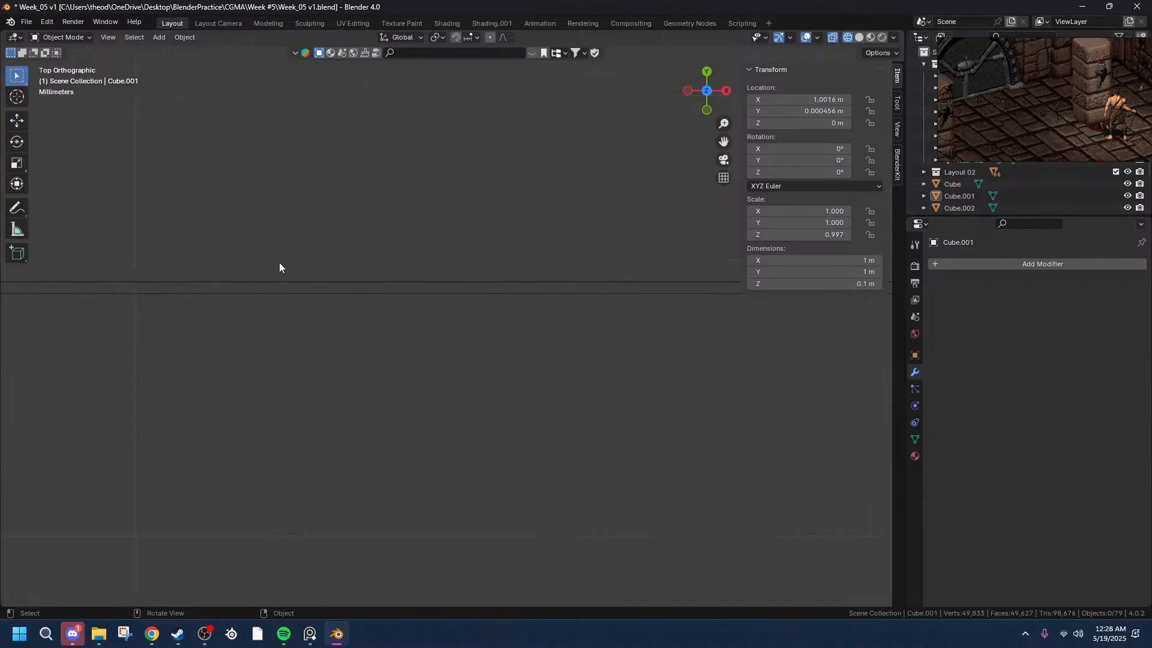
{"action": "left_click", "coordinate": [284, 280]}
{"action": "key", "text": "g"}
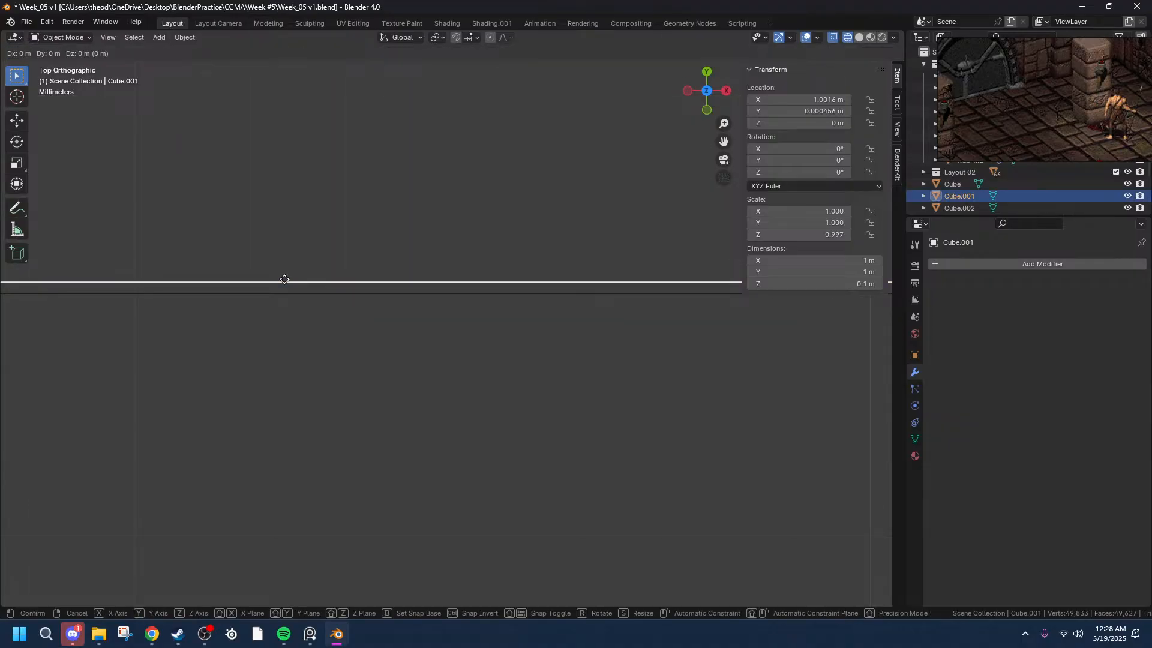
{"action": "key", "text": "y"}
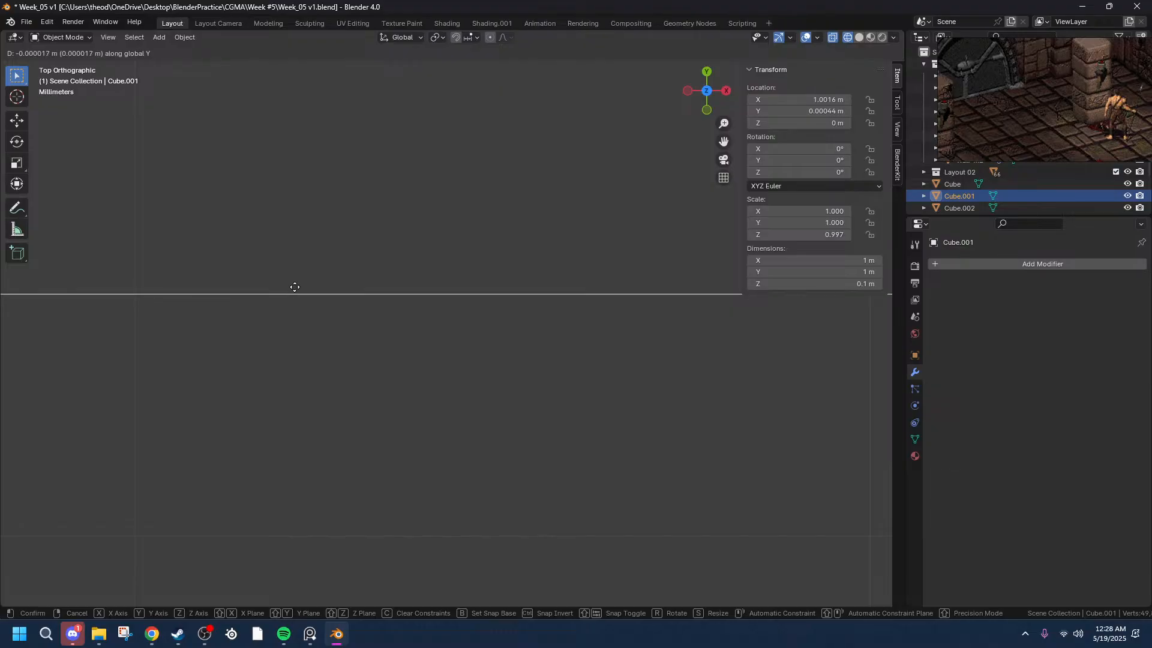
{"action": "left_click", "coordinate": [294, 289]}
{"action": "left_click", "coordinate": [304, 251]}
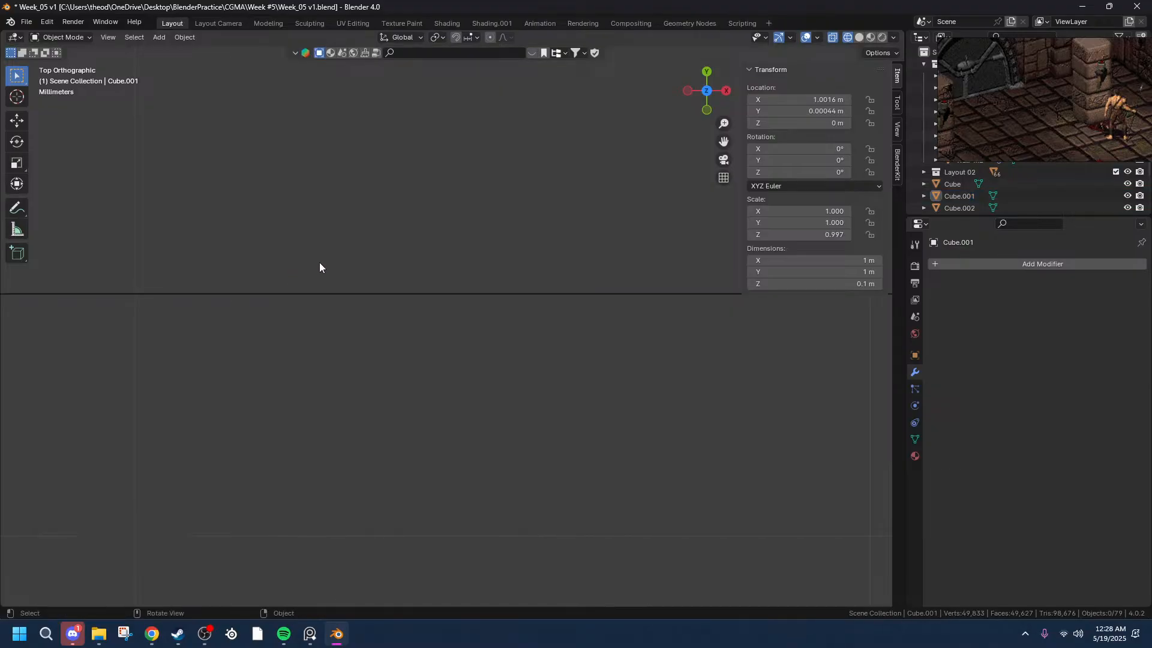
- Fine-tune the upper-right tile's left edge against the upper-left tile with a shift of about -0.000026 m along X
{"action": "left_click", "coordinate": [320, 298]}
{"action": "scroll", "coordinate": [354, 276], "scroll_direction": "down", "scroll_amount": 9}
{"action": "scroll", "coordinate": [359, 278], "scroll_direction": "up", "scroll_amount": 9}
{"action": "scroll", "coordinate": [357, 304], "scroll_direction": "down", "scroll_amount": 3}
{"action": "left_click_drag", "start_coordinate": [723, 142], "coordinate": [1129, 90]}
{"action": "key", "text": "g"}
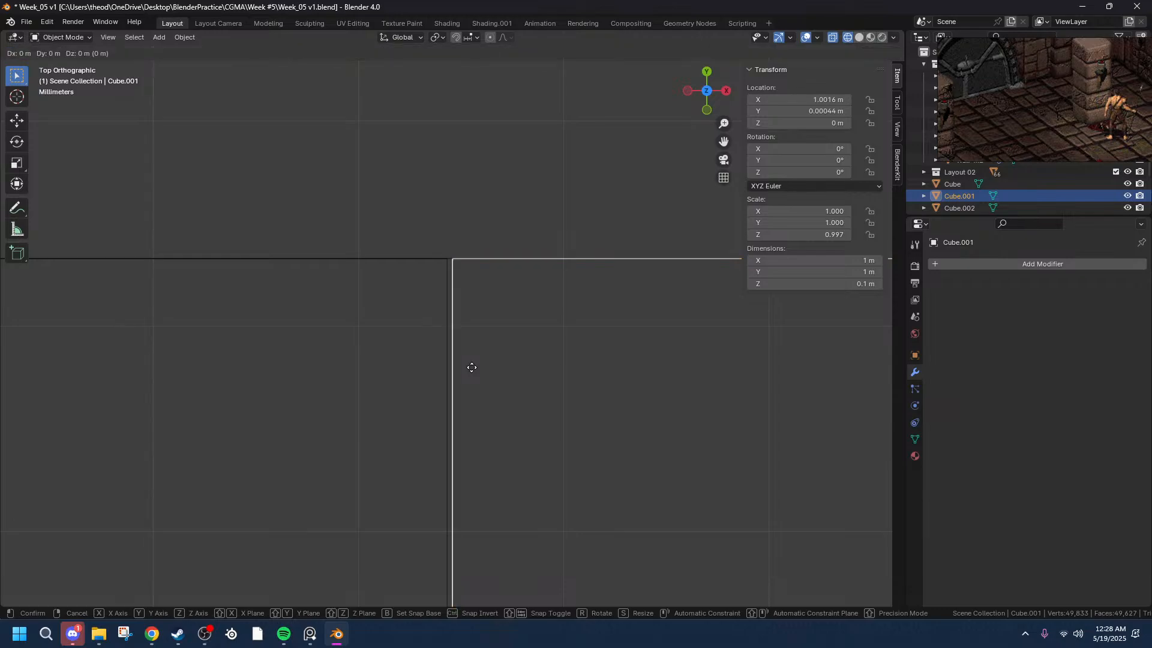
{"action": "key", "text": "x"}
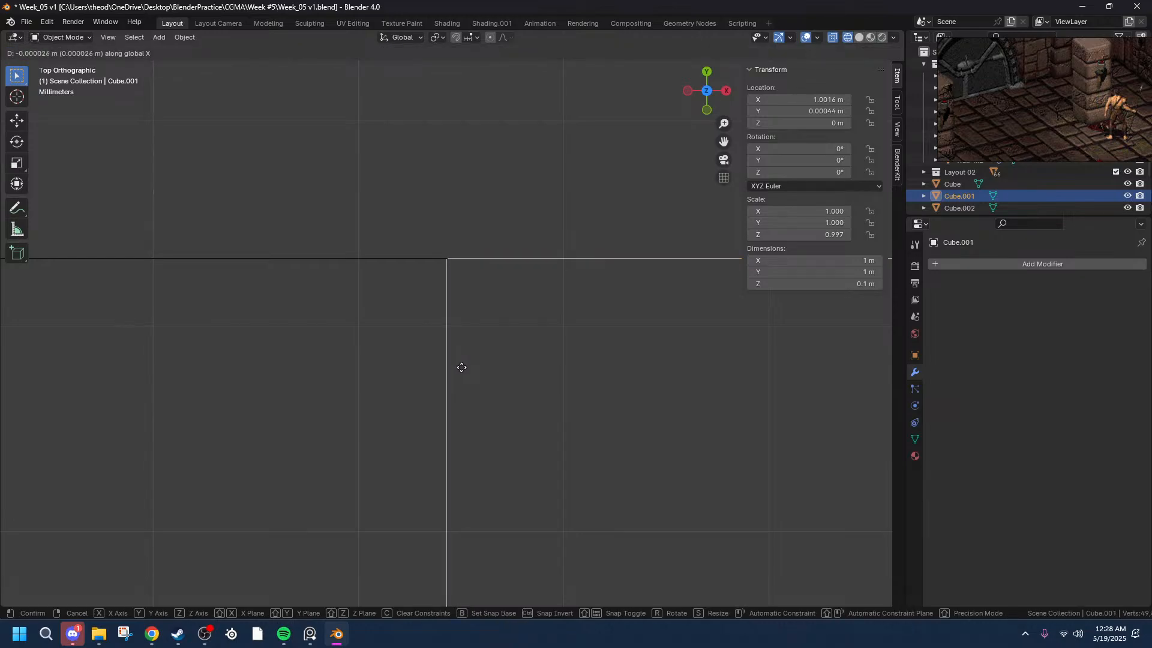
{"action": "left_click", "coordinate": [463, 368]}
{"action": "scroll", "coordinate": [474, 357], "scroll_direction": "up", "scroll_amount": 4}
{"action": "left_click", "coordinate": [369, 261]}
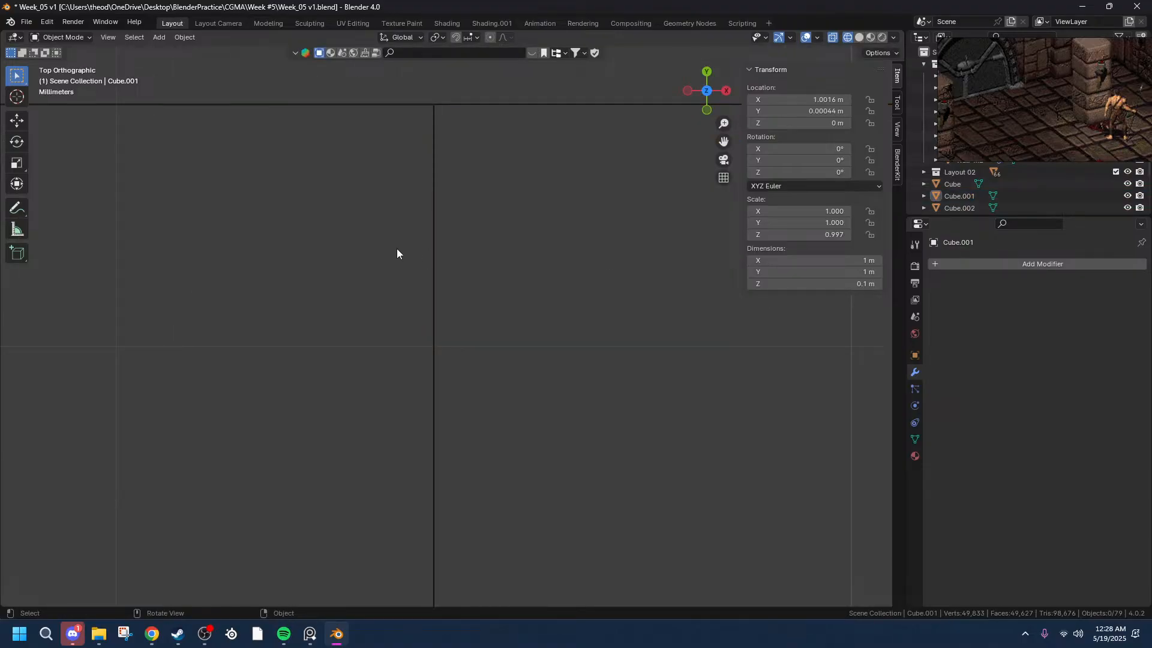
- Nudge the upper-left tile about 0.000001 m along Y to level its top edge with the upper-right tile
{"action": "left_click", "coordinate": [431, 112]}
{"action": "key", "text": "g"}
{"action": "key", "text": "y"}
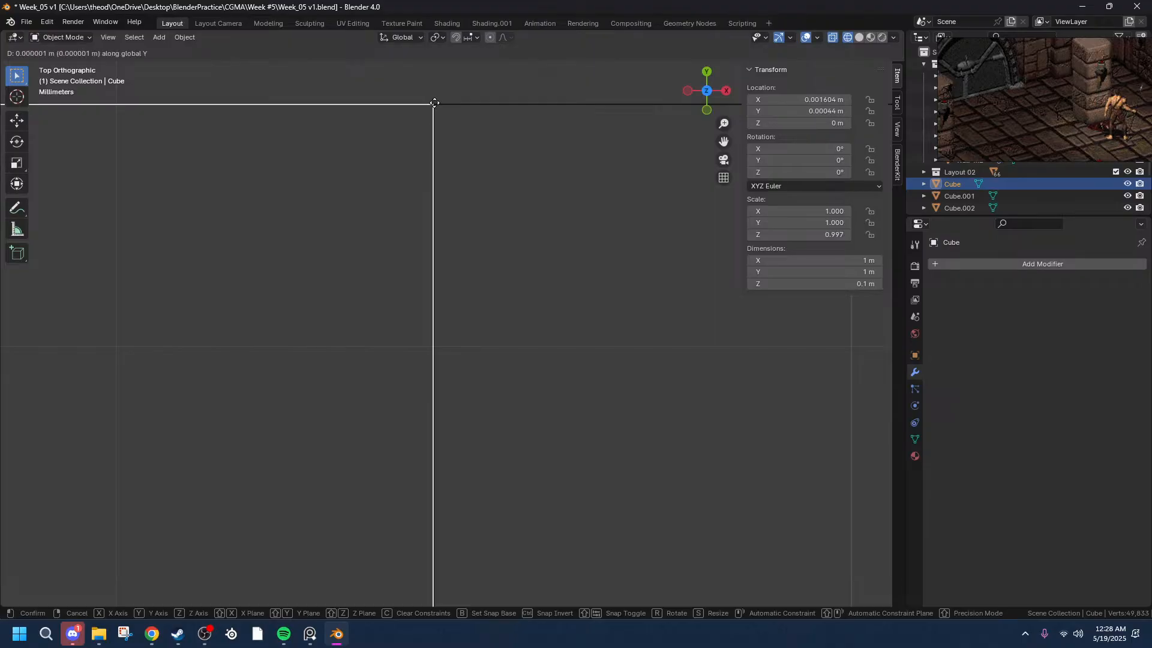
{"action": "left_click", "coordinate": [435, 104]}
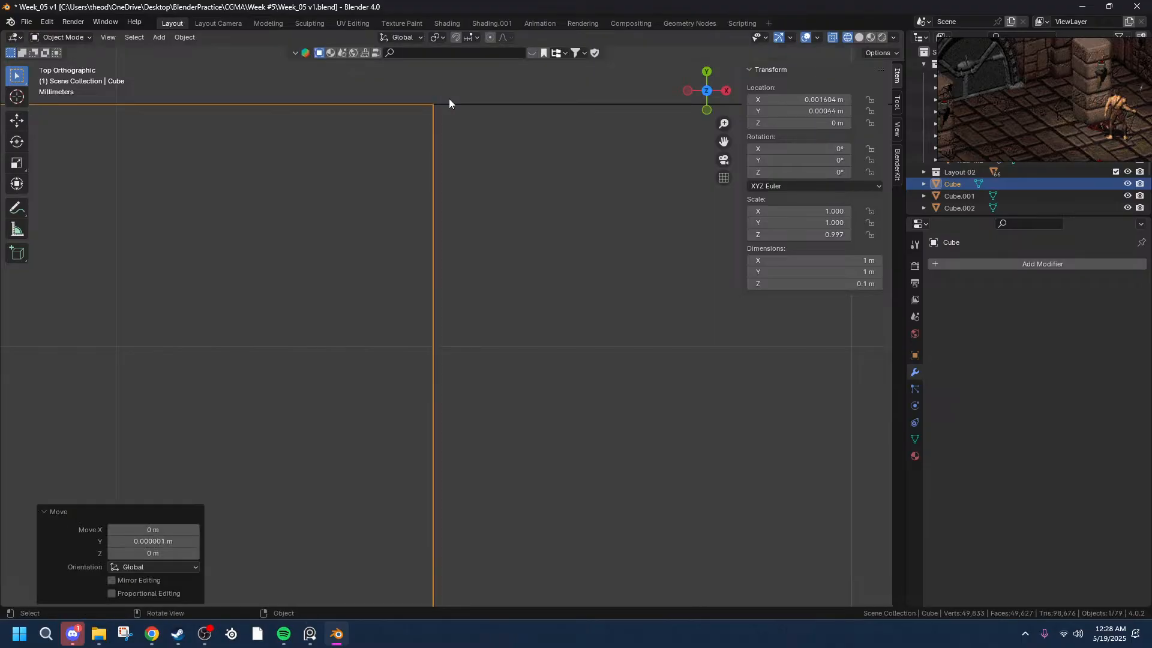
{"action": "left_click", "coordinate": [521, 78]}
- Move the lower-right tile about 0.0016 m along X to line up its right edge with the upper-right tile
{"action": "scroll", "coordinate": [527, 322], "scroll_direction": "down", "scroll_amount": 15}
{"action": "scroll", "coordinate": [550, 423], "scroll_direction": "down", "scroll_amount": 2}
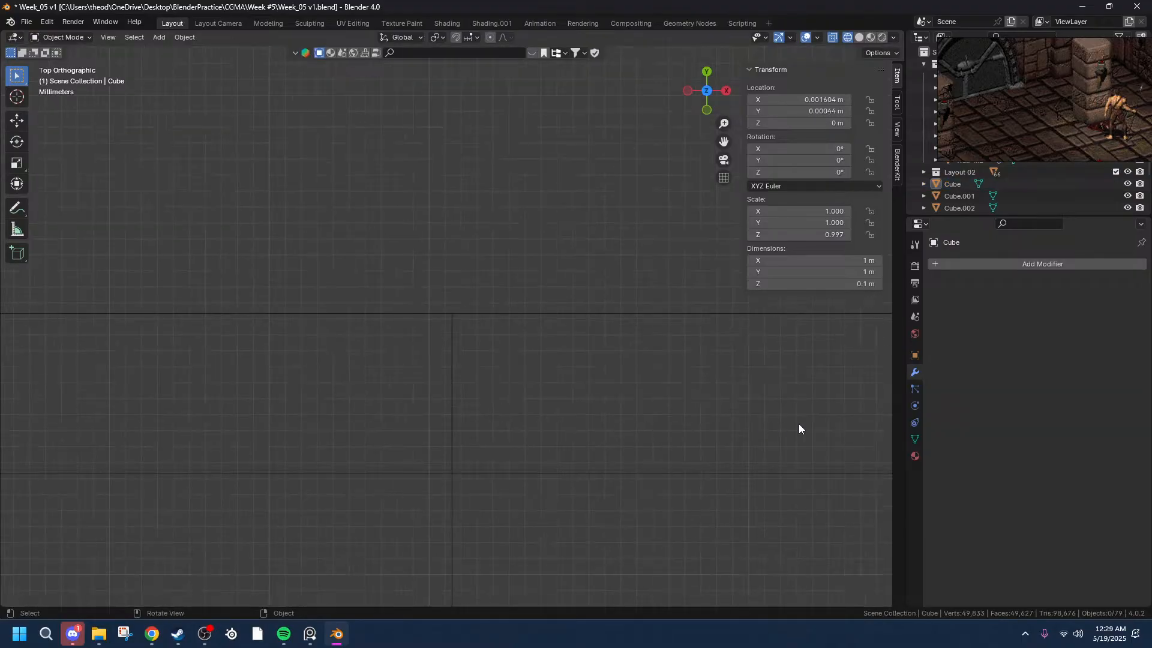
{"action": "scroll", "coordinate": [661, 280], "scroll_direction": "down", "scroll_amount": 3}
{"action": "left_click_drag", "start_coordinate": [723, 142], "coordinate": [41, 177]}
{"action": "scroll", "coordinate": [592, 275], "scroll_direction": "up", "scroll_amount": 14}
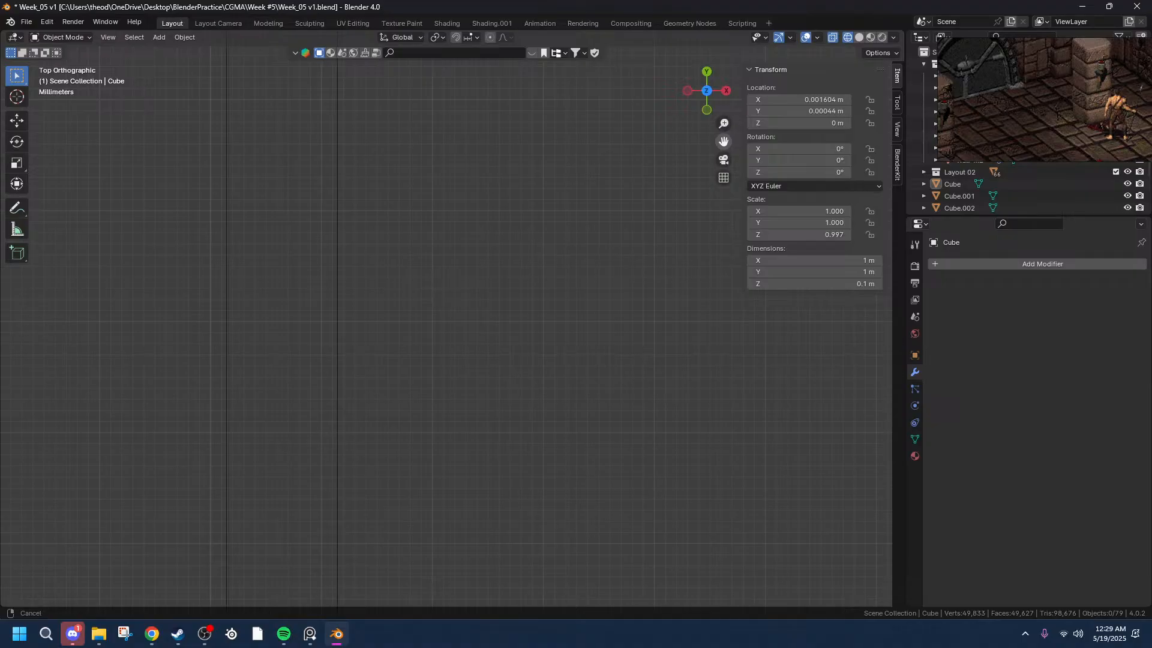
{"action": "scroll", "coordinate": [305, 215], "scroll_direction": "down", "scroll_amount": 2}
{"action": "left_click", "coordinate": [332, 204]}
{"action": "scroll", "coordinate": [491, 261], "scroll_direction": "down", "scroll_amount": 1}
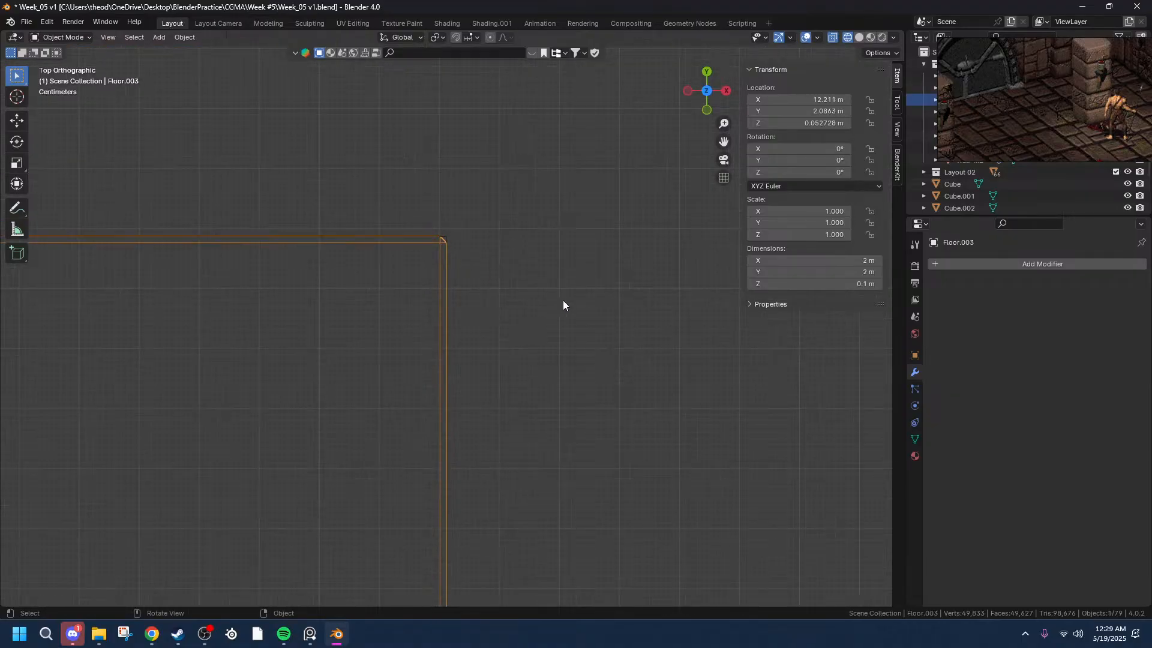
{"action": "left_click", "coordinate": [448, 236]}
{"action": "left_click_drag", "start_coordinate": [727, 142], "coordinate": [570, 257]}
{"action": "left_click", "coordinate": [711, 195]}
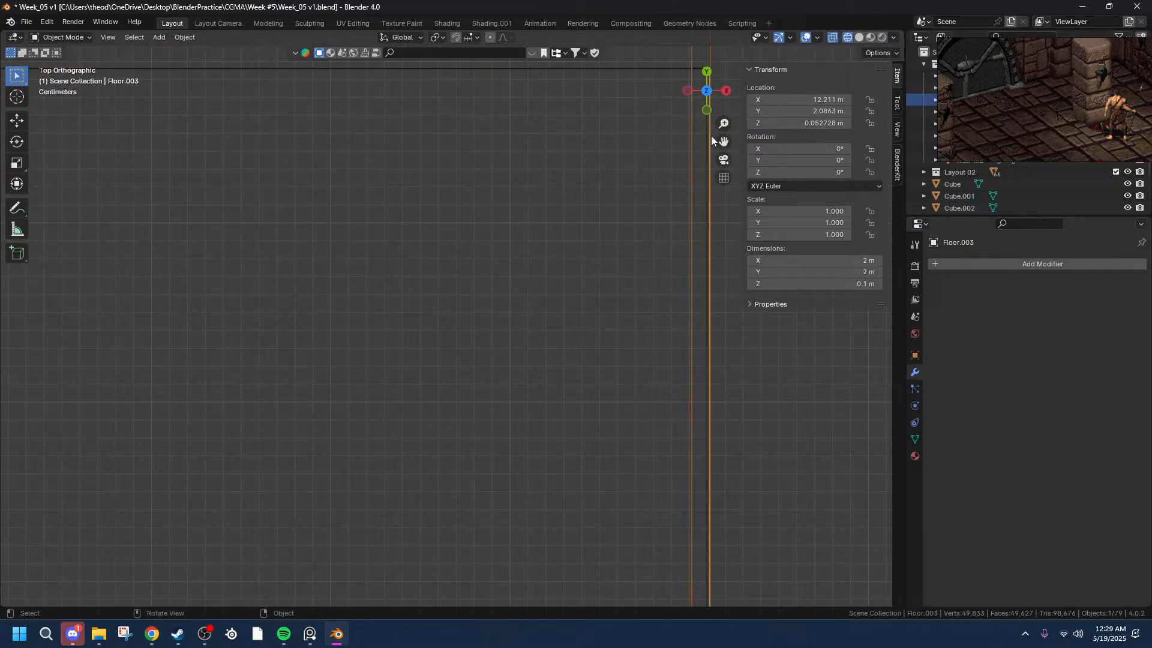
{"action": "left_click_drag", "start_coordinate": [723, 140], "coordinate": [638, 219]}
{"action": "scroll", "coordinate": [638, 215], "scroll_direction": "up", "scroll_amount": 5}
{"action": "left_click_drag", "start_coordinate": [724, 141], "coordinate": [536, 290]}
{"action": "scroll", "coordinate": [676, 272], "scroll_direction": "up", "scroll_amount": 7}
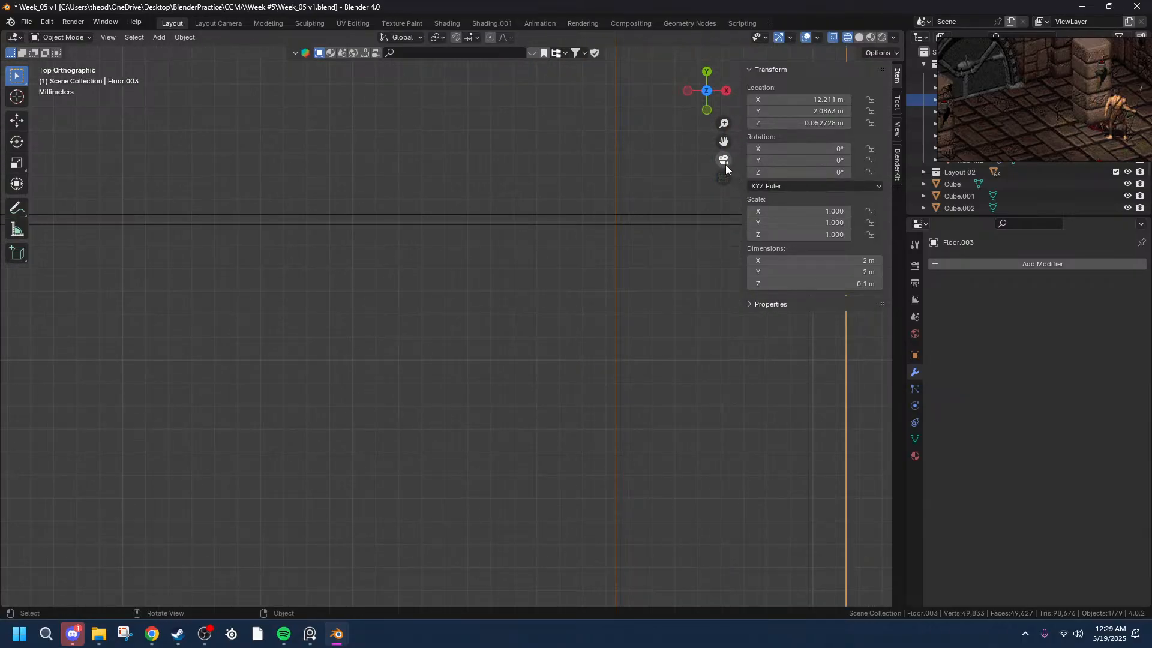
{"action": "left_click_drag", "start_coordinate": [724, 141], "coordinate": [574, 253]}
{"action": "left_click", "coordinate": [574, 253]}
{"action": "left_click", "coordinate": [582, 255]}
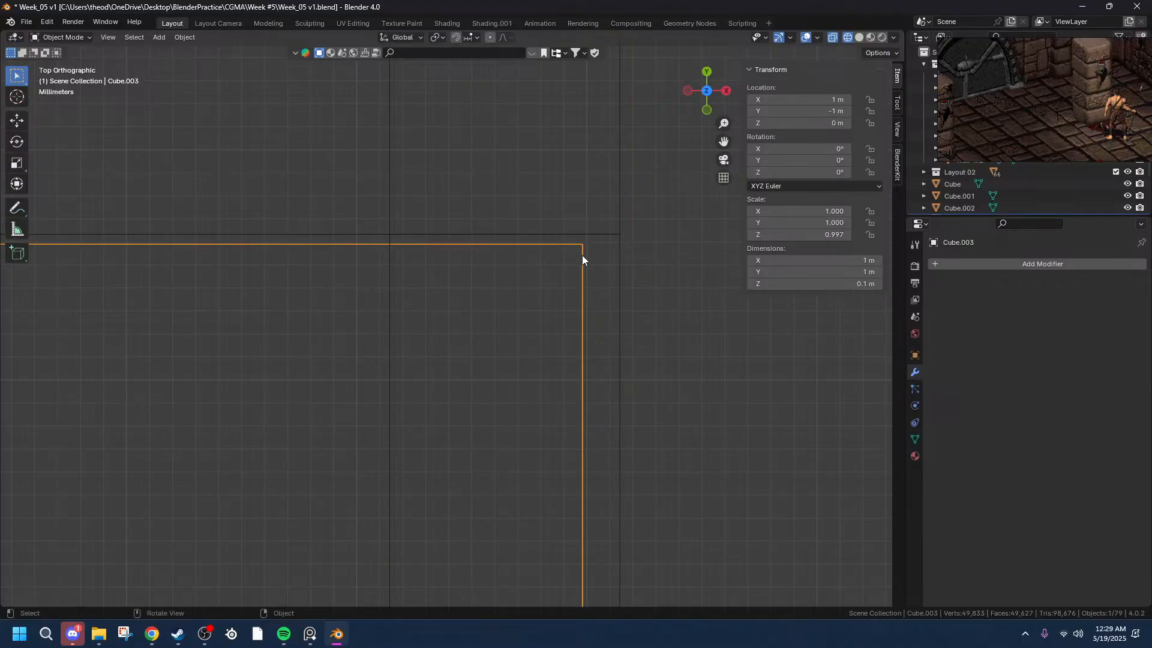
{"action": "key", "text": "g"}
{"action": "key", "text": "x"}
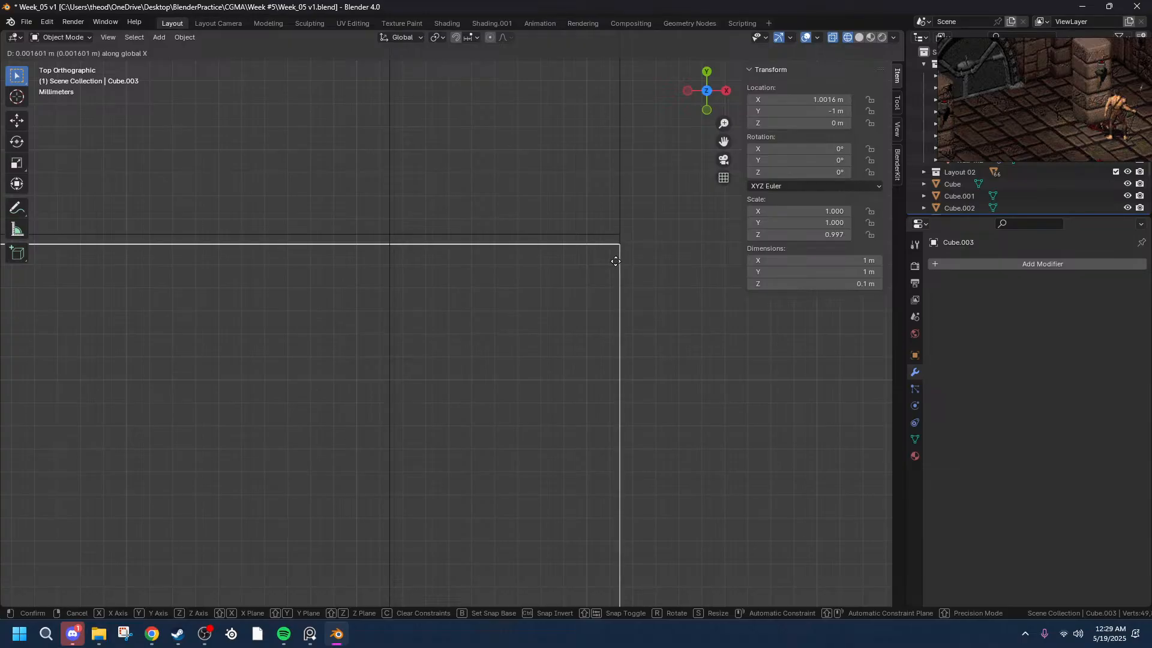
{"action": "left_click", "coordinate": [615, 261]}
- Fine-tune the lower-right tile's right edge against the upper-right tile with a shift of about 0.000009 m along X
{"action": "scroll", "coordinate": [700, 228], "scroll_direction": "up", "scroll_amount": 5}
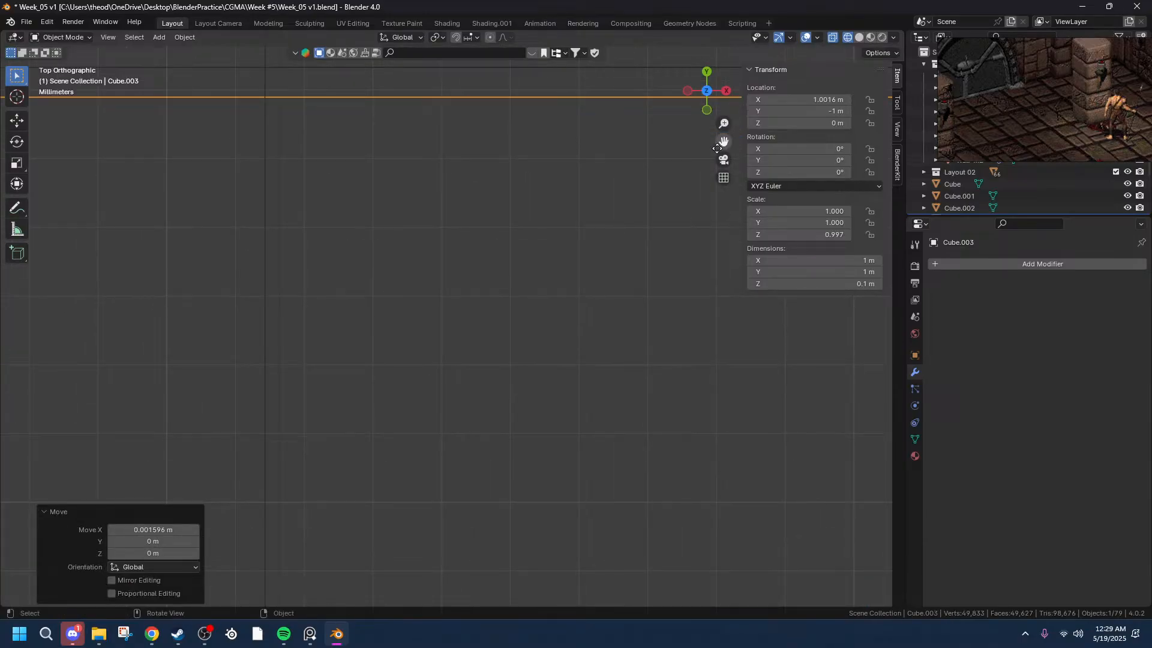
{"action": "left_click_drag", "start_coordinate": [723, 142], "coordinate": [427, 185]}
{"action": "key", "text": "g"}
{"action": "key", "text": "x"}
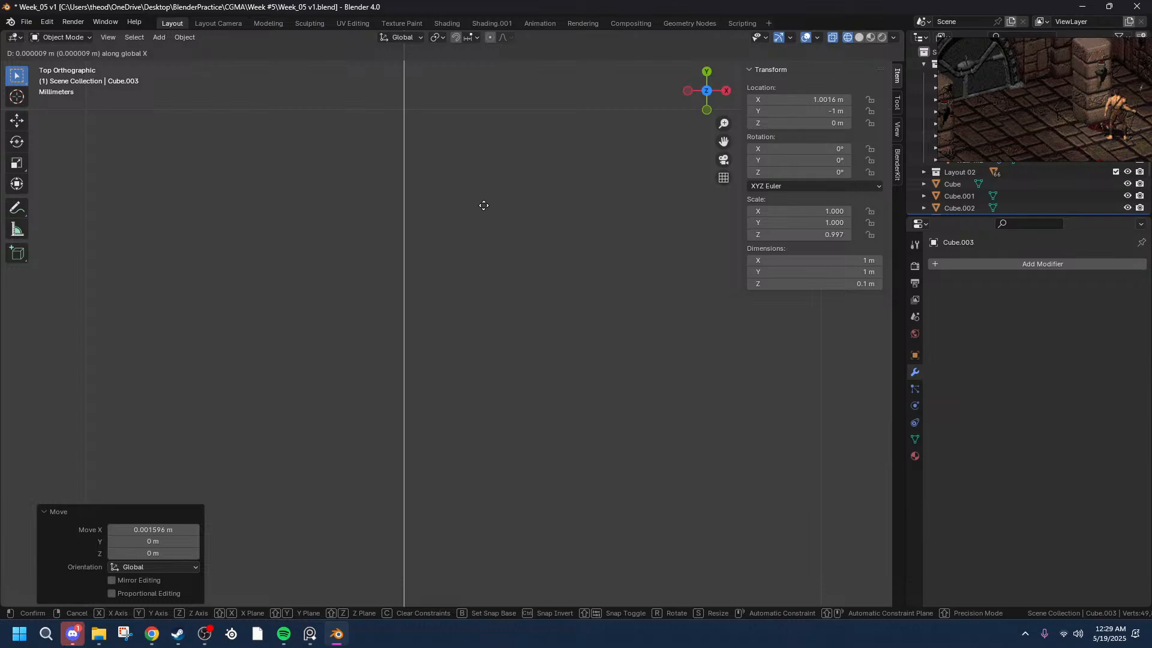
{"action": "left_click", "coordinate": [484, 206]}
- Move the lower-right tile about 0.00044 m along Y so its top edge meets the upper-right tile's bottom edge
{"action": "left_click_drag", "start_coordinate": [723, 141], "coordinate": [893, 321]}
{"action": "left_click_drag", "start_coordinate": [634, 231], "coordinate": [632, 302]}
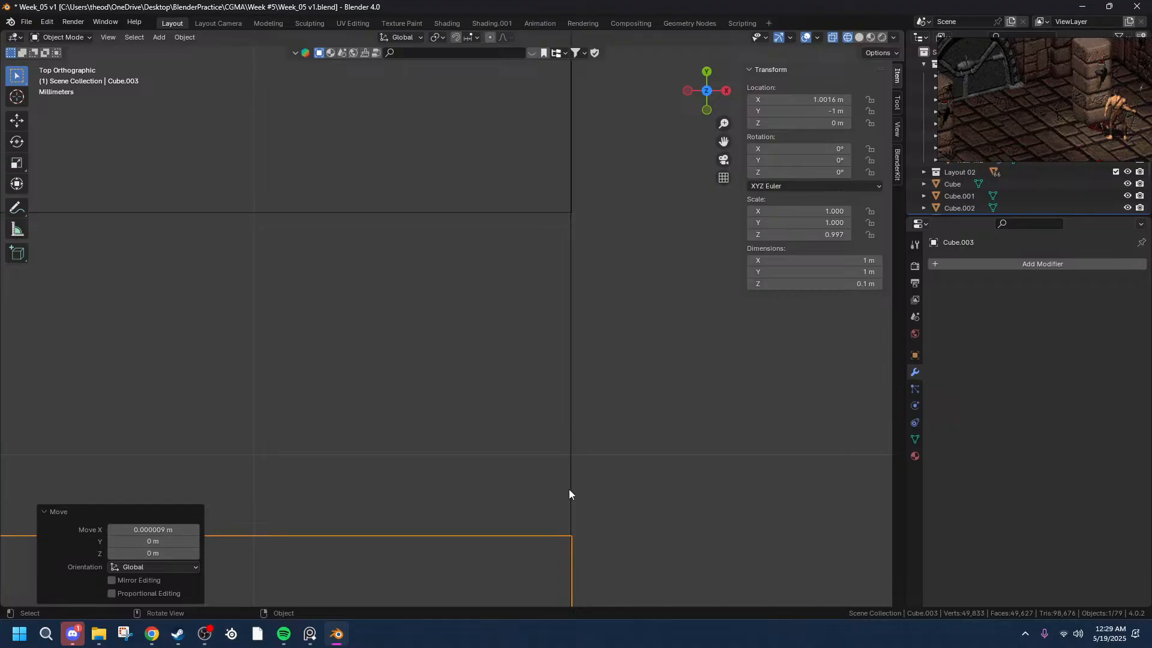
{"action": "key", "text": "g"}
{"action": "key", "text": "y"}
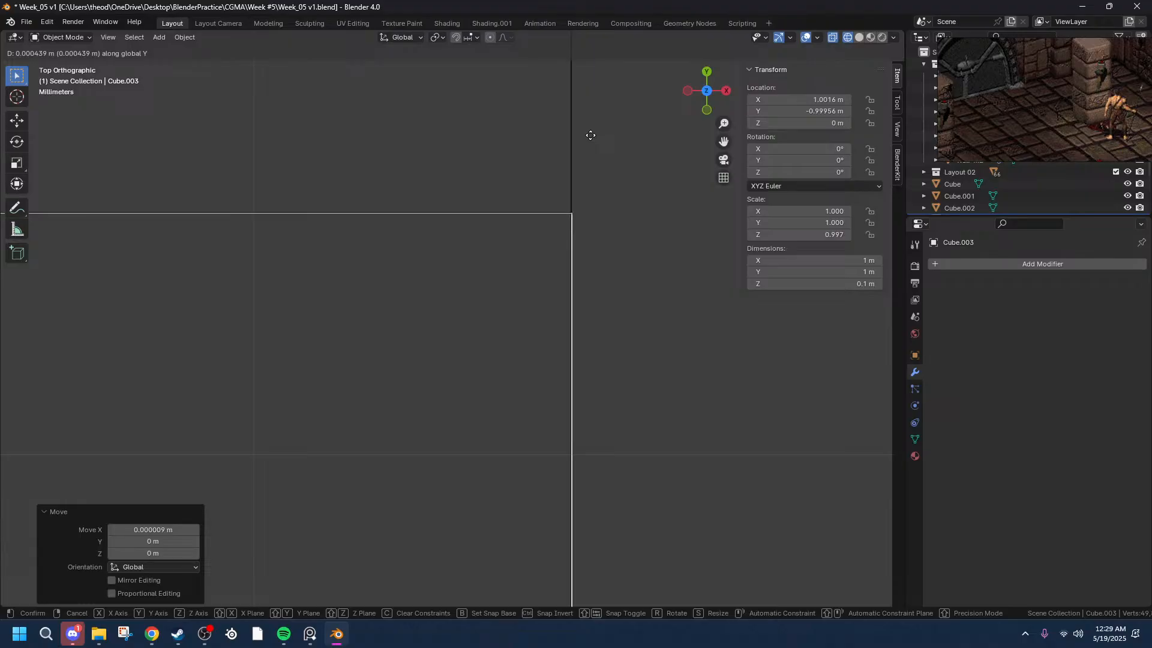
{"action": "left_click", "coordinate": [590, 135]}
{"action": "left_click", "coordinate": [635, 297]}
- Apply All Transforms to the lower-right, upper-left and upper-right tiles together
{"action": "scroll", "coordinate": [638, 299], "scroll_direction": "down", "scroll_amount": 5}
{"action": "scroll", "coordinate": [638, 298], "scroll_direction": "down", "scroll_amount": 6}
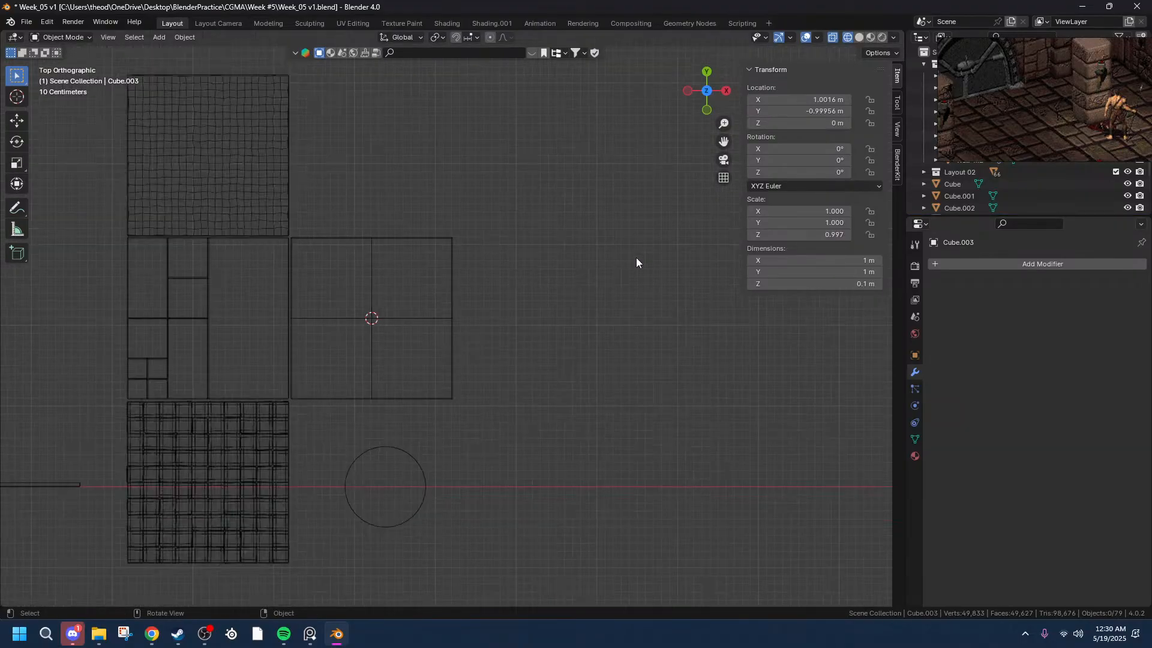
{"action": "left_click", "coordinate": [372, 359]}
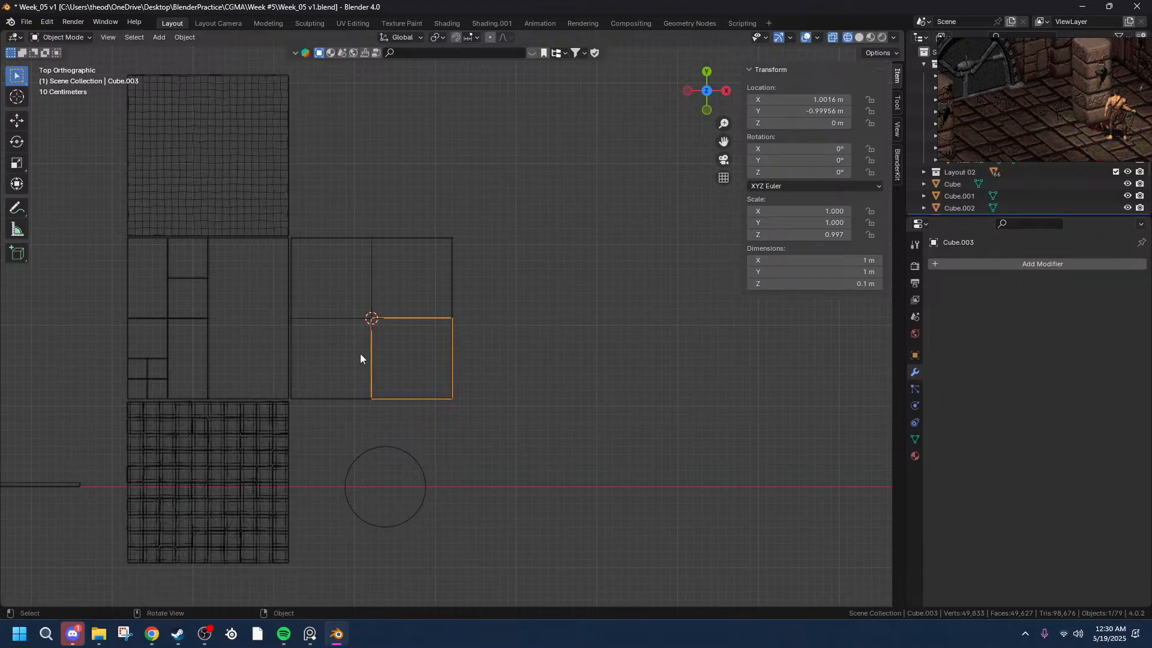
{"action": "scroll", "coordinate": [365, 357], "scroll_direction": "up", "scroll_amount": 7}
{"action": "left_click", "coordinate": [165, 251], "text": "shift"}
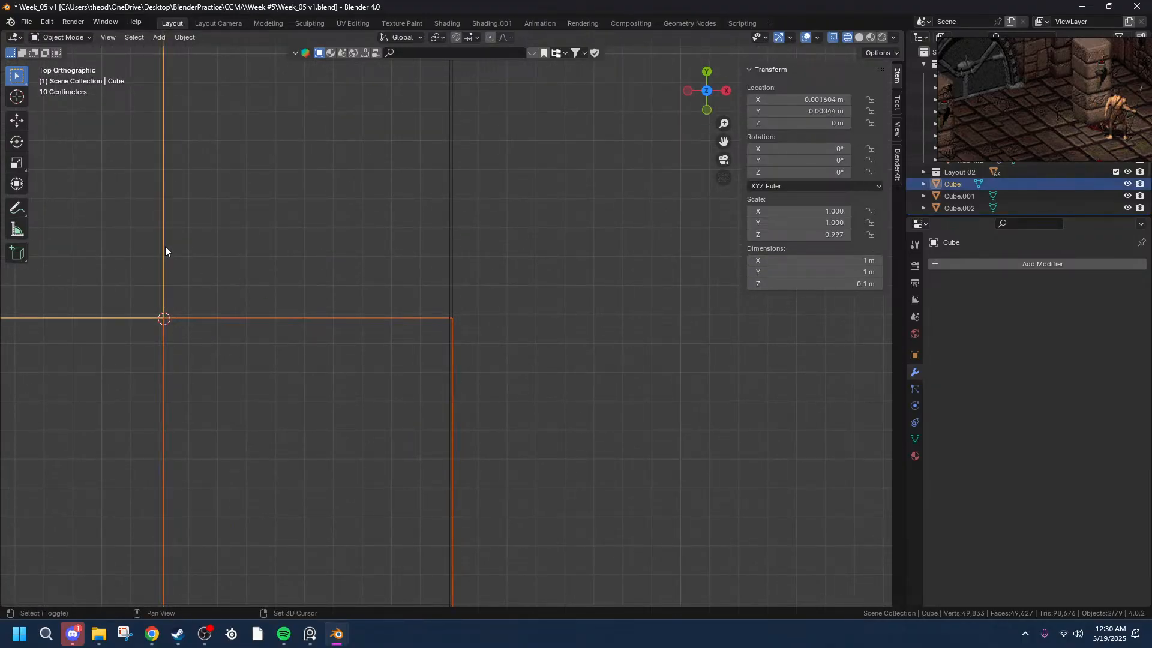
{"action": "left_click", "coordinate": [454, 225], "text": "shift"}
{"action": "scroll", "coordinate": [456, 231], "scroll_direction": "down", "scroll_amount": 2}
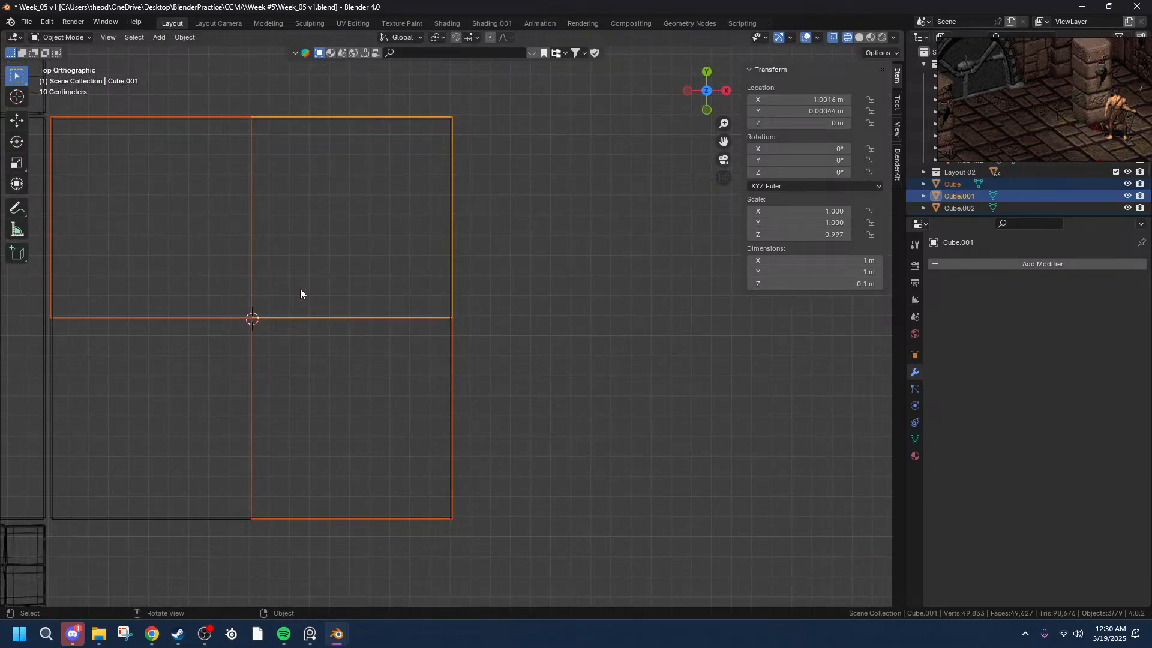
{"action": "key", "text": "ctrl+a"}
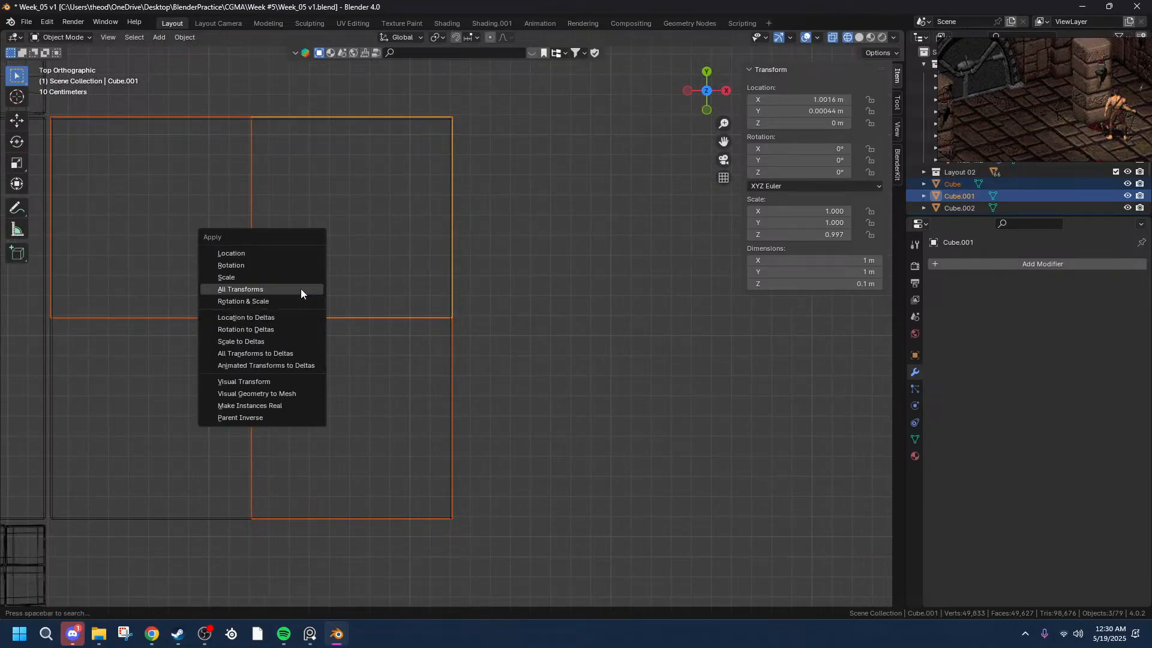
{"action": "left_click", "coordinate": [290, 290]}
{"action": "left_click", "coordinate": [293, 354]}
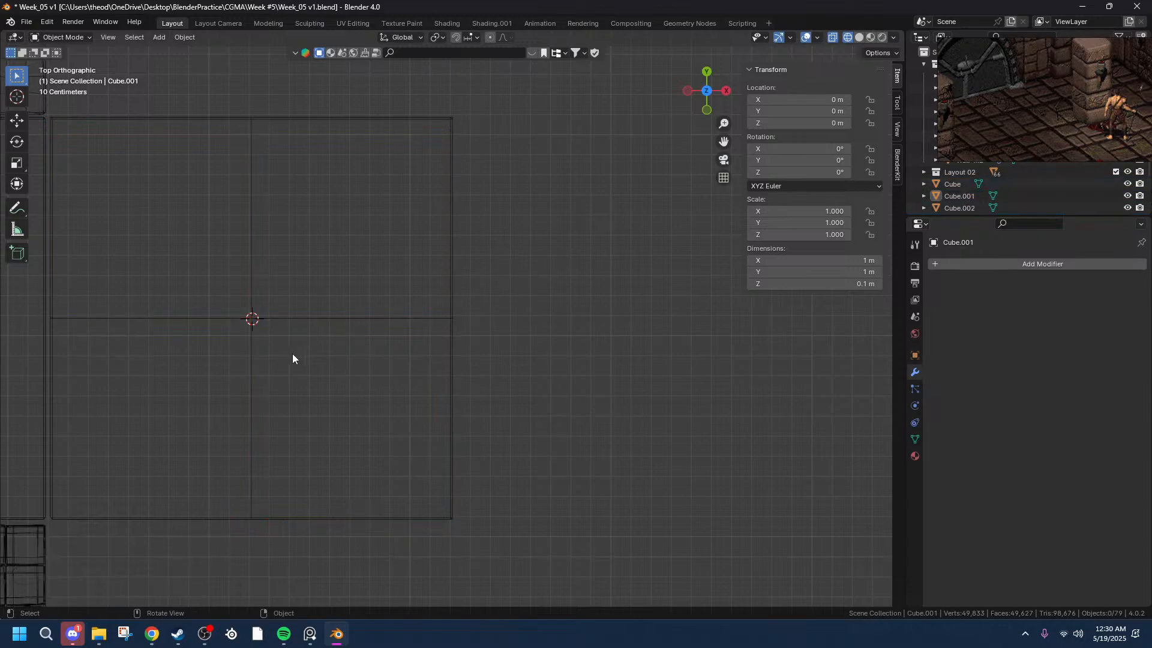
- Try setting the lower-right tile's X and Y dimensions to 0.5 m
{"action": "left_click", "coordinate": [257, 322]}
{"action": "left_click", "coordinate": [420, 391]}
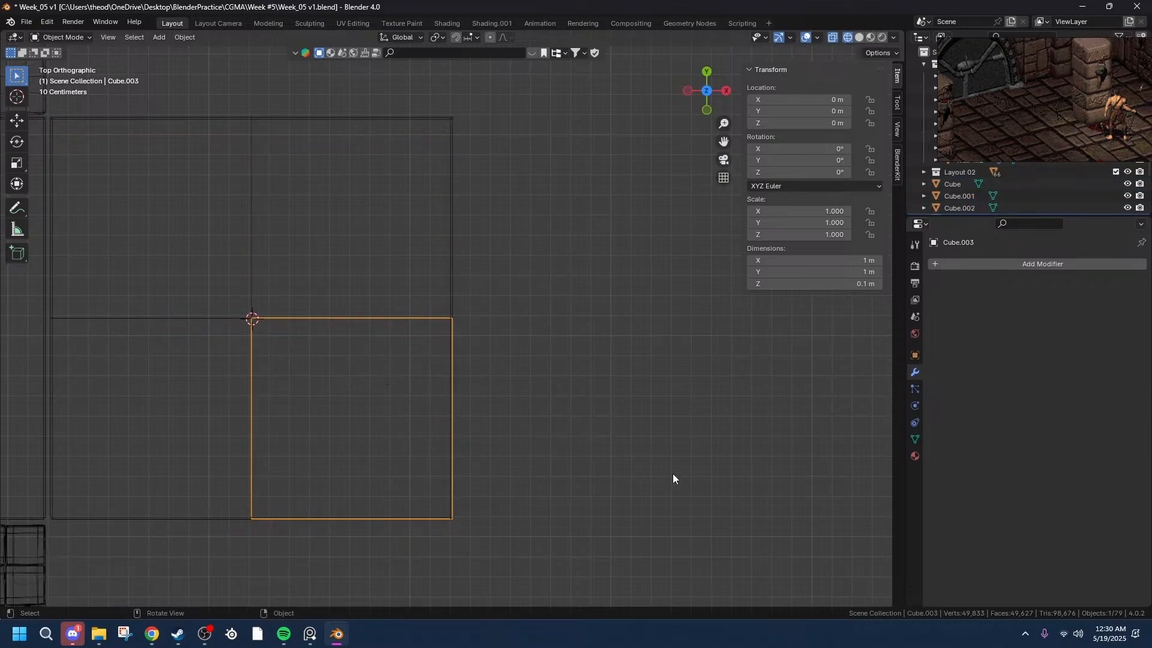
{"action": "left_click", "coordinate": [756, 260]}
{"action": "left_click", "coordinate": [757, 260]}
{"action": "key", "text": "BackSpace"}
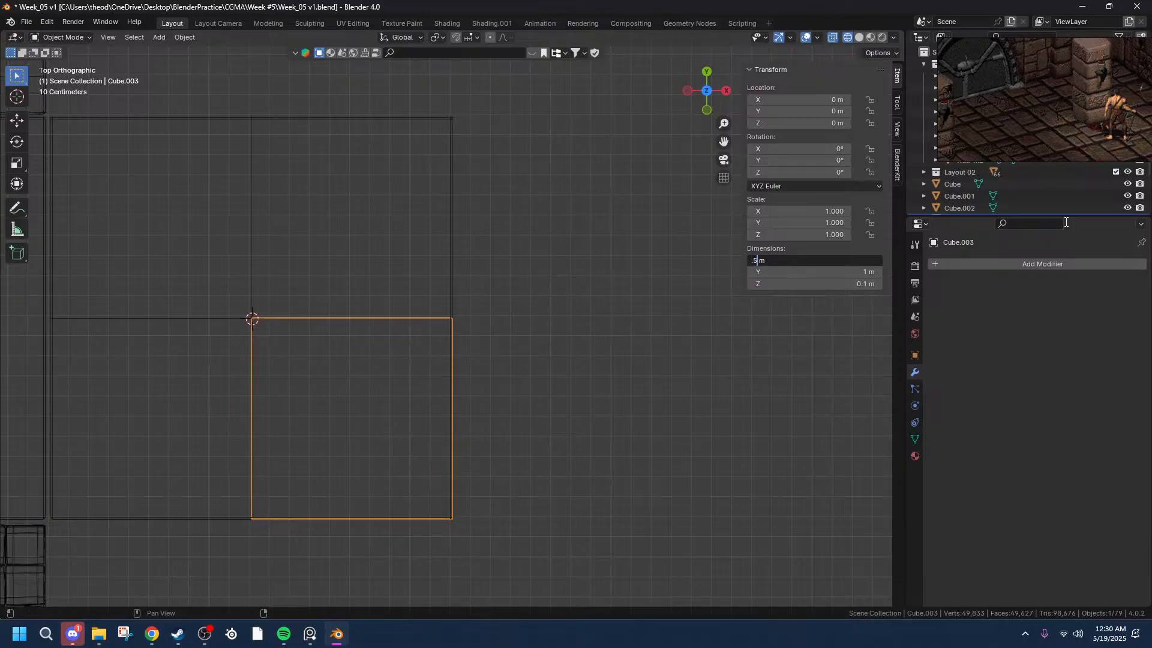
{"action": "type", "text": ".5"}
{"action": "key", "text": "Tab"}
{"action": "type", "text": ".5"}
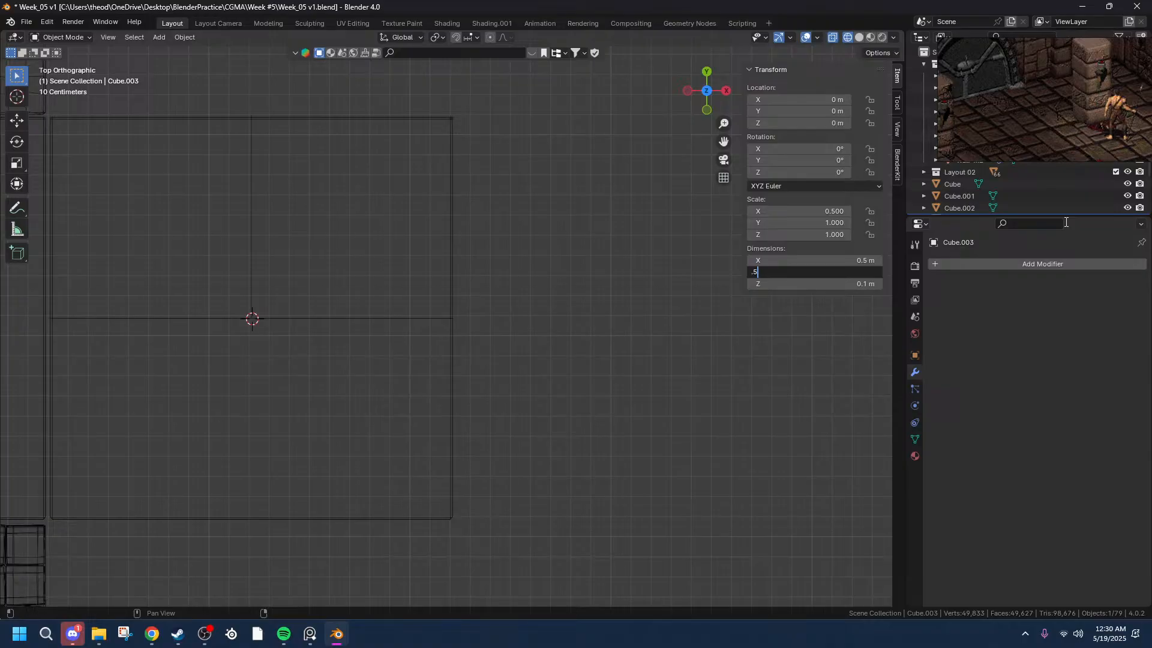
{"action": "key", "text": "Return"}
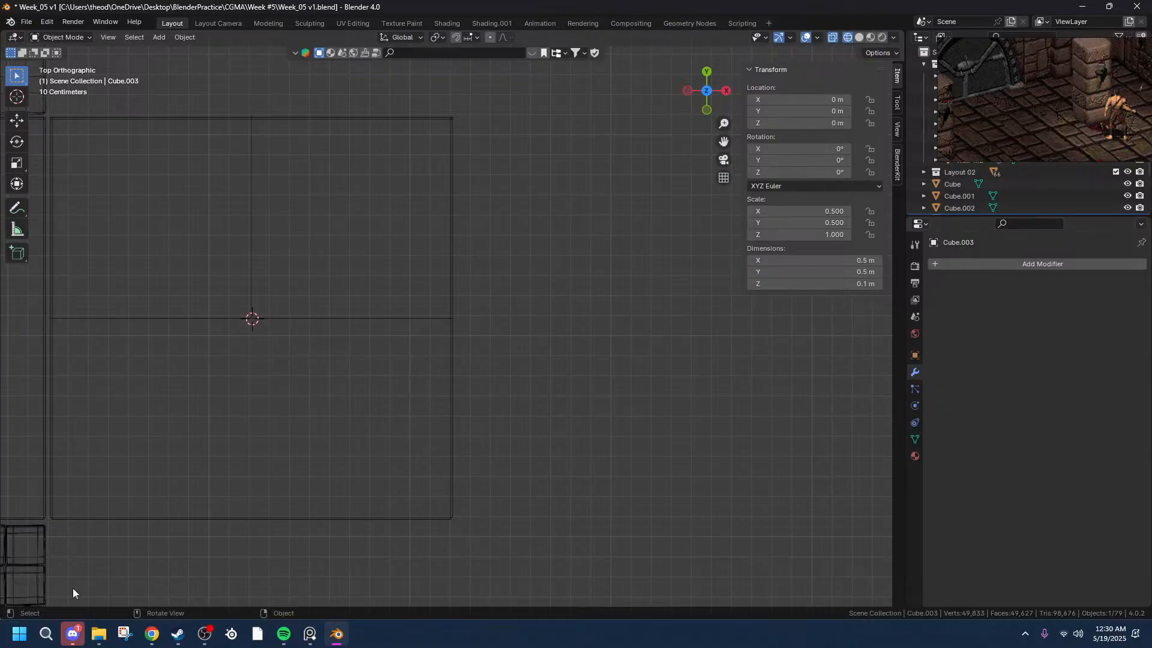
- Undo the X and Y dimension changes on the lower-right tile
{"action": "scroll", "coordinate": [431, 242], "scroll_direction": "down", "scroll_amount": 10}
{"action": "scroll", "coordinate": [430, 243], "scroll_direction": "up", "scroll_amount": 4}
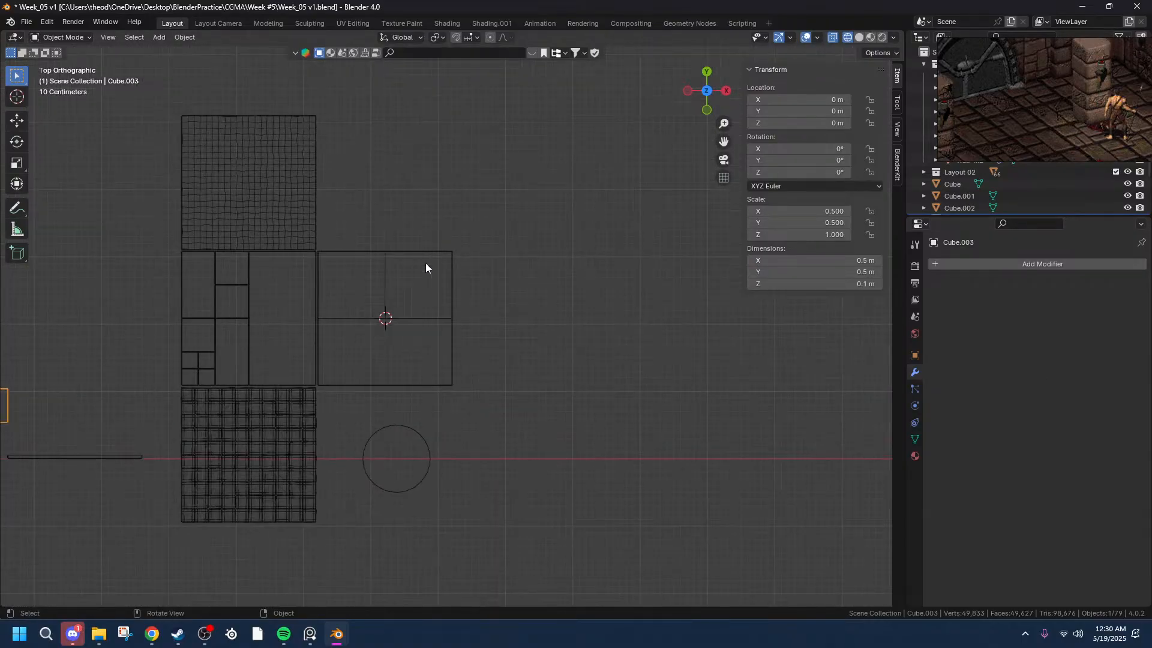
{"action": "scroll", "coordinate": [415, 281], "scroll_direction": "down", "scroll_amount": 2}
{"action": "key", "text": "ctrl+z"}
{"action": "key", "text": "ctrl+z"}
{"action": "scroll", "coordinate": [390, 311], "scroll_direction": "up", "scroll_amount": 8}
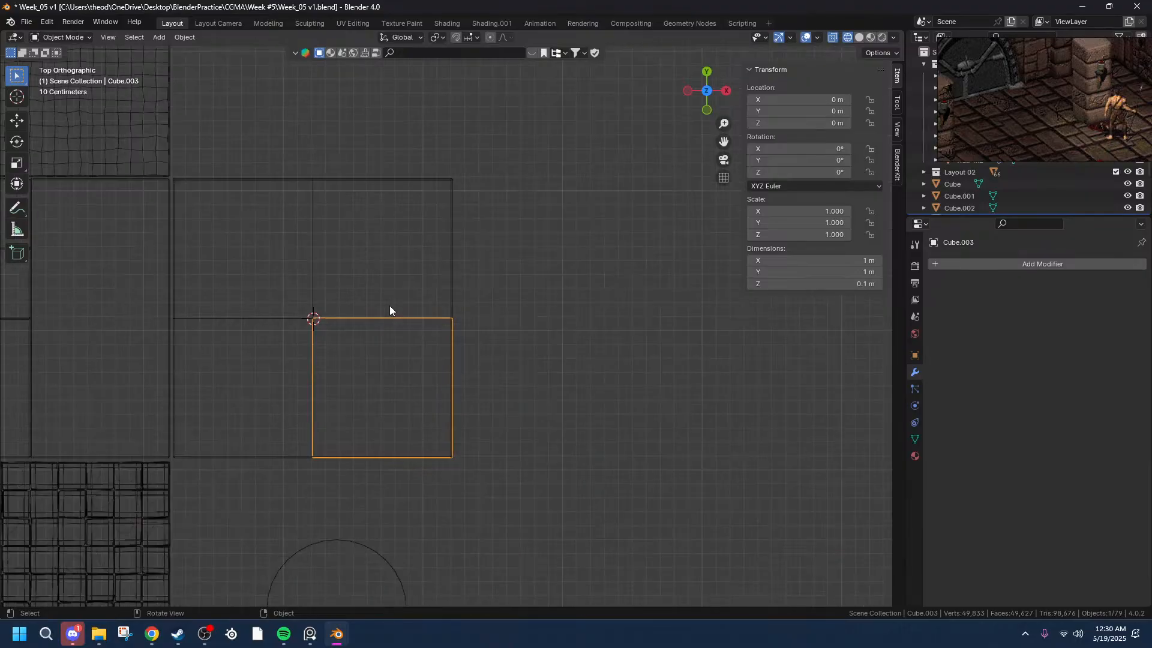
- Try setting the lower-right tile's X dimension to 0 m
{"action": "left_click_drag", "start_coordinate": [724, 142], "coordinate": [927, 51]}
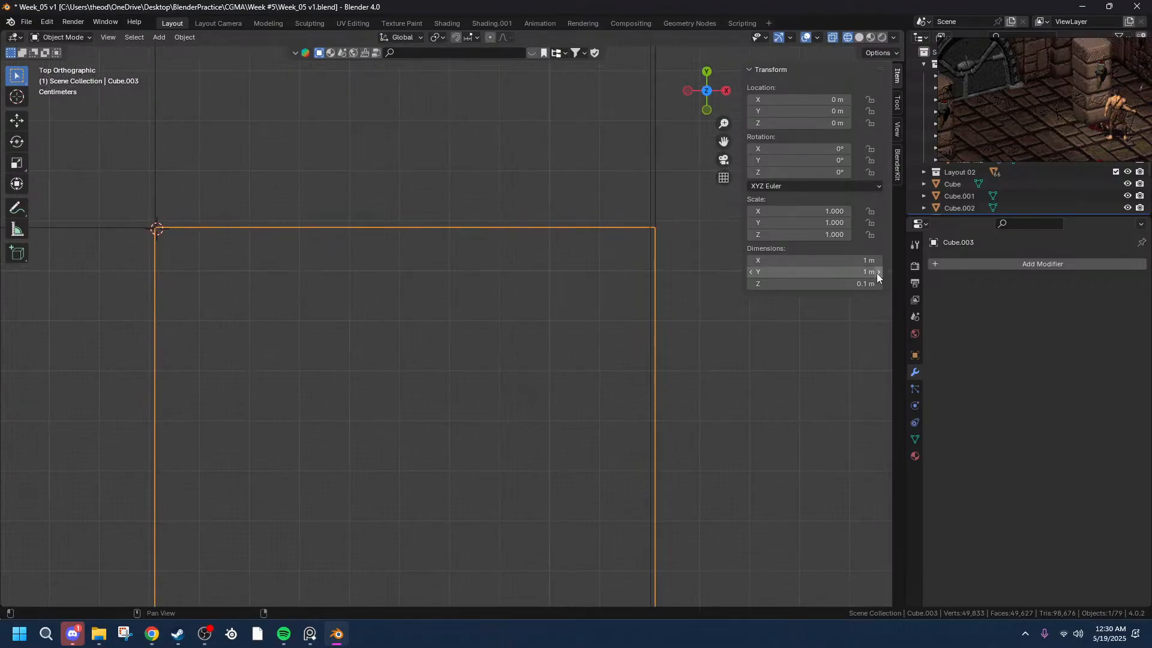
{"action": "left_click", "coordinate": [847, 262]}
{"action": "type", "text": "0"}
{"action": "key", "text": "Return"}
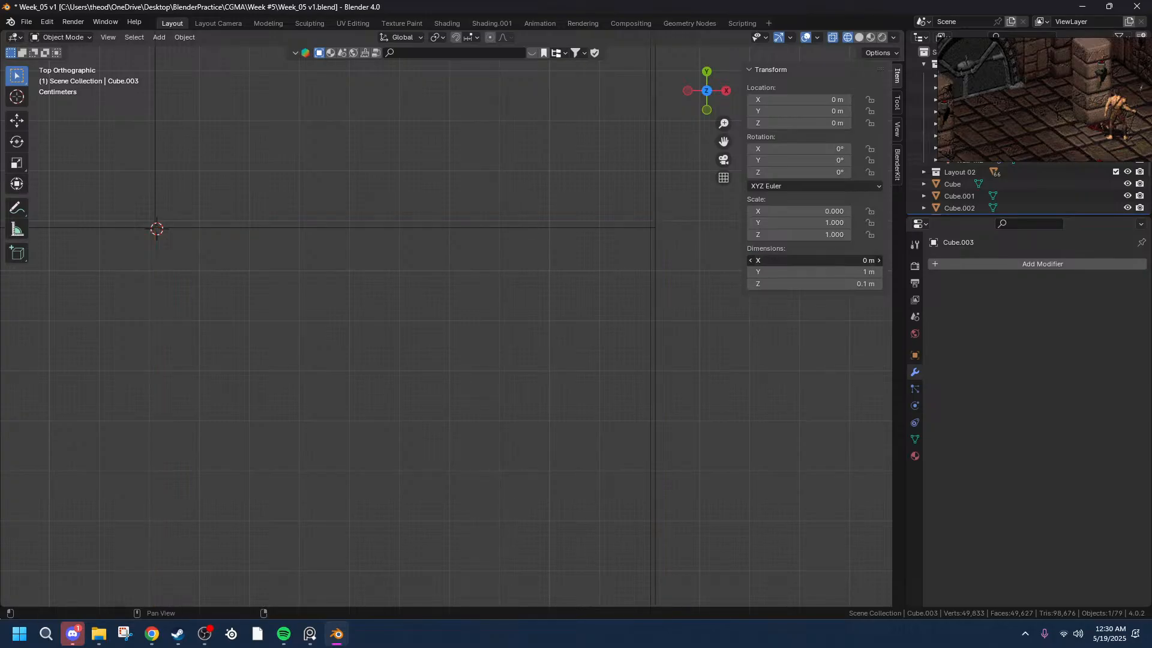
{"action": "mouse_move", "coordinate": [816, 259]}
{"action": "left_mouse_down"}
{"action": "mouse_move", "coordinate": [783, 259]}
{"action": "mouse_move", "coordinate": [828, 260]}
{"action": "left_mouse_up"}
{"action": "key", "text": "Escape"}
{"action": "left_click", "coordinate": [625, 279]}
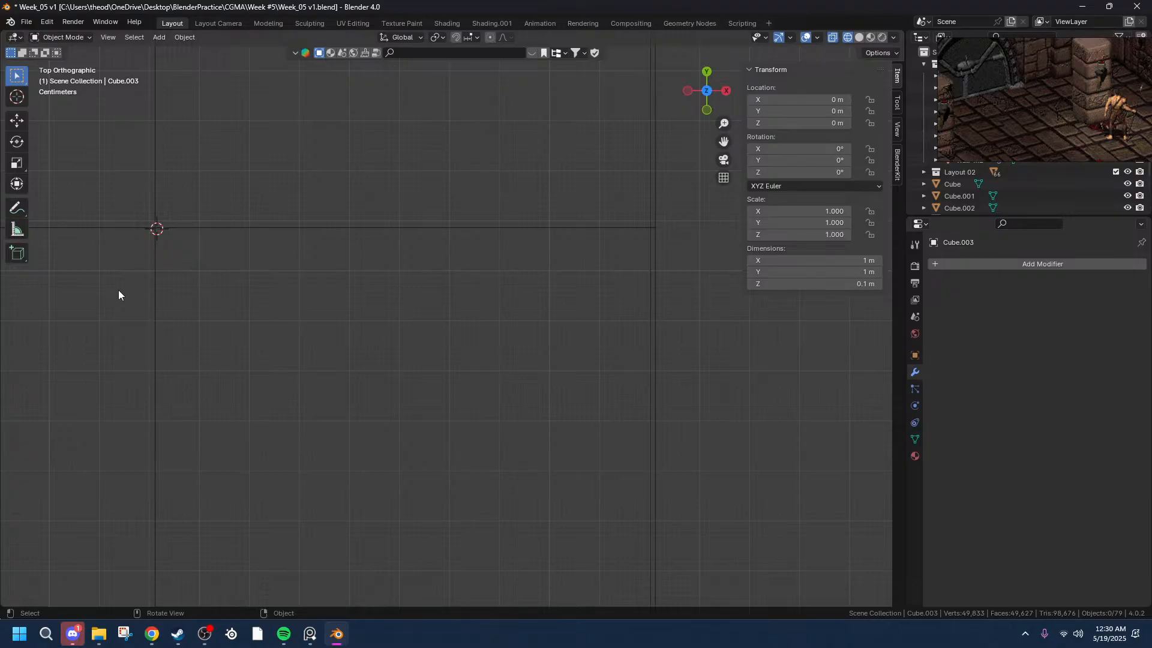
- Apply the location transform of the lower-right tile
{"action": "left_click", "coordinate": [153, 291]}
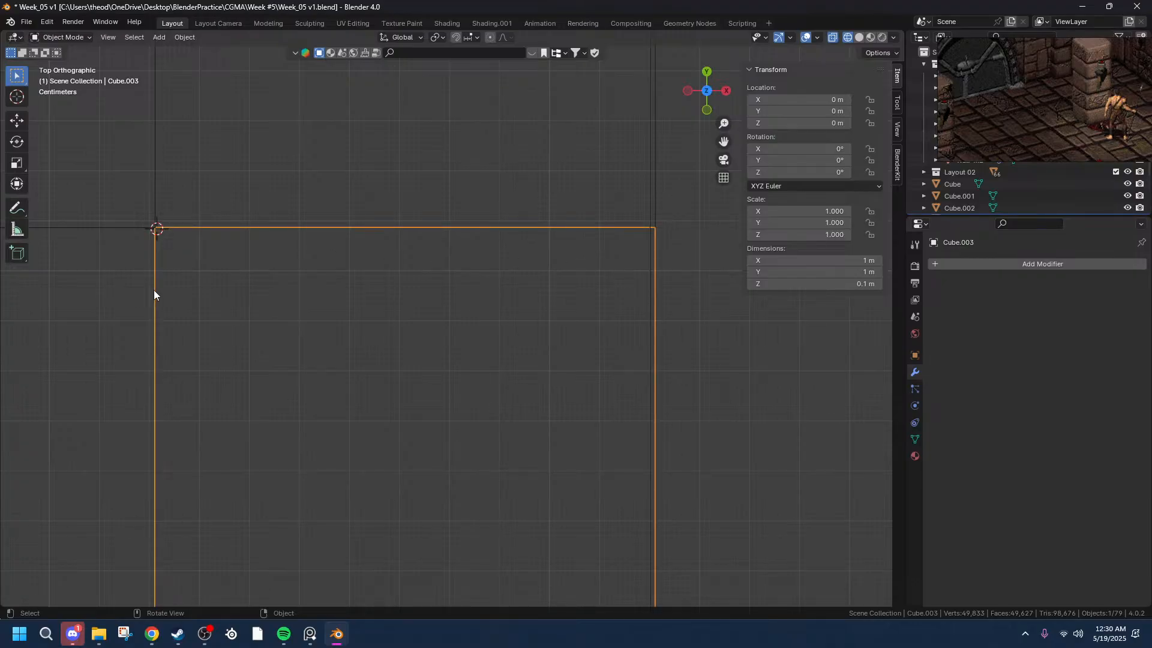
{"action": "key", "text": "ctrl+a"}
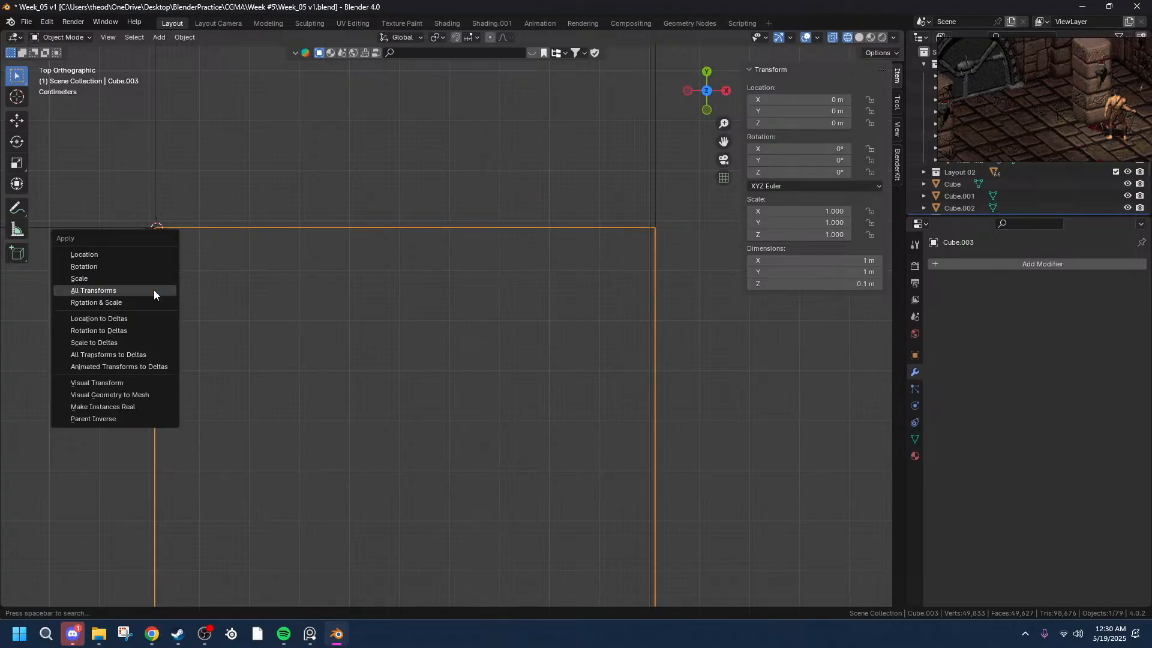
{"action": "left_click", "coordinate": [98, 255]}
{"action": "left_click", "coordinate": [426, 385]}
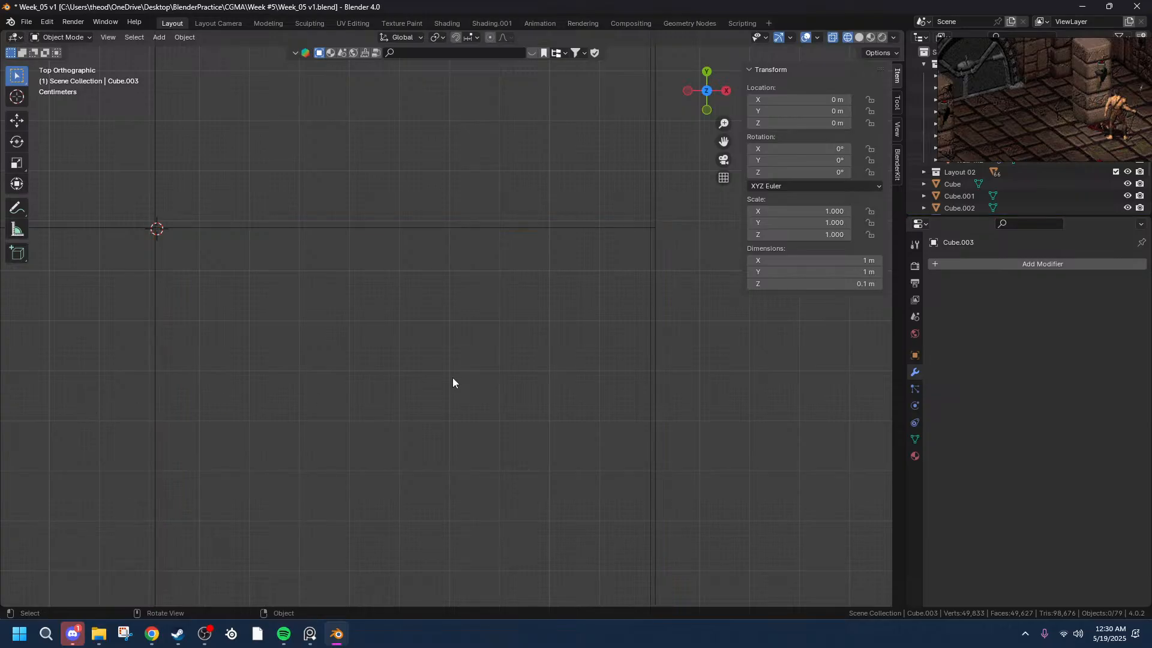
- Try scaling the lower-right tile along the X axis
{"action": "left_click", "coordinate": [651, 300]}
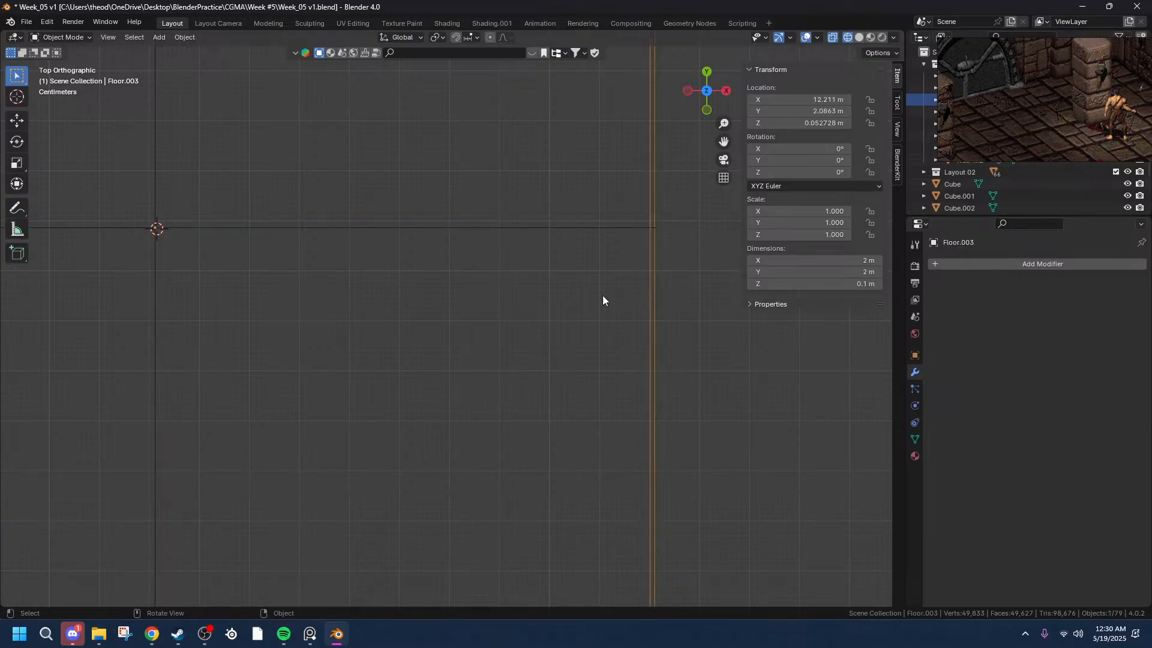
{"action": "left_click", "coordinate": [128, 310]}
{"action": "left_click", "coordinate": [153, 300]}
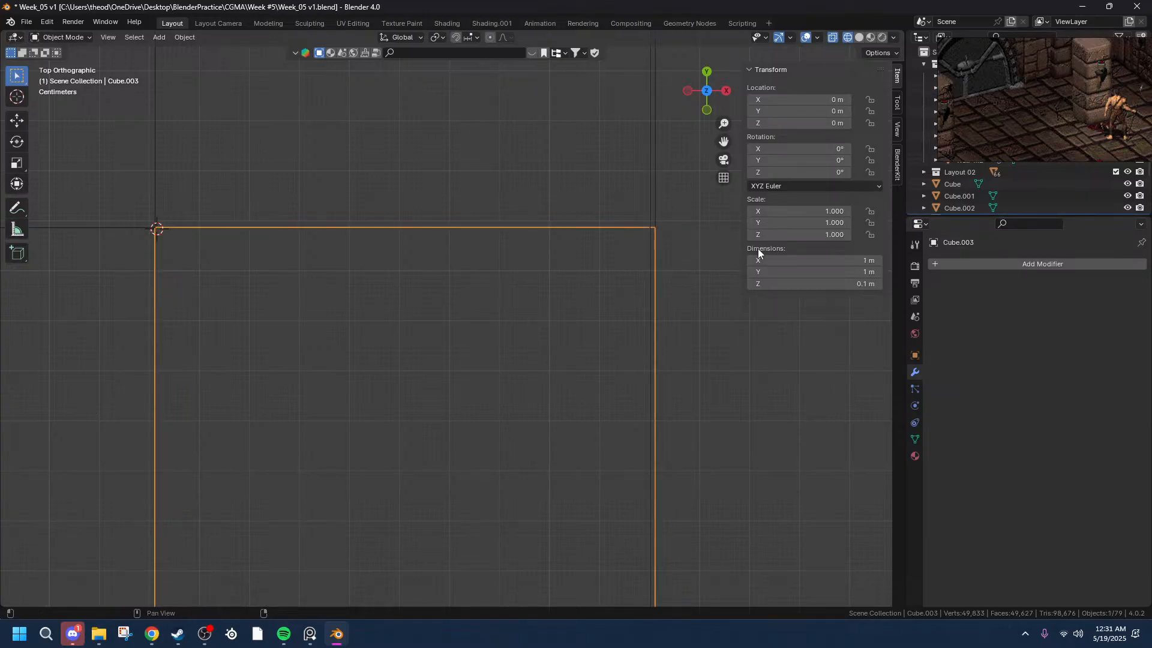
{"action": "key", "text": "s"}
{"action": "key", "text": "x"}
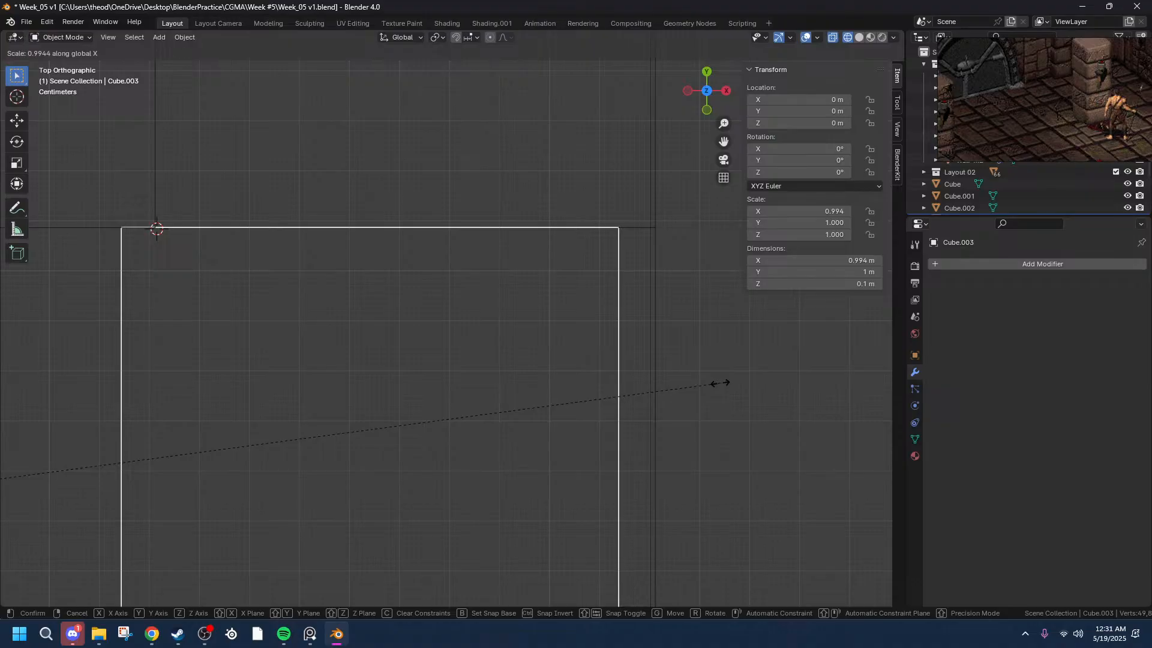
{"action": "right_click", "coordinate": [714, 383]}
{"action": "scroll", "coordinate": [714, 383], "scroll_direction": "down", "scroll_amount": 7}
{"action": "scroll", "coordinate": [620, 416], "scroll_direction": "up", "scroll_amount": 5}
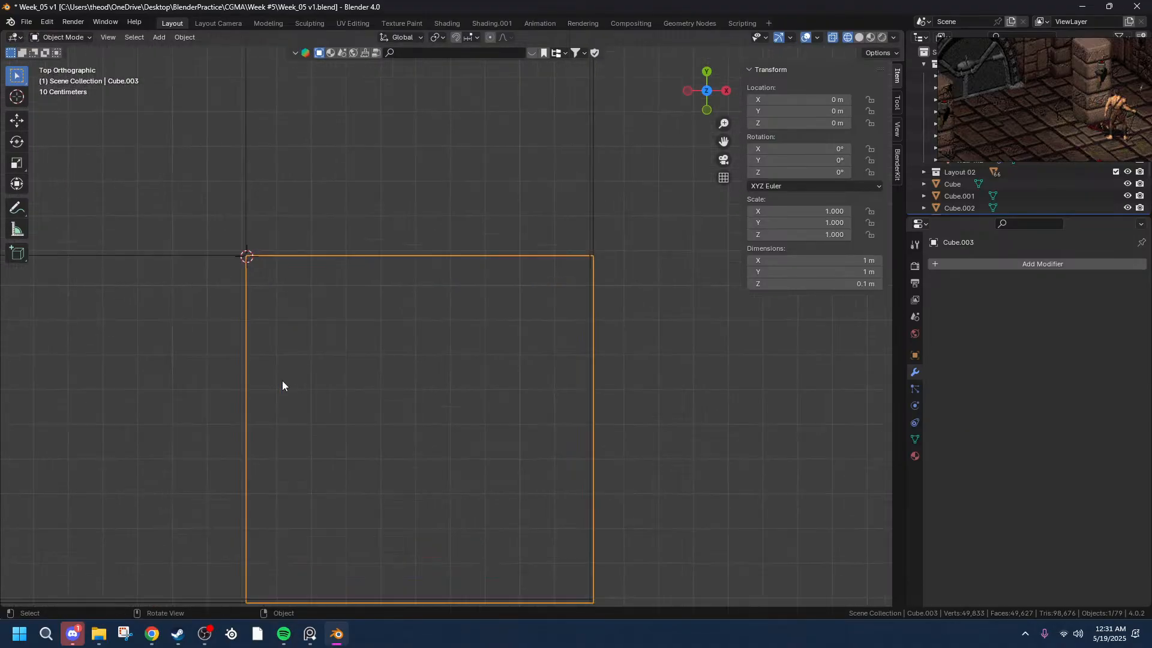
{"action": "scroll", "coordinate": [320, 389], "scroll_direction": "down", "scroll_amount": 1}
{"action": "key", "text": "Tab"}
{"action": "left_click", "coordinate": [702, 365]}
{"action": "left_click", "coordinate": [310, 396]}
{"action": "key", "text": "Tab"}
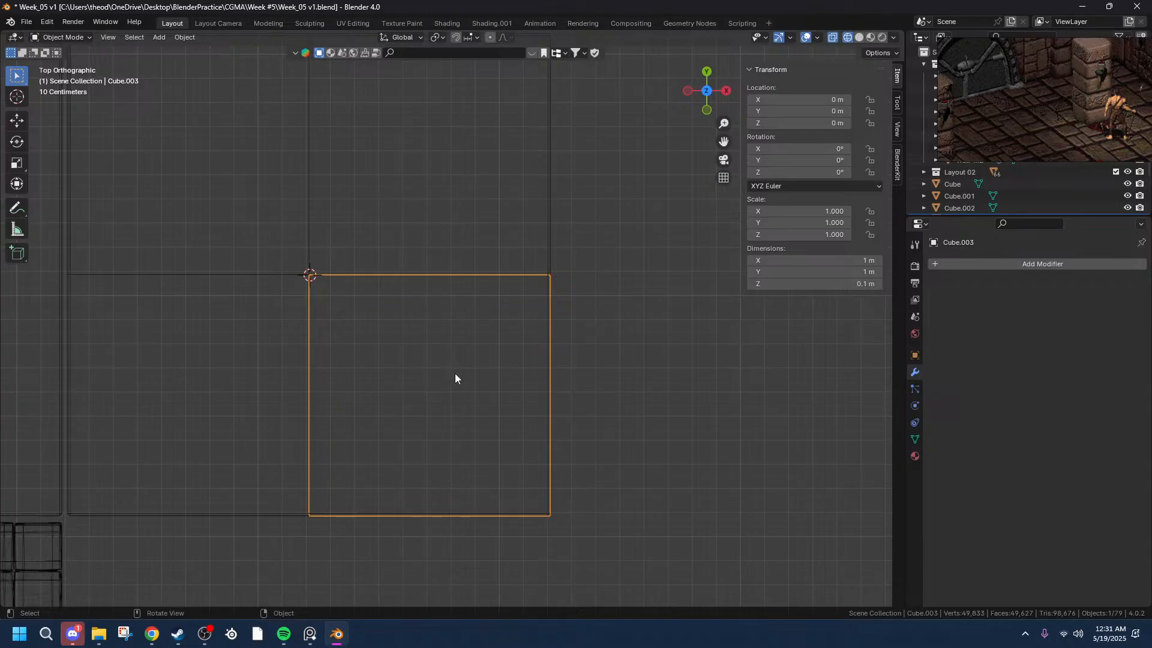
- Set the lower-right tile's origin to the centre of its geometry
{"action": "right_click", "coordinate": [455, 377]}
{"action": "mouse_move", "coordinate": [415, 426]}
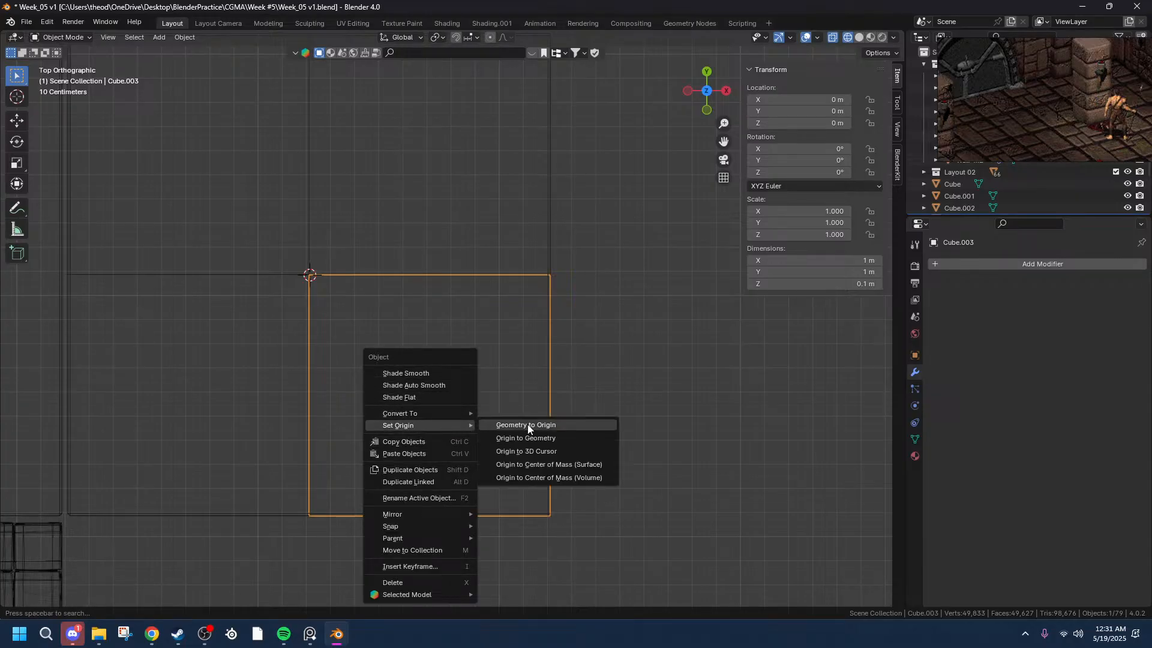
{"action": "left_click", "coordinate": [525, 437]}
{"action": "left_click", "coordinate": [324, 207]}
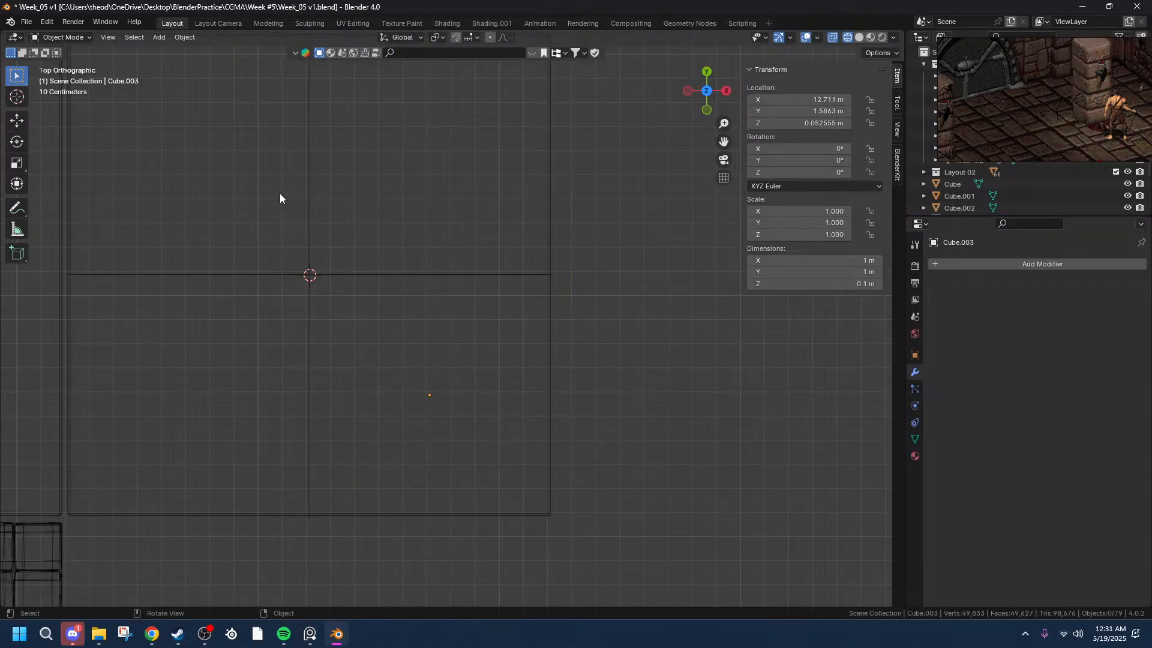
- Set the origins of the upper-right and upper-left tiles to their own geometry
{"action": "left_click", "coordinate": [311, 184]}
{"action": "left_click", "coordinate": [360, 210]}
{"action": "left_click", "coordinate": [340, 269]}
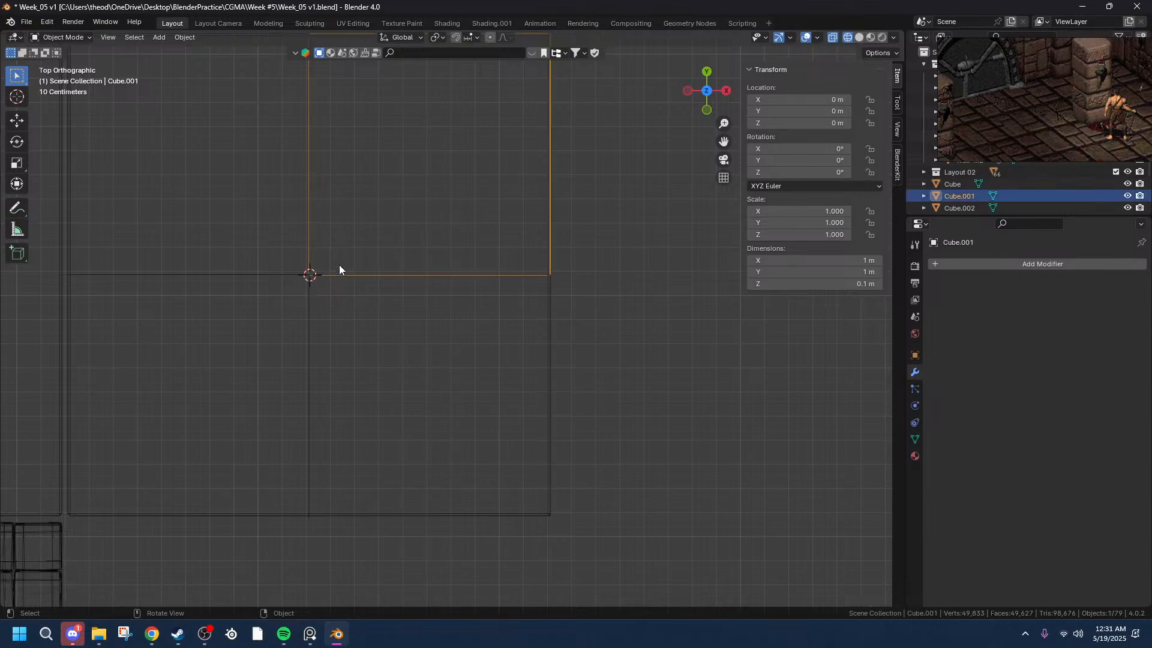
{"action": "left_click", "coordinate": [296, 274], "text": "shift"}
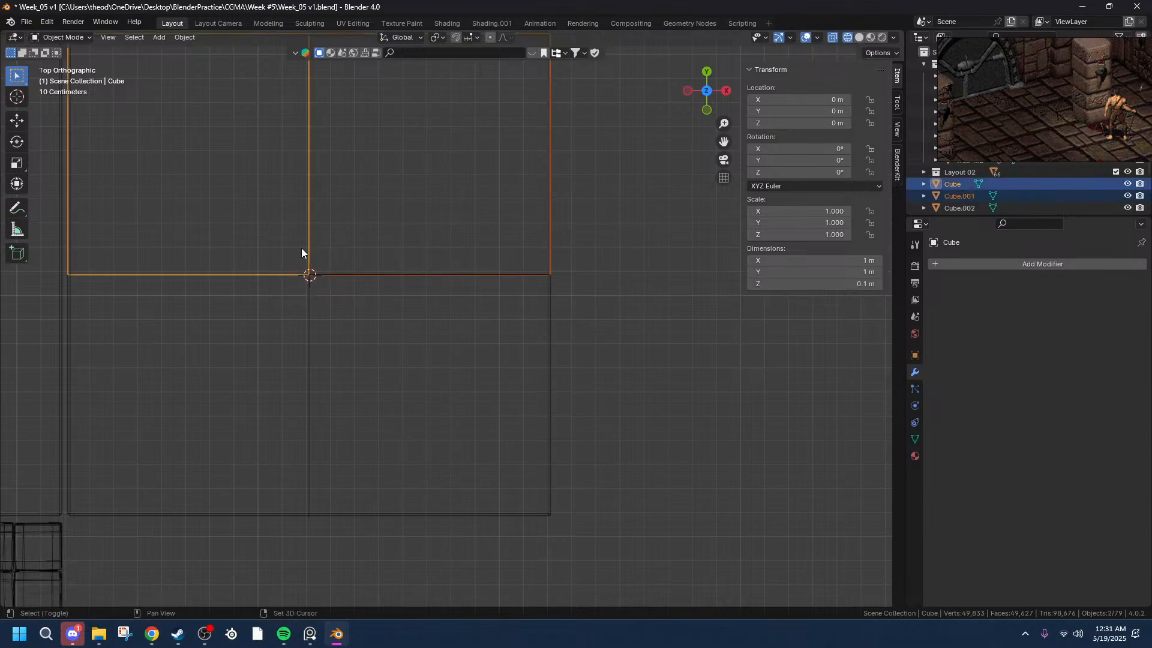
{"action": "right_click", "coordinate": [269, 240]}
{"action": "mouse_move", "coordinate": [286, 237]}
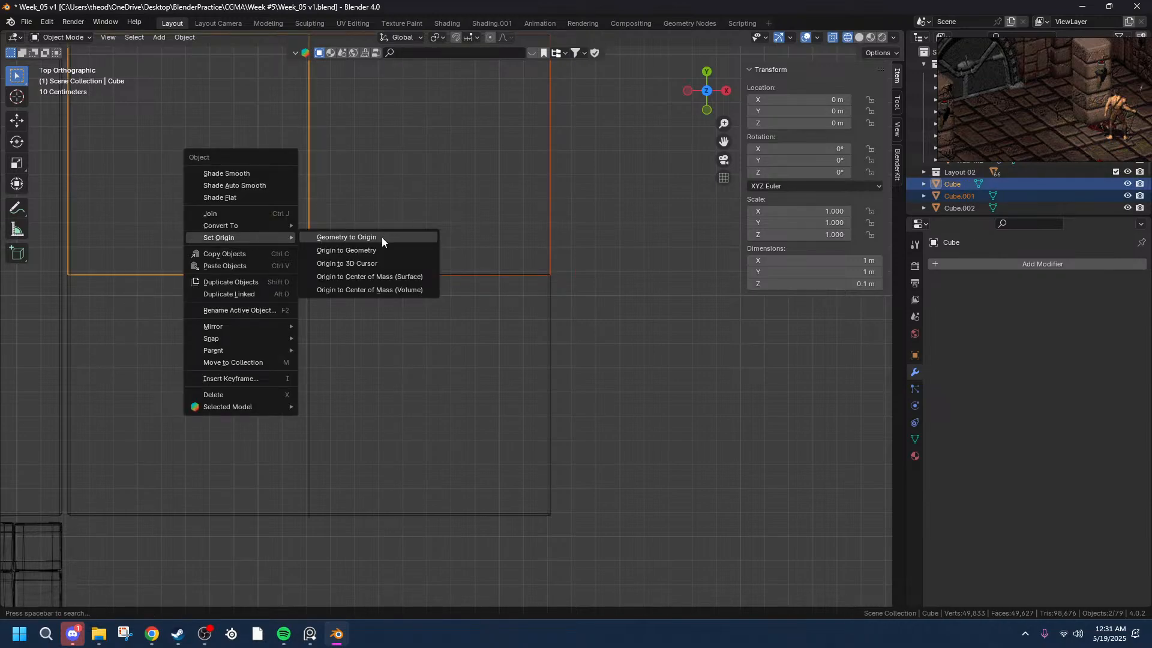
{"action": "left_click", "coordinate": [359, 254]}
{"action": "left_click", "coordinate": [190, 343]}
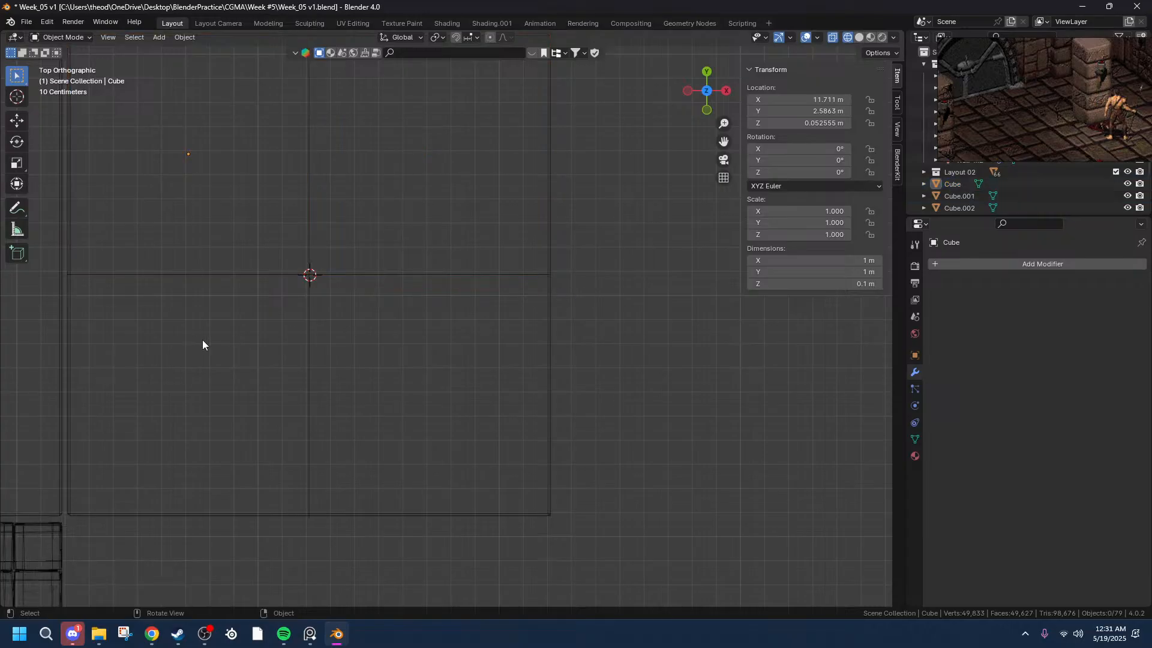
- Set the lower-right tile's X and Y dimensions to 0.5 m each
{"action": "left_click", "coordinate": [308, 350]}
{"action": "scroll", "coordinate": [422, 307], "scroll_direction": "up", "scroll_amount": 5}
{"action": "left_click", "coordinate": [844, 263]}
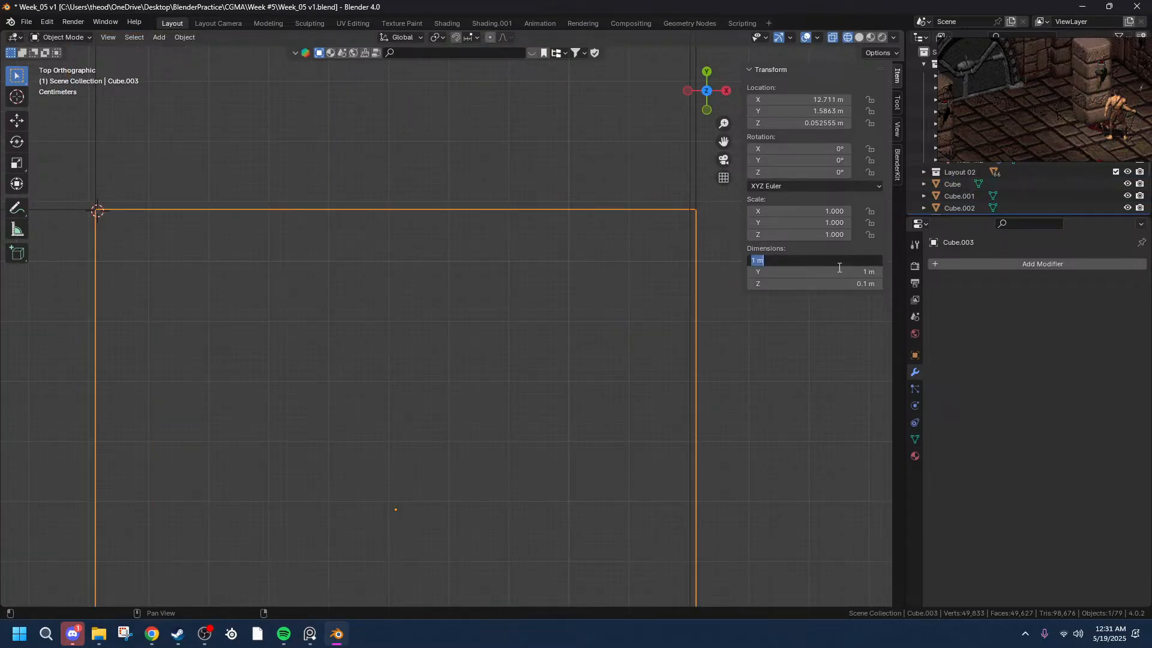
{"action": "type", "text": "0.5"}
{"action": "key", "text": "Tab"}
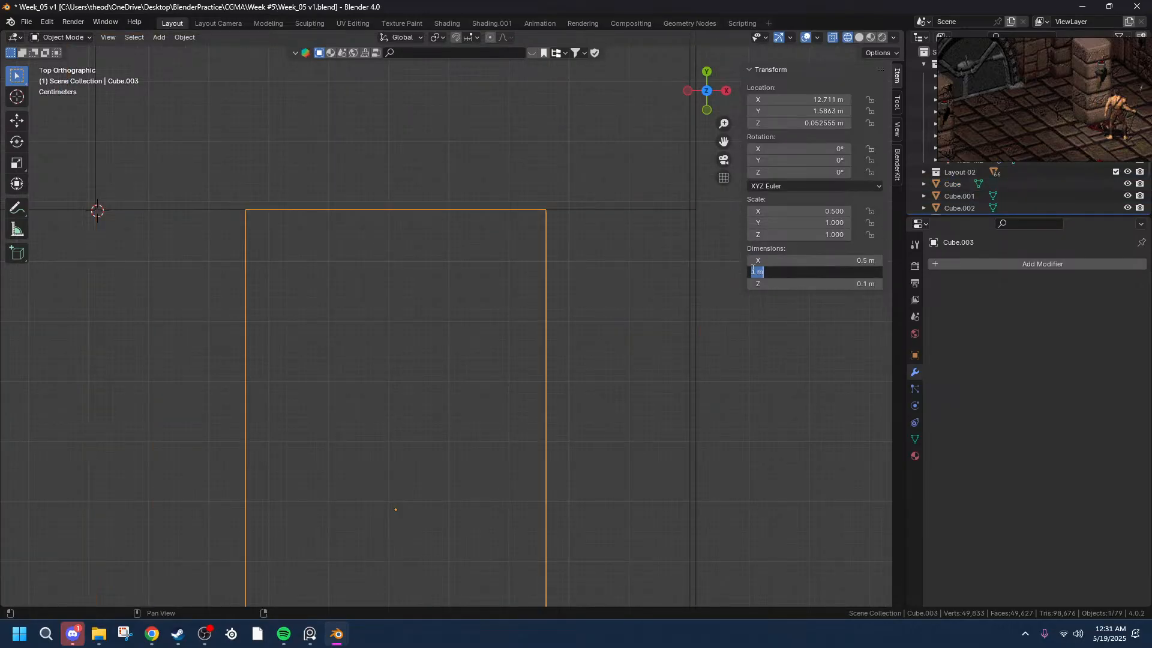
{"action": "type", "text": "5"}
{"action": "key", "text": "Return"}
{"action": "scroll", "coordinate": [499, 346], "scroll_direction": "down", "scroll_amount": 2}
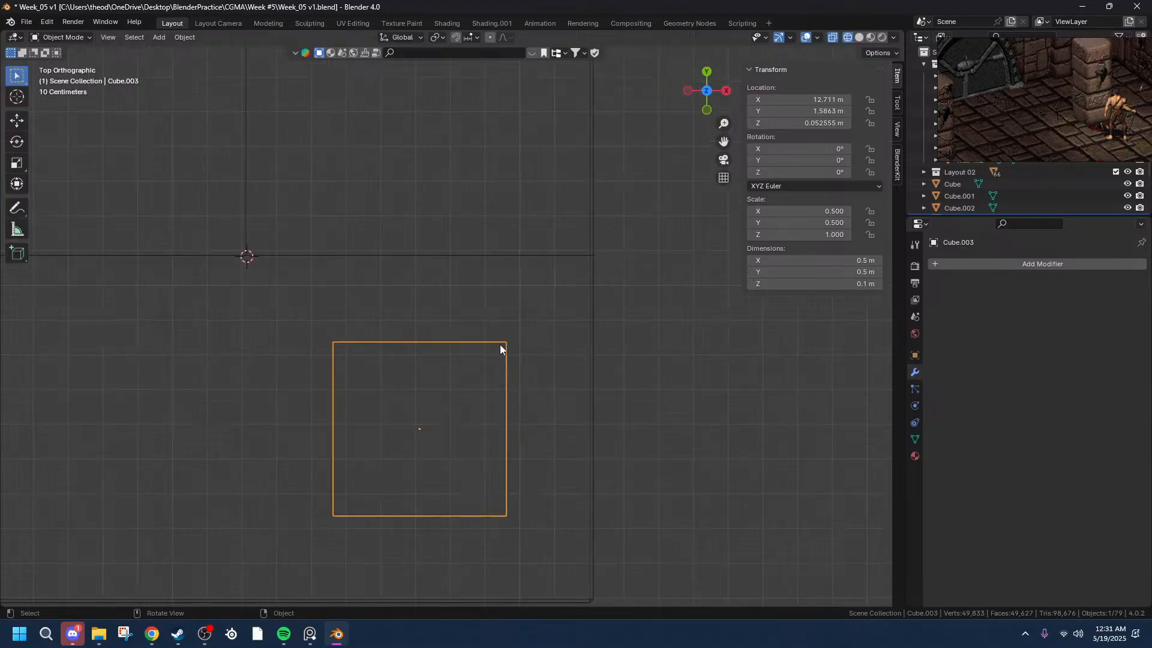
- Move the 0.5 m tile exactly 0.25 m along X and 0.25 m along Y into the quadrant's upper-right corner
{"action": "scroll", "coordinate": [502, 346], "scroll_direction": "up", "scroll_amount": 4}
{"action": "scroll", "coordinate": [514, 353], "scroll_direction": "down", "scroll_amount": 3}
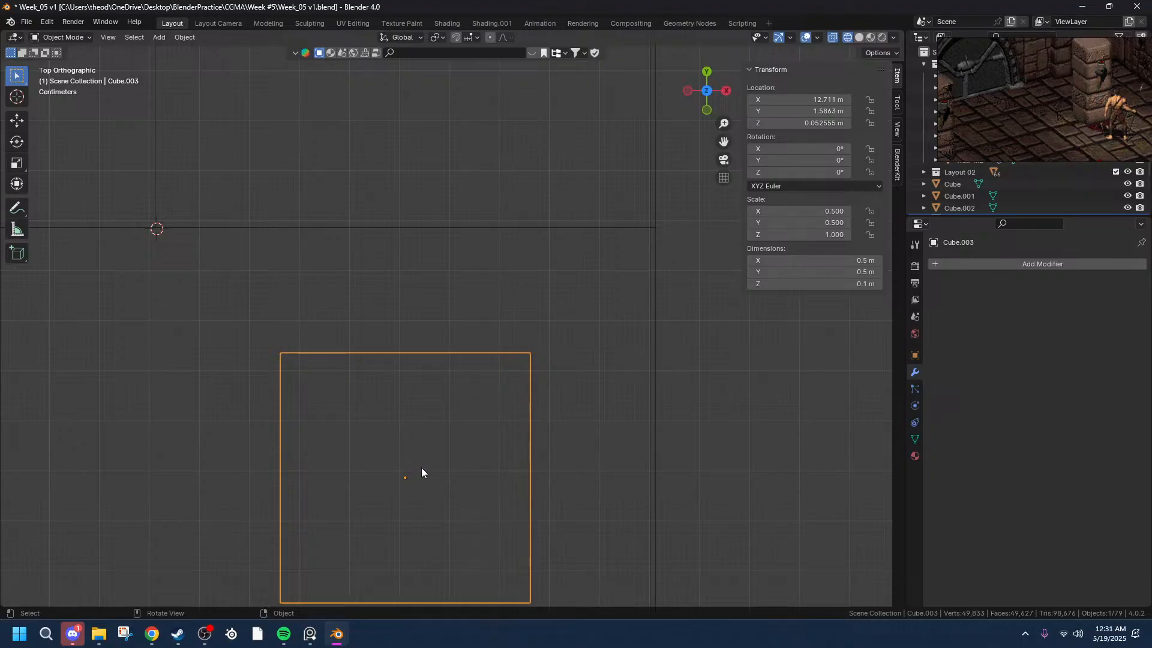
{"action": "key", "text": "g"}
{"action": "key", "text": "x"}
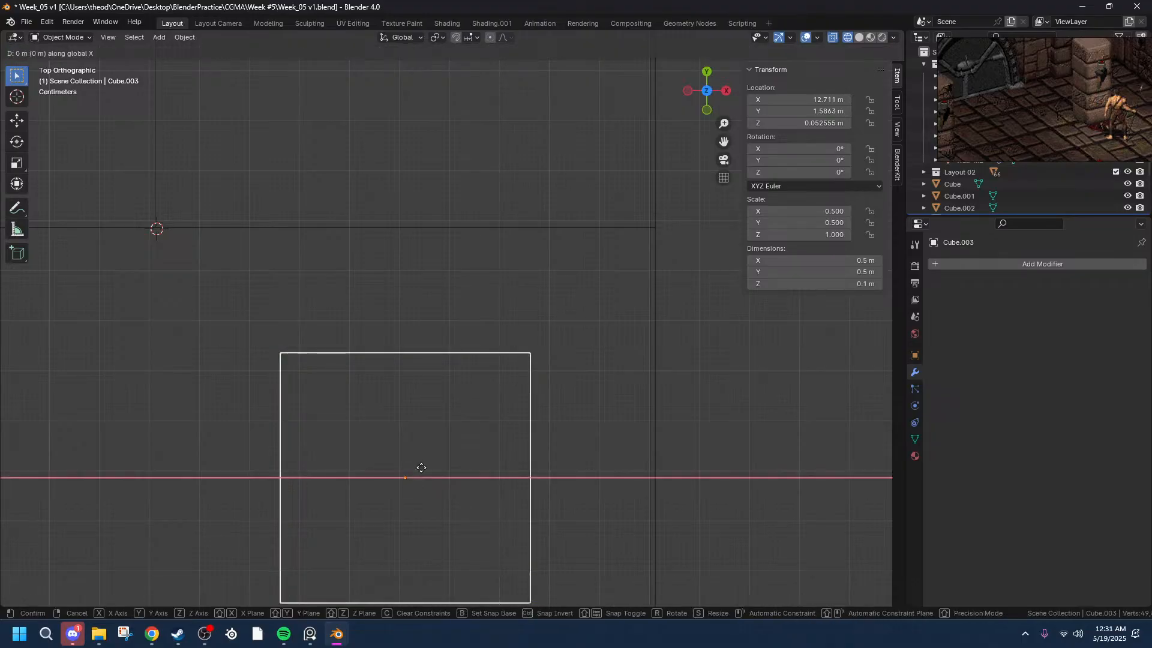
{"action": "left_click", "coordinate": [545, 482]}
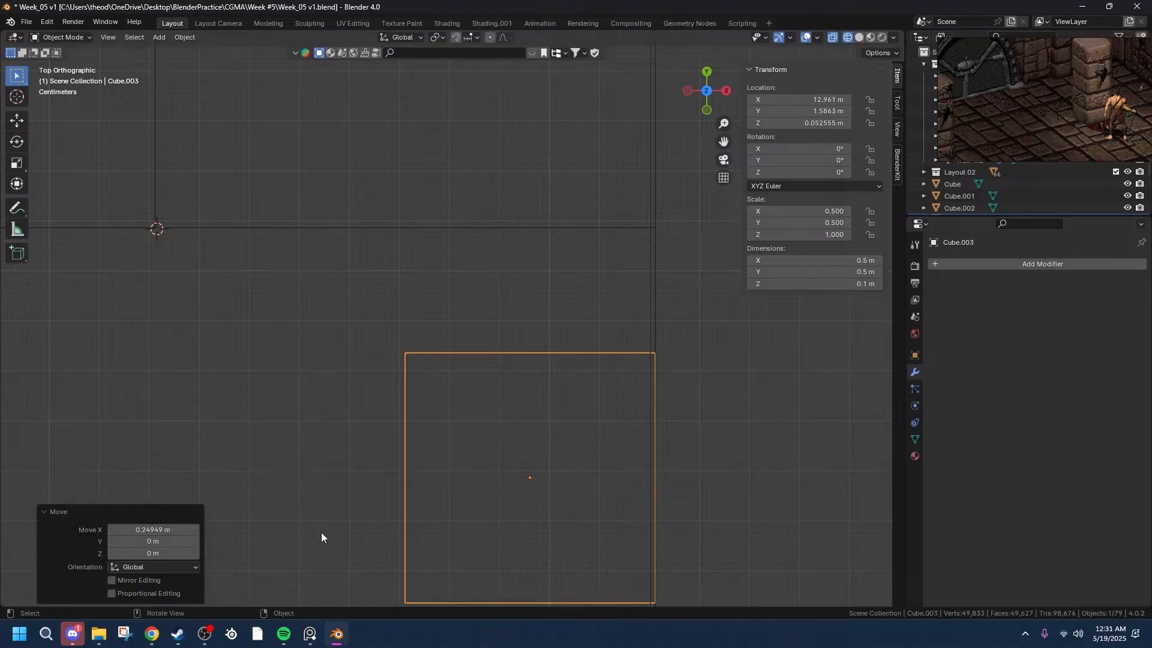
{"action": "left_click", "coordinate": [155, 533]}
{"action": "left_click_drag", "start_coordinate": [144, 532], "coordinate": [122, 531]}
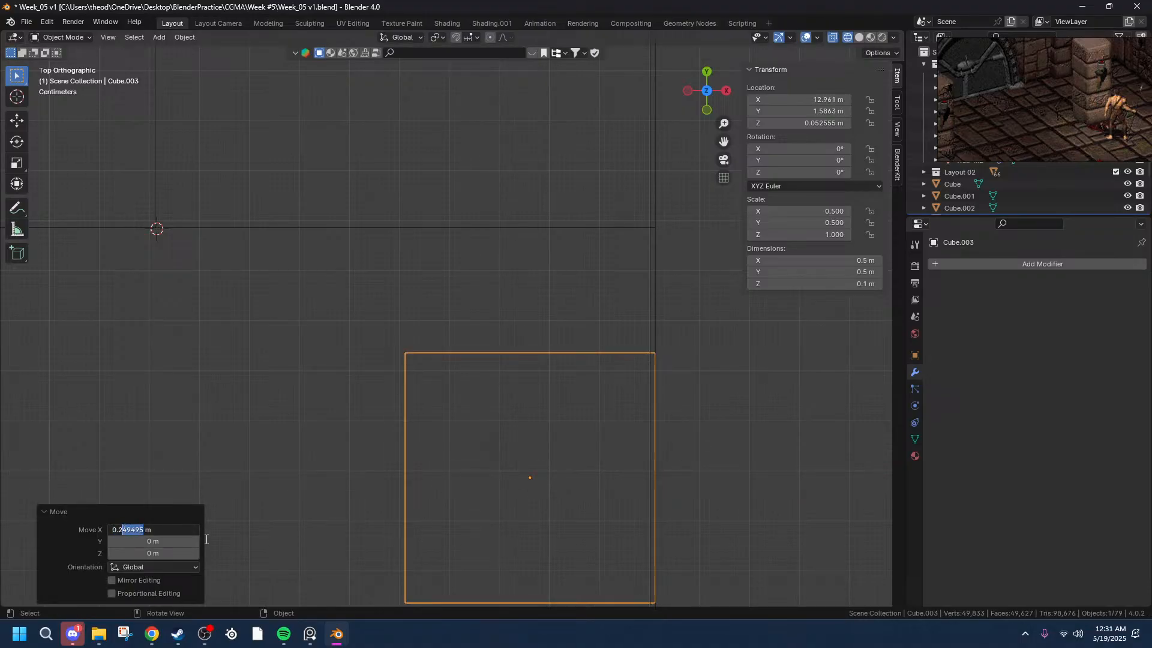
{"action": "type", "text": "5"}
{"action": "key", "text": "Tab"}
{"action": "type", "text": ".2"}
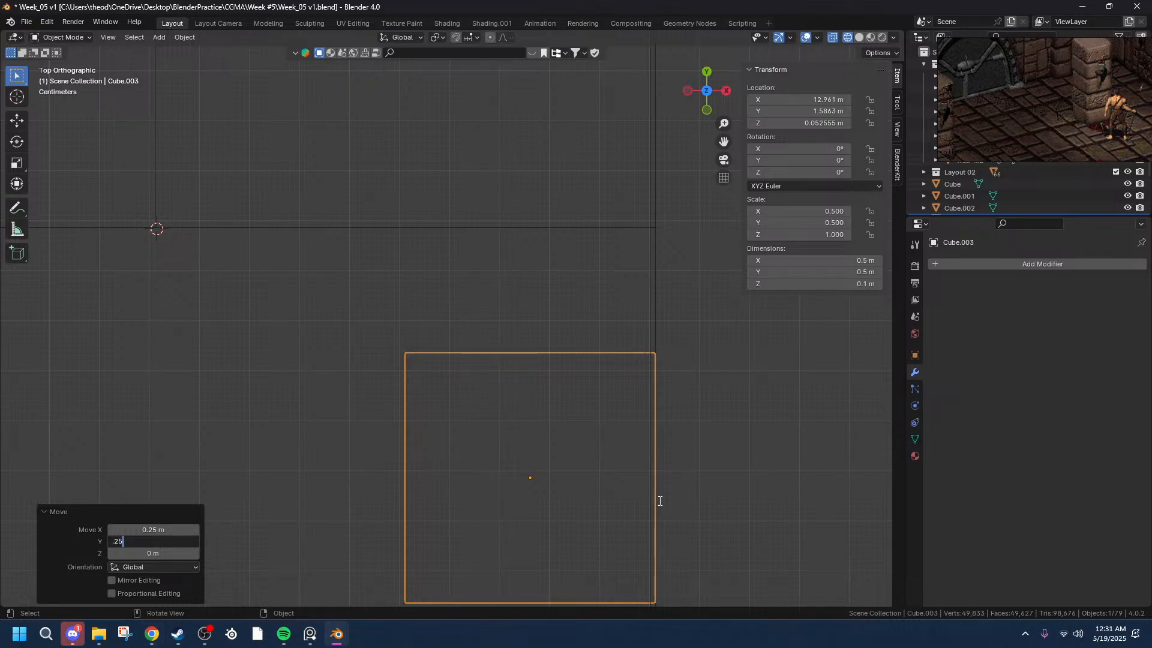
{"action": "key", "text": "Return"}
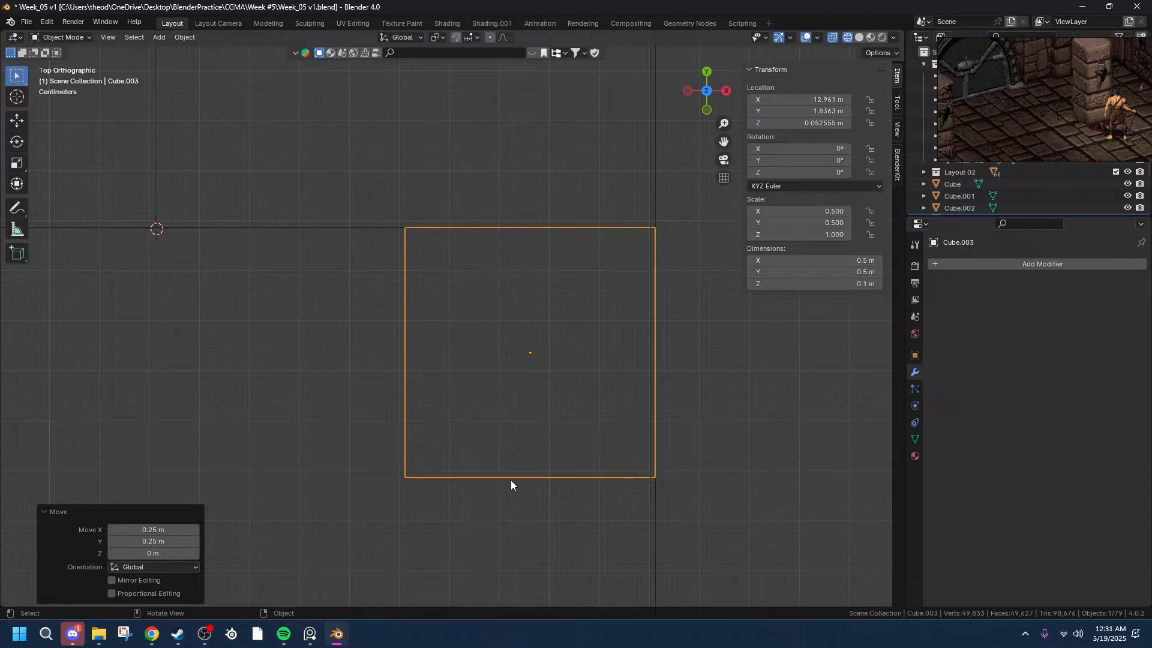
{"action": "left_click", "coordinate": [511, 481]}
- Add an Array modifier to the 0.5 m tile with a relative offset factor of -1 in X
{"action": "scroll", "coordinate": [414, 470], "scroll_direction": "down", "scroll_amount": 6}
{"action": "scroll", "coordinate": [412, 469], "scroll_direction": "up", "scroll_amount": 5}
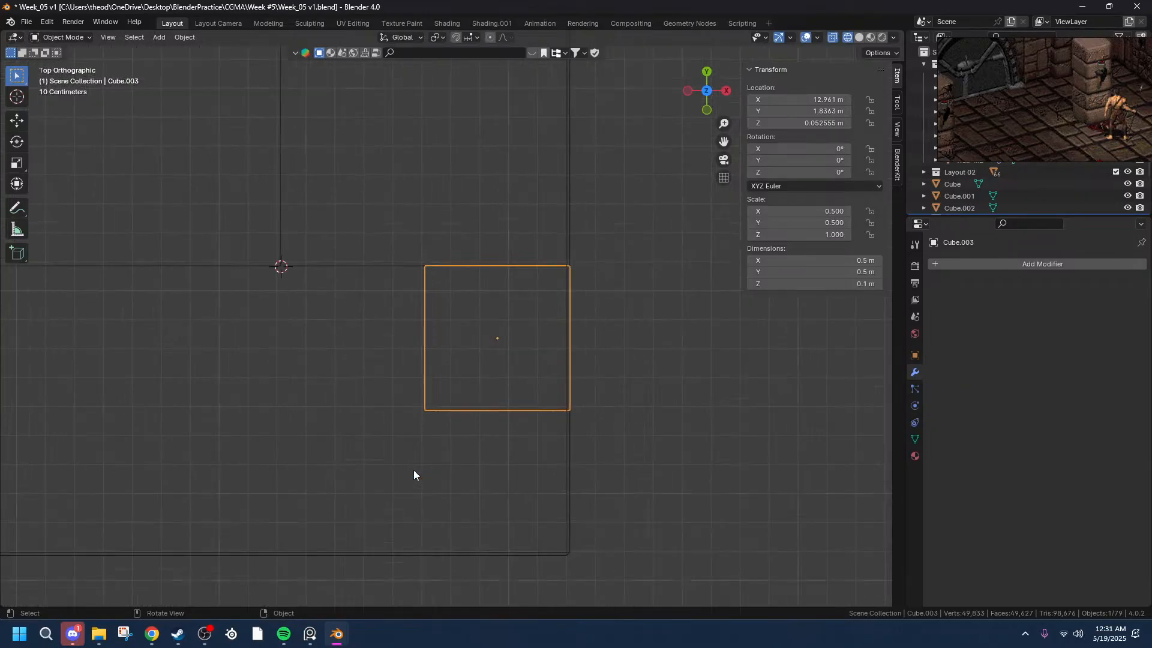
{"action": "left_click", "coordinate": [1028, 266]}
{"action": "mouse_move", "coordinate": [1026, 268]}
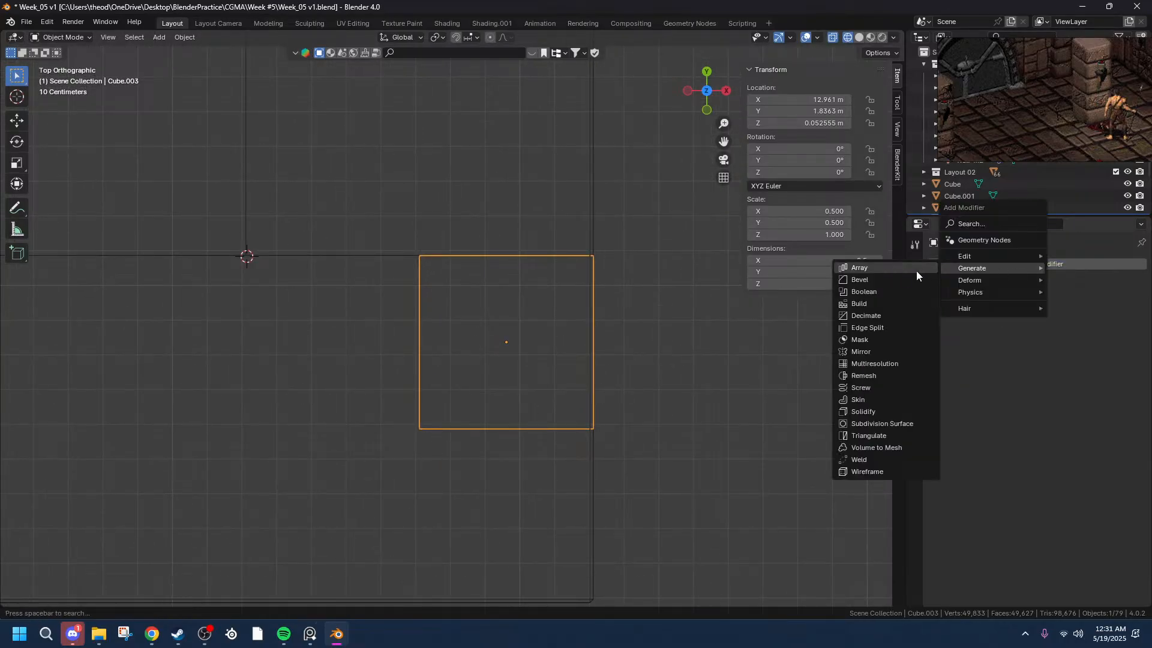
{"action": "left_click", "coordinate": [880, 268]}
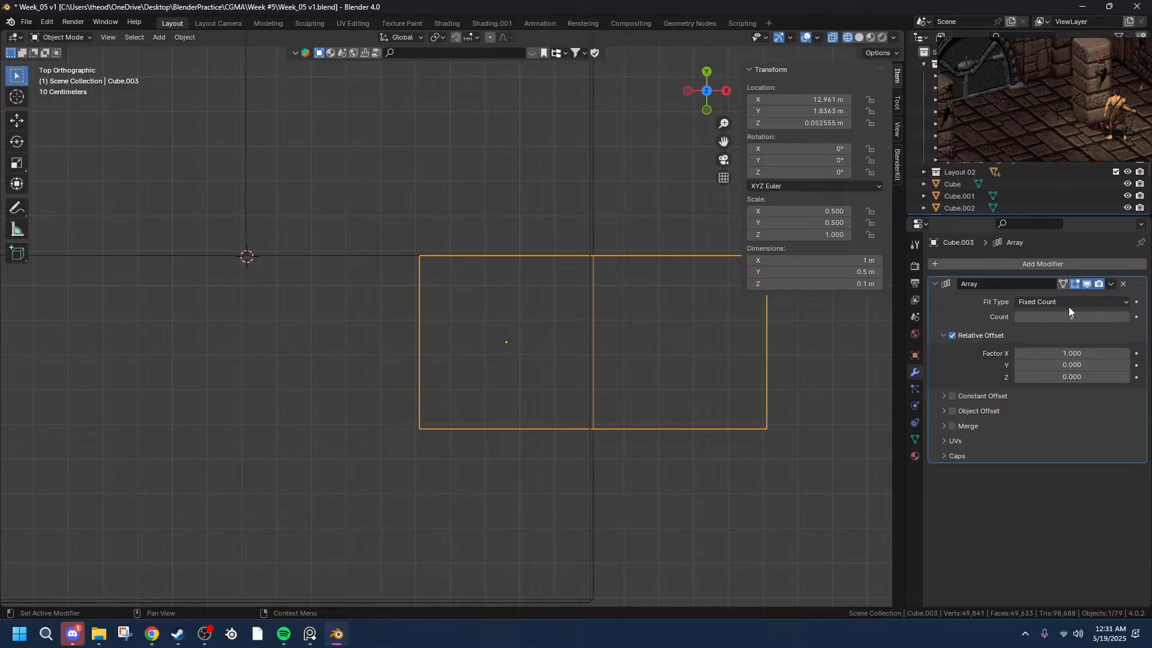
{"action": "left_click", "coordinate": [1044, 353]}
{"action": "key", "text": "Home"}
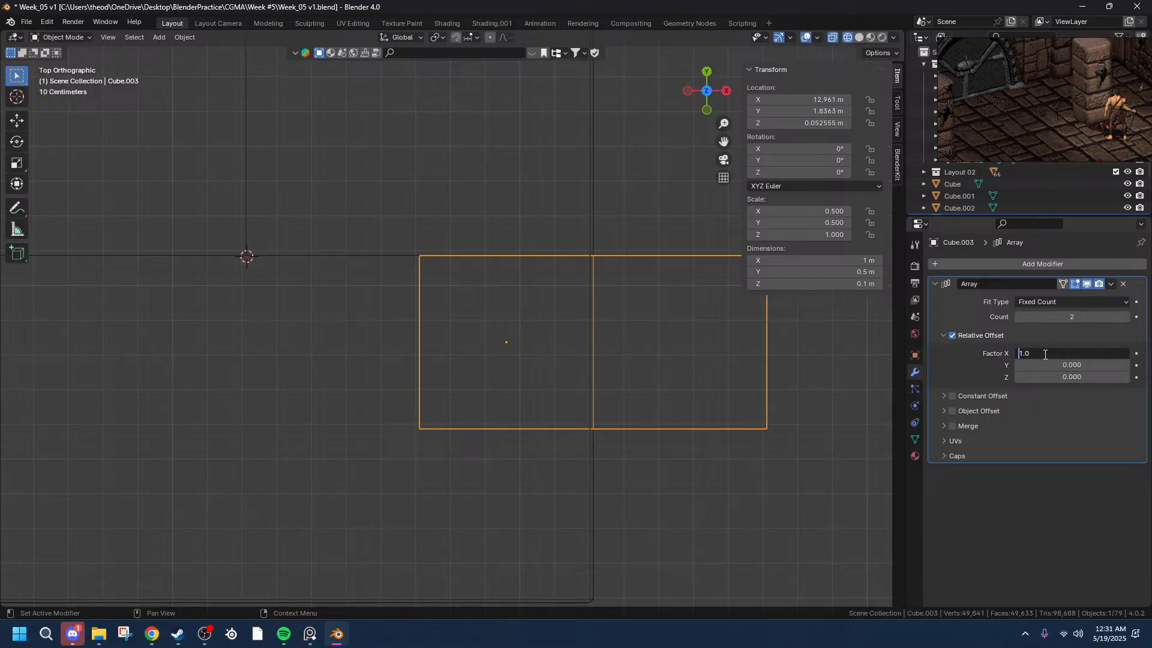
{"action": "type", "text": "-"}
{"action": "key", "text": "Tab"}
- Try setting the Array modifier's relative offset factor to -1 in Y as well
{"action": "type", "text": "-1"}
{"action": "key", "text": "Return"}
{"action": "scroll", "coordinate": [443, 523], "scroll_direction": "down", "scroll_amount": 3}
{"action": "scroll", "coordinate": [443, 523], "scroll_direction": "up", "scroll_amount": 5}
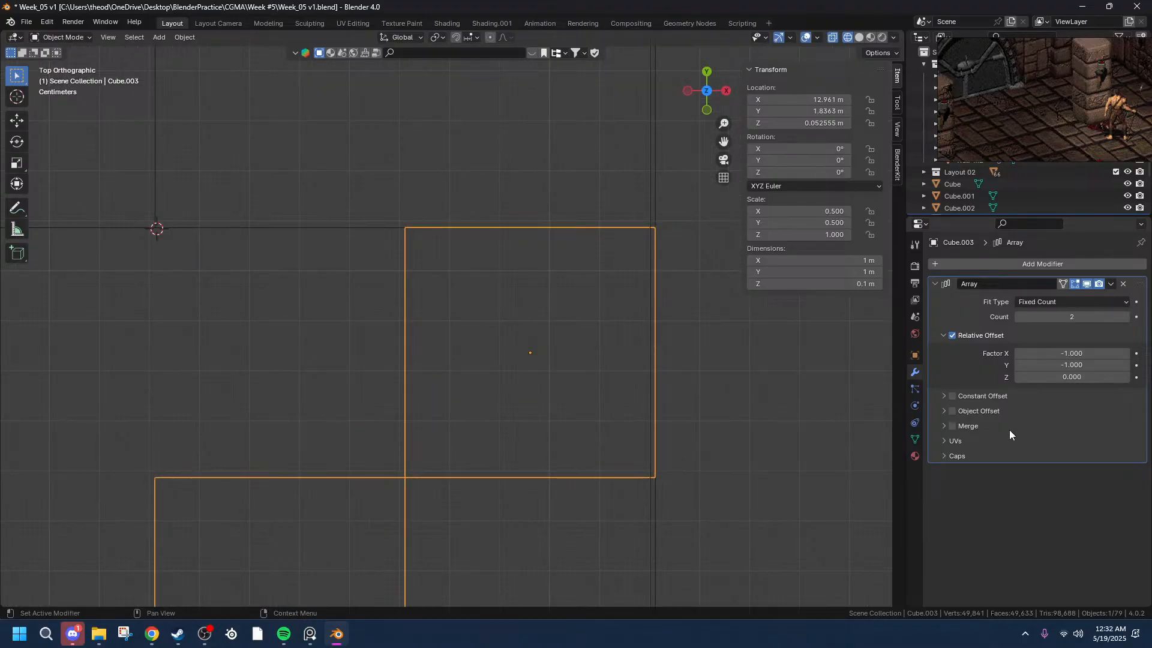
{"action": "key", "text": "ctrl+z"}
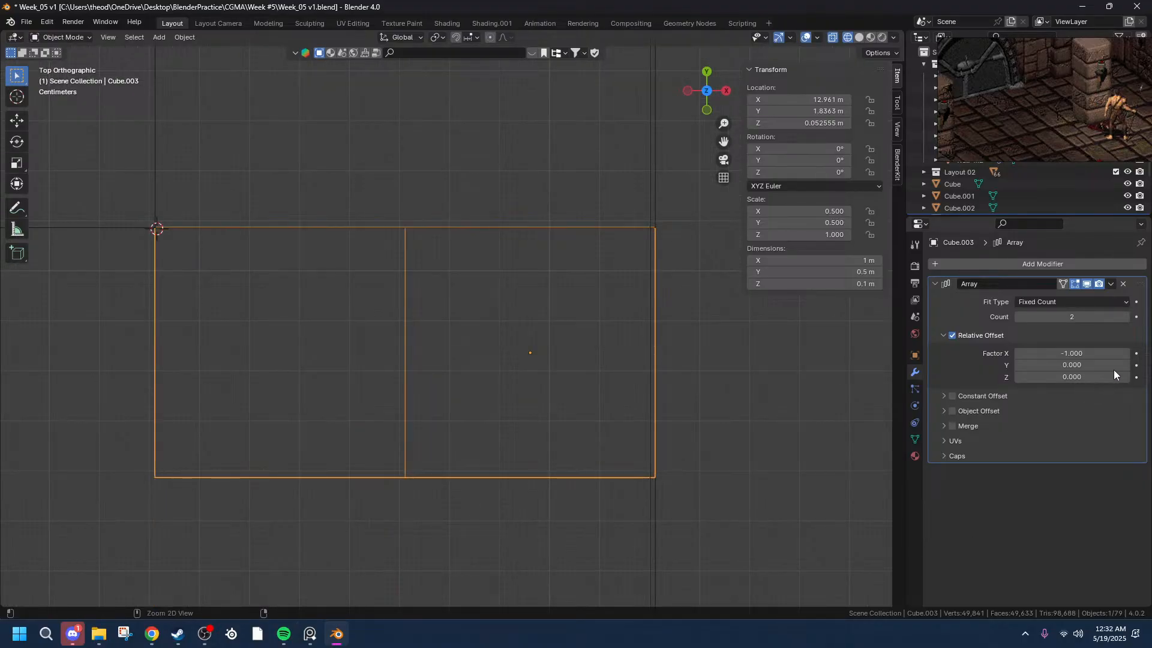
- Duplicate the 0.5 m tile's Array modifier and set the copy's relative offset factors to 0 in X and -1 in Y
{"action": "left_click", "coordinate": [1113, 285]}
{"action": "left_click", "coordinate": [1067, 310]}
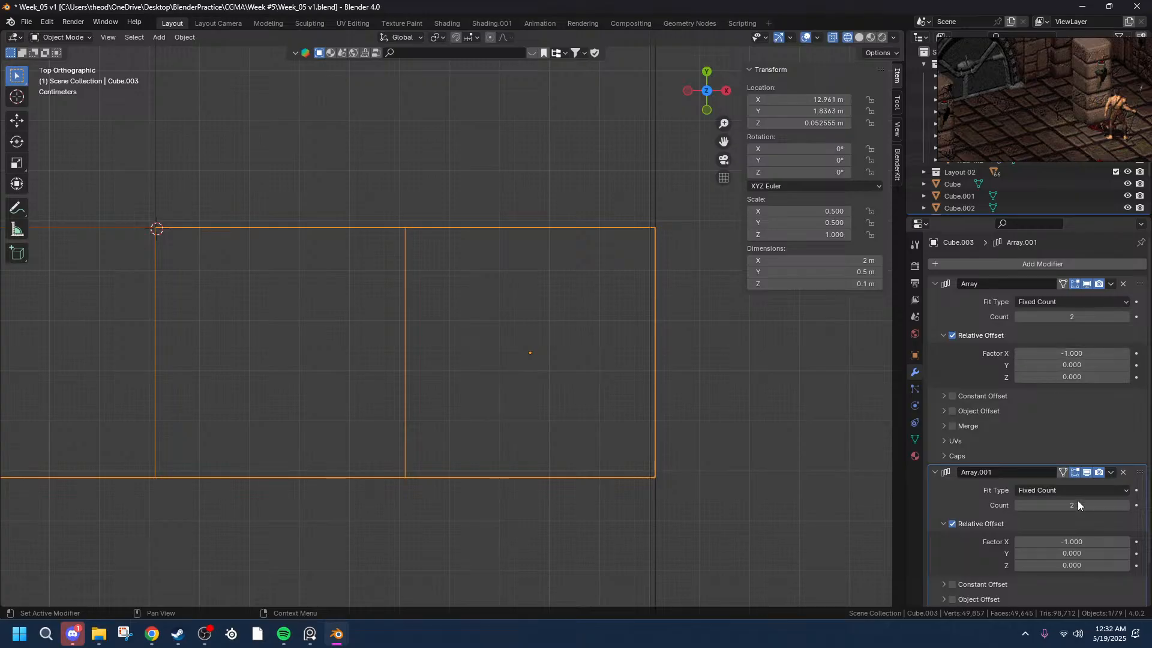
{"action": "left_click", "coordinate": [1070, 538]}
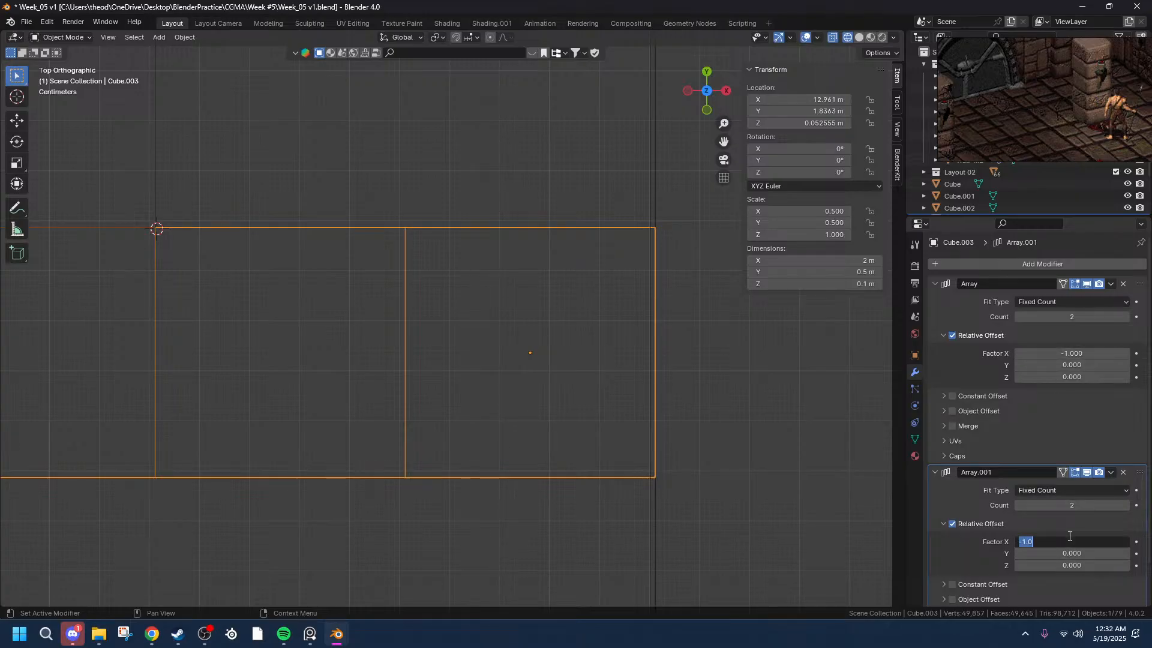
{"action": "type", "text": "0"}
{"action": "key", "text": "Tab"}
{"action": "type", "text": "-"}
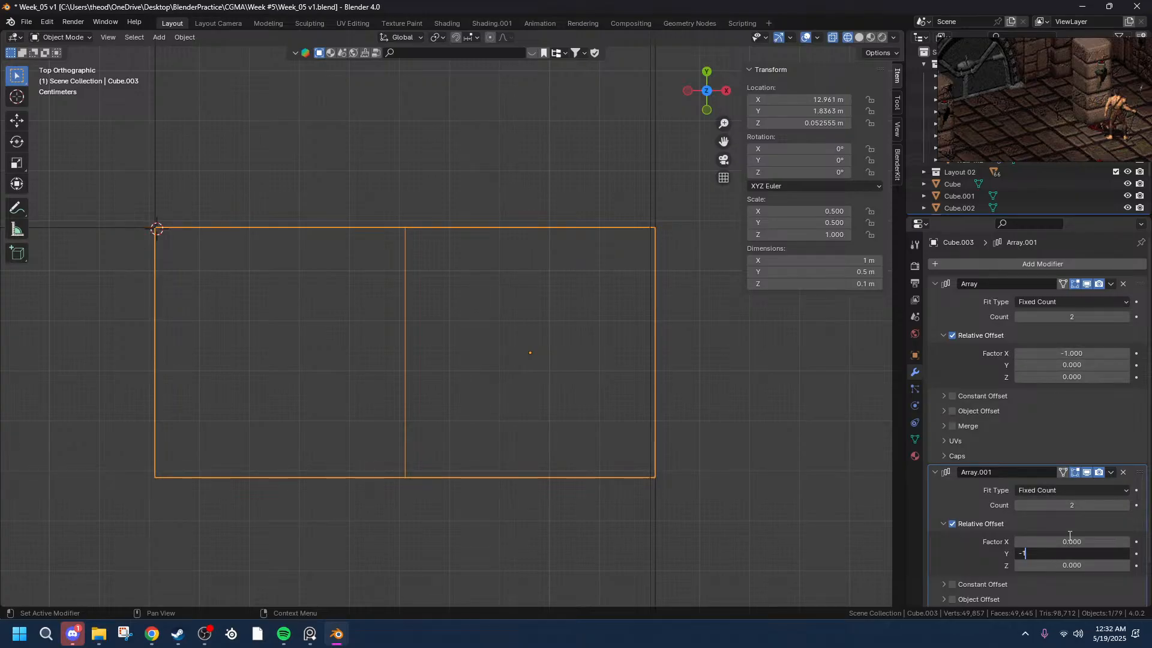
{"action": "key", "text": "Return"}
- Examine how the arrayed 0.5 m tiles' outer edges line up with the neighbouring tiles and the 2 m floor piece
{"action": "scroll", "coordinate": [566, 397], "scroll_direction": "down", "scroll_amount": 6}
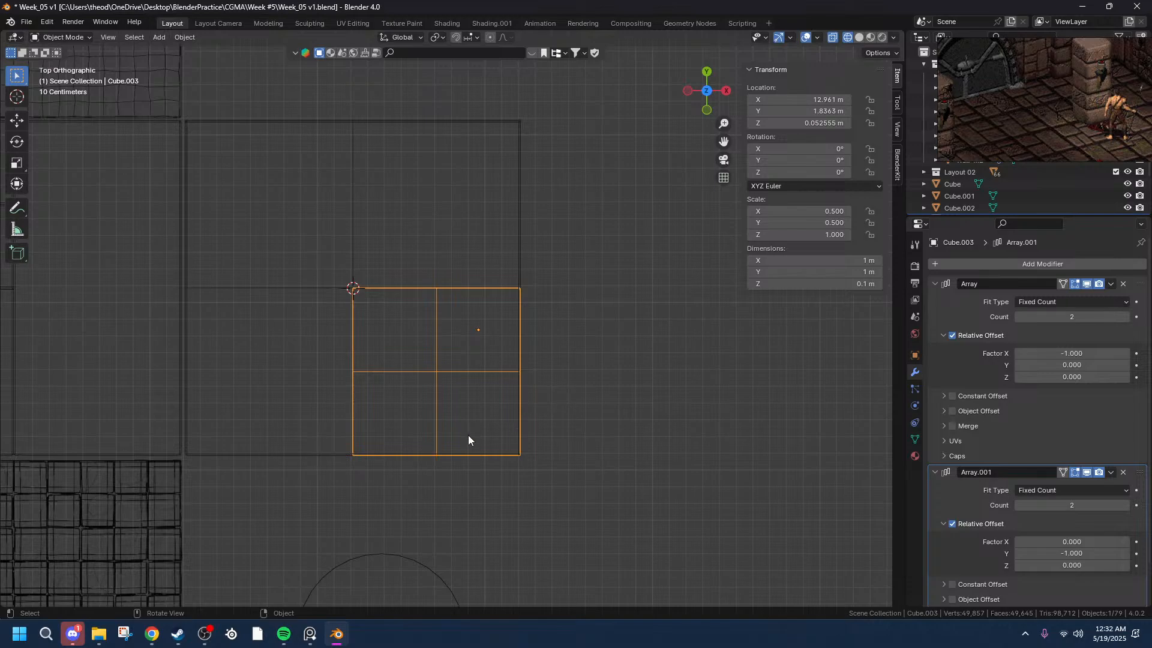
{"action": "scroll", "coordinate": [419, 446], "scroll_direction": "up", "scroll_amount": 6}
{"action": "left_click_drag", "start_coordinate": [724, 142], "coordinate": [142, 279]}
{"action": "scroll", "coordinate": [291, 254], "scroll_direction": "up", "scroll_amount": 20}
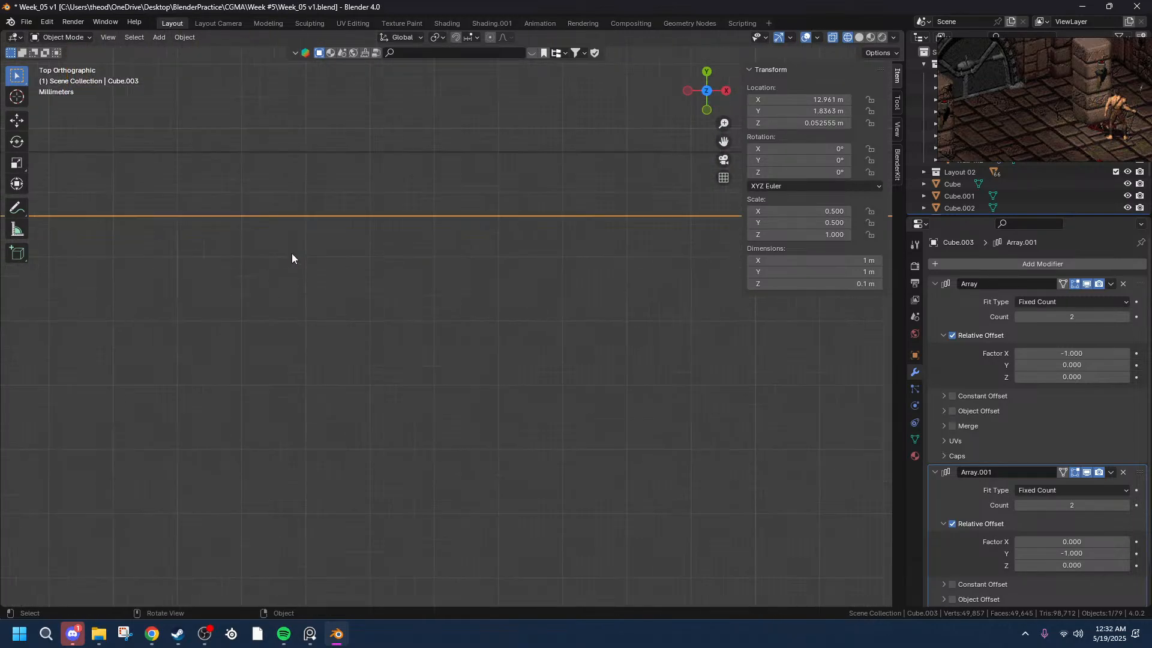
{"action": "left_click_drag", "start_coordinate": [723, 141], "coordinate": [668, 587]}
{"action": "scroll", "coordinate": [432, 370], "scroll_direction": "down", "scroll_amount": 8}
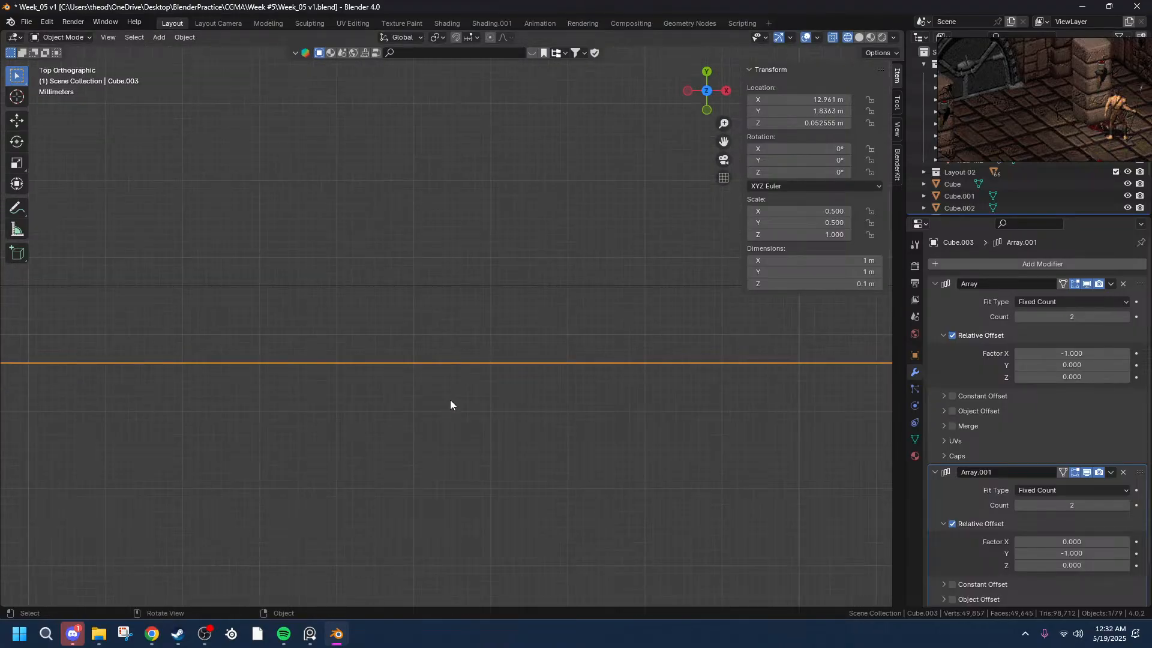
{"action": "scroll", "coordinate": [509, 352], "scroll_direction": "up", "scroll_amount": 4}
{"action": "scroll", "coordinate": [547, 311], "scroll_direction": "down", "scroll_amount": 3}
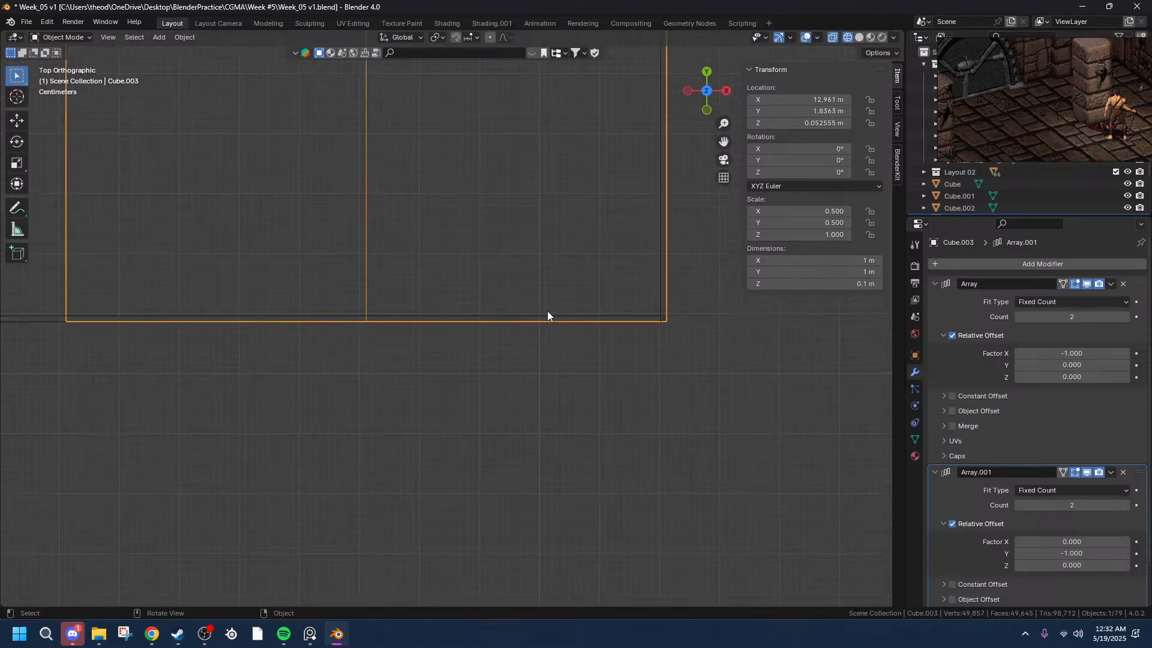
{"action": "scroll", "coordinate": [643, 326], "scroll_direction": "up", "scroll_amount": 5}
{"action": "scroll", "coordinate": [546, 326], "scroll_direction": "down", "scroll_amount": 5}
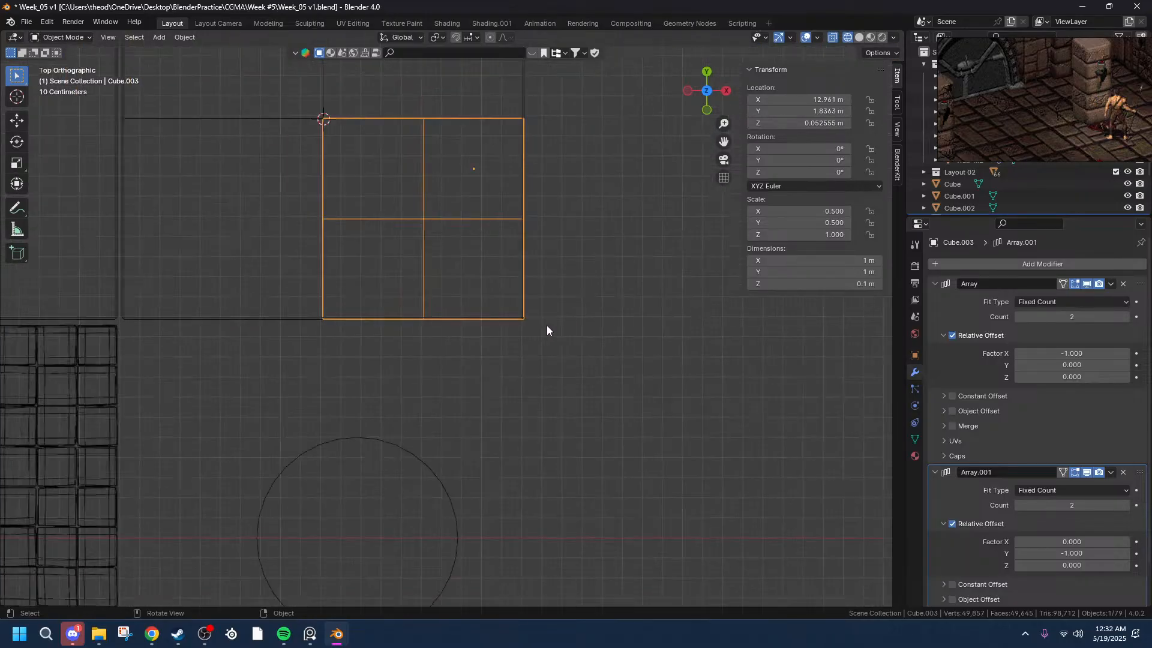
- Apply both Array modifiers on the 0.5 m tile
{"action": "left_click", "coordinate": [426, 355]}
{"action": "left_click_drag", "start_coordinate": [716, 140], "coordinate": [826, 217]}
{"action": "left_click", "coordinate": [1111, 284]}
{"action": "left_click", "coordinate": [1055, 296]}
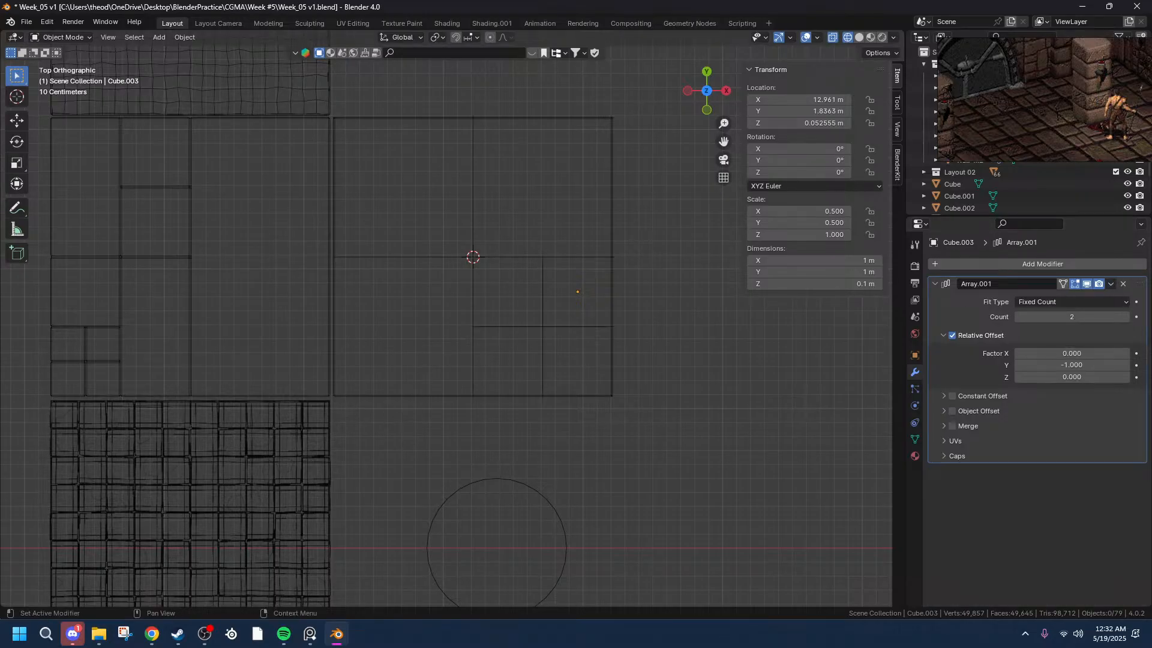
{"action": "left_click", "coordinate": [1110, 283]}
{"action": "left_click", "coordinate": [1074, 297]}
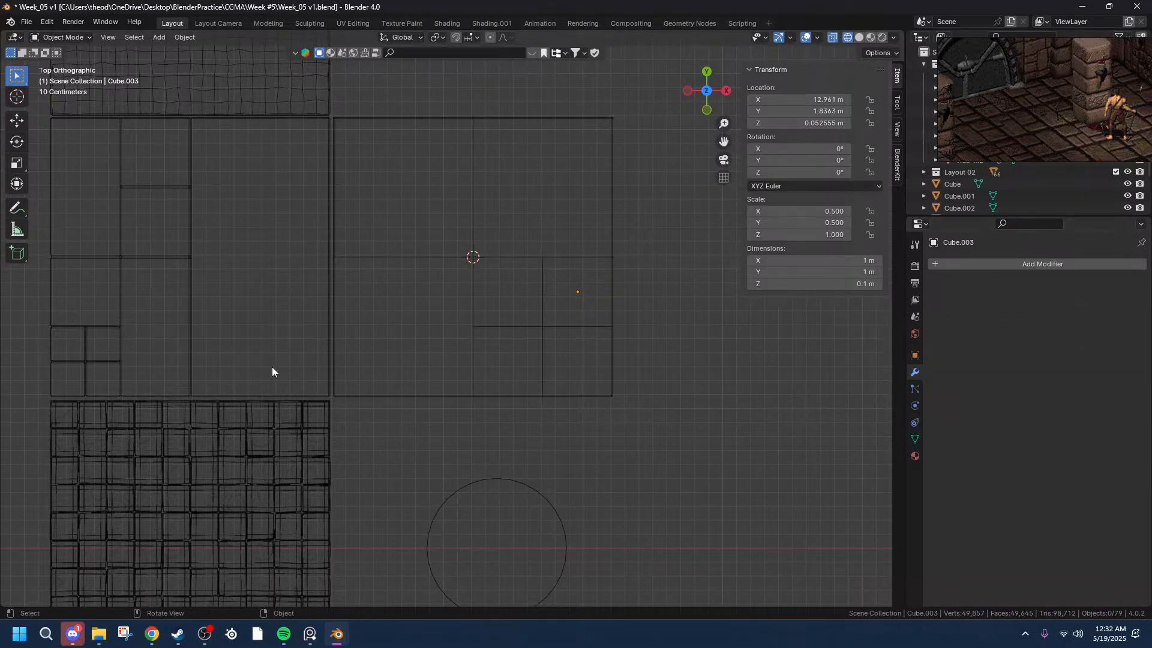
- Duplicate the upper-left 1 m tile and move the copy about 1 m down along Y into the lower-left quadrant
{"action": "scroll", "coordinate": [375, 250], "scroll_direction": "up", "scroll_amount": 5}
{"action": "left_click", "coordinate": [459, 167]}
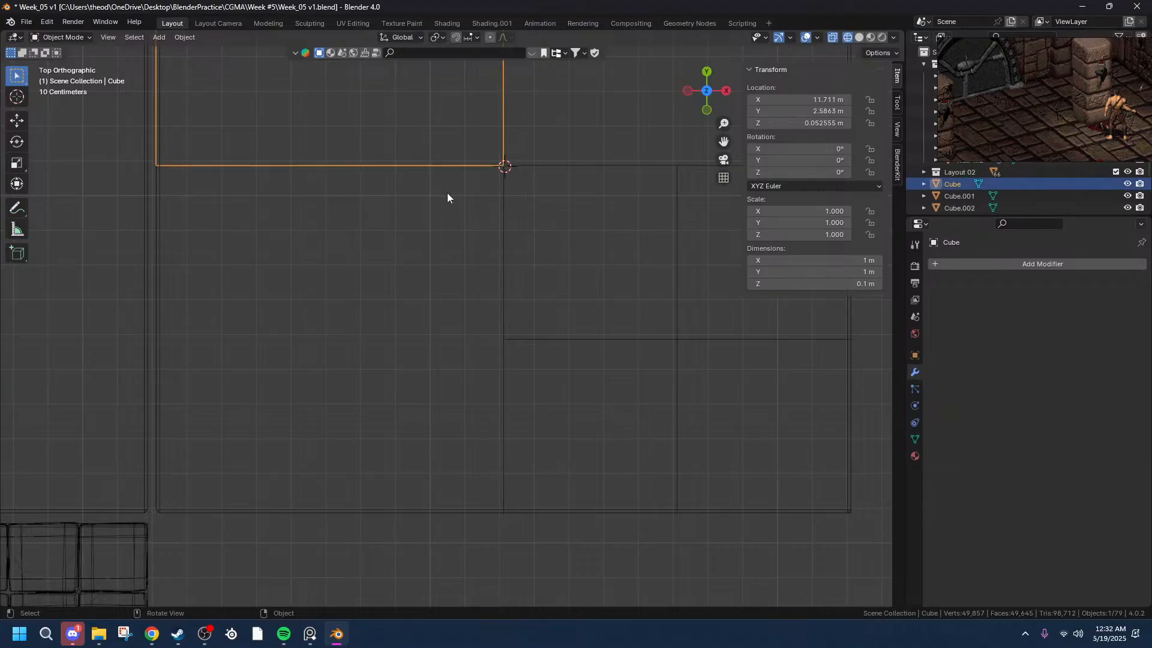
{"action": "key", "text": "shift+d"}
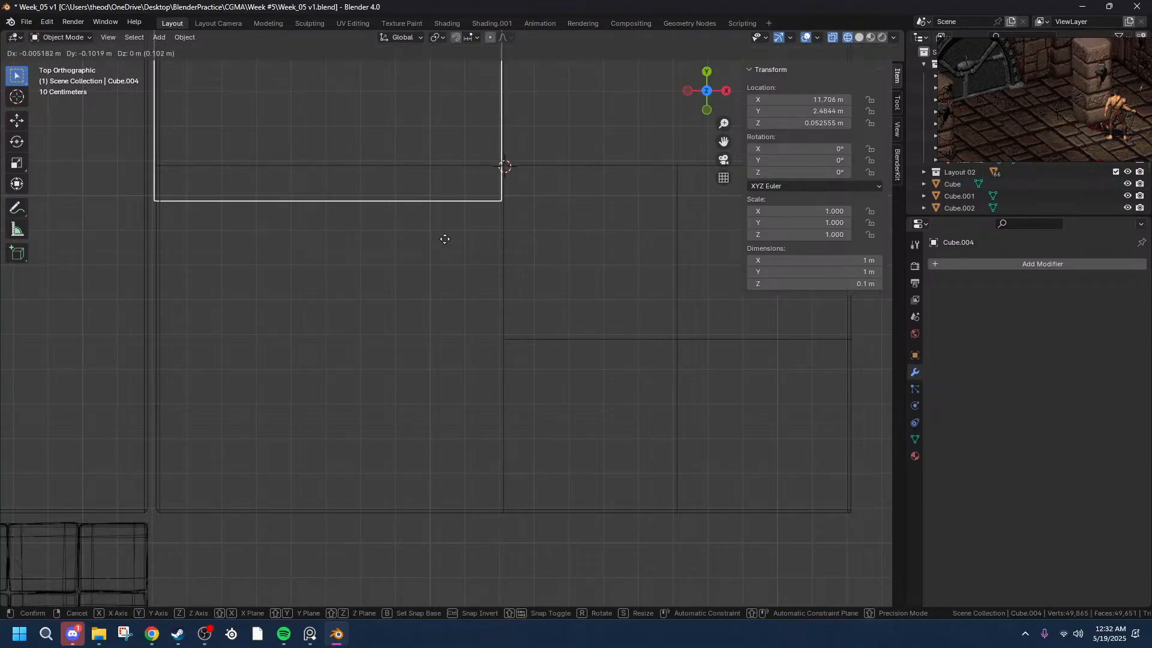
{"action": "key", "text": "y"}
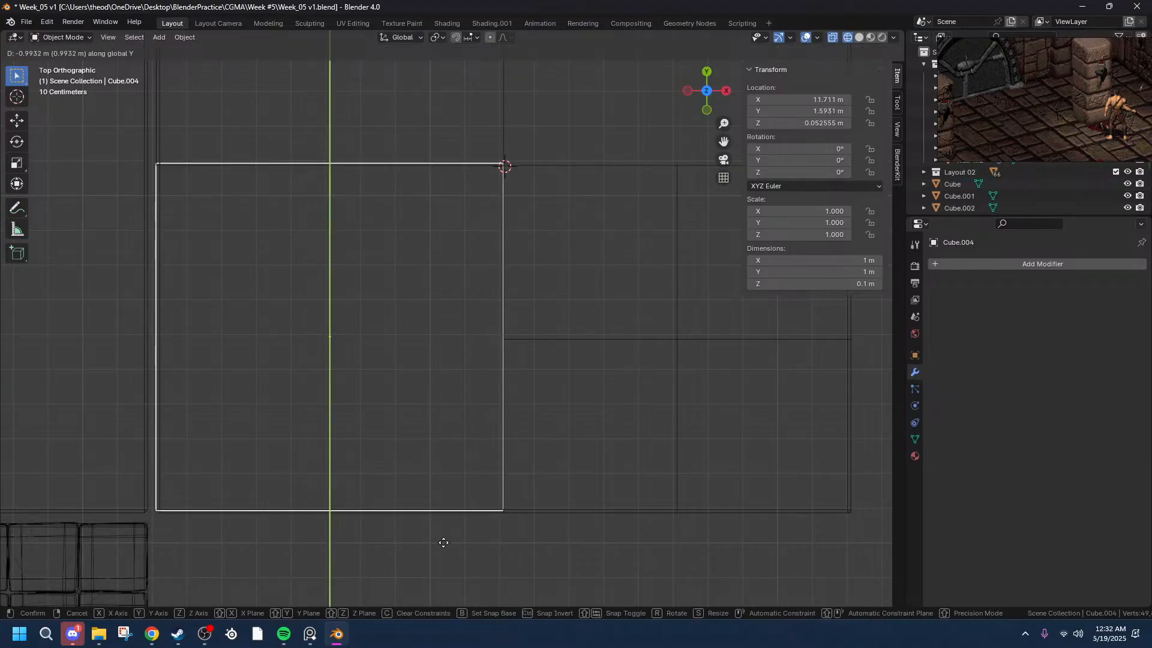
{"action": "left_click", "coordinate": [440, 540]}
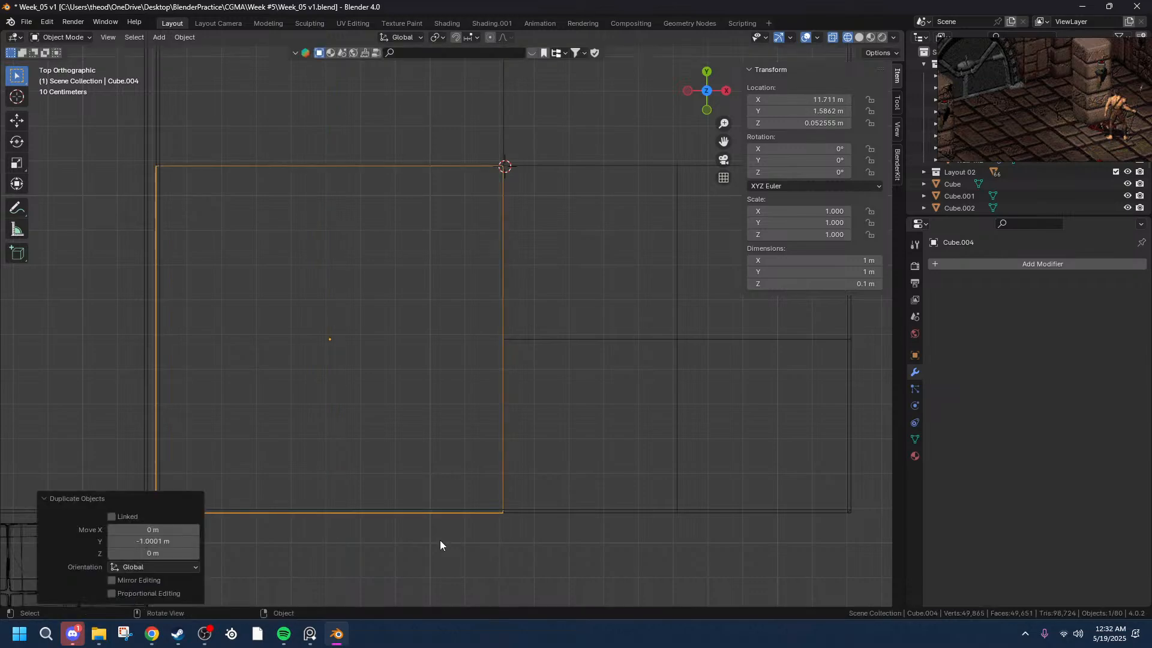
- Set the duplicated tile's Y move to exactly -1 m
{"action": "left_click", "coordinate": [147, 542]}
{"action": "key", "text": "Left"}
{"action": "key", "text": "Right"}
{"action": "key", "text": "Right"}
{"action": "key", "text": "Delete"}
{"action": "key", "text": "Delete"}
{"action": "key", "text": "Delete"}
{"action": "key", "text": "Delete"}
{"action": "key", "text": "Delete"}
{"action": "key", "text": "Delete"}
{"action": "key", "text": "Delete"}
{"action": "key", "text": "Tab"}
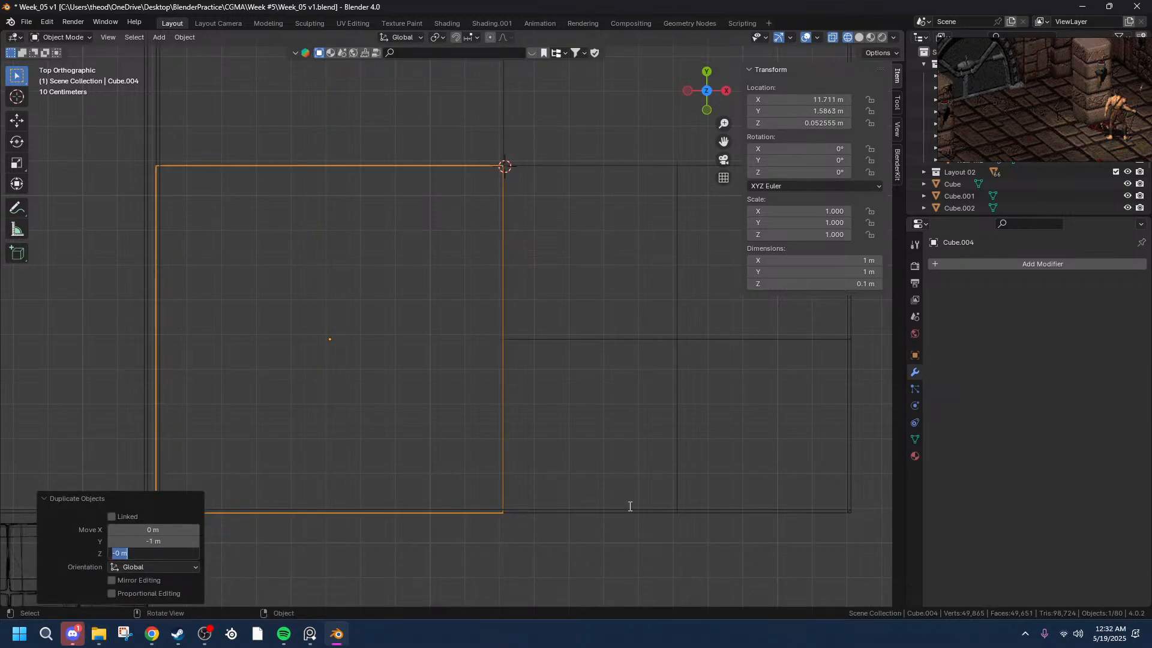
{"action": "key", "text": "Return"}
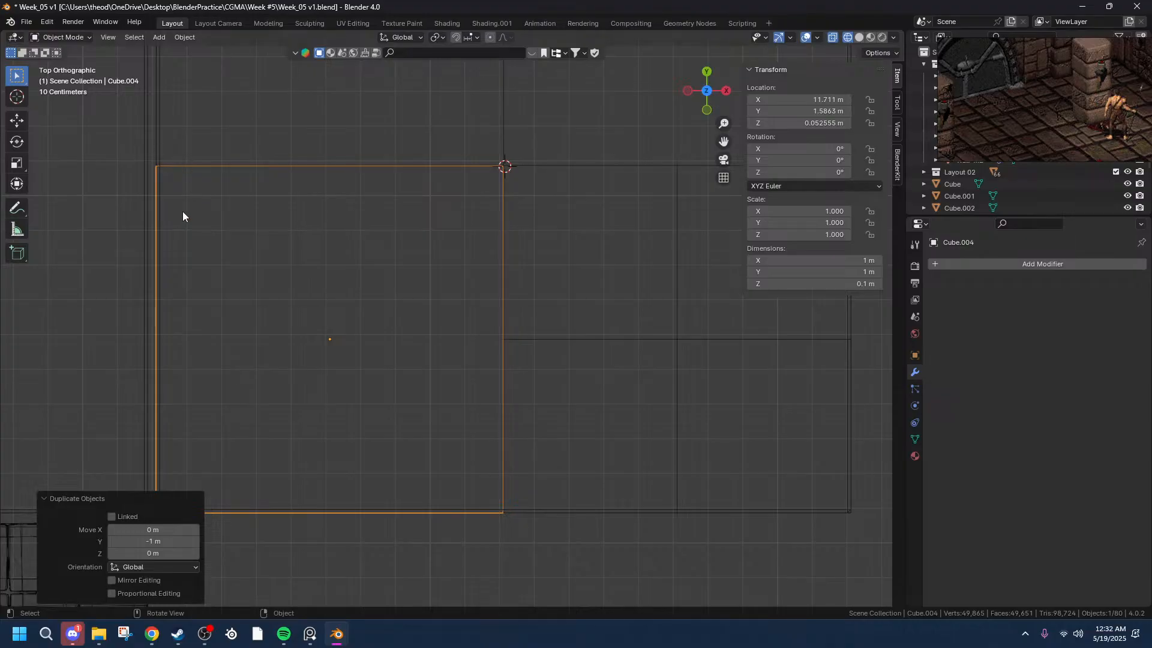
- Set the lower-left tile's X and Y dimensions to 0.25 m each
{"action": "left_click", "coordinate": [143, 259]}
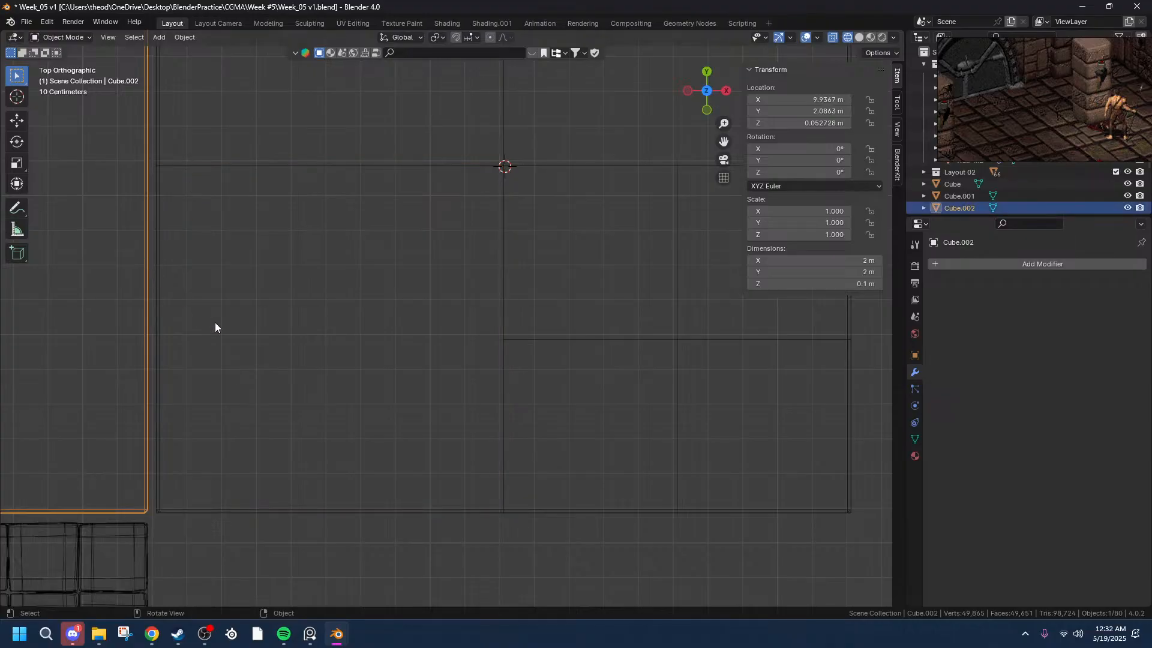
{"action": "left_click", "coordinate": [217, 505]}
{"action": "left_click", "coordinate": [175, 485]}
{"action": "left_click", "coordinate": [154, 516]}
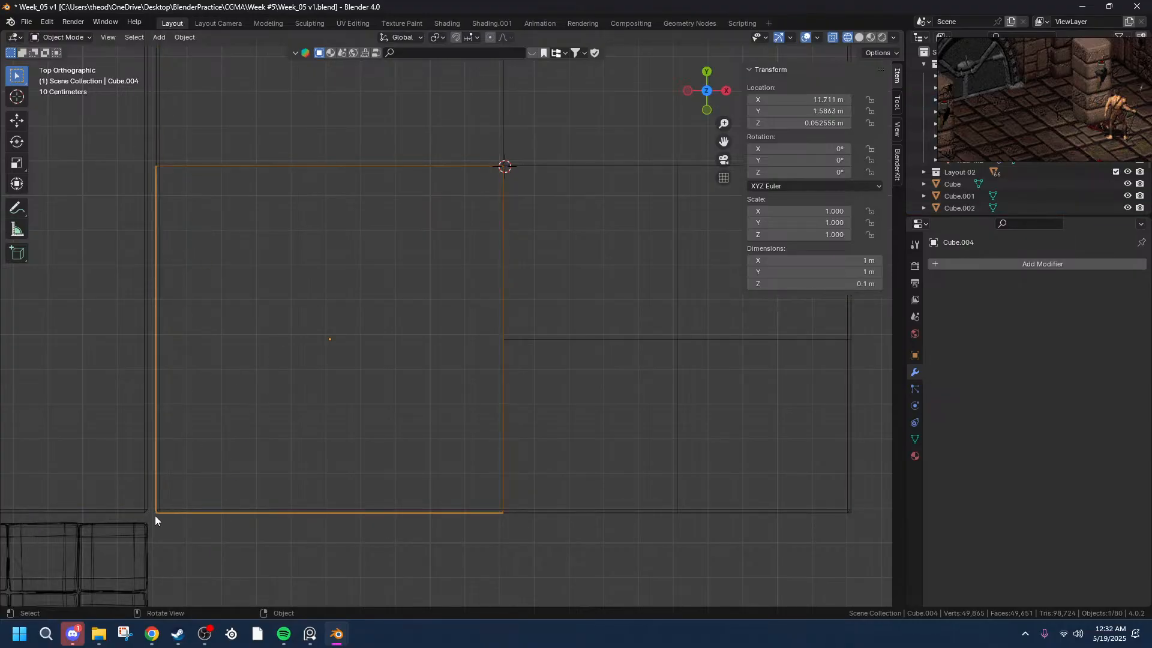
{"action": "left_click", "coordinate": [824, 261]}
{"action": "type", "text": ".25"}
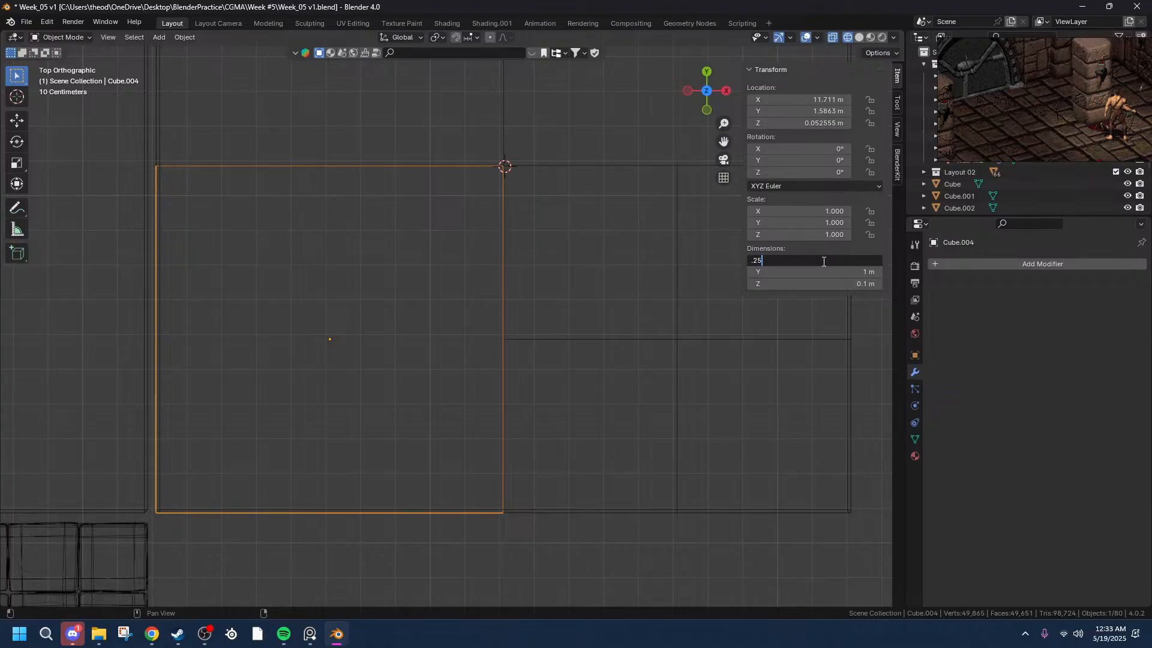
{"action": "key", "text": "Tab"}
{"action": "key", "text": "BackSpace"}
{"action": "type", "text": ".25"}
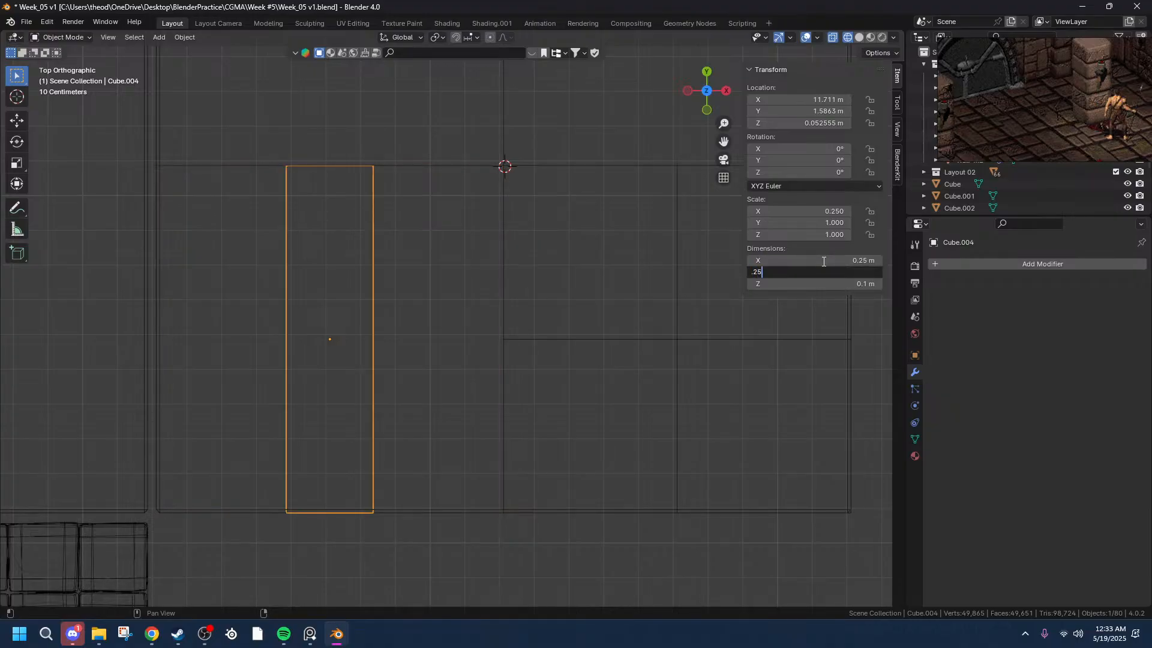
{"action": "key", "text": "Return"}
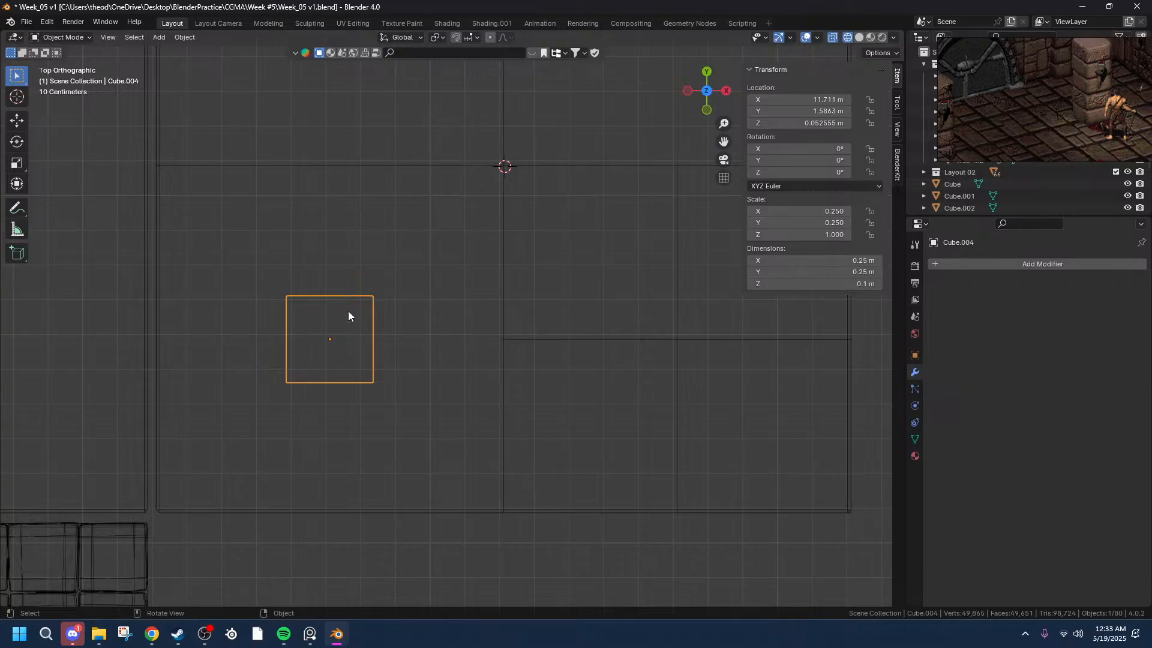
- Move the 0.25 m tile exactly -0.375 m along X to the quadrant's left edge
{"action": "key", "text": "g"}
{"action": "key", "text": "x"}
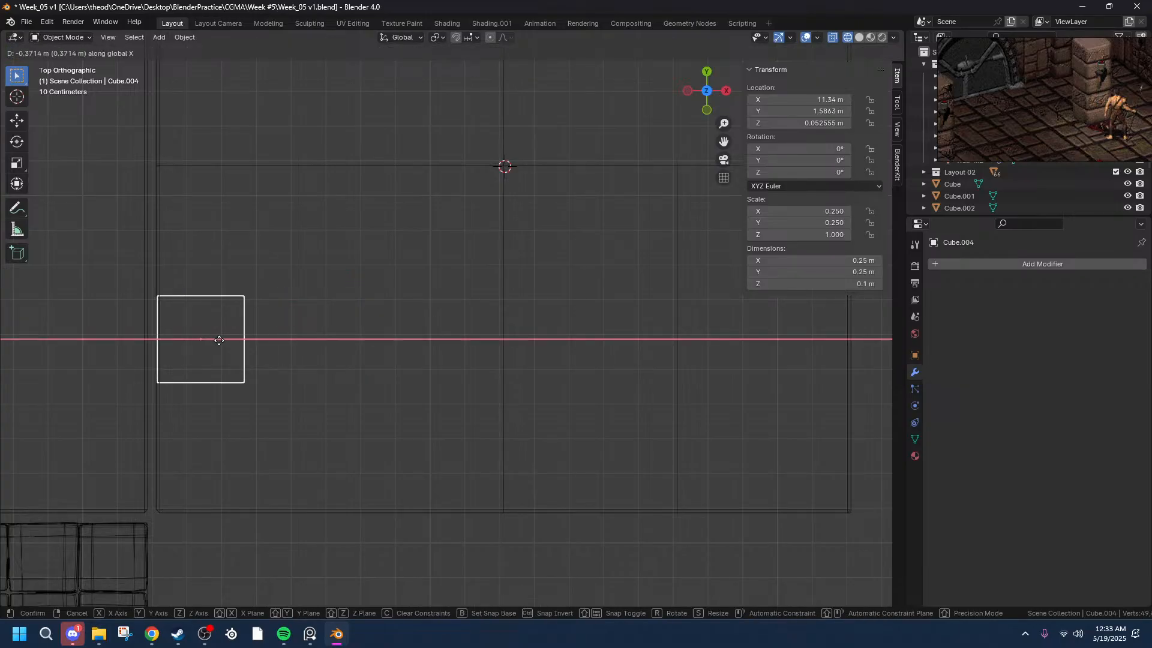
{"action": "left_click", "coordinate": [218, 340]}
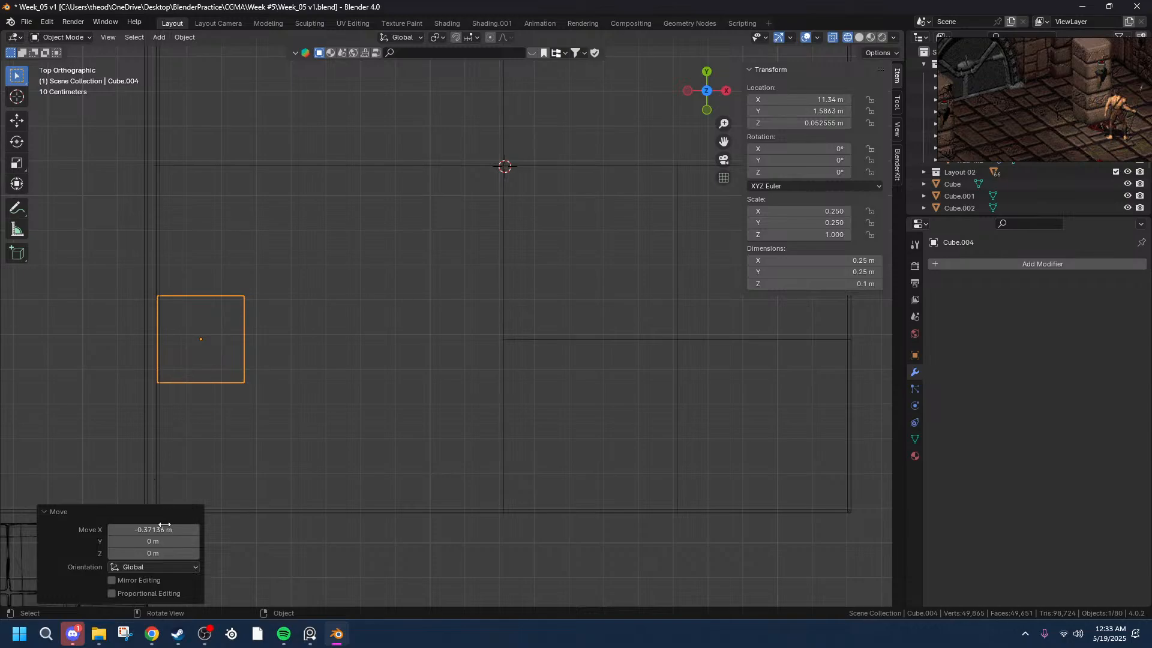
{"action": "left_click", "coordinate": [150, 531]}
{"action": "left_click", "coordinate": [146, 530]}
{"action": "mouse_move", "coordinate": [146, 530]}
{"action": "left_mouse_down"}
{"action": "mouse_move", "coordinate": [113, 531]}
{"action": "mouse_move", "coordinate": [156, 530]}
{"action": "mouse_move", "coordinate": [131, 531]}
{"action": "left_mouse_up"}
{"action": "key", "text": "Return"}
{"action": "left_click", "coordinate": [145, 529]}
{"action": "left_click", "coordinate": [146, 529]}
{"action": "type", "text": "5"}
{"action": "key", "text": "Return"}
- Set the 0.25 m tile's Y move to -0.375 m, placing it in the quadrant's lower-left corner
{"action": "left_click", "coordinate": [122, 542]}
{"action": "type", "text": "-"}
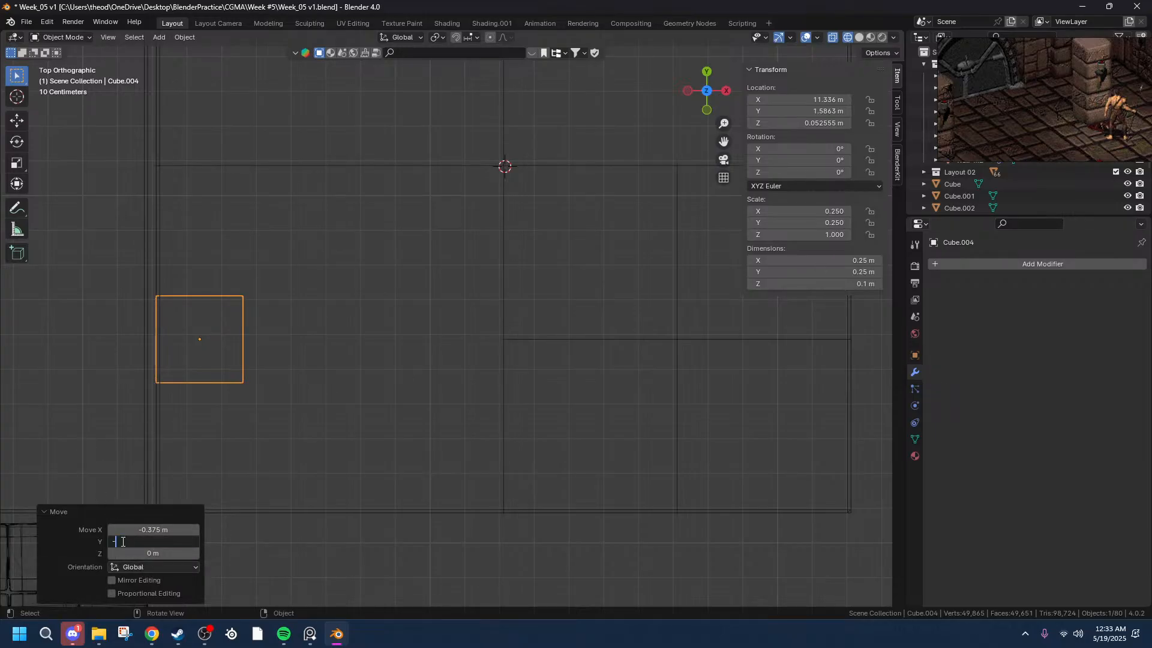
{"action": "type", "text": "375"}
{"action": "key", "text": "Left"}
{"action": "key", "text": "Left"}
{"action": "key", "text": "Left"}
{"action": "type", "text": "."}
{"action": "key", "text": "Return"}
- Set the 0.25 m tile's Y move to 0.375 m, placing it in the quadrant's upper-left corner
{"action": "left_click", "coordinate": [137, 541]}
{"action": "key", "text": "Home"}
{"action": "key", "text": "Delete"}
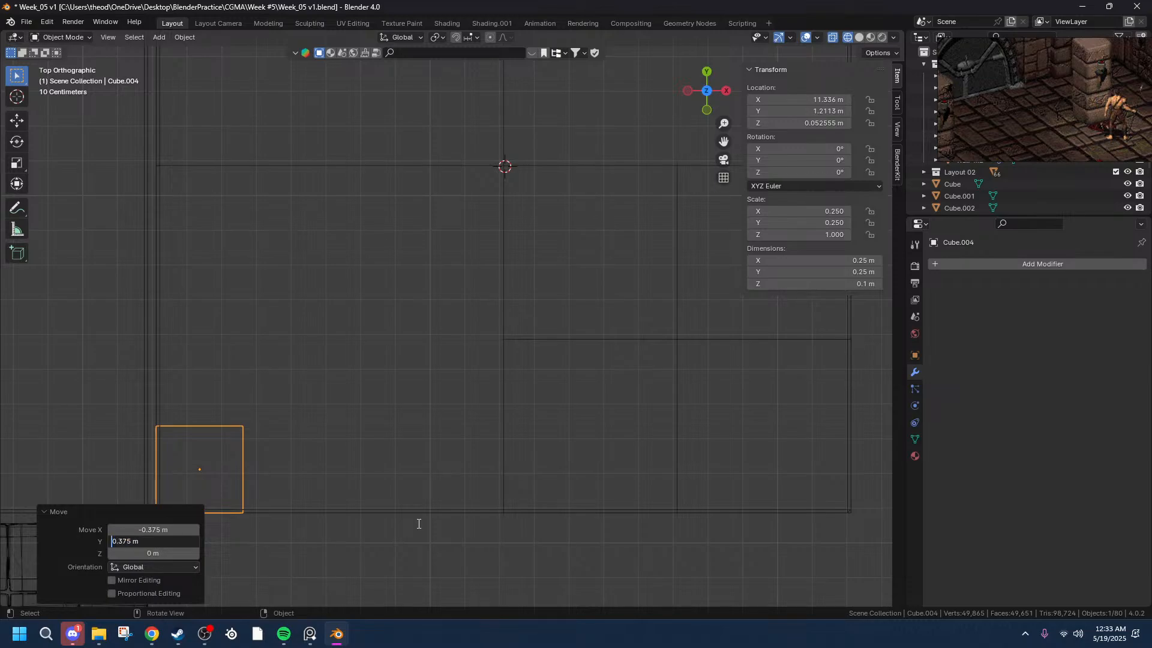
{"action": "key", "text": "Return"}
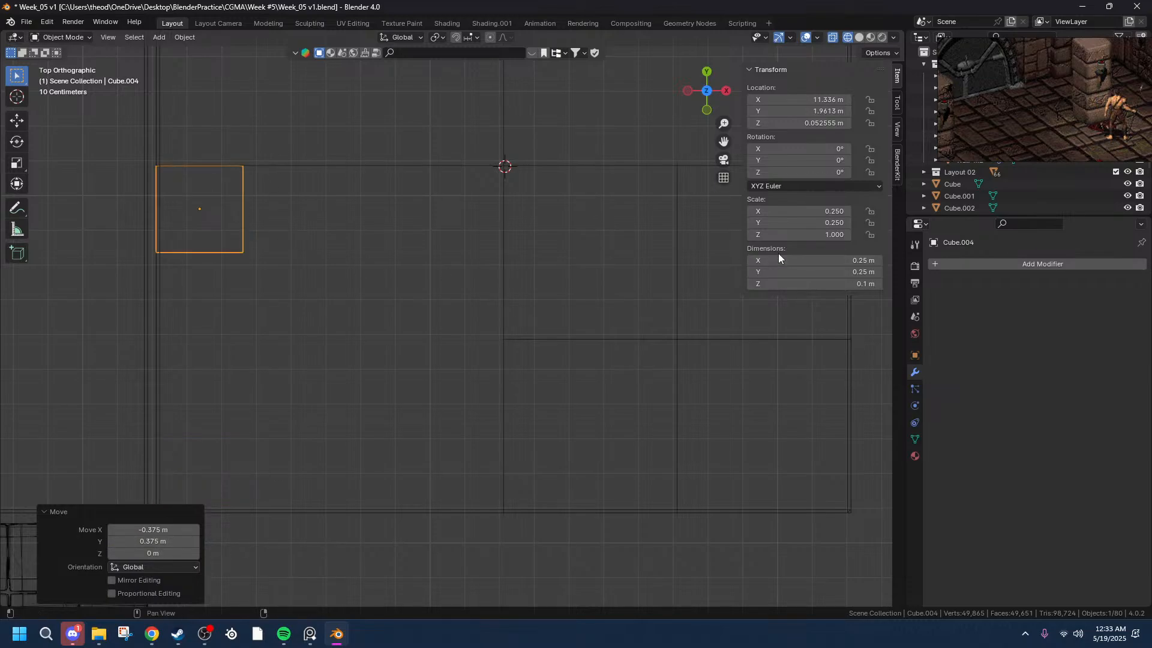
- Add an Array modifier to the 0.25 m tile with a count of 4 and a relative offset factor of -1 in Y
{"action": "left_click", "coordinate": [939, 264]}
{"action": "mouse_move", "coordinate": [895, 257]}
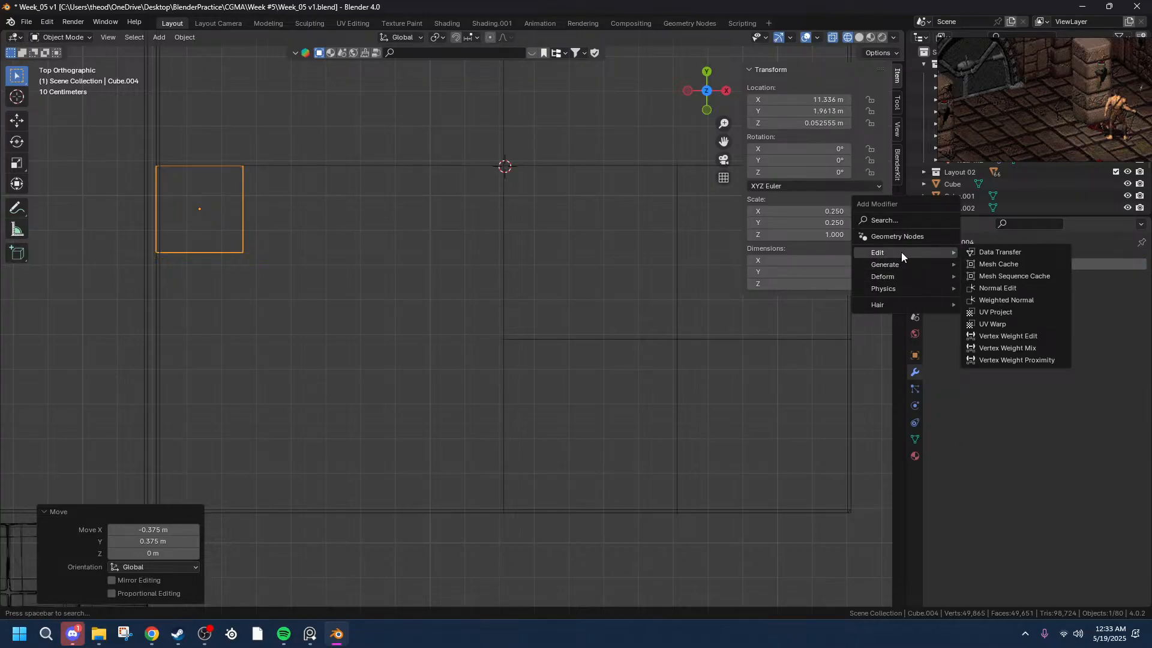
{"action": "left_click", "coordinate": [1016, 262]}
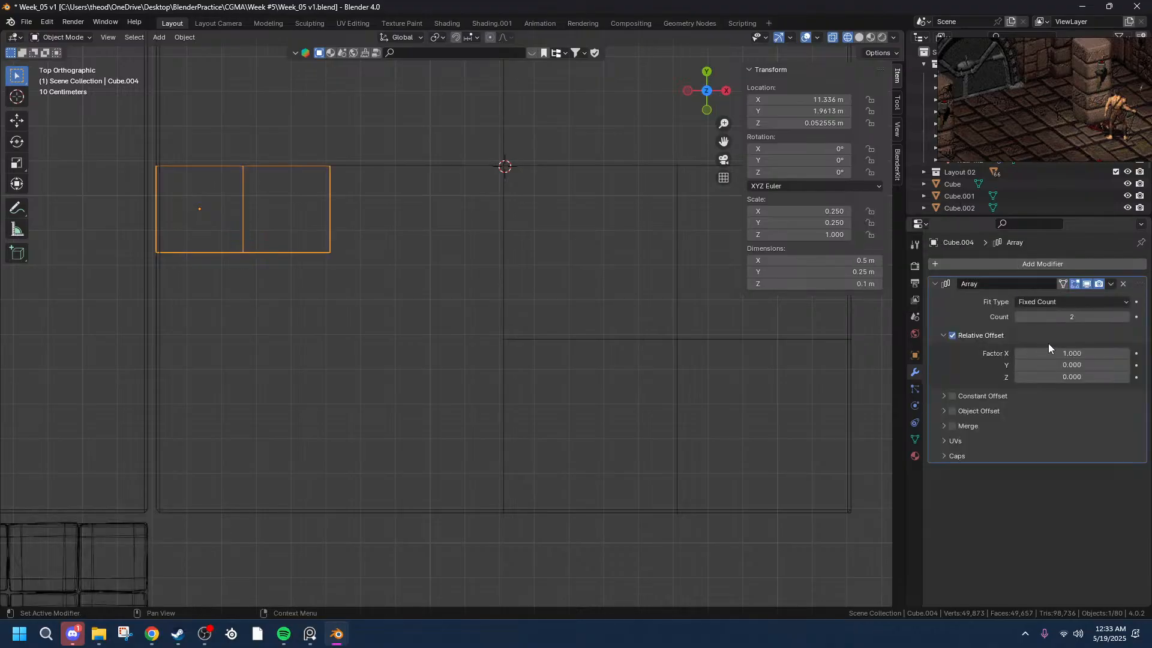
{"action": "left_click", "coordinate": [1051, 365]}
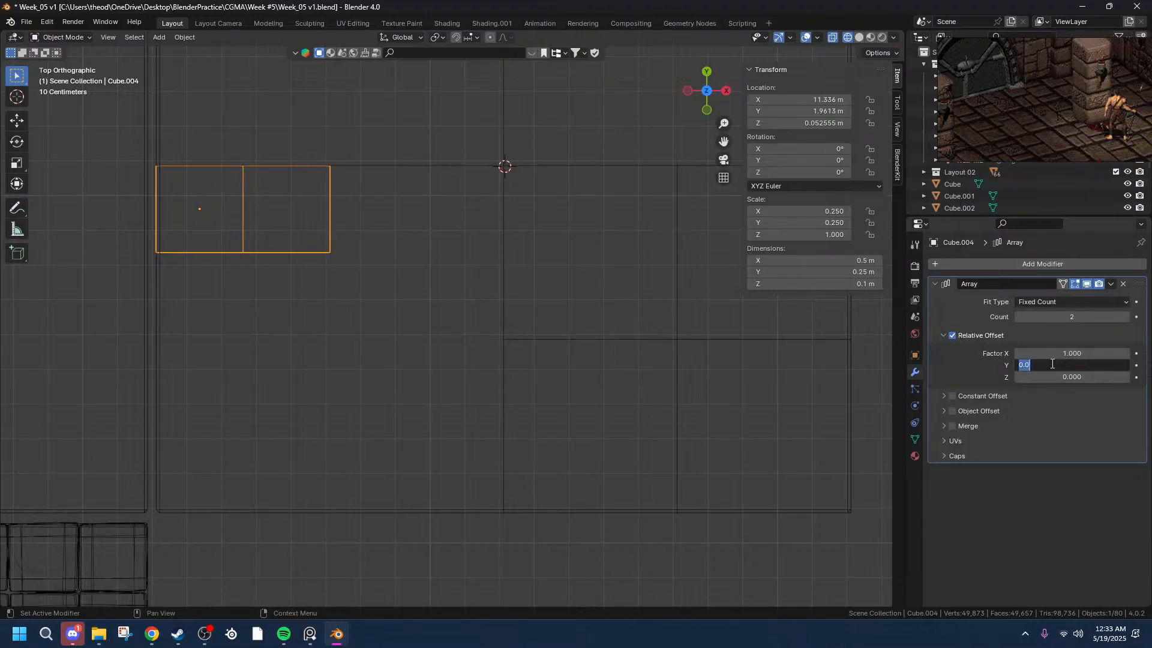
{"action": "type", "text": "-1"}
{"action": "key", "text": "Tab"}
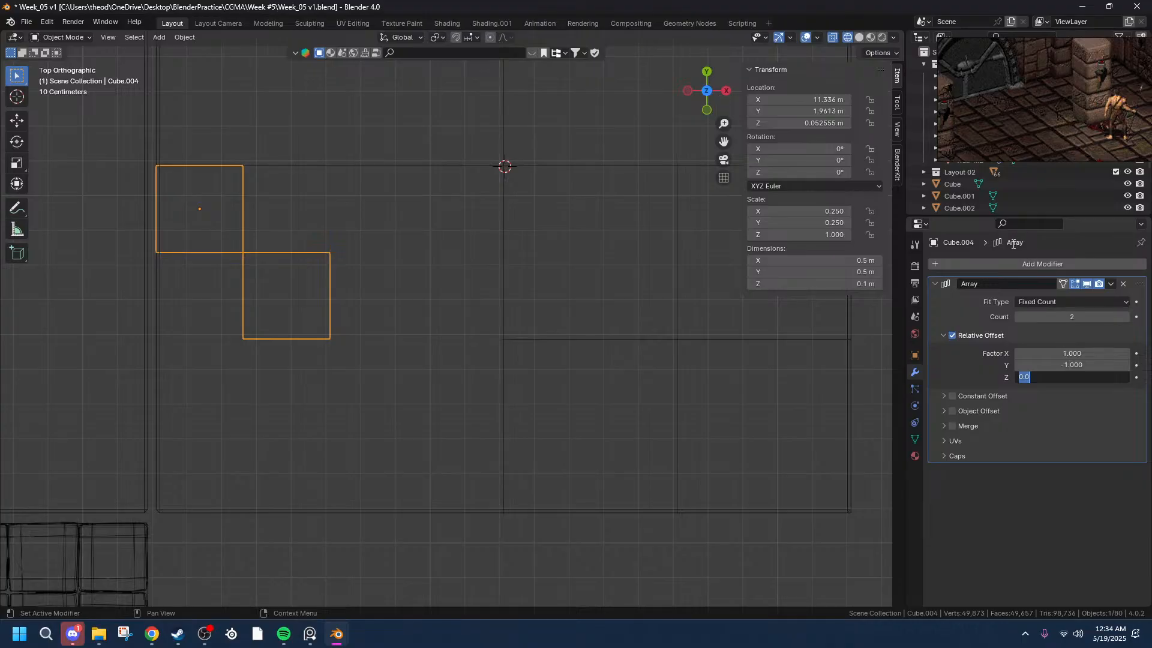
{"action": "key", "text": "Return"}
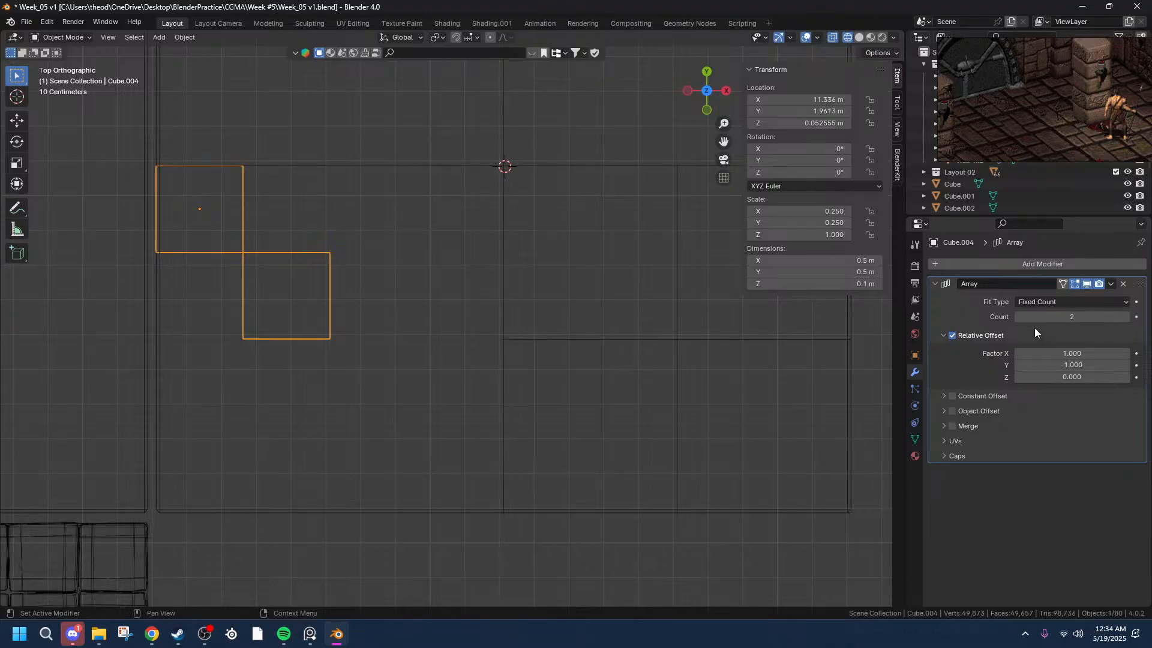
{"action": "left_click", "coordinate": [1056, 318]}
{"action": "type", "text": "4"}
{"action": "key", "text": "Return"}
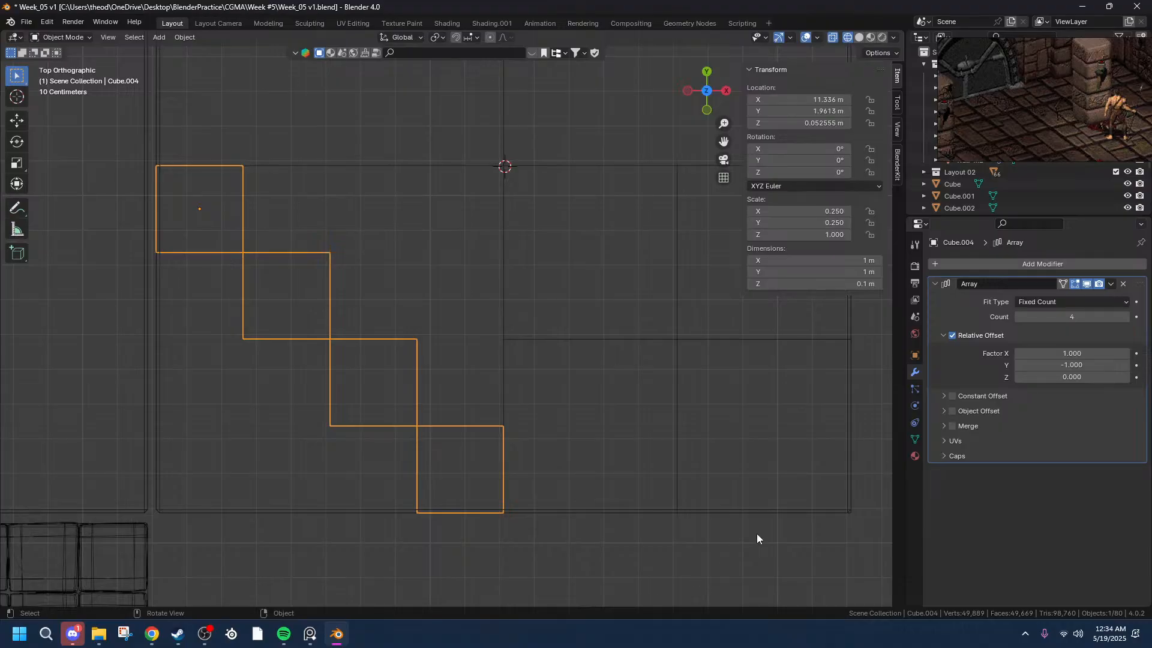
- Try the Array modifier's Constant Offset, turn it back off, and enable Object Offset instead
{"action": "left_click", "coordinate": [950, 397]}
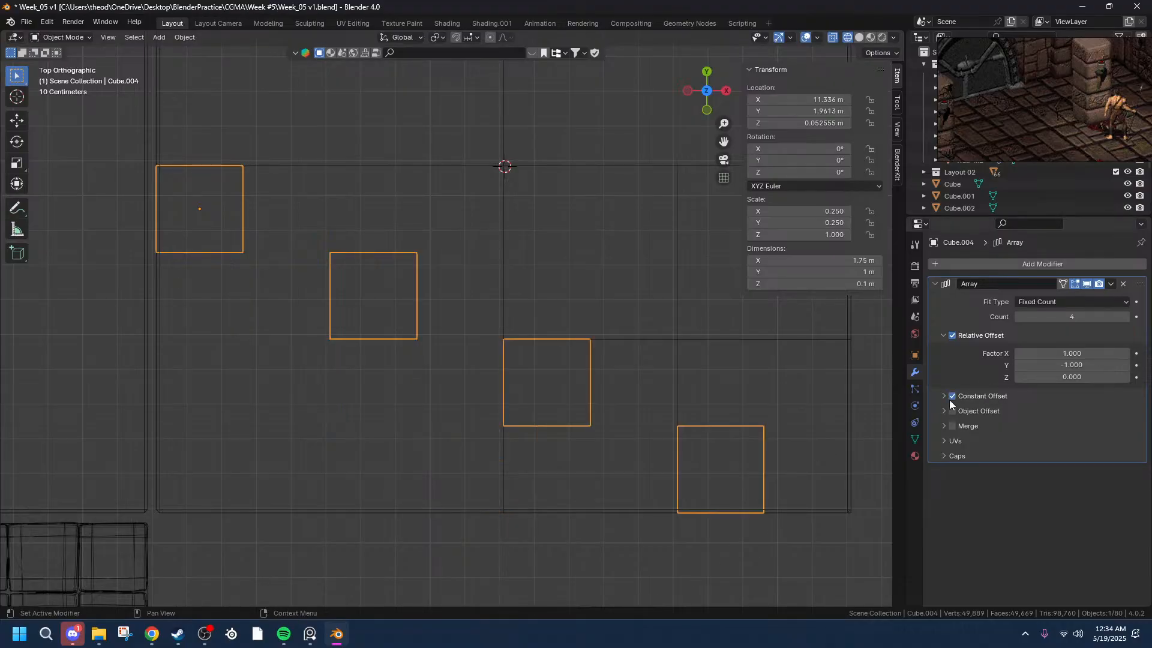
{"action": "left_click", "coordinate": [950, 398]}
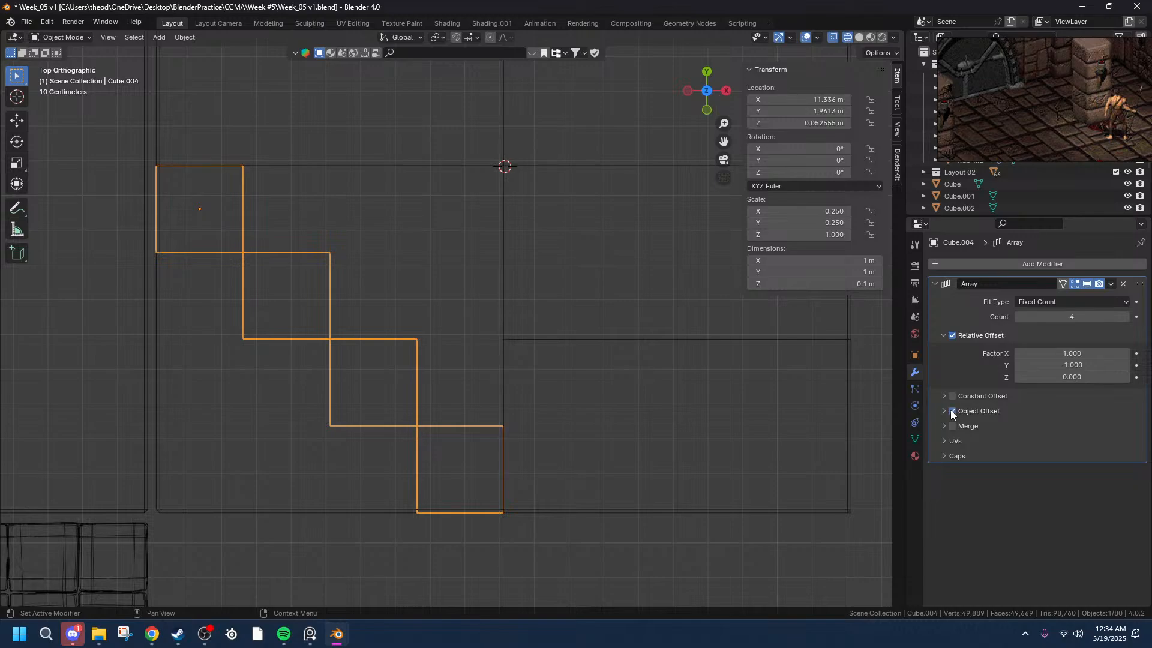
{"action": "left_click", "coordinate": [951, 411]}
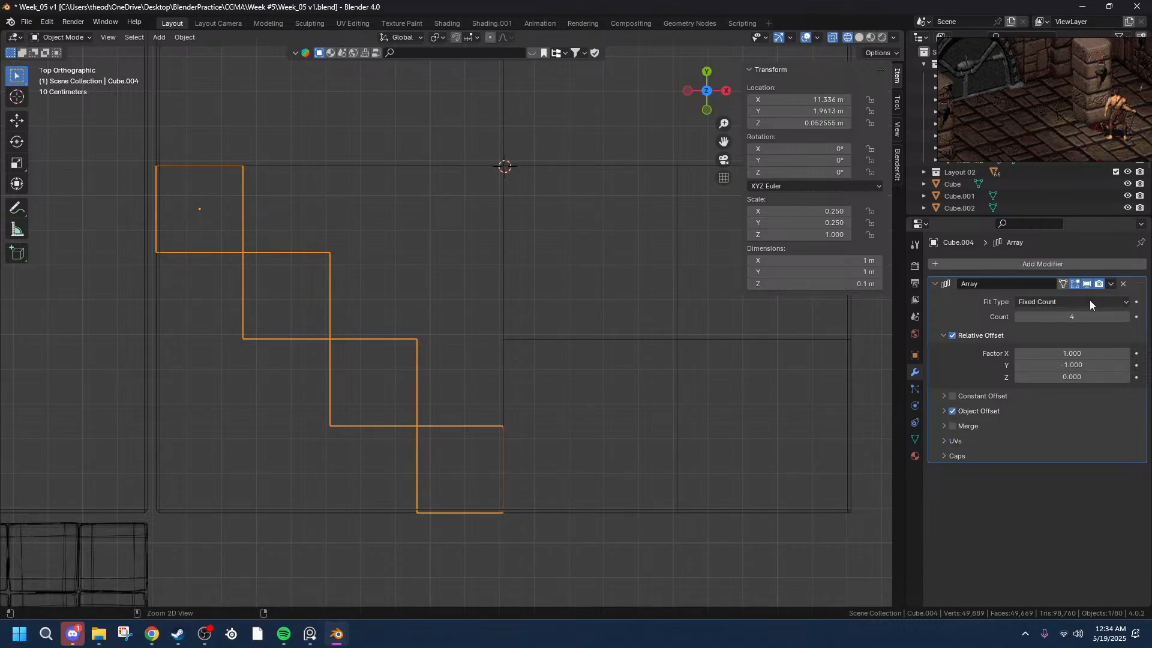
- Remove the Array modifier from the 0.25 m tile
{"action": "mouse_move", "coordinate": [1071, 316]}
{"action": "left_mouse_down"}
{"action": "mouse_move", "coordinate": [1053, 317]}
{"action": "mouse_move", "coordinate": [1071, 317]}
{"action": "left_mouse_up"}
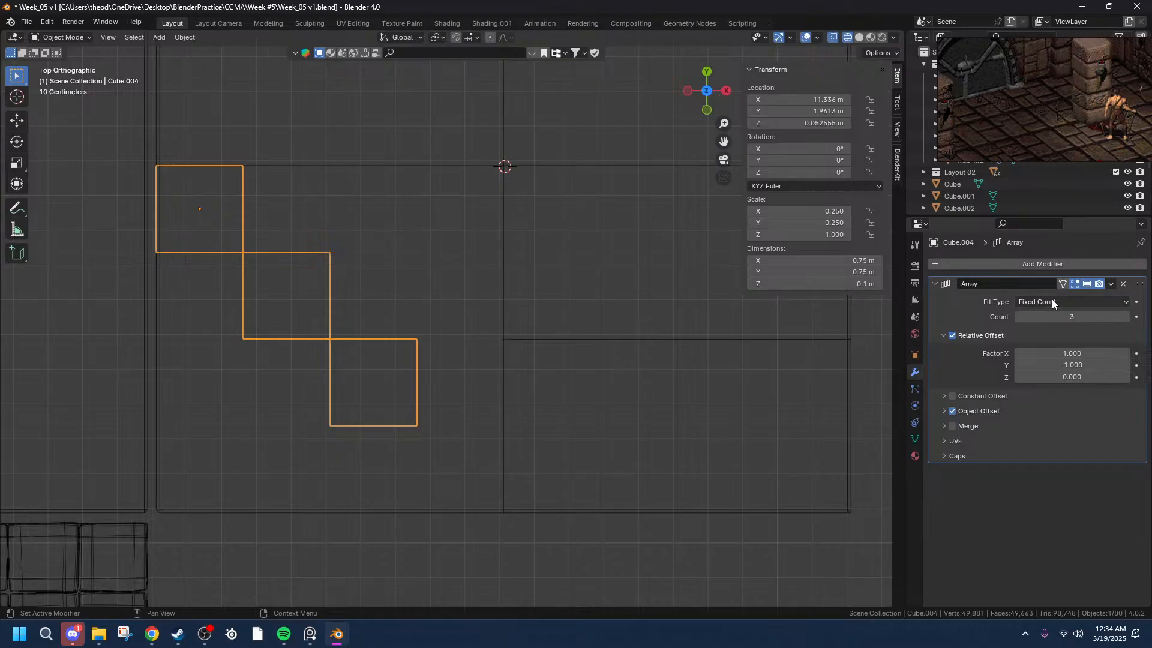
{"action": "left_click", "coordinate": [1122, 283]}
{"action": "left_click", "coordinate": [229, 226]}
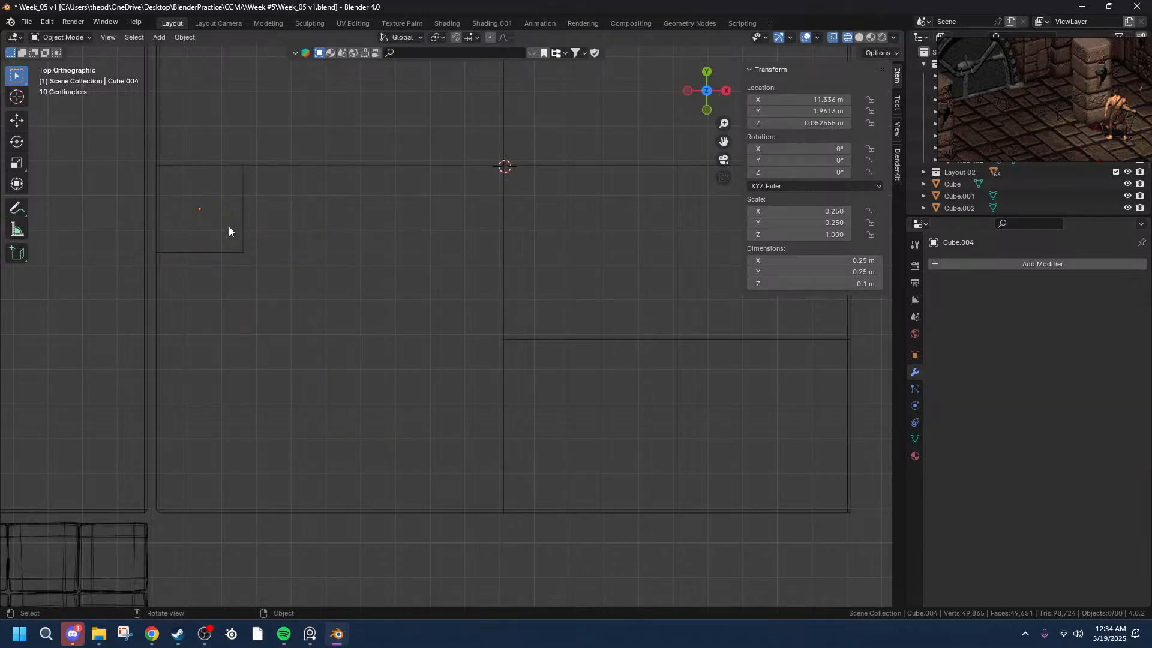
- Duplicate the 0.25 m tile and place the copy in the quadrant's lower-right corner
{"action": "left_click", "coordinate": [237, 232]}
{"action": "key", "text": "shift+d"}
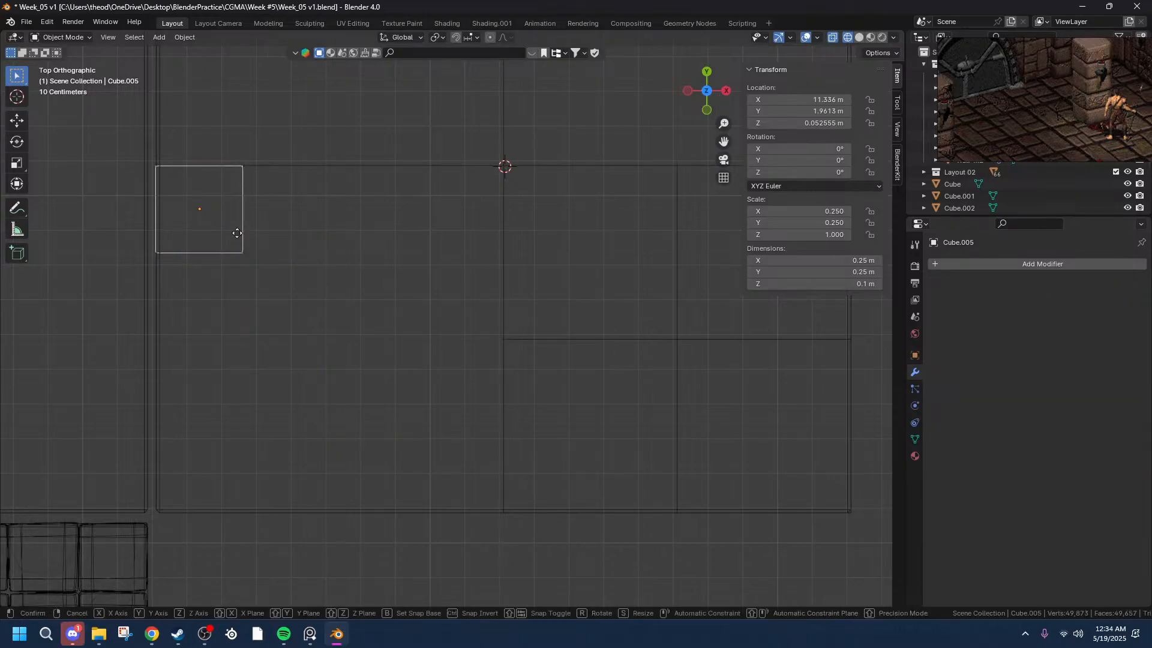
{"action": "left_click", "coordinate": [498, 494]}
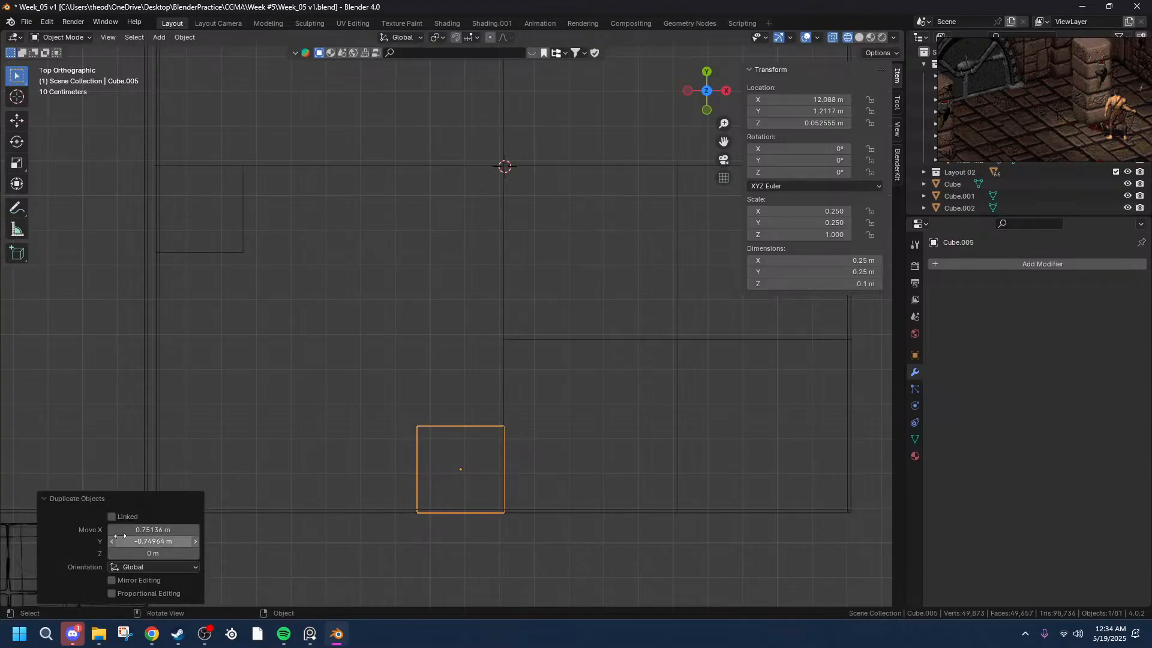
- Set the duplicated tile's move offset to 0.75 m in X and -0.75 m in Y
{"action": "left_click", "coordinate": [140, 530]}
{"action": "left_click", "coordinate": [141, 530]}
{"action": "left_click_drag", "start_coordinate": [141, 529], "coordinate": [97, 529]}
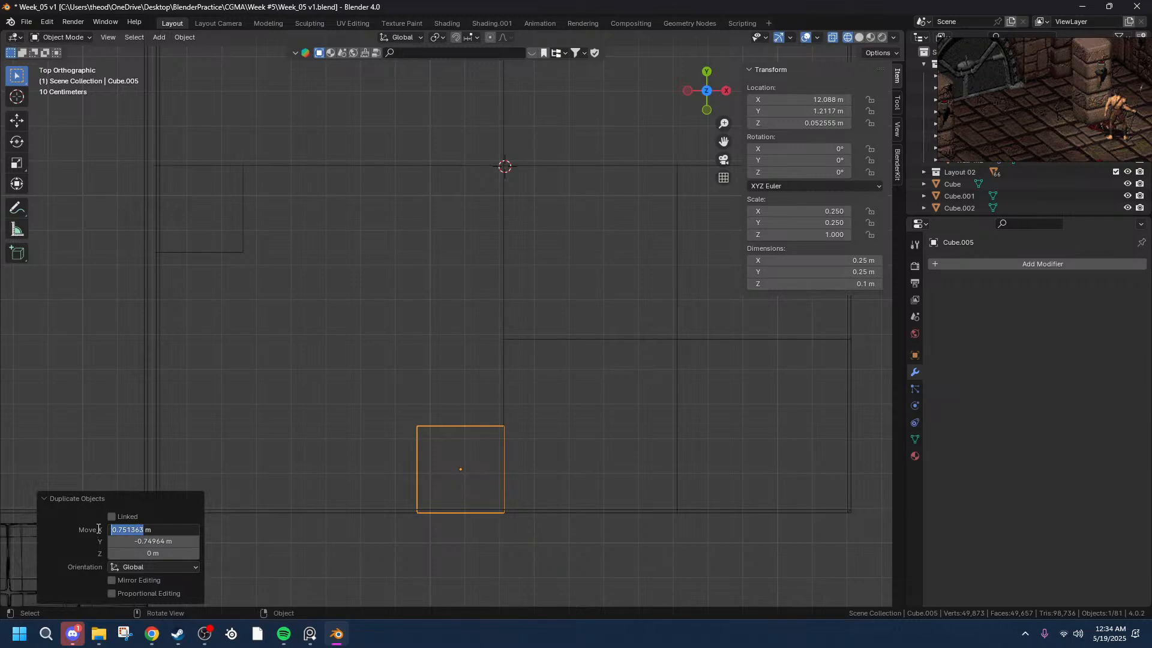
{"action": "type", "text": "0.75"}
{"action": "key", "text": "Tab"}
{"action": "type", "text": "-"}
{"action": "type", "text": "0.75"}
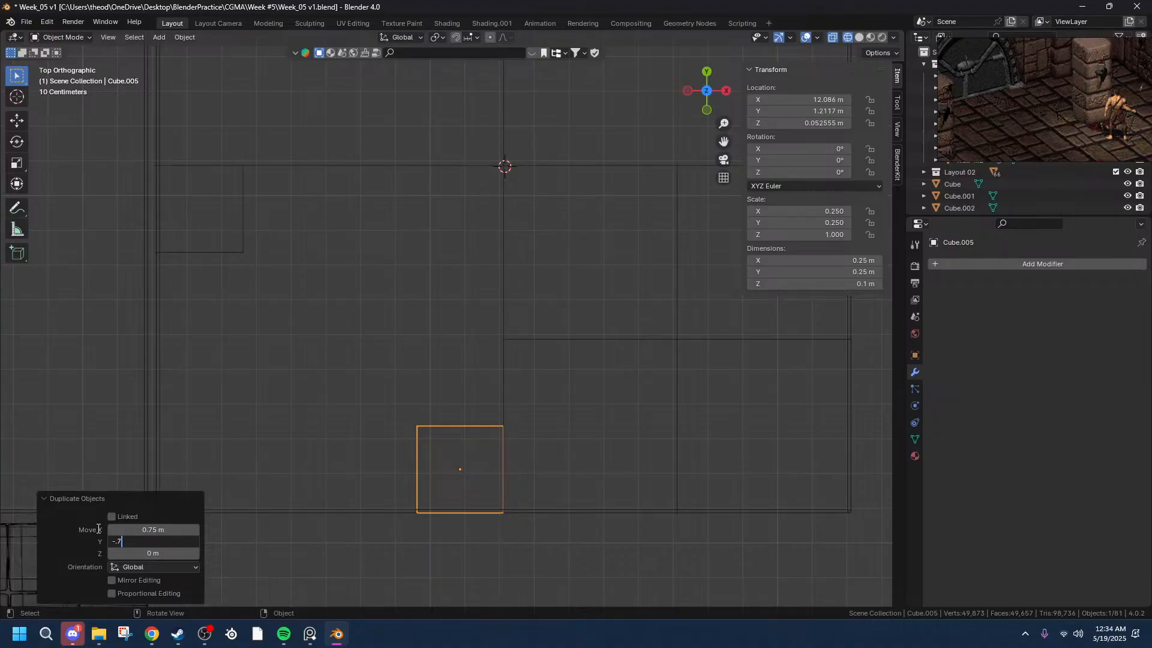
{"action": "key", "text": "Tab"}
{"action": "key", "text": "Return"}
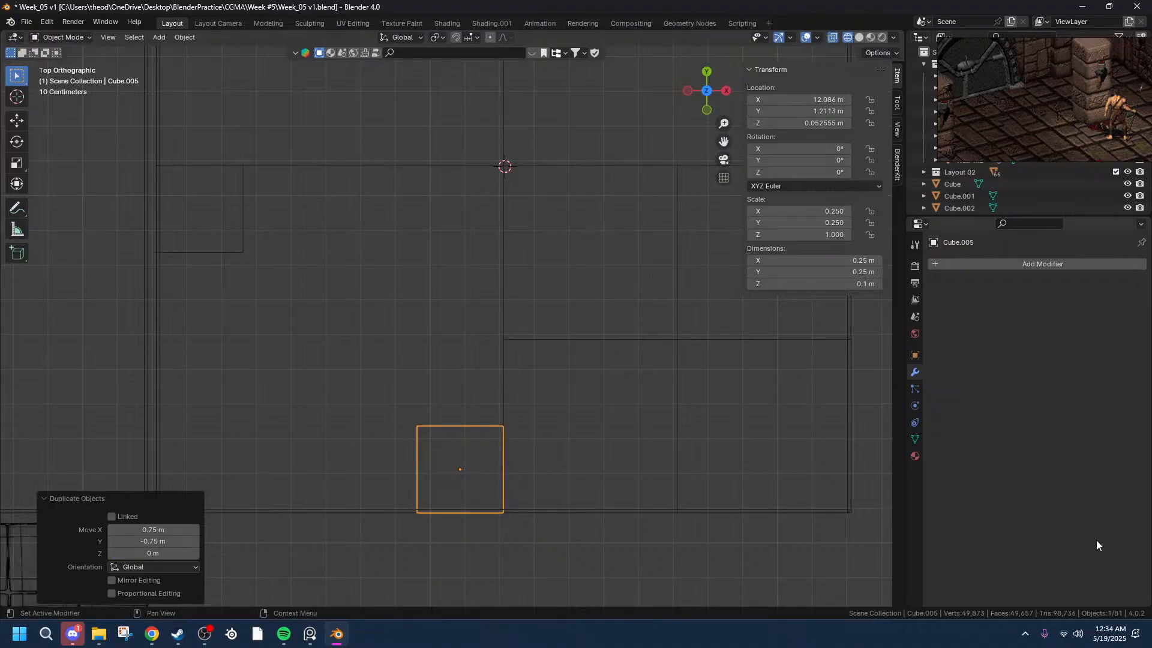
- Add an Array modifier to the 0.25 m tile in the quadrant's upper-left corner
{"action": "scroll", "coordinate": [512, 534], "scroll_direction": "up", "scroll_amount": 3}
{"action": "scroll", "coordinate": [607, 503], "scroll_direction": "down", "scroll_amount": 4}
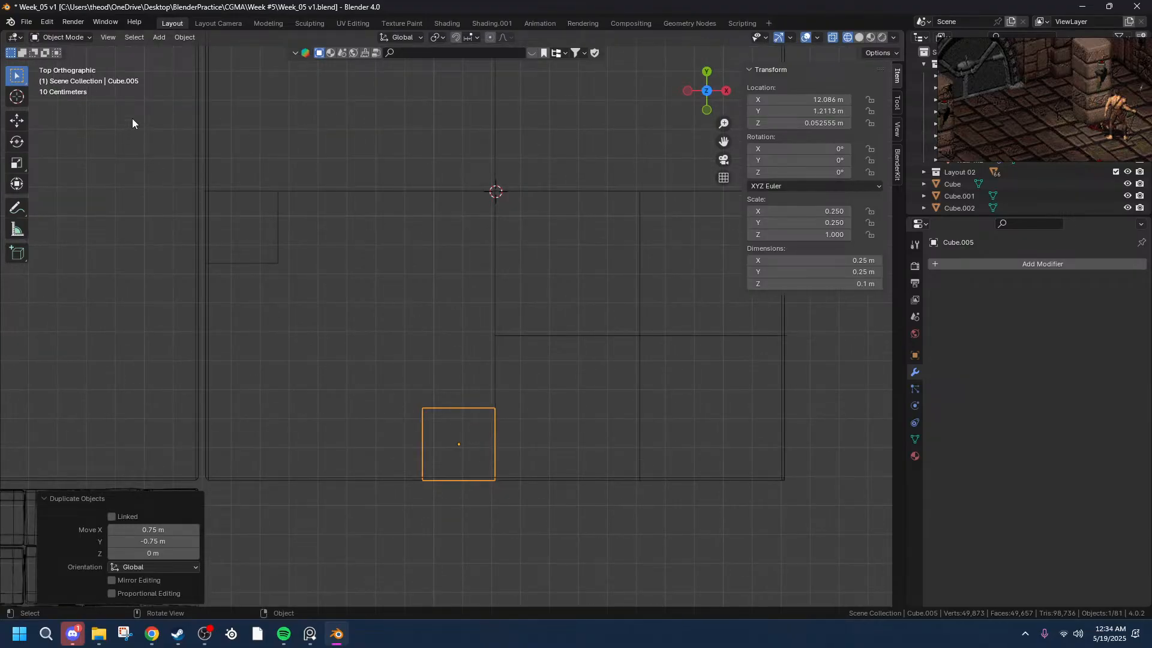
{"action": "left_click", "coordinate": [271, 262]}
{"action": "left_click", "coordinate": [1050, 265]}
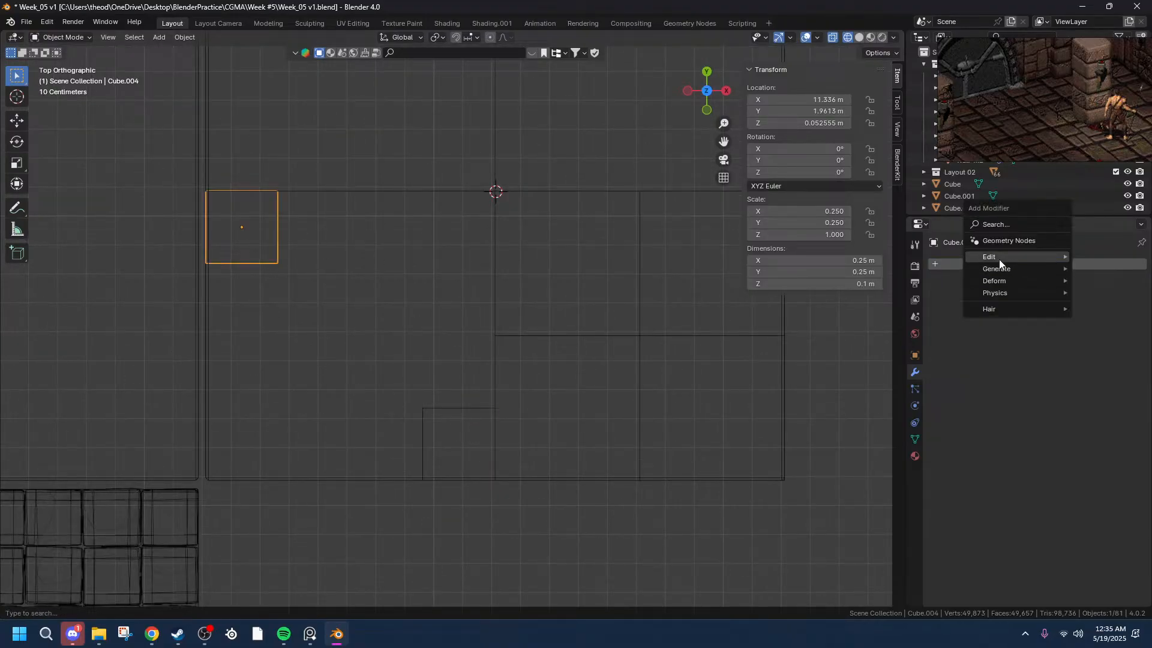
{"action": "mouse_move", "coordinate": [1000, 263]}
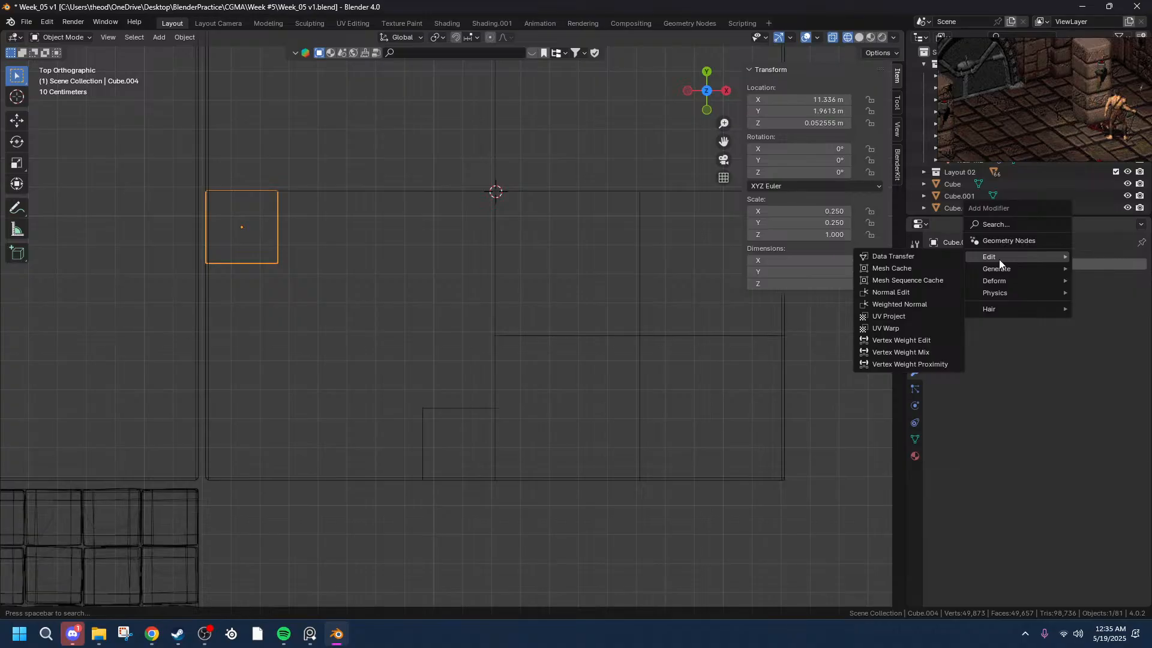
{"action": "left_click", "coordinate": [931, 269]}
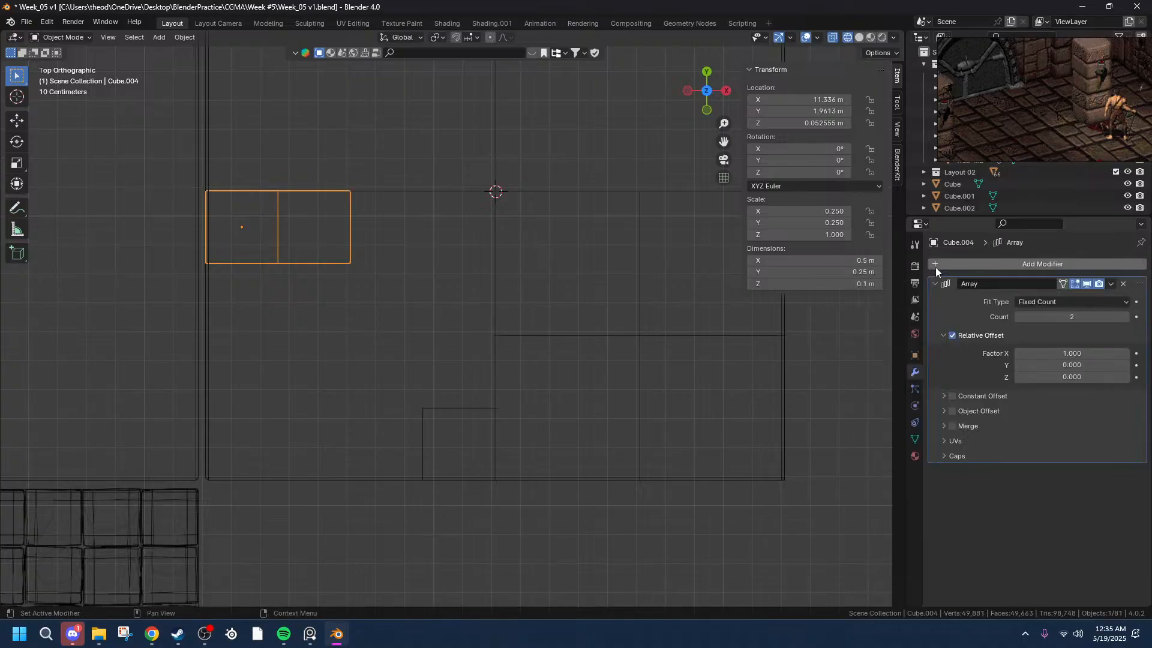
- Set the array's relative offset factor Y to -1 and its count to 3 for a diagonal row of tiles
{"action": "left_click", "coordinate": [1025, 365]}
{"action": "type", "text": "0.0"}
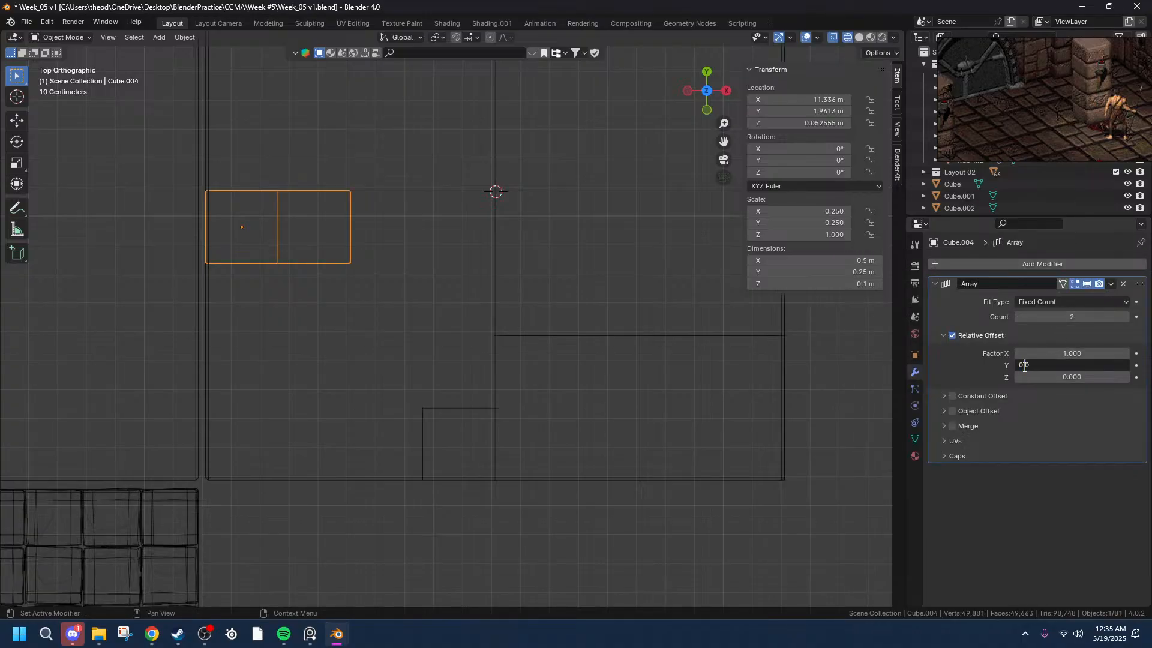
{"action": "key", "text": "Left"}
{"action": "key", "text": "BackSpace"}
{"action": "type", "text": "-1"}
{"action": "key", "text": "Return"}
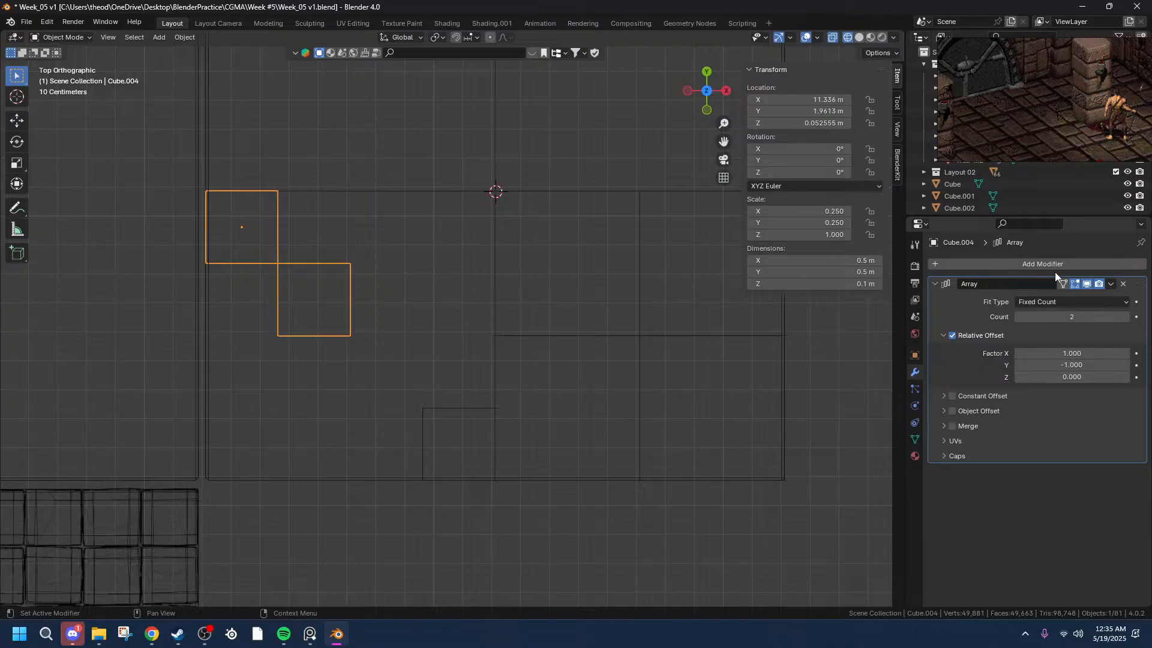
{"action": "mouse_move", "coordinate": [1027, 317]}
{"action": "left_mouse_down"}
{"action": "mouse_move", "coordinate": [1064, 317]}
{"action": "mouse_move", "coordinate": [1041, 316]}
{"action": "mouse_move", "coordinate": [1027, 334]}
{"action": "left_mouse_up"}
{"action": "left_click", "coordinate": [553, 530]}
- Enter Edit Mode on the lower-right corner tile and select its two side faces that face into the quadrant
{"action": "left_click", "coordinate": [463, 410]}
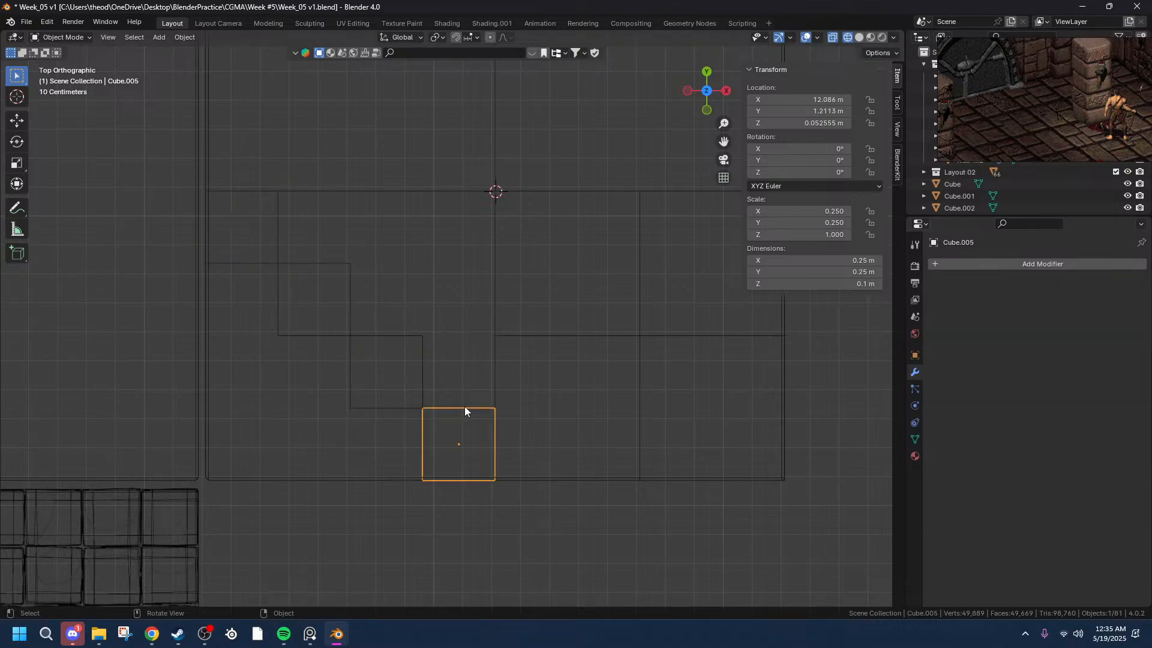
{"action": "middle_click_drag", "start_coordinate": [483, 337], "coordinate": [297, 282]}
{"action": "key", "text": "Tab"}
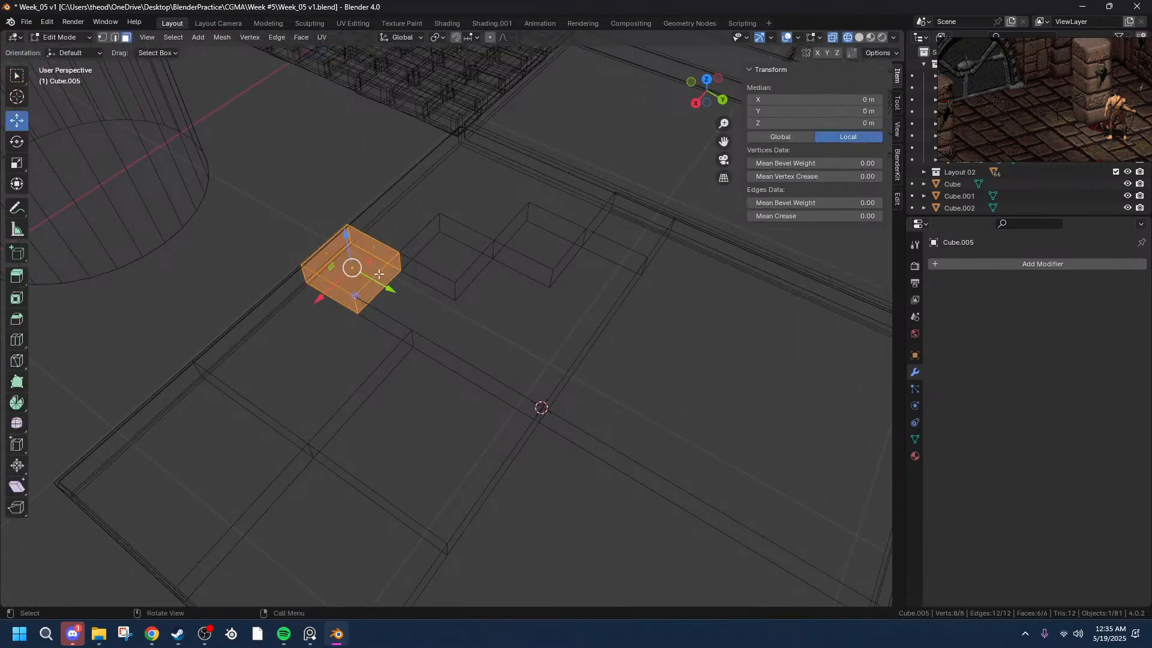
{"action": "left_click", "coordinate": [381, 278]}
{"action": "middle_click_drag", "start_coordinate": [442, 274], "coordinate": [689, 270]}
{"action": "left_click", "coordinate": [506, 436], "text": "shift"}
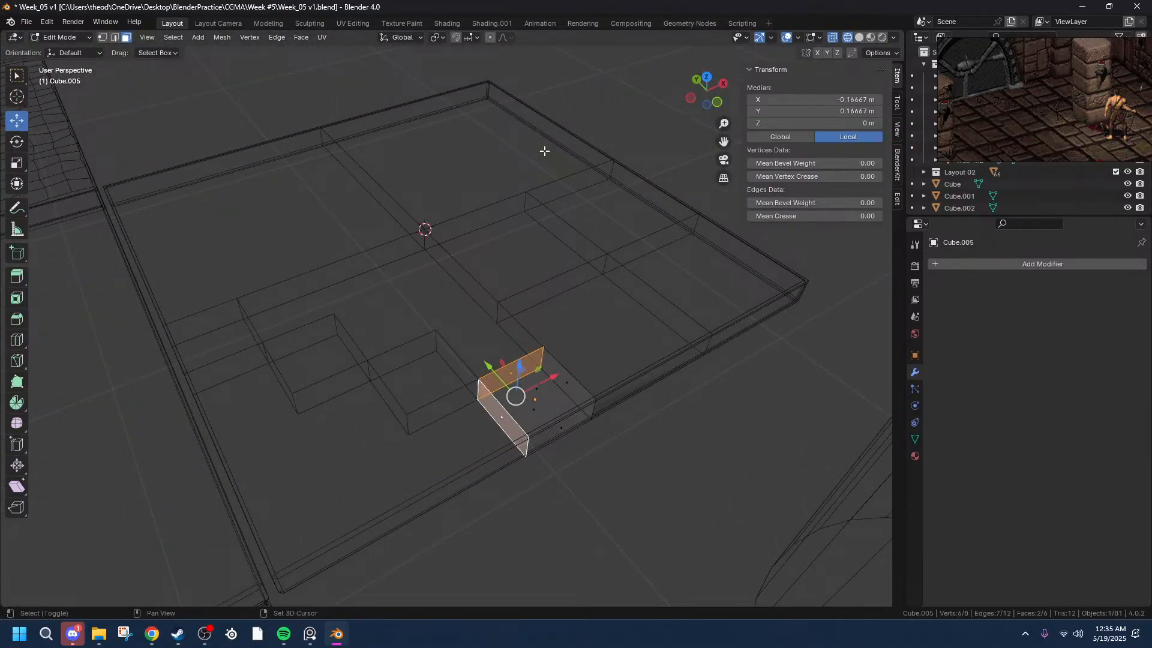
- Switch to the top view and set the transform orientation to Normal
{"action": "left_click", "coordinate": [706, 77]}
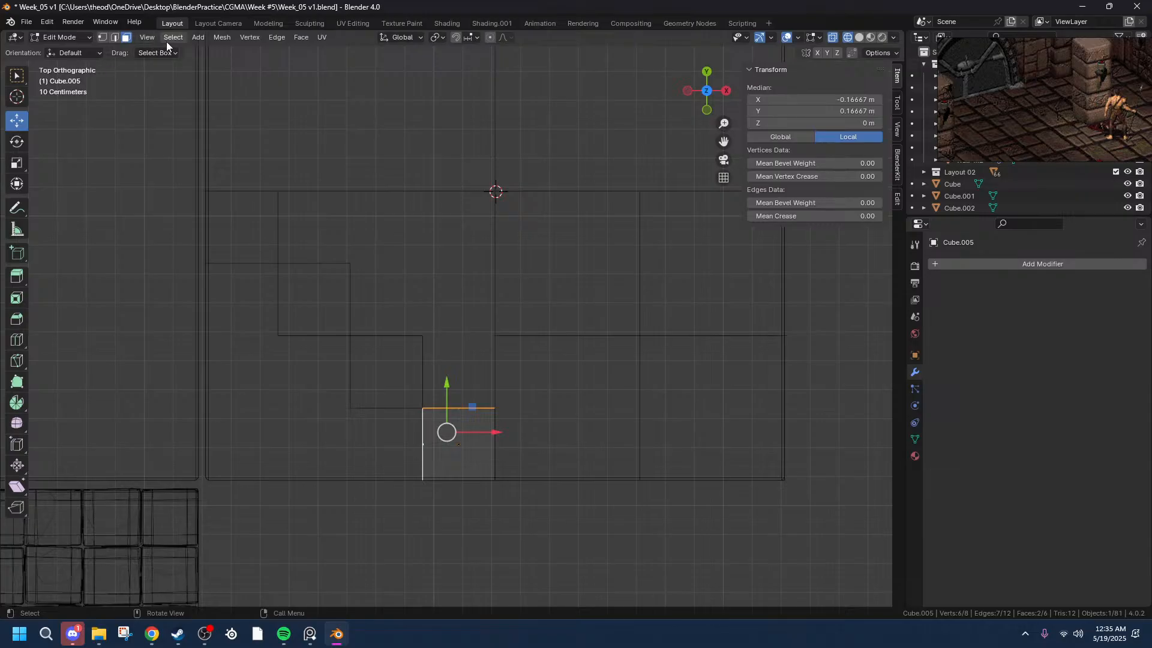
{"action": "left_click", "coordinate": [445, 38]}
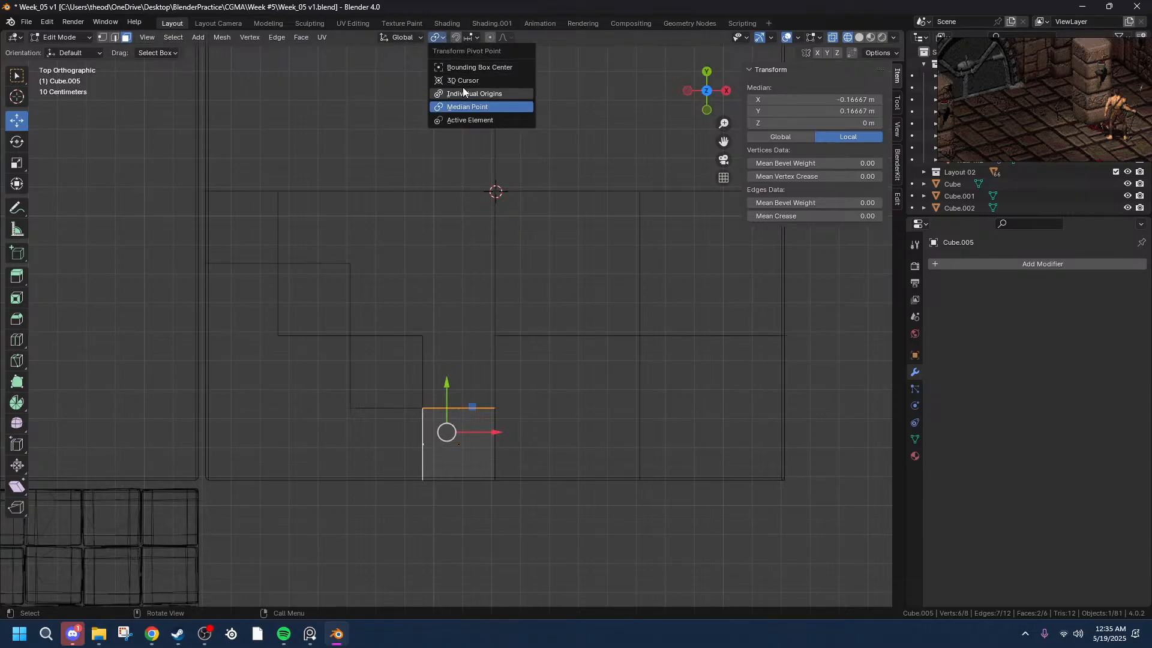
{"action": "left_click", "coordinate": [400, 37]}
{"action": "left_click", "coordinate": [363, 98]}
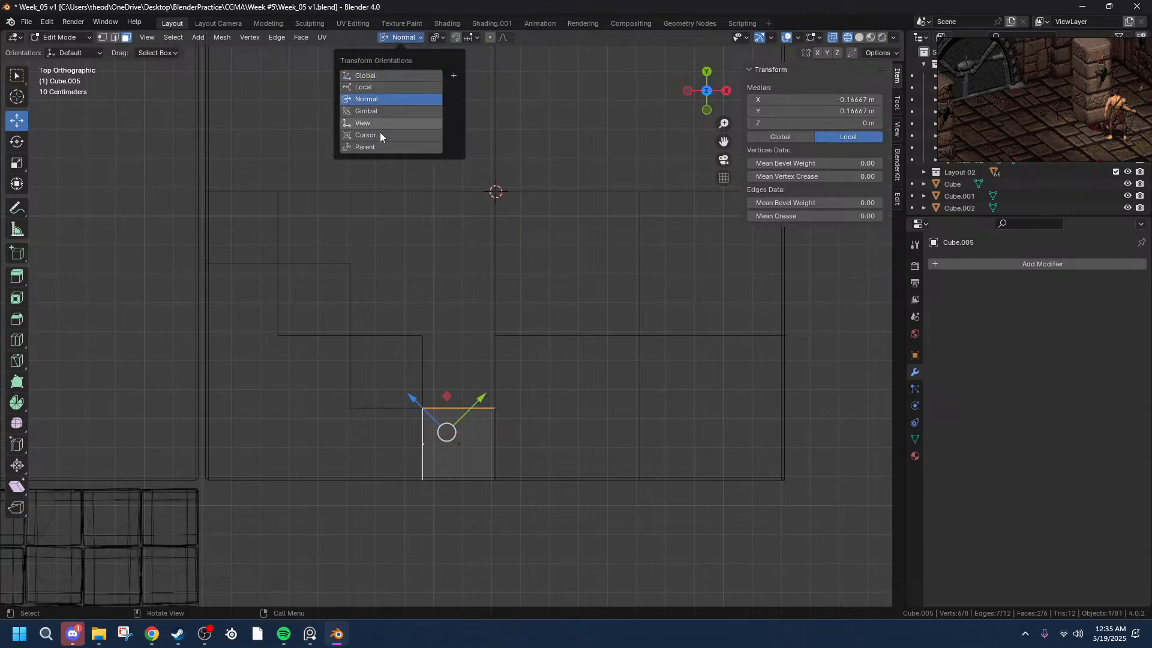
{"action": "key", "text": "s"}
{"action": "key", "text": "x"}
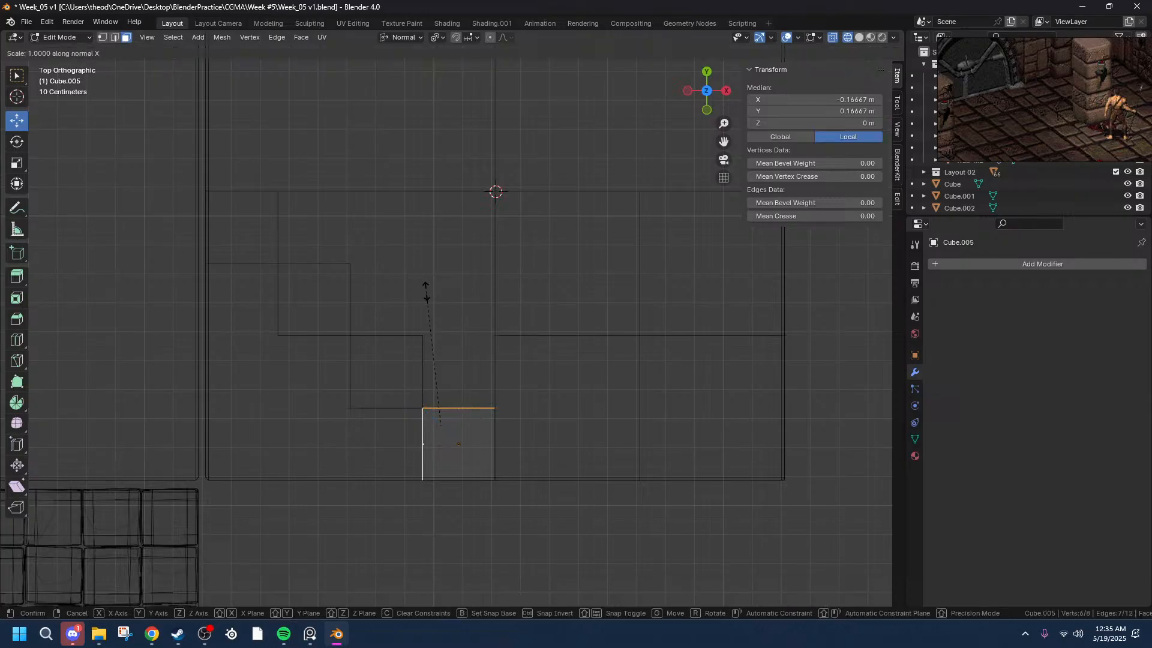
{"action": "key", "text": "y"}
{"action": "key", "text": "z"}
{"action": "key", "text": "z"}
{"action": "right_click", "coordinate": [489, 514]}
{"action": "middle_click_drag", "start_coordinate": [506, 571], "coordinate": [504, 537]}
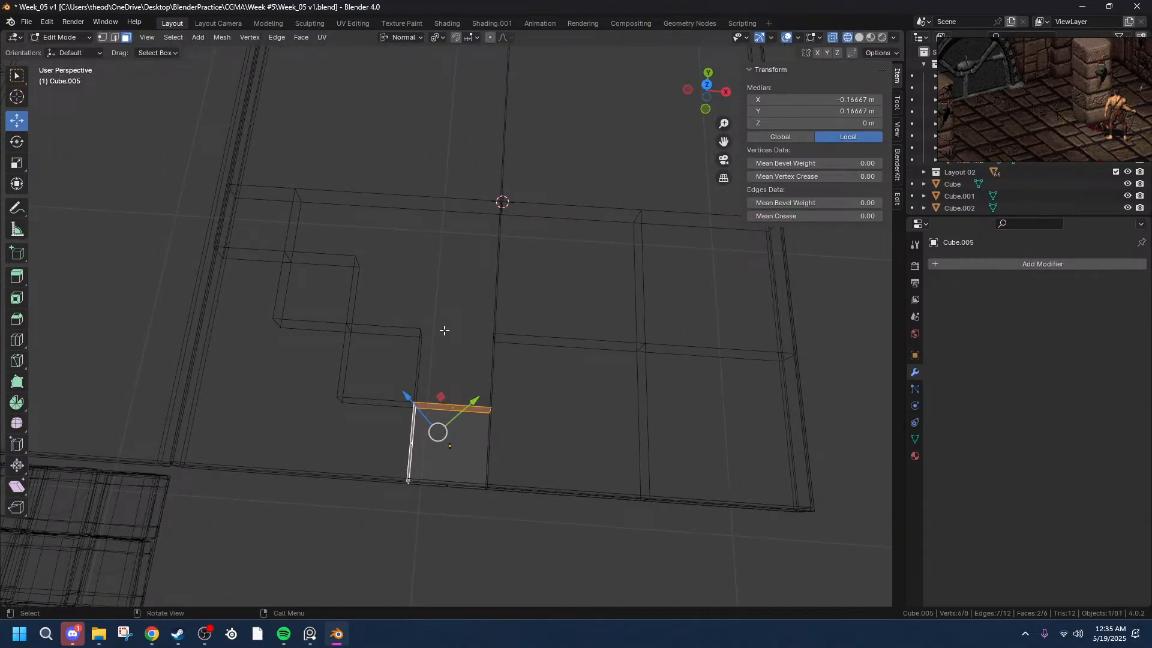
{"action": "key", "text": "g"}
{"action": "key", "text": "x"}
{"action": "key", "text": "y"}
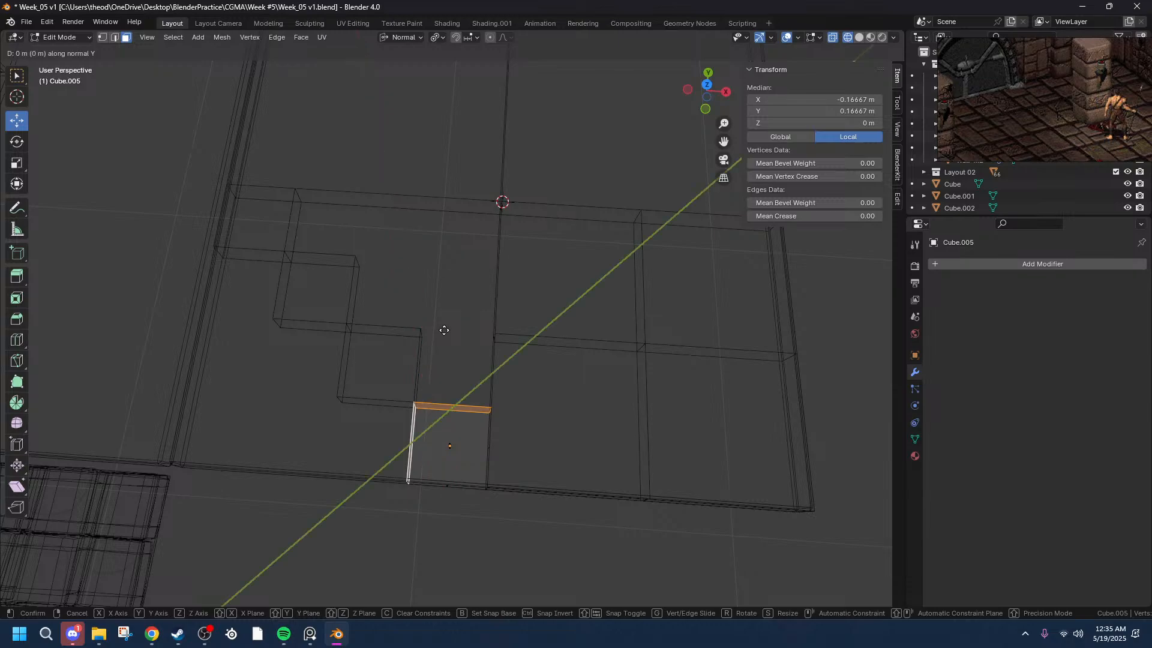
{"action": "key", "text": "z"}
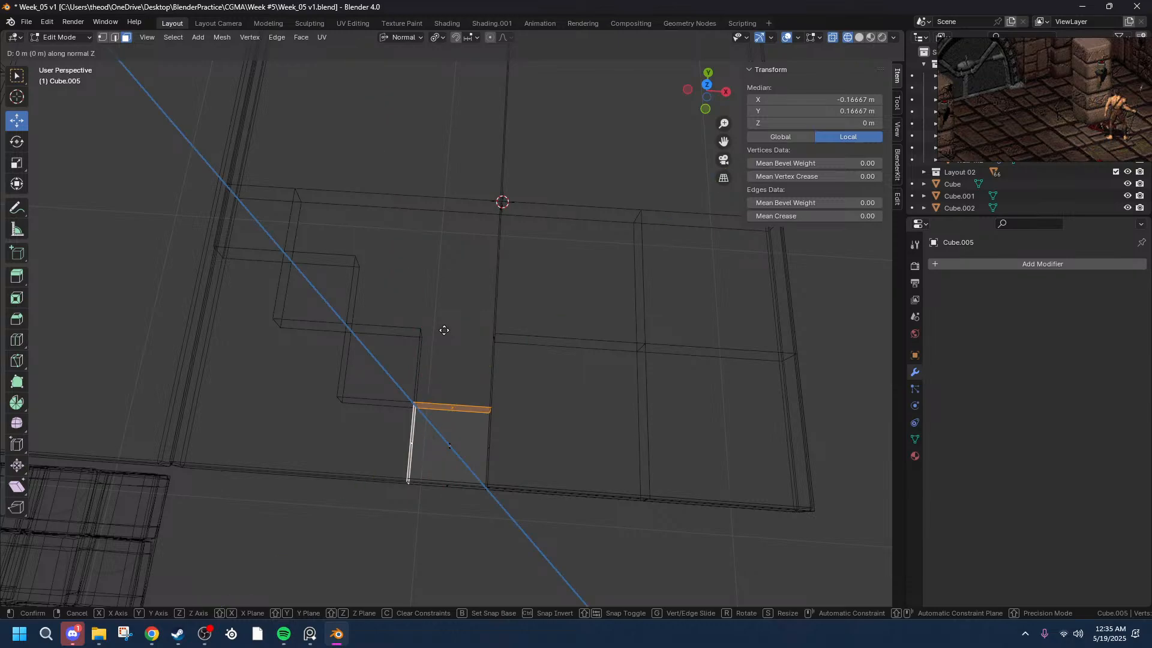
{"action": "key", "text": "Escape"}
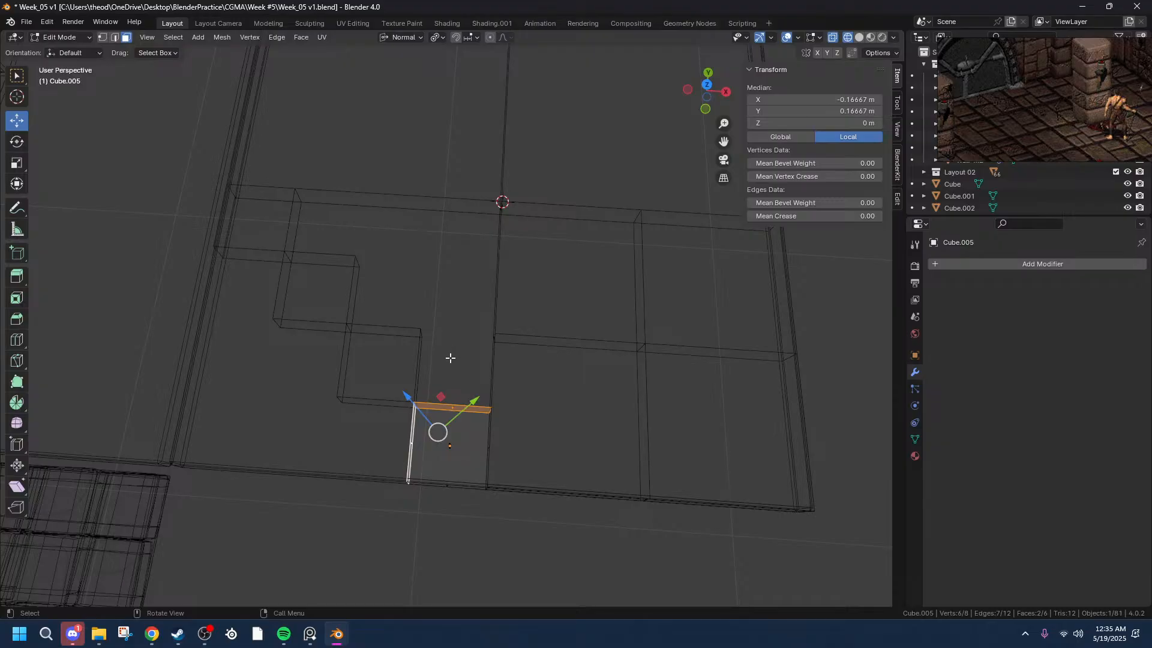
{"action": "key", "text": "s"}
{"action": "key", "text": "x"}
{"action": "key", "text": "z"}
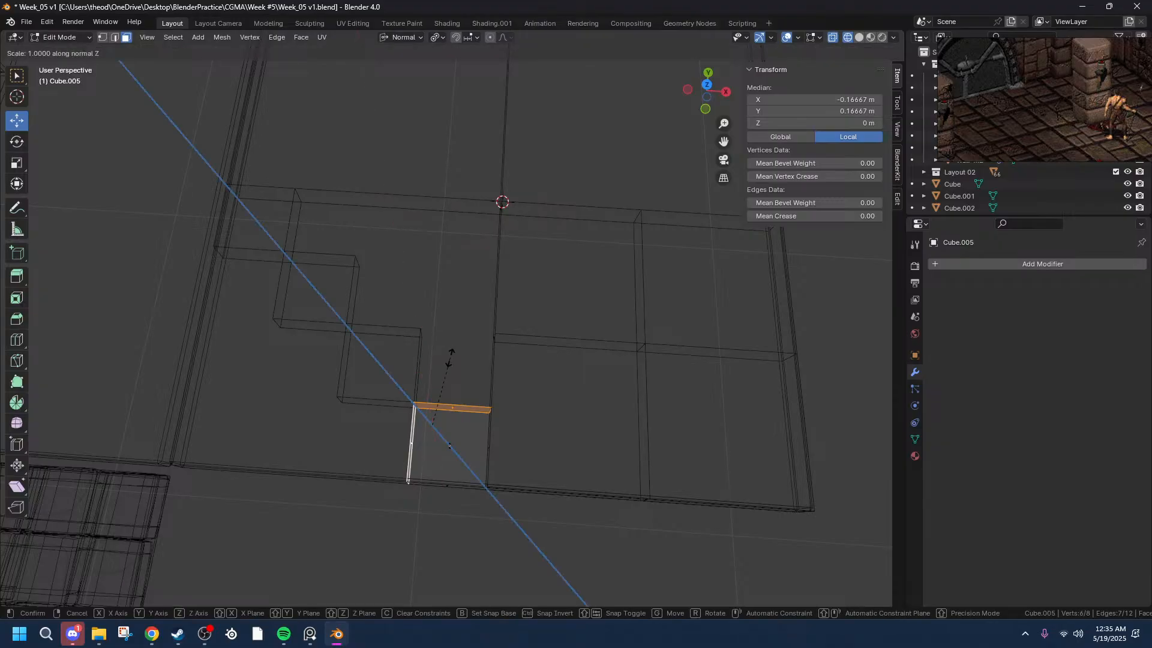
{"action": "key", "text": "y"}
{"action": "key", "text": "Escape"}
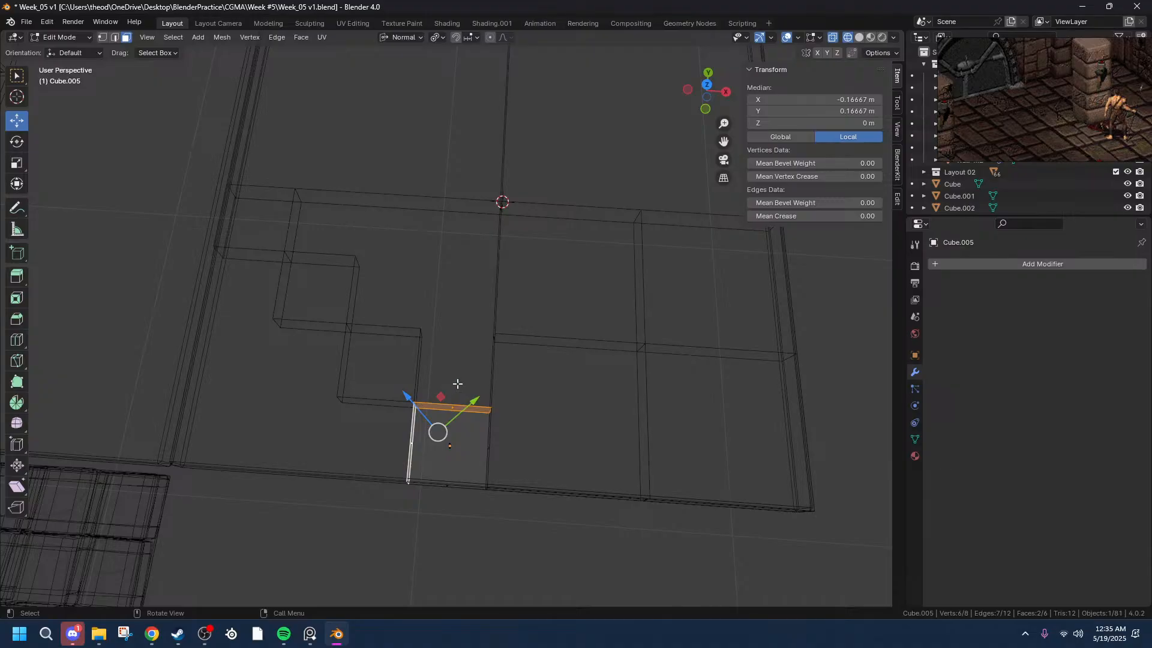
- Try to extrude the two selected side faces along their shared normal, and undo the extrusion
{"action": "key", "text": "e"}
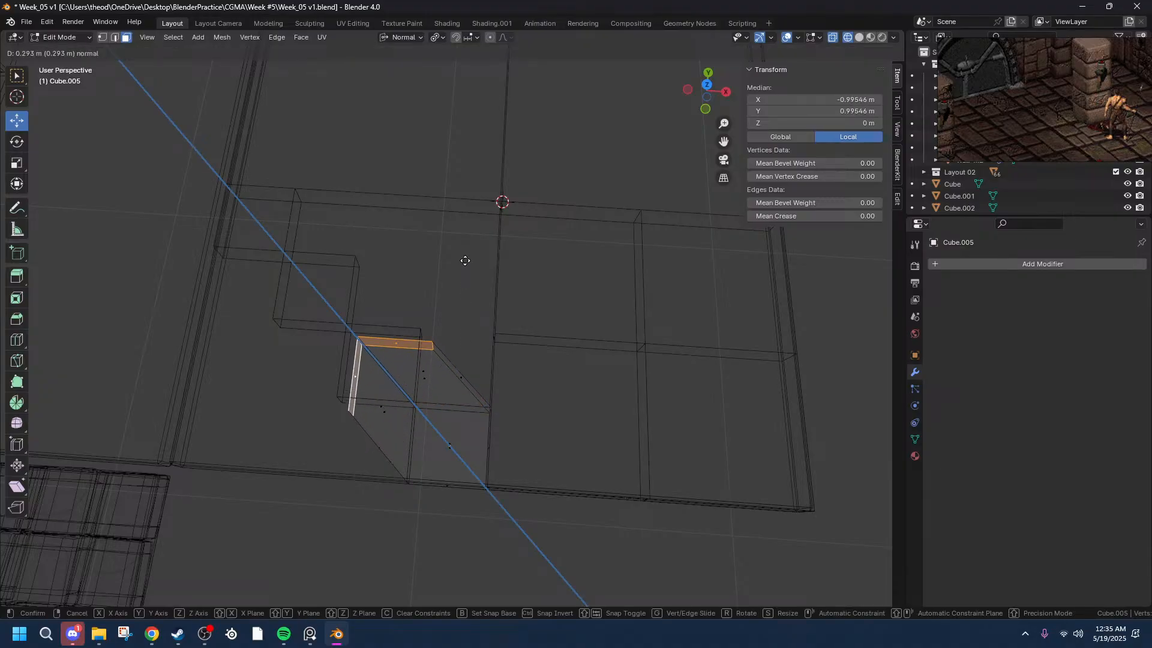
{"action": "key", "text": "Escape"}
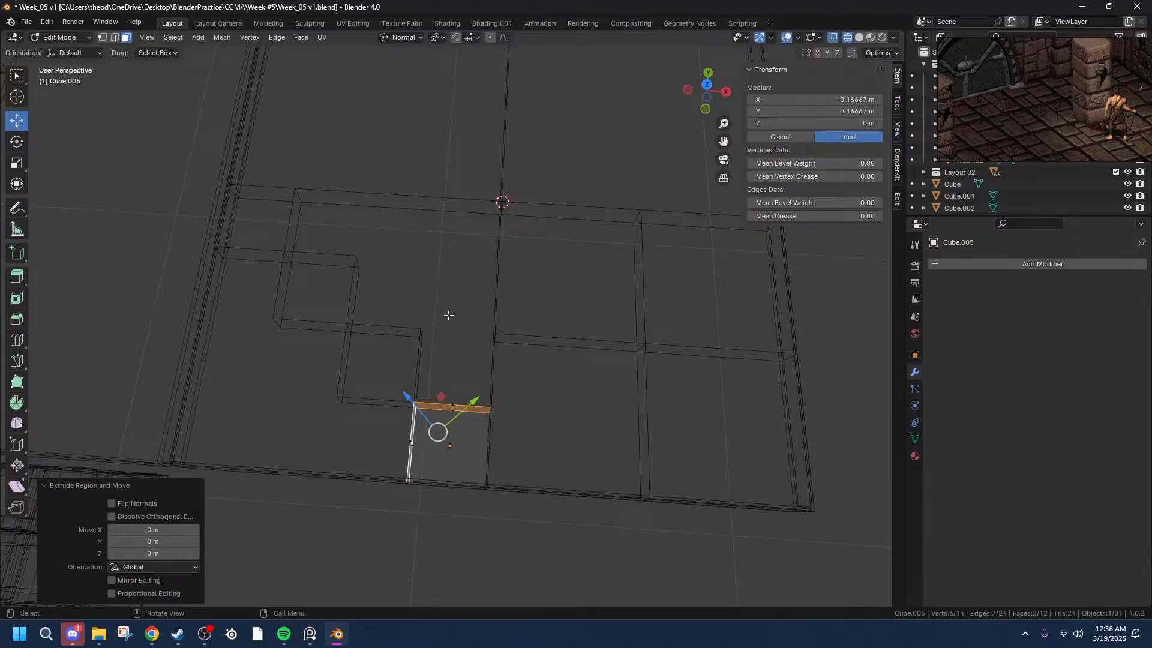
{"action": "key", "text": "ctrl+z"}
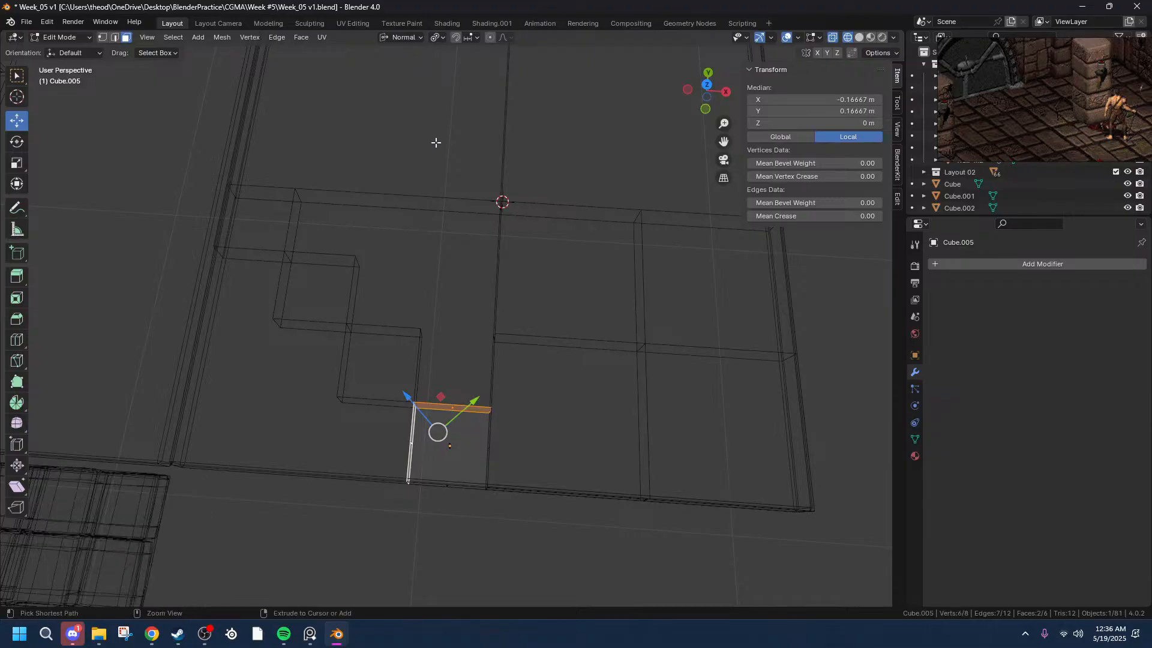
{"action": "key", "text": "ctrl+z"}
- Reselect the corner tile's two inward side faces and set the transform orientation to Local
{"action": "left_click", "coordinate": [411, 447]}
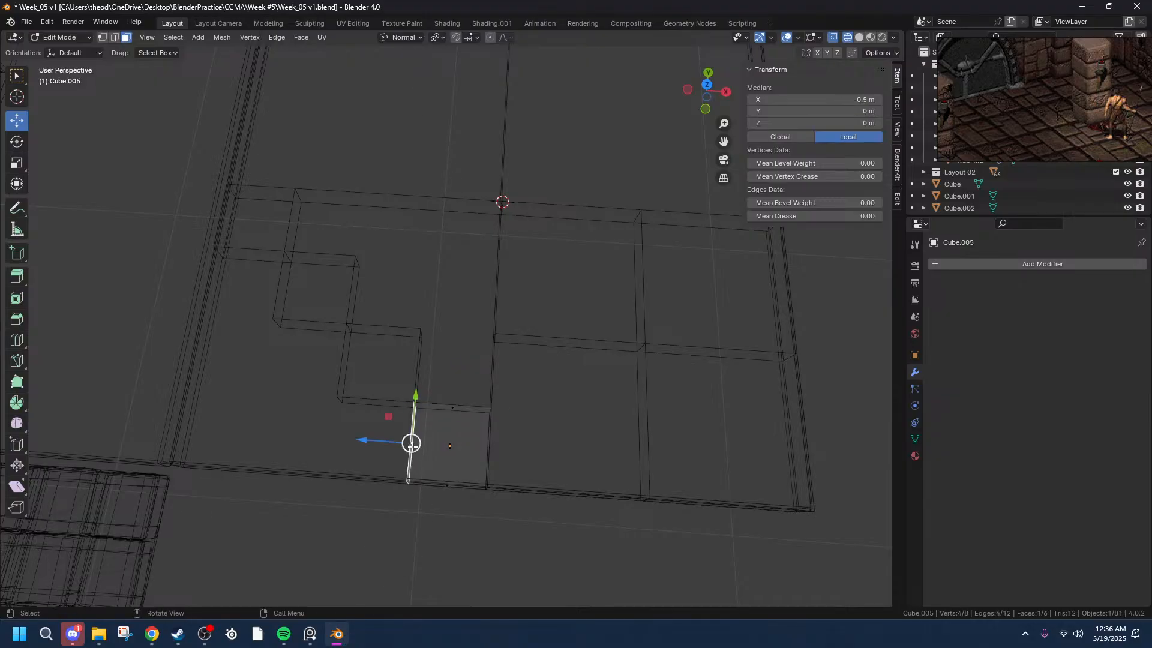
{"action": "left_click", "coordinate": [449, 408], "text": "shift"}
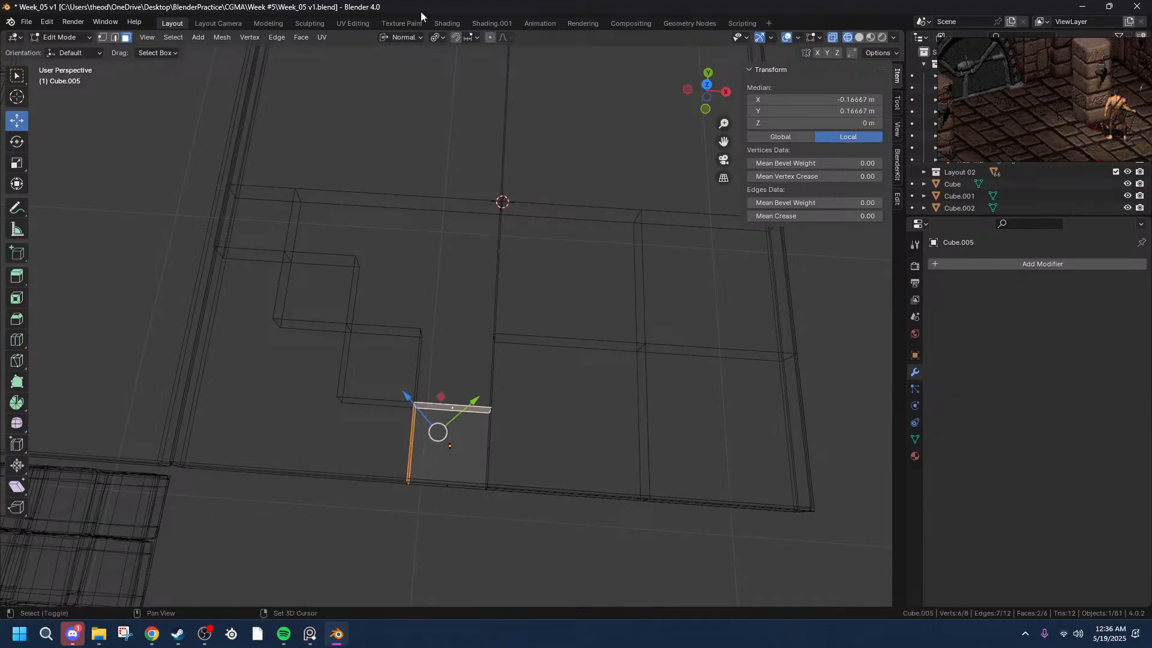
{"action": "left_click", "coordinate": [400, 38]}
{"action": "left_click", "coordinate": [381, 87]}
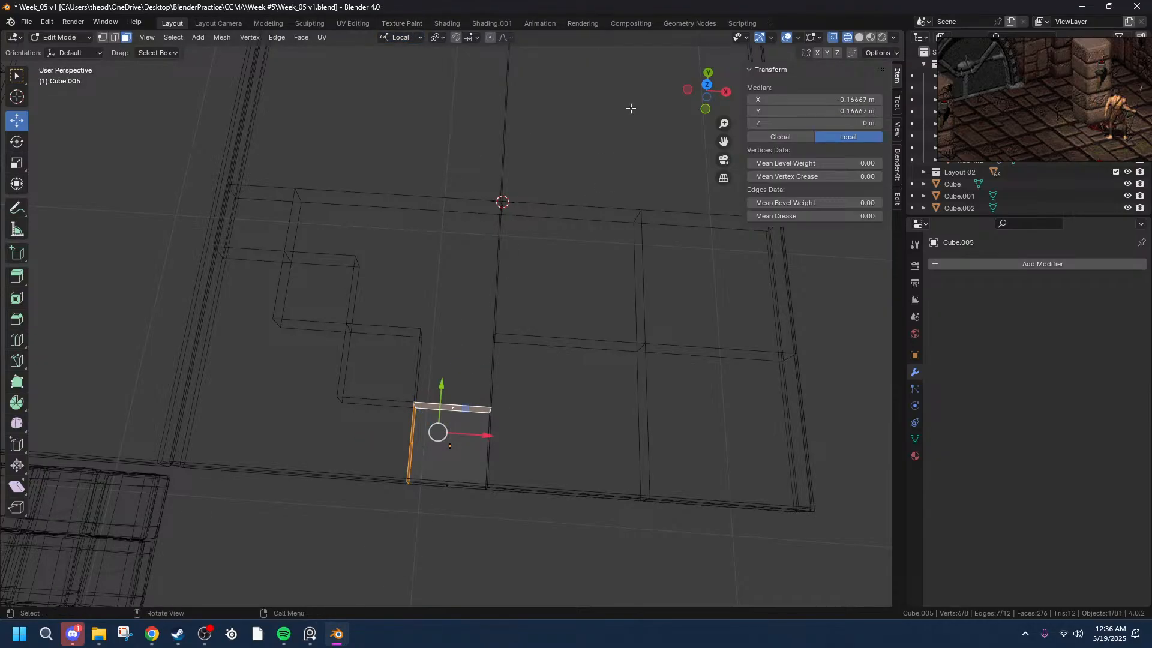
{"action": "left_click", "coordinate": [707, 86]}
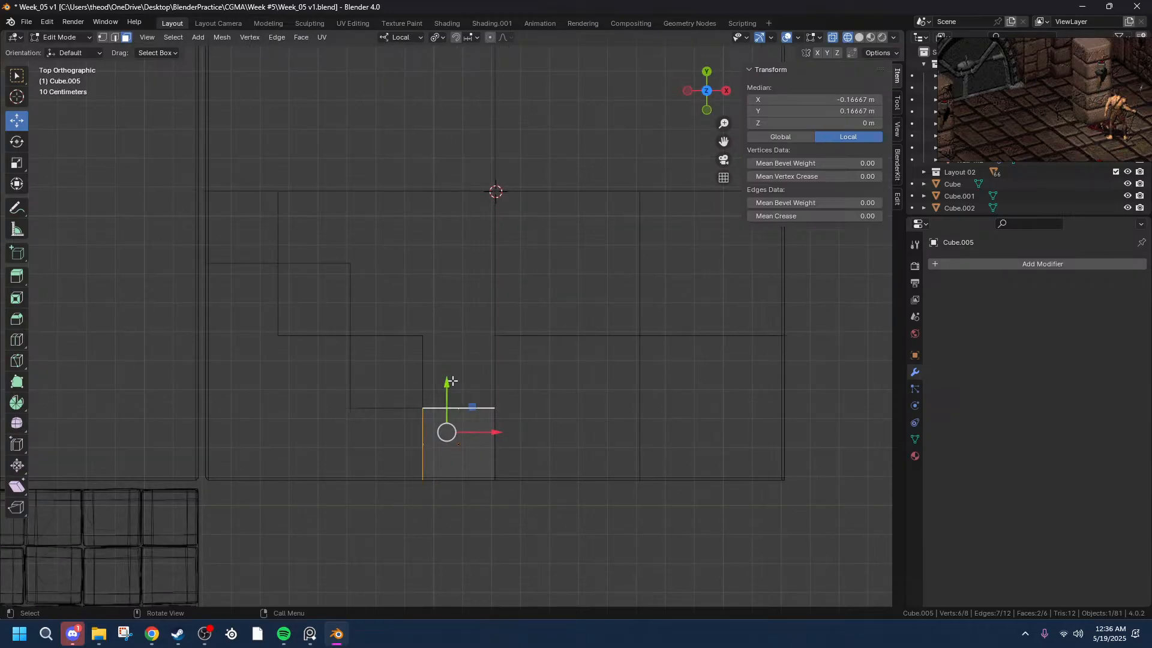
{"action": "left_click_drag", "start_coordinate": [451, 383], "coordinate": [452, 380]}
{"action": "key", "text": "x"}
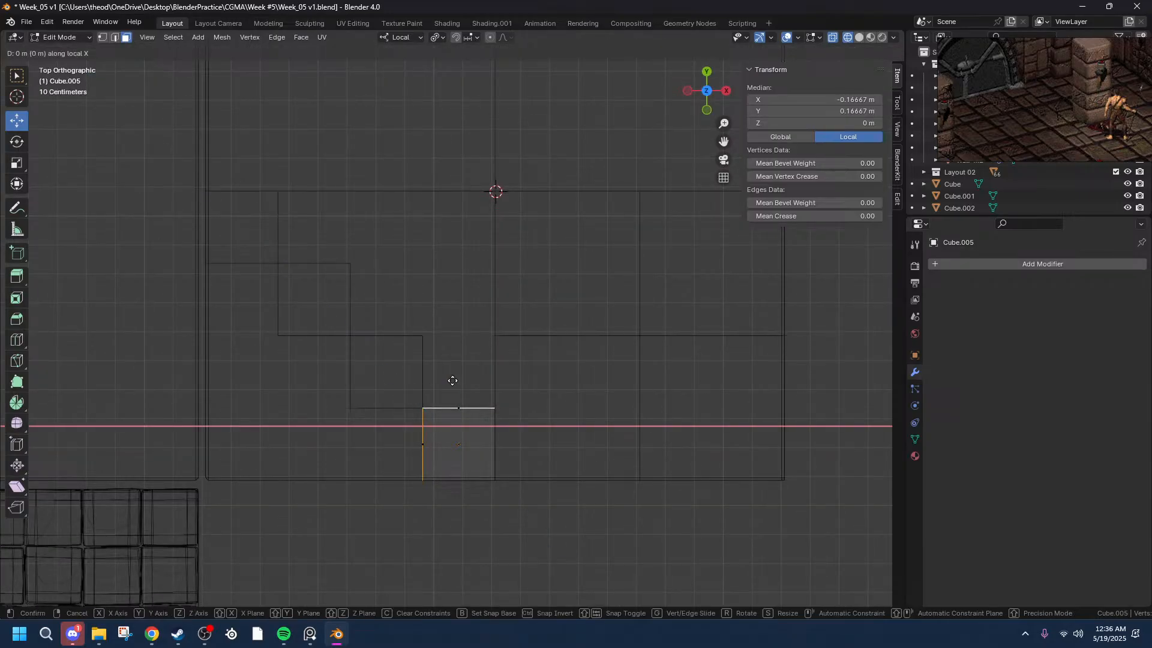
{"action": "key", "text": "y"}
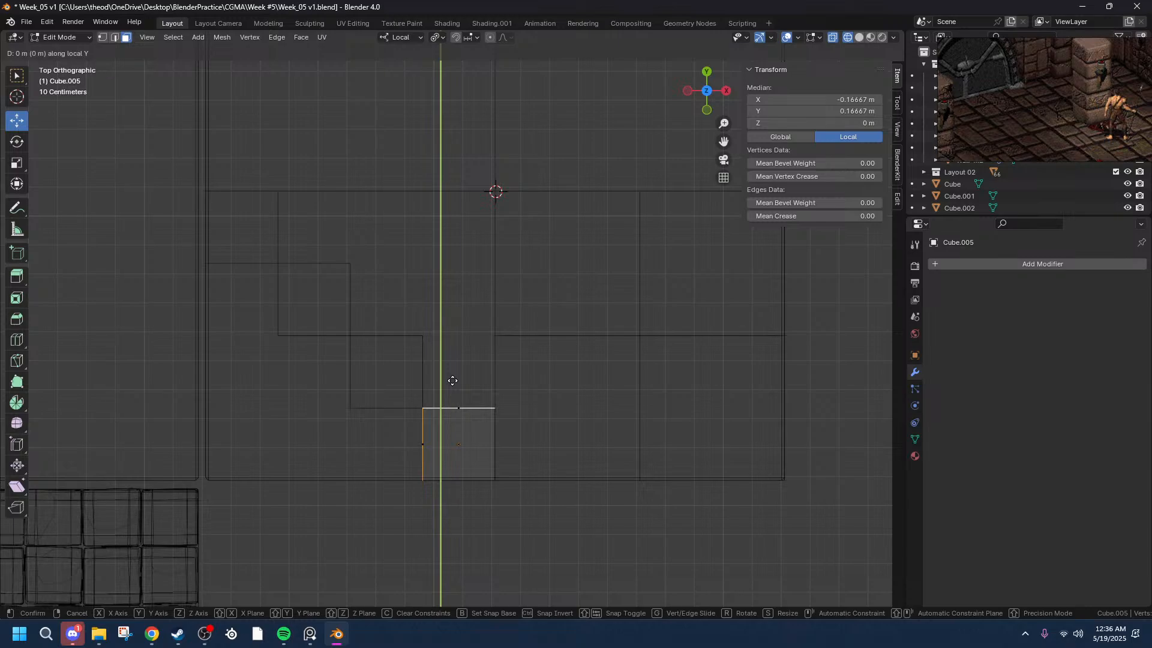
{"action": "left_click_drag", "start_coordinate": [452, 381], "coordinate": [480, 162]}
{"action": "right_click", "coordinate": [479, 161]}
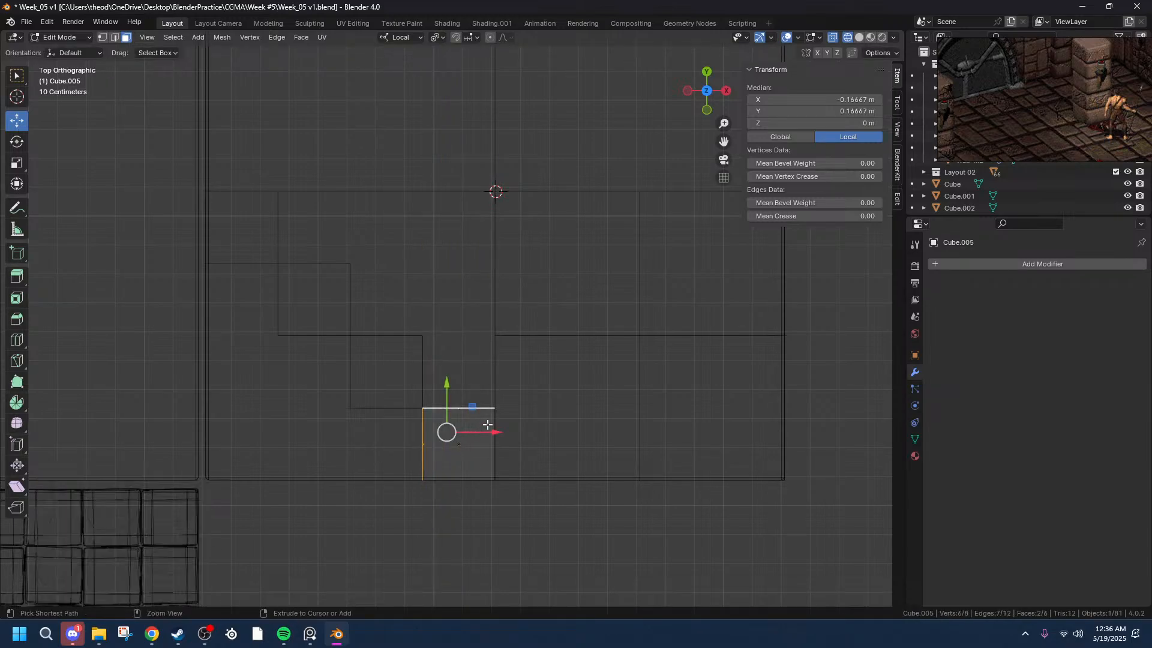
- Extrude the corner tile's upper side face 0.75 m along local Y to the quadrant's far edge
{"action": "left_click", "coordinate": [465, 407]}
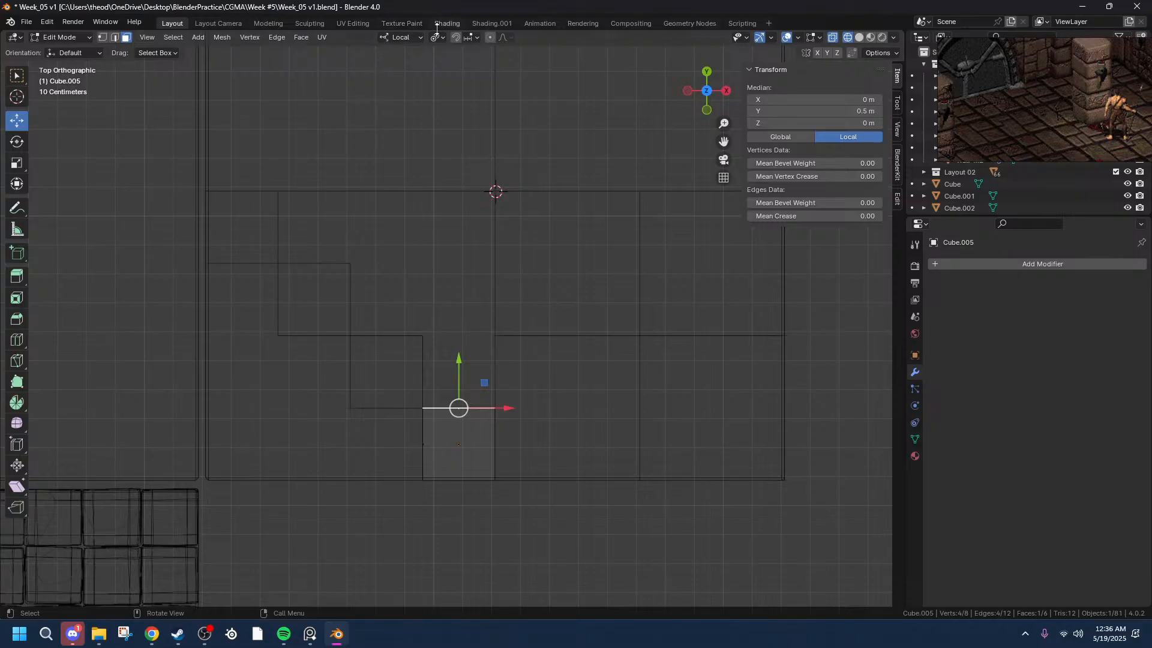
{"action": "left_click_drag", "start_coordinate": [466, 363], "coordinate": [491, 147]}
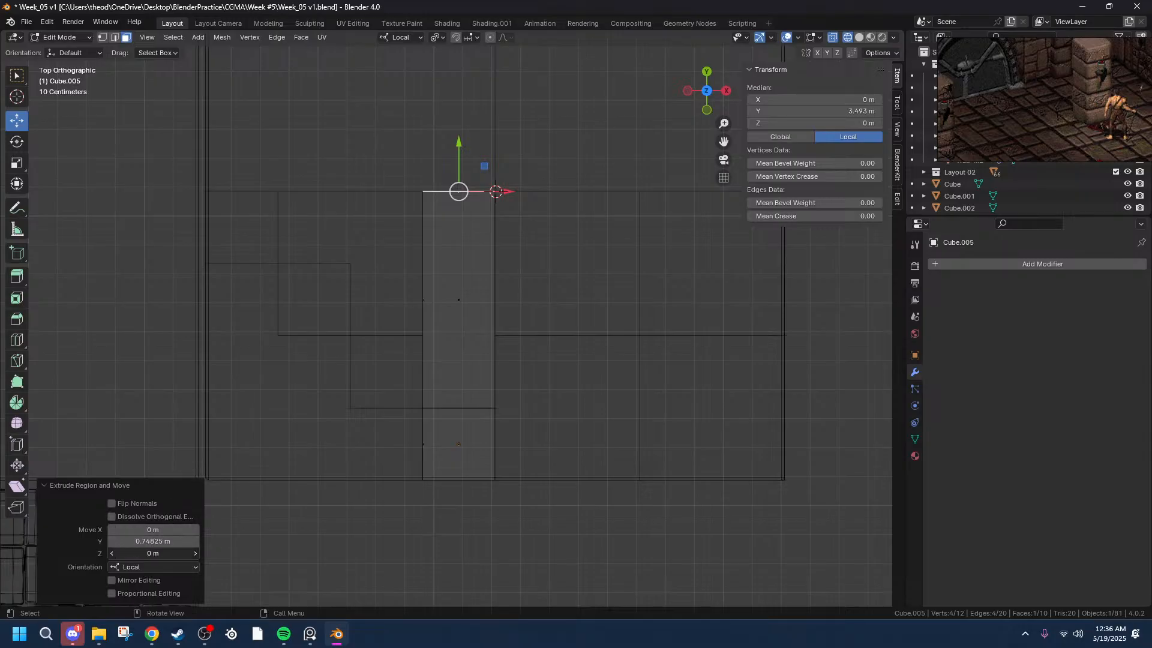
{"action": "left_click", "coordinate": [141, 541]}
{"action": "left_click_drag", "start_coordinate": [145, 542], "coordinate": [124, 541]}
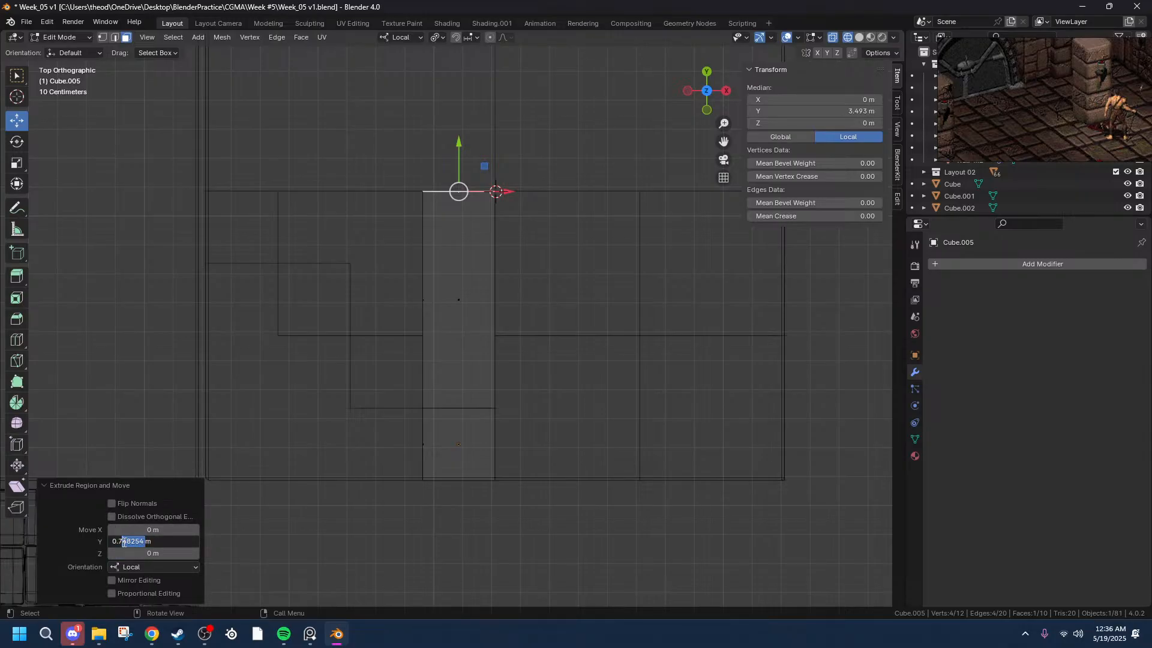
{"action": "type", "text": "5"}
{"action": "key", "text": "Return"}
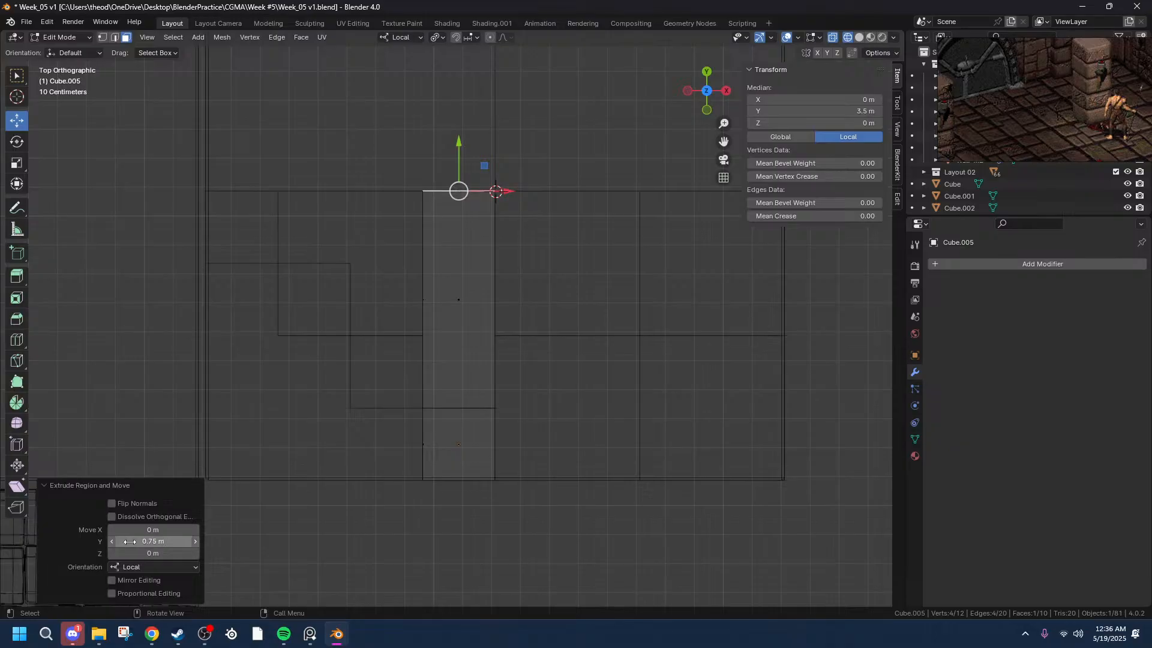
- Extrude the corner tile's left side face outward 0.75 m along its normal to complete the L-shaped border
{"action": "left_click", "coordinate": [423, 449]}
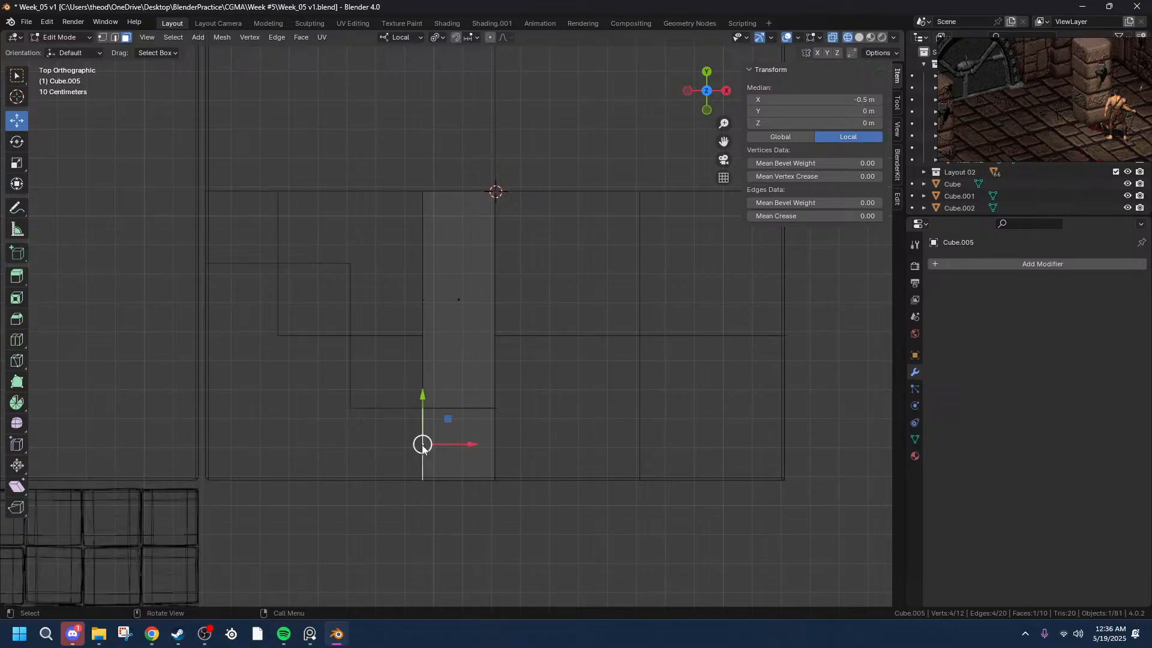
{"action": "key", "text": "e"}
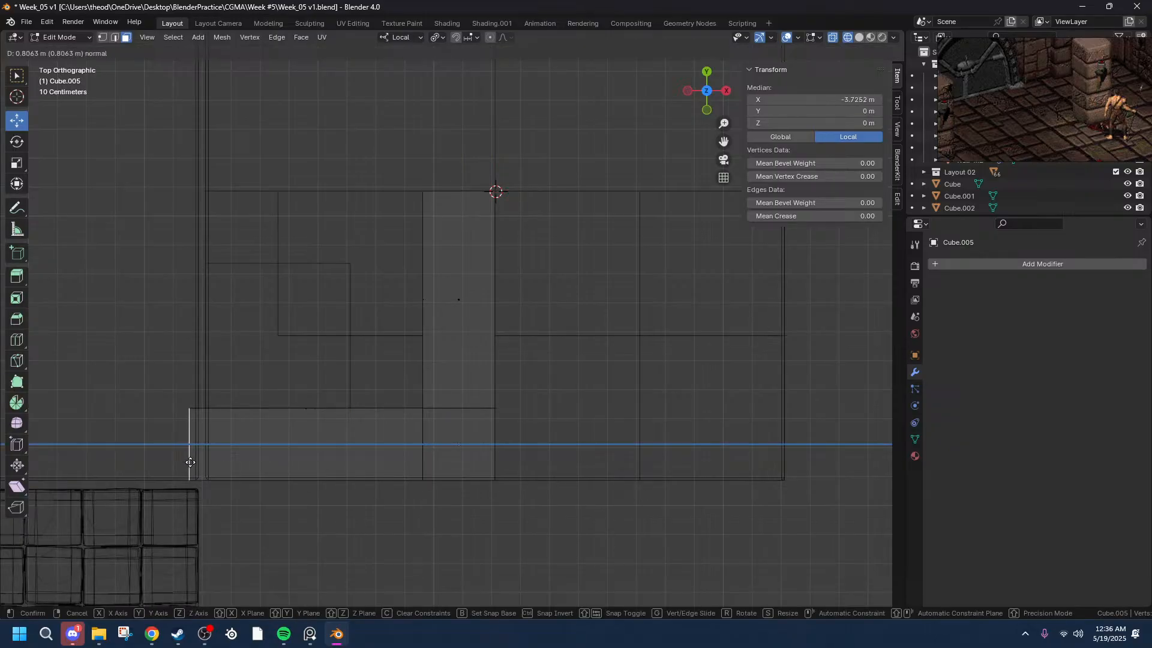
{"action": "left_click", "coordinate": [192, 456]}
{"action": "left_click", "coordinate": [144, 552]}
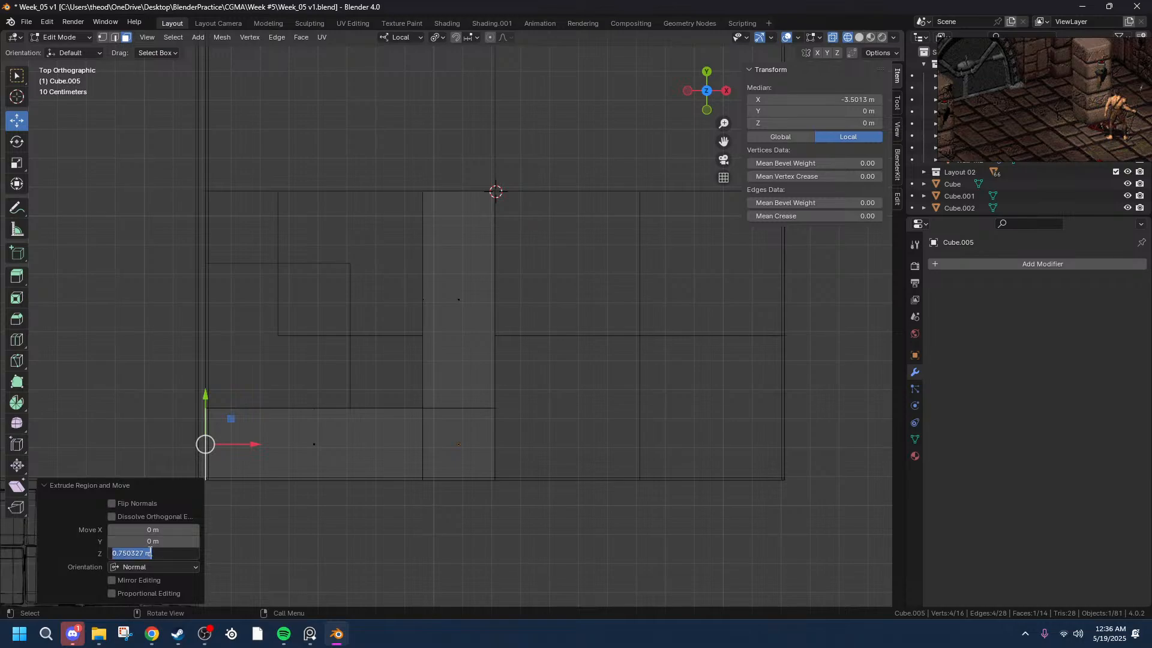
{"action": "left_click_drag", "start_coordinate": [144, 552], "coordinate": [126, 552]}
{"action": "key", "text": "BackSpace"}
{"action": "key", "text": "Return"}
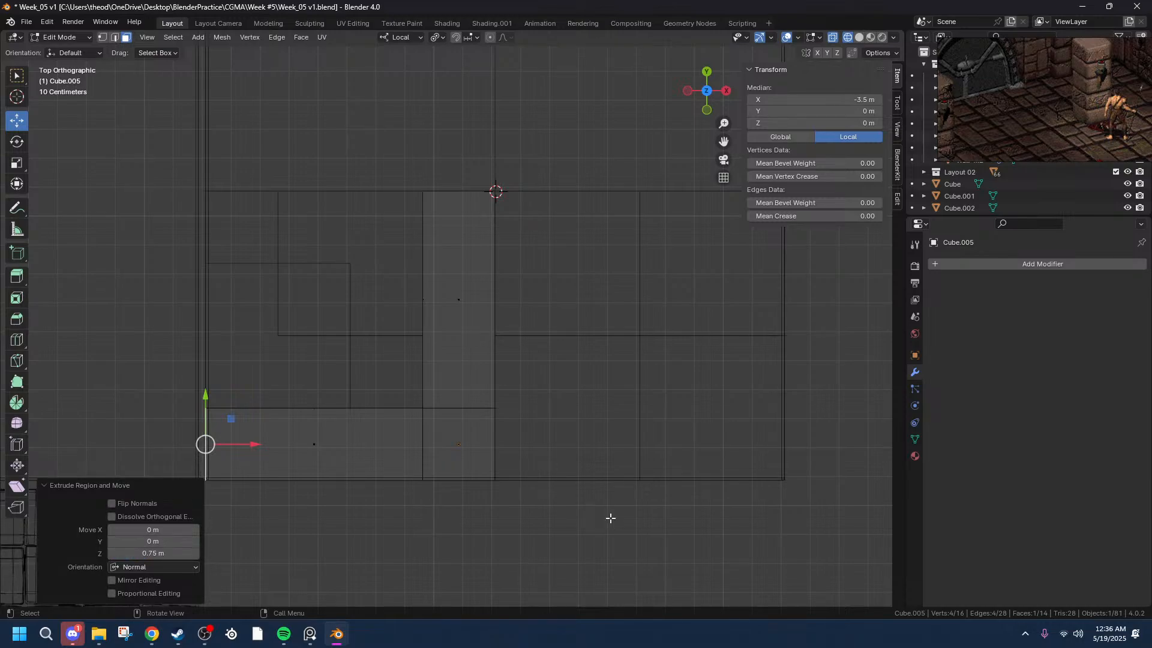
- Clear the face selection, return to Object Mode and deselect the L-shaped border tile
{"action": "left_click", "coordinate": [367, 541]}
{"action": "mouse_move", "coordinate": [367, 542]}
{"action": "middle_mouse_down"}
{"action": "mouse_move", "coordinate": [475, 404]}
{"action": "mouse_move", "coordinate": [467, 437]}
{"action": "mouse_move", "coordinate": [369, 523]}
{"action": "mouse_move", "coordinate": [380, 524]}
{"action": "middle_mouse_up"}
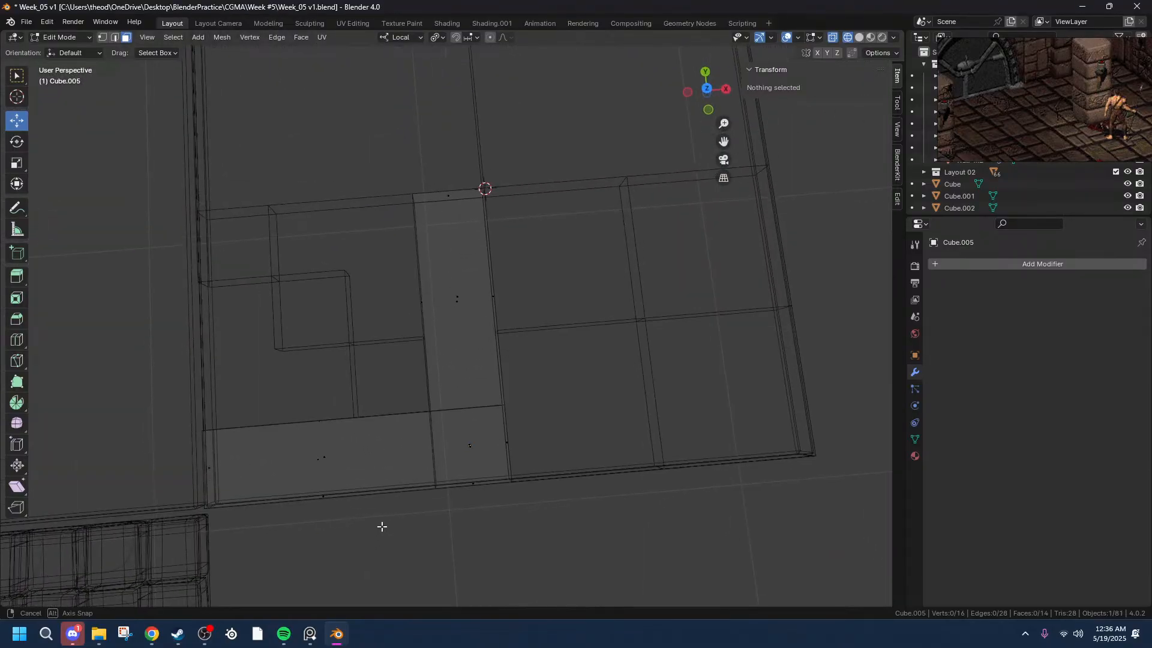
{"action": "key", "text": "Tab"}
{"action": "left_click", "coordinate": [466, 541]}
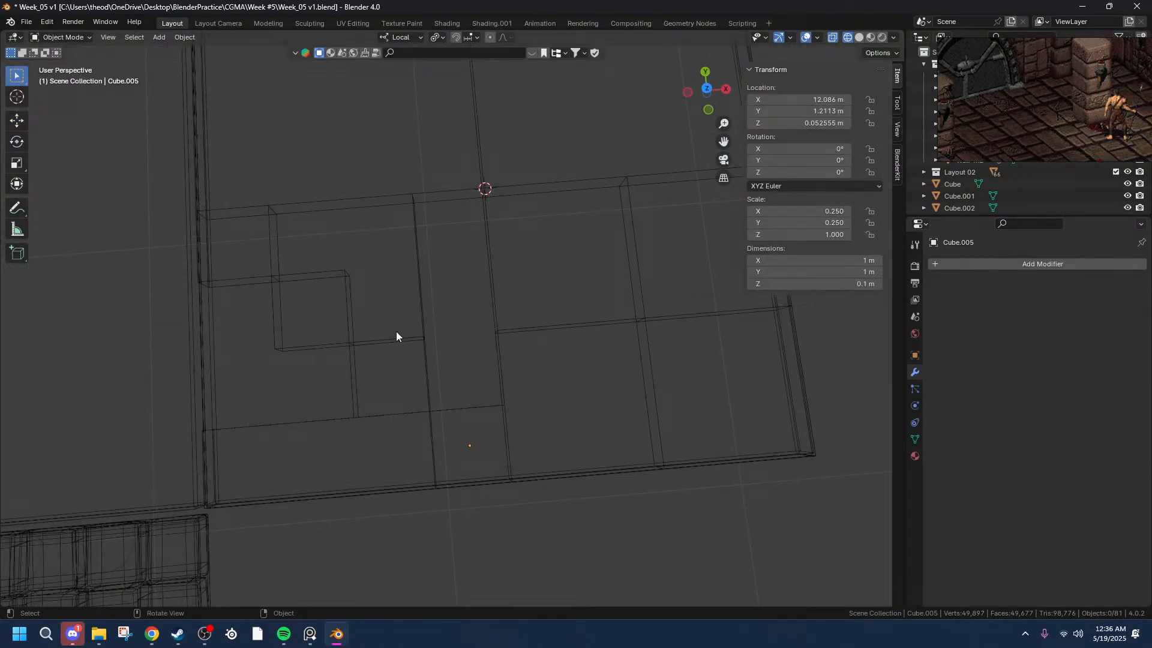
- Switch back to the top view and select the 1 m tile directly above the L-shaped quadrant
{"action": "left_click", "coordinate": [707, 89]}
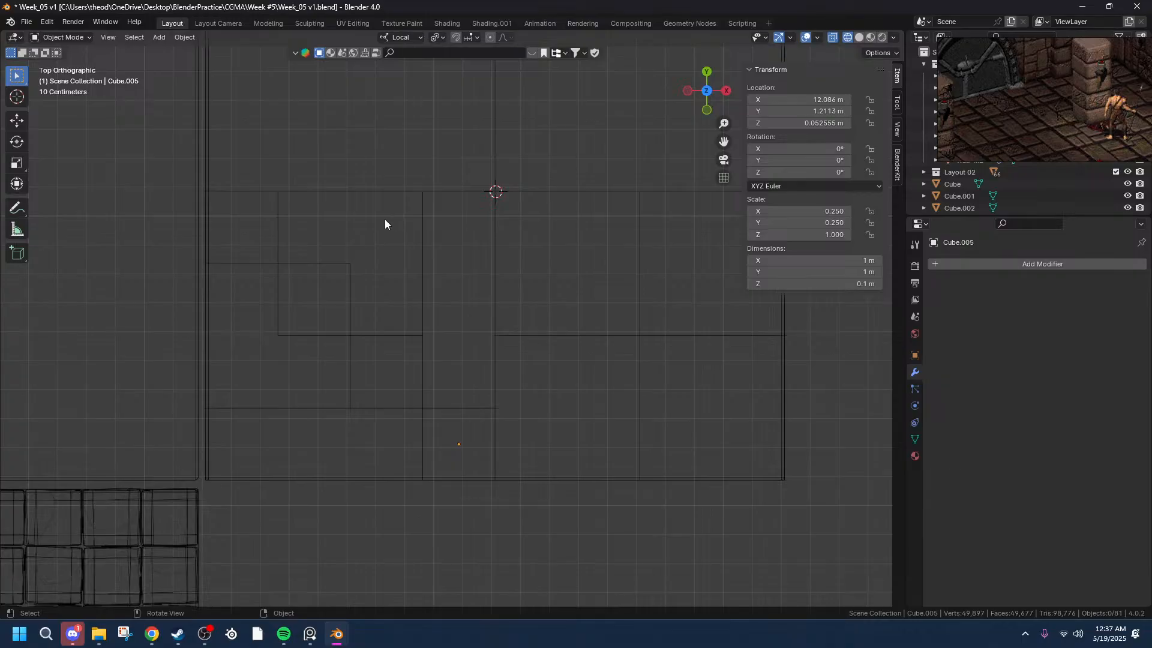
{"action": "left_click", "coordinate": [458, 444]}
{"action": "left_click", "coordinate": [343, 276]}
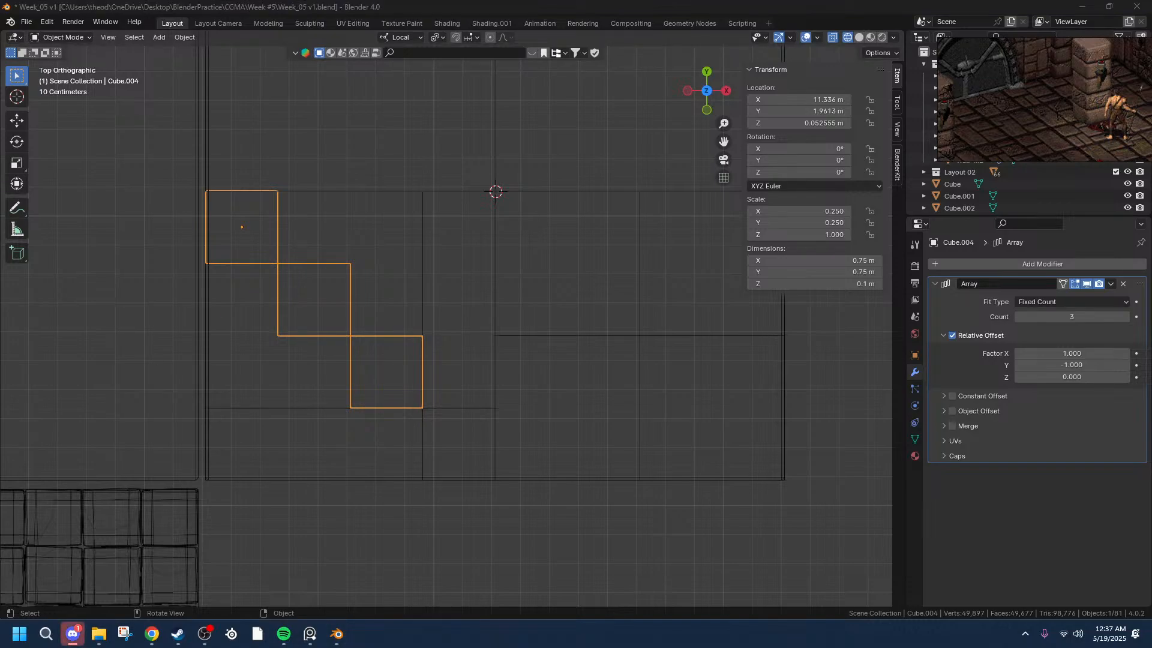
{"action": "left_click", "coordinate": [152, 634]}
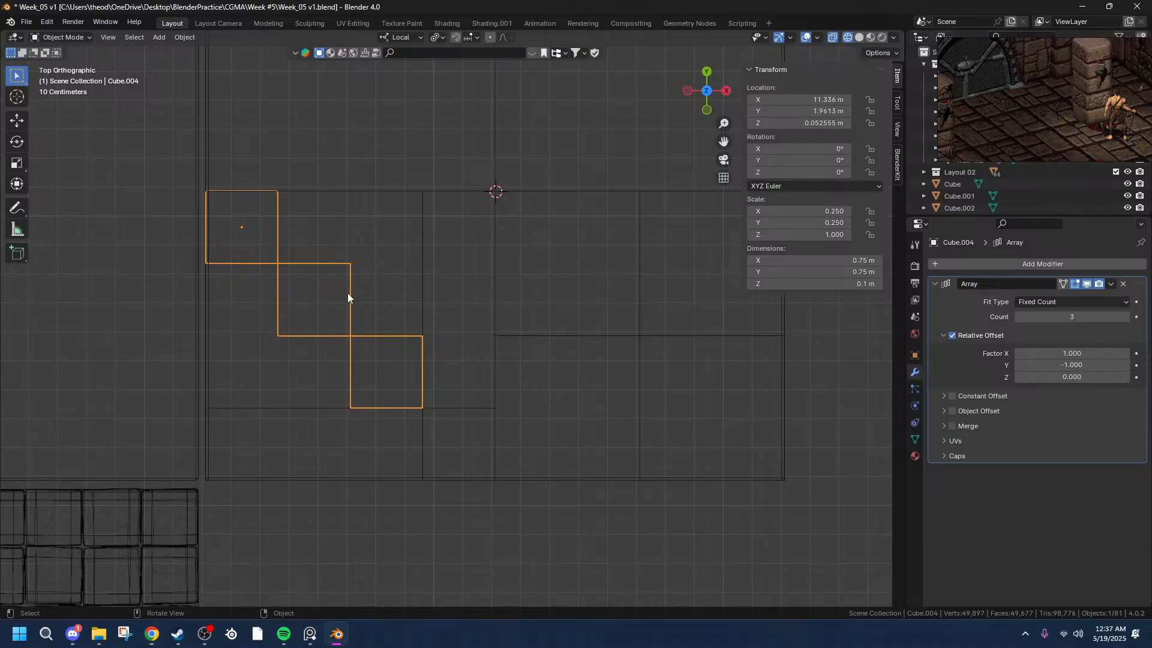
{"action": "scroll", "coordinate": [422, 231], "scroll_direction": "down", "scroll_amount": 6}
{"action": "scroll", "coordinate": [418, 226], "scroll_direction": "up", "scroll_amount": 6}
{"action": "left_click", "coordinate": [335, 191]}
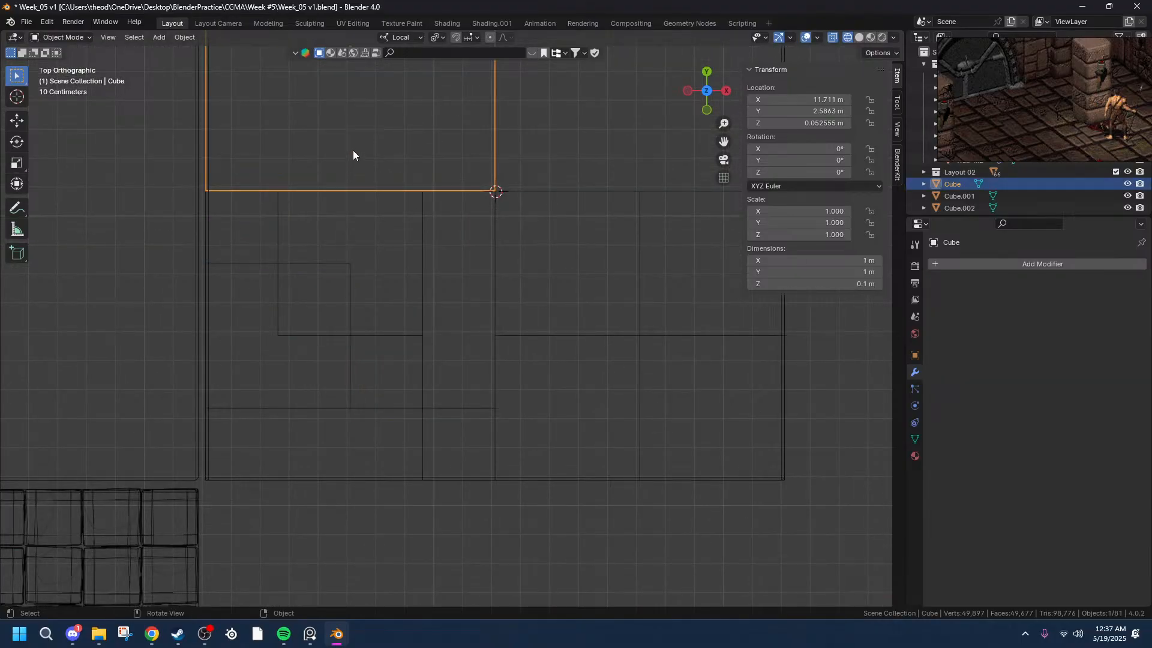
{"action": "key", "text": "g"}
{"action": "key", "text": "x"}
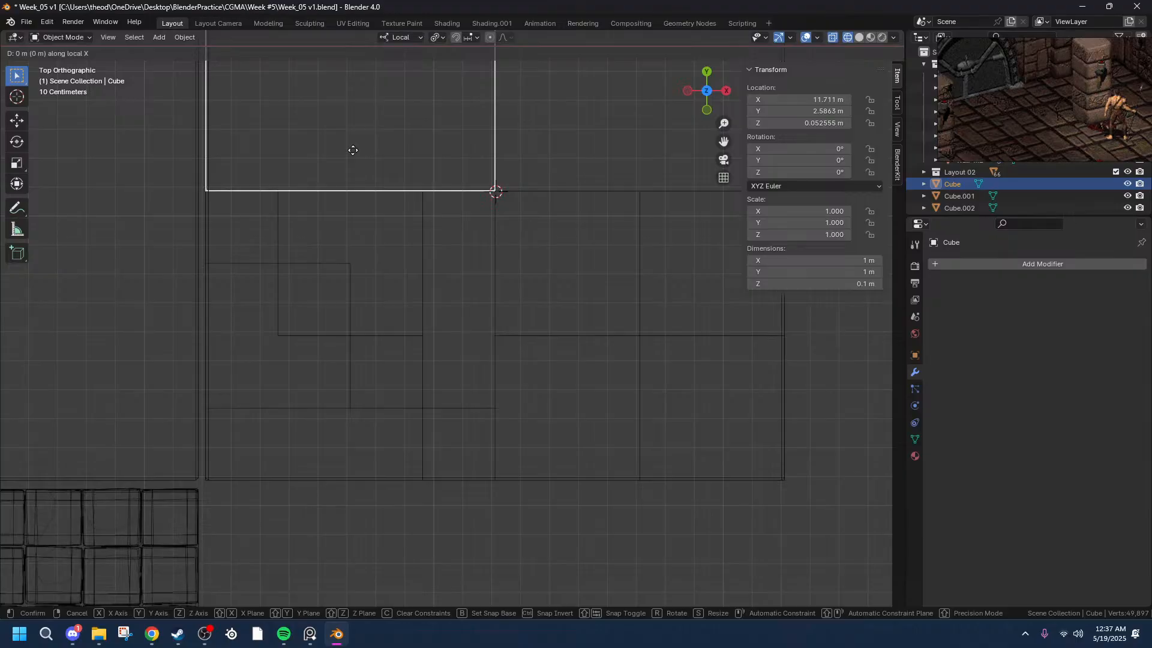
{"action": "key", "text": "y"}
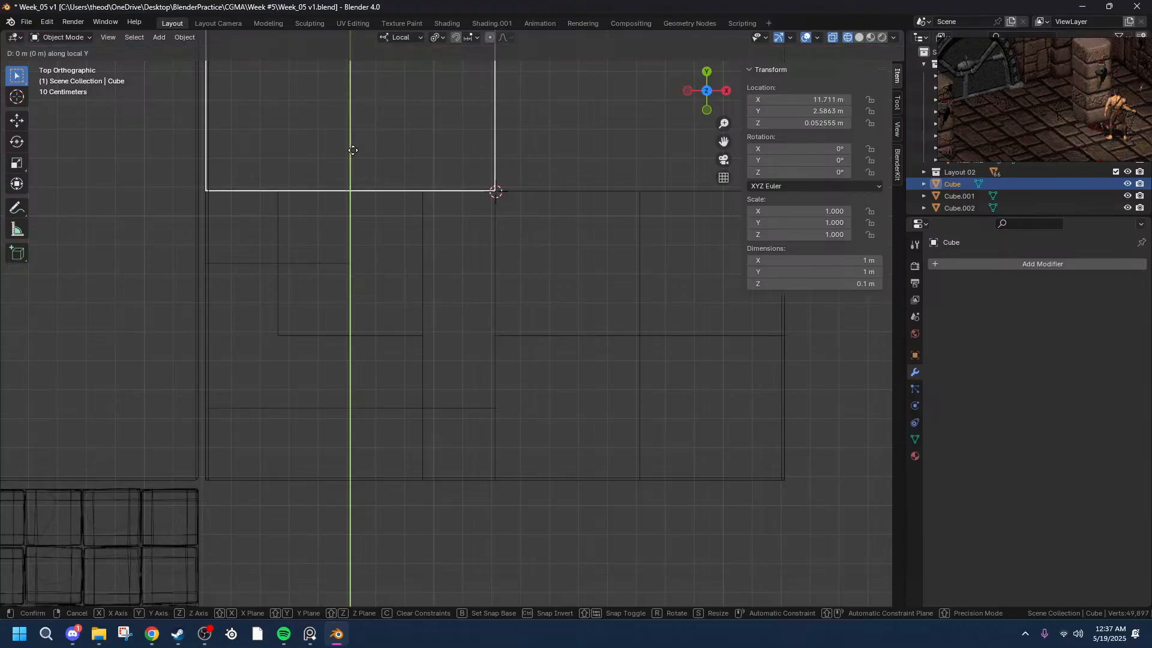
{"action": "key", "text": "Escape"}
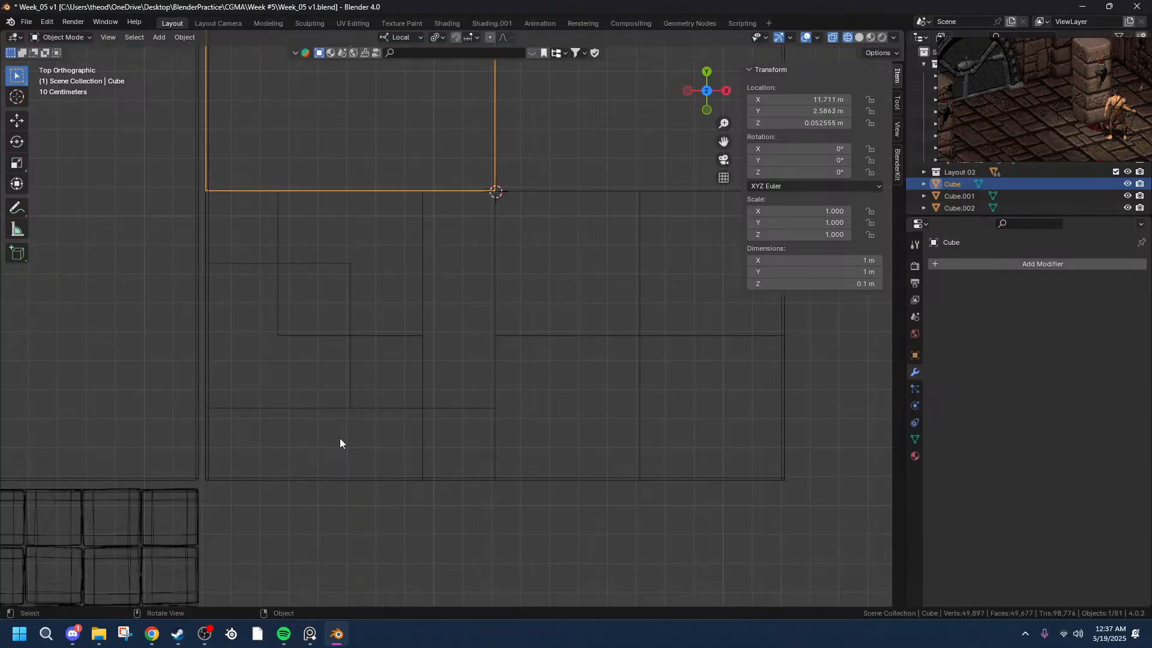
- Duplicate the selected 1 m tile onto the quadrant below with an offset of -1 m along local Y
{"action": "key", "text": "shift+d"}
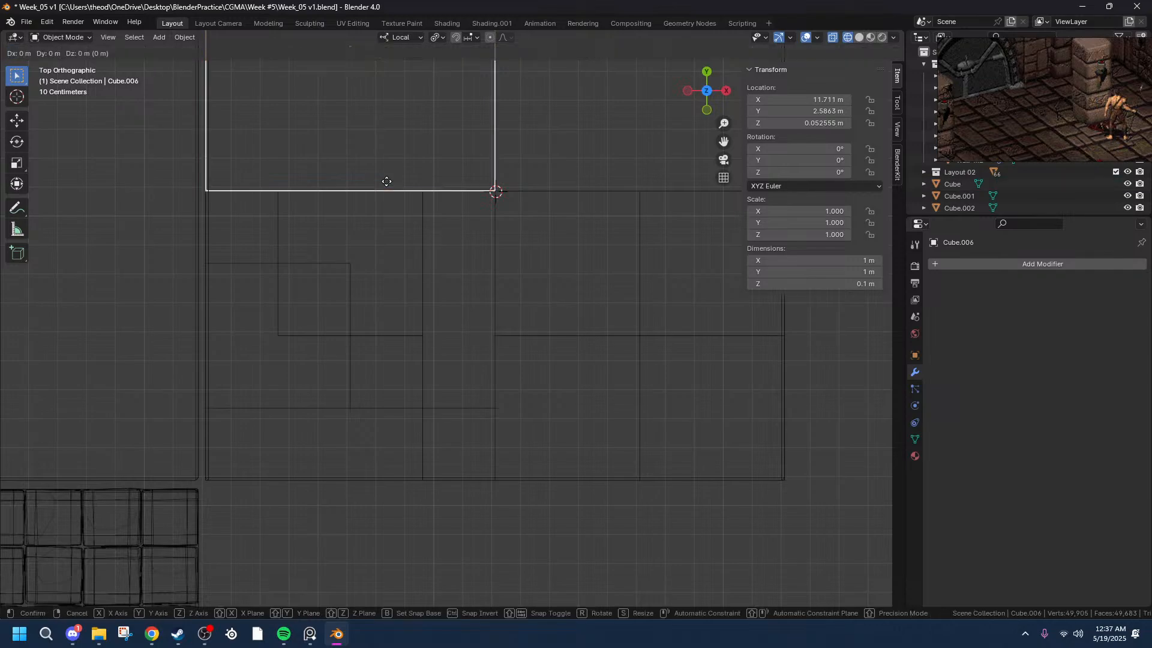
{"action": "key", "text": "x"}
{"action": "key", "text": "x"}
{"action": "key", "text": "y"}
{"action": "key", "text": "y"}
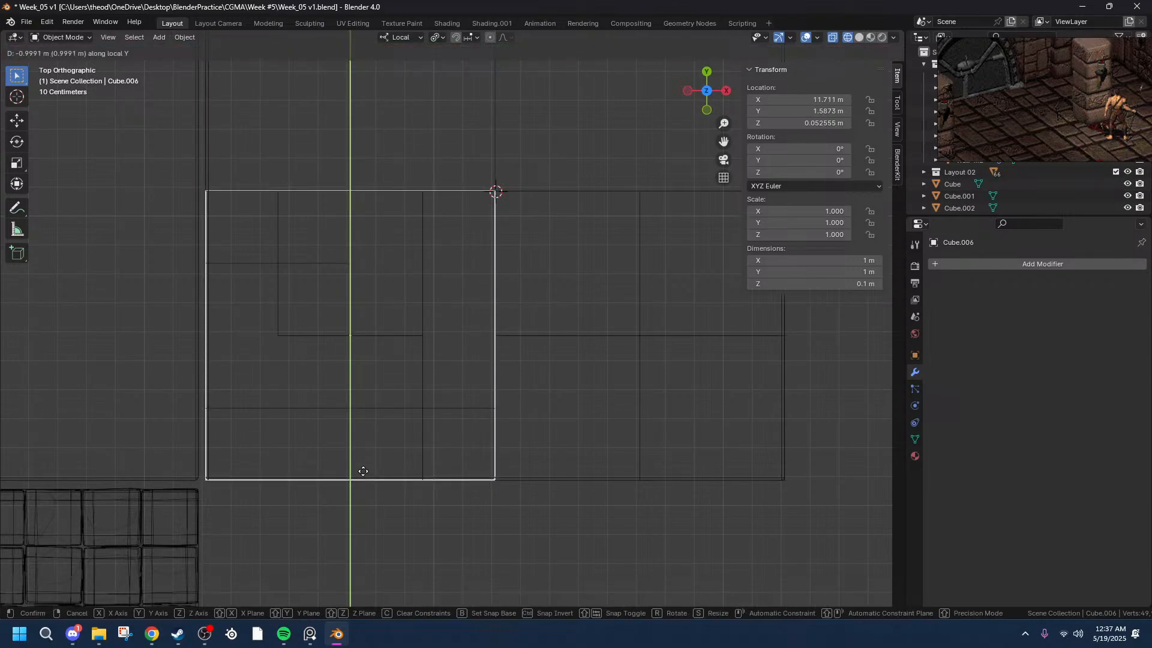
{"action": "left_click", "coordinate": [363, 472]}
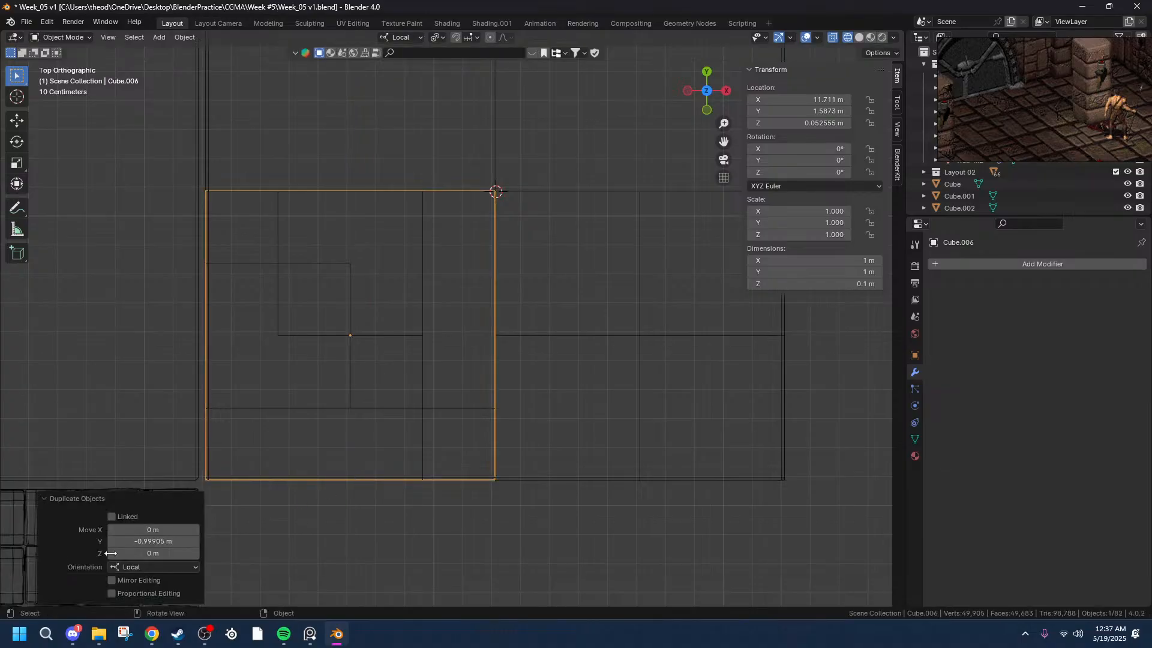
{"action": "left_click", "coordinate": [148, 539]}
{"action": "left_click", "coordinate": [129, 541]}
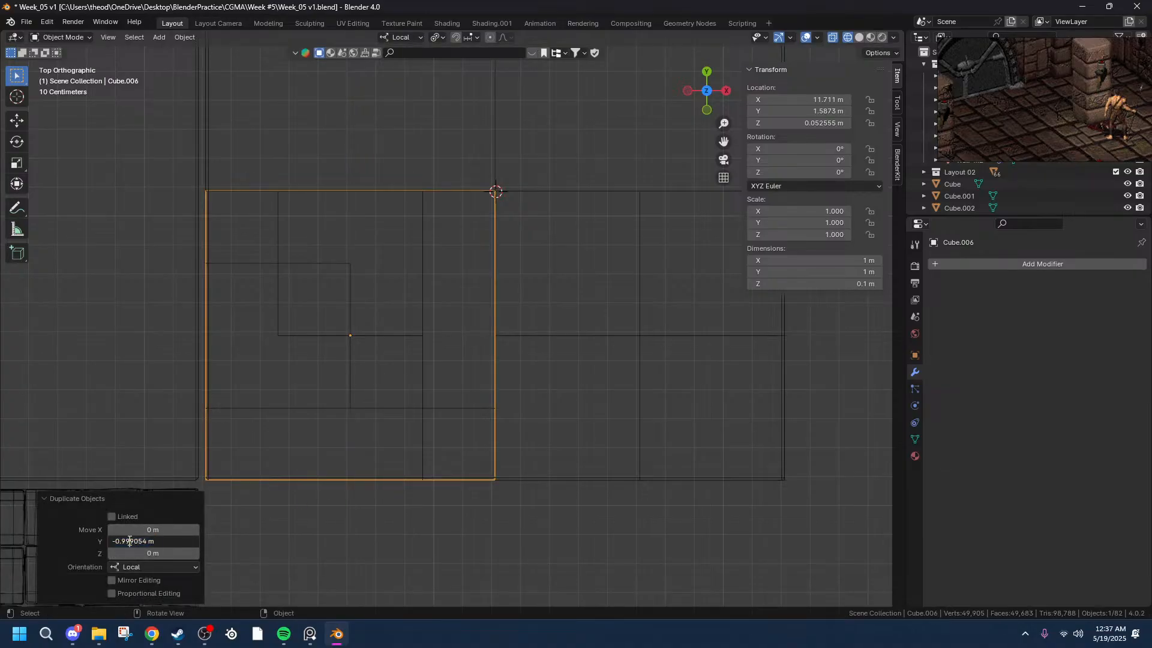
{"action": "left_click_drag", "start_coordinate": [148, 541], "coordinate": [114, 541]}
{"action": "type", "text": "-1"}
{"action": "key", "text": "Return"}
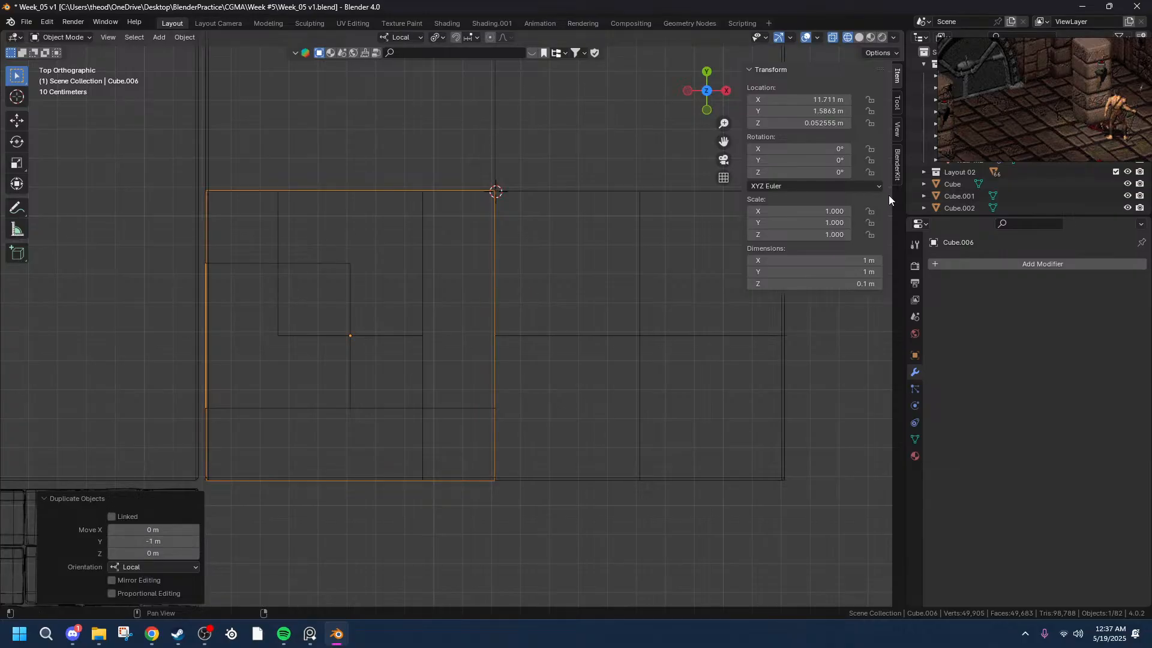
- Scale the duplicated tile to 0.5 in X and Y while locking its Z scale
{"action": "key", "text": "s"}
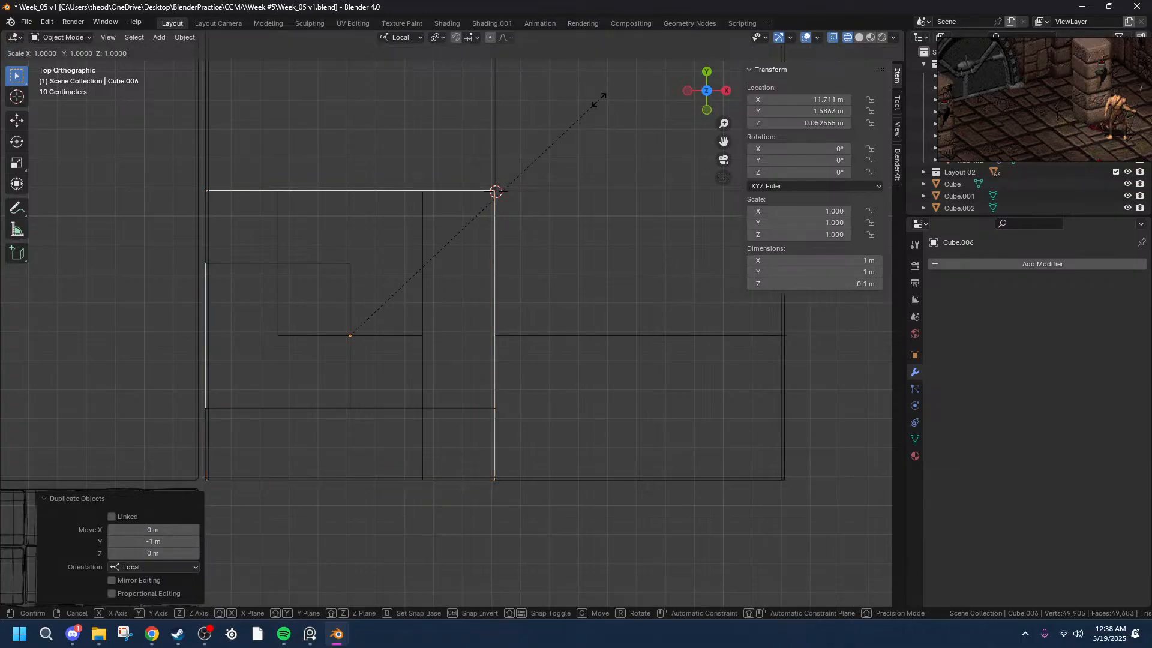
{"action": "key", "text": "shift+z"}
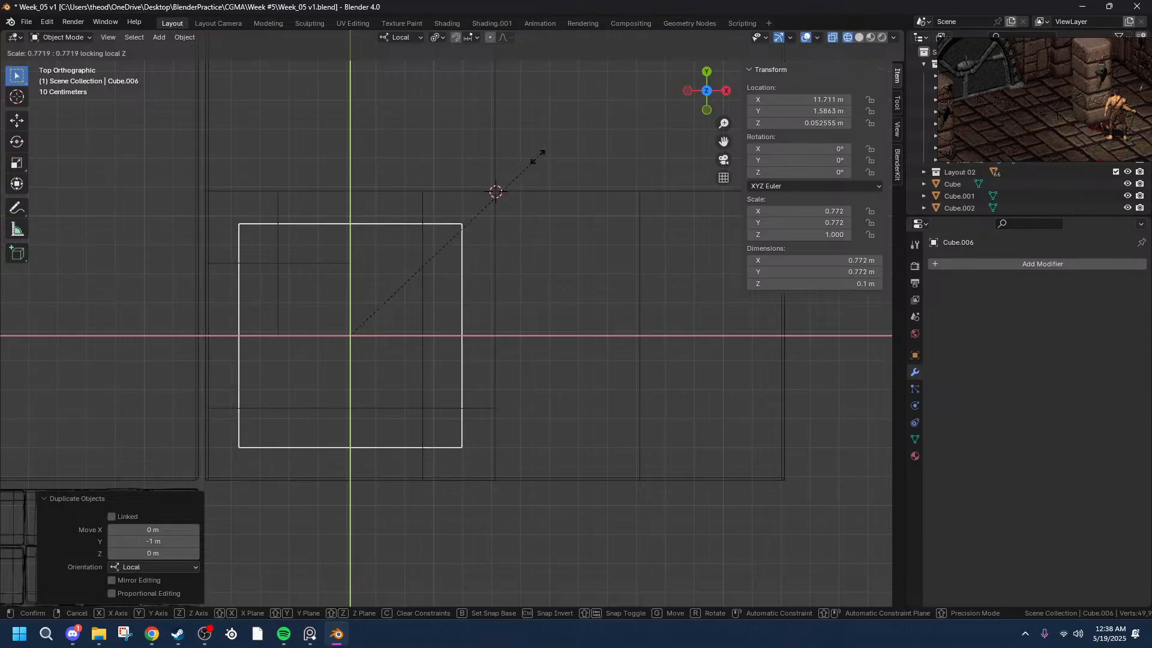
{"action": "left_click", "coordinate": [471, 209]}
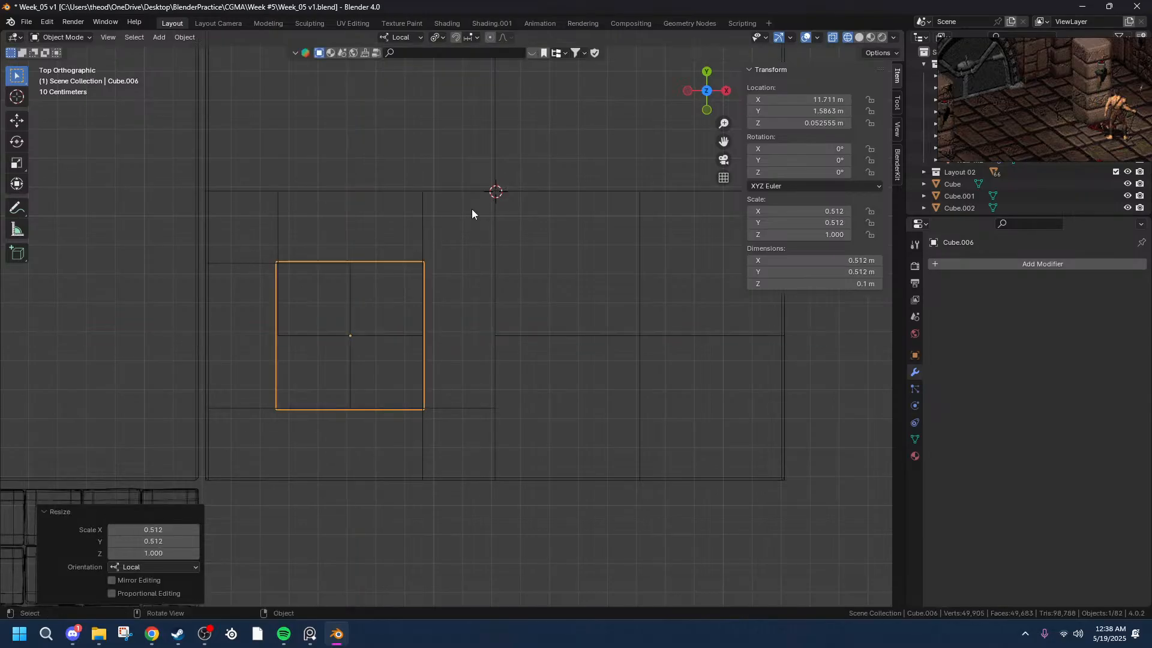
{"action": "left_click", "coordinate": [157, 527]}
{"action": "left_click", "coordinate": [156, 527]}
{"action": "key", "text": "BackSpace"}
{"action": "key", "text": "BackSpace"}
{"action": "key", "text": "BackSpace"}
{"action": "key", "text": "BackSpace"}
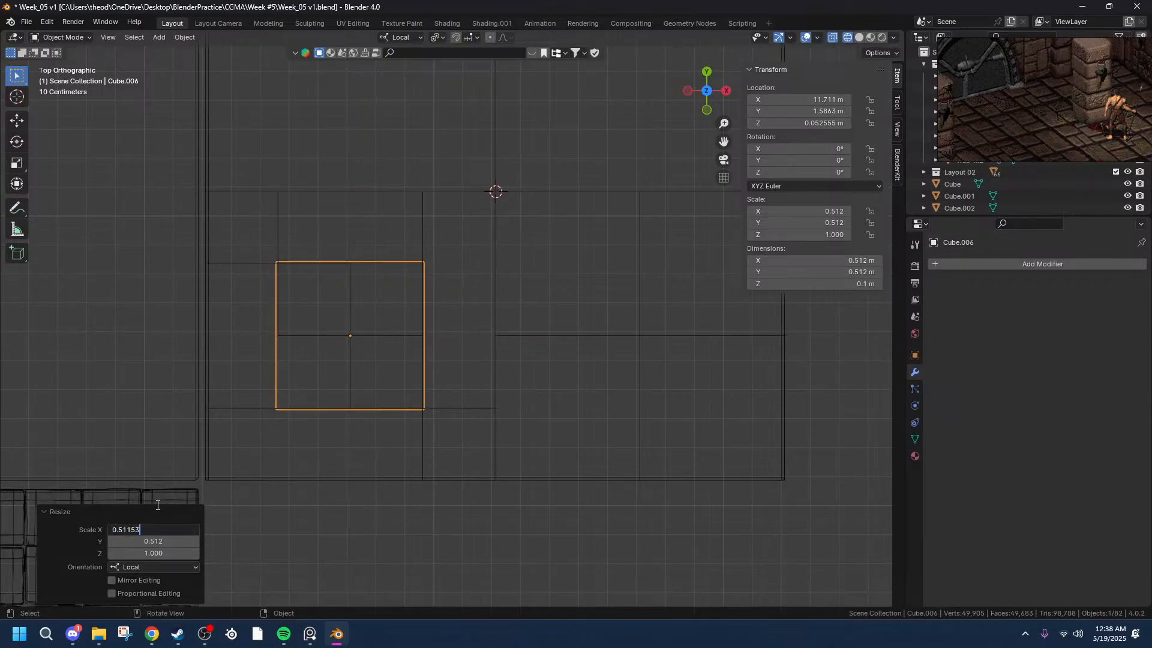
{"action": "key", "text": "BackSpace"}
{"action": "key", "text": "Tab"}
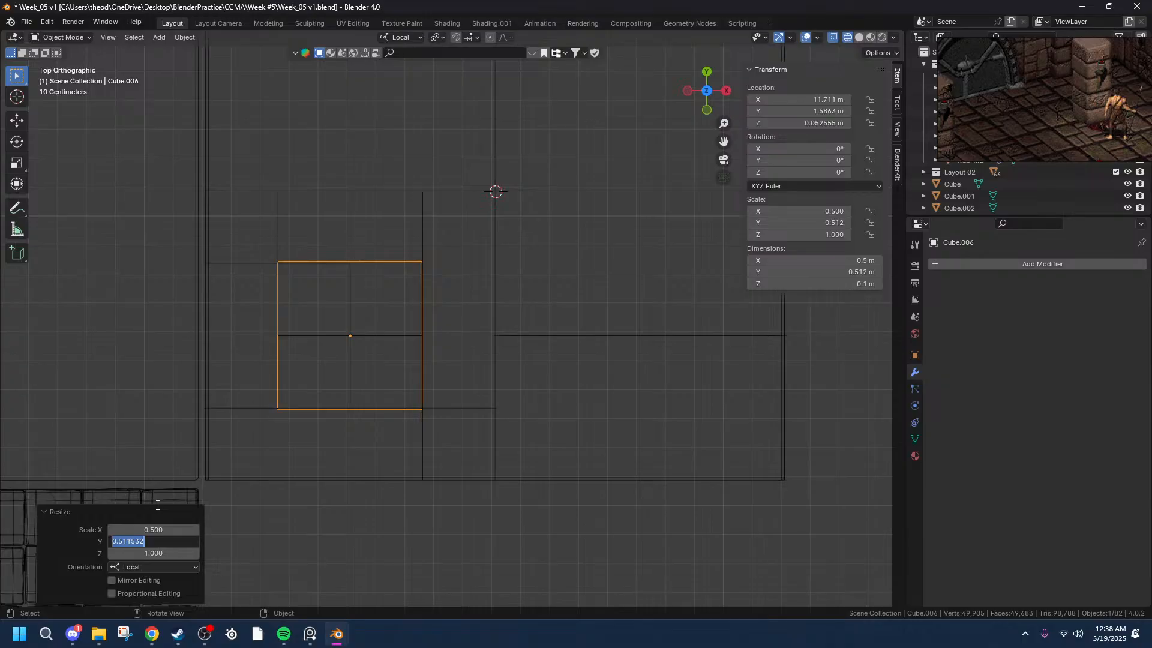
{"action": "type", "text": ".5"}
{"action": "key", "text": "Return"}
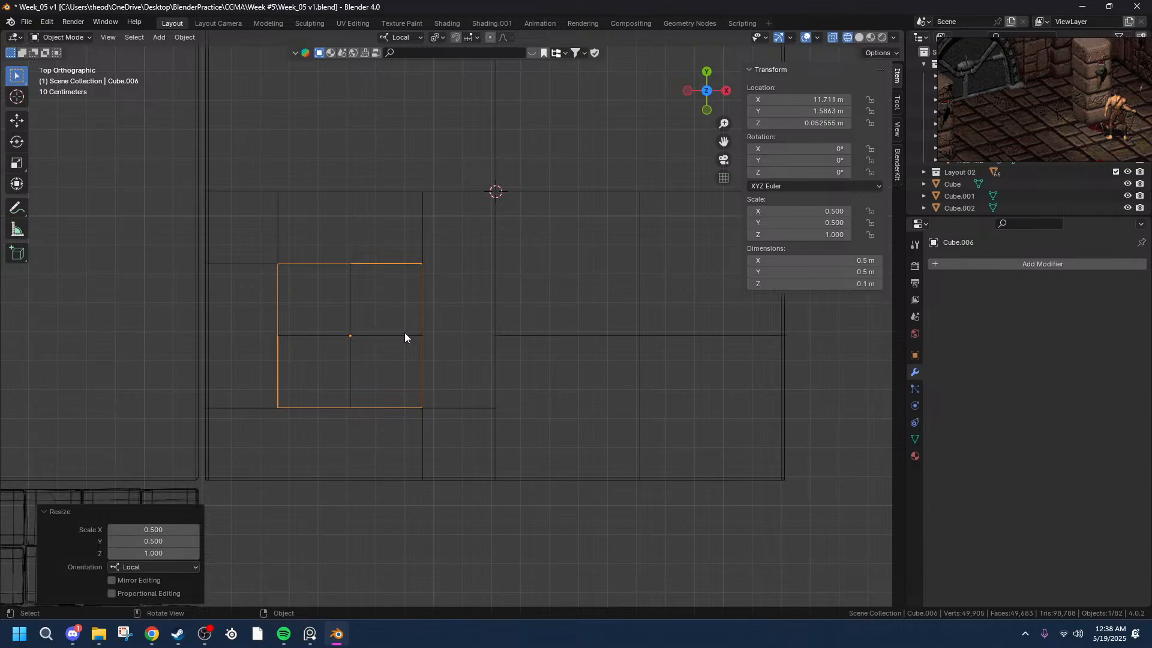
- Try a Y scale of 0.75 on the duplicated tile
{"action": "left_click", "coordinate": [132, 542]}
{"action": "left_click", "coordinate": [131, 543]}
{"action": "key", "text": "BackSpace"}
{"action": "type", "text": "75"}
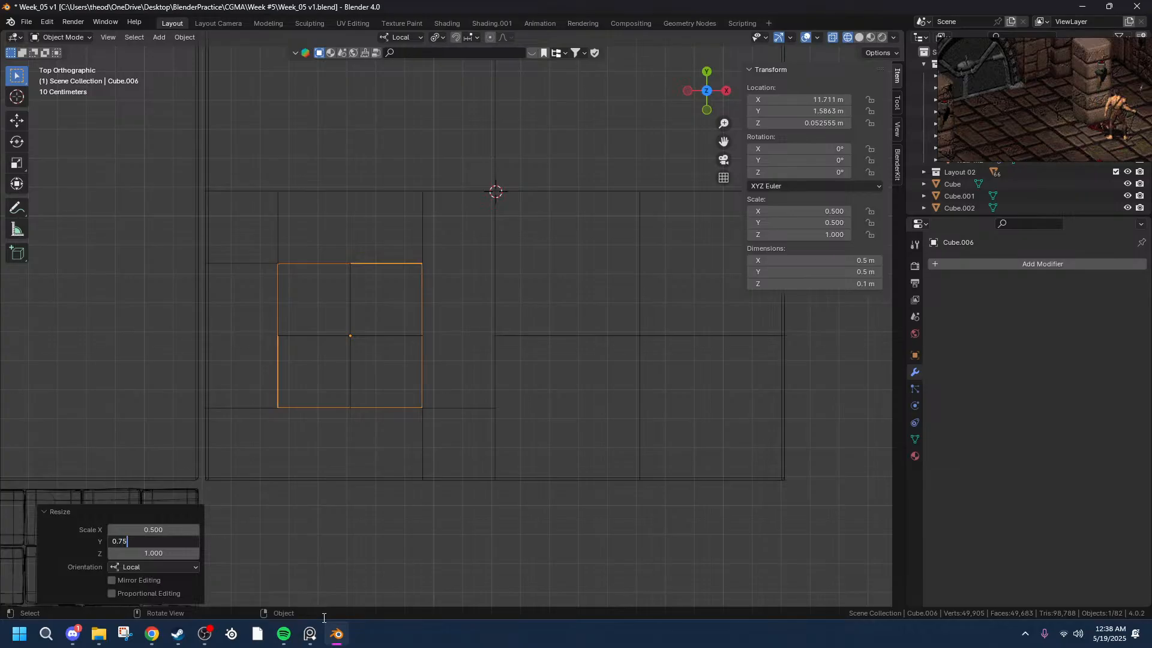
{"action": "key", "text": "Return"}
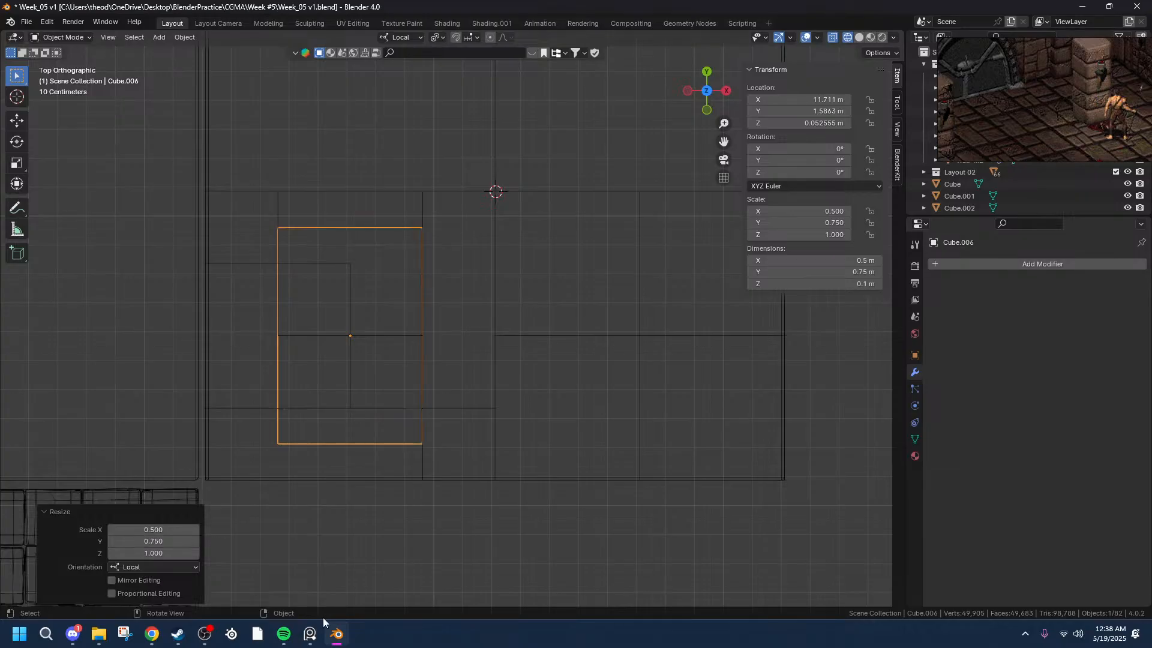
- Set the duplicated tile's Y scale to 0.25
{"action": "left_click", "coordinate": [147, 541]}
{"action": "double_click", "coordinate": [120, 543]}
{"action": "type", "text": "25"}
{"action": "key", "text": "Tab"}
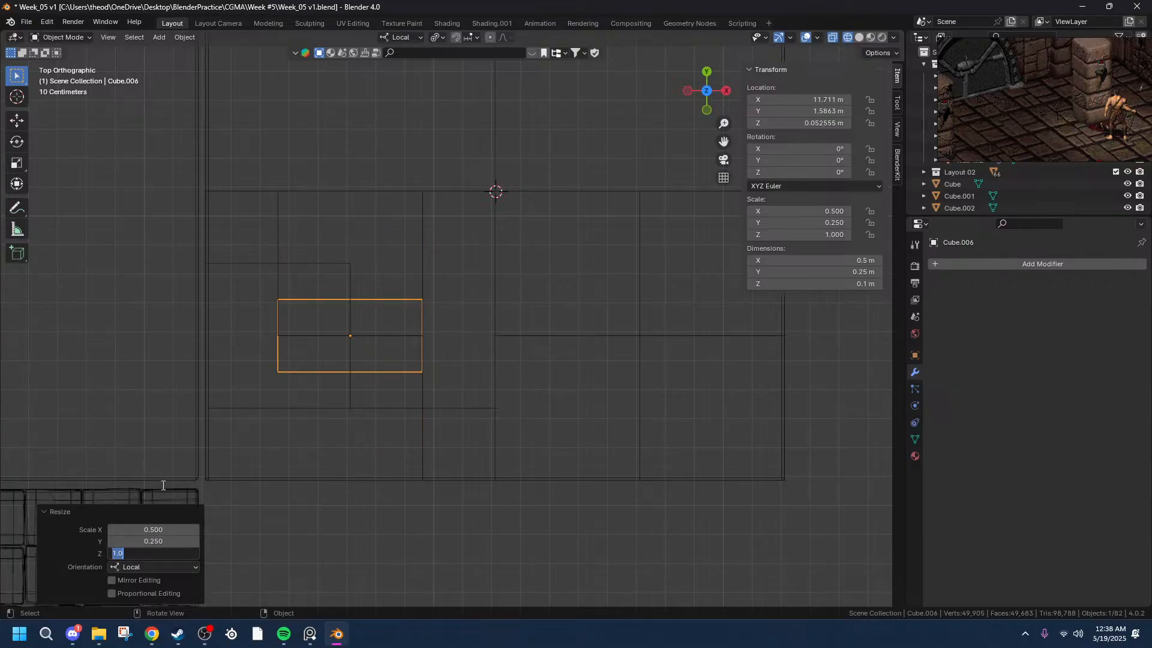
- Set the duplicated tile's scale to 0.25 in X and 0.5 in Y
{"action": "key", "text": "Return"}
{"action": "left_click", "coordinate": [152, 542]}
{"action": "type", "text": "0.5"}
{"action": "key", "text": "shift+Tab"}
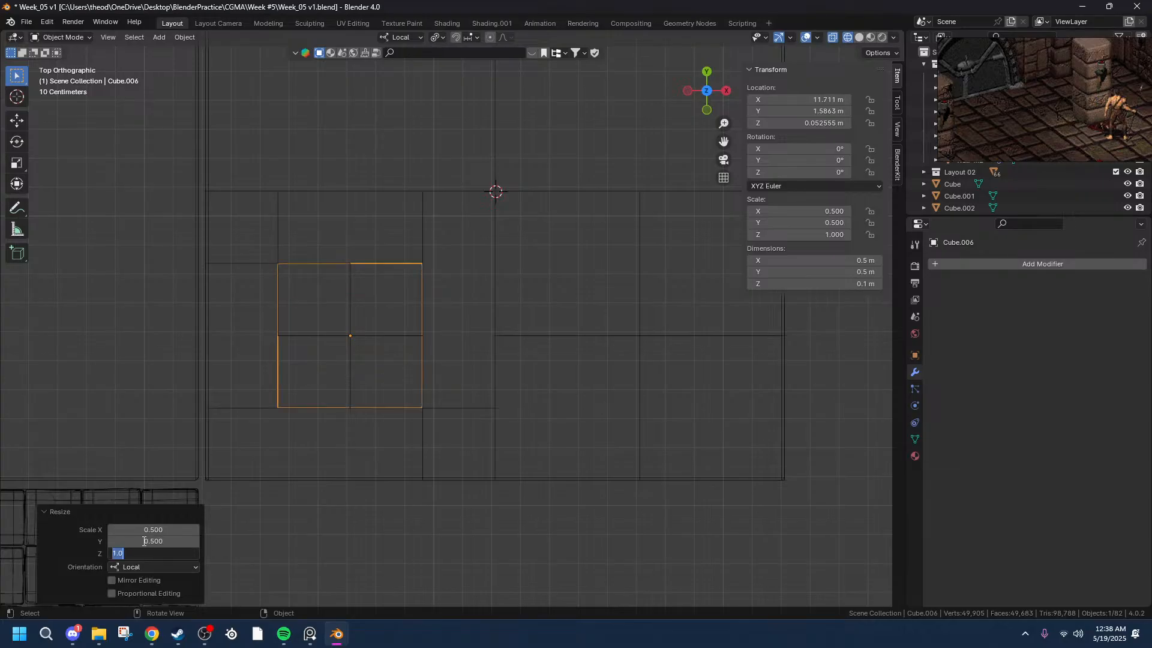
{"action": "type", "text": "0.25"}
{"action": "key", "text": "Return"}
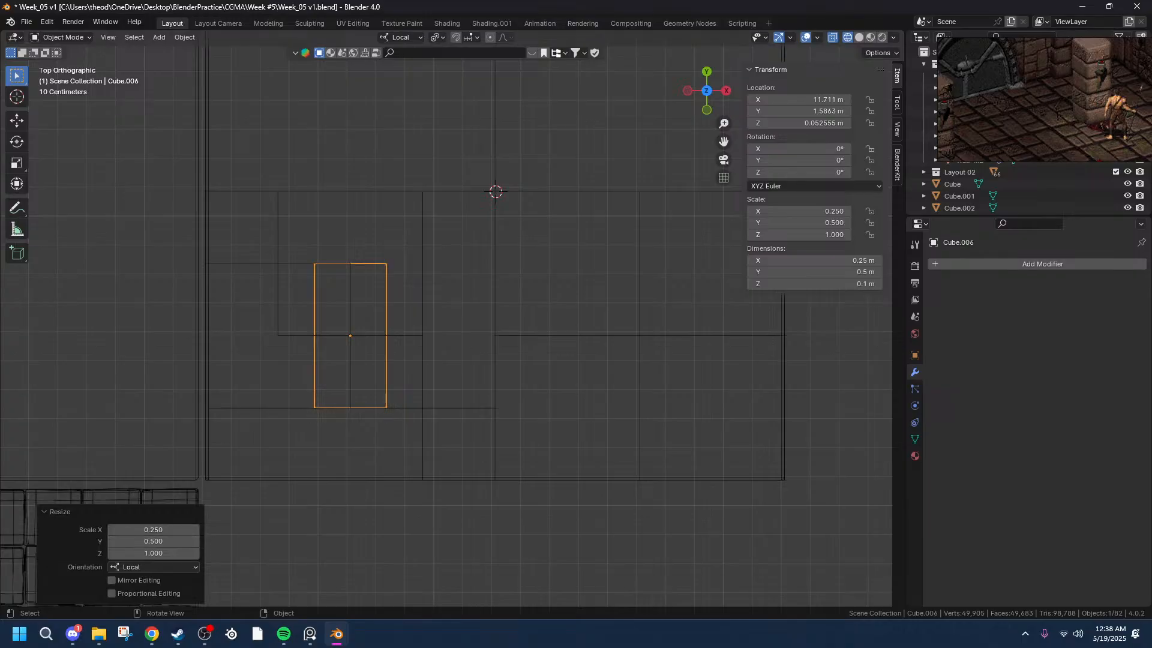
- Move the 0.25 × 0.5 m tile 0.125 m along local X
{"action": "key", "text": "g"}
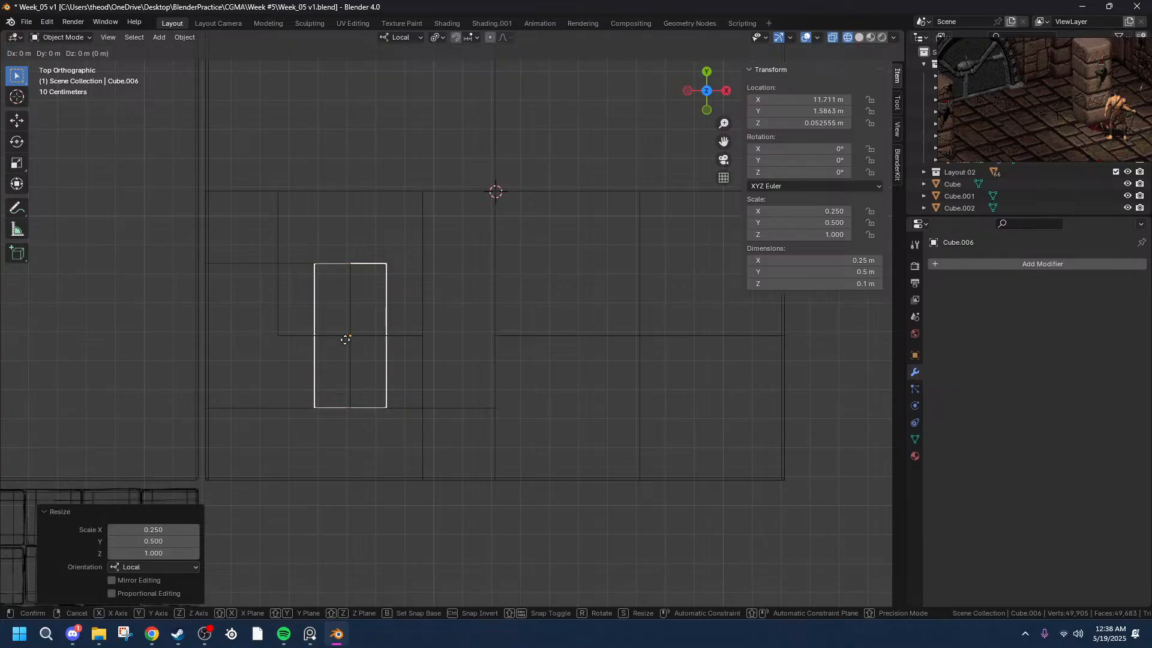
{"action": "key", "text": "x"}
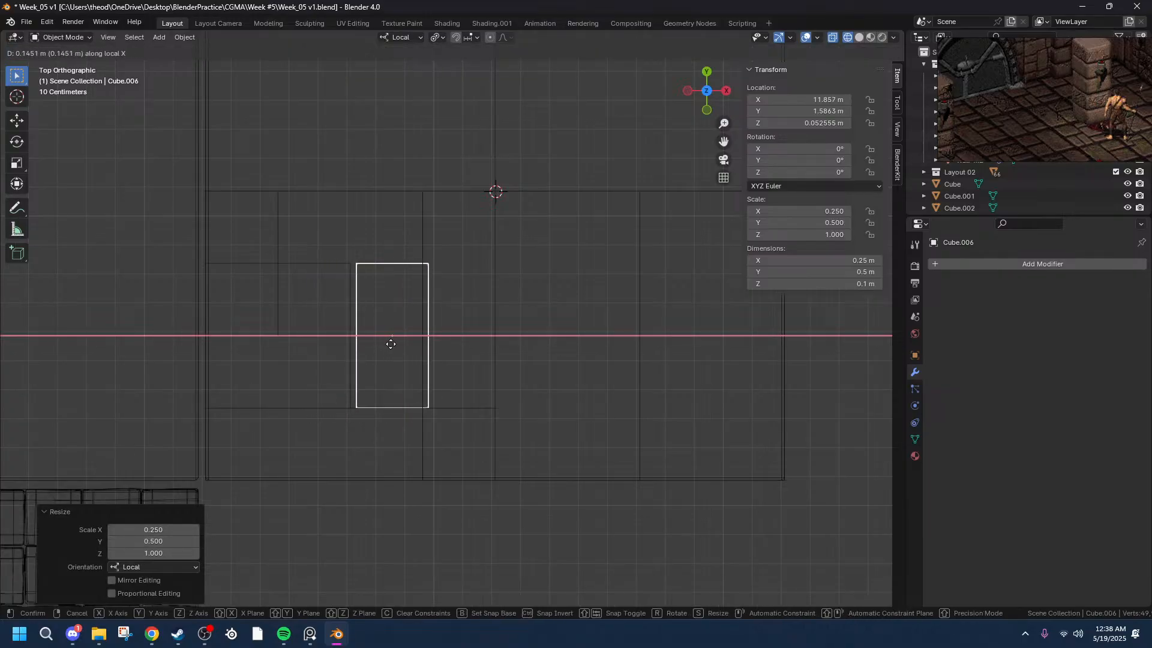
{"action": "left_click", "coordinate": [381, 345]}
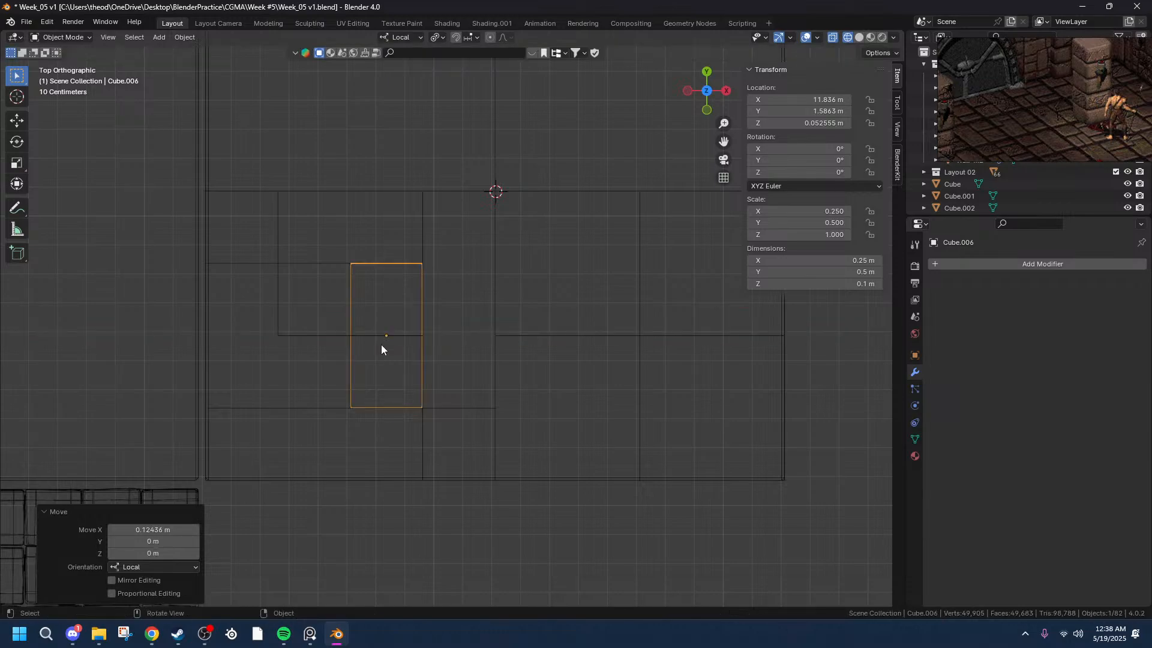
{"action": "left_click", "coordinate": [139, 529]}
{"action": "left_click", "coordinate": [139, 529]}
{"action": "left_click_drag", "start_coordinate": [138, 529], "coordinate": [128, 527]}
{"action": "type", "text": "5"}
{"action": "key", "text": "Tab"}
{"action": "key", "text": "Return"}
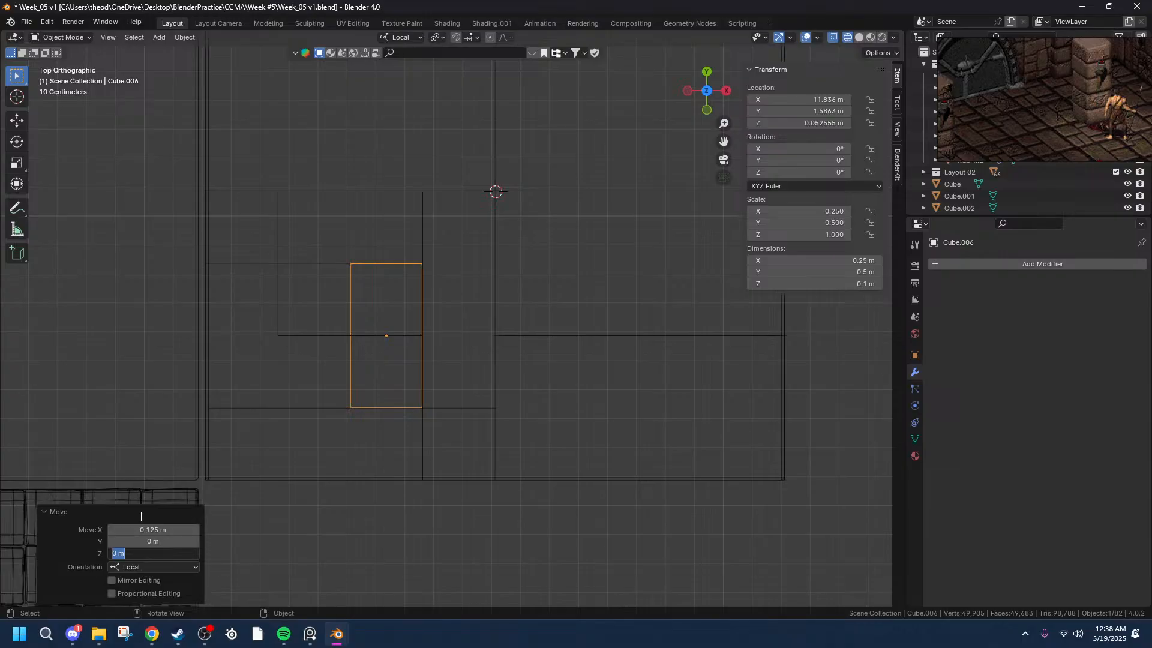
- Try a Y offset of 0.5 m for the tile's move
{"action": "left_click", "coordinate": [147, 546]}
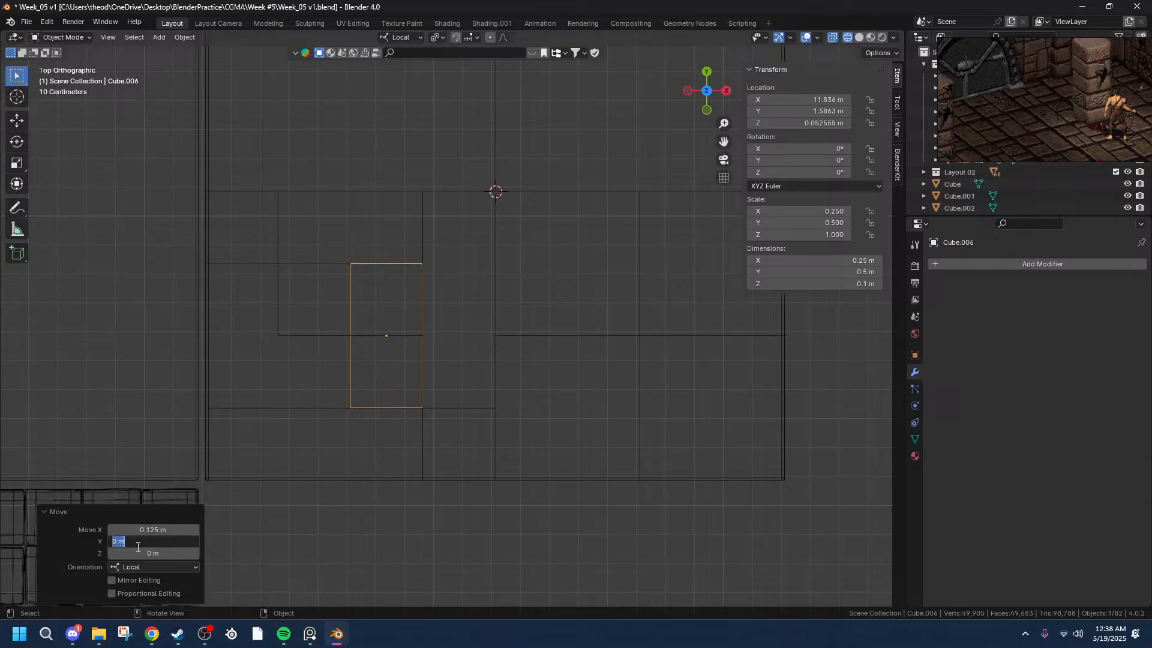
{"action": "type", "text": ".5"}
{"action": "key", "text": "Return"}
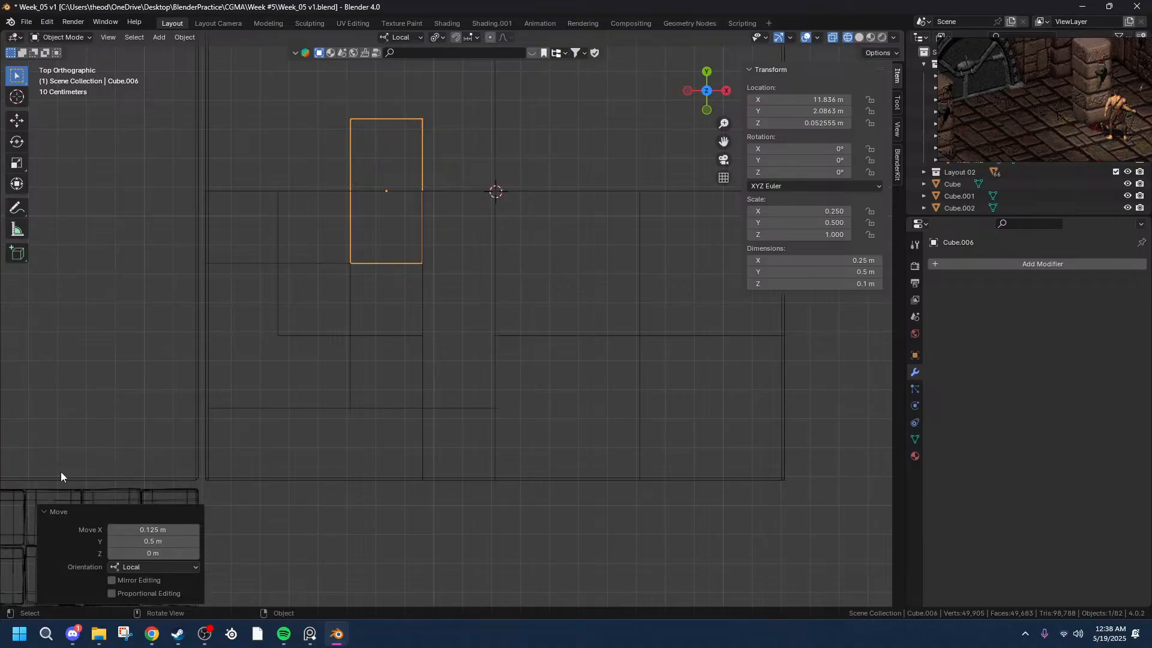
- Set the Y offset of the tile's move to 0.25 m
{"action": "left_click", "coordinate": [123, 541]}
{"action": "key", "text": "BackSpace"}
{"action": "type", "text": "25"}
{"action": "key", "text": "Return"}
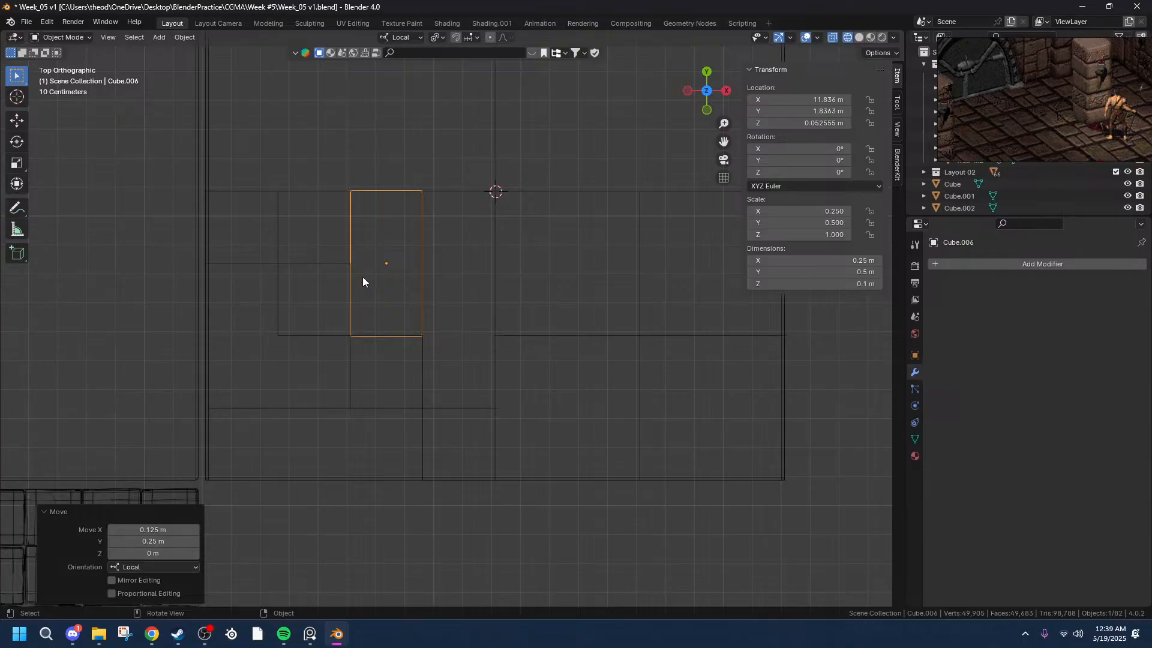
- Add an Array modifier to the 0.25 × 0.5 m tile
{"action": "left_click", "coordinate": [1011, 265]}
{"action": "mouse_move", "coordinate": [967, 259]}
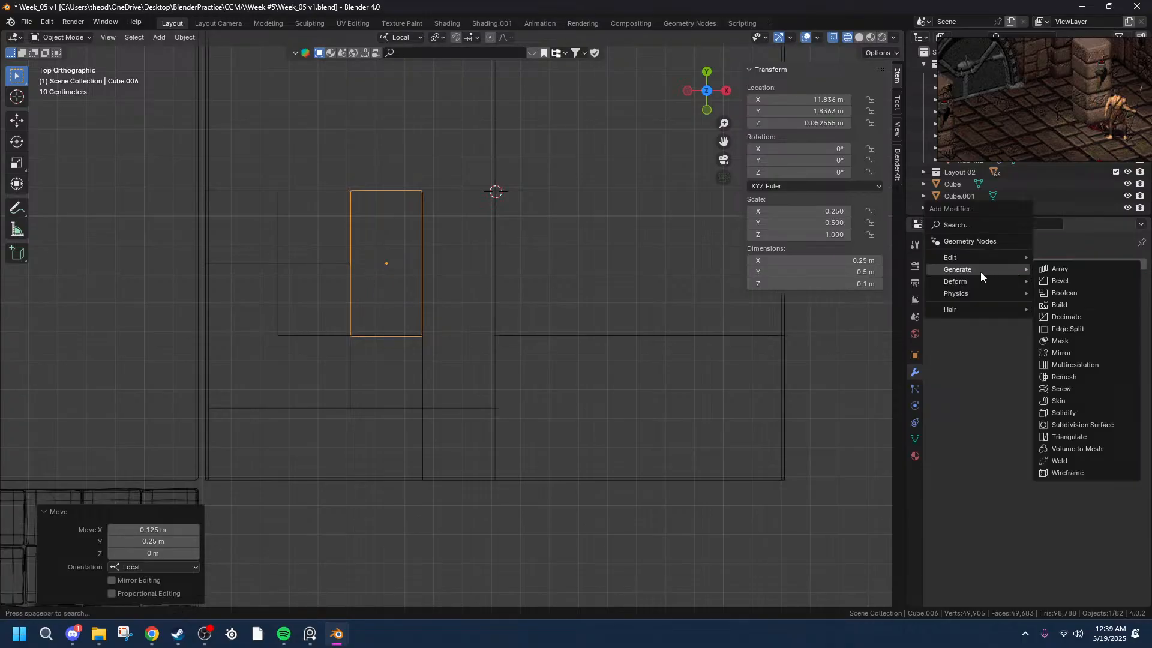
{"action": "left_click", "coordinate": [1065, 270]}
- Try a relative offset X factor of -1.5 for the tile's Array modifier
{"action": "left_click", "coordinate": [1019, 353]}
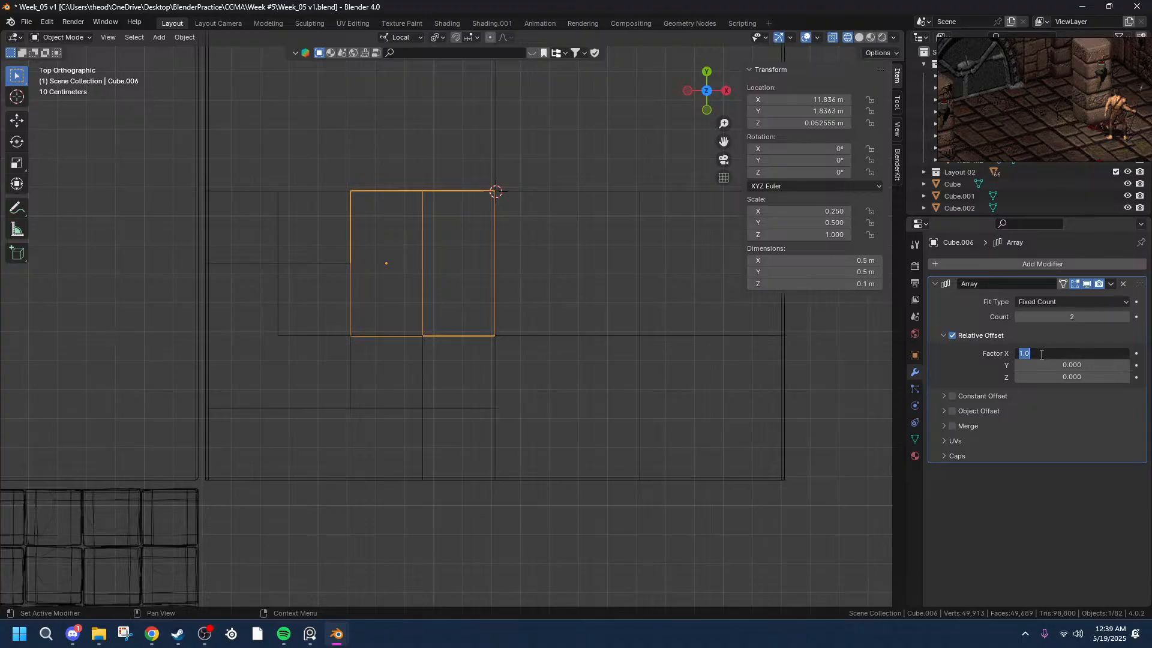
{"action": "key", "text": "Delete"}
{"action": "type", "text": "-1.5"}
{"action": "key", "text": "Delete"}
{"action": "key", "text": "Delete"}
{"action": "key", "text": "Return"}
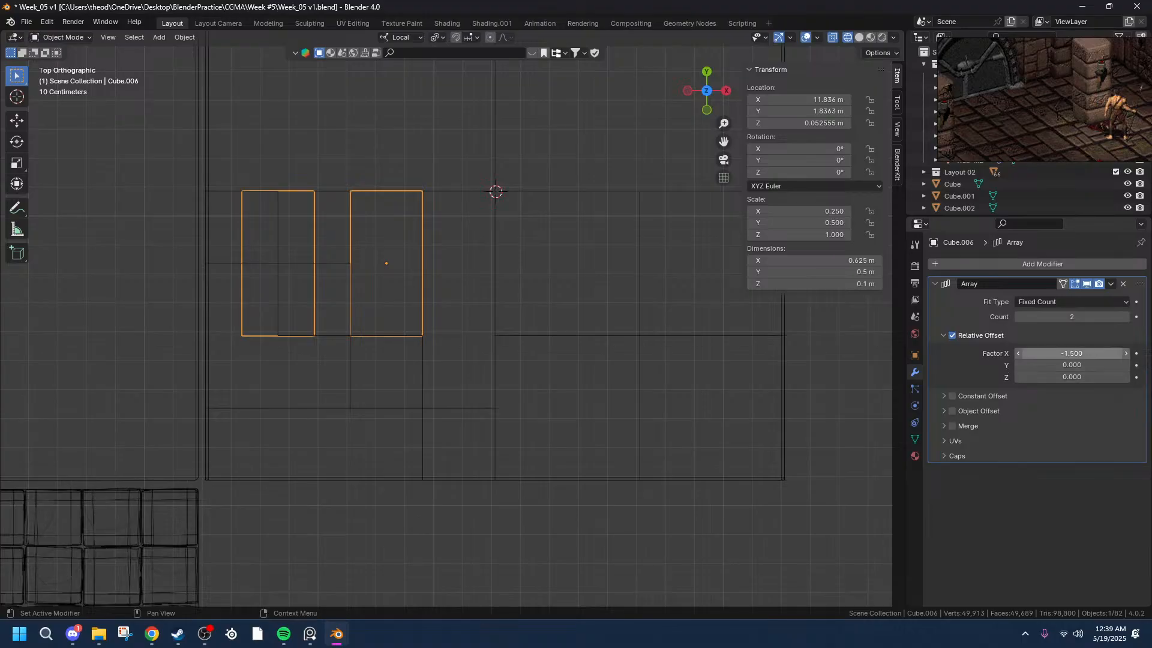
- Set the array's relative offset factors to -2 in X and -0.5 in Y
{"action": "double_click", "coordinate": [1045, 354]}
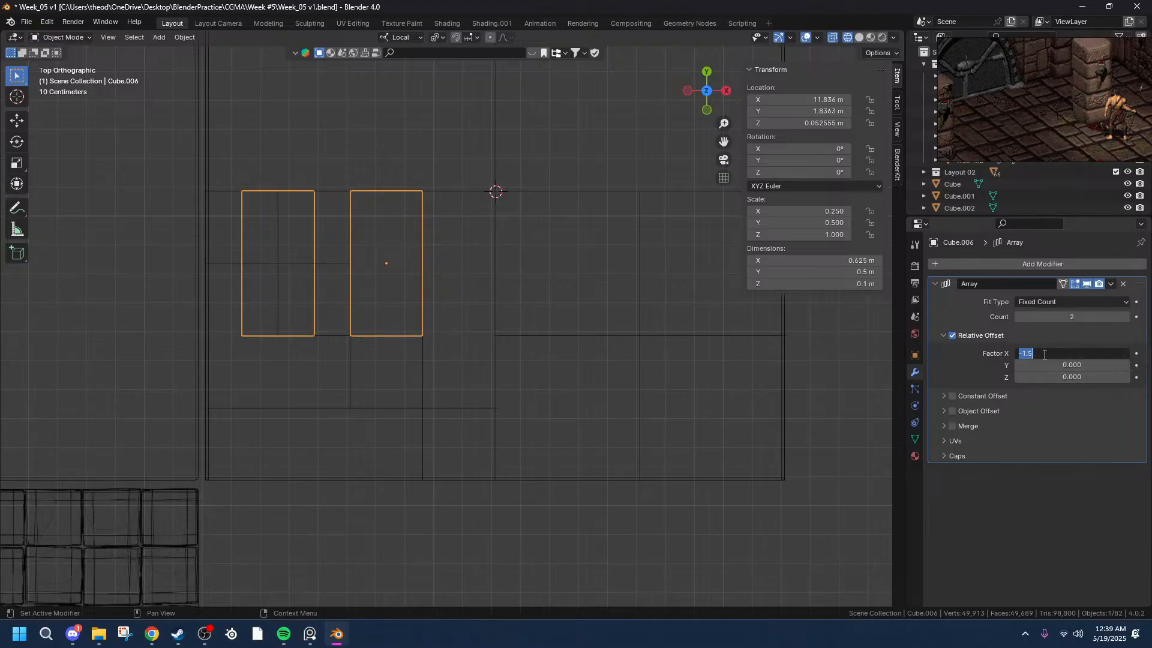
{"action": "type", "text": "-2"}
{"action": "key", "text": "Return"}
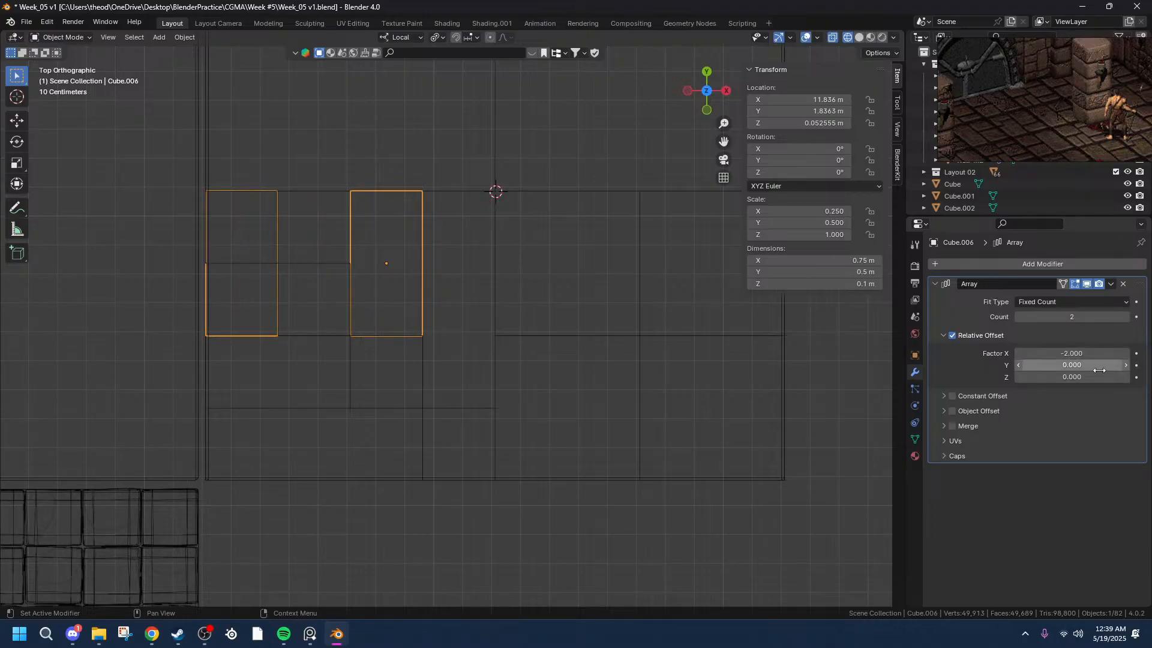
{"action": "double_click", "coordinate": [1038, 366]}
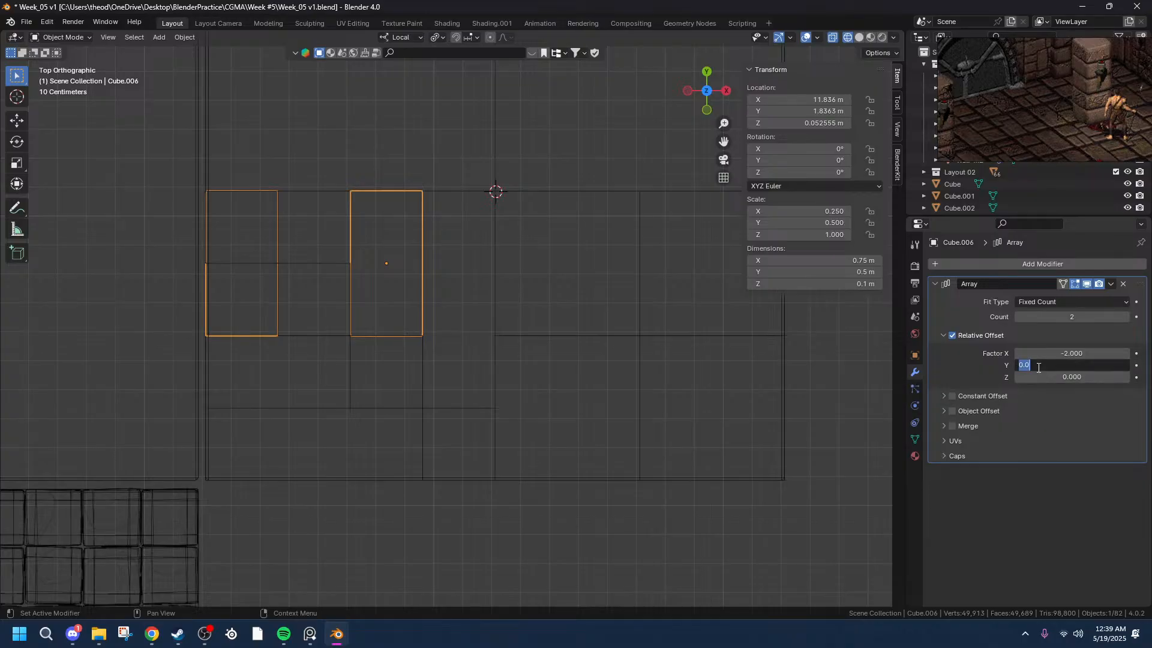
{"action": "type", "text": "-.5"}
{"action": "key", "text": "Return"}
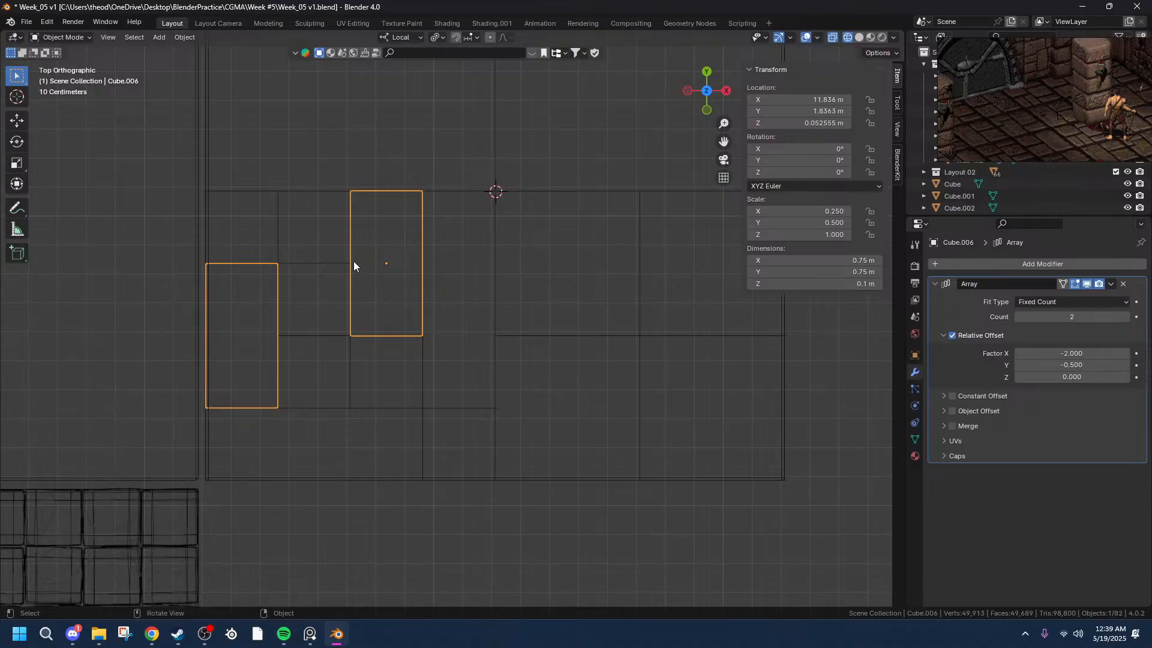
- Apply the Array modifier to the rectangular tile pair
{"action": "left_click", "coordinate": [1111, 284]}
{"action": "left_click", "coordinate": [1049, 298]}
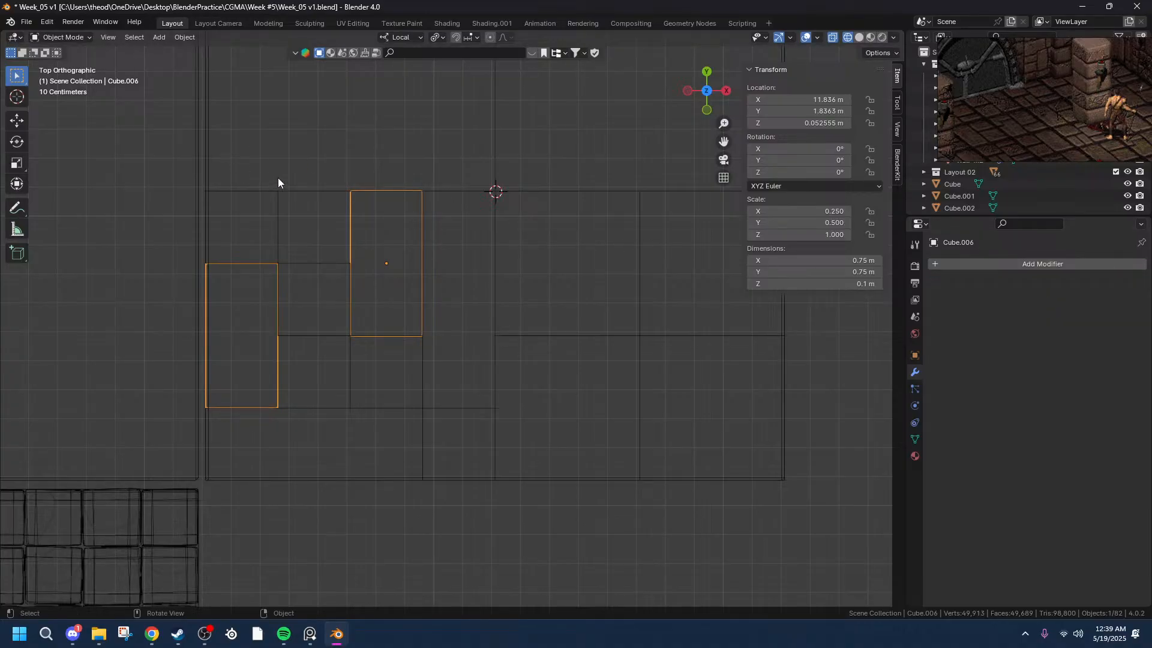
{"action": "scroll", "coordinate": [188, 318], "scroll_direction": "up", "scroll_amount": 4}
{"action": "scroll", "coordinate": [190, 319], "scroll_direction": "down", "scroll_amount": 6}
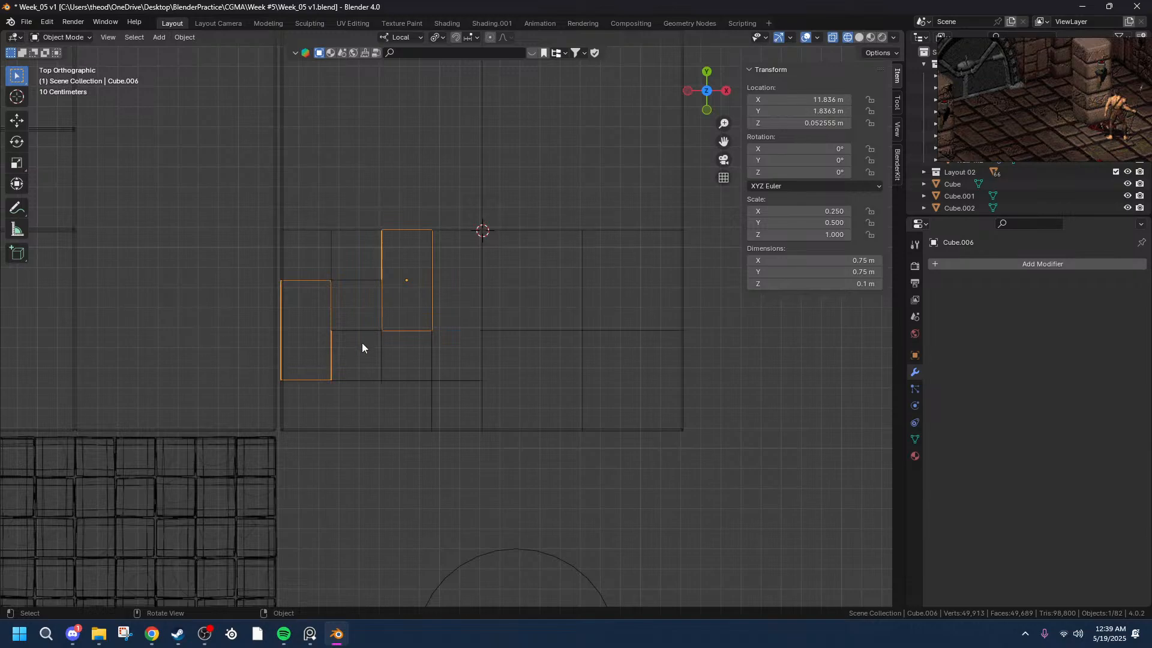
{"action": "scroll", "coordinate": [245, 312], "scroll_direction": "up", "scroll_amount": 6}
{"action": "scroll", "coordinate": [518, 264], "scroll_direction": "down", "scroll_amount": 5}
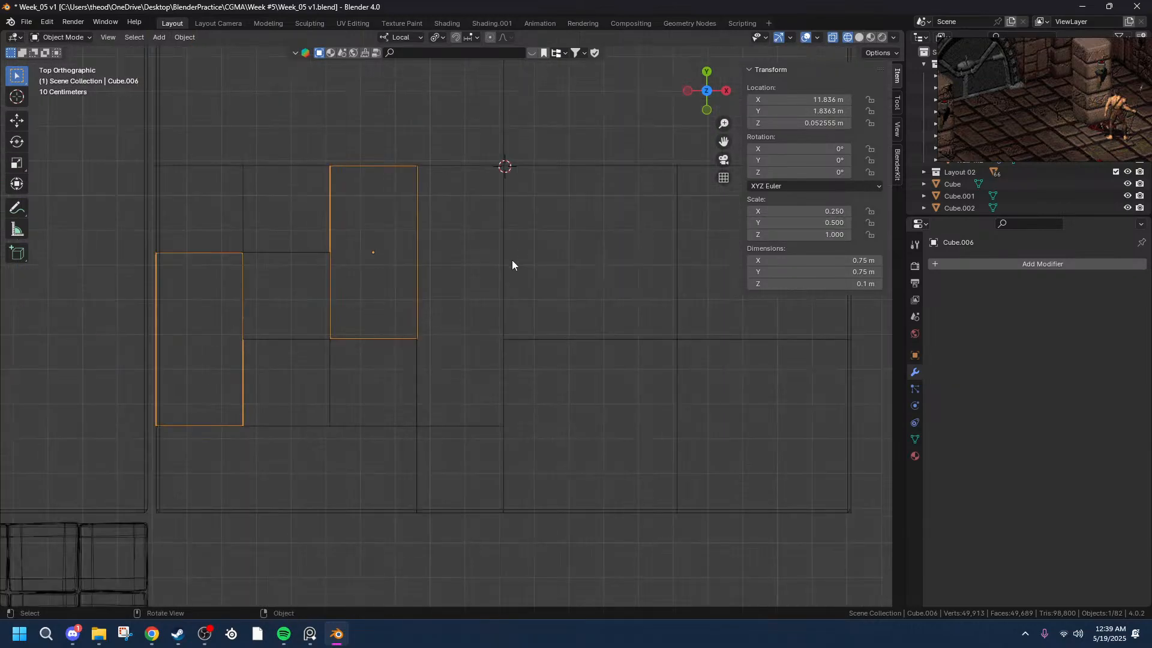
- Duplicate the 1 m square tile onto the quadrant below with an offset of -1 m along local Y
{"action": "left_click", "coordinate": [138, 326]}
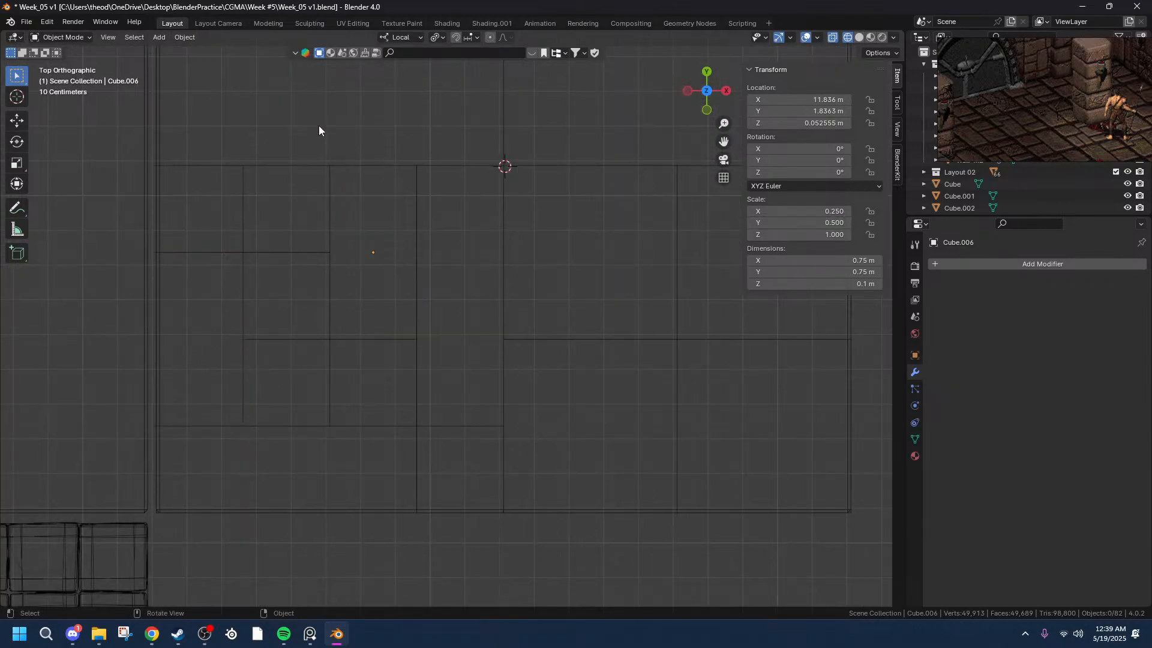
{"action": "left_click", "coordinate": [501, 133]}
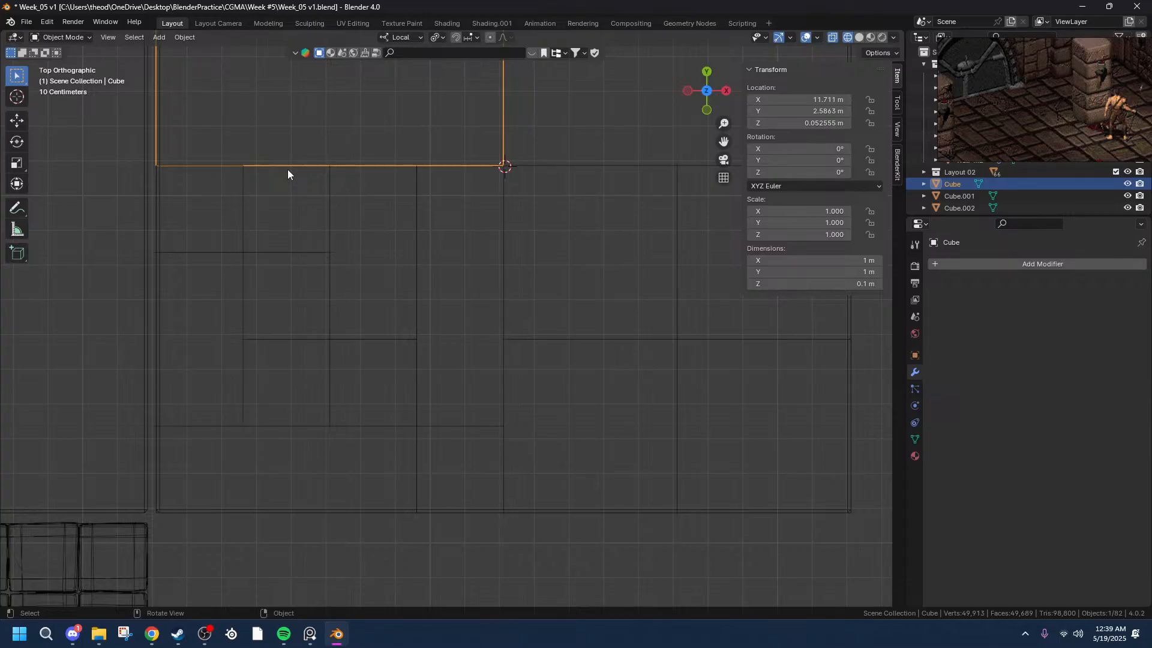
{"action": "key", "text": "shift+d"}
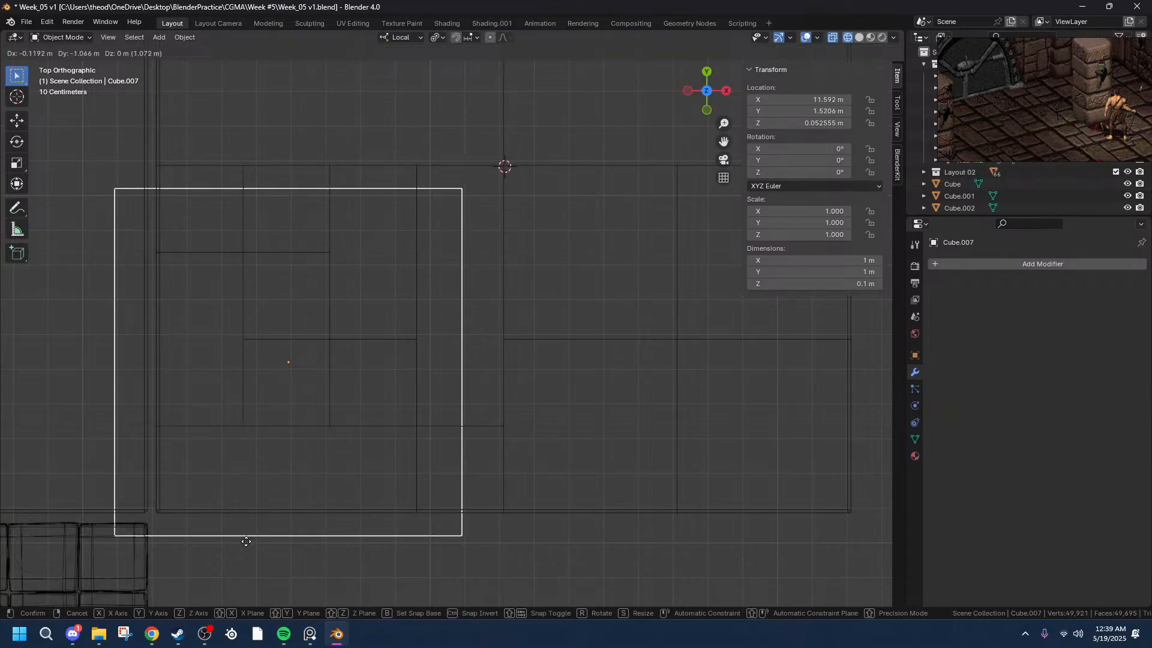
{"action": "key", "text": "y"}
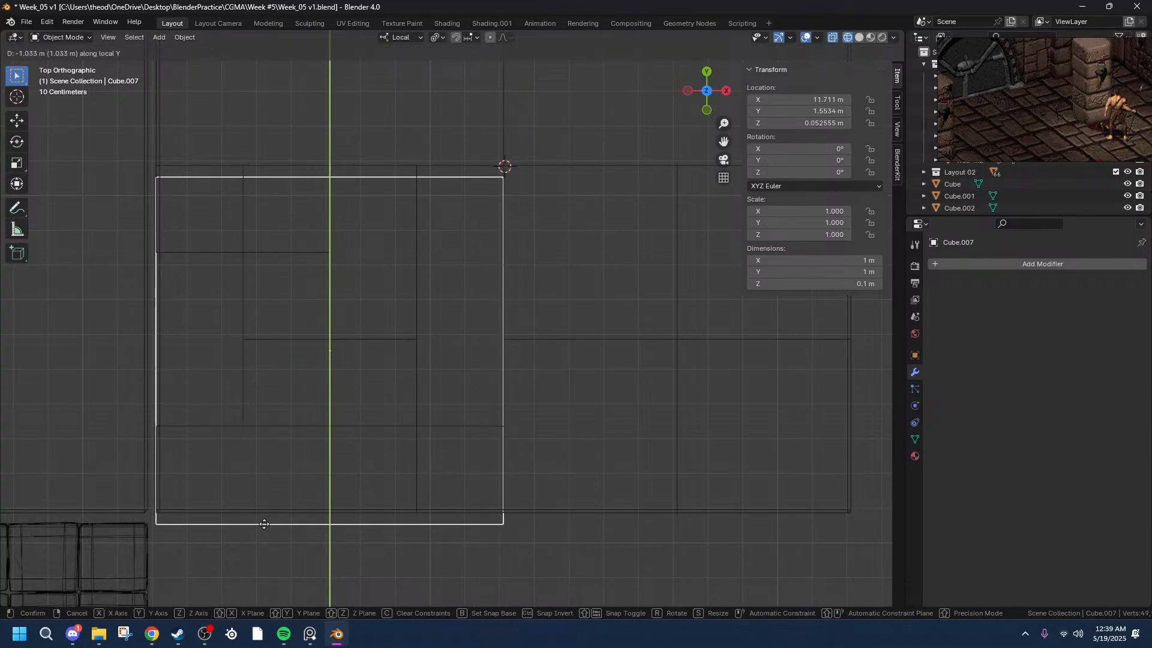
{"action": "left_click", "coordinate": [266, 515]}
{"action": "left_click", "coordinate": [169, 541]}
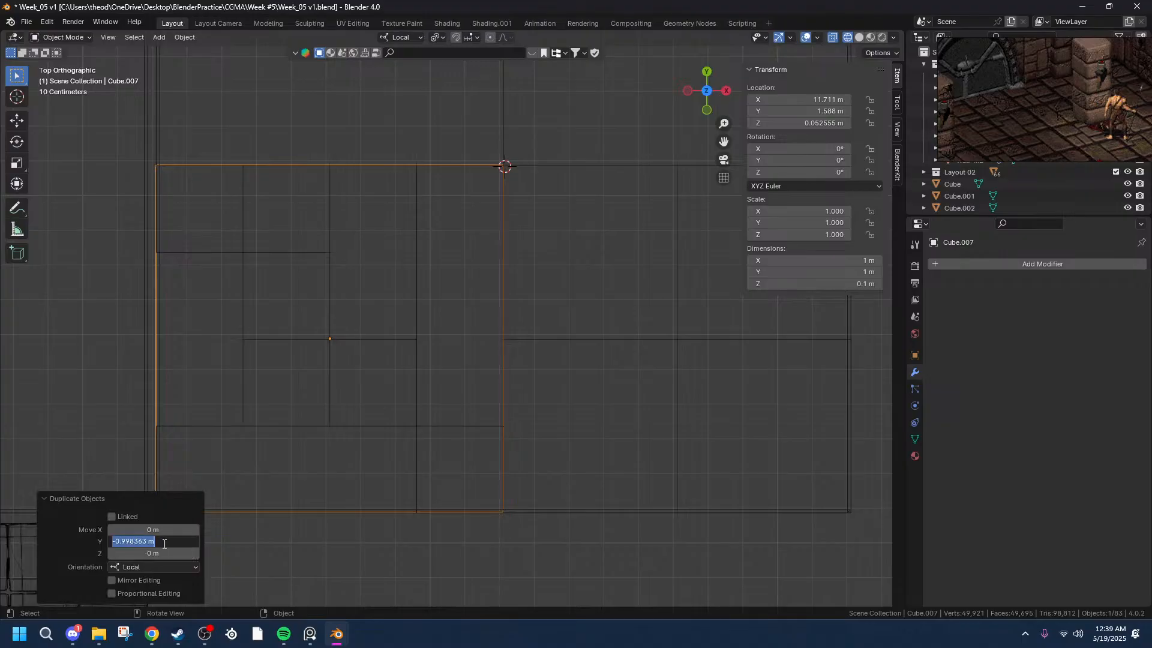
{"action": "type", "text": "-1"}
{"action": "key", "text": "Return"}
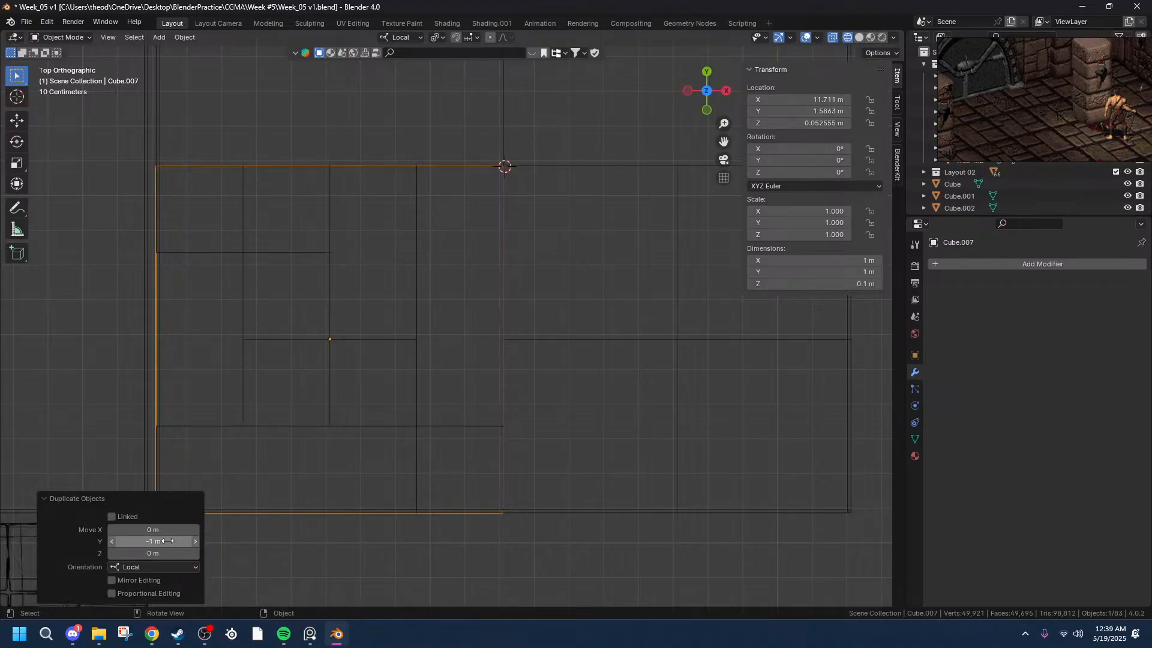
- Scale the duplicated tile to 0.25 in X and Y while locking its Z scale
{"action": "key", "text": "s"}
{"action": "key", "text": "x"}
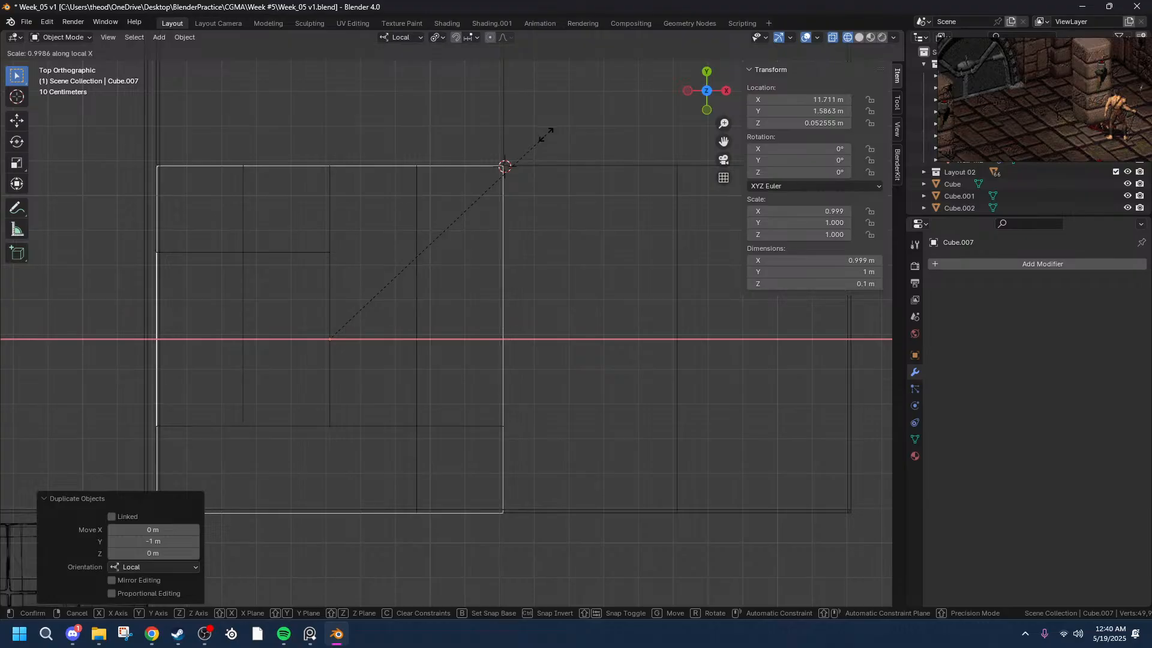
{"action": "key", "text": "shift+z"}
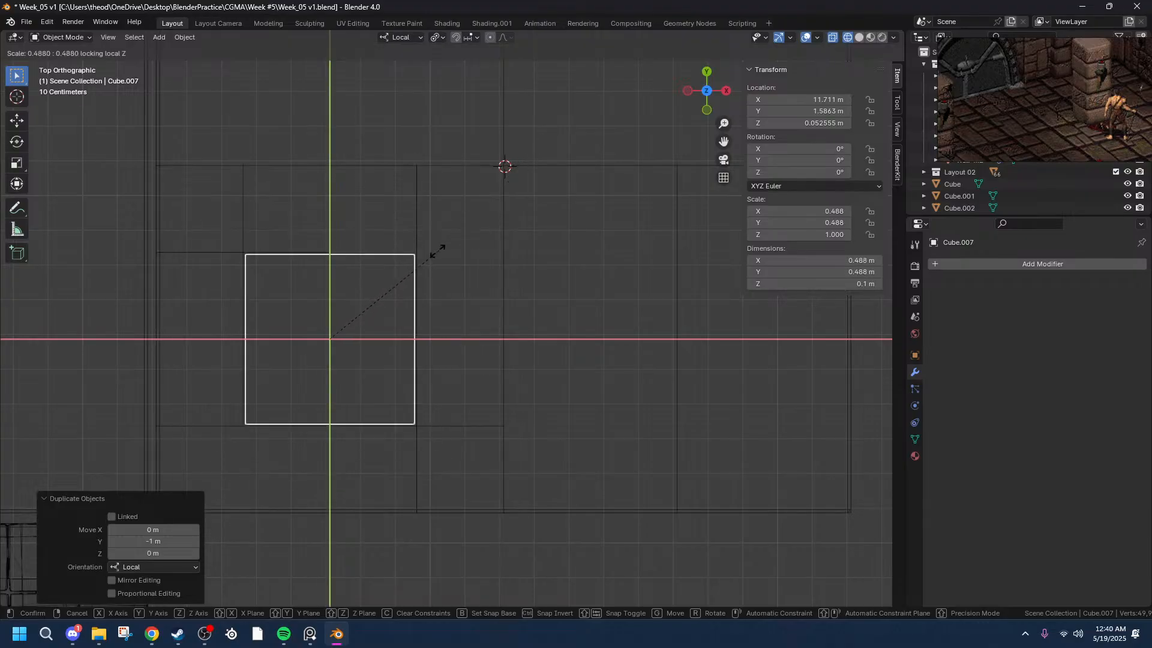
{"action": "left_click", "coordinate": [396, 295]}
{"action": "left_click", "coordinate": [149, 527]}
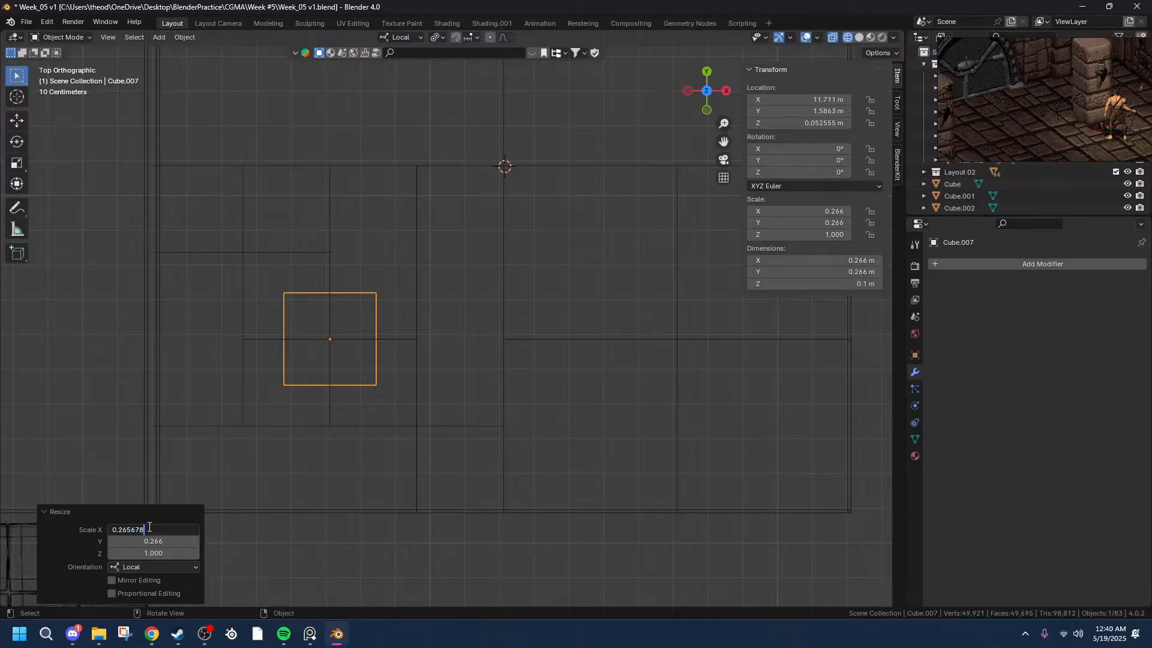
{"action": "key", "text": "BackSpace"}
{"action": "key", "text": "BackSpace"}
{"action": "key", "text": "BackSpace"}
{"action": "key", "text": "BackSpace"}
{"action": "key", "text": "BackSpace"}
{"action": "key", "text": "BackSpace"}
{"action": "type", "text": "5"}
{"action": "key", "text": "Tab"}
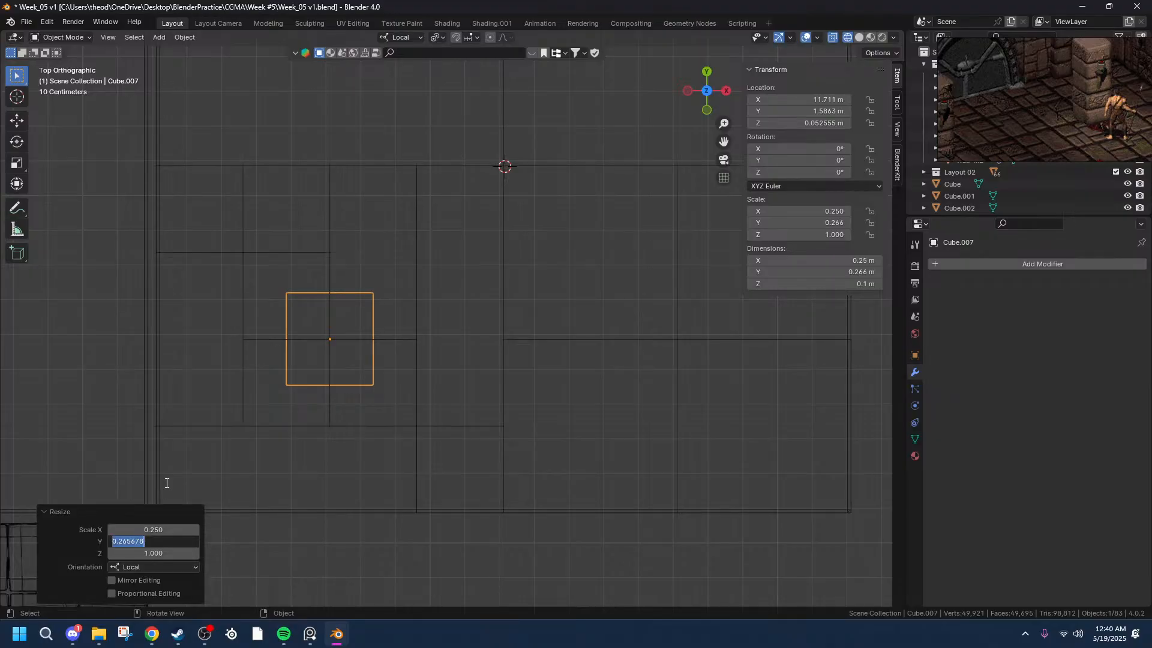
{"action": "type", "text": ".25"}
{"action": "key", "text": "Tab"}
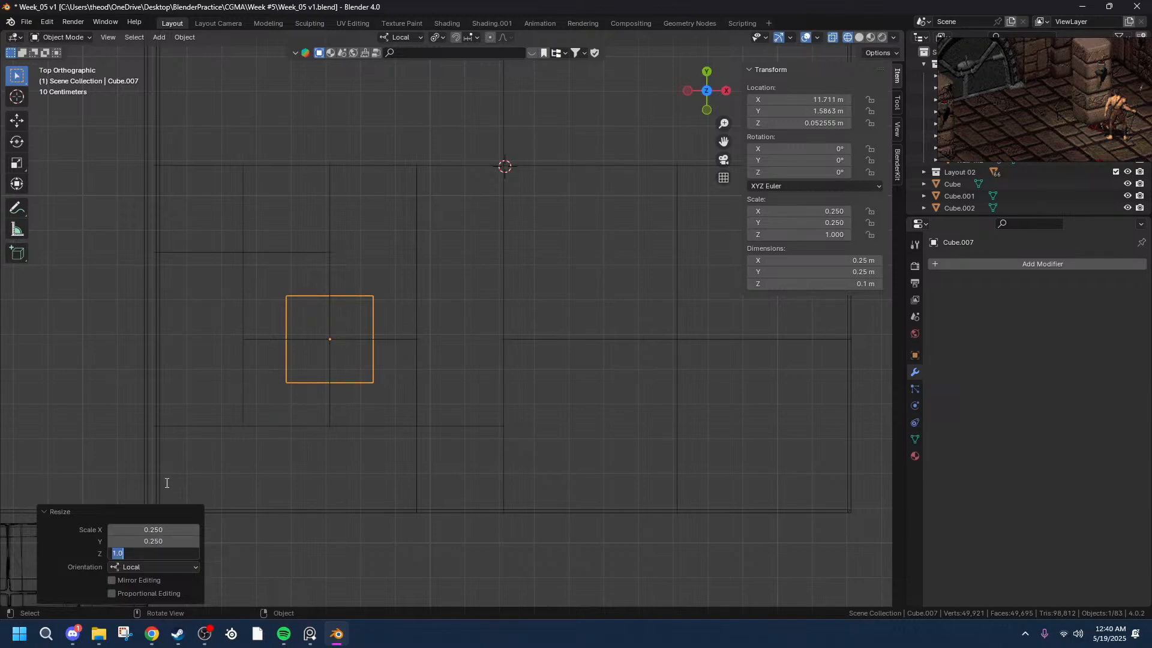
{"action": "key", "text": "Return"}
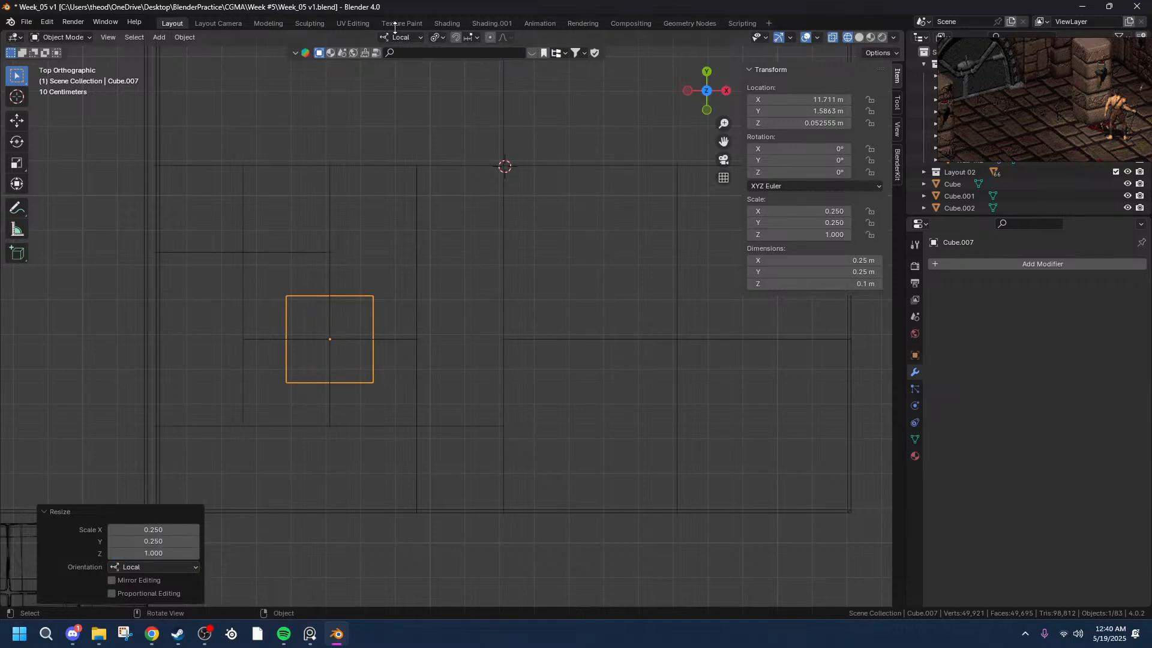
- Switch the transform orientation to Global and the pivot point to 3D Cursor
{"action": "left_click", "coordinate": [400, 37]}
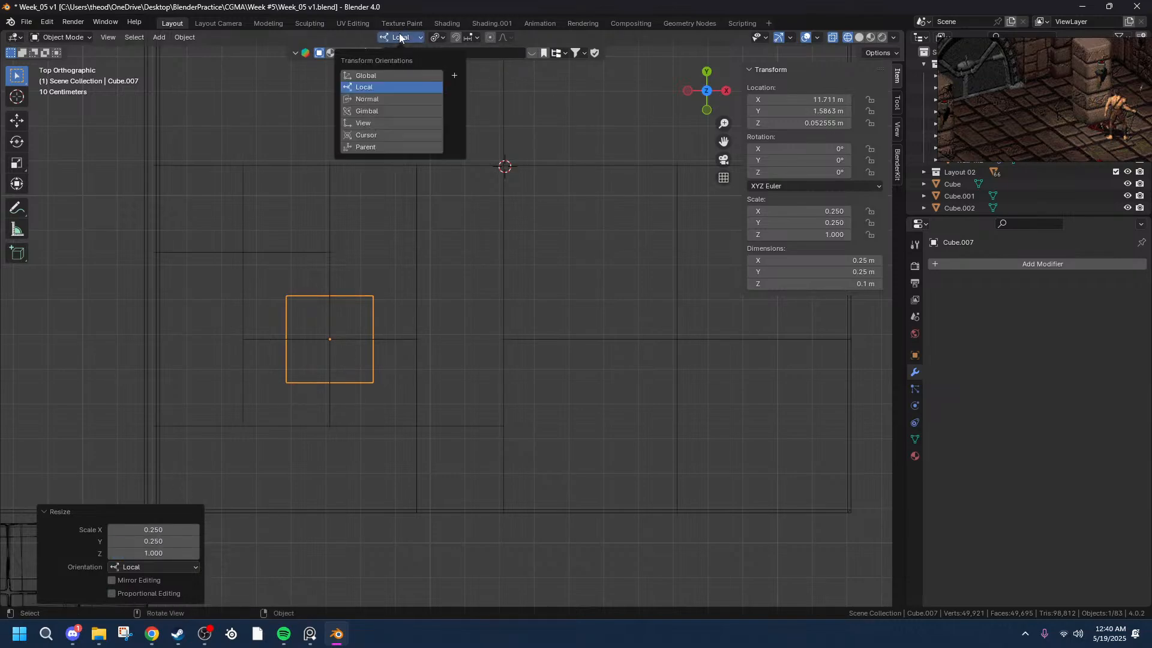
{"action": "left_click", "coordinate": [369, 75]}
{"action": "left_click", "coordinate": [436, 38]}
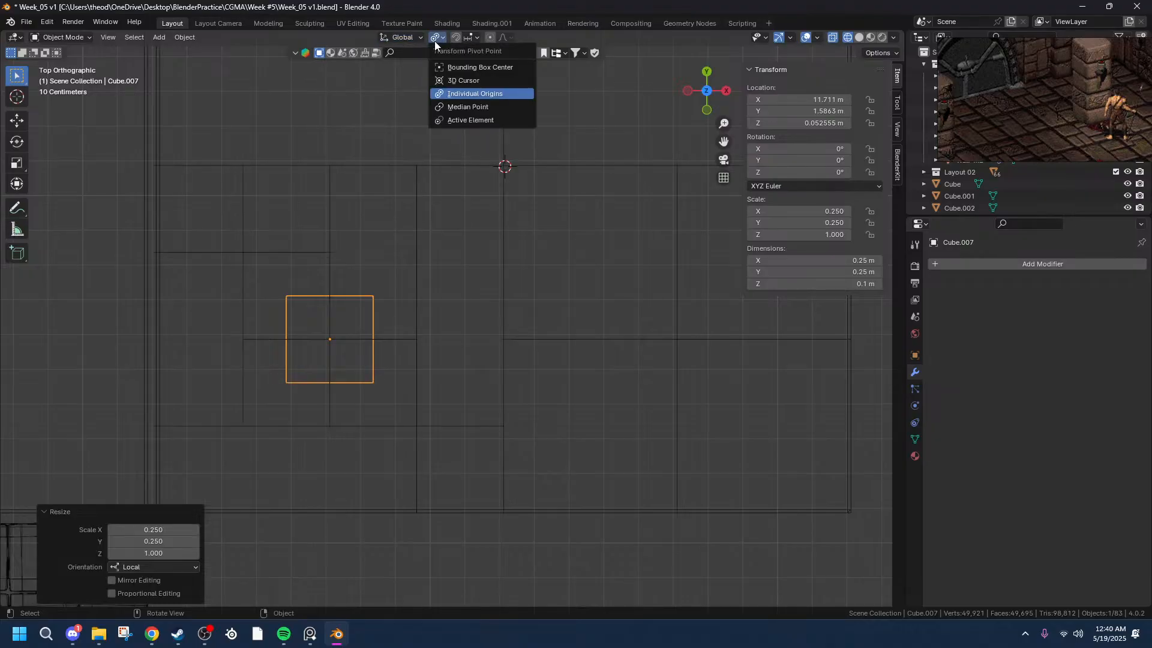
{"action": "left_click", "coordinate": [440, 83]}
- Move the 0.25 m square tile about 0.124 m along global X
{"action": "key", "text": "g"}
{"action": "key", "text": "x"}
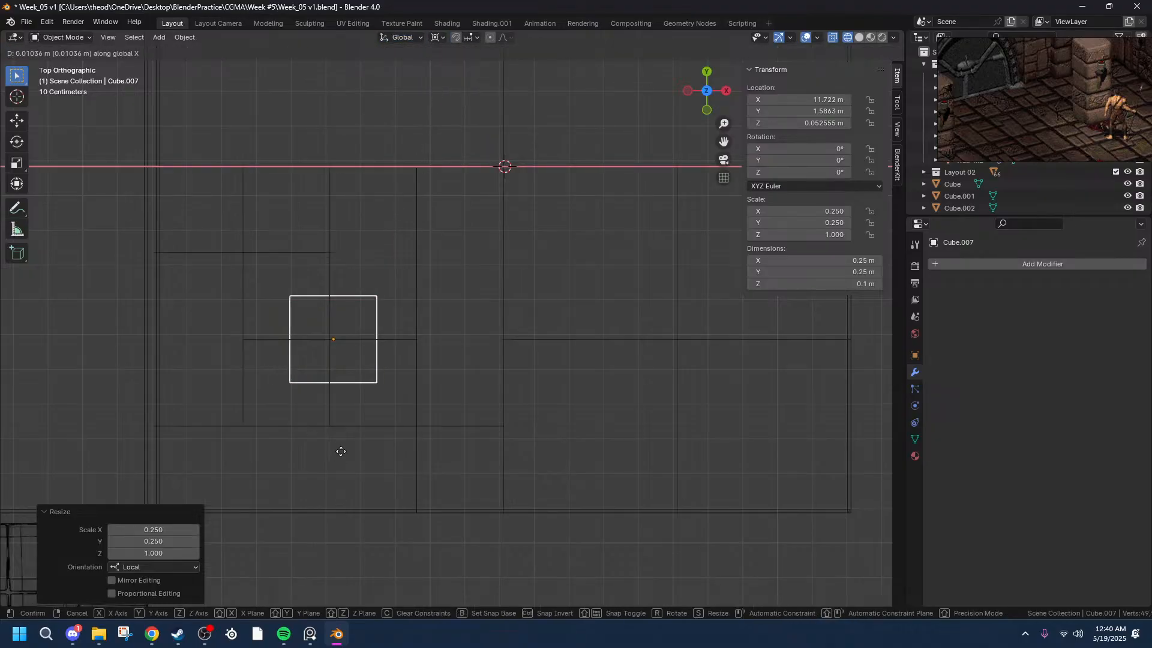
{"action": "left_click", "coordinate": [381, 458]}
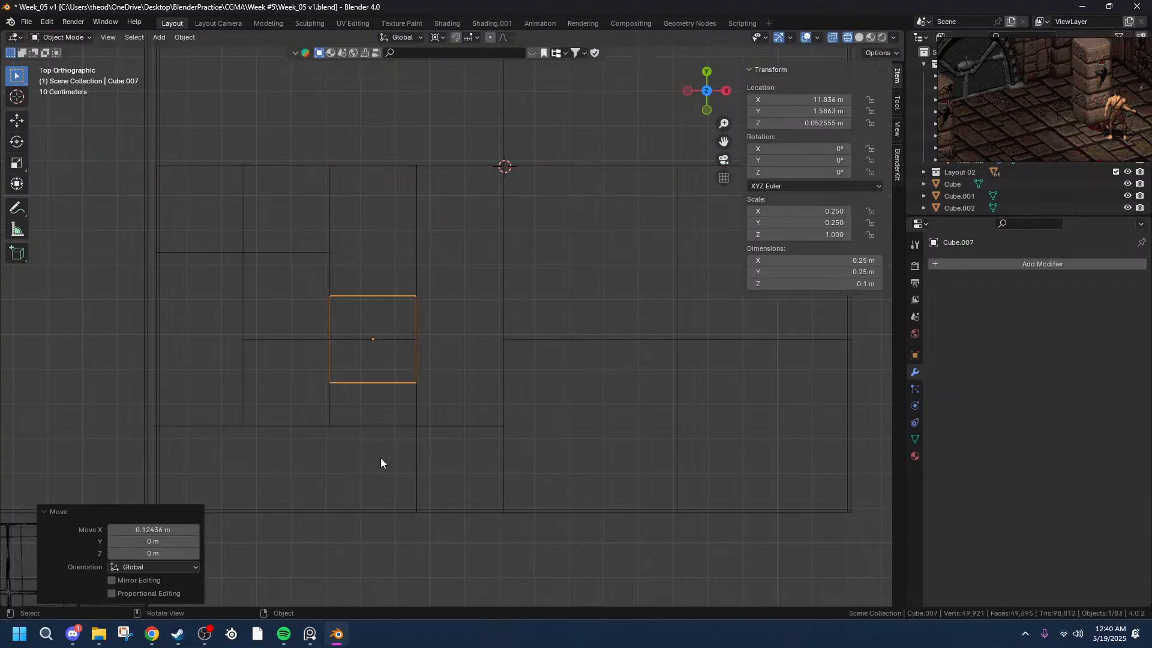
- Set the small square tile's move offset to 0.125 m in X and 1 m in Y
{"action": "left_click", "coordinate": [150, 529]}
{"action": "left_click_drag", "start_coordinate": [145, 530], "coordinate": [128, 529]}
{"action": "type", "text": "5"}
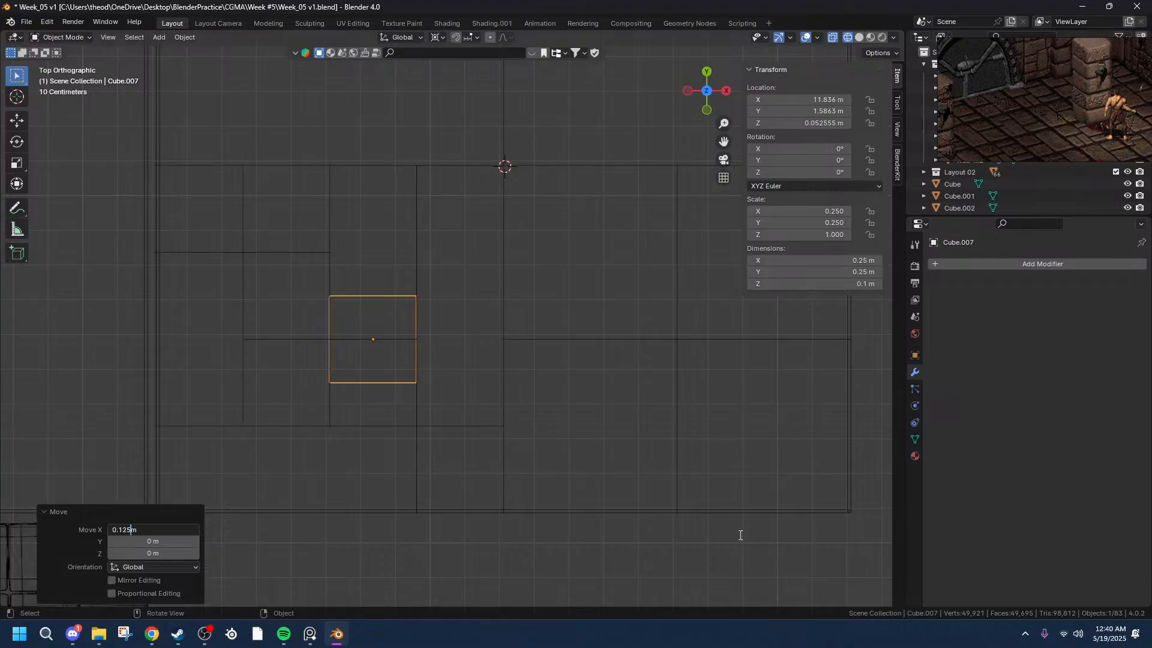
{"action": "key", "text": "Tab"}
{"action": "type", "text": "1"}
{"action": "key", "text": "Return"}
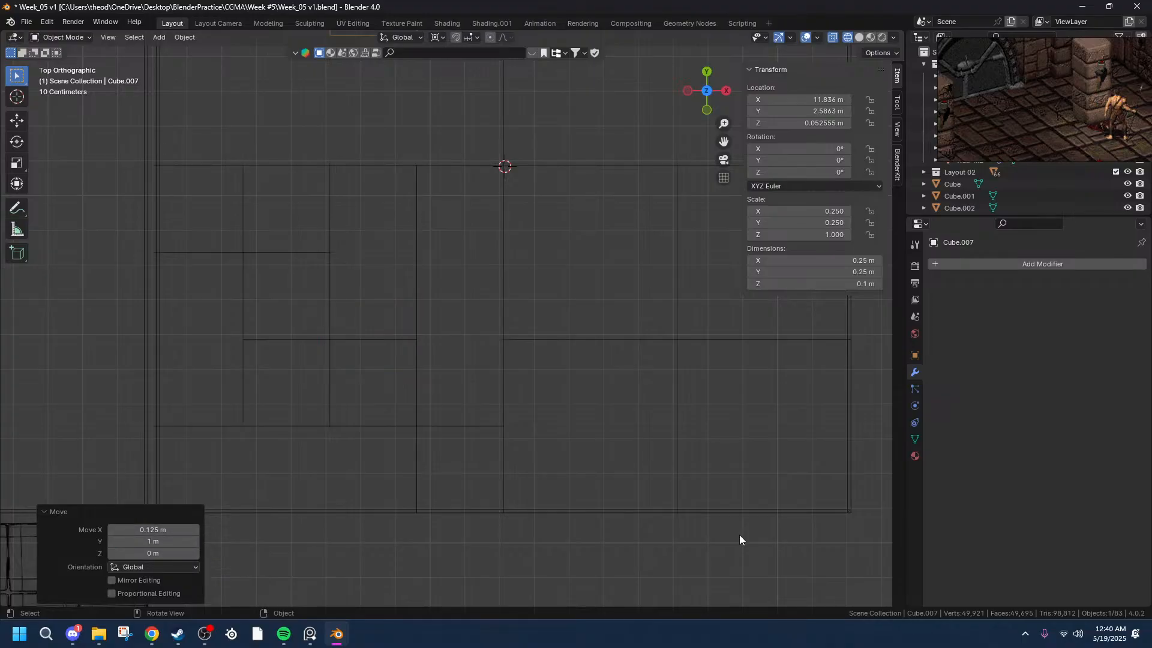
- Reduce the square tile's Y move offset to 0.5 m
{"action": "scroll", "coordinate": [362, 166], "scroll_direction": "down", "scroll_amount": 5}
{"action": "scroll", "coordinate": [381, 220], "scroll_direction": "up", "scroll_amount": 7}
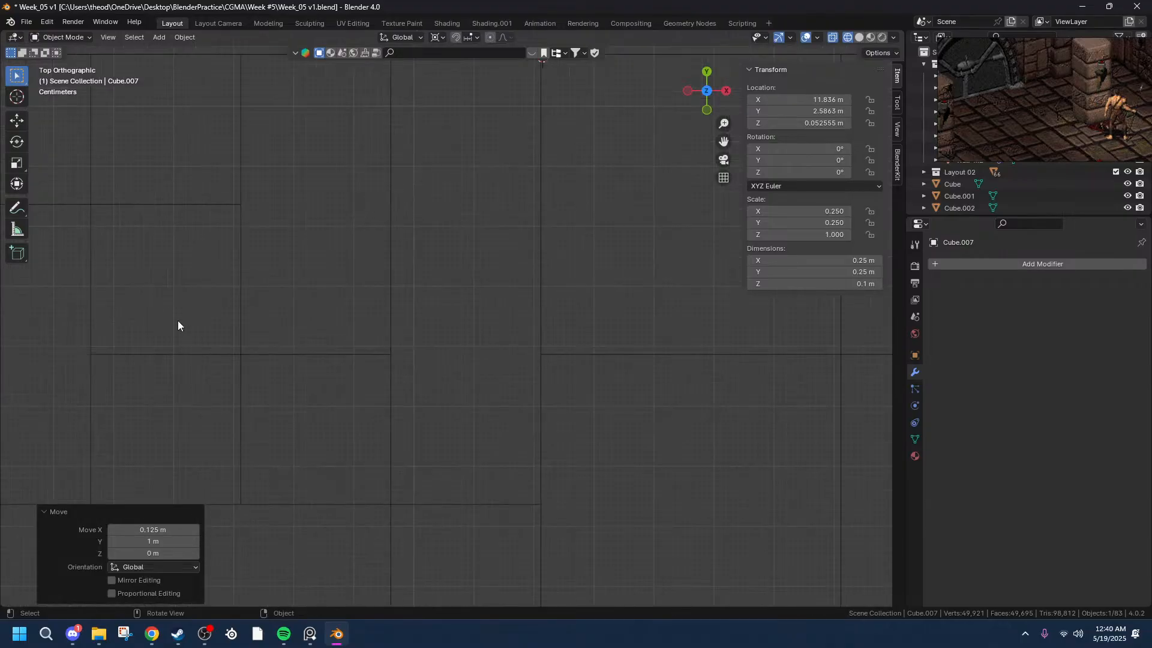
{"action": "left_click", "coordinate": [153, 541]}
{"action": "key", "text": "Home"}
{"action": "key", "text": "Delete"}
{"action": "type", "text": "0.5"}
{"action": "key", "text": "Return"}
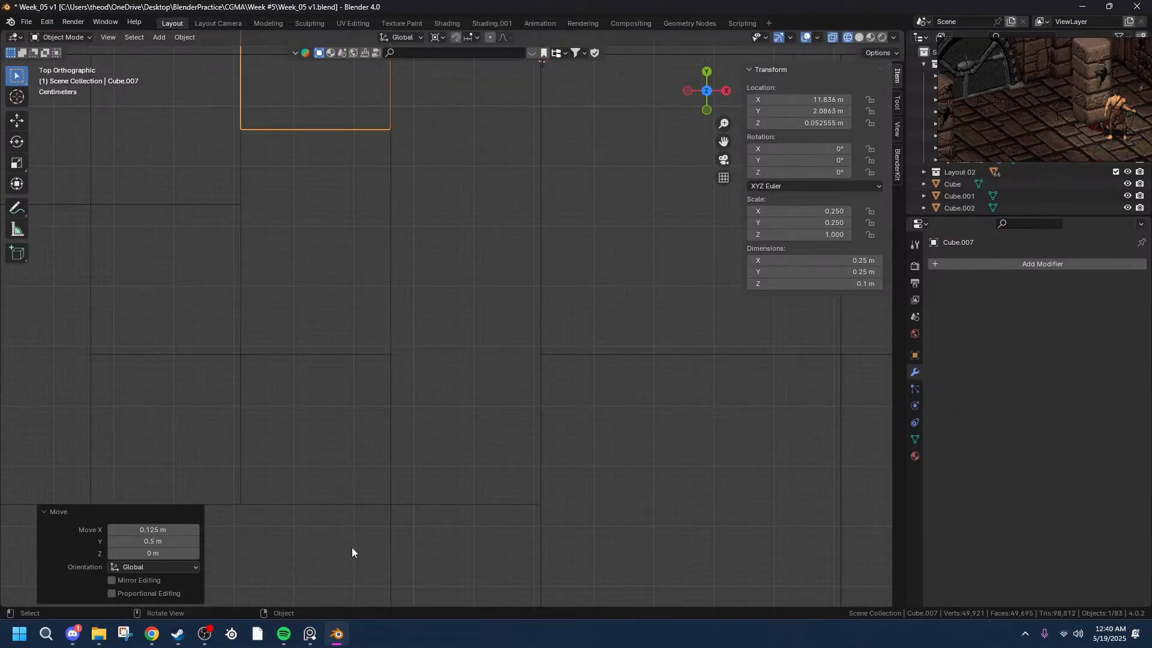
{"action": "scroll", "coordinate": [358, 220], "scroll_direction": "down", "scroll_amount": 3}
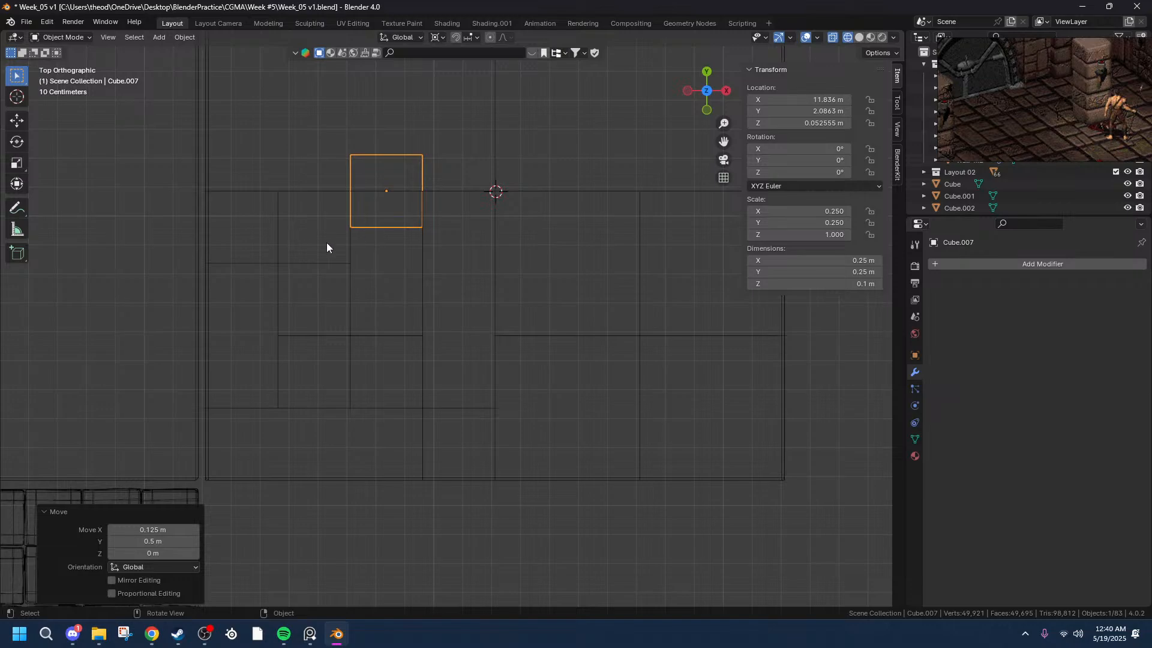
- Set the square tile's X move offset to 0.075 m
{"action": "left_click", "coordinate": [124, 542]}
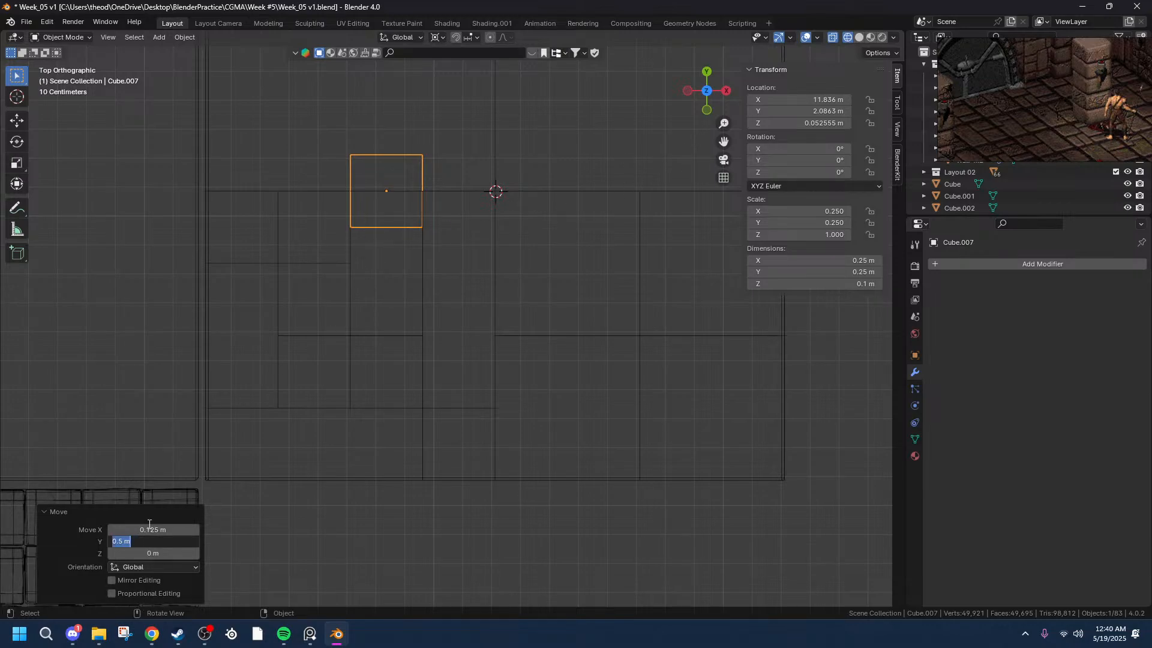
{"action": "left_click", "coordinate": [141, 529]}
{"action": "left_click", "coordinate": [138, 531]}
{"action": "left_click", "coordinate": [130, 529]}
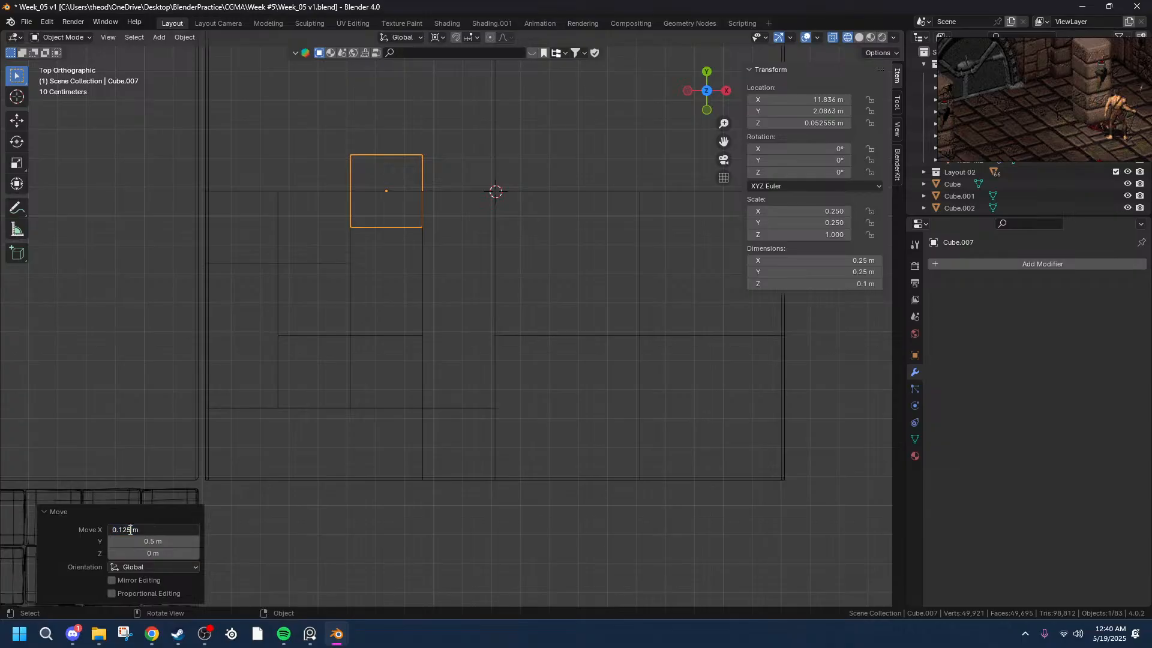
{"action": "left_click_drag", "start_coordinate": [130, 530], "coordinate": [120, 530]}
{"action": "type", "text": "0"}
{"action": "key", "text": "BackSpace"}
{"action": "key", "text": "BackSpace"}
{"action": "key", "text": "BackSpace"}
{"action": "type", "text": "0"}
{"action": "key", "text": "BackSpace"}
{"action": "type", "text": ".074"}
{"action": "key", "text": "BackSpace"}
{"action": "type", "text": "5"}
{"action": "key", "text": "Return"}
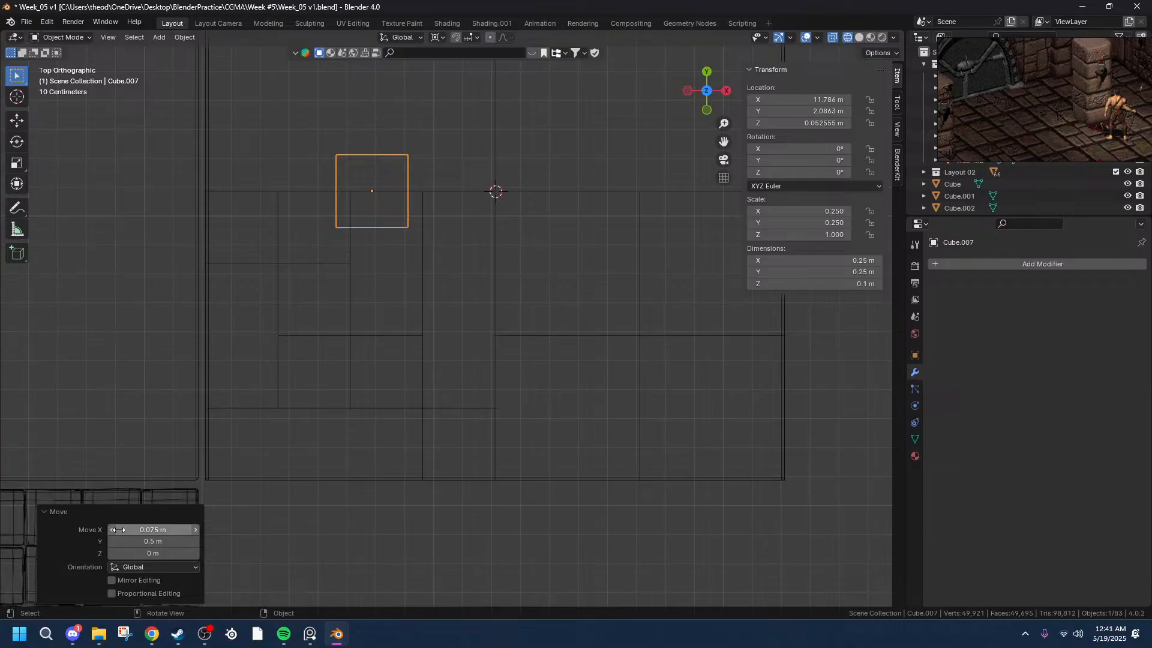
- Set the square tile's X move offset to -0.125 m and check its side edges against the neighbouring tiles
{"action": "left_click_drag", "start_coordinate": [150, 530], "coordinate": [135, 531]}
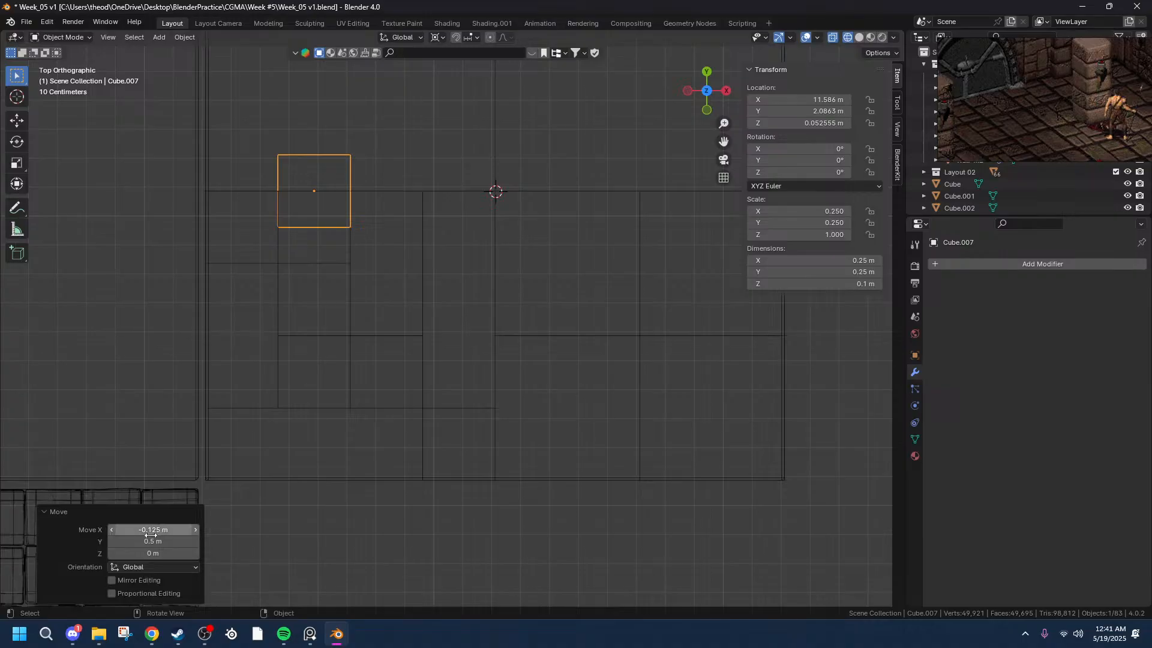
{"action": "scroll", "coordinate": [286, 202], "scroll_direction": "up", "scroll_amount": 5}
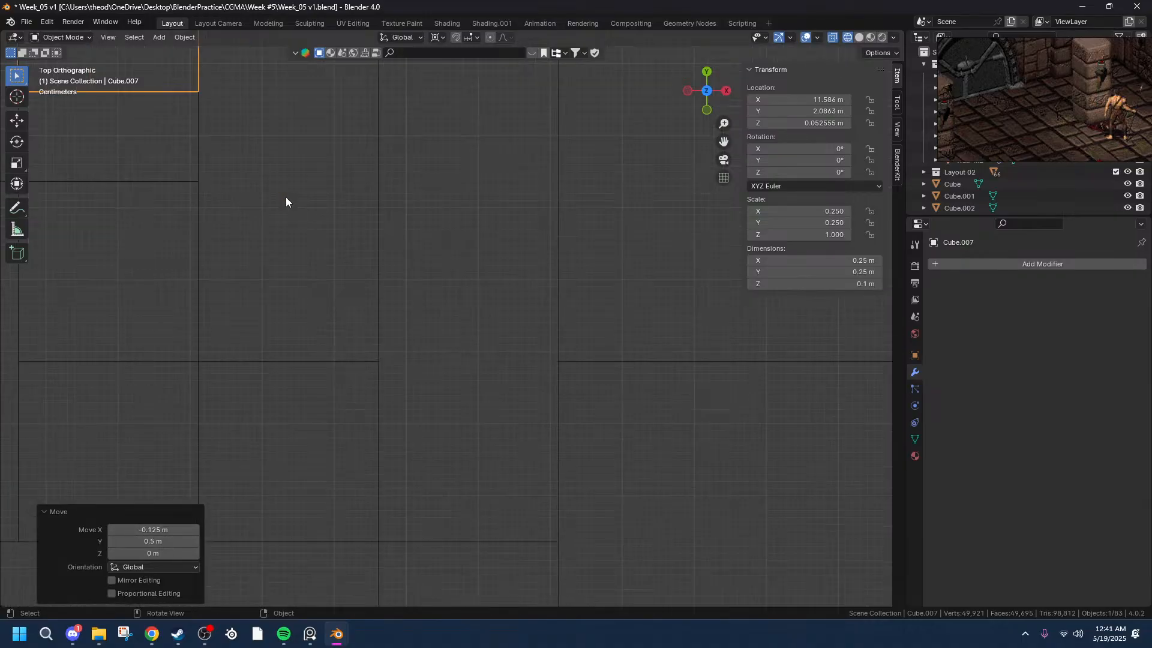
{"action": "left_click_drag", "start_coordinate": [724, 141], "coordinate": [935, 470]}
{"action": "scroll", "coordinate": [330, 380], "scroll_direction": "up", "scroll_amount": 5}
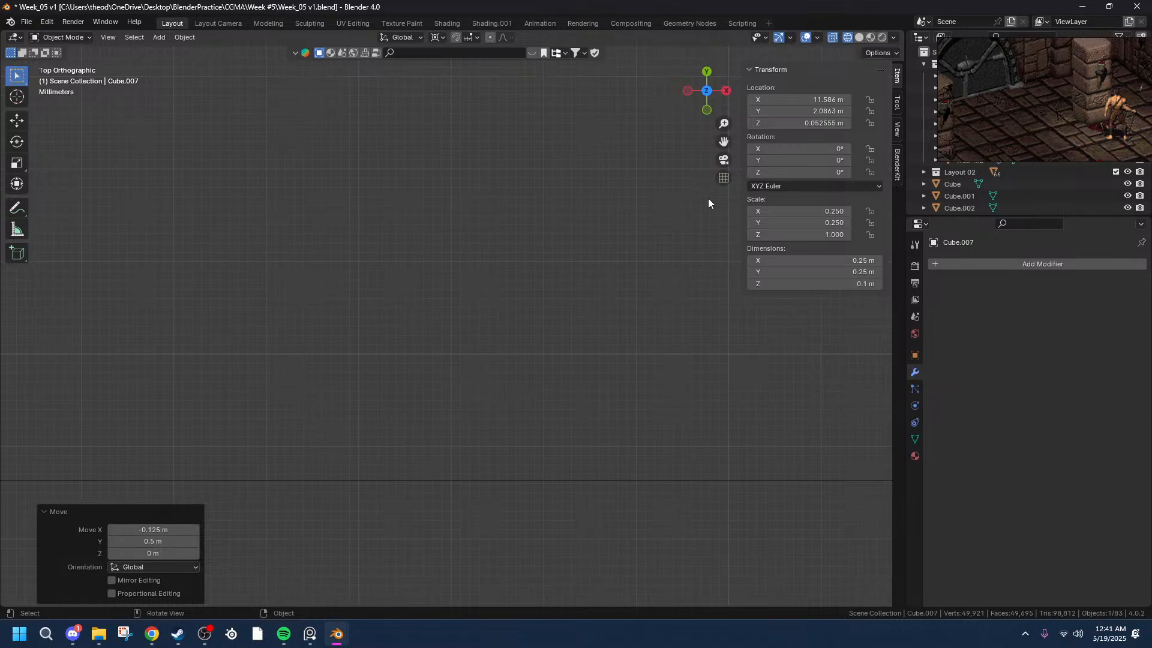
{"action": "left_click_drag", "start_coordinate": [724, 141], "coordinate": [930, 180]}
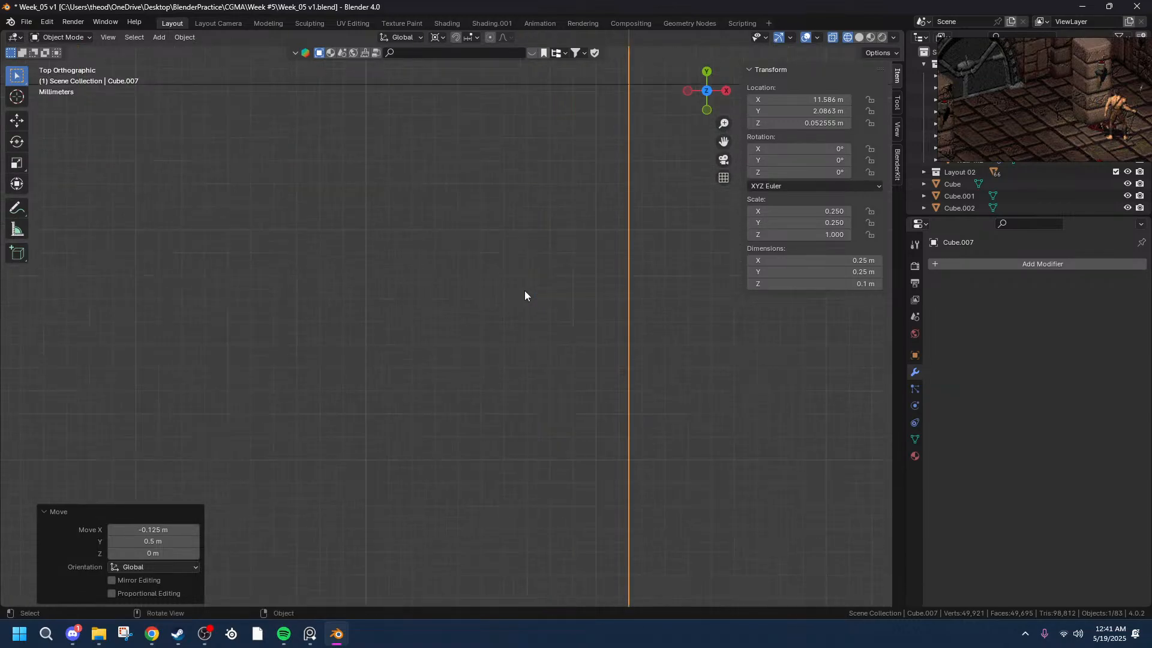
{"action": "scroll", "coordinate": [659, 202], "scroll_direction": "down", "scroll_amount": 4}
{"action": "scroll", "coordinate": [555, 321], "scroll_direction": "down", "scroll_amount": 5}
{"action": "left_click_drag", "start_coordinate": [723, 142], "coordinate": [775, 6]}
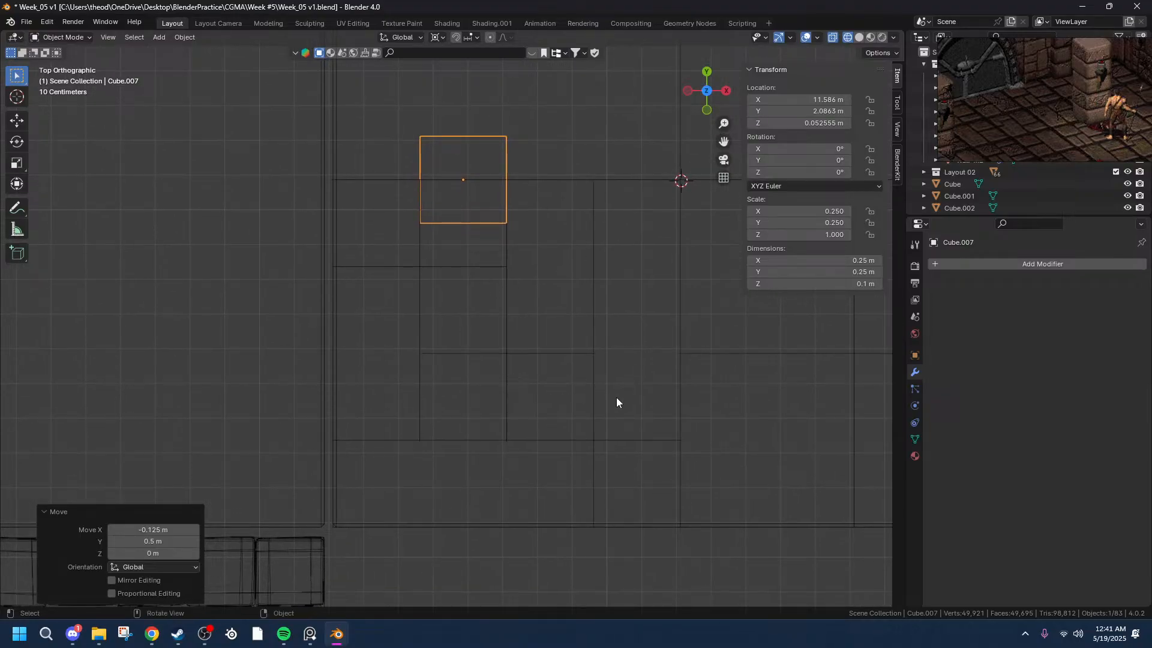
- Set the square tile's Y move offset to 0.25 m
{"action": "left_click", "coordinate": [115, 541]}
{"action": "key", "text": "End"}
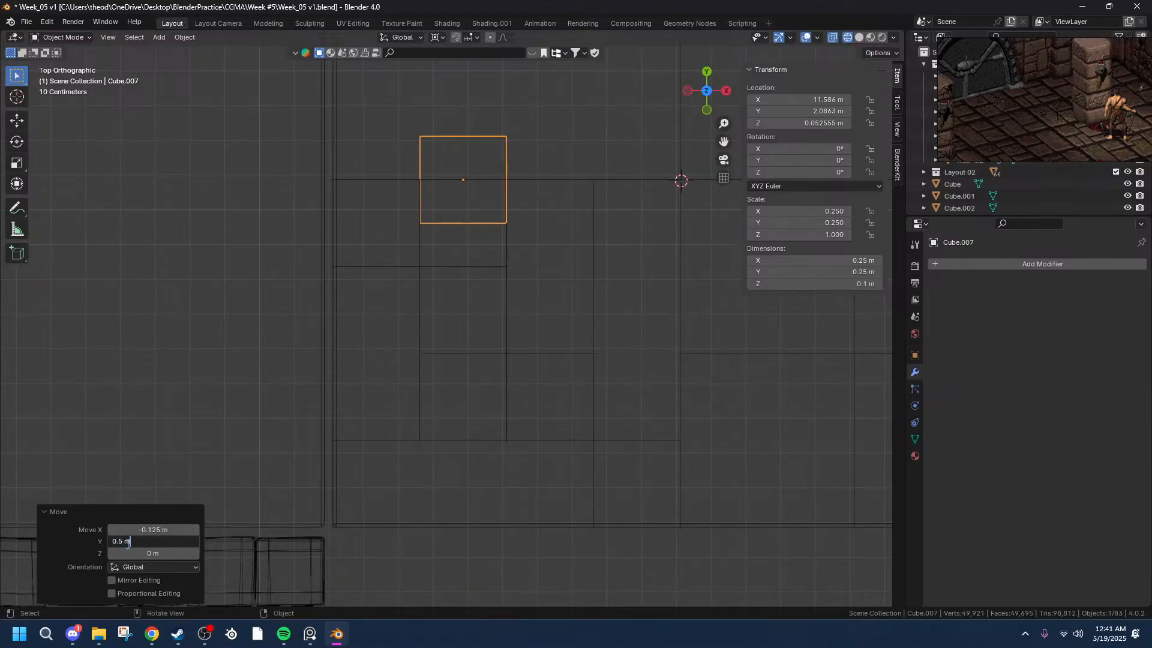
{"action": "key", "text": "BackSpace"}
{"action": "type", "text": "25"}
{"action": "key", "text": "Tab"}
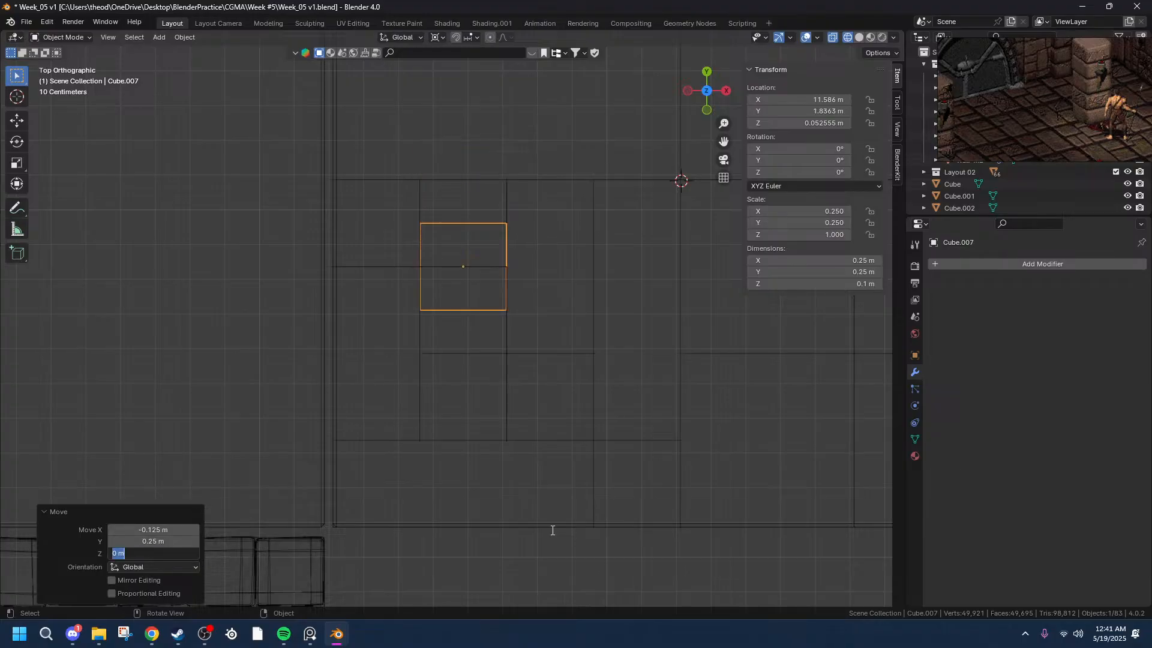
- Set the square tile's Y move offset to 0.375 m and check its fit in the gap
{"action": "left_click", "coordinate": [146, 540]}
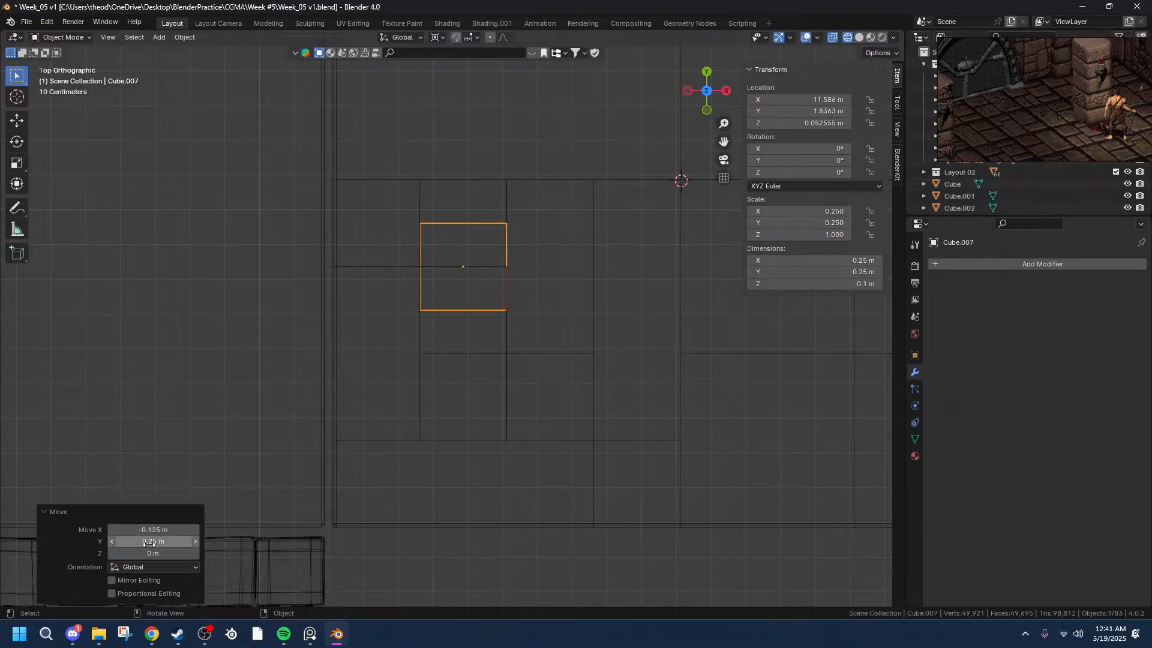
{"action": "double_click", "coordinate": [120, 541]}
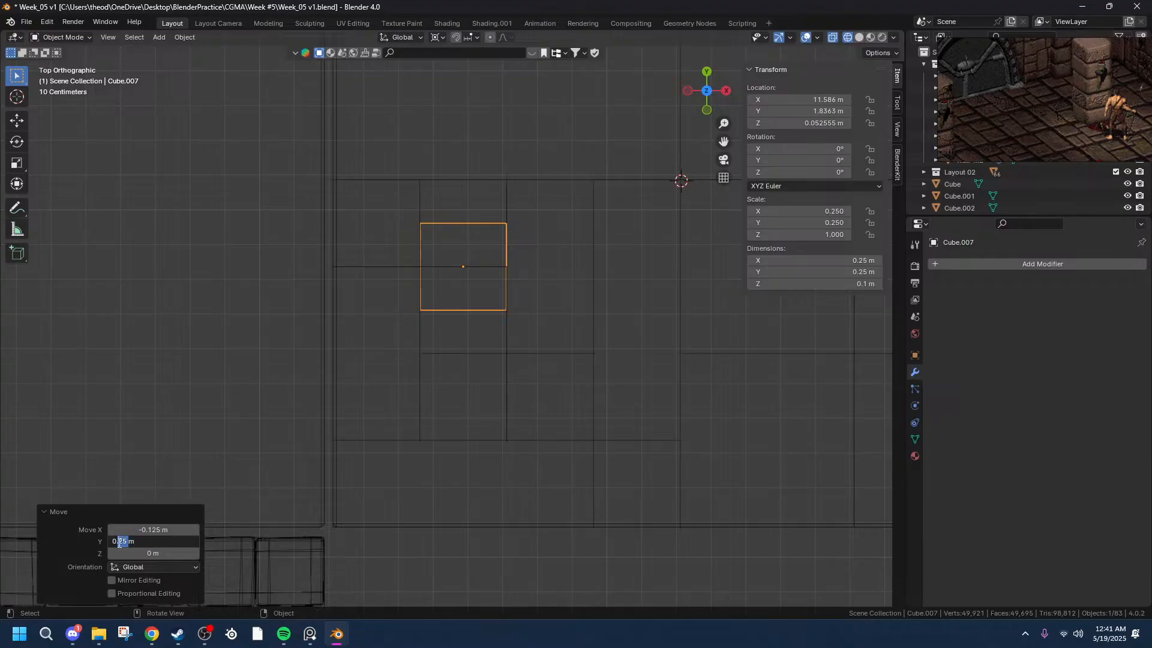
{"action": "type", "text": "375"}
{"action": "key", "text": "Tab"}
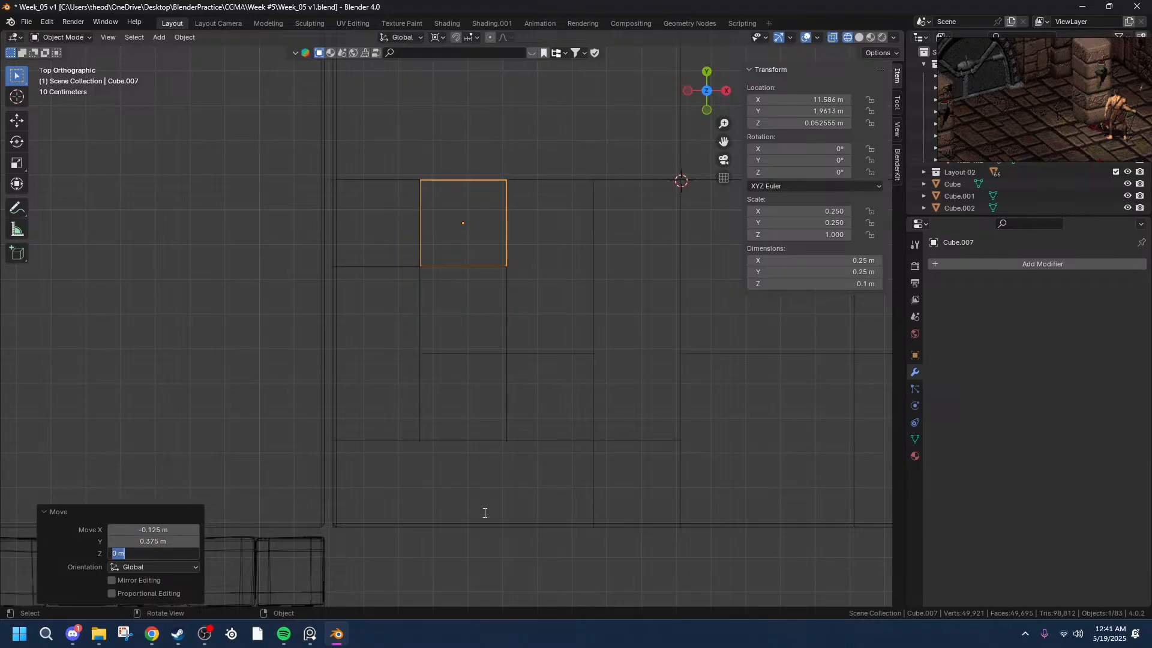
{"action": "left_click", "coordinate": [472, 194]}
{"action": "scroll", "coordinate": [469, 192], "scroll_direction": "up", "scroll_amount": 20}
{"action": "left_click_drag", "start_coordinate": [723, 141], "coordinate": [722, 141]}
{"action": "scroll", "coordinate": [603, 314], "scroll_direction": "down", "scroll_amount": 8}
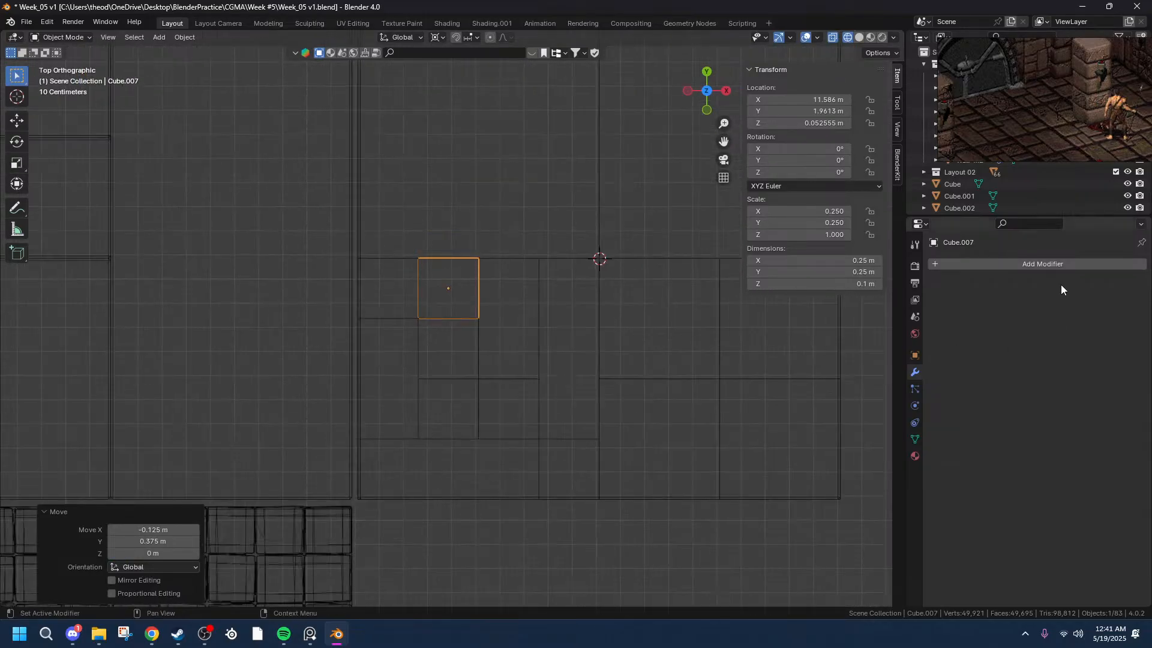
{"action": "left_click", "coordinate": [1013, 265]}
{"action": "mouse_move", "coordinate": [972, 281]}
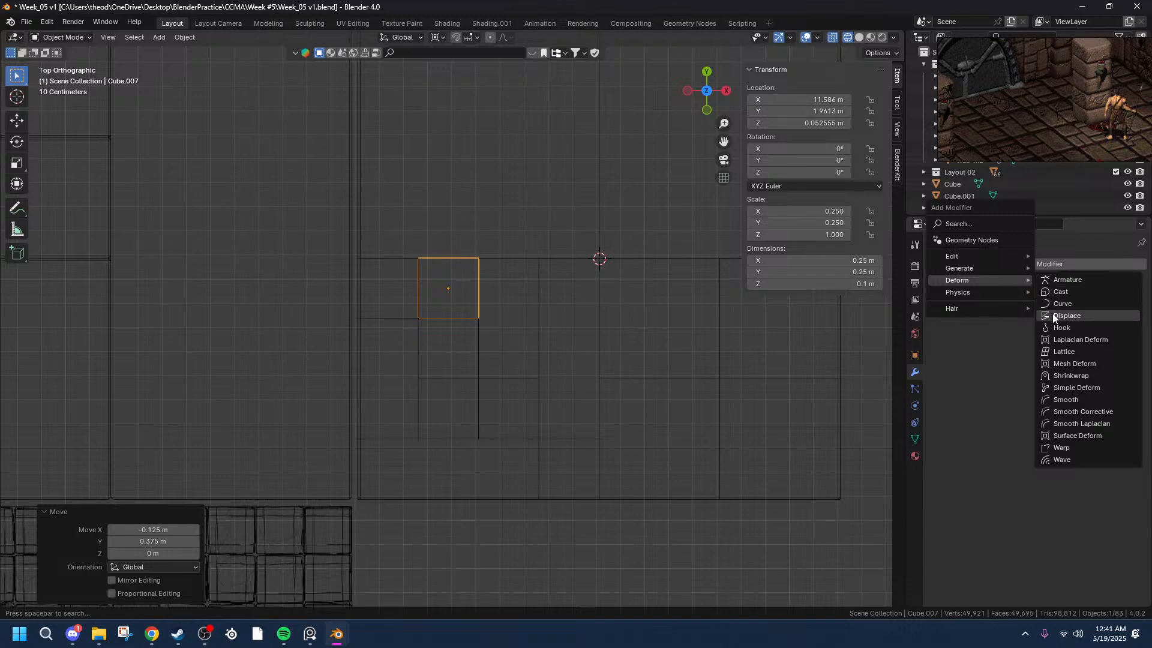
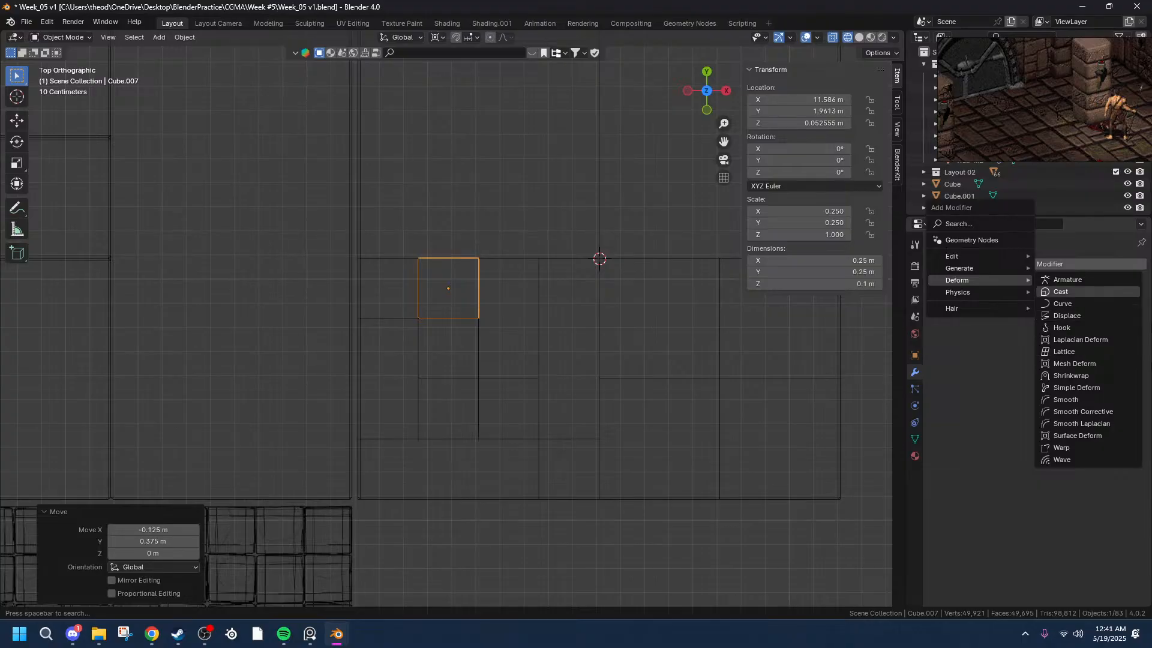
{"action": "key", "text": "Escape"}
{"action": "left_click", "coordinate": [1095, 262]}
{"action": "mouse_move", "coordinate": [1036, 267]}
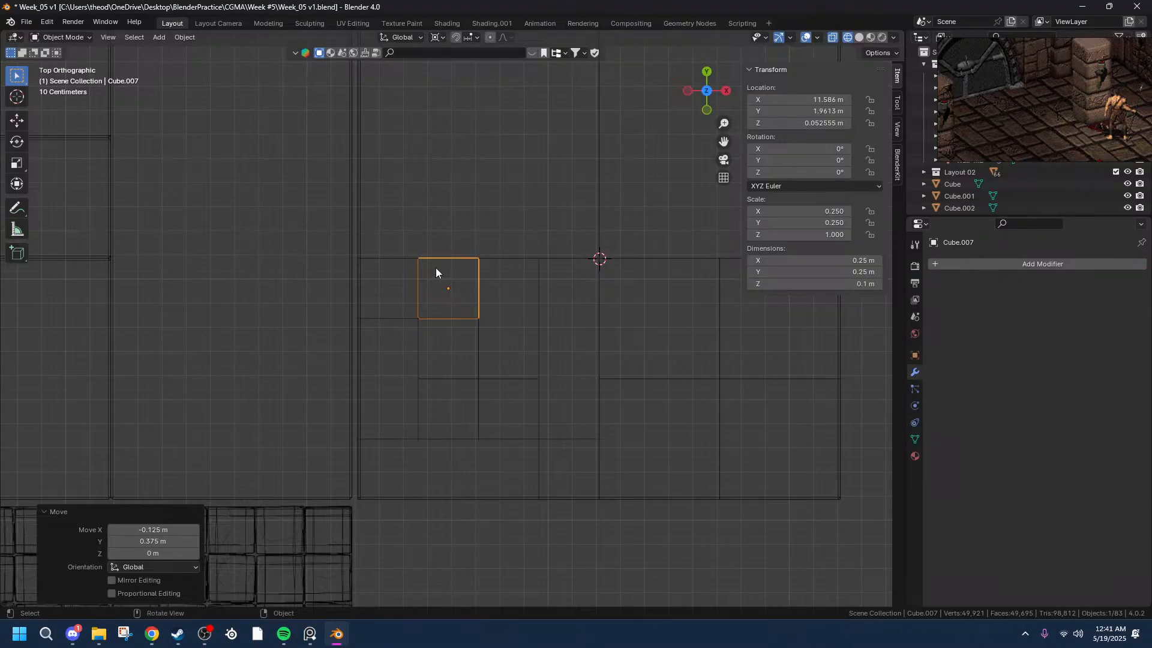
- Examine how the small square tile's edges line up with the L-shaped, rectangular and large tiles around it
{"action": "scroll", "coordinate": [429, 263], "scroll_direction": "up", "scroll_amount": 10}
{"action": "scroll", "coordinate": [429, 264], "scroll_direction": "down", "scroll_amount": 5}
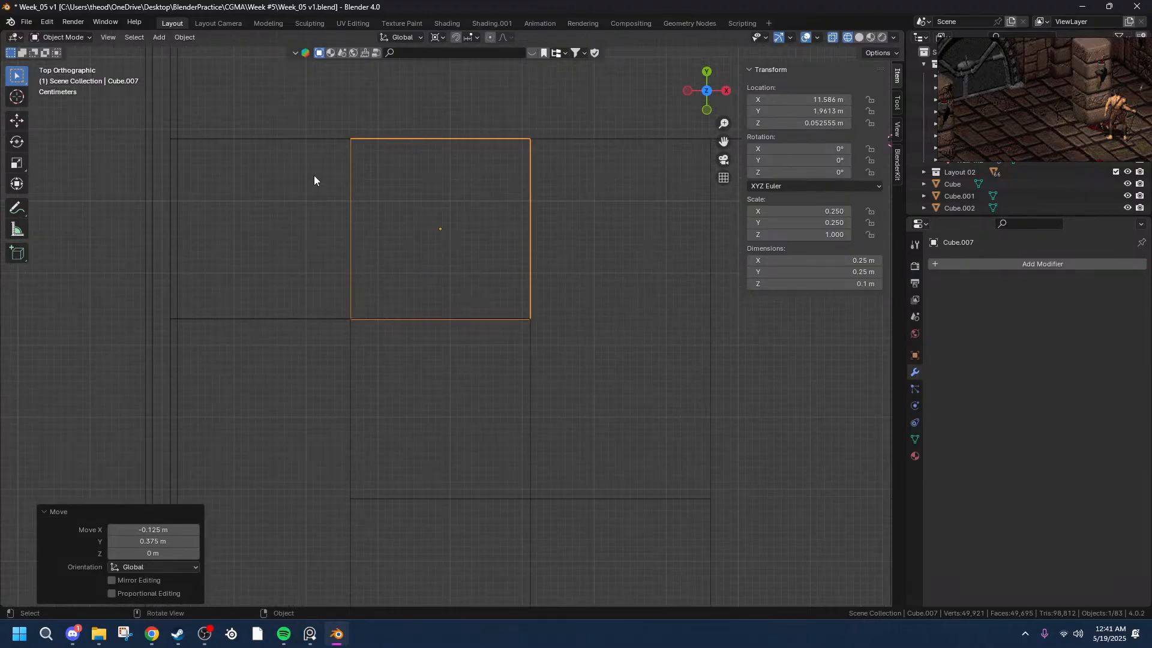
{"action": "left_click", "coordinate": [349, 139]}
{"action": "left_click", "coordinate": [362, 170]}
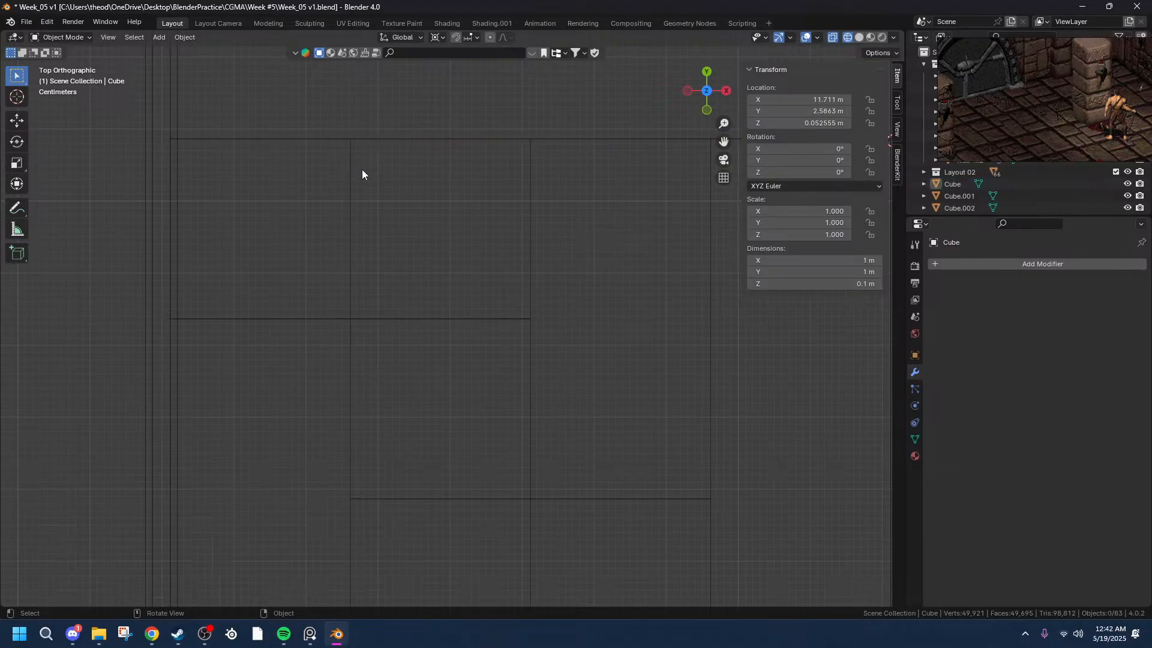
{"action": "left_click", "coordinate": [350, 218]}
{"action": "left_click", "coordinate": [366, 207]}
{"action": "left_click", "coordinate": [529, 270]}
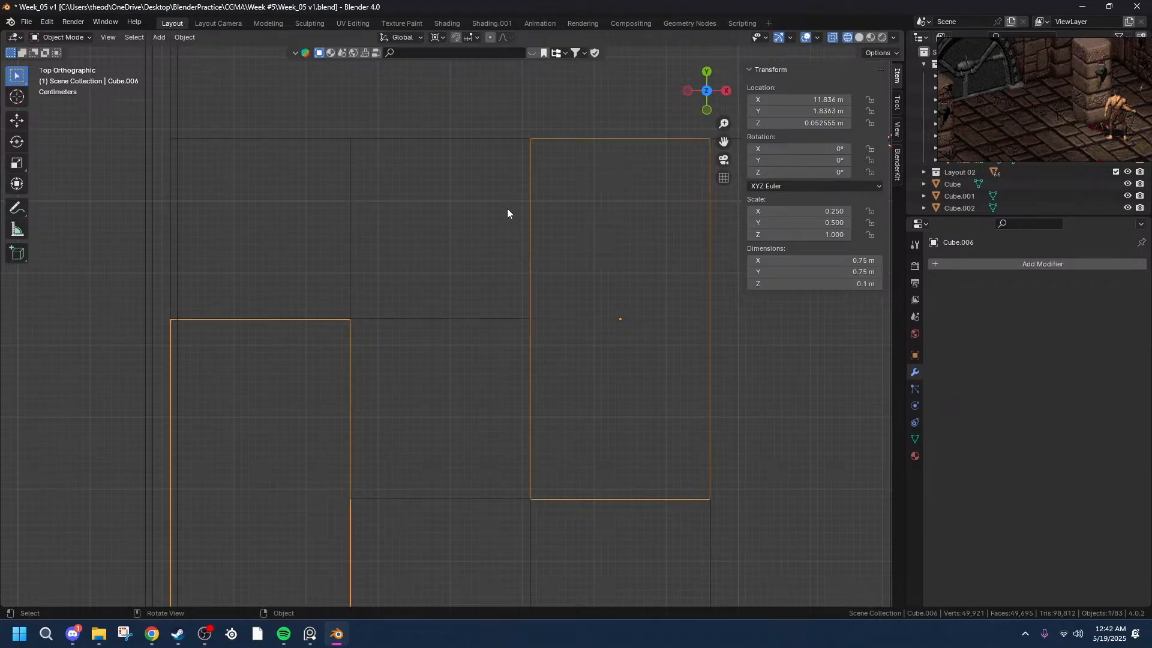
{"action": "left_click", "coordinate": [510, 139]}
{"action": "scroll", "coordinate": [456, 174], "scroll_direction": "up", "scroll_amount": 5}
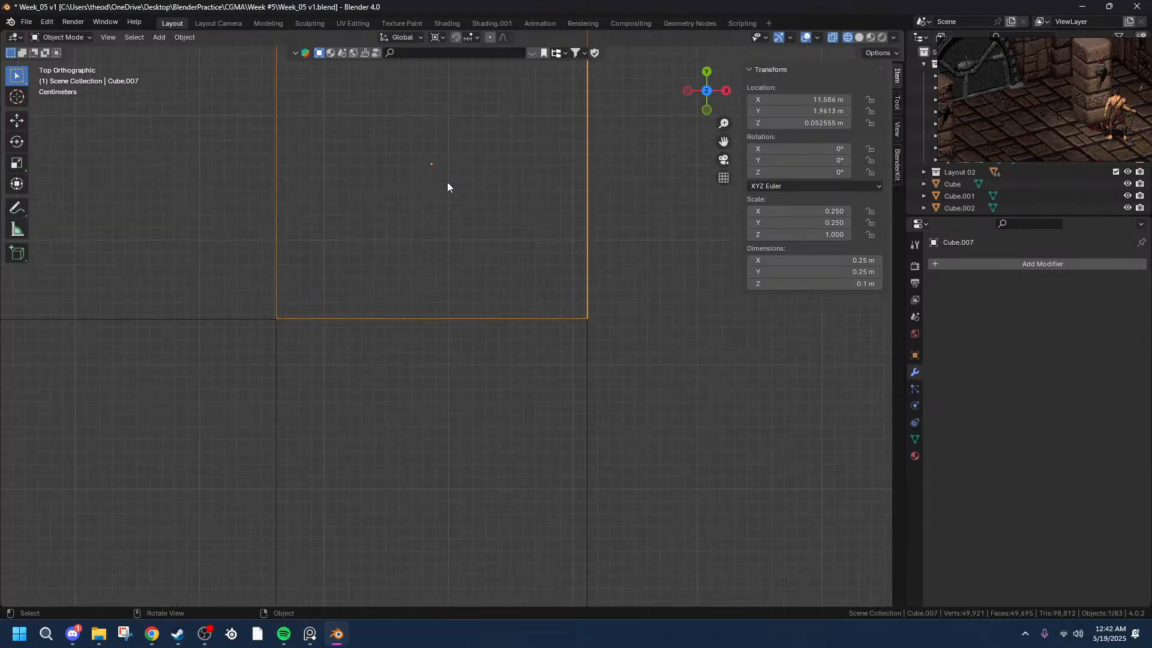
{"action": "middle_click_drag", "start_coordinate": [545, 298], "coordinate": [536, 218]}
{"action": "scroll", "coordinate": [544, 211], "scroll_direction": "down", "scroll_amount": 5}
{"action": "scroll", "coordinate": [545, 210], "scroll_direction": "up", "scroll_amount": 4}
{"action": "middle_click_drag", "start_coordinate": [570, 198], "coordinate": [553, 214]}
- Undo the small square tile's moves, scaling and duplication
{"action": "key", "text": "ctrl+z"}
{"action": "key", "text": "ctrl+z"}
{"action": "key", "text": "ctrl+z"}
{"action": "key", "text": "ctrl+z"}
{"action": "scroll", "coordinate": [561, 231], "scroll_direction": "down", "scroll_amount": 6}
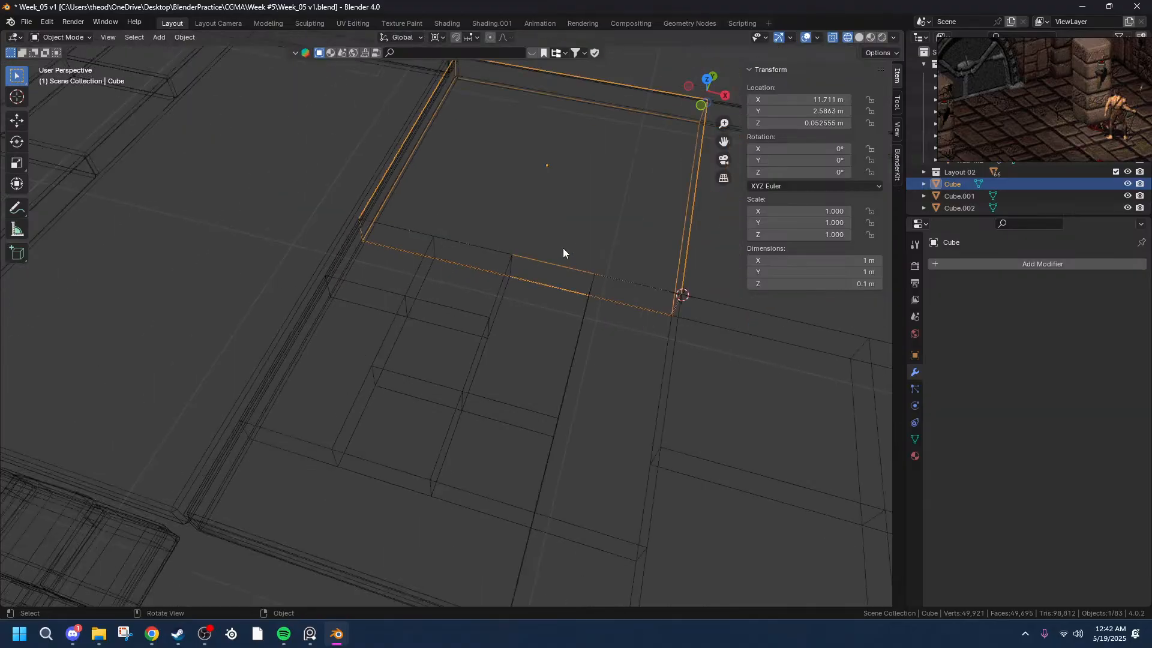
{"action": "key", "text": "ctrl+z"}
{"action": "key", "text": "ctrl+z"}
{"action": "key", "text": "ctrl+z"}
{"action": "key", "text": "ctrl+z"}
{"action": "key", "text": "ctrl+z"}
{"action": "key", "text": "ctrl+z"}
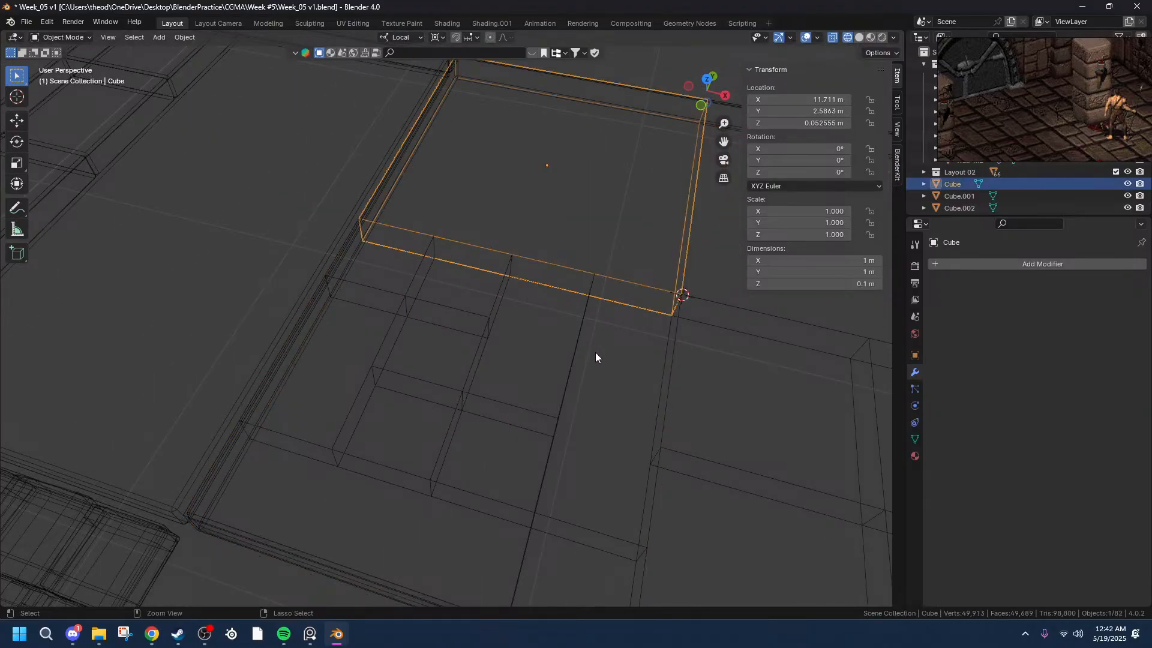
- Undo the Array modifier on the 0.25 by 0.5 m rectangular tile, including its relative offset changes
{"action": "key", "text": "ctrl+z"}
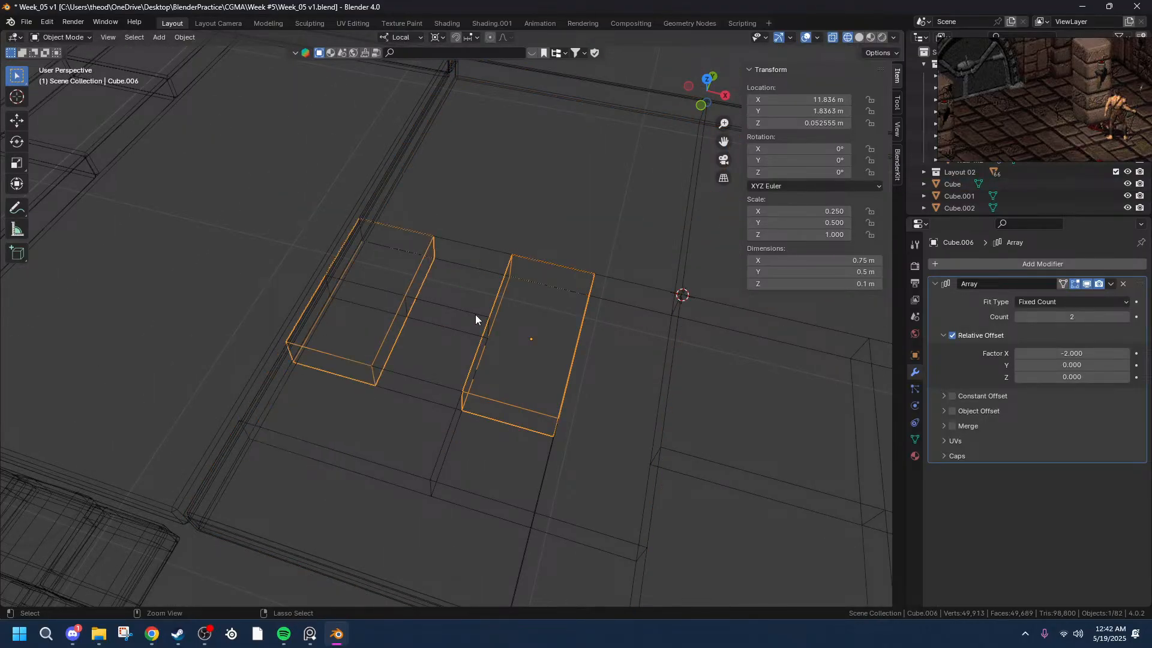
{"action": "key", "text": "ctrl+z"}
{"action": "key", "text": "ctrl+z"}
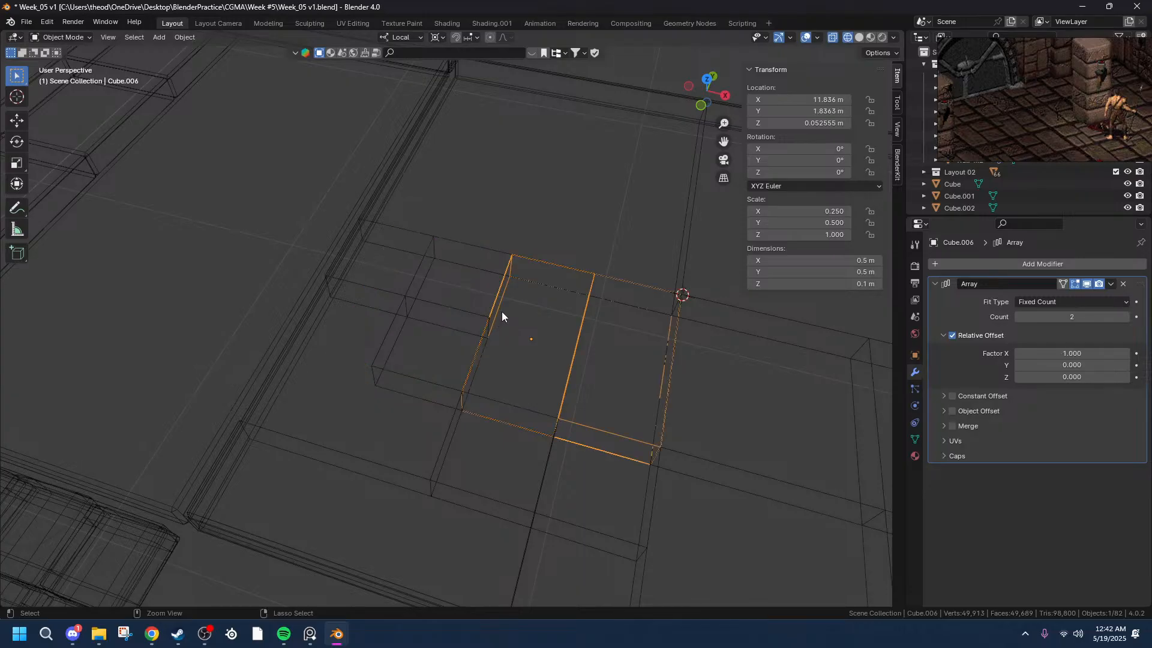
{"action": "key", "text": "ctrl+z"}
- Duplicate the 0.25 by 0.5 m rectangular tile about -0.495 m along local X and view the layout straight along the vertical axis
{"action": "middle_click_drag", "start_coordinate": [477, 396], "coordinate": [488, 359]}
{"action": "left_click", "coordinate": [383, 398]}
{"action": "mouse_move", "coordinate": [469, 419]}
{"action": "middle_mouse_down"}
{"action": "mouse_move", "coordinate": [452, 429]}
{"action": "mouse_move", "coordinate": [459, 419]}
{"action": "middle_mouse_up"}
{"action": "scroll", "coordinate": [472, 438], "scroll_direction": "down", "scroll_amount": 3}
{"action": "left_click", "coordinate": [401, 476]}
{"action": "scroll", "coordinate": [456, 420], "scroll_direction": "up", "scroll_amount": 4}
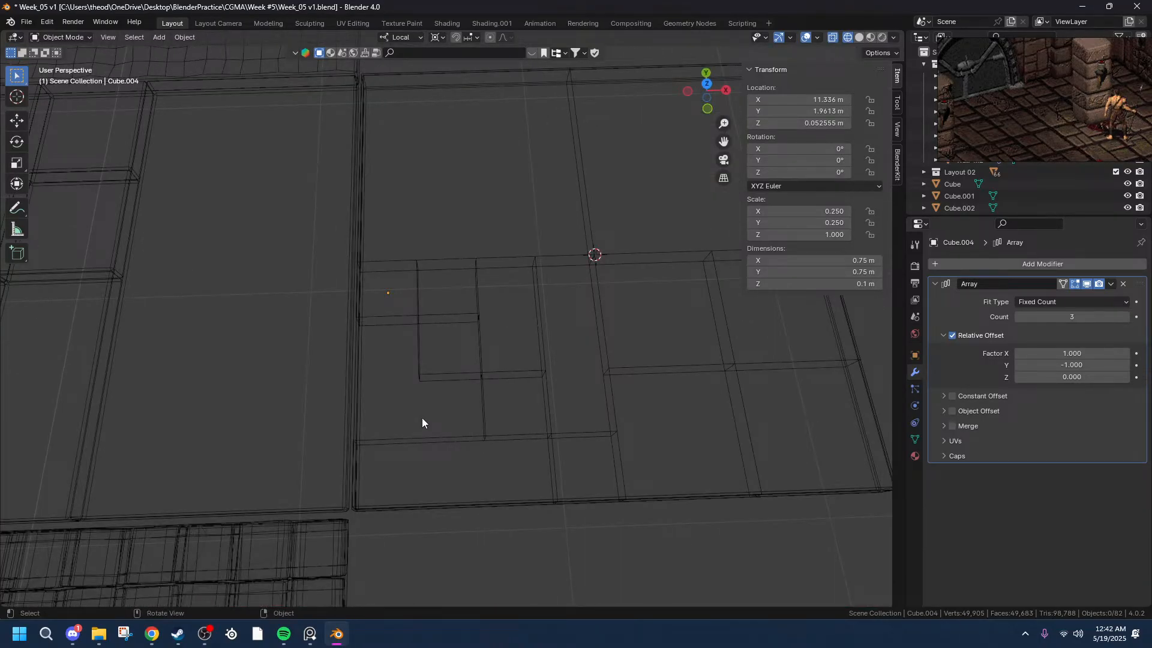
{"action": "middle_click_drag", "start_coordinate": [420, 352], "coordinate": [475, 343]}
{"action": "left_click", "coordinate": [489, 328]}
{"action": "left_click", "coordinate": [480, 267]}
{"action": "left_click", "coordinate": [478, 279]}
{"action": "key", "text": "shift+d"}
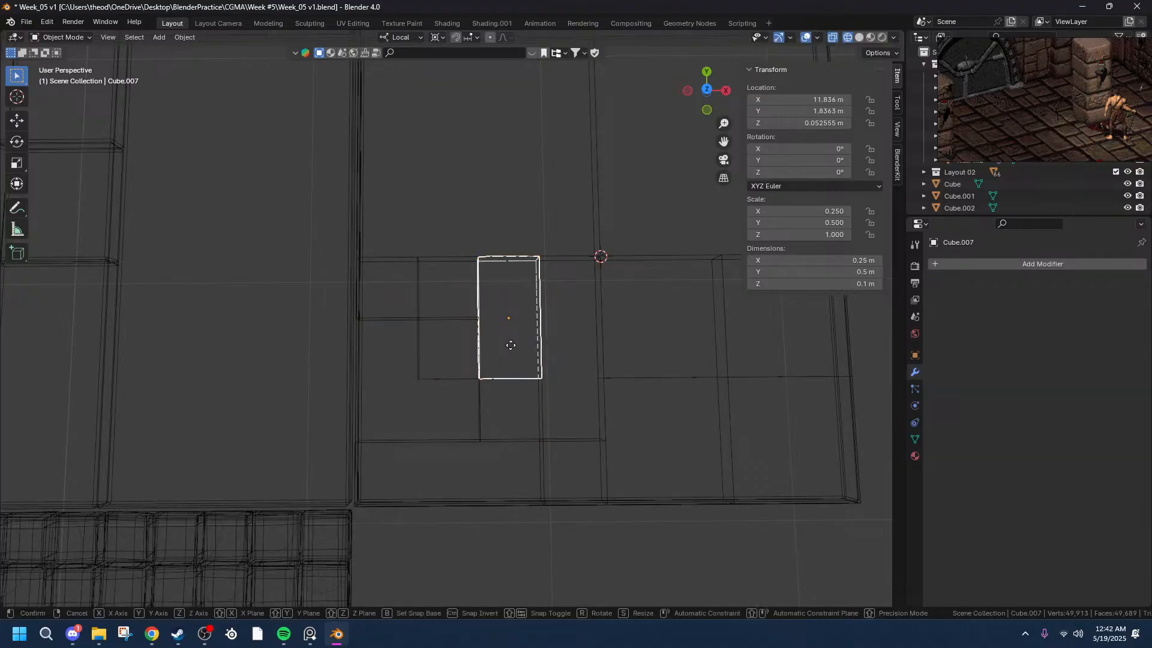
{"action": "key", "text": "x"}
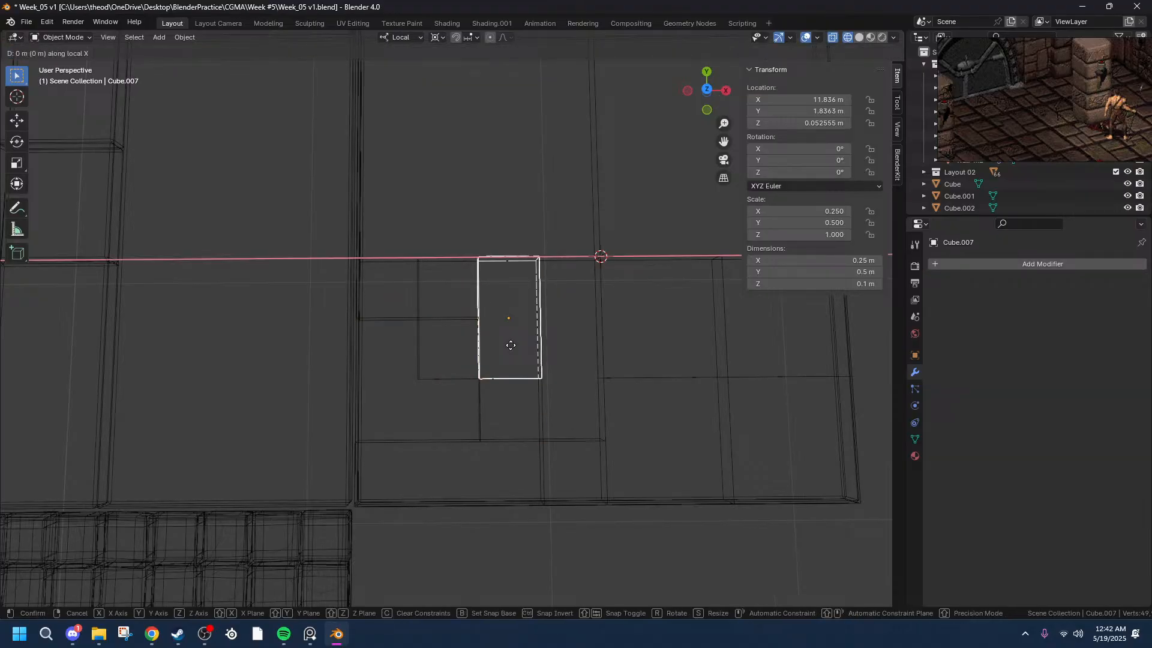
{"action": "left_click", "coordinate": [390, 354]}
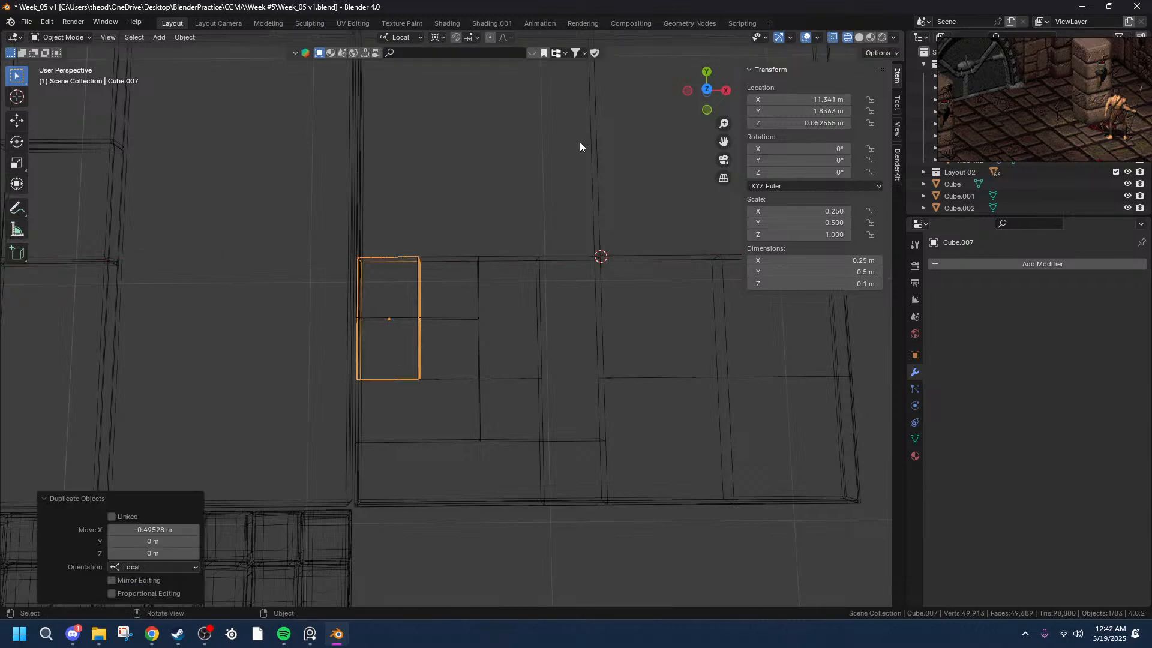
{"action": "left_click", "coordinate": [708, 92]}
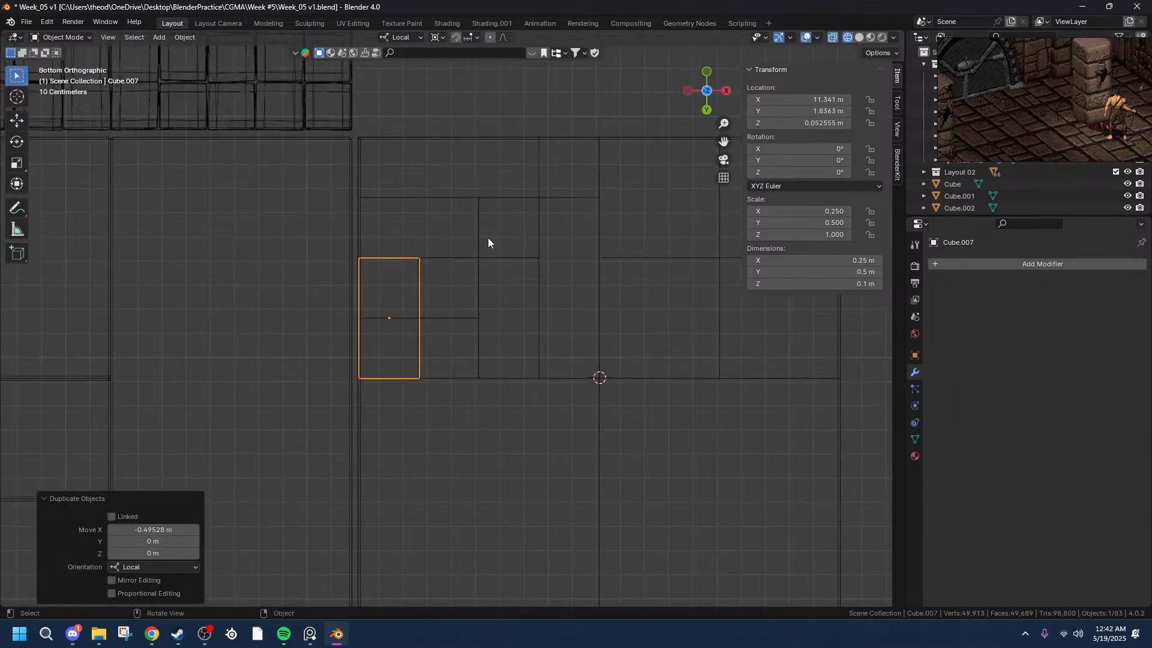
- Set the duplicated 0.25 by 0.5 m tile's X offset to exactly -0.5 m
{"action": "left_click", "coordinate": [707, 91]}
{"action": "scroll", "coordinate": [344, 347], "scroll_direction": "up", "scroll_amount": 5}
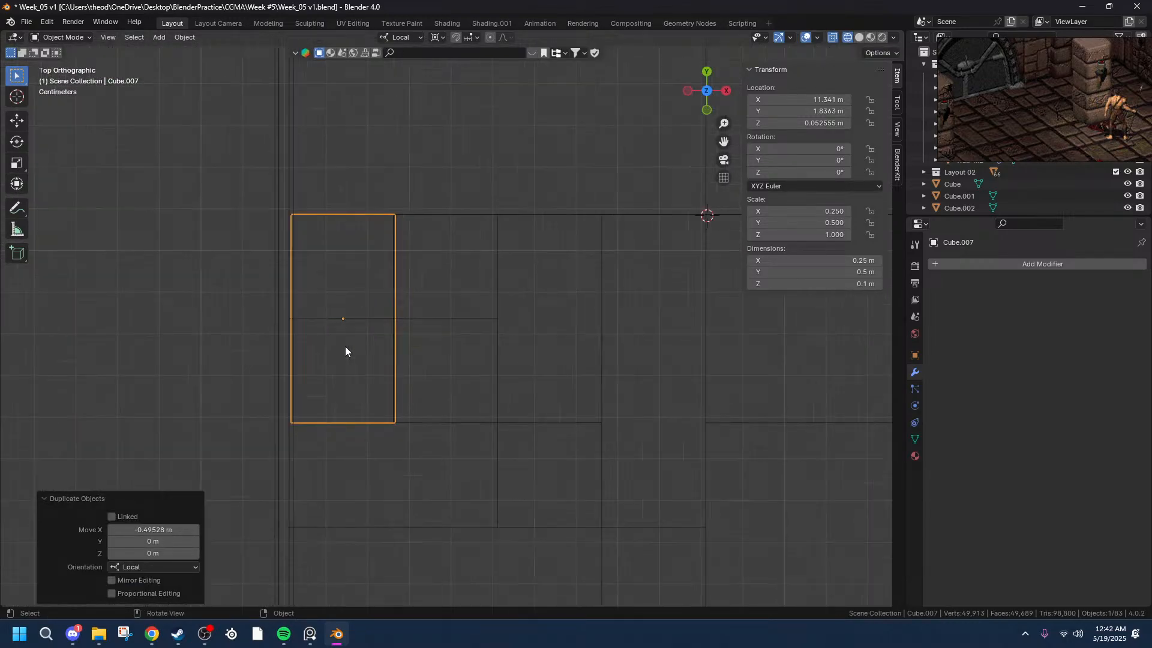
{"action": "left_click", "coordinate": [144, 529]}
{"action": "left_click", "coordinate": [143, 530]}
{"action": "left_click_drag", "start_coordinate": [142, 530], "coordinate": [122, 530]}
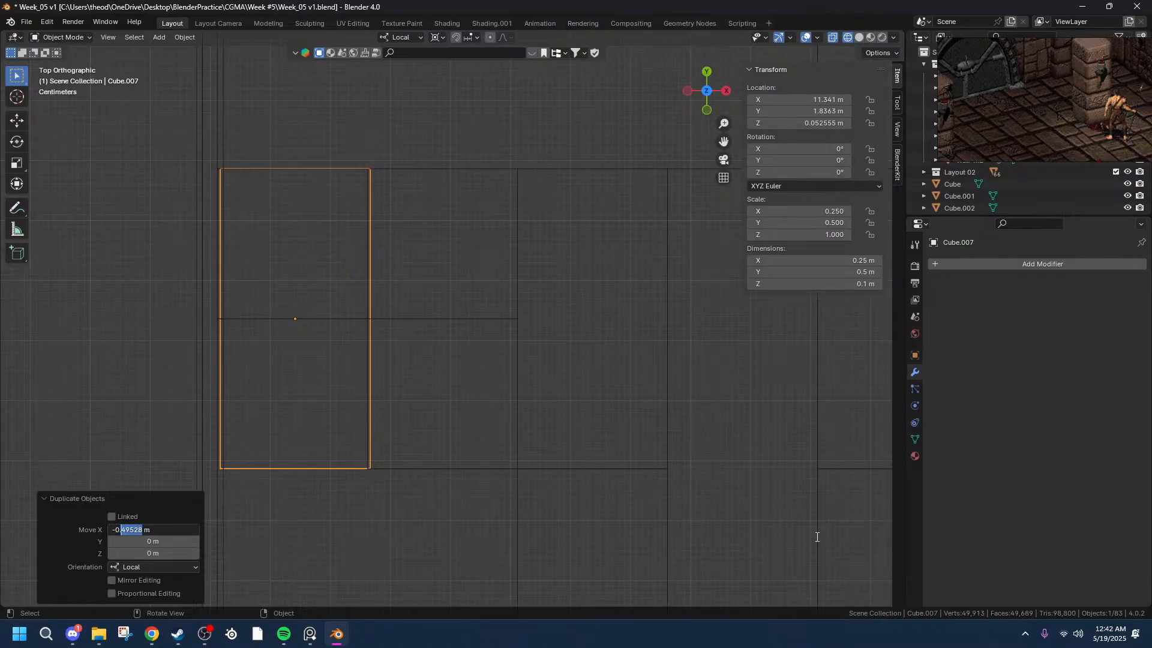
{"action": "type", "text": "5"}
{"action": "key", "text": "Return"}
{"action": "scroll", "coordinate": [362, 377], "scroll_direction": "down", "scroll_amount": 5}
{"action": "scroll", "coordinate": [405, 356], "scroll_direction": "up", "scroll_amount": 3}
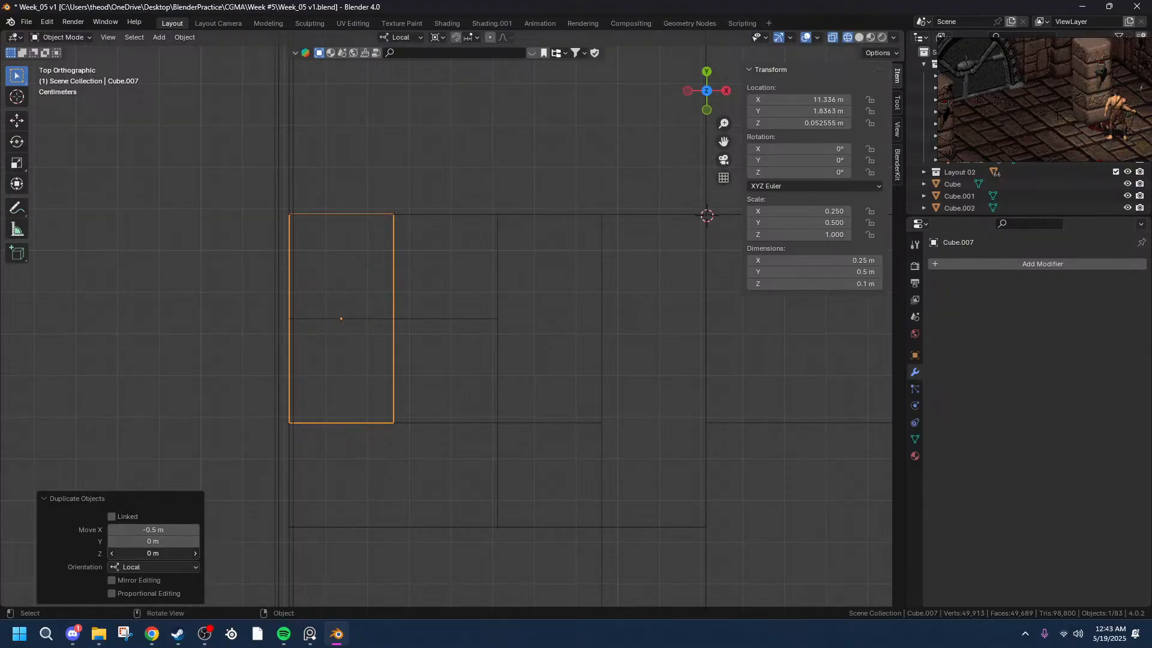
- Try a Y offset of -0.5 m for the duplicated rectangular tile
{"action": "left_click", "coordinate": [136, 542]}
{"action": "left_click", "coordinate": [119, 542]}
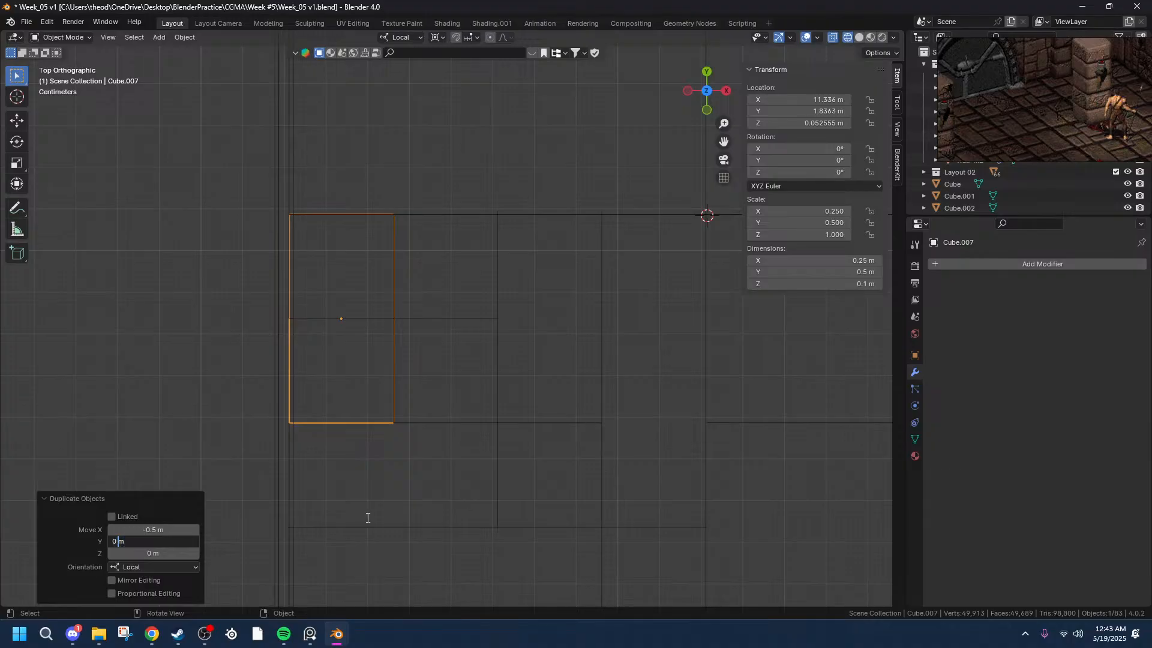
{"action": "key", "text": "BackSpace"}
{"action": "type", "text": "-0"}
{"action": "type", "text": ".5"}
{"action": "key", "text": "Tab"}
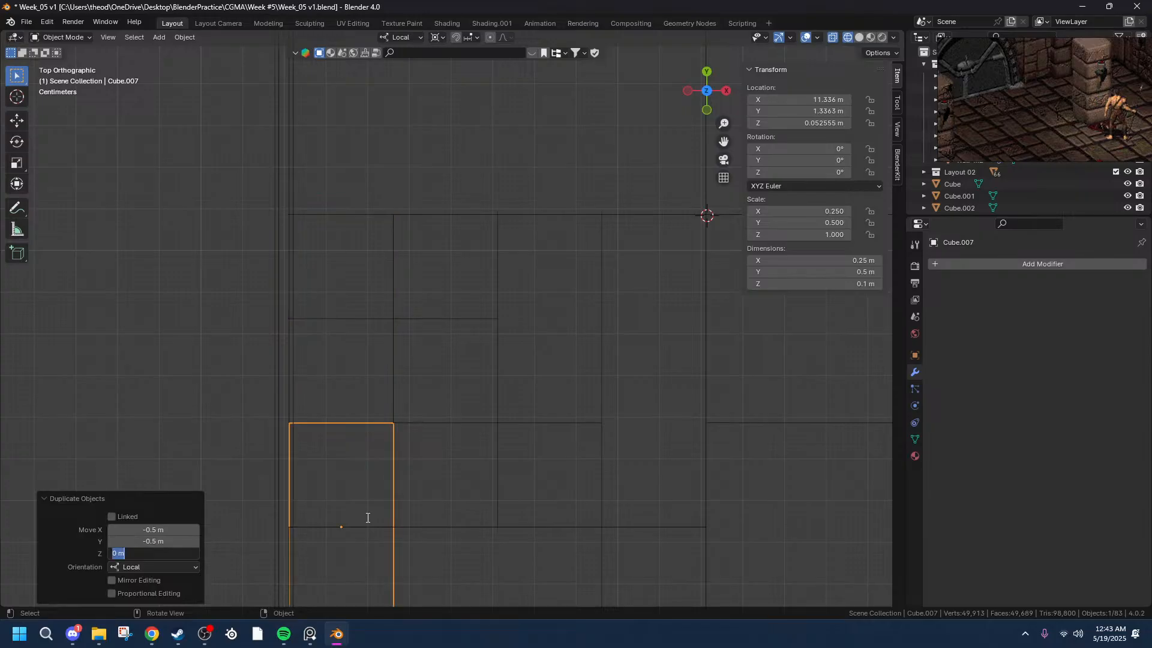
- Set the duplicated rectangular tile's Y offset to -0.25 m
{"action": "left_click", "coordinate": [149, 541]}
{"action": "left_click", "coordinate": [124, 542]}
{"action": "key", "text": "BackSpace"}
{"action": "type", "text": "25"}
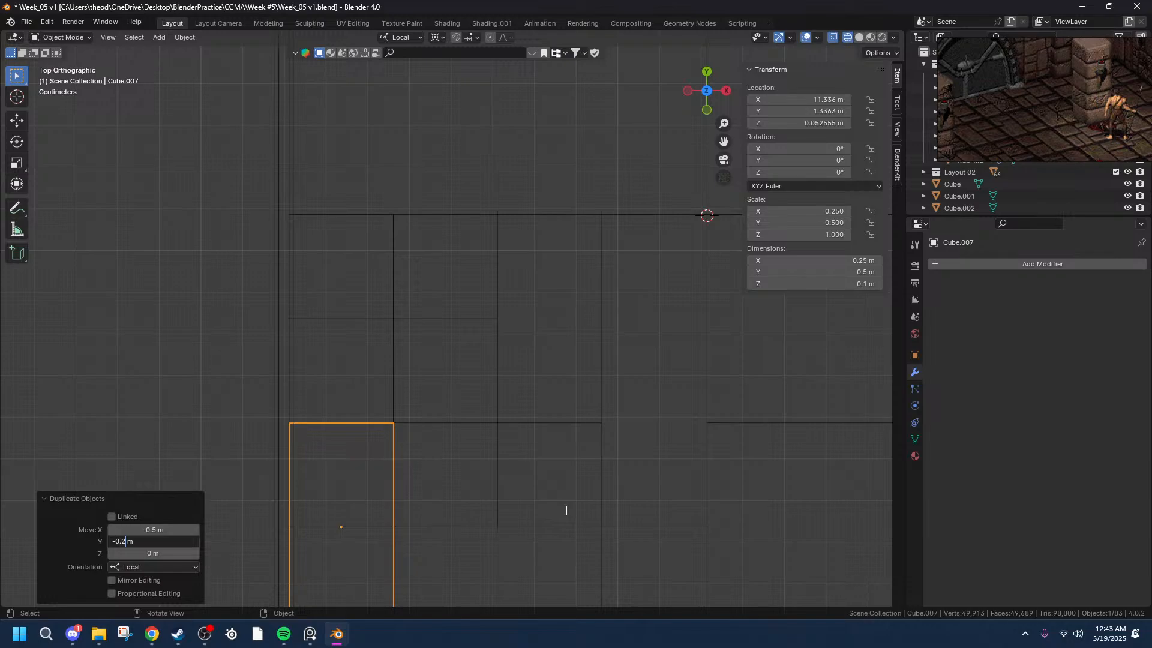
{"action": "key", "text": "Return"}
{"action": "scroll", "coordinate": [376, 408], "scroll_direction": "up", "scroll_amount": 5}
{"action": "scroll", "coordinate": [407, 434], "scroll_direction": "down", "scroll_amount": 5}
{"action": "scroll", "coordinate": [330, 438], "scroll_direction": "up", "scroll_amount": 6}
{"action": "scroll", "coordinate": [252, 426], "scroll_direction": "down", "scroll_amount": 5}
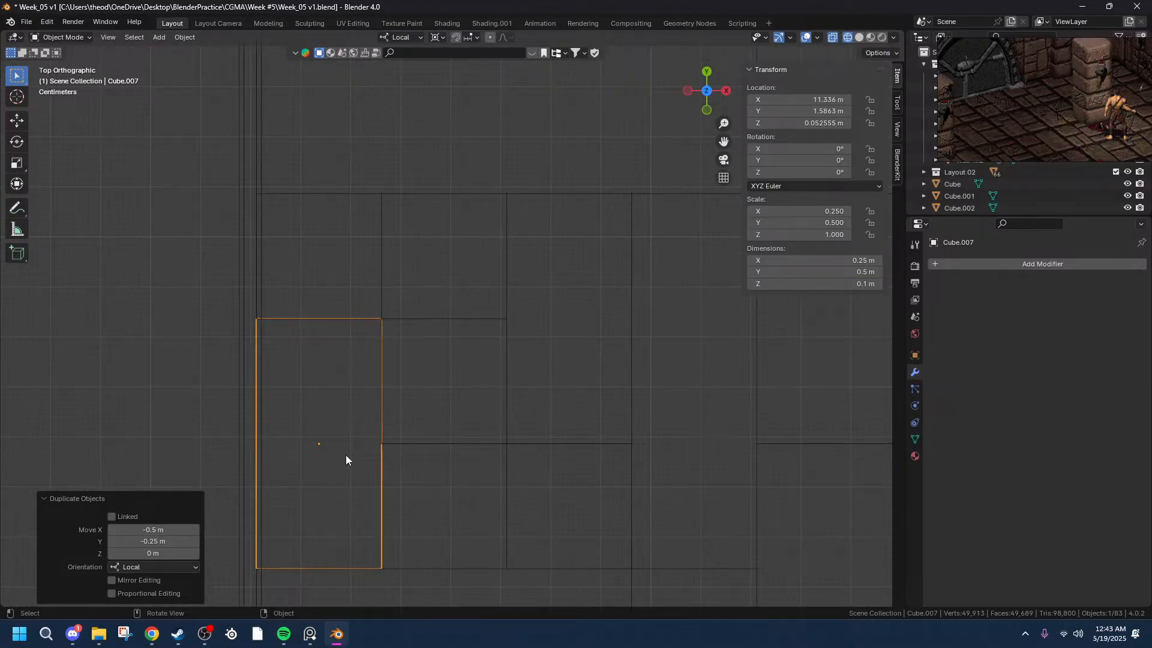
- Add one centred loop cut across the duplicated tile, splitting its length into two equal halves
{"action": "key", "text": "Tab"}
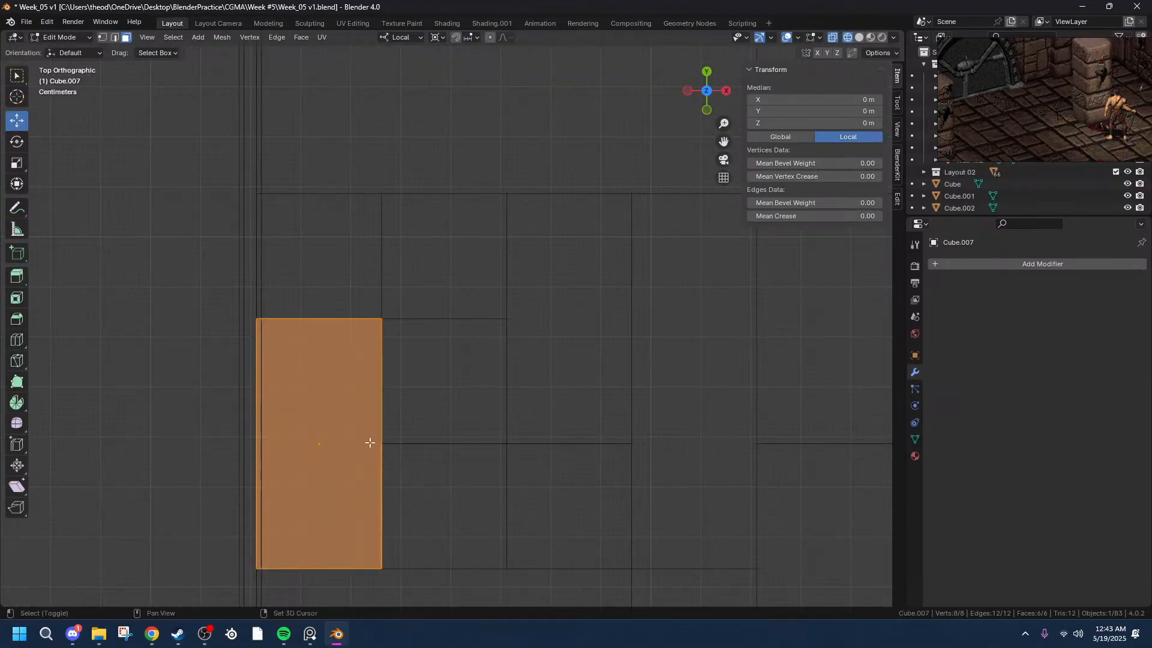
{"action": "key", "text": "Tab"}
{"action": "key", "text": "Tab"}
{"action": "key", "text": "ctrl+r"}
{"action": "left_click", "coordinate": [370, 443]}
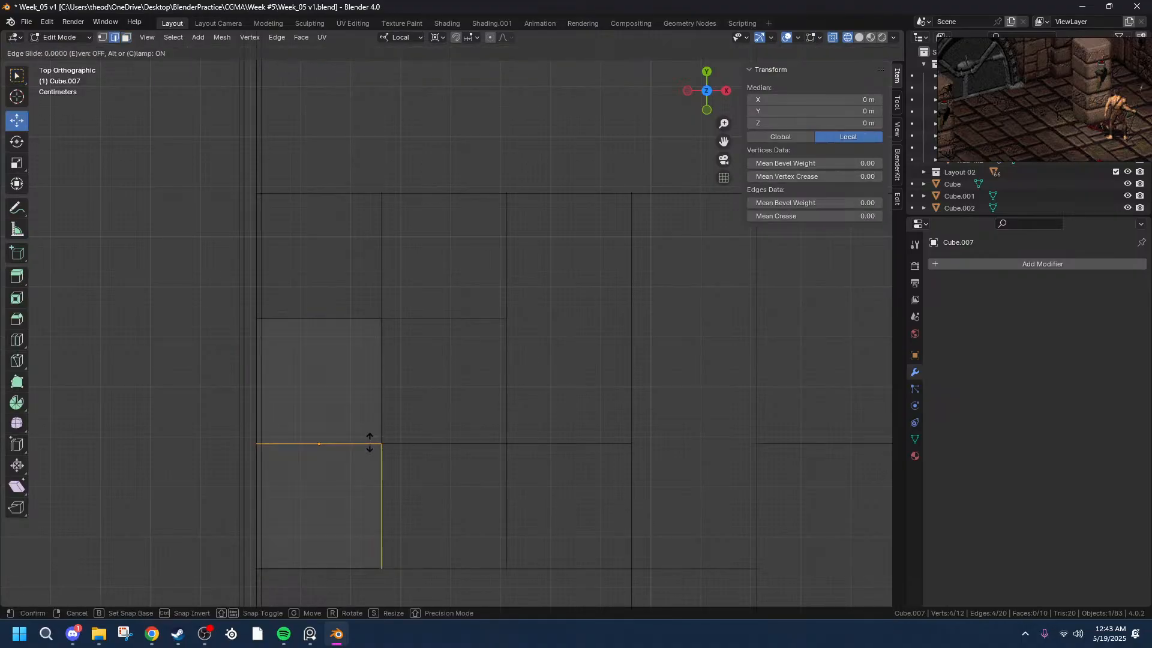
{"action": "right_click", "coordinate": [371, 442]}
- Extrude the +X side face of the tile's -Y half about 0.25 m along local X to form an L shape
{"action": "middle_click_drag", "start_coordinate": [437, 484], "coordinate": [277, 373]}
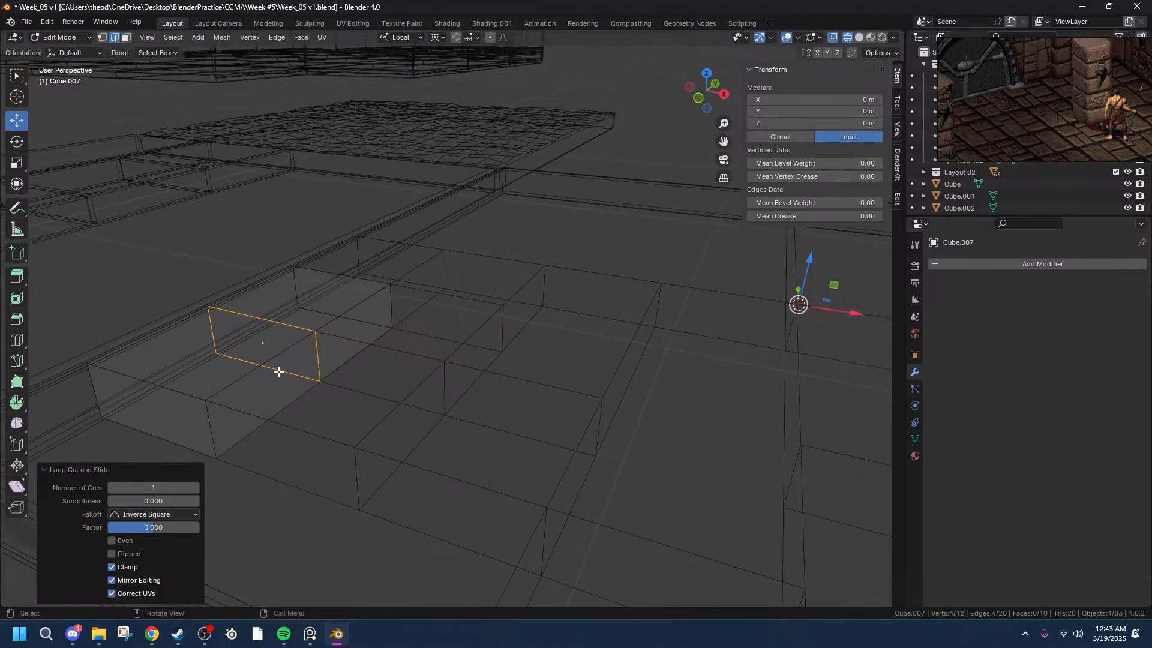
{"action": "left_click", "coordinate": [279, 375]}
{"action": "left_click", "coordinate": [279, 374]}
{"action": "middle_click_drag", "start_coordinate": [327, 405], "coordinate": [390, 497]}
{"action": "left_click", "coordinate": [706, 87]}
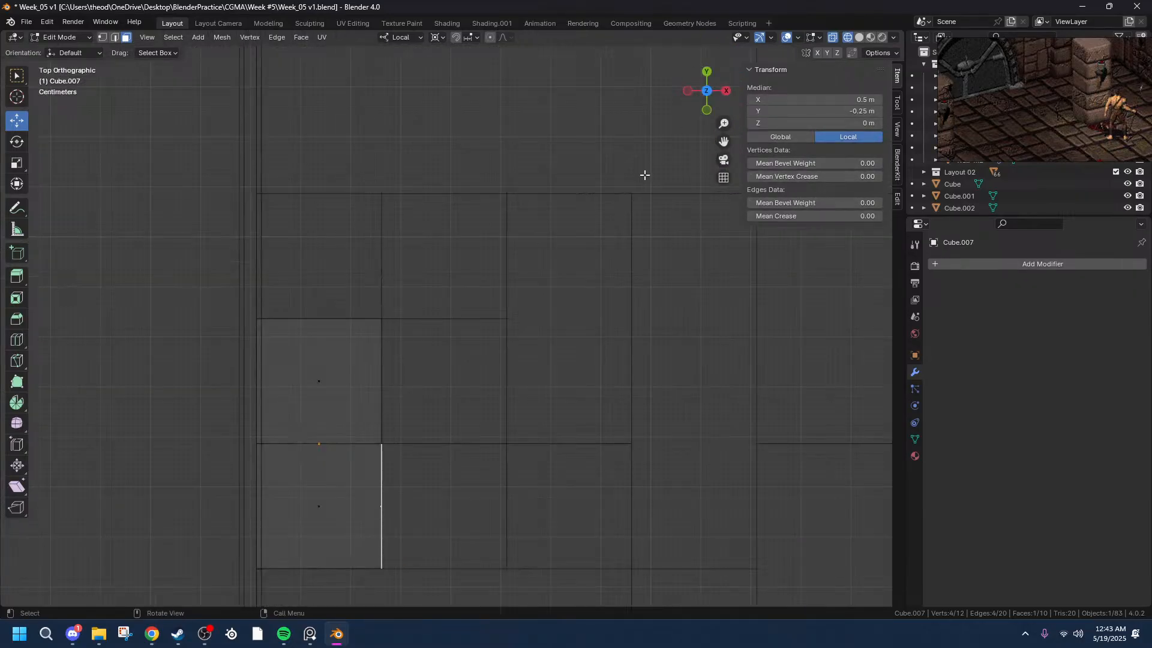
{"action": "key", "text": "e"}
{"action": "key", "text": "x"}
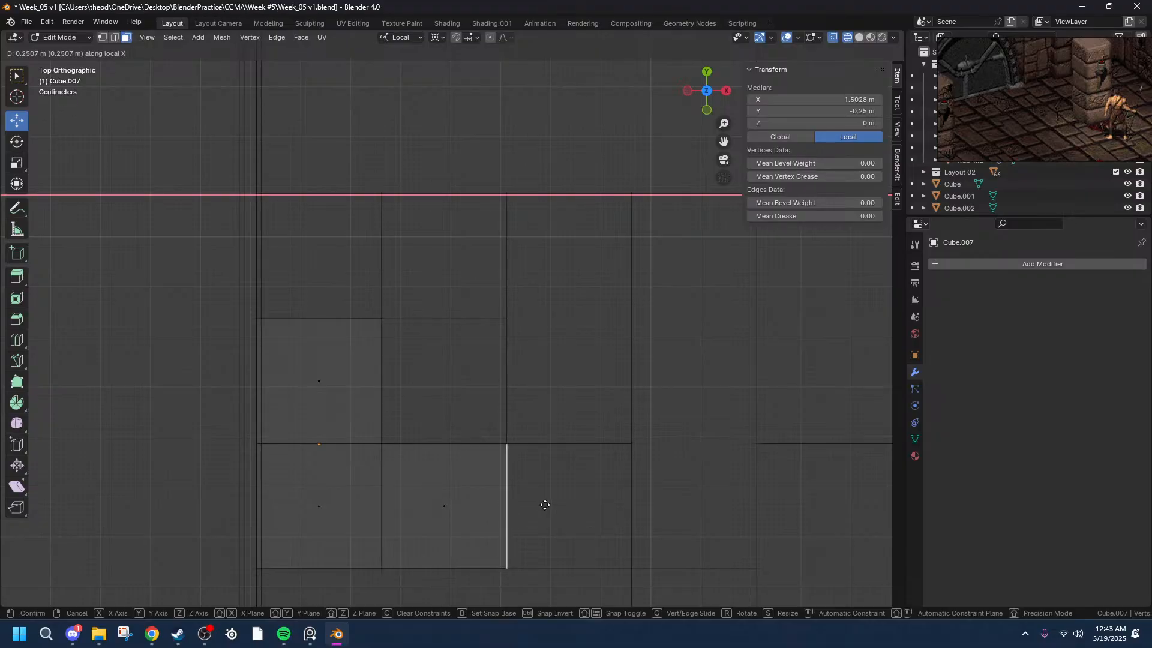
{"action": "left_click", "coordinate": [545, 505]}
- Set the extrusion's X distance to exactly 0.25 m, then return to Object Mode with nothing selected
{"action": "left_click", "coordinate": [142, 531]}
{"action": "left_click_drag", "start_coordinate": [144, 529], "coordinate": [128, 529]}
{"action": "key", "text": "BackSpace"}
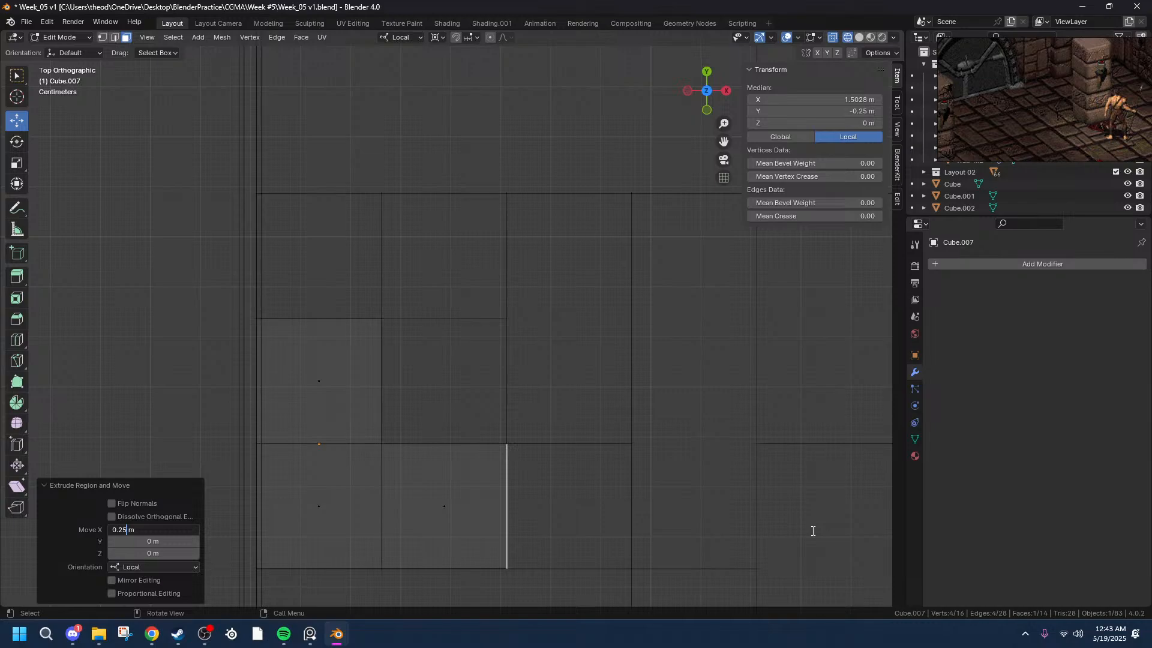
{"action": "key", "text": "Return"}
{"action": "key", "text": "alt+a"}
{"action": "scroll", "coordinate": [435, 291], "scroll_direction": "down", "scroll_amount": 3}
{"action": "scroll", "coordinate": [480, 300], "scroll_direction": "up", "scroll_amount": 2}
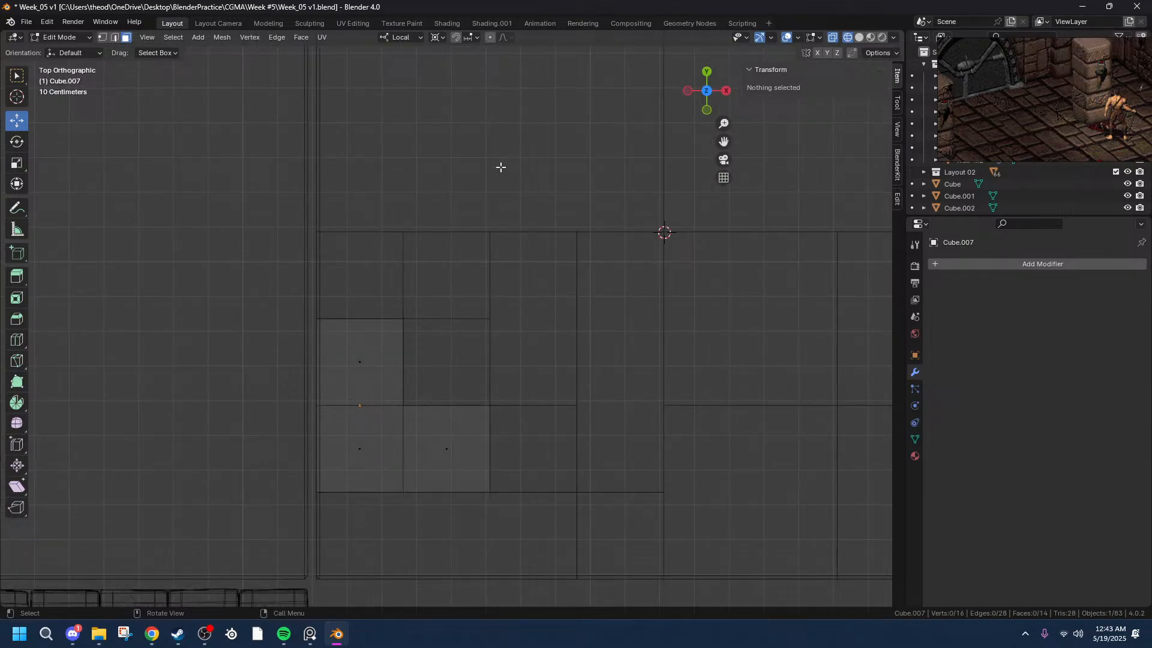
{"action": "key", "text": "Tab"}
{"action": "key", "text": "alt+a"}
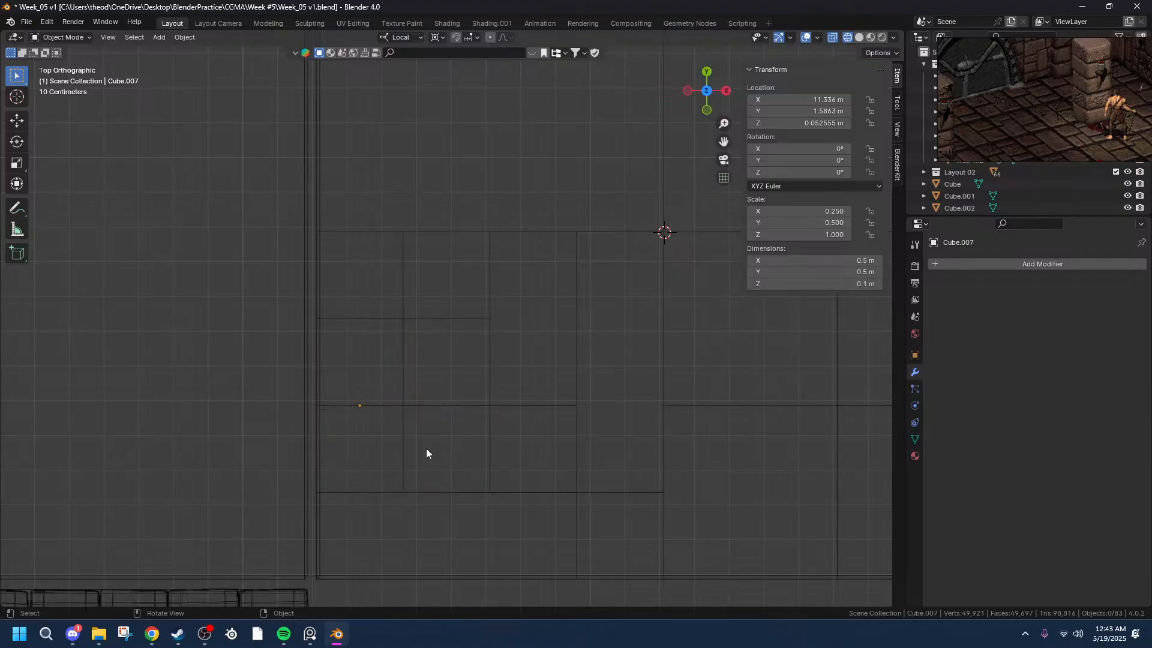
- Duplicate the original 0.25 by 0.5 m rectangular tile by exactly -0.25 m along local X
{"action": "left_click", "coordinate": [492, 275]}
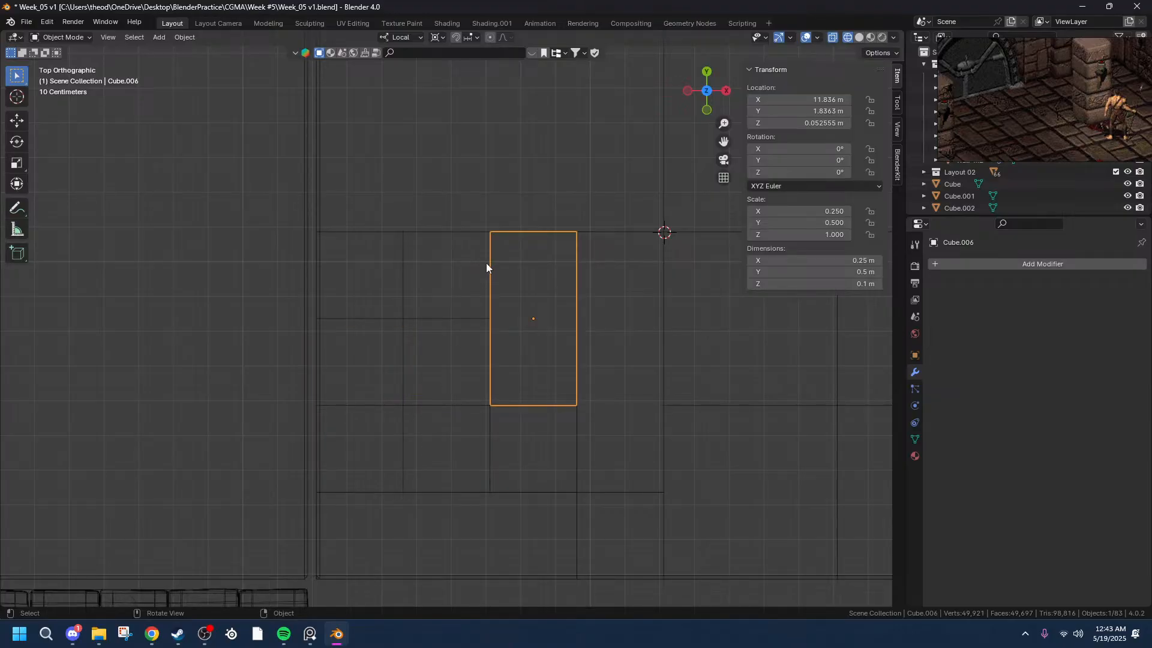
{"action": "middle_click_drag", "start_coordinate": [485, 268], "coordinate": [623, 204]}
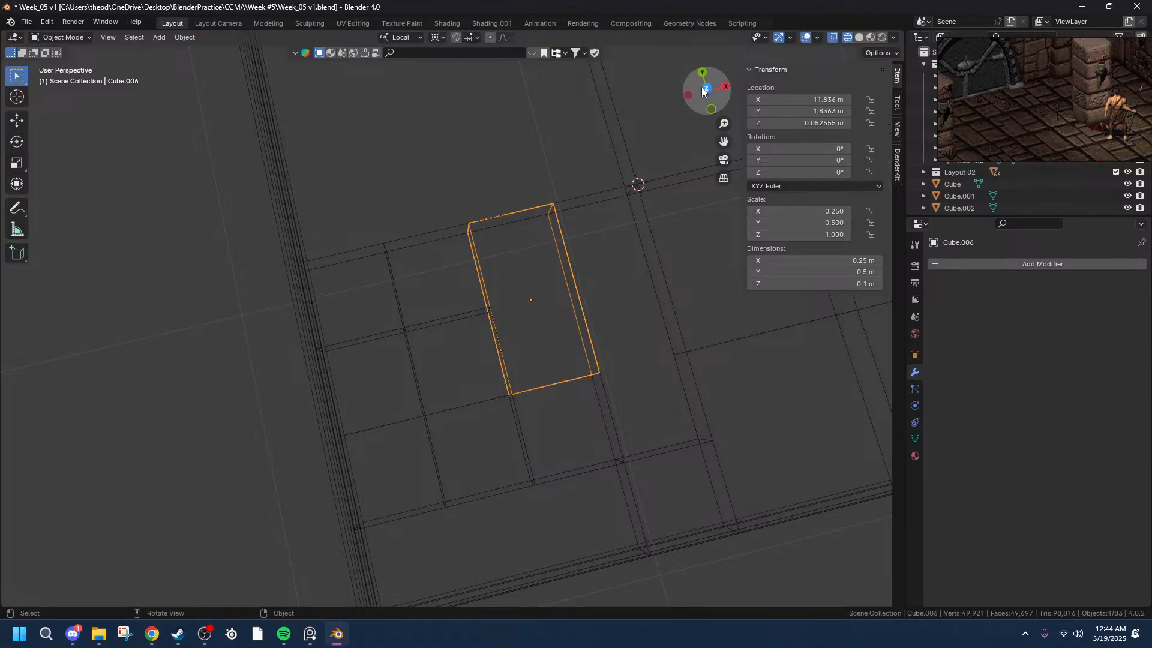
{"action": "left_click", "coordinate": [704, 90]}
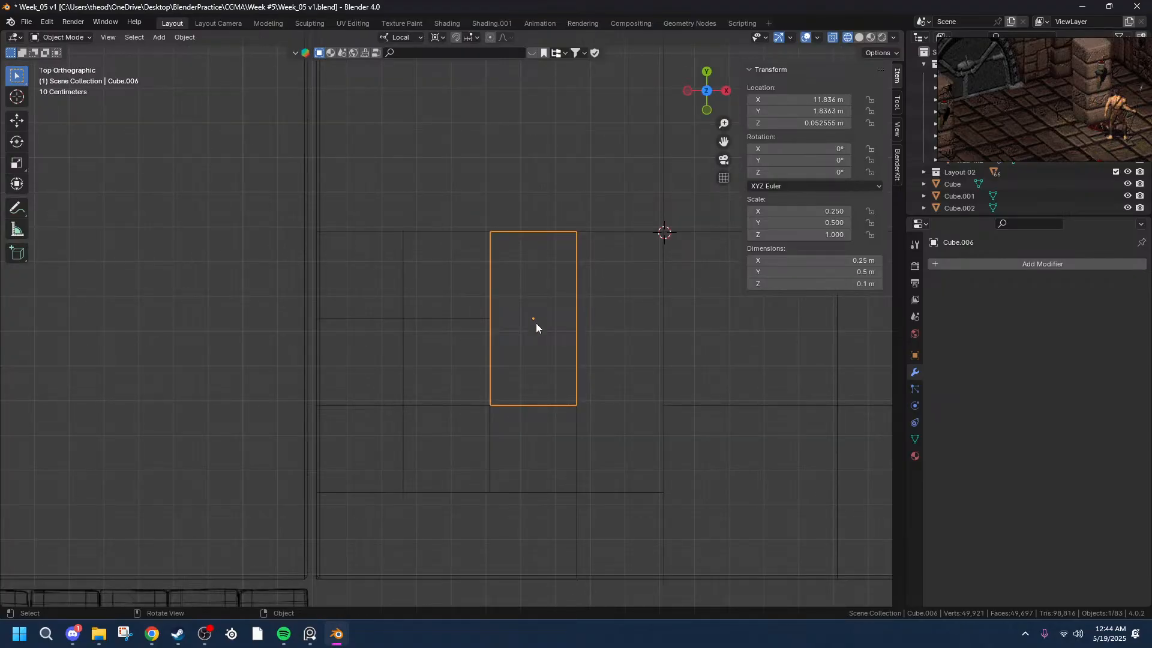
{"action": "key", "text": "shift+d"}
{"action": "key", "text": "x"}
{"action": "key", "text": "x"}
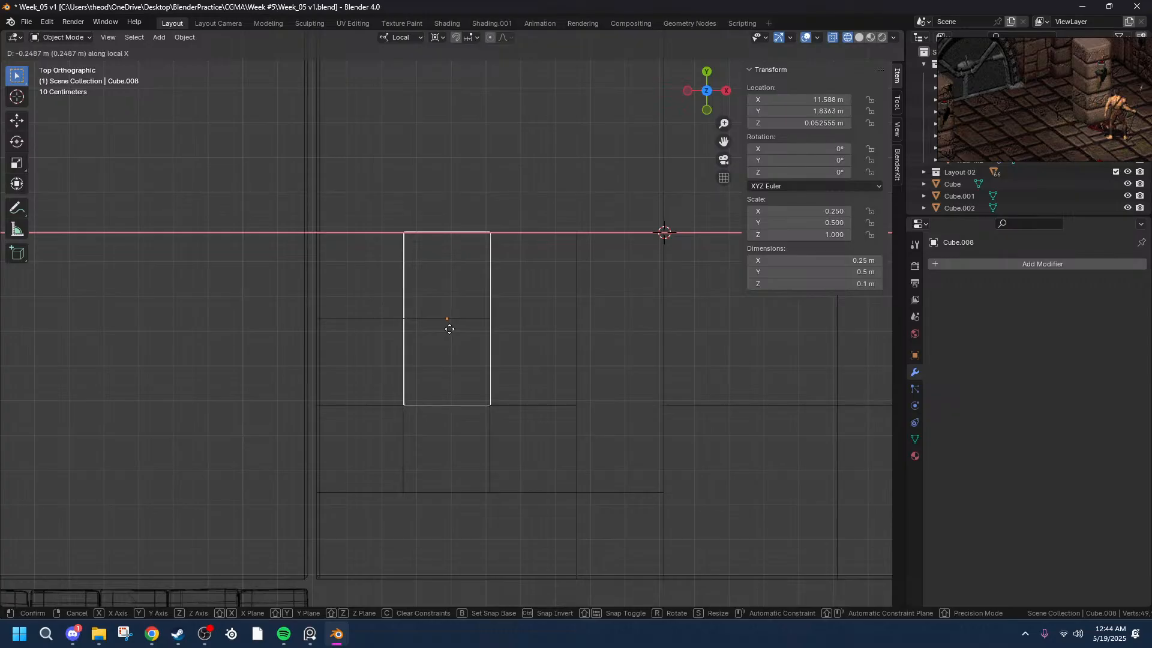
{"action": "left_click", "coordinate": [450, 328]}
{"action": "left_click", "coordinate": [150, 530]}
{"action": "left_click", "coordinate": [150, 530]}
{"action": "left_click_drag", "start_coordinate": [150, 529], "coordinate": [127, 538]}
{"action": "type", "text": "5"}
{"action": "key", "text": "Return"}
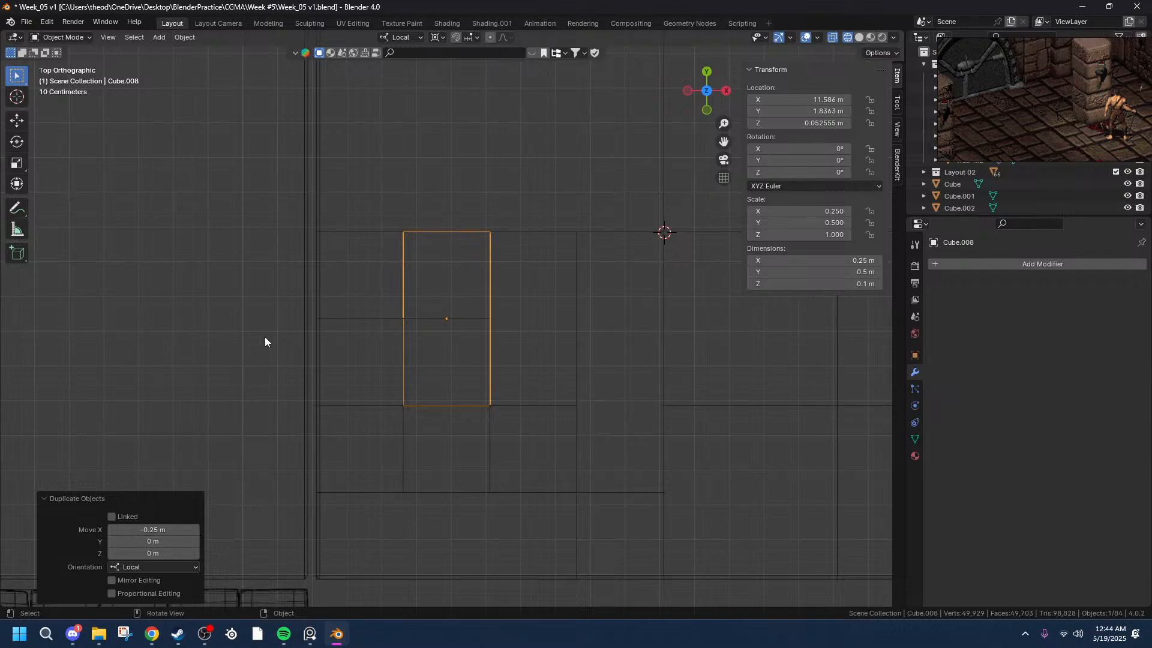
- Shorten the new duplicate to a 0.25 m square by moving its -Y end face 0.25 m along local Y
{"action": "middle_click_drag", "start_coordinate": [447, 408], "coordinate": [502, 398]}
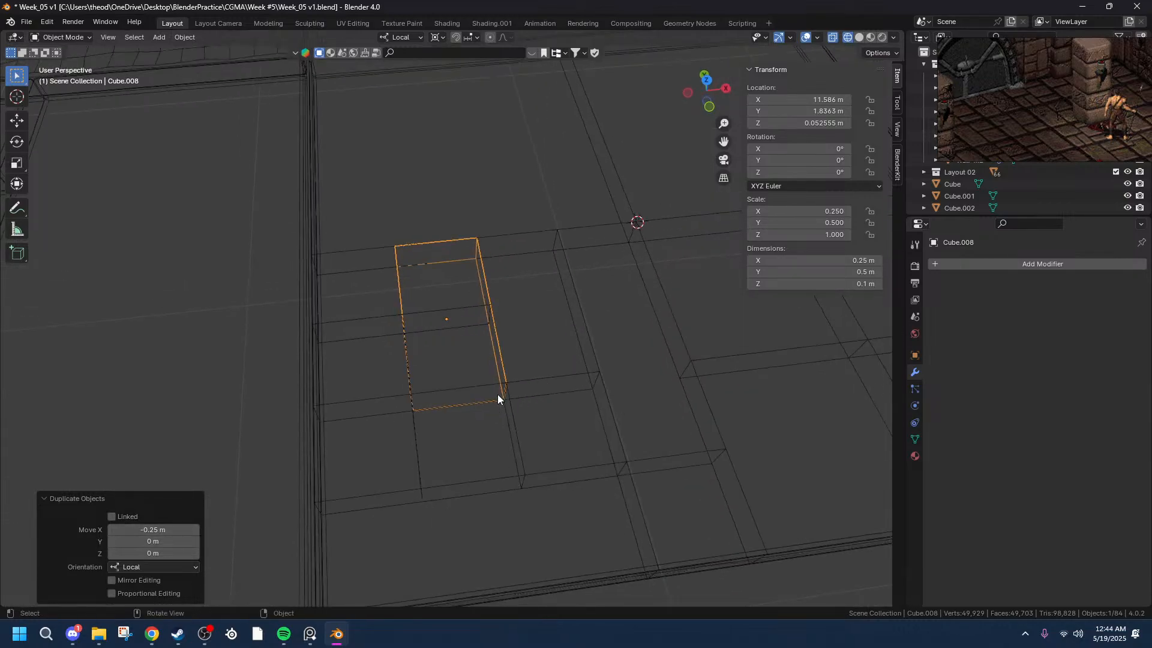
{"action": "key", "text": "Tab"}
{"action": "left_click", "coordinate": [462, 394]}
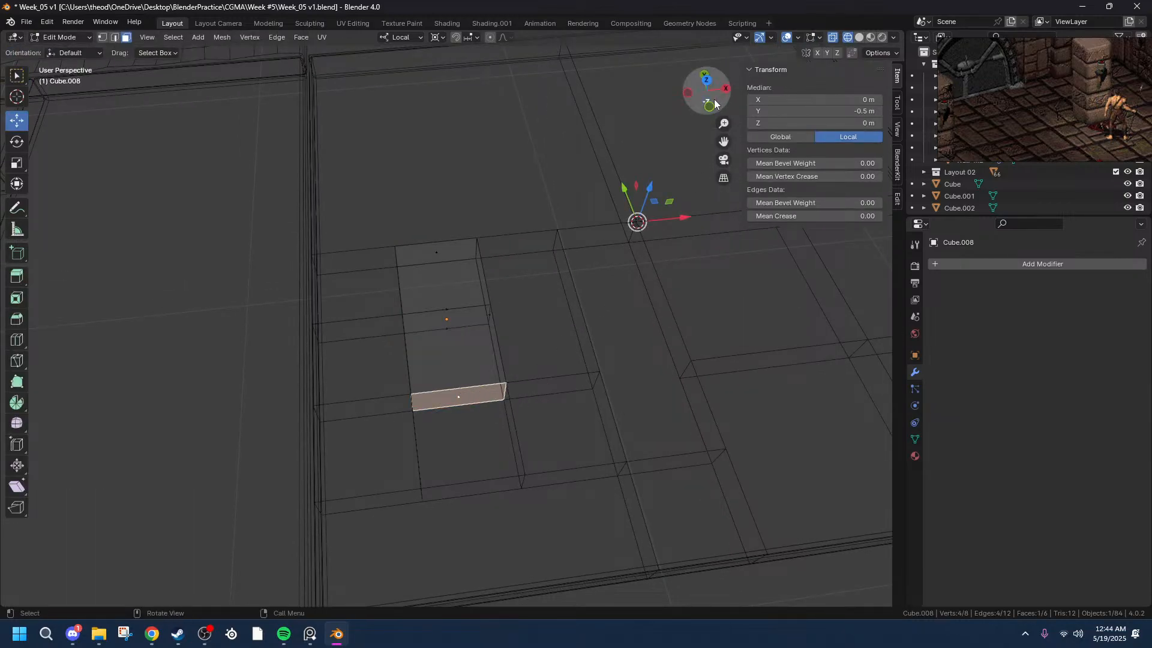
{"action": "left_click", "coordinate": [707, 80]}
{"action": "key", "text": "g"}
{"action": "key", "text": "y"}
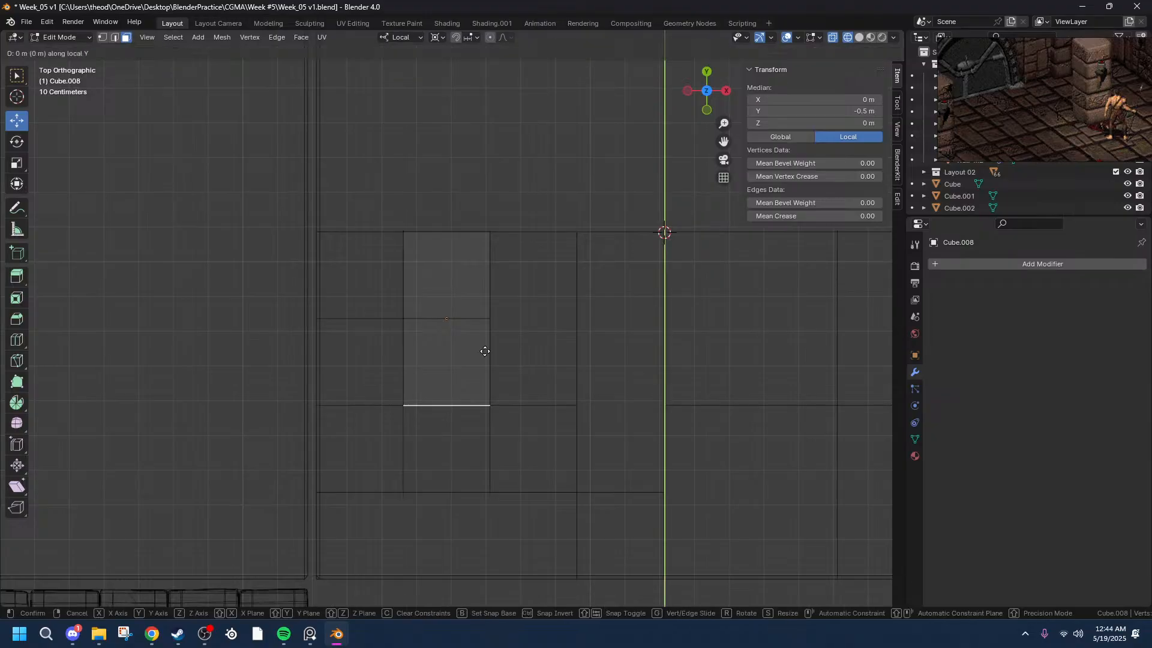
{"action": "left_click", "coordinate": [496, 264]}
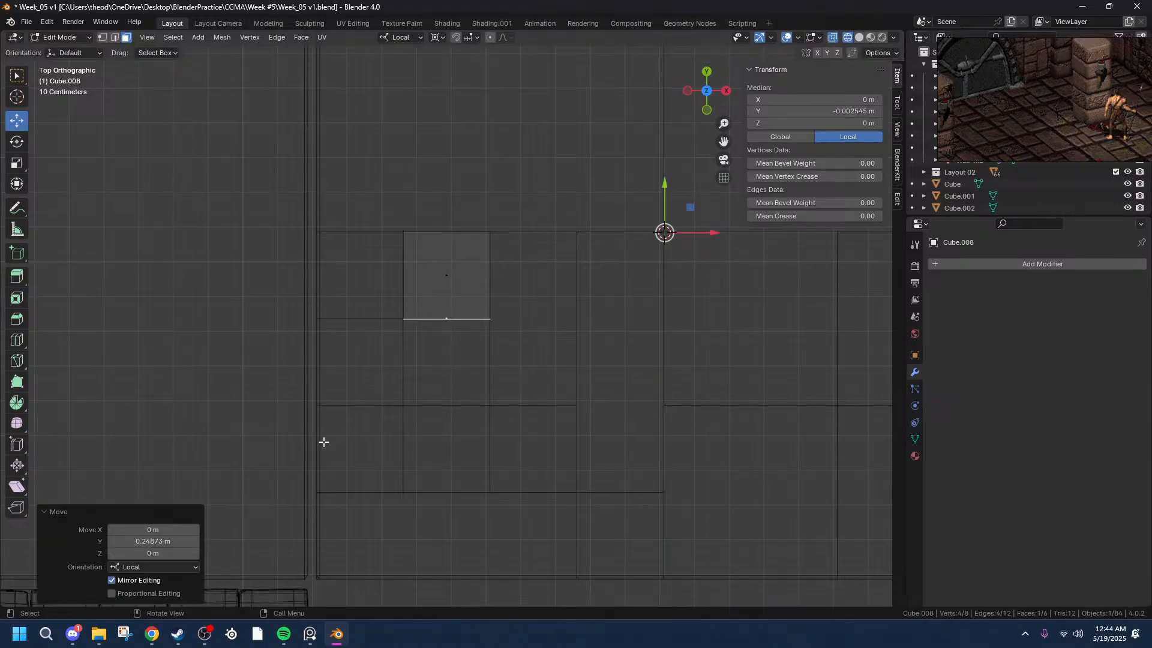
{"action": "left_click", "coordinate": [146, 541]}
{"action": "left_click_drag", "start_coordinate": [146, 541], "coordinate": [122, 544]}
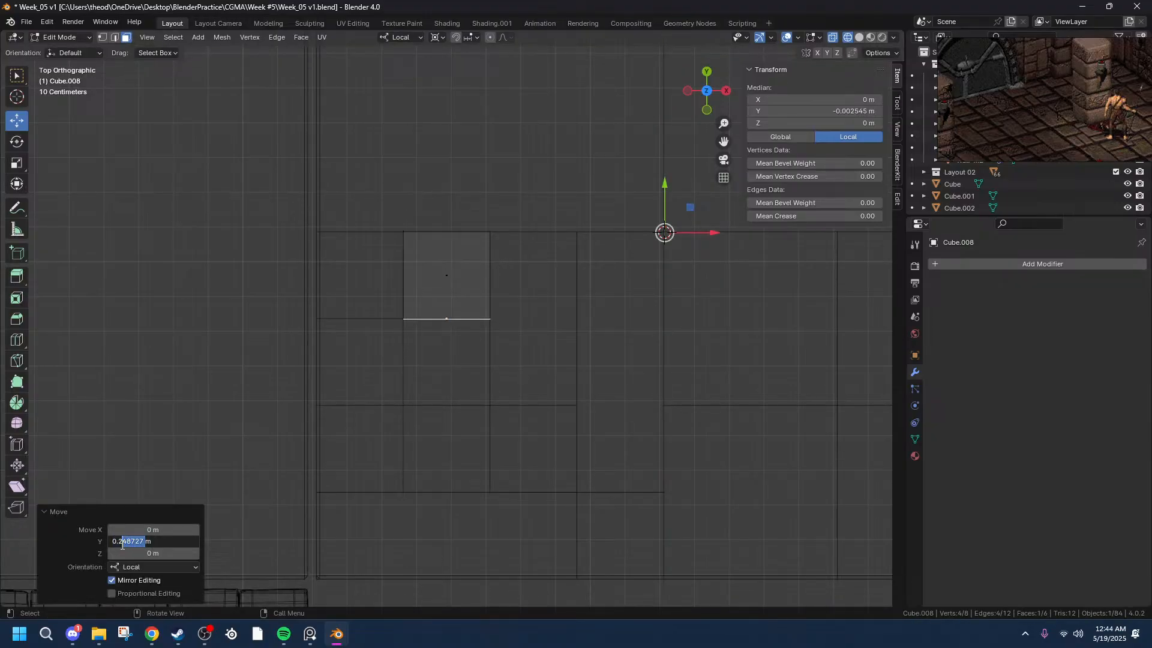
{"action": "type", "text": "5m"}
{"action": "key", "text": "Return"}
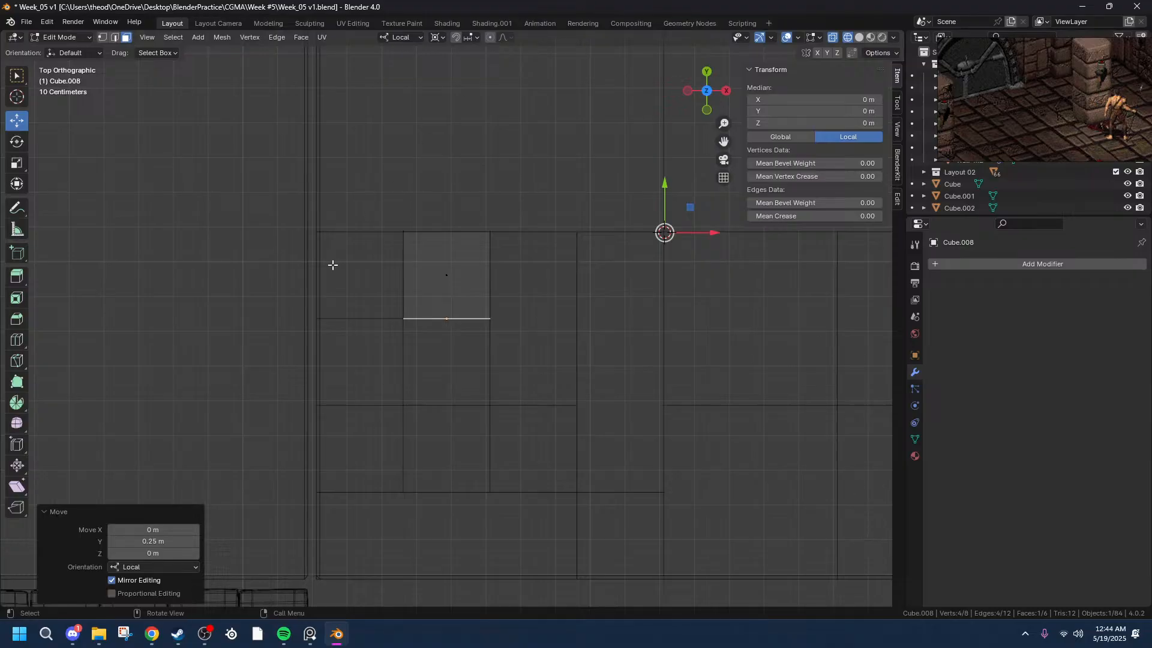
{"action": "key", "text": "Tab"}
{"action": "left_click", "coordinate": [477, 133]}
- Display the tile layout in solid shading and view it at an angle
{"action": "scroll", "coordinate": [477, 133], "scroll_direction": "down", "scroll_amount": 3}
{"action": "scroll", "coordinate": [477, 134], "scroll_direction": "down", "scroll_amount": 3}
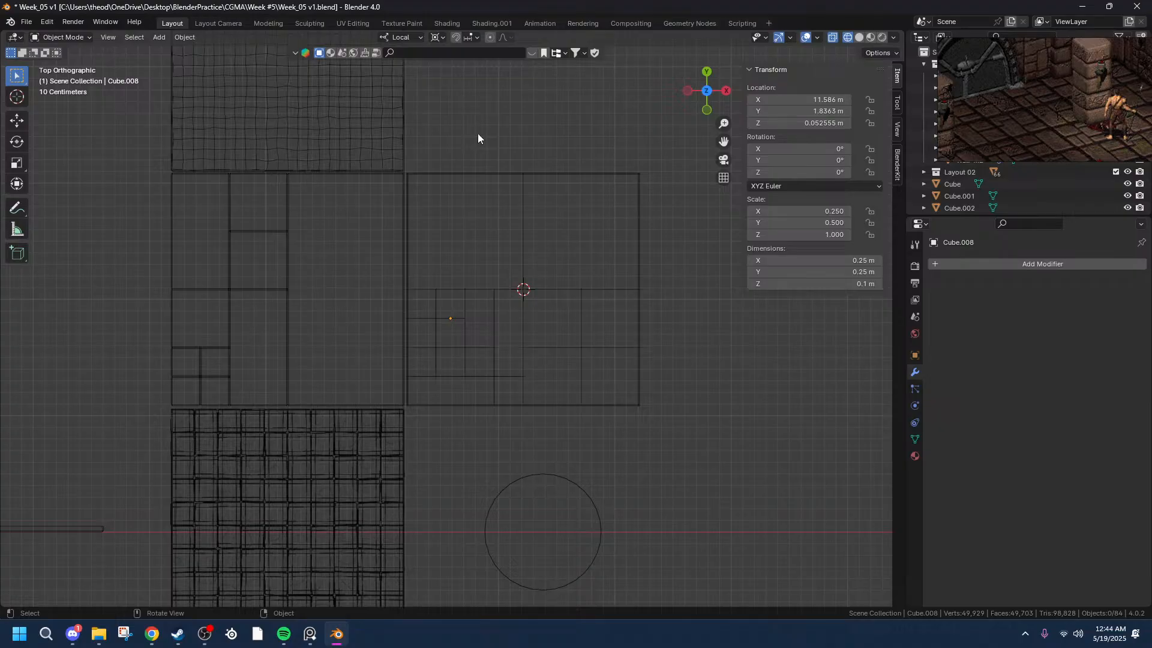
{"action": "scroll", "coordinate": [478, 134], "scroll_direction": "up", "scroll_amount": 2}
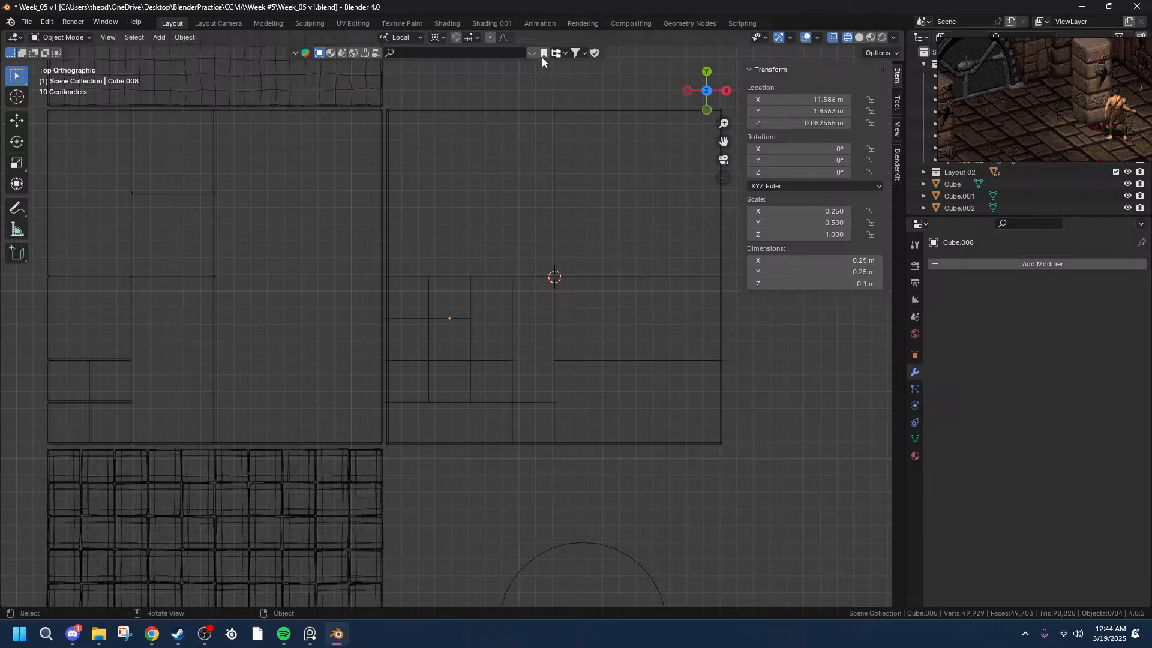
{"action": "middle_click_drag", "start_coordinate": [548, 161], "coordinate": [595, 281]}
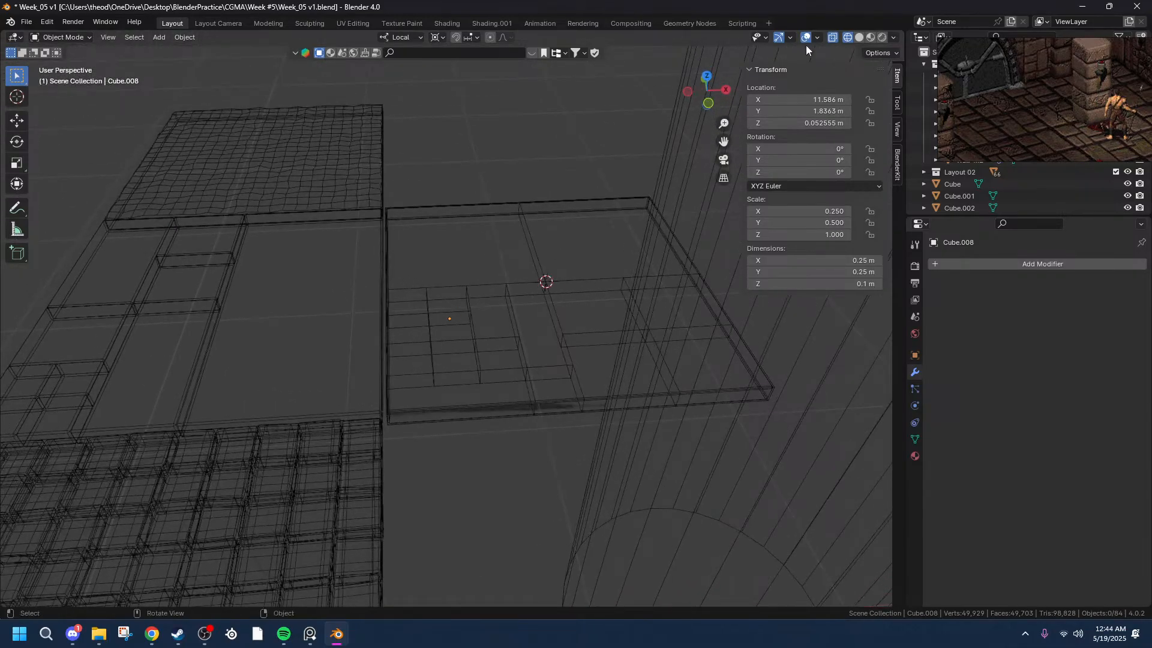
{"action": "middle_click_drag", "start_coordinate": [262, 336], "coordinate": [342, 344]}
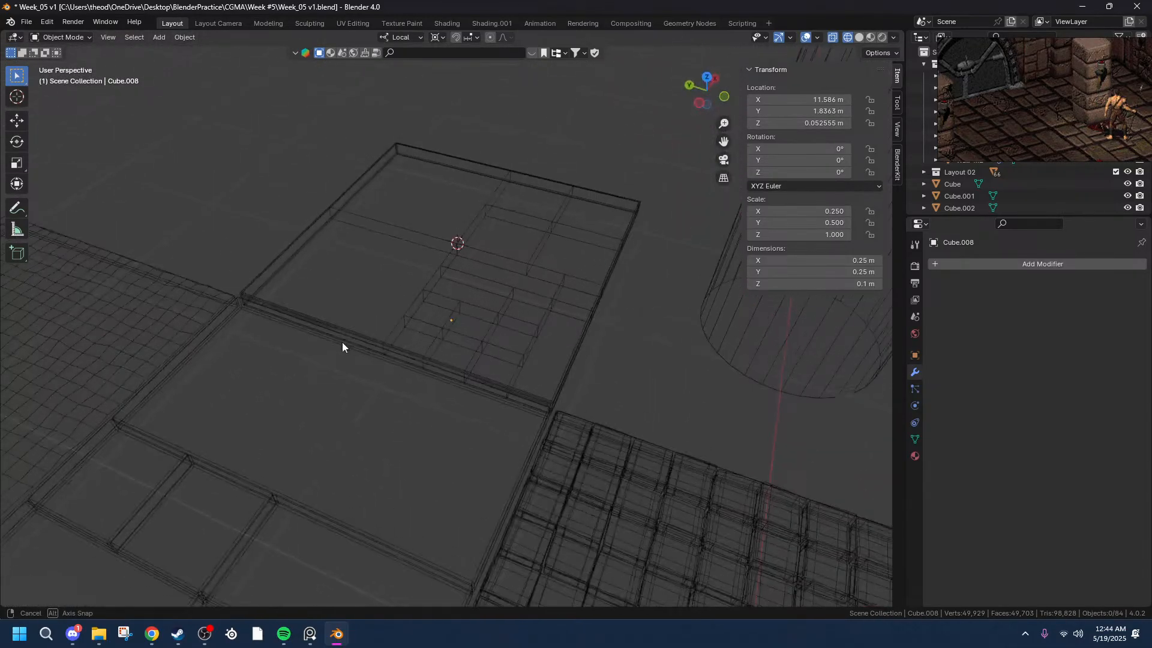
{"action": "left_click", "coordinate": [859, 37]}
{"action": "mouse_move", "coordinate": [650, 178]}
{"action": "middle_mouse_down"}
{"action": "mouse_move", "coordinate": [625, 211]}
{"action": "mouse_move", "coordinate": [625, 164]}
{"action": "mouse_move", "coordinate": [607, 138]}
{"action": "mouse_move", "coordinate": [561, 141]}
{"action": "mouse_move", "coordinate": [574, 198]}
{"action": "mouse_move", "coordinate": [615, 202]}
{"action": "mouse_move", "coordinate": [564, 205]}
{"action": "mouse_move", "coordinate": [555, 219]}
{"action": "middle_mouse_up"}
- Move the reference picture clear of the object list and hide the 2 m floor piece Floor.003
{"action": "left_click", "coordinate": [618, 279]}
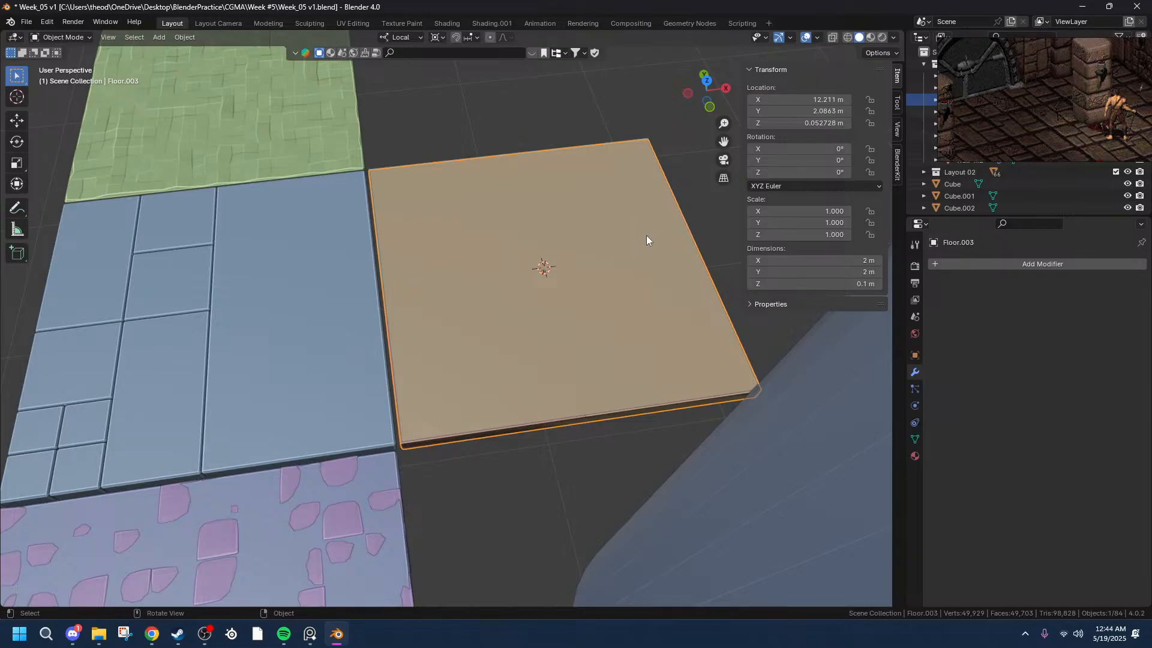
{"action": "middle_click_drag", "start_coordinate": [1039, 75], "coordinate": [1045, 103]}
{"action": "mouse_move", "coordinate": [1068, 48]}
{"action": "left_click_drag", "start_coordinate": [1076, 47], "coordinate": [1028, 411]}
{"action": "left_click", "coordinate": [644, 337]}
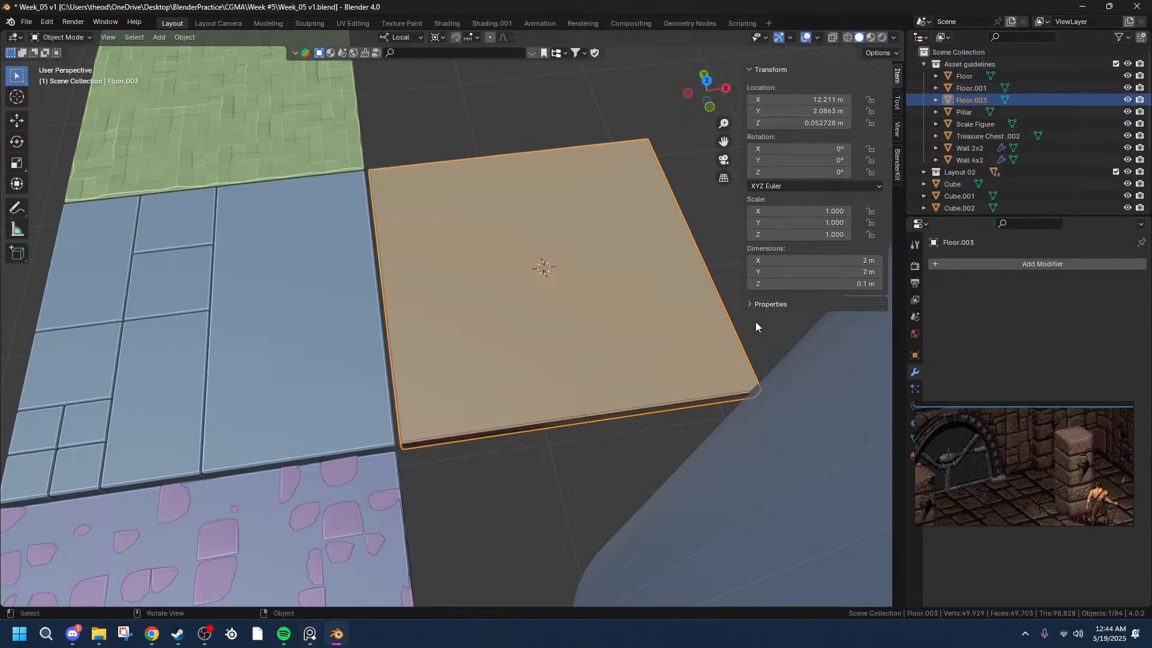
{"action": "left_click", "coordinate": [1127, 100]}
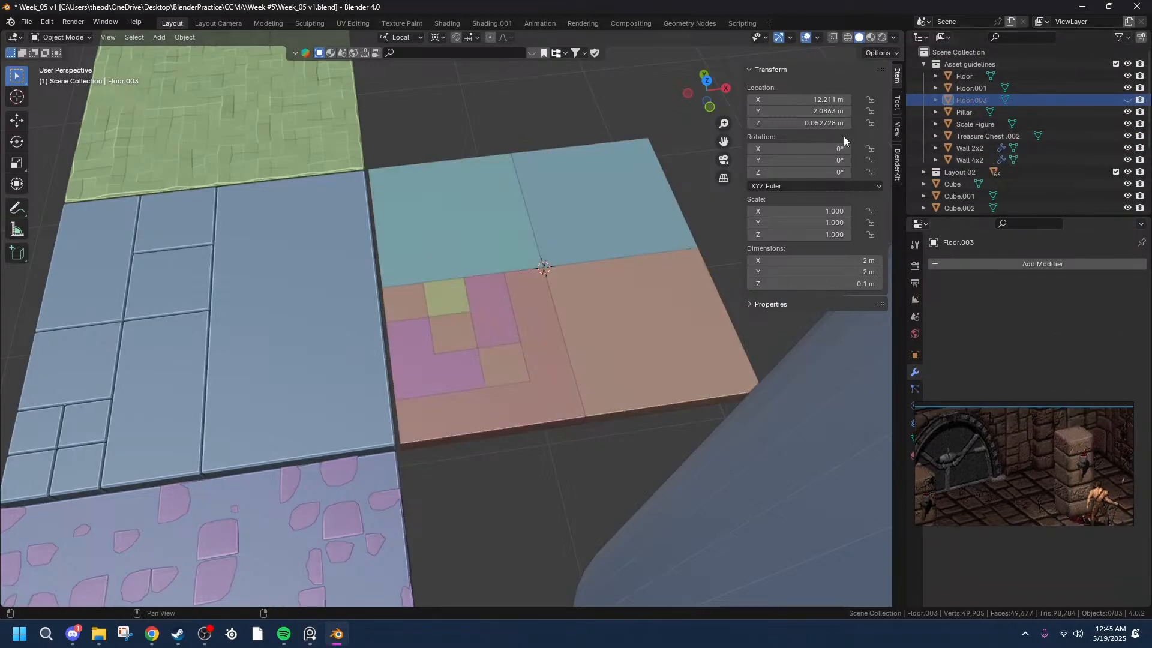
- Select the tiles of the modular floor together and examine their layout up close
{"action": "middle_click_drag", "start_coordinate": [710, 217], "coordinate": [584, 312]}
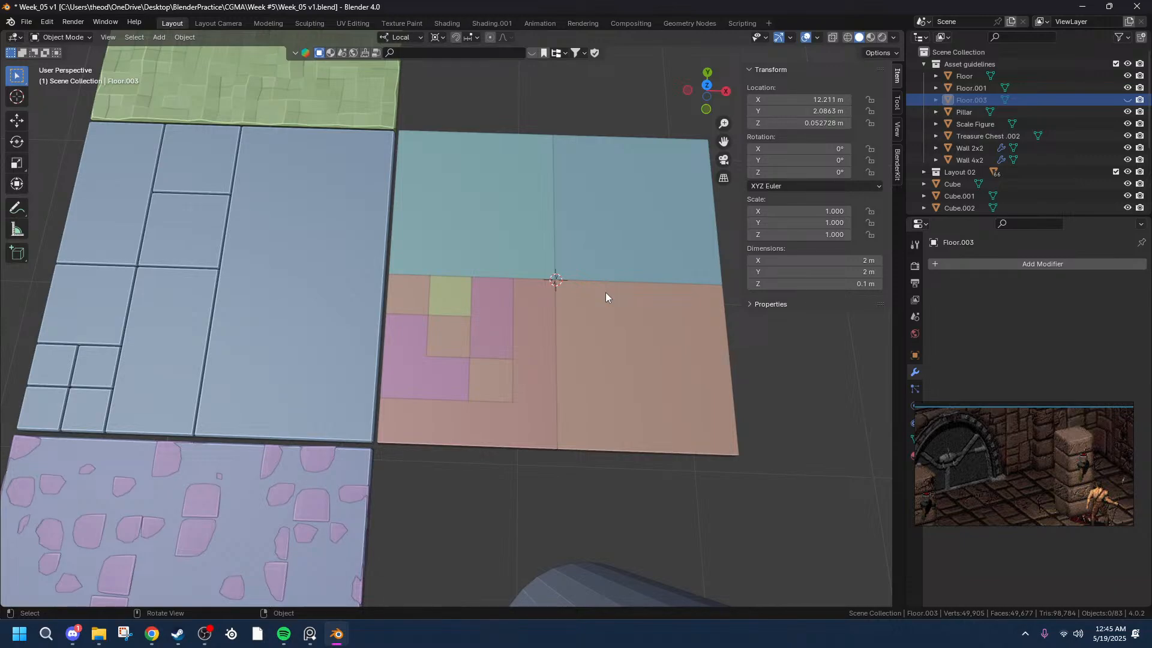
{"action": "middle_click_drag", "start_coordinate": [675, 365], "coordinate": [669, 336]}
{"action": "left_click_drag", "start_coordinate": [465, 103], "coordinate": [632, 354]}
{"action": "middle_click_drag", "start_coordinate": [722, 415], "coordinate": [622, 328]}
{"action": "scroll", "coordinate": [650, 351], "scroll_direction": "up", "scroll_amount": 5}
{"action": "scroll", "coordinate": [622, 330], "scroll_direction": "down", "scroll_amount": 3}
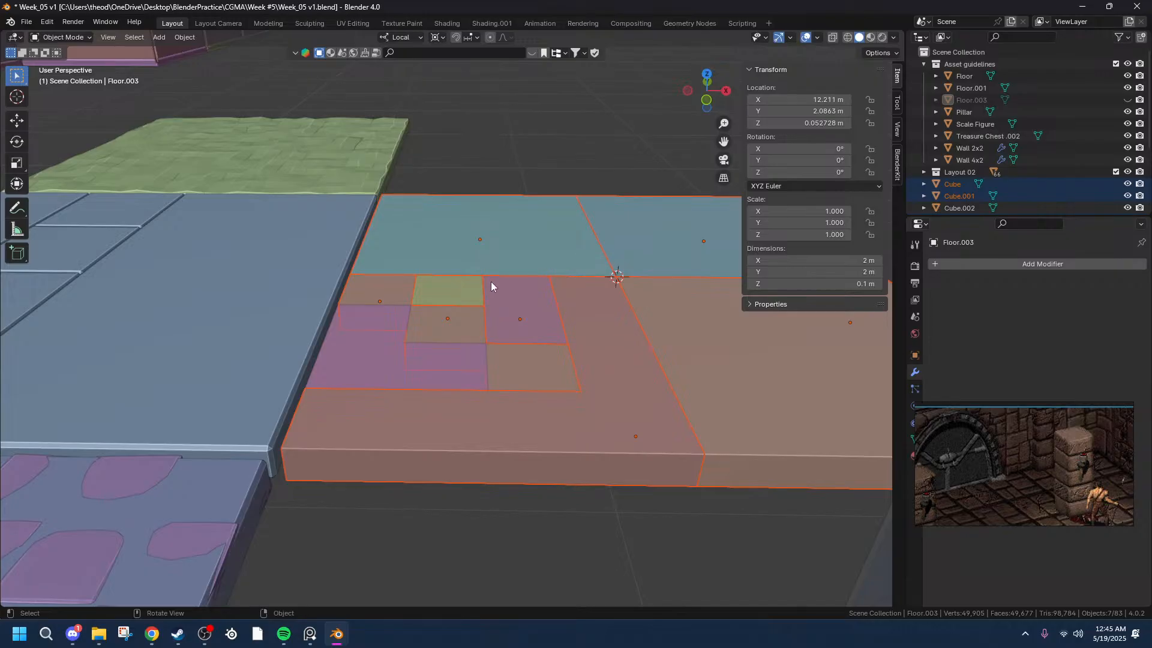
- Box-select all the tiles of the modular floor together
{"action": "left_click", "coordinate": [566, 175]}
{"action": "left_click", "coordinate": [694, 360]}
{"action": "left_click_drag", "start_coordinate": [502, 104], "coordinate": [655, 428]}
{"action": "scroll", "coordinate": [1023, 163], "scroll_direction": "down", "scroll_amount": 5}
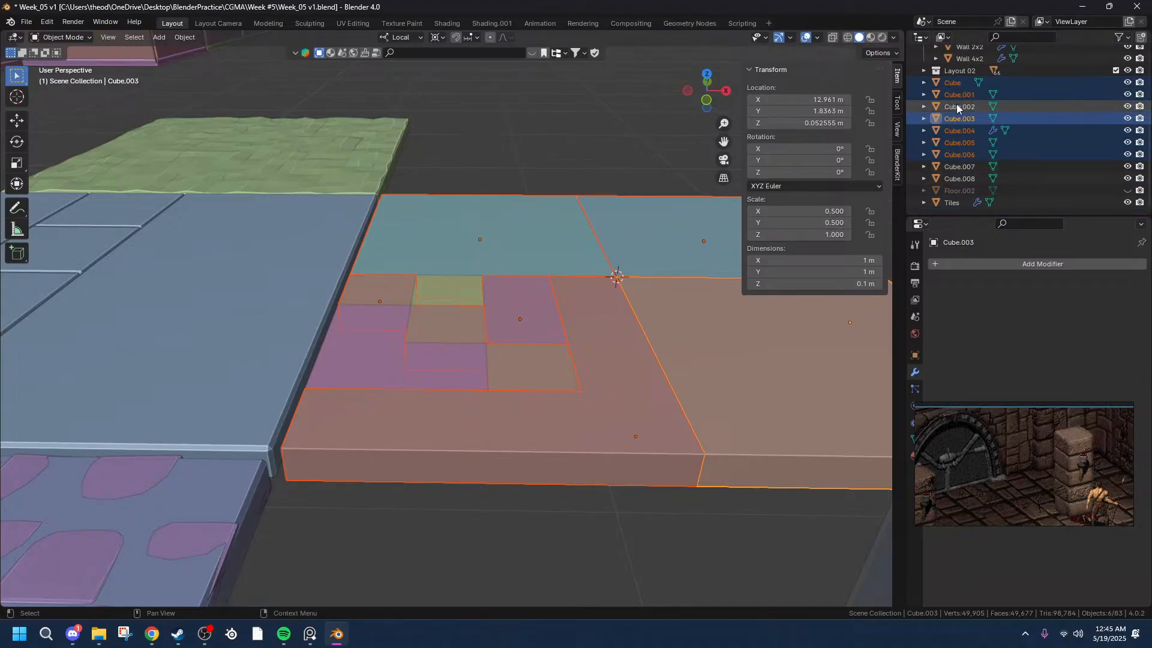
{"action": "left_click", "coordinate": [956, 106]}
{"action": "left_click_drag", "start_coordinate": [493, 144], "coordinate": [751, 508]}
{"action": "left_click", "coordinate": [430, 110]}
{"action": "left_click_drag", "start_coordinate": [412, 174], "coordinate": [815, 546]}
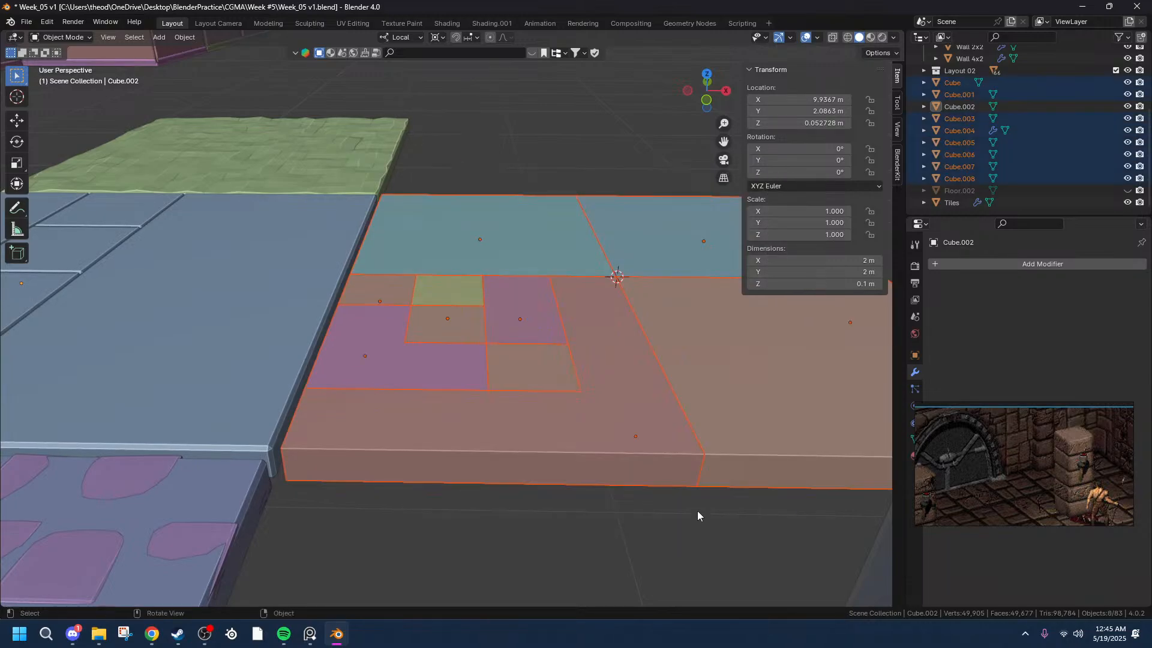
{"action": "key", "text": "Tab"}
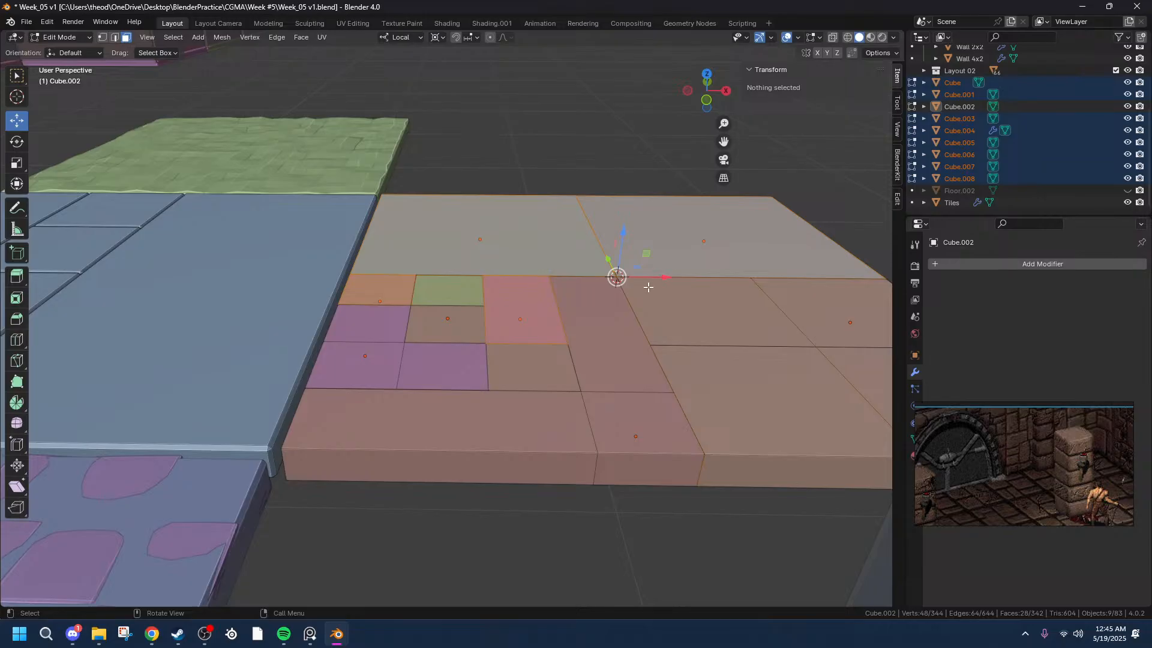
{"action": "key", "text": "ctrl+b"}
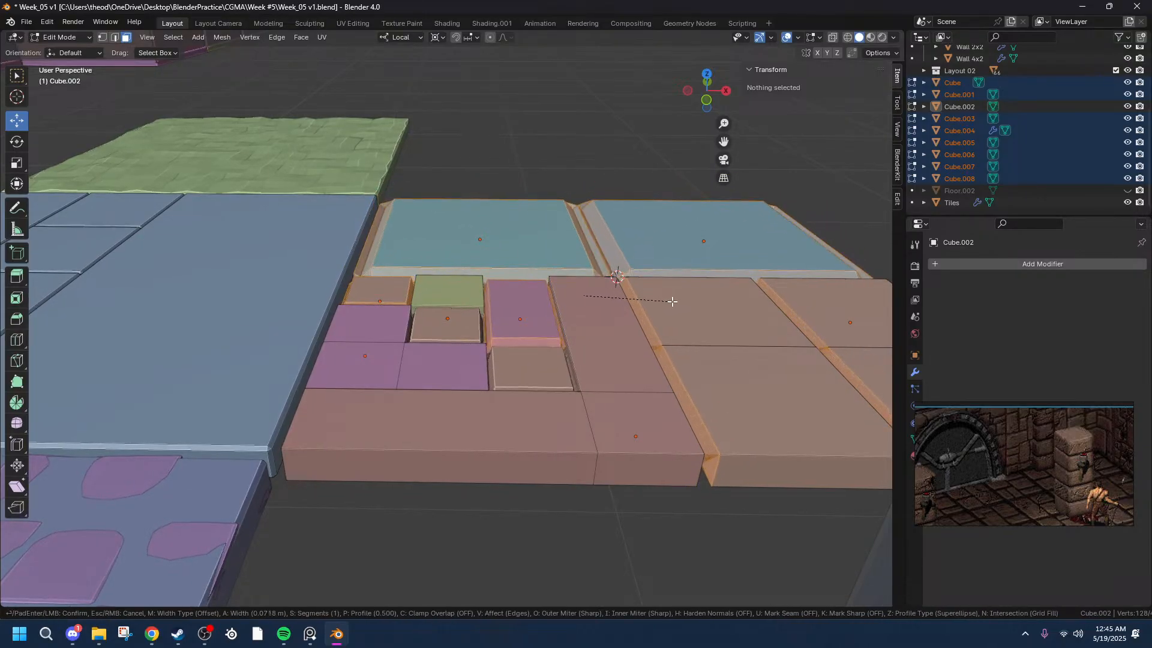
{"action": "key", "text": "Escape"}
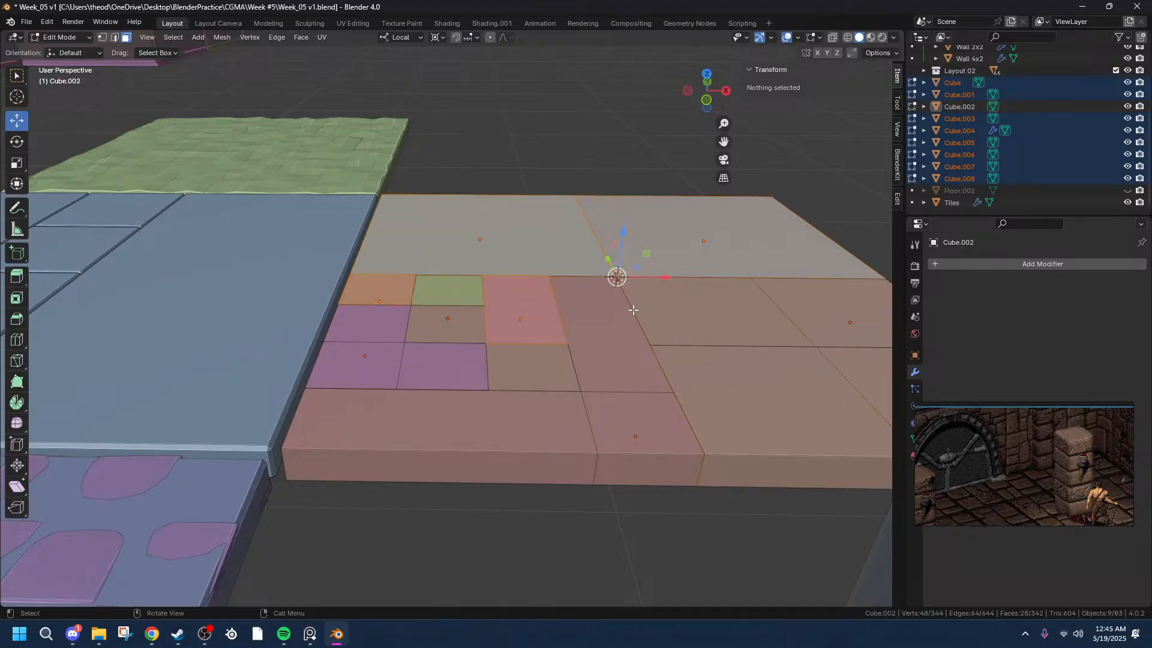
{"action": "key", "text": "Tab"}
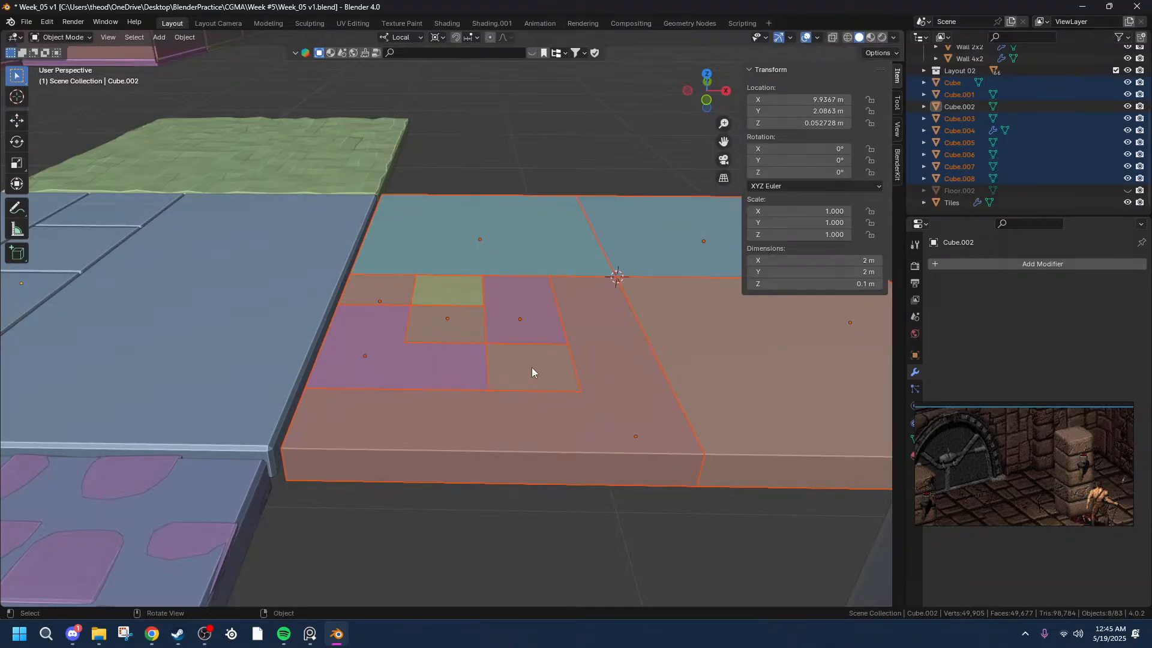
- Select all geometry of the chosen tiles in Edit Mode and toggle Cube.002's visibility to identify which piece it is
{"action": "key", "text": "Tab"}
{"action": "key", "text": "a"}
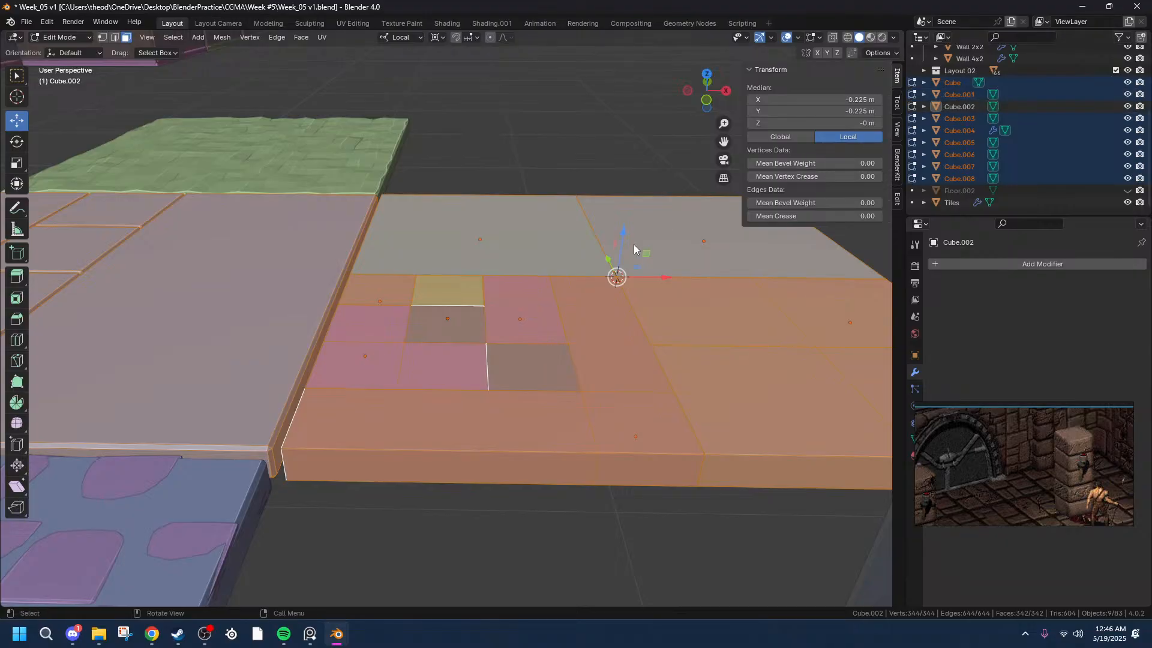
{"action": "scroll", "coordinate": [567, 286], "scroll_direction": "down", "scroll_amount": 4}
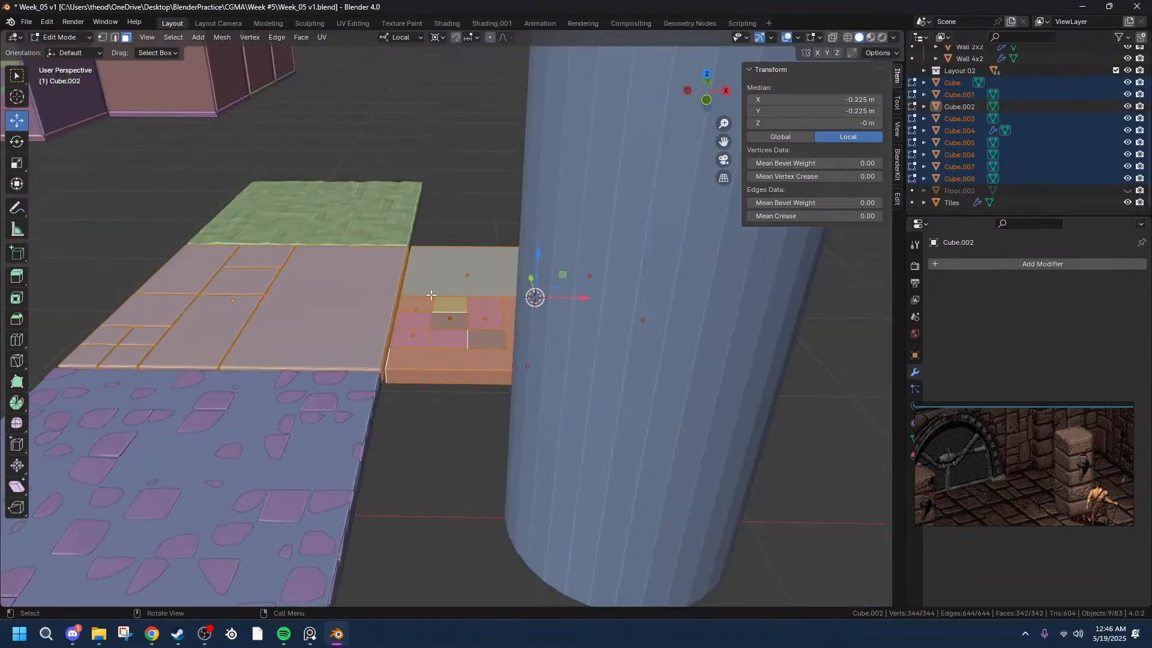
{"action": "scroll", "coordinate": [535, 308], "scroll_direction": "up", "scroll_amount": 8}
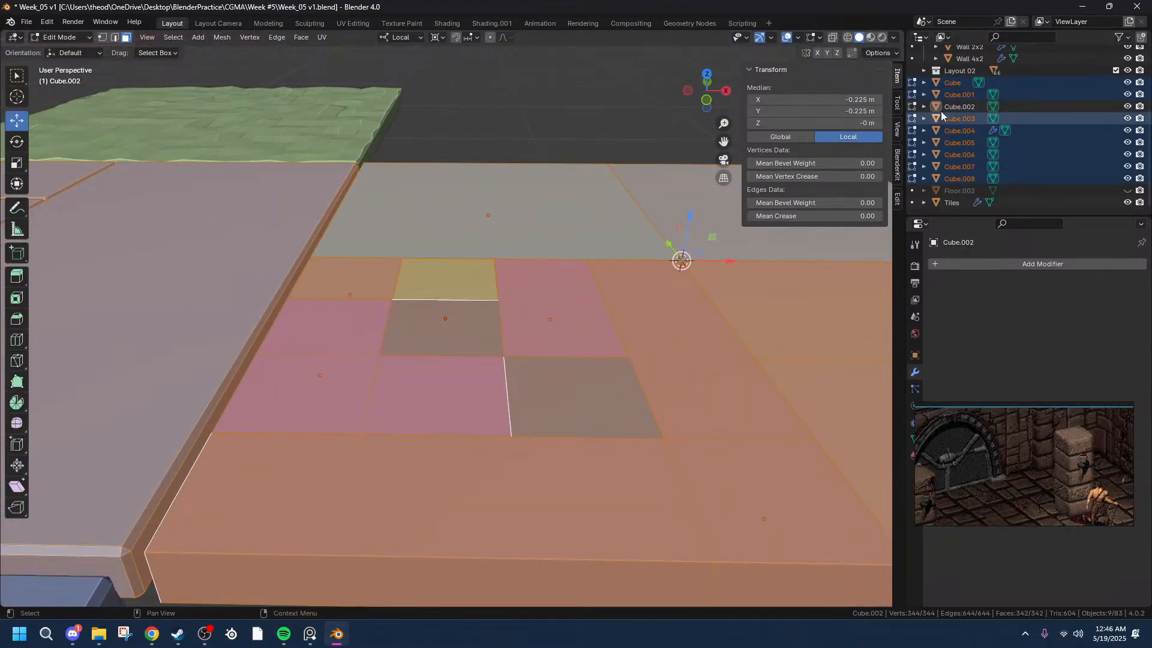
{"action": "left_click", "coordinate": [1125, 107]}
{"action": "left_click", "coordinate": [1126, 107]}
{"action": "key", "text": "Tab"}
{"action": "scroll", "coordinate": [474, 230], "scroll_direction": "down", "scroll_amount": 4}
{"action": "scroll", "coordinate": [576, 240], "scroll_direction": "up", "scroll_amount": 4}
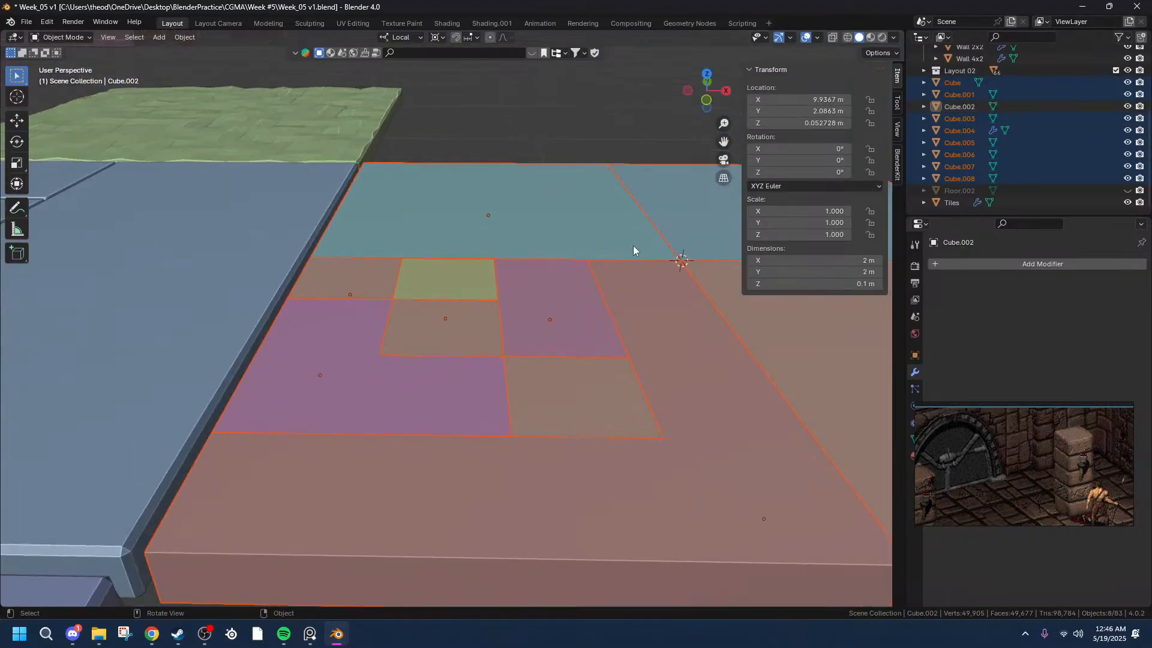
- Select the neighbouring divided floor piece Cube.002 on its own and examine it in Edit Mode
{"action": "scroll", "coordinate": [540, 249], "scroll_direction": "down", "scroll_amount": 4}
{"action": "key", "text": "Tab"}
{"action": "middle_click_drag", "start_coordinate": [582, 336], "coordinate": [533, 342]}
{"action": "scroll", "coordinate": [532, 342], "scroll_direction": "up", "scroll_amount": 3}
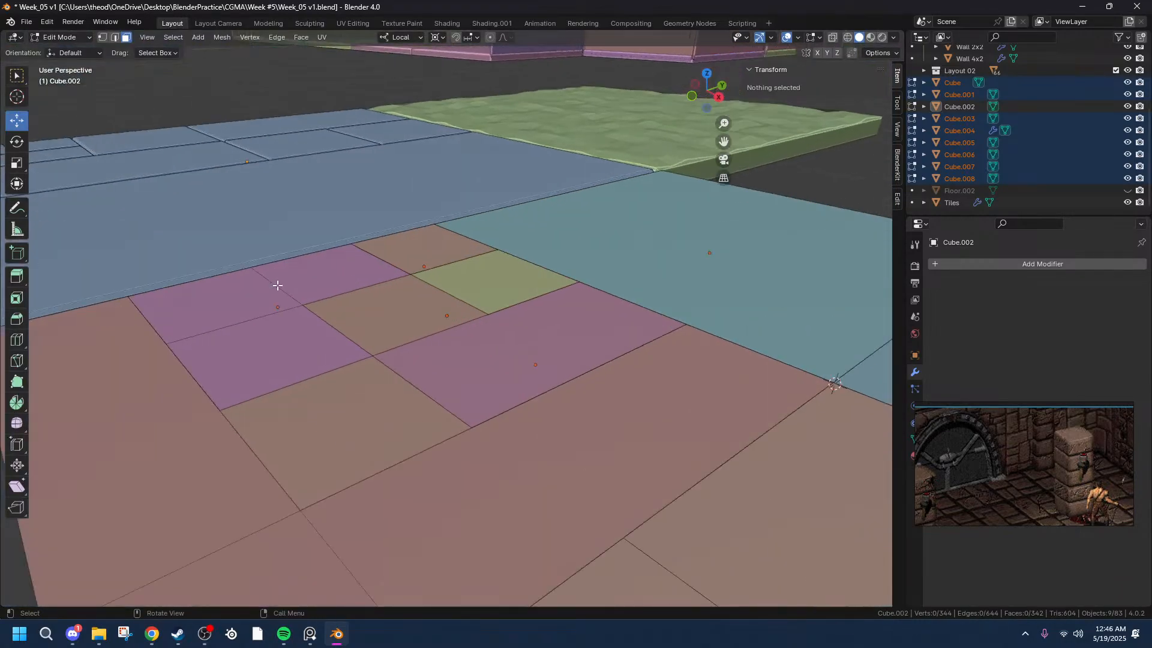
{"action": "key", "text": "Tab"}
{"action": "left_click", "coordinate": [276, 284]}
{"action": "scroll", "coordinate": [210, 265], "scroll_direction": "down", "scroll_amount": 3}
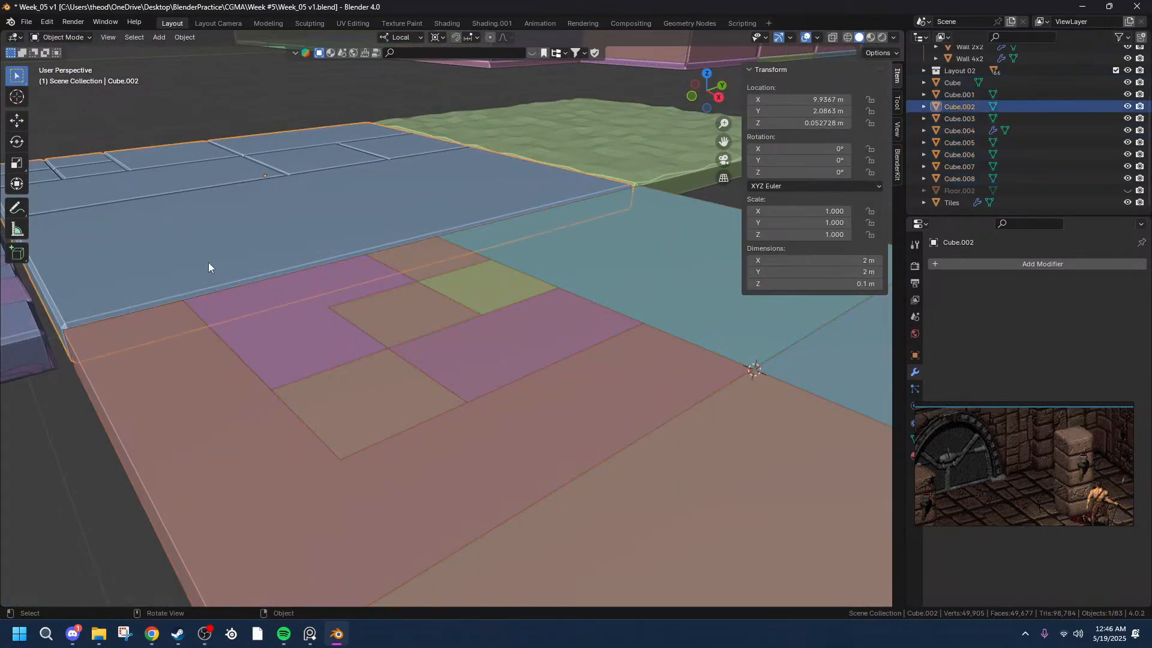
{"action": "key", "text": "KP_Decimal"}
{"action": "key", "text": "Tab"}
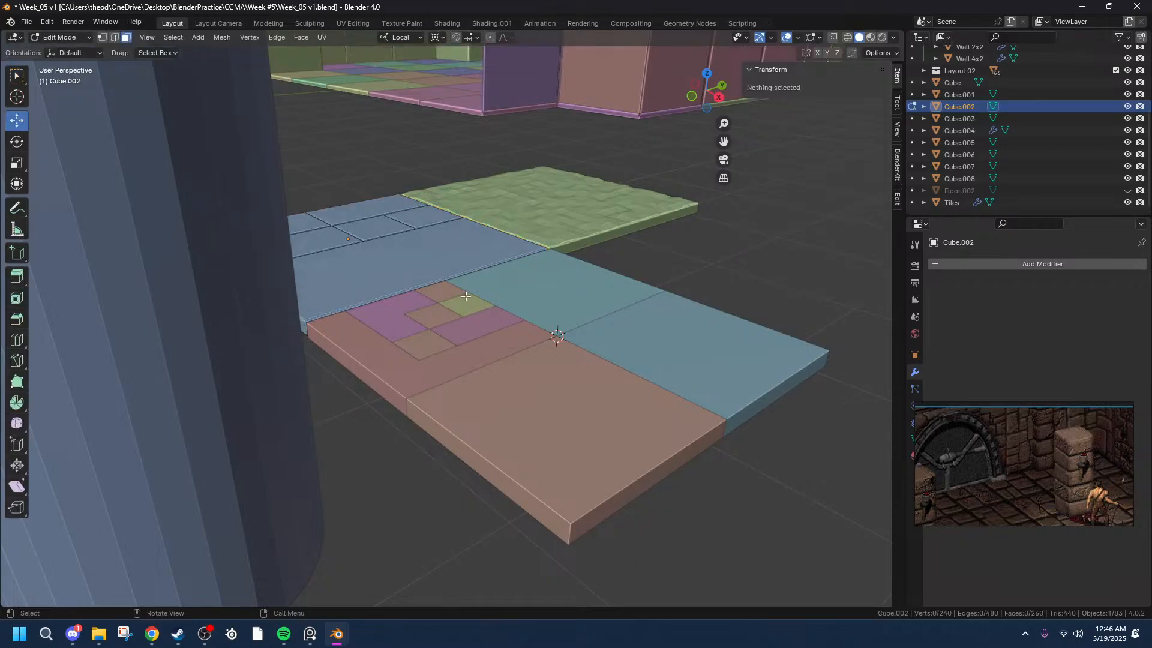
{"action": "key", "text": "Tab"}
- Check the small tiles of the modular floor one by one to identify their objects
{"action": "left_click", "coordinate": [470, 305]}
{"action": "left_click", "coordinate": [422, 324]}
{"action": "left_click", "coordinate": [425, 340]}
{"action": "left_click", "coordinate": [500, 324]}
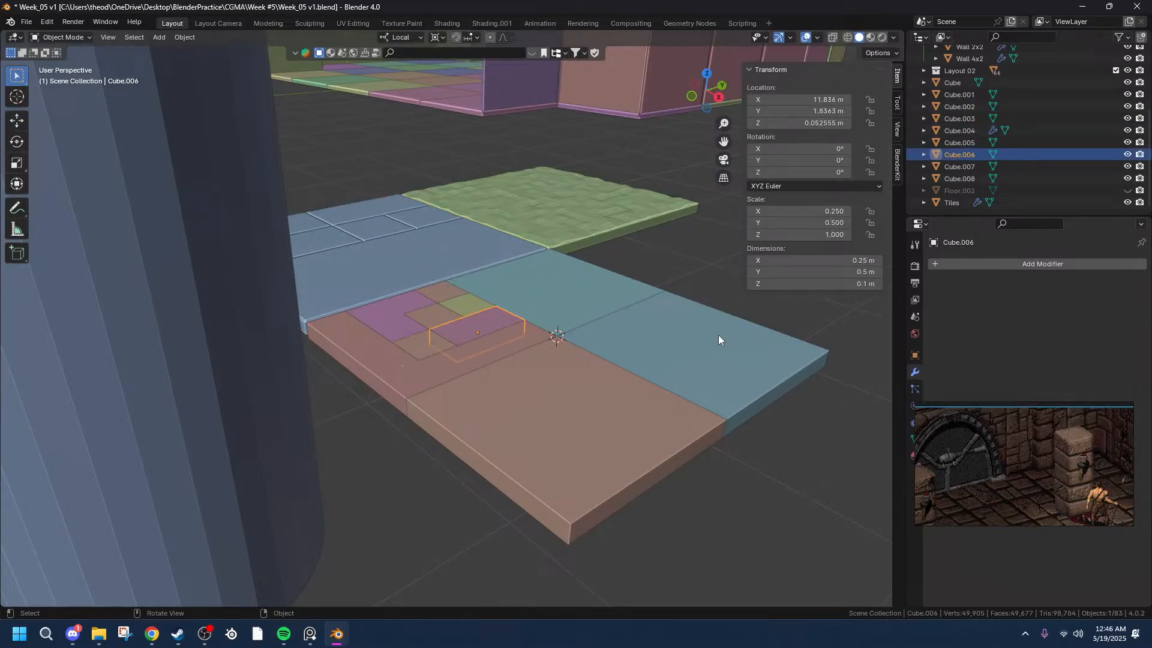
- Select all the modular floor tiles without Cube.002 and make the small yellow-green square tile the active object
{"action": "left_click_drag", "start_coordinate": [838, 474], "coordinate": [399, 299]}
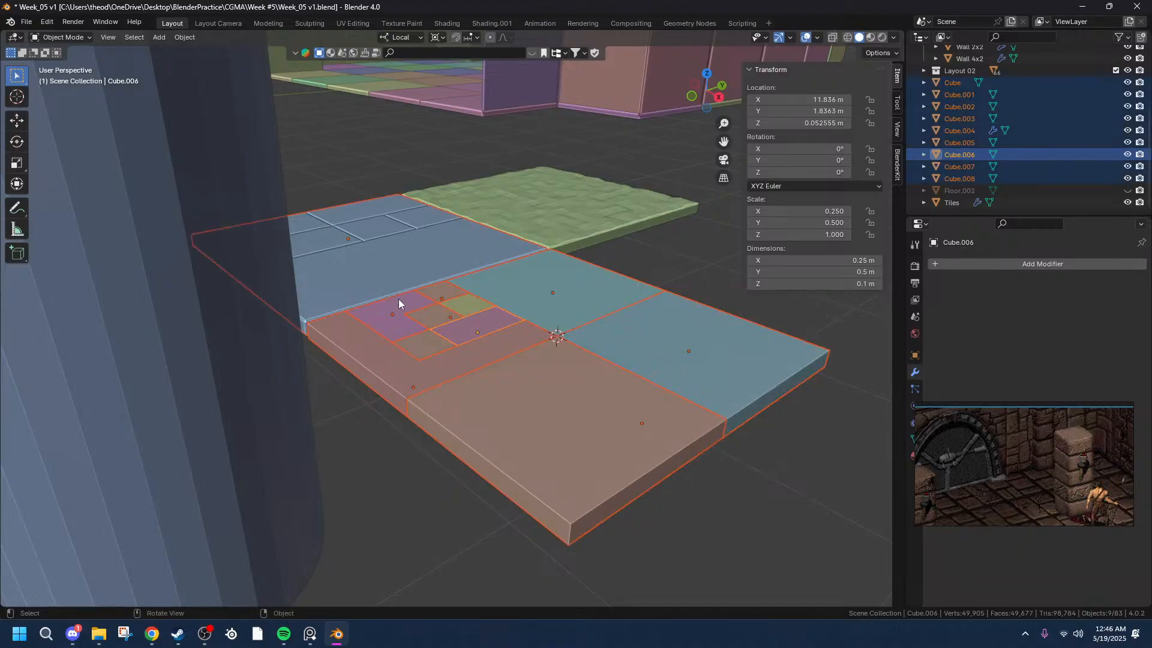
{"action": "left_click", "coordinate": [357, 247], "text": "shift"}
{"action": "left_click", "coordinate": [640, 258]}
{"action": "left_click_drag", "start_coordinate": [376, 489], "coordinate": [608, 328]}
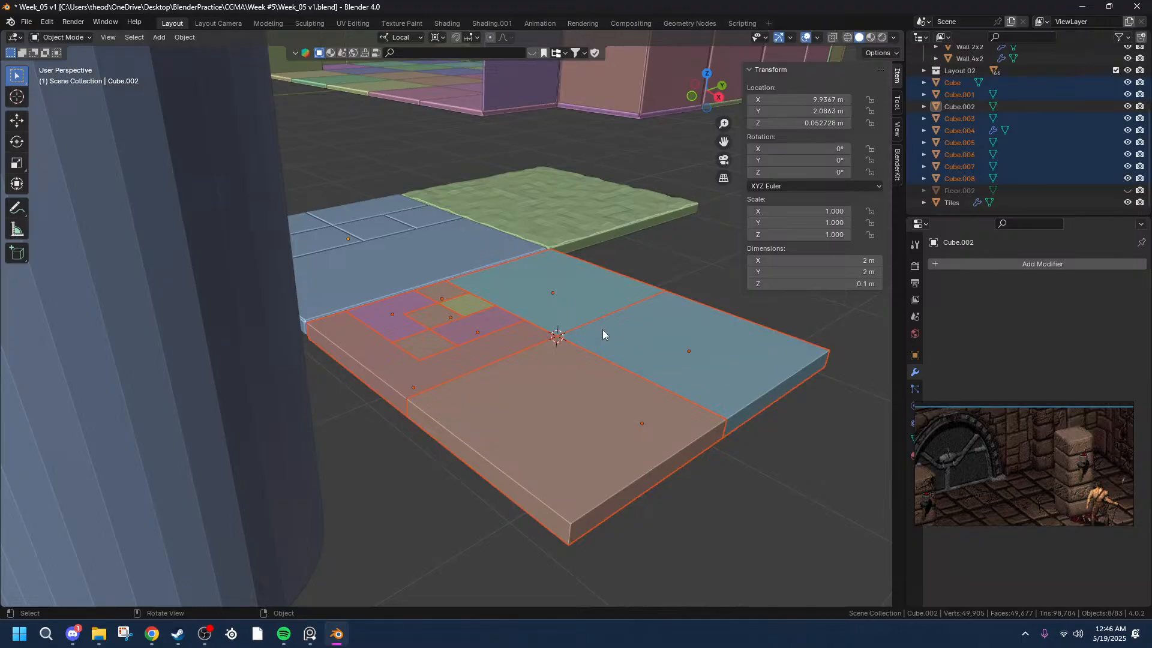
{"action": "left_click", "coordinate": [467, 310], "text": "shift"}
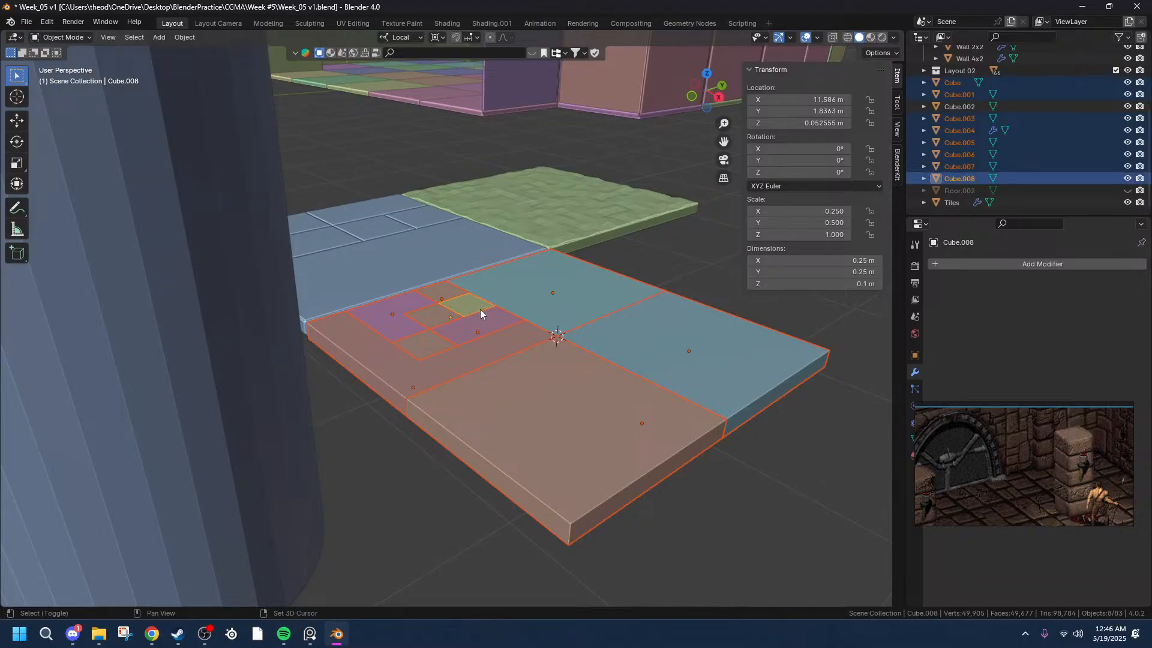
- Try bevelling all edges of the selected floor tiles by about 0.05 m
{"action": "middle_click_drag", "start_coordinate": [426, 335], "coordinate": [653, 383]}
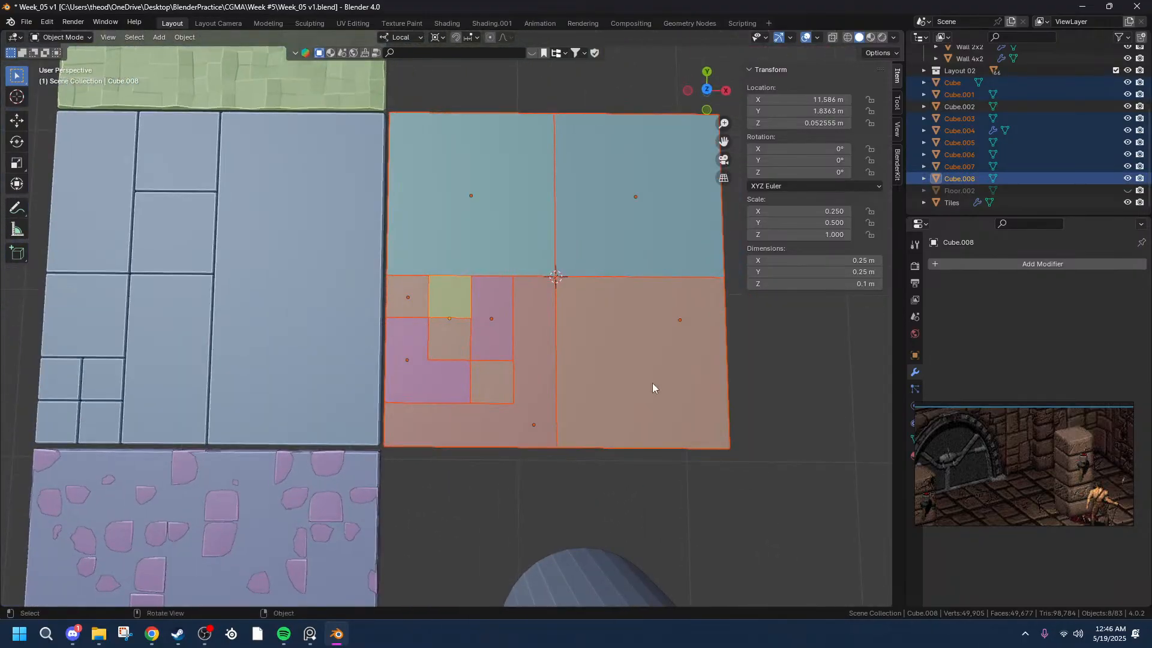
{"action": "left_click", "coordinate": [706, 89]}
{"action": "left_click", "coordinate": [394, 86]}
{"action": "left_click_drag", "start_coordinate": [394, 85], "coordinate": [712, 500]}
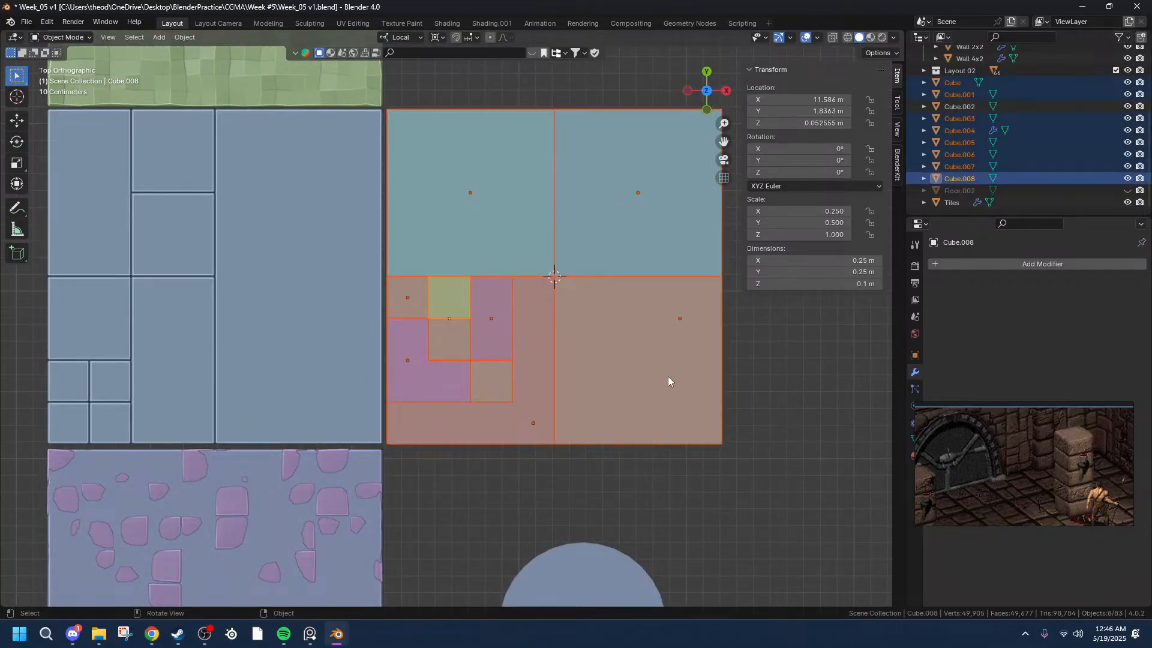
{"action": "key", "text": "Tab"}
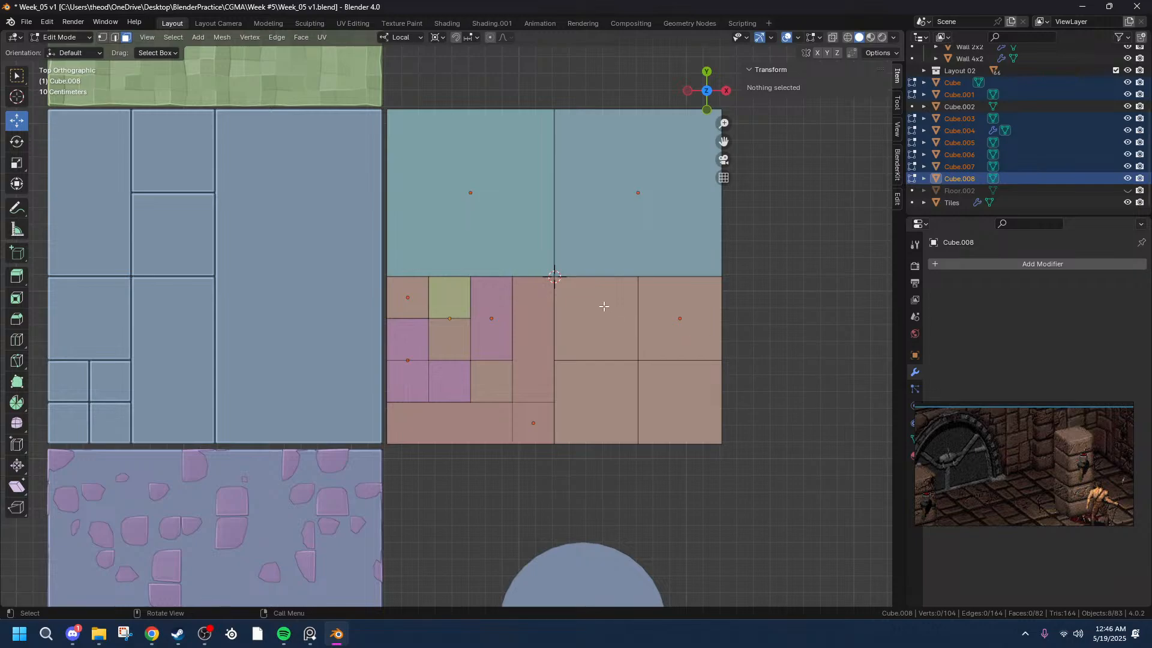
{"action": "key", "text": "a"}
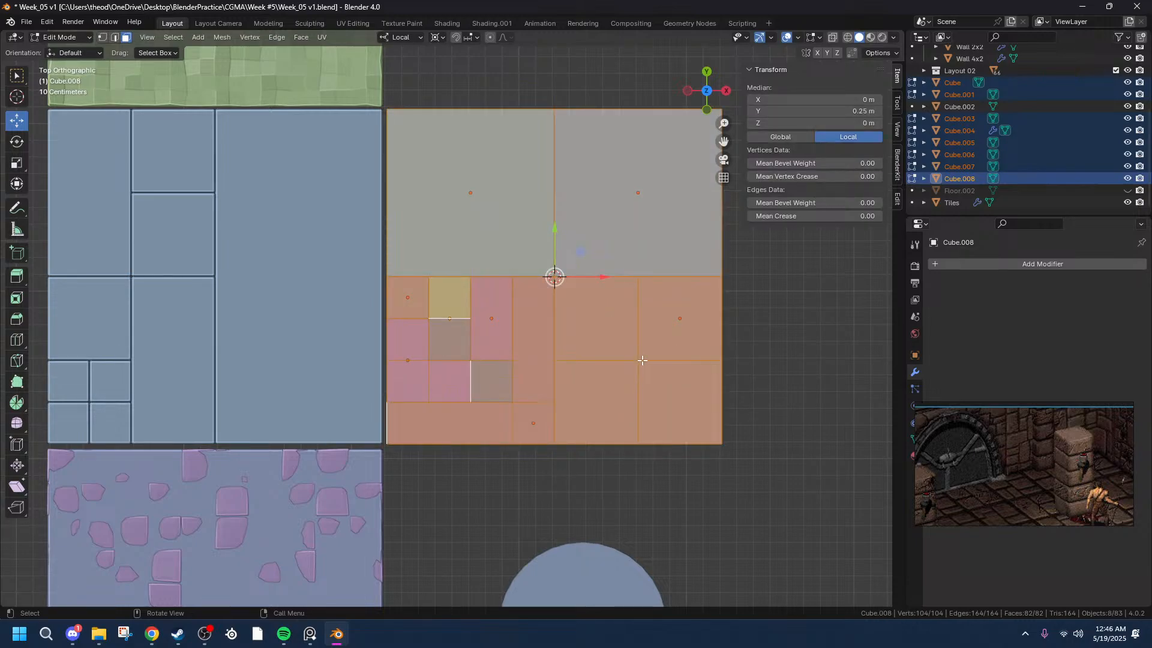
{"action": "key", "text": "ctrl+b"}
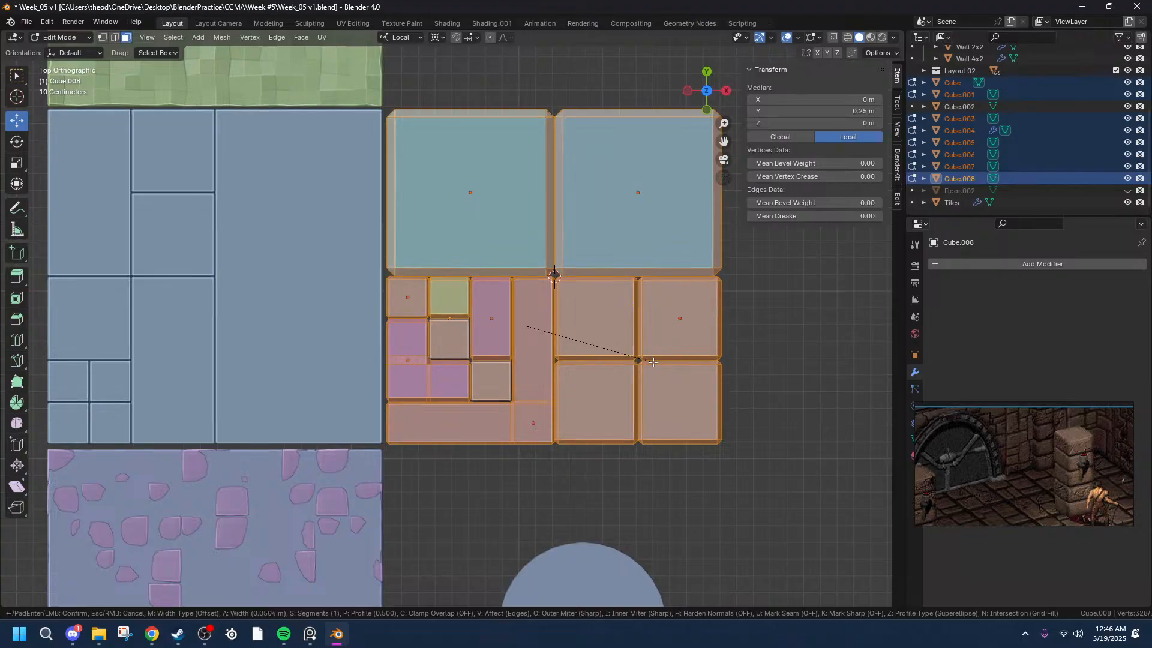
{"action": "left_click", "coordinate": [650, 362]}
{"action": "middle_click_drag", "start_coordinate": [666, 431], "coordinate": [553, 355]}
{"action": "scroll", "coordinate": [657, 363], "scroll_direction": "up", "scroll_amount": 5}
- Apply the scale of the selected modular floor tiles in Object Mode
{"action": "key", "text": "Tab"}
{"action": "right_click", "coordinate": [553, 355]}
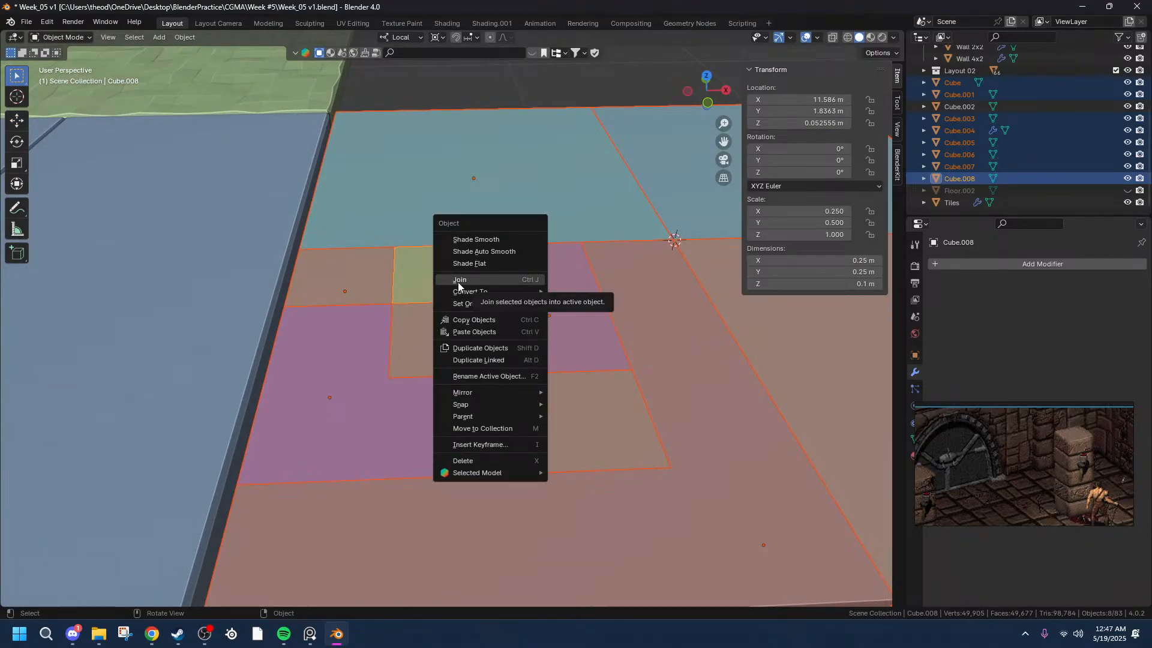
{"action": "key", "text": "ctrl+a"}
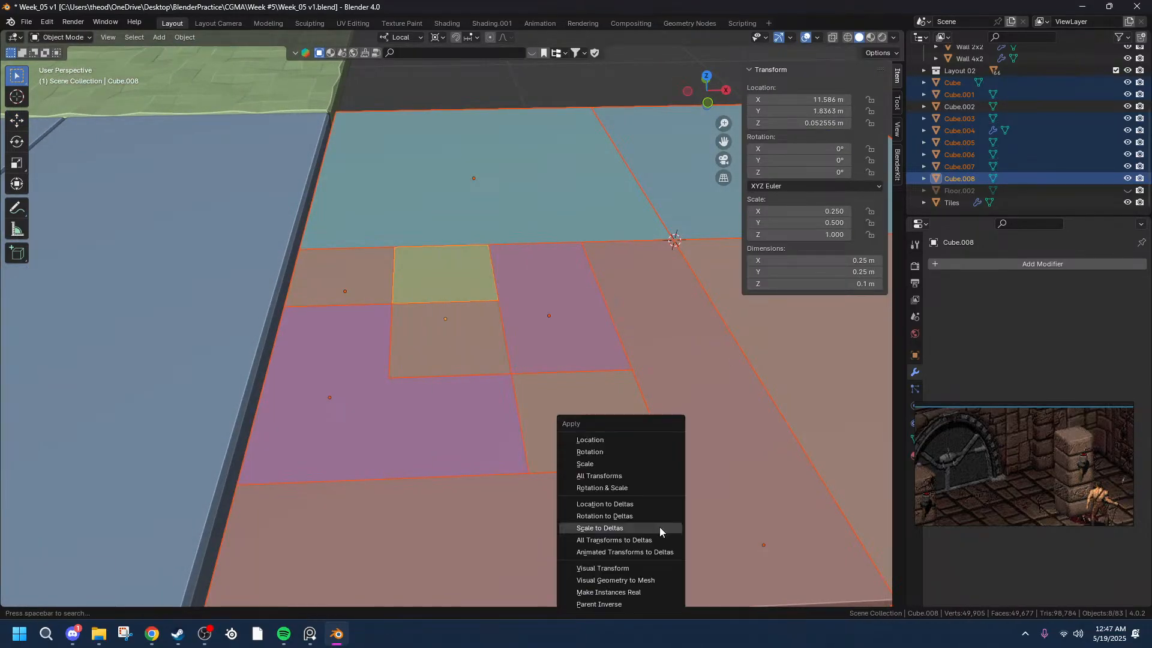
{"action": "left_click", "coordinate": [602, 467]}
{"action": "middle_click_drag", "start_coordinate": [423, 387], "coordinate": [464, 373]}
- Bevel all edges of the selected tiles by about 0.009 m with 2 segments
{"action": "key", "text": "Tab"}
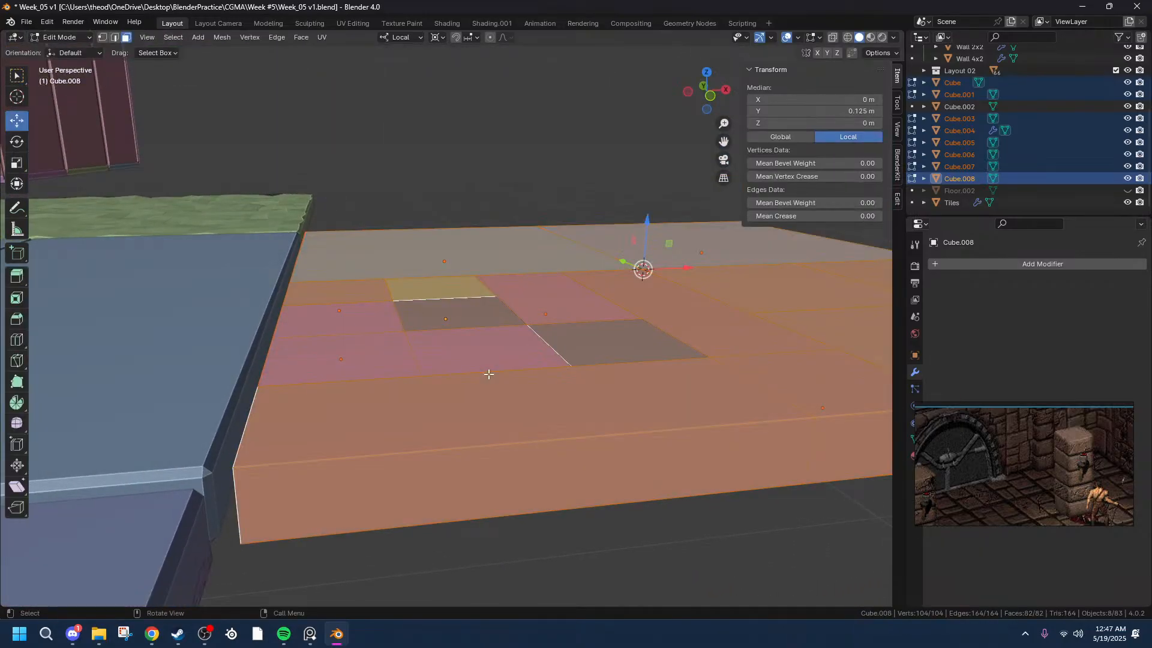
{"action": "key", "text": "ctrl+b"}
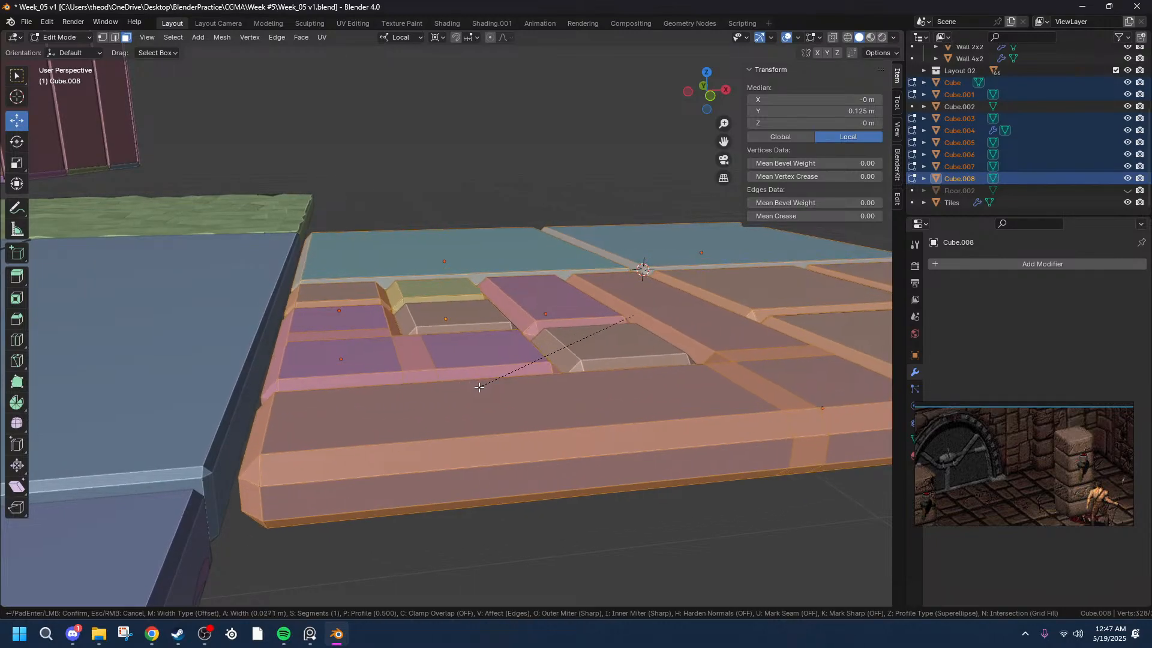
{"action": "left_click", "coordinate": [486, 386]}
{"action": "middle_click_drag", "start_coordinate": [486, 386], "coordinate": [274, 490]}
{"action": "middle_click_drag", "start_coordinate": [471, 477], "coordinate": [569, 362]}
{"action": "left_click_drag", "start_coordinate": [154, 424], "coordinate": [168, 423]}
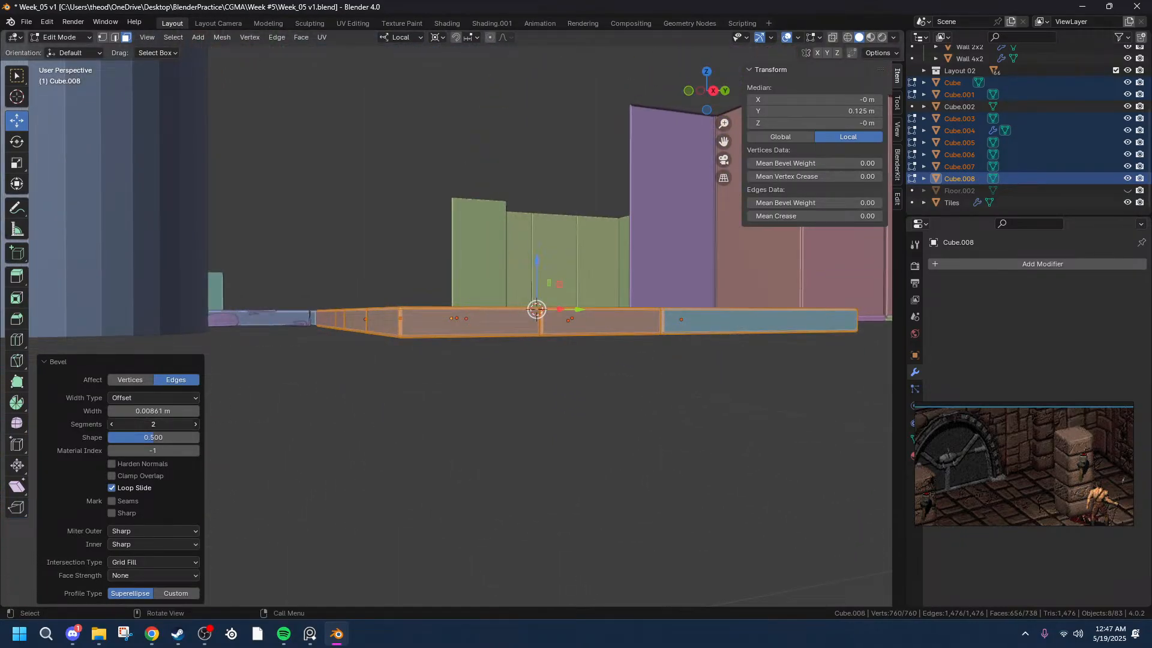
- Try the Arc inner miter on the tile bevel, then undo the bevel
{"action": "scroll", "coordinate": [451, 369], "scroll_direction": "up", "scroll_amount": 5}
{"action": "scroll", "coordinate": [507, 361], "scroll_direction": "down", "scroll_amount": 4}
{"action": "scroll", "coordinate": [518, 362], "scroll_direction": "up", "scroll_amount": 2}
{"action": "middle_click_drag", "start_coordinate": [519, 363], "coordinate": [518, 363]}
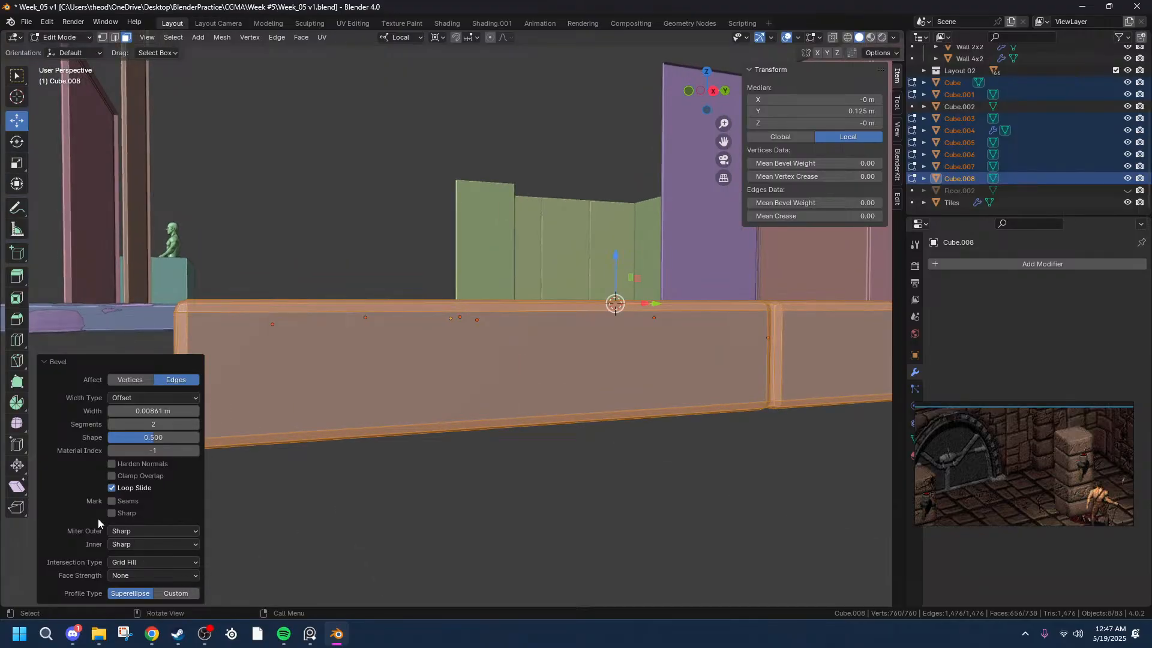
{"action": "left_click", "coordinate": [131, 545]}
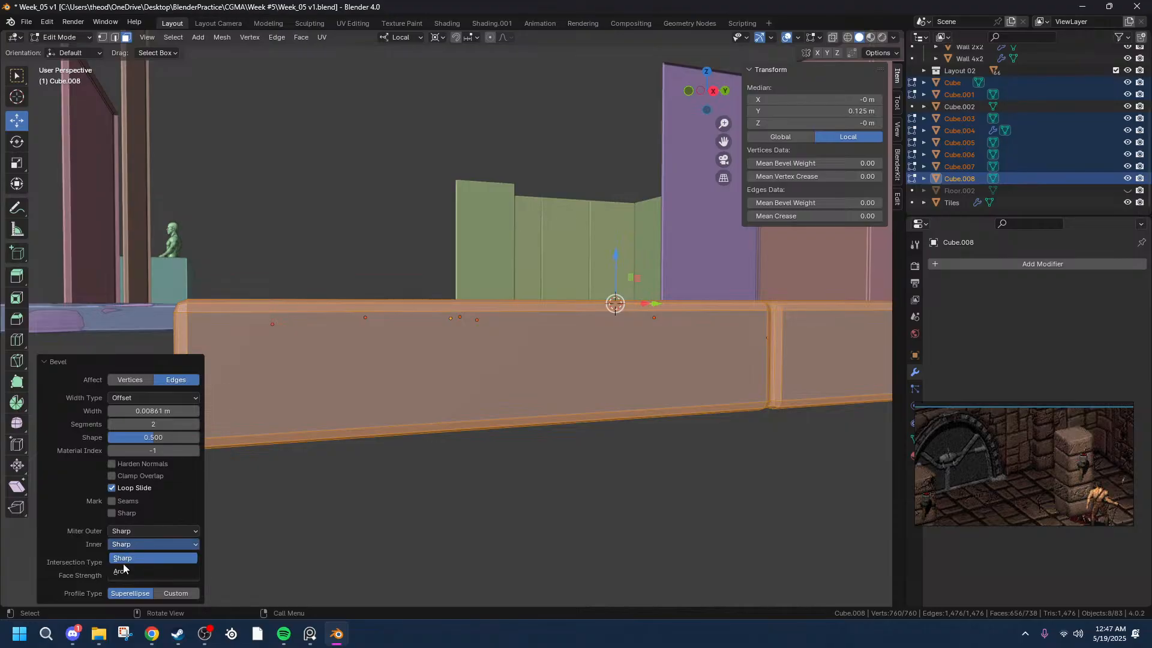
{"action": "left_click", "coordinate": [123, 567]}
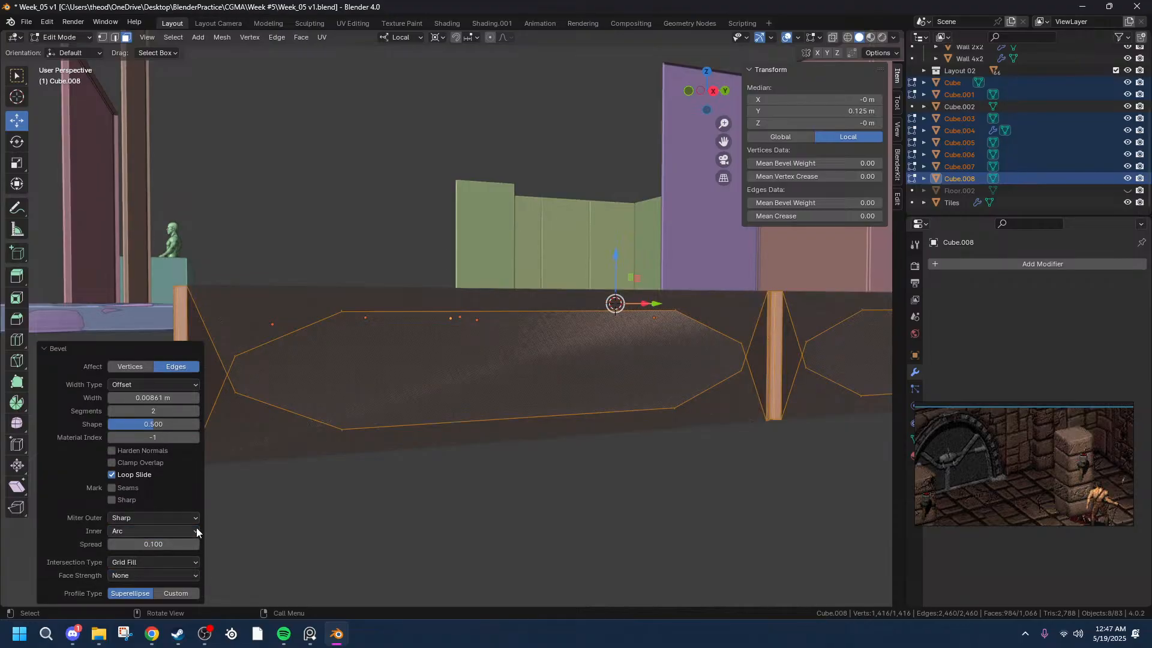
{"action": "key", "text": "ctrl+z"}
- Bevel the tile edges again by about 0.053 m with the inner miter set to Sharp, then undo that bevel
{"action": "middle_click_drag", "start_coordinate": [522, 387], "coordinate": [649, 399]}
{"action": "key", "text": "b"}
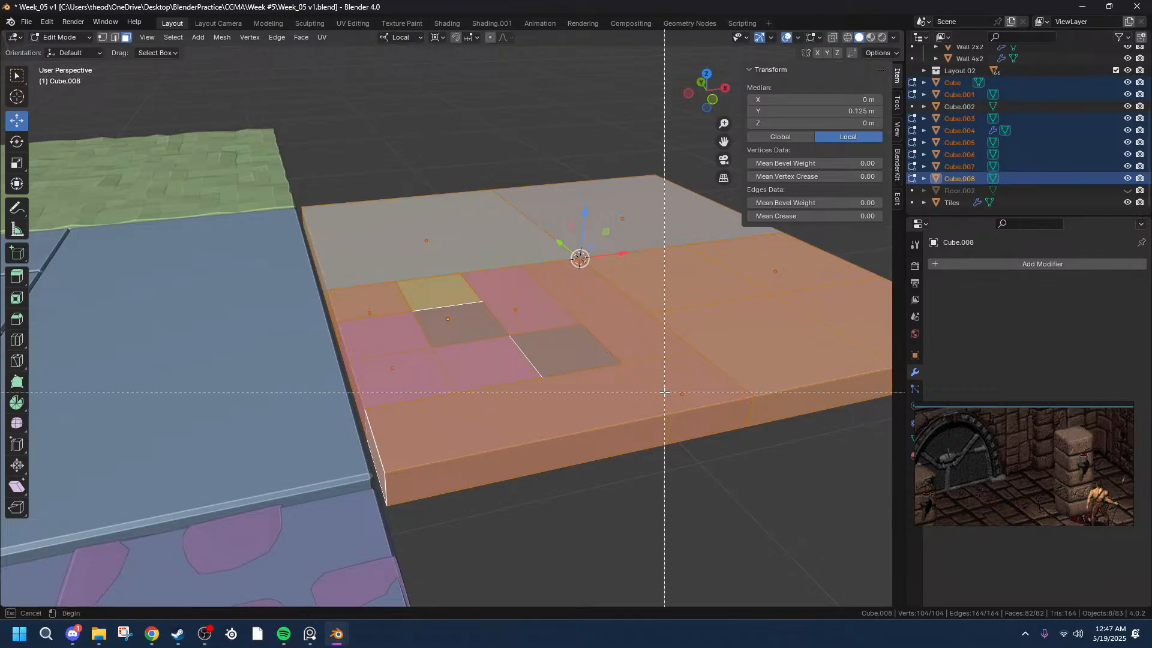
{"action": "right_click", "coordinate": [636, 5]}
{"action": "right_click", "coordinate": [517, 235]}
{"action": "key", "text": "ctrl+b"}
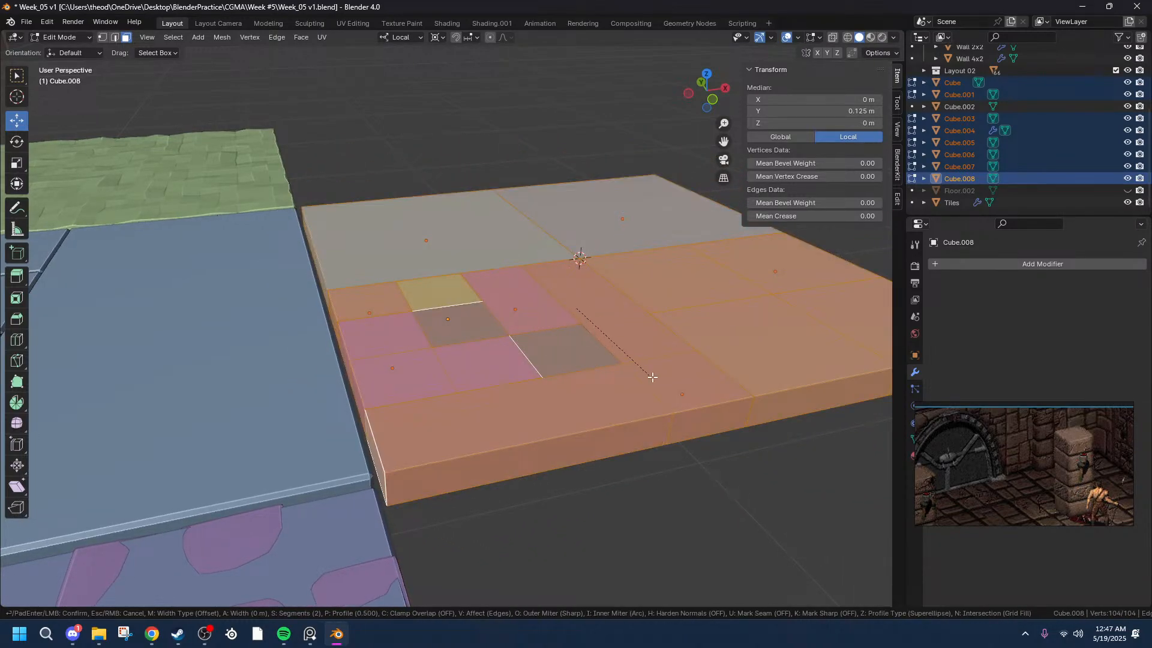
{"action": "left_click", "coordinate": [727, 406]}
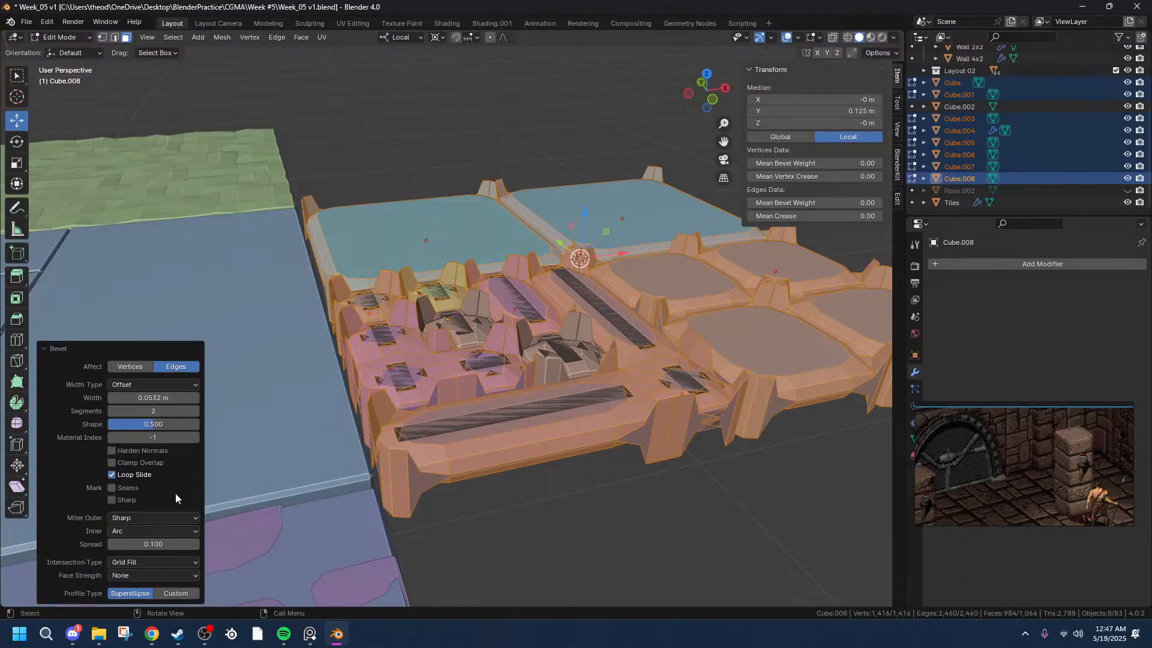
{"action": "left_click", "coordinate": [147, 532]}
{"action": "left_click", "coordinate": [132, 544]}
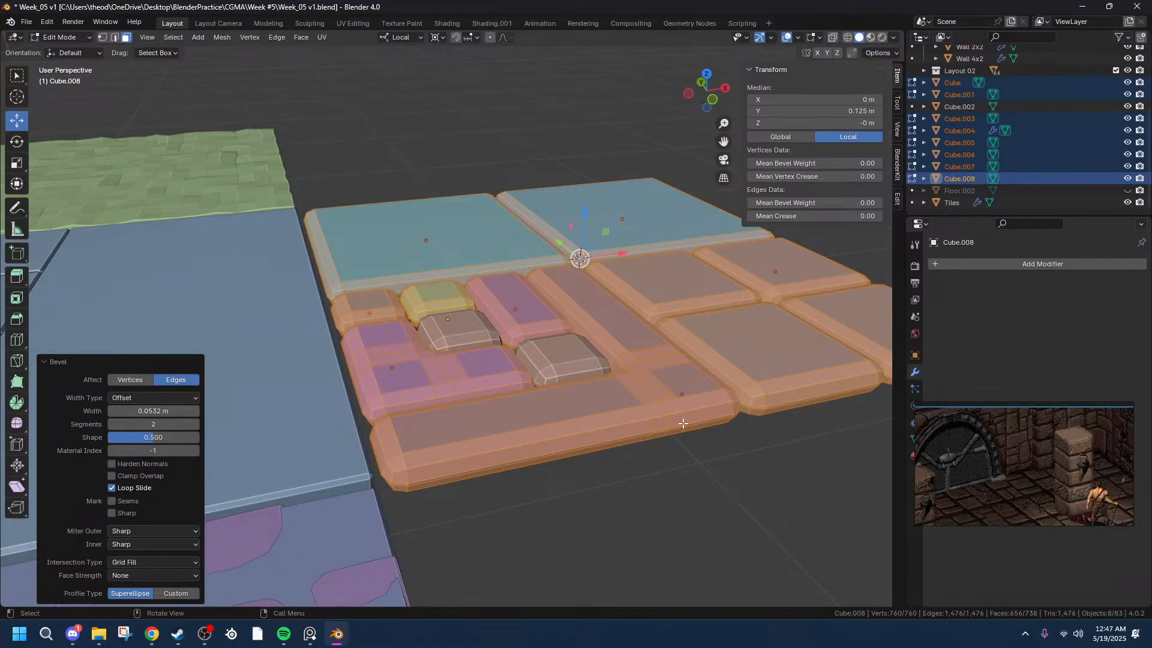
{"action": "scroll", "coordinate": [682, 423], "scroll_direction": "up", "scroll_amount": 2}
{"action": "key", "text": "ctrl+z"}
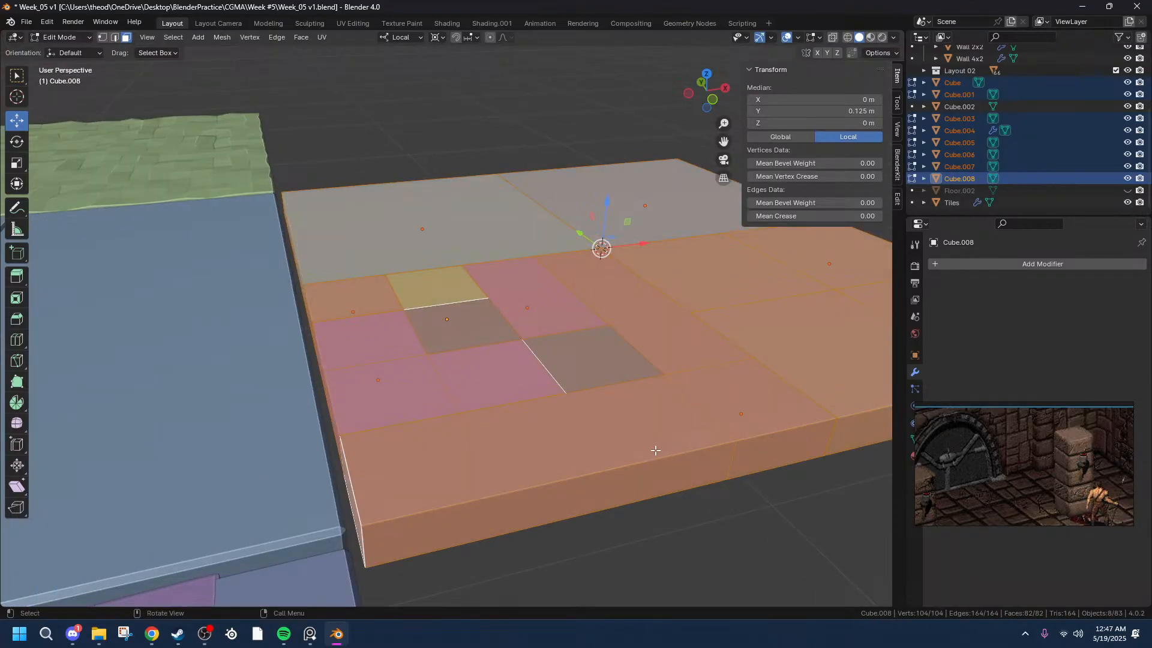
{"action": "key", "text": "ctrl+b"}
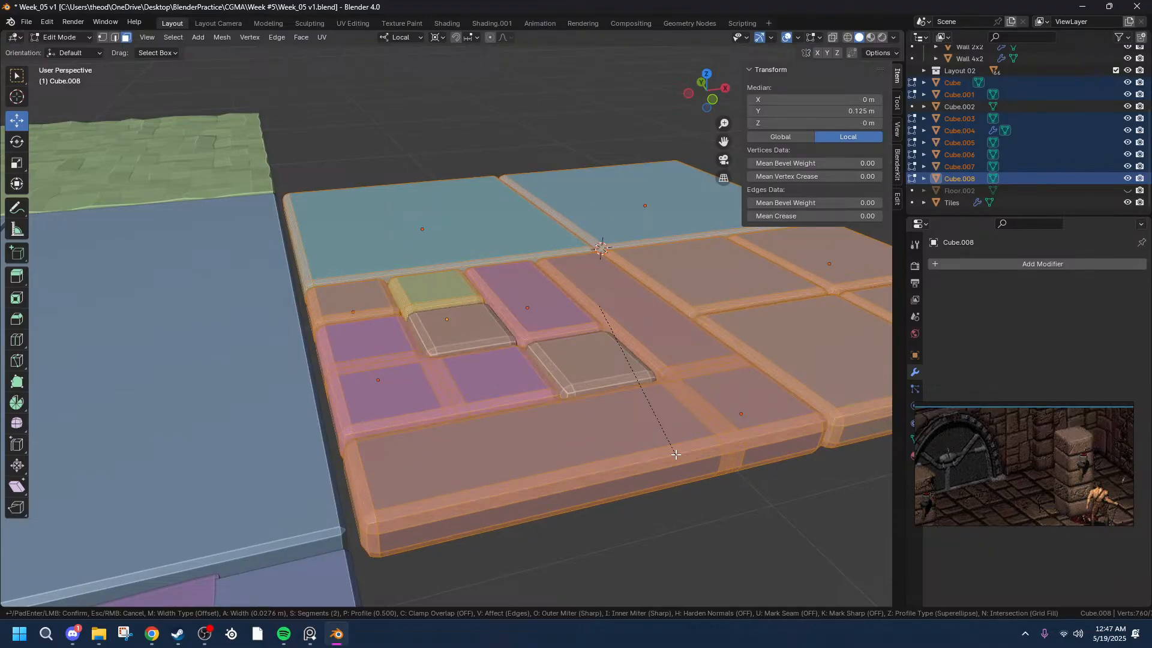
{"action": "scroll", "coordinate": [676, 455], "scroll_direction": "down", "scroll_amount": 1}
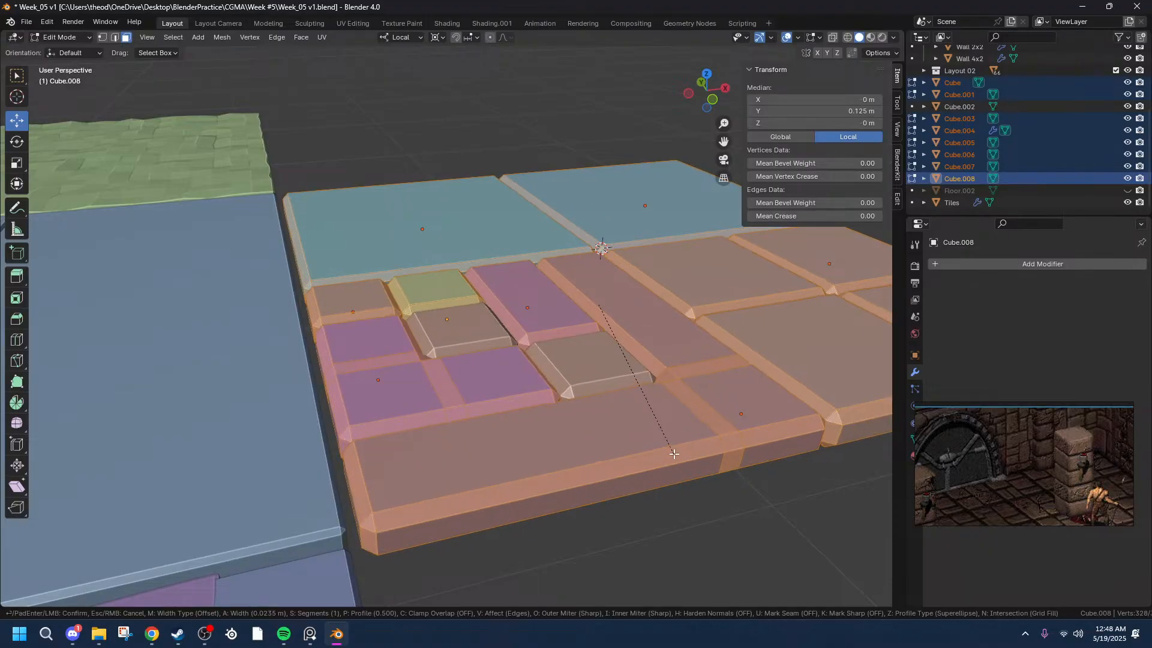
{"action": "scroll", "coordinate": [671, 453], "scroll_direction": "up", "scroll_amount": 1}
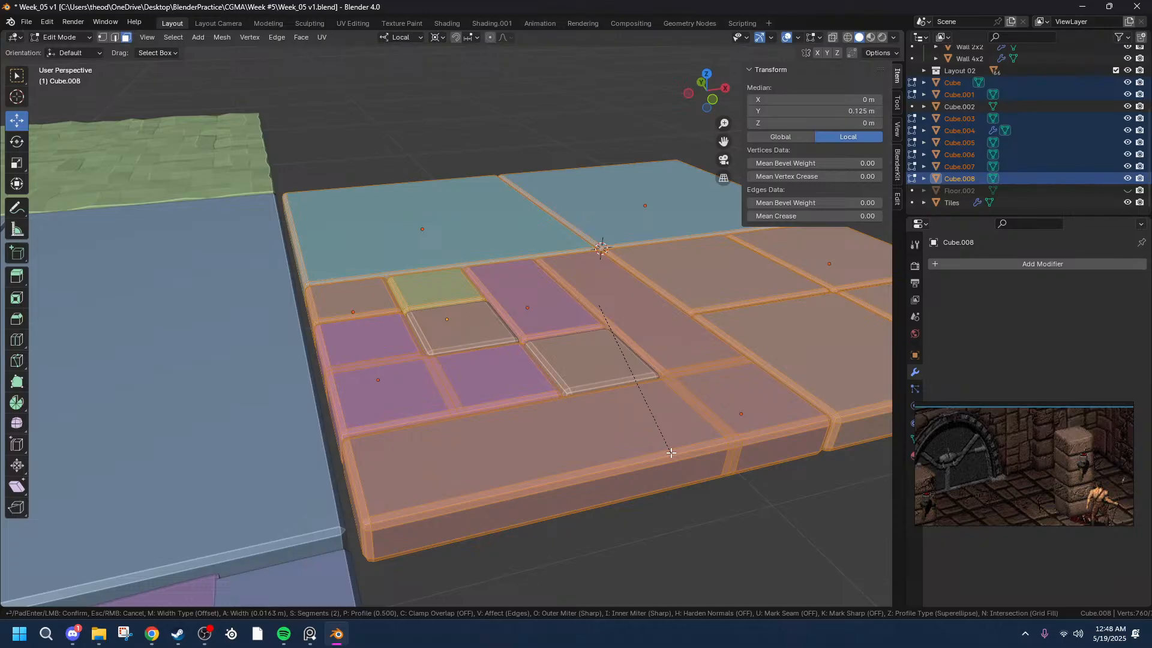
{"action": "key", "text": "p"}
{"action": "key", "text": "o"}
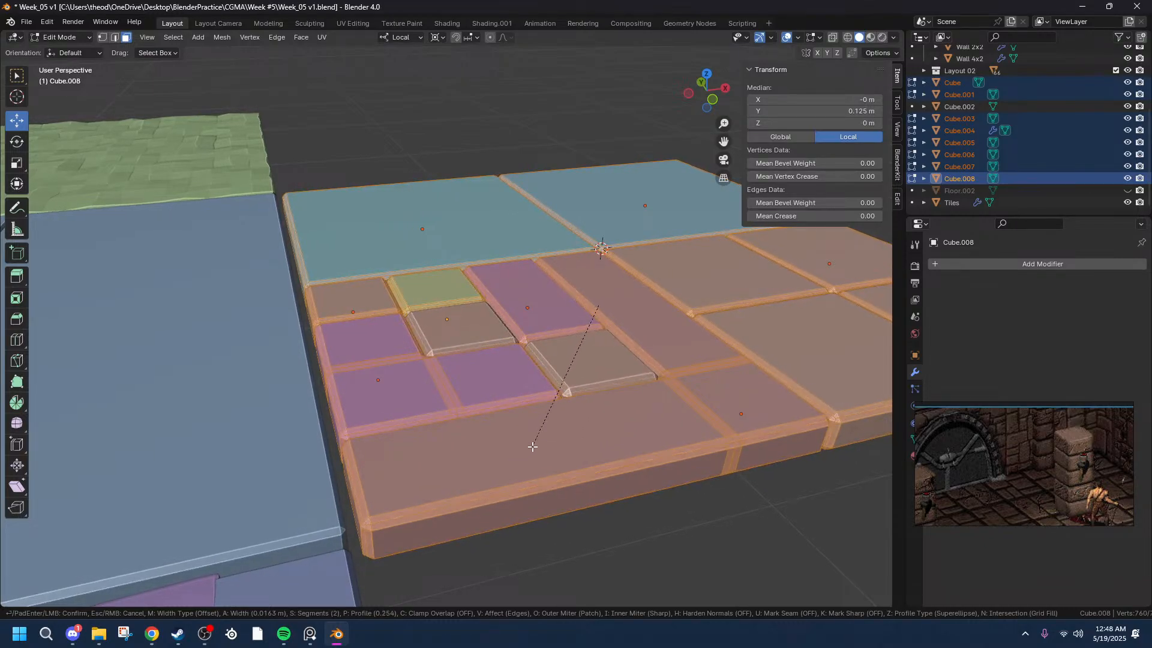
{"action": "right_click", "coordinate": [531, 447]}
- Bevel all edges of the selected floor tiles by about 0.0155 m with 2 segments and Sharp outer and inner miters
{"action": "middle_click_drag", "start_coordinate": [466, 491], "coordinate": [523, 368]}
{"action": "key", "text": "ctrl+b"}
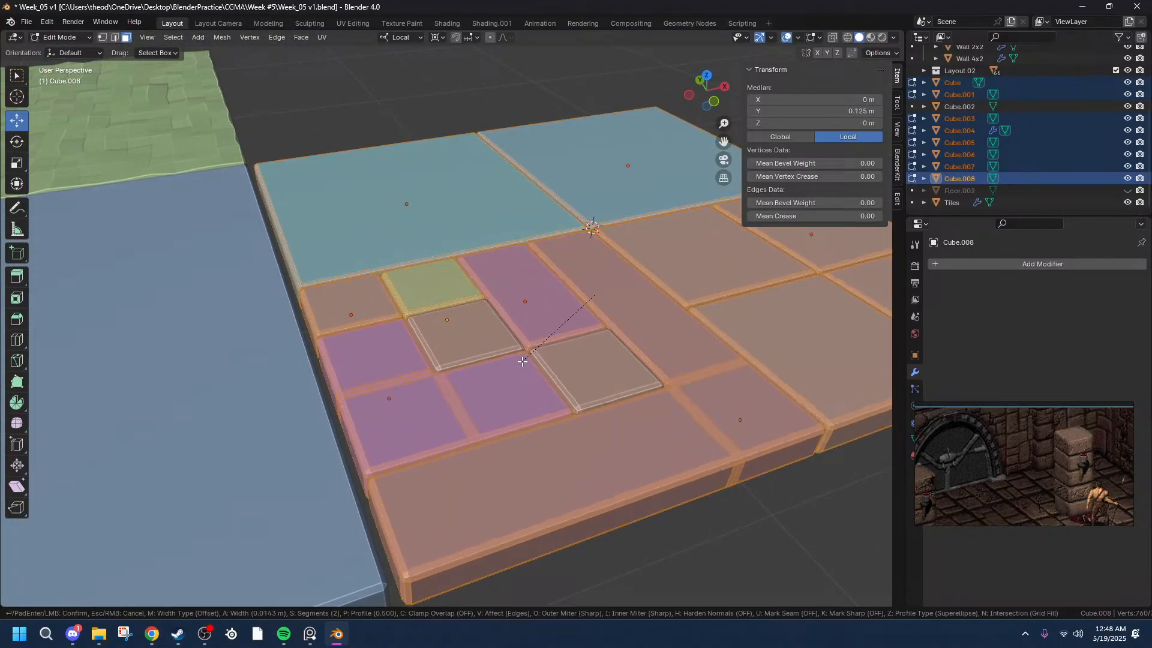
{"action": "scroll", "coordinate": [522, 362], "scroll_direction": "down", "scroll_amount": 1}
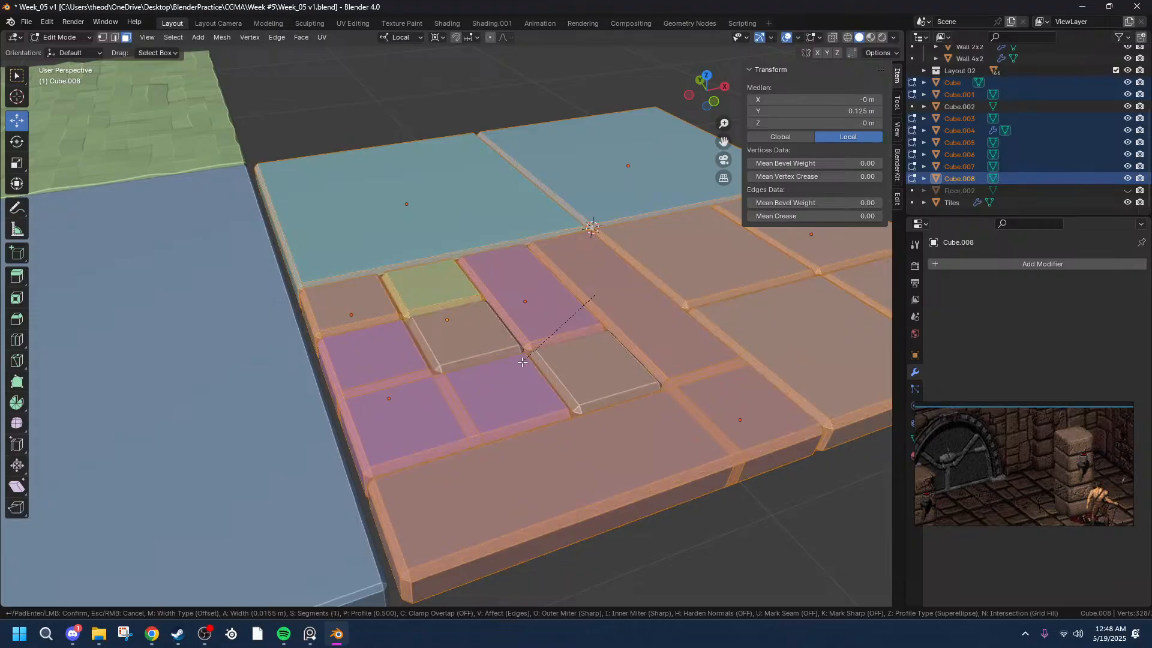
{"action": "scroll", "coordinate": [523, 362], "scroll_direction": "up", "scroll_amount": 1}
{"action": "left_click", "coordinate": [523, 362]}
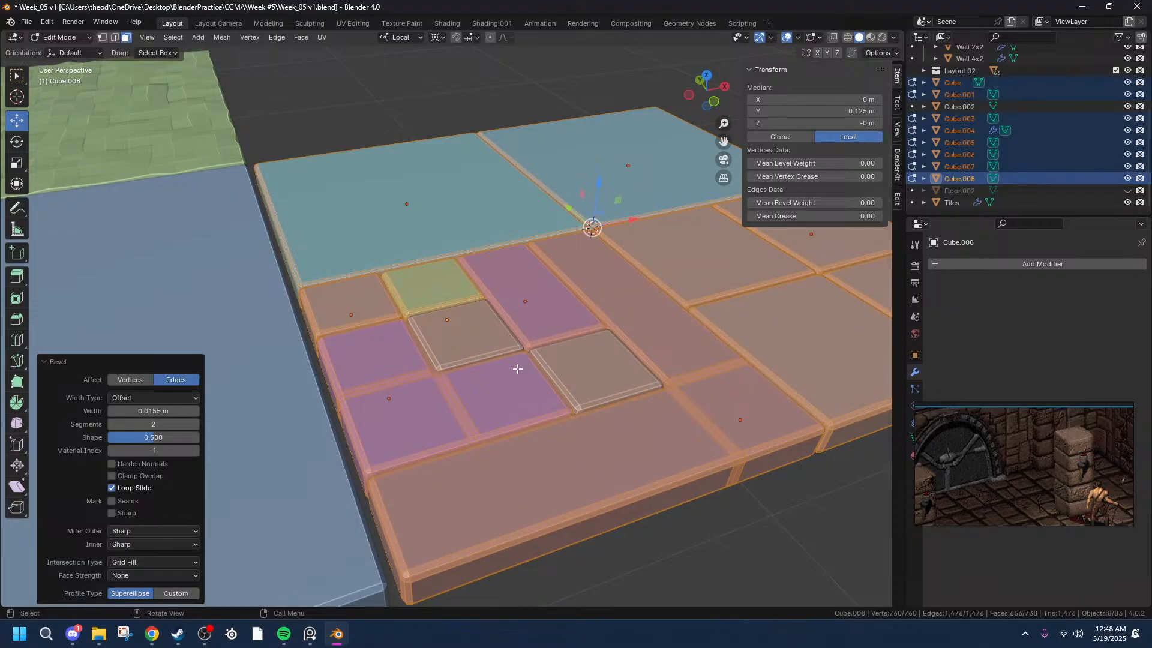
- Deselect all geometry and examine the bevelled tile floor beside the other floor pieces, ending in the top orthographic view
{"action": "middle_click_drag", "start_coordinate": [595, 476], "coordinate": [484, 421]}
{"action": "scroll", "coordinate": [485, 421], "scroll_direction": "down", "scroll_amount": 7}
{"action": "middle_click_drag", "start_coordinate": [587, 405], "coordinate": [709, 366]}
{"action": "key", "text": "alt+a"}
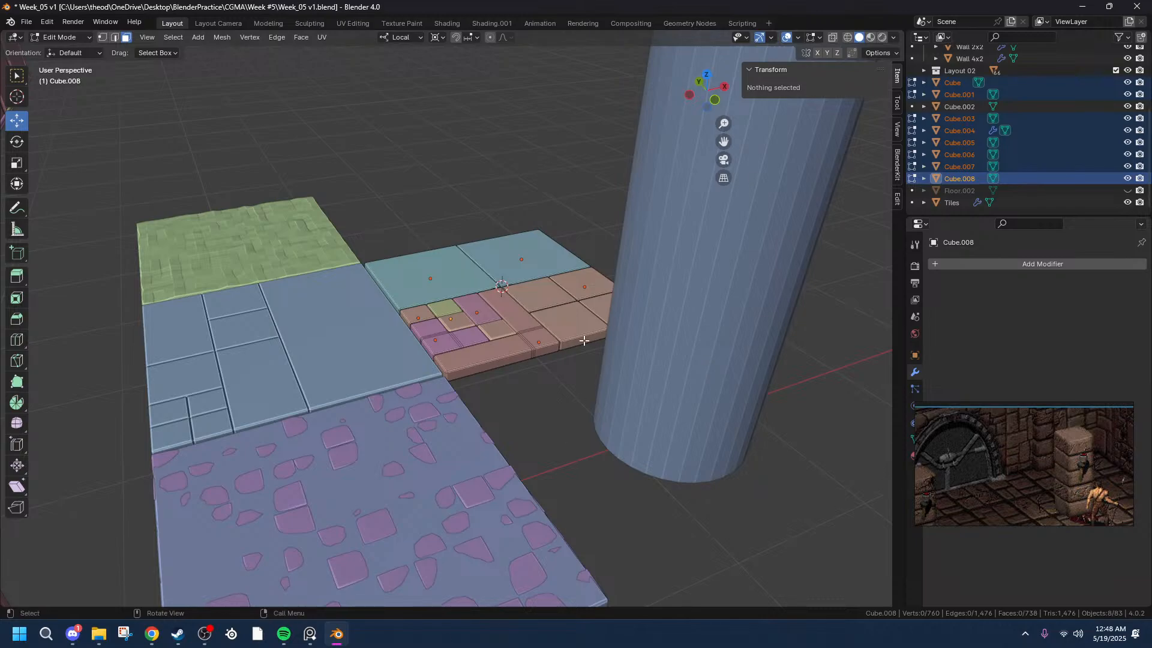
{"action": "scroll", "coordinate": [198, 536], "scroll_direction": "down", "scroll_amount": 5}
{"action": "scroll", "coordinate": [270, 504], "scroll_direction": "up", "scroll_amount": 5}
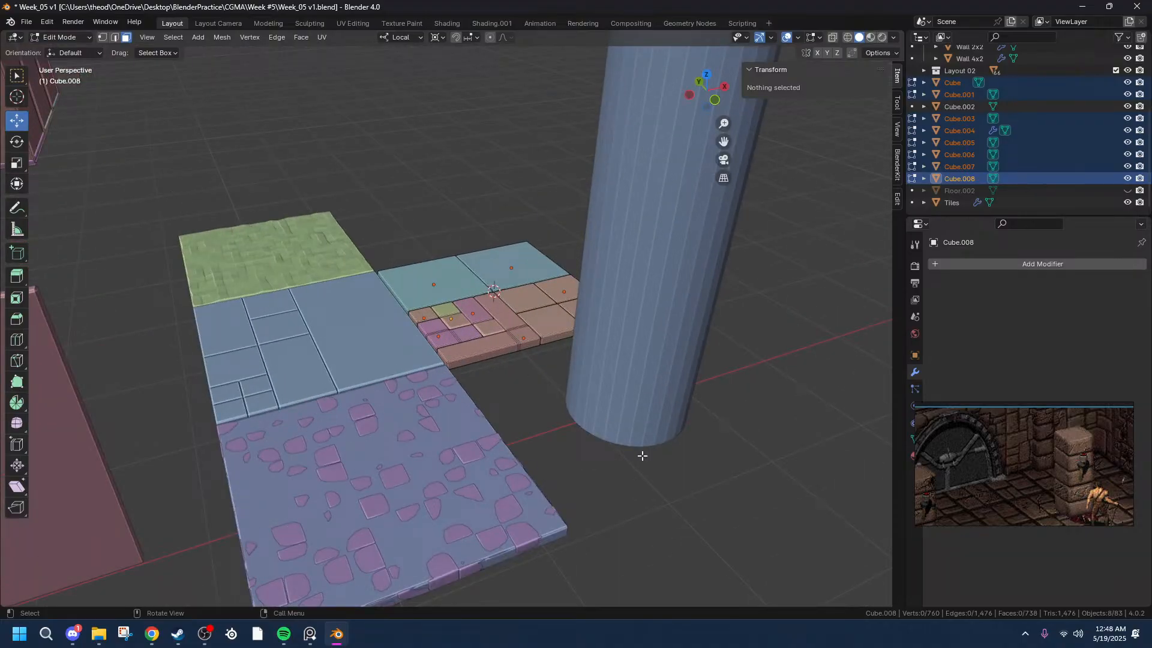
{"action": "middle_click_drag", "start_coordinate": [610, 240], "coordinate": [579, 340]}
{"action": "scroll", "coordinate": [579, 340], "scroll_direction": "up", "scroll_amount": 4}
{"action": "middle_click_drag", "start_coordinate": [656, 411], "coordinate": [747, 186]}
{"action": "scroll", "coordinate": [671, 389], "scroll_direction": "down", "scroll_amount": 4}
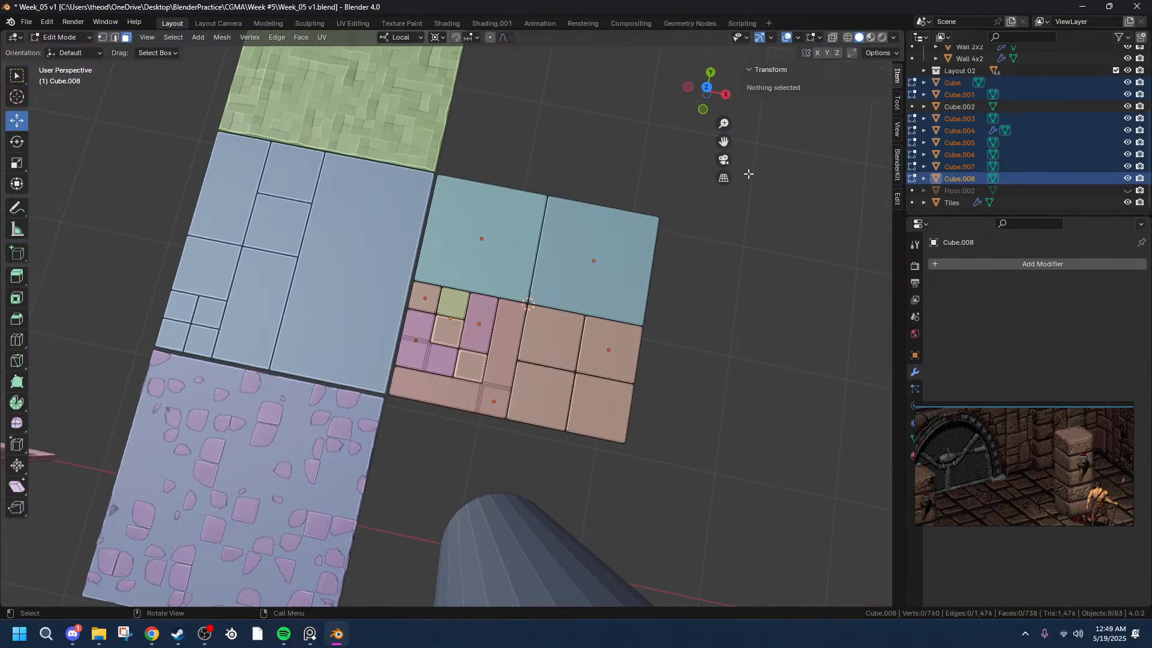
{"action": "left_click", "coordinate": [705, 88]}
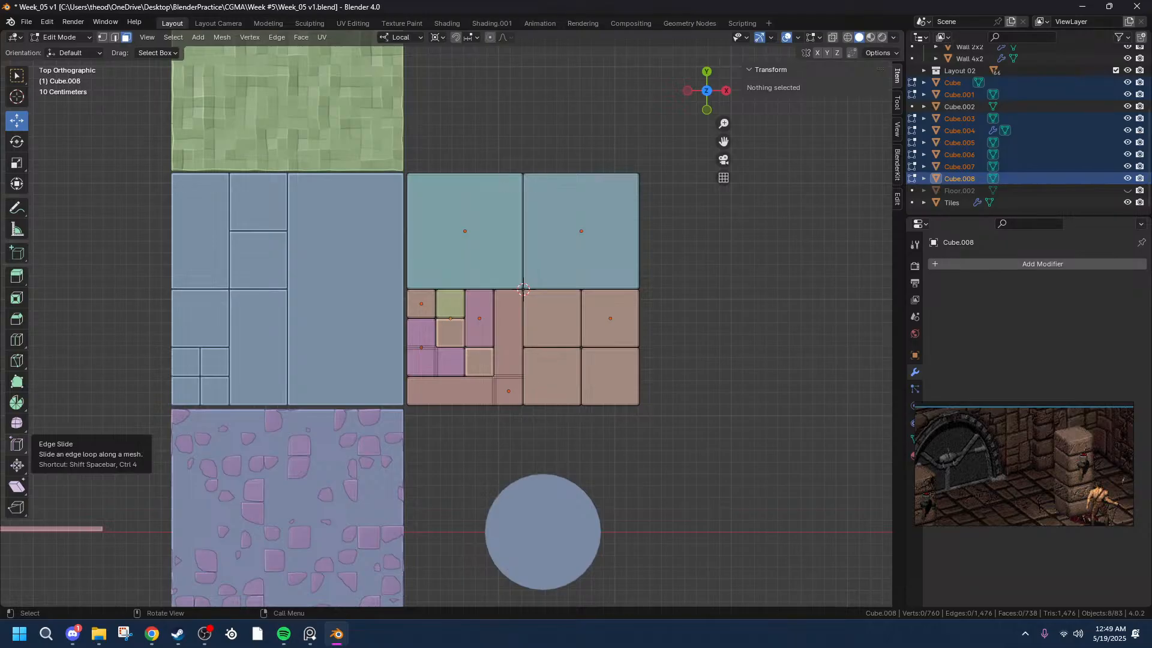
{"action": "key", "text": "super"}
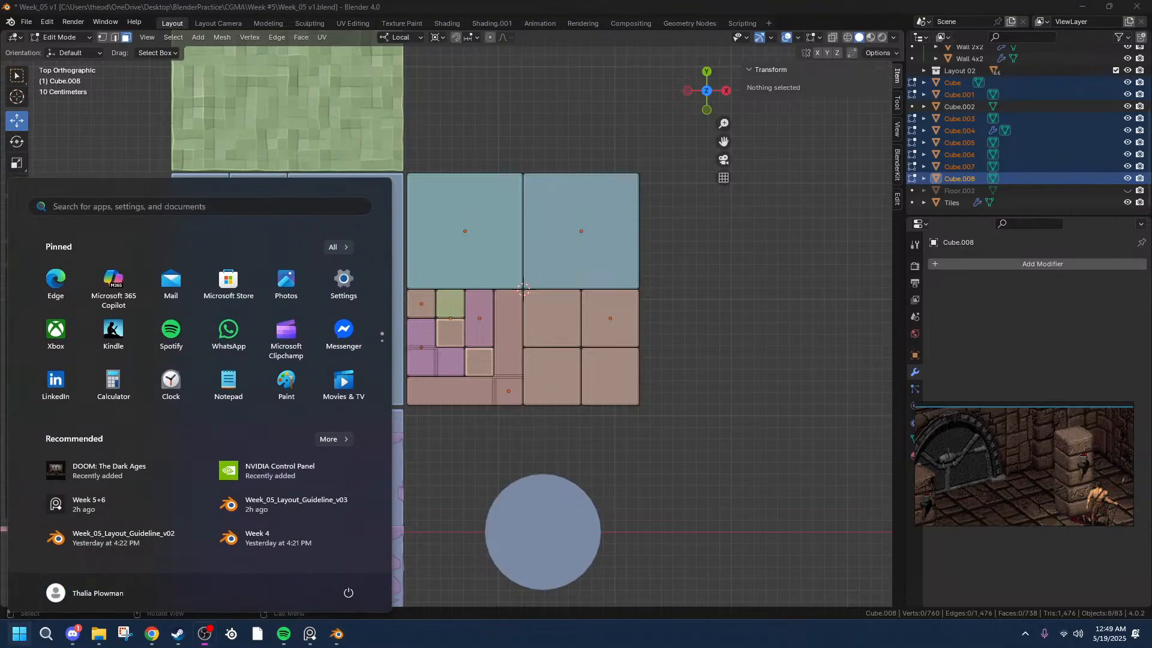